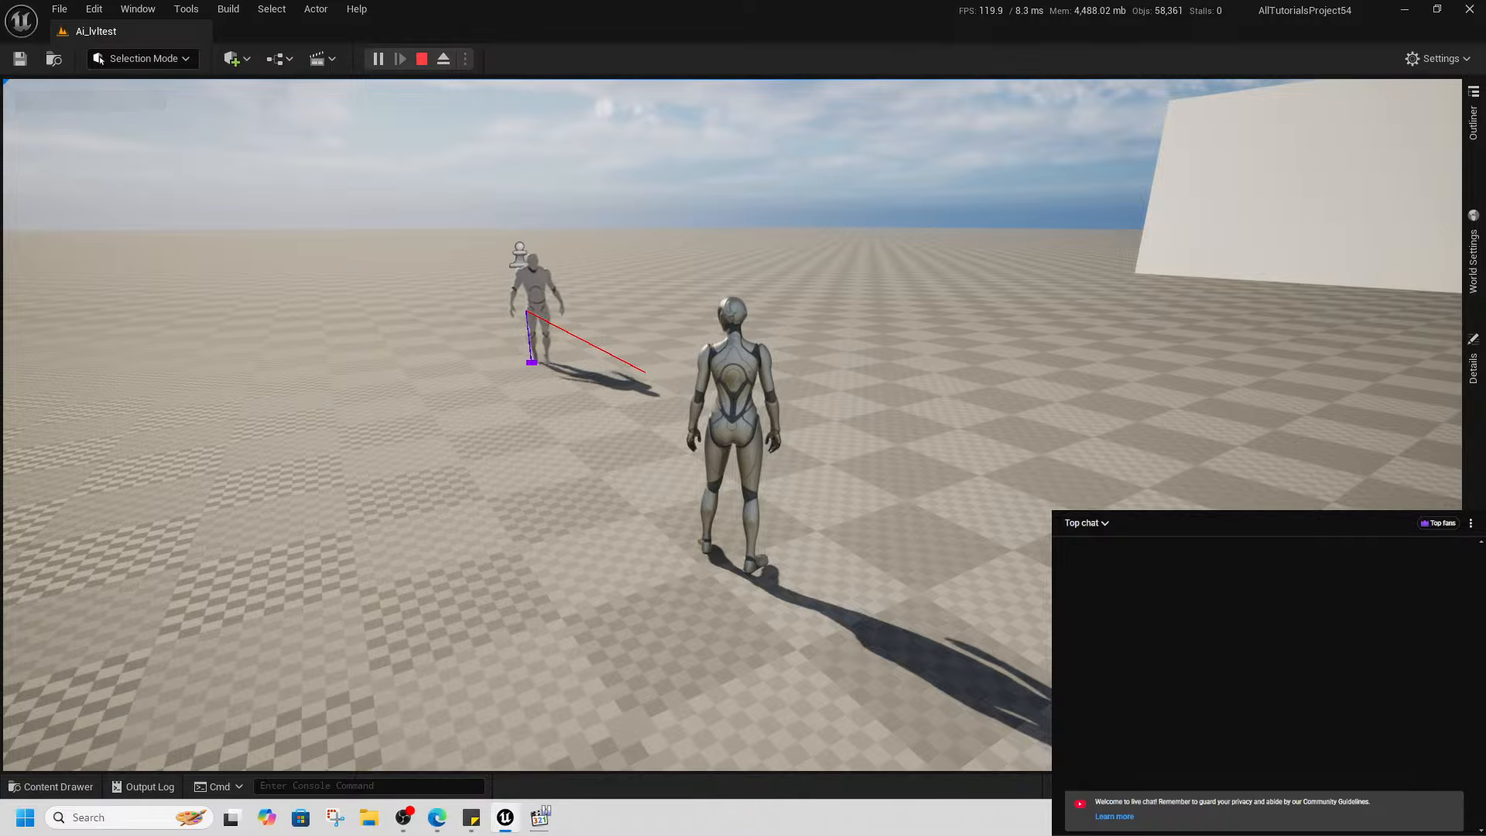
# - Run the player character around the Ai_lvltest level in play mode to observe how the enemy AI follows and attacks
pyautogui.press('w')
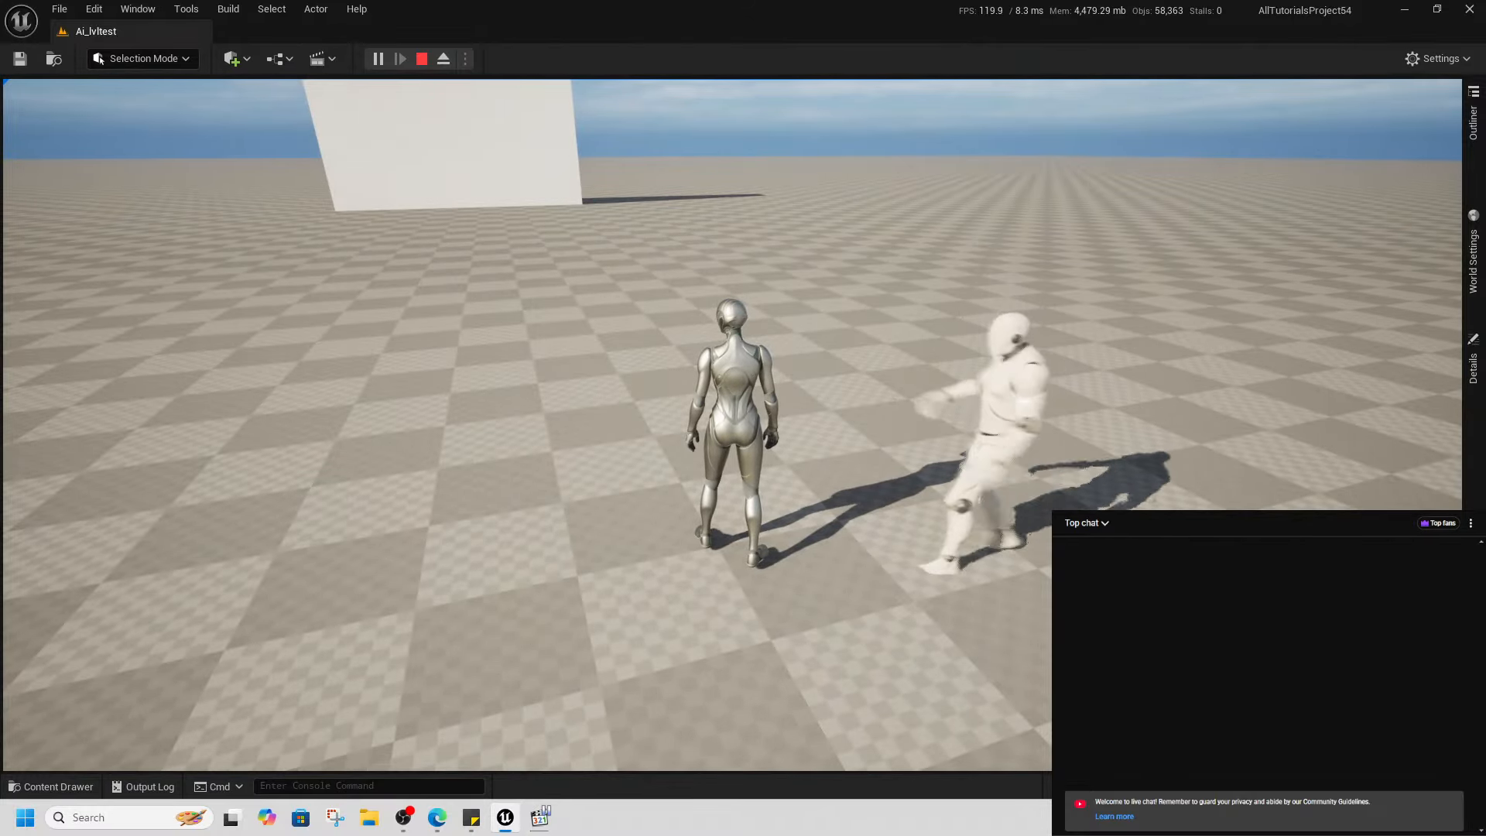
pyautogui.hotkey('alt', 'Tab')
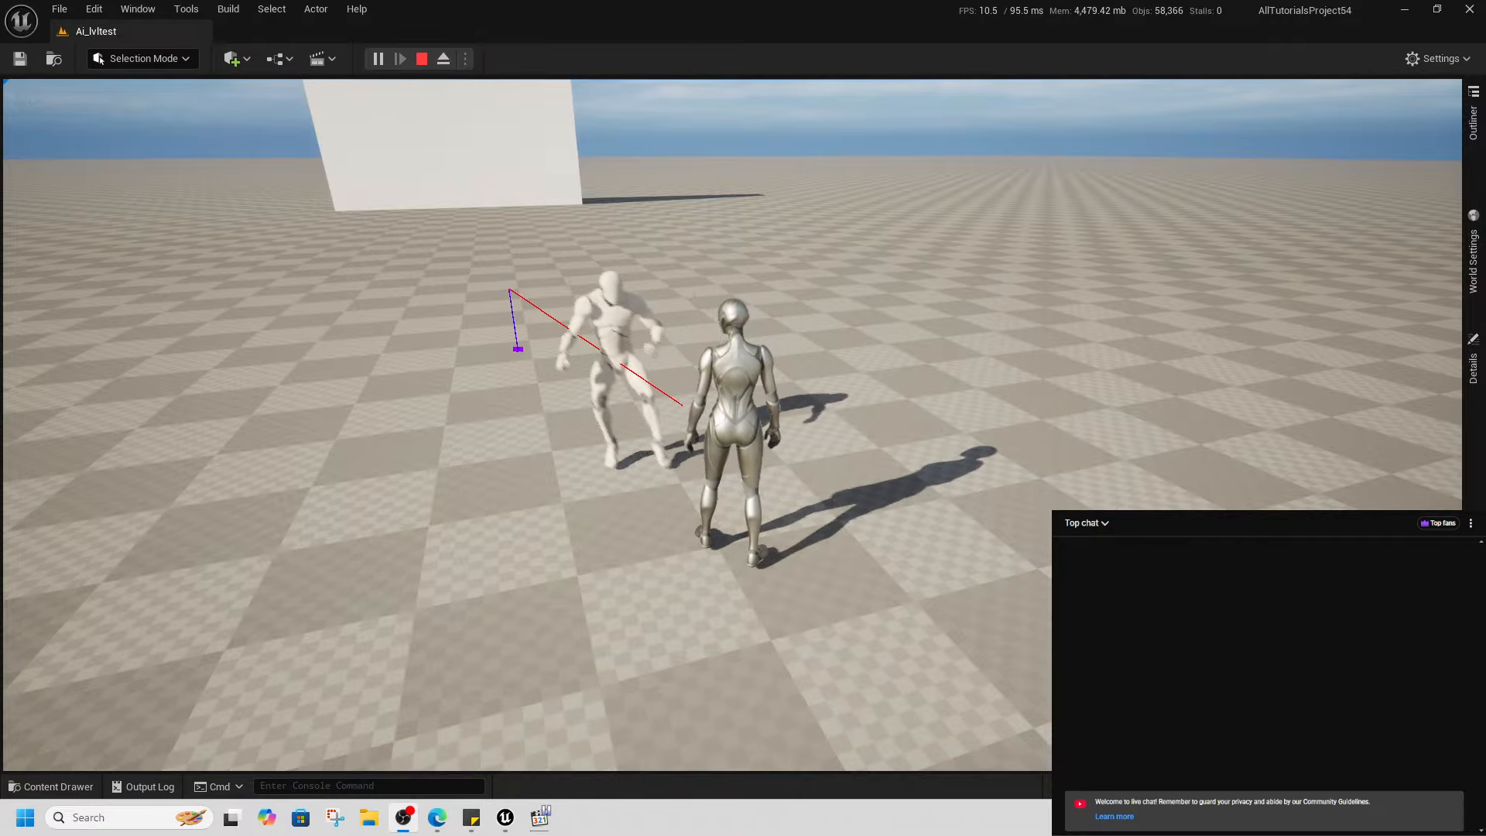
pyautogui.click(641, 354)
pyautogui.click(641, 355)
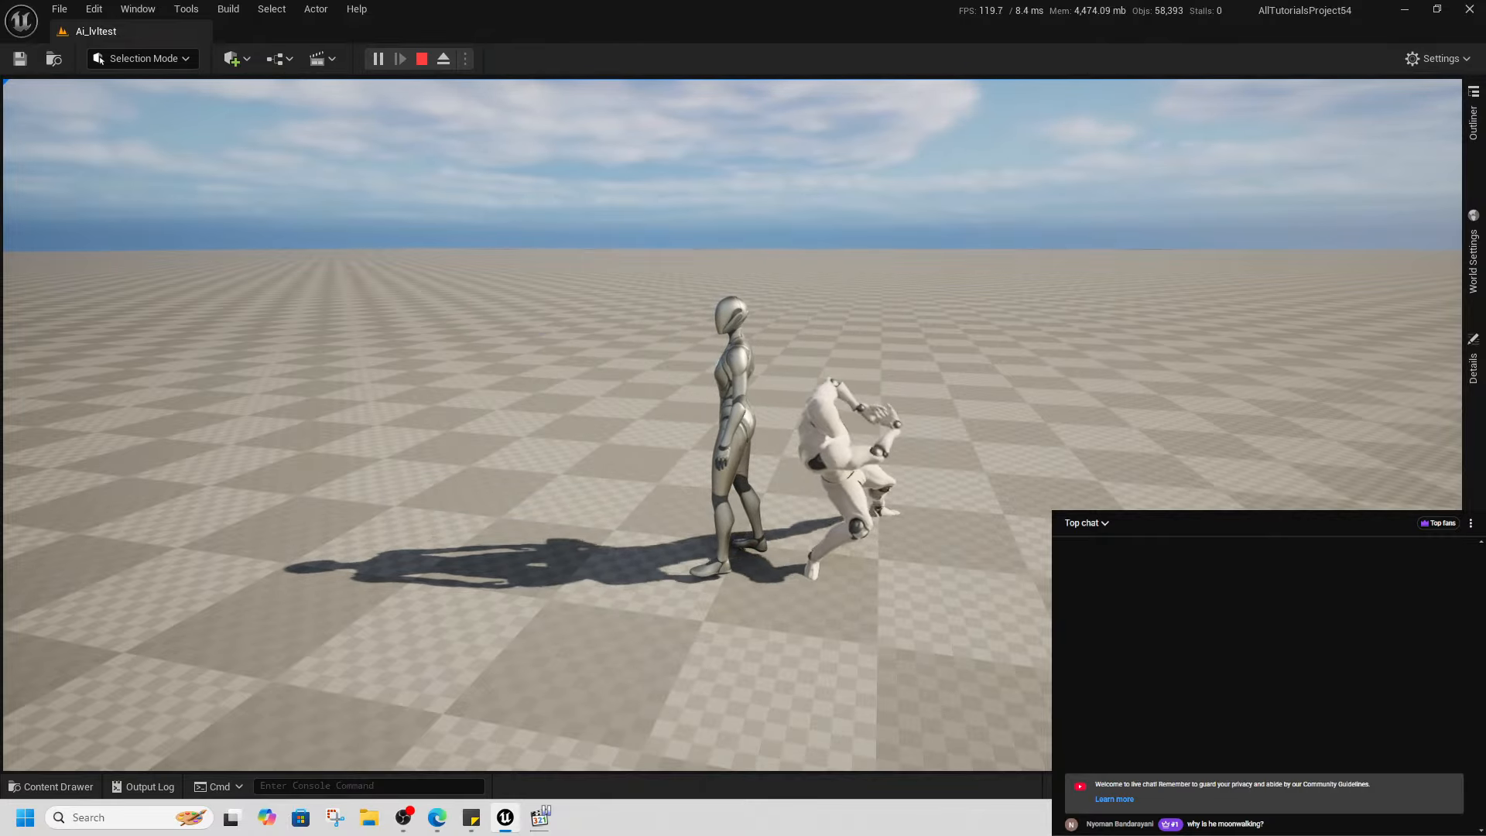
pyautogui.press('w')
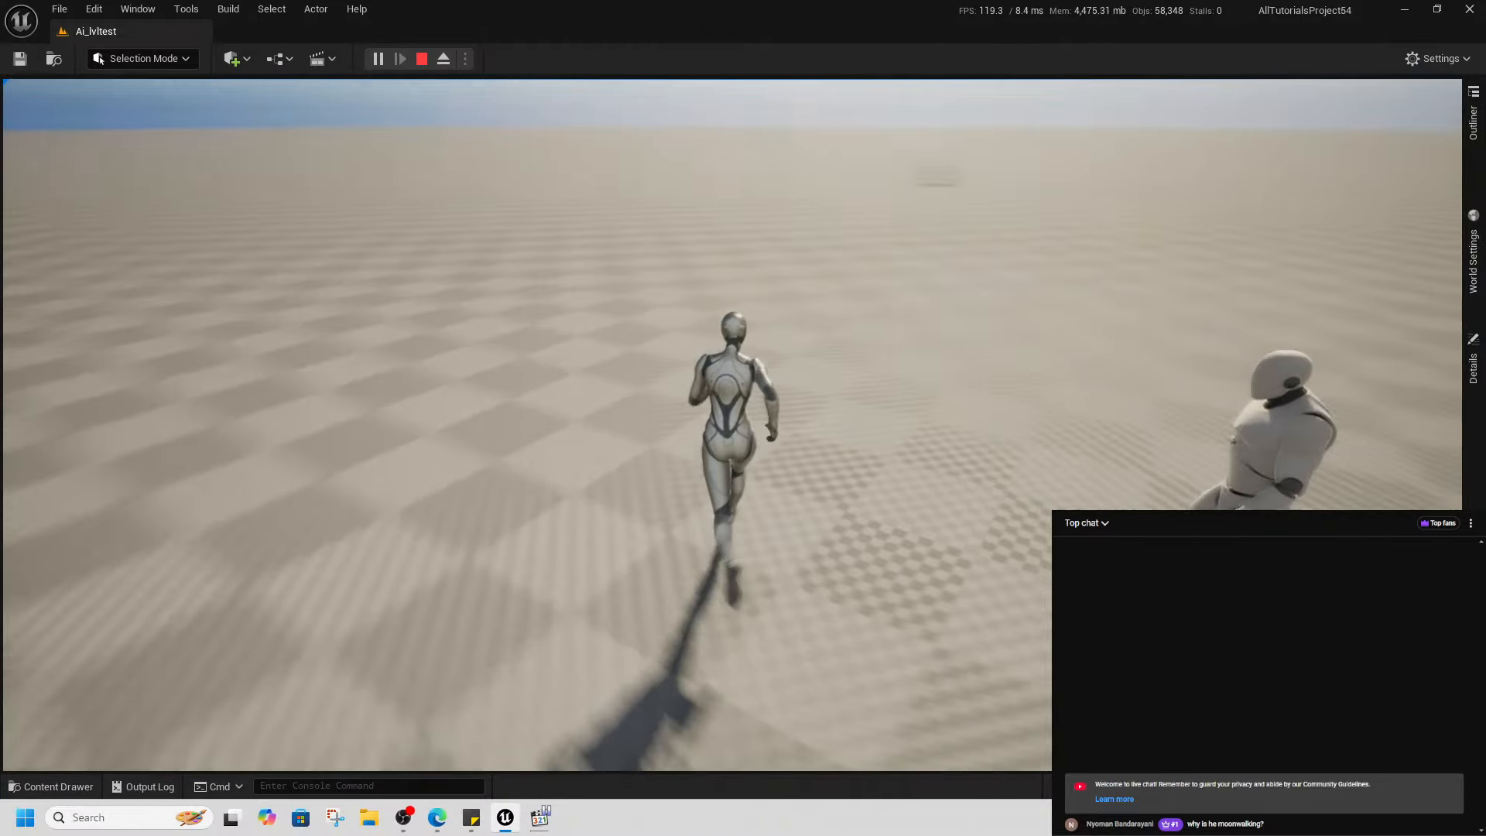
pyautogui.press('s')
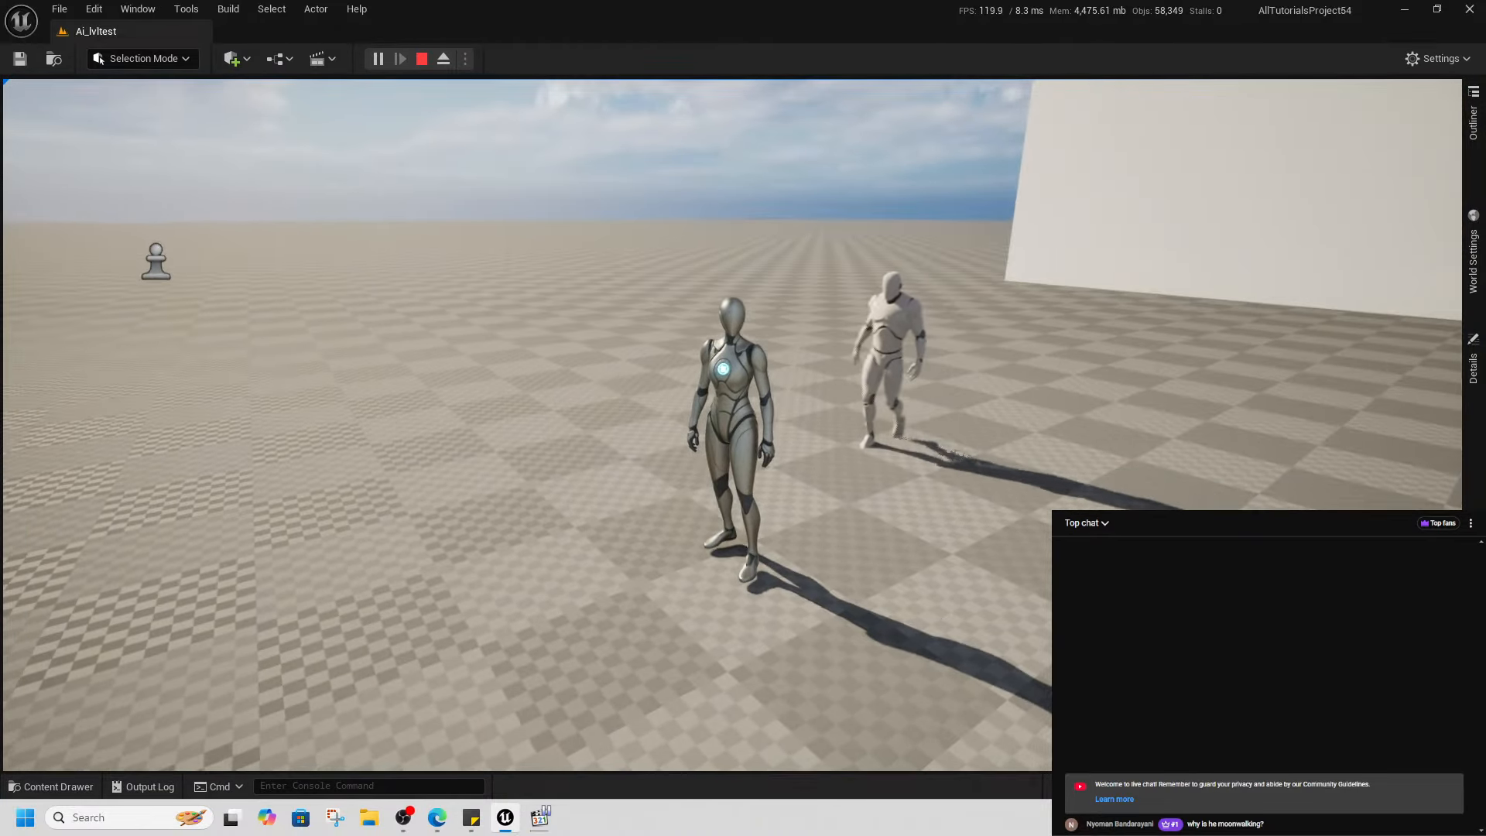
# - Eject from the player character, display the navigation mesh overlay, and end the play session
pyautogui.press('F8')
pyautogui.press('p')
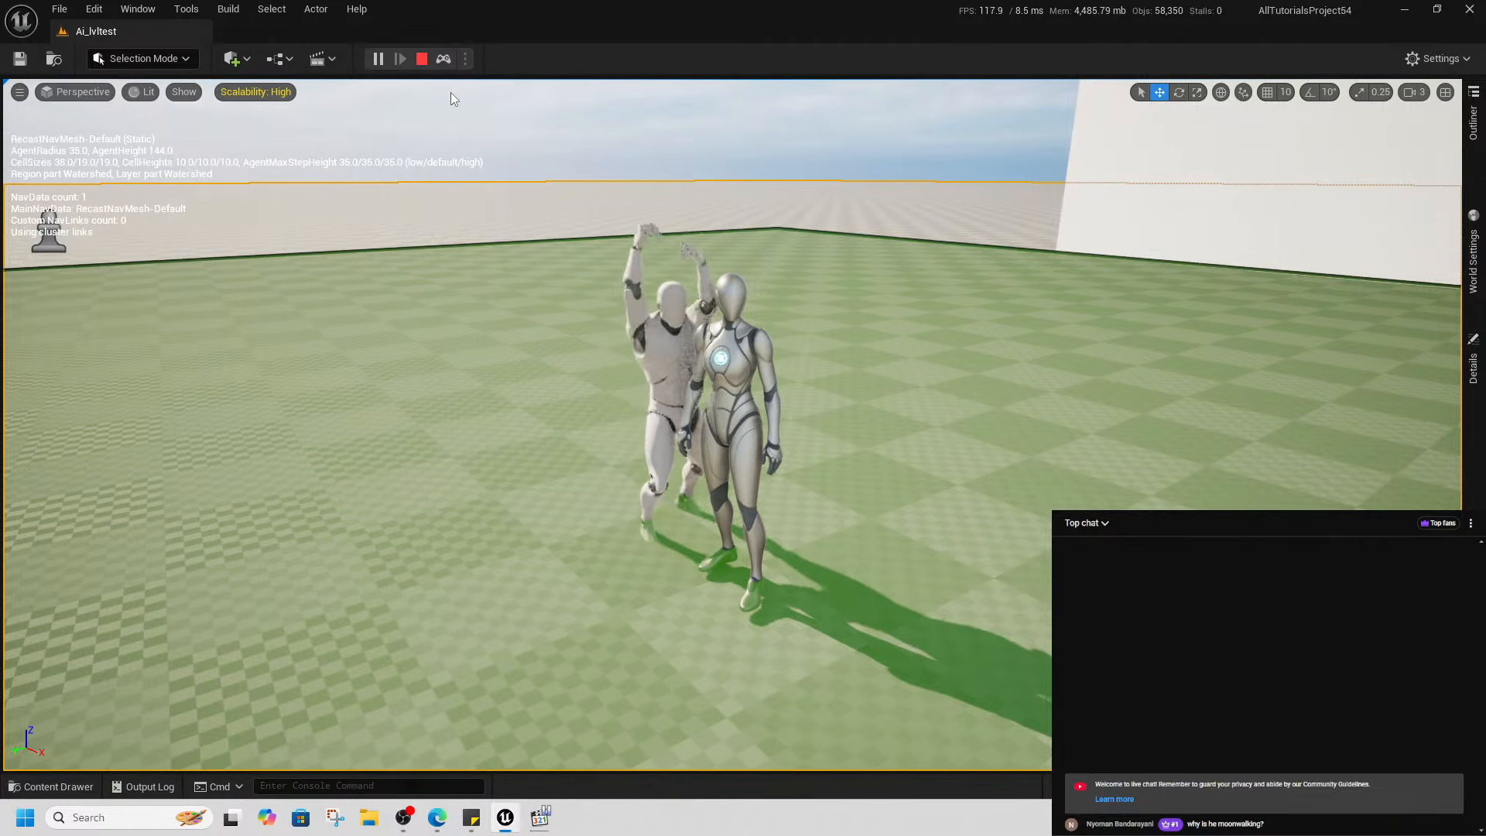
pyautogui.press('Escape')
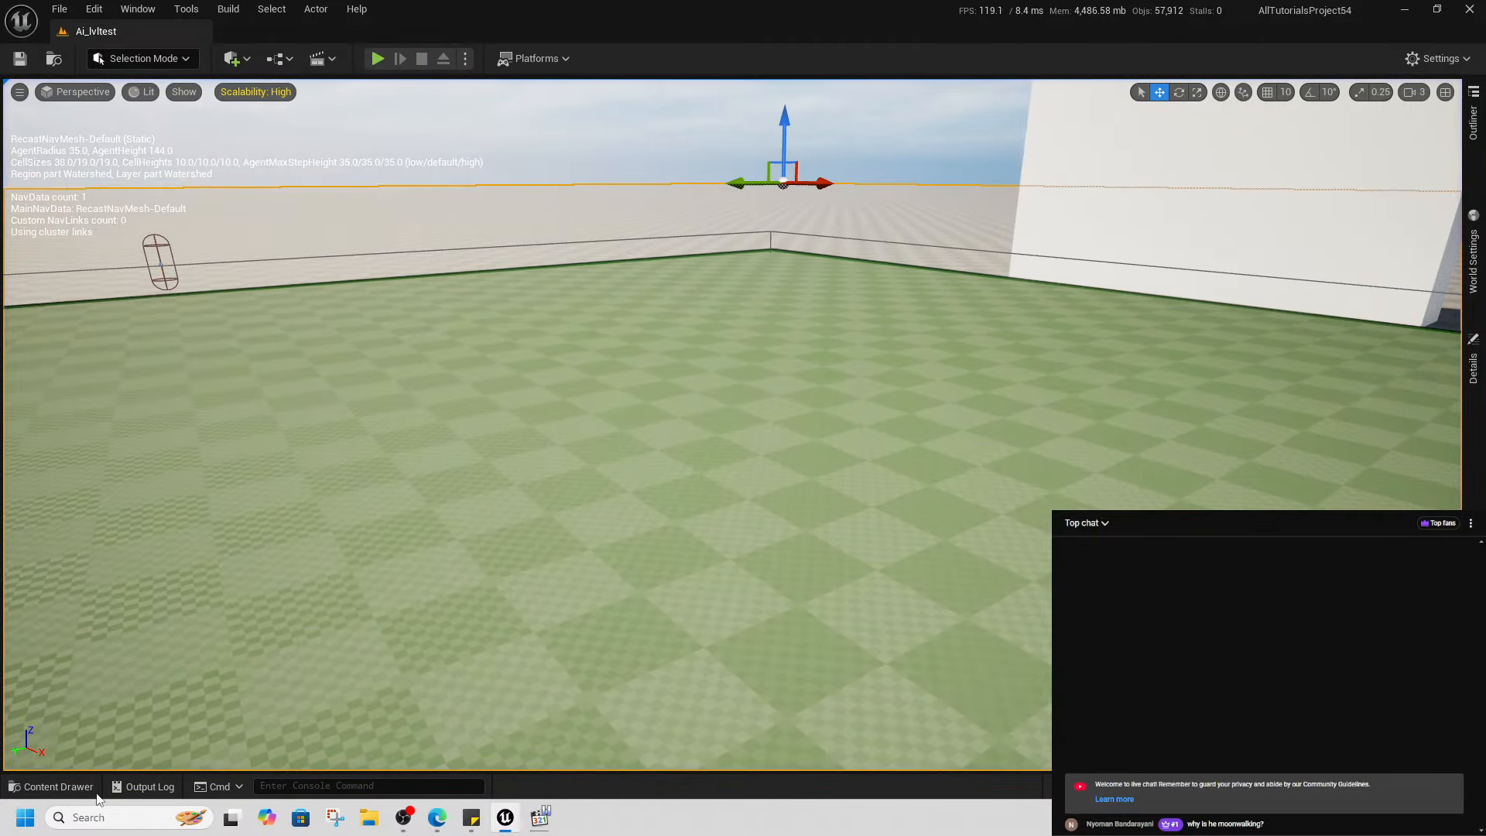
# - Open the BP_baseEnemy blueprint from the project's AI_system folder
pyautogui.click(68, 785)
pyautogui.click(894, 623)
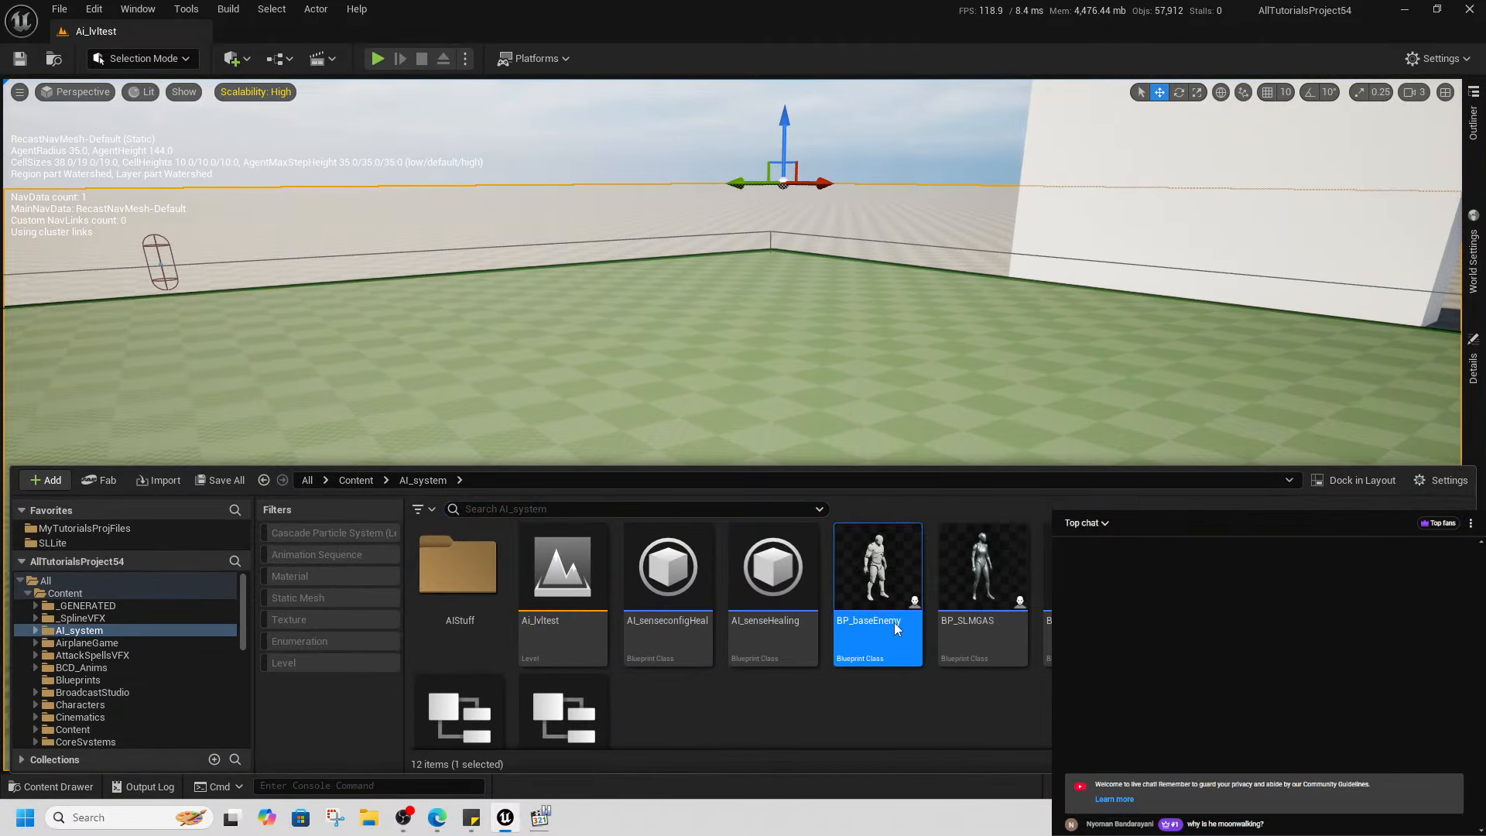
pyautogui.doubleClick(894, 622)
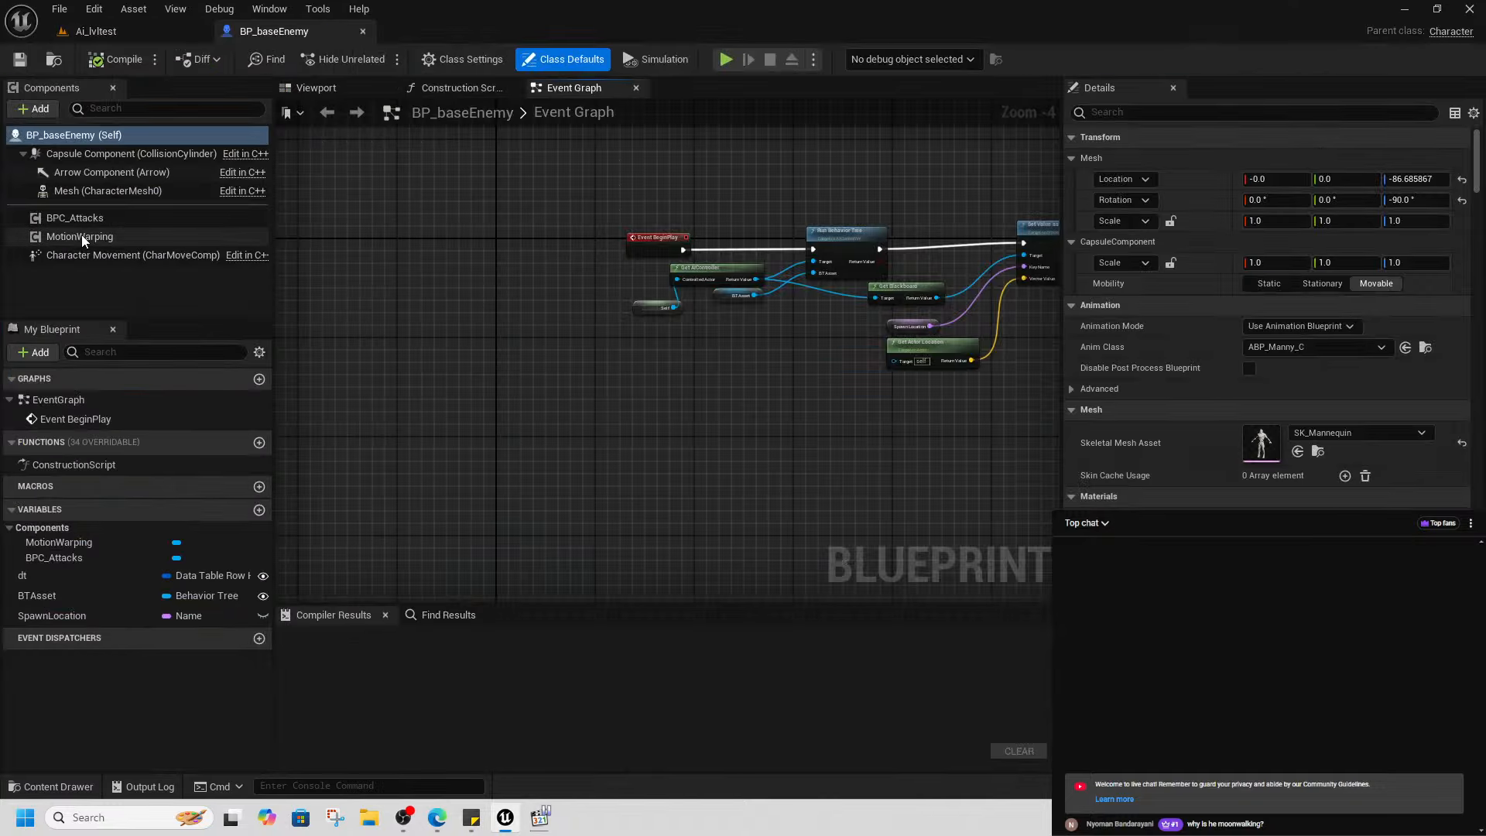
# - Locate the animation class of the enemy's Mesh component and open ABP_Manny in a maximized editor window
pyautogui.click(104, 191)
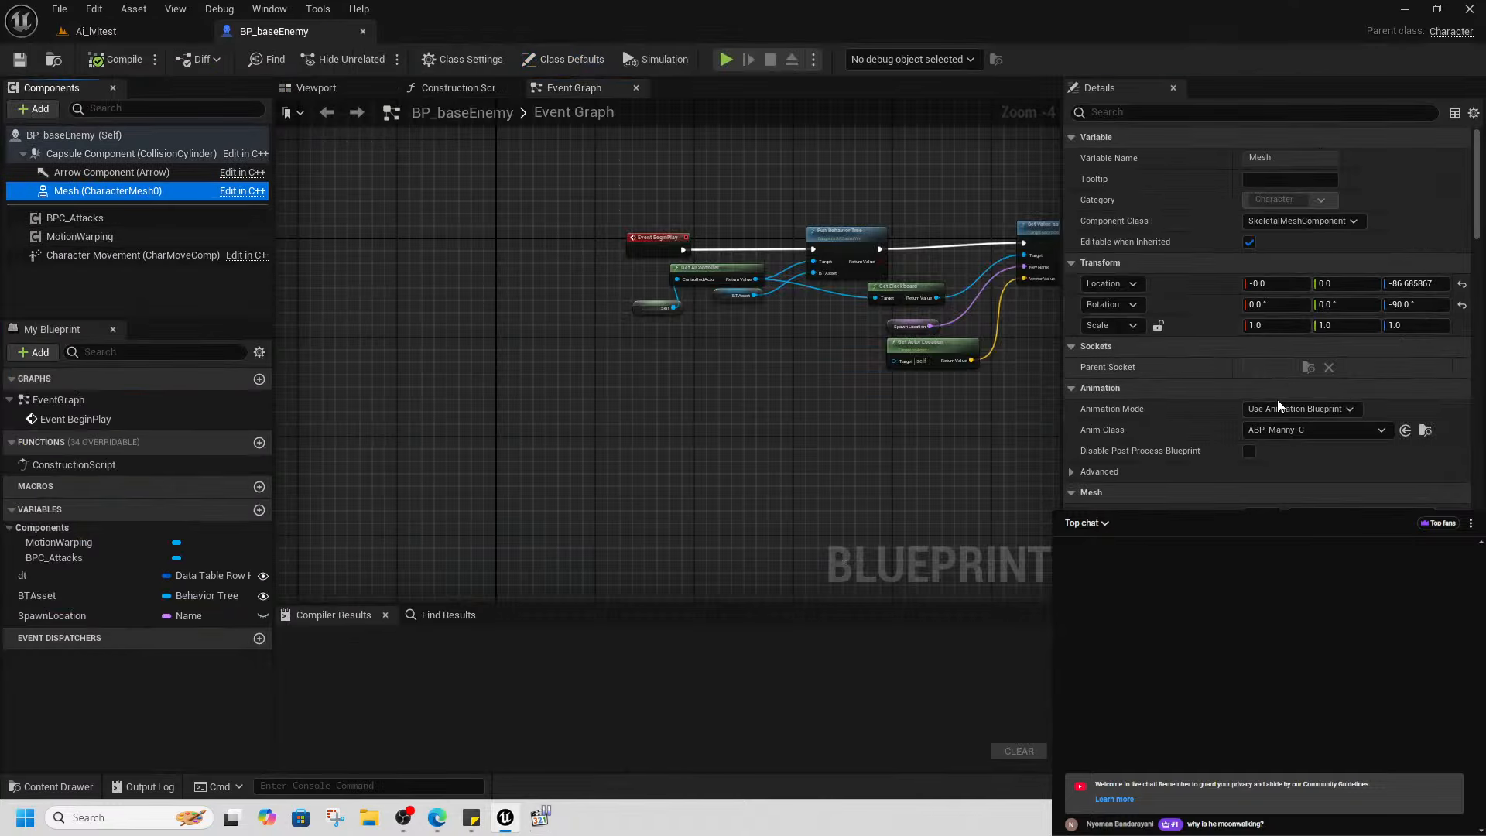
pyautogui.click(1432, 429)
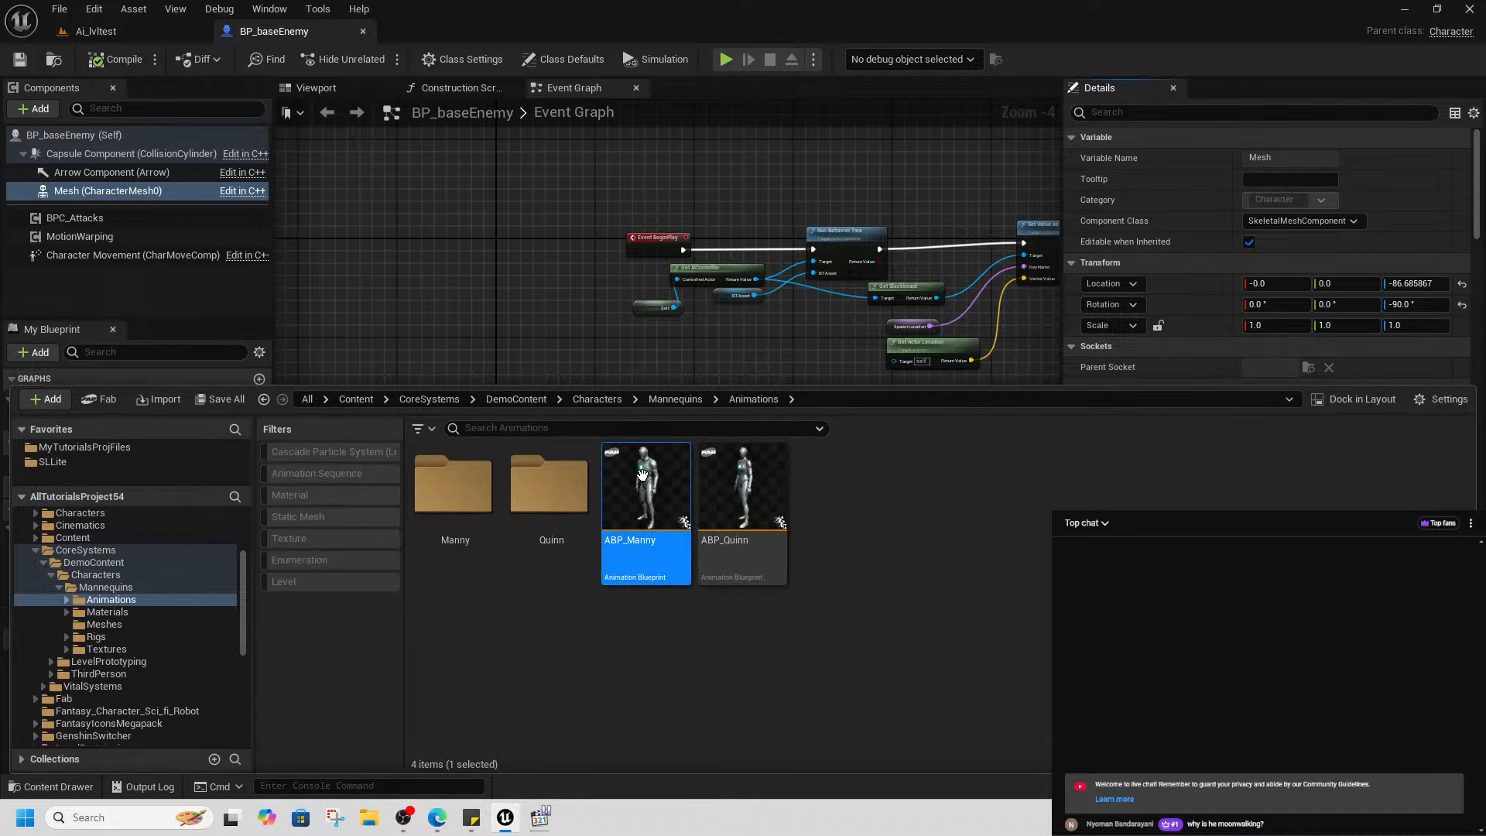
pyautogui.doubleClick(654, 550)
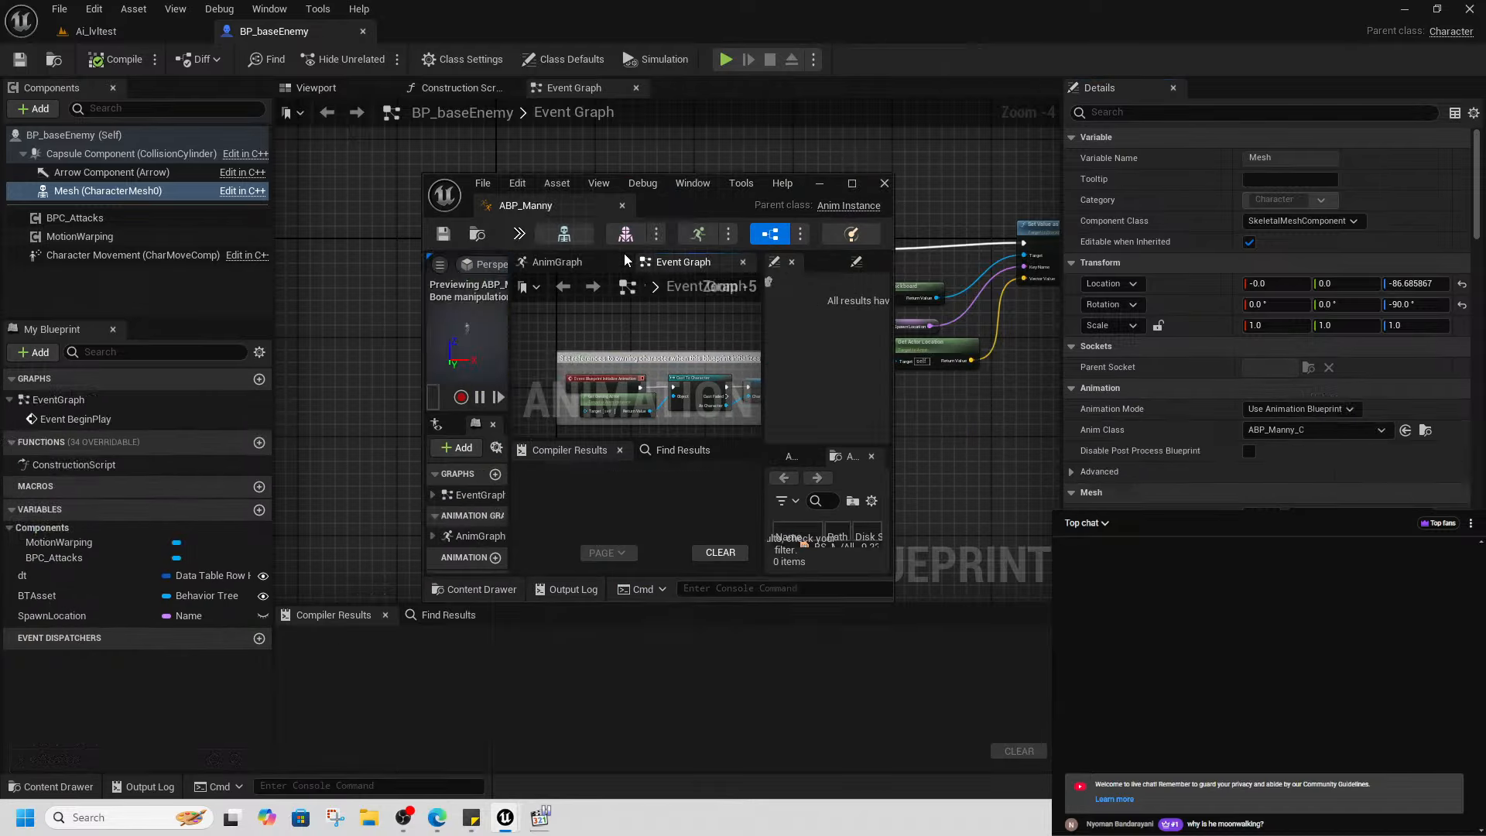
pyautogui.click(852, 184)
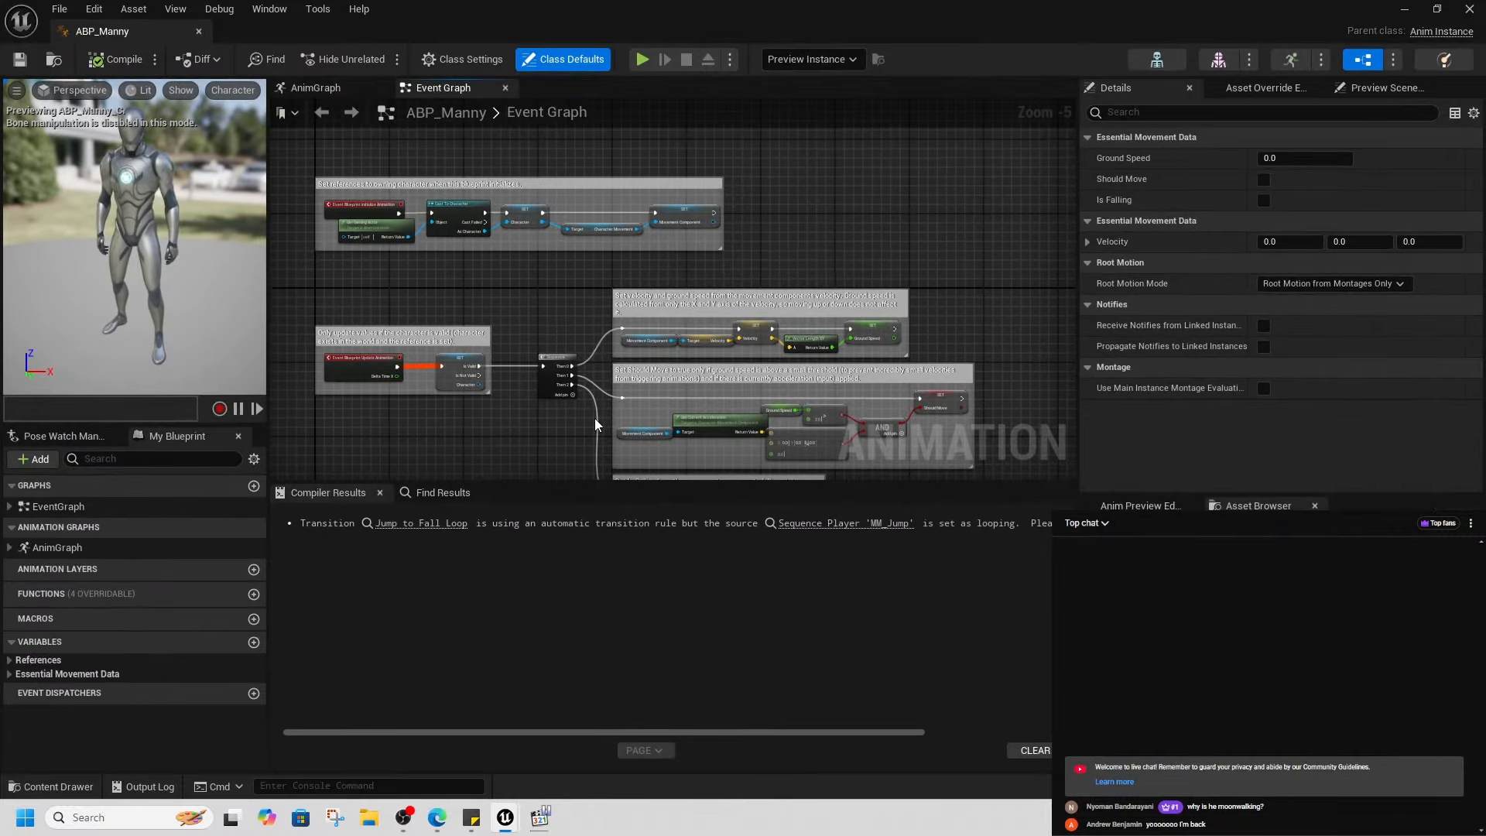
# - Examine ABP_Manny's event graph and AnimGraph, including the Walk / Run state of its Locomotion state machine
pyautogui.moveTo(790, 431); pyautogui.dragTo(774, 309, button='right')
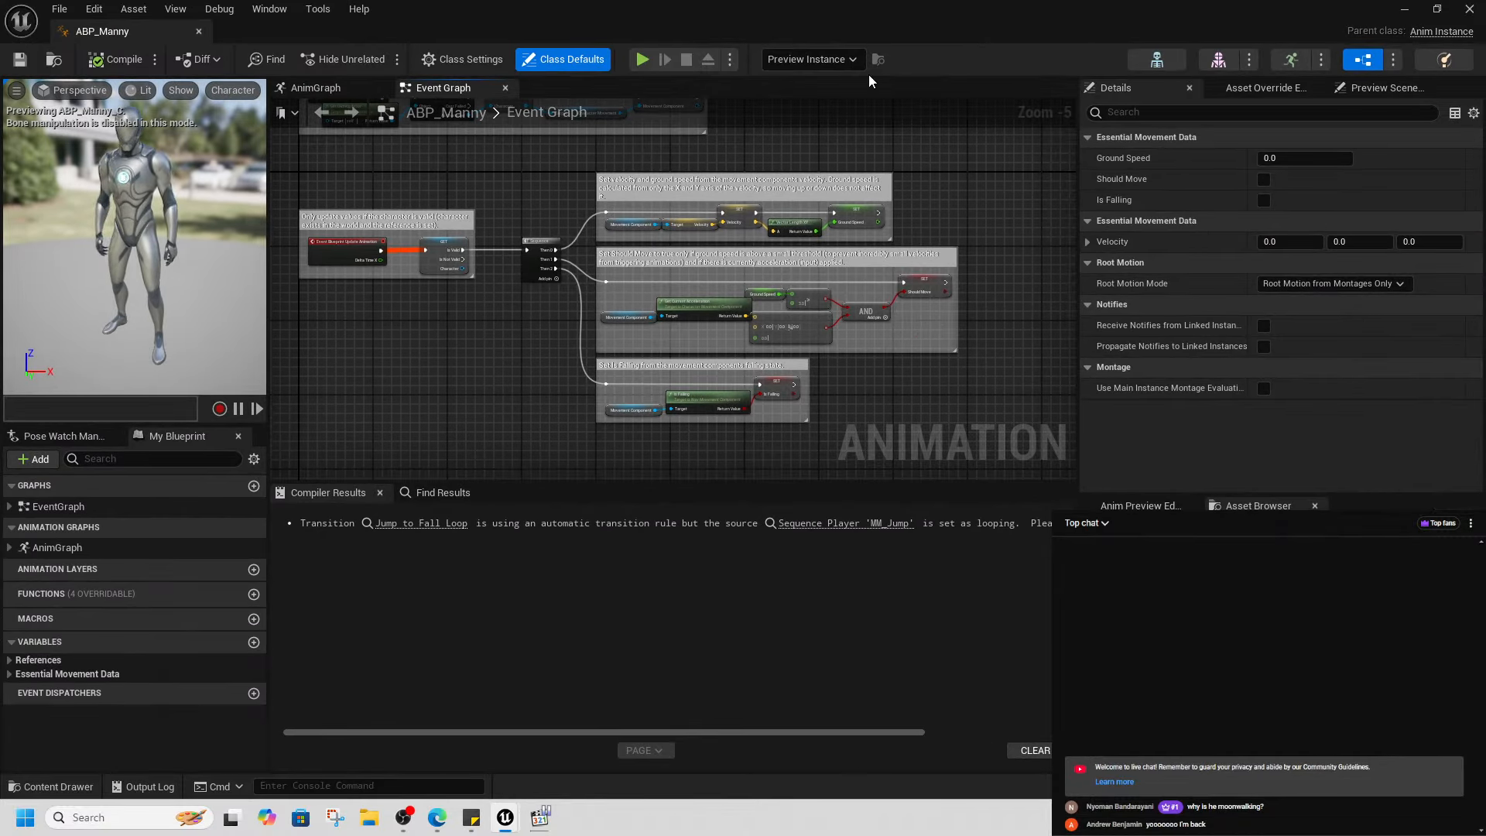
pyautogui.click(316, 87)
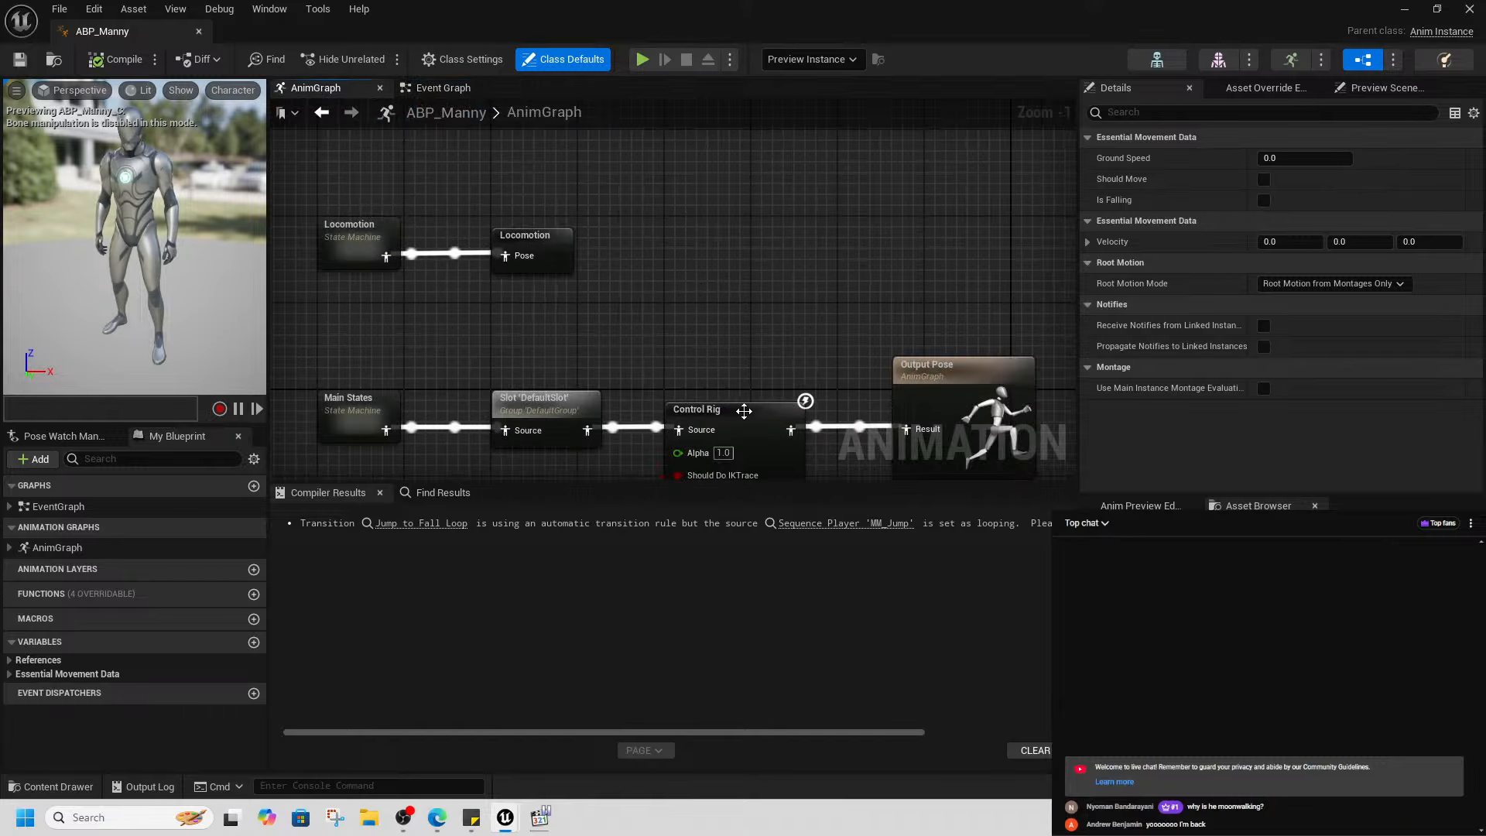
pyautogui.doubleClick(489, 154)
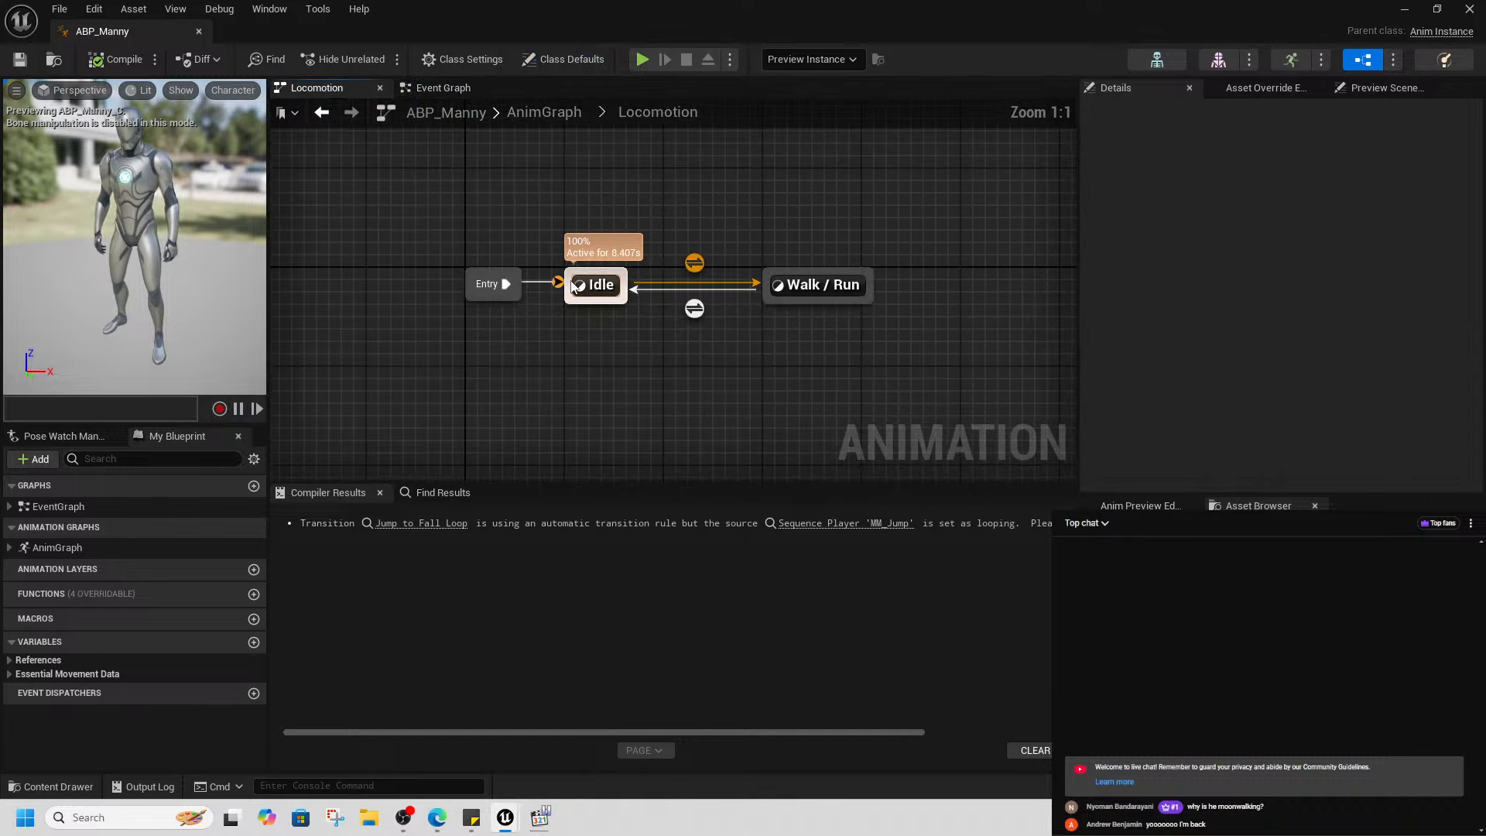
pyautogui.doubleClick(819, 289)
# - Dock the ABP_Manny editor beside BP_baseEnemy in the main window and return to the Ai_lvltest level
pyautogui.moveTo(465, 271); pyautogui.dragTo(435, 212)
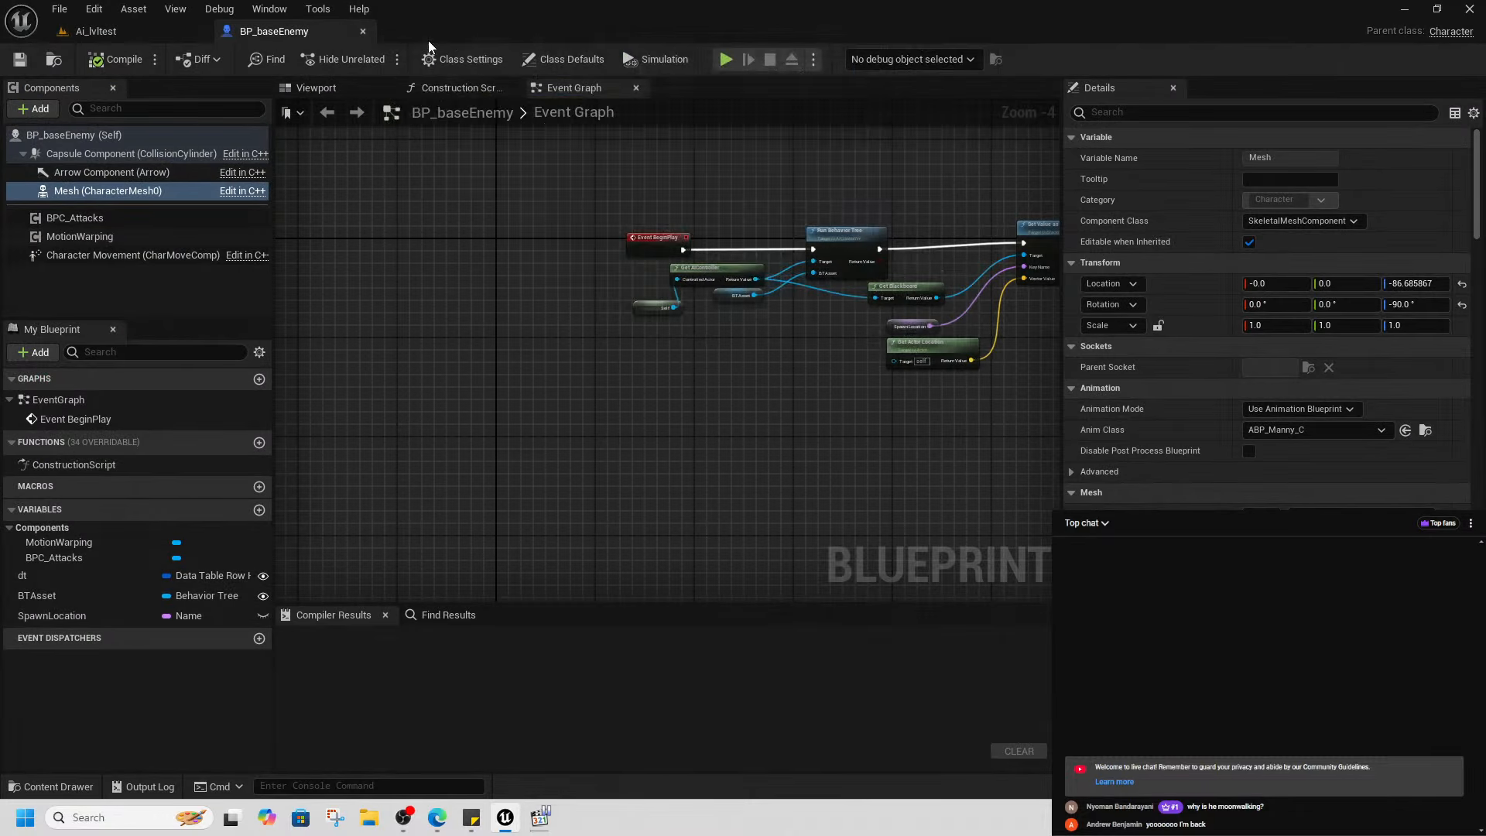
pyautogui.click(431, 34)
pyautogui.click(124, 33)
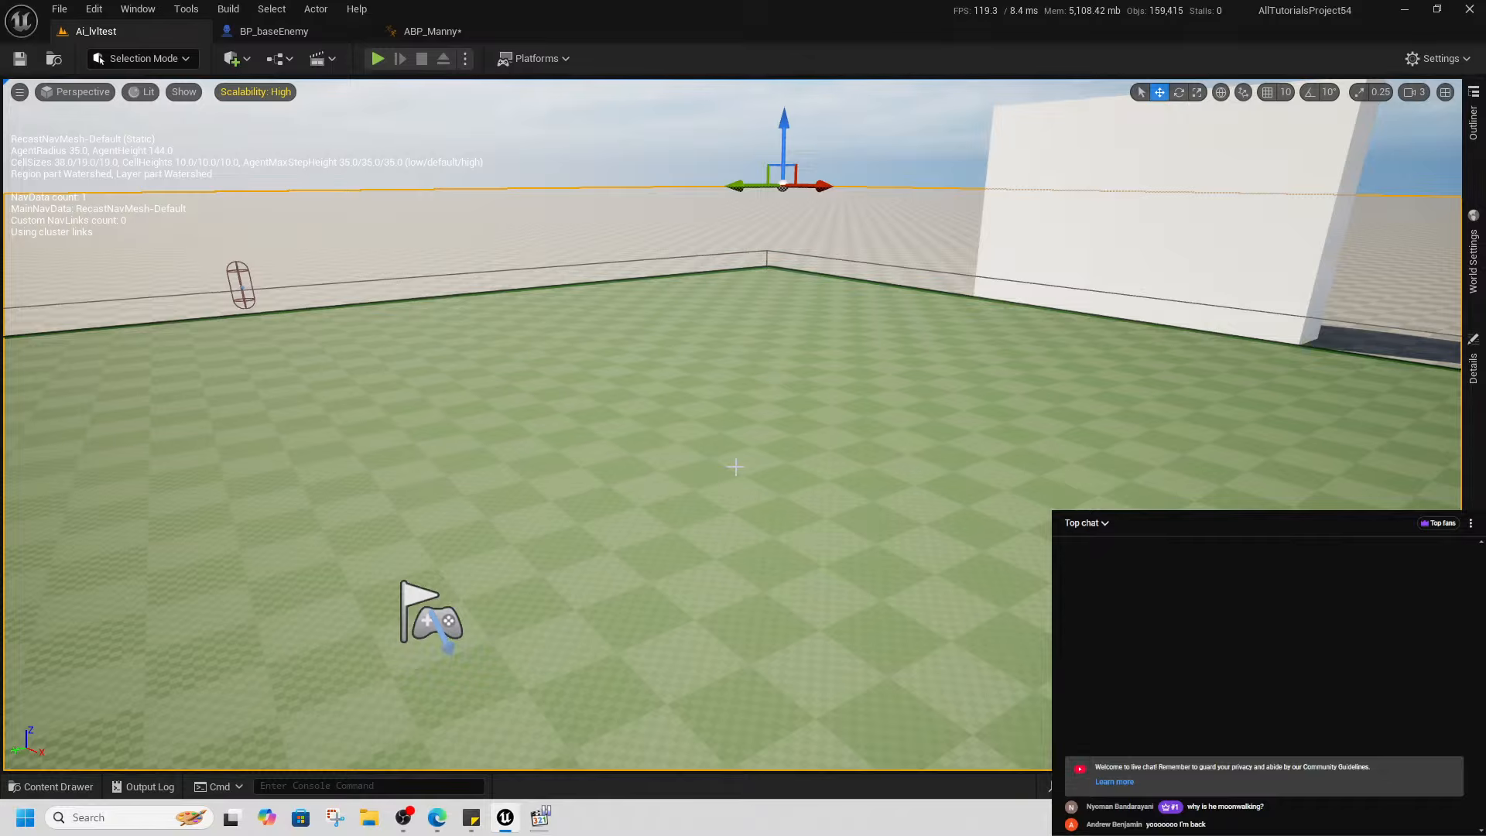
# - Open the Fab marketplace from the content browser and show the owned assets in My Library
pyautogui.moveTo(736, 471); pyautogui.dragTo(544, 727, button='right')
pyautogui.click(46, 787)
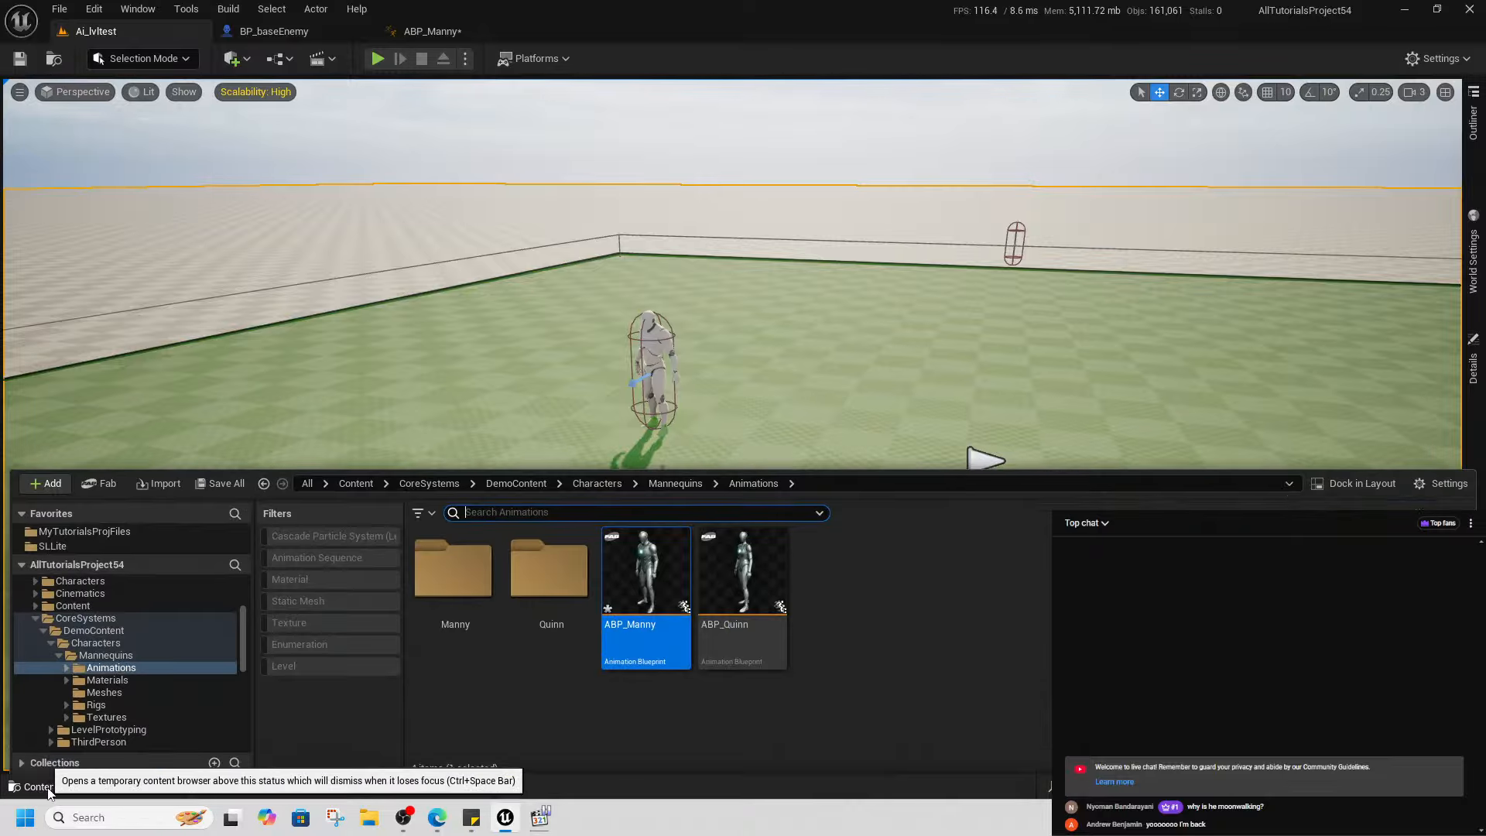
pyautogui.click(943, 661)
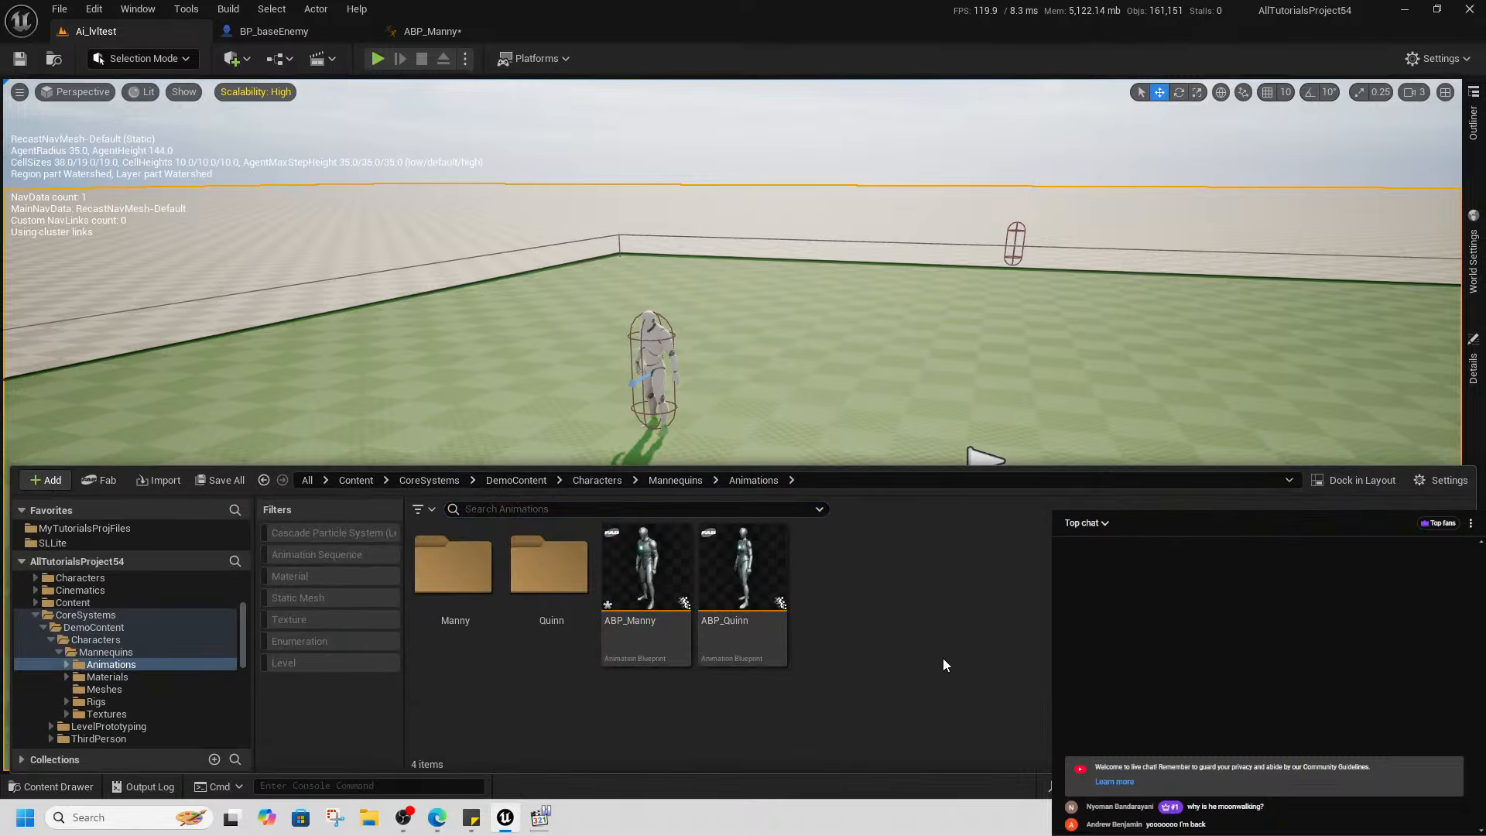
pyautogui.click(101, 480)
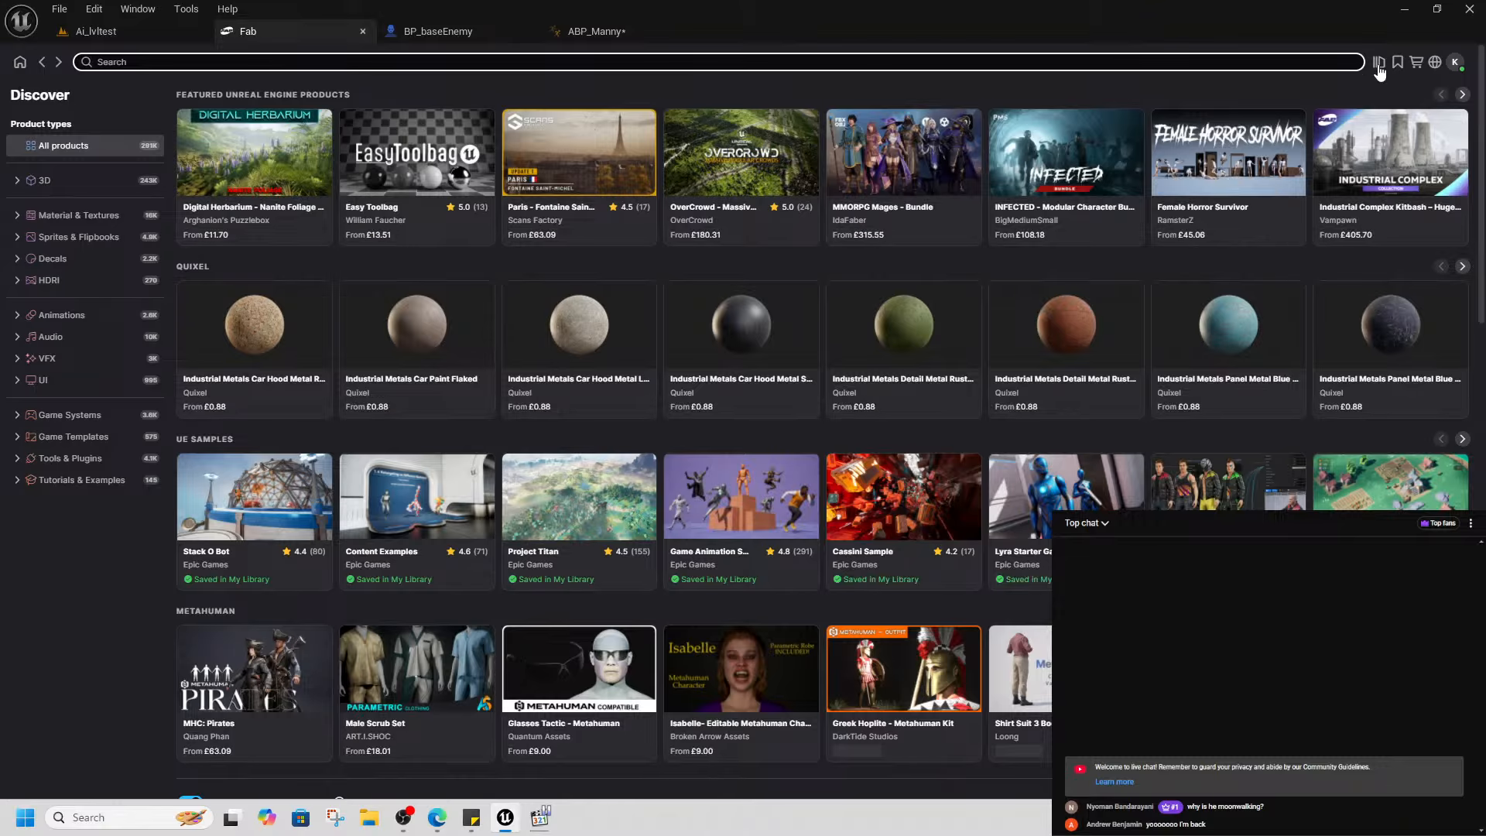
pyautogui.click(1378, 65)
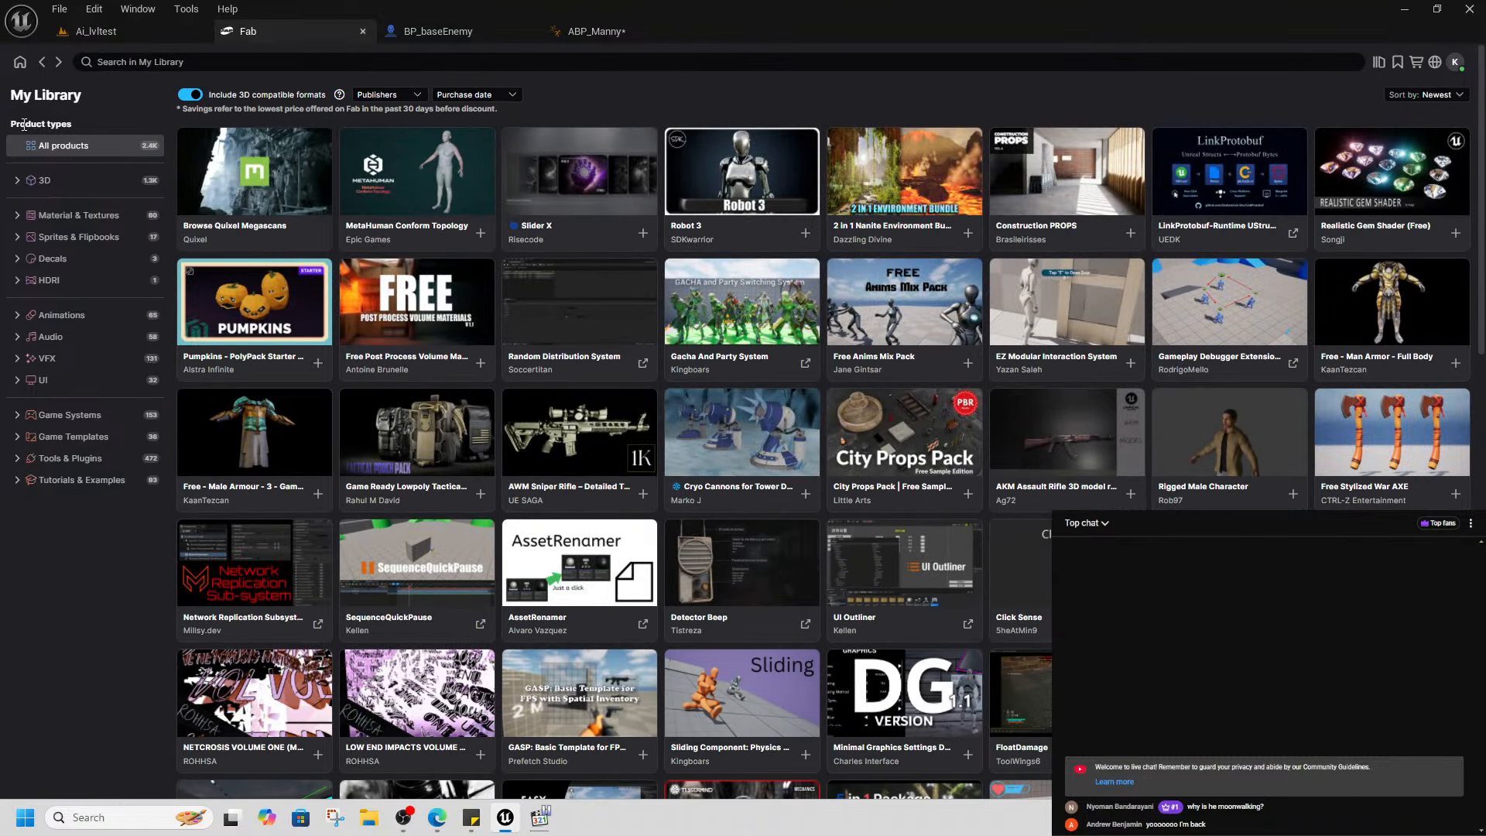
# - Filter My Library to the 3D Characters & Creatures category, browse the assets, and open the DemonLord2 product page
pyautogui.click(17, 181)
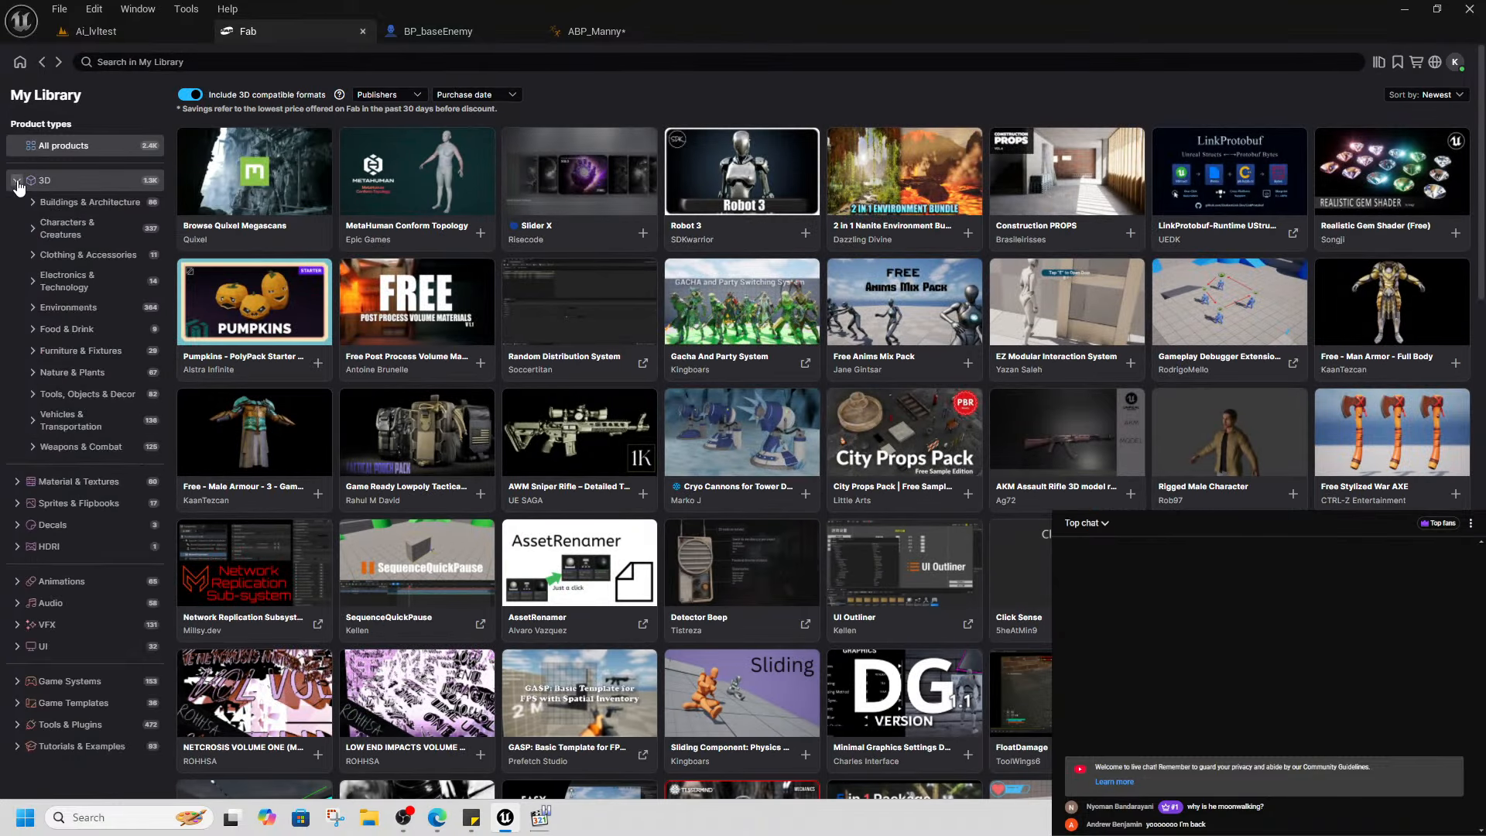
pyautogui.click(92, 235)
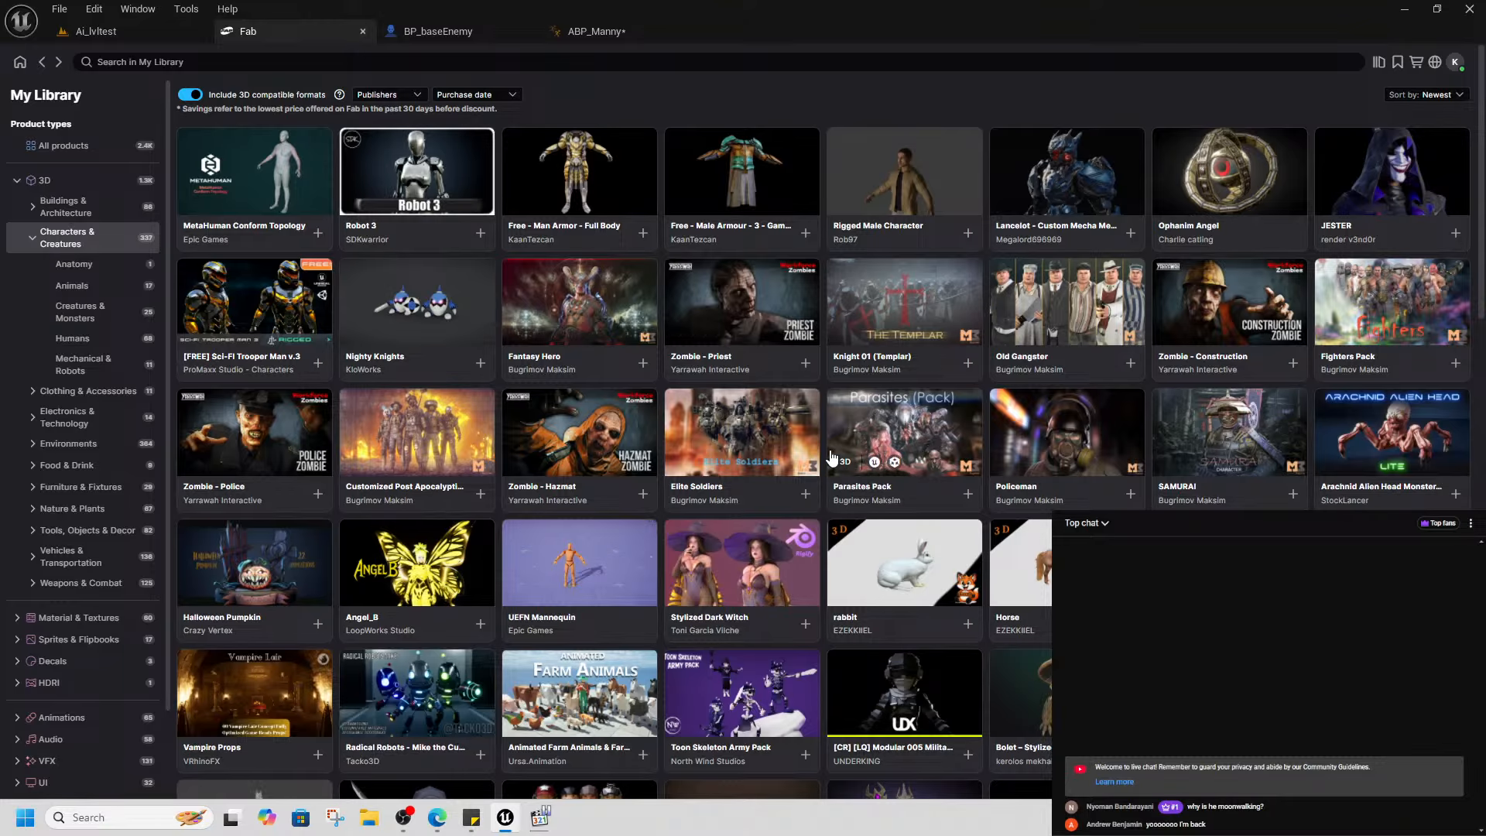
pyautogui.scroll(-2, 829, 462)
pyautogui.scroll(-1, 1070, 355)
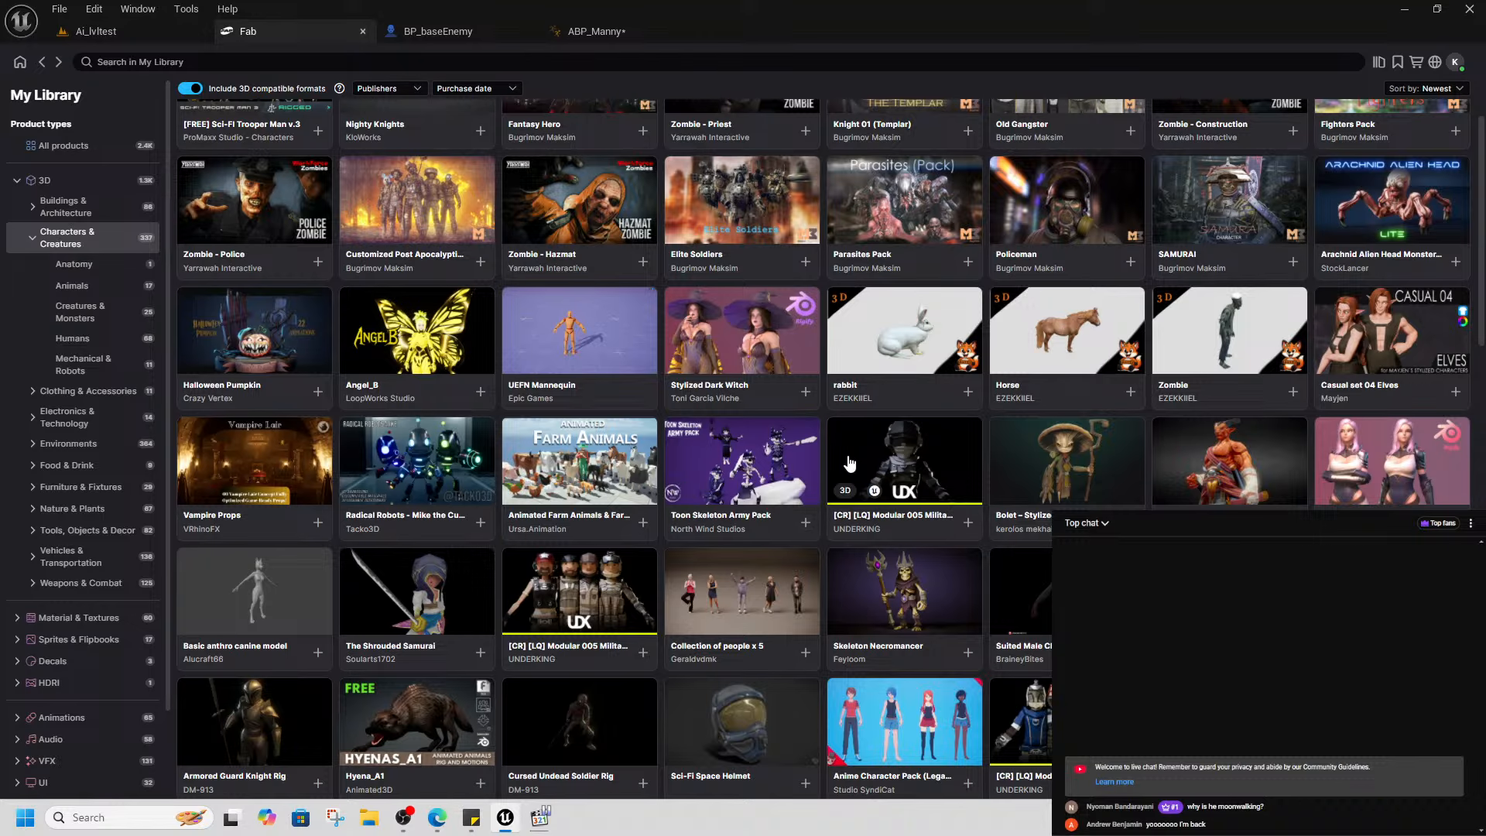
pyautogui.scroll(-1, 817, 500)
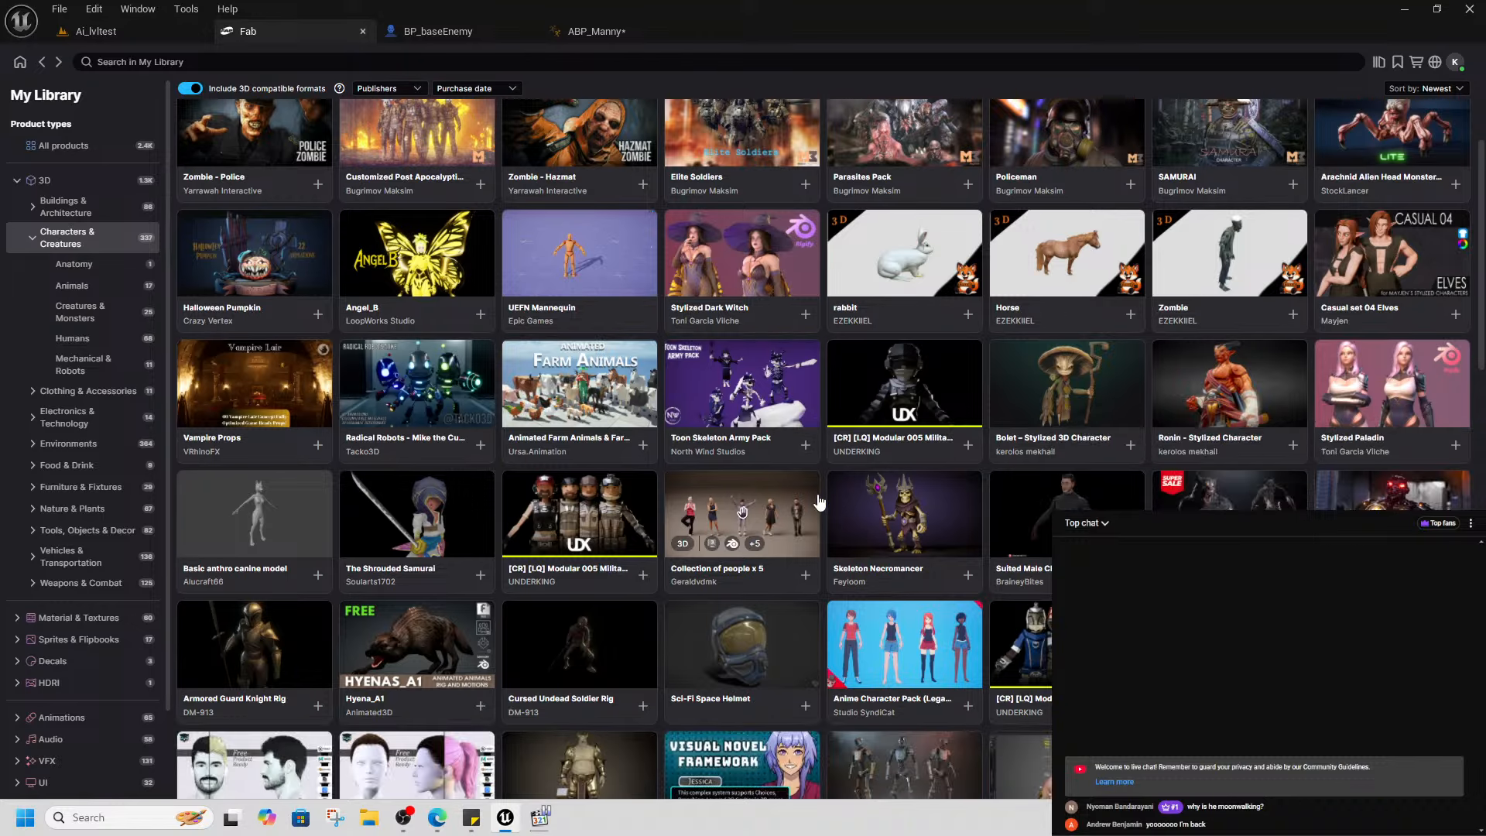
pyautogui.scroll(-2, 819, 502)
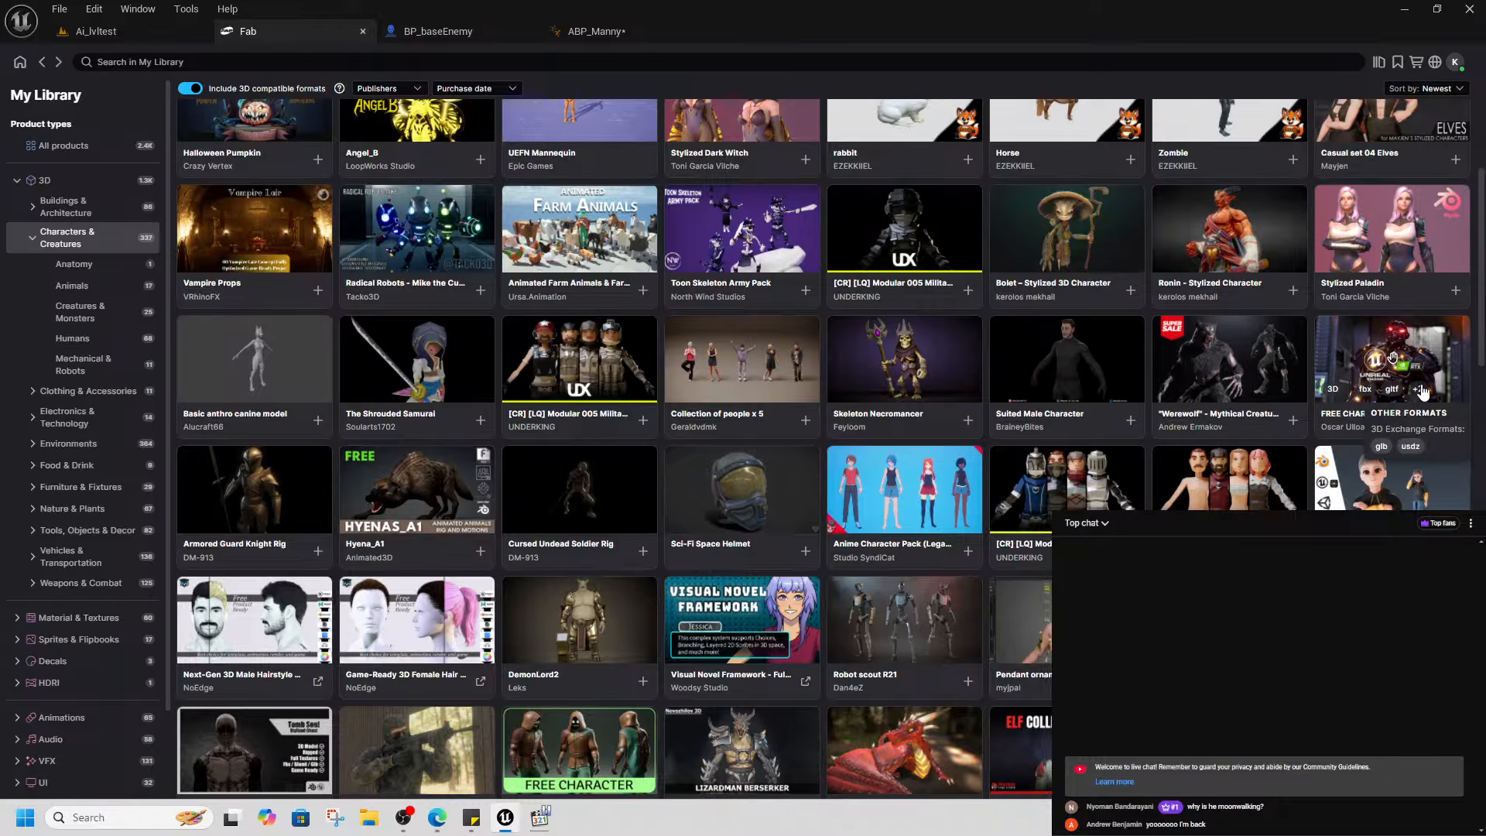
pyautogui.scroll(-1, 1006, 507)
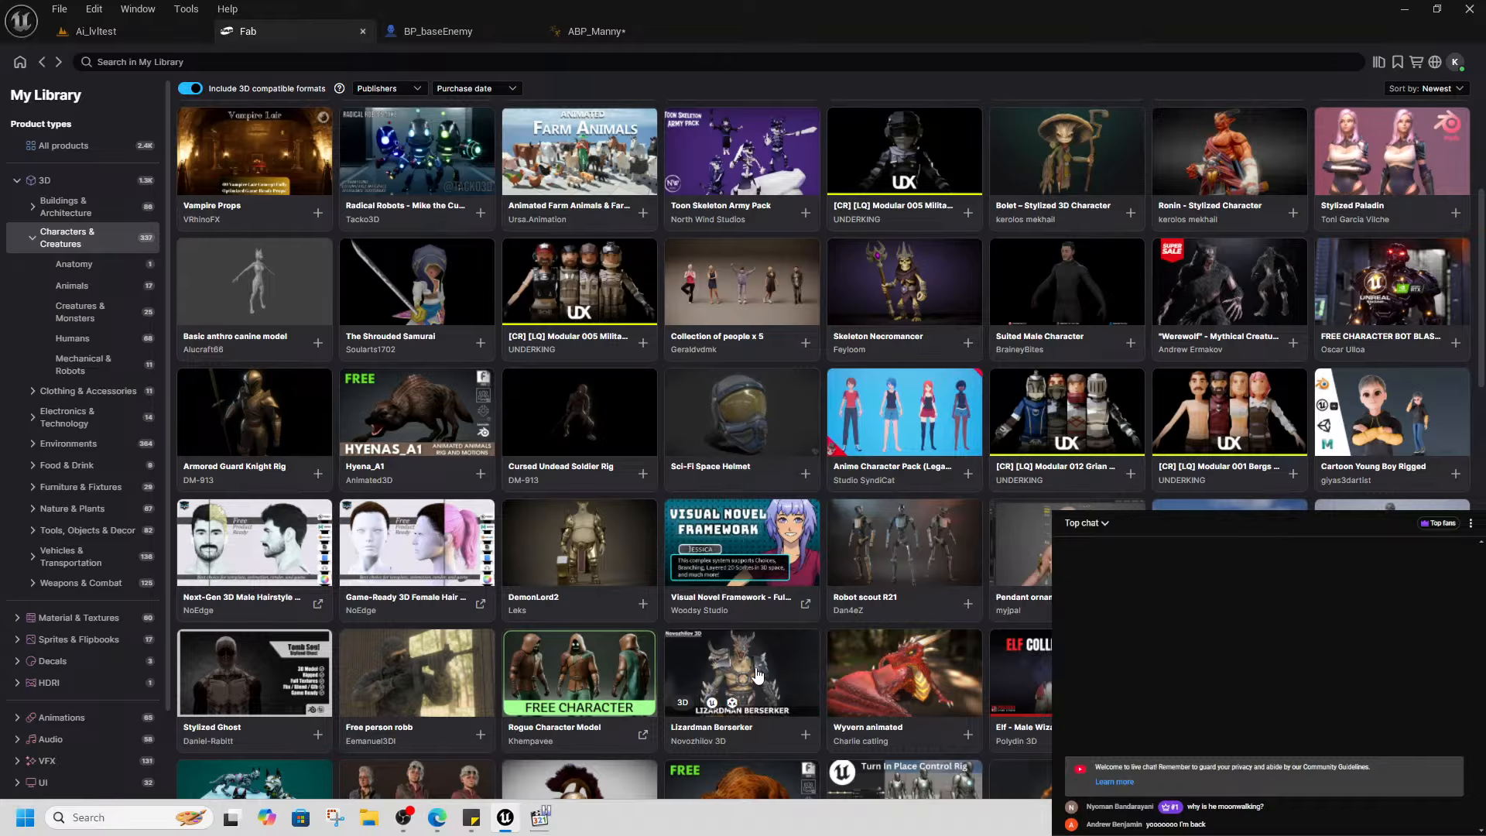
pyautogui.click(617, 549)
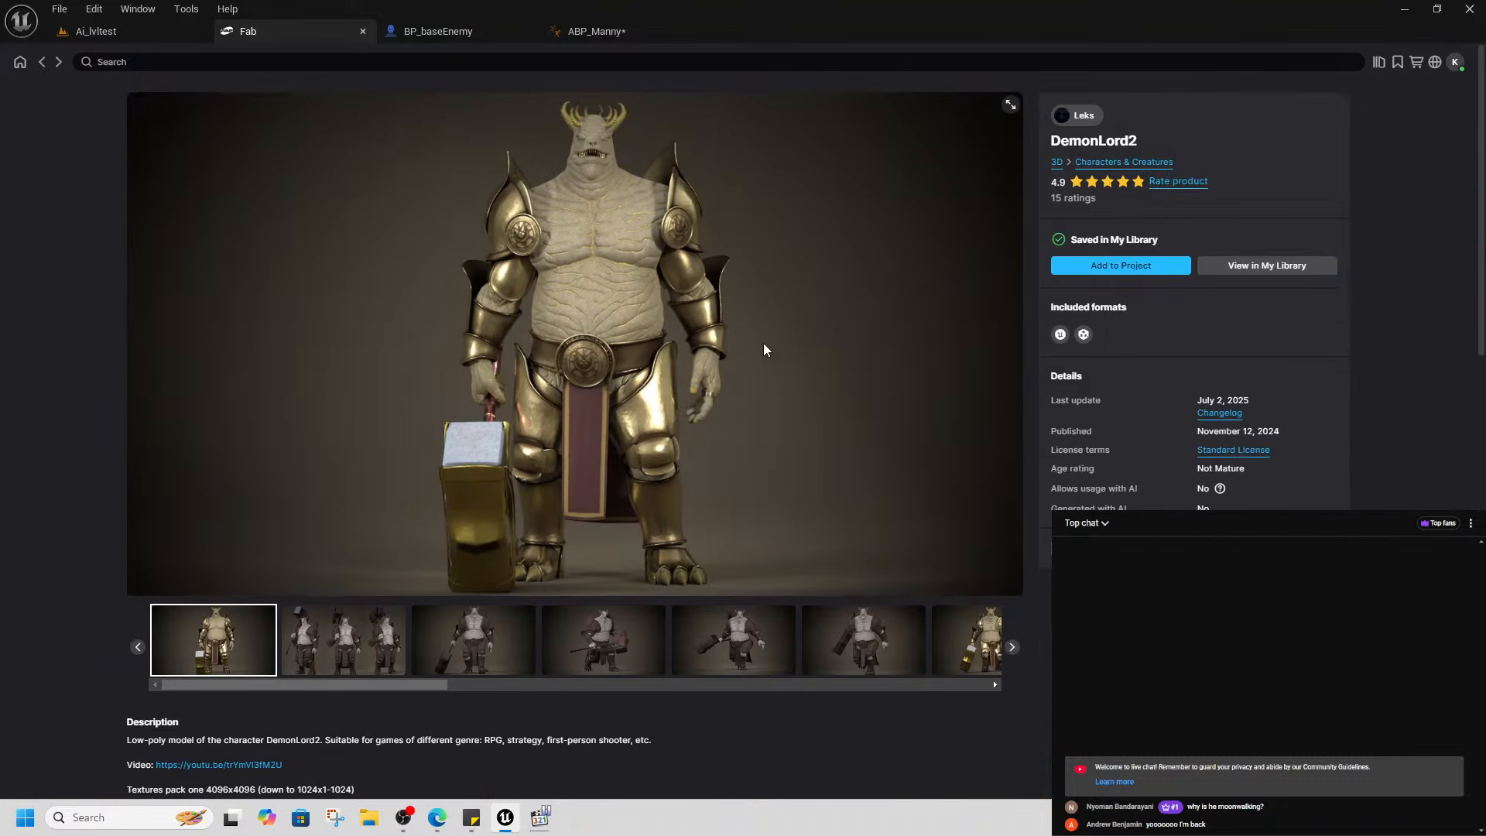
# - Examine DemonLord2's description, included animations, technical details and gallery images
pyautogui.scroll(-5, 457, 564)
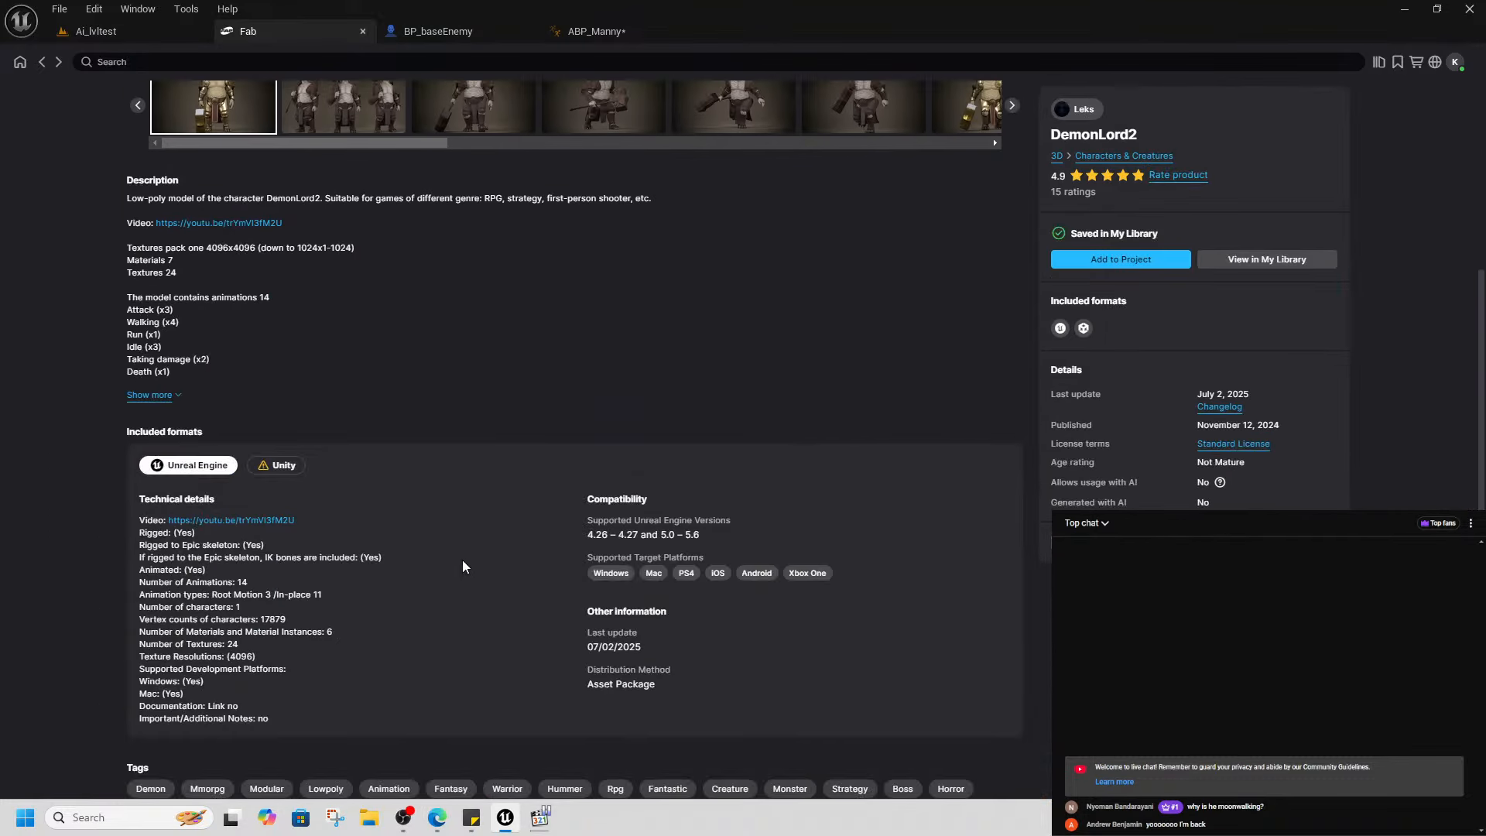
pyautogui.scroll(6, 259, 547)
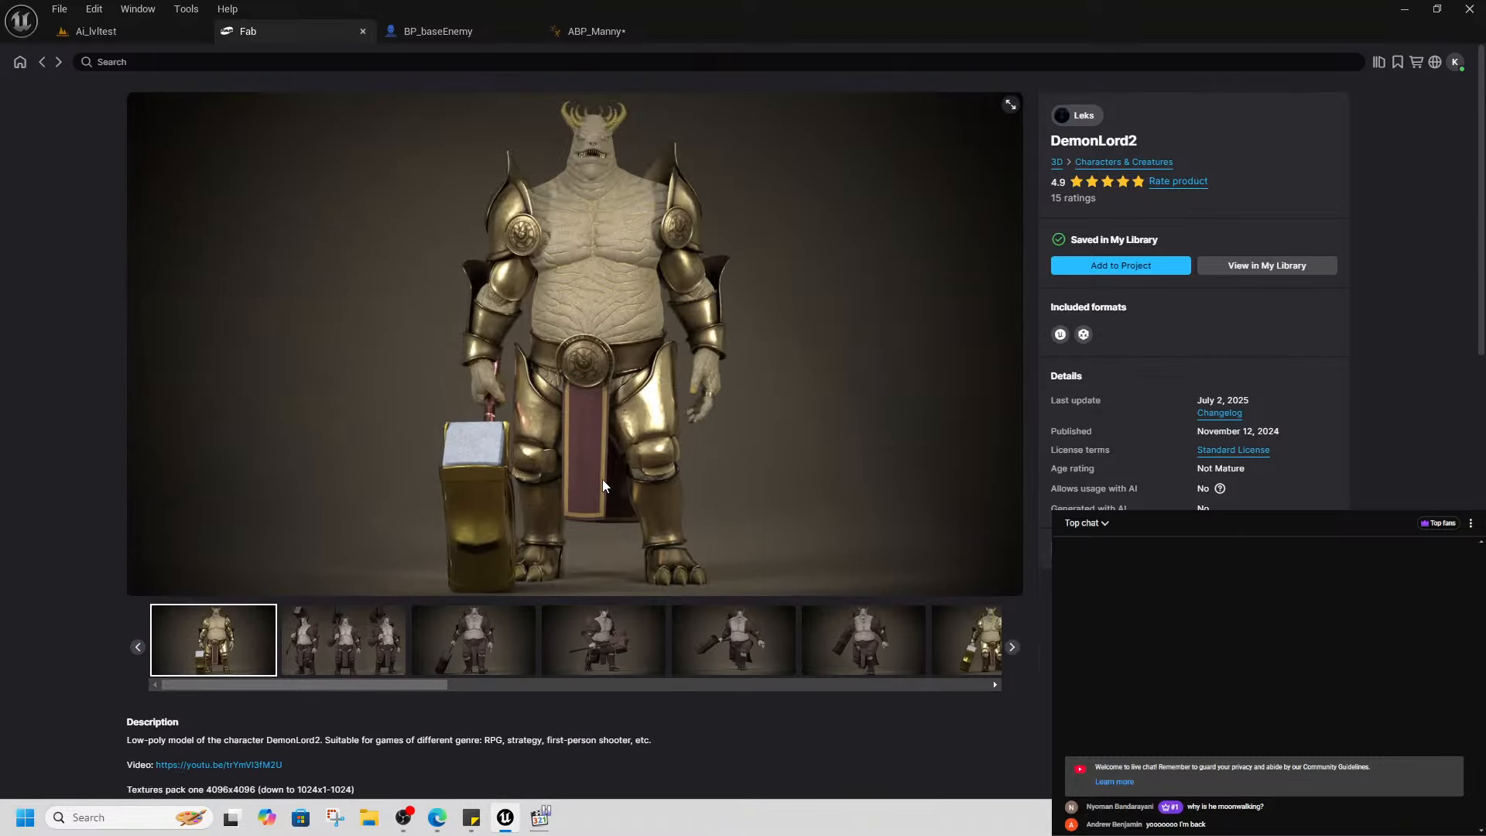
pyautogui.click(341, 650)
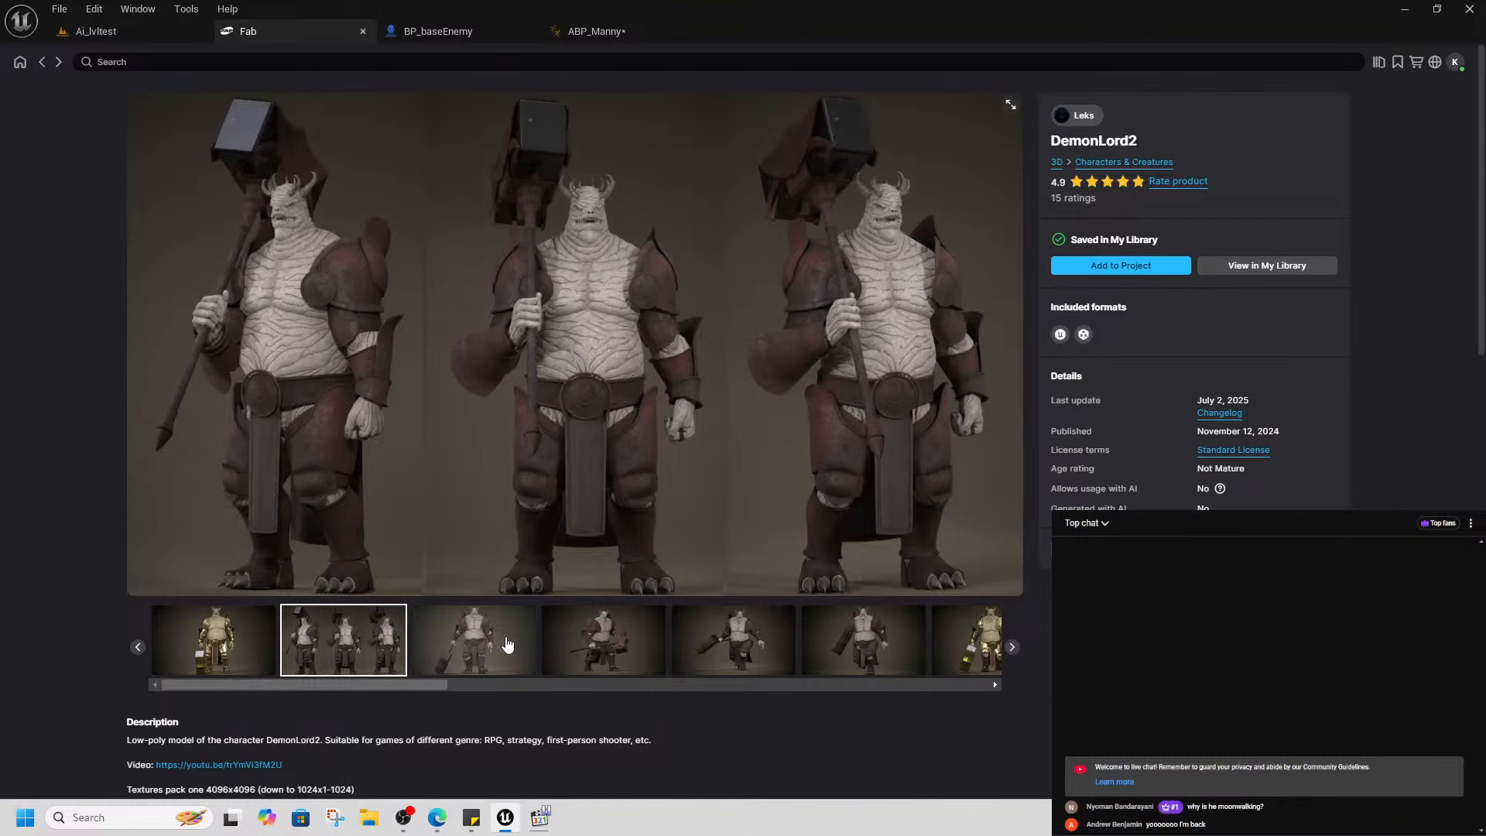
pyautogui.click(504, 646)
pyautogui.click(613, 647)
pyautogui.click(695, 649)
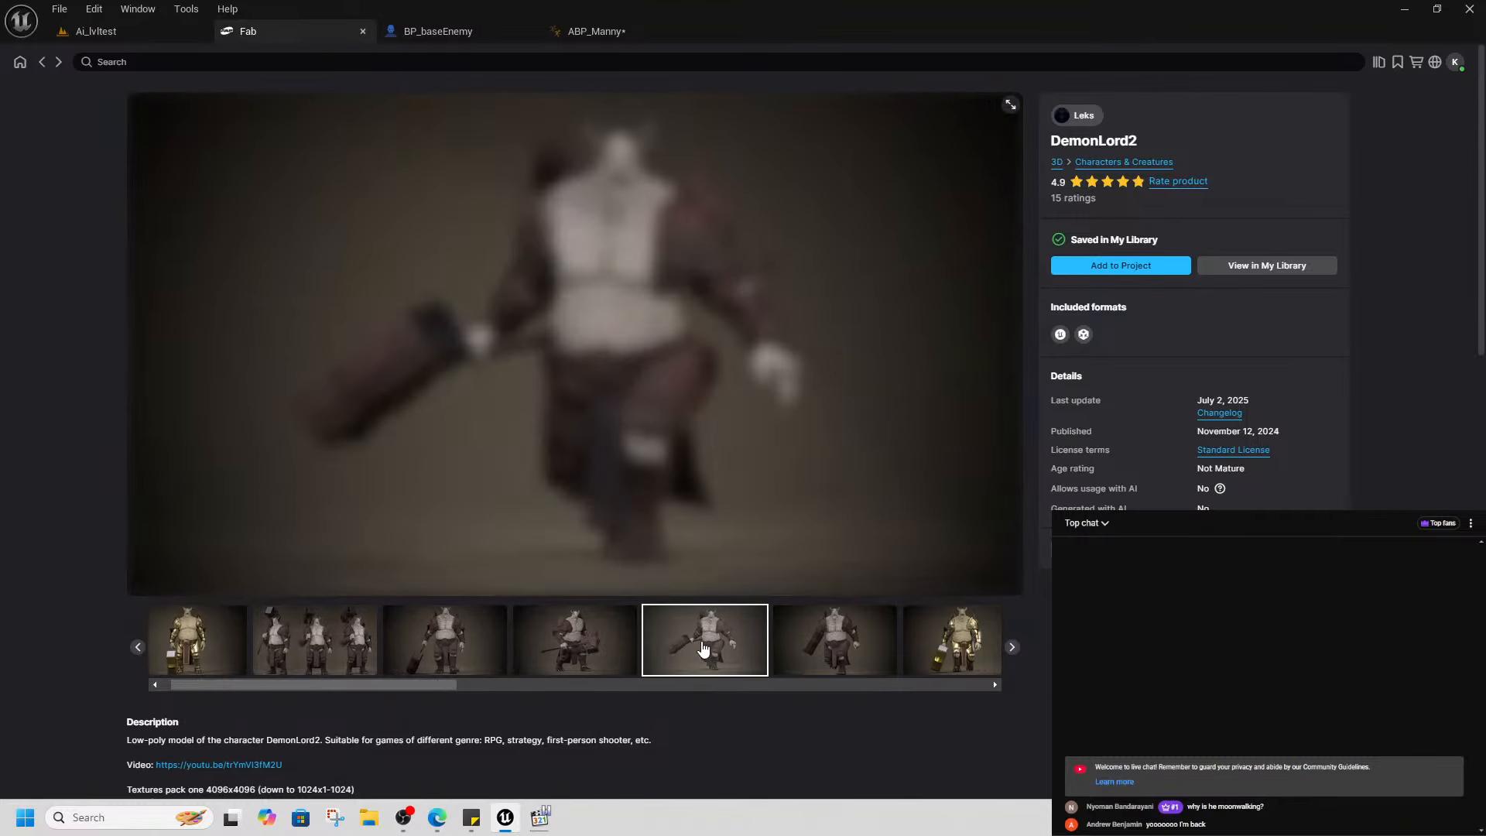
pyautogui.click(760, 648)
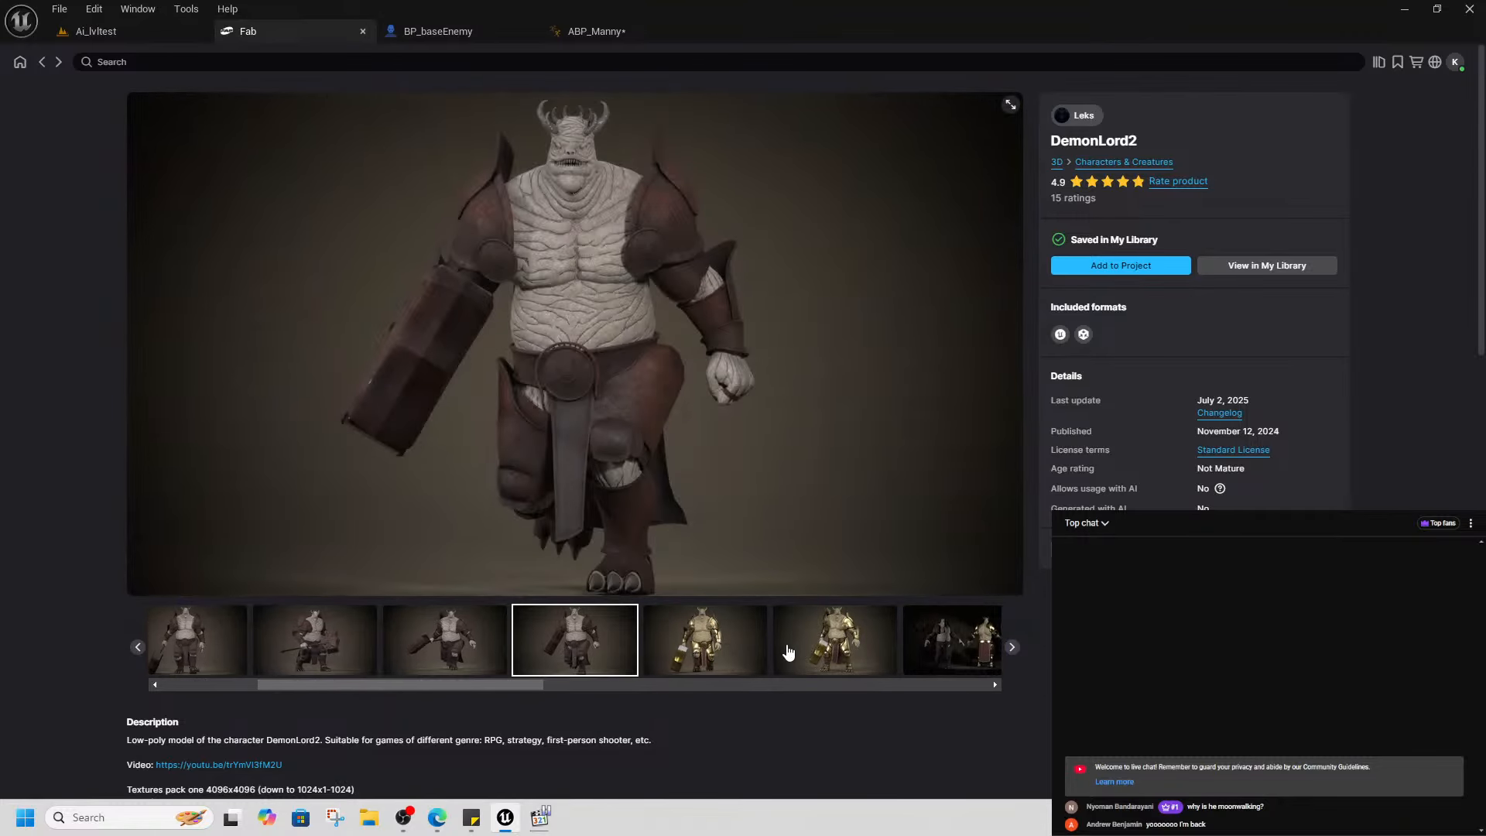
pyautogui.click(798, 651)
pyautogui.click(805, 653)
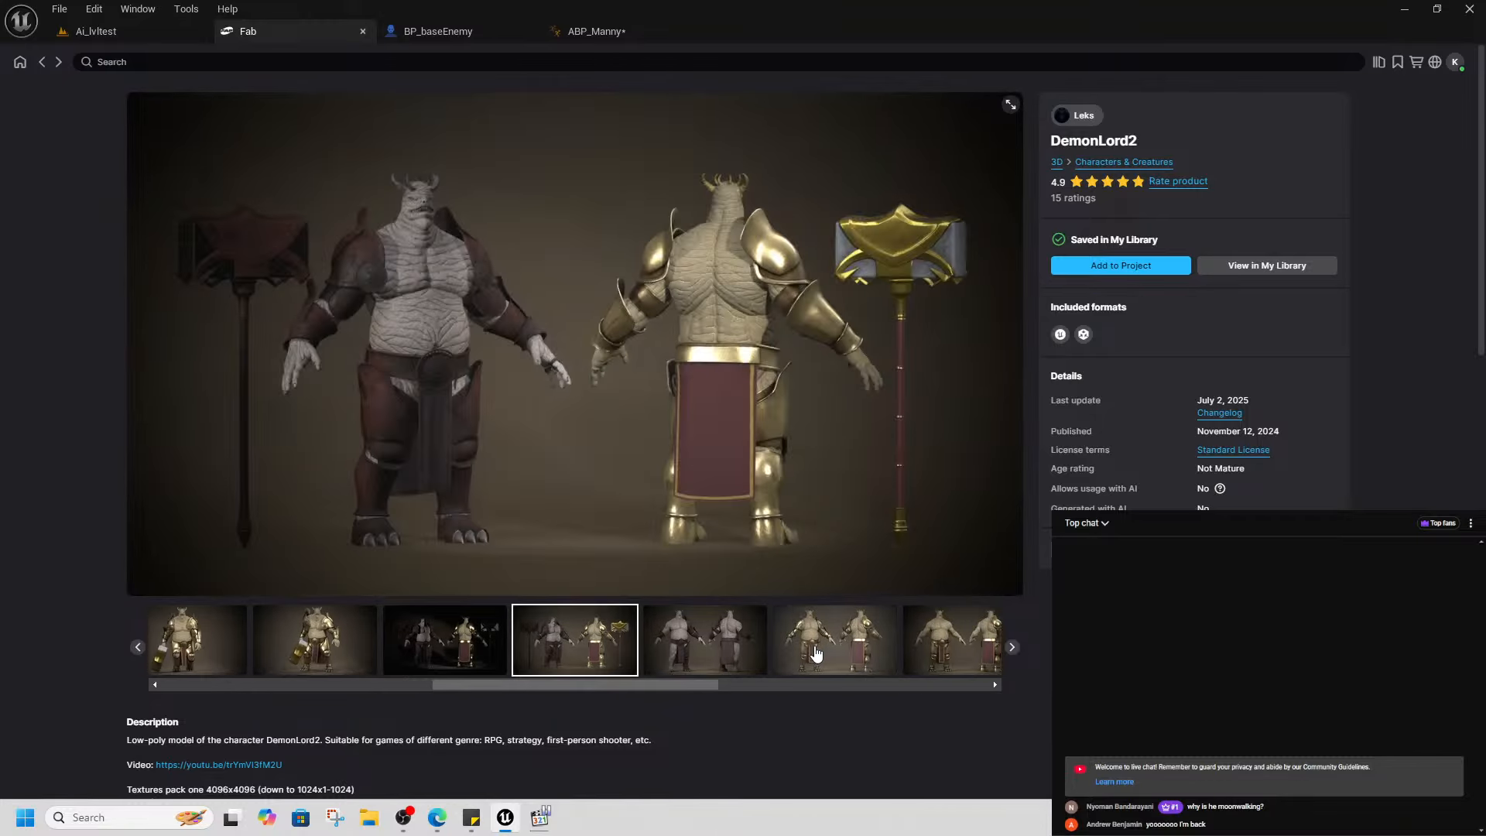
# - Check one more DemonLord2 gallery image, and open the Lizardman Berserker product page from the library to examine its gallery images
pyautogui.click(829, 650)
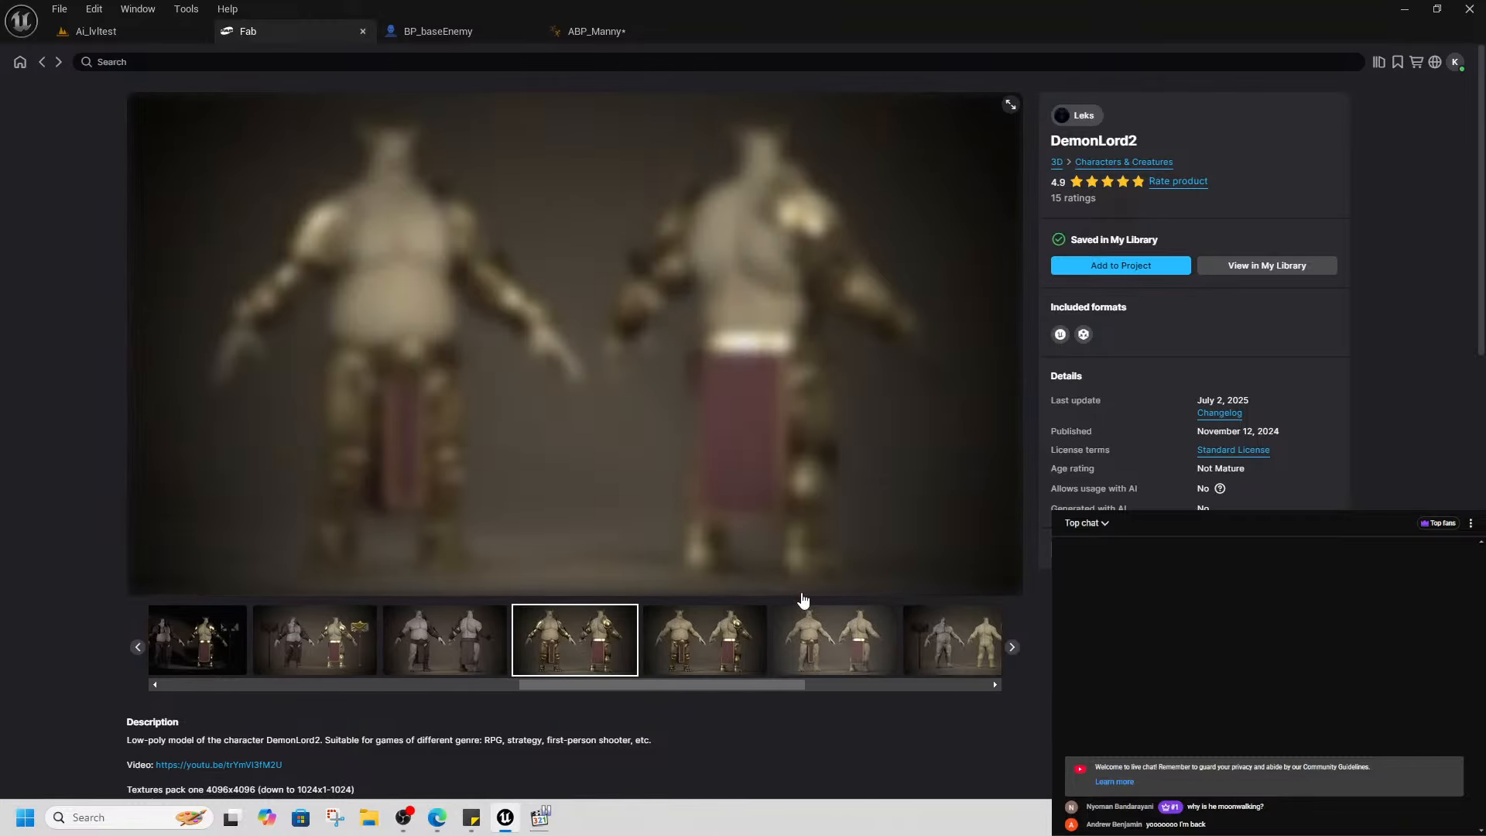
pyautogui.click(42, 62)
pyautogui.click(741, 696)
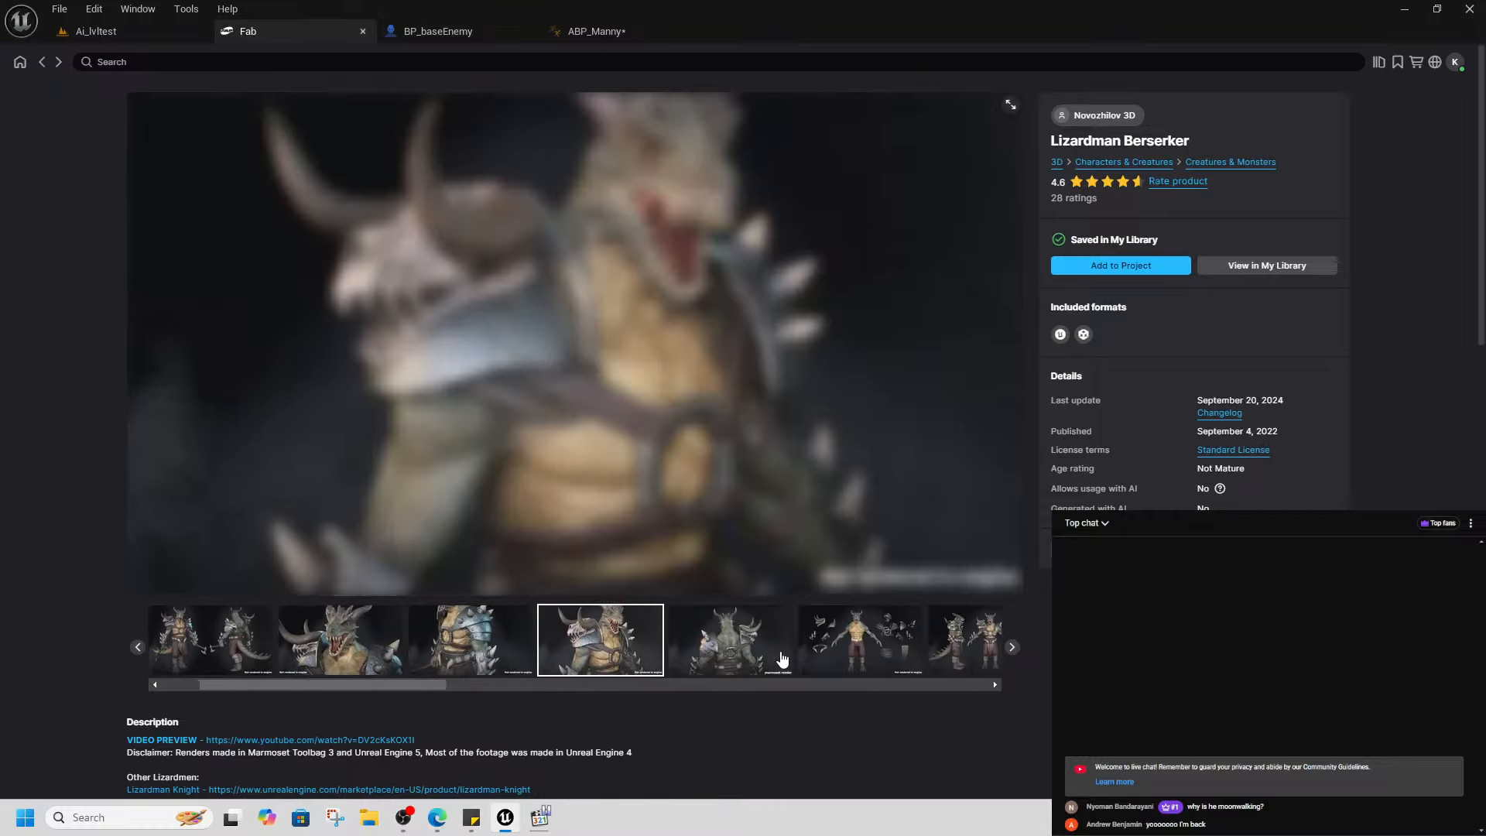
pyautogui.click(749, 650)
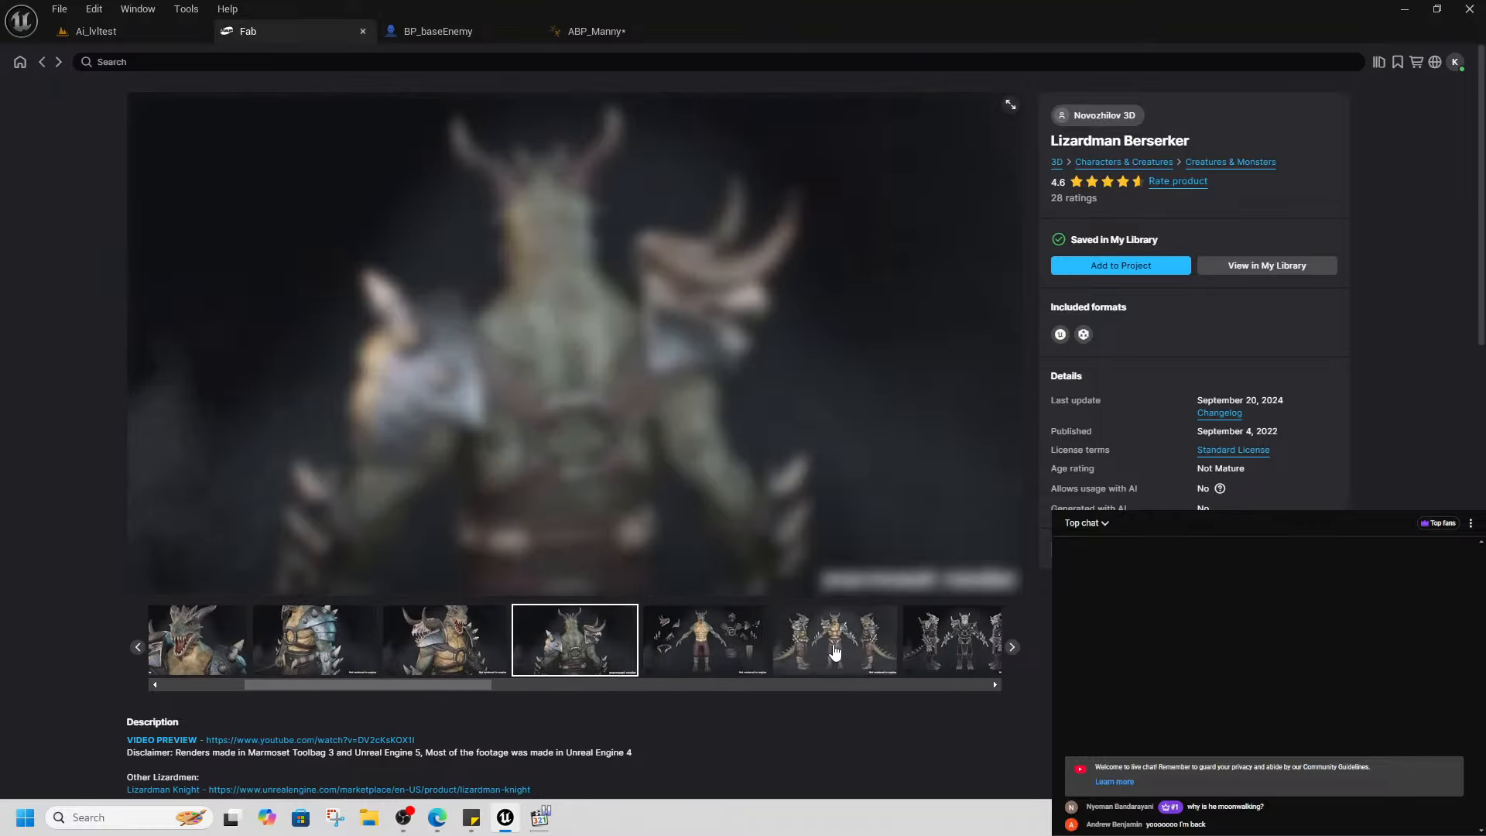
pyautogui.click(834, 652)
pyautogui.click(830, 647)
pyautogui.click(827, 642)
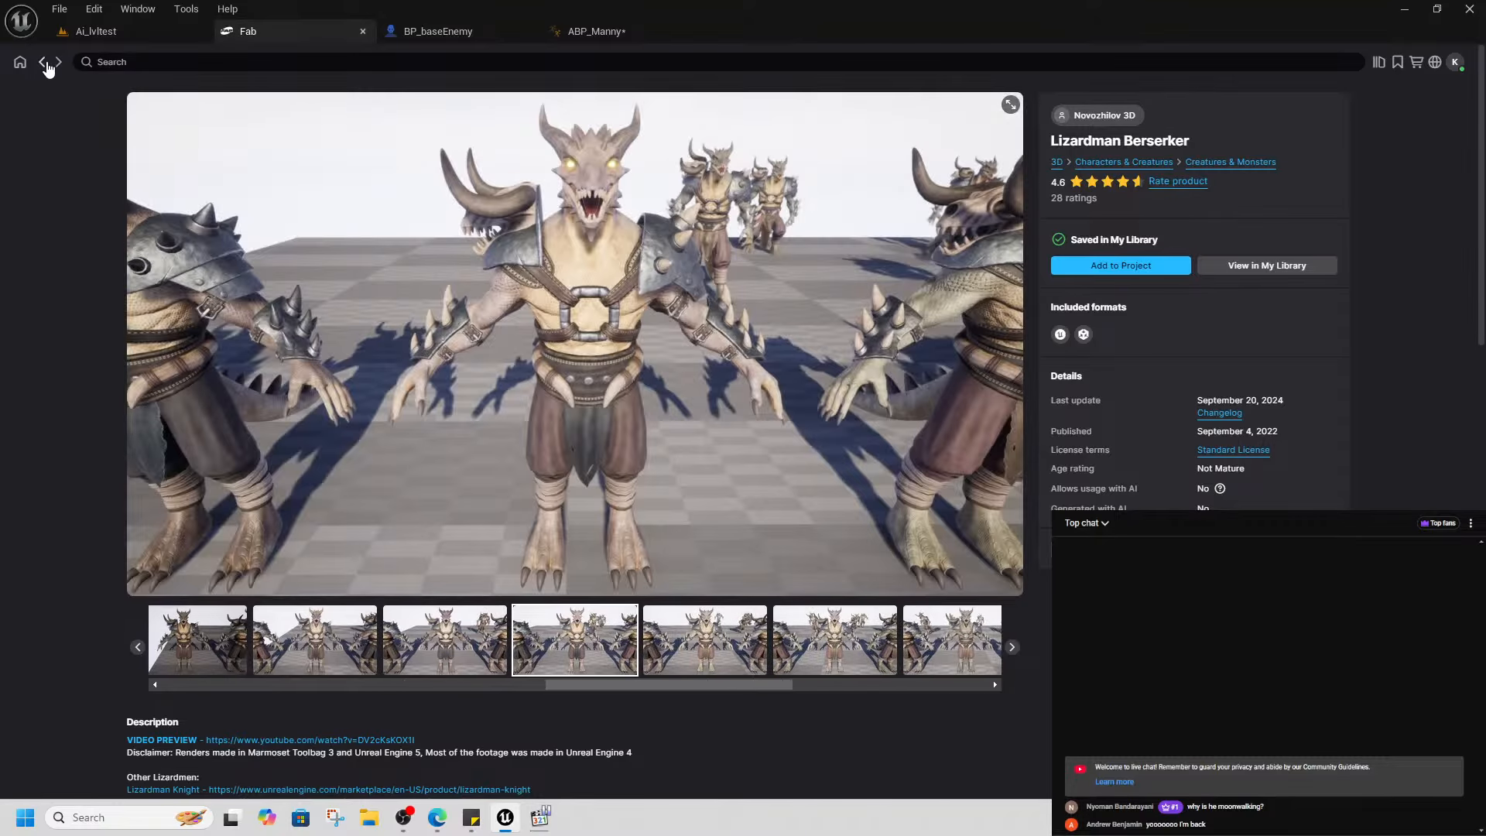
# - Return to My Library, browse further through the Characters & Creatures assets, and open the Ghoul Warrior product page
pyautogui.click(43, 63)
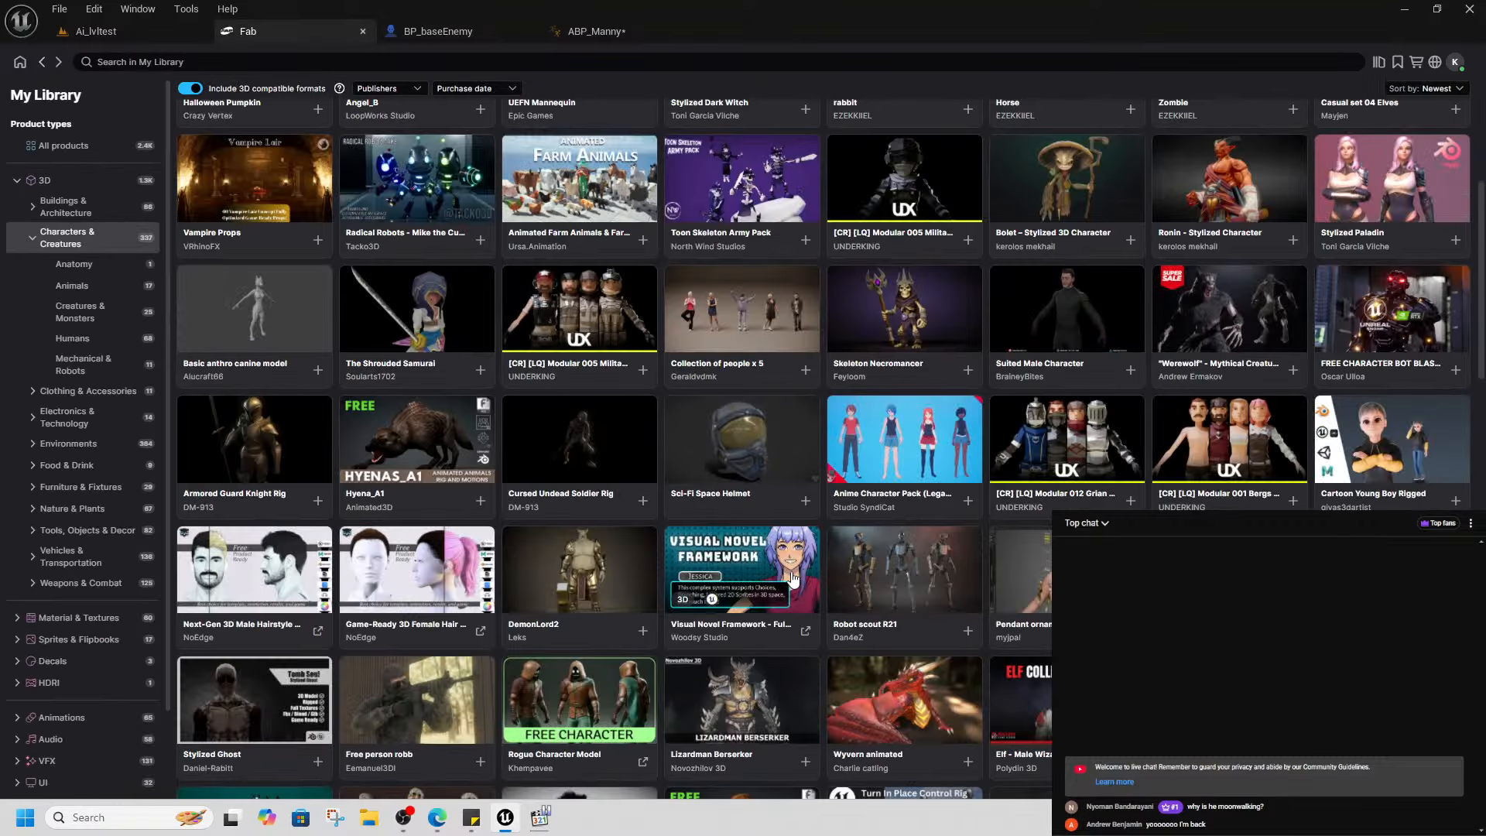
pyautogui.scroll(-2, 835, 551)
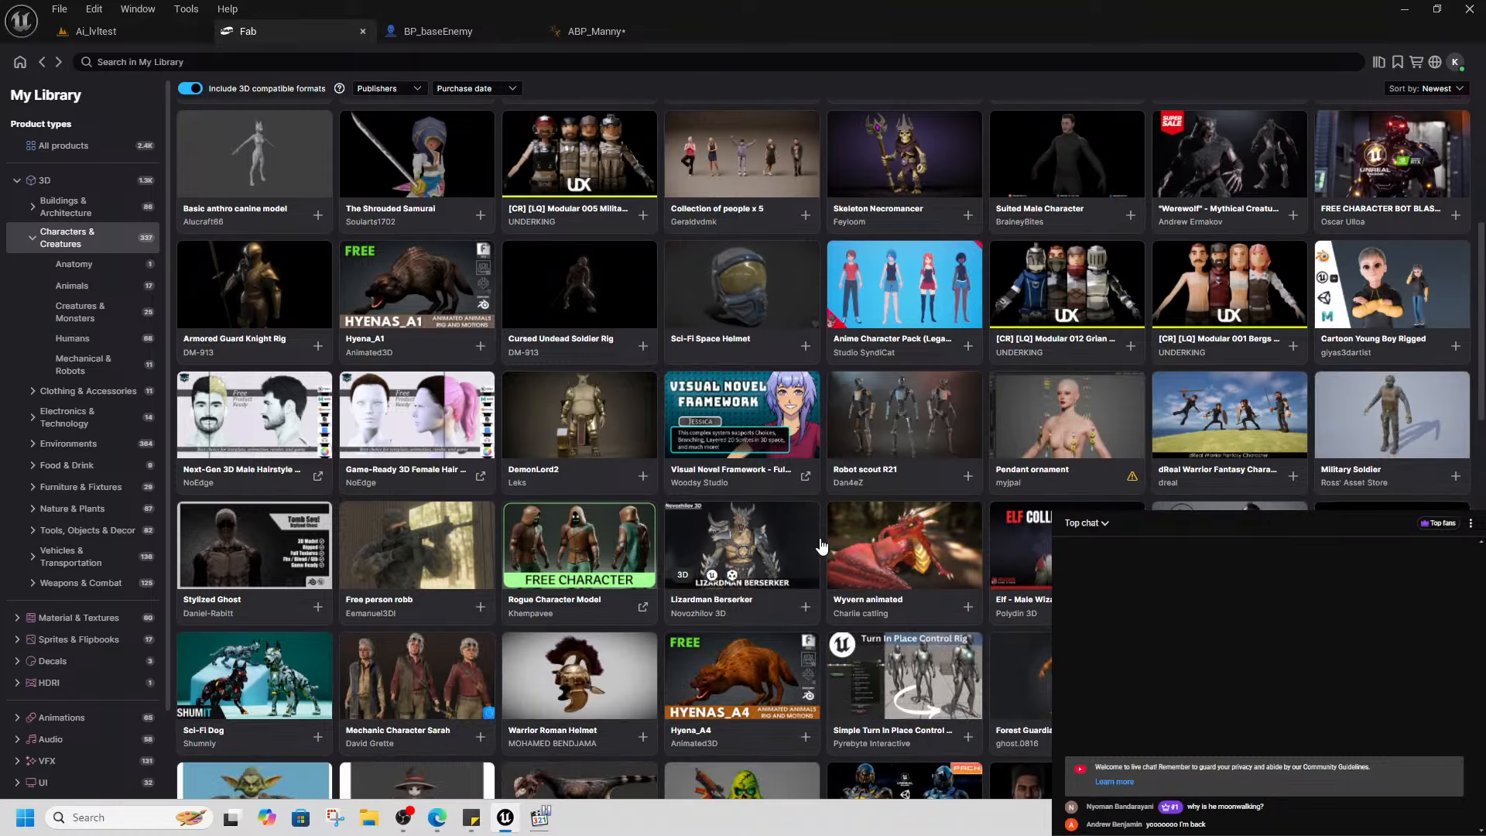
pyautogui.scroll(-1, 822, 547)
pyautogui.scroll(-1, 822, 547)
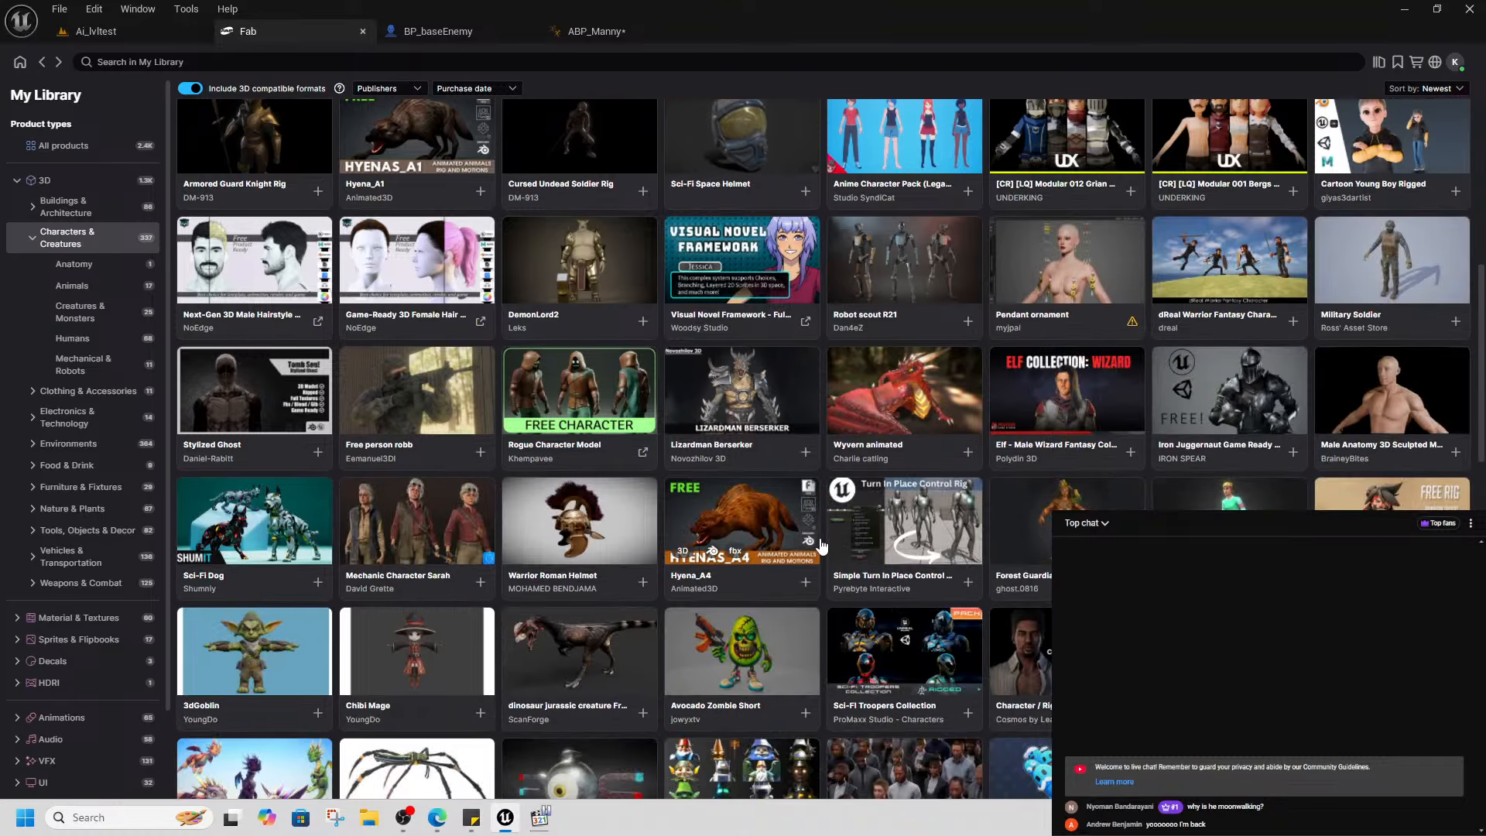
pyautogui.scroll(-3, 822, 546)
pyautogui.scroll(-4, 821, 547)
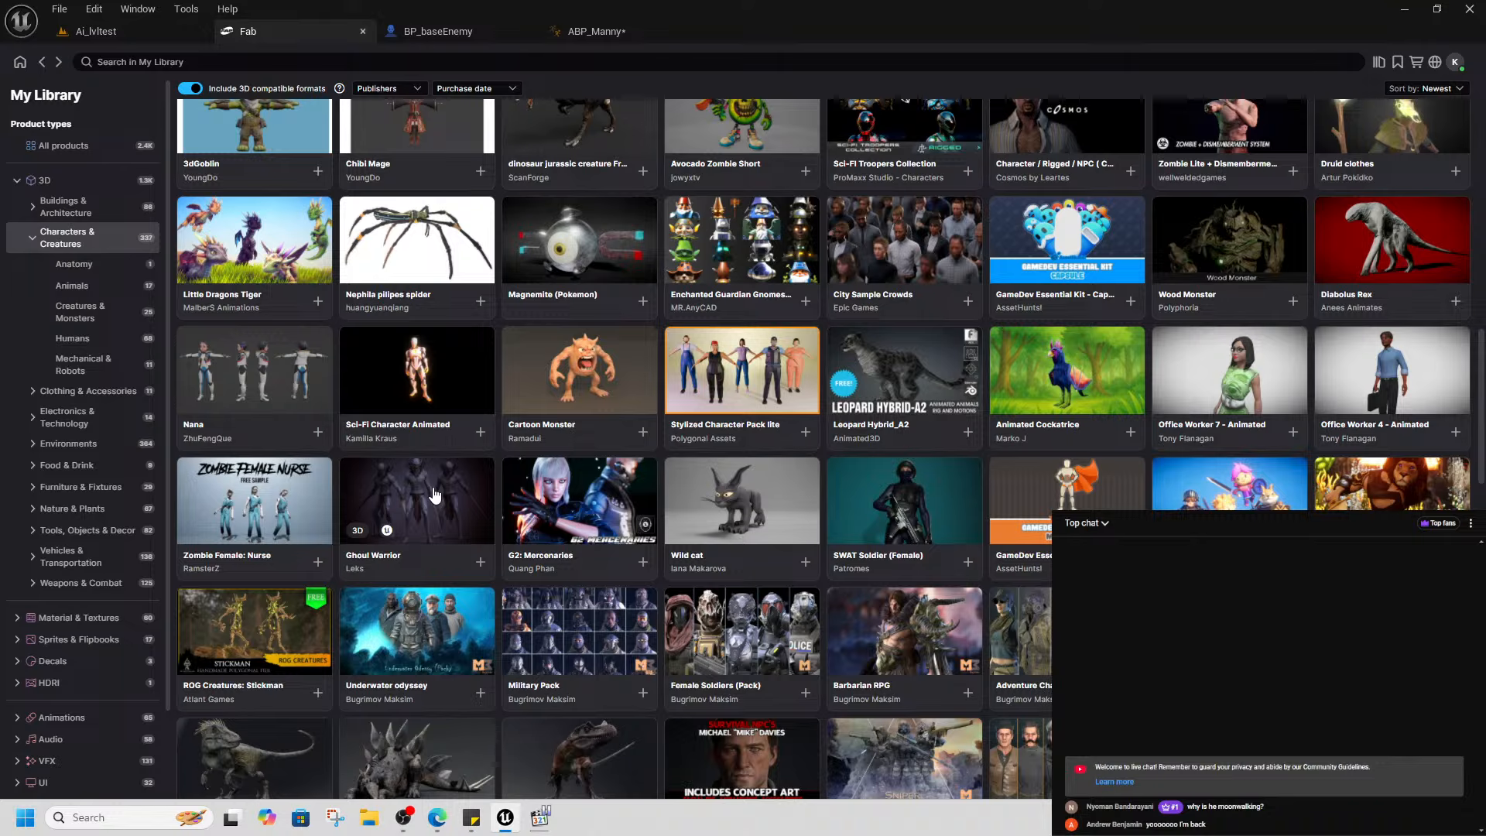
pyautogui.click(434, 494)
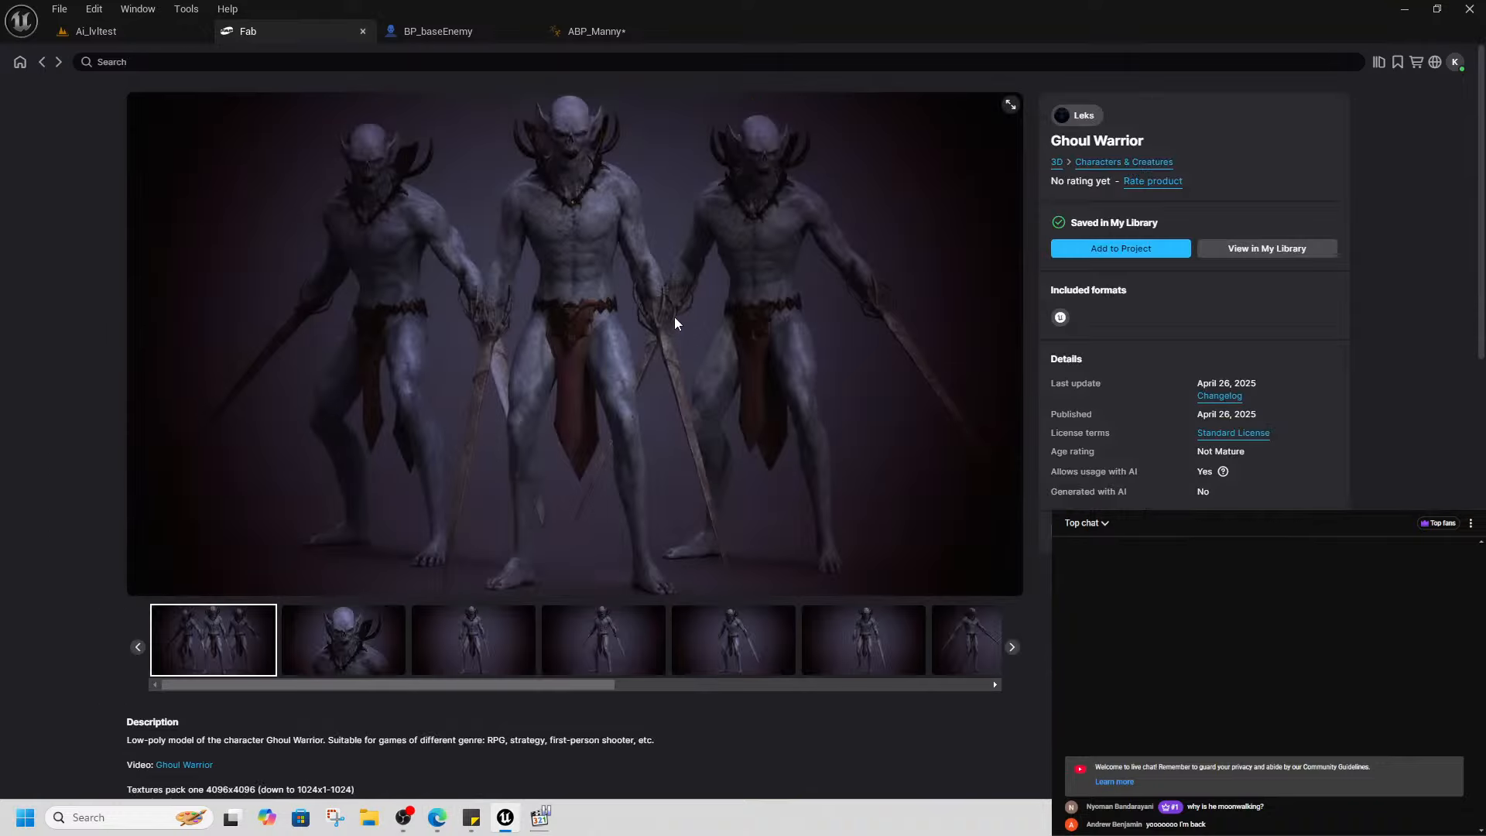
# - Examine the Ghoul Warrior's product page and gallery images, including the in-engine pictures
pyautogui.scroll(-1, 356, 631)
pyautogui.scroll(1, 452, 616)
pyautogui.click(743, 654)
pyautogui.click(755, 655)
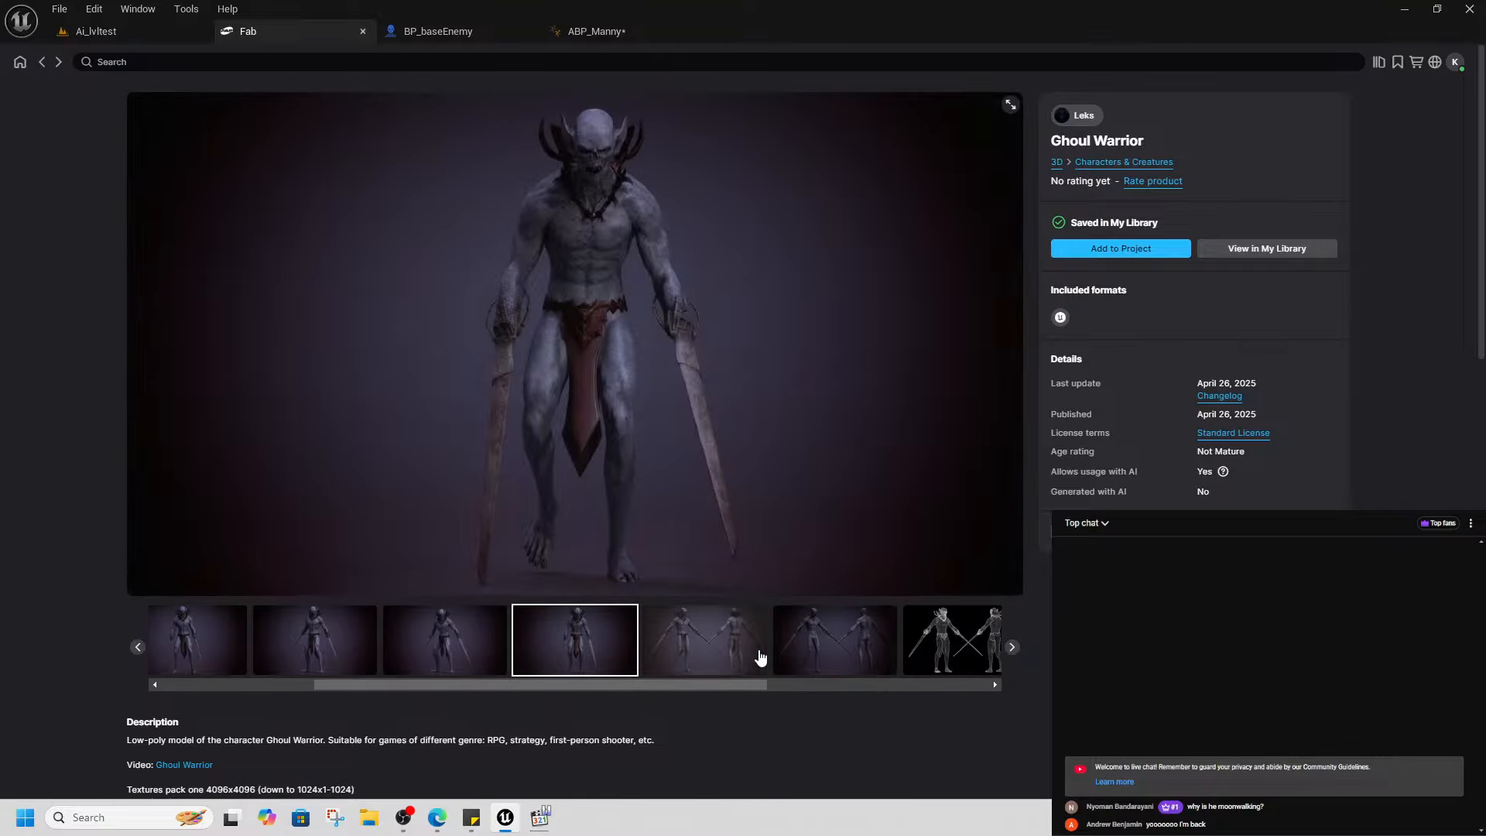
pyautogui.click(760, 658)
pyautogui.click(931, 638)
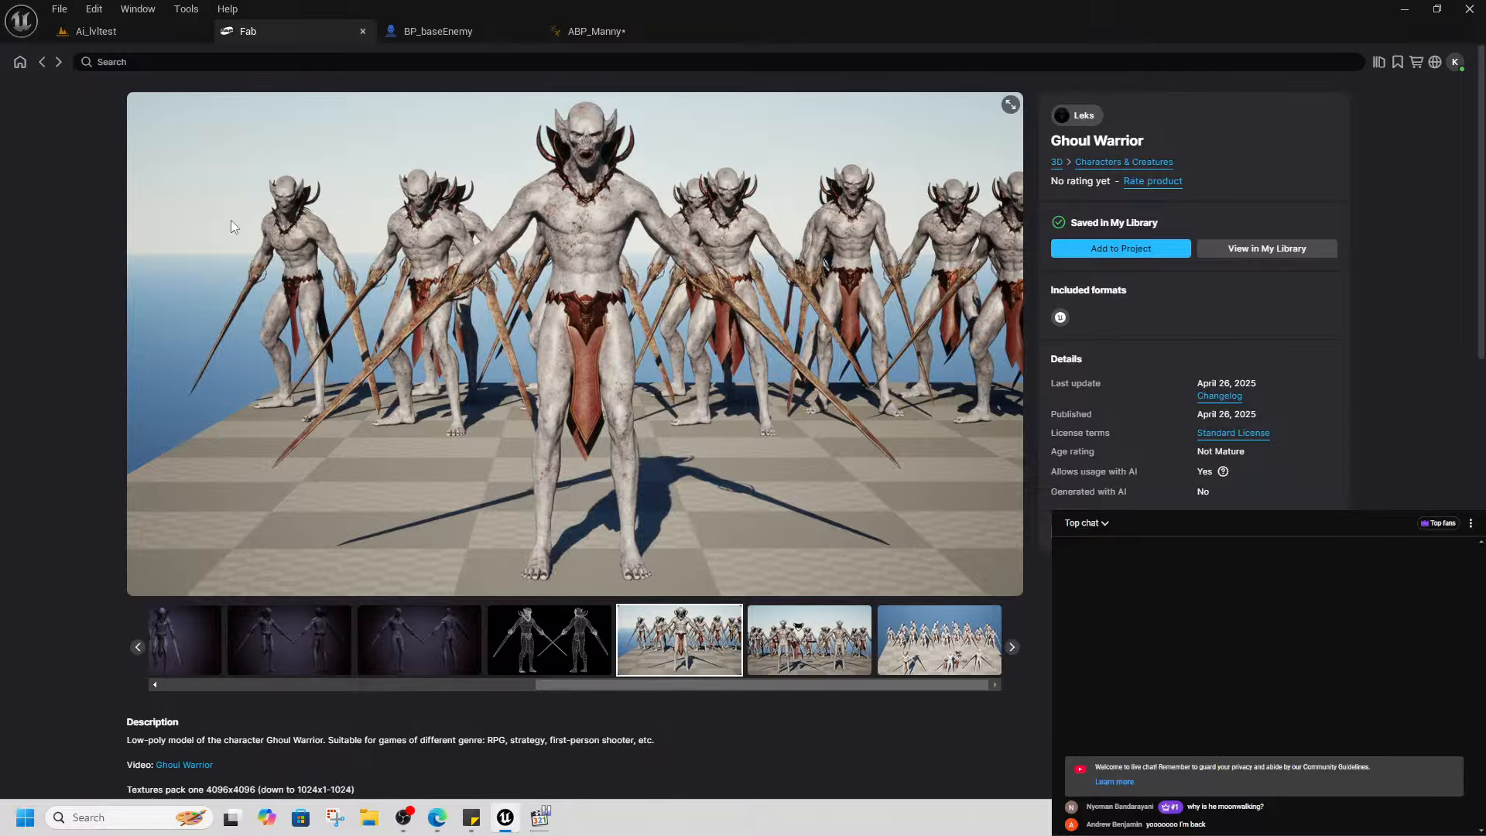
# - Return to My Library, browse the character assets, and look over the Lehonor (Game Ready) product page and its gallery thumbnails
pyautogui.click(43, 62)
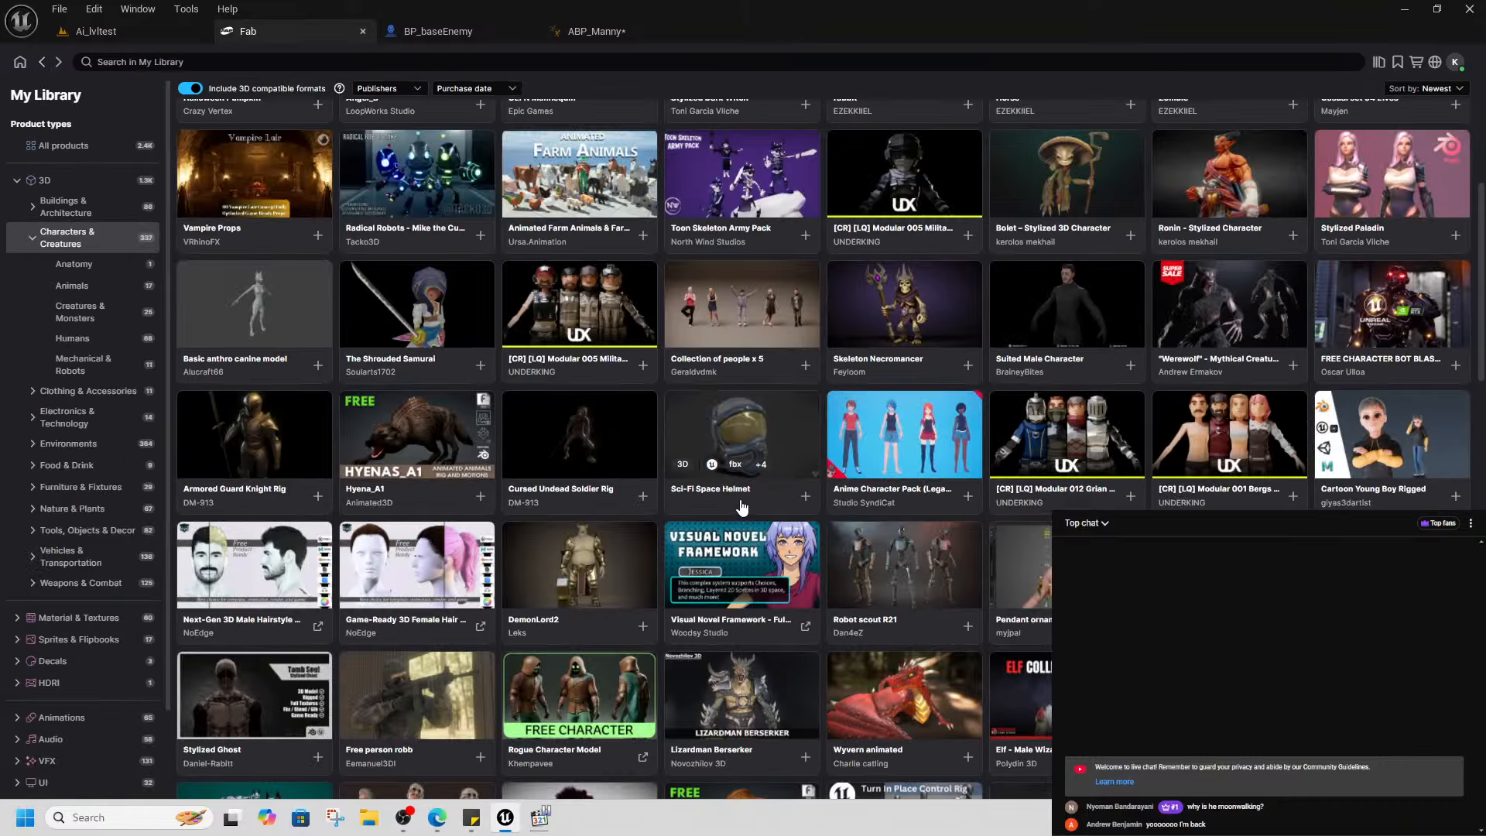
pyautogui.scroll(-2, 713, 513)
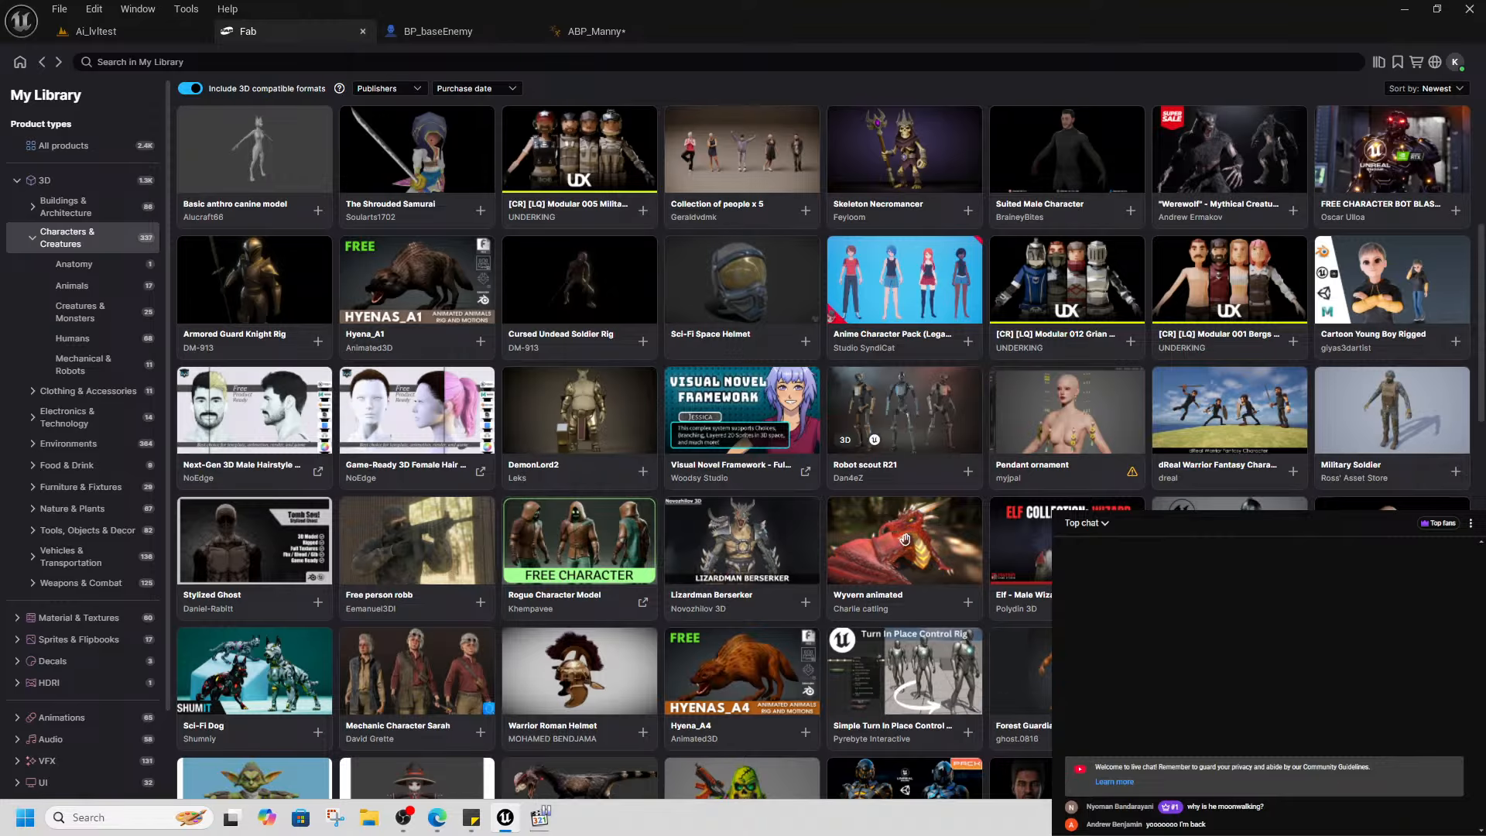
pyautogui.scroll(-1, 1231, 464)
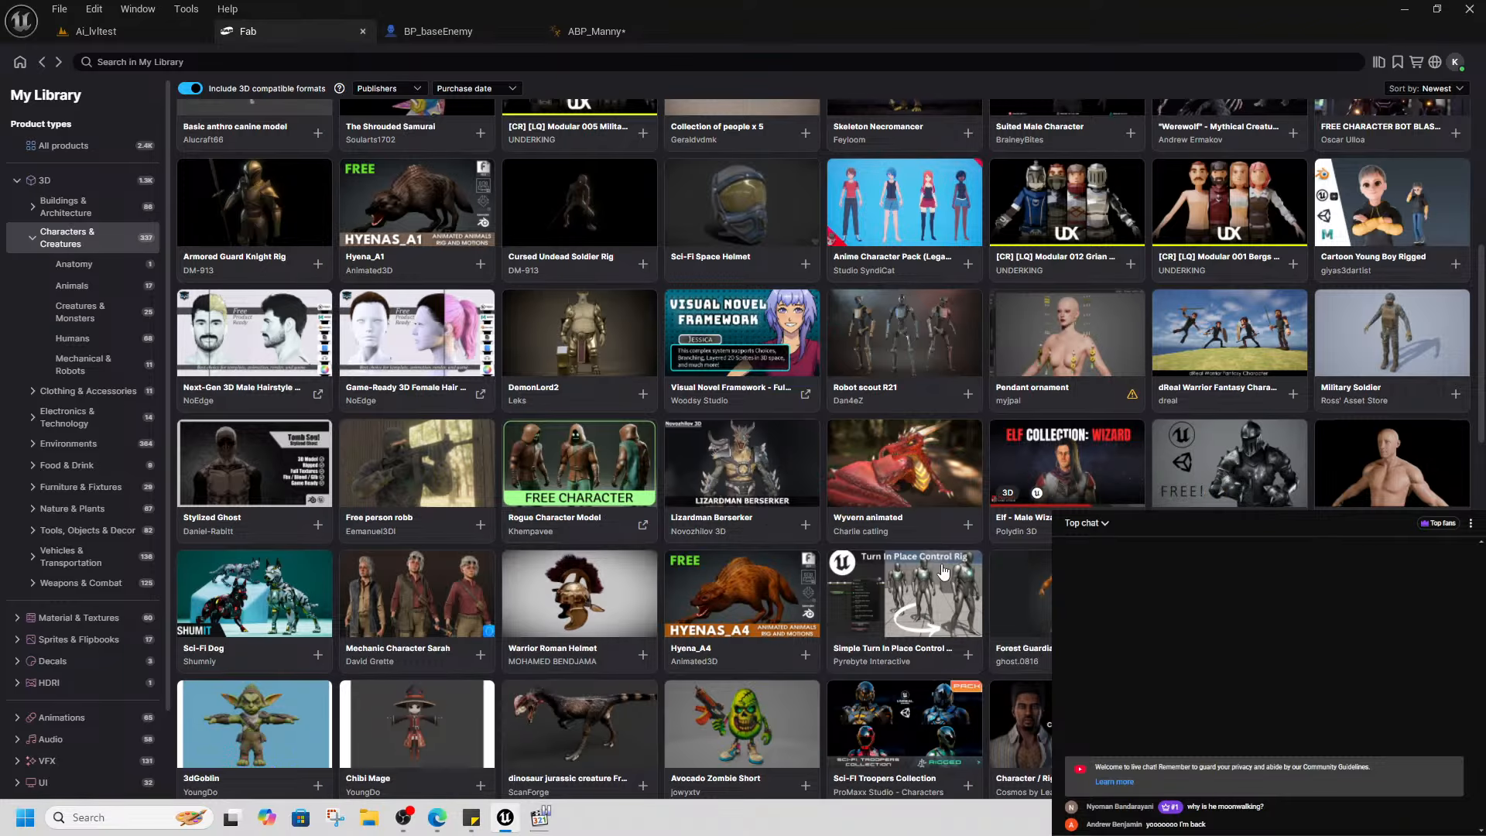
pyautogui.scroll(-2, 614, 574)
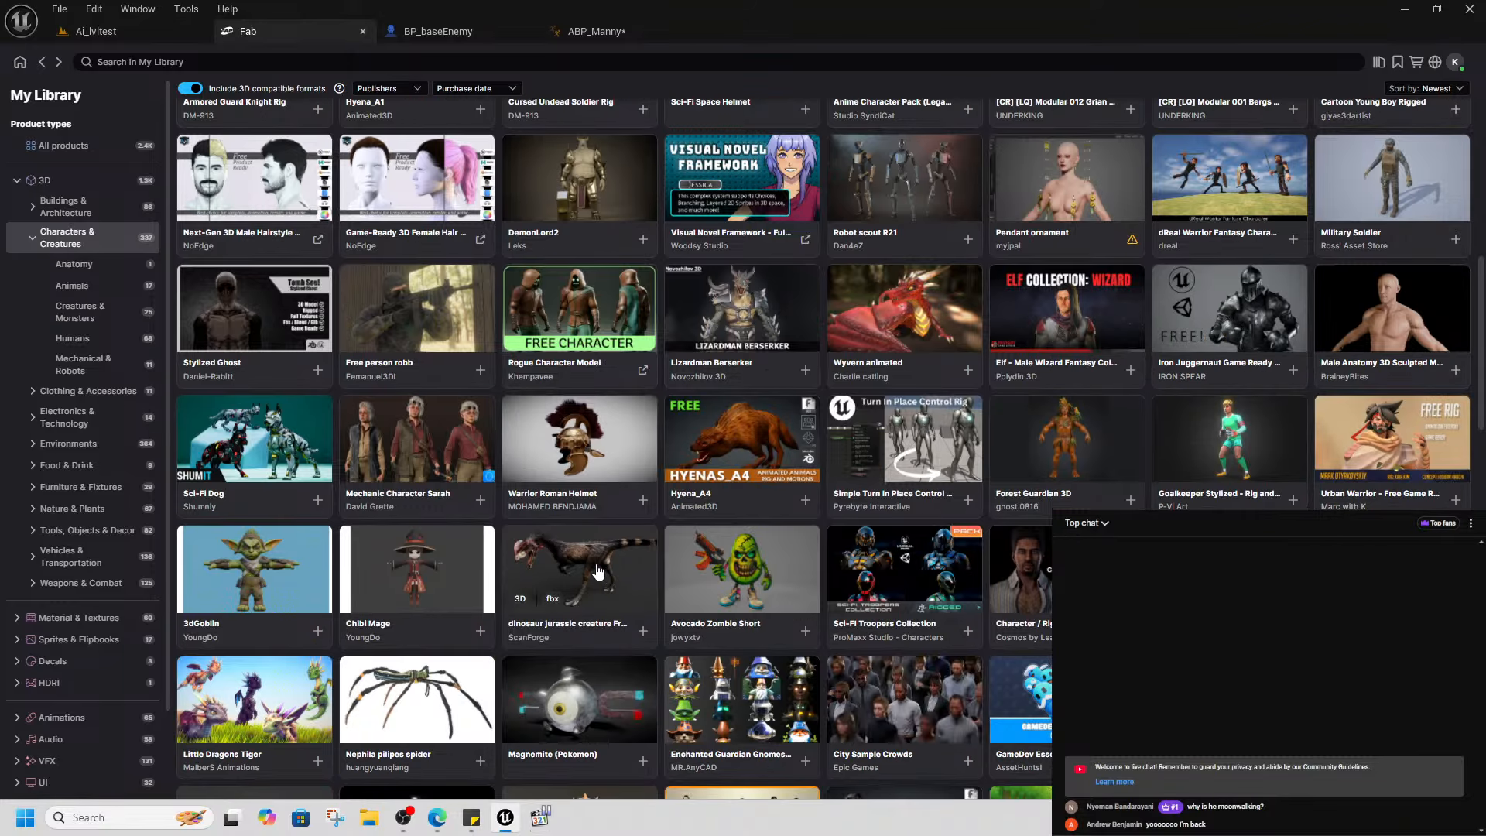
pyautogui.scroll(-4, 642, 601)
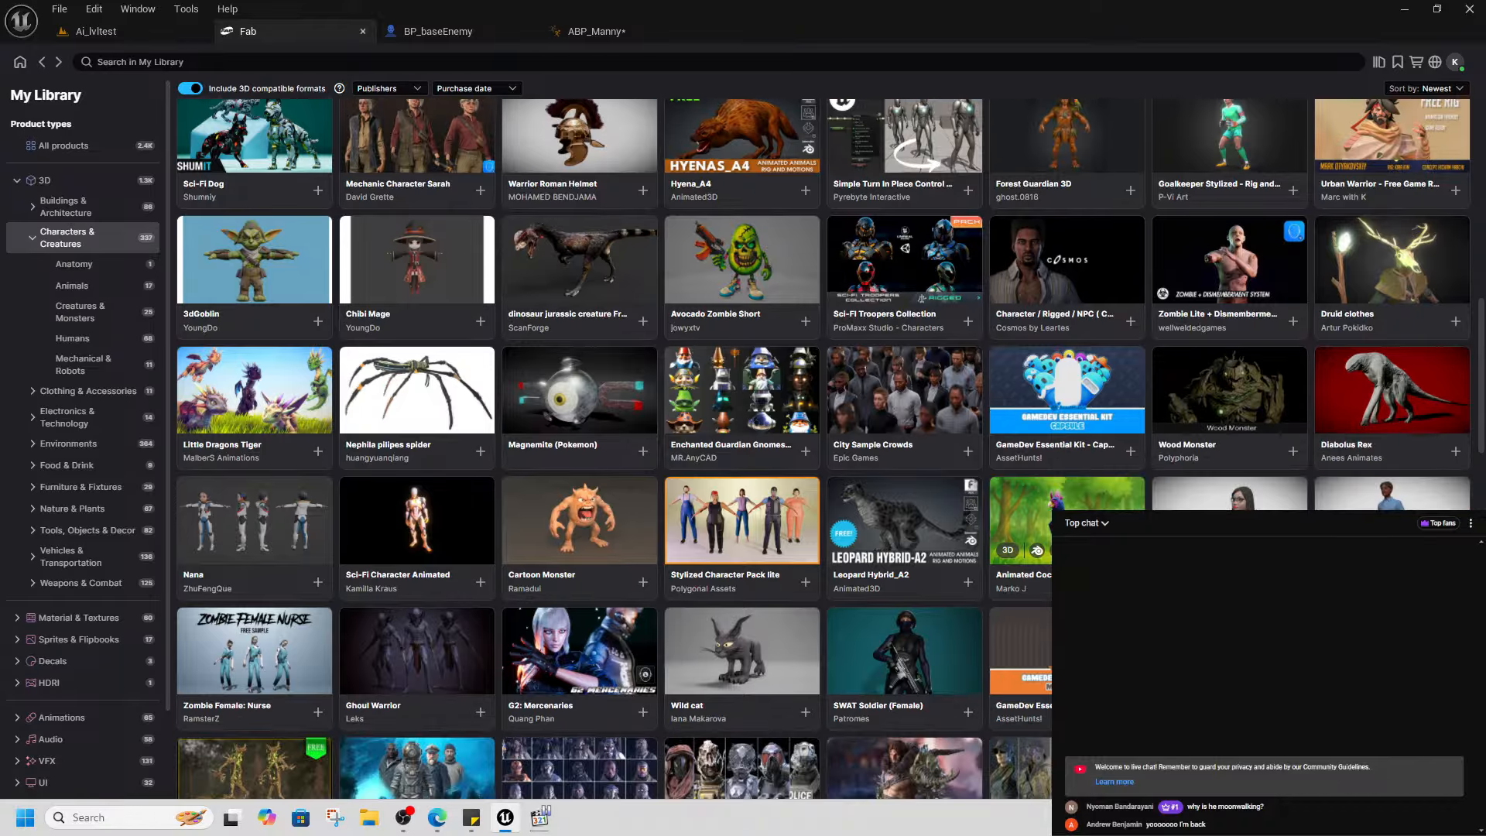
pyautogui.scroll(-1, 824, 448)
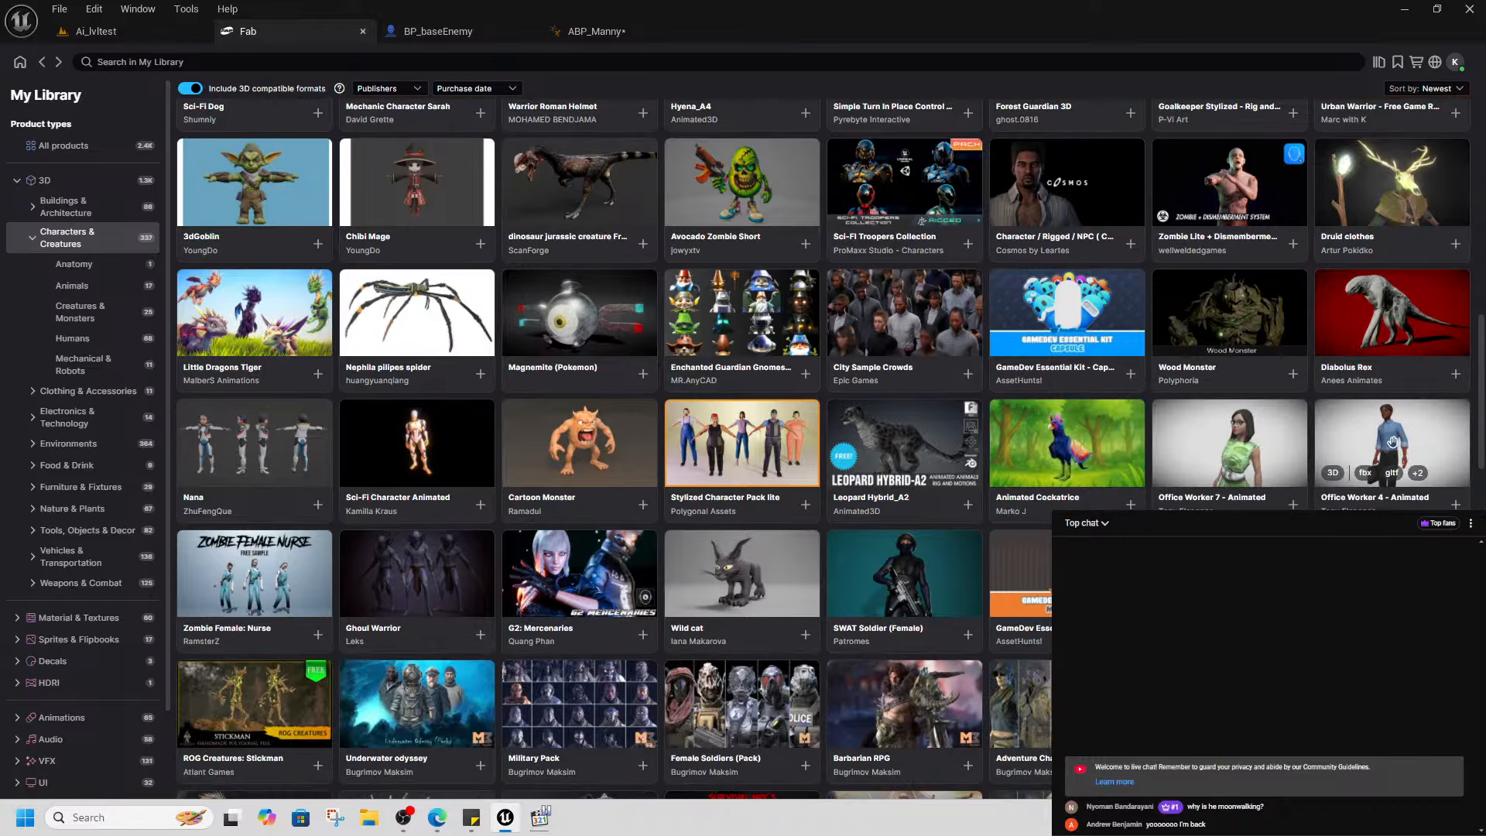
pyautogui.click(742, 445)
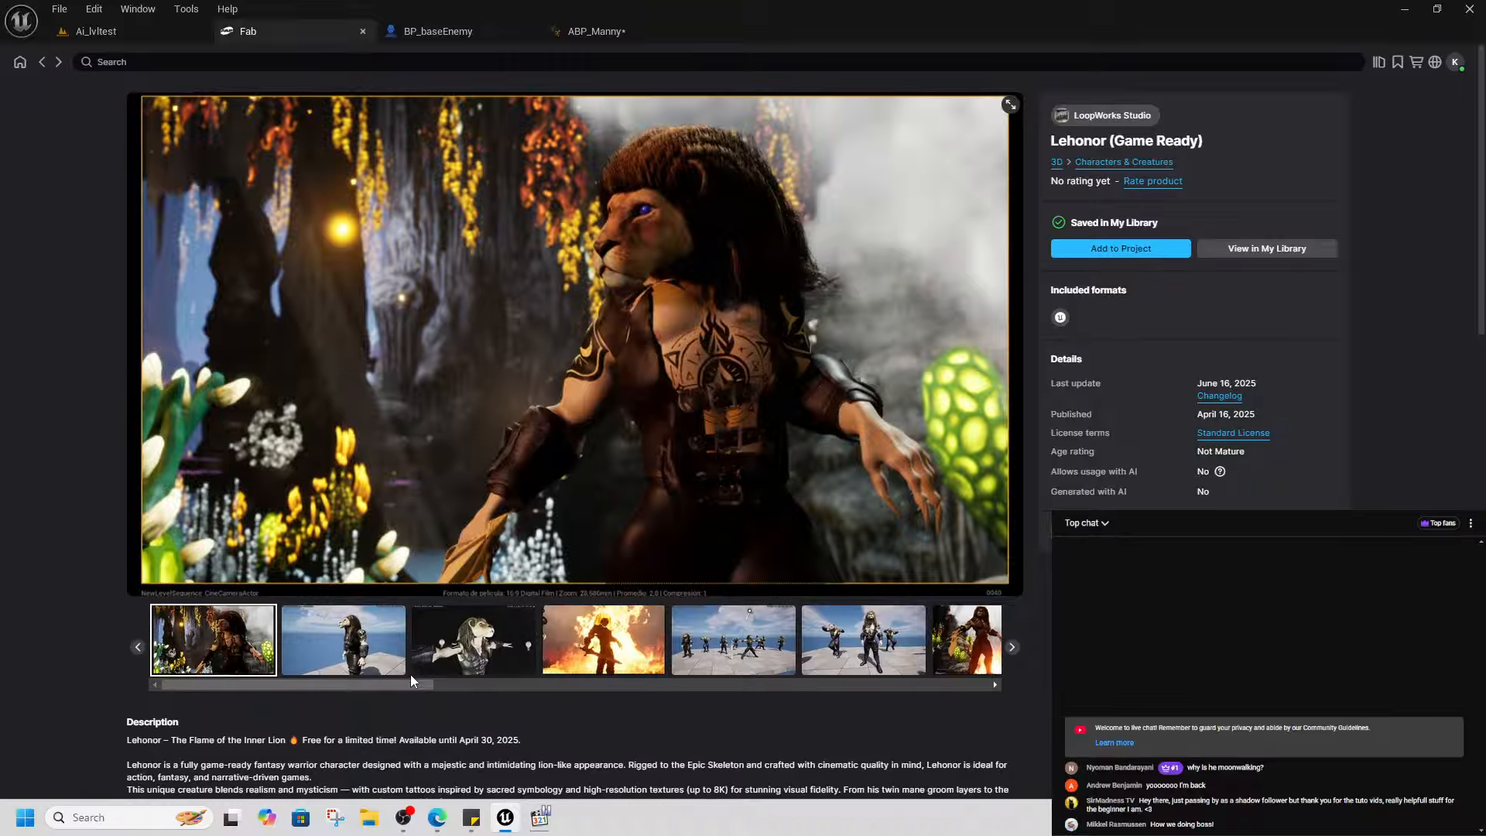
pyautogui.moveTo(452, 693)
pyautogui.mouseDown()
pyautogui.moveTo(499, 690)
pyautogui.moveTo(443, 689)
pyautogui.mouseUp()
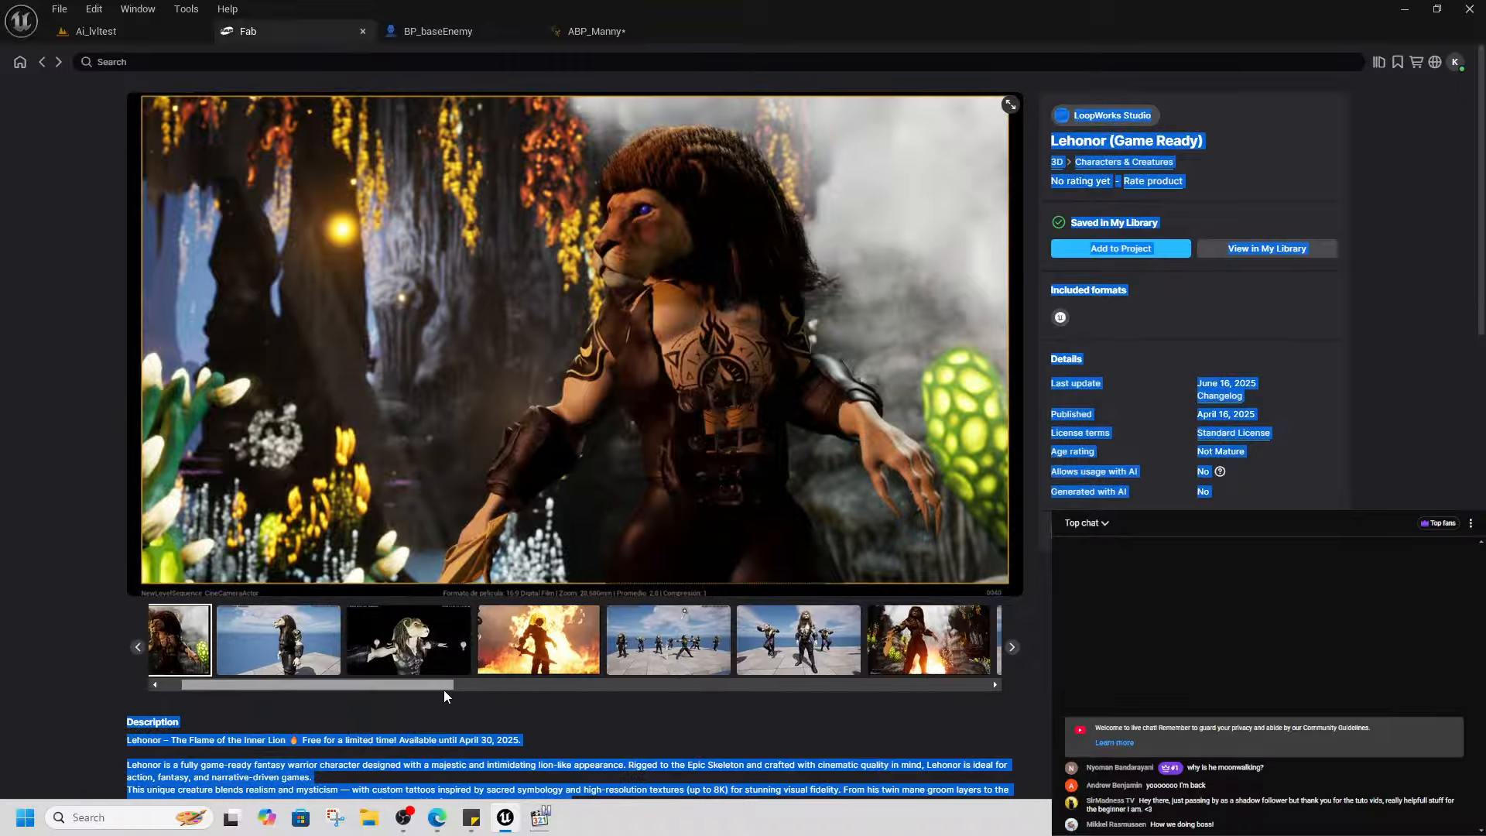
# - Go back to the owned character assets, browse further down, and open the ROG Creatures: Stickman product page
pyautogui.click(42, 62)
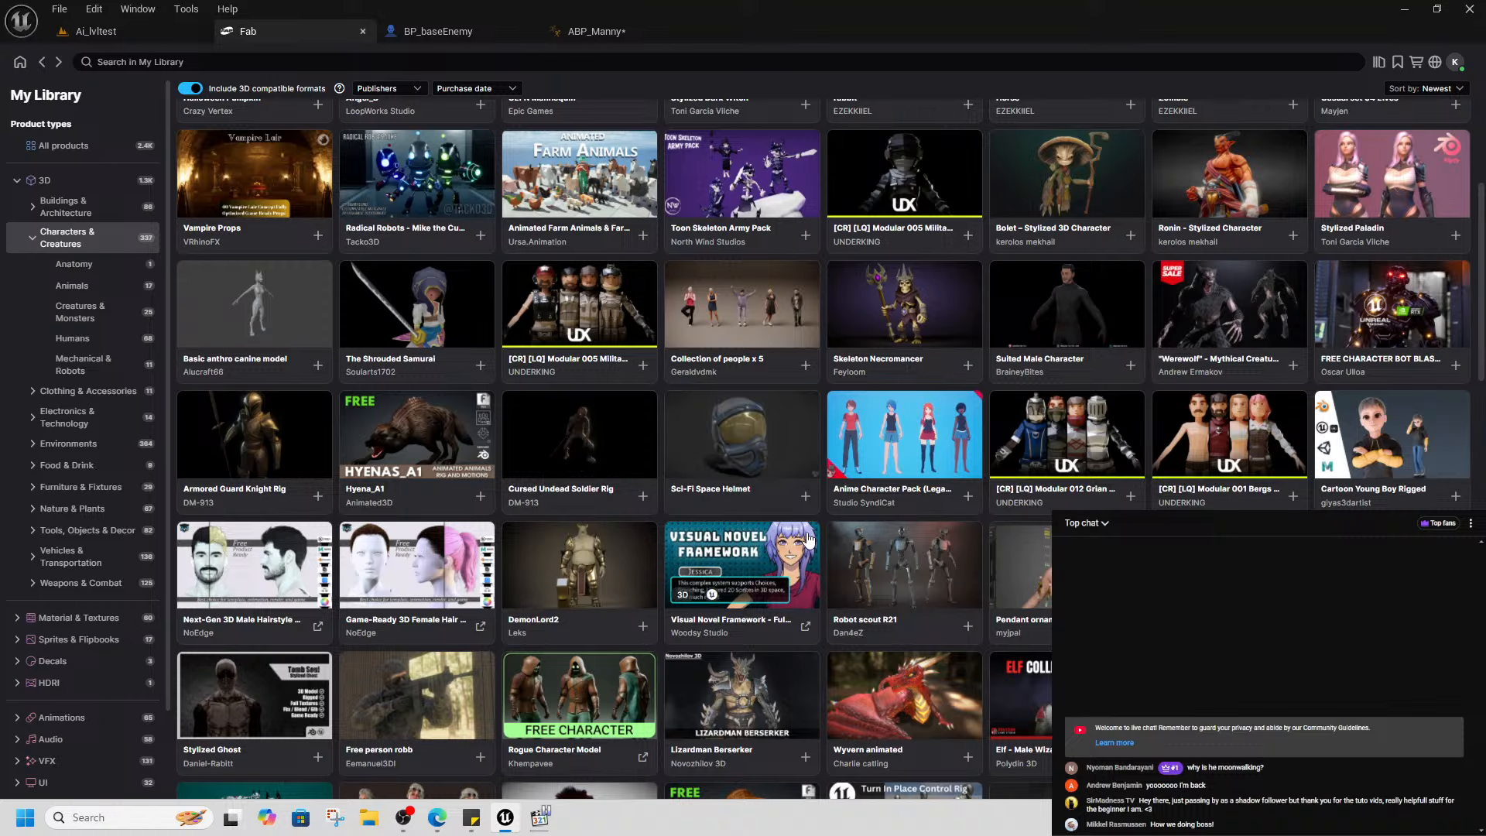
pyautogui.scroll(-3, 774, 503)
pyautogui.scroll(-3, 801, 545)
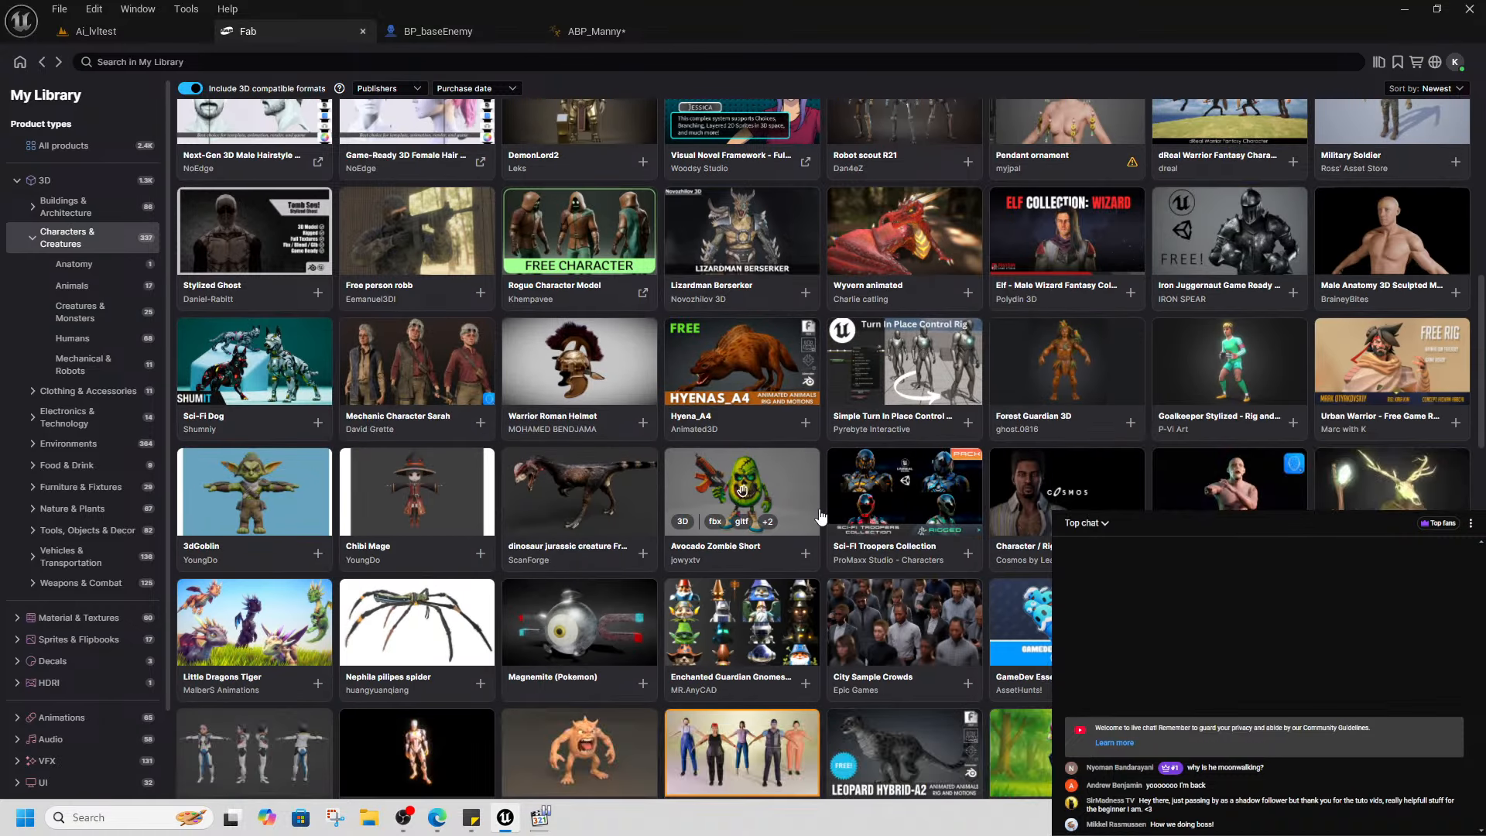
pyautogui.scroll(-2, 821, 516)
pyautogui.scroll(-1, 822, 506)
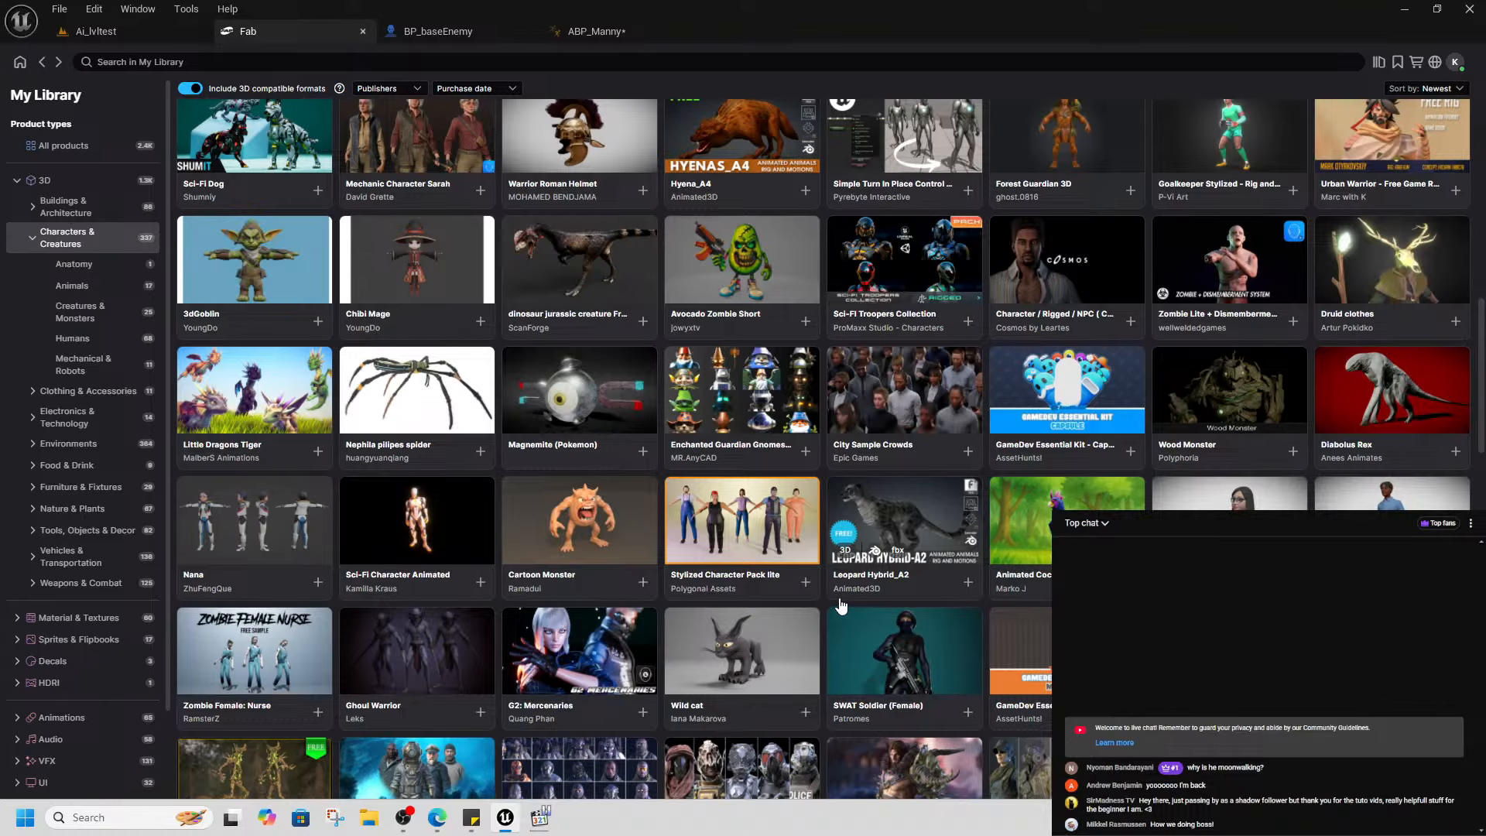
pyautogui.scroll(-2, 840, 596)
pyautogui.scroll(-2, 840, 596)
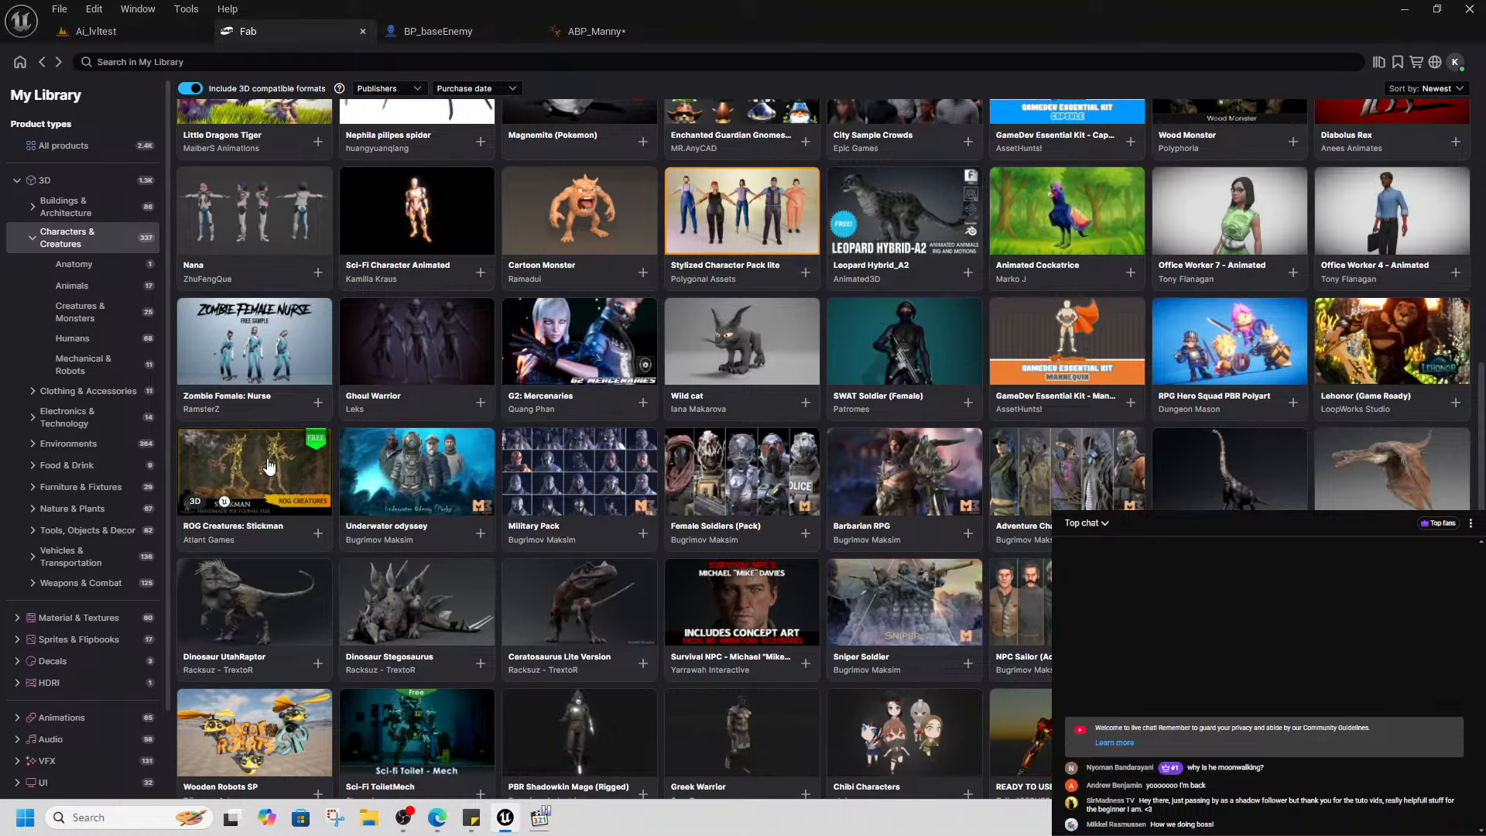
pyautogui.click(268, 461)
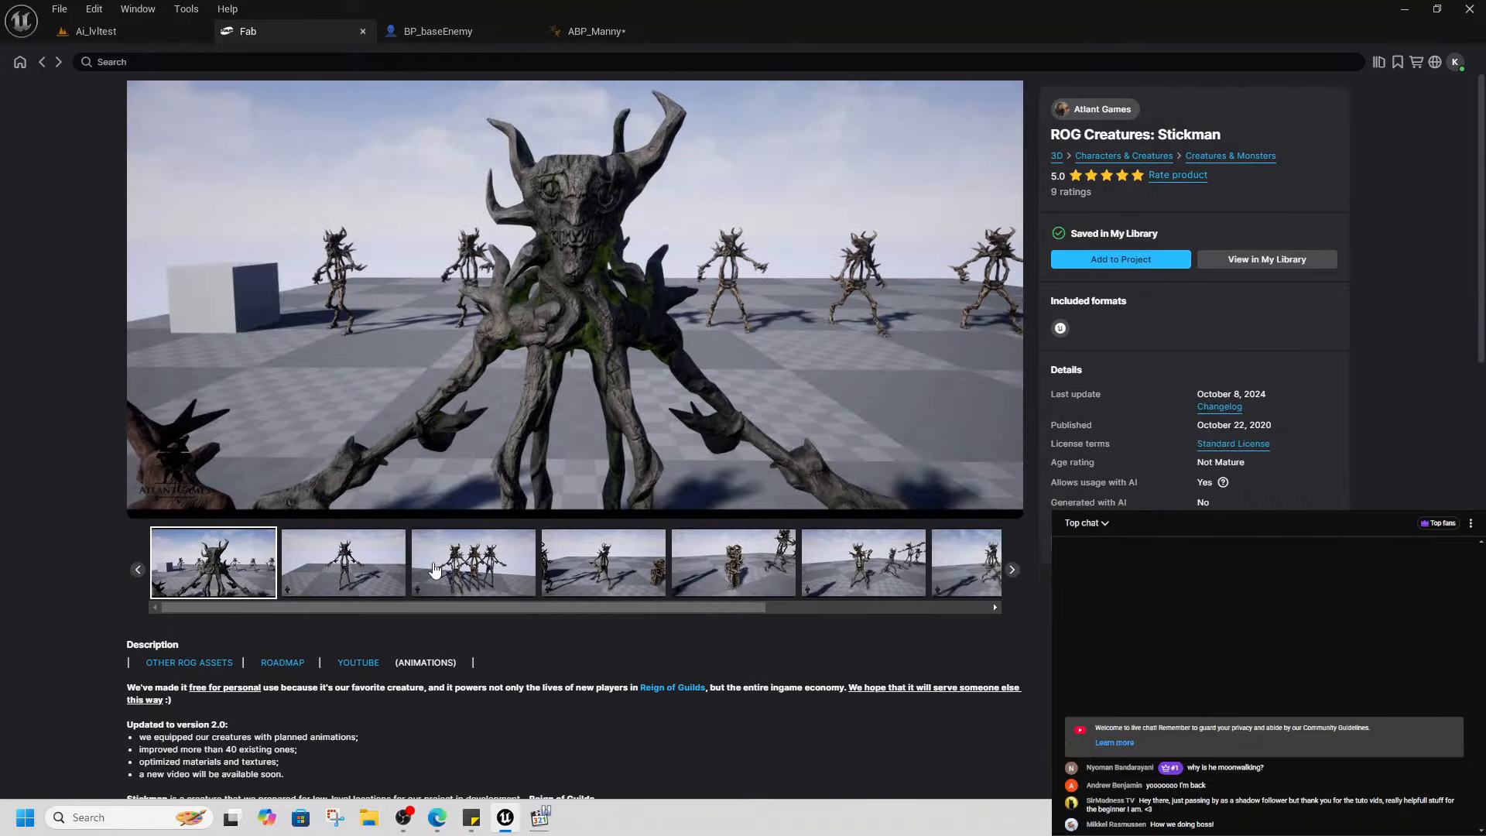
# - Examine the gallery images of the ROG Creatures: Stickman asset
pyautogui.click(387, 569)
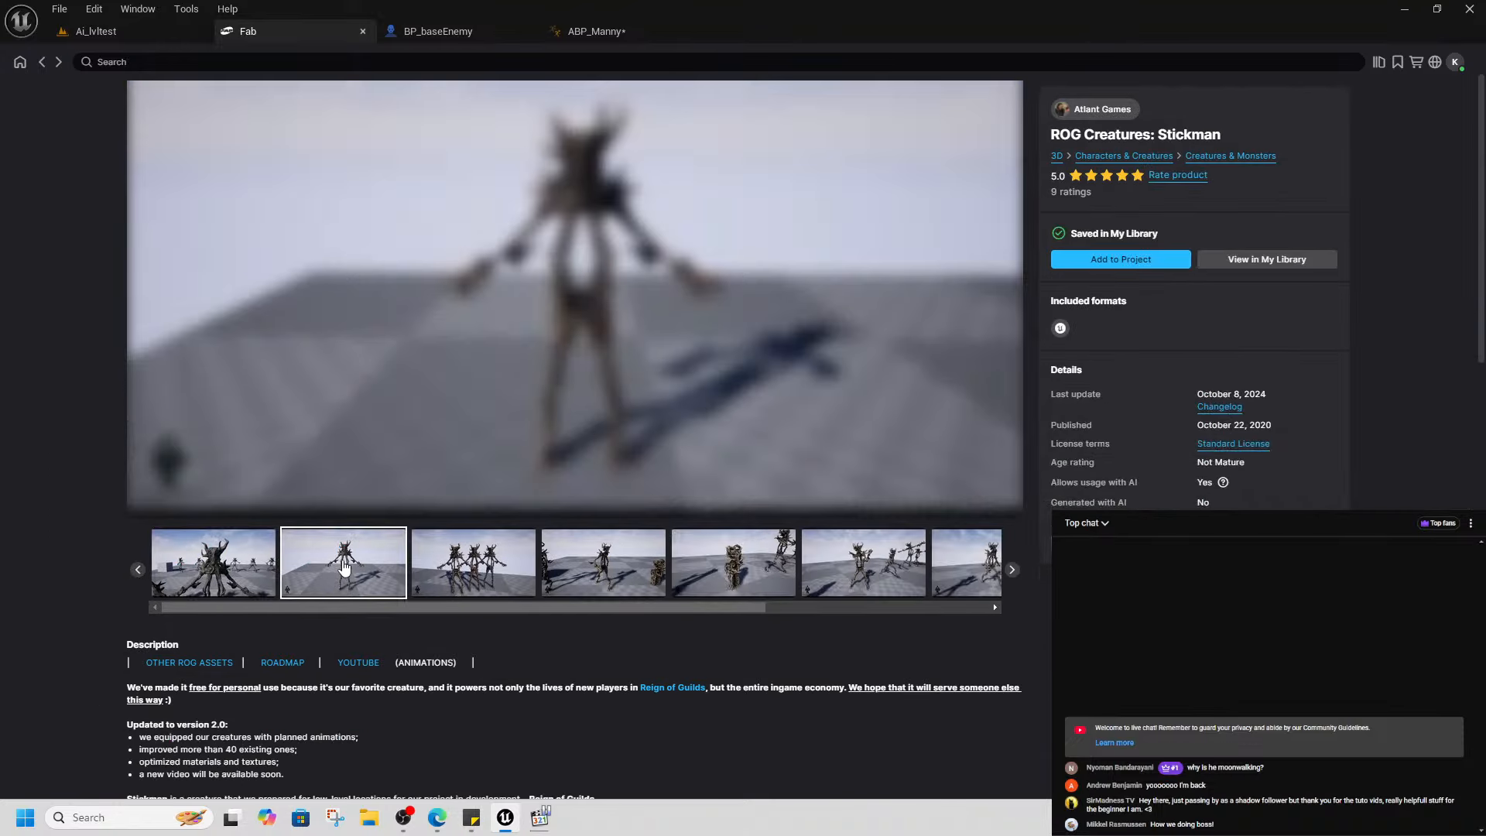
pyautogui.click(488, 568)
pyautogui.click(573, 554)
pyautogui.click(700, 577)
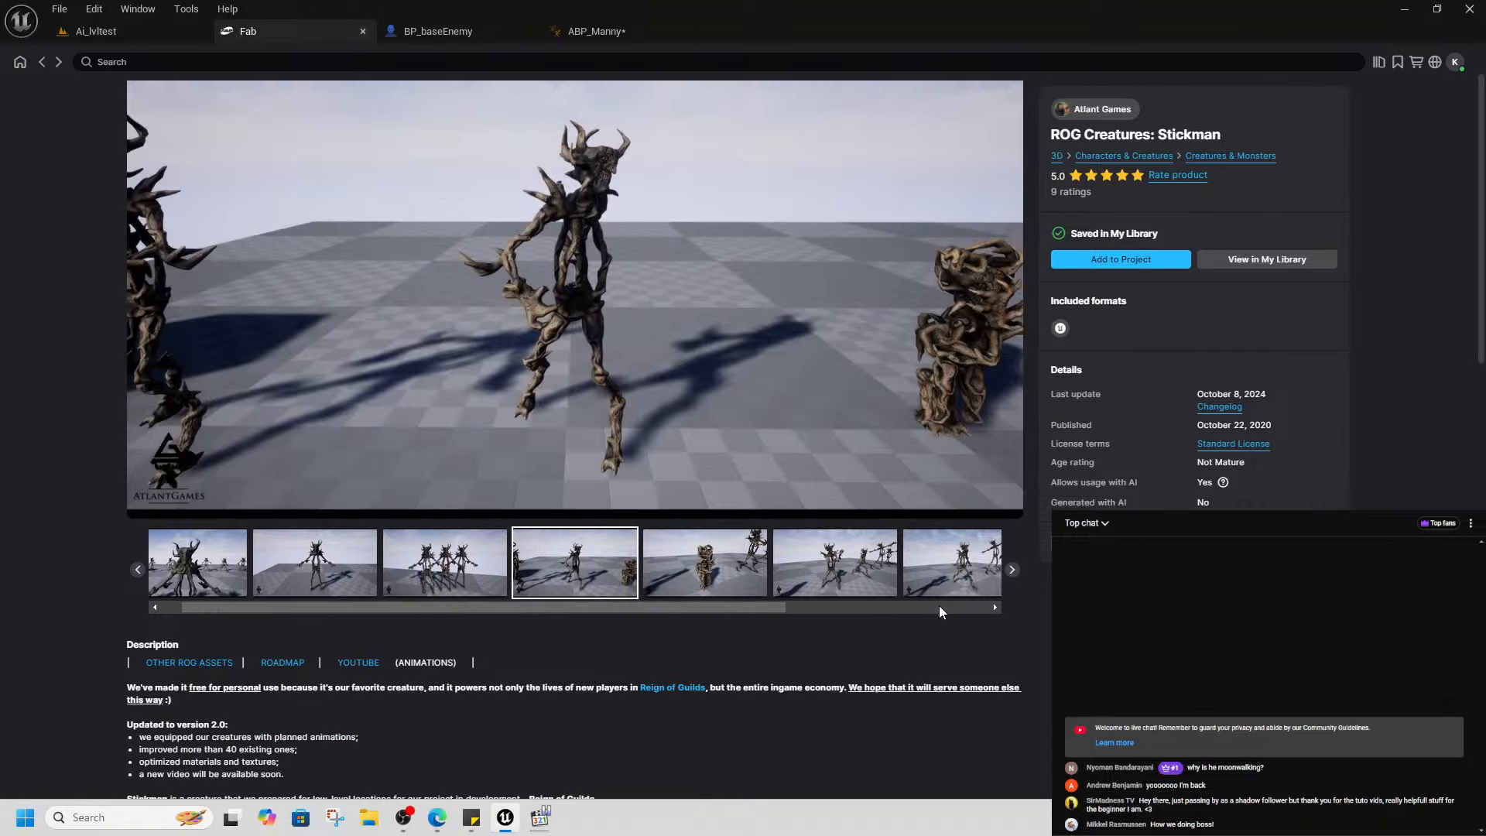
pyautogui.click(932, 587)
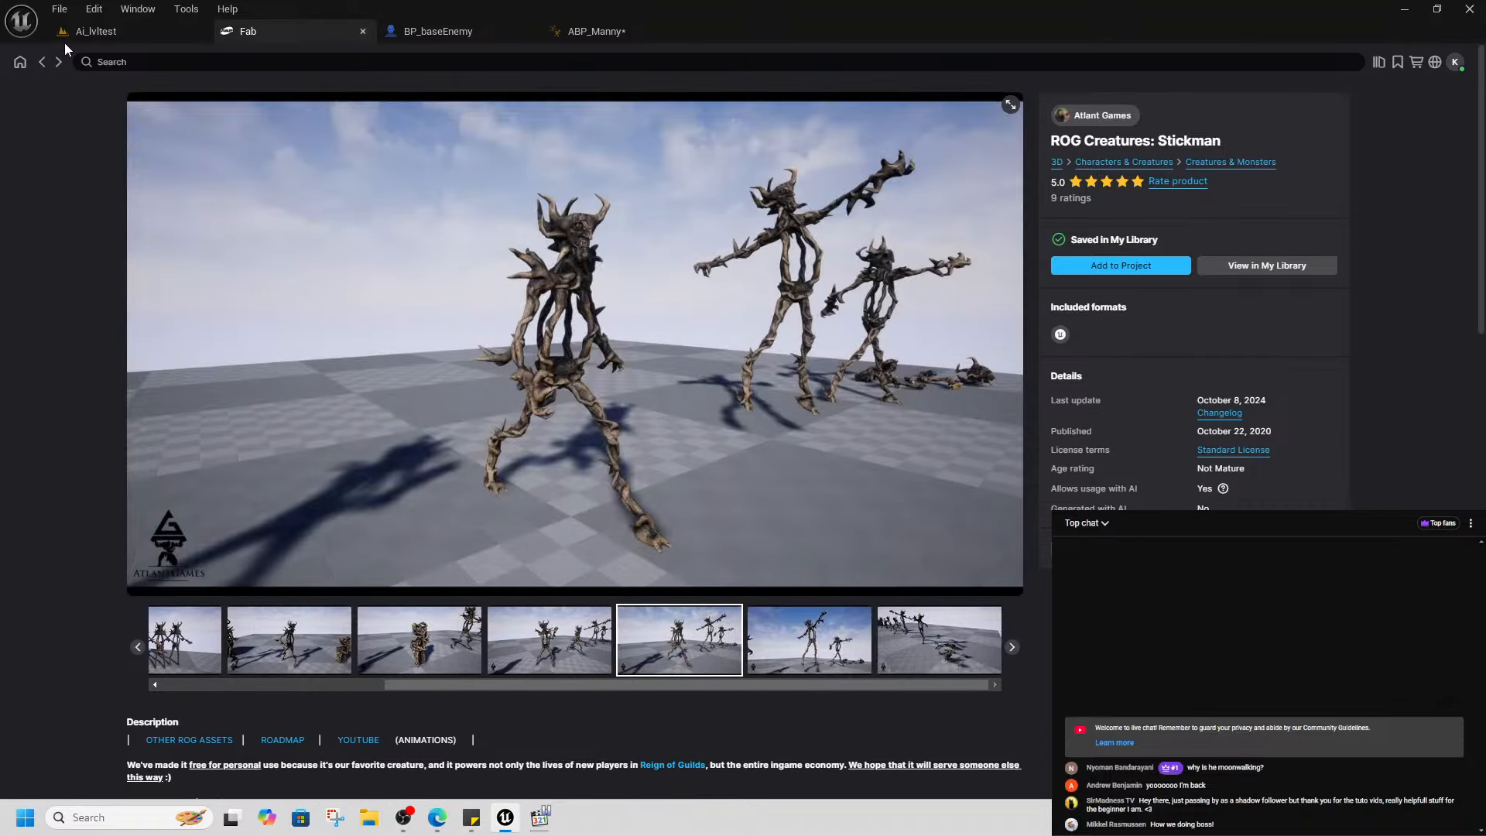
# - Return to My Library and browse the Characters & Creatures assets beyond ROG Creatures: Stickman for a suitable enemy
pyautogui.click(42, 65)
pyautogui.scroll(-4, 824, 554)
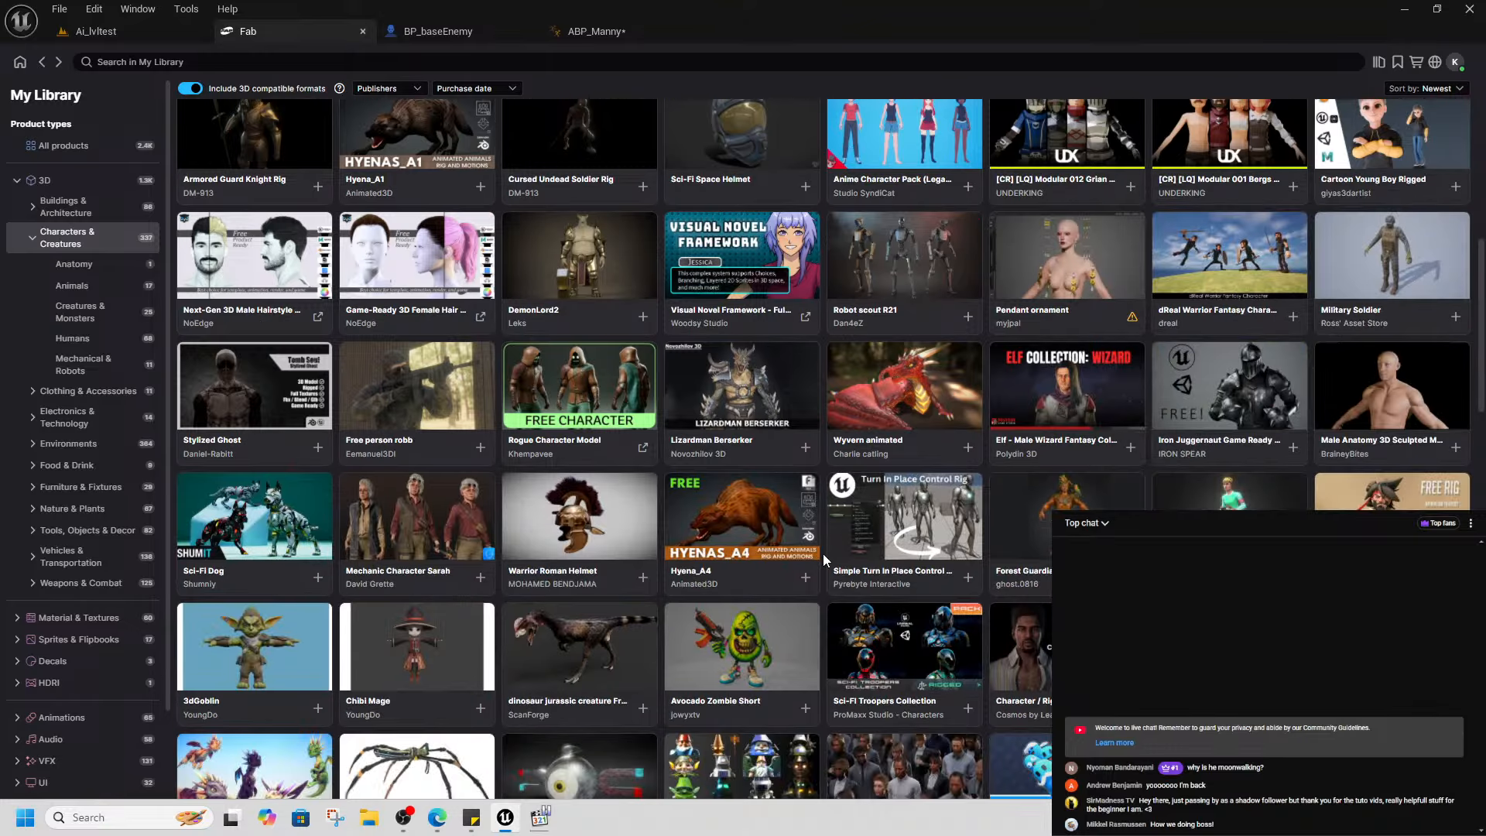
pyautogui.scroll(-7, 847, 554)
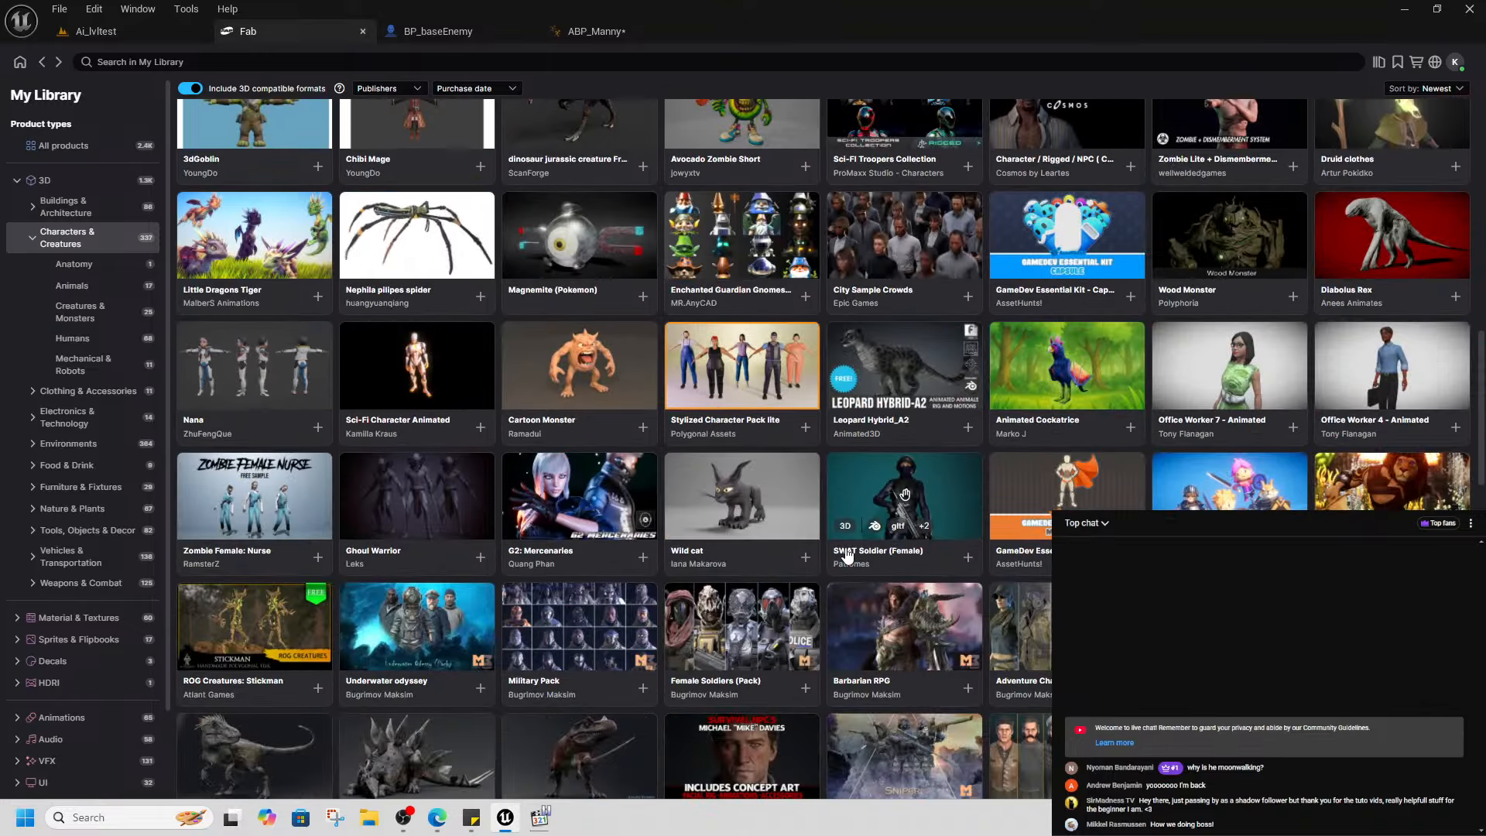
pyautogui.scroll(-2, 840, 554)
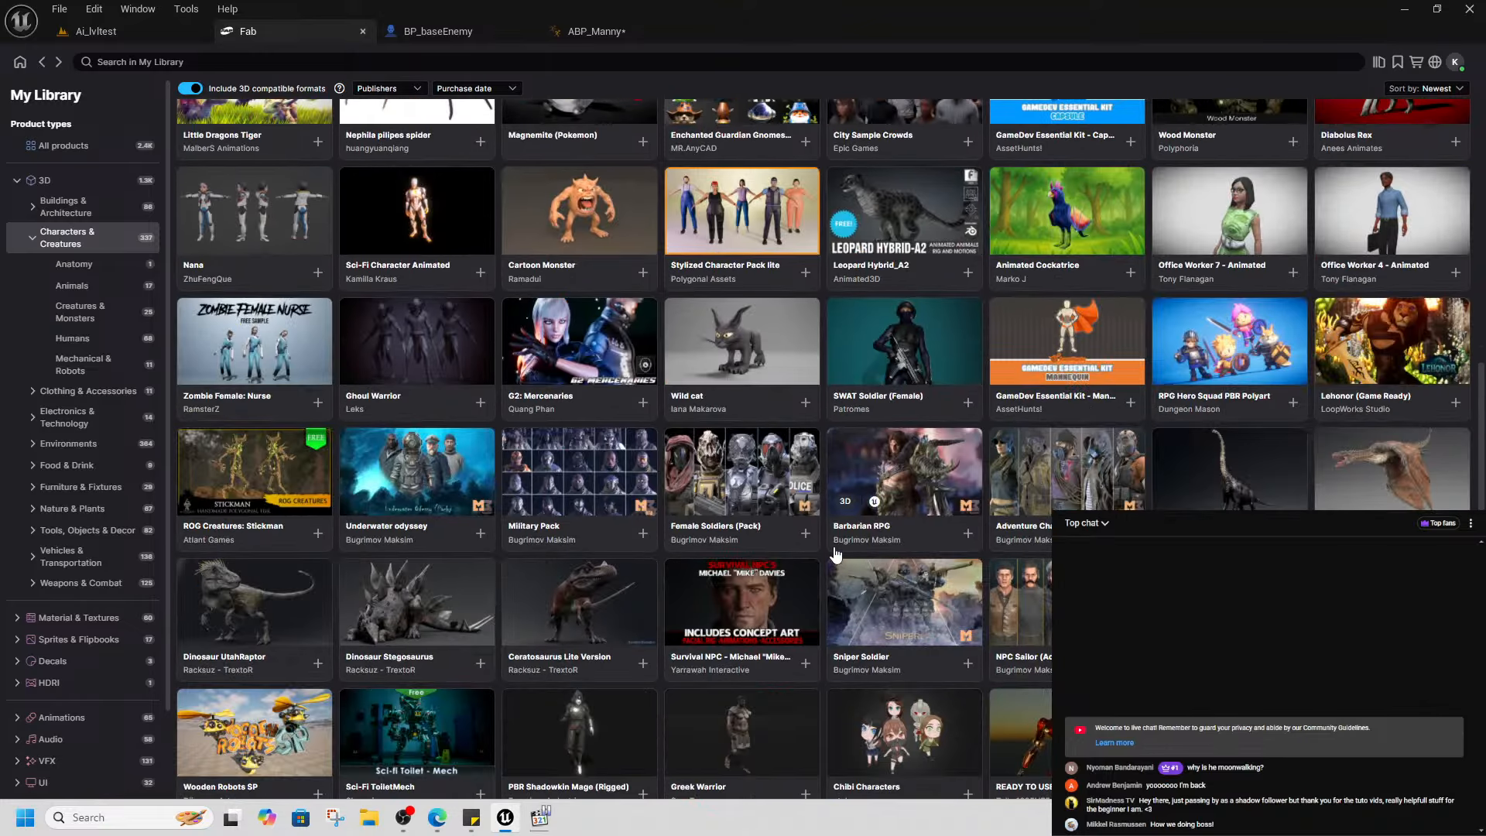
pyautogui.scroll(-2, 836, 554)
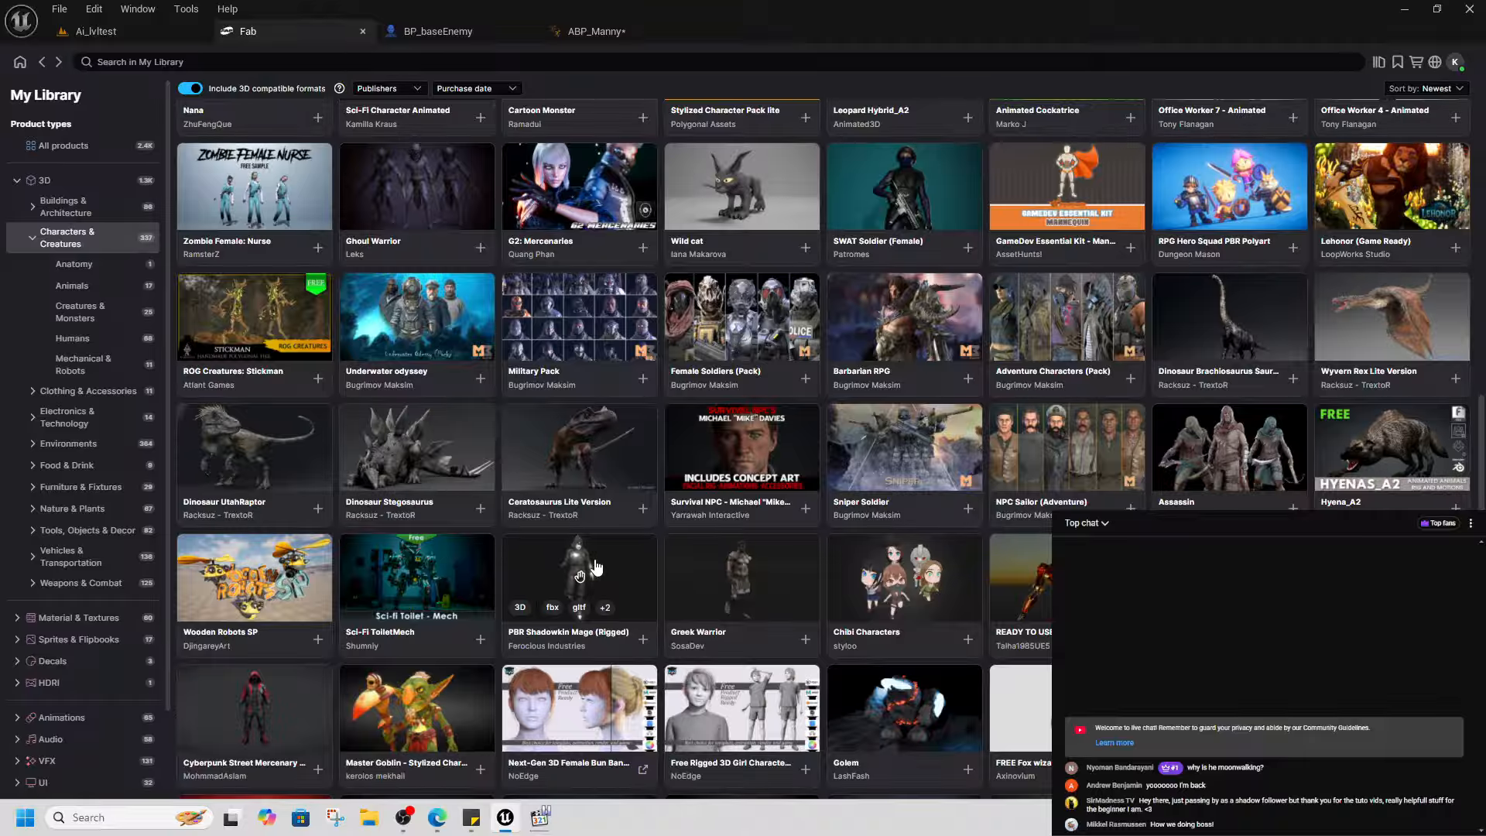
pyautogui.scroll(-1, 600, 561)
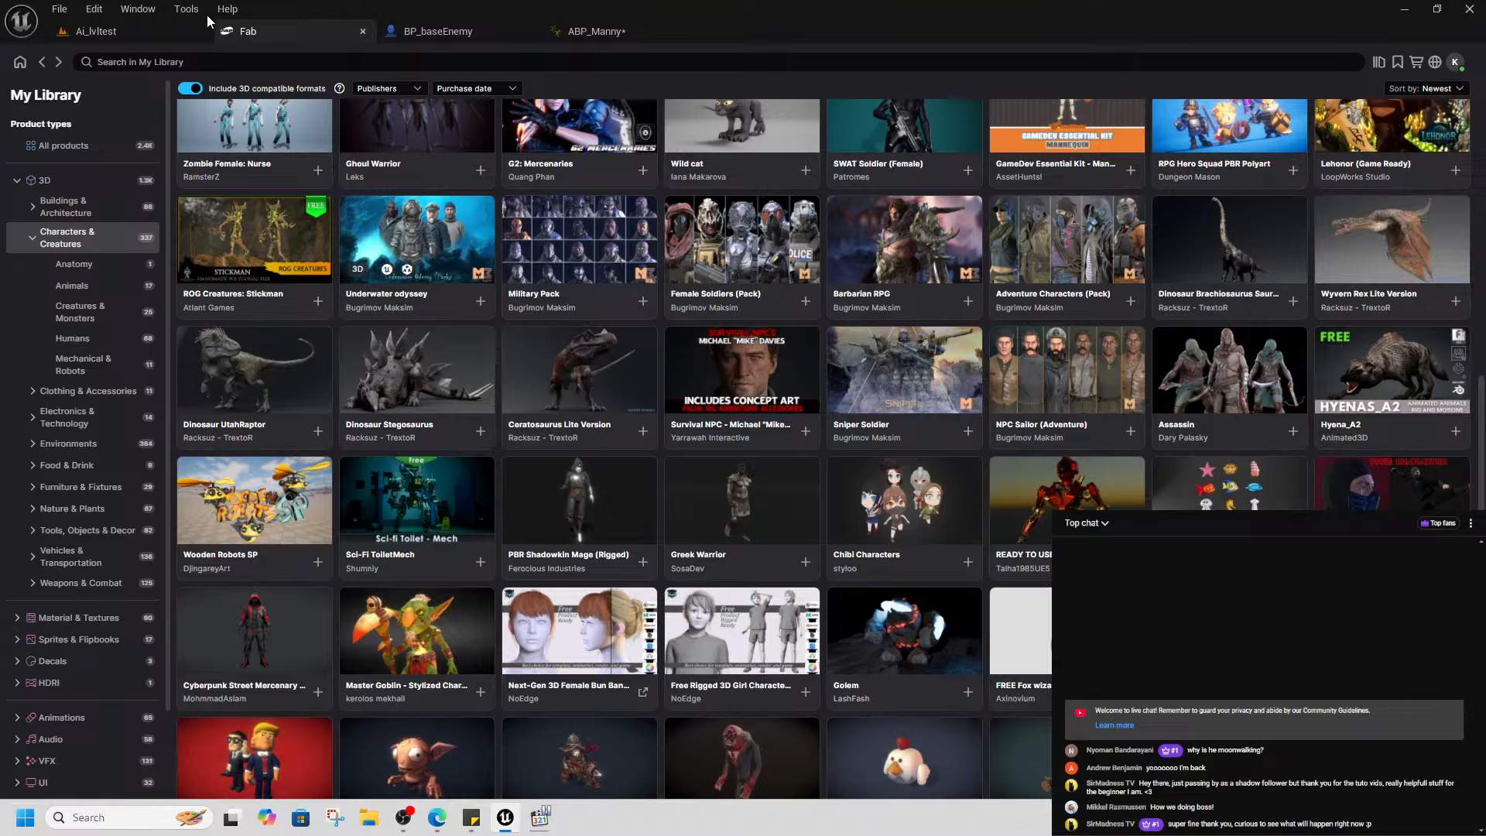
# - Play the Ai_lvltest level from a spot near the enemy and observe its close-range attacks while moving the player character around it
pyautogui.click(142, 30)
pyautogui.rightClick(770, 682)
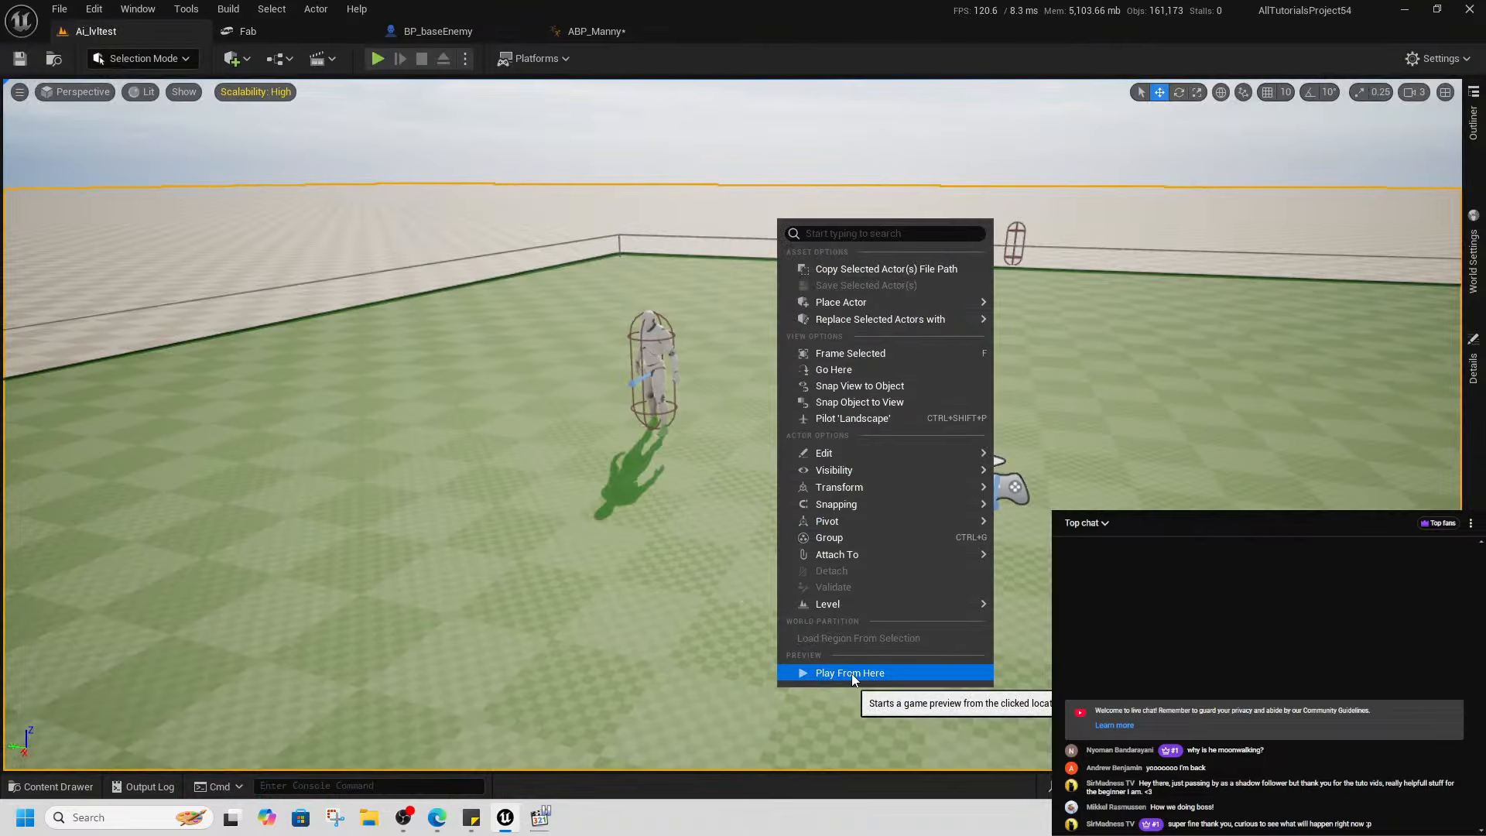
pyautogui.click(851, 672)
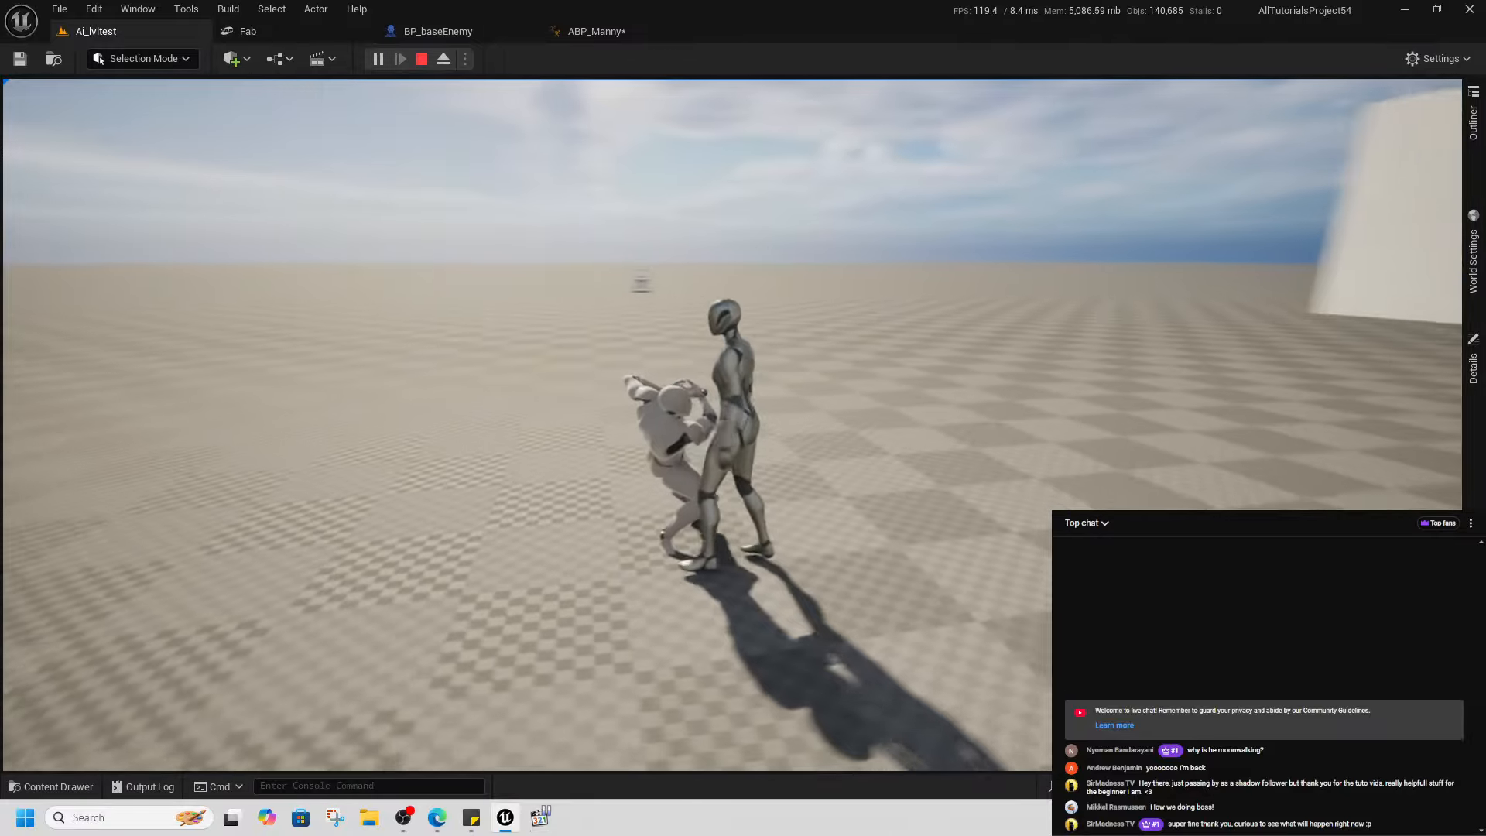
pyautogui.press('a')
pyautogui.press('w')
pyautogui.press('d')
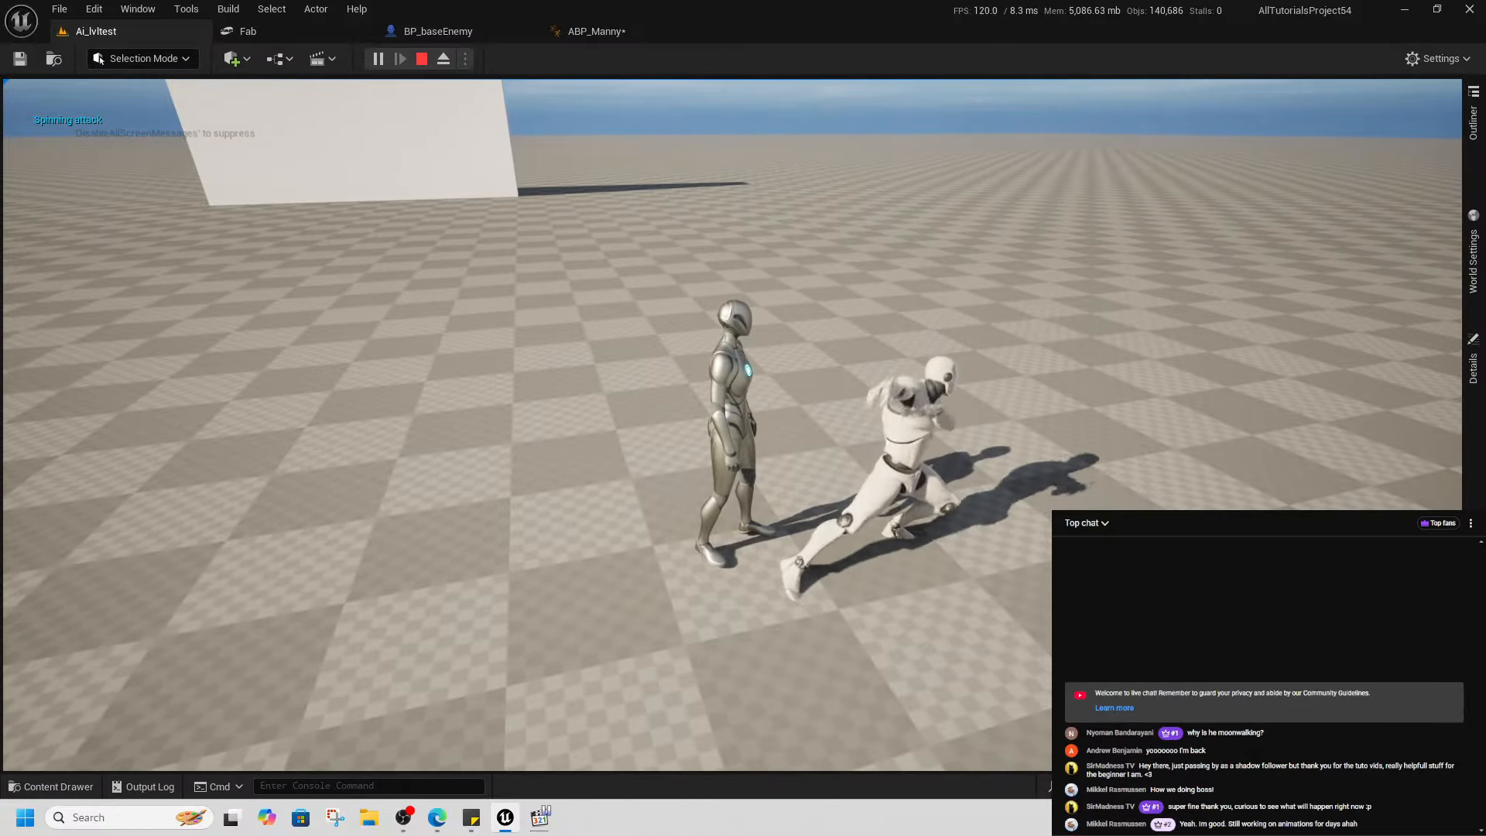
pyautogui.press('s')
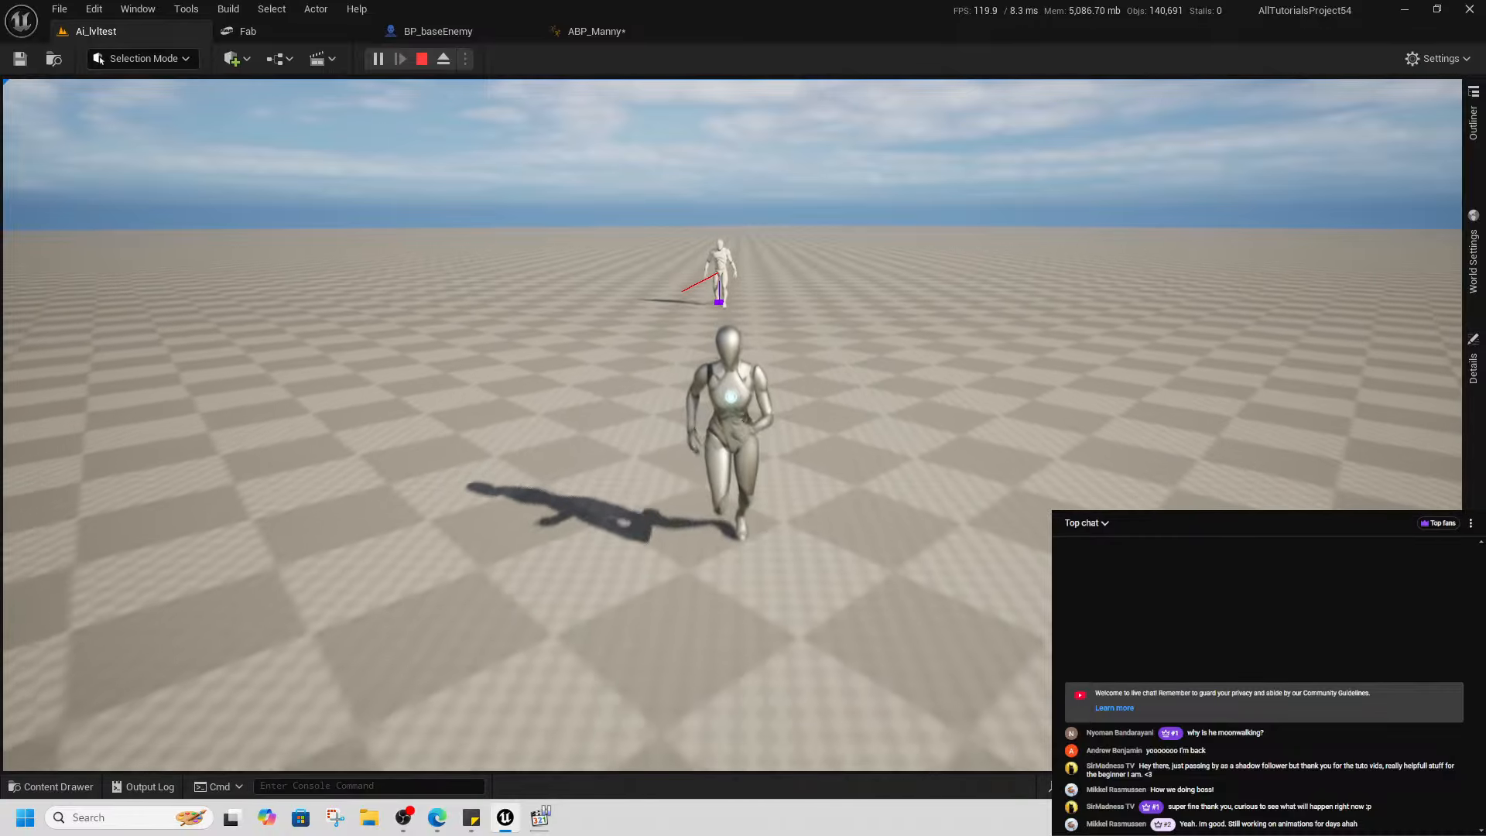
# - Run the player away from and around the enemy to watch its chase and attack behaviour, then end the play session
pyautogui.press('d')
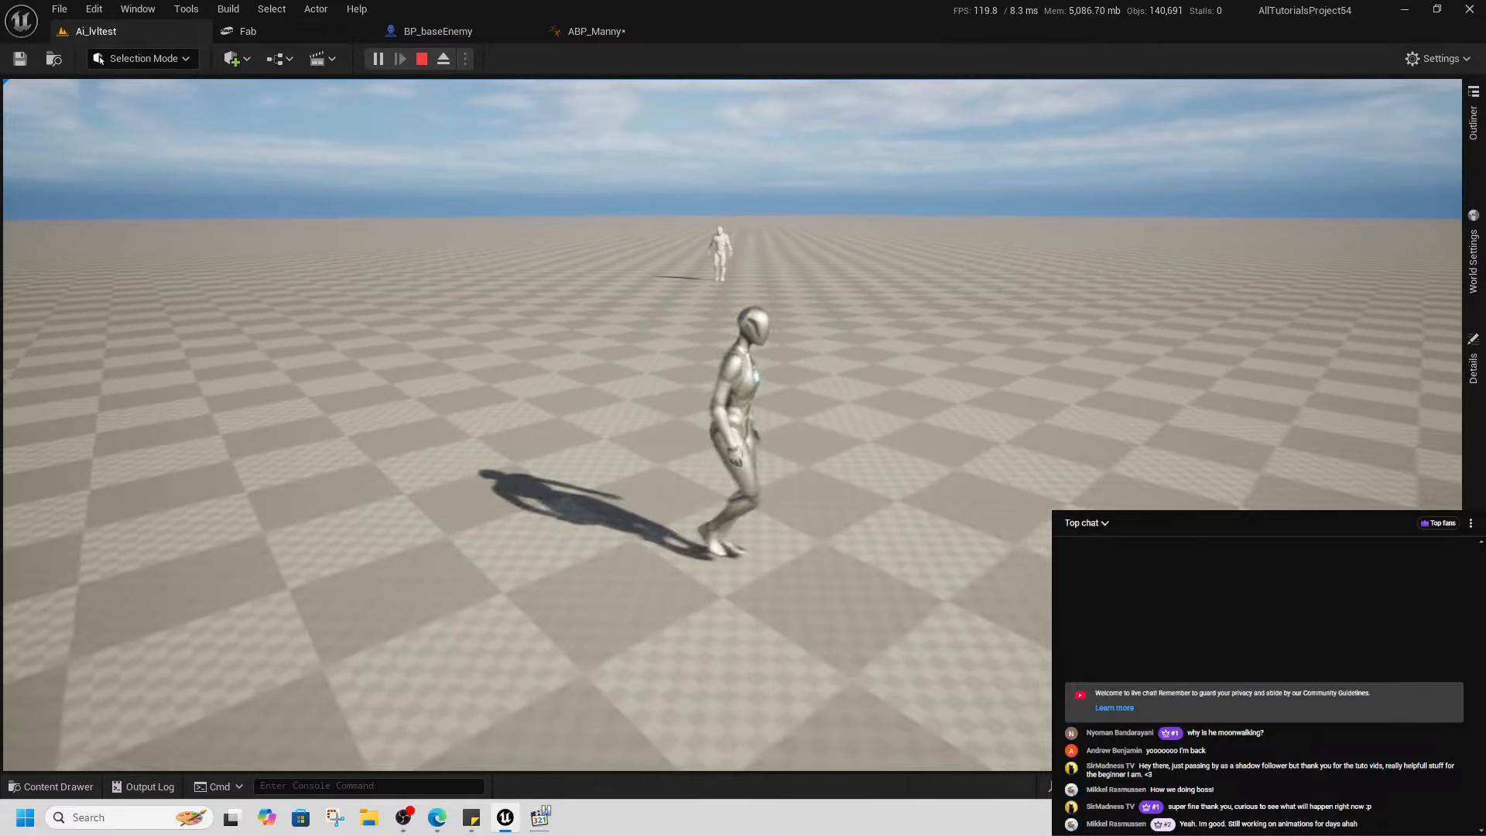
pyautogui.press('w')
pyautogui.press('a')
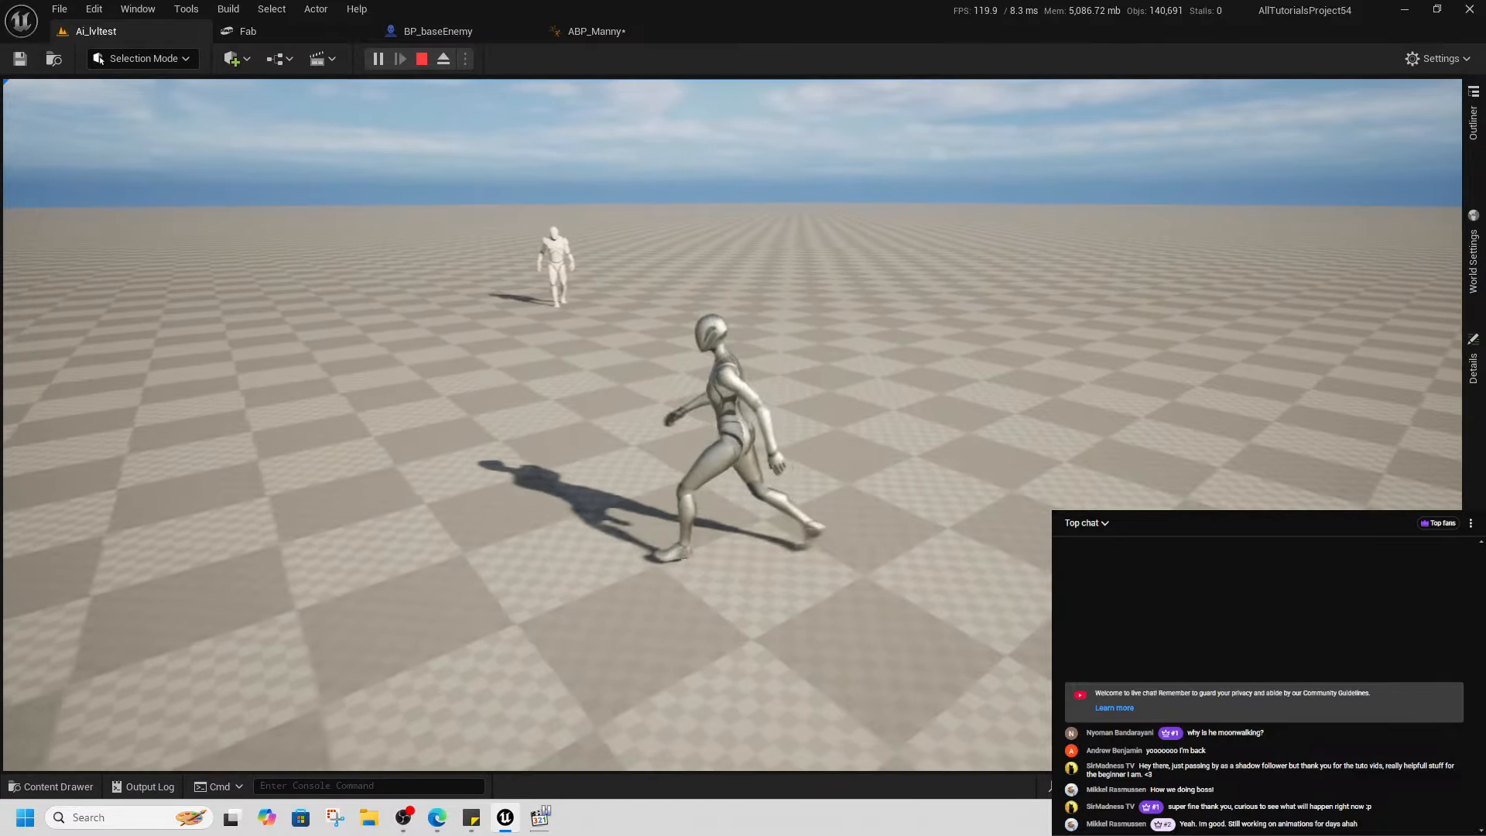
pyautogui.press('w')
pyautogui.press('s')
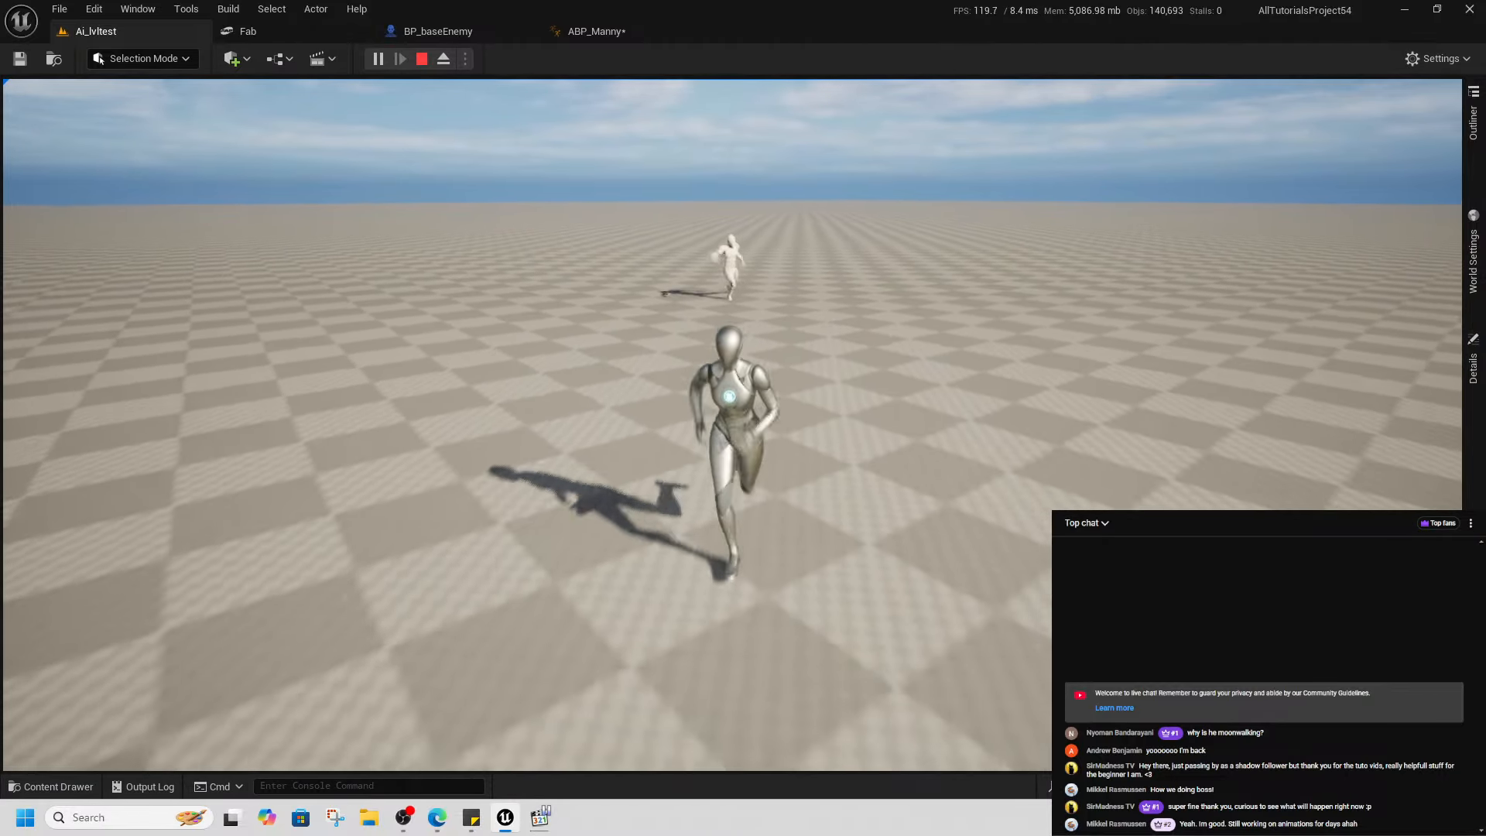
pyautogui.press('a')
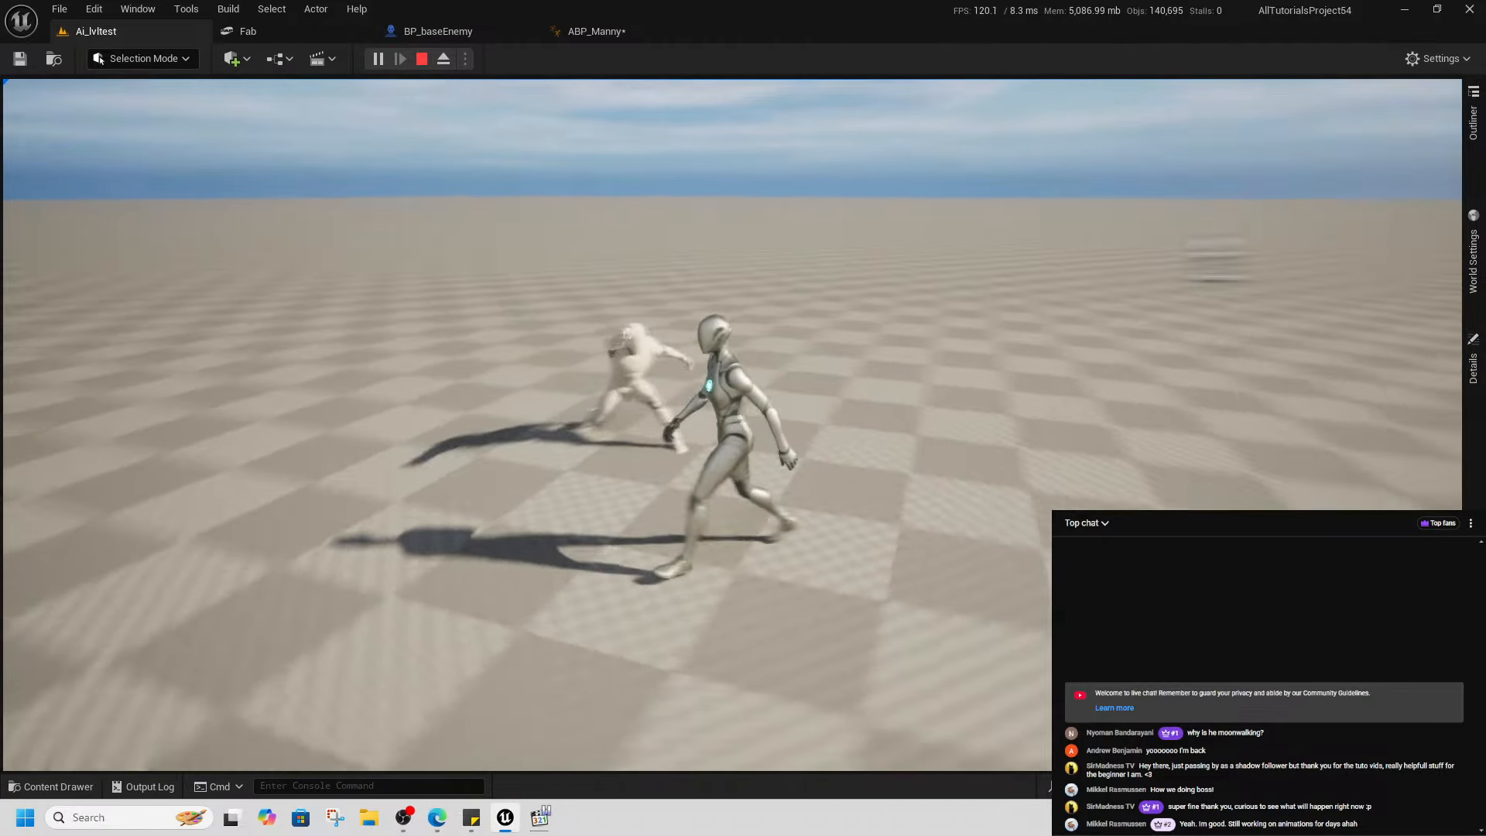
pyautogui.press('w')
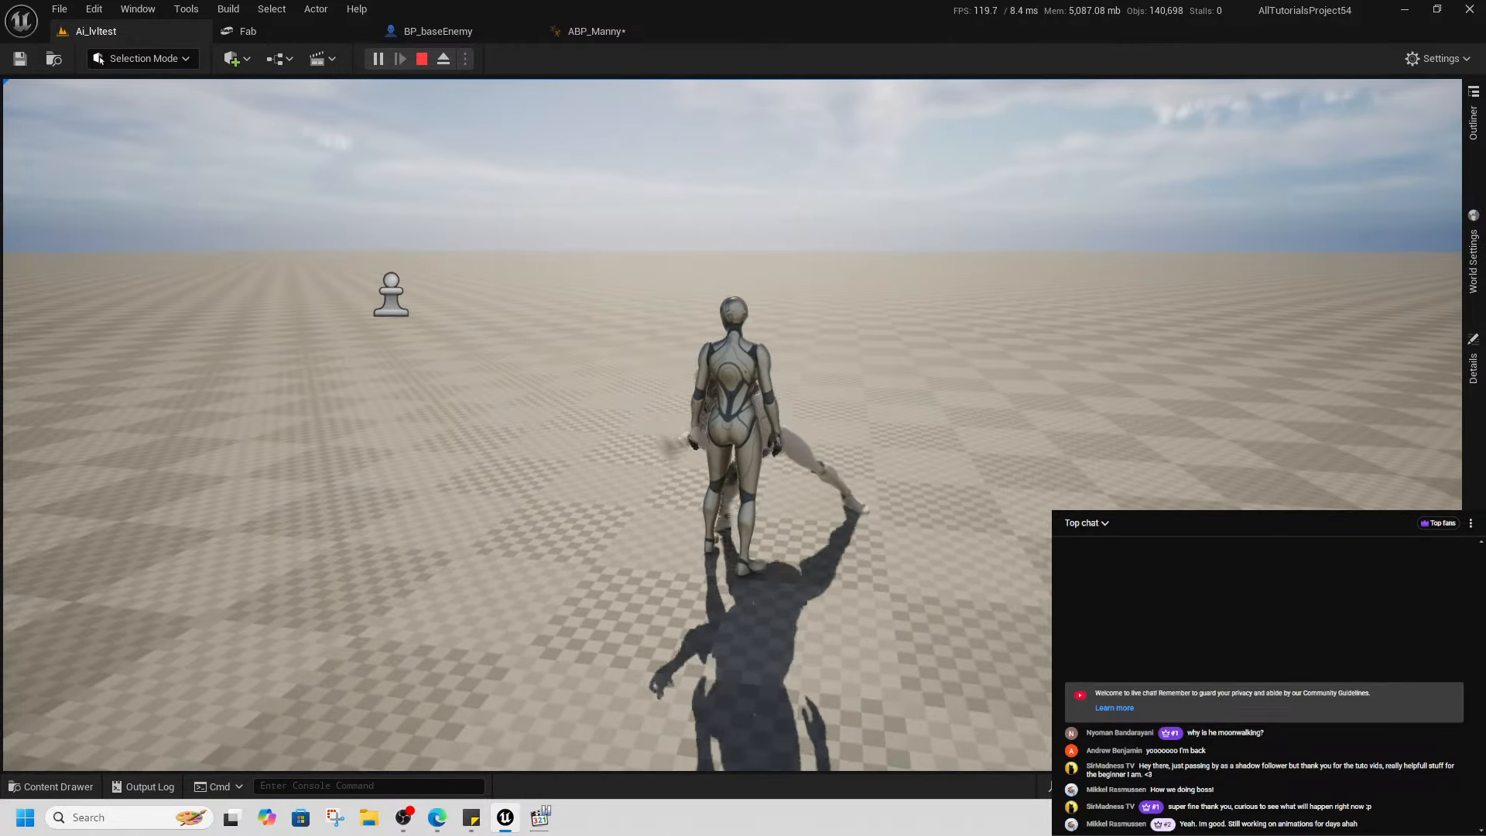
pyautogui.press('Escape')
pyautogui.click(51, 786)
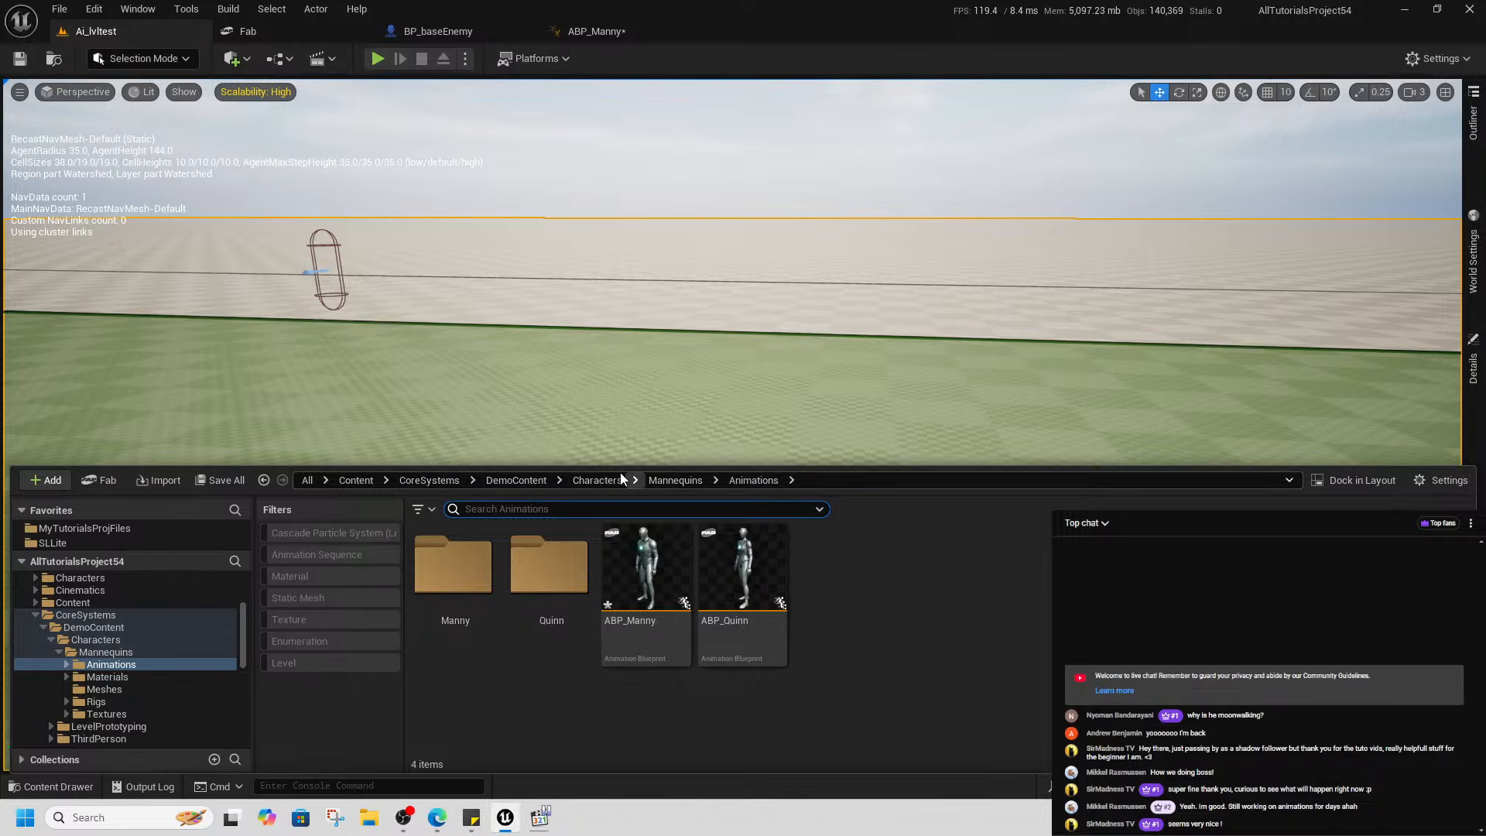
# - Return to the Fab library and browse further through the owned Characters & Creatures assets for a suitable enemy model
pyautogui.click(285, 30)
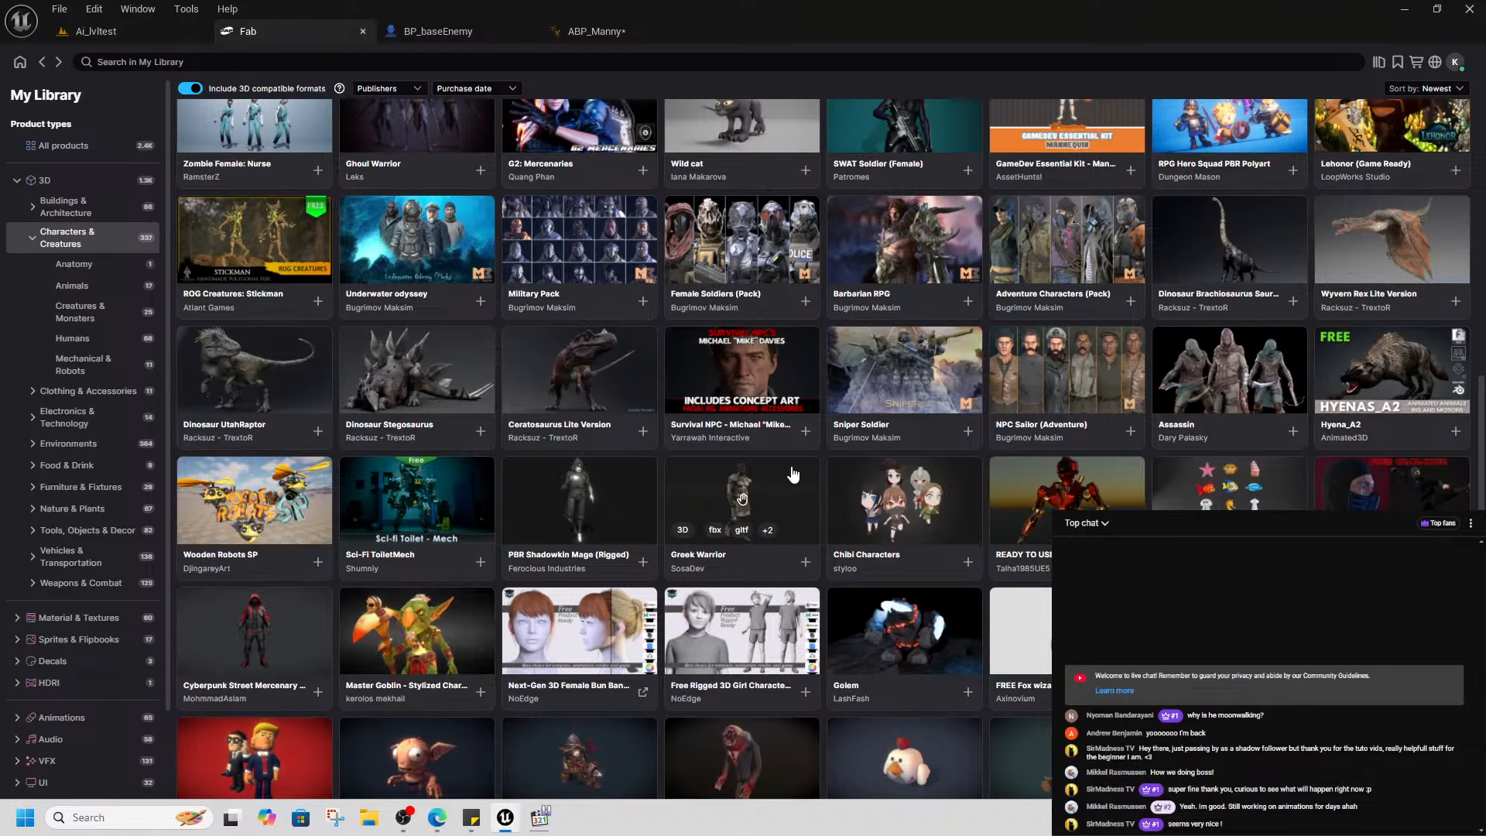
pyautogui.scroll(-5, 810, 497)
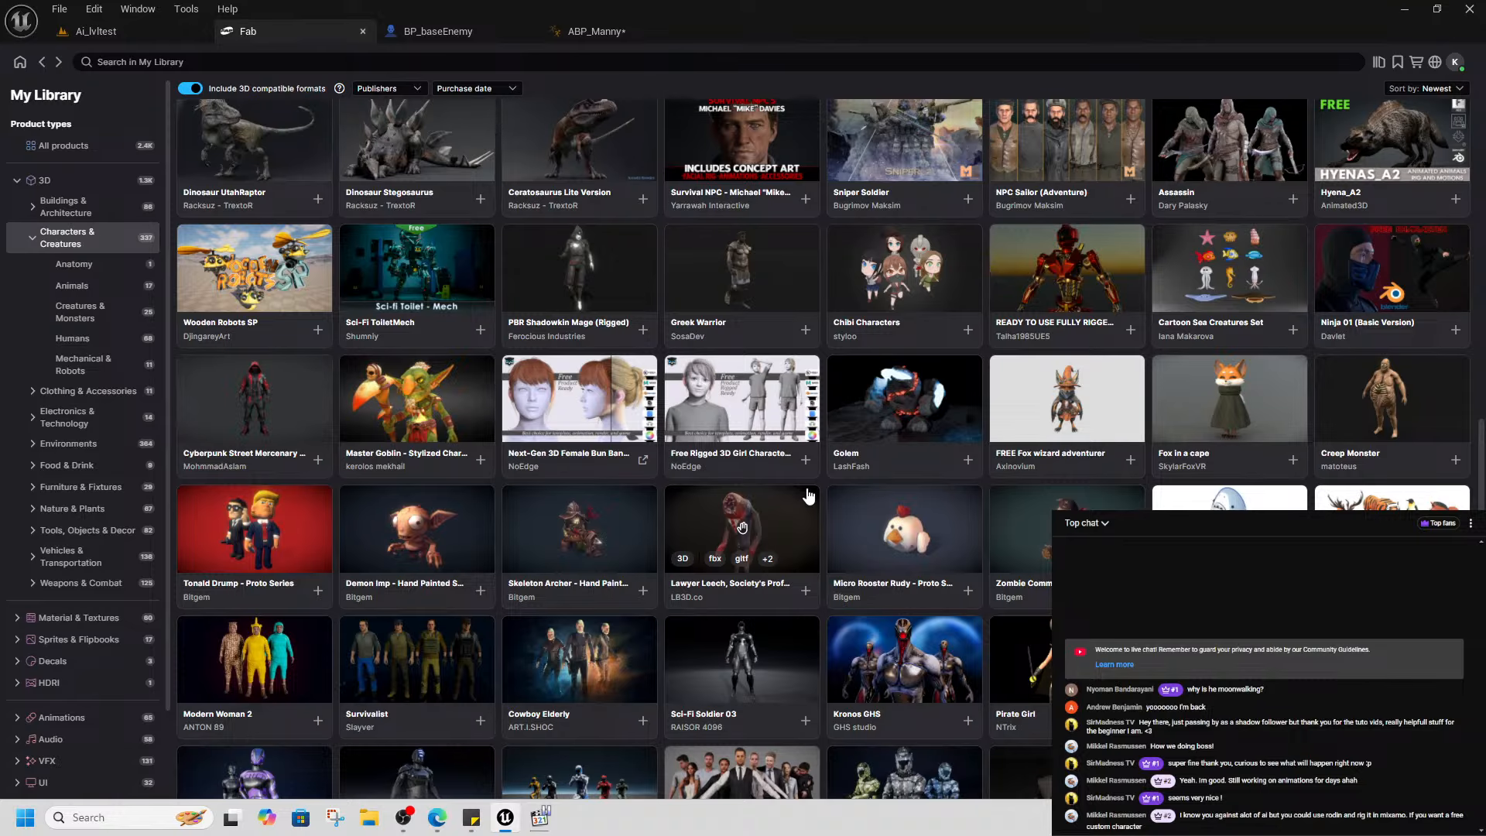
pyautogui.scroll(-5, 808, 496)
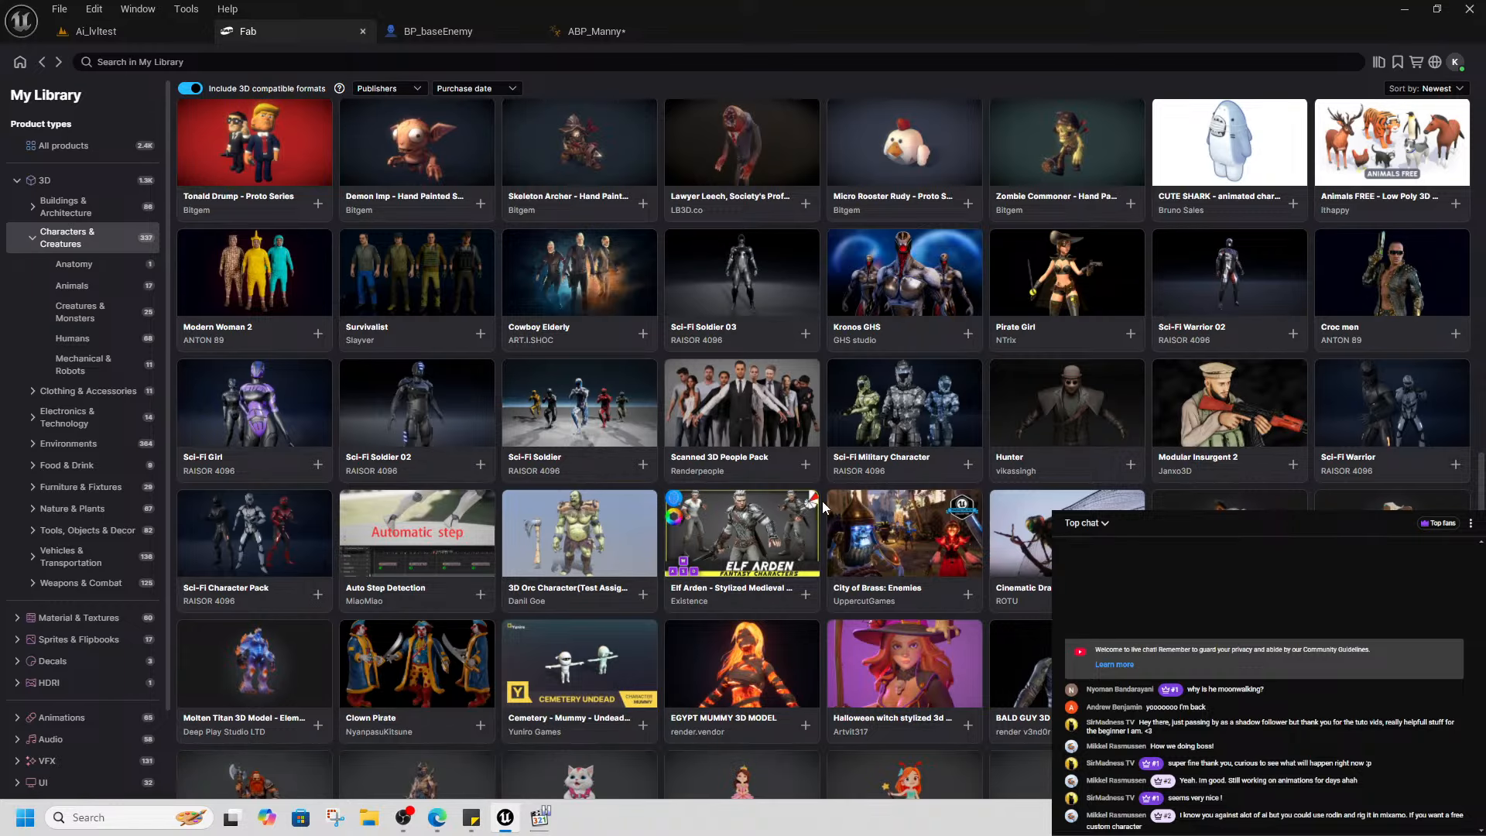
pyautogui.scroll(-5, 827, 495)
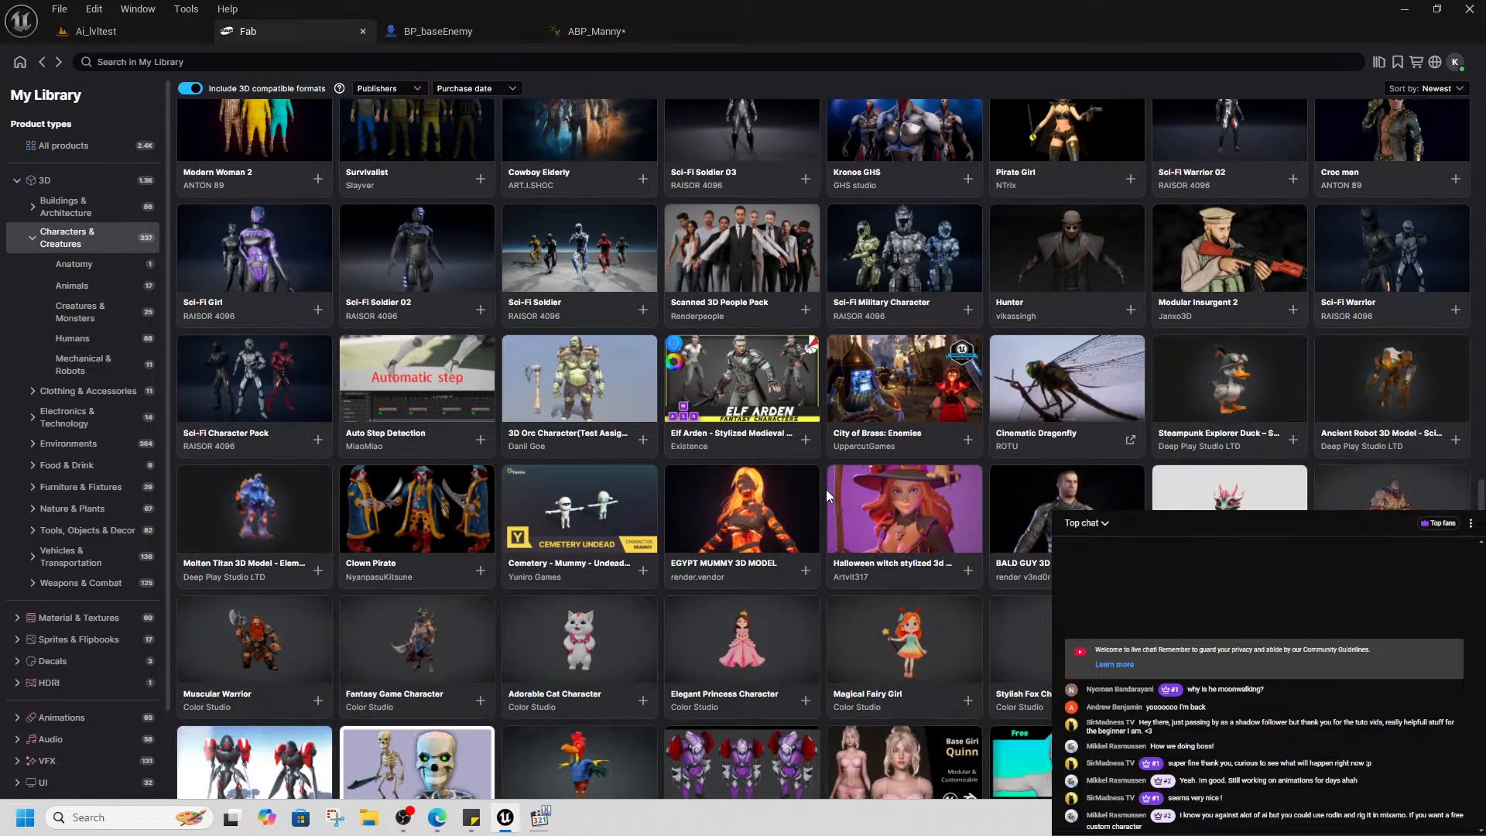
pyautogui.scroll(-1, 826, 493)
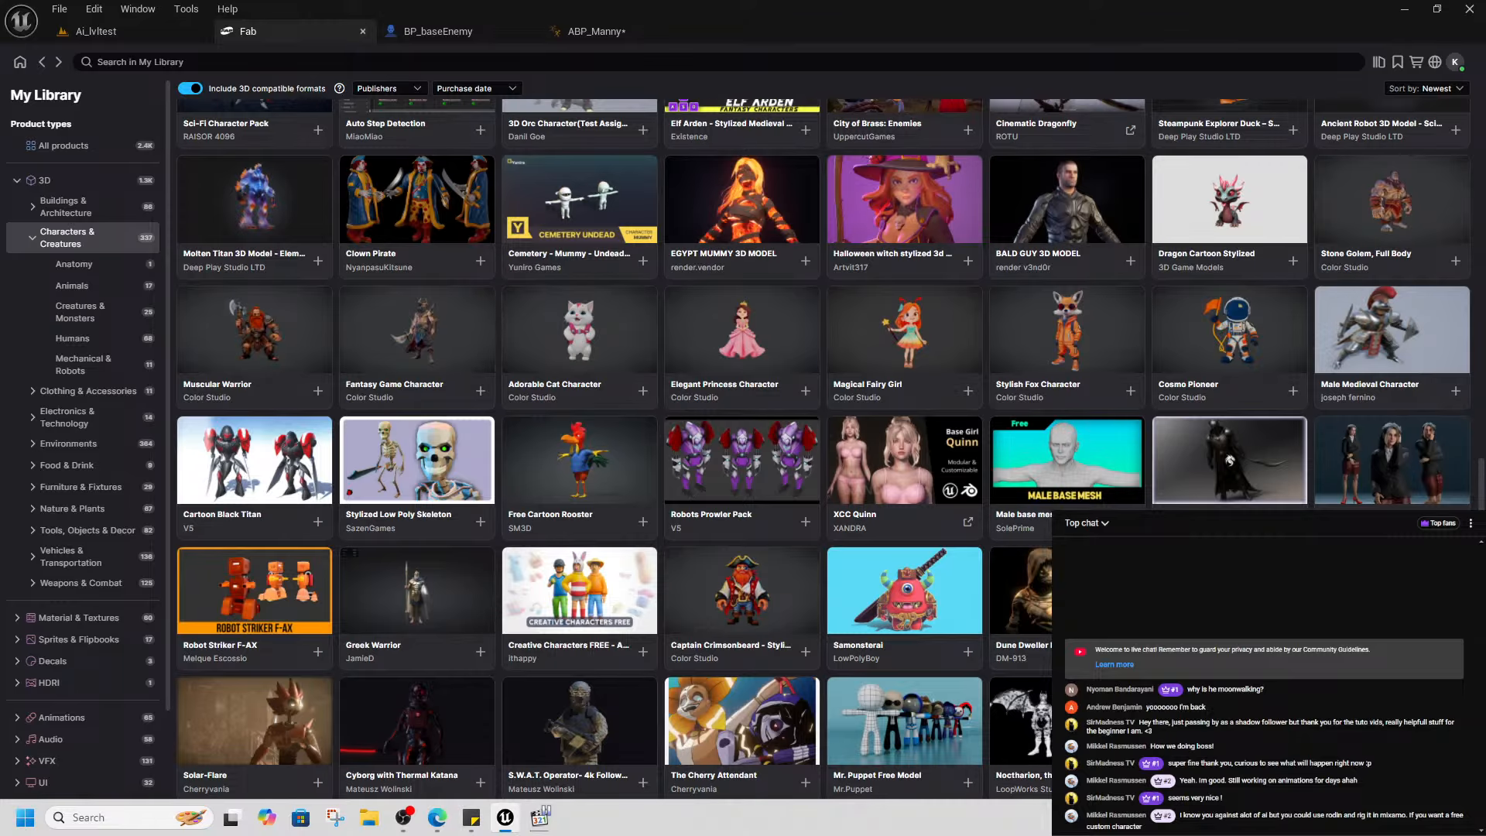
pyautogui.scroll(-5, 1230, 459)
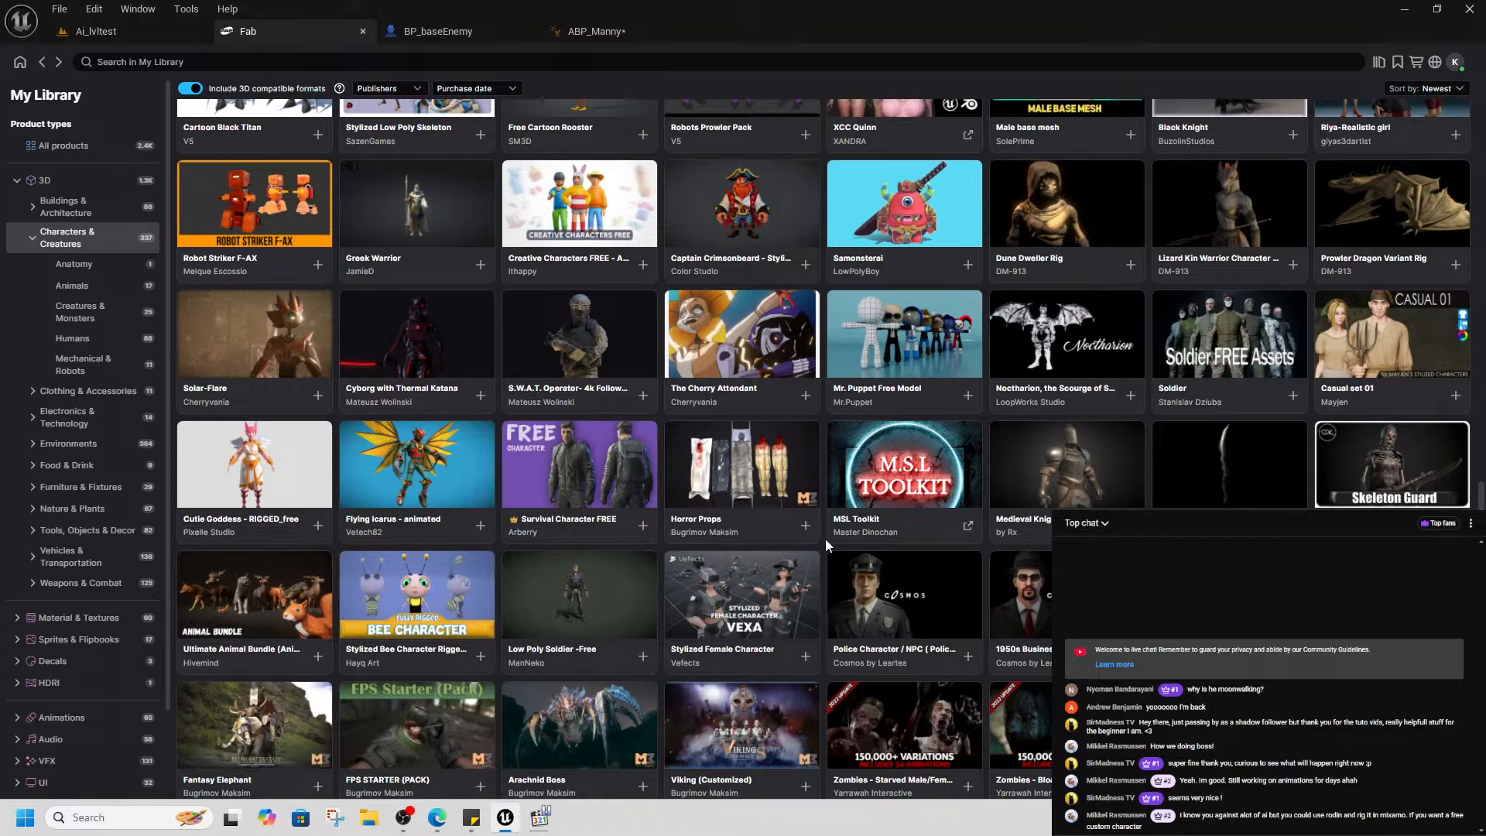
pyautogui.scroll(-3, 823, 547)
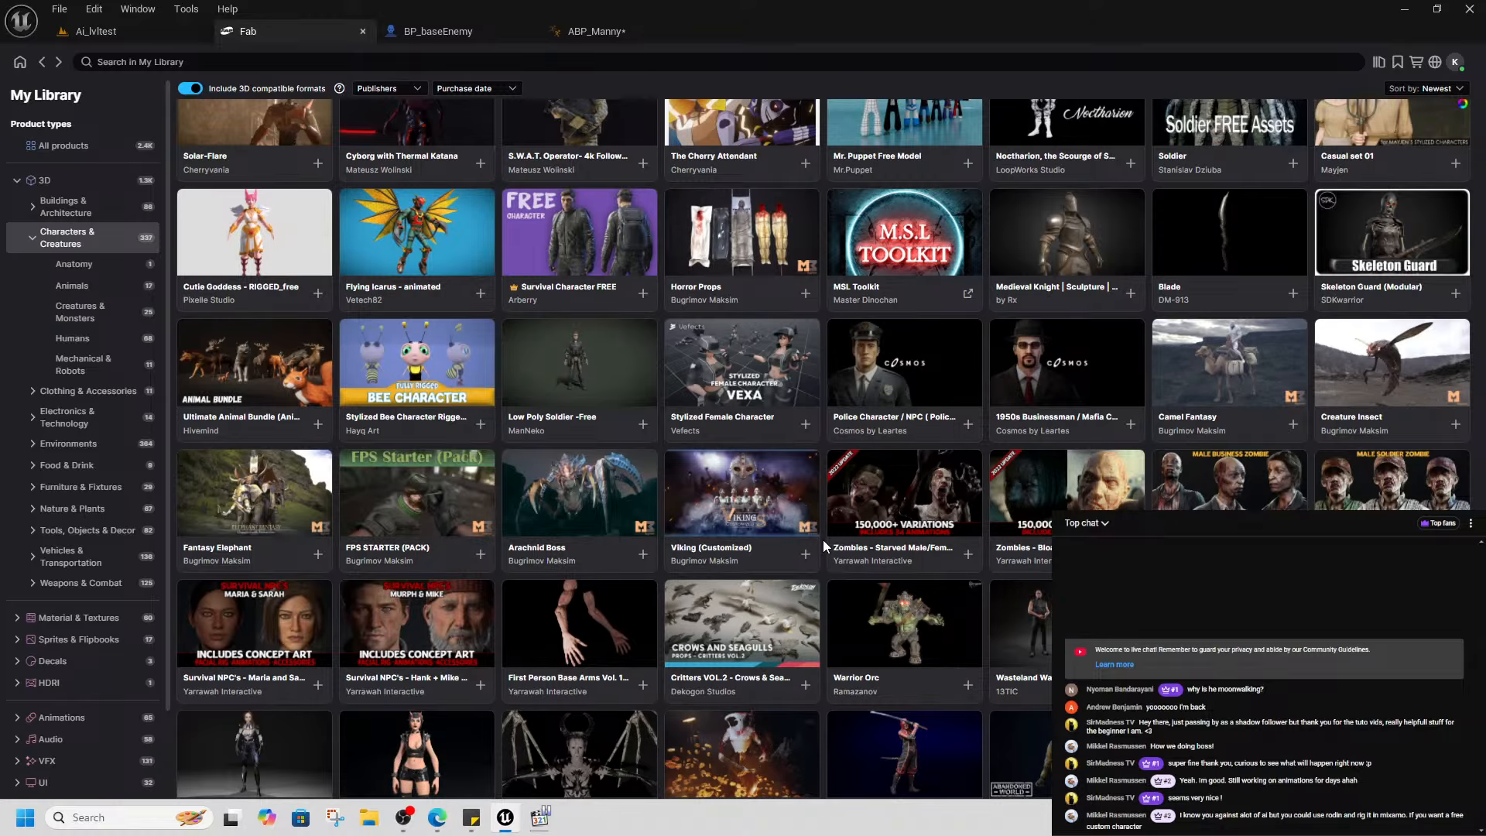
pyautogui.scroll(-2, 823, 541)
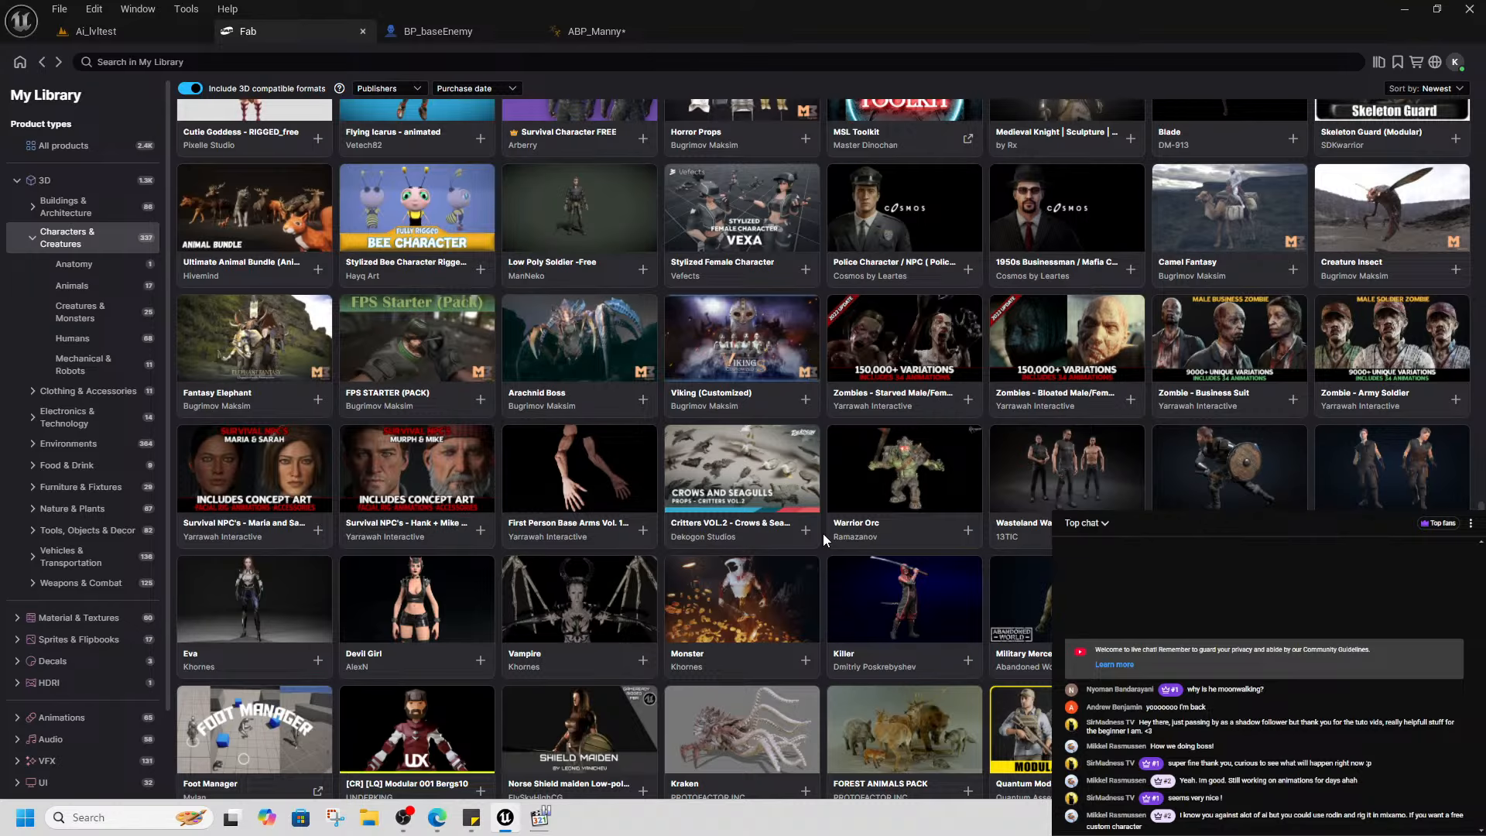
pyautogui.scroll(-3, 823, 533)
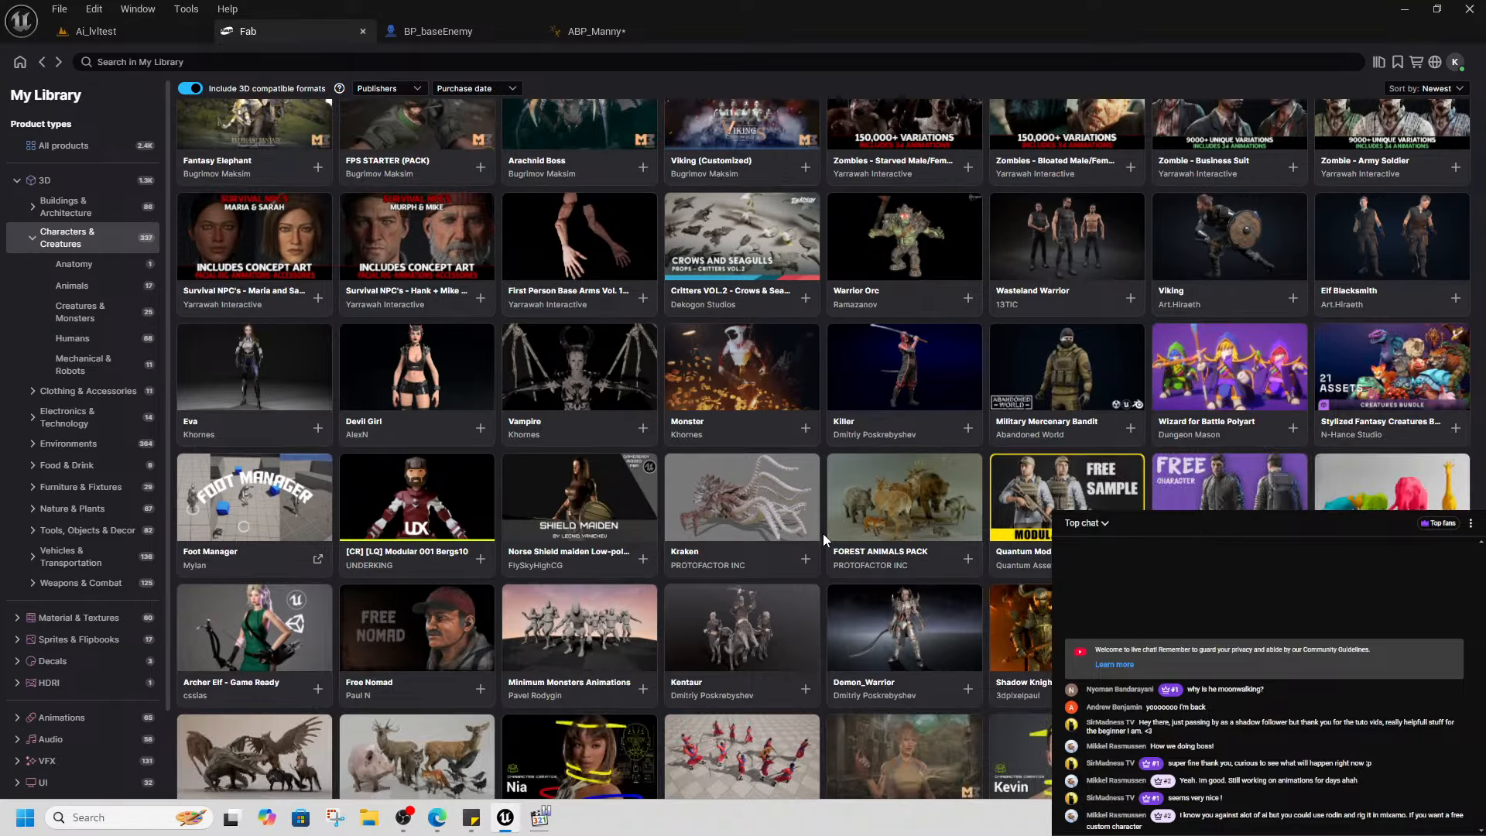
# - Open the Demon_Warrior product page, look through its gallery images, and return to My Library
pyautogui.click(904, 627)
pyautogui.click(579, 644)
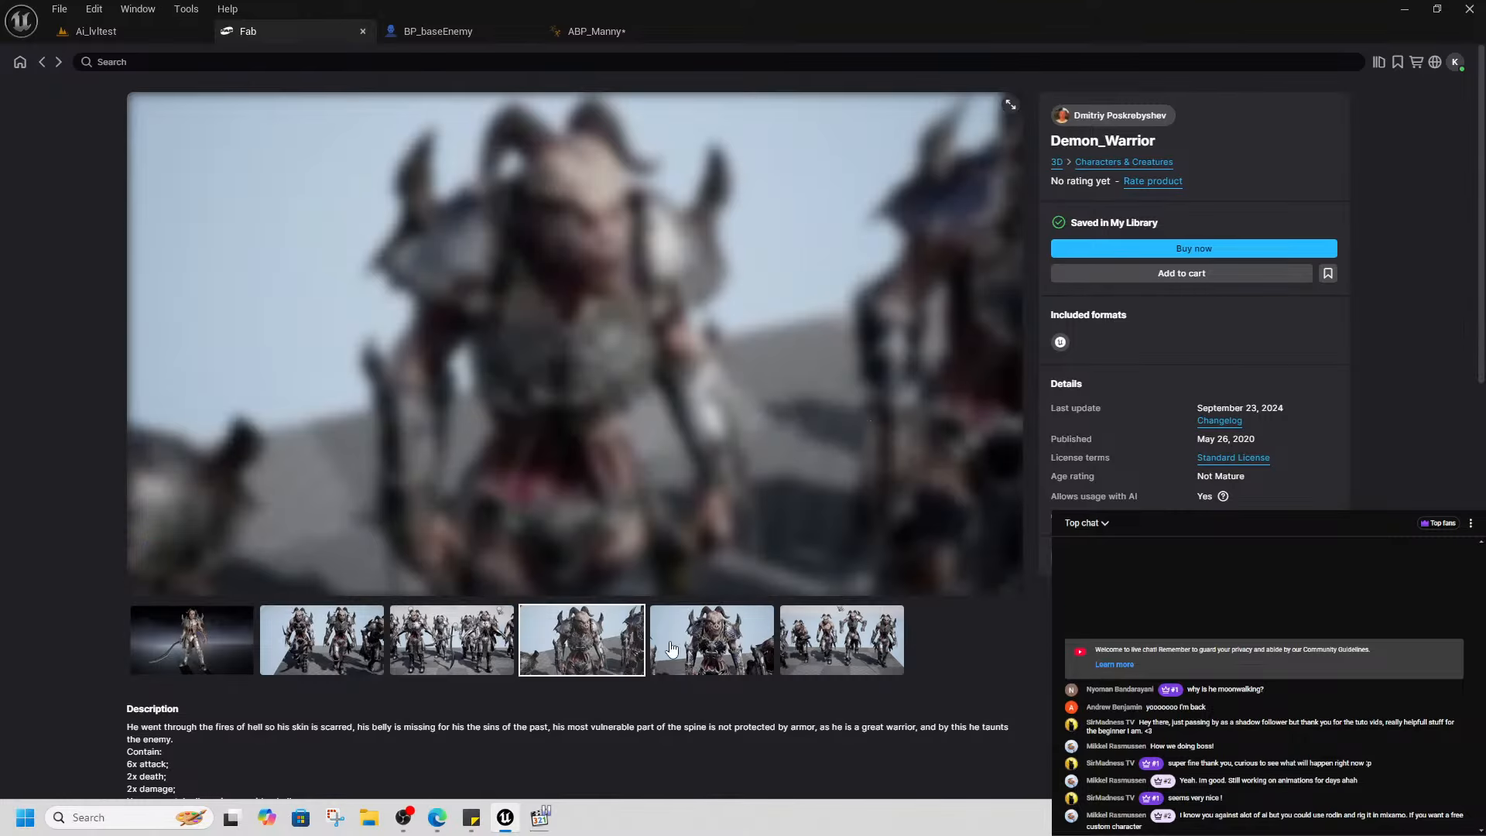
pyautogui.click(709, 651)
pyautogui.click(831, 646)
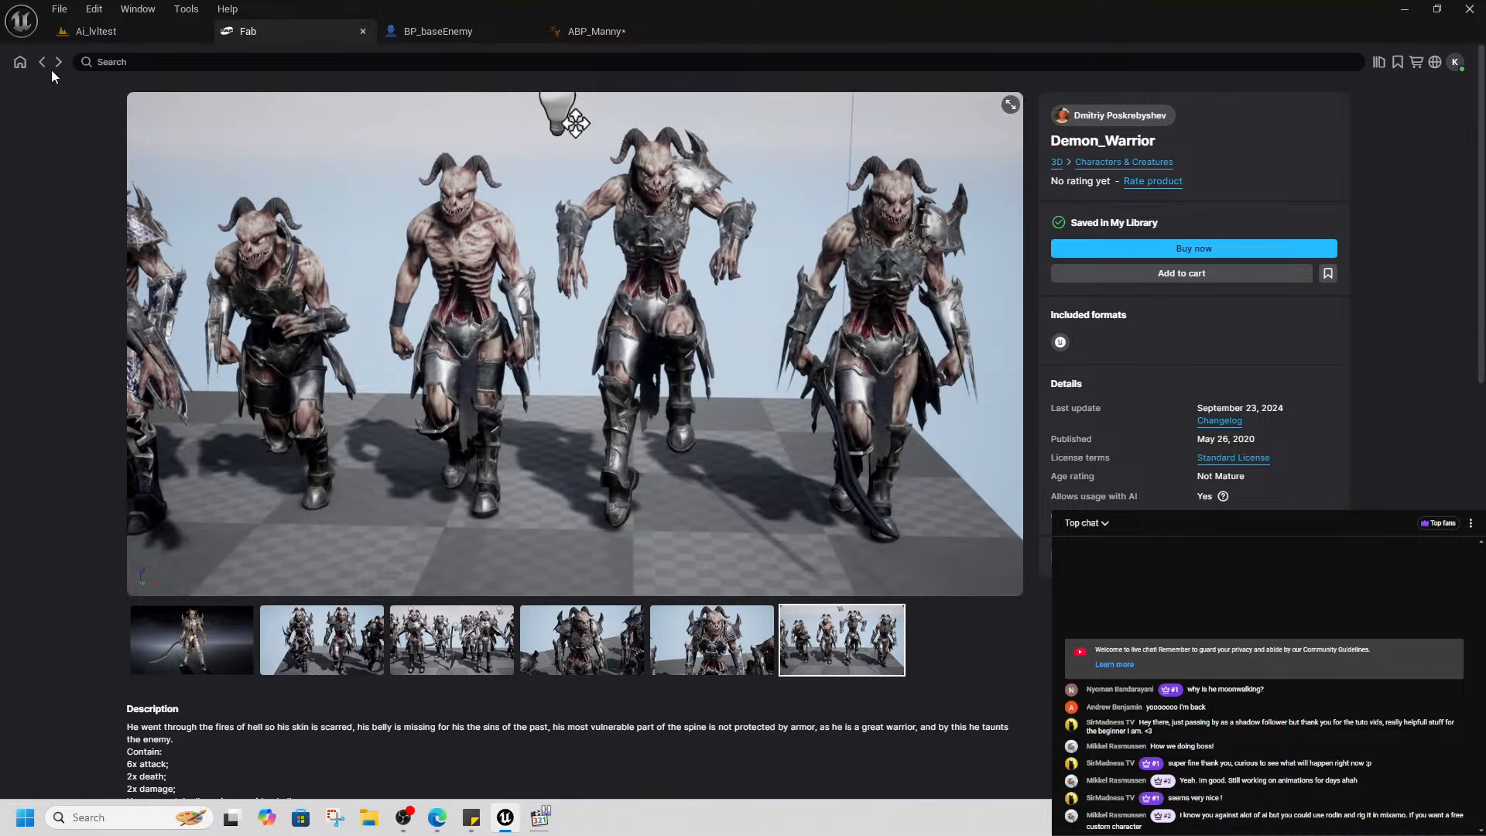
pyautogui.click(42, 62)
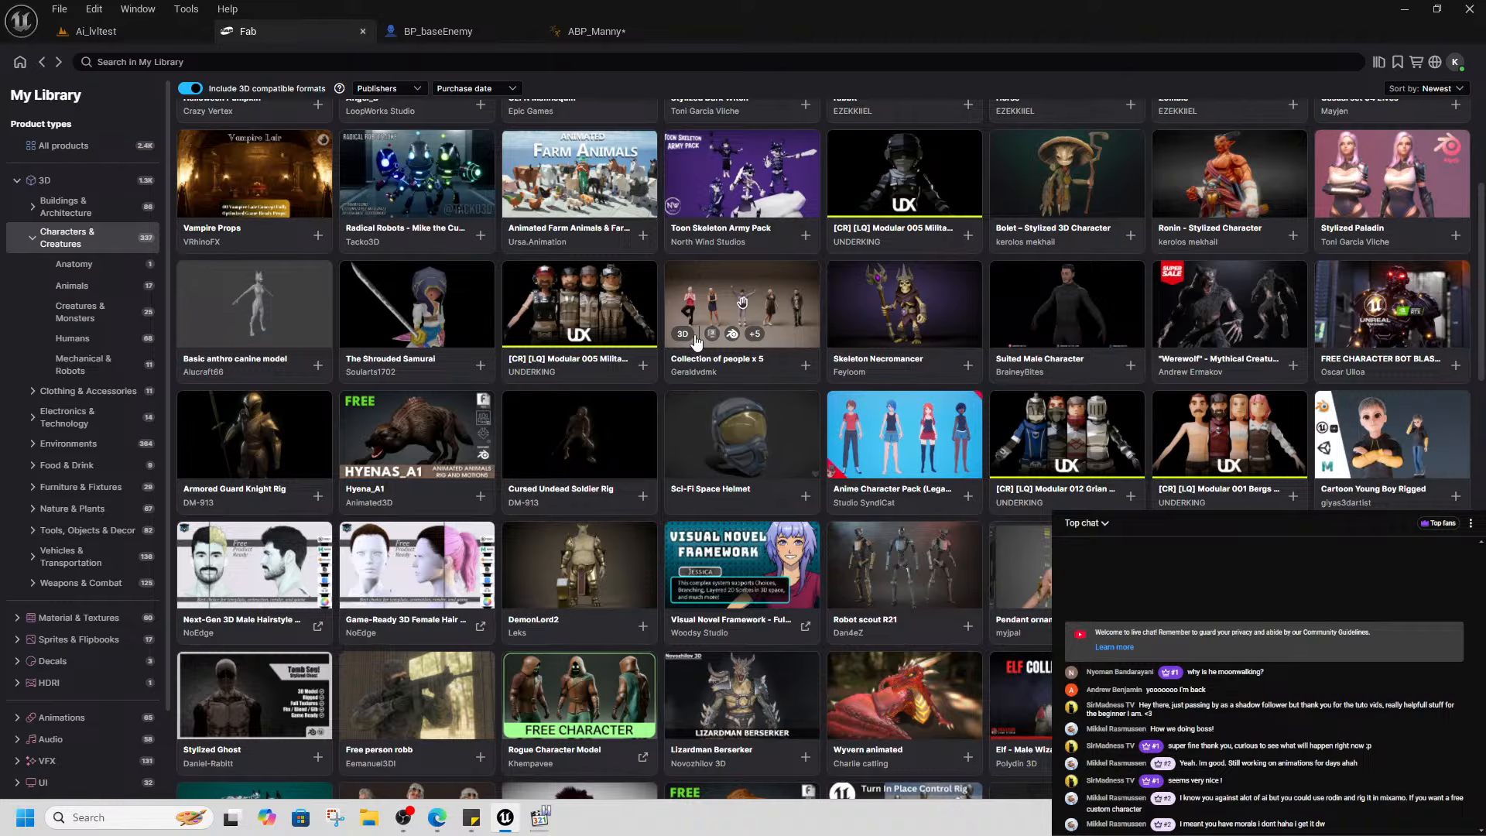
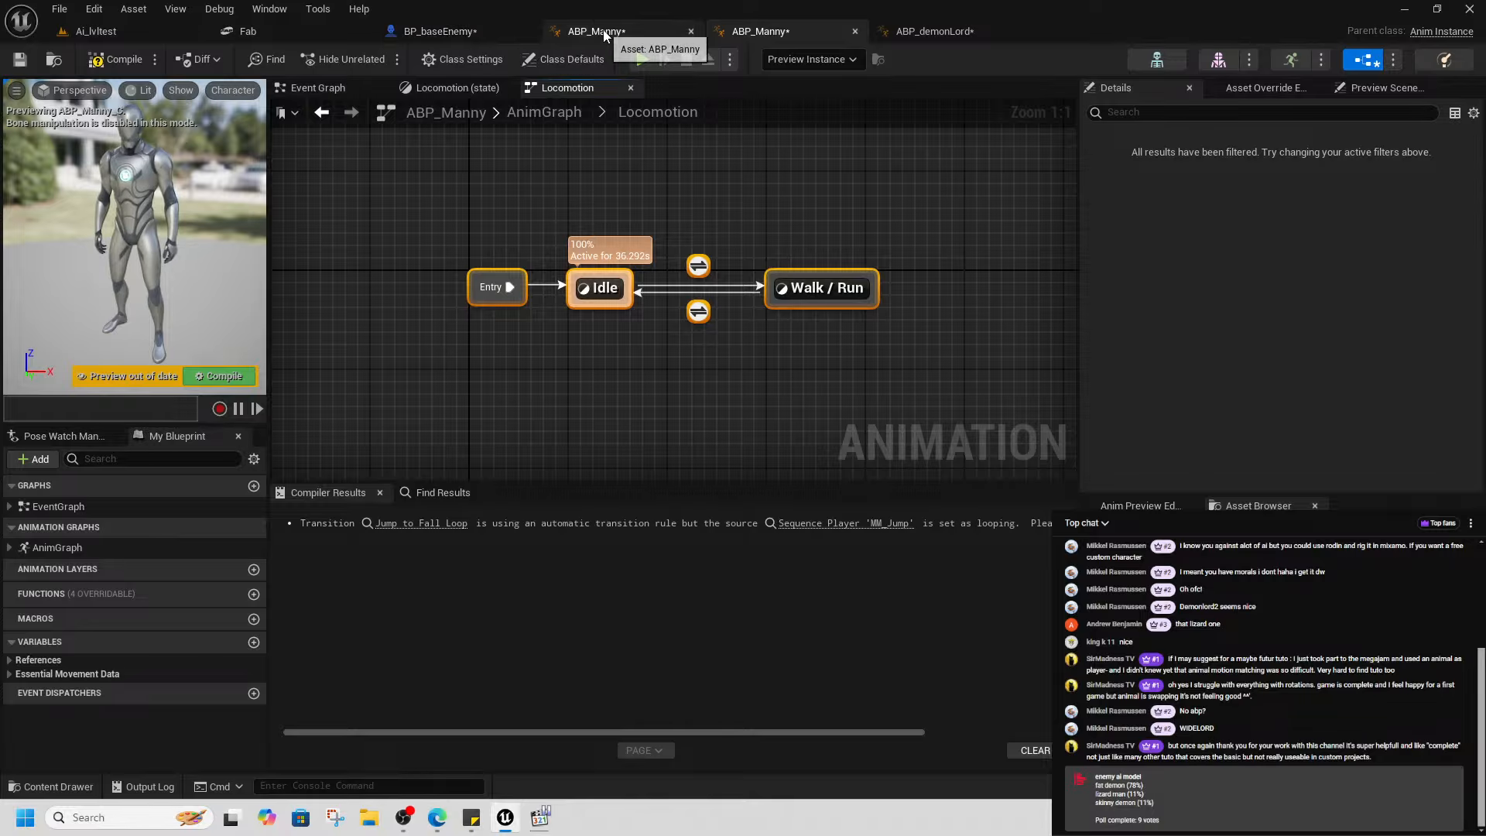
# - Add a new state machine to the AnimGraph of ABP_demonLord beside the DefaultSlot node
pyautogui.click(604, 36)
pyautogui.click(885, 34)
pyautogui.rightClick(584, 277)
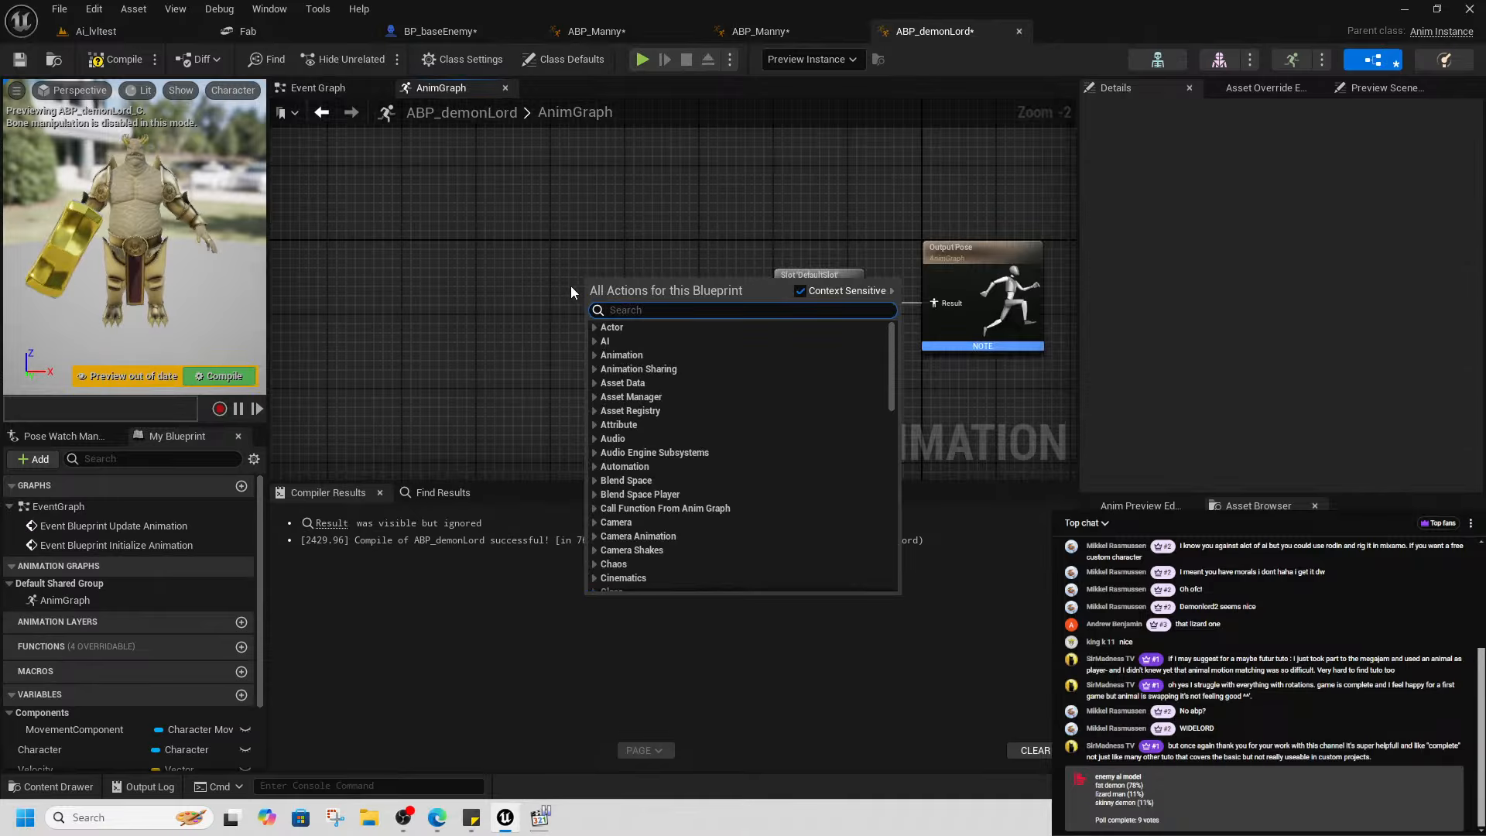
pyautogui.write('state')
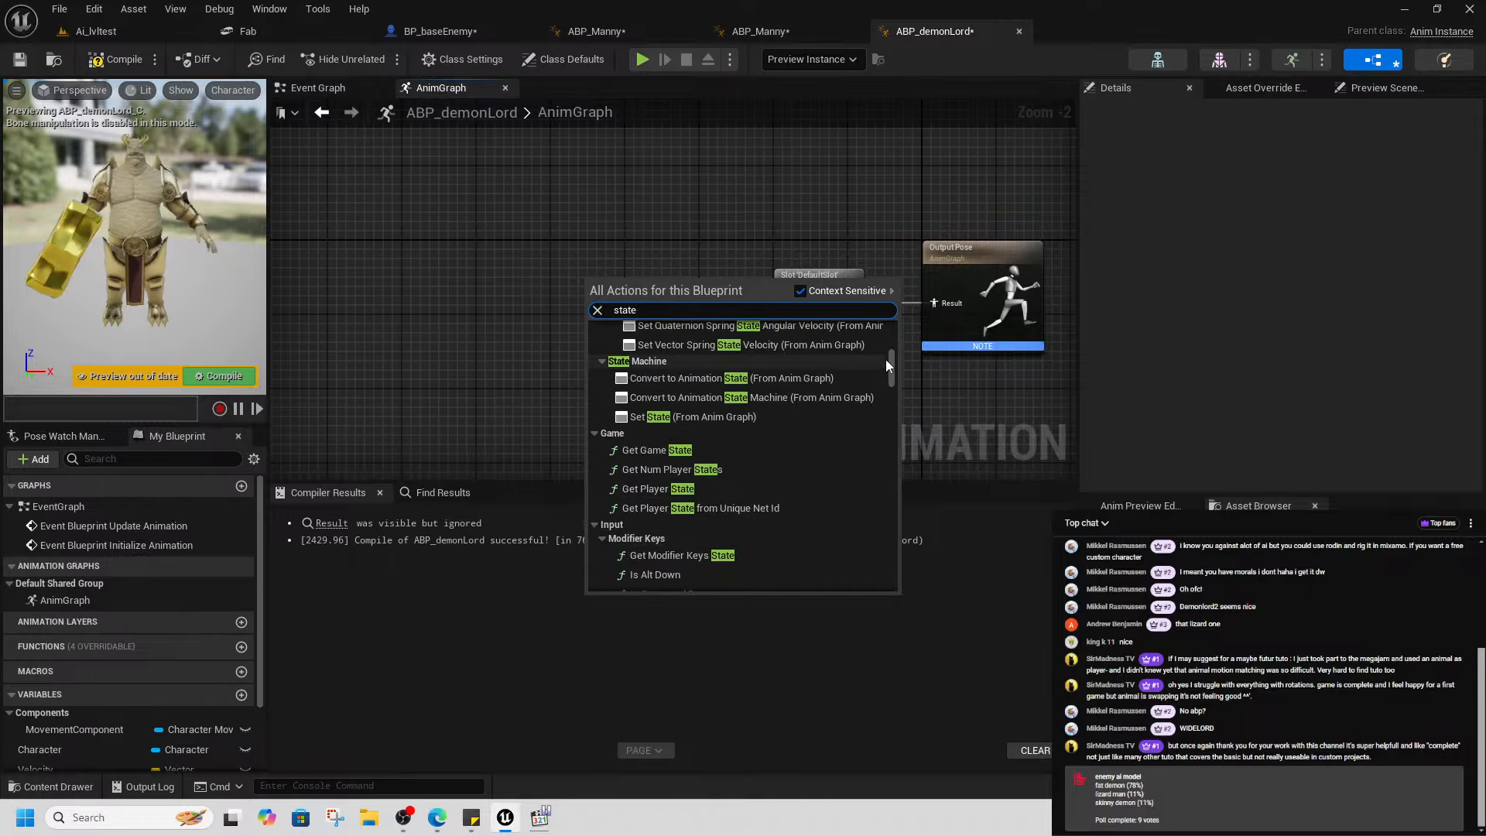
pyautogui.moveTo(891, 364); pyautogui.dragTo(883, 324)
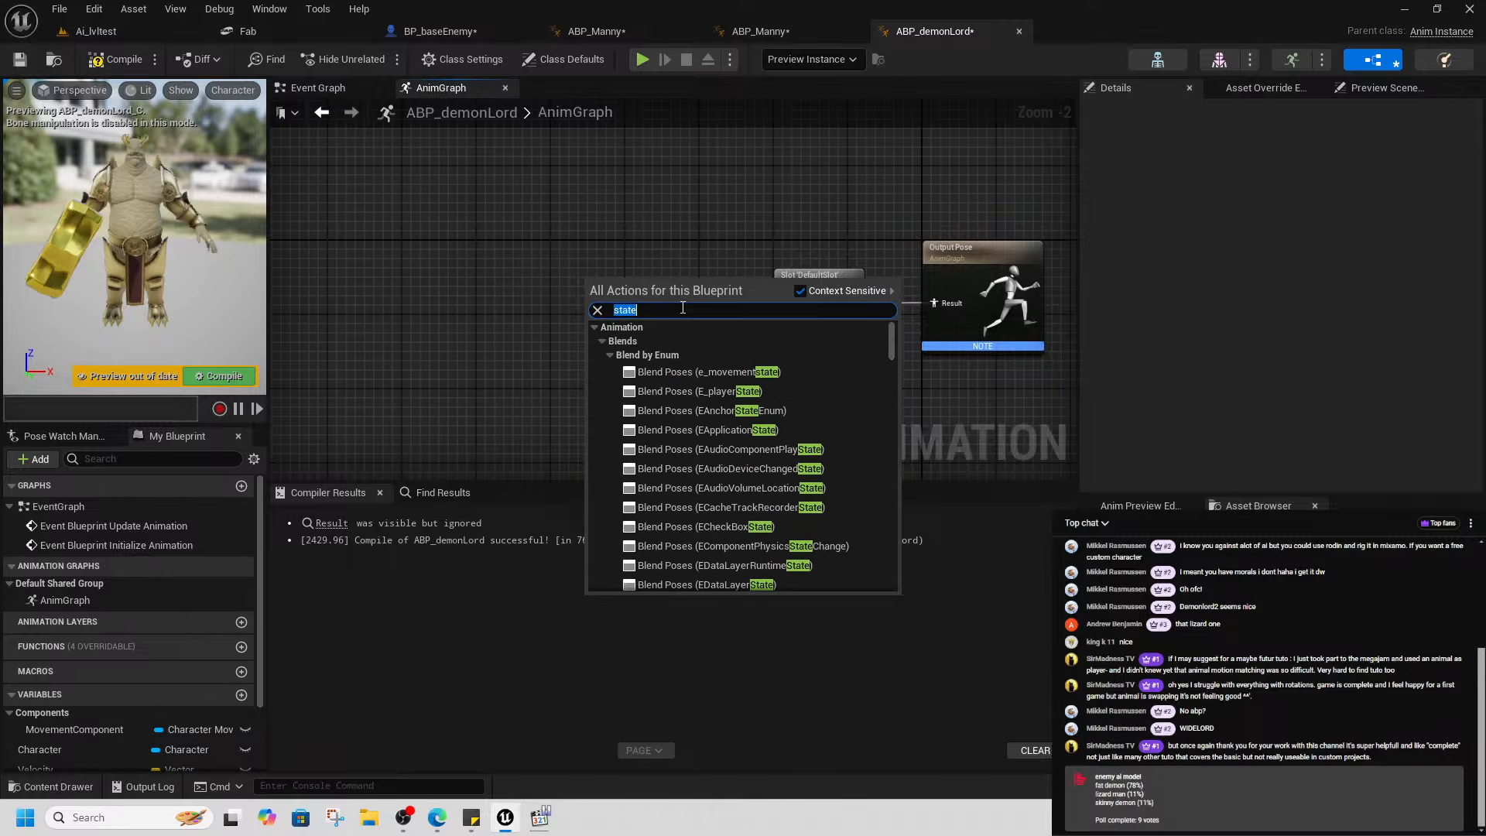
pyautogui.write('machine')
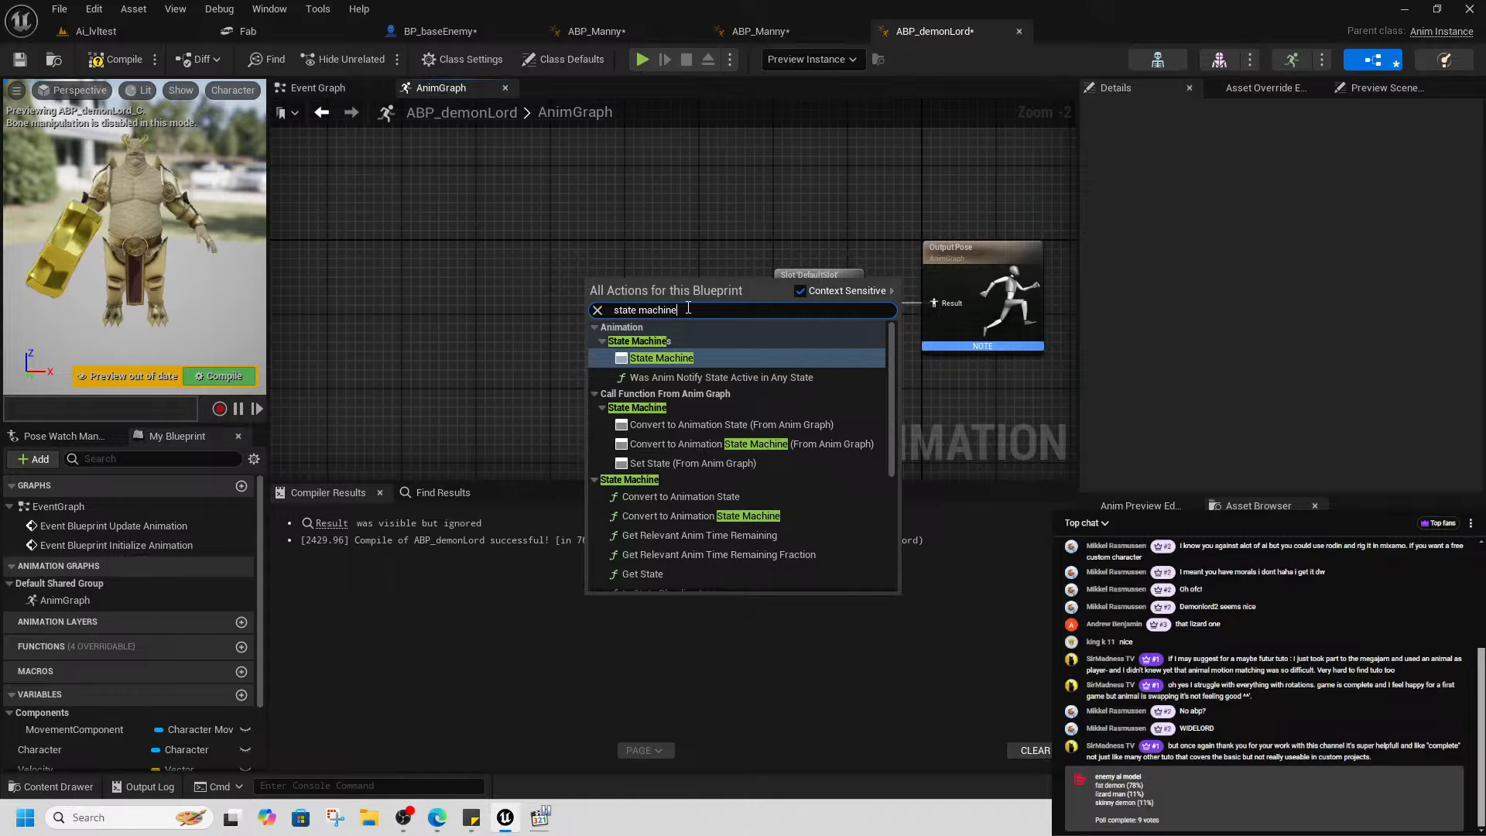
pyautogui.click(669, 364)
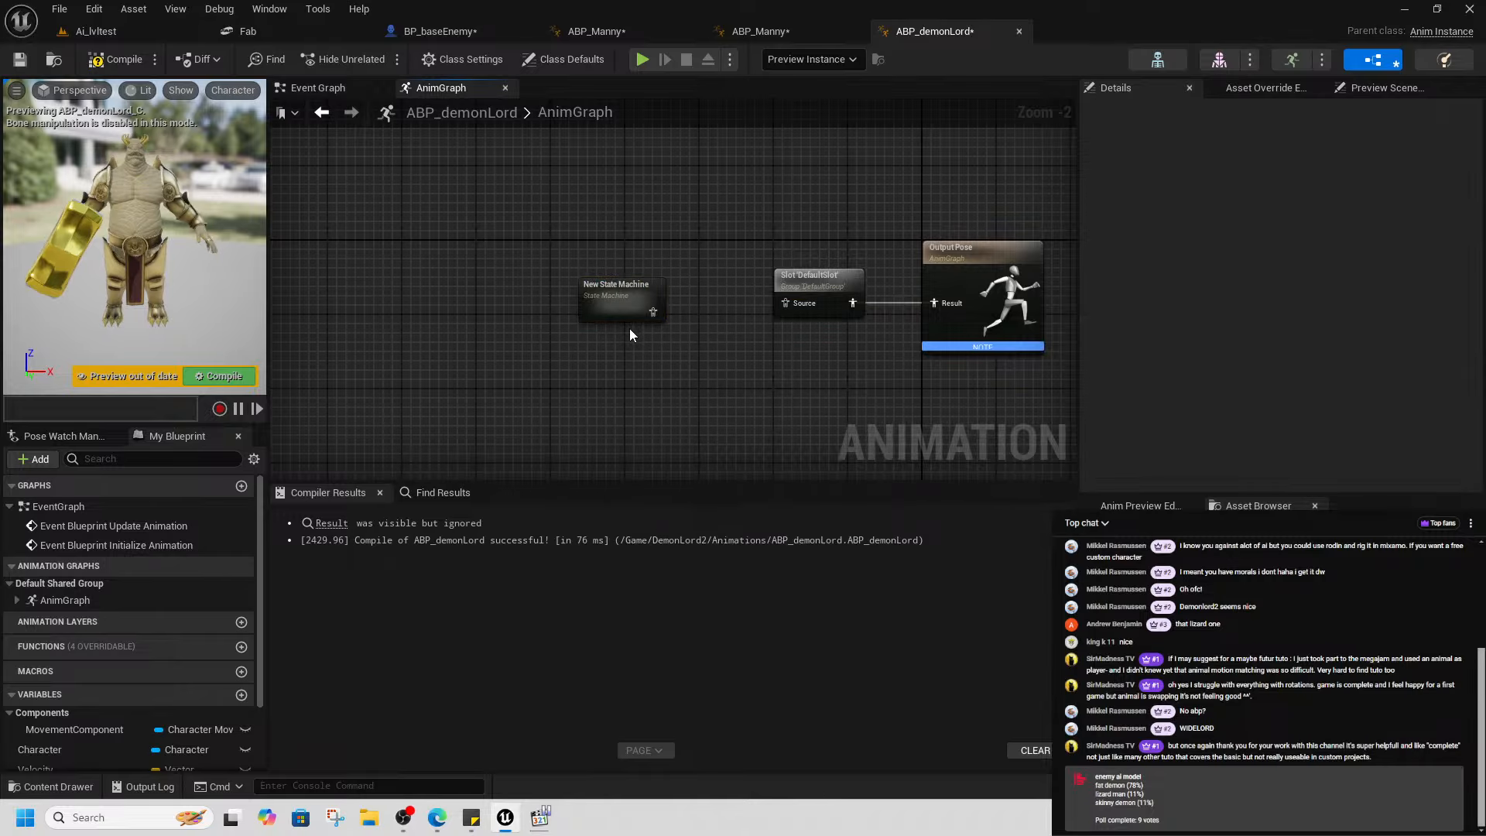
# - Paste the copied Idle and Walk / Run states with their transitions into the new state machine and remove the surplus Entry node
pyautogui.doubleClick(616, 314)
pyautogui.hotkey('ctrl', 'v')
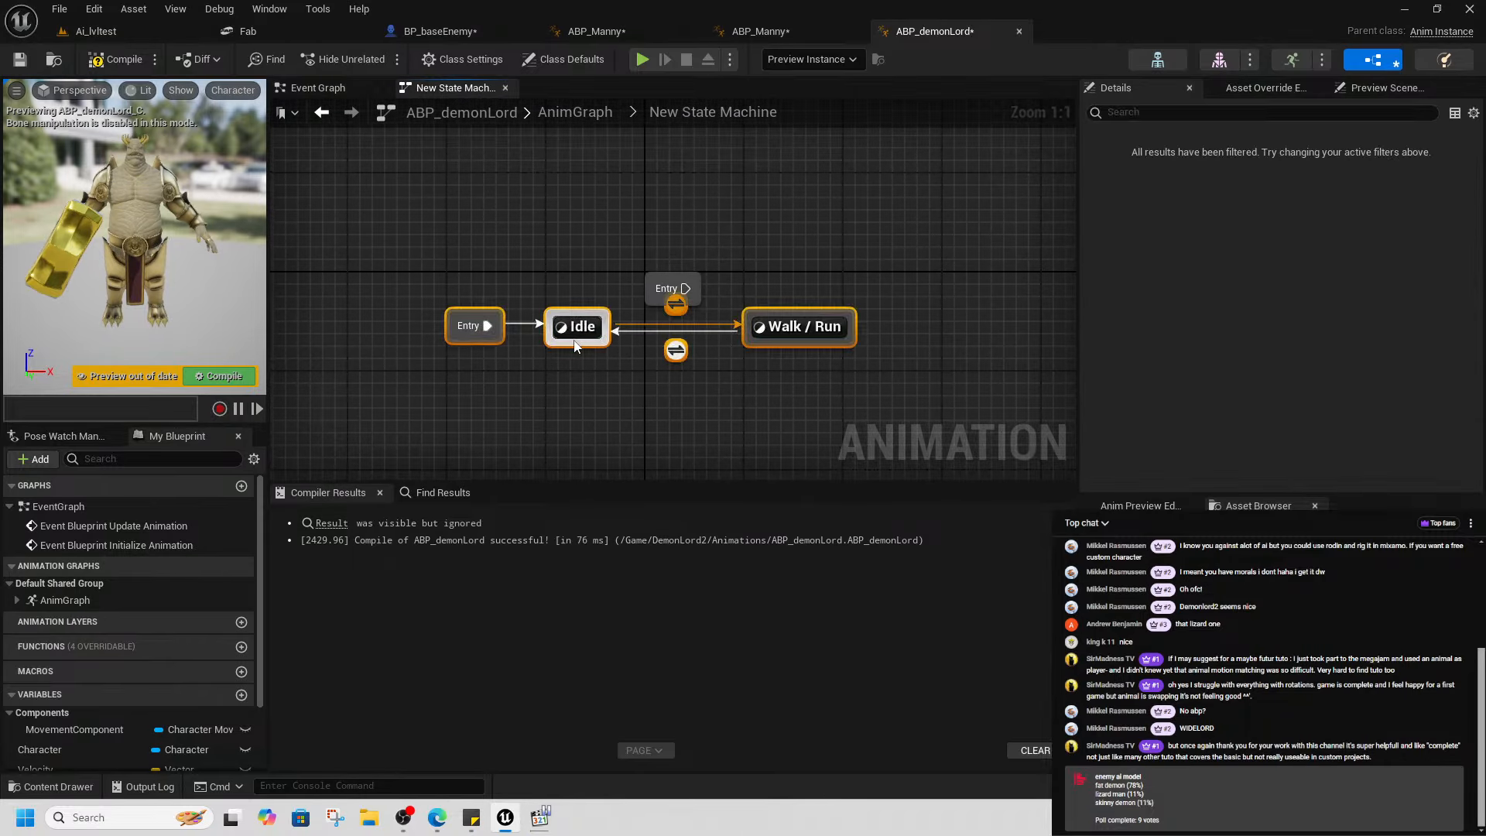
pyautogui.press('Delete')
# - In the pasted Idle state, replace the old idle sequence player with the Anim_DemonLord2_Idle3 animation
pyautogui.doubleClick(663, 364)
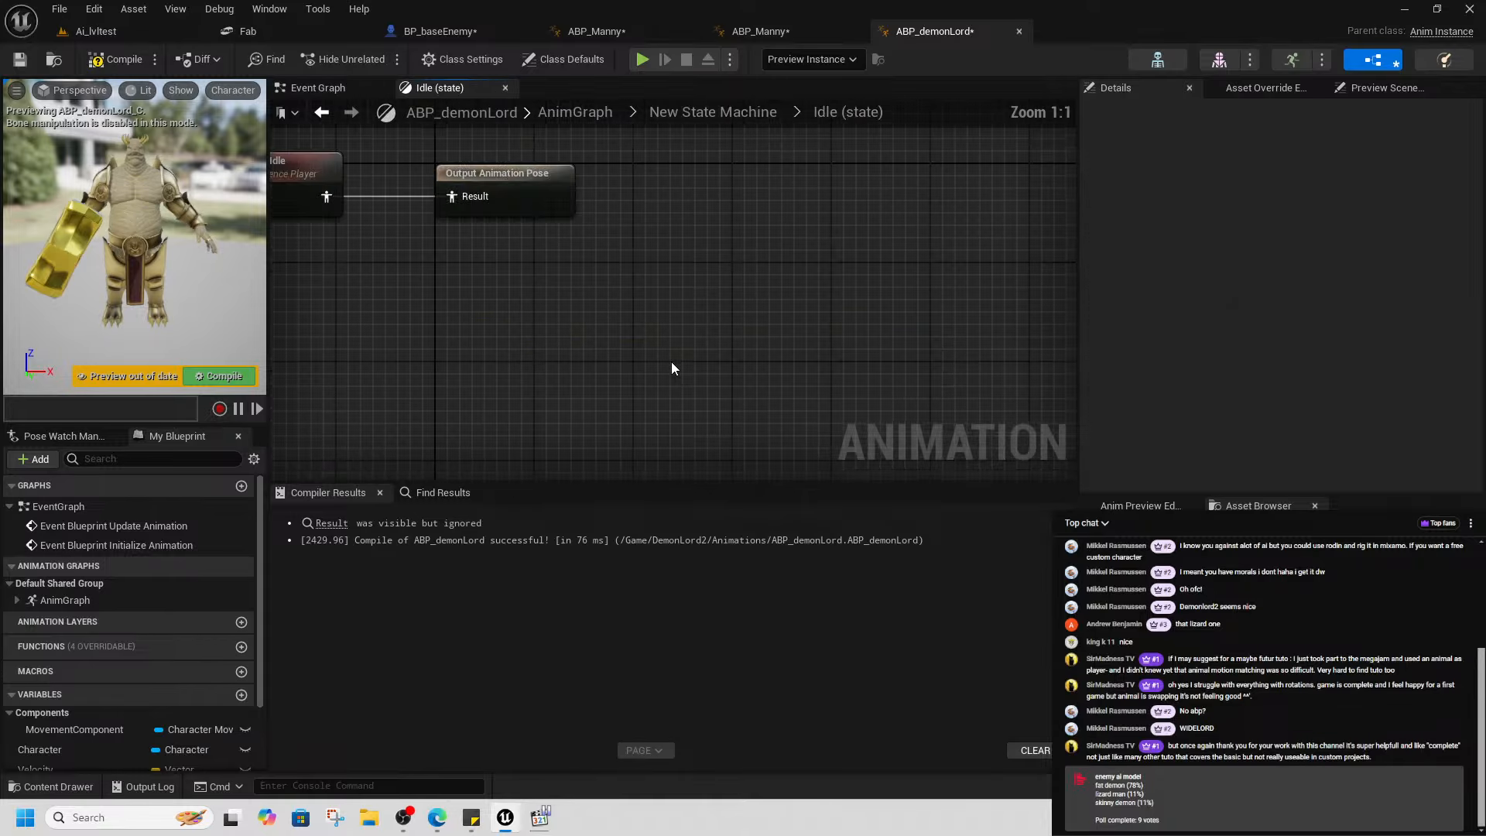
pyautogui.click(570, 292)
pyautogui.press('Delete')
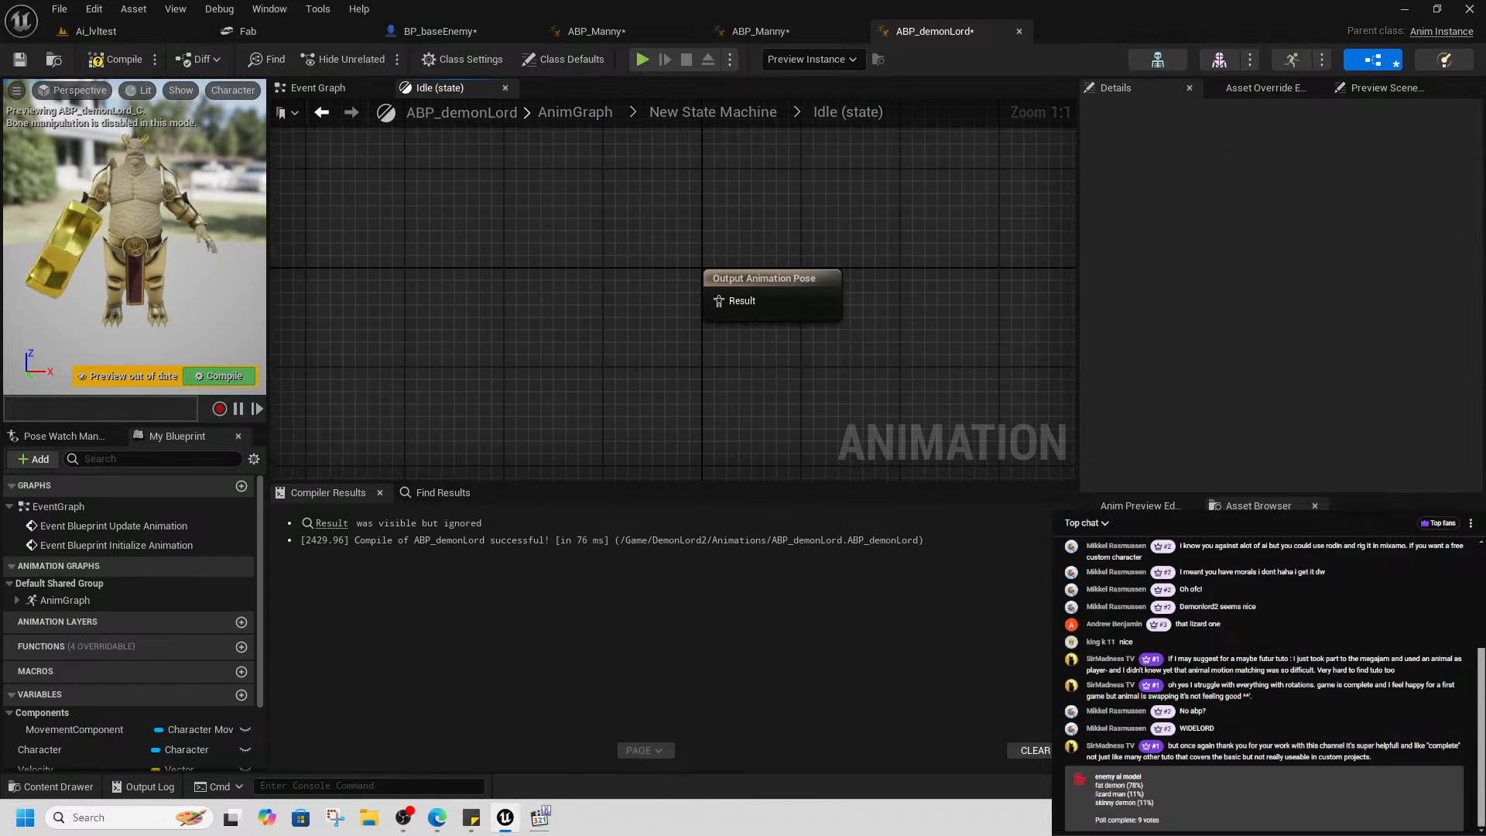
pyautogui.moveTo(1223, 588); pyautogui.dragTo(597, 308)
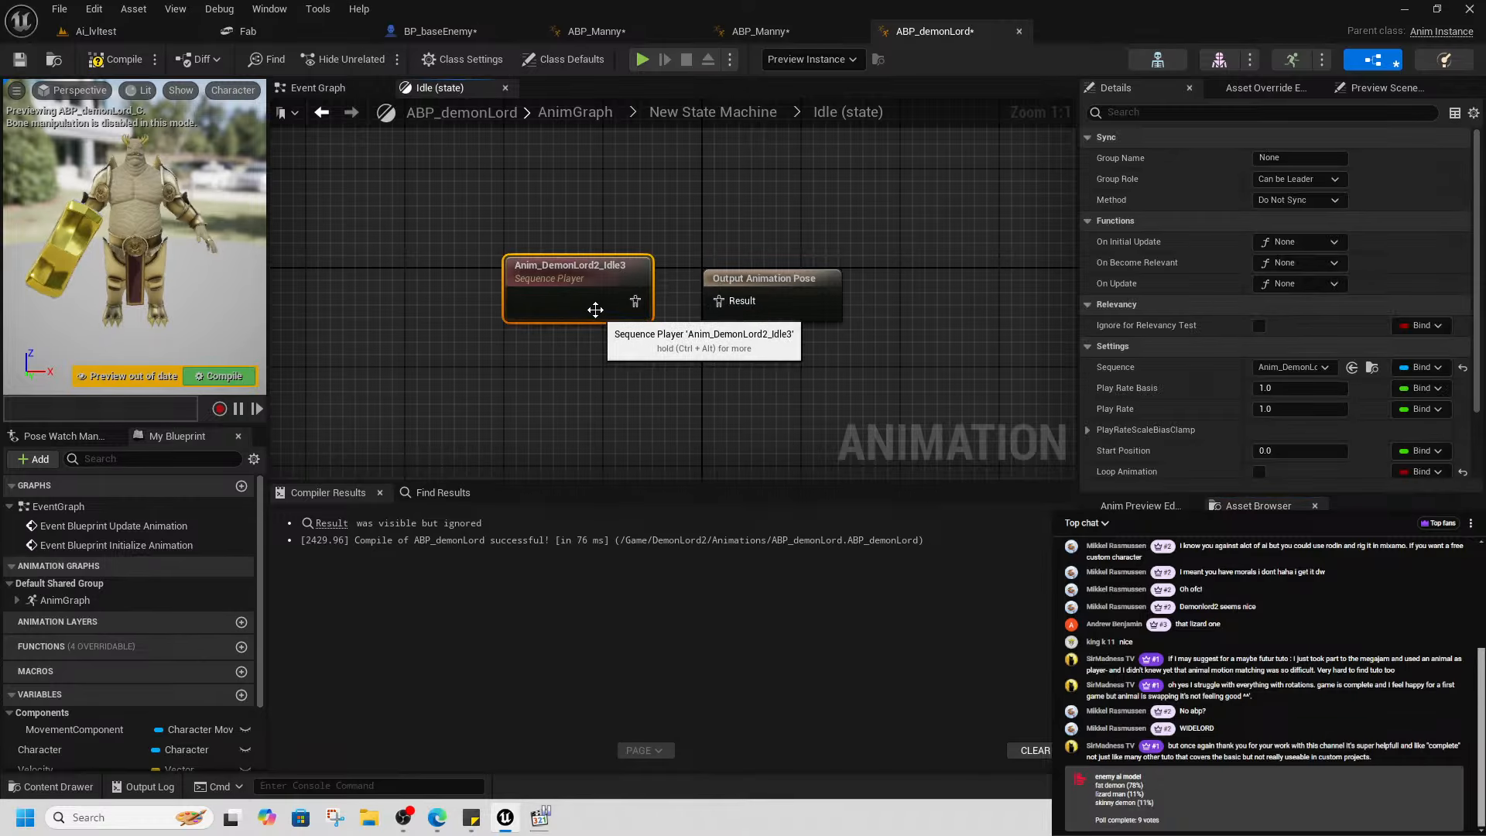
# - Open the Anim_DemonLord2_Idle3 sequence to preview its motion, then return to the Idle state in ABP_demonLord
pyautogui.doubleClick(597, 309)
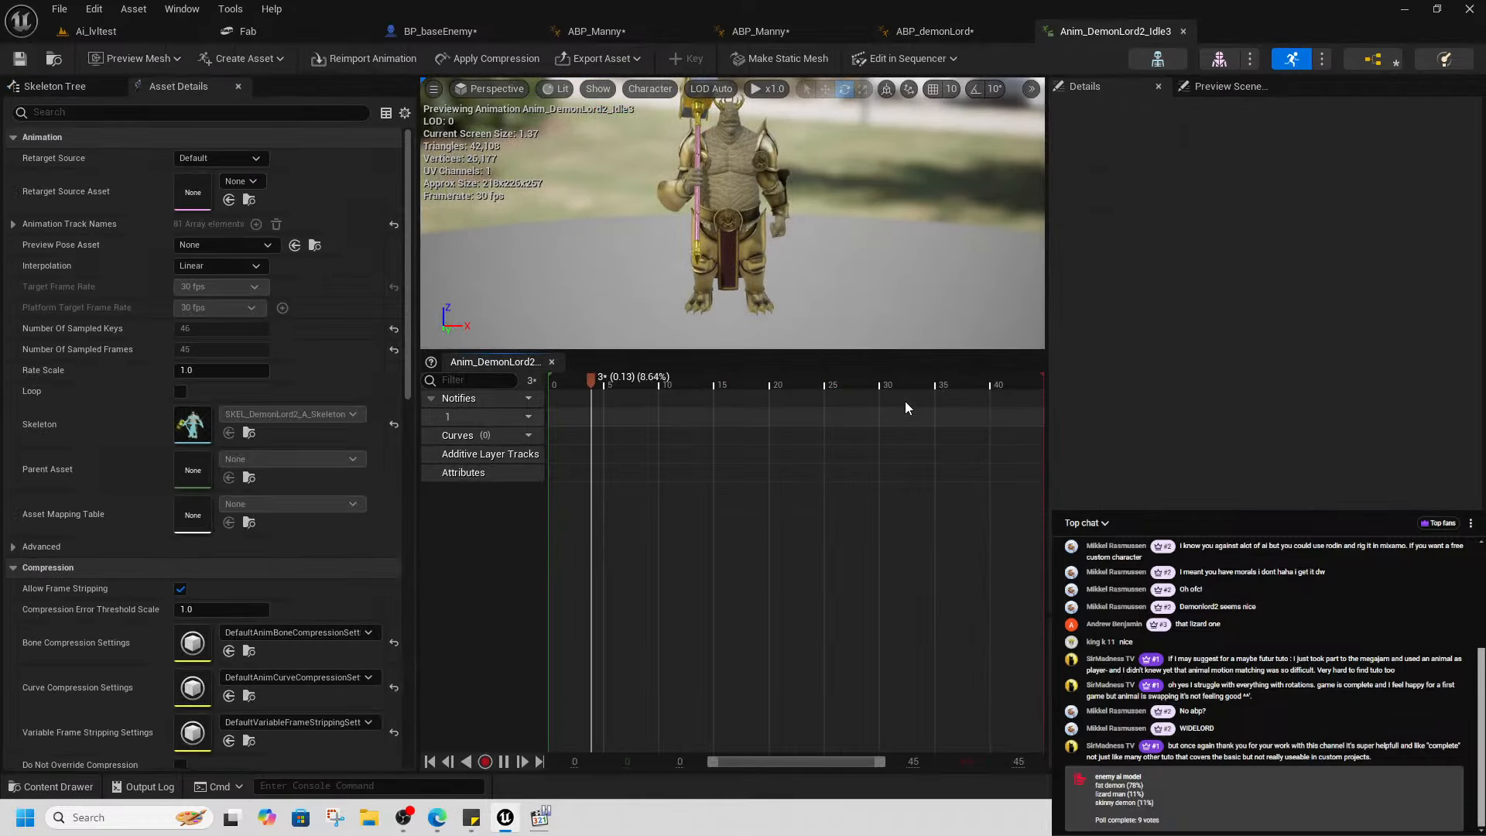
pyautogui.hotkey('ctrl', 'space')
pyautogui.click(833, 257)
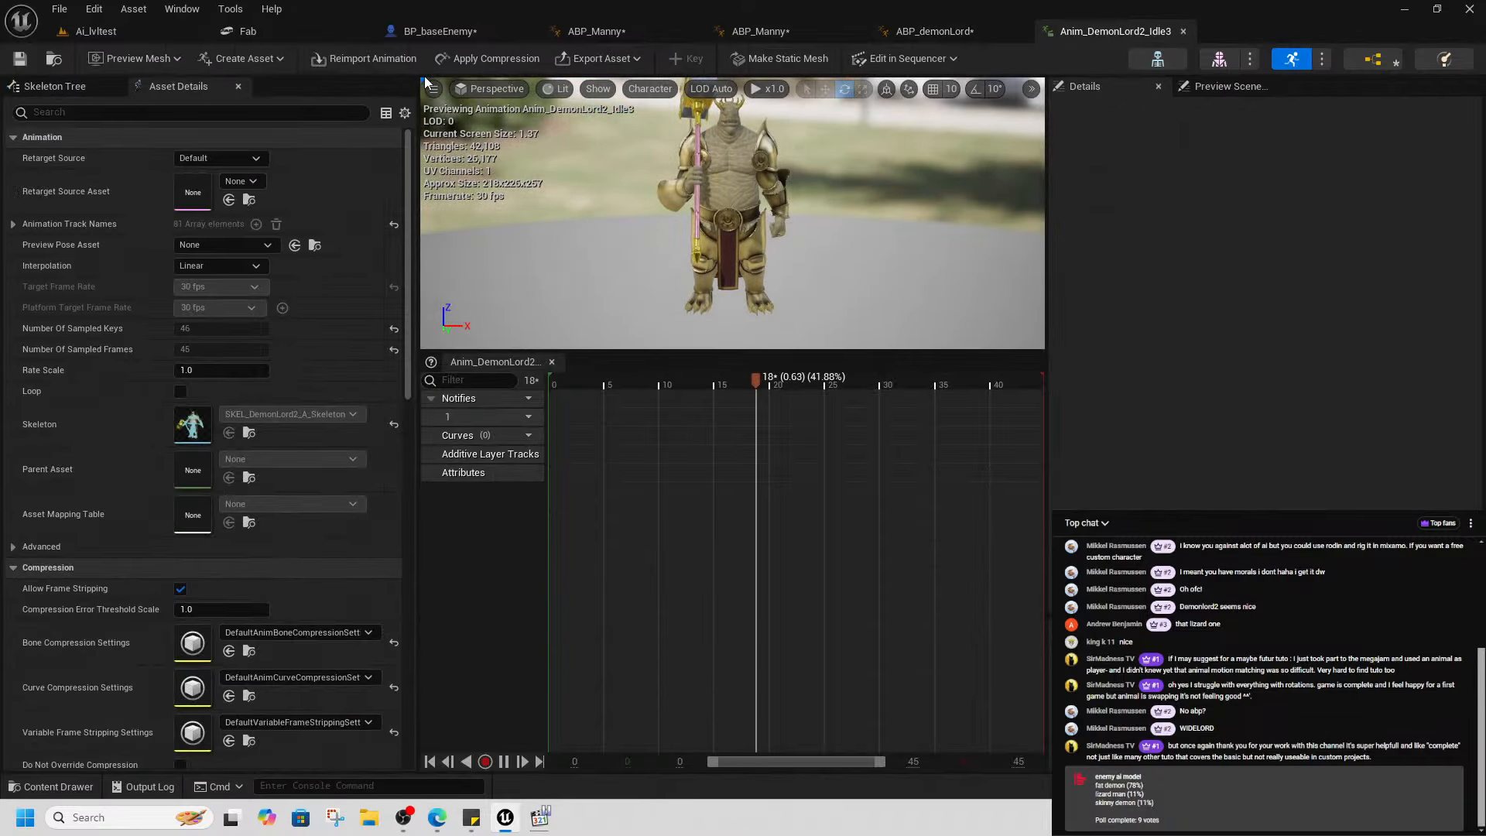
pyautogui.click(936, 32)
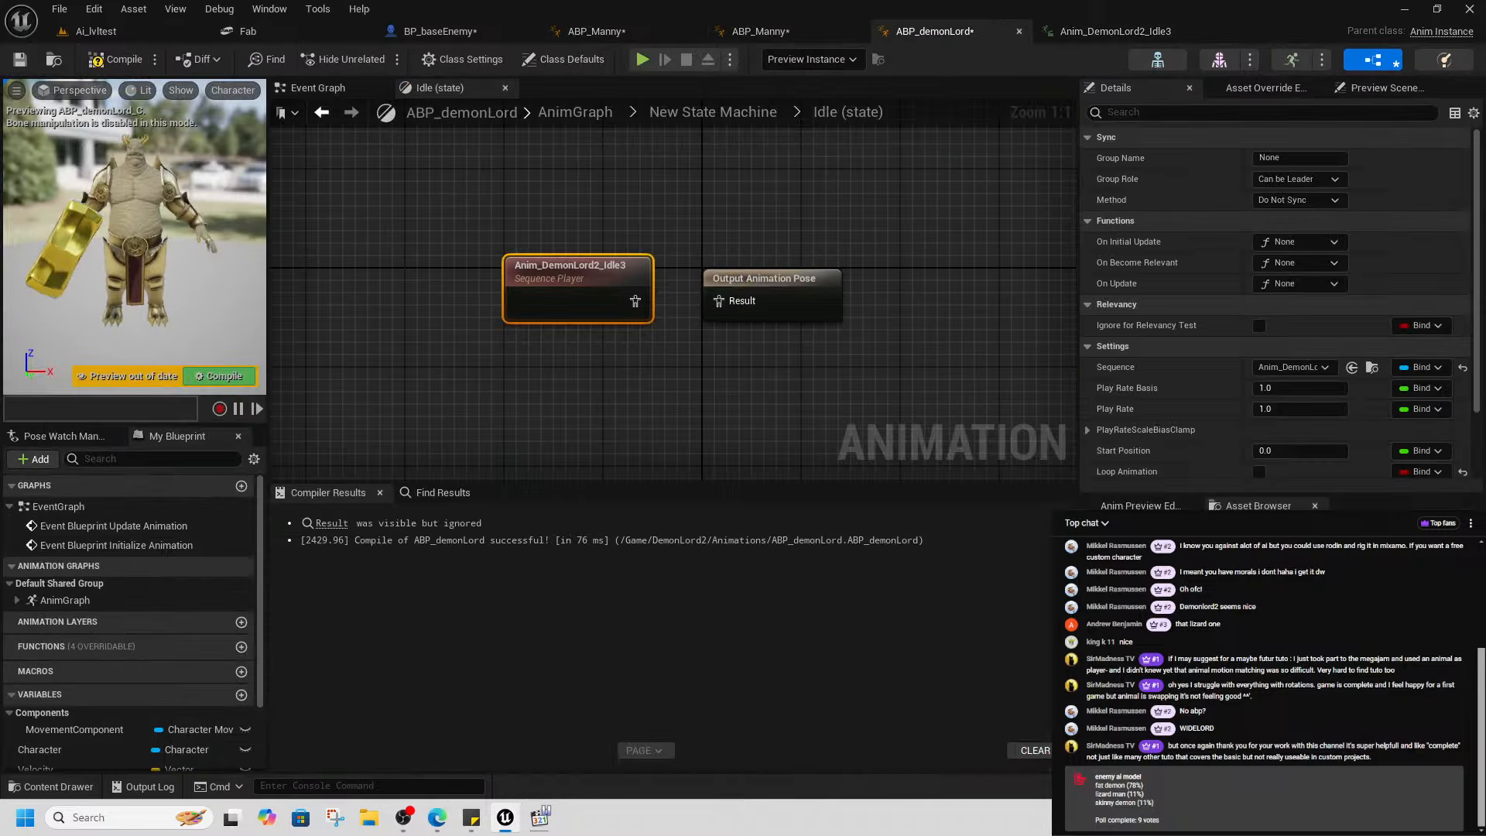
# - Add sequence players for Anim_DemonLord2_Idle2 and Anim_DemonLord2_Idle1 to the Idle state graph
pyautogui.moveTo(1277, 573); pyautogui.dragTo(619, 424)
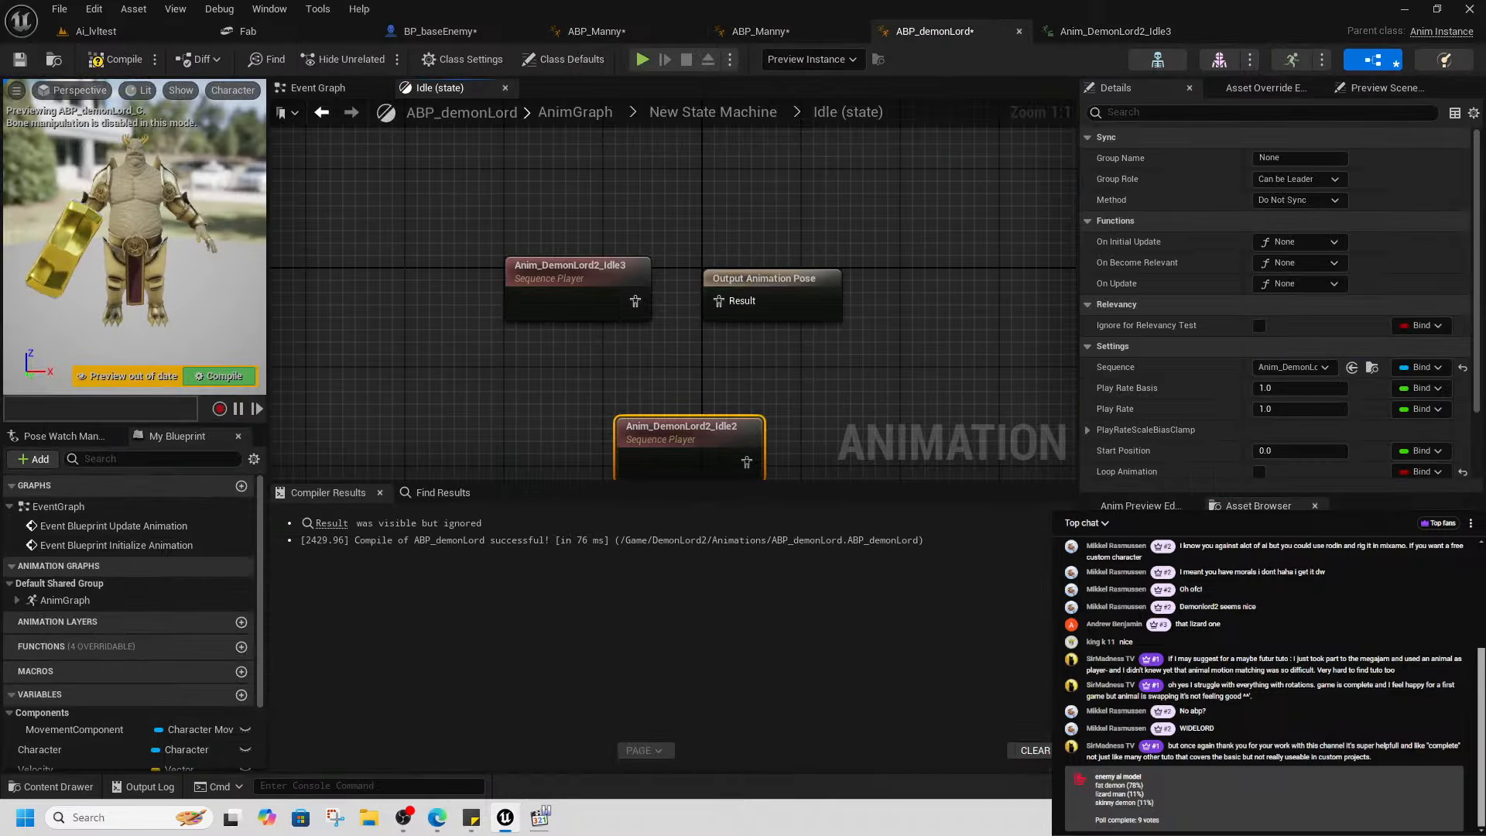
pyautogui.moveTo(1277, 589); pyautogui.dragTo(727, 344)
pyautogui.moveTo(774, 387); pyautogui.dragTo(685, 310, button='right')
# - Preview the Anim_DemonLord2_Idle1 and Anim_DemonLord2_Idle2 sequences to compare their motion, and return to the Idle state of ABP_demonLord
pyautogui.doubleClick(867, 303)
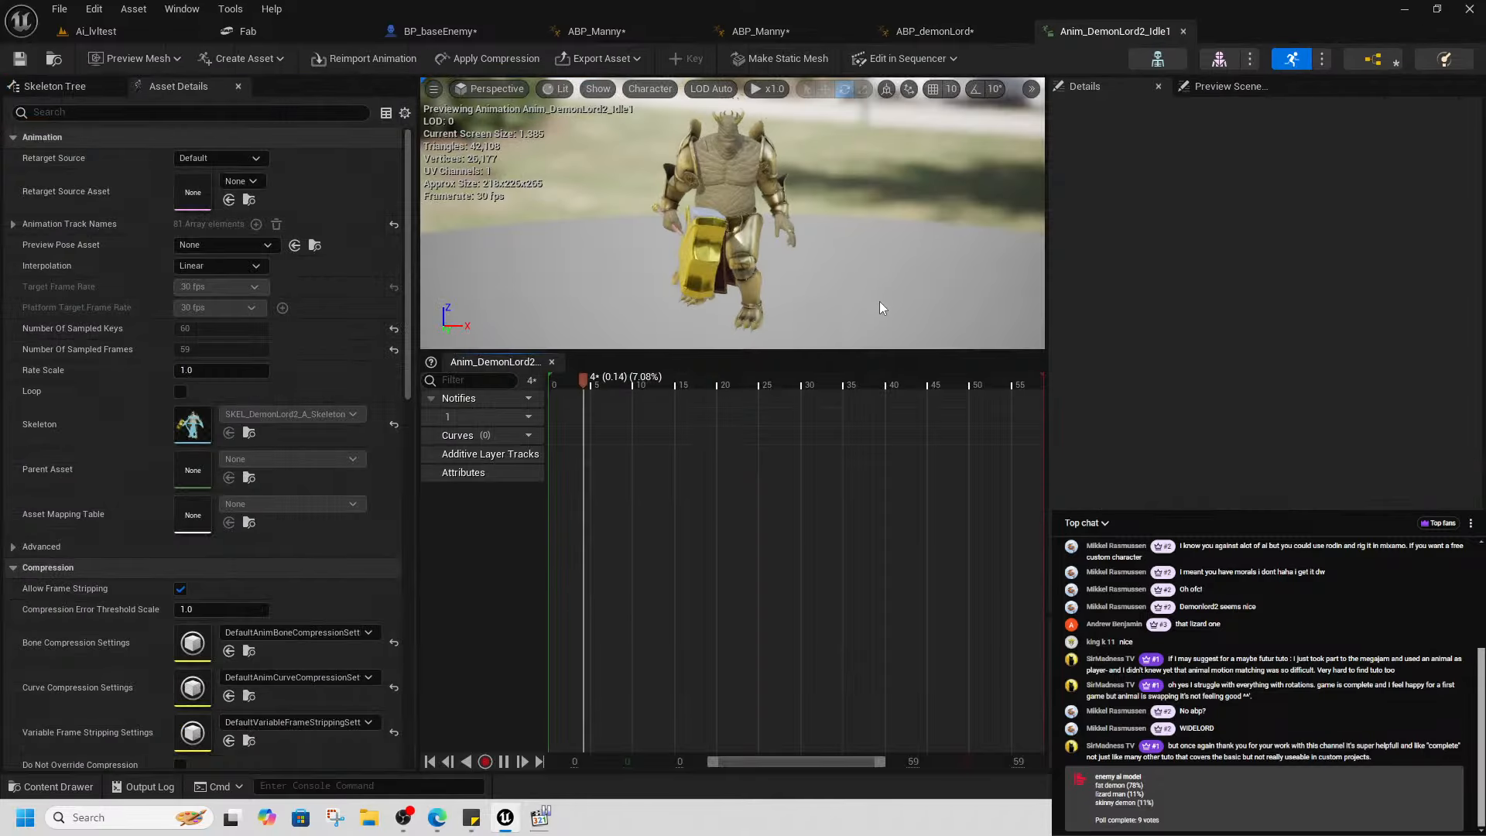
pyautogui.hotkey('ctrl', 'space')
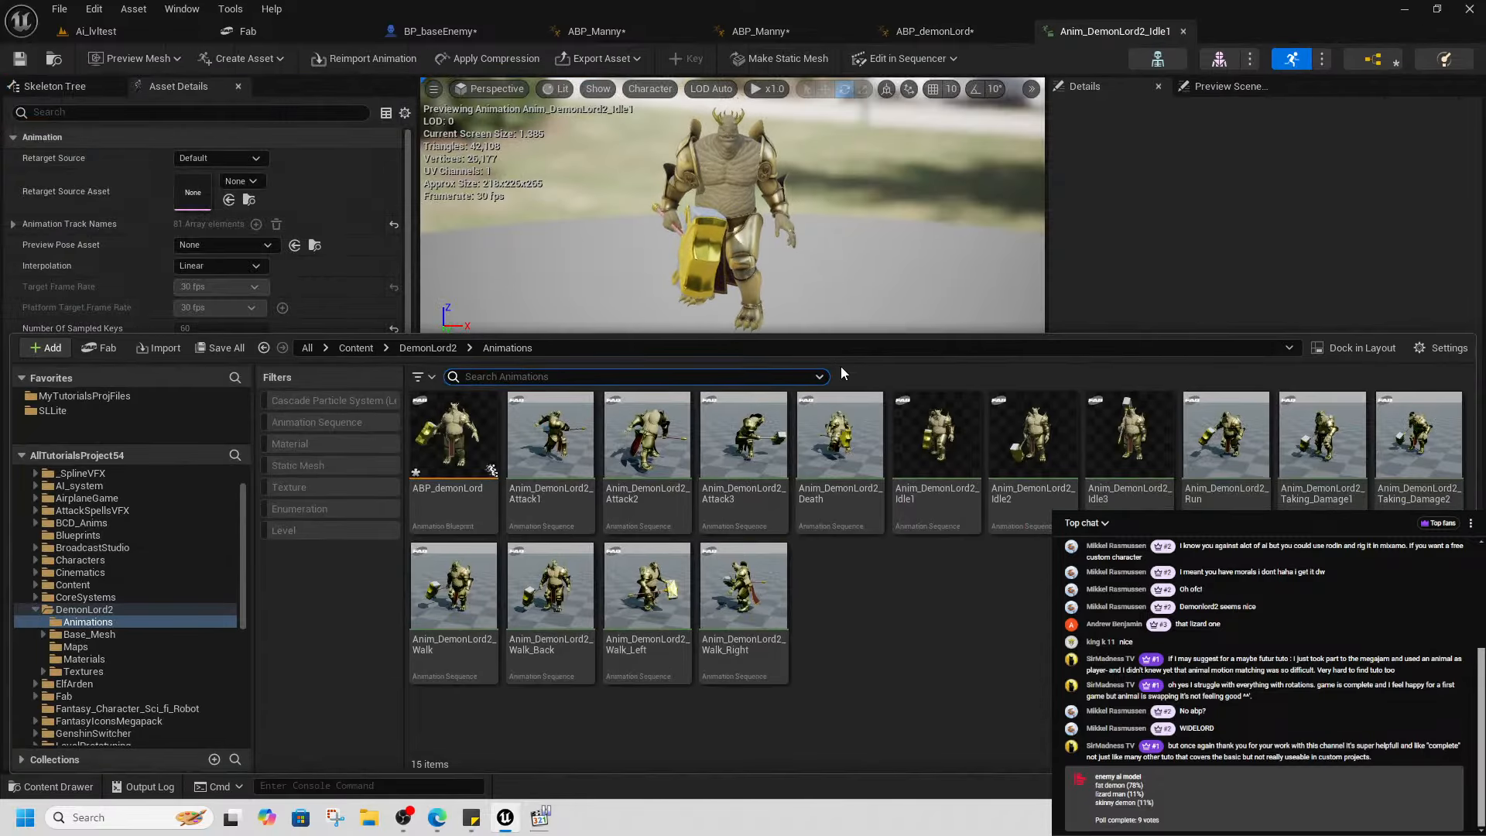
pyautogui.doubleClick(1032, 445)
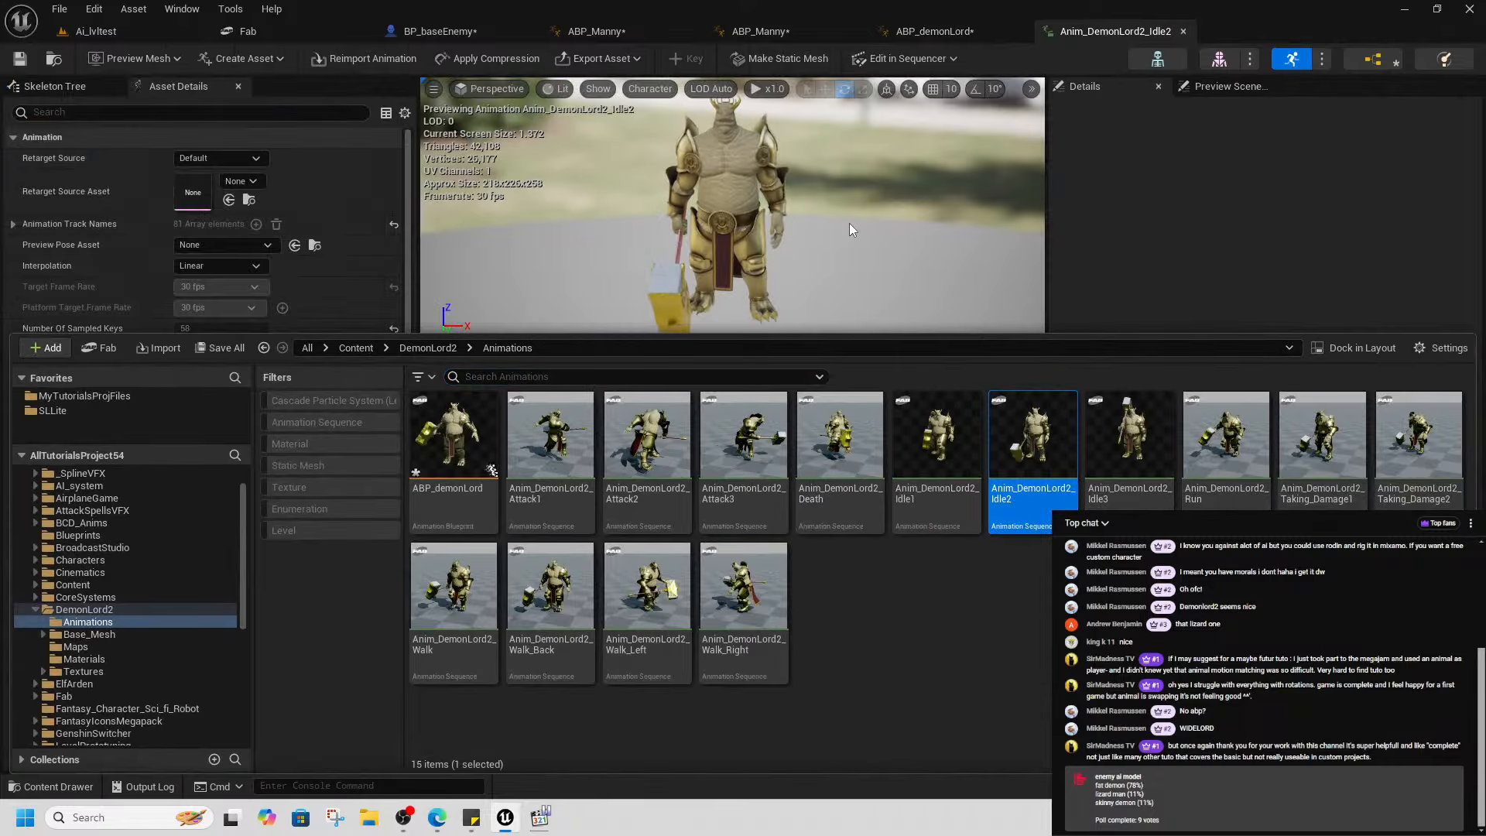
pyautogui.click(921, 32)
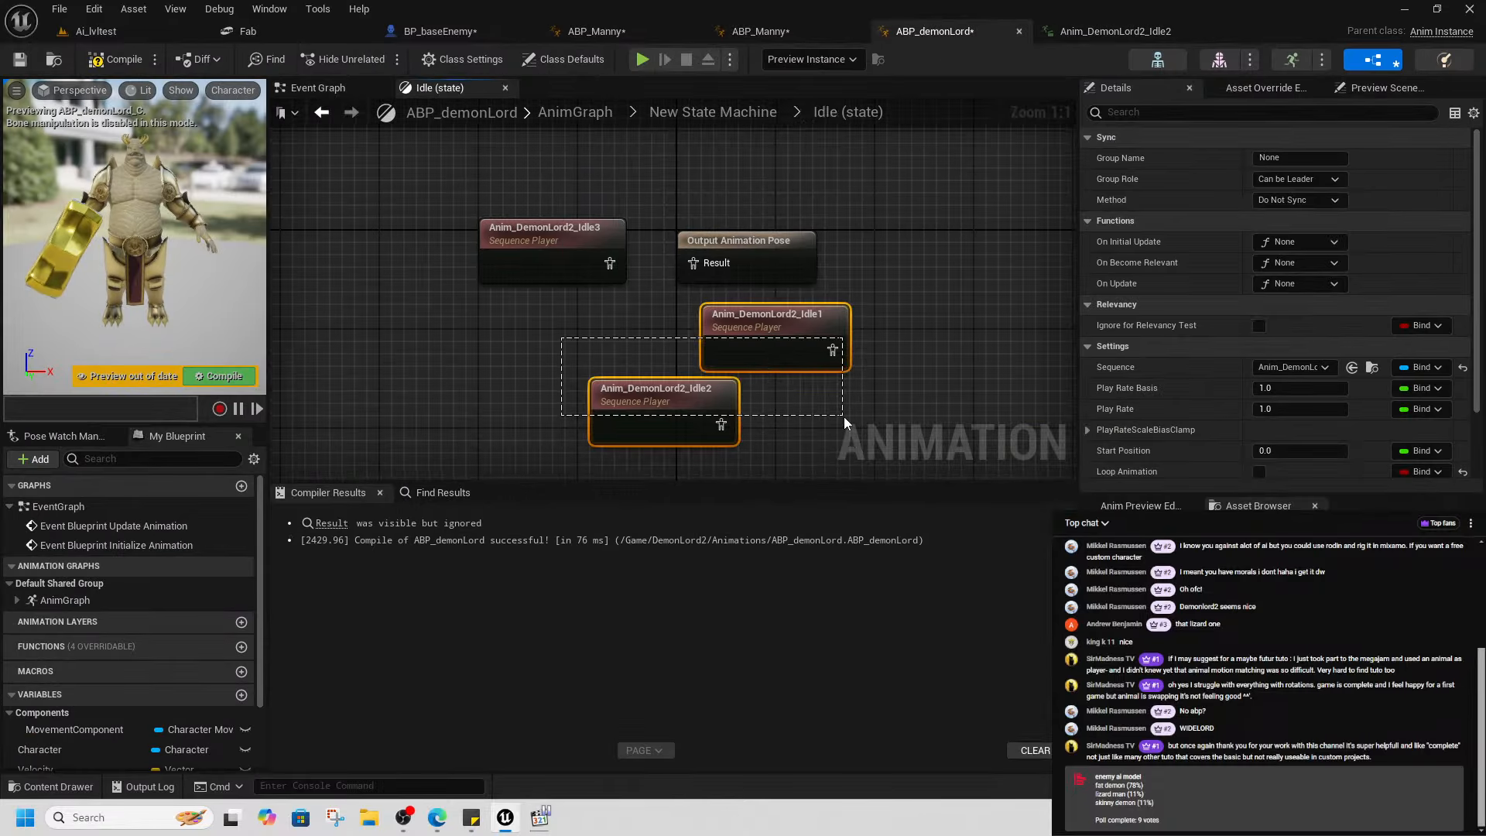
pyautogui.moveTo(844, 423); pyautogui.dragTo(843, 418)
pyautogui.doubleClick(800, 350)
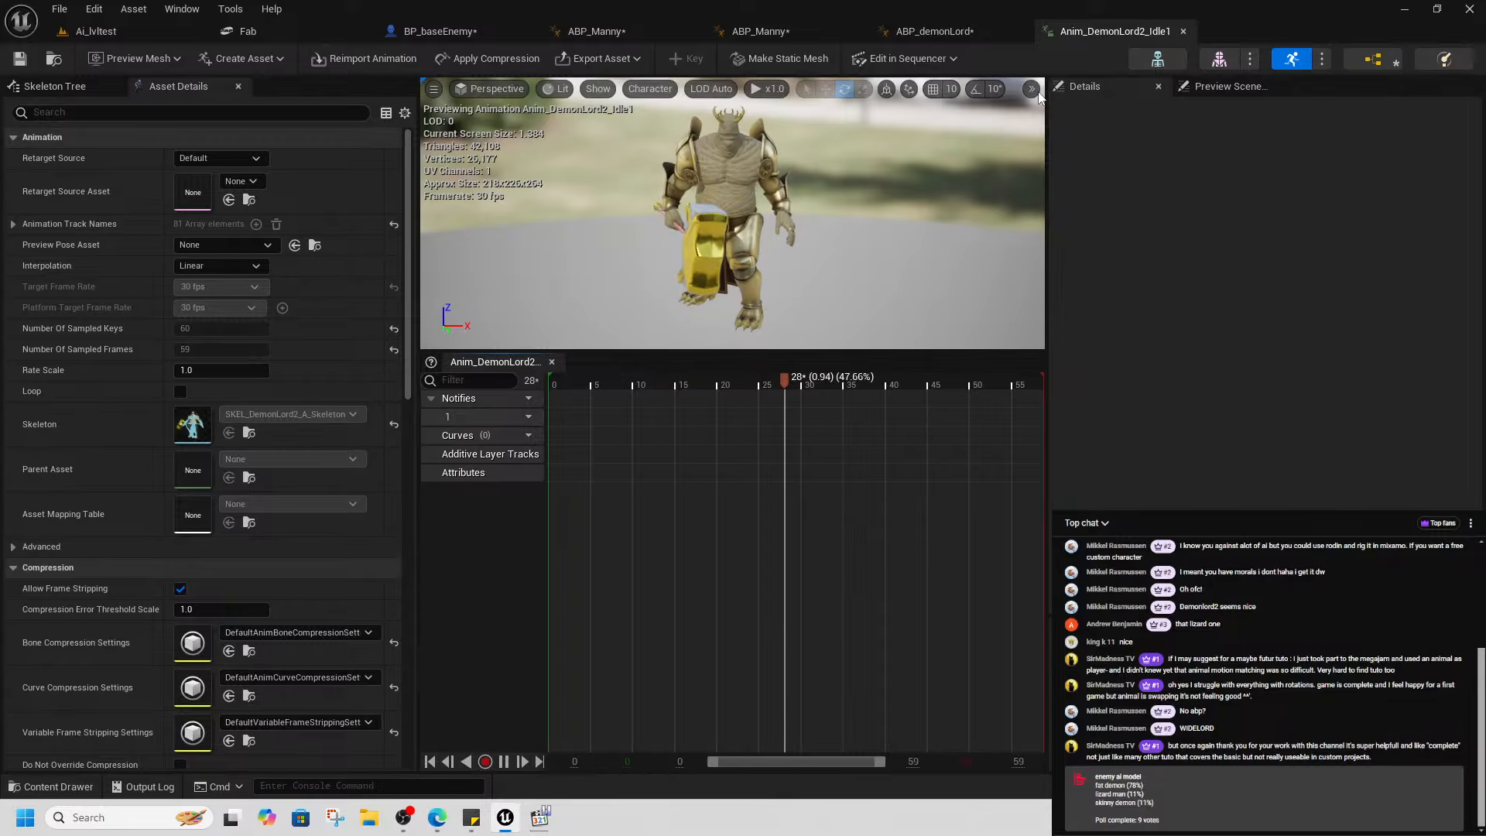
pyautogui.click(946, 32)
# - Connect Anim_DemonLord2_Idle1 to the Output Animation Pose, delete the Idle2 and Idle3 players, compile, and place Idle1 beside the output
pyautogui.moveTo(832, 350); pyautogui.dragTo(727, 251)
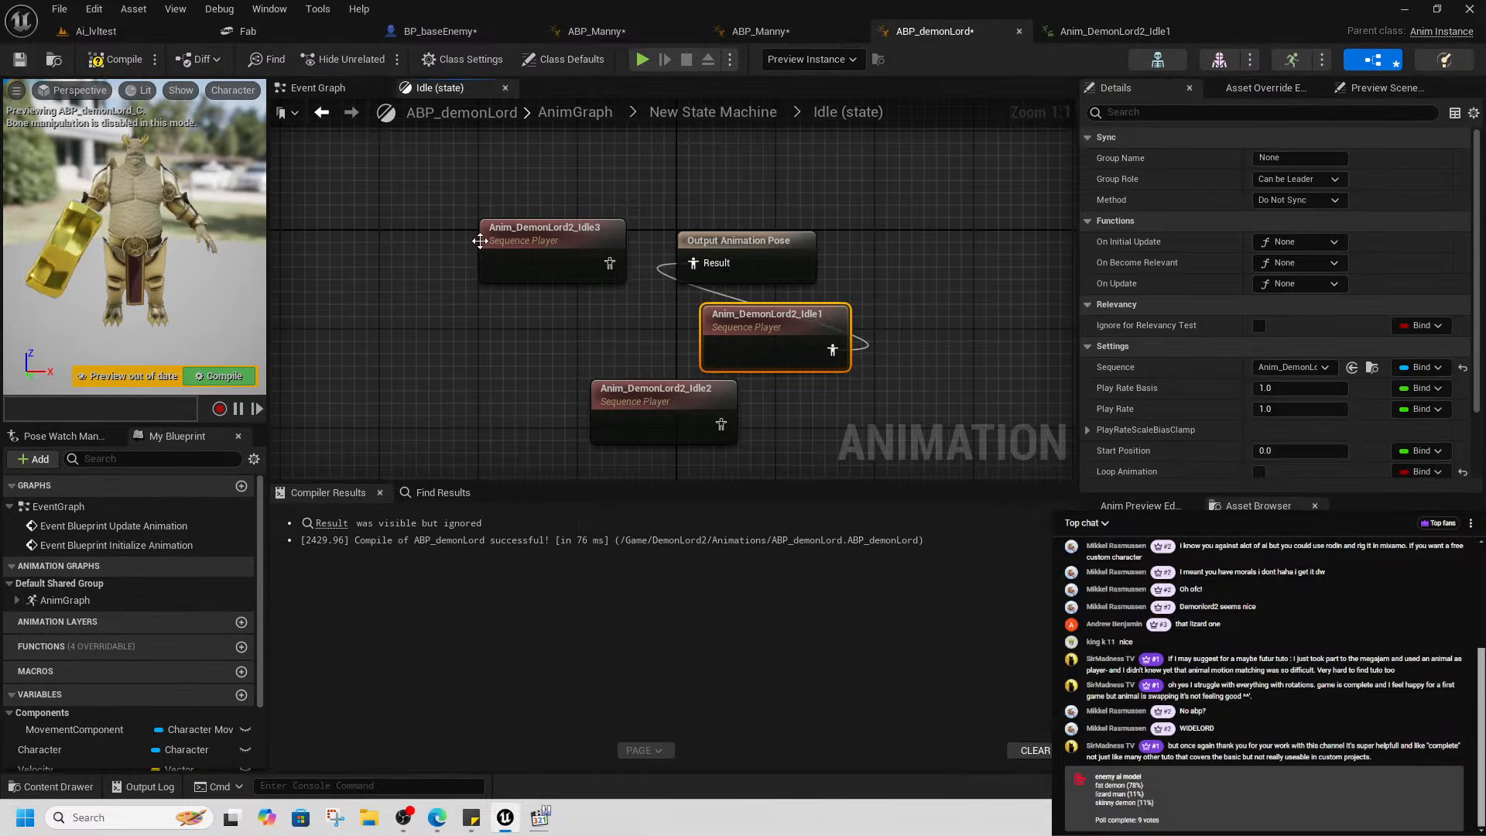
pyautogui.moveTo(642, 433); pyautogui.dragTo(642, 434)
pyautogui.press('Delete')
pyautogui.click(116, 59)
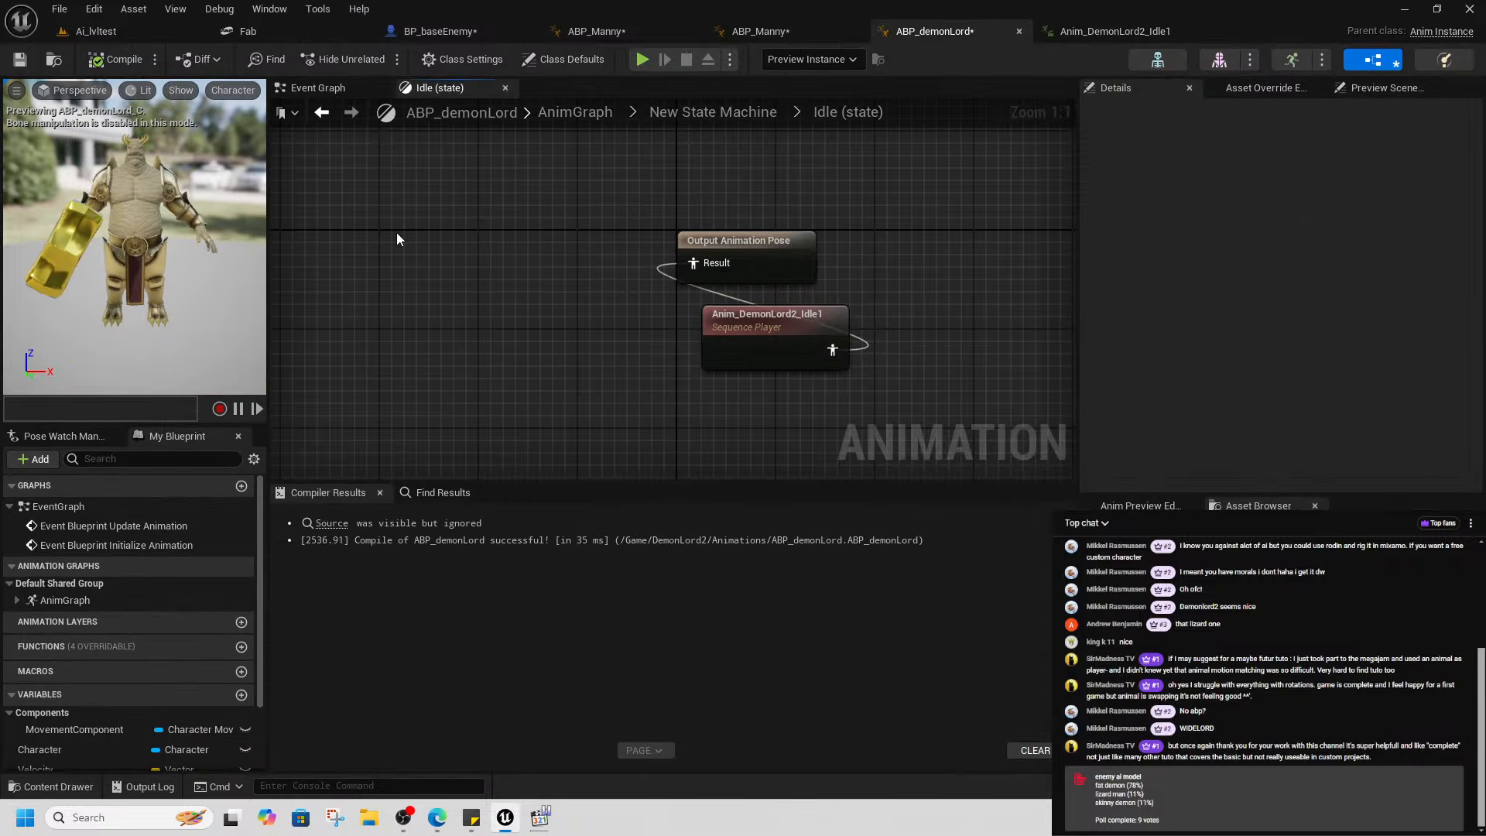
pyautogui.moveTo(813, 316); pyautogui.dragTo(578, 254)
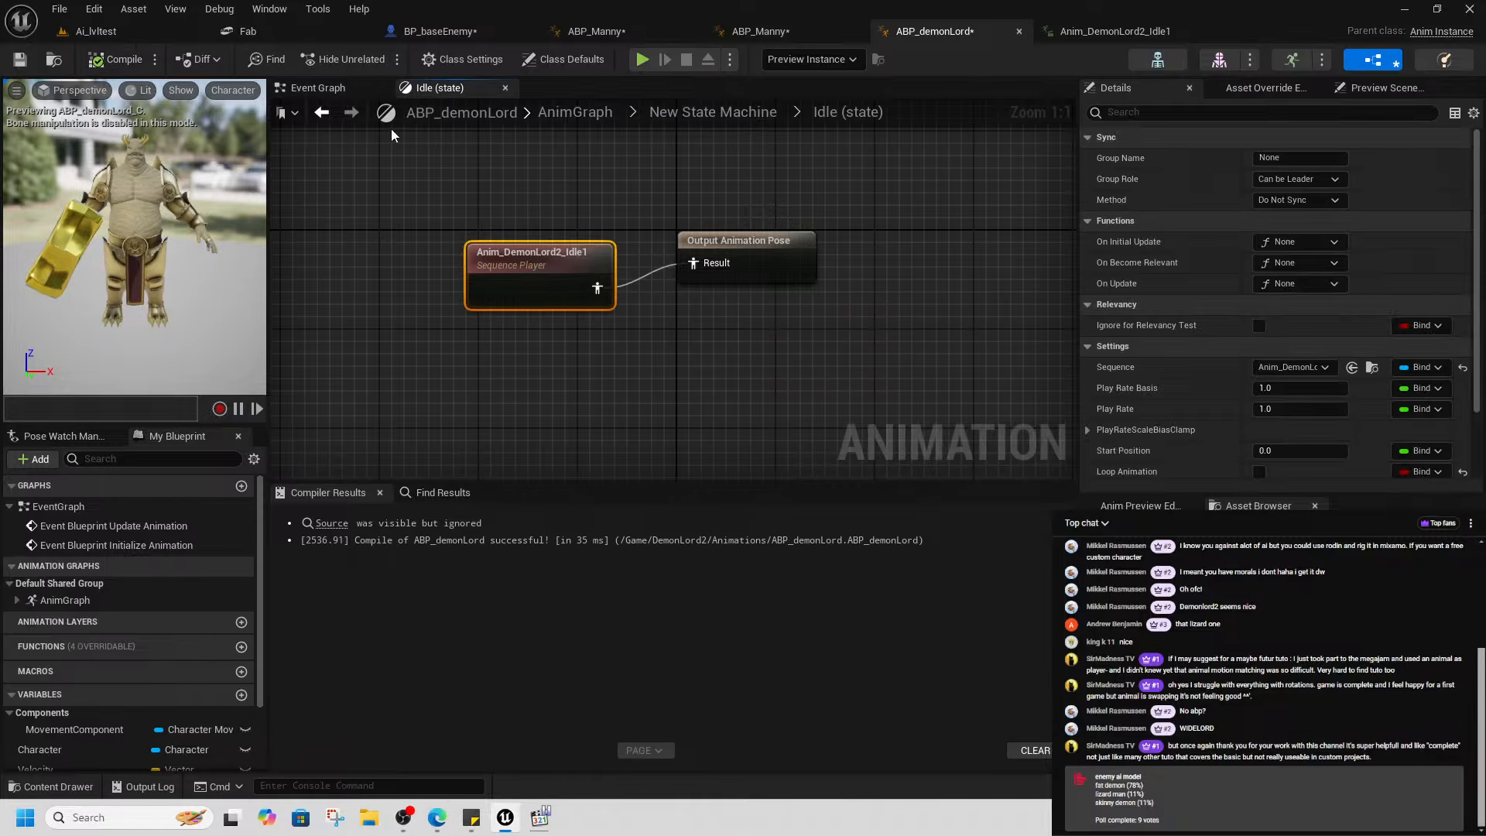
# - In the AnimGraph, connect New State Machine to the DefaultSlot's Source and align the two nodes
pyautogui.click(324, 89)
pyautogui.click(463, 87)
pyautogui.click(711, 112)
pyautogui.click(587, 115)
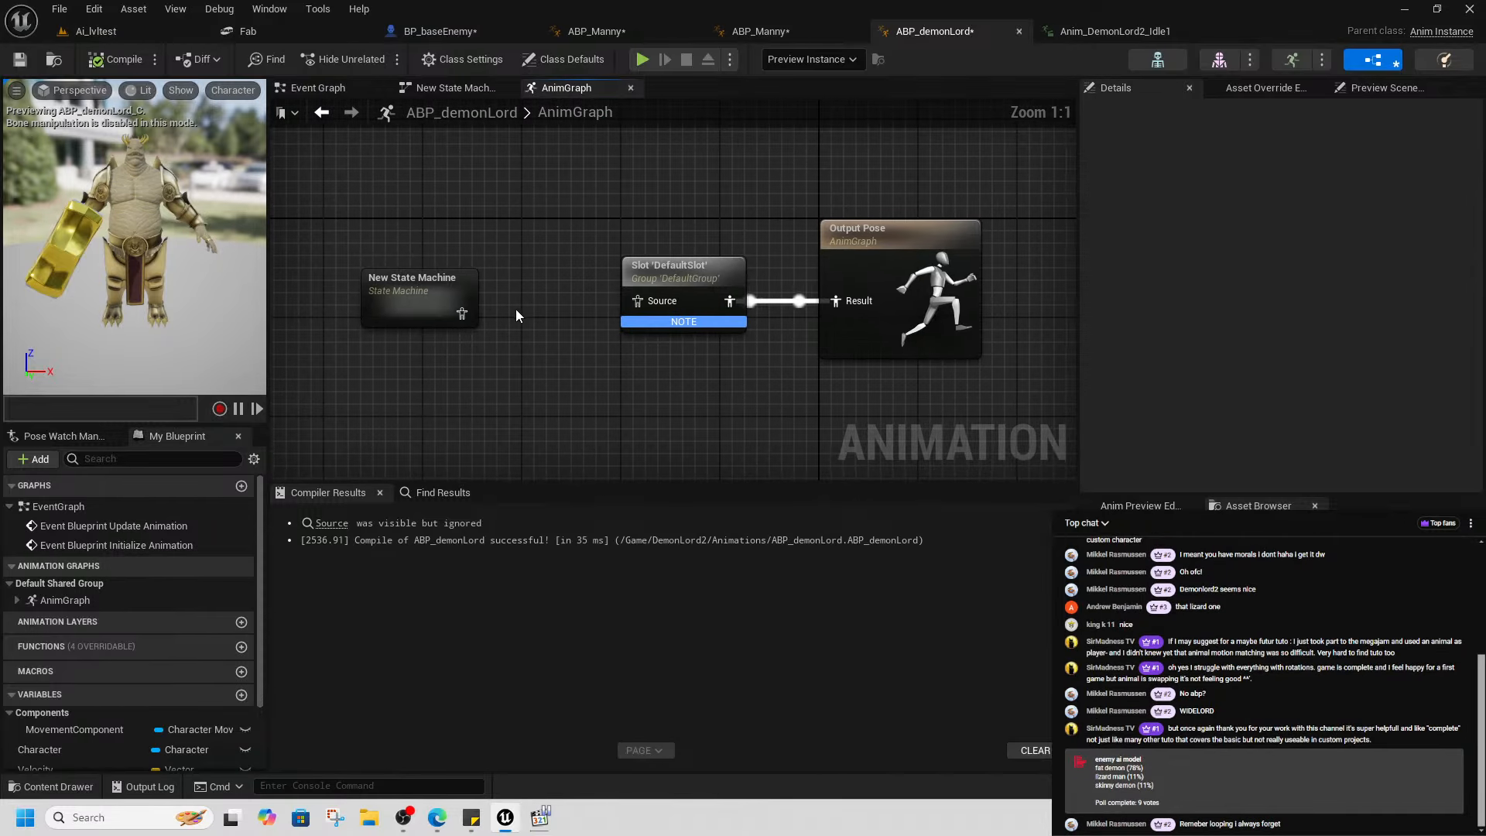
pyautogui.moveTo(434, 290); pyautogui.dragTo(457, 278)
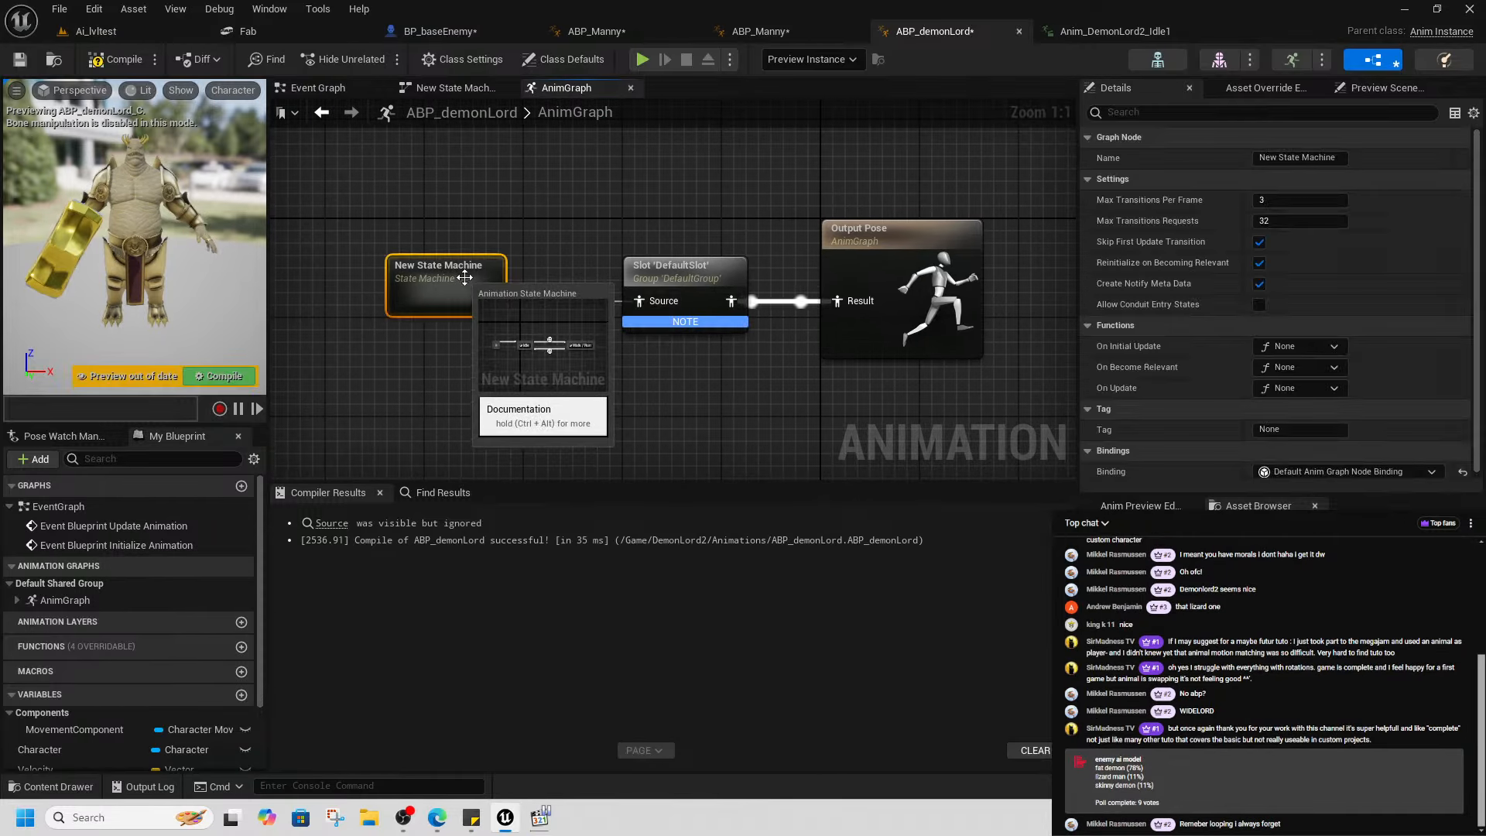
# - In the state machine's Idle state, enable Loop Animation on the Anim_DemonLord2_Idle1 player and compile the animation blueprint
pyautogui.doubleClick(476, 283)
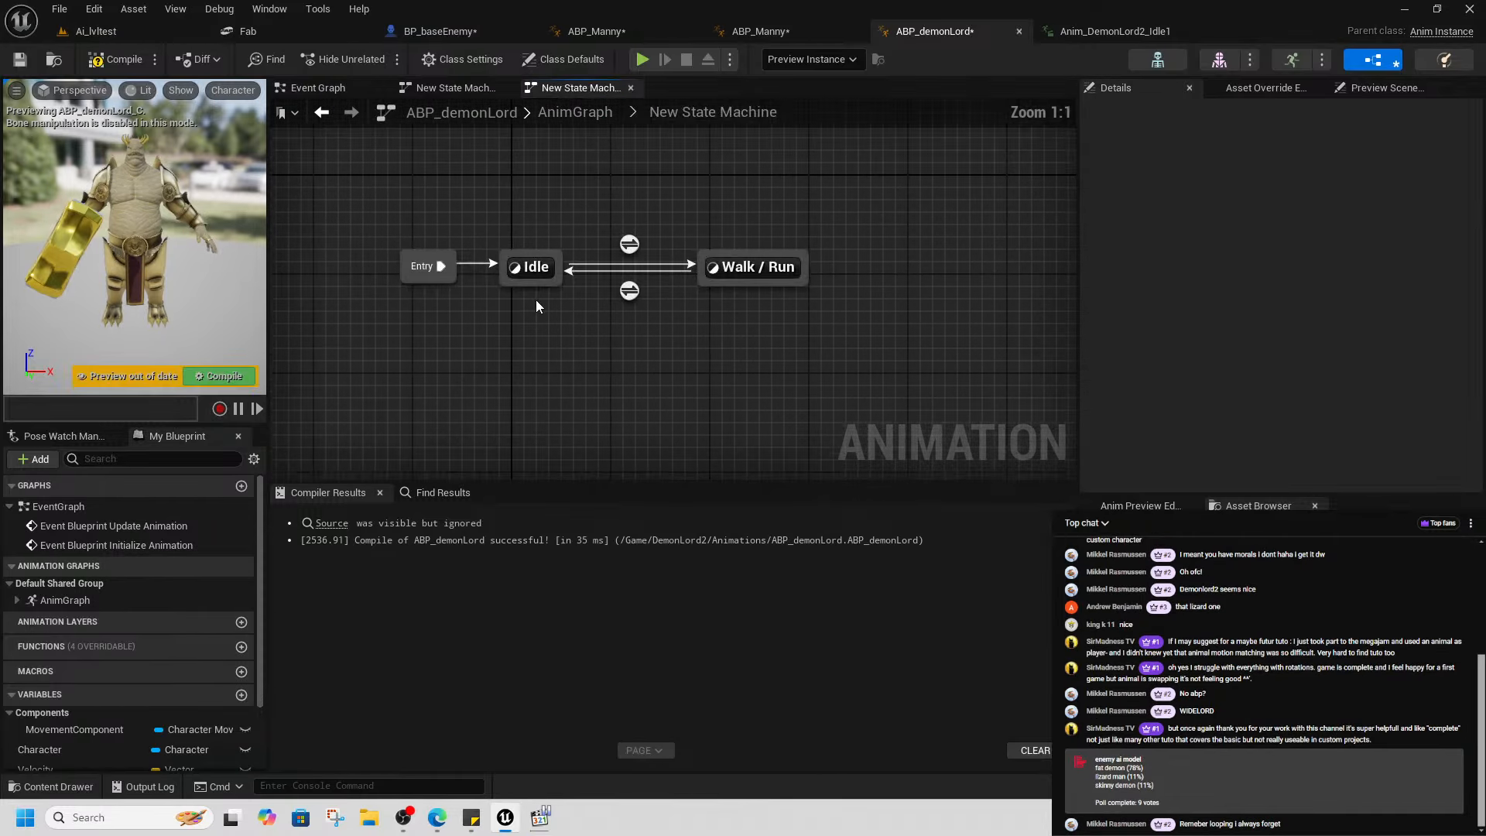
pyautogui.click(601, 295)
pyautogui.doubleClick(600, 295)
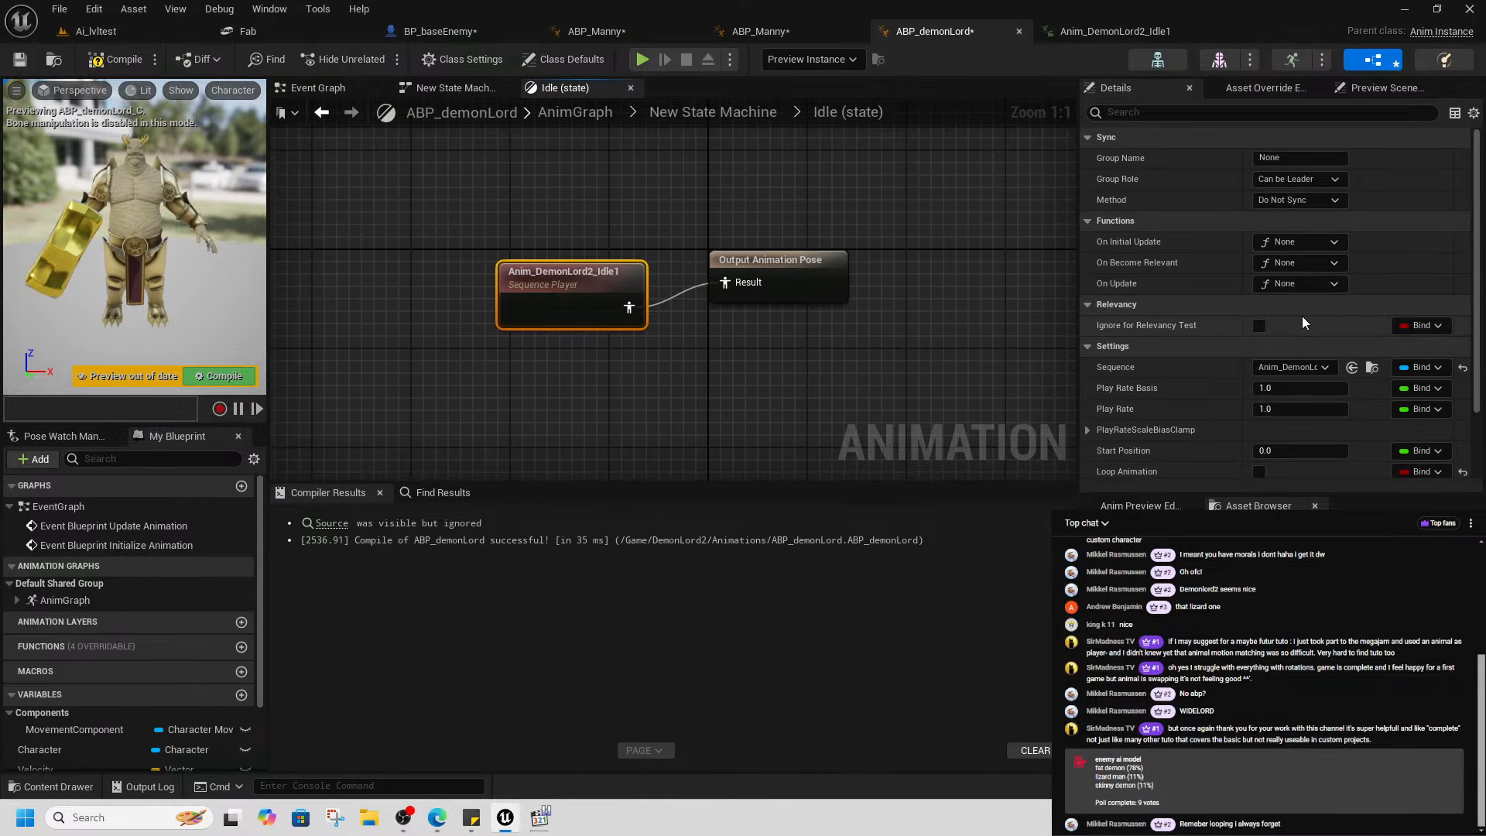
pyautogui.click(1259, 385)
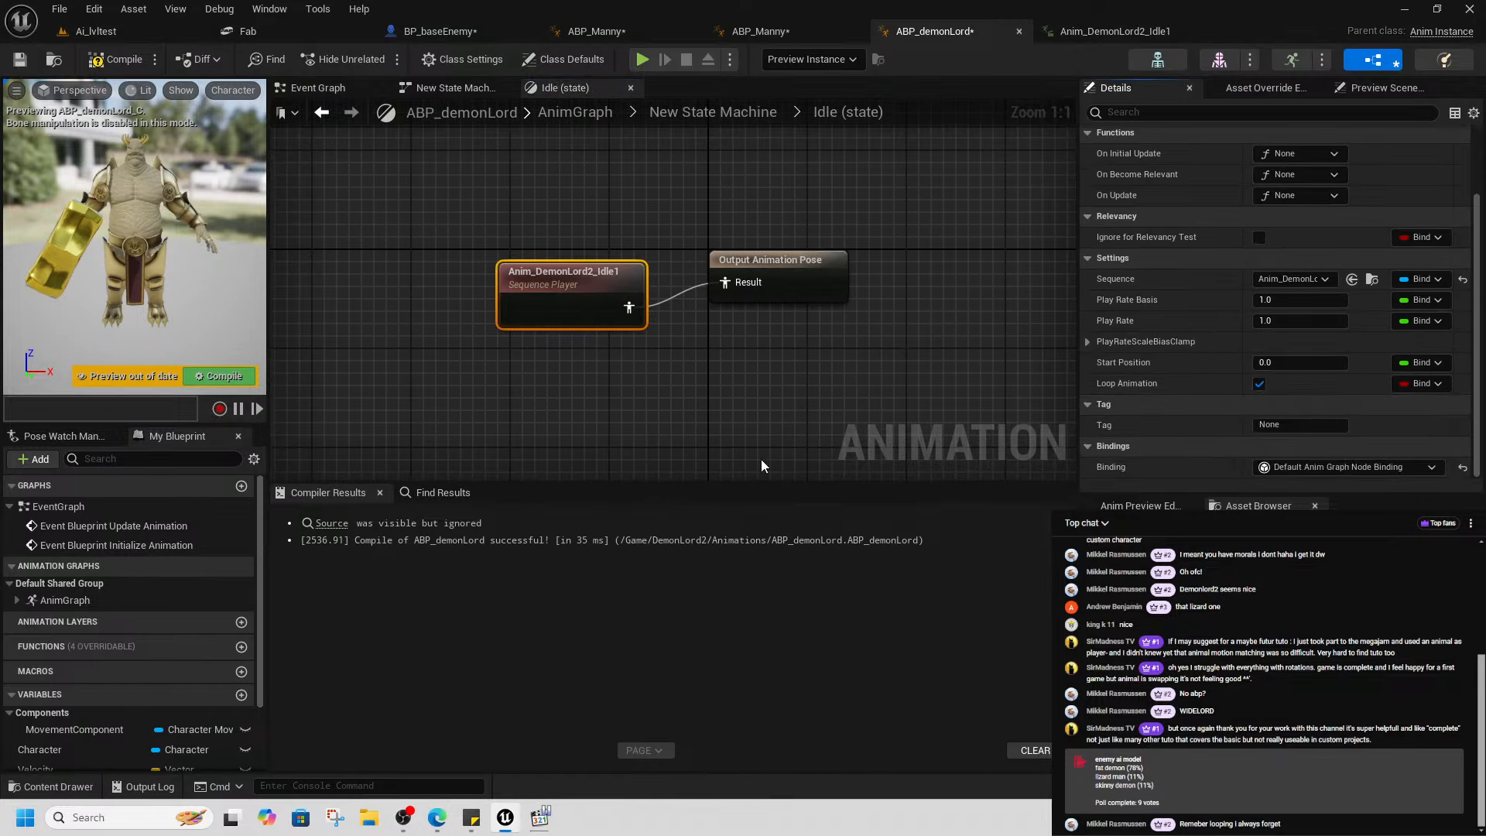
pyautogui.click(104, 62)
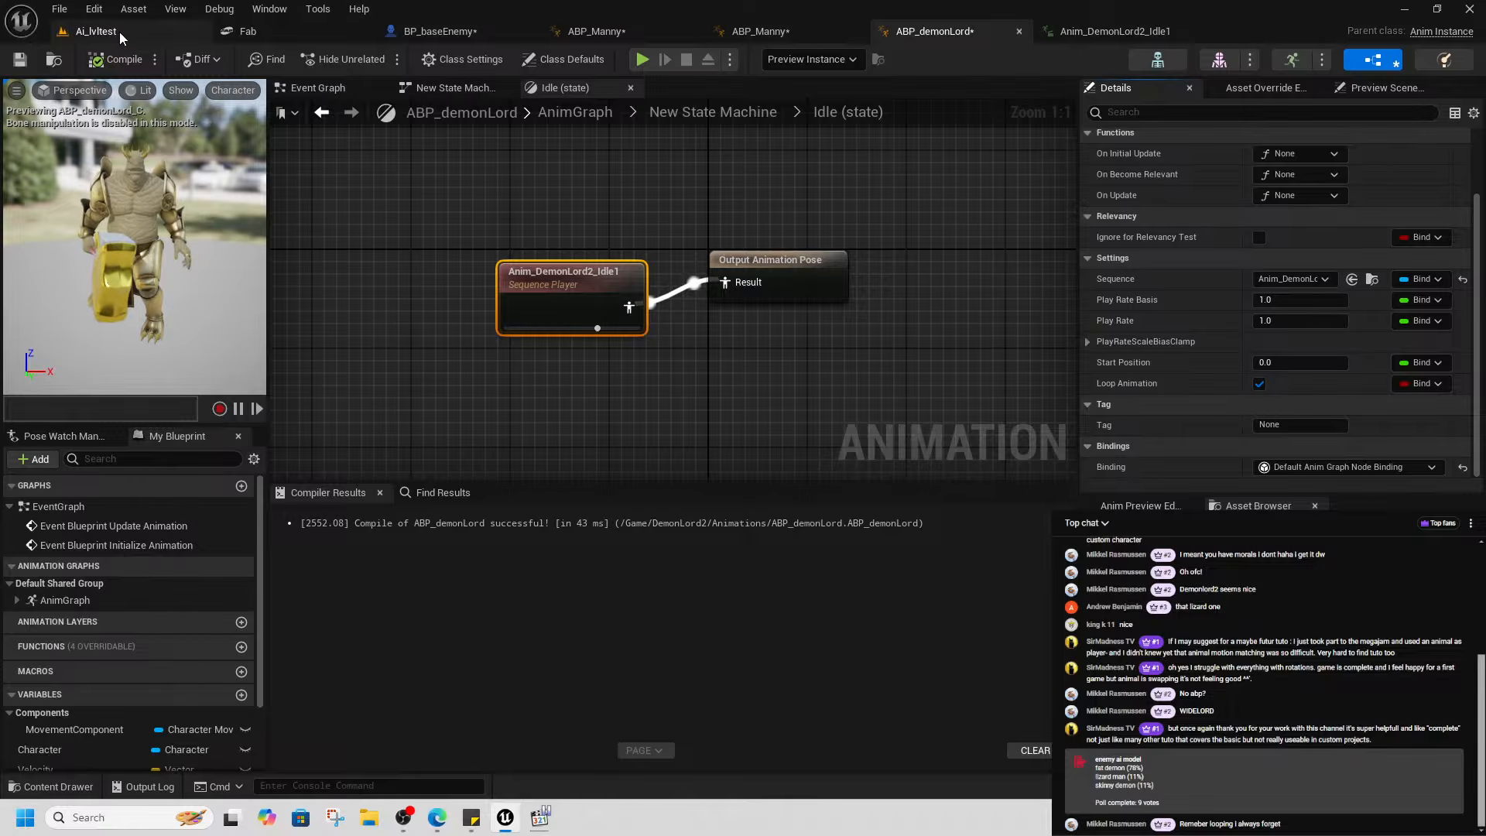
# - In BP_baseEnemy, set the mesh's Anim Class to ABP_demonLord and inspect the animated character from several angles
pyautogui.click(454, 32)
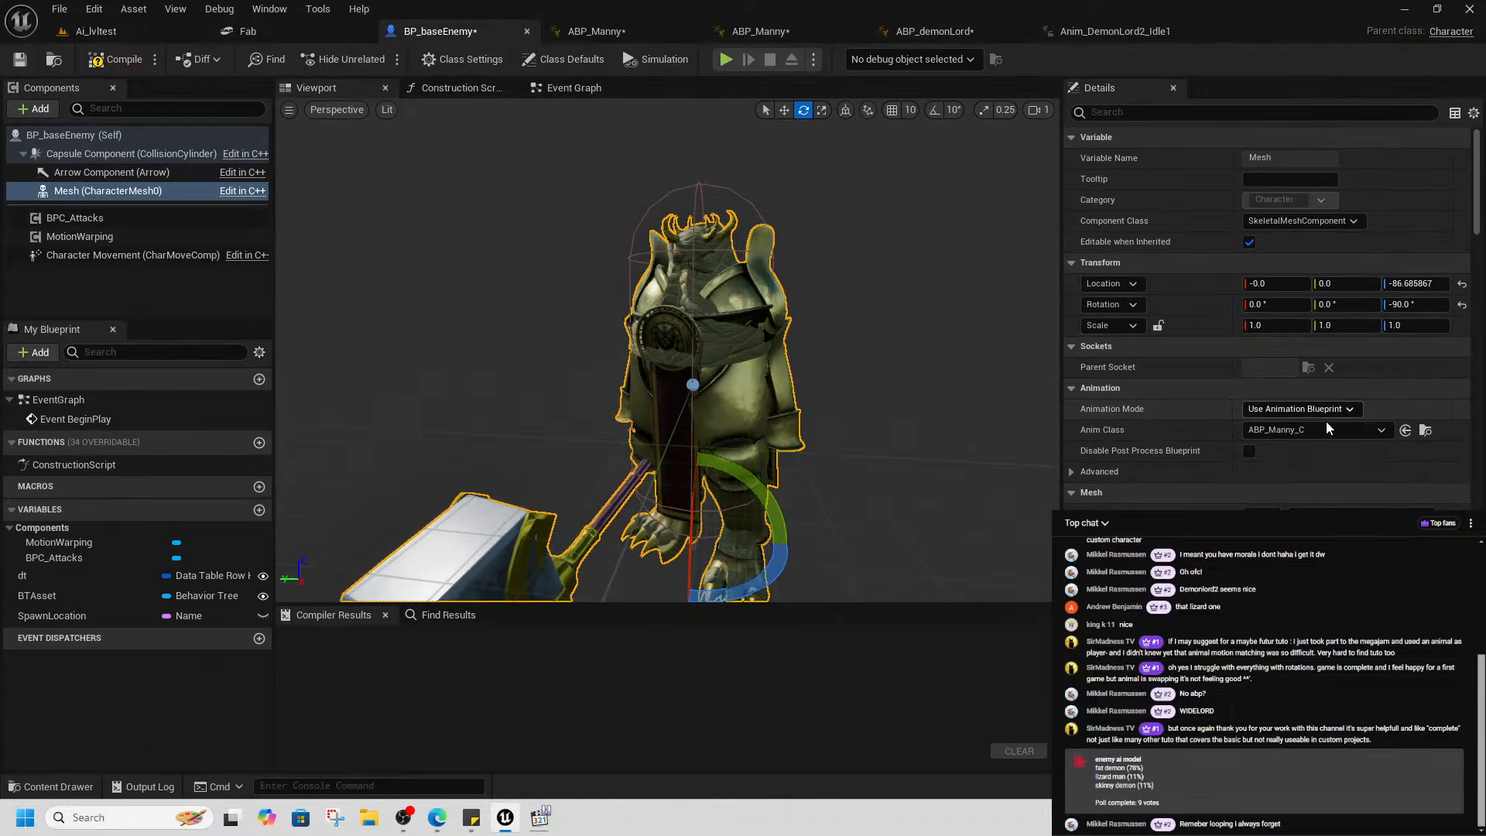
pyautogui.click(1285, 430)
pyautogui.click(1122, 226)
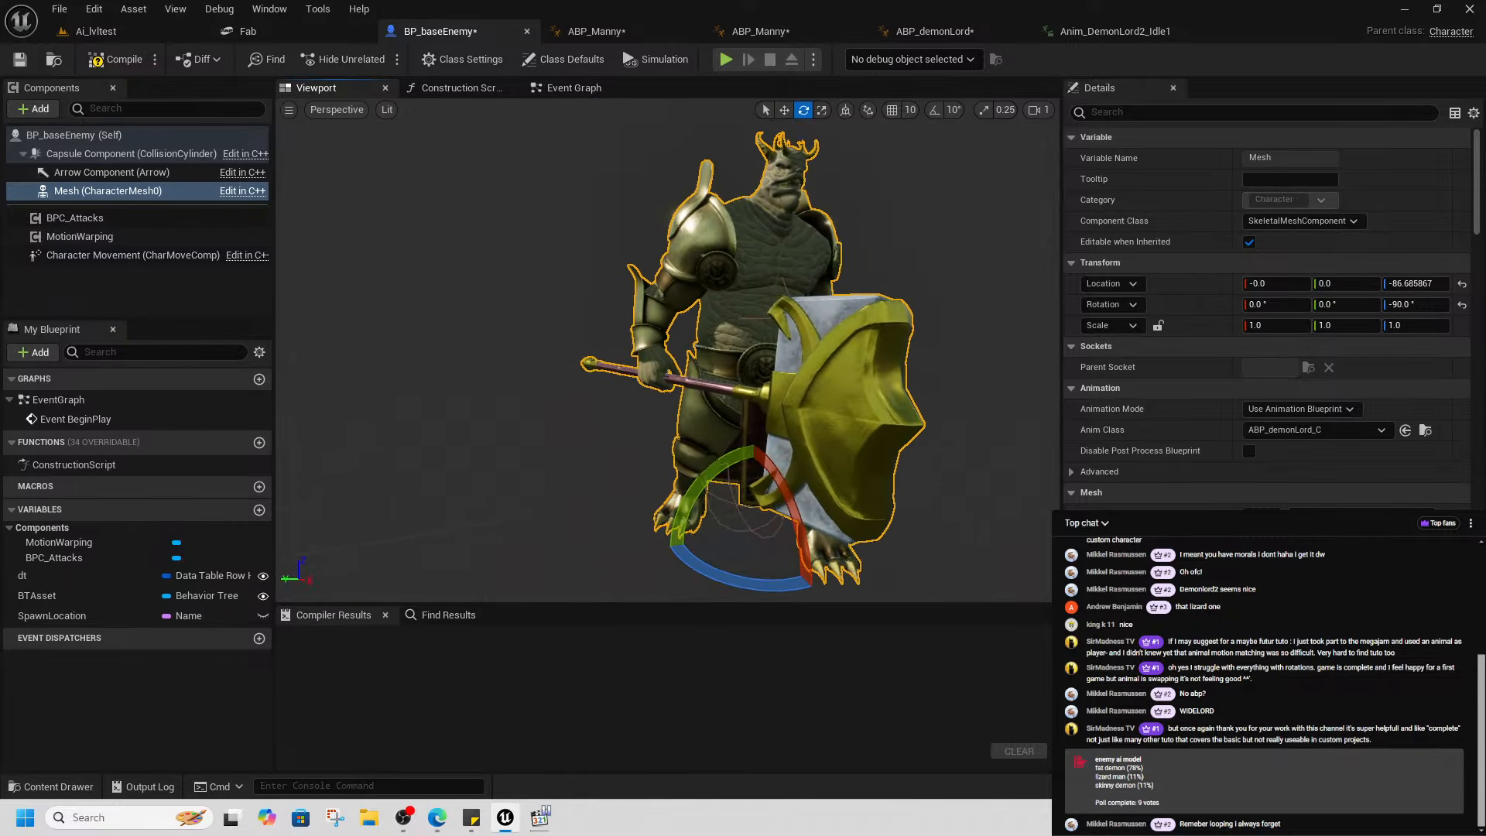
pyautogui.moveTo(666, 348); pyautogui.dragTo(465, 326, button='right')
pyautogui.moveTo(844, 415); pyautogui.dragTo(890, 426, button='right')
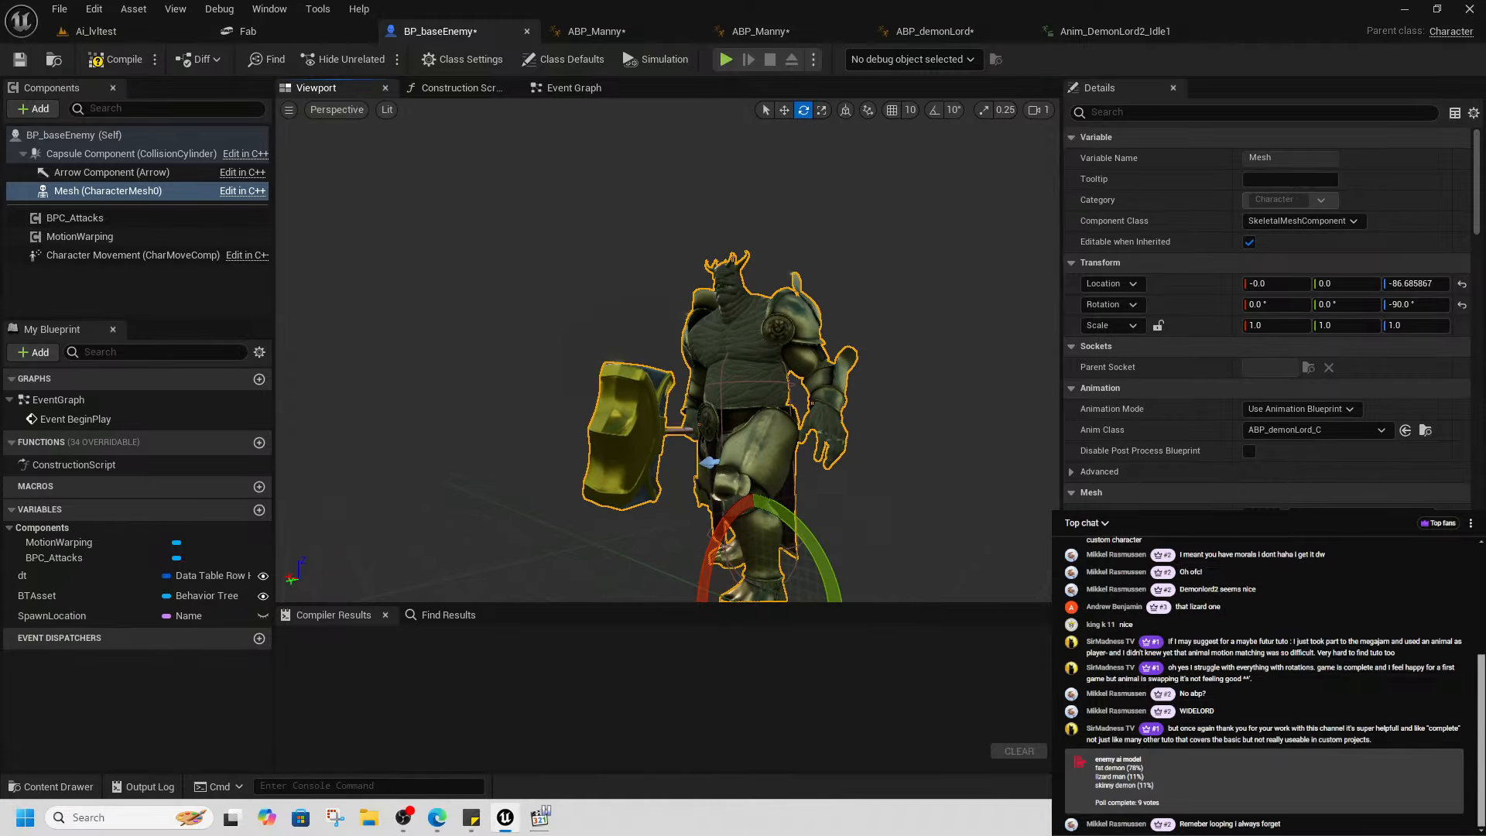
# - Locate the mannequin enemy placed in Ai_lvltest, browse to its asset and open the BP_marge blueprint
pyautogui.click(96, 31)
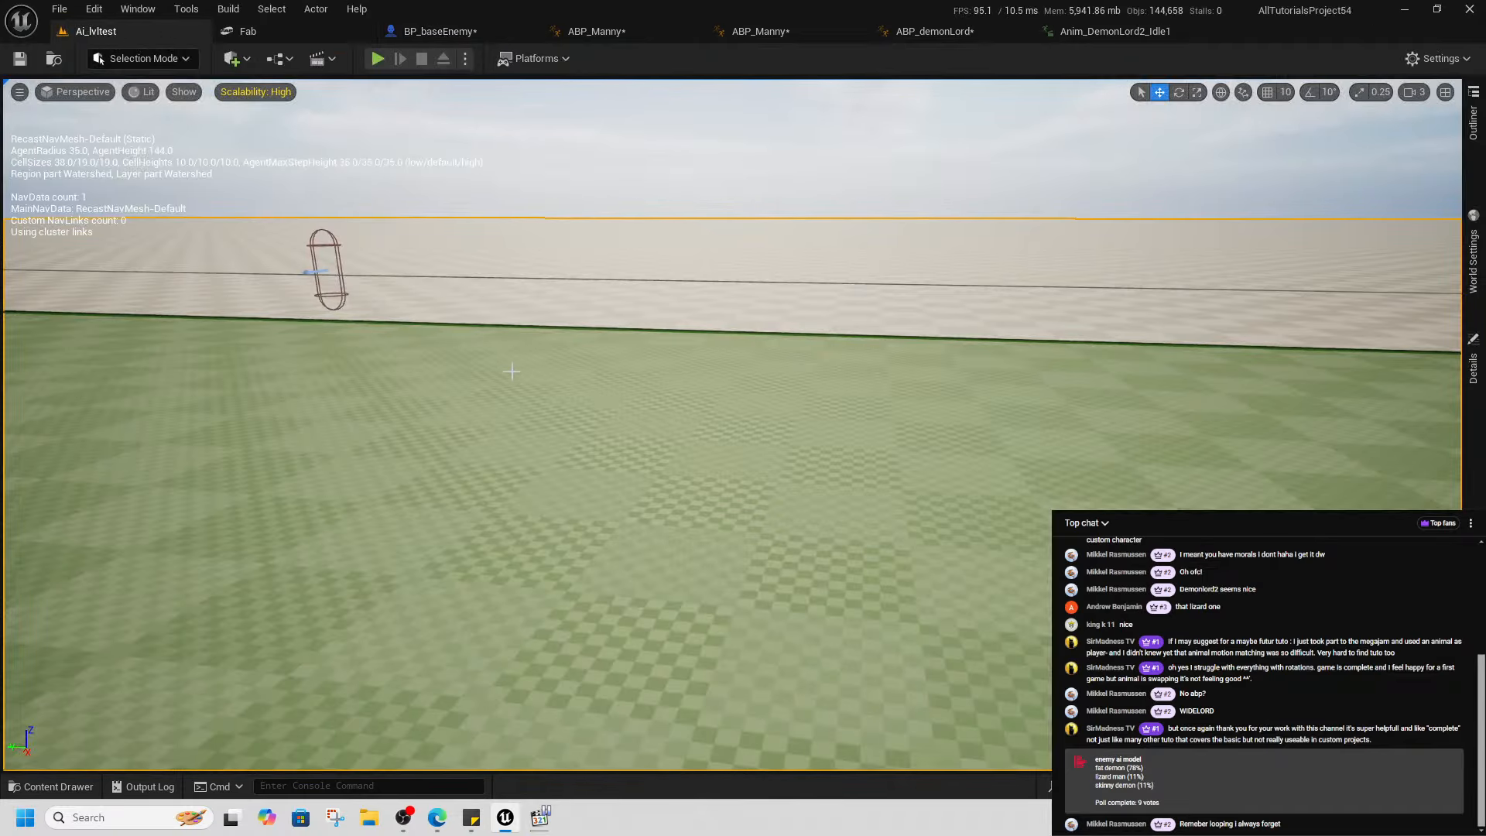
pyautogui.moveTo(697, 387); pyautogui.dragTo(619, 387, button='right')
pyautogui.moveTo(754, 465); pyautogui.dragTo(797, 396, button='right')
pyautogui.press('w')
pyautogui.click(731, 455)
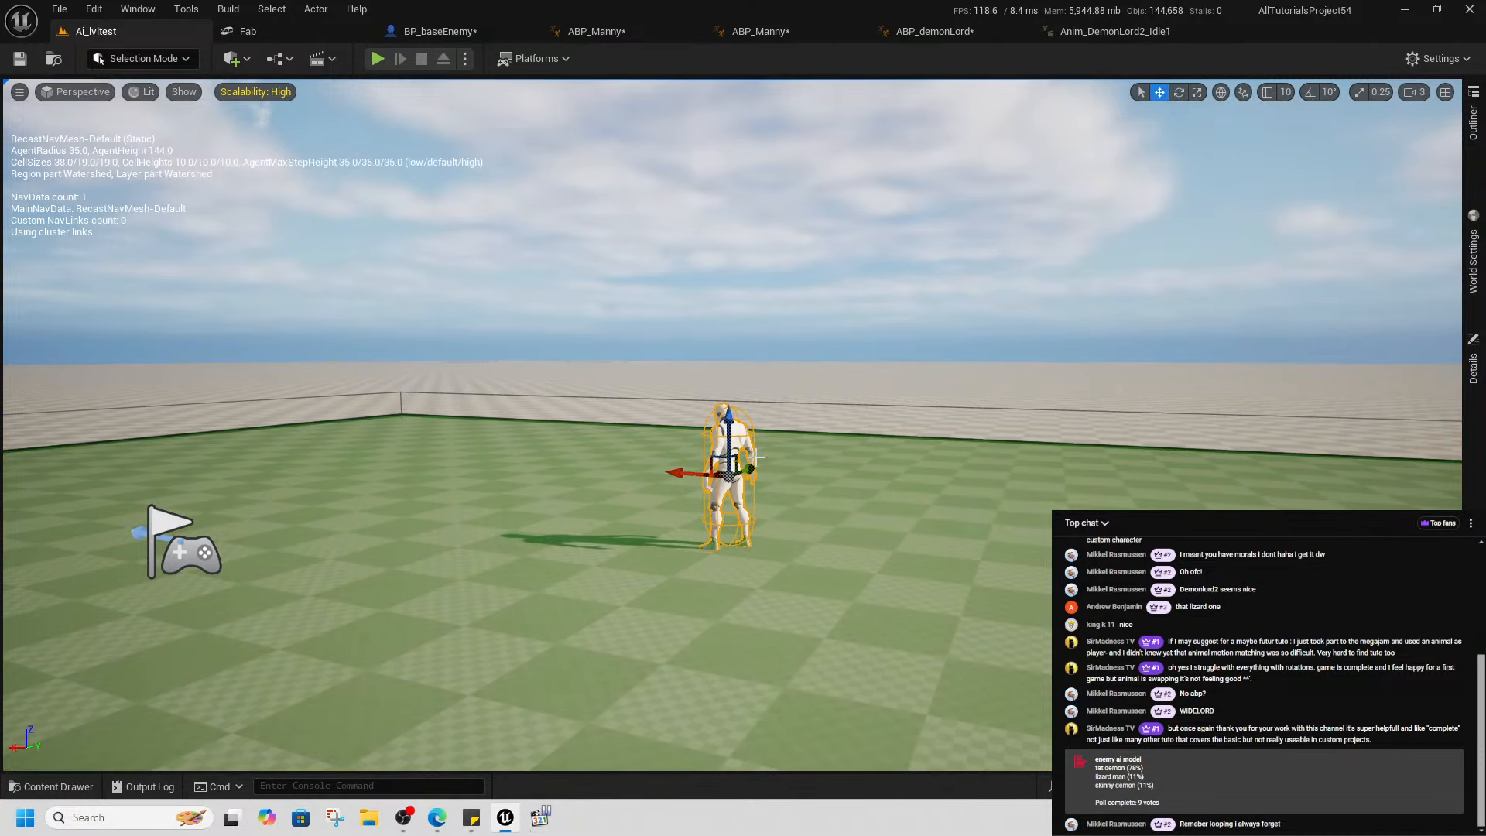
pyautogui.click(453, 31)
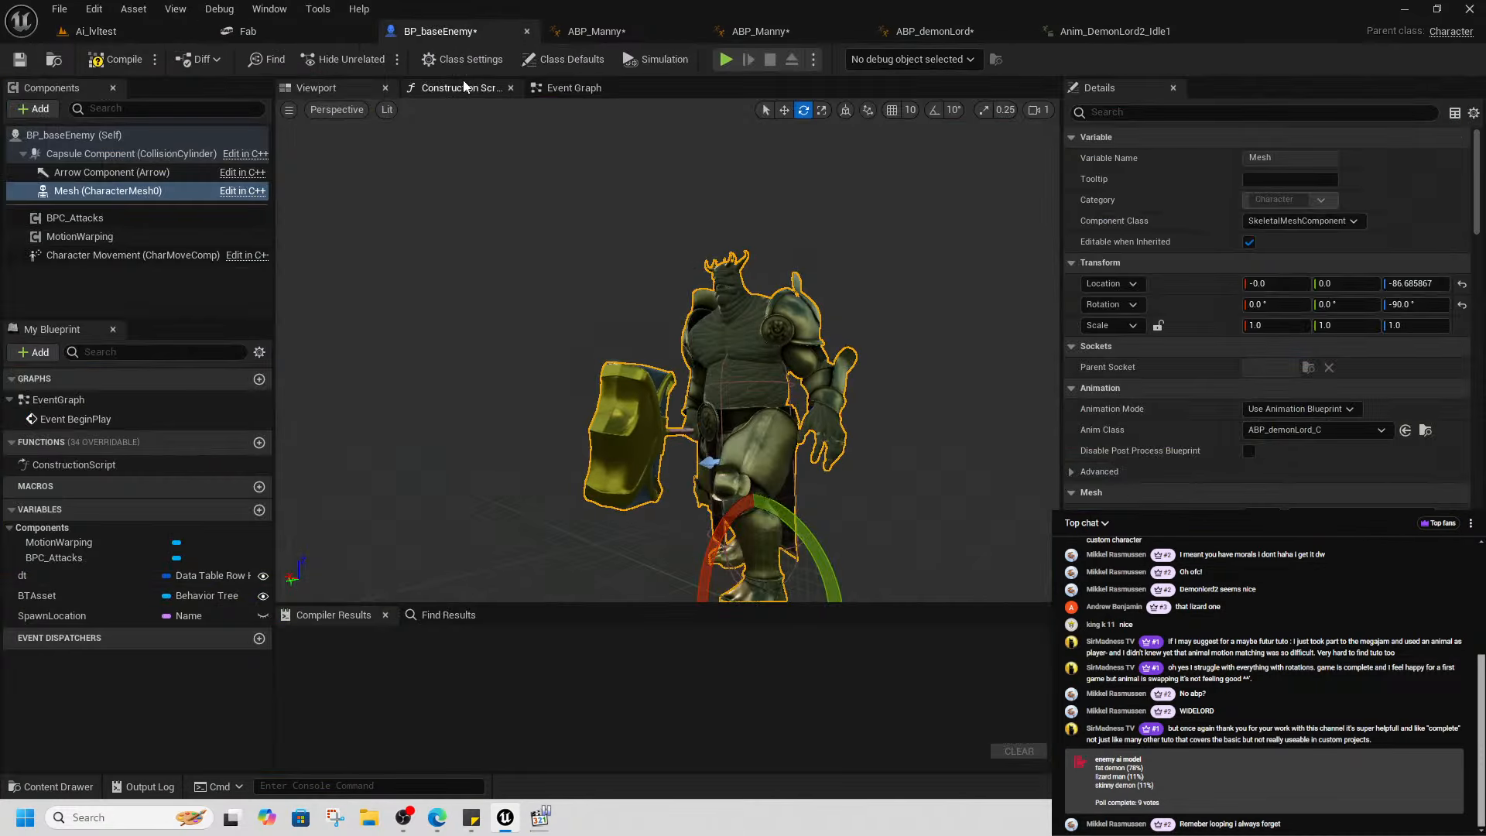
pyautogui.click(167, 32)
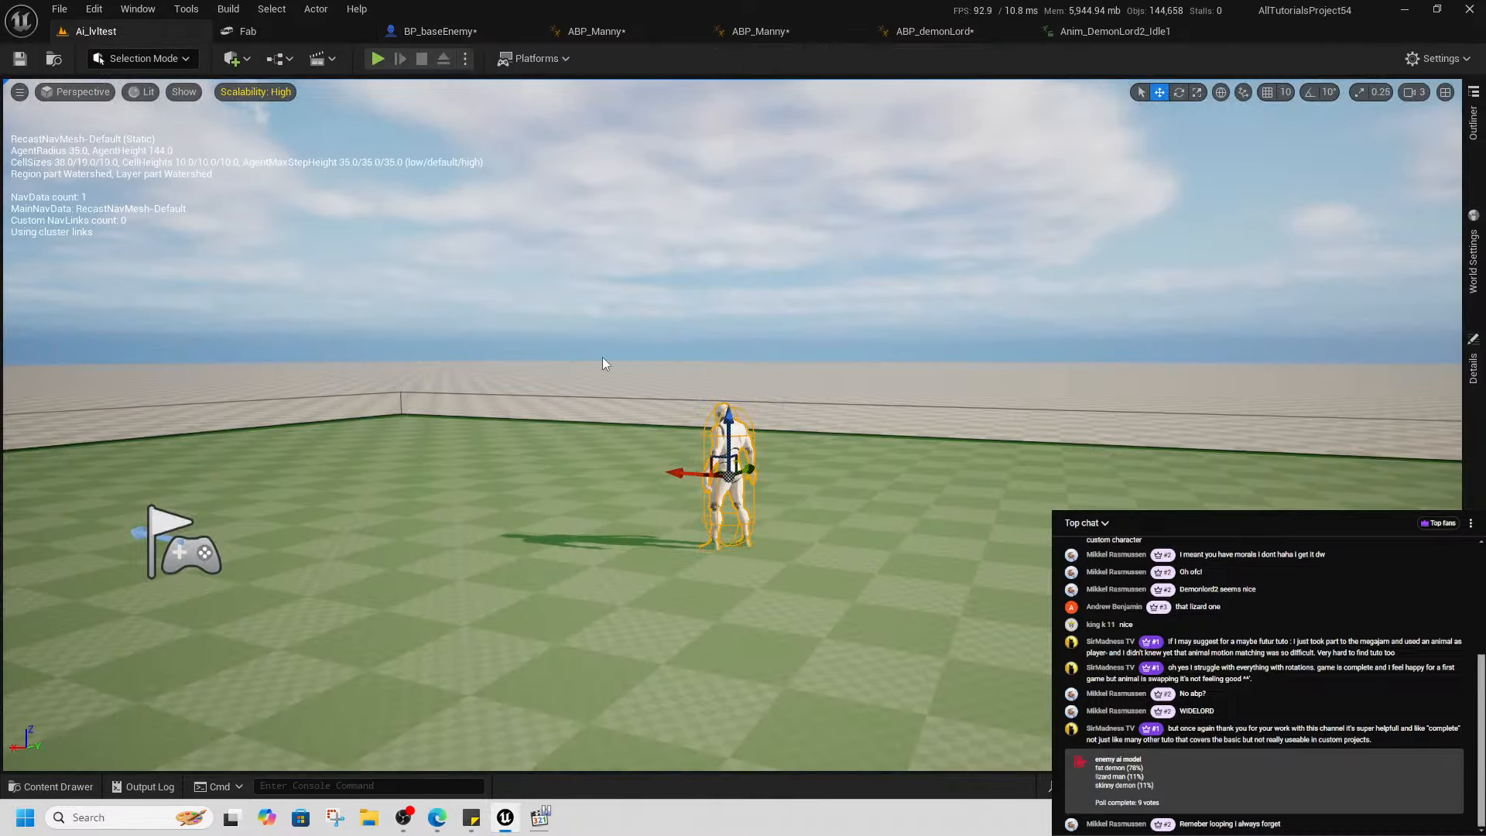
pyautogui.rightClick(733, 432)
pyautogui.click(788, 341)
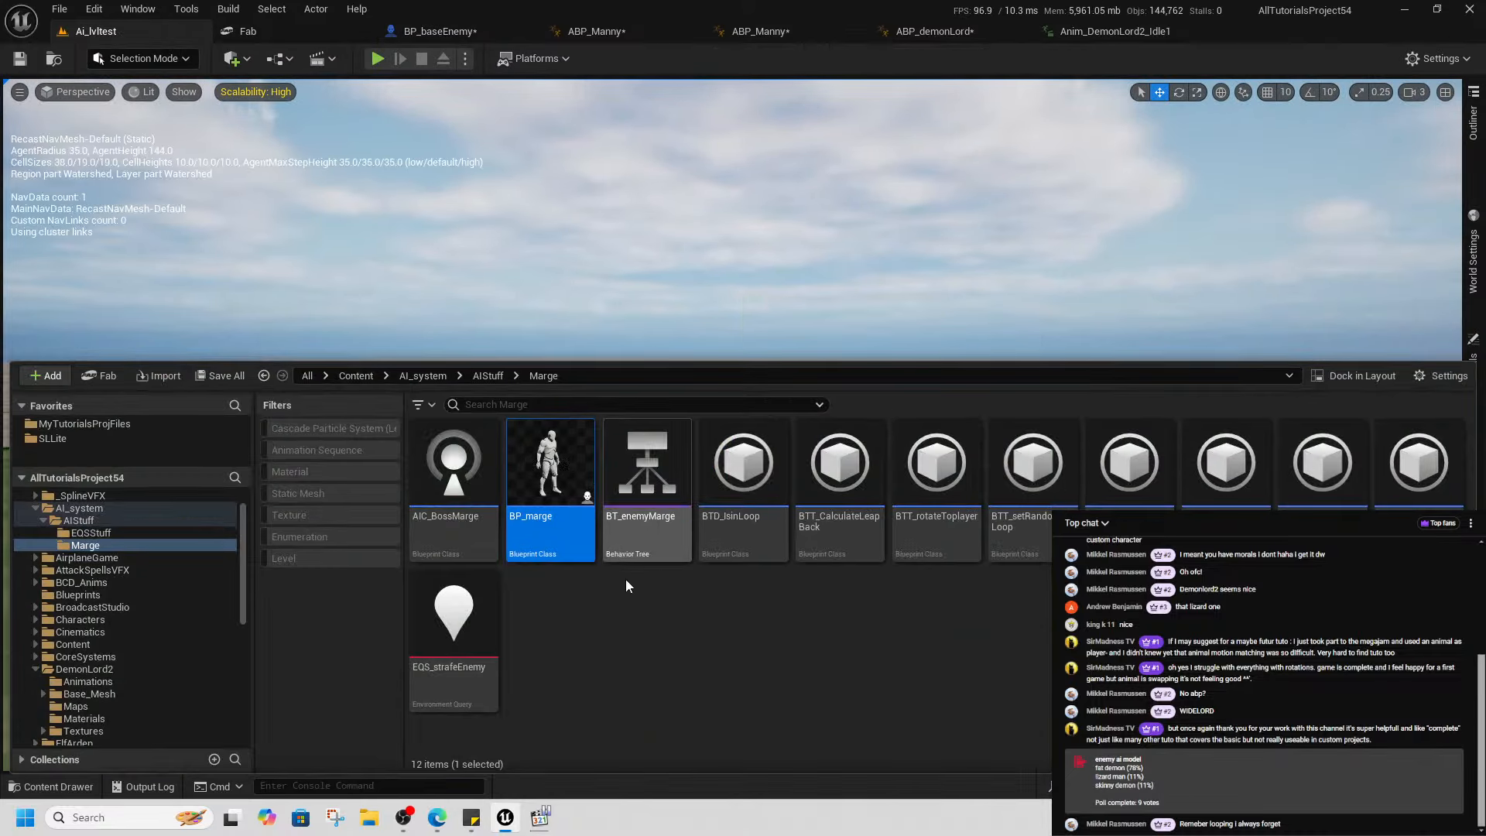
pyautogui.doubleClick(579, 537)
# - Set the Anim Class of BP_marge's mesh component to ABP_demonLord
pyautogui.click(108, 191)
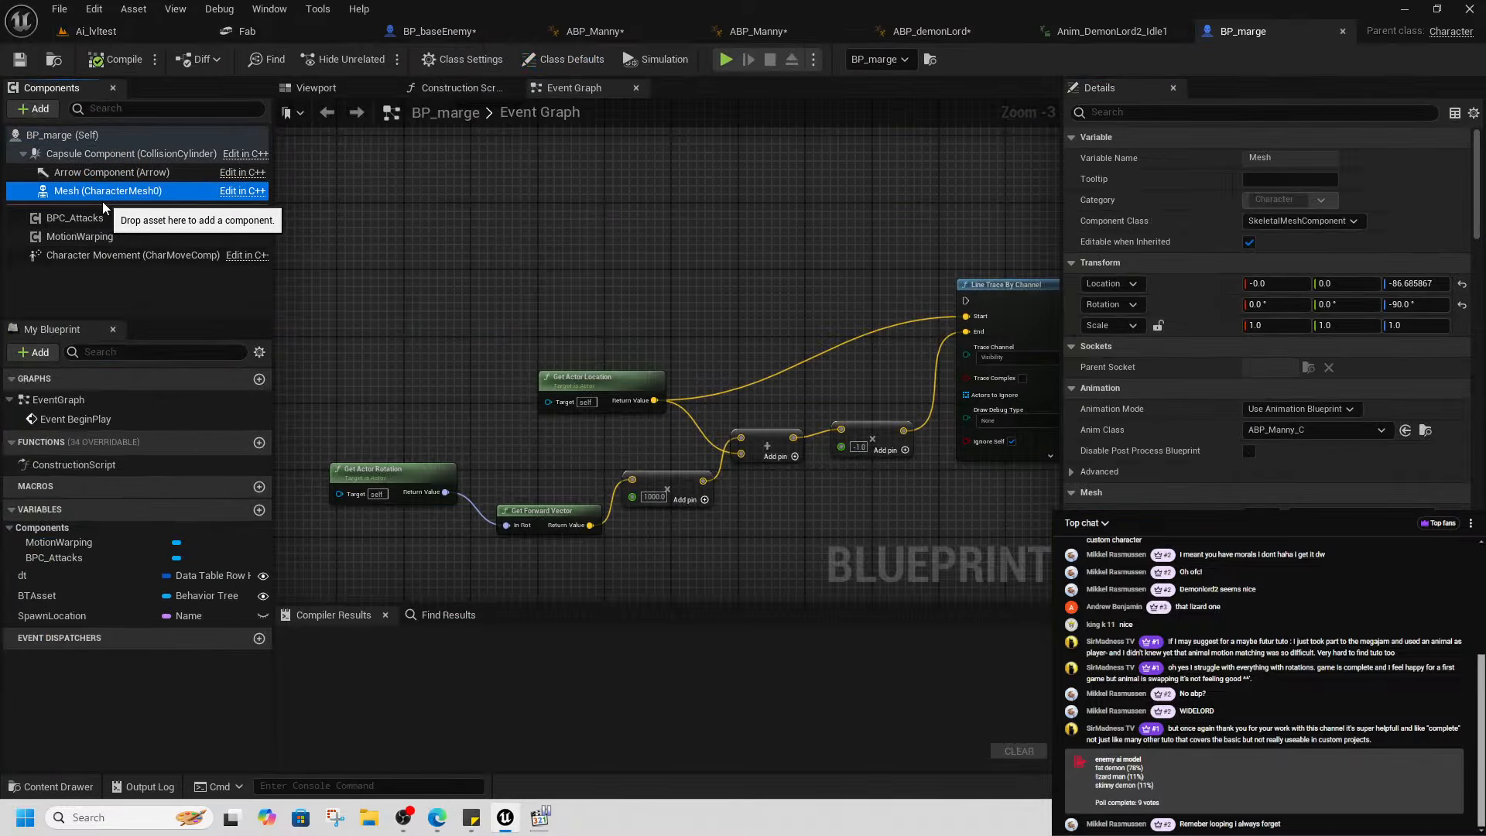
pyautogui.click(1316, 430)
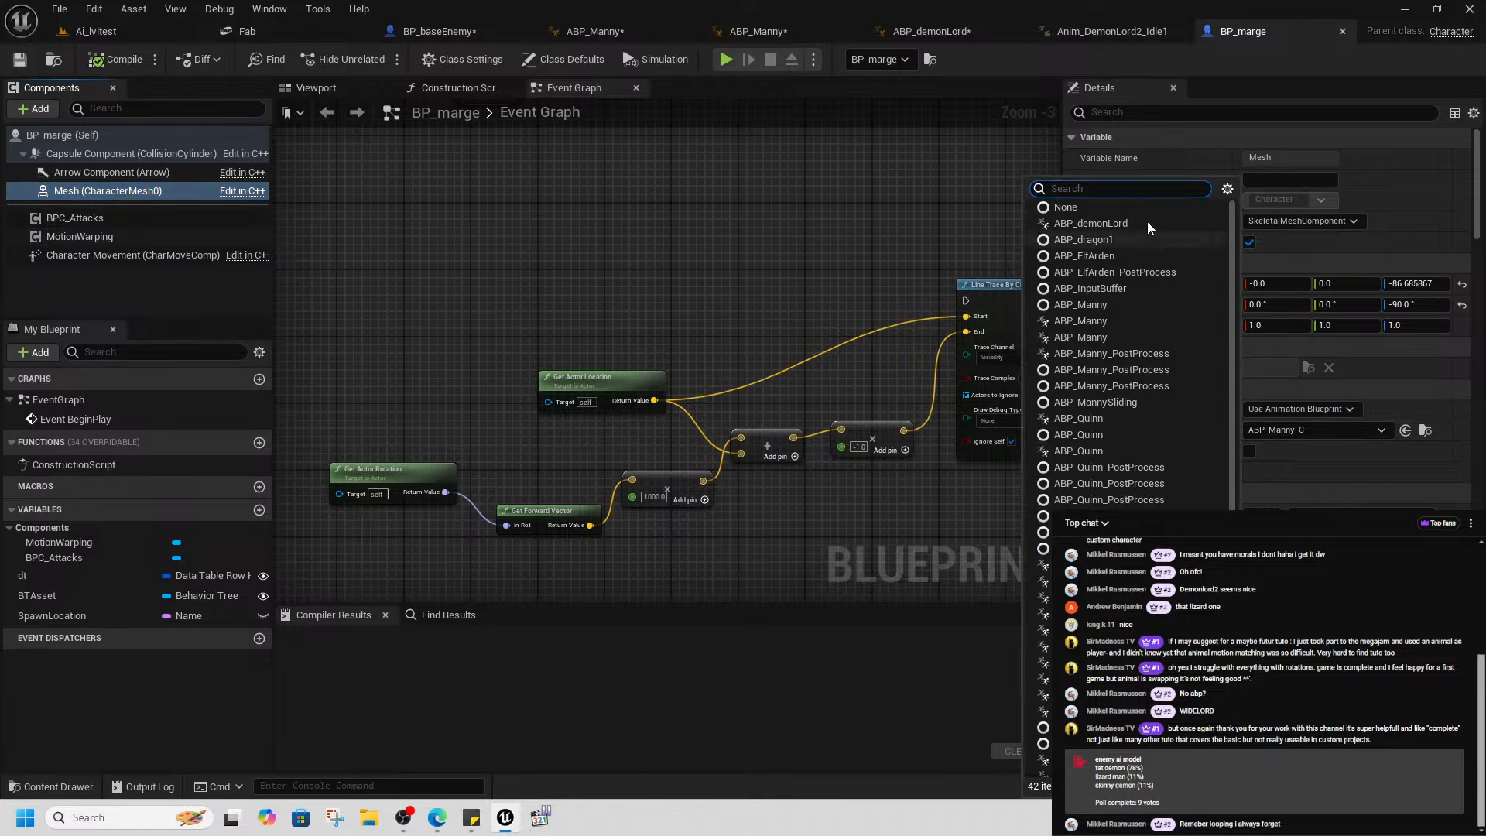
pyautogui.click(1148, 225)
# - Search the skeletal meshes for "demon lo", assign the full demon lord body to BP_marge's mesh, compile and view the character
pyautogui.click(1388, 509)
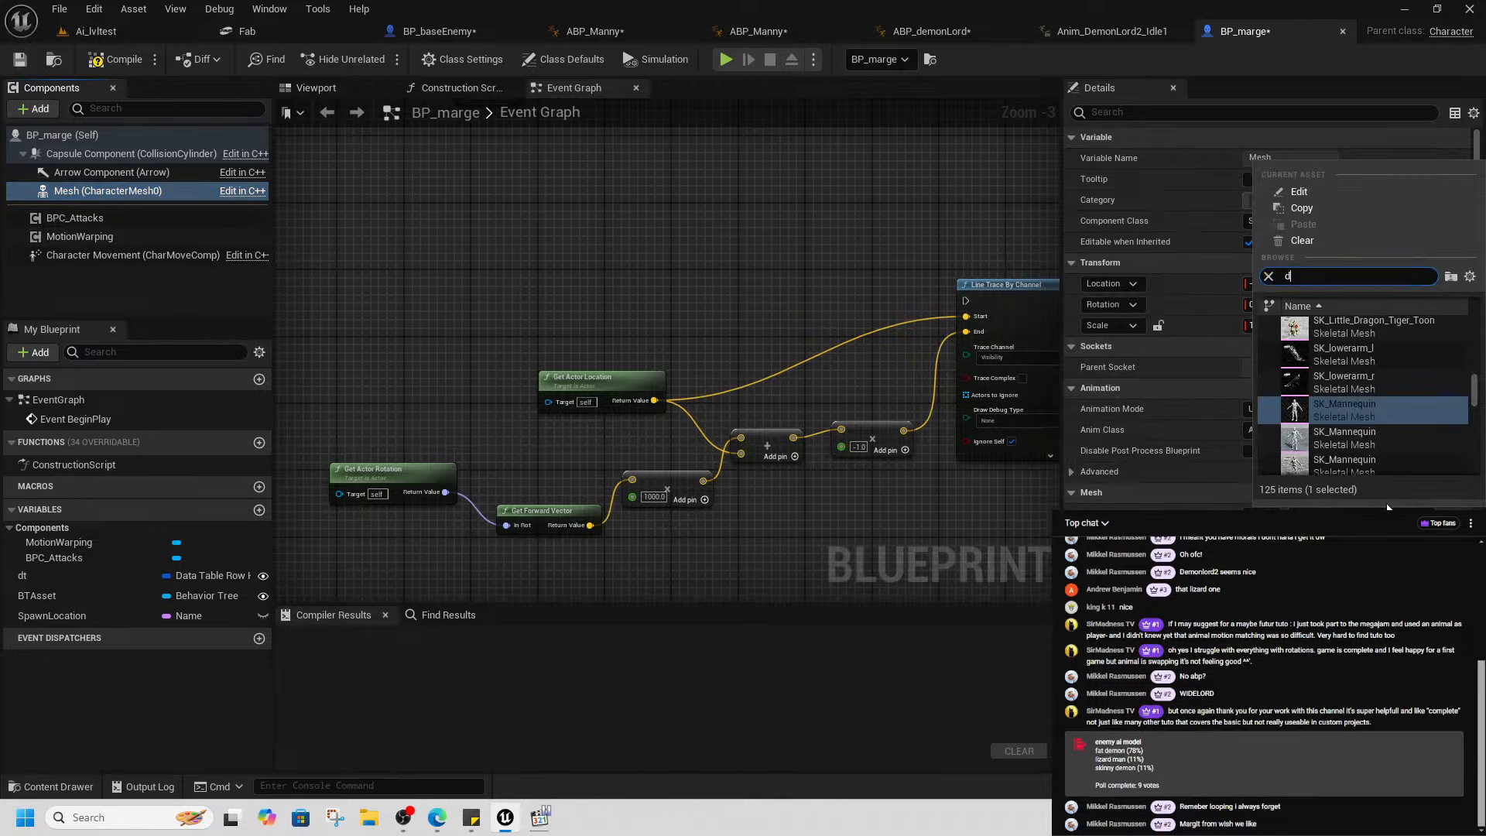
pyautogui.write('demon lo')
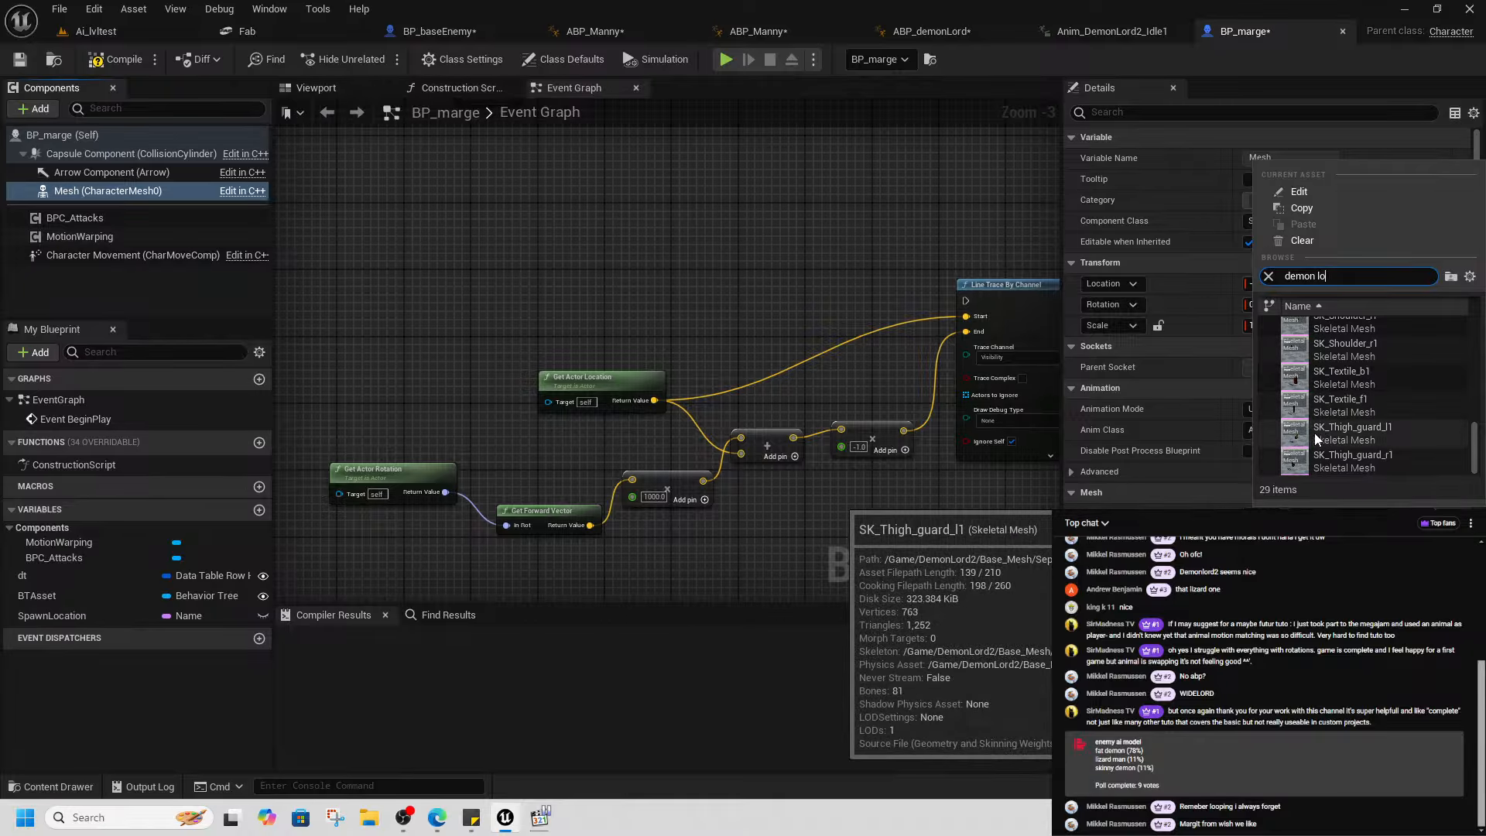
pyautogui.scroll(5, 1363, 426)
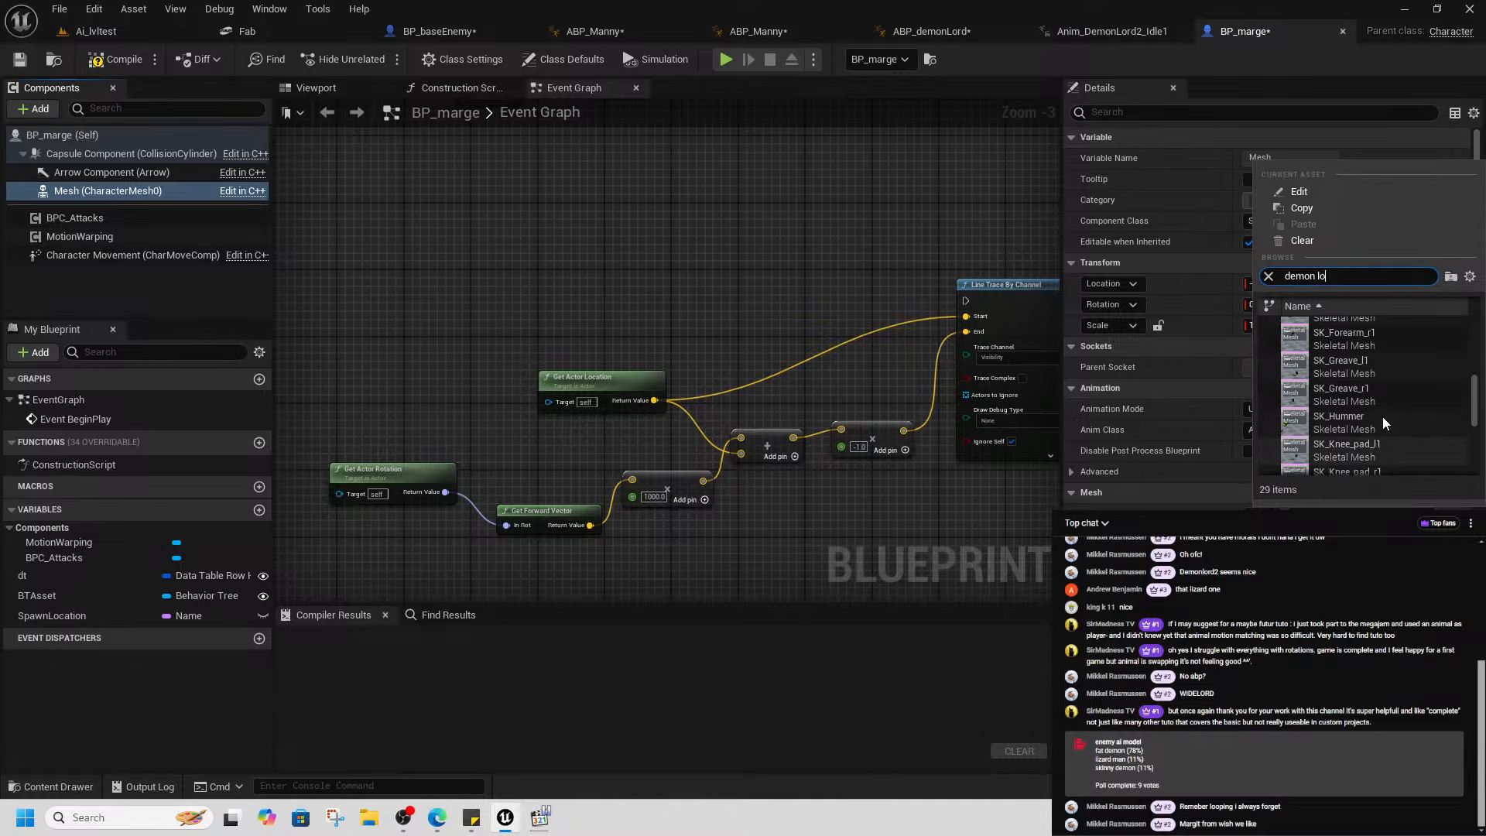
pyautogui.click(1383, 382)
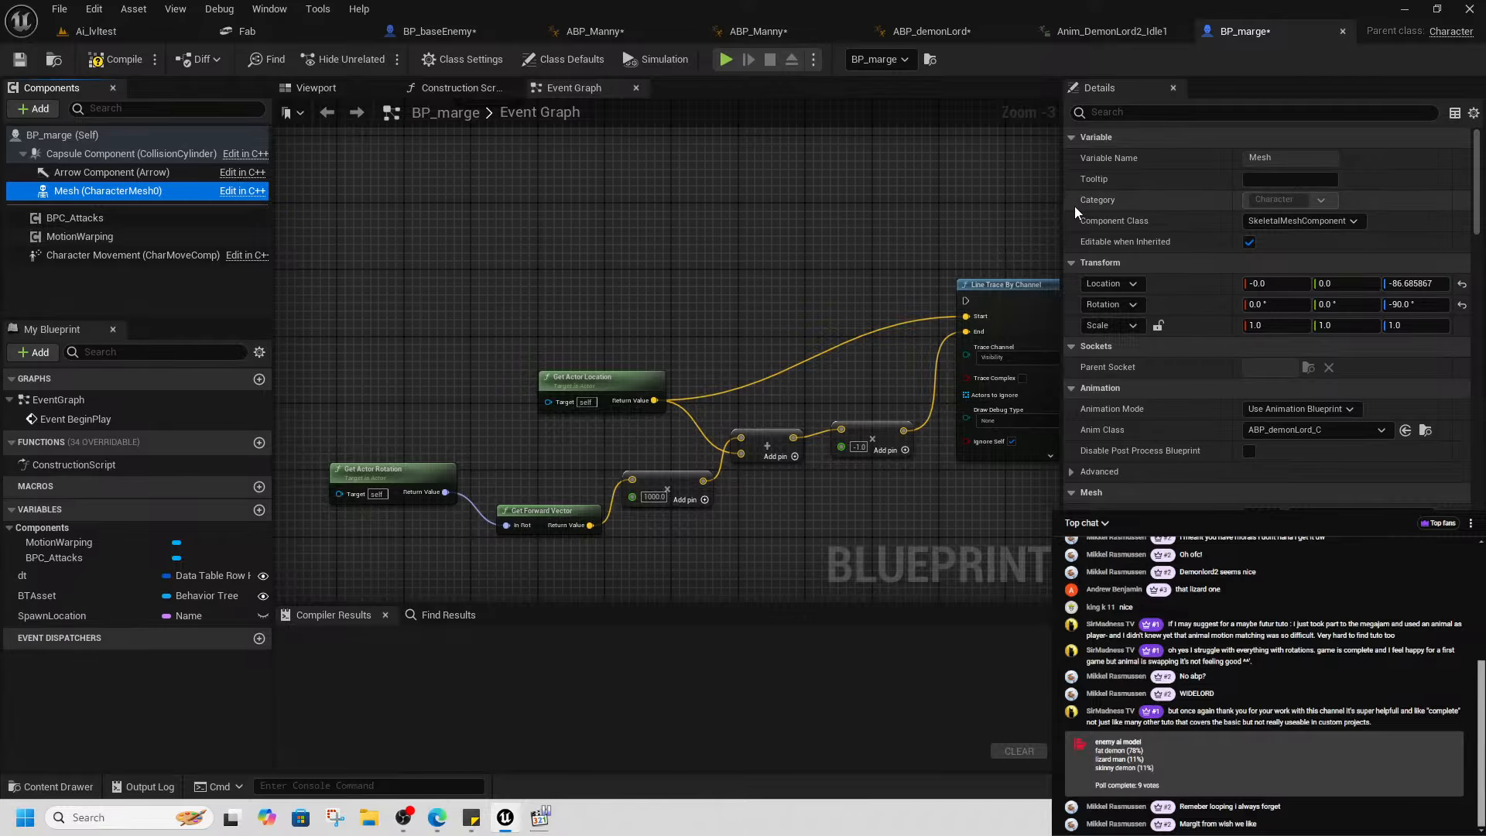
pyautogui.moveTo(636, 302); pyautogui.dragTo(670, 319, button='right')
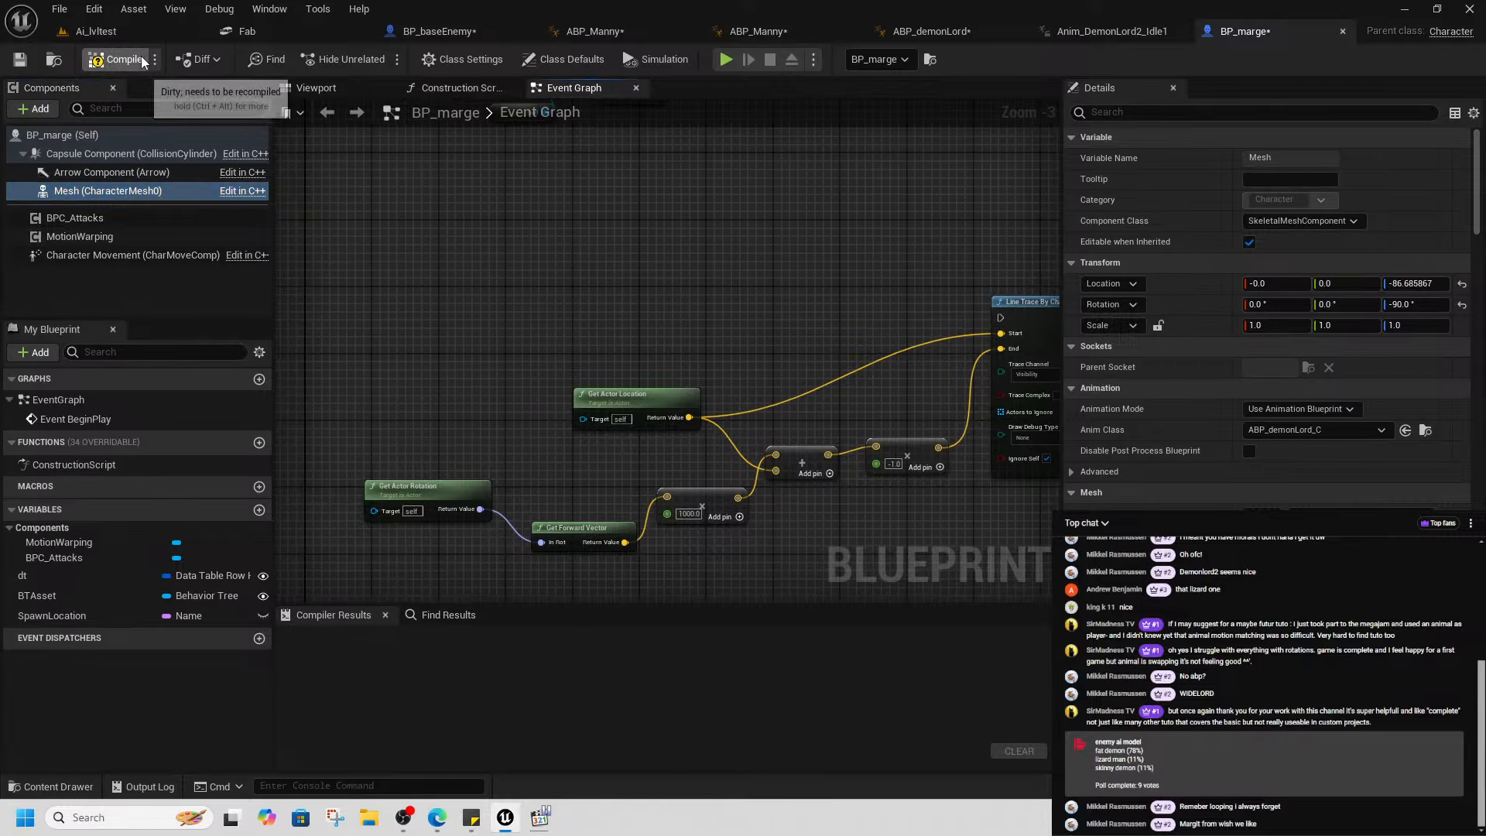
pyautogui.click(316, 88)
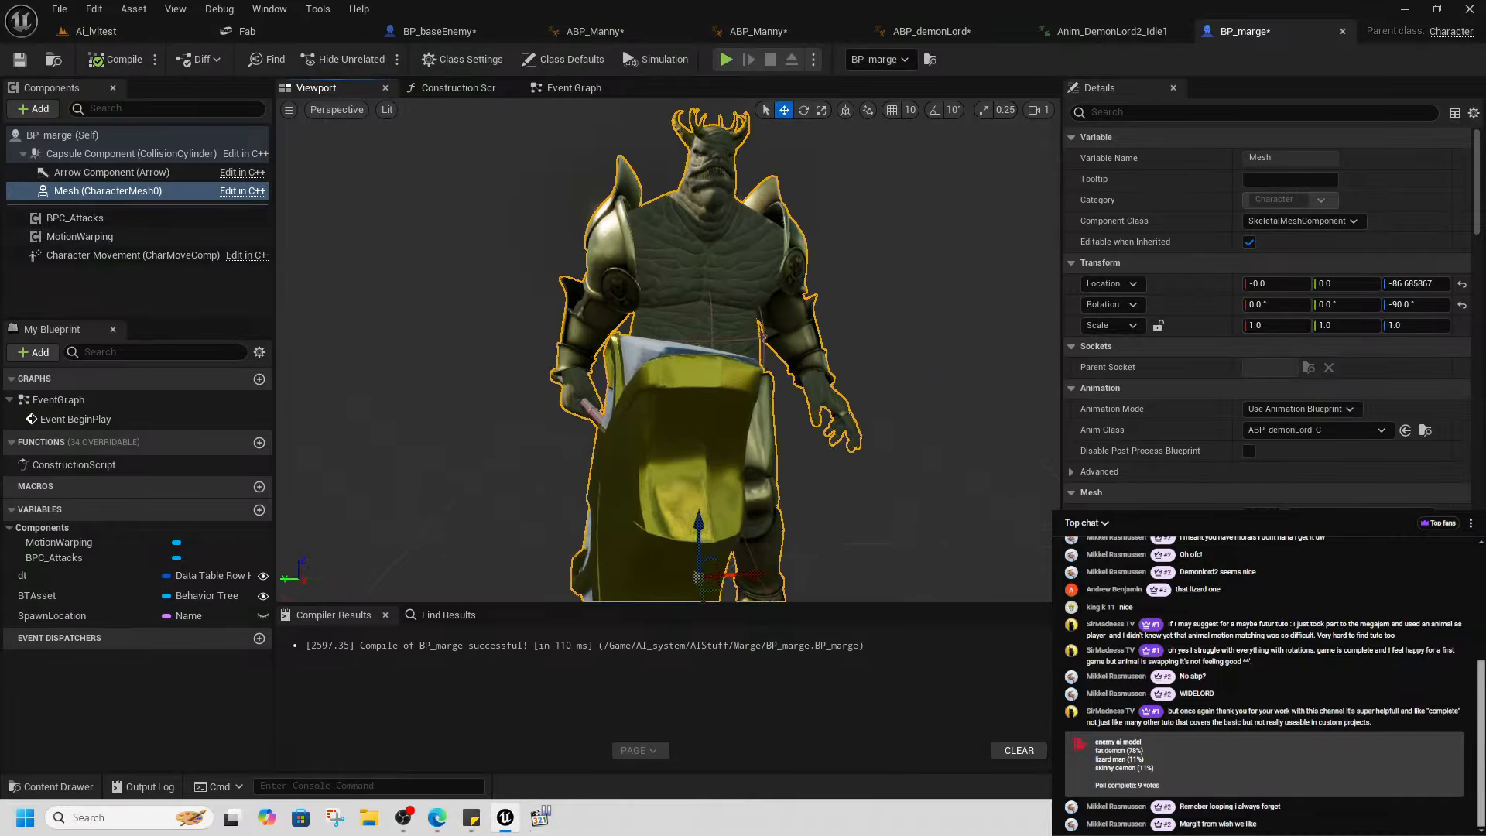
# - Return to Ai_lvltest, view the placed demon lord enemy and start playing from a floor spot near it
pyautogui.click(90, 31)
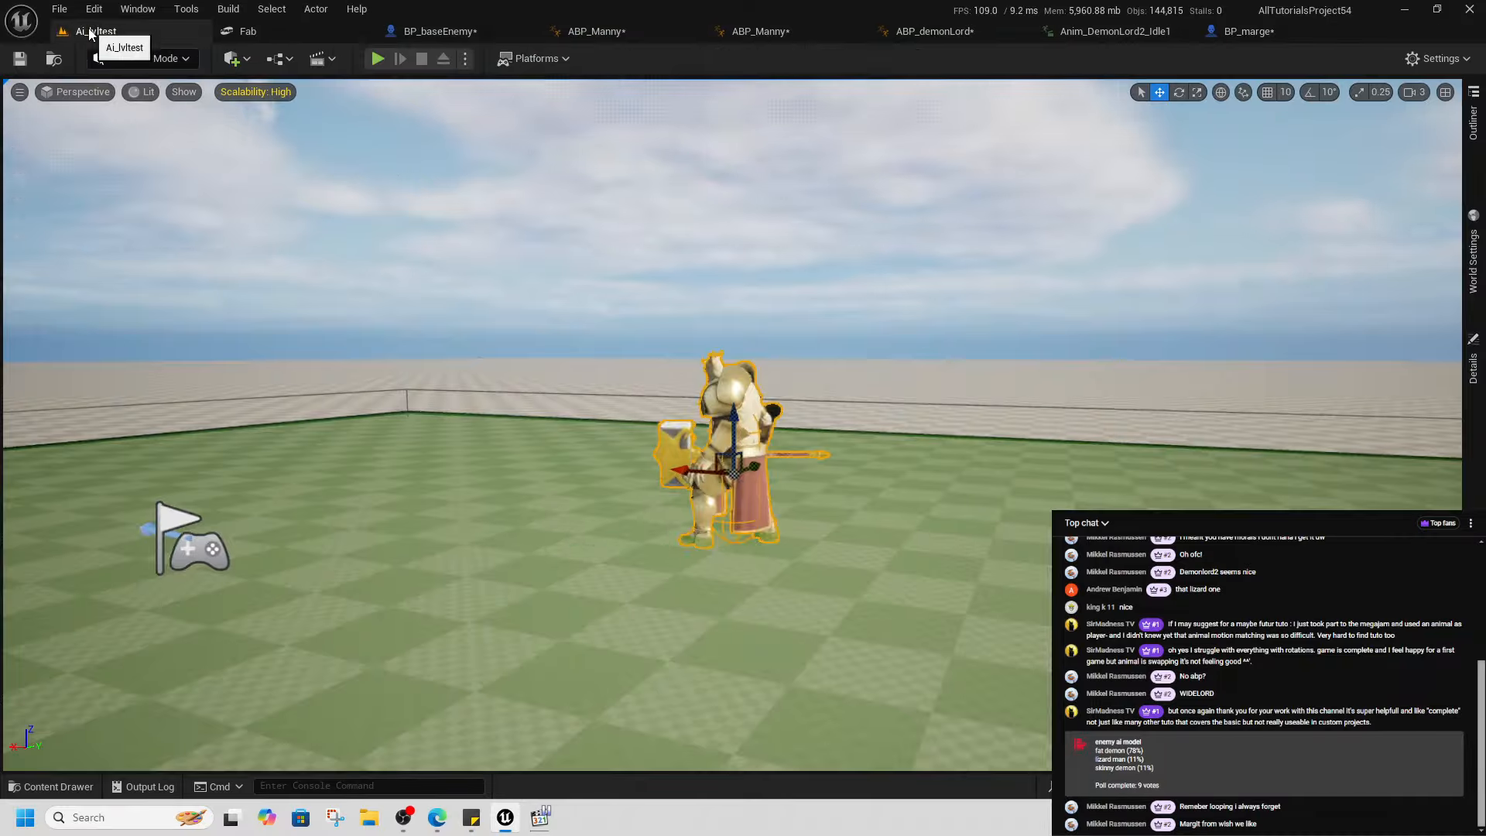
pyautogui.moveTo(589, 349); pyautogui.dragTo(690, 474, button='right')
pyautogui.press('a')
pyautogui.press('w')
pyautogui.press('s')
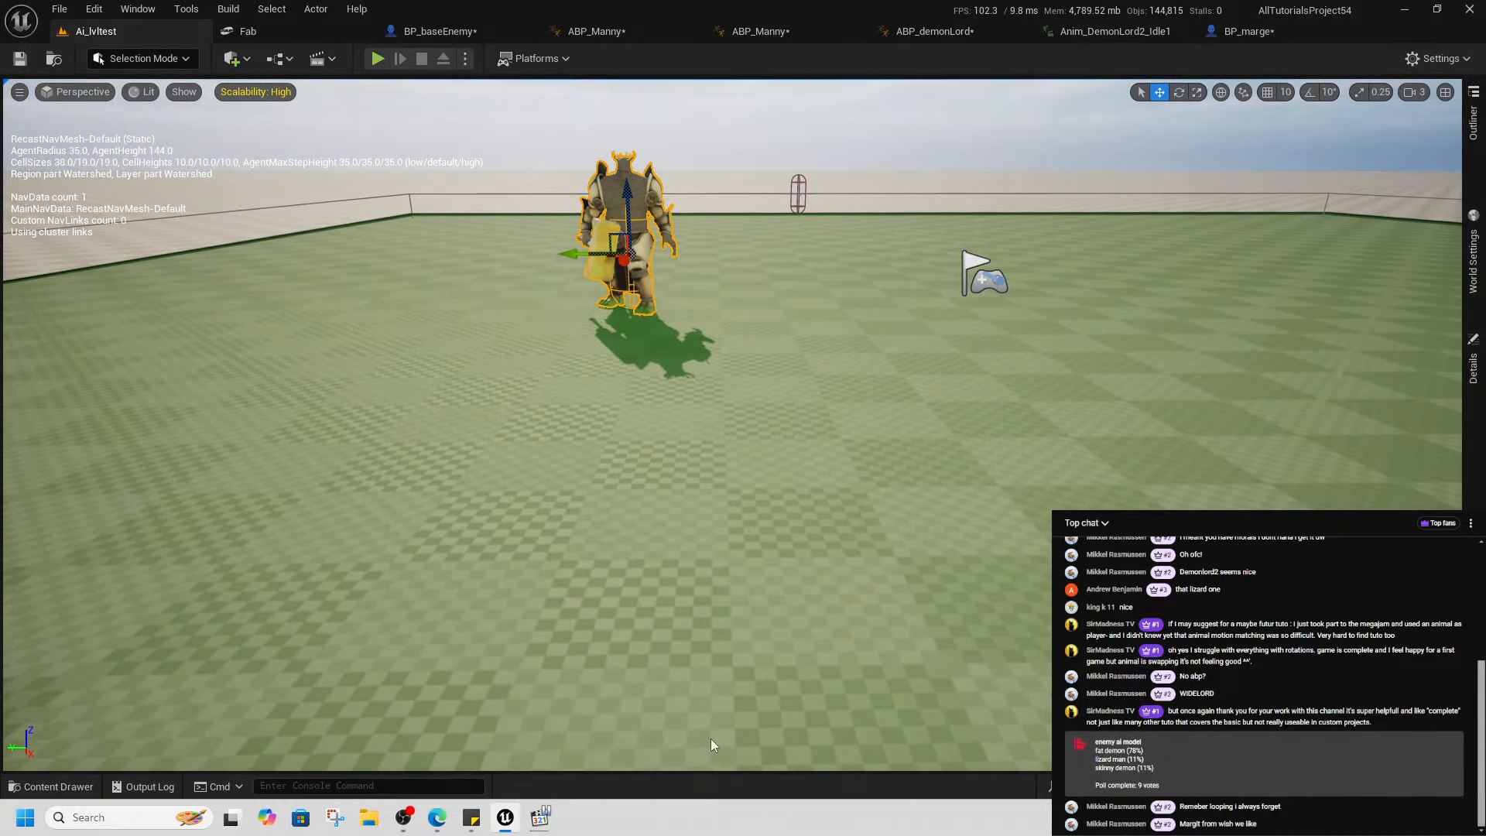
pyautogui.rightClick(710, 746)
pyautogui.click(777, 730)
# - Run the player character around the demon lord to observe its movement and attacks, and stop the play session
pyautogui.press('w')
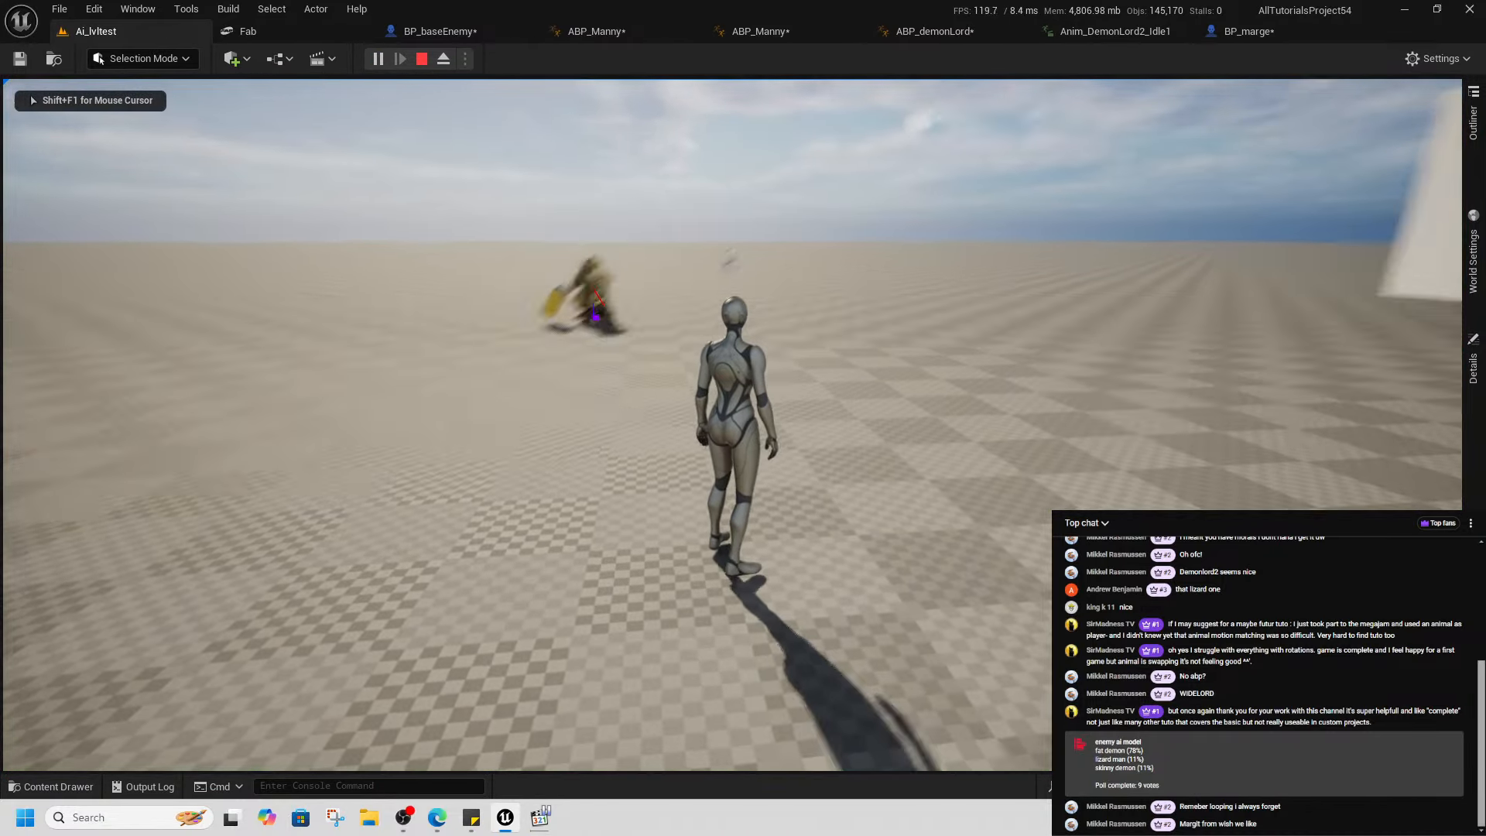
pyautogui.press('w')
pyautogui.press('s')
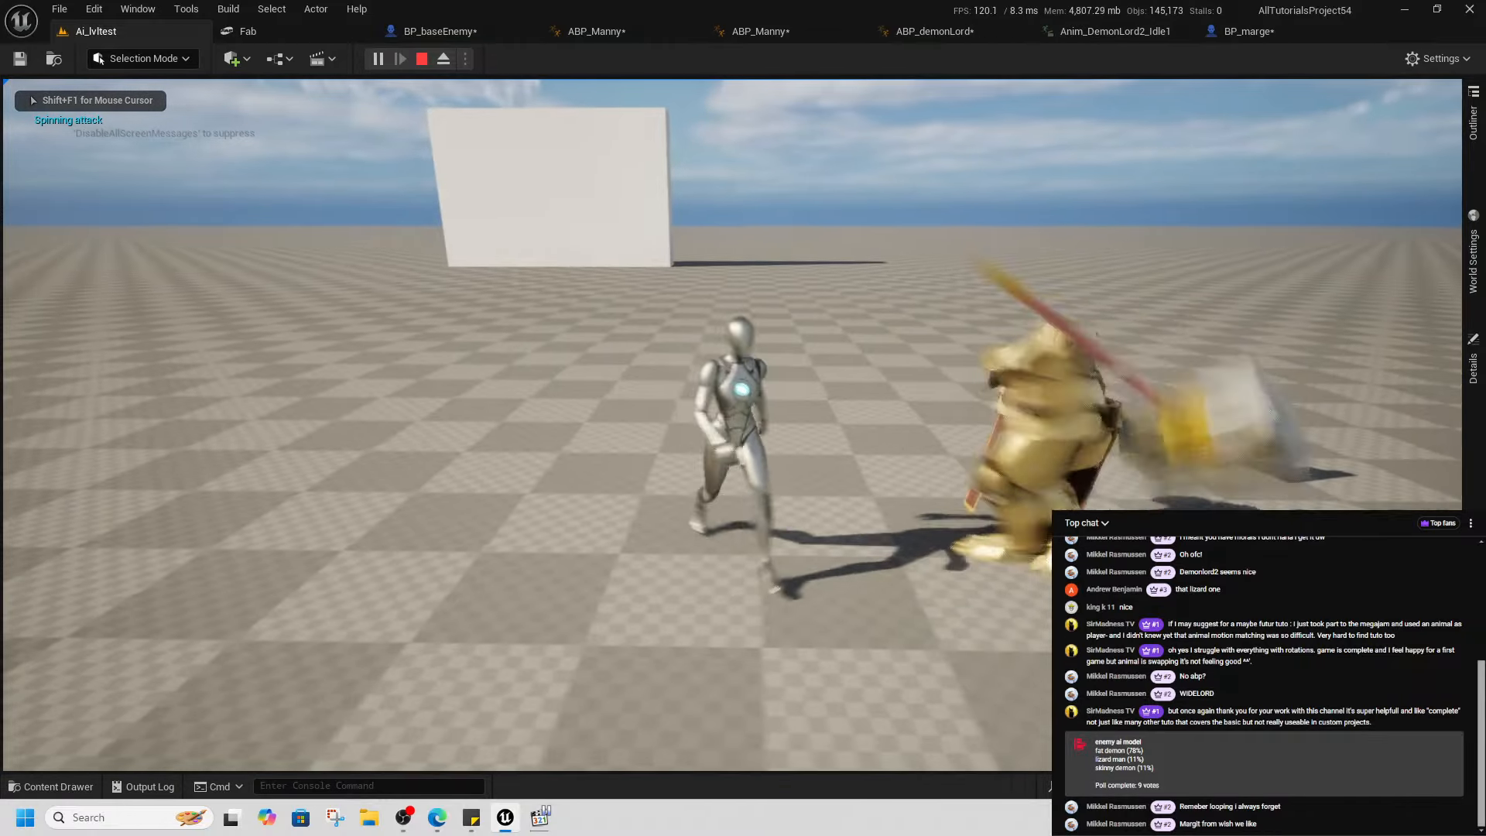
pyautogui.press('s')
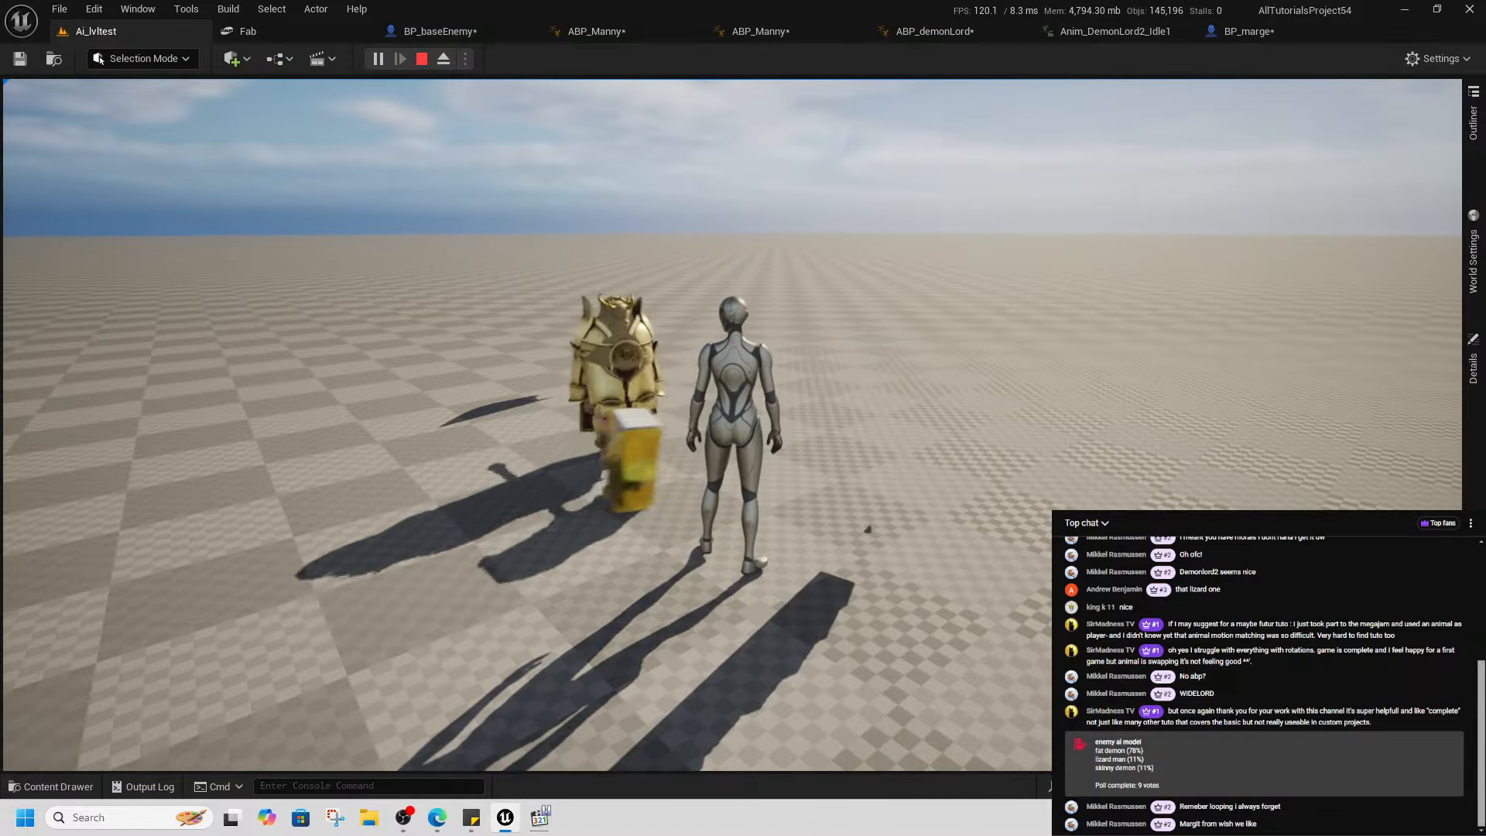
pyautogui.hotkey('alt', 'Tab')
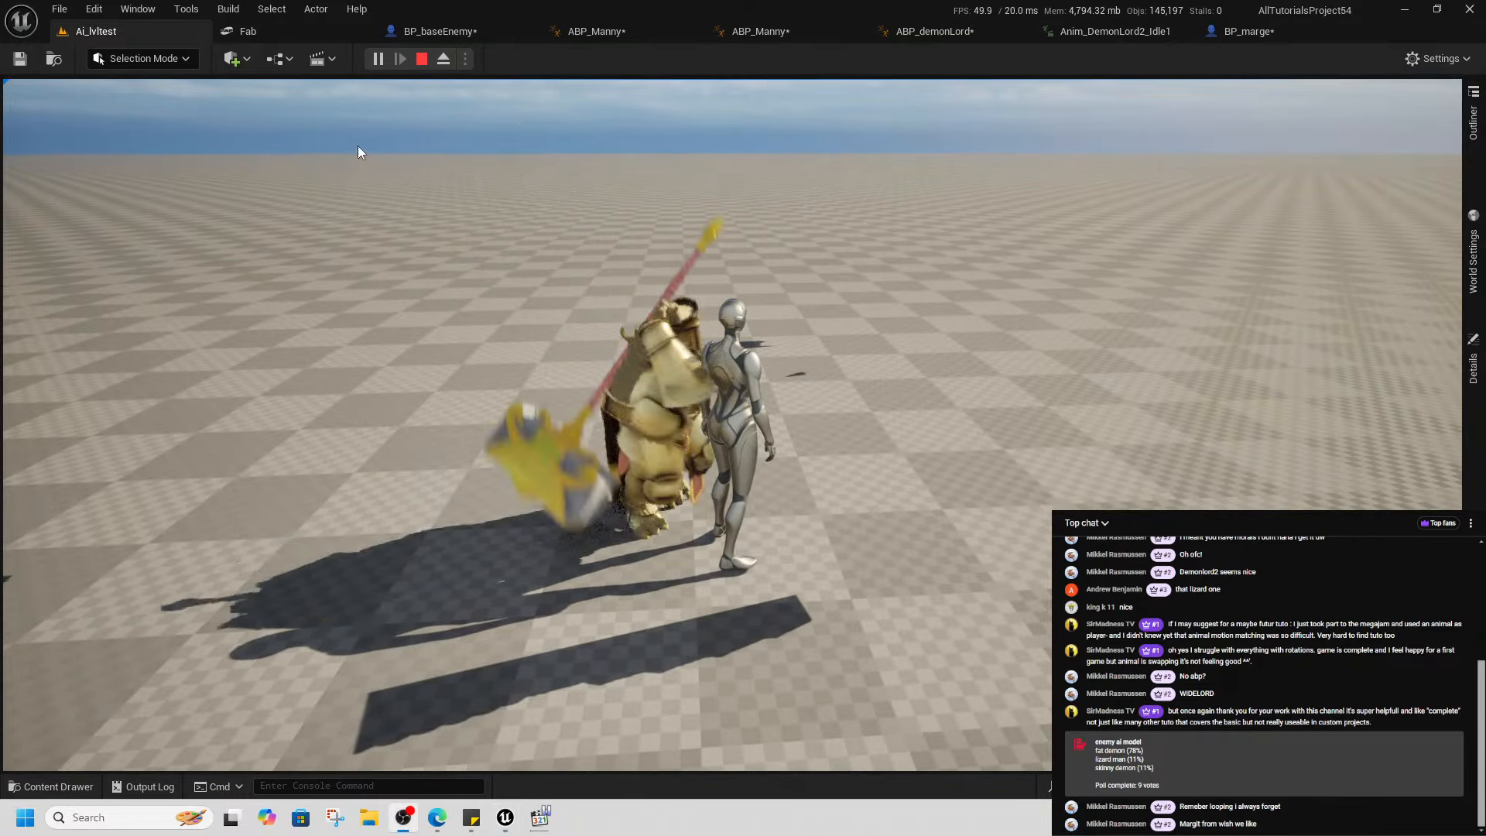
pyautogui.click(422, 61)
# - Open the DT_enemies data table from the AI_system folder and browse to the montage asset used by Baddy's Combo1 entry
pyautogui.hotkey('ctrl', 'space')
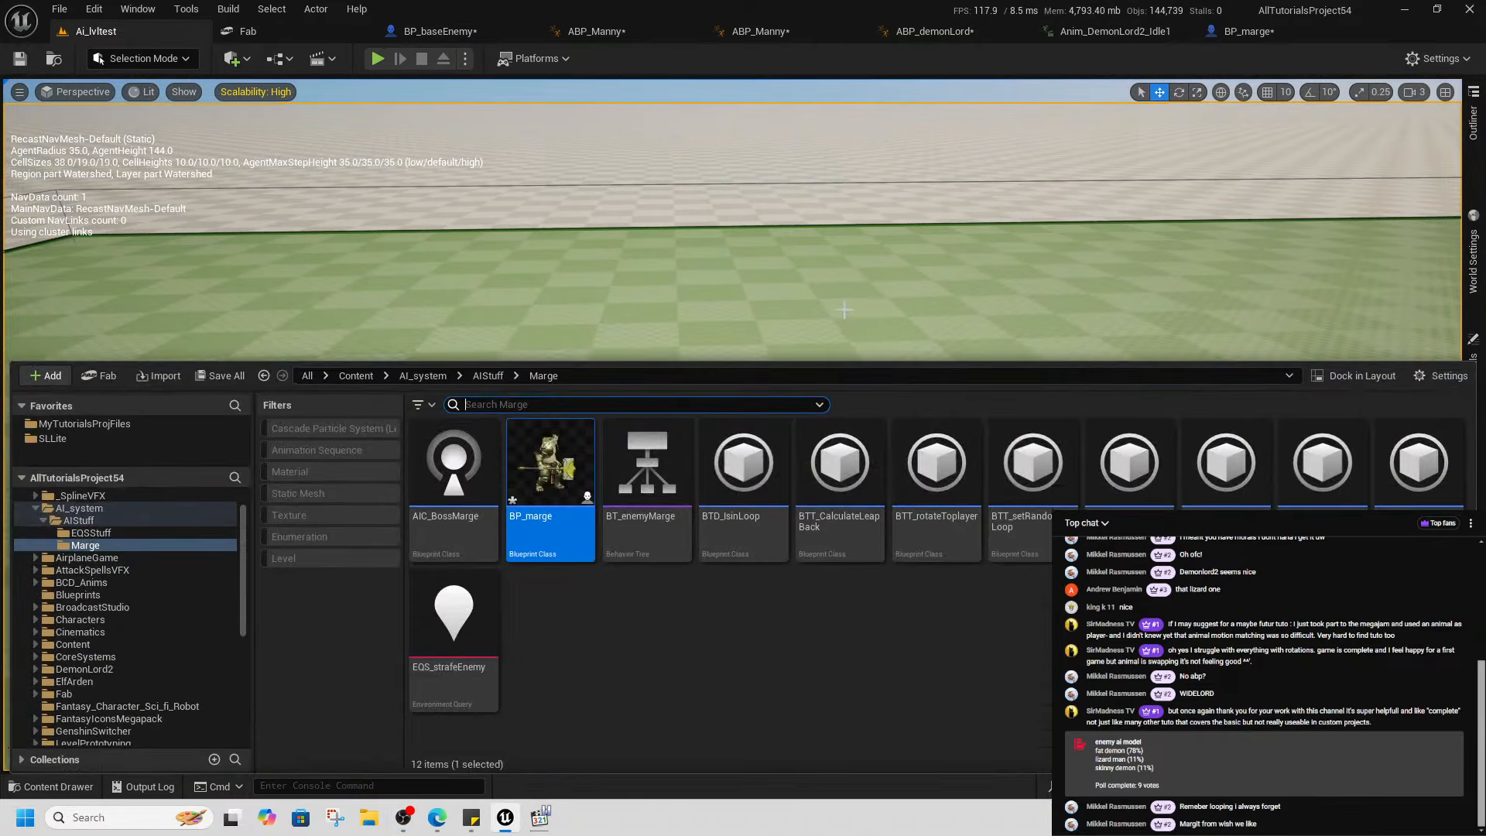
pyautogui.click(370, 376)
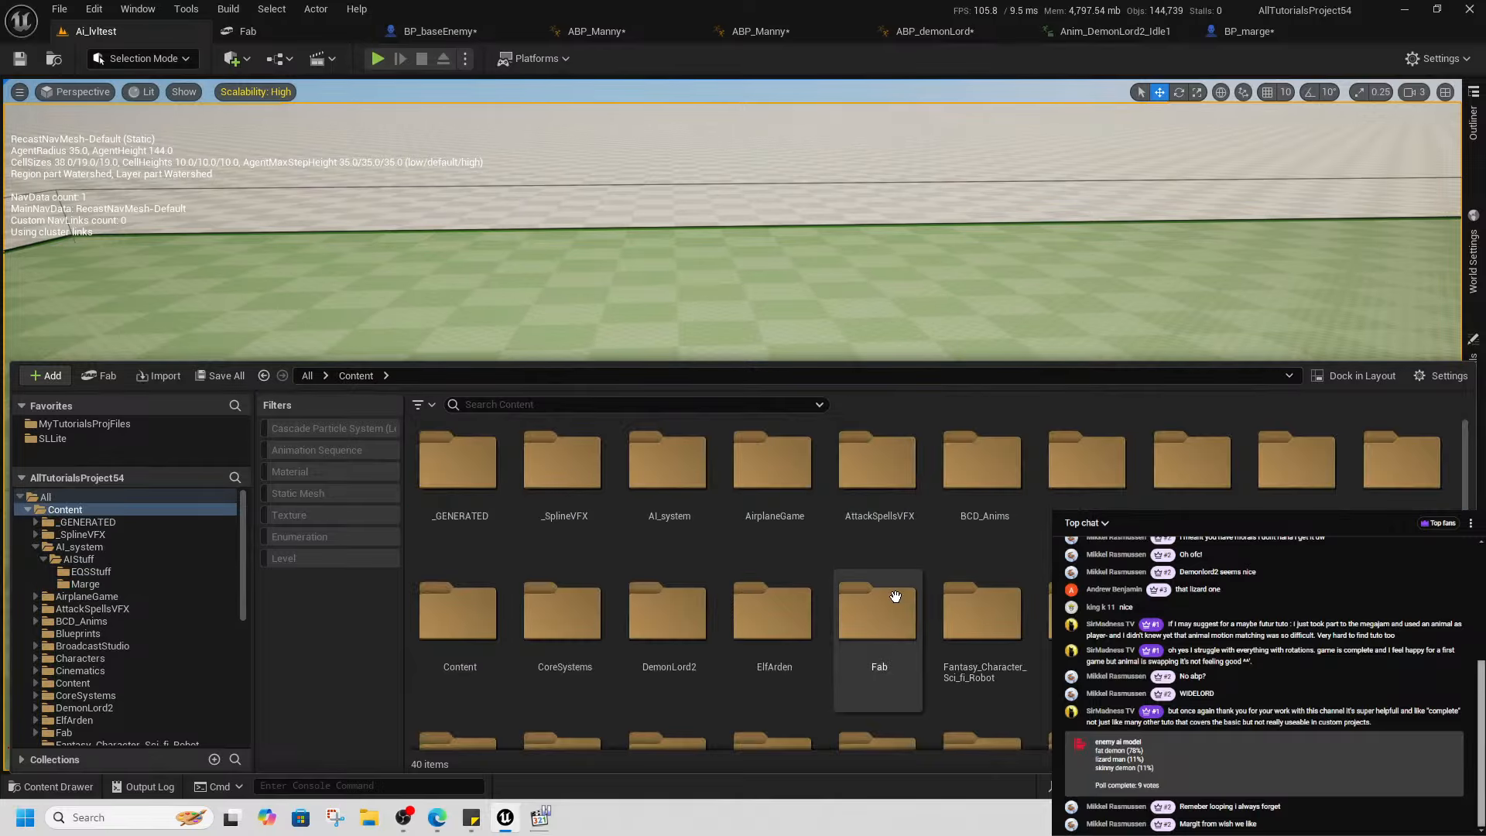
pyautogui.doubleClick(681, 480)
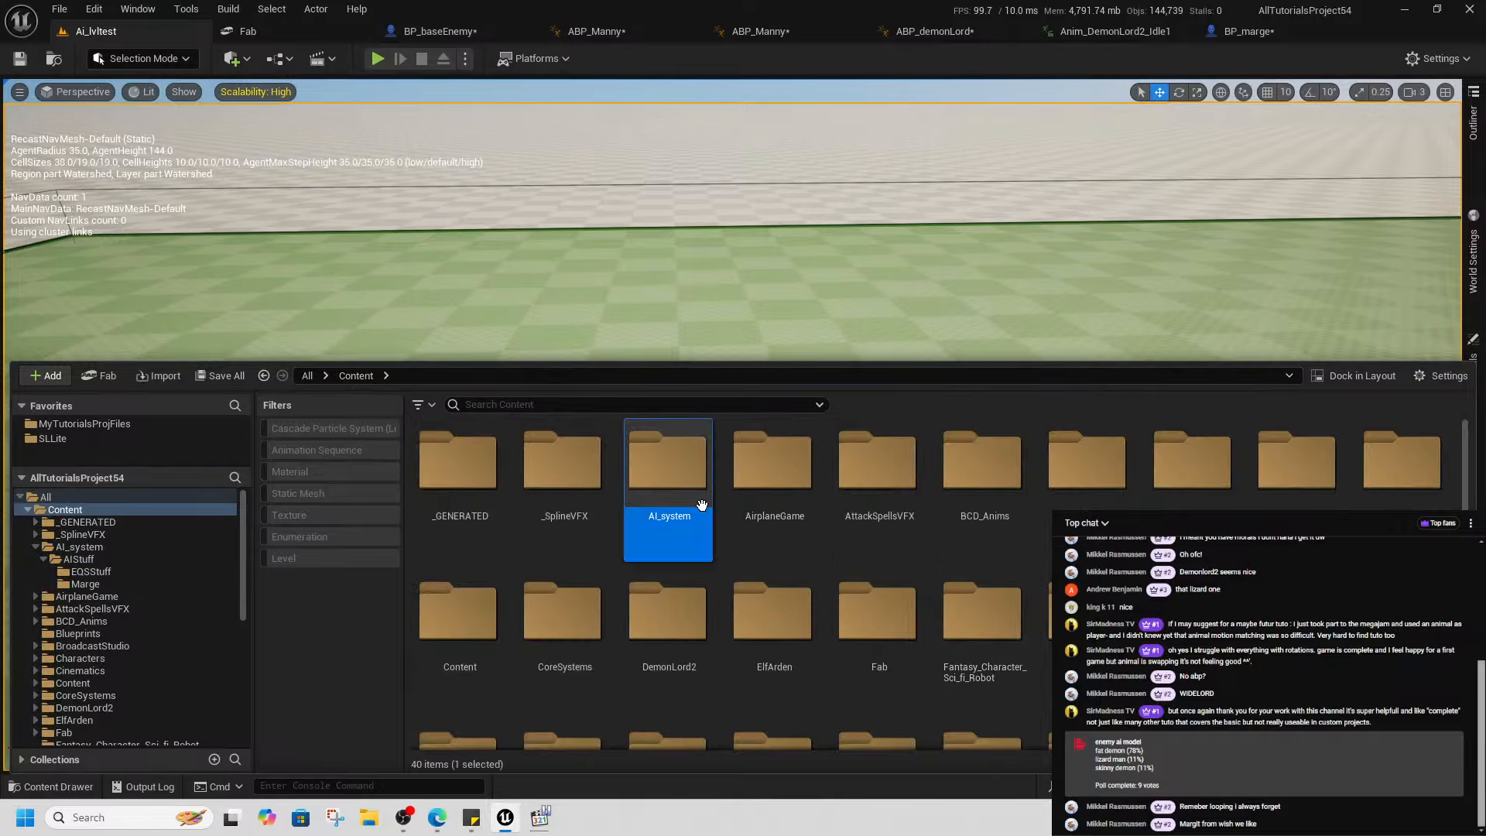
pyautogui.doubleClick(1128, 496)
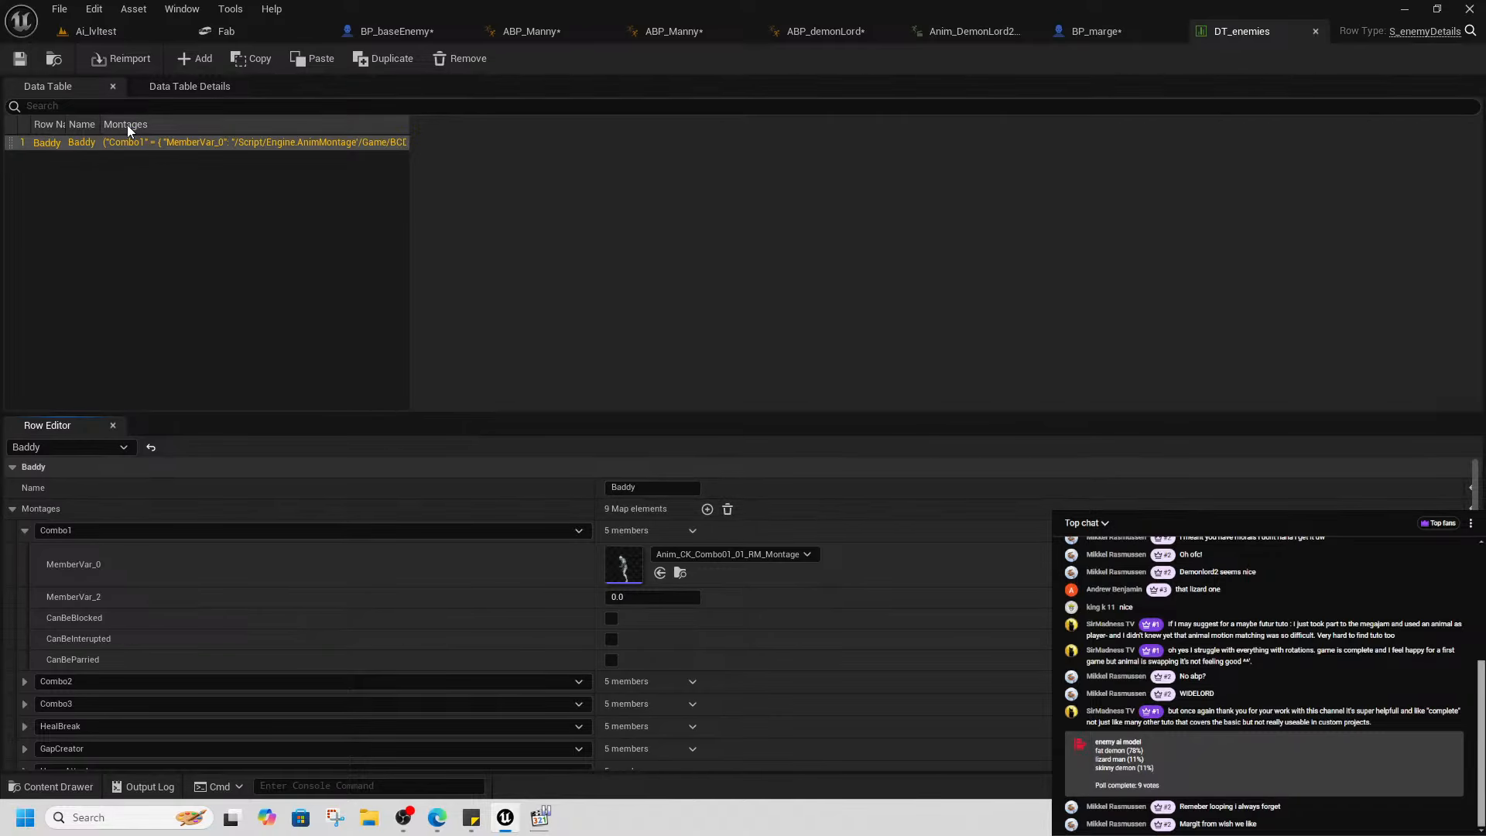
pyautogui.click(25, 529)
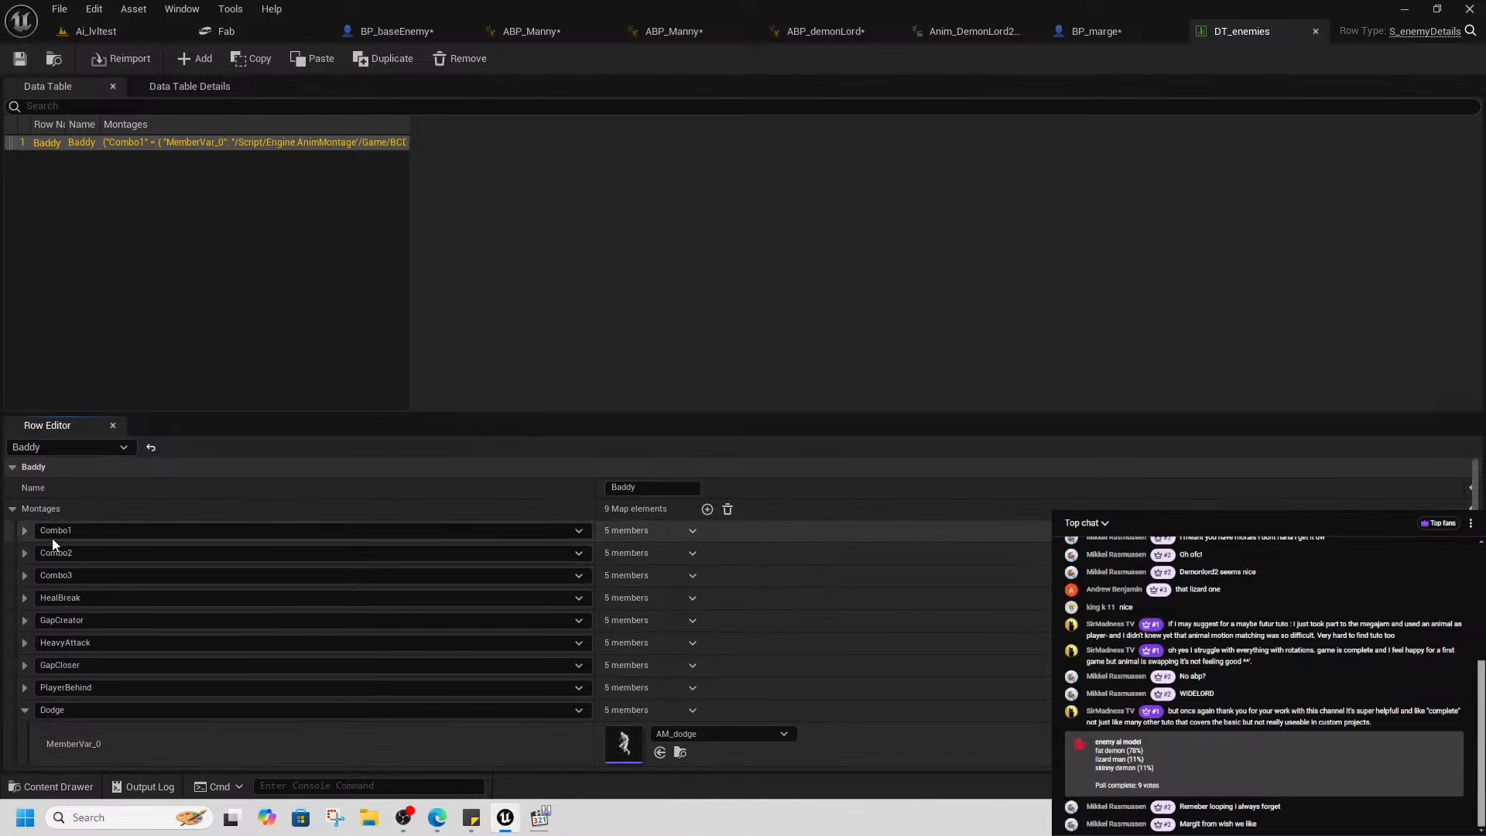
pyautogui.click(25, 531)
pyautogui.click(678, 573)
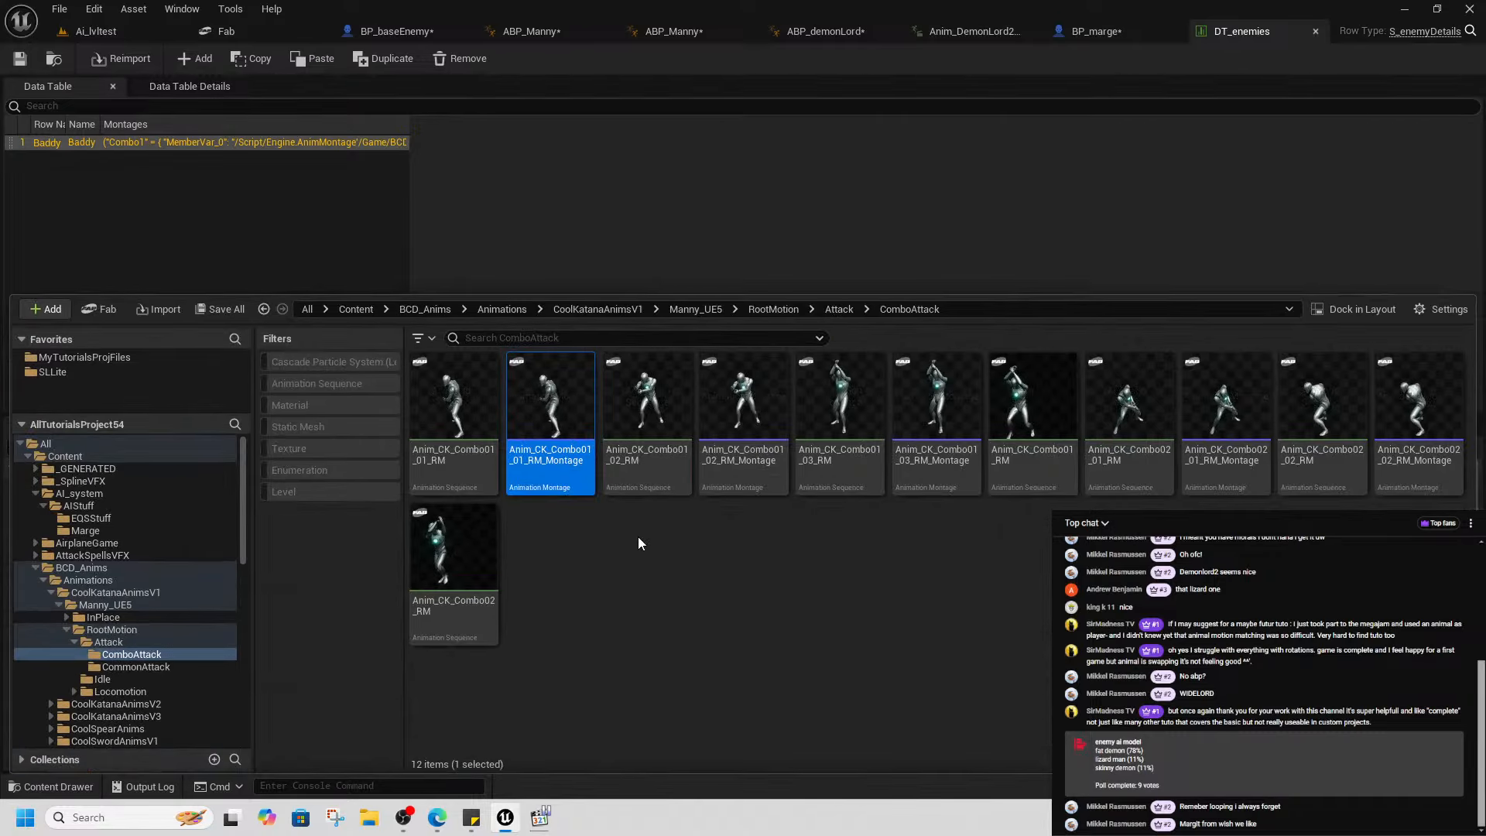
# - Open Retarget Animations for the Anim_CK_Combo01_01_RM sequence in the ComboAttack folder
pyautogui.click(489, 452)
pyautogui.hotkey('ctrl', 'a')
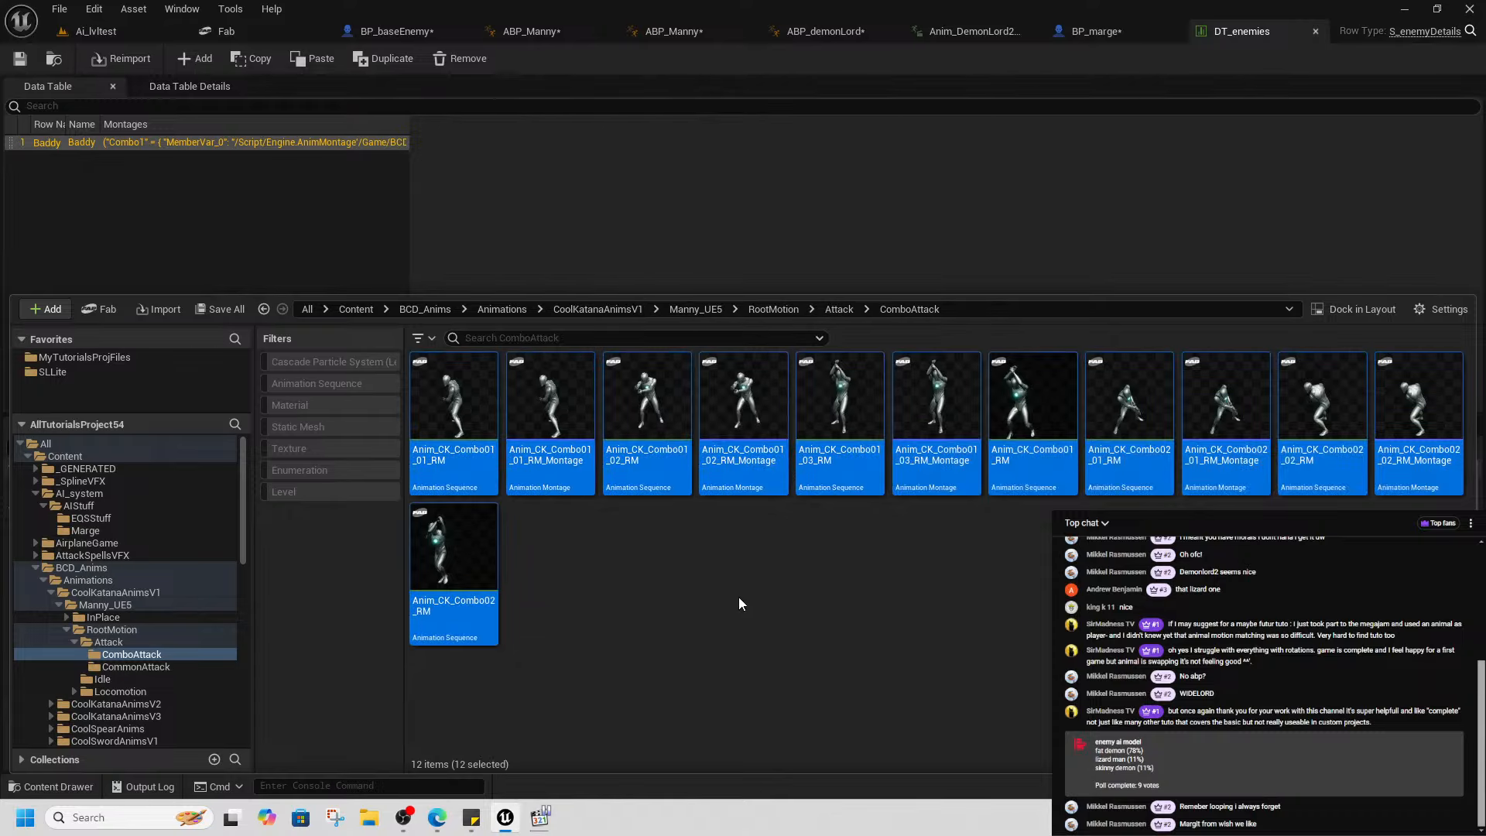
pyautogui.rightClick(559, 448)
pyautogui.click(633, 545)
pyautogui.rightClick(471, 415)
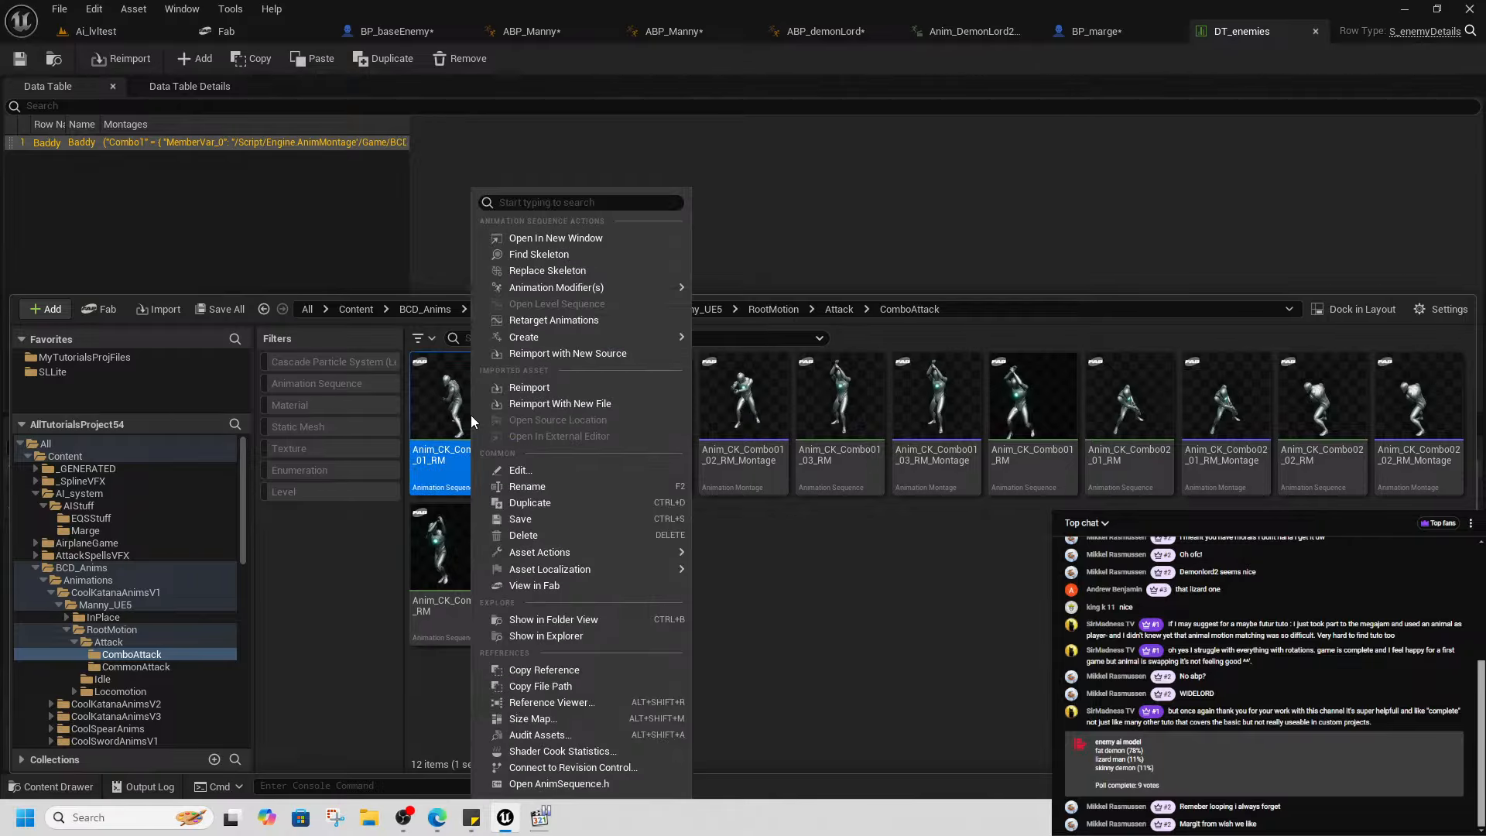
pyautogui.click(596, 329)
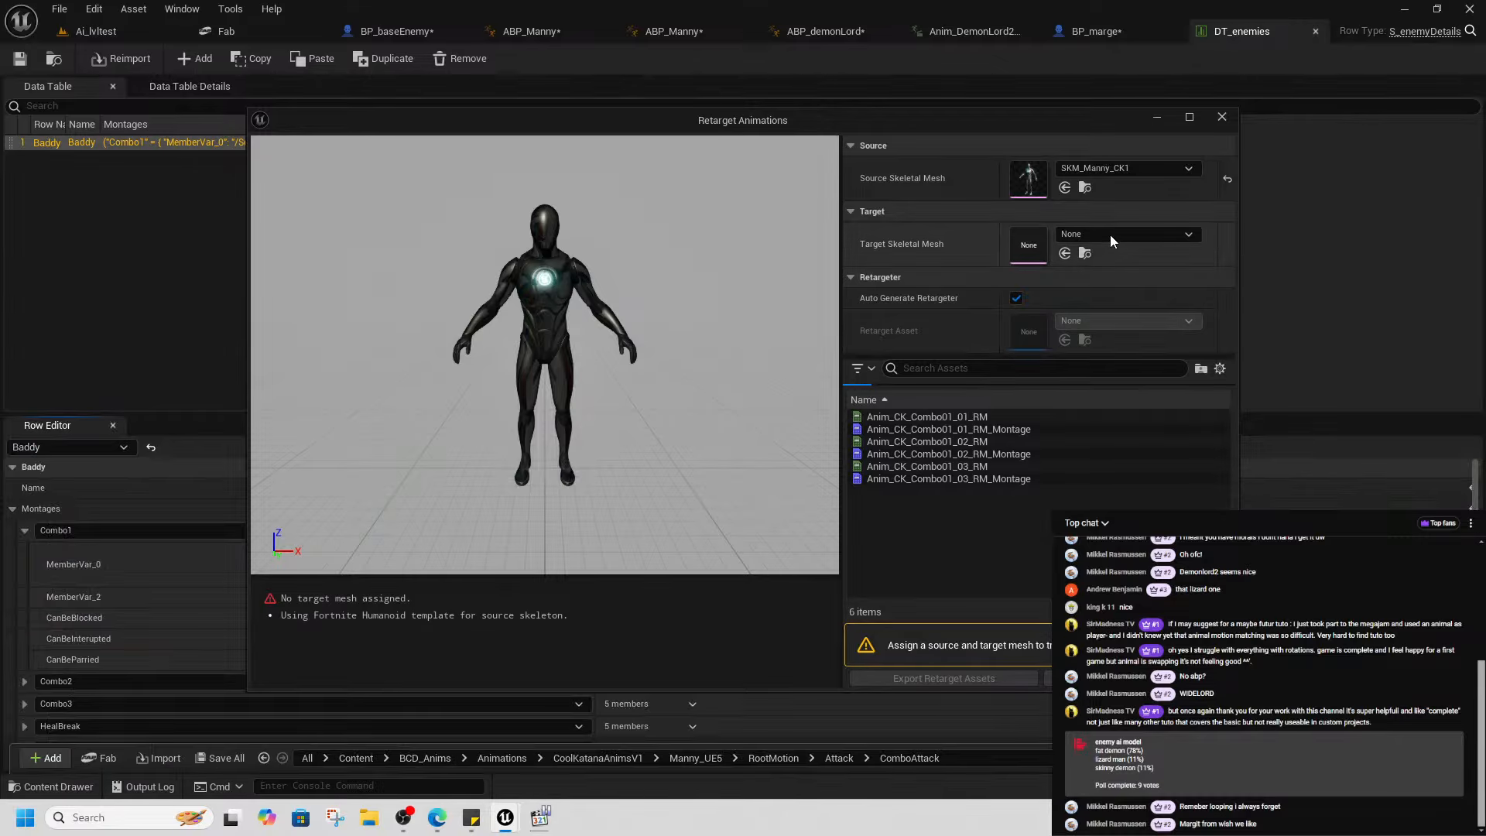
# - Search the target skeletal meshes for "demon" and set SK_DemonLord2_C as the retarget target
pyautogui.click(1110, 234)
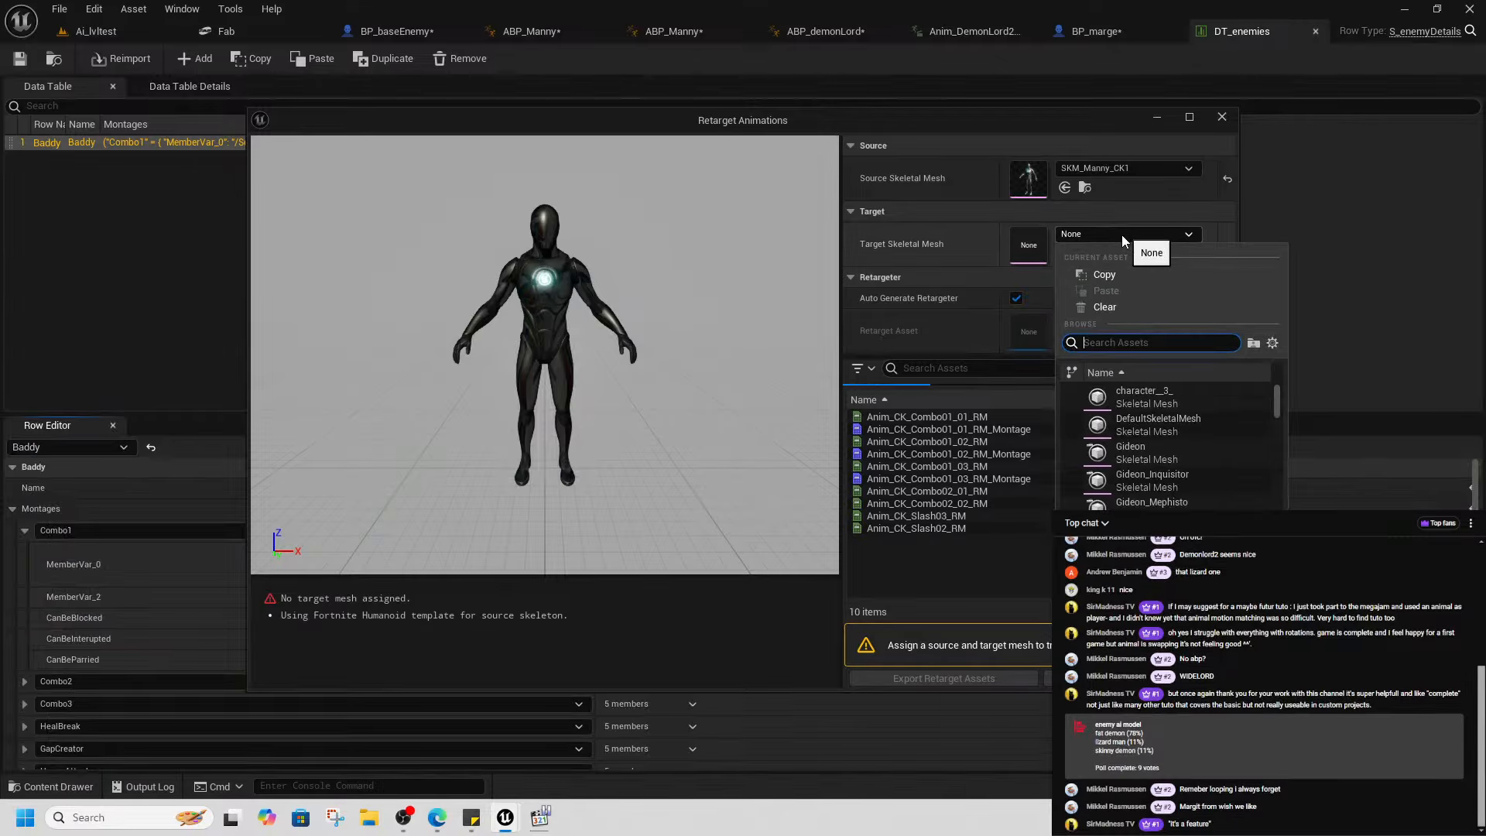
pyautogui.write('demon')
pyautogui.moveTo(1278, 408); pyautogui.dragTo(1281, 449)
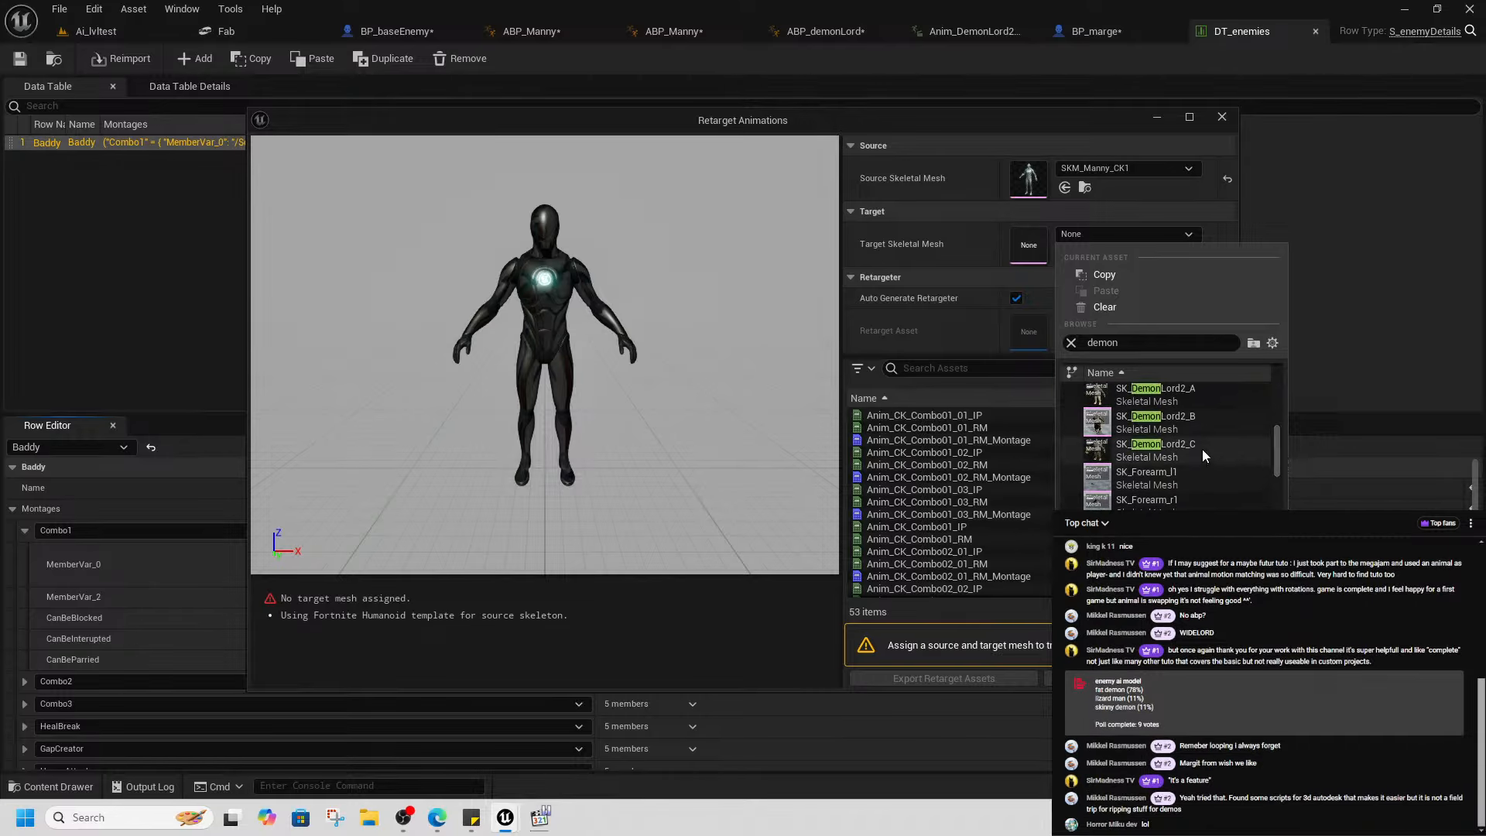
pyautogui.click(1203, 451)
pyautogui.scroll(6, 534, 356)
pyautogui.scroll(-4, 464, 342)
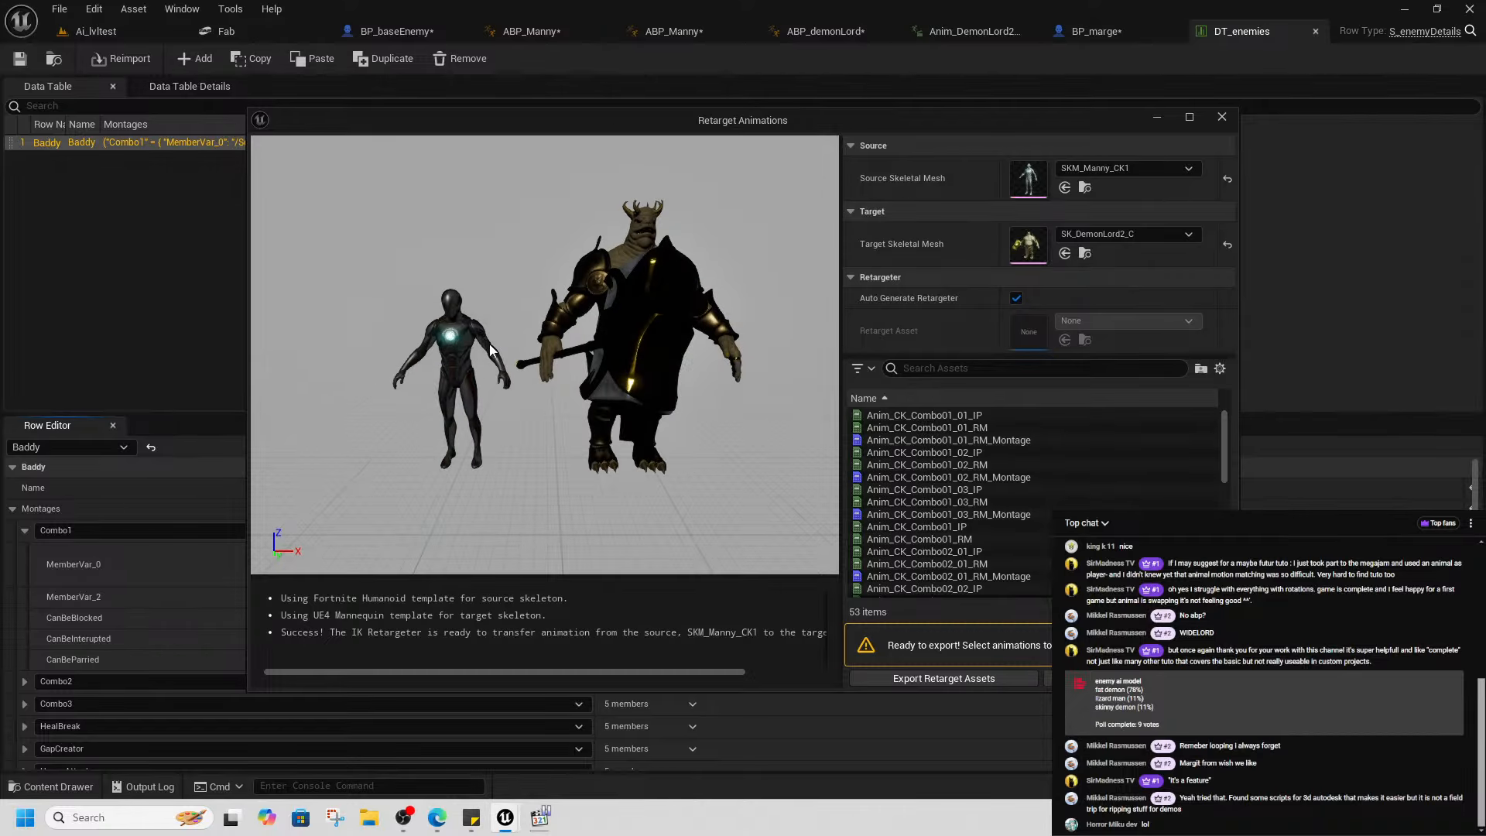
# - Select the RM montages Combo01_01, Combo01_02, Combo01_03, Combo02_01 and Combo02_02 for retargeting
pyautogui.click(955, 414)
pyautogui.scroll(-10, 960, 496)
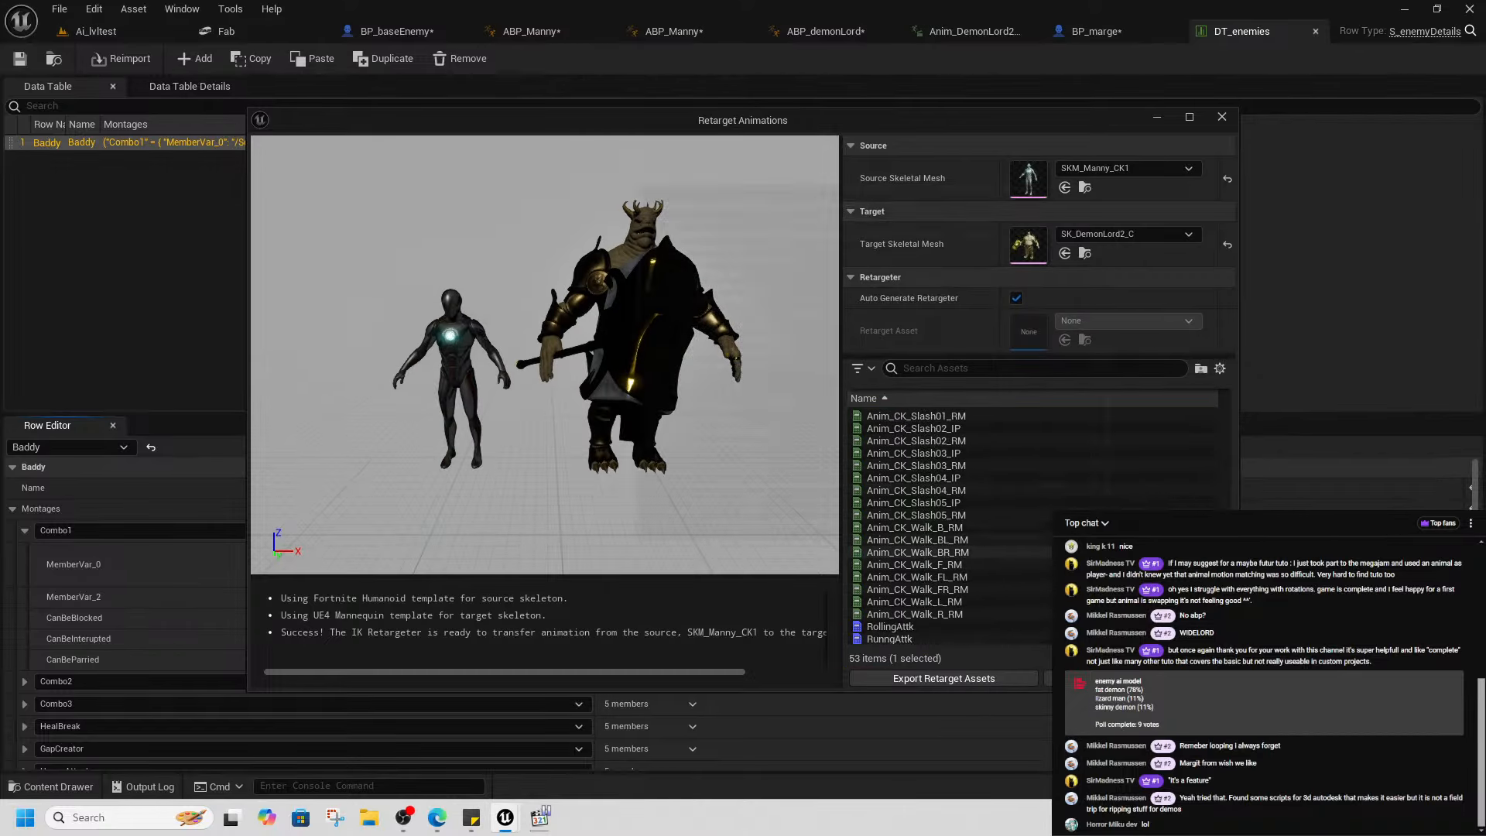
pyautogui.scroll(10, 989, 509)
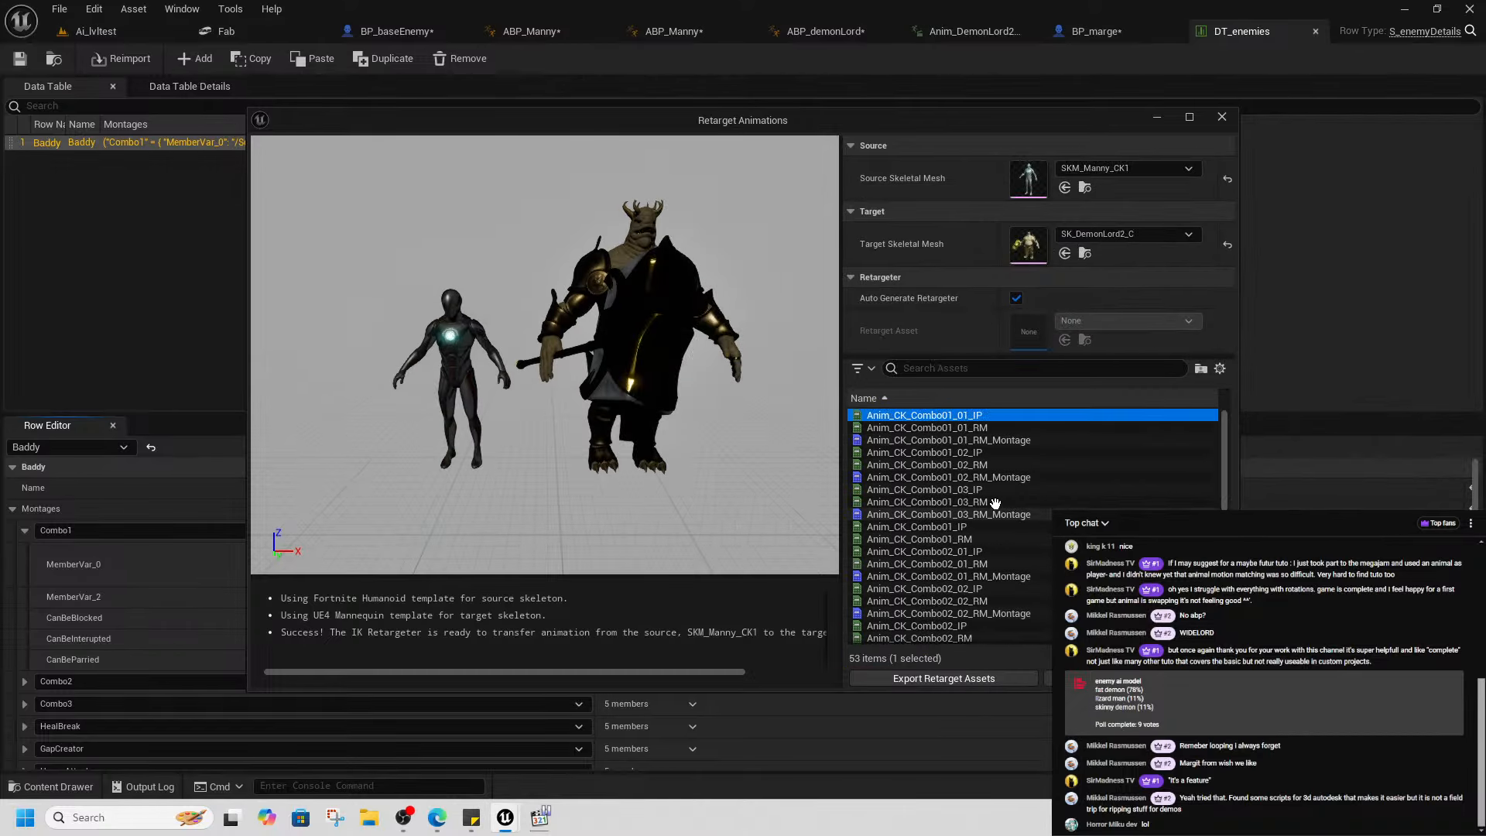
pyautogui.scroll(-10, 995, 507)
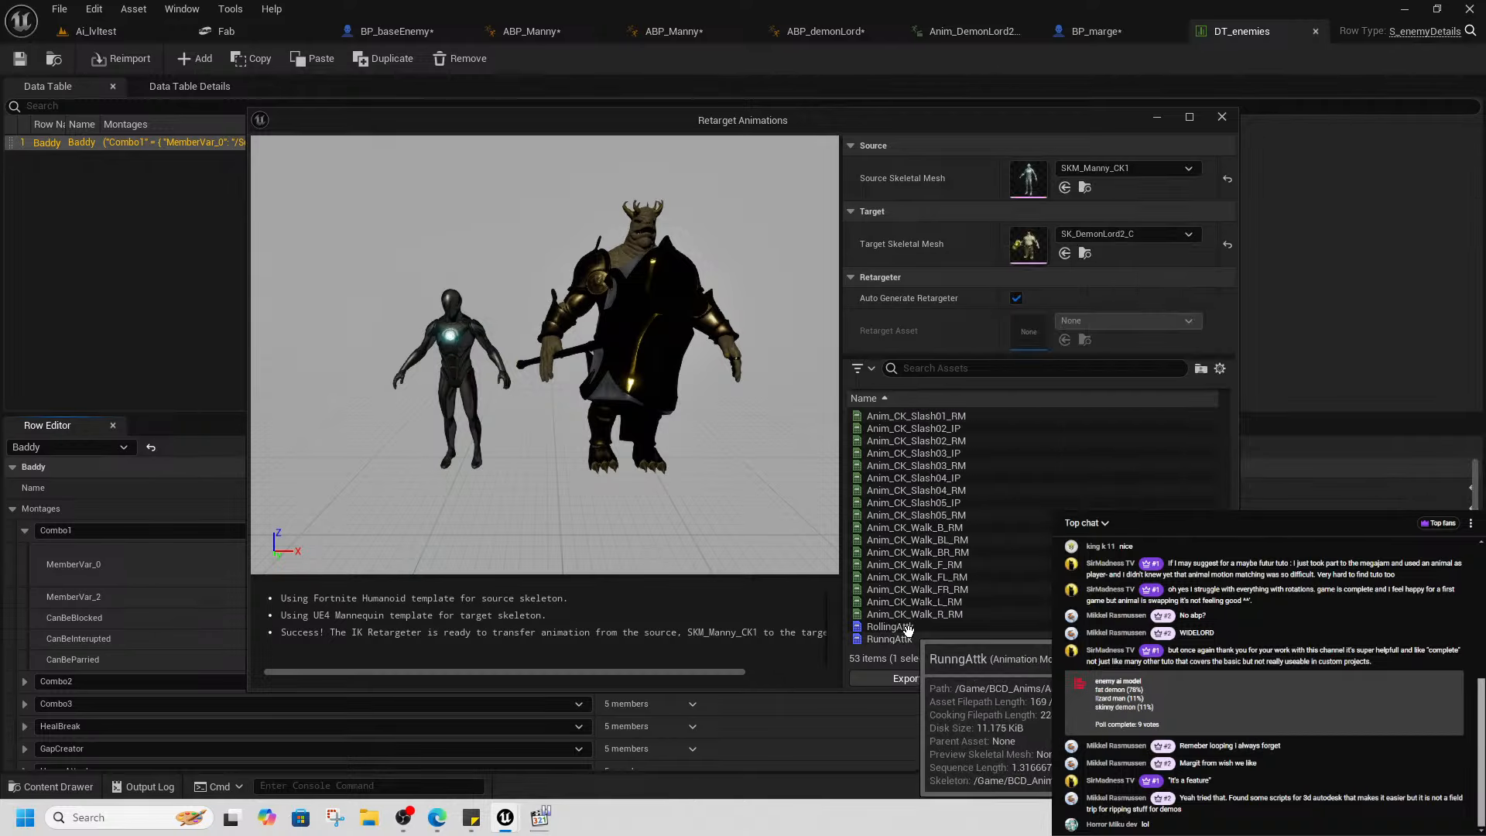
pyautogui.scroll(8, 993, 511)
pyautogui.scroll(2, 993, 507)
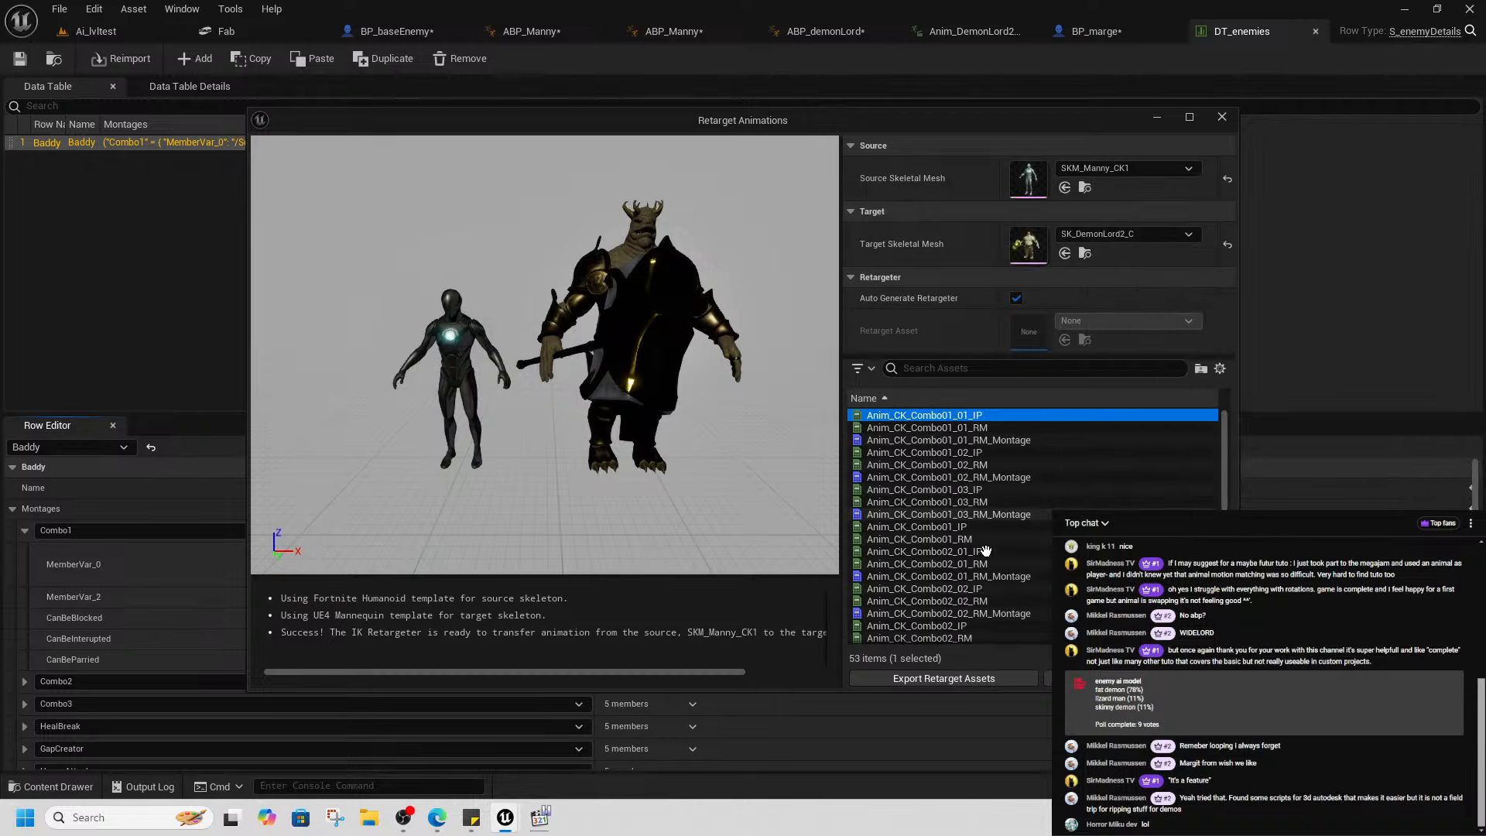
pyautogui.click(933, 439)
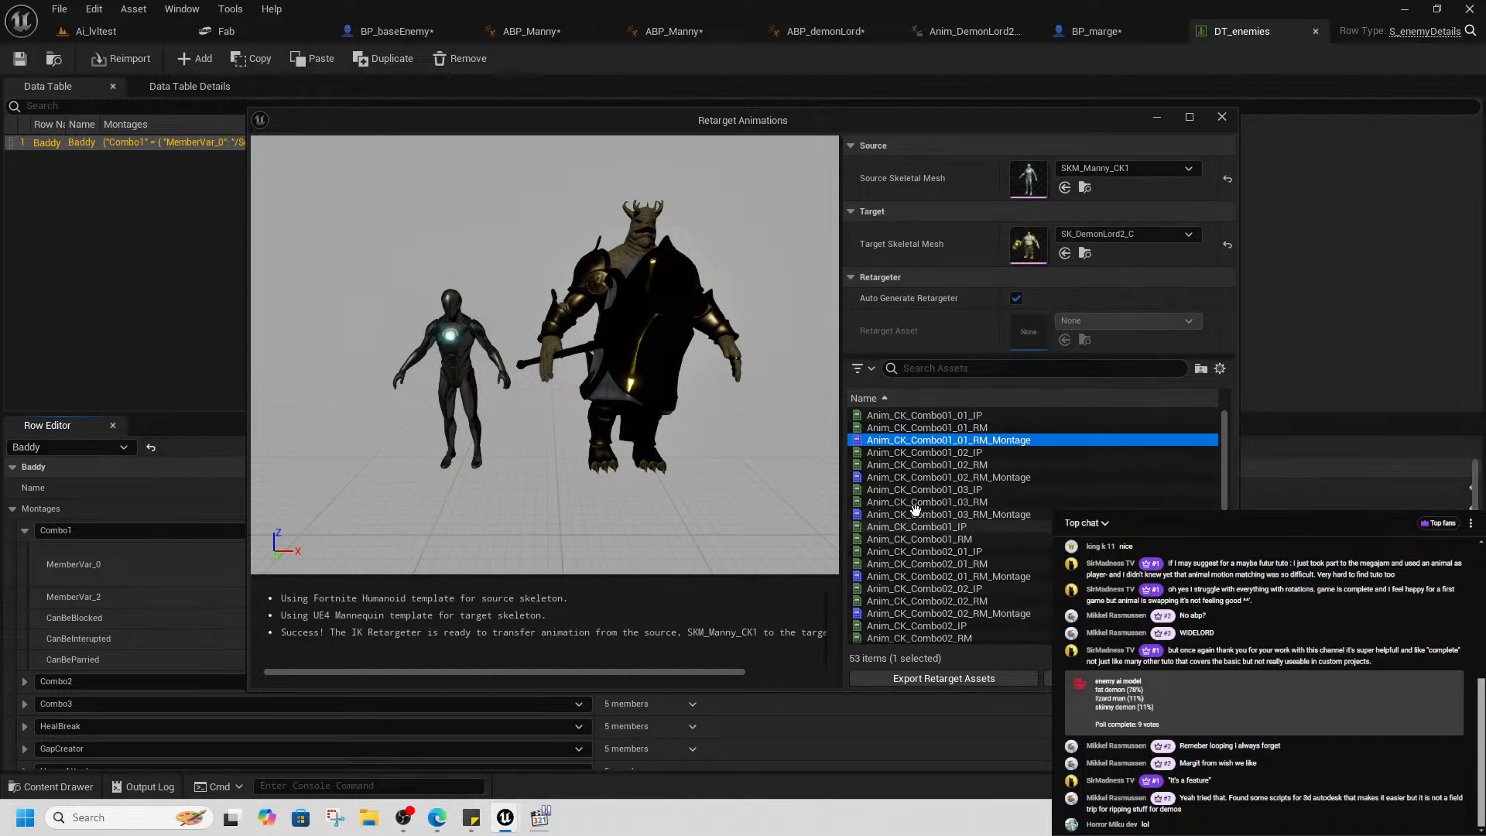
pyautogui.keyDown('ctrl'); pyautogui.click(948, 477); pyautogui.keyUp('ctrl')
pyautogui.keyDown('ctrl'); pyautogui.click(948, 514); pyautogui.keyUp('ctrl')
pyautogui.keyDown('ctrl'); pyautogui.click(948, 576); pyautogui.keyUp('ctrl')
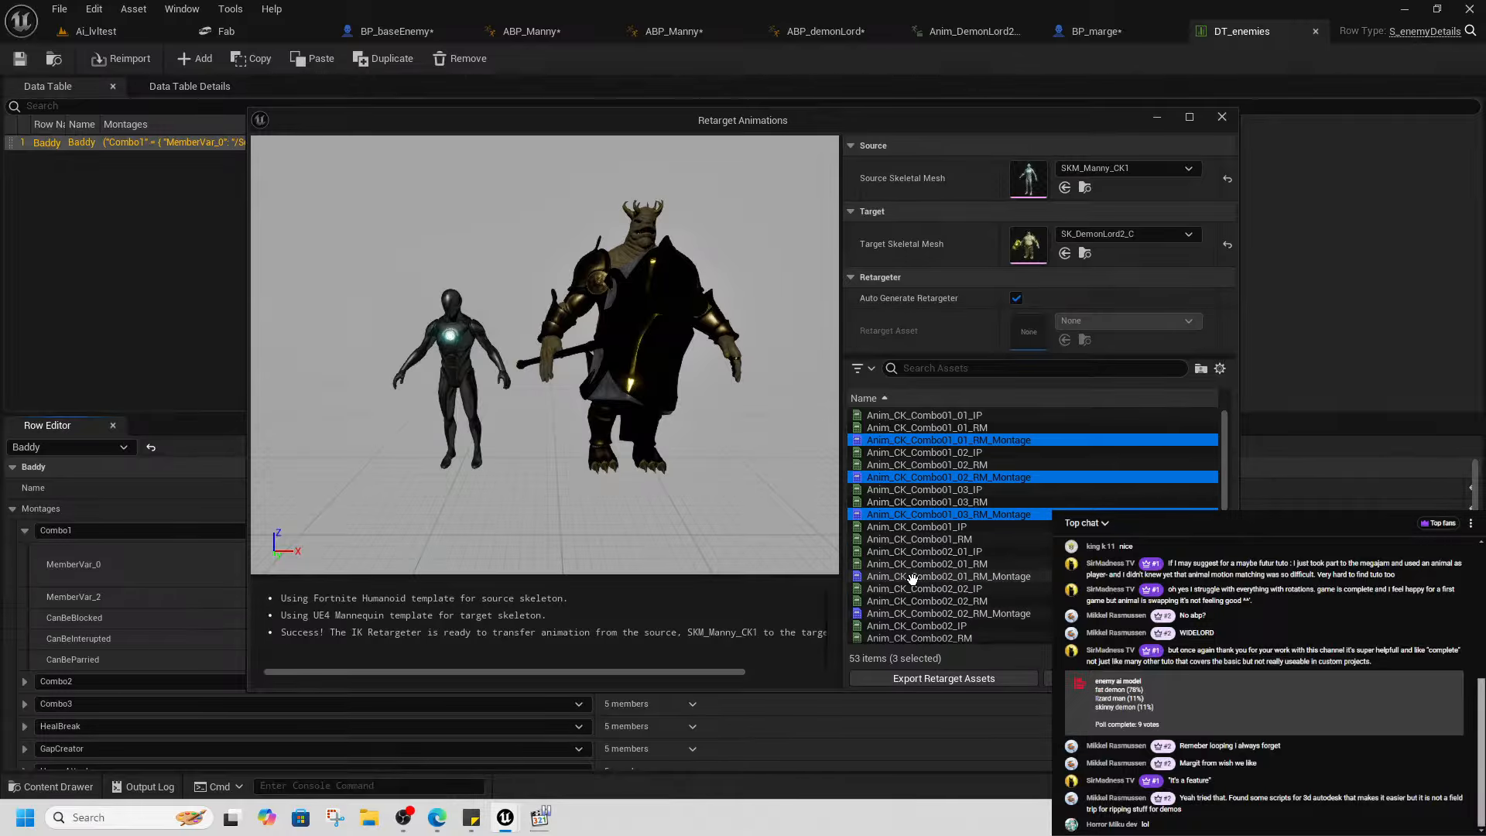
pyautogui.keyDown('ctrl'); pyautogui.click(929, 615); pyautogui.keyUp('ctrl')
pyautogui.scroll(-4, 1006, 572)
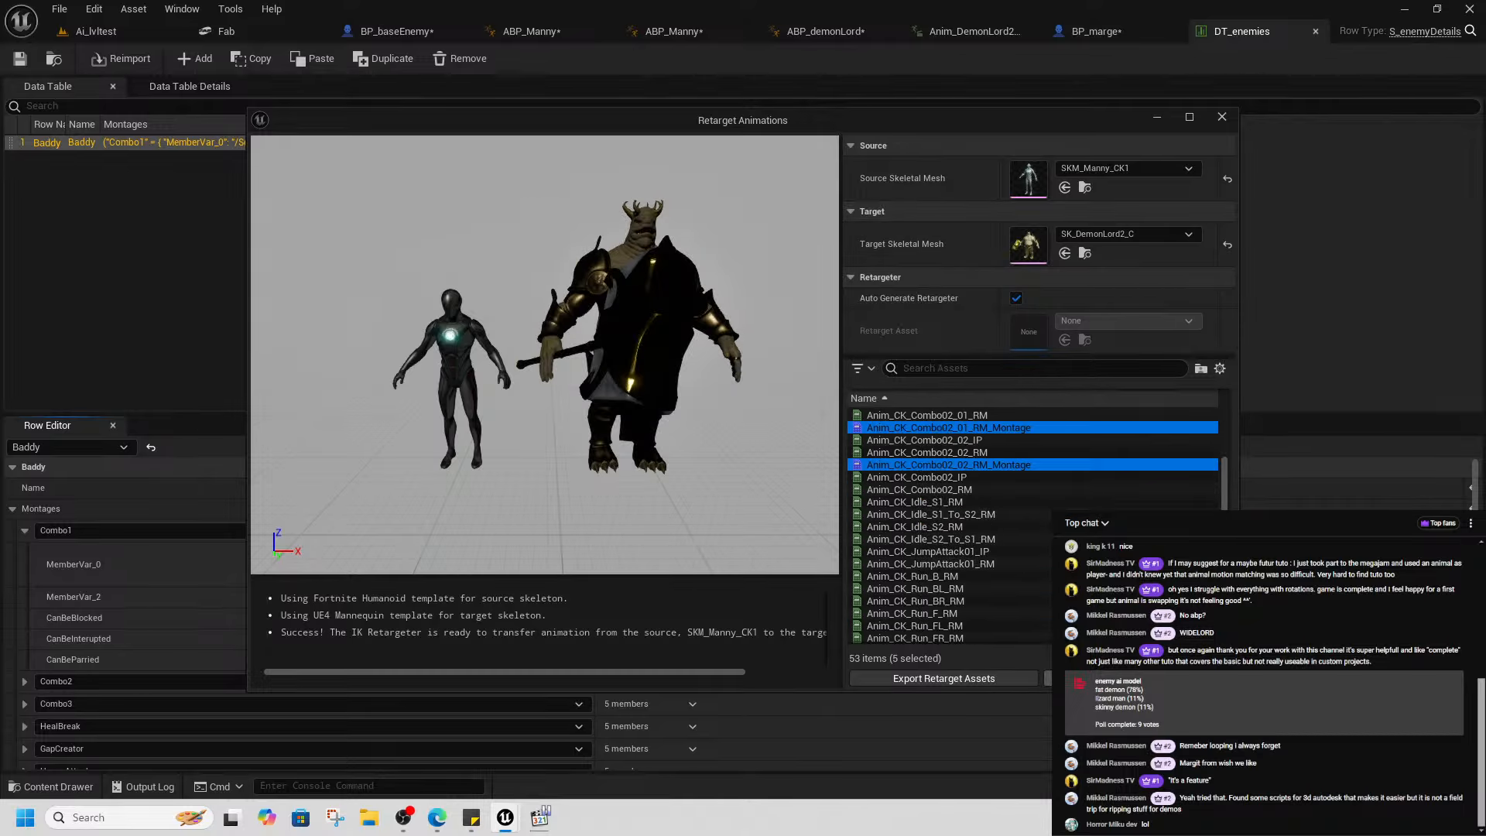
# - Export the selected retargeted montages to the DemonLord2/Animations folder
pyautogui.click(944, 678)
pyautogui.scroll(-4, 716, 341)
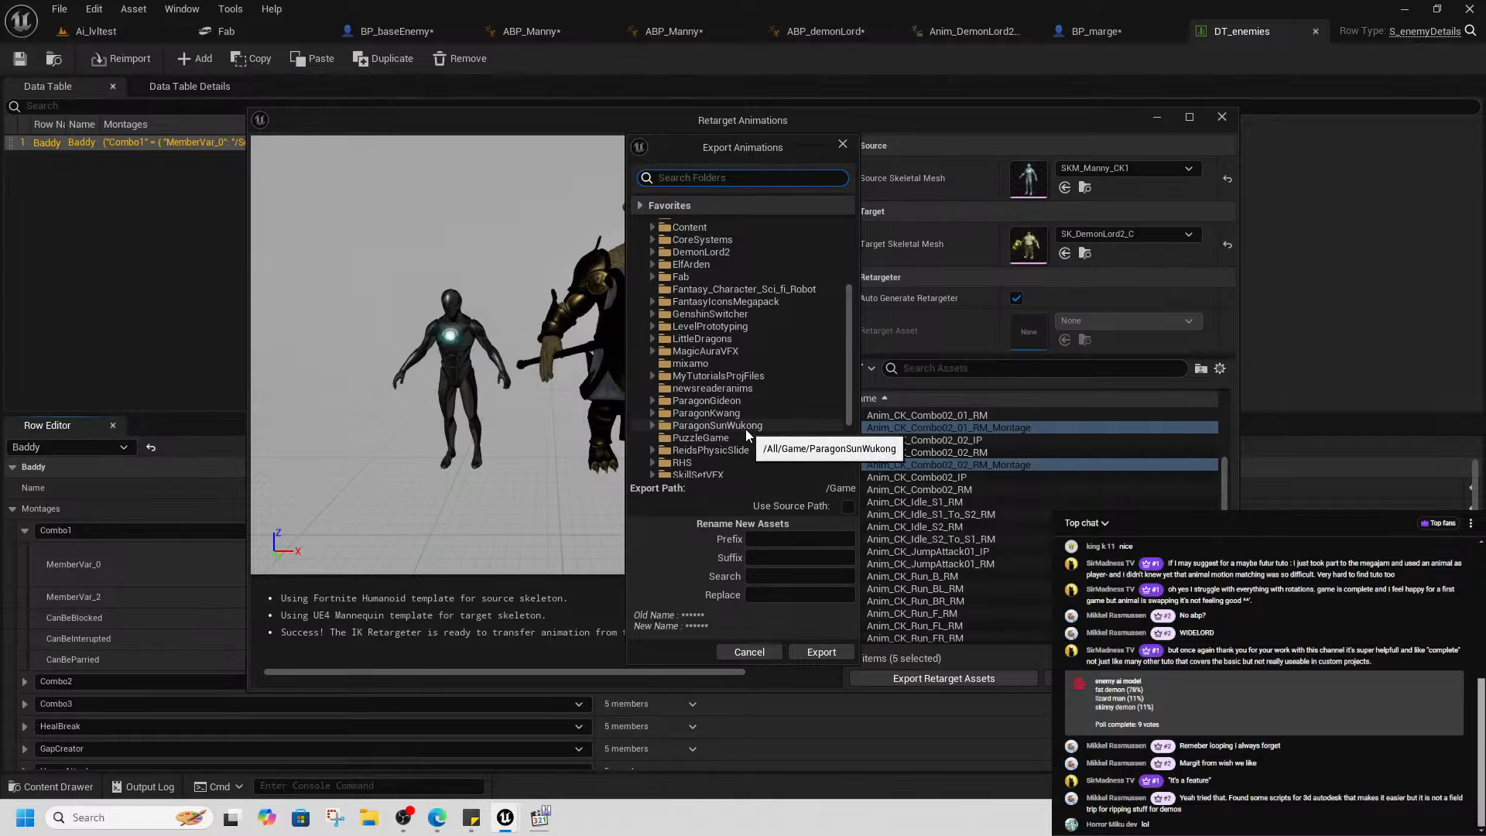
pyautogui.scroll(2, 739, 391)
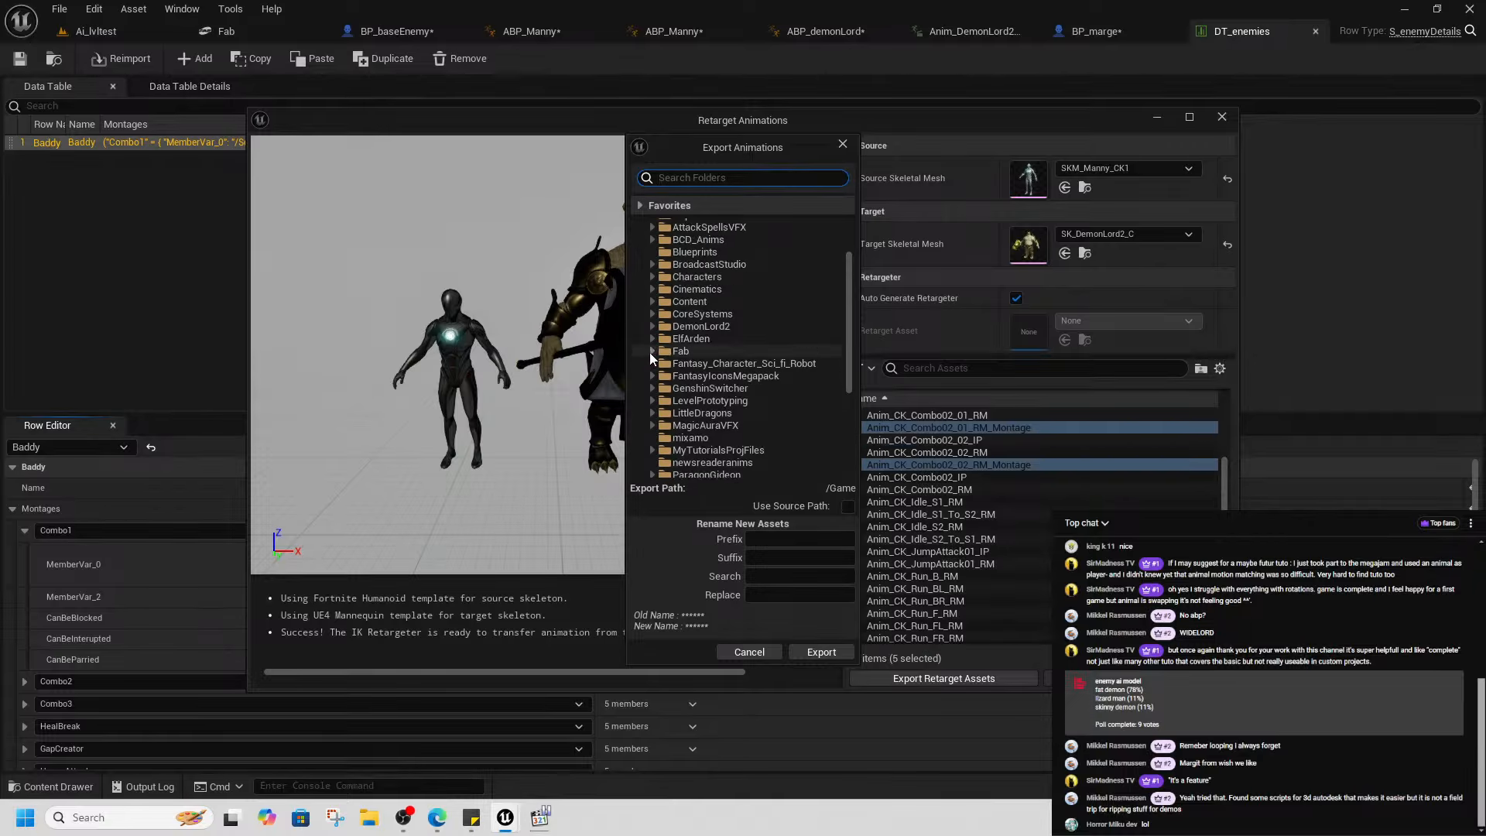
pyautogui.doubleClick(704, 327)
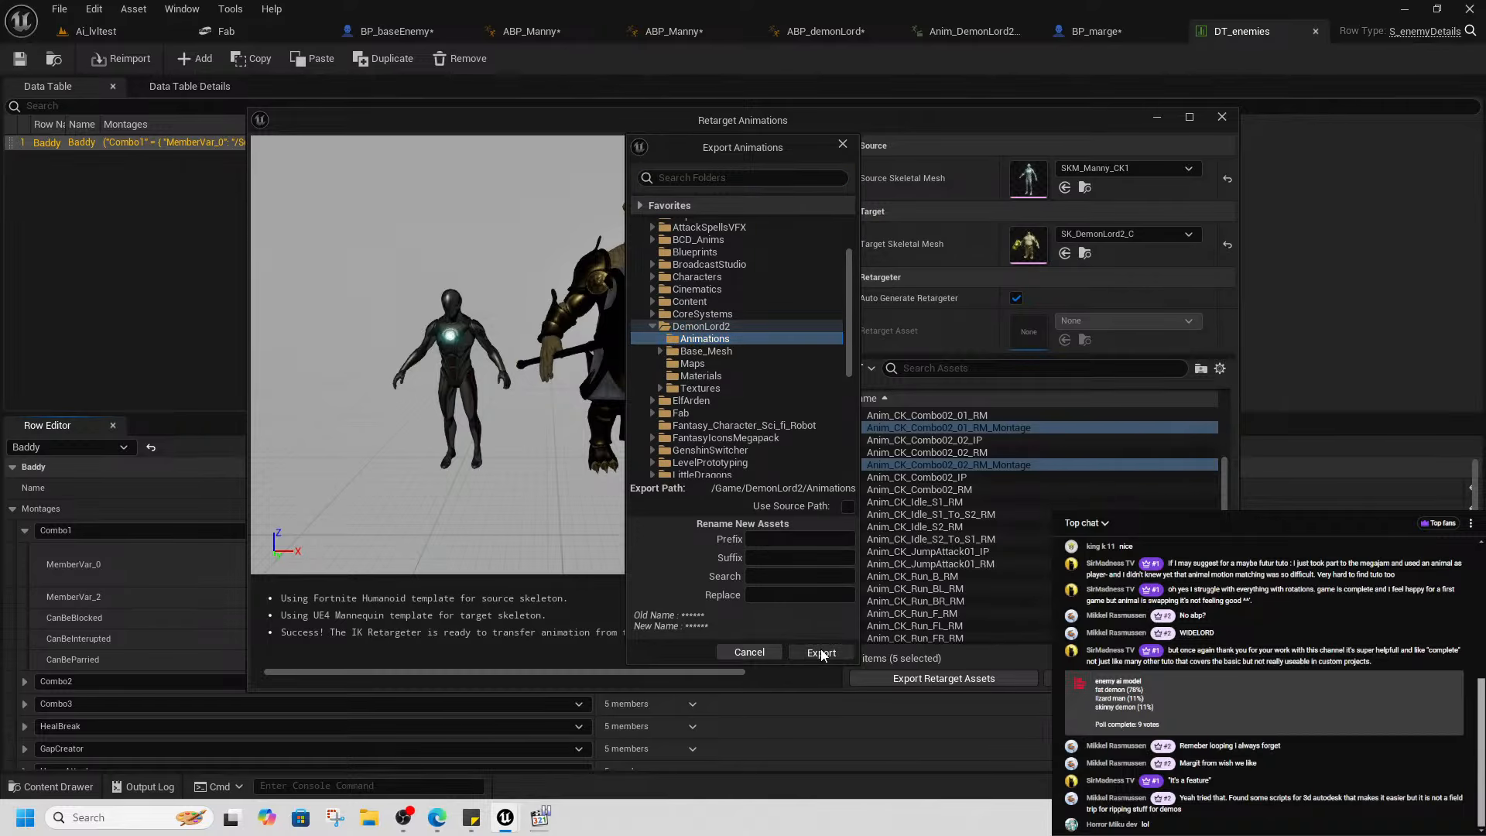
pyautogui.click(822, 654)
pyautogui.click(881, 482)
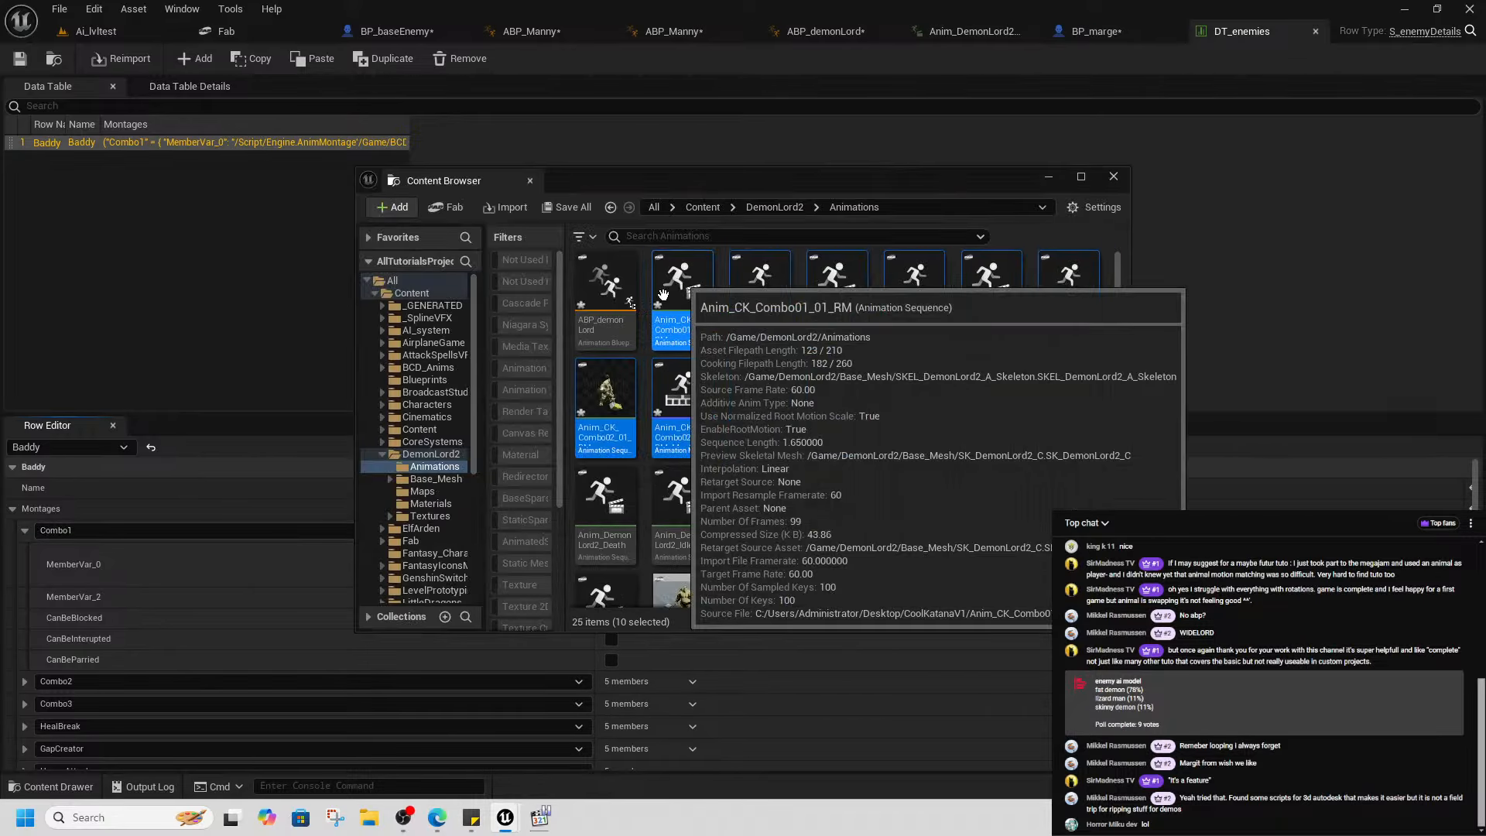
# - Assign the retargeted Anim_CK_Combo01_01_RM_Montage from DemonLord2/Animations to Baddy's Combo1 entry in DT_enemies
pyautogui.click(772, 437)
pyautogui.click(956, 397)
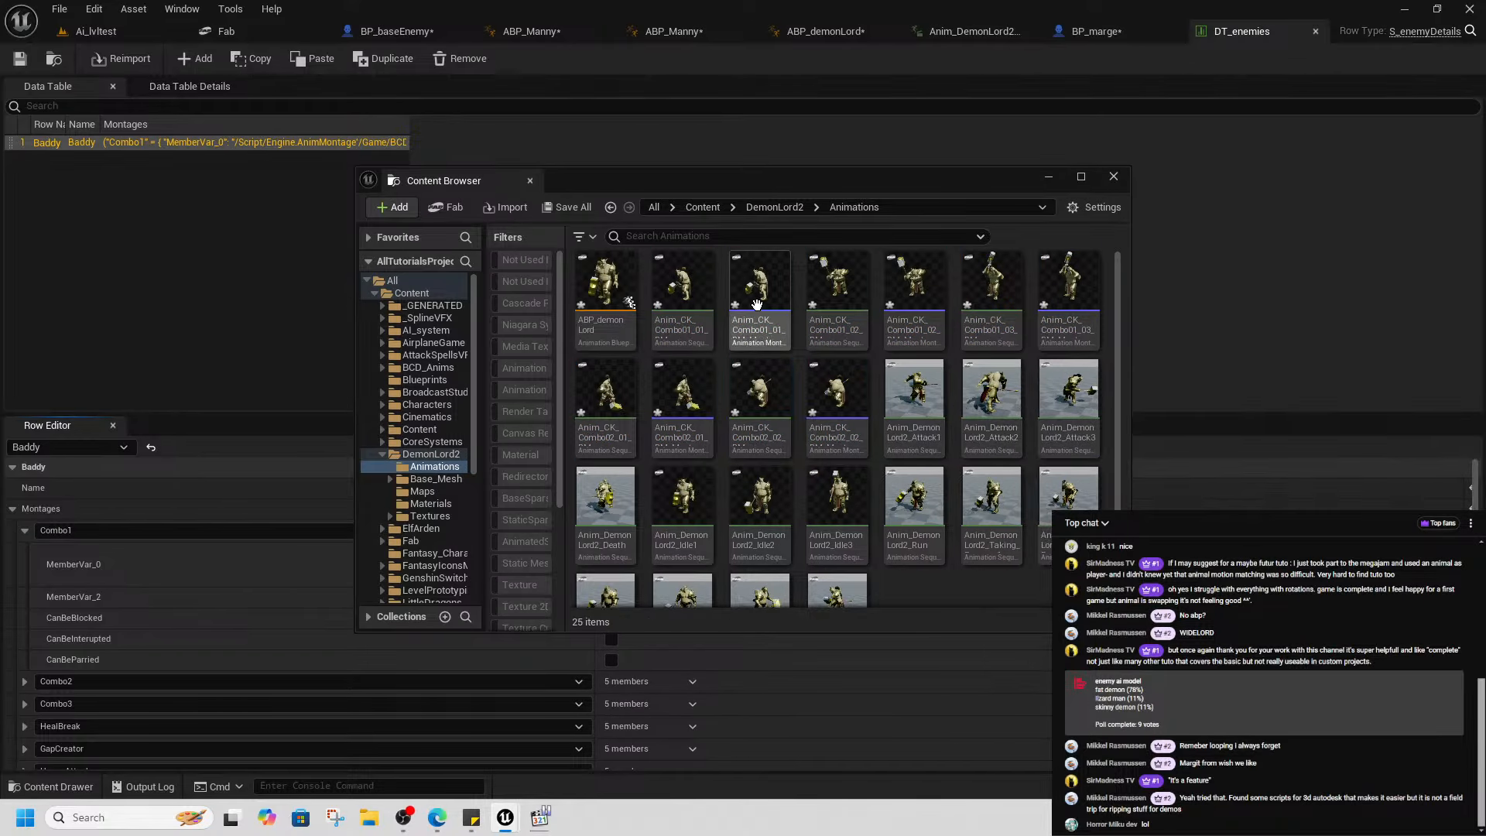
pyautogui.click(283, 343)
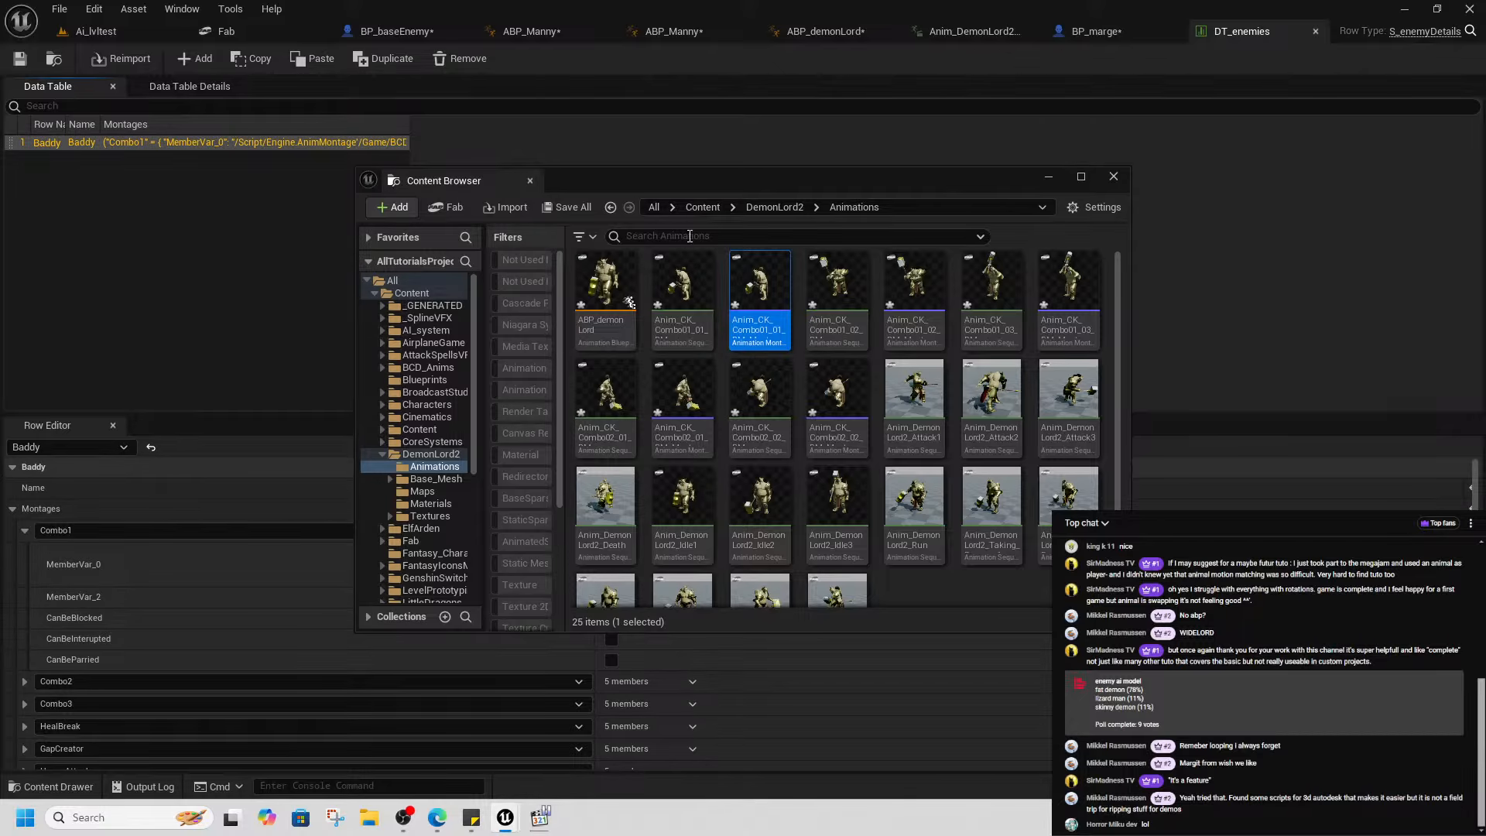
pyautogui.moveTo(854, 179); pyautogui.dragTo(1000, 77)
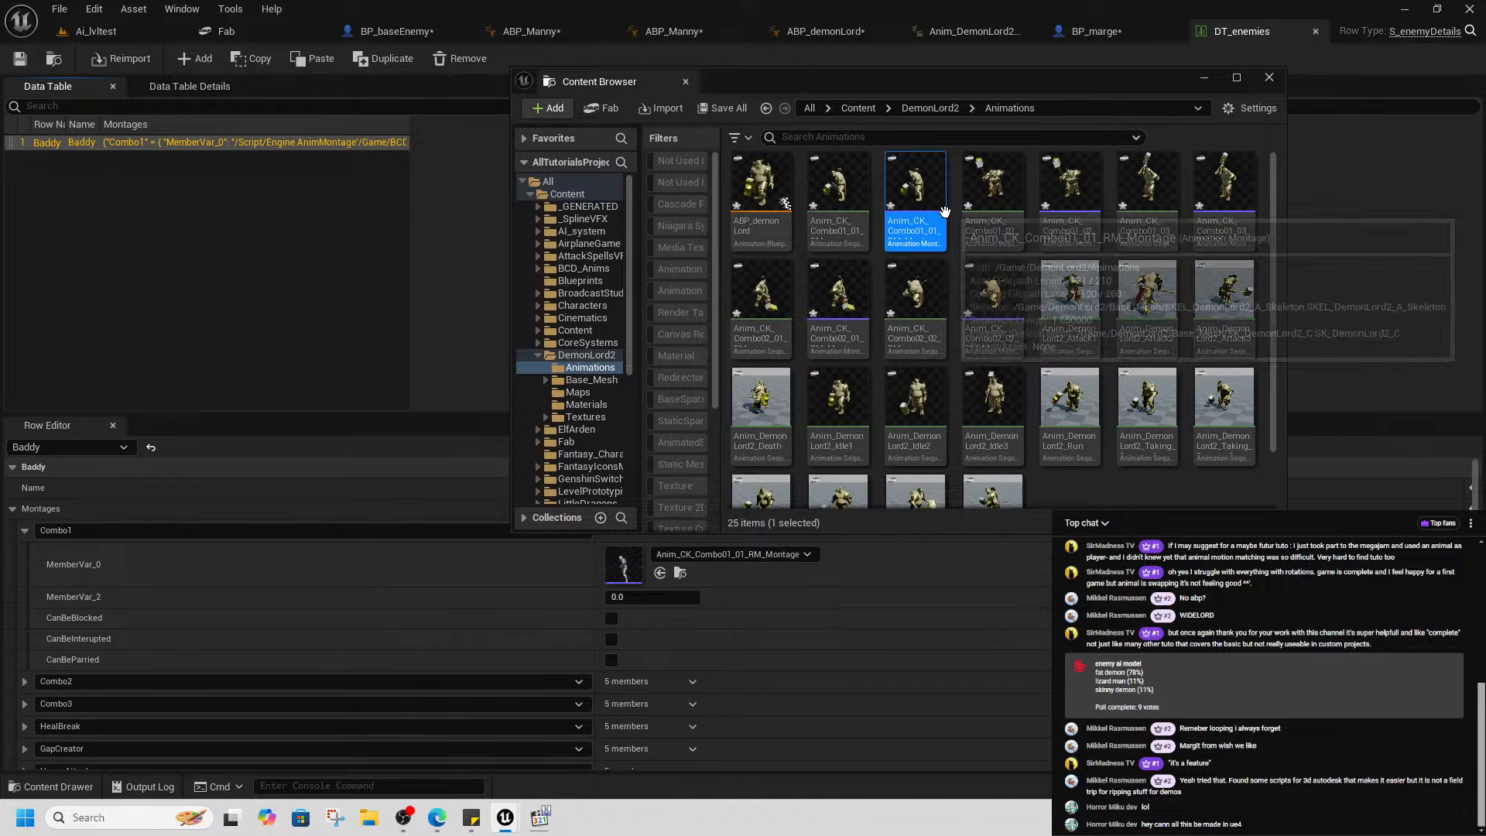
pyautogui.keyDown('ctrl'); pyautogui.scroll(3, 945, 211); pyautogui.keyUp('ctrl')
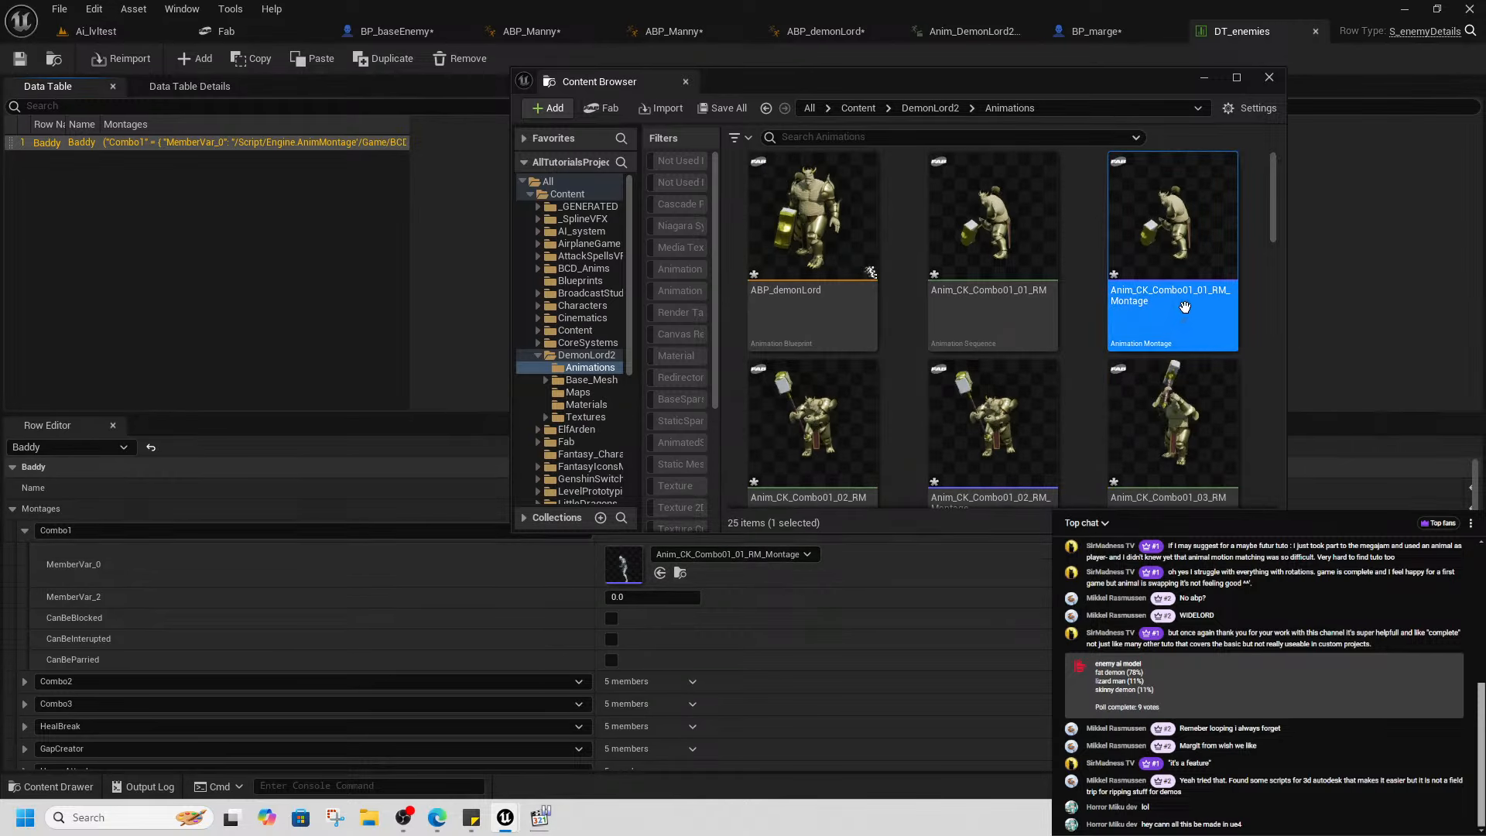
pyautogui.click(660, 573)
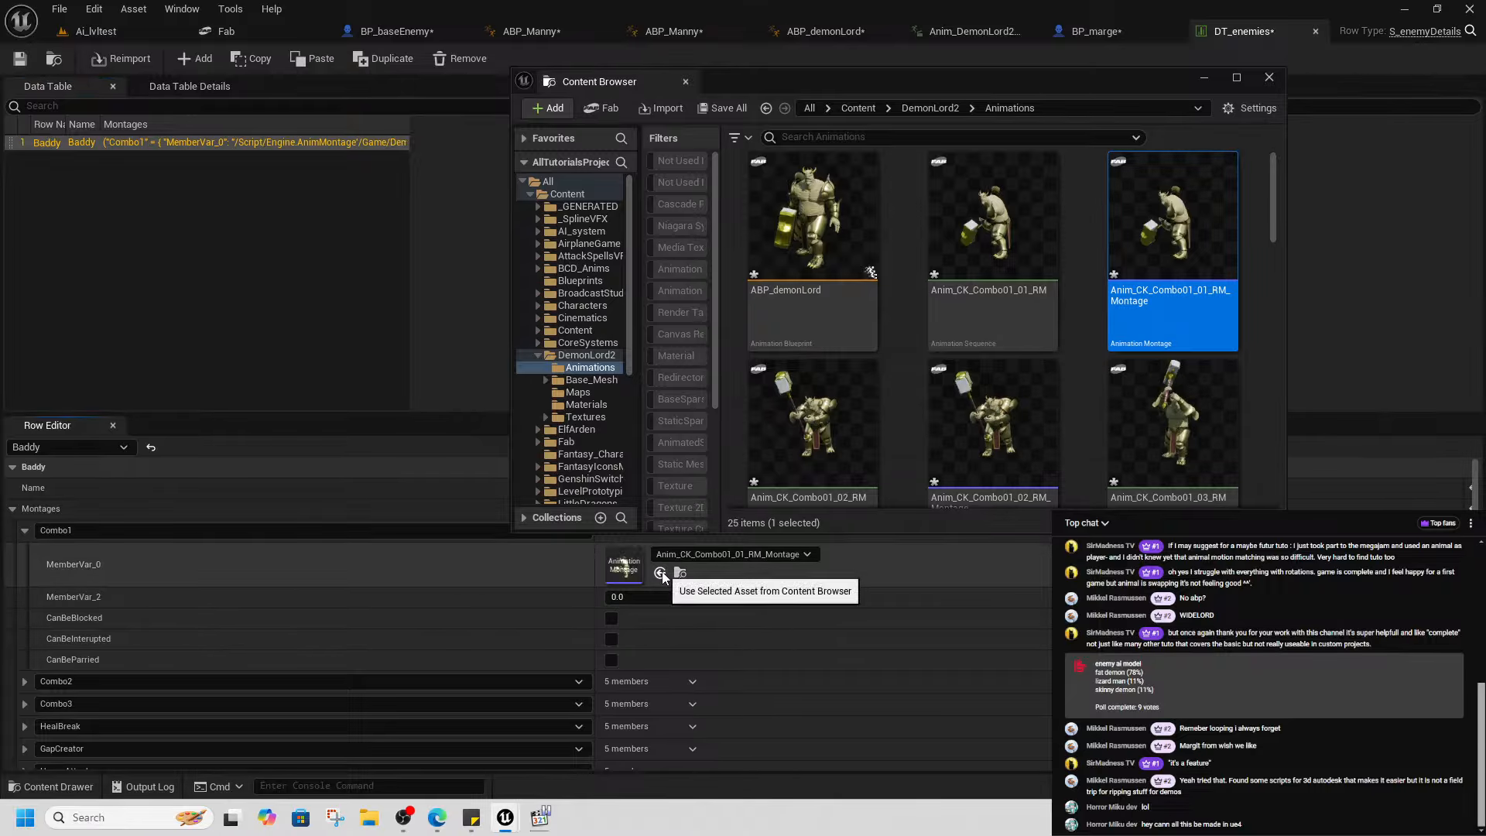
pyautogui.scroll(-1, 1020, 503)
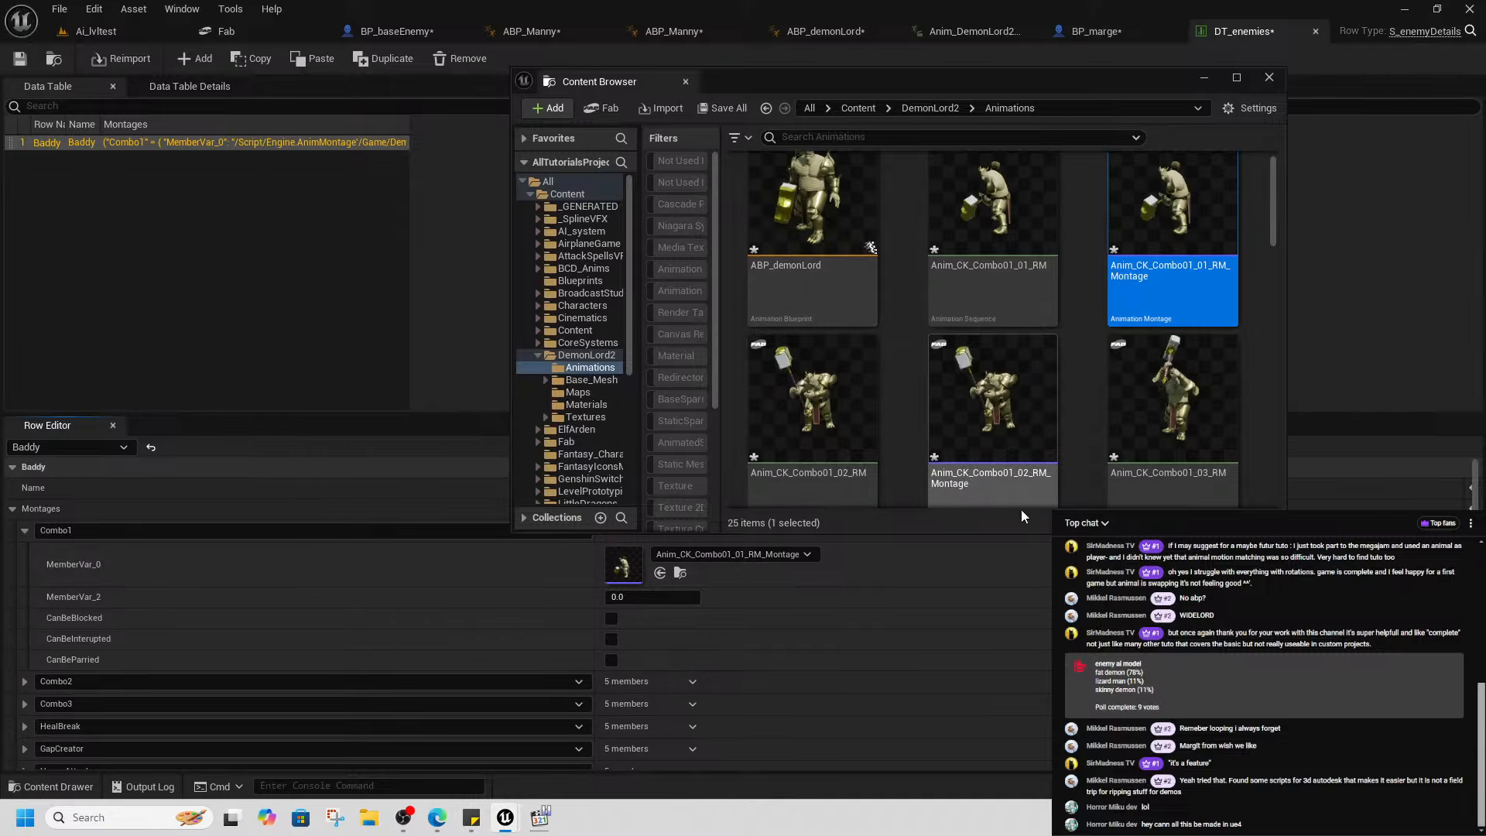
# - Assign the retargeted Anim_CK_Combo01_02_RM_Montage from DemonLord2/Animations to Baddy's Combo2 entry
pyautogui.click(24, 682)
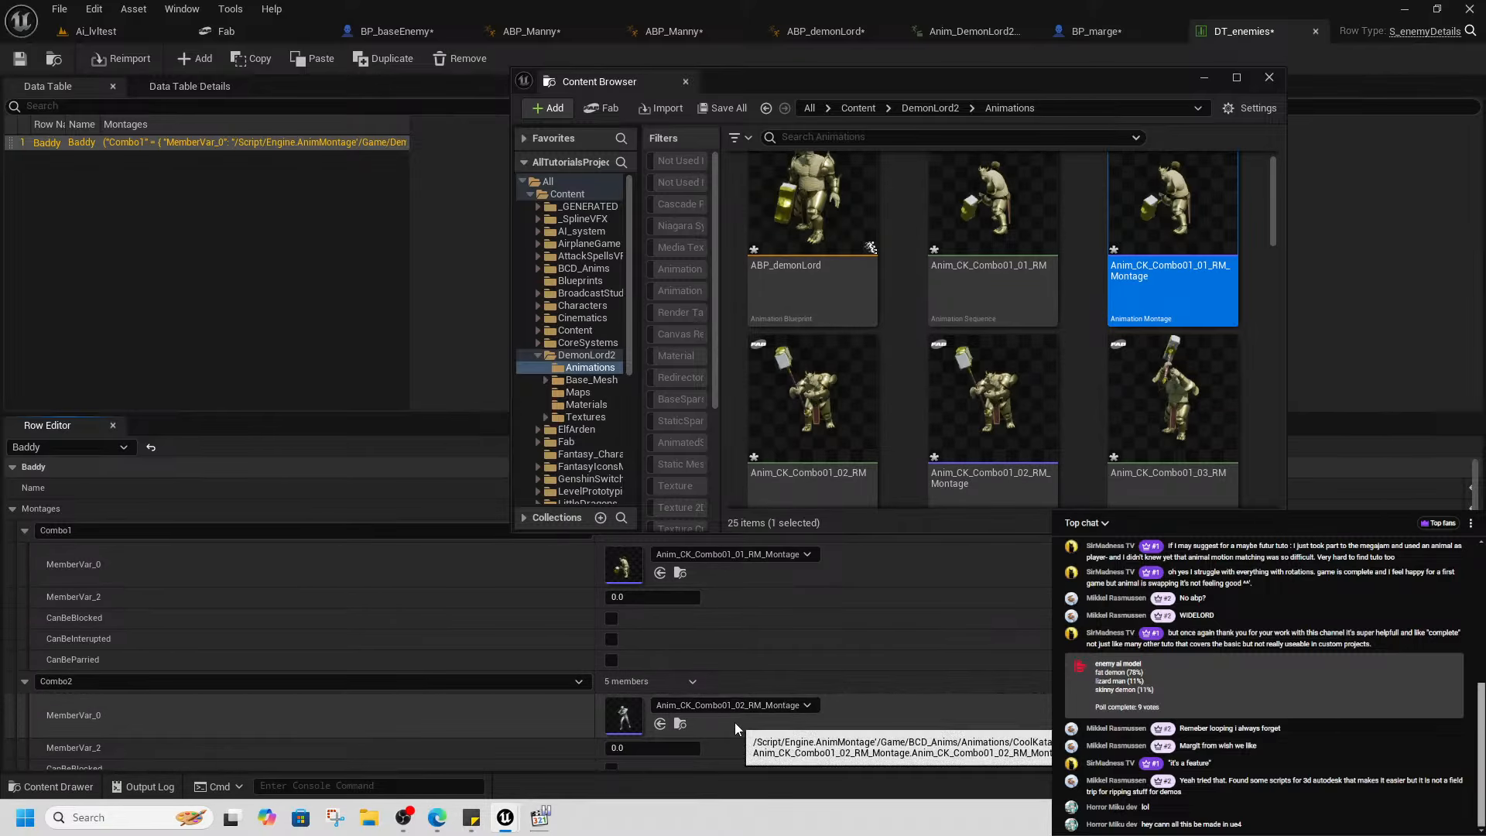
pyautogui.scroll(-6, 333, 720)
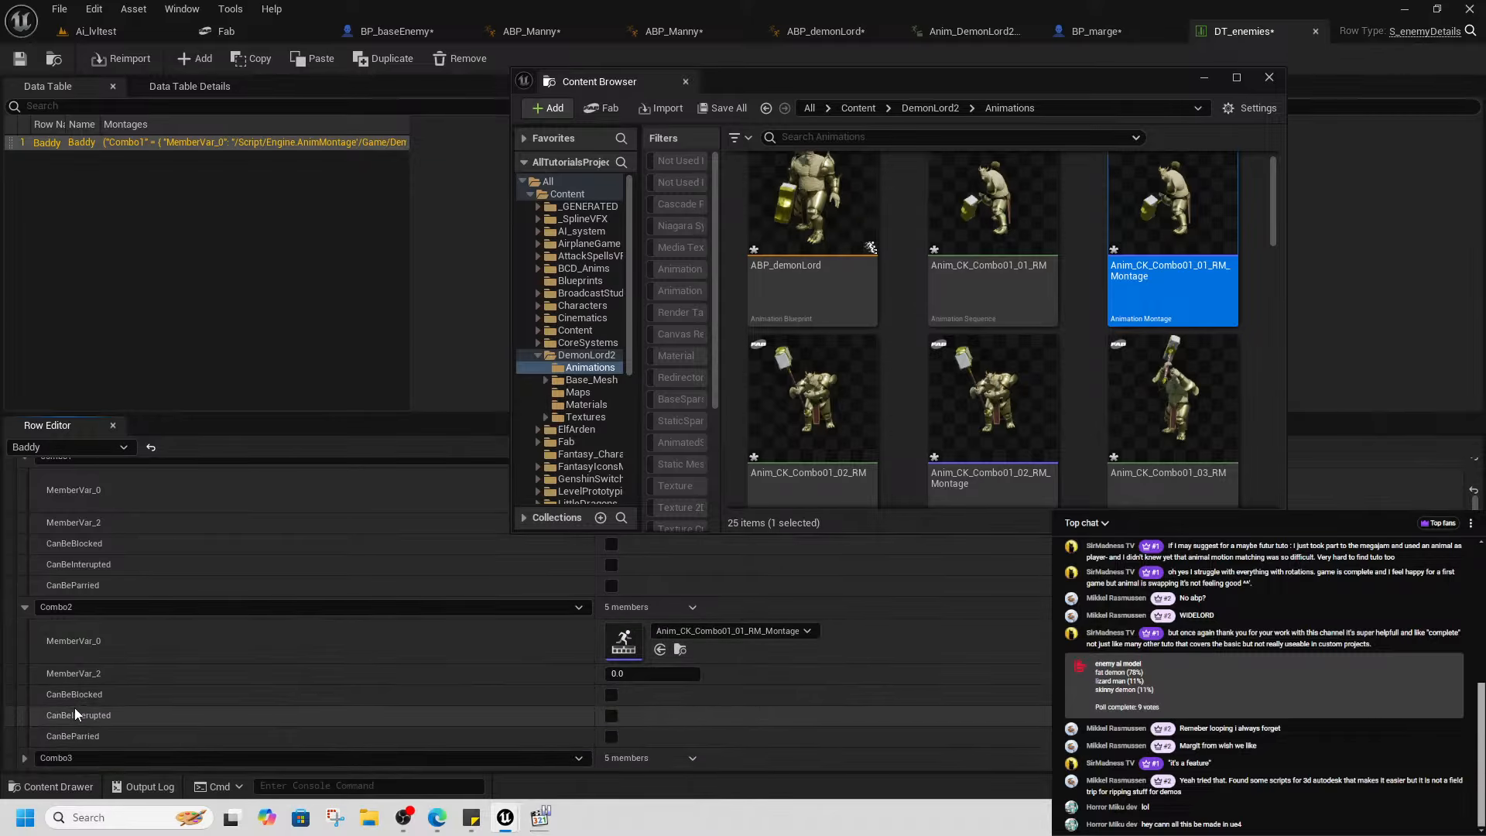
pyautogui.click(25, 684)
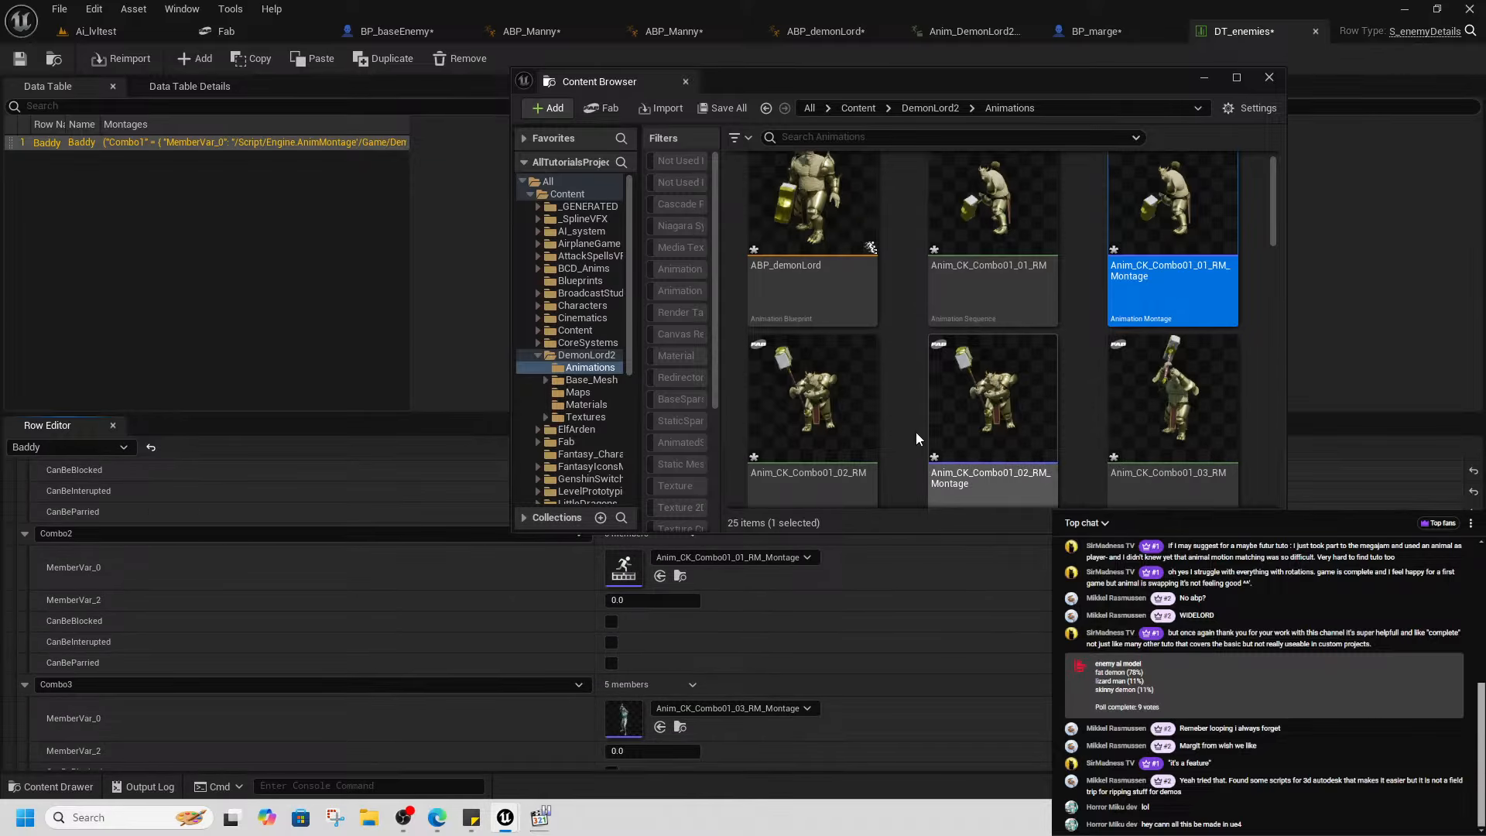
pyautogui.scroll(2, 751, 619)
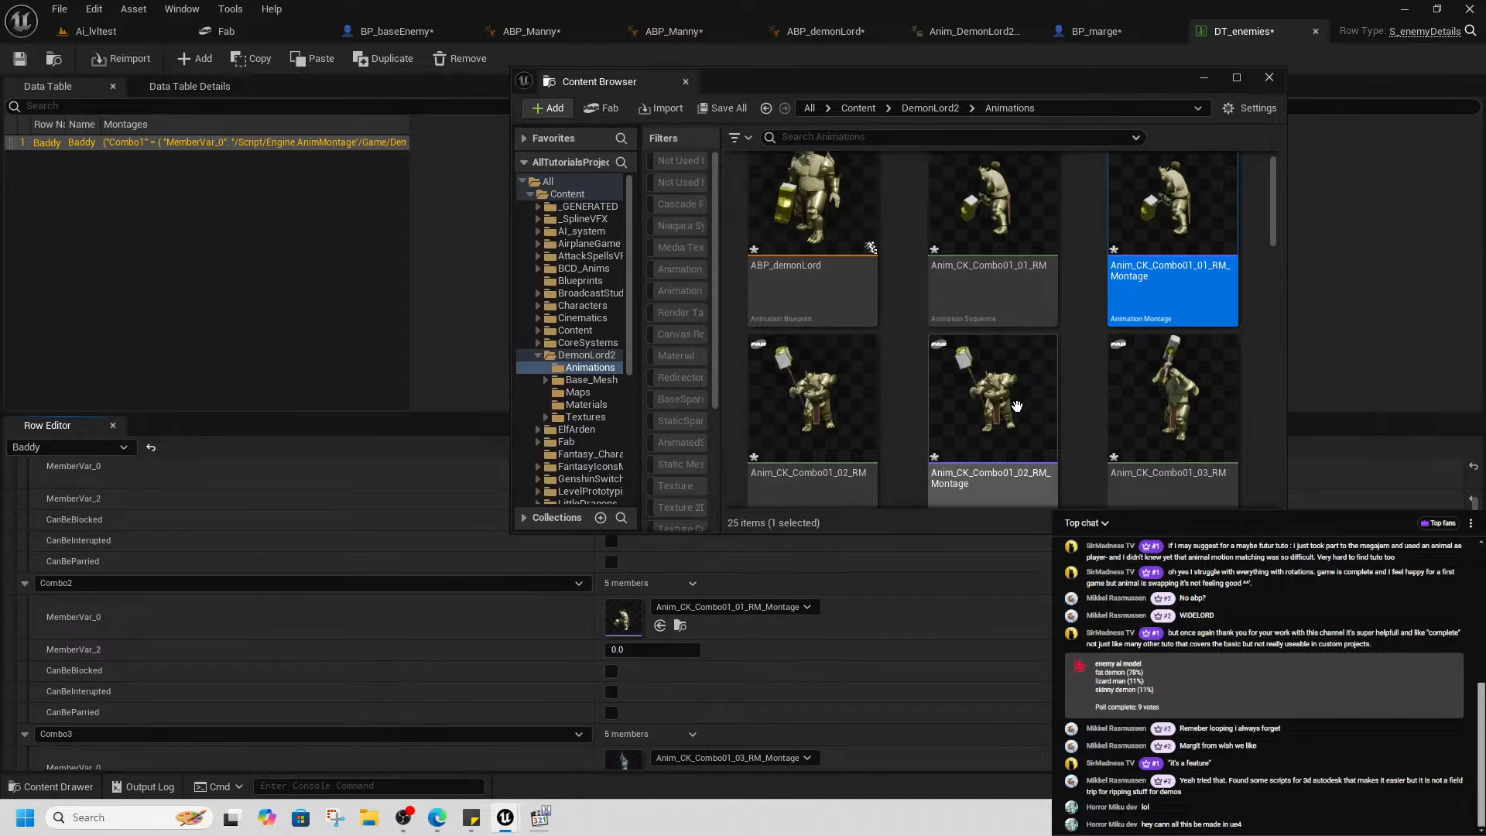
pyautogui.scroll(4, 738, 635)
pyautogui.scroll(-3, 774, 619)
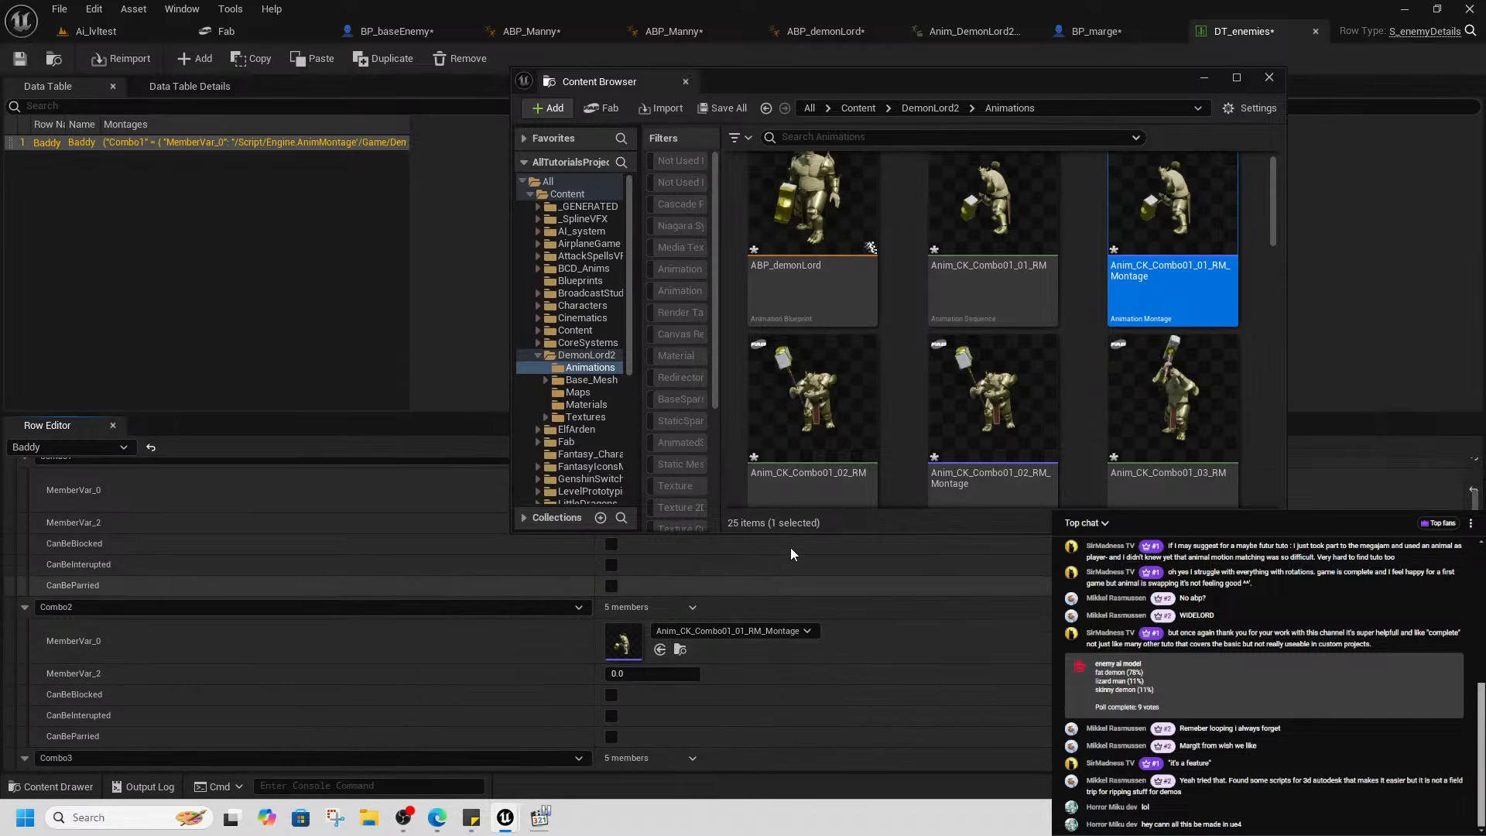
pyautogui.click(993, 403)
pyautogui.click(659, 649)
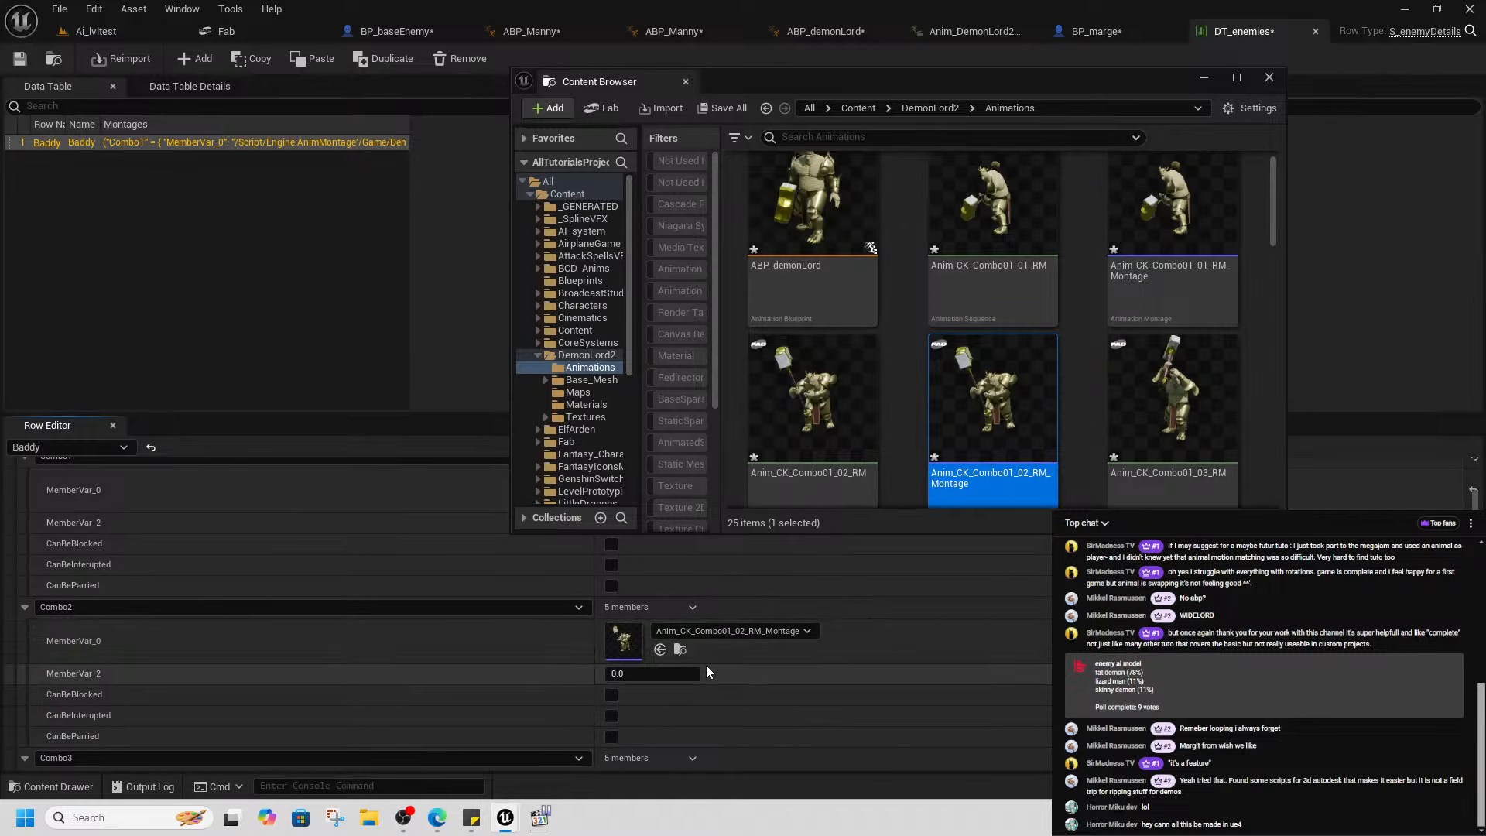
# - Assign the retargeted Anim_CK_Combo01_03_RM_Montage from DemonLord2/Animations to Baddy's Combo3 entry
pyautogui.scroll(-4, 735, 654)
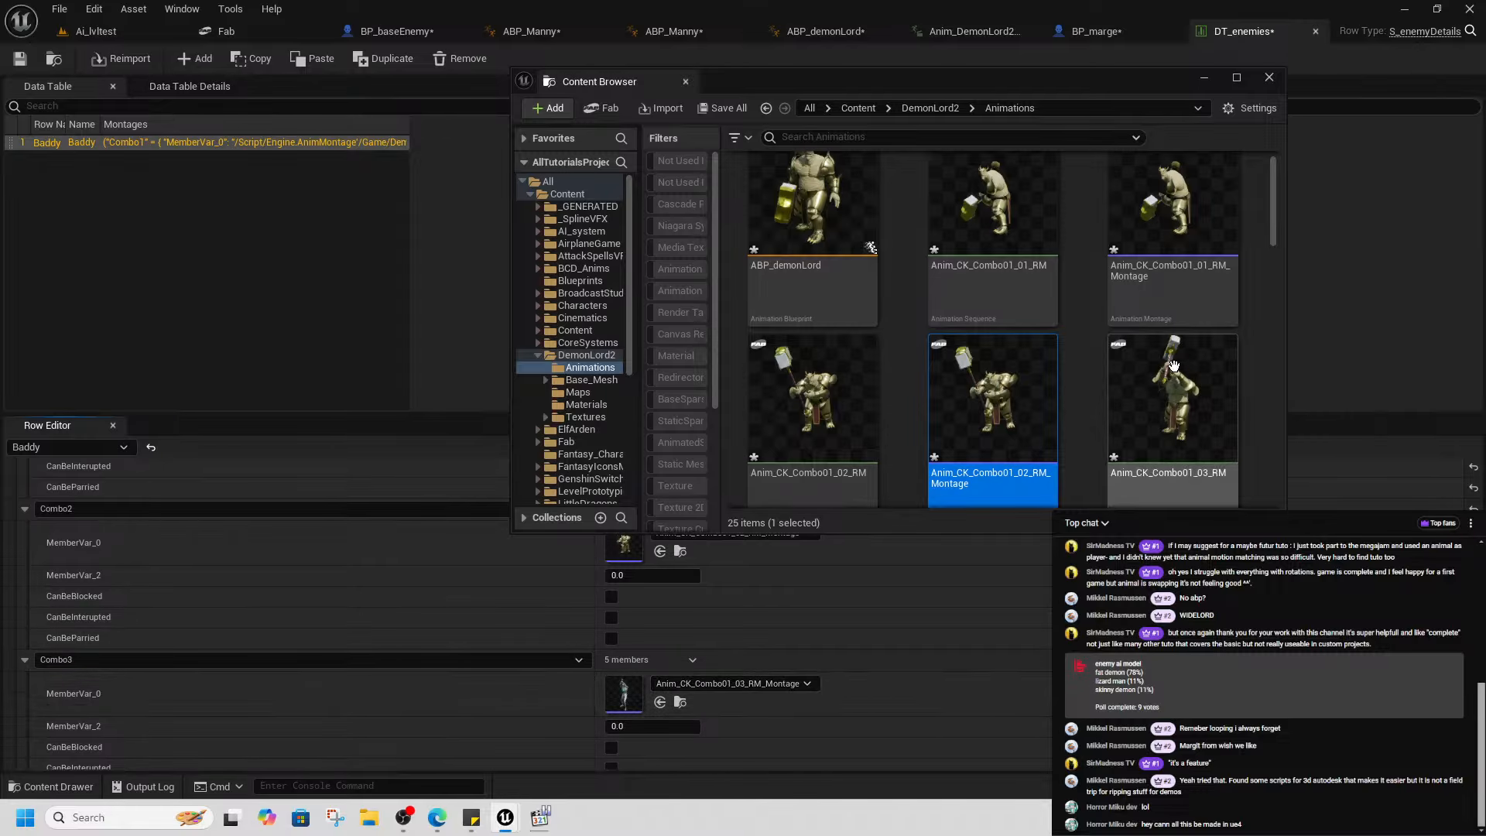
pyautogui.scroll(-5, 845, 376)
pyautogui.click(845, 376)
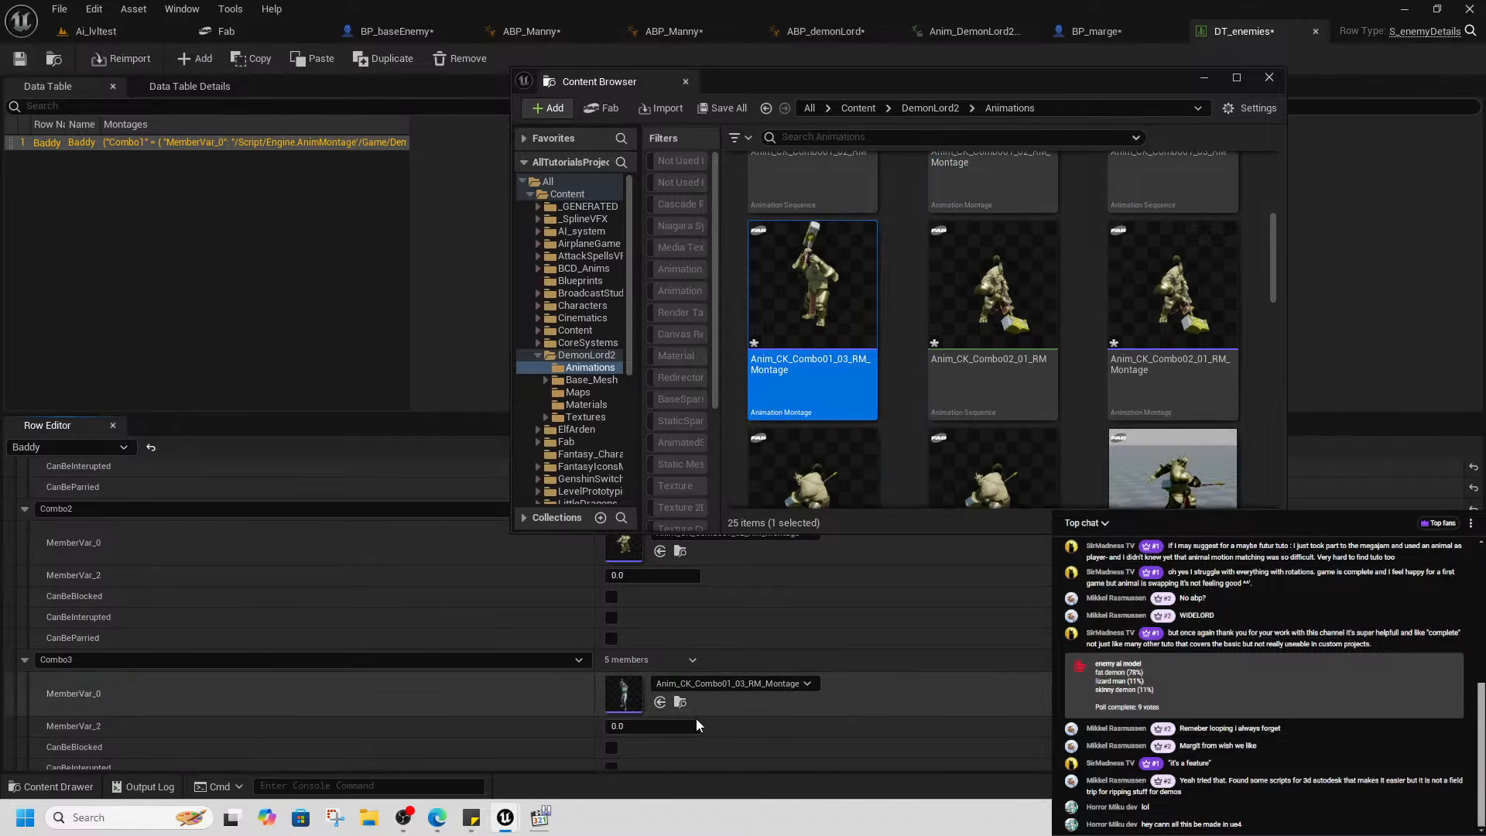
# - Expand Baddy's GapCreator, HeavyAttack, GapCloser and PlayerBehind entries and examine which montages all the entries use
pyautogui.scroll(-8, 402, 699)
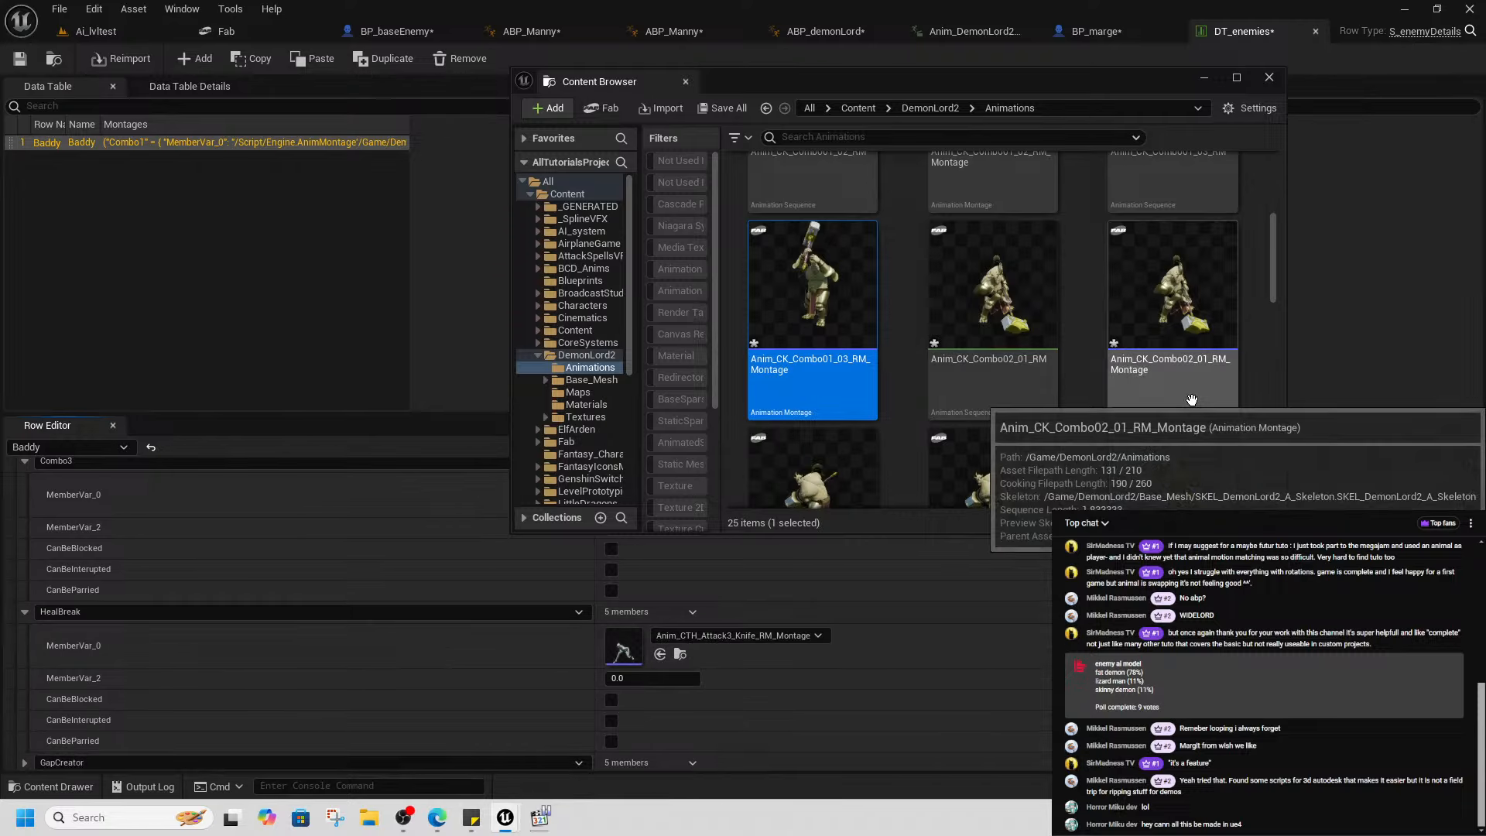
pyautogui.scroll(-5, 128, 684)
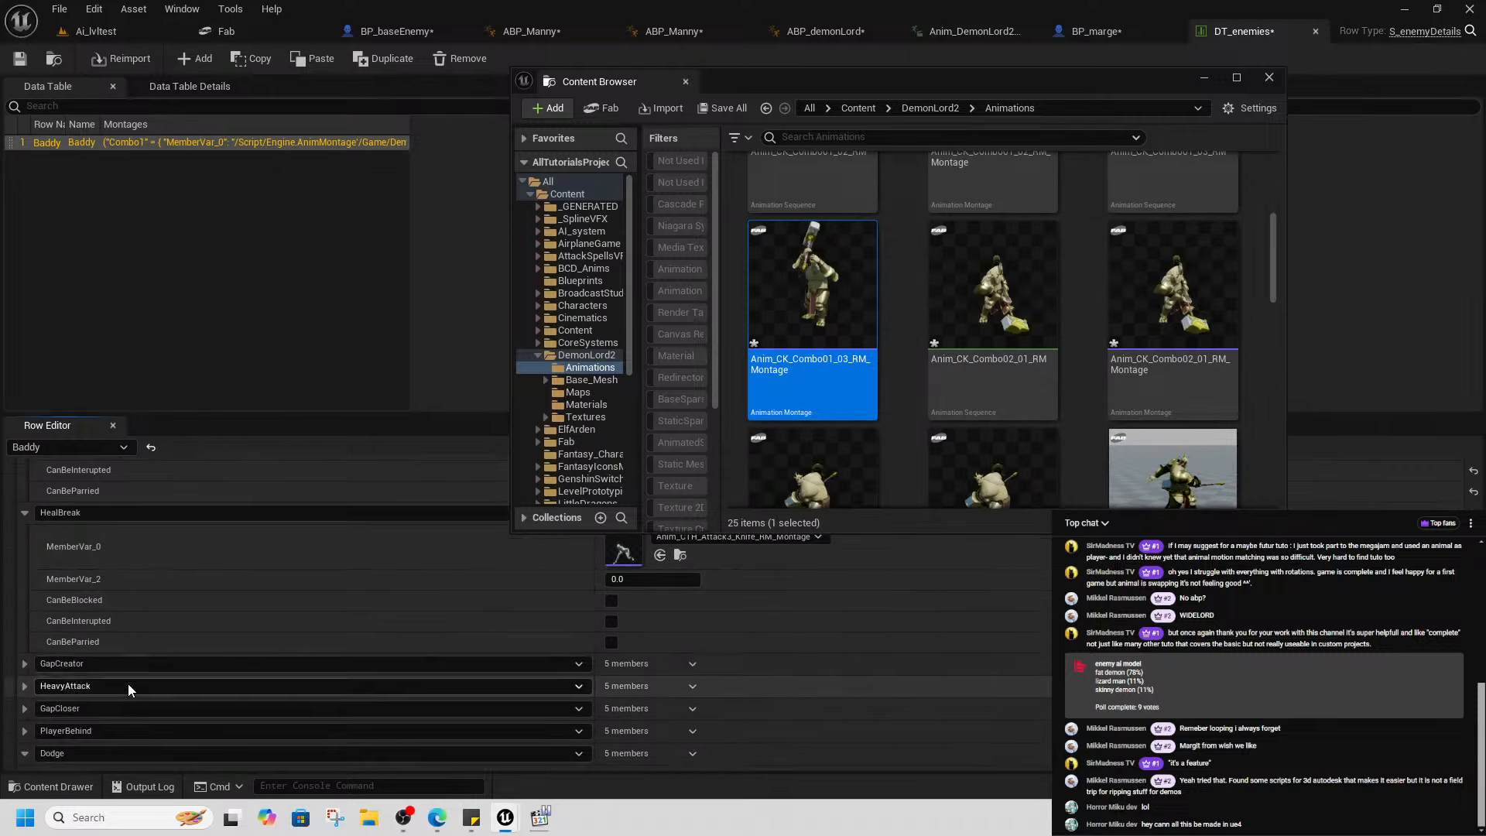
pyautogui.click(25, 639)
pyautogui.scroll(-4, 206, 642)
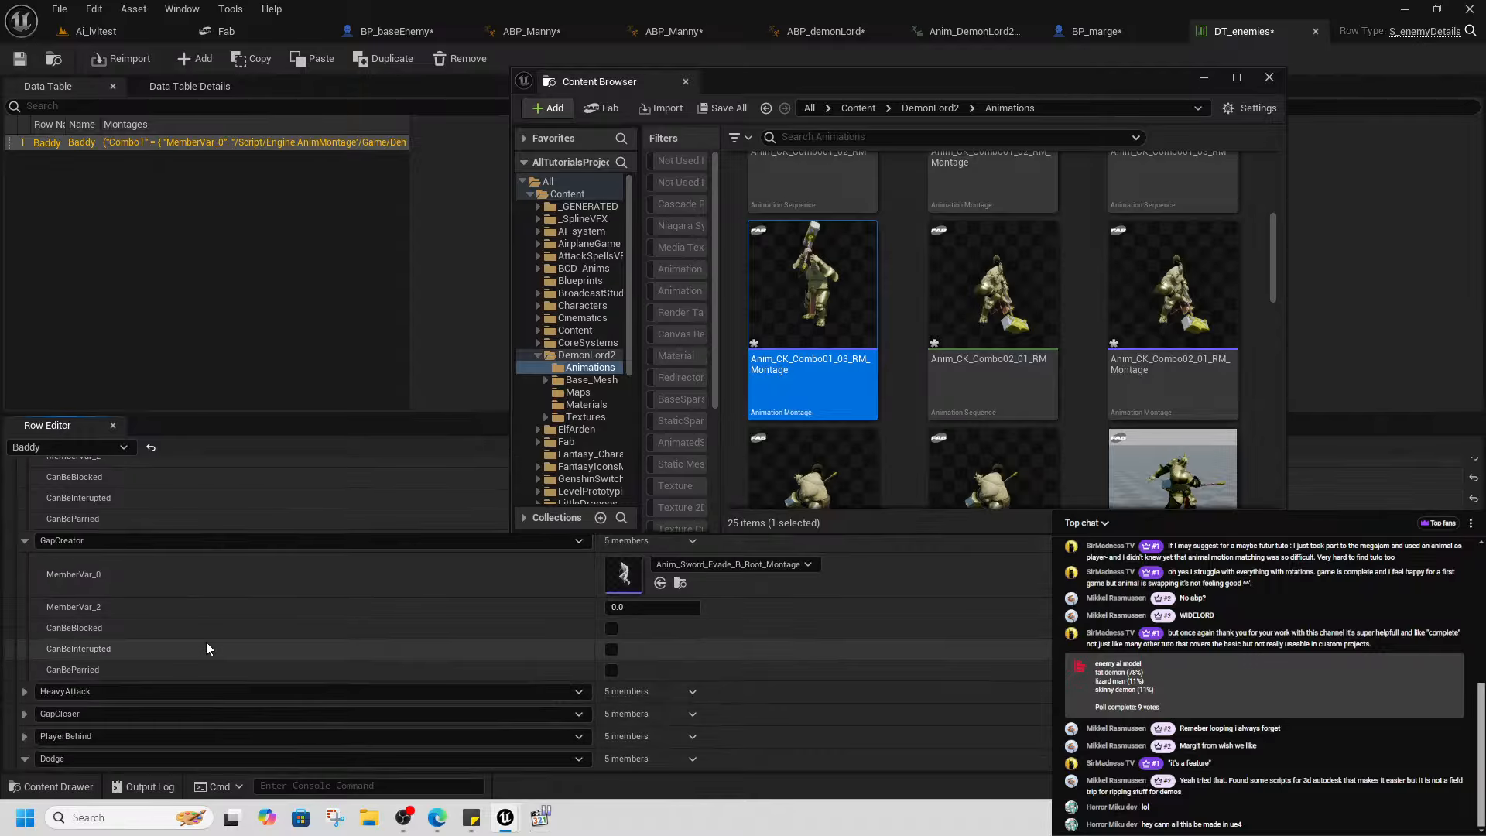
pyautogui.click(242, 691)
pyautogui.scroll(-6, 232, 685)
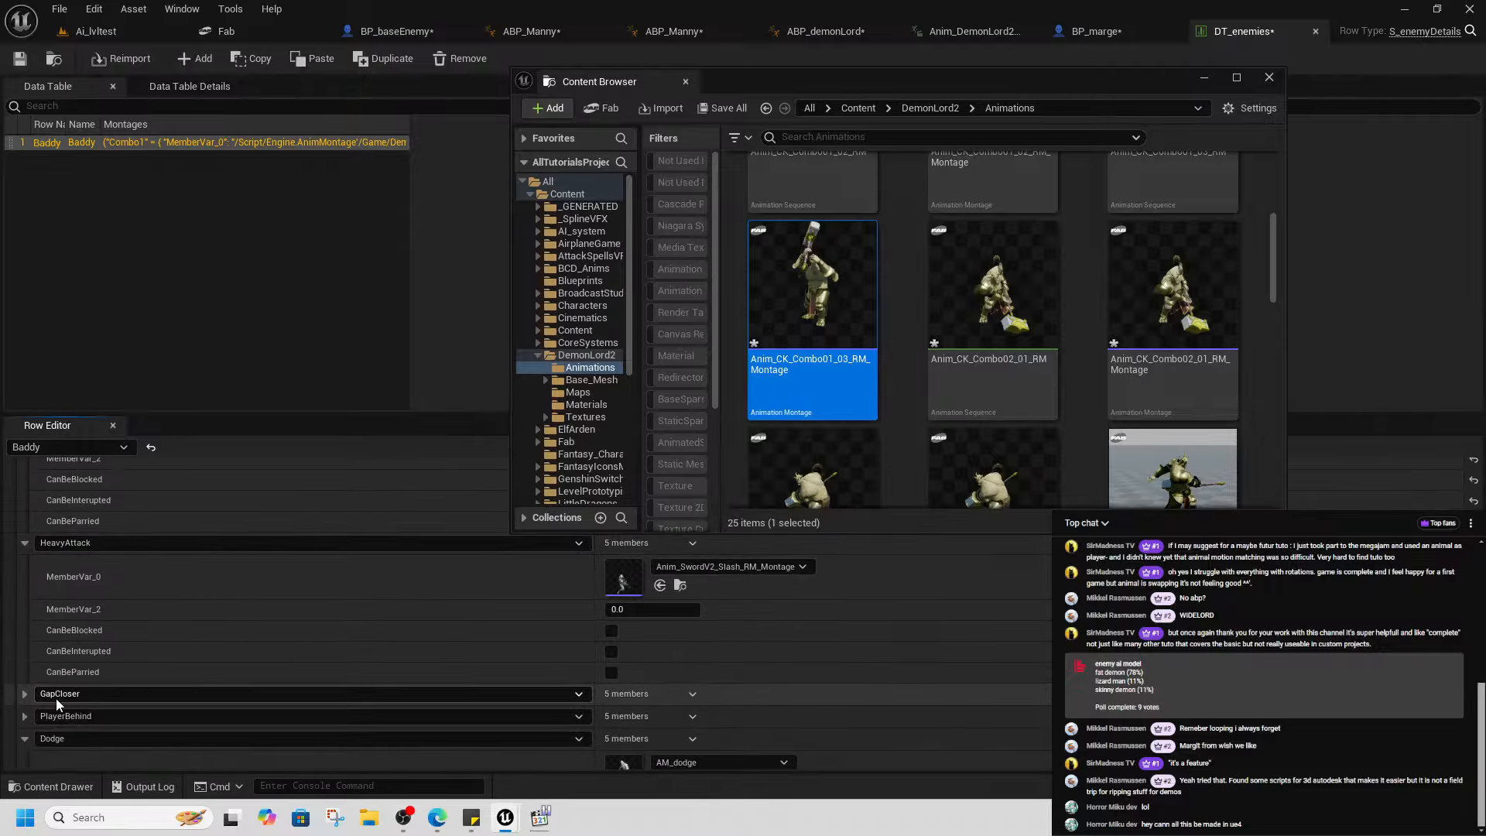
pyautogui.click(24, 694)
pyautogui.scroll(-8, 194, 679)
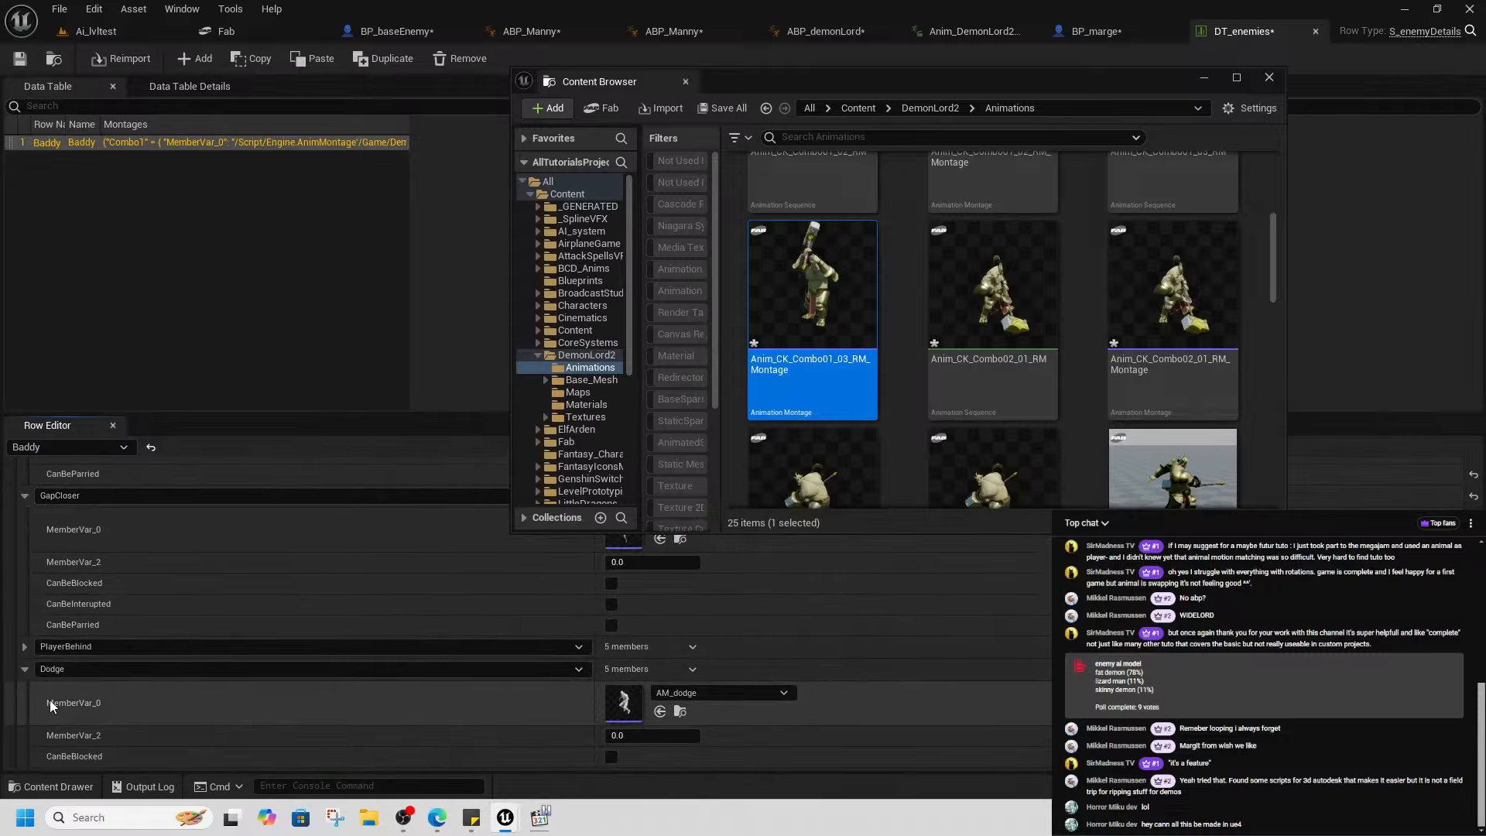
pyautogui.click(26, 647)
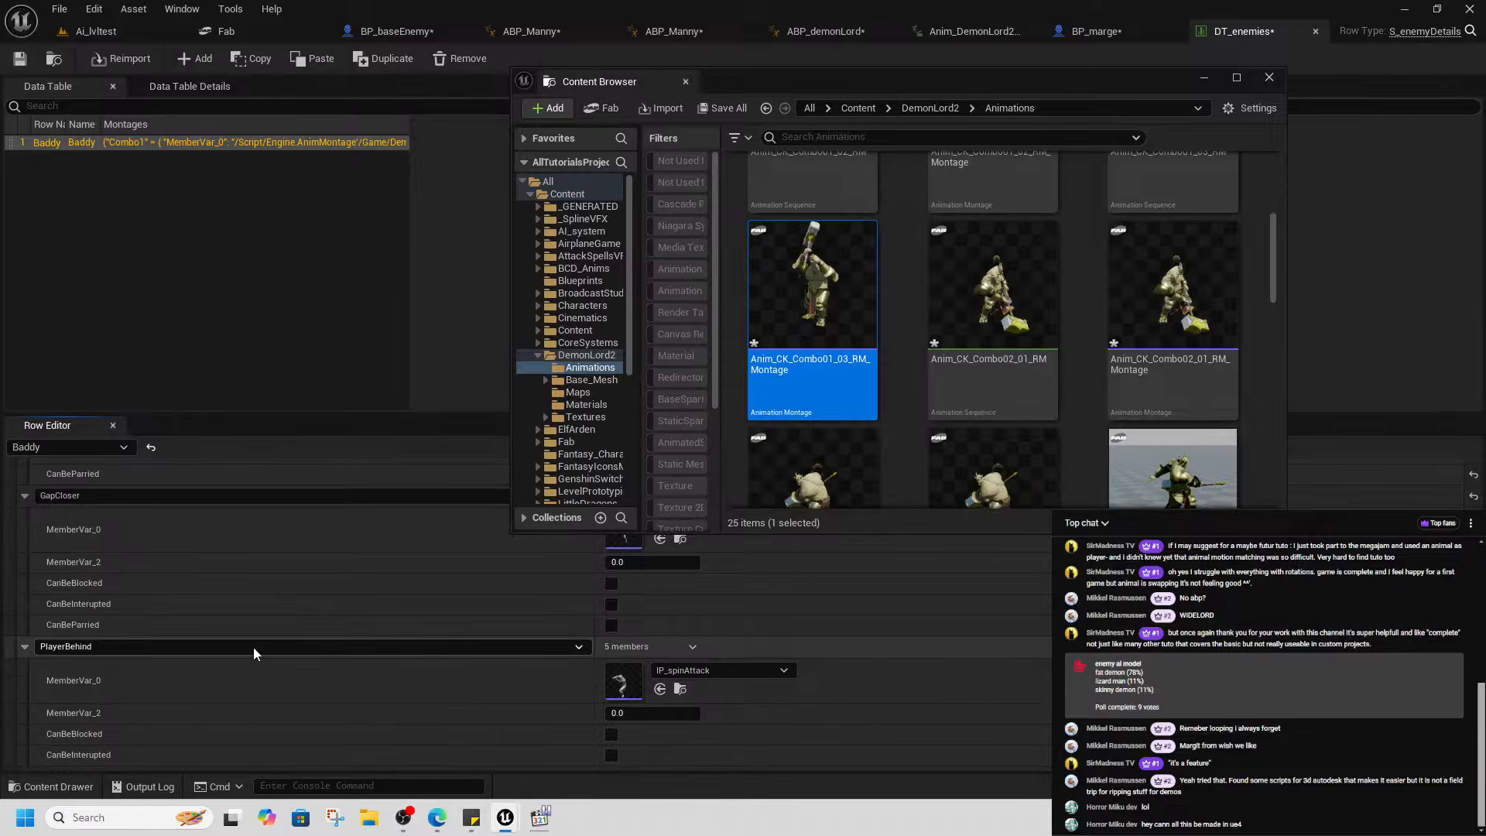
pyautogui.scroll(-4, 310, 653)
pyautogui.scroll(-20, 477, 688)
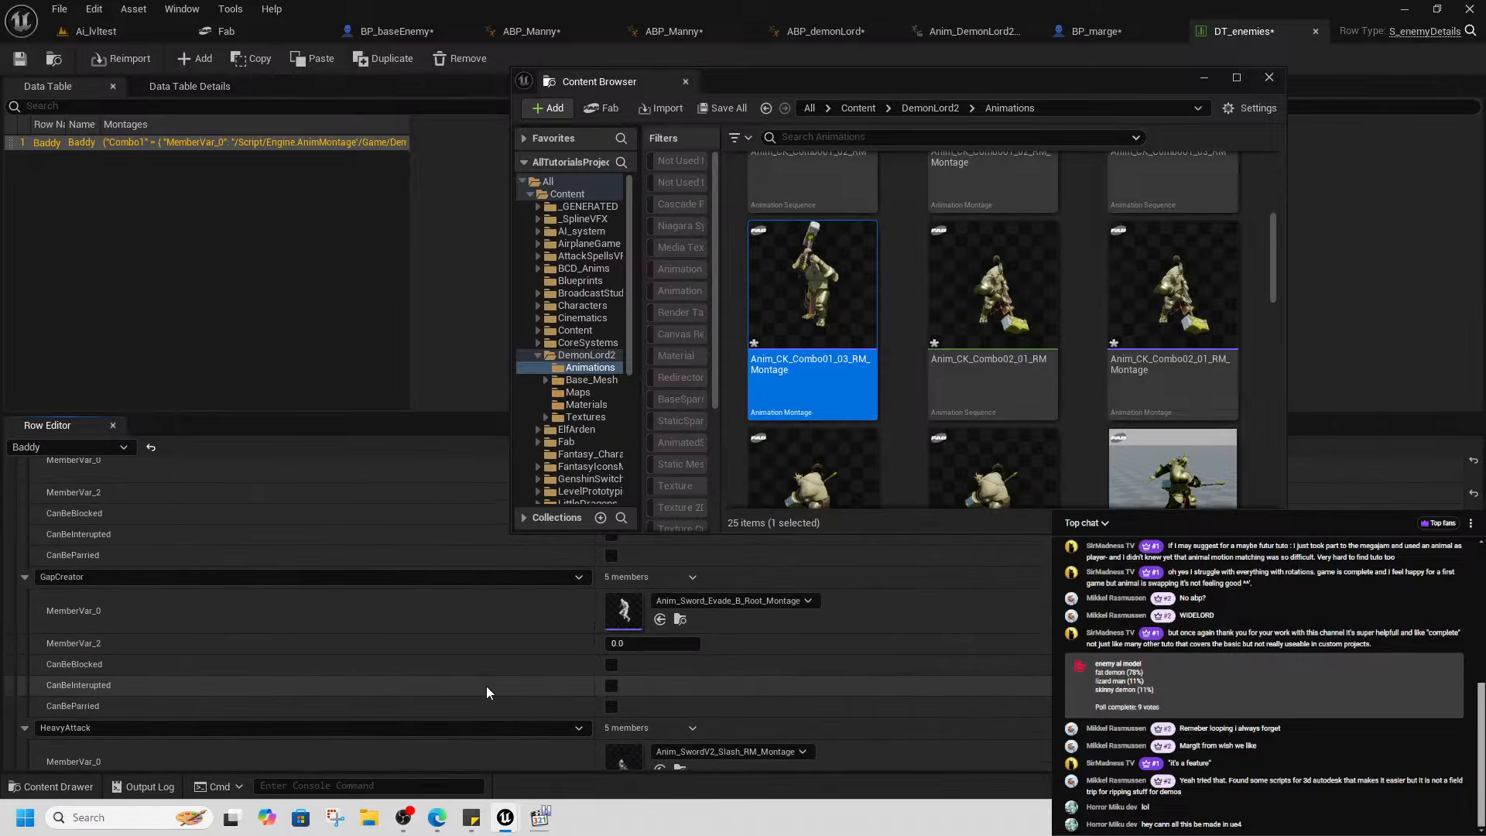
pyautogui.scroll(-5, 174, 665)
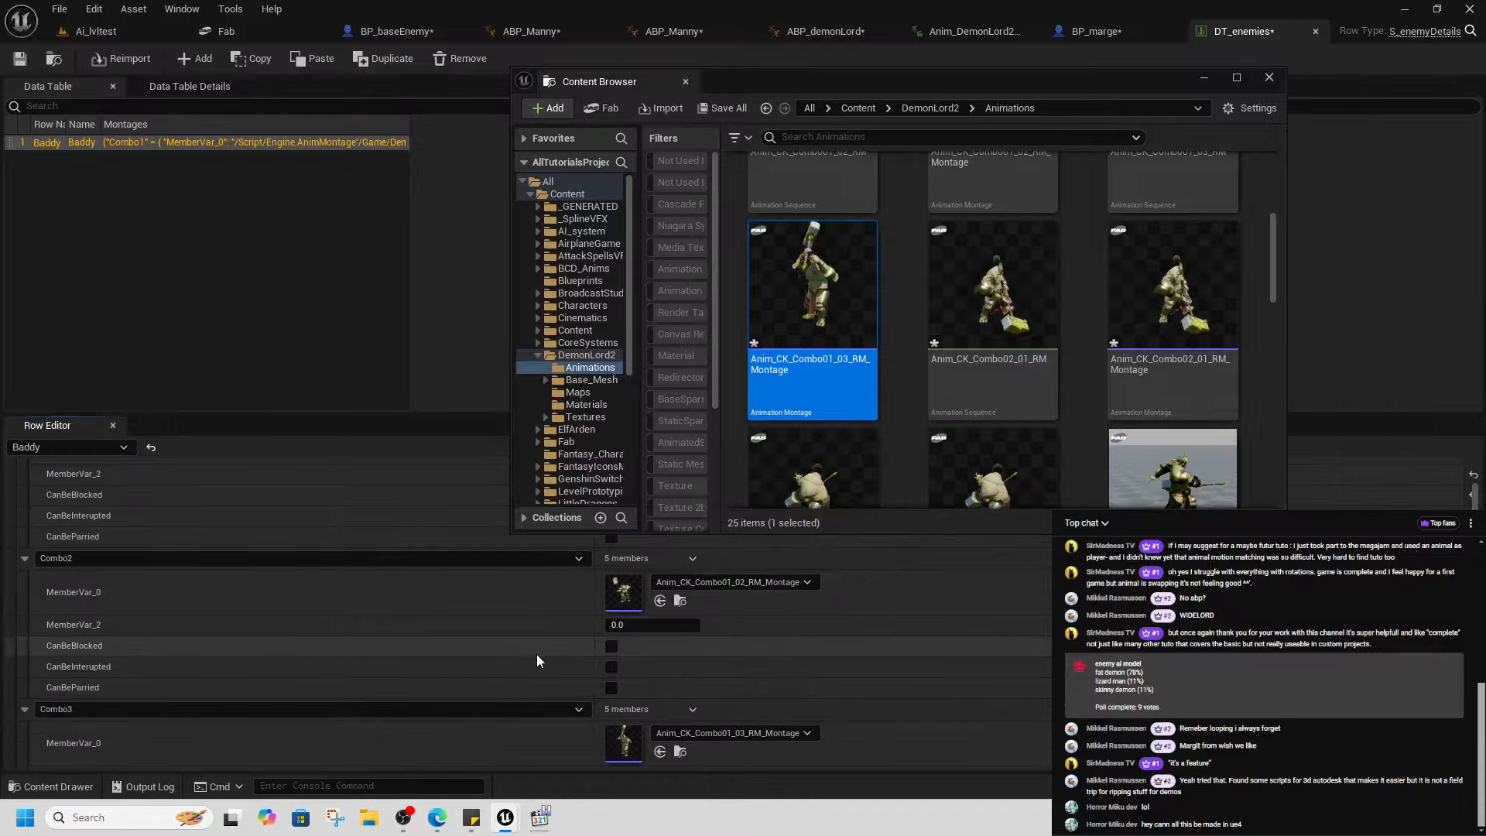
pyautogui.scroll(-1, 498, 680)
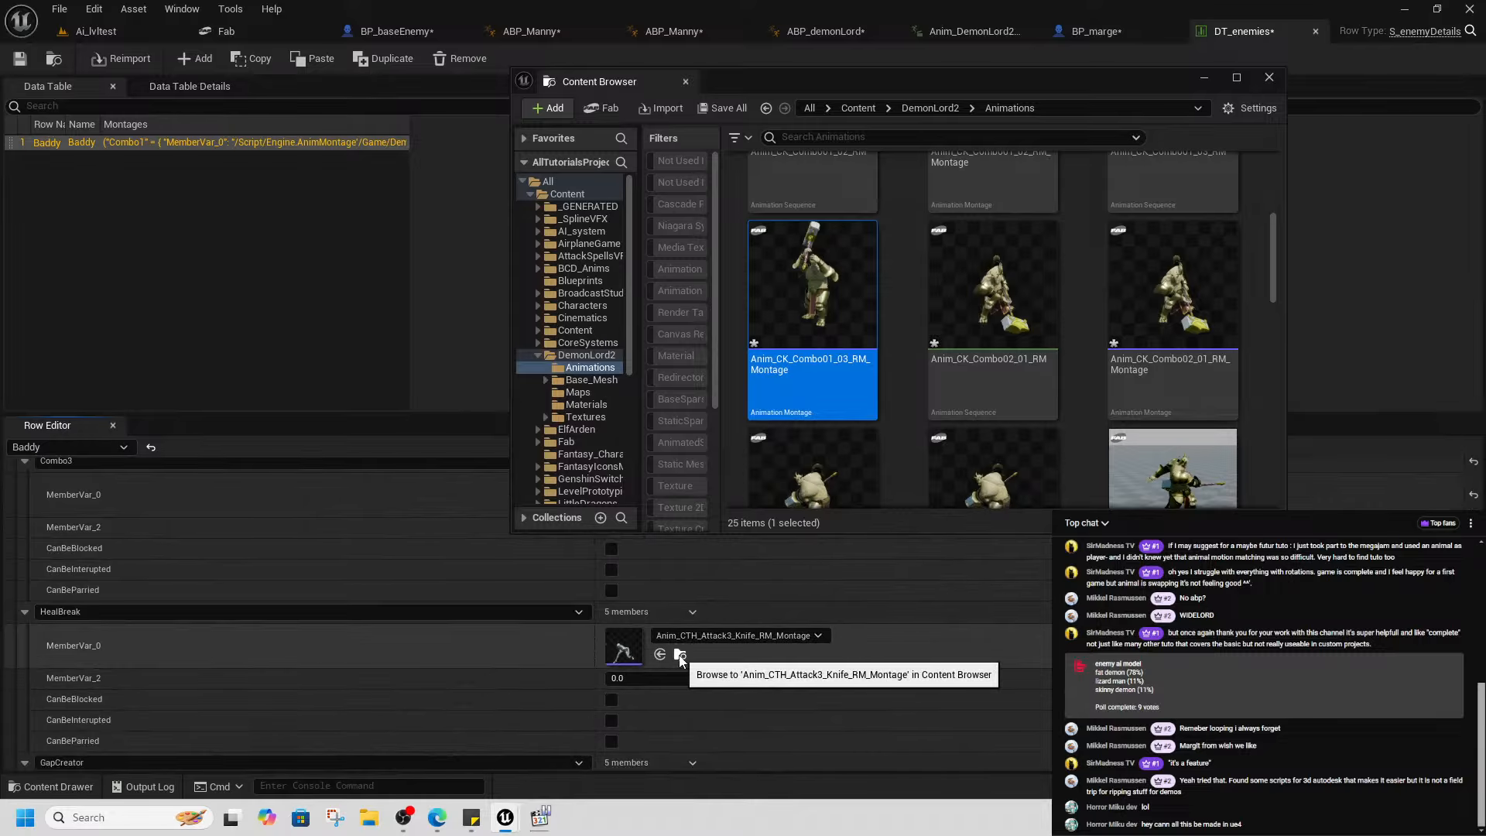
# - Locate HealBreak's Anim_CTH_Attack3_Knife_RM_Montage among the project assets and open it for animation retargeting
pyautogui.click(680, 654)
pyautogui.click(1113, 467)
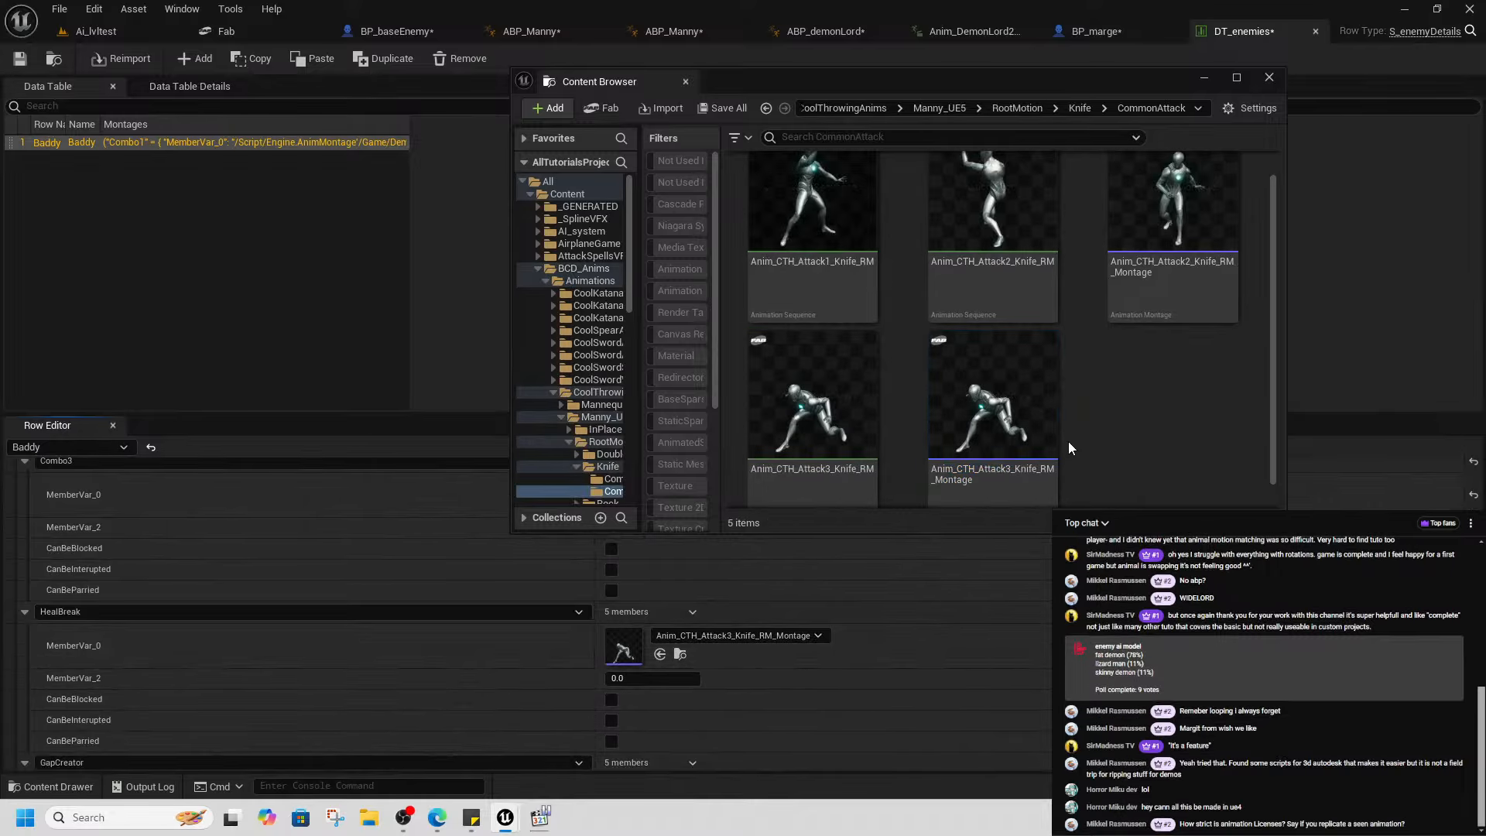
pyautogui.moveTo(1045, 430)
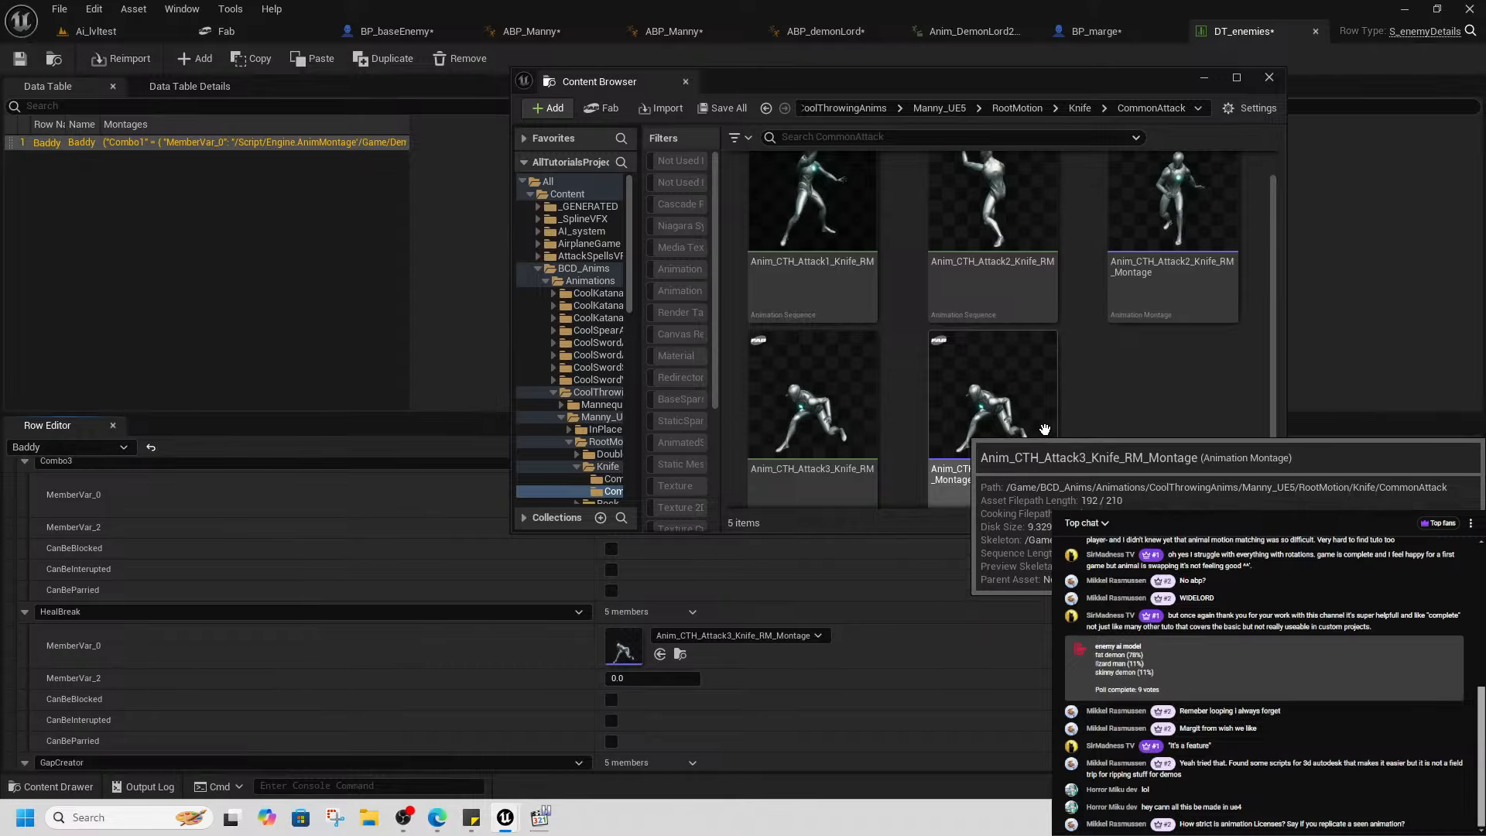
pyautogui.rightClick(1003, 434)
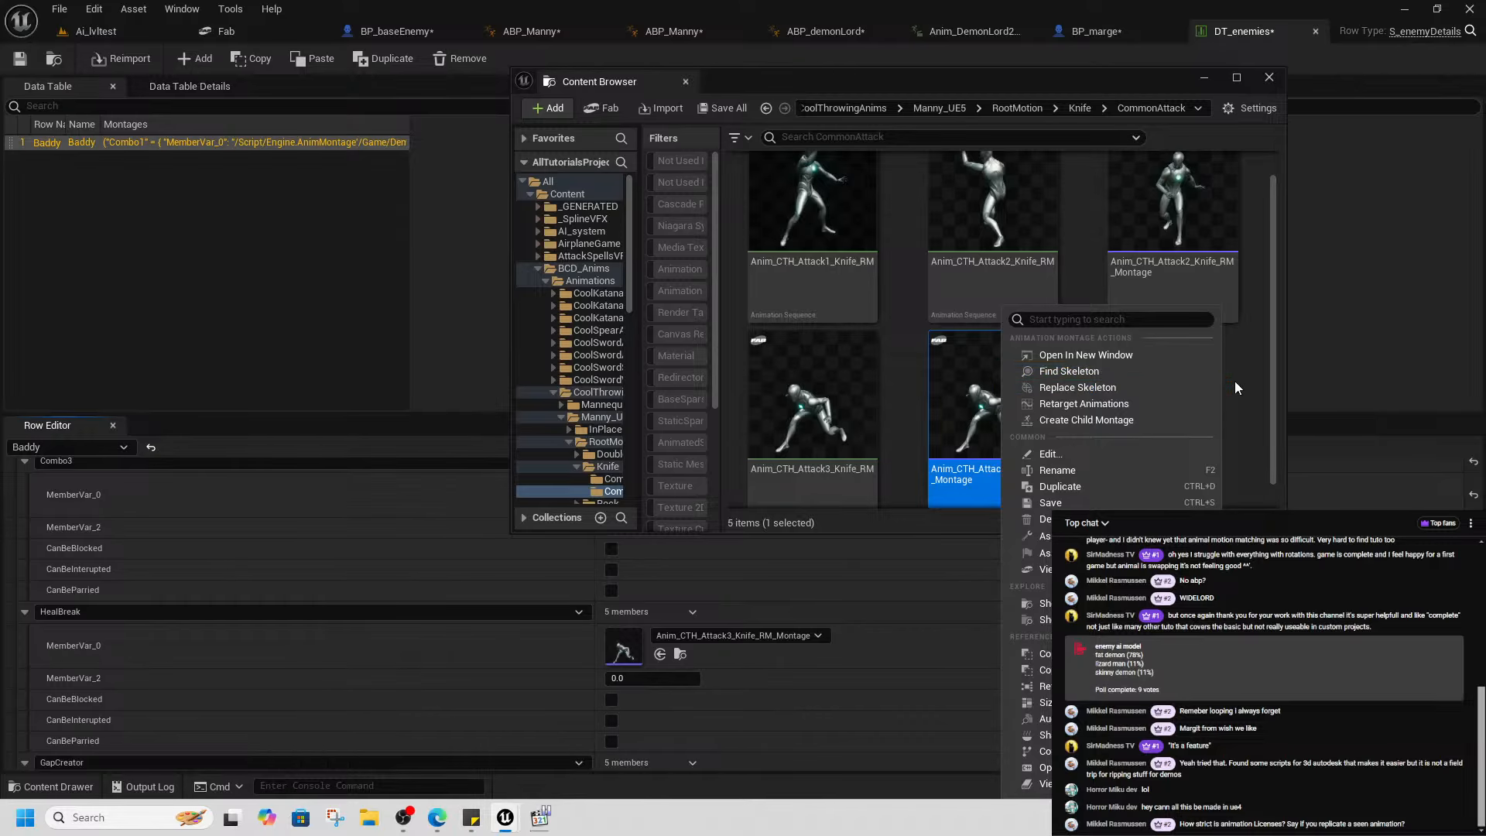
pyautogui.click(1243, 390)
pyautogui.click(990, 434)
pyautogui.rightClick(984, 436)
pyautogui.click(1100, 403)
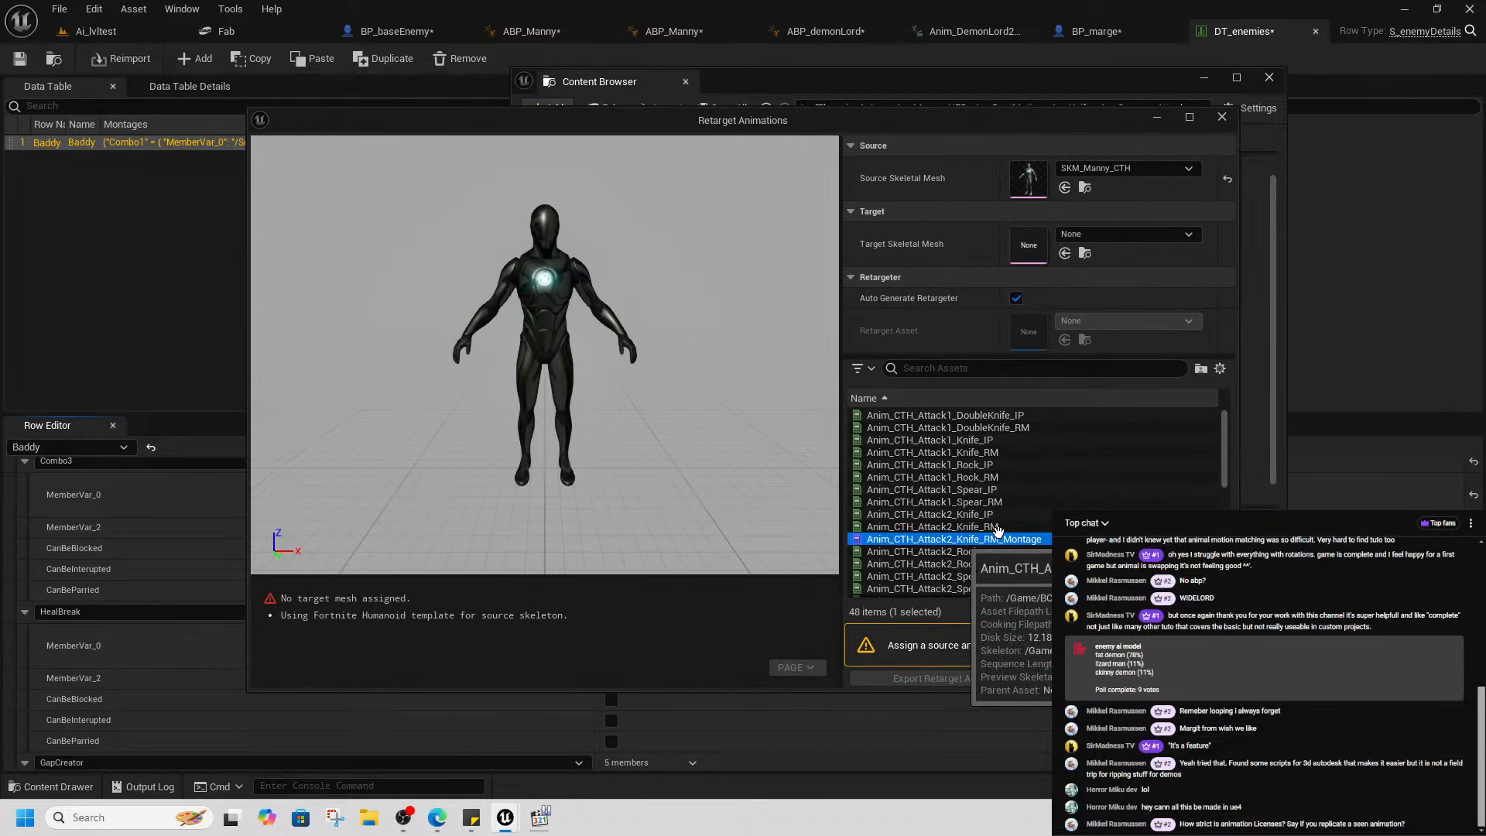
# - Set SK_DemonLord2_A as the target skeletal mesh and preview Anim_CTH_Attack2_Knife_RM_Montage as the montage to retarget
pyautogui.click(1105, 235)
pyautogui.write('demon')
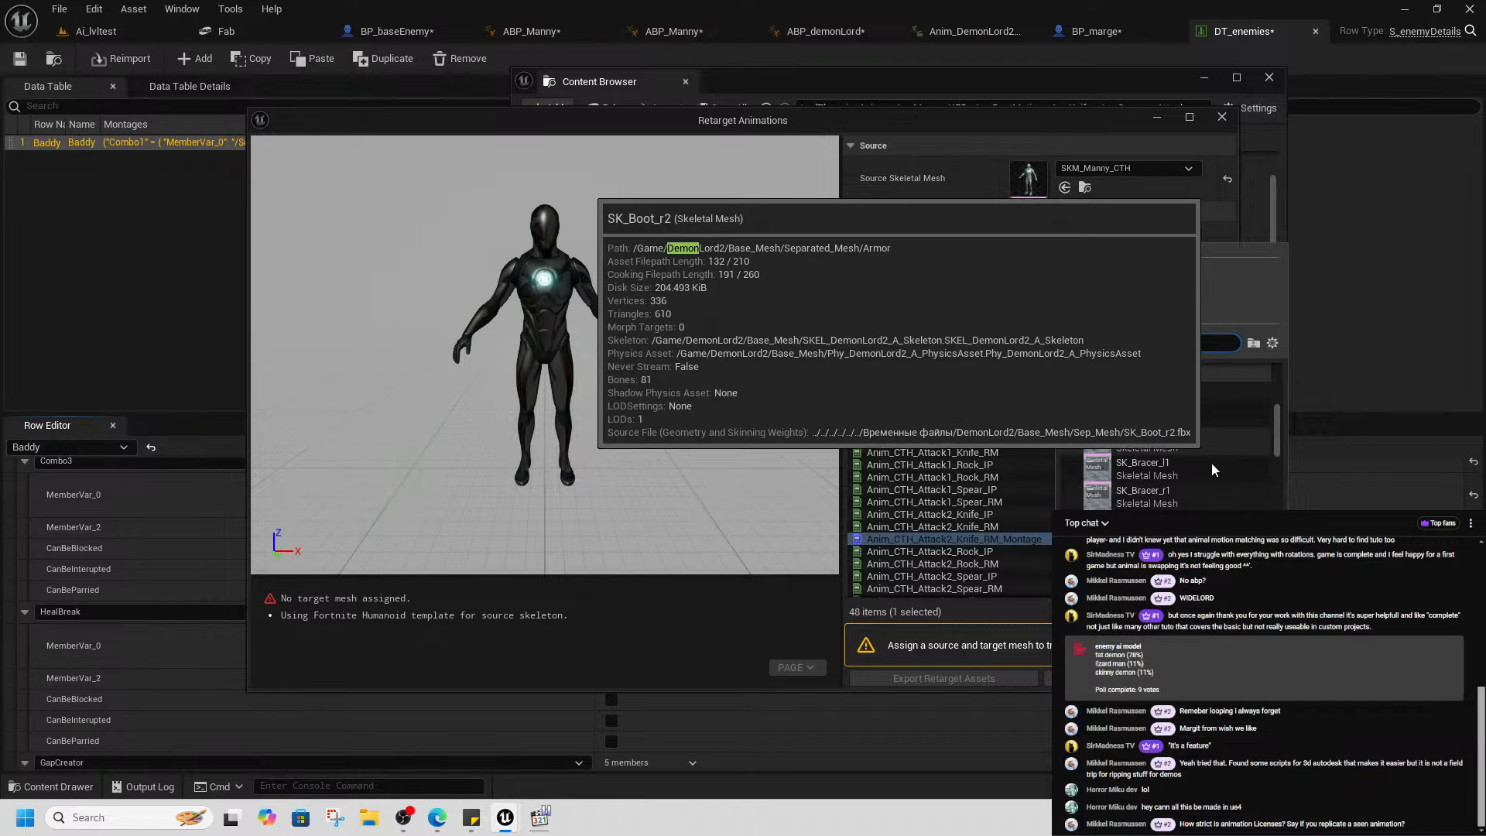
pyautogui.click(1210, 463)
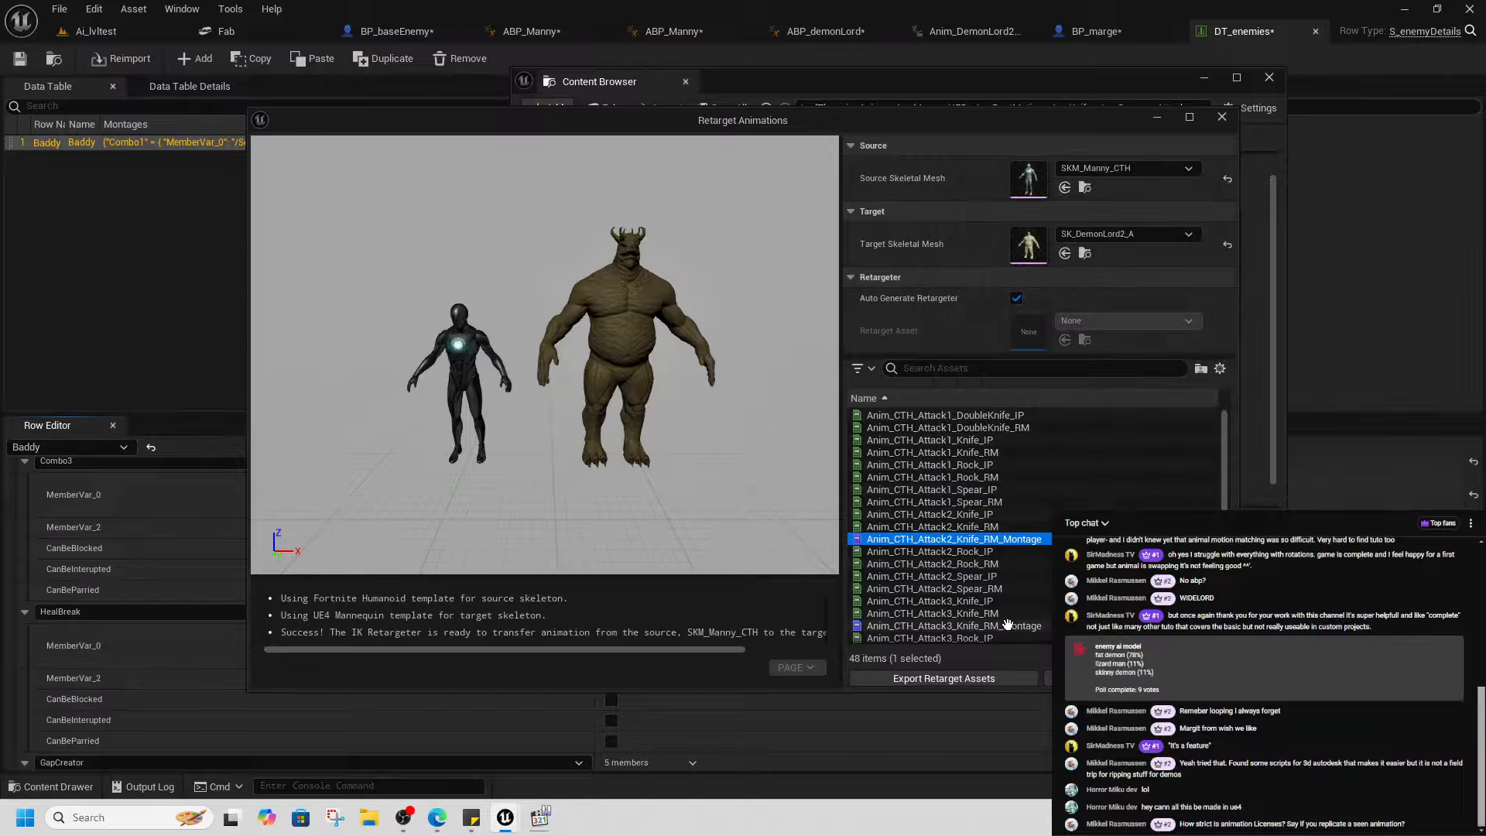
pyautogui.click(970, 541)
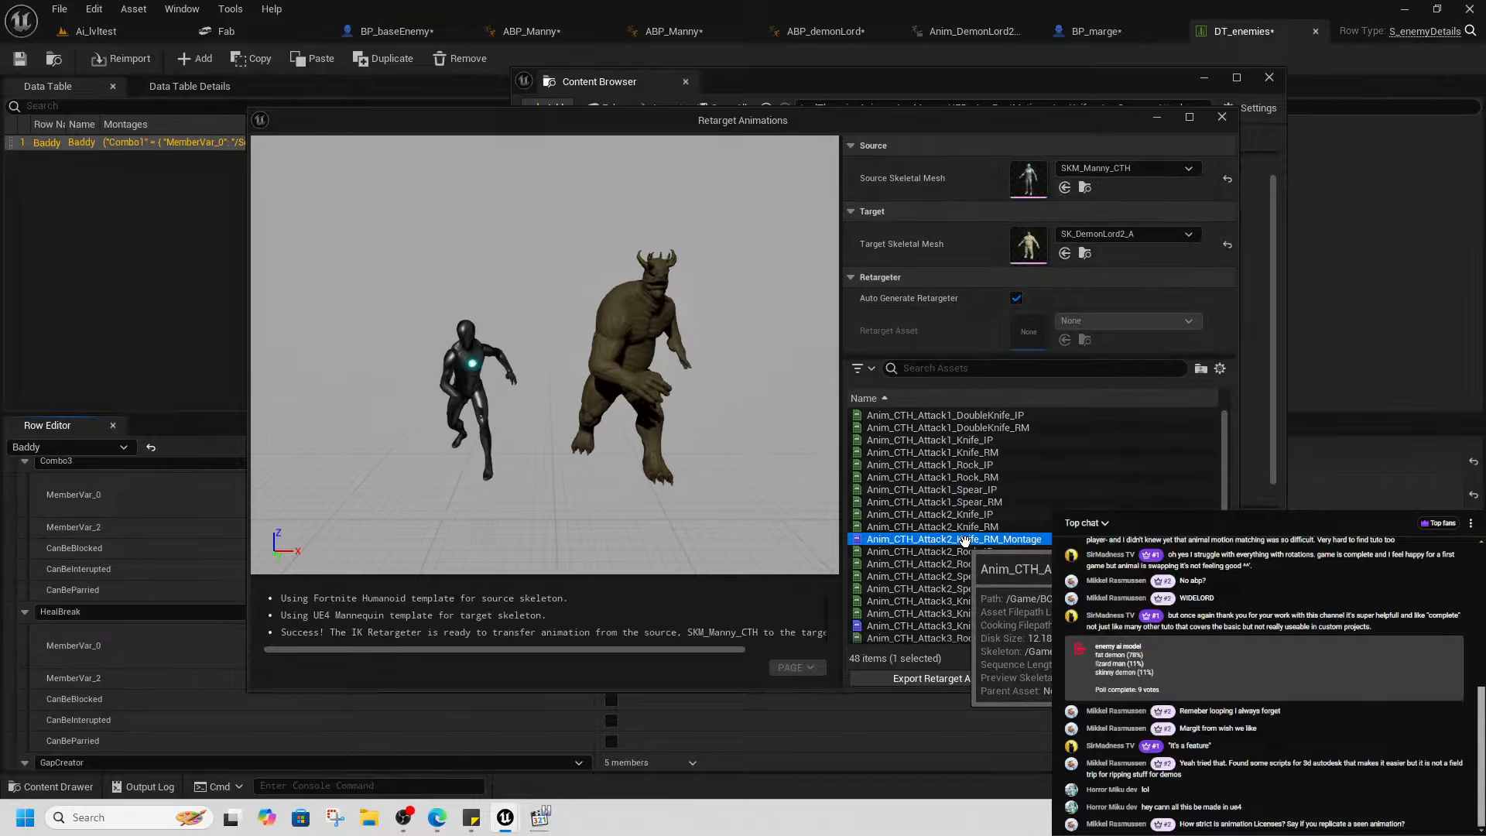
pyautogui.click(966, 541)
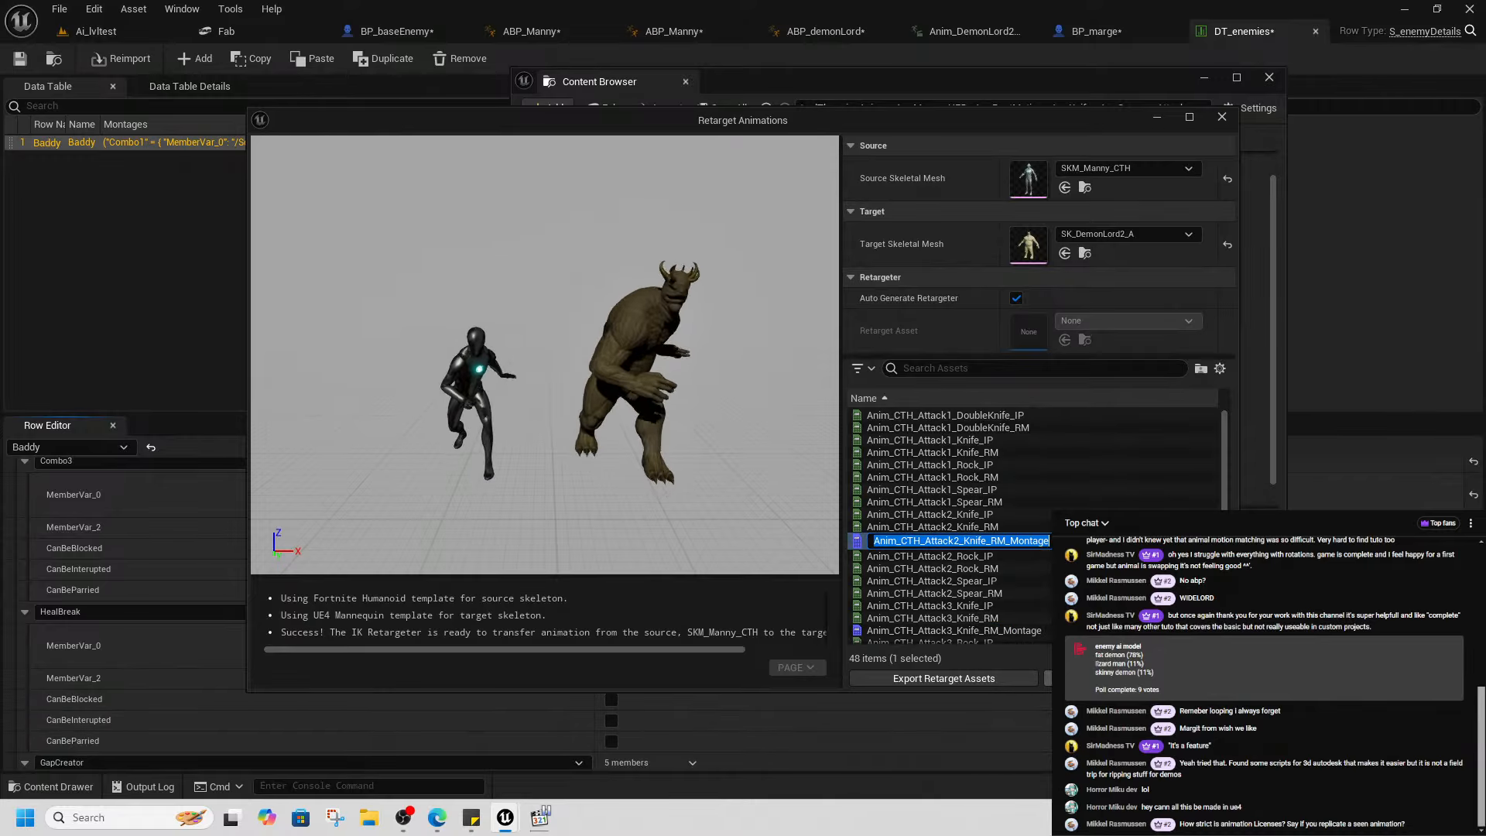
pyautogui.press('Escape')
# - Export the retargeted Anim_CTH_Attack2_Knife_RM_Montage with its referenced assets to the DemonLord2/Animations folder
pyautogui.click(943, 678)
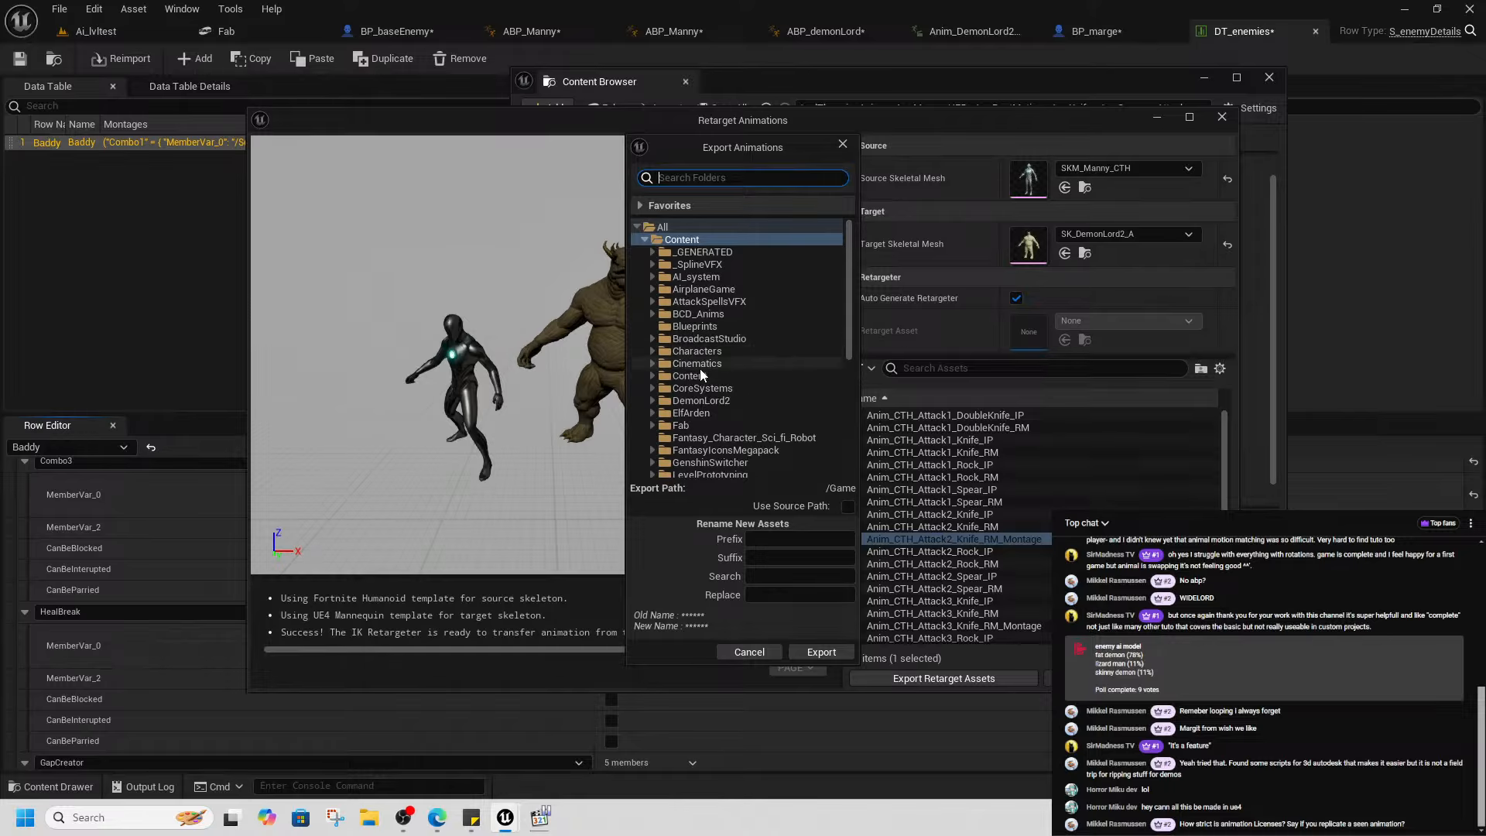
pyautogui.click(653, 401)
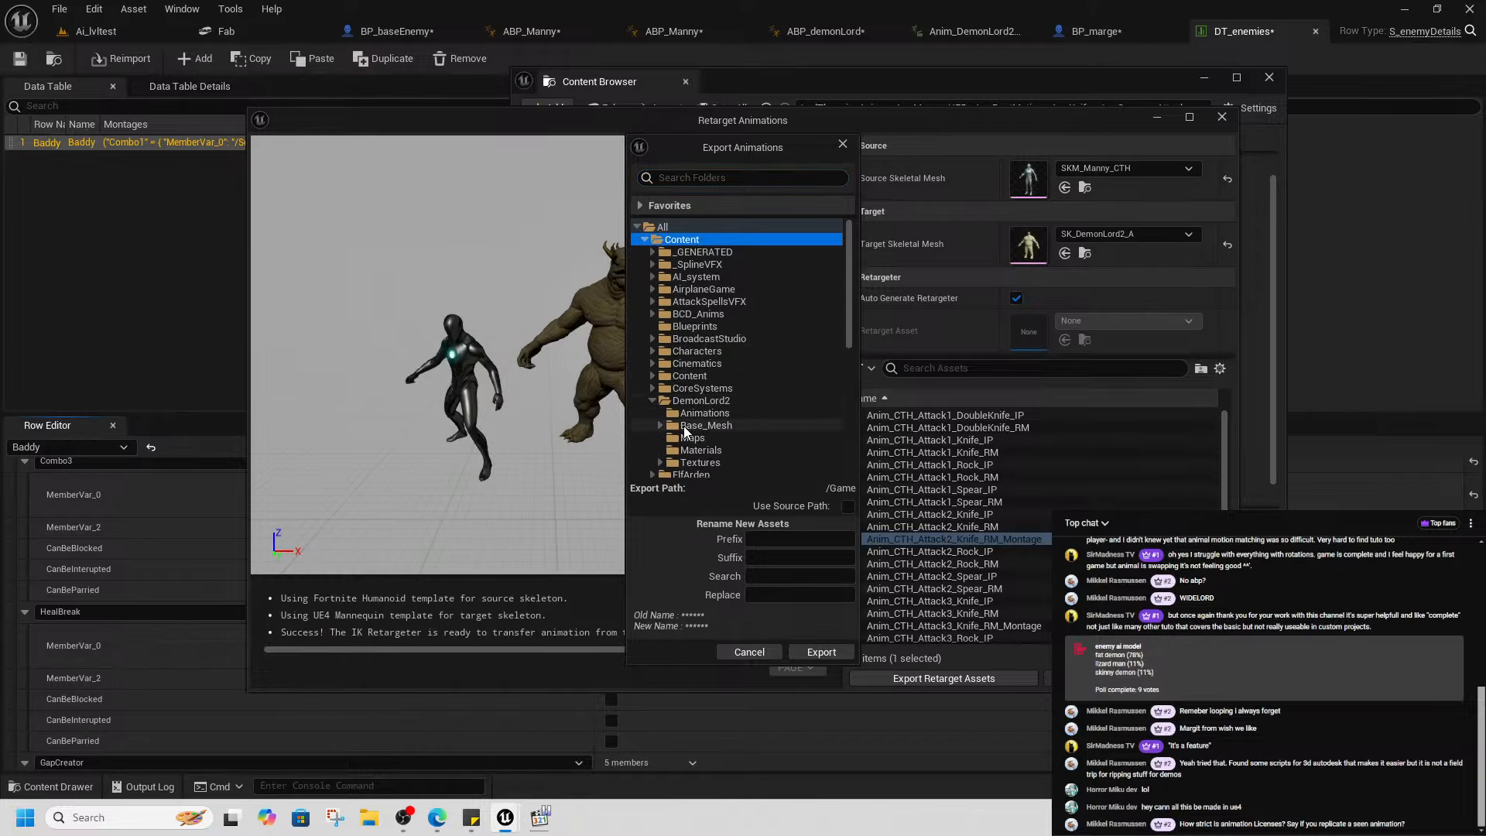
pyautogui.click(700, 413)
pyautogui.click(825, 652)
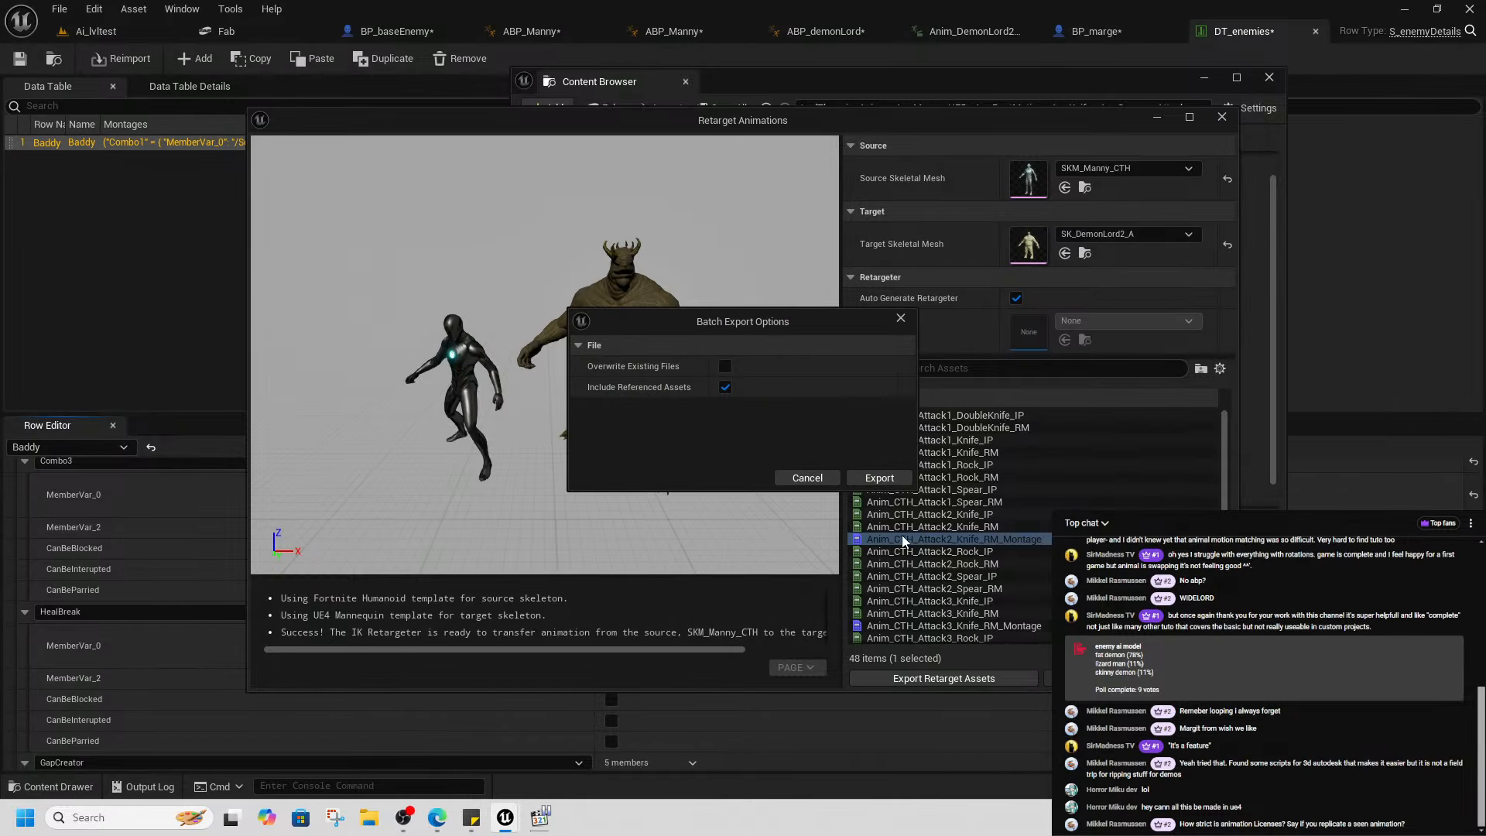
pyautogui.click(881, 479)
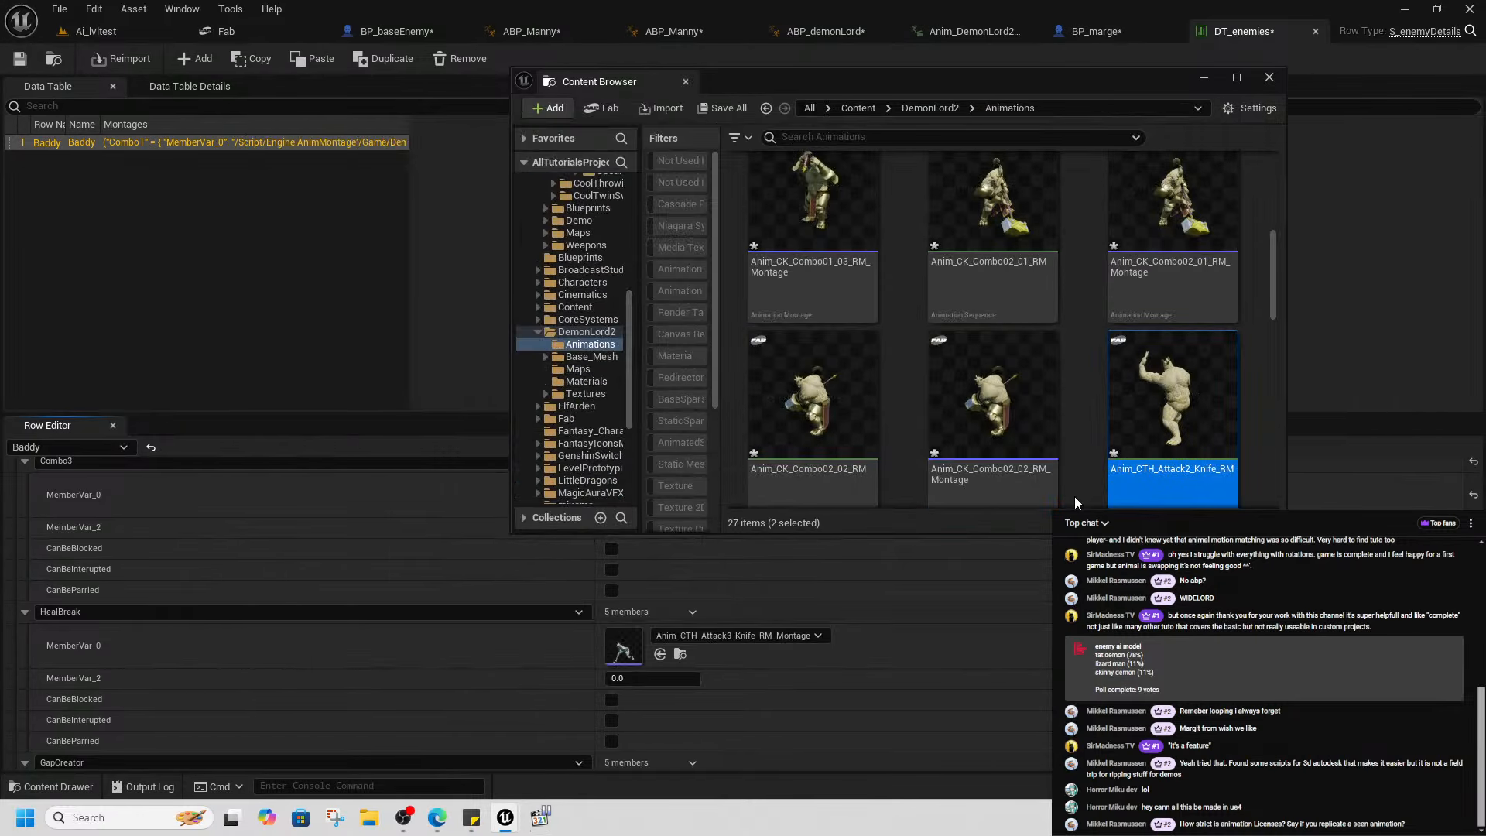
# - Assign the retargeted Anim_CTH_Attack2_Knife_RM_Montage to Baddy's HealBreak entry
pyautogui.click(661, 654)
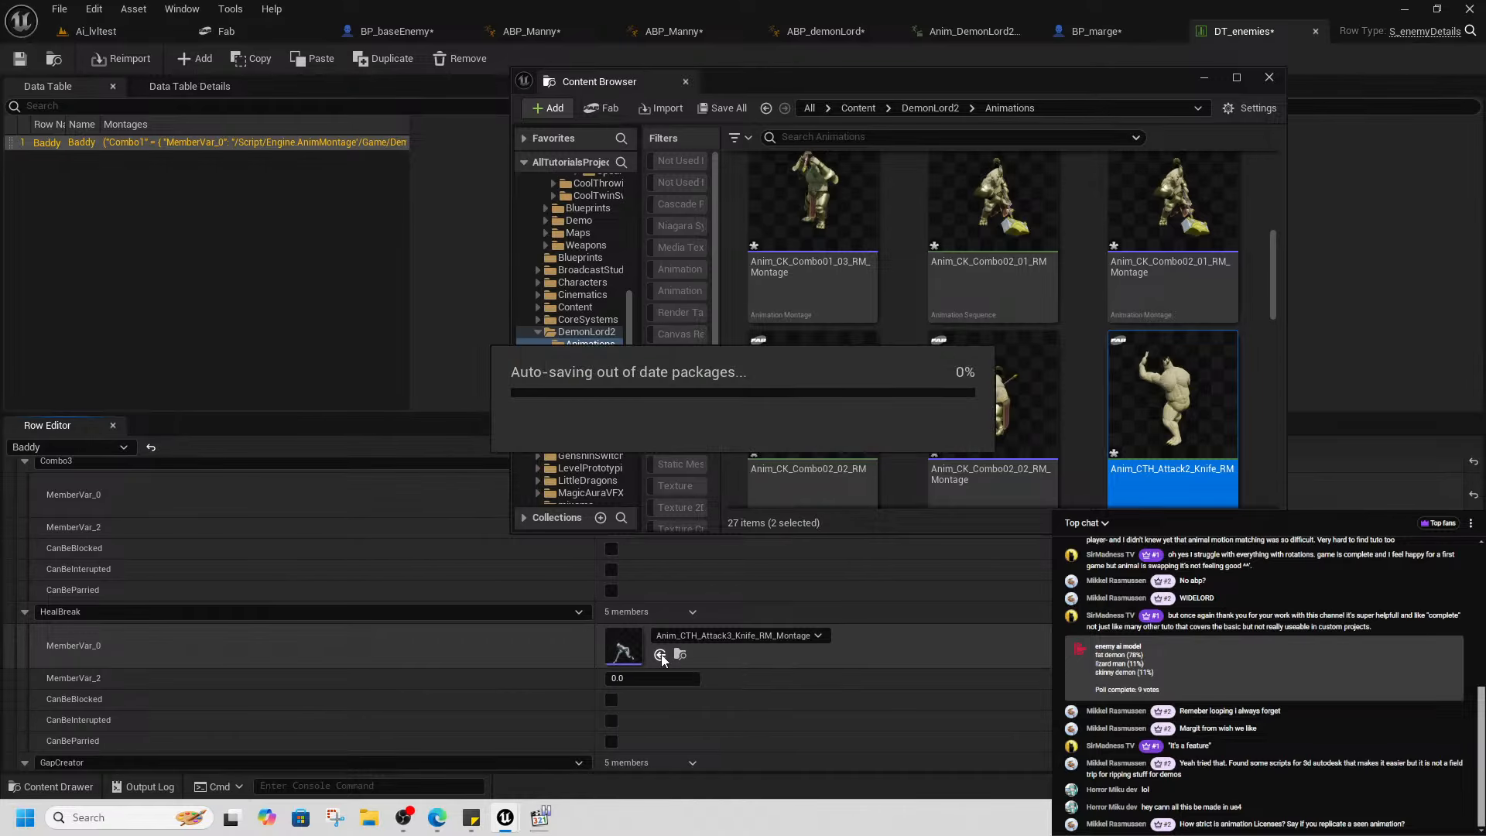
pyautogui.scroll(-3, 774, 635)
pyautogui.scroll(1, 620, 687)
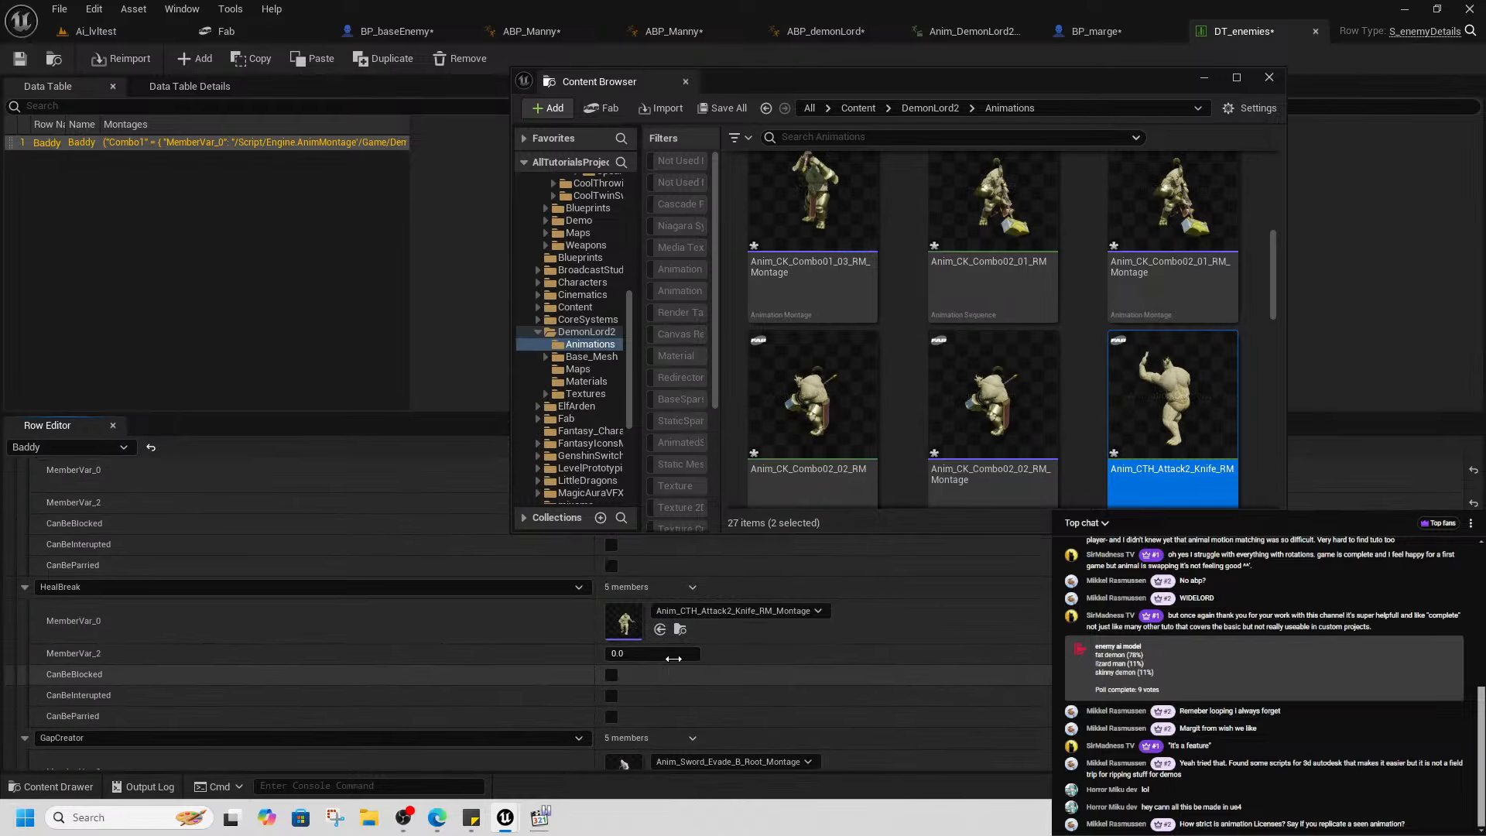
# - Locate GapCreator's Anim_Sword_Evade_B_Root_Montage among the project assets and open it for animation retargeting
pyautogui.click(681, 730)
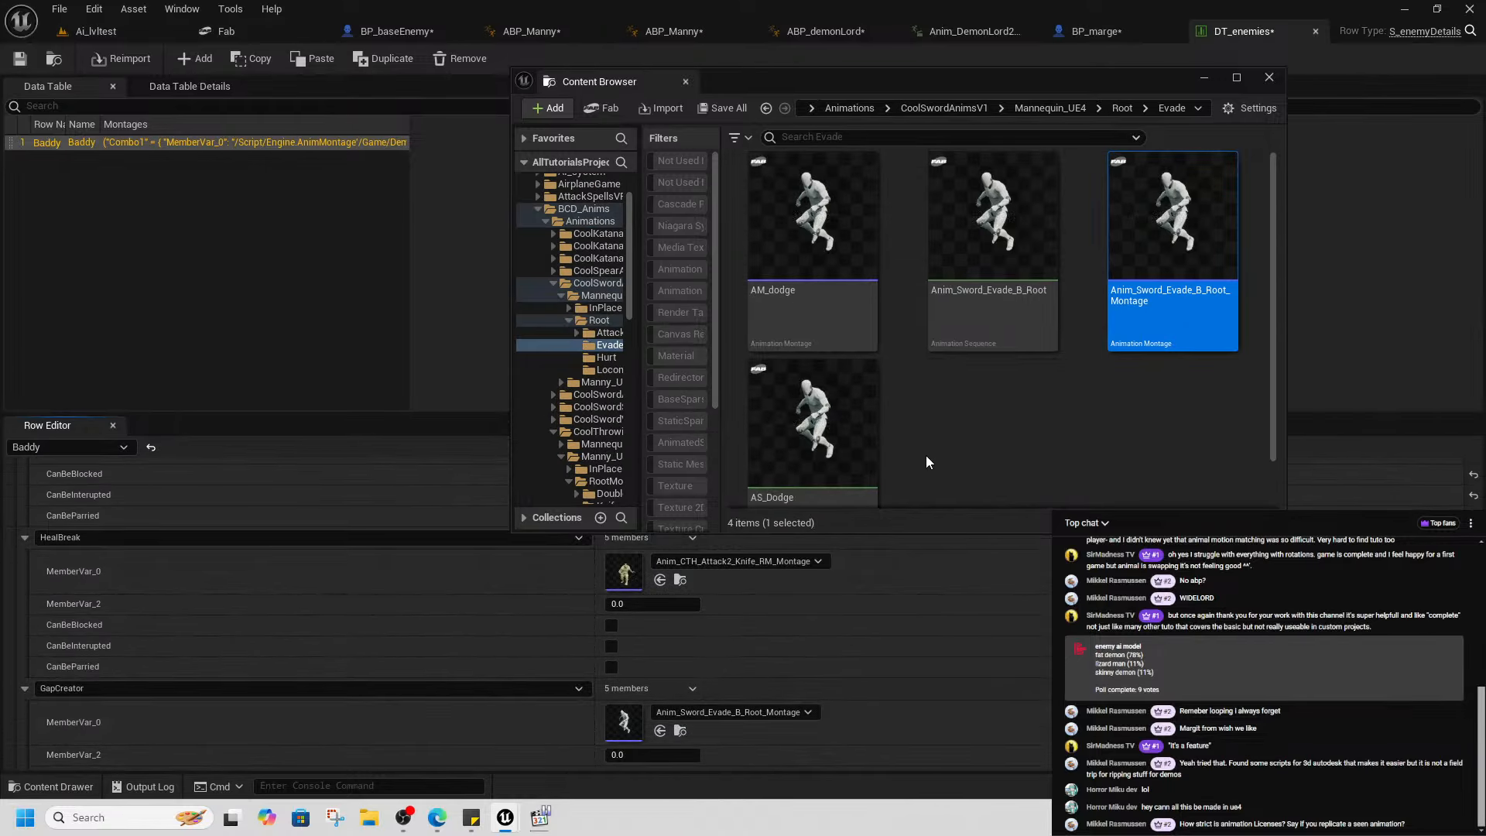
pyautogui.rightClick(1161, 325)
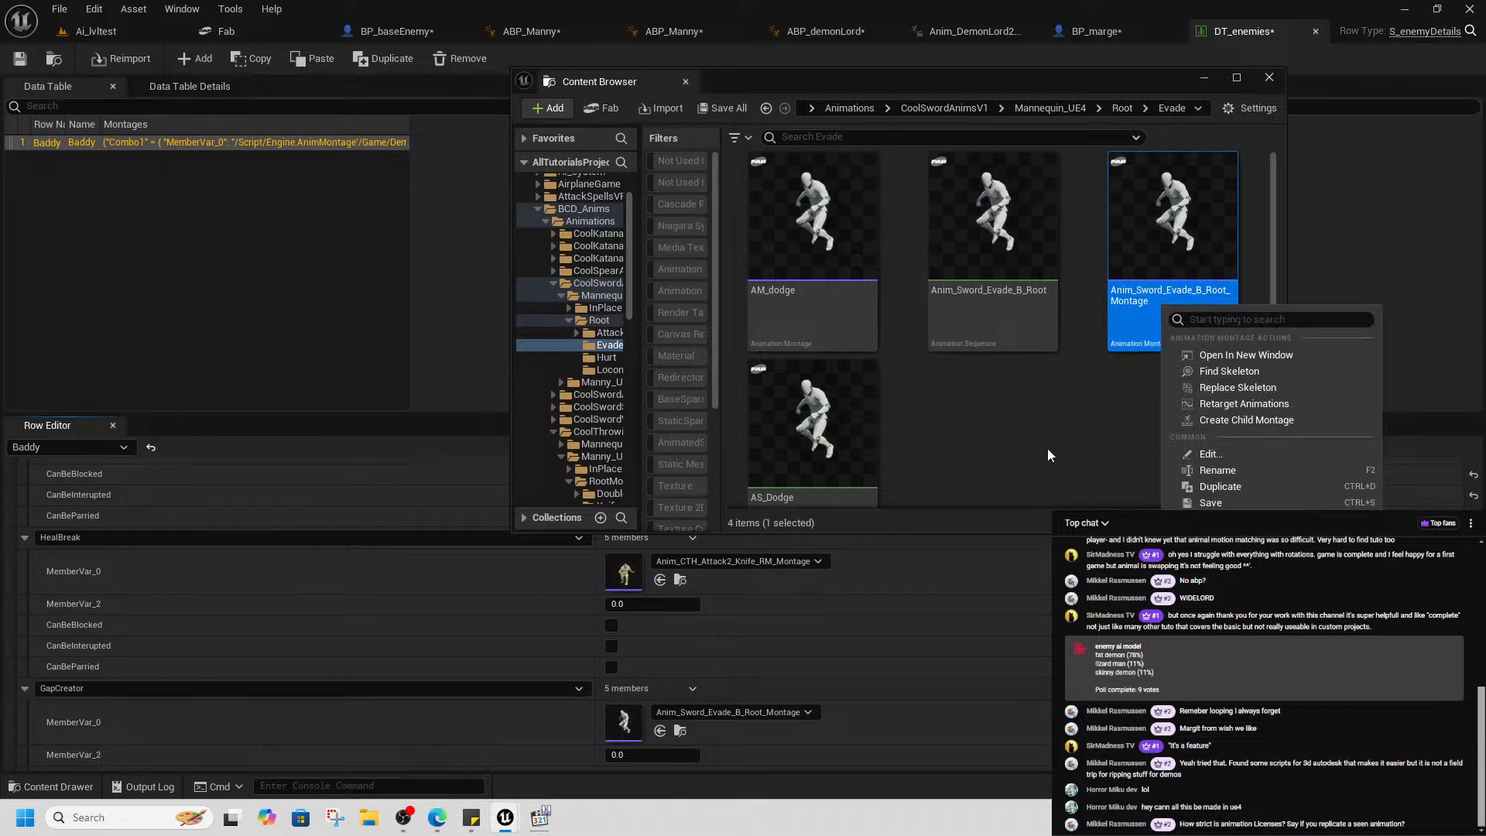
pyautogui.click(1234, 404)
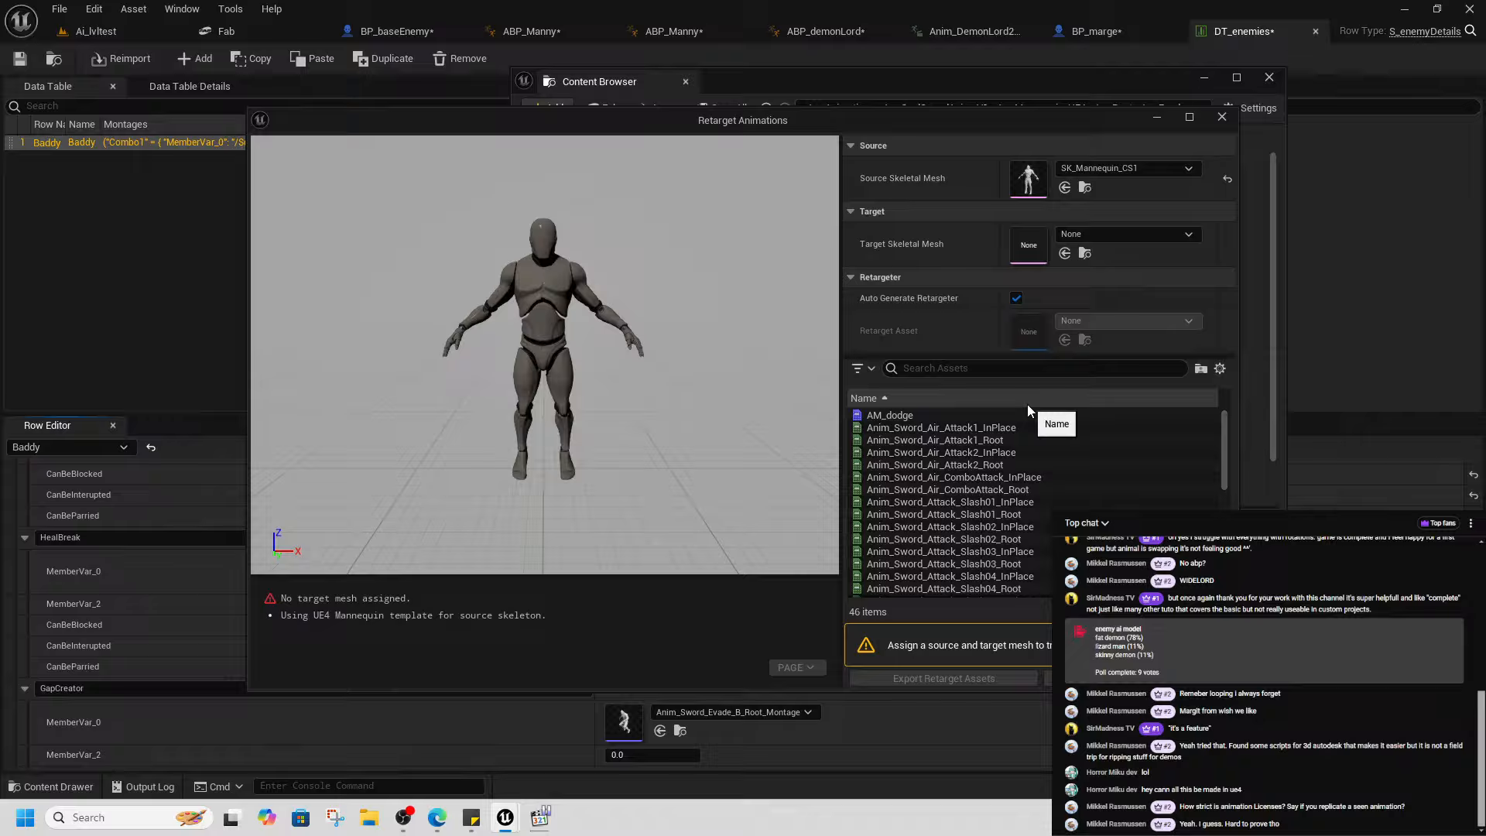
# - Set SK_DemonLord2_C as the target skeletal mesh and choose Anim_Sword_Evade_B_Root_Montage as the montage to retarget
pyautogui.click(1122, 234)
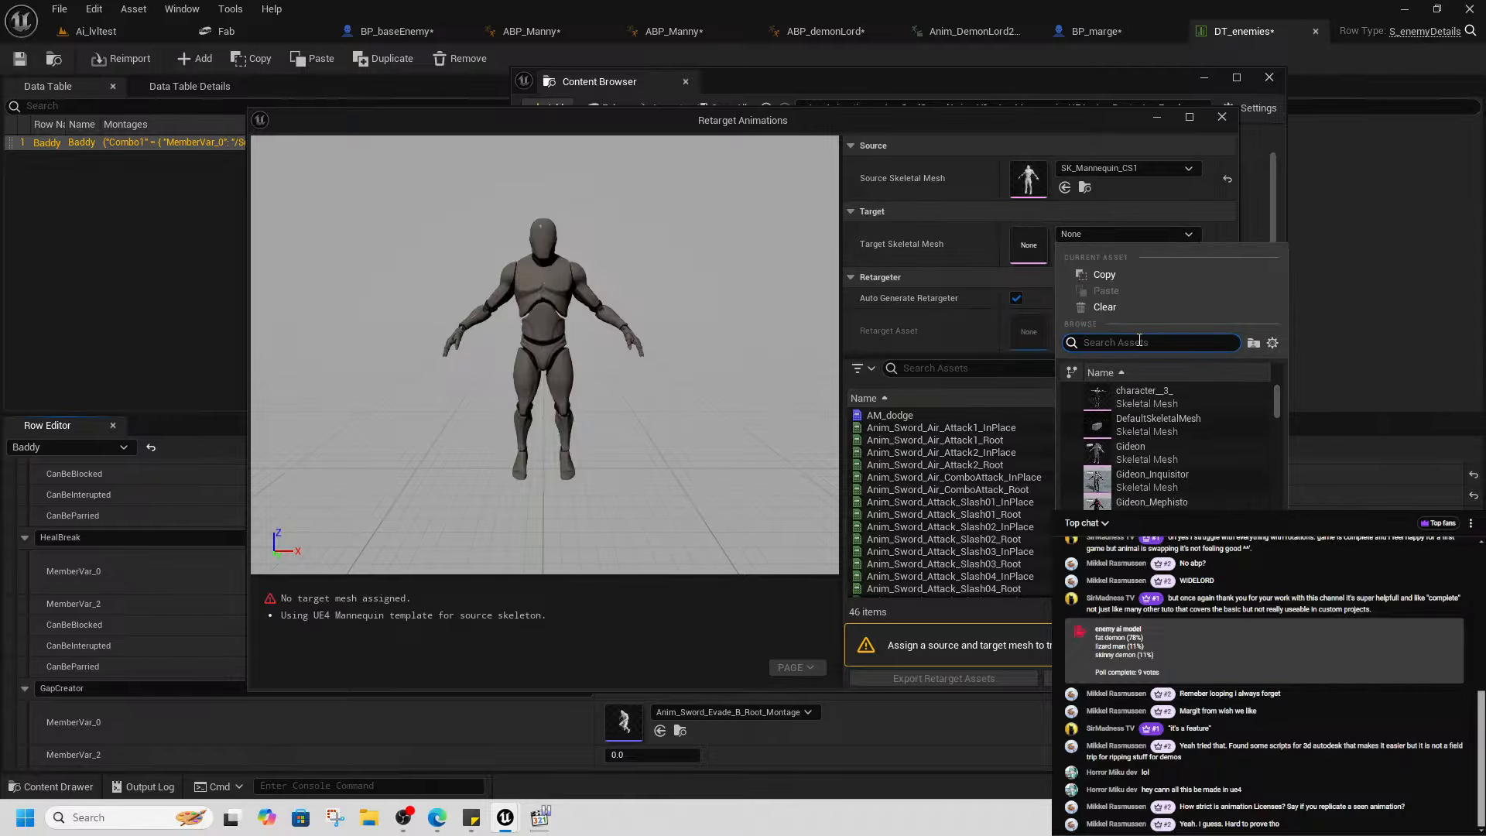
pyautogui.scroll(-3, 1204, 420)
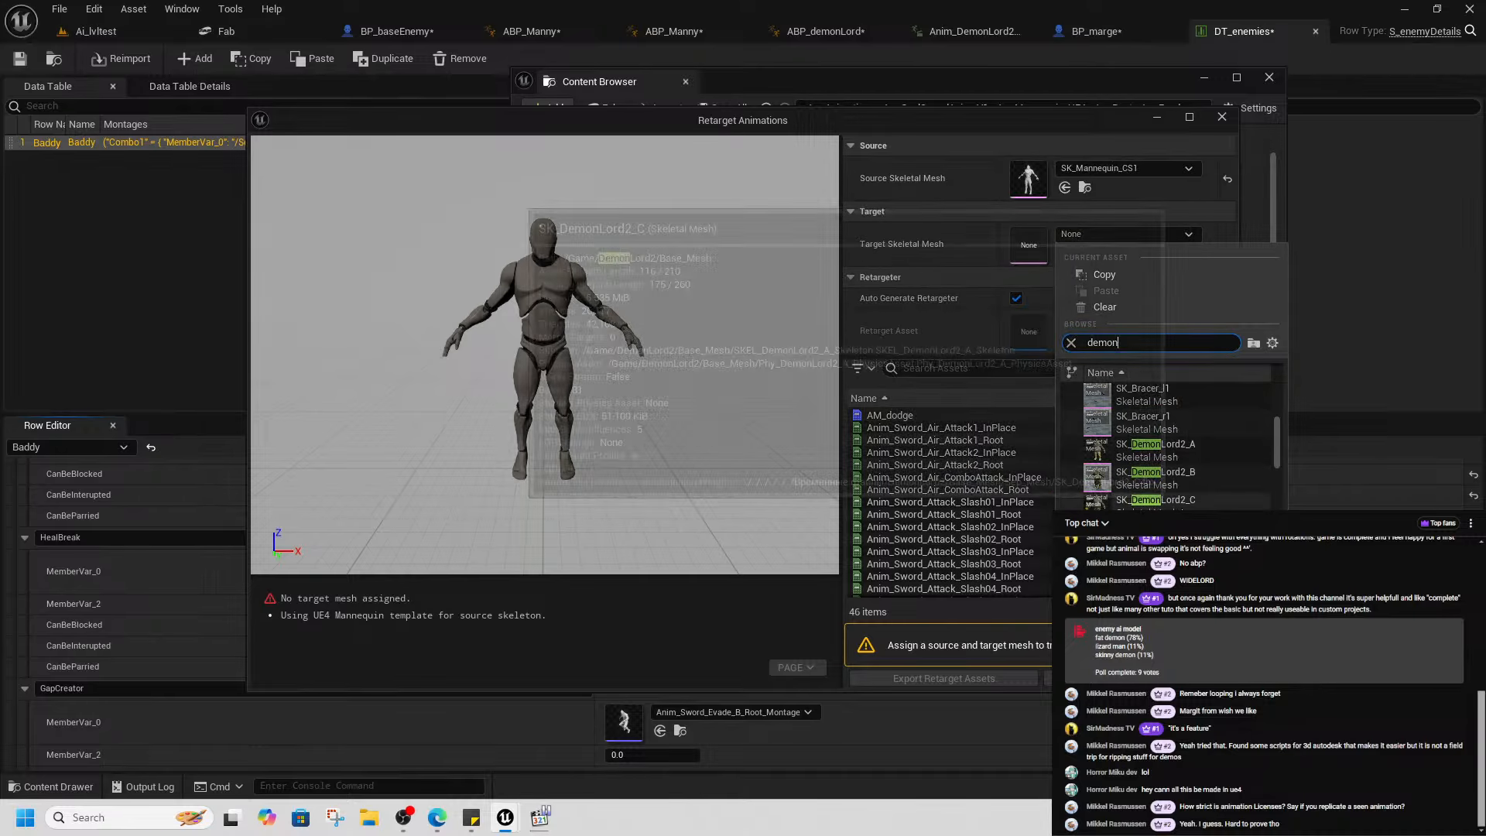
pyautogui.click(1157, 501)
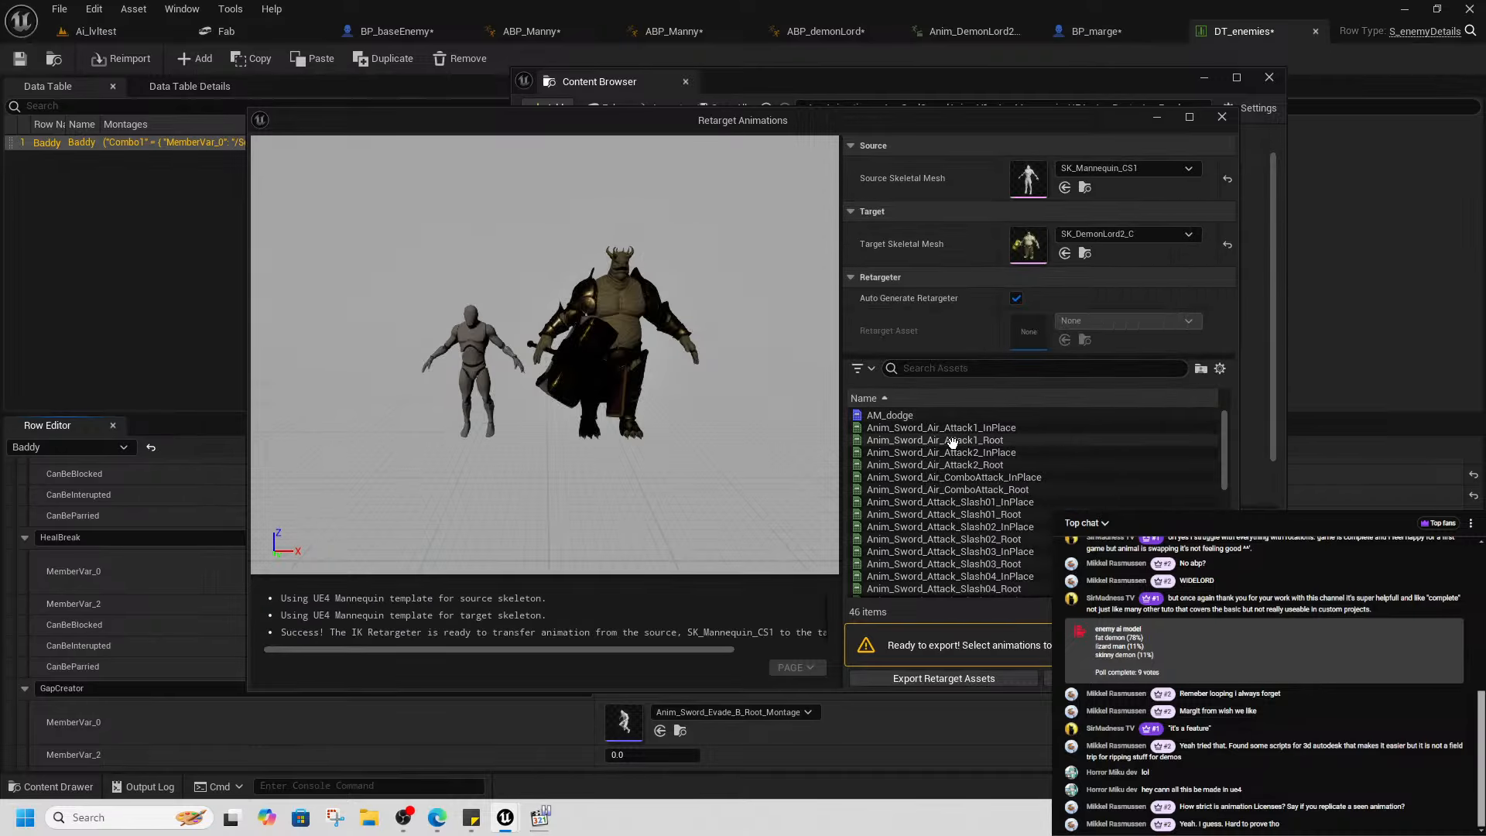
pyautogui.scroll(-6, 952, 442)
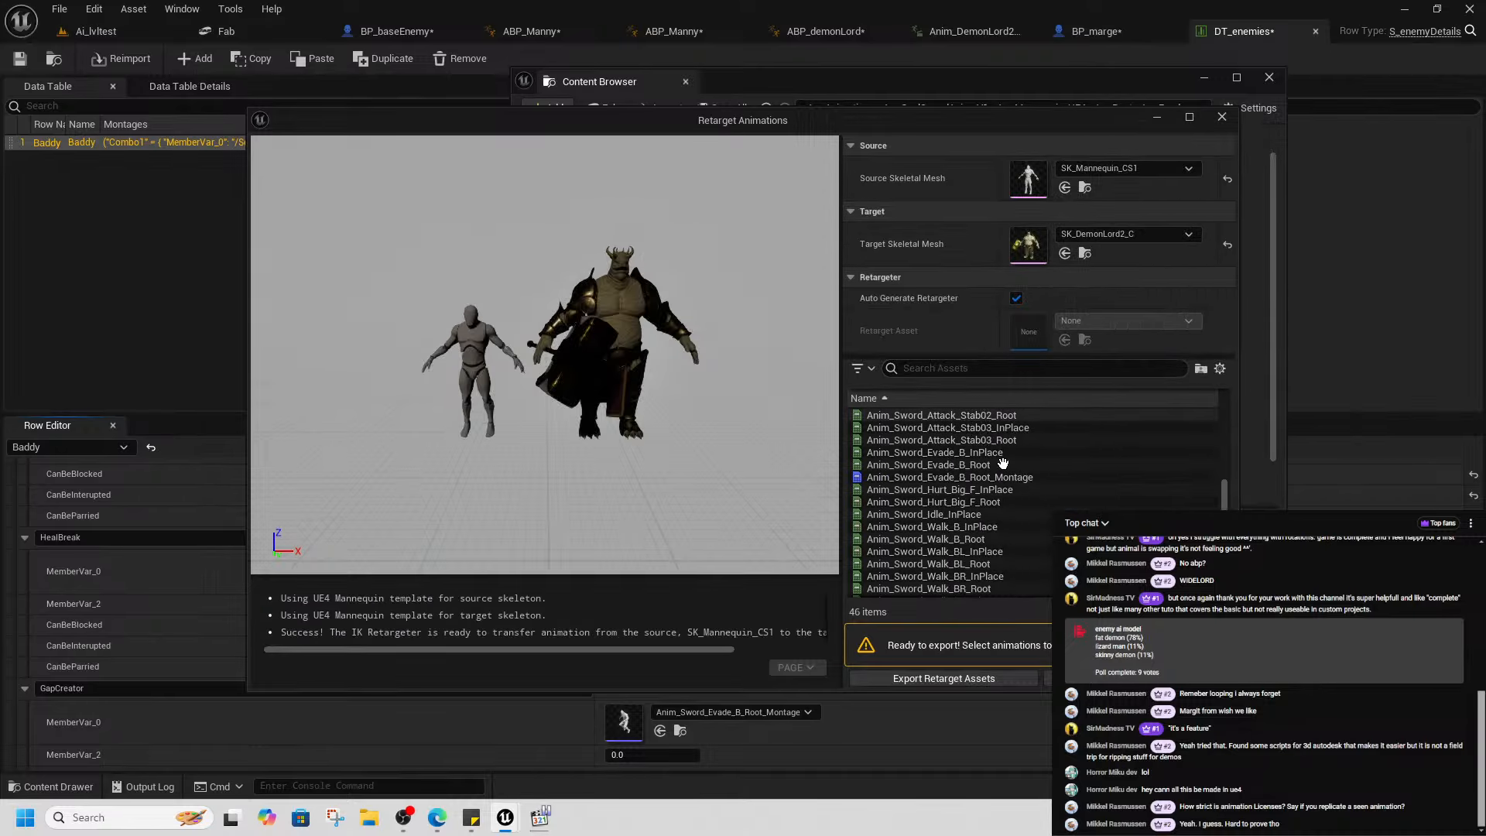
pyautogui.click(951, 478)
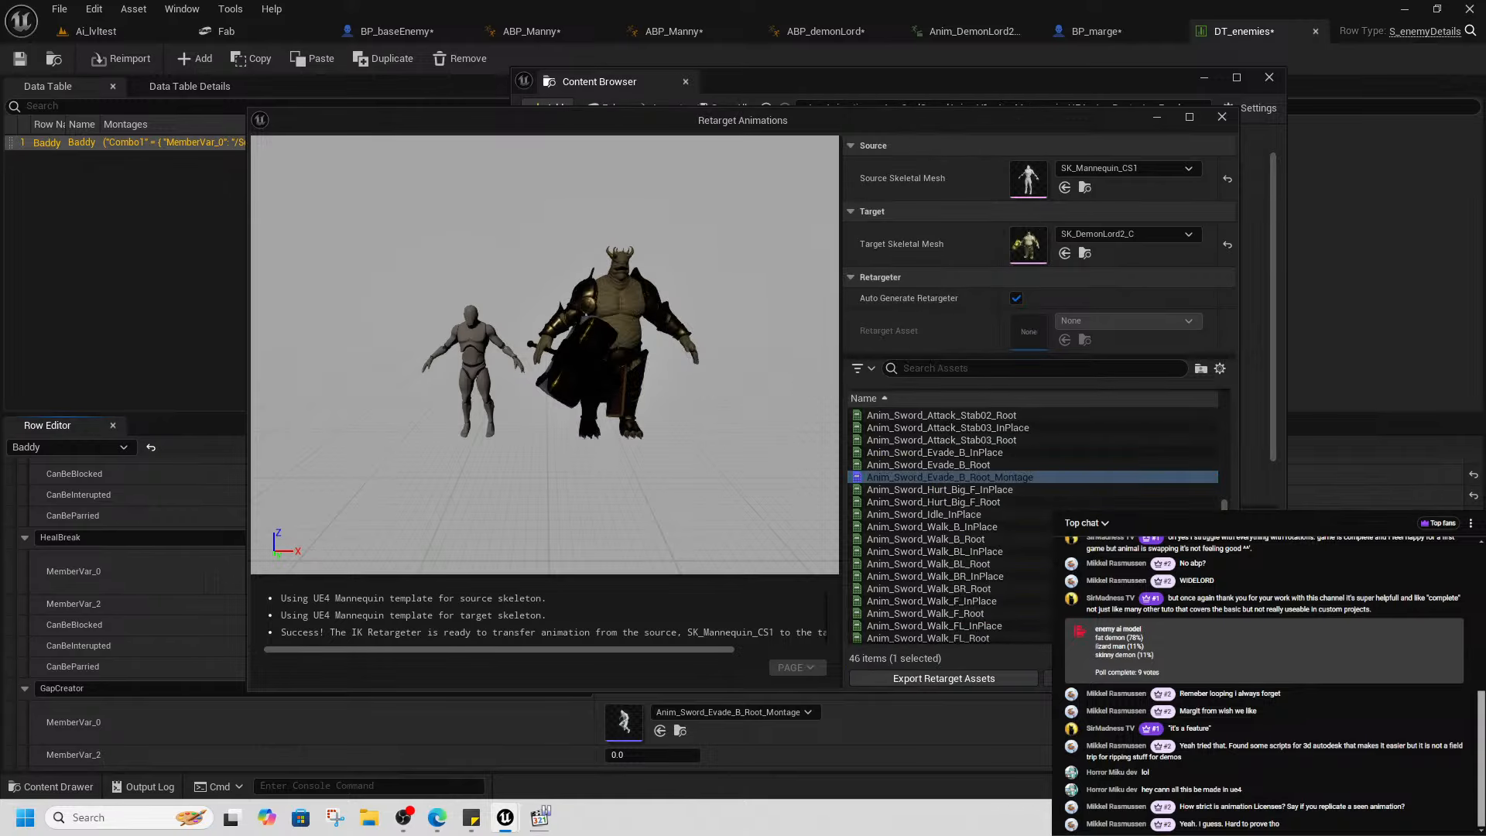
# - Export the retargeted Anim_Sword_Evade_B_Root_Montage with its referenced assets to DemonLord2/Animations and assign it to Baddy's GapCreator entry
pyautogui.click(943, 678)
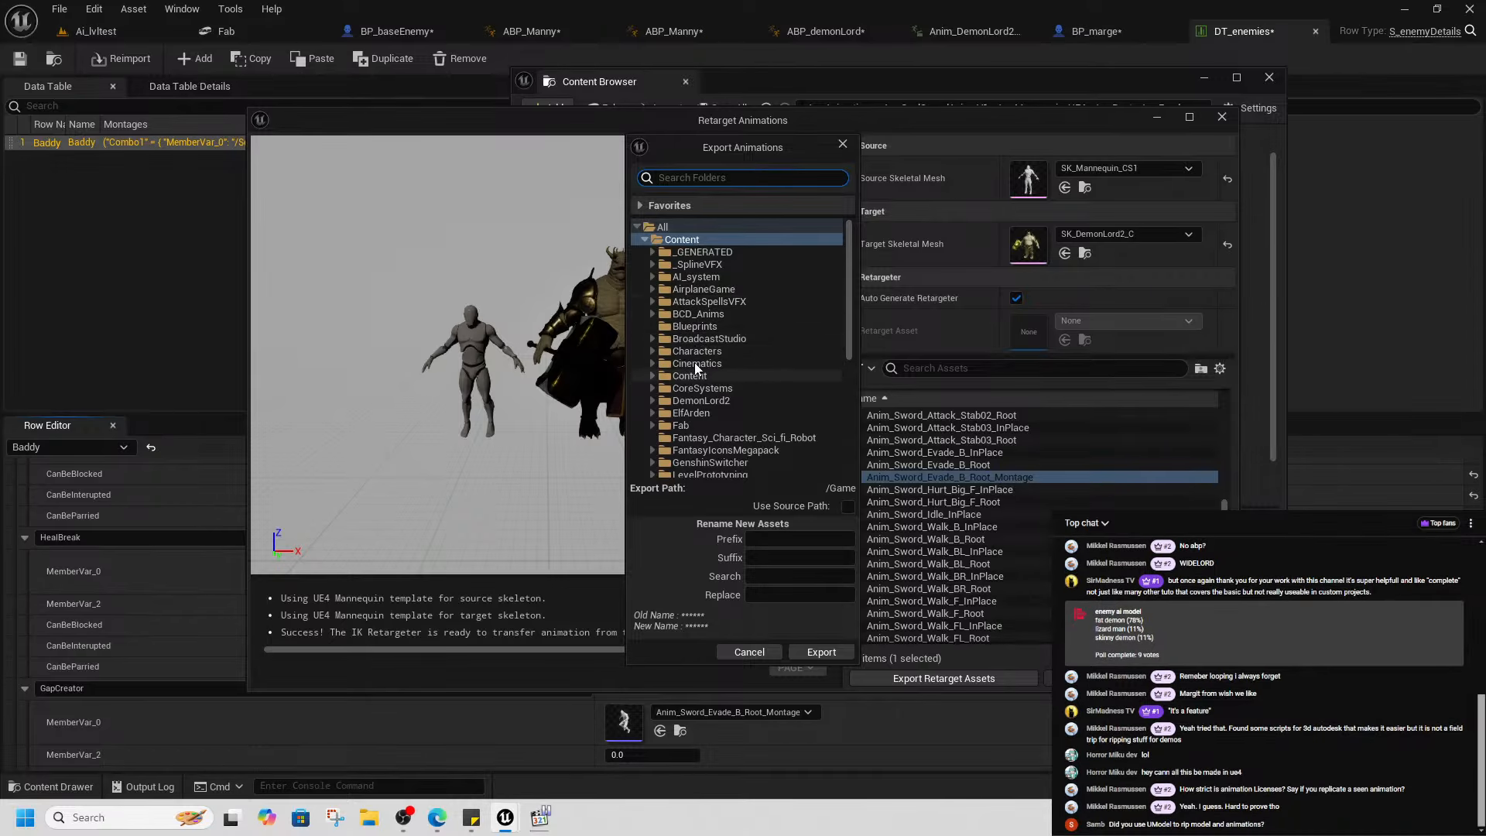
pyautogui.click(681, 401)
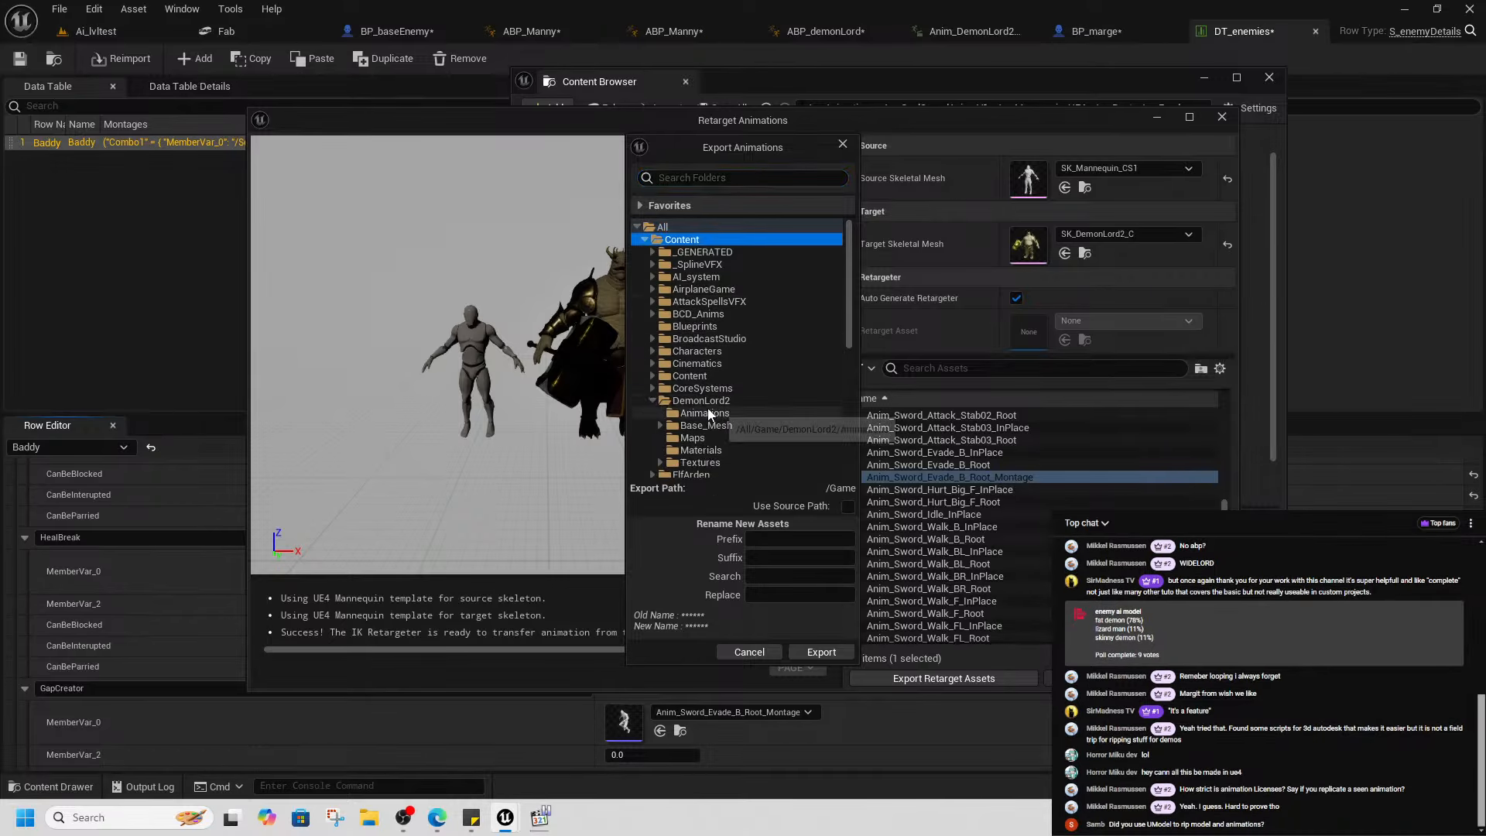
pyautogui.click(822, 652)
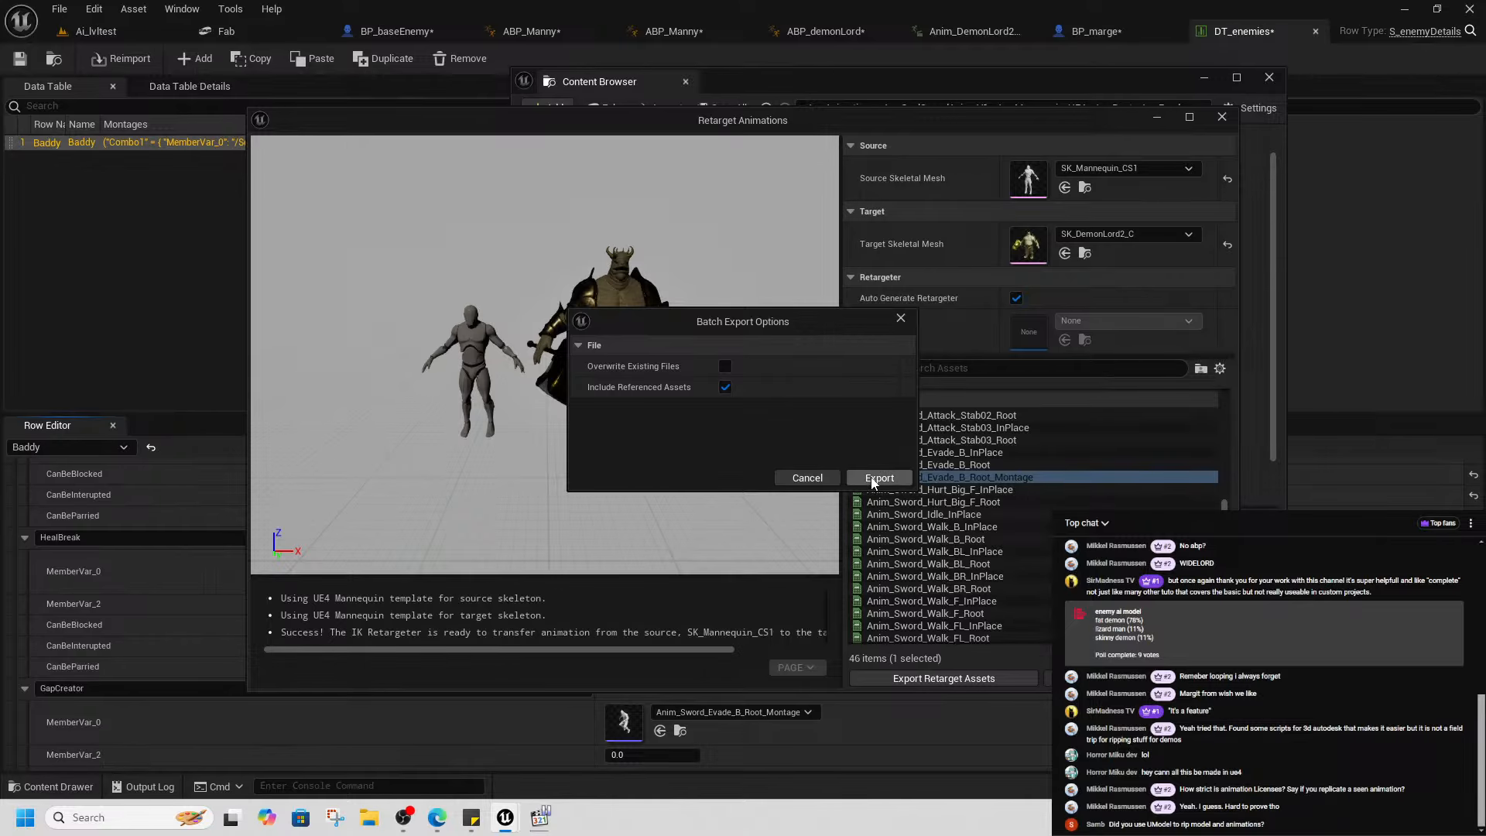
pyautogui.click(879, 477)
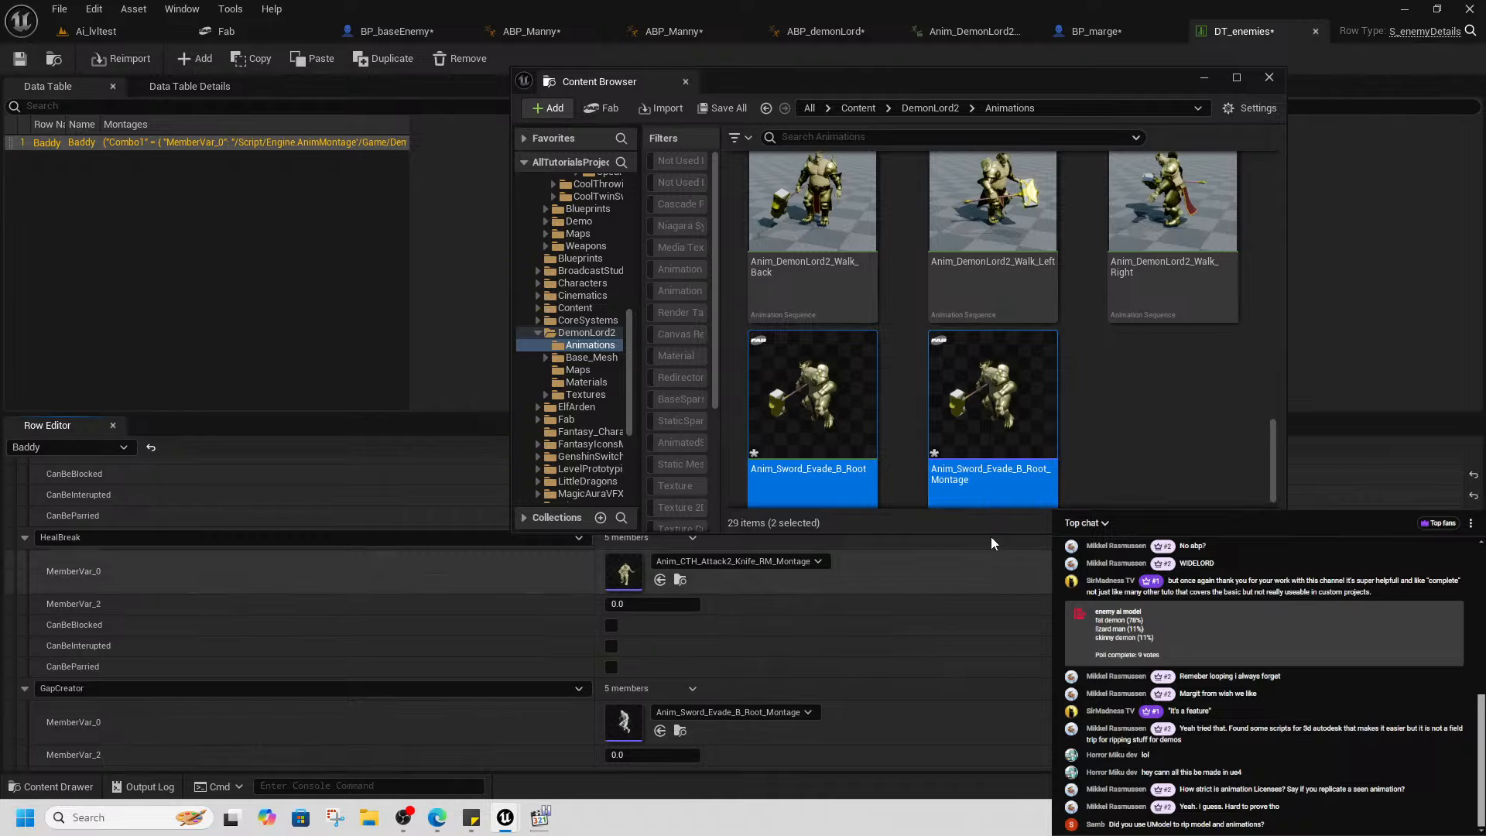
pyautogui.click(1076, 452)
pyautogui.click(1031, 470)
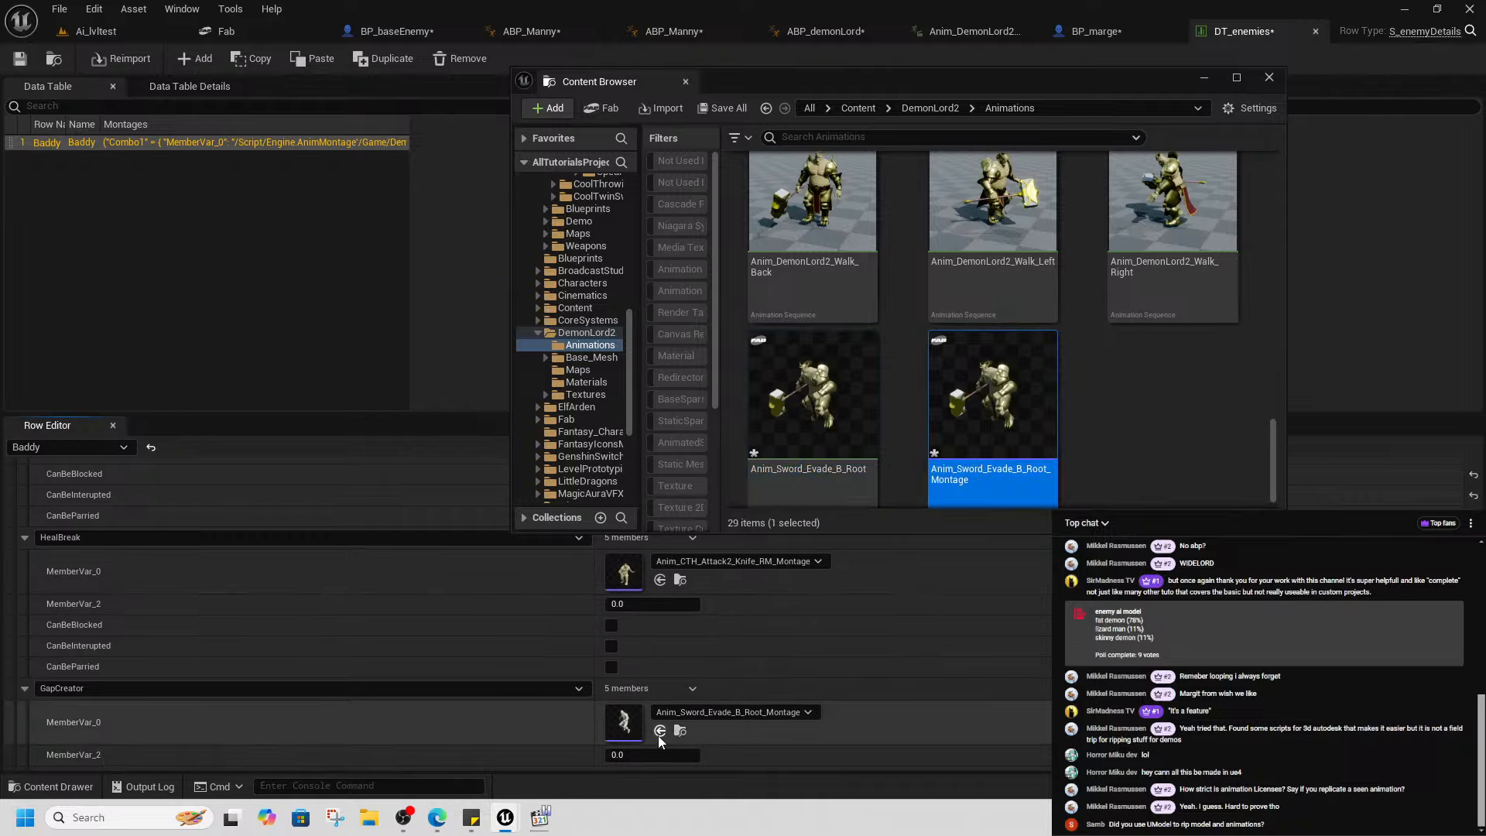
# - Locate HeavyAttack's Anim_SwordV2_Slash_RM_Montage among the project assets and open it for animation retargeting
pyautogui.scroll(-5, 658, 689)
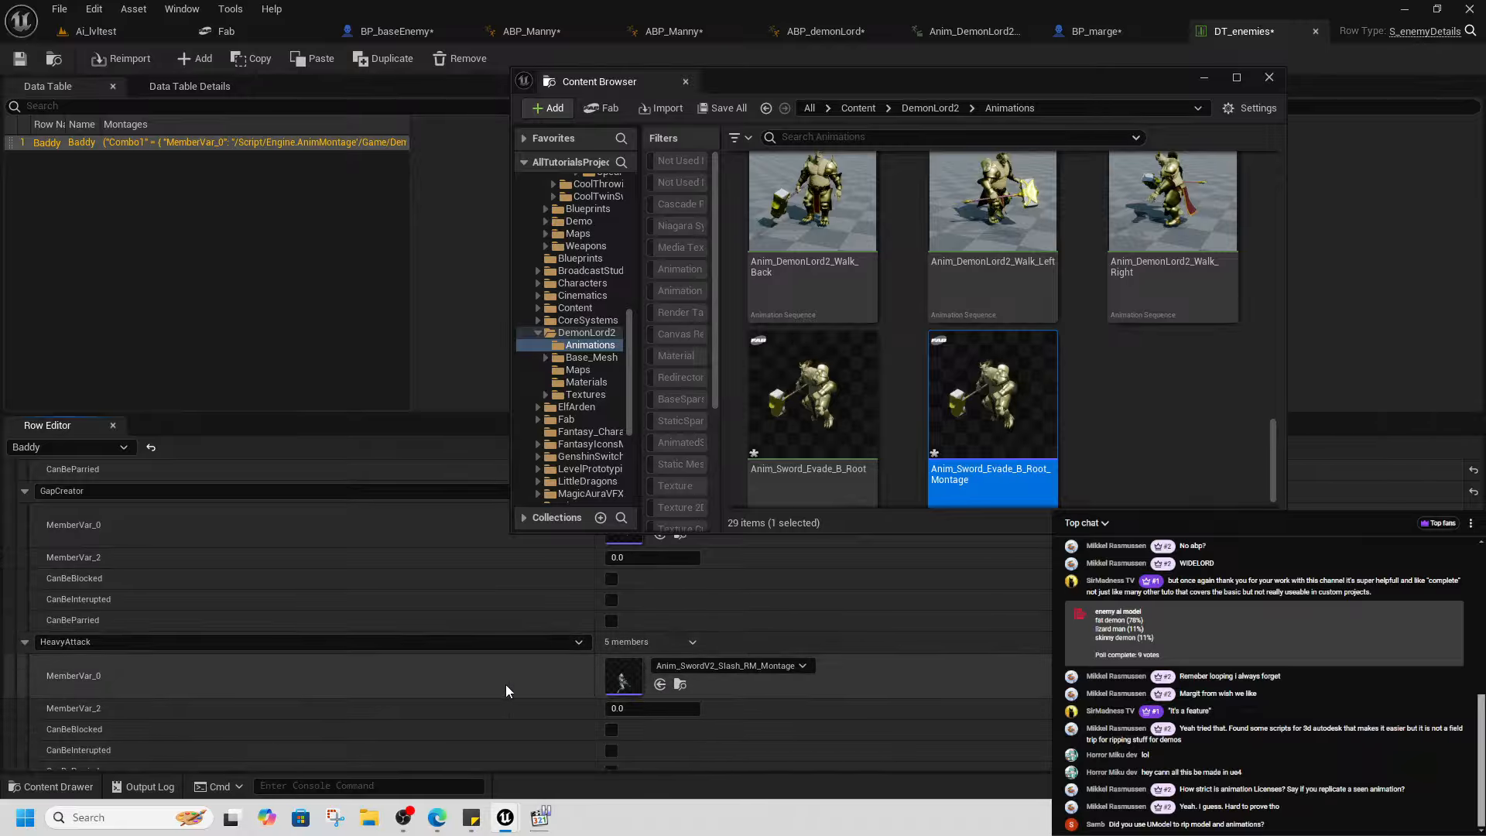
pyautogui.click(680, 684)
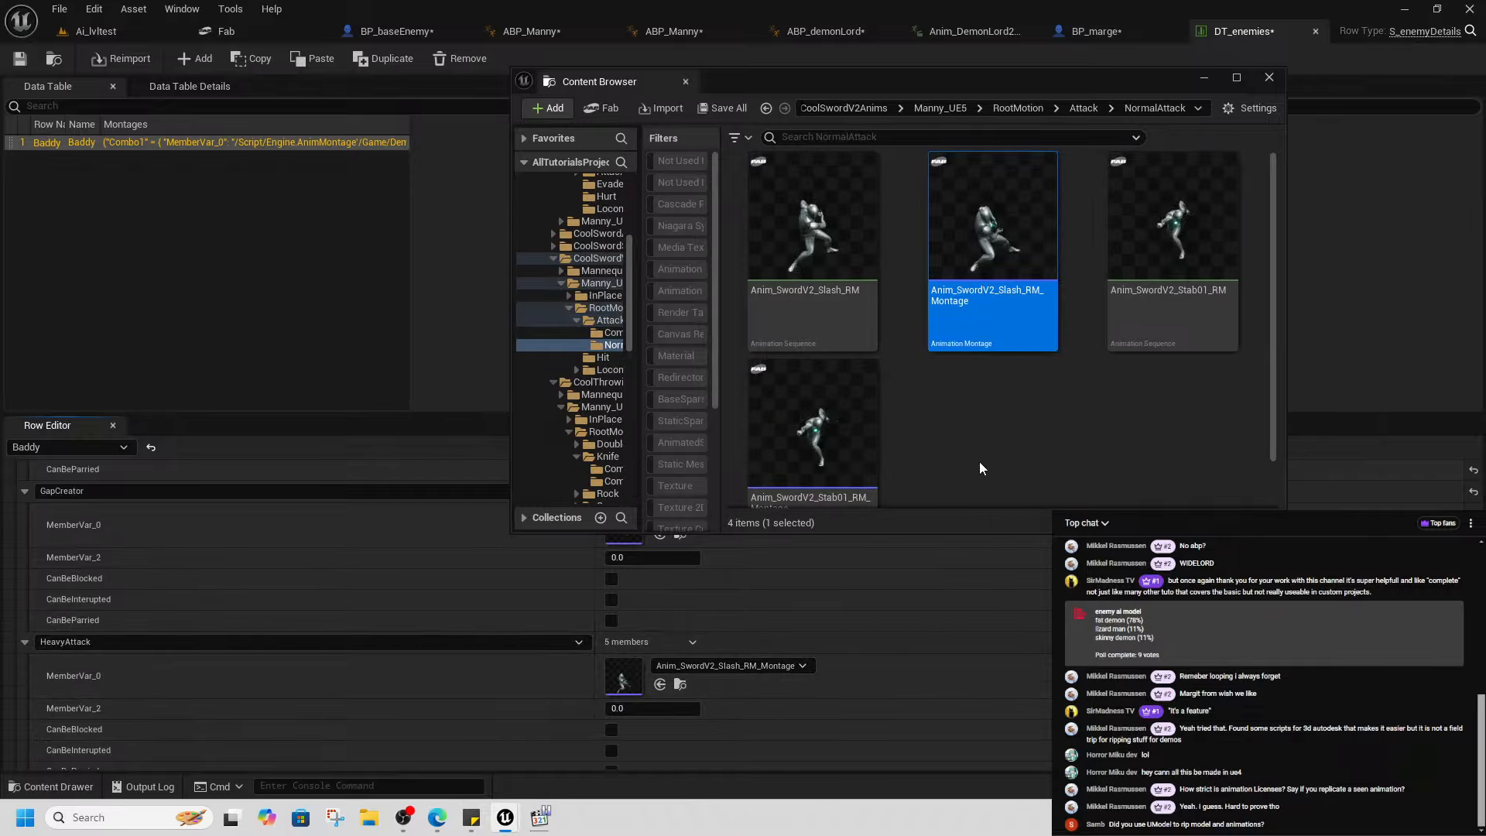
pyautogui.rightClick(997, 331)
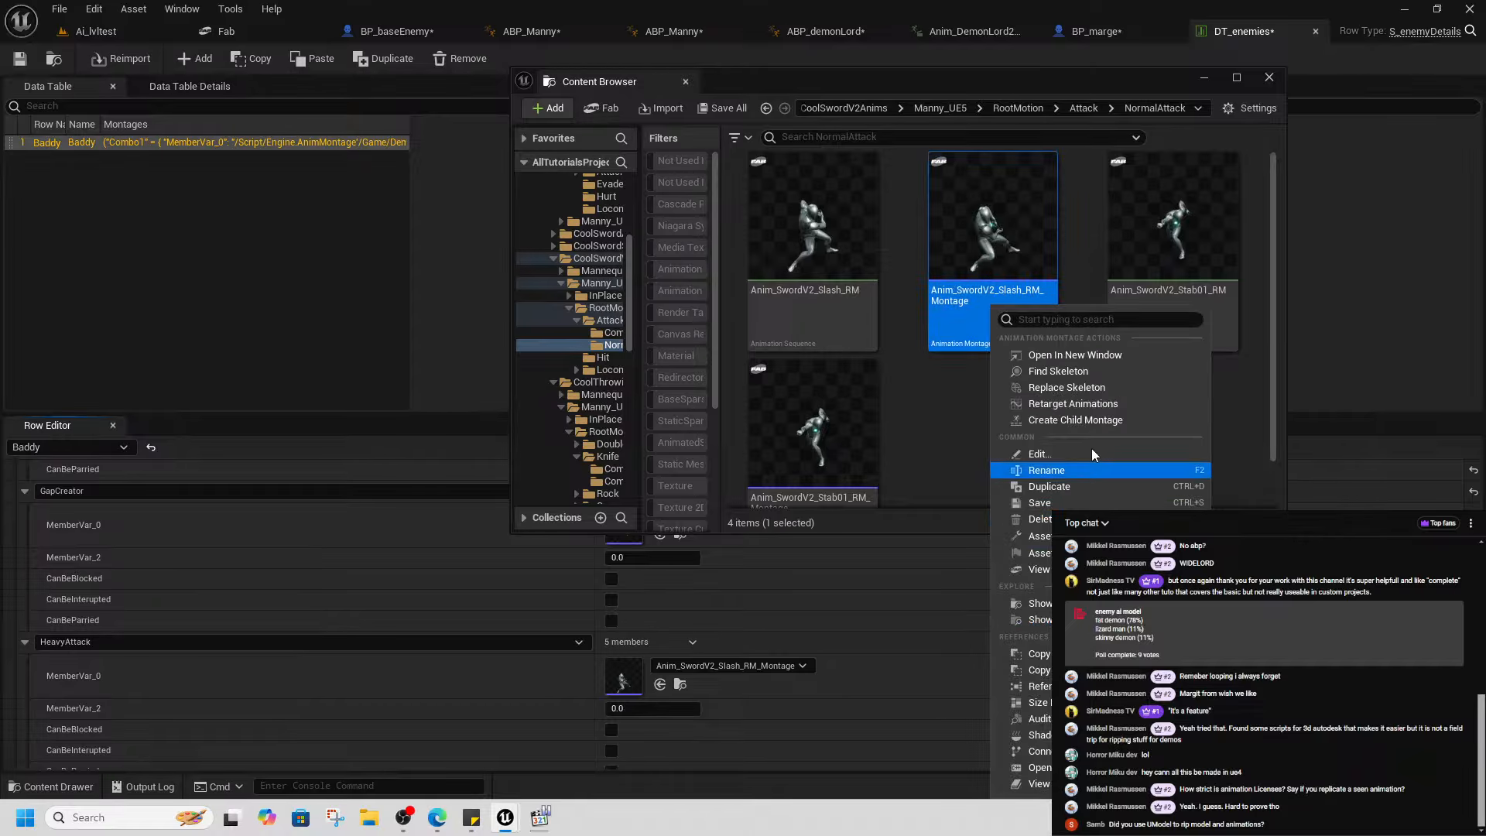
pyautogui.click(1075, 404)
# - Choose both Anim_SwordV2_Slash_RM_Montage and Anim_SwordV2_Stab01_RM_Montage as the montages to retarget
pyautogui.scroll(-10, 1077, 433)
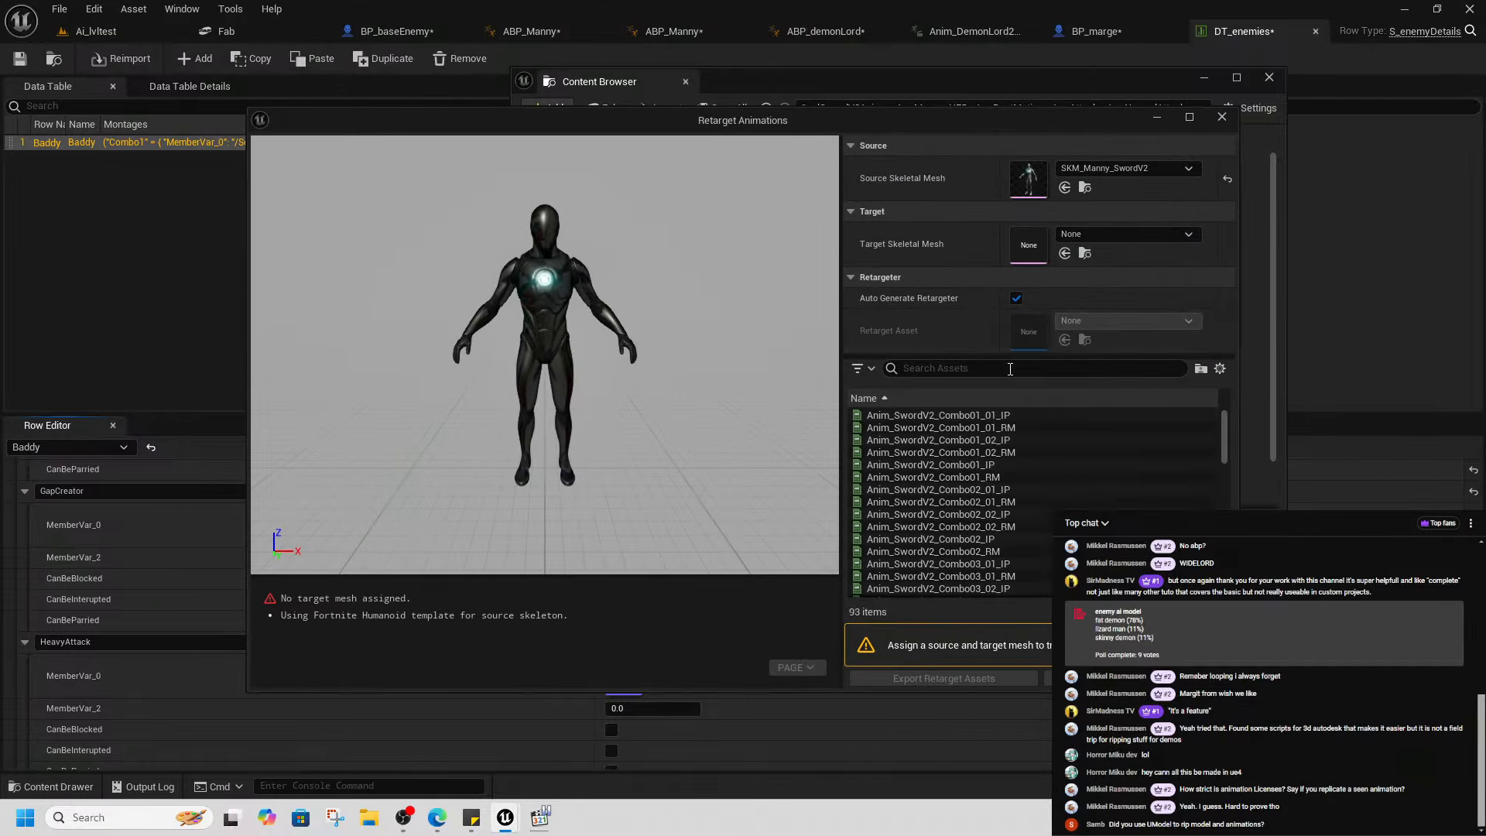
pyautogui.scroll(-5, 1029, 503)
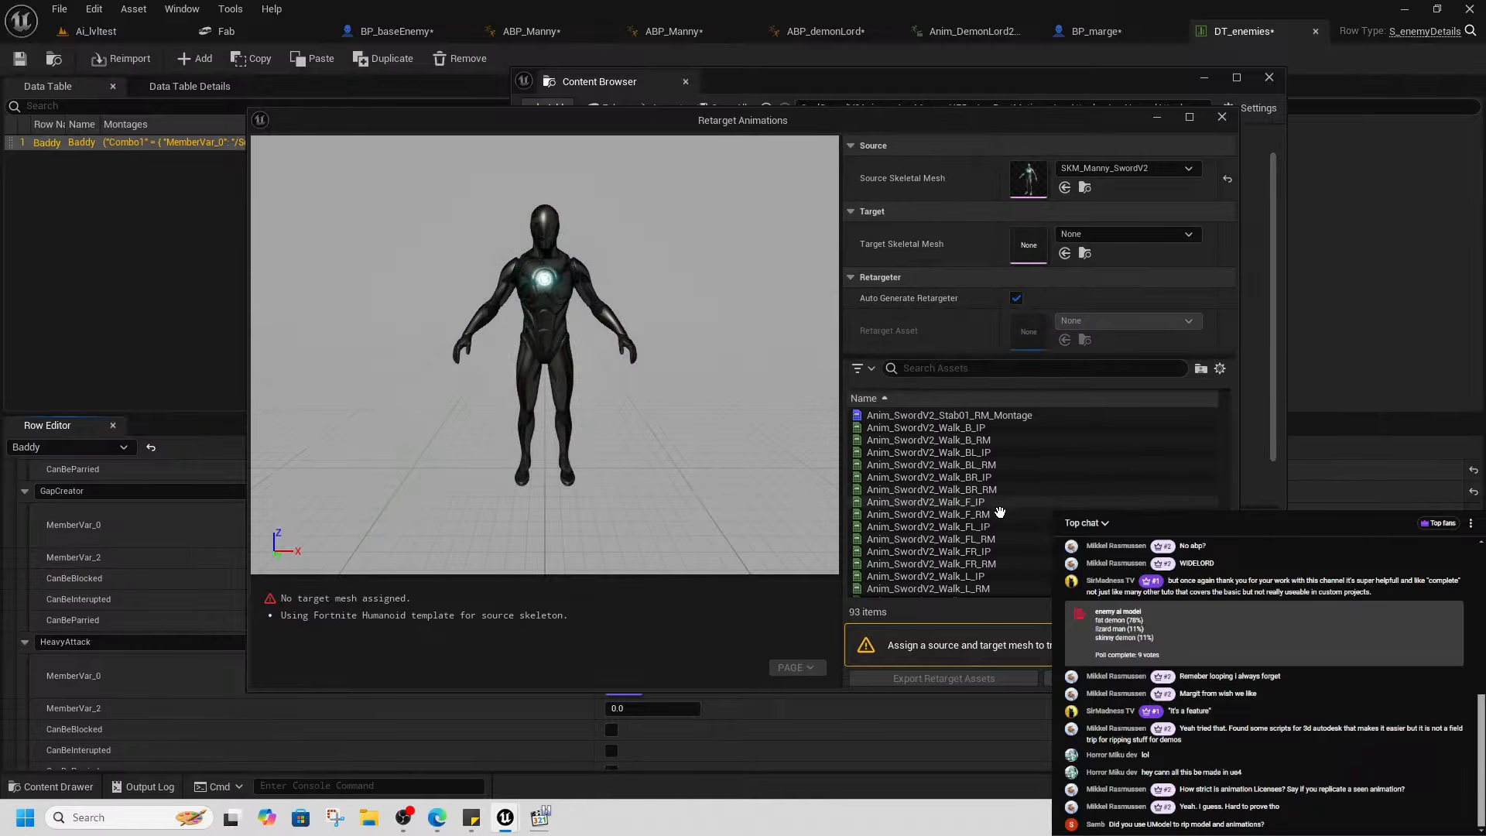
pyautogui.scroll(3, 964, 480)
pyautogui.click(956, 478)
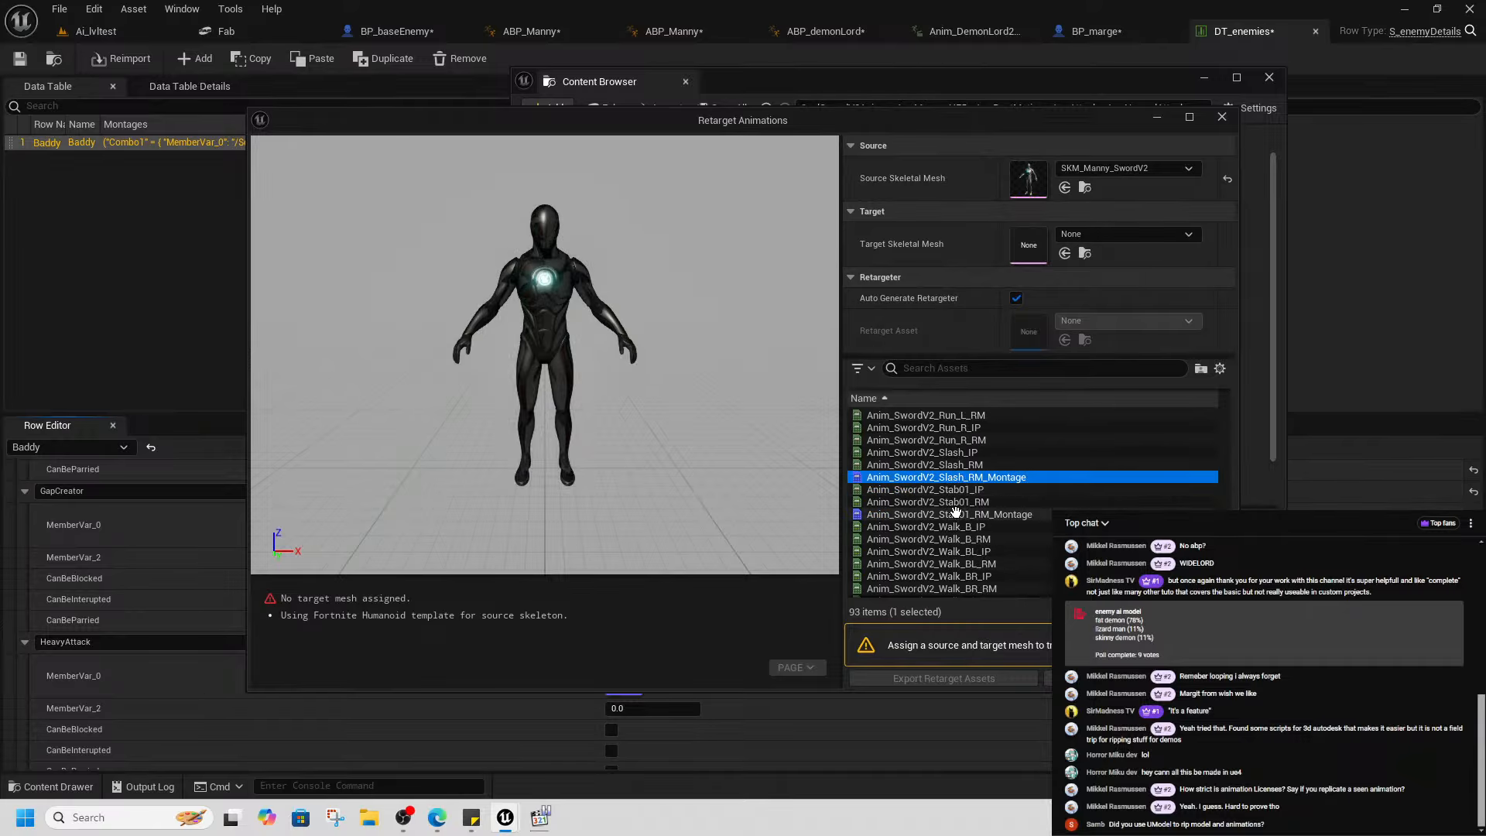
pyautogui.keyDown('ctrl'); pyautogui.click(952, 514); pyautogui.keyUp('ctrl')
# - Find the demon lord meshes by searching for "demon" and set SK_DemonLord2_C as the target skeletal mesh
pyautogui.click(1092, 232)
pyautogui.write('demon')
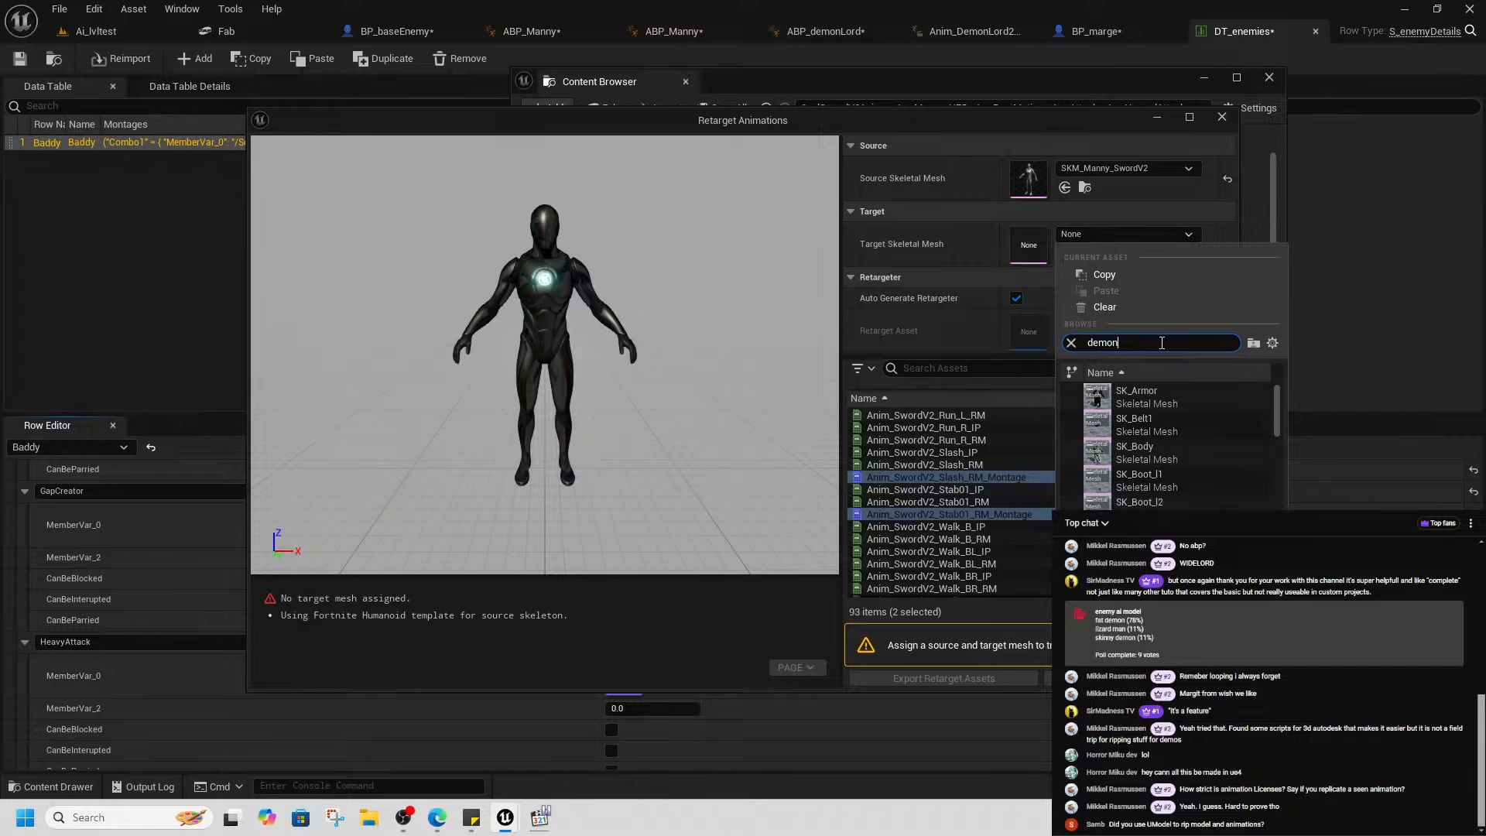
pyautogui.scroll(-10, 1193, 483)
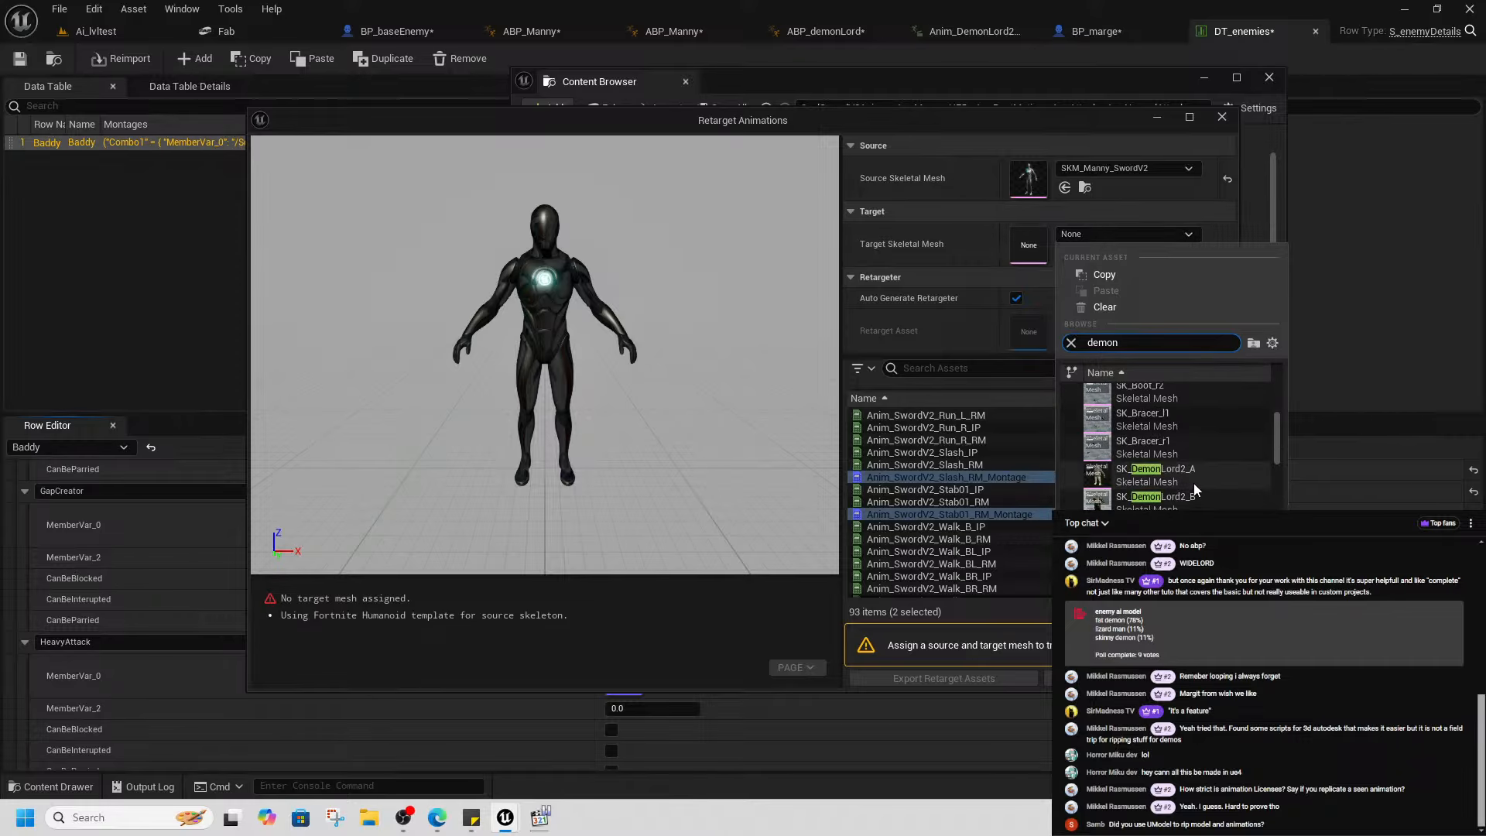
pyautogui.scroll(3, 1193, 481)
pyautogui.click(1174, 480)
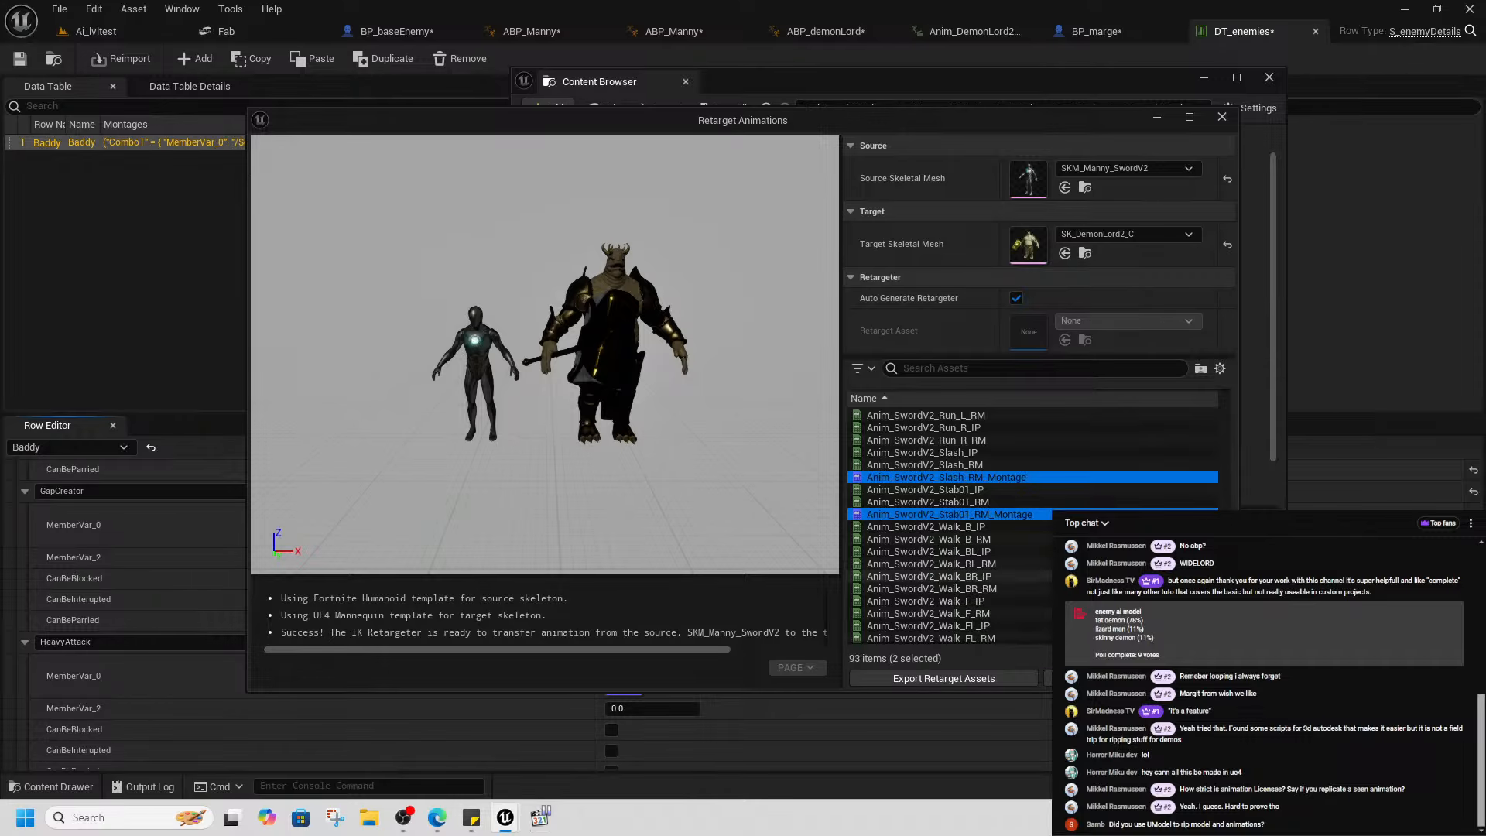
# - Export the retargeted Slash and Stab01 montages with their referenced assets to the DemonLord2/Animations folder
pyautogui.click(1138, 678)
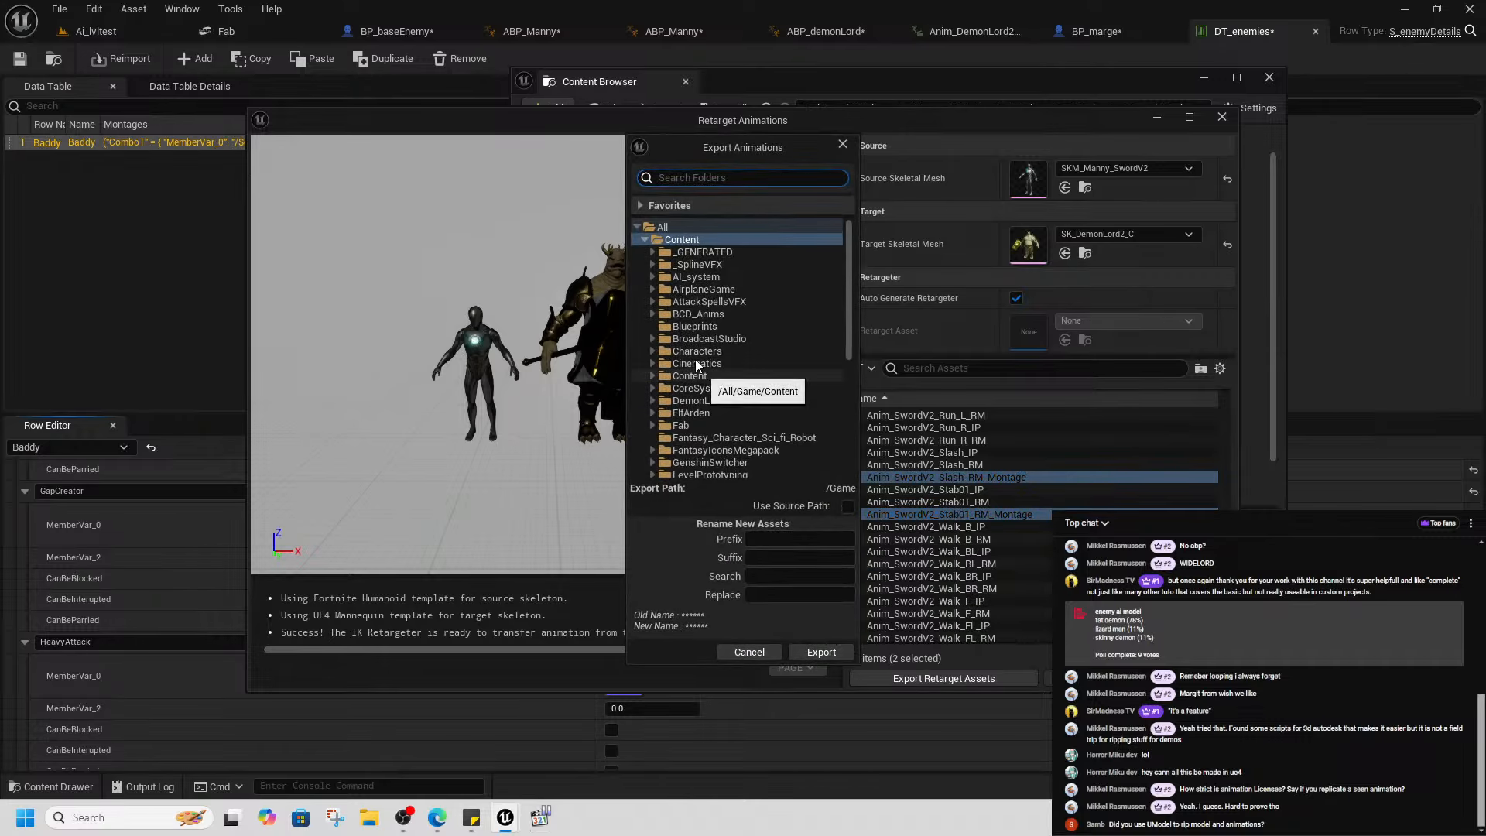
pyautogui.click(652, 400)
pyautogui.click(709, 413)
pyautogui.click(821, 653)
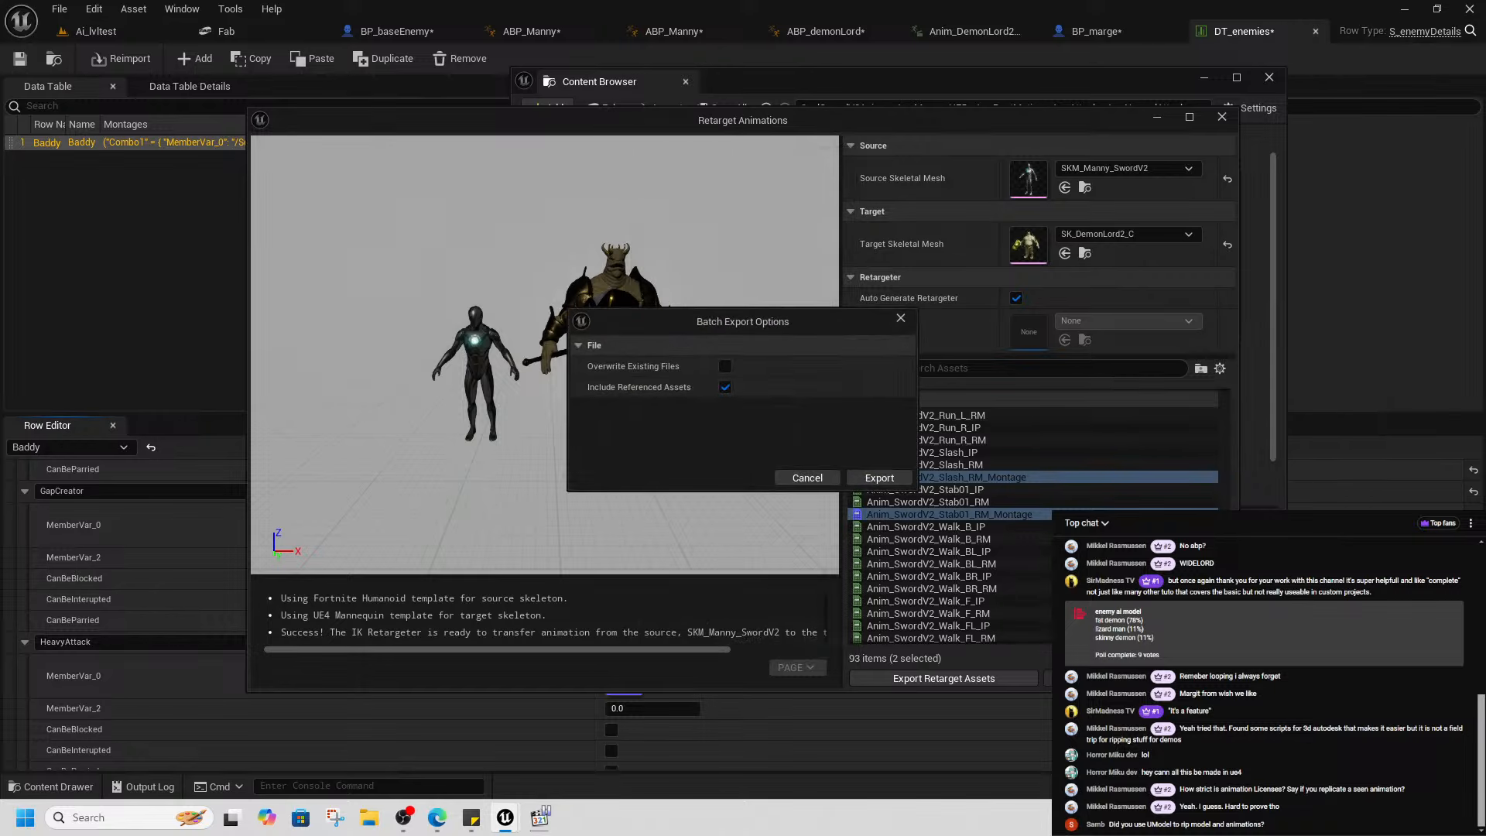
pyautogui.click(887, 479)
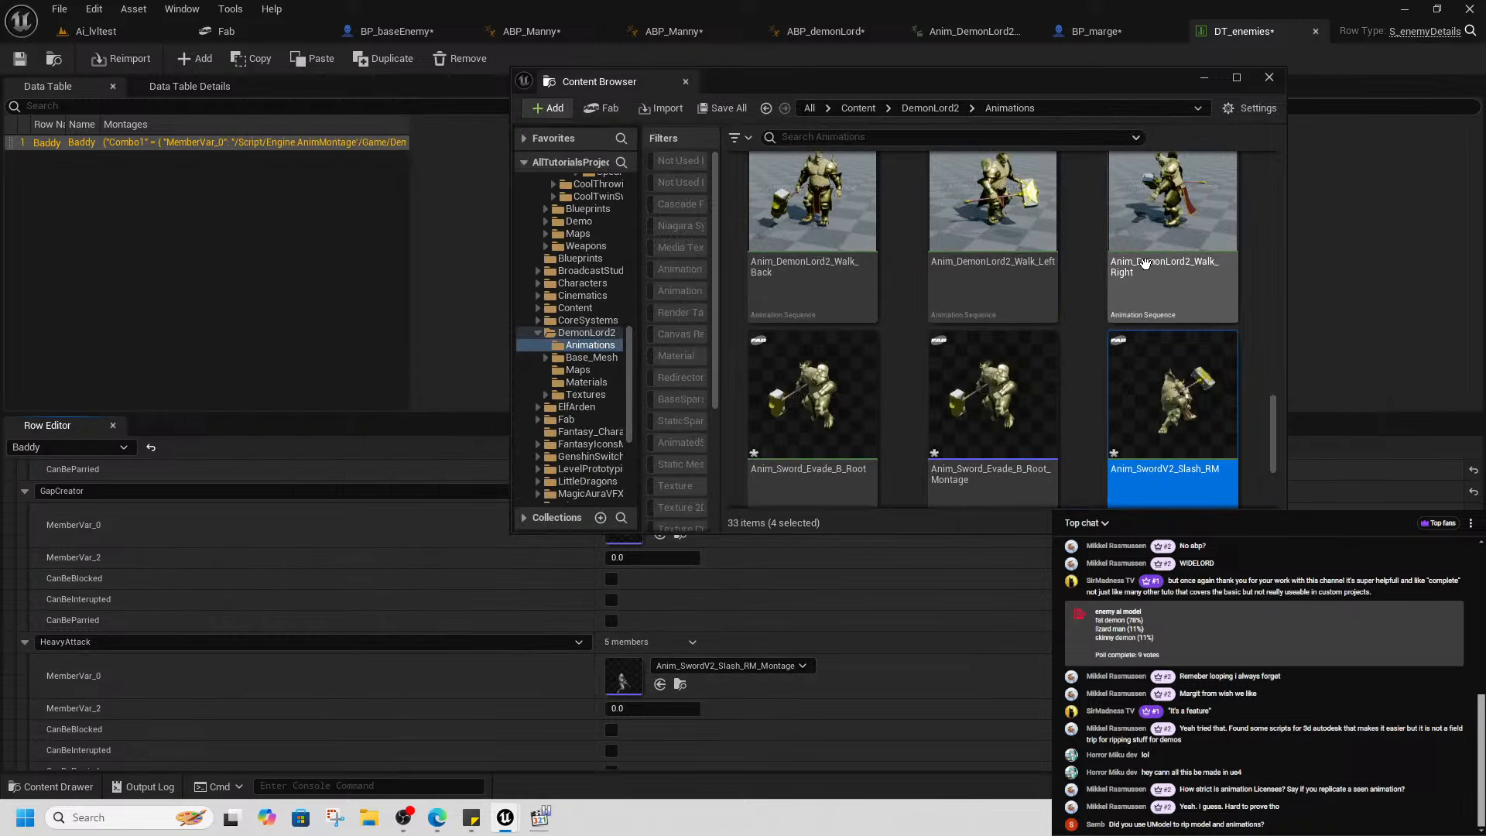
# - Try to assign the retargeted Anim_SwordV2_Slash_RM to Baddy's HeavyAttack entry, and locate the montage that entry currently references
pyautogui.click(1088, 455)
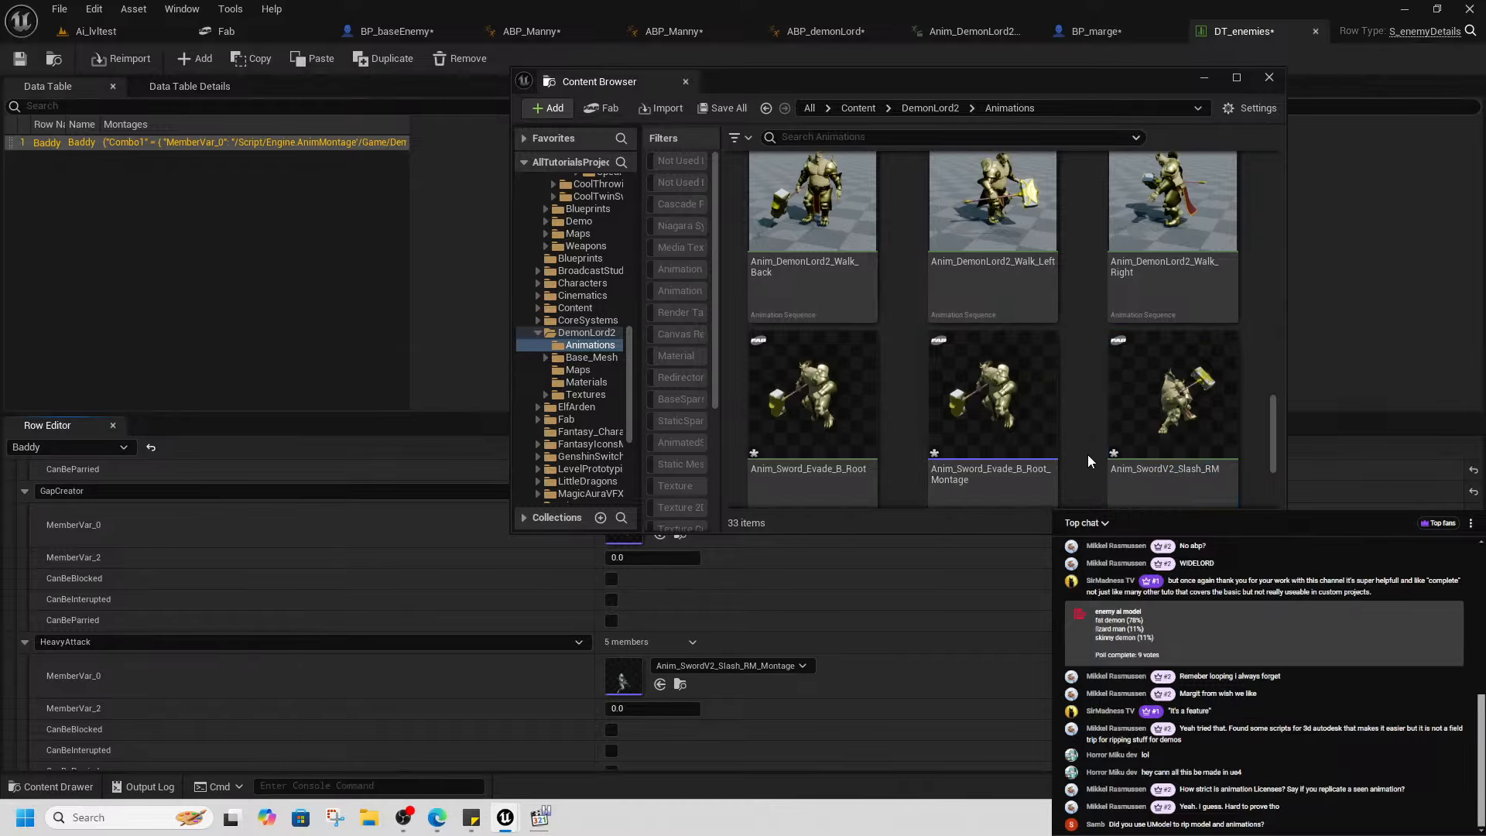
pyautogui.click(1122, 456)
pyautogui.scroll(2, 663, 637)
pyautogui.scroll(-2, 681, 644)
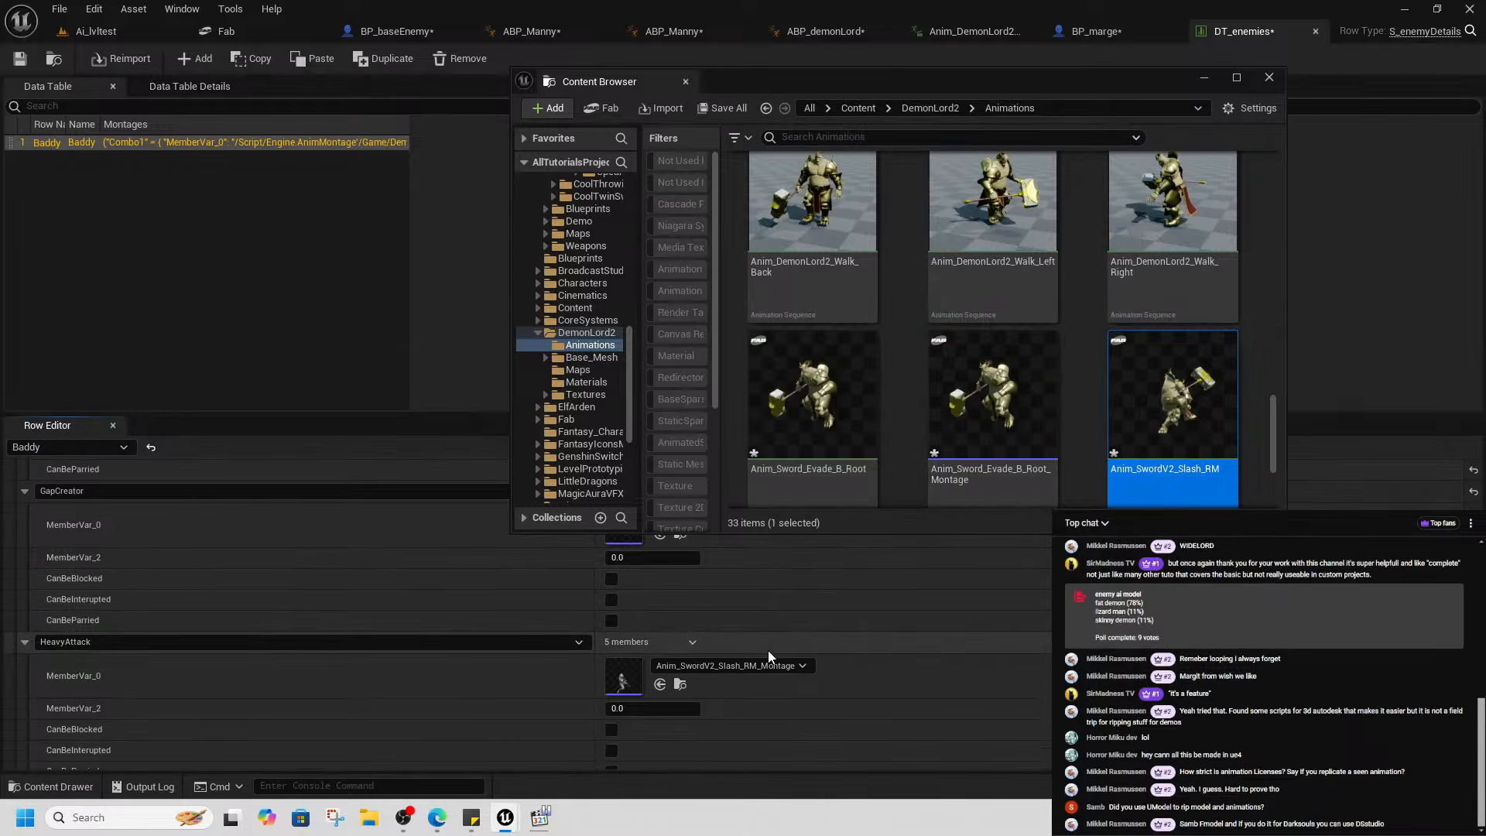
pyautogui.scroll(-1, 743, 661)
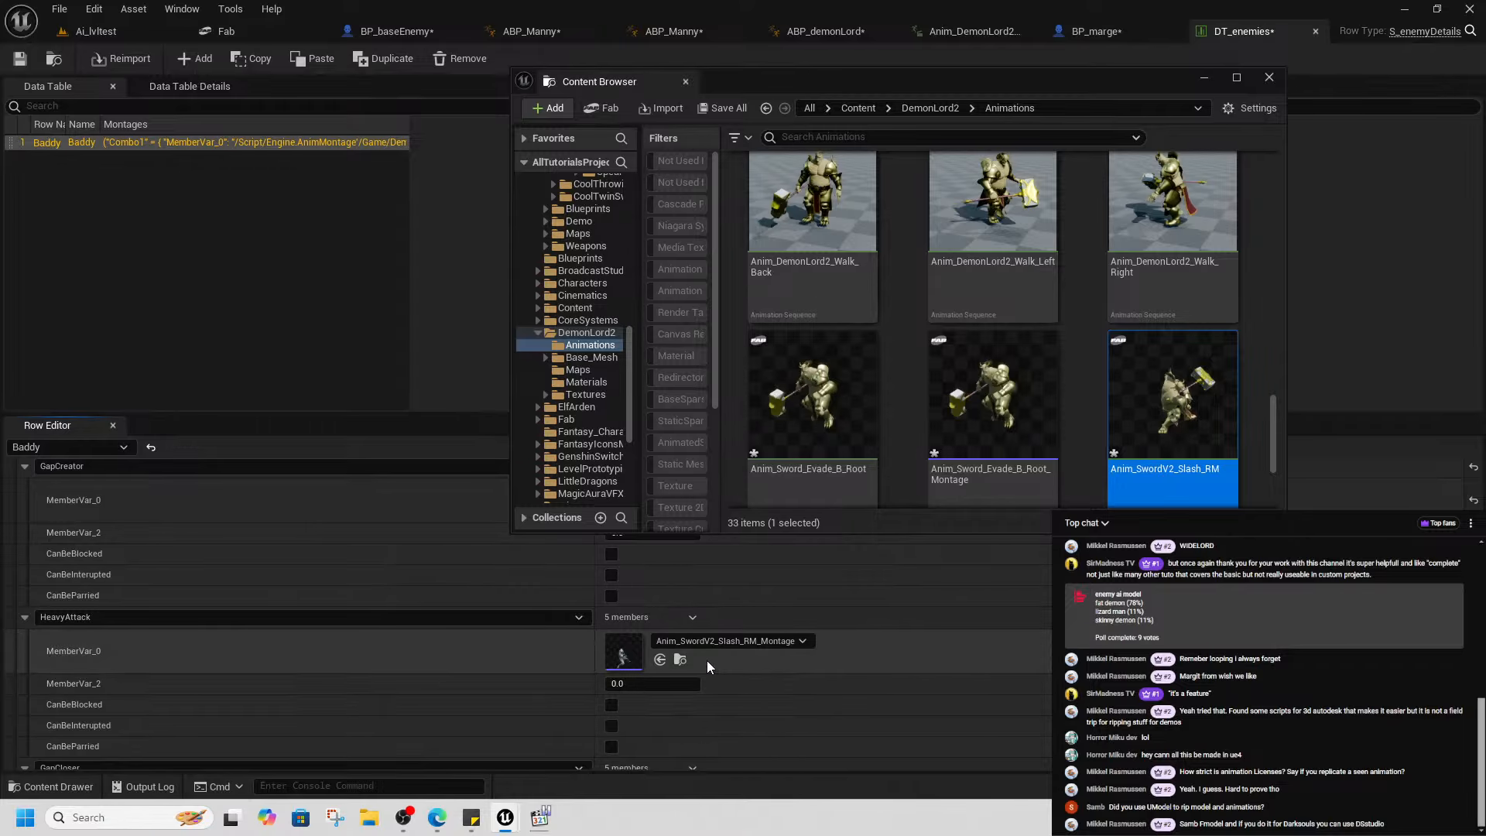
pyautogui.scroll(-3, 708, 663)
pyautogui.scroll(2, 696, 650)
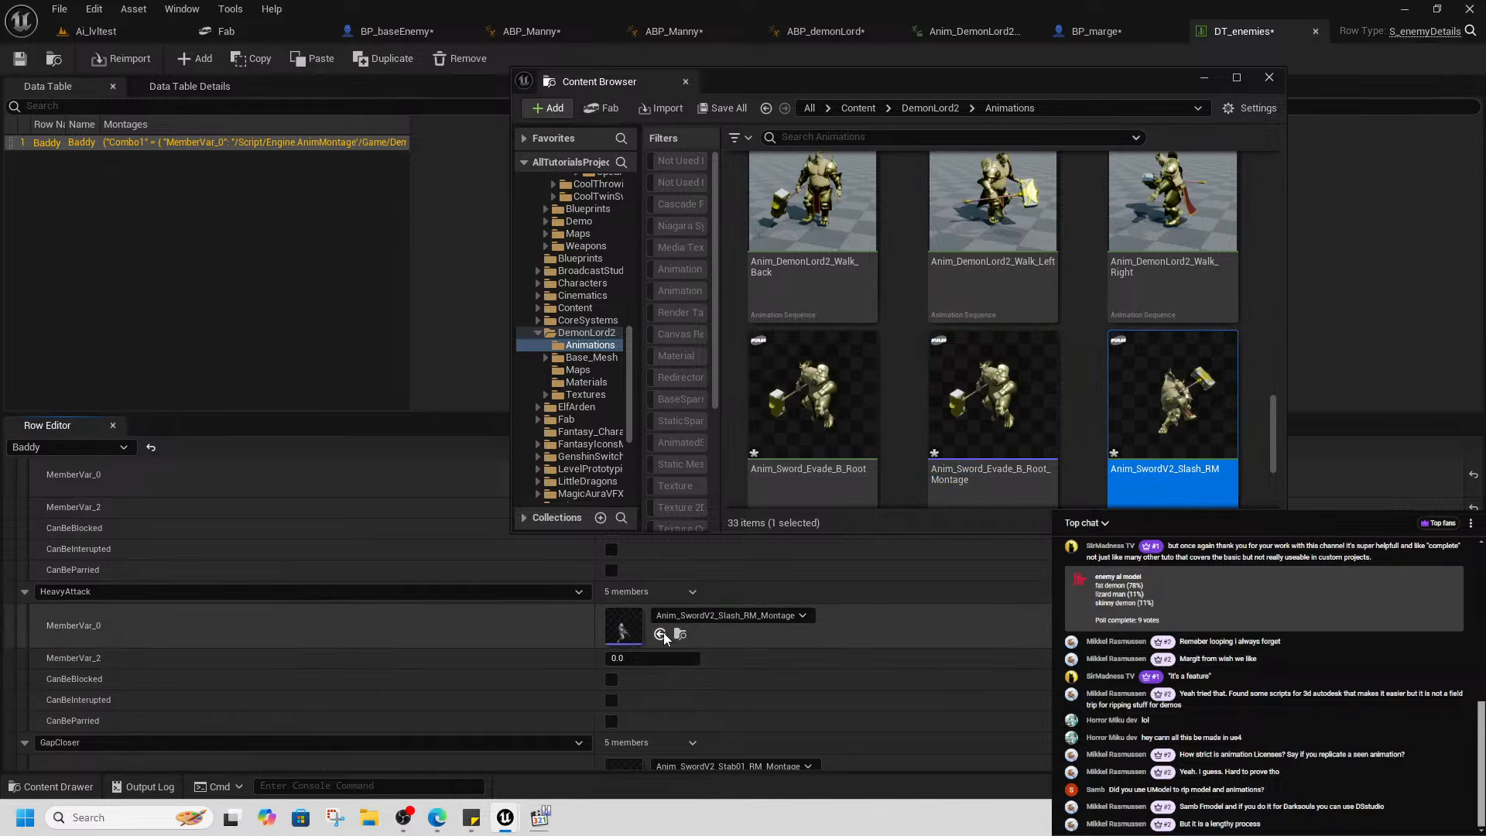
pyautogui.click(681, 634)
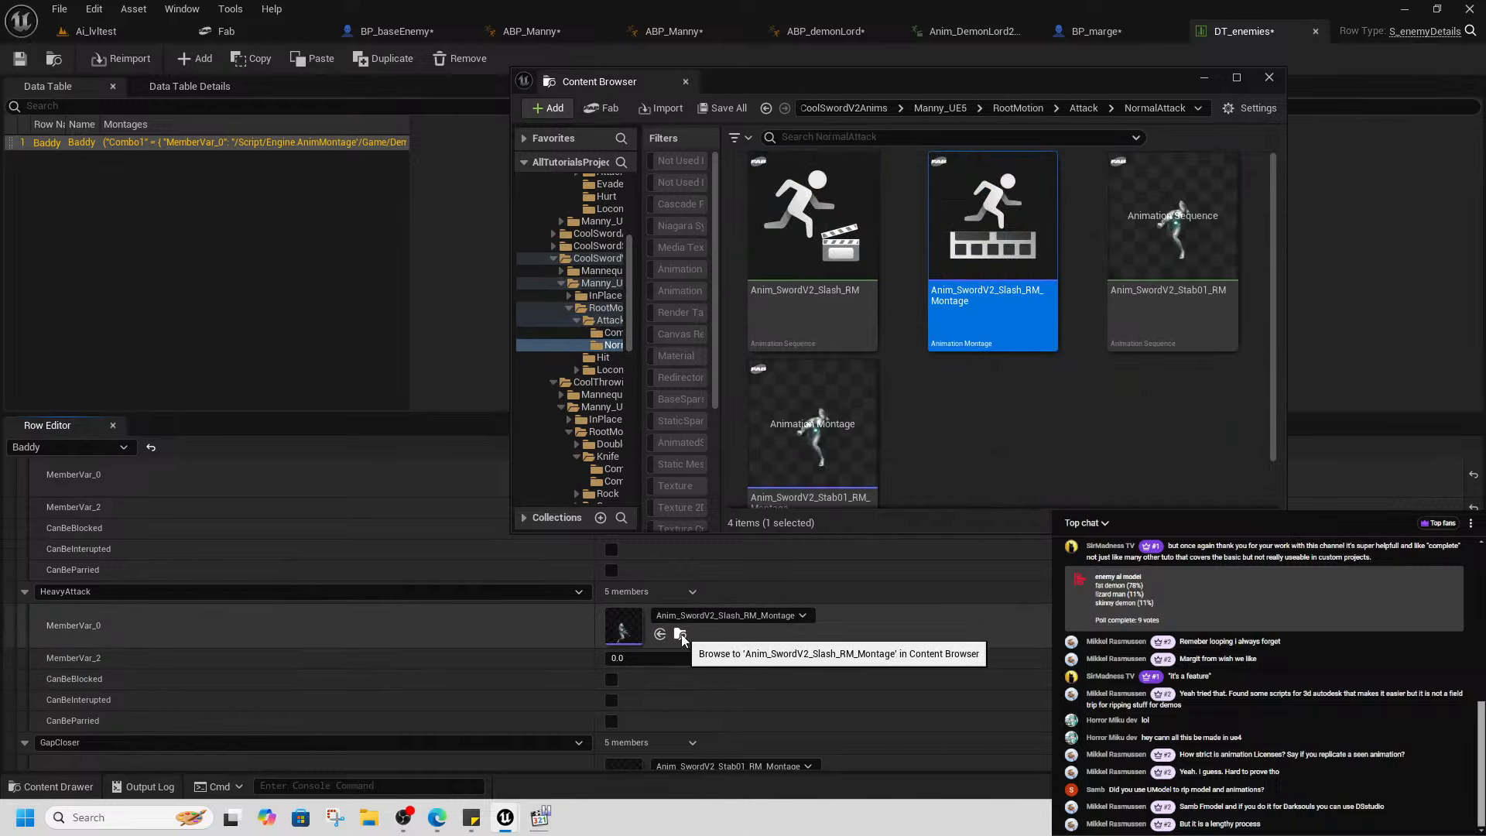
pyautogui.scroll(3, 573, 671)
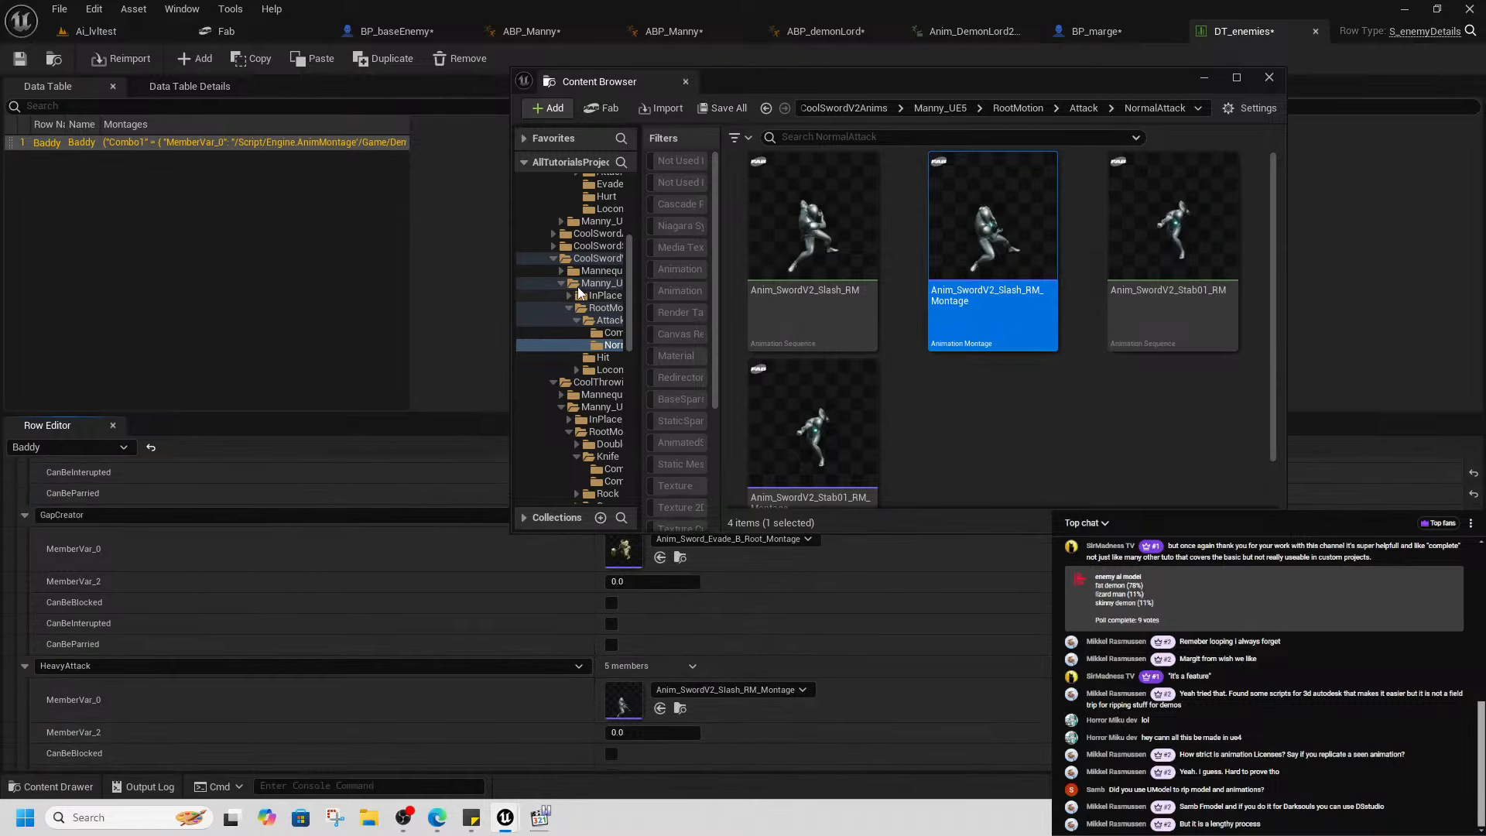
# - Widen the folder tree to reopen the DemonLord2/Animations folder, then narrow the tree to make room for the assets
pyautogui.moveTo(641, 310); pyautogui.dragTo(851, 372)
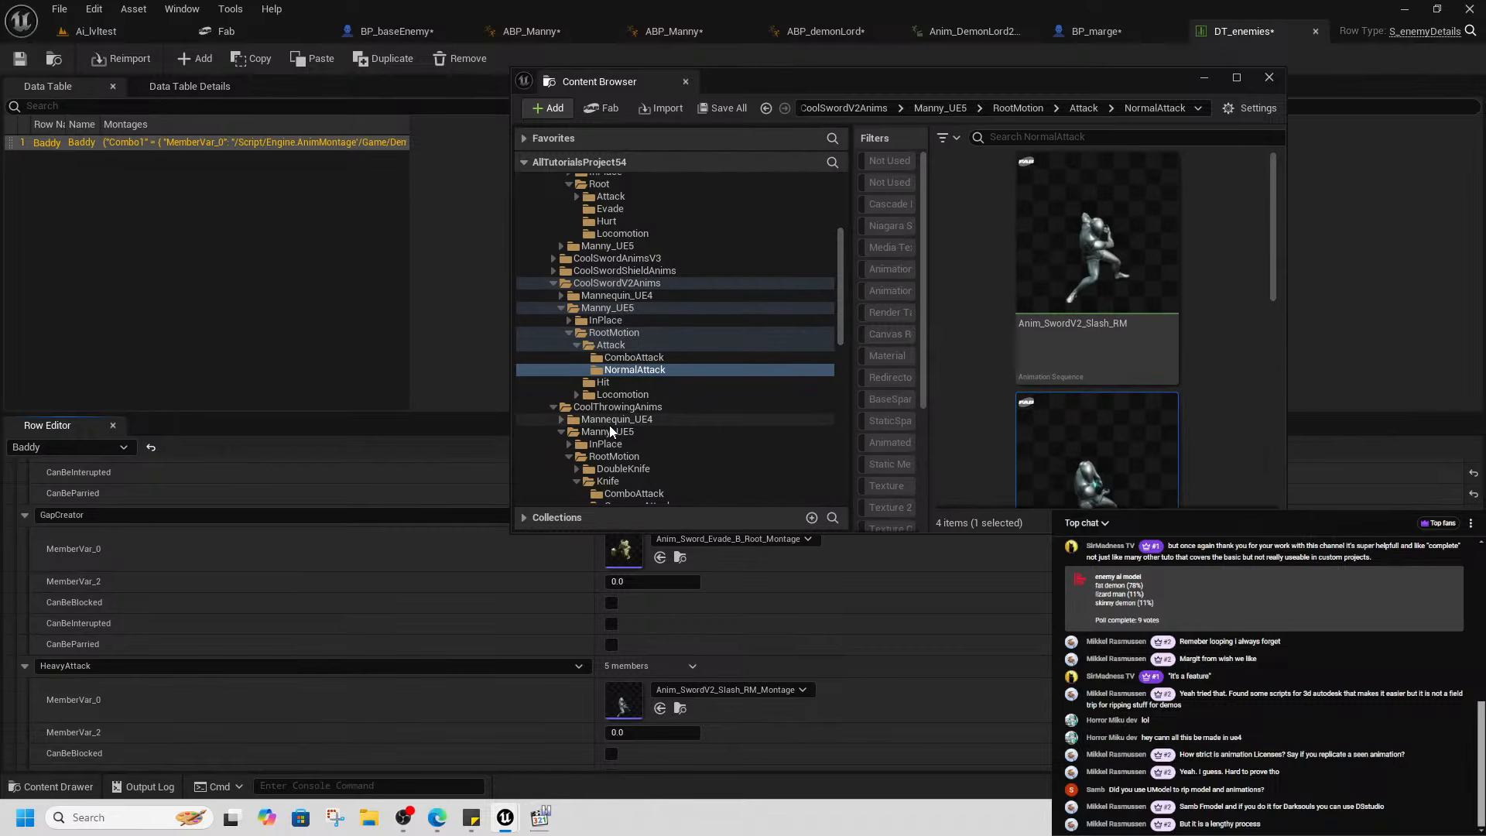
pyautogui.scroll(-5, 614, 407)
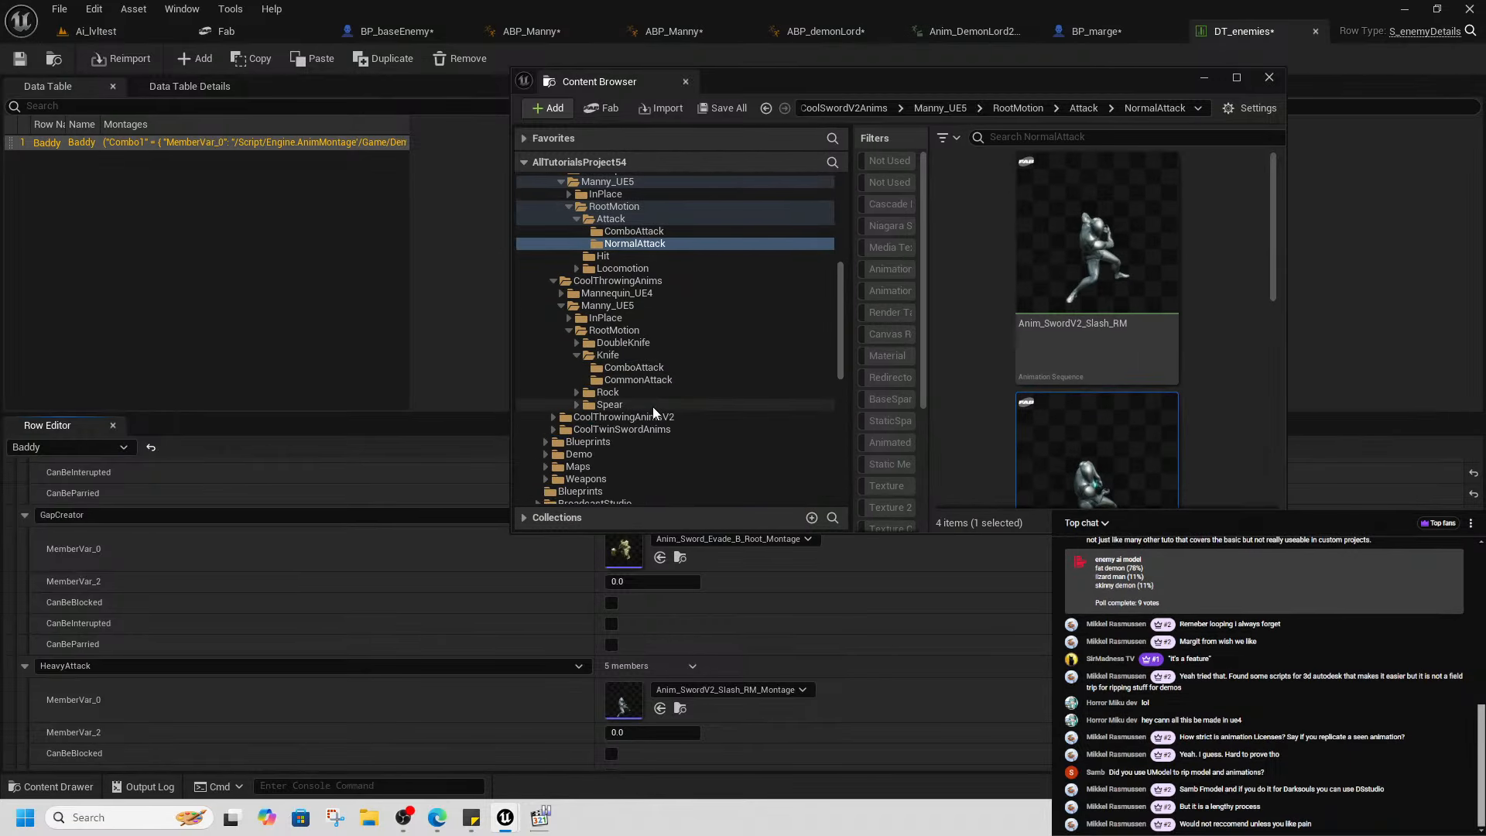
pyautogui.scroll(-10, 653, 406)
pyautogui.click(600, 331)
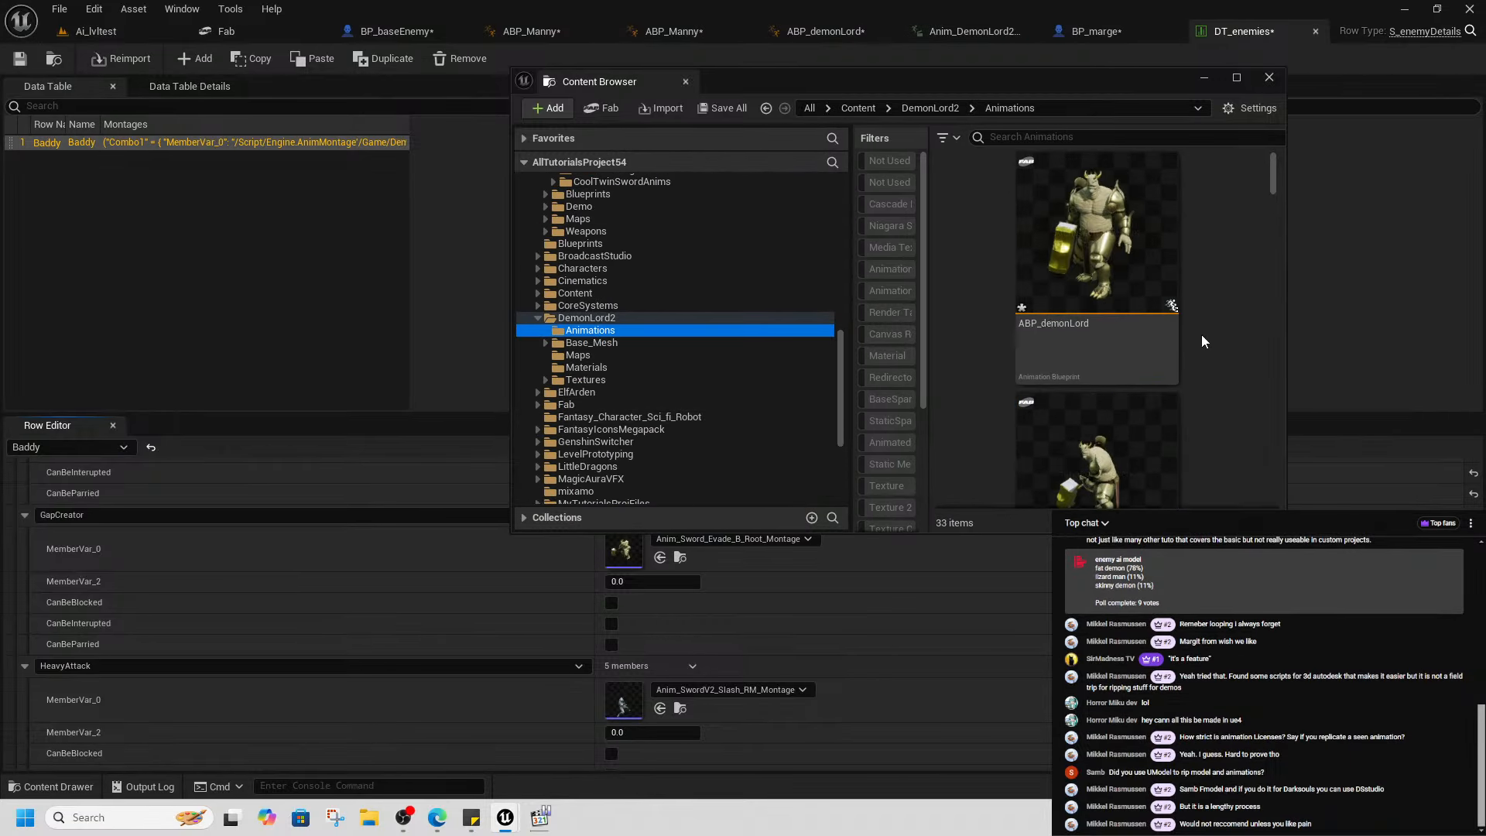
pyautogui.scroll(-2, 1202, 340)
pyautogui.moveTo(857, 311); pyautogui.dragTo(694, 312)
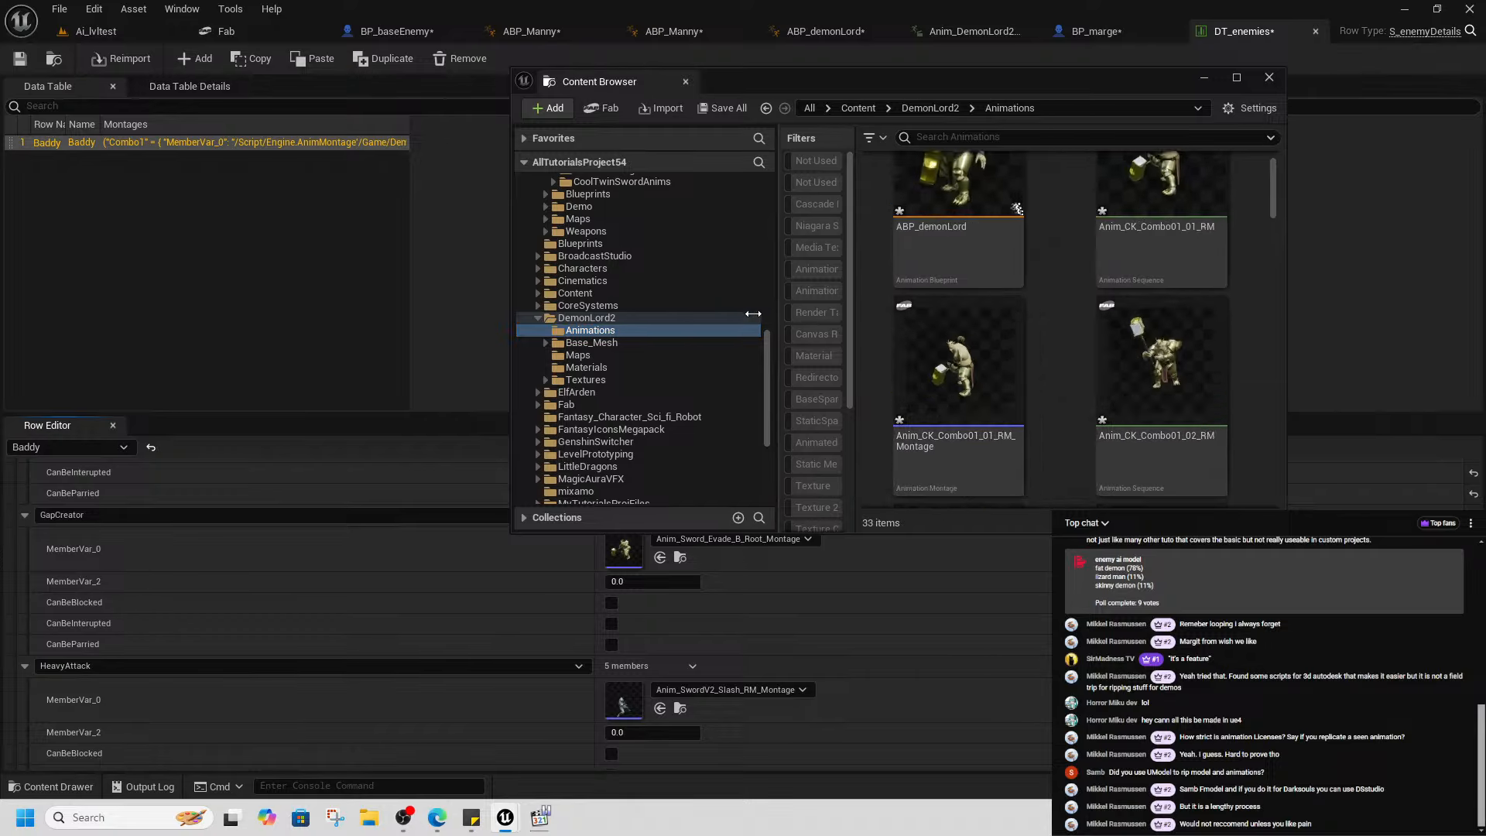
# - Assign the retargeted Anim_SwordV2_Slash_RM_Montage from DemonLord2/Animations to Baddy's HeavyAttack entry
pyautogui.scroll(-3, 1107, 331)
pyautogui.scroll(-4, 1115, 395)
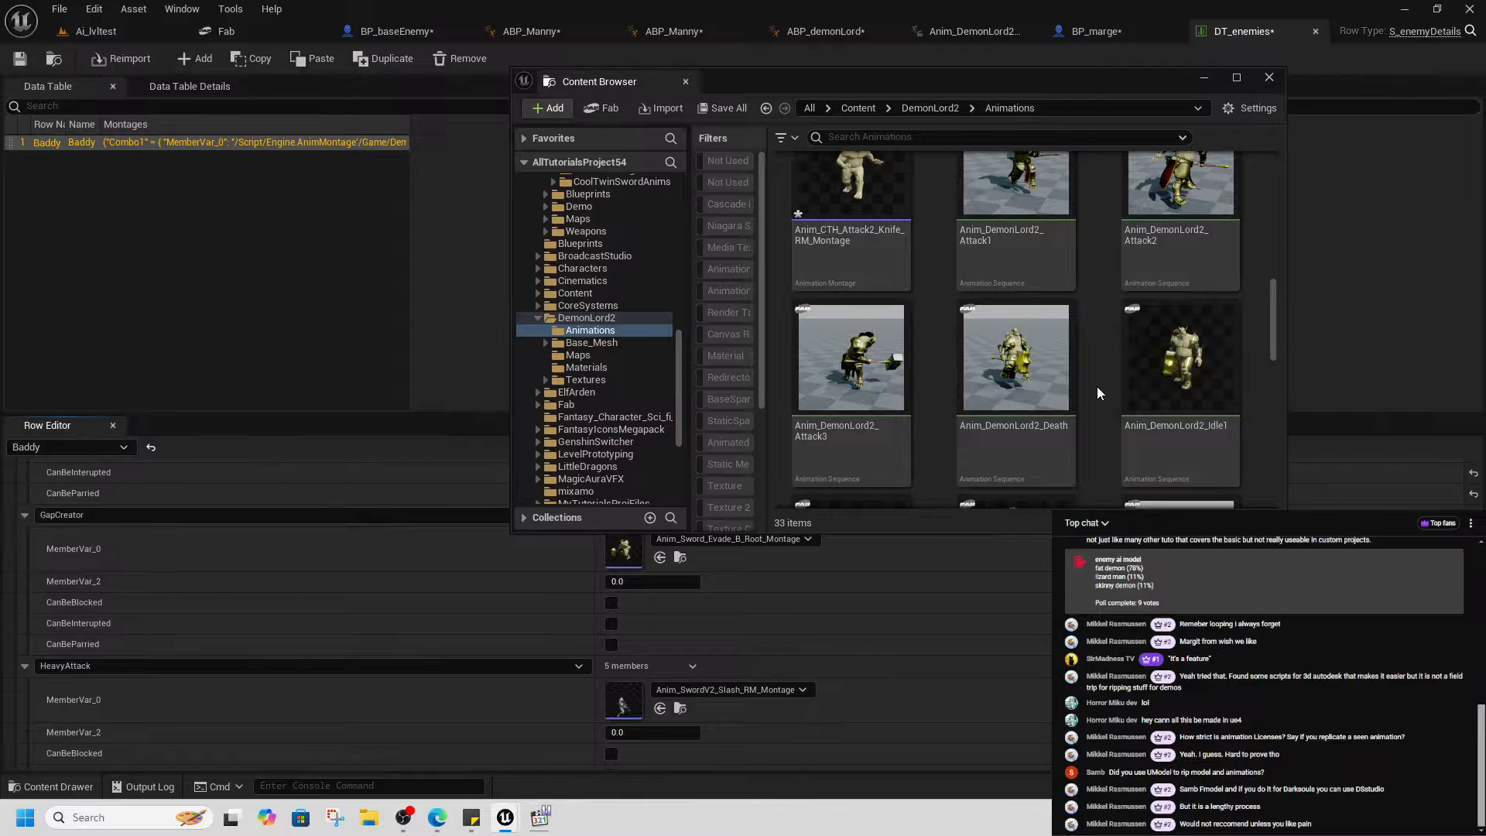
pyautogui.scroll(-4, 1097, 387)
pyautogui.moveTo(1275, 387); pyautogui.dragTo(1263, 273)
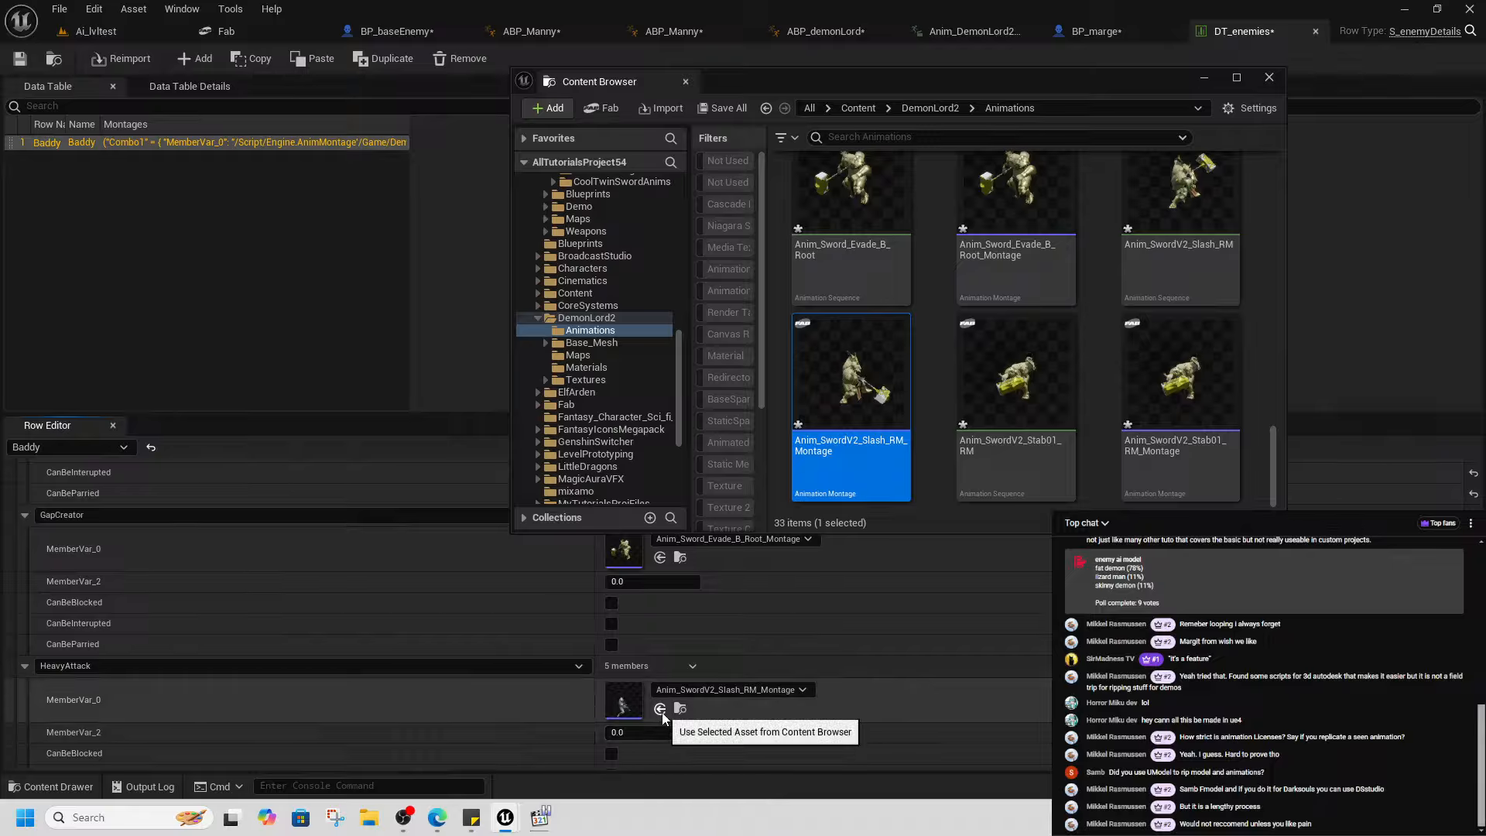
# - Assign the retargeted Anim_SwordV2_Stab01_RM_Montage to Baddy's GapCloser entry
pyautogui.scroll(-4, 583, 694)
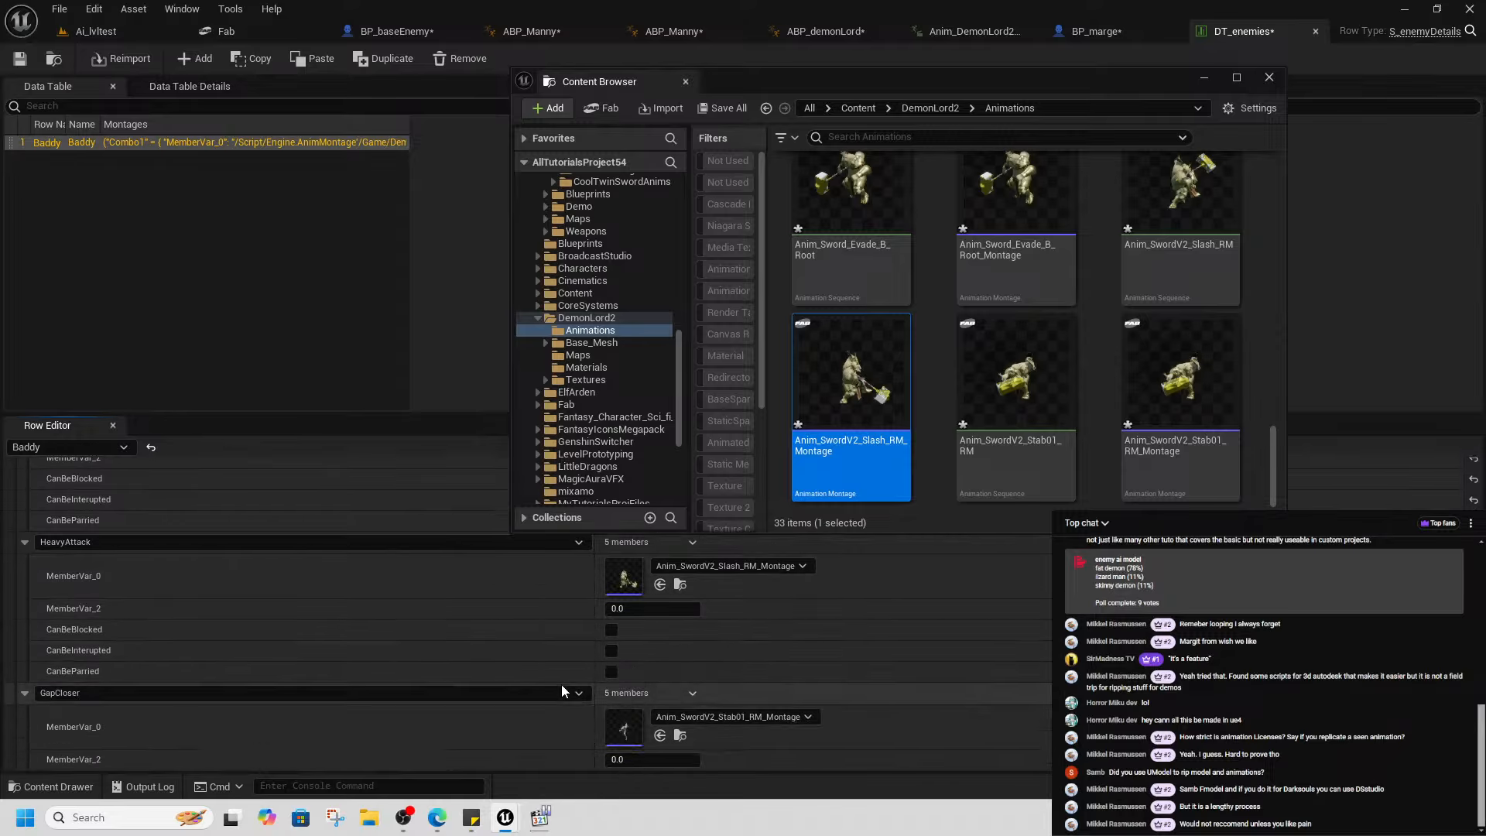
pyautogui.click(1219, 447)
pyautogui.click(660, 638)
# - Locate the IP_spinAttack montage used by PlayerBehind and start retargeting it with SK_DemonLord2_C as the target skeletal mesh
pyautogui.scroll(-2, 701, 695)
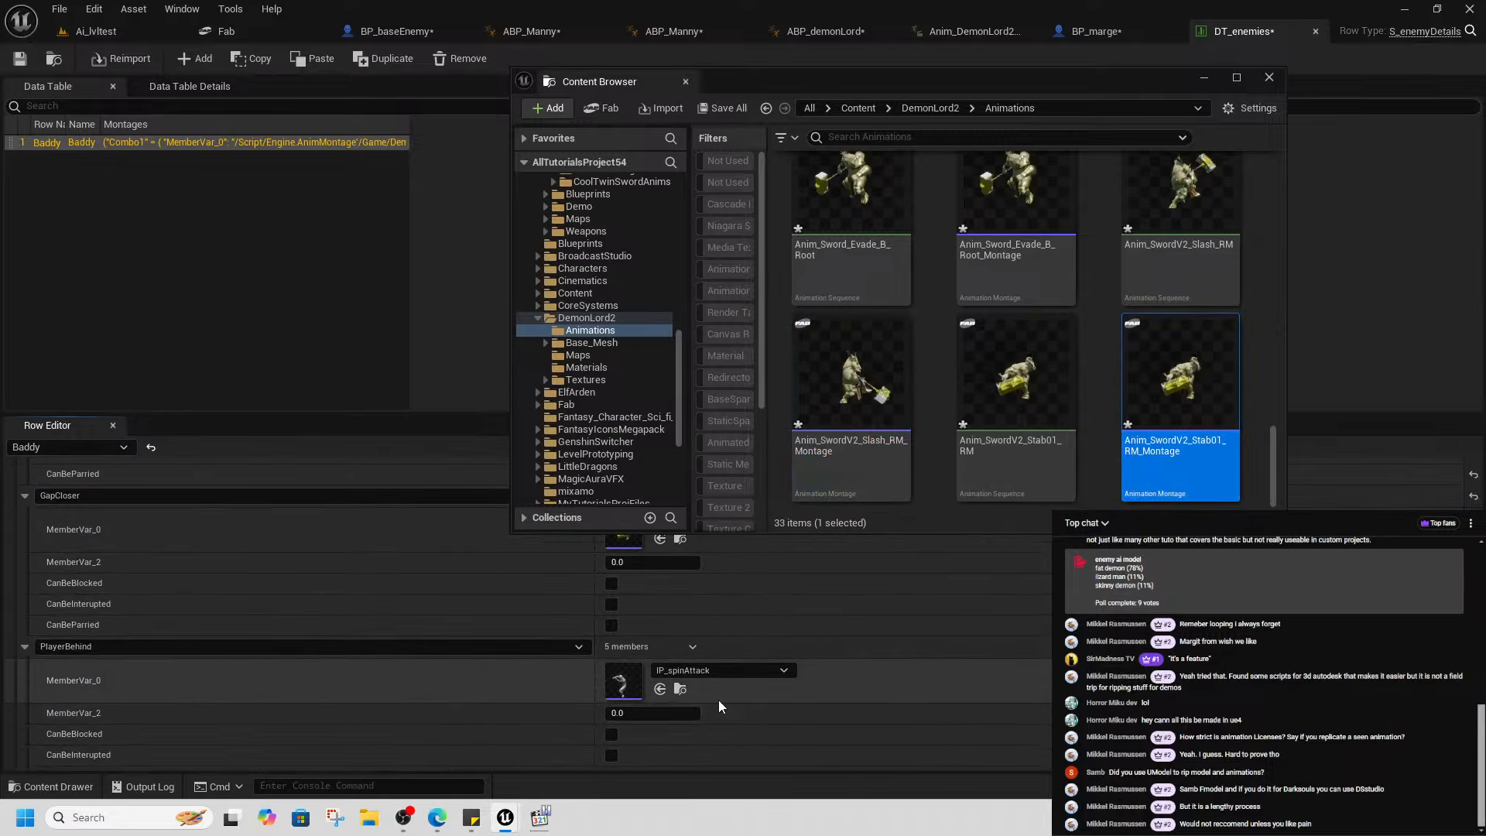
pyautogui.click(680, 689)
pyautogui.rightClick(999, 441)
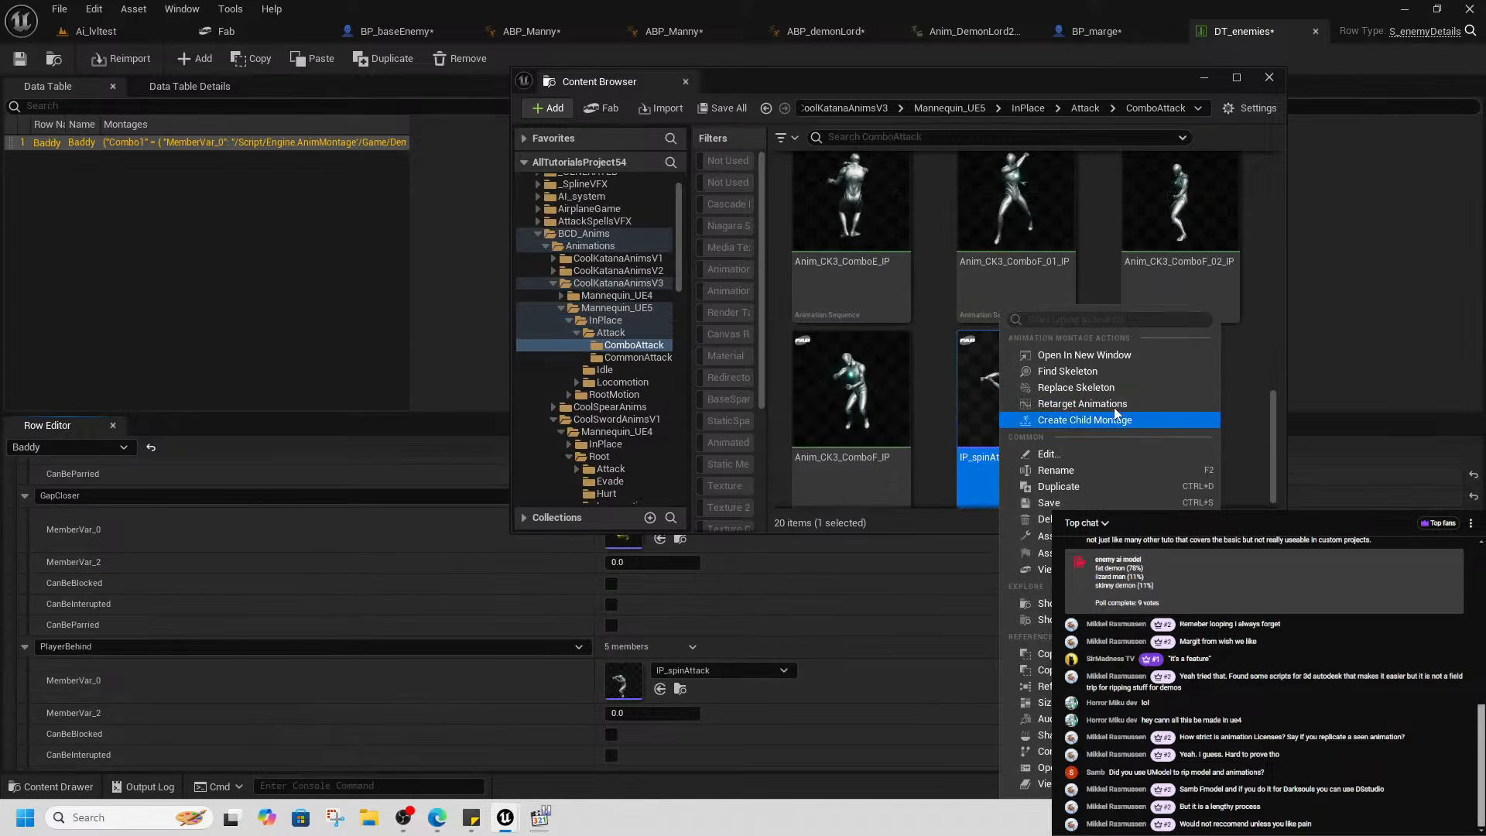
pyautogui.click(1094, 403)
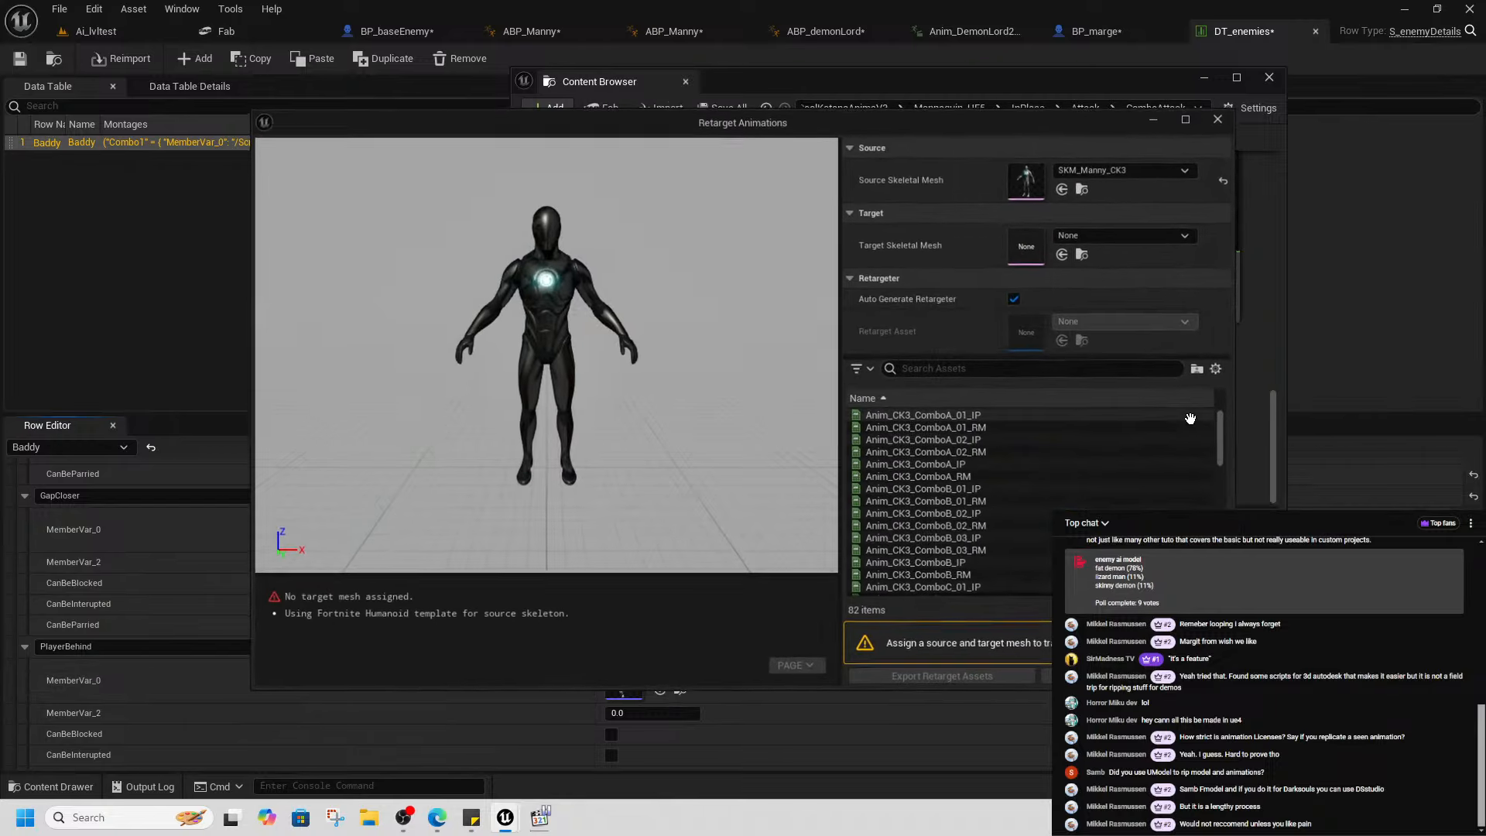
pyautogui.click(1107, 234)
pyautogui.write('demon')
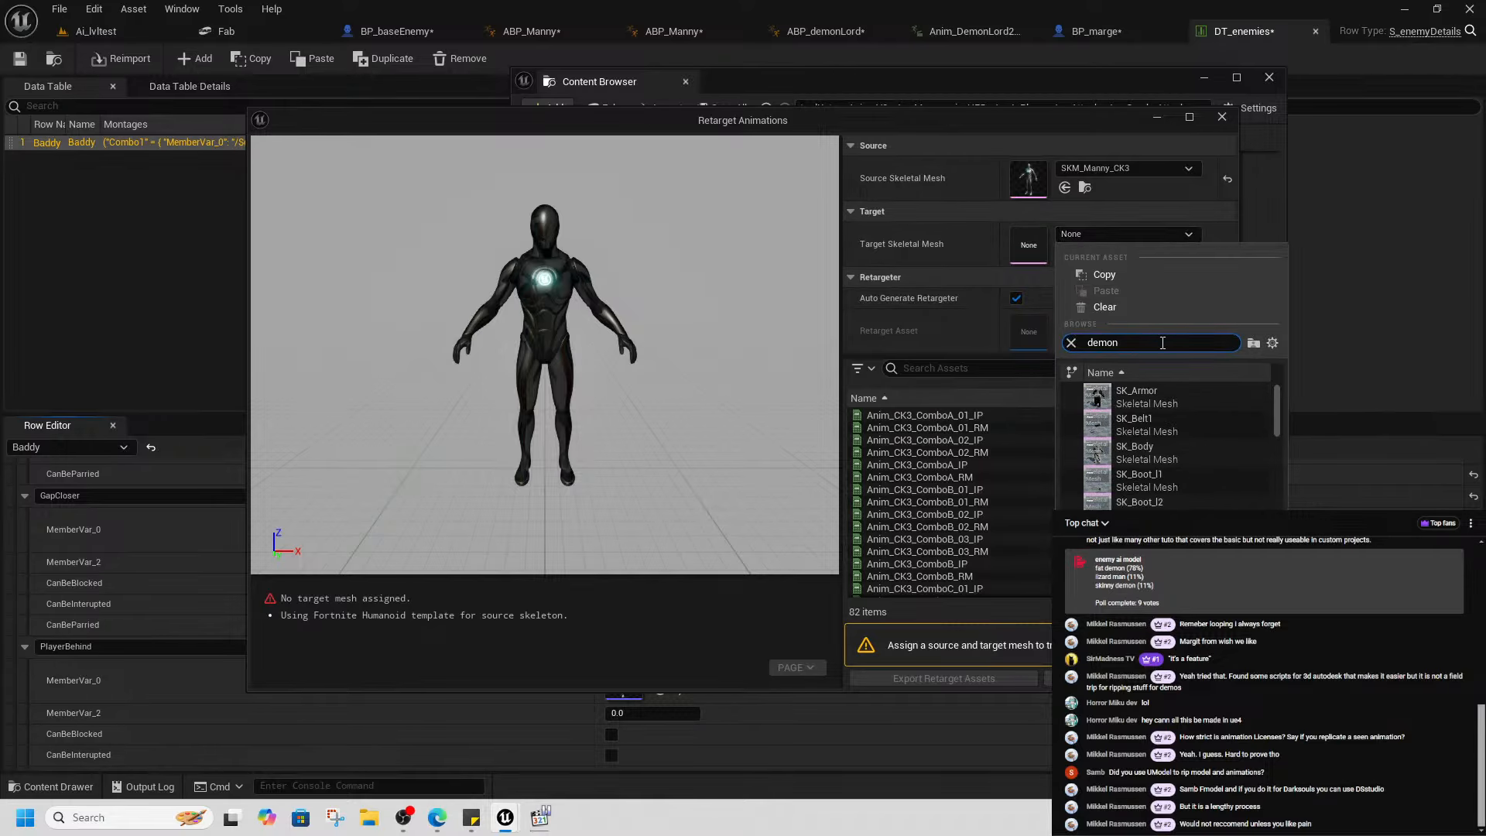
pyautogui.scroll(-6, 1167, 455)
pyautogui.click(1165, 412)
# - Export the retargeted IP_spinAttack montage to the DemonLord2/Animations folder
pyautogui.scroll(-8, 1166, 414)
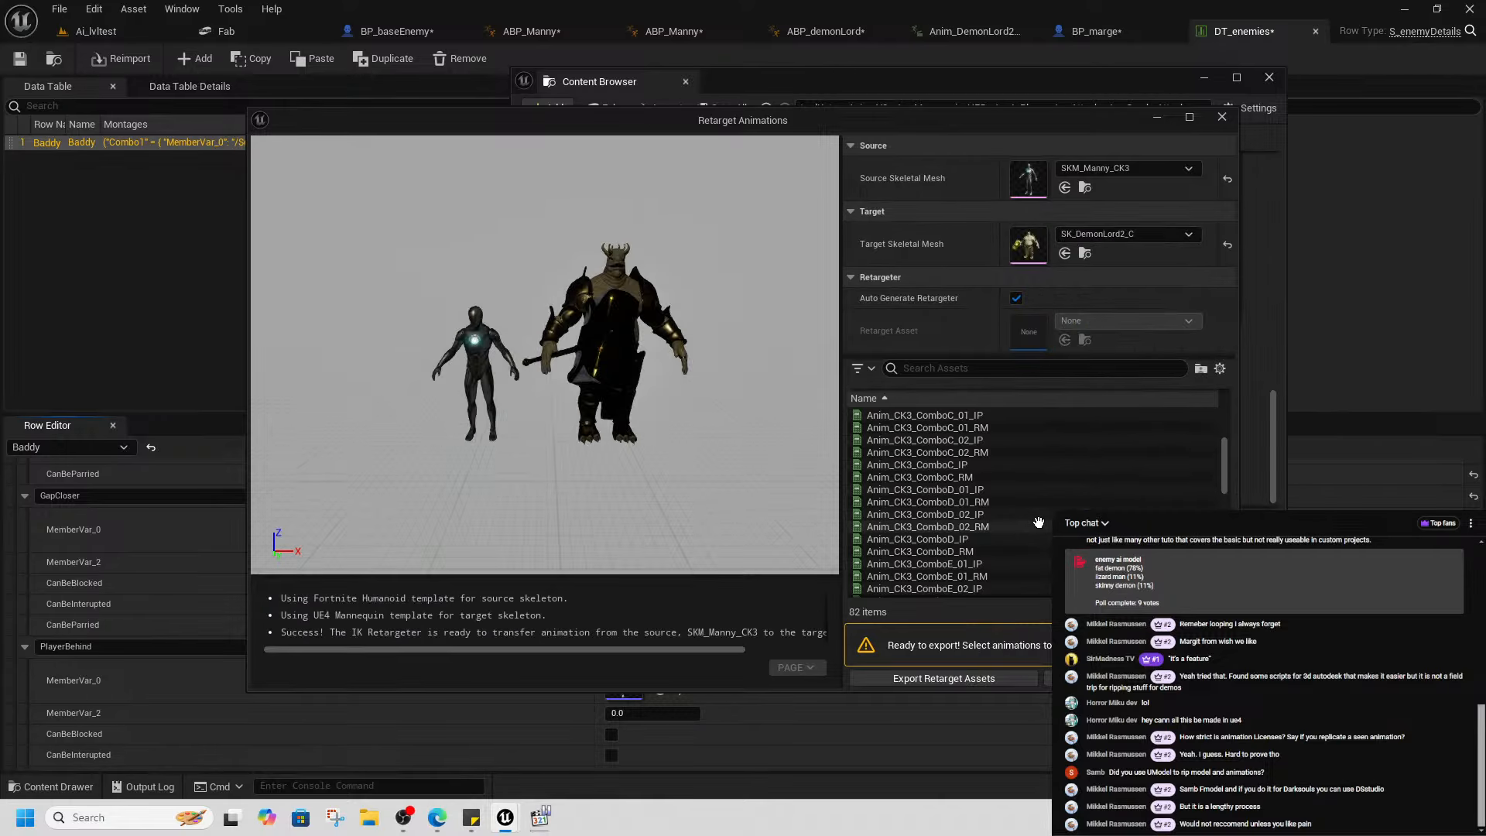
pyautogui.scroll(-10, 1037, 503)
pyautogui.click(898, 639)
pyautogui.click(943, 678)
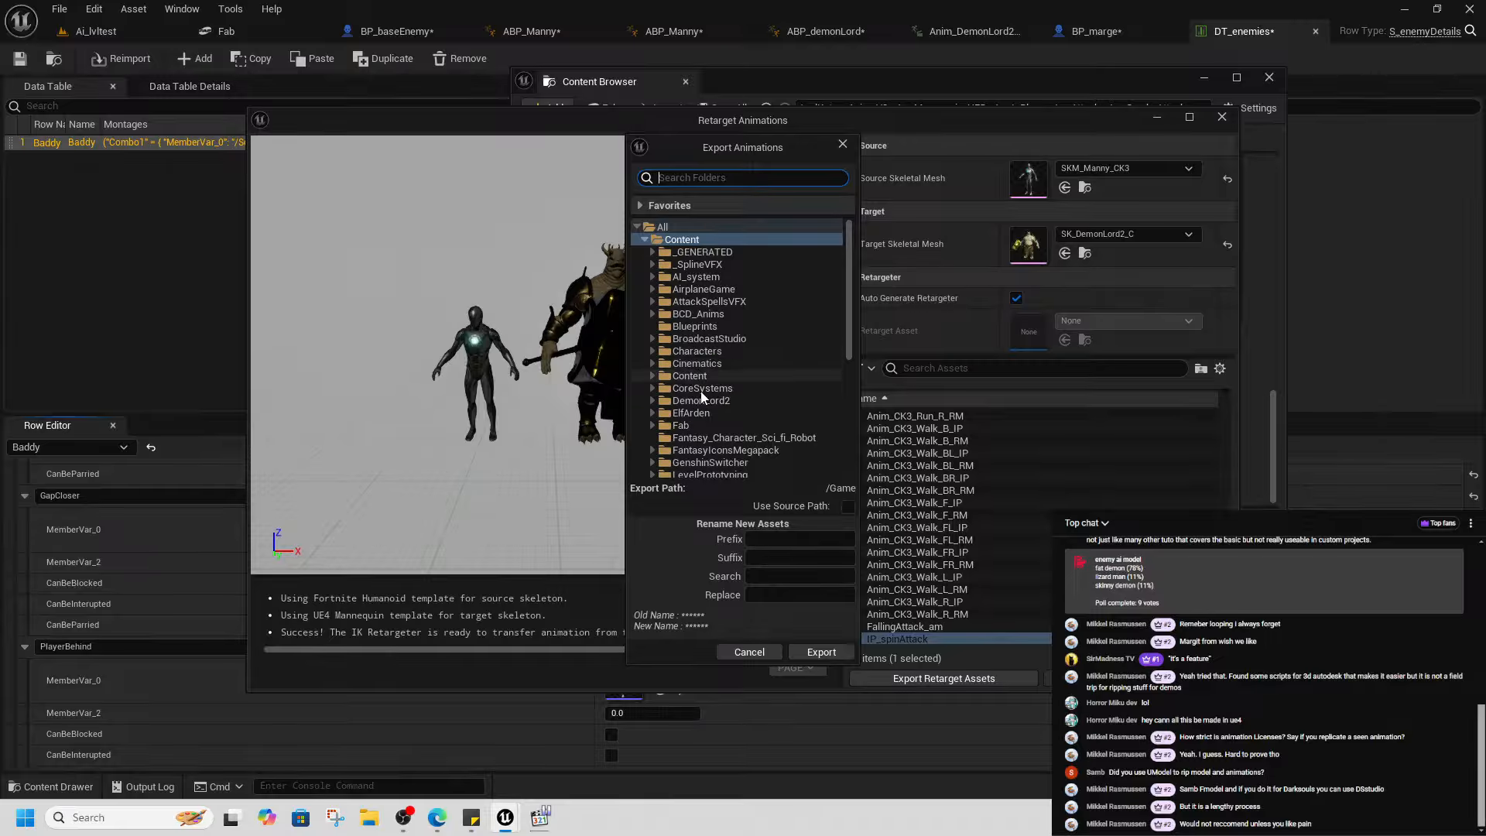
pyautogui.click(652, 400)
pyautogui.click(701, 413)
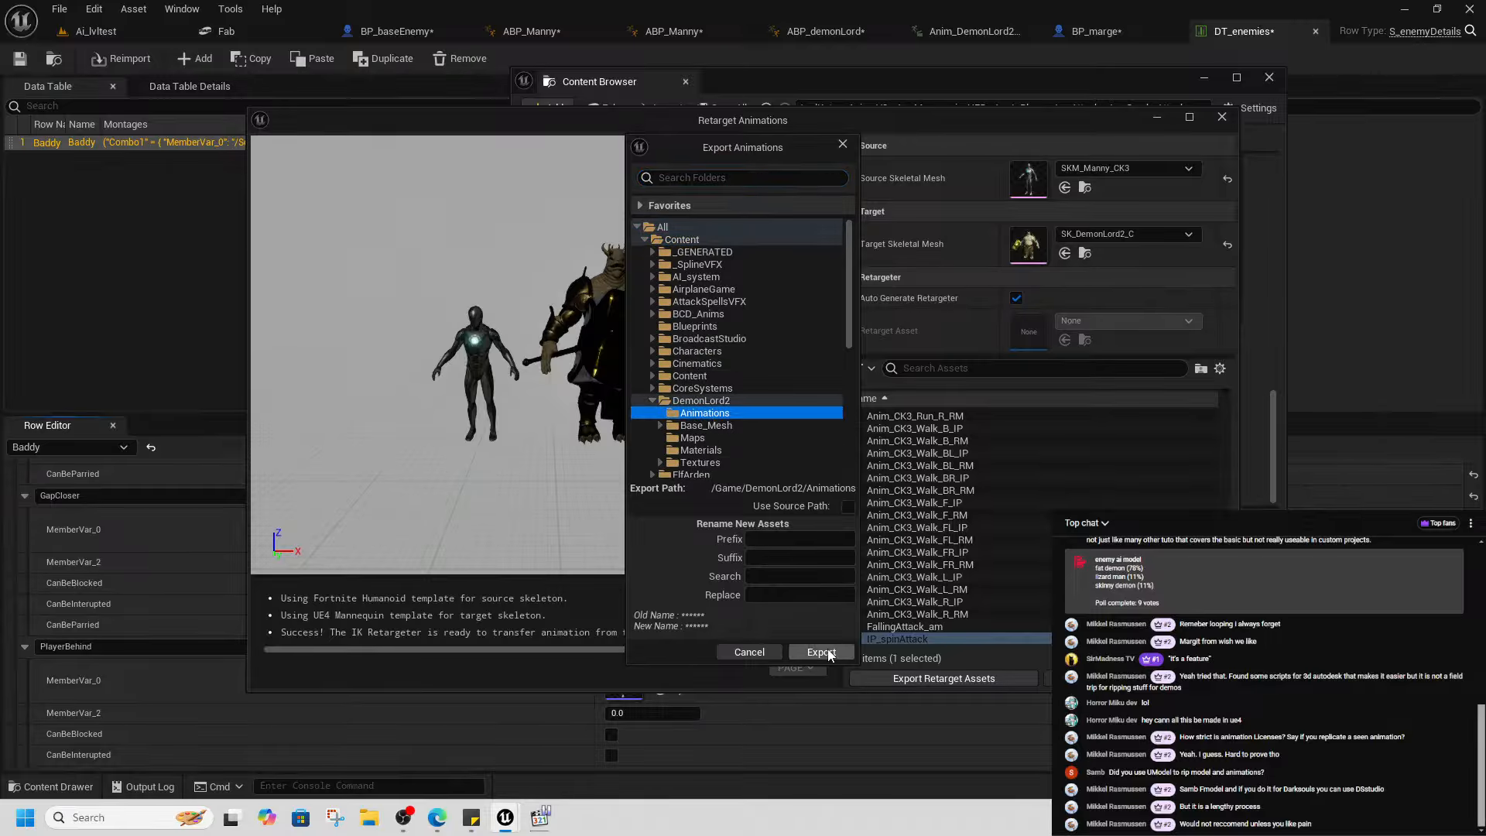
pyautogui.click(822, 652)
pyautogui.click(878, 479)
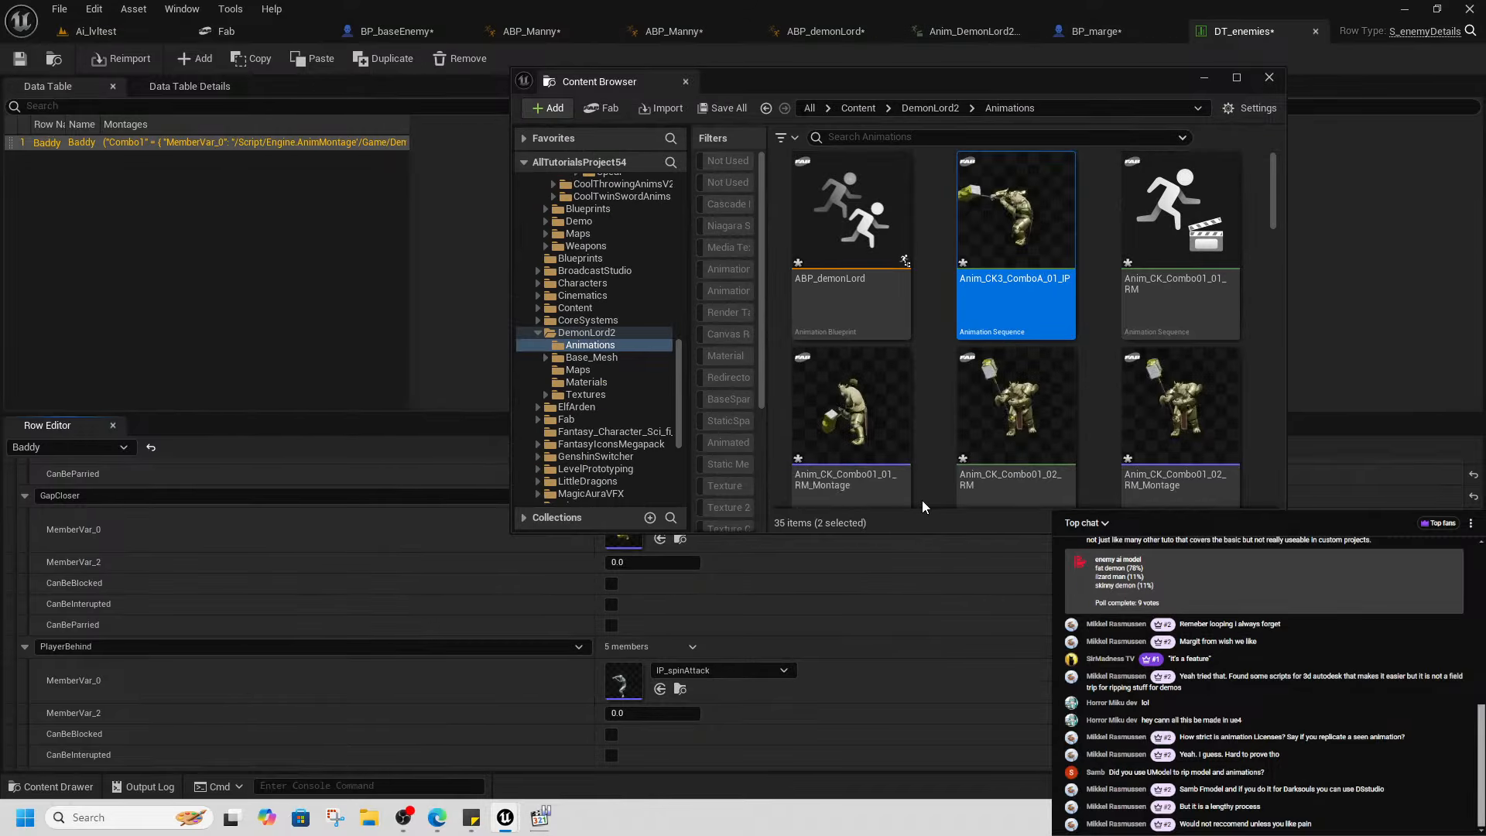
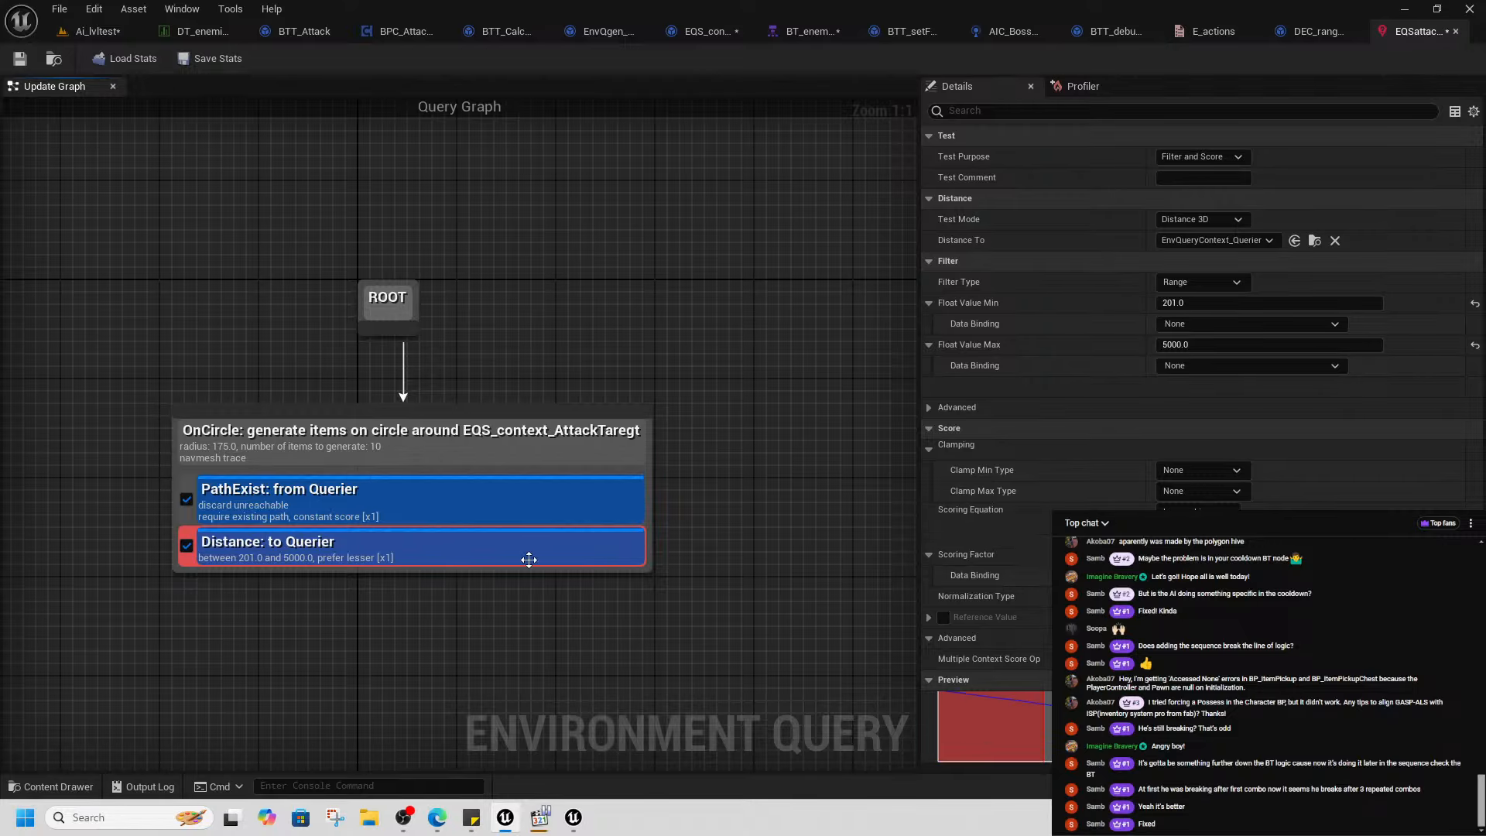
# - Set the Distance test's Float Value Max to 500 and check the query points and EQS_testingPawn's settings in Ai_lvltest
pyautogui.click(1210, 346)
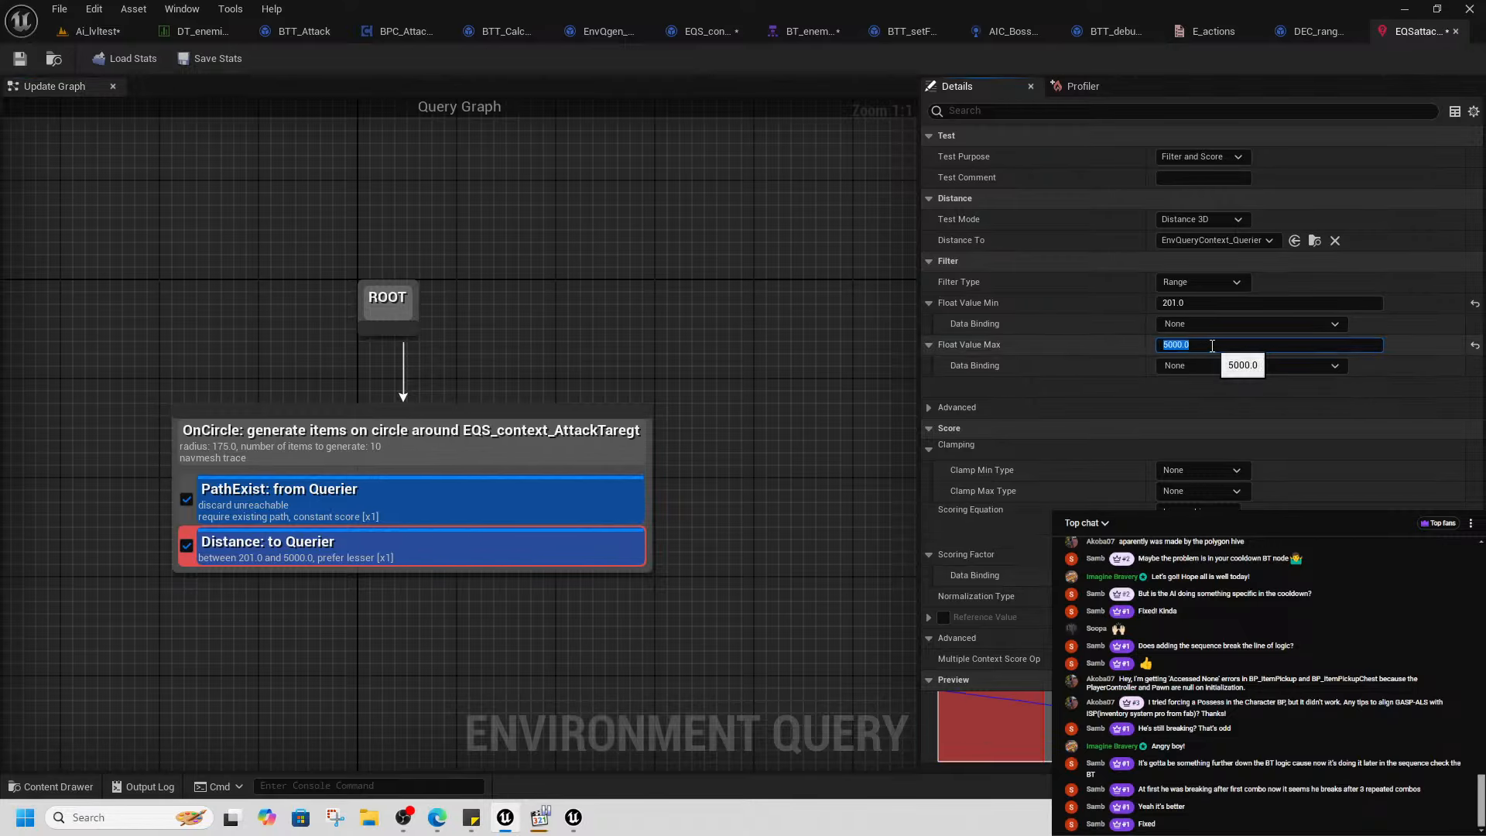
pyautogui.write('500')
pyautogui.press('Return')
pyautogui.click(96, 31)
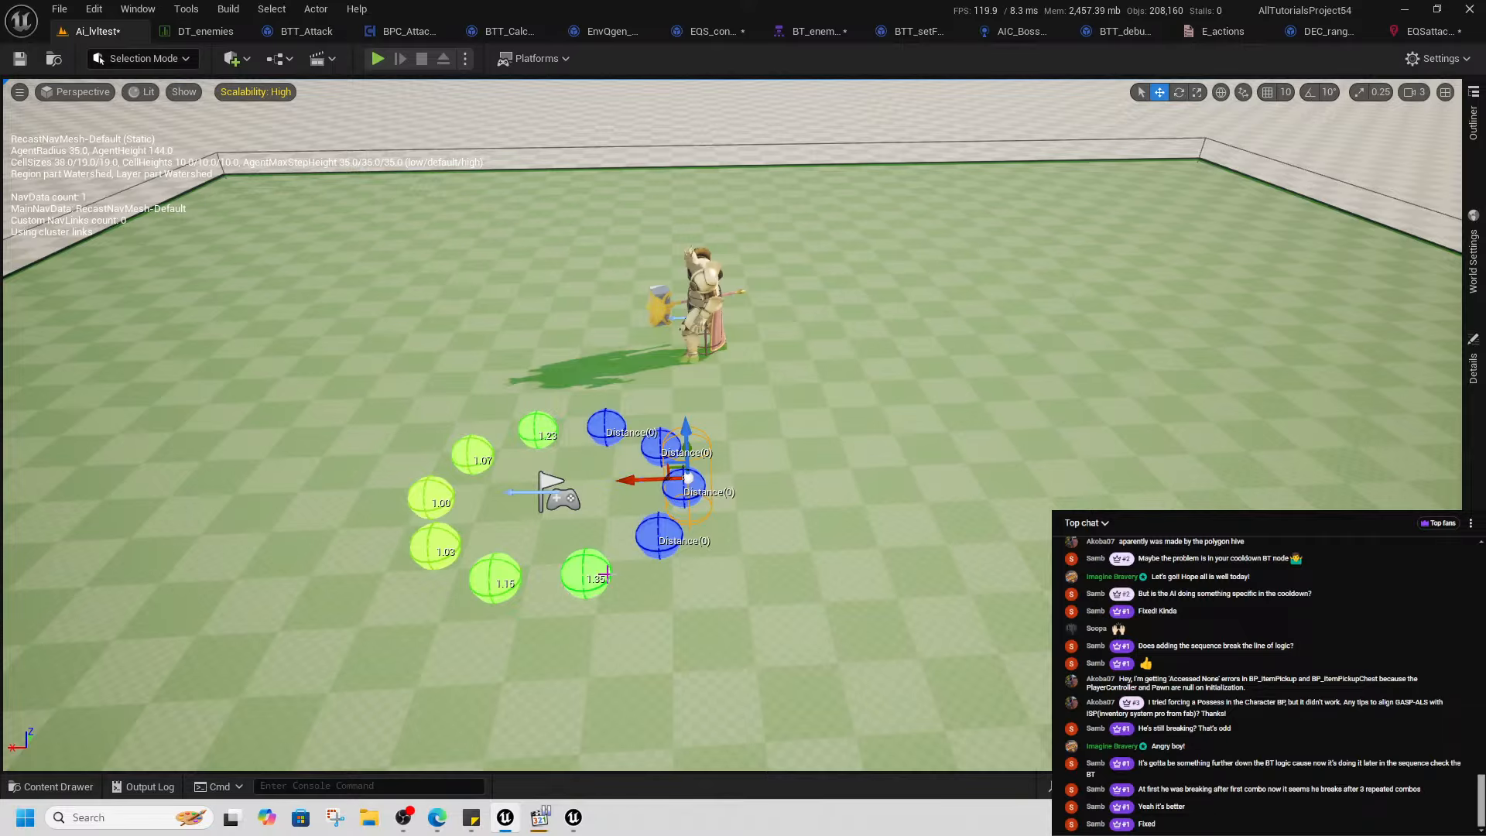
pyautogui.click(1473, 366)
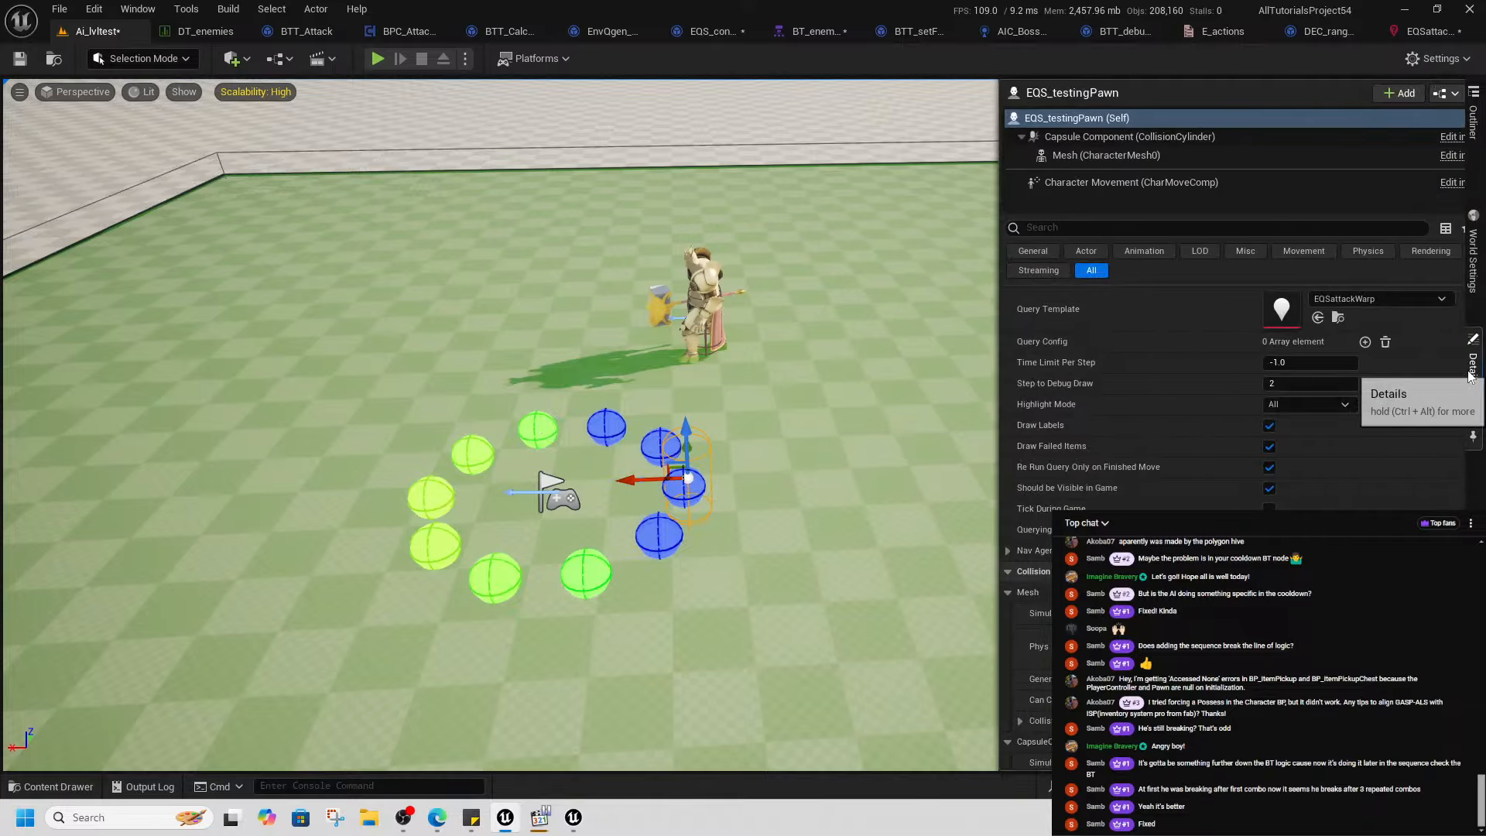
# - Set the Float Value Min of the query's Distance test to 1
pyautogui.click(1423, 32)
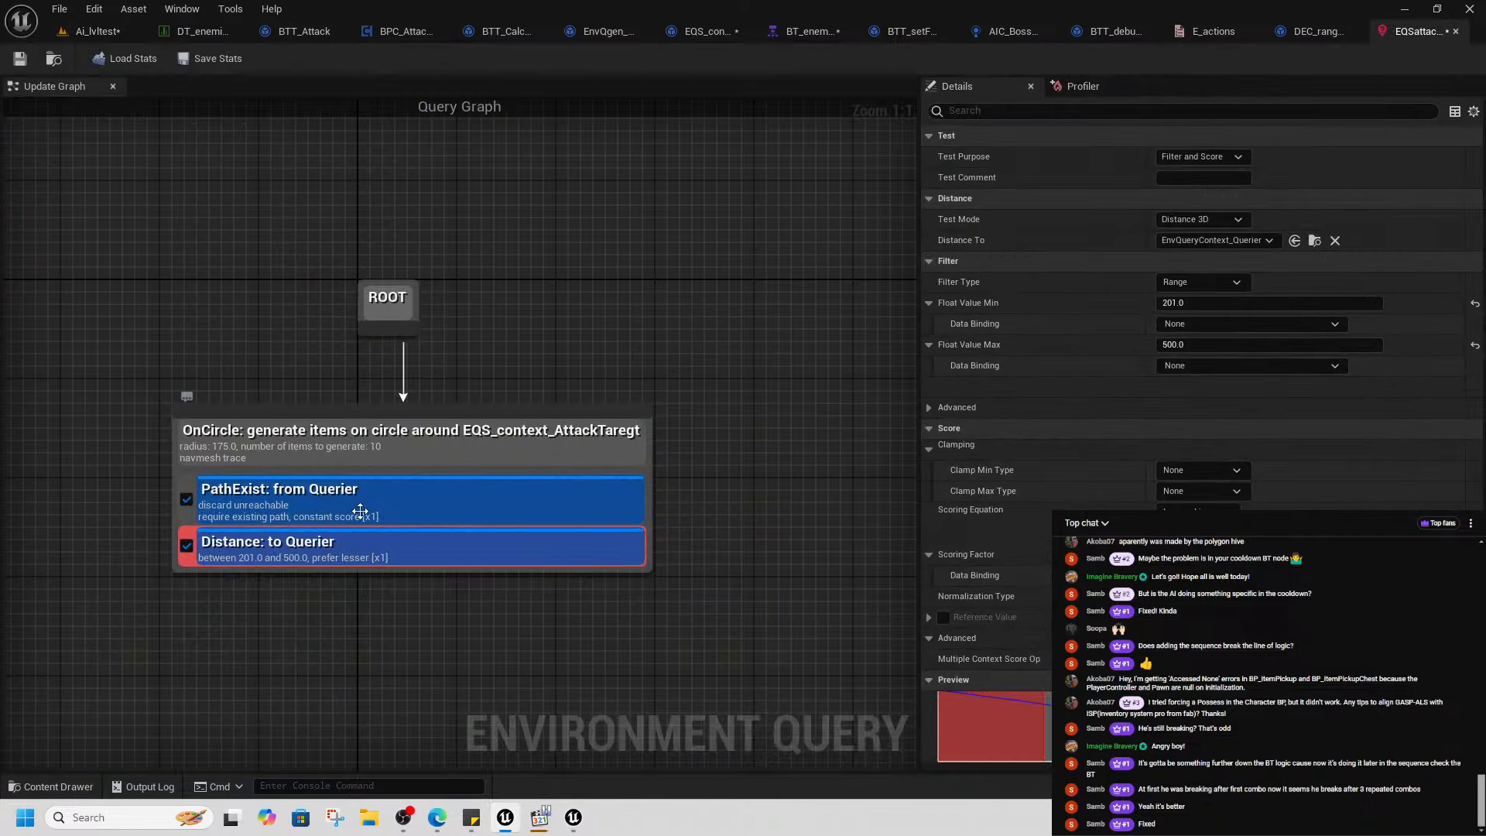
pyautogui.click(360, 512)
pyautogui.click(452, 545)
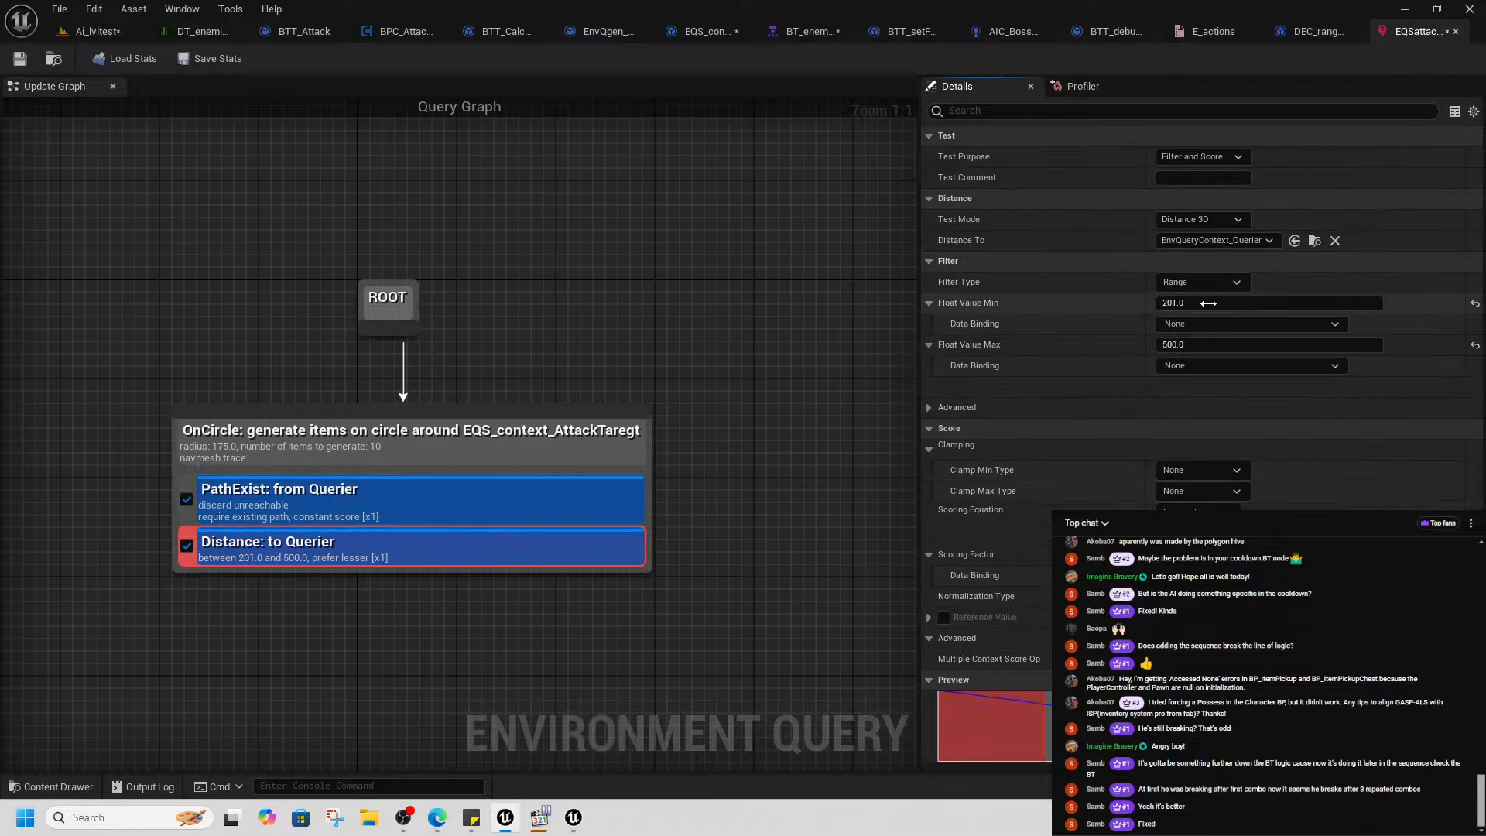
pyautogui.click(1209, 304)
pyautogui.write('1')
pyautogui.press('Return')
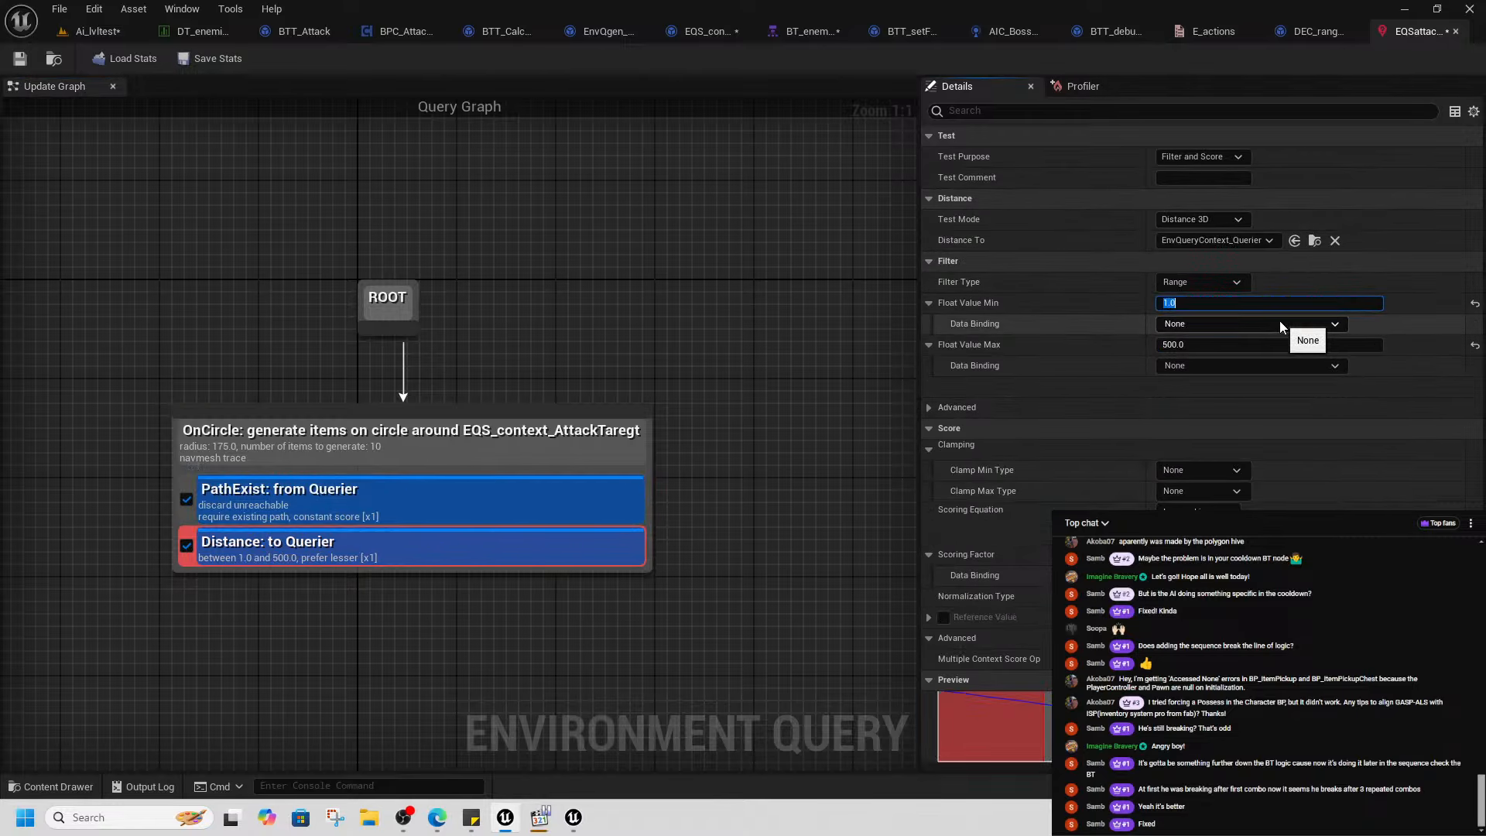
# - Move EQS_testingPawn just outside the circle of query points in Ai_lvltest to compare the point scores
pyautogui.click(97, 31)
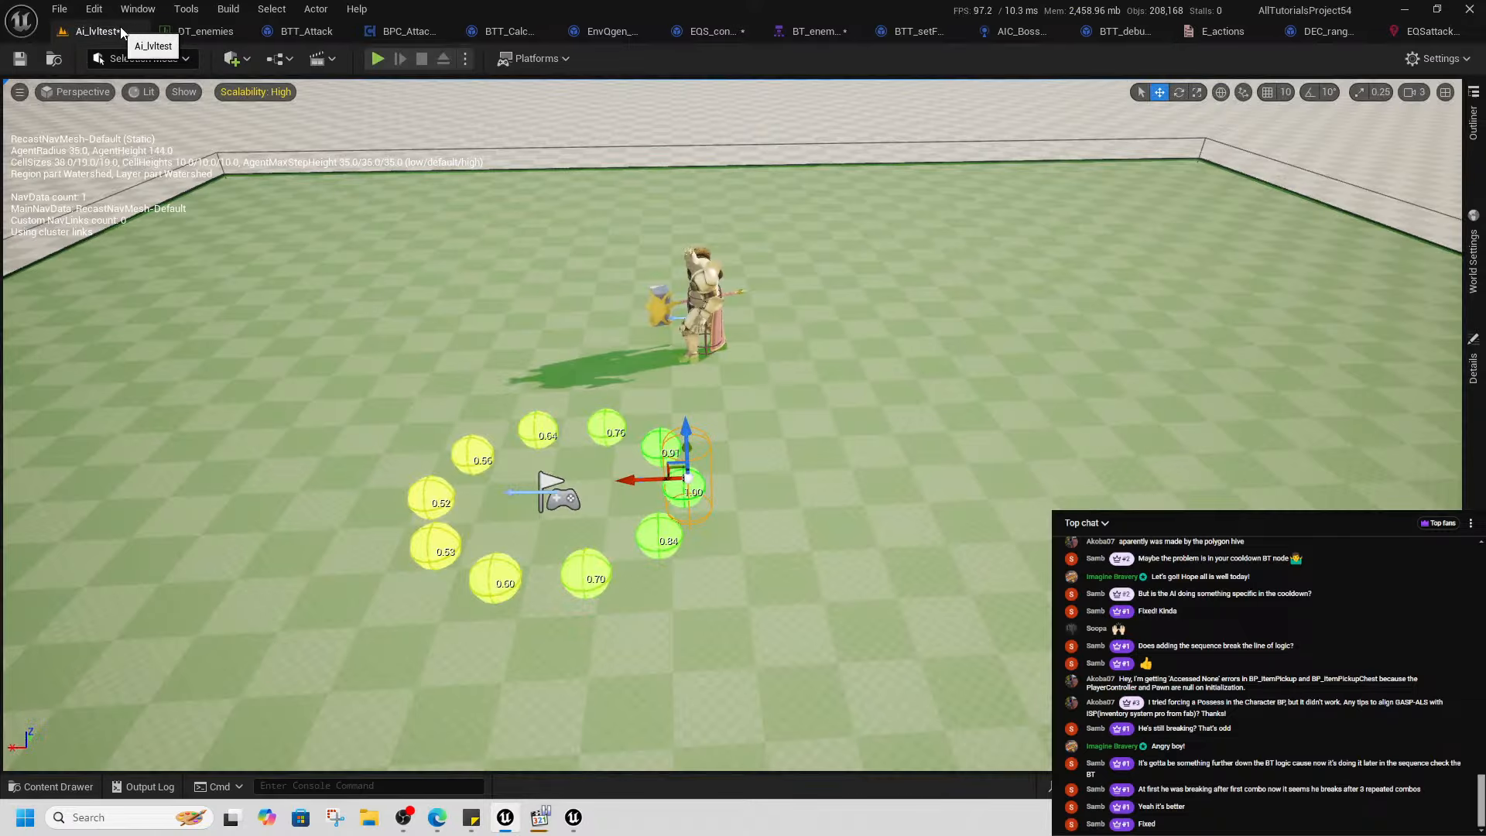
pyautogui.moveTo(644, 481); pyautogui.dragTo(733, 473)
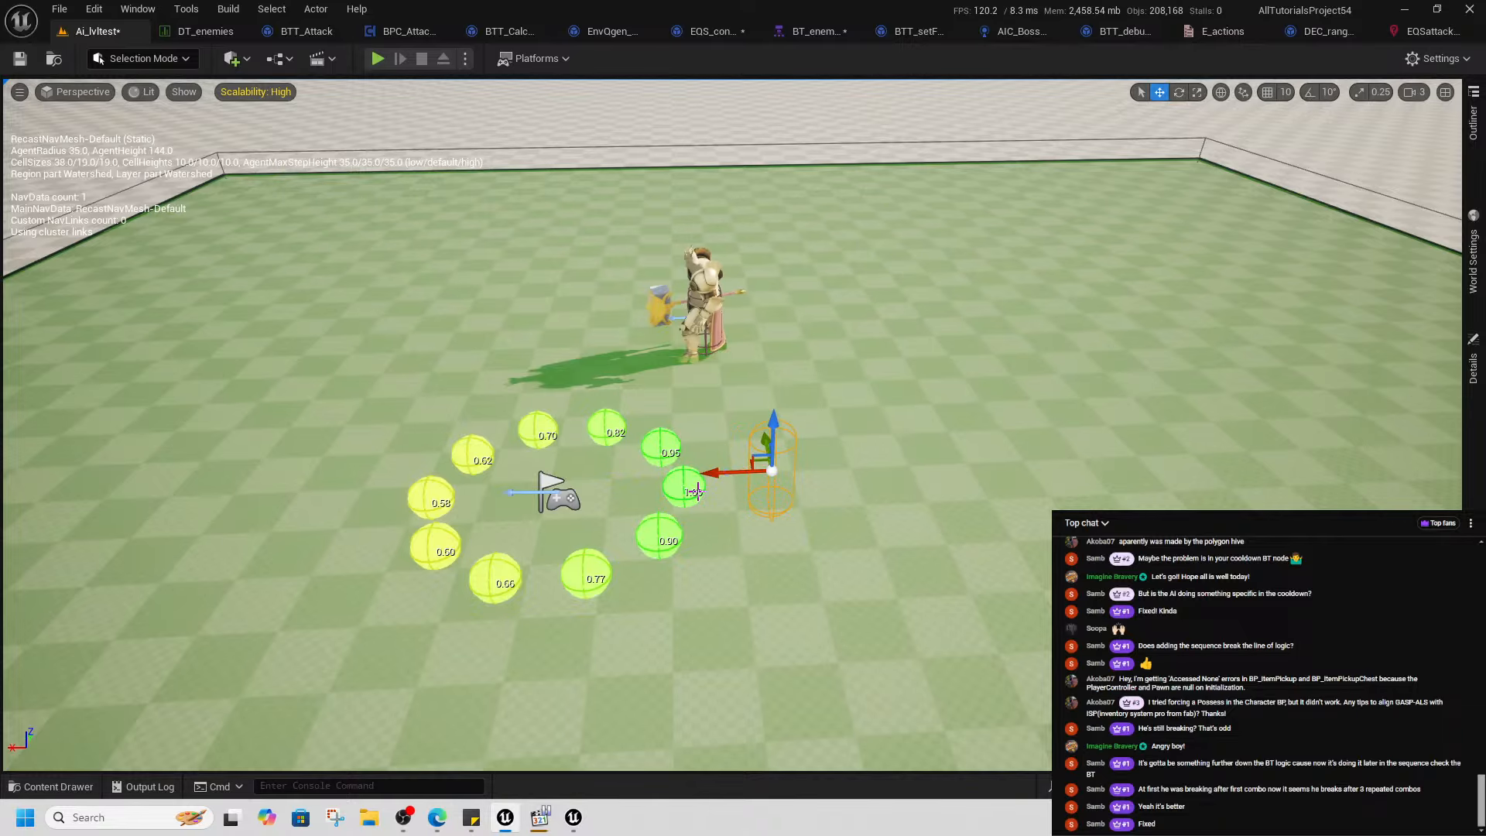
pyautogui.moveTo(729, 471); pyautogui.dragTo(712, 474)
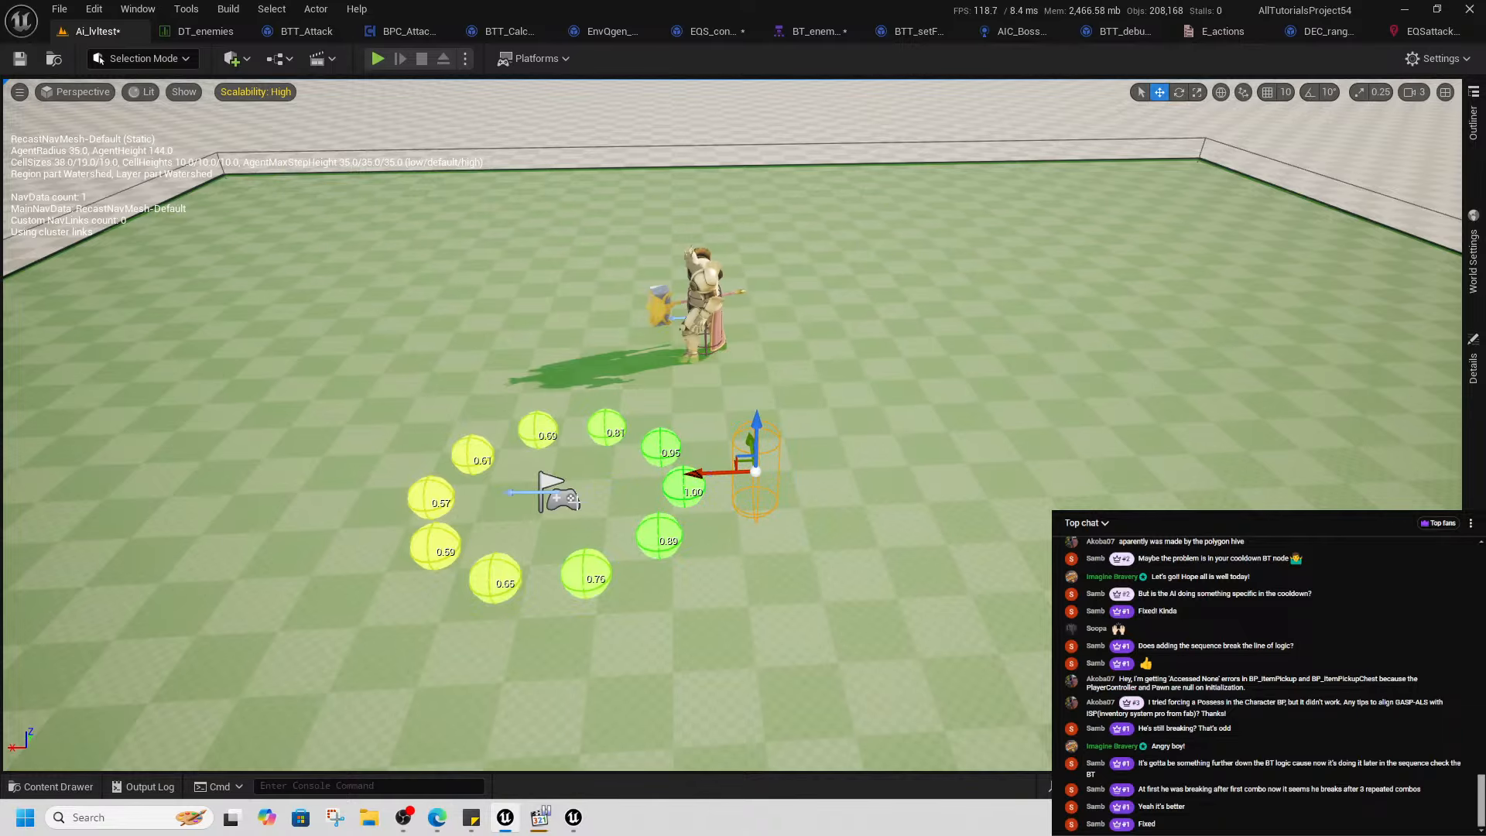
pyautogui.scroll(2, 572, 499)
pyautogui.scroll(-2, 668, 489)
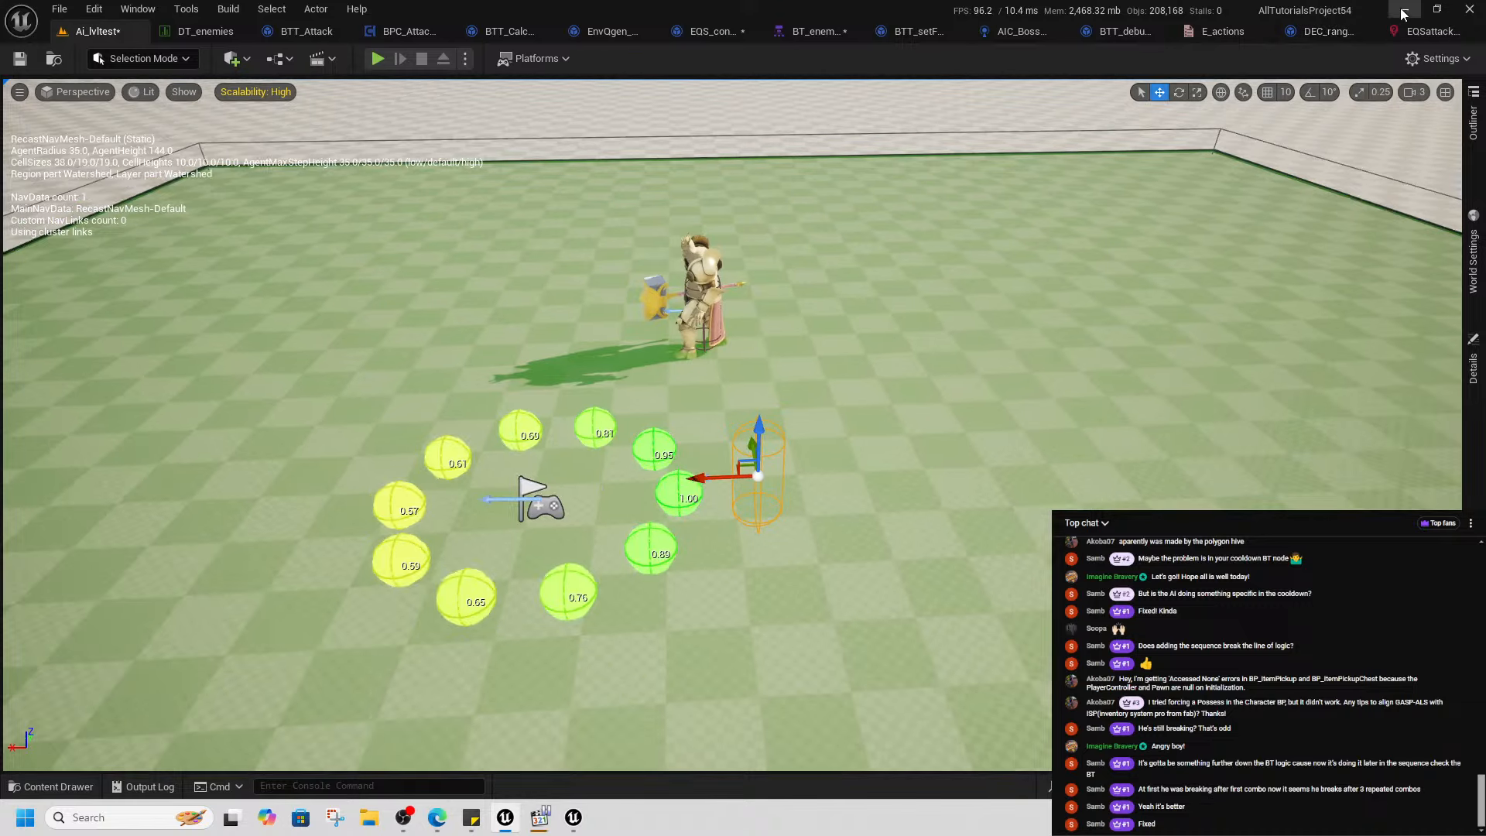
# - Delete the PathExist test from the query and move EQS_testingPawn around the circle in the level to check the scores
pyautogui.click(1424, 31)
pyautogui.click(506, 514)
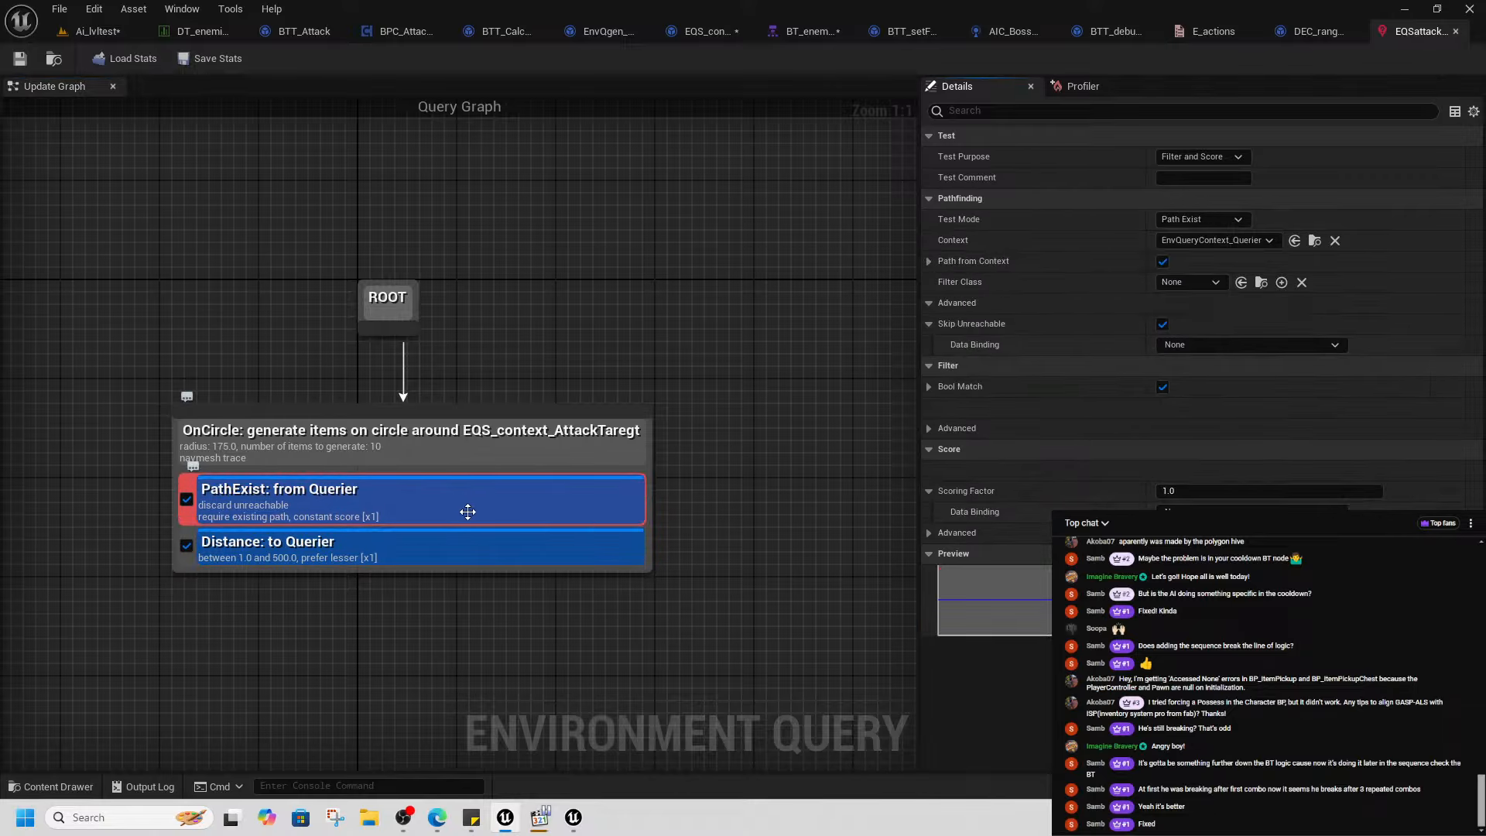
pyautogui.press('Delete')
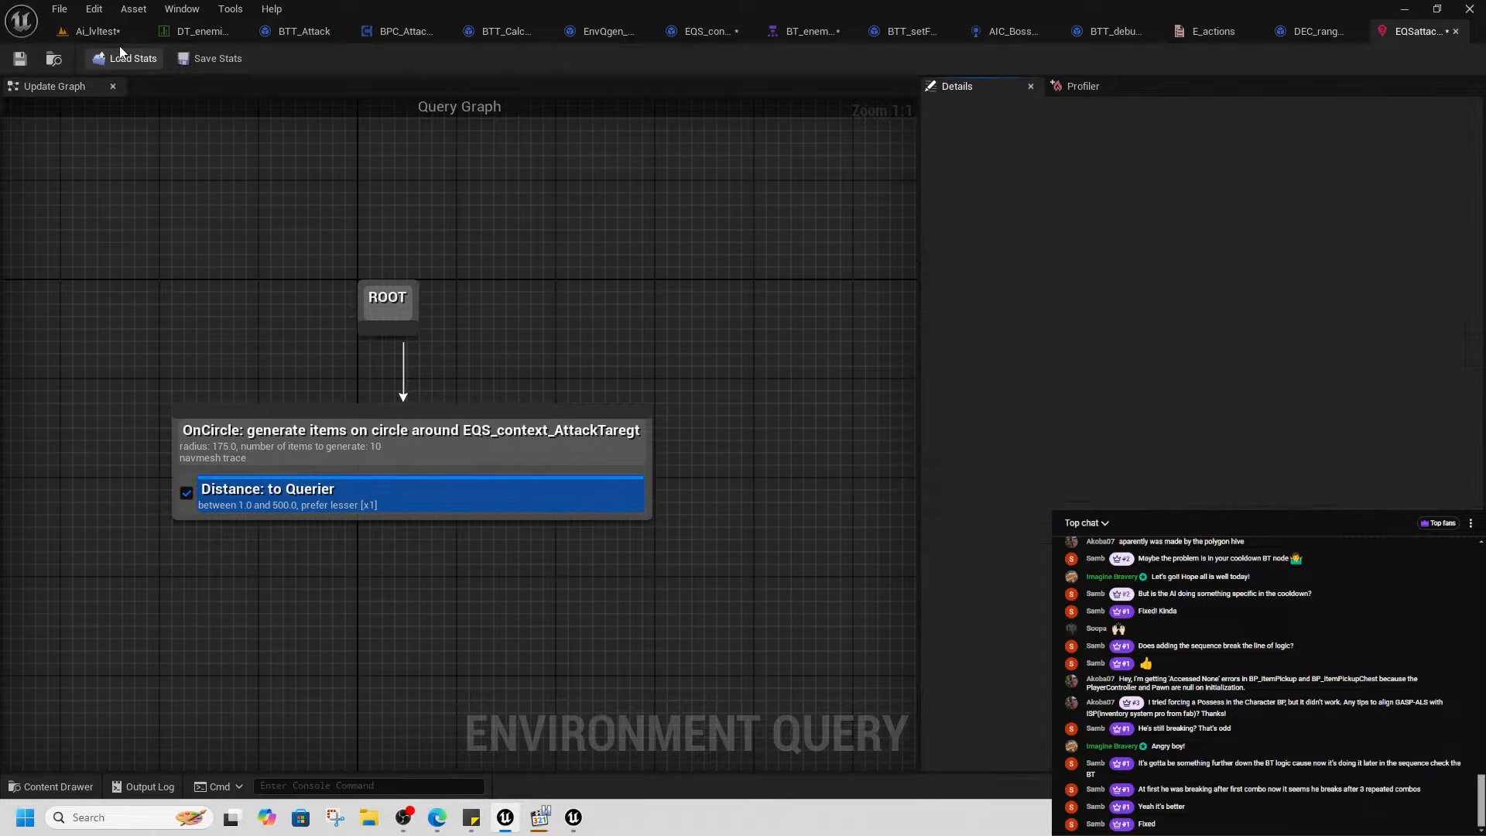
pyautogui.click(94, 31)
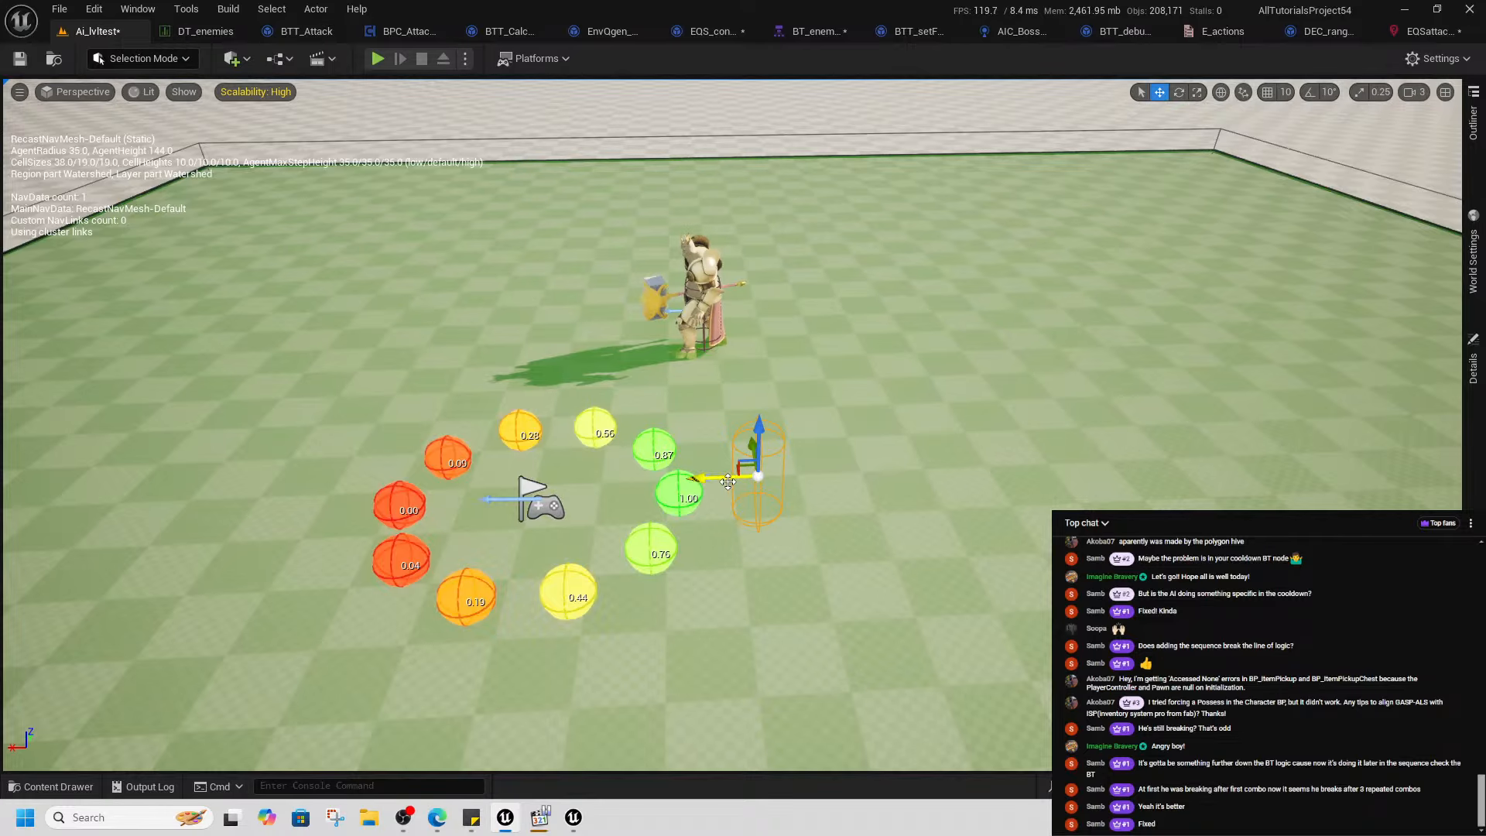
pyautogui.moveTo(717, 479); pyautogui.dragTo(706, 385)
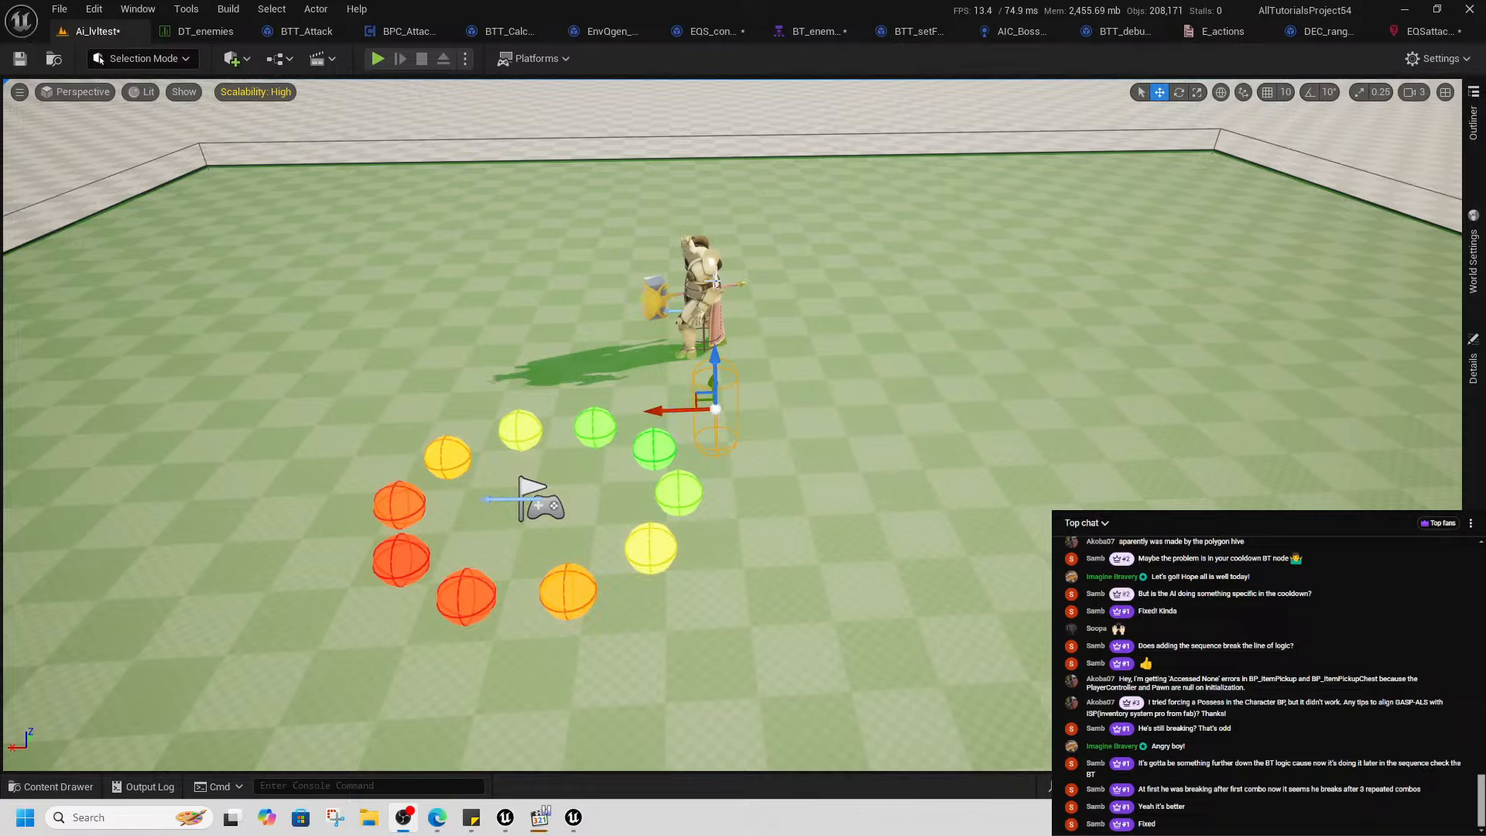
# - Move BP_marge beside the query circle and set its Animation Mode to Use Animation Asset with Anim_CK3_ComboA_01_IP
pyautogui.click(716, 283)
pyautogui.moveTo(695, 288); pyautogui.dragTo(716, 460)
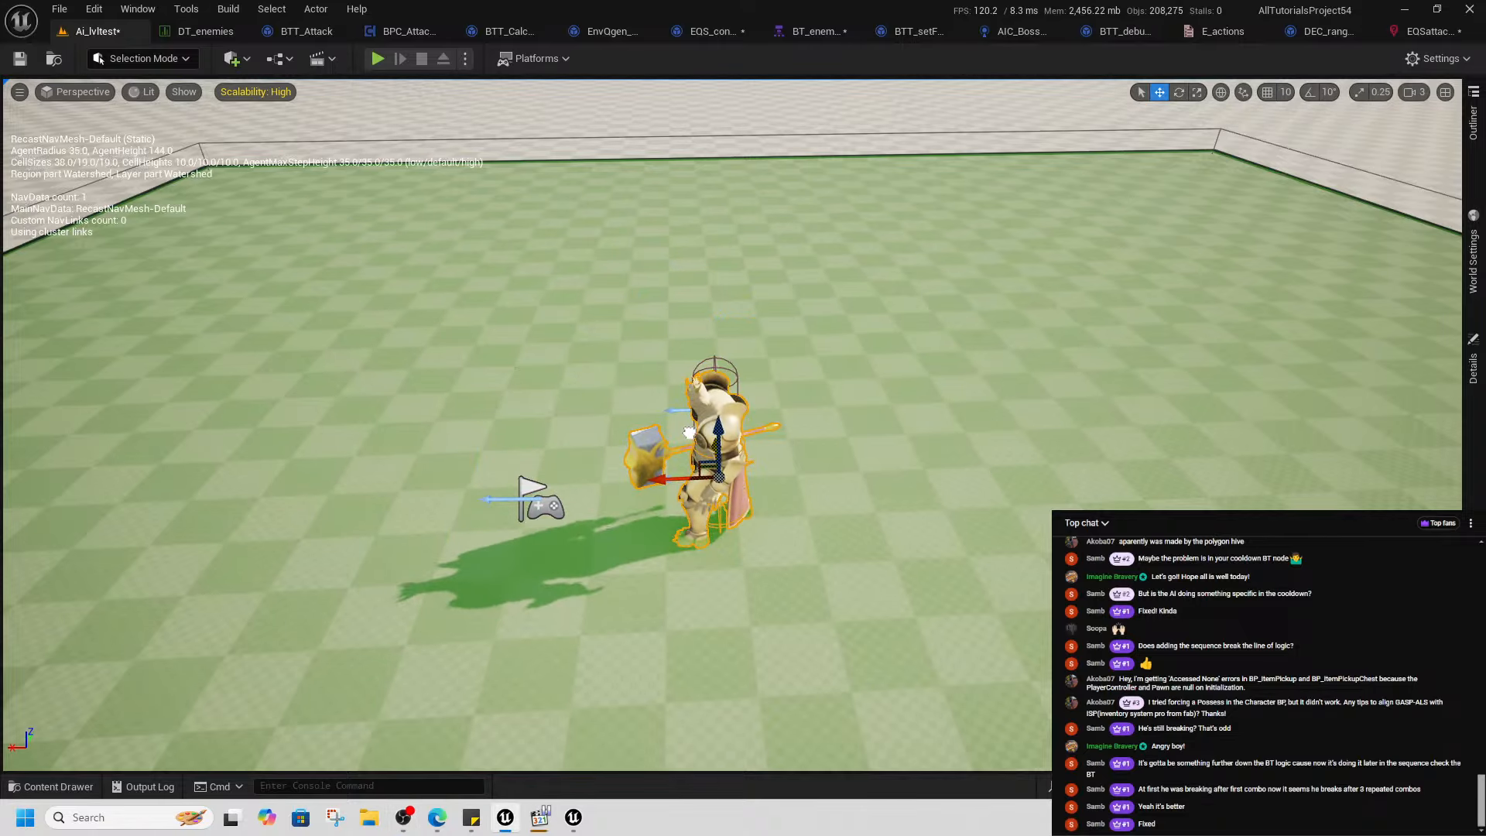
pyautogui.click(1466, 371)
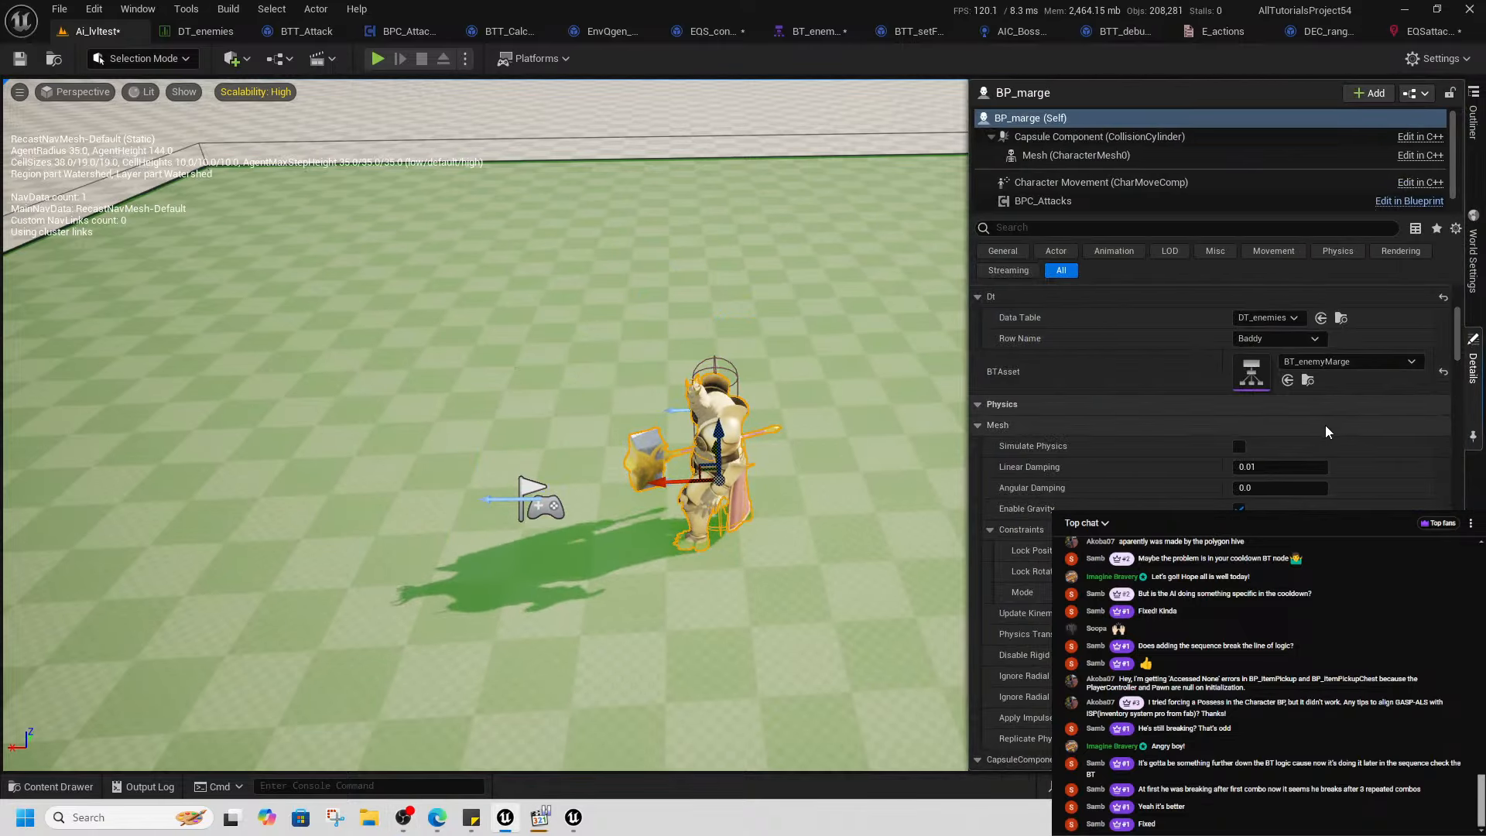
pyautogui.scroll(5, 1239, 418)
pyautogui.scroll(3, 1282, 381)
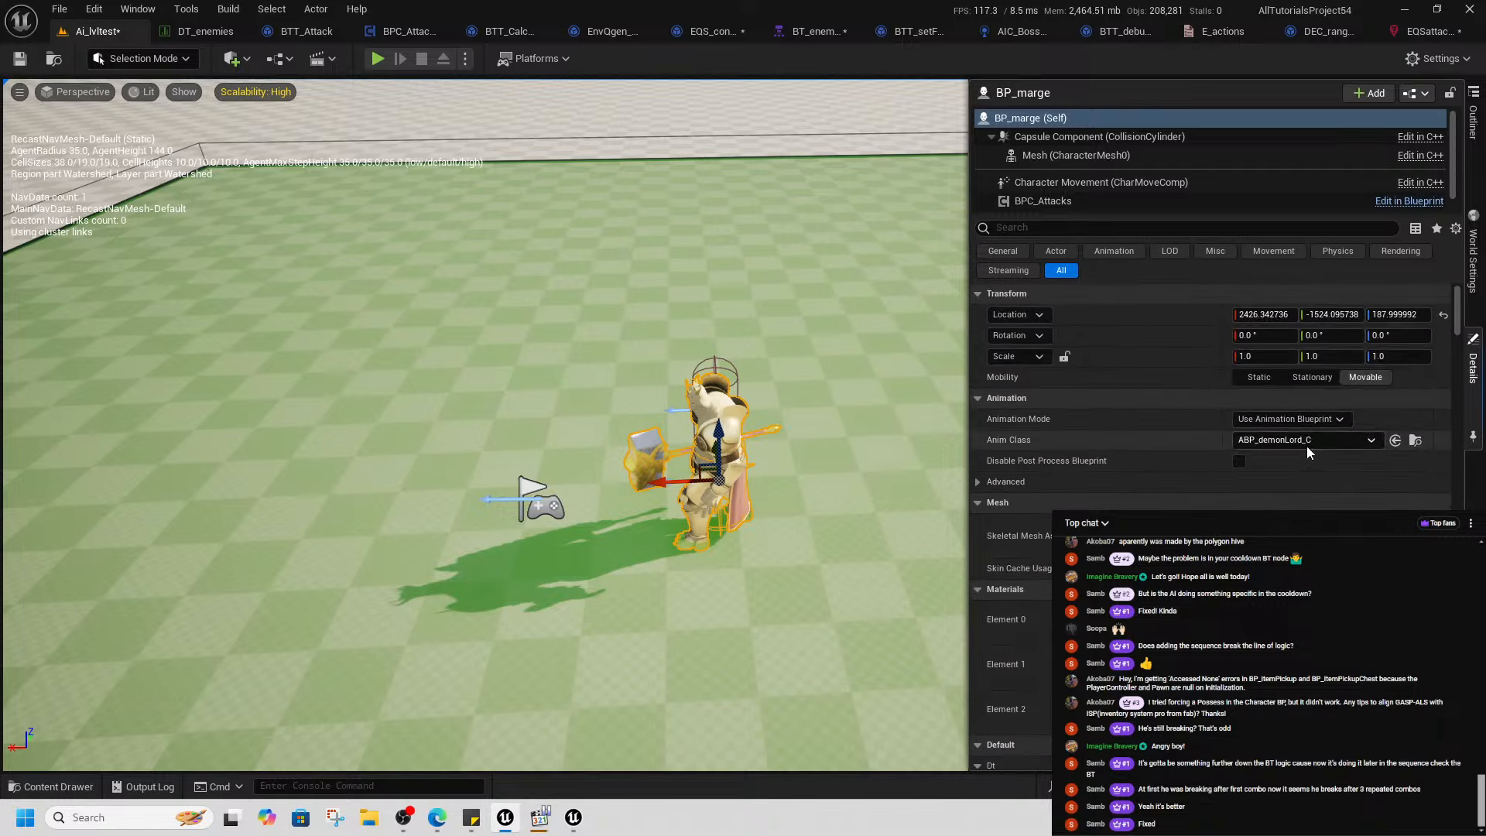
pyautogui.click(1291, 419)
pyautogui.click(1285, 448)
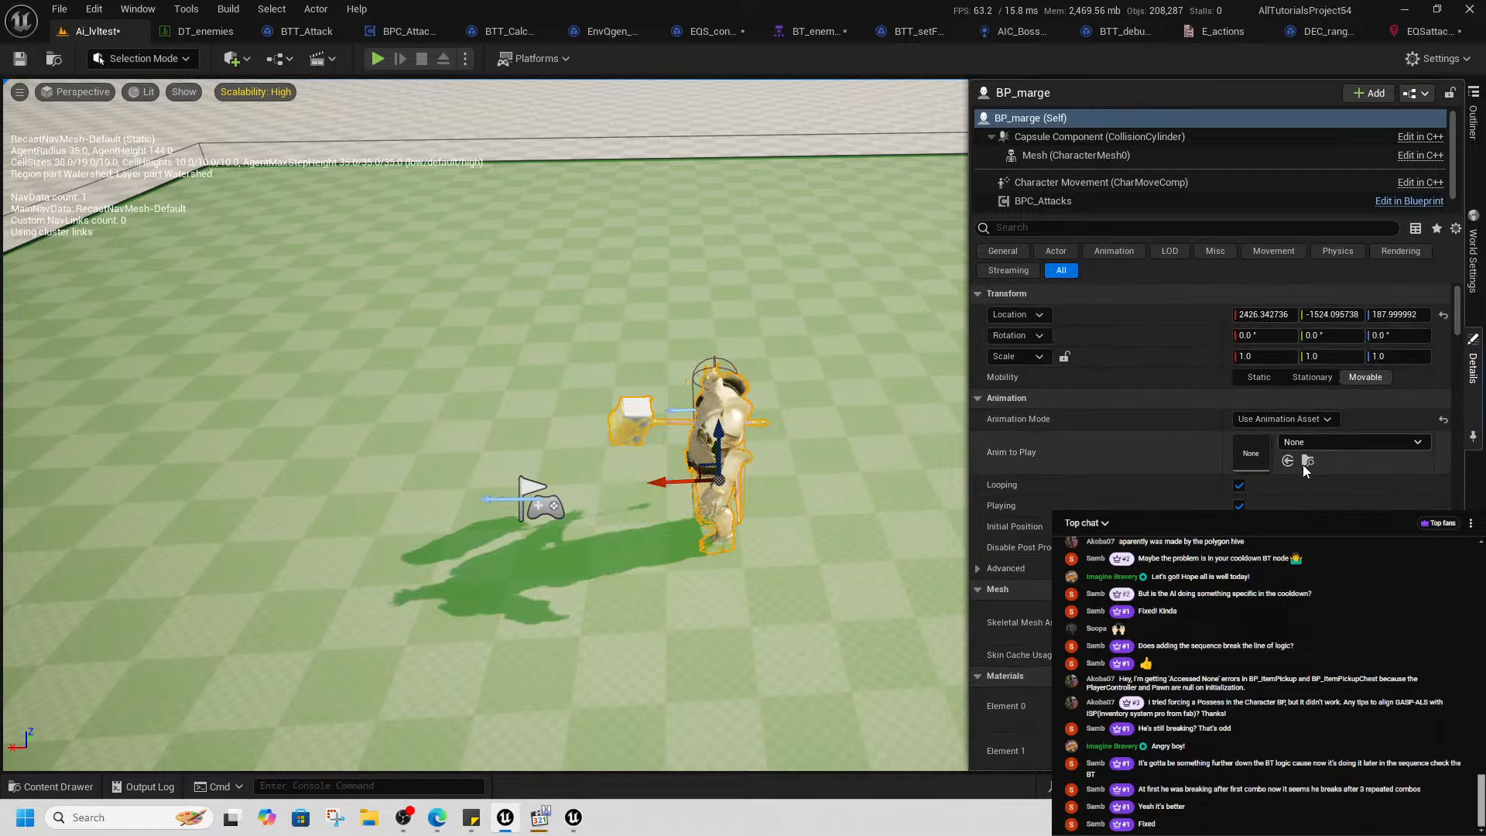
pyautogui.click(1317, 442)
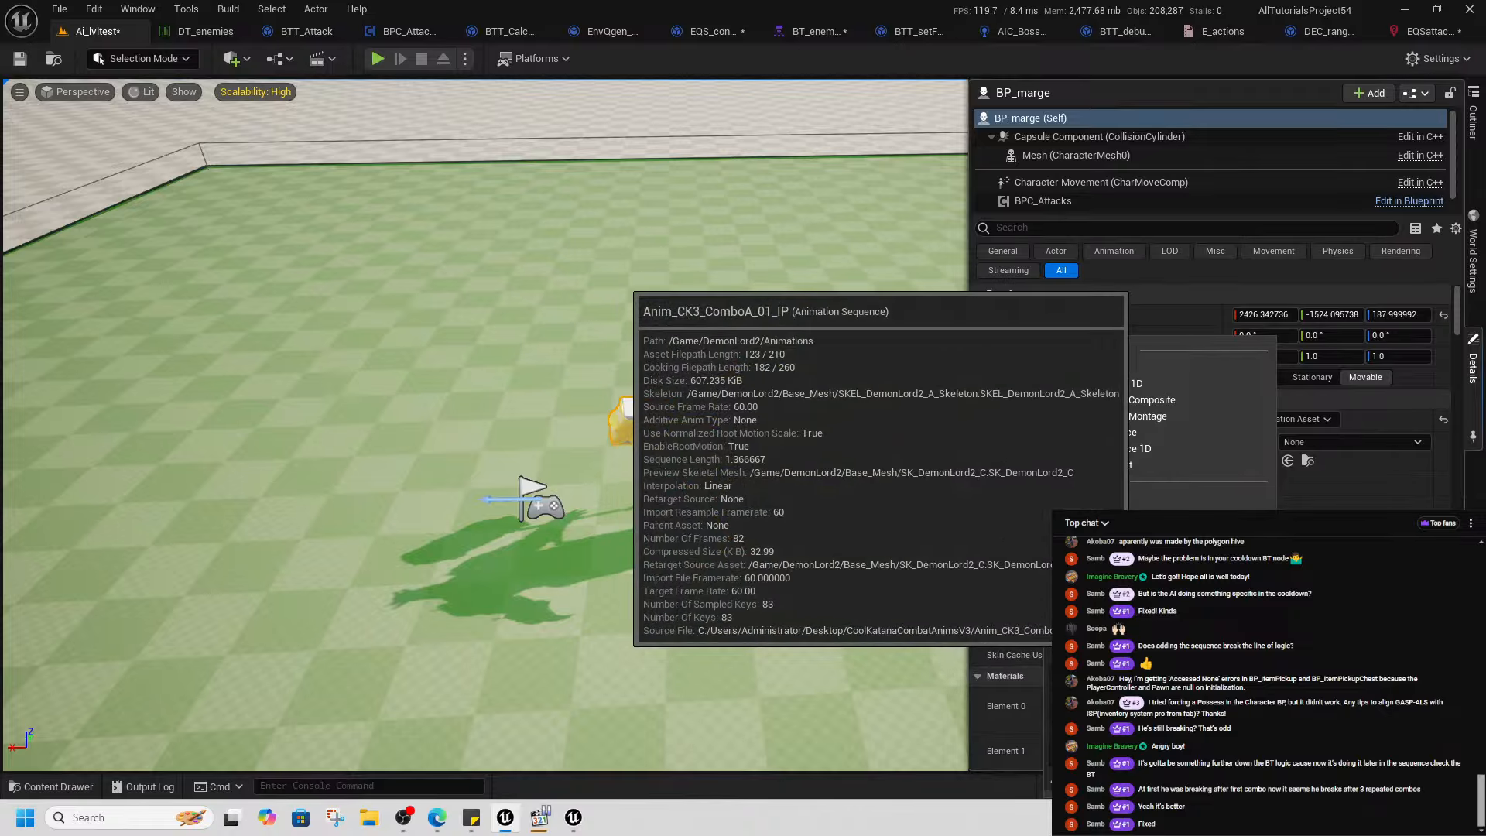
pyautogui.click(1122, 542)
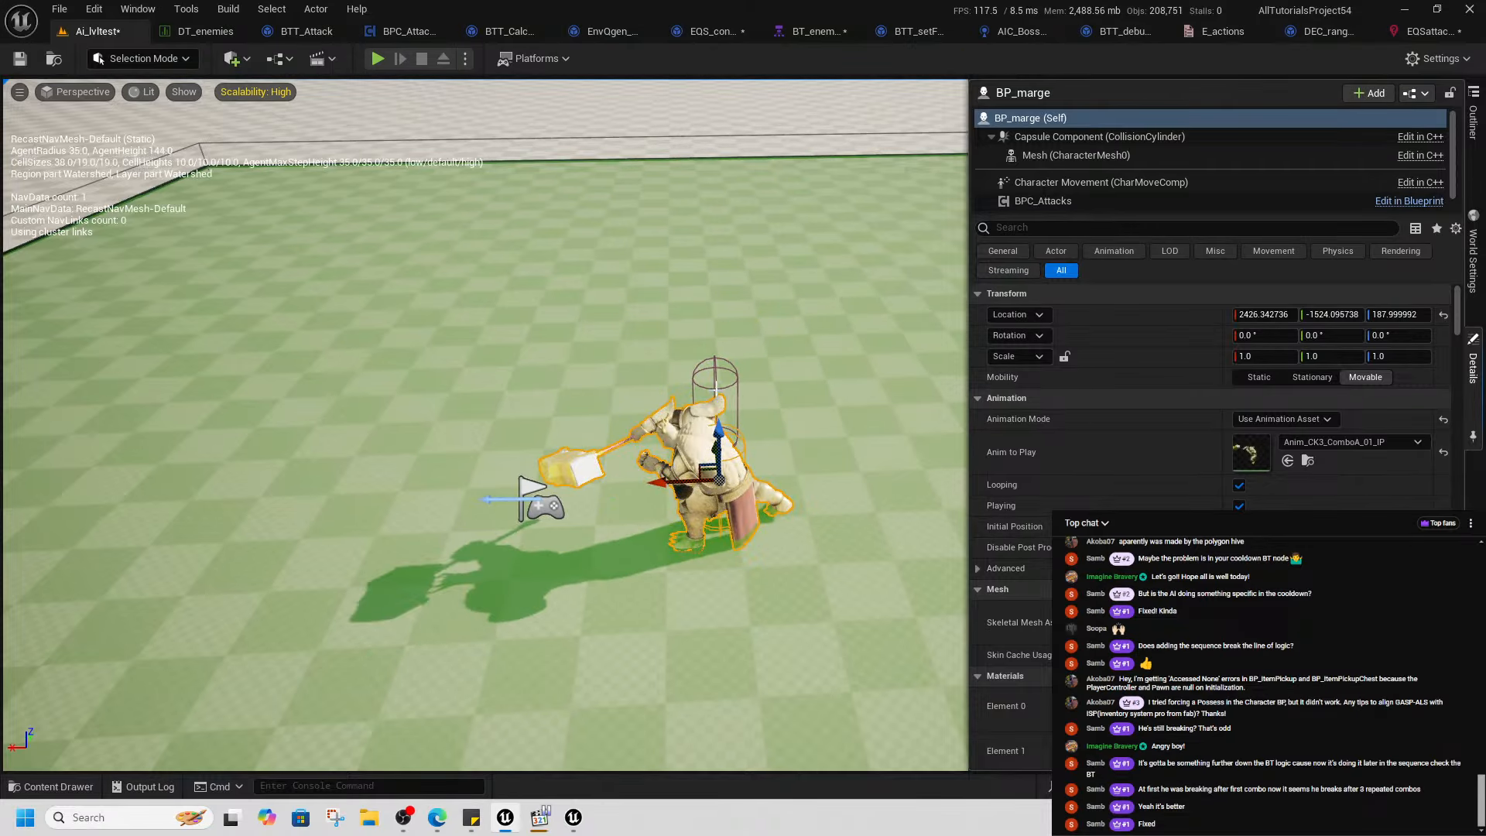
# - Move EQS_testingPawn just behind BP_marge to check the point scores, and select the player start
pyautogui.click(716, 389)
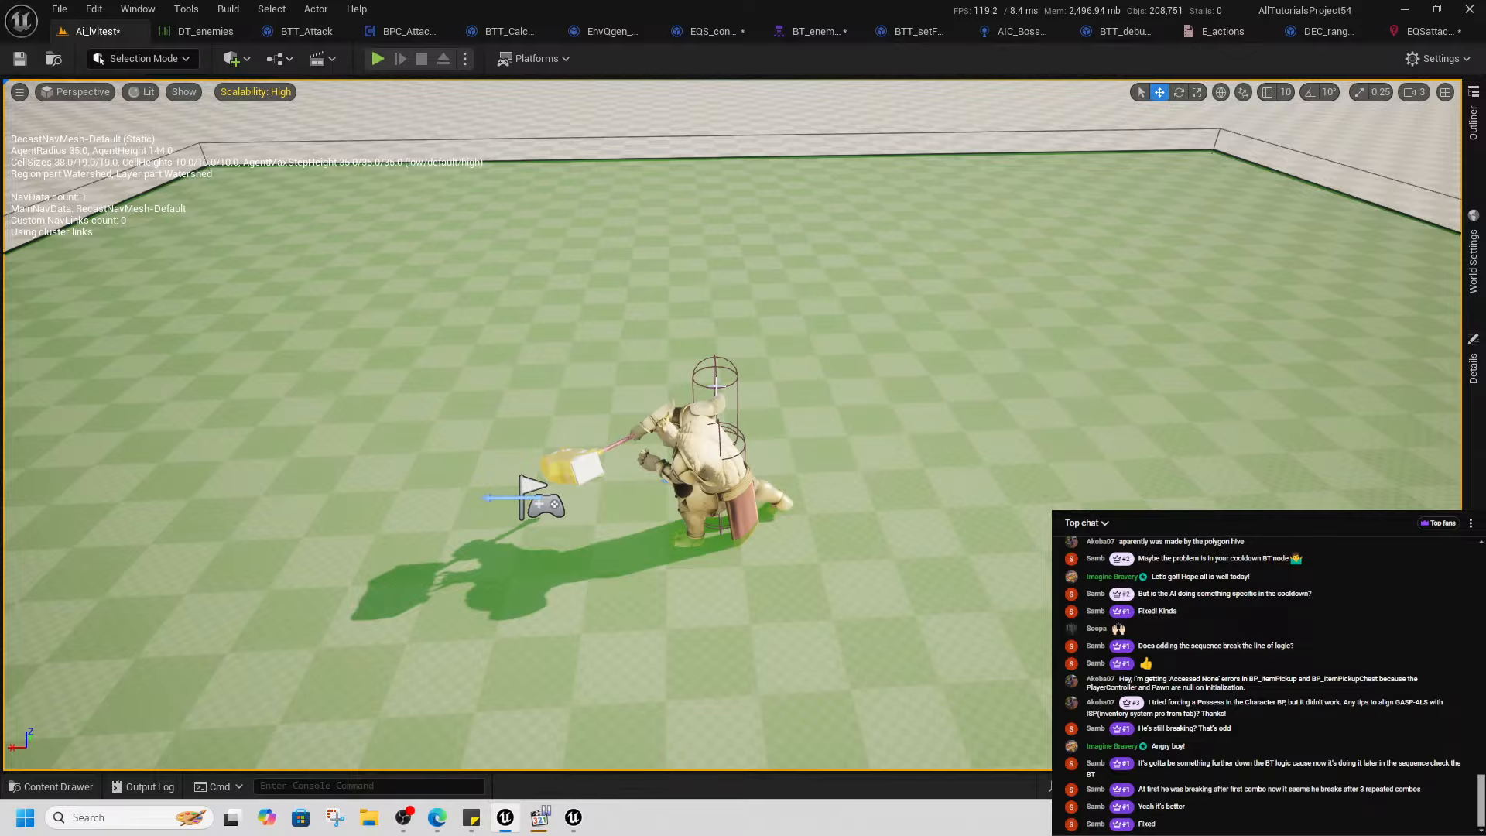
pyautogui.click(714, 386)
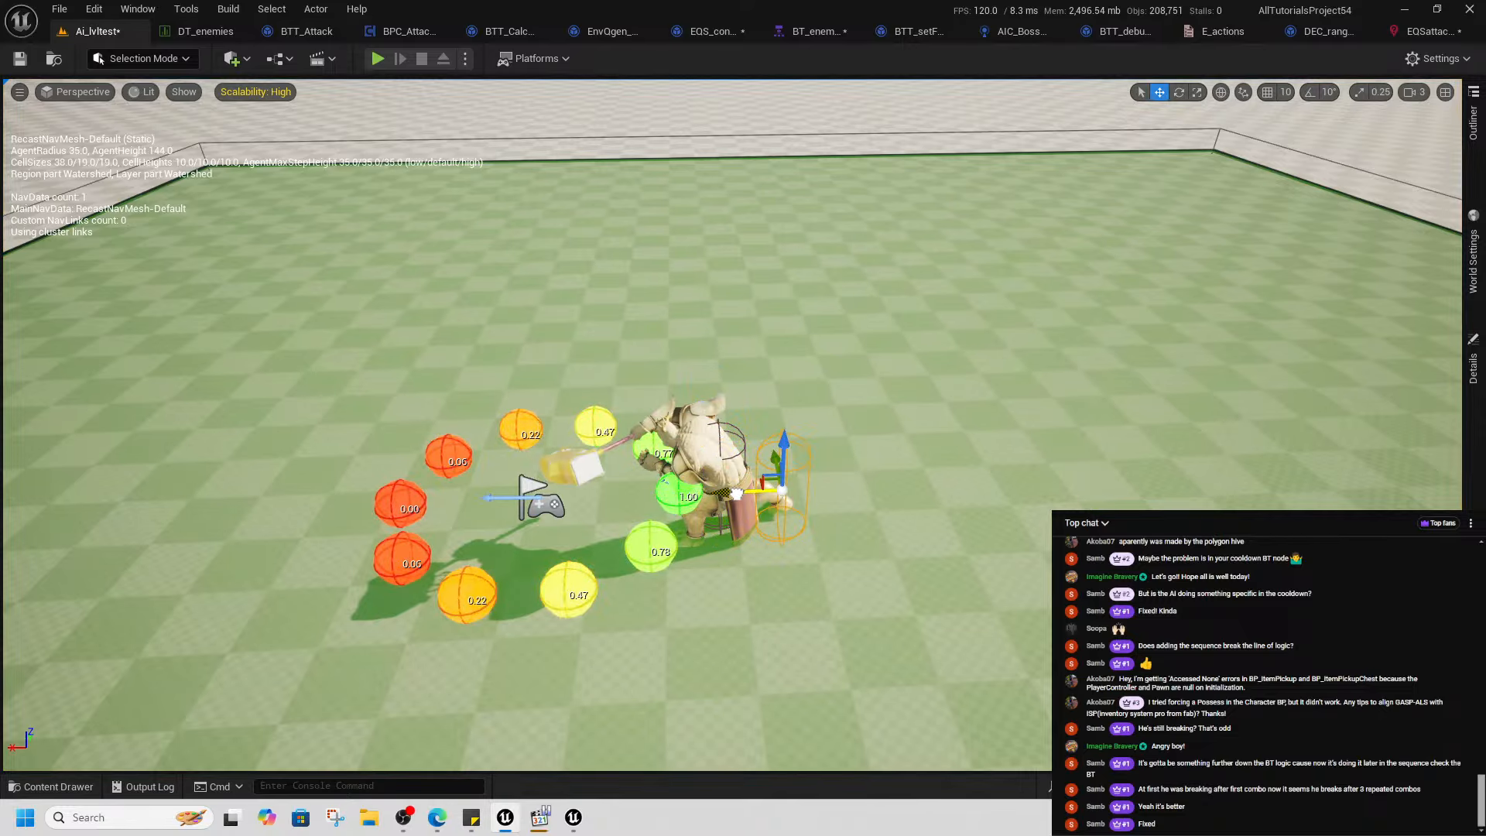
pyautogui.click(545, 474)
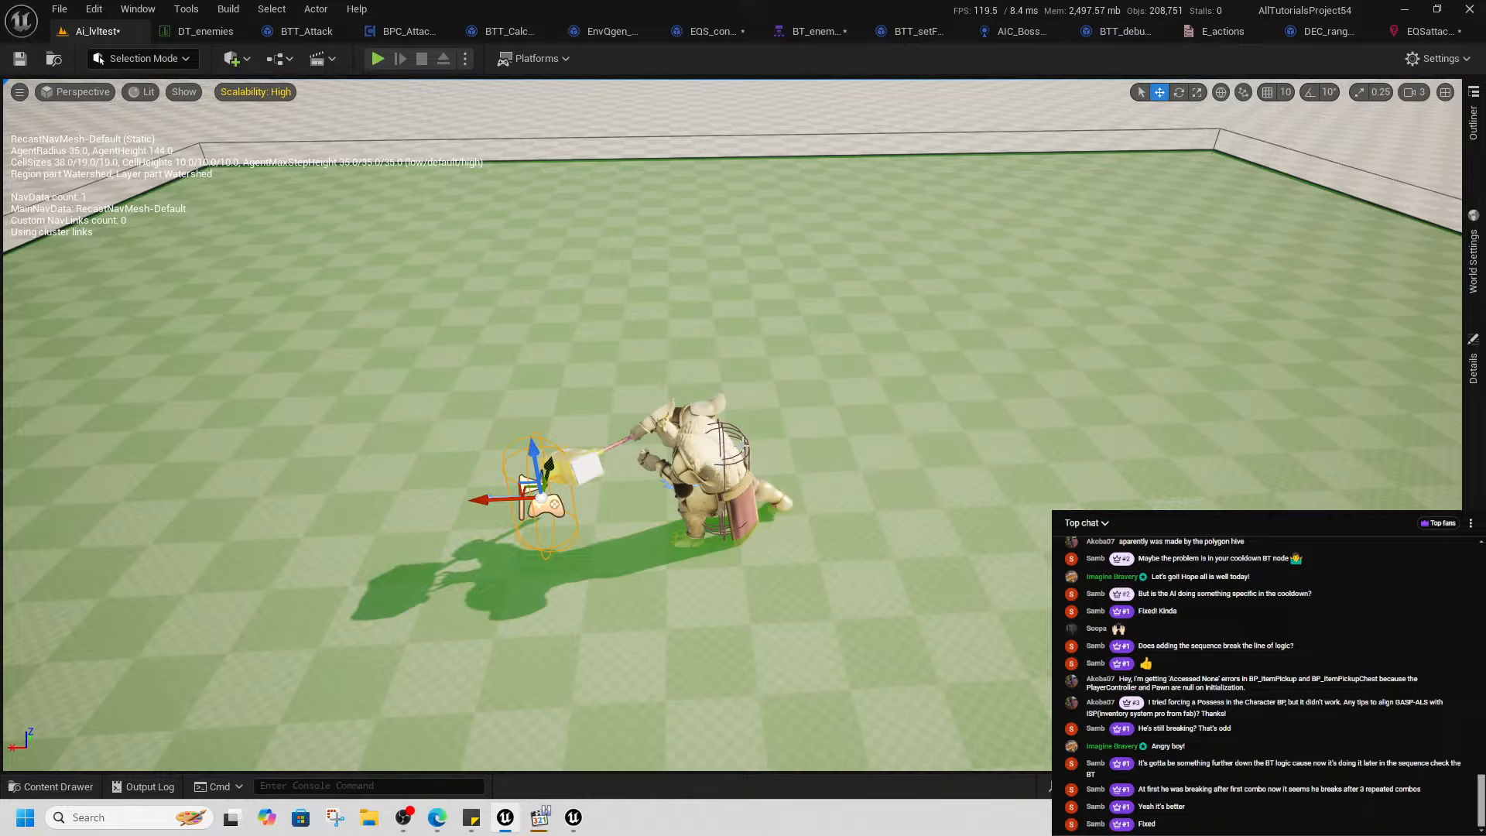
# - Move EQS_testingPawn farther behind BP_marge in the level and check the query point scores
pyautogui.click(724, 449)
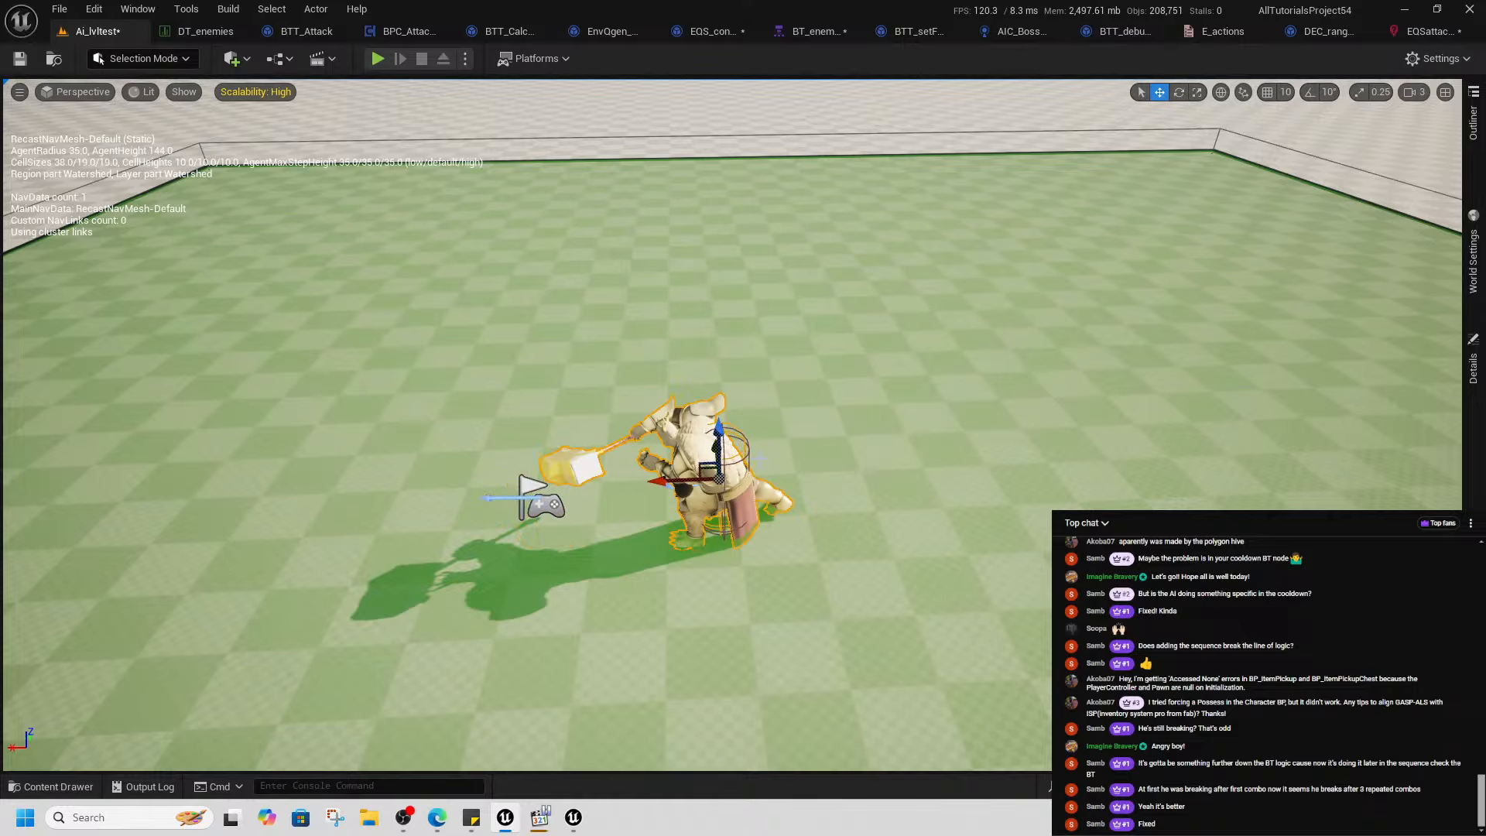
pyautogui.hotkey('alt', 'p')
pyautogui.click(746, 449)
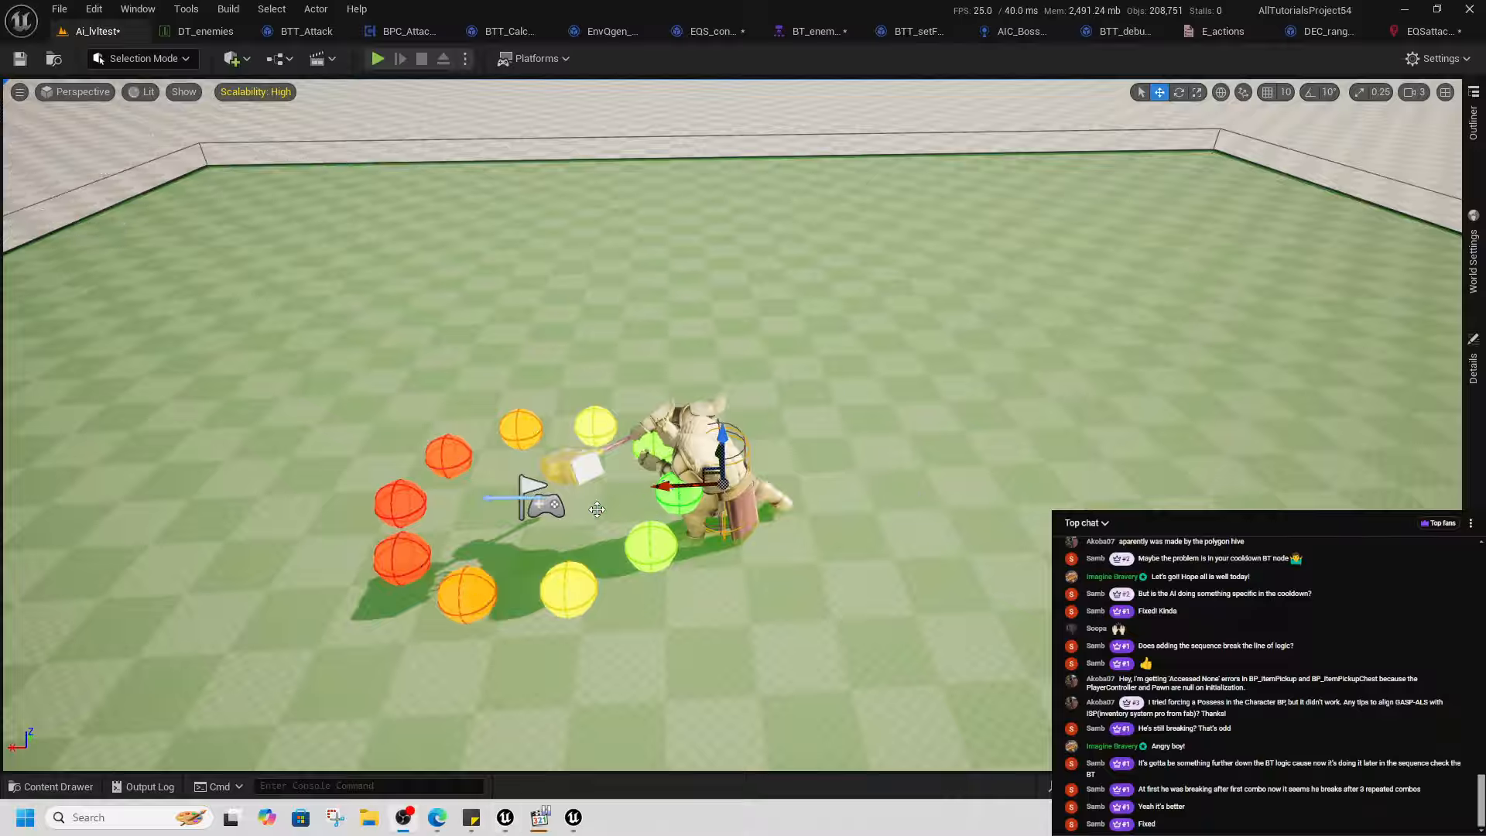
pyautogui.click(719, 456)
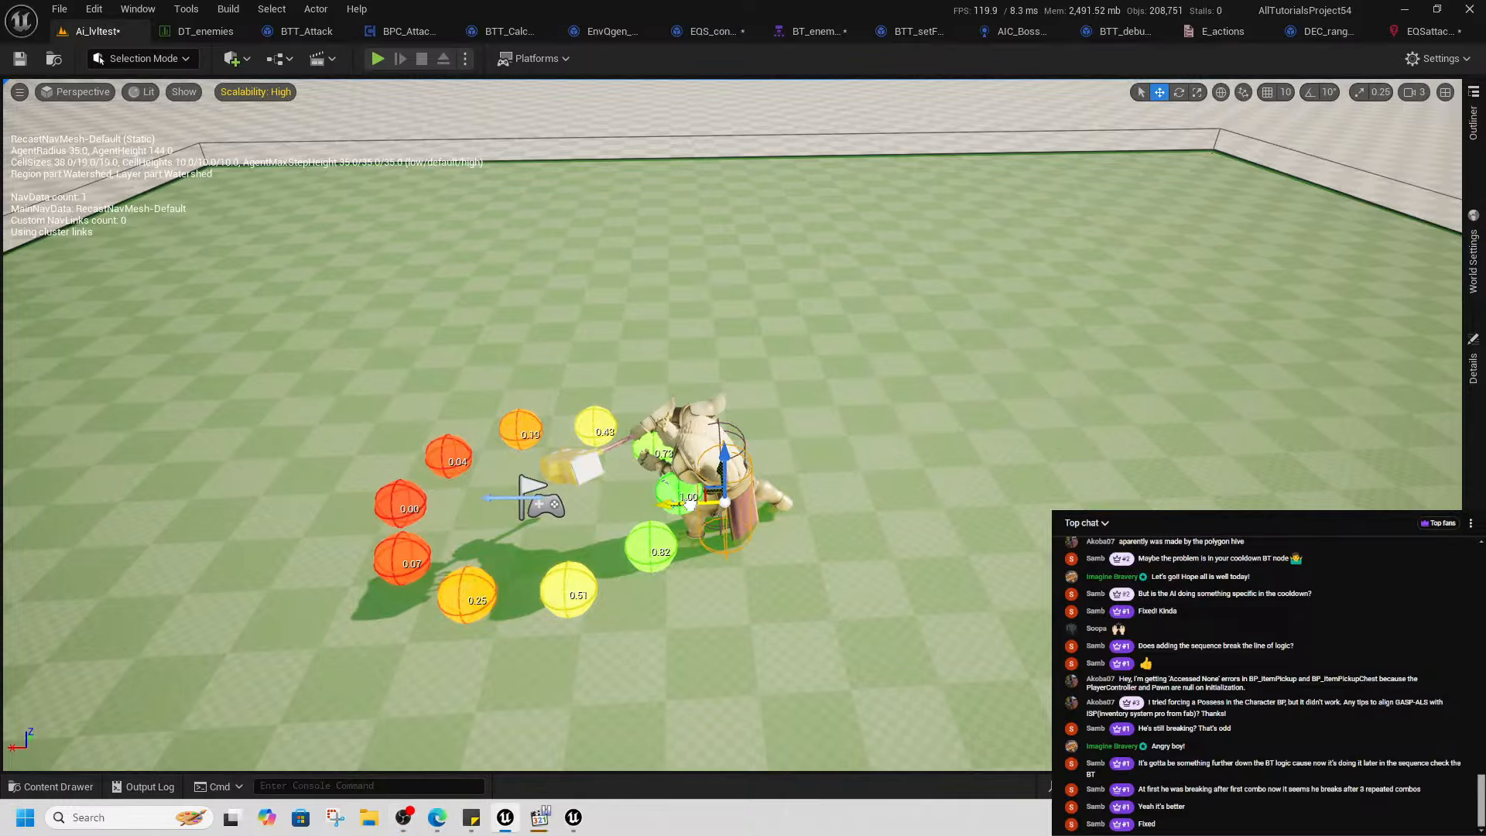
pyautogui.moveTo(688, 487); pyautogui.dragTo(752, 504)
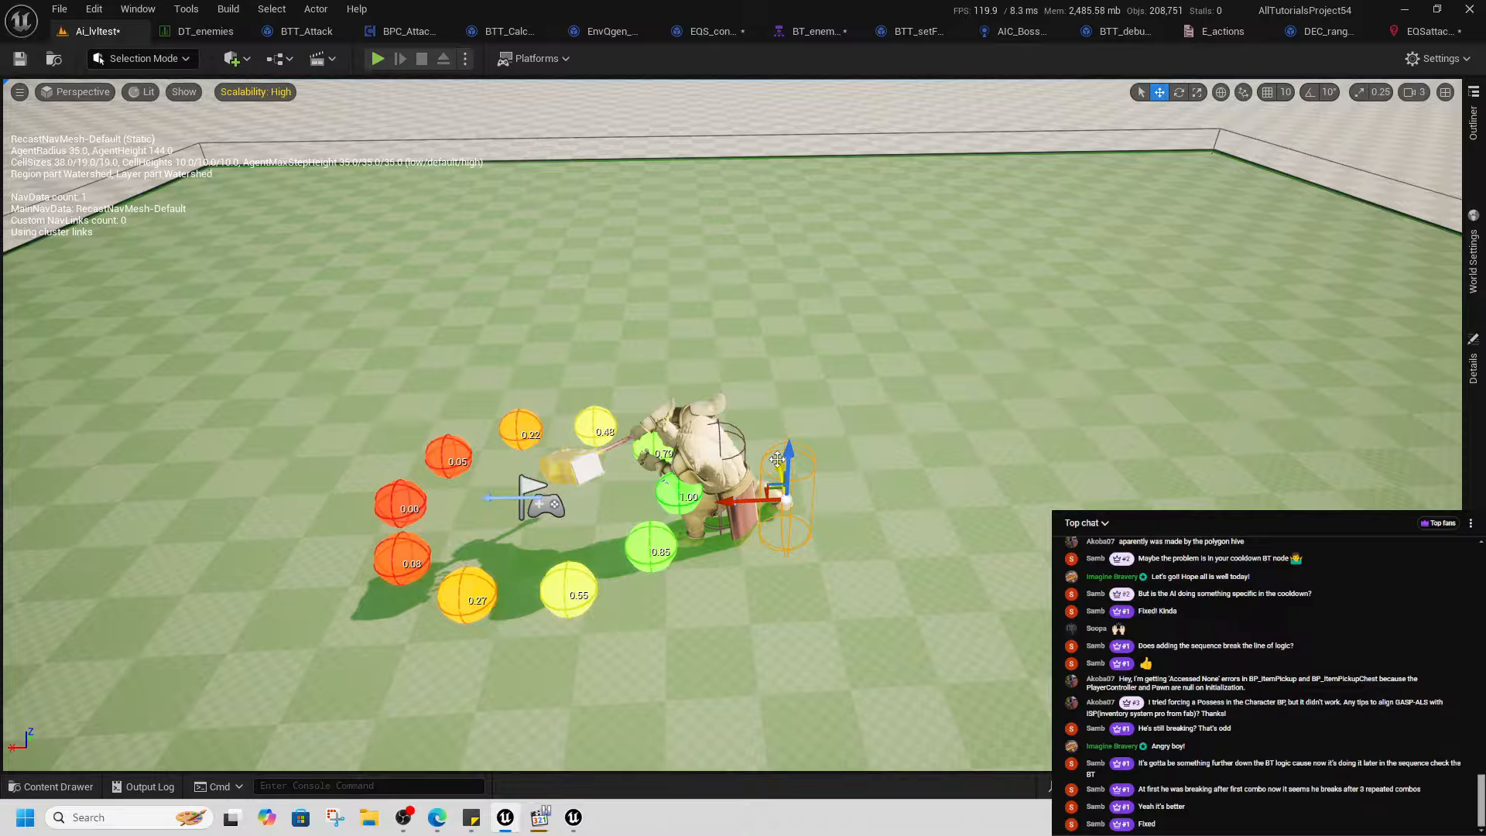
pyautogui.moveTo(749, 501); pyautogui.dragTo(786, 457)
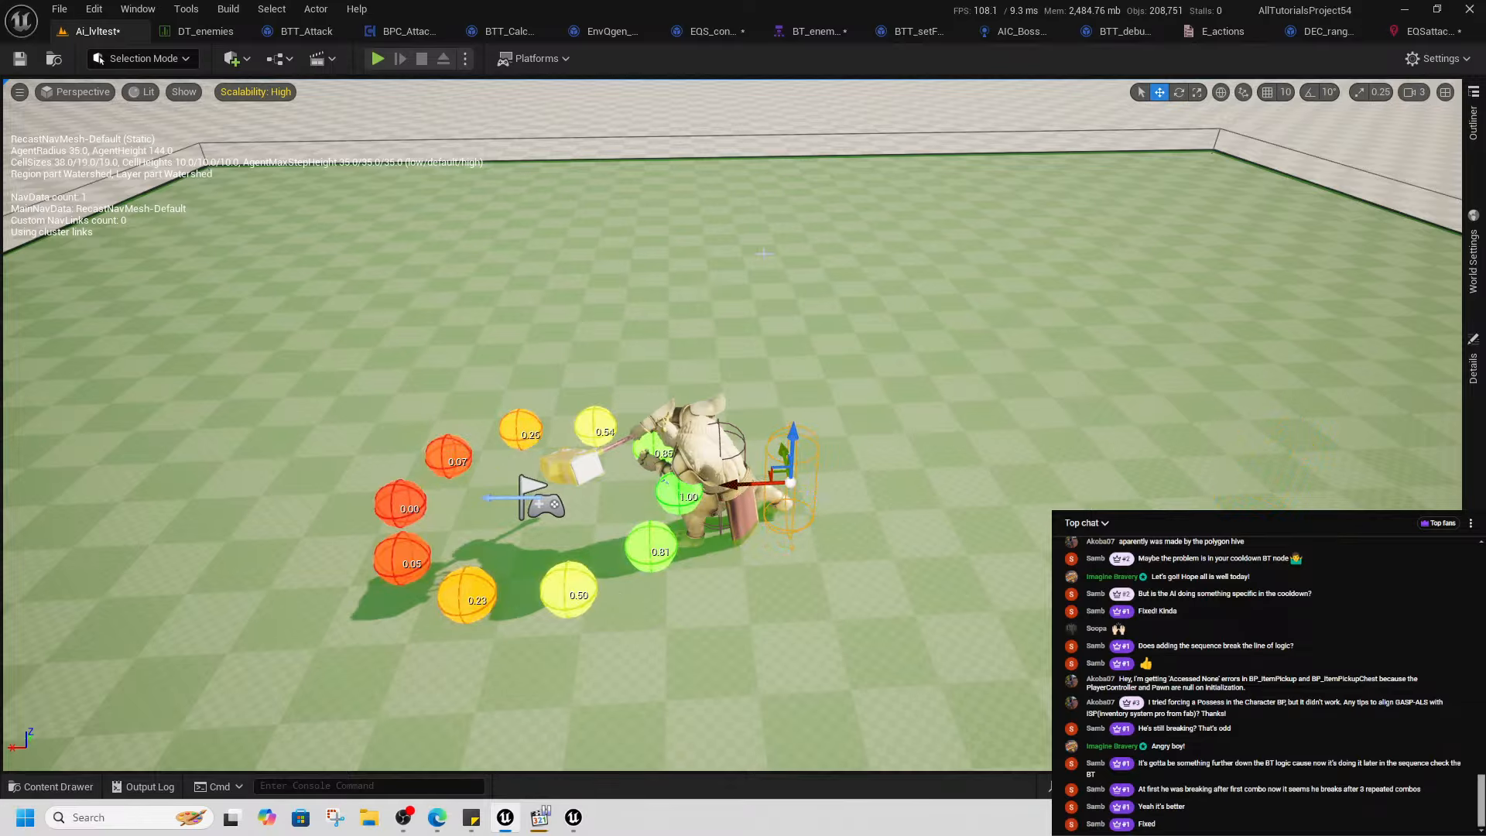
# - Add a Run EQS Query task under the inversed DEC_Phase2 sequence in the enemy behavior tree, using the EQSattackWarp query template
pyautogui.click(816, 32)
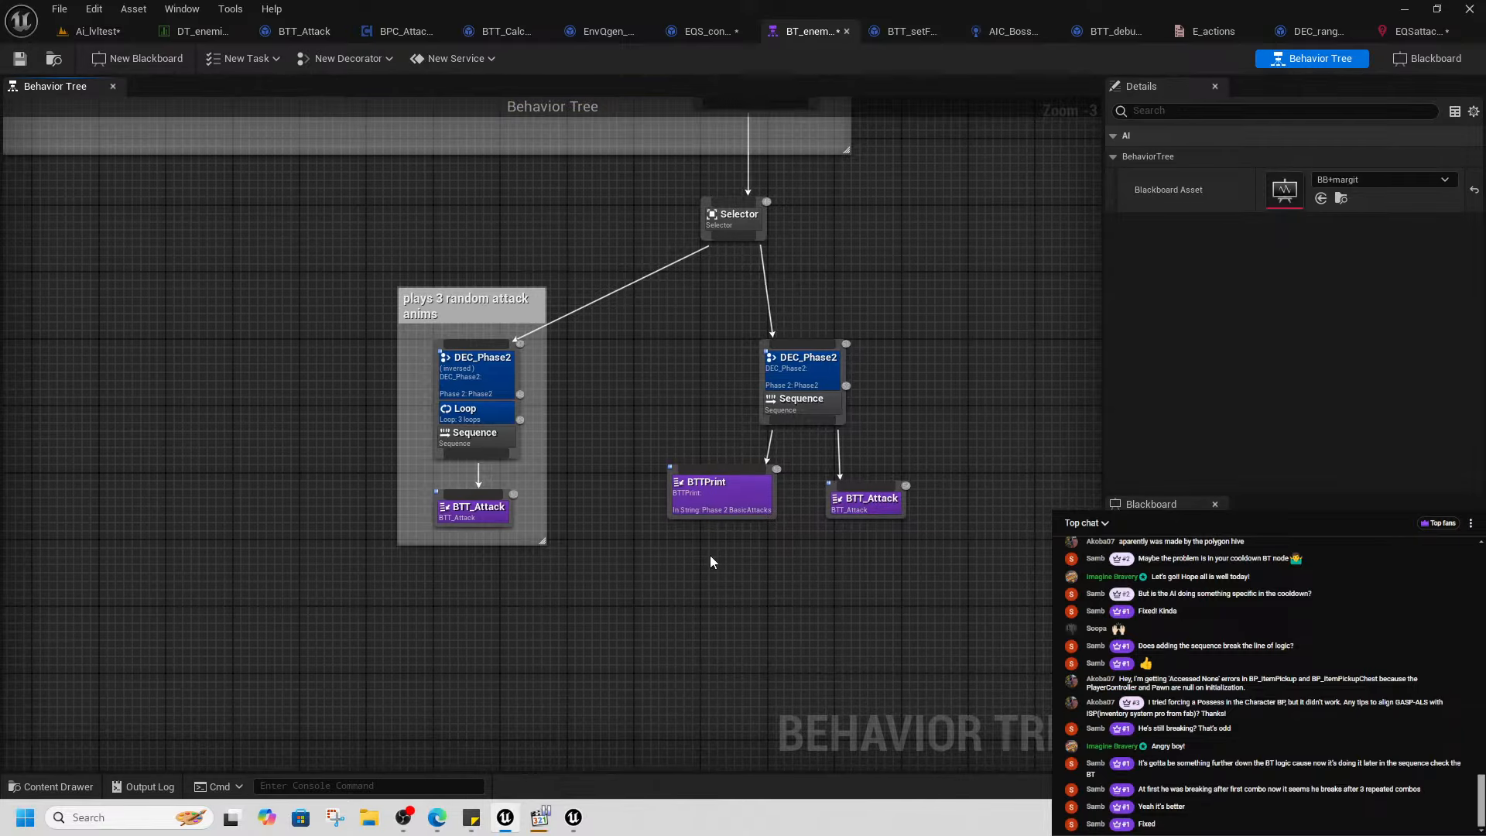
pyautogui.moveTo(599, 426); pyautogui.dragTo(928, 415, button='right')
pyautogui.moveTo(817, 365); pyautogui.dragTo(645, 429)
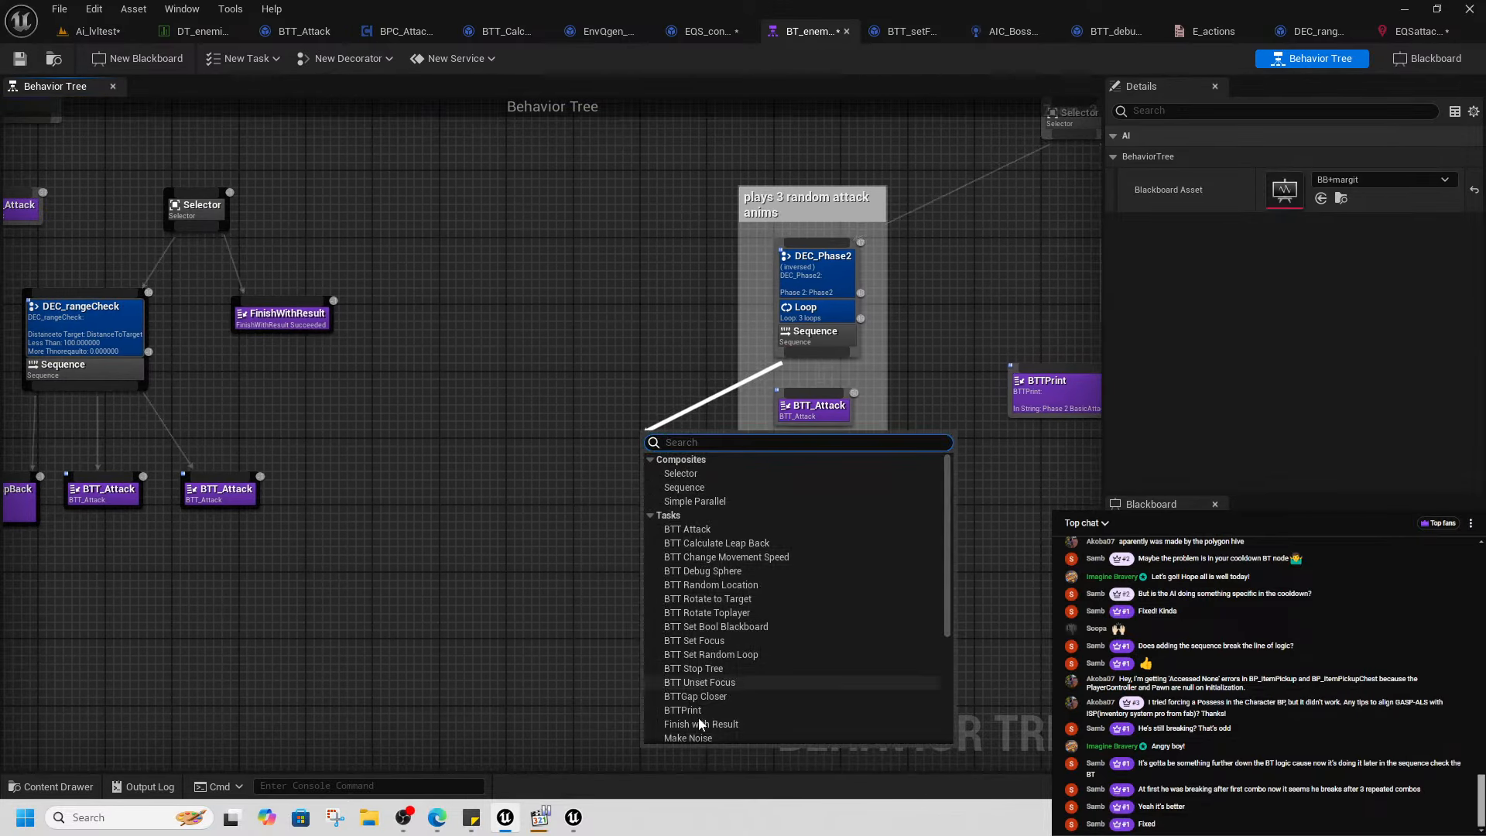
pyautogui.scroll(-5, 740, 681)
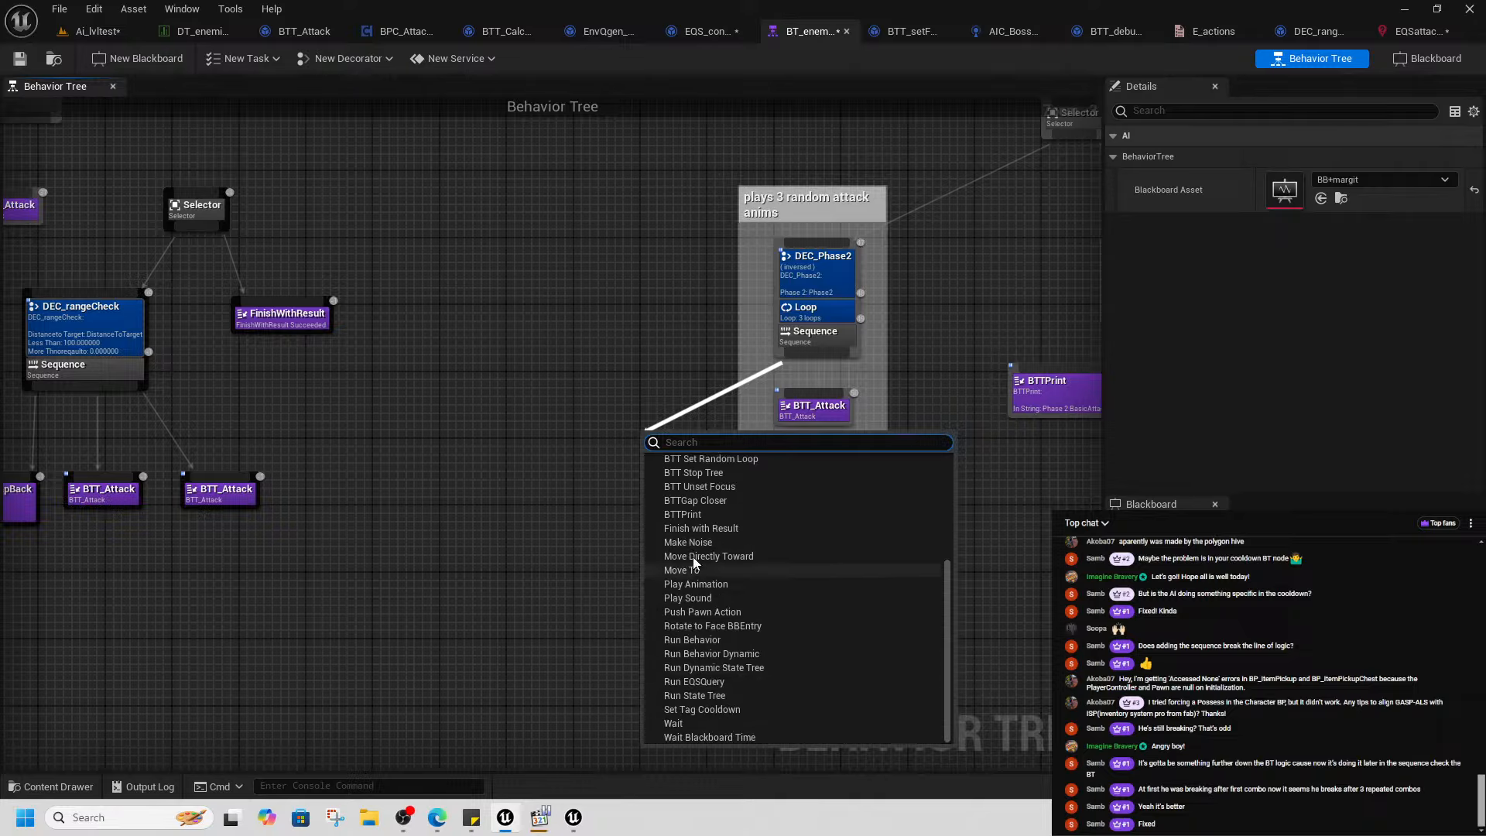
pyautogui.click(712, 683)
pyautogui.click(1369, 179)
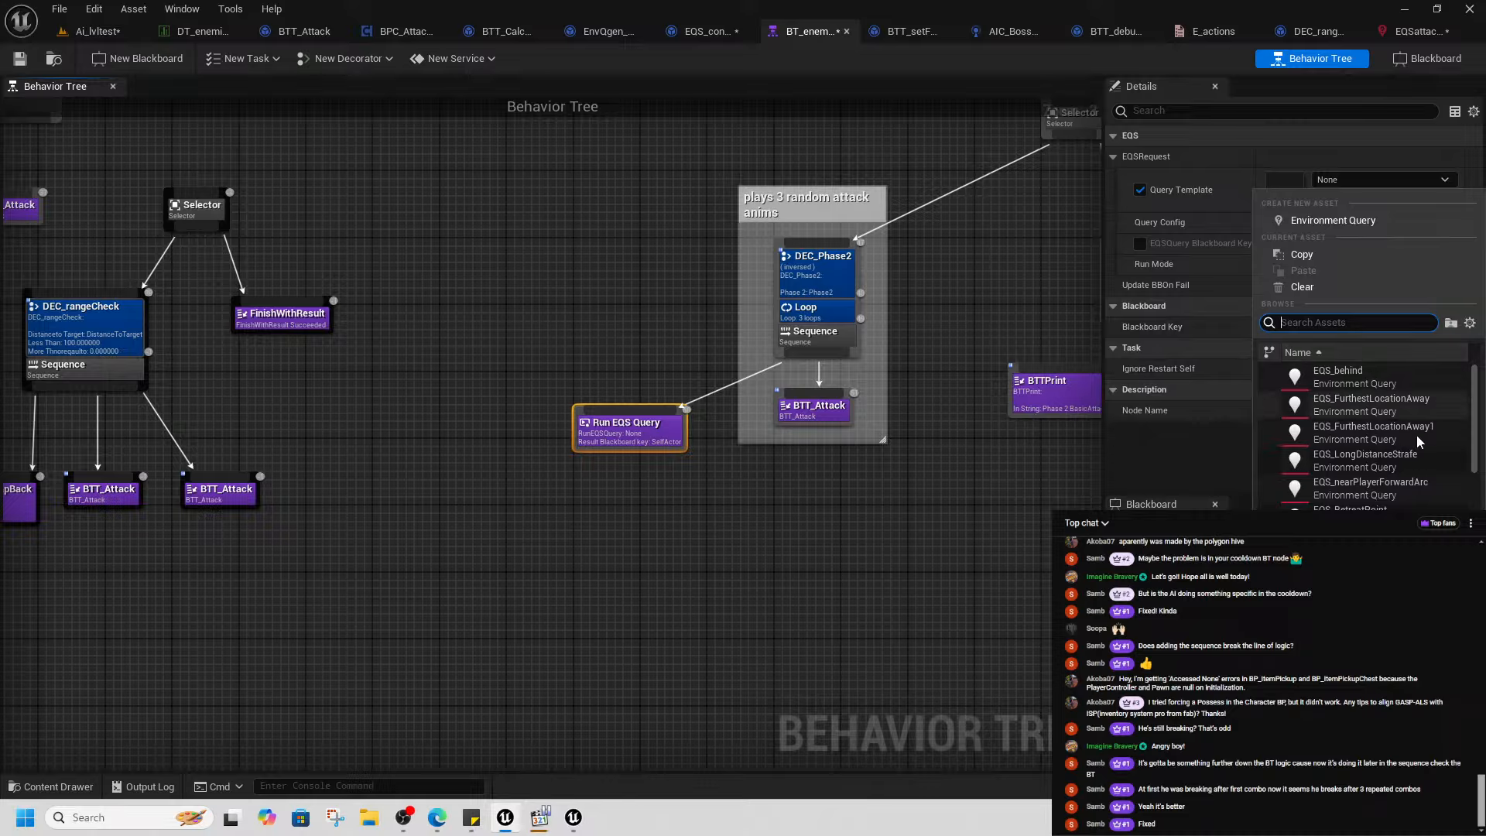
pyautogui.scroll(-3, 1416, 435)
pyautogui.click(1366, 480)
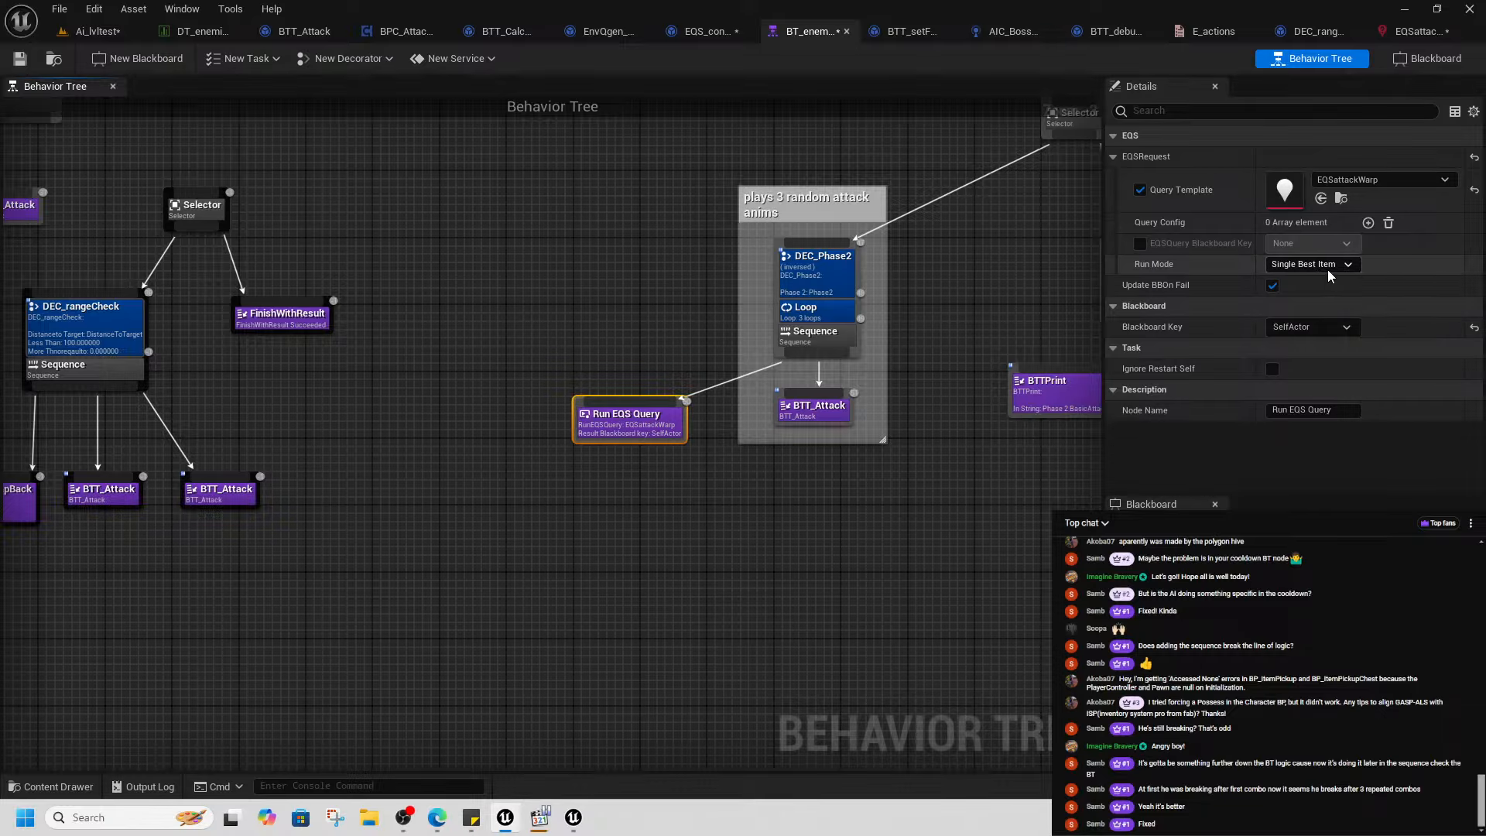
# - Set the Run EQS Query task's Blackboard Key to MoveLocation
pyautogui.click(1306, 328)
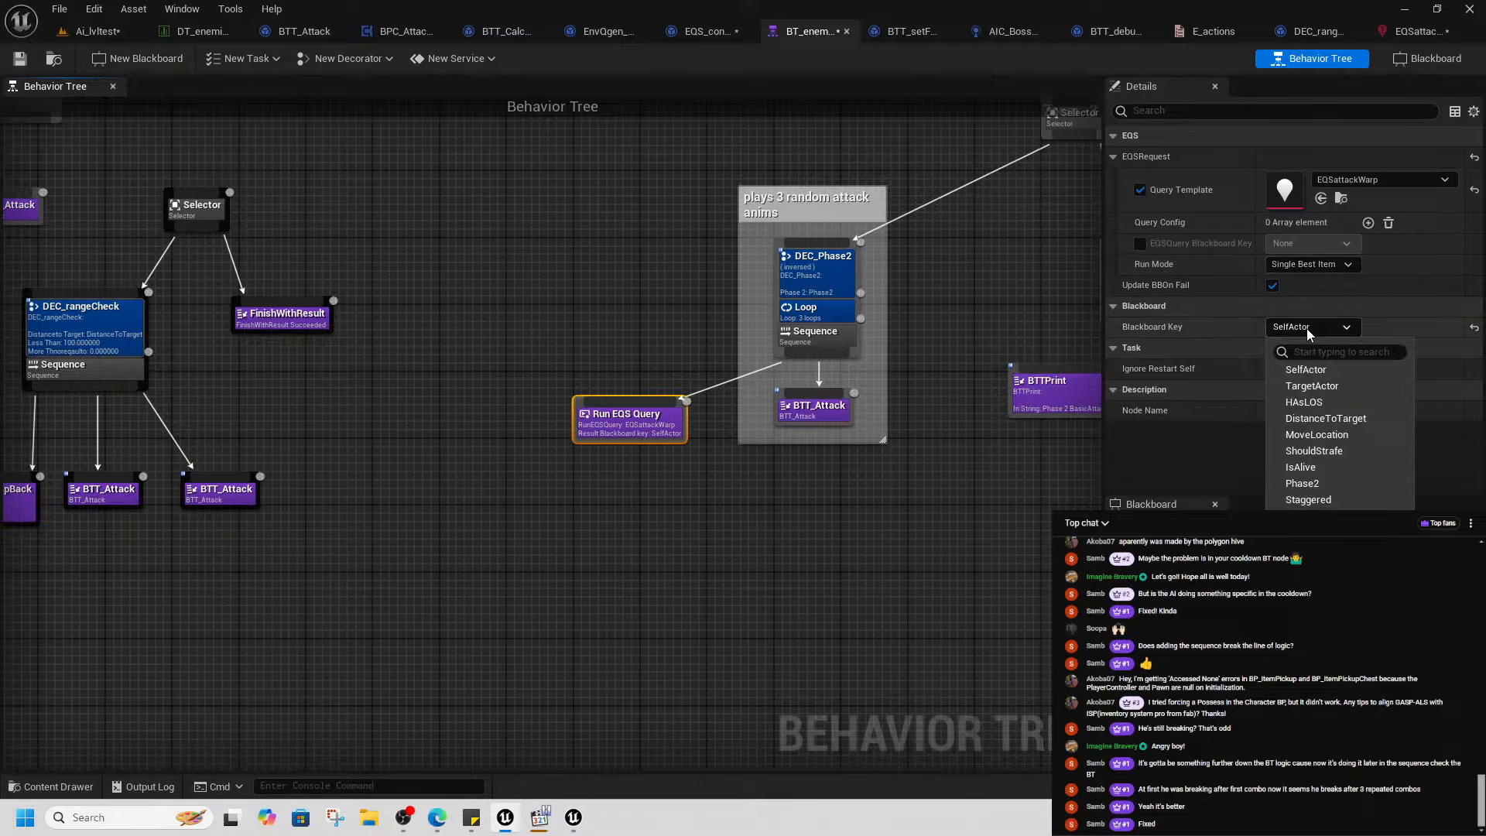
pyautogui.click(1320, 386)
pyautogui.click(728, 548)
pyautogui.click(660, 431)
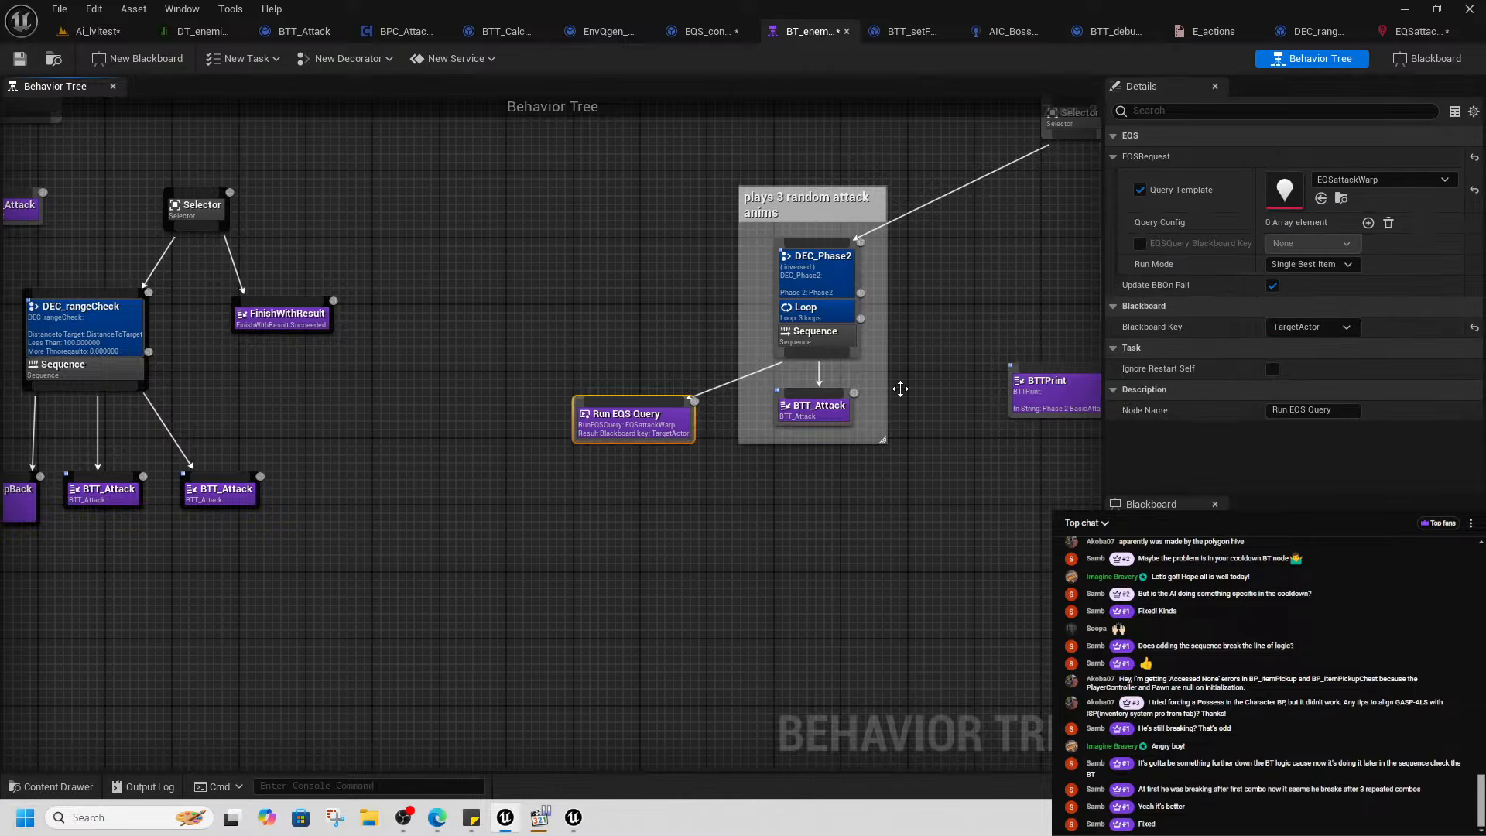
pyautogui.click(1319, 326)
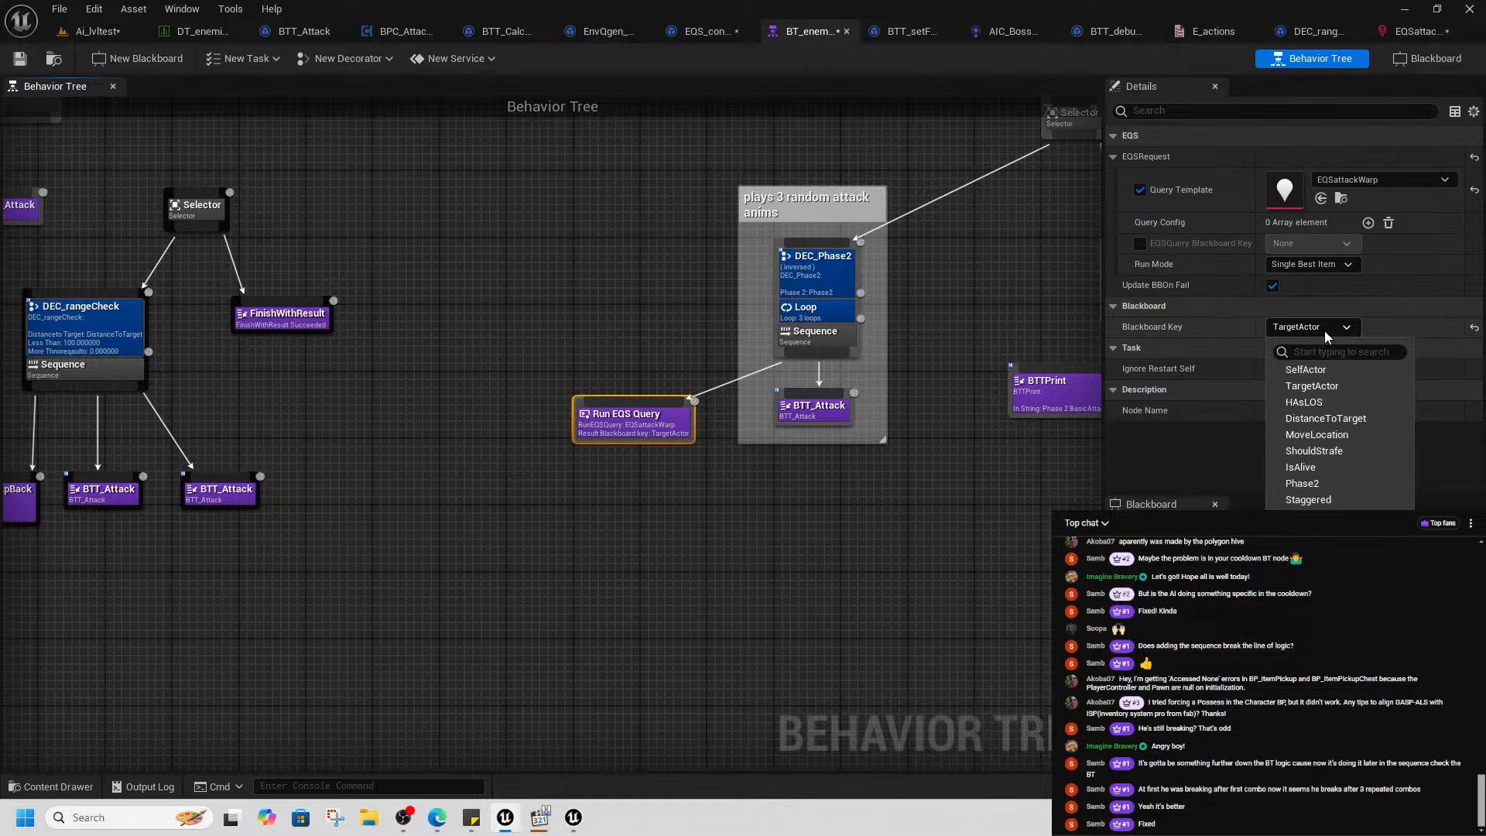
pyautogui.click(1317, 434)
# - Enlarge the "plays 3 random attack anims" comment box and shift its BTT_Attack task aside to make room for another task
pyautogui.moveTo(701, 535); pyautogui.dragTo(900, 499, button='right')
pyautogui.scroll(-2, 372, 578)
pyautogui.moveTo(248, 579); pyautogui.dragTo(875, 532, button='right')
pyautogui.scroll(2, 731, 472)
pyautogui.moveTo(295, 588); pyautogui.dragTo(387, 488, button='right')
pyautogui.moveTo(1032, 549); pyautogui.dragTo(379, 554, button='right')
pyautogui.moveTo(1095, 568); pyautogui.dragTo(654, 569, button='right')
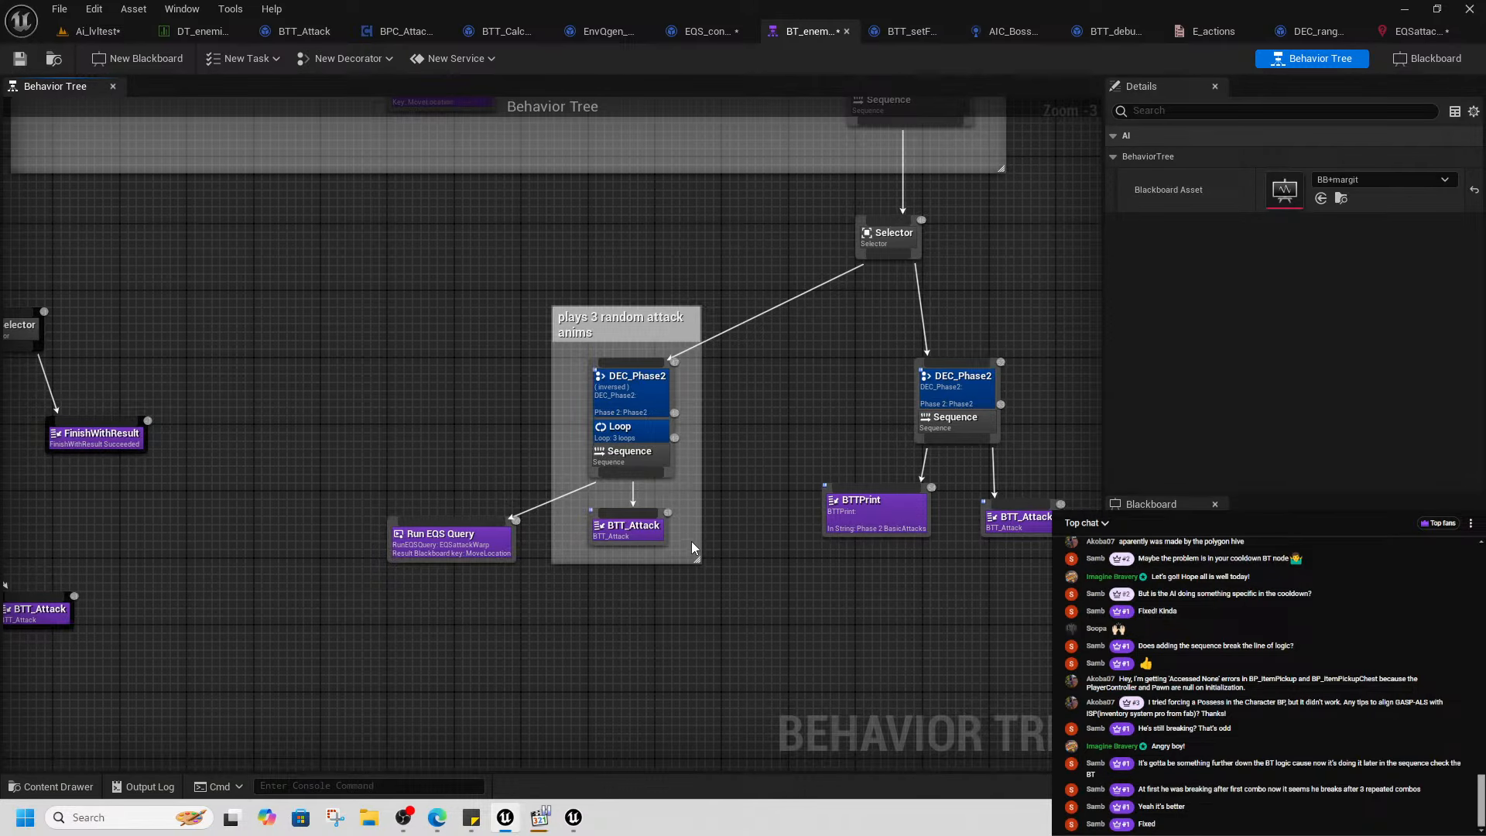
pyautogui.moveTo(704, 542); pyautogui.dragTo(789, 541)
pyautogui.moveTo(685, 561); pyautogui.dragTo(672, 605)
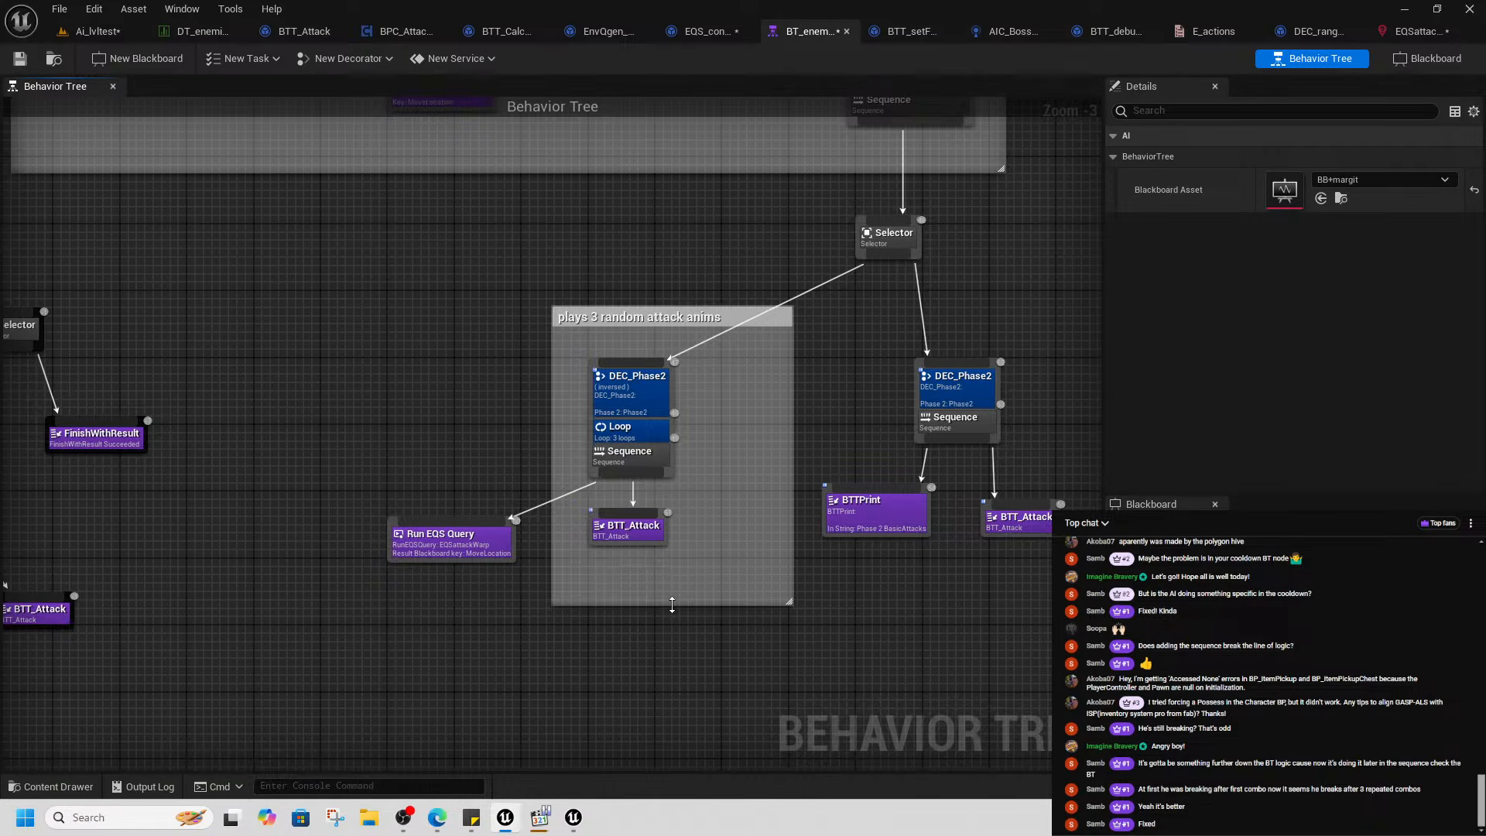
pyautogui.moveTo(627, 532); pyautogui.dragTo(736, 536)
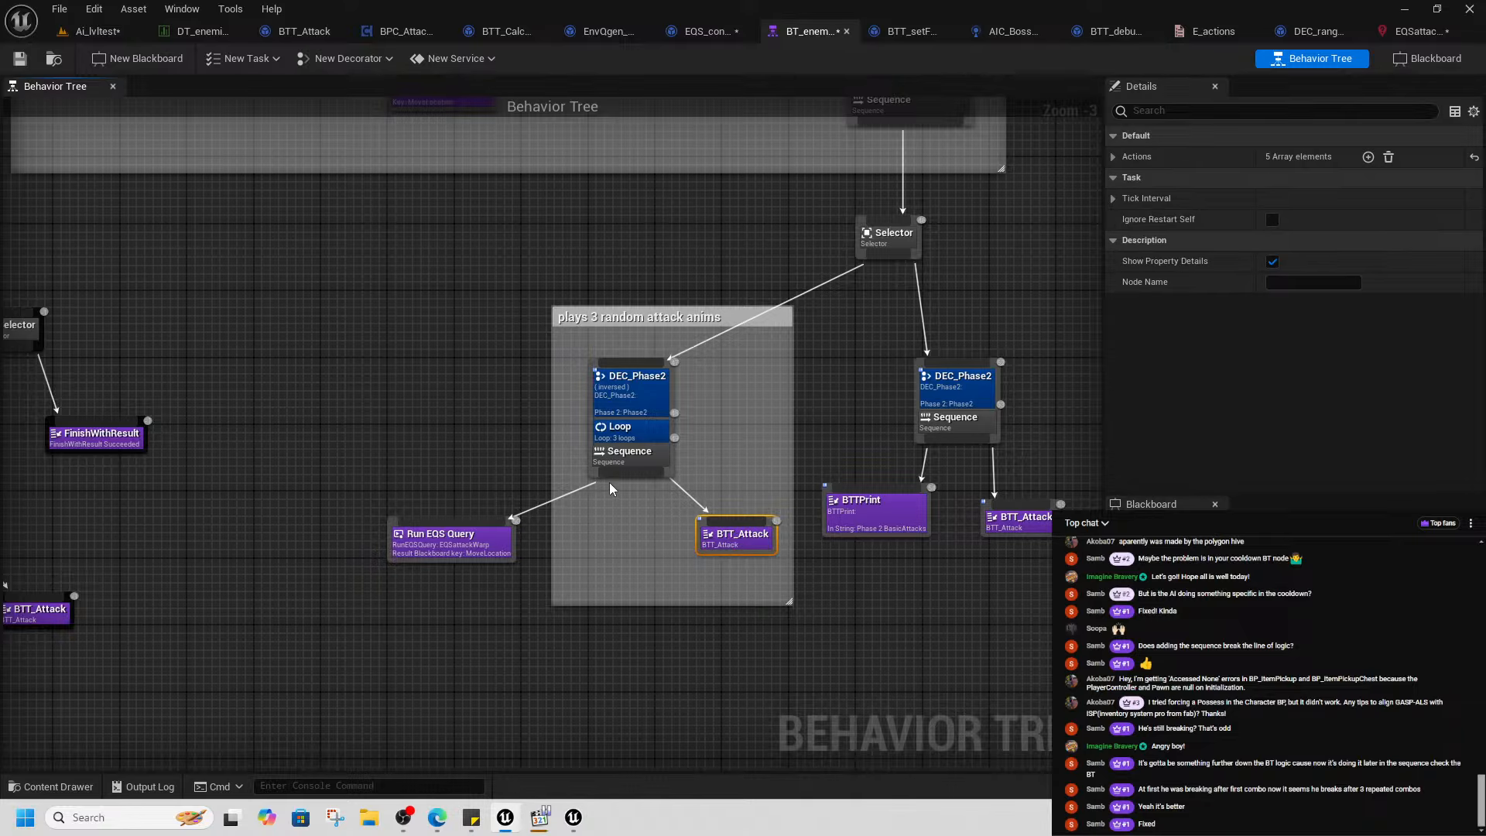
# - Add a BTTGapCloser task to the looped DEC_Phase2 sequence, between Run EQS Query and BTT_Attack
pyautogui.moveTo(610, 481); pyautogui.dragTo(607, 545)
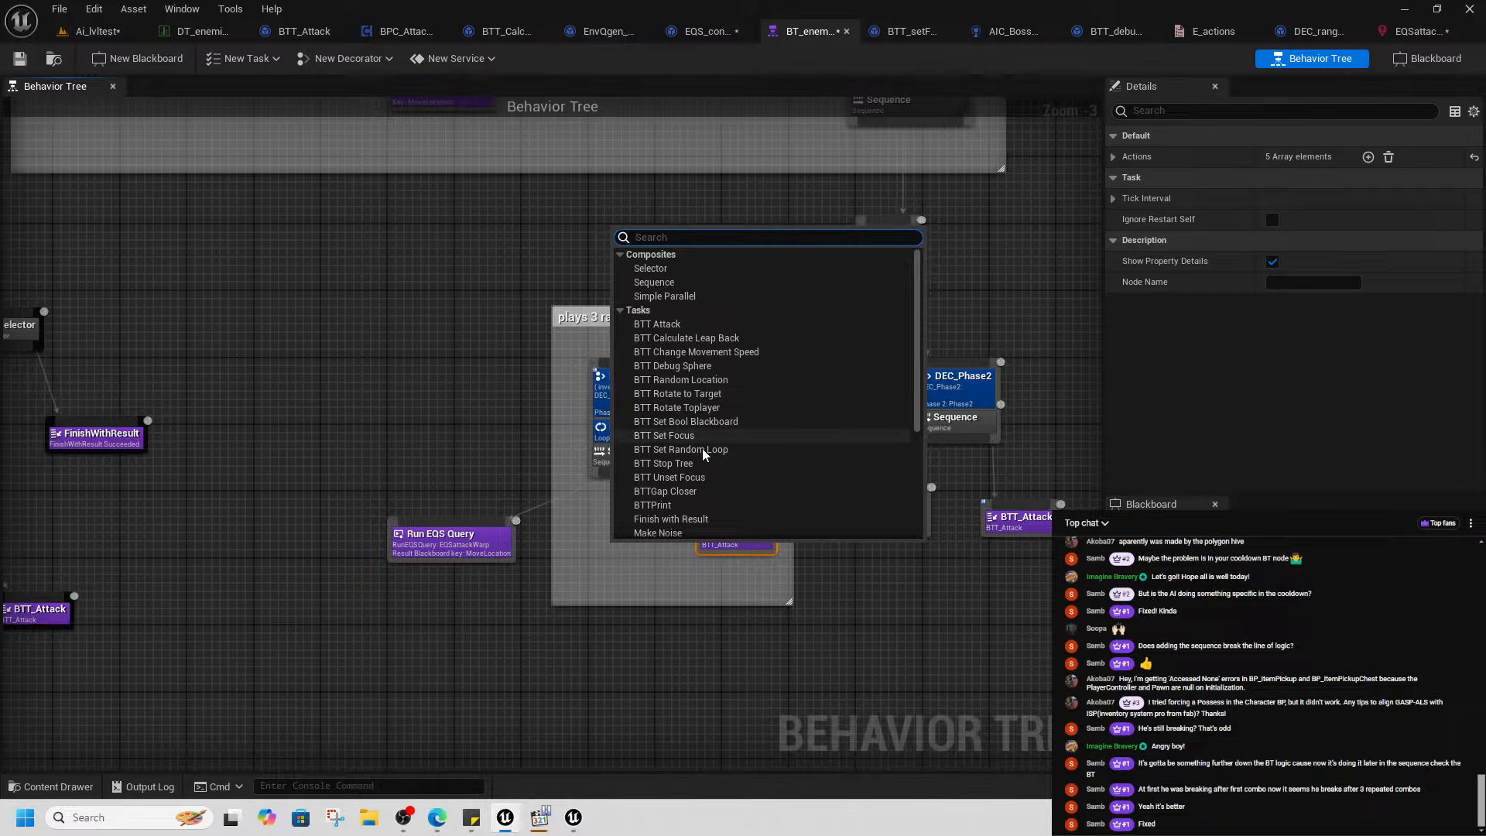
pyautogui.scroll(-2, 693, 471)
pyautogui.scroll(2, 716, 486)
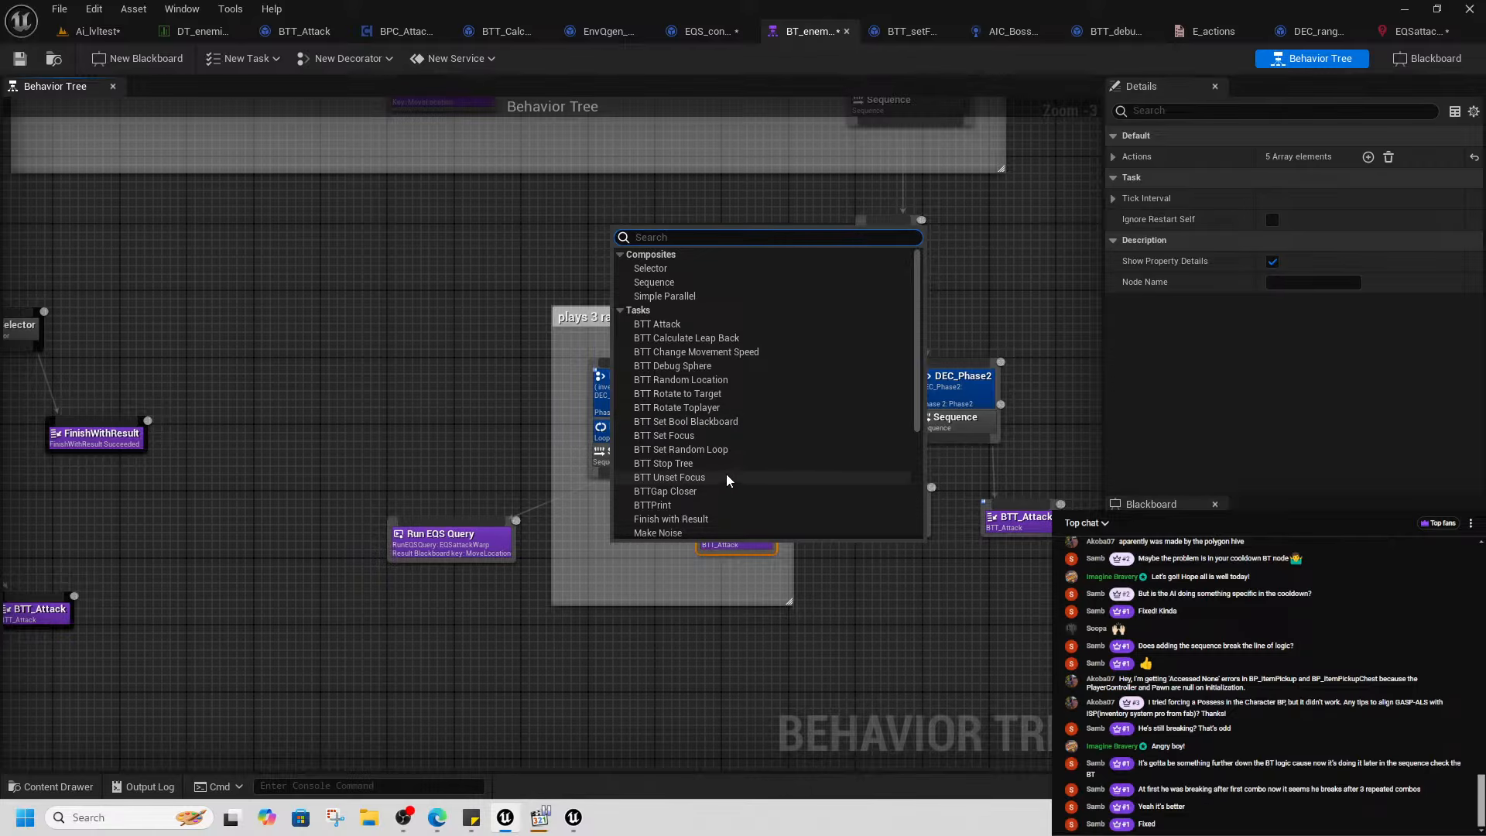
pyautogui.click(689, 493)
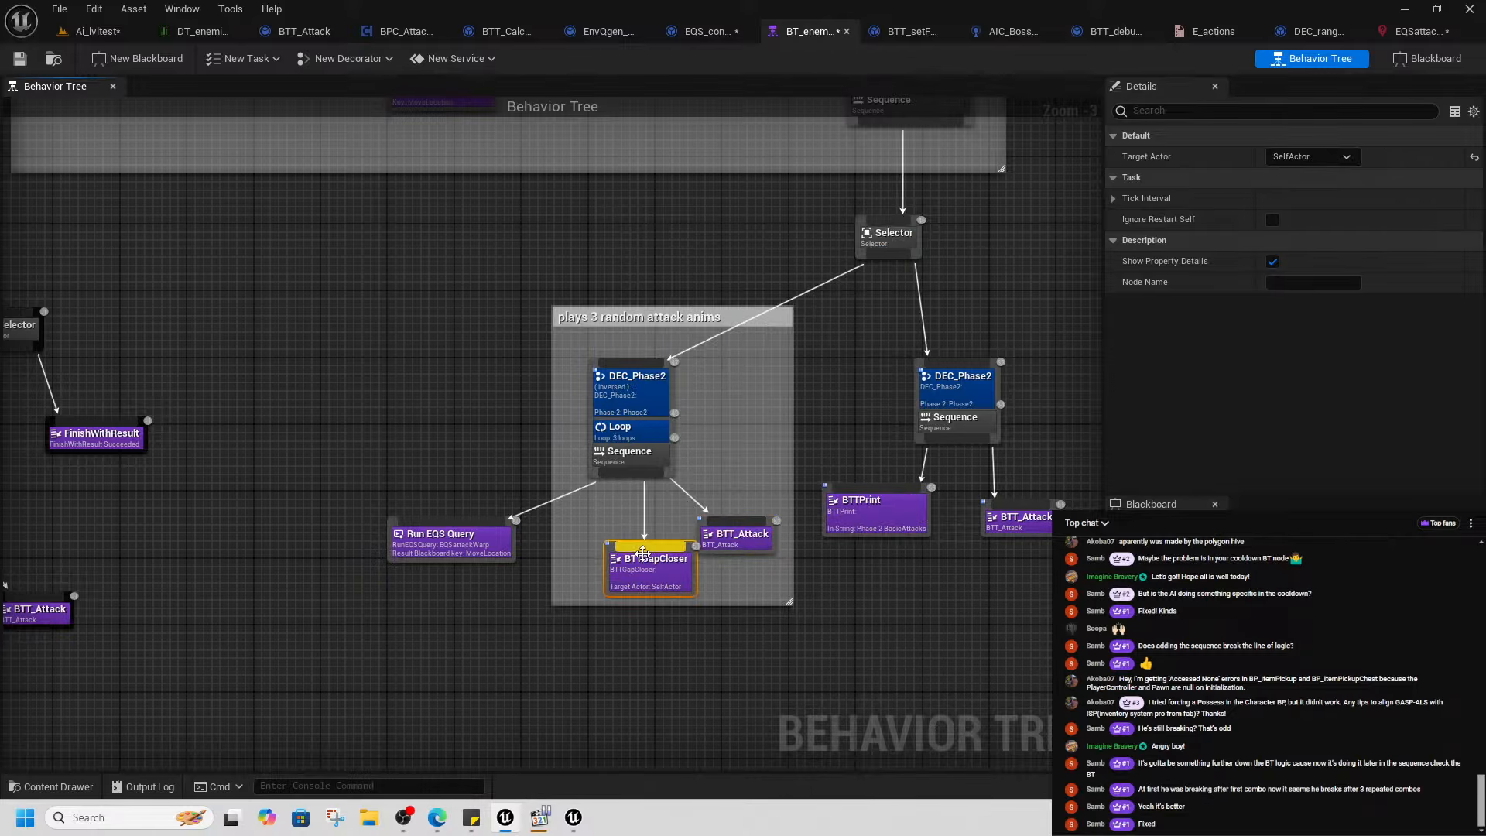
# - Open BTTGapCloser, follow its Gap Closer call into BPC_Attacks, and examine the GapCloser and RotateToPlayer events
pyautogui.doubleClick(637, 573)
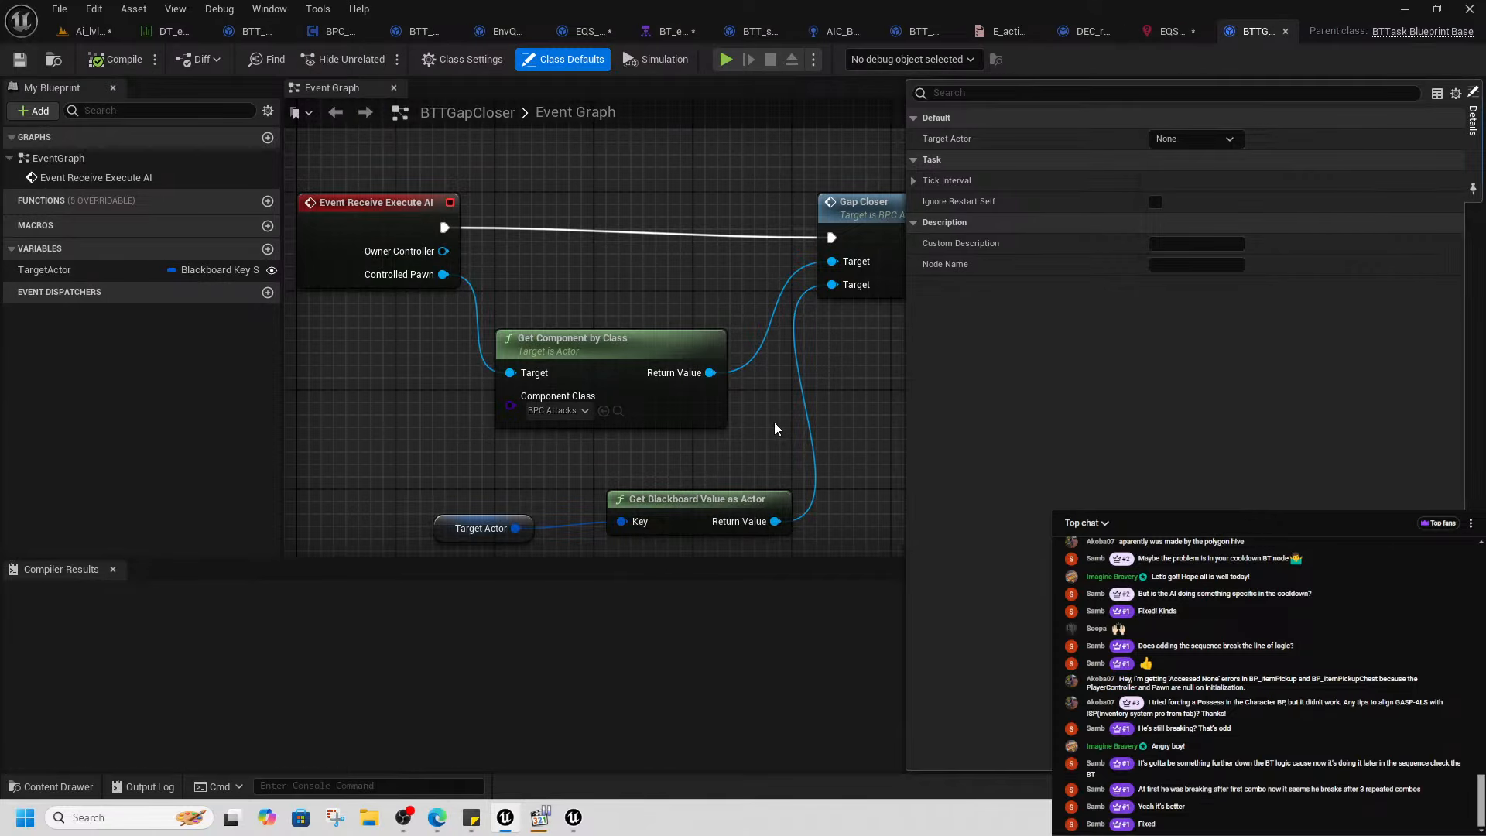
pyautogui.moveTo(777, 425); pyautogui.dragTo(647, 404, button='right')
pyautogui.scroll(-1, 647, 404)
pyautogui.doubleClick(755, 216)
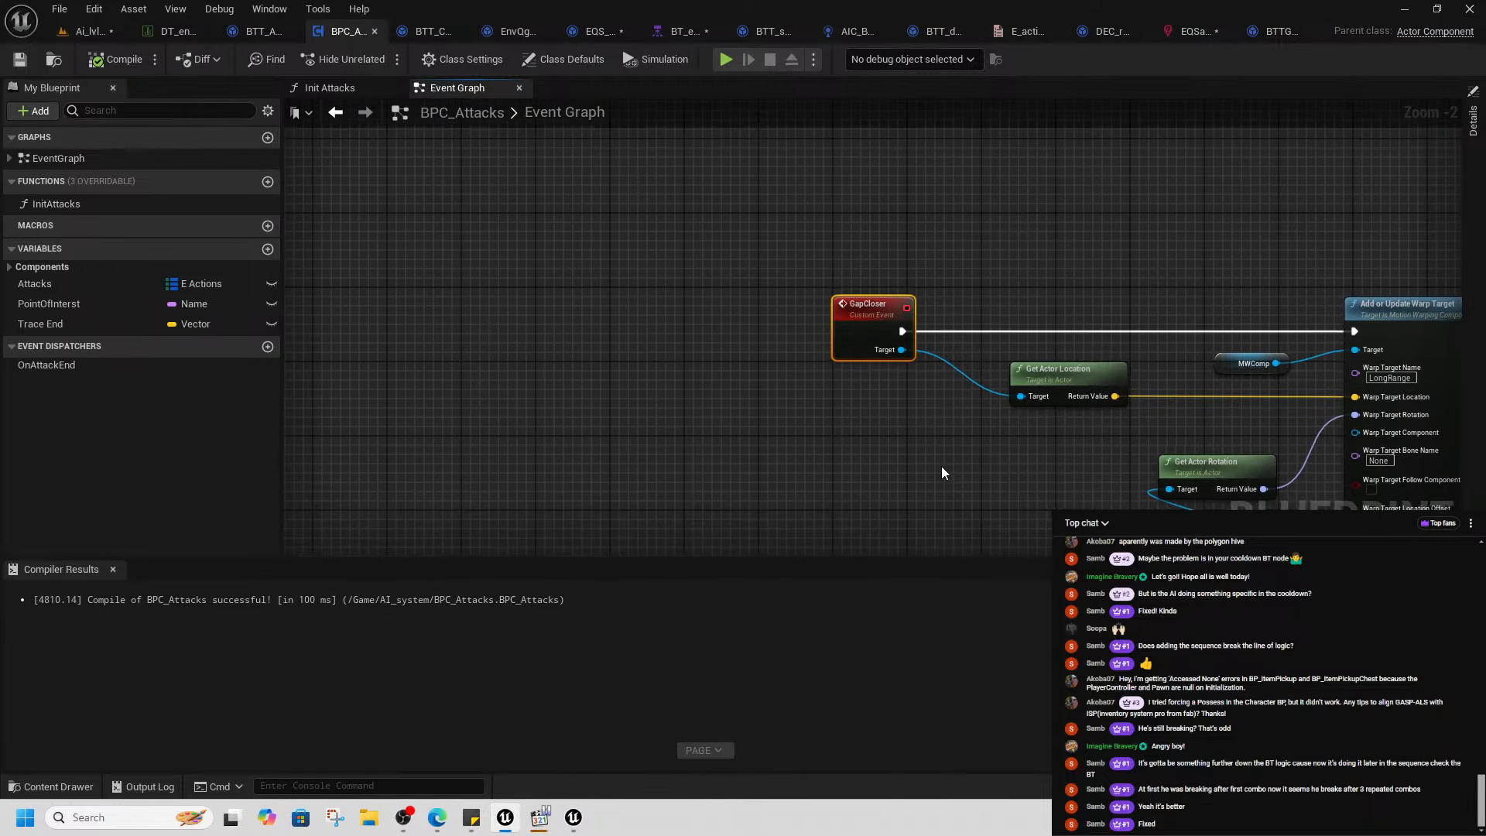
pyautogui.moveTo(805, 437); pyautogui.dragTo(711, 364, button='right')
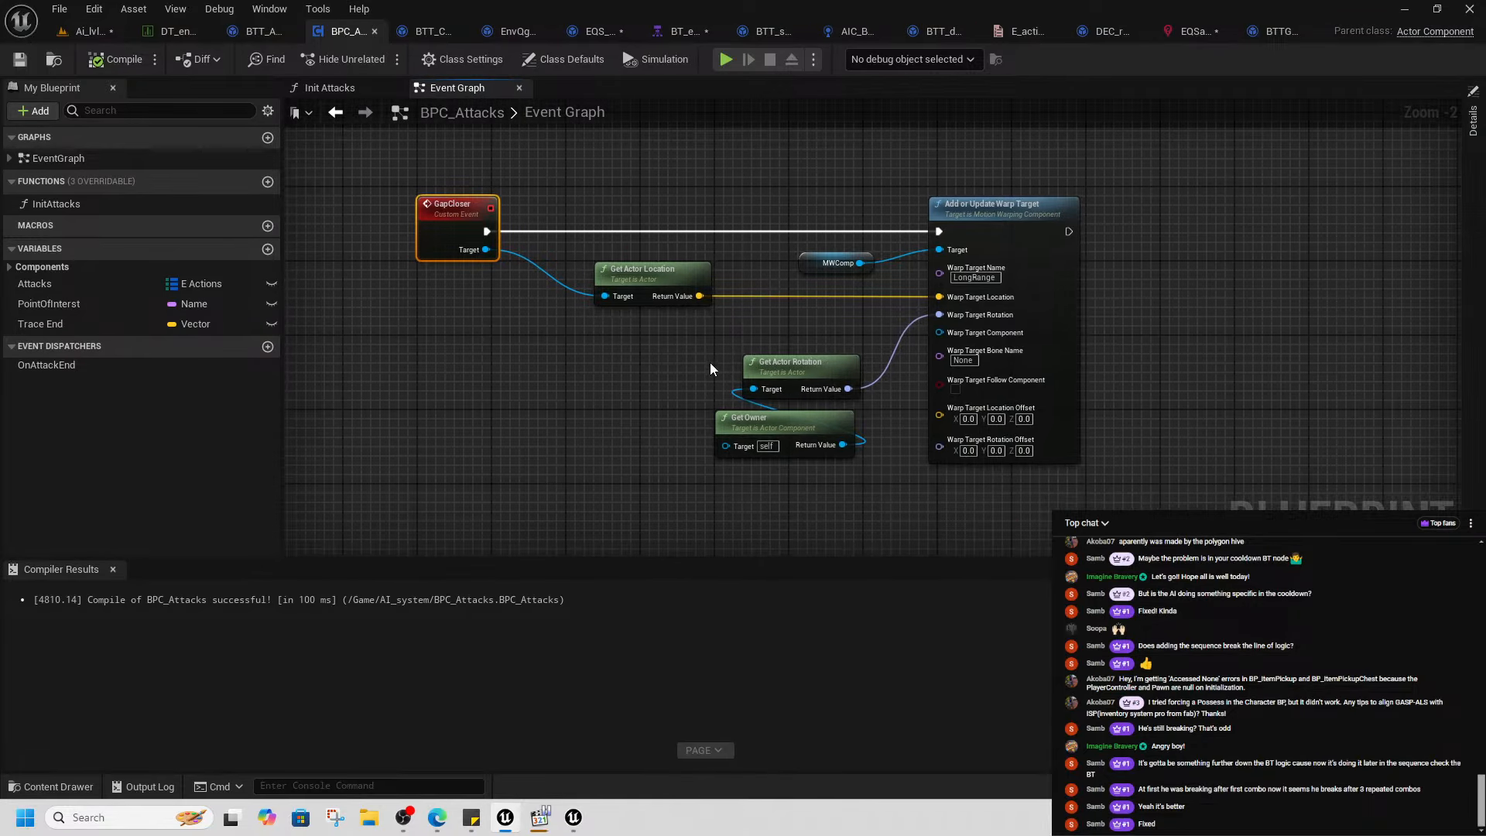
pyautogui.scroll(-4, 708, 364)
pyautogui.moveTo(573, 268); pyautogui.dragTo(672, 169, button='right')
pyautogui.scroll(5, 771, 396)
pyautogui.scroll(-5, 826, 473)
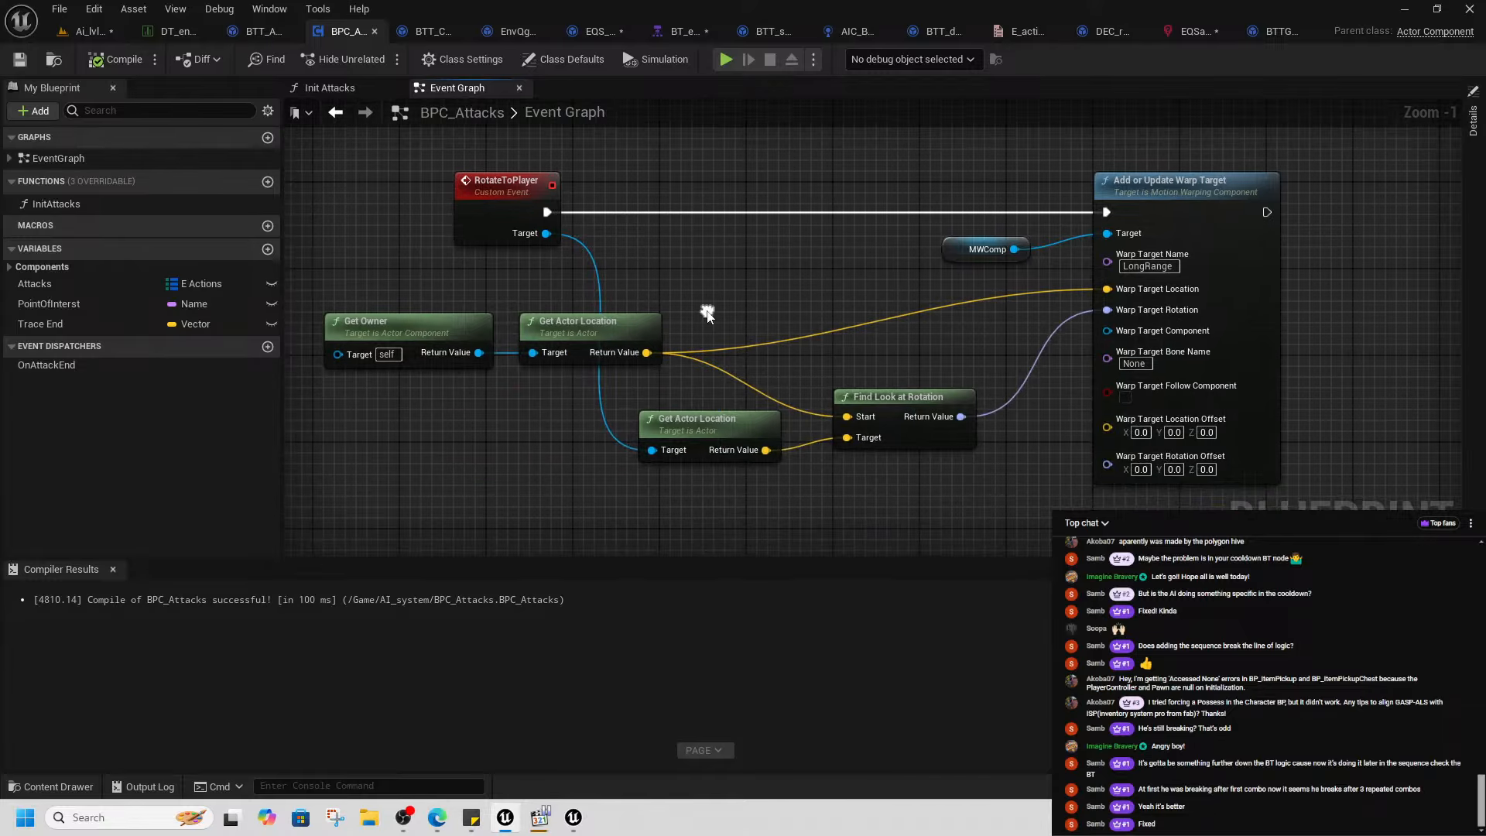
# - Add a custom event named MotionwarpToattackPlacement in an empty area of the BPC_Attacks event graph
pyautogui.moveTo(769, 465); pyautogui.dragTo(854, 558, button='right')
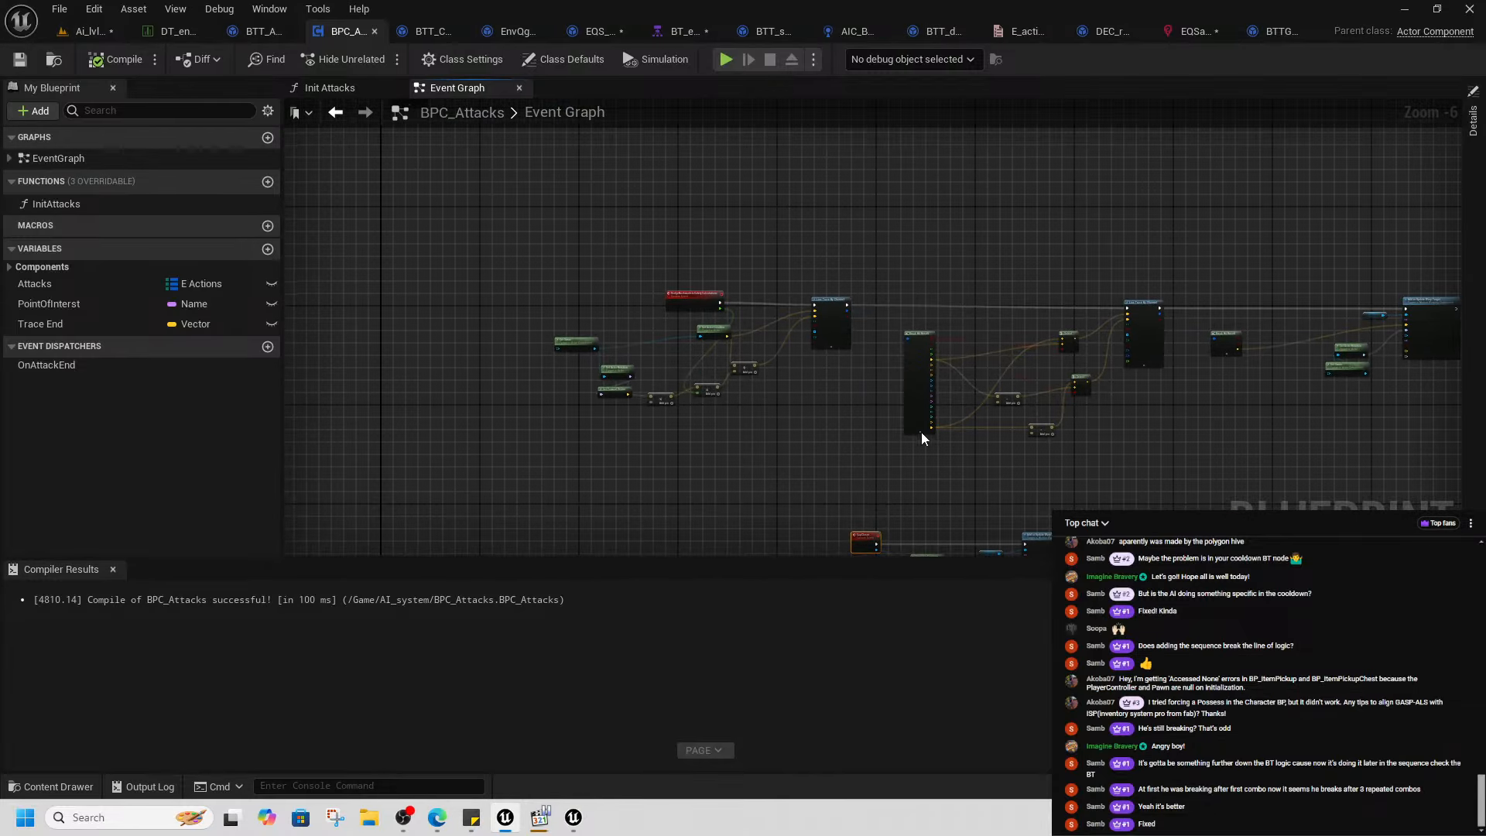
pyautogui.moveTo(941, 436); pyautogui.dragTo(480, 320, button='right')
pyautogui.moveTo(833, 396); pyautogui.dragTo(728, 389, button='right')
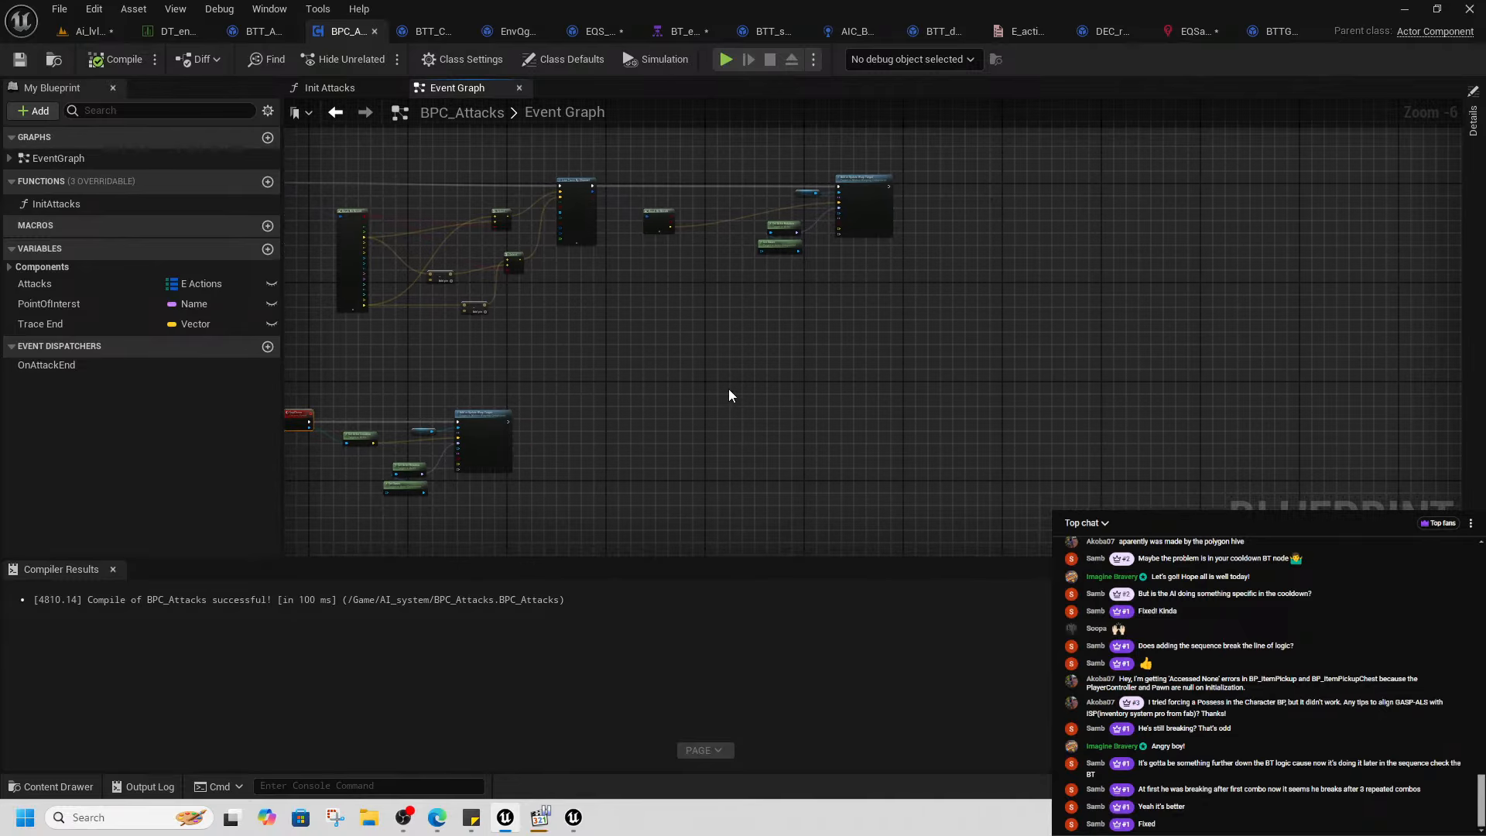
pyautogui.scroll(4, 728, 389)
pyautogui.scroll(-5, 708, 417)
pyautogui.rightClick(706, 403)
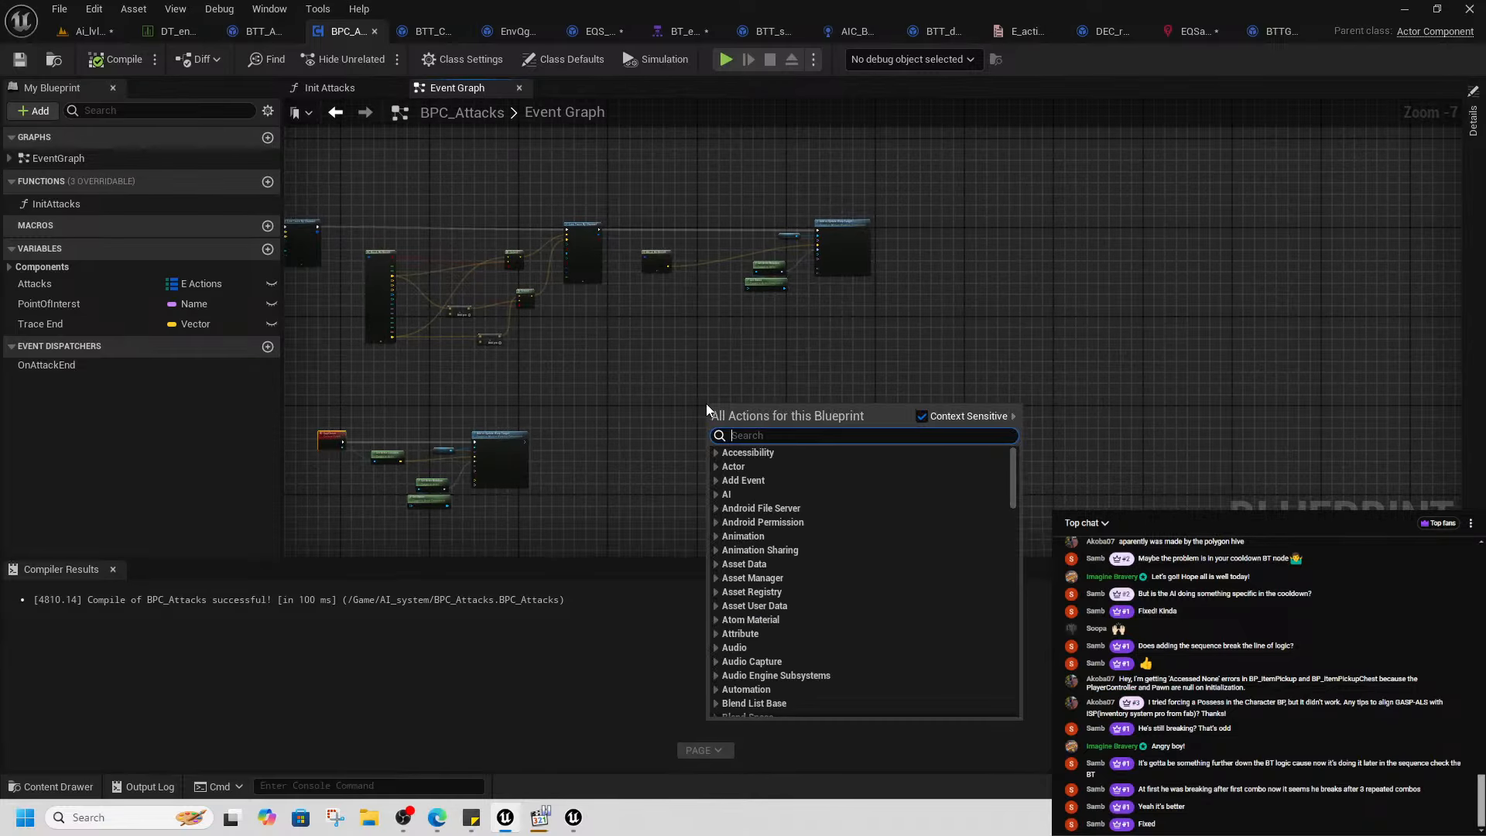
pyautogui.write('custom eve')
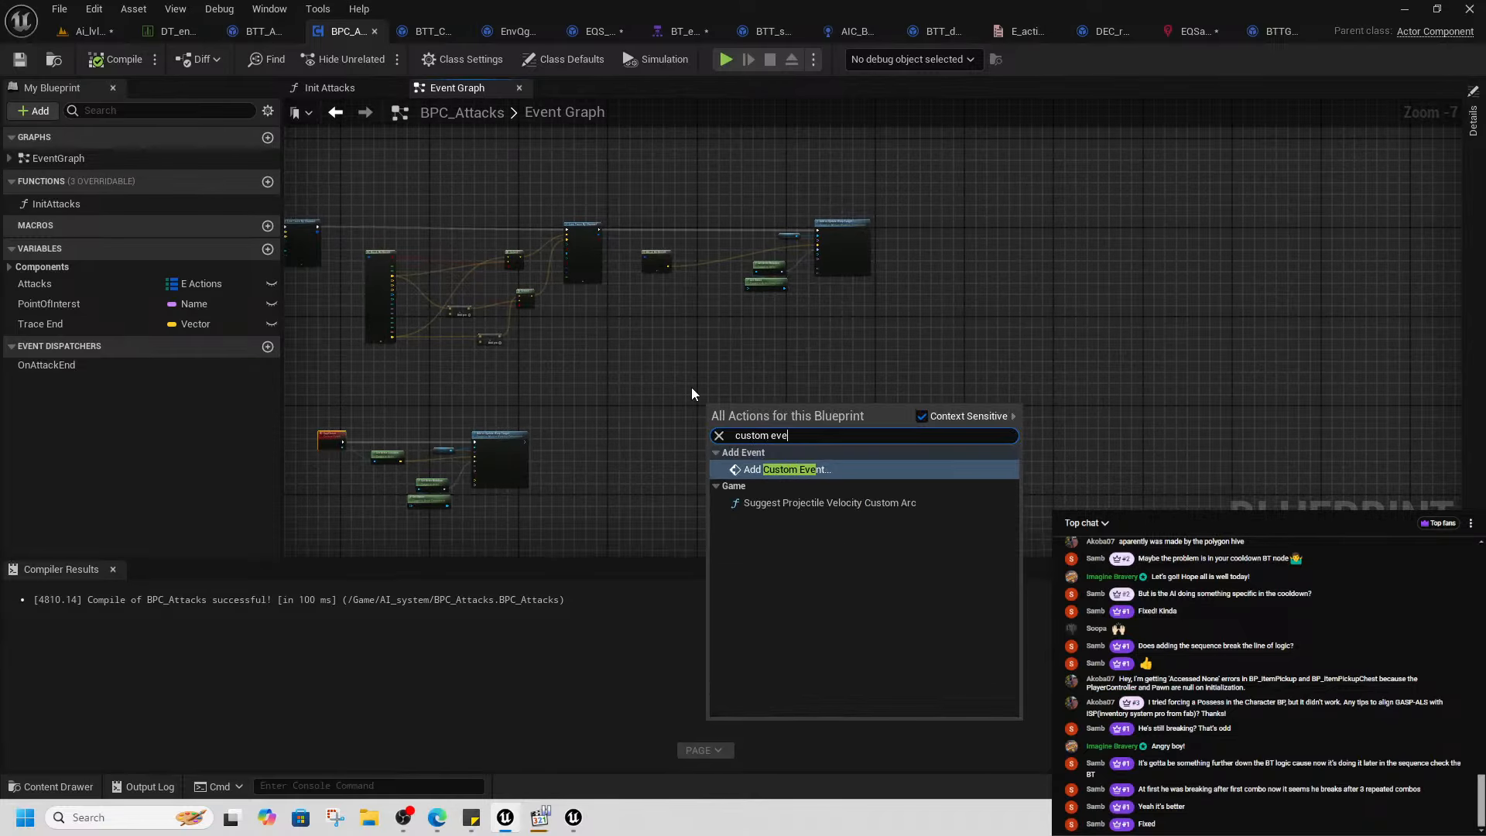
pyautogui.click(815, 467)
pyautogui.write('Motionwarp')
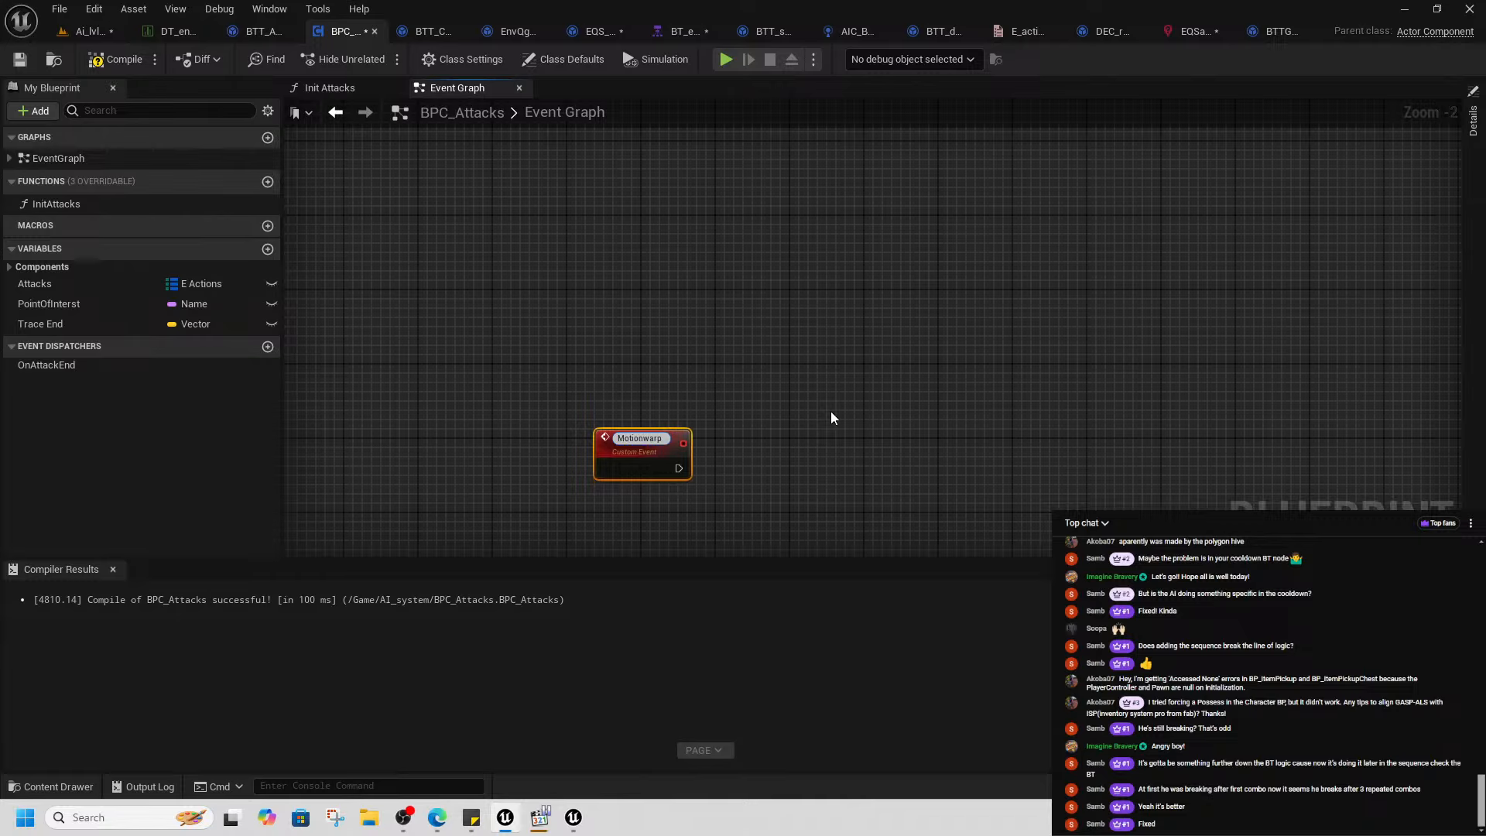
pyautogui.write('Toattack')
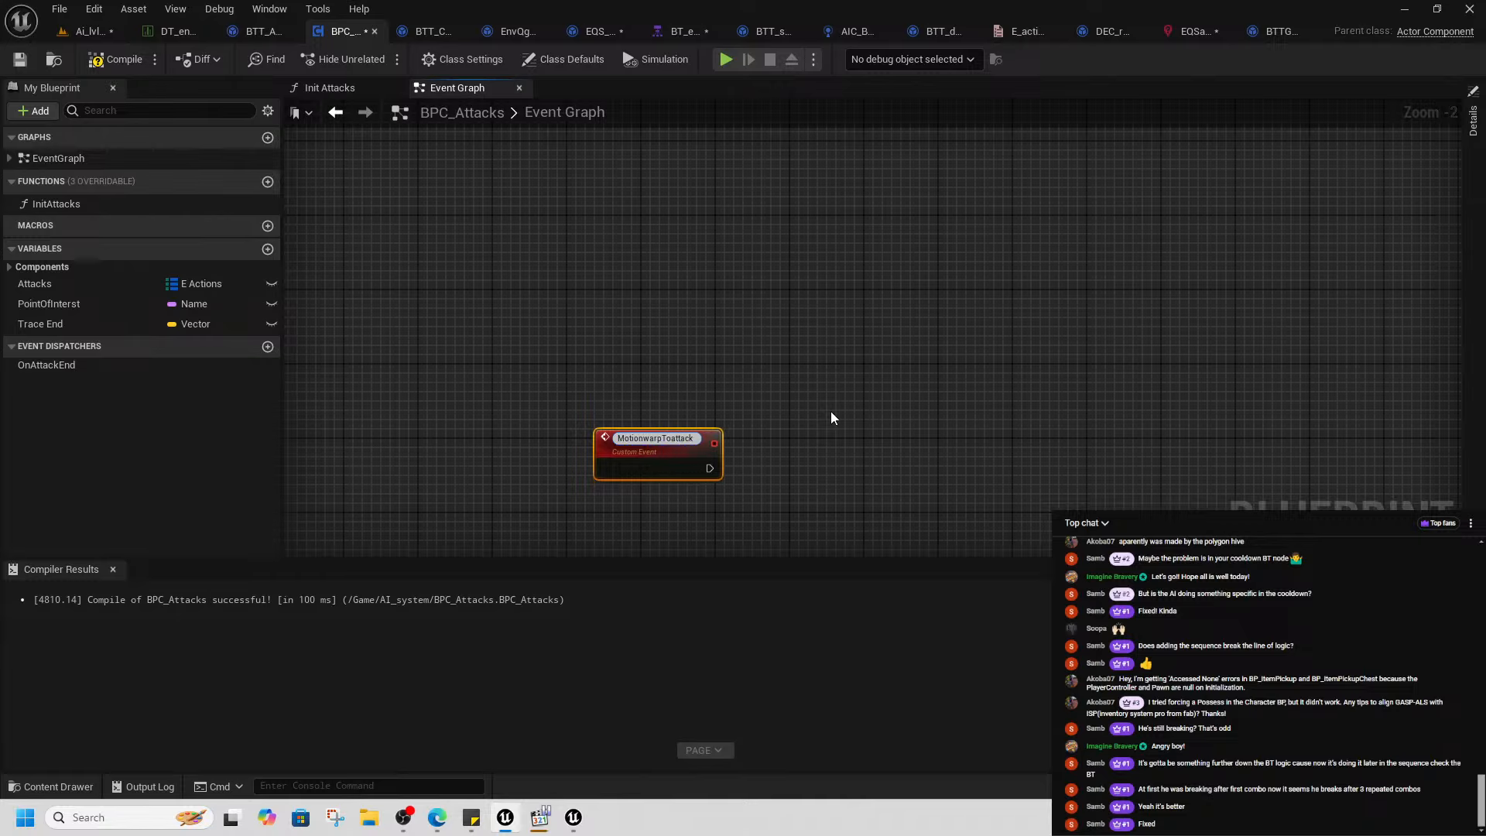
pyautogui.write('Placement')
pyautogui.press('Return')
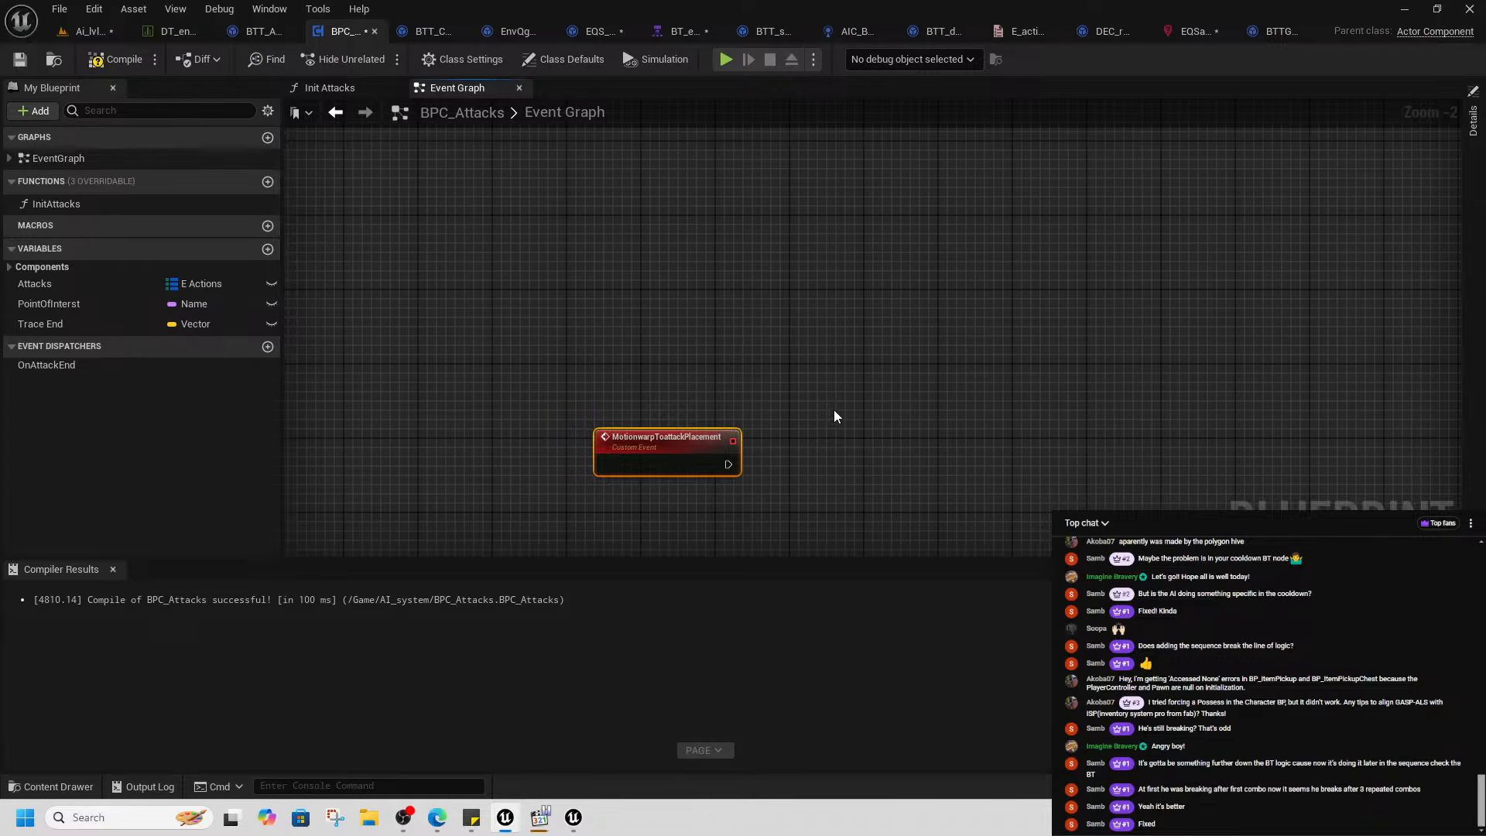
# - Copy the MWComp and Add or Update Warp Target nodes from RotateToPlayer and place them beside the MotionwarpToattackPlacement event
pyautogui.moveTo(929, 457); pyautogui.dragTo(852, 399, button='right')
pyautogui.moveTo(502, 489); pyautogui.dragTo(749, 229, button='right')
pyautogui.scroll(-3, 750, 229)
pyautogui.moveTo(444, 482); pyautogui.dragTo(712, 362, button='right')
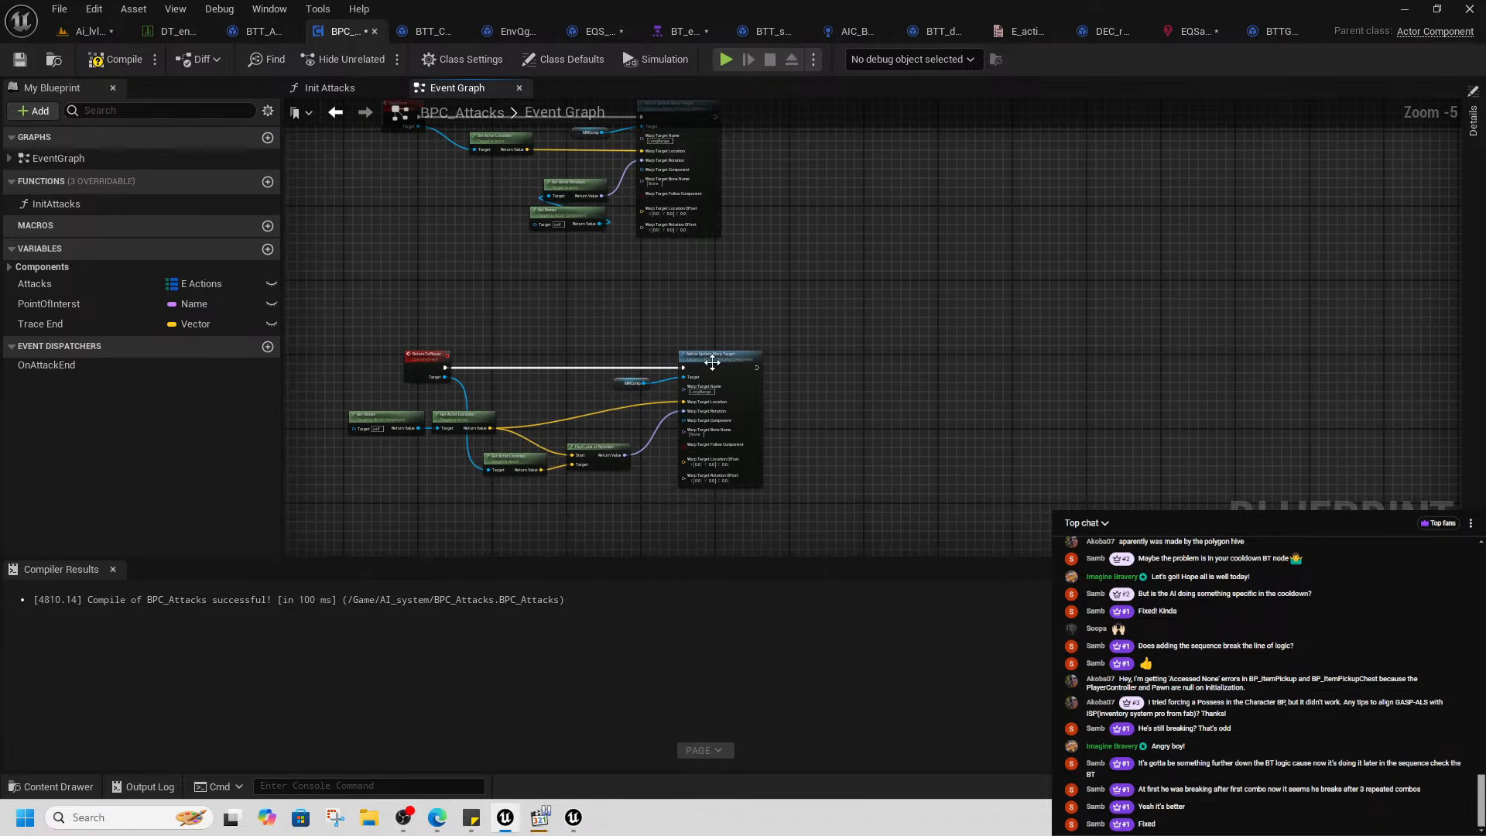
pyautogui.moveTo(873, 394); pyautogui.dragTo(783, 425, button='right')
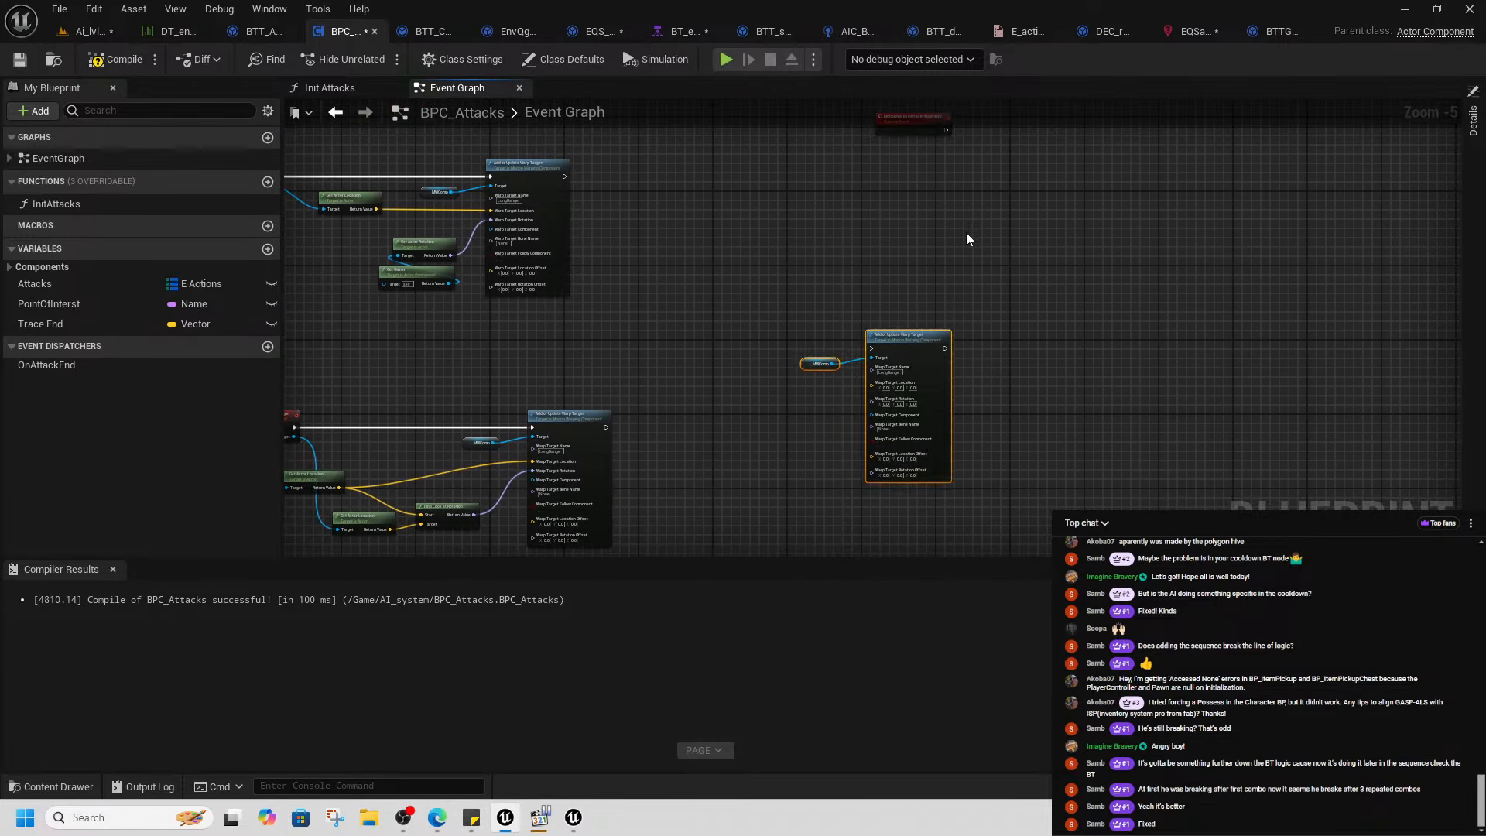
pyautogui.moveTo(962, 239); pyautogui.dragTo(853, 376, button='right')
pyautogui.scroll(5, 999, 345)
pyautogui.scroll(-1, 1000, 339)
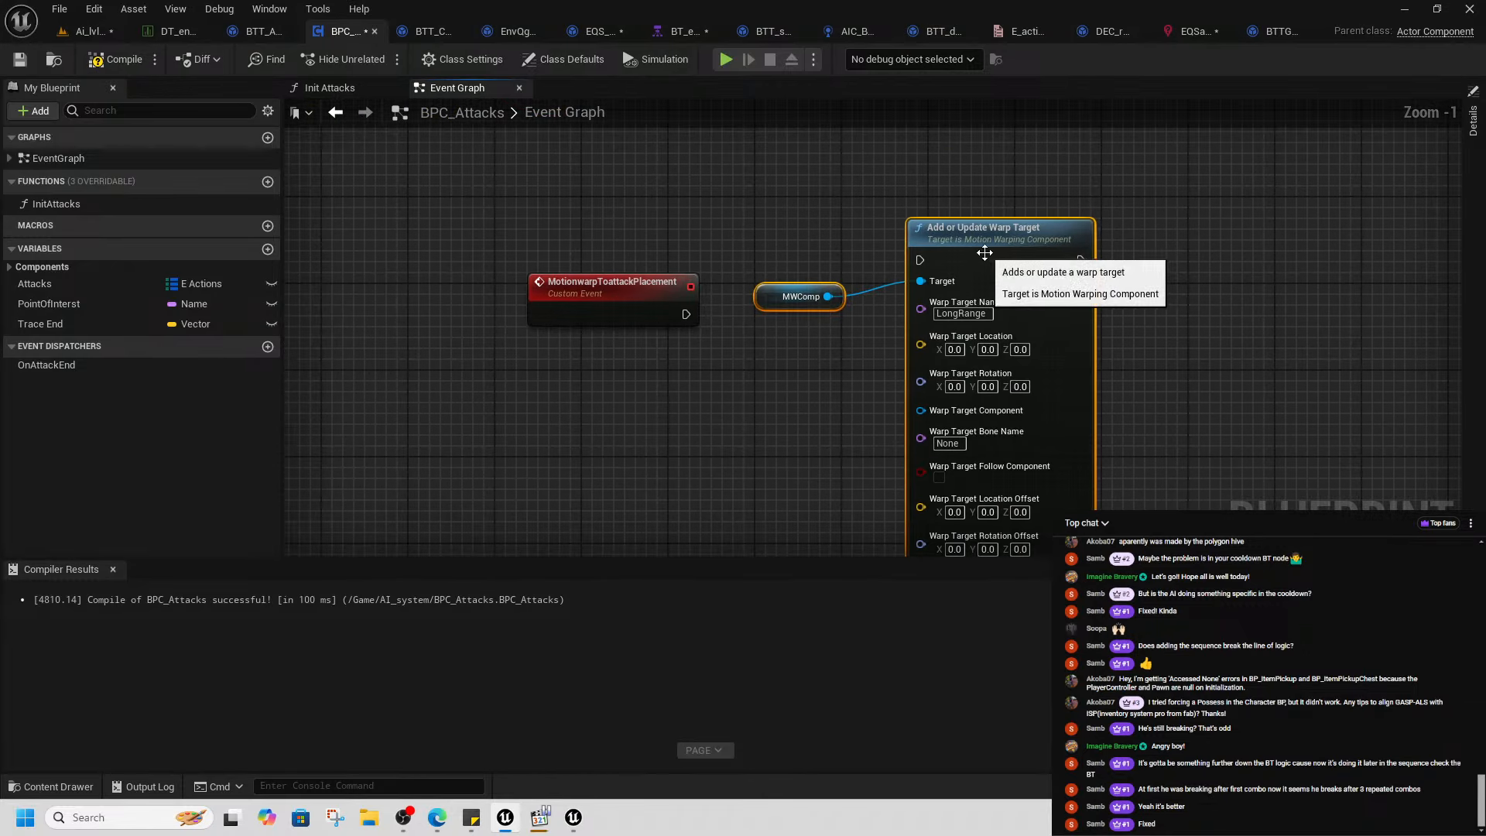
pyautogui.moveTo(969, 261); pyautogui.dragTo(1021, 290)
pyautogui.moveTo(883, 385); pyautogui.dragTo(796, 356, button='right')
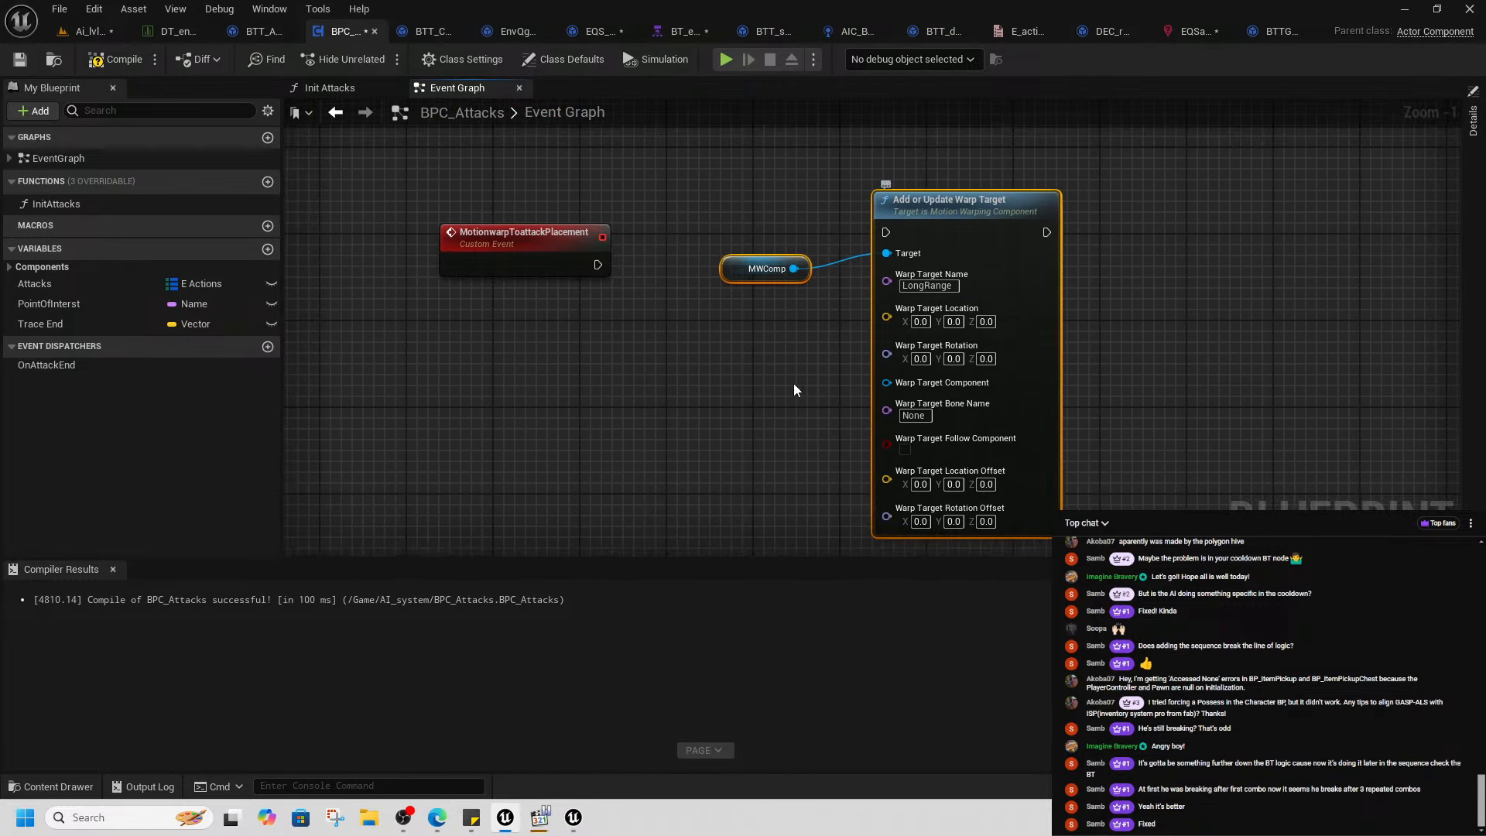
# - Copy the Get Actor Rotation and Get Owner nodes from the GapCloser event and connect the rotation to the new warp node's Warp Target Rotation
pyautogui.scroll(-4, 626, 492)
pyautogui.moveTo(625, 492); pyautogui.dragTo(820, 344, button='right')
pyautogui.moveTo(561, 488); pyautogui.dragTo(712, 430, button='right')
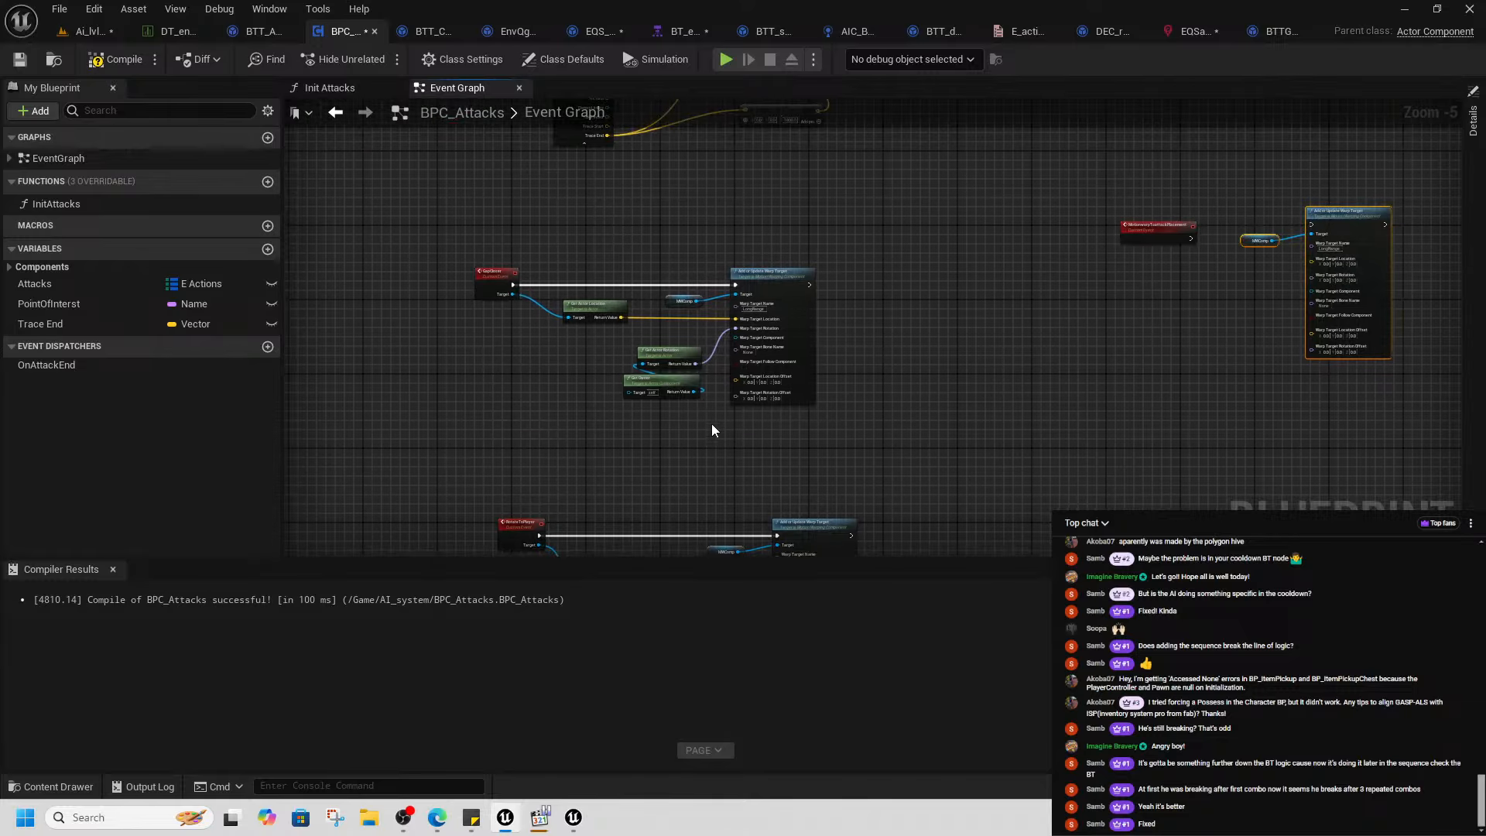
pyautogui.moveTo(862, 448); pyautogui.dragTo(556, 444, button='right')
pyautogui.hotkey('ctrl', 'v')
pyautogui.moveTo(612, 435); pyautogui.dragTo(880, 315)
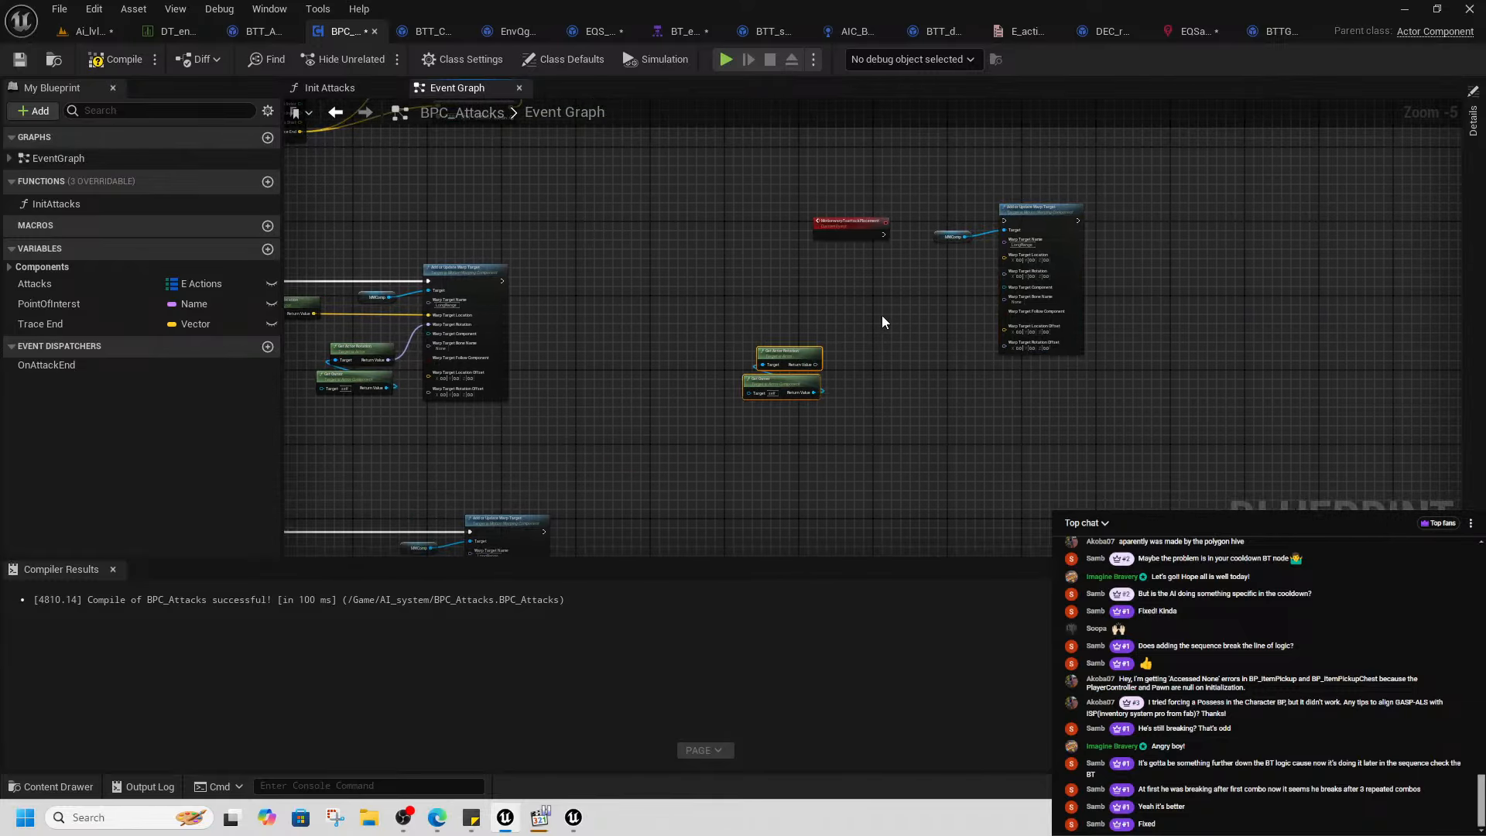
pyautogui.scroll(4, 1008, 290)
pyautogui.moveTo(765, 350); pyautogui.dragTo(1007, 254)
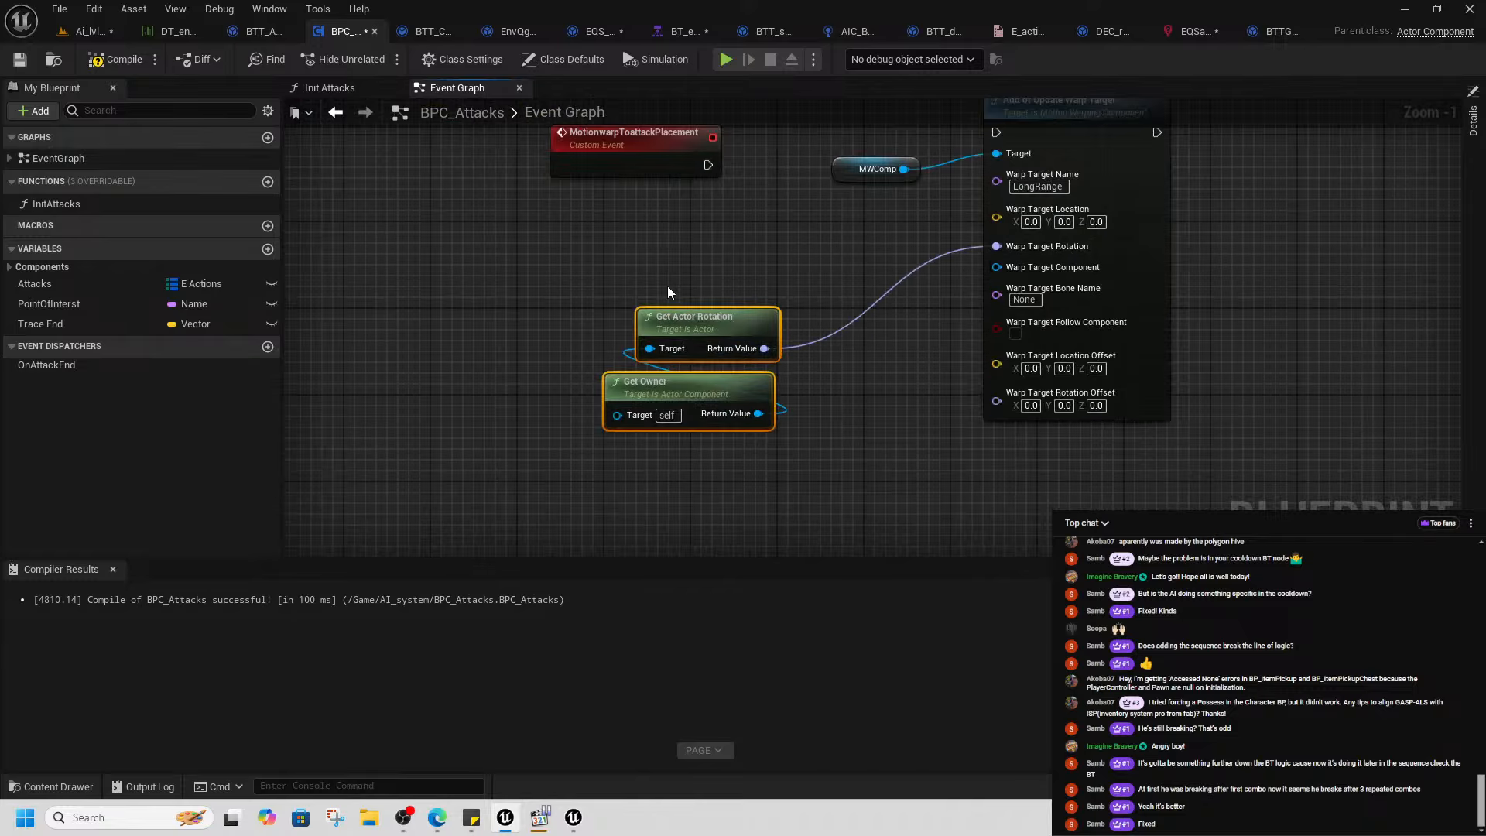
pyautogui.moveTo(716, 327); pyautogui.dragTo(802, 317)
# - Expose Warp Target Location as an input of MotionwarpToattackPlacement and connect the event's execution to Add or Update Warp Target
pyautogui.moveTo(803, 316); pyautogui.dragTo(746, 441, button='right')
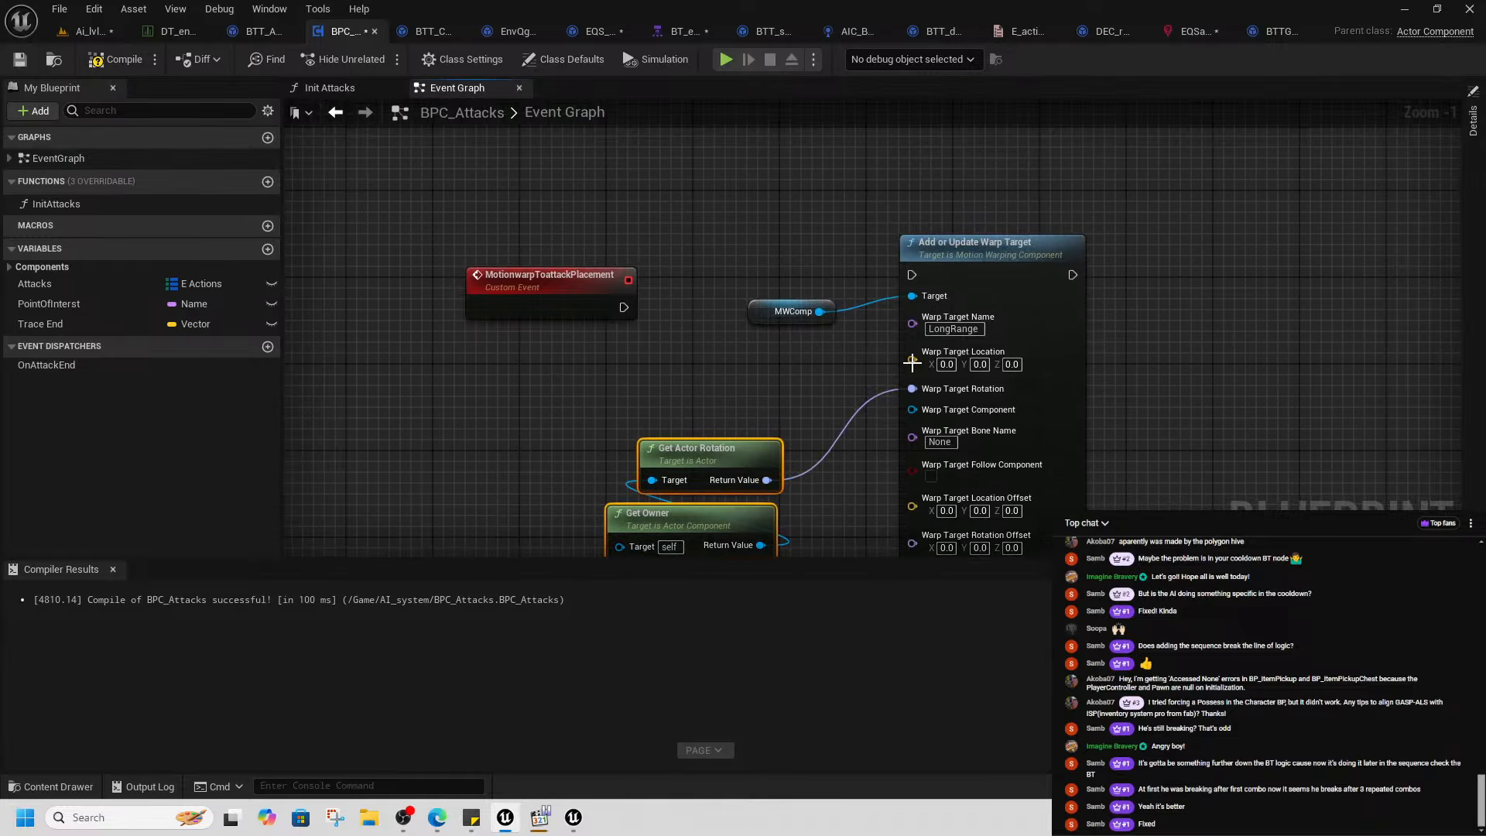
pyautogui.moveTo(912, 363); pyautogui.dragTo(912, 275)
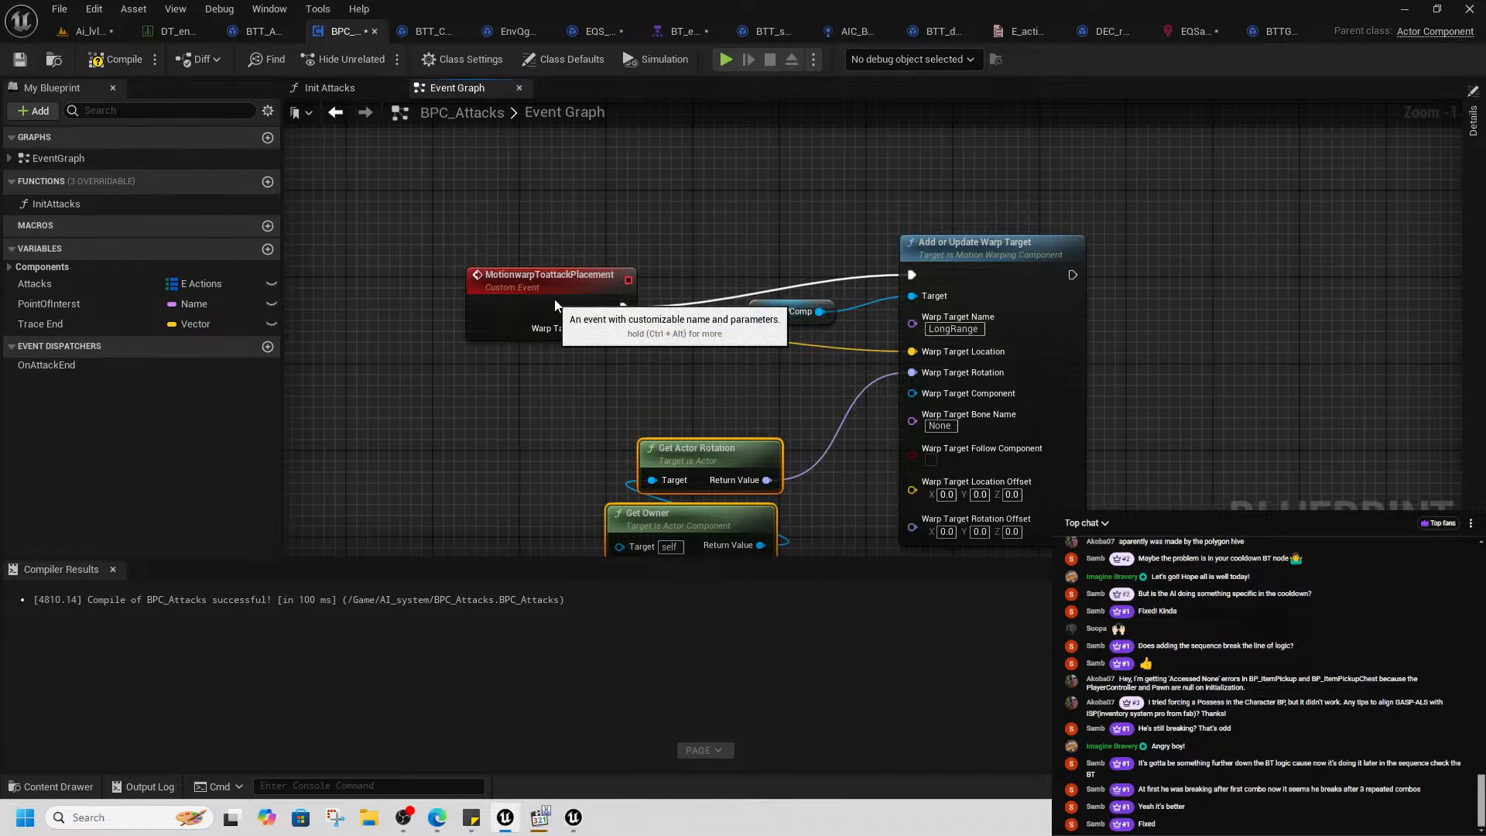
pyautogui.moveTo(554, 299); pyautogui.dragTo(571, 260)
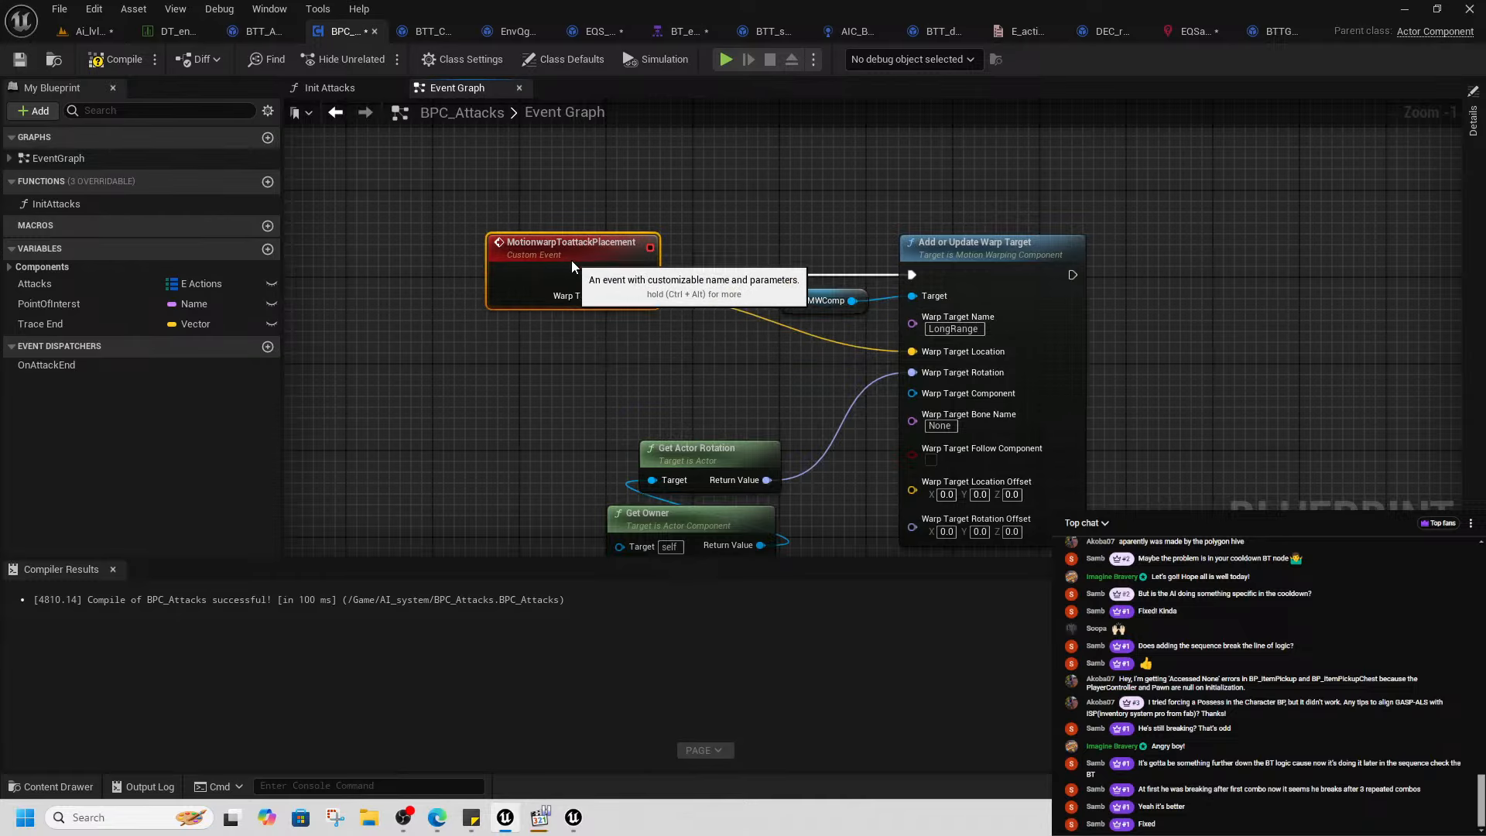
# - Set the Warp Target Name to AttackPlacement on the new Add or Update Warp Target node and compile BPC_Attacks
pyautogui.click(952, 328)
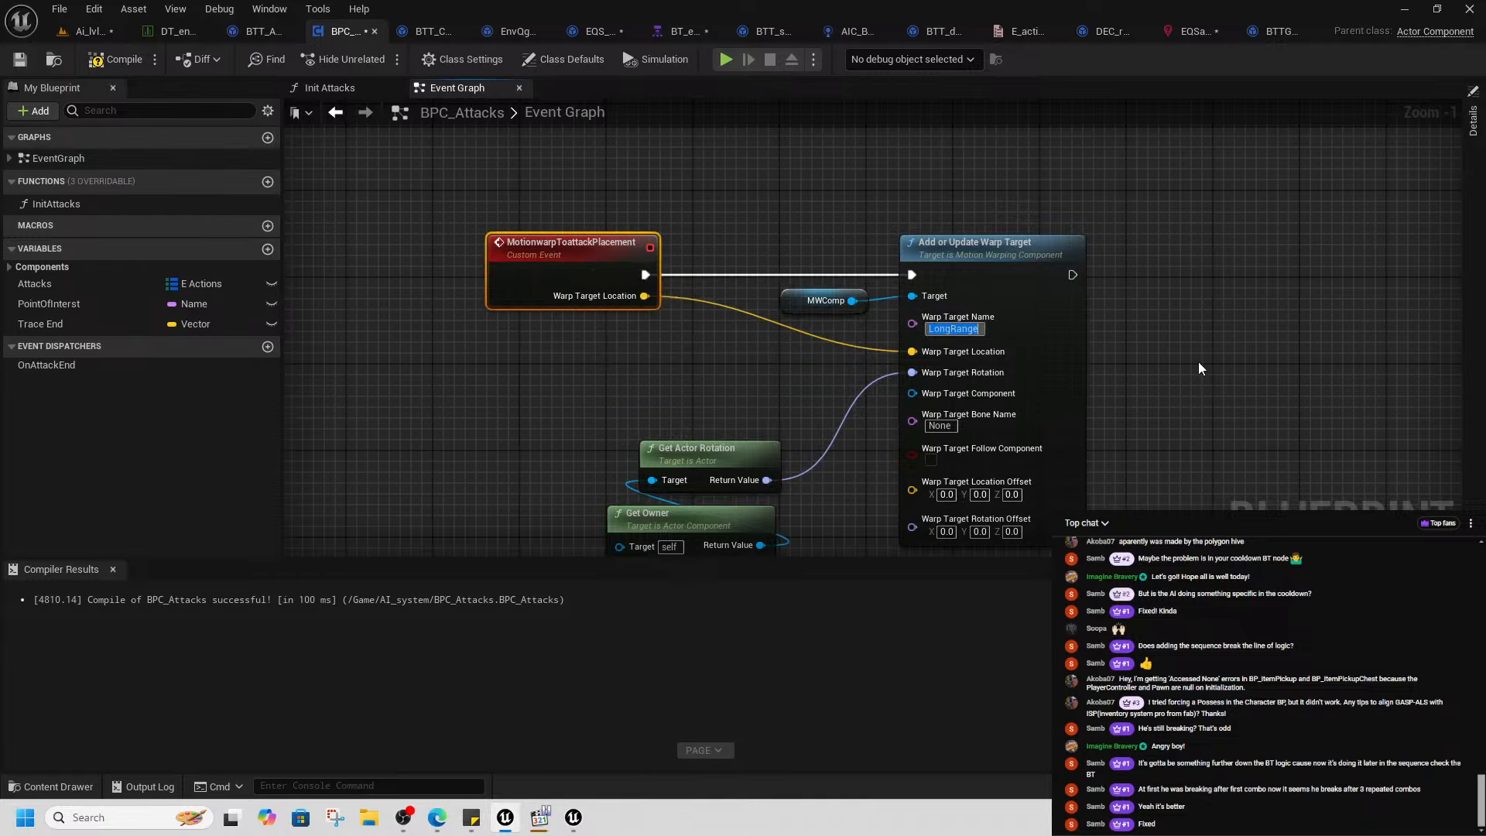
pyautogui.write('at')
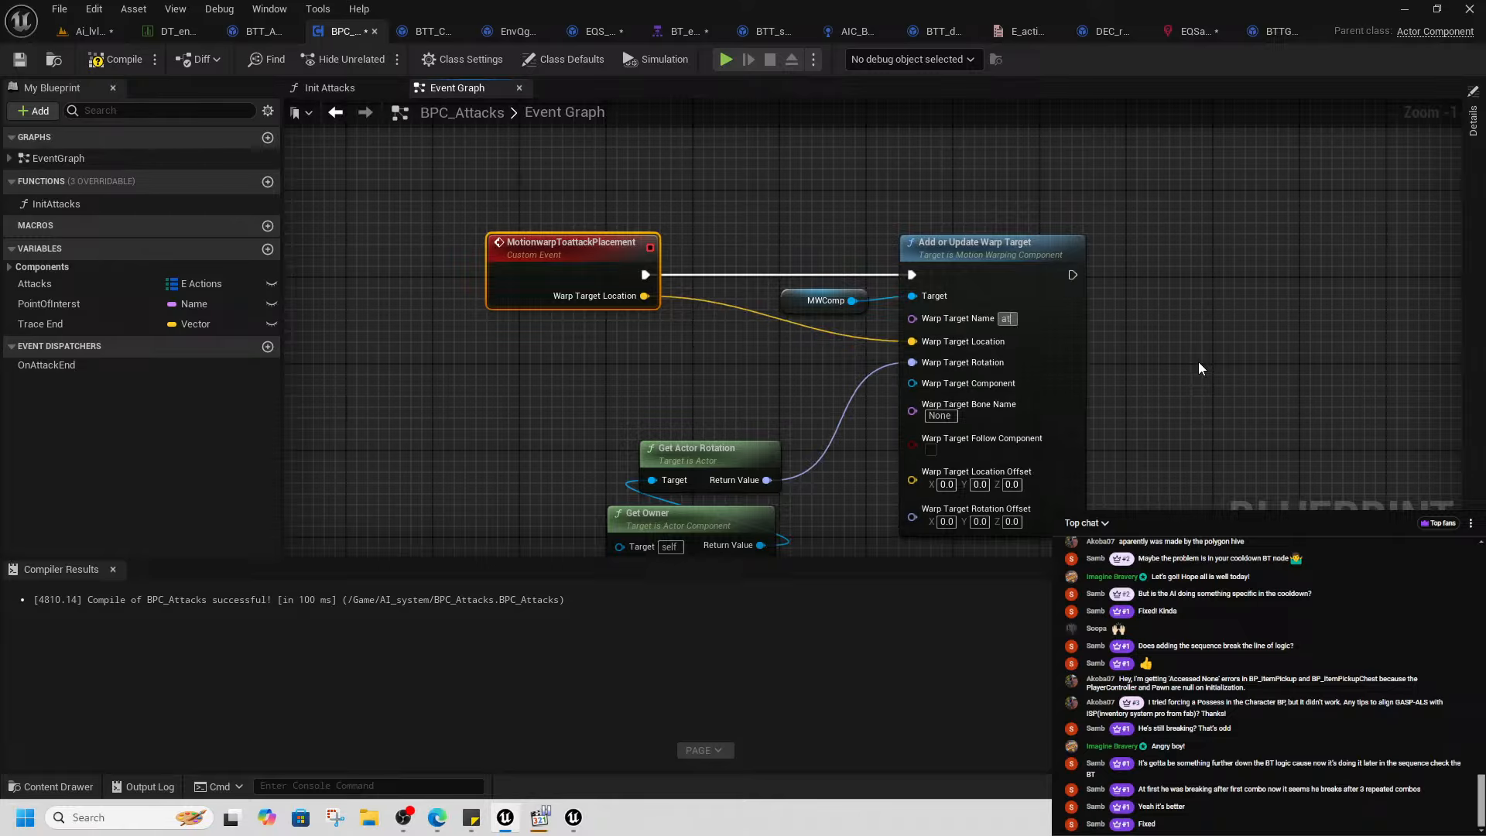
pyautogui.write('tackPlacement')
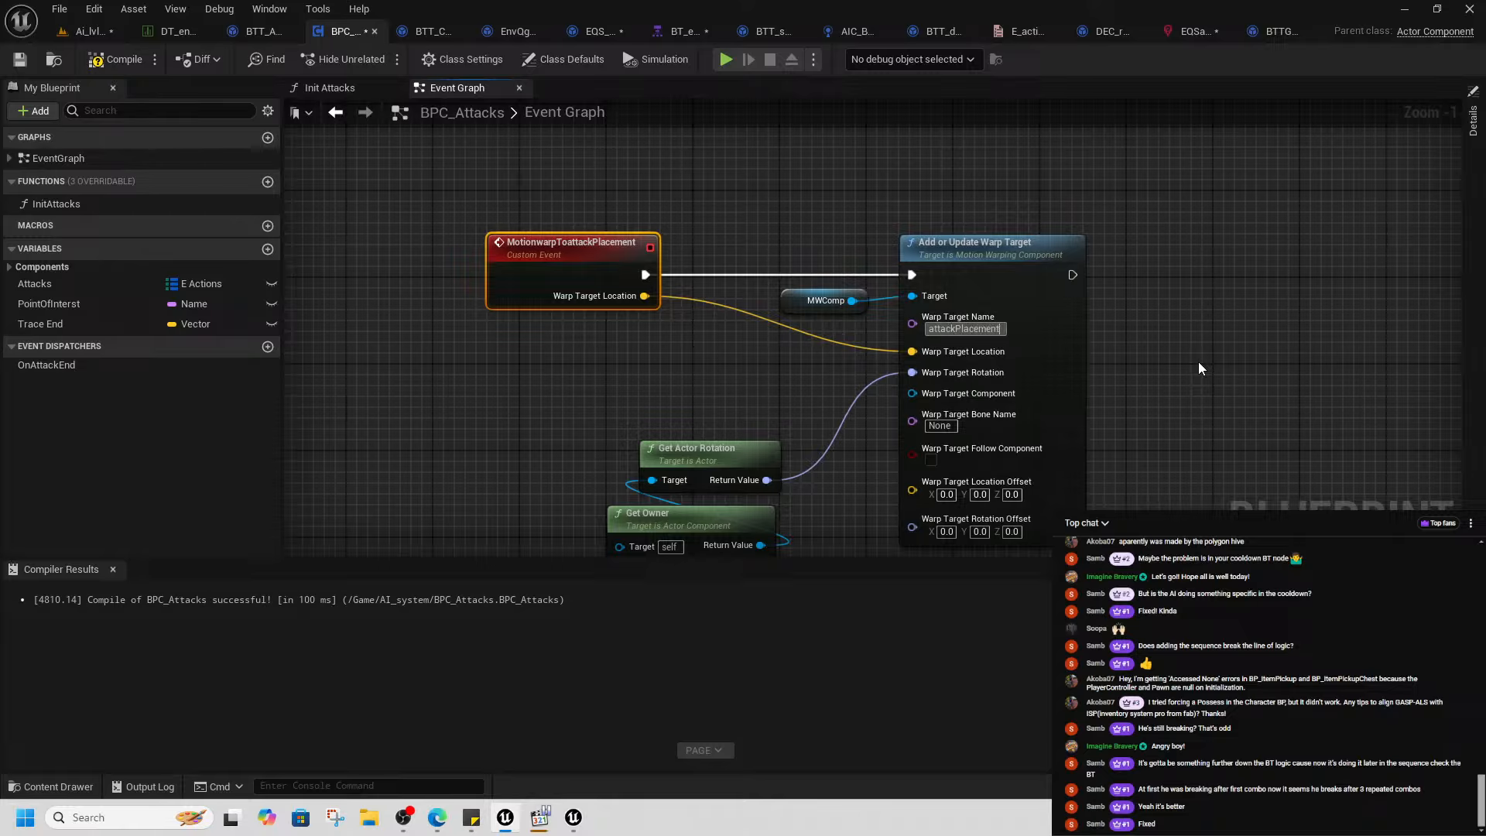
pyautogui.click(797, 388)
pyautogui.moveTo(1161, 445); pyautogui.dragTo(1127, 409, button='right')
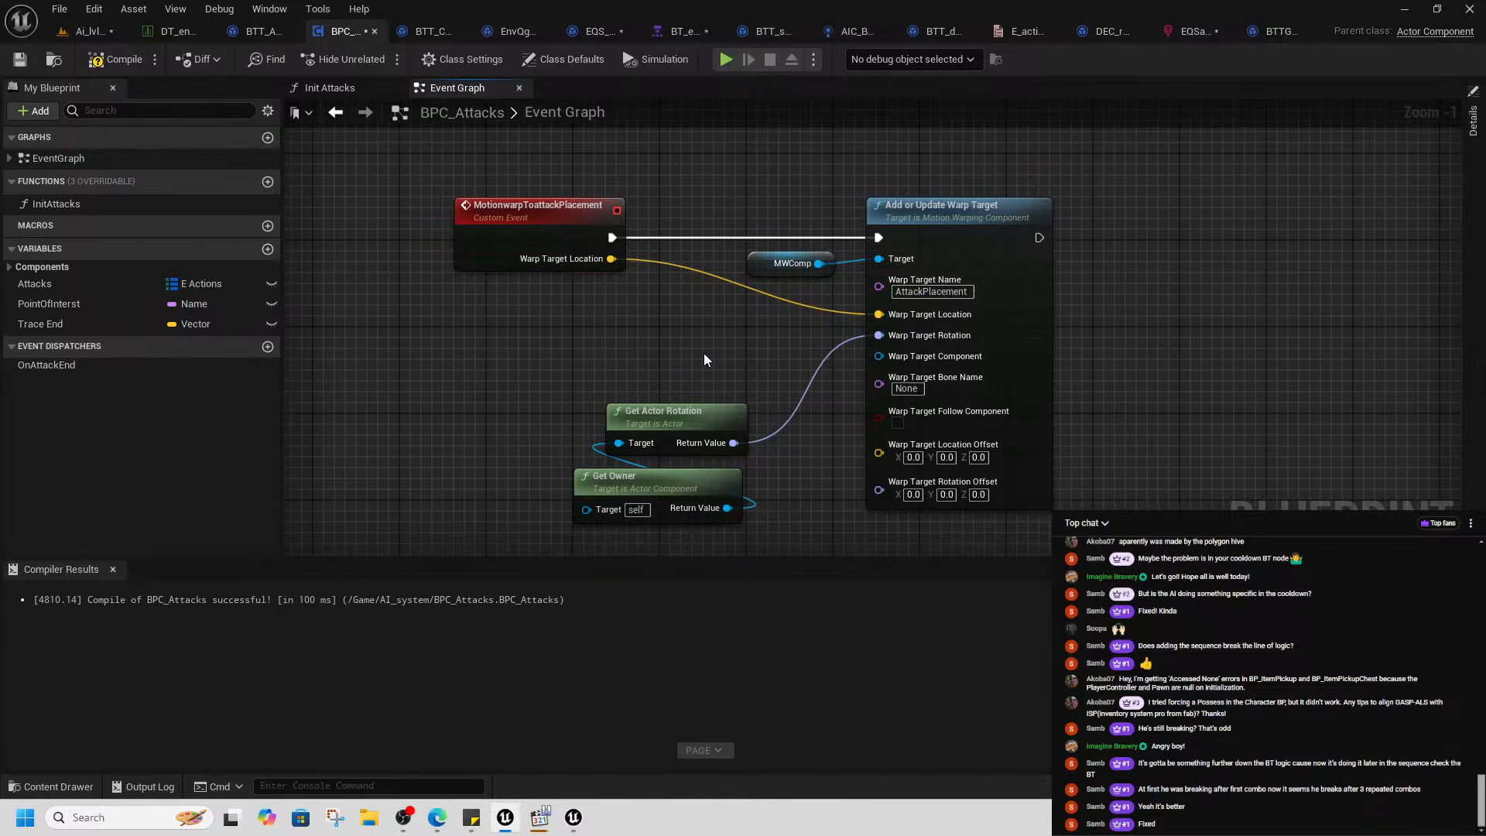
pyautogui.click(109, 62)
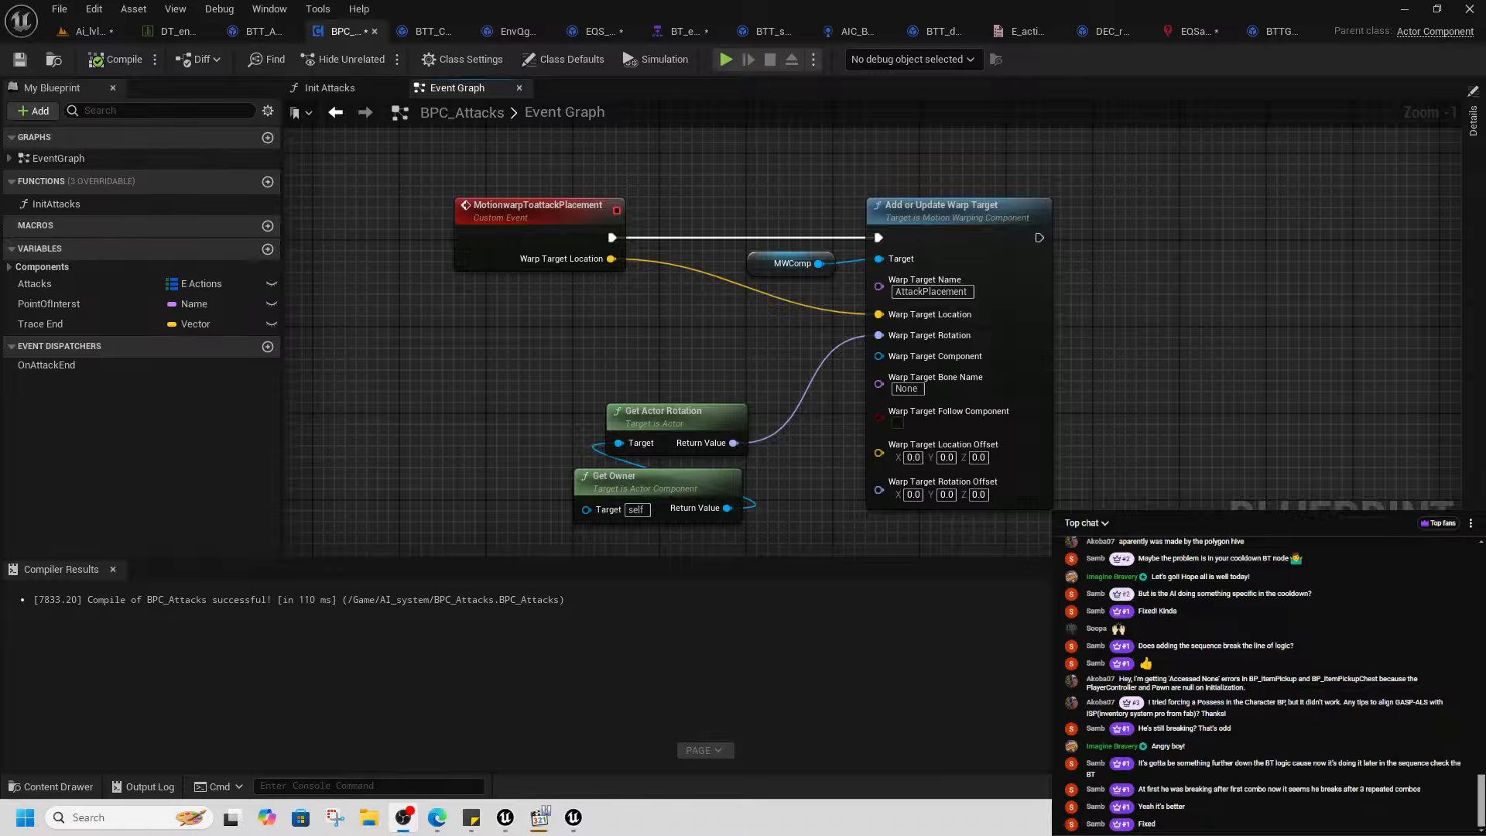
# - Move the Get Actor Rotation and Get Owner nodes closer to the Add or Update Warp Target node
pyautogui.click(988, 220)
pyautogui.moveTo(988, 220); pyautogui.dragTo(924, 255, button='right')
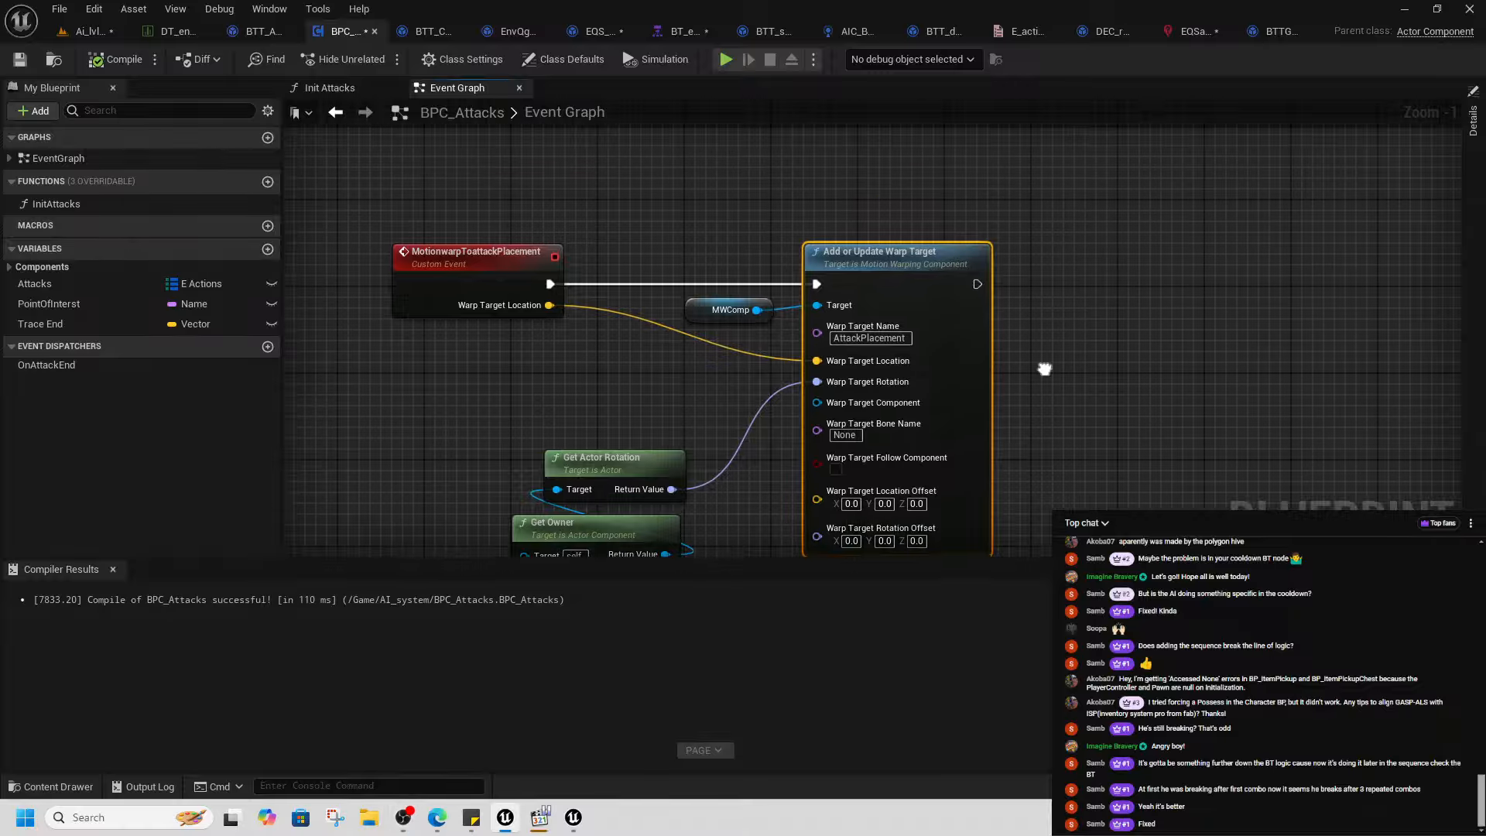
pyautogui.moveTo(501, 423); pyautogui.dragTo(529, 347, button='right')
pyautogui.moveTo(530, 347); pyautogui.dragTo(718, 505)
pyautogui.moveTo(658, 451); pyautogui.dragTo(723, 407)
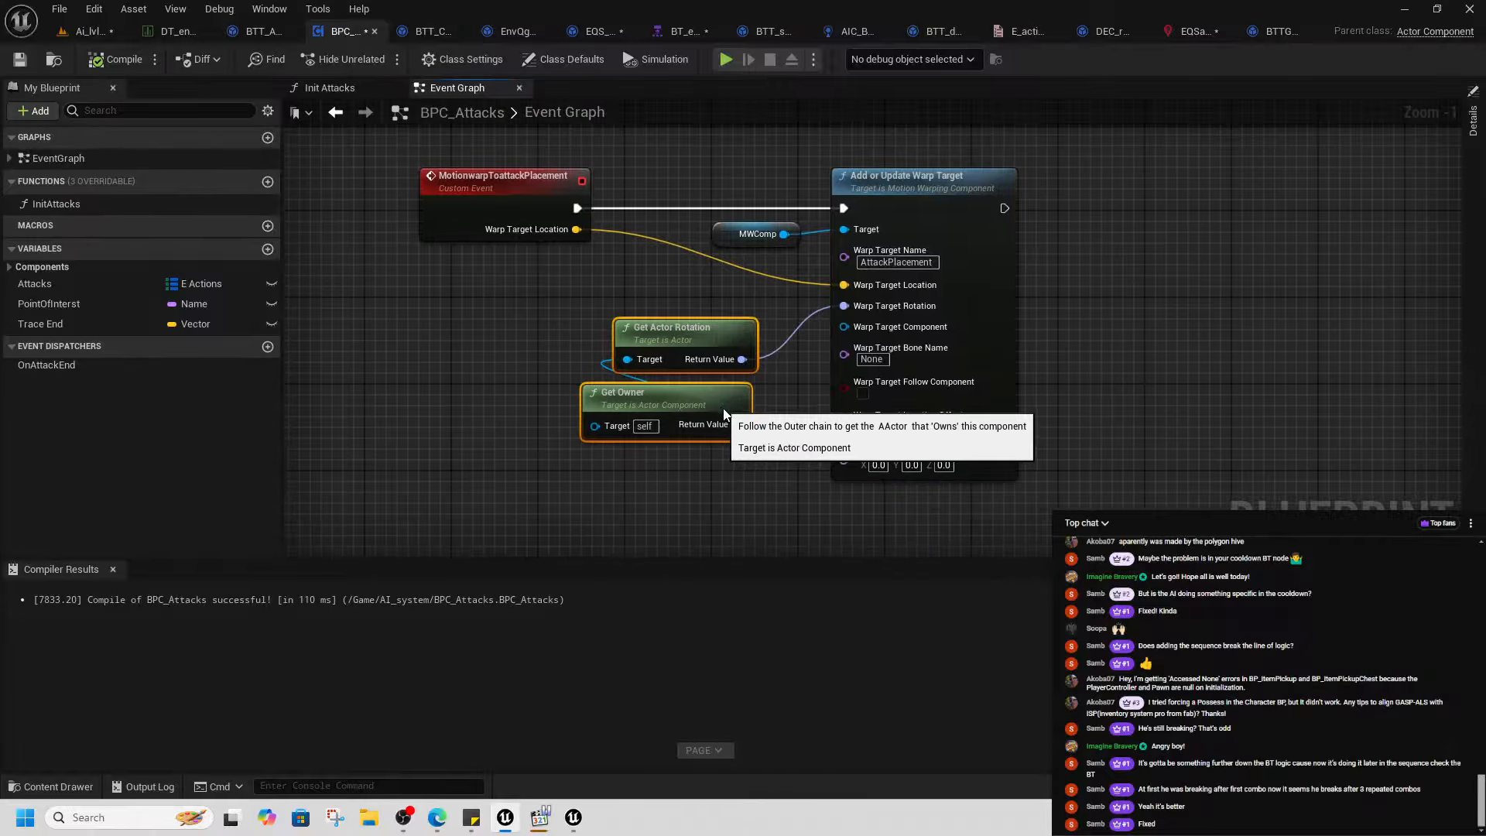
pyautogui.click(939, 219)
pyautogui.moveTo(1066, 322); pyautogui.dragTo(998, 374, button='right')
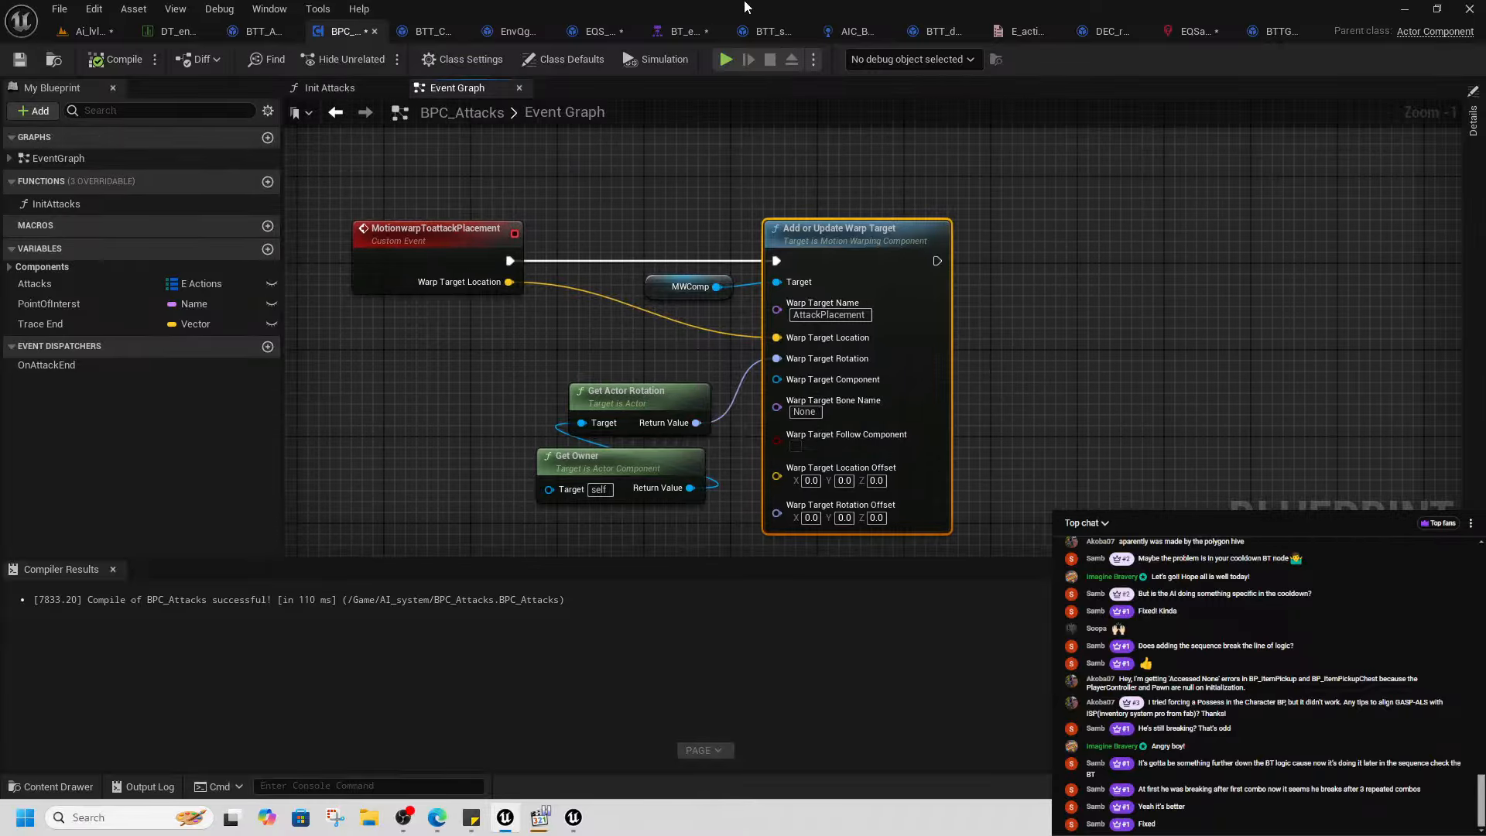
# - Delete BTTGapCloser from the looped DEC_Phase2 sequence and create a BTTask_BlueprintBase task named BTT_AttackPlacement in the Marge folder
pyautogui.click(671, 39)
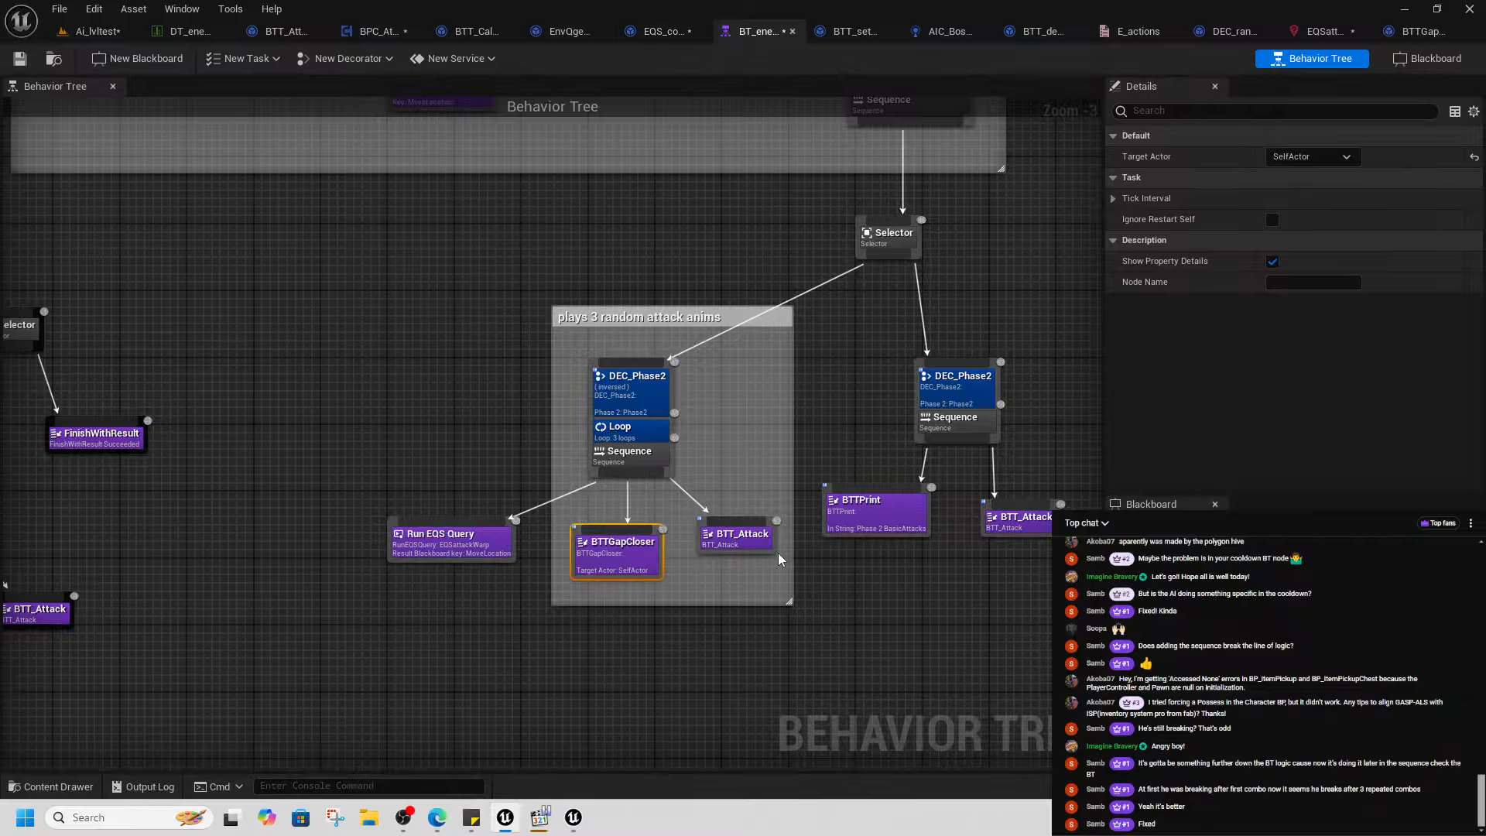
pyautogui.press('Delete')
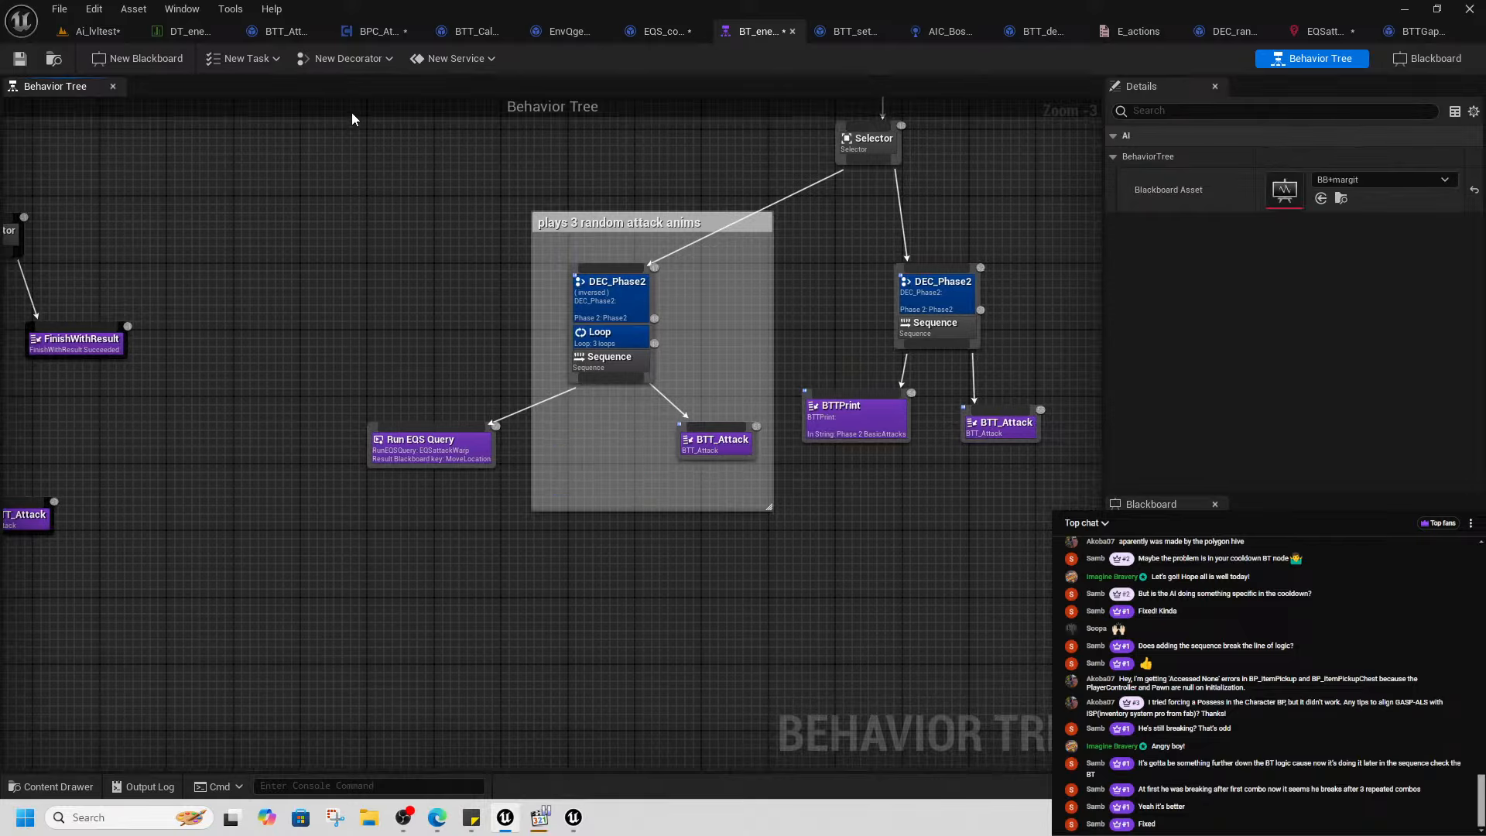
pyautogui.click(265, 61)
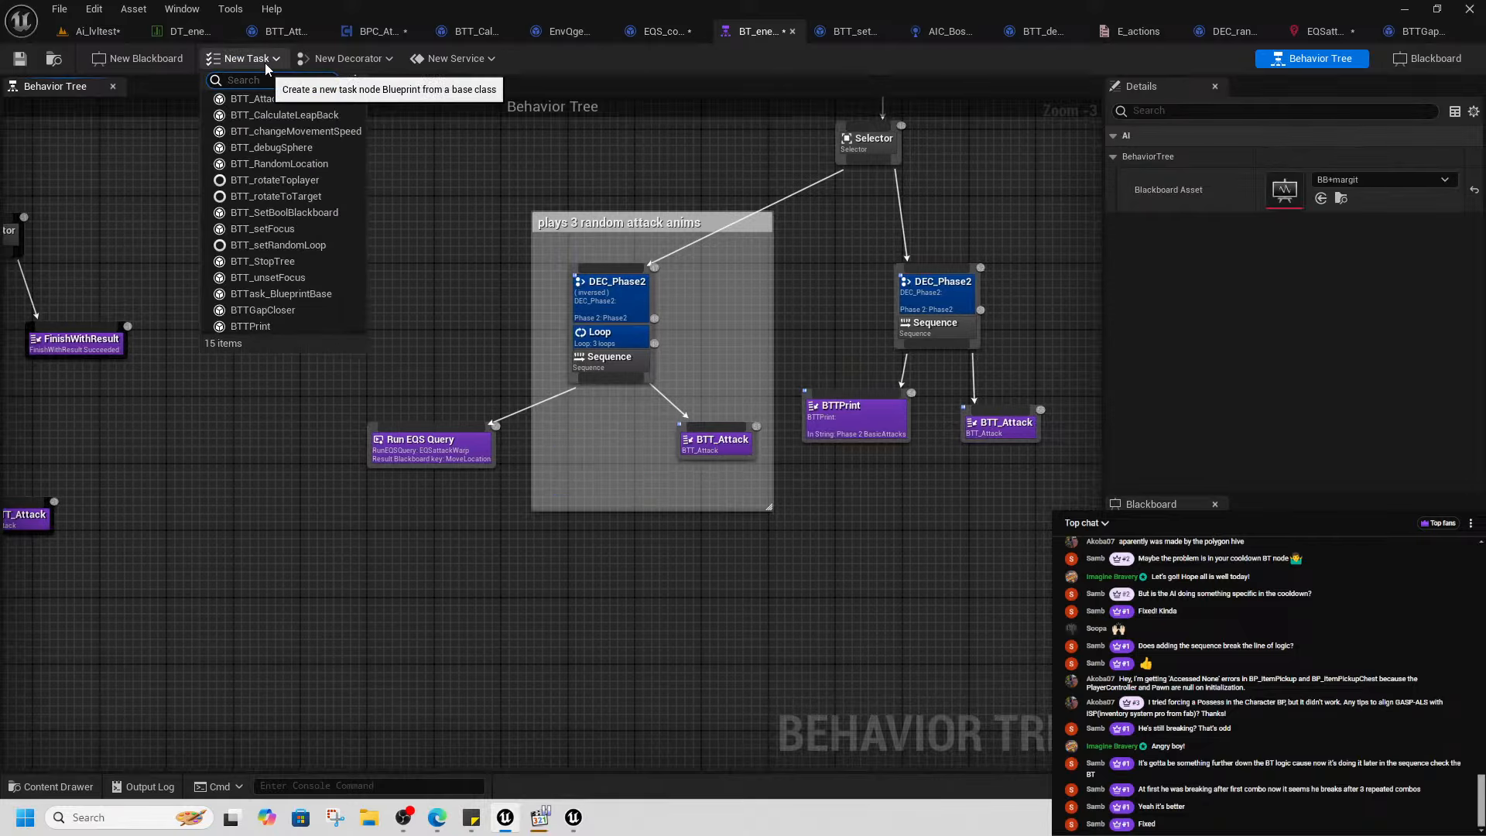
pyautogui.click(294, 293)
pyautogui.write('BTT')
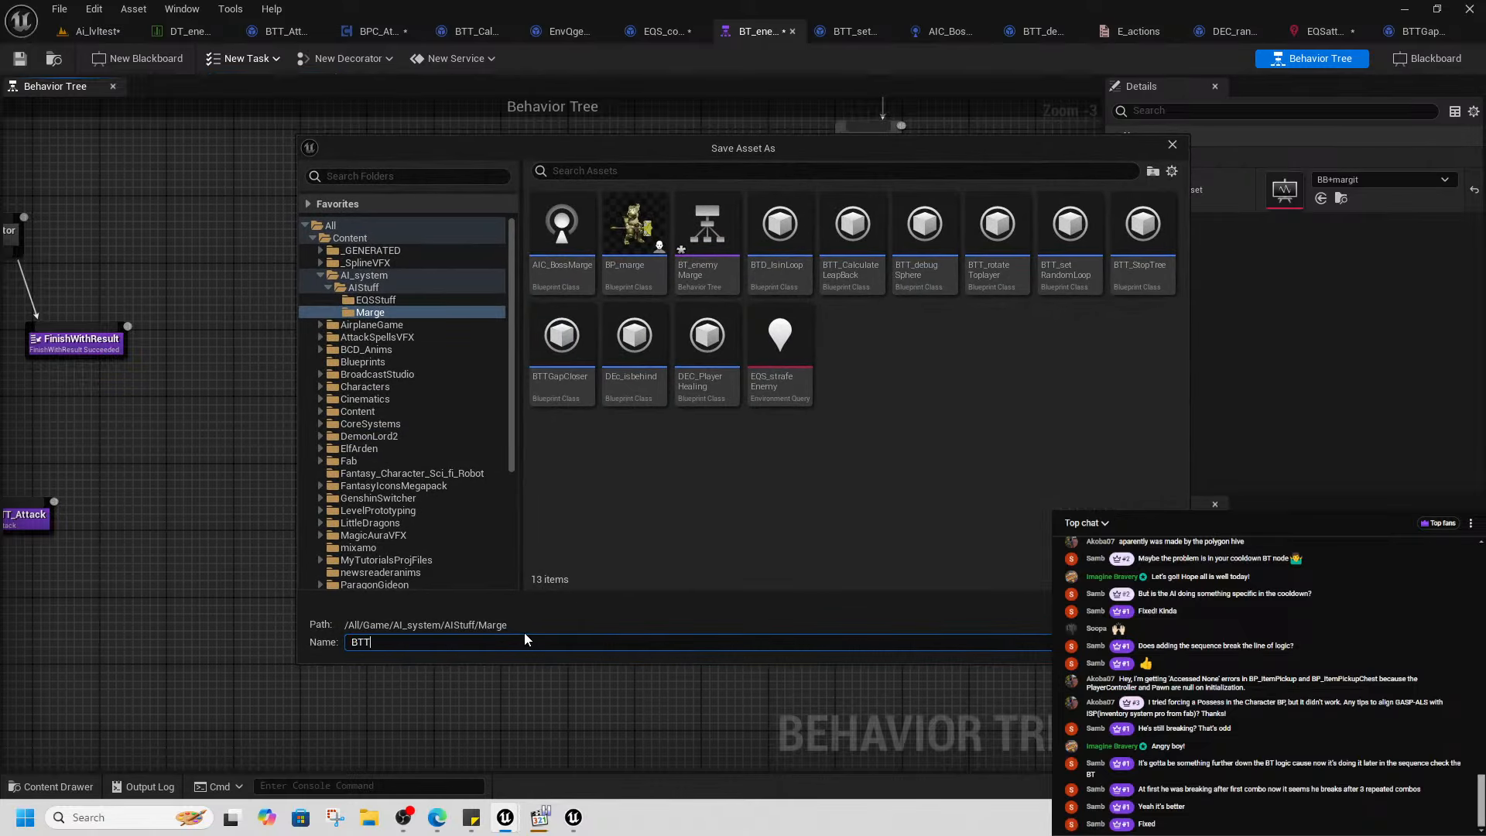
pyautogui.write('_AttackPlacement')
pyautogui.press('Return')
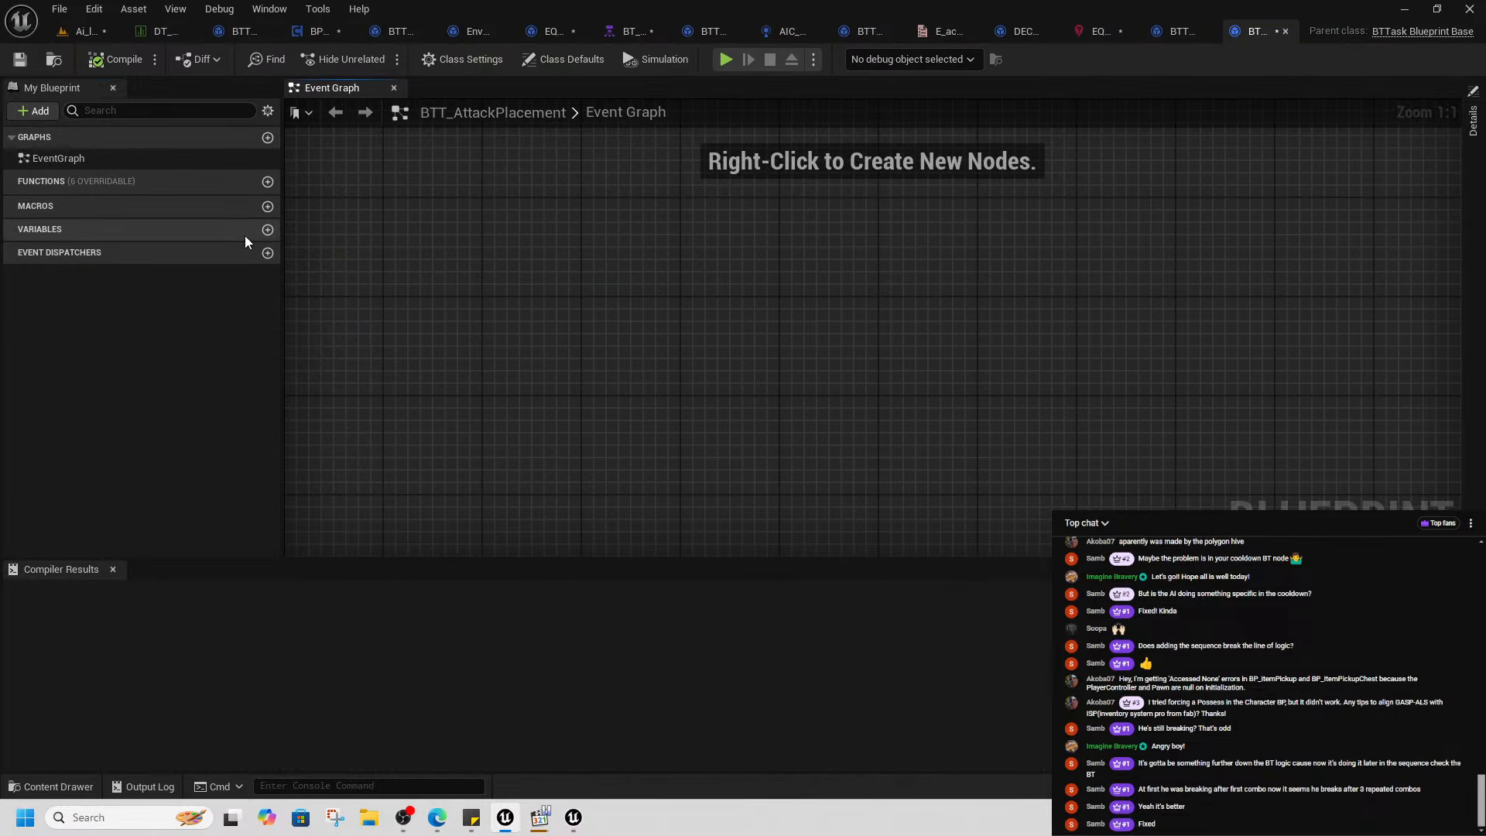
# - Override Receive Execute AI in BTT_AttackPlacement and add Get Component by Class for BPC Attacks on its Controlled Pawn
pyautogui.click(240, 184)
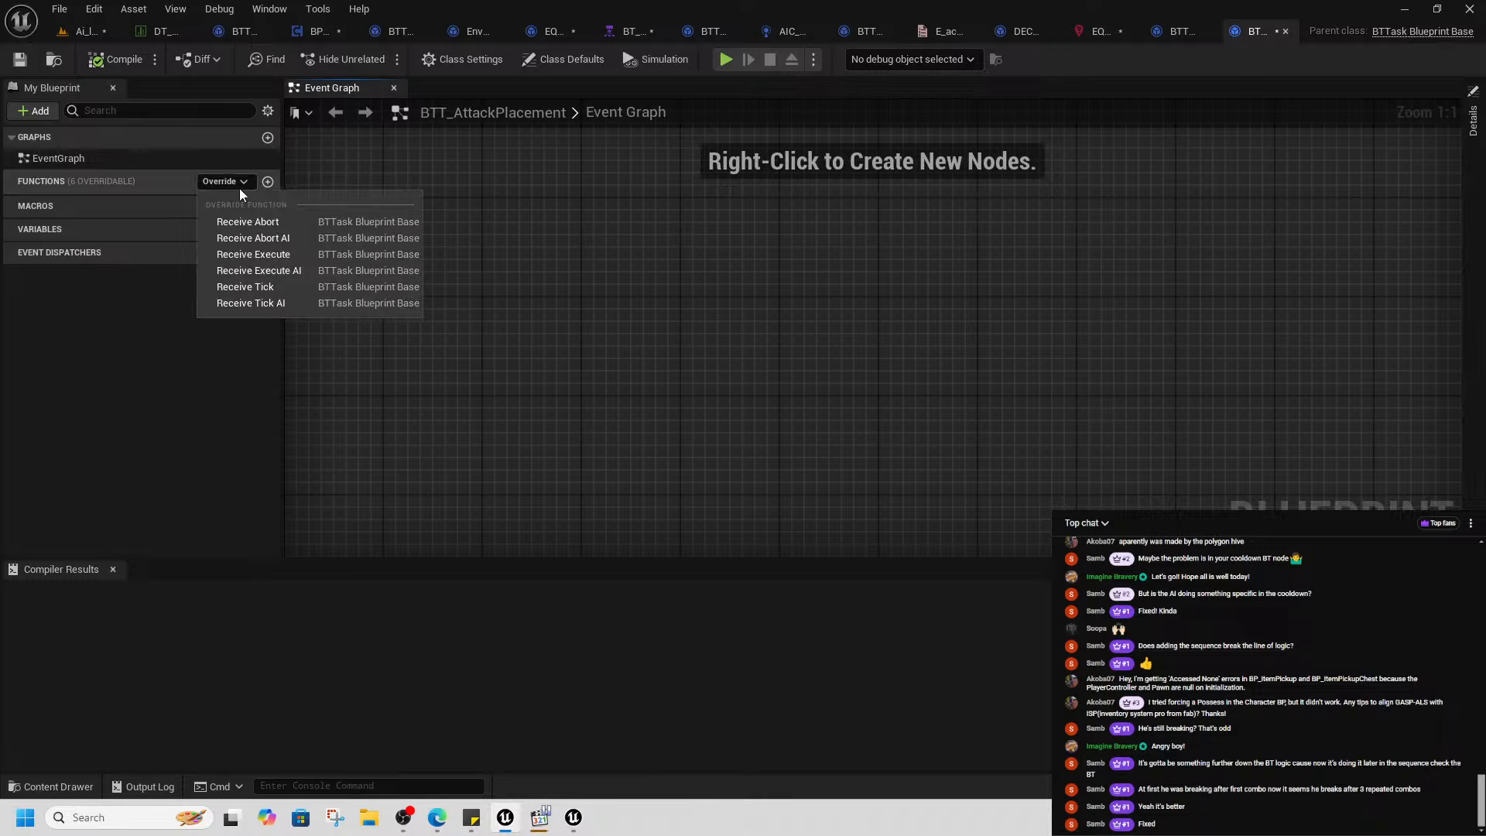
pyautogui.click(302, 271)
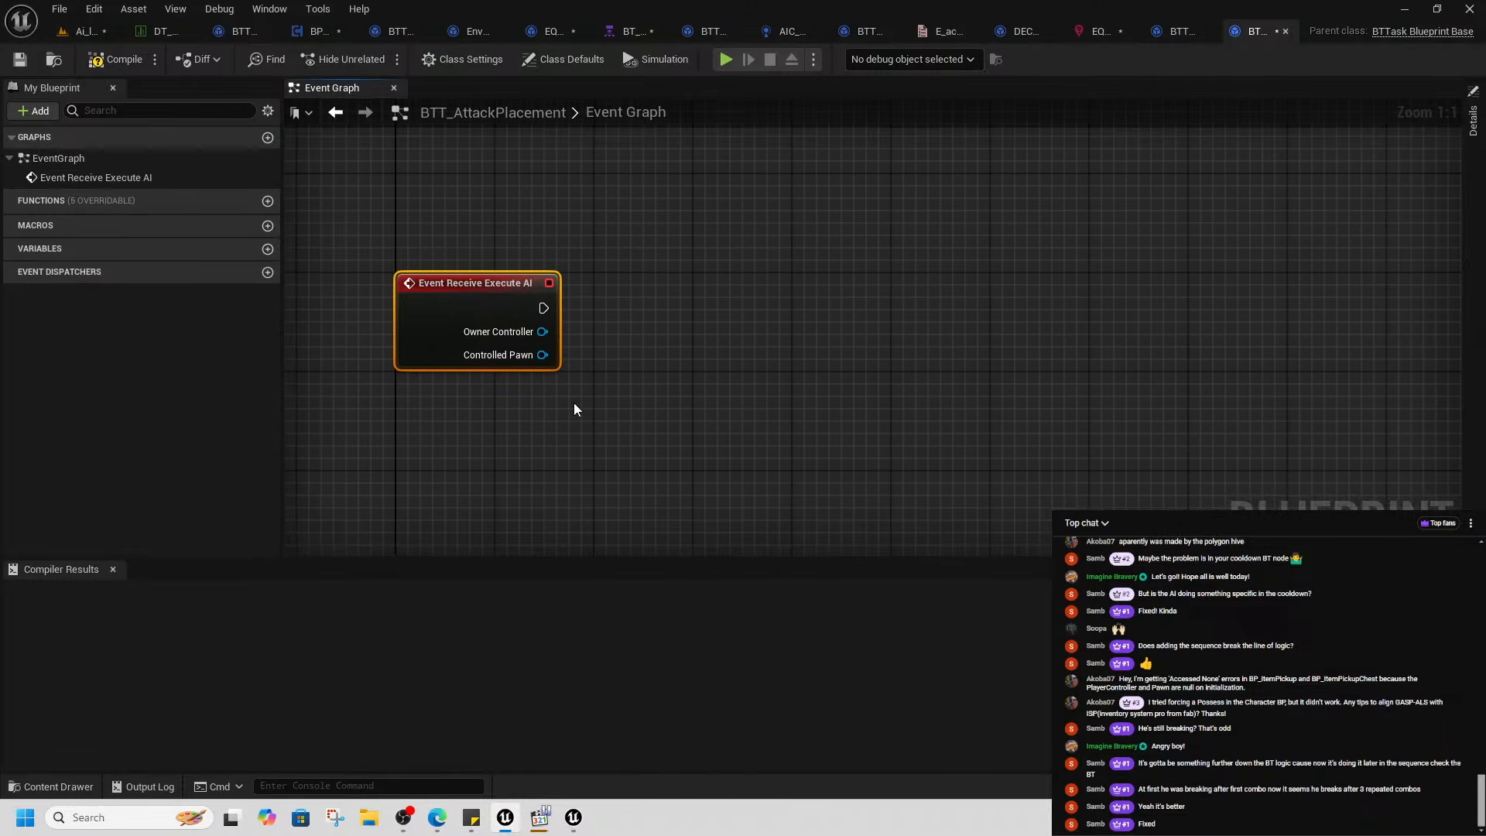
pyautogui.moveTo(542, 354); pyautogui.dragTo(647, 392)
pyautogui.write('get comp')
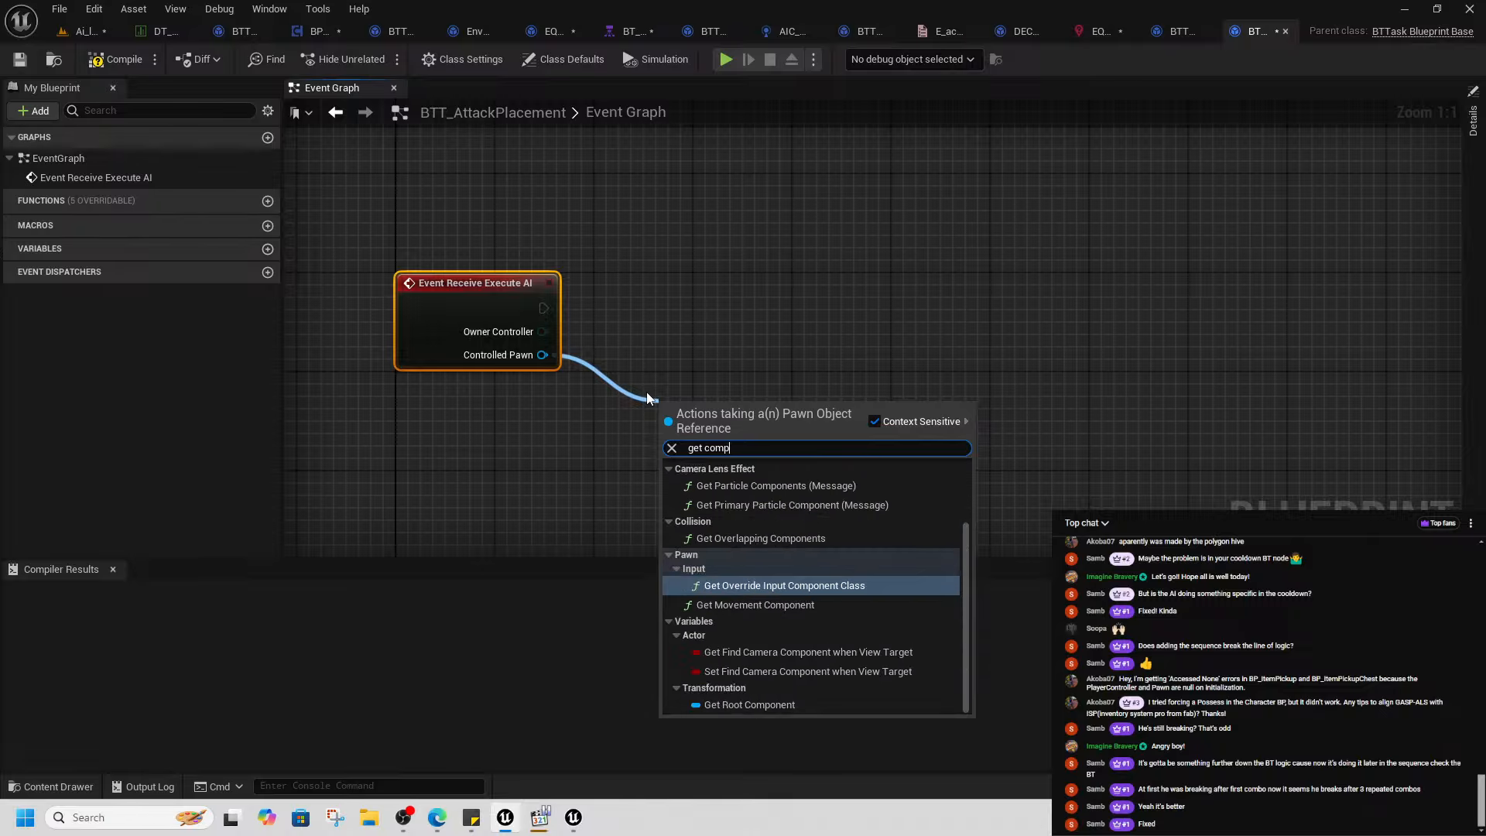
pyautogui.write('one')
pyautogui.click(856, 531)
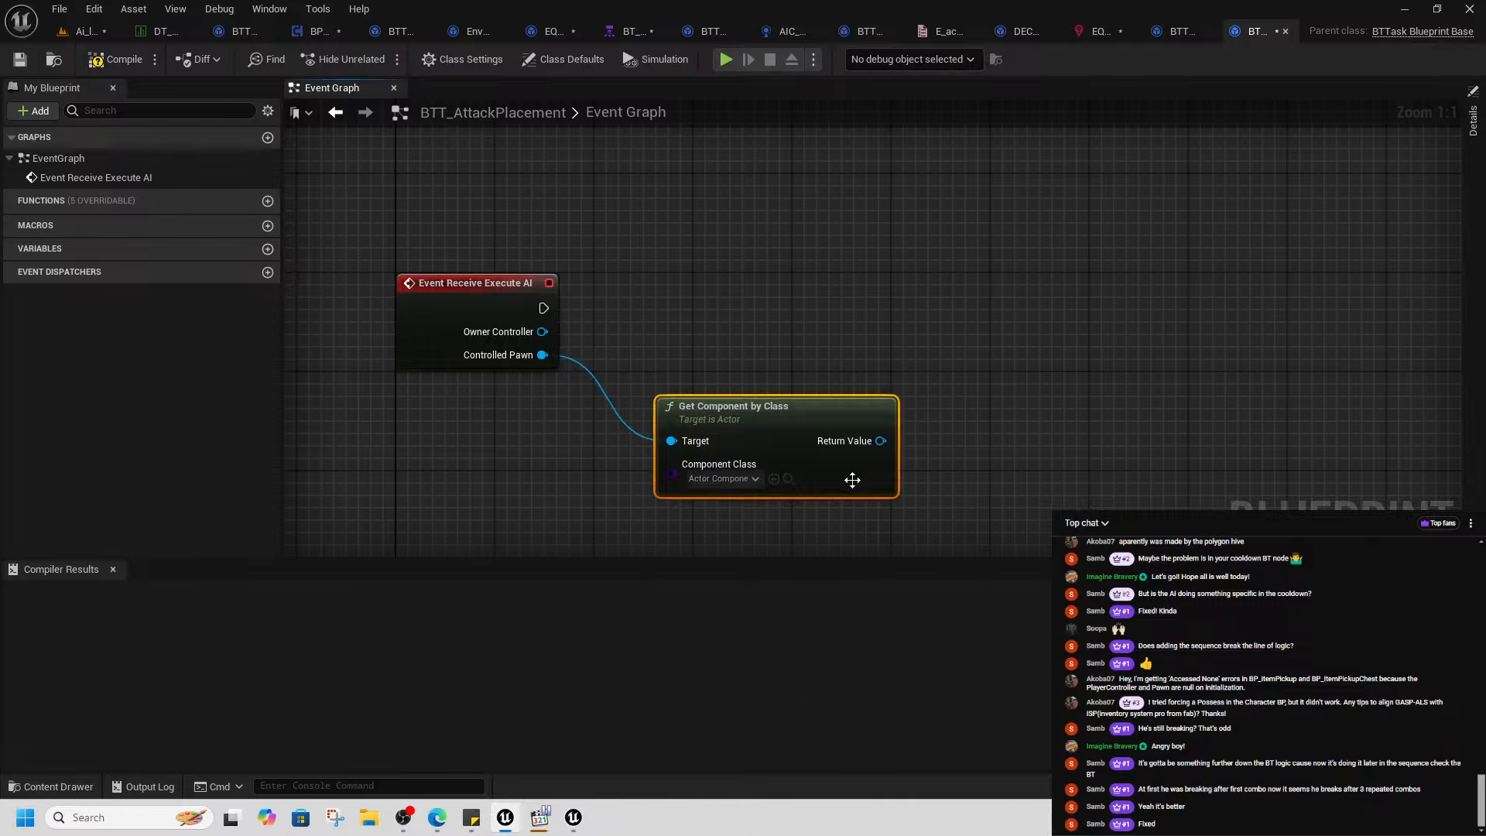
pyautogui.click(728, 479)
pyautogui.write('a')
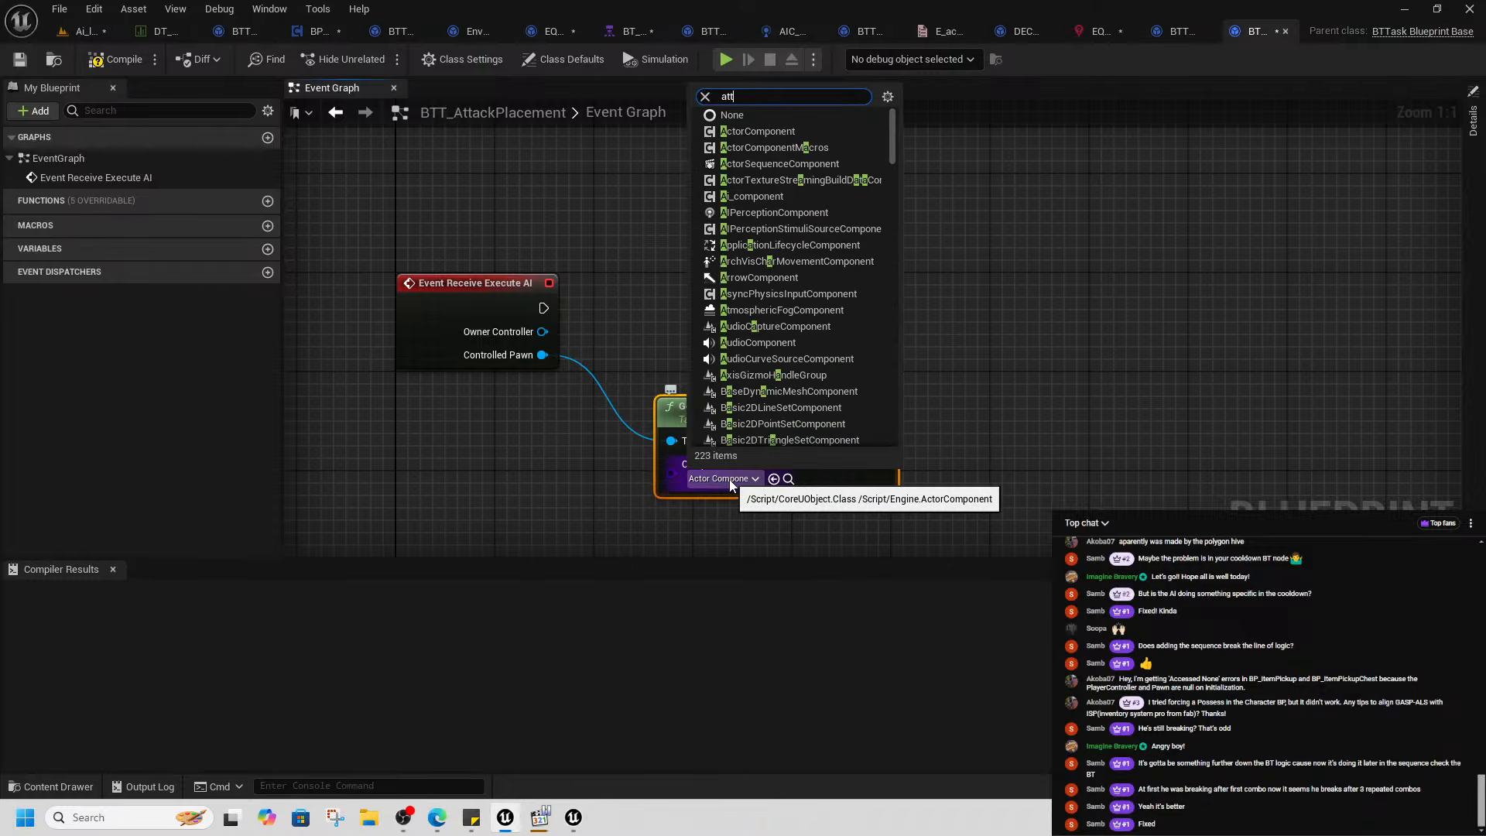
pyautogui.write('tt')
pyautogui.click(719, 534)
# - Call Motionwarp Toattack Placement on the BPC Attacks component and run it from Event Receive Execute AI
pyautogui.moveTo(872, 440); pyautogui.dragTo(1009, 303)
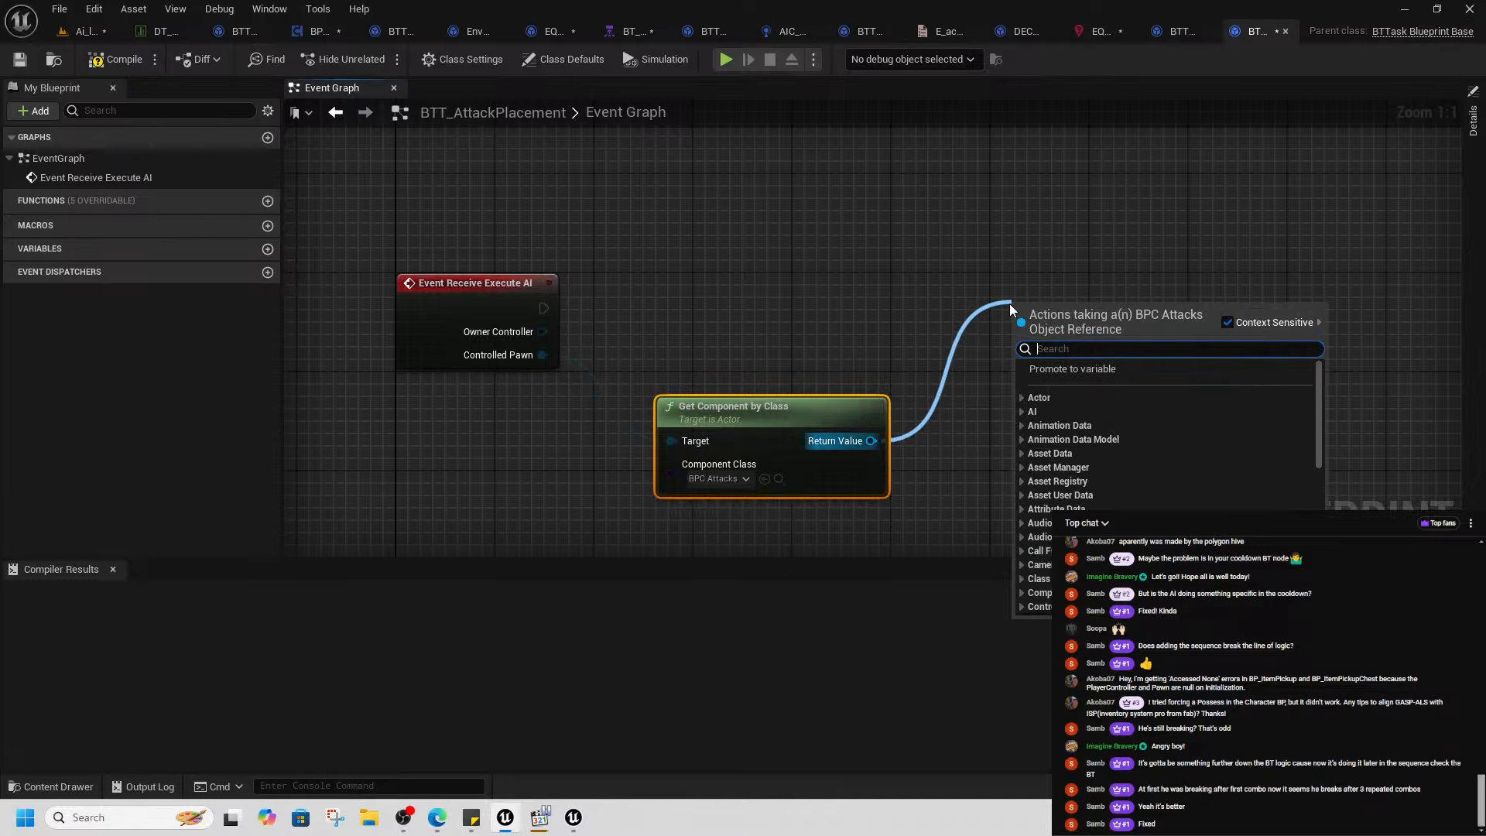
pyautogui.write('attac')
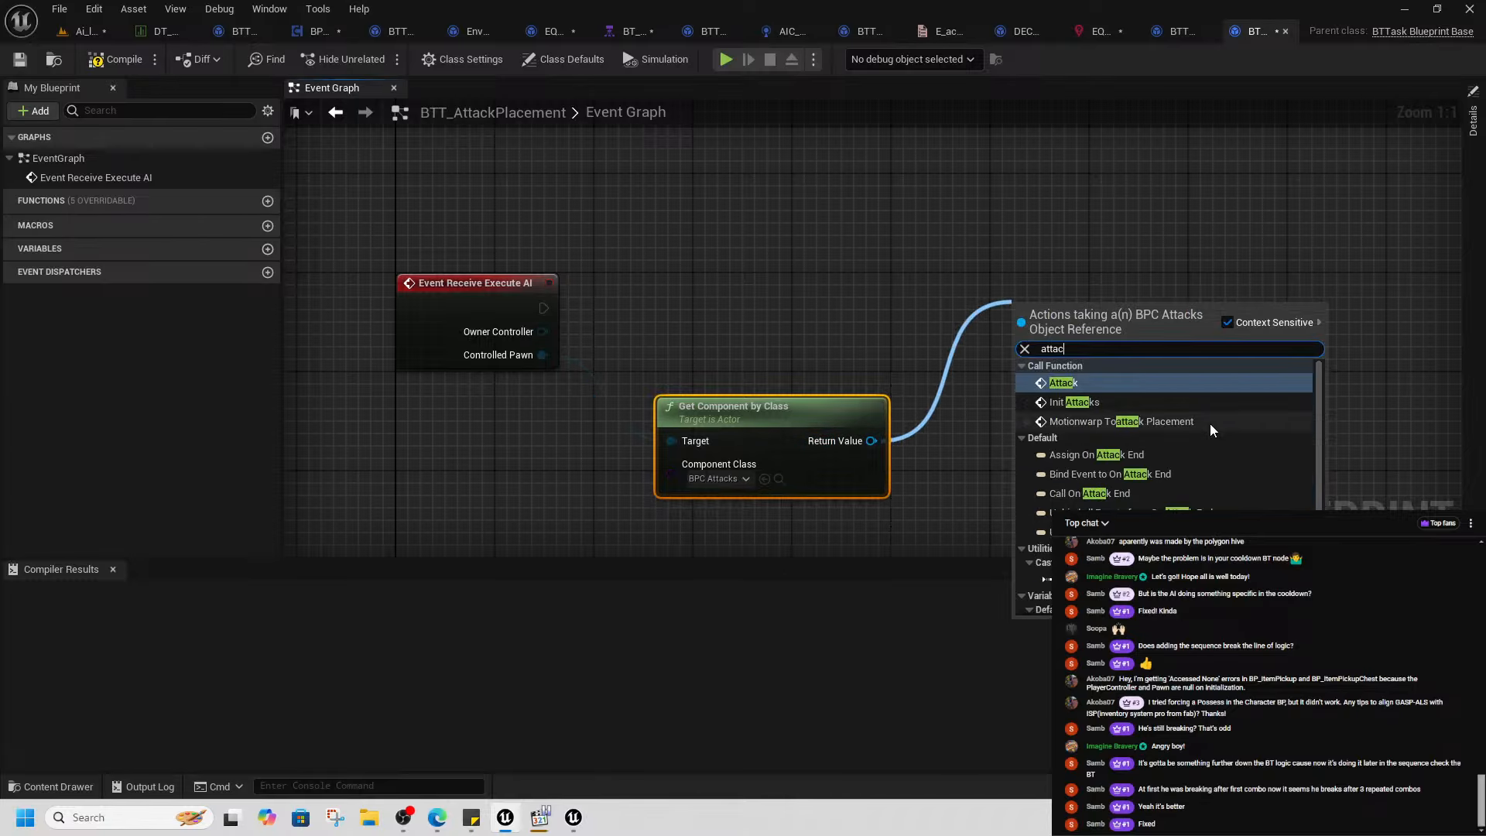
pyautogui.click(1121, 424)
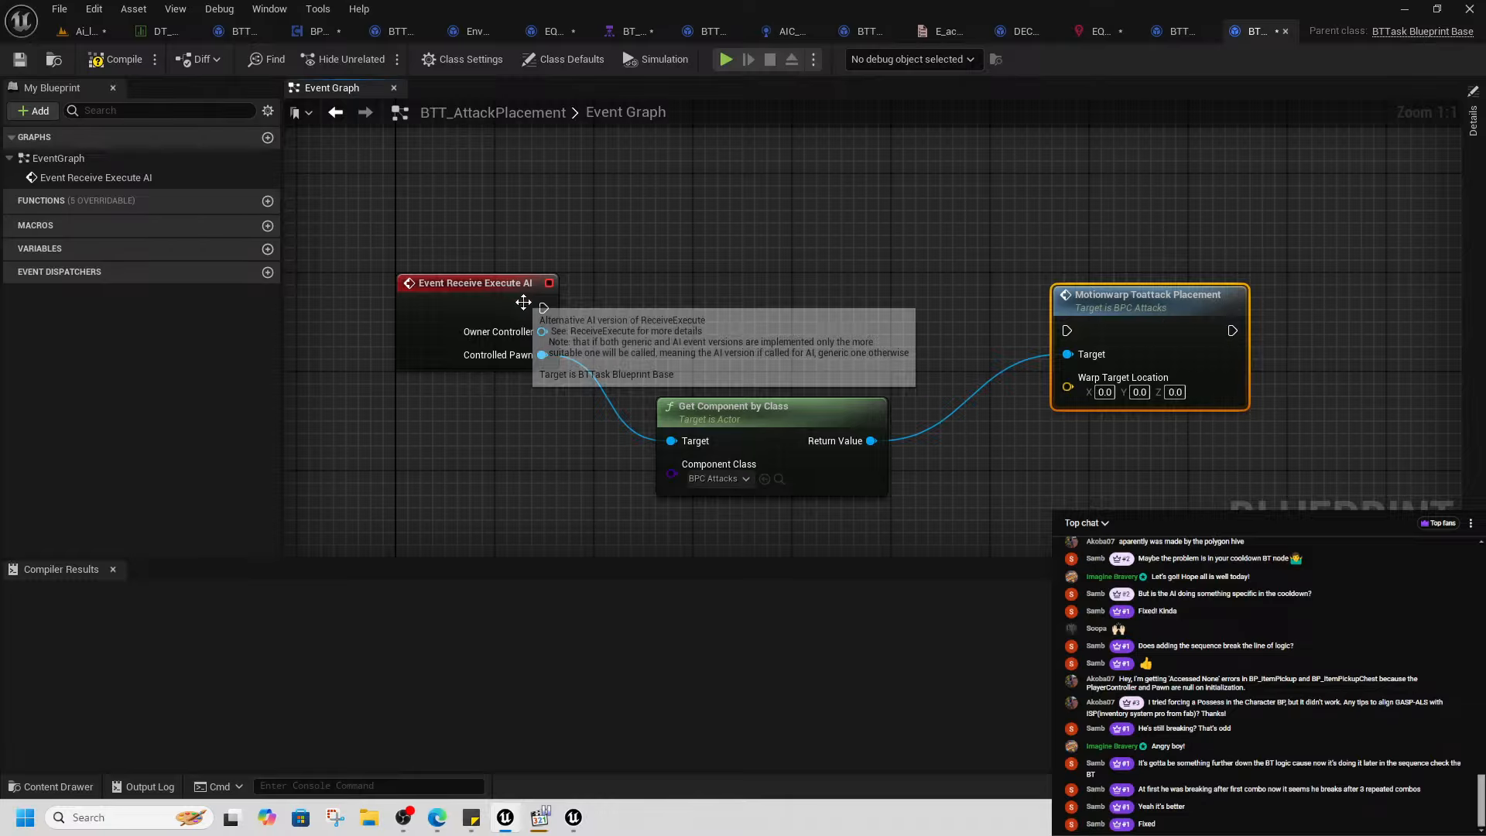
pyautogui.moveTo(544, 308); pyautogui.dragTo(1067, 331)
# - Add a Finish Execute node with Success enabled after the Motionwarp Toattack Placement call
pyautogui.rightClick(1368, 328)
pyautogui.write('fin')
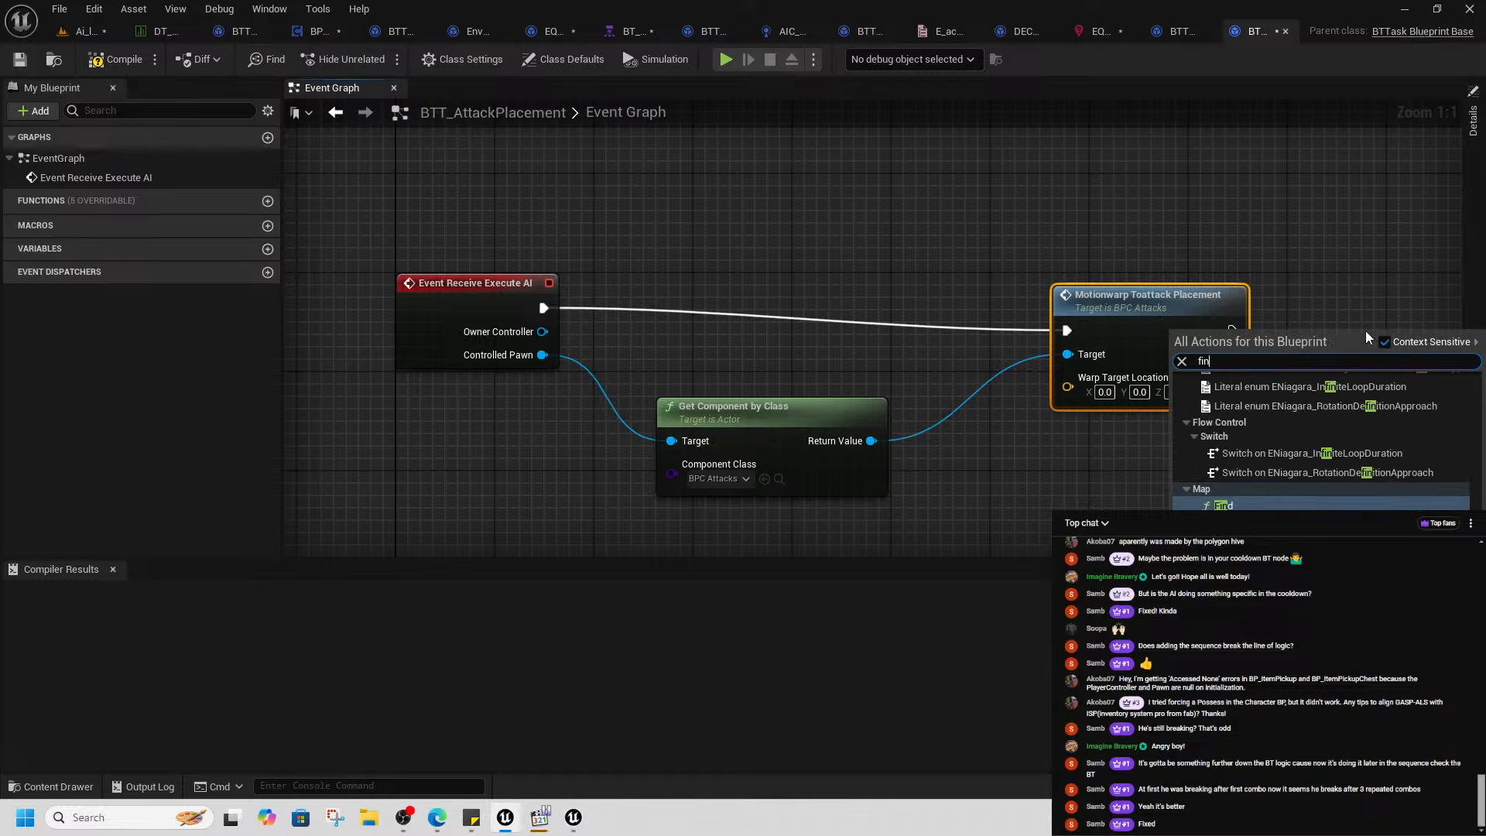
pyautogui.write('ish')
pyautogui.click(1274, 438)
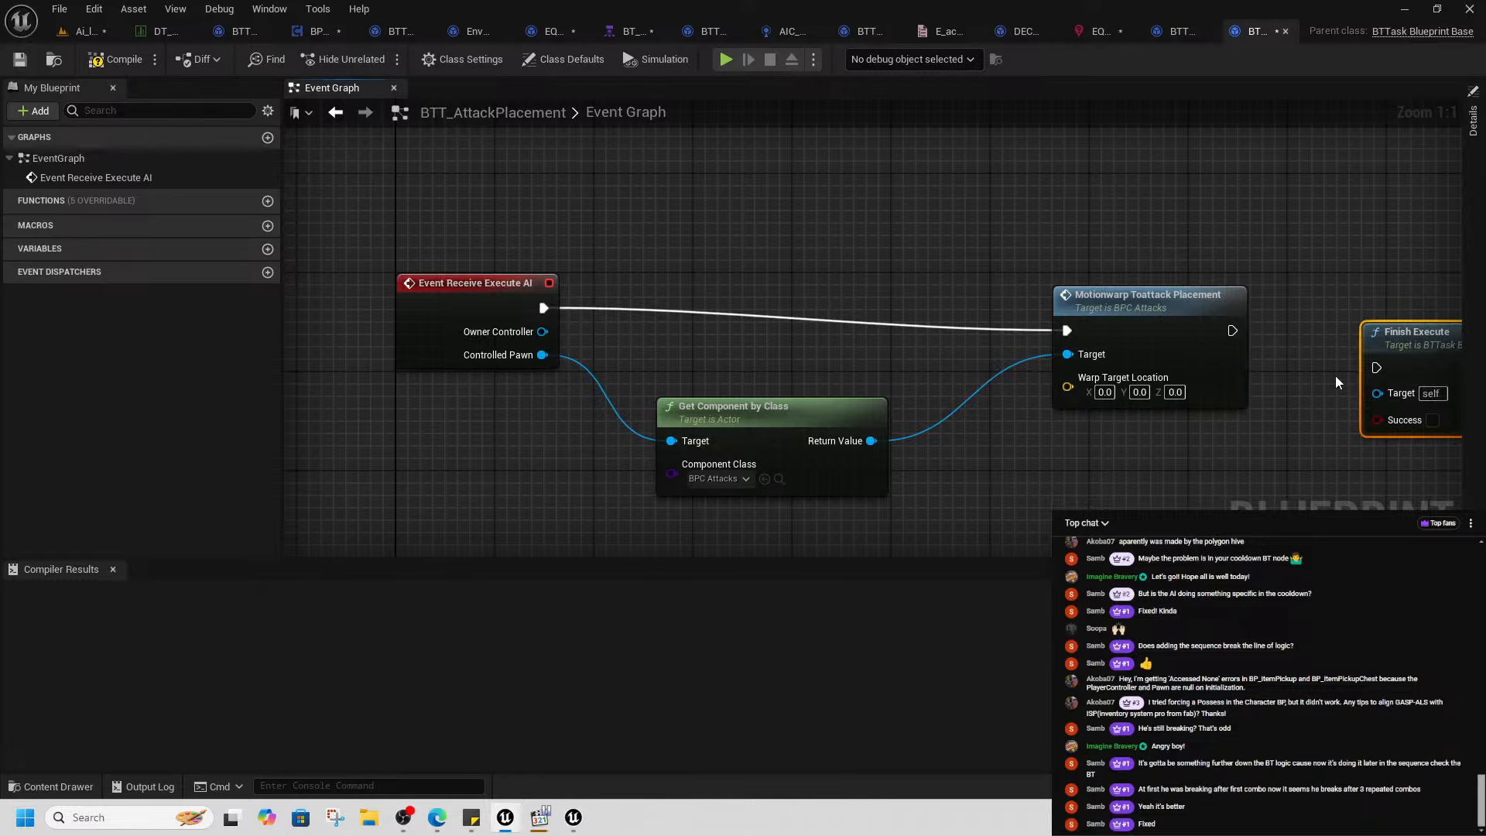
pyautogui.click(1432, 422)
pyautogui.moveTo(1233, 331); pyautogui.dragTo(1380, 368)
pyautogui.moveTo(1403, 347); pyautogui.dragTo(1378, 297)
pyautogui.moveTo(1241, 422); pyautogui.dragTo(1113, 295, button='right')
pyautogui.click(939, 262)
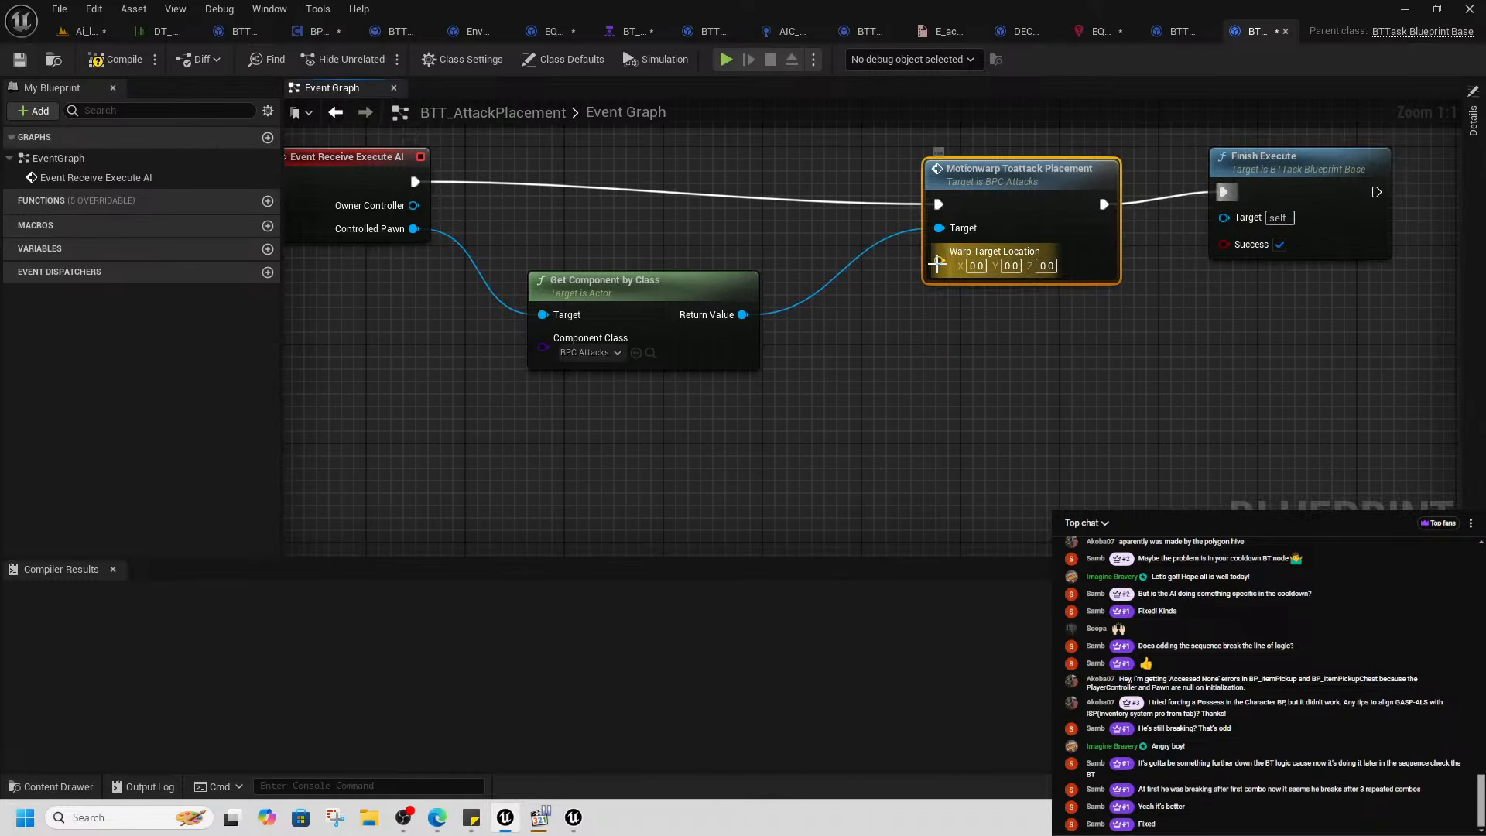
pyautogui.rightClick(742, 473)
pyautogui.write('black')
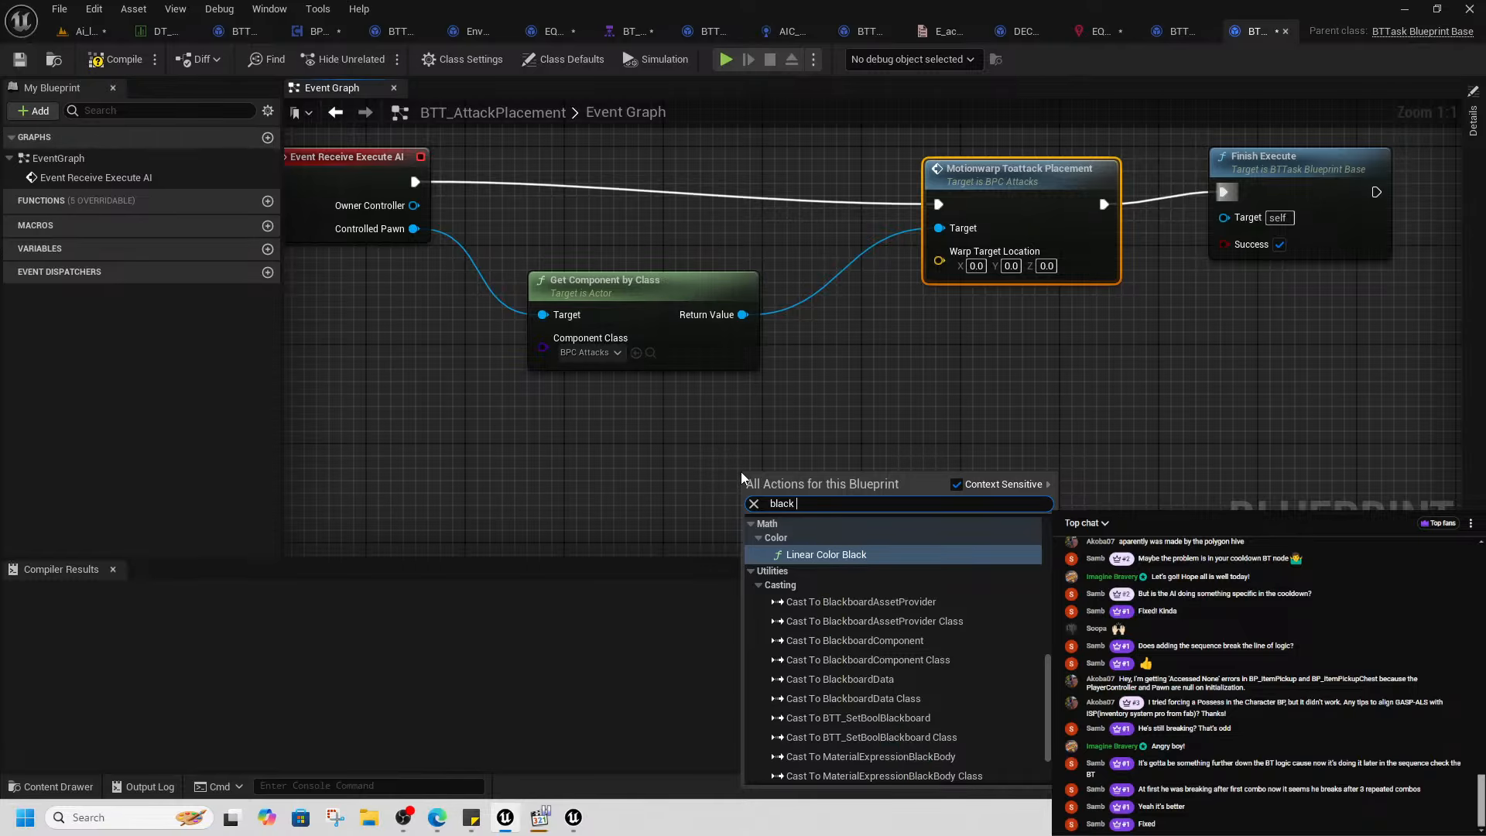
pyautogui.write(' boa')
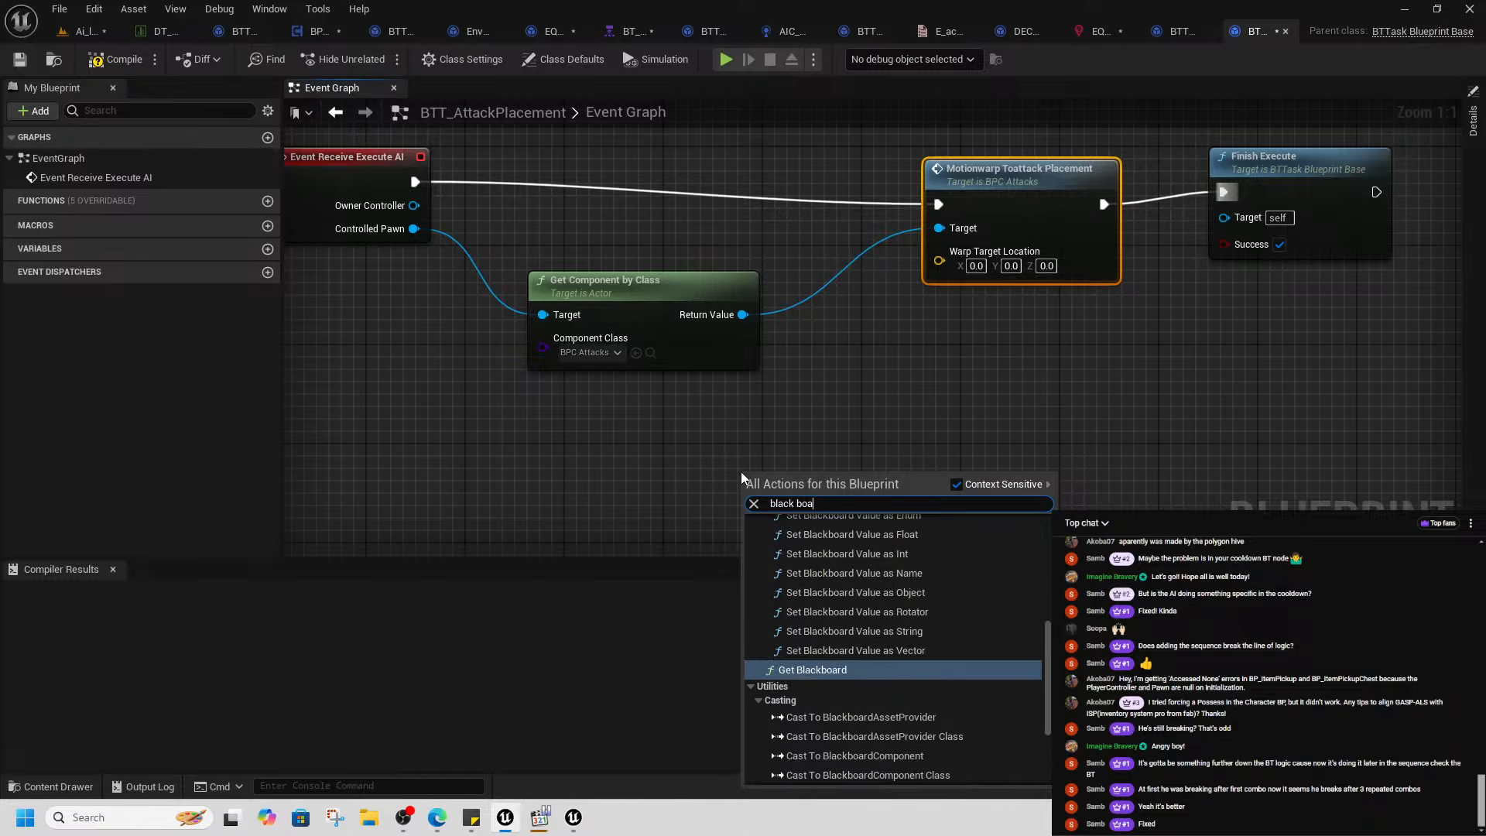
pyautogui.click(891, 656)
pyautogui.press('Delete')
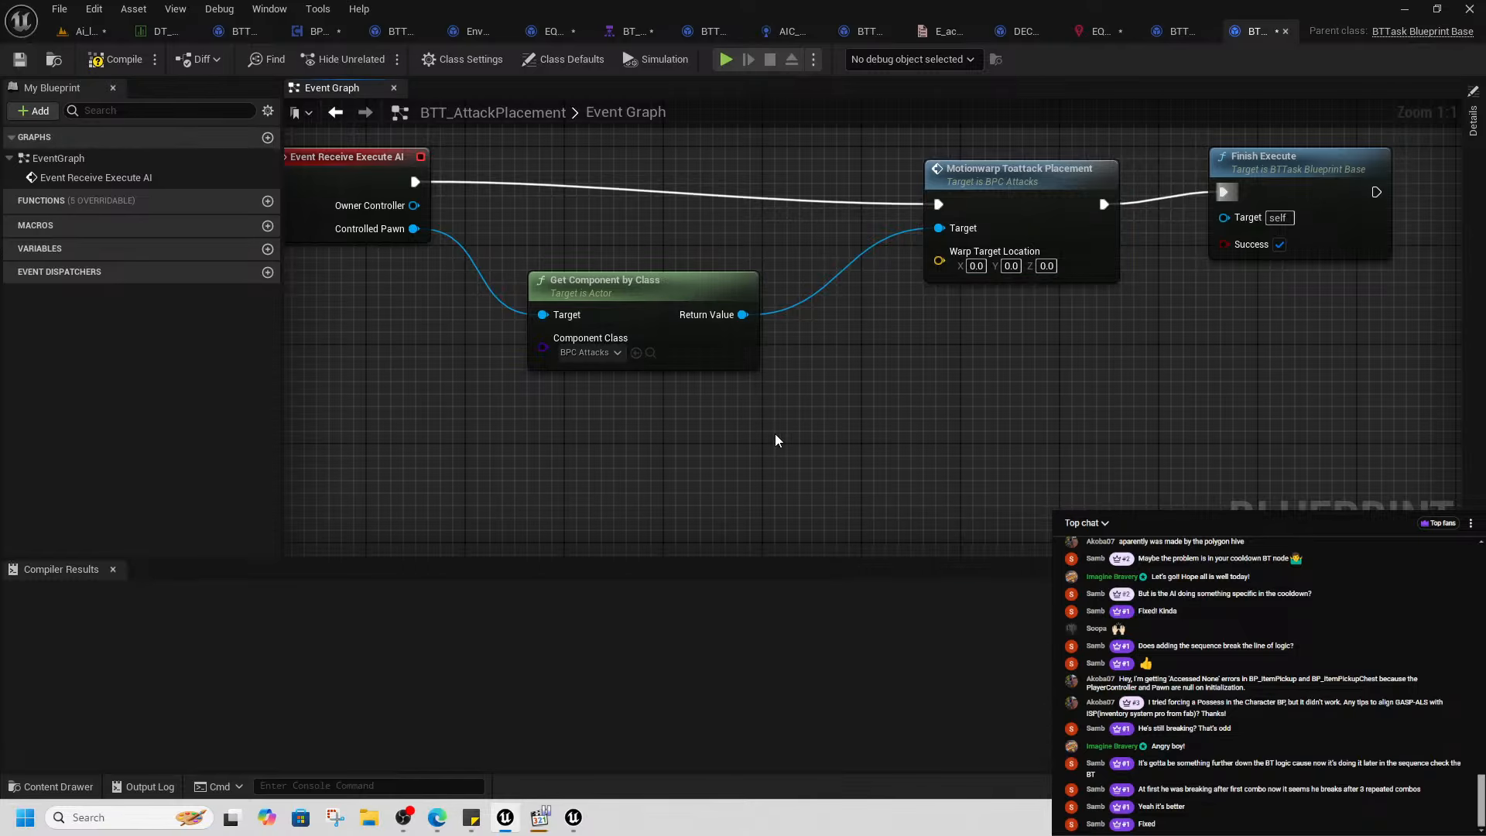
# - Add a Get Blackboard Value as Vector node and connect its Return Value to Warp Target Location on Motionwarp Toattack Placement
pyautogui.rightClick(774, 433)
pyautogui.write('black board')
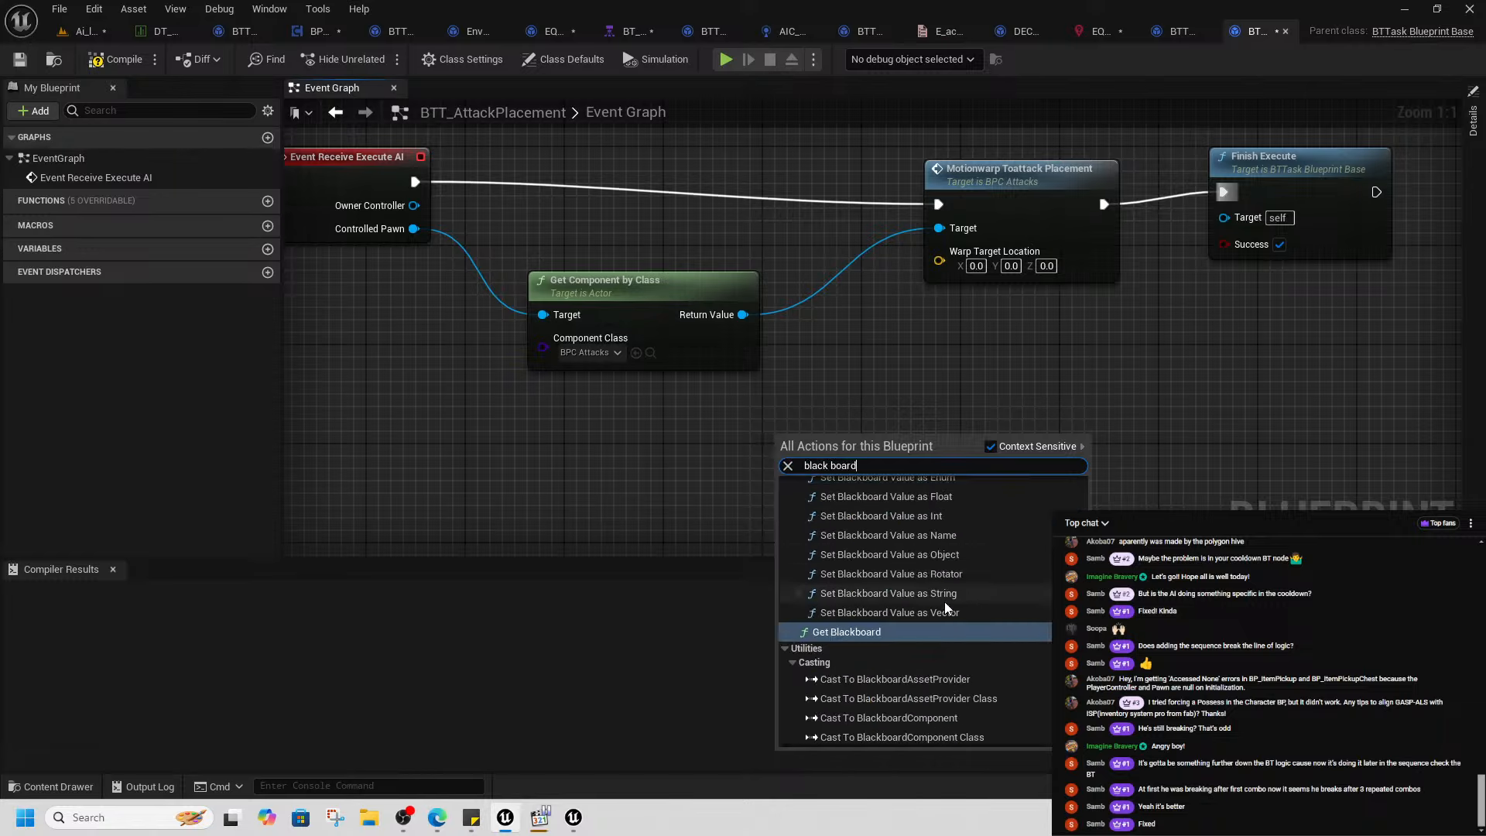
pyautogui.scroll(5, 933, 604)
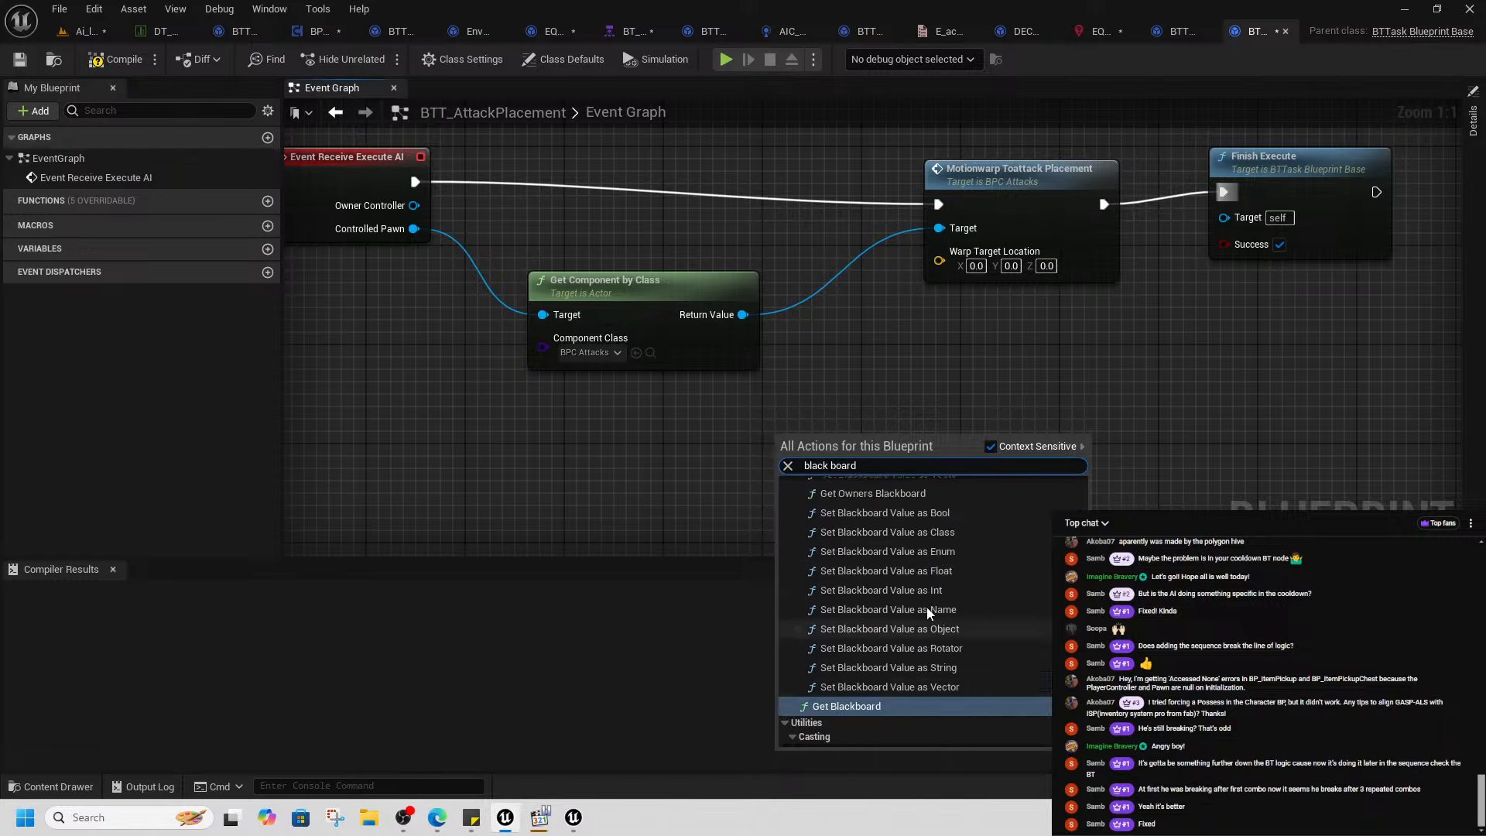
pyautogui.click(943, 696)
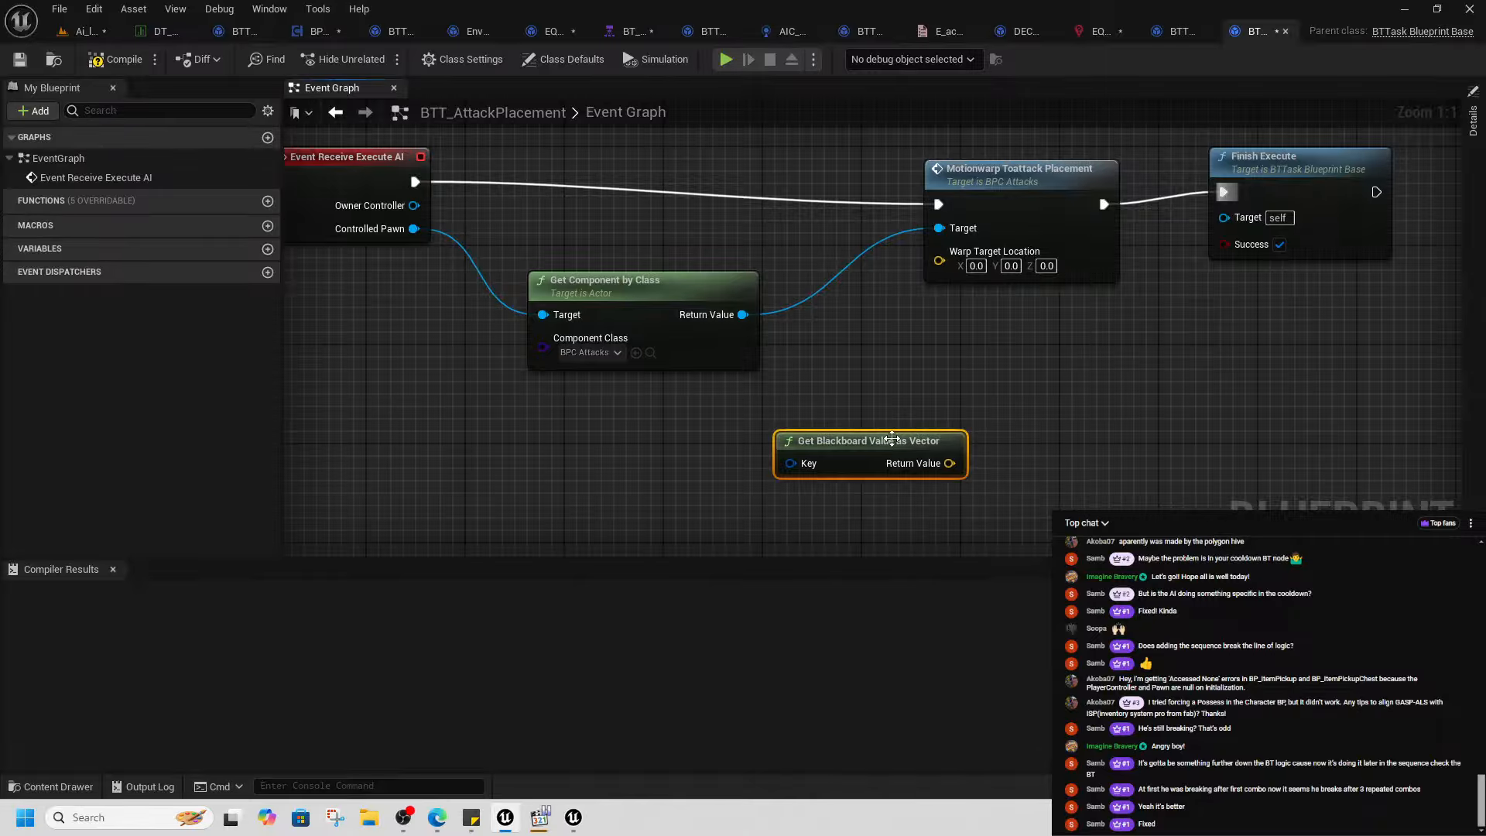
pyautogui.moveTo(950, 463); pyautogui.dragTo(964, 256)
# - Promote the blackboard Key input to a variable named Key, make it instance editable and exposed on spawn, and compile BTT_AttackPlacement
pyautogui.moveTo(808, 464); pyautogui.dragTo(619, 464)
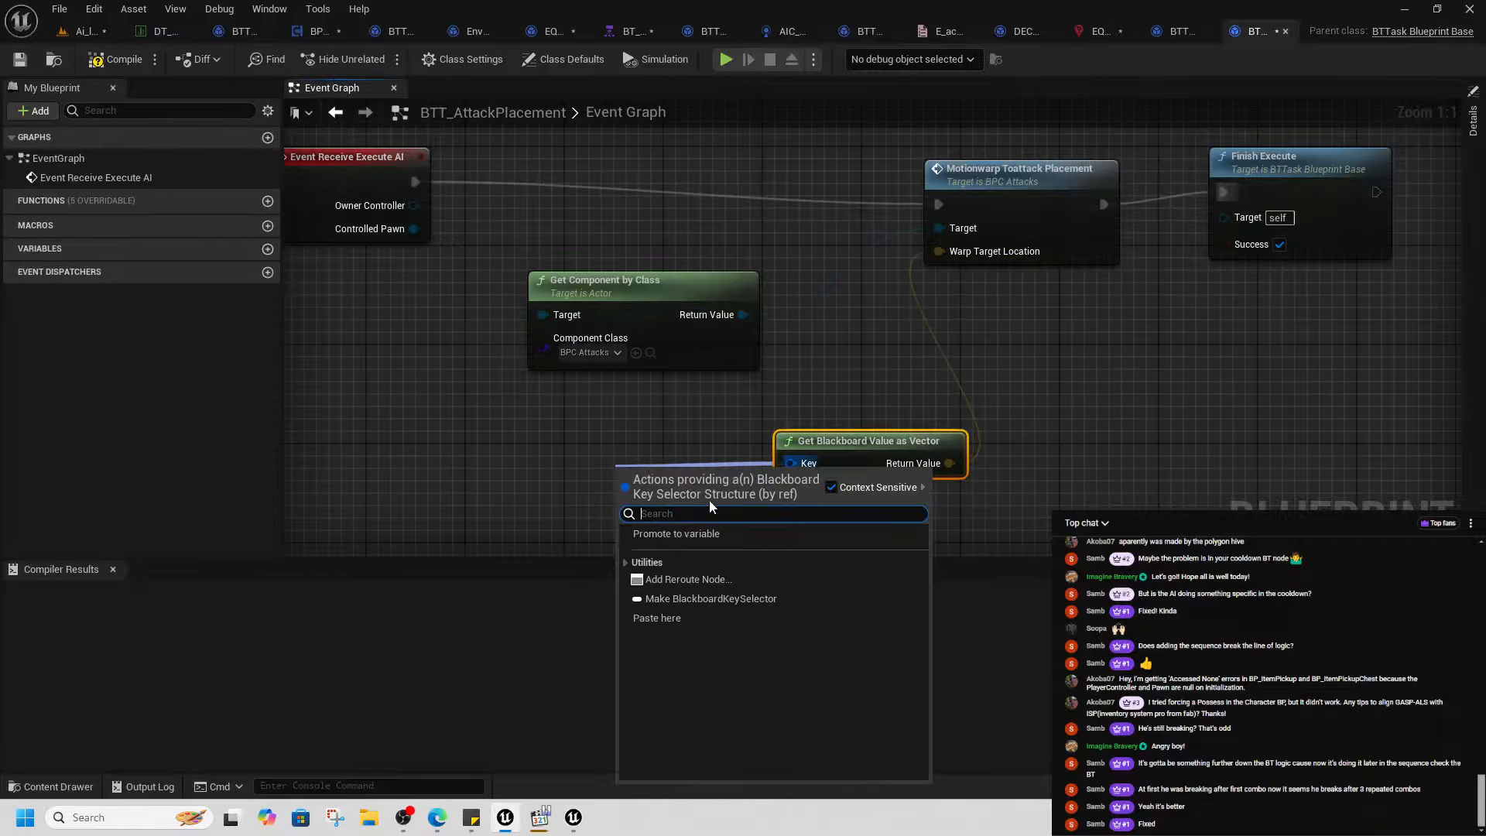
pyautogui.click(701, 533)
pyautogui.click(1473, 118)
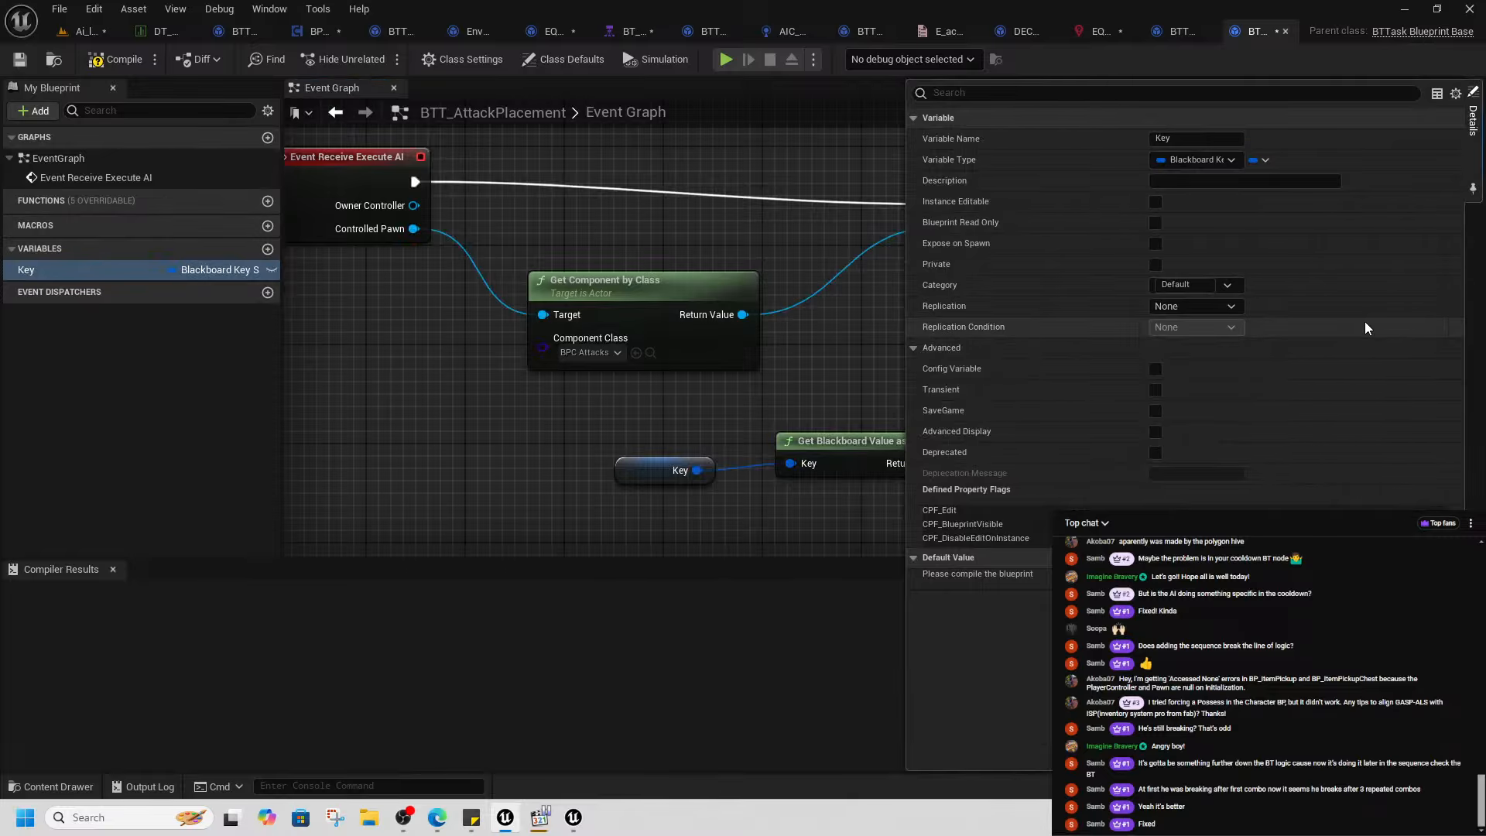
pyautogui.click(1156, 202)
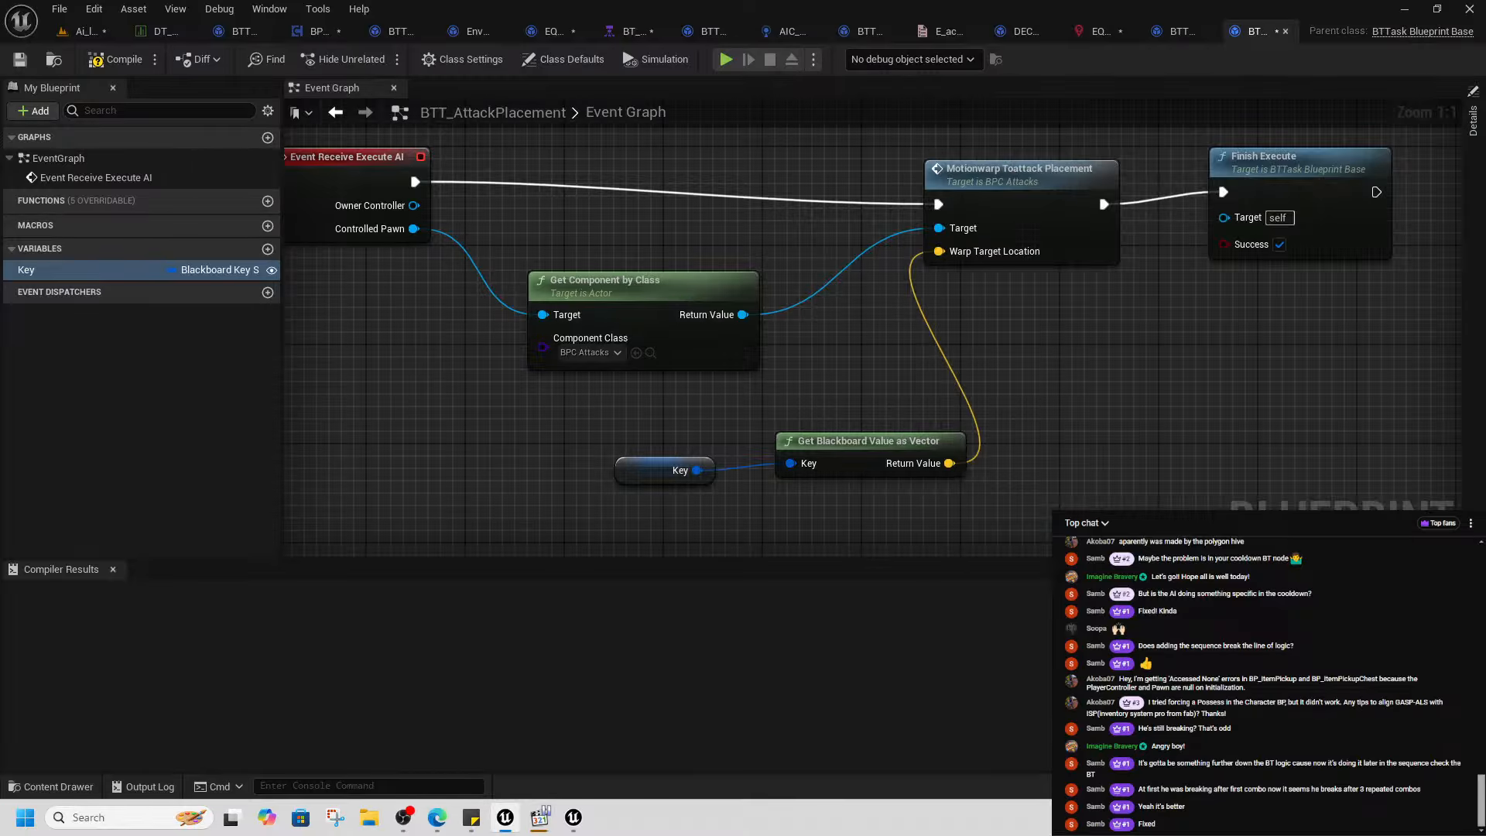
pyautogui.click(1473, 124)
pyautogui.click(1158, 245)
pyautogui.click(111, 60)
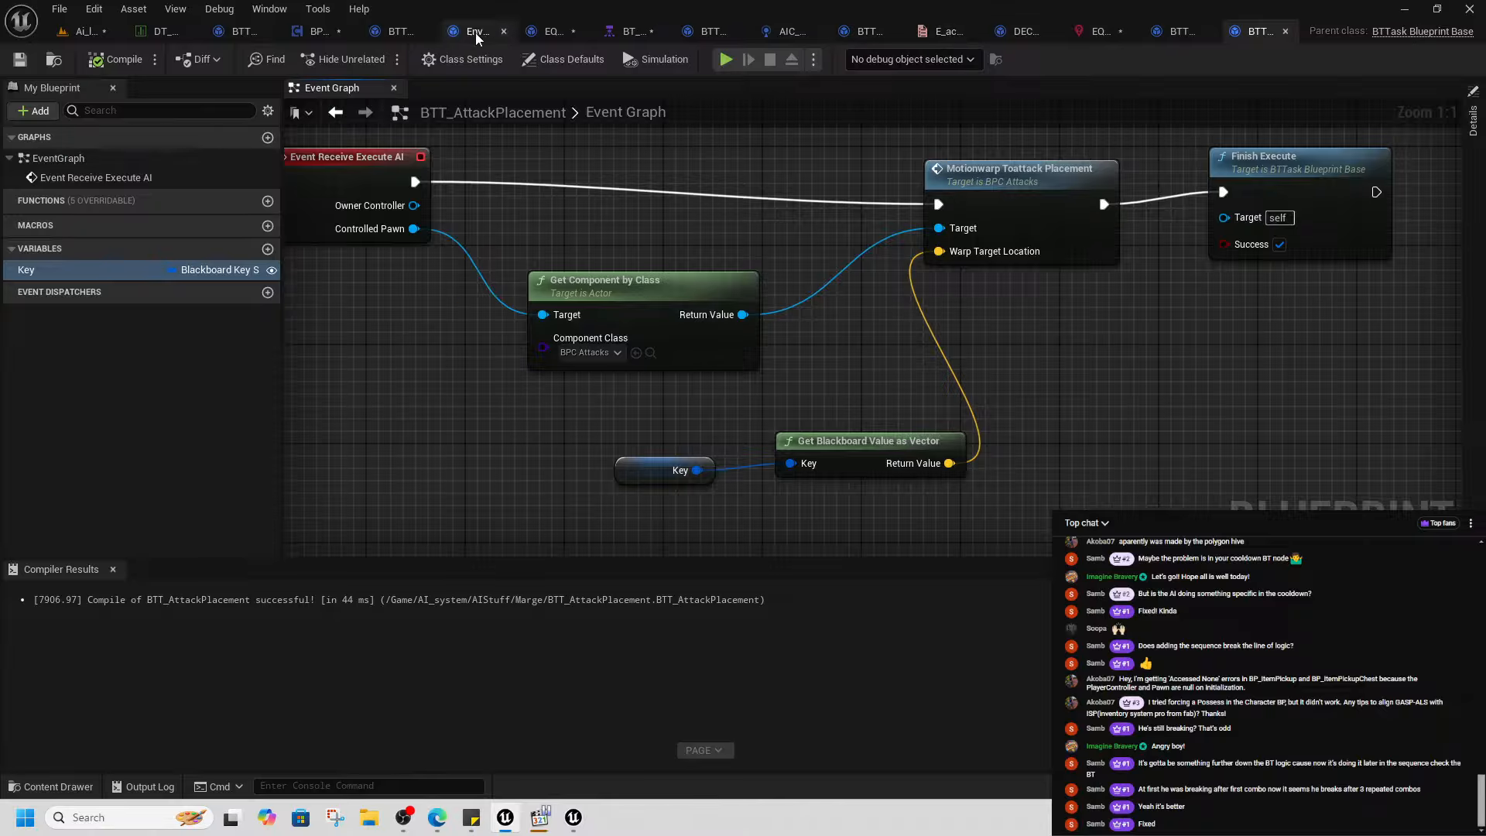
# - Add a BTT_AttackPlacement task under the looped DEC_Phase2 sequence, between Run EQS Query and BTT_Attack, in the enemy behavior tree
pyautogui.click(614, 31)
pyautogui.moveTo(634, 437); pyautogui.dragTo(673, 350, button='right')
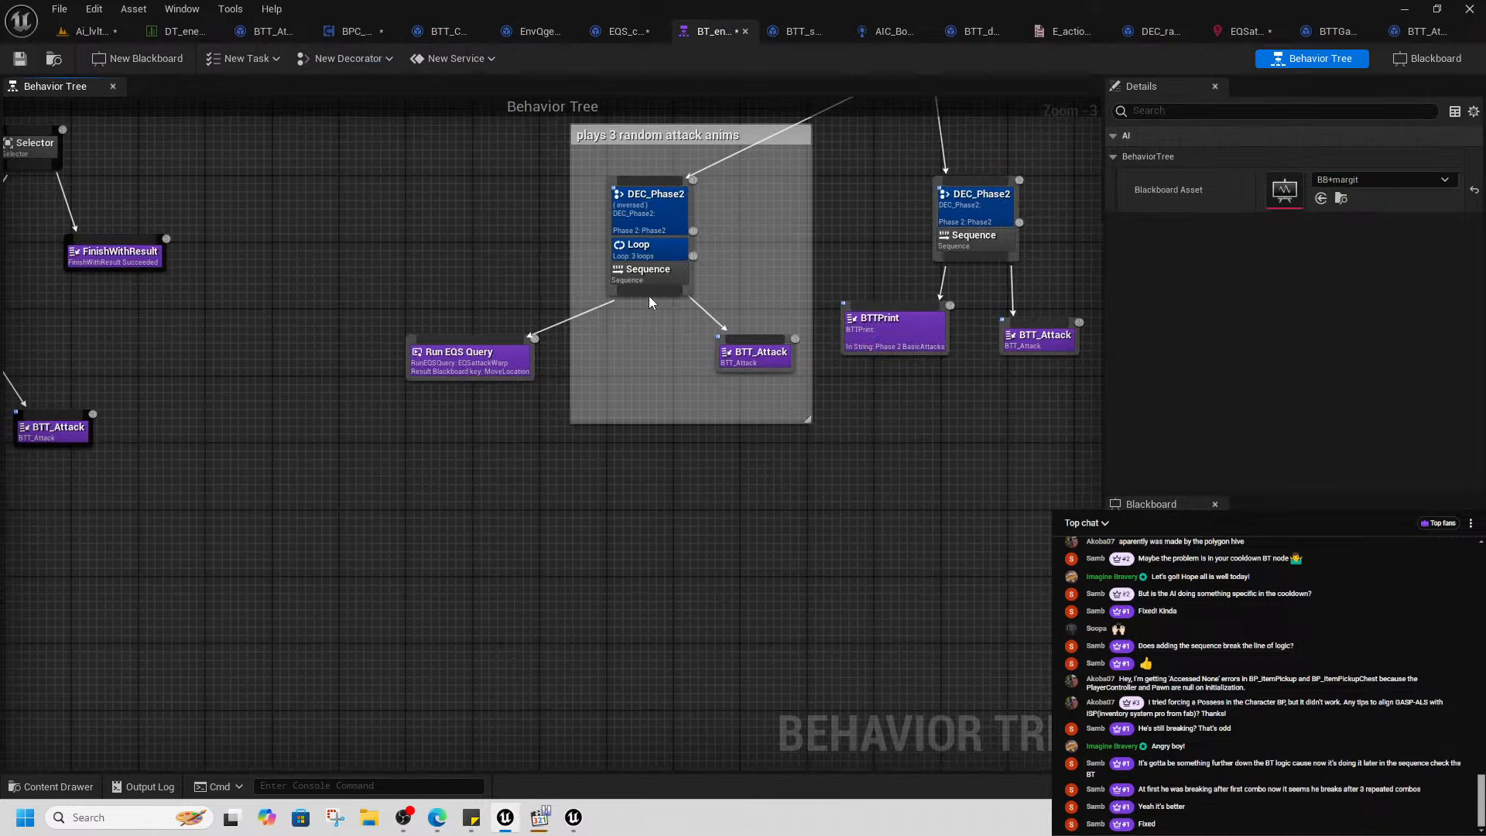
pyautogui.moveTo(648, 295); pyautogui.dragTo(599, 425)
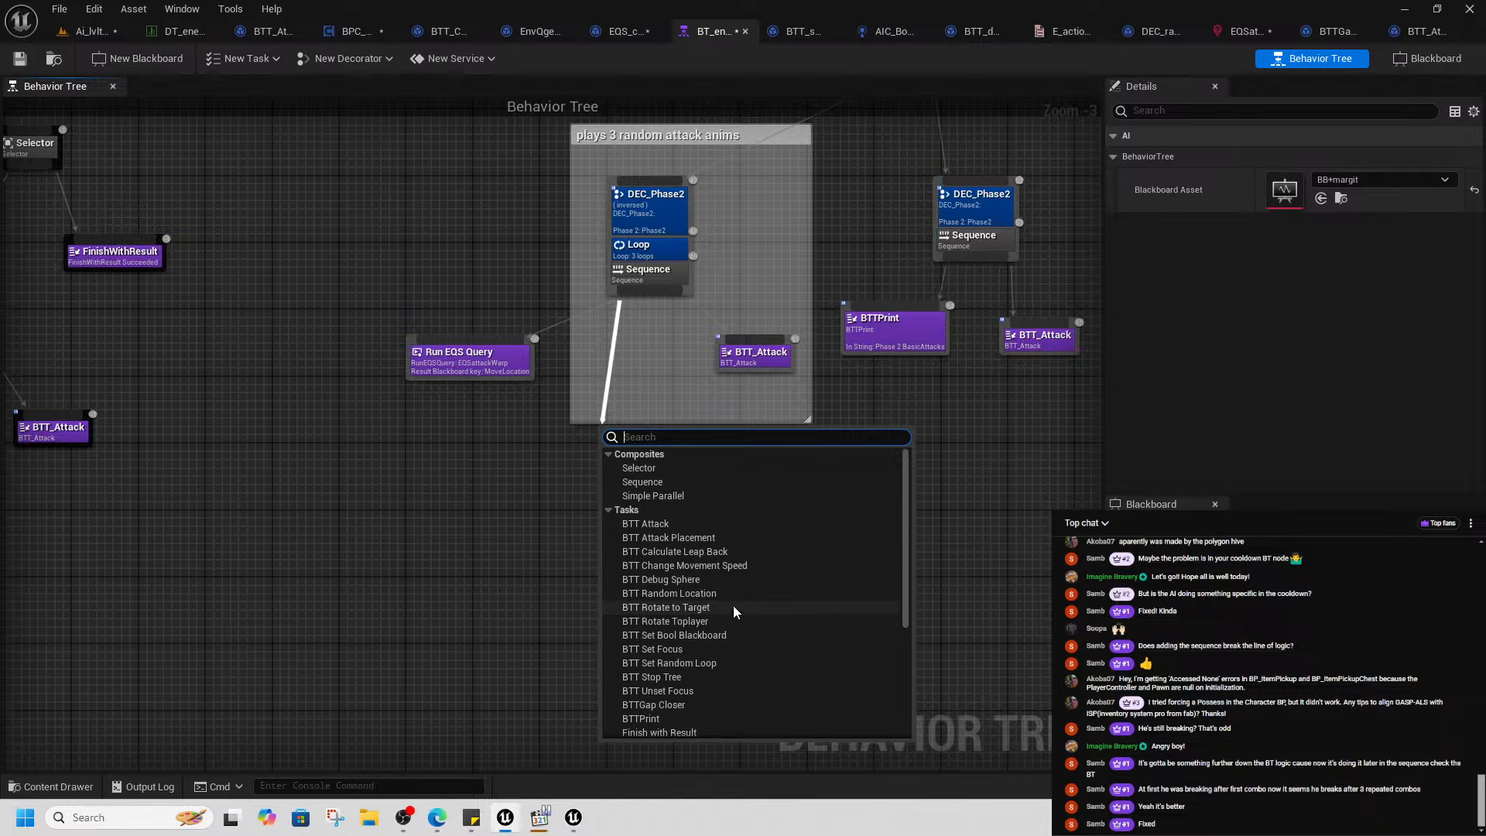
pyautogui.click(681, 537)
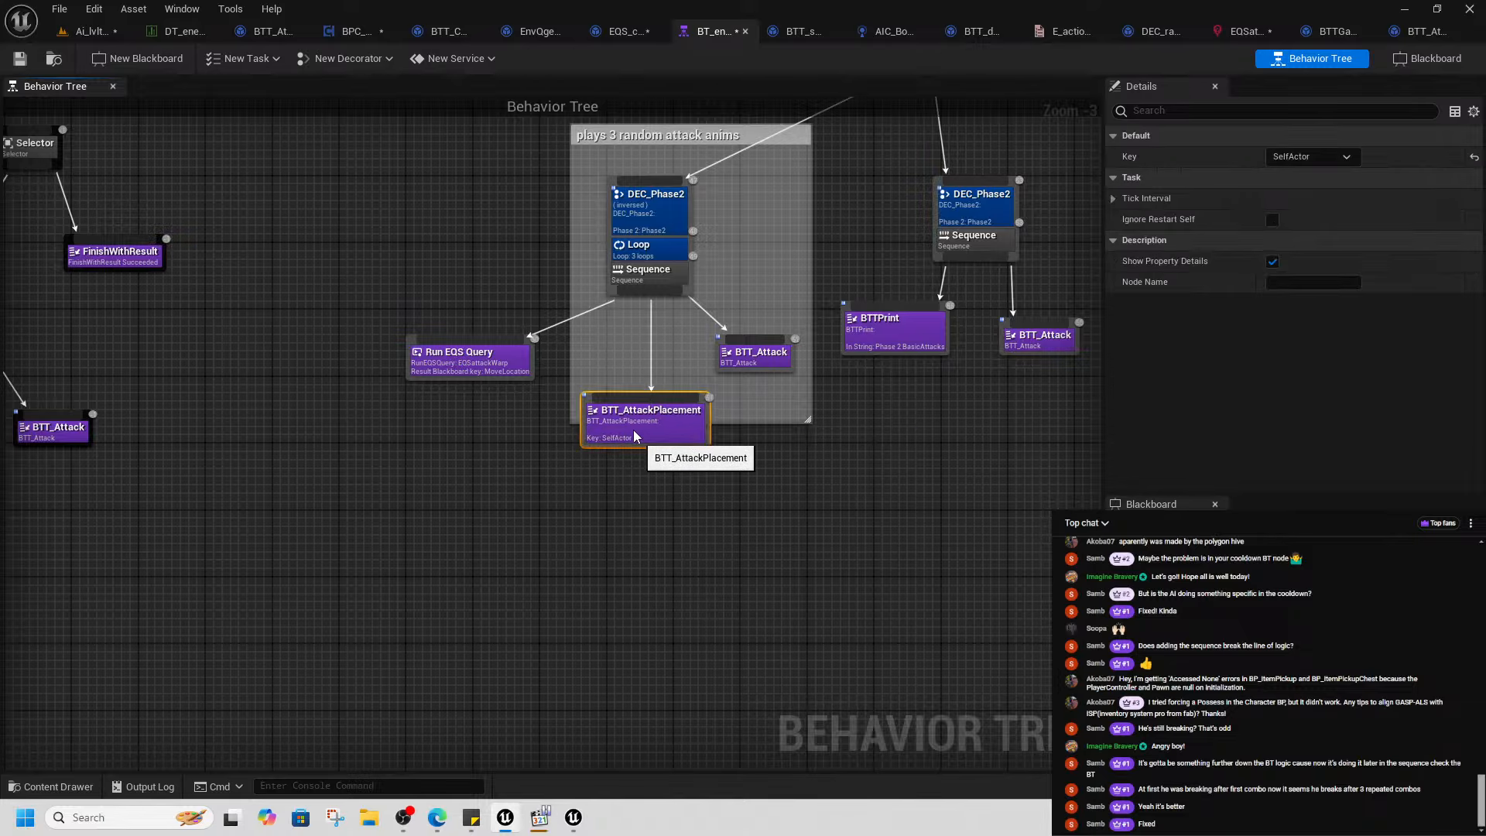
pyautogui.moveTo(635, 436); pyautogui.dragTo(626, 395)
# - Set the BTT_AttackPlacement task's Key to MoveLocation and save the behavior tree
pyautogui.click(1310, 156)
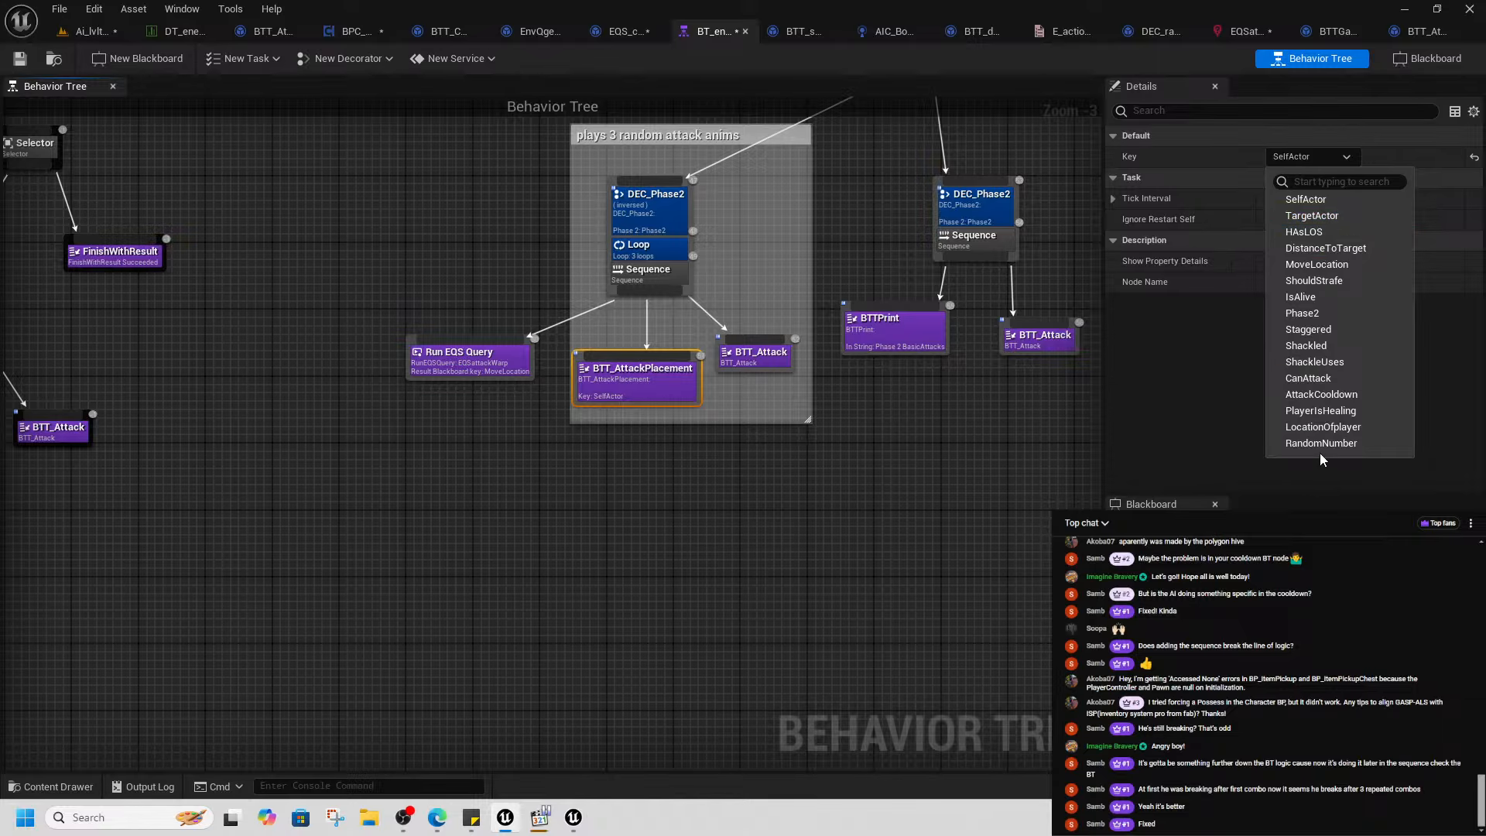
pyautogui.click(1316, 264)
pyautogui.scroll(1, 489, 372)
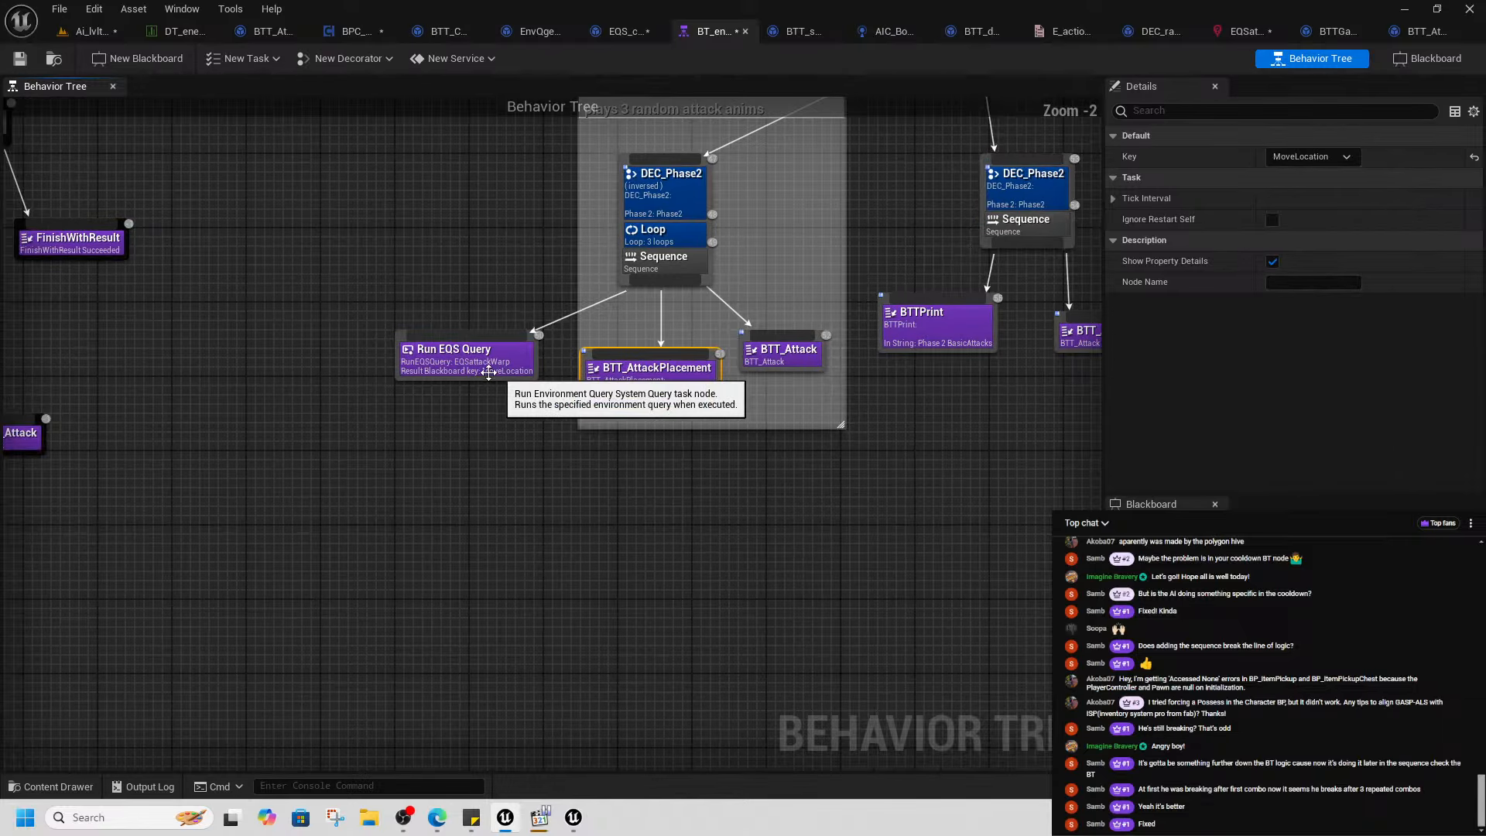
pyautogui.moveTo(741, 472); pyautogui.dragTo(627, 575, button='right')
pyautogui.click(666, 468)
pyautogui.moveTo(595, 507); pyautogui.dragTo(612, 577, button='right')
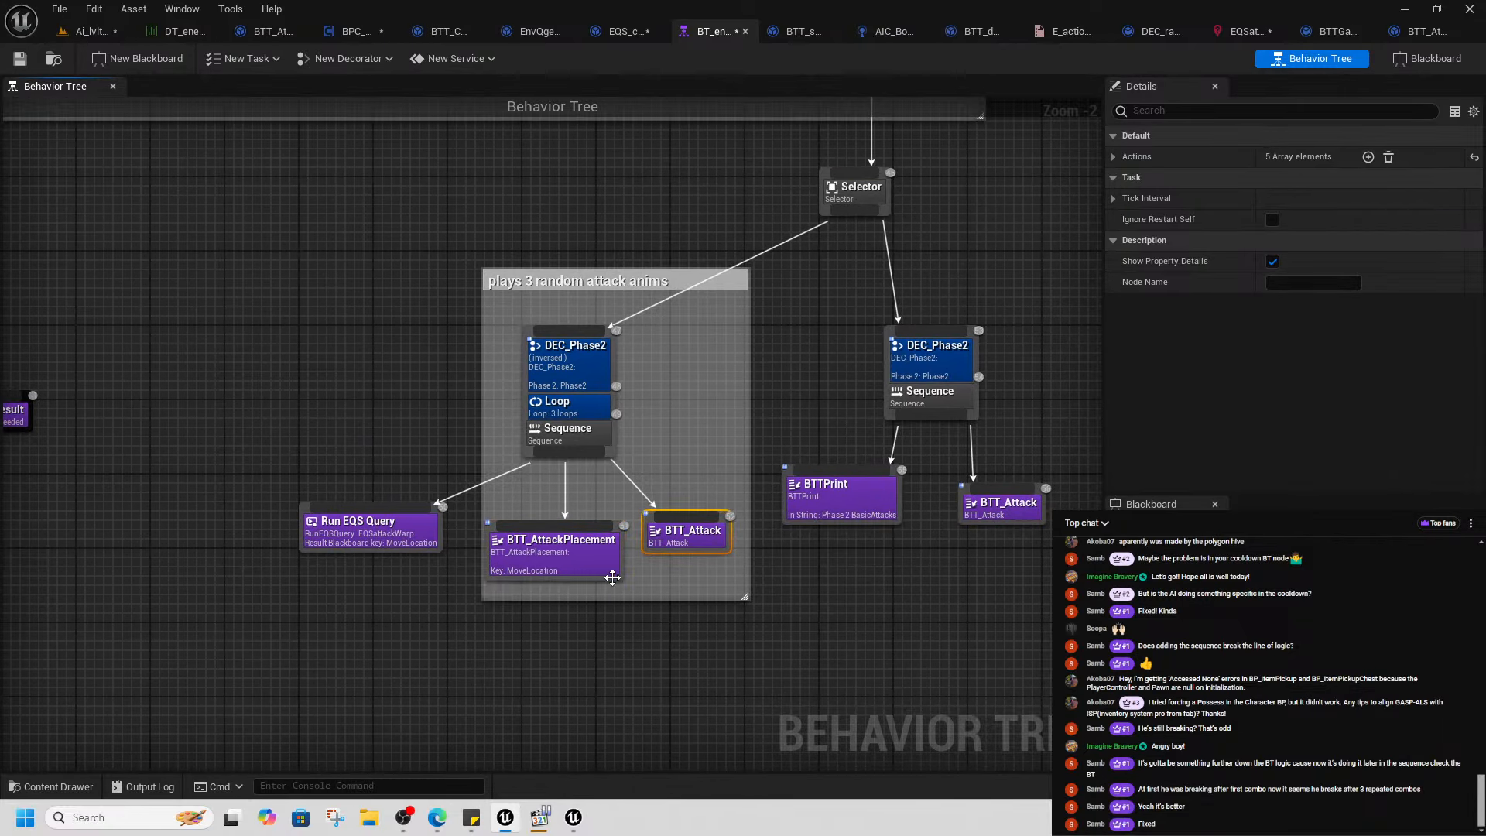
pyautogui.click(20, 58)
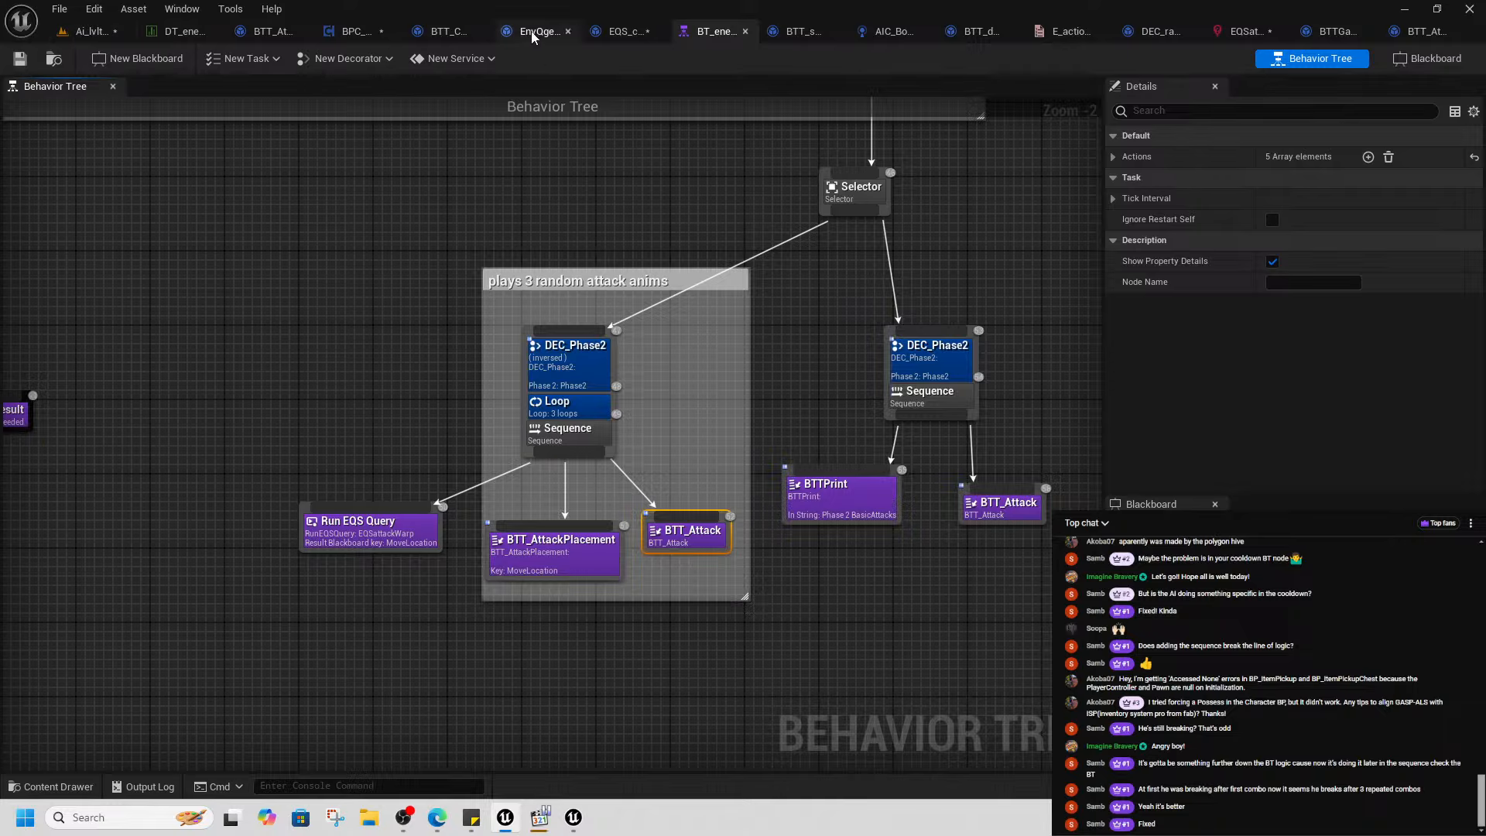
# - Reconnect the Provide Single Actor entry in EQS_context_AttackTaregt to the blackboard branch's Print String instead of the testing-only branch
pyautogui.click(450, 32)
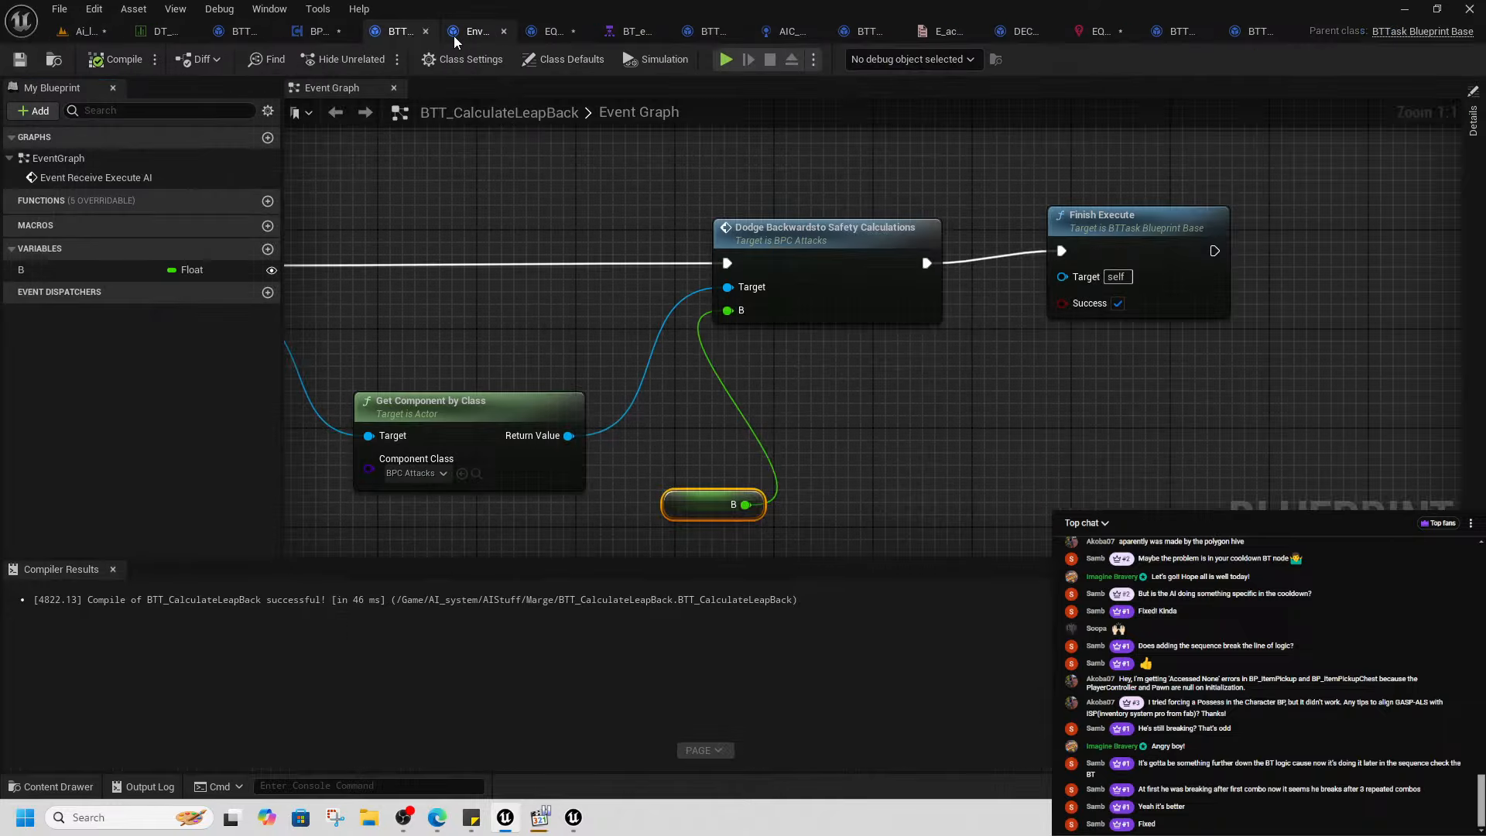
pyautogui.click(551, 37)
pyautogui.moveTo(350, 376); pyautogui.dragTo(943, 377)
# - Move the EQS testing pawn far away from the demon lord in the Ai_lvltest level and save all modified assets
pyautogui.click(83, 31)
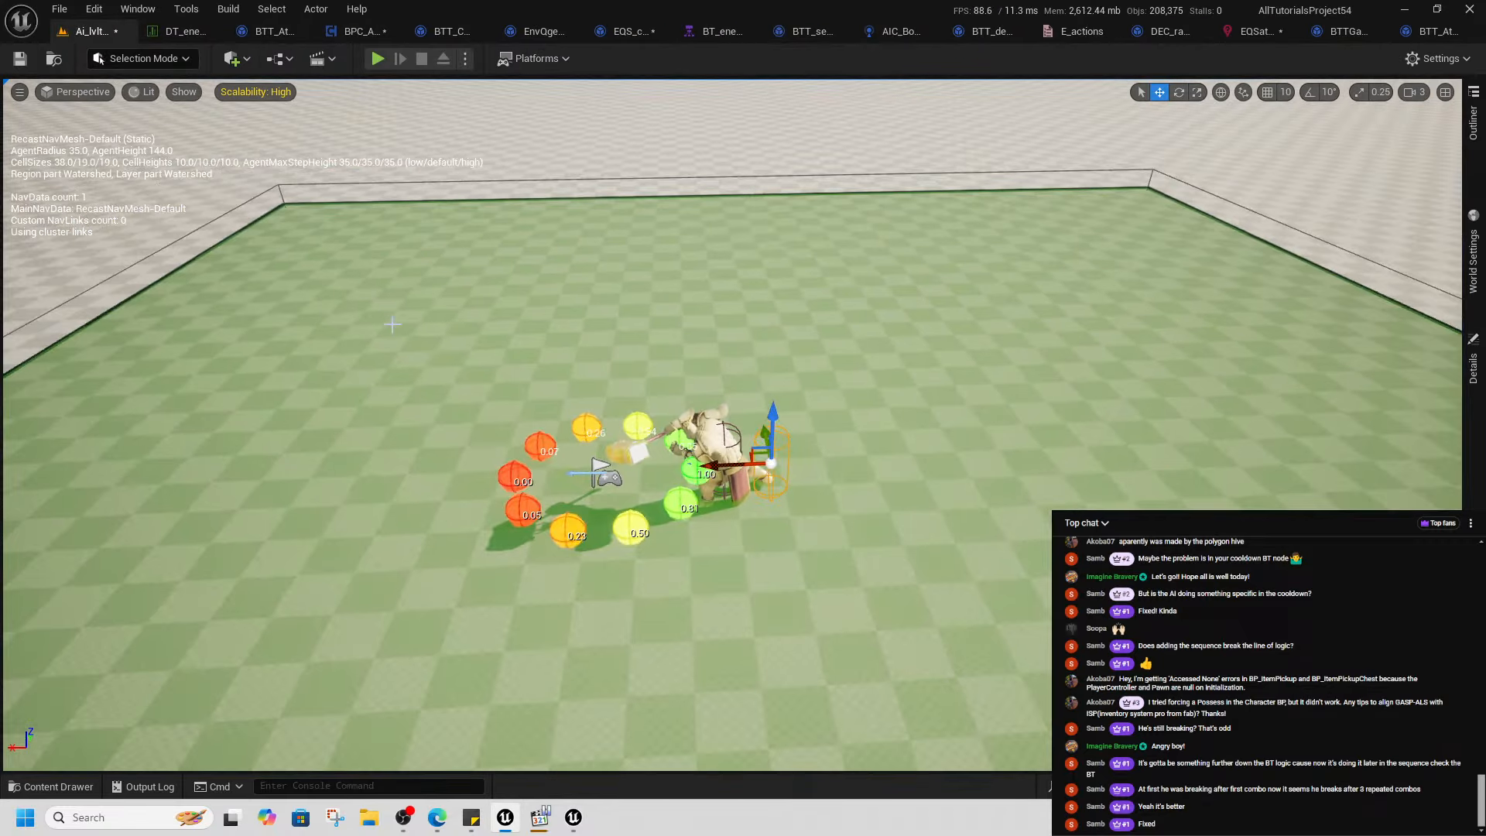
pyautogui.moveTo(747, 465); pyautogui.dragTo(875, 455)
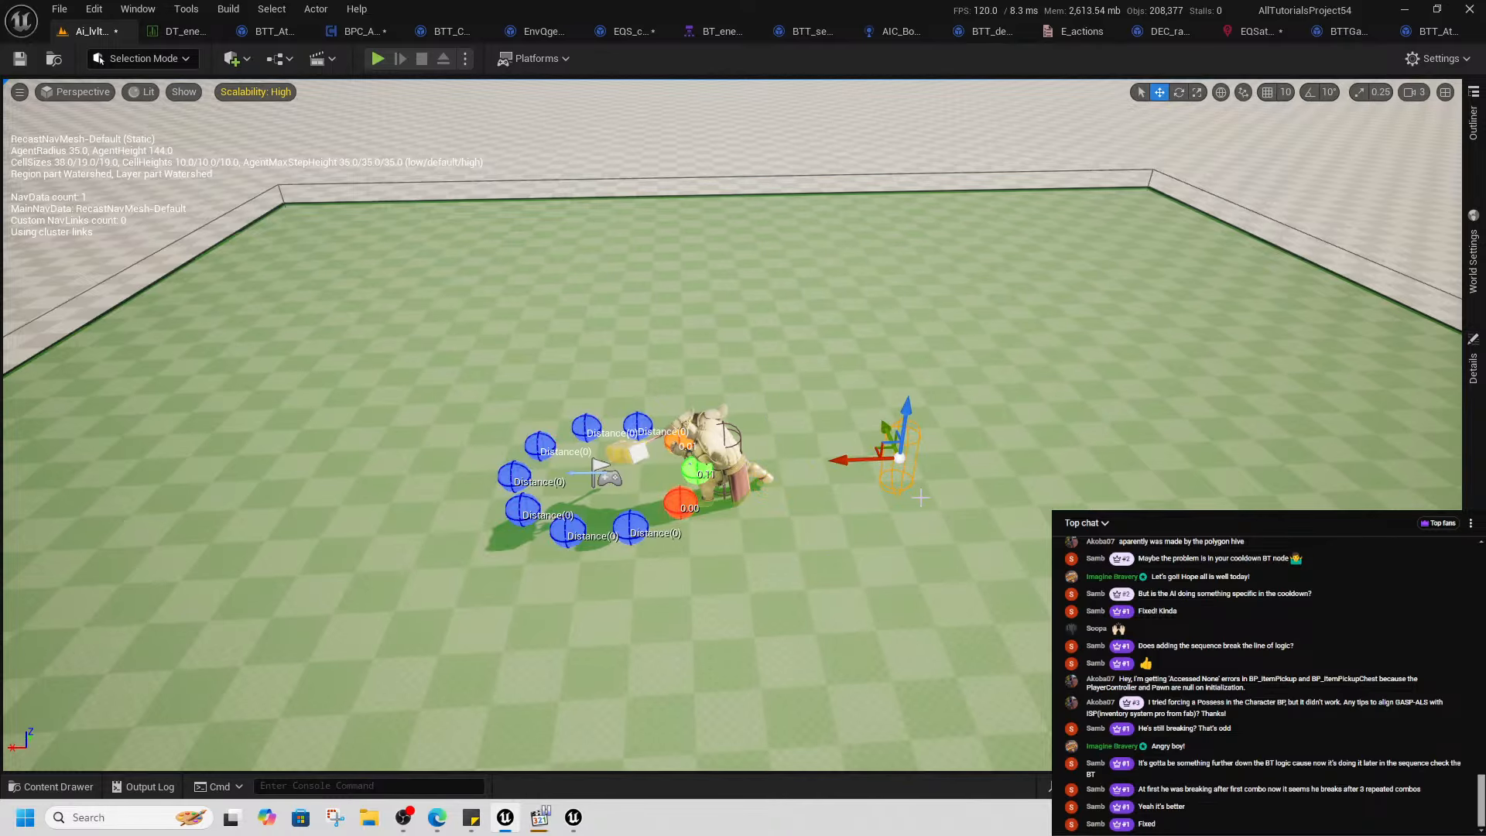
pyautogui.moveTo(846, 499); pyautogui.dragTo(998, 457, button='right')
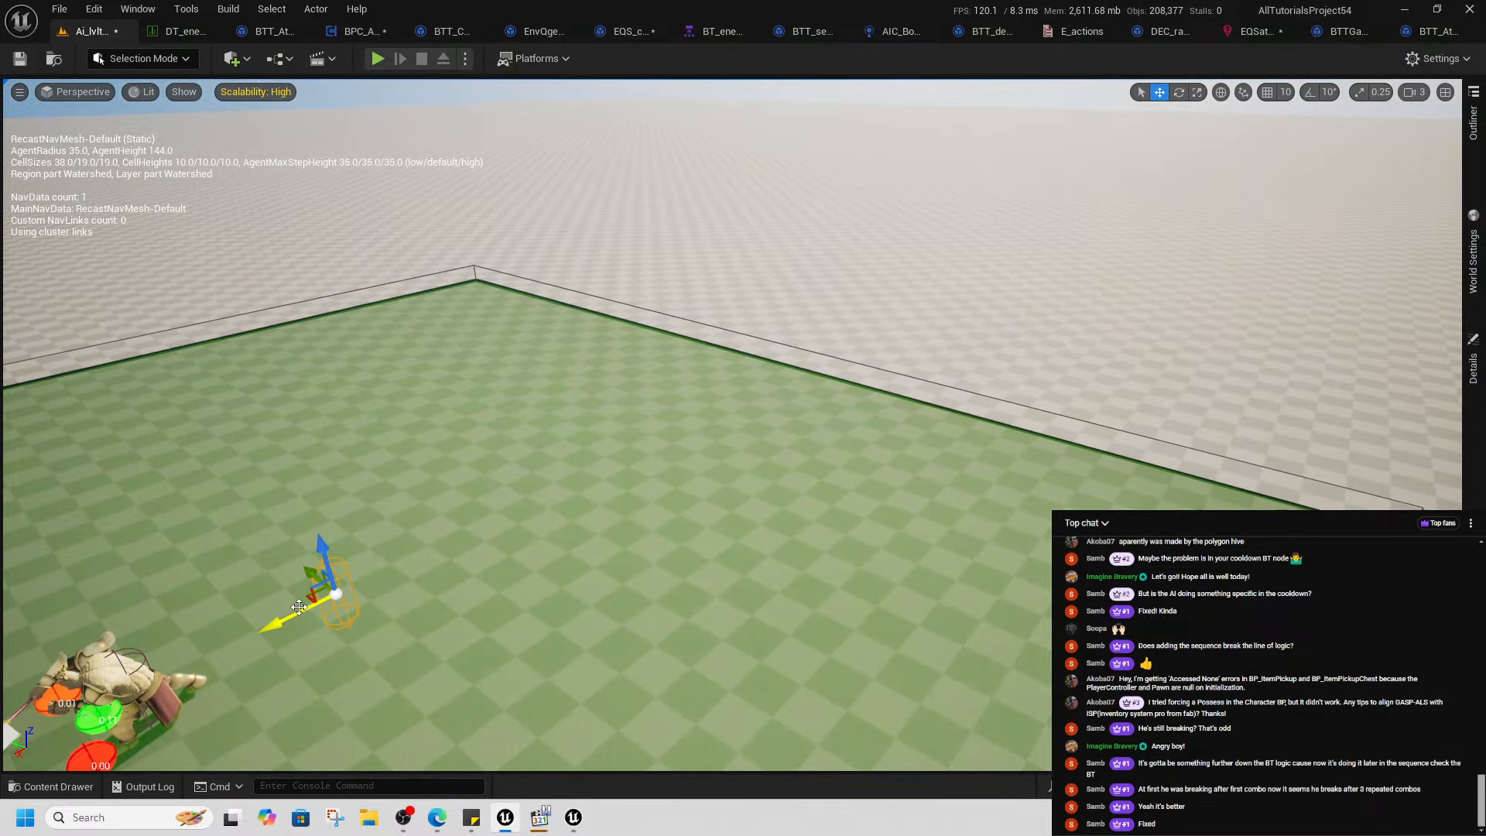
pyautogui.moveTo(298, 607); pyautogui.dragTo(915, 370)
pyautogui.moveTo(840, 421); pyautogui.dragTo(769, 457, button='right')
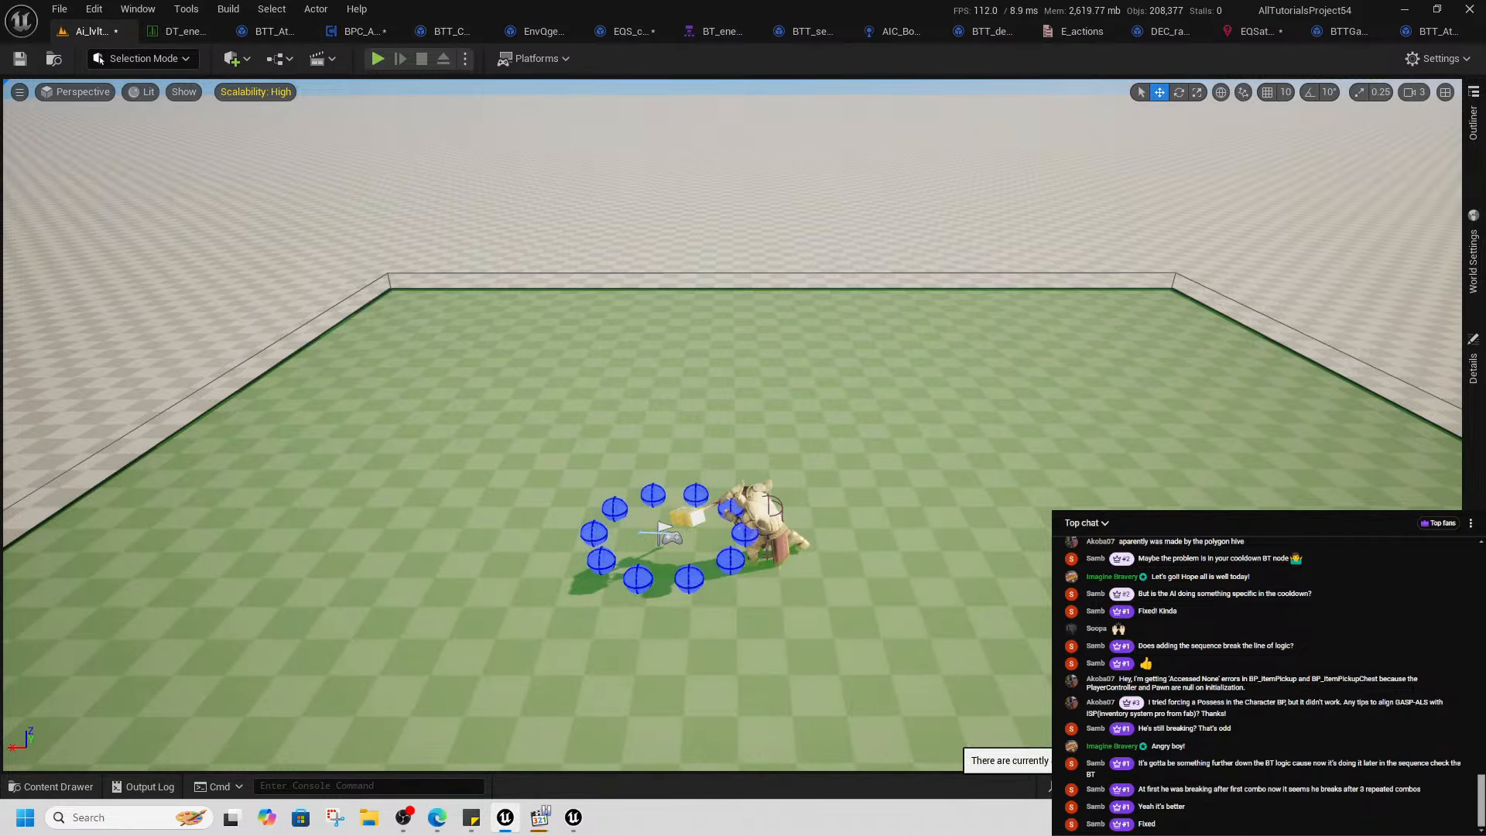
pyautogui.hotkey('ctrl', 'shift', 's')
pyautogui.click(863, 582)
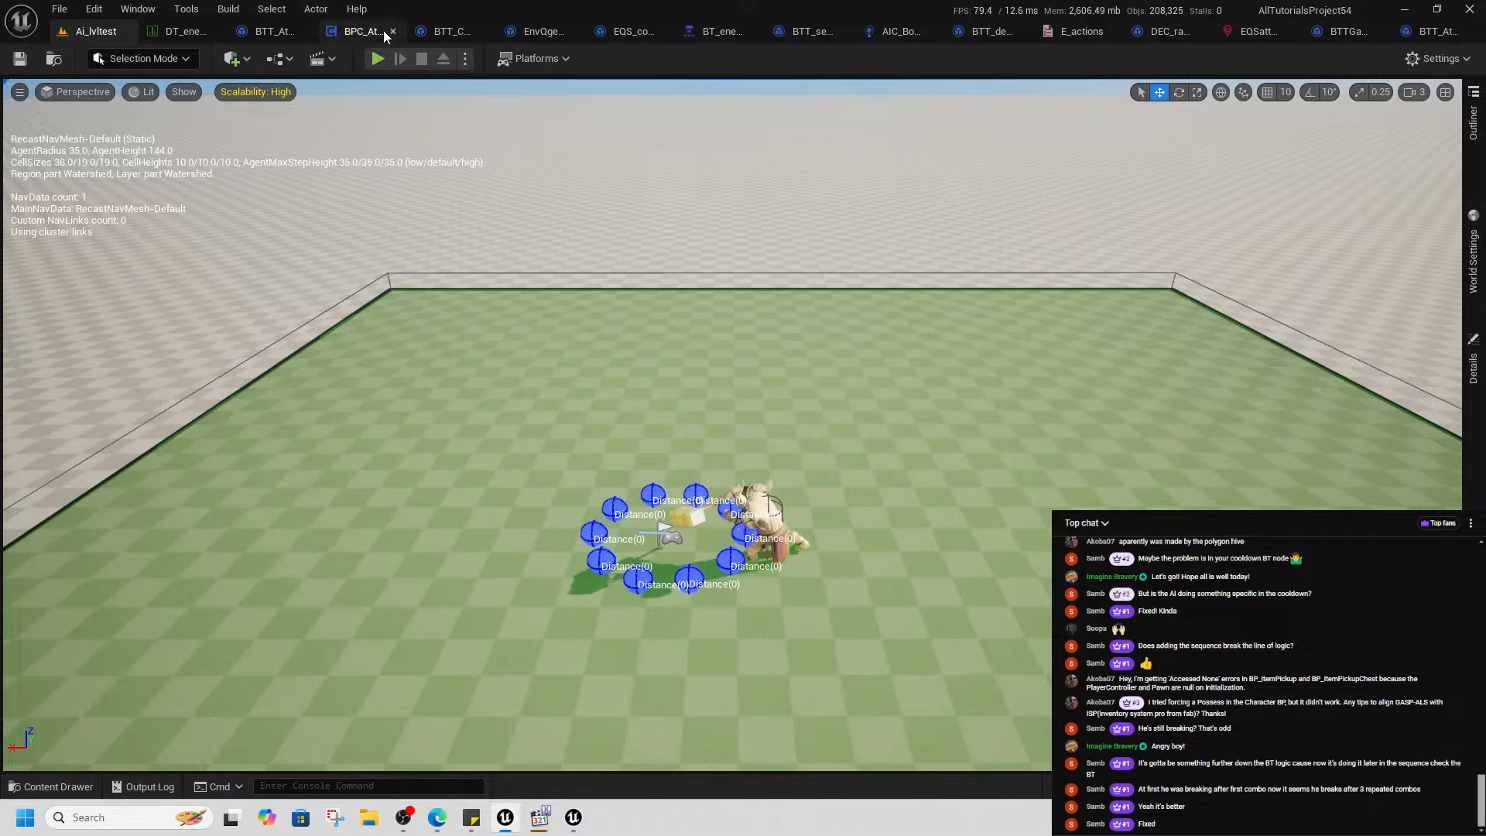
# - Connect Provide Single Actor directly to Cast To Actor in EQS_context_AttackTaregt and delete the display-name Print String between them
pyautogui.click(438, 31)
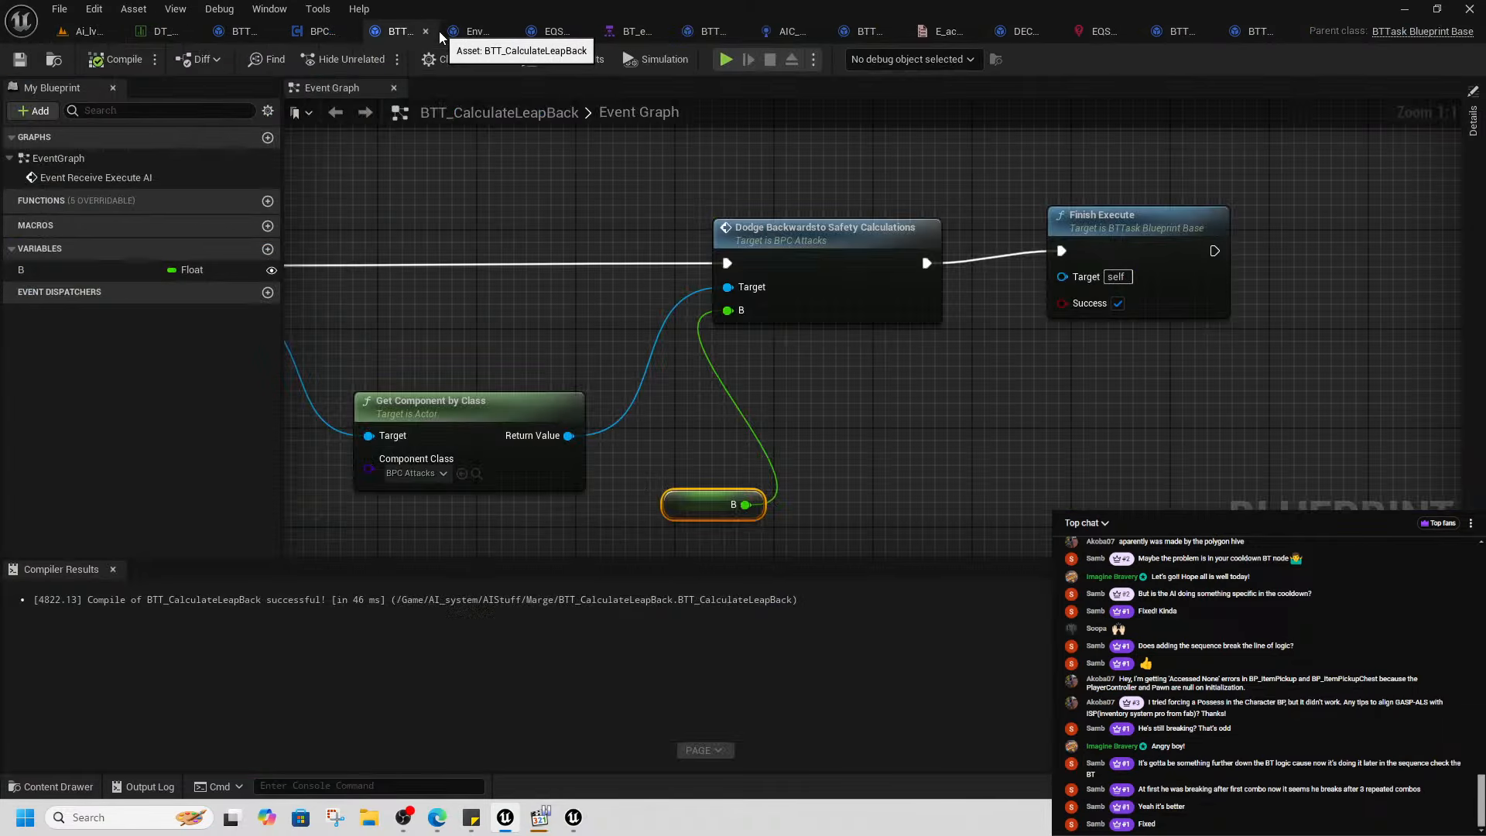
pyautogui.click(557, 32)
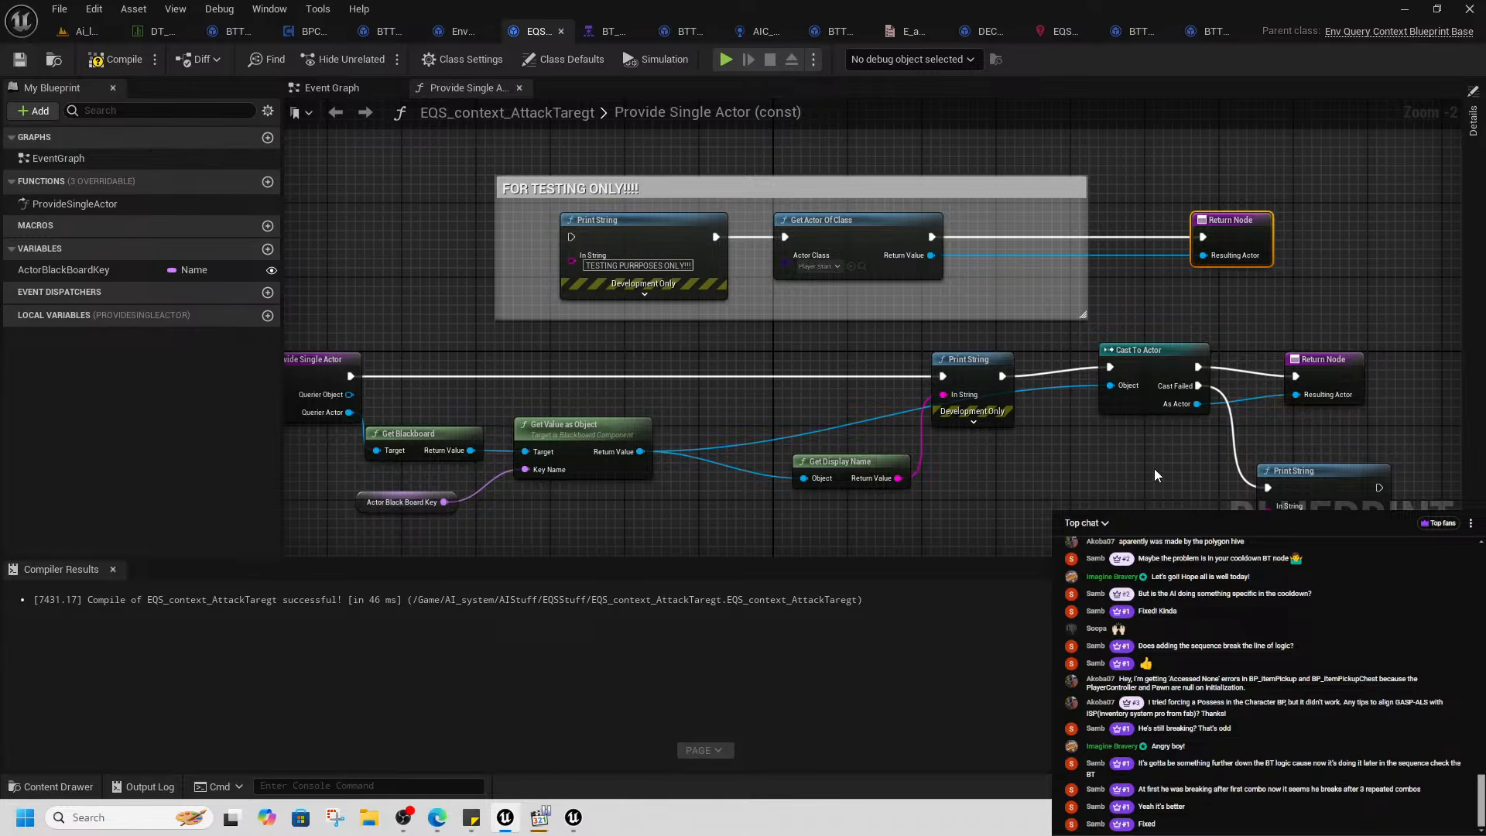
pyautogui.moveTo(1154, 467); pyautogui.dragTo(1075, 408, button='right')
pyautogui.moveTo(293, 318); pyautogui.dragTo(469, 325, button='right')
pyautogui.moveTo(451, 324); pyautogui.dragTo(1214, 316)
pyautogui.moveTo(989, 305); pyautogui.dragTo(1123, 367)
pyautogui.press('Delete')
# - Delete the Print String on the Cast Failed output, compile EQS_context_AttackTaregt and save all modified assets
pyautogui.moveTo(1221, 428); pyautogui.dragTo(870, 417, button='right')
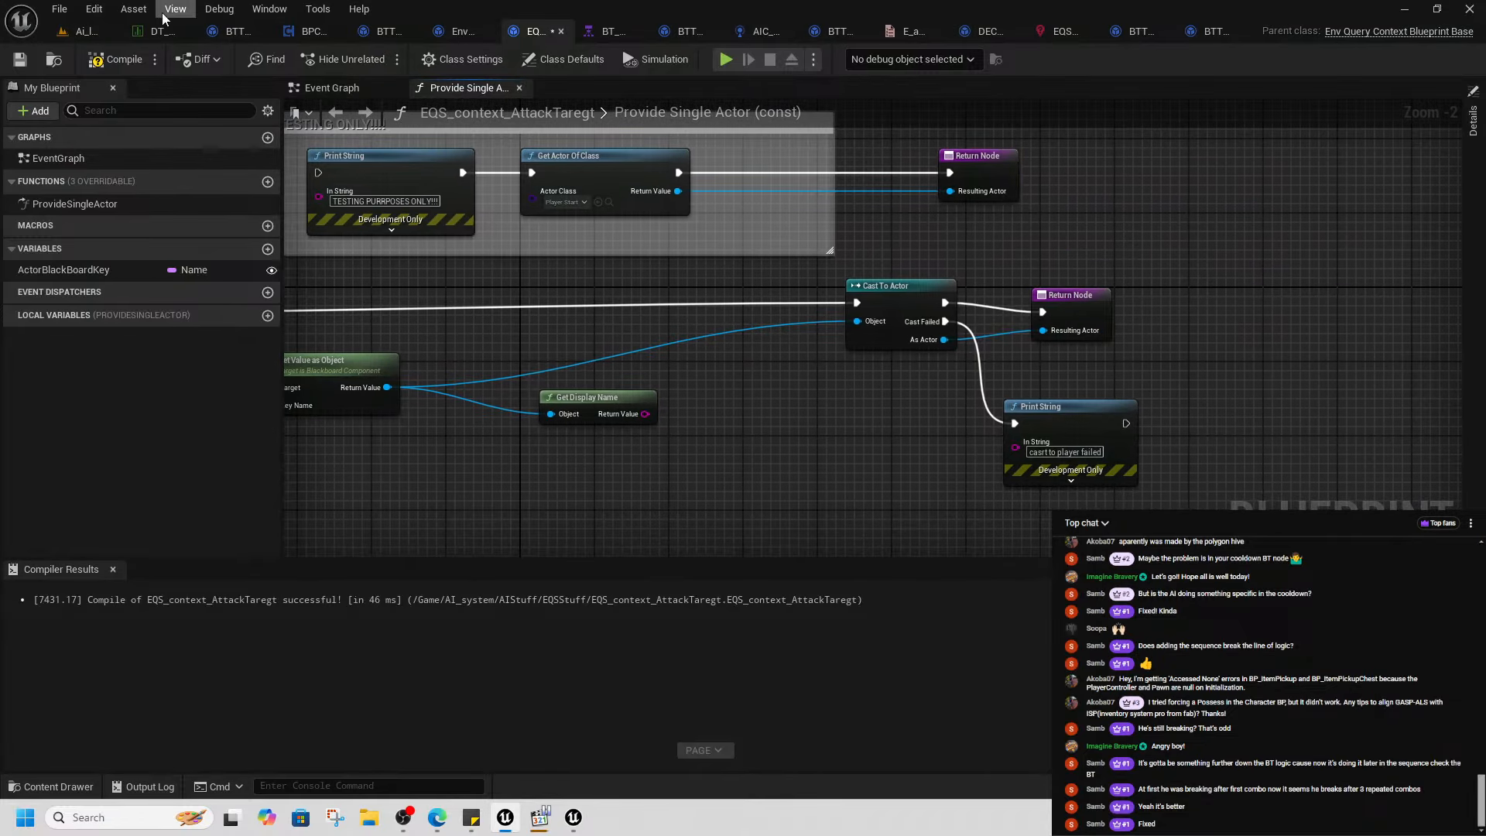
pyautogui.click(1005, 402)
pyautogui.press('Delete')
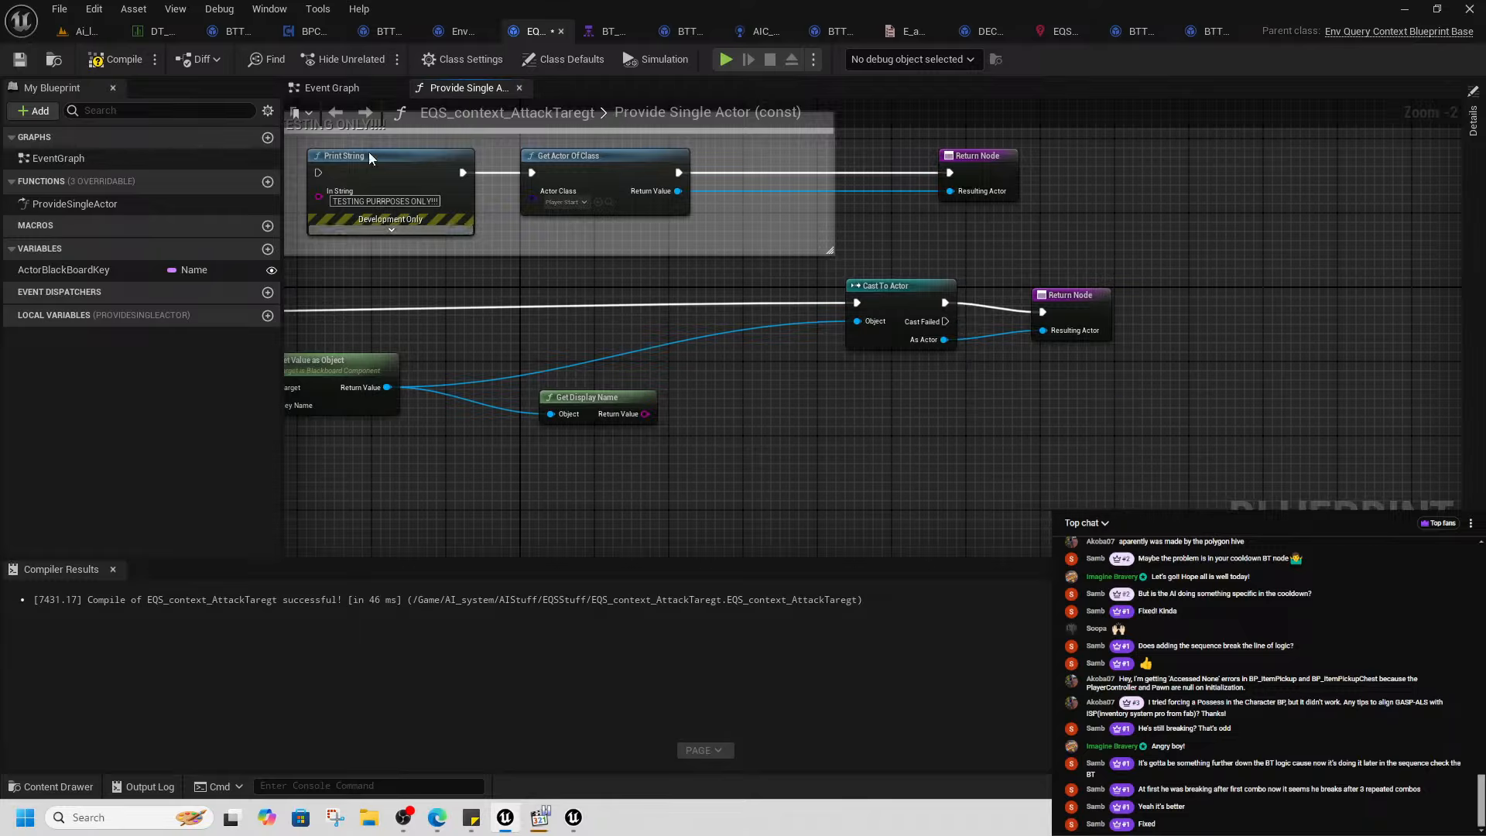
pyautogui.click(107, 65)
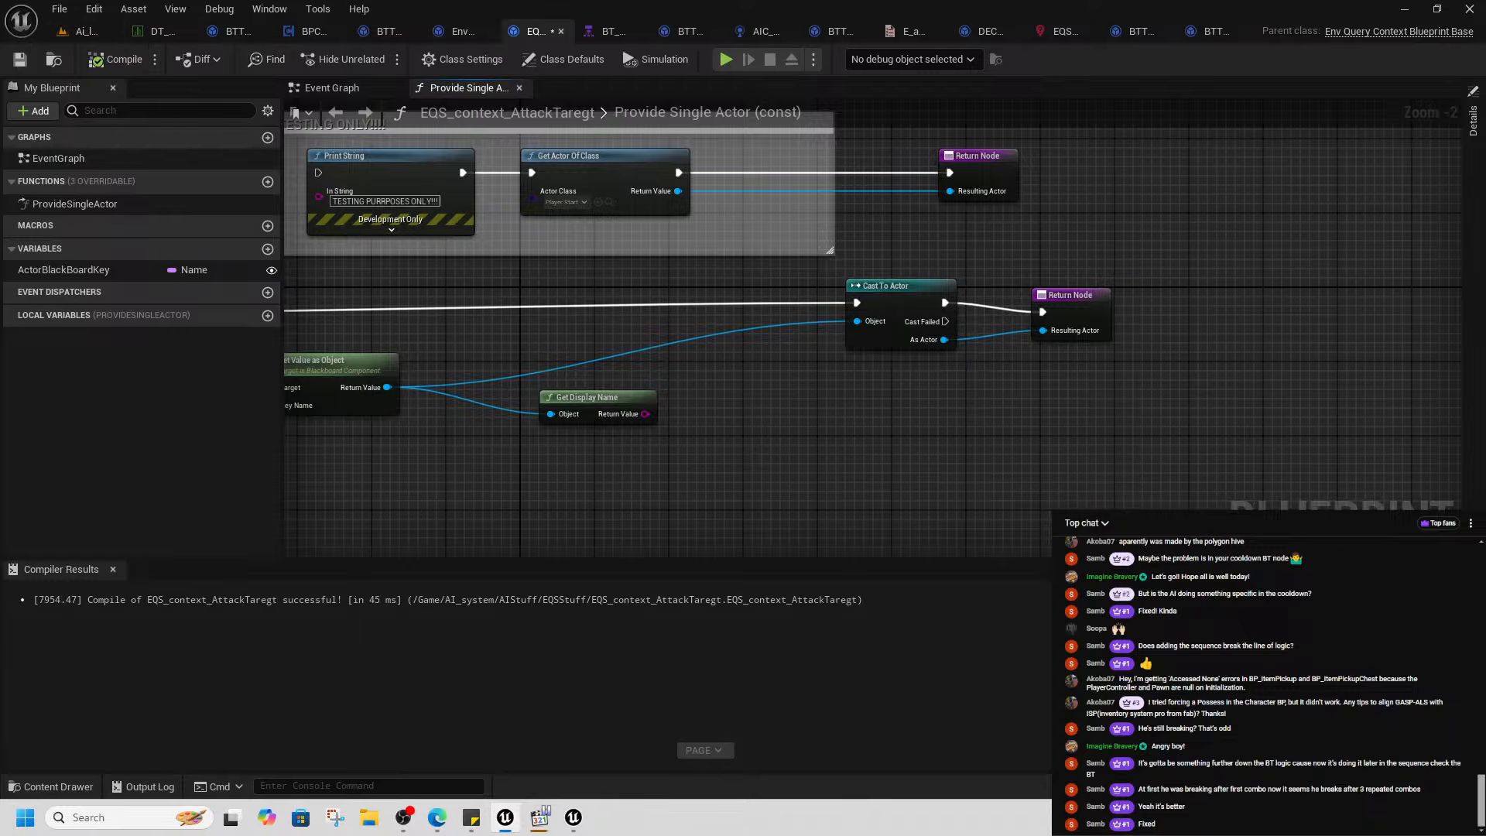
pyautogui.hotkey('ctrl', 'shift', 's')
pyautogui.click(867, 585)
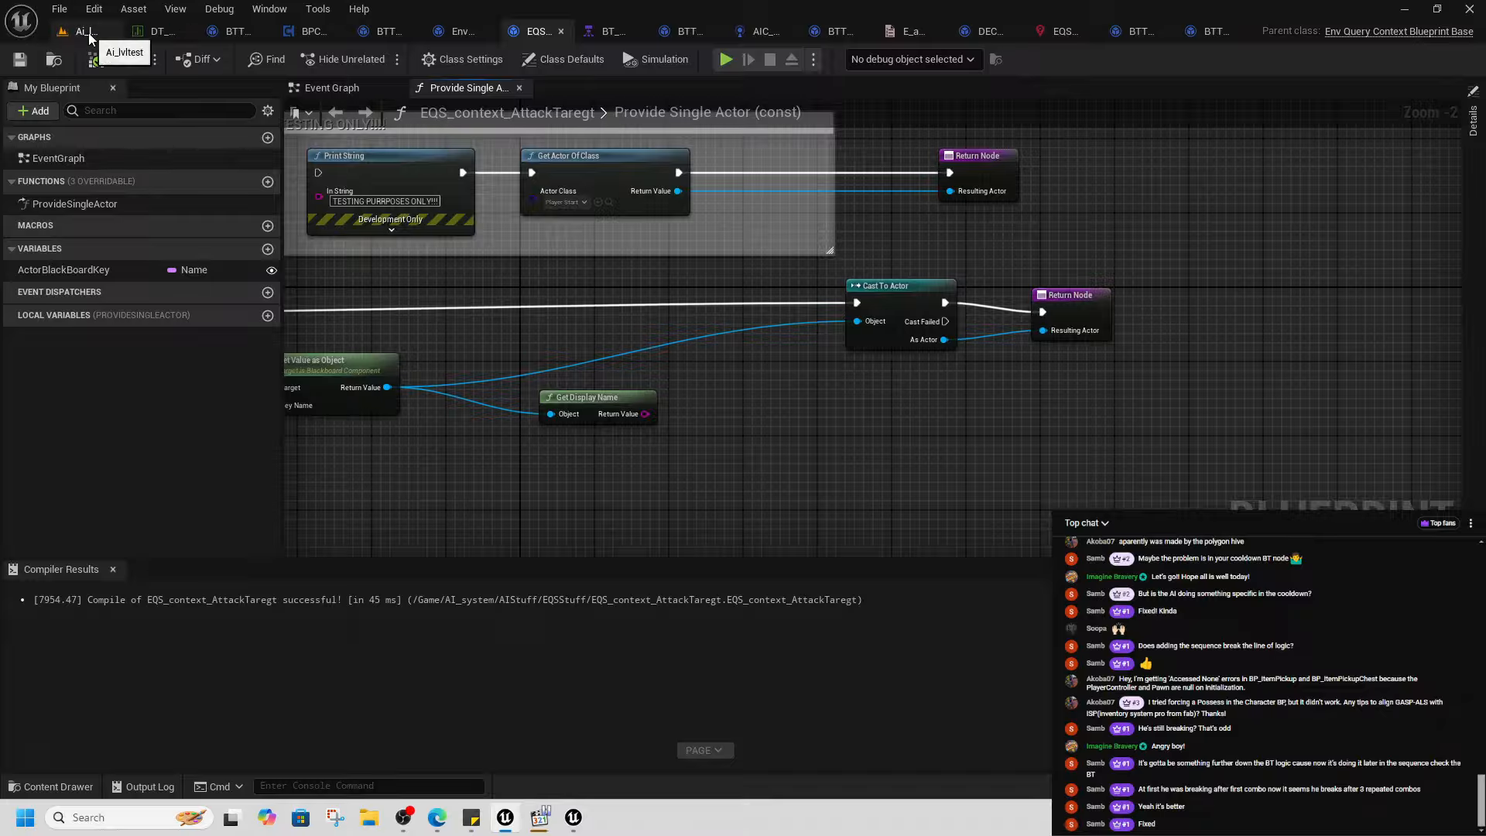
# - Open Anim_CK_Combo01_01_RM_Montage, the Combo1 montage referenced by the Baddy row of the enemy data table
pyautogui.click(157, 31)
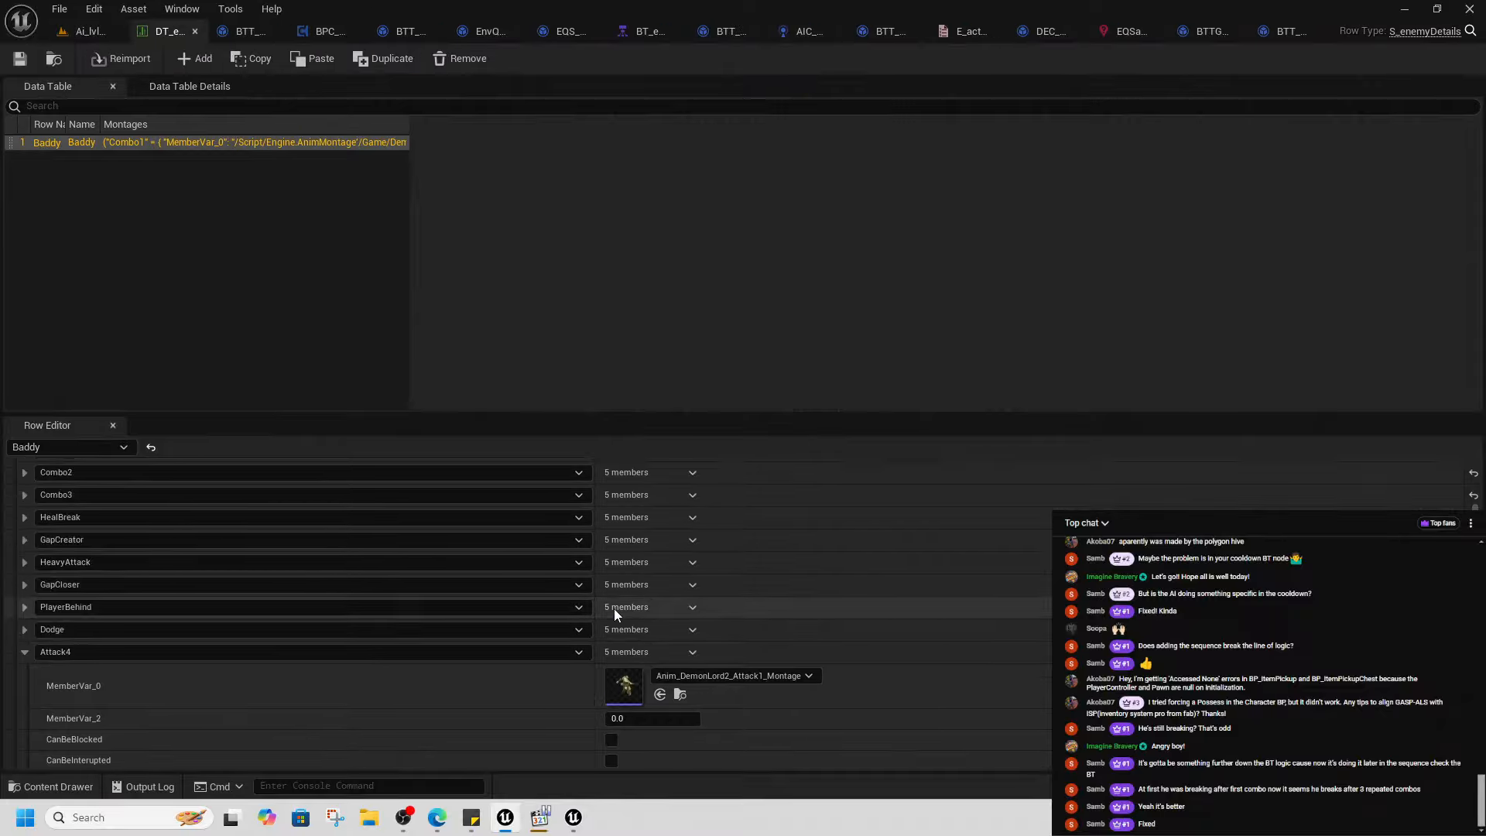
pyautogui.scroll(5, 615, 608)
pyautogui.click(25, 530)
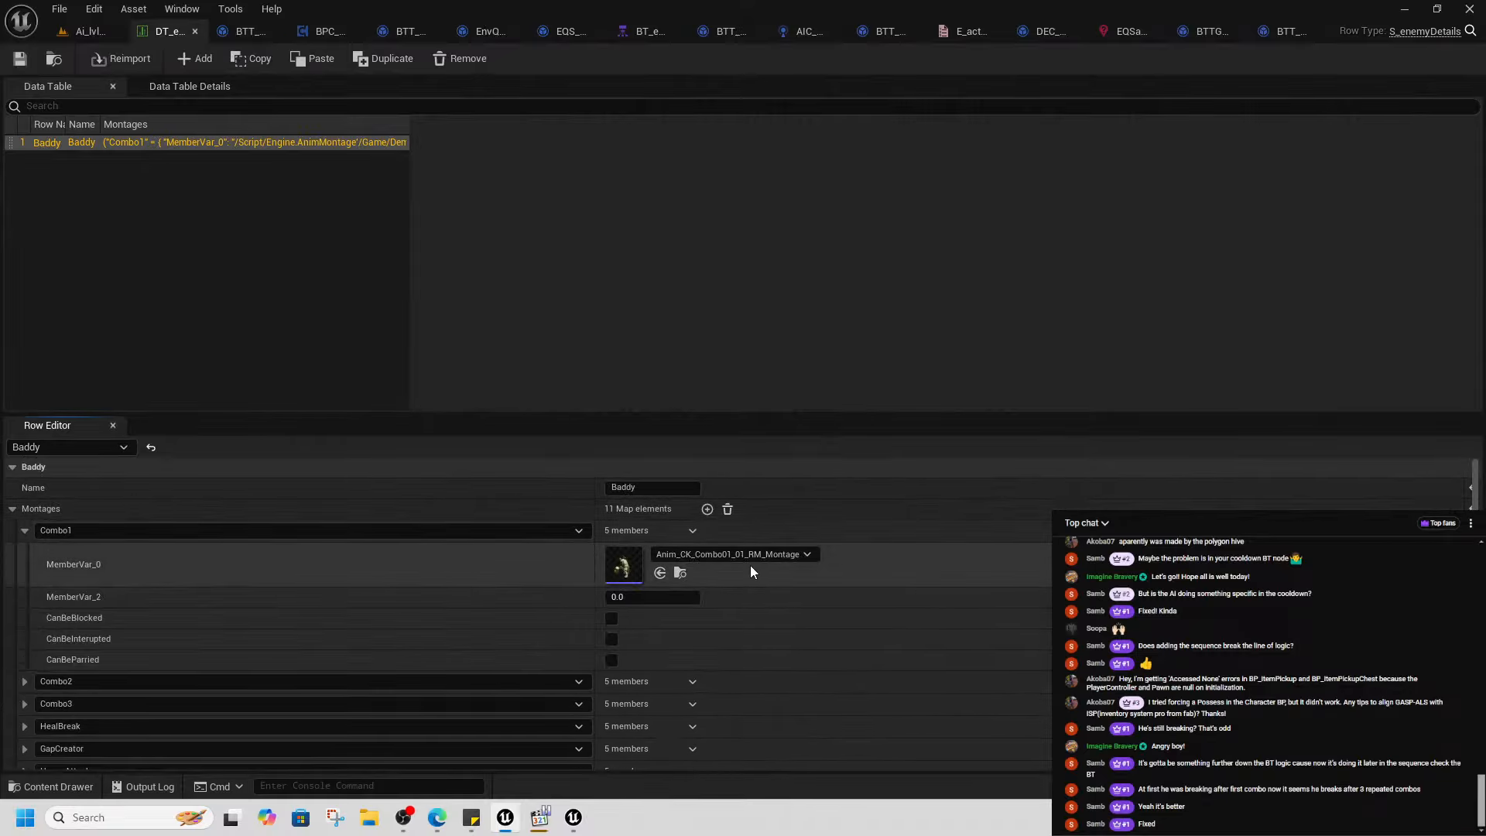
pyautogui.click(680, 573)
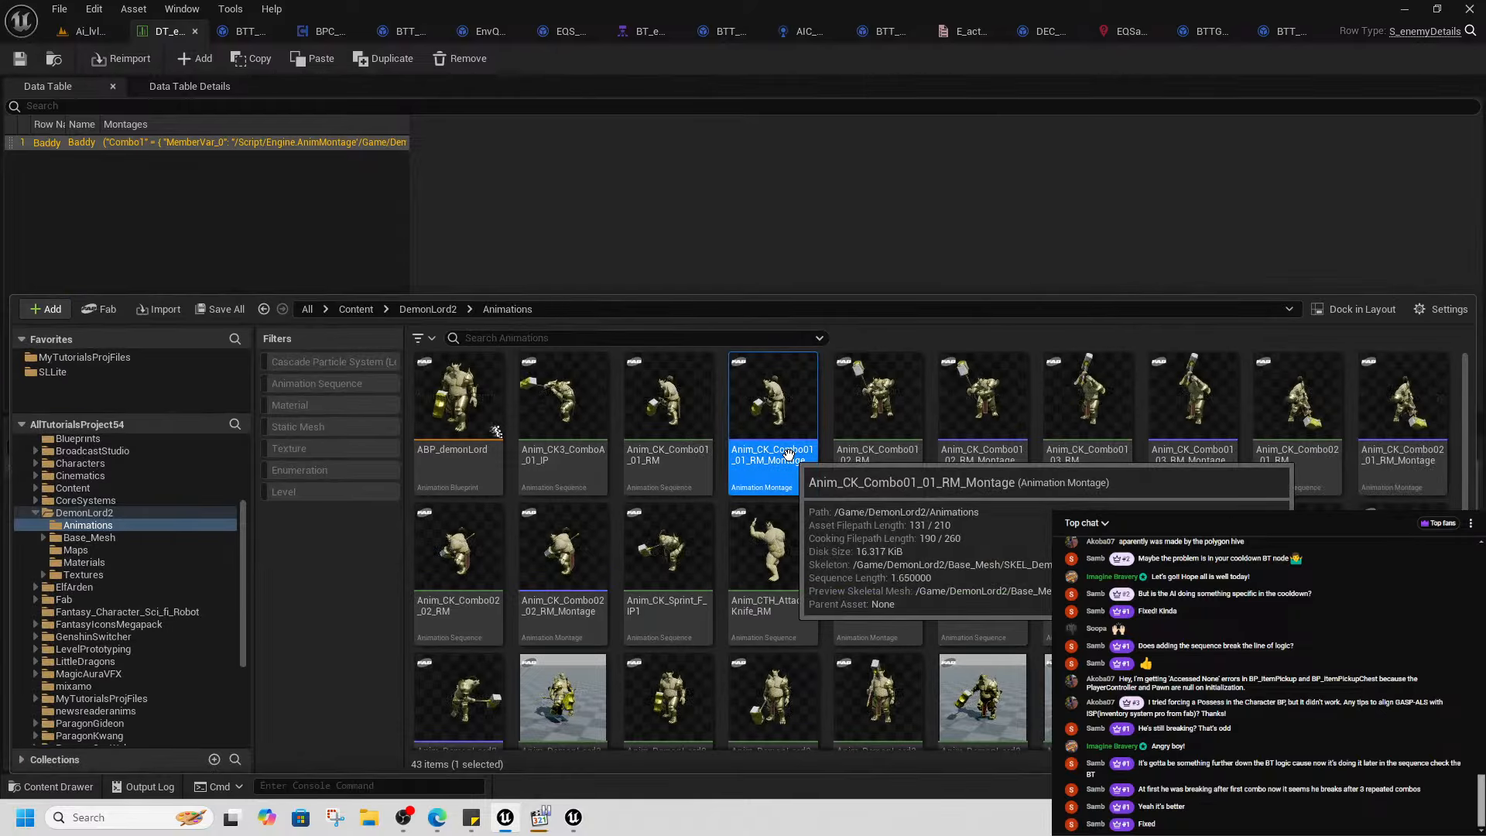
pyautogui.doubleClick(788, 454)
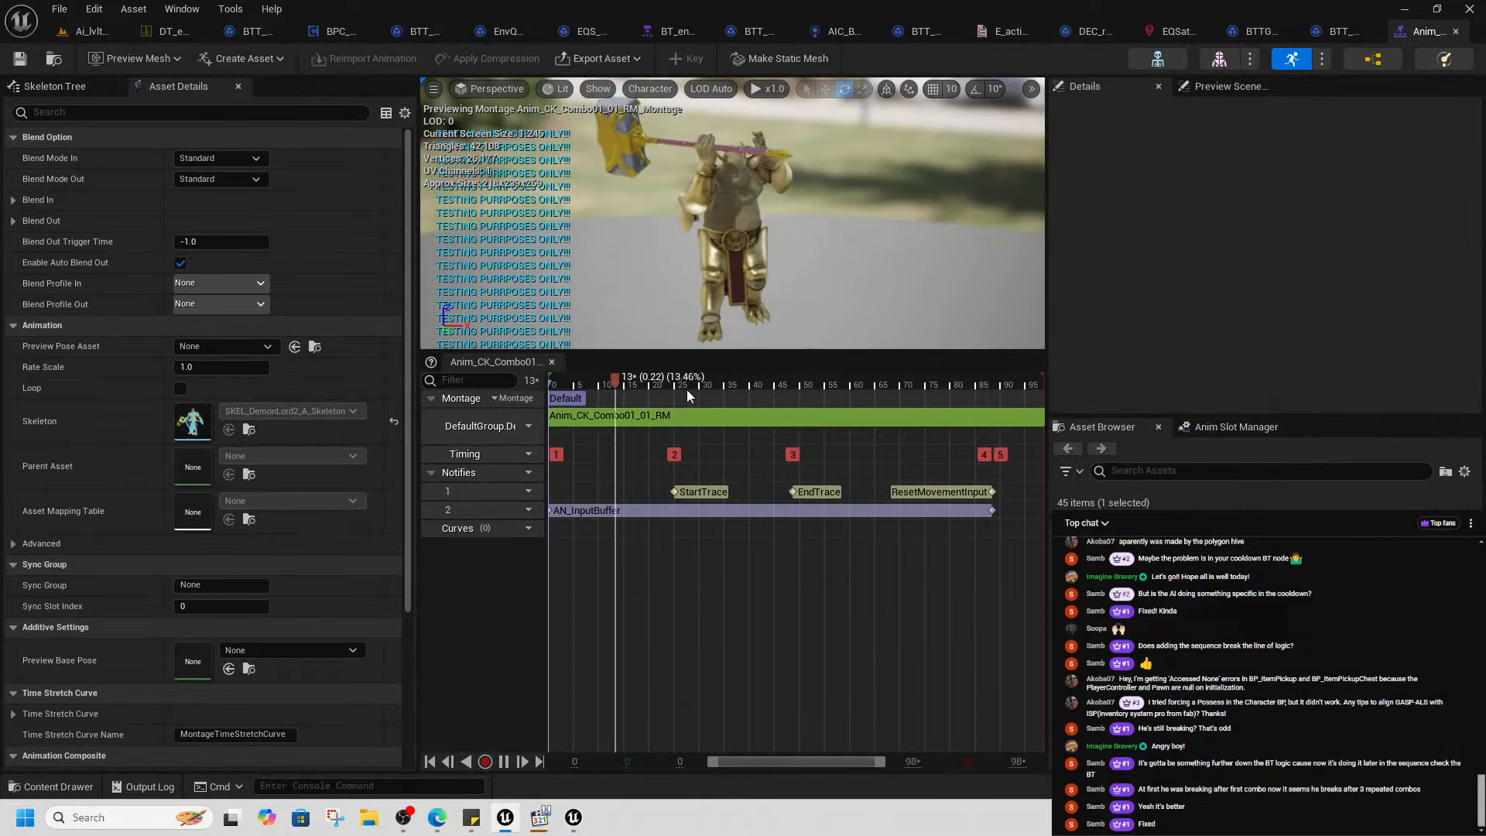
# - Insert a new notify track in the montage and add a Motion Warping notify state at its start
pyautogui.moveTo(686, 388); pyautogui.dragTo(551, 418)
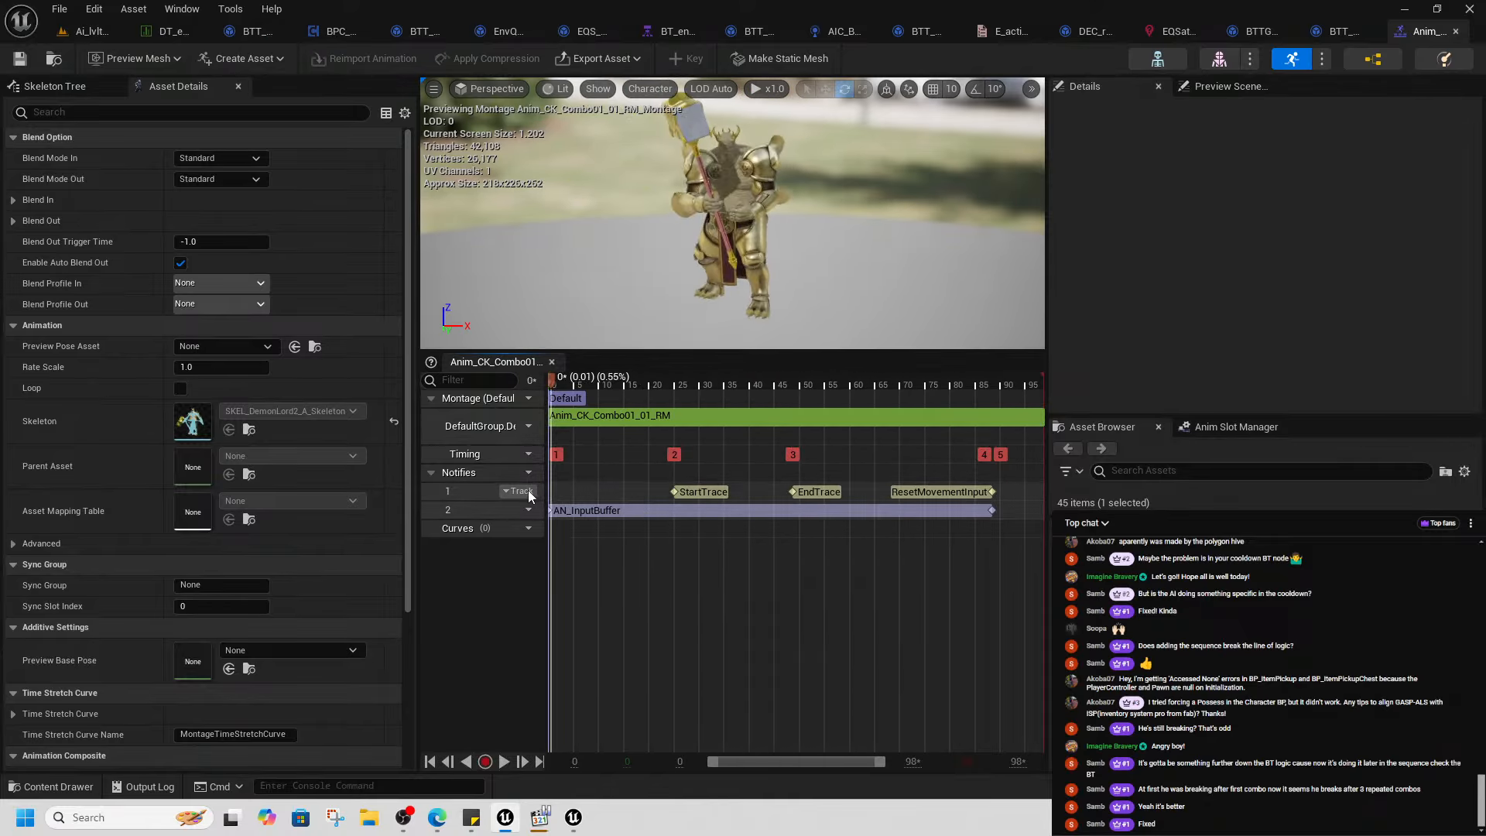
pyautogui.click(528, 494)
pyautogui.click(573, 527)
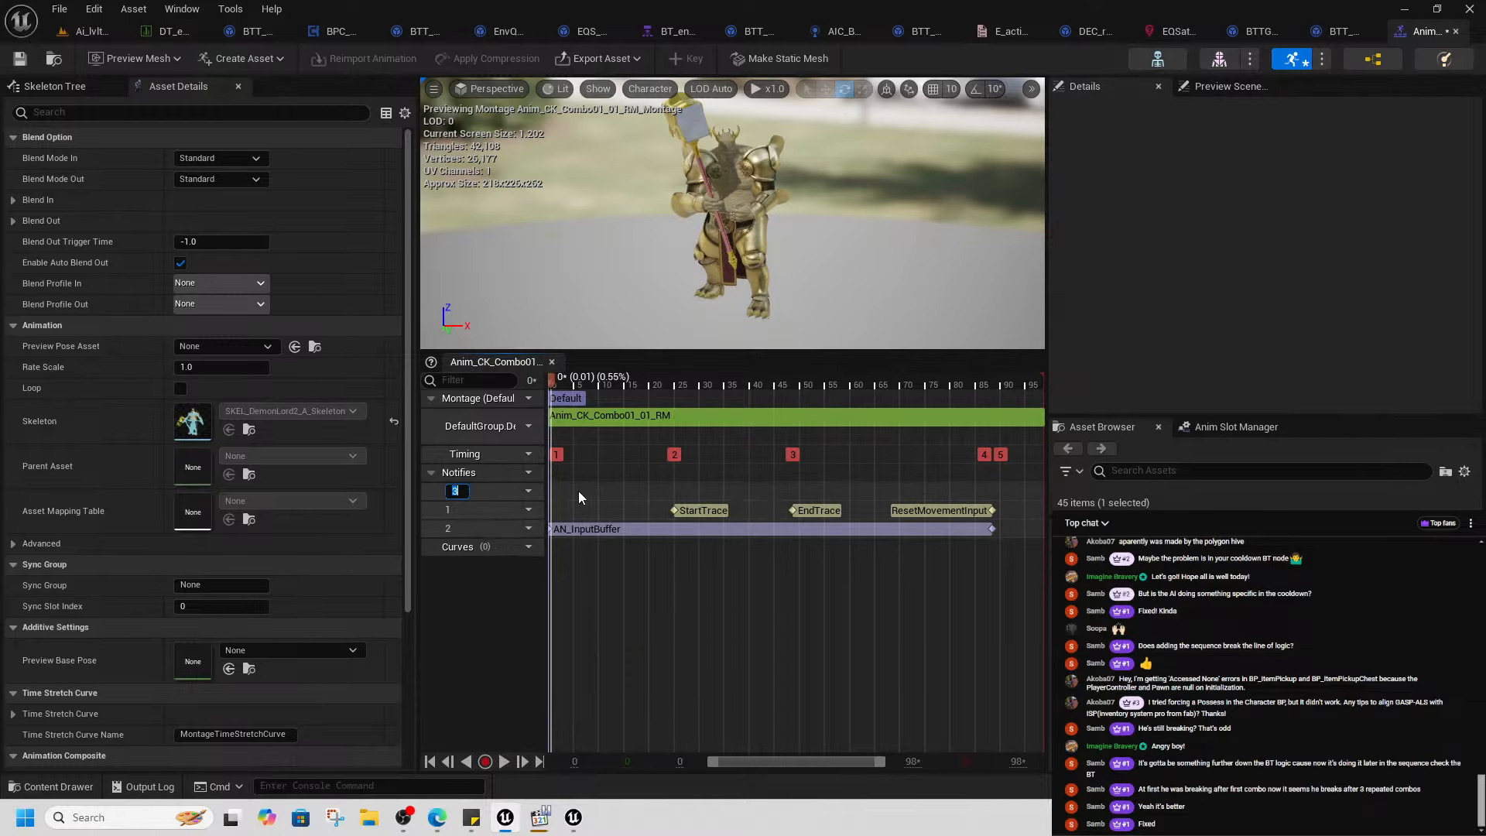
pyautogui.rightClick(579, 496)
pyautogui.moveTo(636, 526)
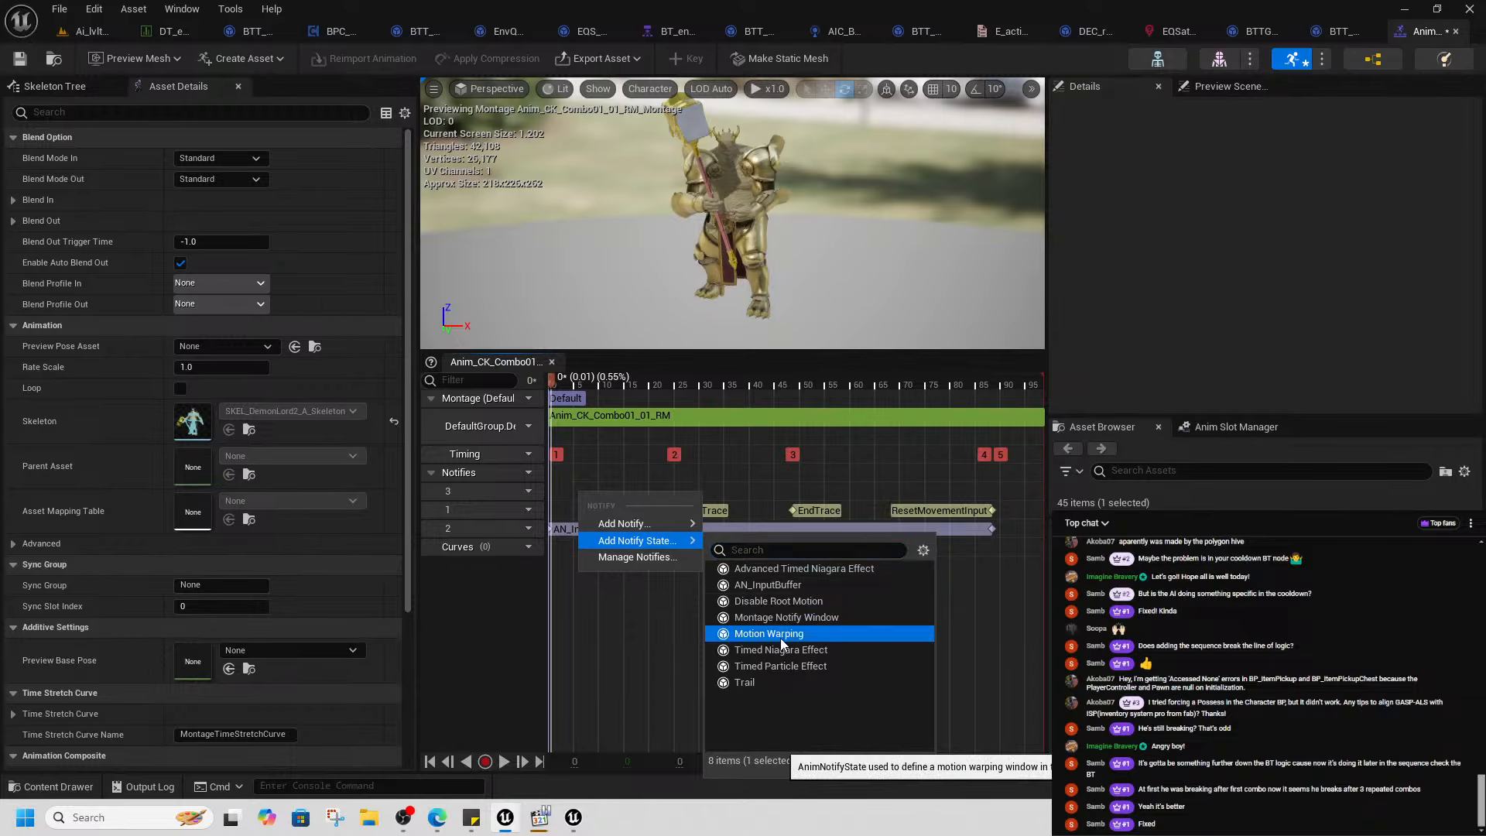
pyautogui.click(781, 634)
# - Select the Motion Warping notify state and scrub the montage to about frame 41 to examine the attack's swing timing
pyautogui.click(569, 493)
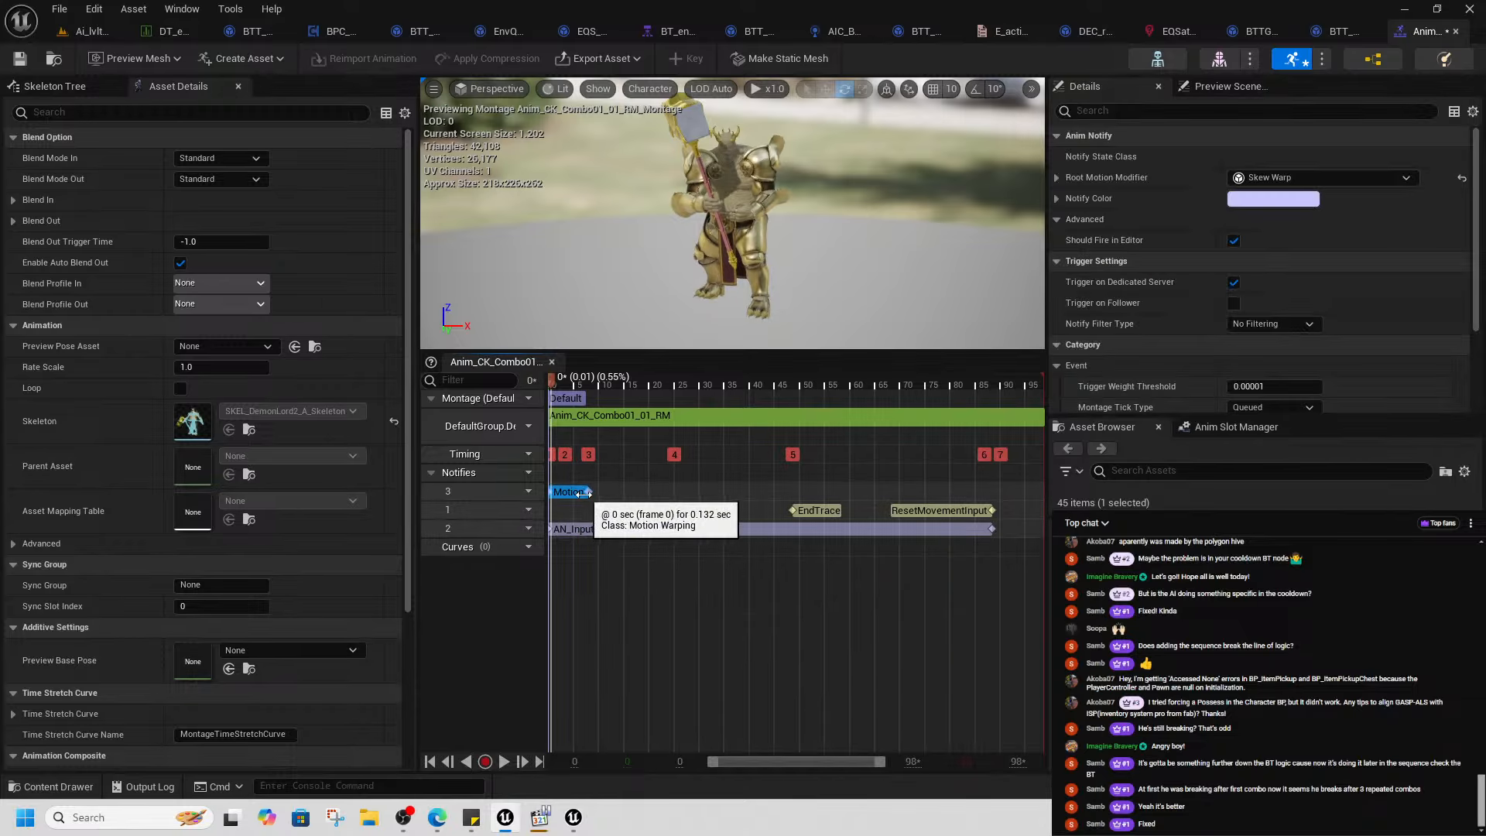
pyautogui.click(585, 493)
pyautogui.moveTo(566, 381); pyautogui.dragTo(756, 413)
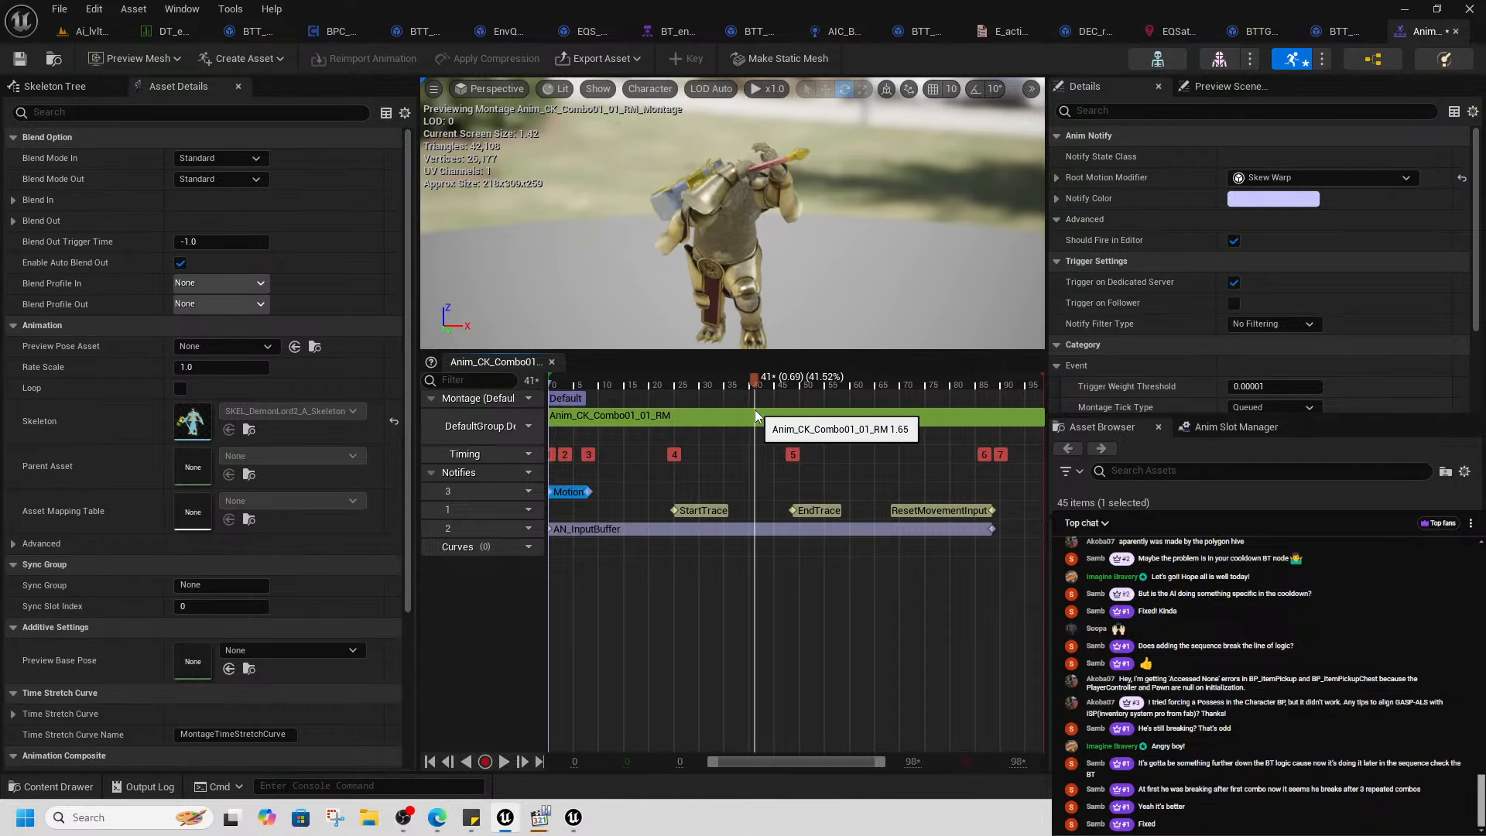
# - Extend the MotionWarping notify to the playhead at frame 41 and set its Warp Target Name to AttackPlacement, matching the node in BPC_Attacks
pyautogui.moveTo(589, 492); pyautogui.dragTo(657, 492)
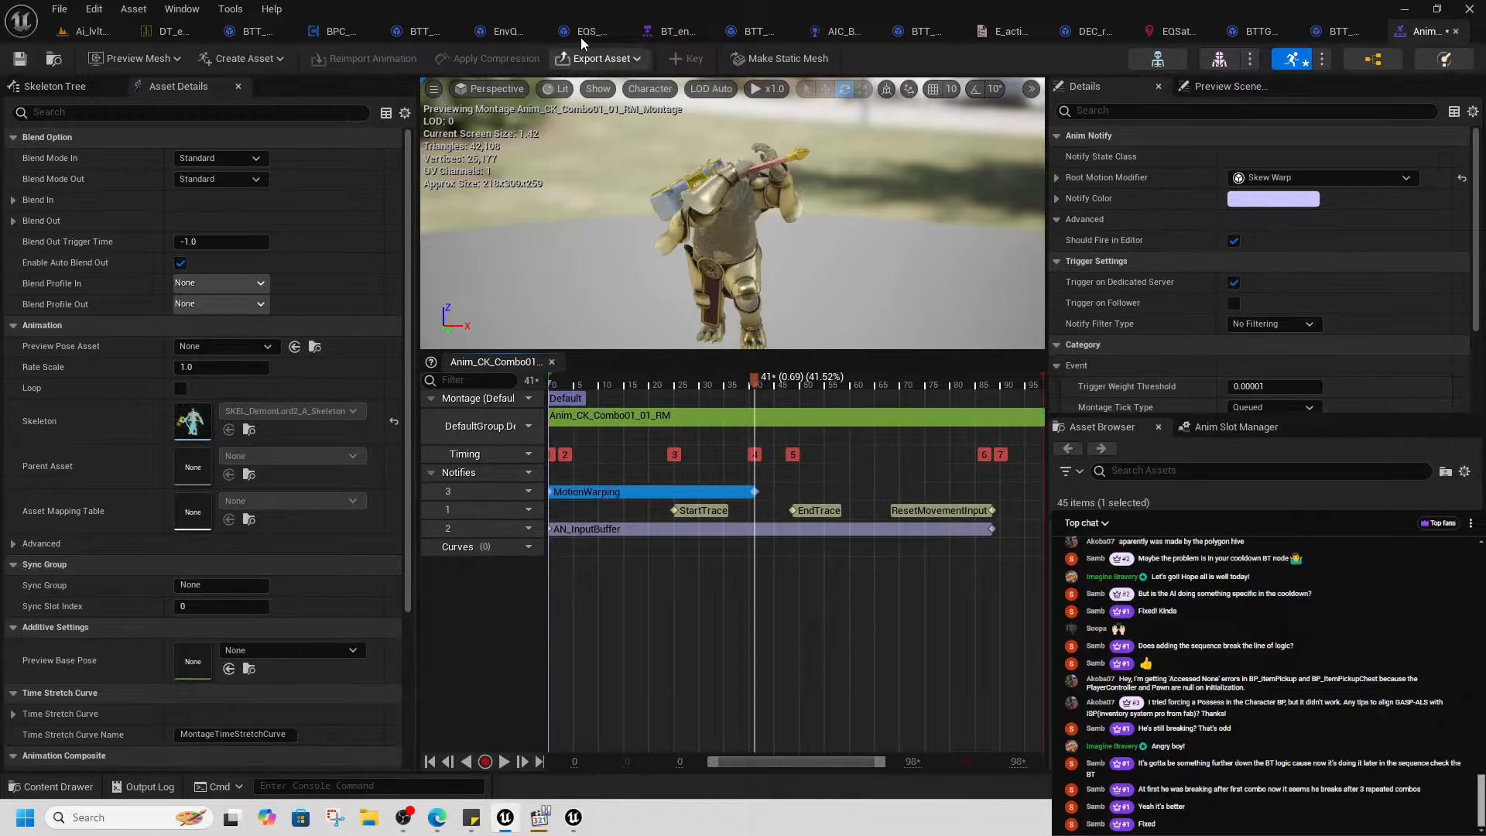
pyautogui.click(348, 34)
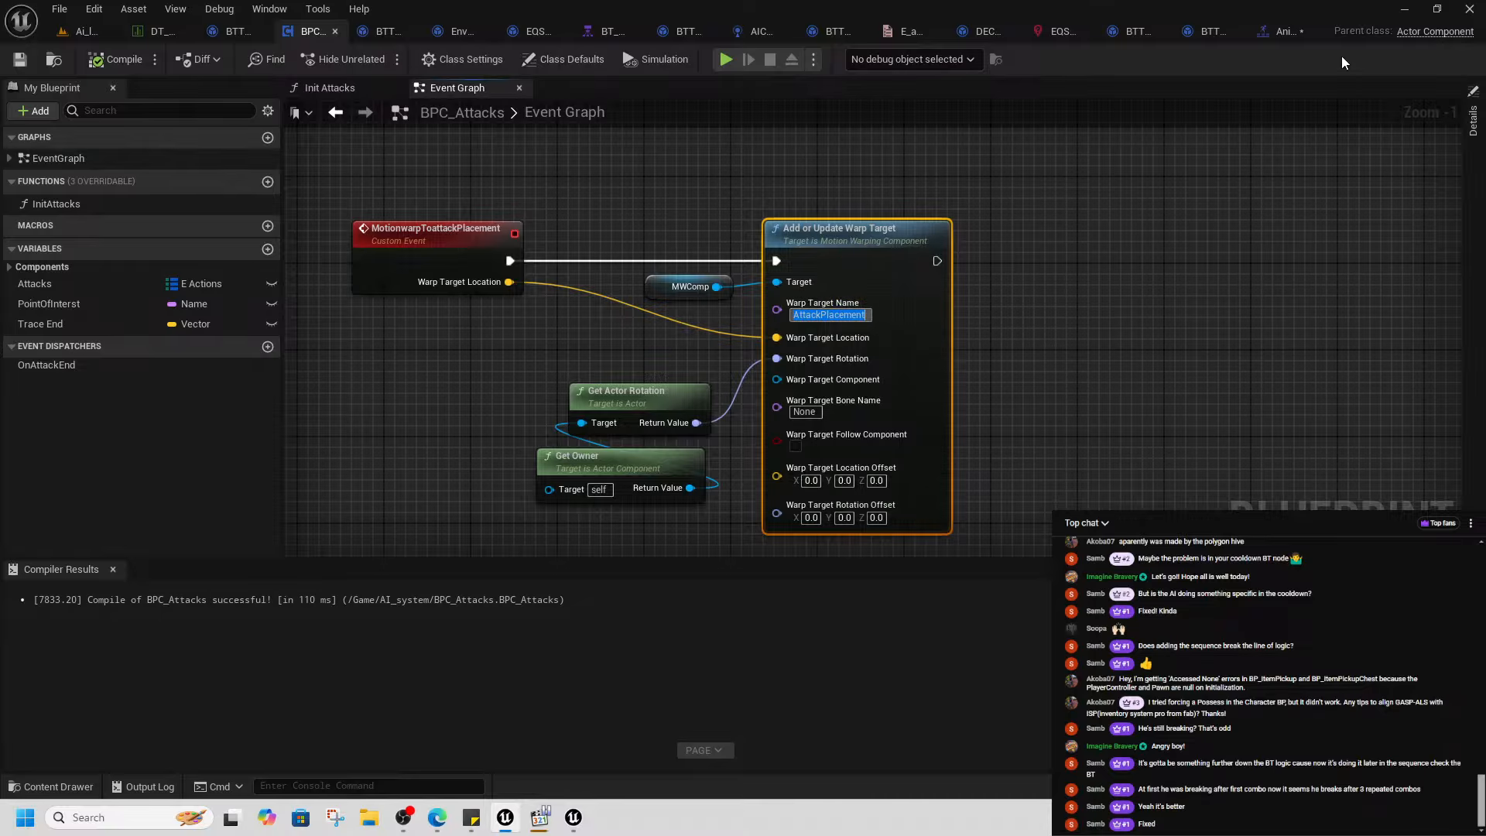
pyautogui.click(1282, 31)
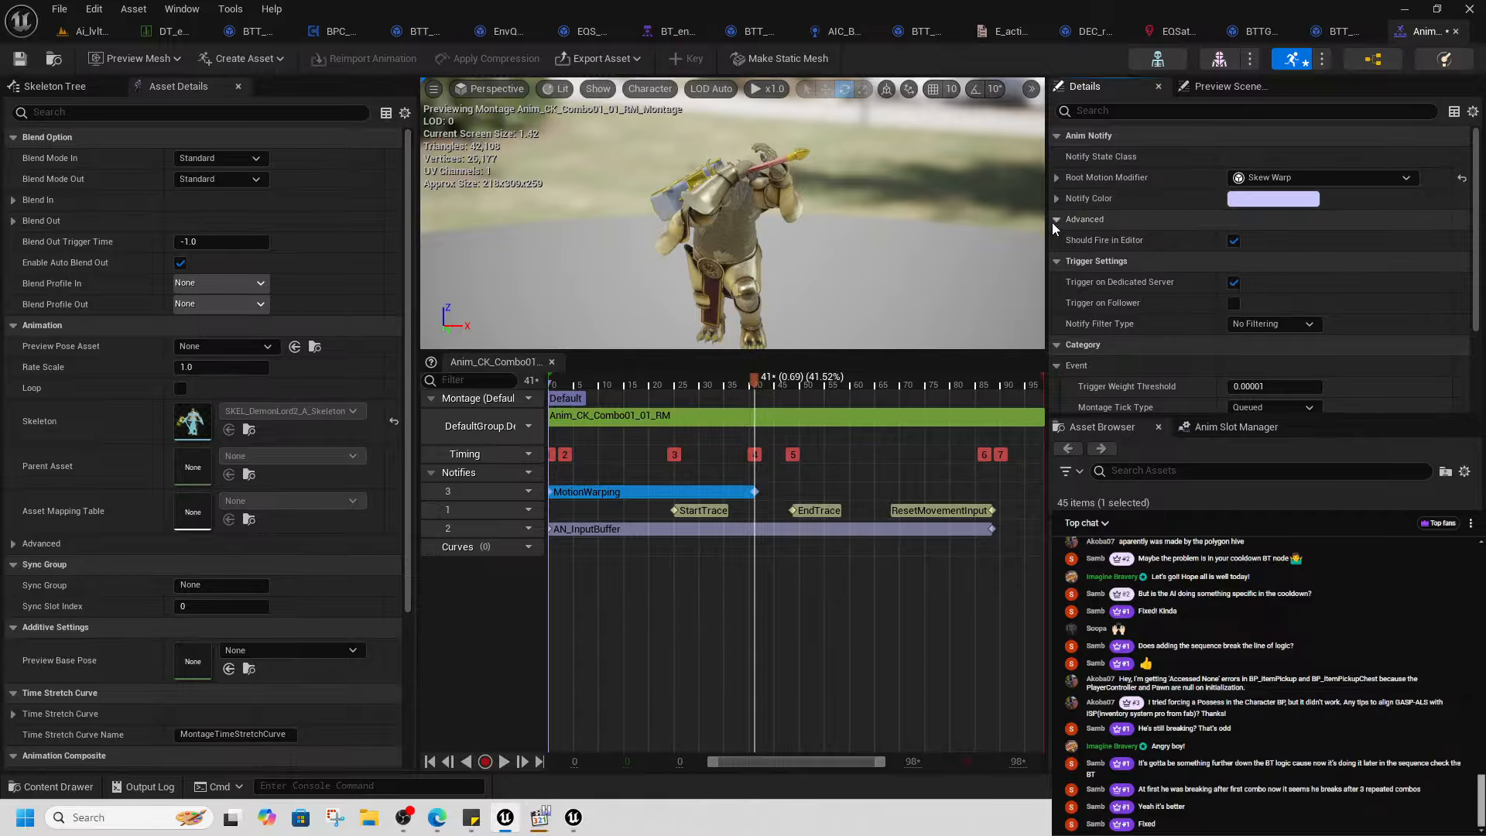
pyautogui.click(1057, 178)
pyautogui.click(1273, 199)
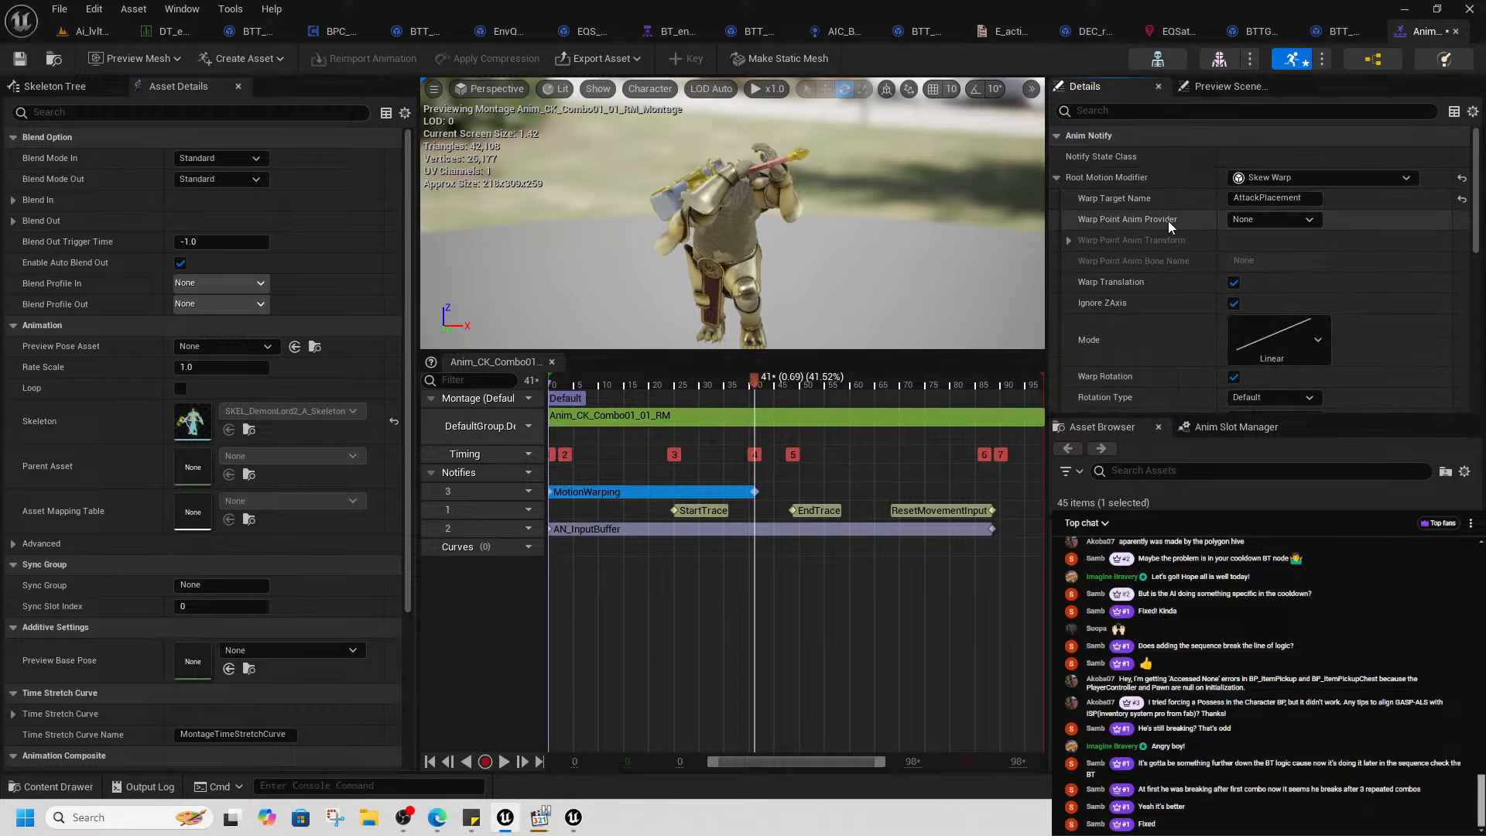
# - Disable Ignore ZAxis and Warp Rotation on the MotionWarping notify, set its mode to Sinusoidal InOut, and save the montage
pyautogui.scroll(-2, 1186, 313)
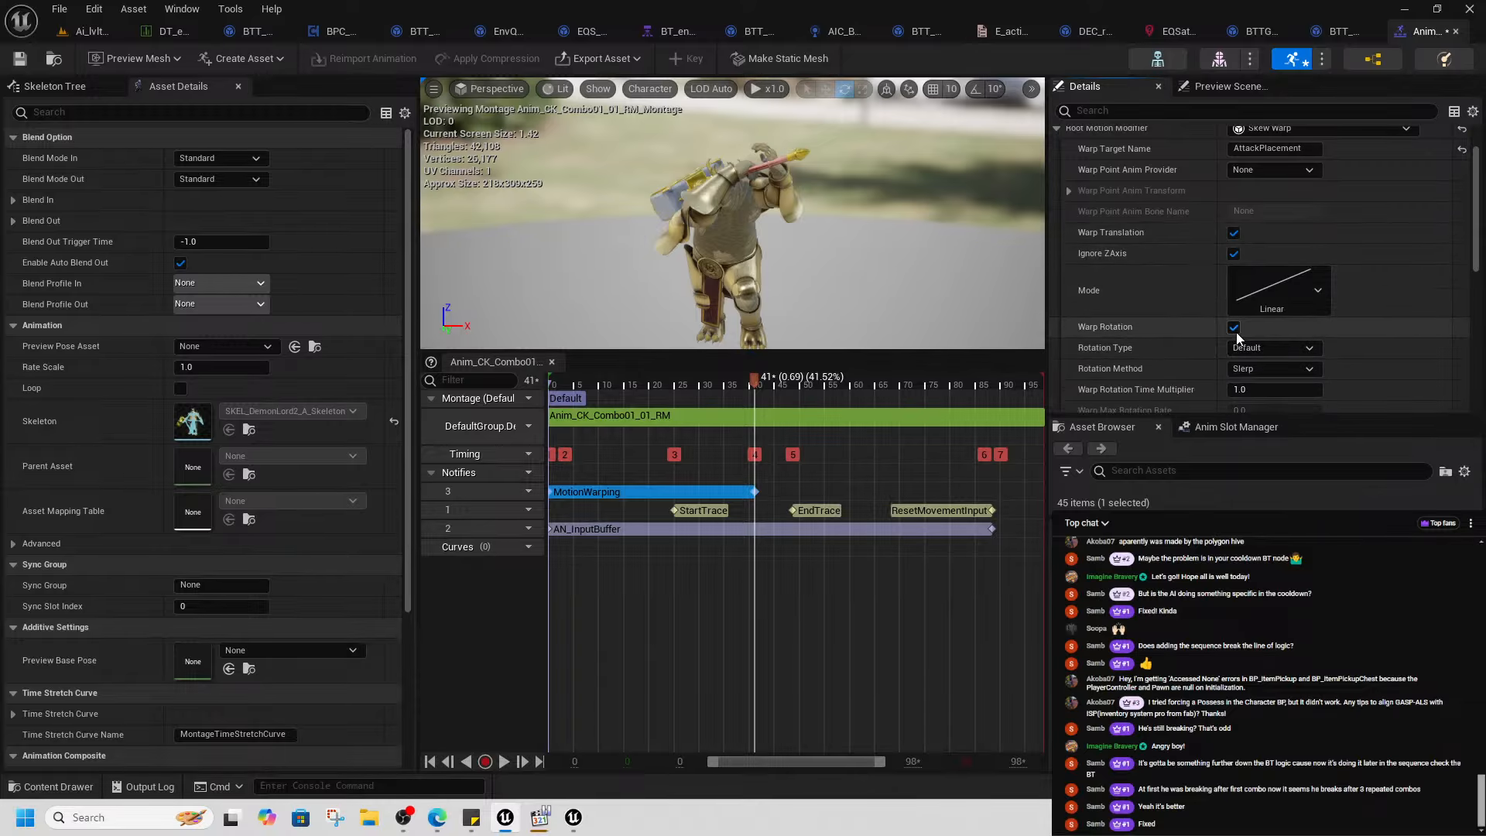
pyautogui.click(1235, 254)
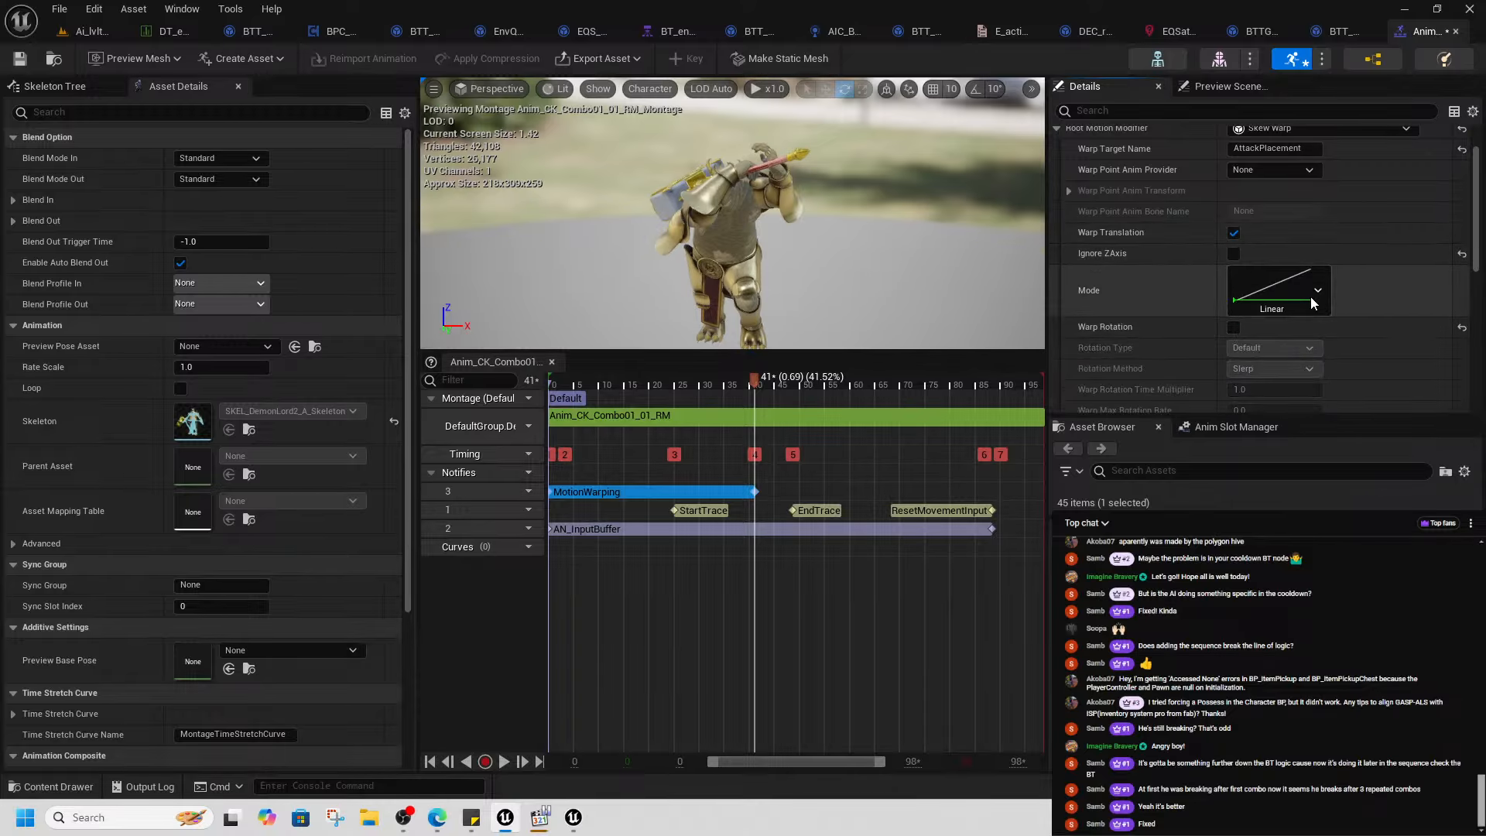
pyautogui.click(1318, 291)
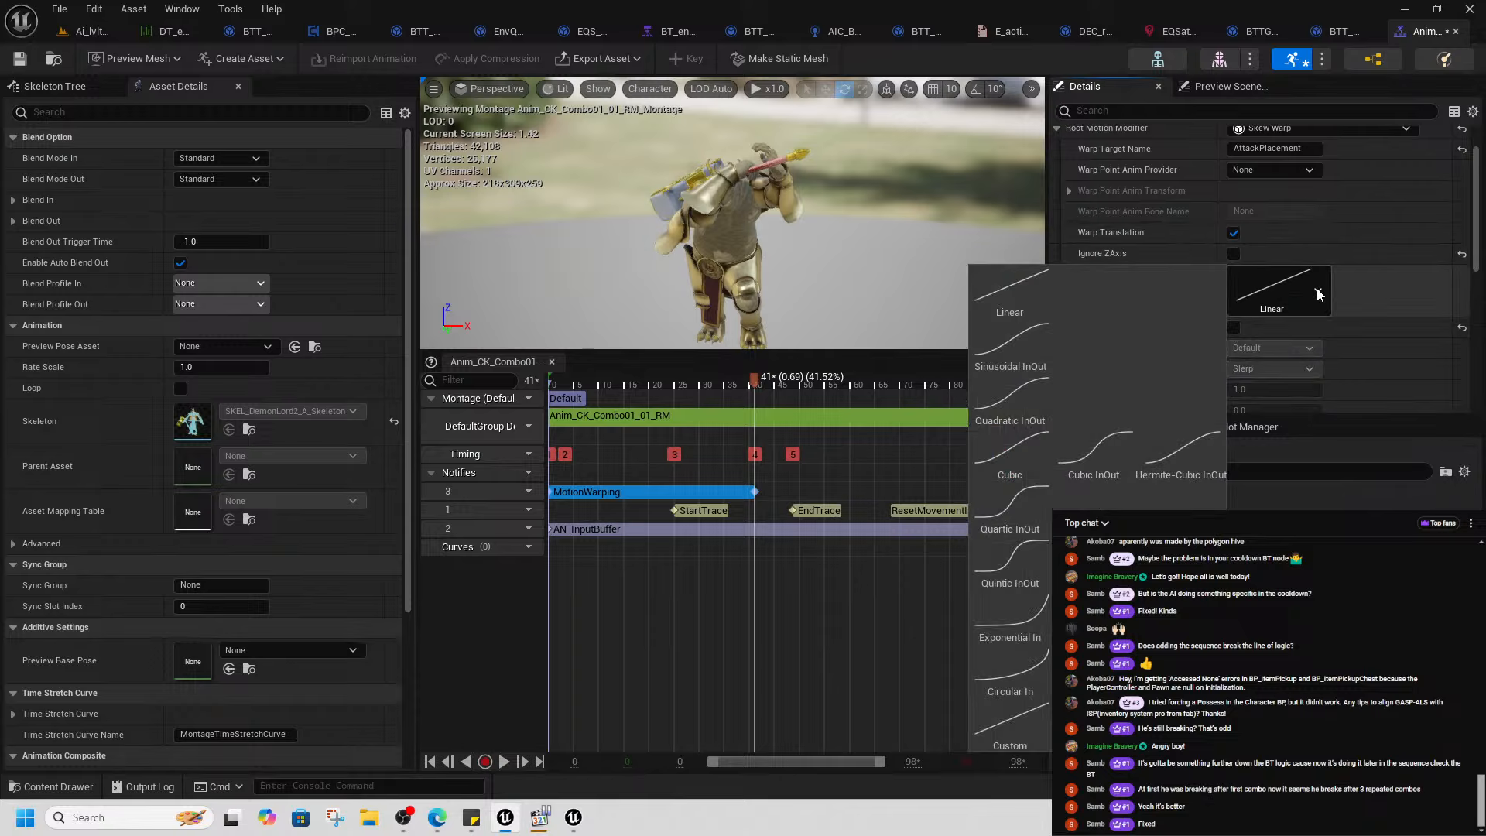
pyautogui.click(1016, 349)
pyautogui.moveTo(750, 376); pyautogui.dragTo(555, 410)
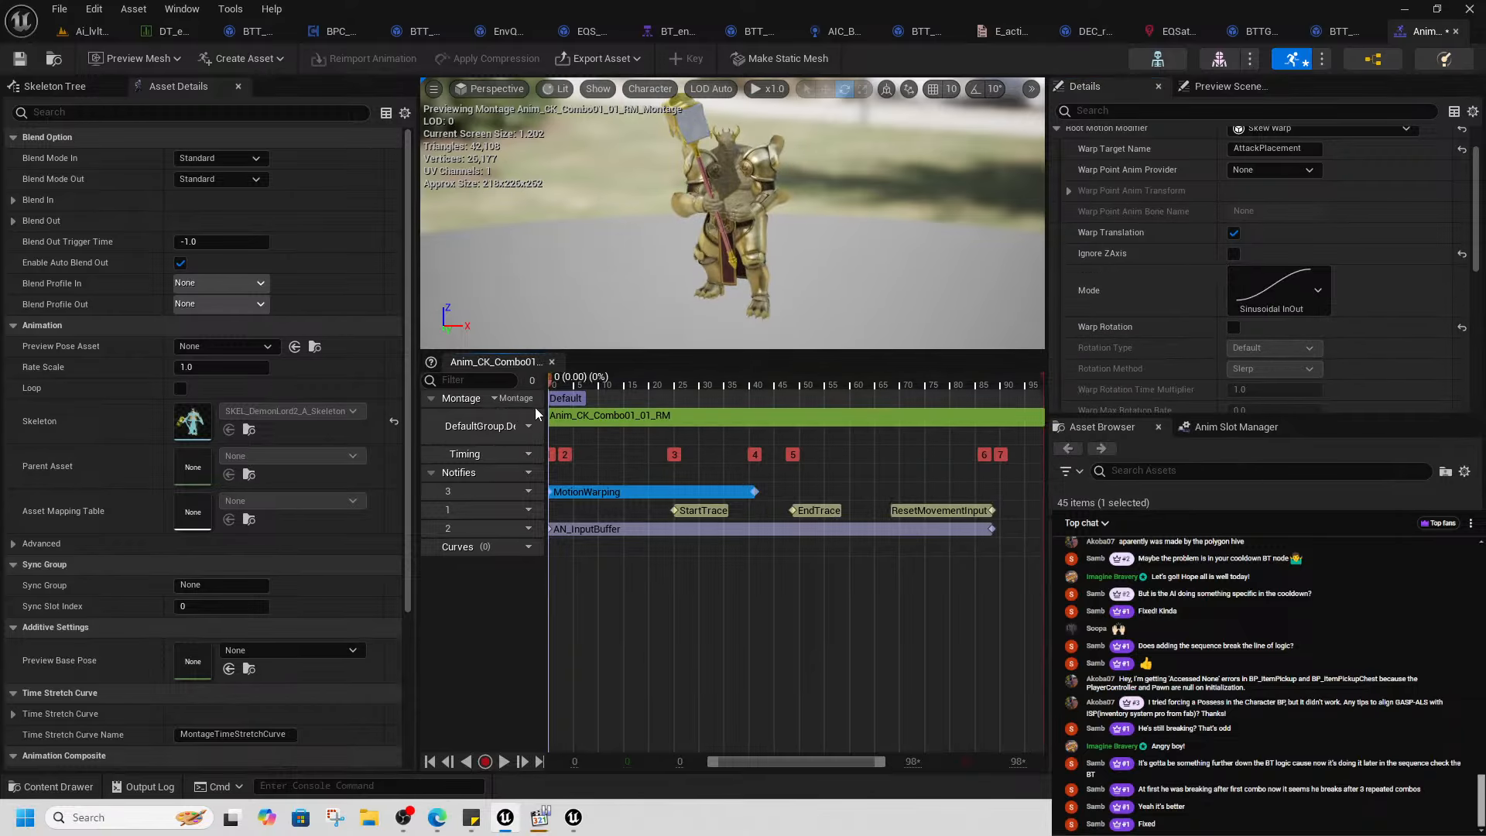
pyautogui.click(20, 58)
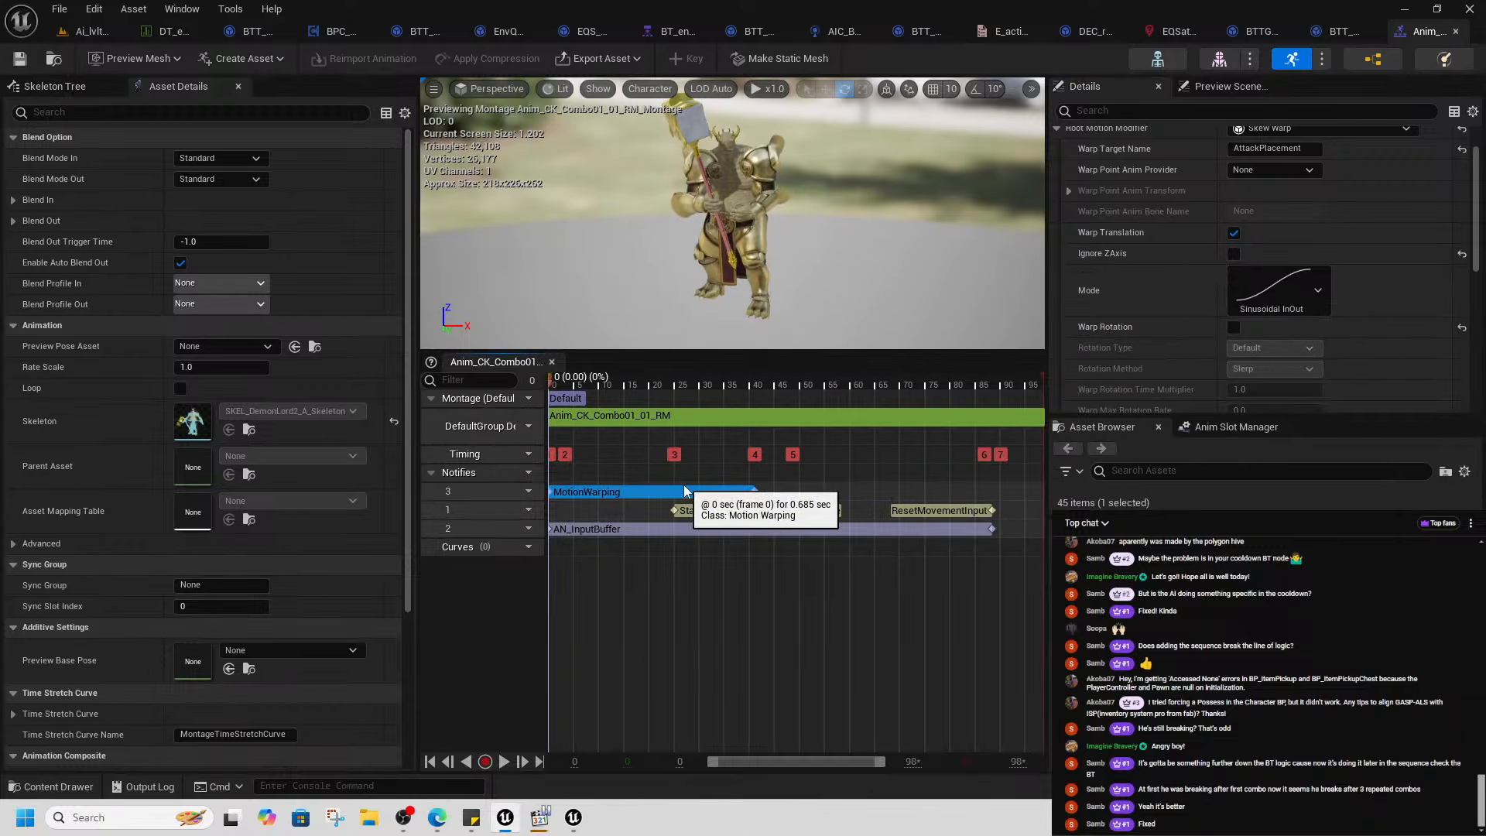
# - Open Anim_CK_Combo01_02_RM_Montage to check its notifies, and locate the montage assigned to Combo1 in the enemy data table
pyautogui.hotkey('ctrl', 'space')
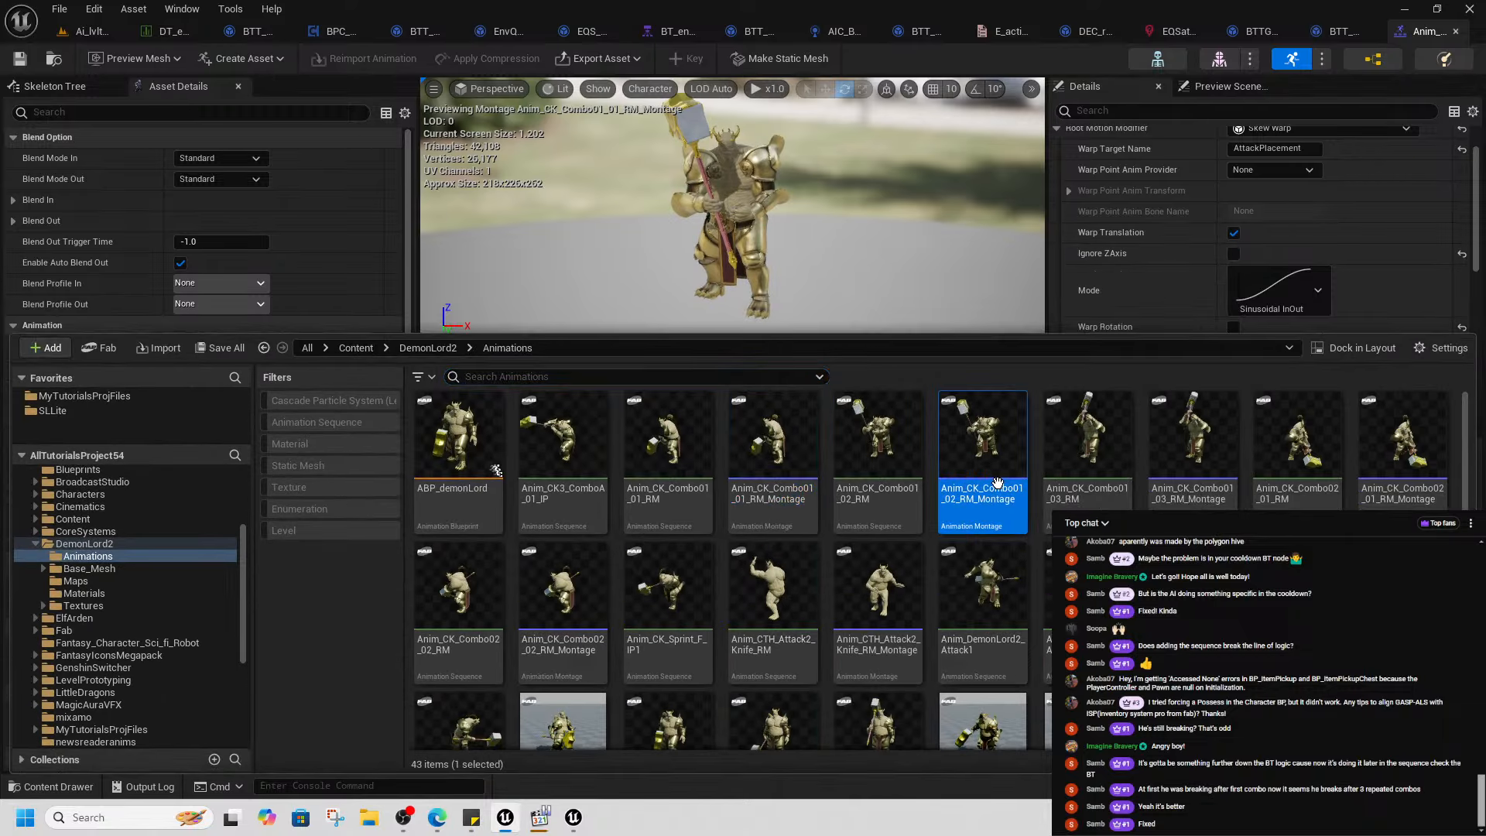
pyautogui.click(727, 288)
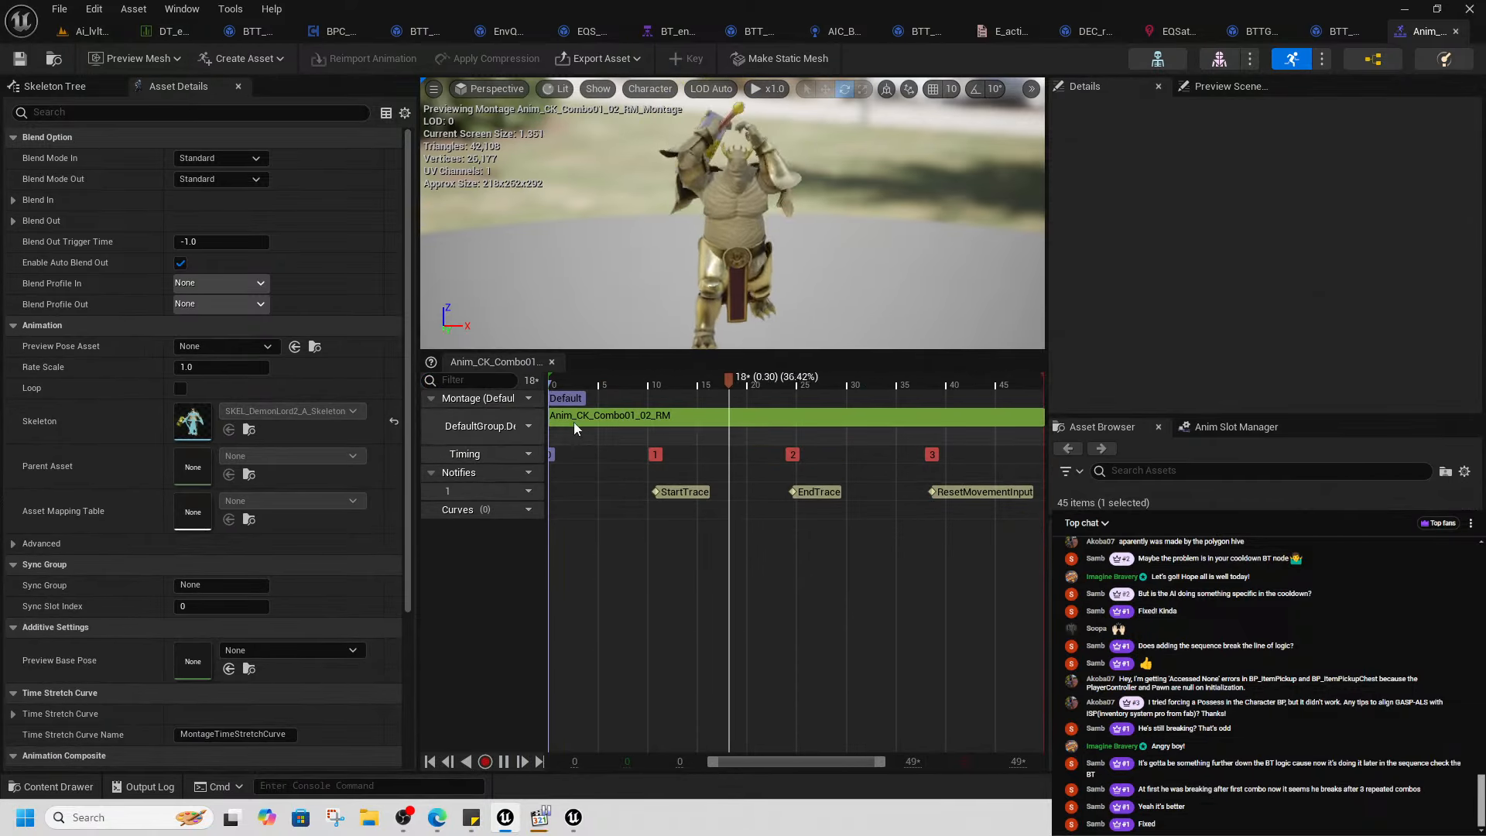
pyautogui.click(578, 387)
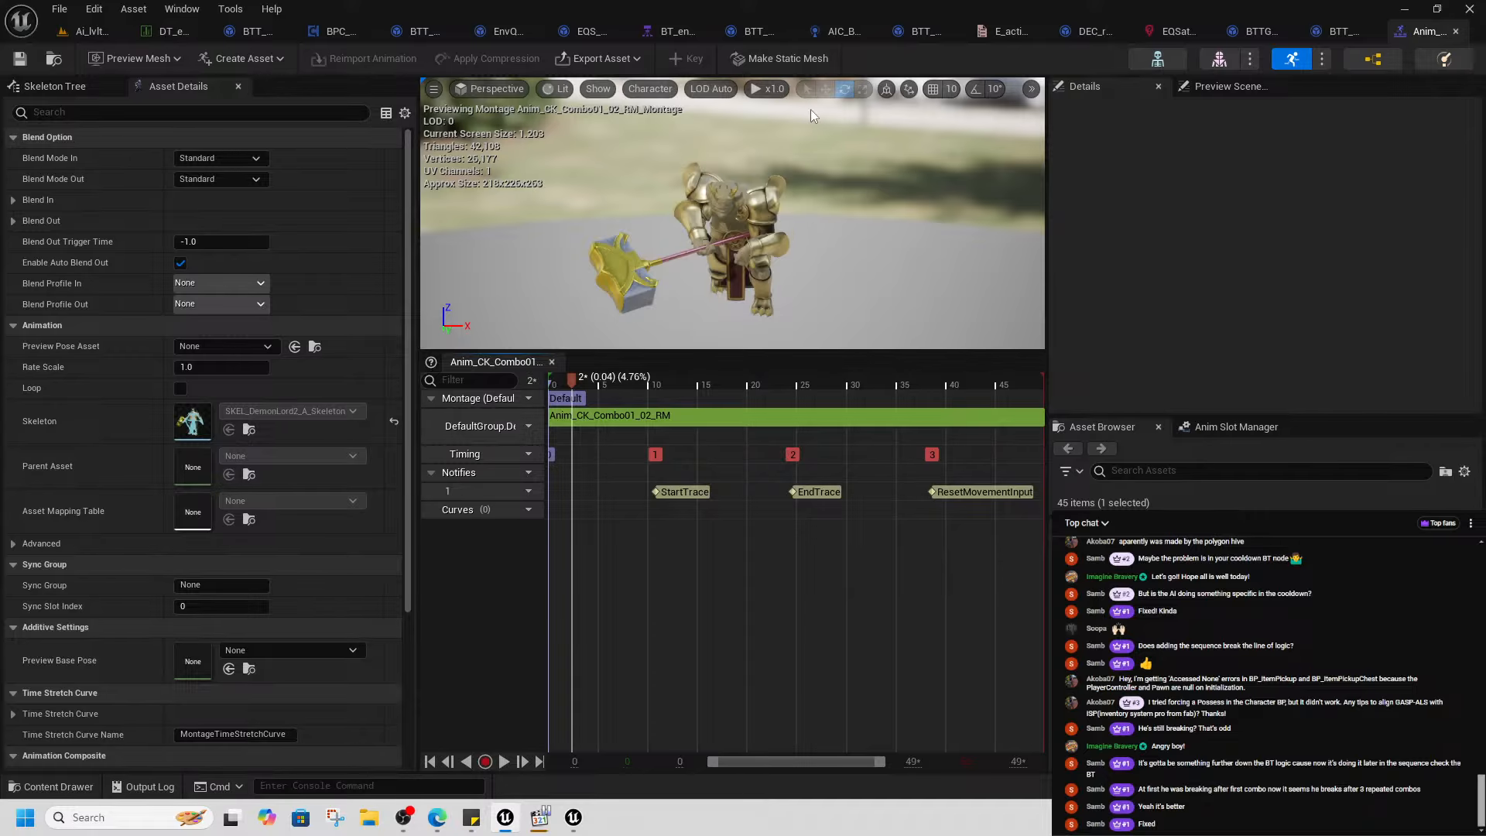
pyautogui.click(171, 34)
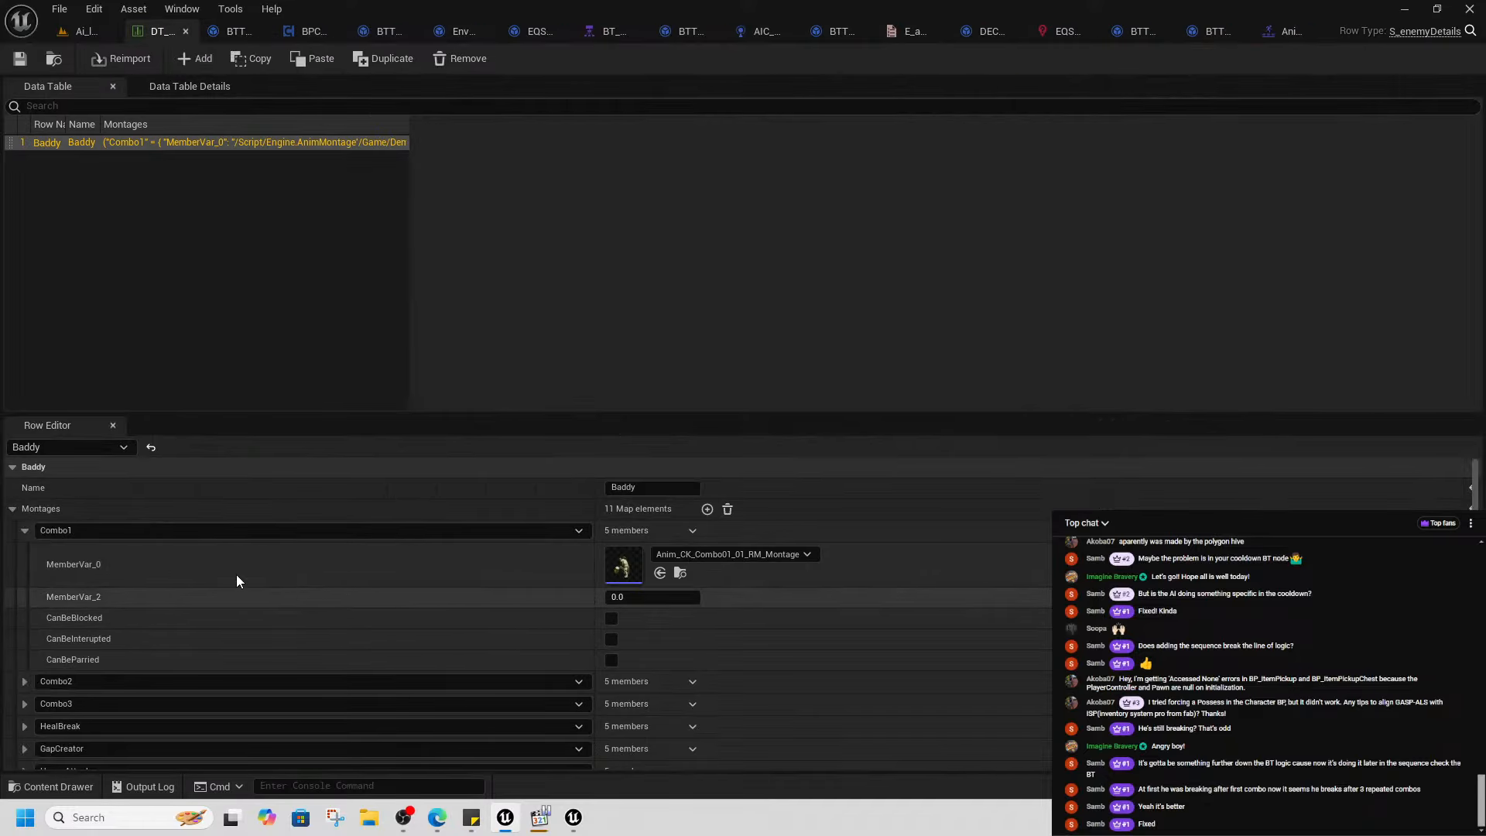
pyautogui.click(684, 573)
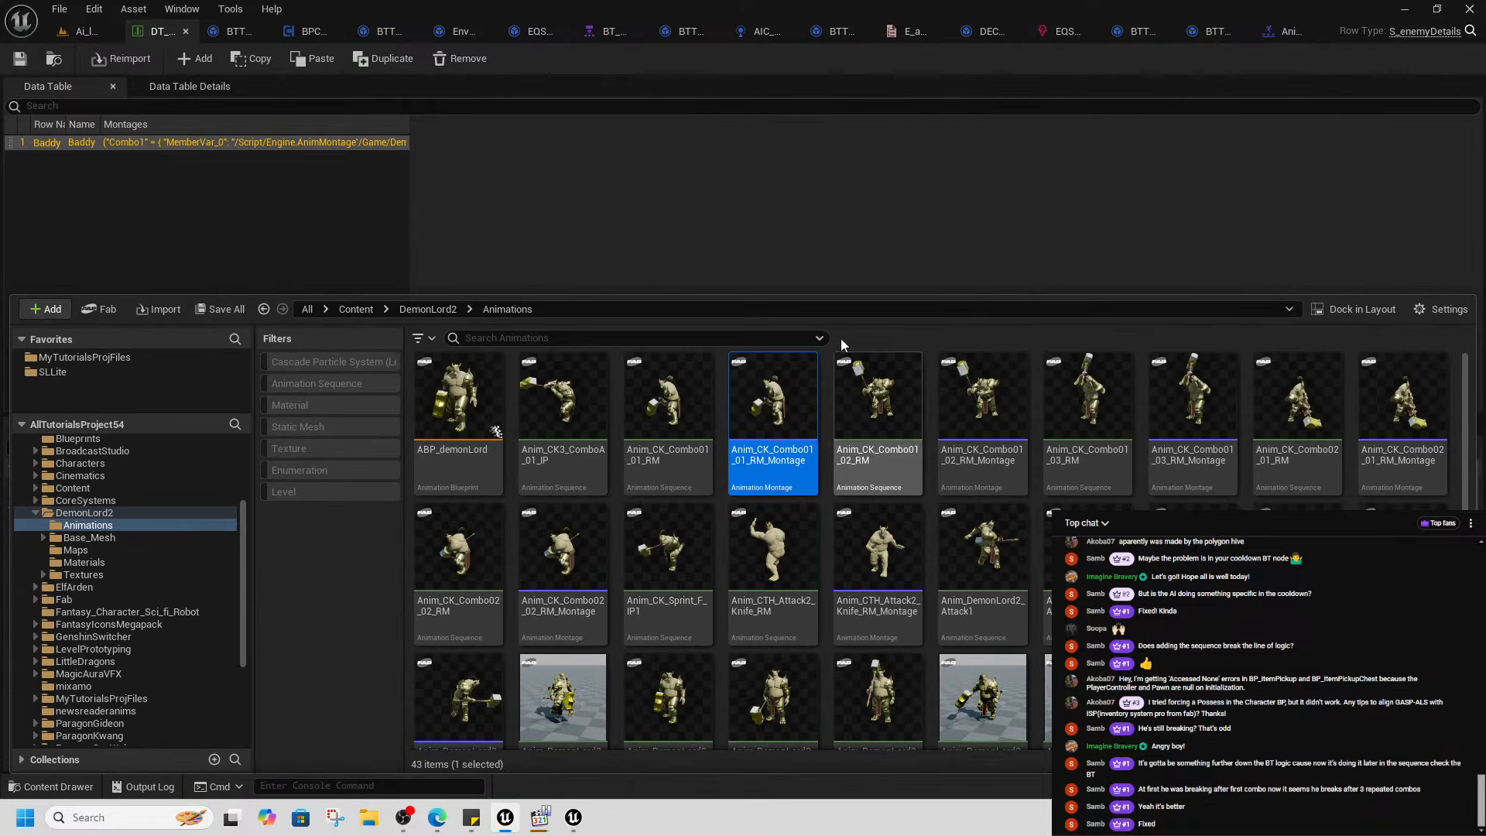
pyautogui.click(868, 221)
# - Replace the Actions array of the BTT_Attack task in the random attack sequence with a single Combo1 entry and save the behavior tree
pyautogui.click(631, 31)
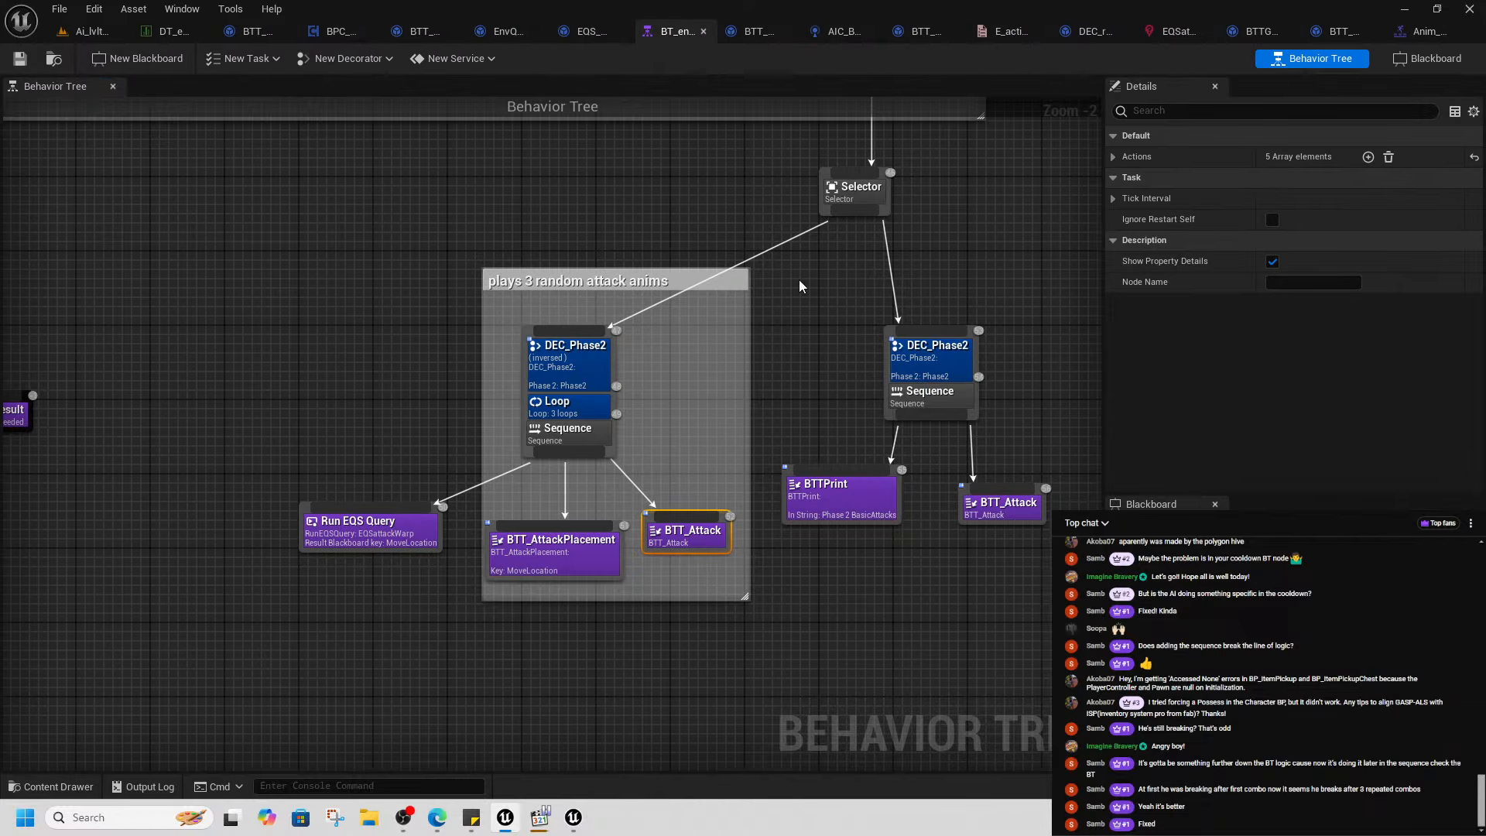
pyautogui.click(1115, 159)
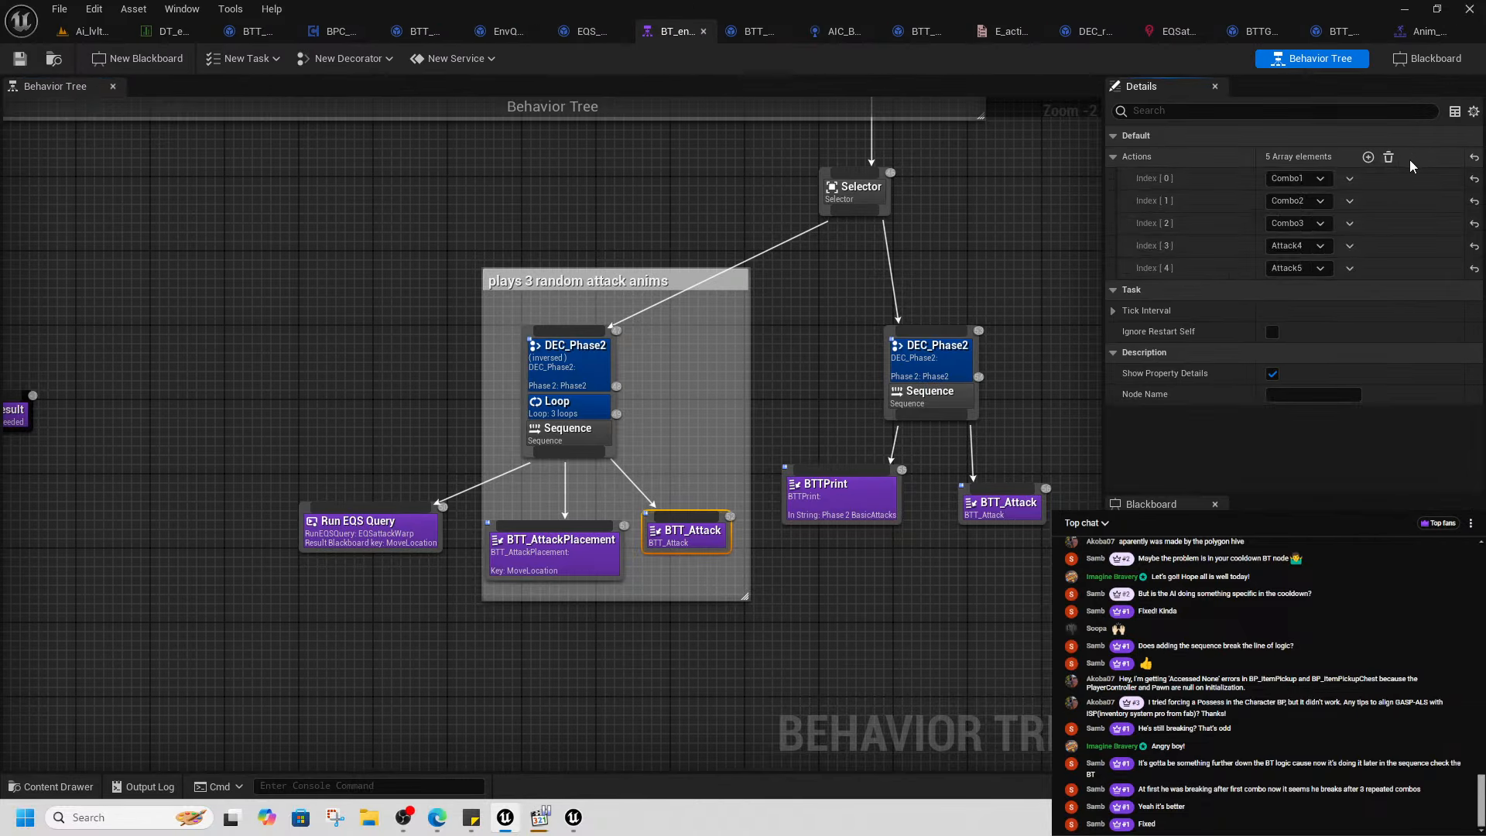
pyautogui.click(1388, 157)
pyautogui.click(1369, 157)
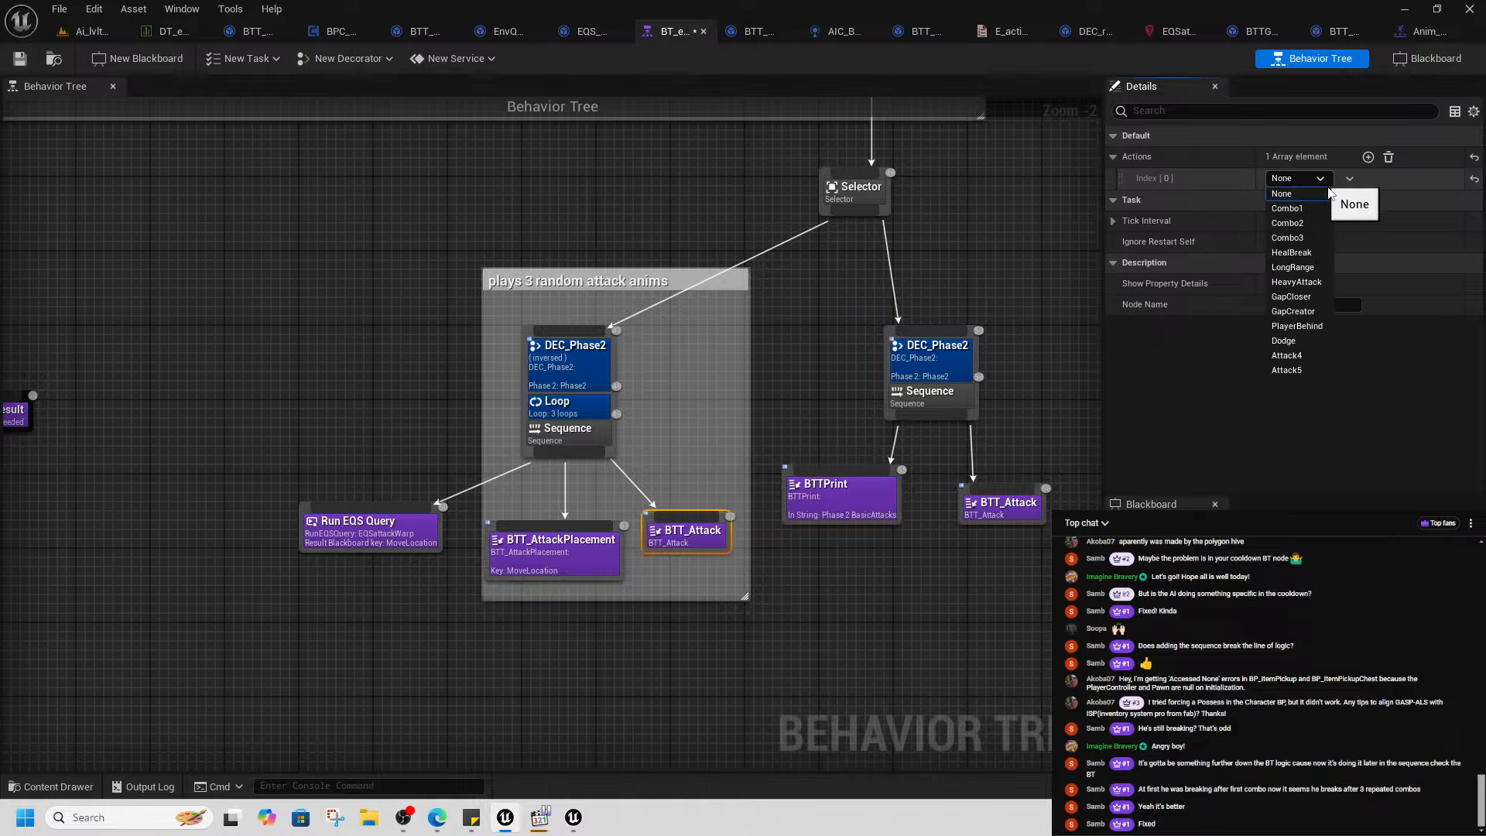
pyautogui.scroll(-2, 771, 474)
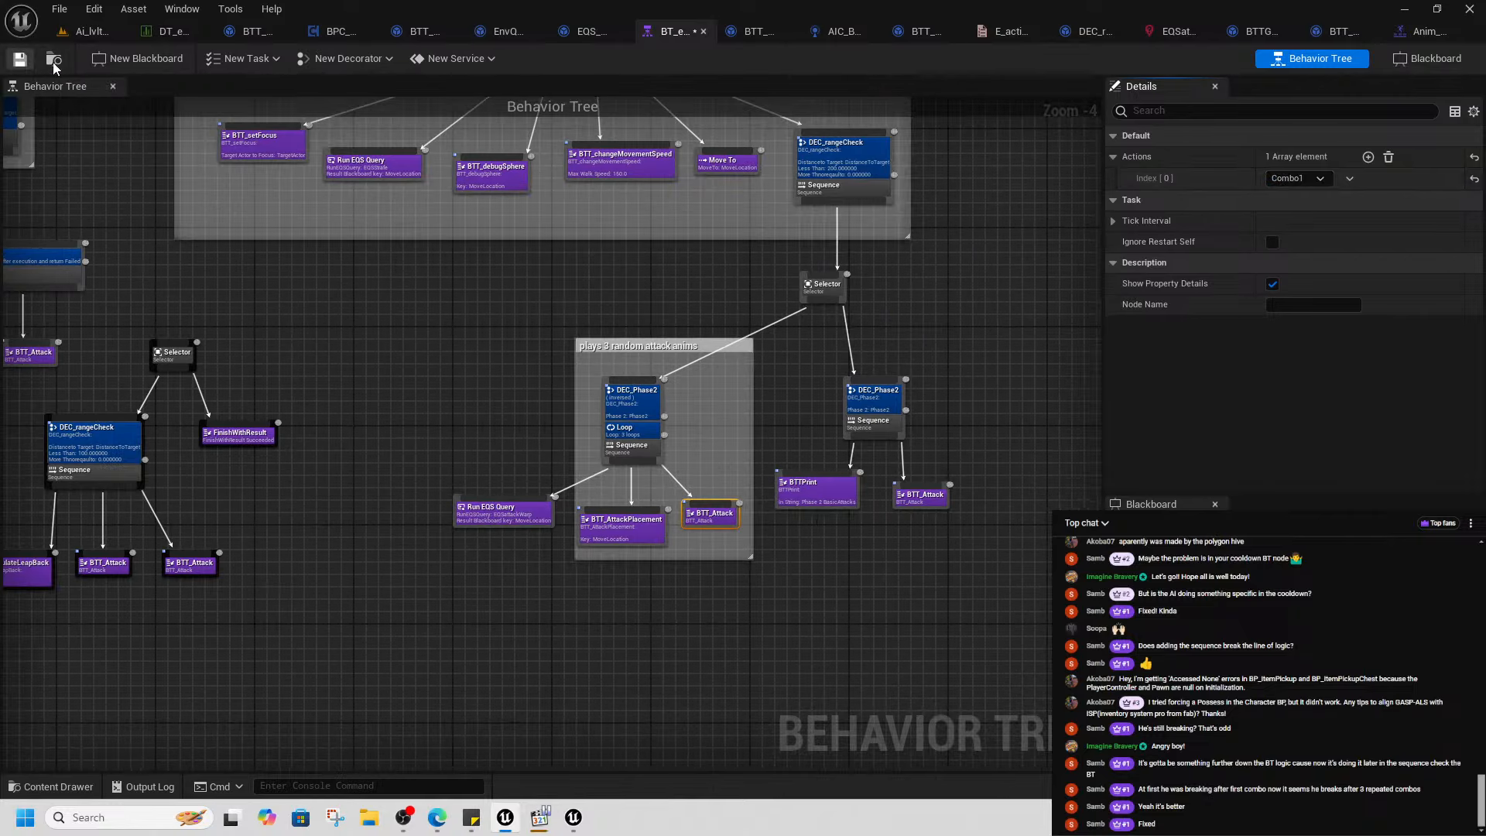
# - Play the level from a spot on the landscape, watch the enemy perform its Combo1 attacks near the character, and stop the simulation
pyautogui.click(89, 32)
pyautogui.rightClick(699, 658)
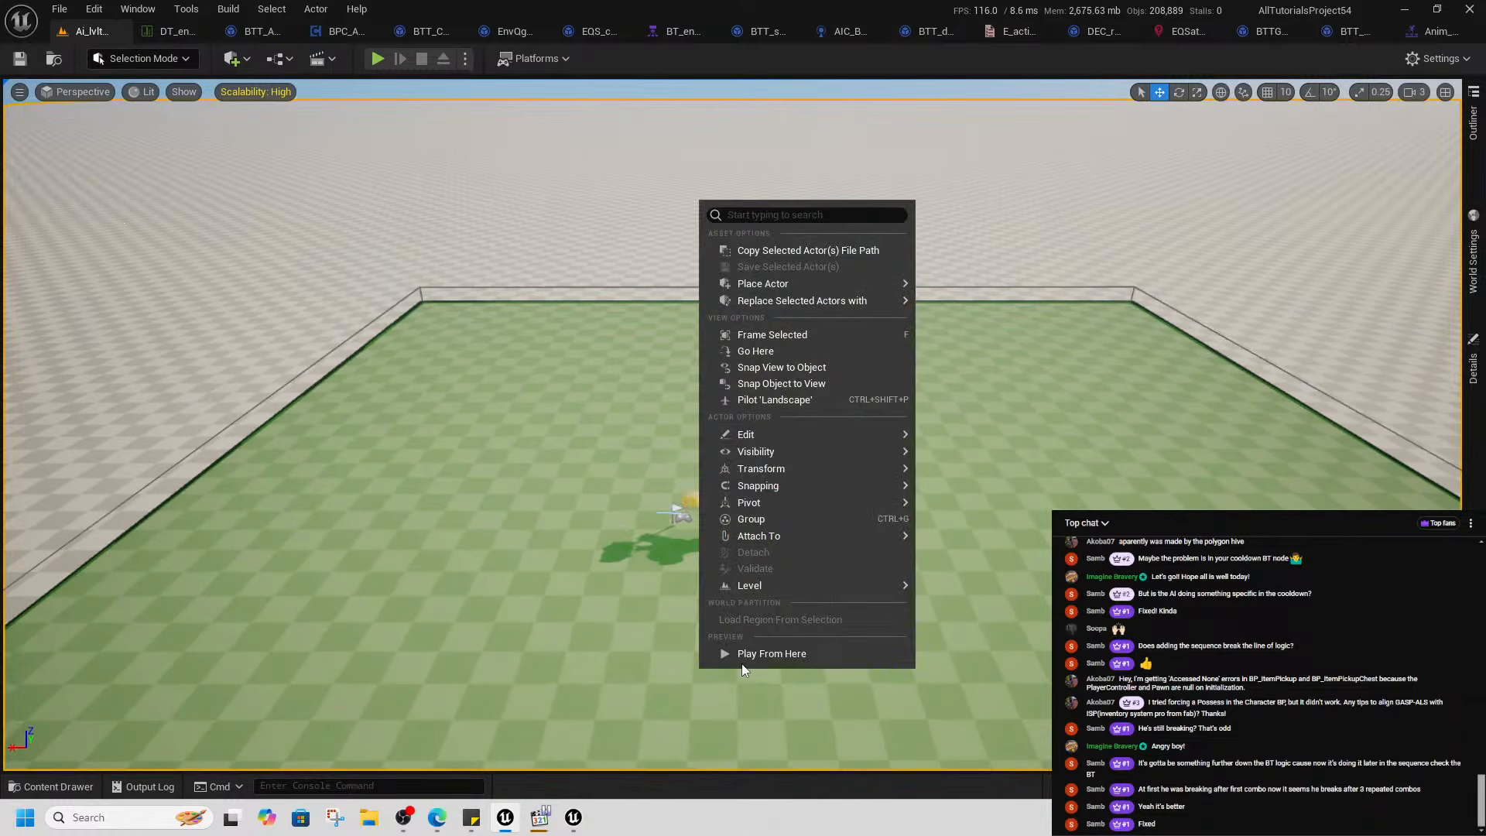
pyautogui.click(746, 660)
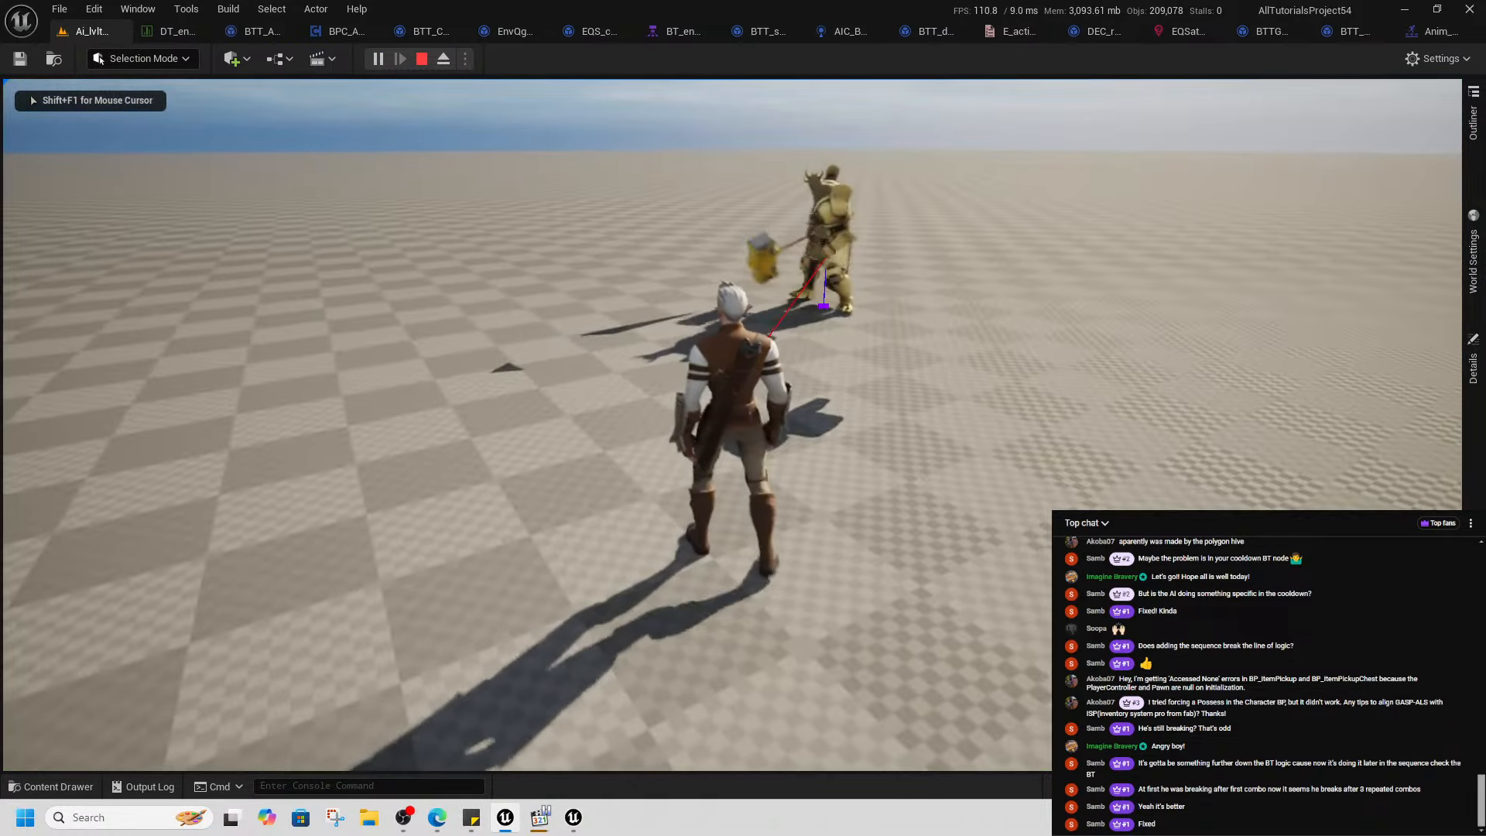
pyautogui.press('w')
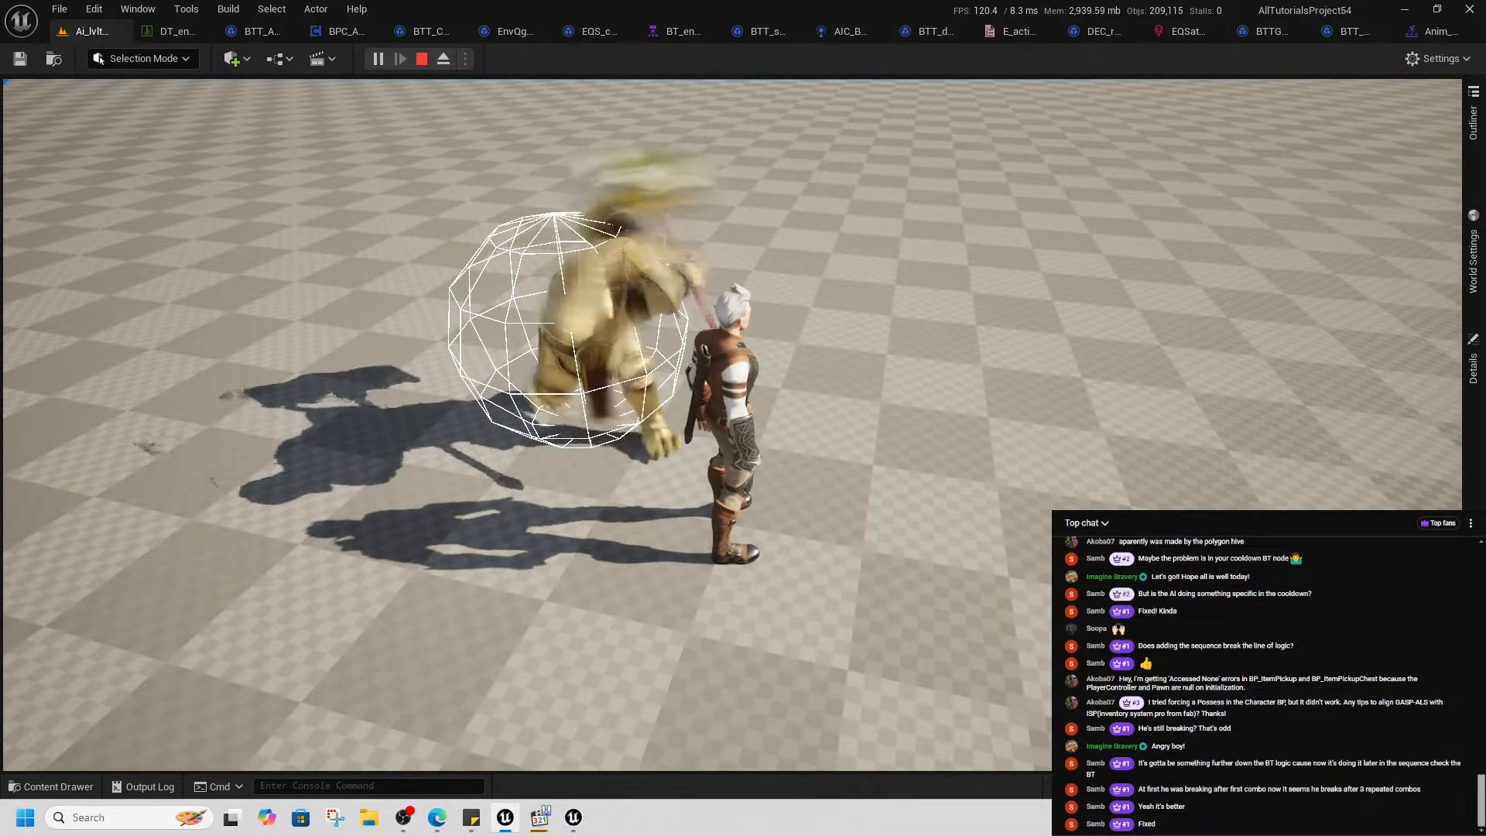
pyautogui.hotkey('shift', 'F1')
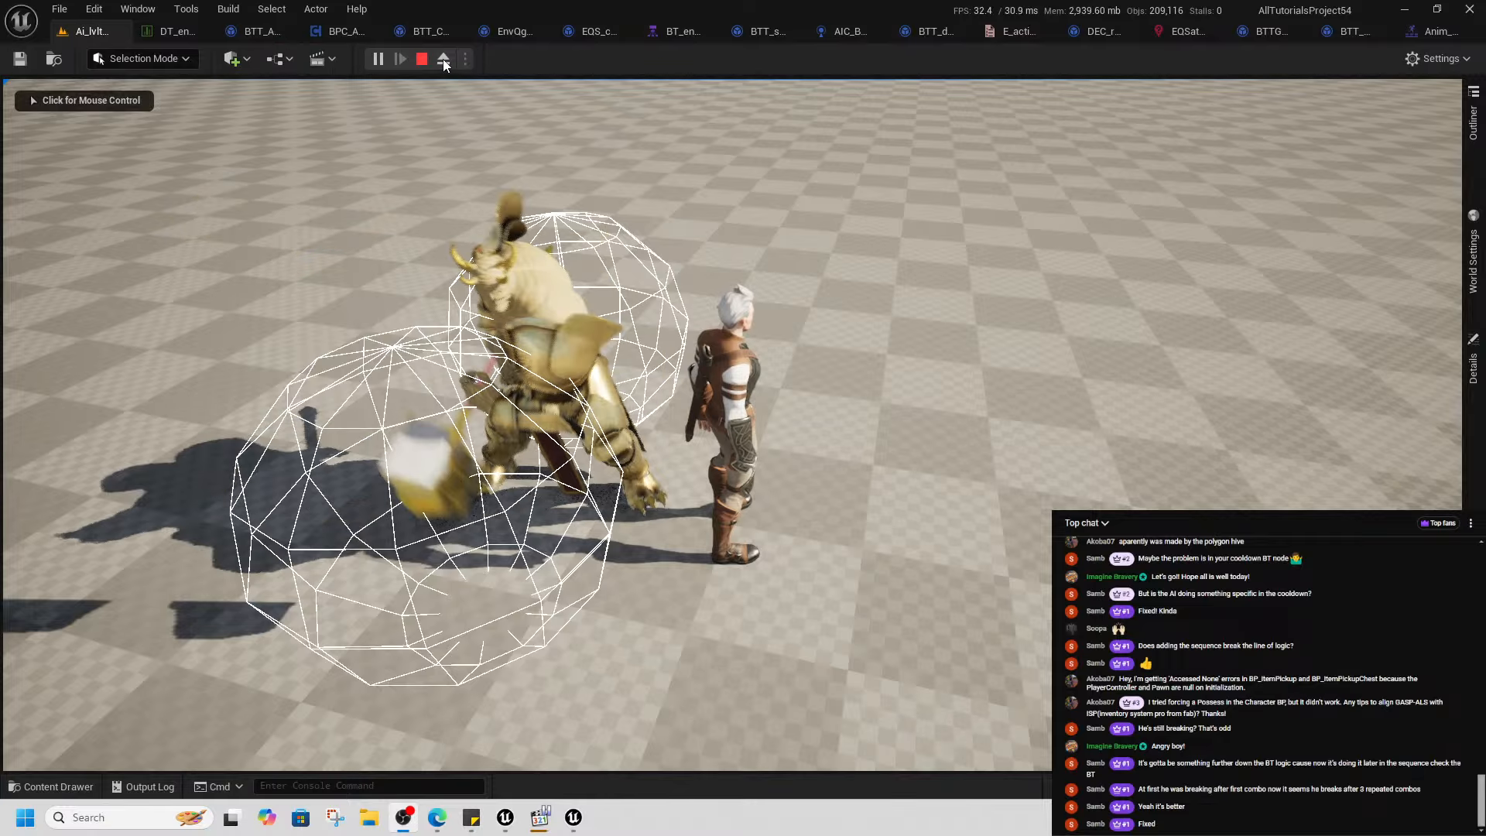
pyautogui.click(422, 58)
# - Reopen the Combo1 montage from the enemy data table and disable Warp Translation on its MotionWarping notify
pyautogui.click(1431, 33)
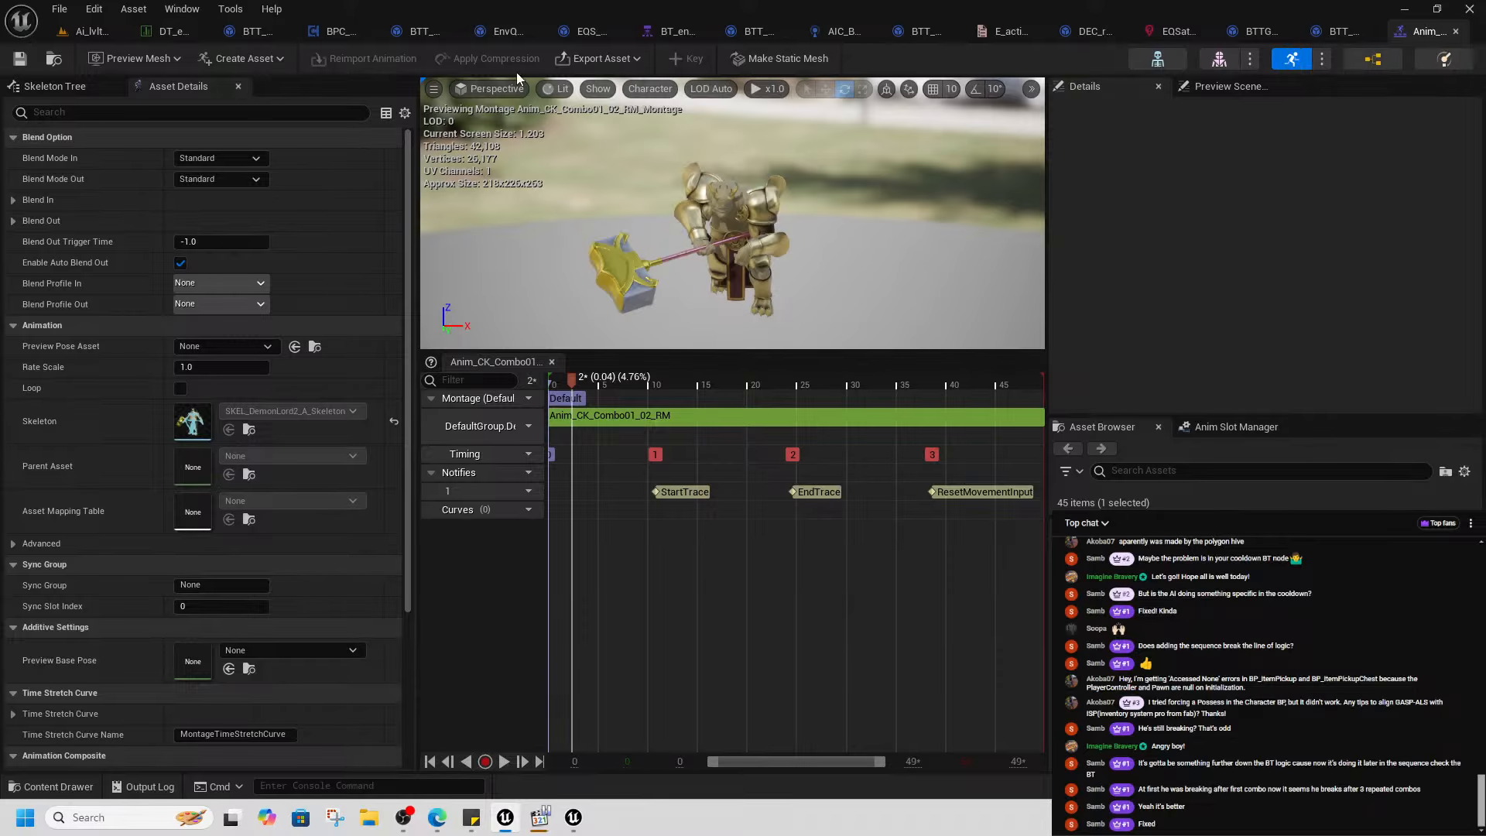
pyautogui.click(172, 32)
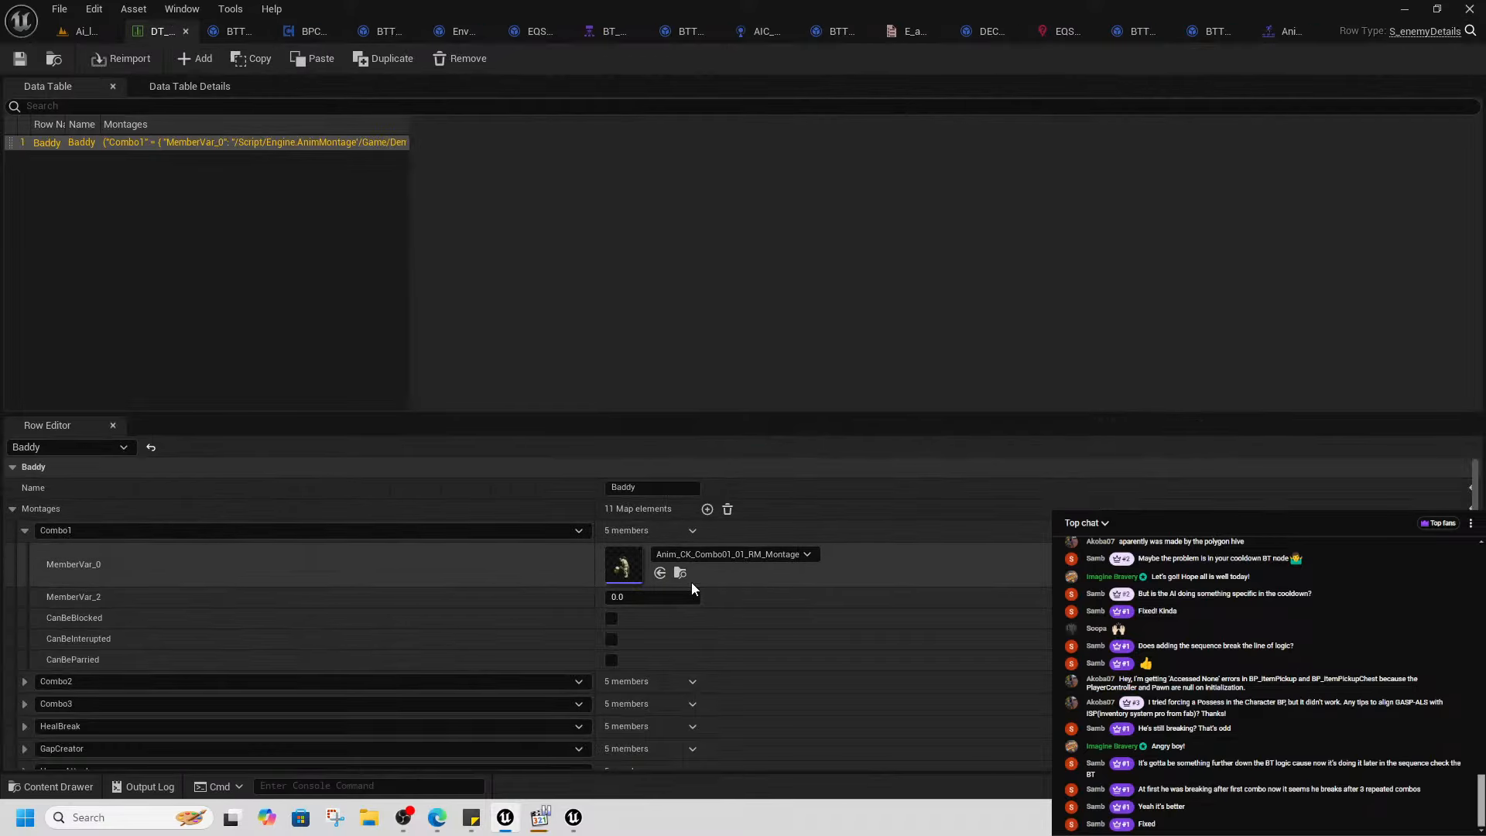
pyautogui.click(682, 574)
pyautogui.doubleClick(787, 449)
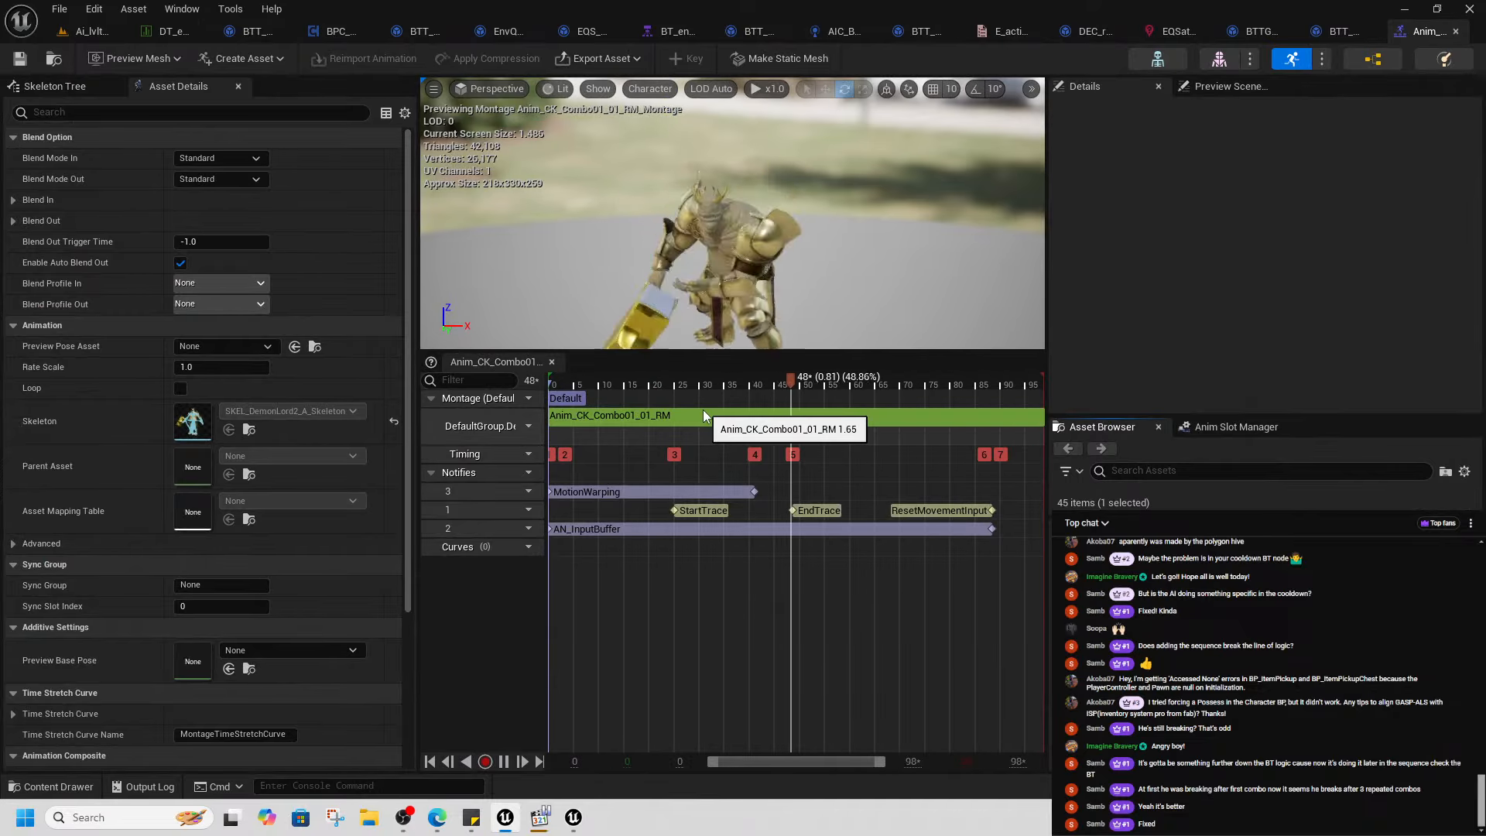
pyautogui.click(649, 491)
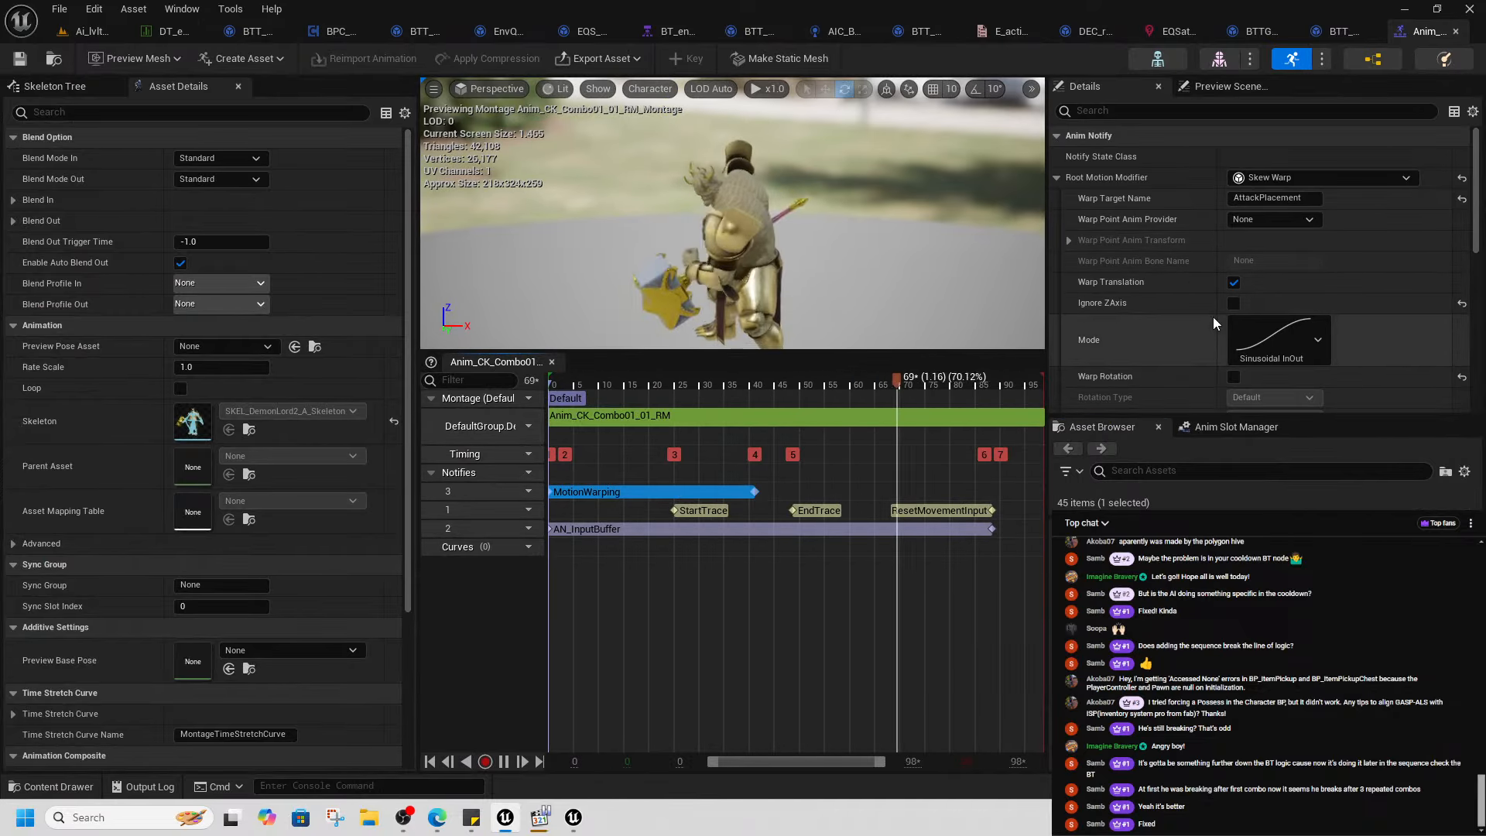
pyautogui.click(1234, 281)
pyautogui.scroll(-3, 1246, 310)
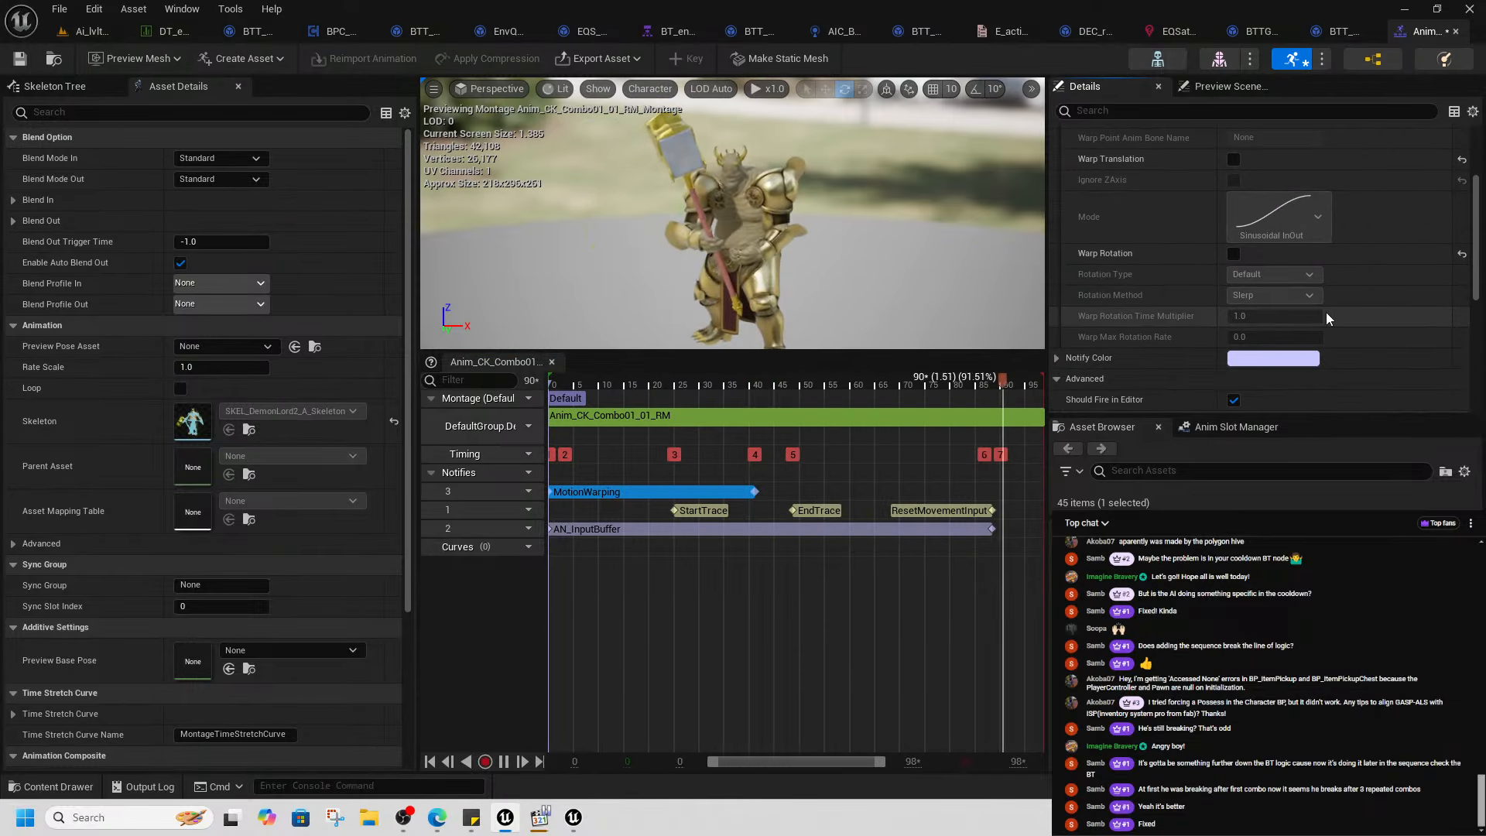
# - Examine the random attack sequence in the behavior tree and the query settings of its Run EQS Query task
pyautogui.click(87, 31)
pyautogui.click(674, 31)
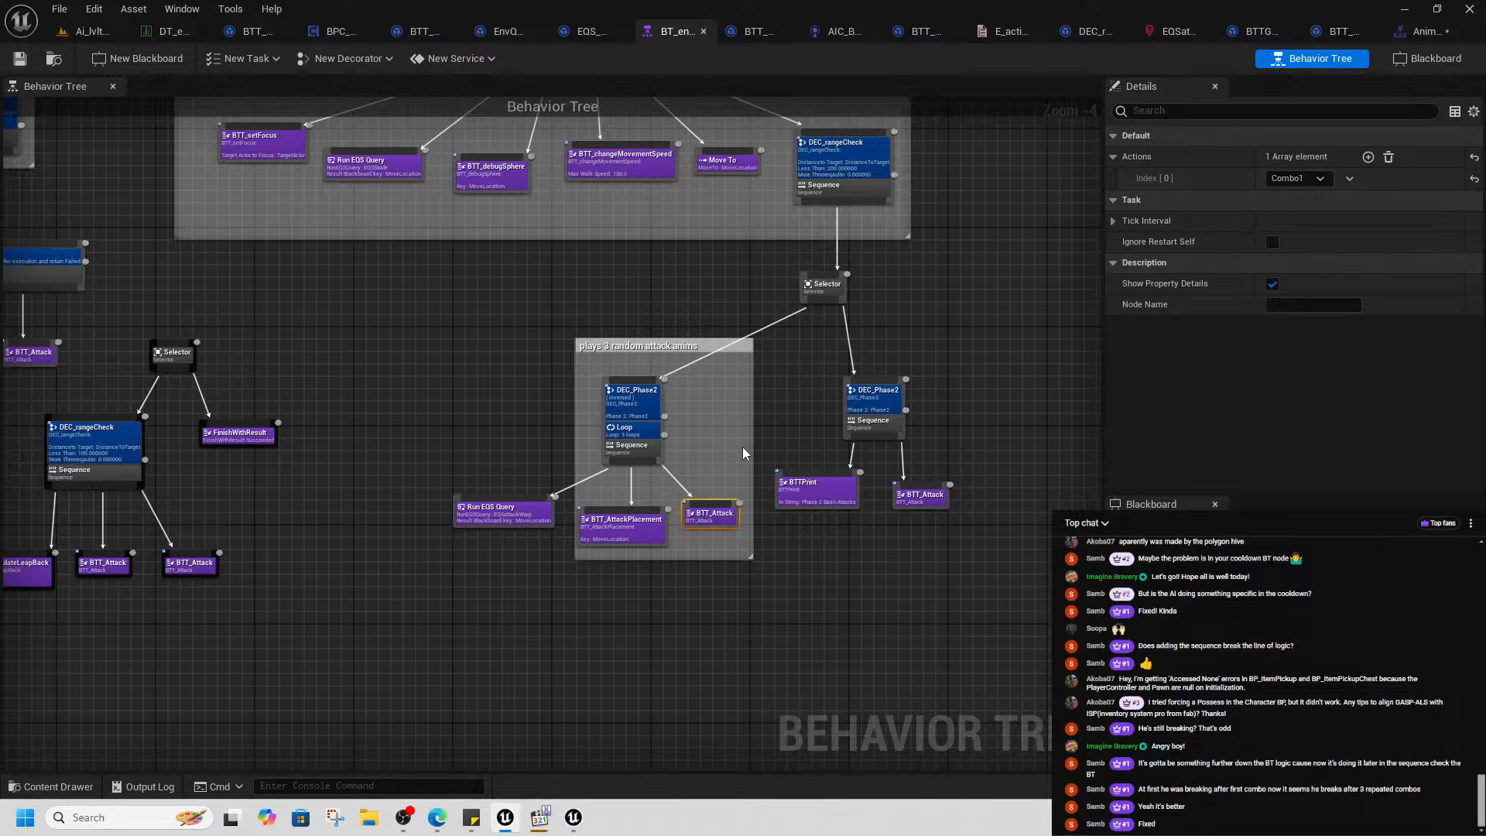
pyautogui.moveTo(743, 453); pyautogui.dragTo(555, 400, button='right')
pyautogui.scroll(4, 712, 582)
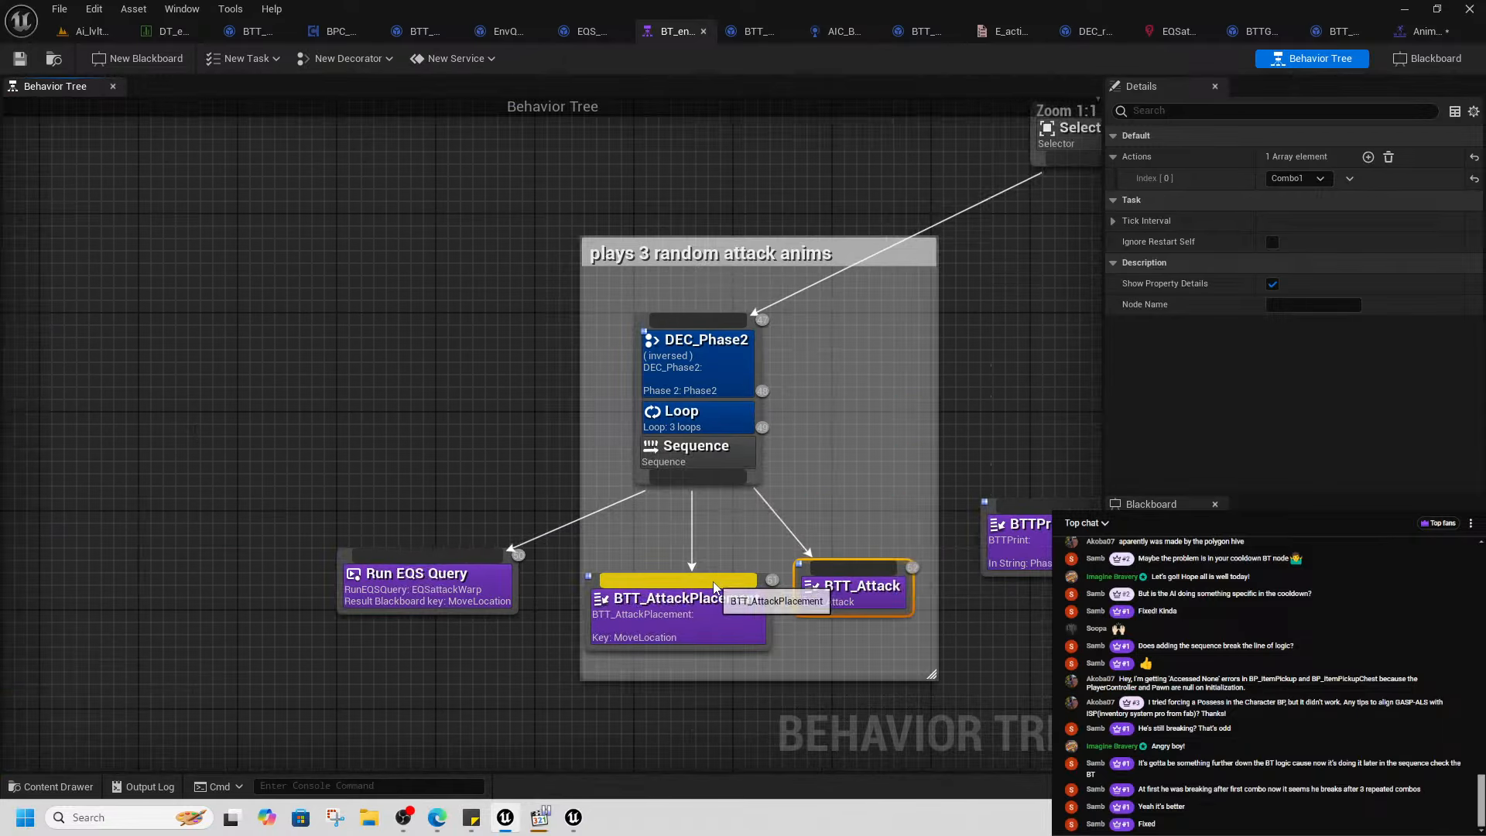
pyautogui.click(488, 597)
pyautogui.scroll(-2, 553, 592)
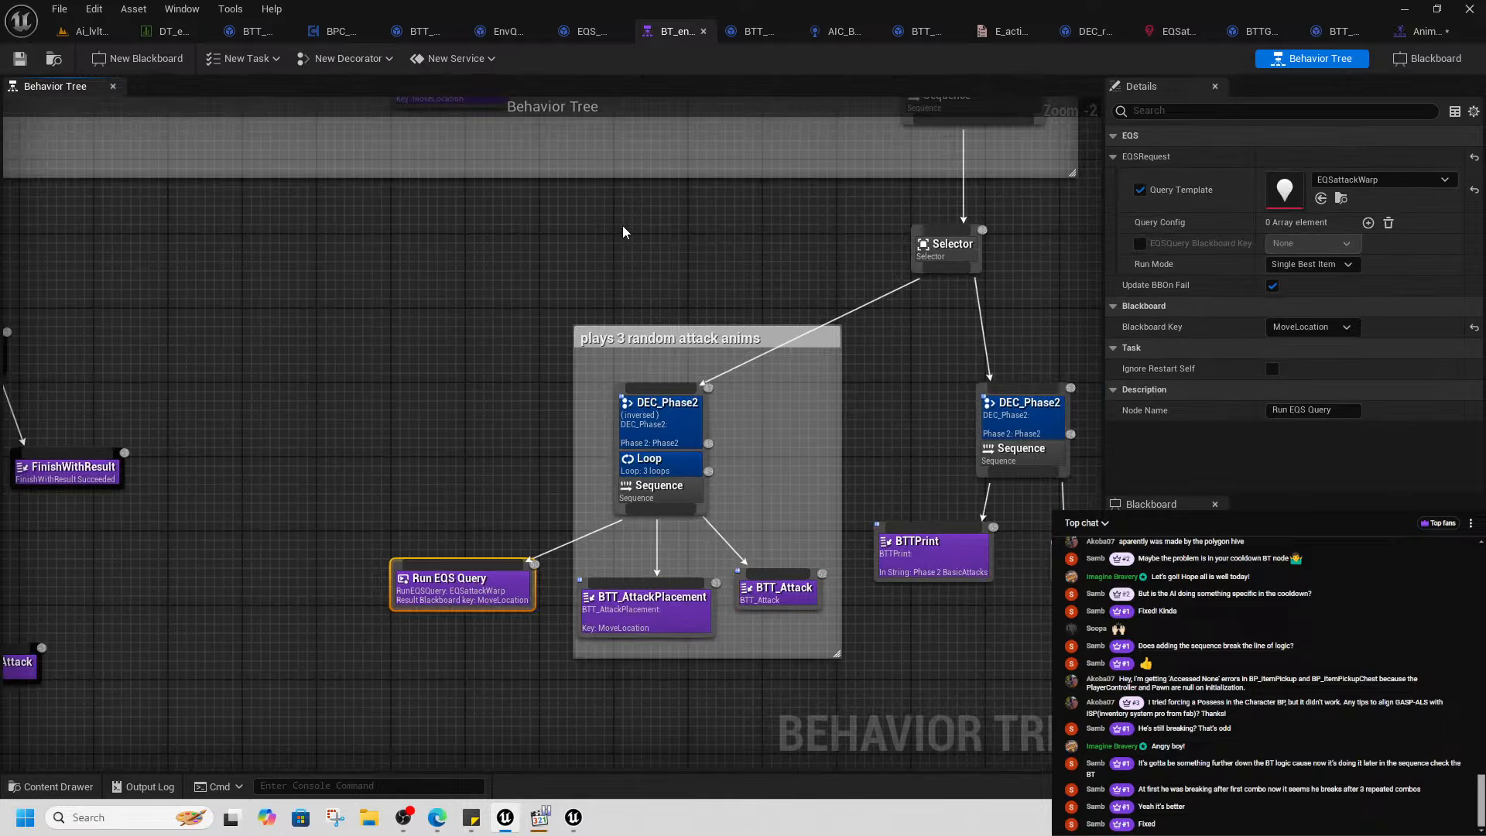
# - Play the level from a spot beside the enemy to test the attacks with warp translation disabled, and stop the simulation
pyautogui.click(109, 36)
pyautogui.rightClick(437, 590)
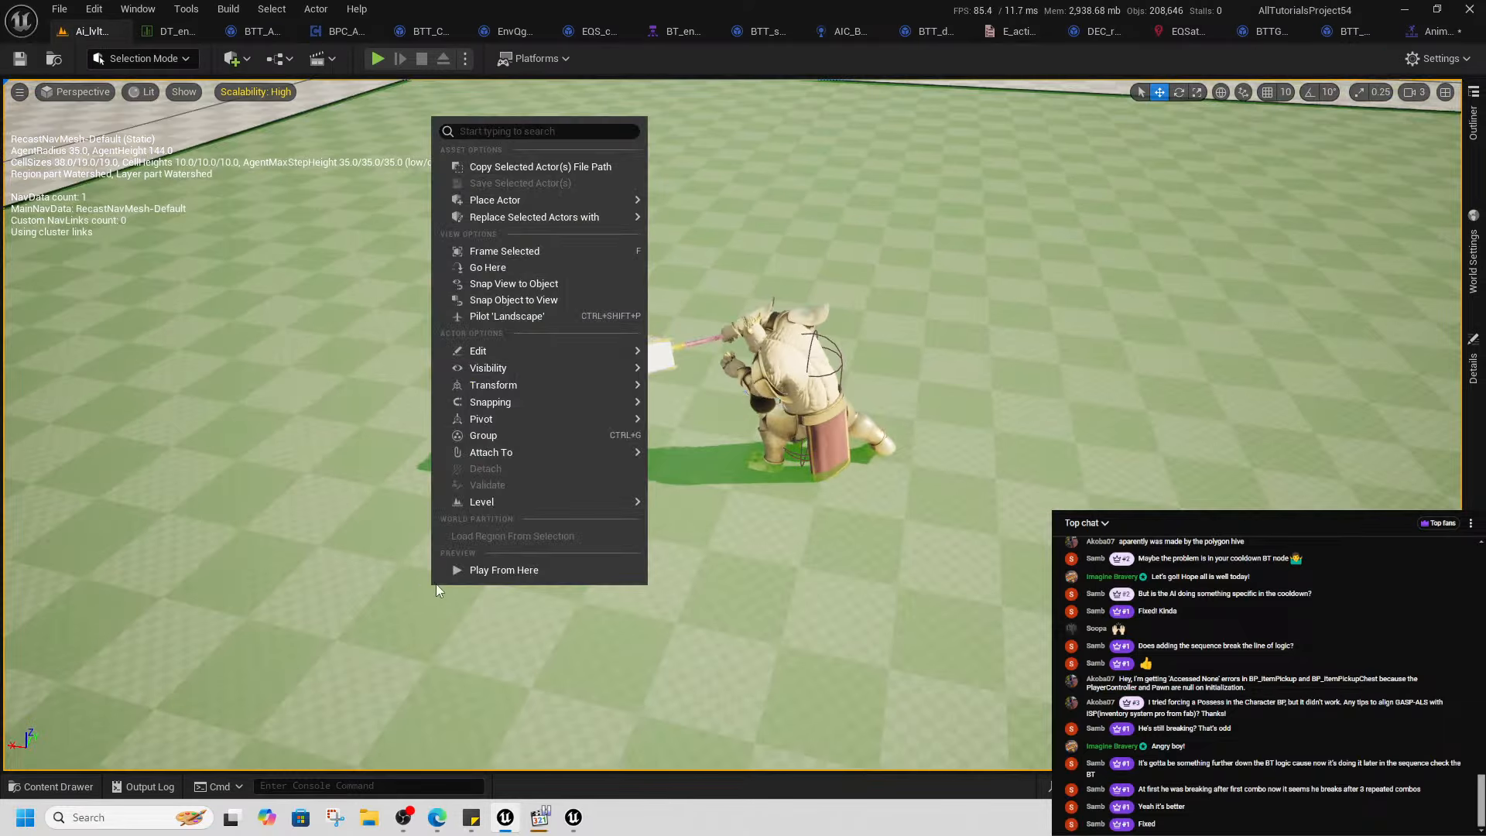
pyautogui.click(504, 571)
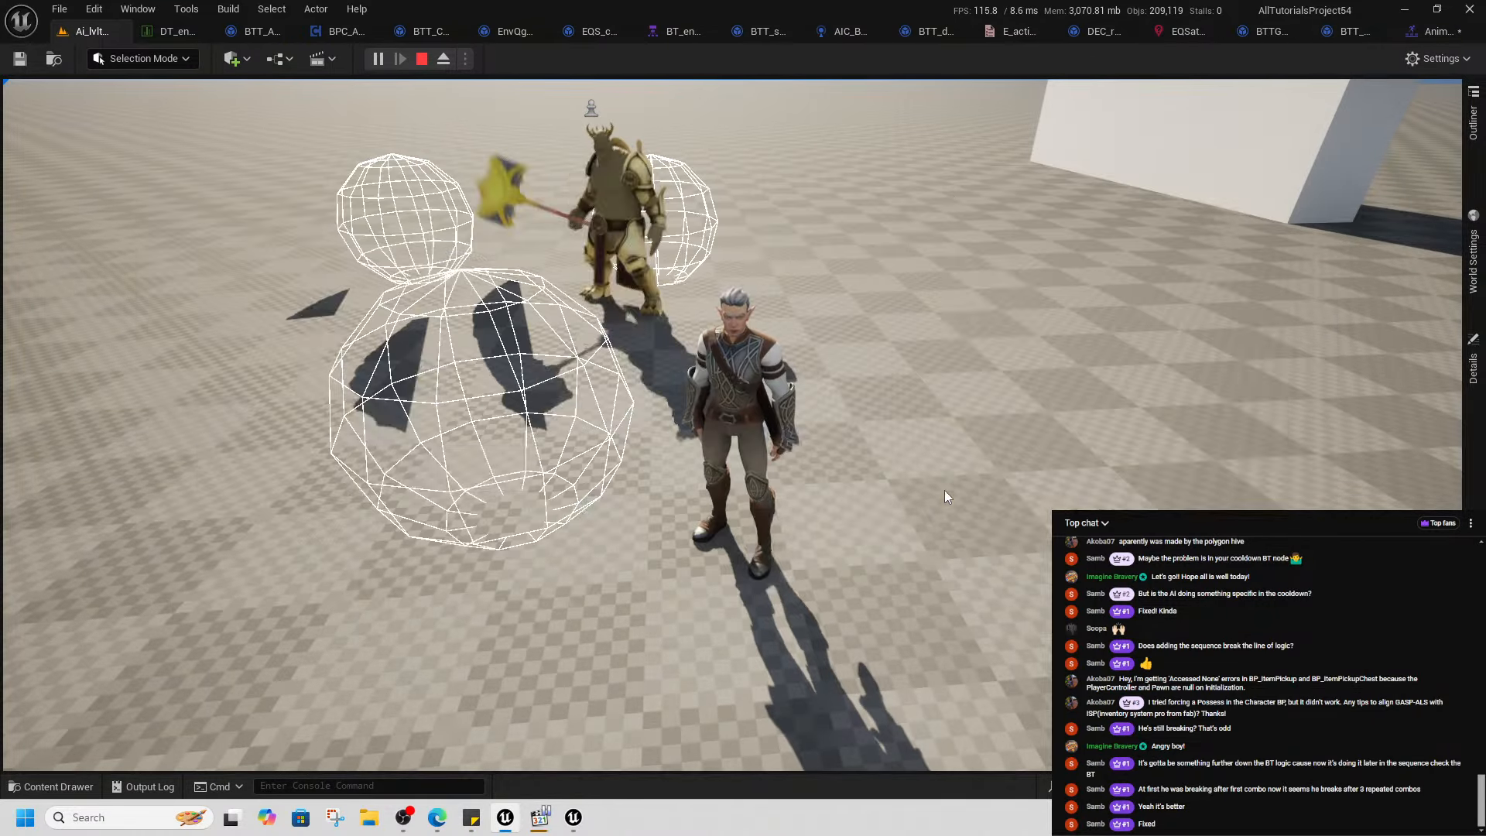
pyautogui.hotkey('shift', 'F1')
pyautogui.click(422, 61)
# - Move the Run EQS Query task slightly lower beside the random attack anims group in the BT_enemyMarge behavior tree
pyautogui.click(684, 32)
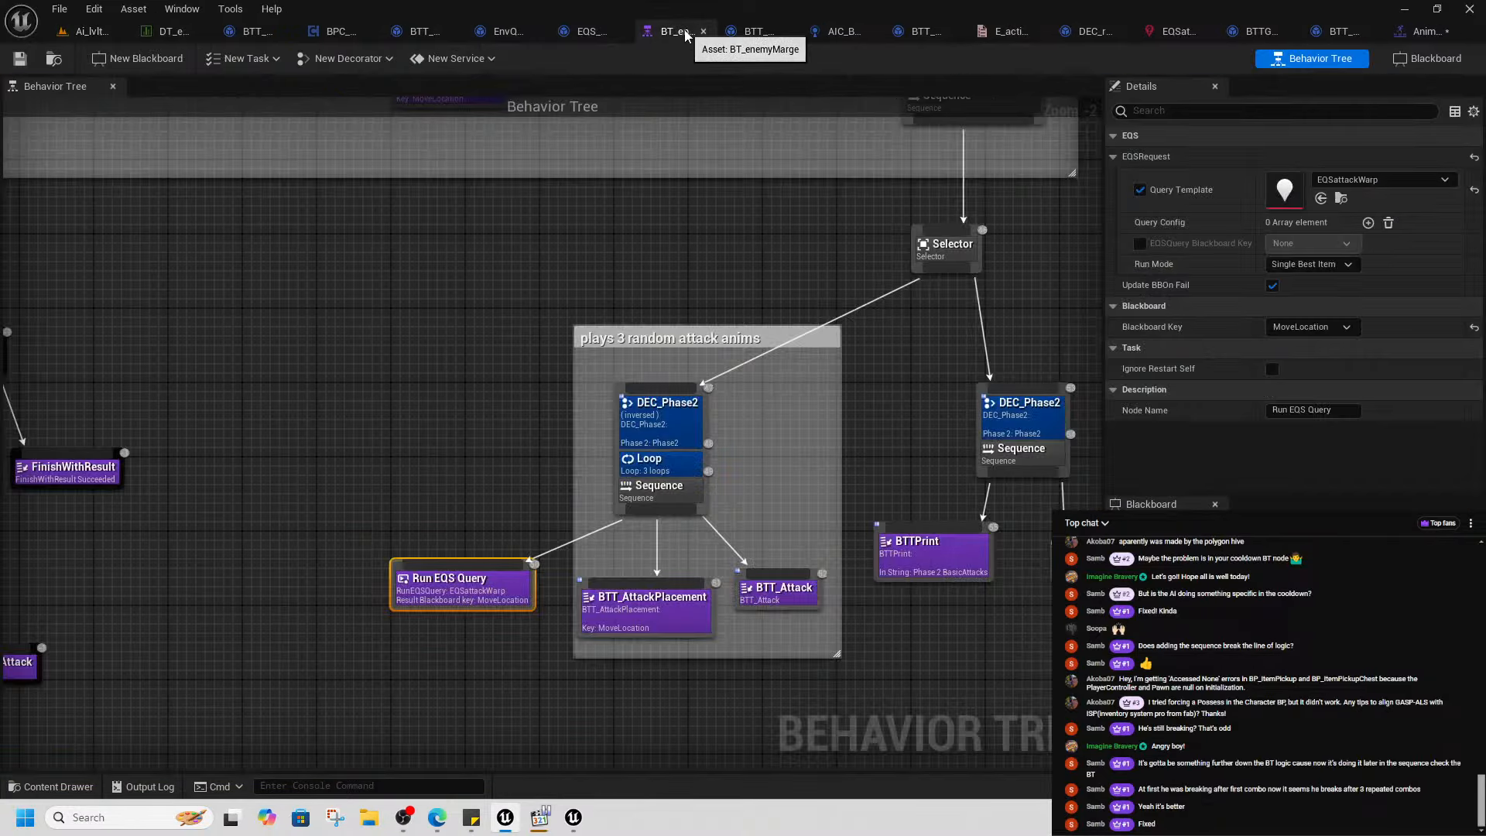
pyautogui.scroll(-1, 469, 318)
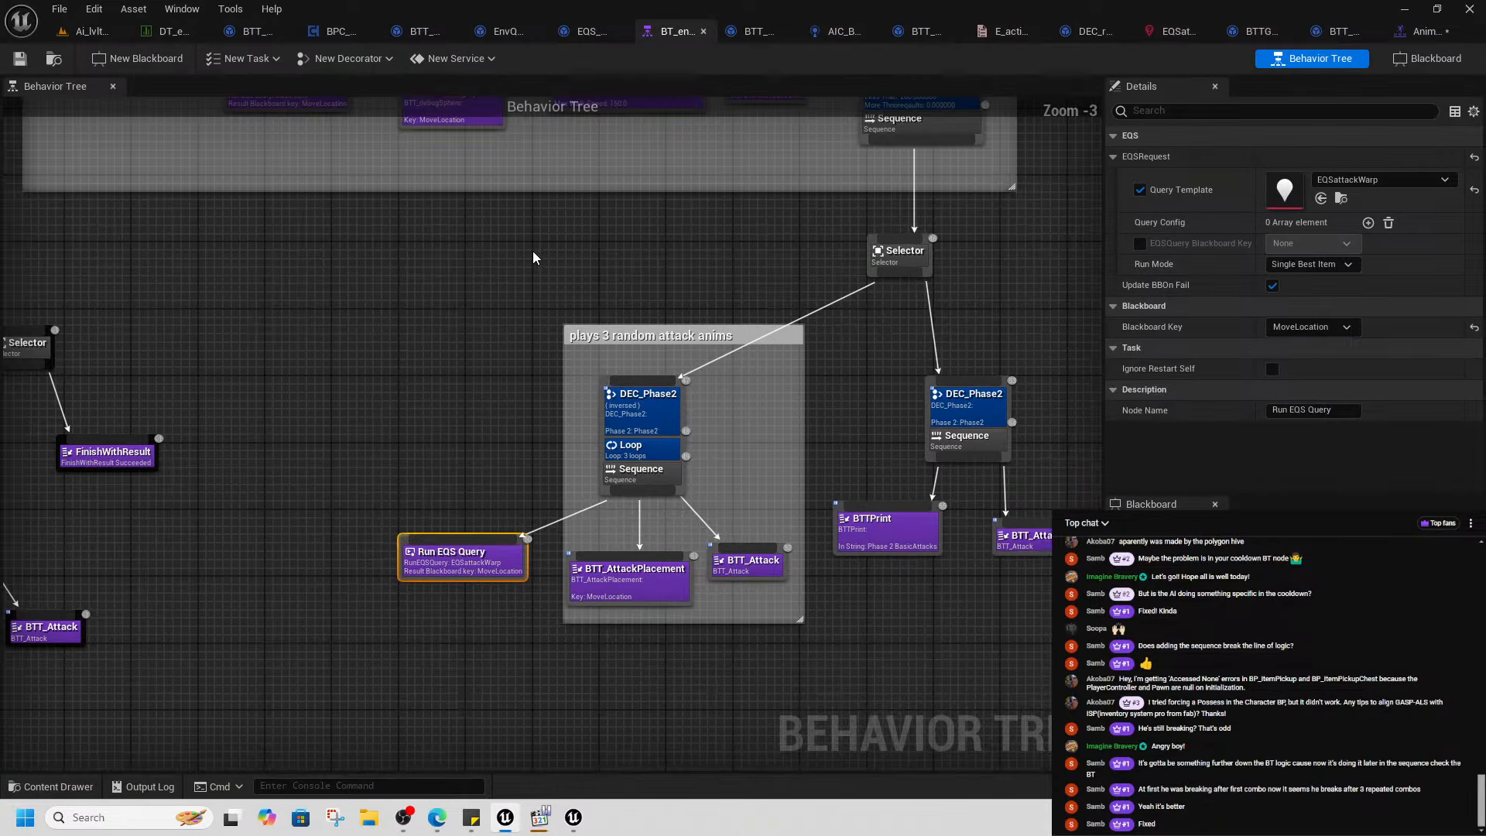
pyautogui.moveTo(531, 252); pyautogui.dragTo(700, 340, button='right')
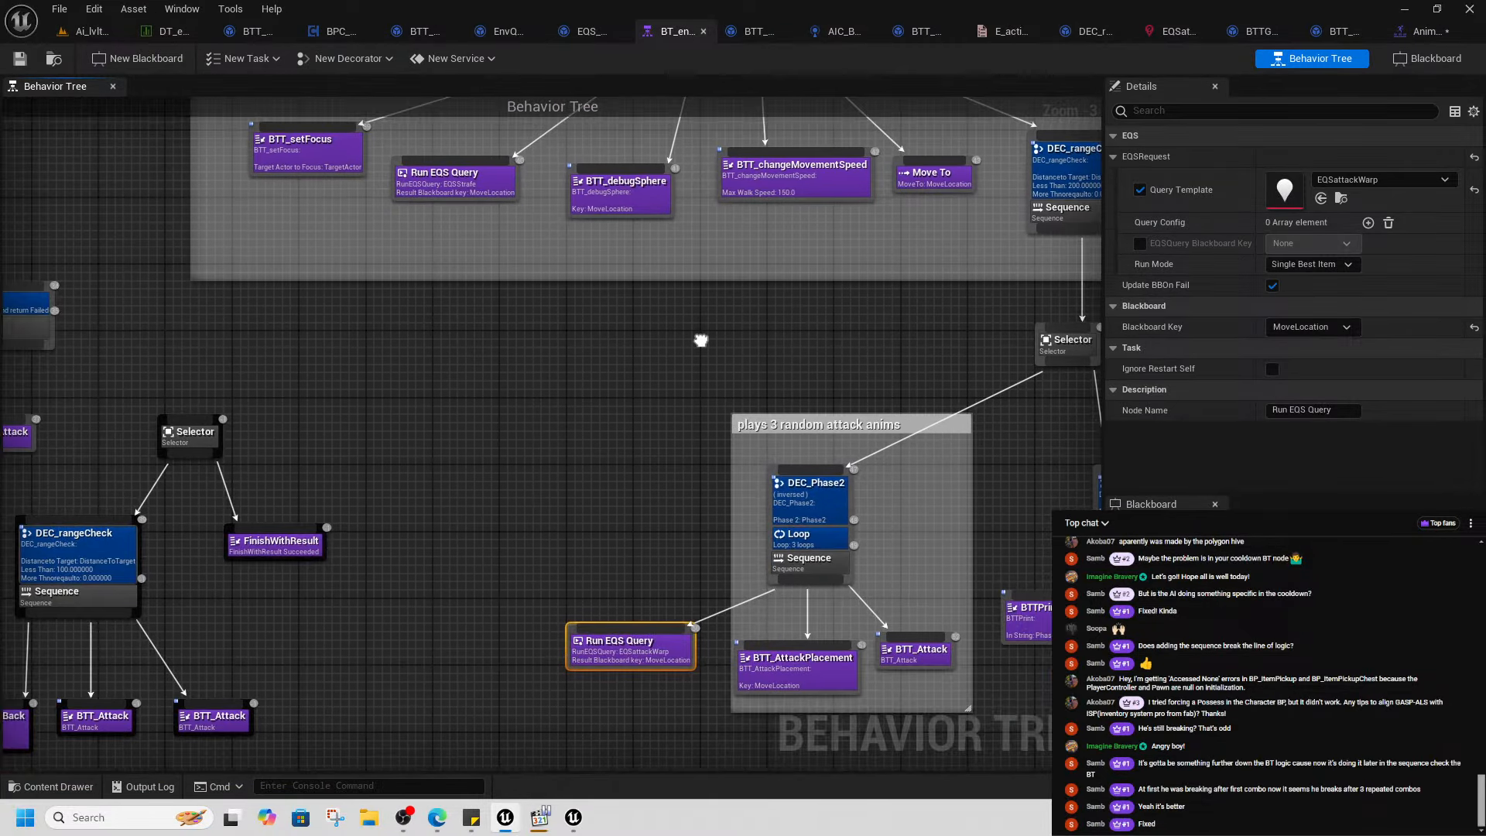
pyautogui.moveTo(663, 667); pyautogui.dragTo(672, 695)
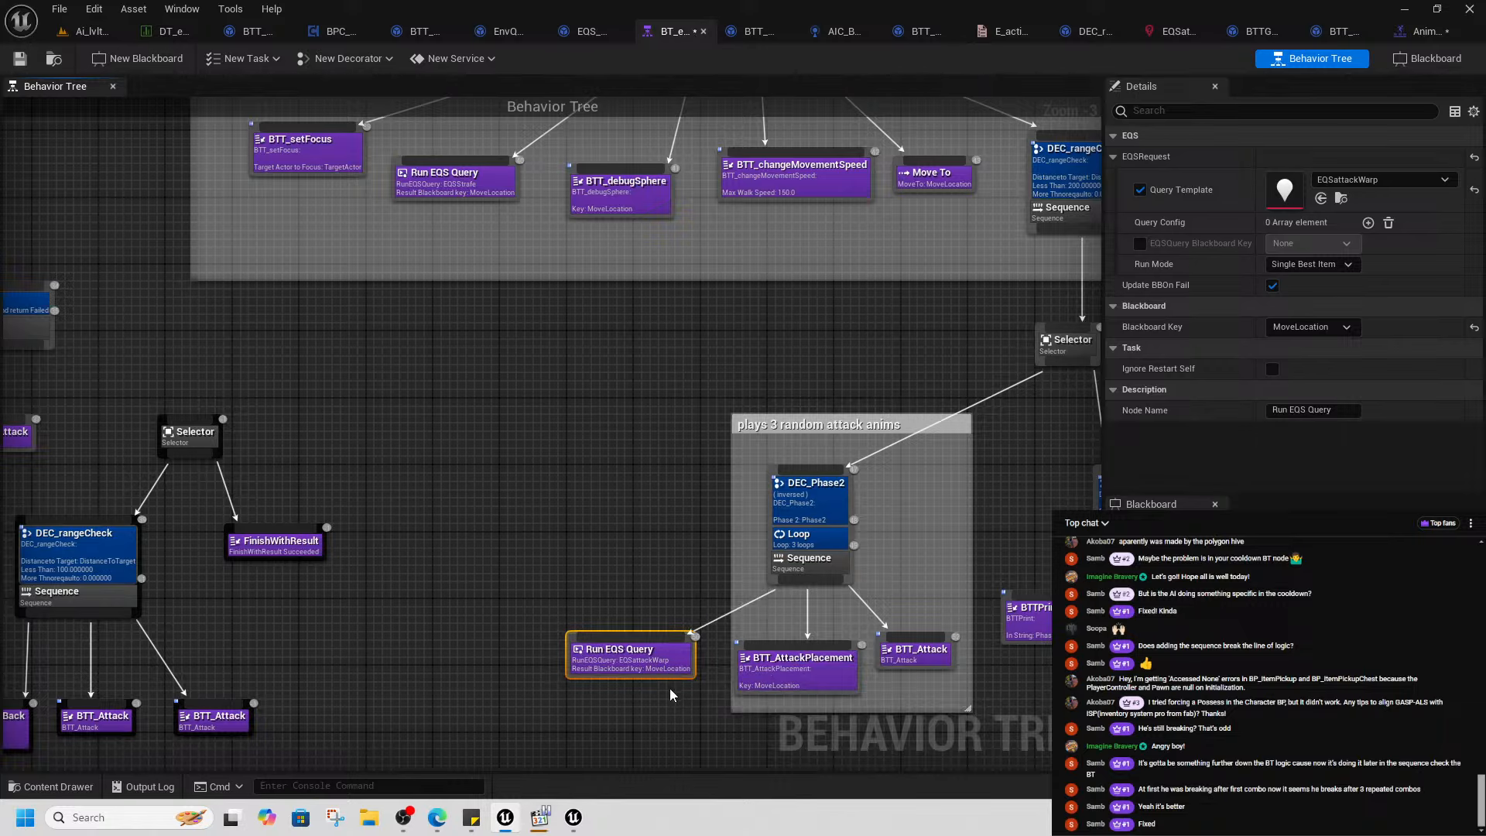
# - Set the placed BP_marge enemy's Animation Mode to Use Animation Blueprint and save the level
pyautogui.click(83, 34)
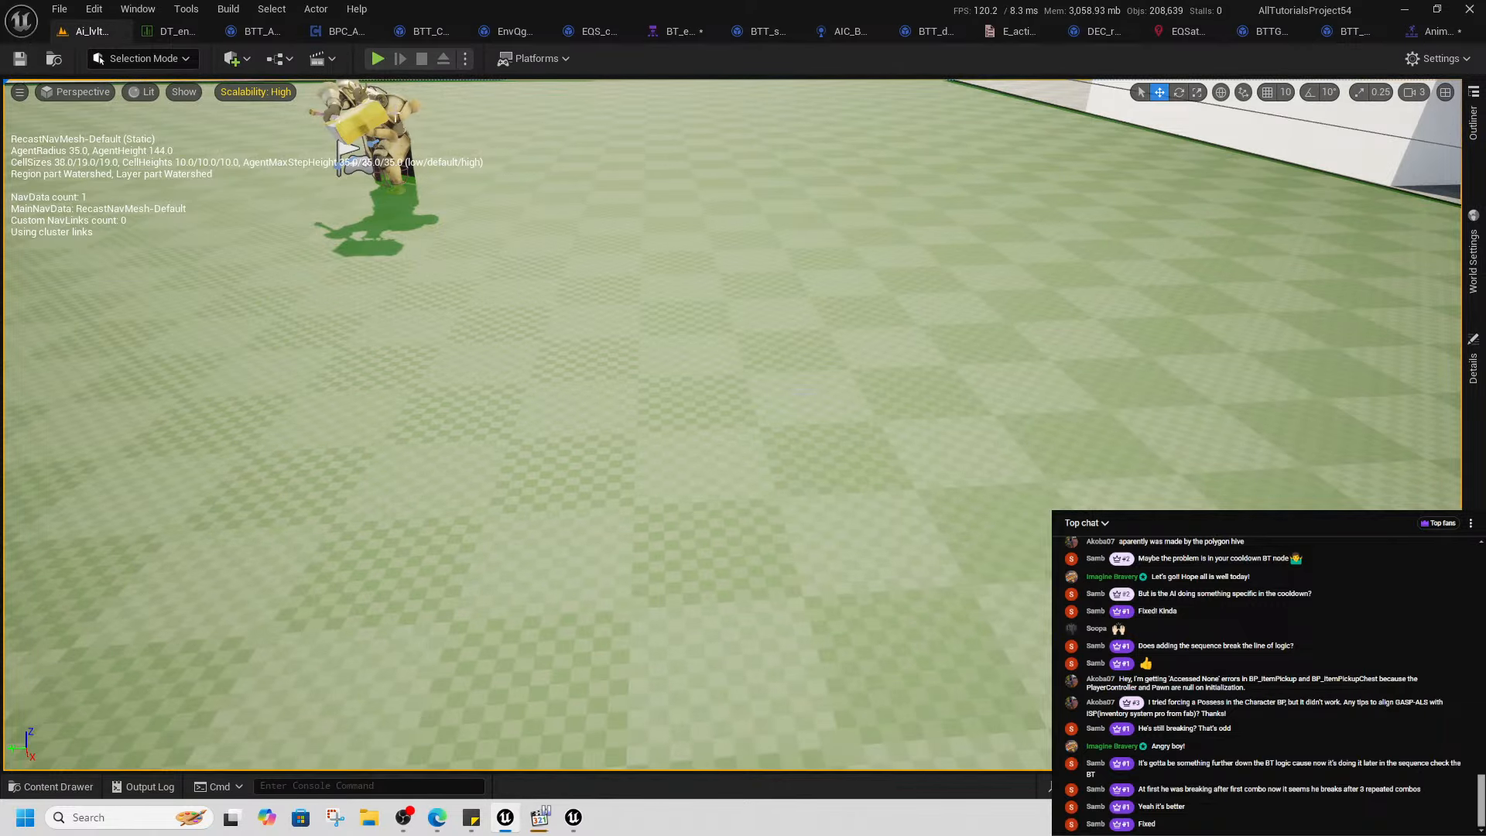
pyautogui.click(393, 110)
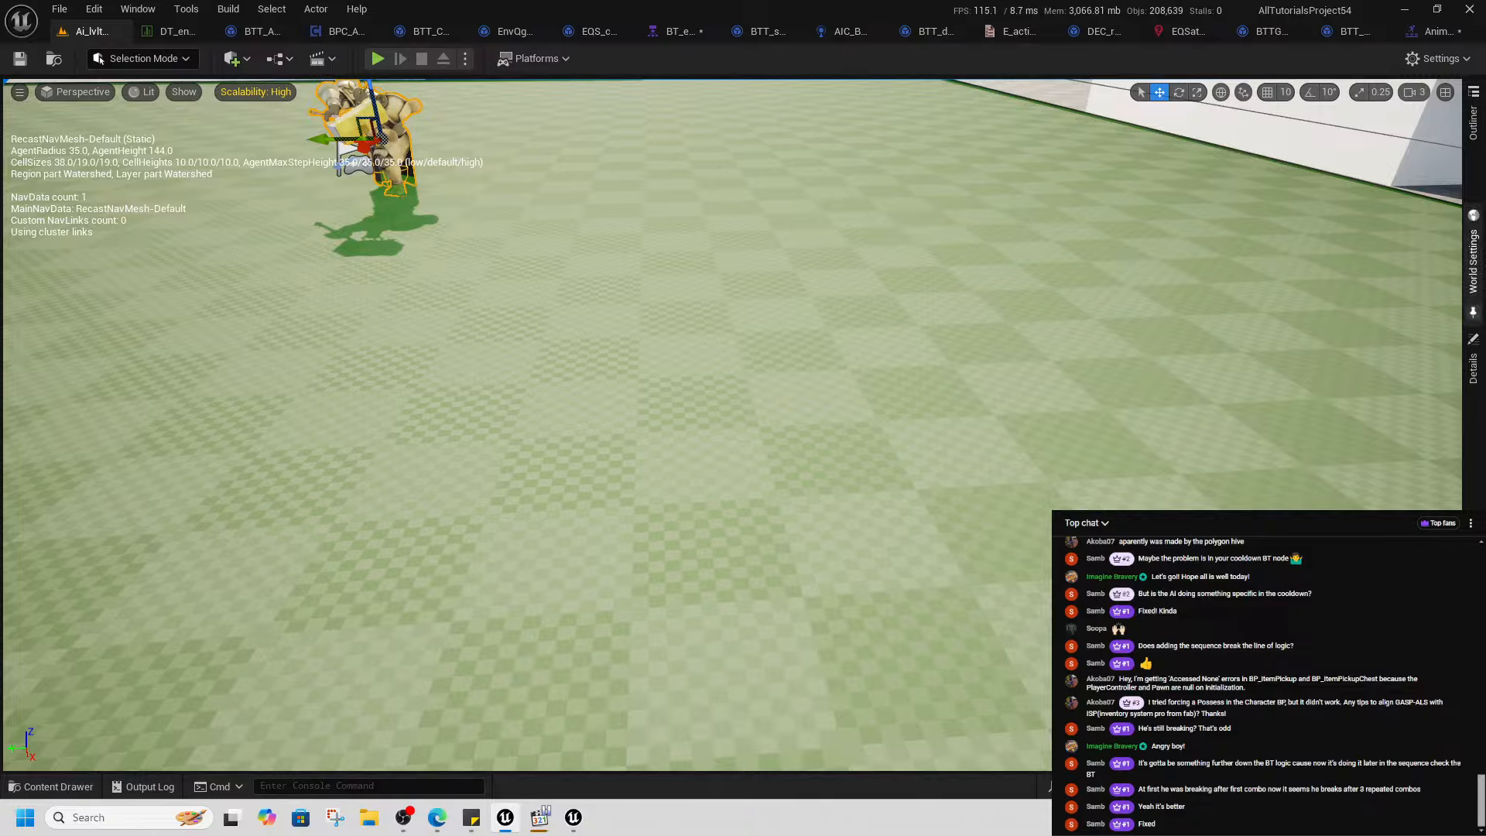
pyautogui.click(1474, 362)
pyautogui.click(1283, 419)
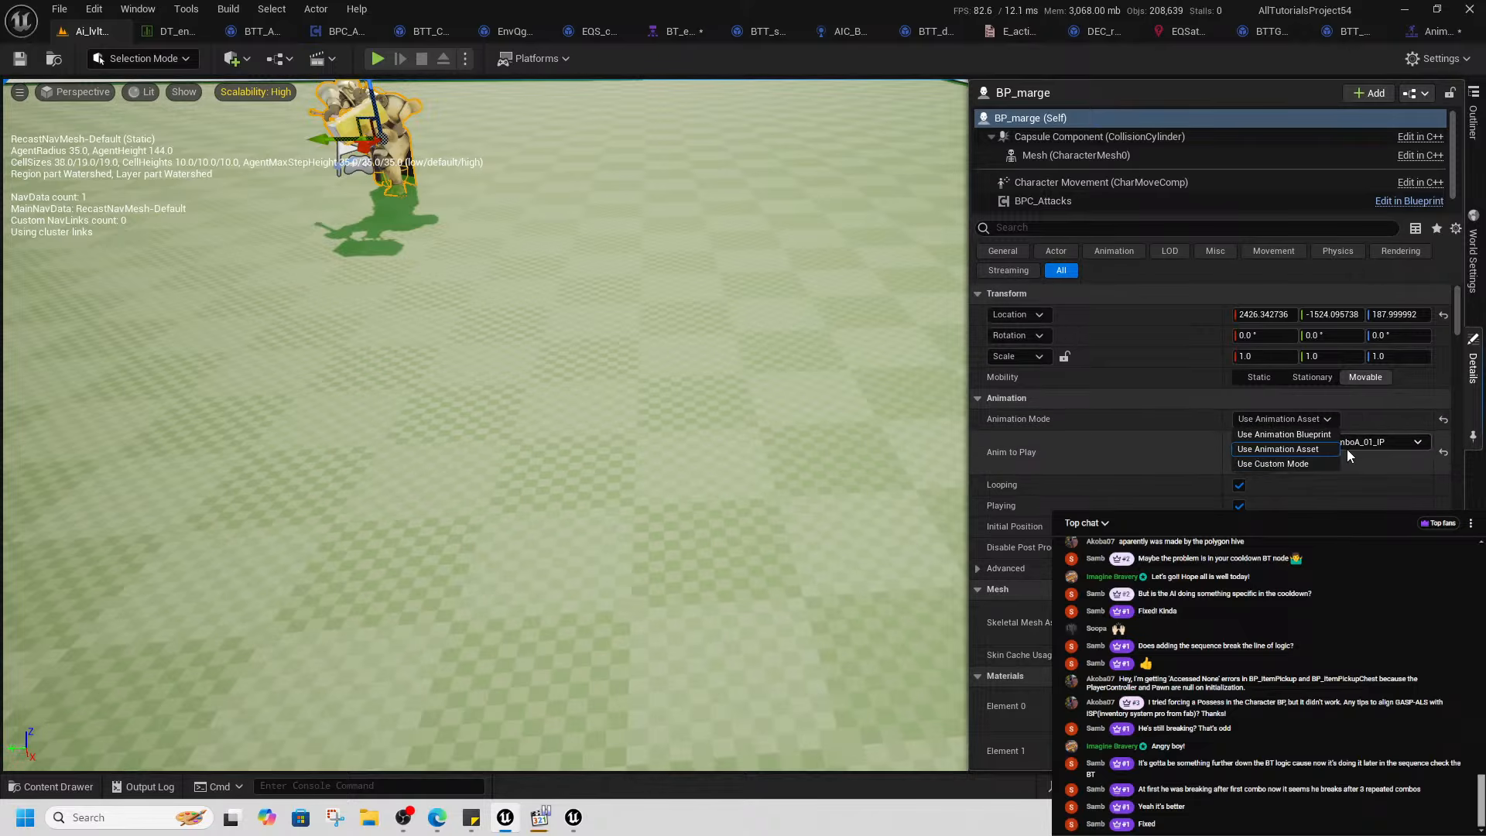
pyautogui.click(1291, 436)
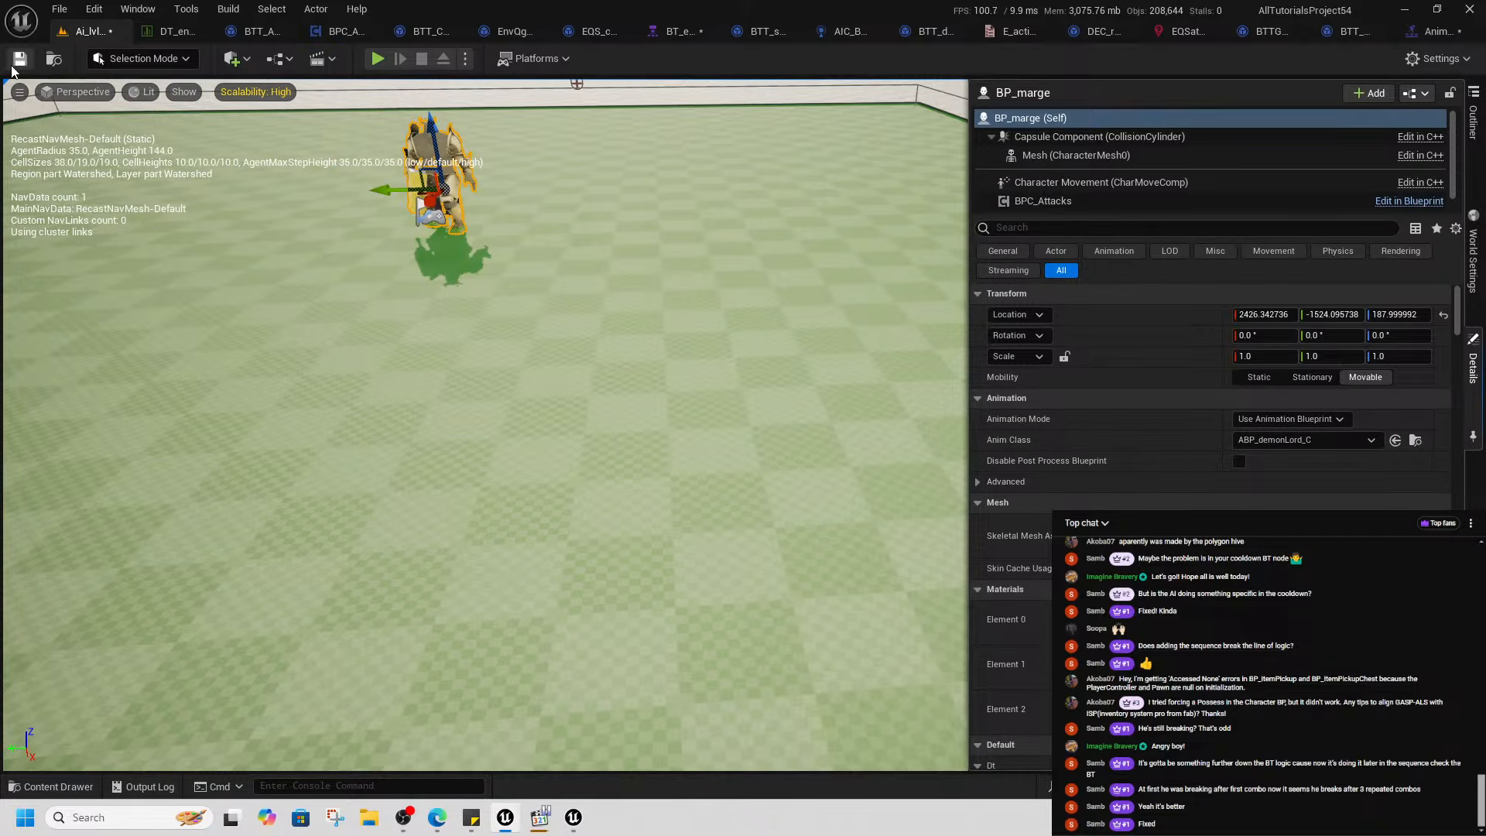
pyautogui.click(20, 59)
# - Play the level from a spot on the landscape, run to the enemy to watch its attacks, and stop the simulation
pyautogui.rightClick(553, 476)
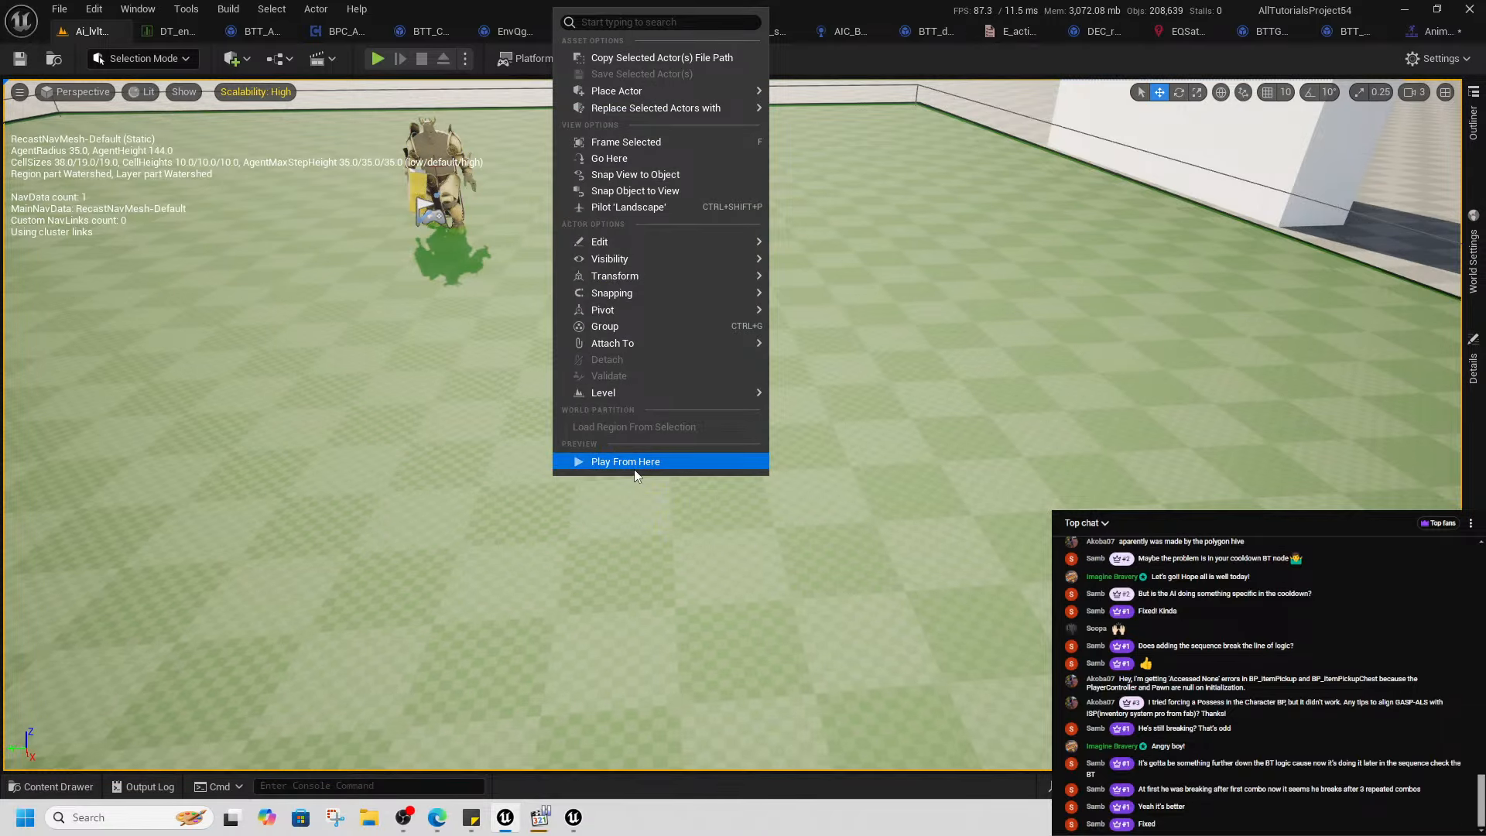
pyautogui.click(628, 462)
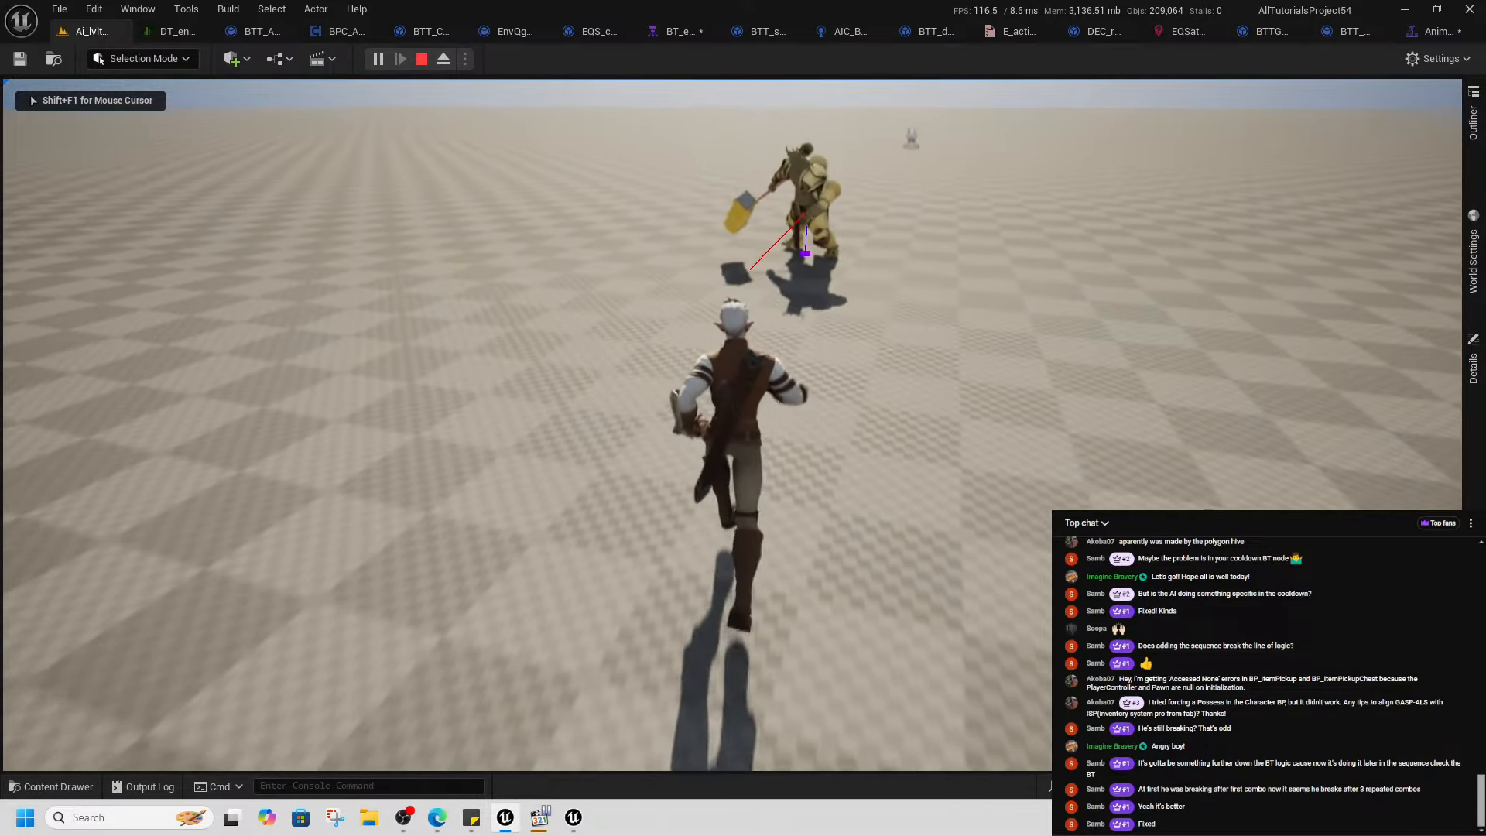
pyautogui.press('w')
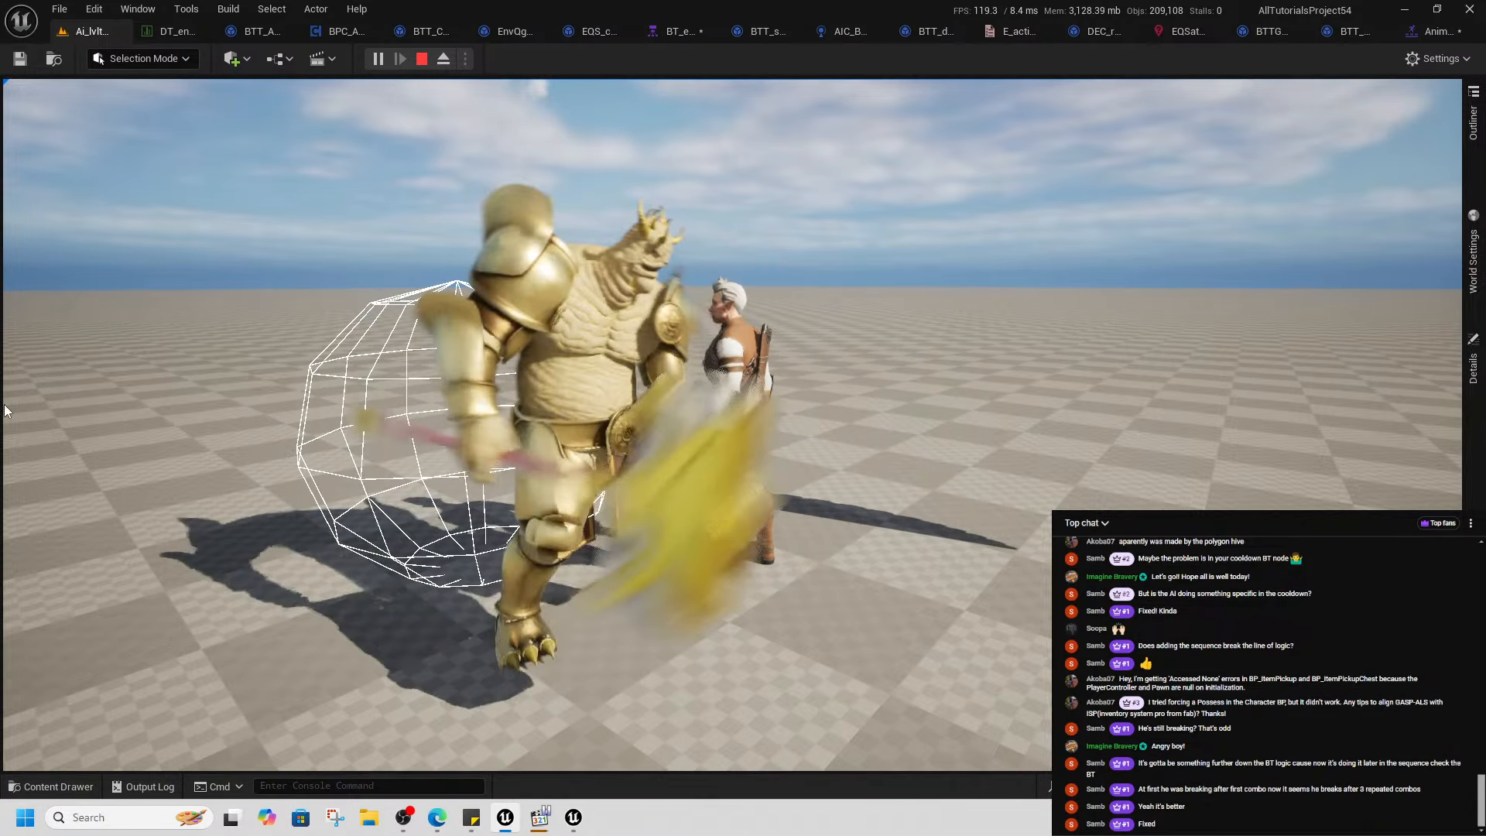
pyautogui.click(421, 59)
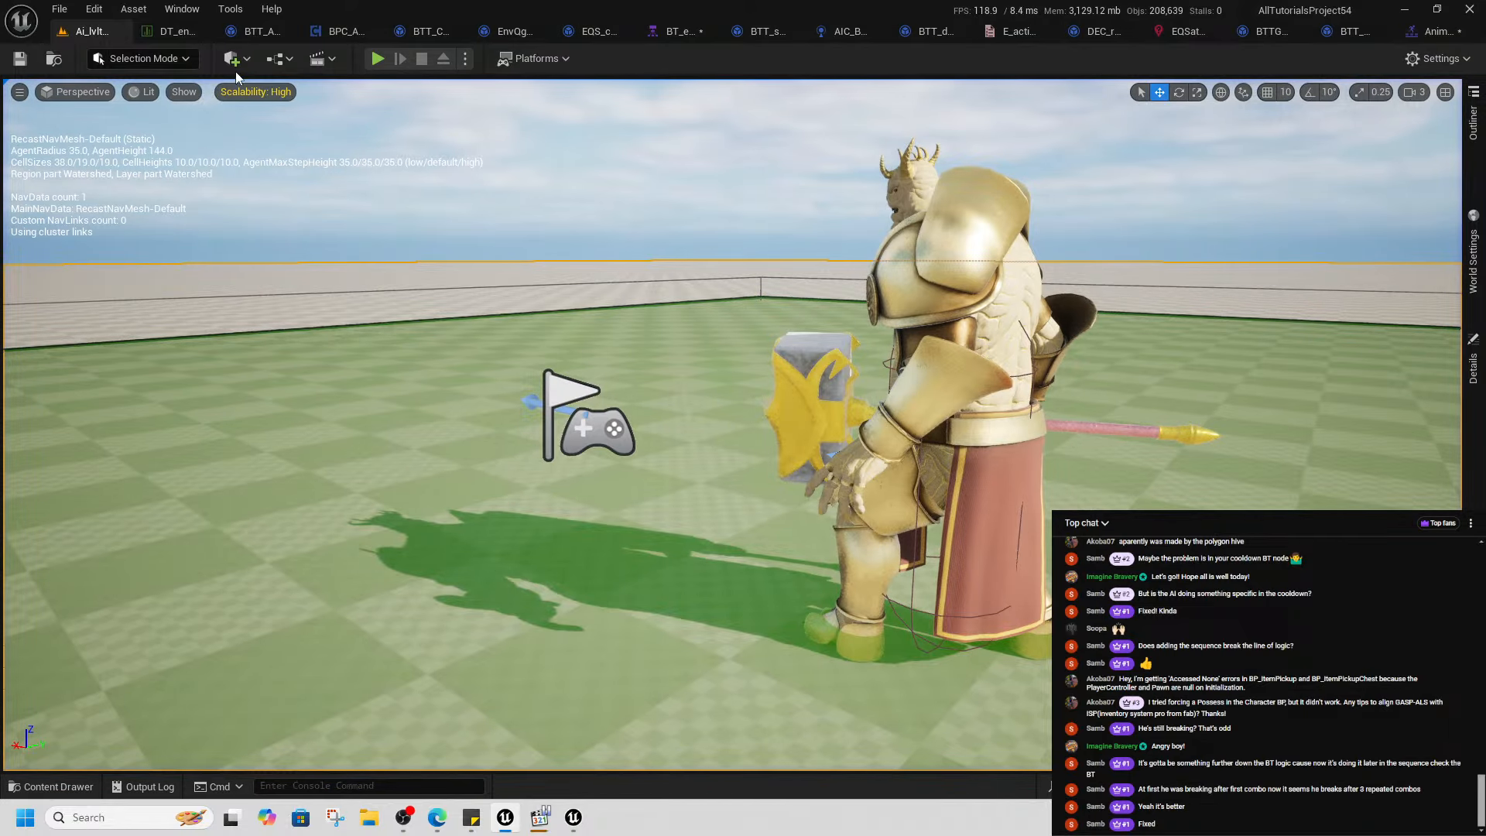
# - Set the OnCircle generator's Circle Radius to 200 in the attack warp environment query and save the query
pyautogui.click(1182, 34)
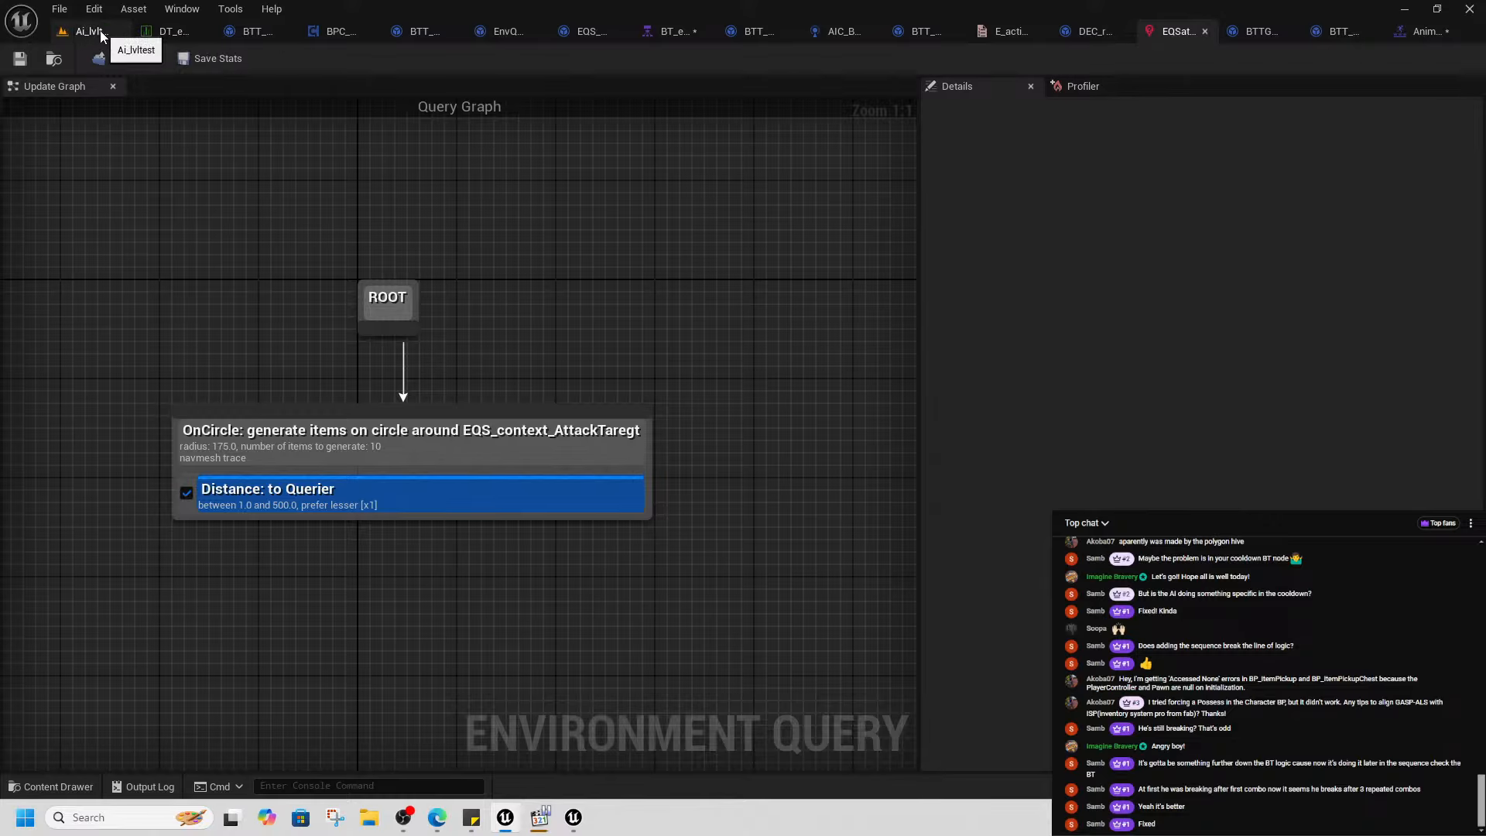
pyautogui.click(544, 462)
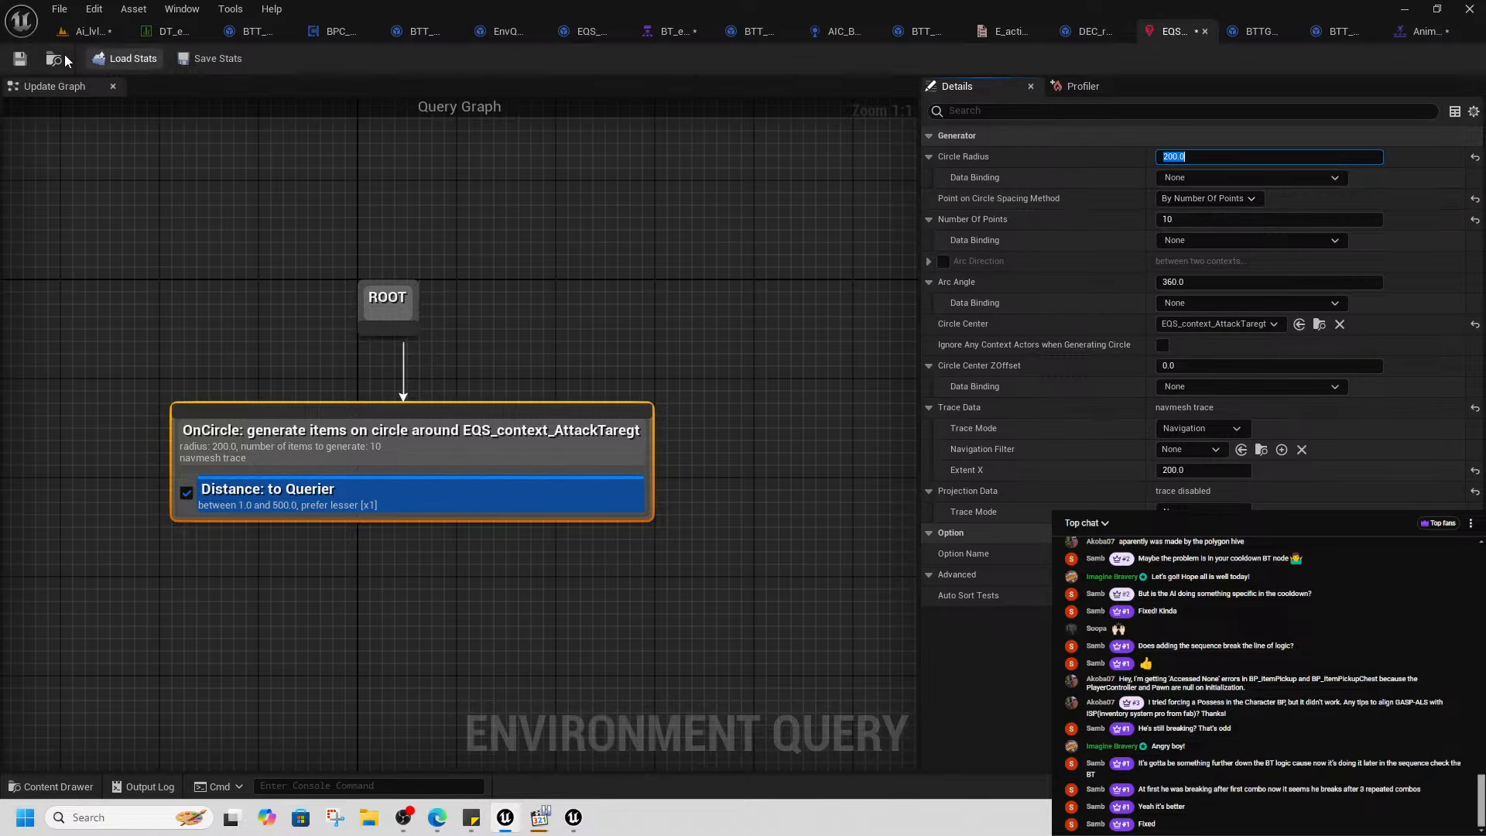
pyautogui.click(23, 62)
# - Play the level from a spot near the enemy to test its attacks with the 200 circle radius, and stop the simulation
pyautogui.click(89, 31)
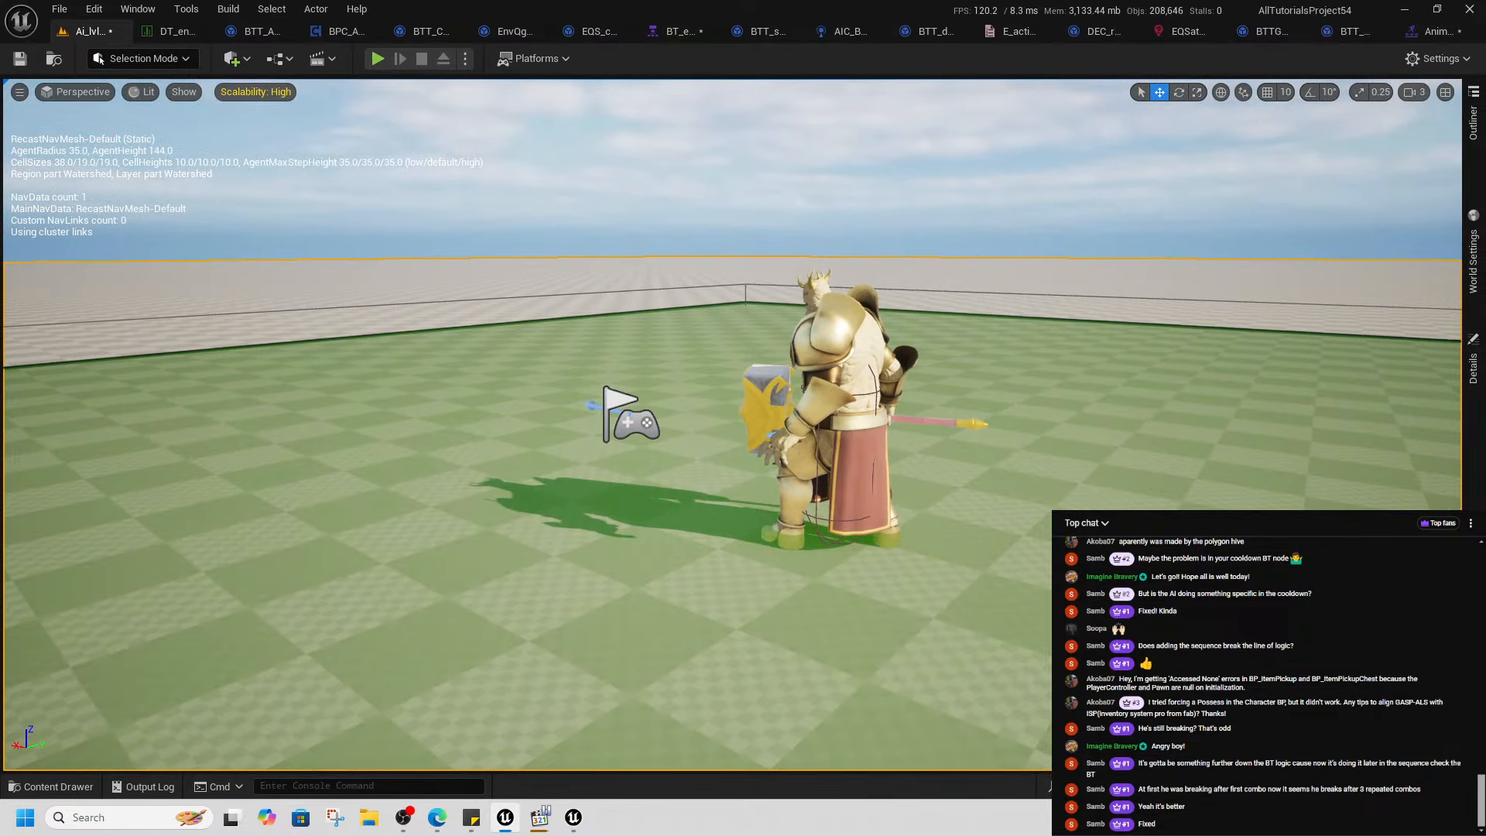
pyautogui.rightClick(454, 683)
pyautogui.click(499, 668)
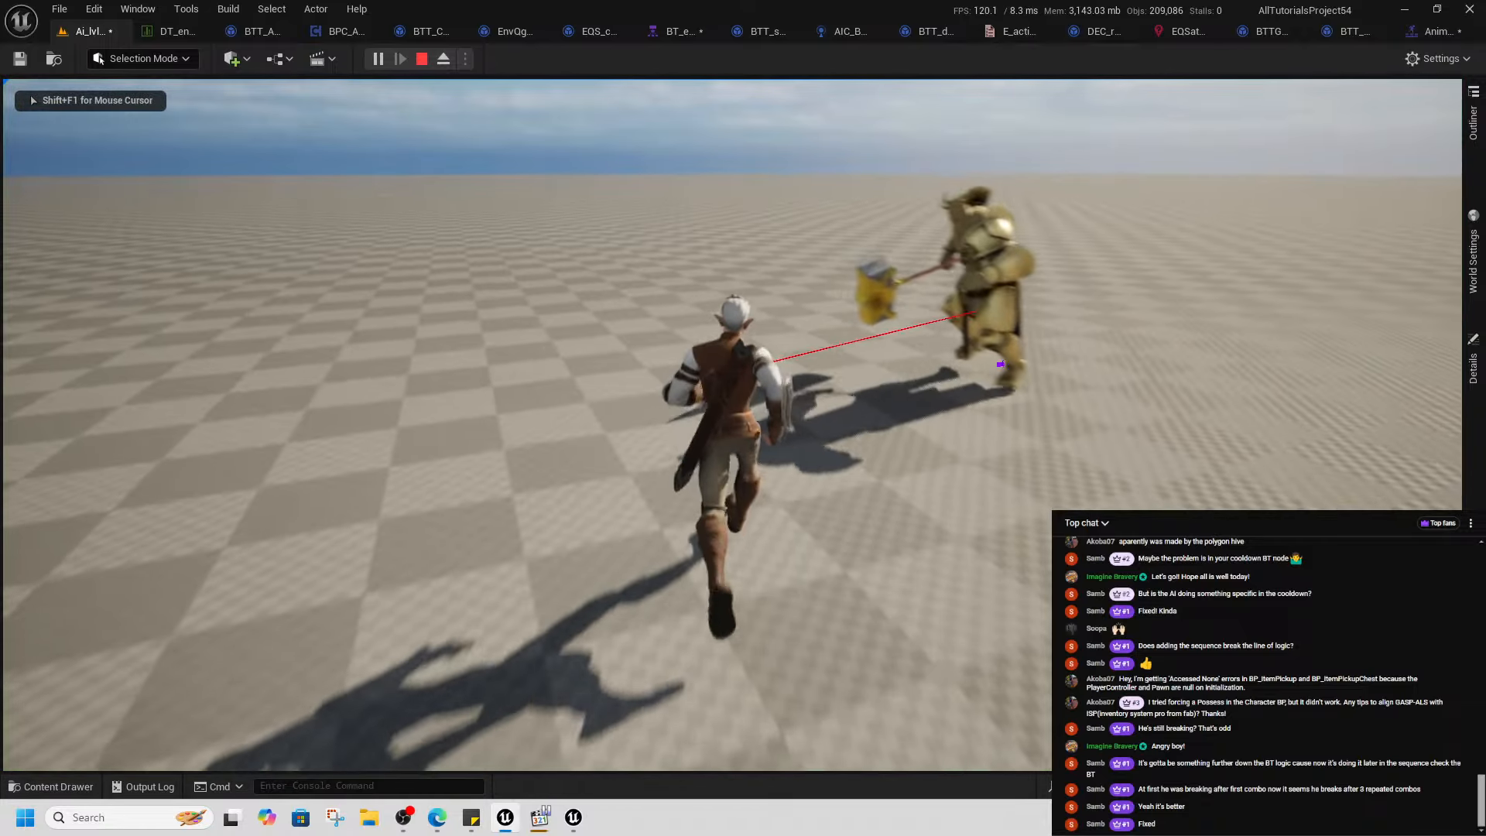
pyautogui.press('s')
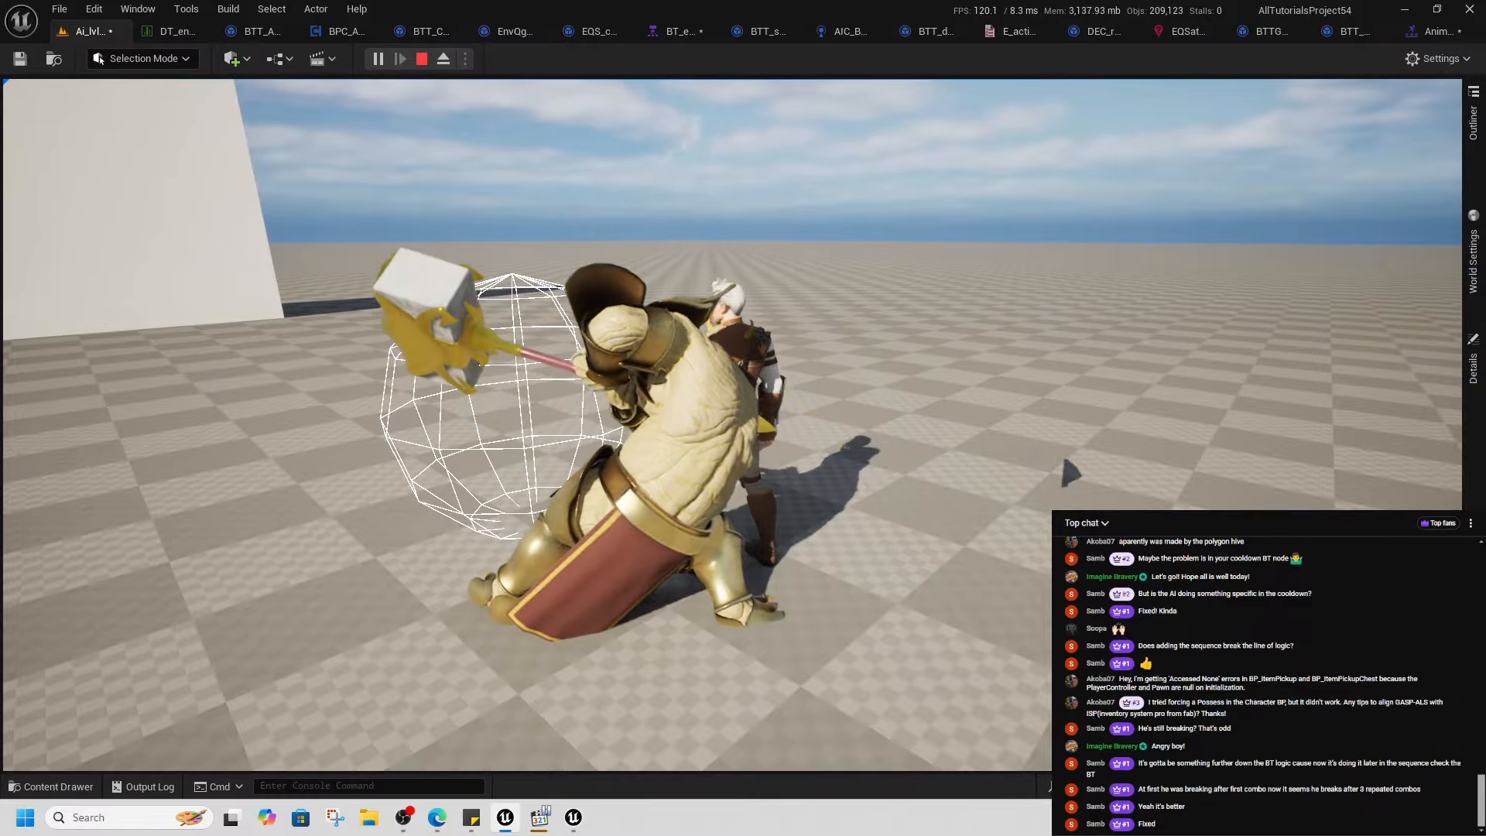
pyautogui.hotkey('alt', 'Tab')
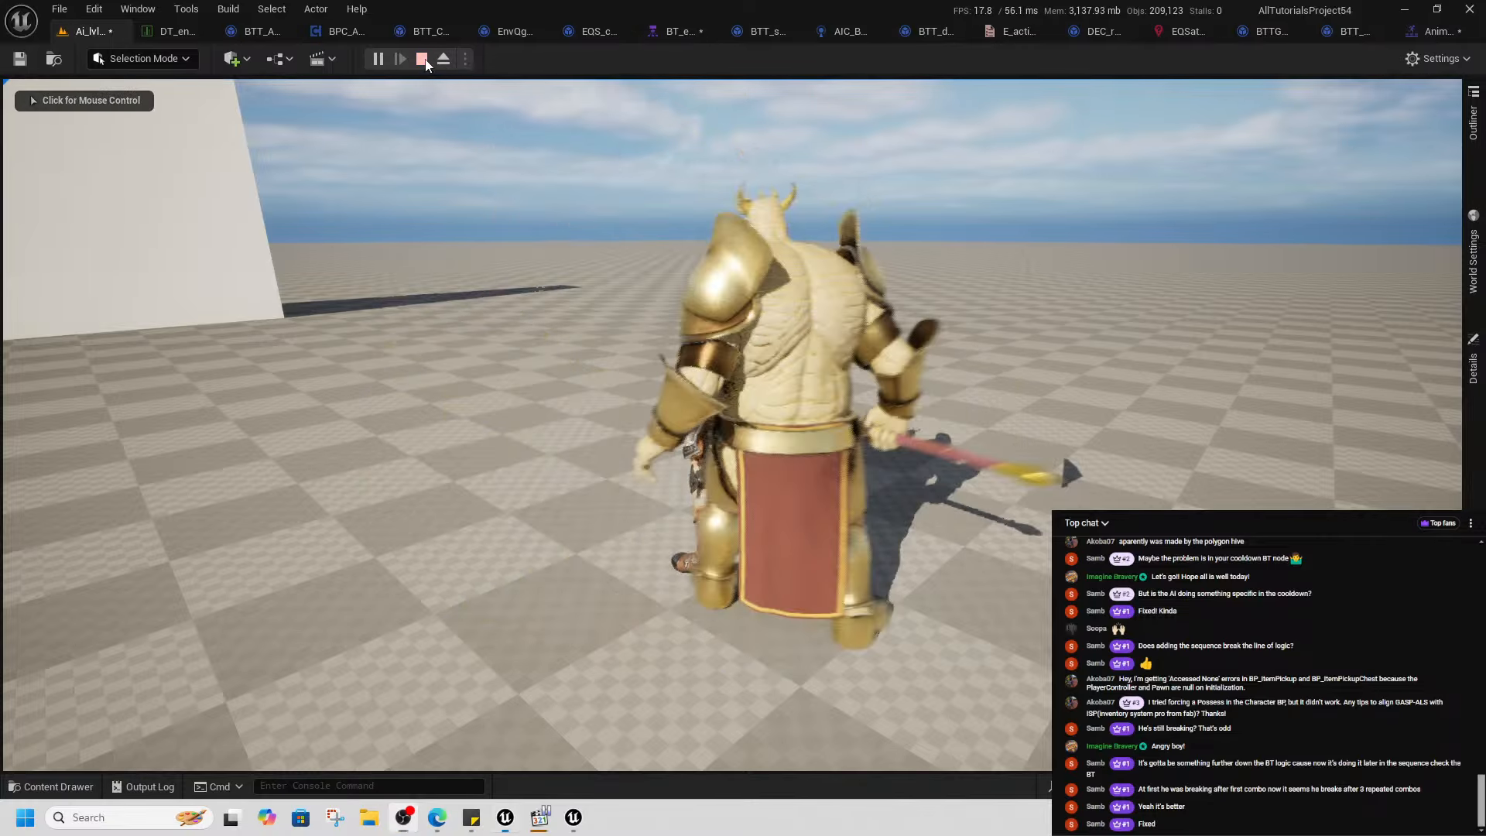
pyautogui.click(422, 59)
# - Open the Combo1 montage from the enemy data table, enable Warp Translation on its MotionWarping notify, and save the montage
pyautogui.click(173, 31)
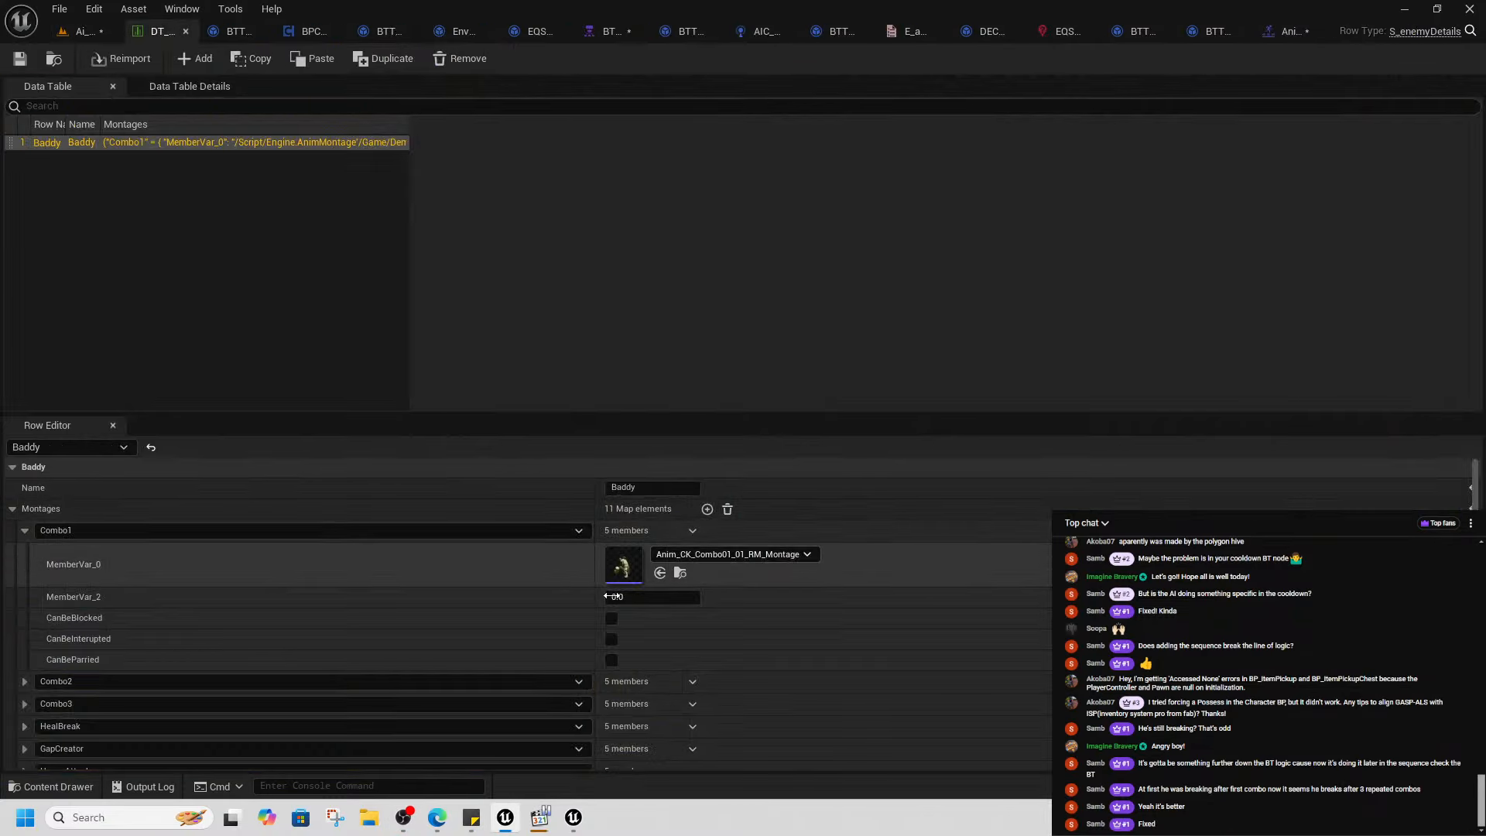
pyautogui.click(680, 573)
pyautogui.doubleClick(766, 418)
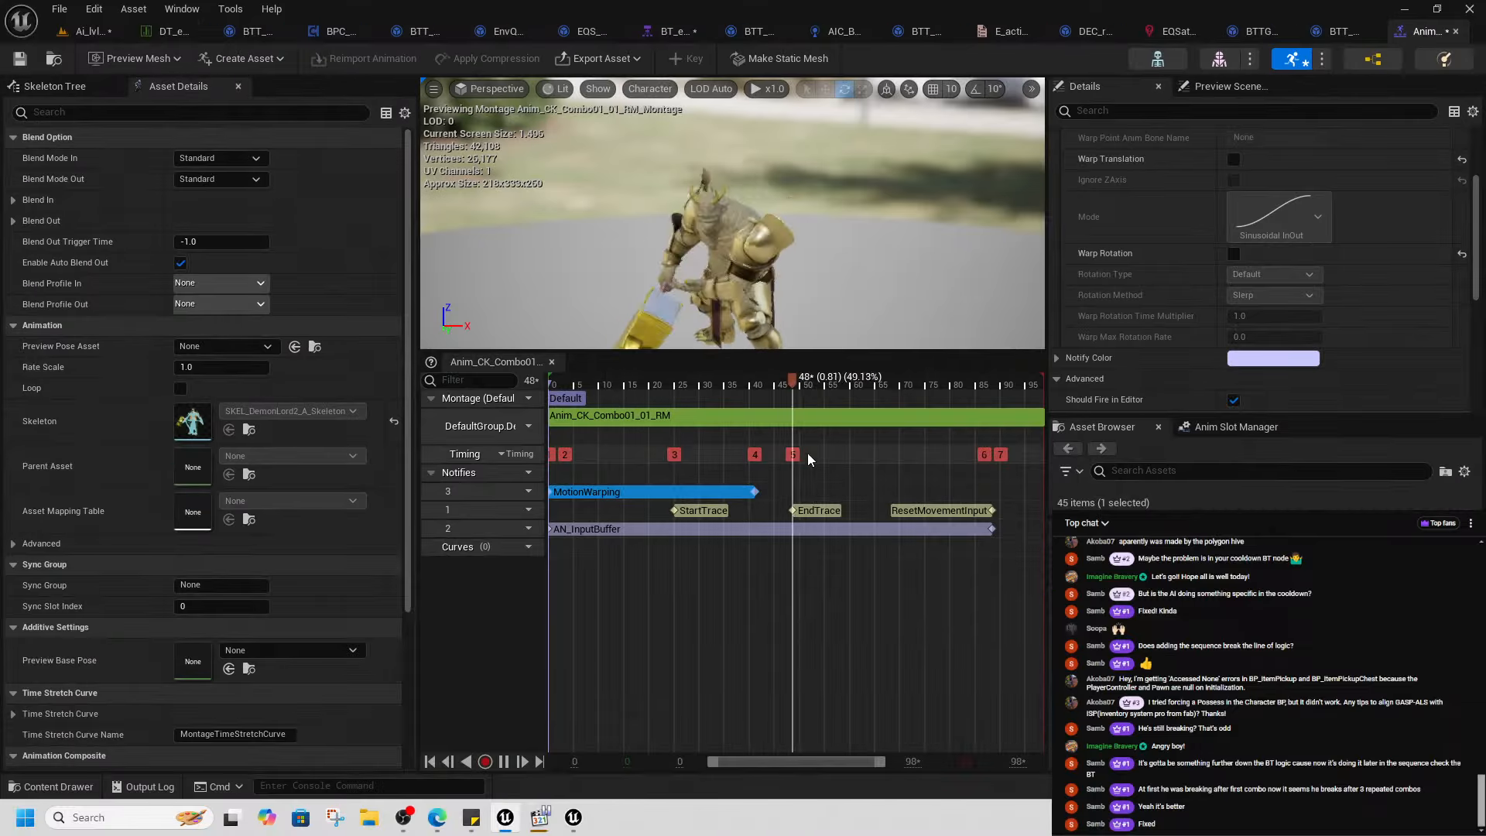
pyautogui.scroll(3, 1257, 271)
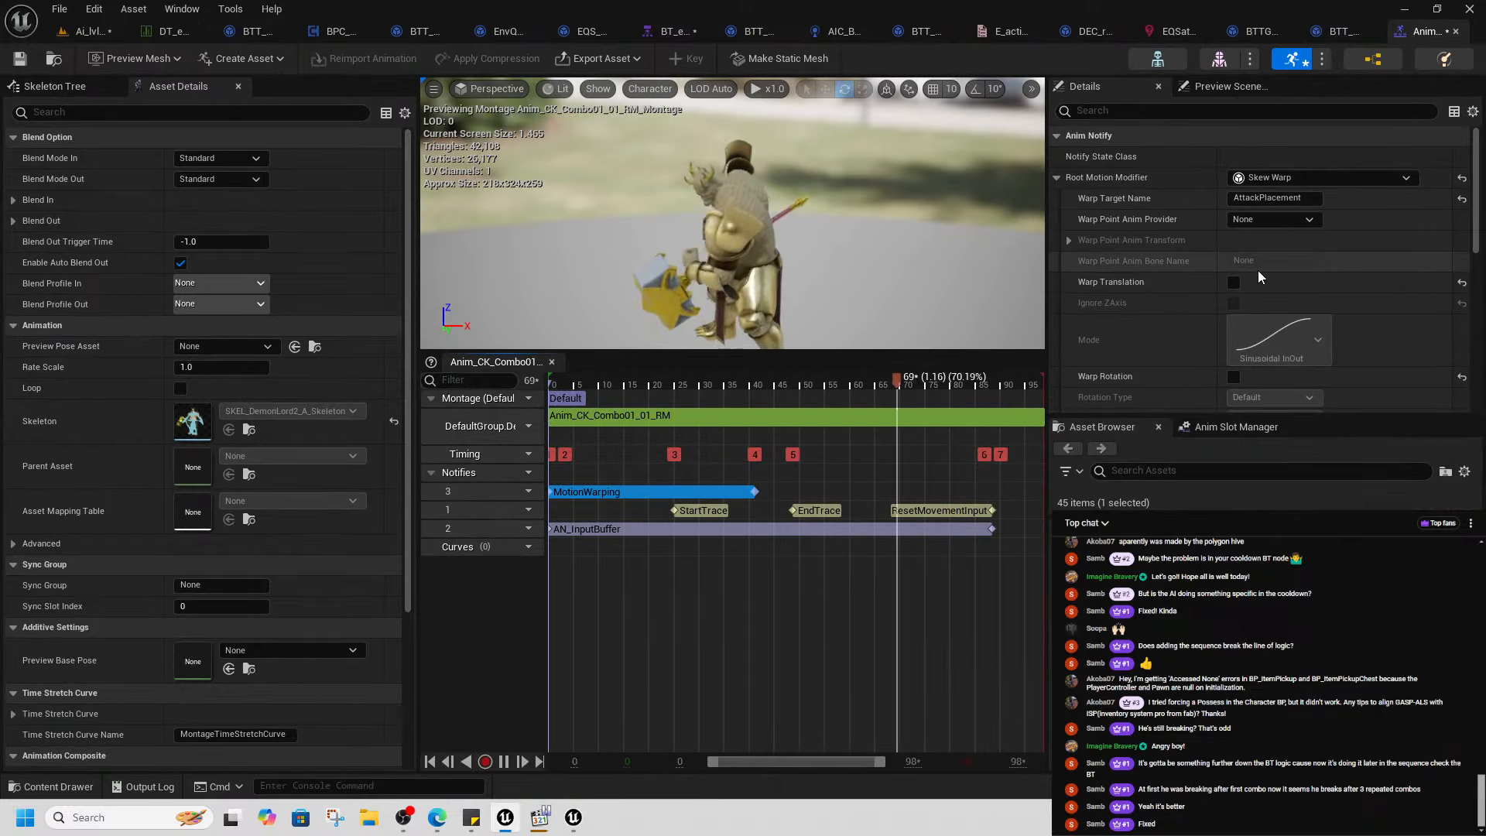
pyautogui.click(1234, 282)
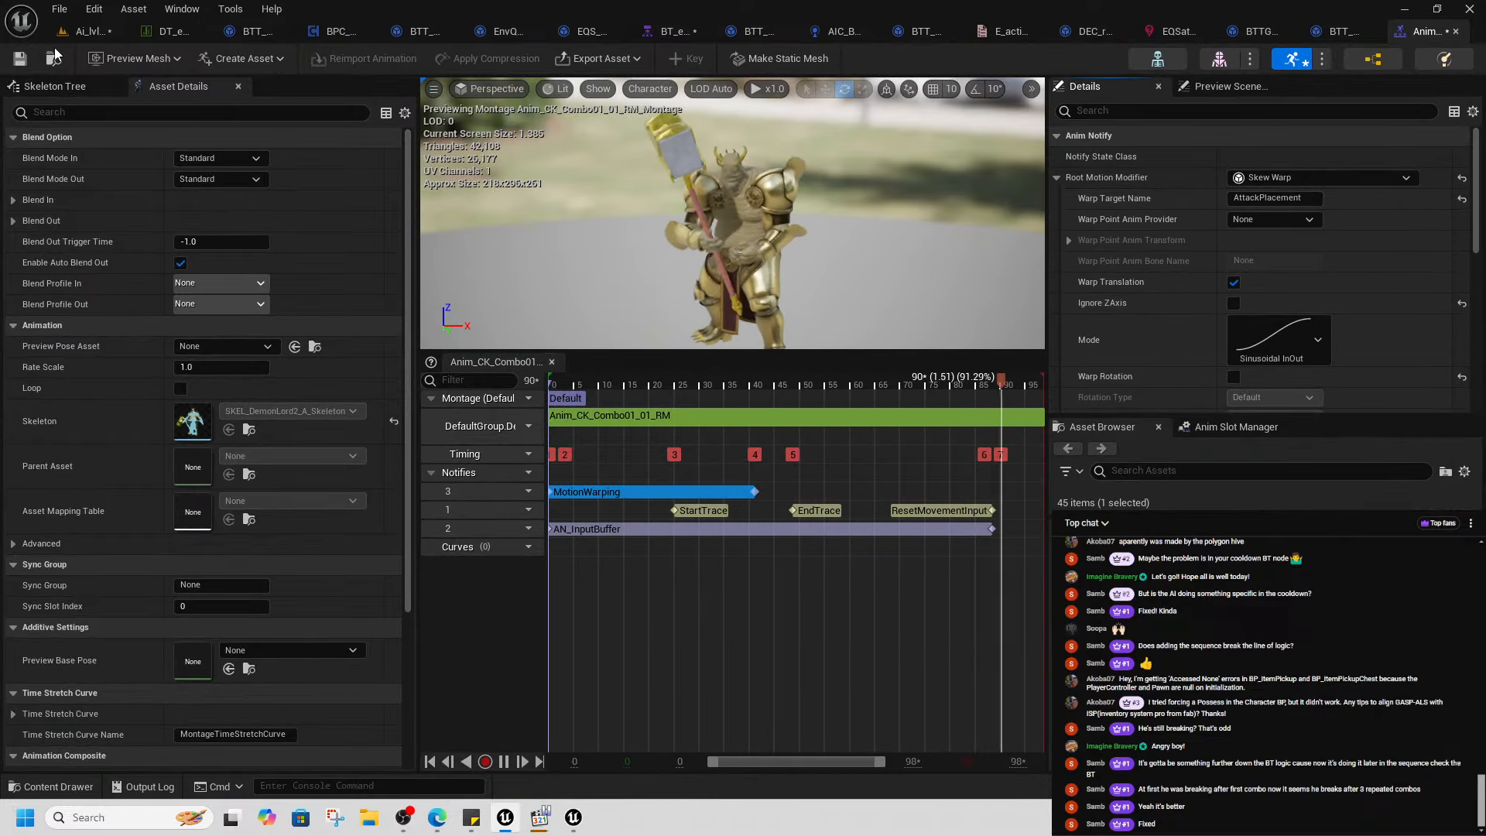
pyautogui.hotkey('ctrl', 's')
# - Set the OnCircle generator's Circle Radius to 500 in the attack warp environment query
pyautogui.click(1178, 32)
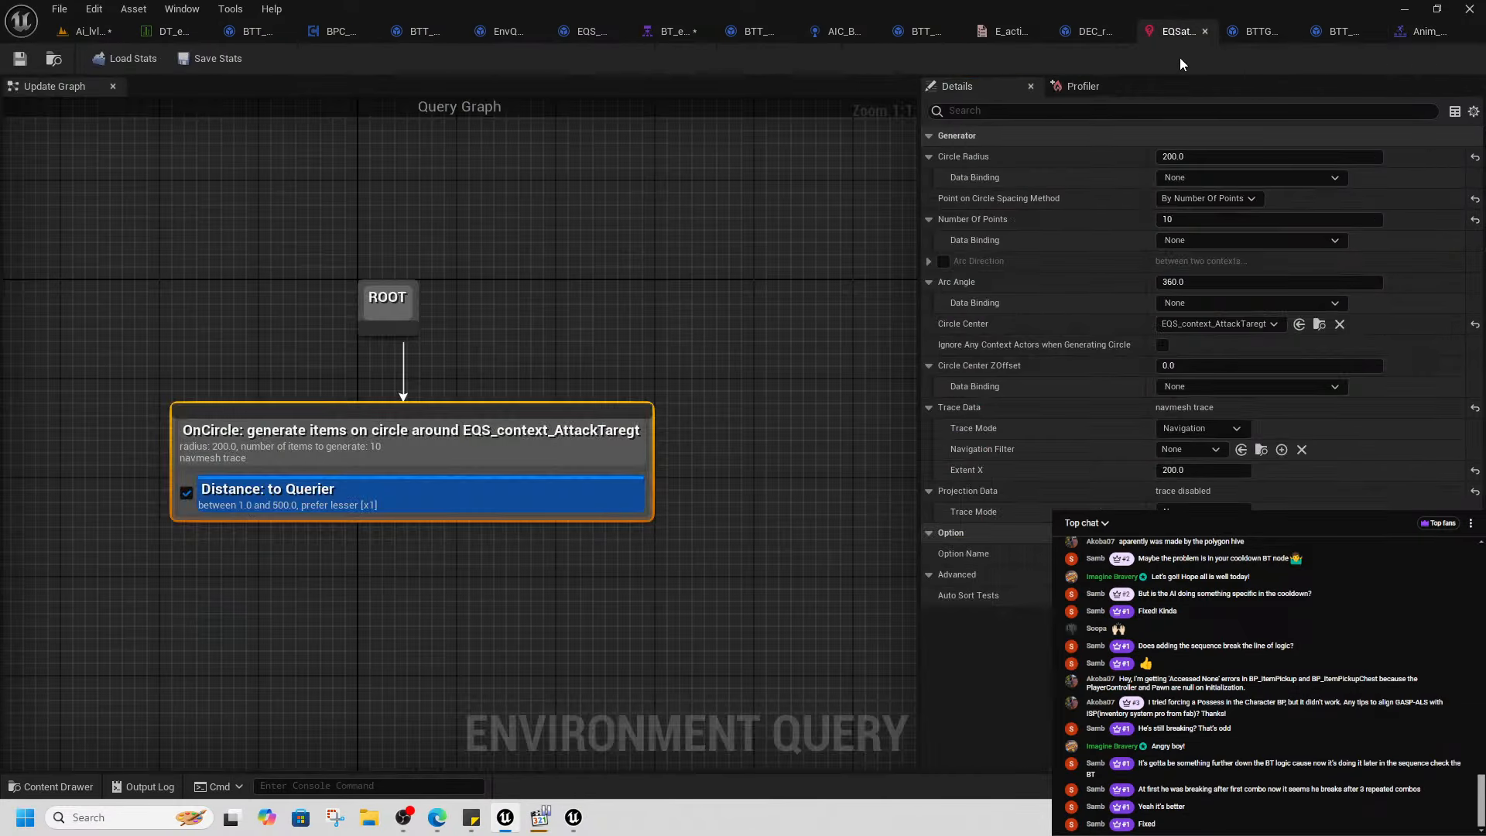
pyautogui.click(1254, 157)
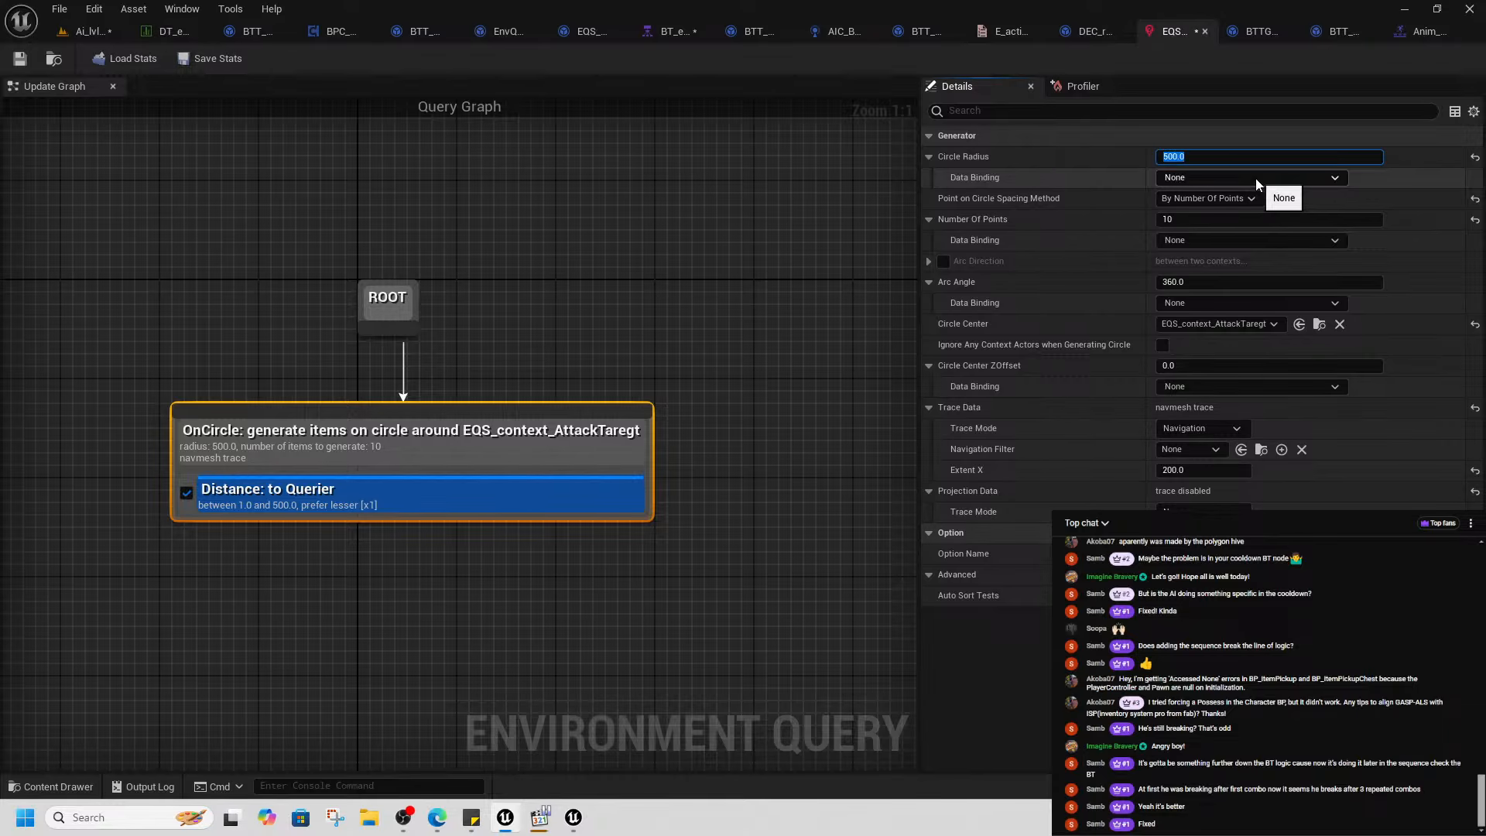
pyautogui.press('Return')
# - Play the level from a chosen spot to test translation warping with the 500 circle radius, and stop the simulation
pyautogui.click(86, 31)
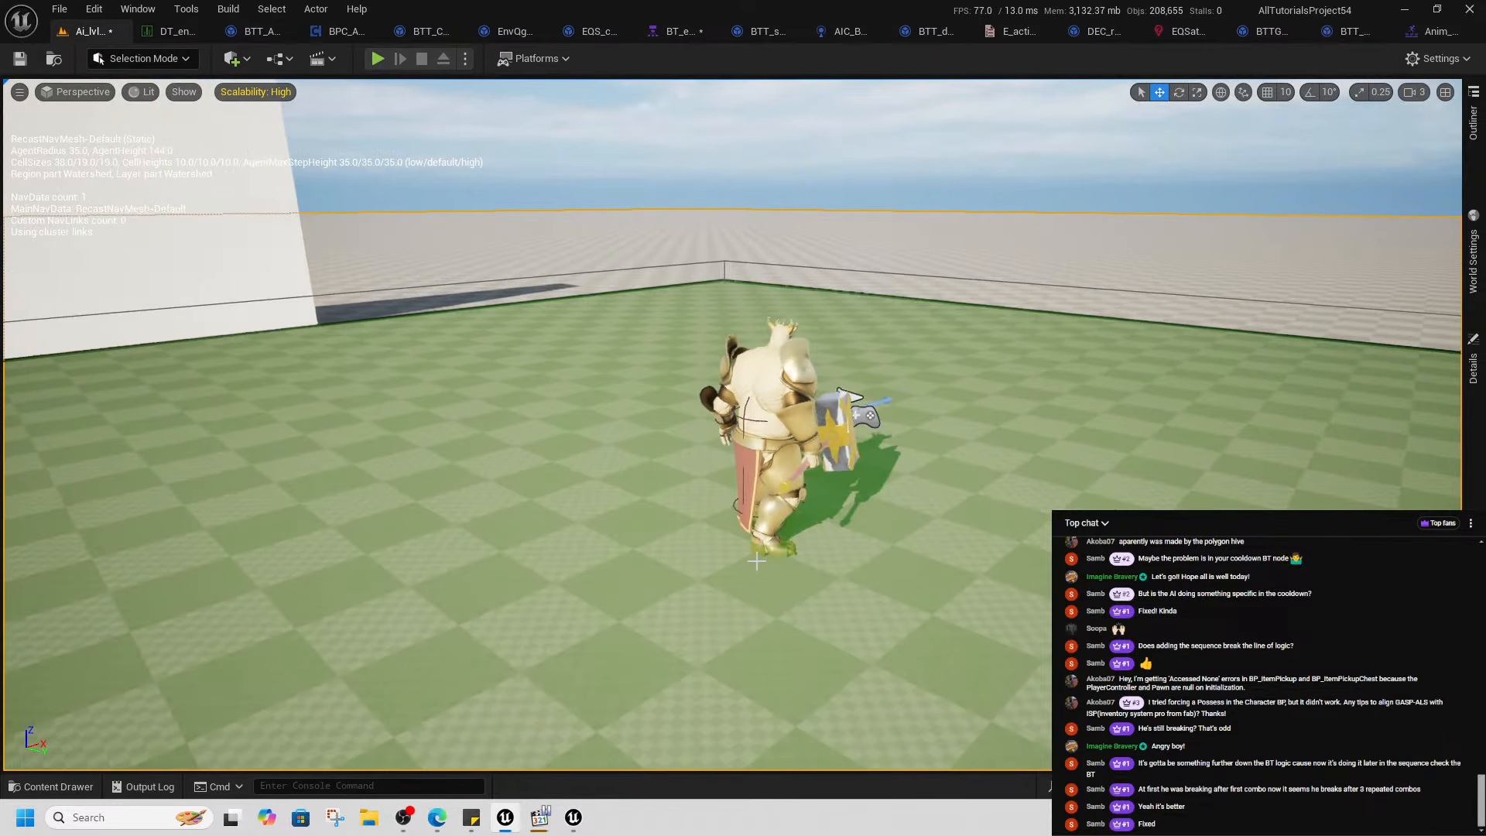
pyautogui.rightClick(1074, 144)
pyautogui.click(1115, 189)
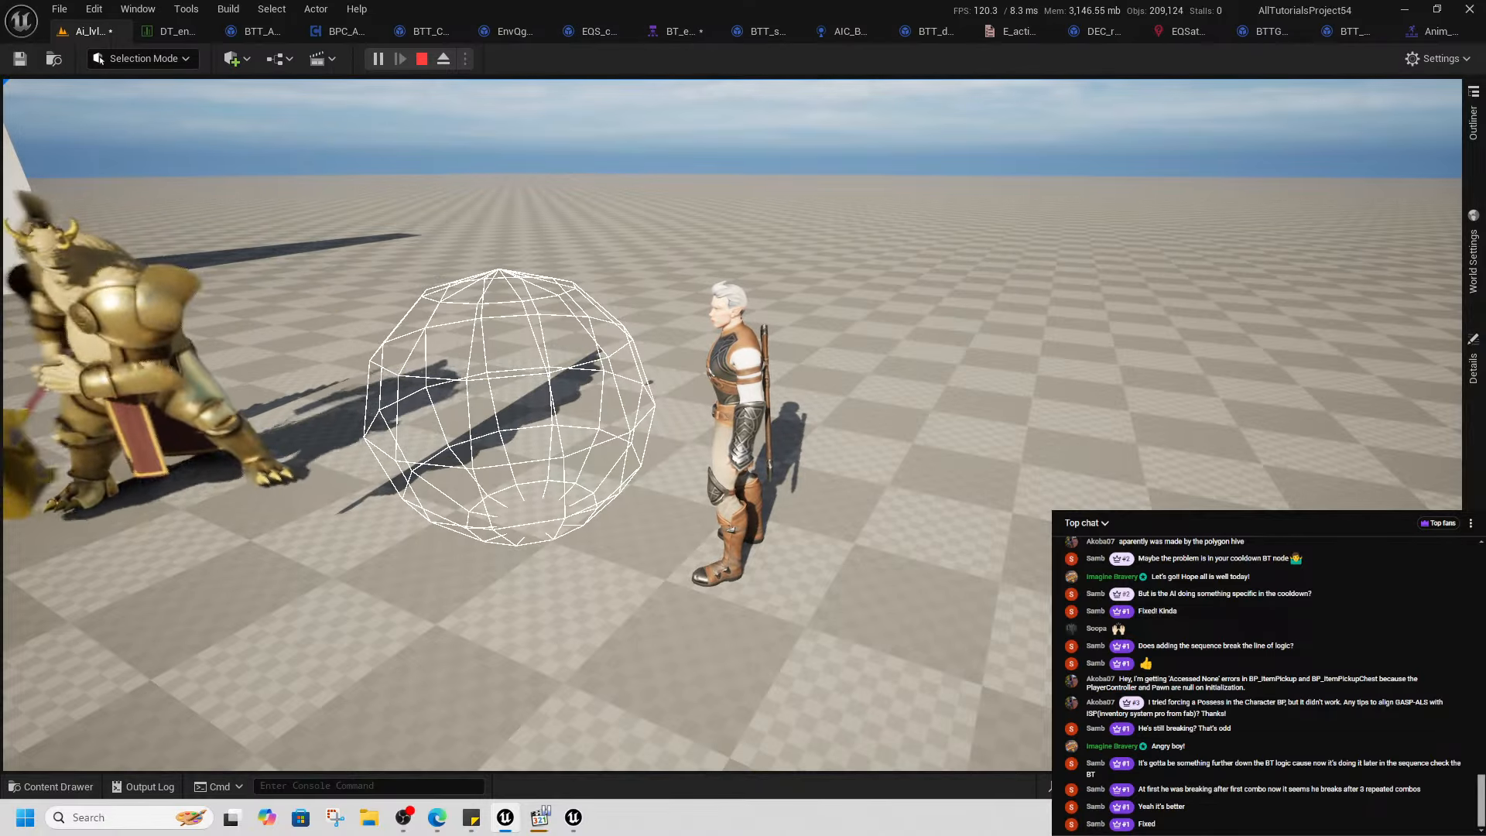
pyautogui.hotkey('alt', 'Tab')
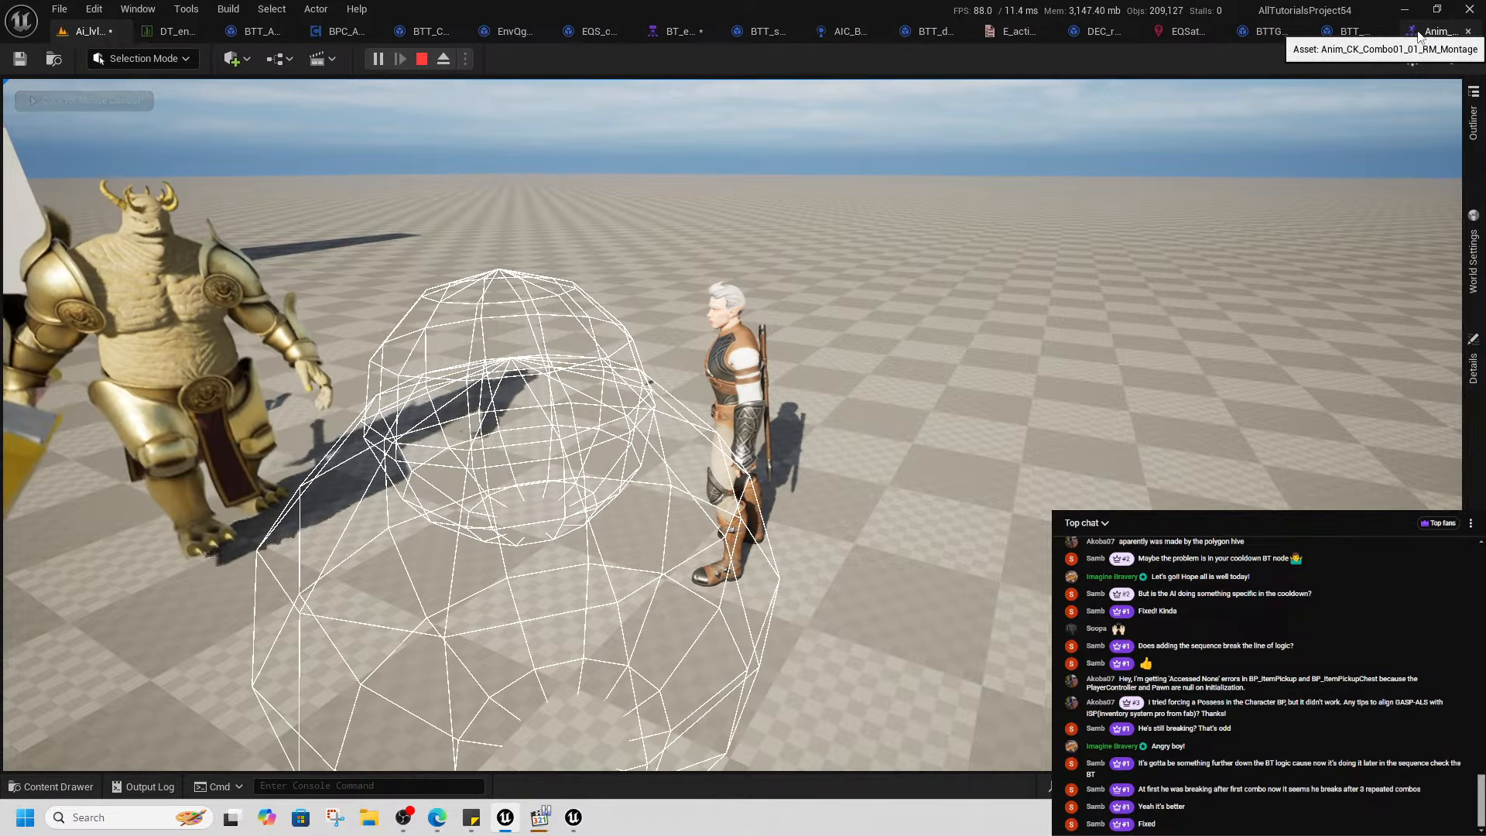
pyautogui.click(423, 60)
# - Set the OnCircle generator's Circle Radius to 300 in the attack warp environment query
pyautogui.click(340, 31)
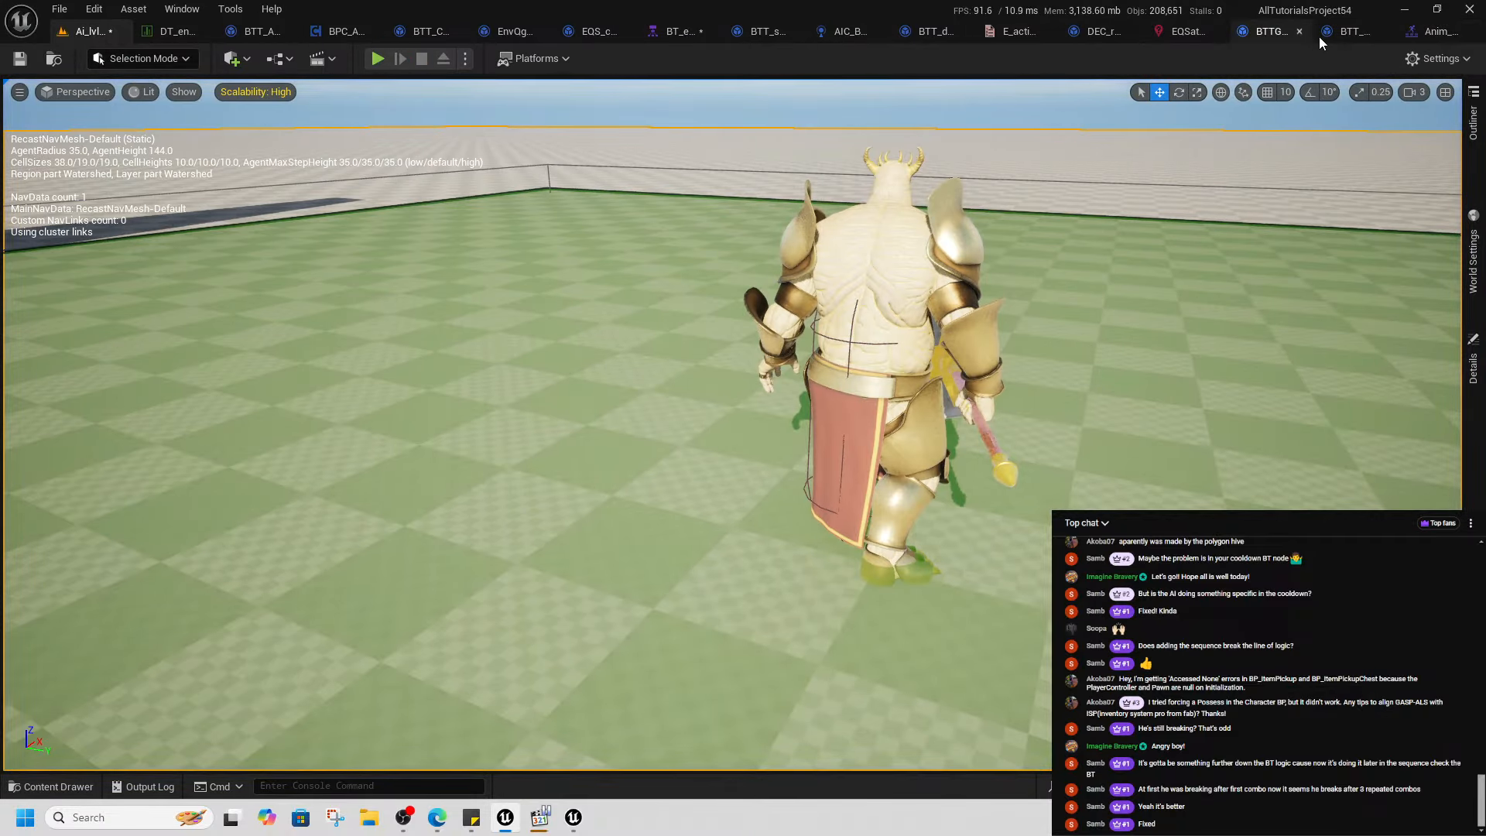
pyautogui.click(1181, 31)
pyautogui.click(1210, 156)
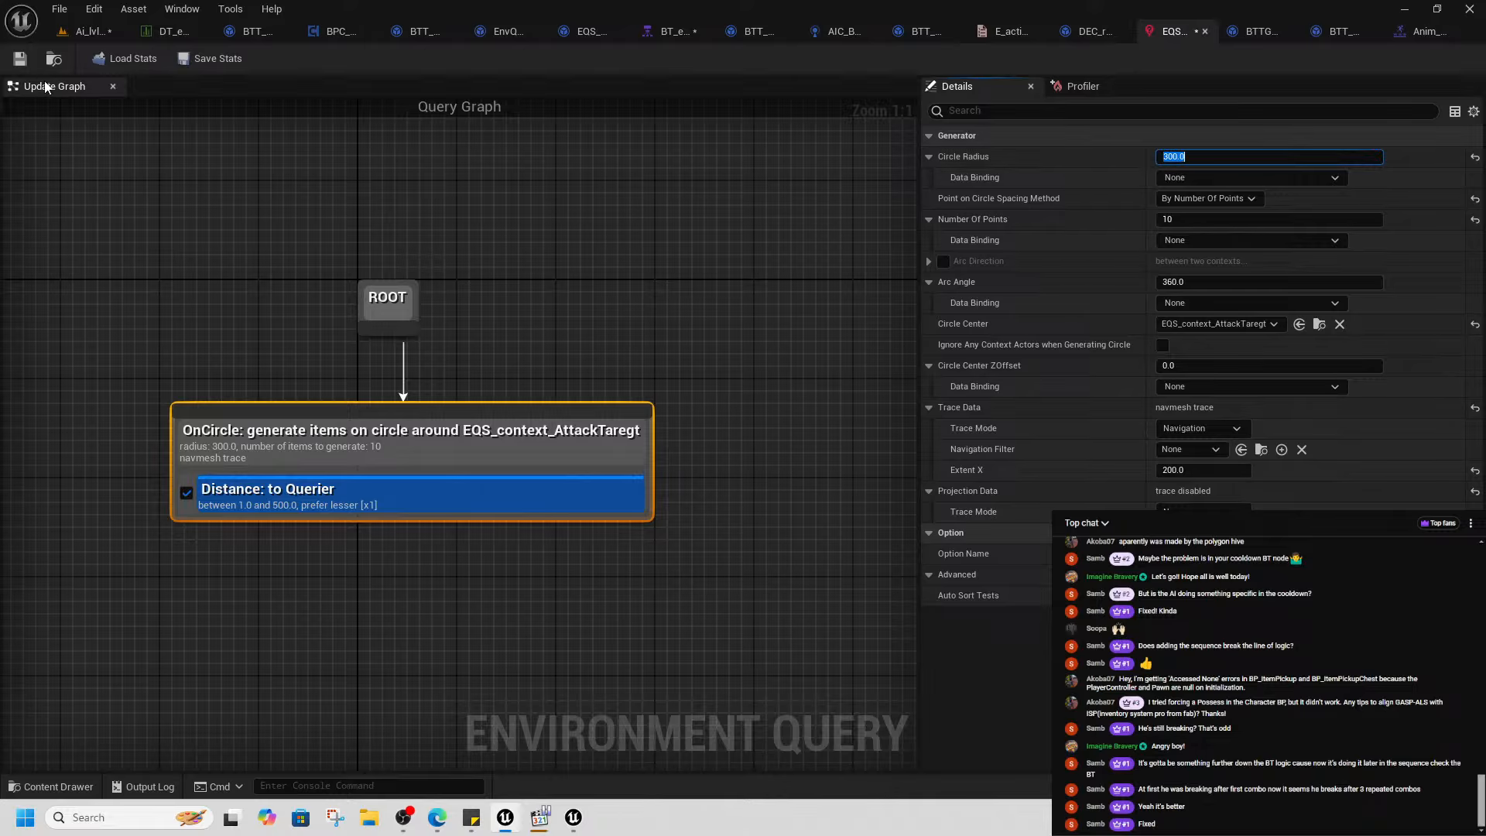
# - Play the level to check how the enemy's attacks warp with the 300 circle radius, and stop the simulation
pyautogui.click(91, 31)
pyautogui.scroll(-5, 542, 387)
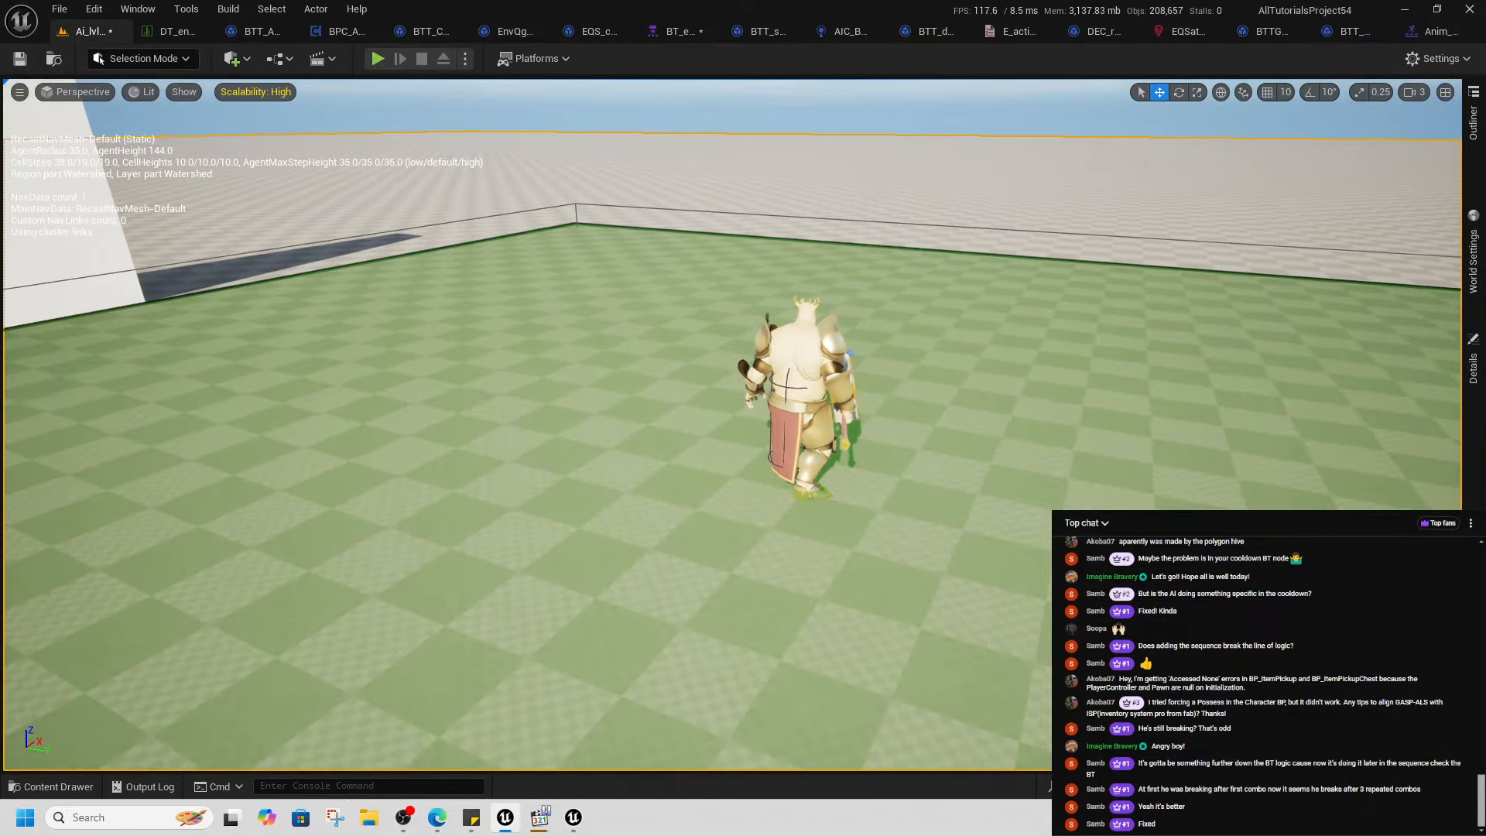
pyautogui.rightClick(1002, 615)
pyautogui.press('Escape')
pyautogui.hotkey('alt', 'p')
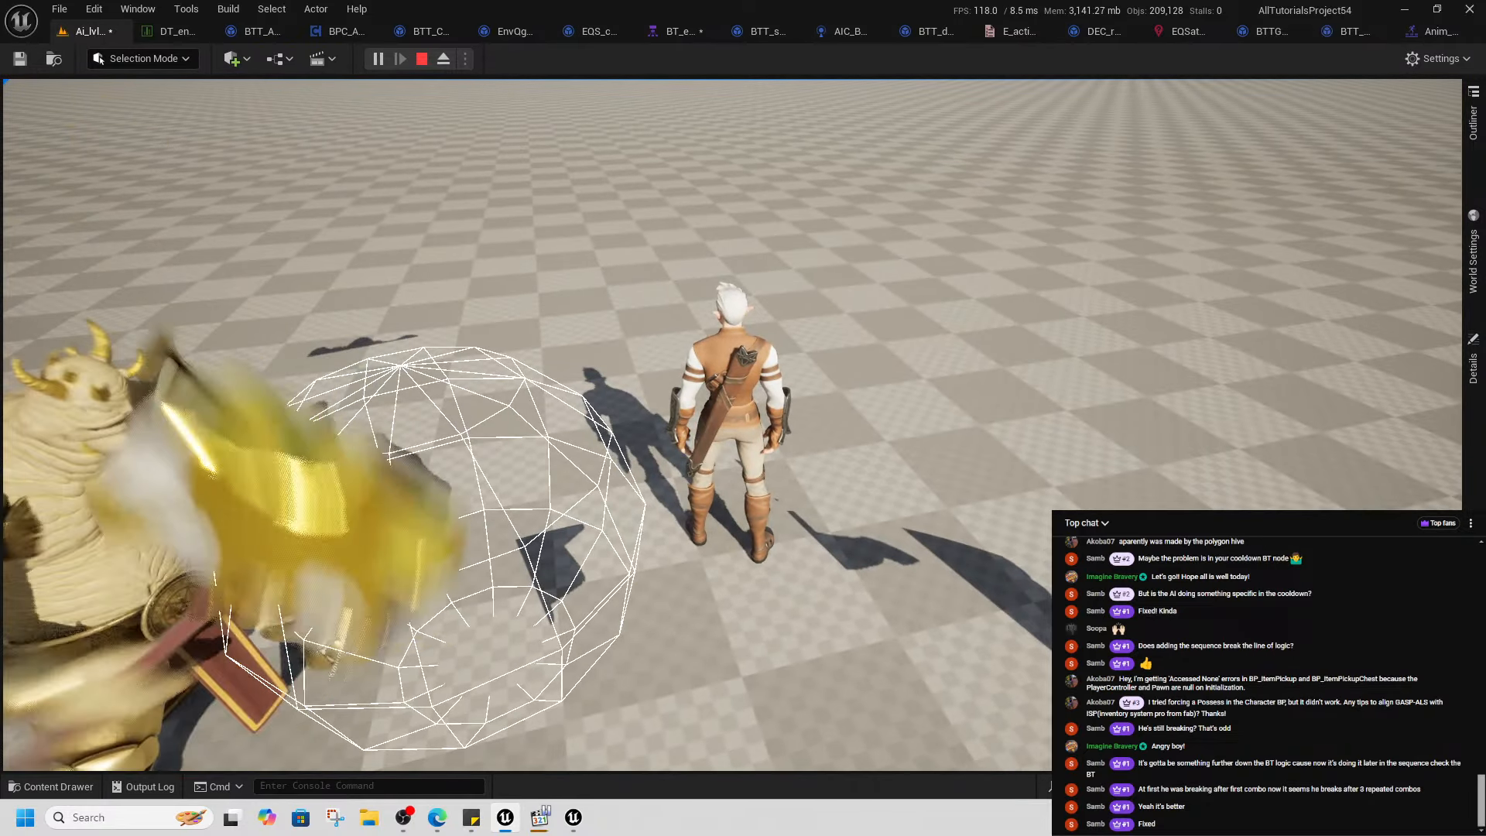
pyautogui.click(418, 61)
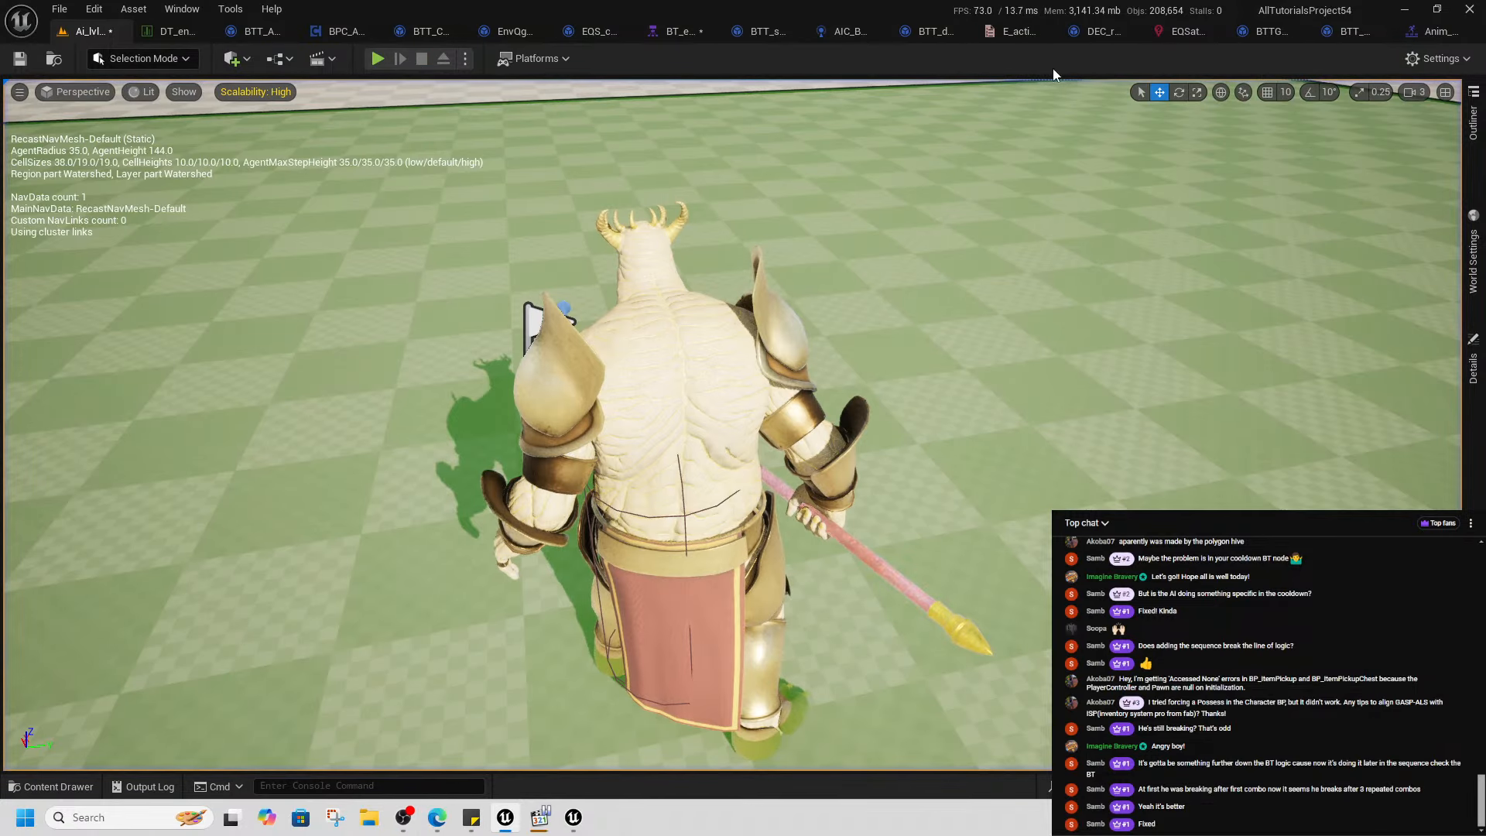
# - Set the OnCircle generator's Circle Radius to 225 in the attack warp environment query
pyautogui.click(1160, 33)
pyautogui.click(1202, 157)
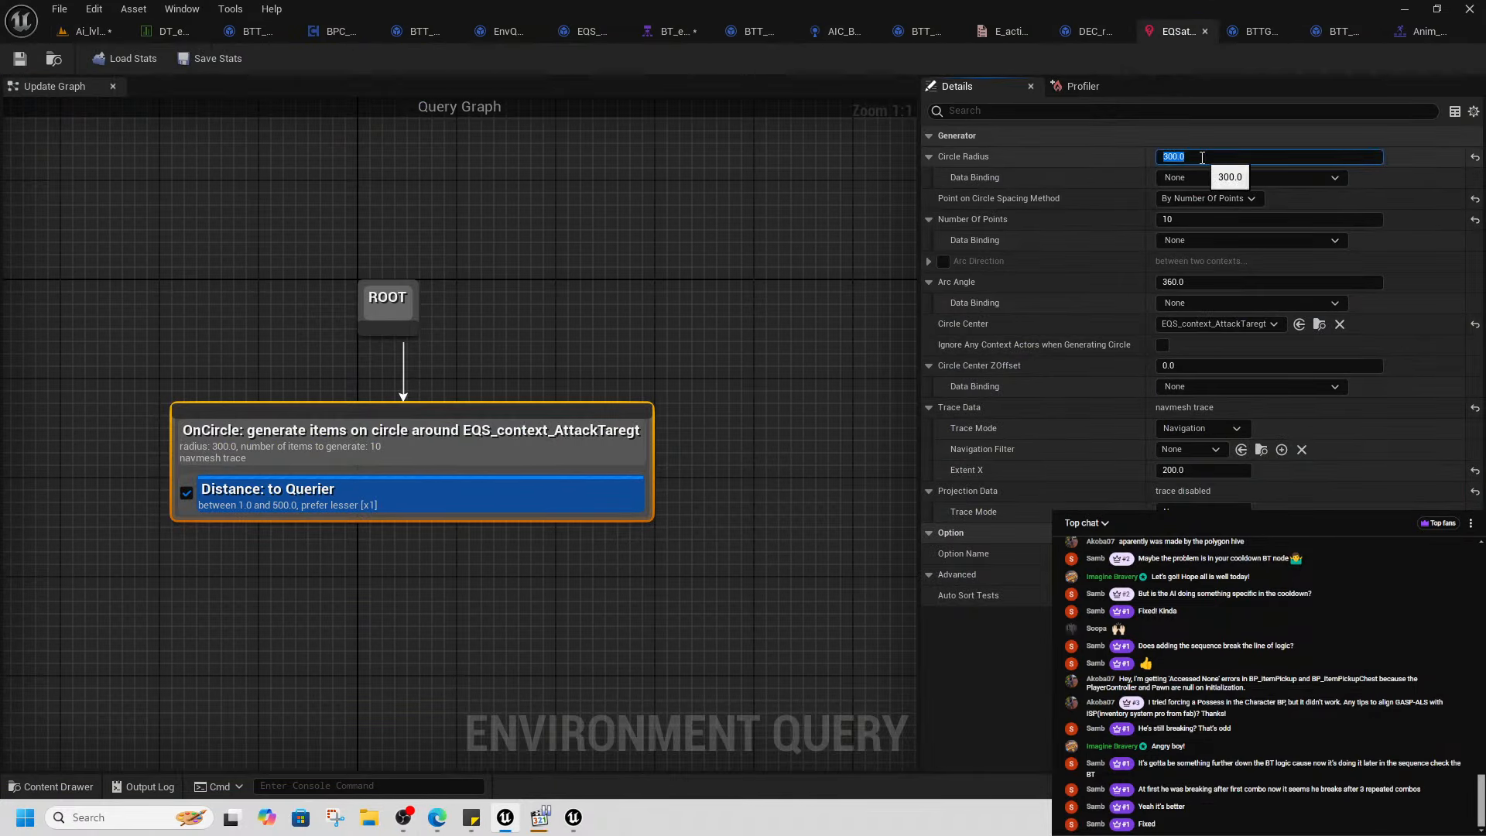
pyautogui.press('Return')
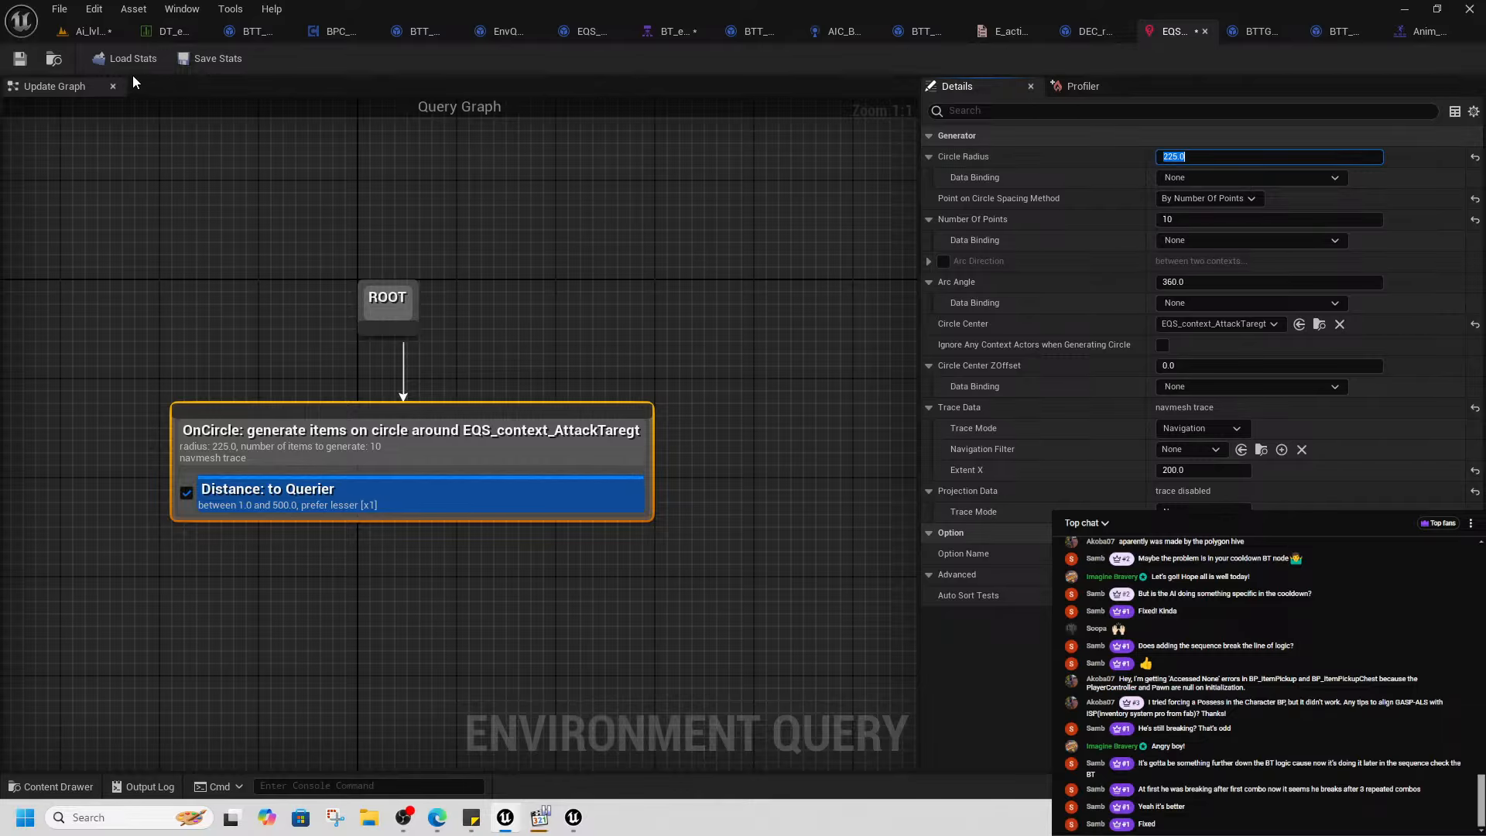
# - Play the level from a chosen spot to test how the enemy's attacks warp with the 225 circle radius, and stop the simulation
pyautogui.click(101, 31)
pyautogui.scroll(-5, 371, 279)
pyautogui.rightClick(515, 455)
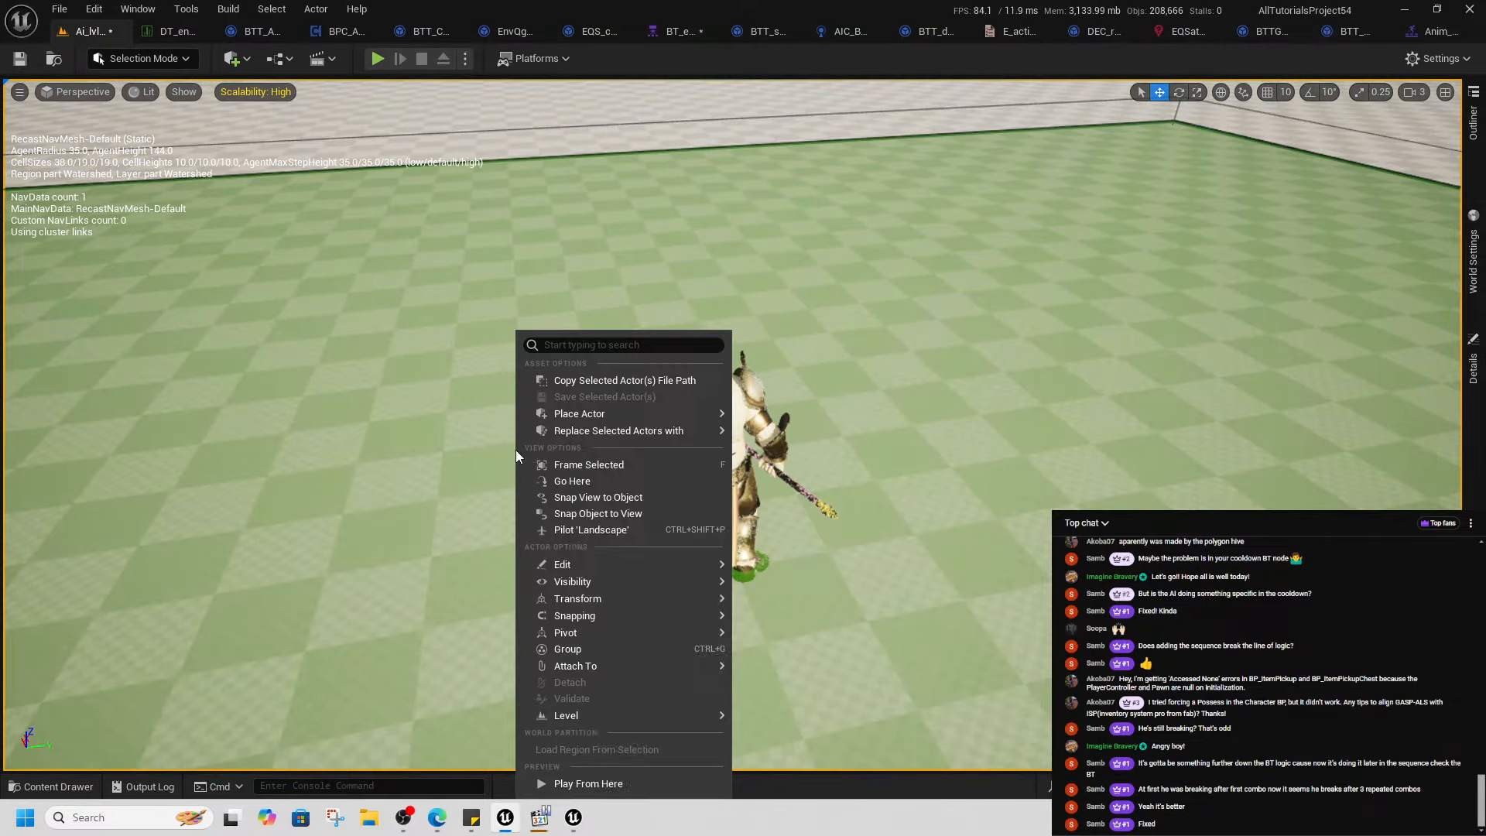
pyautogui.click(604, 782)
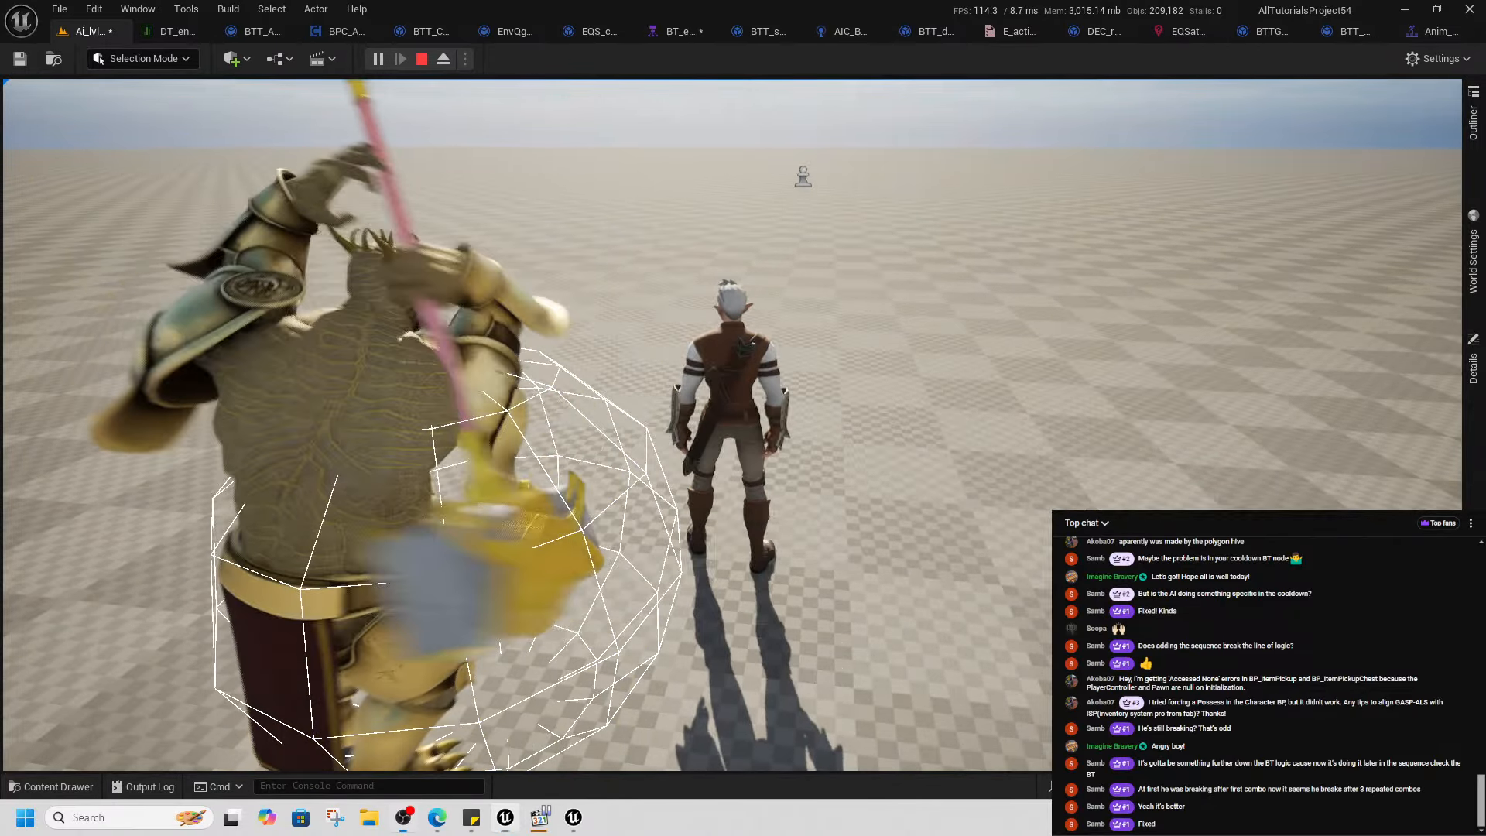
pyautogui.hotkey('shift', 'F1')
pyautogui.click(422, 58)
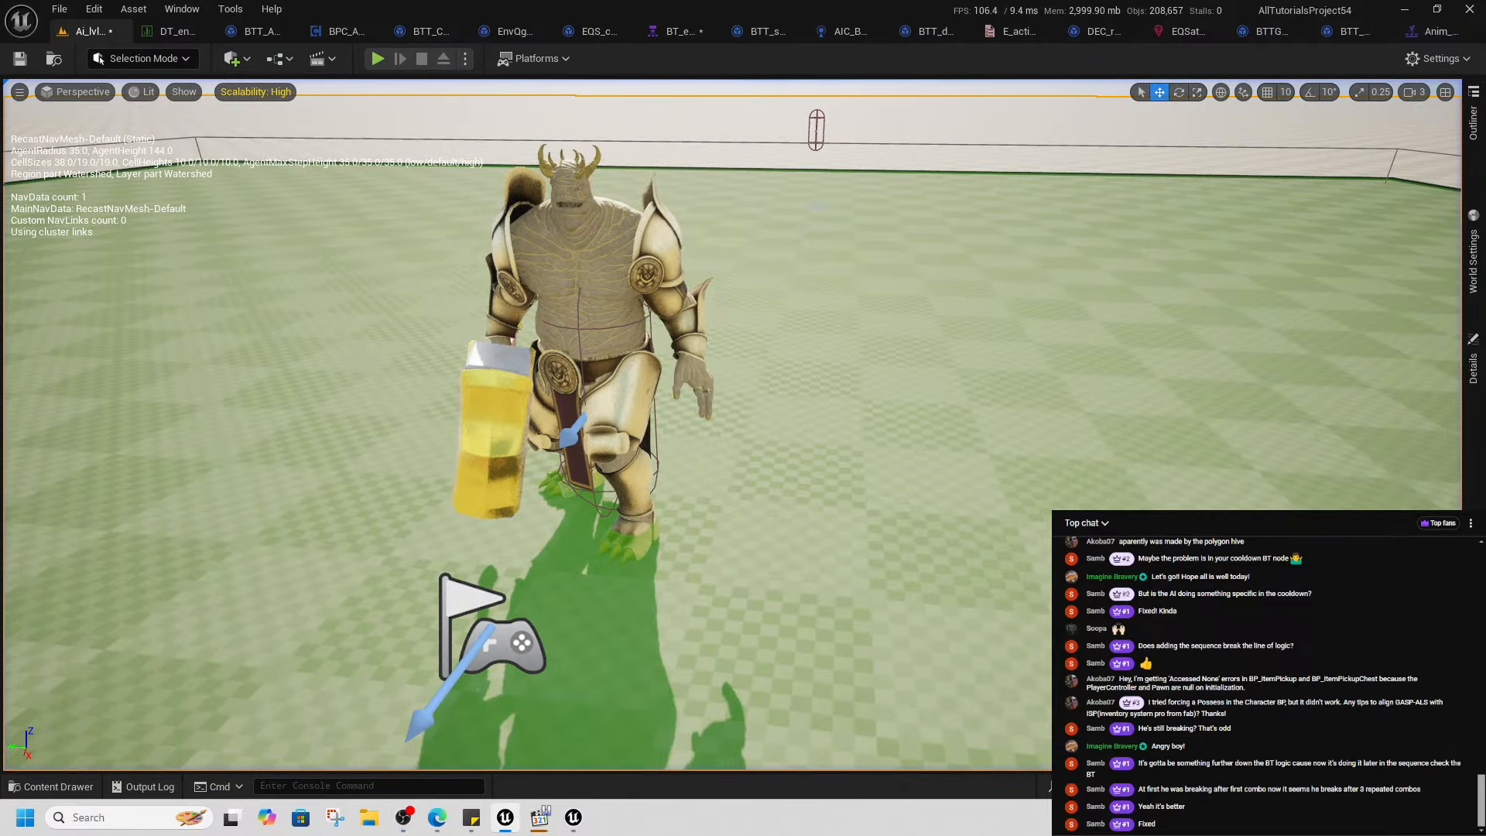
# - Set the OnCircle generator's Number Of Points to 20 in the attack warp query and test the warping in a play session
pyautogui.click(1180, 31)
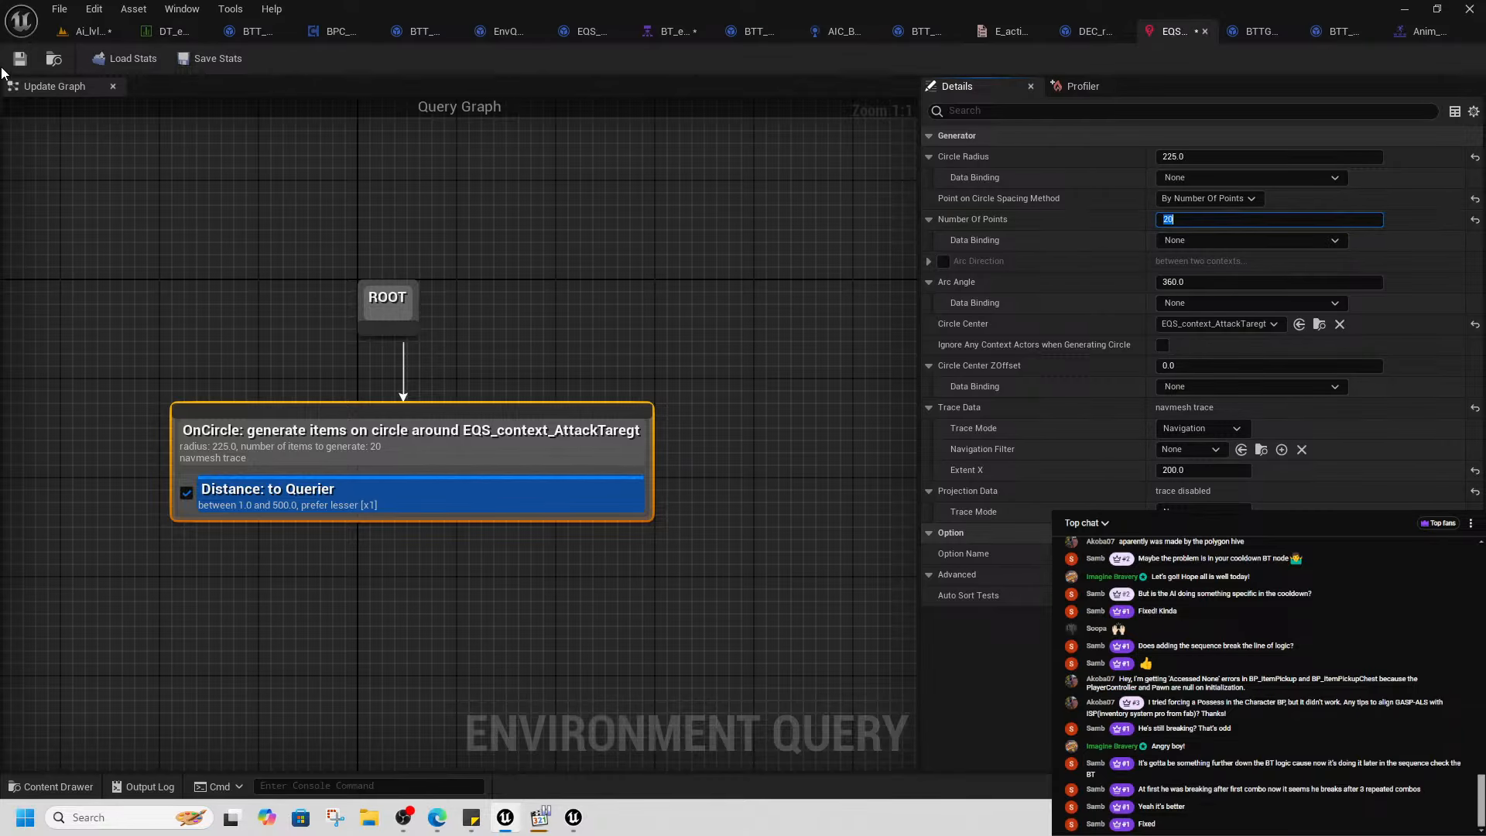
pyautogui.click(108, 37)
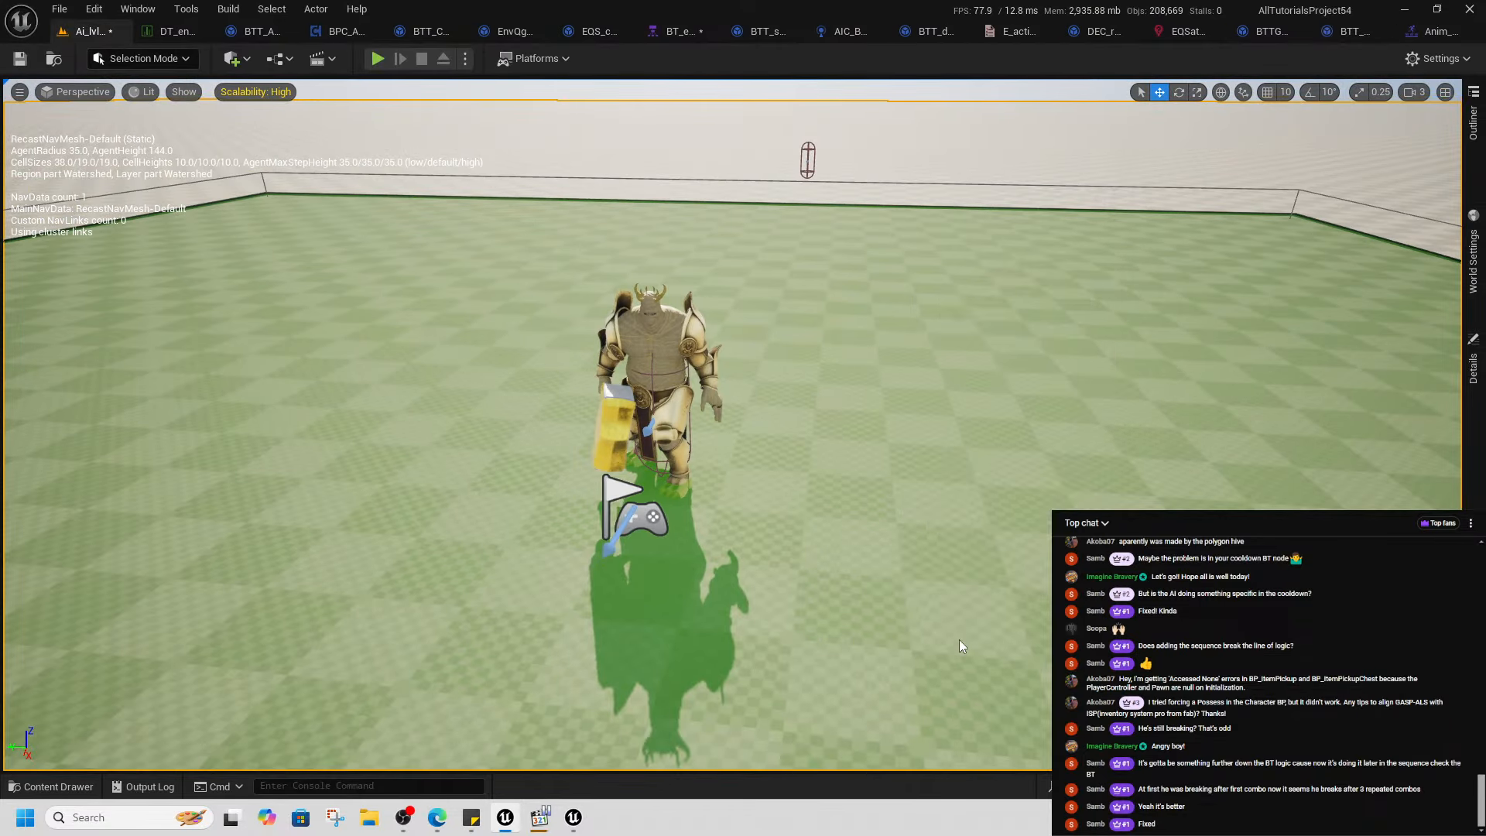
pyautogui.press('a')
pyautogui.press('w')
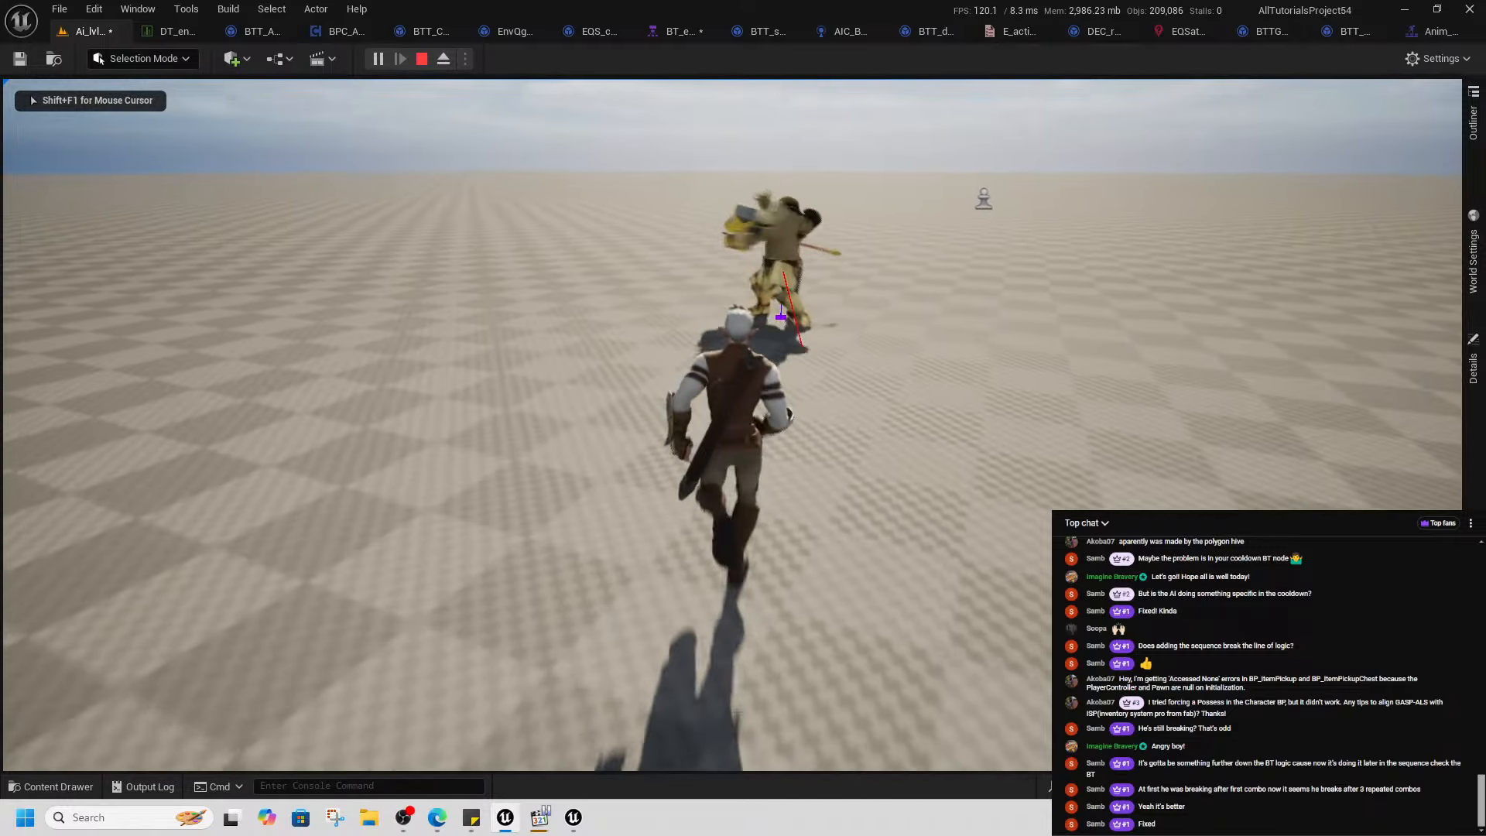
pyautogui.press('d')
pyautogui.press('w')
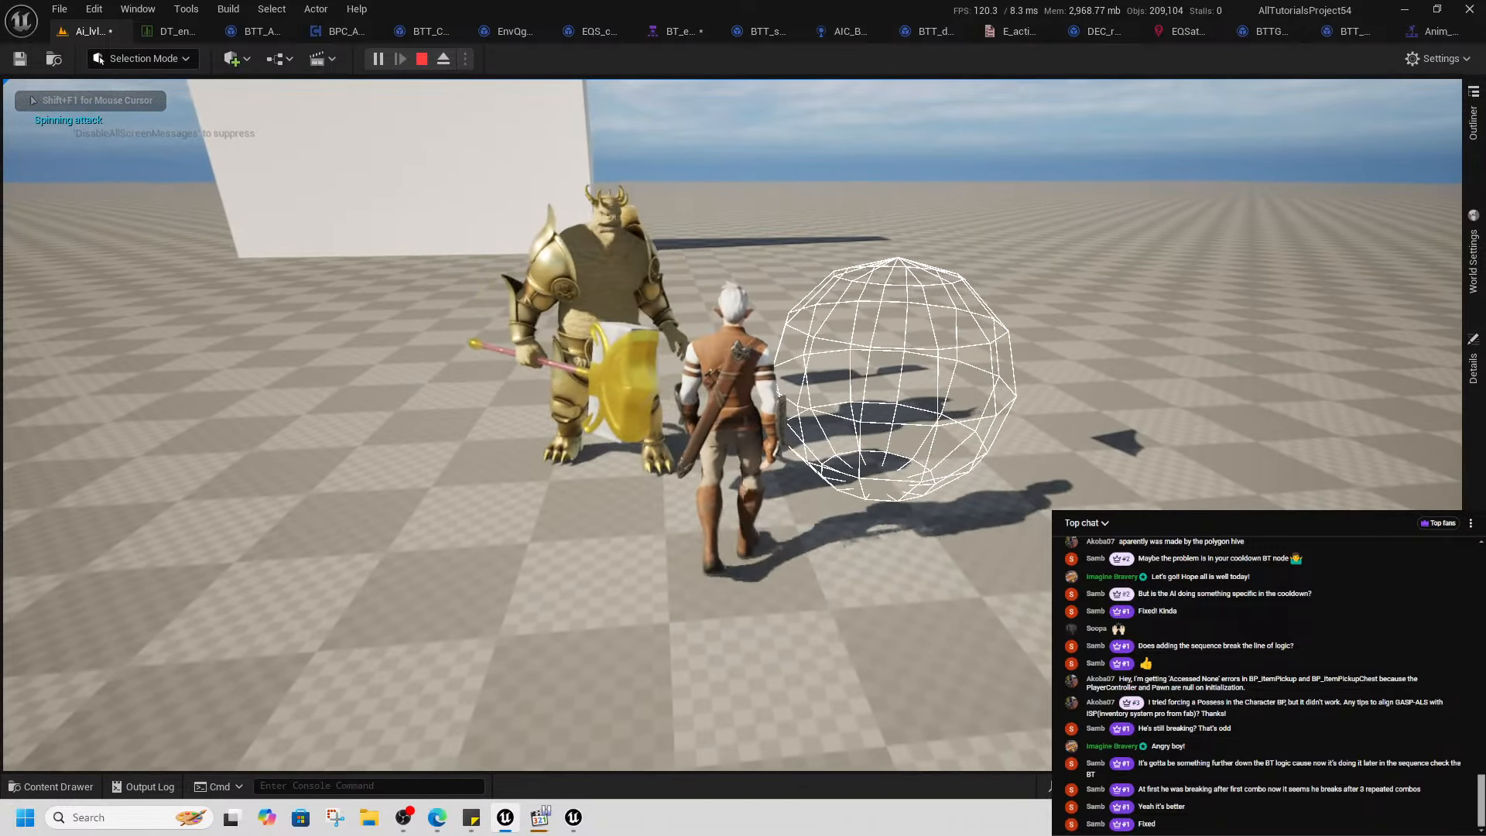
pyautogui.press('s')
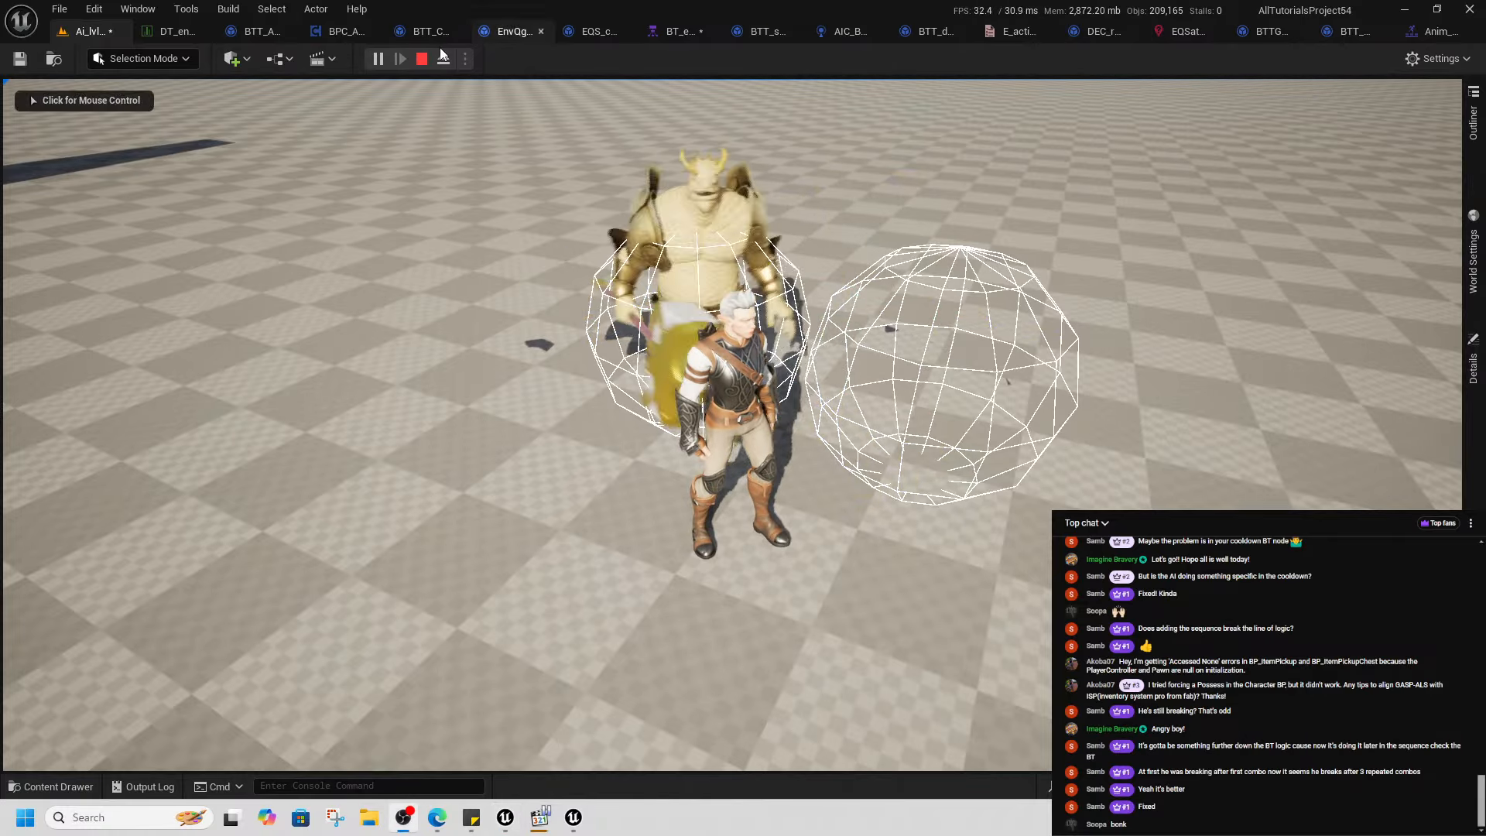
pyautogui.click(427, 57)
pyautogui.click(425, 60)
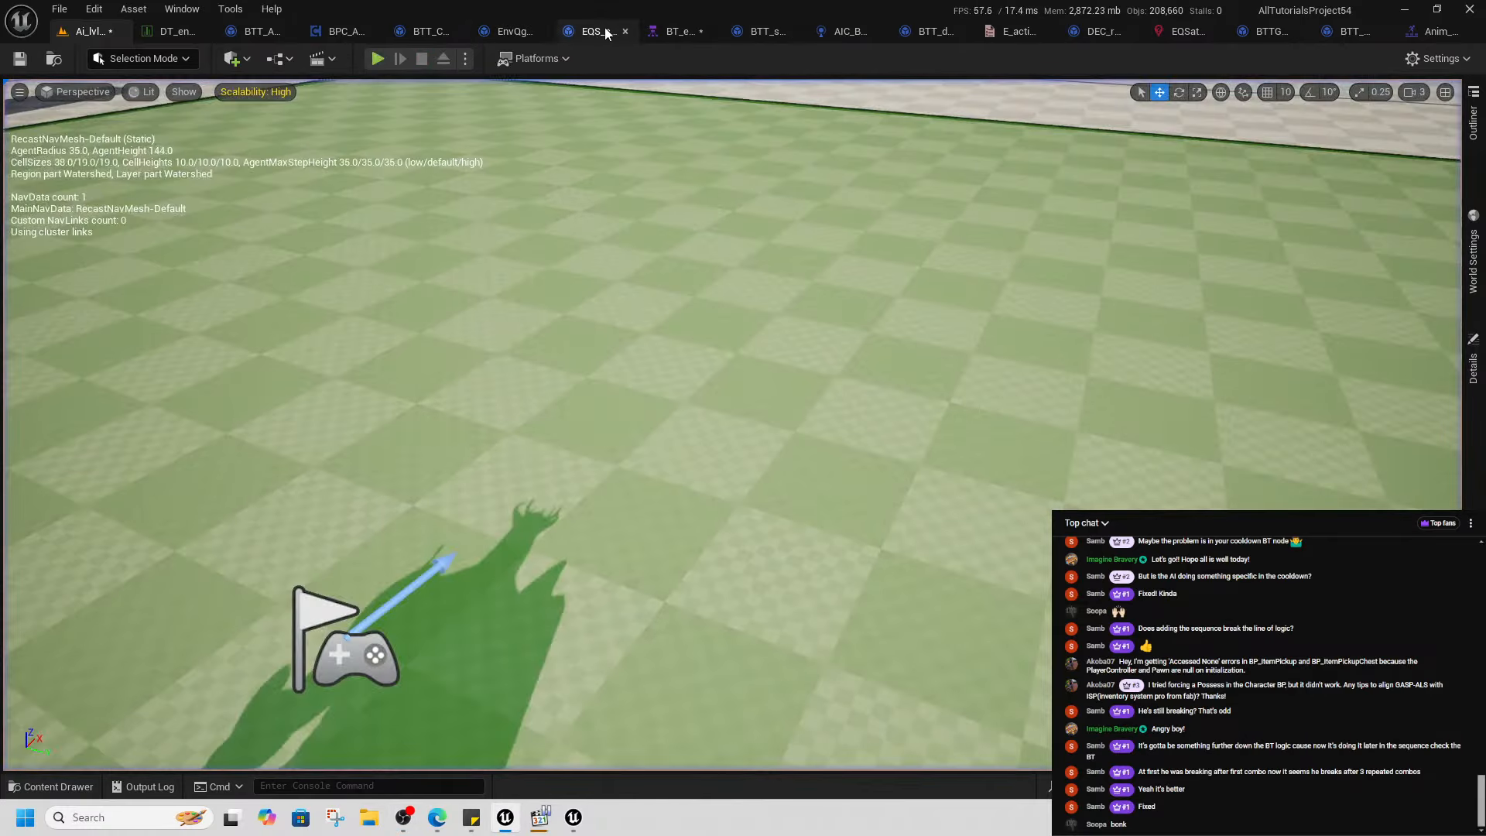
# - Break the links of the Run EQS Query and BTT_AttackPlacement nodes in the "plays 3 random attack anims" group of the behavior tree
pyautogui.click(676, 31)
pyautogui.moveTo(852, 535); pyautogui.dragTo(713, 454, button='right')
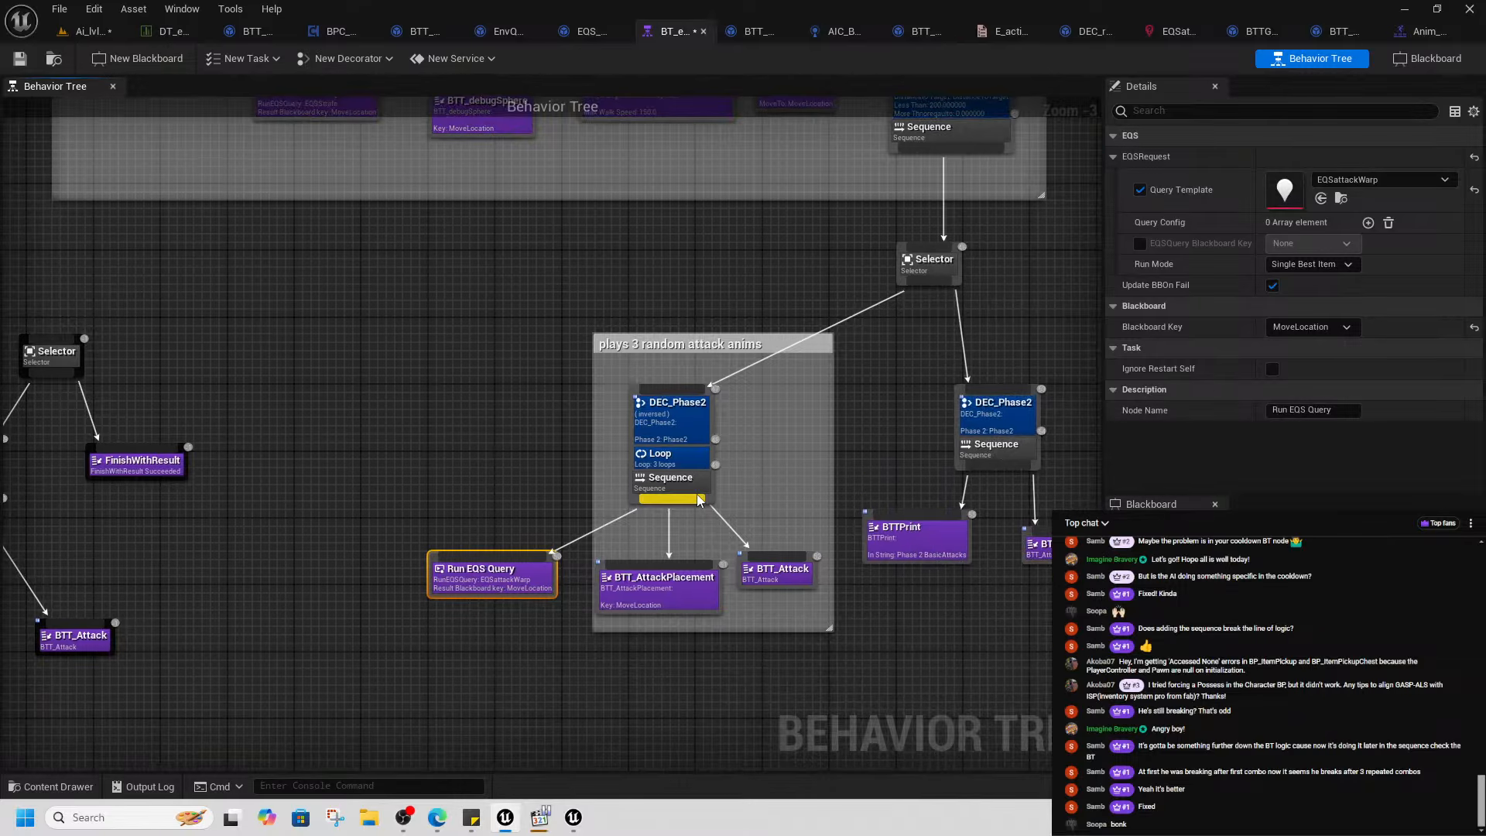
pyautogui.rightClick(531, 568)
pyautogui.click(591, 482)
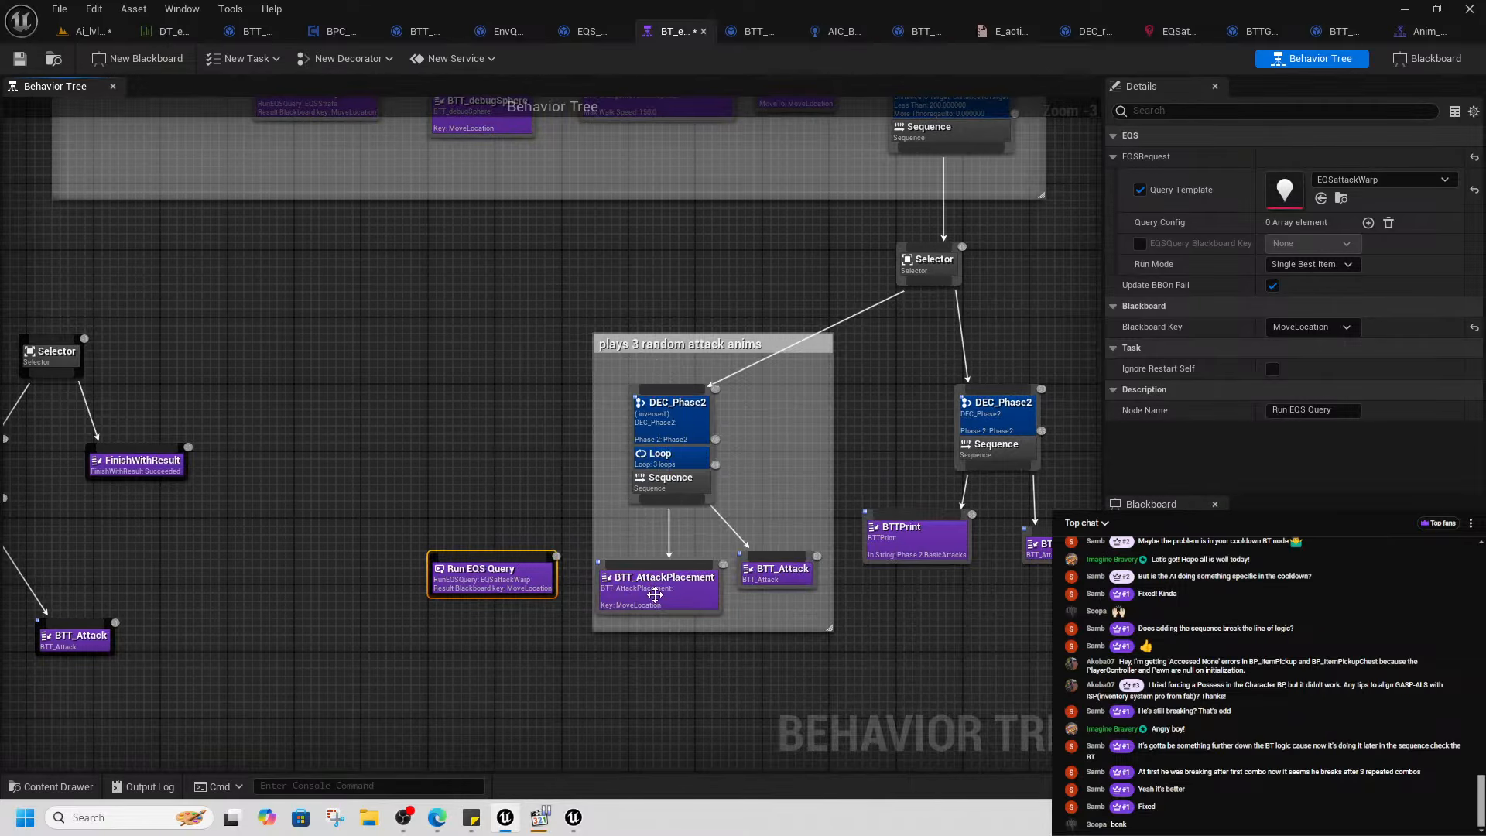
pyautogui.rightClick(648, 588)
pyautogui.click(638, 657)
pyautogui.rightClick(684, 580)
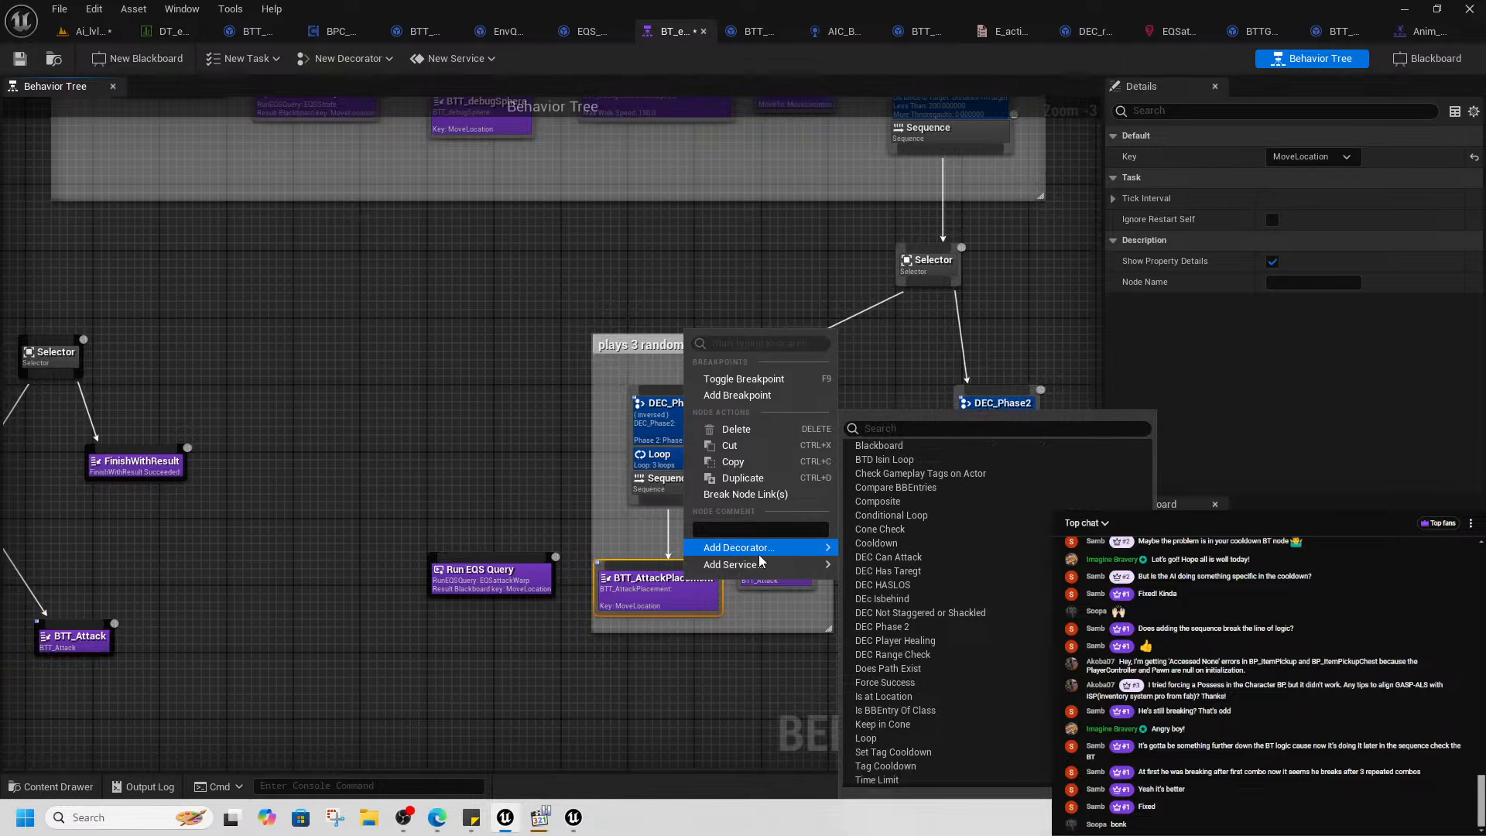
pyautogui.click(762, 496)
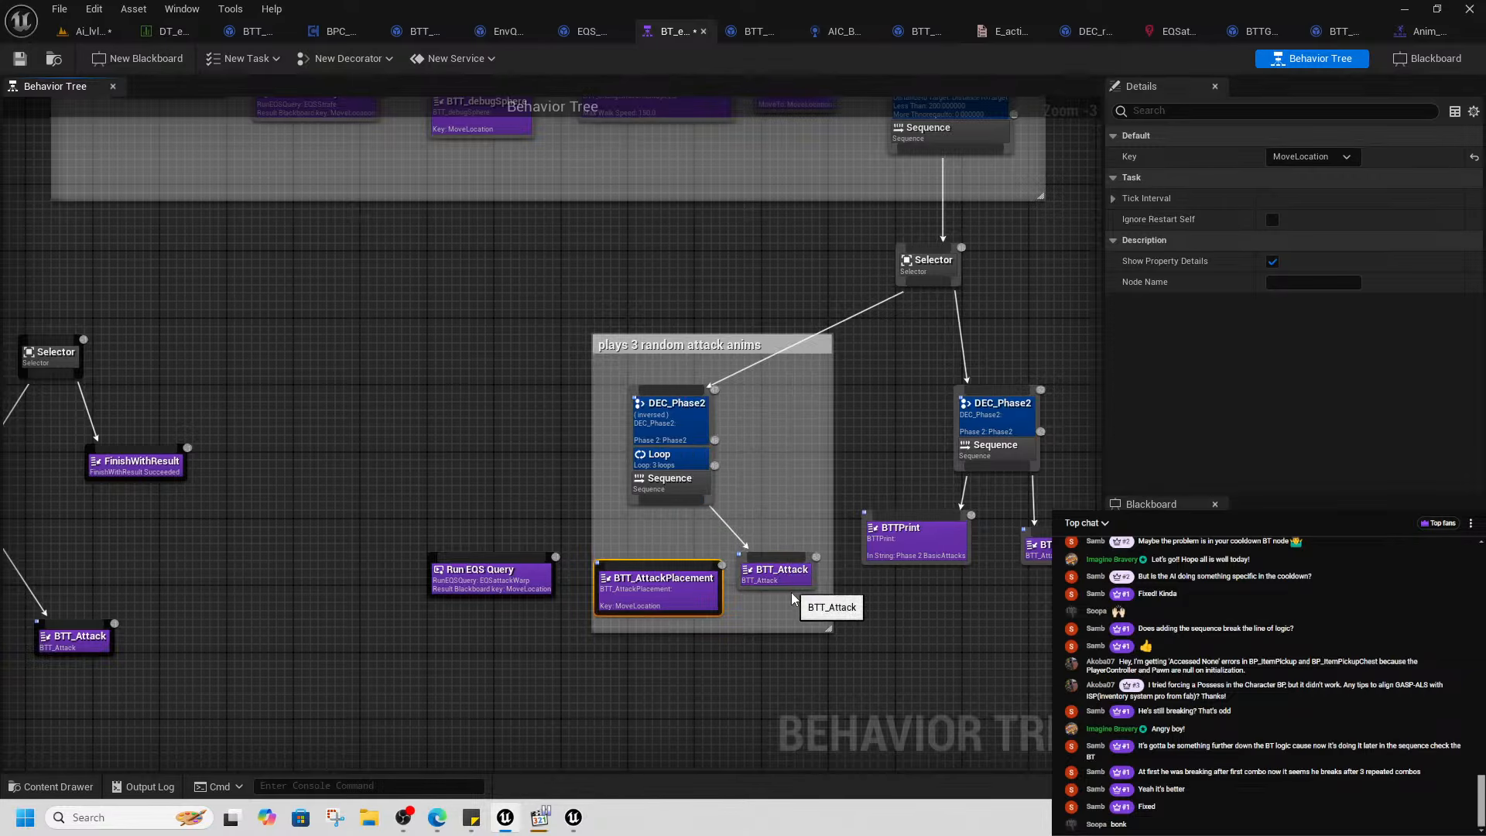
# - Play the level to watch the enemy's combo attacks without the query and attack placement tasks, and stop the simulation
pyautogui.click(85, 31)
pyautogui.rightClick(713, 507)
pyautogui.click(787, 499)
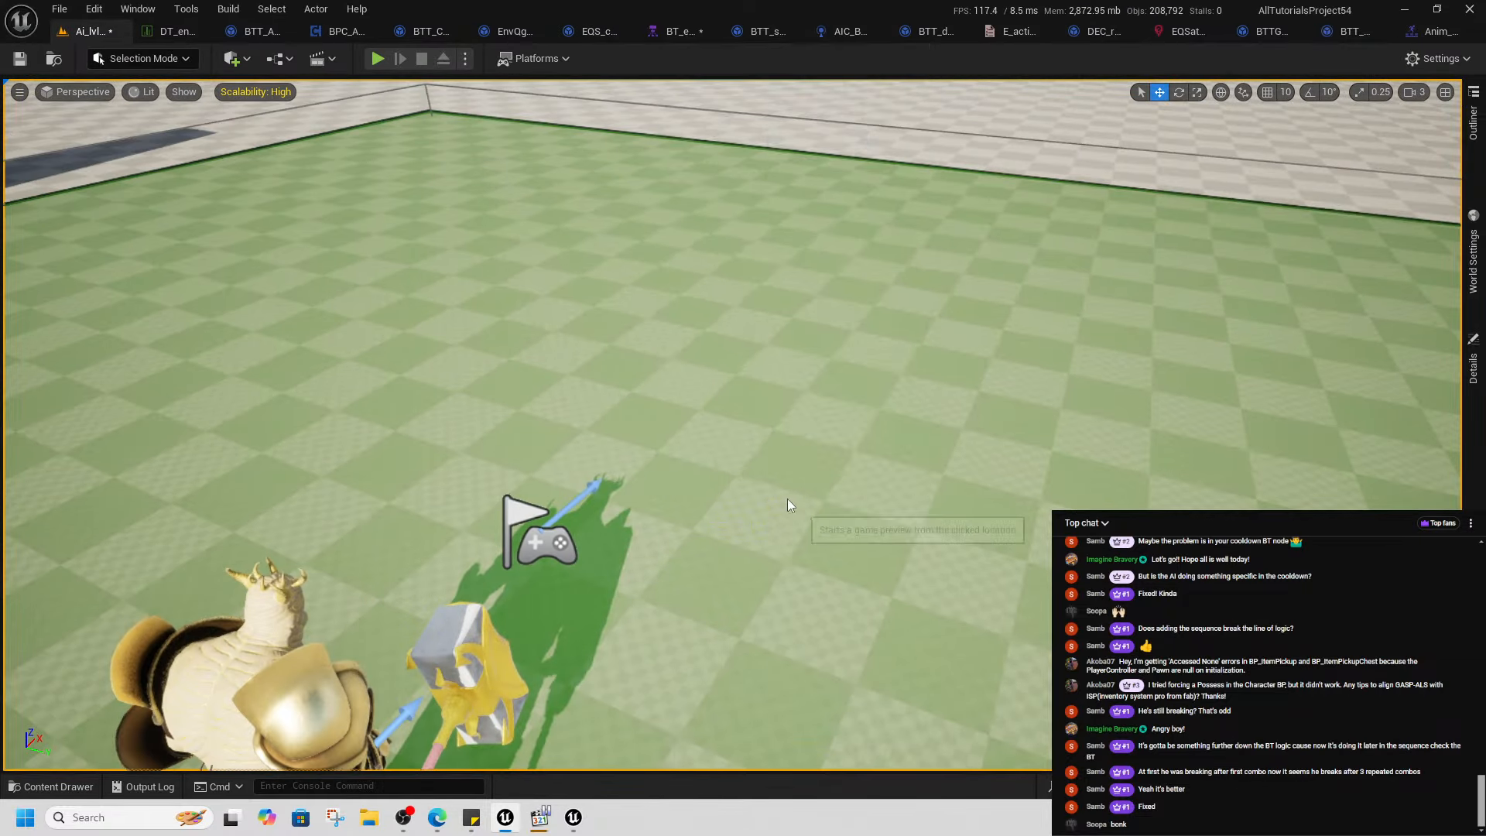
pyautogui.press('s')
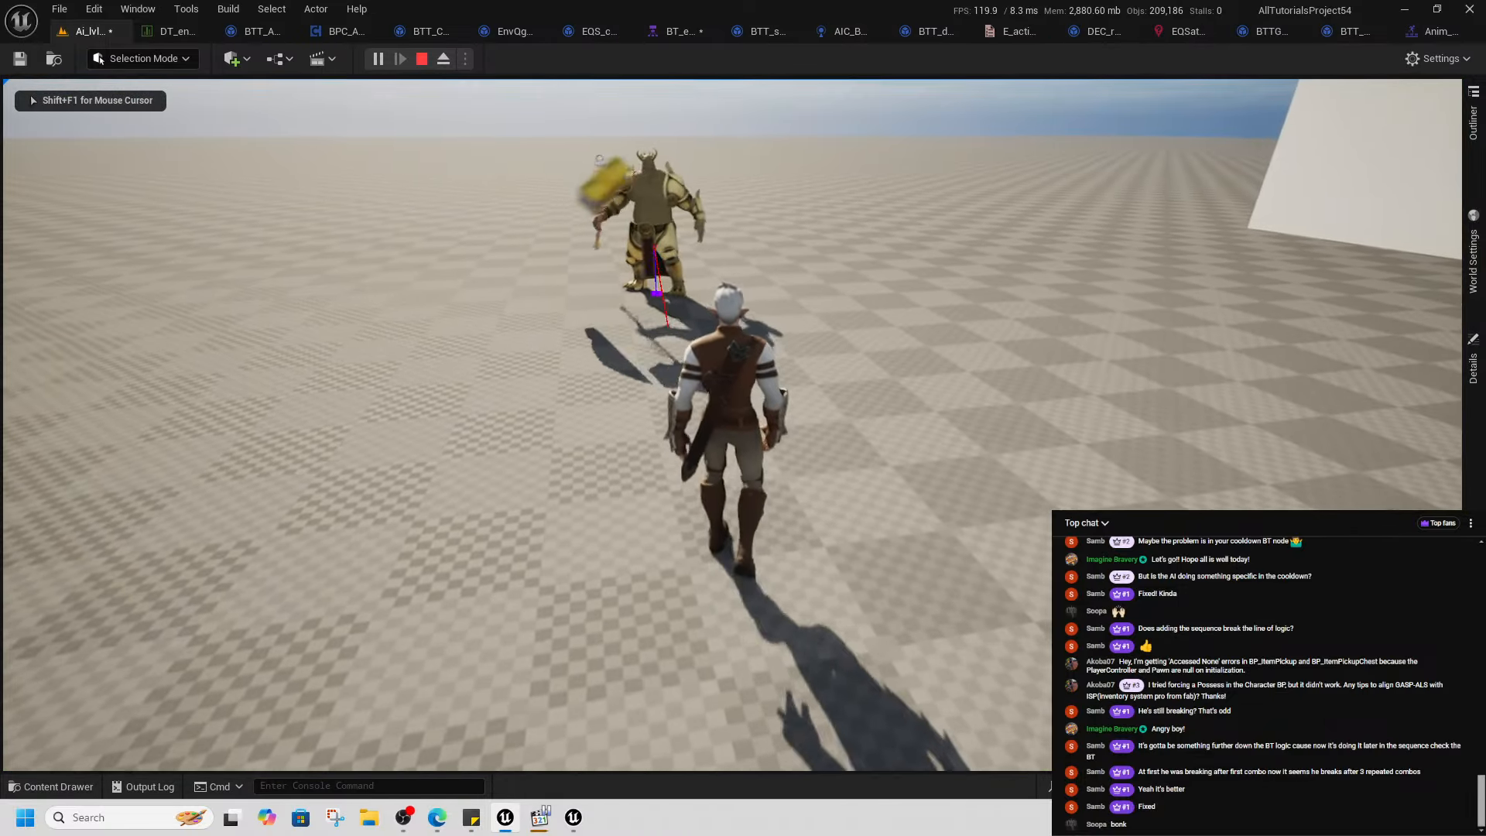
pyautogui.press('w')
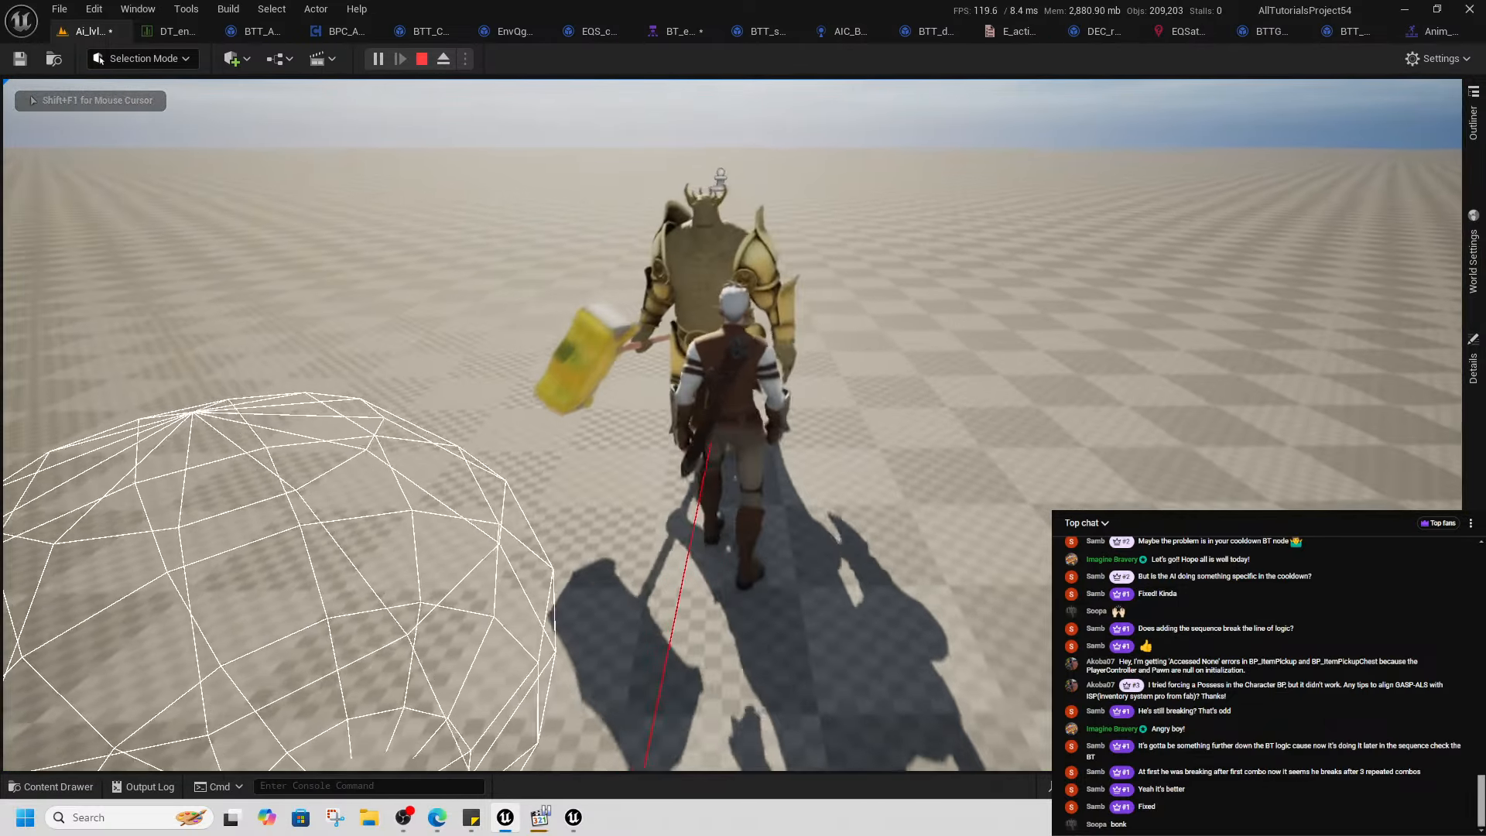
pyautogui.press('s')
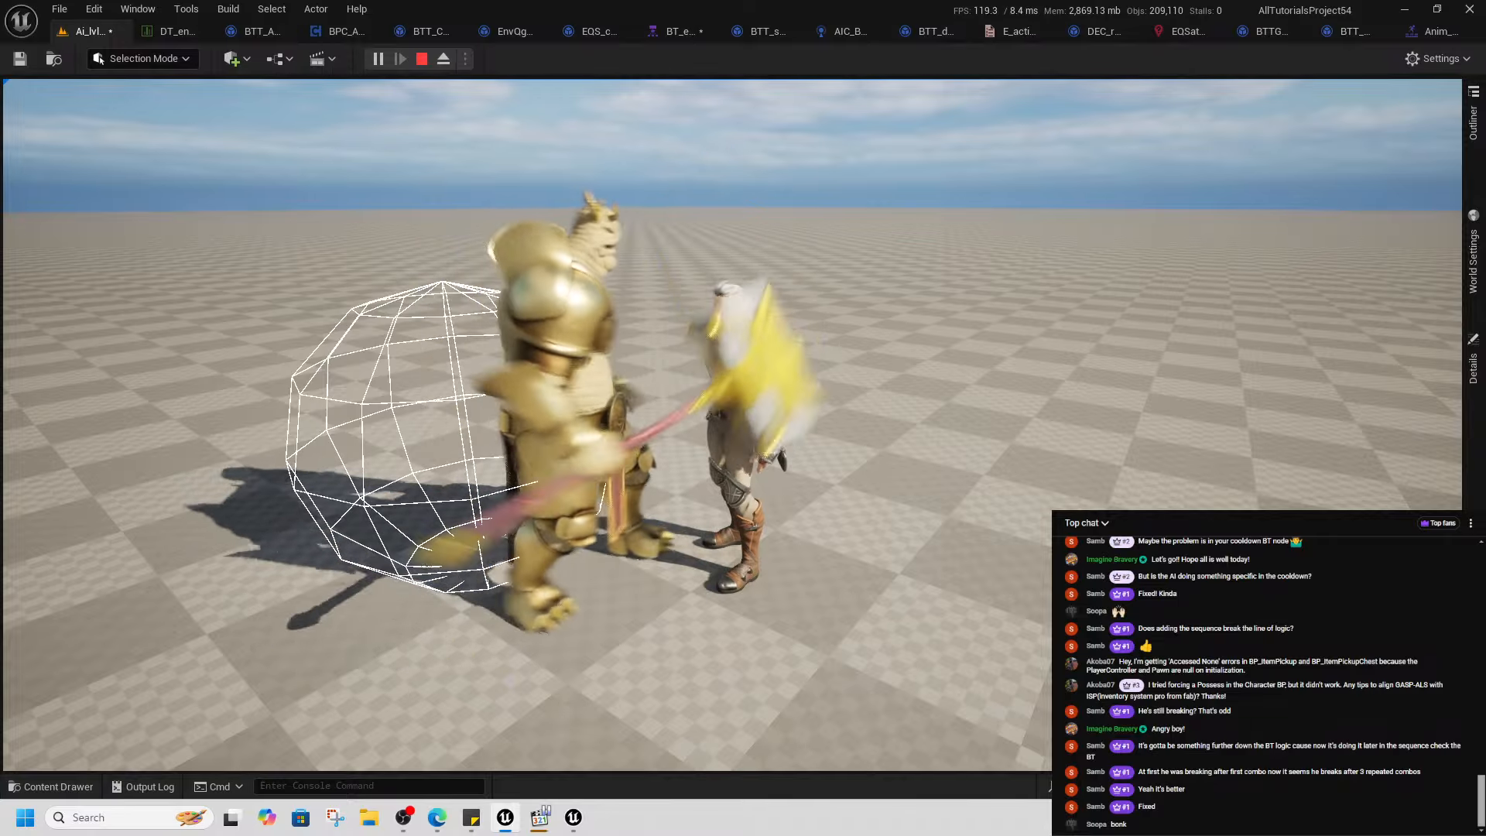
pyautogui.hotkey('shift', 'F1')
pyautogui.click(421, 58)
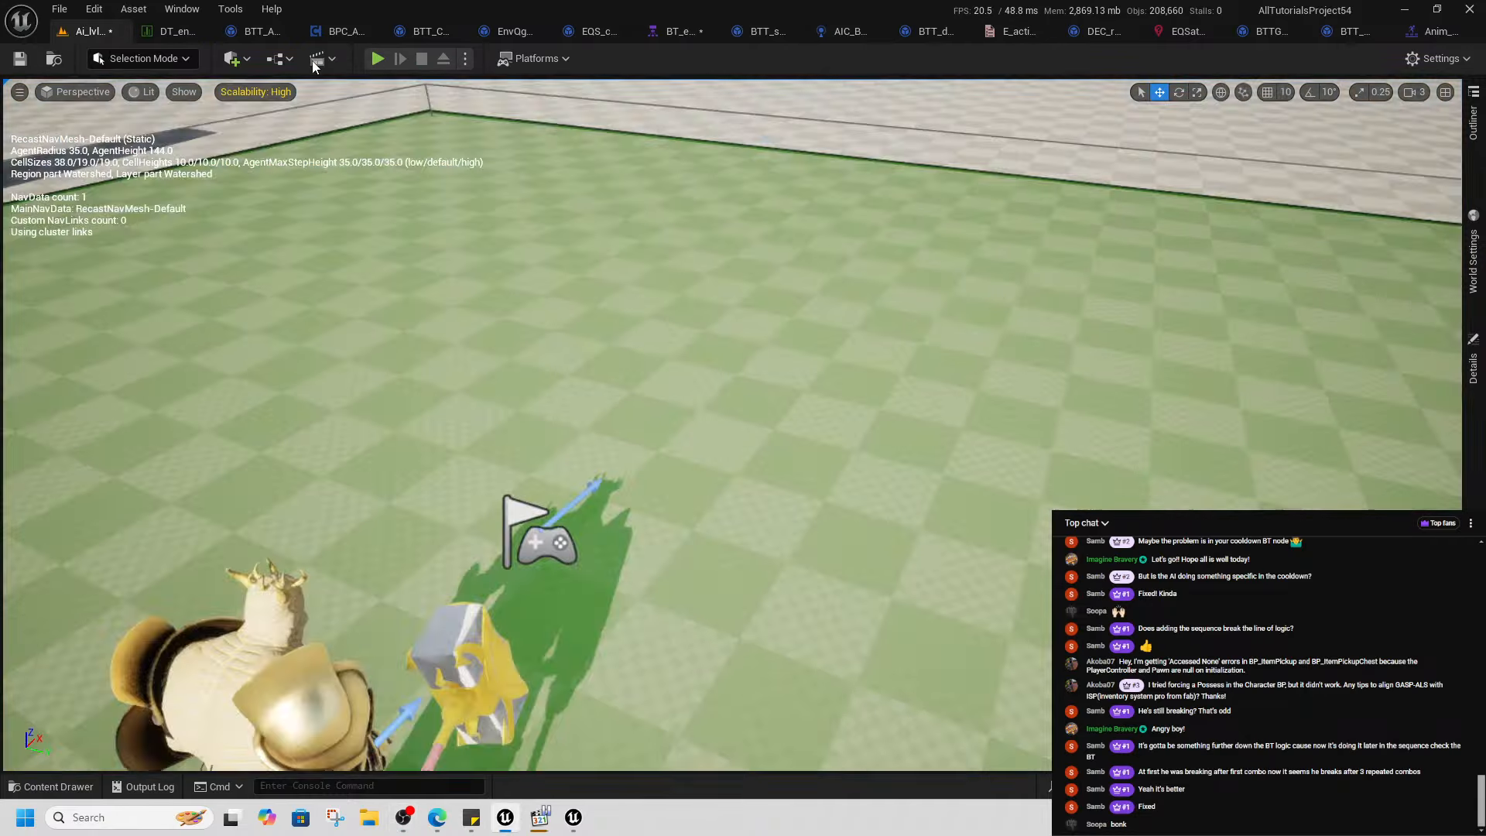
# - Open the Combo1 montage from the enemy data table and enable root motion on its Anim_CK_Combo01_01_RM animation
pyautogui.click(184, 30)
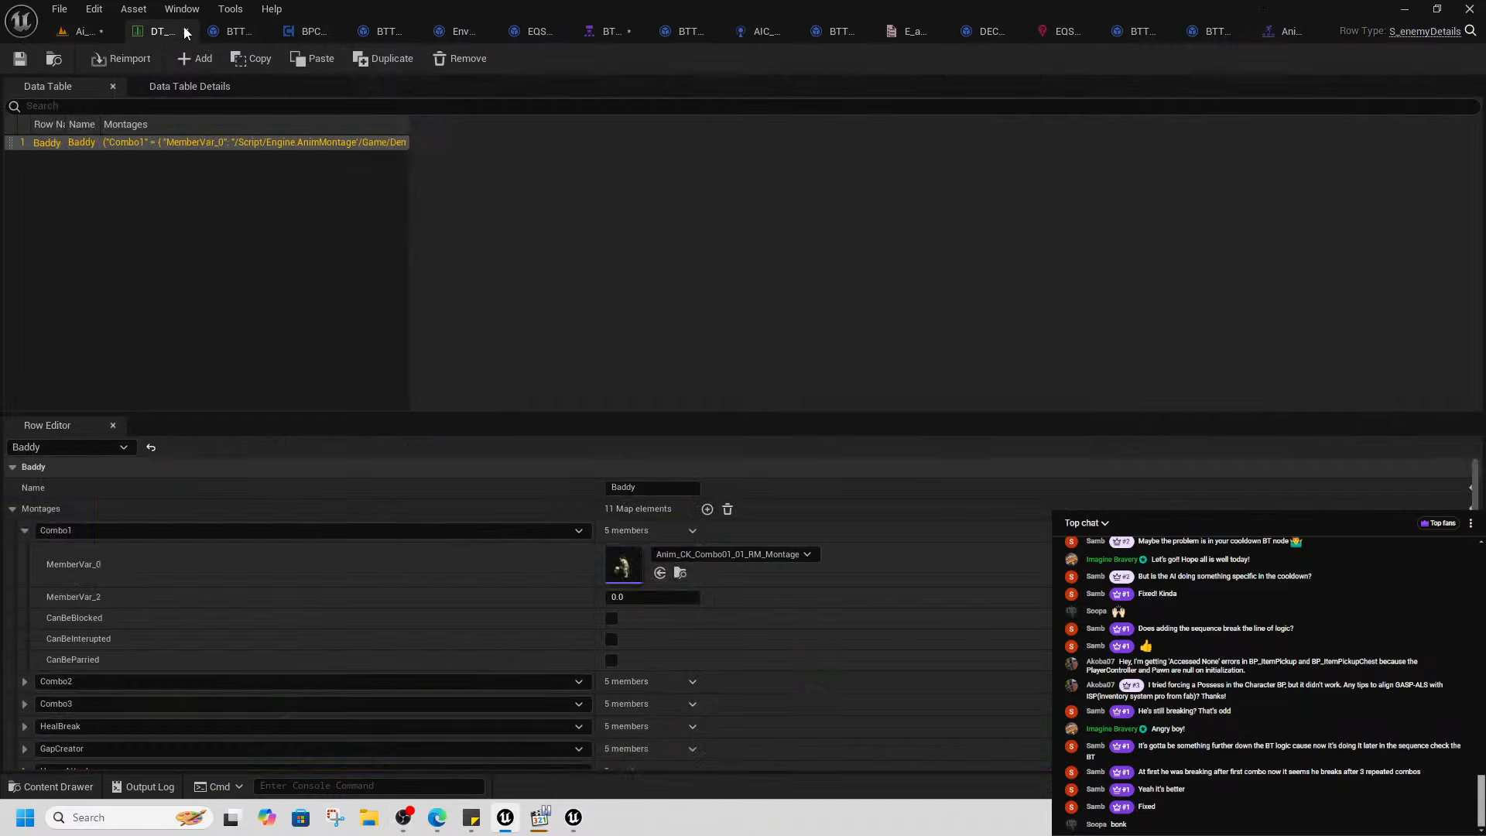
pyautogui.click(681, 572)
pyautogui.doubleClick(794, 478)
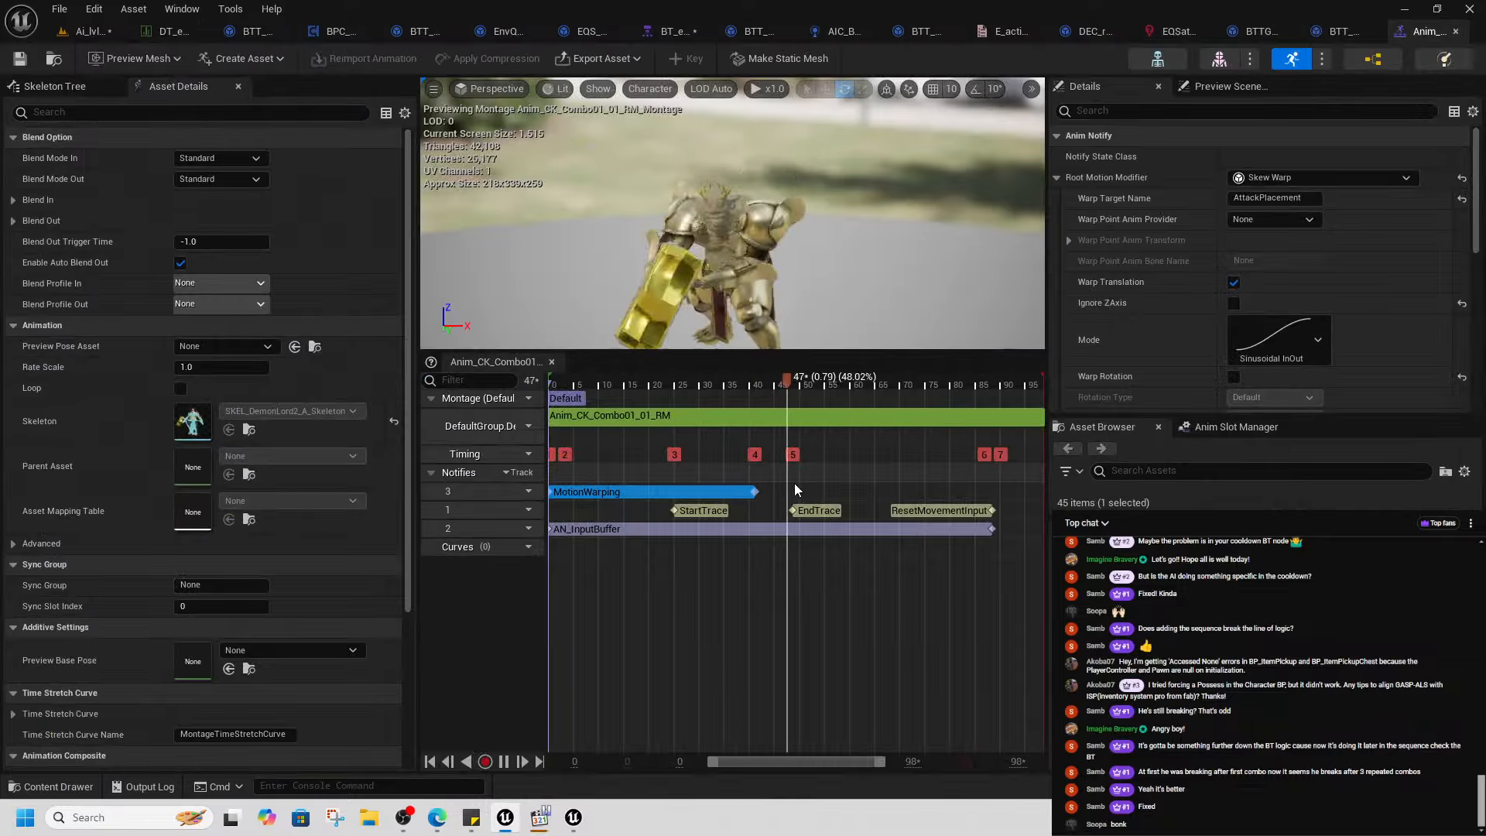
pyautogui.click(649, 418)
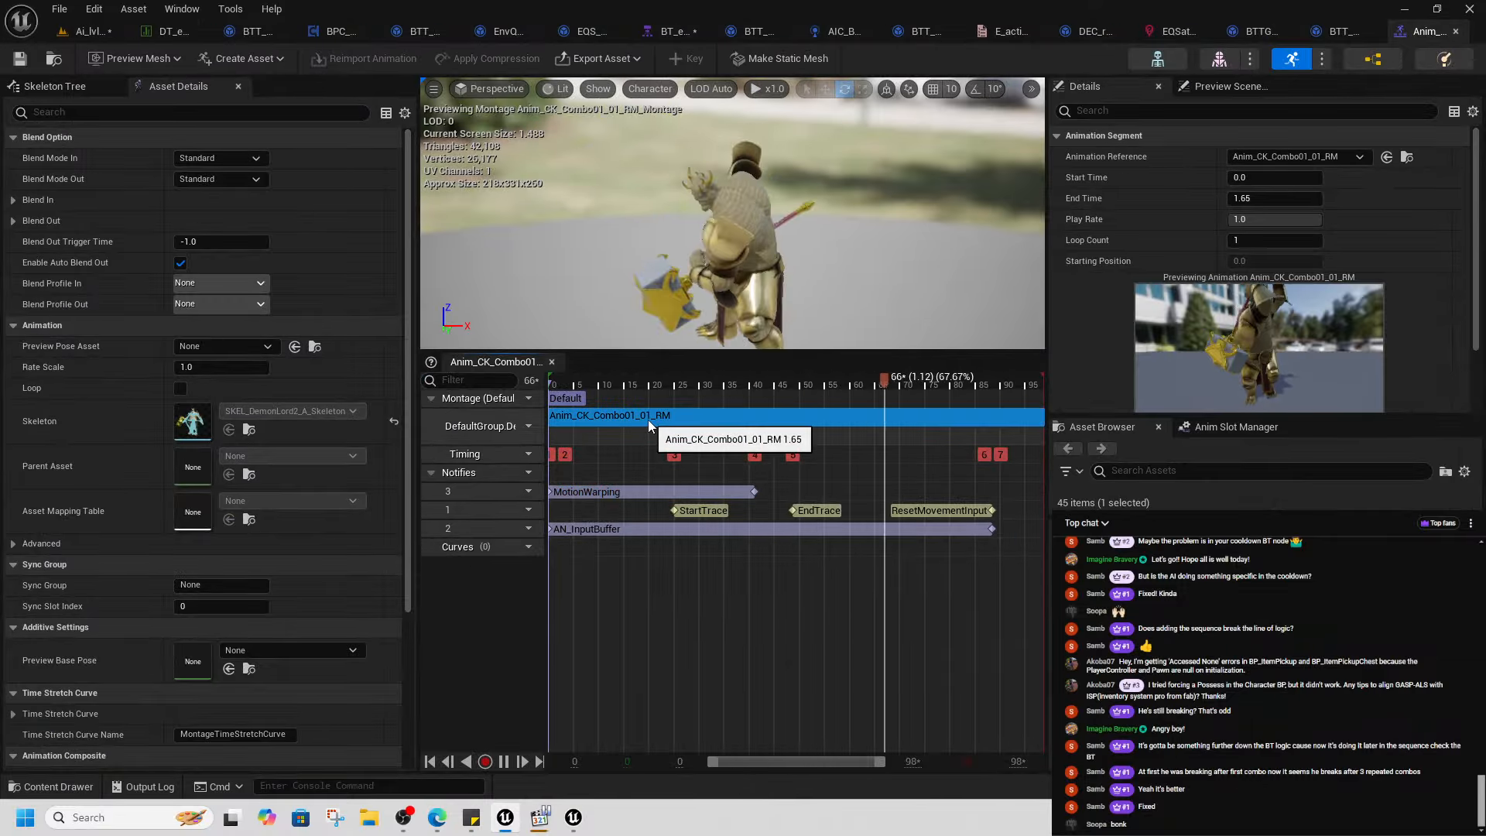
pyautogui.doubleClick(648, 419)
pyautogui.scroll(-5, 222, 636)
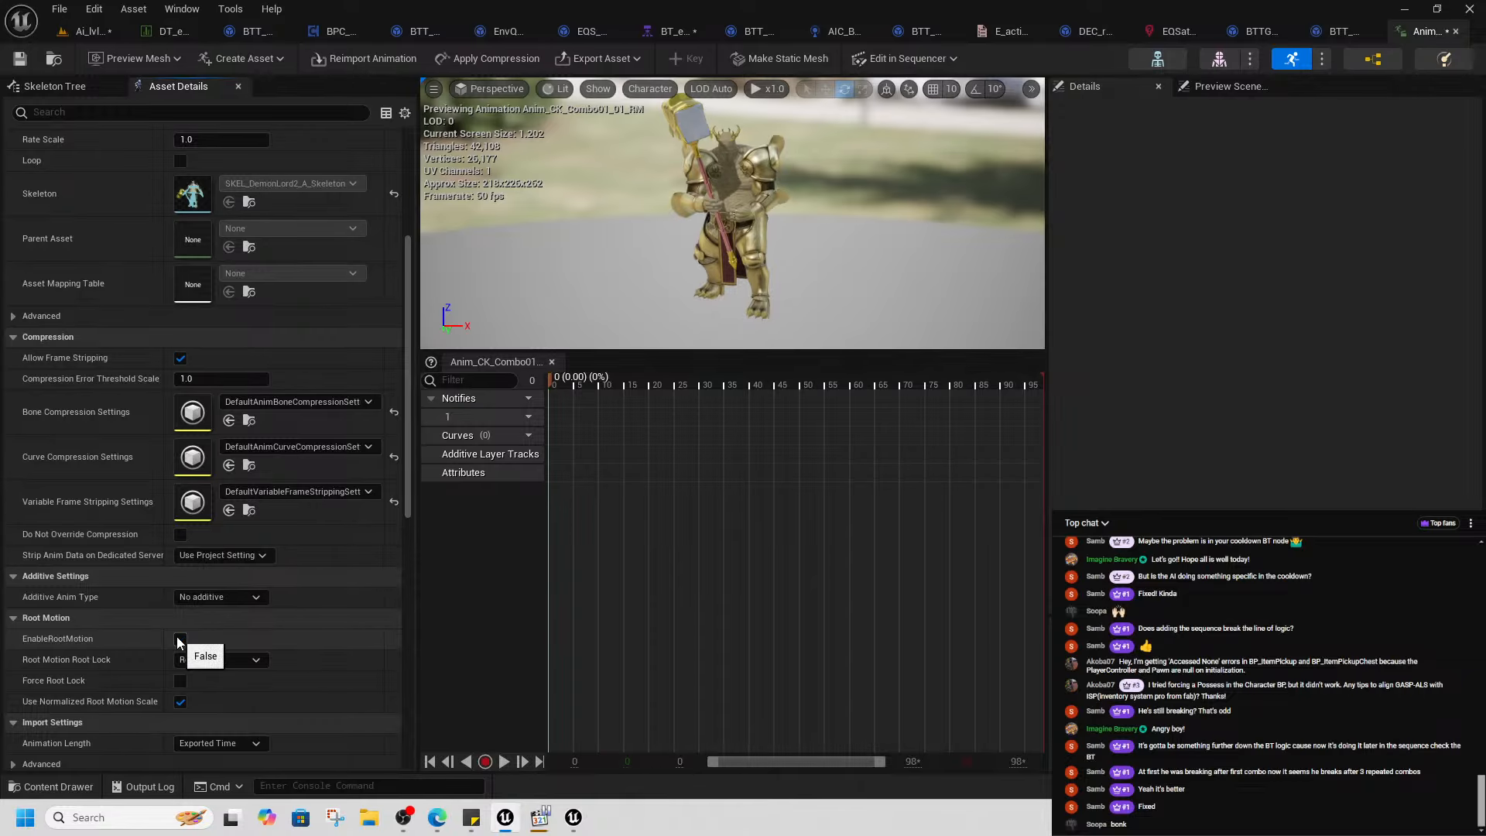
# - Play the level from a chosen spot to test the combo attacks with root motion enabled, and stop the simulation
pyautogui.click(82, 37)
pyautogui.scroll(-5, 559, 514)
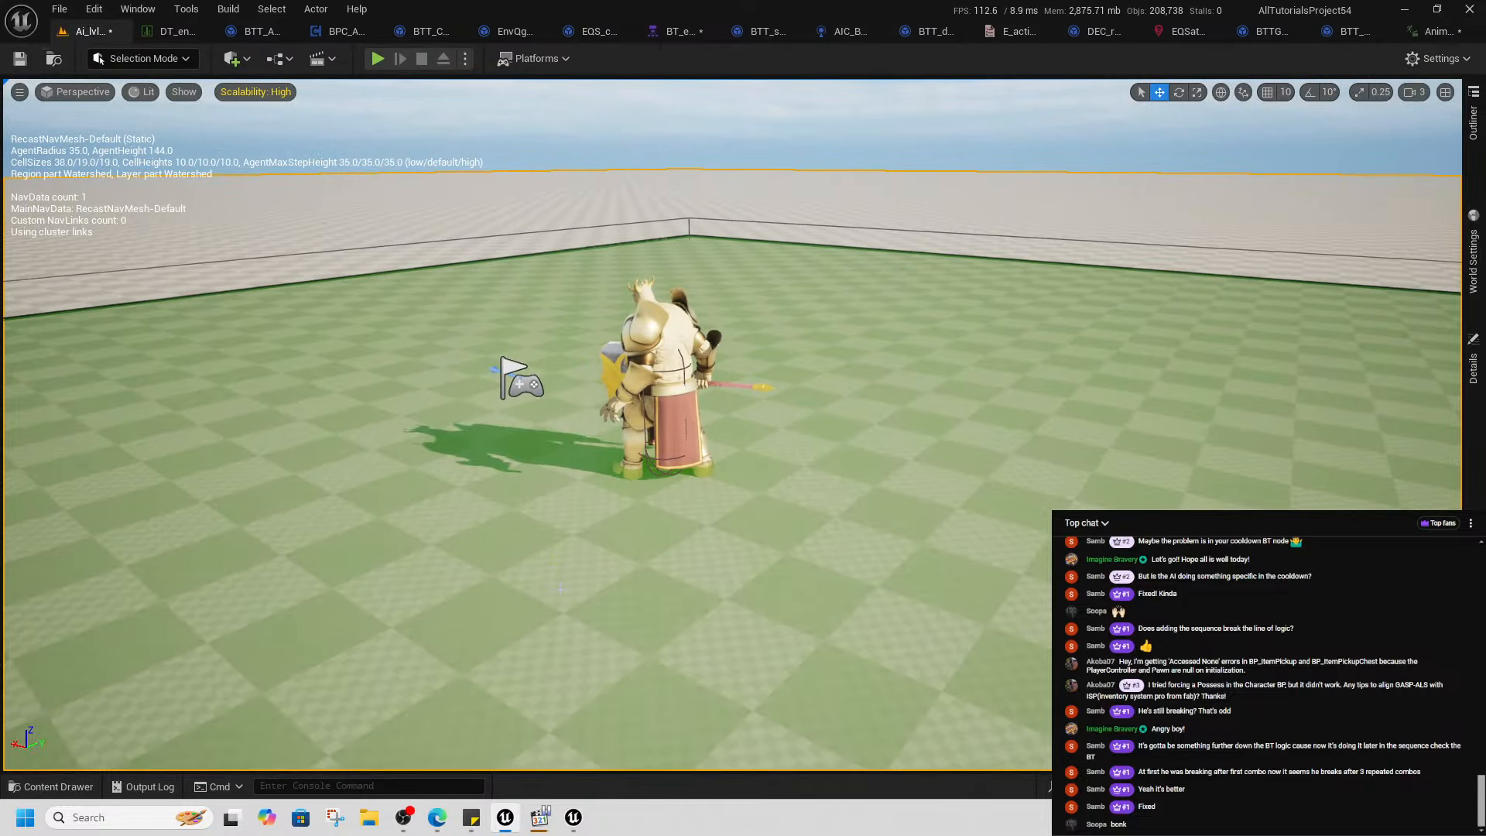
pyautogui.rightClick(560, 588)
pyautogui.click(635, 576)
pyautogui.press('w')
pyautogui.press('d')
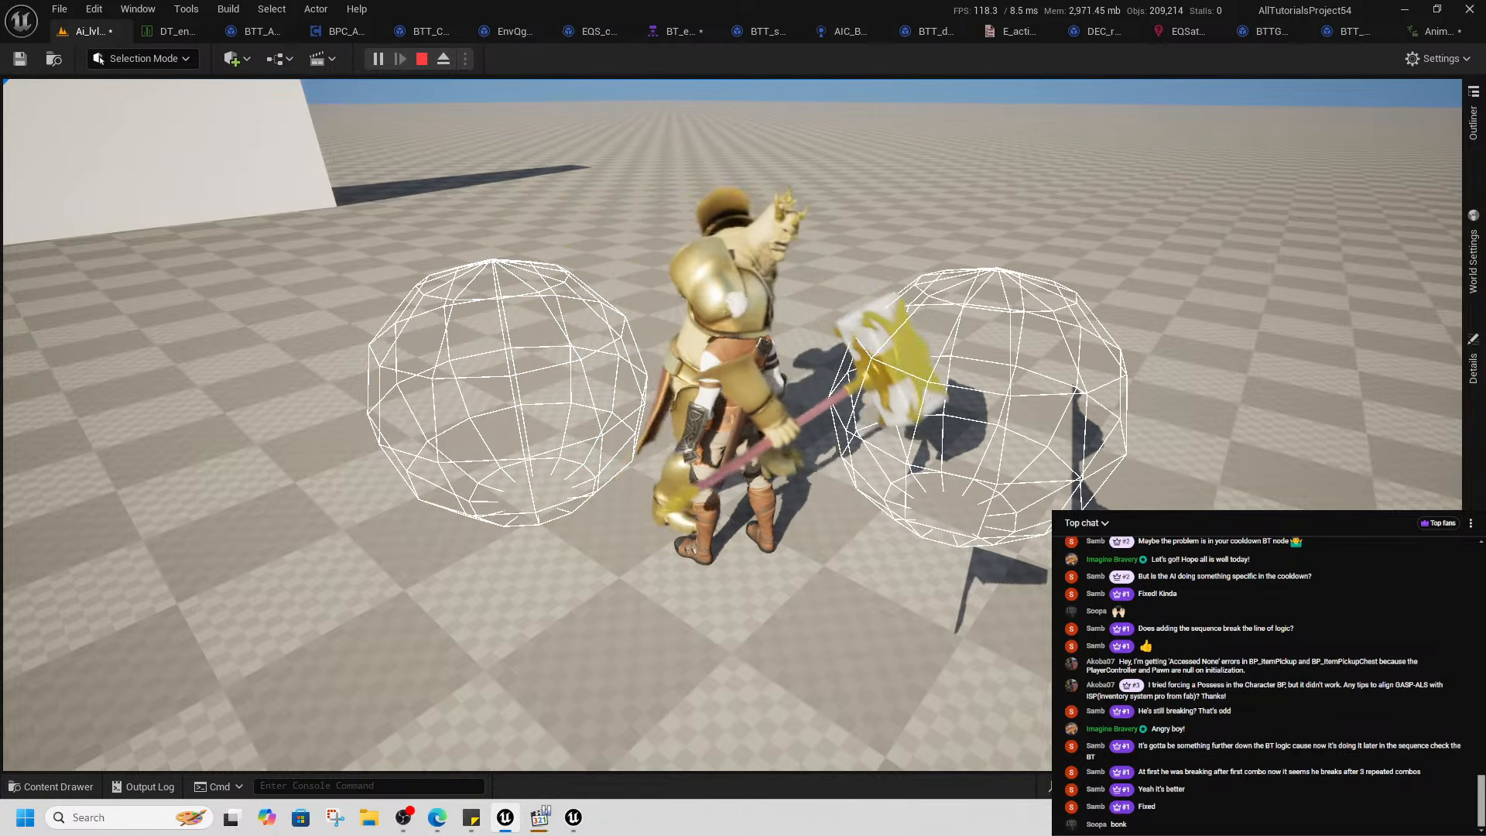
pyautogui.hotkey('alt', 'Tab')
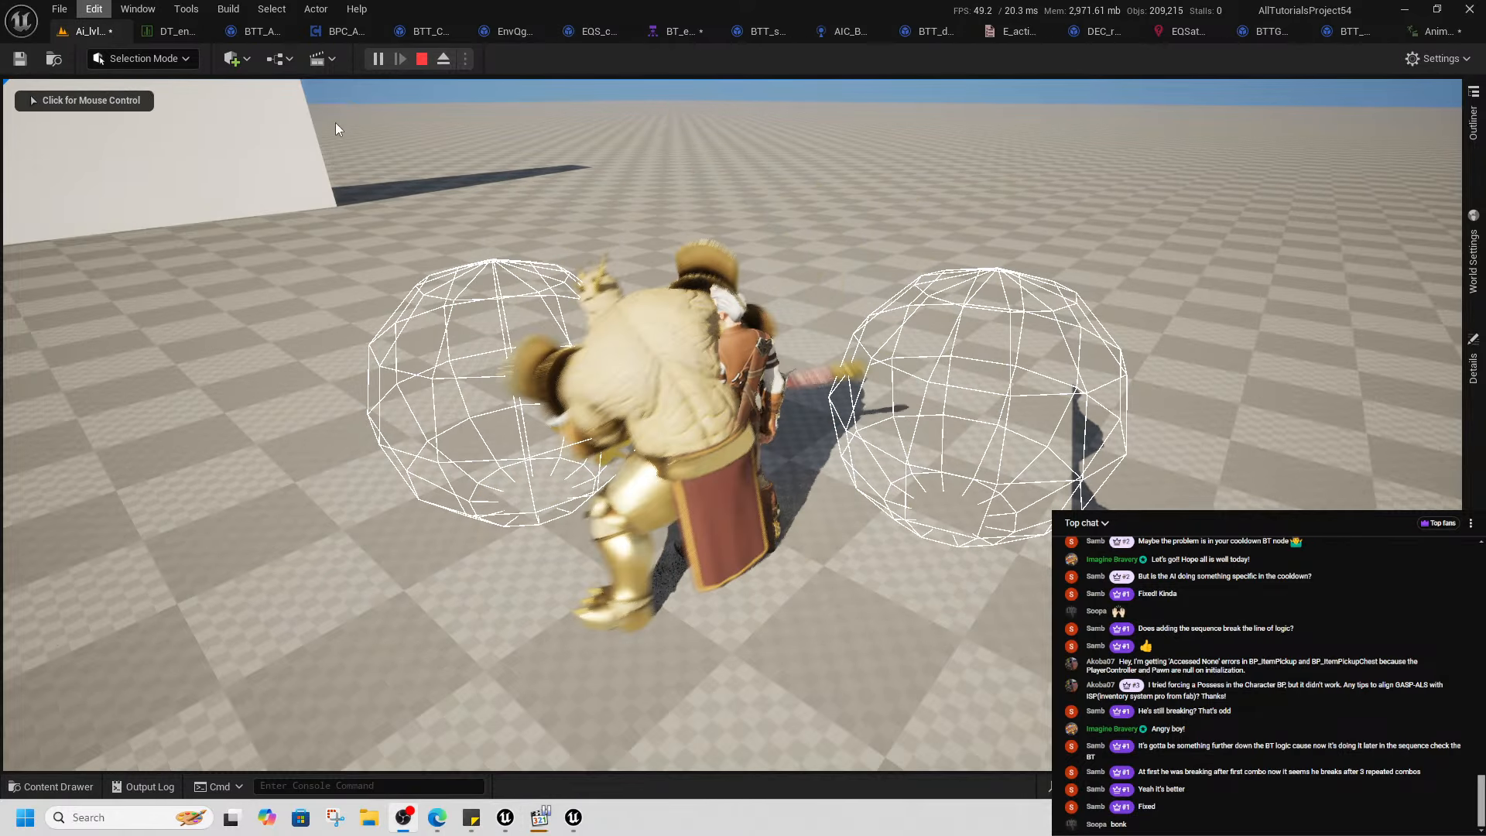
pyautogui.click(423, 59)
# - Scrub through the Anim_CK_Combo01_01_RM animation to inspect its root motion in the preview
pyautogui.click(1432, 31)
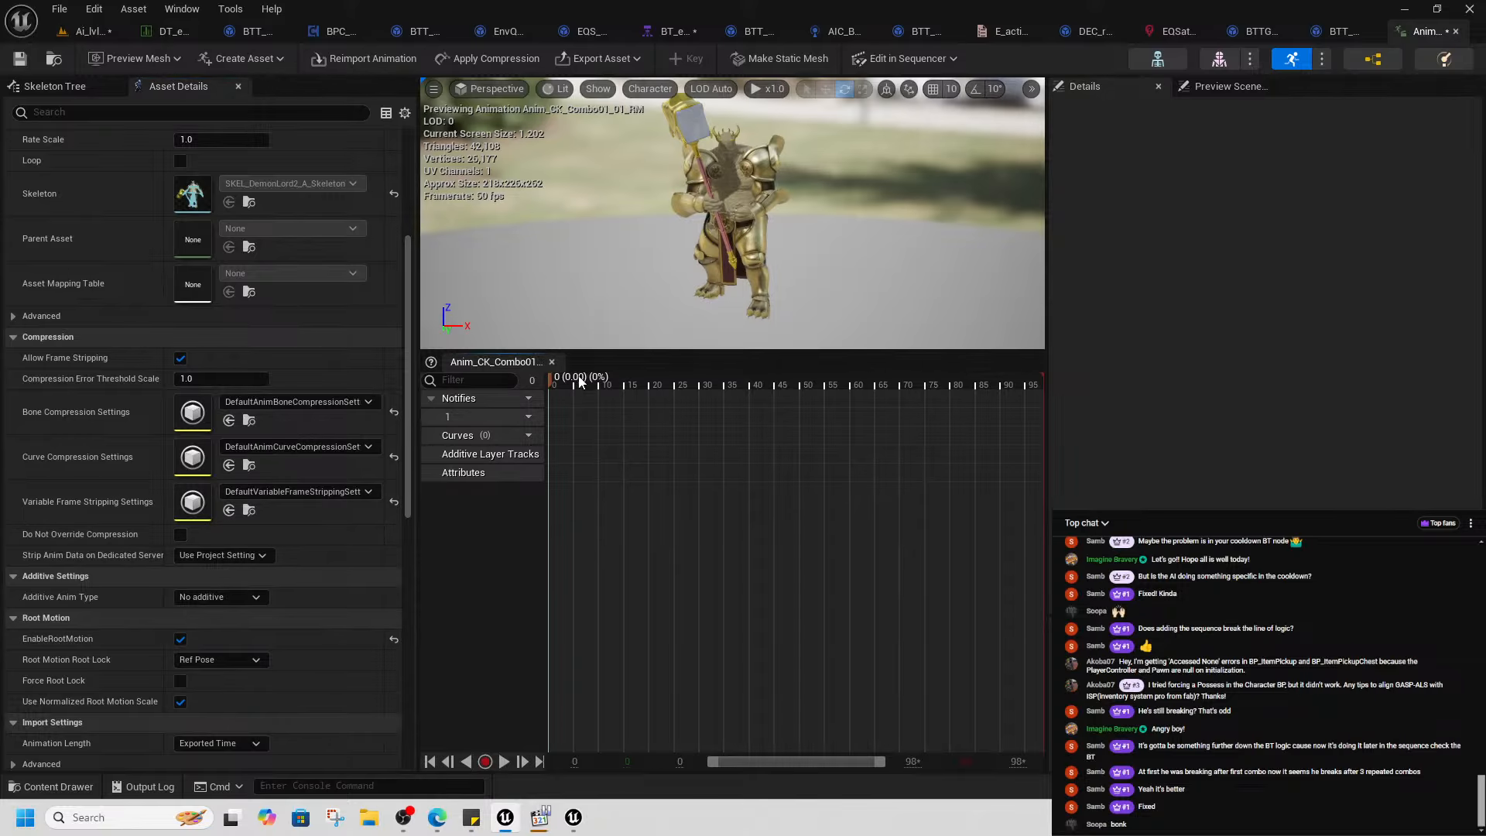
pyautogui.moveTo(580, 381); pyautogui.dragTo(682, 413)
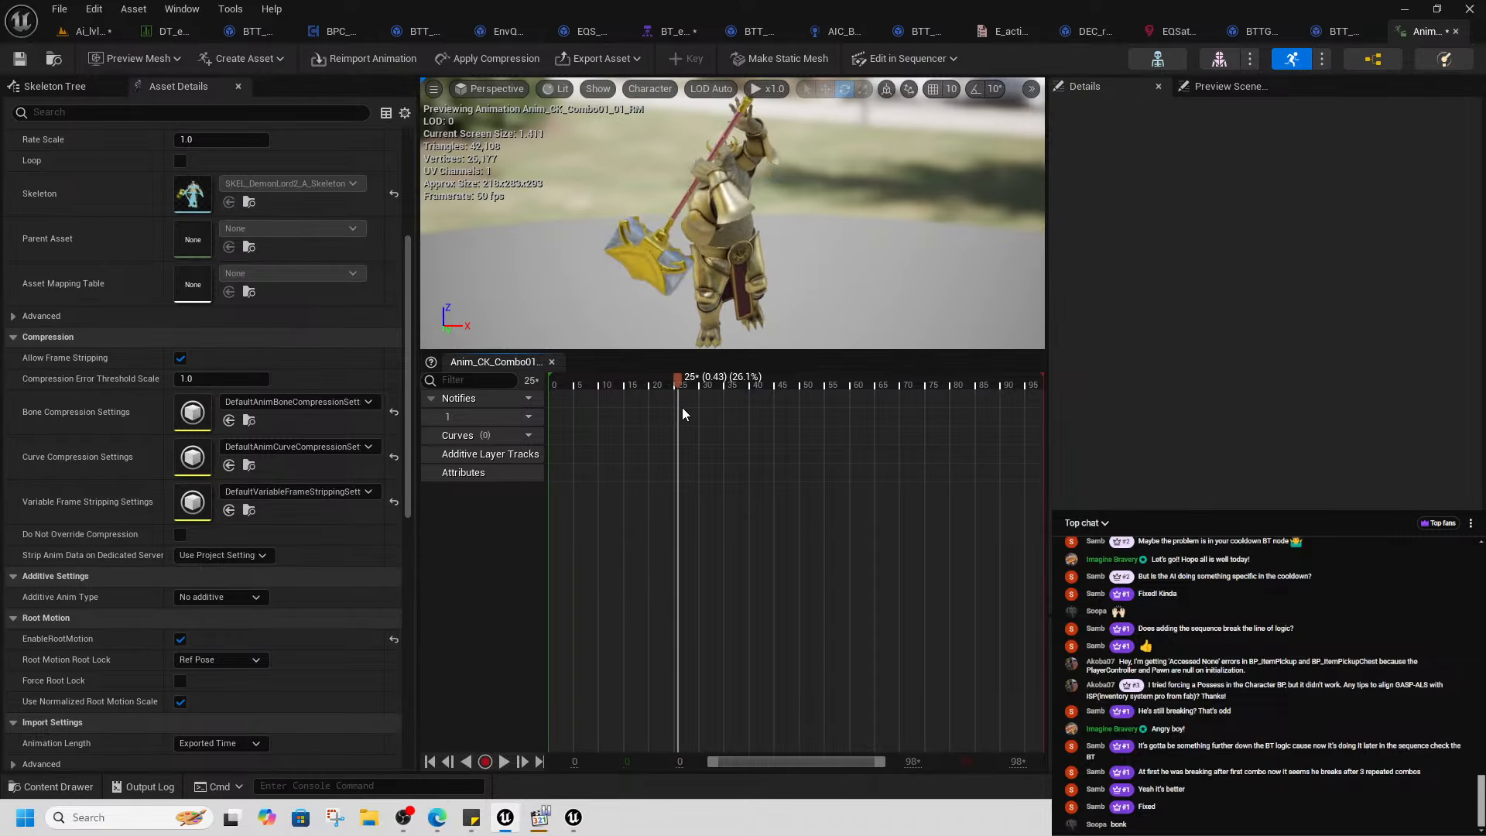
pyautogui.moveTo(836, 418); pyautogui.dragTo(518, 426)
# - Reconnect Run EQS Query to the attack loop's Sequence in the behavior tree and test the root-motion combo attacks in a play session
pyautogui.click(671, 32)
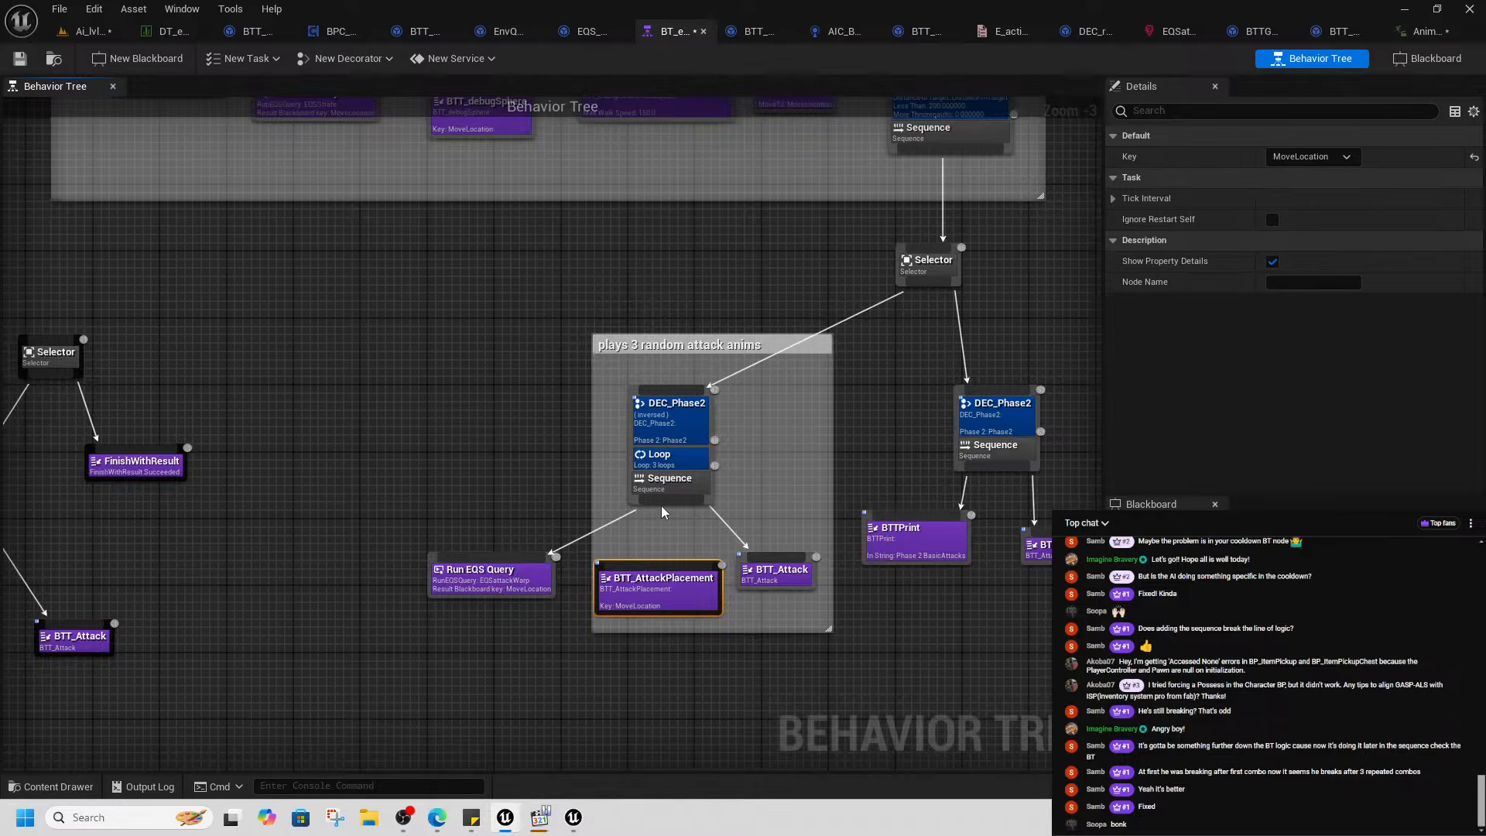
pyautogui.click(83, 31)
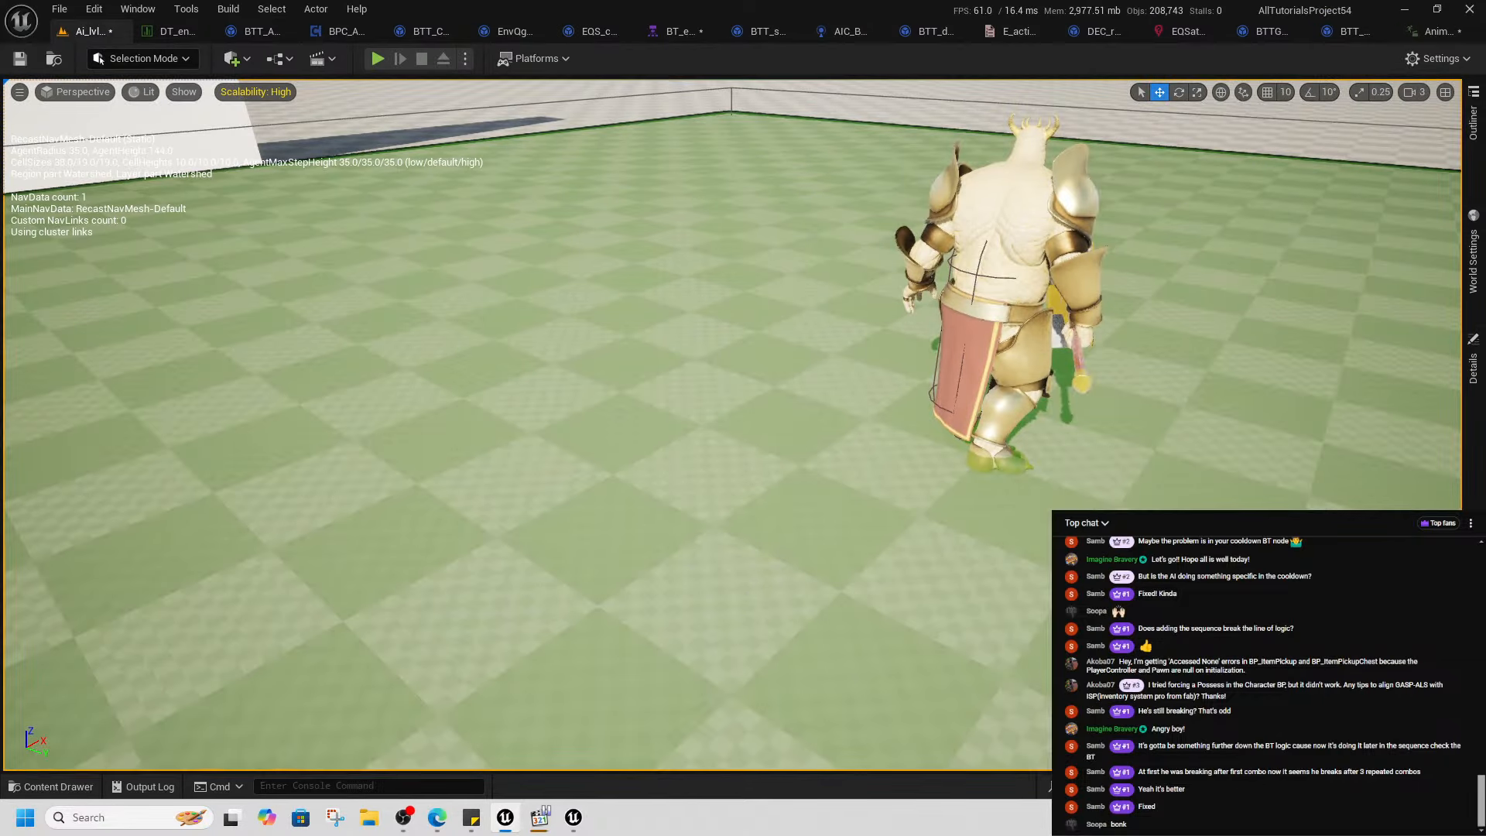
pyautogui.rightClick(871, 650)
pyautogui.click(907, 636)
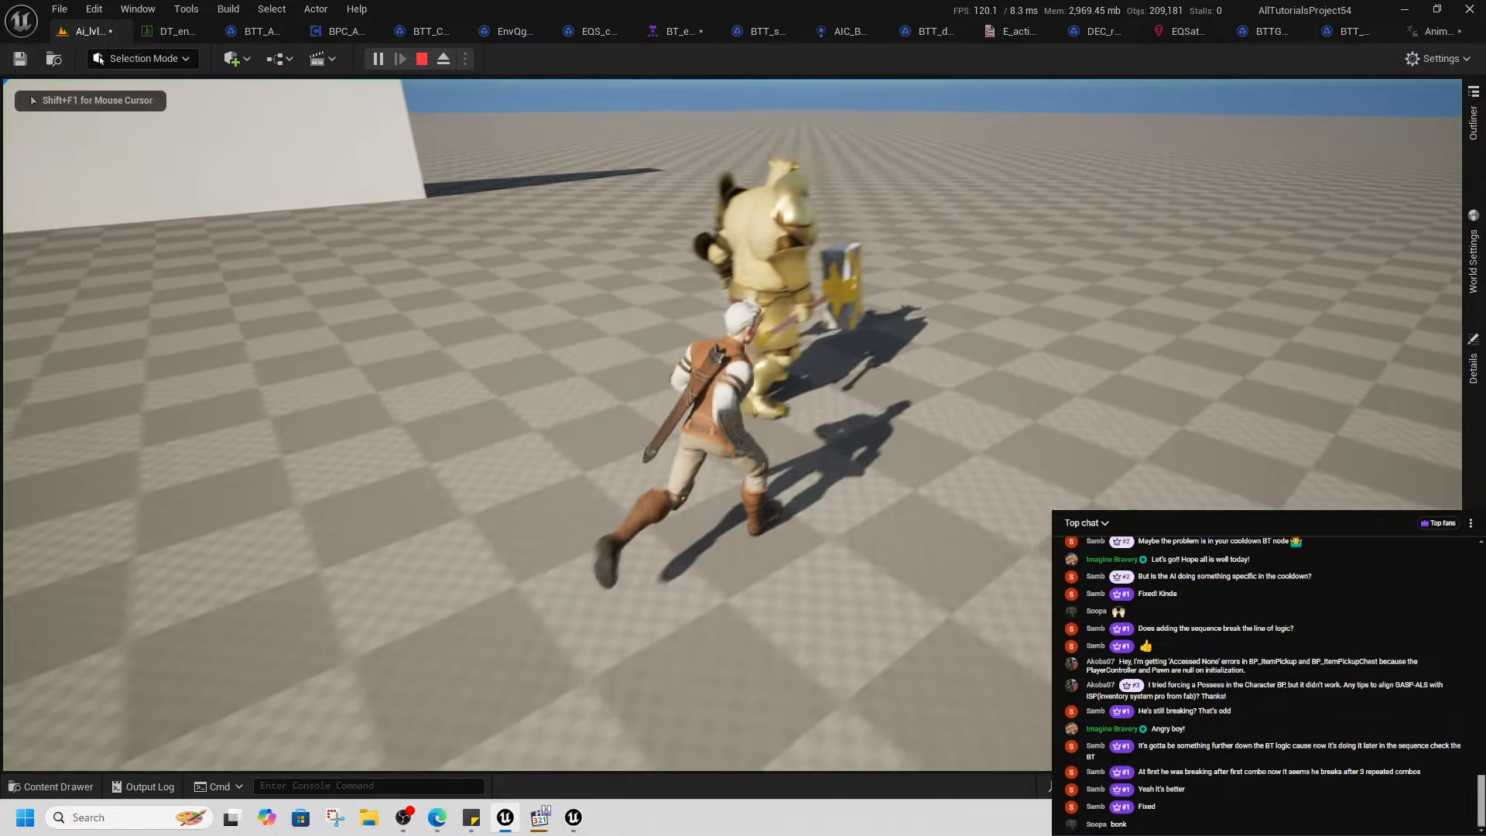
pyautogui.press('w')
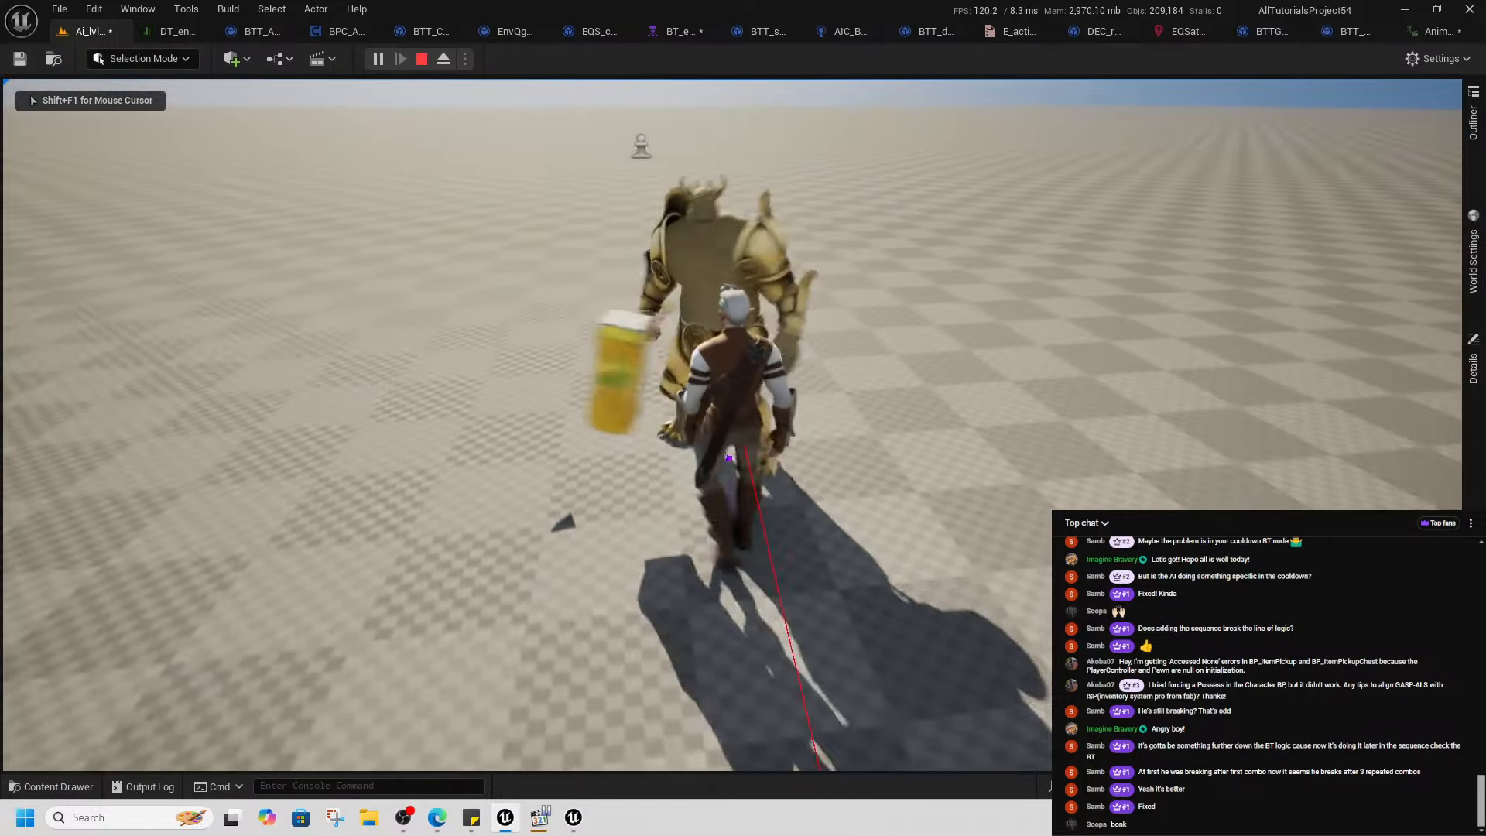
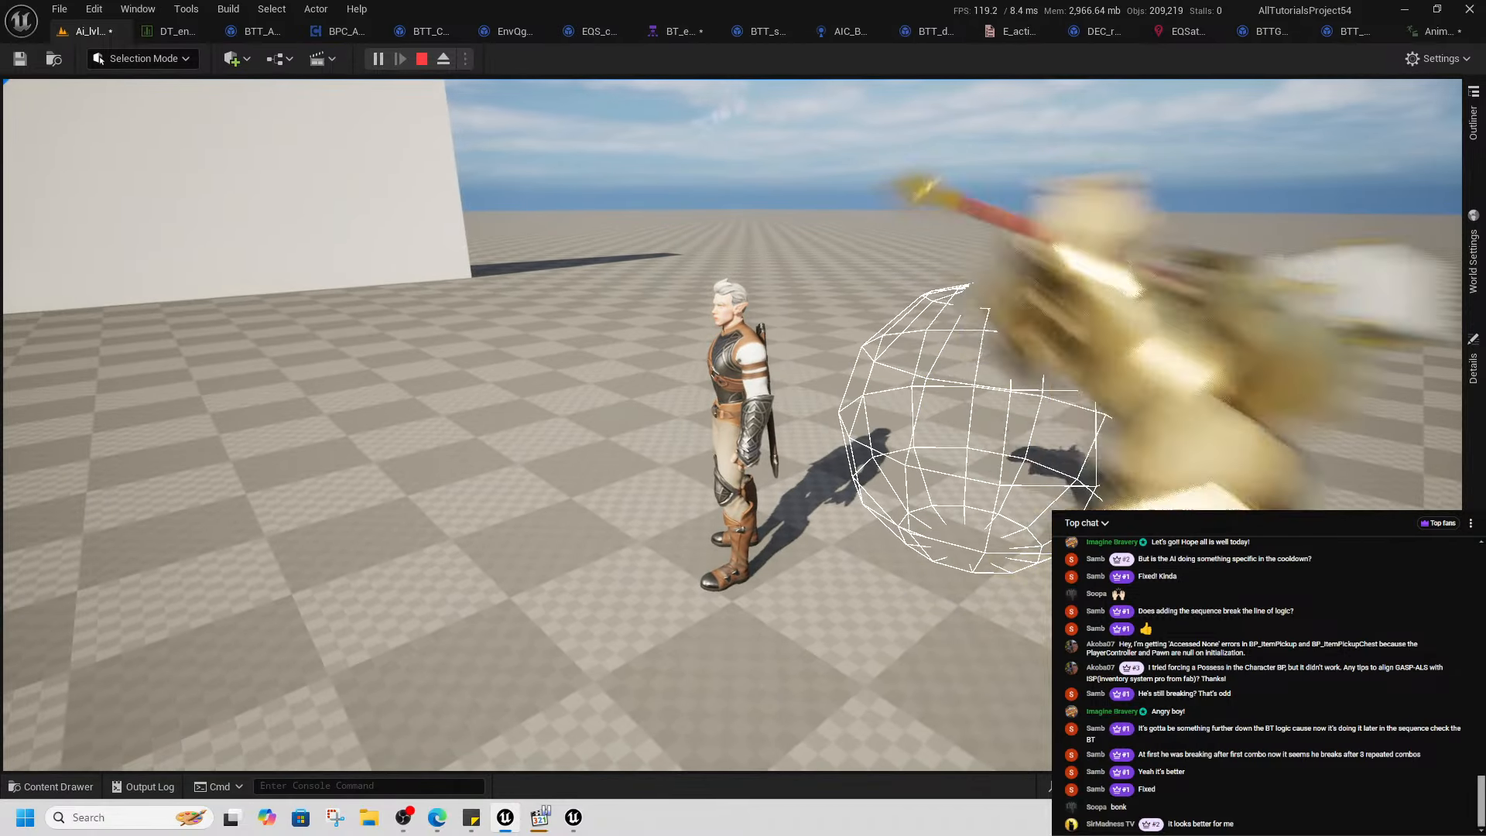
pyautogui.hotkey('alt', 'Tab')
pyautogui.click(421, 59)
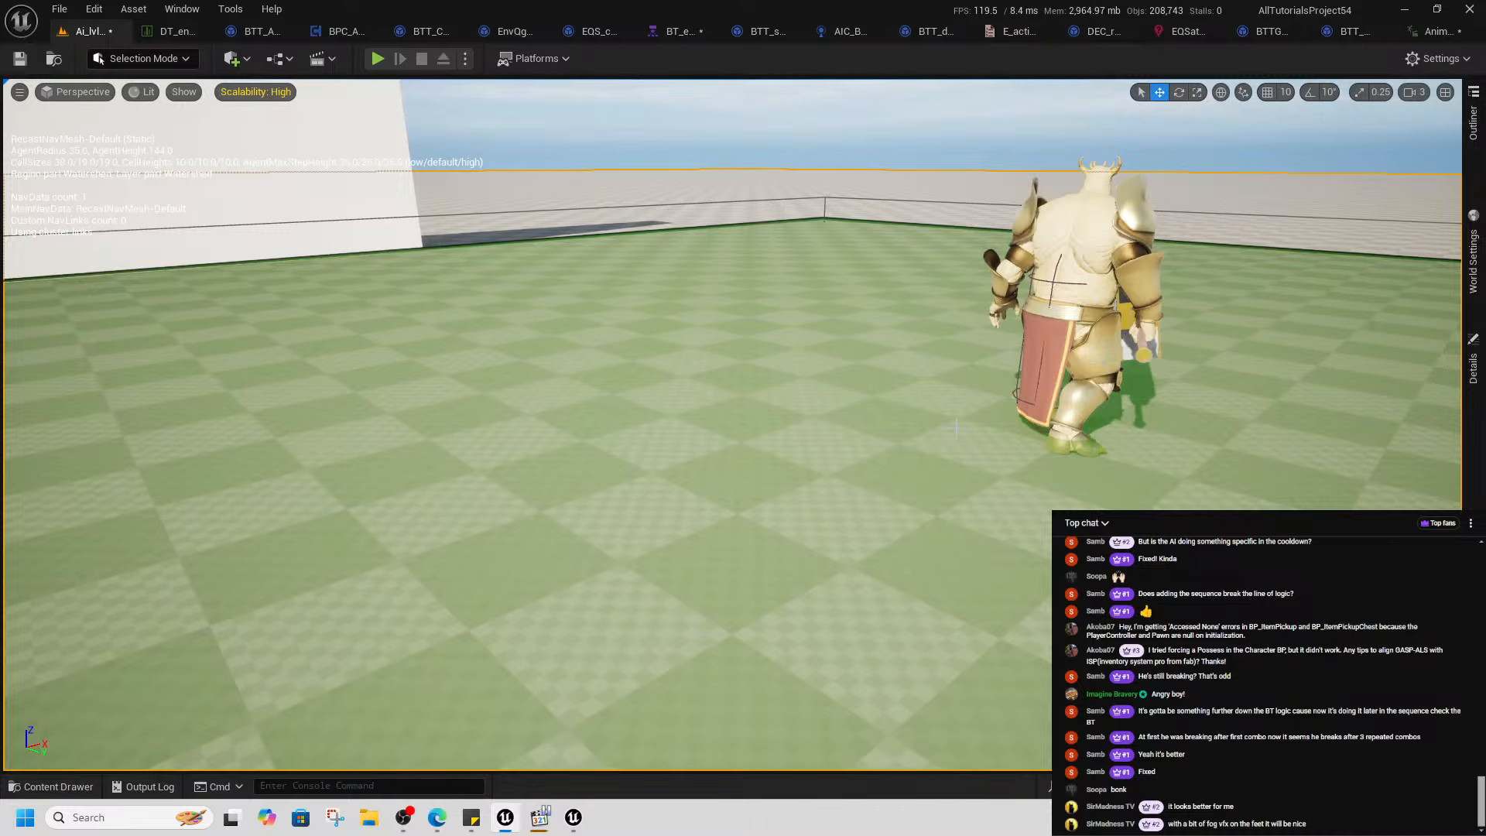
pyautogui.moveTo(664, 658); pyautogui.dragTo(546, 629, button='right')
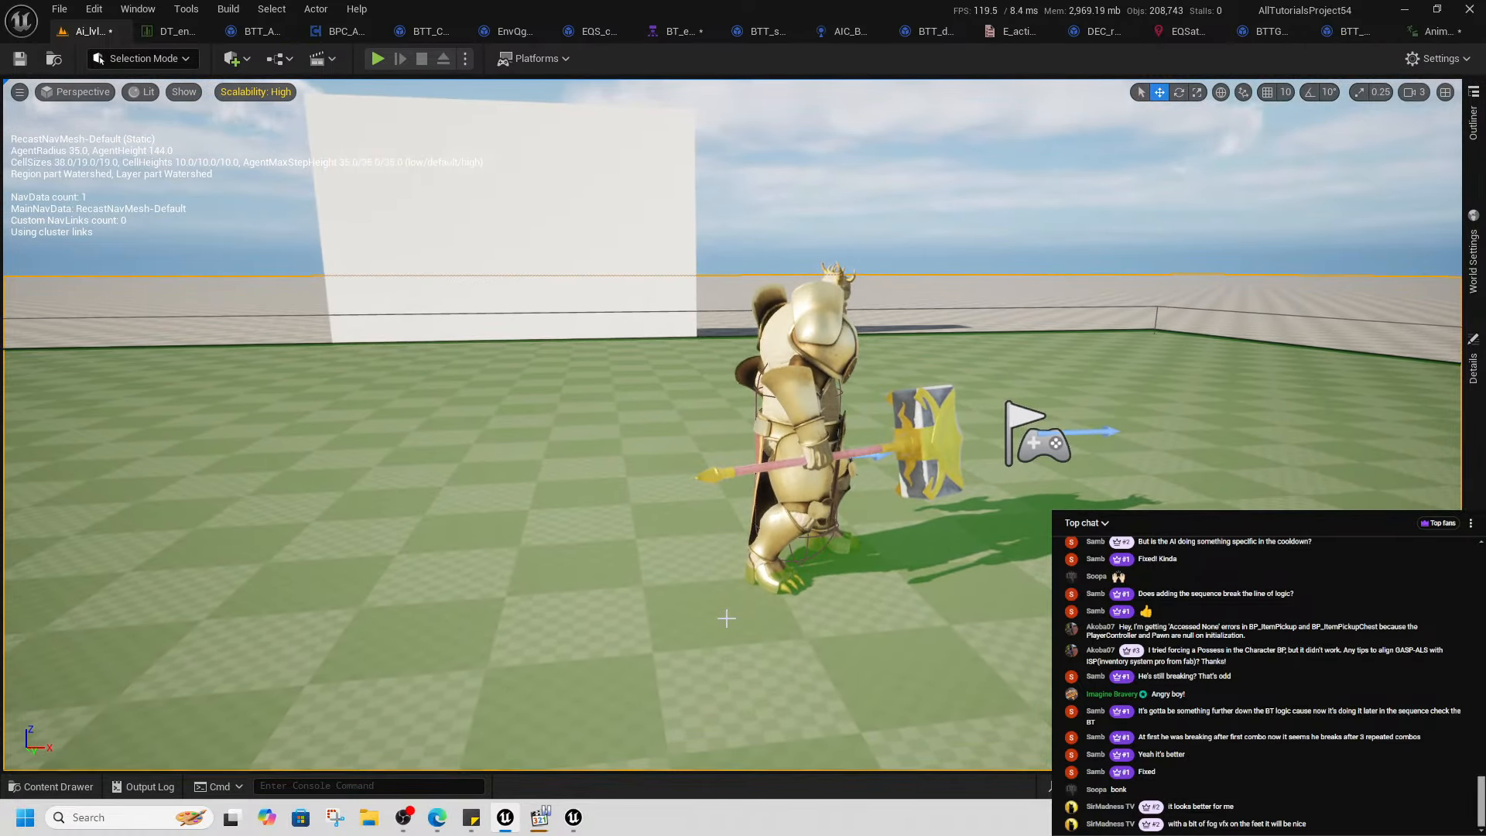
pyautogui.moveTo(674, 589); pyautogui.dragTo(729, 610, button='right')
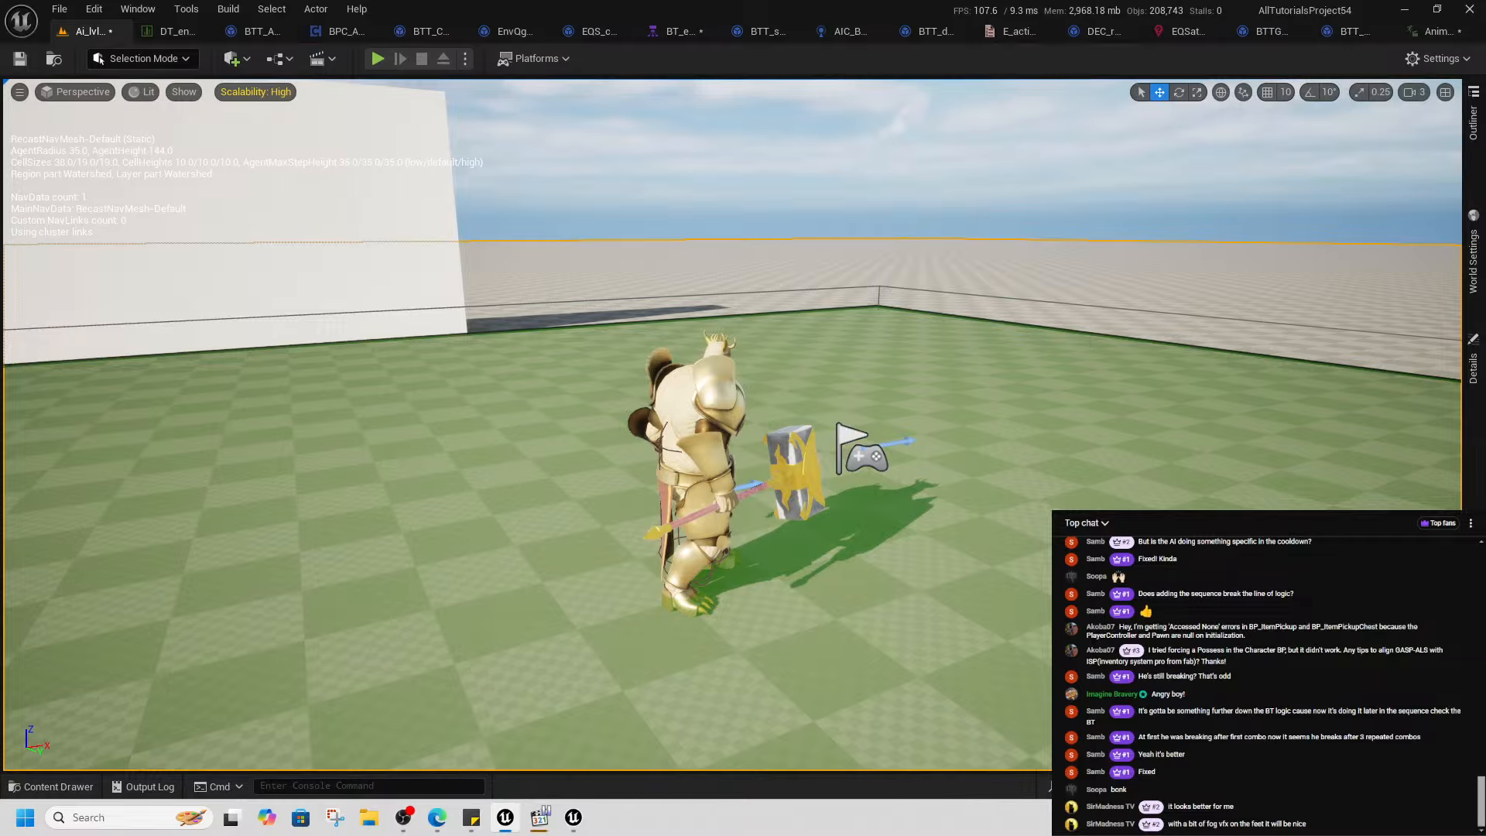
# - Save all modified assets, and play the ELDEN RING_20251025112014.mp4 reference clip in the media player to study the boss's attacks
pyautogui.hotkey('ctrl', 'shift', 's')
pyautogui.click(864, 582)
pyautogui.click(550, 823)
pyautogui.click(507, 645)
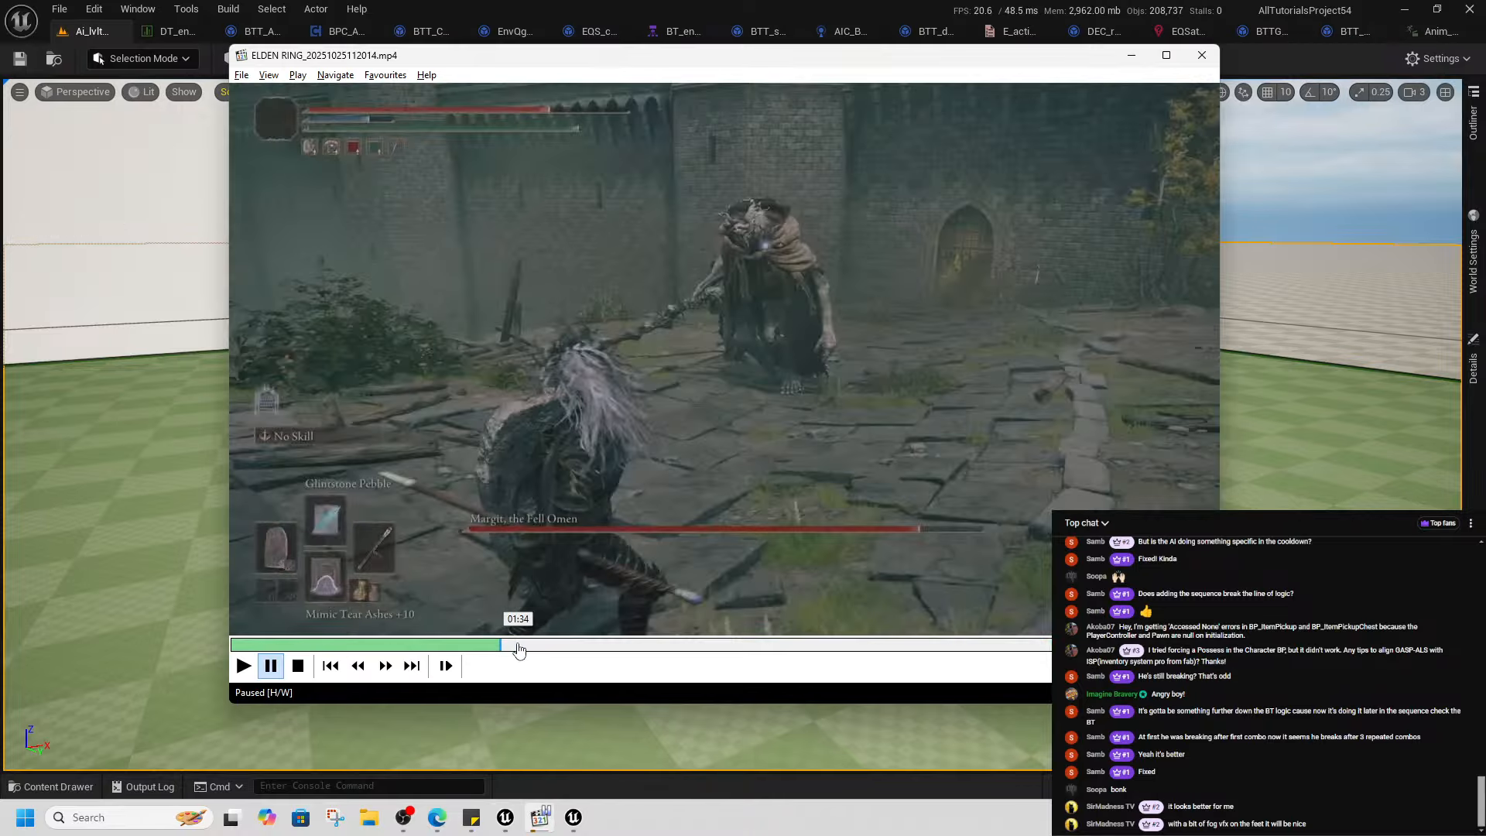
pyautogui.moveTo(518, 648); pyautogui.dragTo(464, 640)
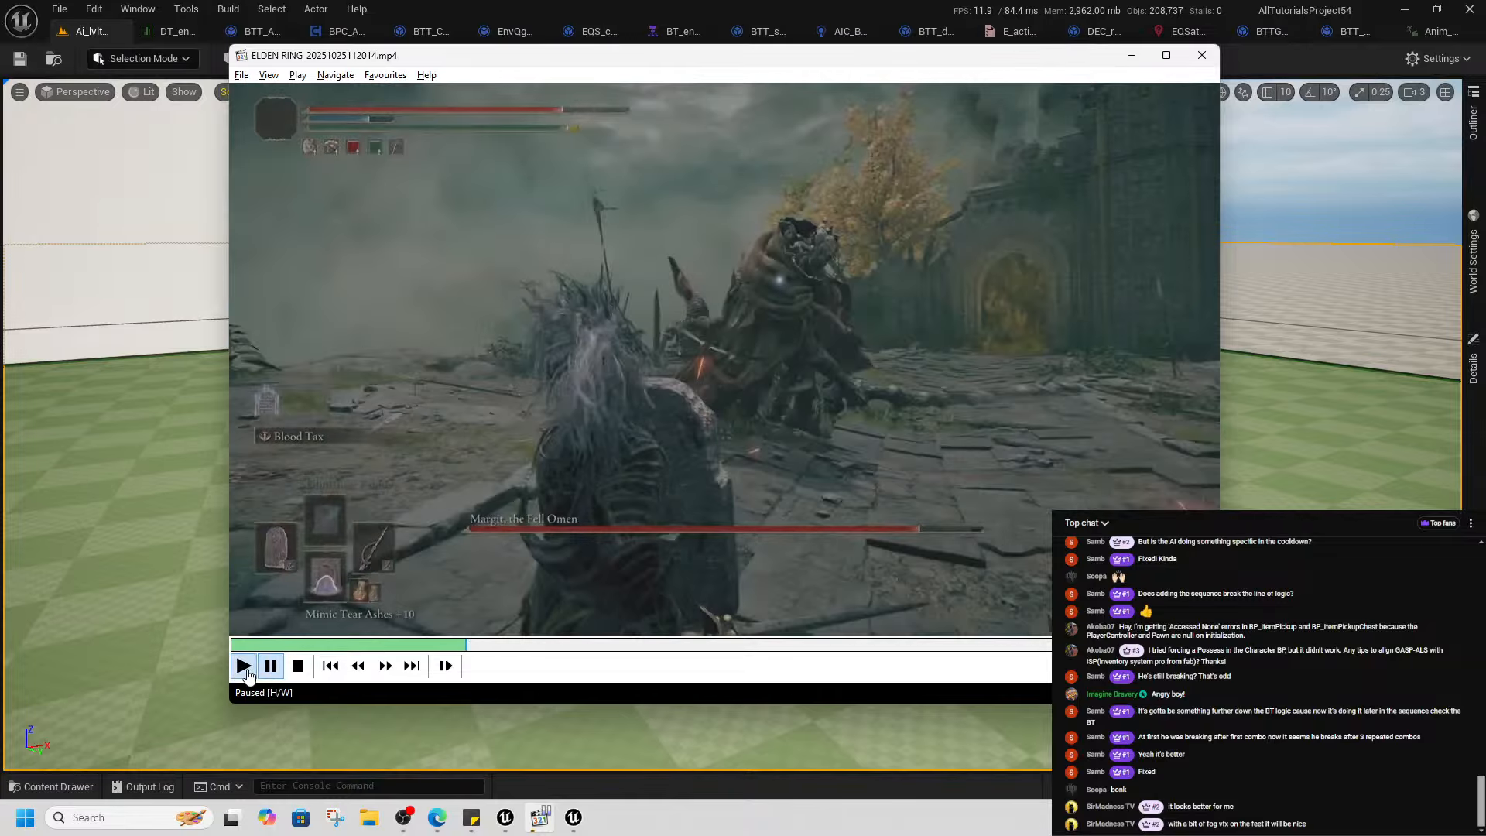
pyautogui.click(245, 668)
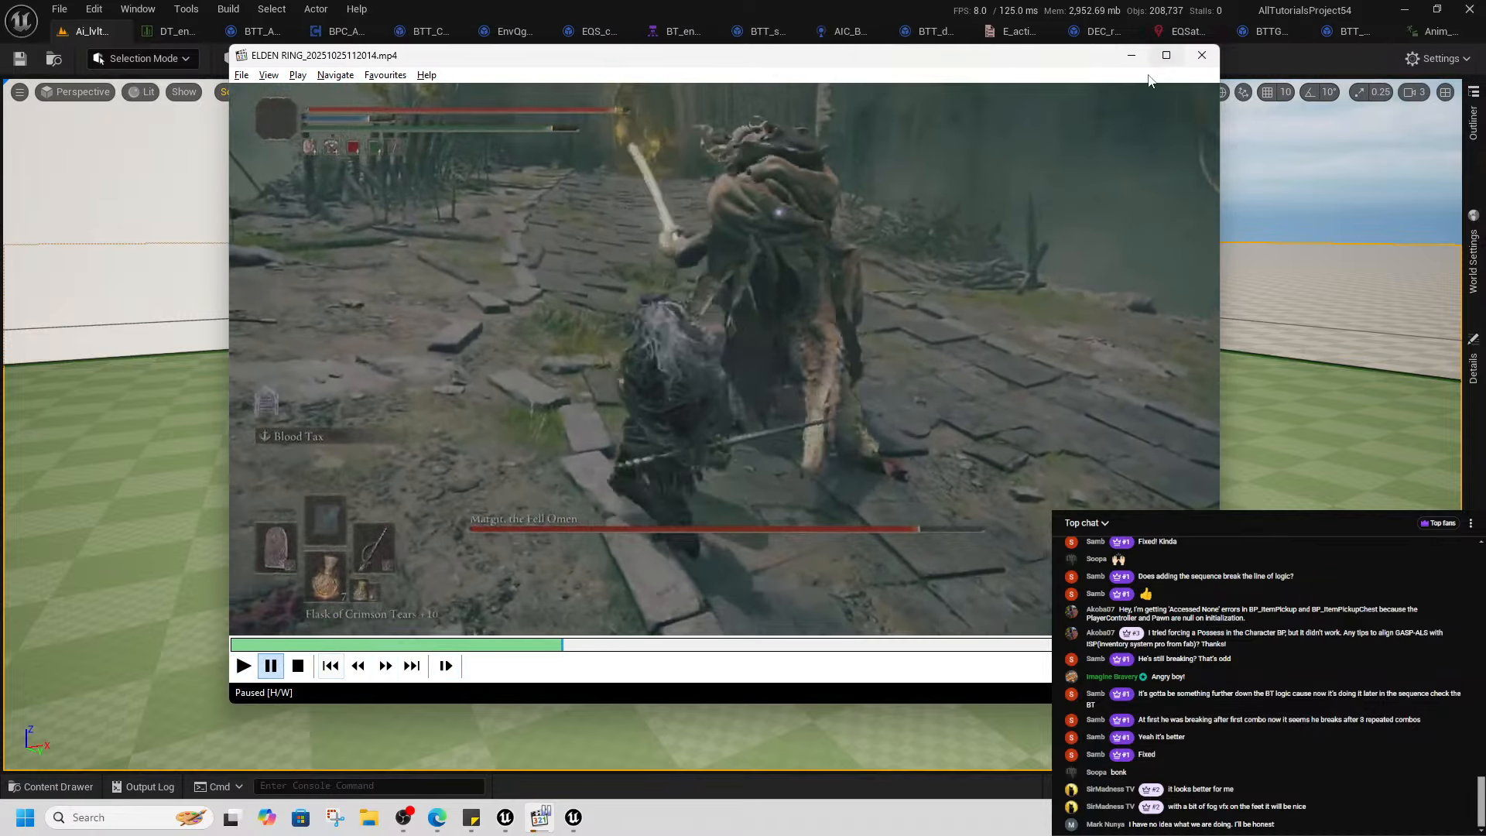
pyautogui.click(1135, 55)
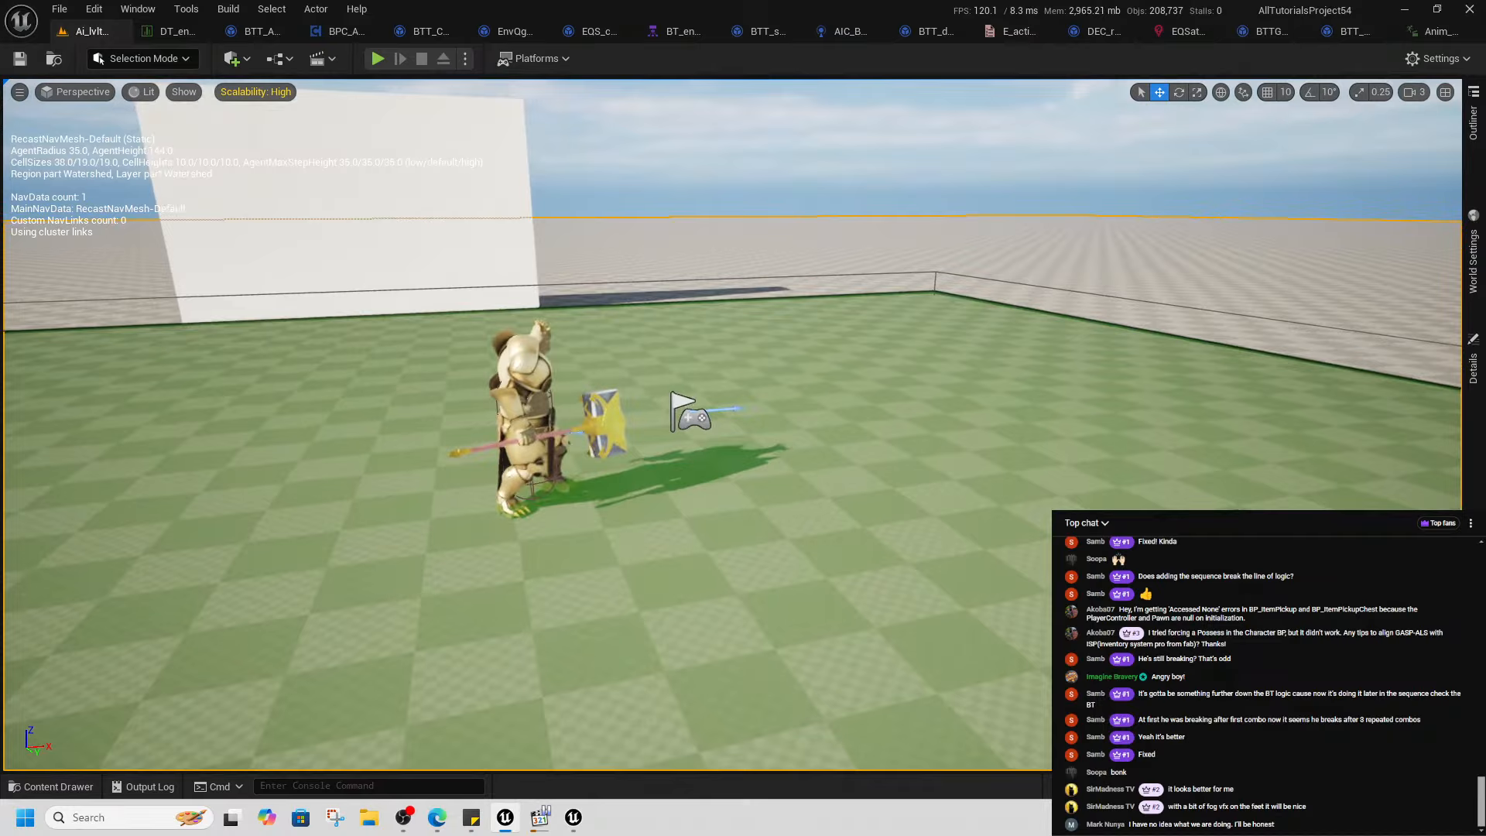
# - Add Combo2 and Combo3 to the Actions array of the BTT_Attack task in the behavior tree's random attack loop
pyautogui.moveTo(943, 462); pyautogui.dragTo(845, 455, button='right')
pyautogui.press('w')
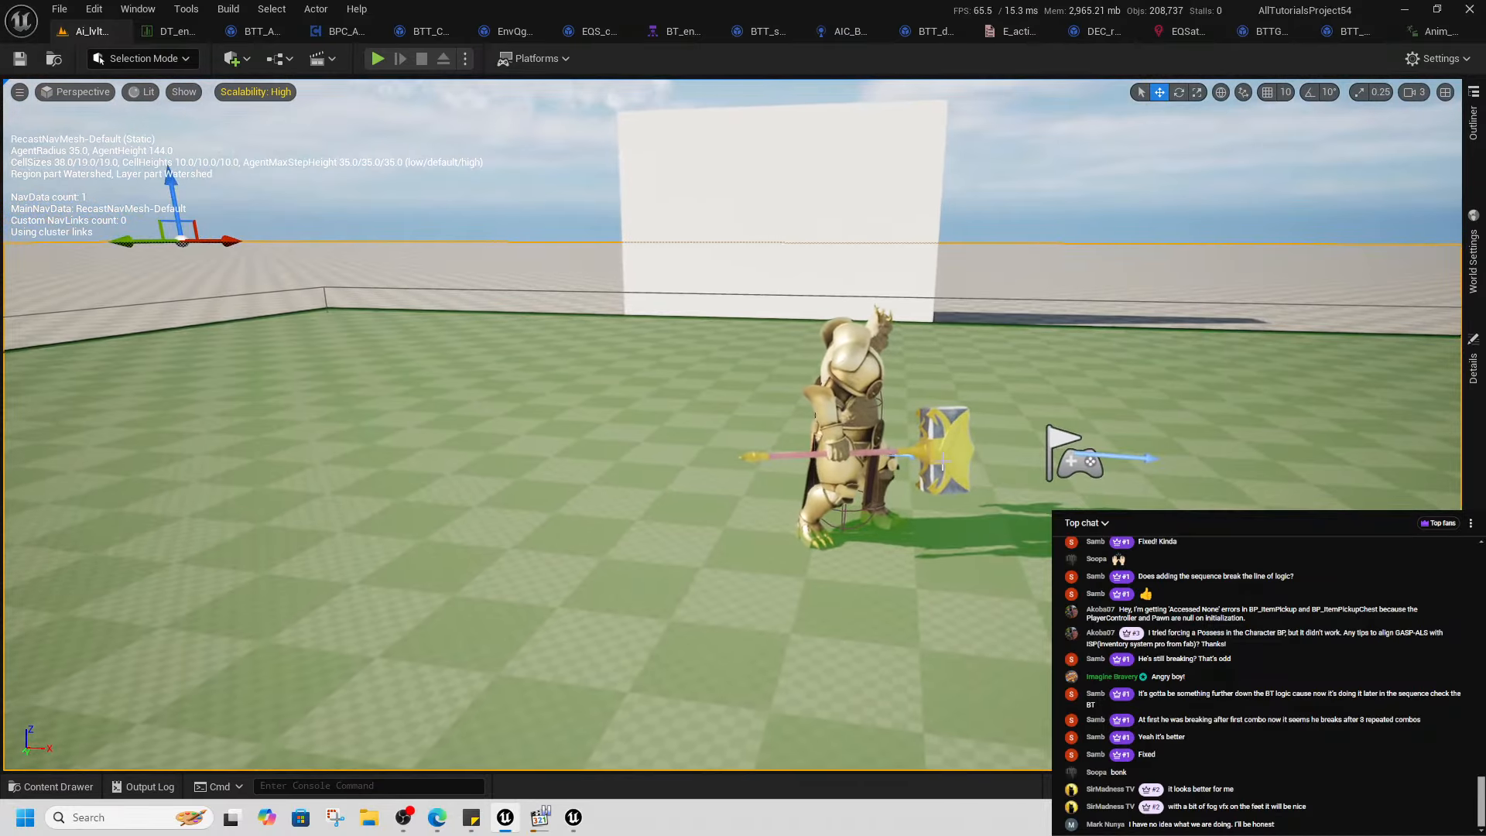
pyautogui.click(682, 32)
pyautogui.click(776, 579)
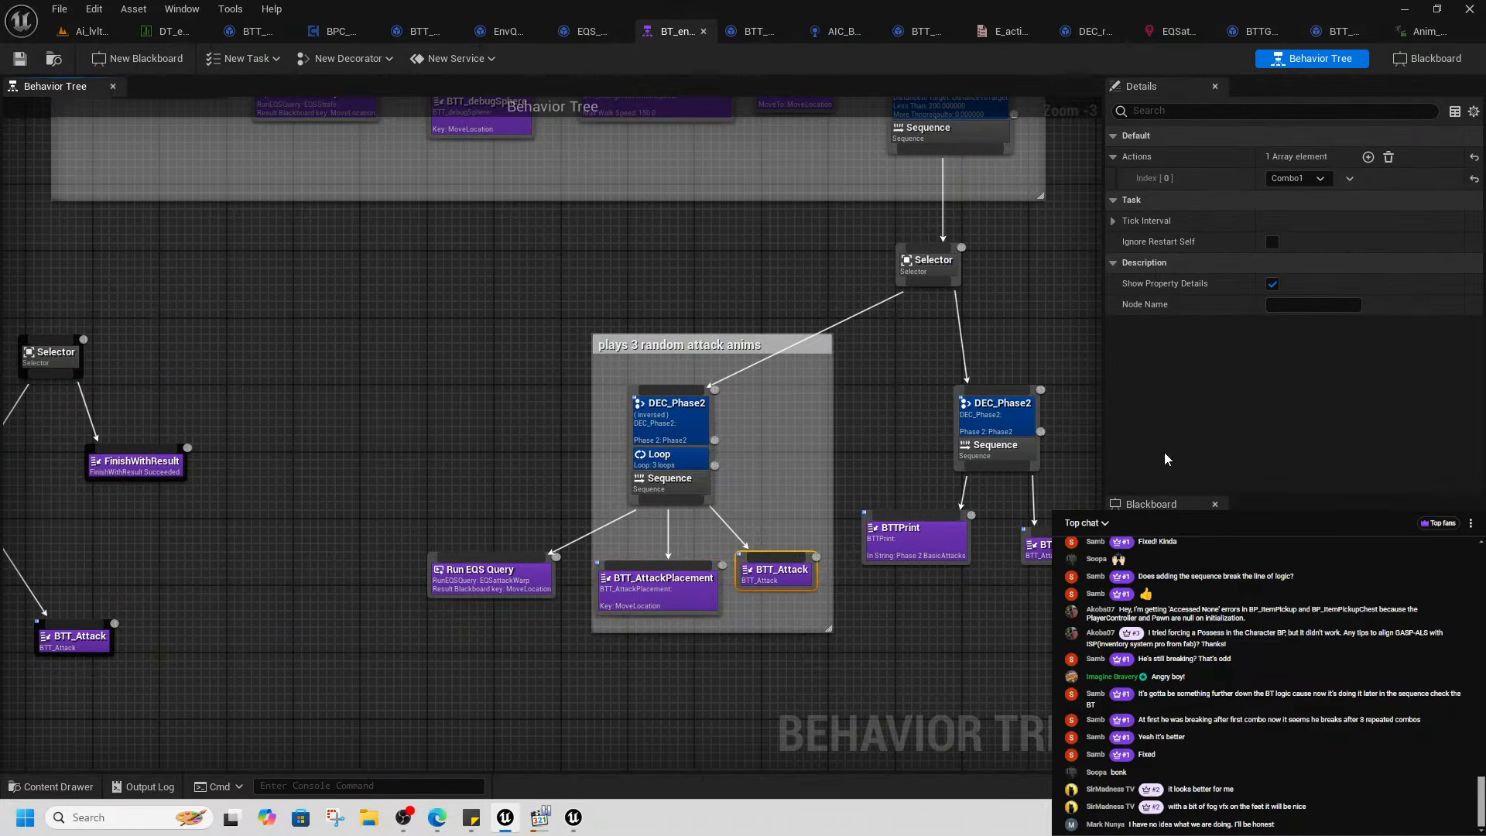
pyautogui.click(1367, 156)
pyautogui.click(1298, 201)
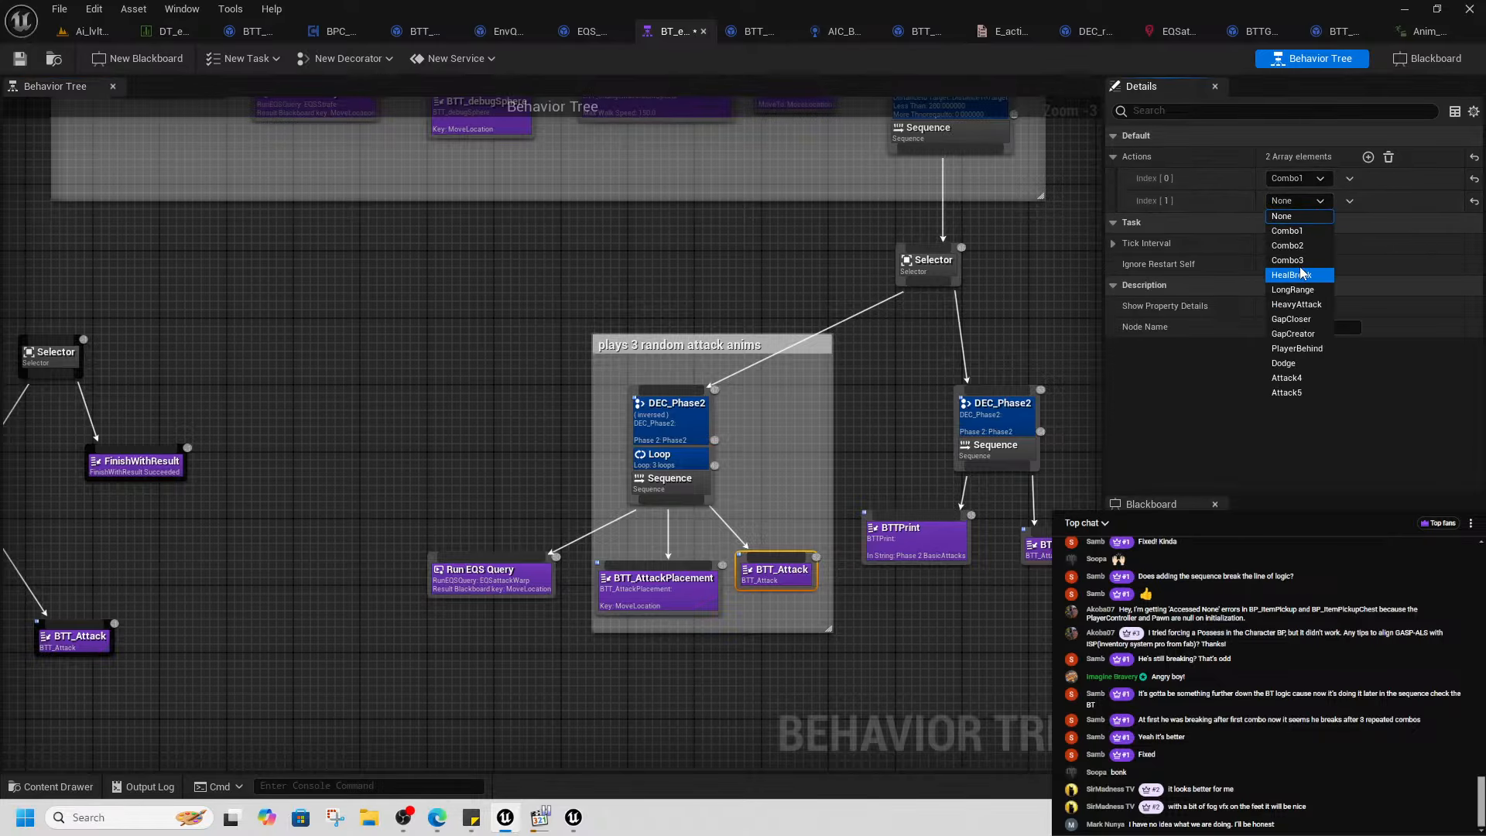
pyautogui.click(1300, 250)
pyautogui.click(1368, 156)
pyautogui.click(1298, 222)
pyautogui.click(1308, 284)
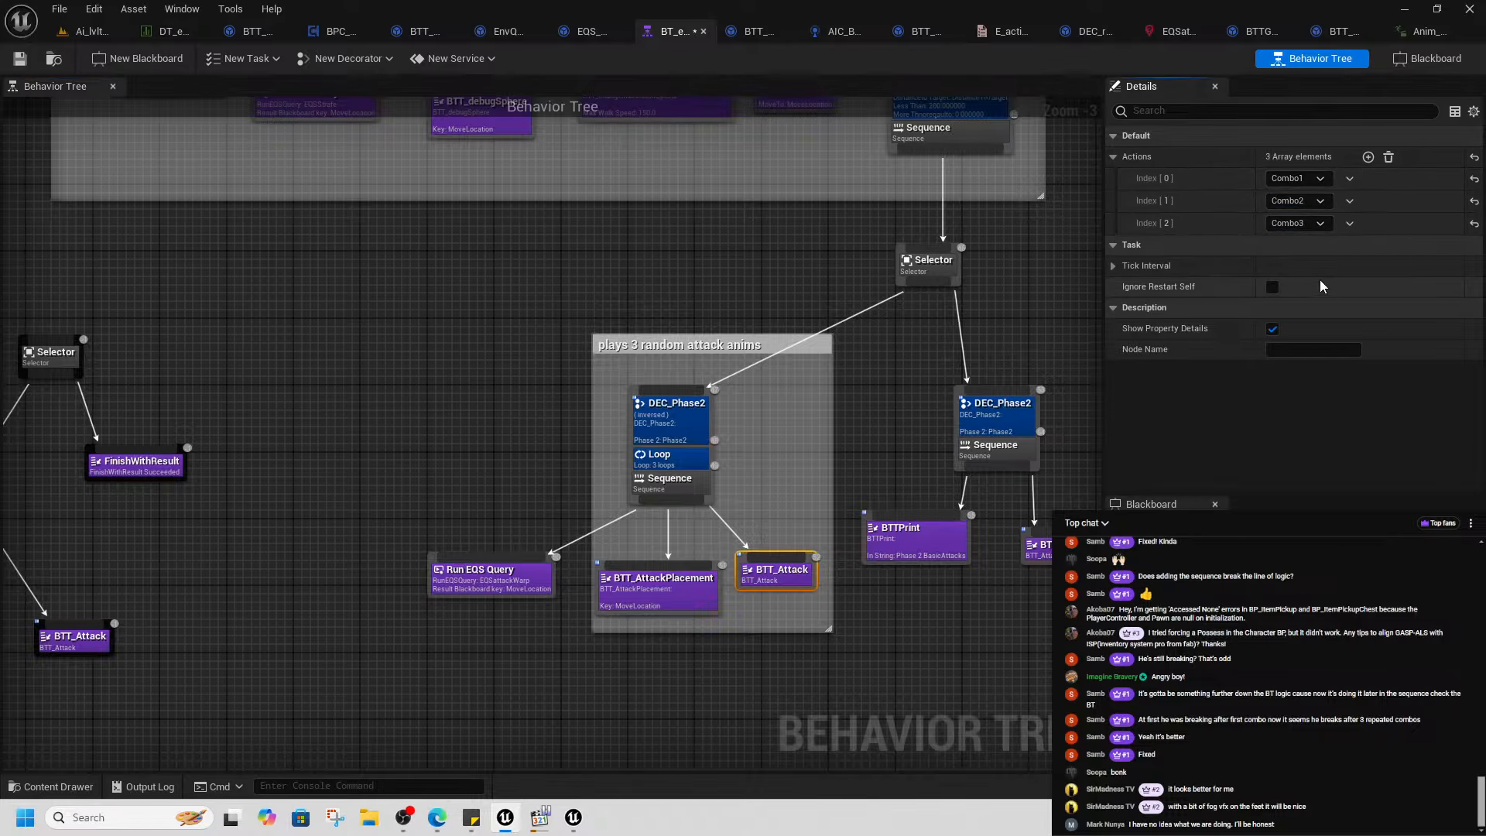
# - Open the Combo2 montage, Anim_CK_Combo01_02_RM_Montage, from the Baddy row of the enemy data table
pyautogui.click(169, 31)
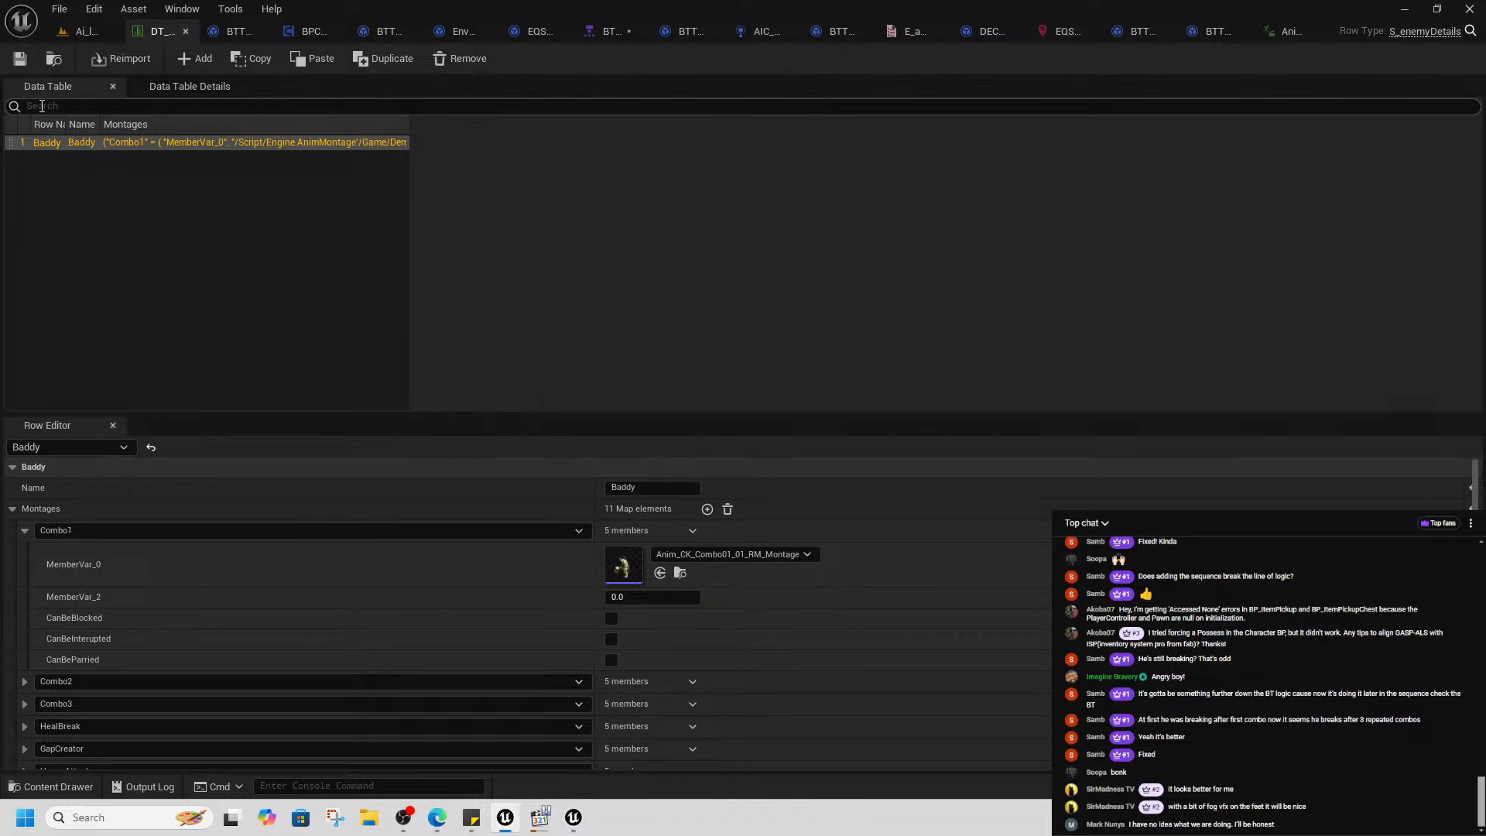
pyautogui.click(26, 531)
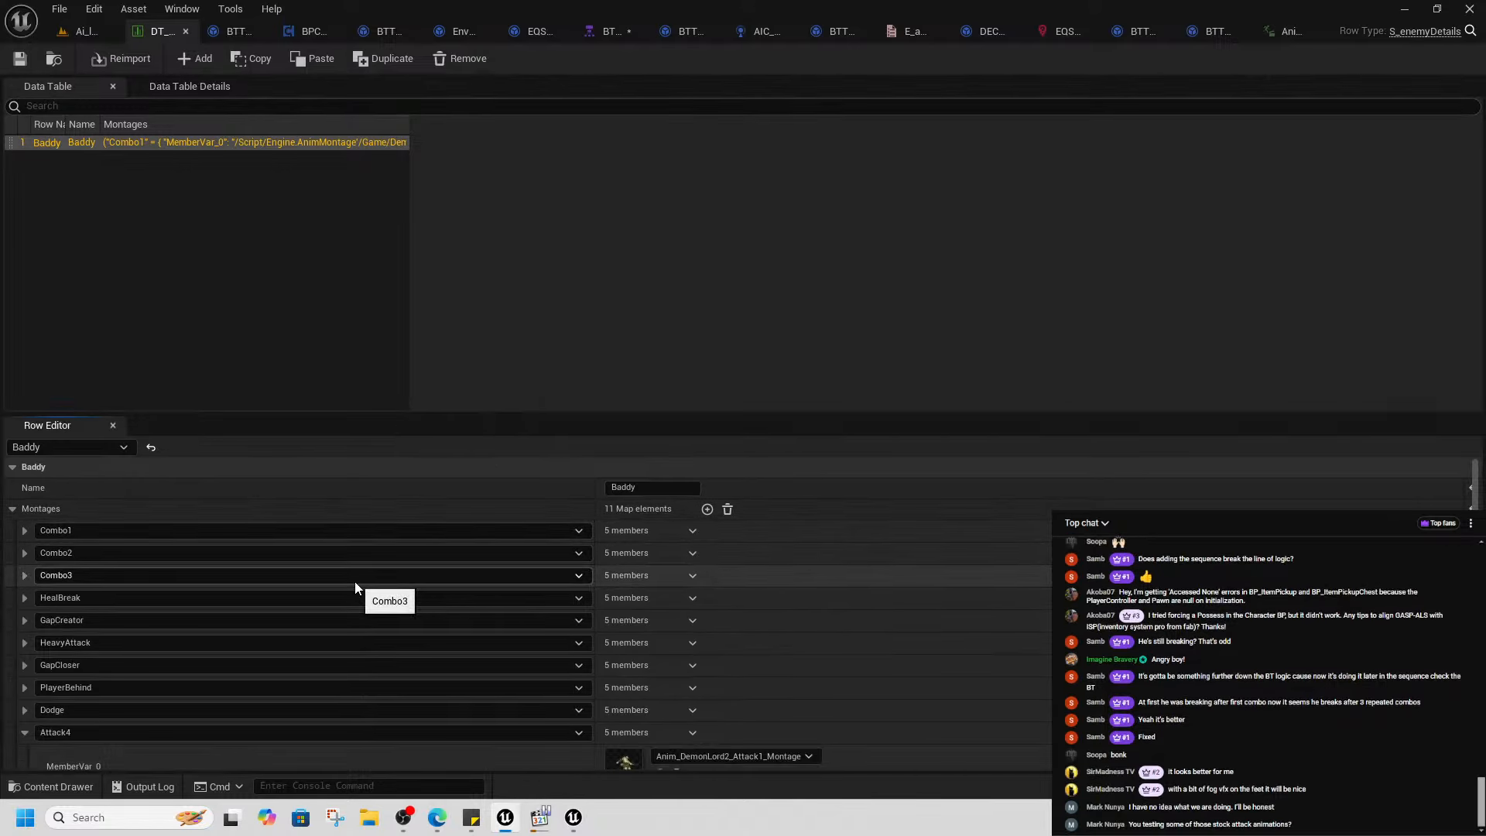
pyautogui.click(25, 552)
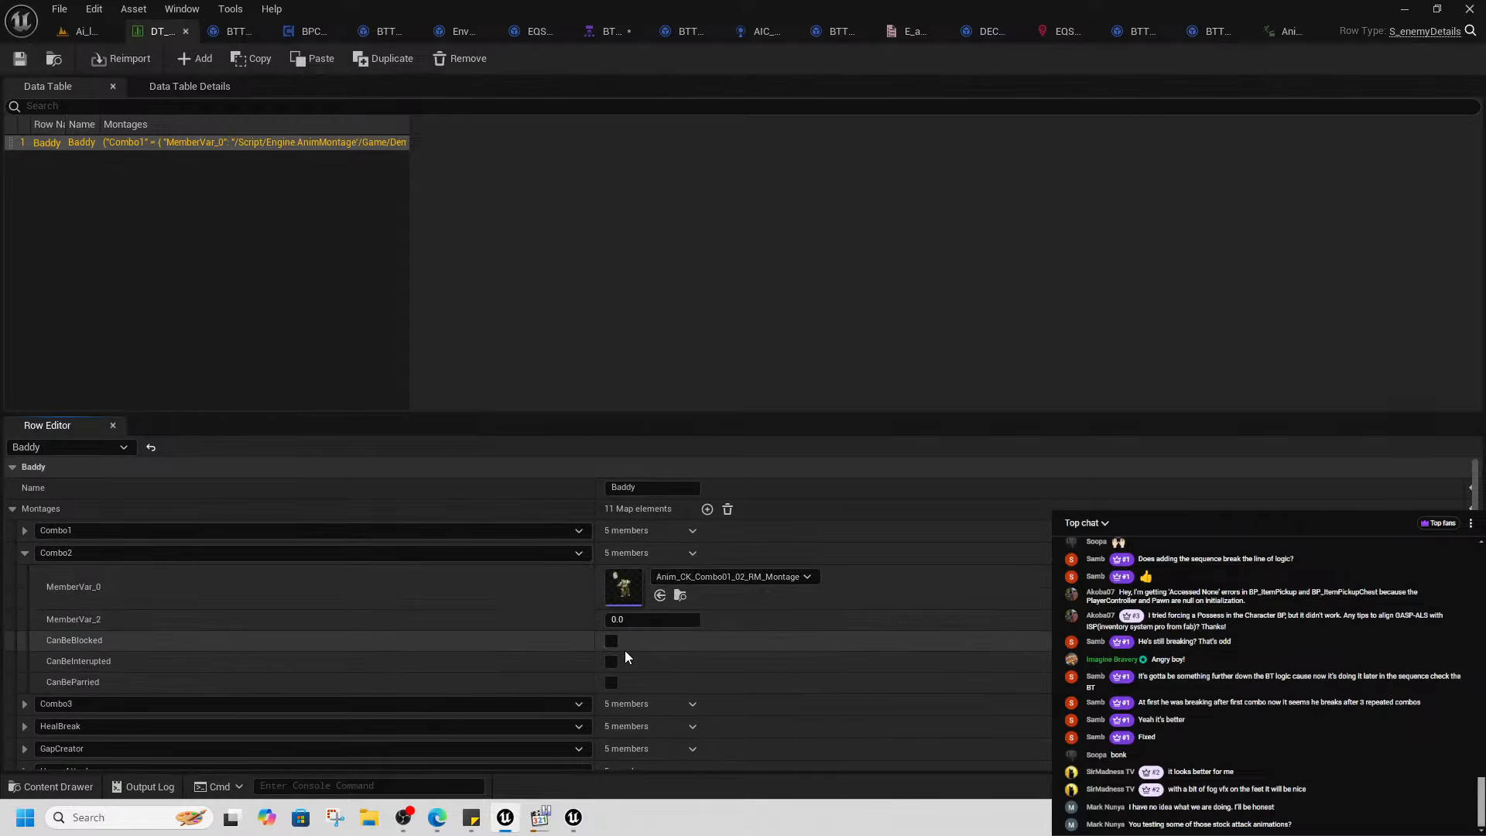
pyautogui.click(680, 595)
pyautogui.doubleClick(998, 437)
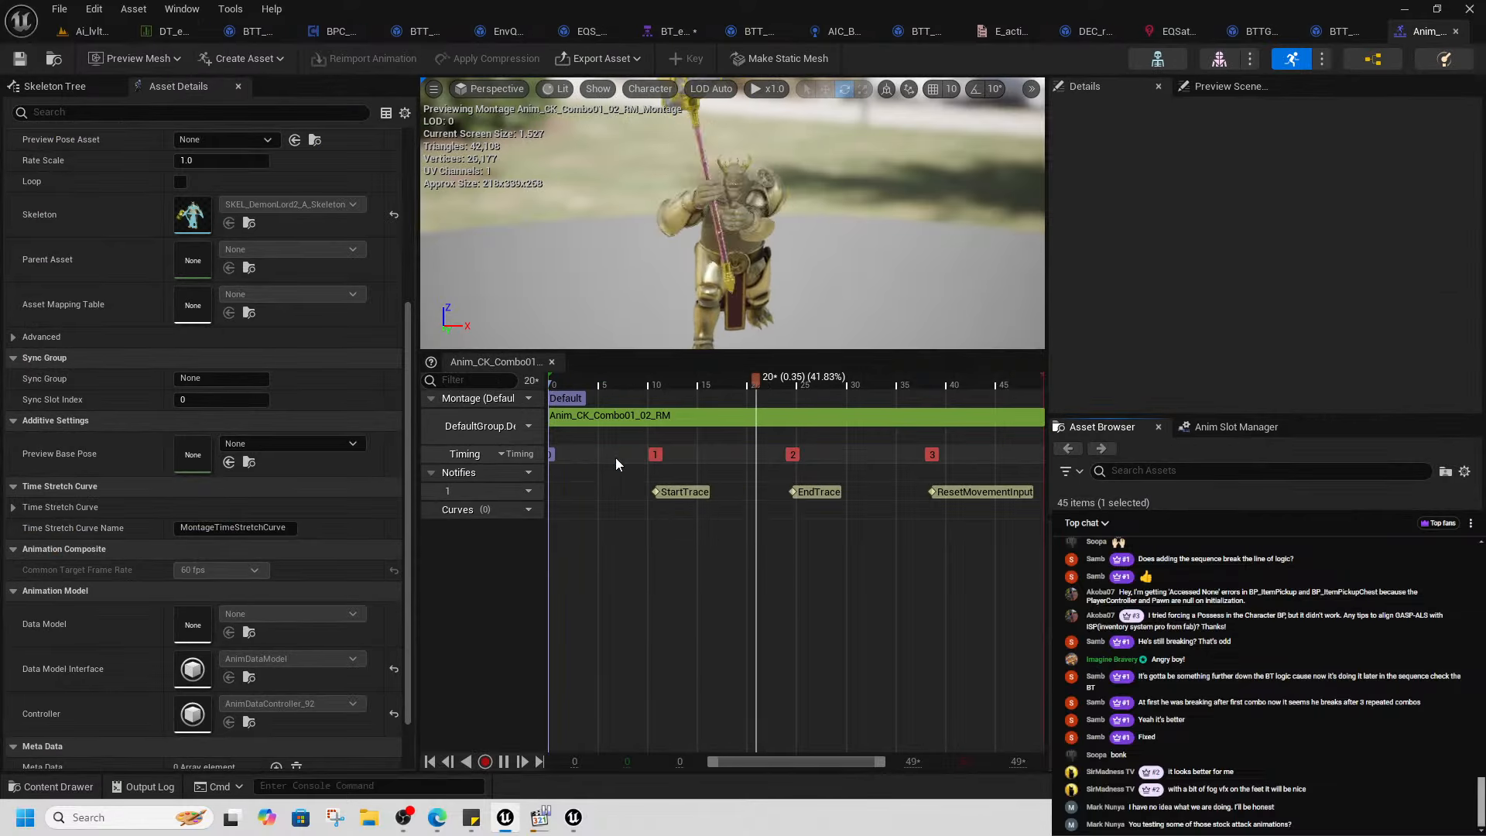
# - Return the Combo2 montage preview to its beginning and add a second notify track
pyautogui.moveTo(553, 396); pyautogui.dragTo(554, 439)
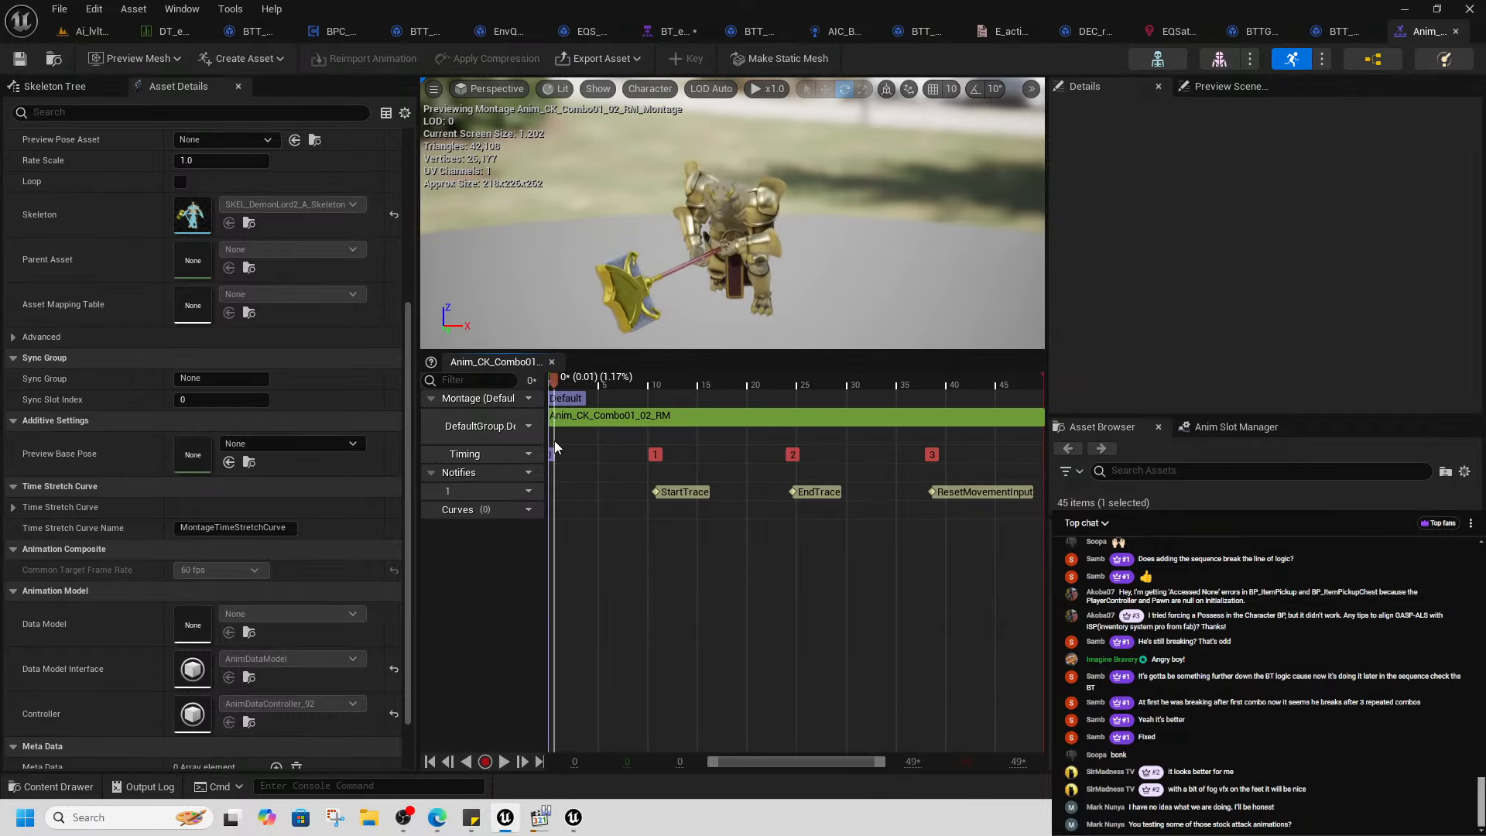
pyautogui.click(523, 473)
pyautogui.click(560, 515)
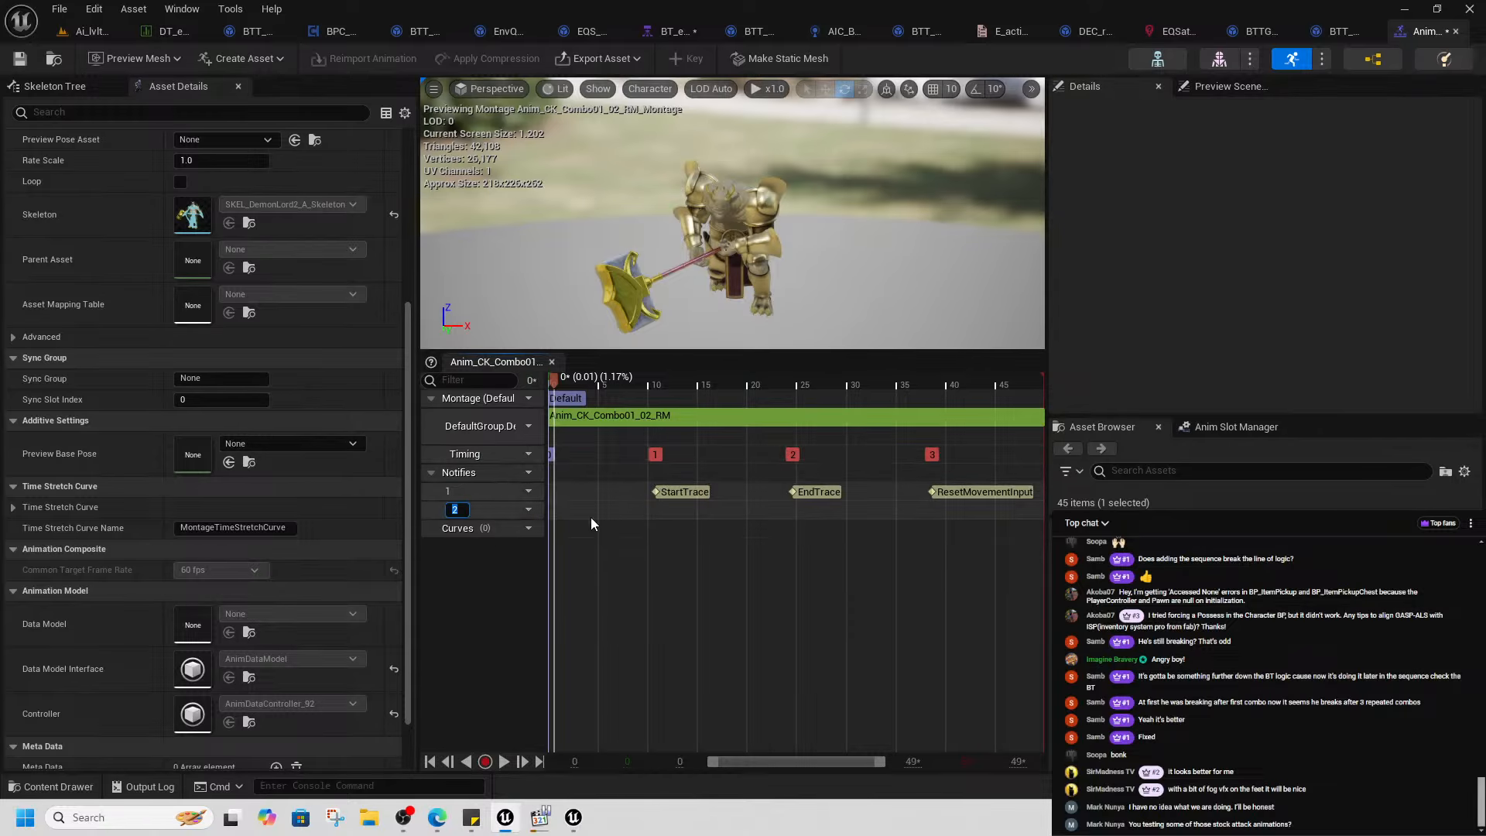
# - Add a Motion Warping notify state to track 2 with warp target AttackPlacement, Sinusoidal InOut mode, and Ignore ZAxis and Warp Rotation off
pyautogui.click(568, 388)
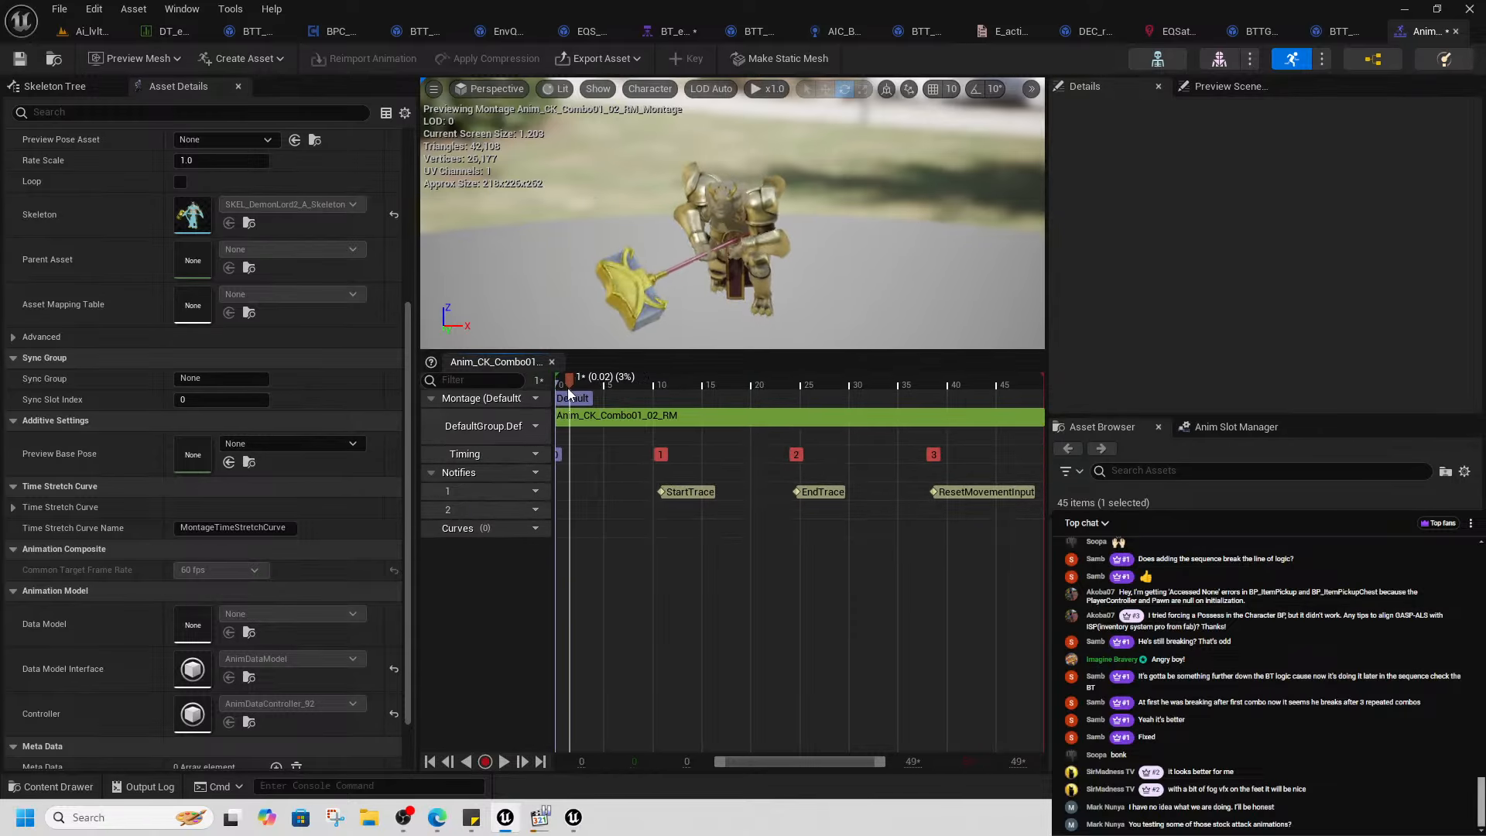
pyautogui.rightClick(569, 506)
pyautogui.moveTo(619, 540)
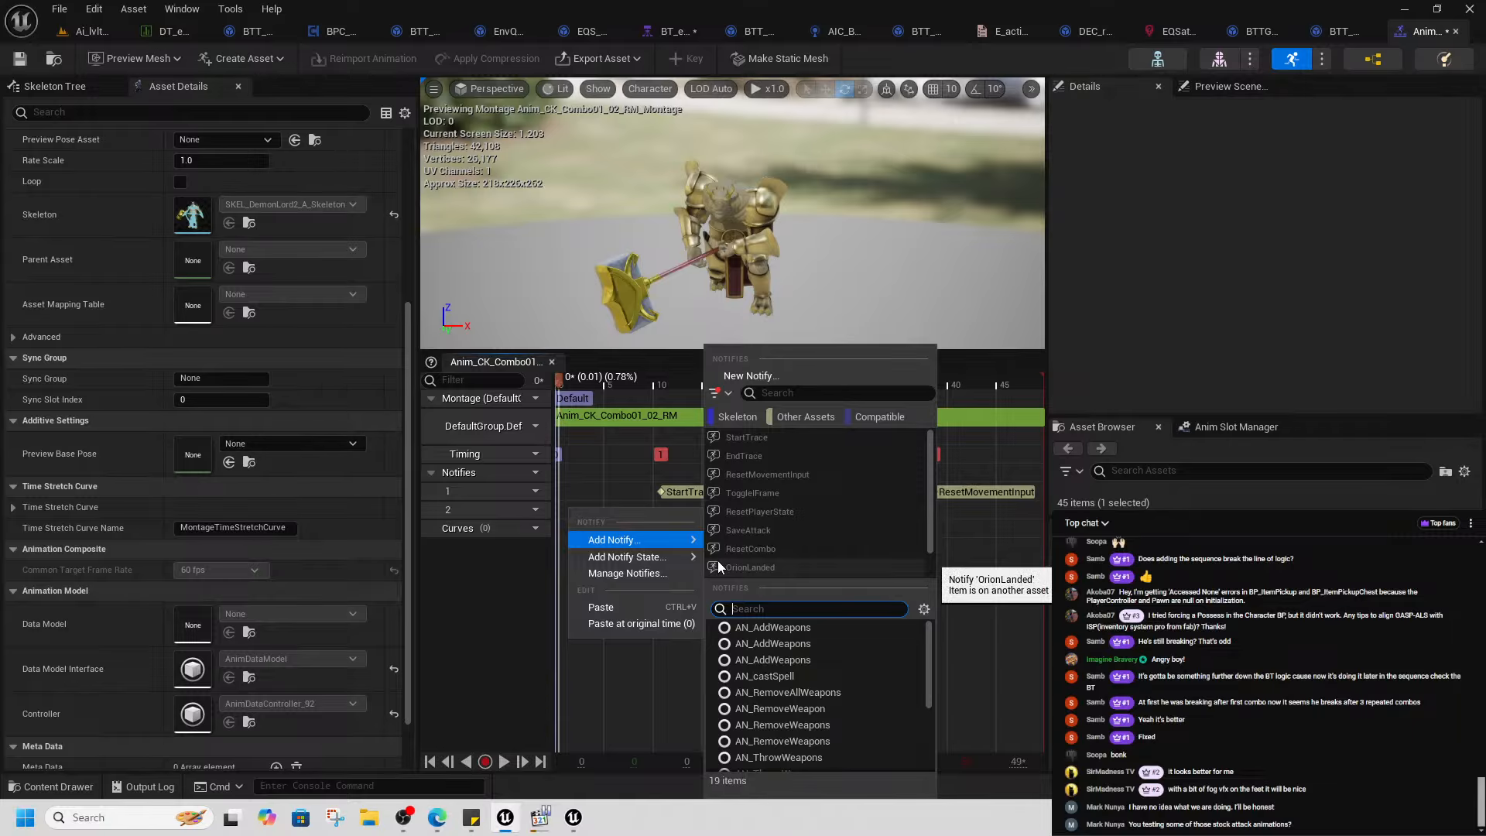
pyautogui.moveTo(656, 557)
pyautogui.click(781, 648)
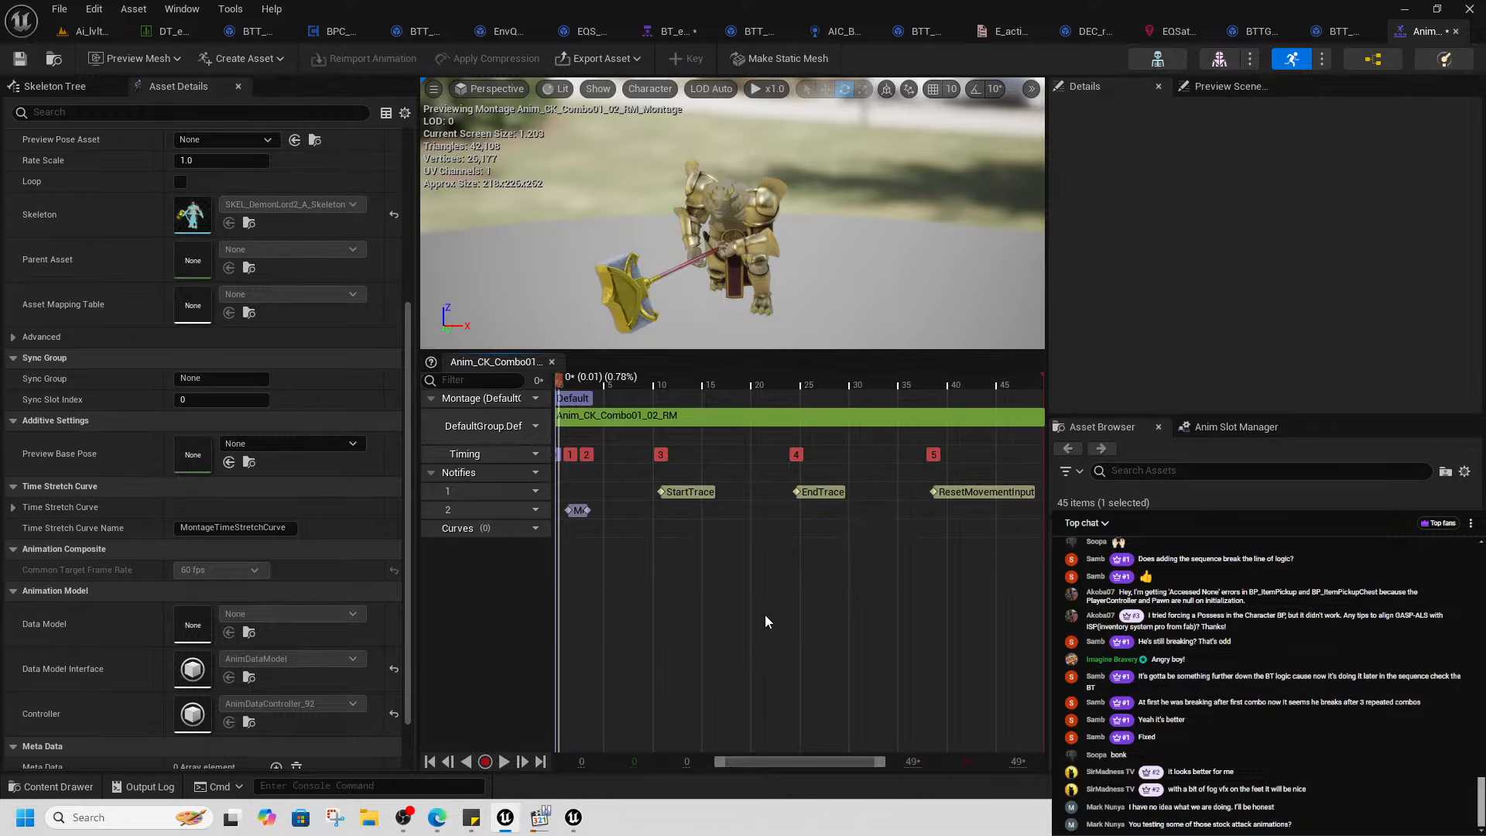
pyautogui.click(573, 511)
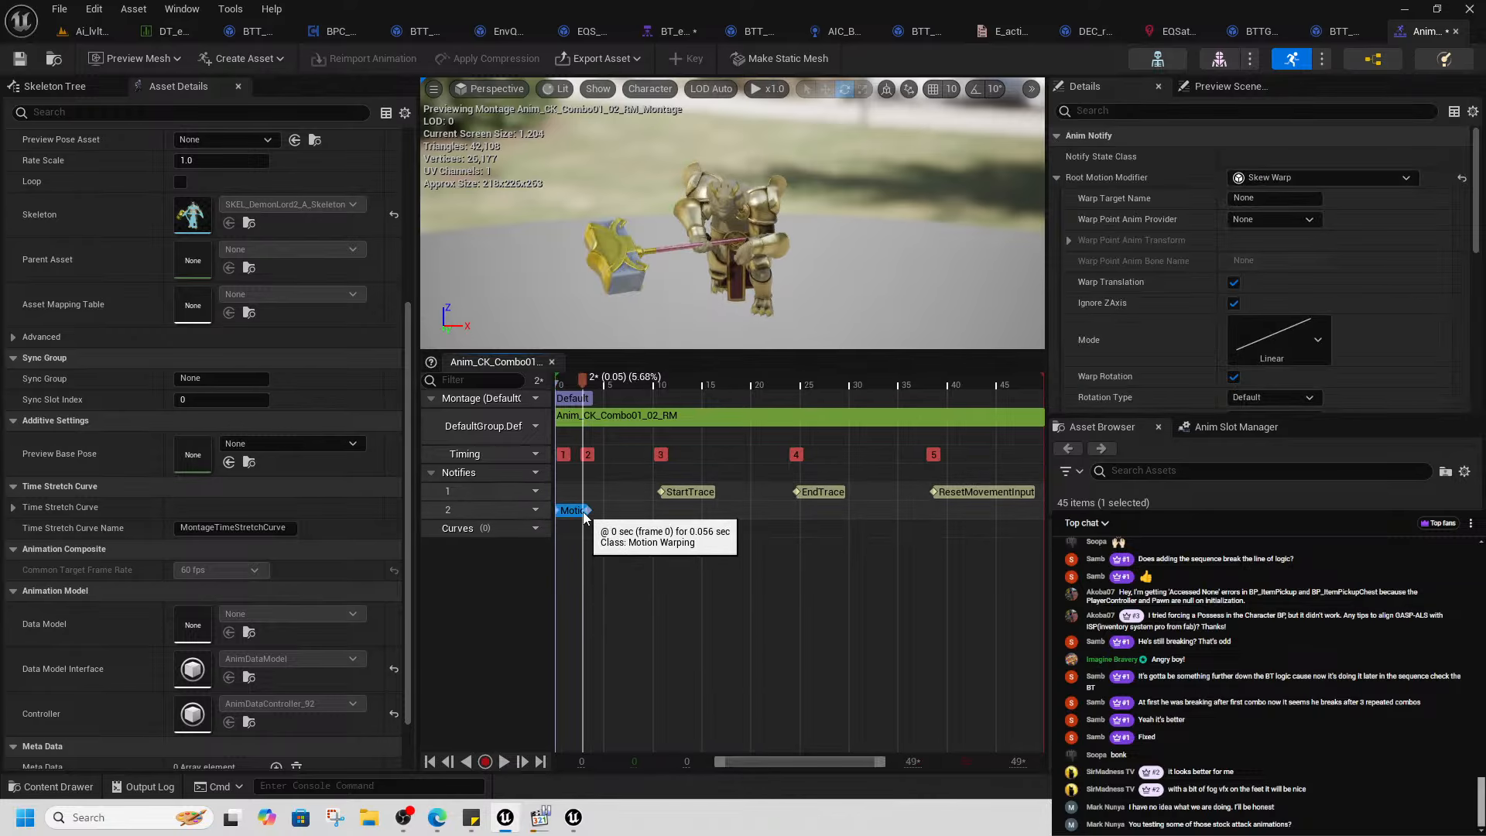
pyautogui.moveTo(585, 516); pyautogui.dragTo(700, 436)
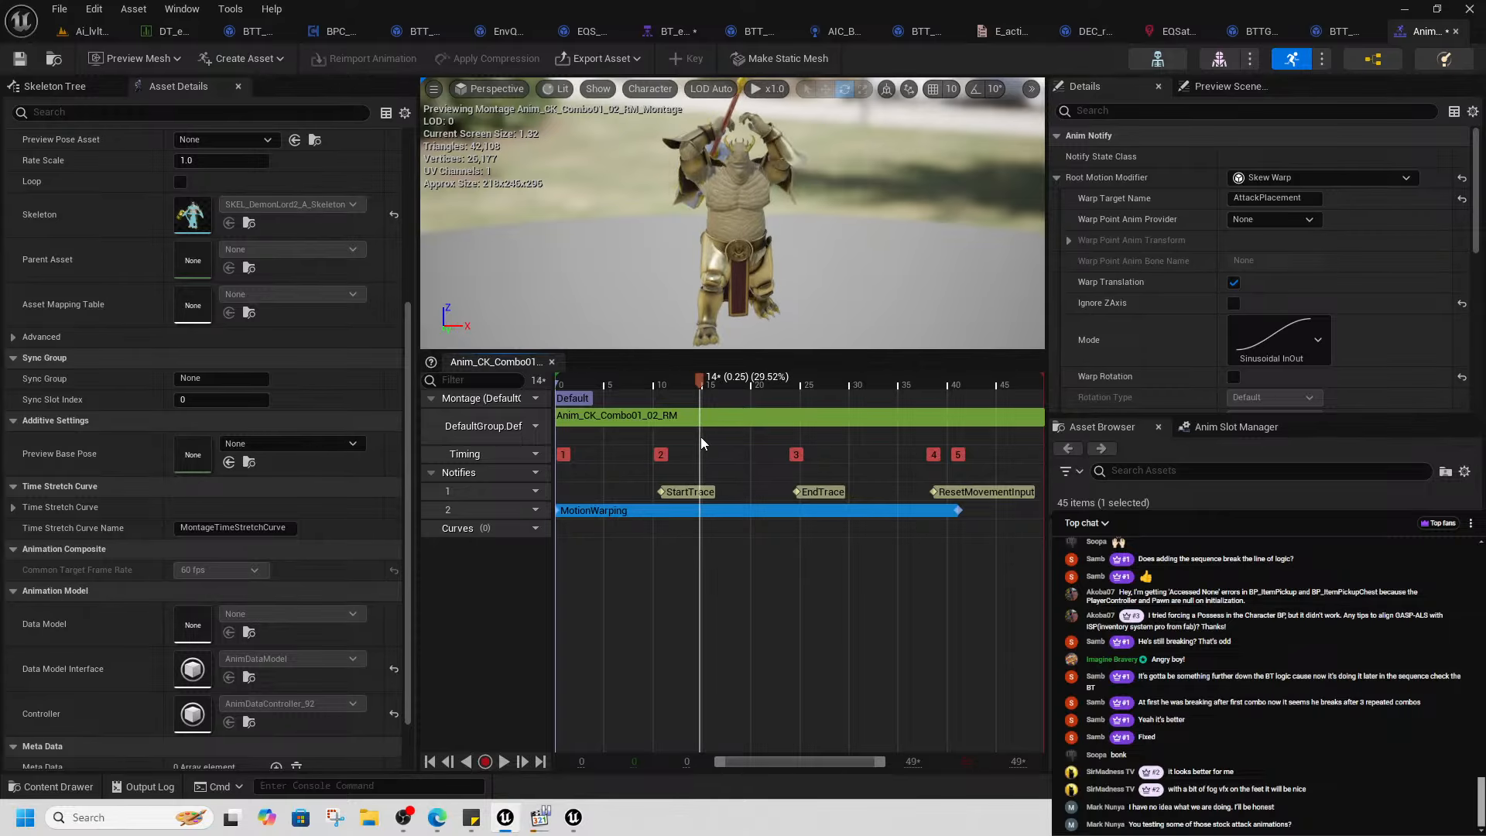
# - Shorten the Motion Warping notify to end at about frame 19 and save the montage
pyautogui.moveTo(957, 509); pyautogui.dragTo(700, 511)
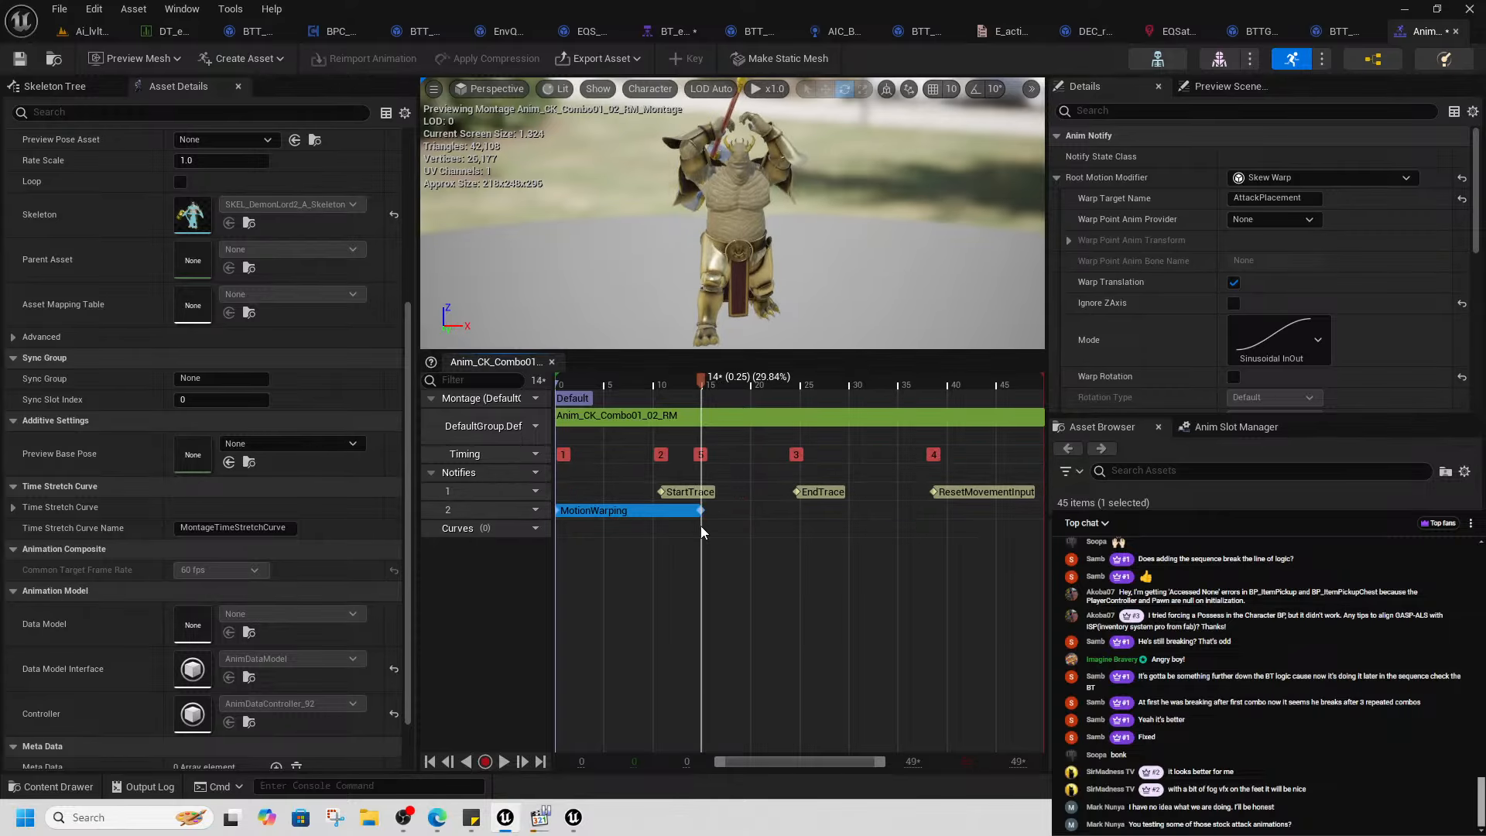
pyautogui.moveTo(696, 388); pyautogui.dragTo(749, 440)
pyautogui.press('Right')
pyautogui.press('Right')
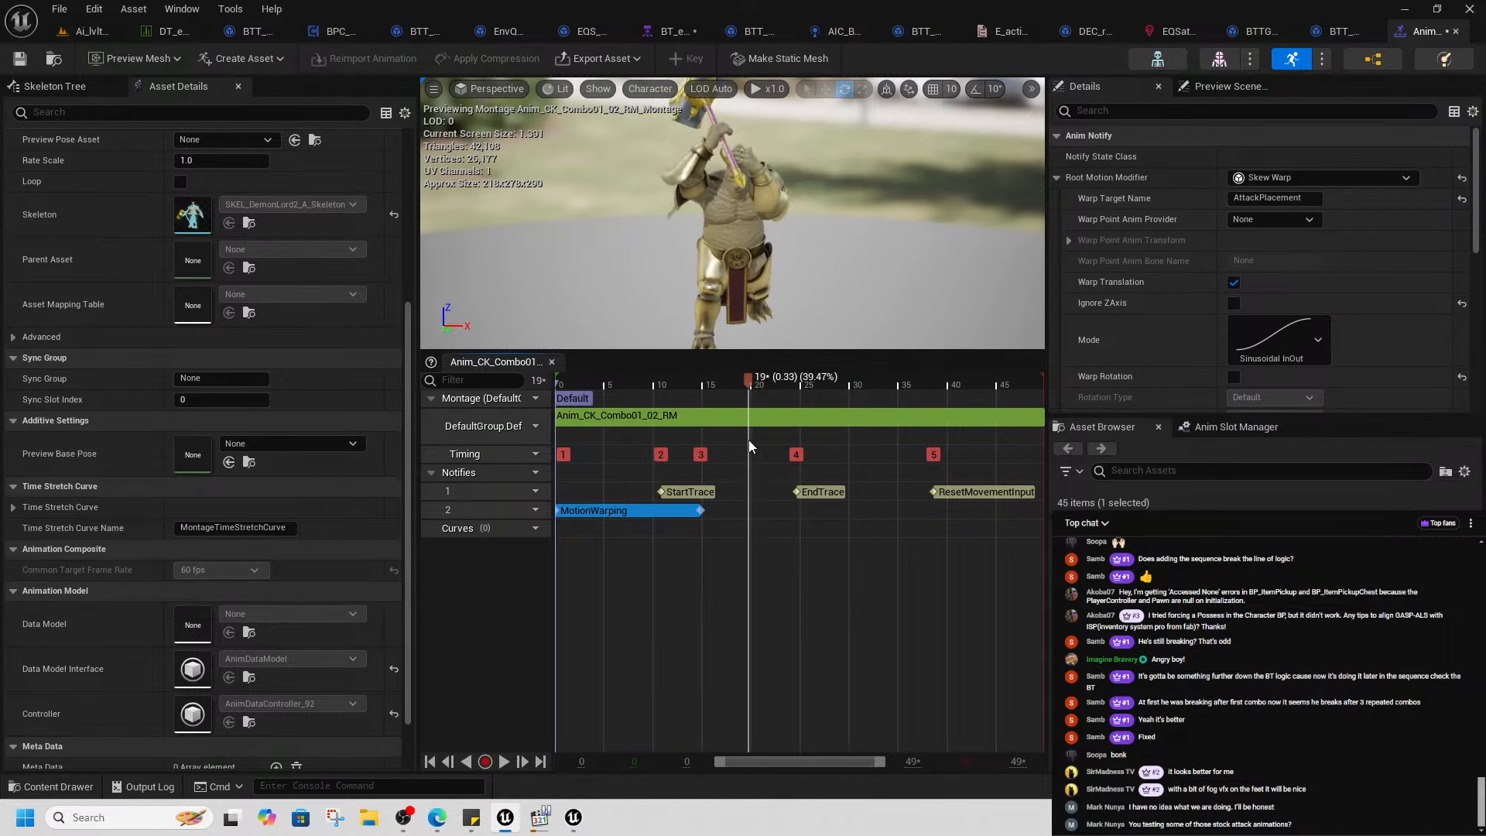
pyautogui.moveTo(755, 517); pyautogui.dragTo(749, 514)
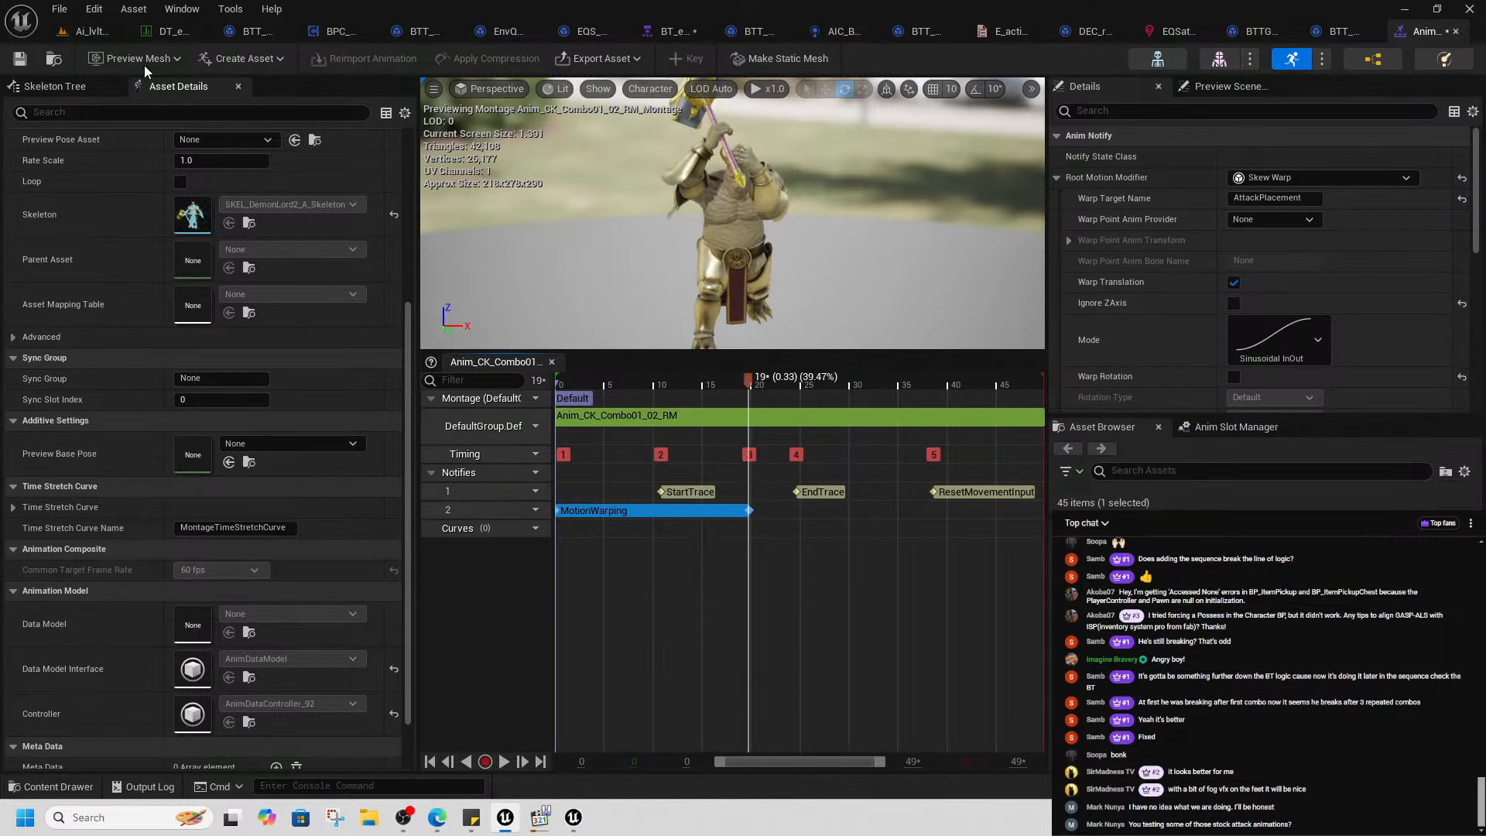
pyautogui.click(21, 59)
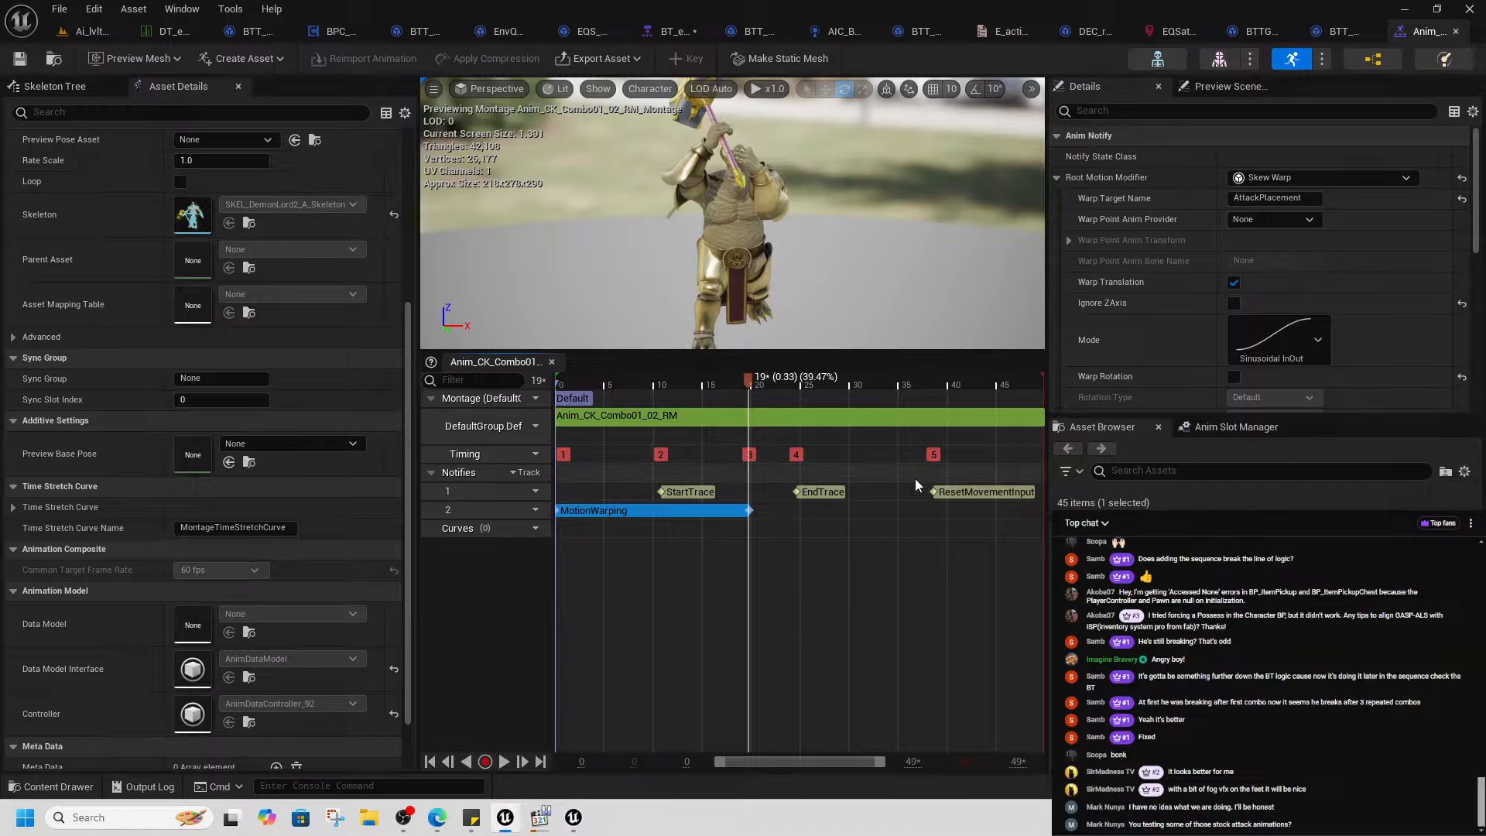
# - Compare the notify's warp target name with the one used by the Add or Update Warp Target node in BPC_Attacks
pyautogui.click(639, 514)
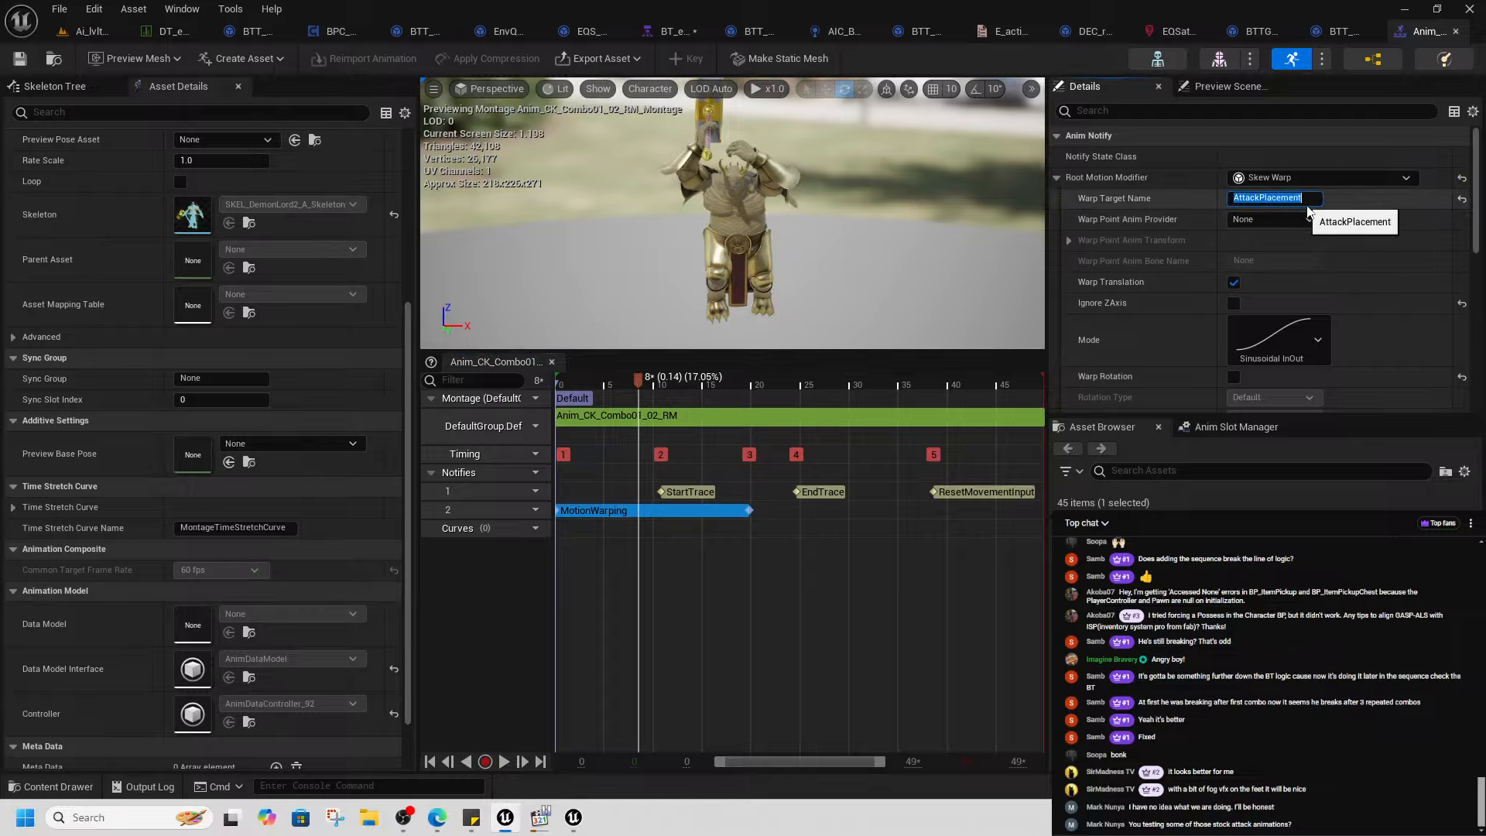
pyautogui.click(21, 60)
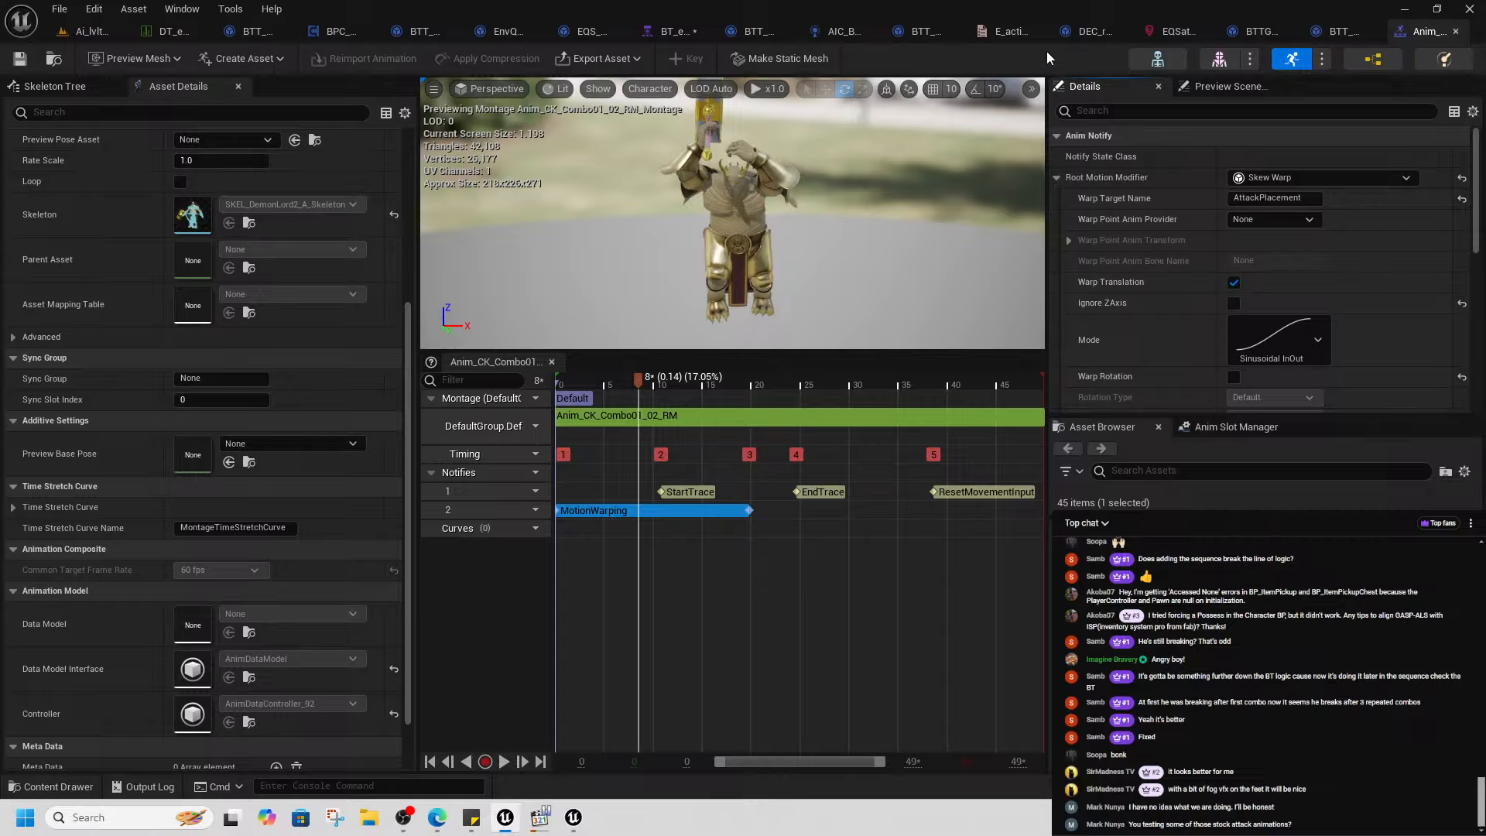
pyautogui.click(355, 31)
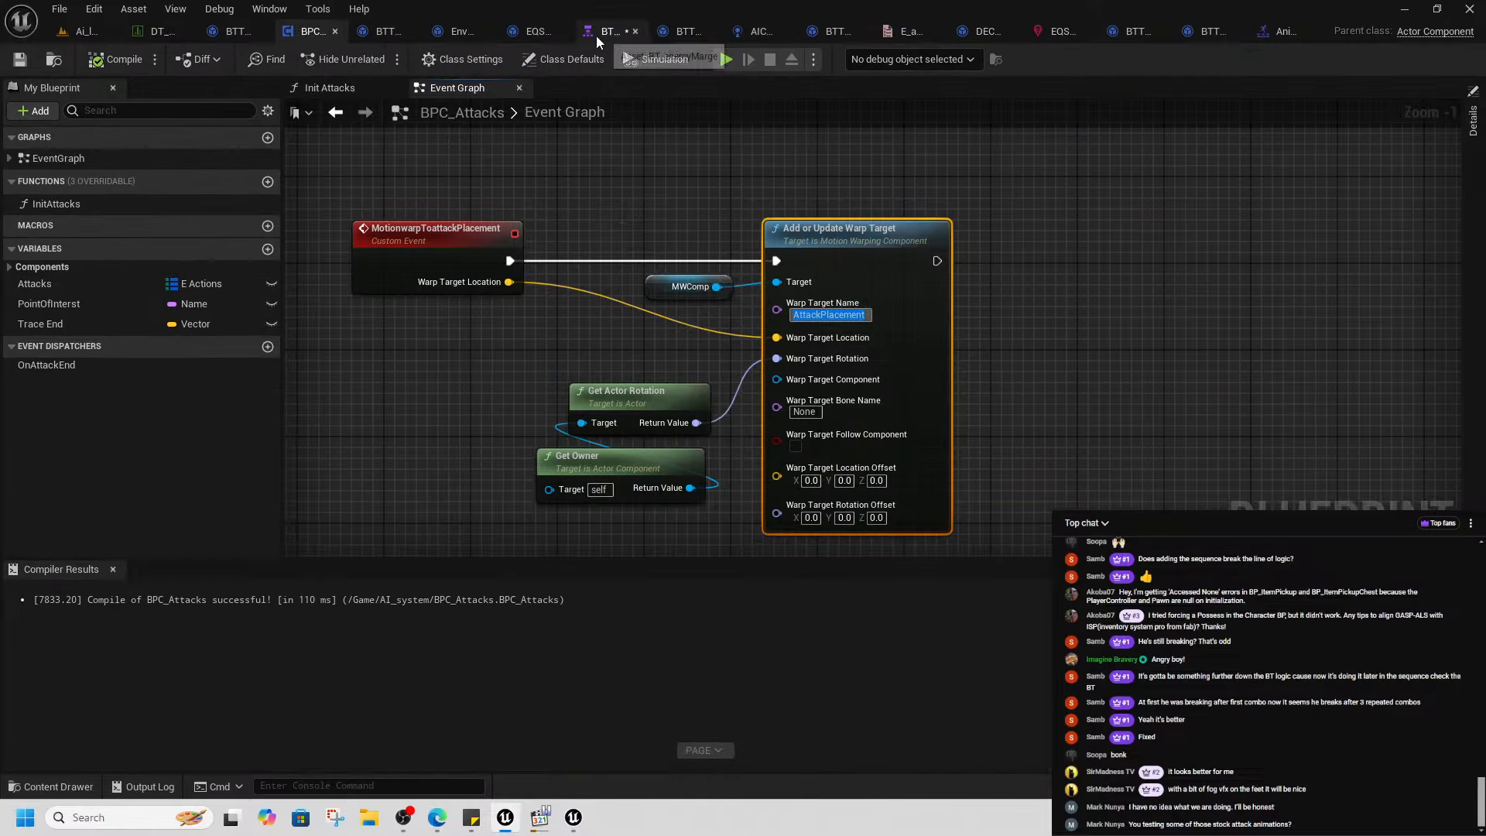
pyautogui.click(1280, 31)
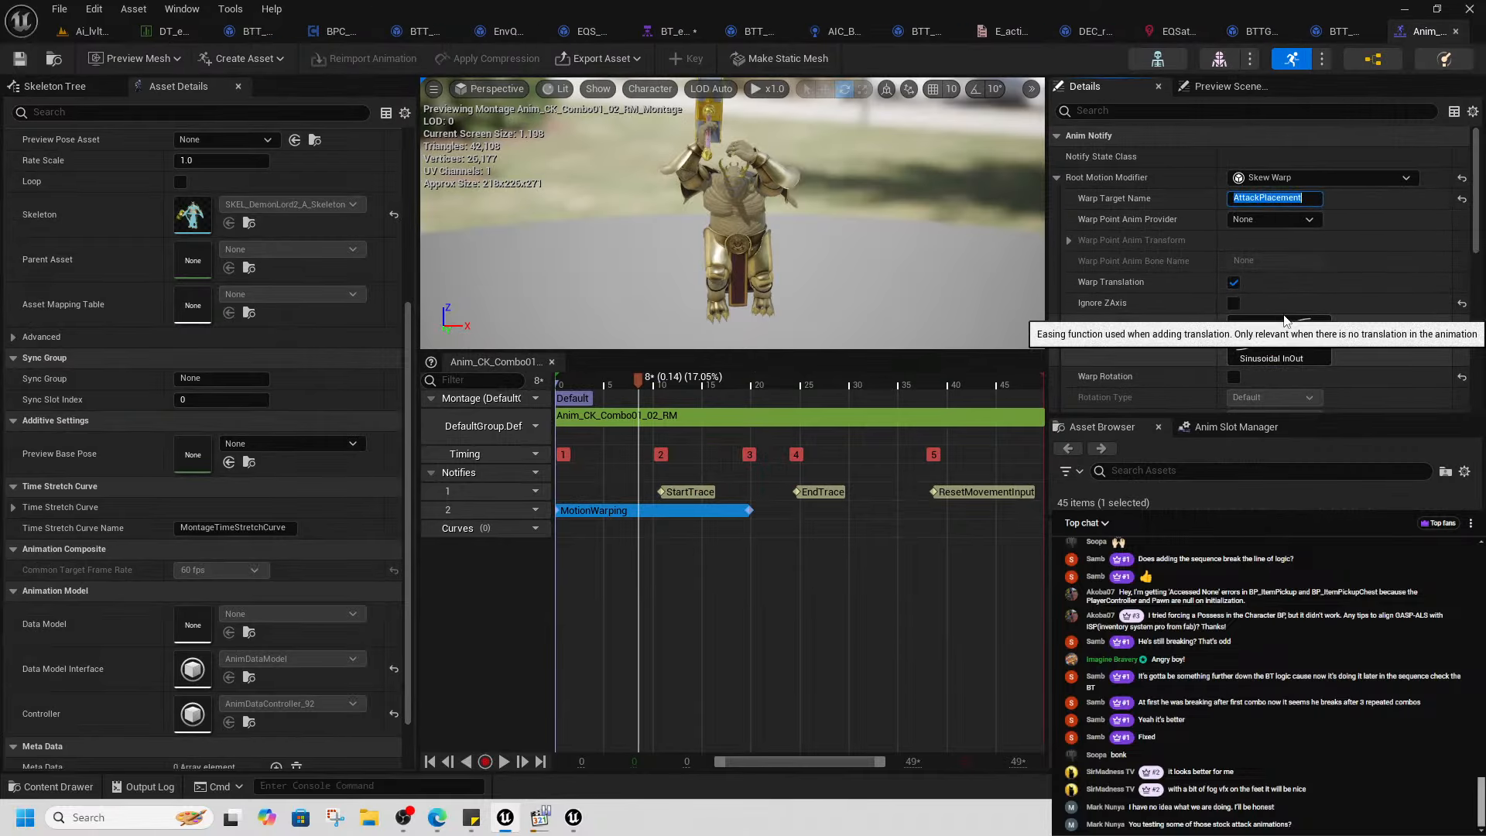
pyautogui.click(20, 60)
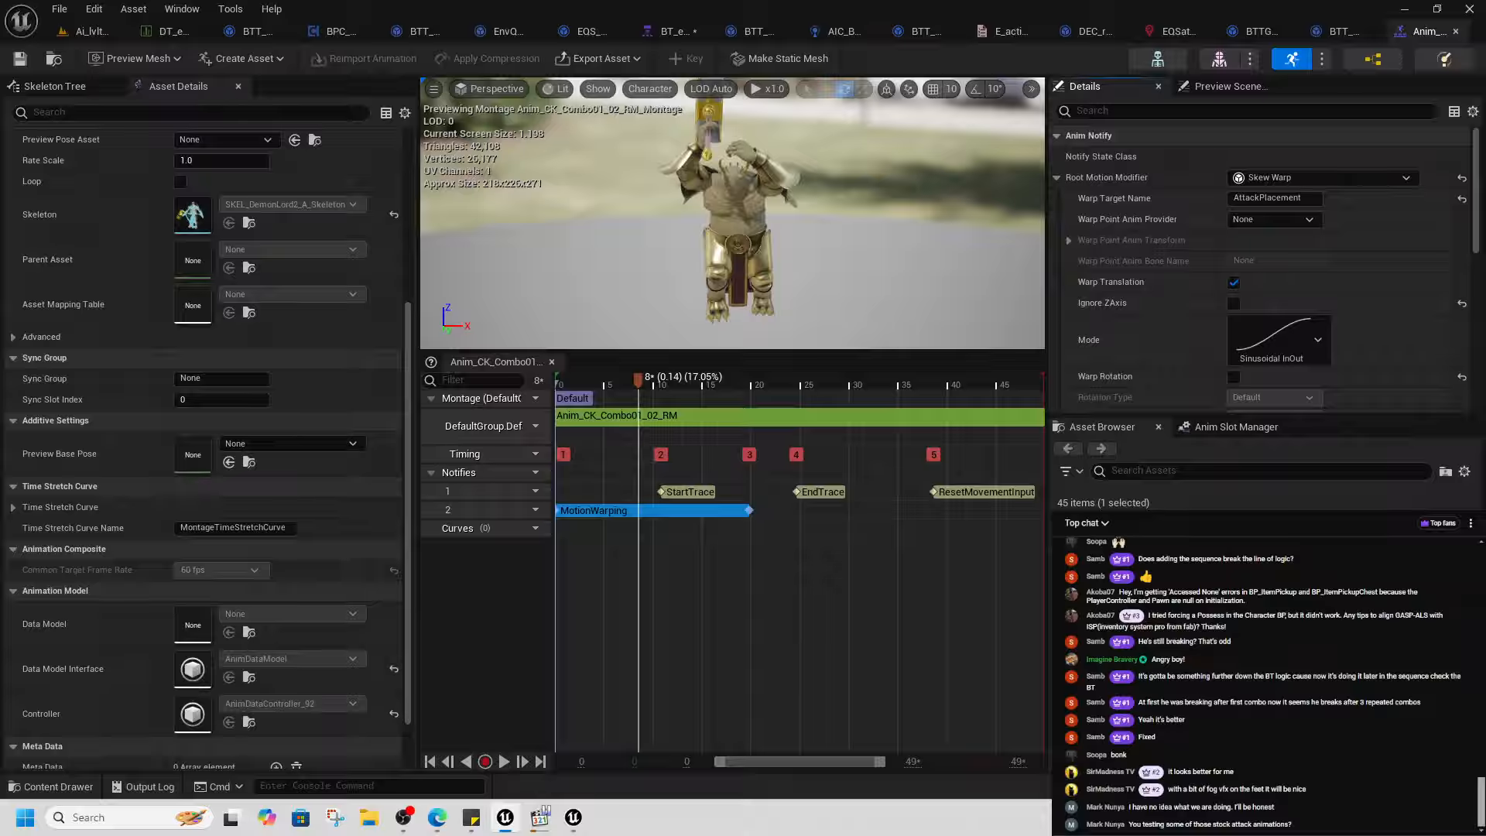
# - Try changing the warp target name to "a", and delete the Motion Warping notify from track 2
pyautogui.click(1257, 200)
pyautogui.write('a')
pyautogui.click(1238, 199)
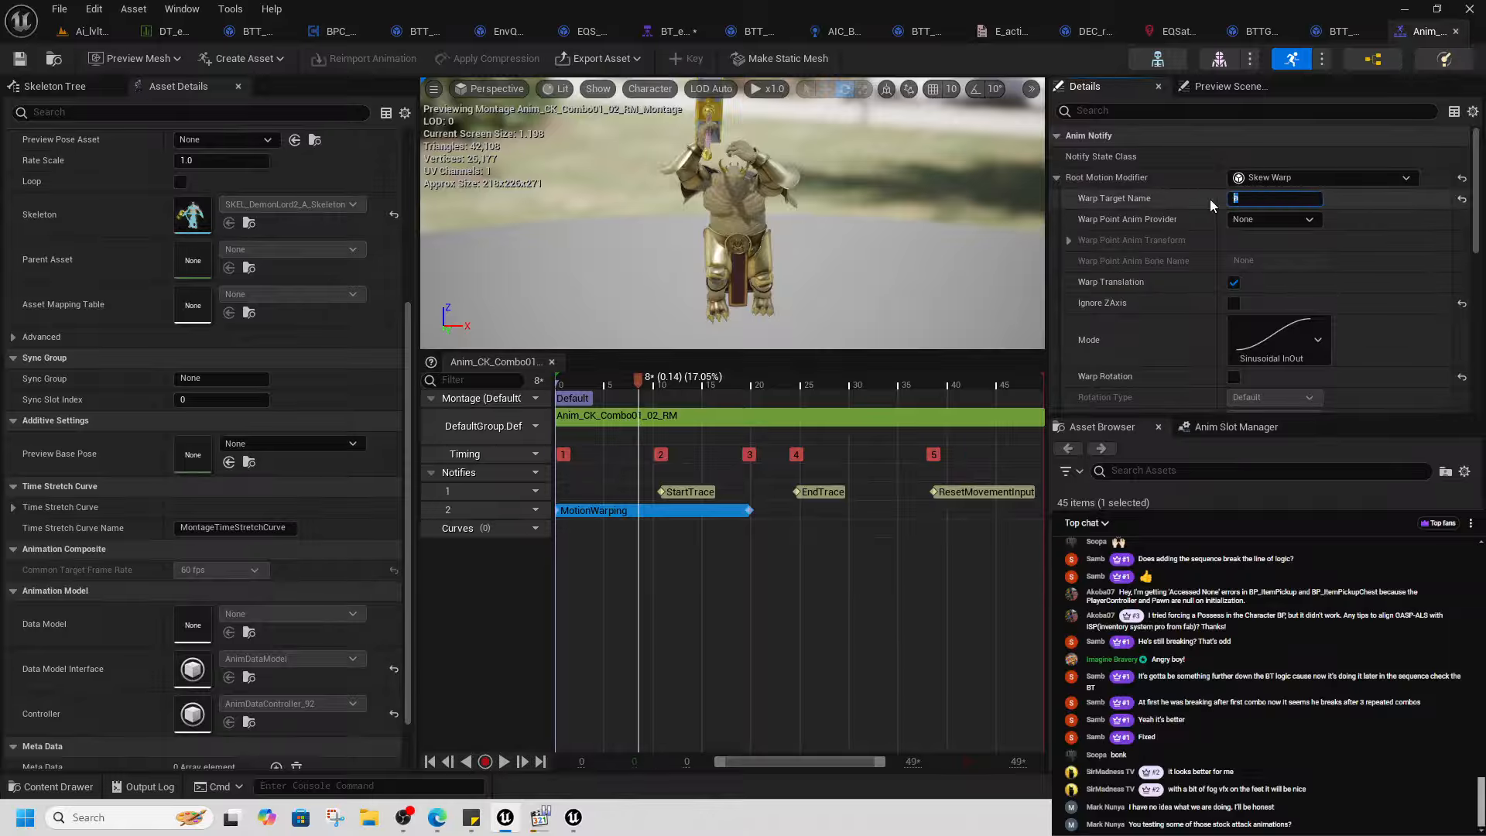
pyautogui.click(681, 511)
pyautogui.press('Delete')
pyautogui.rightClick(592, 518)
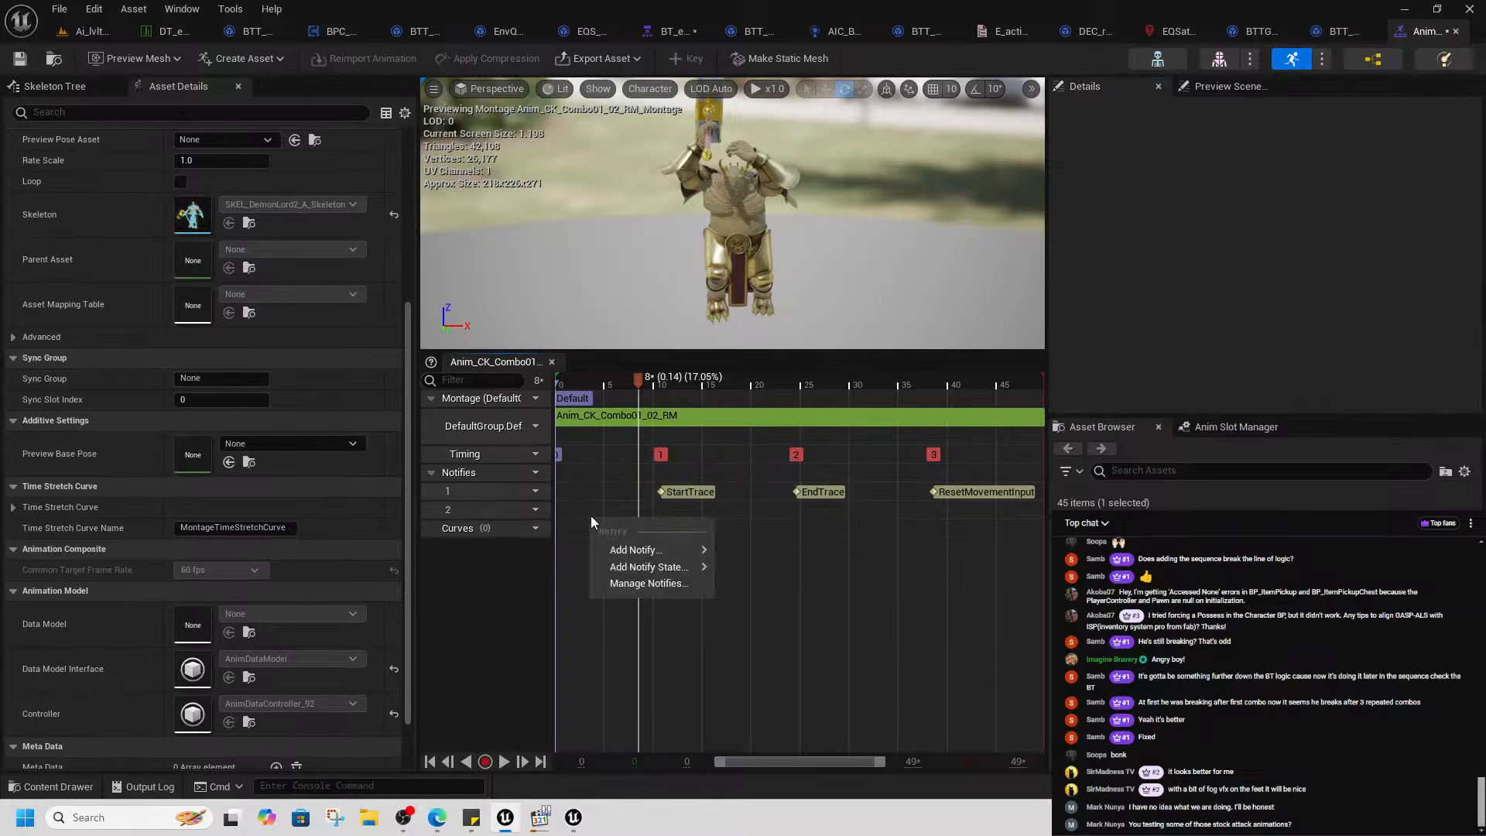
pyautogui.moveTo(664, 567)
pyautogui.click(804, 639)
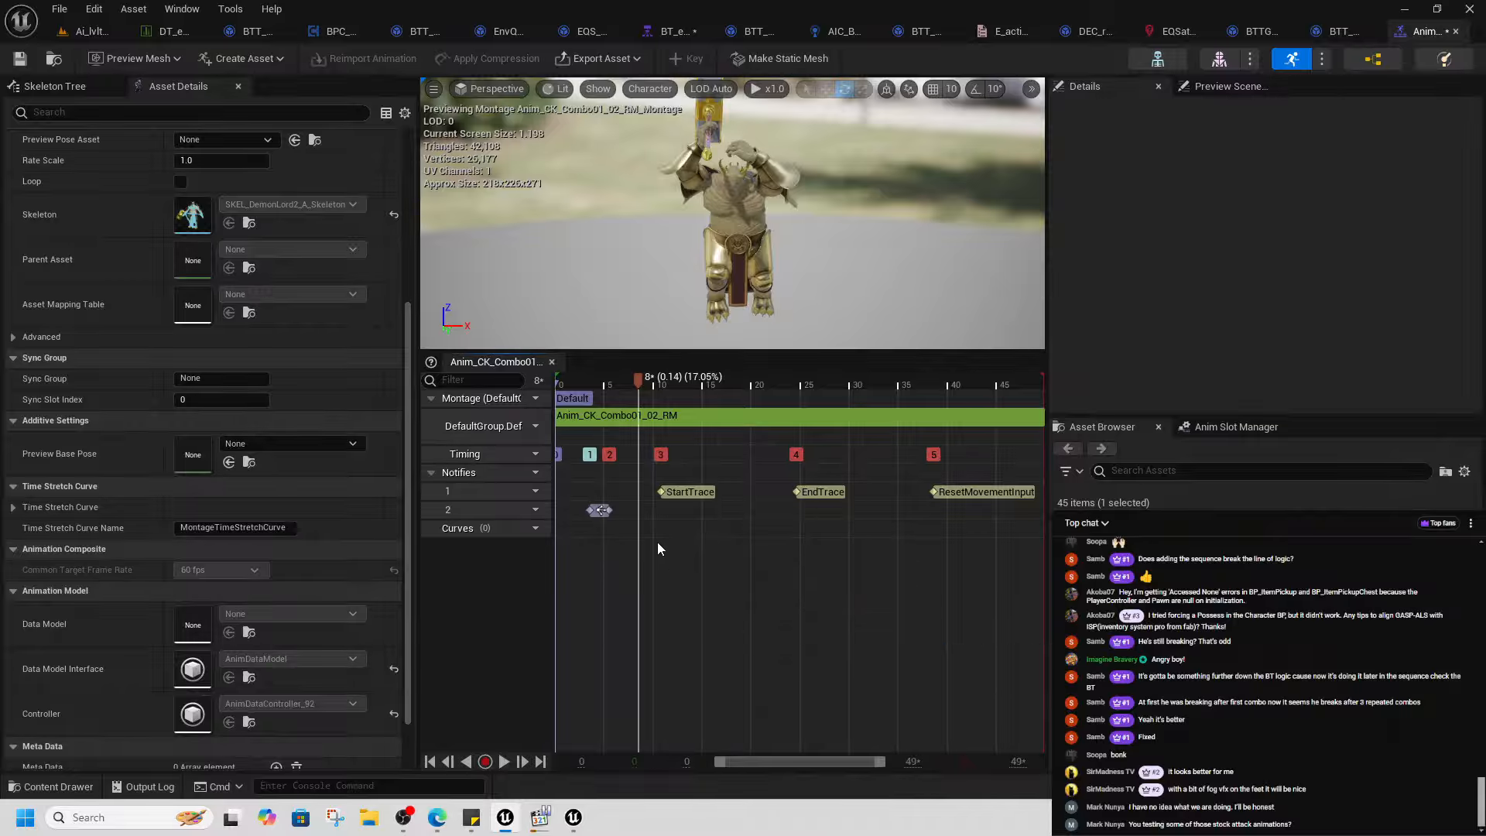
pyautogui.moveTo(595, 510); pyautogui.dragTo(549, 512)
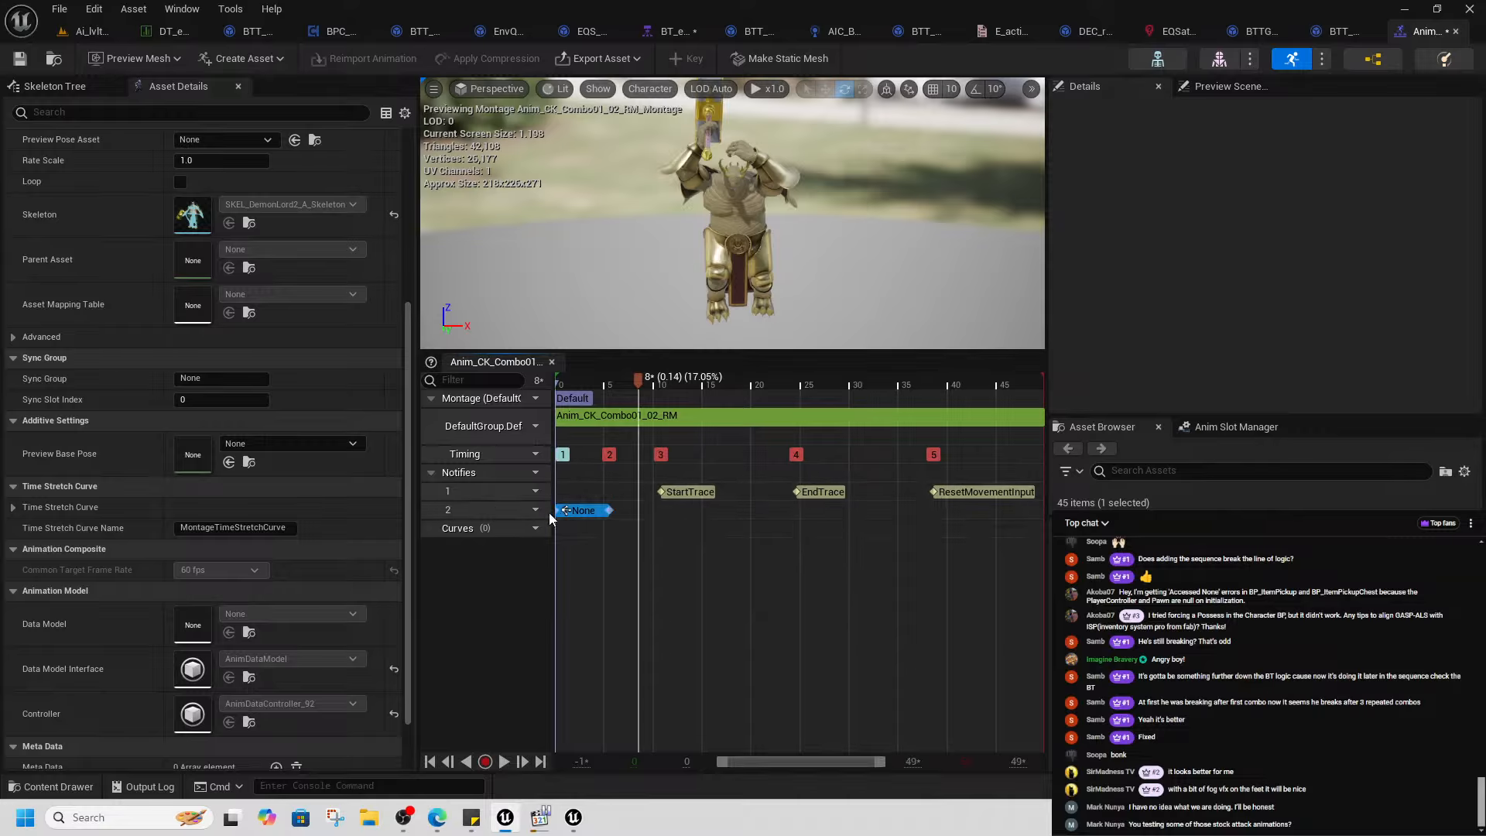
pyautogui.press('Delete')
# - Add a new Motion Warping notify state at the start of the montage's second notify track
pyautogui.rightClick(589, 515)
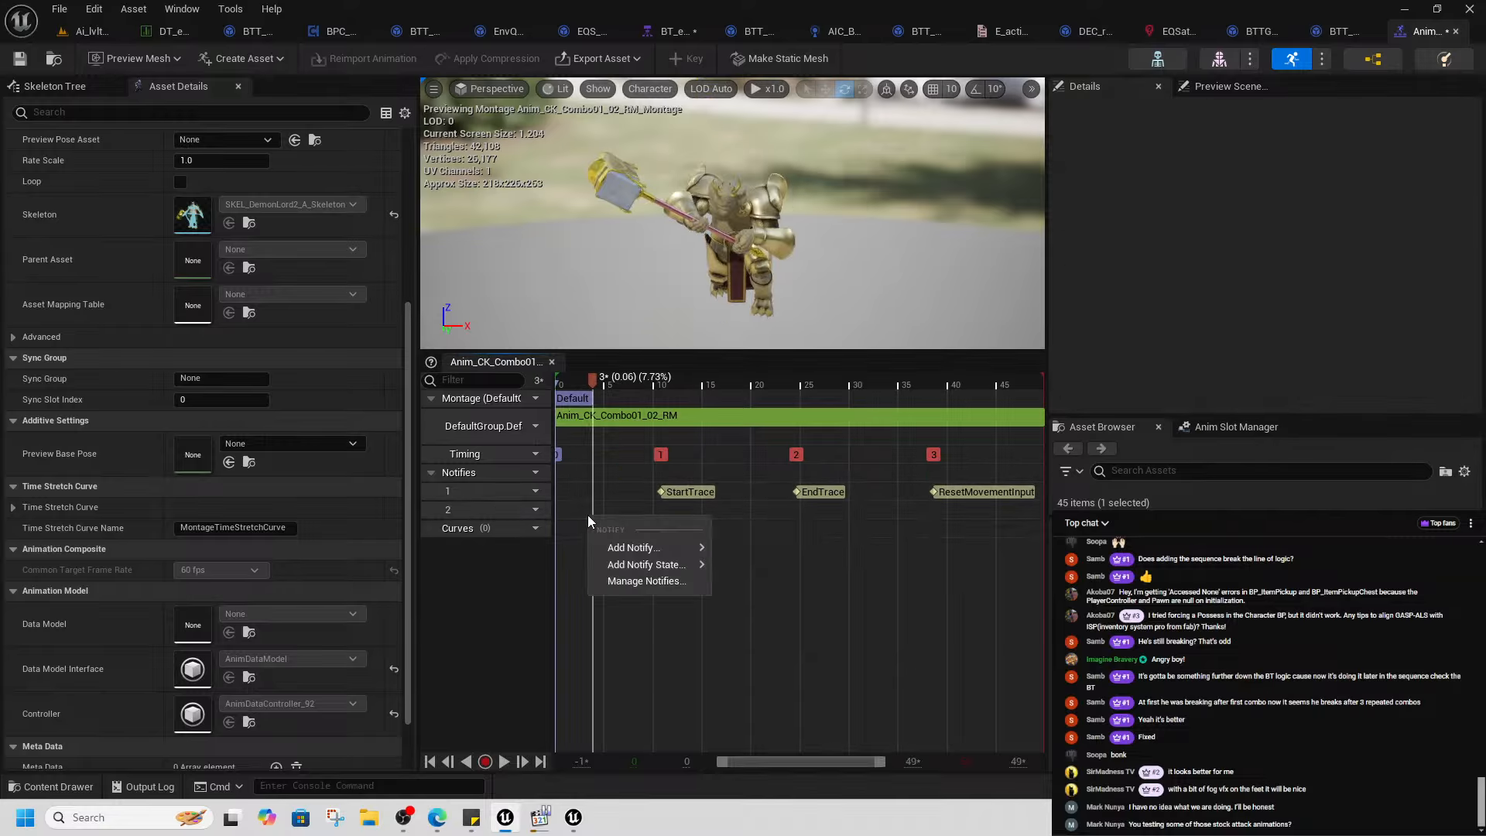
pyautogui.moveTo(647, 565)
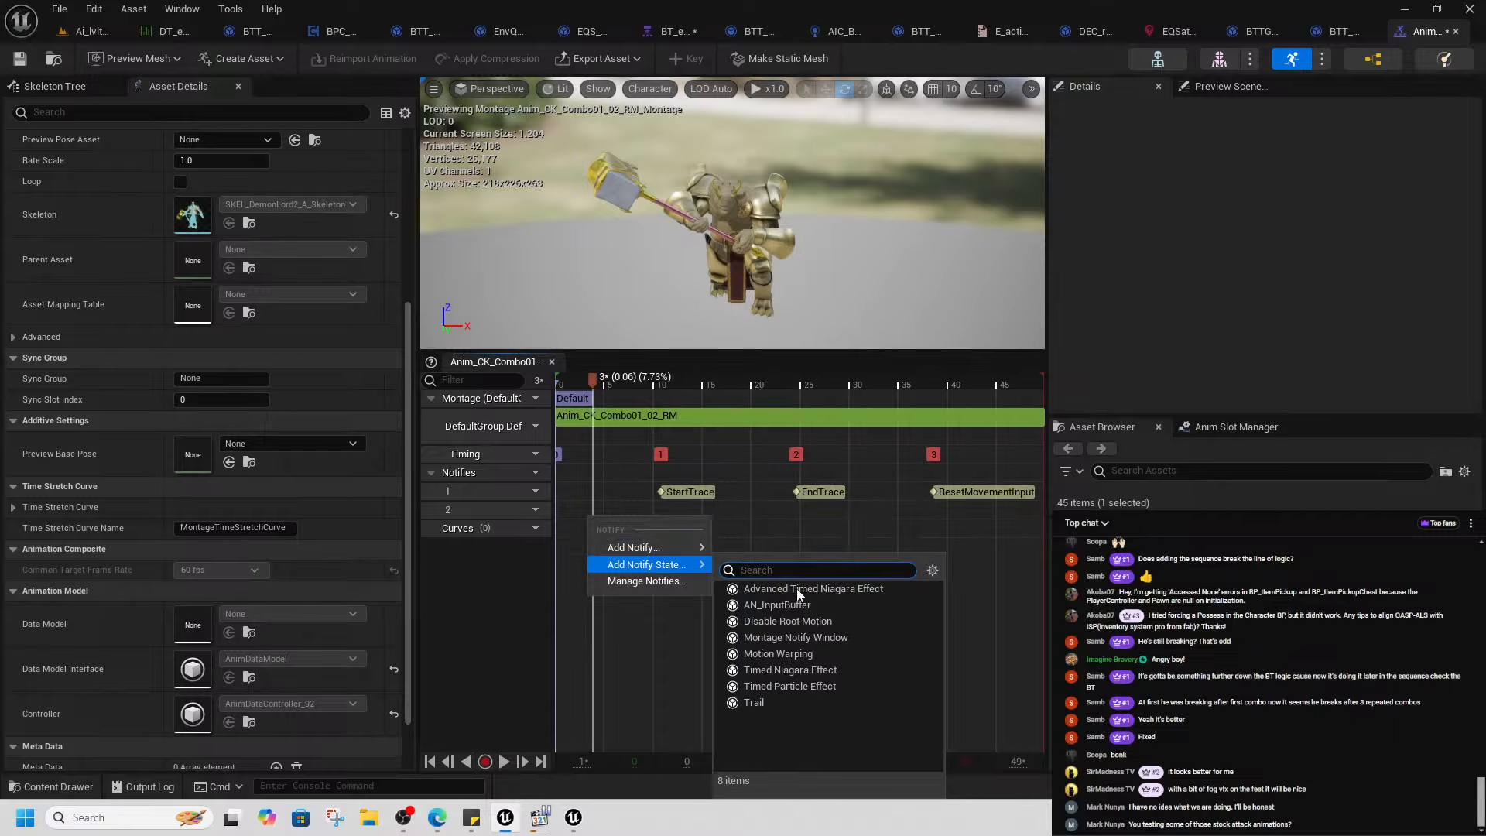
pyautogui.click(778, 653)
pyautogui.click(602, 511)
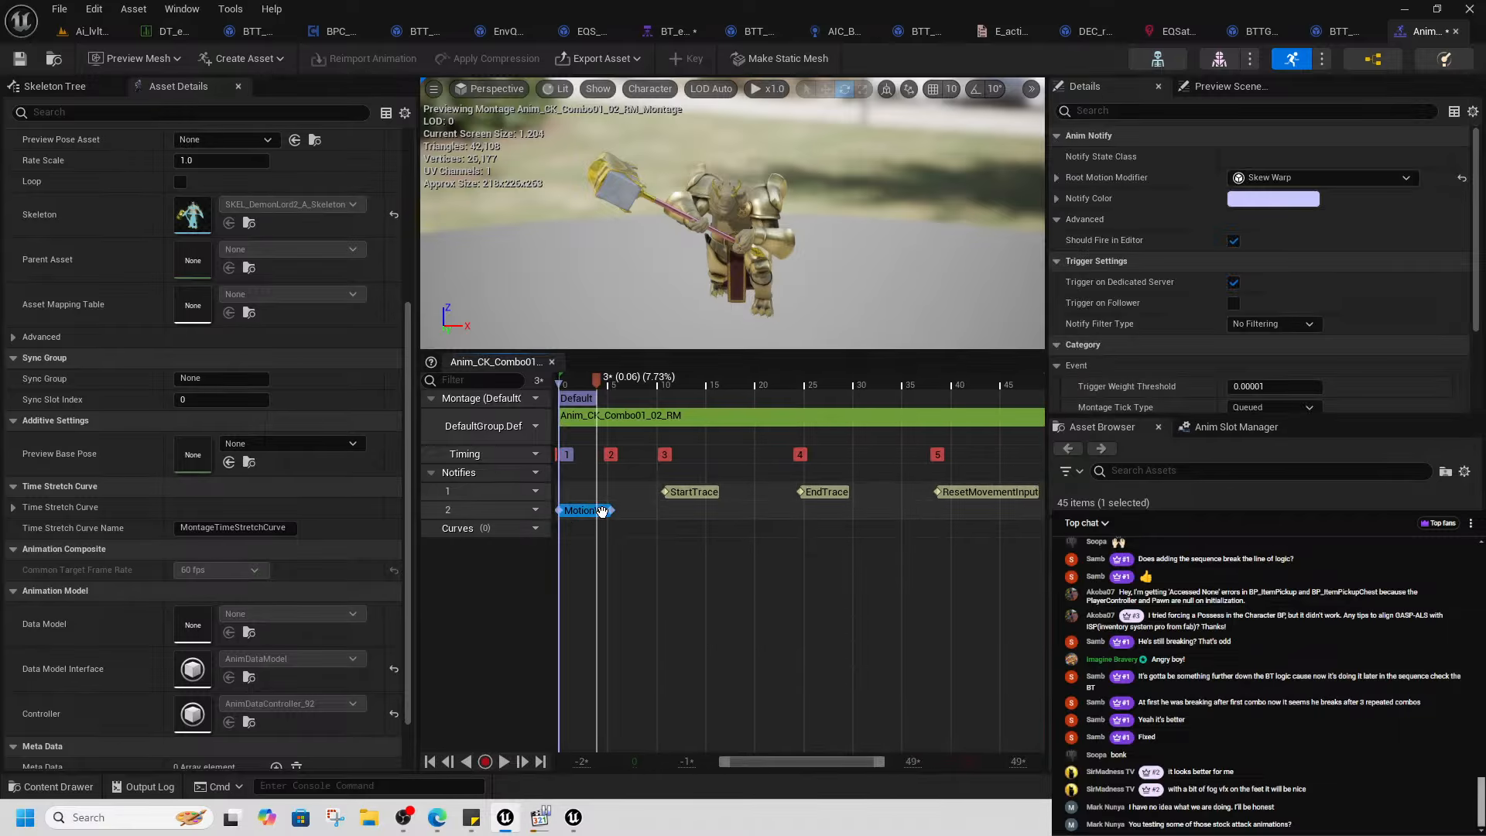
# - Extend the Motion Warping notify to about frame 14, set its warp target name to AttackPlacement as in BPC_Attacks, and save the montage
pyautogui.moveTo(602, 511); pyautogui.dragTo(703, 511)
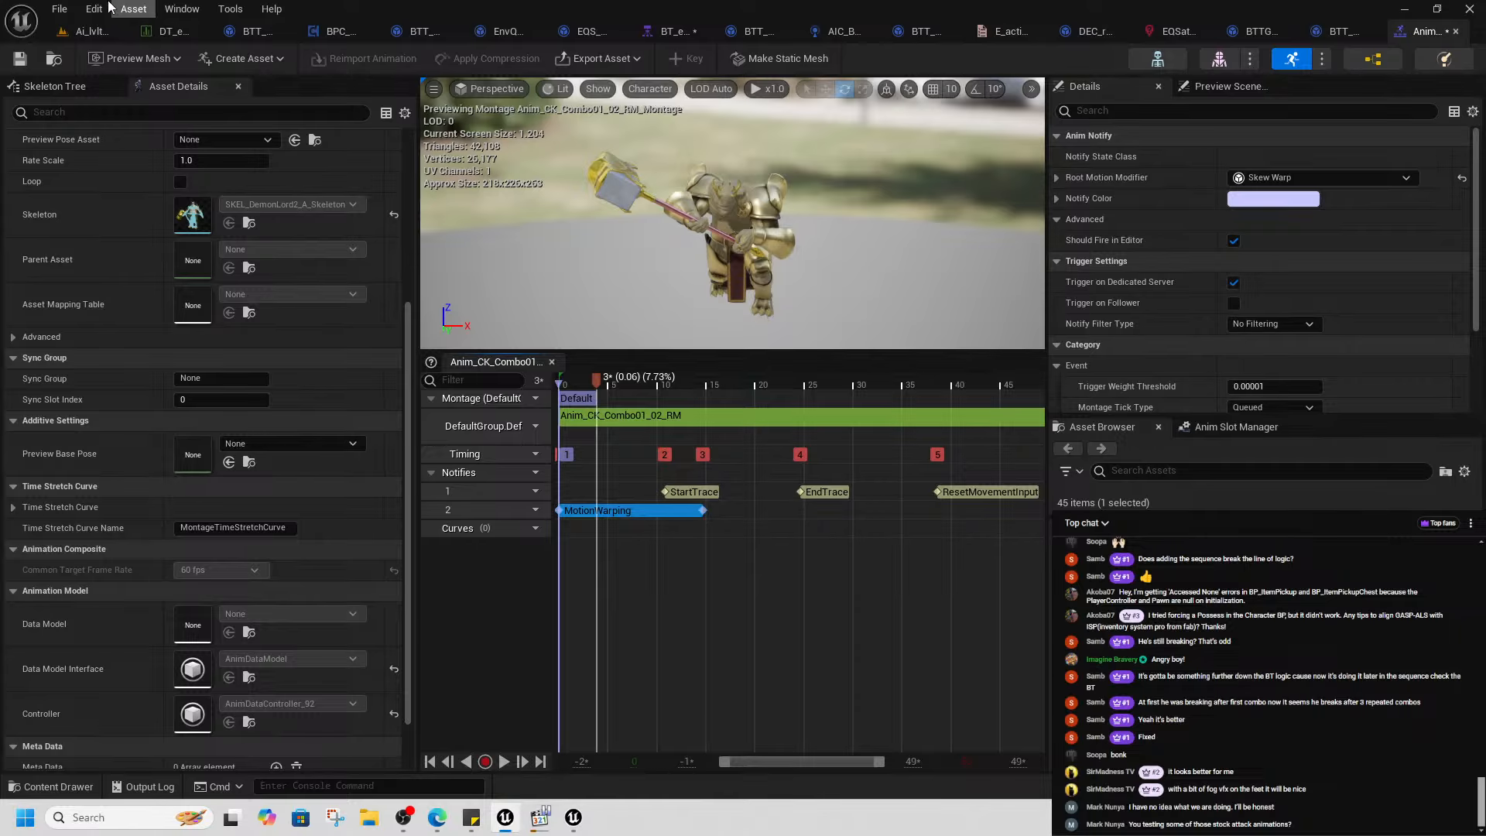
pyautogui.click(20, 59)
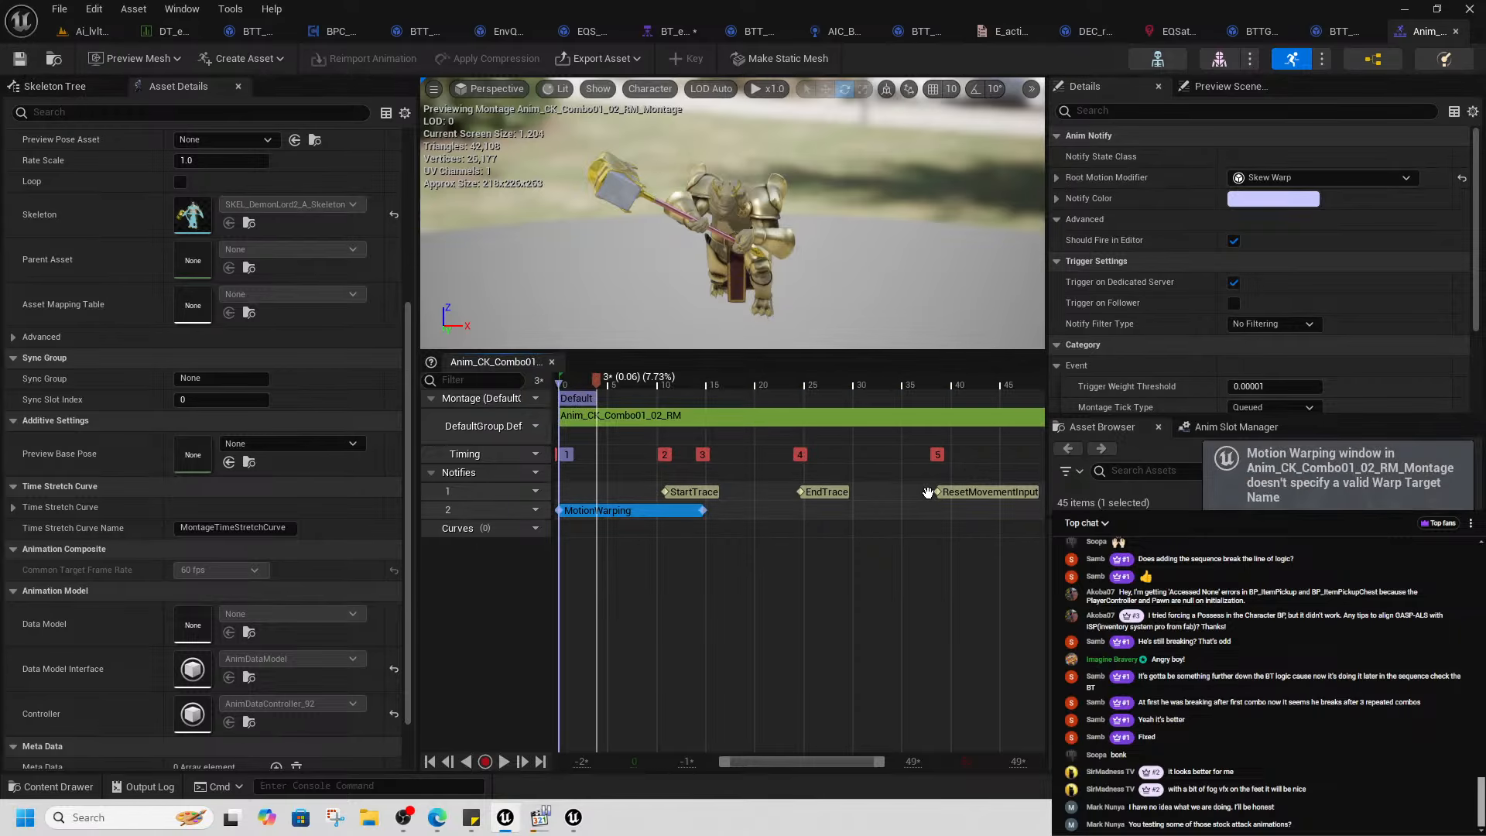
pyautogui.click(664, 513)
pyautogui.click(1056, 177)
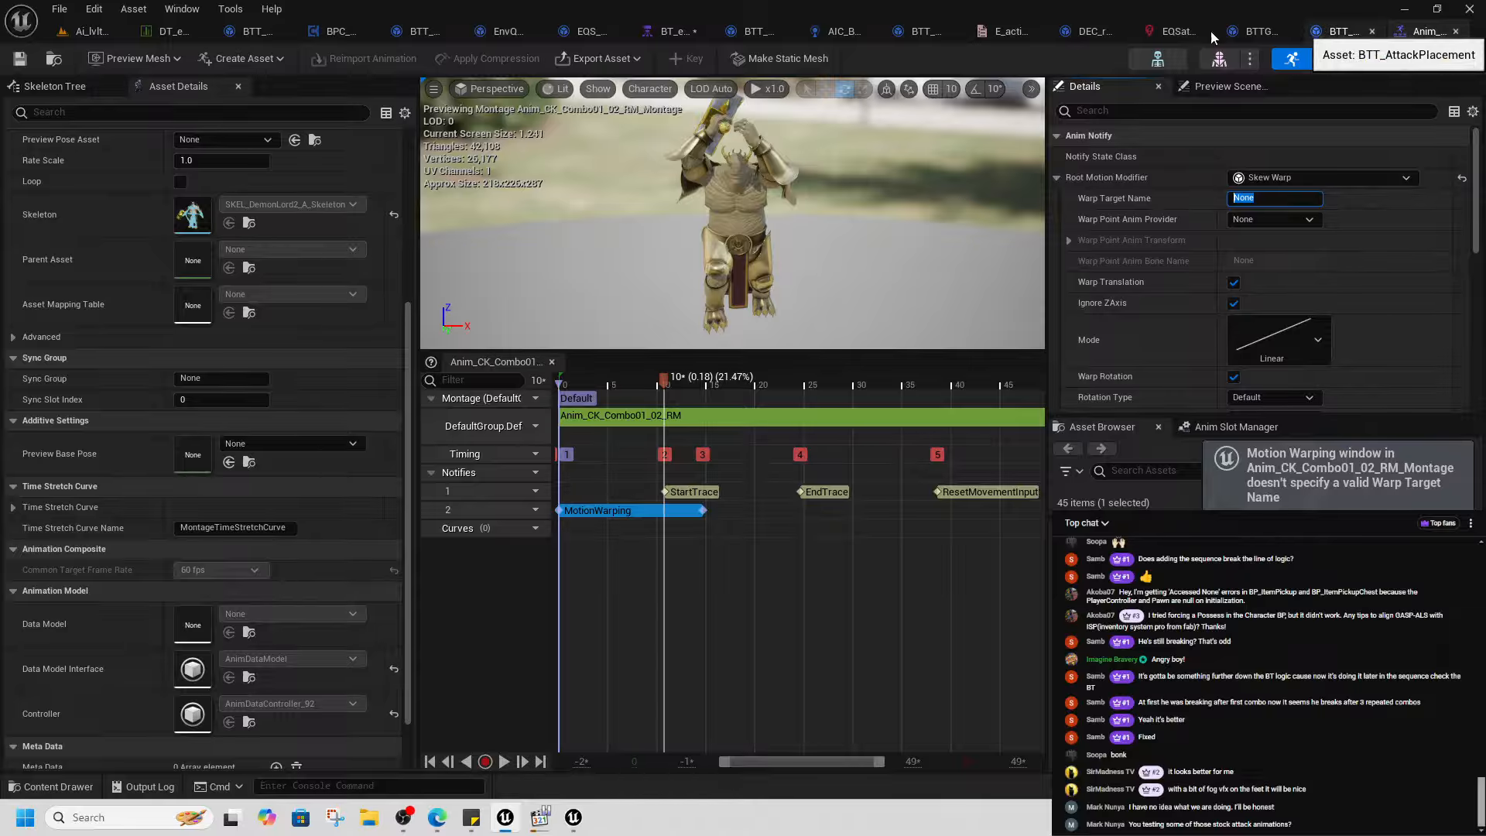
pyautogui.click(346, 34)
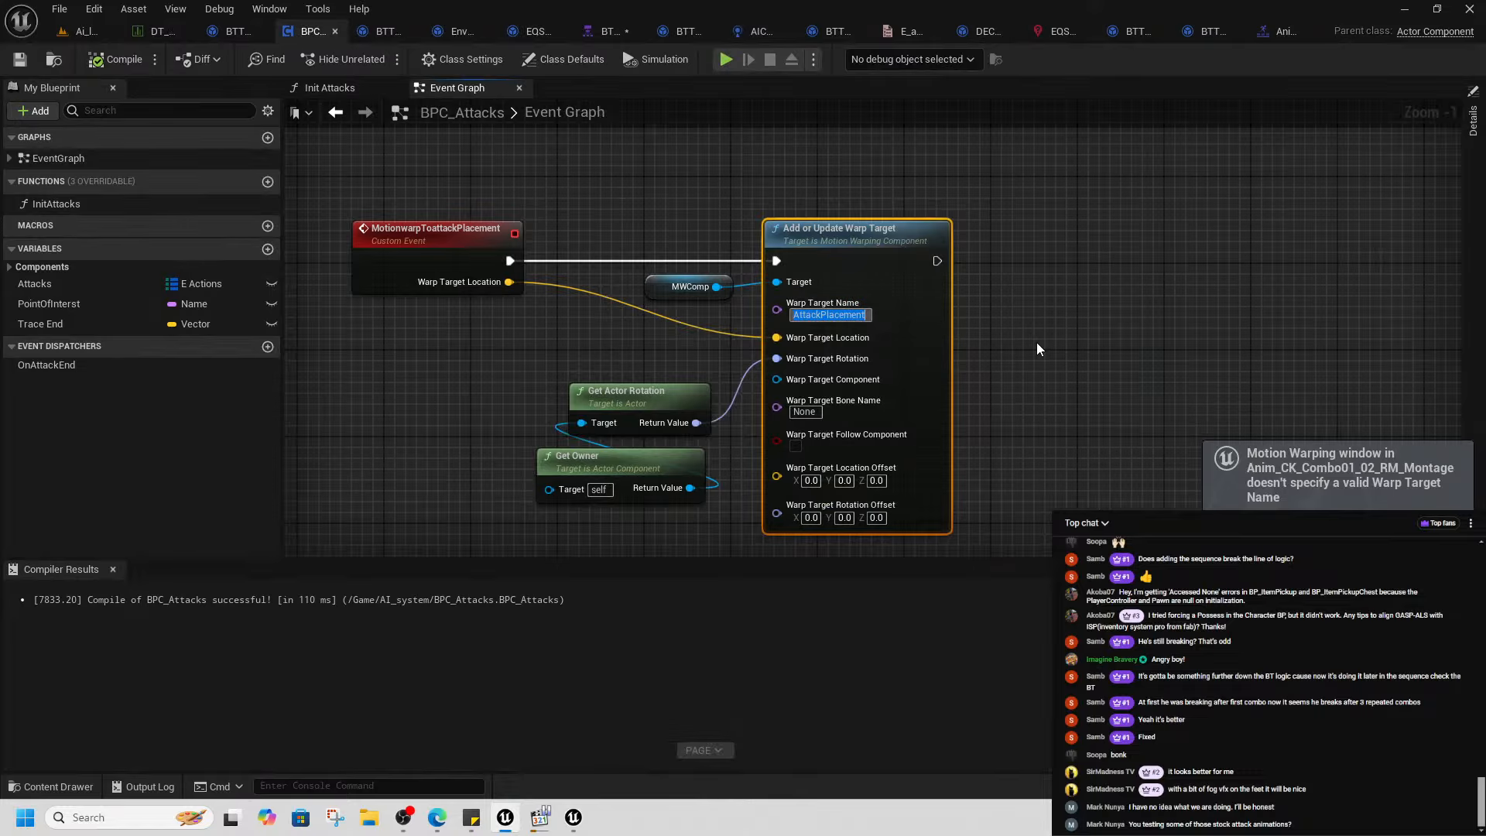
pyautogui.click(1277, 34)
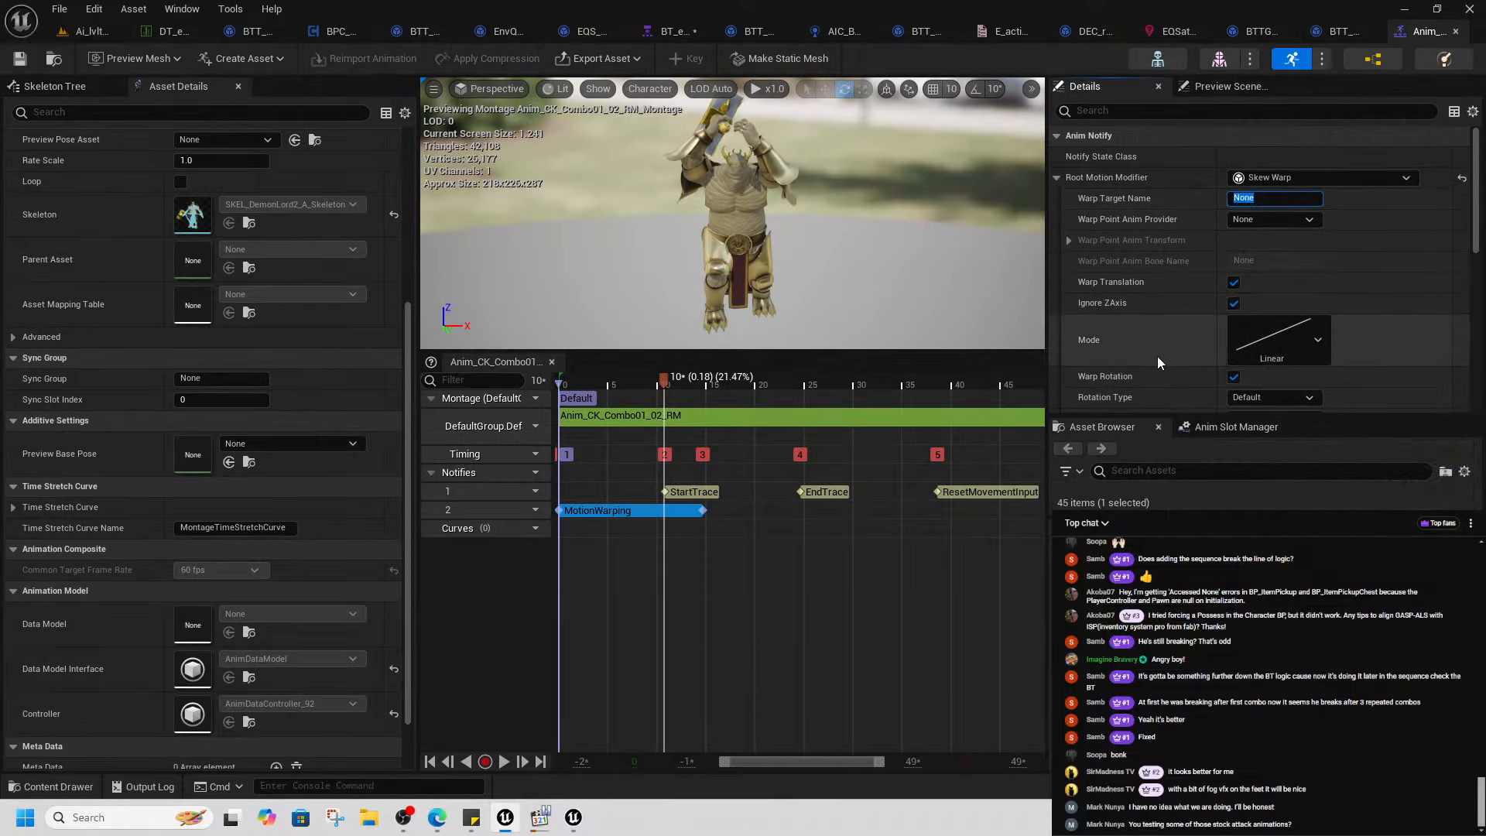
pyautogui.write('AttackPlacement')
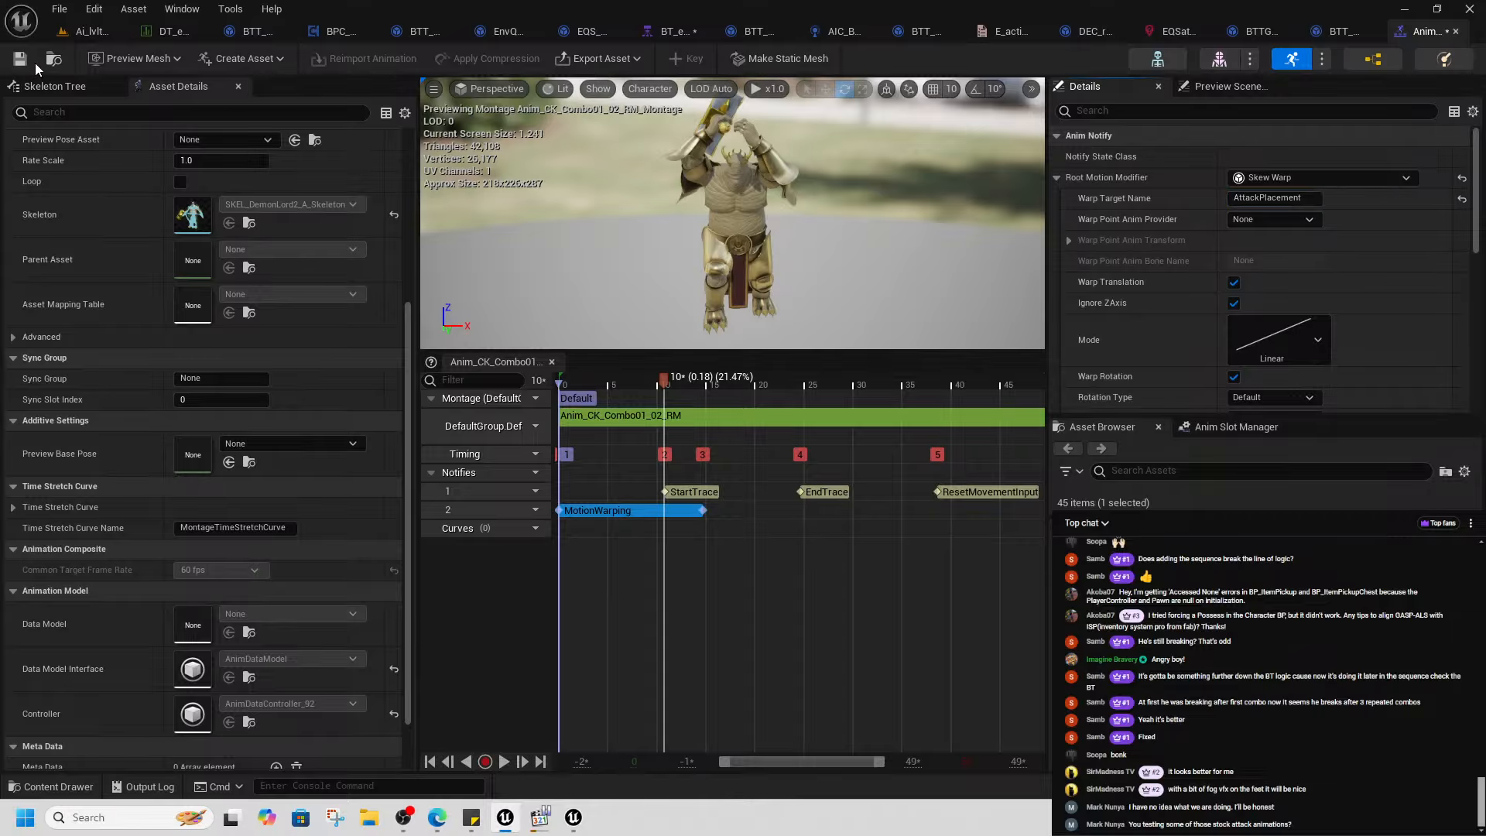
pyautogui.click(27, 65)
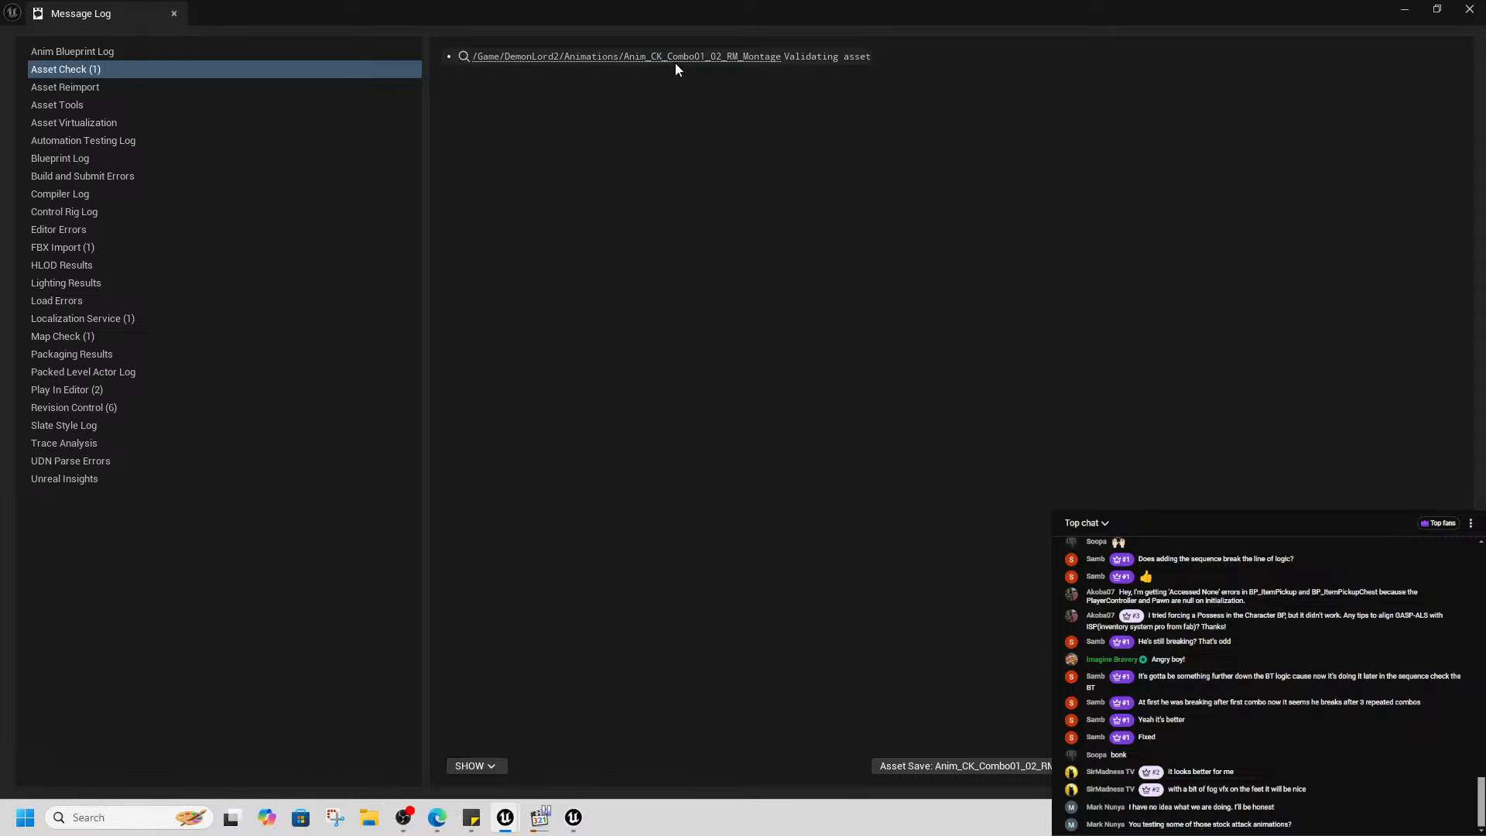
pyautogui.click(1469, 9)
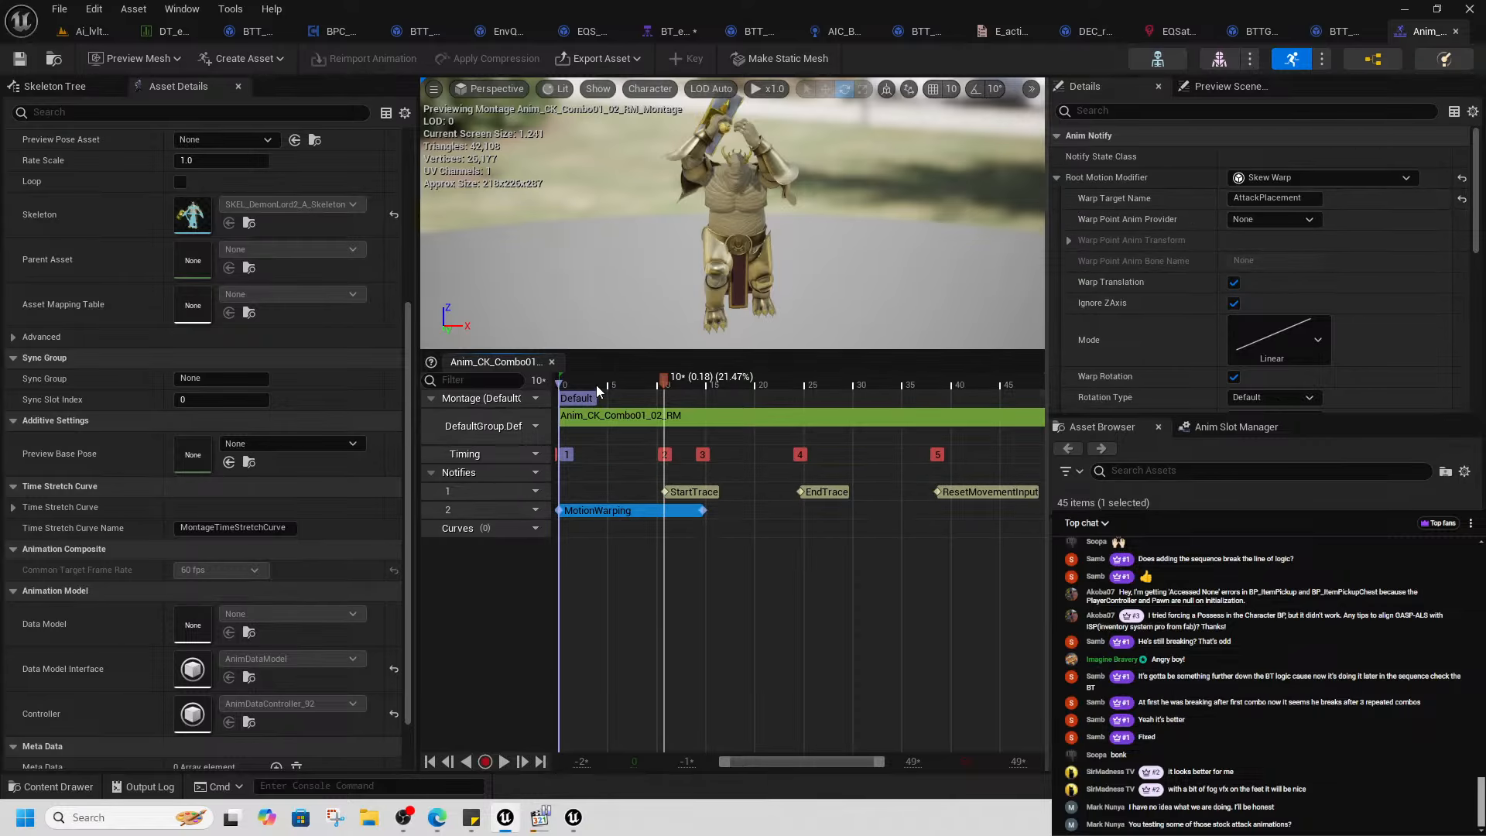
# - Try starting the Motion Warping notify at about frame 1, delete it from the second track, and save the montage
pyautogui.moveTo(560, 513); pyautogui.dragTo(573, 512)
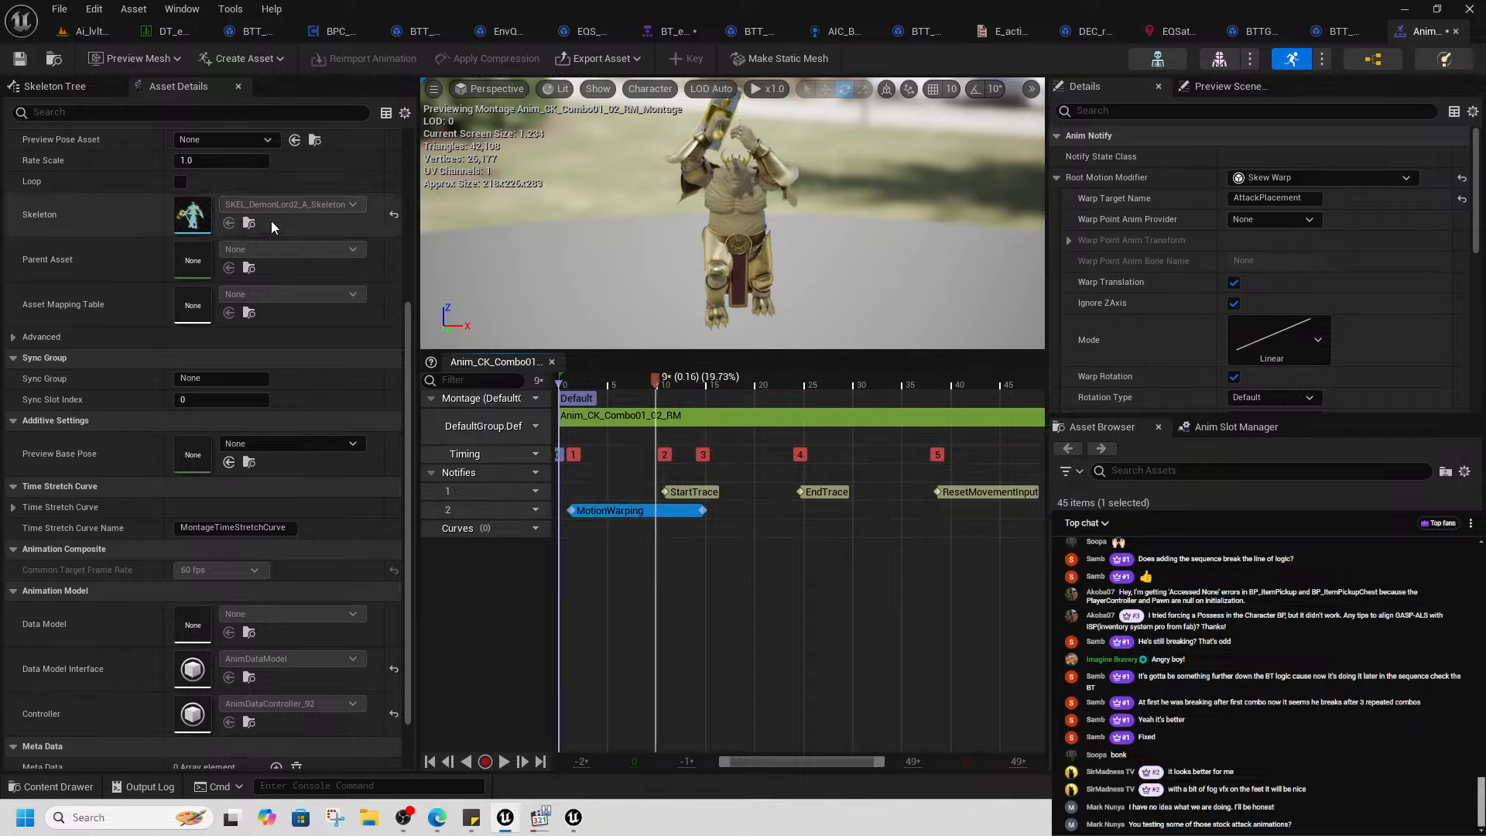
pyautogui.click(20, 58)
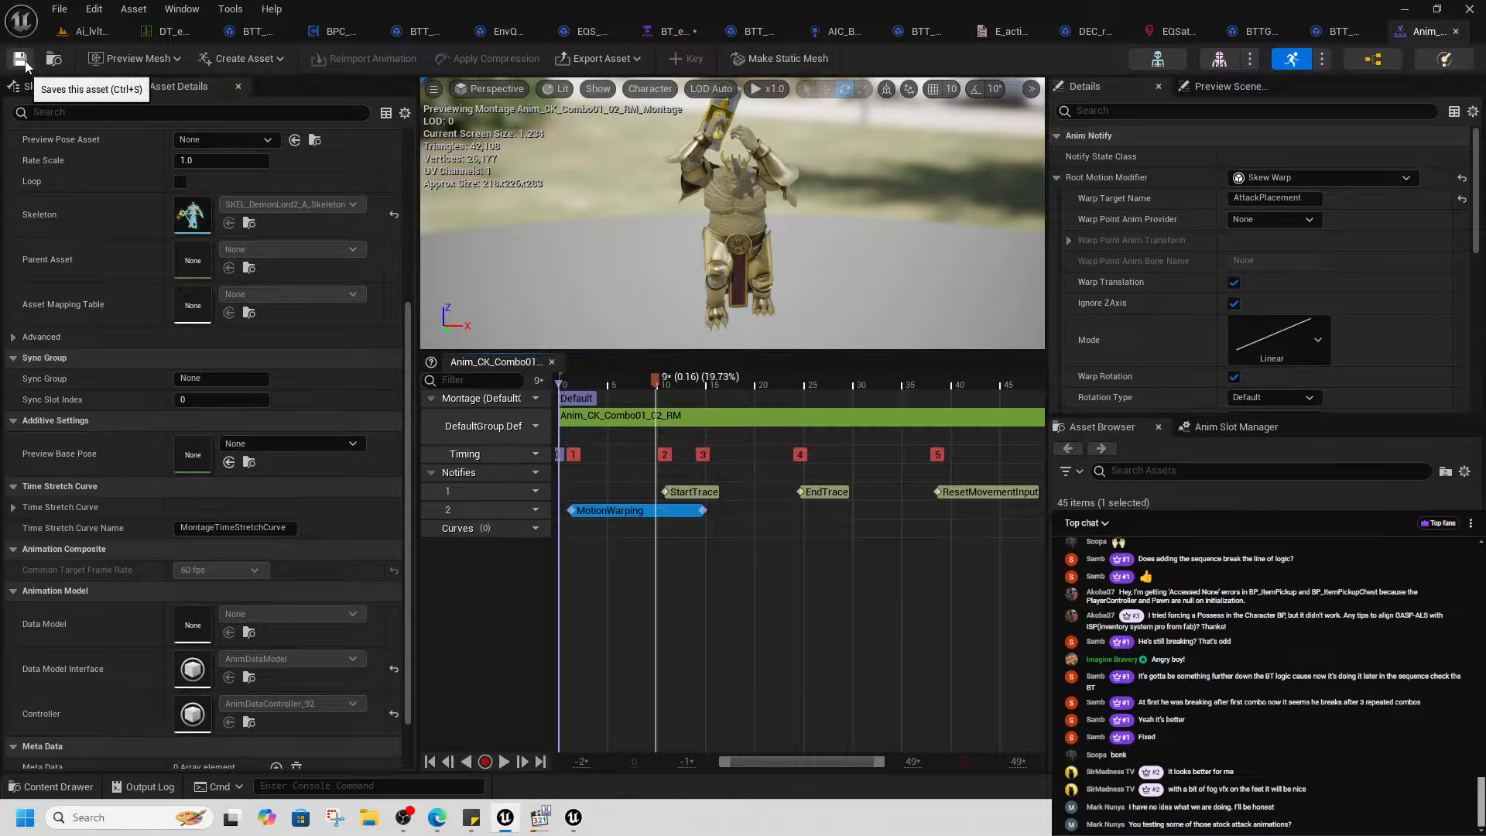
pyautogui.press('Delete')
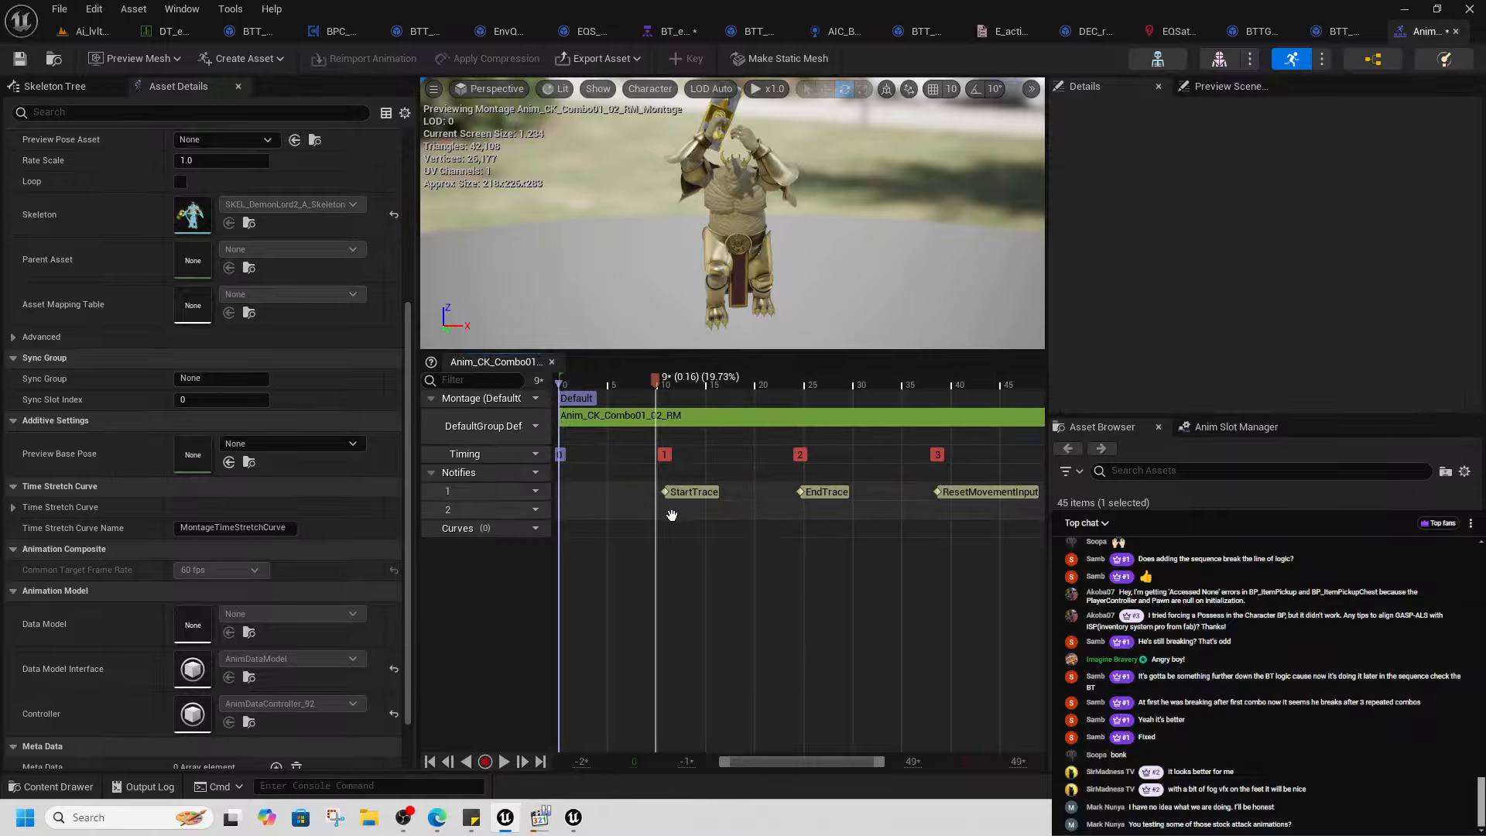
pyautogui.hotkey('ctrl', 's')
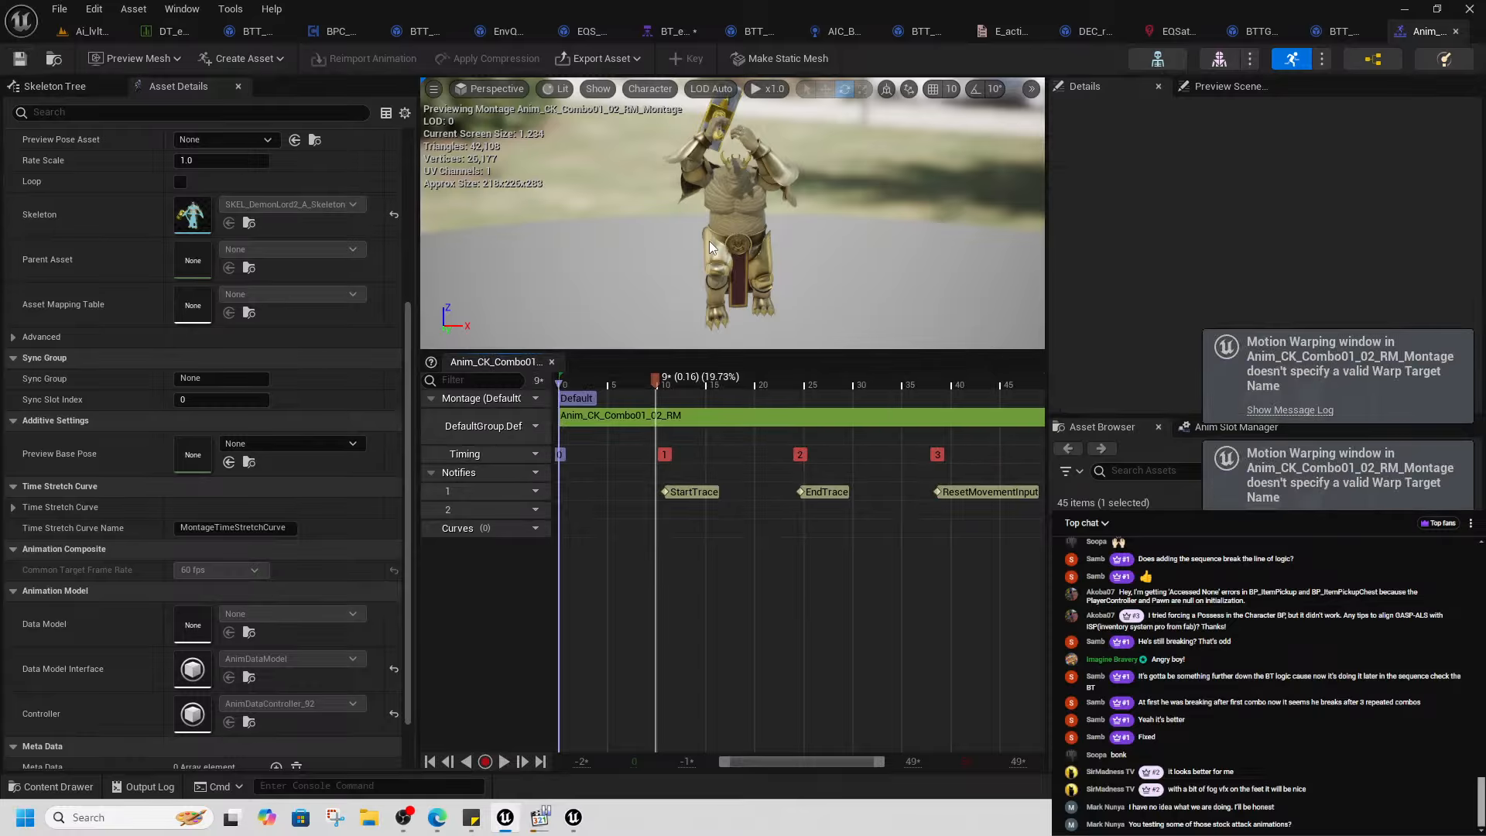
# - In Anim_CK_Combo01_03_RM_Montage, add a Motion Warping notify state from frame 2 to about frame 17 and save
pyautogui.hotkey('ctrl', 'space')
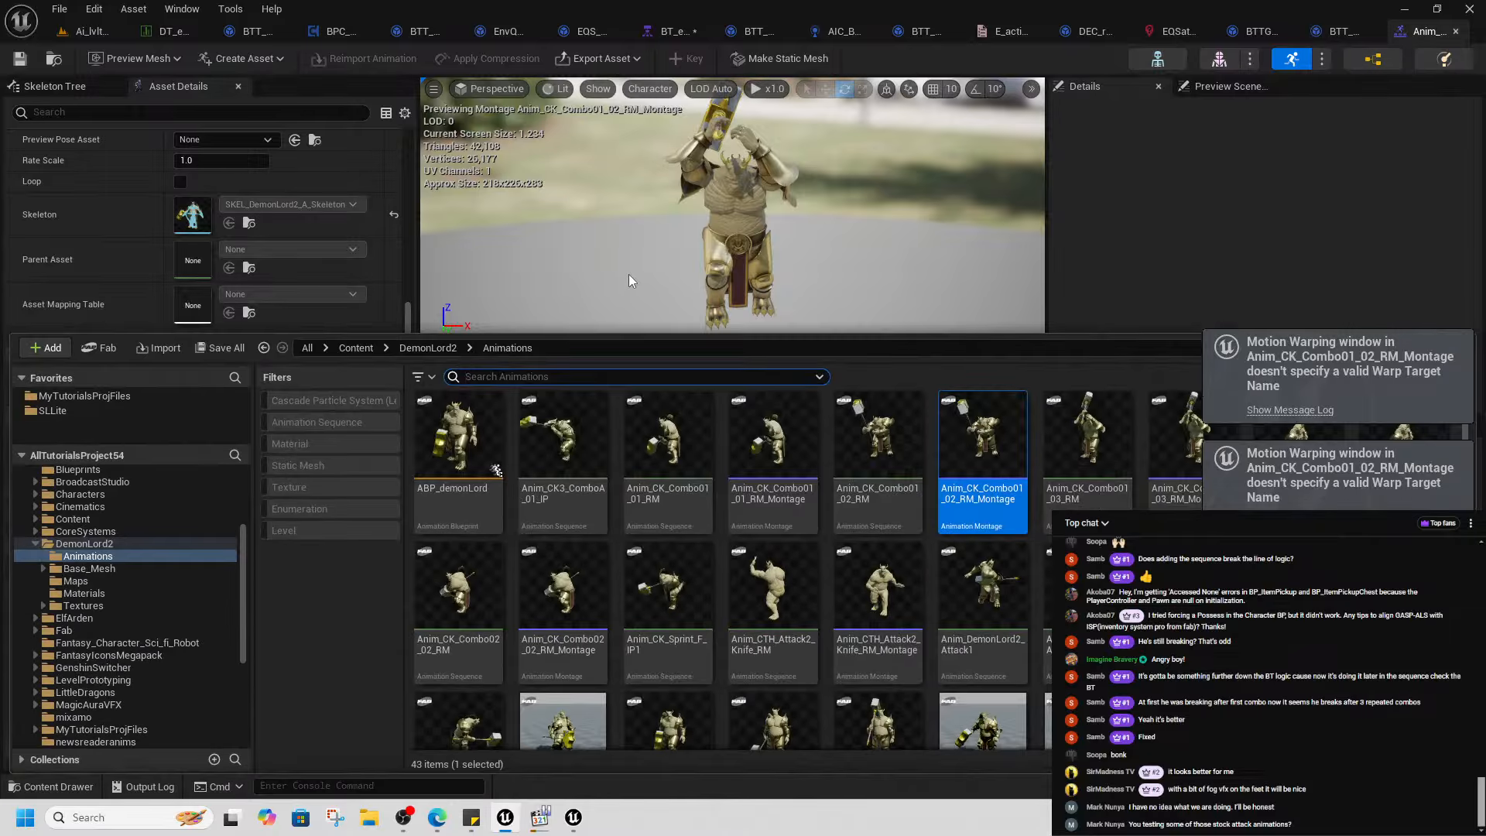
pyautogui.click(1169, 488)
pyautogui.click(816, 277)
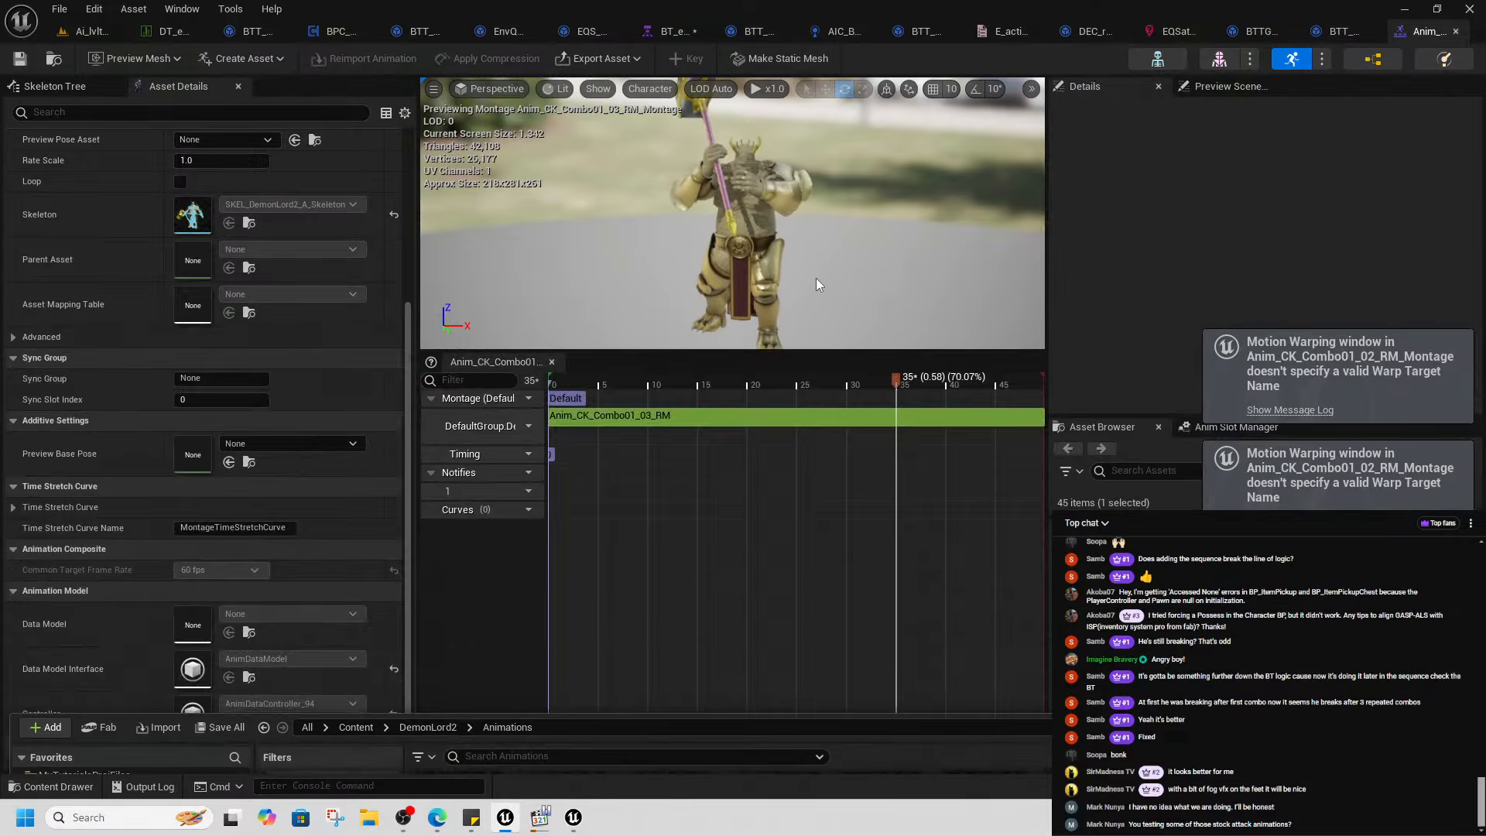
pyautogui.moveTo(628, 387); pyautogui.dragTo(559, 392)
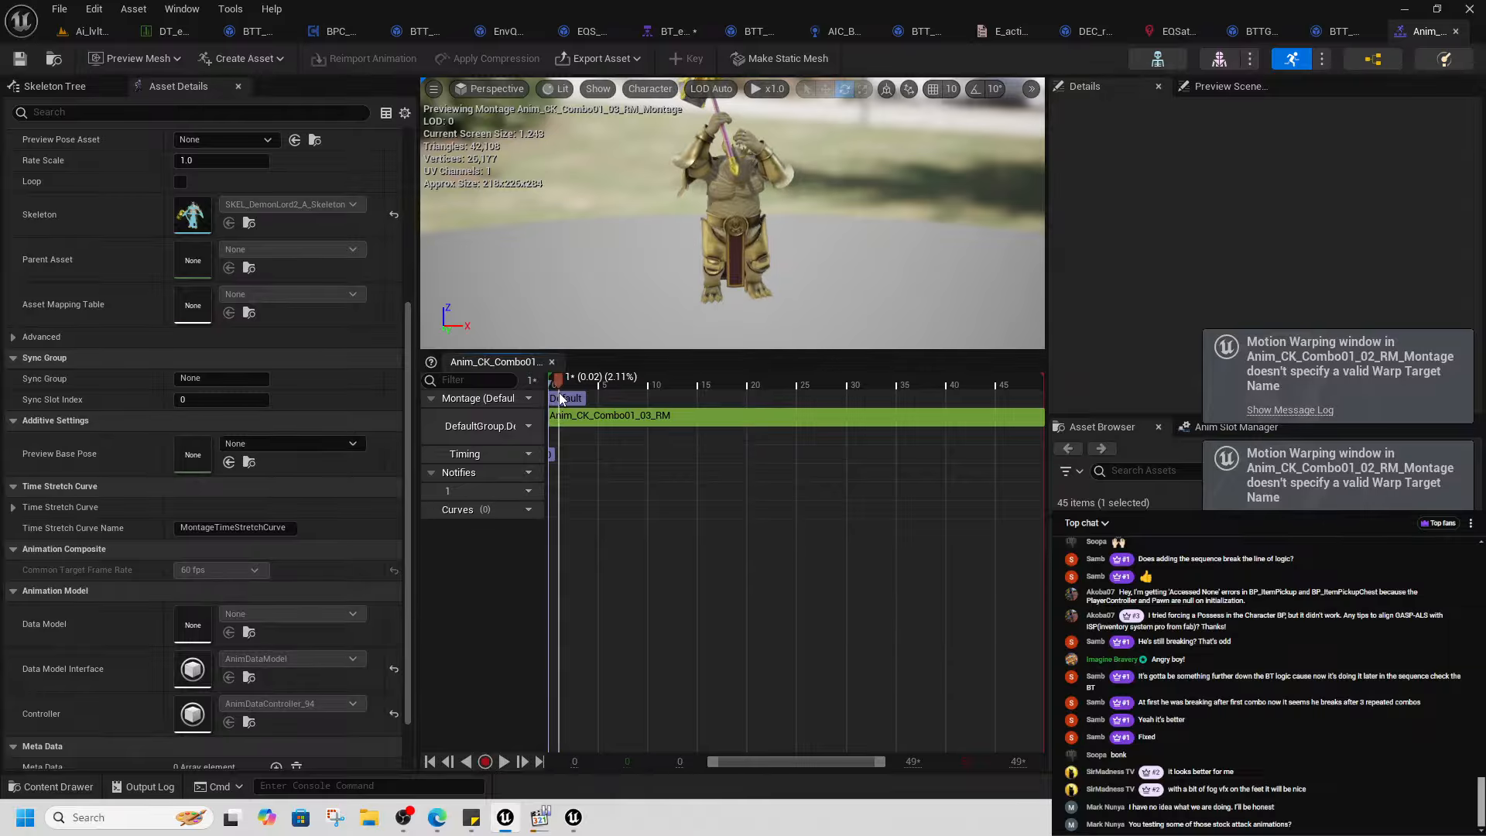
pyautogui.rightClick(568, 489)
pyautogui.moveTo(650, 540)
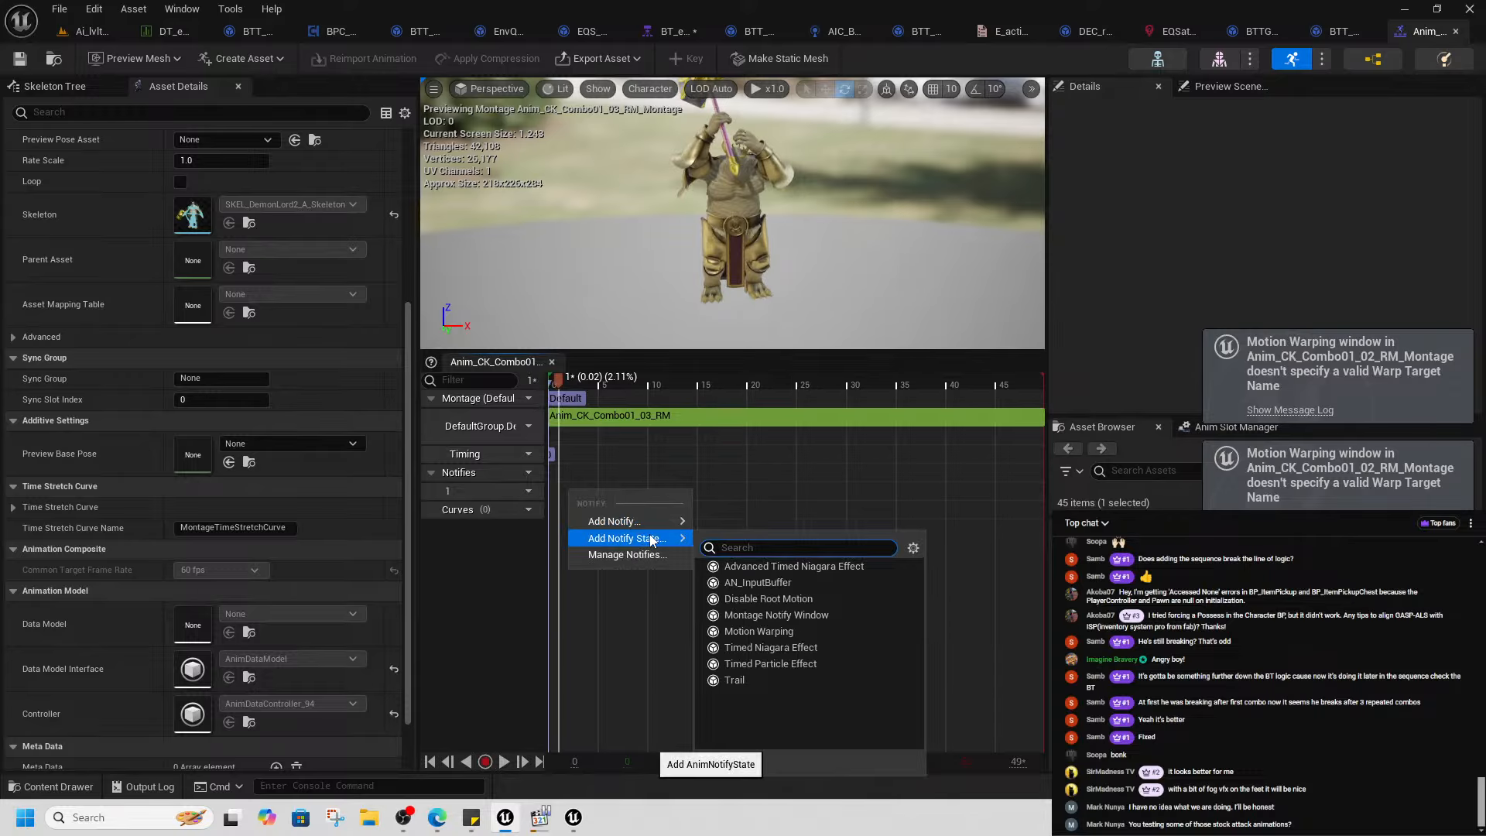
pyautogui.click(784, 633)
pyautogui.moveTo(582, 491); pyautogui.dragTo(718, 491)
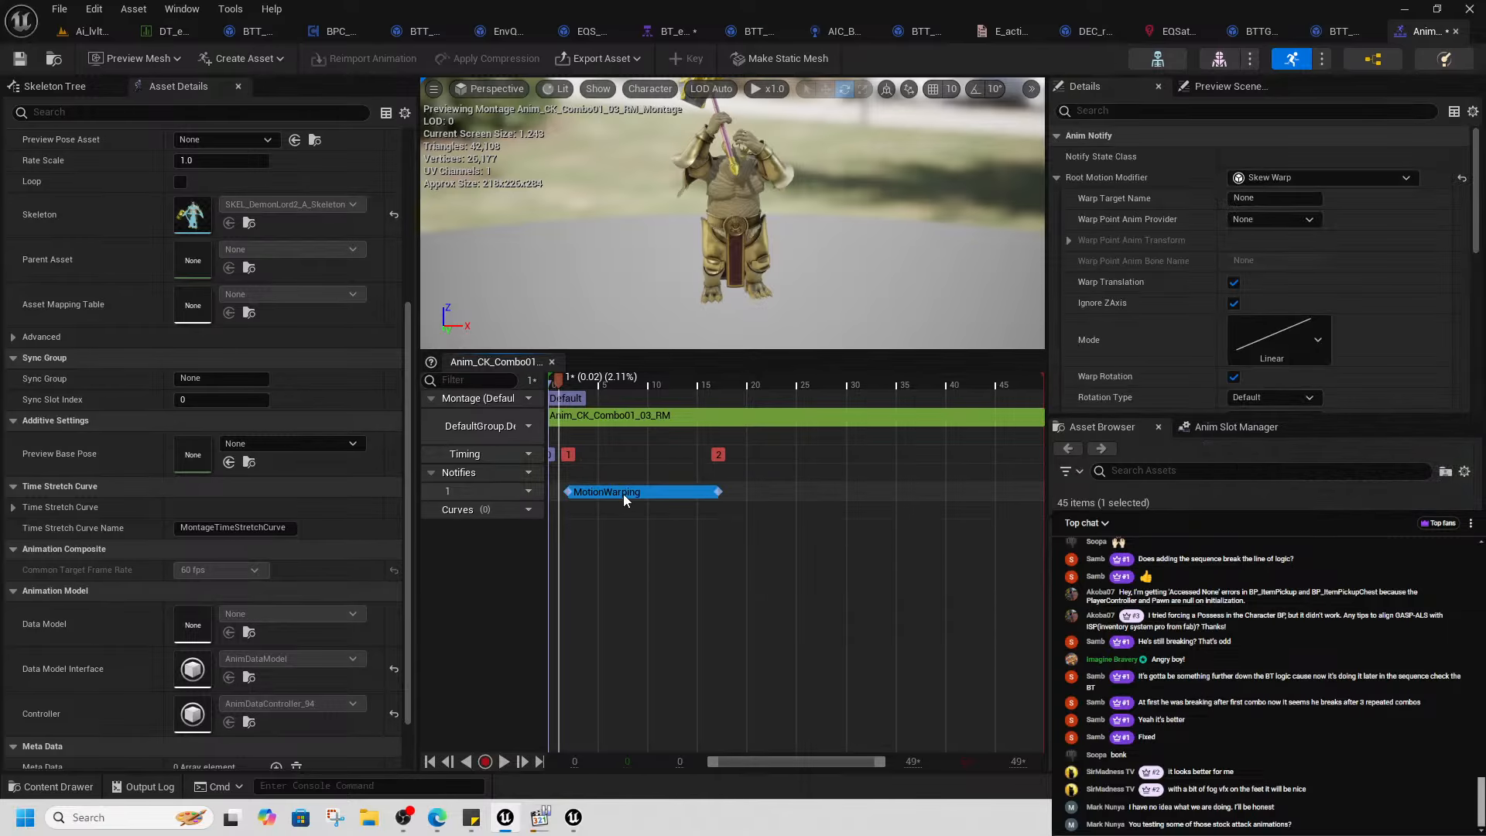
pyautogui.click(19, 60)
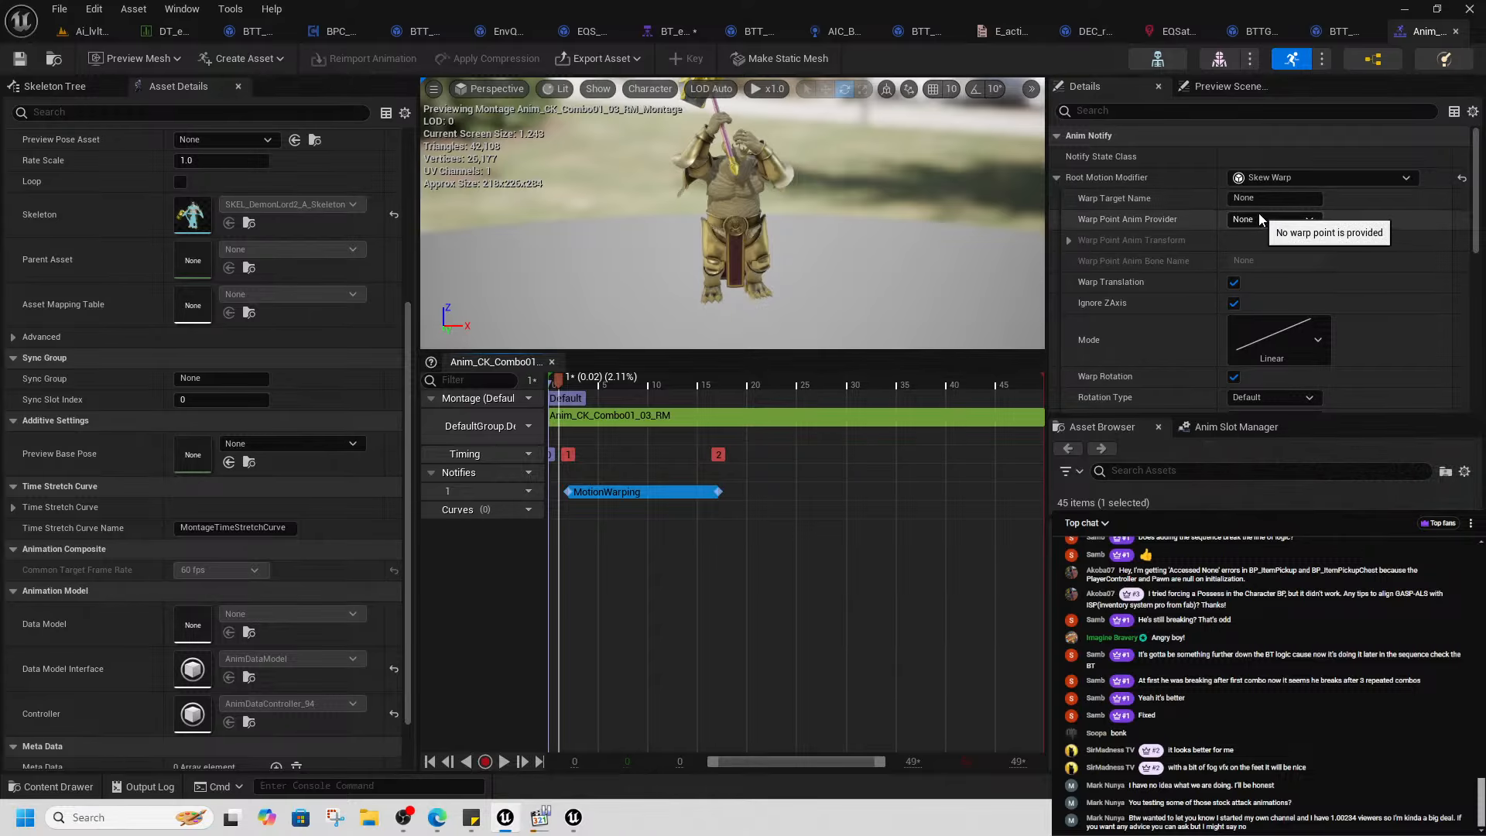
# - Try "a" as the warp target name of the new Motion Warping notify and save the montage
pyautogui.click(1273, 199)
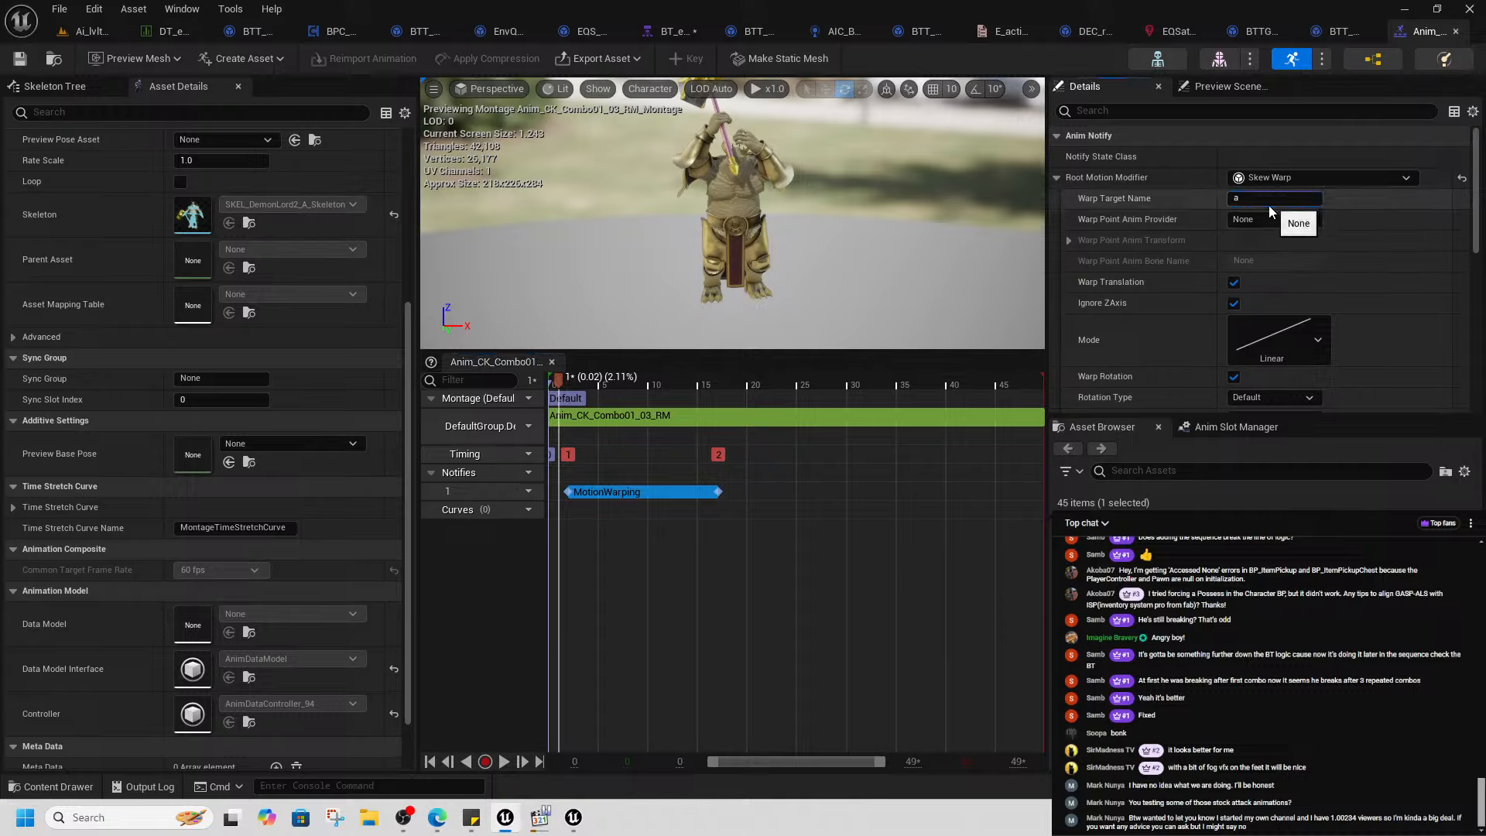
pyautogui.click(702, 540)
pyautogui.click(694, 491)
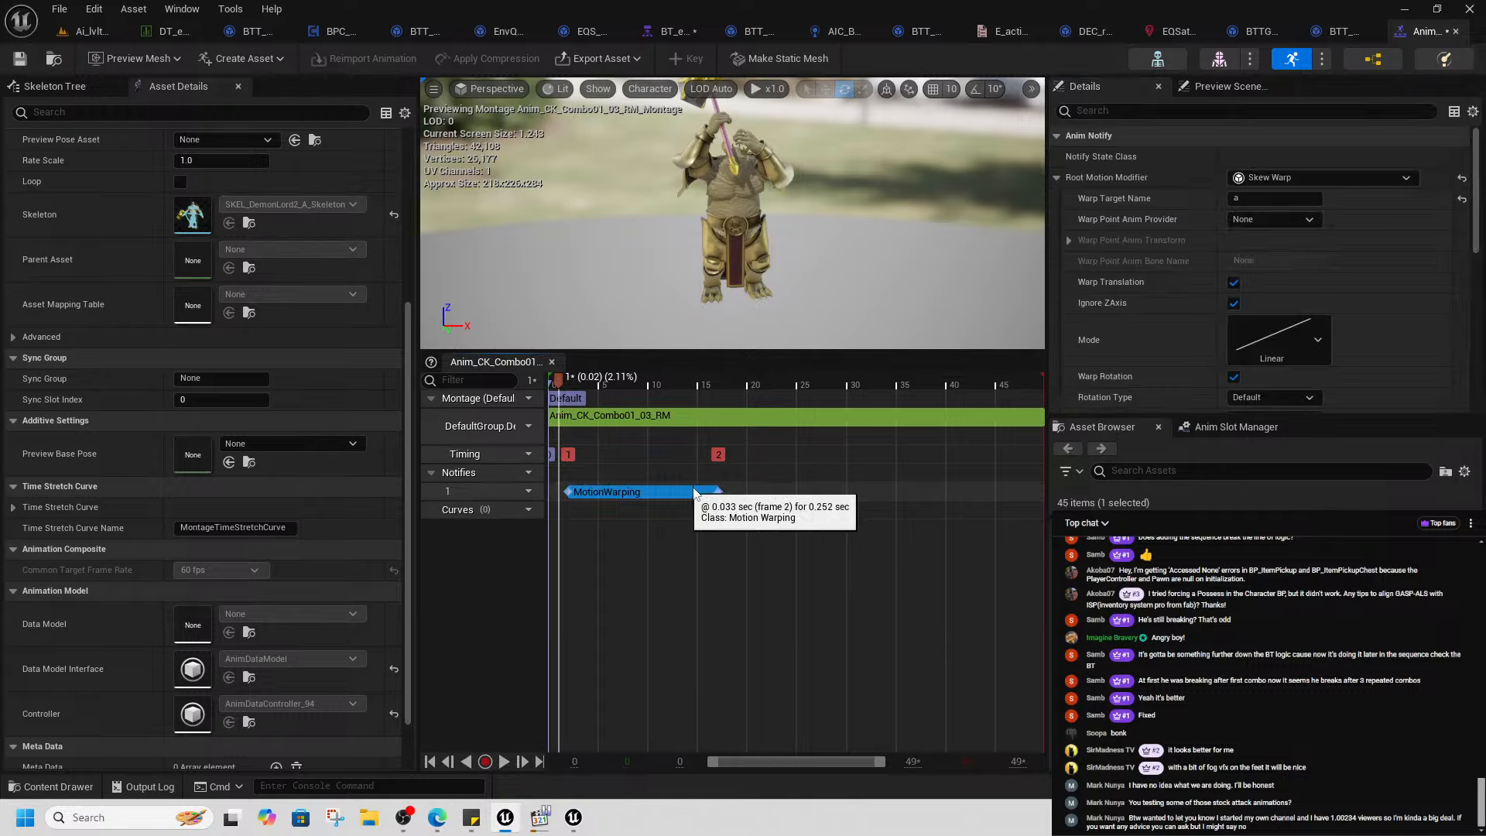
pyautogui.click(20, 58)
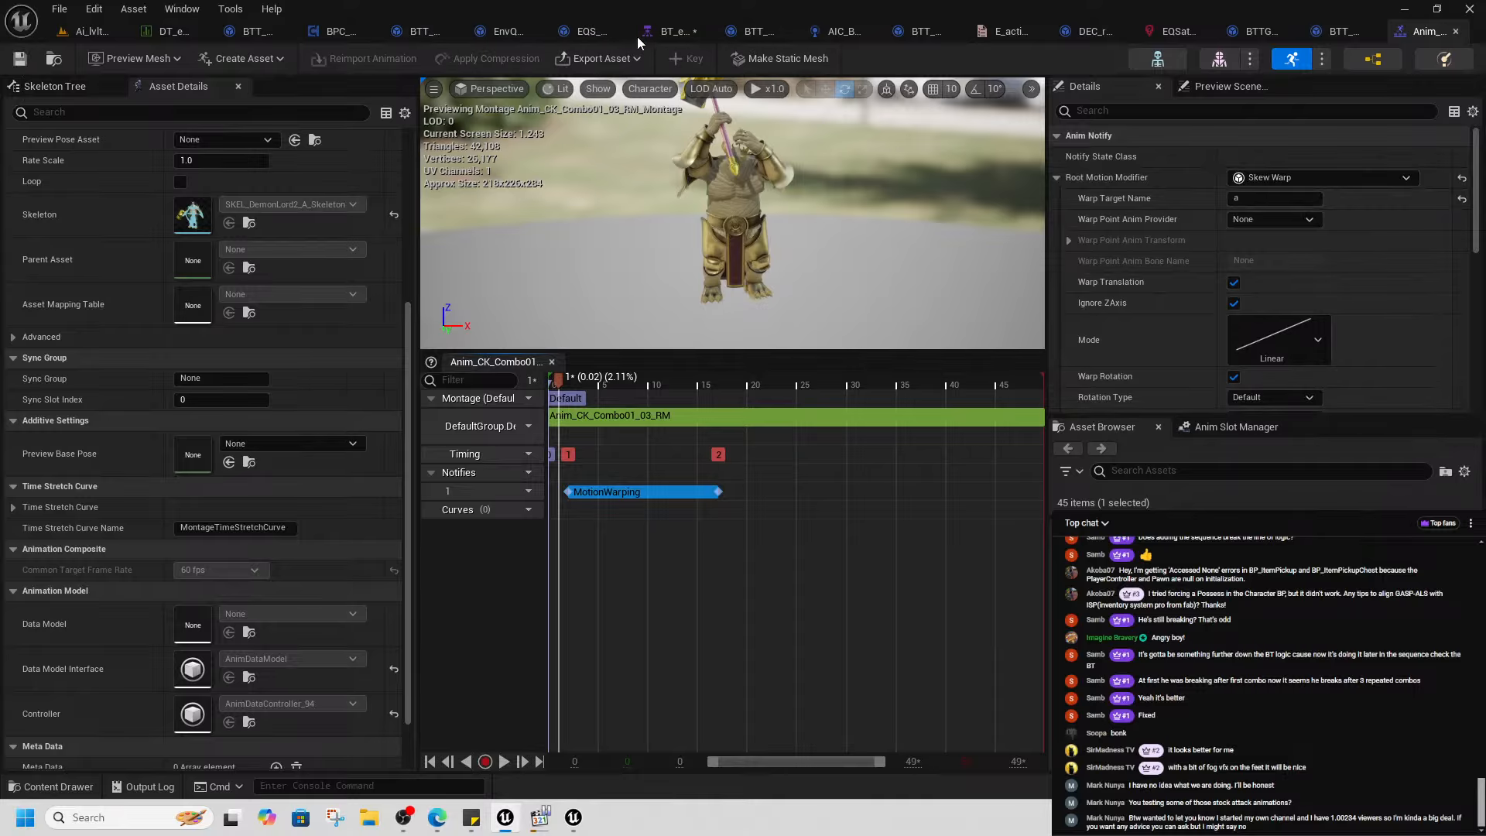
# - Copy the warp target name AttackPlacement from the Add or Update Warp Target node in BPC_Attacks into the Combo01_03 montage's Motion Warping notify
pyautogui.click(172, 32)
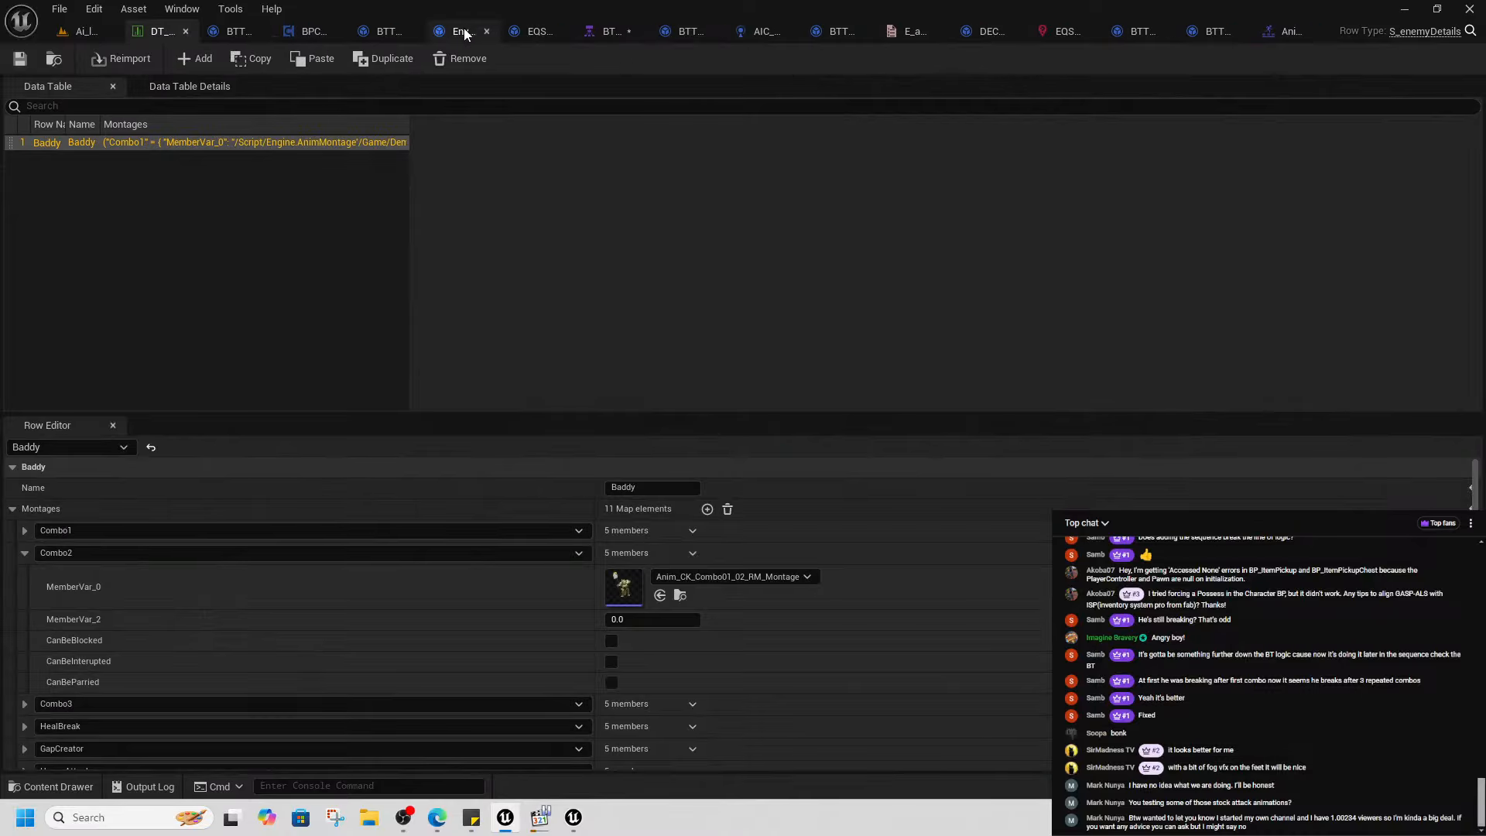
pyautogui.click(309, 36)
pyautogui.click(828, 317)
pyautogui.hotkey('ctrl', 'c')
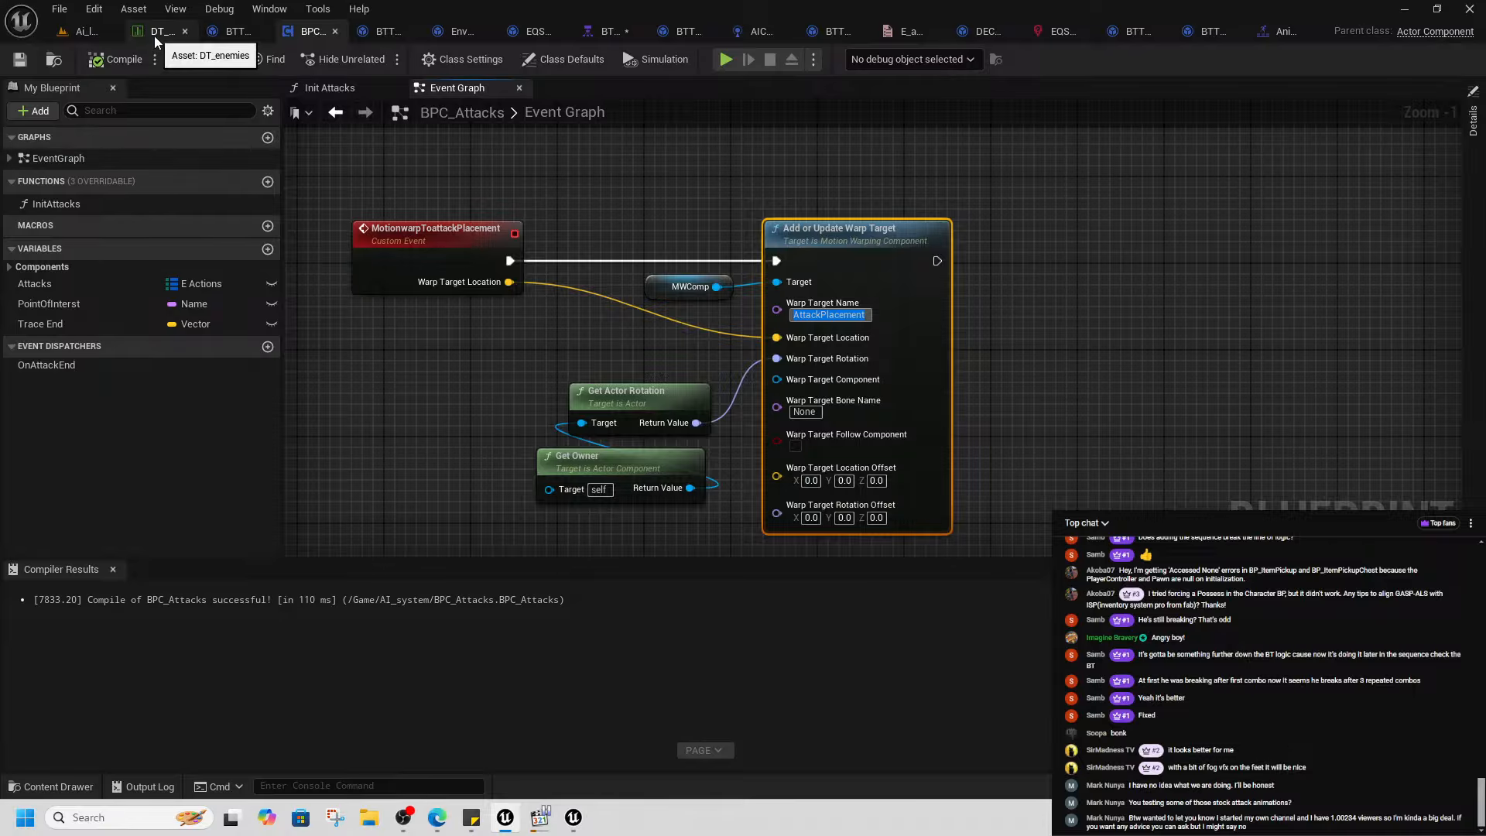
pyautogui.click(1281, 31)
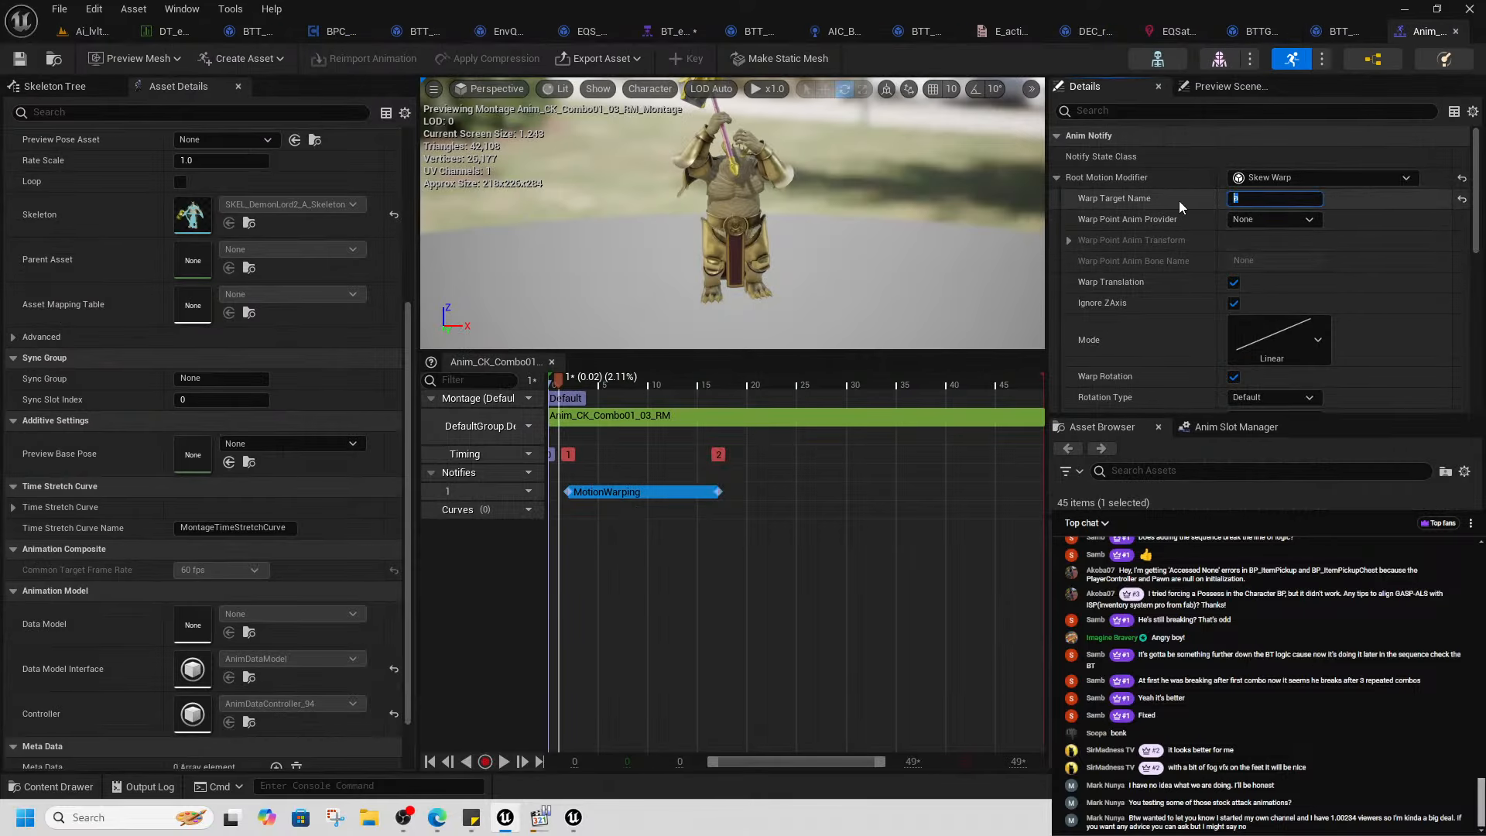
pyautogui.hotkey('ctrl', 'v')
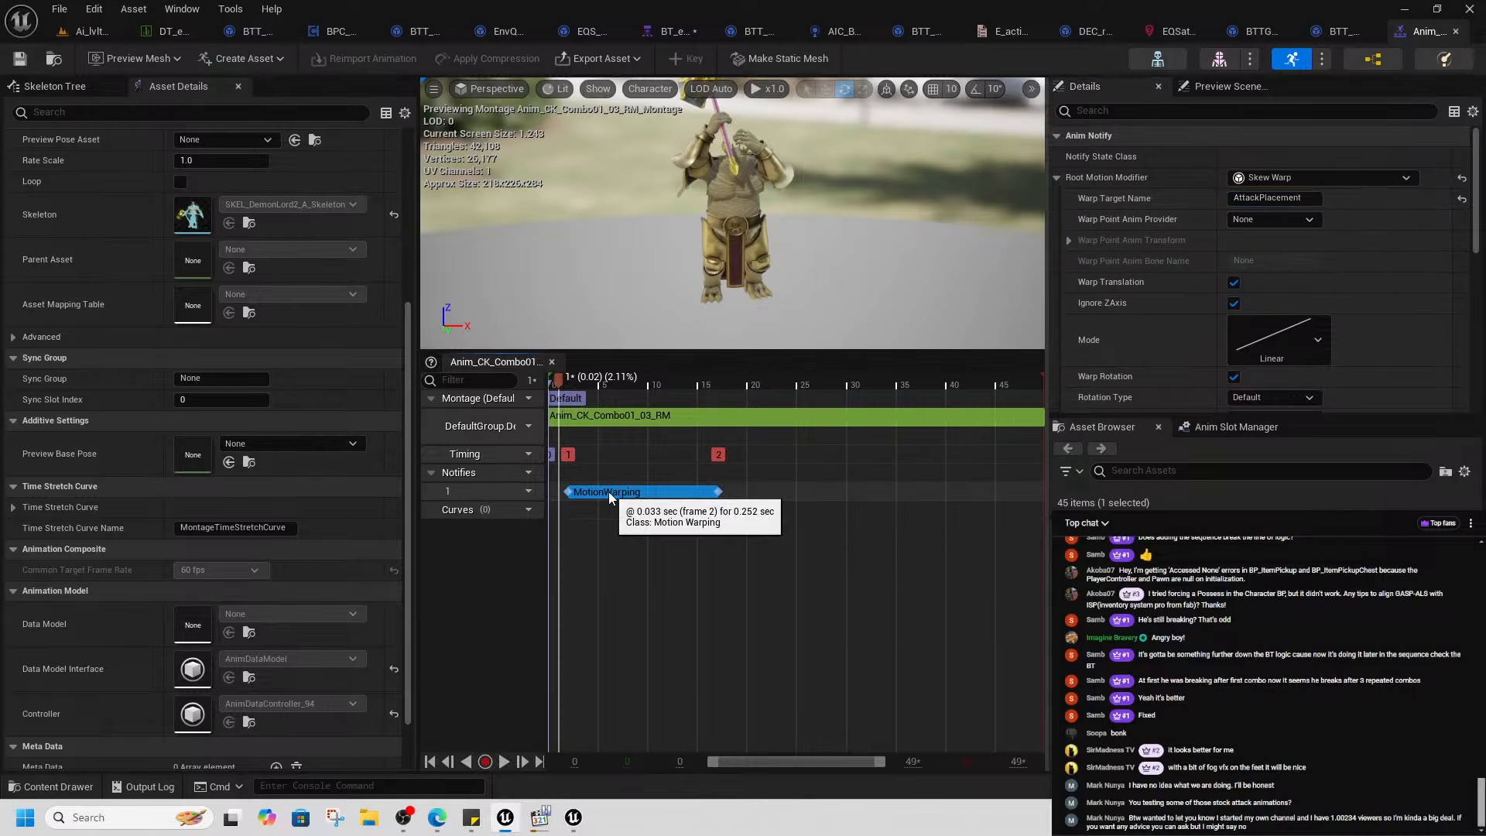
# - Trim the Motion Warping notify to span about frames 1 to 11, scrubbing the animation to check the timing
pyautogui.moveTo(560, 387); pyautogui.dragTo(713, 440)
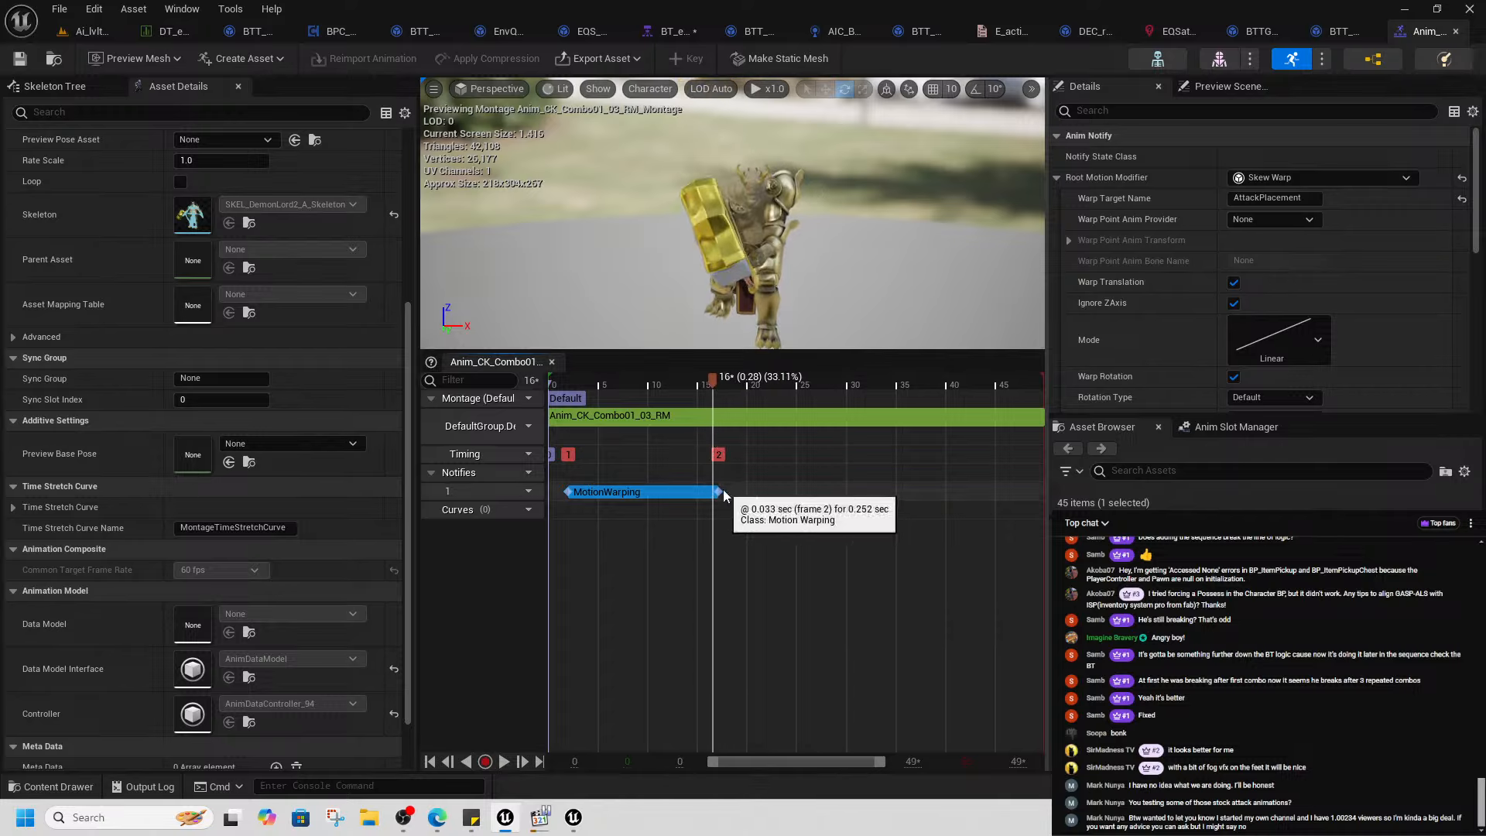
pyautogui.moveTo(722, 489); pyautogui.dragTo(663, 497)
pyautogui.click(570, 496)
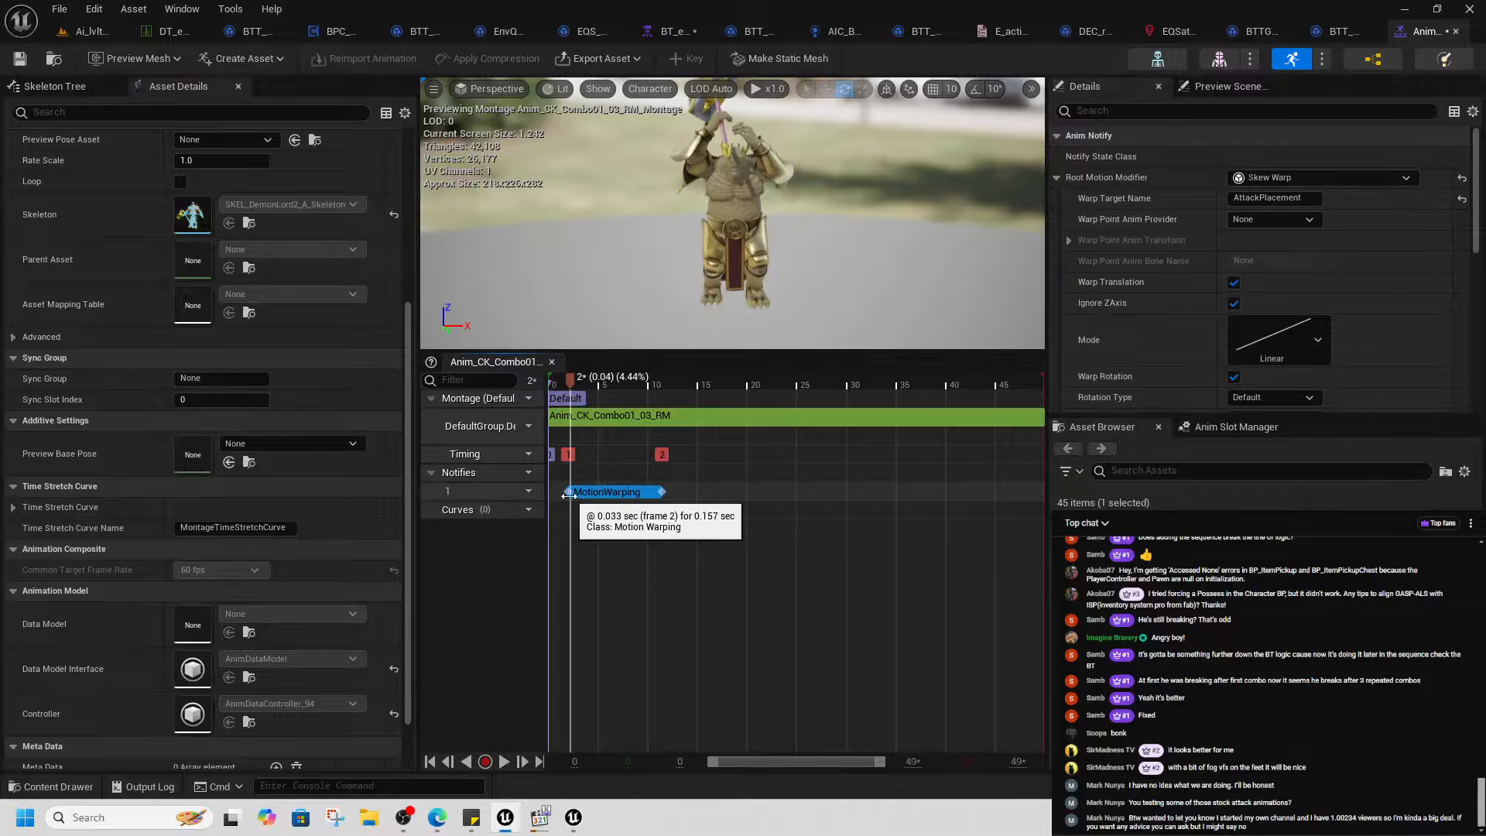
pyautogui.moveTo(568, 495); pyautogui.dragTo(559, 494)
pyautogui.moveTo(571, 383); pyautogui.dragTo(647, 414)
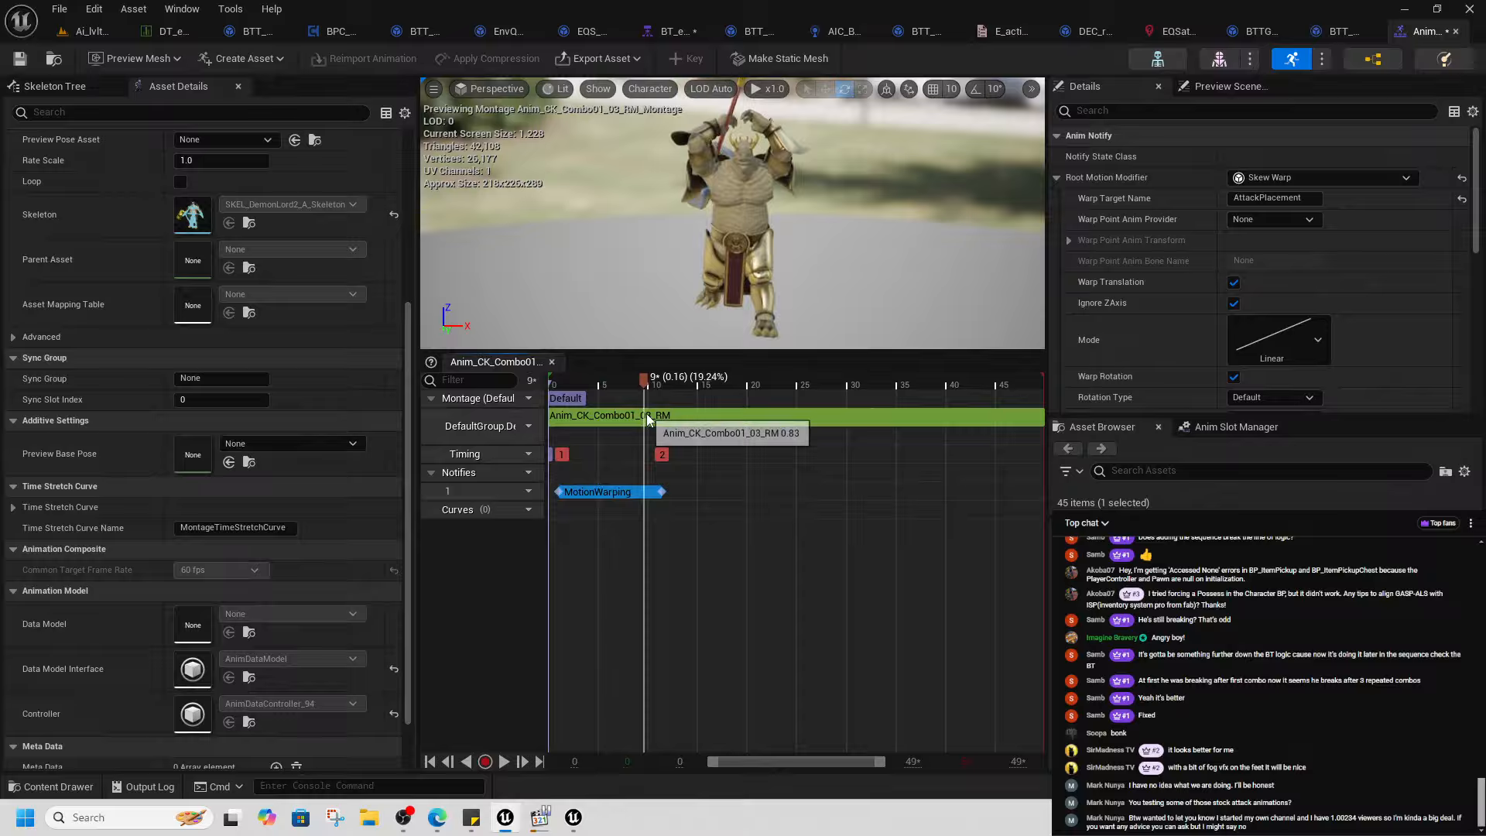
# - Open the montage assigned to Combo2 in the Baddy row of DT_enemies
pyautogui.click(164, 30)
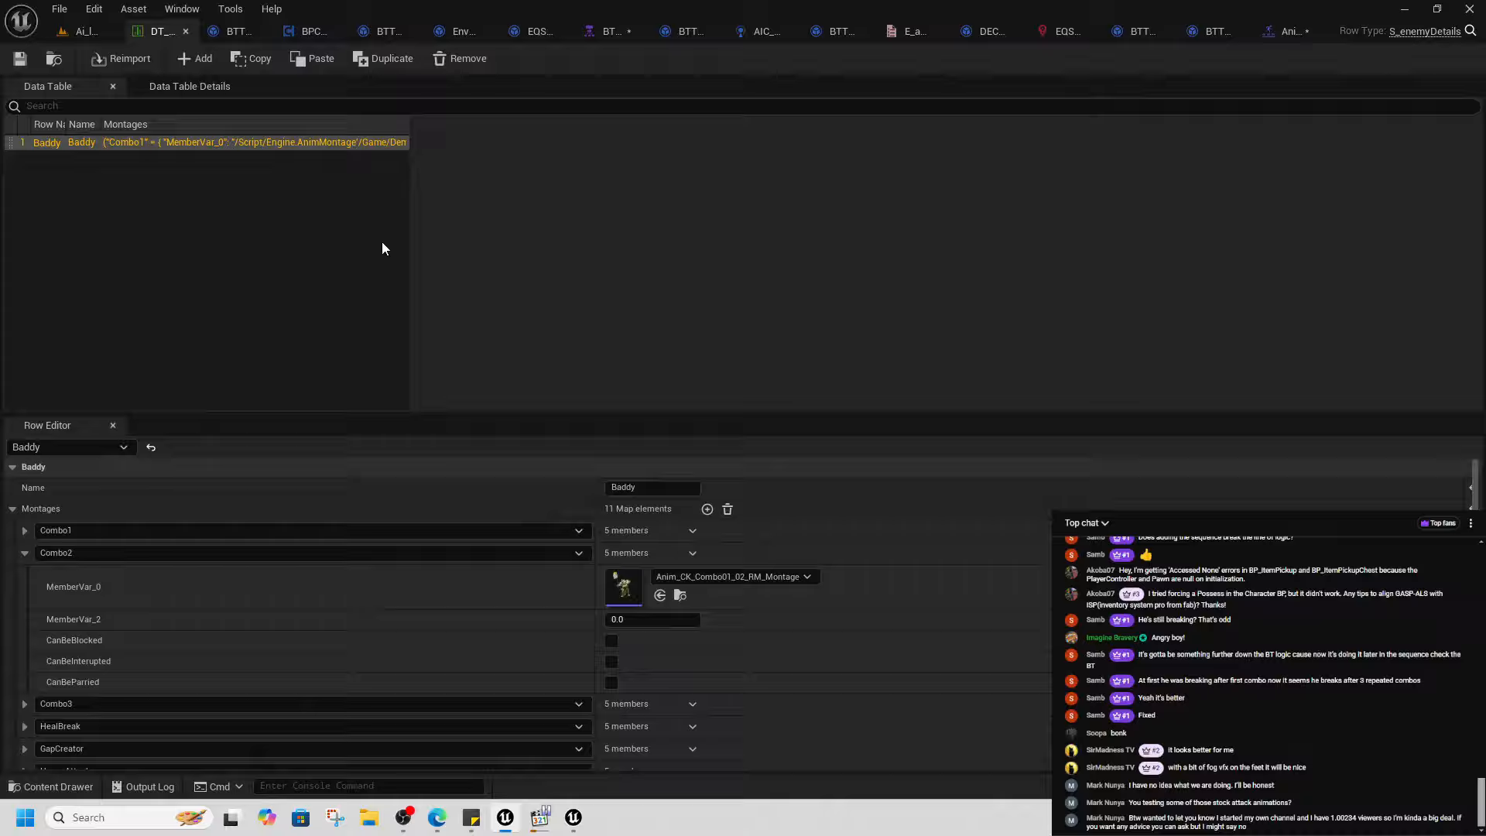
pyautogui.click(681, 595)
pyautogui.doubleClick(983, 402)
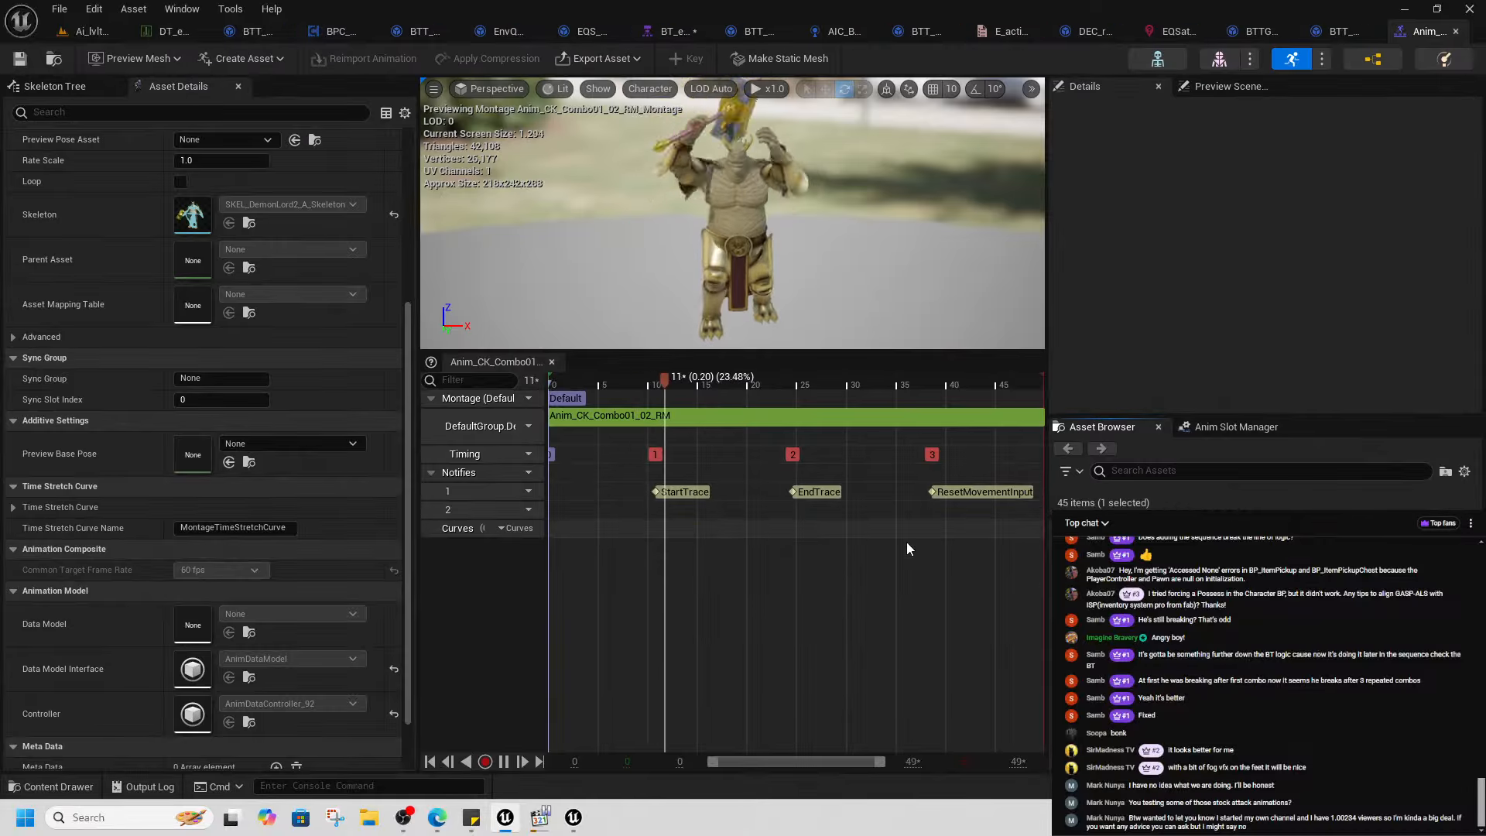
pyautogui.rightClick(589, 514)
pyautogui.moveTo(646, 563)
pyautogui.click(791, 624)
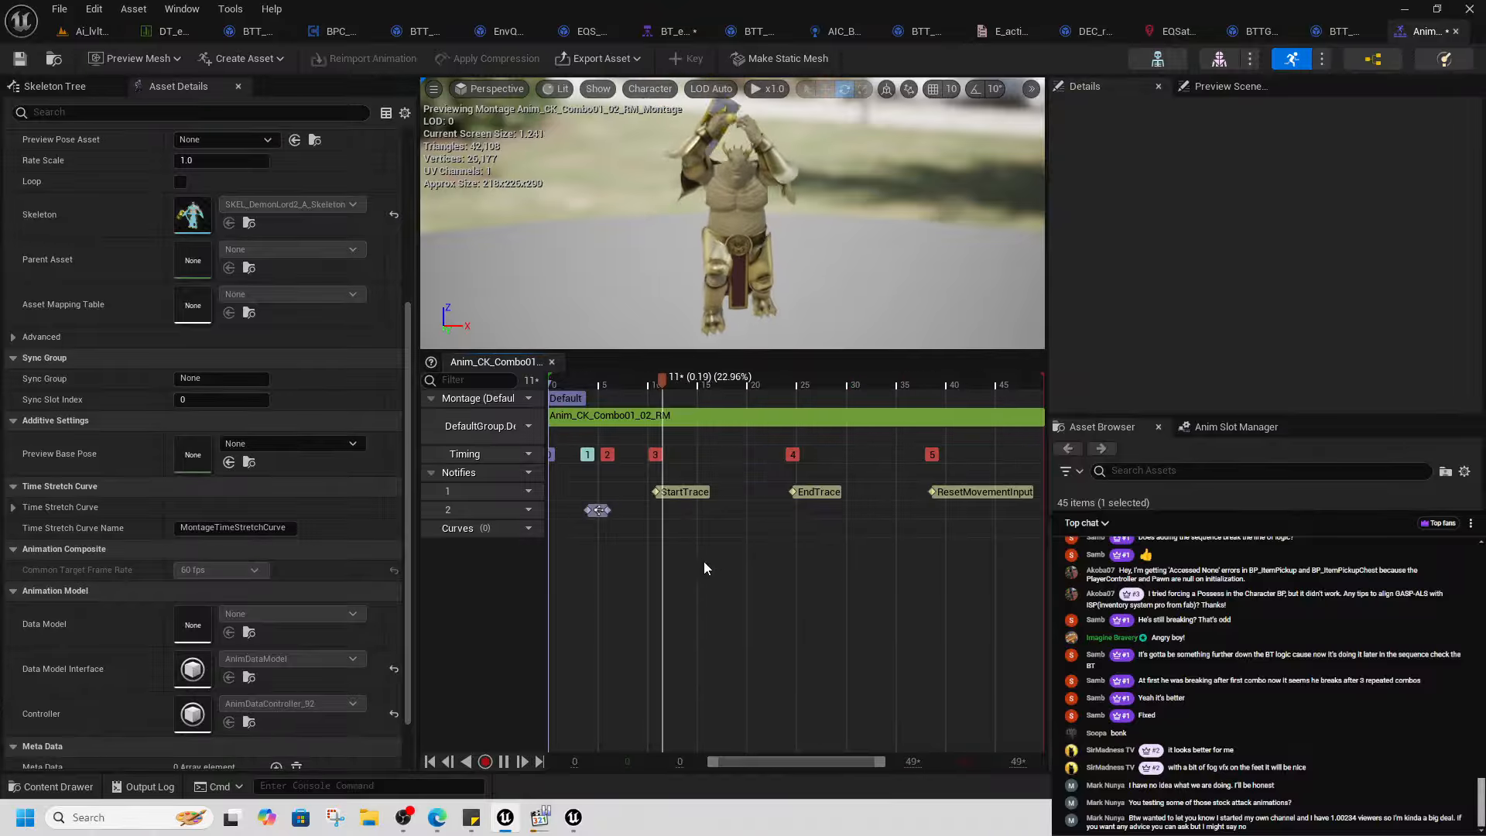
pyautogui.click(598, 511)
pyautogui.press('Delete')
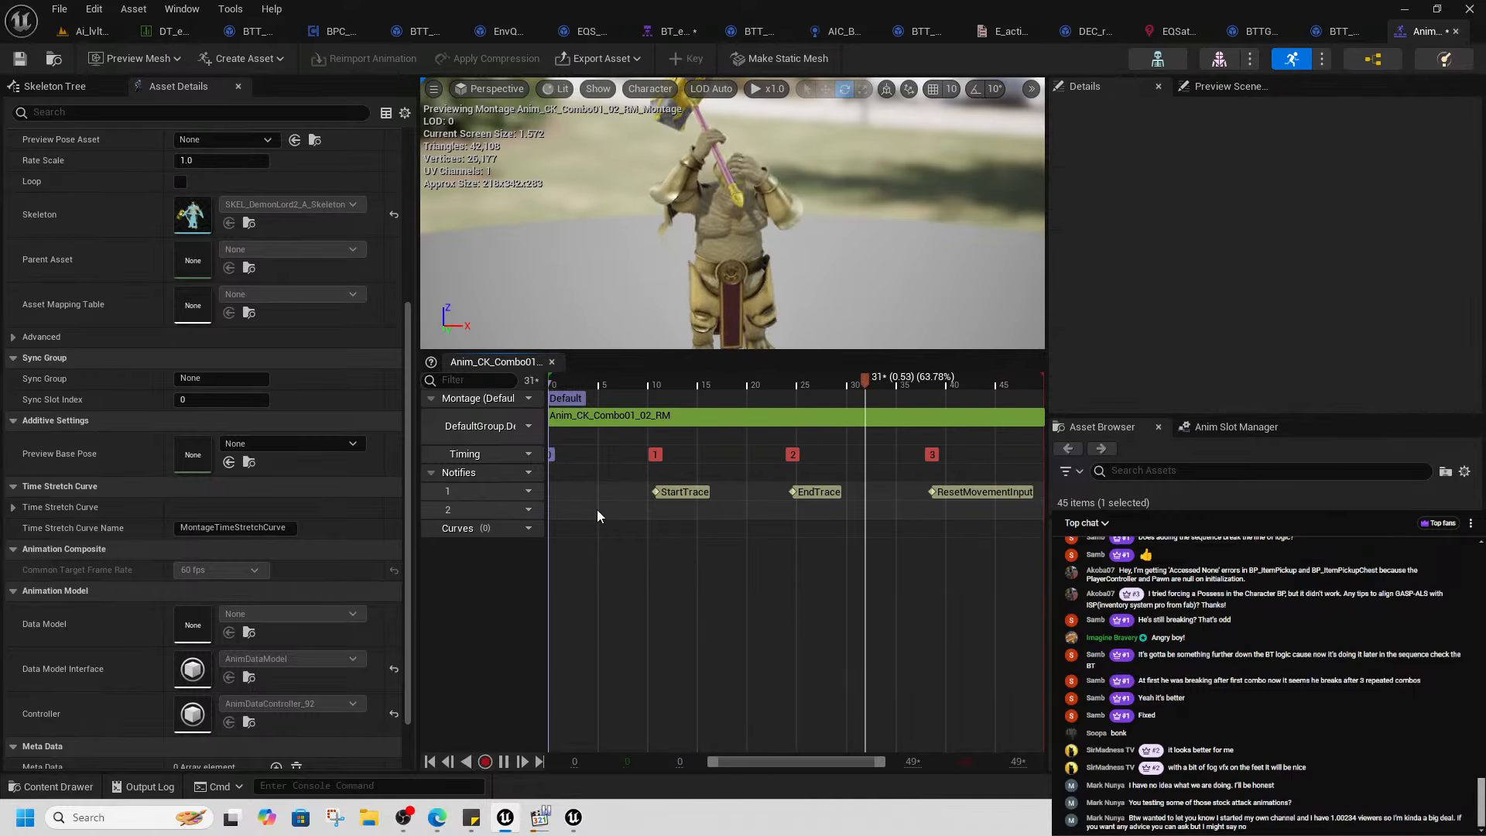
# - Add a Motion Warping notify state on the second notify track from about frame 2 to 17 and expand its root motion modifier settings
pyautogui.rightClick(590, 517)
pyautogui.moveTo(674, 559)
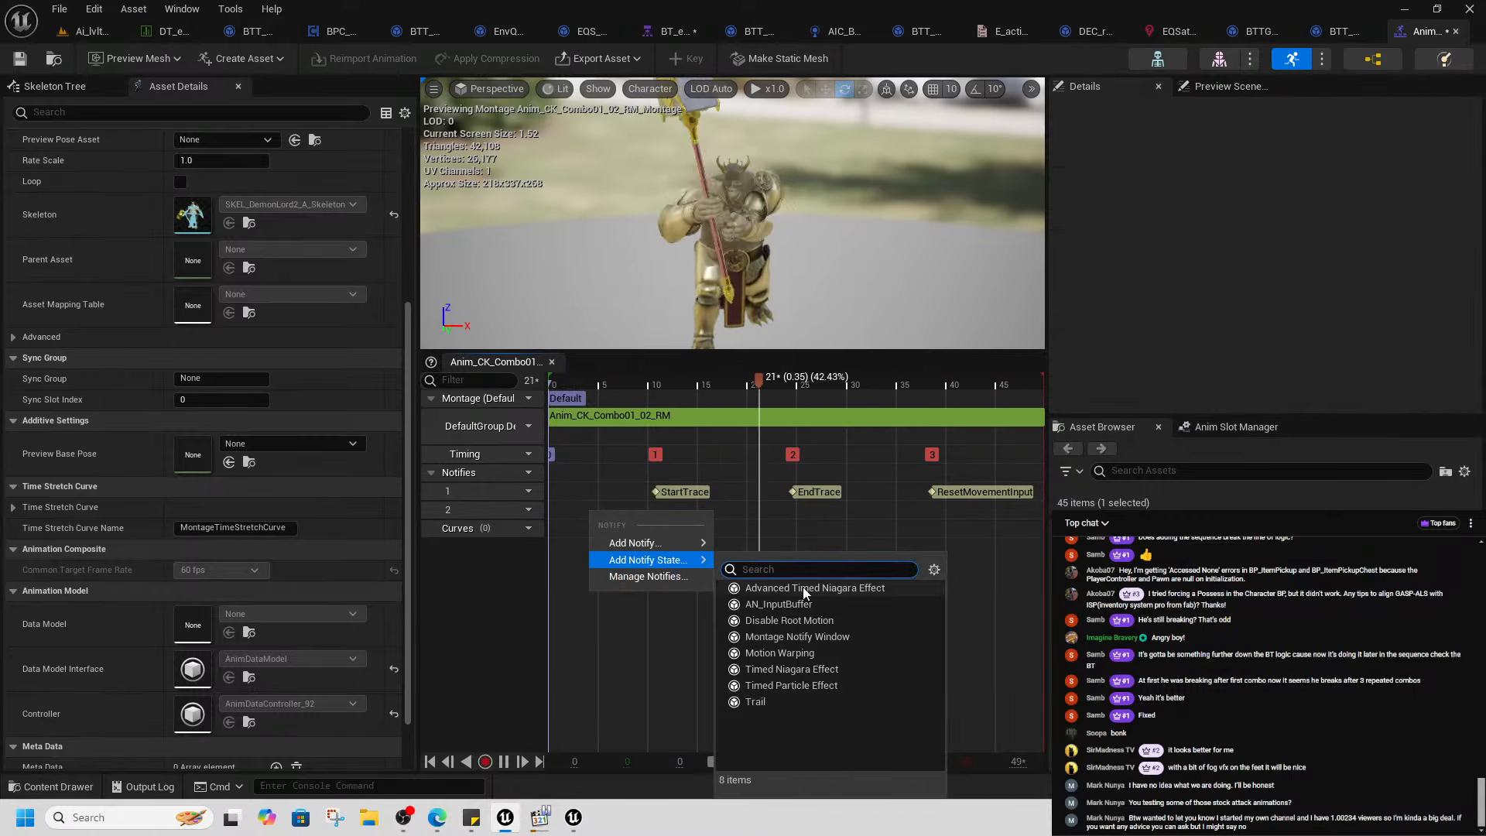
pyautogui.click(793, 652)
pyautogui.moveTo(589, 510); pyautogui.dragTo(720, 511)
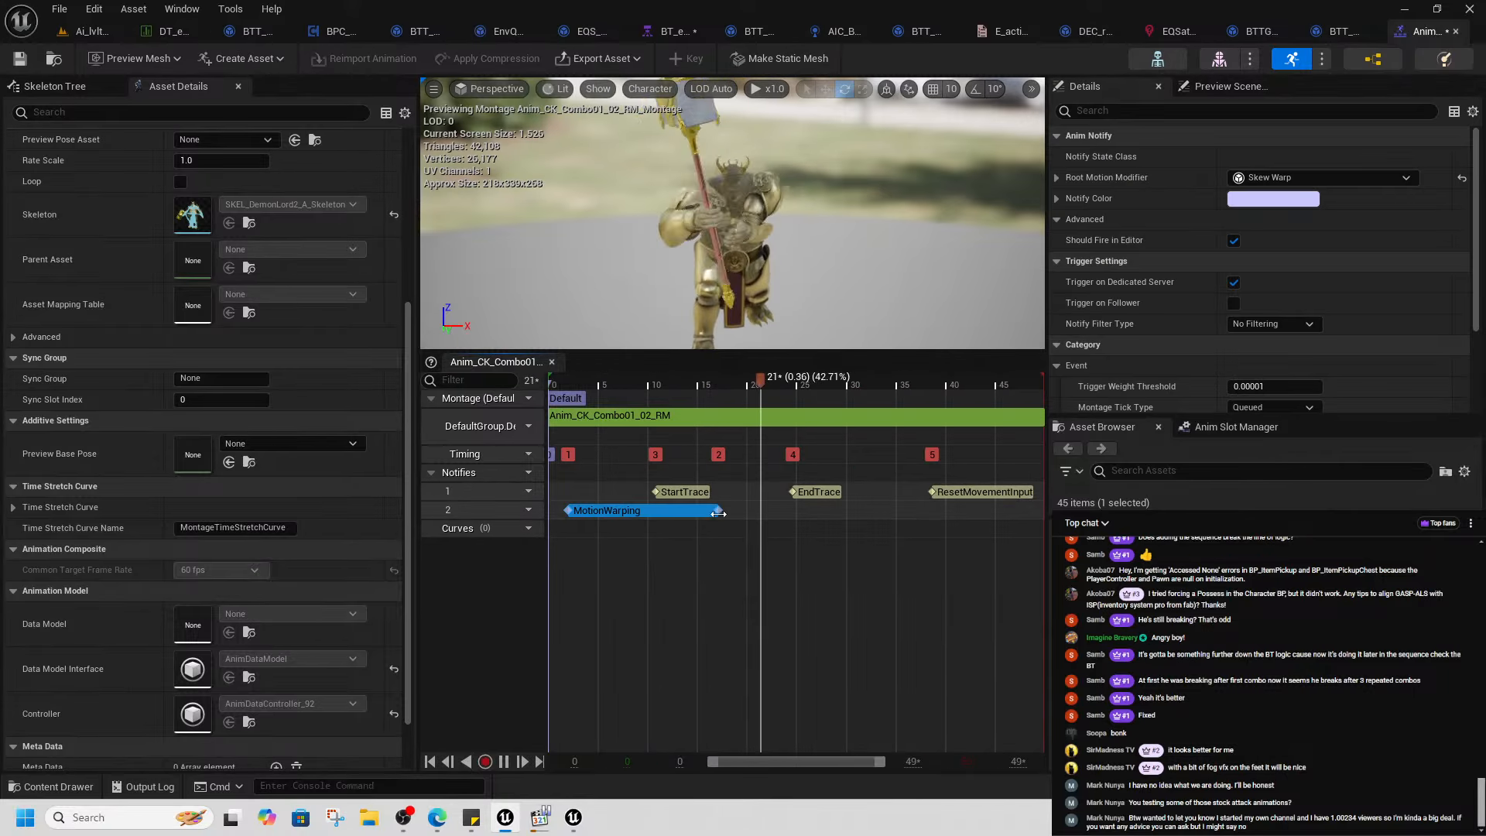
pyautogui.press('space')
pyautogui.click(1056, 178)
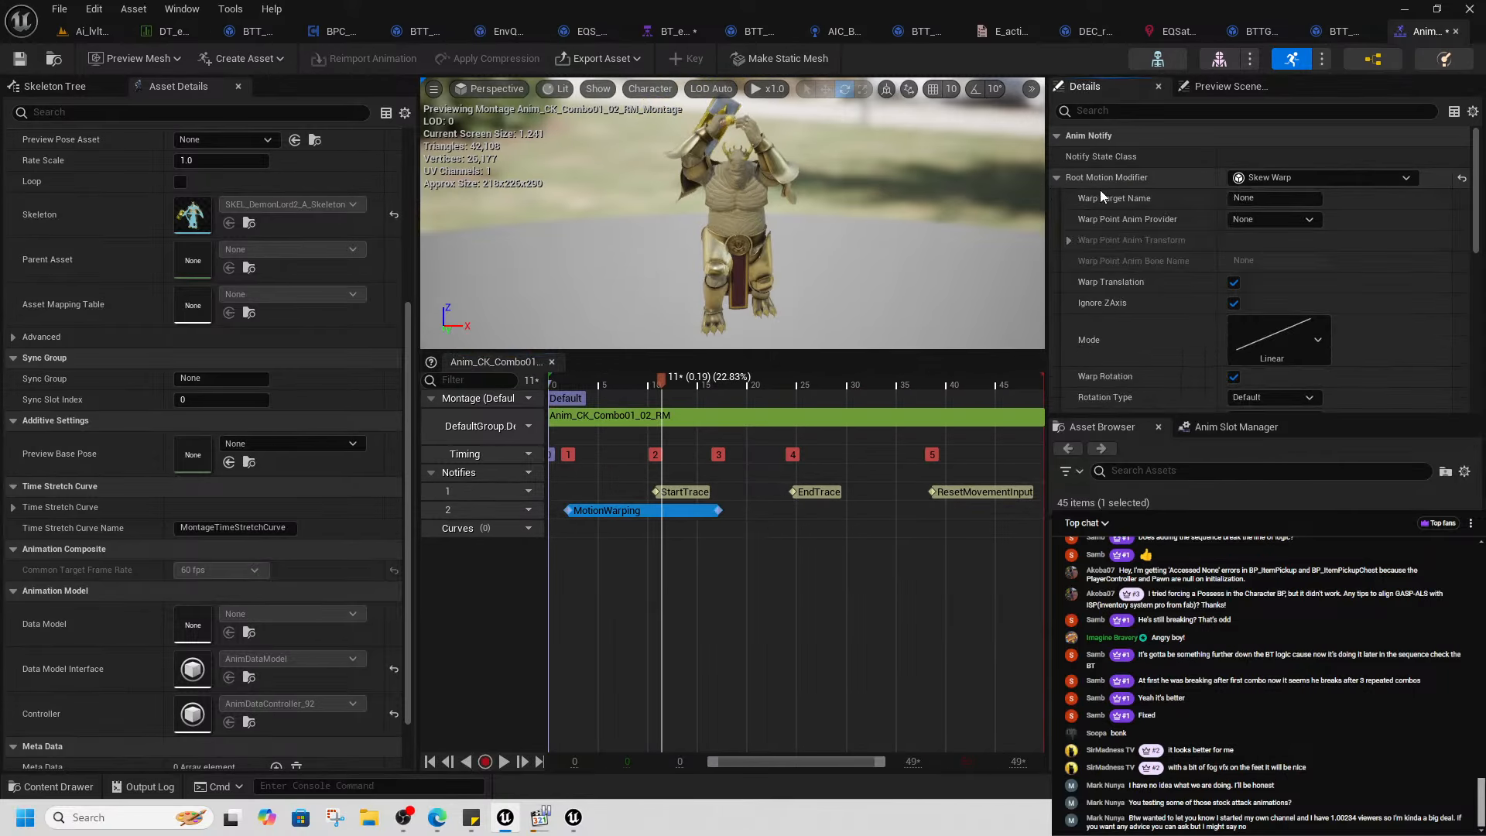
# - Set the Combo01_02 montage notify's warp target name to AttackPlacement, save the montage, and review the remaining notify settings
pyautogui.click(1248, 199)
pyautogui.write('AttackPlacement')
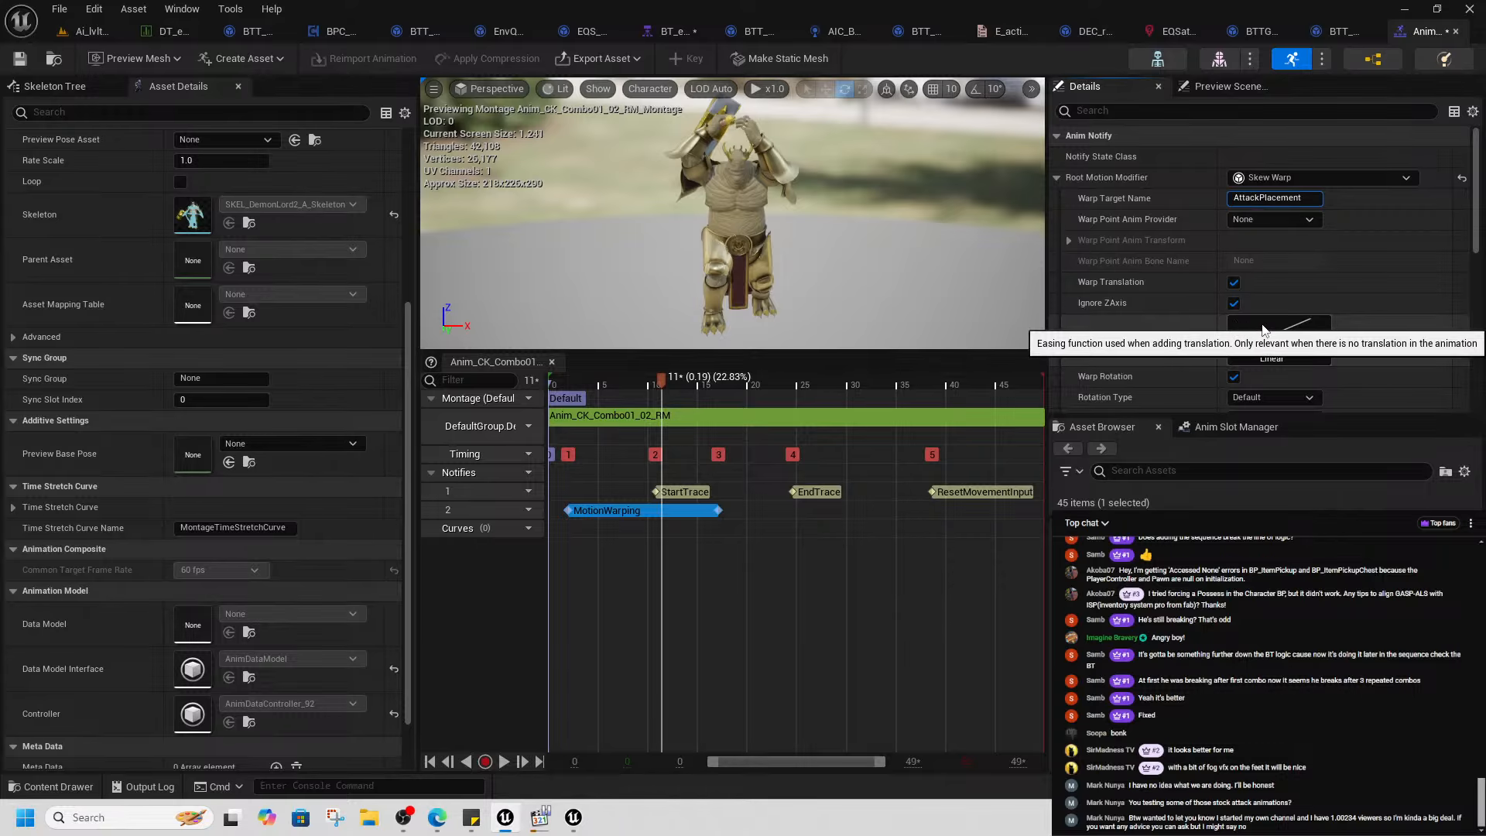
pyautogui.click(21, 59)
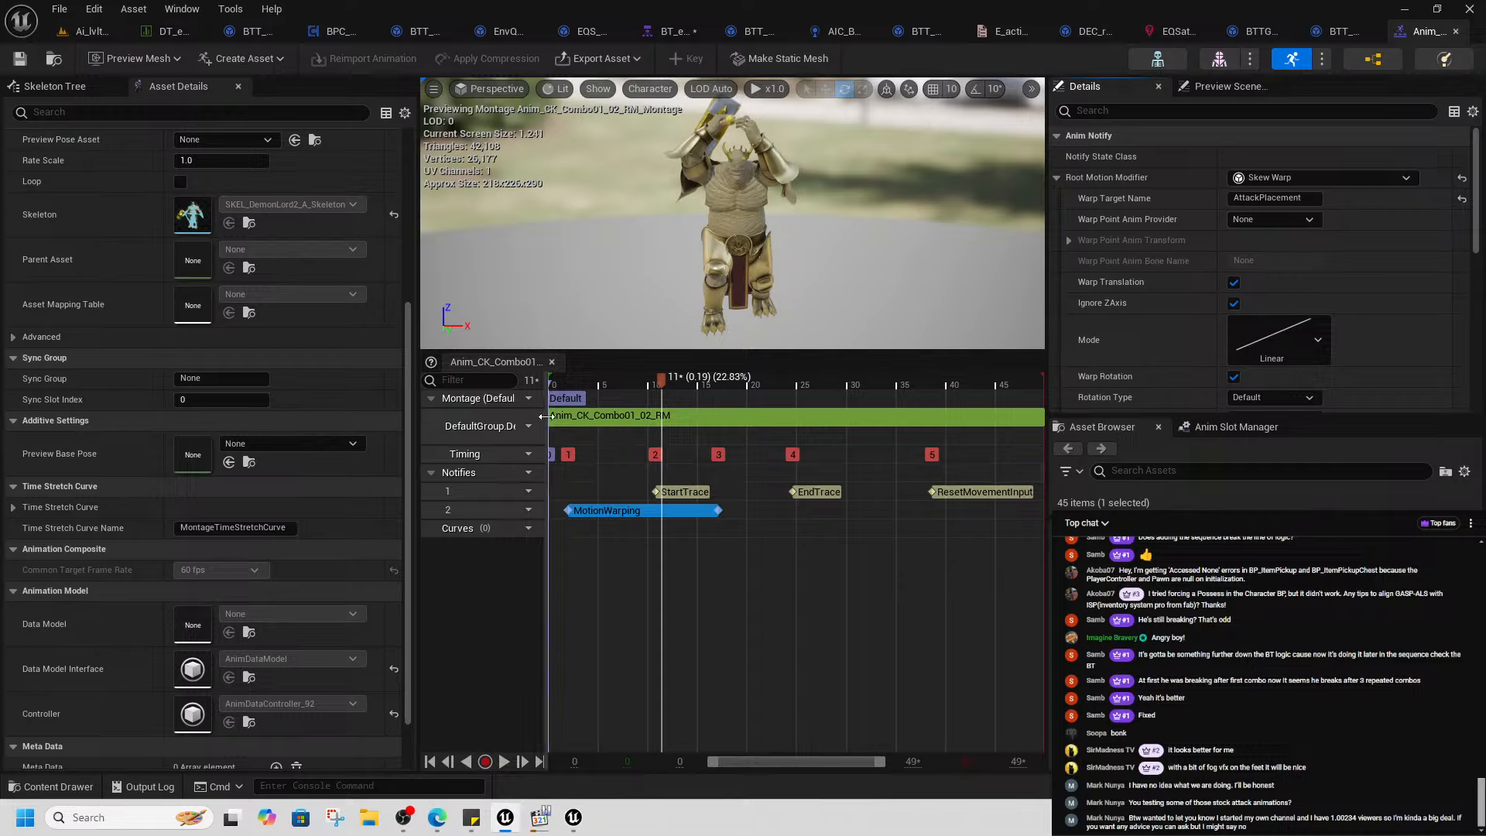
pyautogui.scroll(-3, 1359, 325)
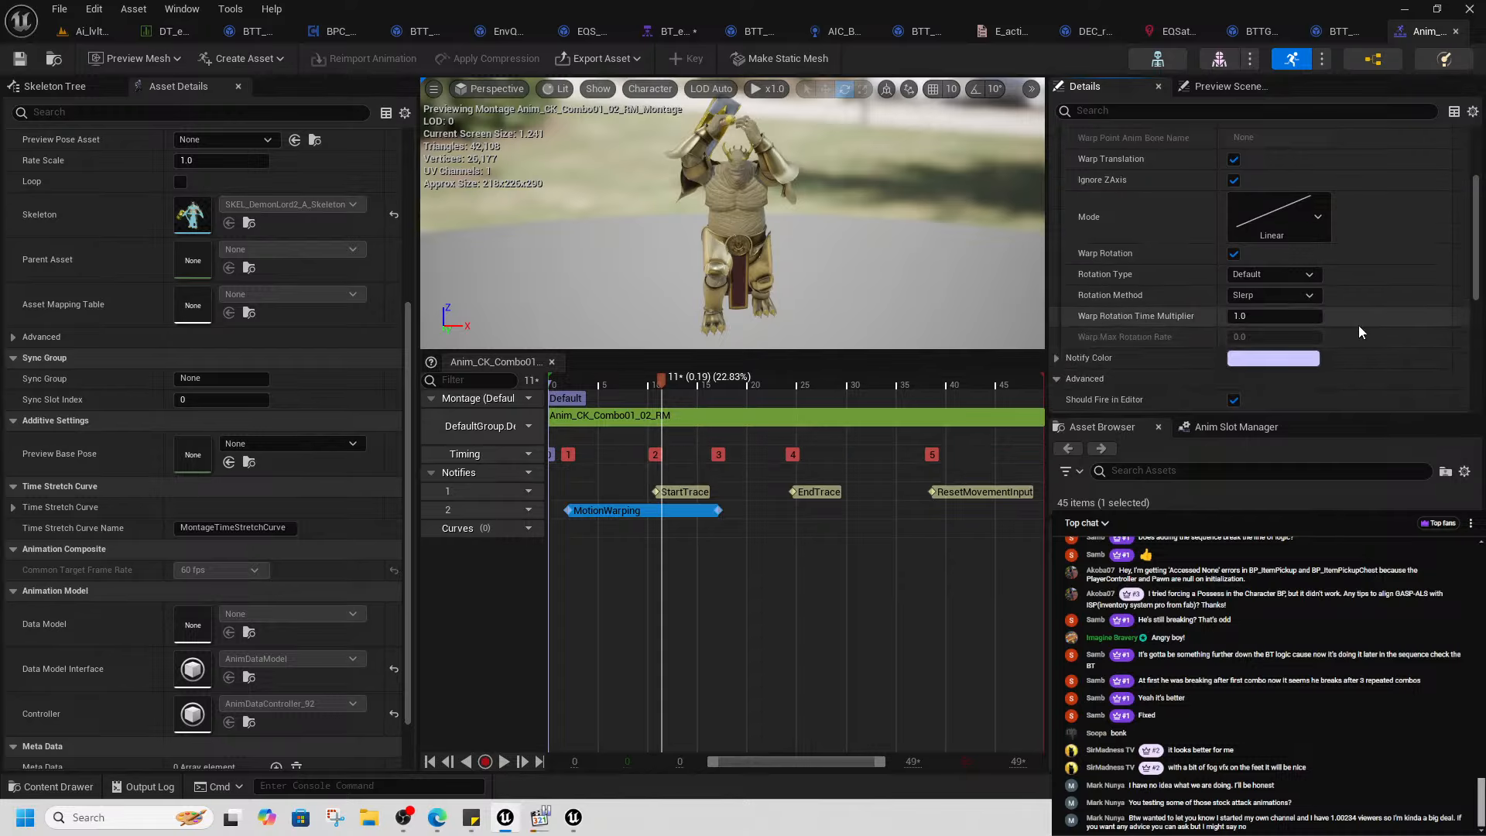
pyautogui.scroll(-8, 1360, 329)
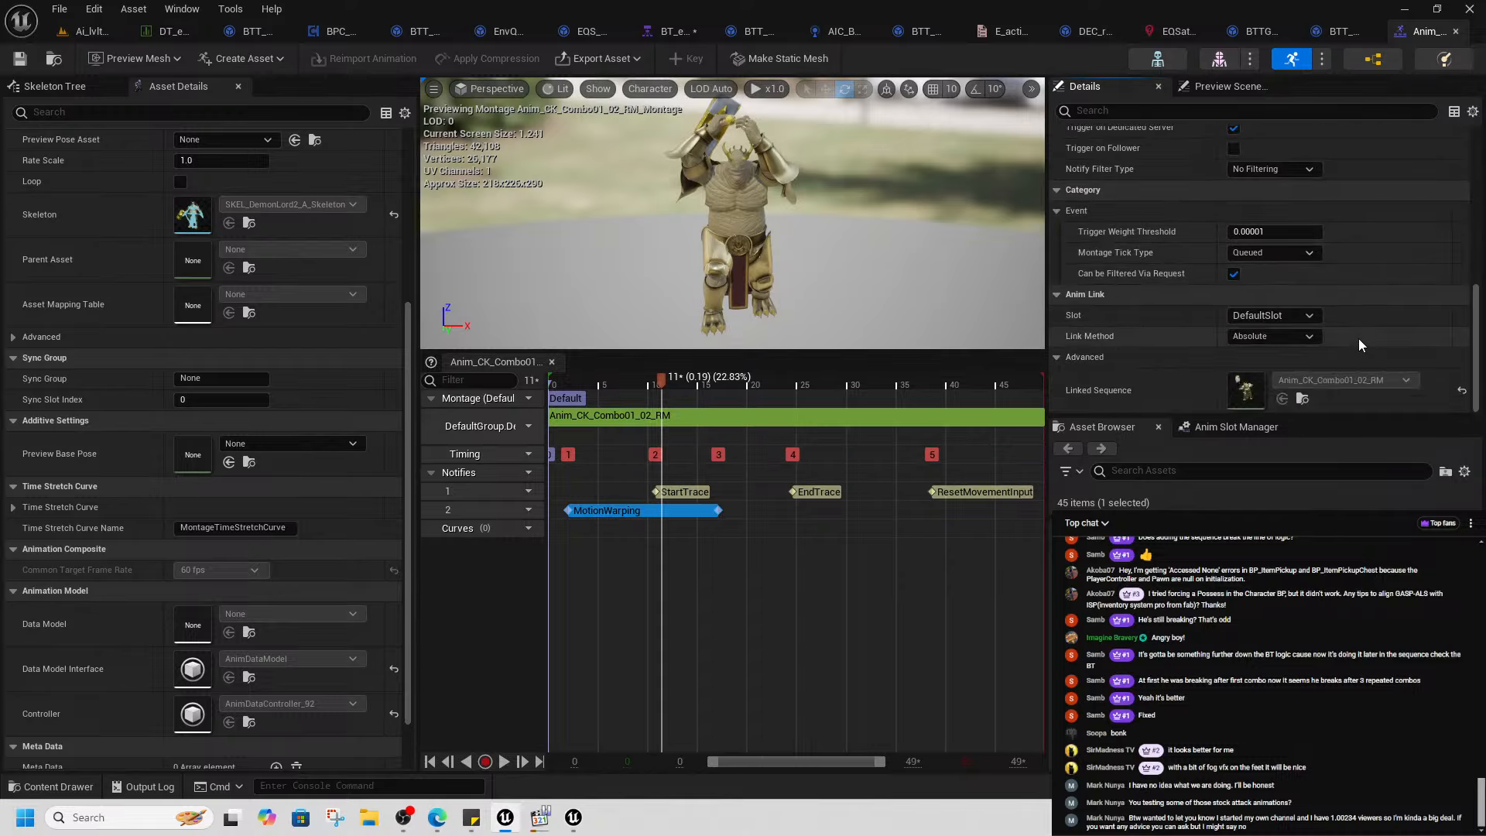
pyautogui.scroll(5, 1292, 326)
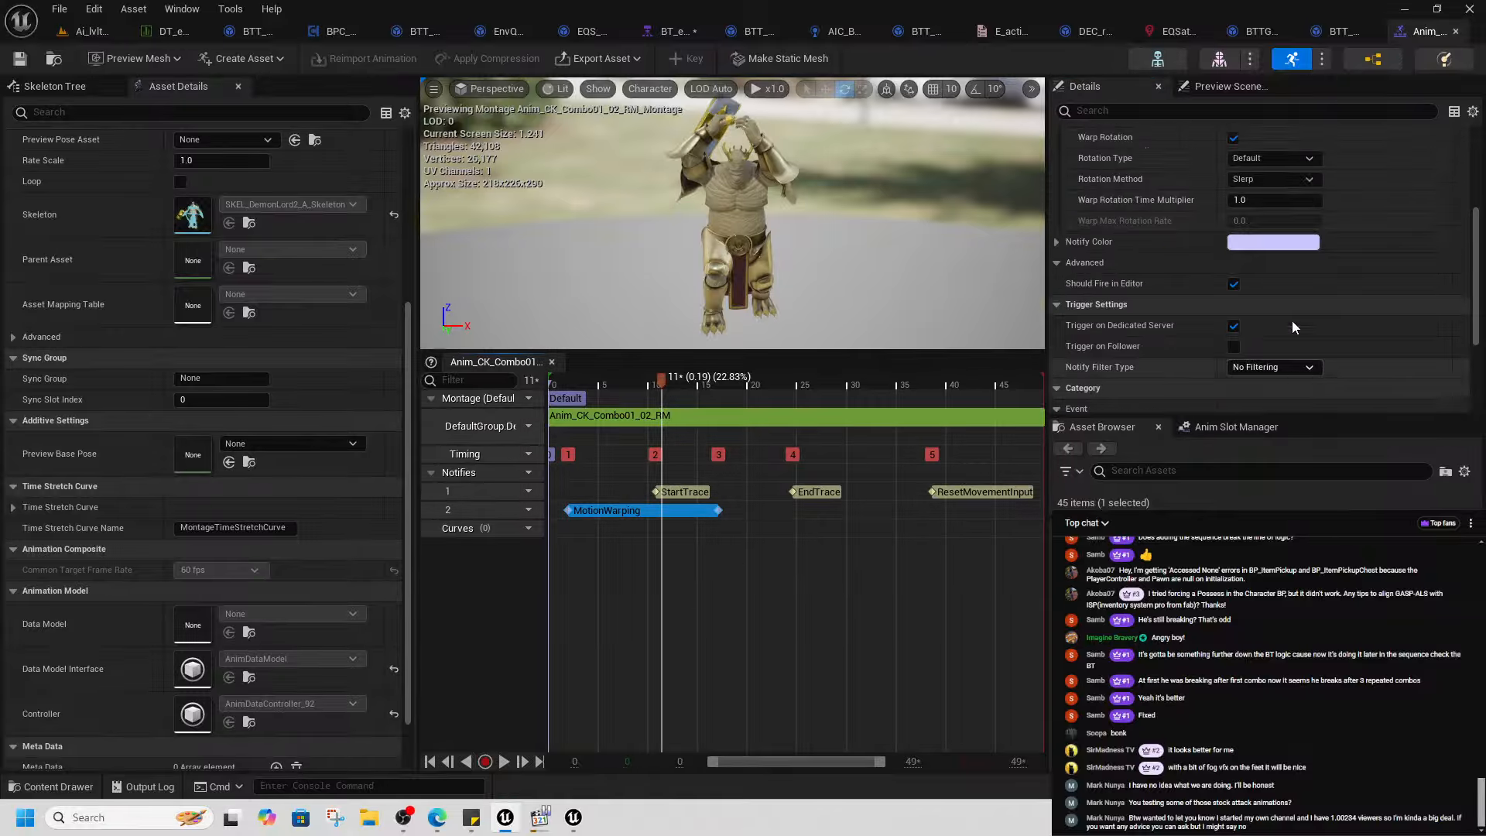
pyautogui.scroll(6, 1293, 320)
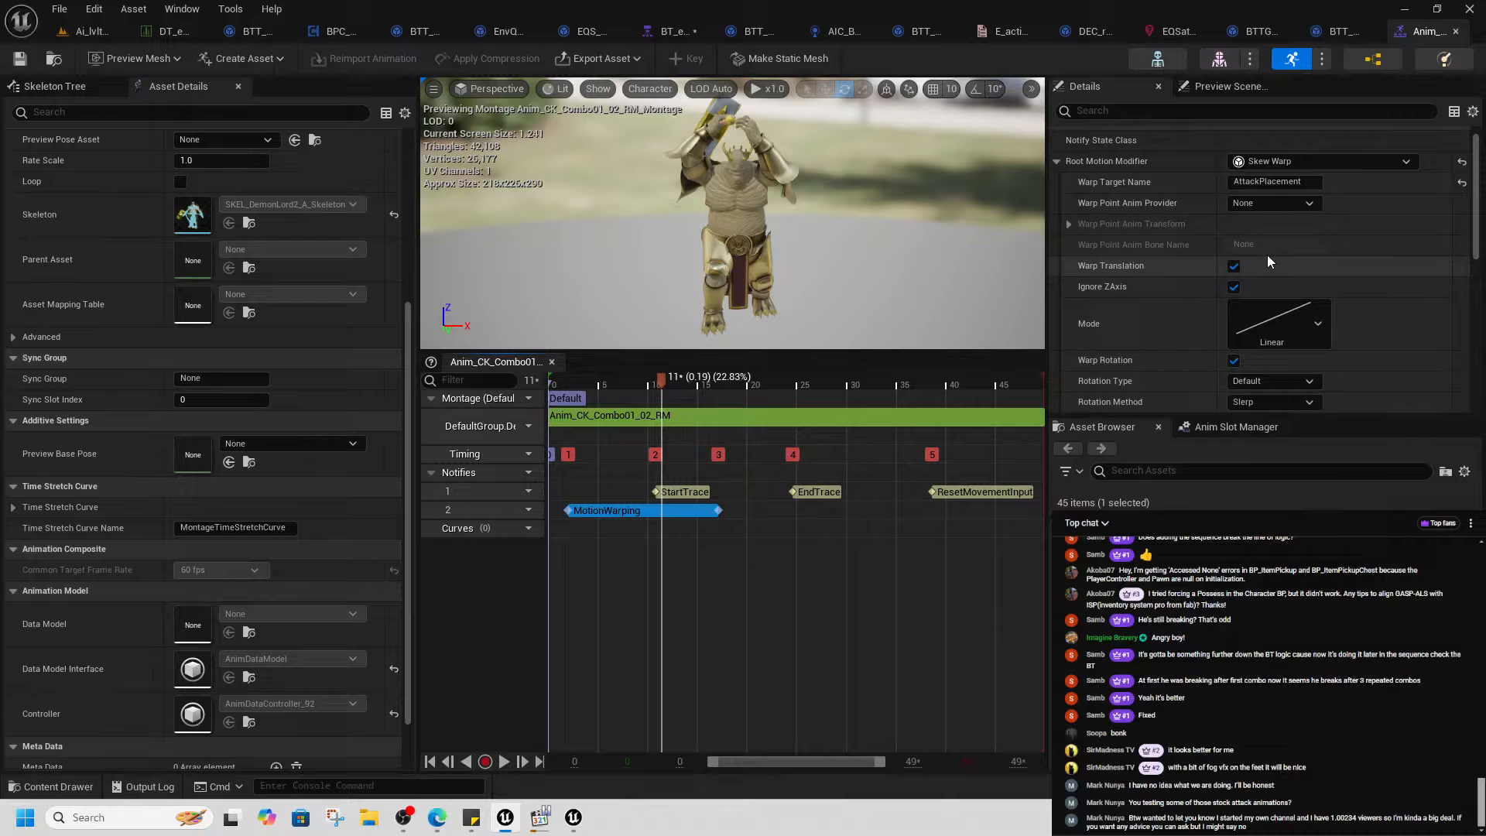
# - Delete the Motion Warping notify from the Combo01_02 montage, save all changes, and close the montage
pyautogui.click(615, 511)
pyautogui.press('Delete')
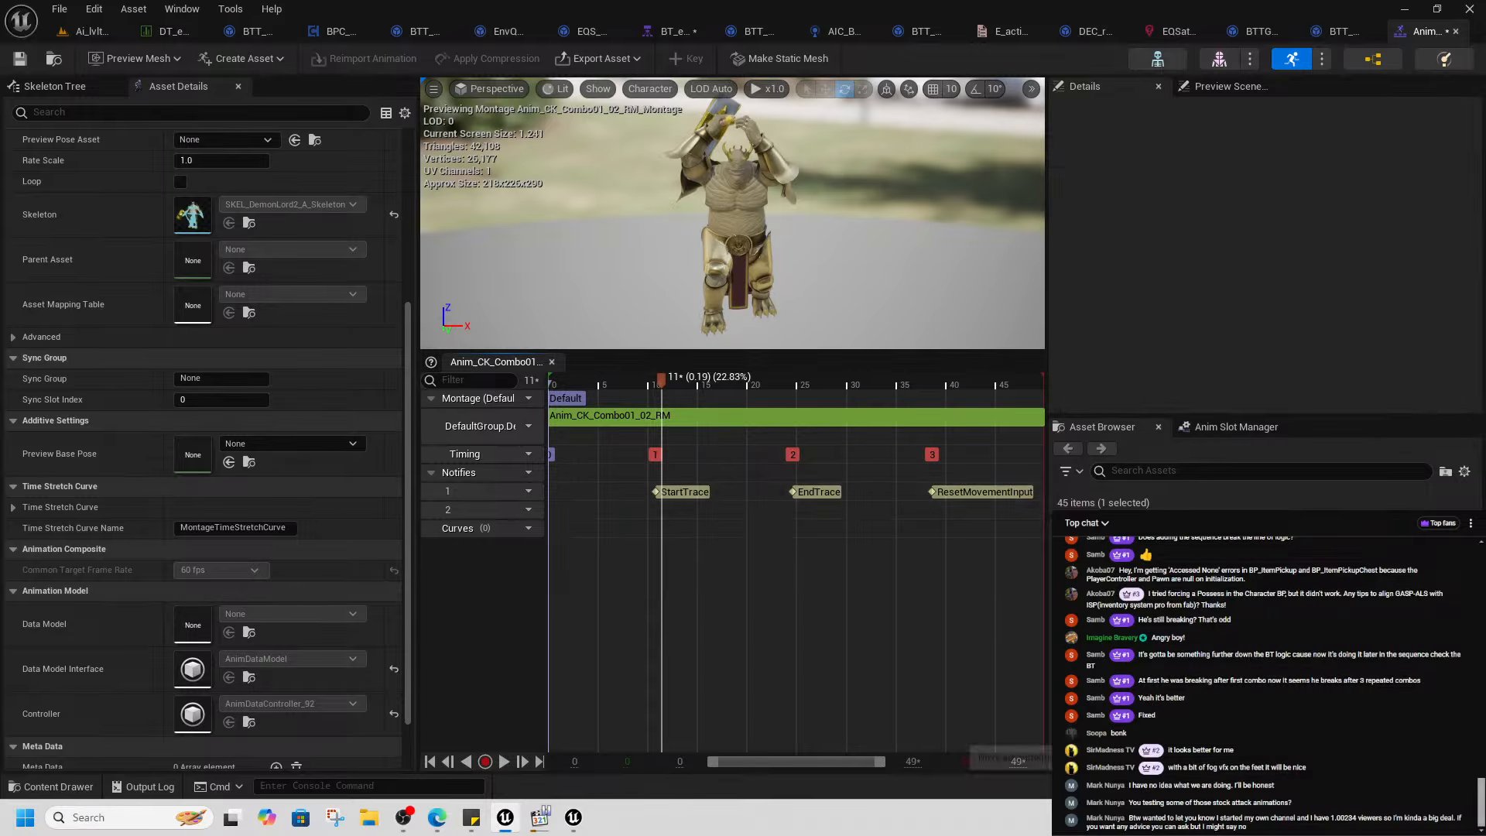
pyautogui.hotkey('ctrl', 'shift', 's')
pyautogui.click(843, 579)
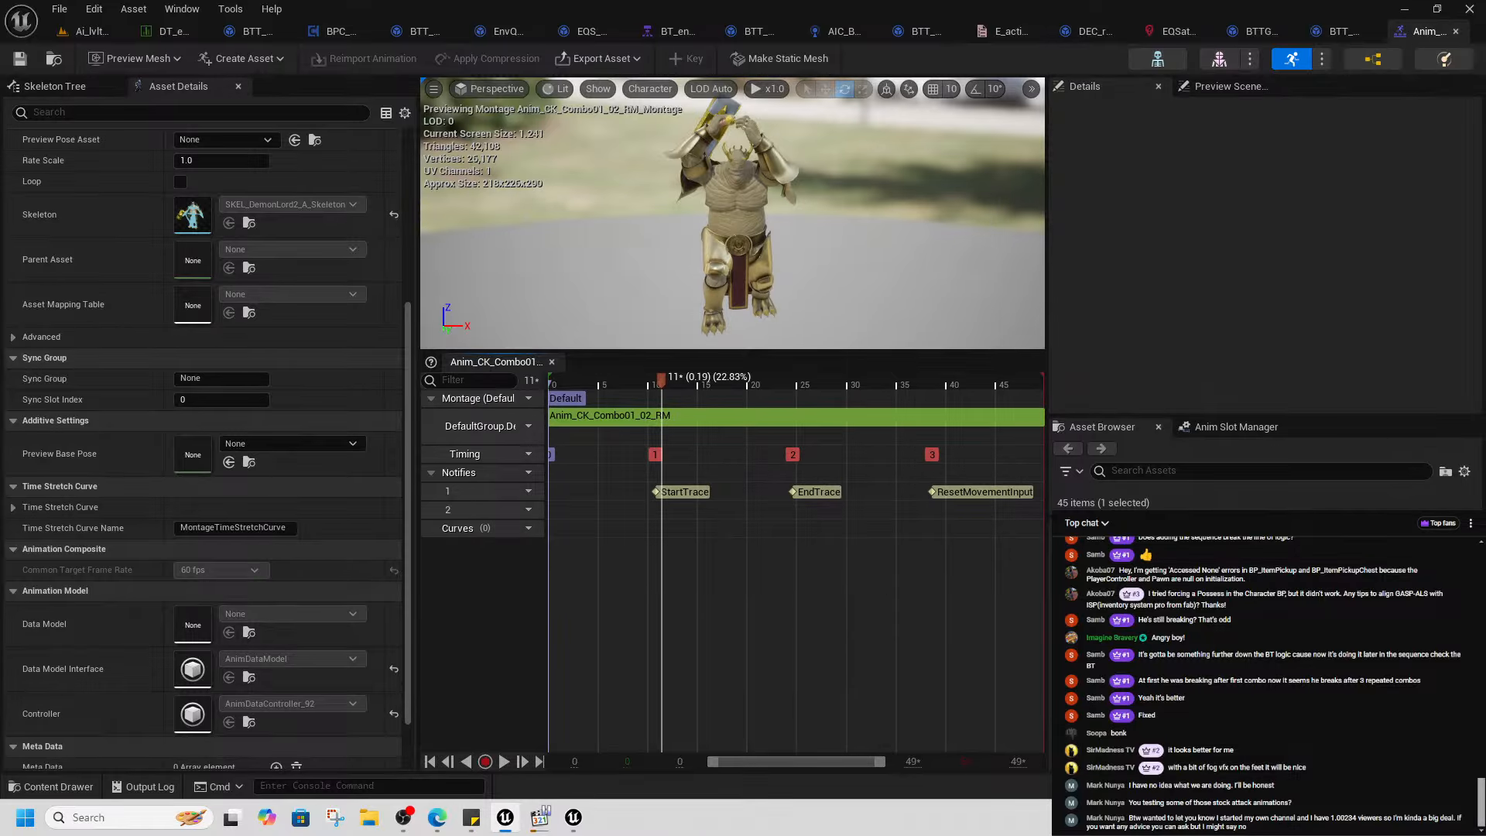
pyautogui.click(1456, 31)
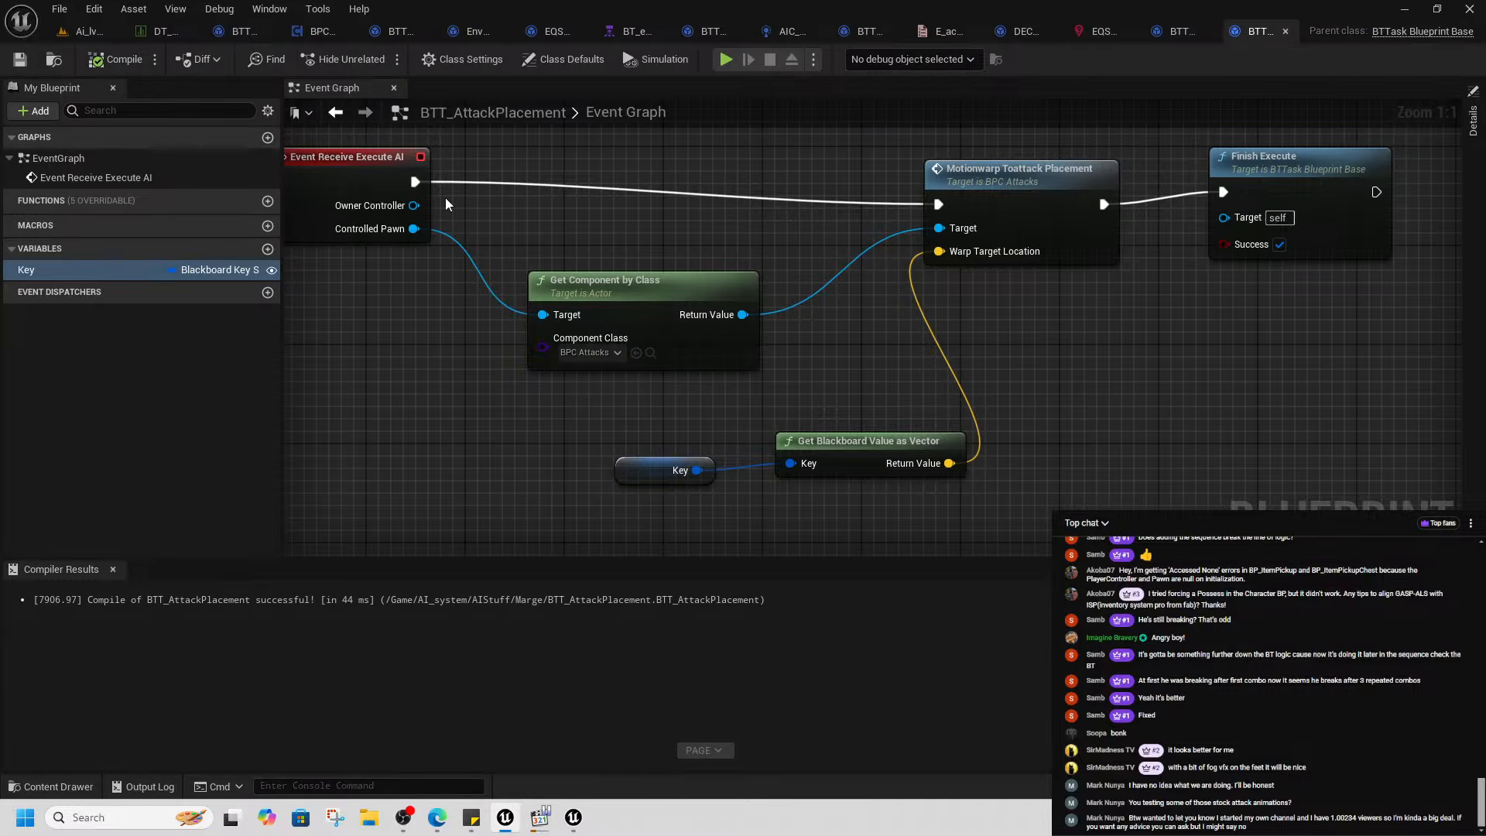
# - Open the montage assigned to Combo3 in the Baddy row of DT_enemies and check its Motion Warping notify's warp target
pyautogui.click(163, 31)
pyautogui.scroll(-2, 444, 675)
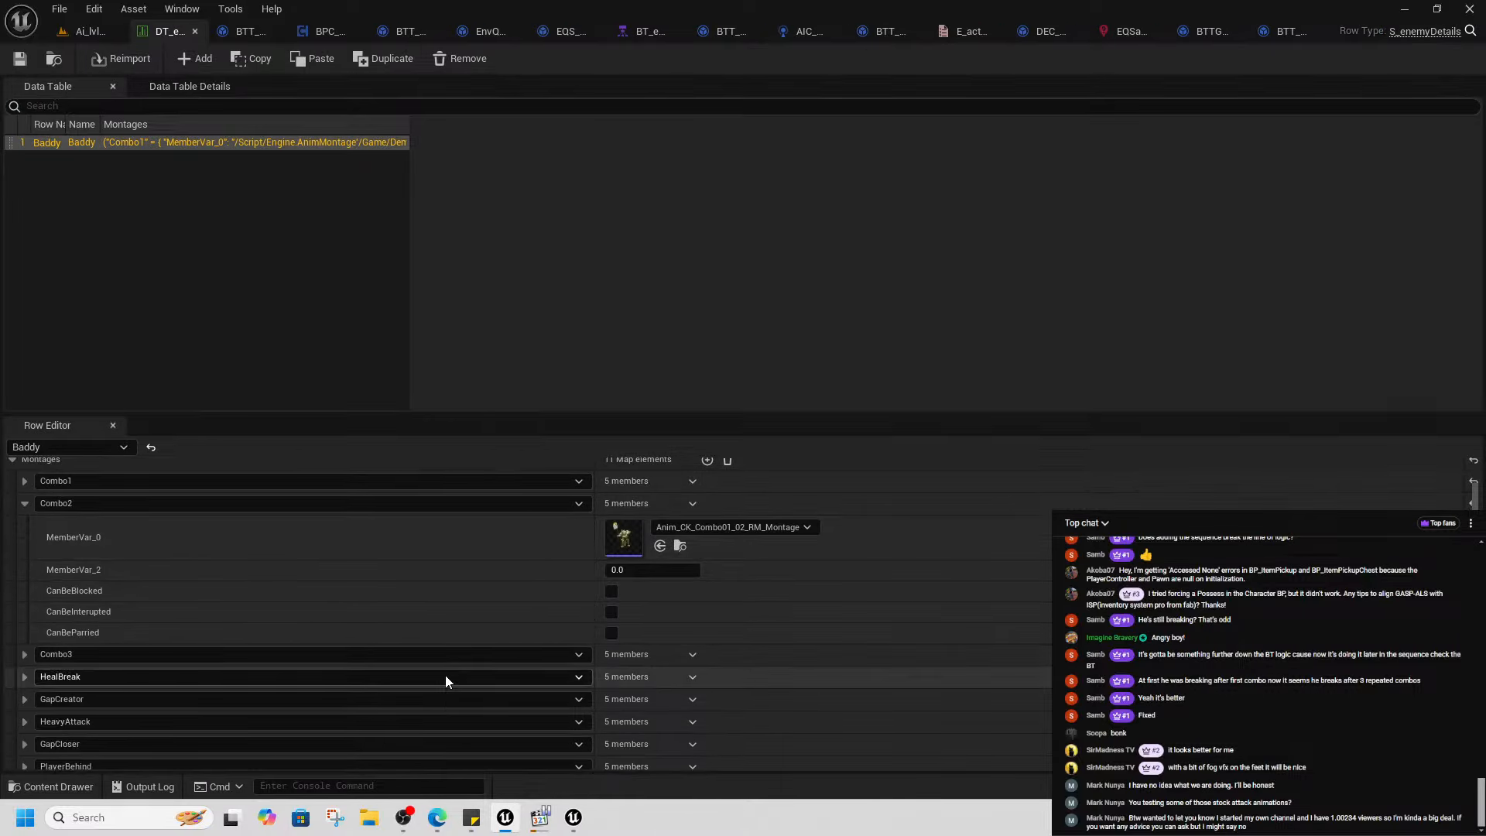
pyautogui.click(24, 629)
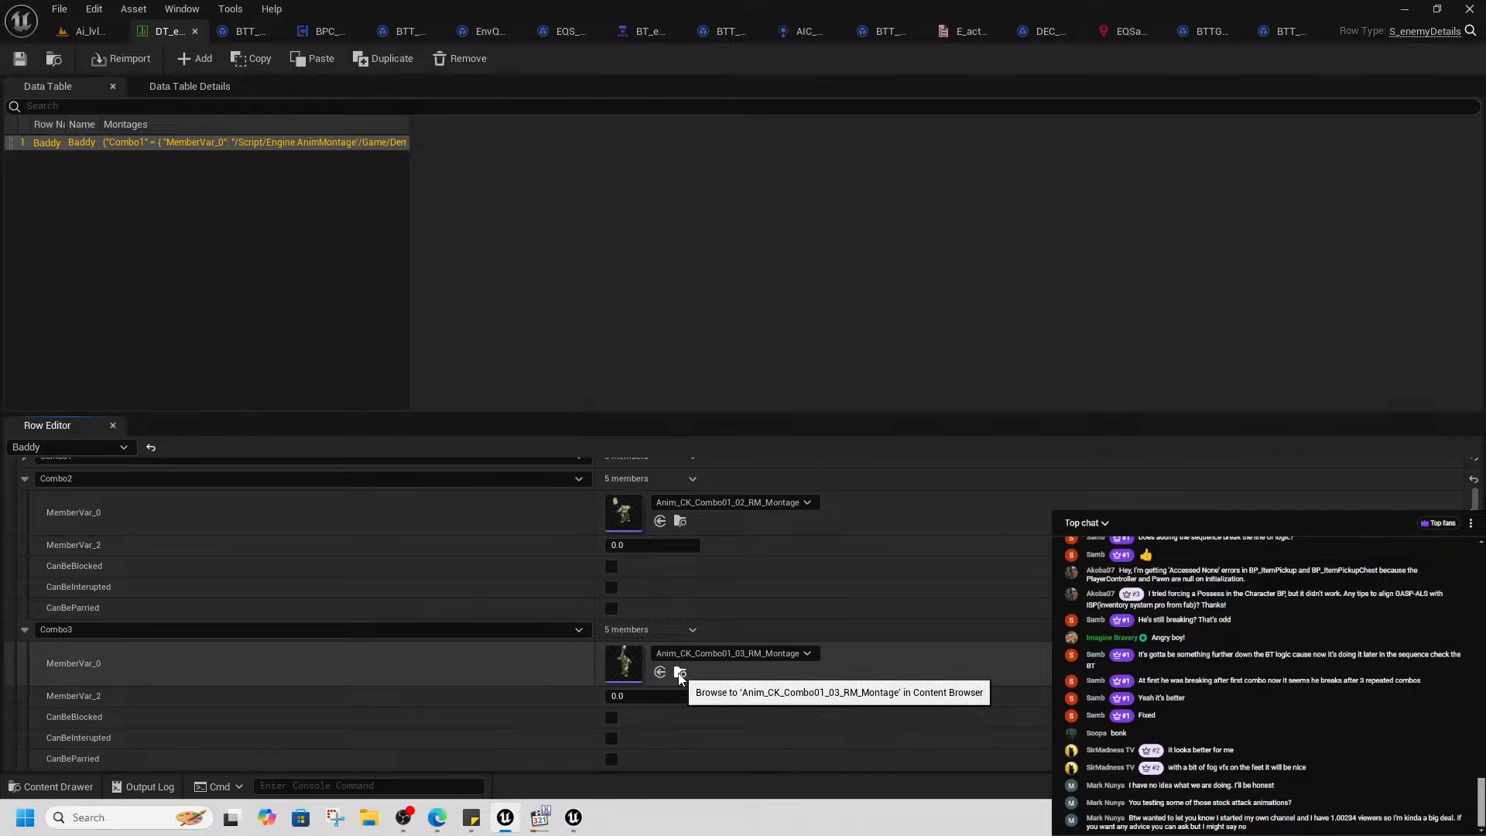
pyautogui.click(681, 673)
pyautogui.doubleClick(1194, 397)
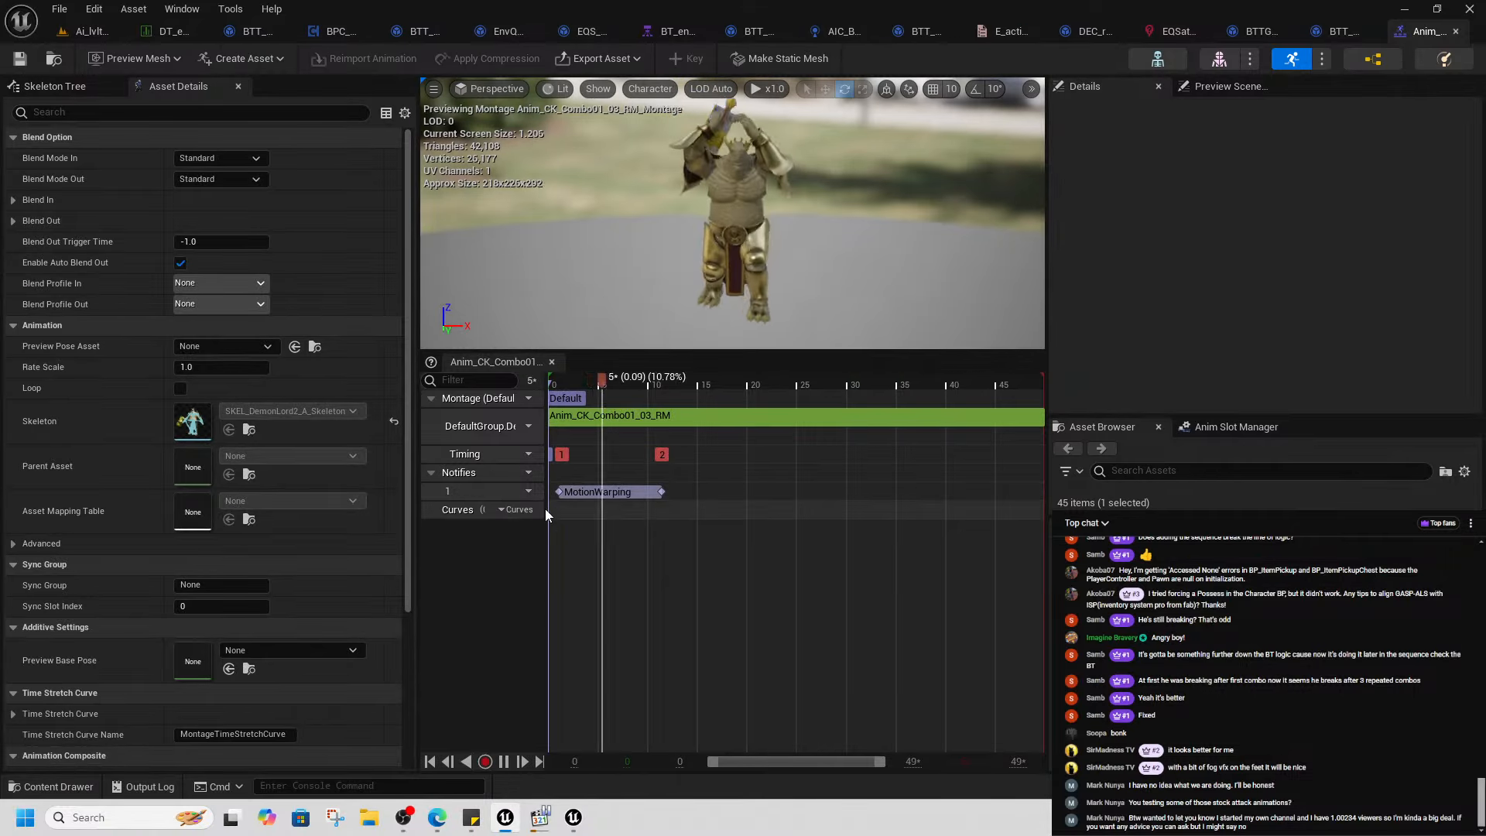
pyautogui.click(606, 495)
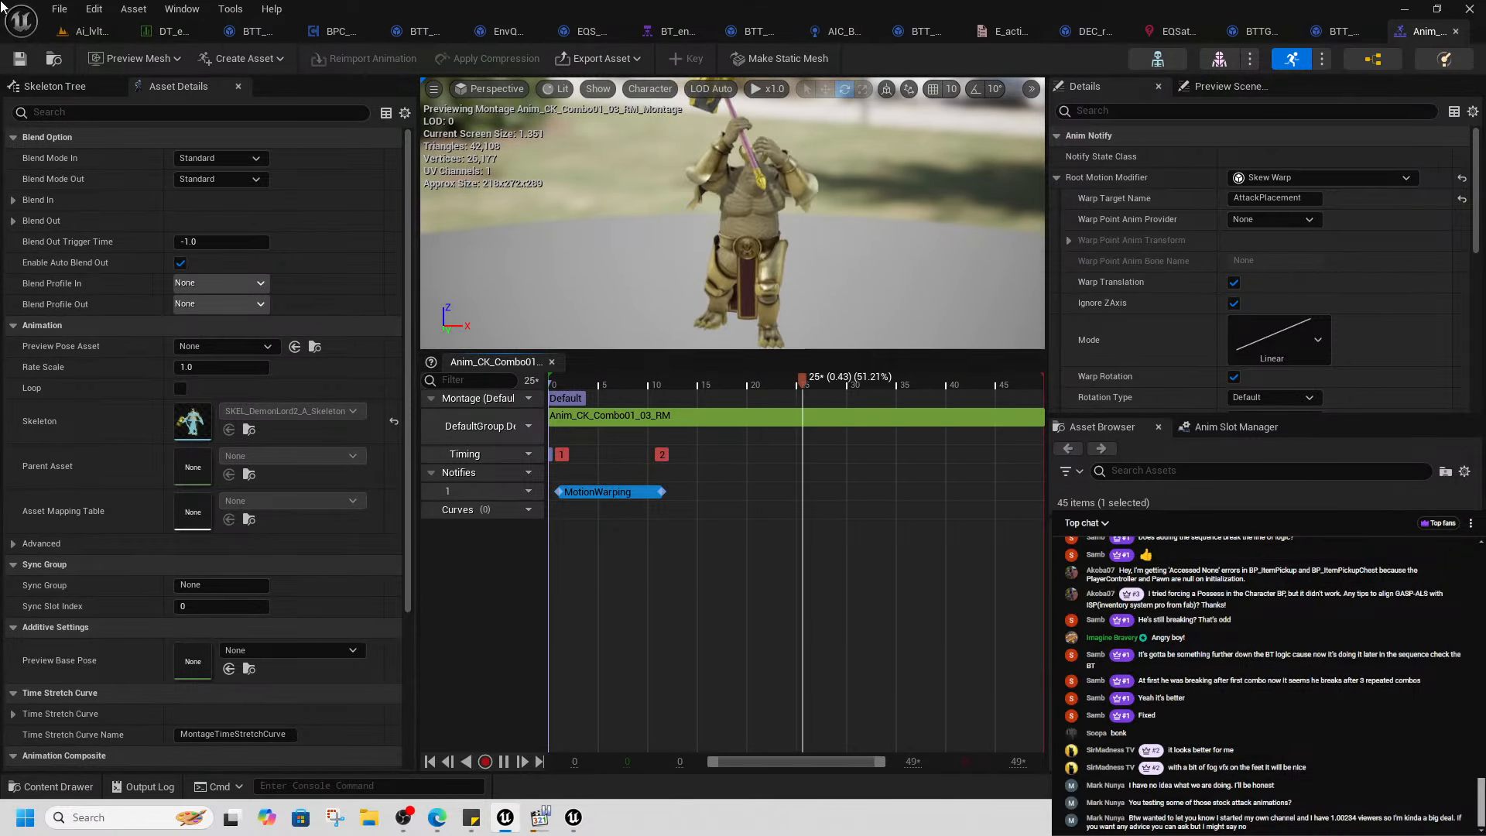
# - Return to the Baddy row of DT_enemies and open the montage assigned to GapCloser
pyautogui.click(51, 789)
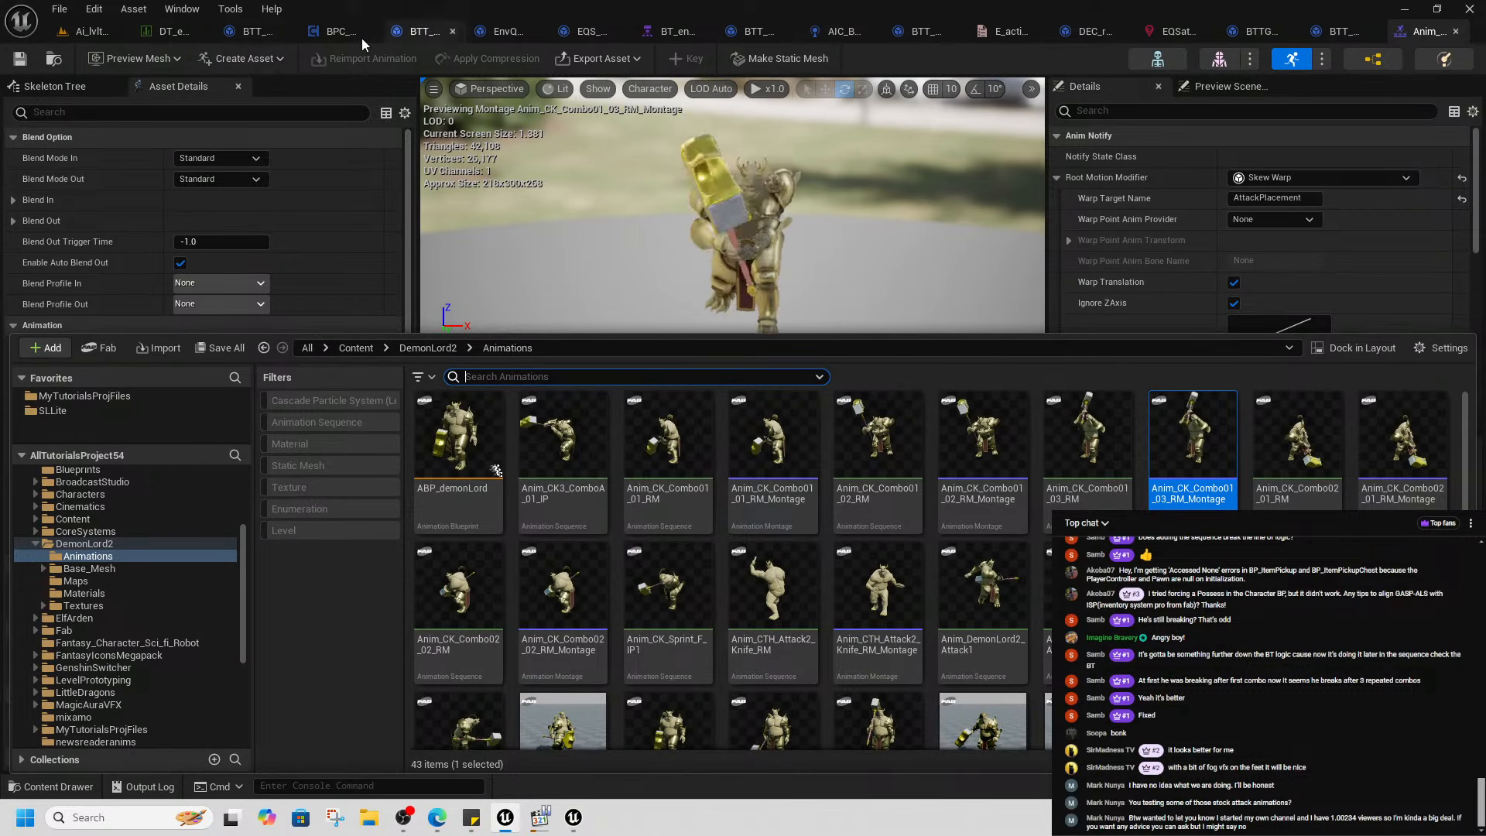
pyautogui.click(174, 31)
pyautogui.click(236, 644)
pyautogui.scroll(-2, 160, 676)
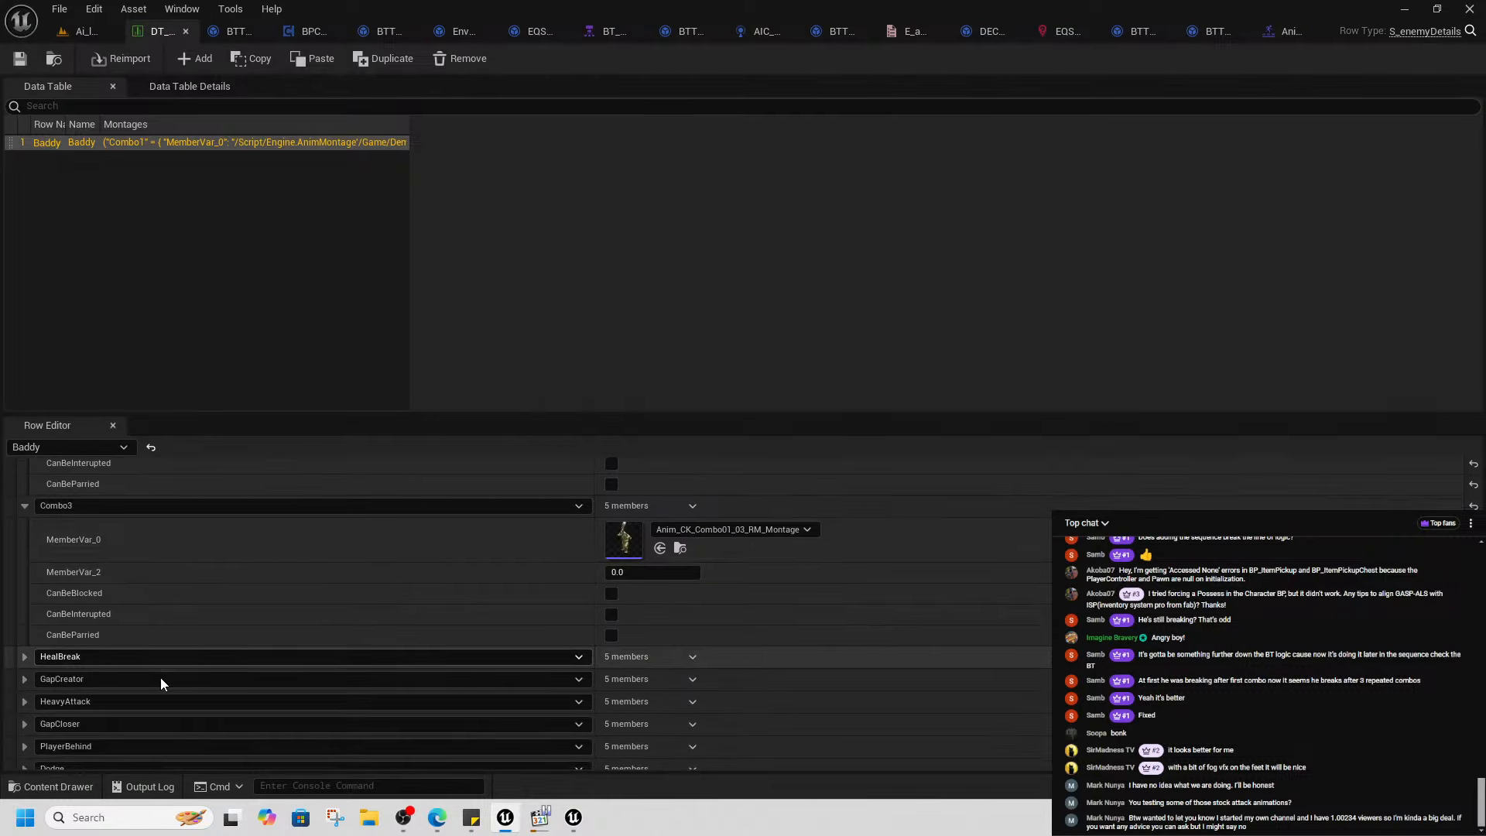
pyautogui.scroll(-2, 161, 677)
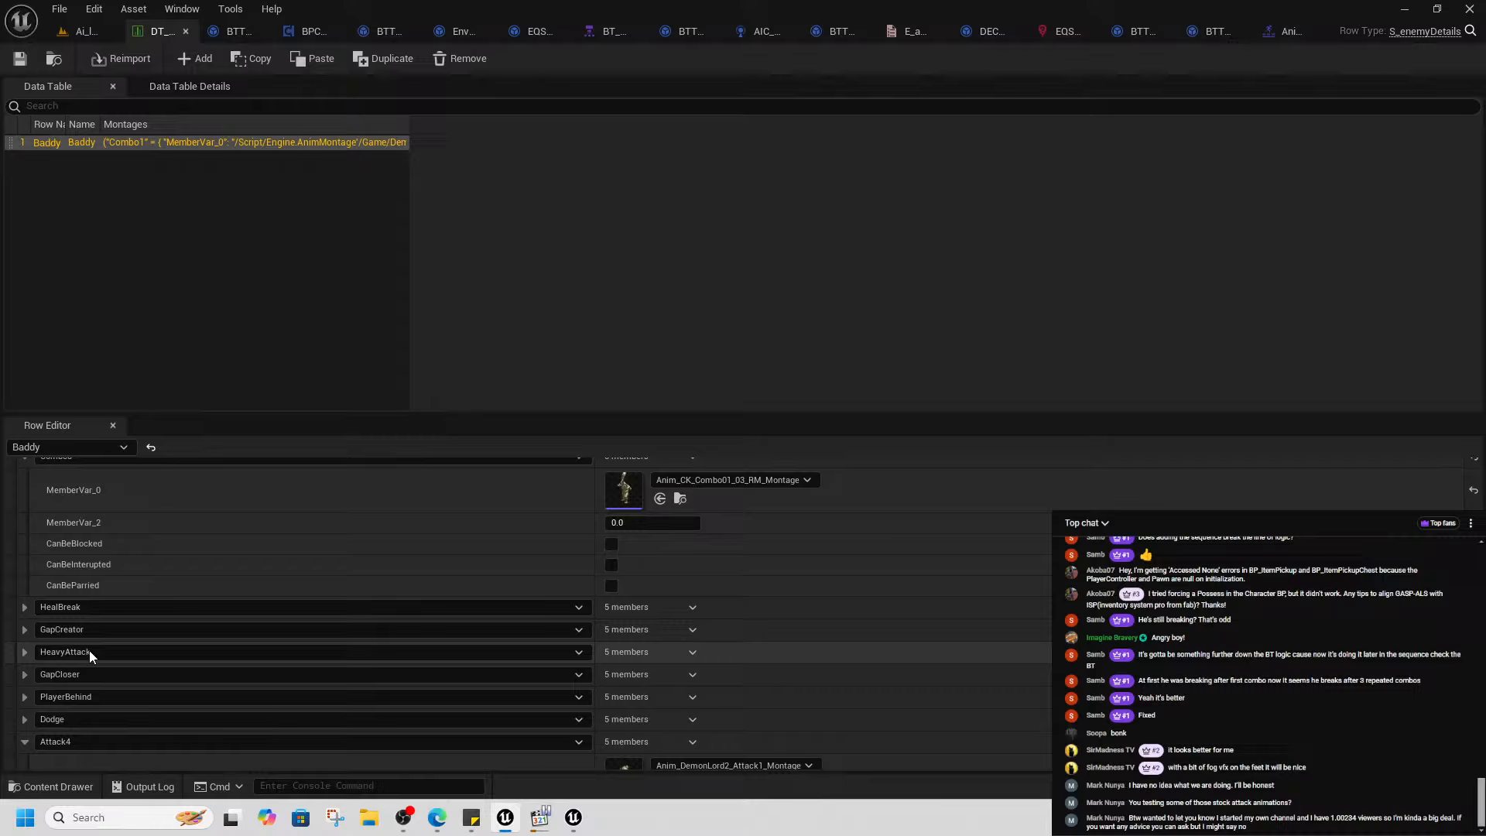
pyautogui.click(25, 674)
pyautogui.scroll(-4, 726, 701)
pyautogui.click(680, 618)
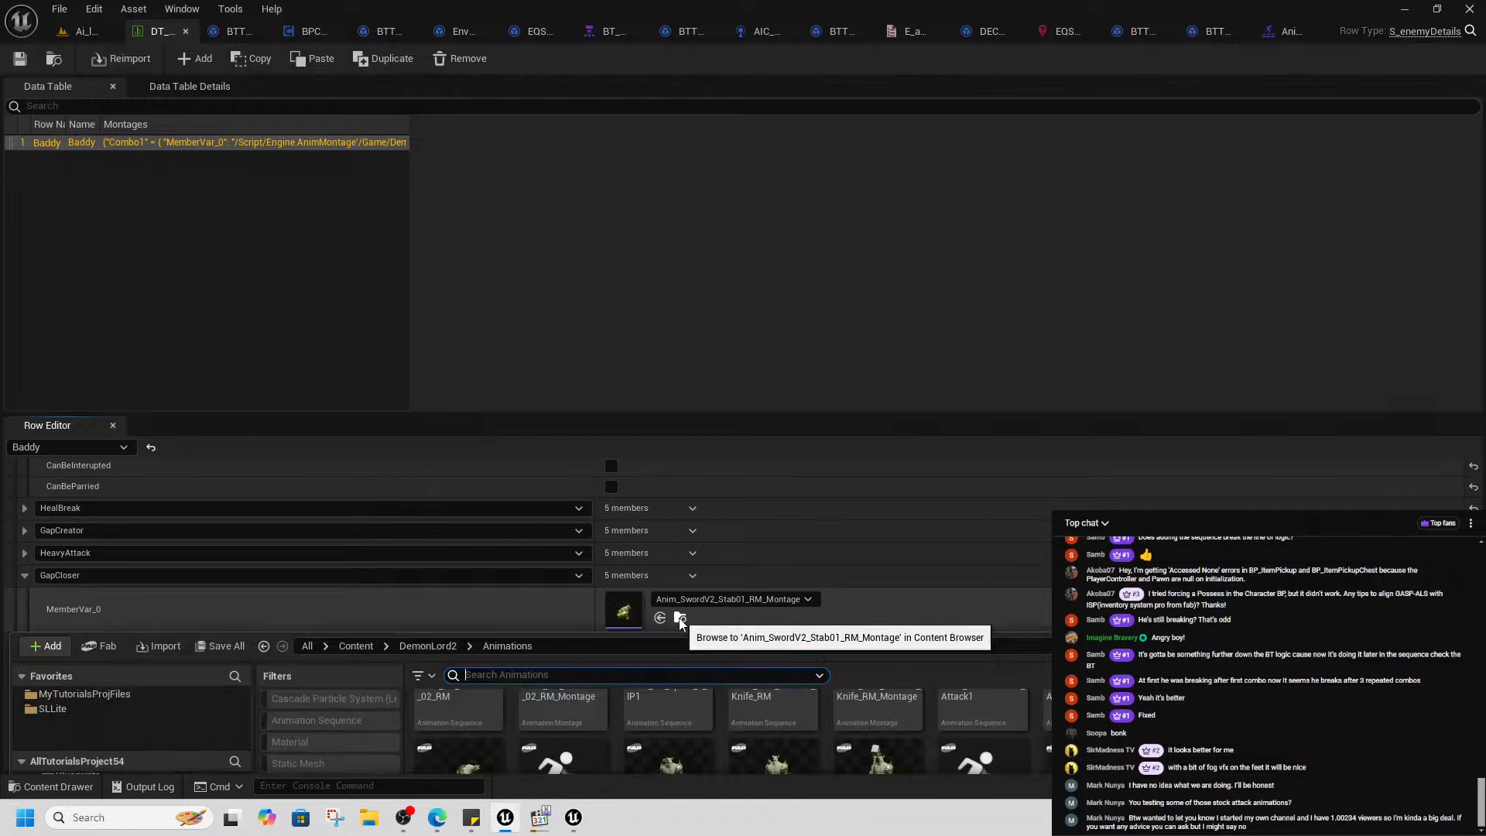
pyautogui.doubleClick(717, 362)
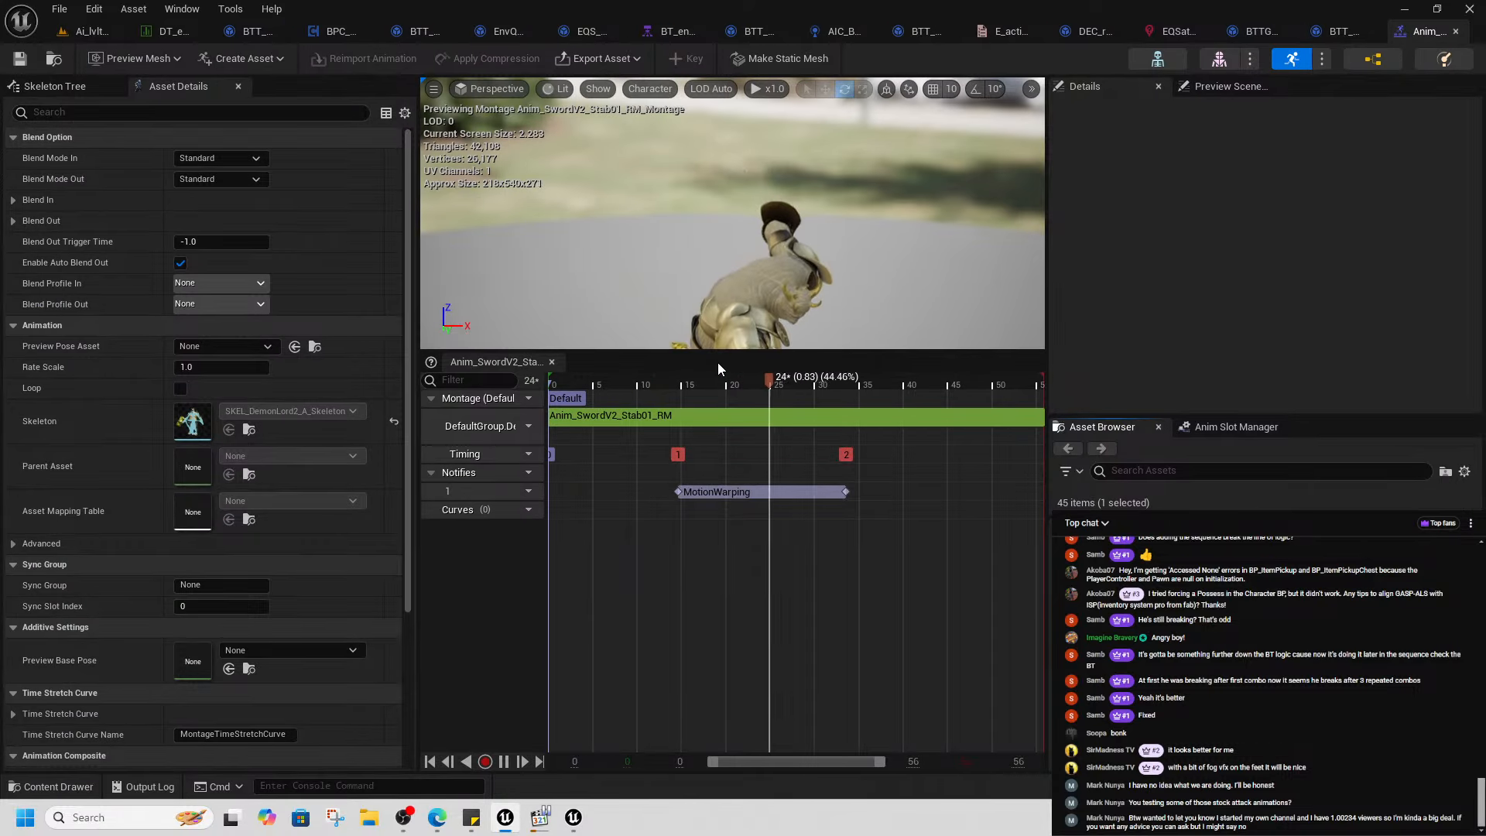
# - Insert a second notify track with a Motion Warping notify from about frame 14 to 33, with warp target name AttackPlacement
pyautogui.click(563, 391)
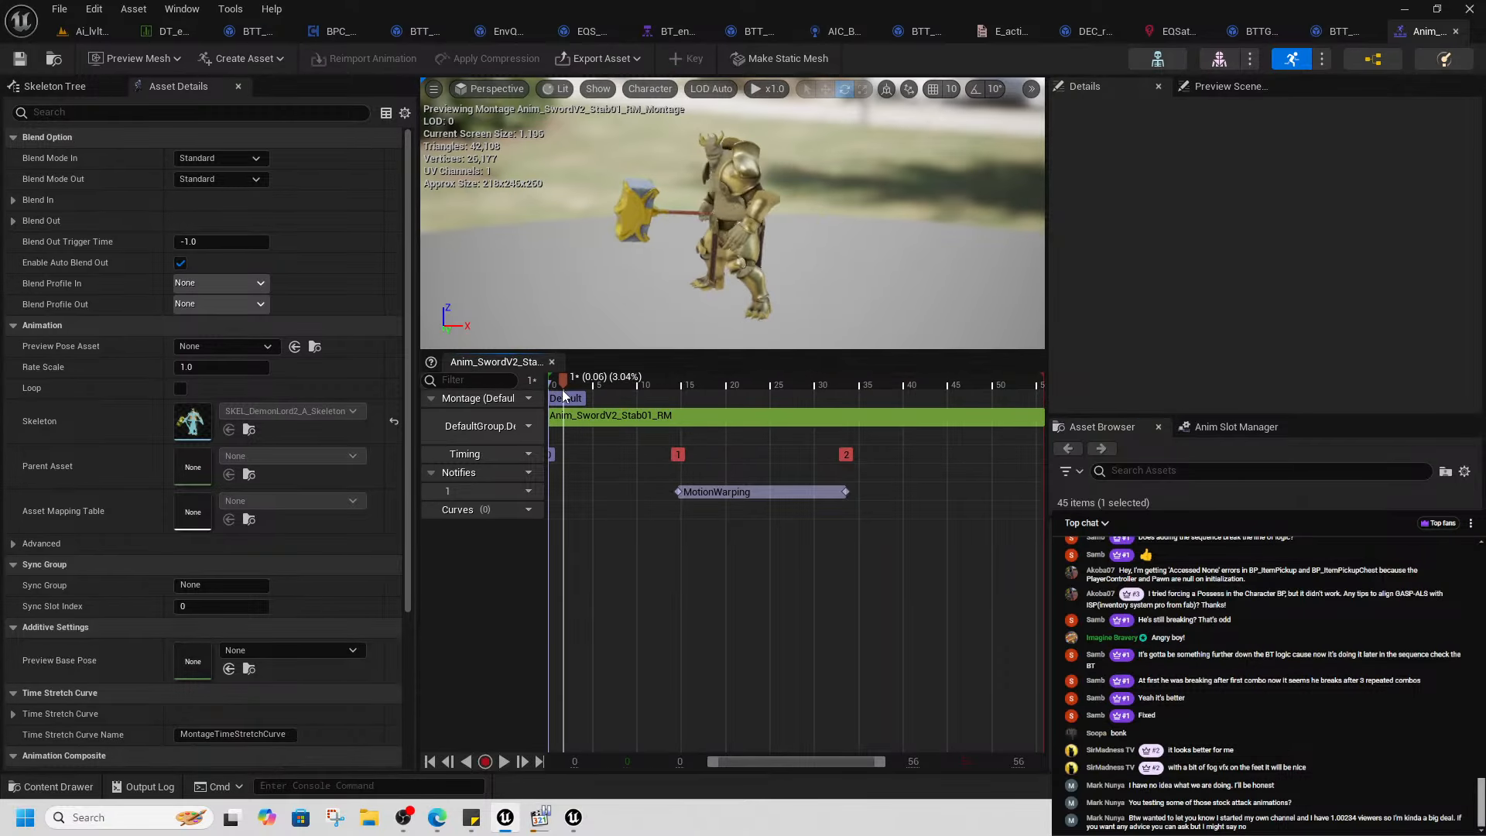
pyautogui.moveTo(563, 395); pyautogui.dragTo(845, 455)
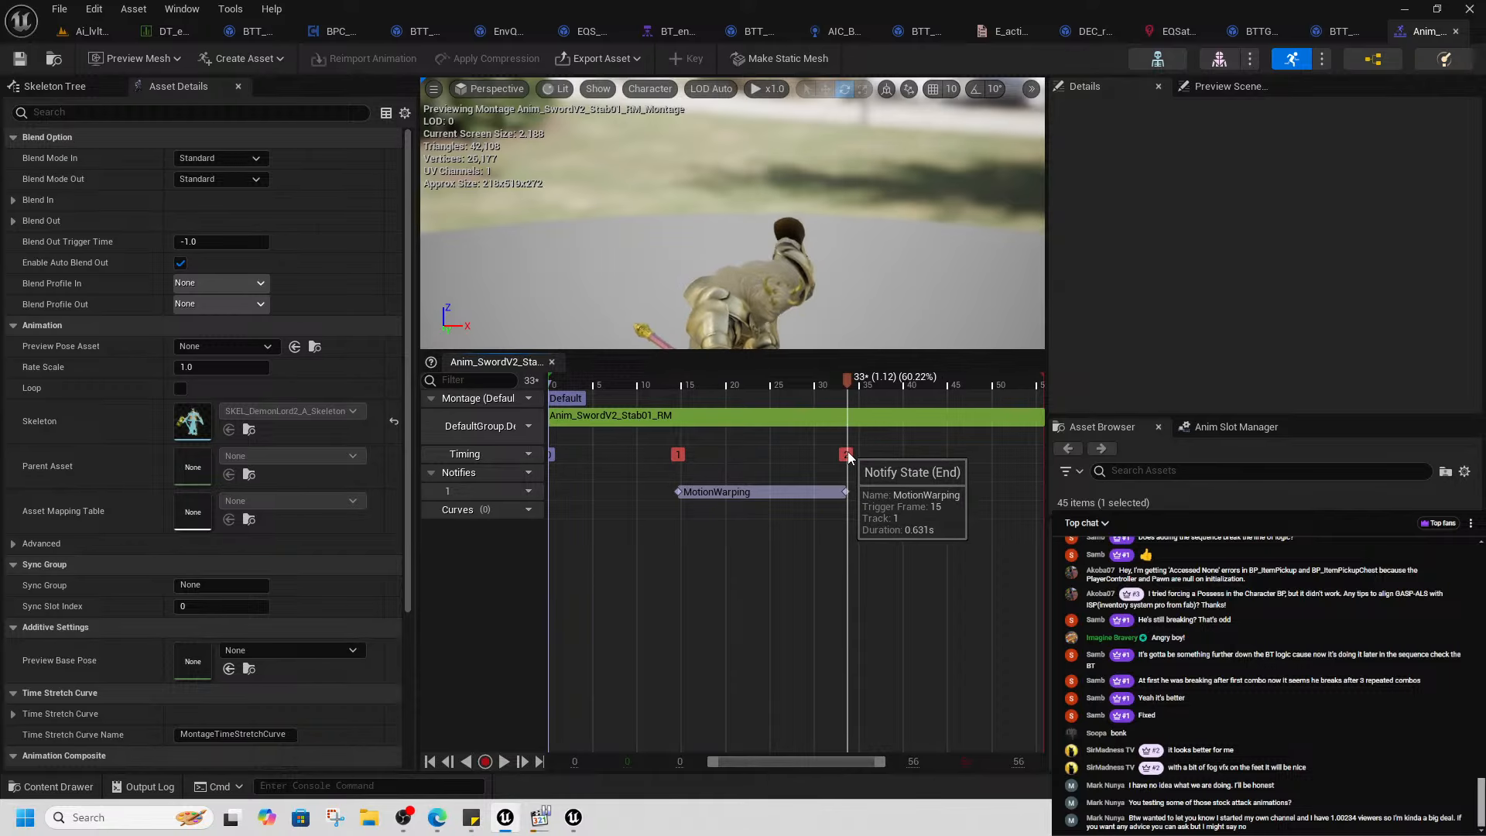
pyautogui.click(803, 489)
pyautogui.moveTo(836, 384); pyautogui.dragTo(848, 463)
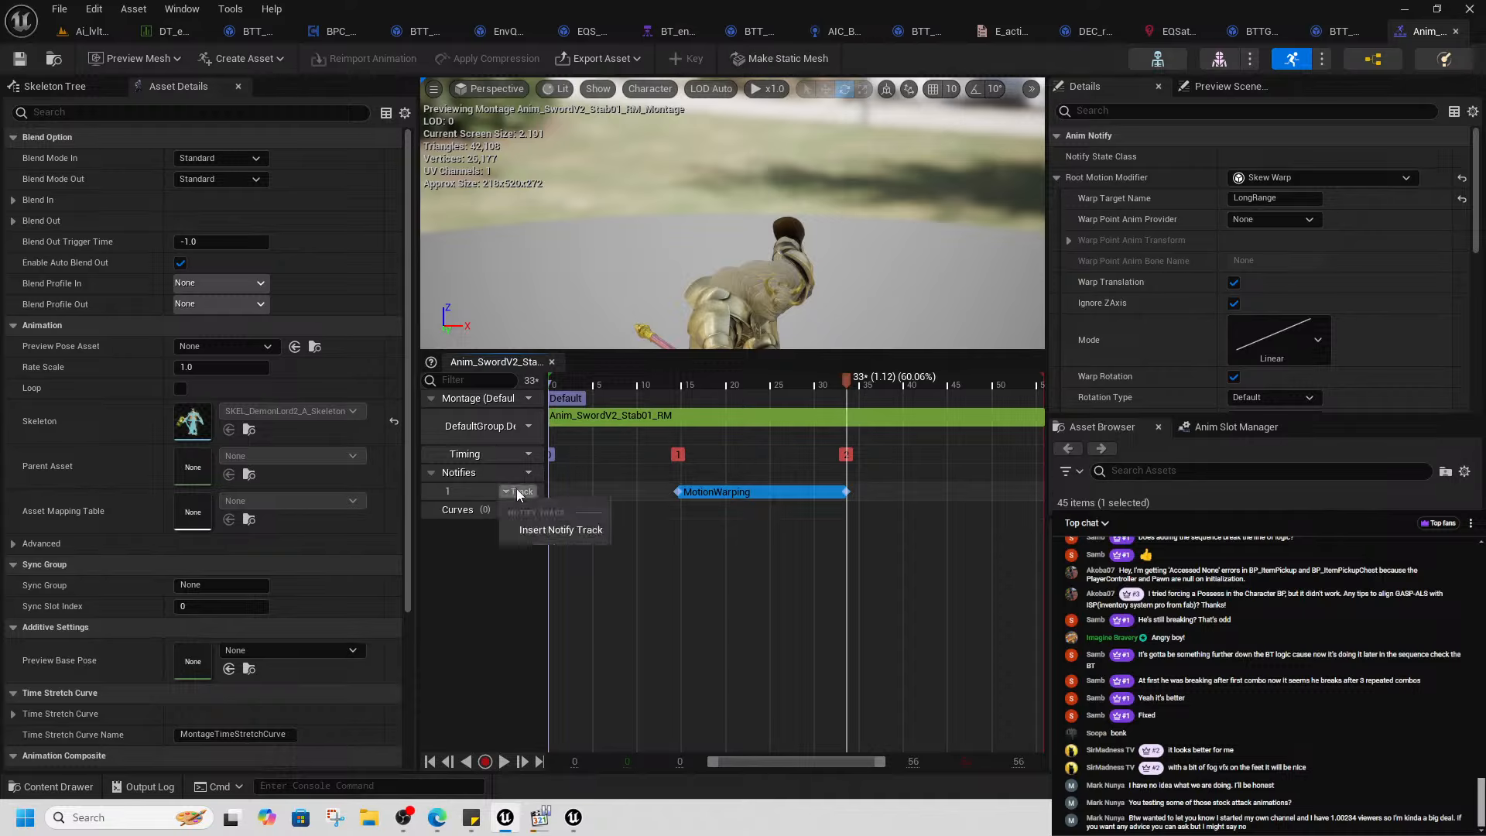
pyautogui.click(552, 531)
pyautogui.rightClick(687, 492)
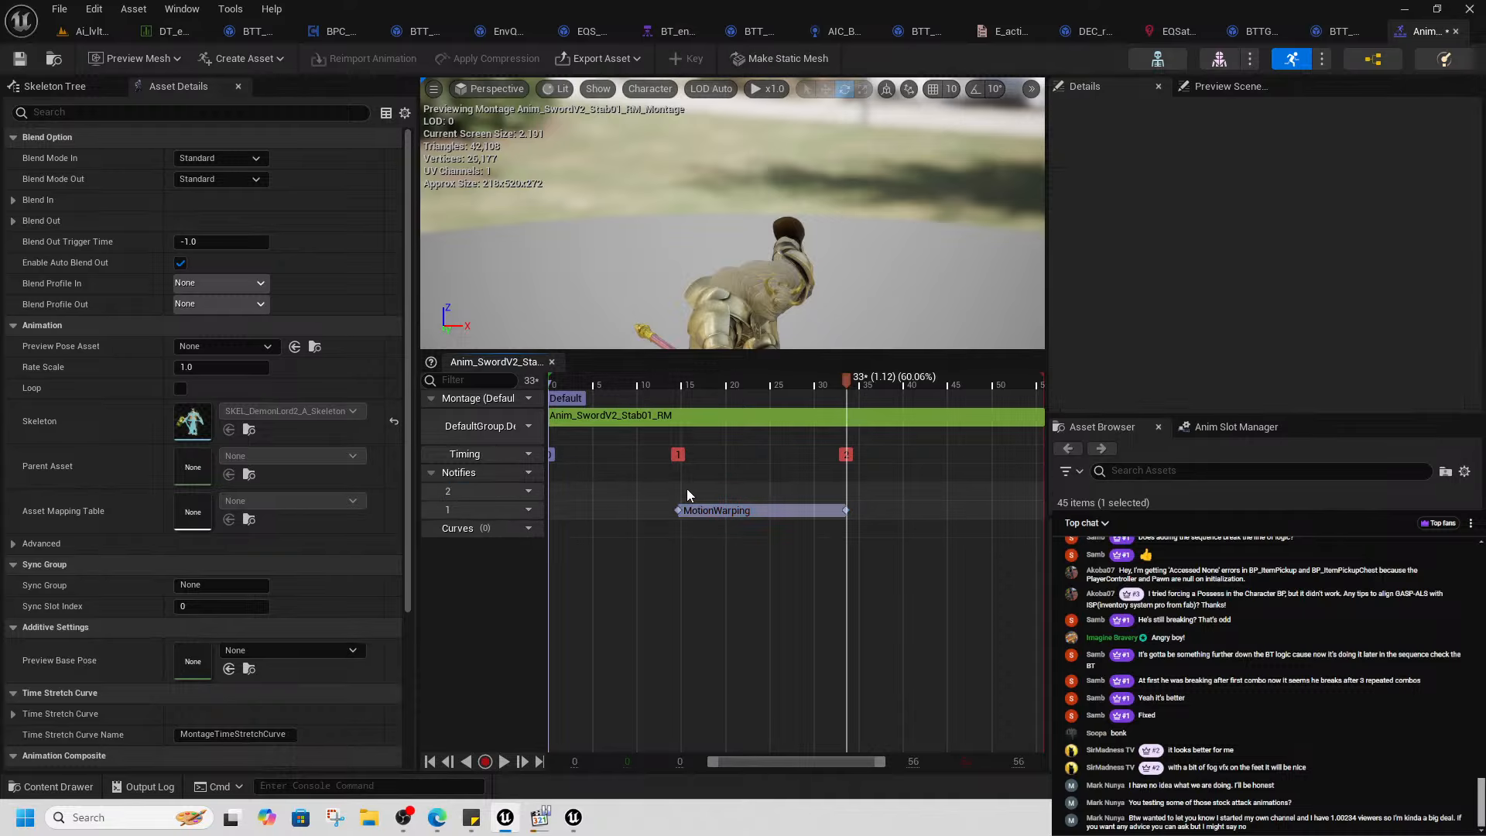
pyautogui.moveTo(744, 538)
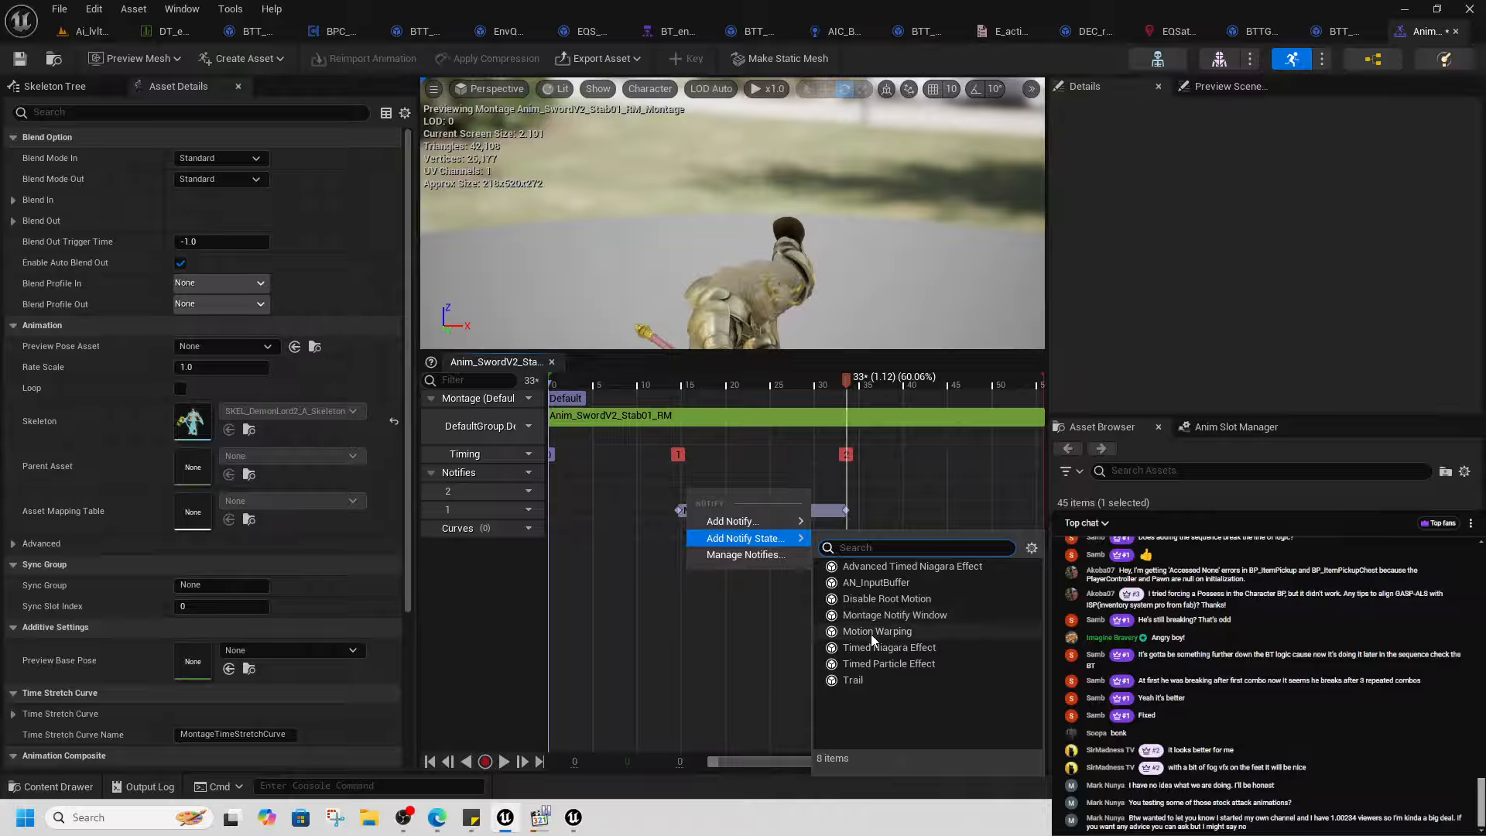
pyautogui.click(871, 631)
pyautogui.click(696, 492)
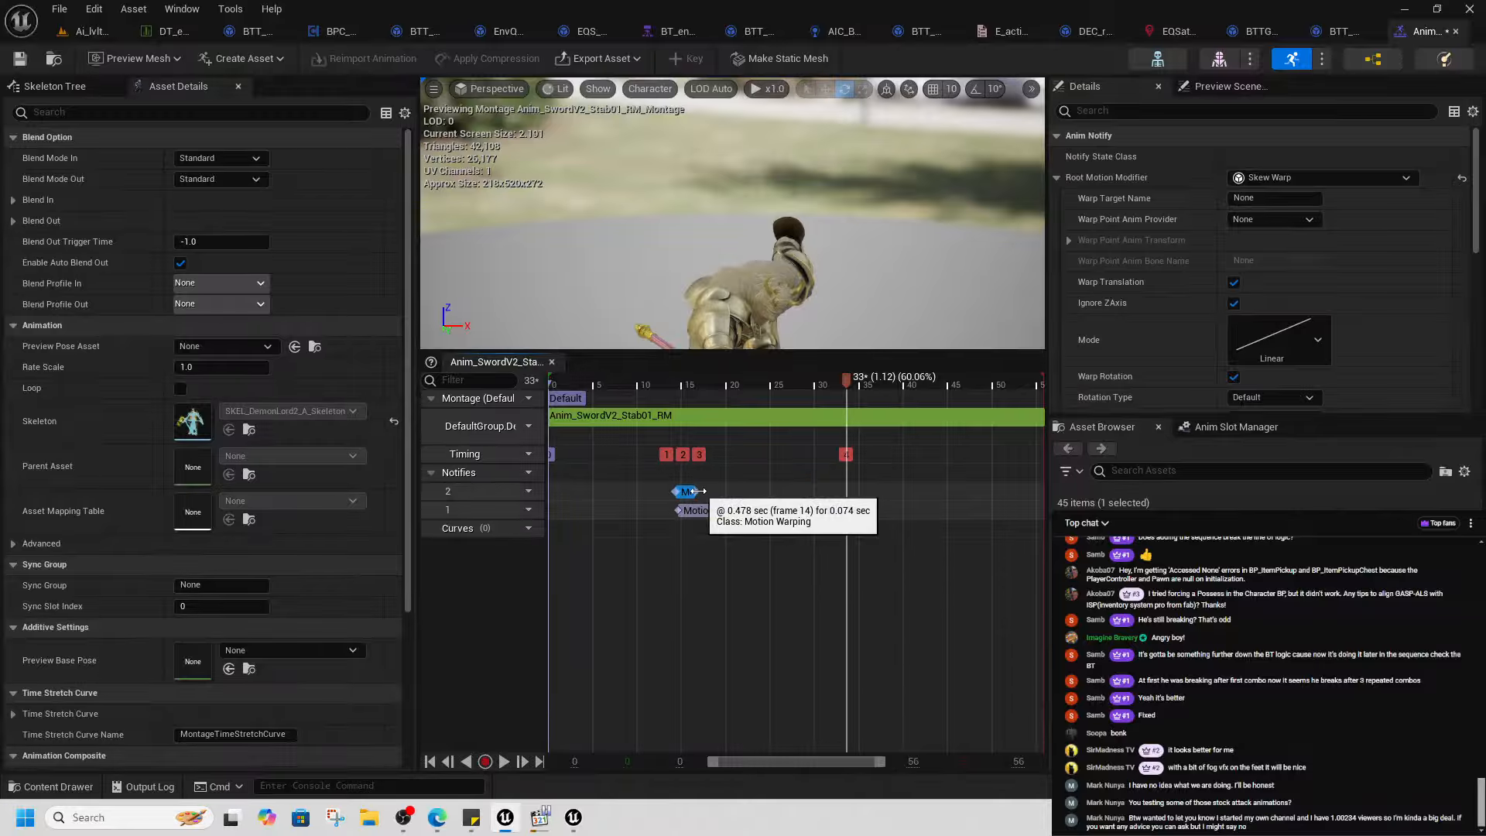
pyautogui.moveTo(696, 492); pyautogui.dragTo(824, 493)
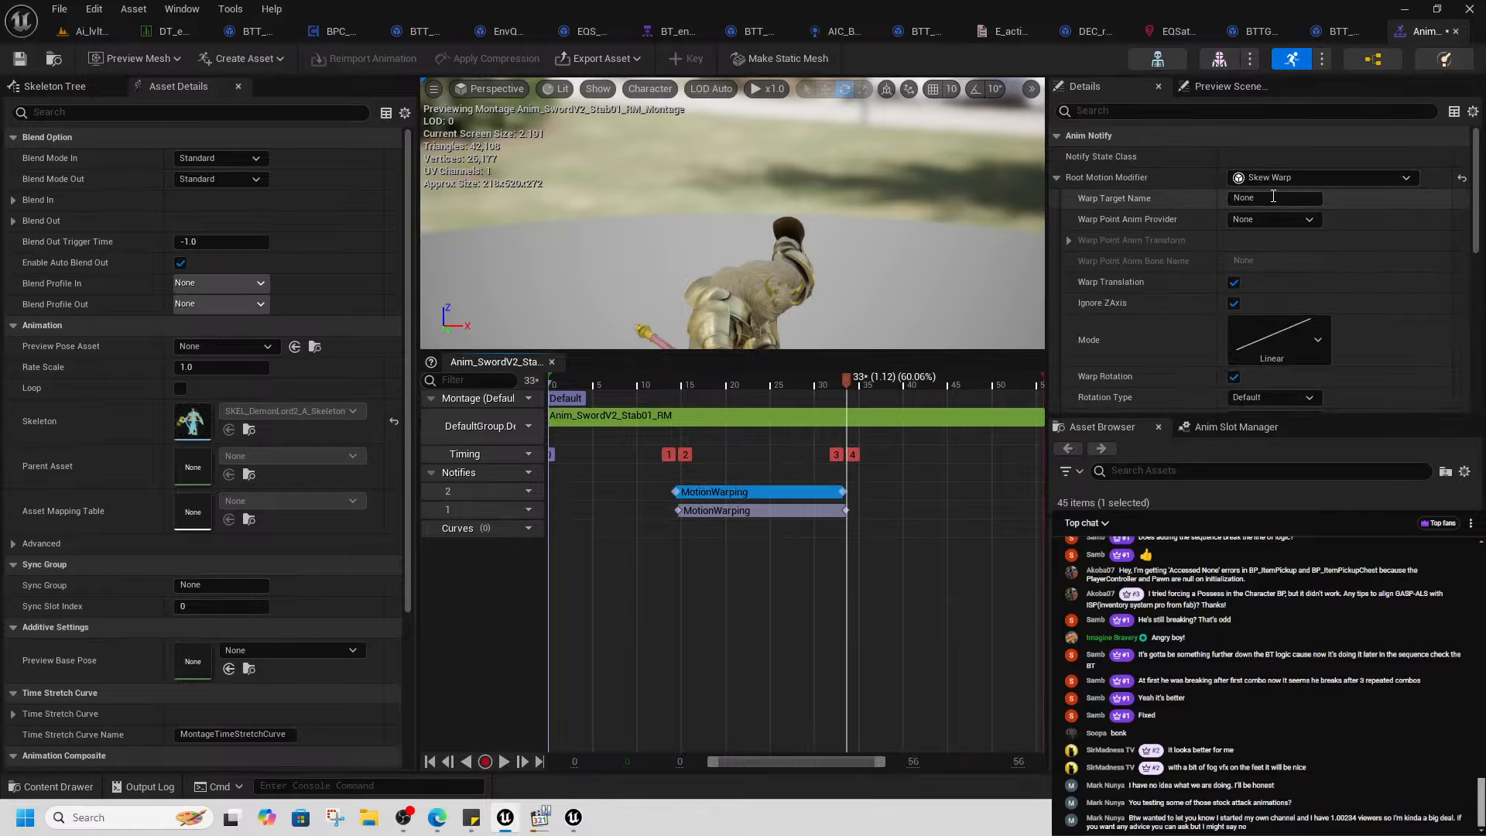
pyautogui.write('AttackPlacement')
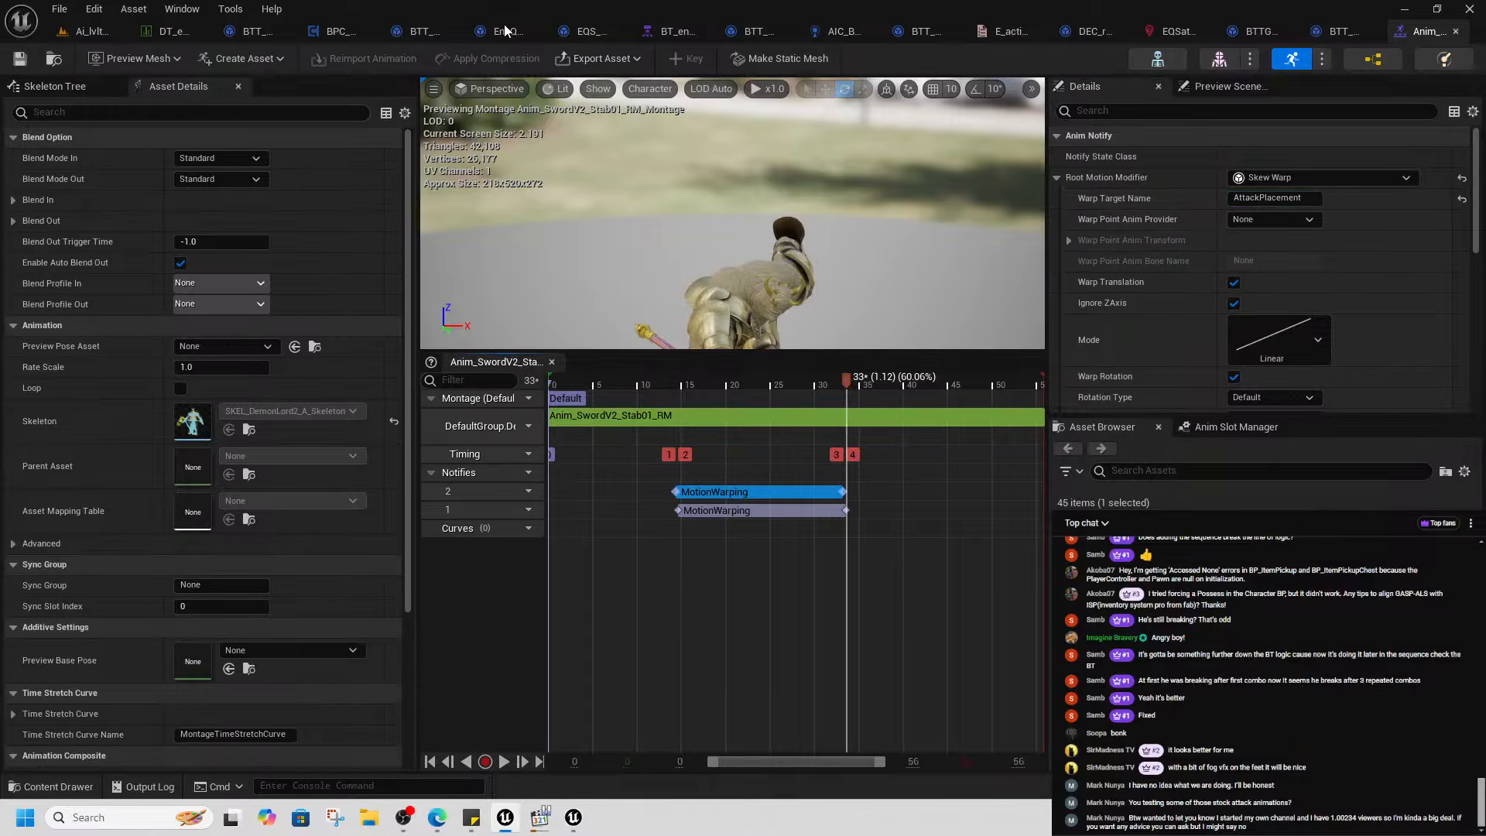
# - In the enemy behavior tree, add a BTT Attack Placement task under the 1000–1500 range-check sequence, between BTTGapCloser and BTT_Attack
pyautogui.click(665, 38)
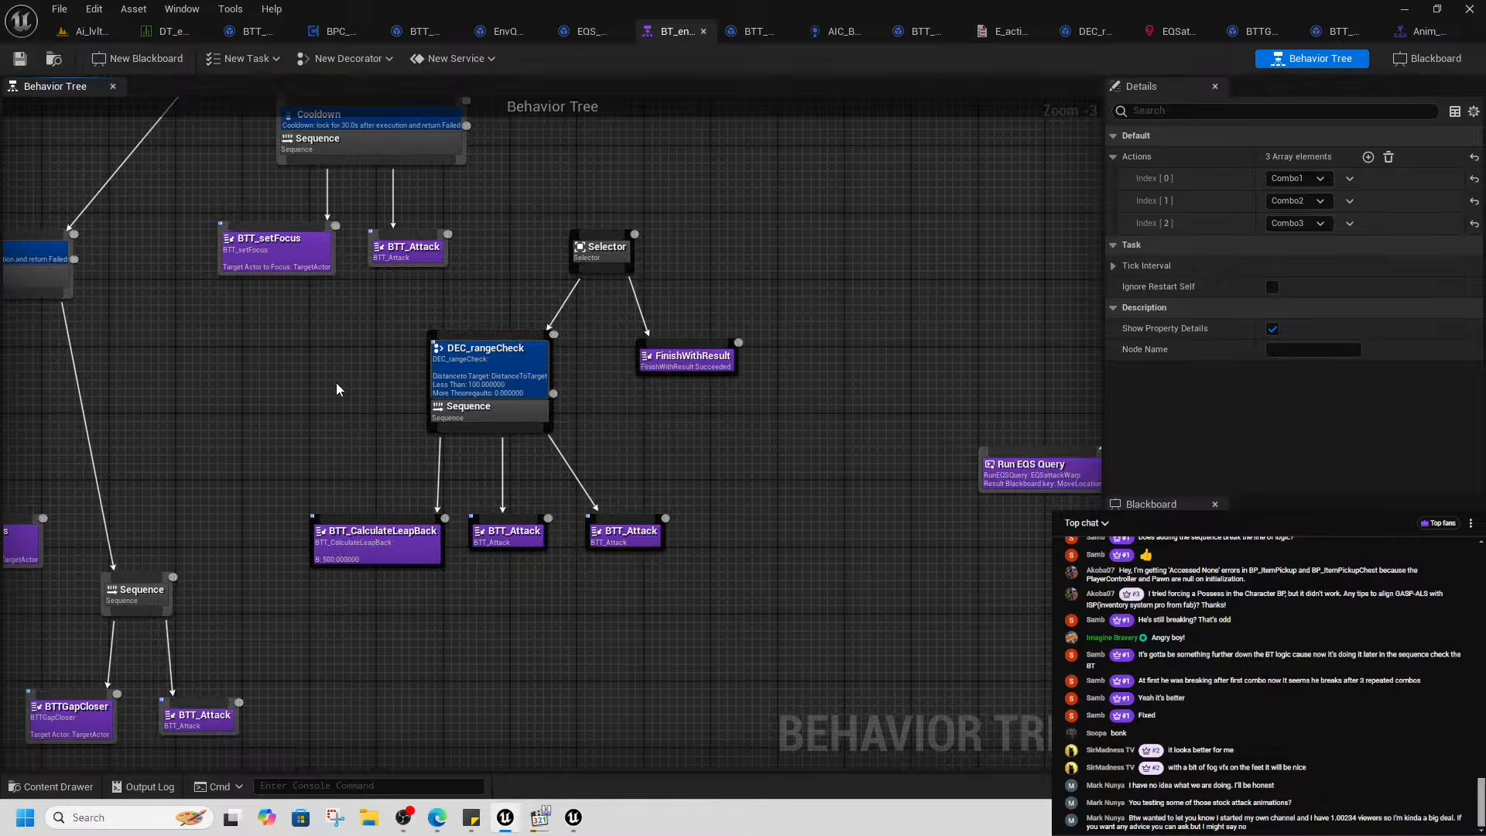
pyautogui.moveTo(336, 389); pyautogui.dragTo(468, 387, button='right')
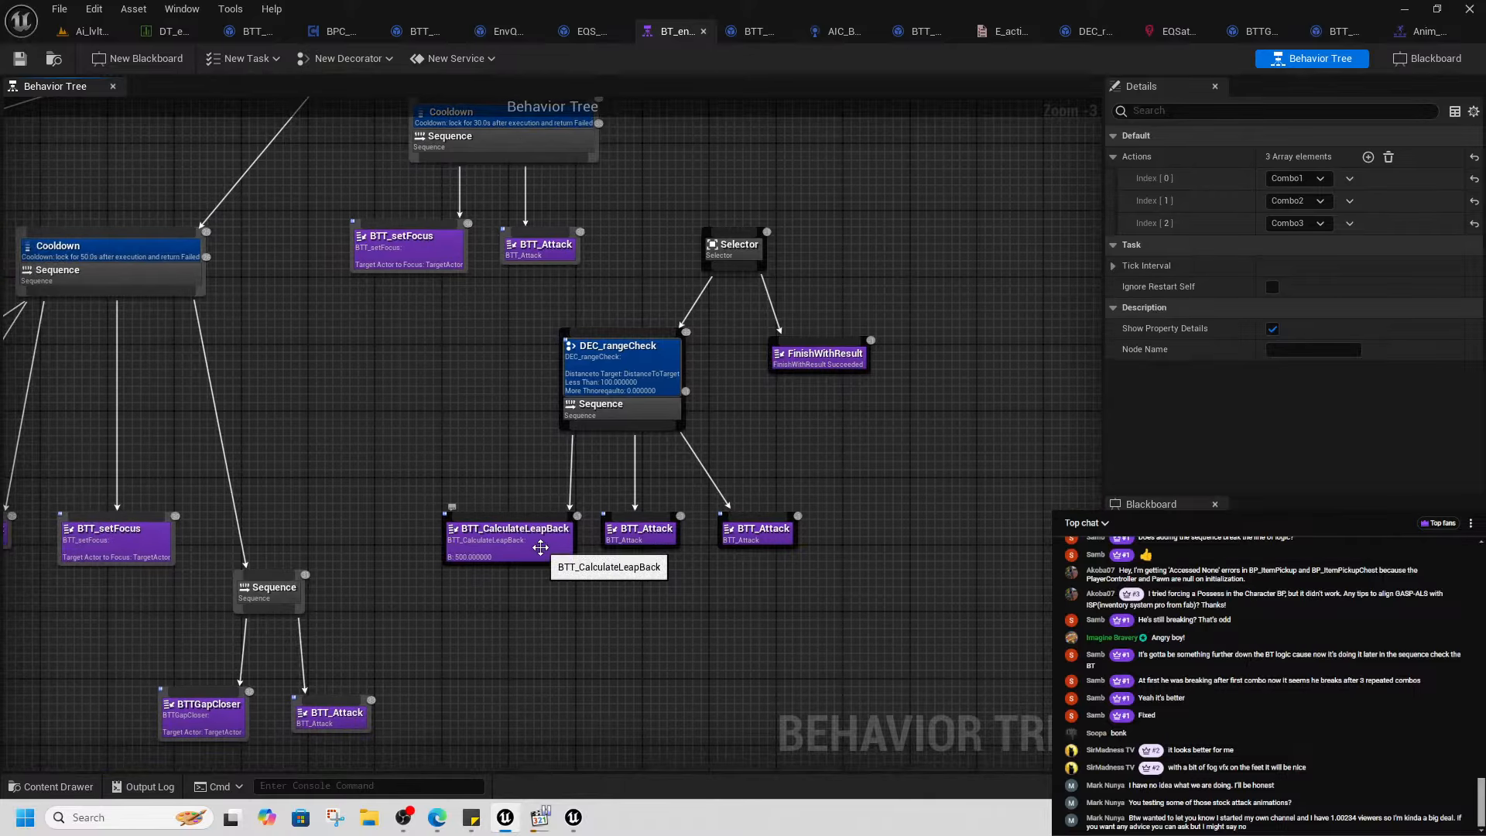
pyautogui.moveTo(379, 457); pyautogui.dragTo(778, 483, button='right')
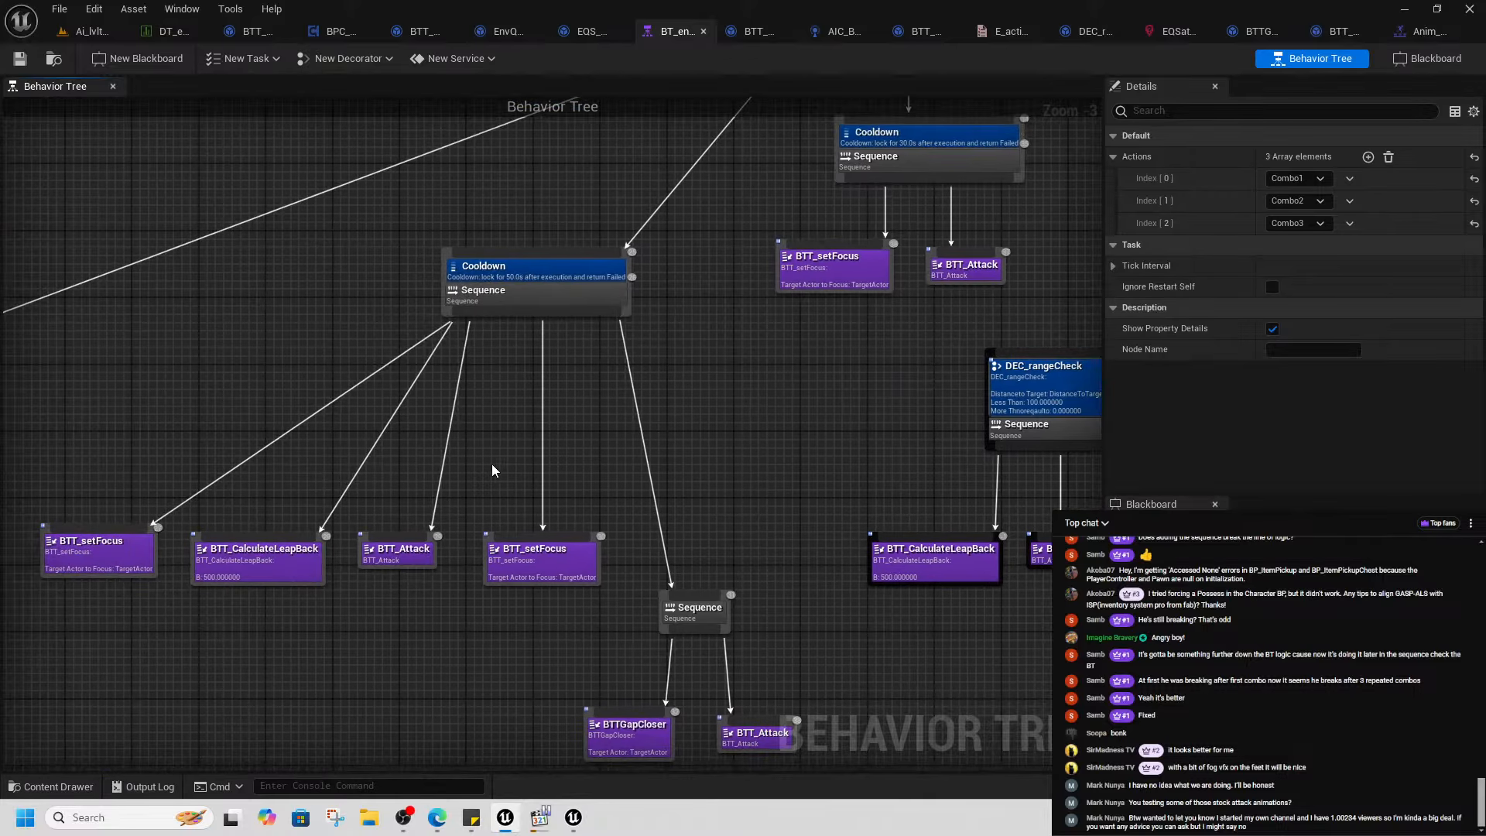
pyautogui.moveTo(509, 451); pyautogui.dragTo(1108, 439, button='right')
pyautogui.moveTo(547, 462); pyautogui.dragTo(942, 506, button='right')
pyautogui.moveTo(272, 619); pyautogui.dragTo(435, 520, button='right')
pyautogui.scroll(2, 454, 539)
pyautogui.moveTo(452, 542); pyautogui.dragTo(392, 563)
pyautogui.click(556, 387)
pyautogui.moveTo(555, 385); pyautogui.dragTo(507, 555)
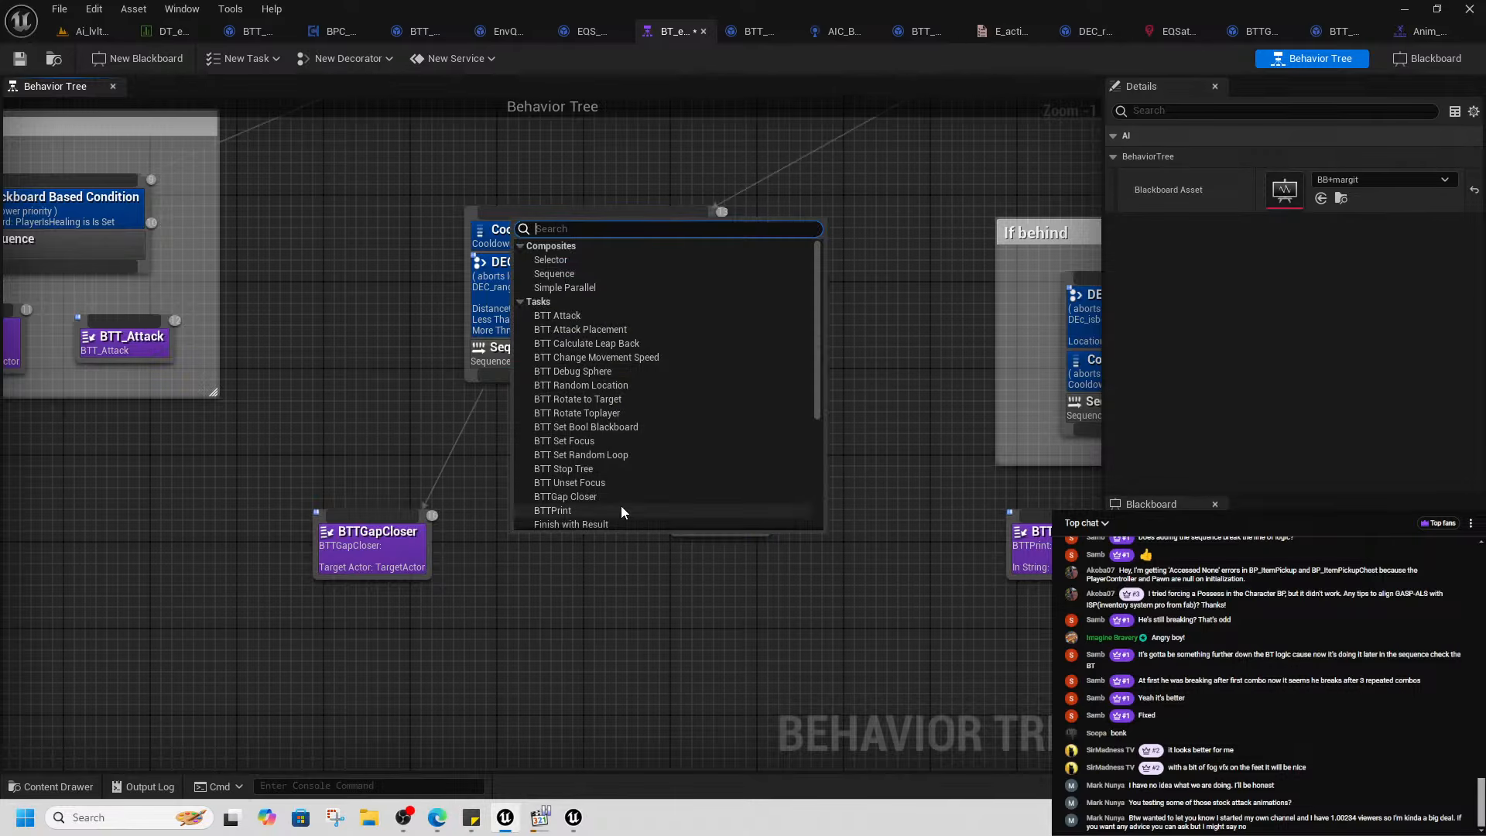
pyautogui.click(592, 329)
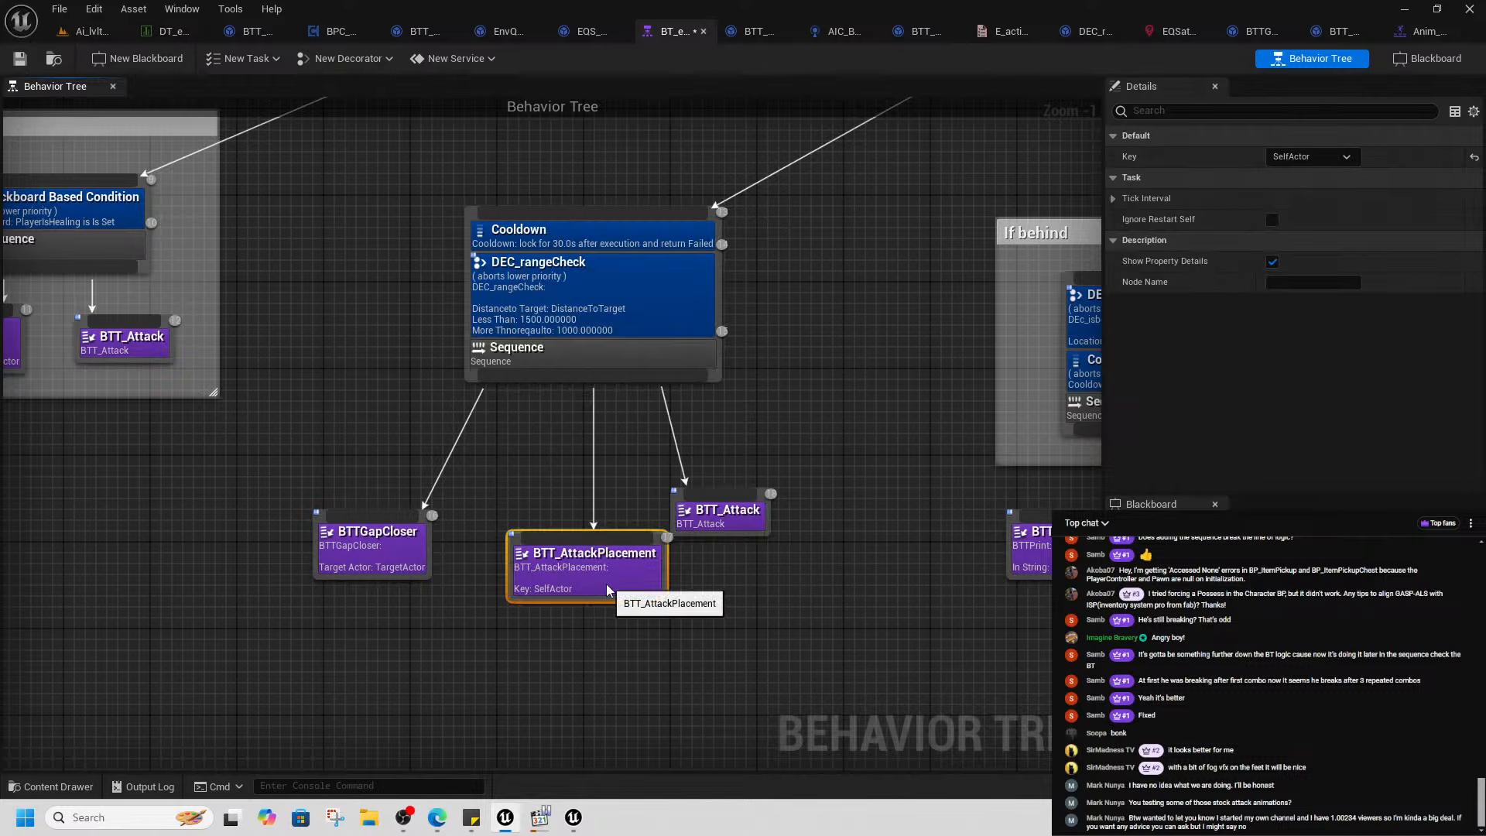
# - Align the BTT_AttackPlacement task with its neighbouring tasks and set its Key to TargetActor
pyautogui.moveTo(609, 591); pyautogui.dragTo(576, 527)
pyautogui.click(1304, 162)
pyautogui.click(1306, 235)
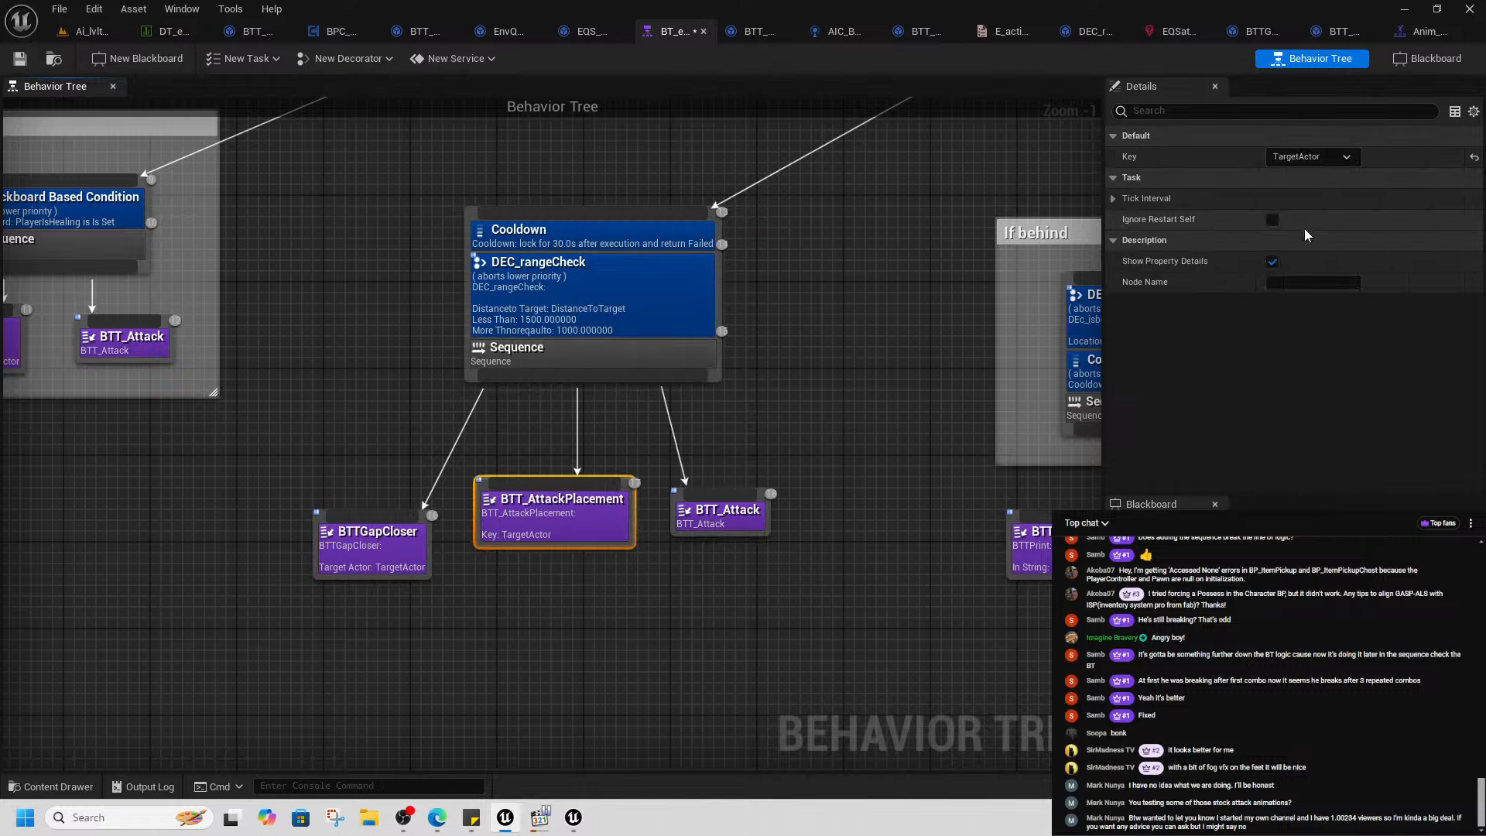
# - Disconnect the BTTGapCloser task from the range-check sequence
pyautogui.moveTo(418, 570); pyautogui.dragTo(417, 581)
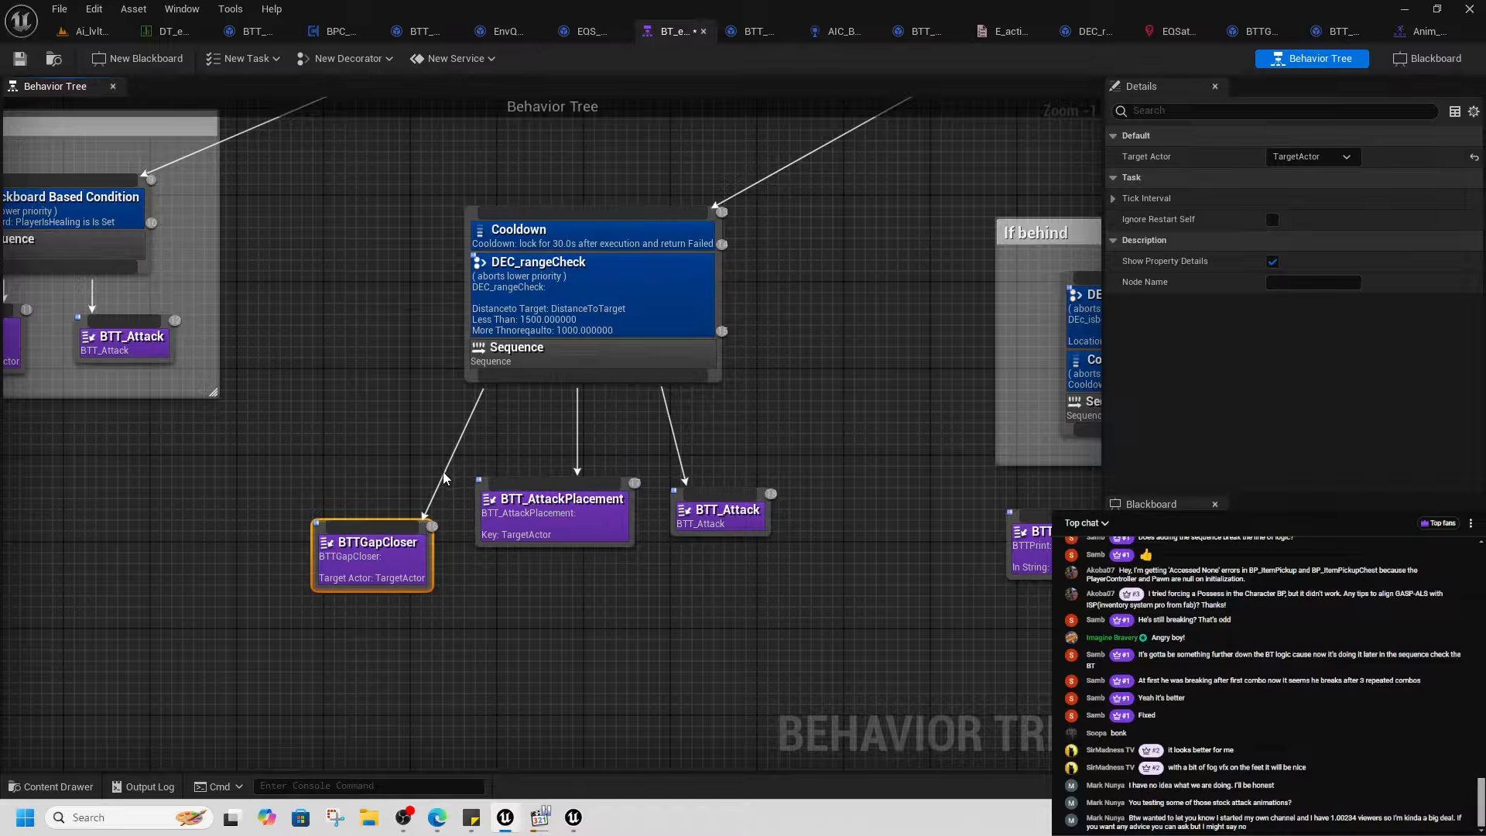
pyautogui.click(447, 496)
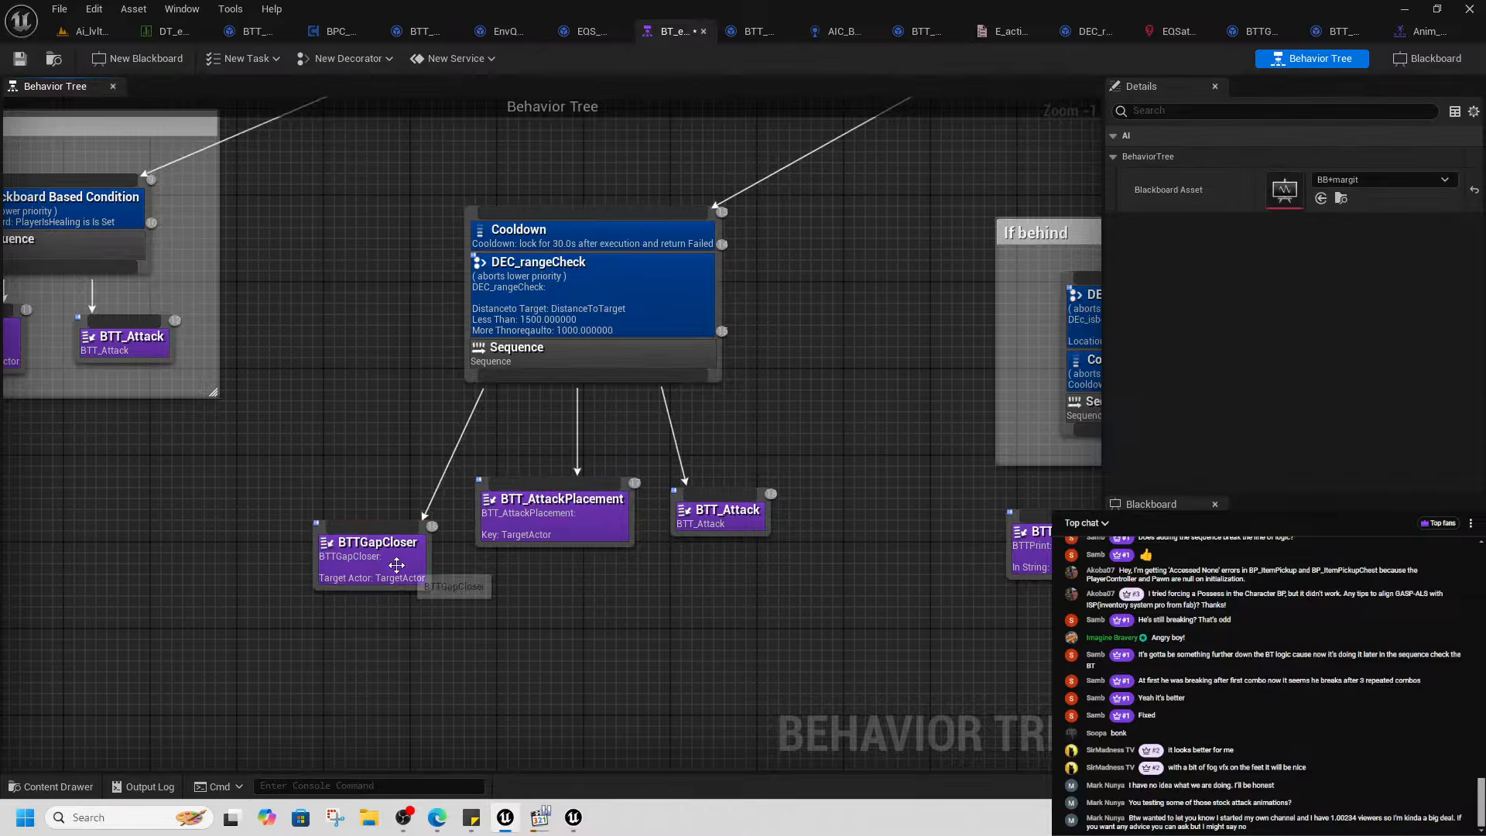
pyautogui.rightClick(396, 565)
pyautogui.click(464, 474)
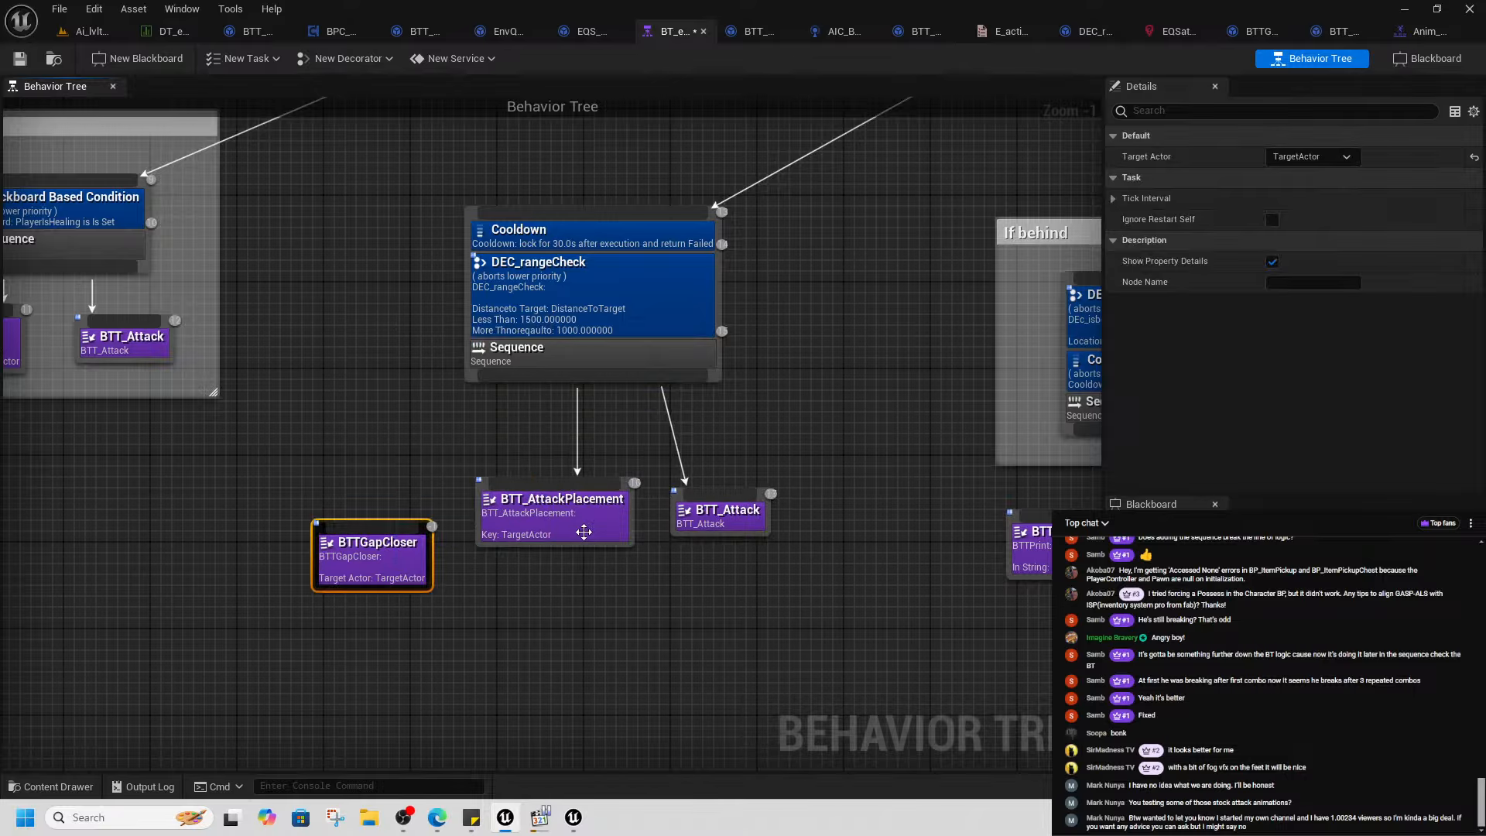
# - Rearrange the BTT_AttackPlacement and BTT_Attack tasks under the range-check sequence and move the disconnected BTTGapCloser task out of the way
pyautogui.moveTo(584, 531); pyautogui.dragTo(546, 532)
pyautogui.moveTo(735, 516); pyautogui.dragTo(725, 506)
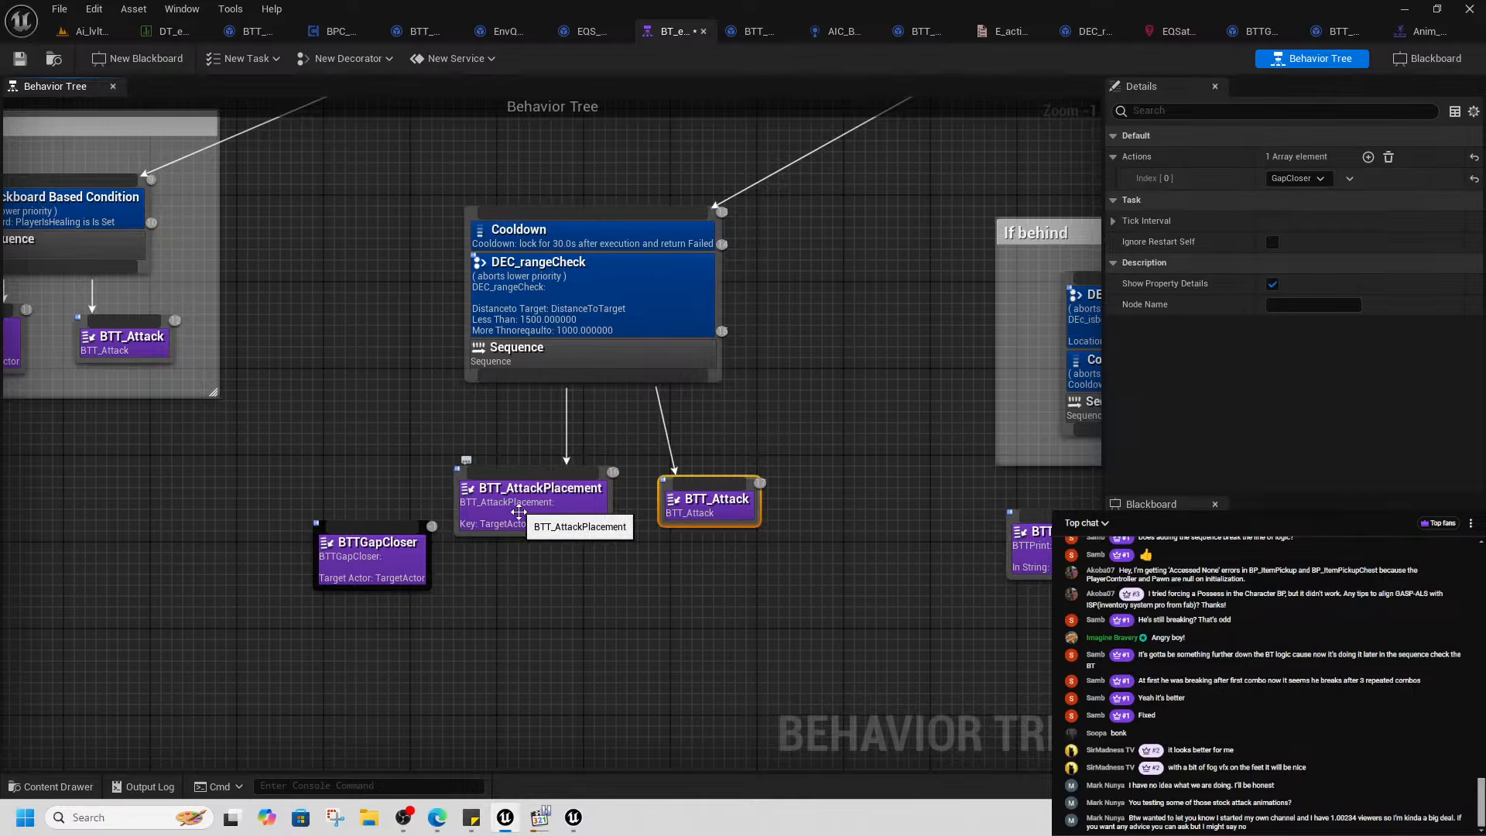
pyautogui.moveTo(388, 585); pyautogui.dragTo(399, 628)
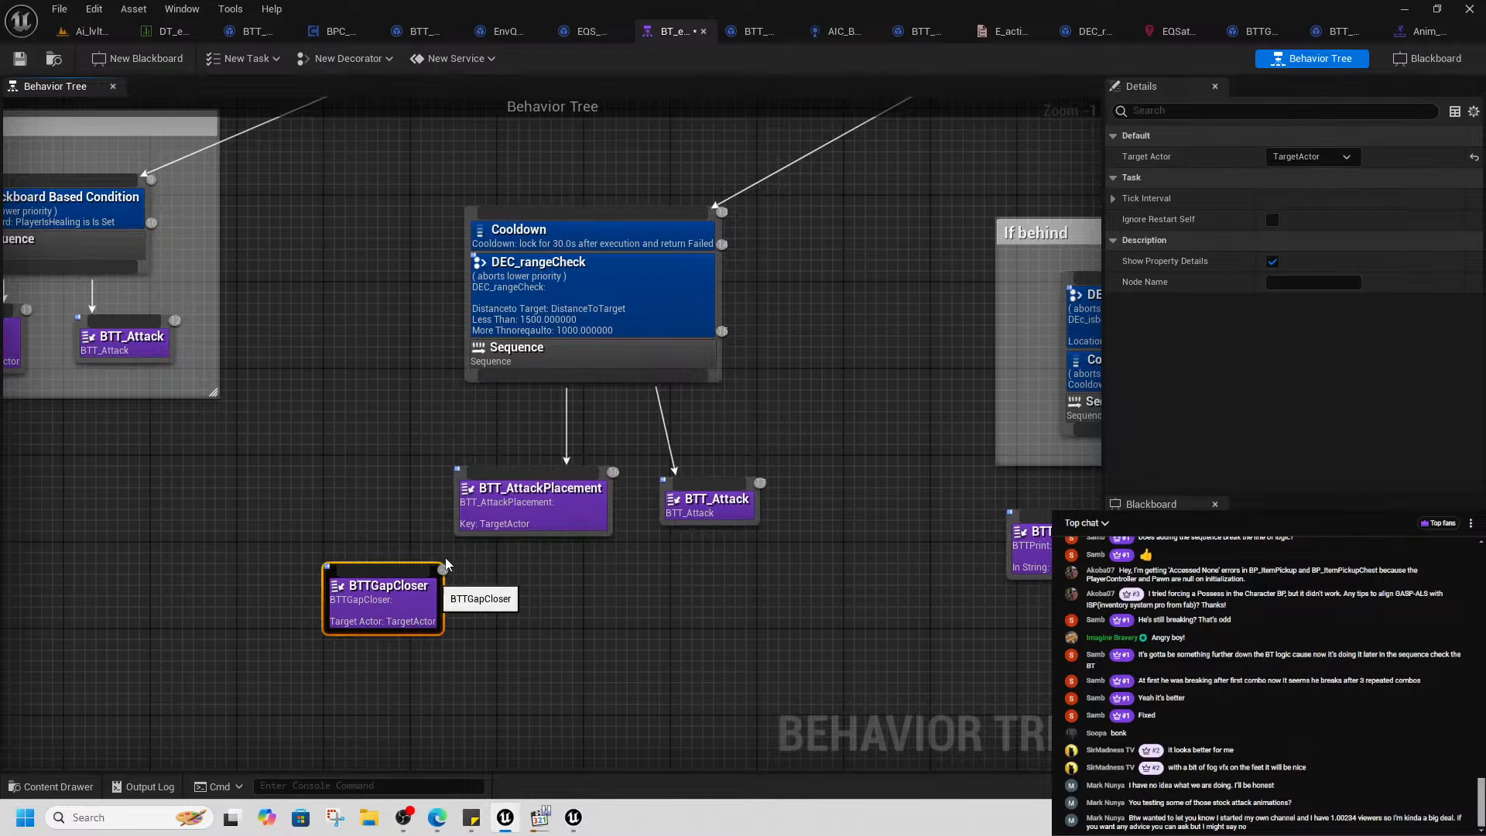
# - Add a Run EQS Query task as the first child of the range-check sequence, with EQSattackWarp as its query template
pyautogui.moveTo(525, 383); pyautogui.dragTo(364, 483)
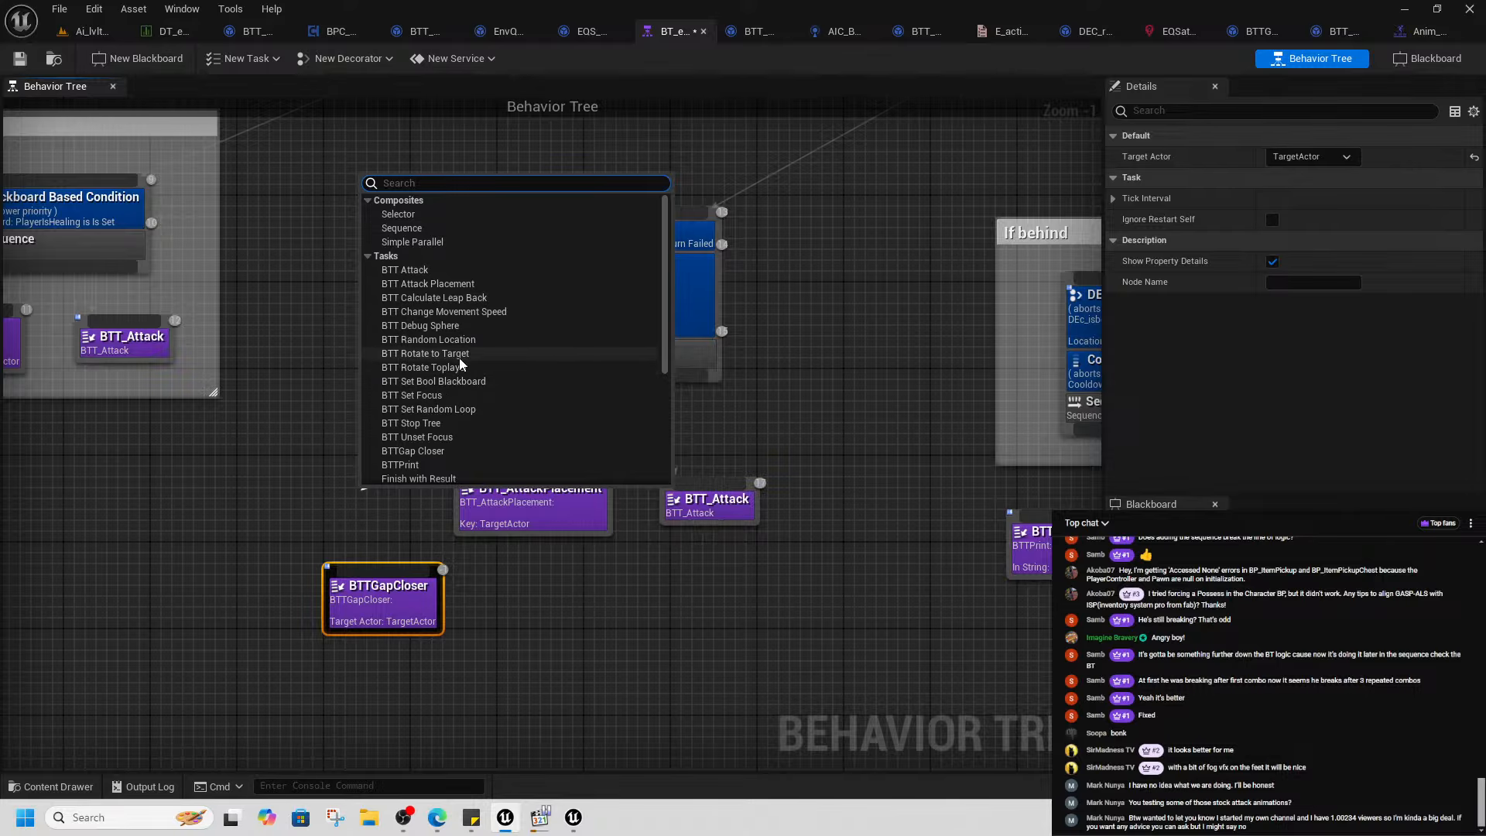
pyautogui.scroll(-2, 458, 358)
pyautogui.scroll(-2, 441, 363)
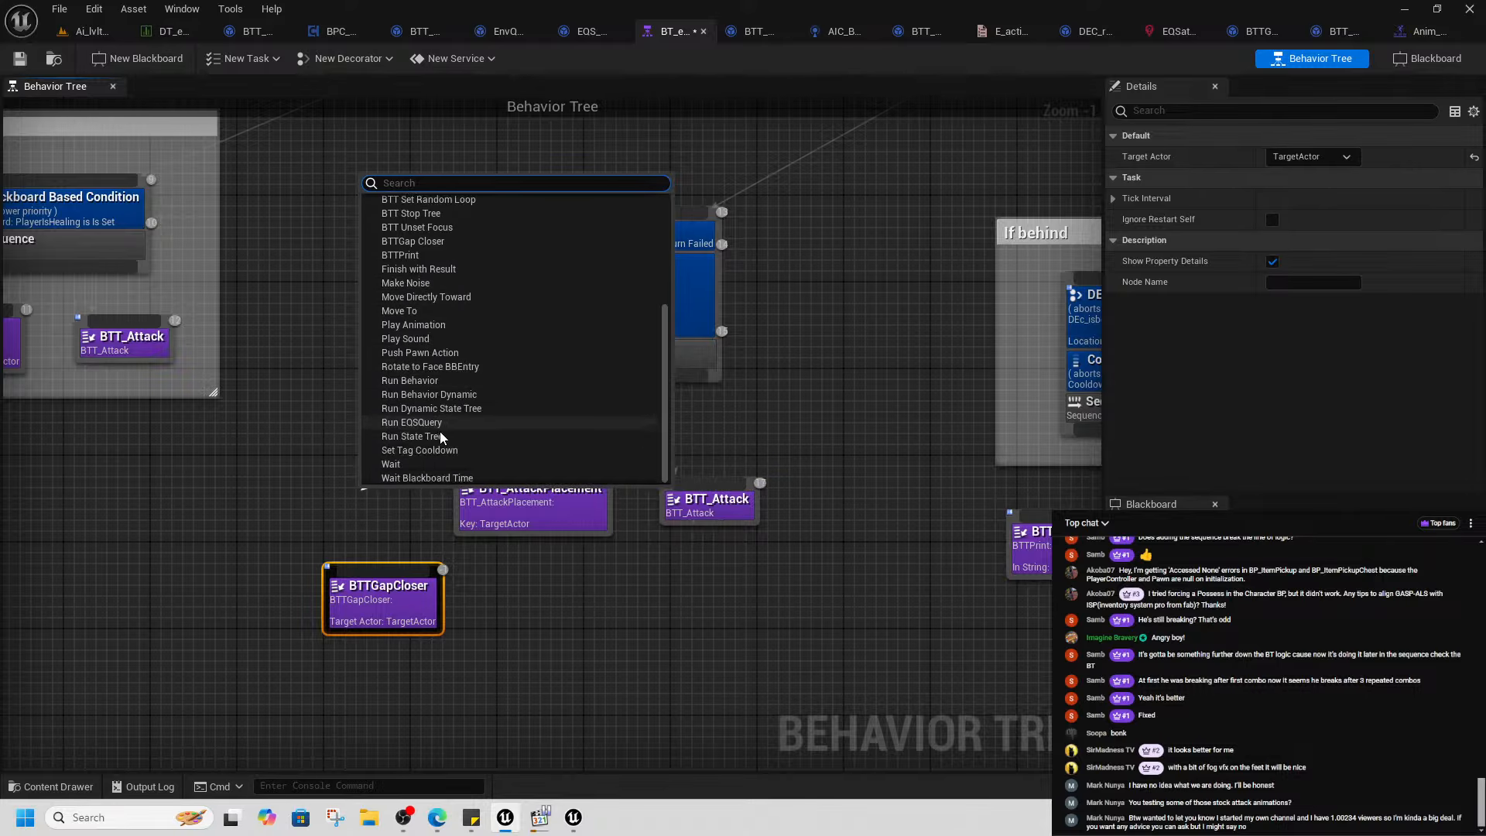
pyautogui.click(431, 426)
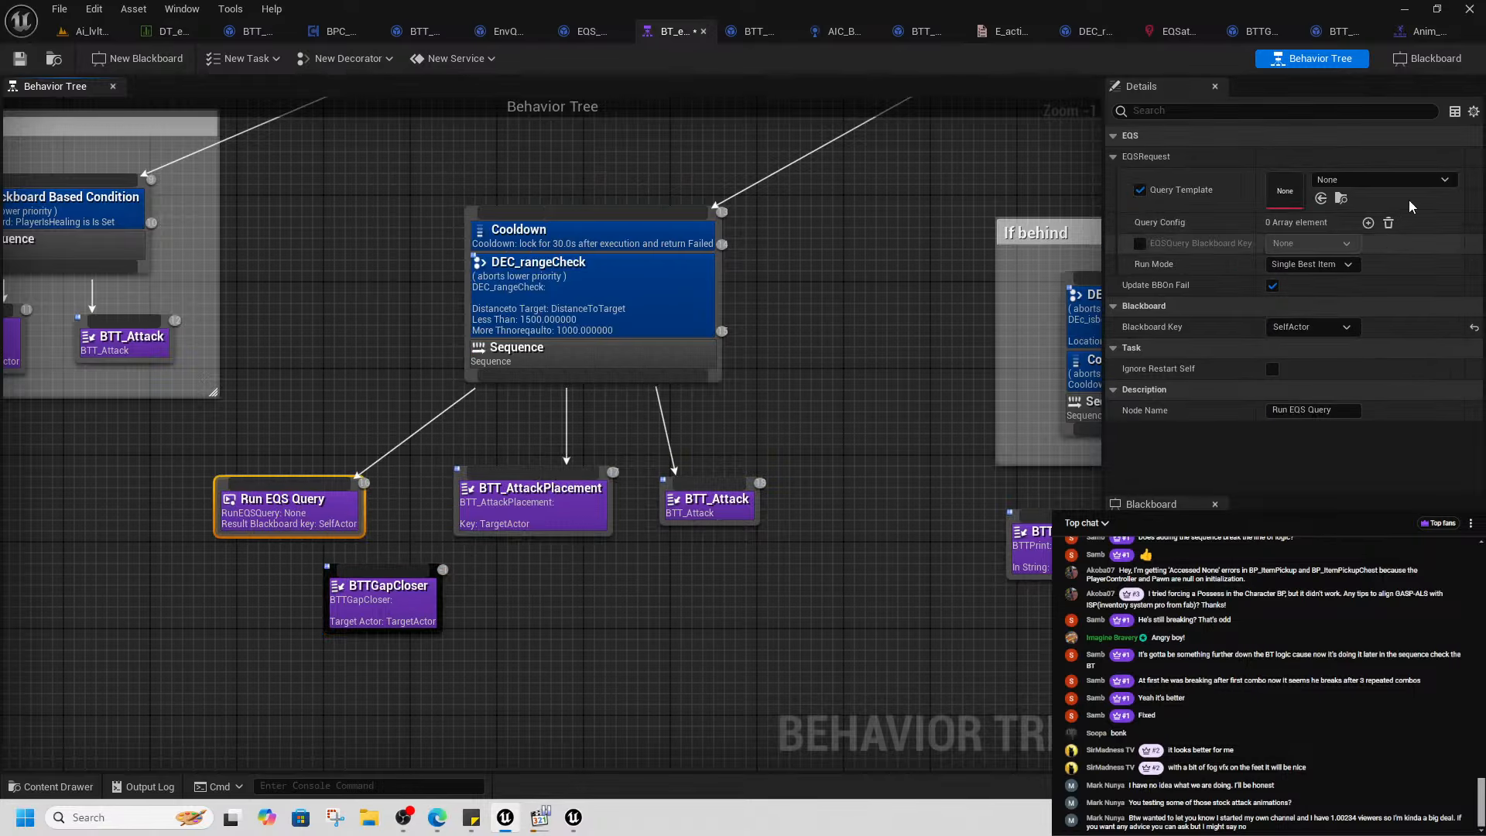
pyautogui.click(1350, 186)
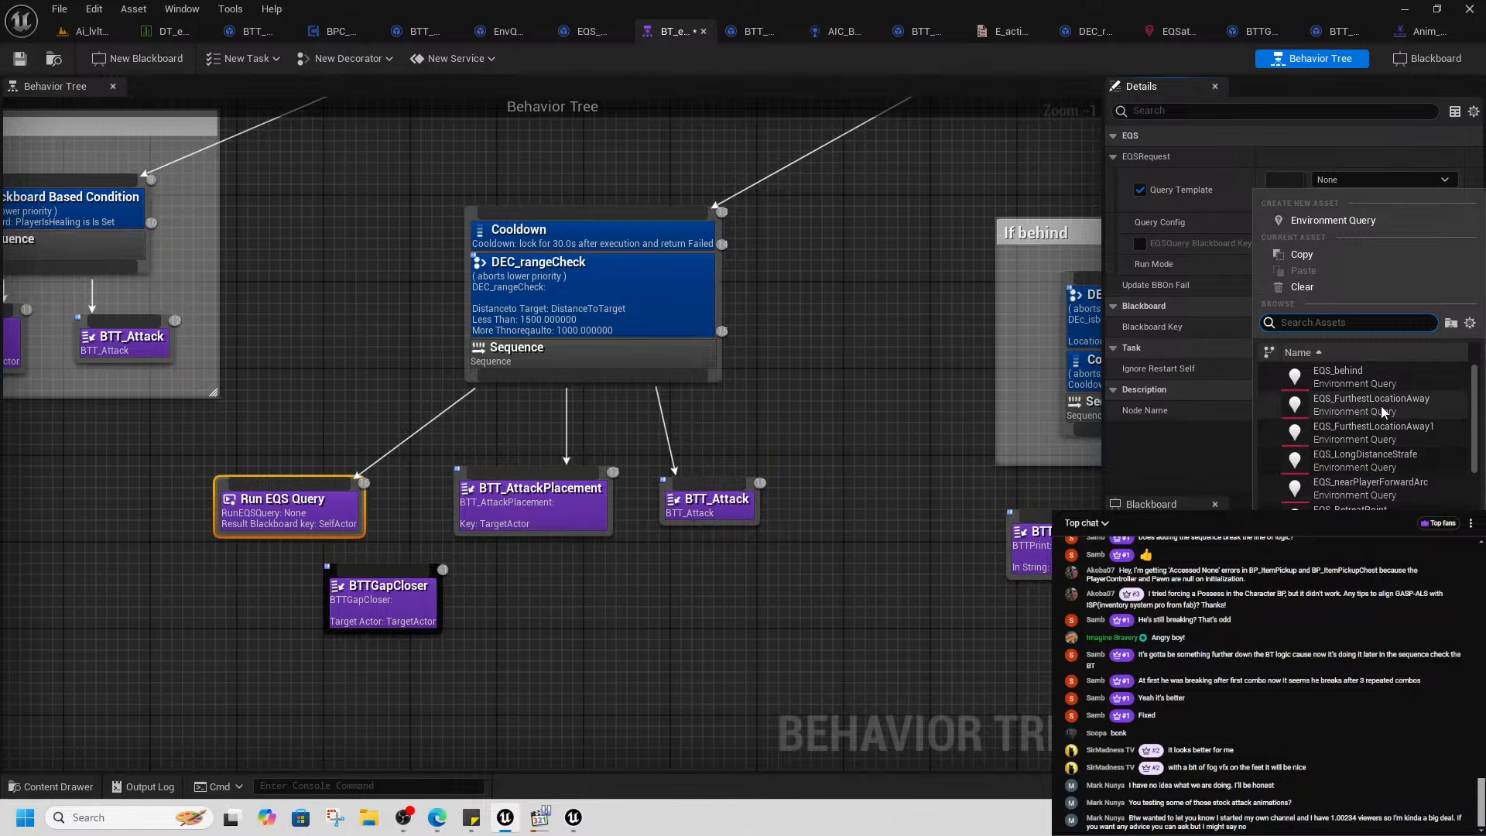
pyautogui.scroll(-3, 1385, 503)
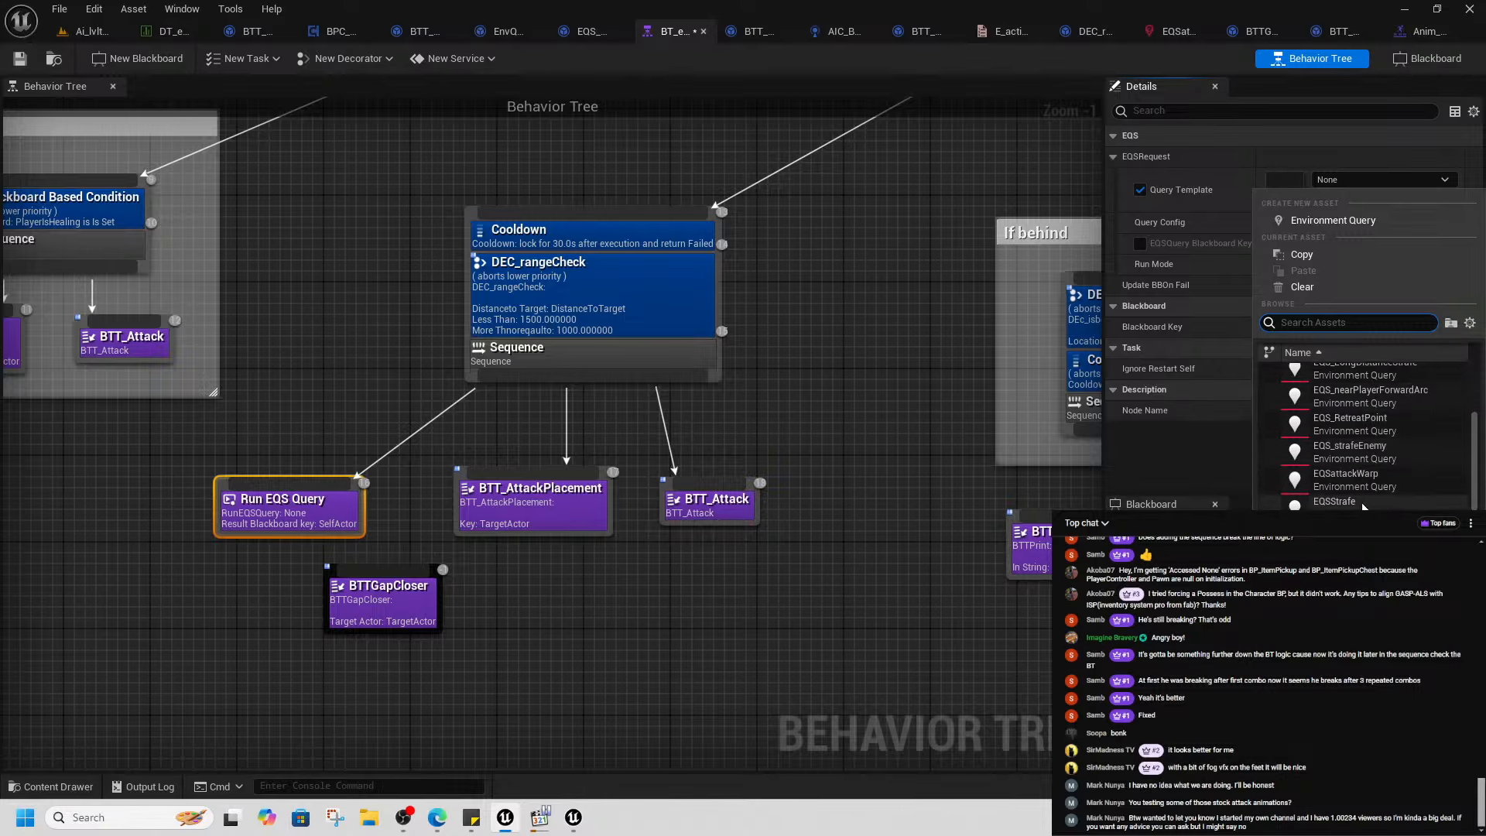
pyautogui.click(1362, 480)
# - Set the Run EQS Query task's Blackboard Key to MoveLocation
pyautogui.click(528, 527)
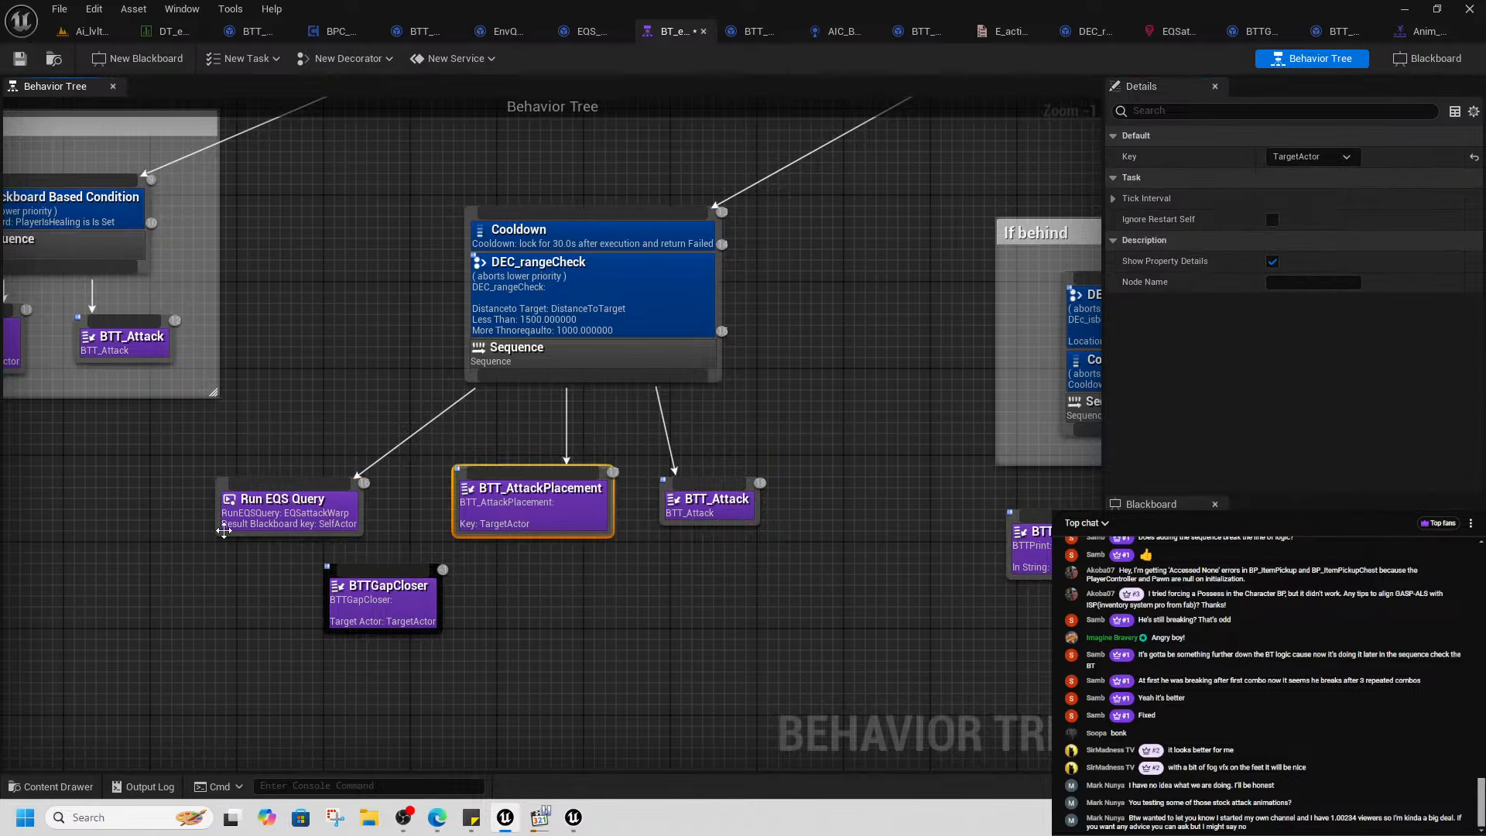
pyautogui.click(317, 522)
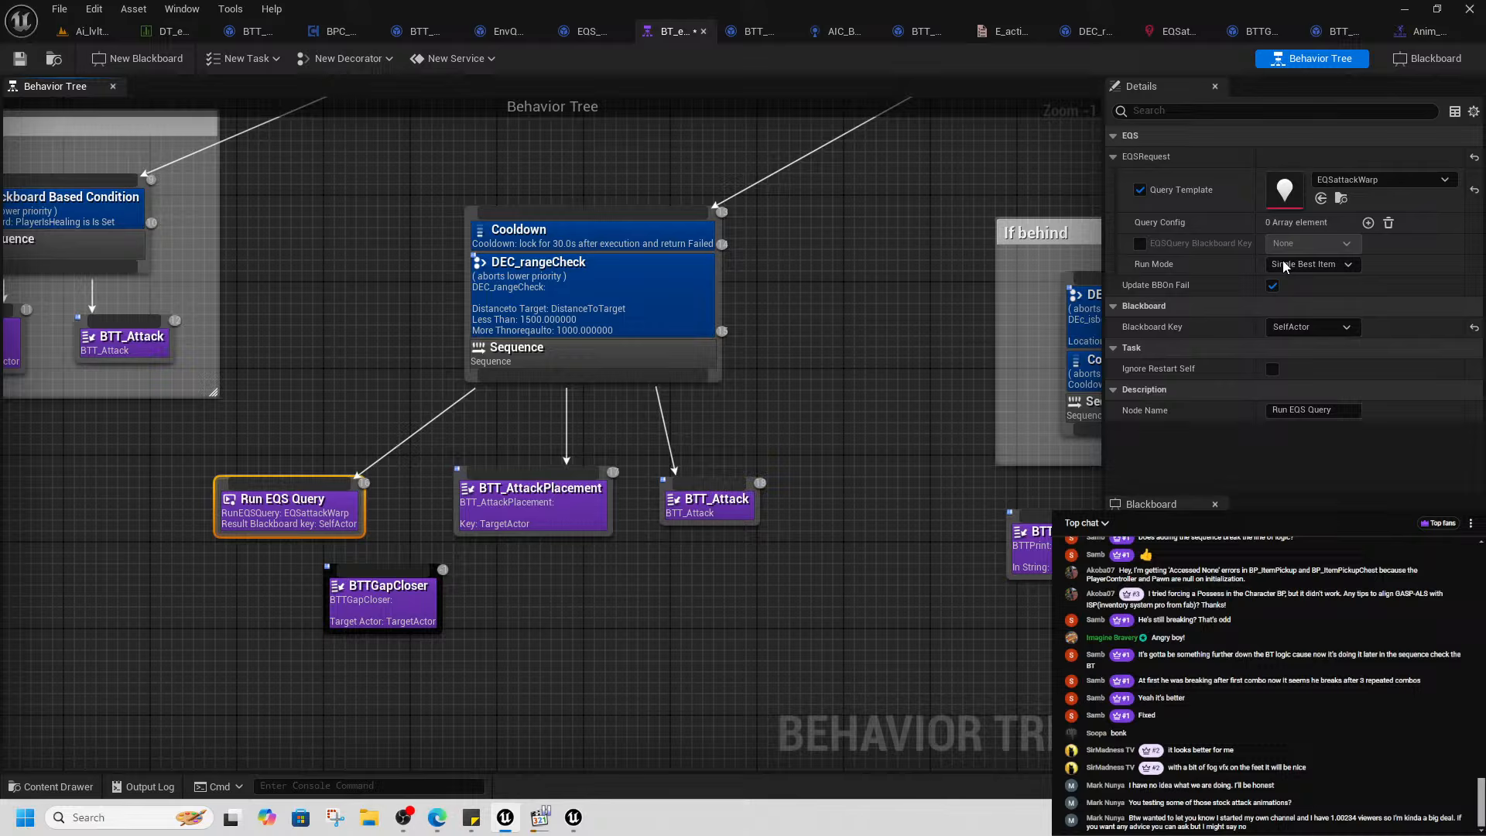
pyautogui.click(1312, 327)
pyautogui.click(1332, 436)
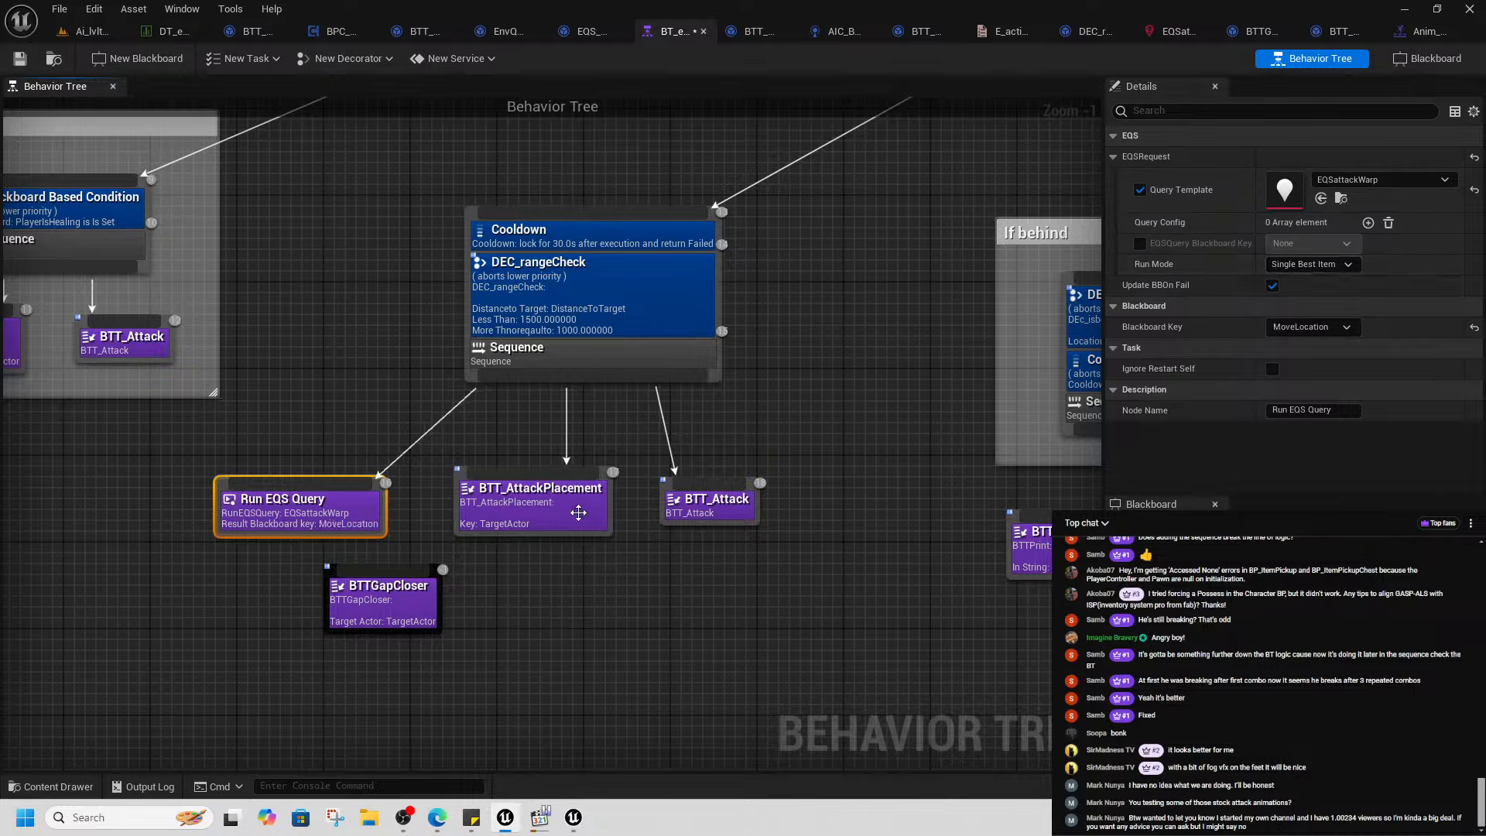
# - Set the BTT_AttackPlacement task's Key to MoveLocation
pyautogui.click(578, 510)
pyautogui.click(1316, 156)
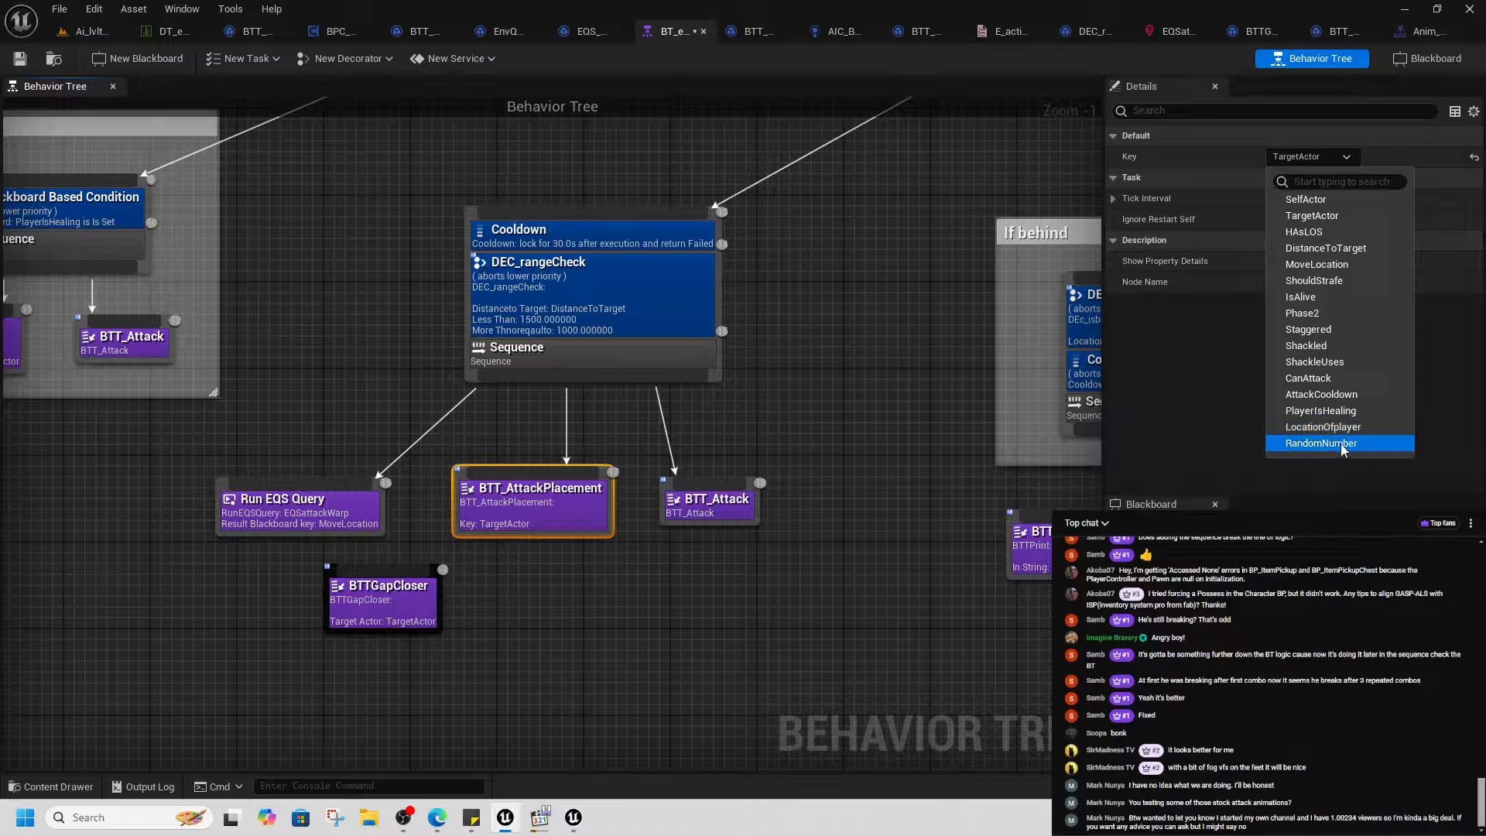
pyautogui.click(1333, 264)
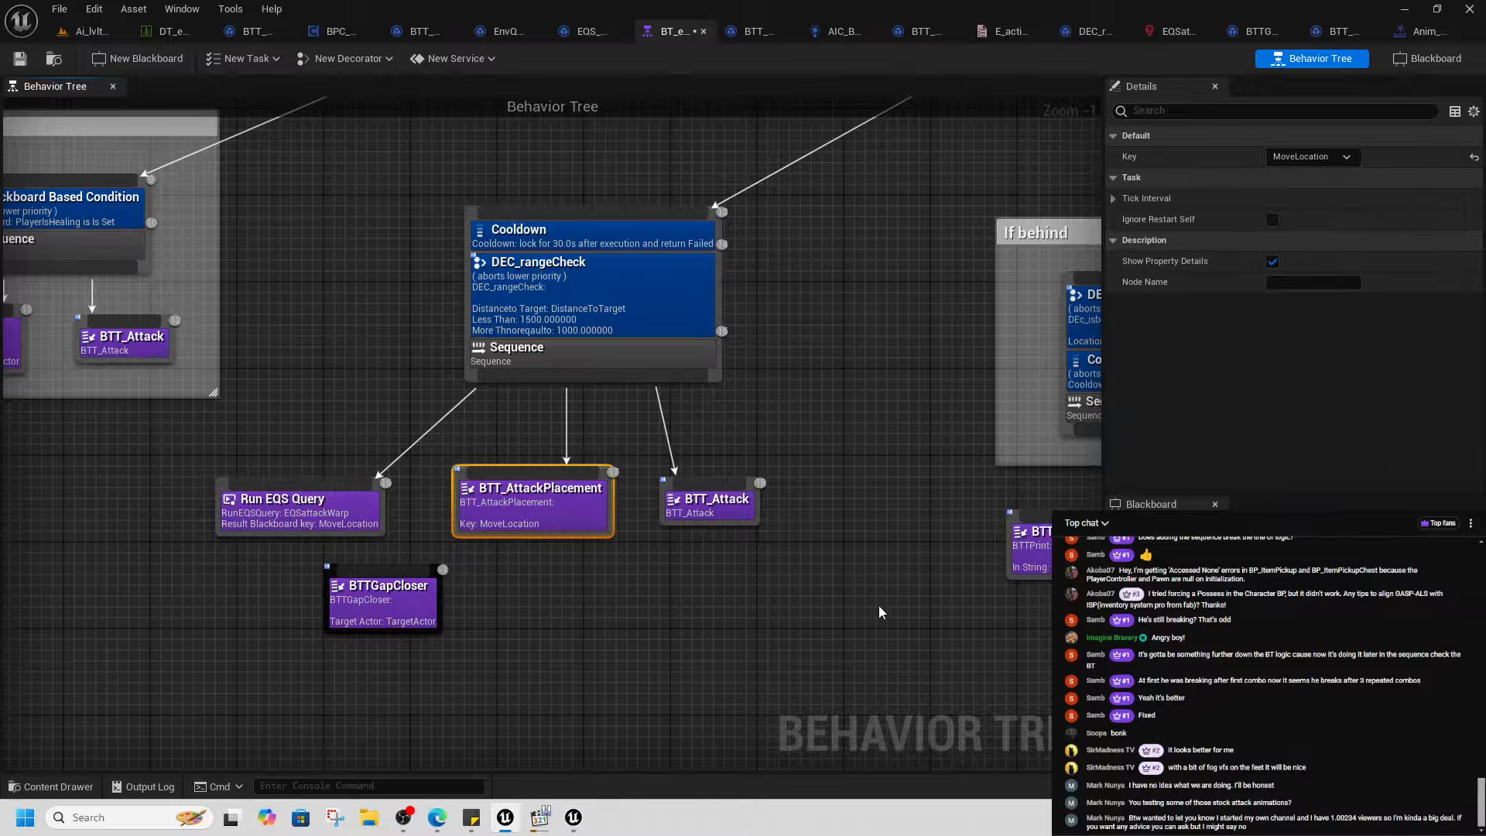
# - Check the BTT_Attack task's action, and open the GapCloser montage from the enemy data table to inspect its Motion Warping notifies
pyautogui.click(618, 606)
pyautogui.click(701, 500)
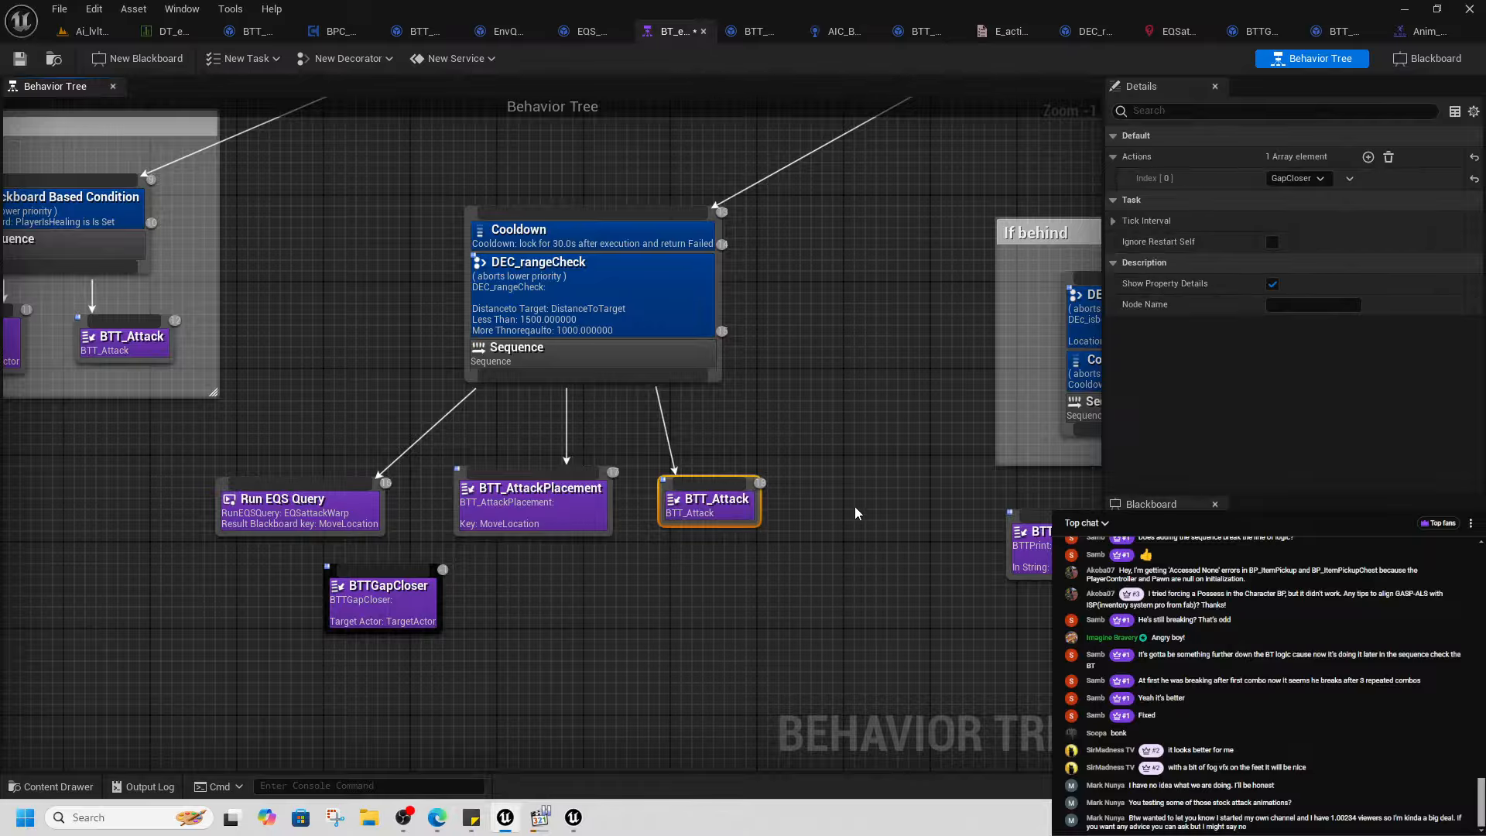
pyautogui.moveTo(859, 513); pyautogui.dragTo(741, 529, button='right')
pyautogui.click(184, 32)
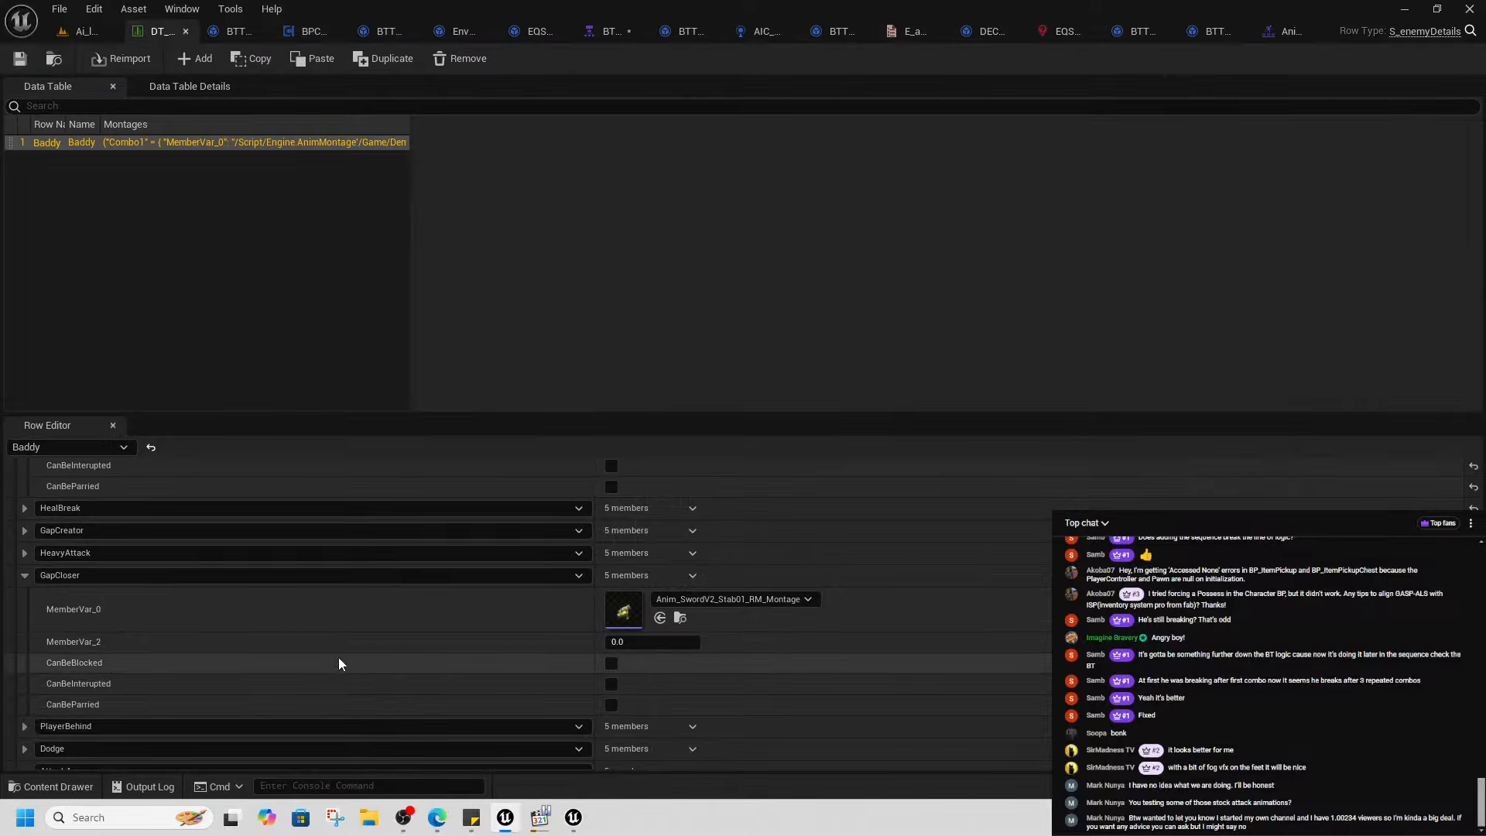
pyautogui.click(682, 620)
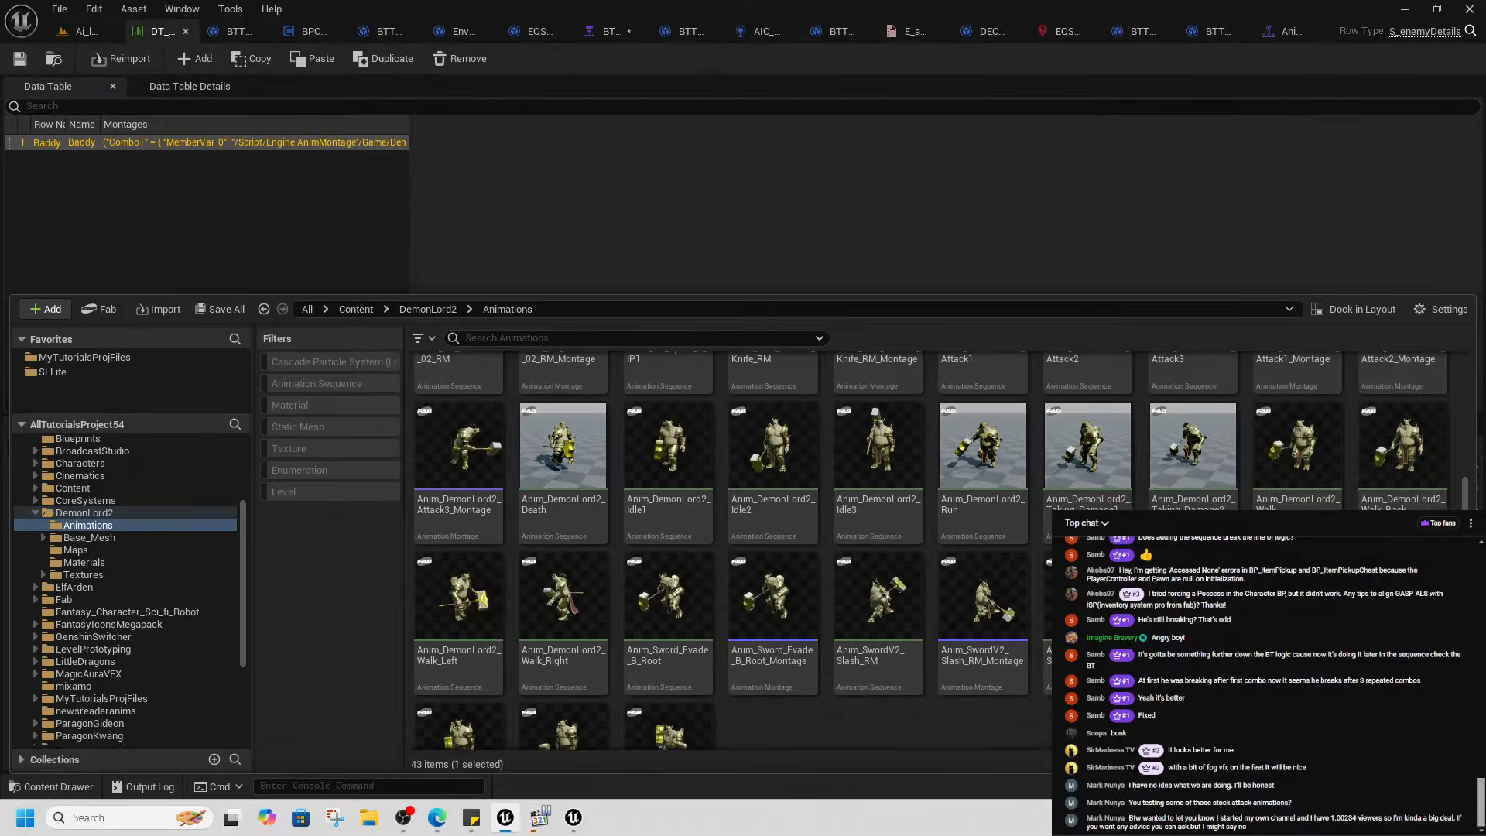
pyautogui.doubleClick(770, 507)
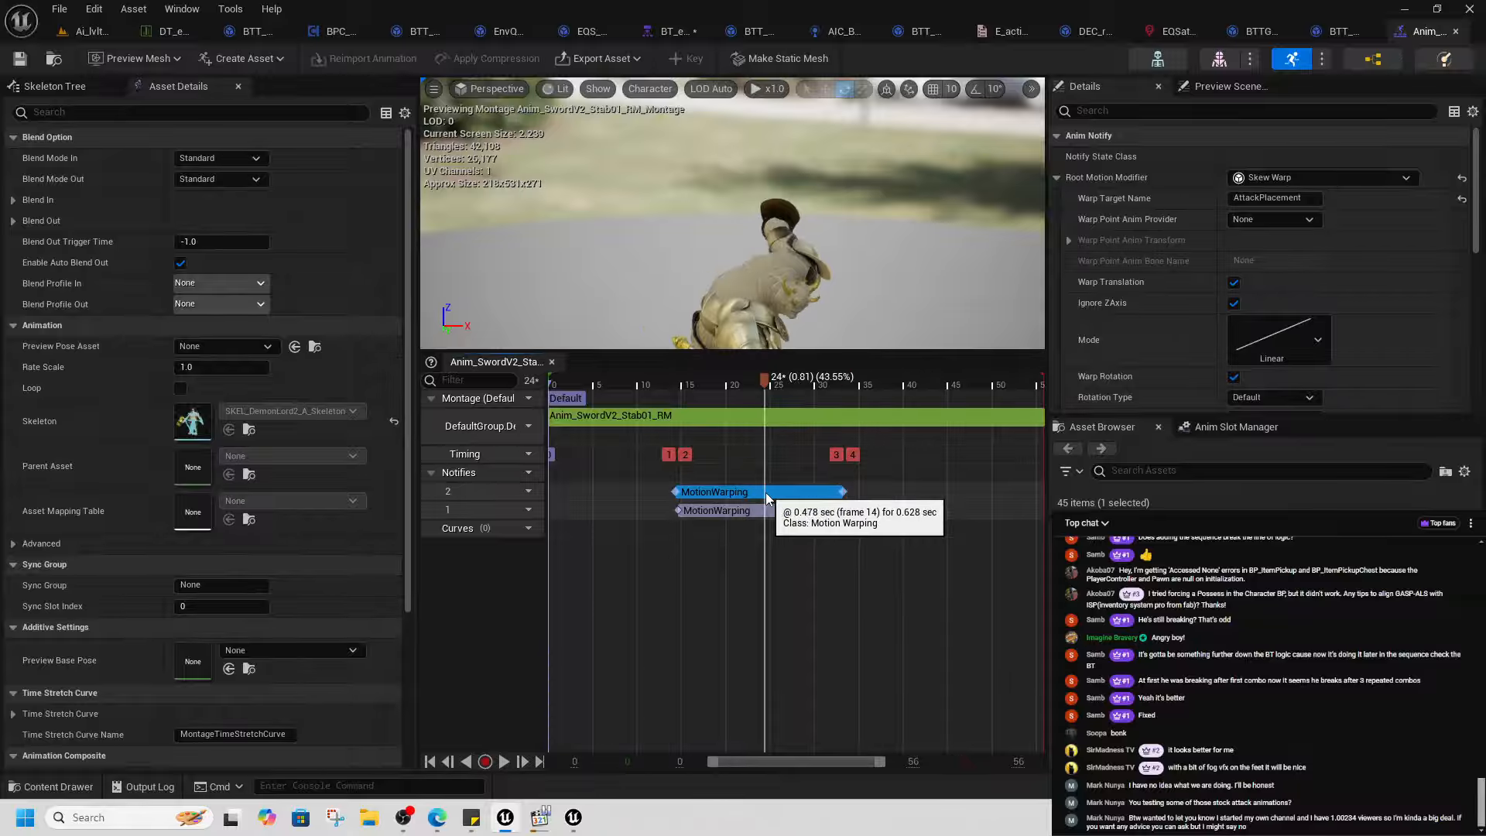
# - Play-test the AI level, running the character around the enemy to observe its attacks and gap closer, and stop the session
pyautogui.click(87, 34)
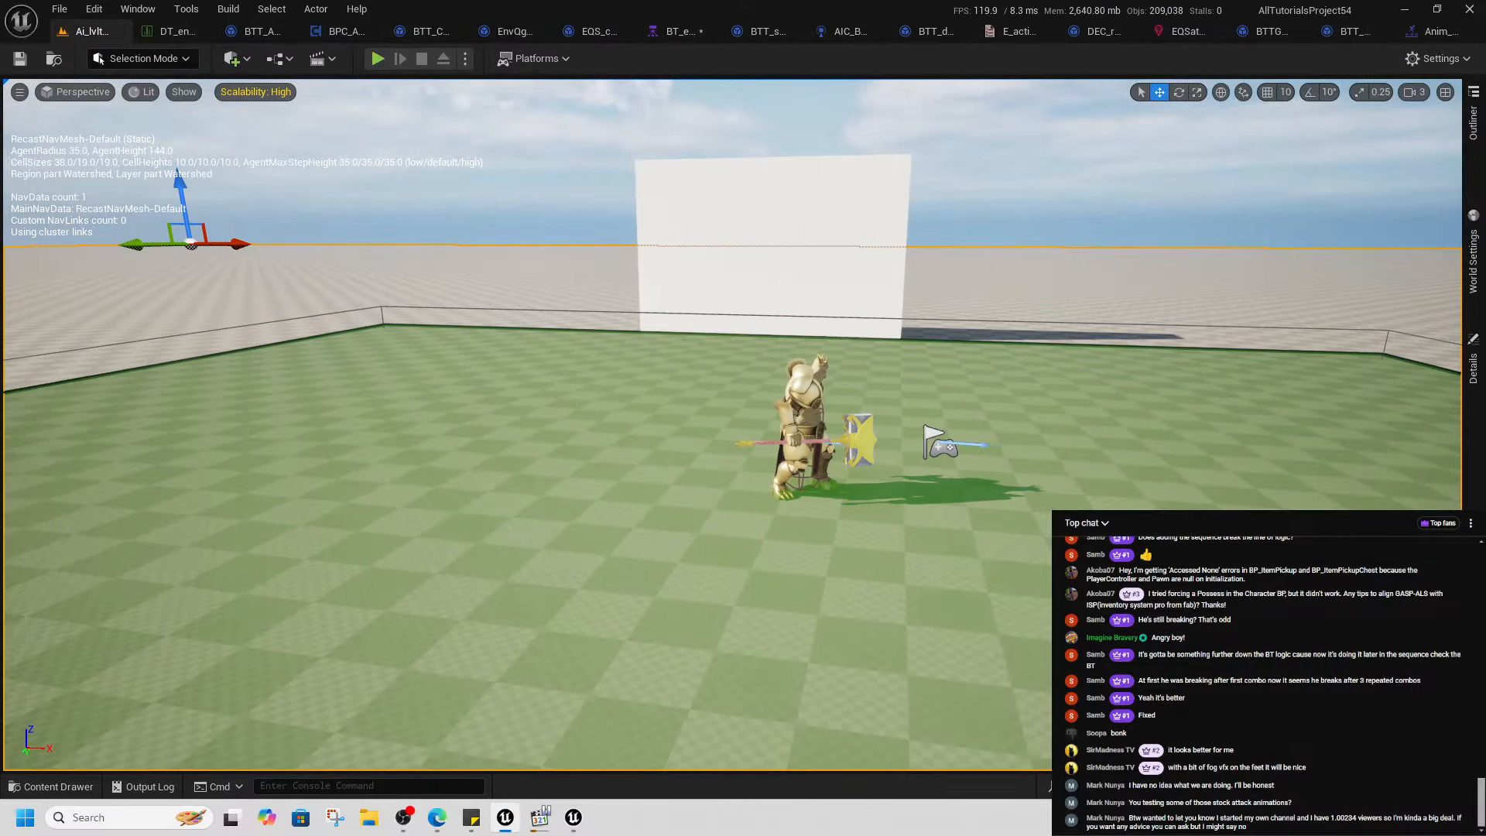
pyautogui.rightClick(861, 172)
pyautogui.click(948, 627)
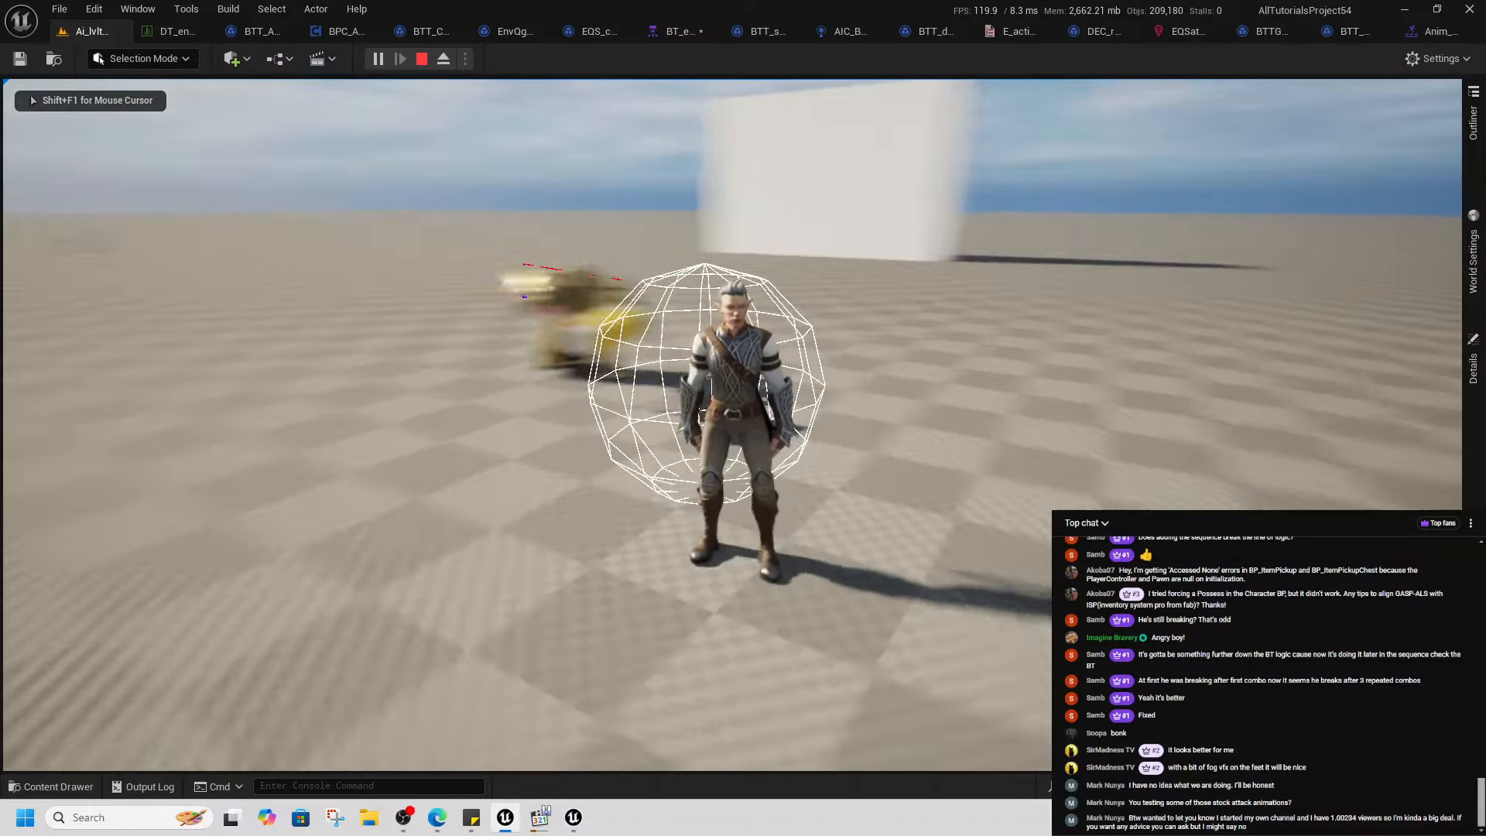
pyautogui.press('s')
pyautogui.press('a')
pyautogui.press('s')
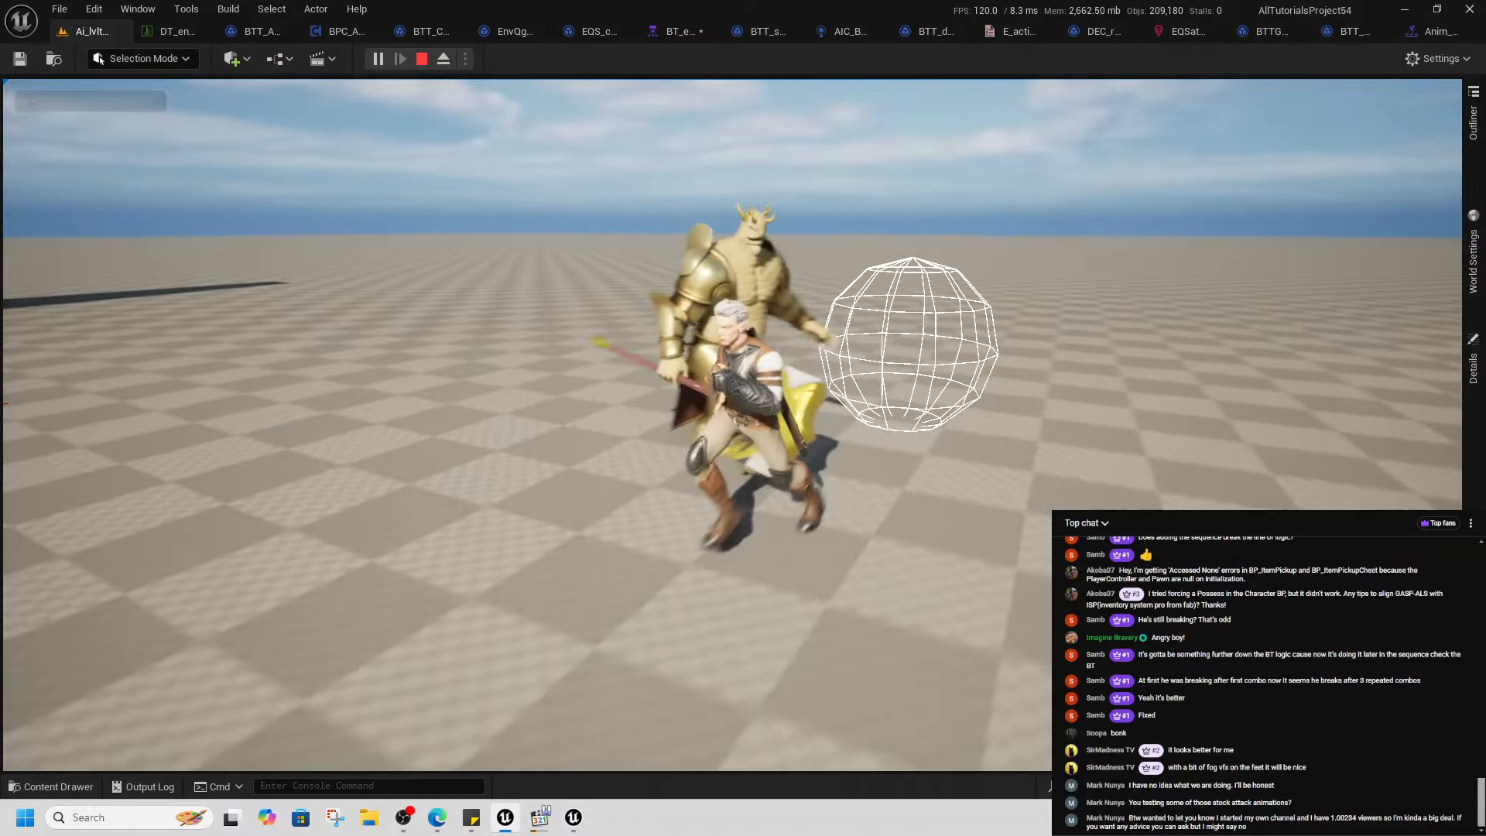
pyautogui.press('a')
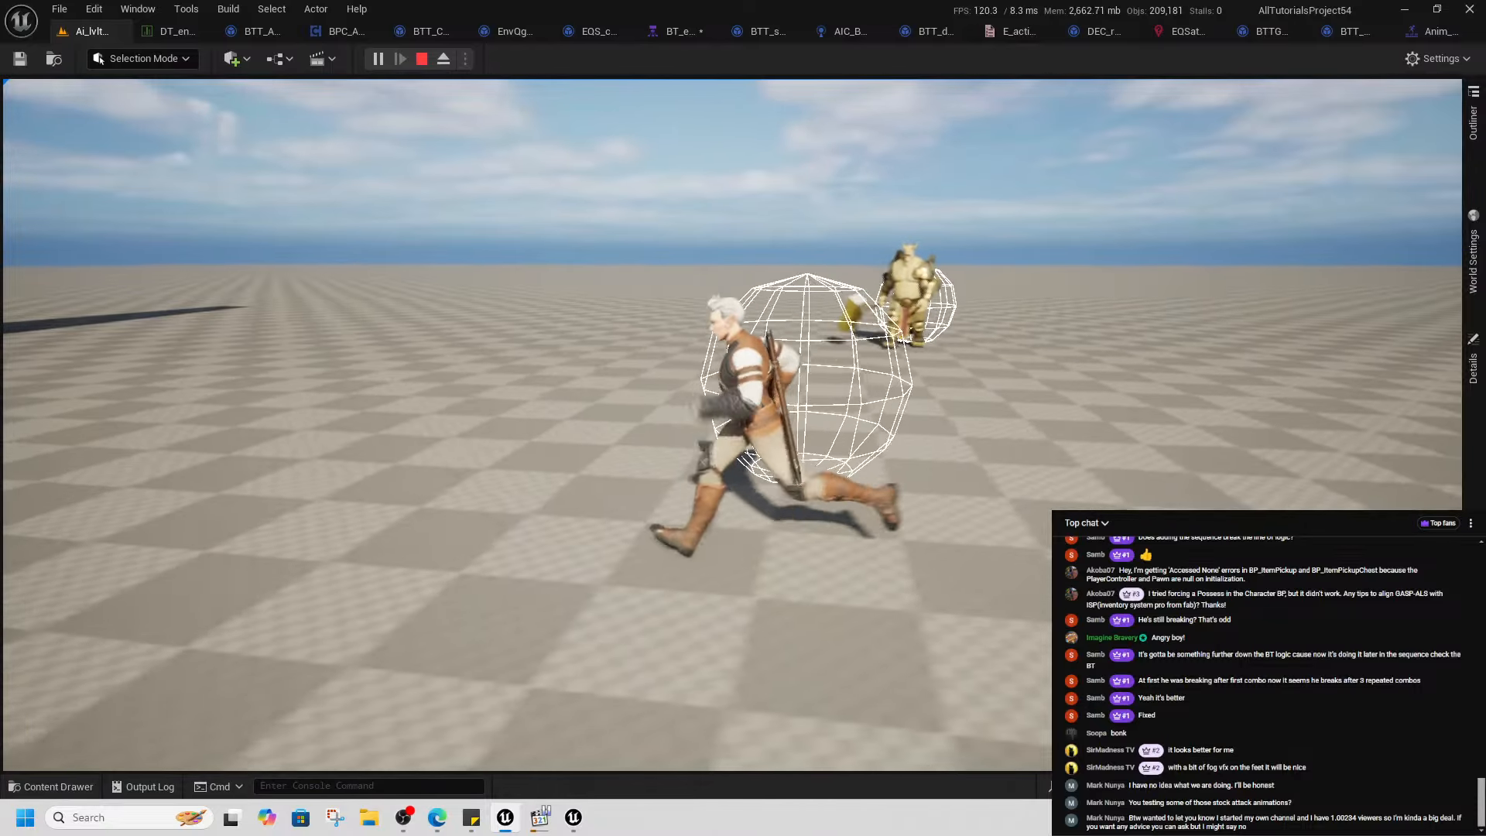
pyautogui.press('a')
pyautogui.press('s')
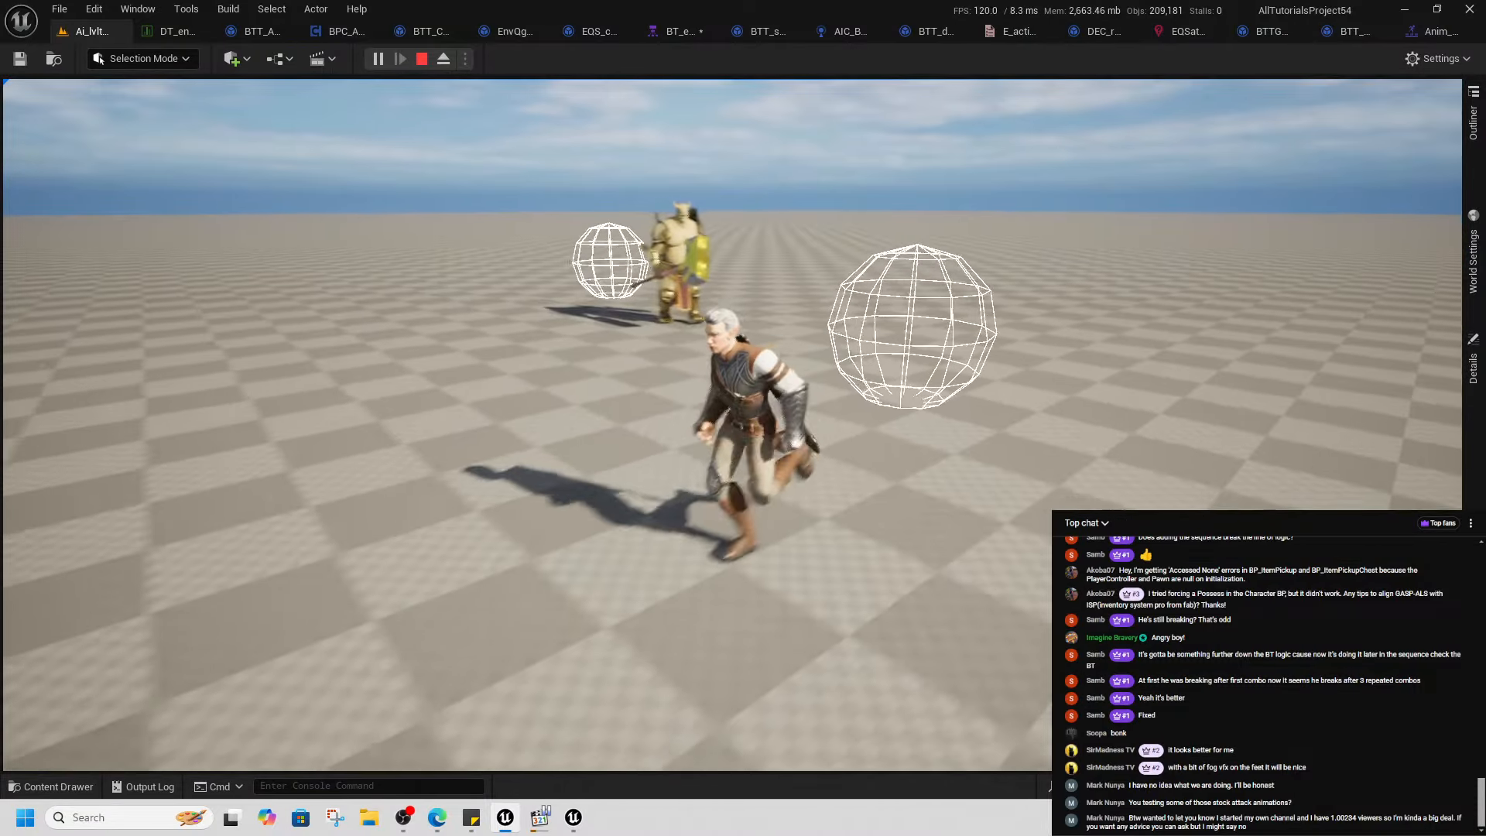
pyautogui.press('a')
pyautogui.press('w')
pyautogui.press('d')
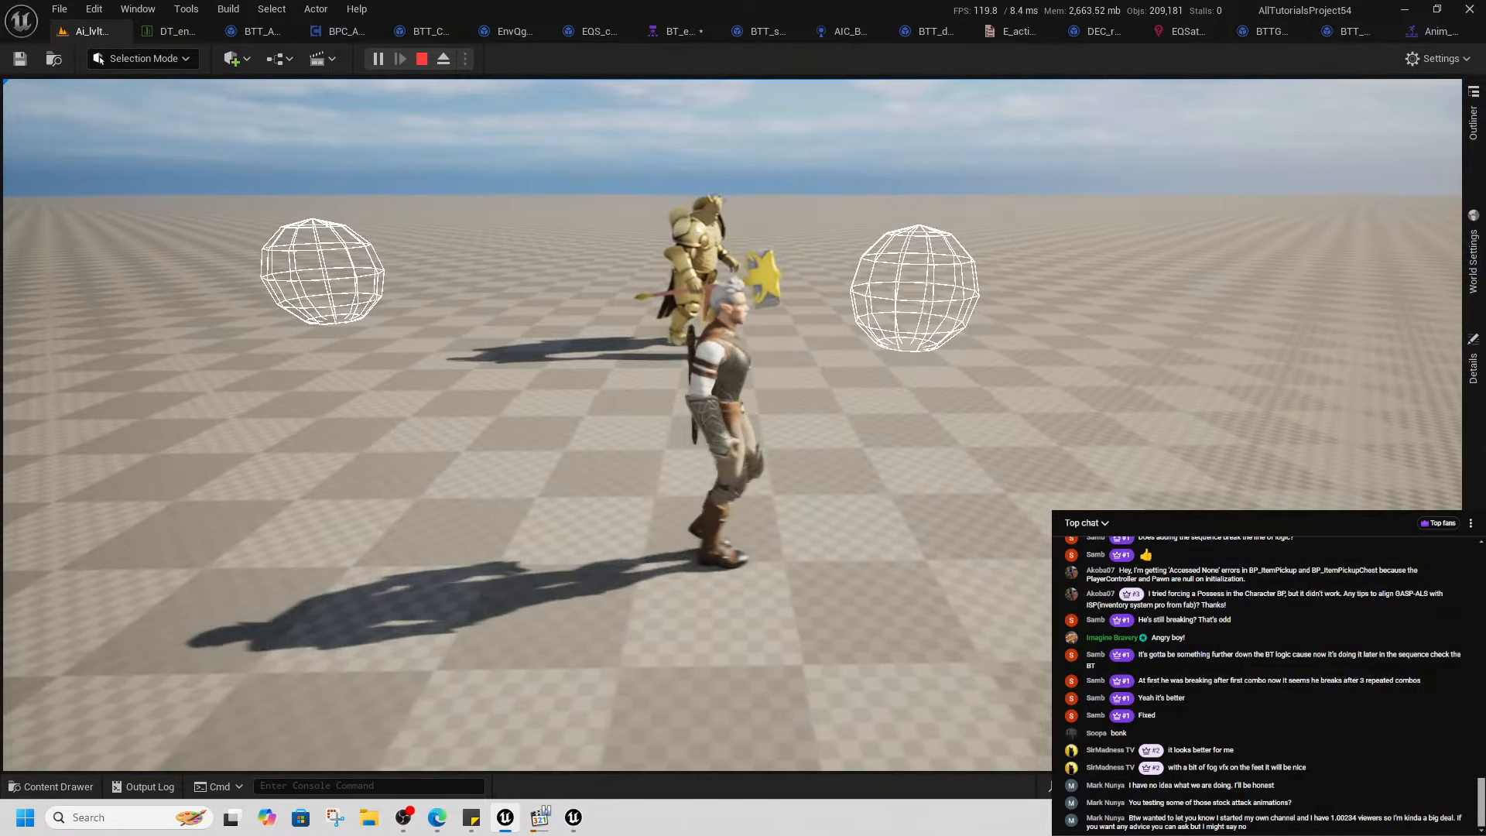
pyautogui.press('d')
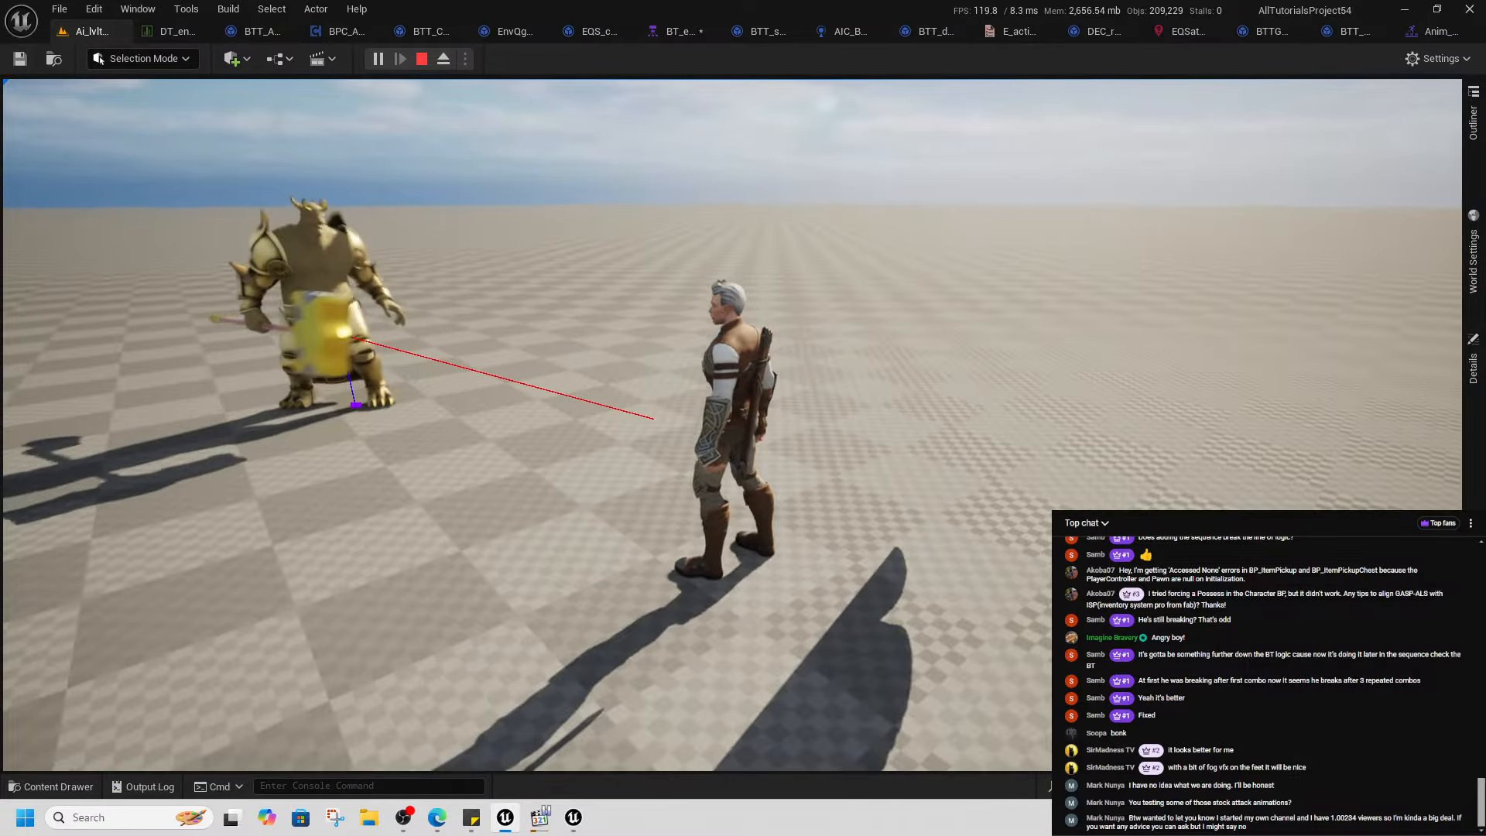
pyautogui.press('s')
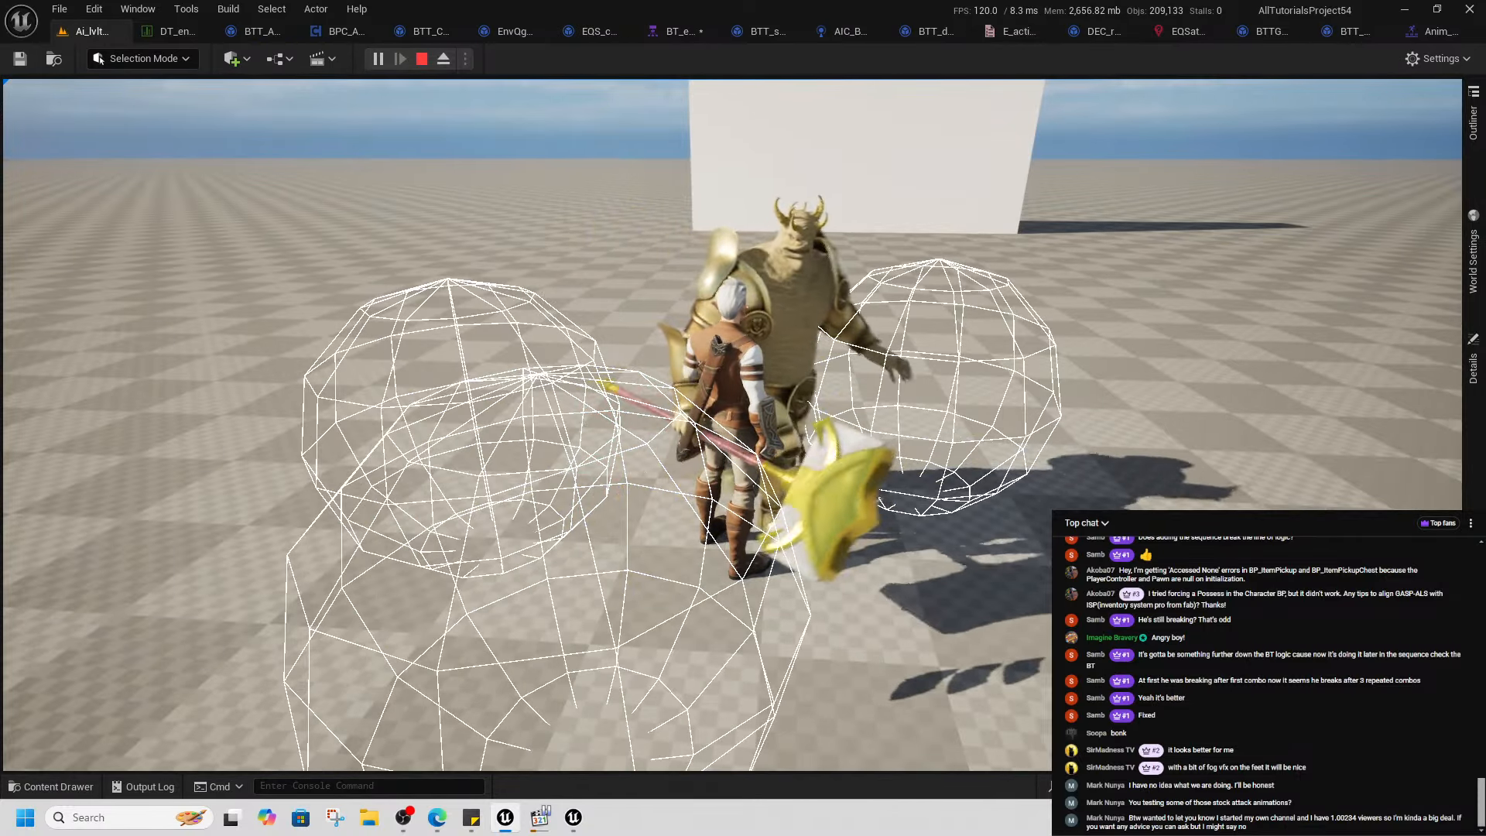
pyautogui.hotkey('alt', 'Tab')
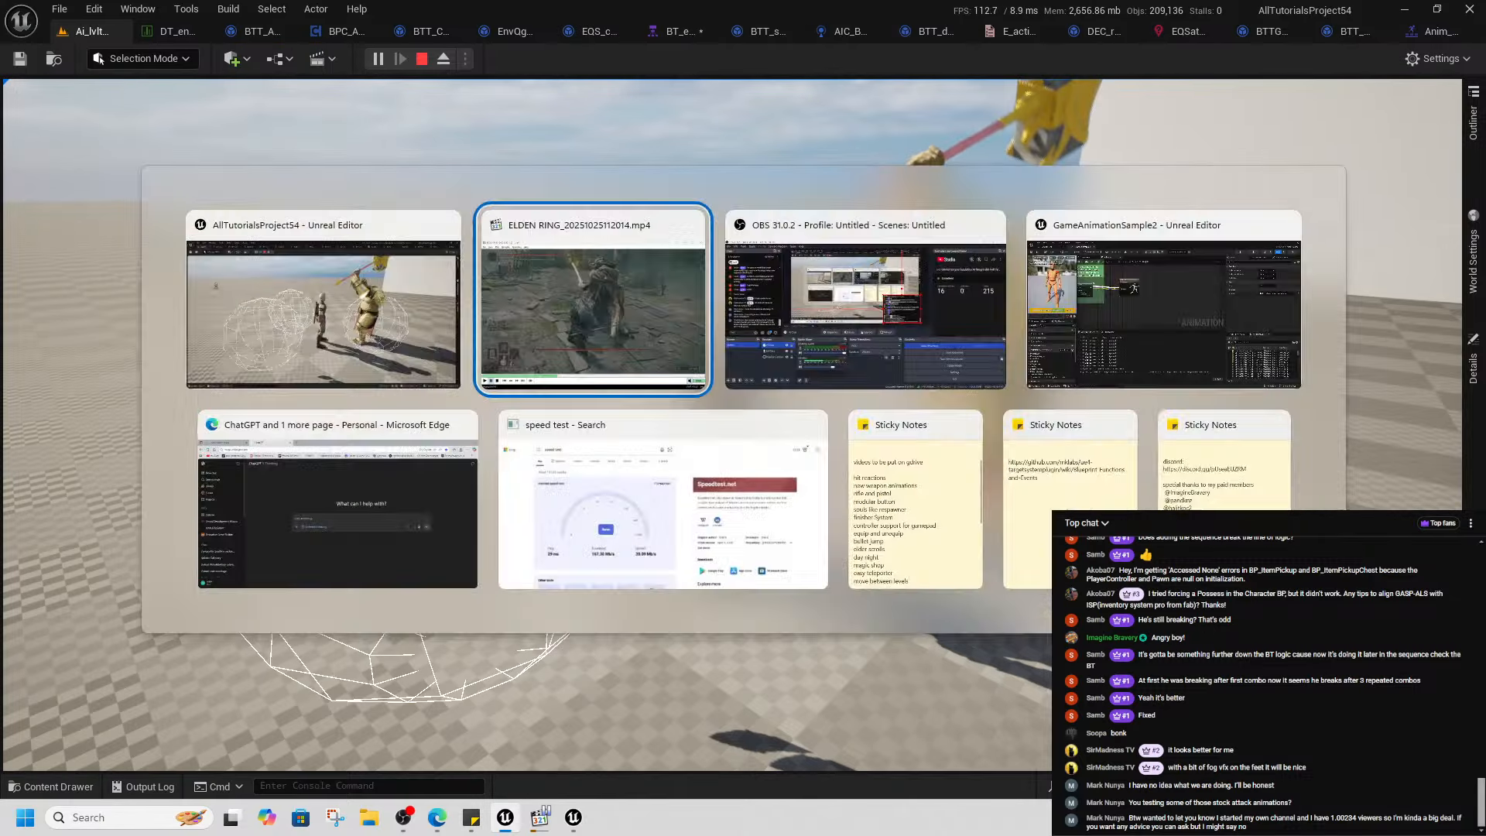
pyautogui.hotkey('alt', 'Tab')
pyautogui.click(422, 60)
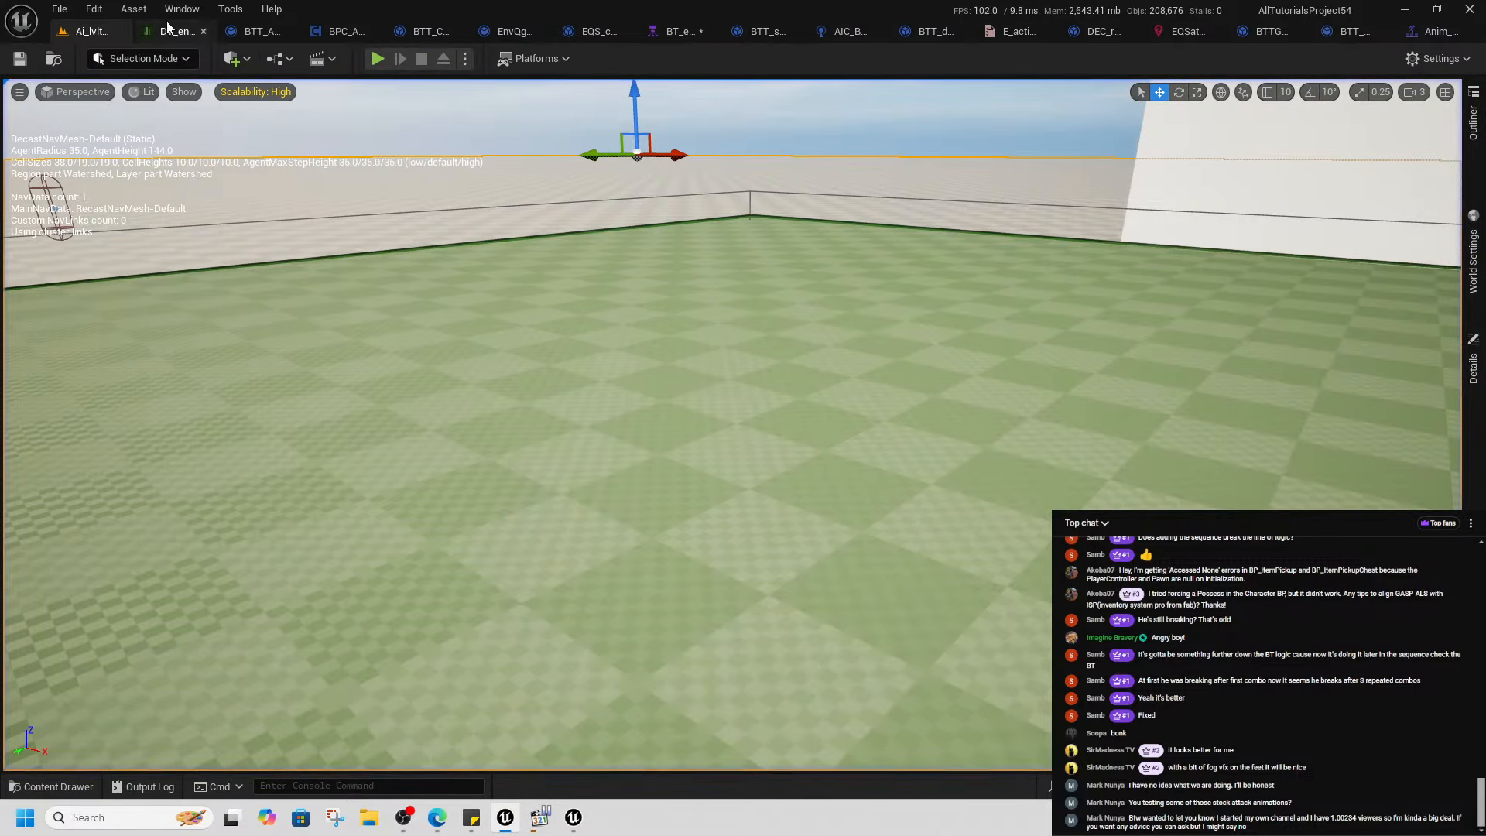
# - Locate the Combo2 montage from the Baddy row of the enemy data table and open it in the animation editor
pyautogui.click(170, 31)
pyautogui.scroll(-2, 90, 574)
pyautogui.scroll(3, 101, 581)
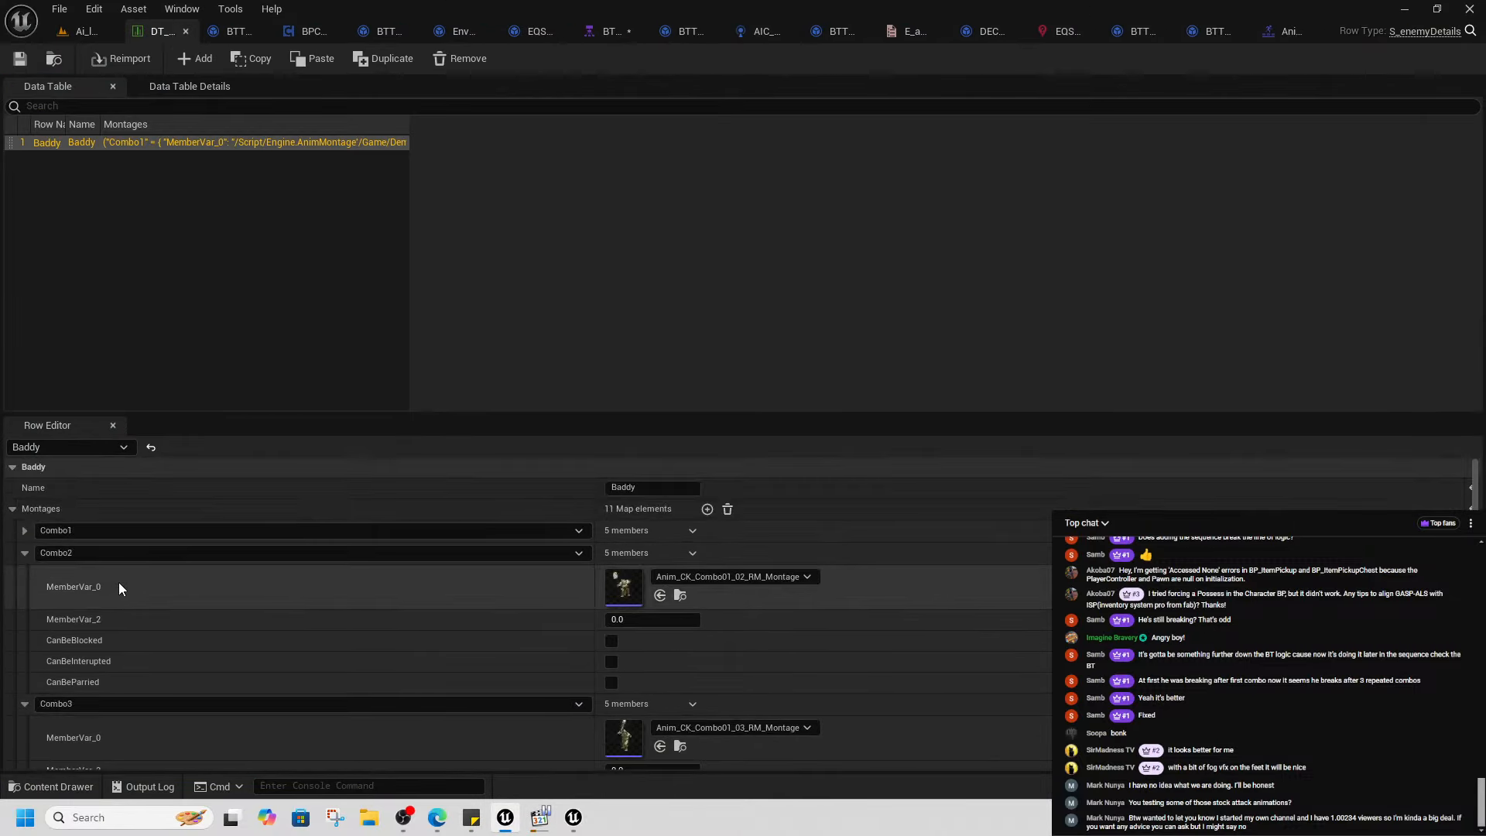
pyautogui.click(680, 595)
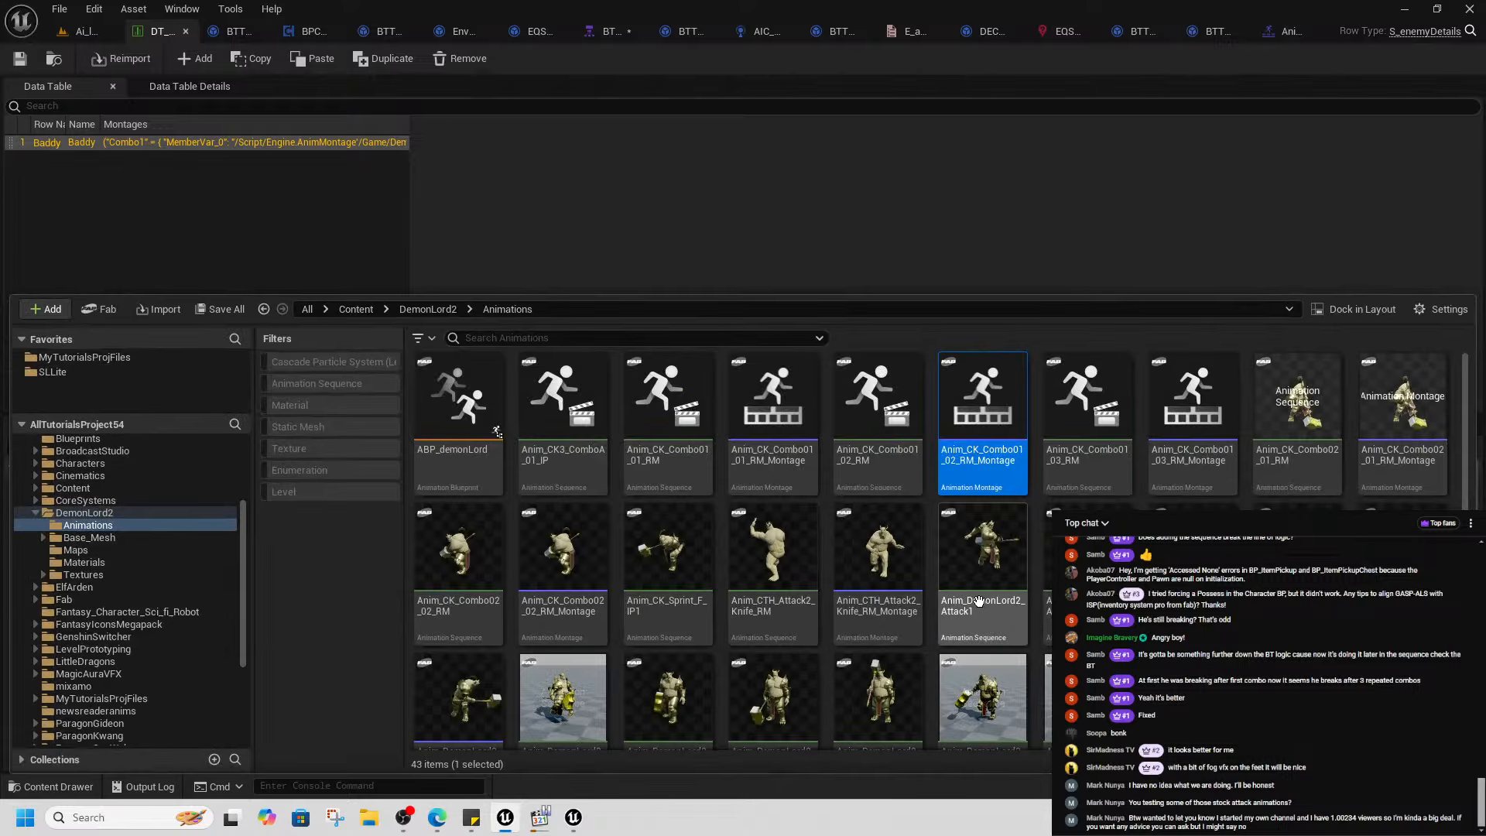
pyautogui.doubleClick(979, 474)
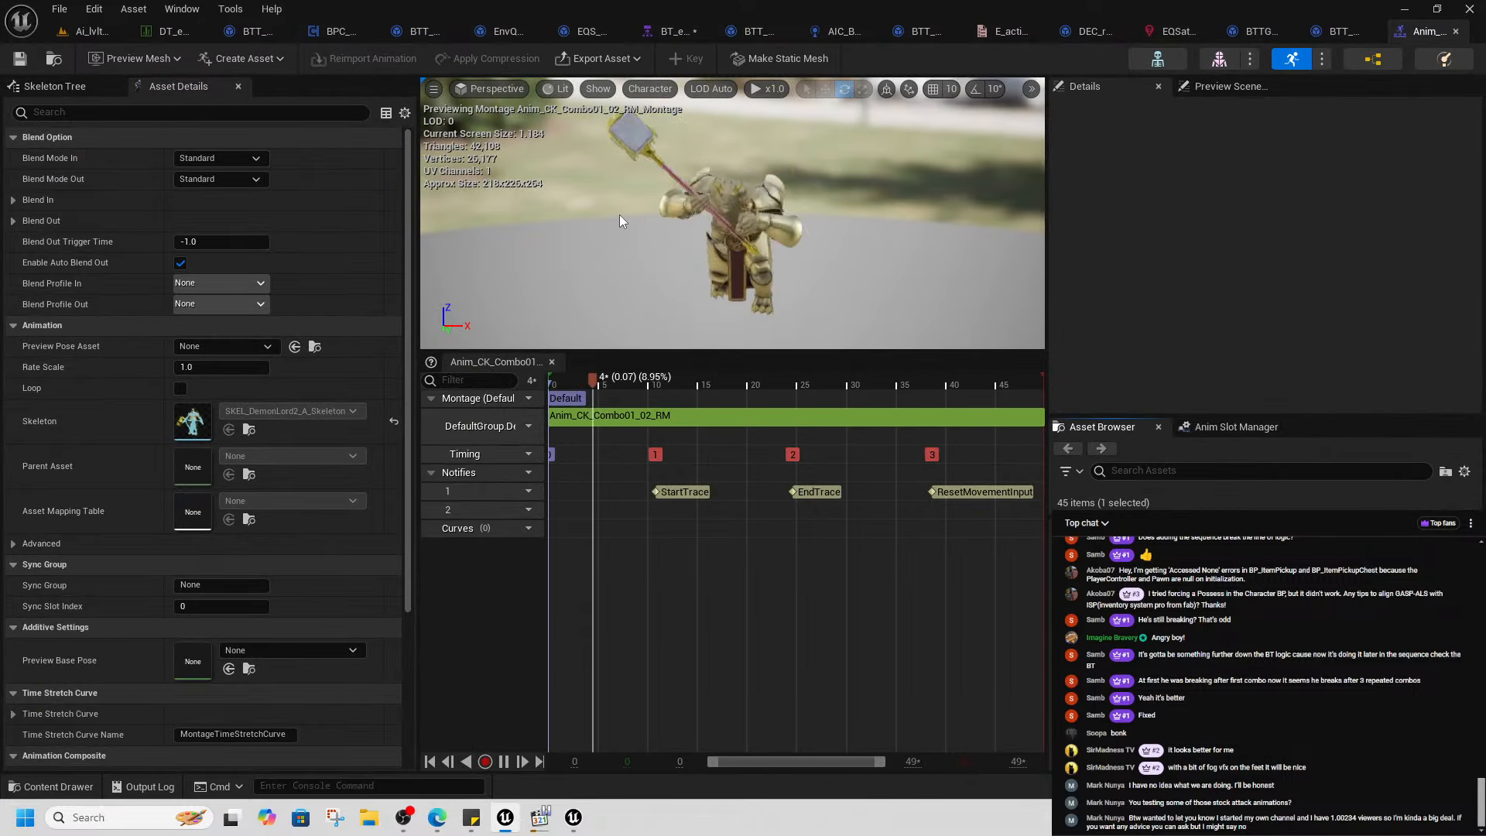
# - Compare the previews of the Anim_CK_Combo01_02_RM and Anim_CK_Combo01_03_RM montages, ending with the Combo01_02 montage open
pyautogui.hotkey('ctrl', 'space')
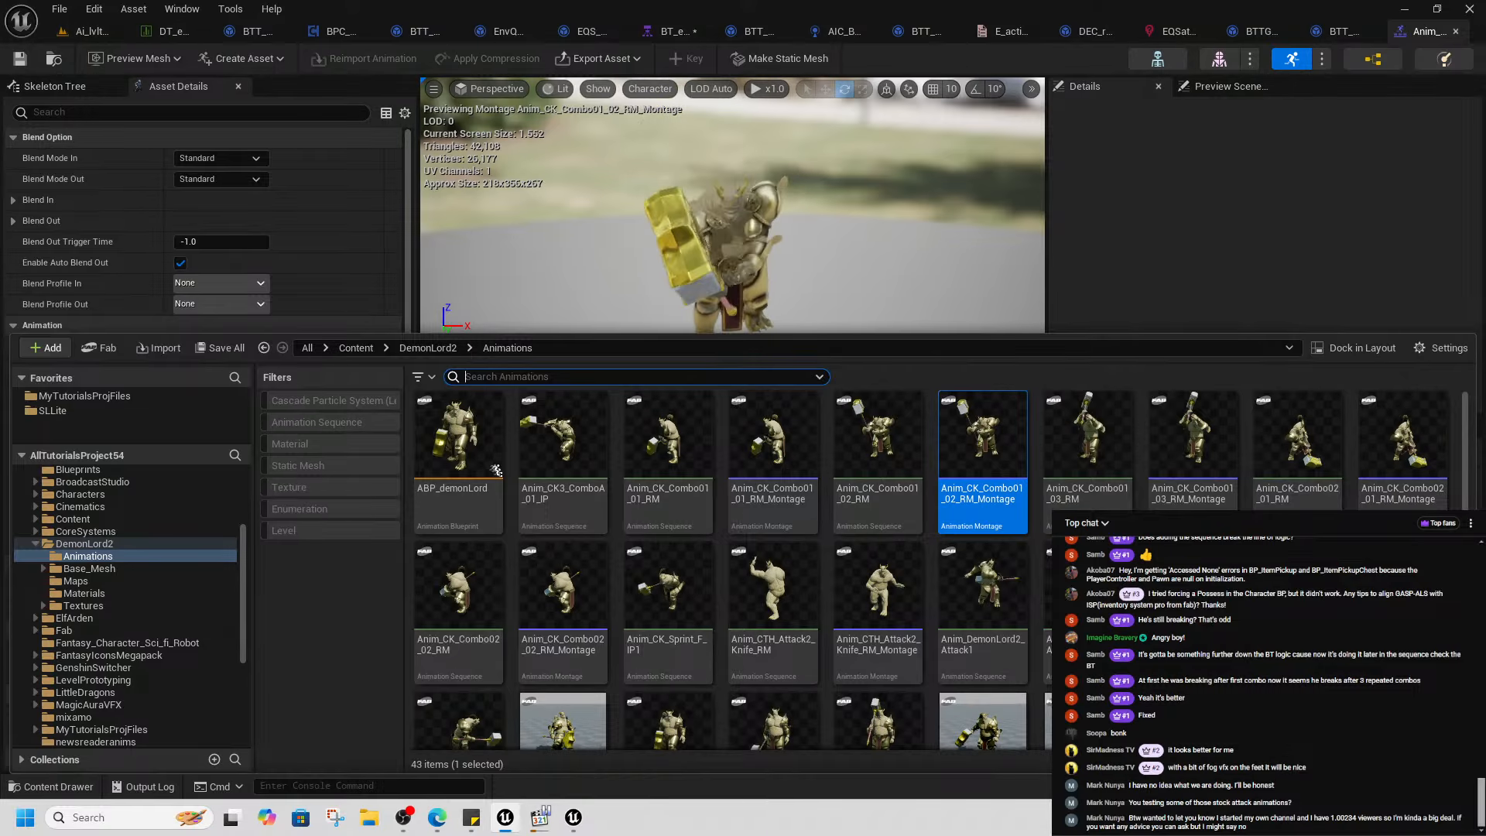
pyautogui.doubleClick(1234, 499)
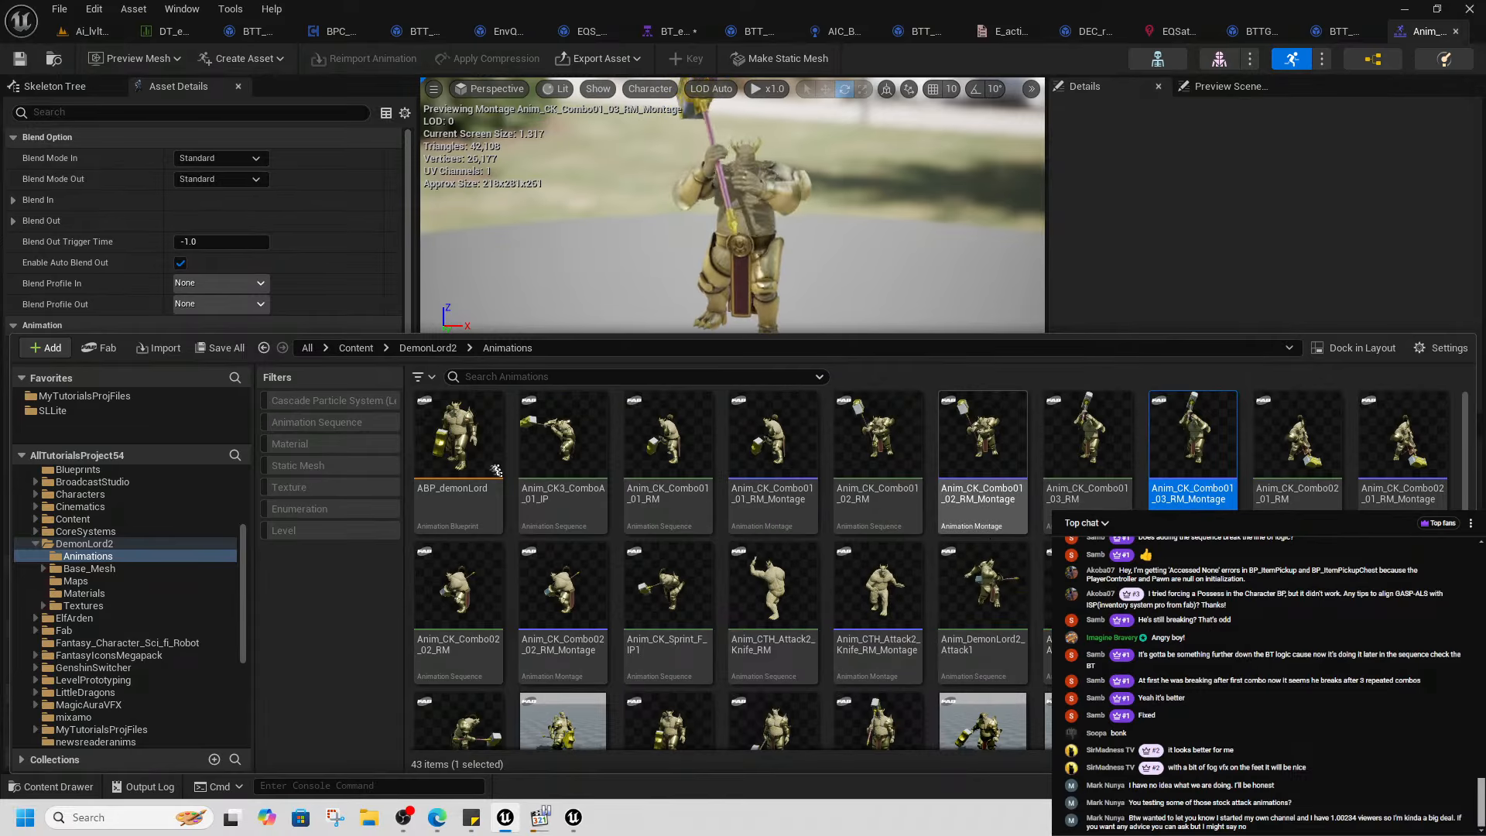
pyautogui.doubleClick(1015, 511)
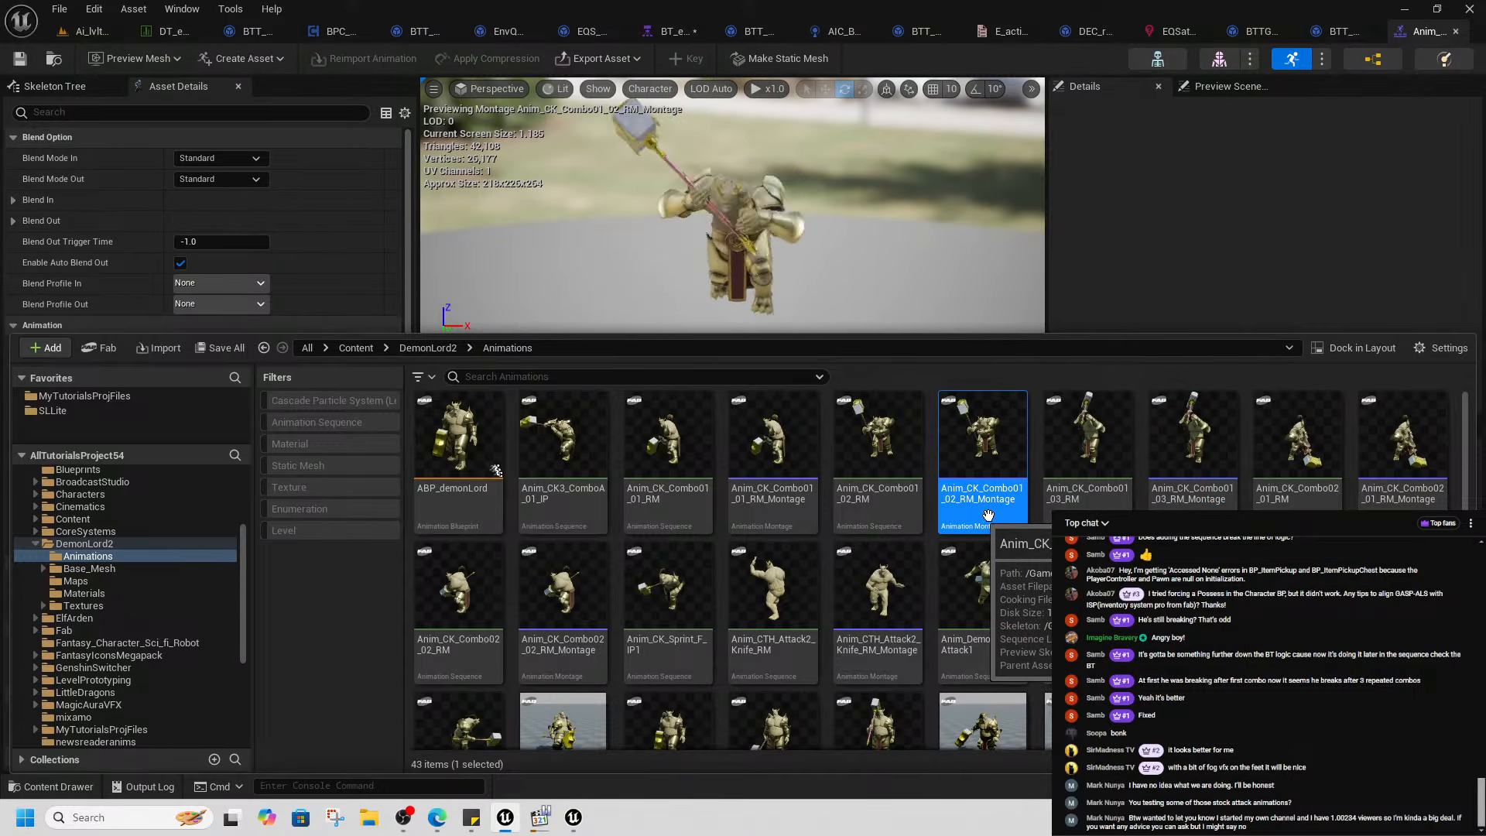
pyautogui.doubleClick(1183, 499)
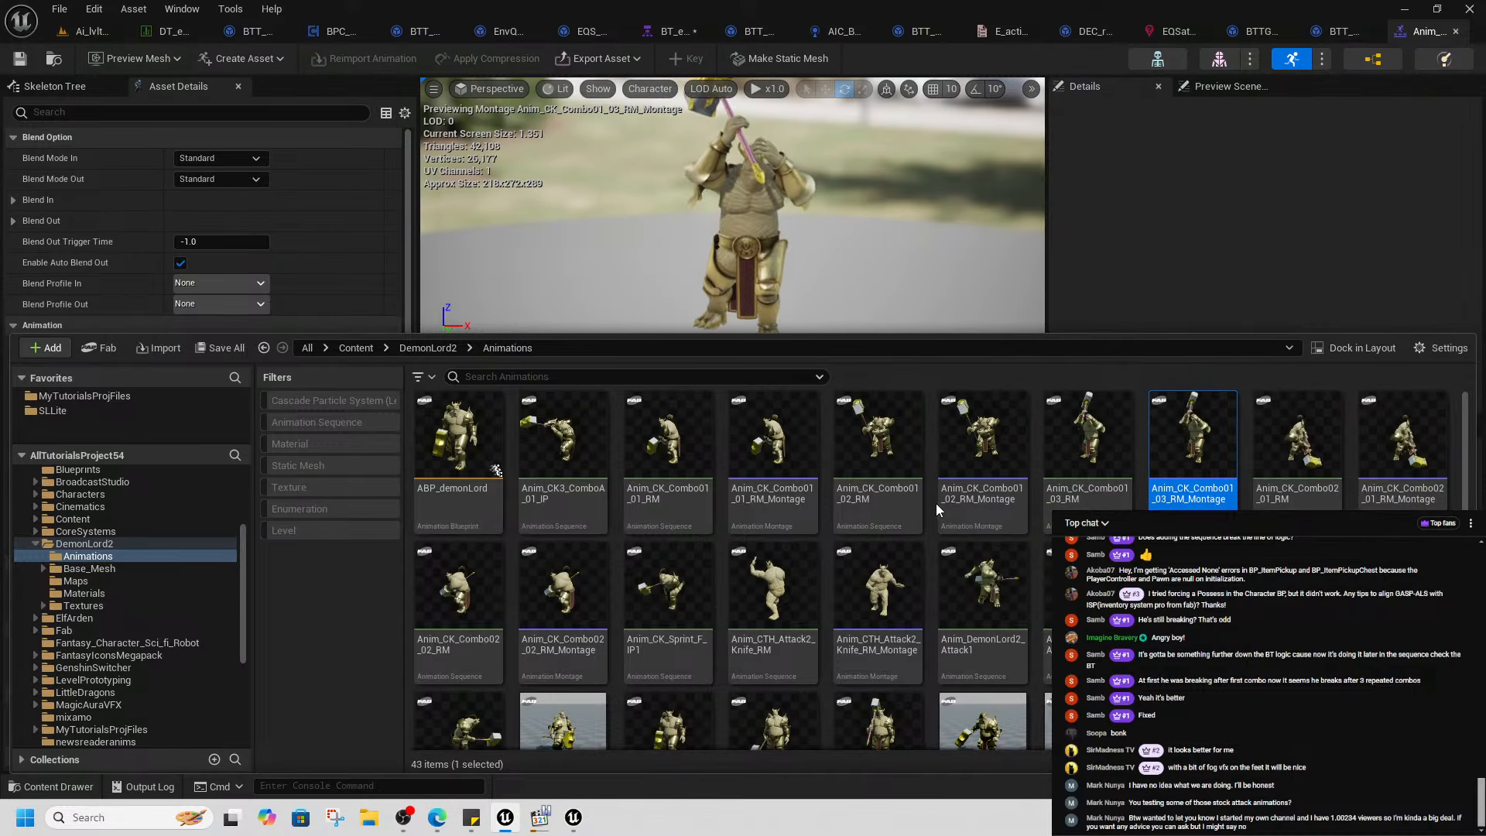
pyautogui.doubleClick(979, 495)
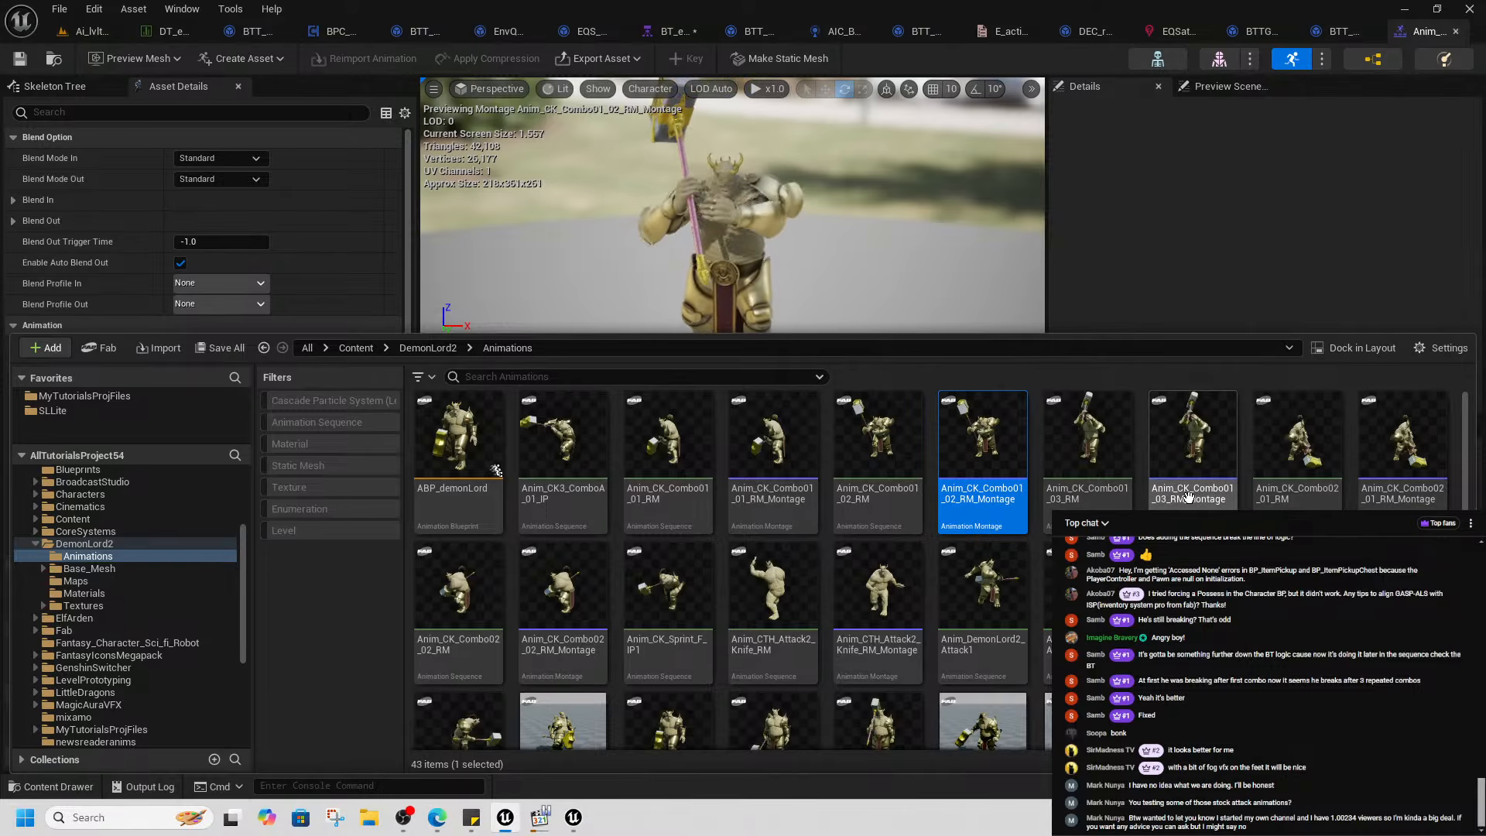
pyautogui.click(909, 244)
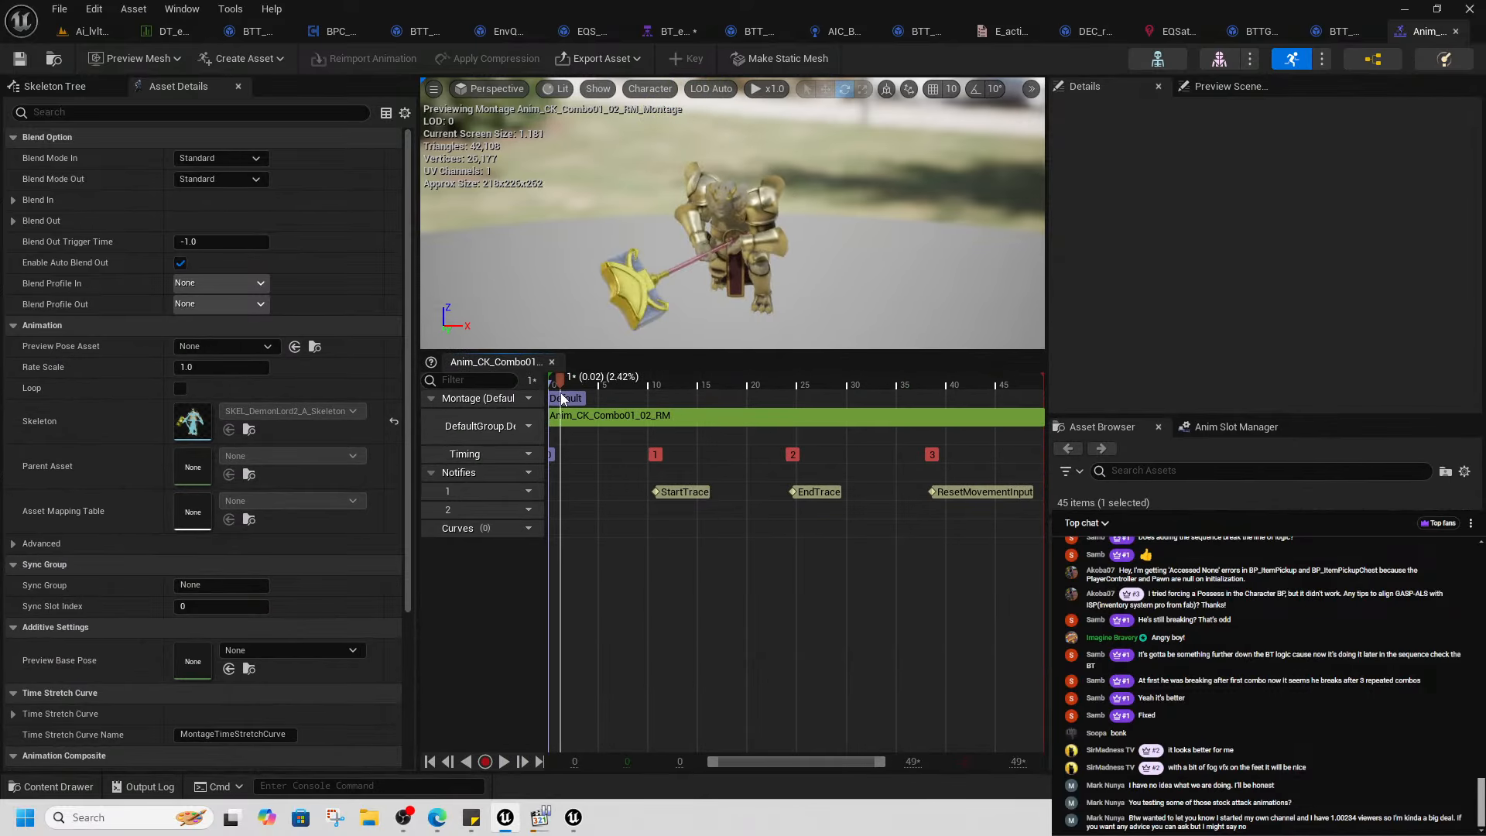
# - Try a Motion Warping notify state over the trace window of the Anim_CK_Combo01_02_RM montage, save the asset, and delete the notify again
pyautogui.rightClick(643, 508)
pyautogui.moveTo(726, 557)
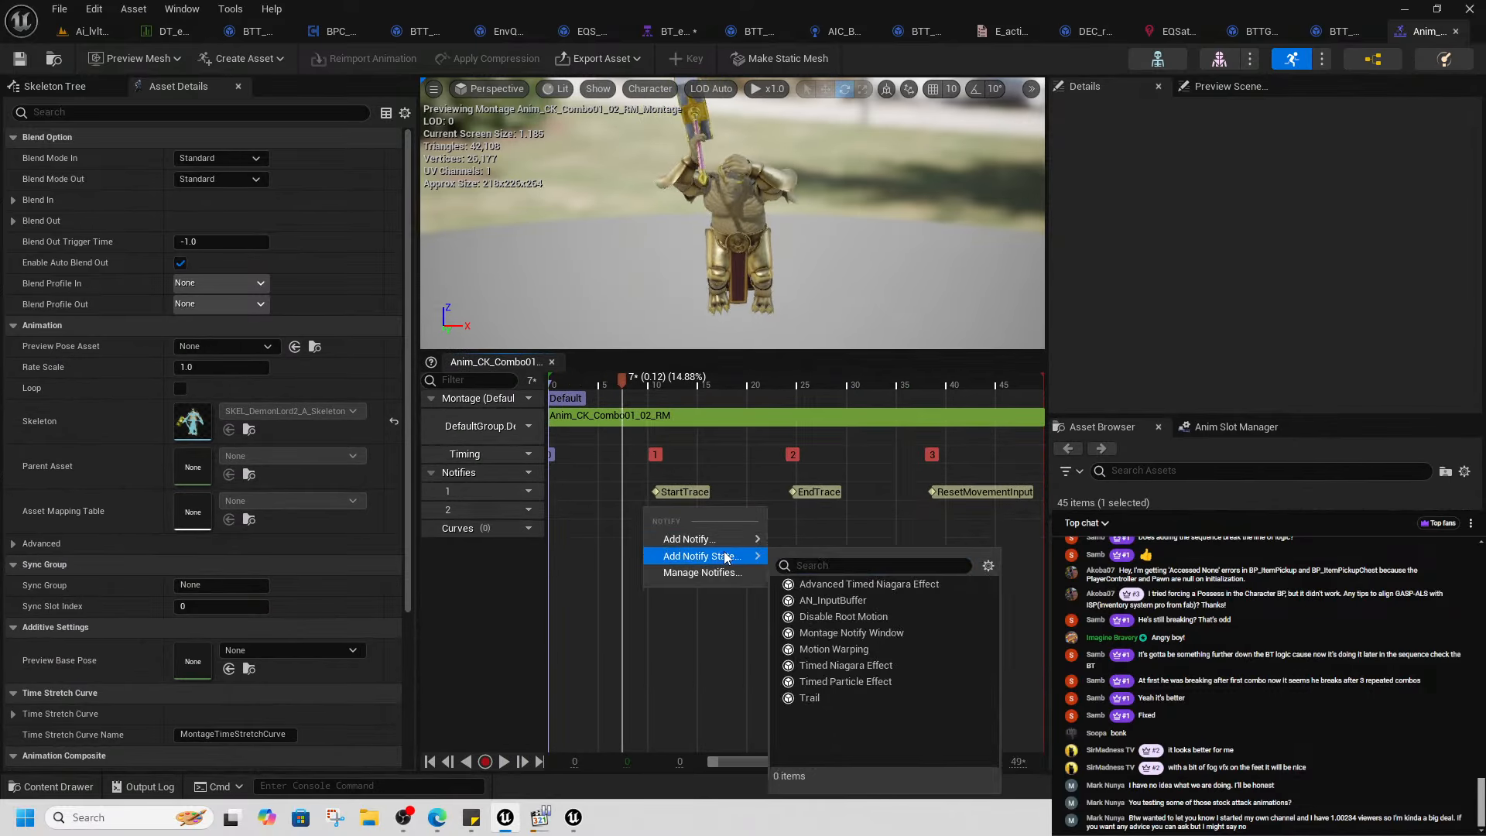
pyautogui.click(851, 648)
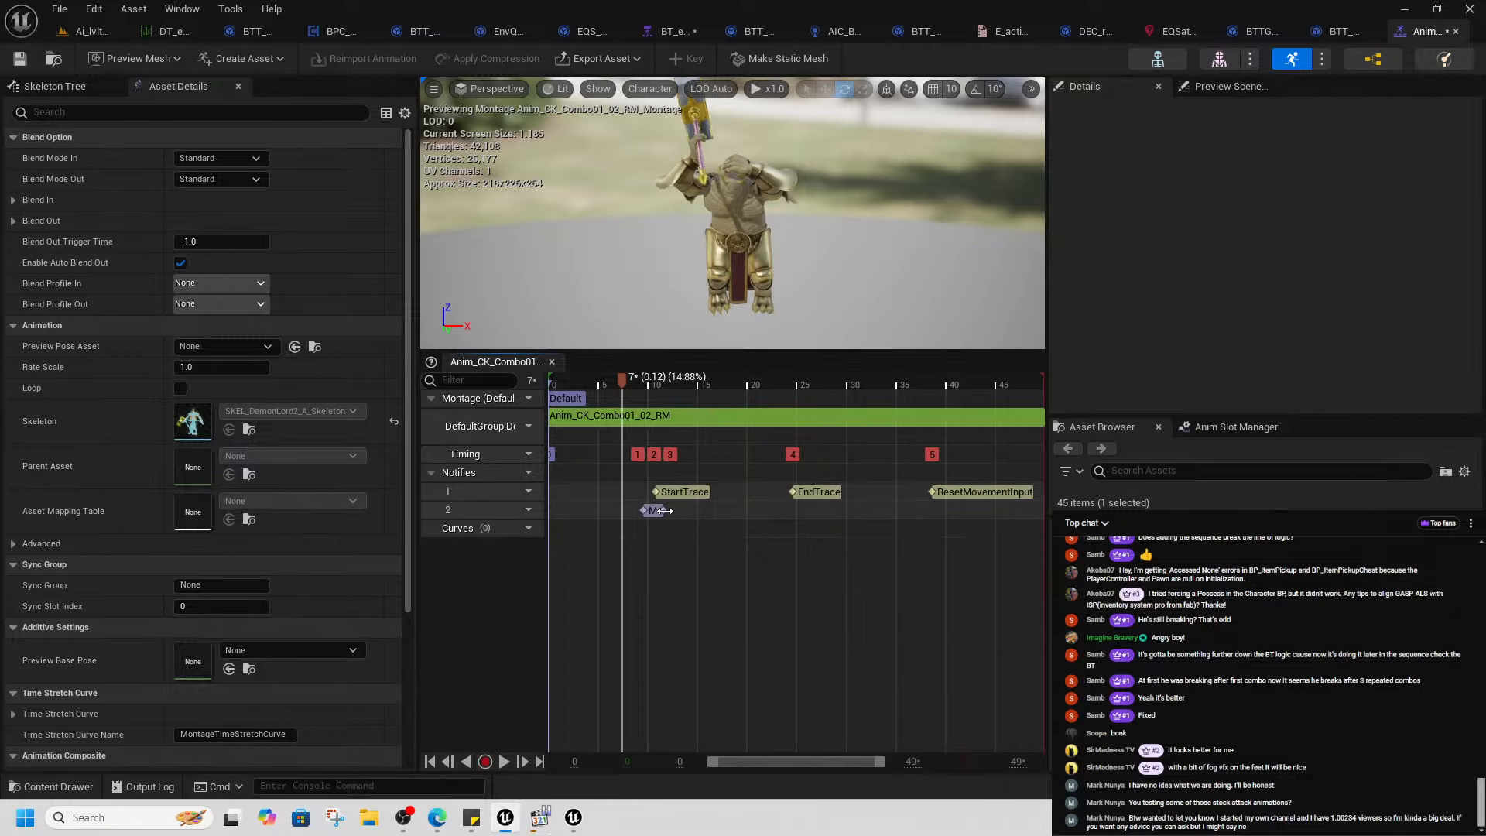
pyautogui.moveTo(653, 511); pyautogui.dragTo(821, 512)
pyautogui.click(14, 58)
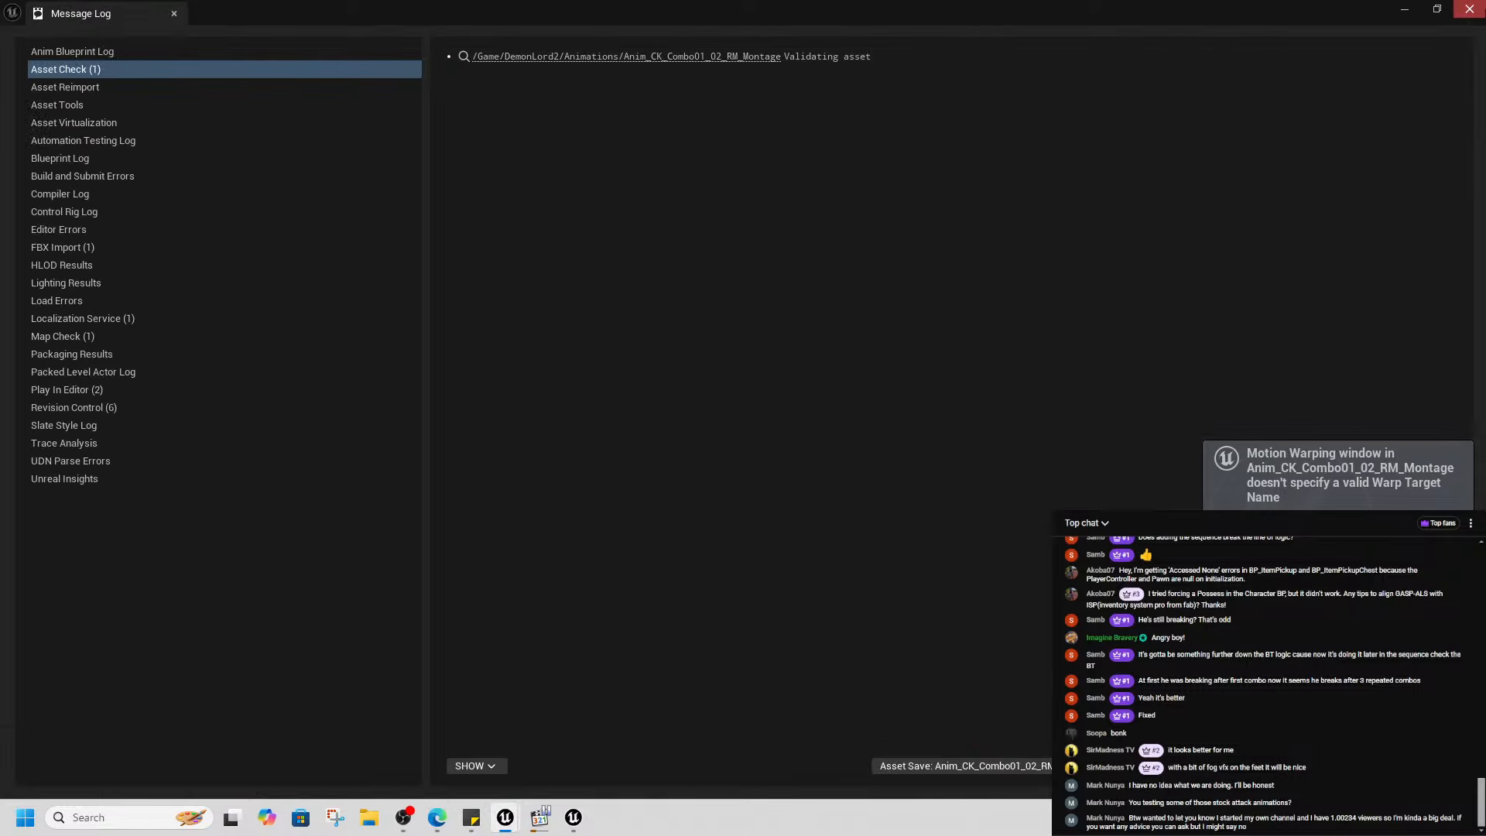
pyautogui.click(1469, 9)
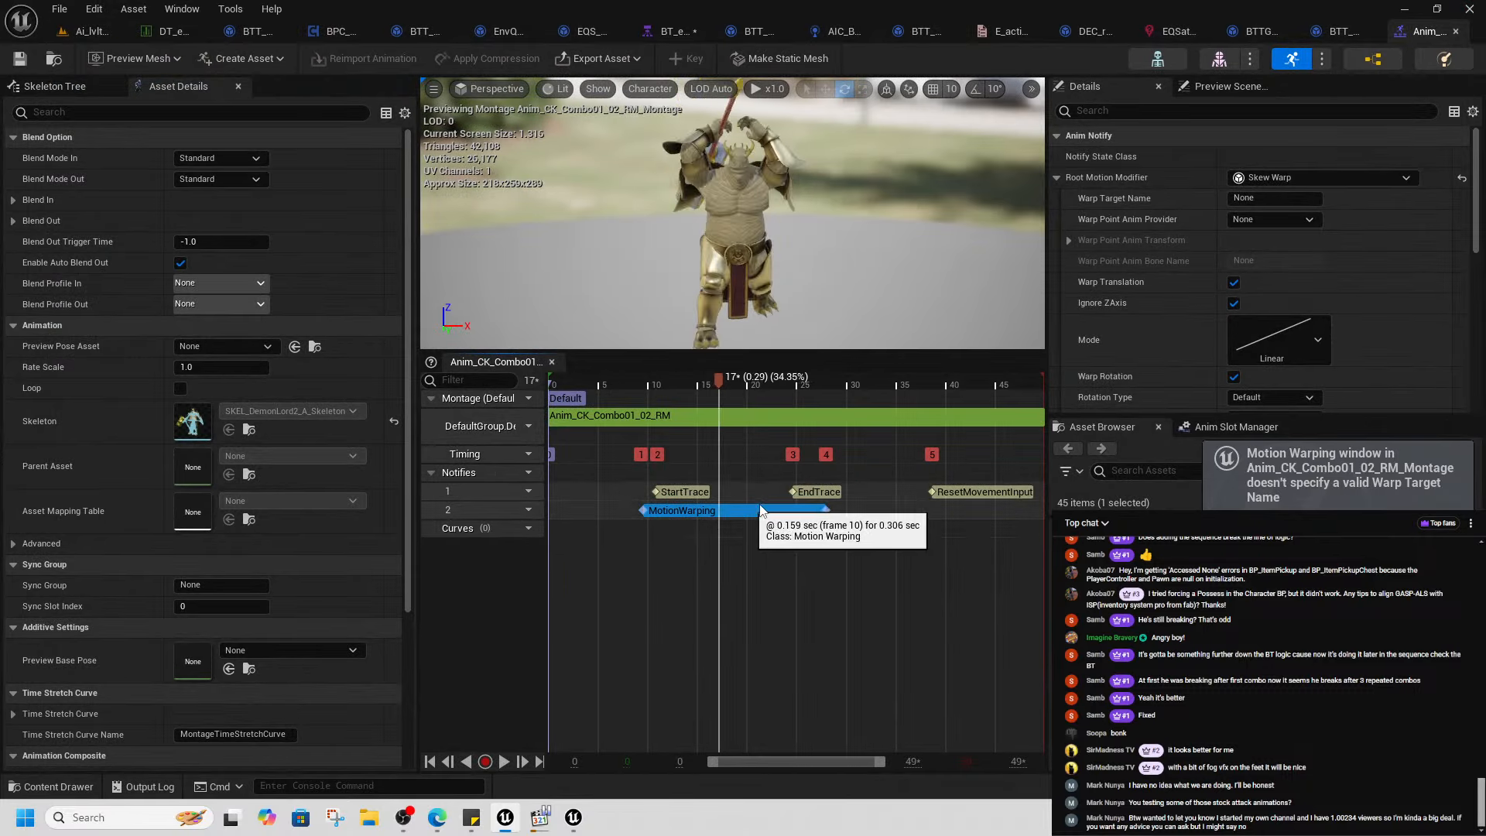
pyautogui.press('Delete')
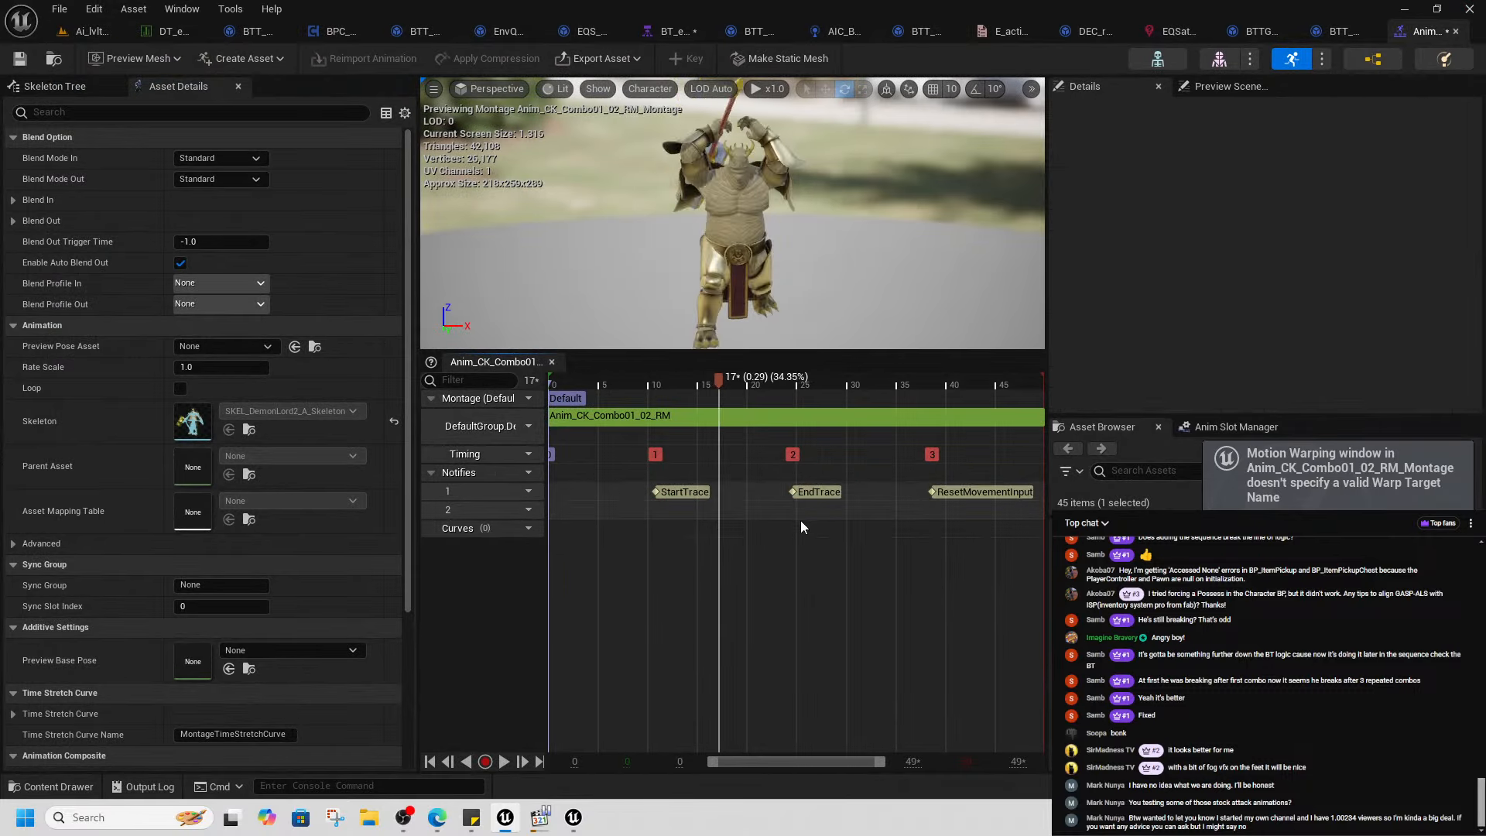
# - Browse the project content to BCD_Anims/Animations/CoolSwordAnimsV3/Manny_UE5/RootMotion/Attack, check CommonAttack, and open the ComboAttack folder
pyautogui.click(78, 787)
pyautogui.scroll(4, 99, 536)
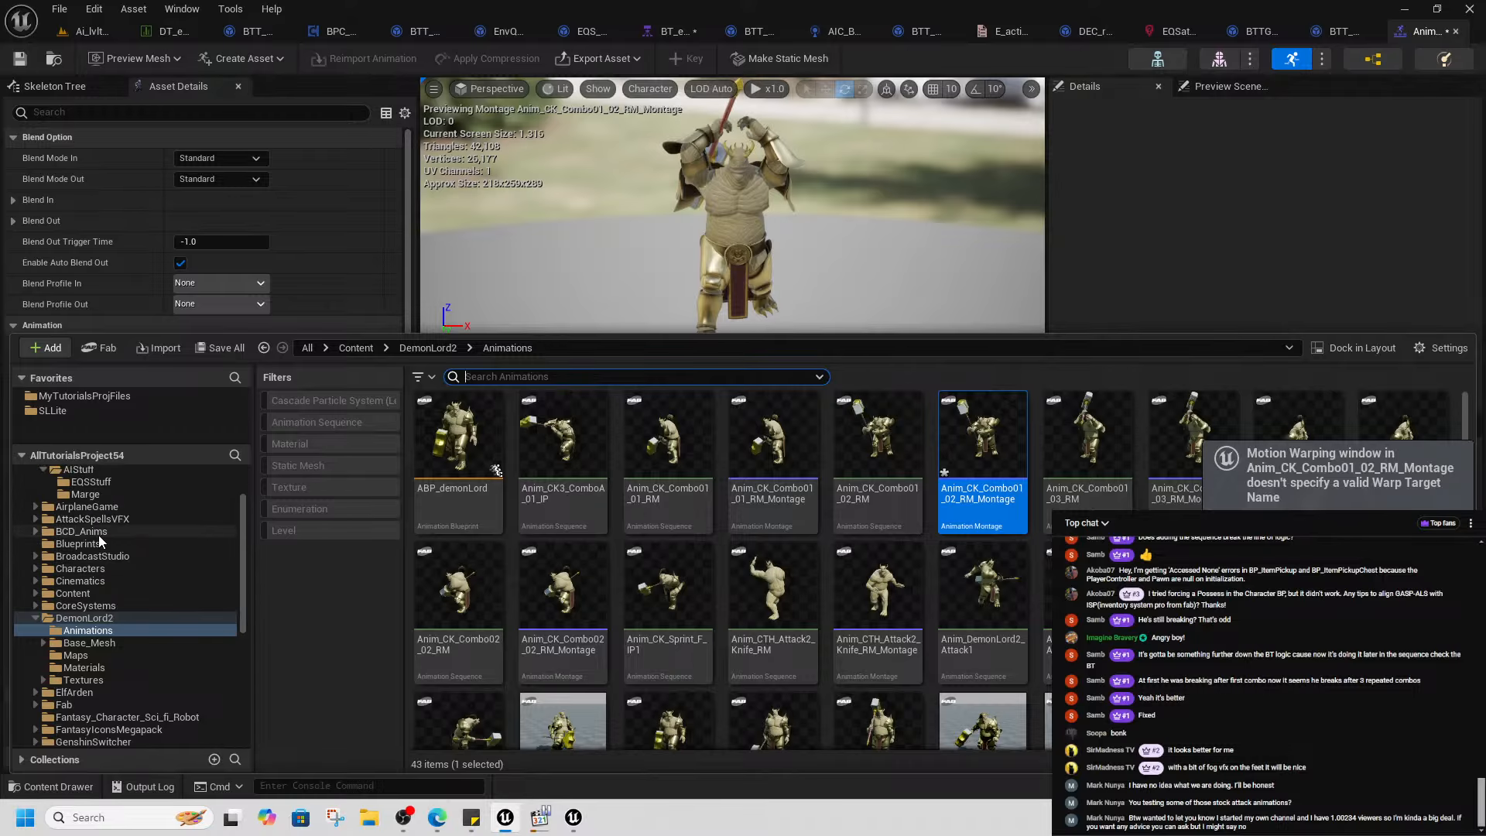
pyautogui.click(77, 599)
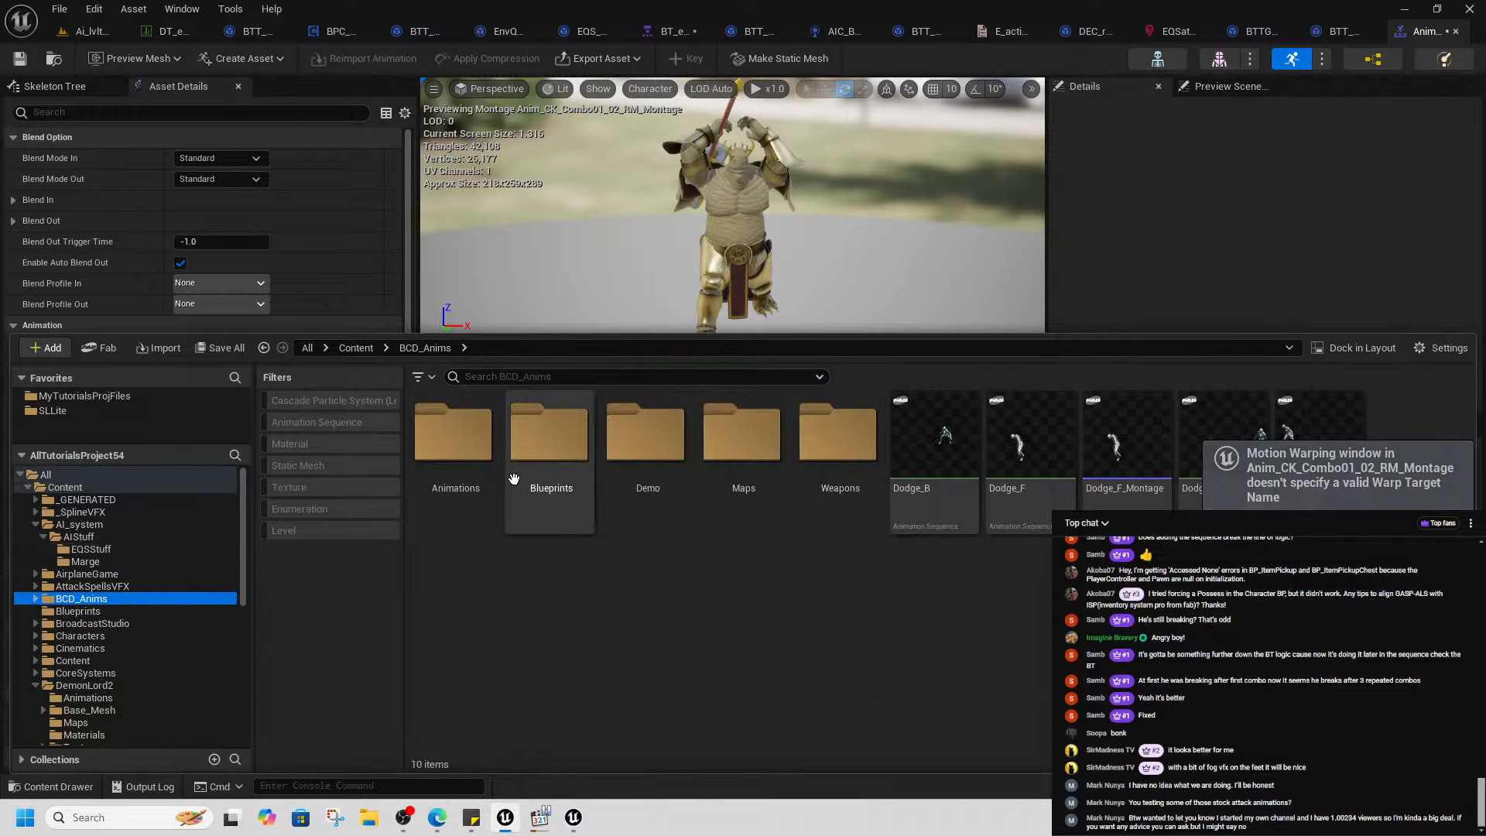
pyautogui.doubleClick(453, 445)
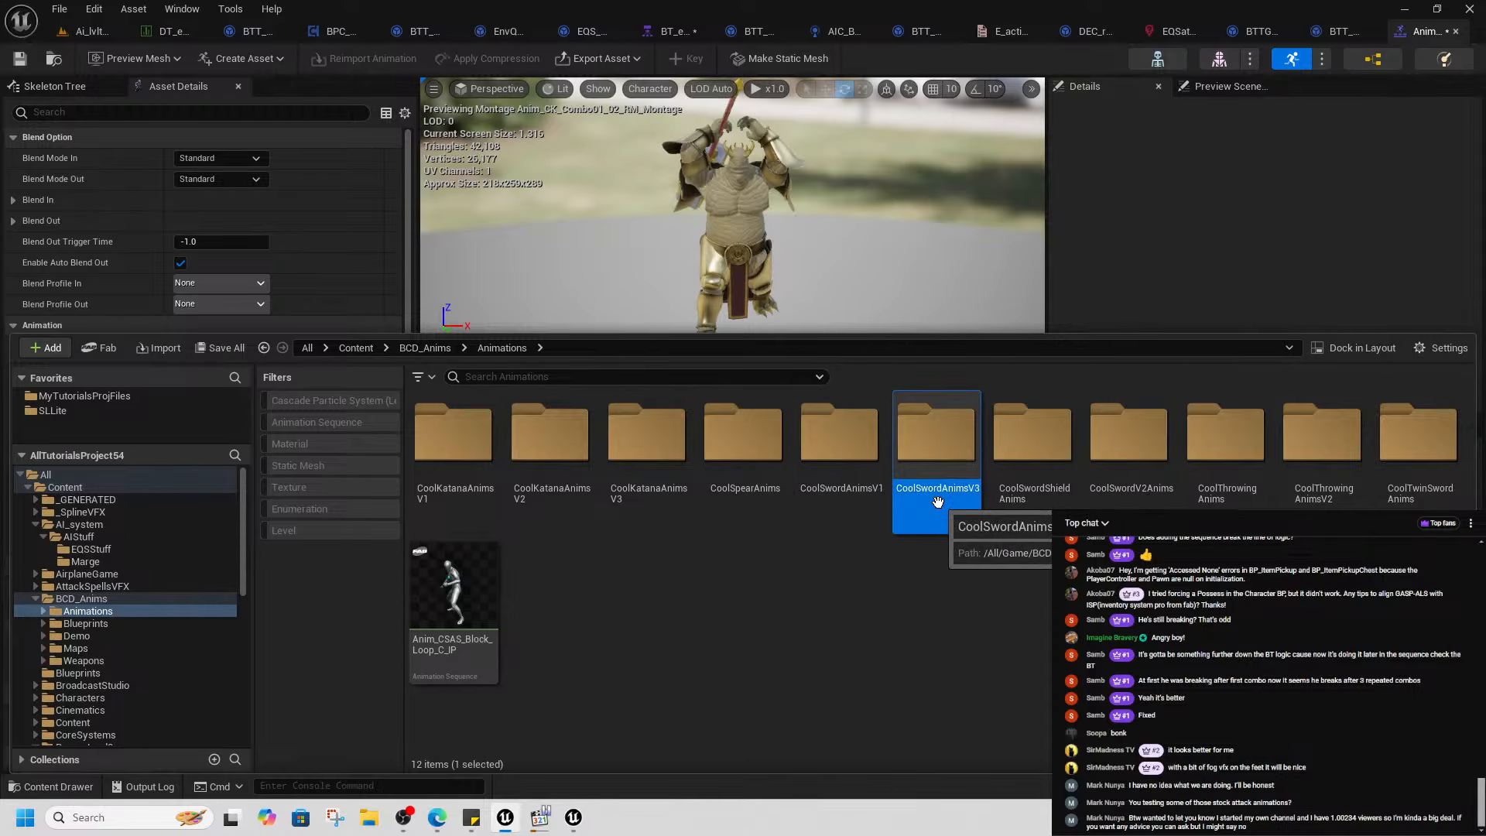
pyautogui.doubleClick(937, 445)
pyautogui.doubleClick(549, 433)
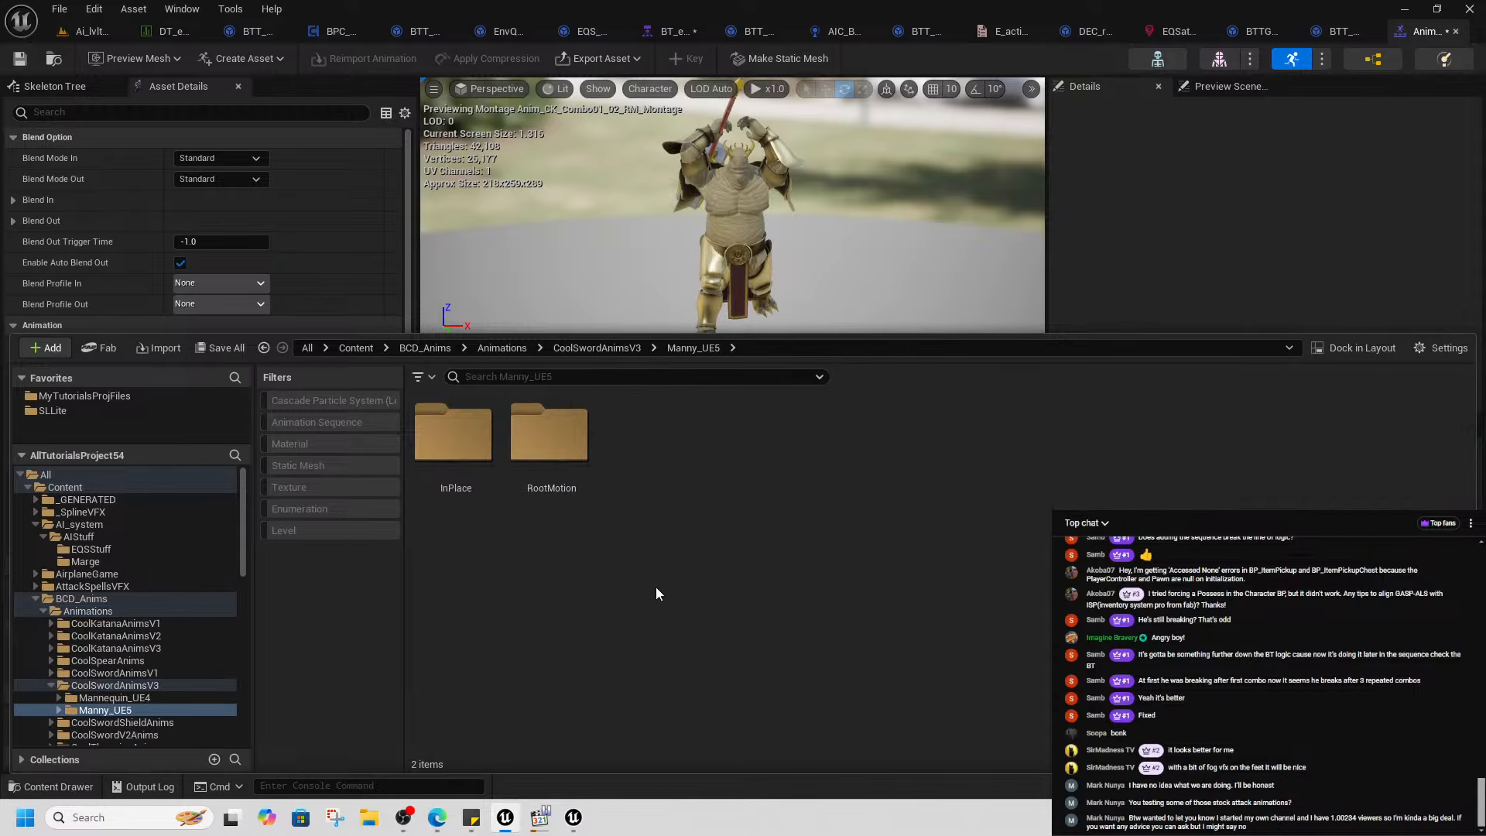
pyautogui.doubleClick(548, 480)
pyautogui.doubleClick(476, 486)
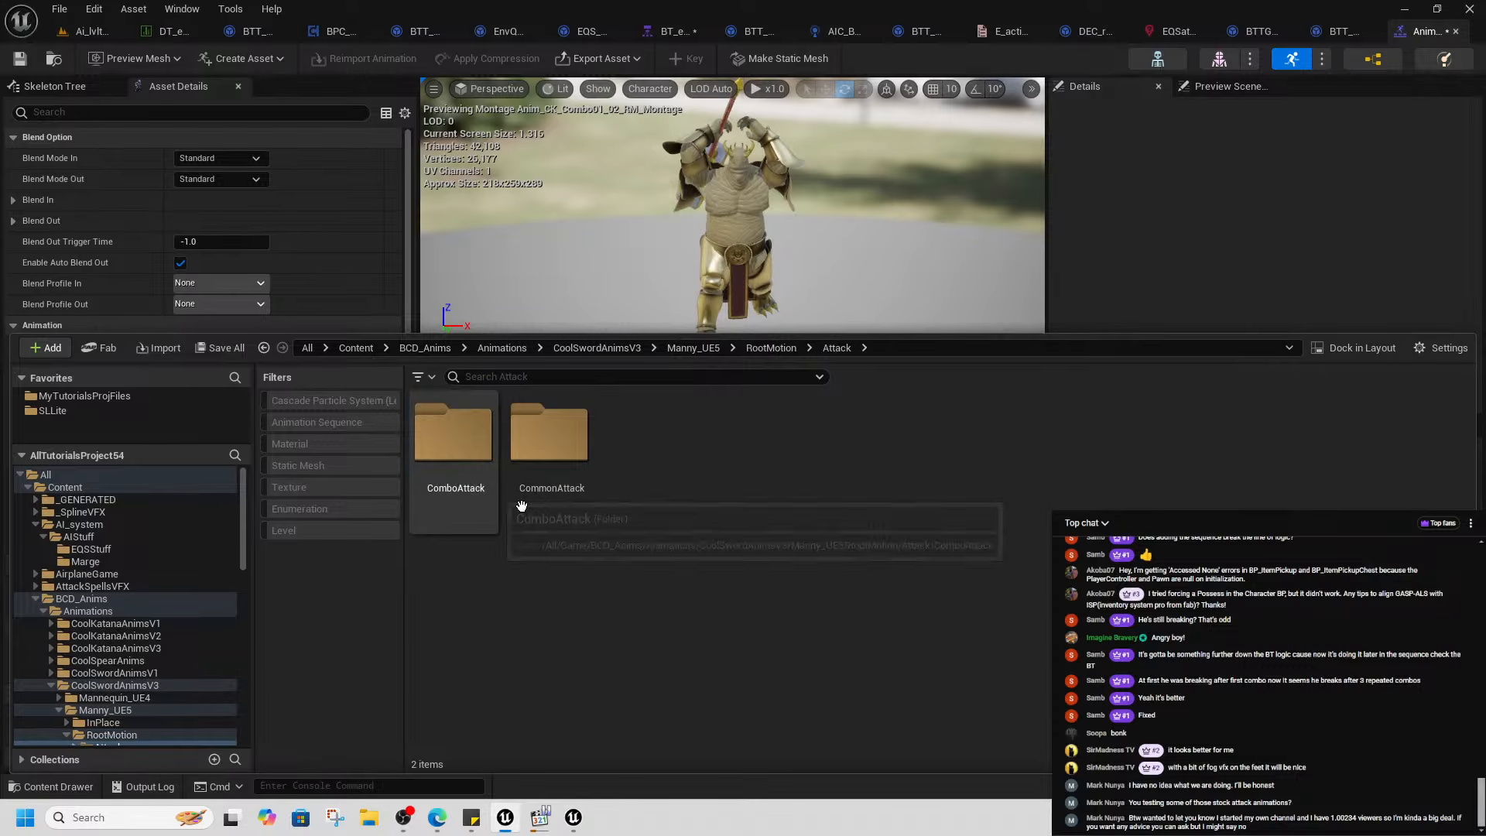
pyautogui.click(560, 497)
pyautogui.doubleClick(560, 498)
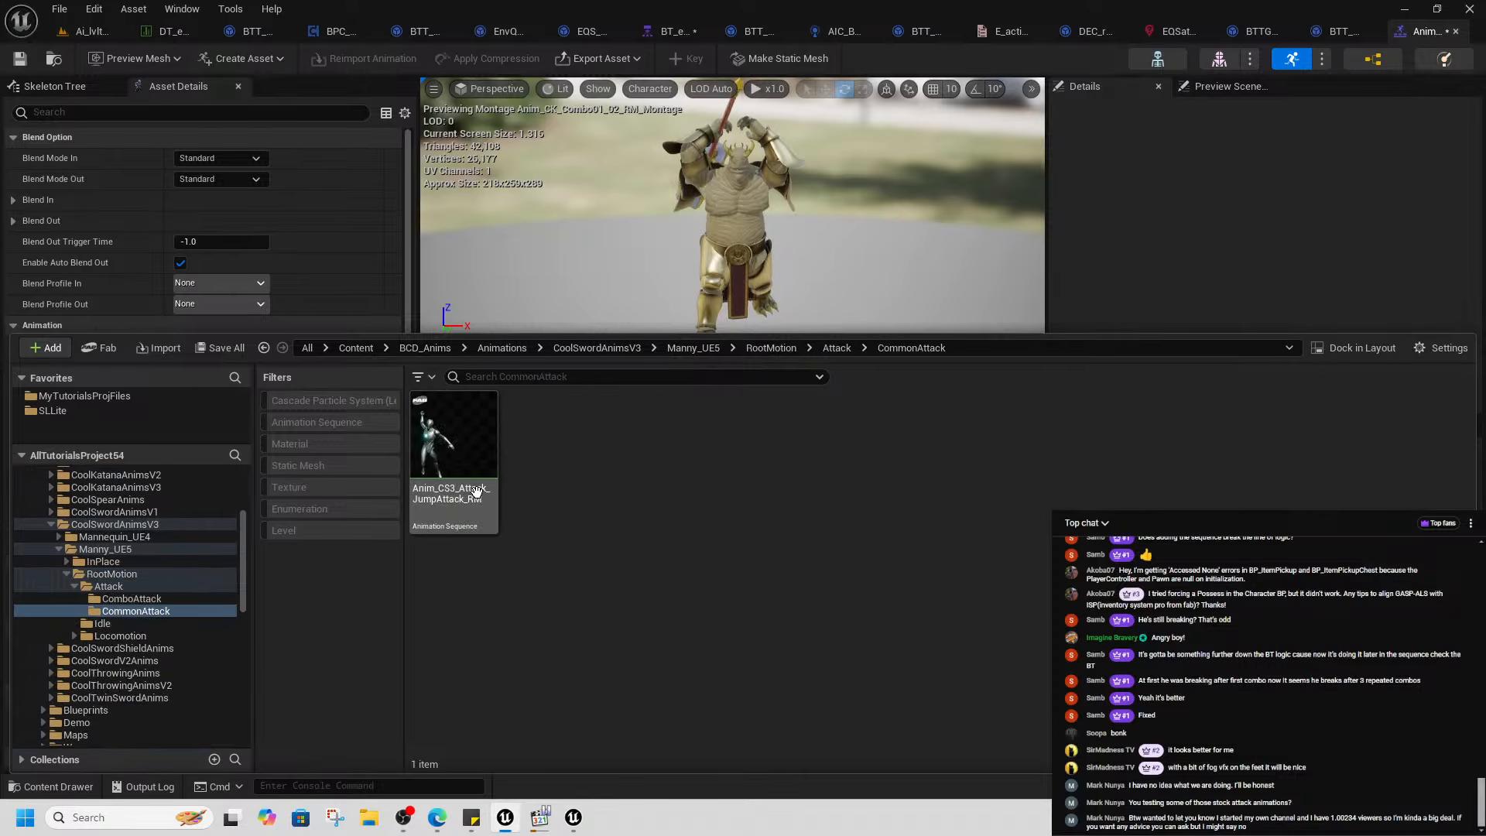
pyautogui.click(845, 349)
pyautogui.doubleClick(452, 438)
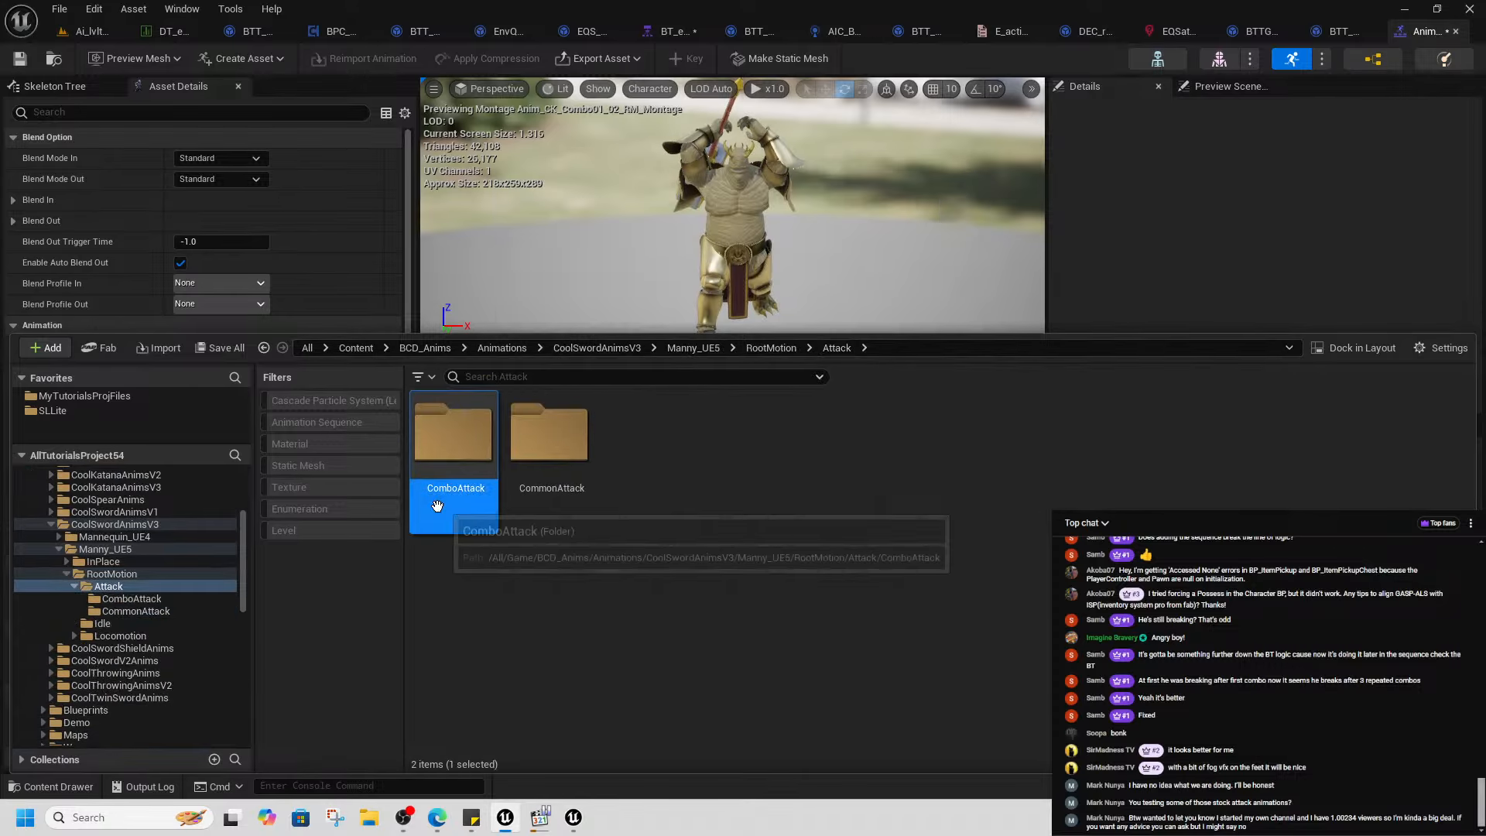
# - Preview the Anim_CS3_Combo root-motion sequences one after another, from A01_RM through B02_RM
pyautogui.click(453, 456)
pyautogui.doubleClick(453, 457)
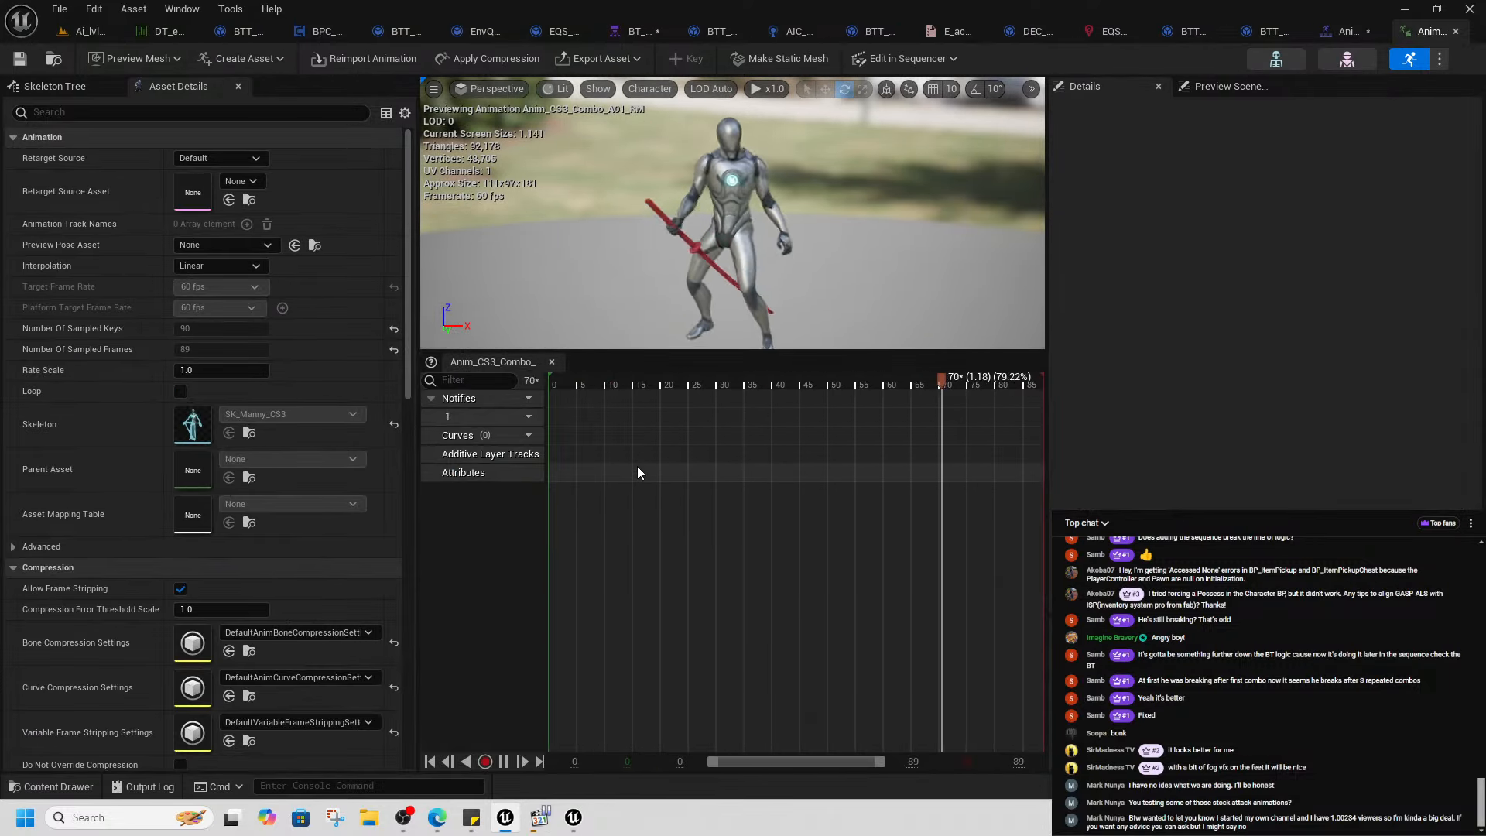
pyautogui.hotkey('ctrl', 'space')
pyautogui.doubleClick(550, 445)
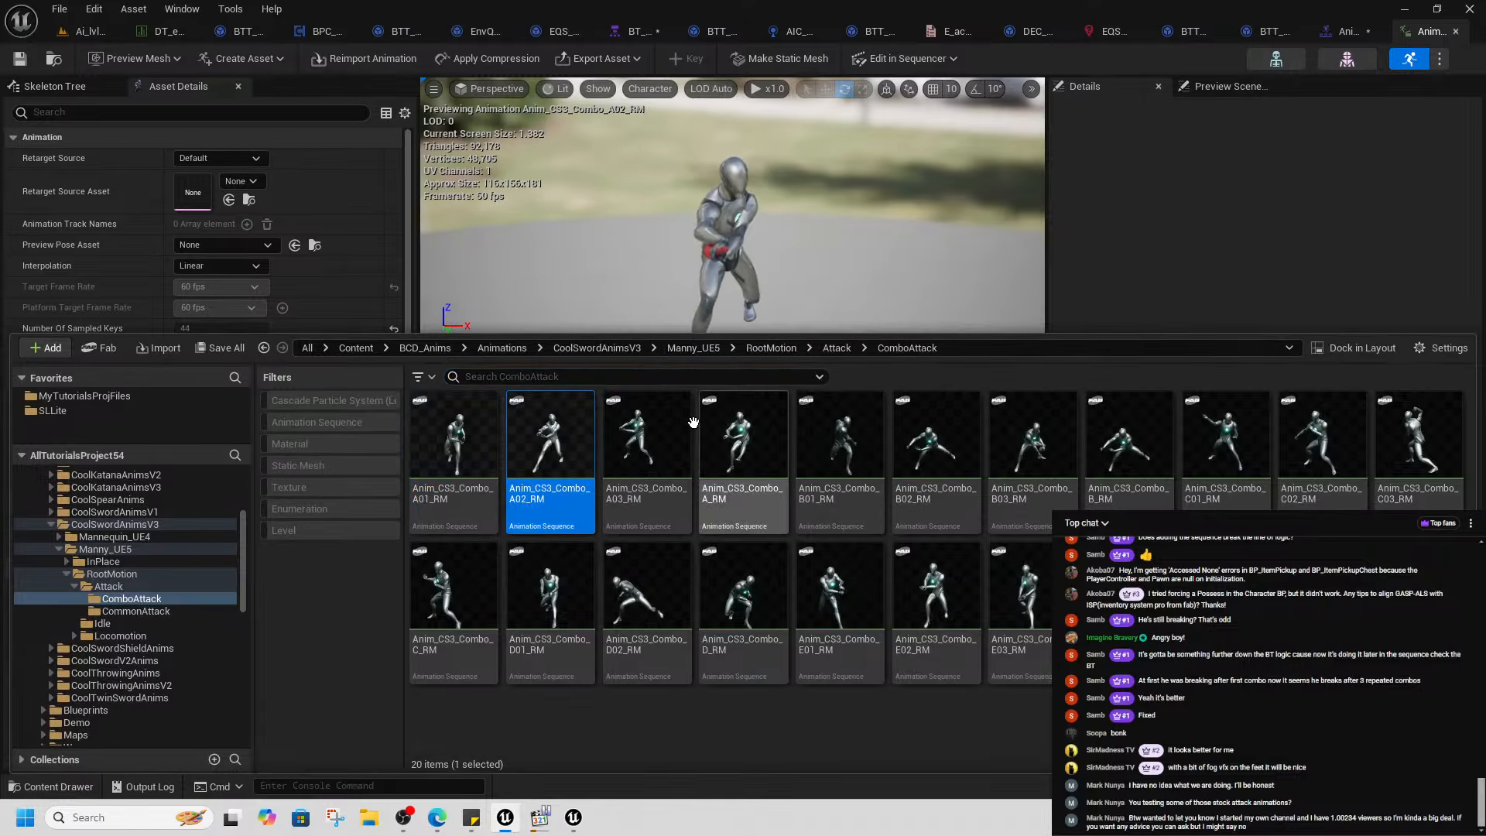
pyautogui.doubleClick(646, 441)
pyautogui.doubleClick(778, 407)
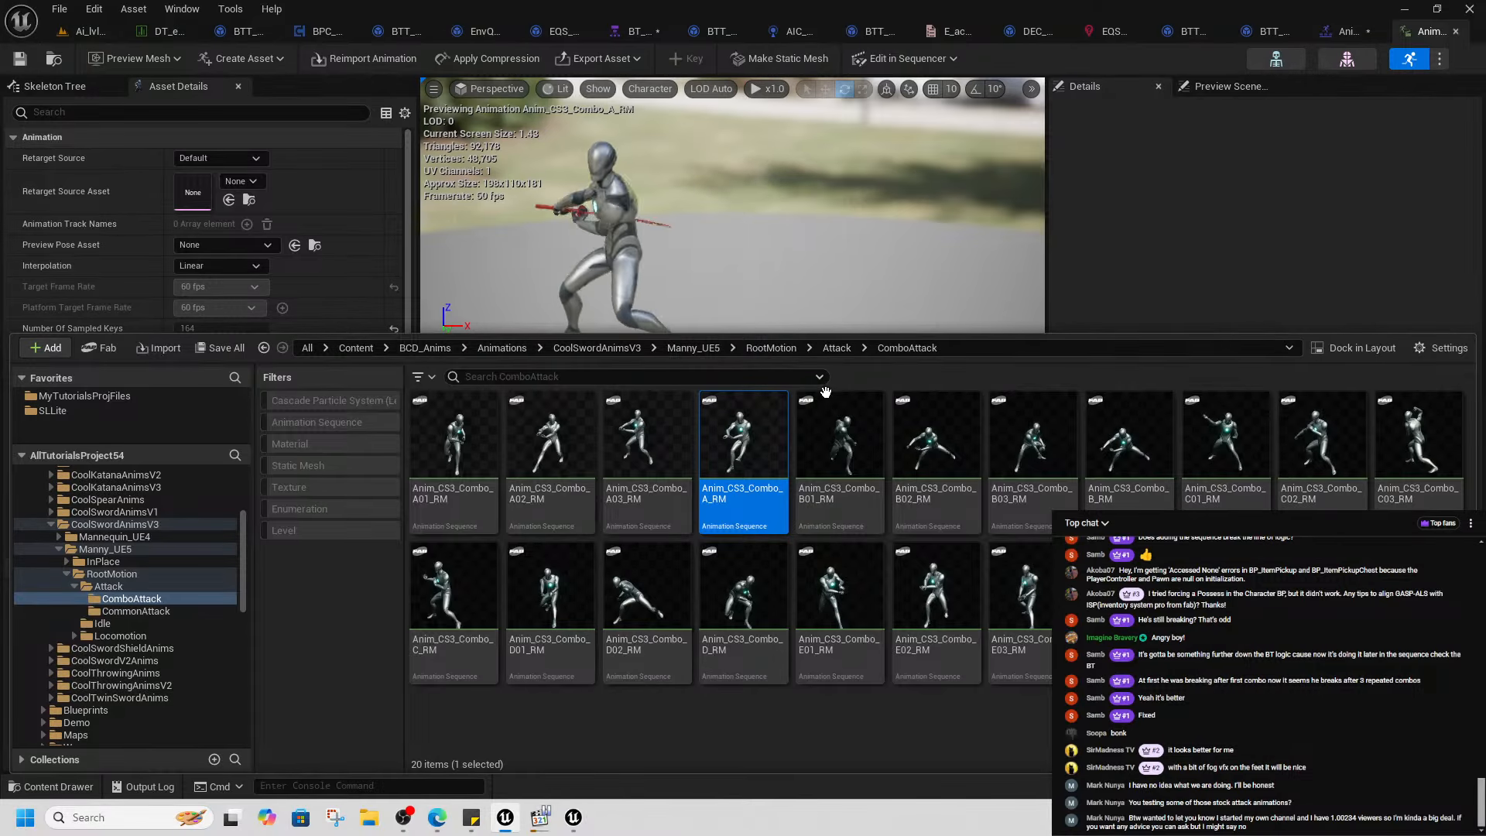
pyautogui.doubleClick(839, 441)
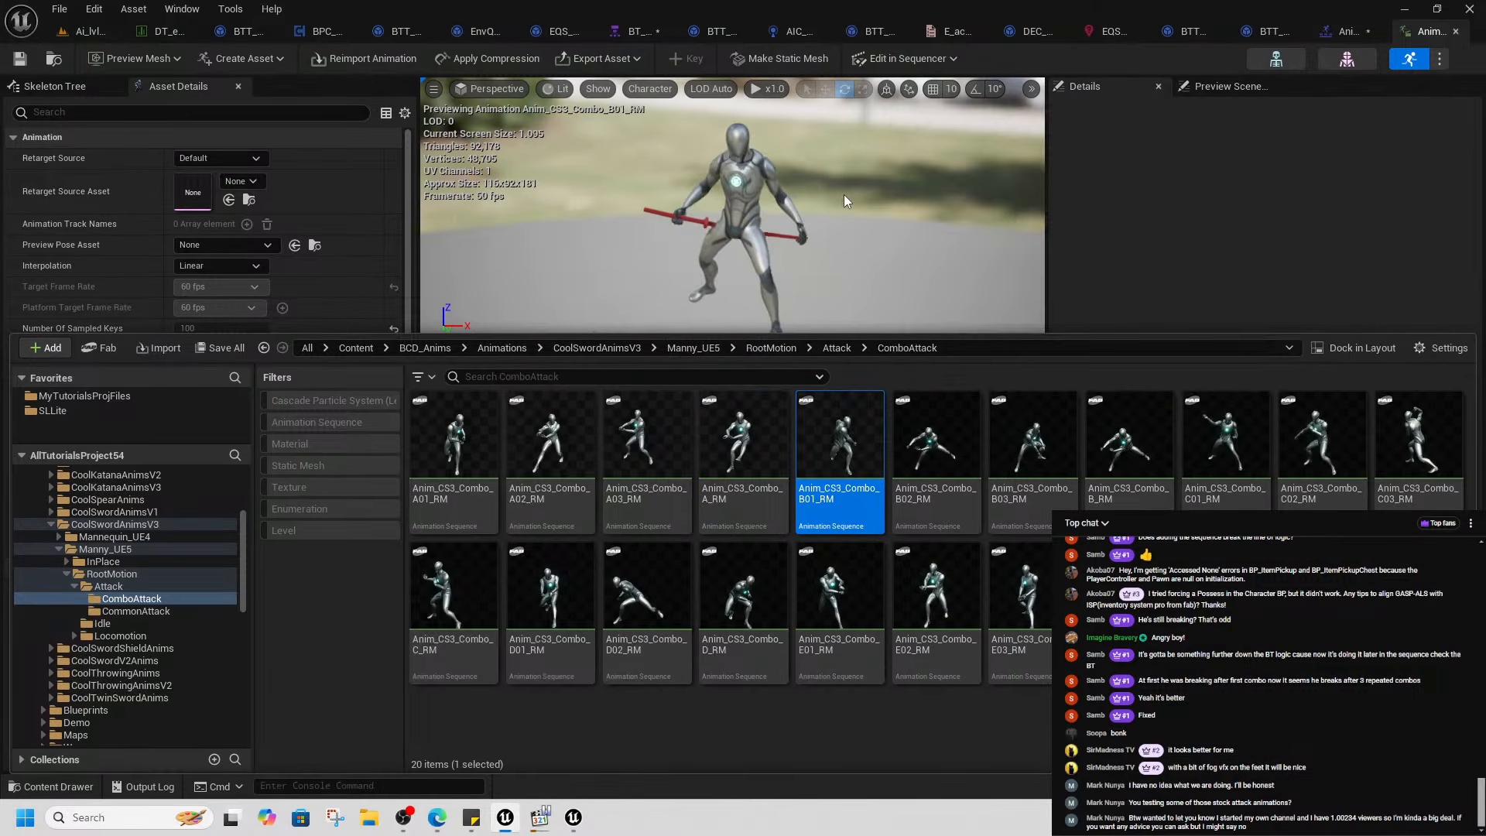
pyautogui.click(955, 478)
pyautogui.doubleClick(954, 478)
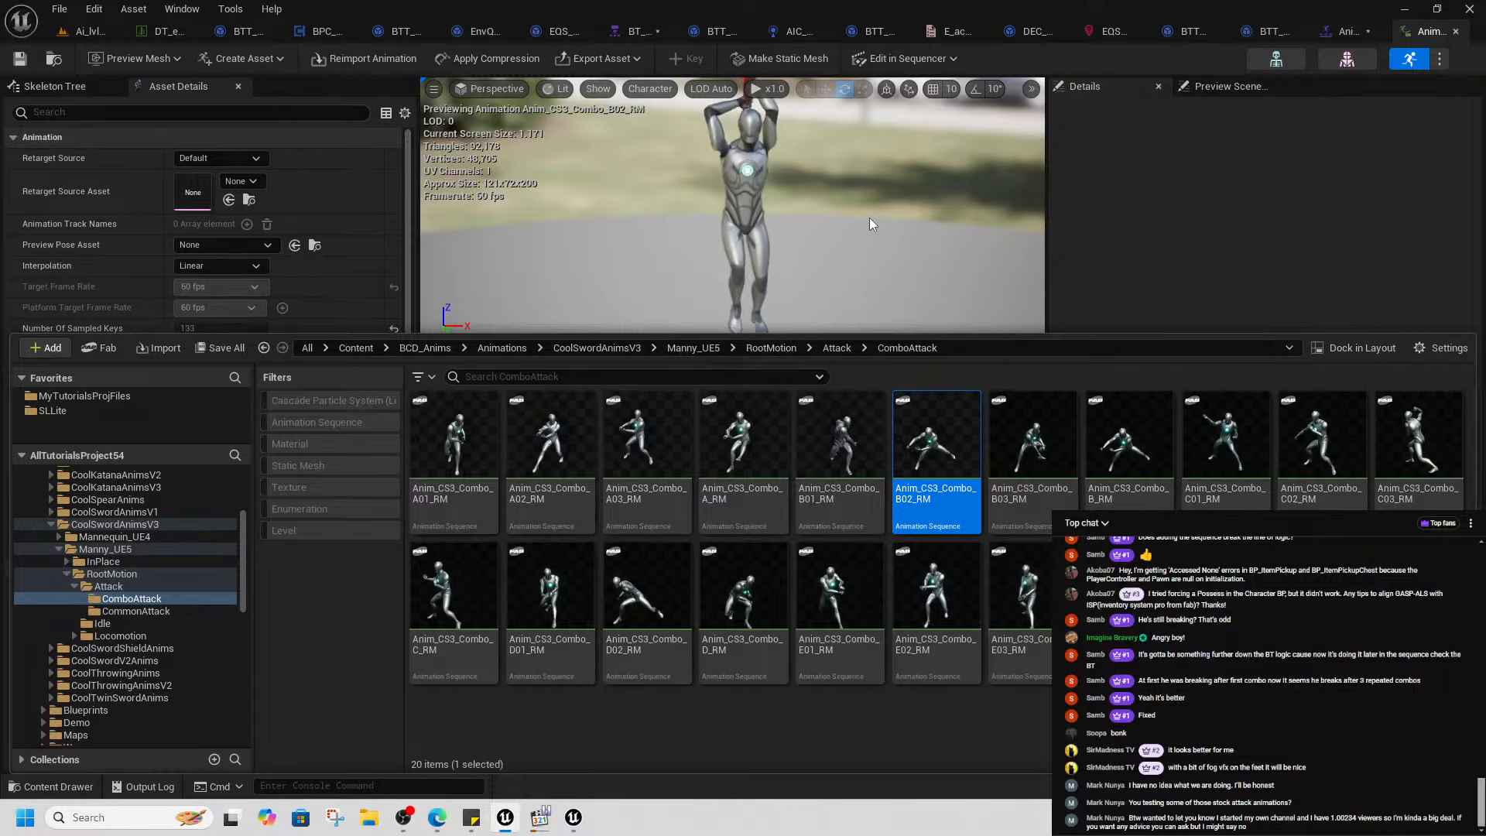
# - Start retargeting the CS3 animations from the SKM_Manny_CS3 mesh and set SK_DemonLord2_C as the target skeletal mesh
pyautogui.rightClick(943, 480)
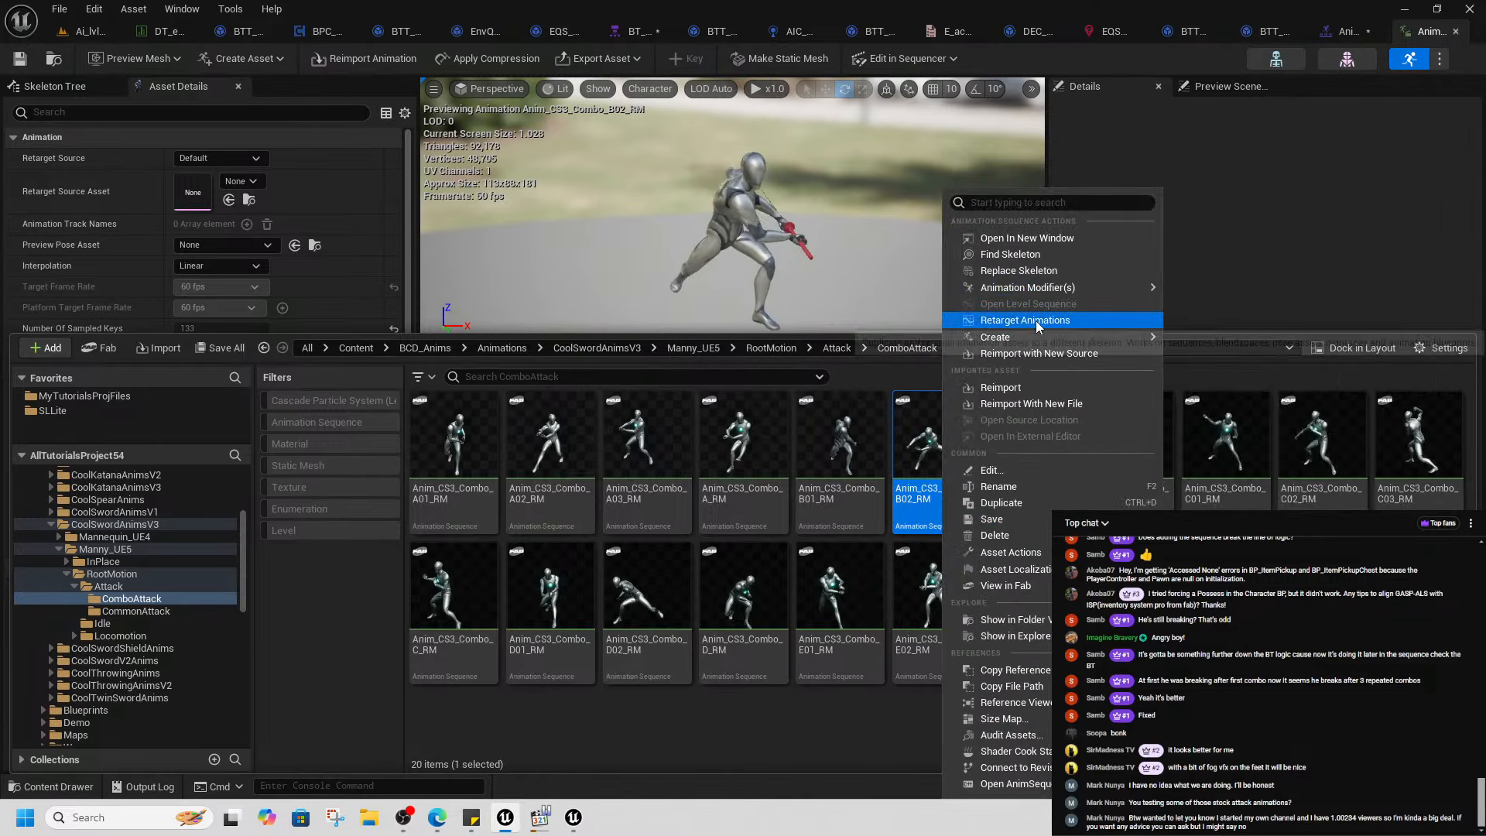
pyautogui.click(1024, 320)
pyautogui.click(1094, 234)
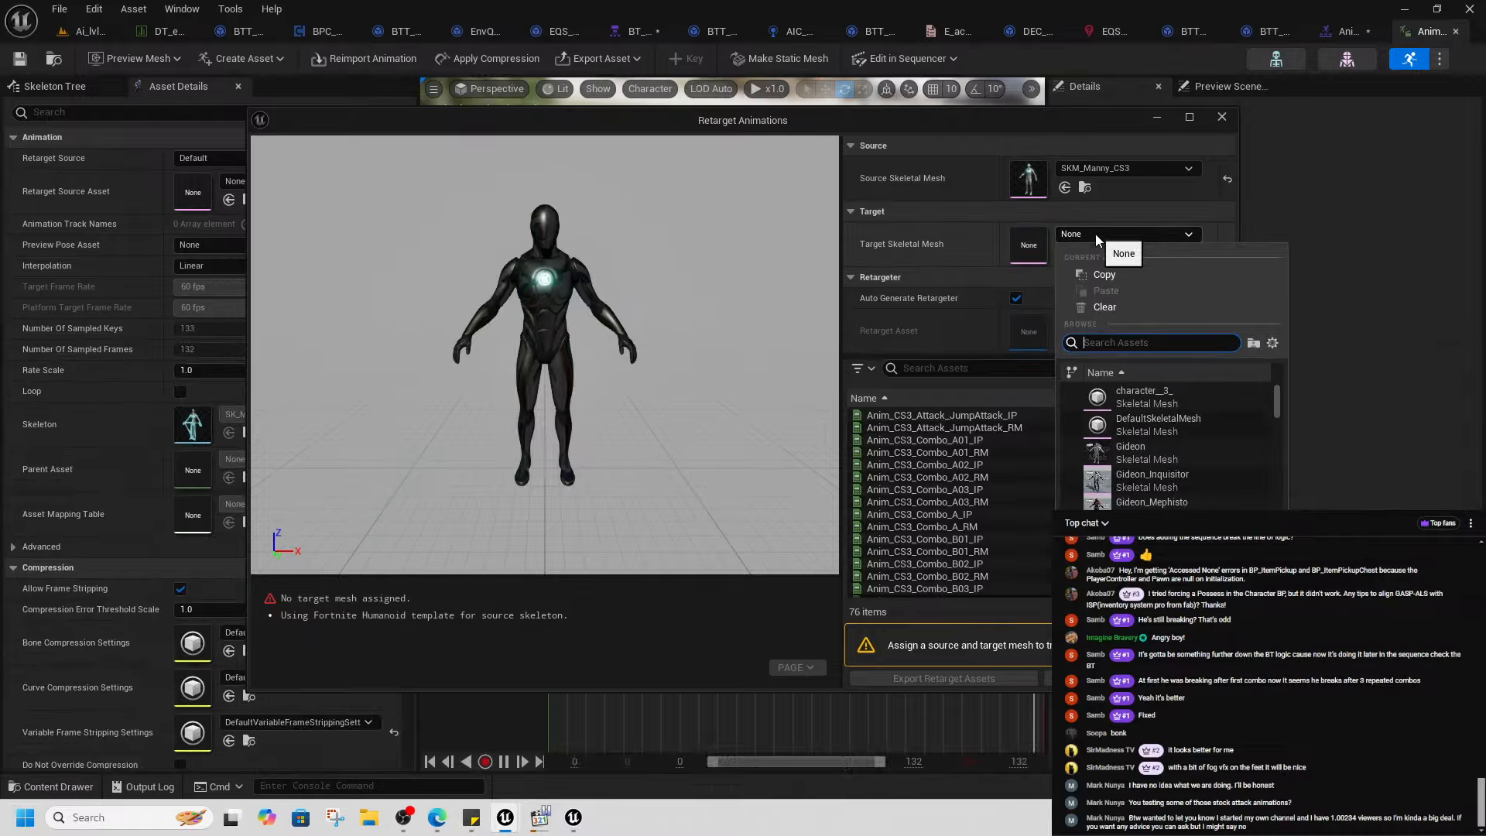
pyautogui.write('demon')
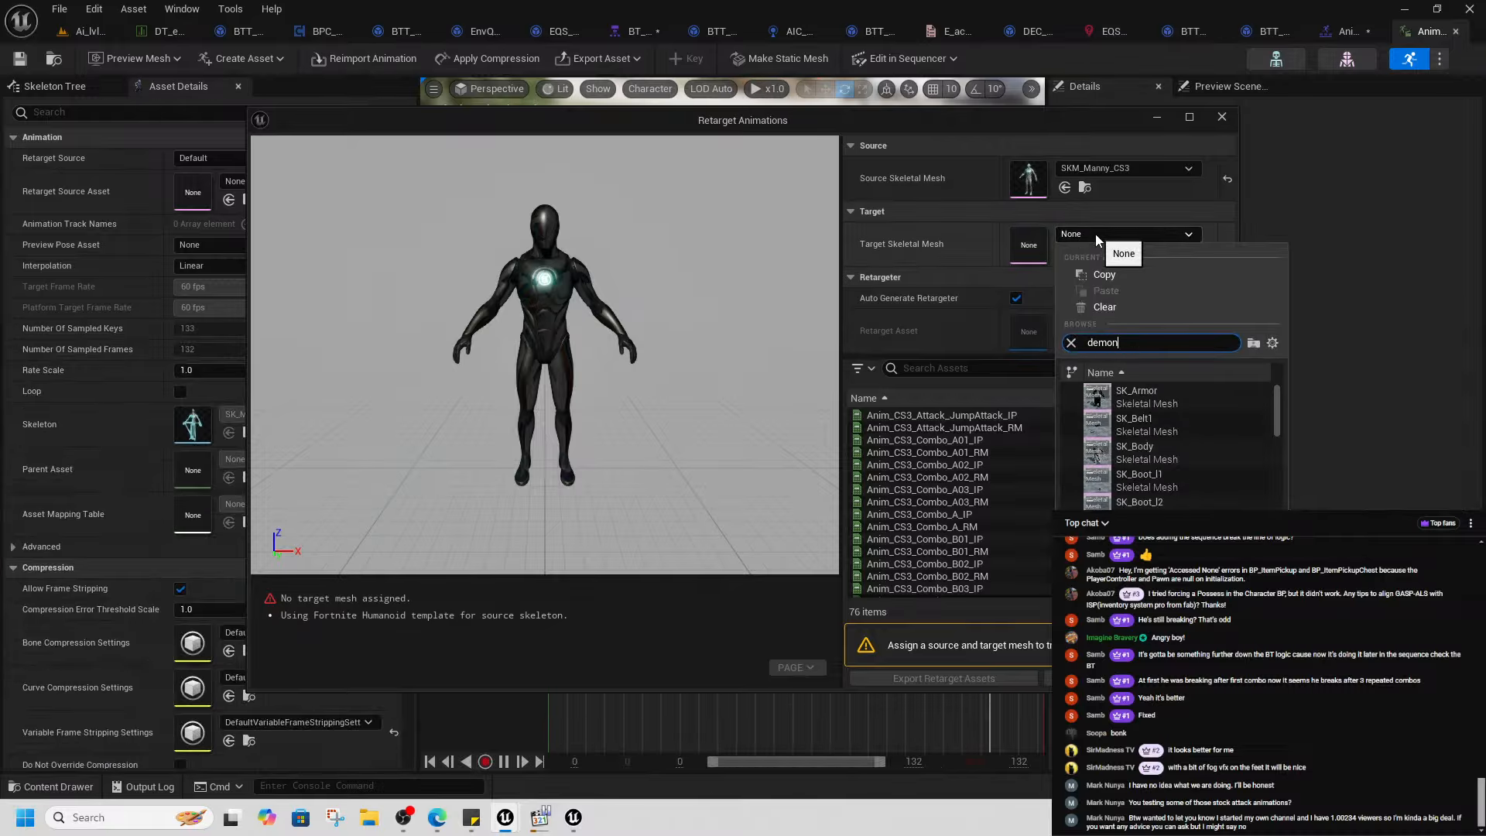
pyautogui.scroll(-3, 1215, 499)
pyautogui.scroll(-2, 1195, 464)
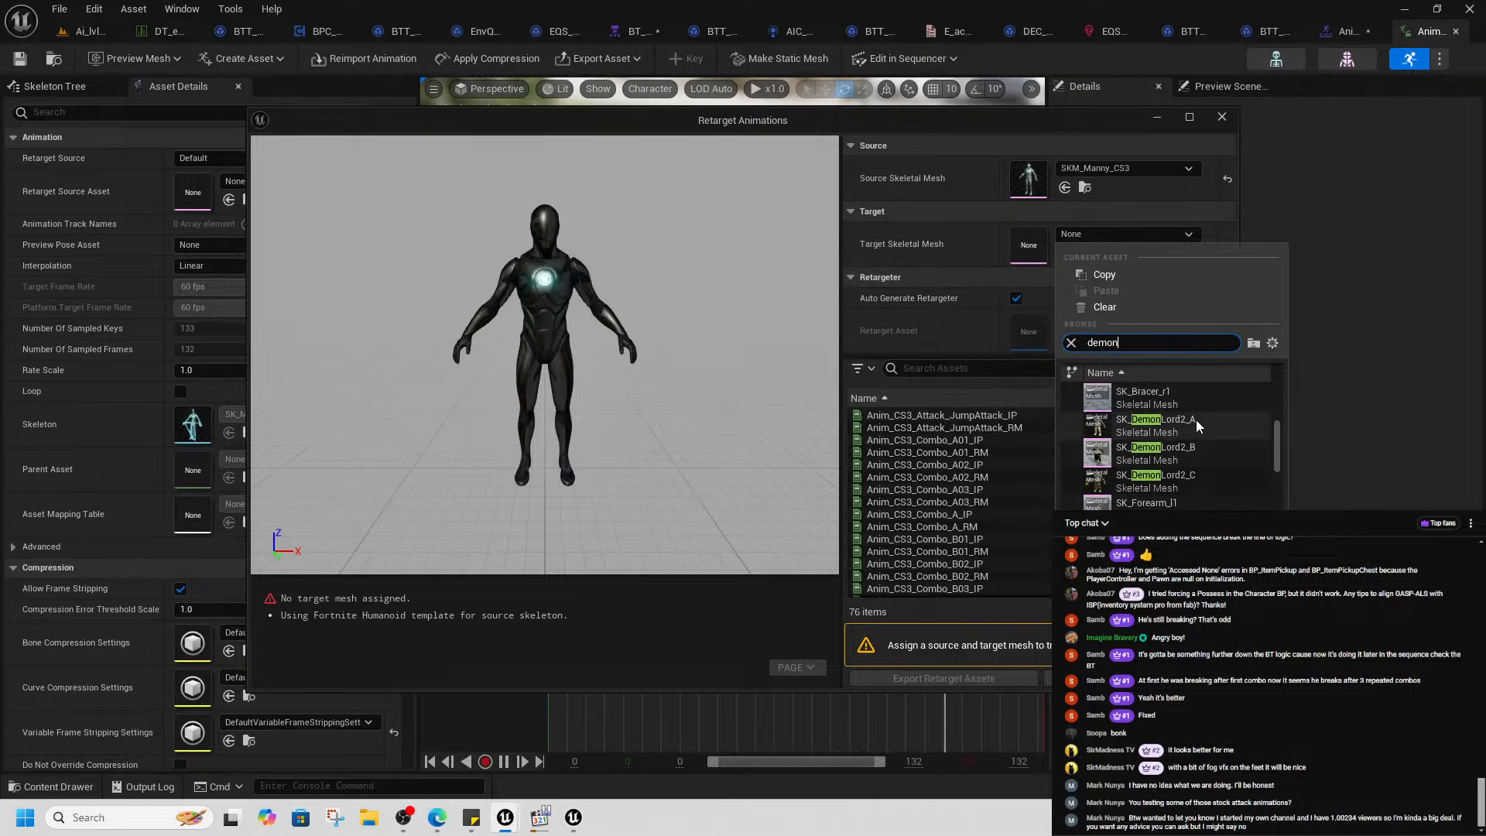
pyautogui.click(1169, 480)
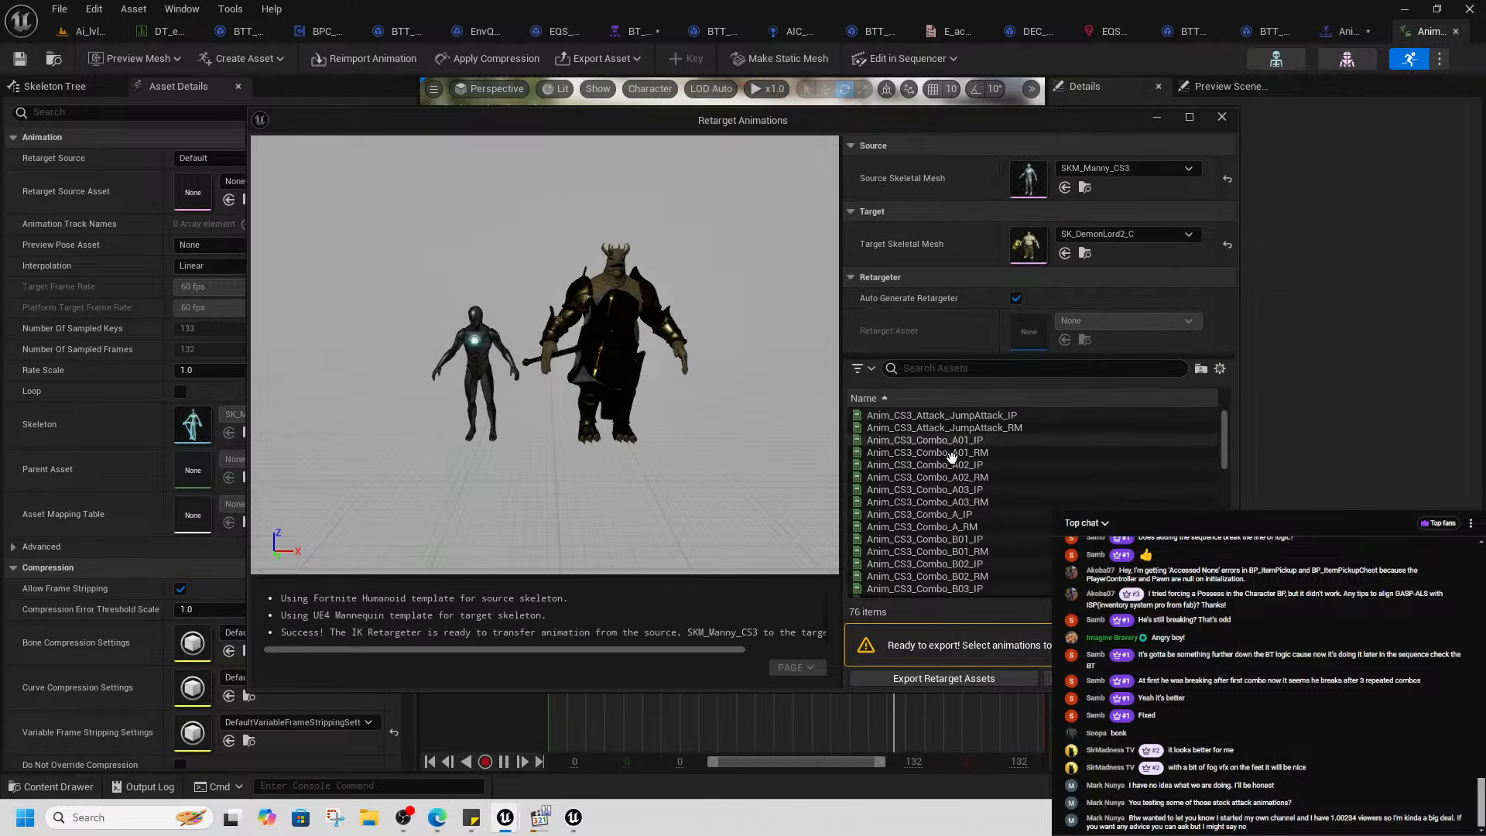
# - Preview Anim_CS3_Combo_A03_RM and Anim_CS3_Combo_B02_RM retargeted on the demon lord
pyautogui.click(999, 501)
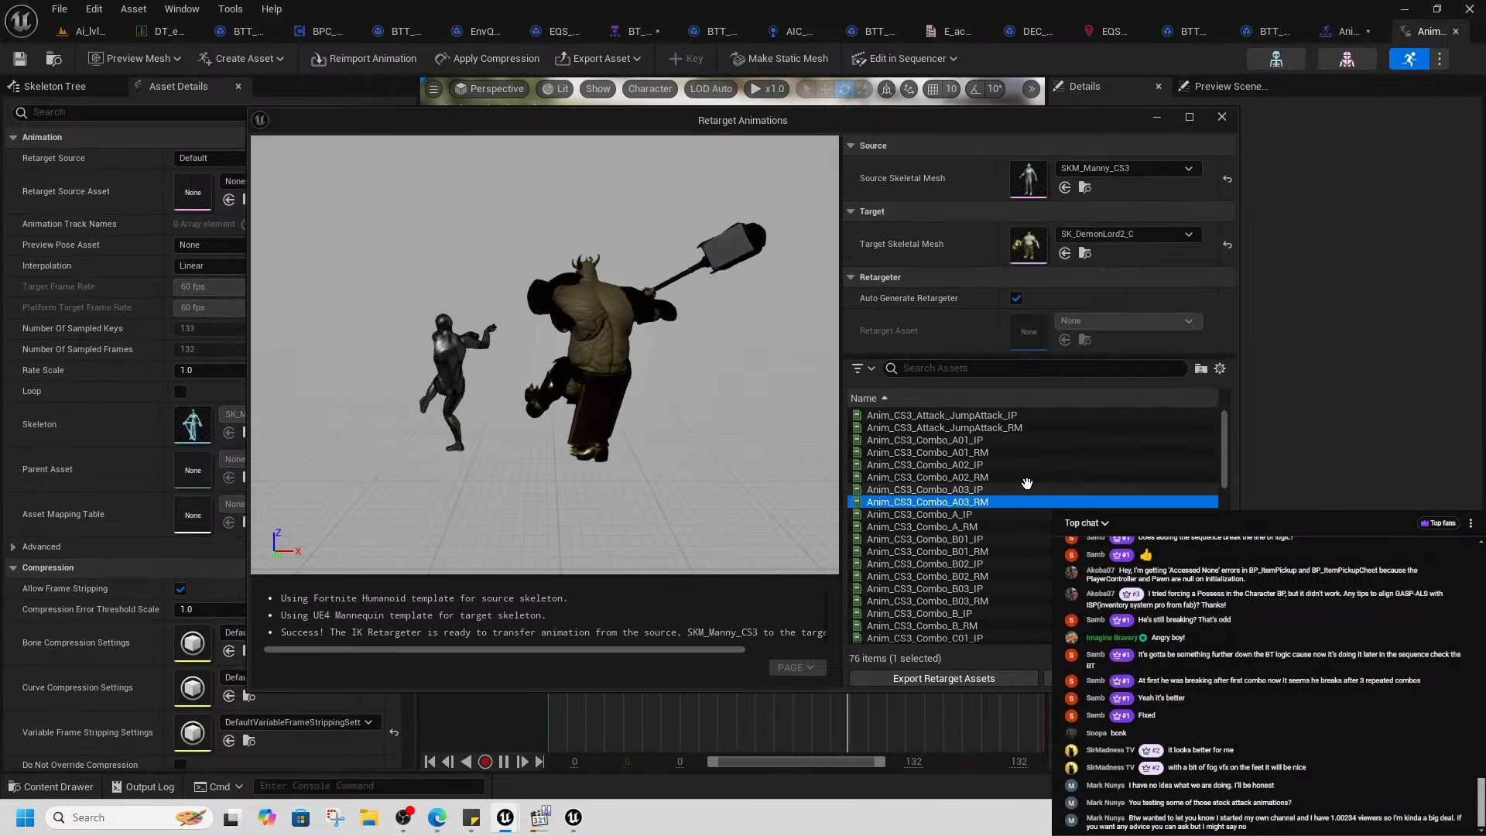
pyautogui.scroll(-2, 998, 510)
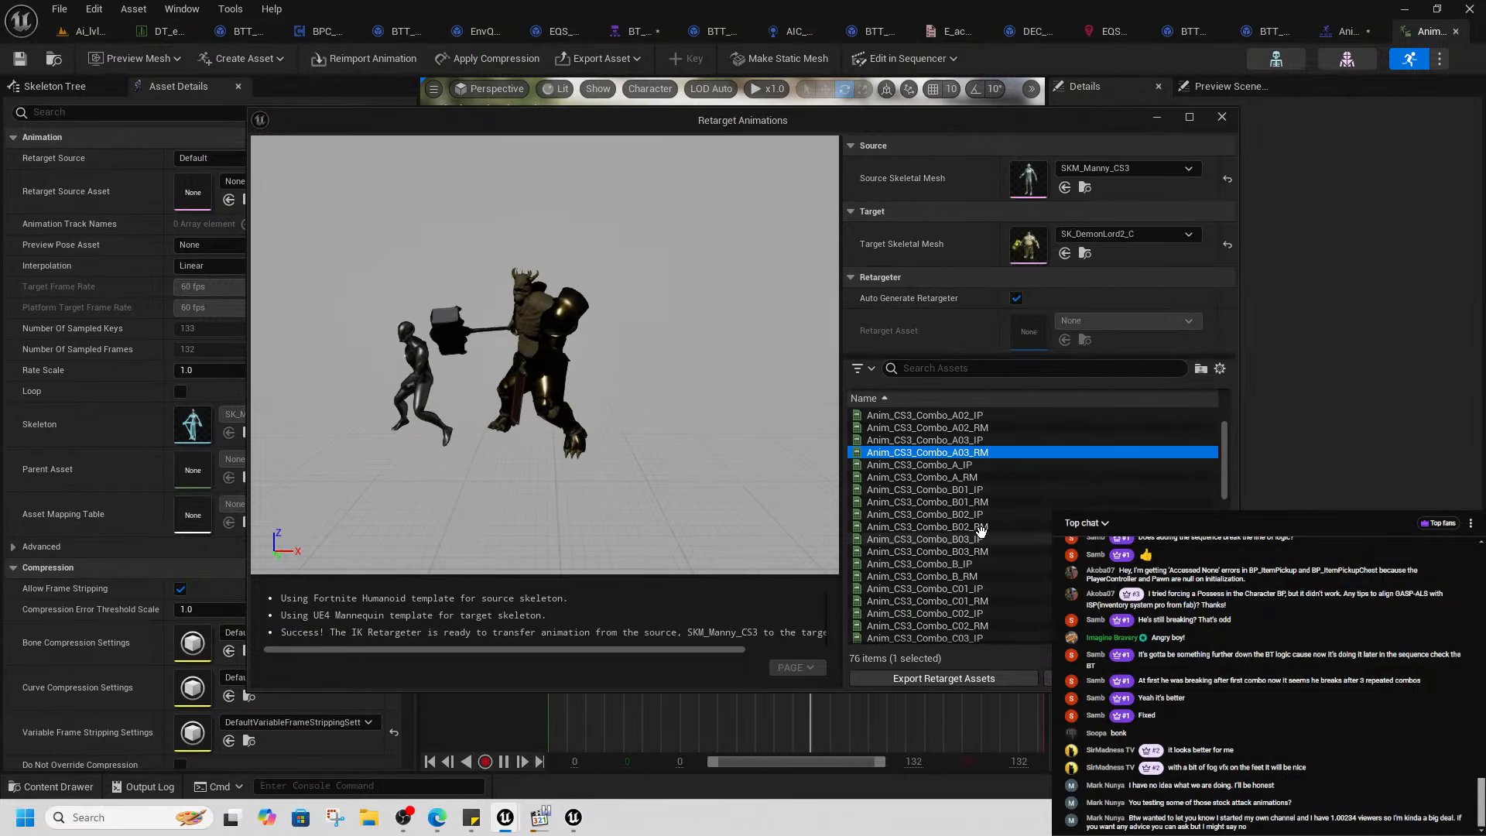
pyautogui.click(981, 528)
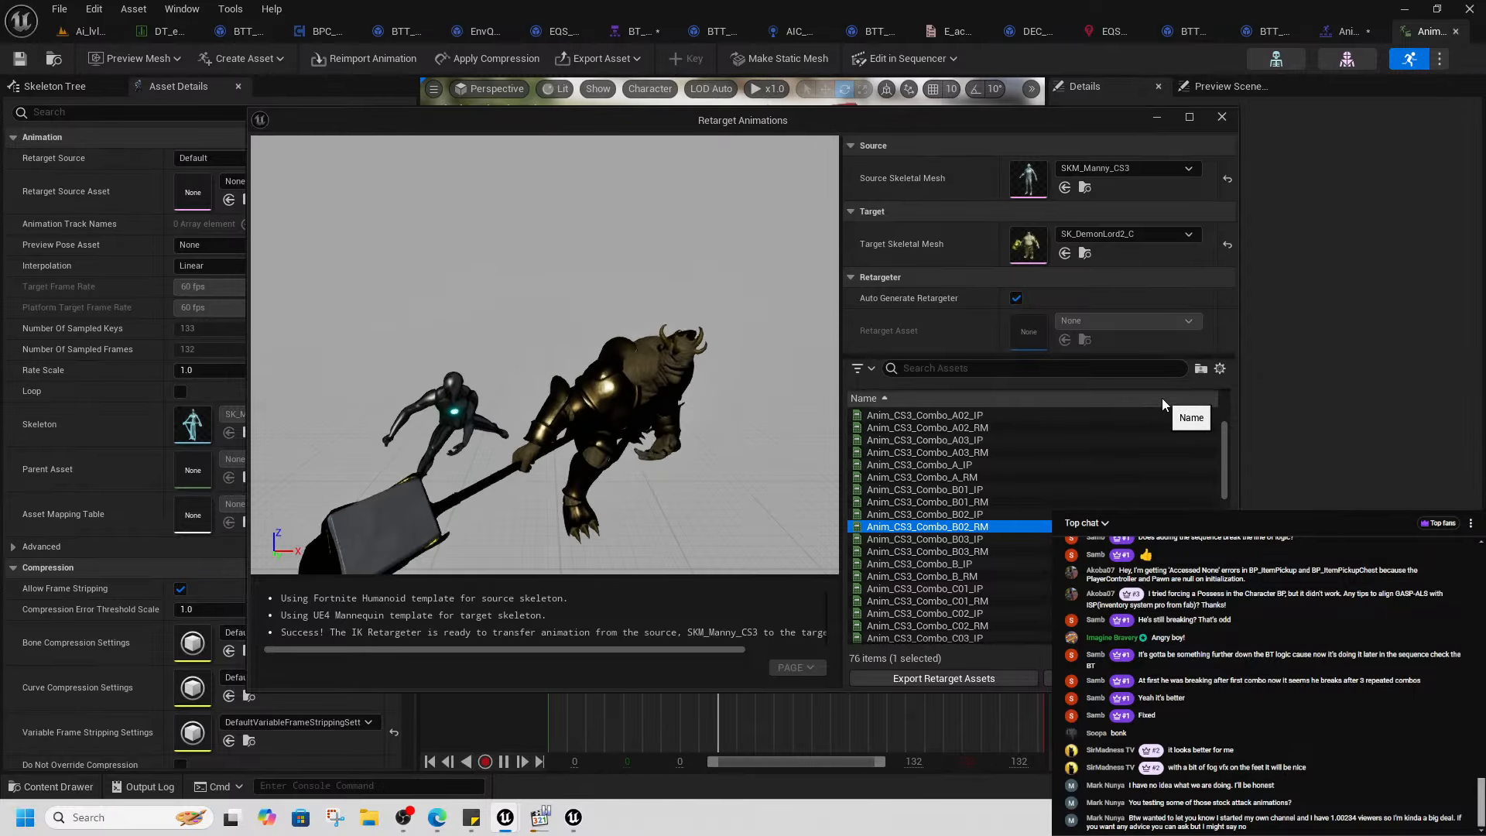
# - Export the retargeted Anim_CS3_Combo_B01_RM animation into the DemonLord2 folder
pyautogui.click(995, 502)
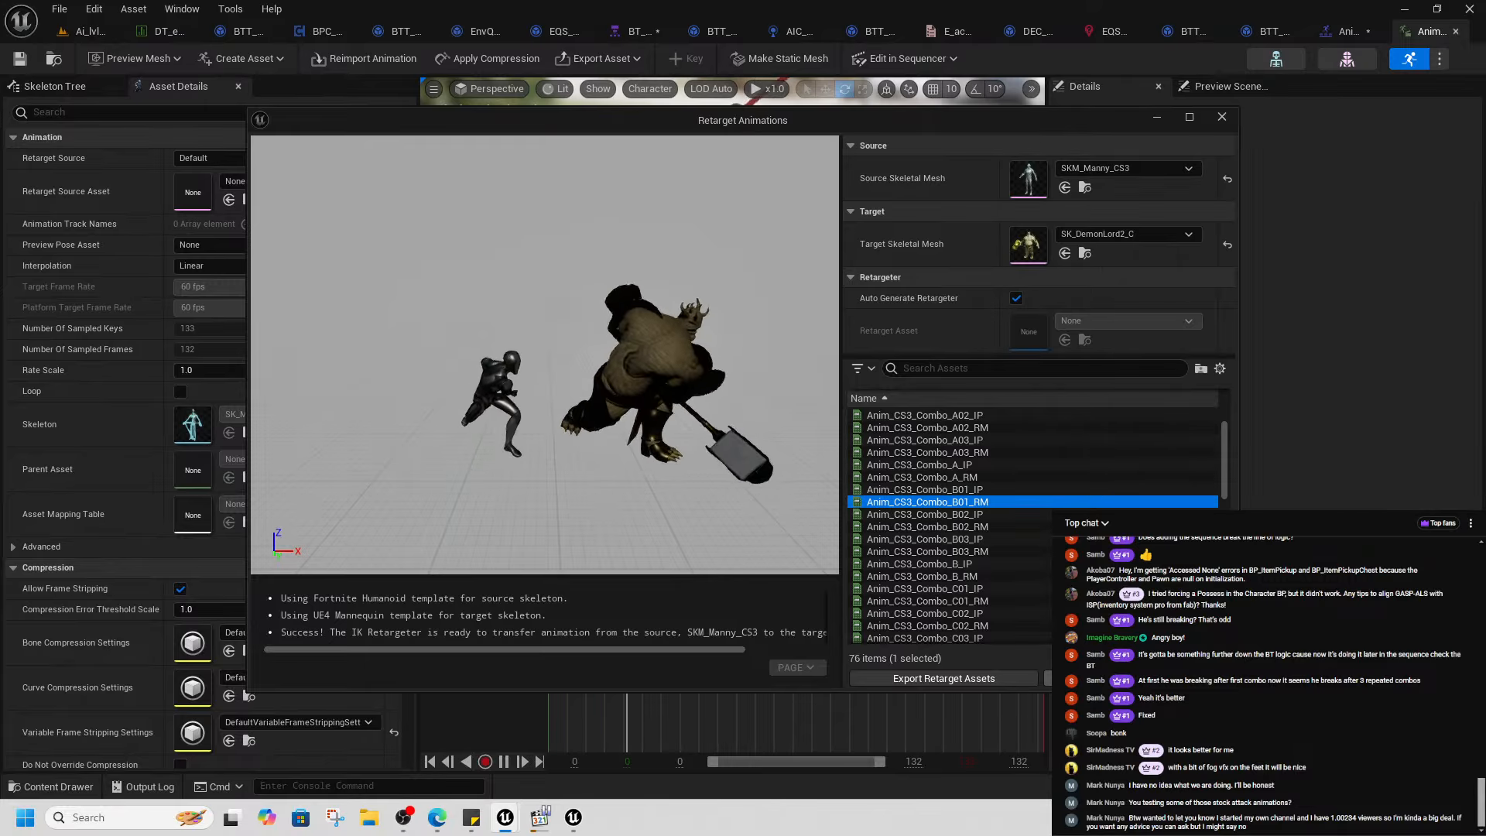
pyautogui.click(944, 678)
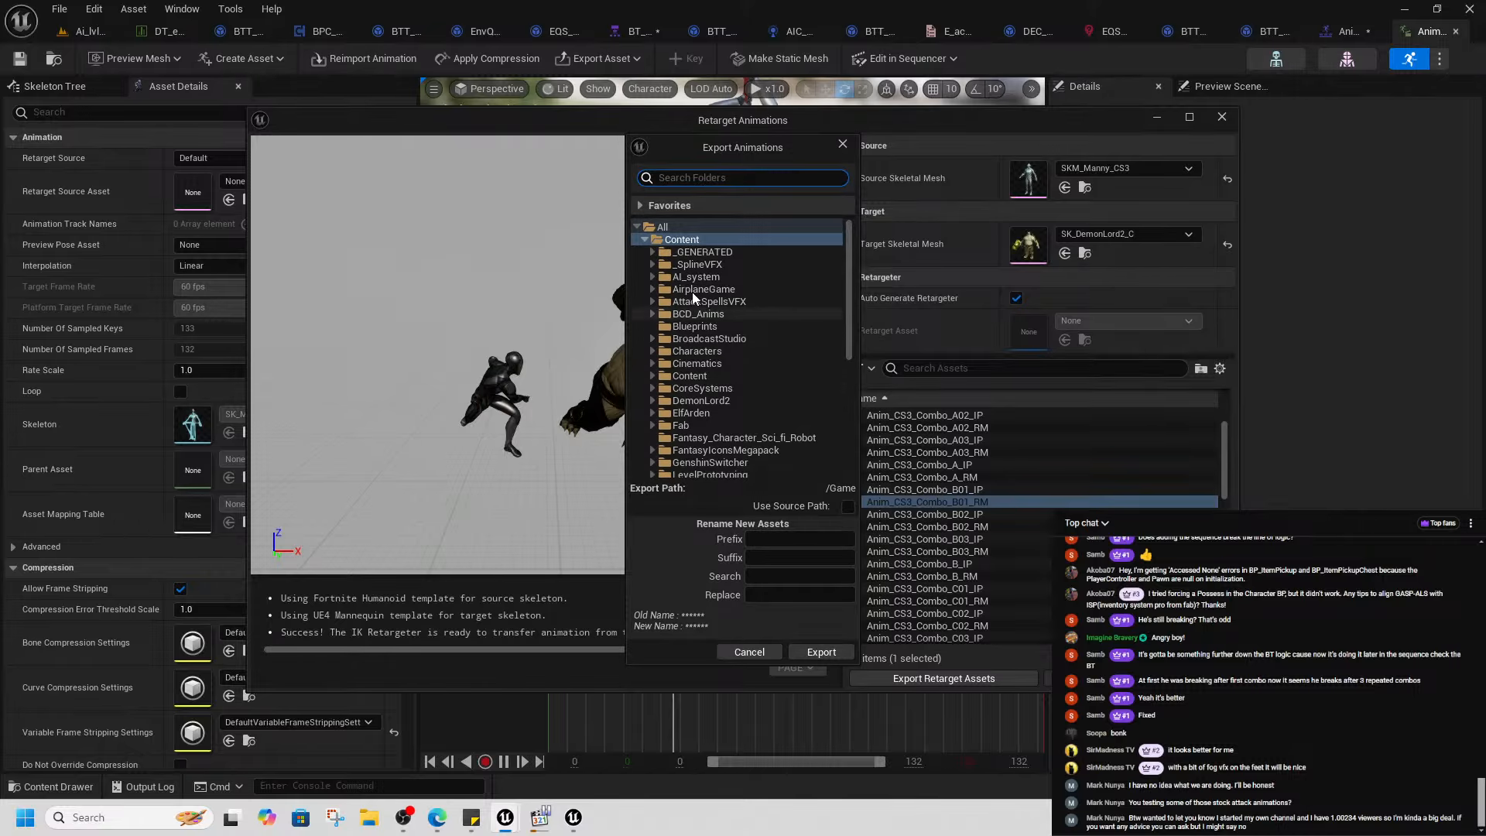
pyautogui.click(692, 404)
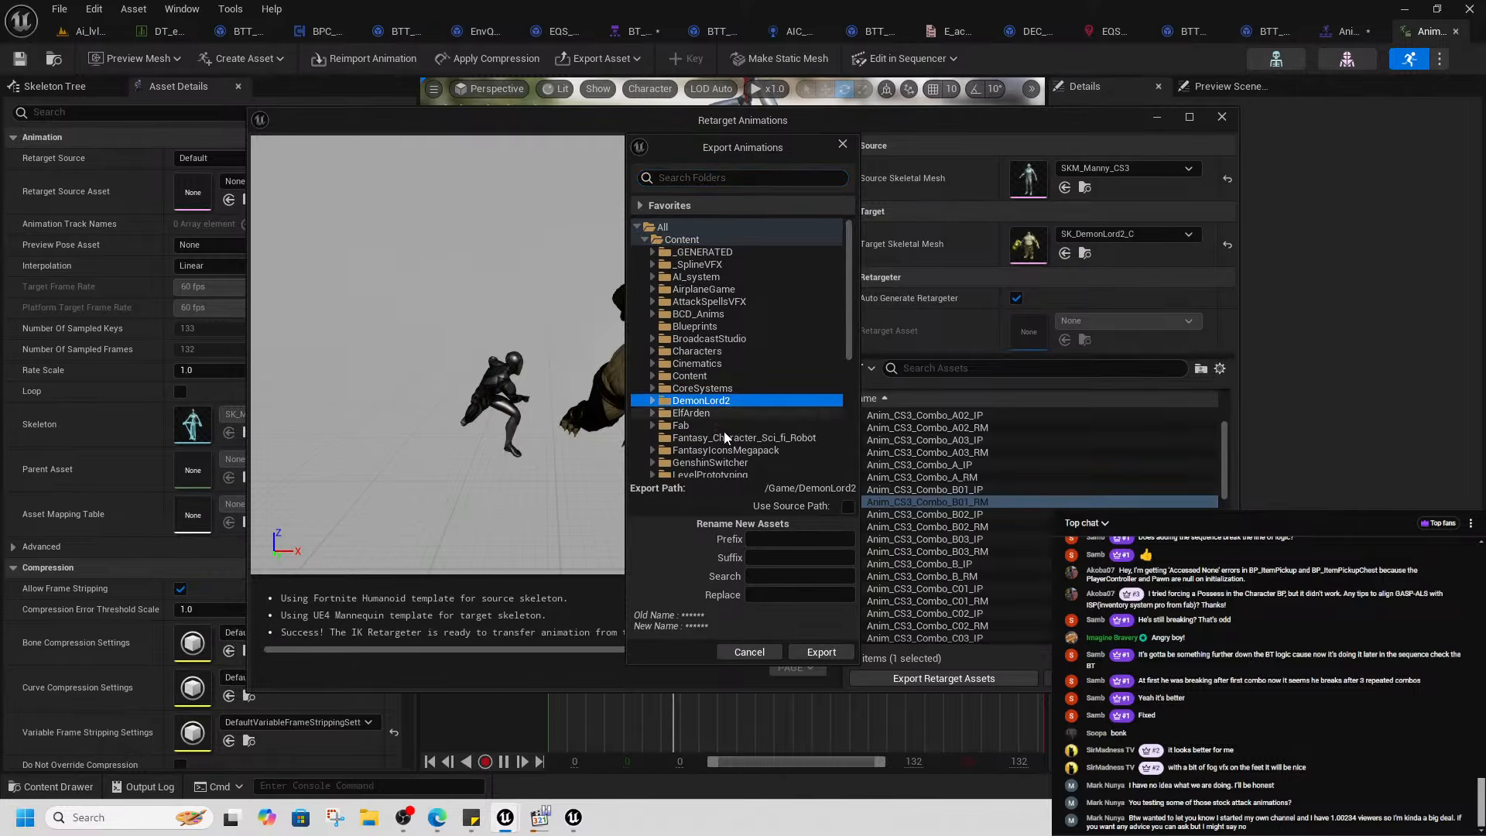
pyautogui.click(822, 652)
pyautogui.click(906, 479)
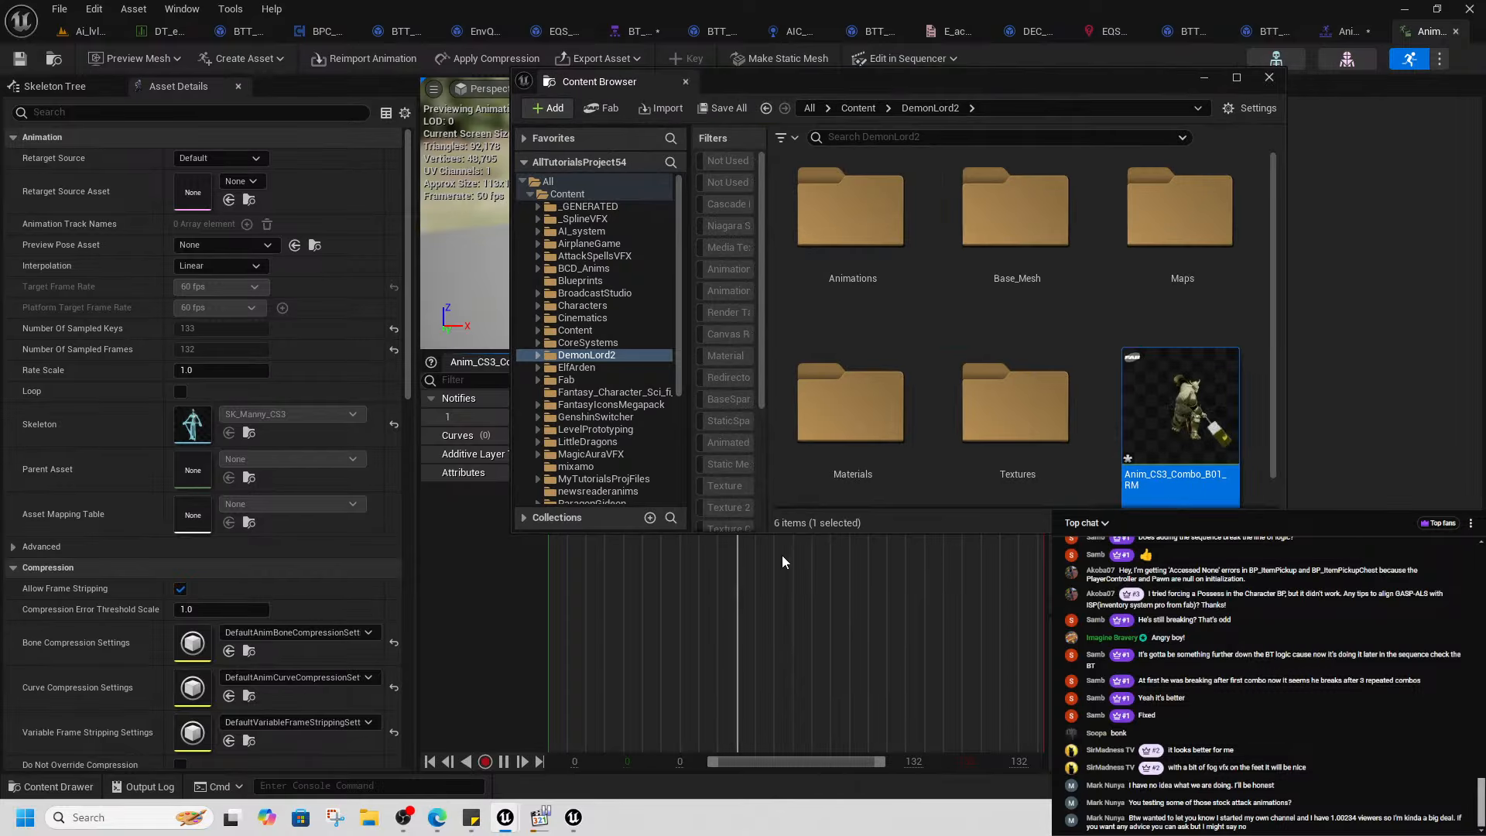
# - Create an animation montage from the retargeted Anim_CS3_Combo_B01_RM sequence in DemonLord2 and open it for editing
pyautogui.rightClick(1177, 410)
pyautogui.moveTo(1242, 337)
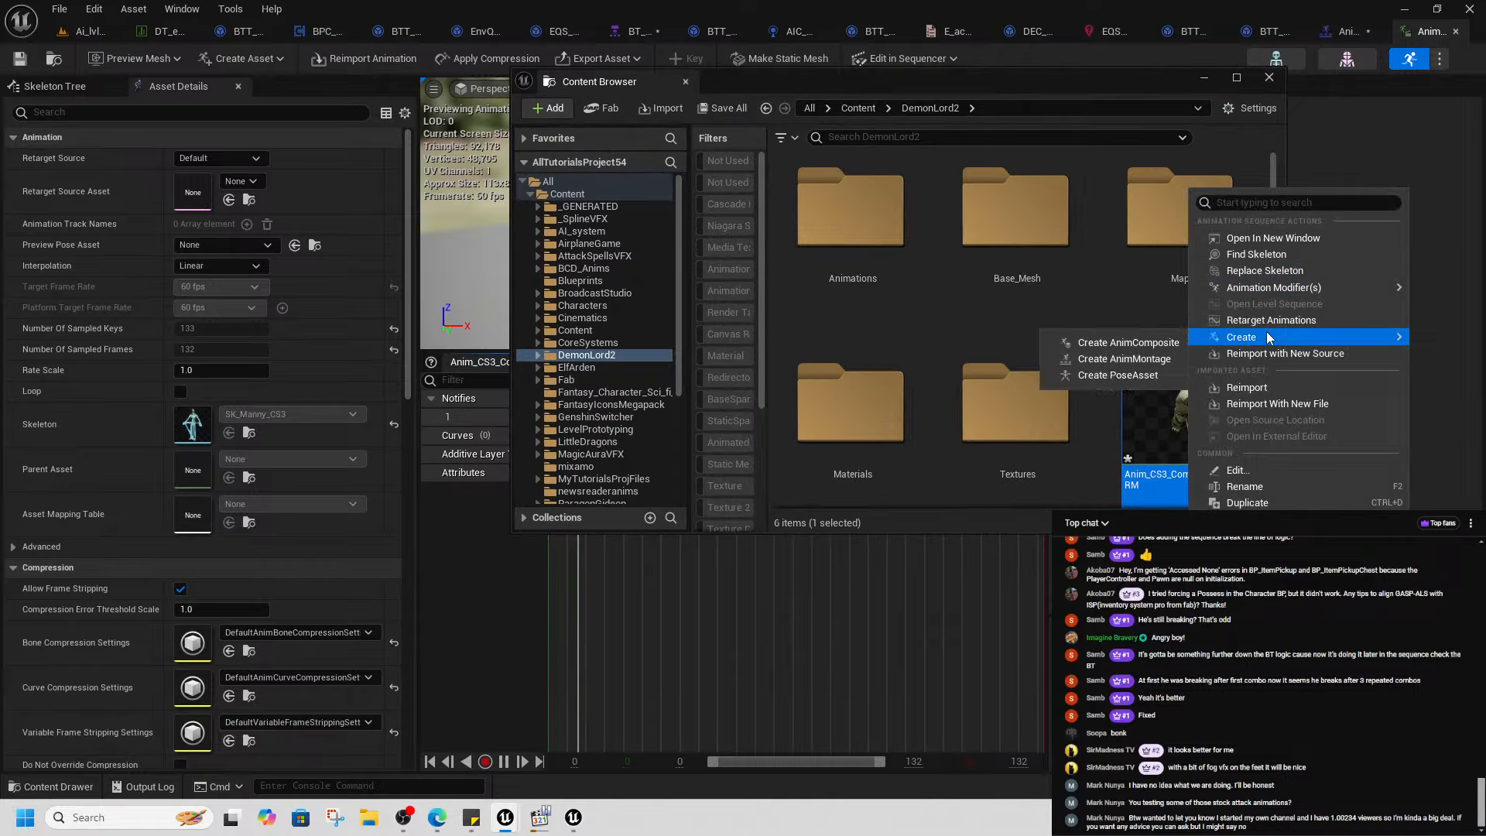
pyautogui.click(1122, 350)
pyautogui.press('Return')
pyautogui.doubleClick(867, 438)
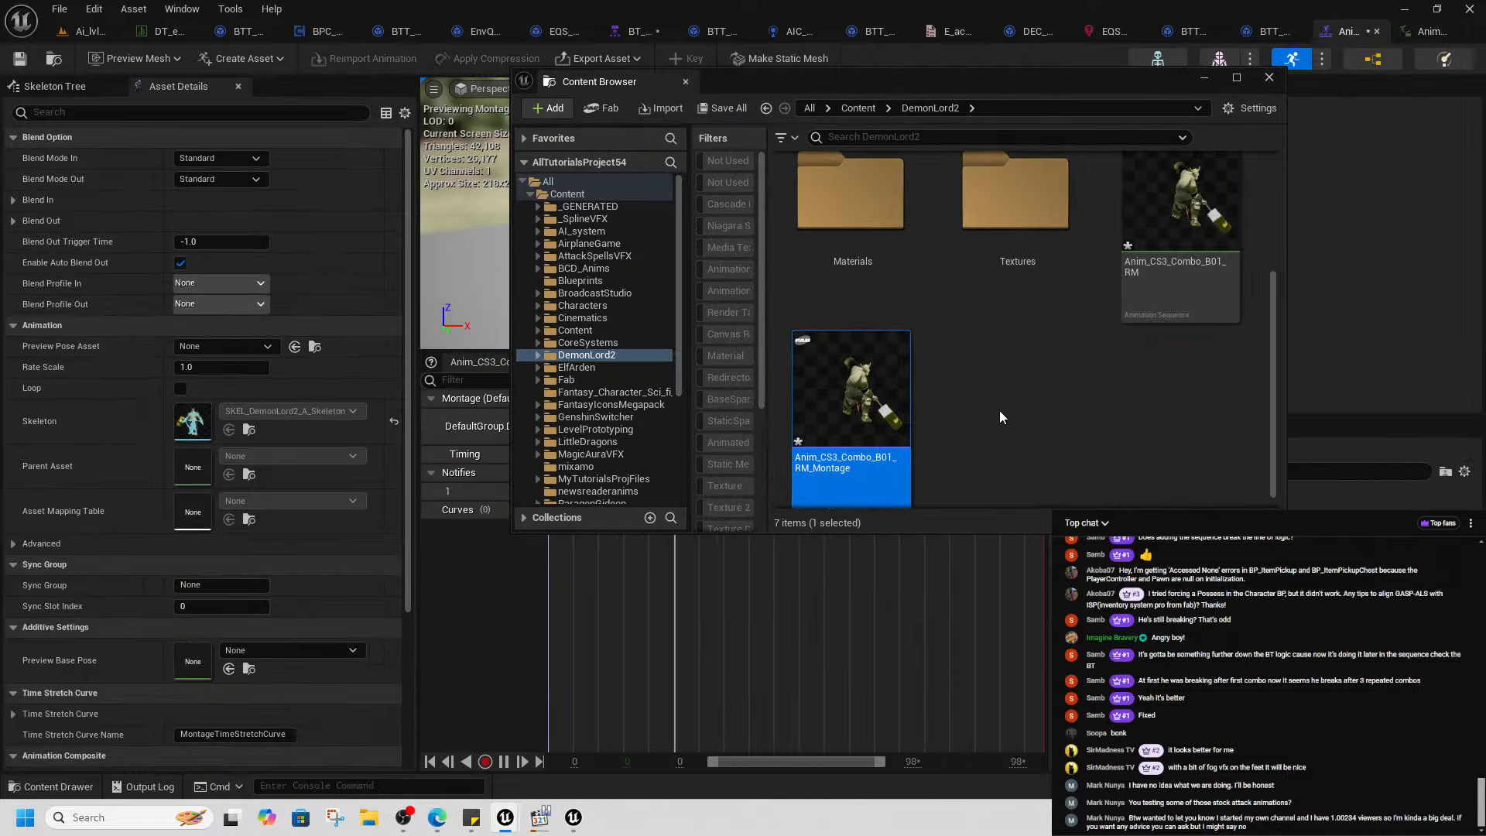
pyautogui.click(1270, 78)
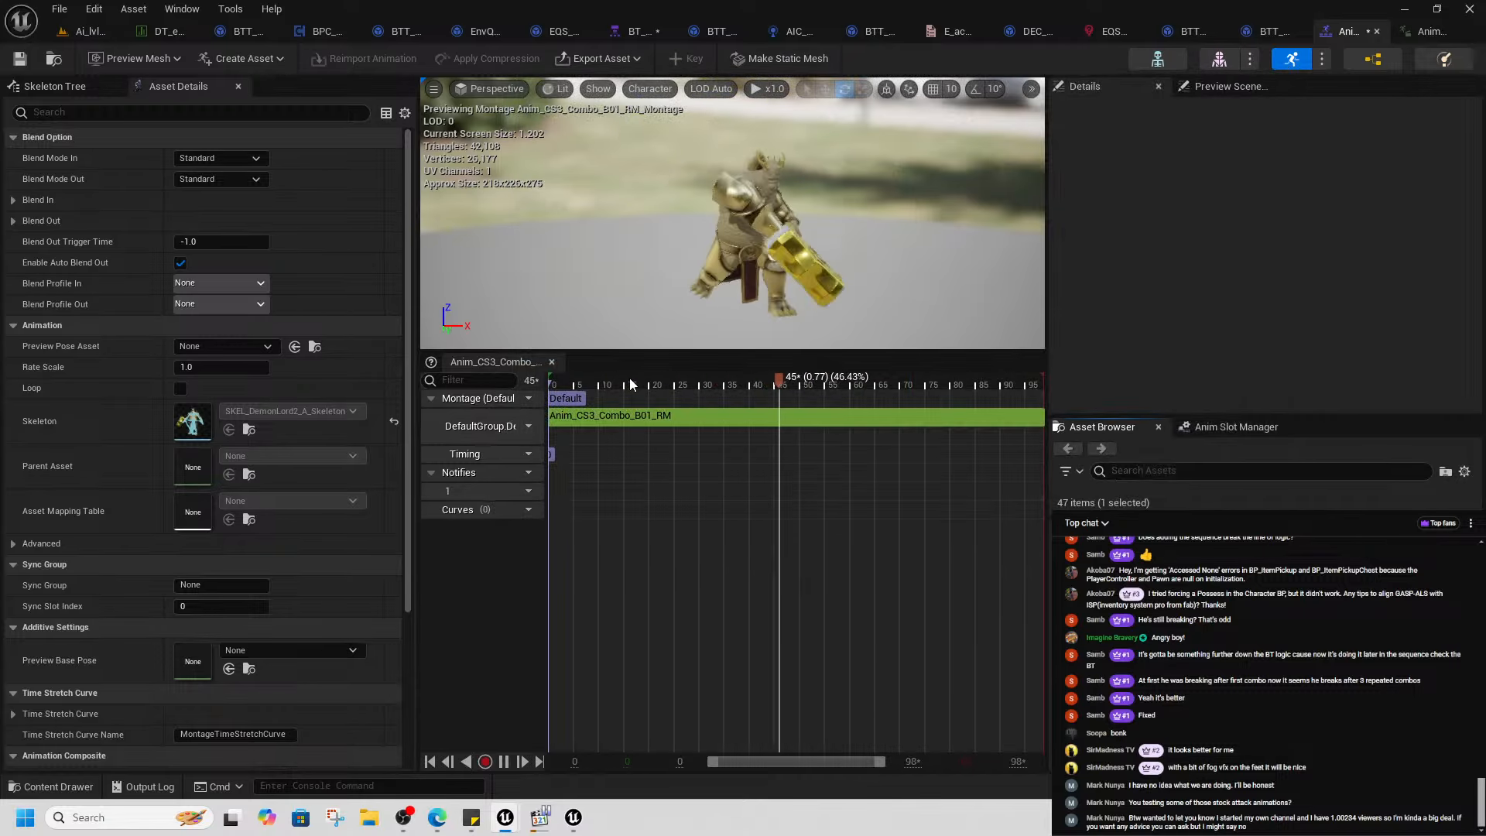
# - Review the new montage's playback and inspect the root motion settings of its Anim_CS3_Combo_B01_RM source sequence
pyautogui.moveTo(633, 426); pyautogui.dragTo(483, 510)
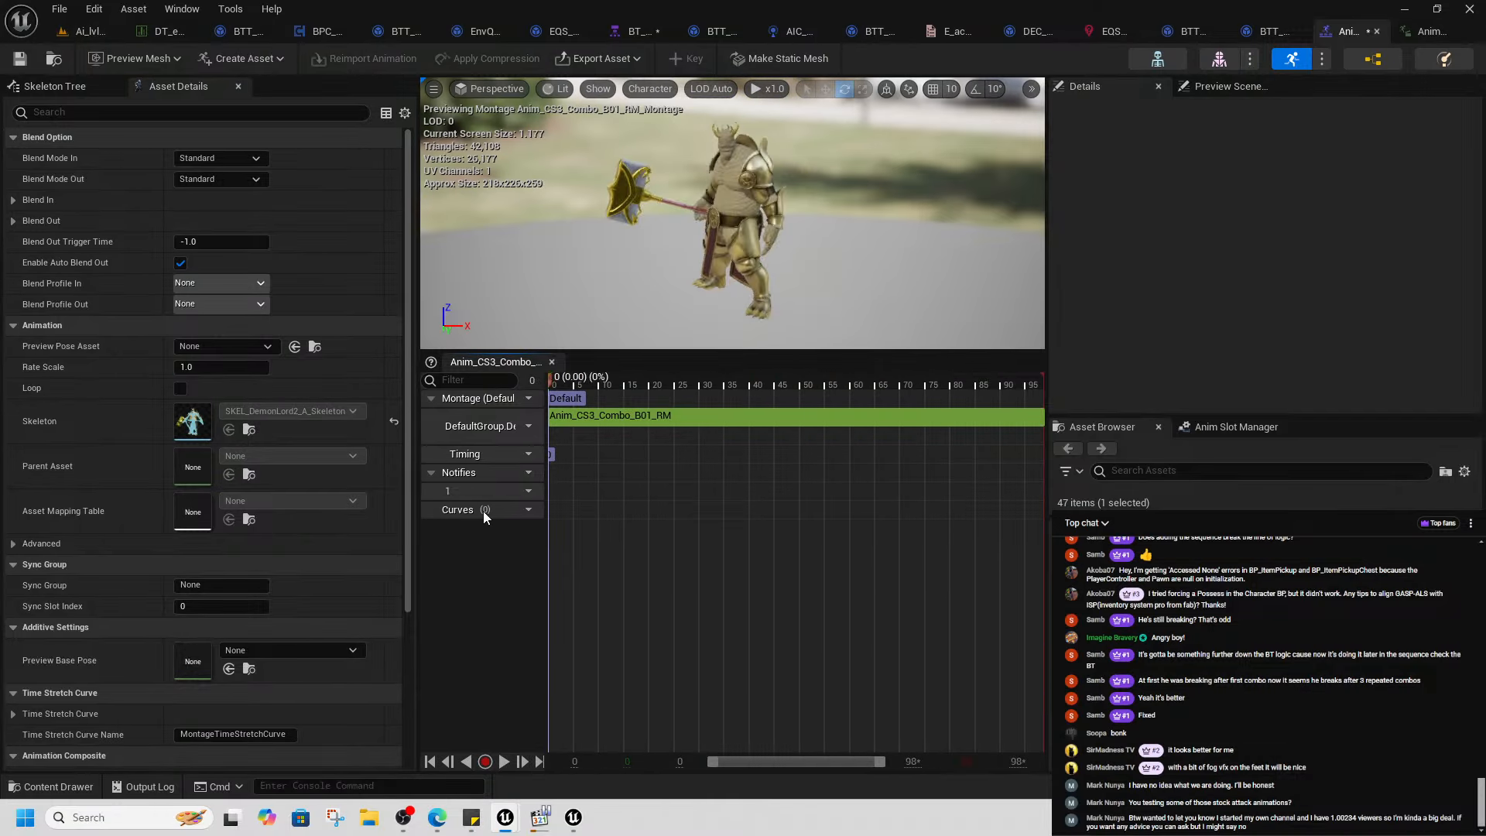
pyautogui.click(638, 415)
pyautogui.doubleClick(638, 416)
pyautogui.scroll(-5, 196, 641)
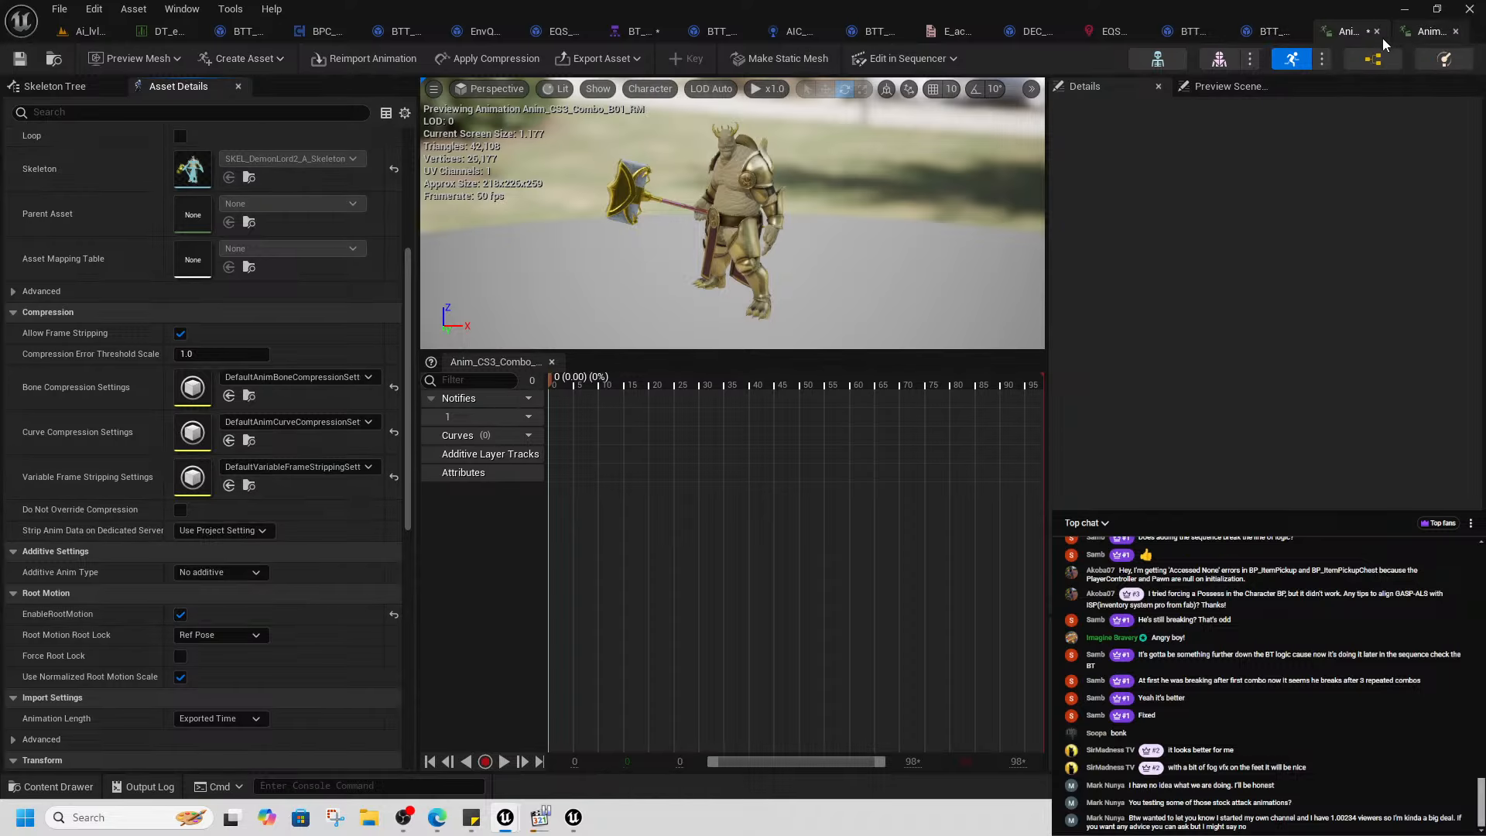
pyautogui.hotkey('ctrl', 'space')
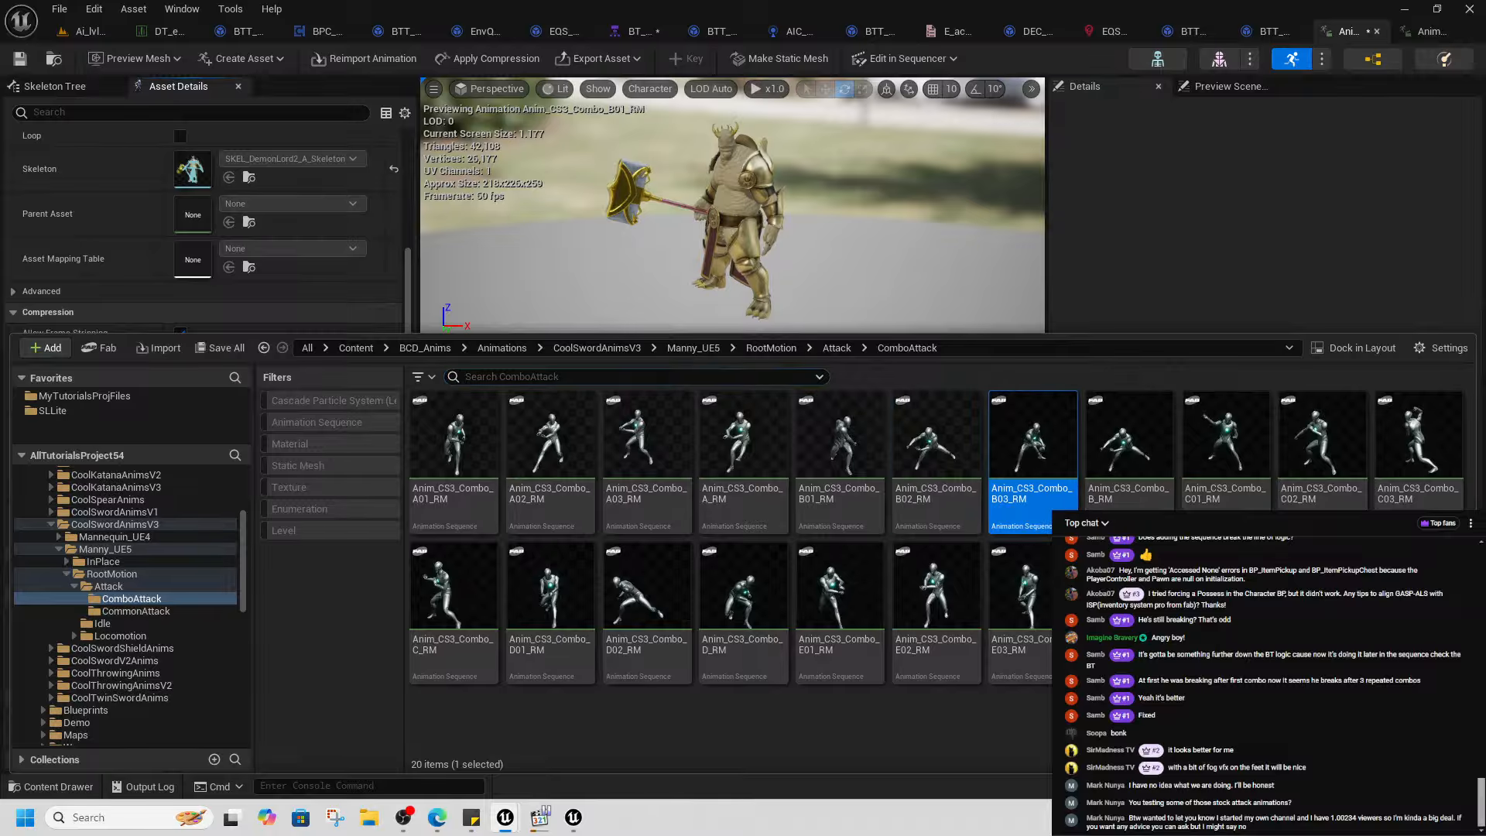
# - Add a Motion Warping notify state to Anim_CS3_Combo_B01_RM_Montage in DemonLord2, spanning from about frame 3 to frame 25, and save the montage
pyautogui.scroll(-5, 133, 686)
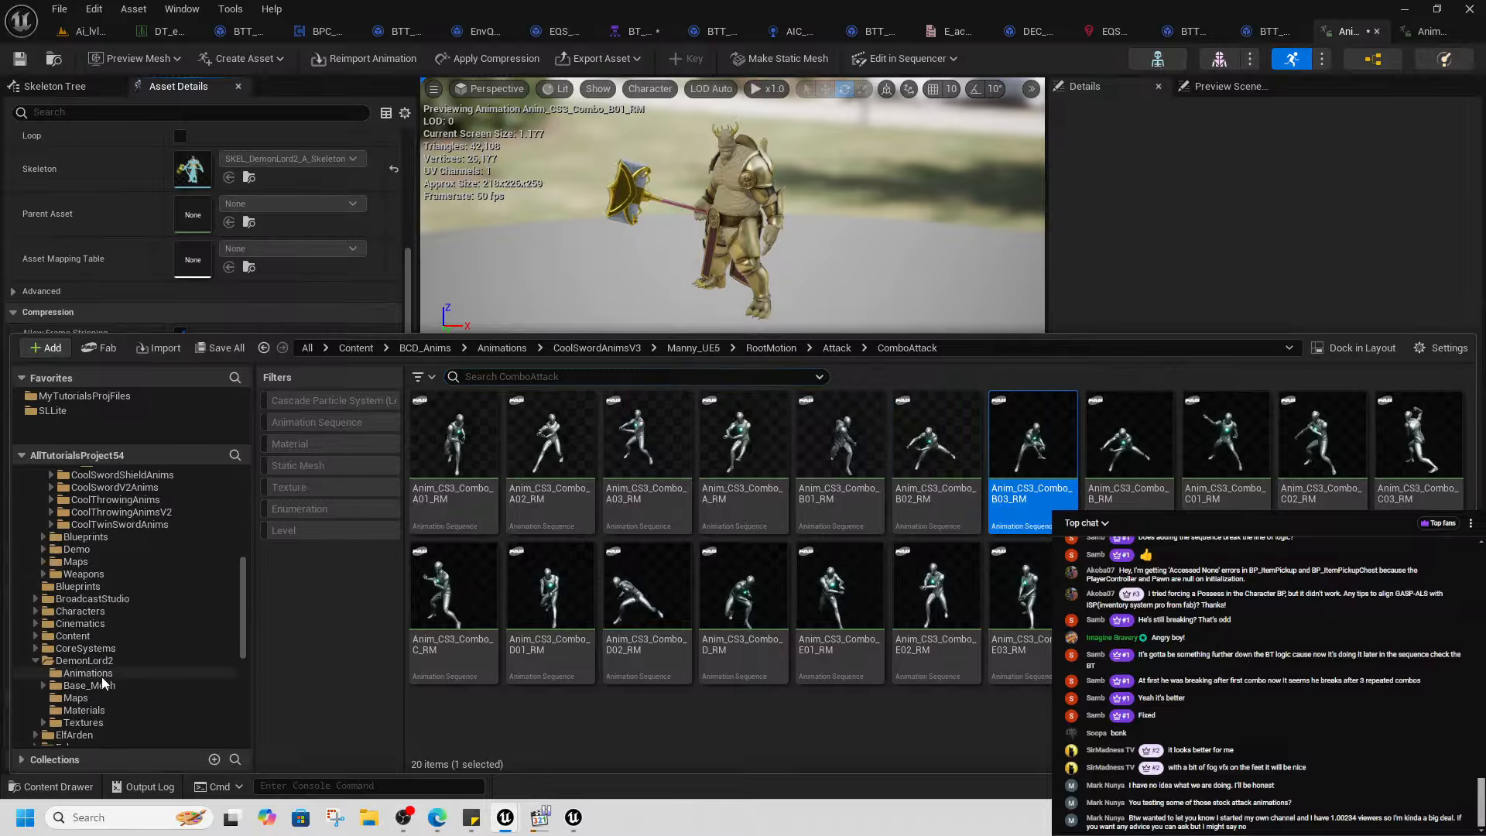
pyautogui.scroll(-2, 90, 638)
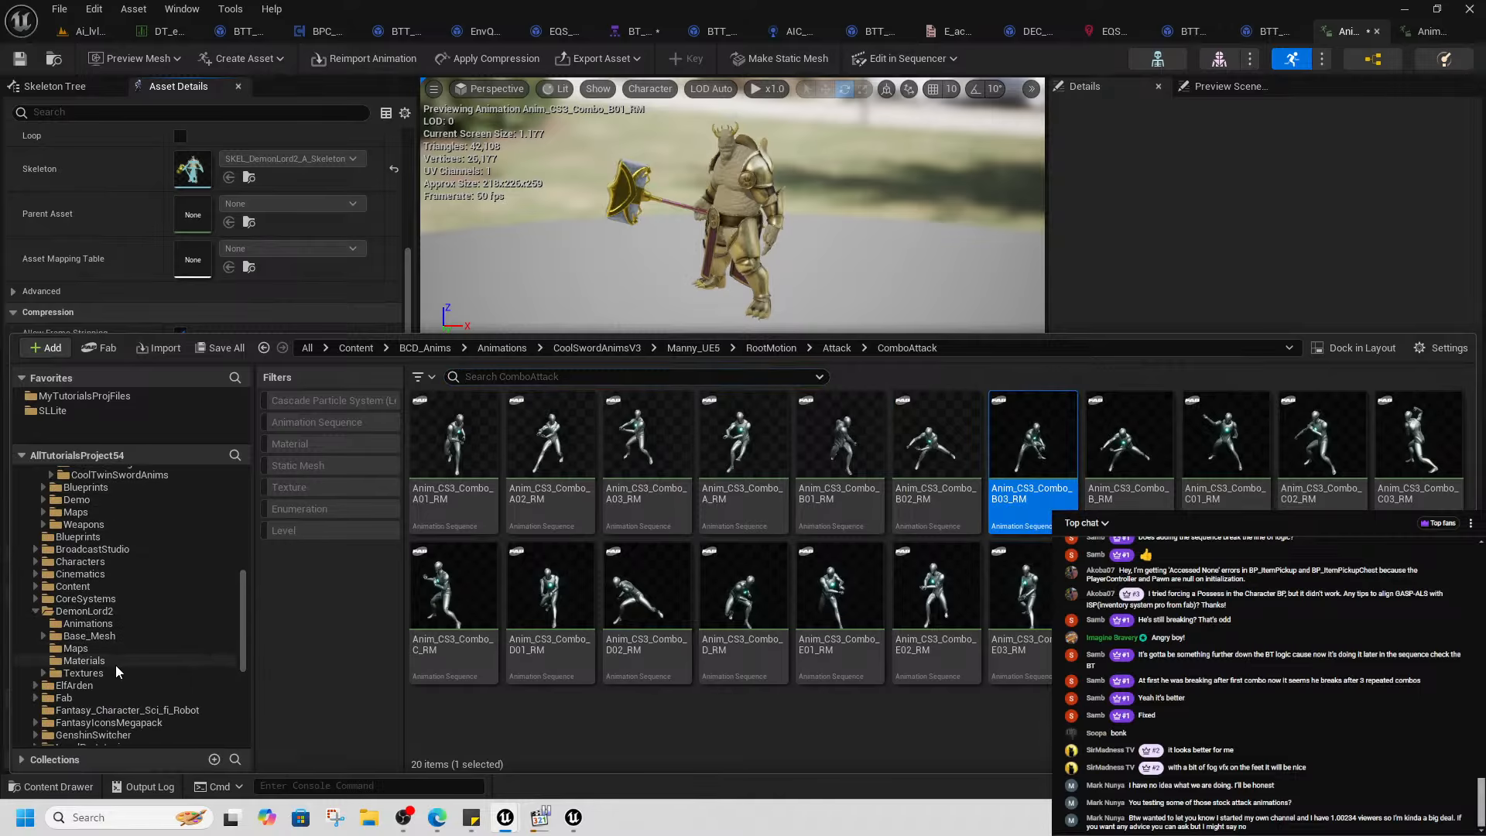
pyautogui.click(85, 612)
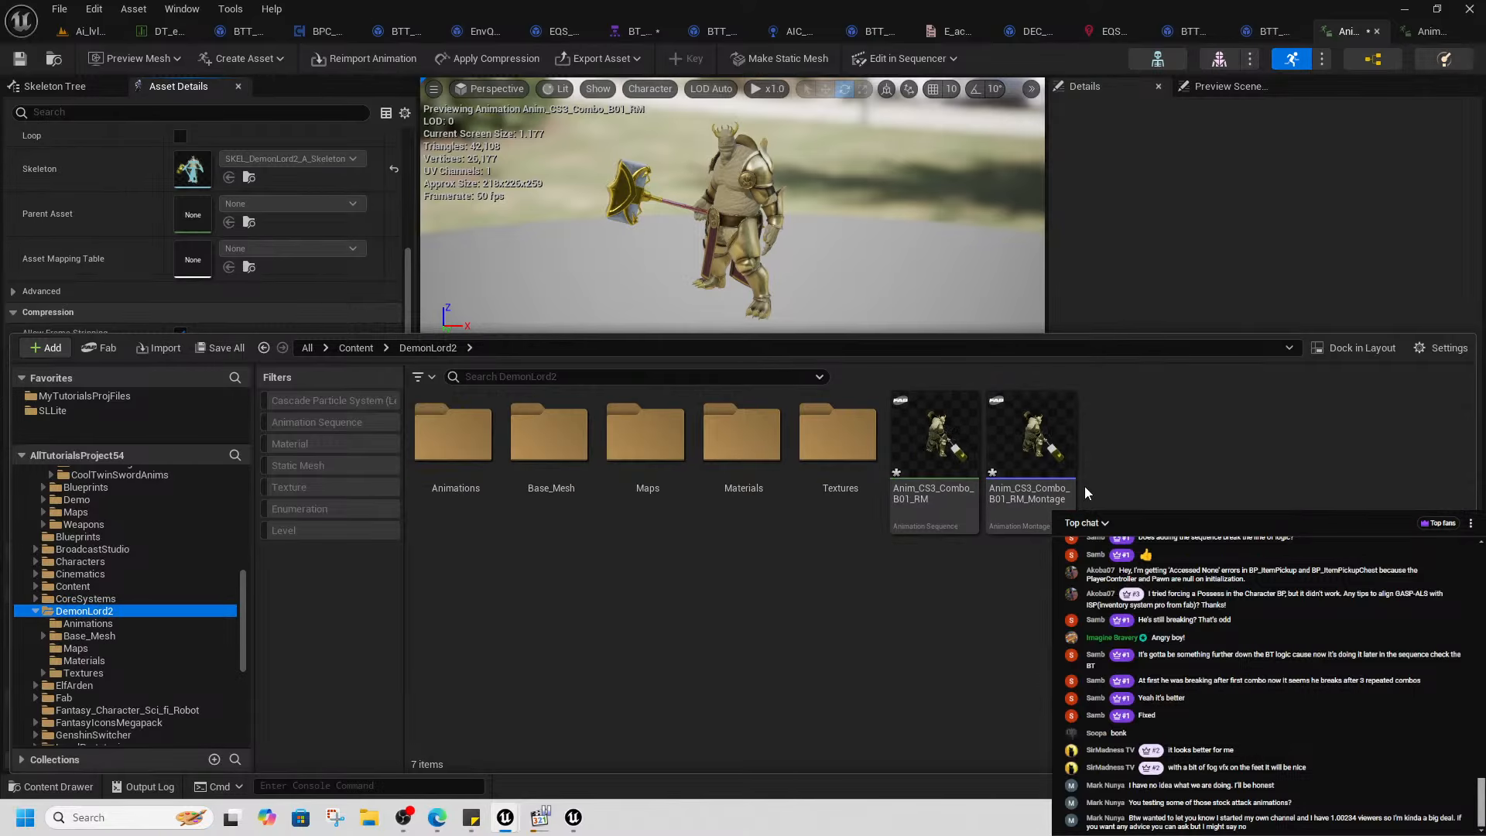
pyautogui.doubleClick(1031, 445)
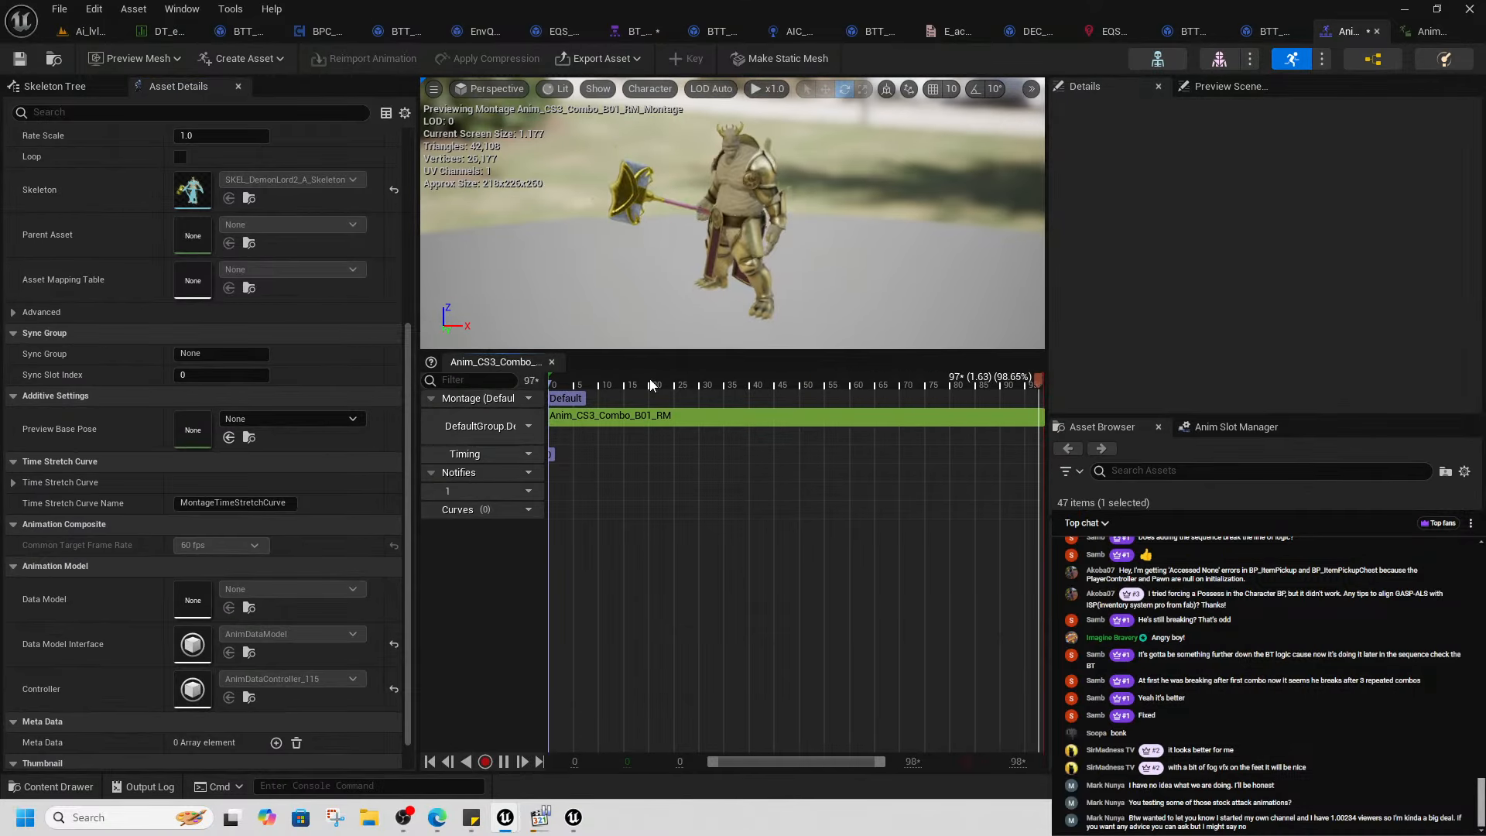
pyautogui.moveTo(553, 385); pyautogui.dragTo(555, 430)
pyautogui.rightClick(564, 490)
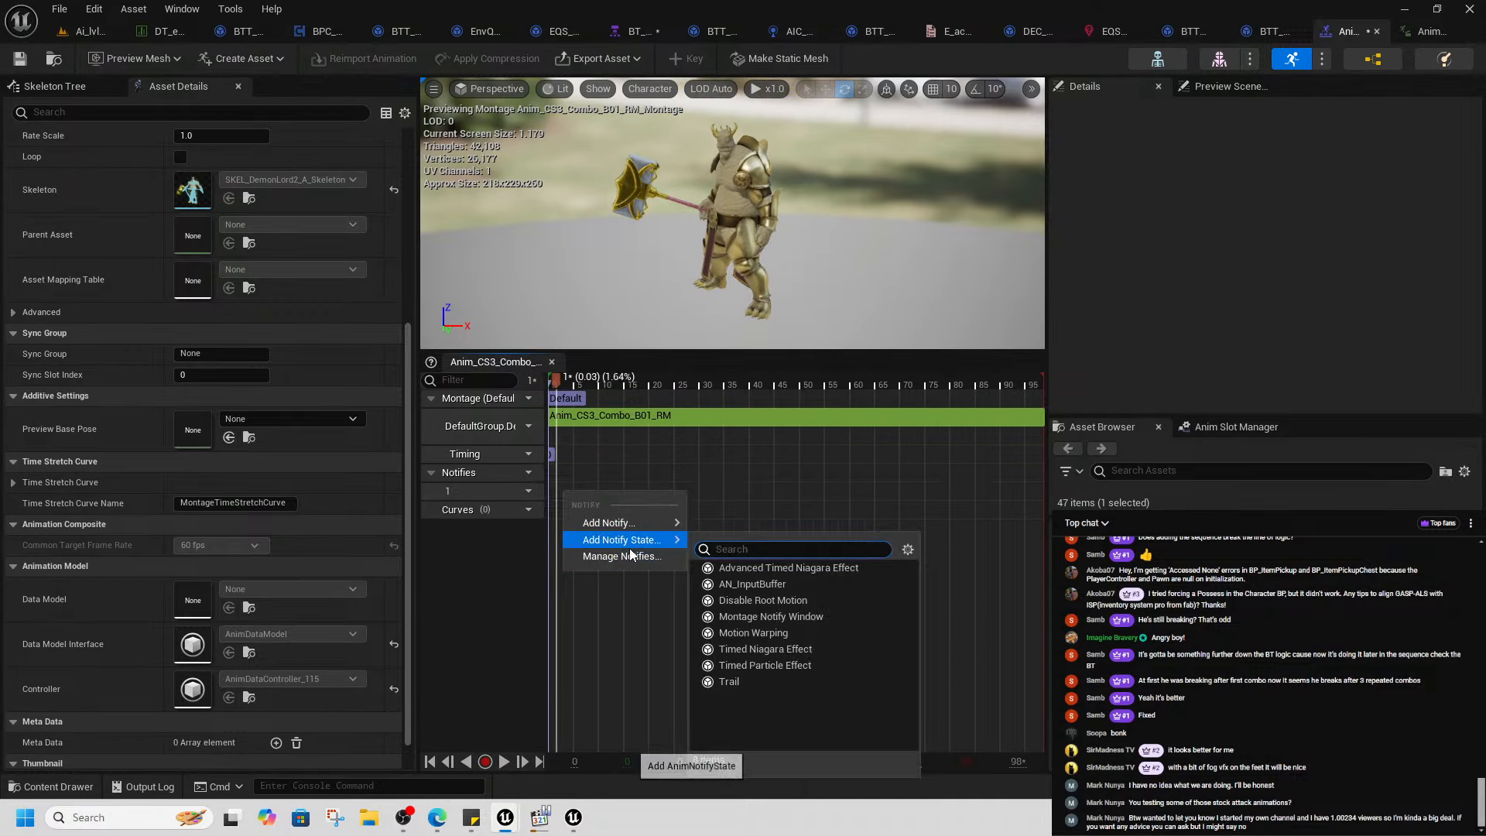
pyautogui.click(771, 633)
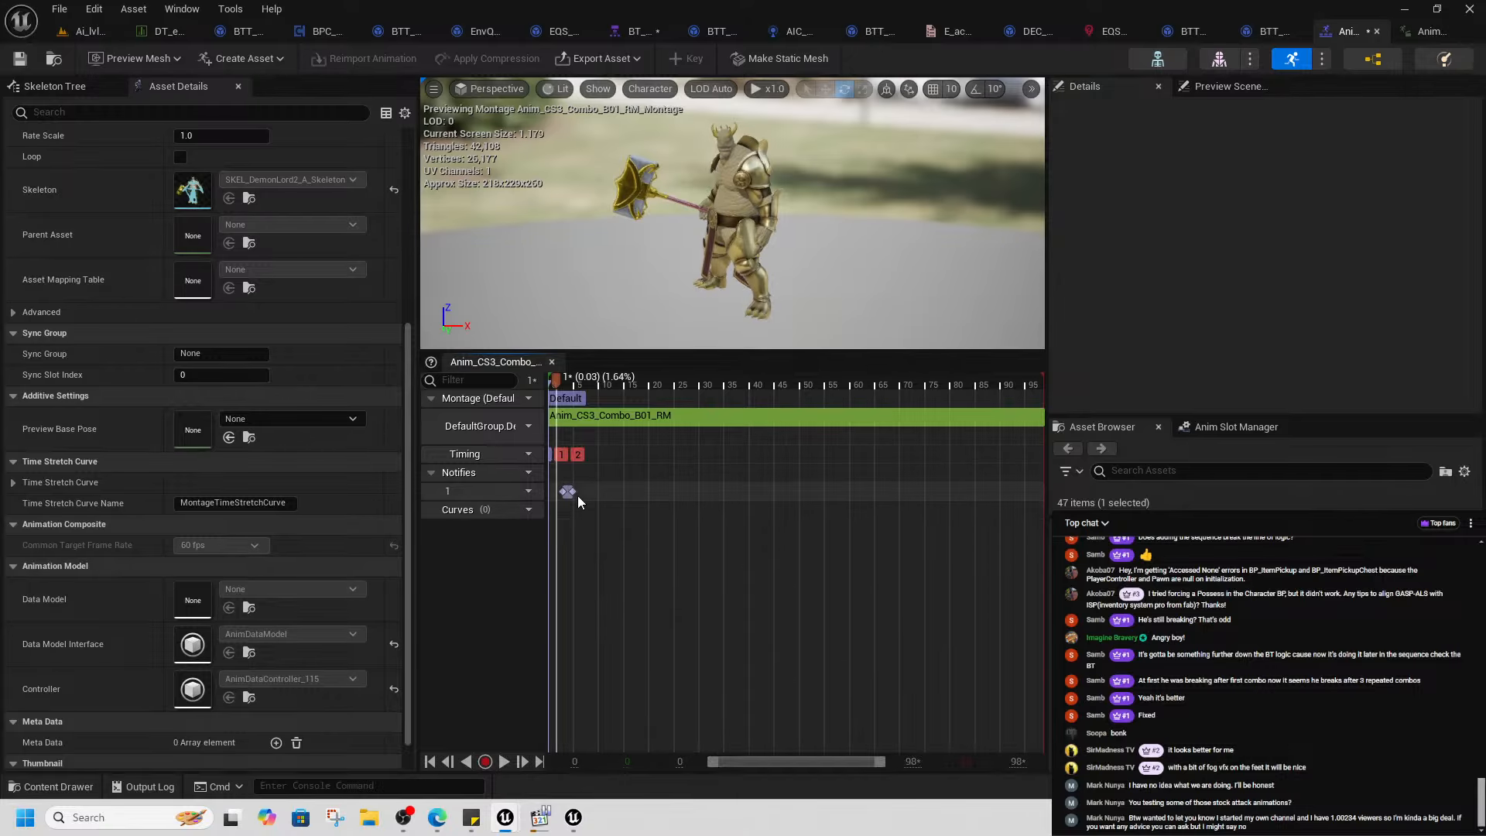
pyautogui.moveTo(574, 492); pyautogui.dragTo(680, 492)
pyautogui.click(27, 61)
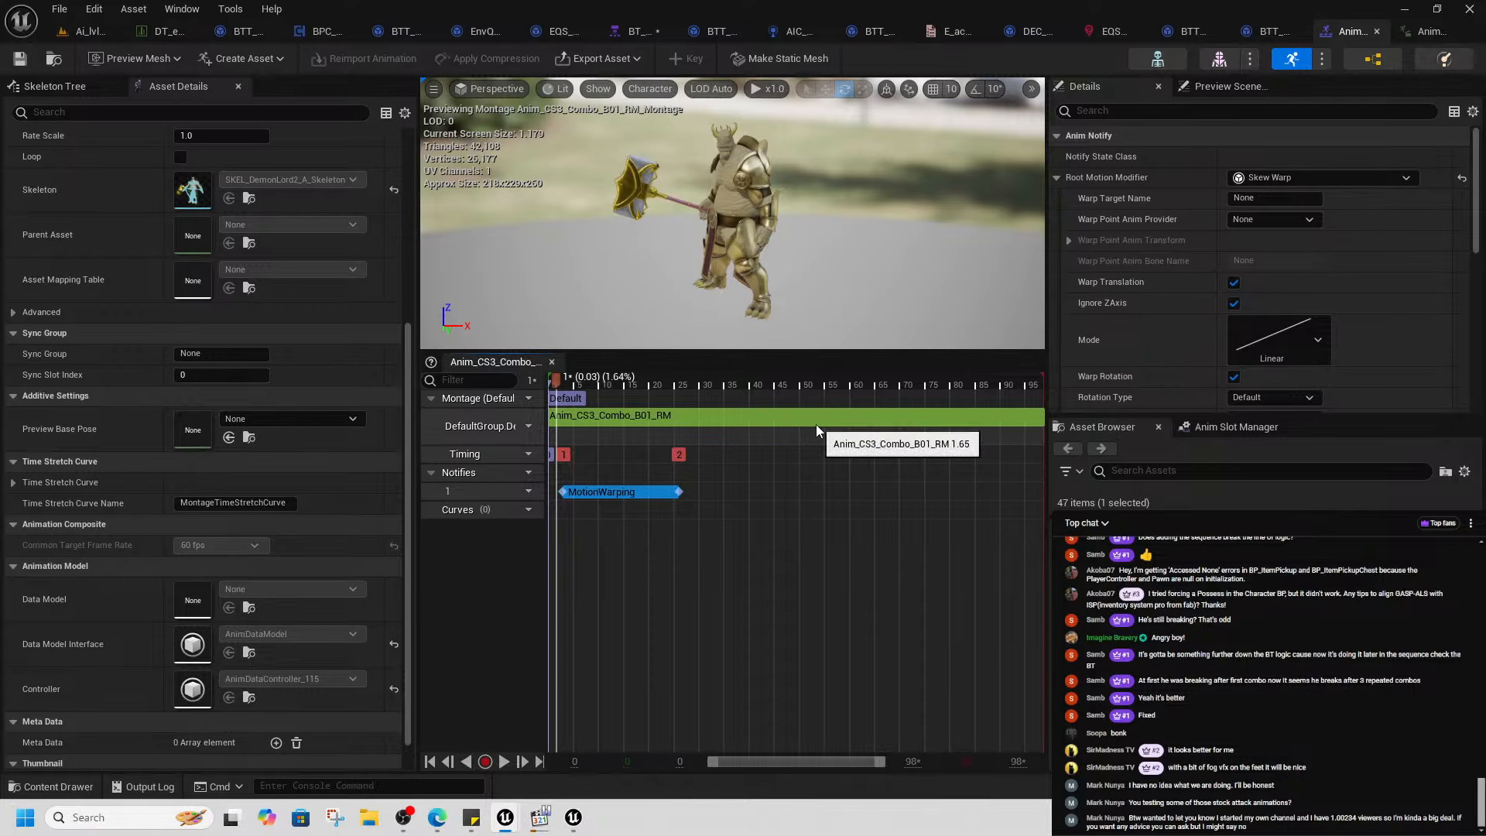
# - Set the Motion Warping notify's warp target name to AttackPlacement, copied from BPC_Attacks, save the assets, and scrub through the montage
pyautogui.click(630, 490)
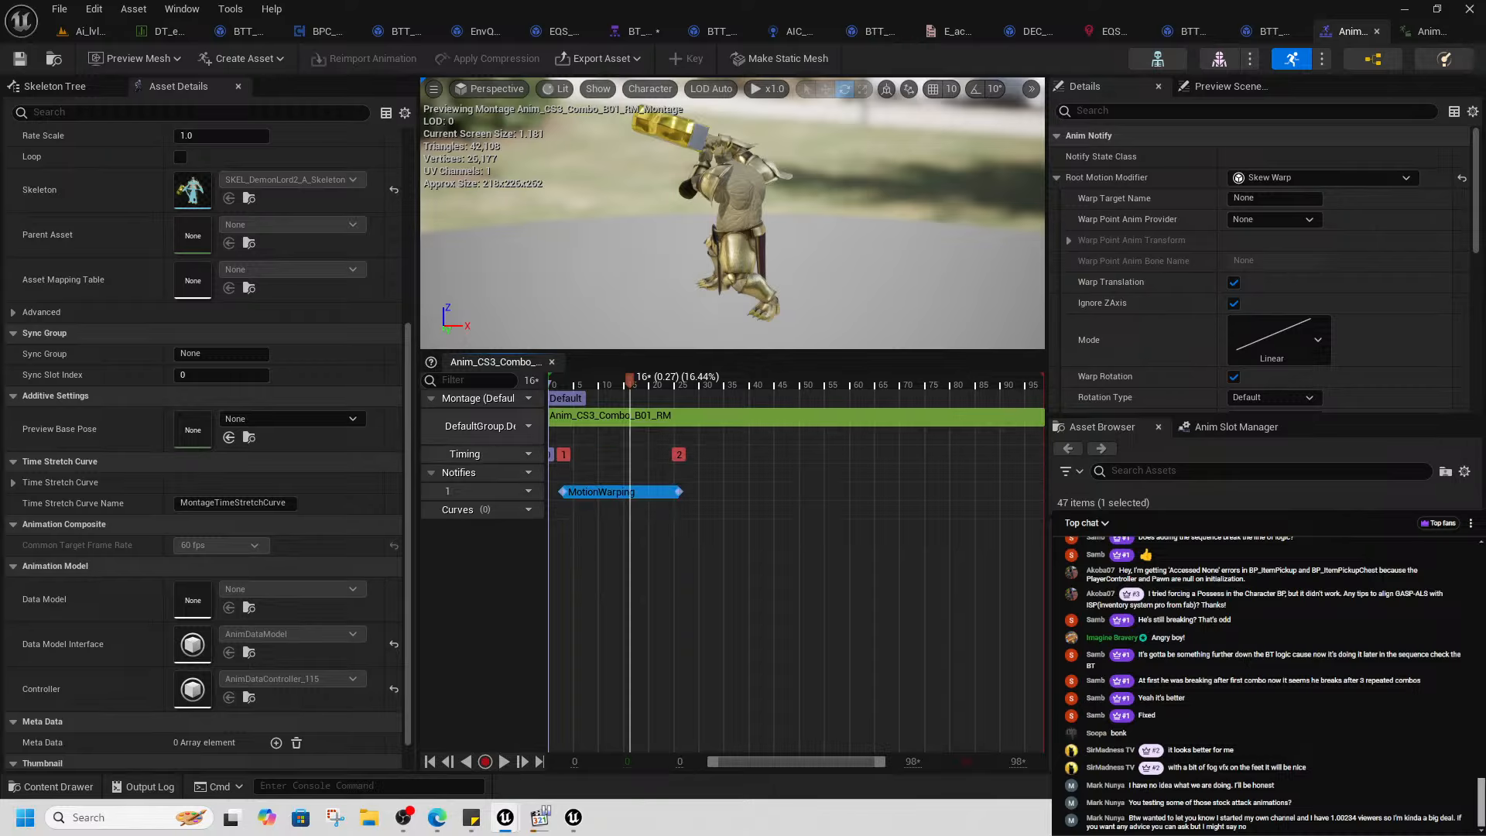
pyautogui.hotkey('ctrl', 'shift', 's')
pyautogui.click(875, 585)
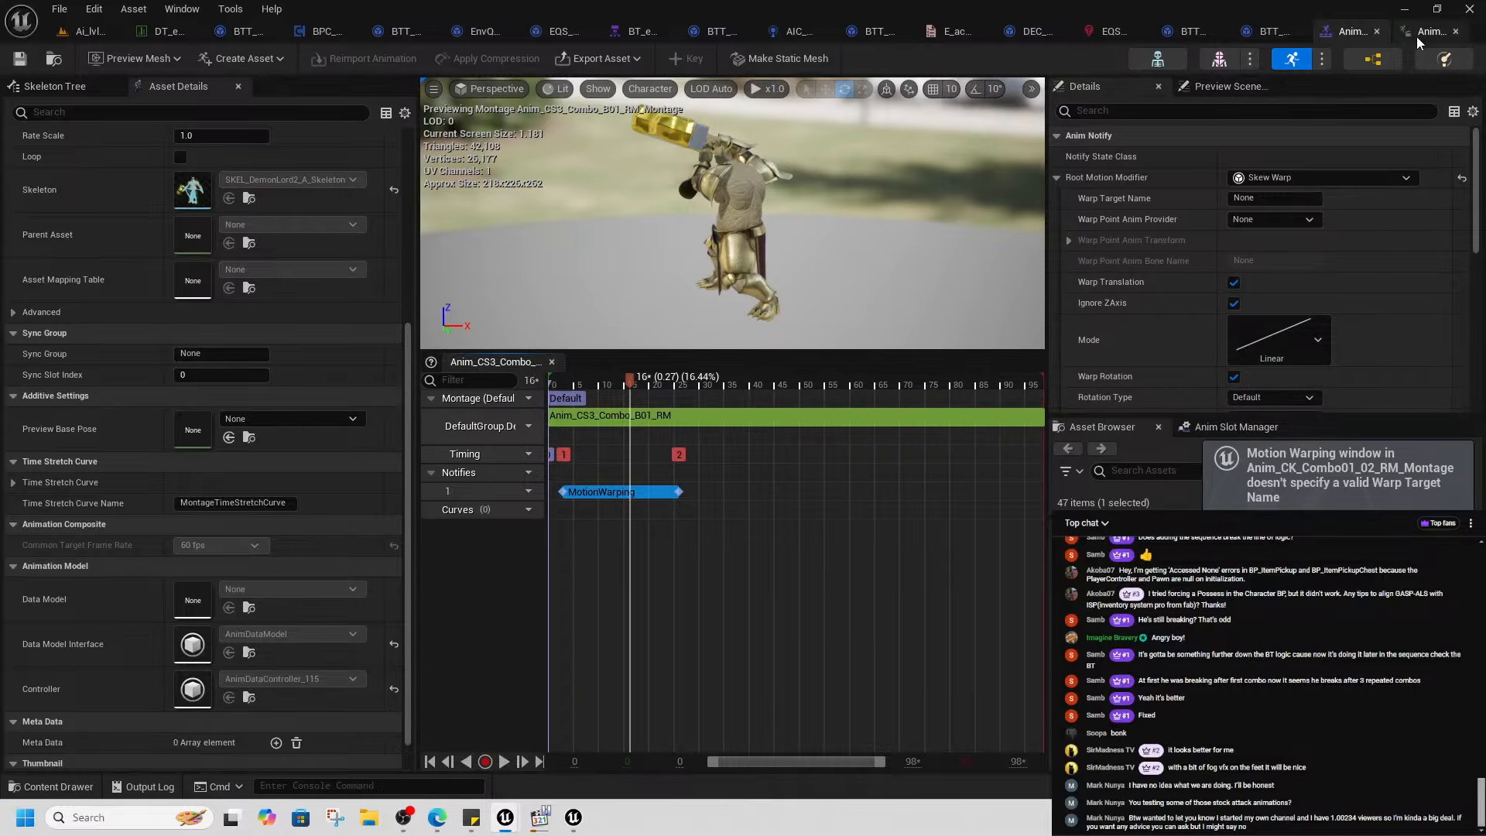
pyautogui.click(306, 35)
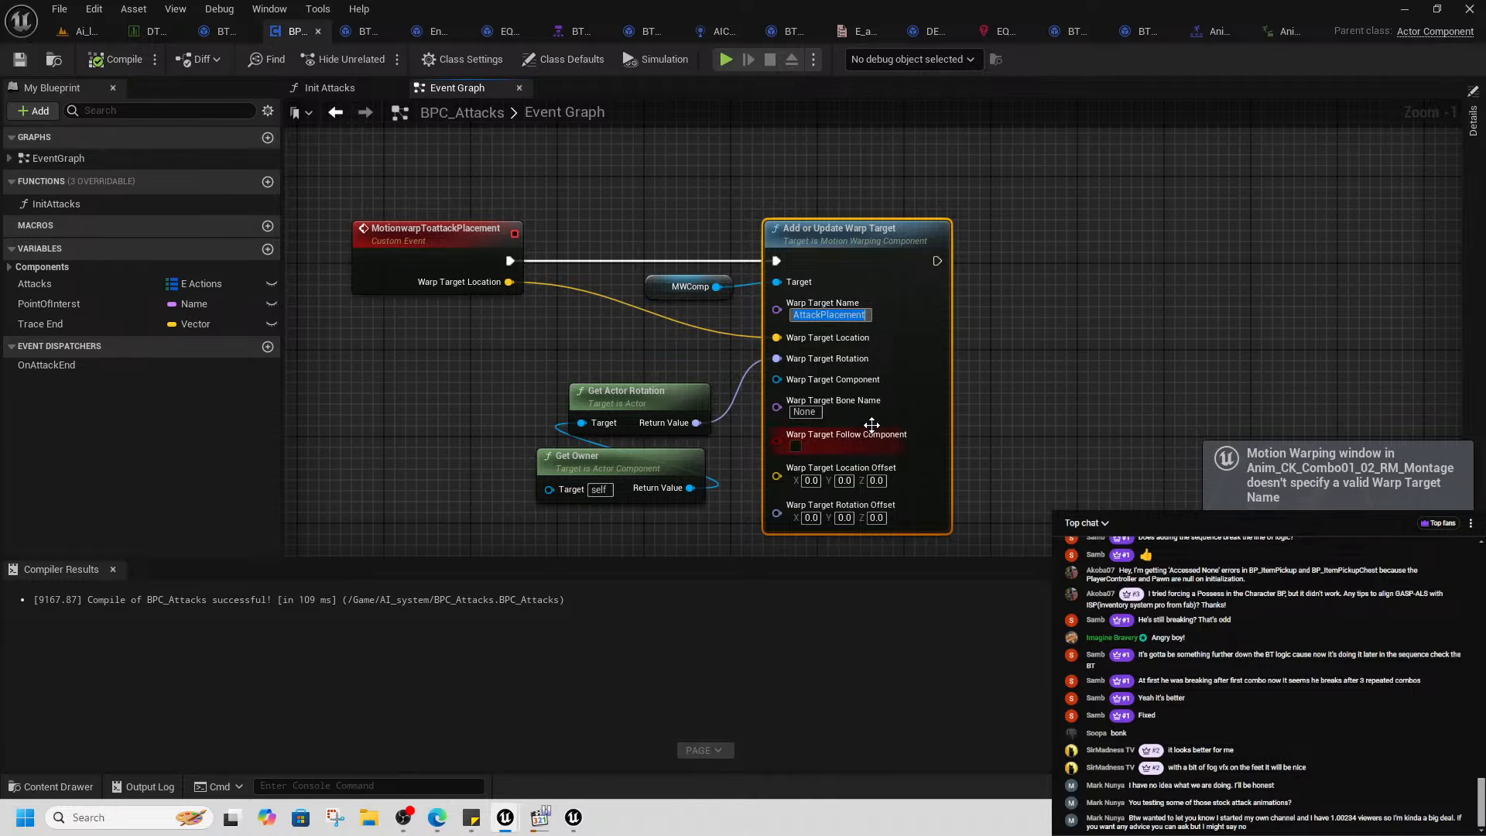
pyautogui.click(1280, 36)
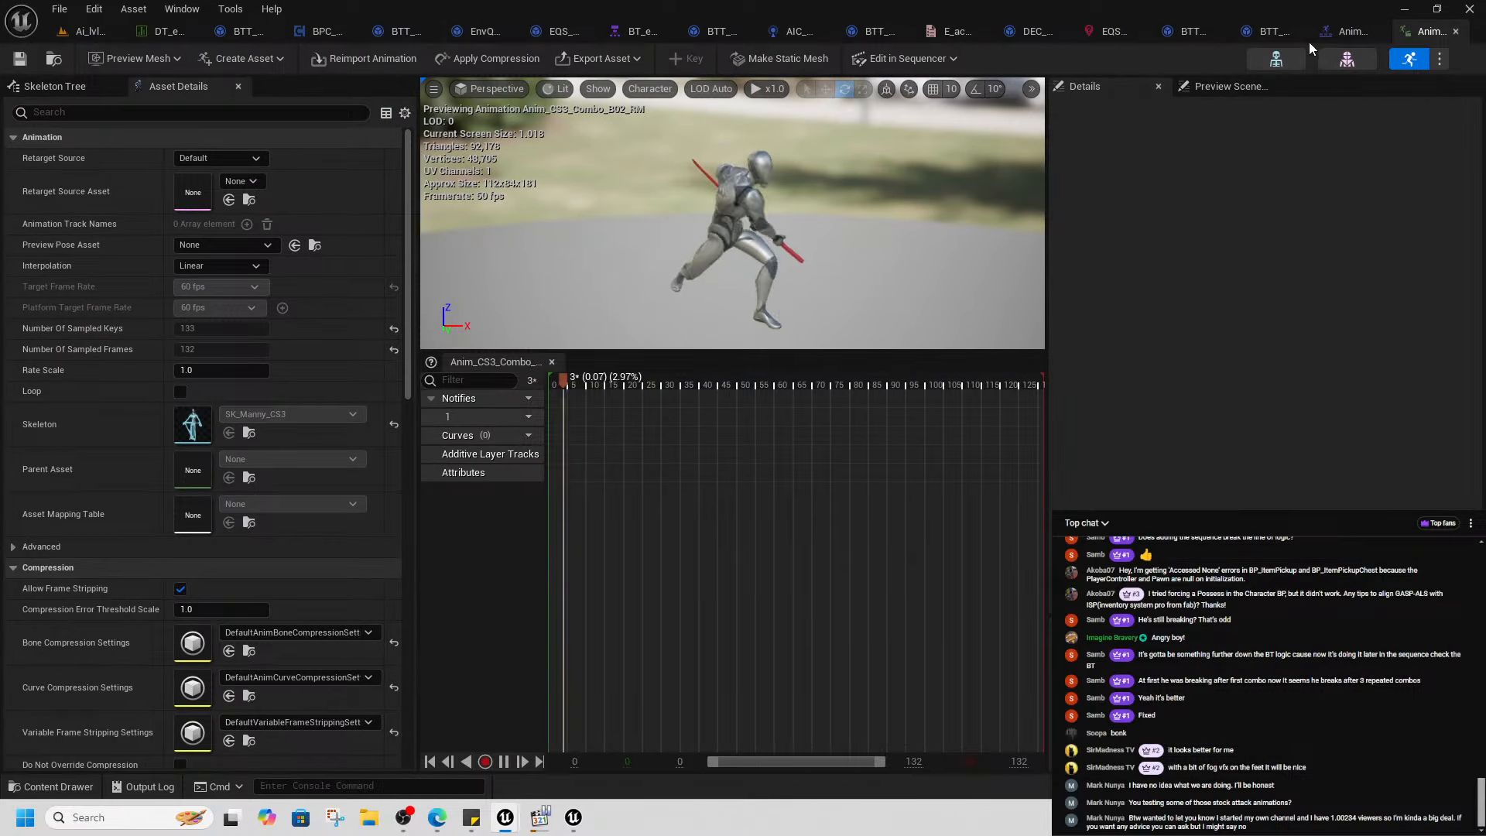
pyautogui.click(1349, 31)
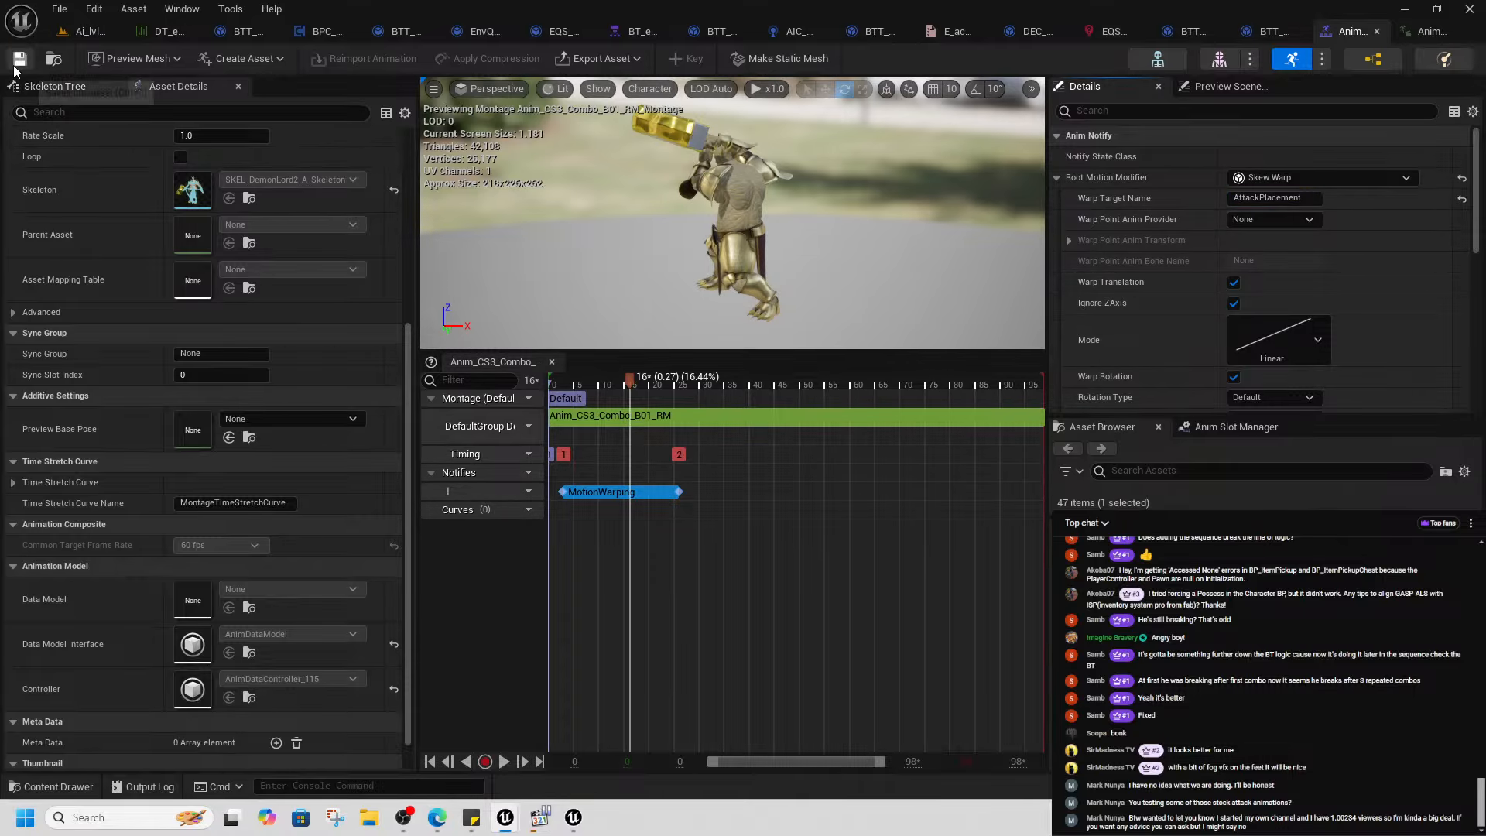
pyautogui.moveTo(646, 388); pyautogui.dragTo(712, 454)
pyautogui.moveTo(540, 454); pyautogui.dragTo(663, 477)
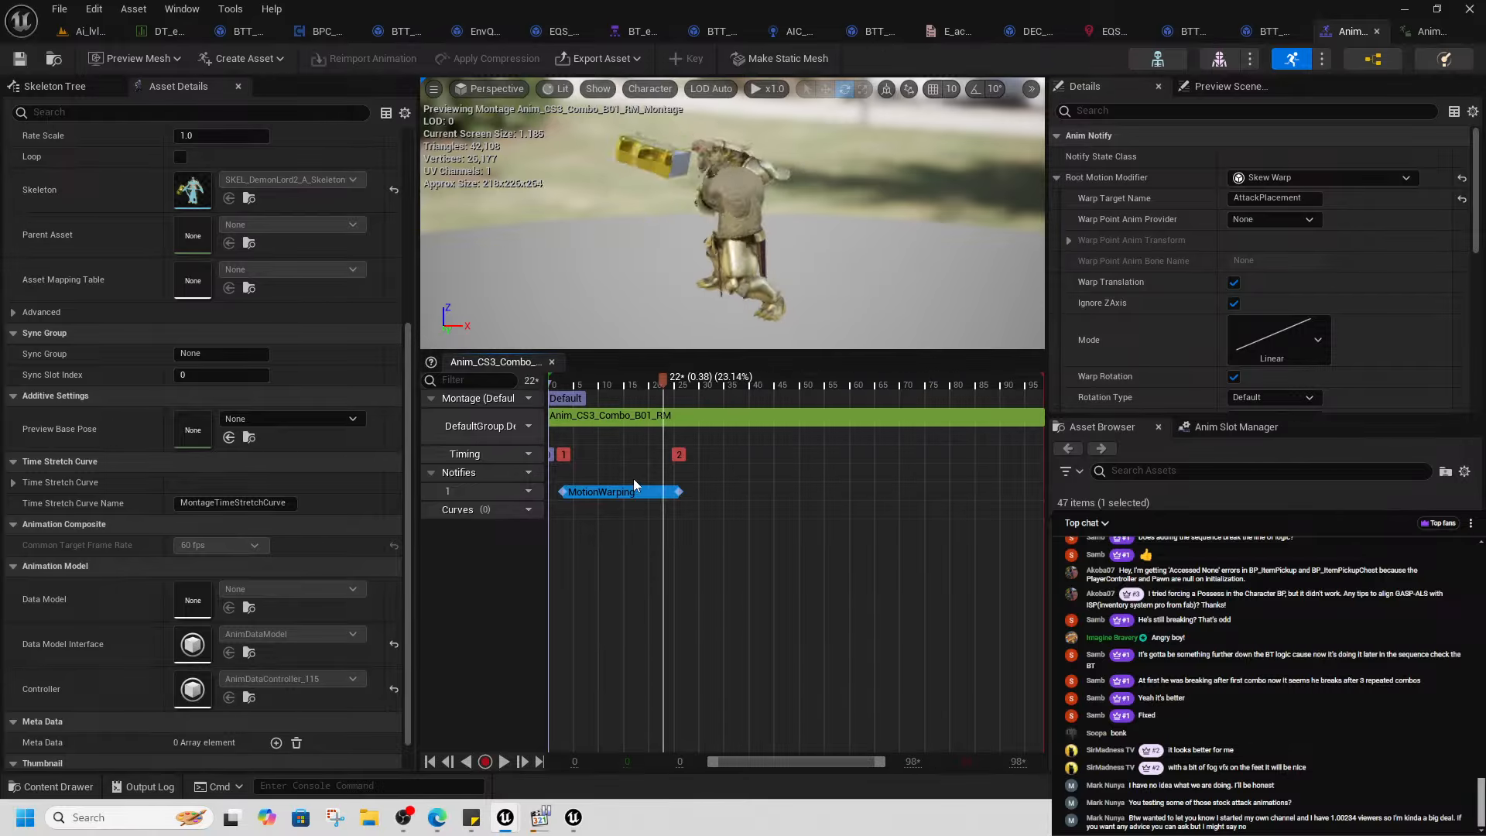
pyautogui.click(164, 31)
pyautogui.click(745, 576)
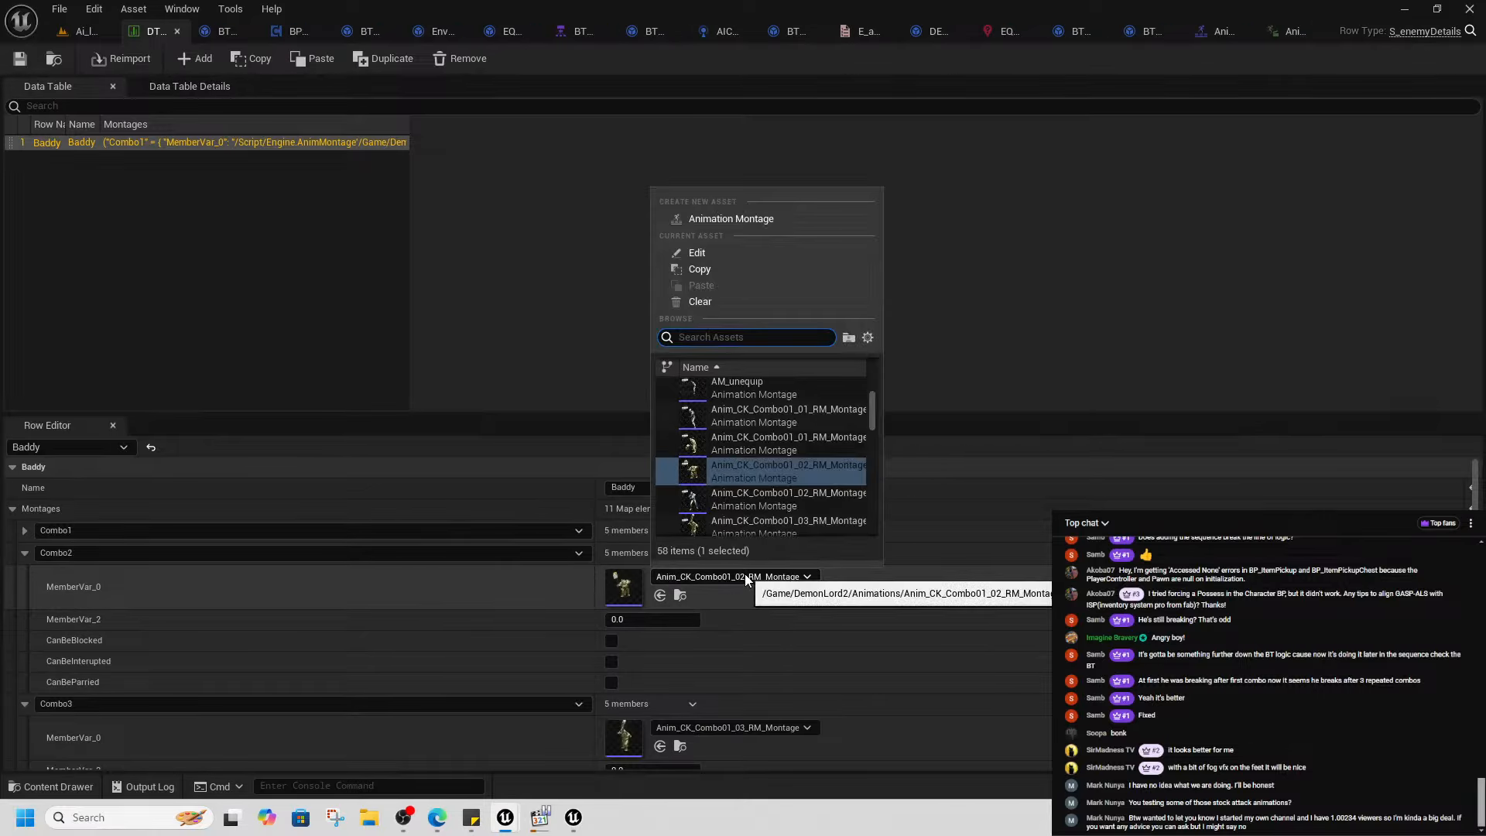
pyautogui.scroll(-5, 792, 463)
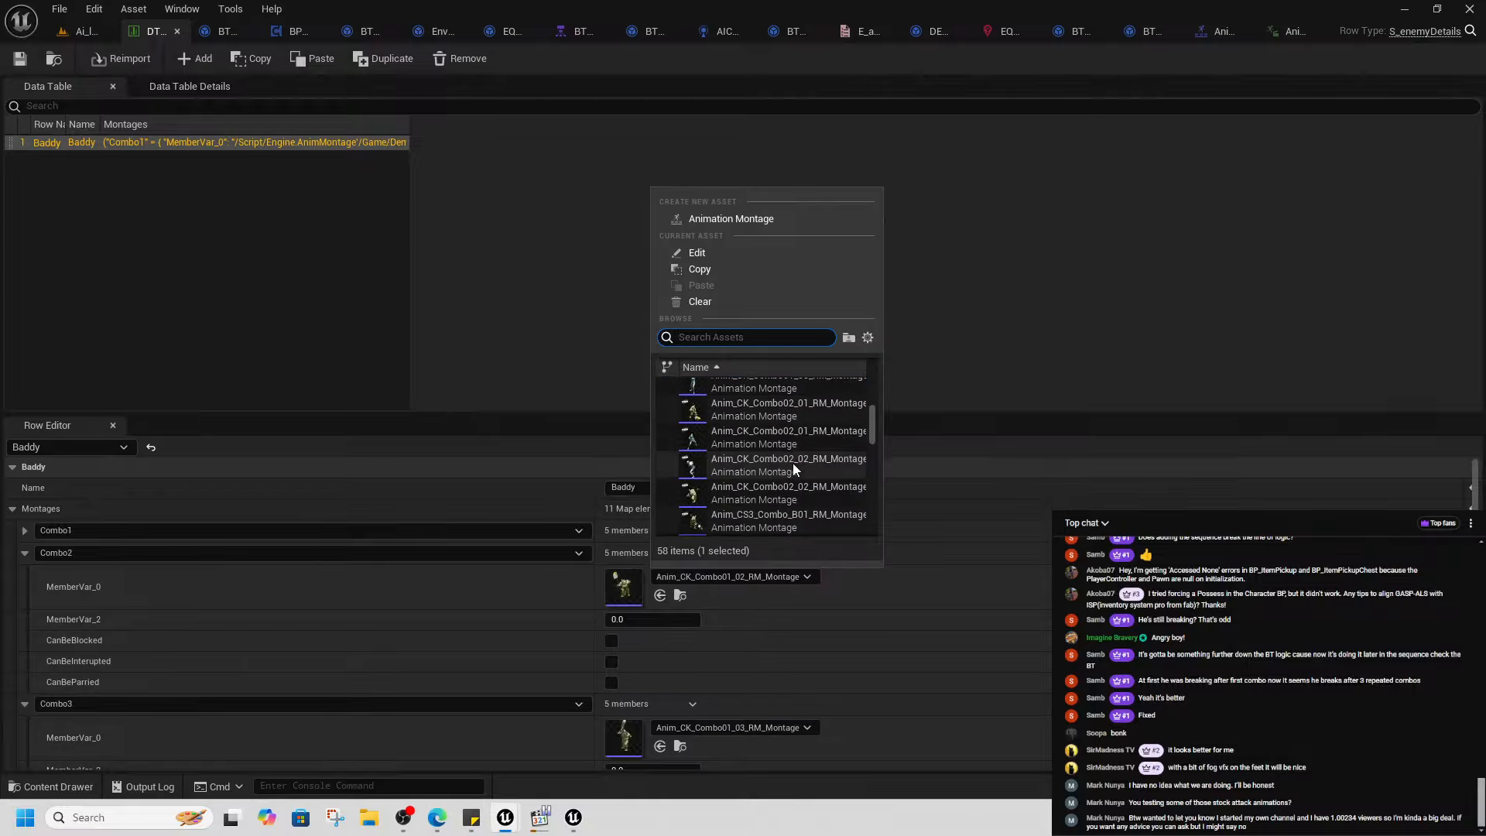
pyautogui.scroll(-5, 792, 463)
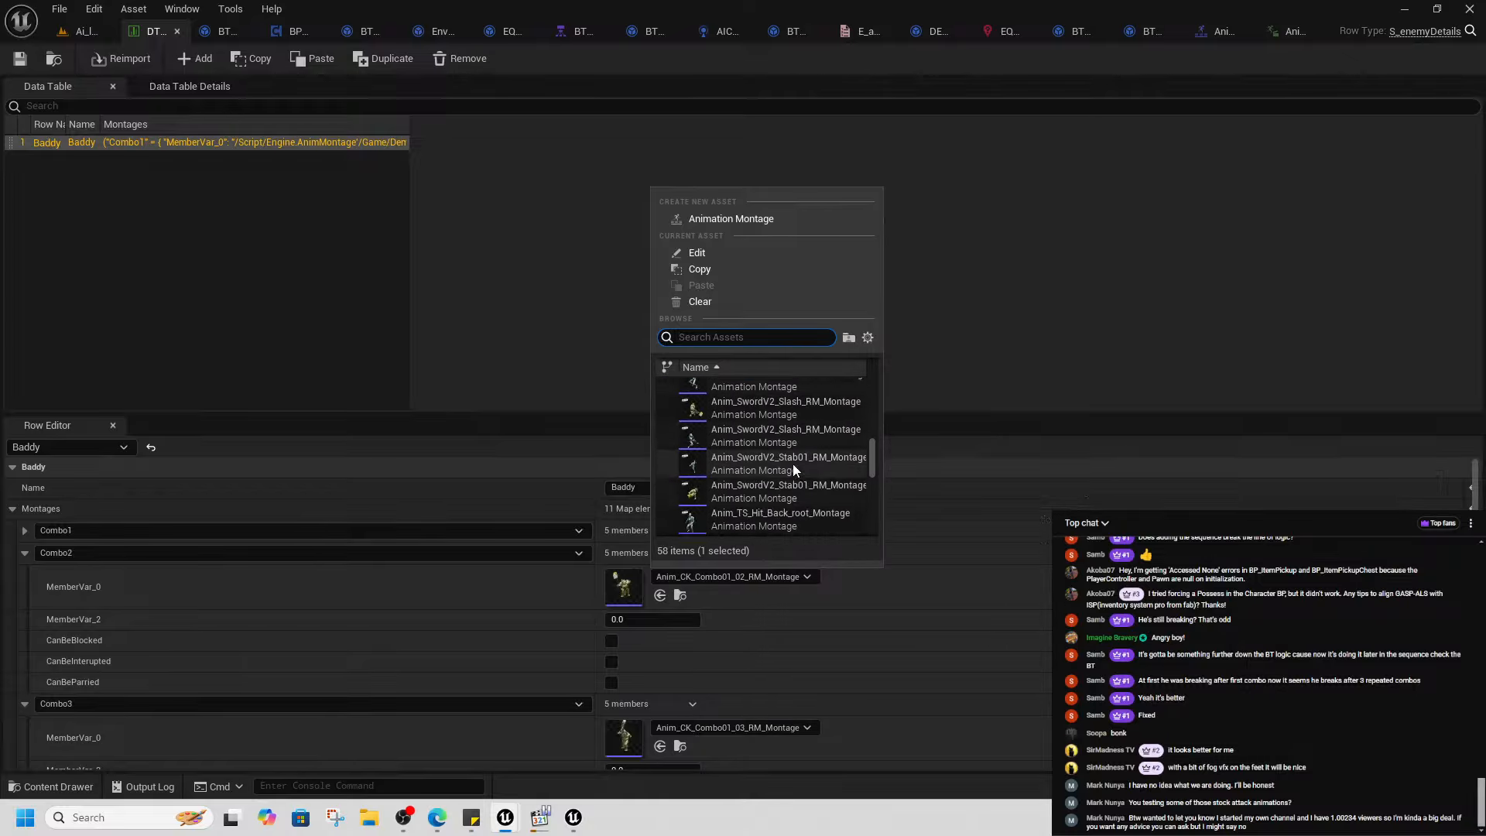
pyautogui.scroll(-5, 792, 465)
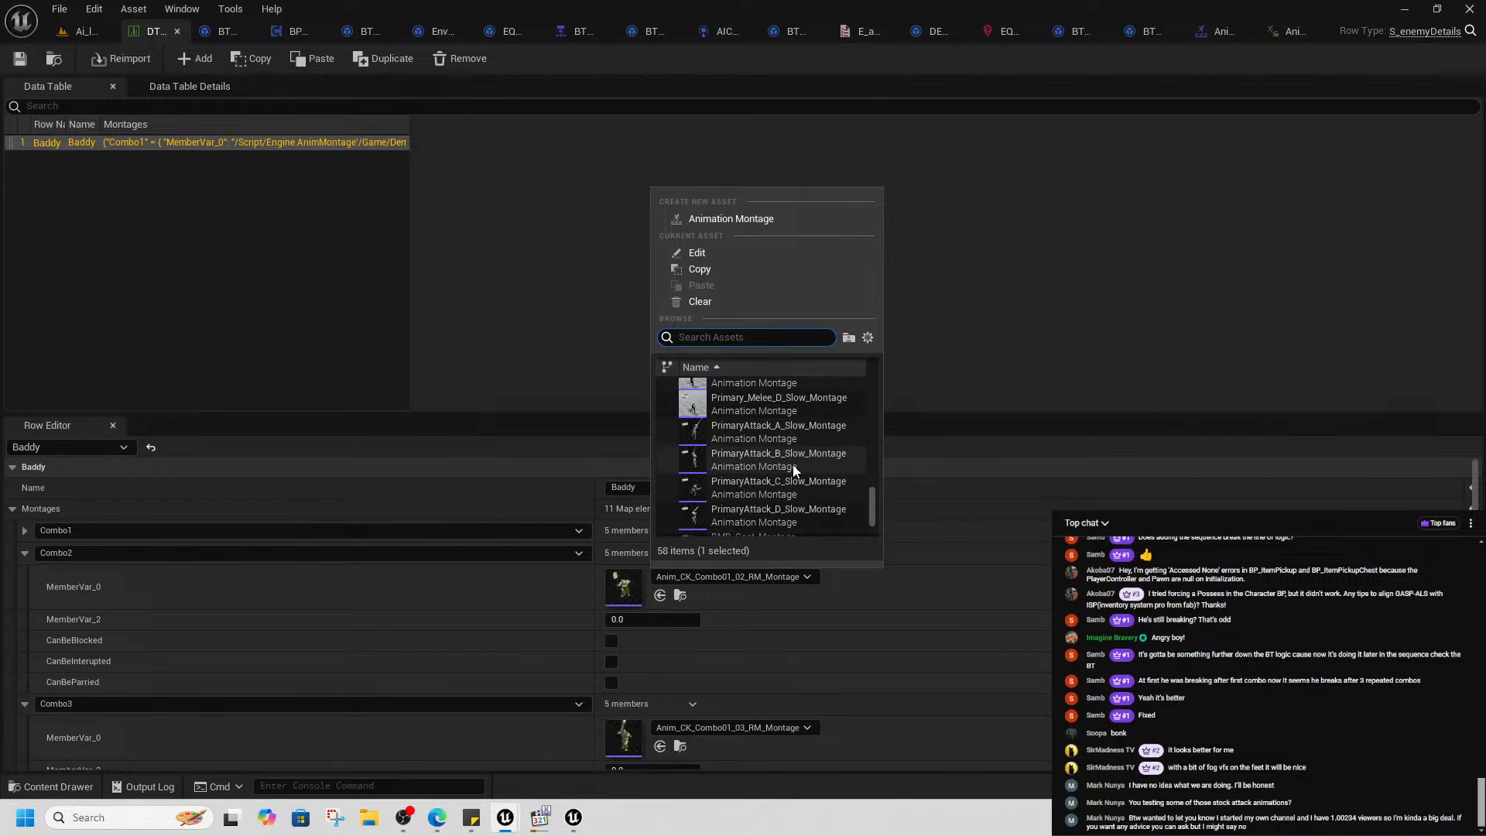
pyautogui.moveTo(872, 513); pyautogui.dragTo(883, 376)
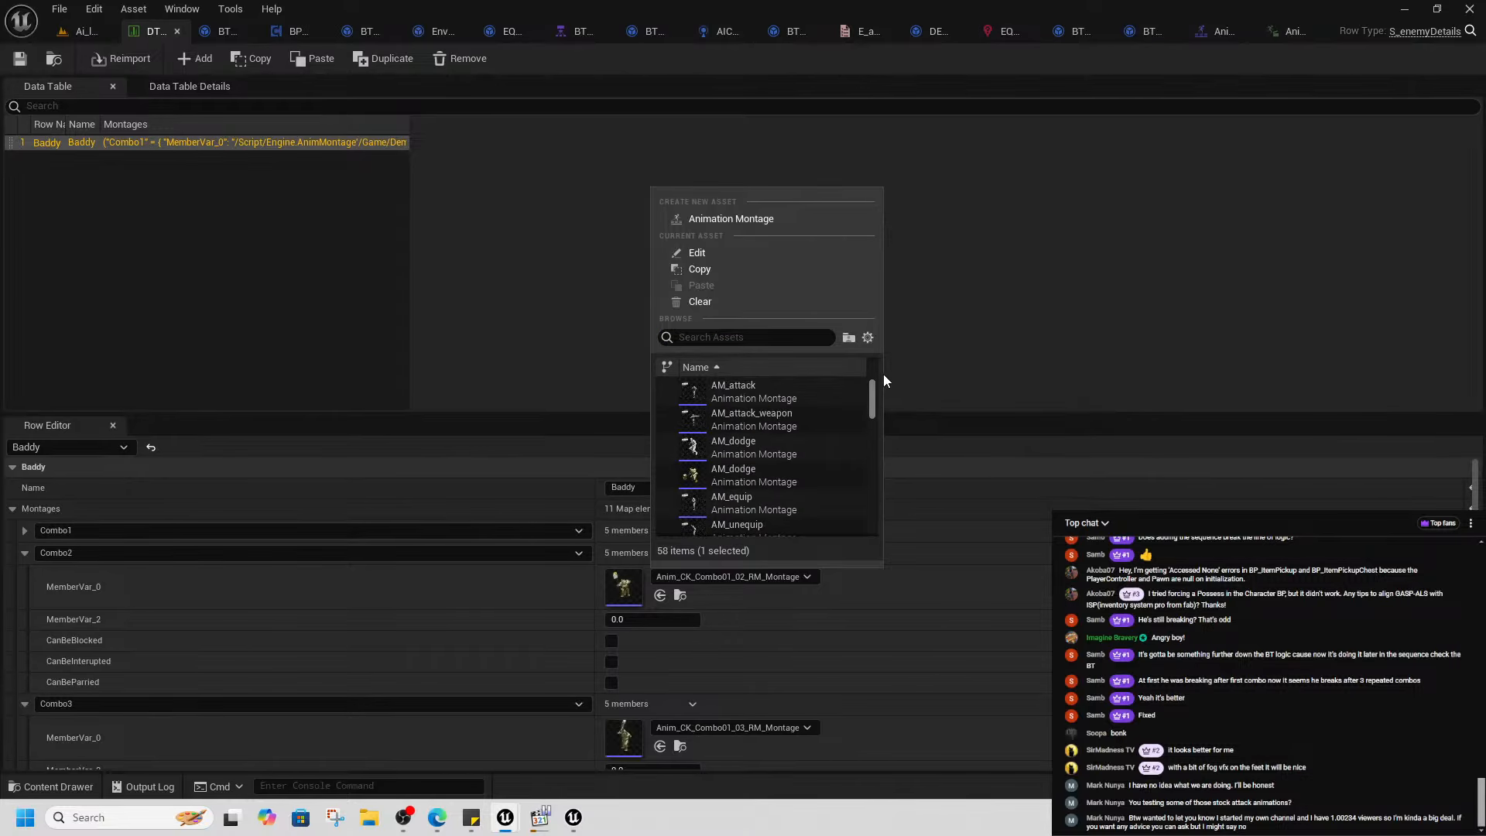
pyautogui.scroll(-2, 788, 467)
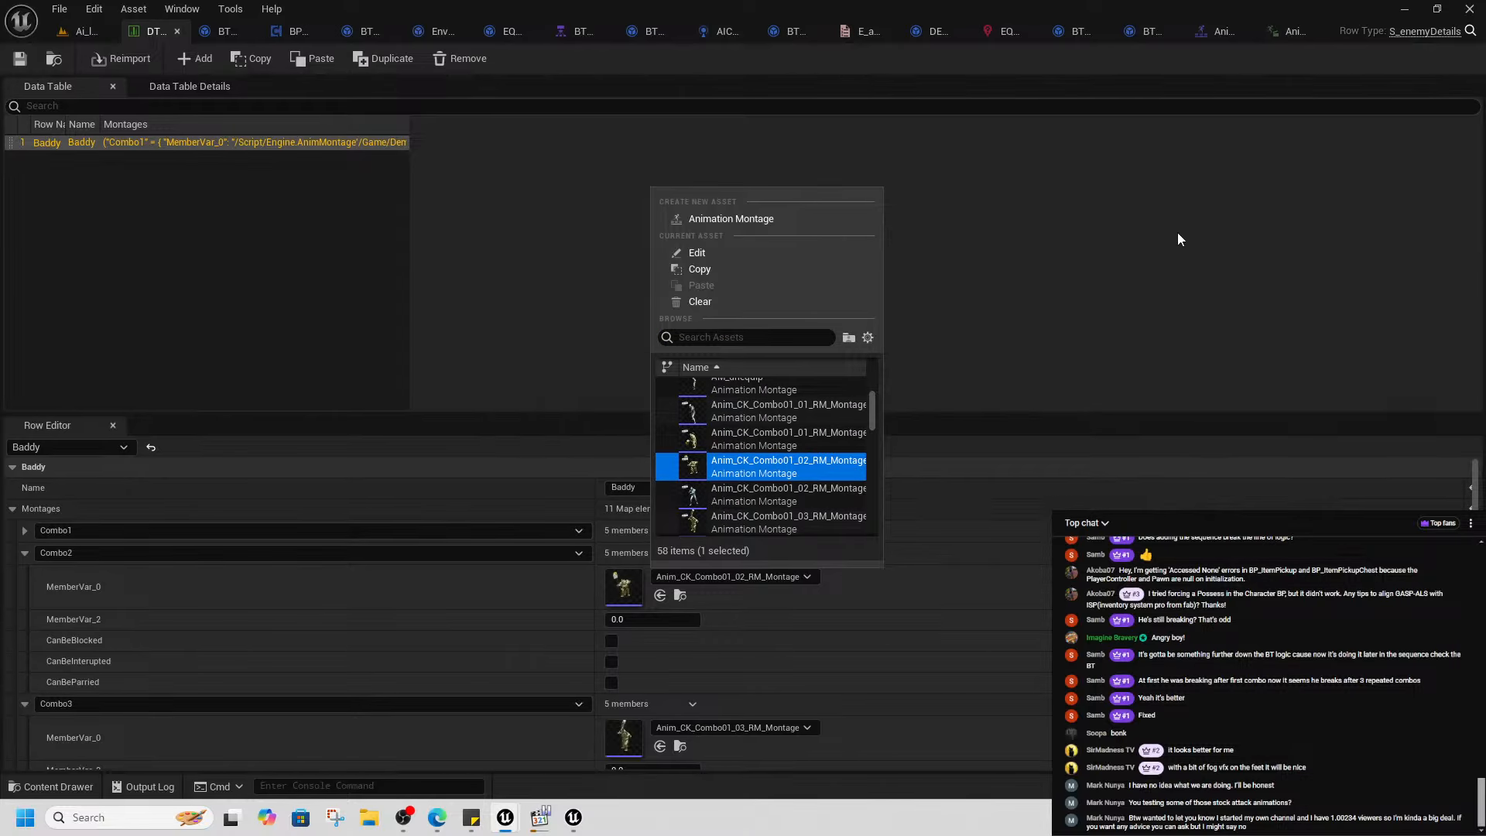
# - Locate Anim_CS3_Combo_B01_RM_Montage in the project and assign it as Combo2's MemberVar_0 montage in the Baddy row of the enemy data table
pyautogui.click(1288, 33)
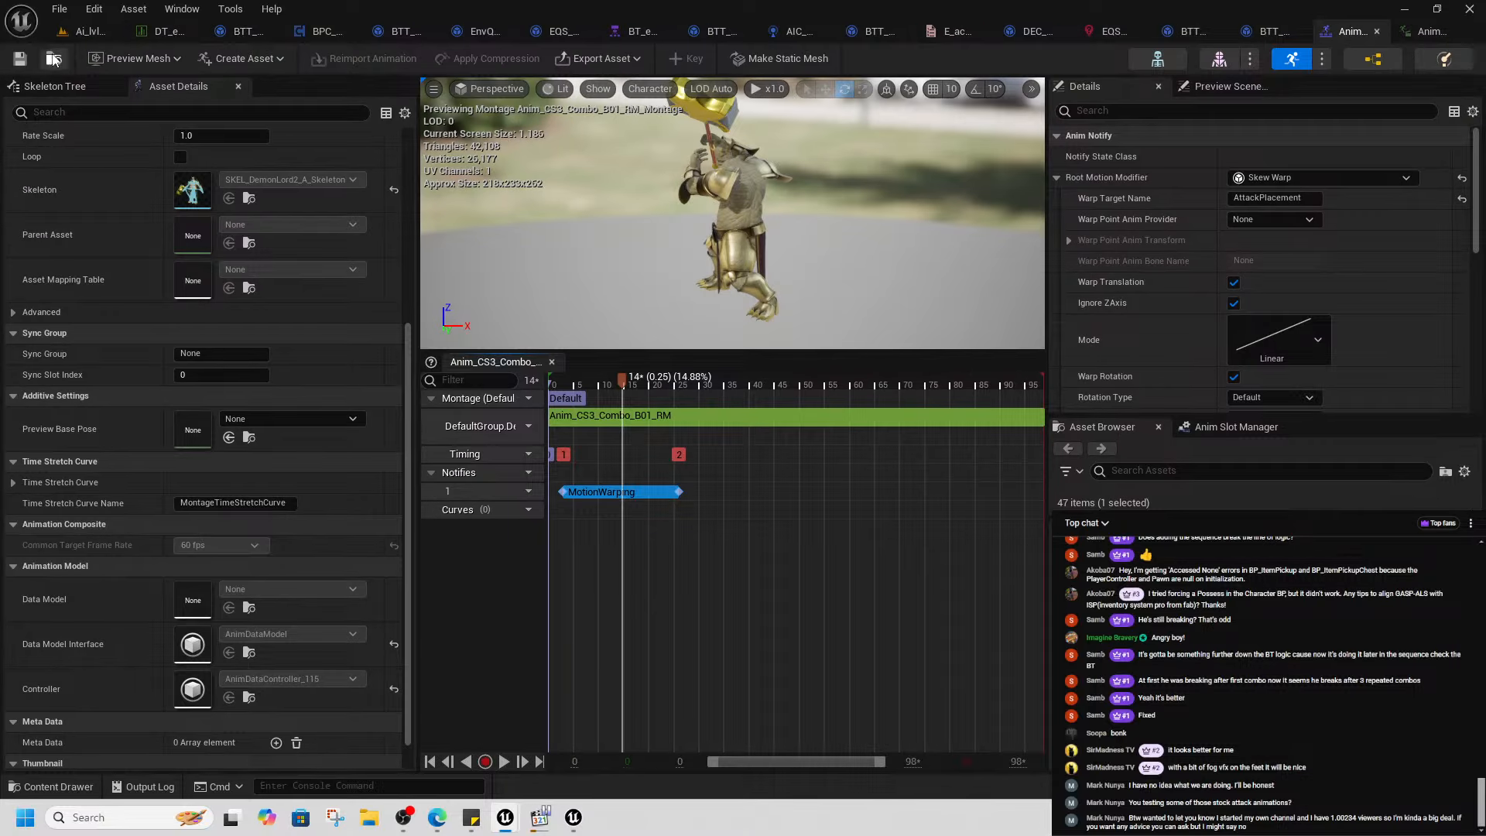
pyautogui.click(52, 60)
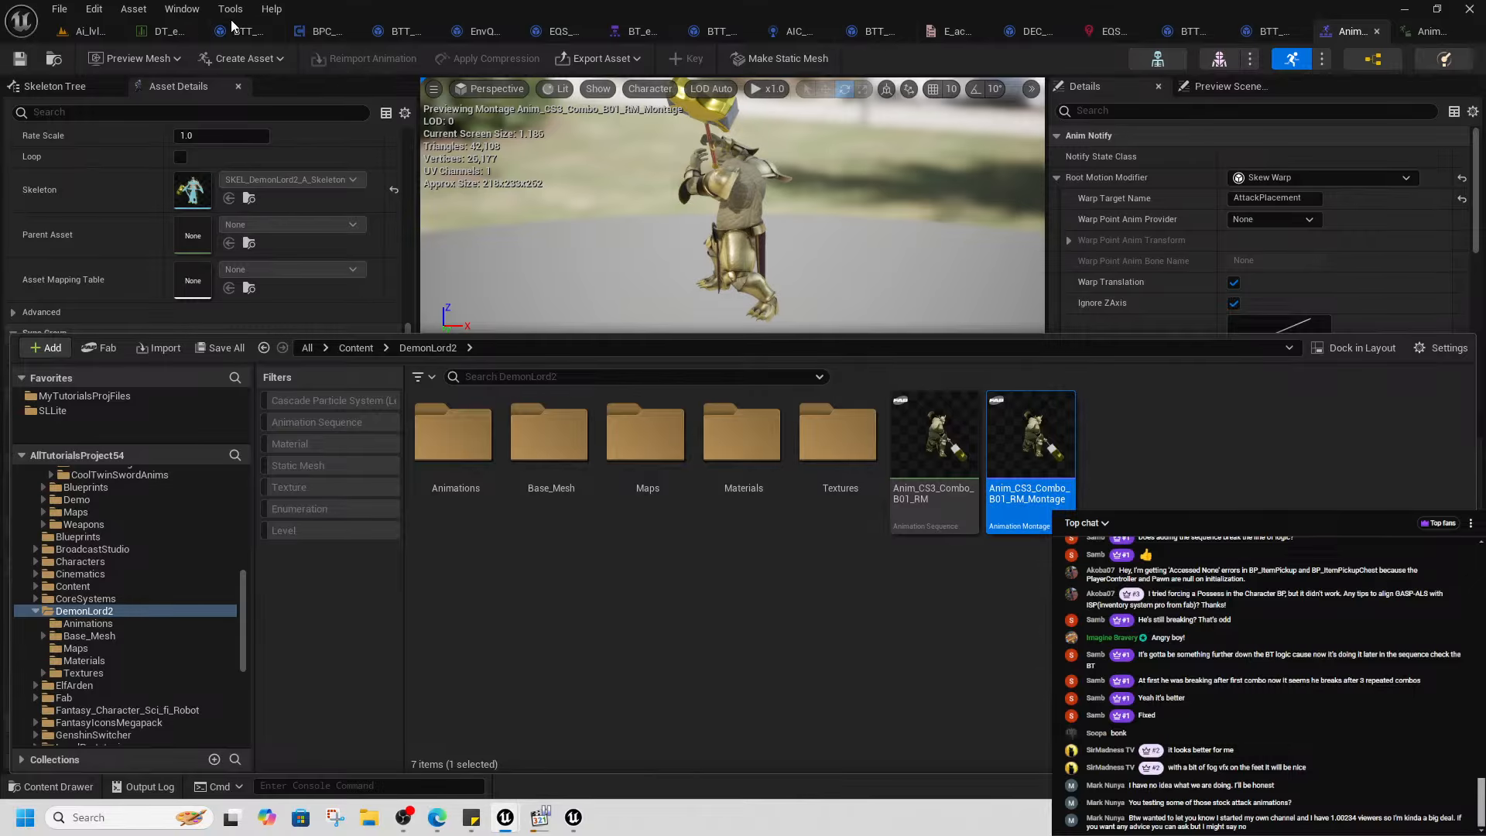
pyautogui.click(158, 32)
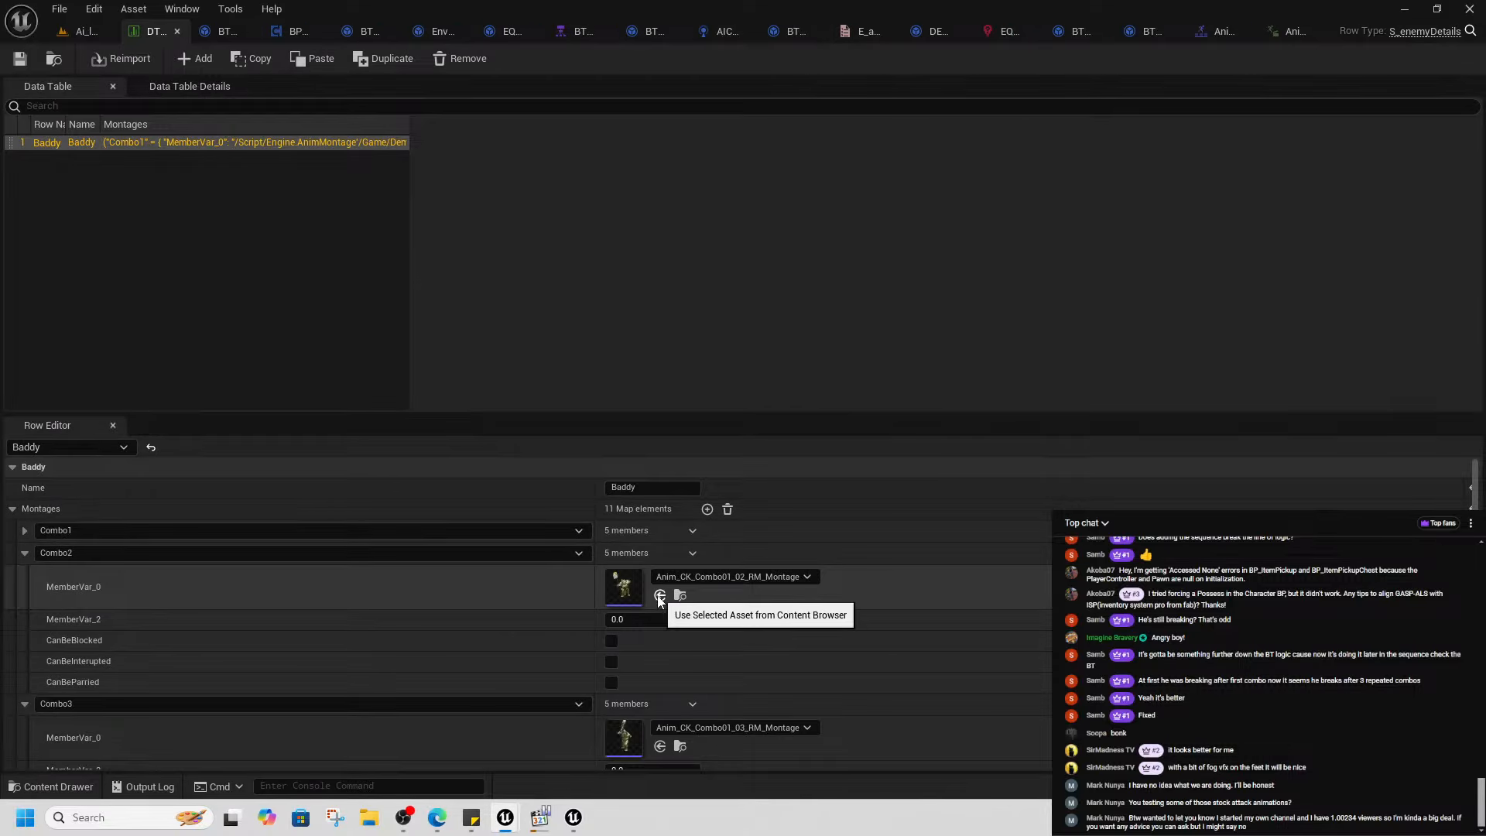
pyautogui.click(658, 596)
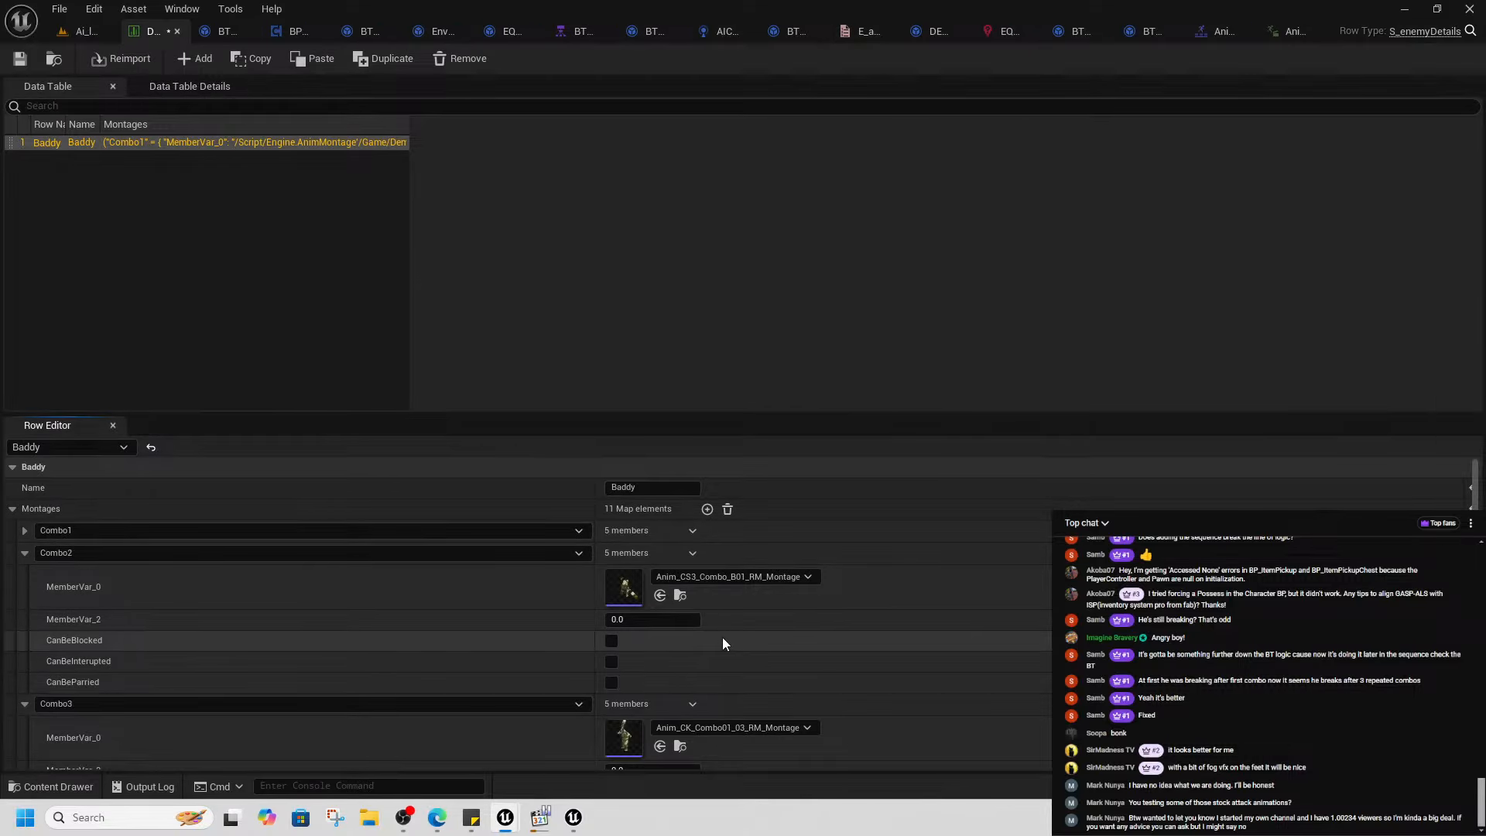
# - Playtest the level, moving the player around the demon lord to observe its attack combos, and stop the session
pyautogui.click(83, 32)
pyautogui.hotkey('alt', 'p')
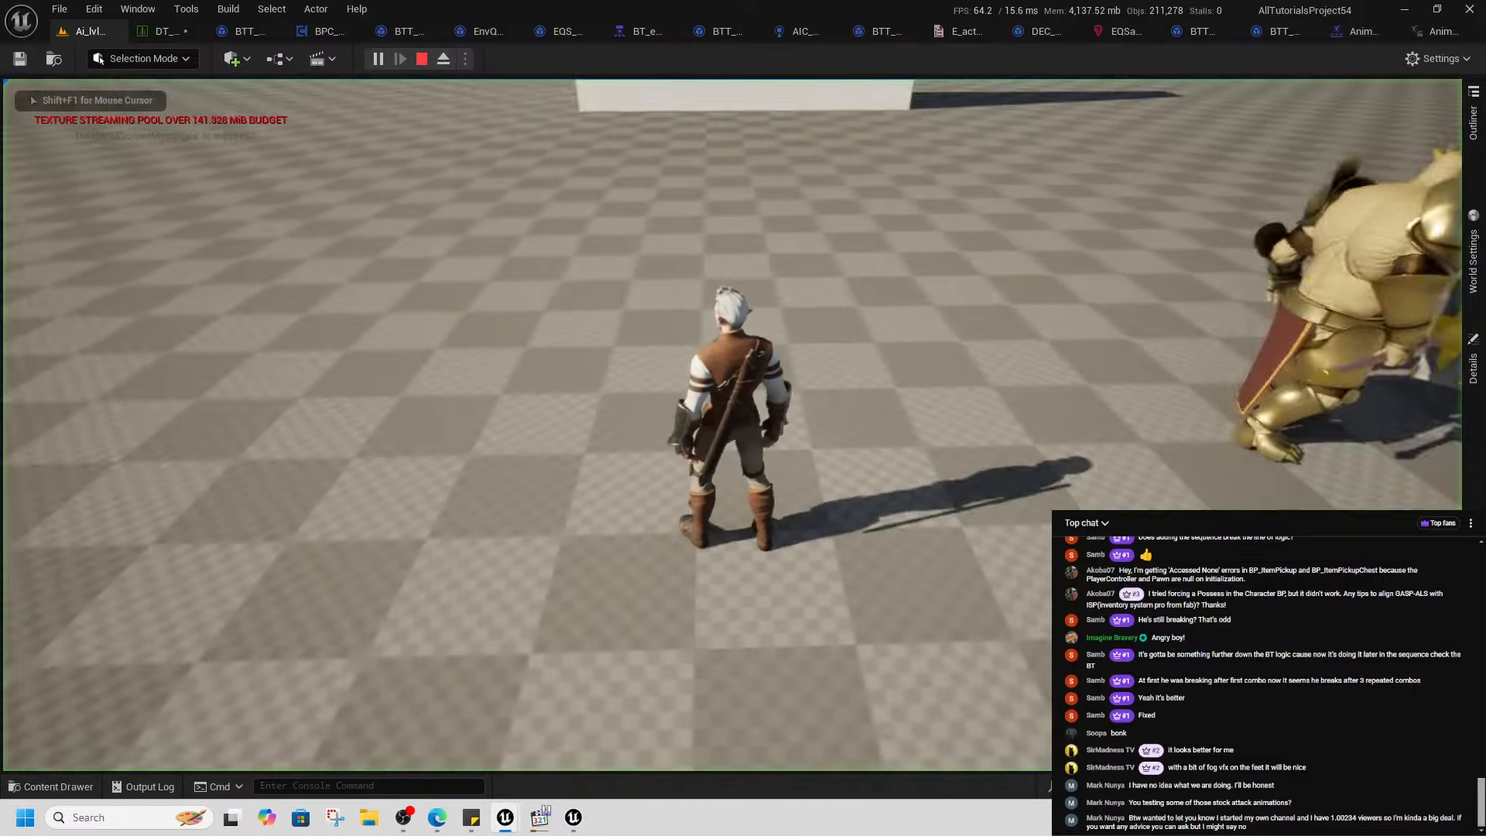
pyautogui.press('w')
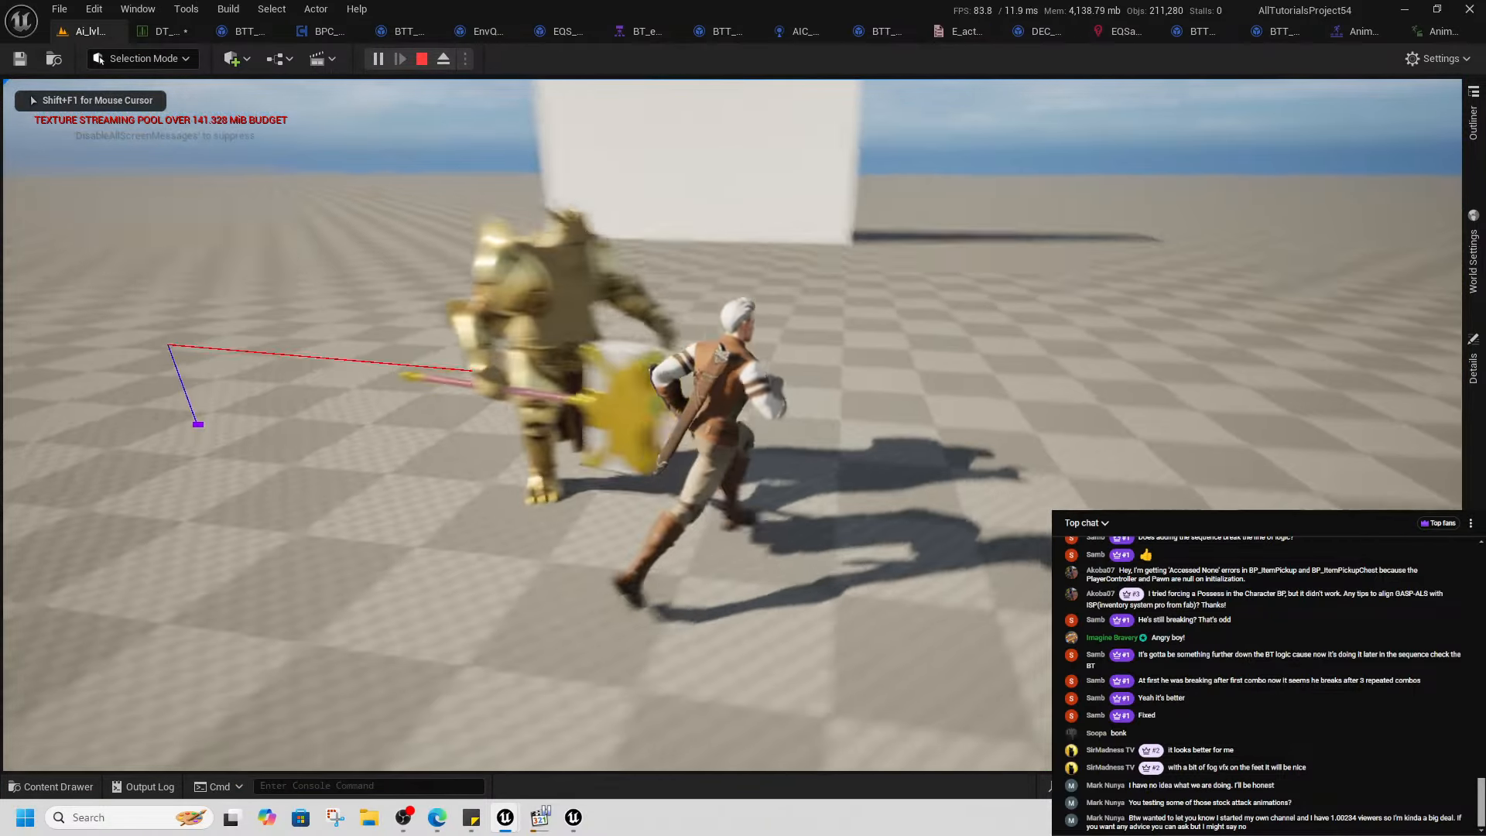
pyautogui.press('s')
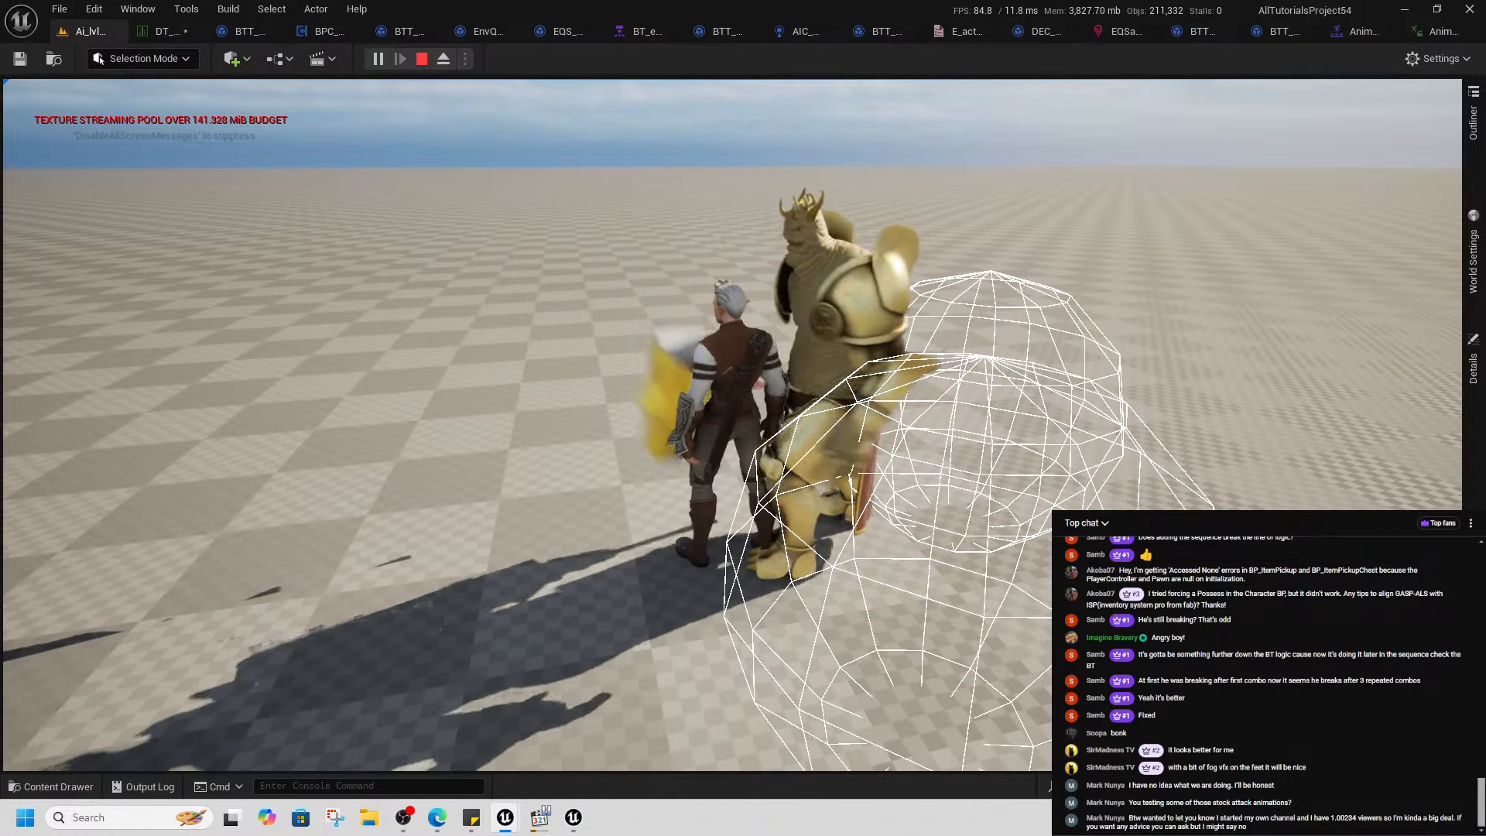
pyautogui.hotkey('alt', 'Tab')
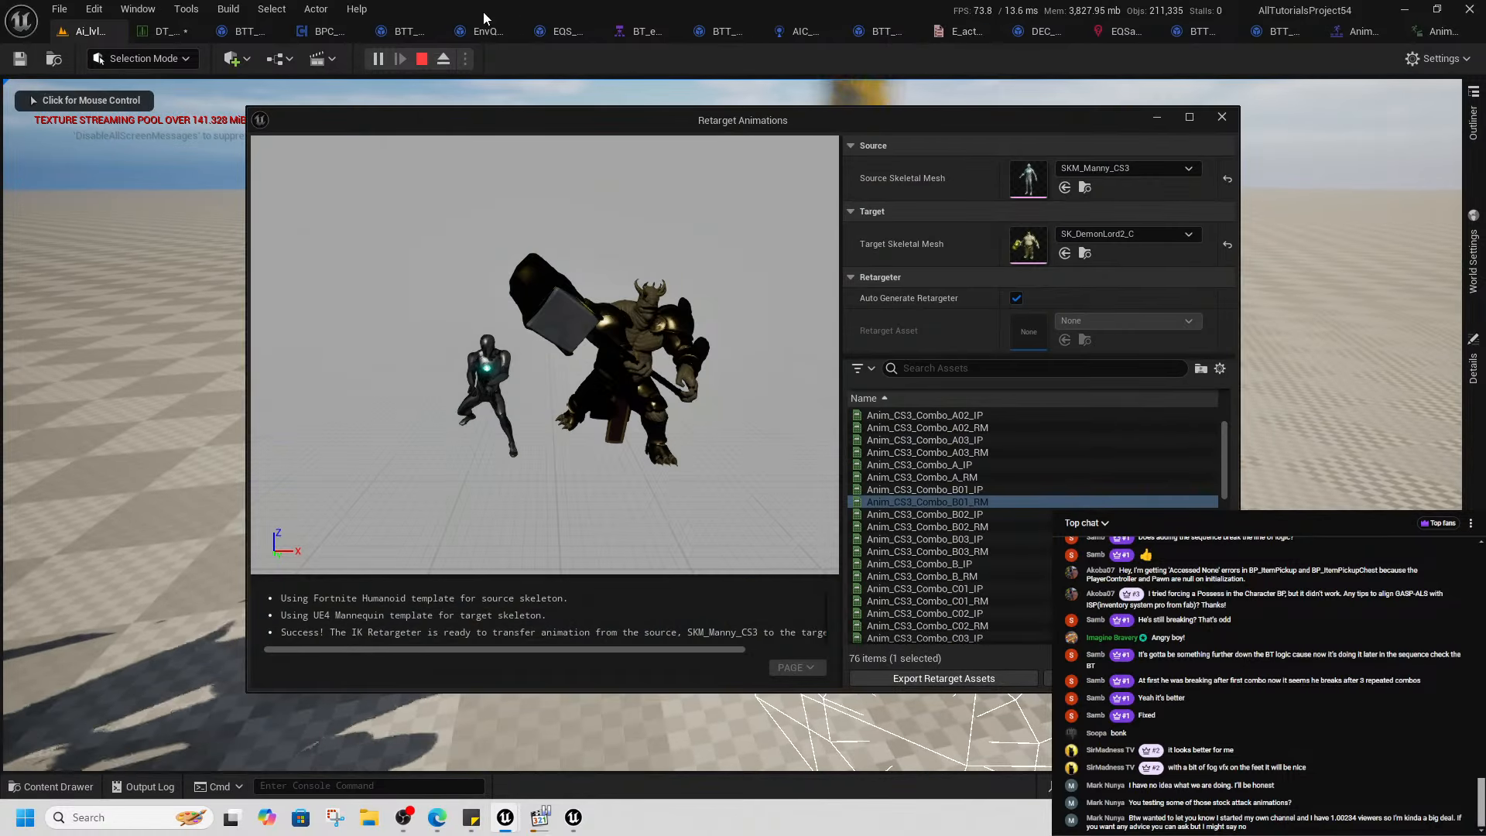
pyautogui.click(423, 59)
# - Inspect the notifies and playback of Combo1's Anim_CK_Combo01_01_RM_Montage and of Anim_CK_Combo01_02_RM_Montage
pyautogui.click(167, 33)
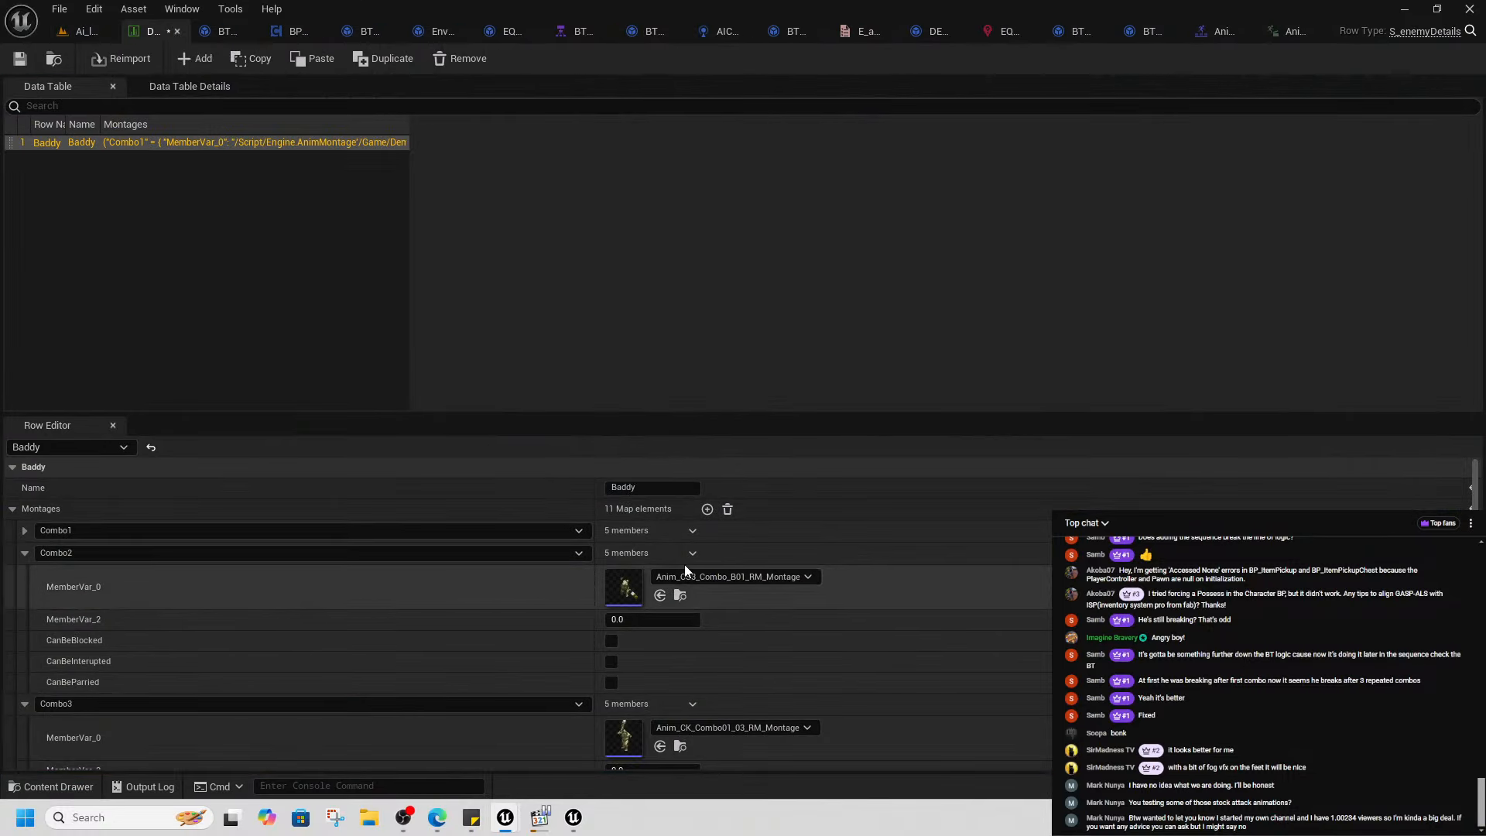
pyautogui.click(24, 530)
pyautogui.click(680, 574)
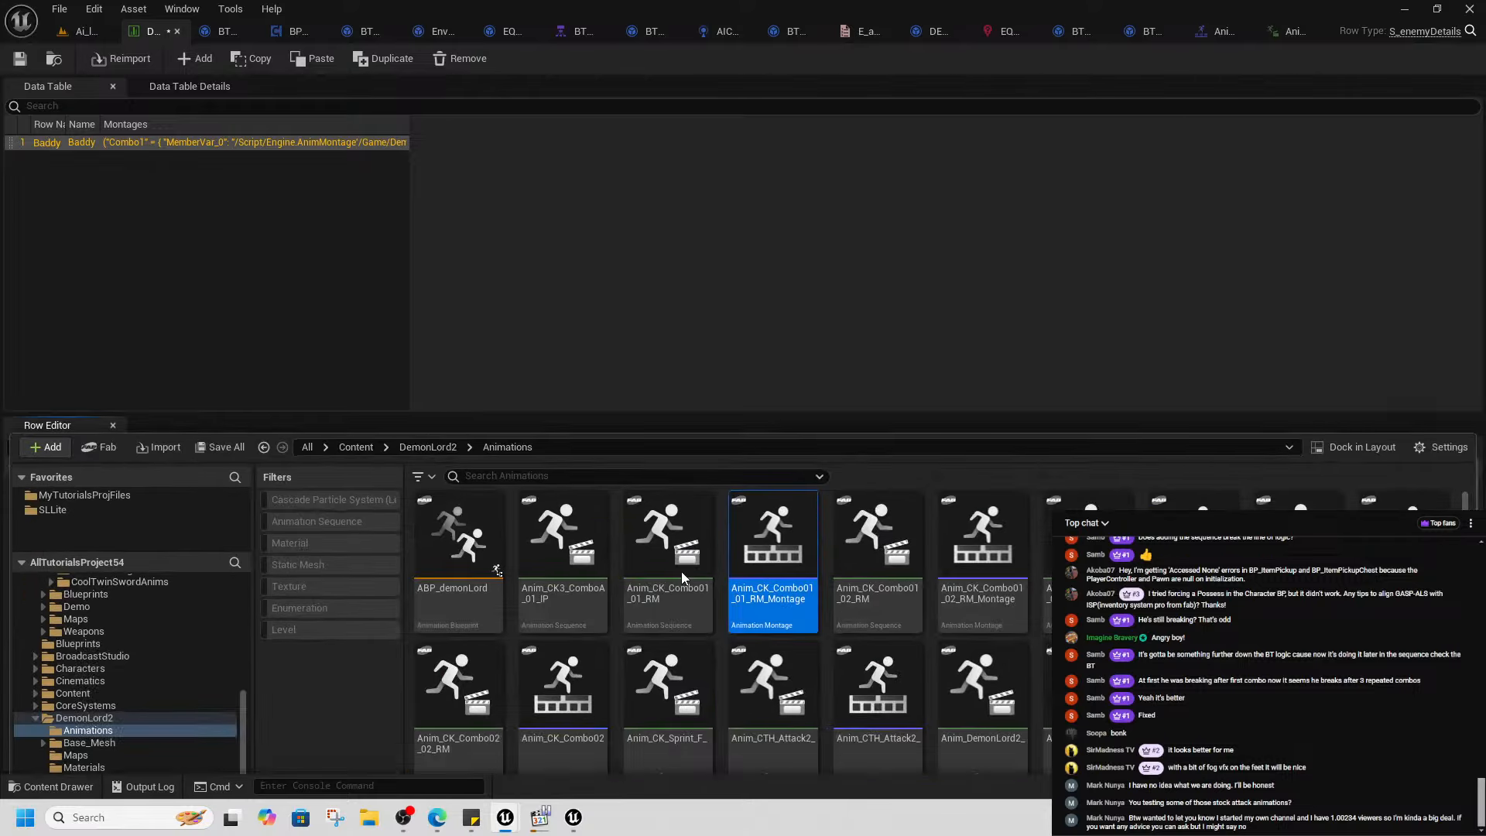
pyautogui.doubleClick(782, 445)
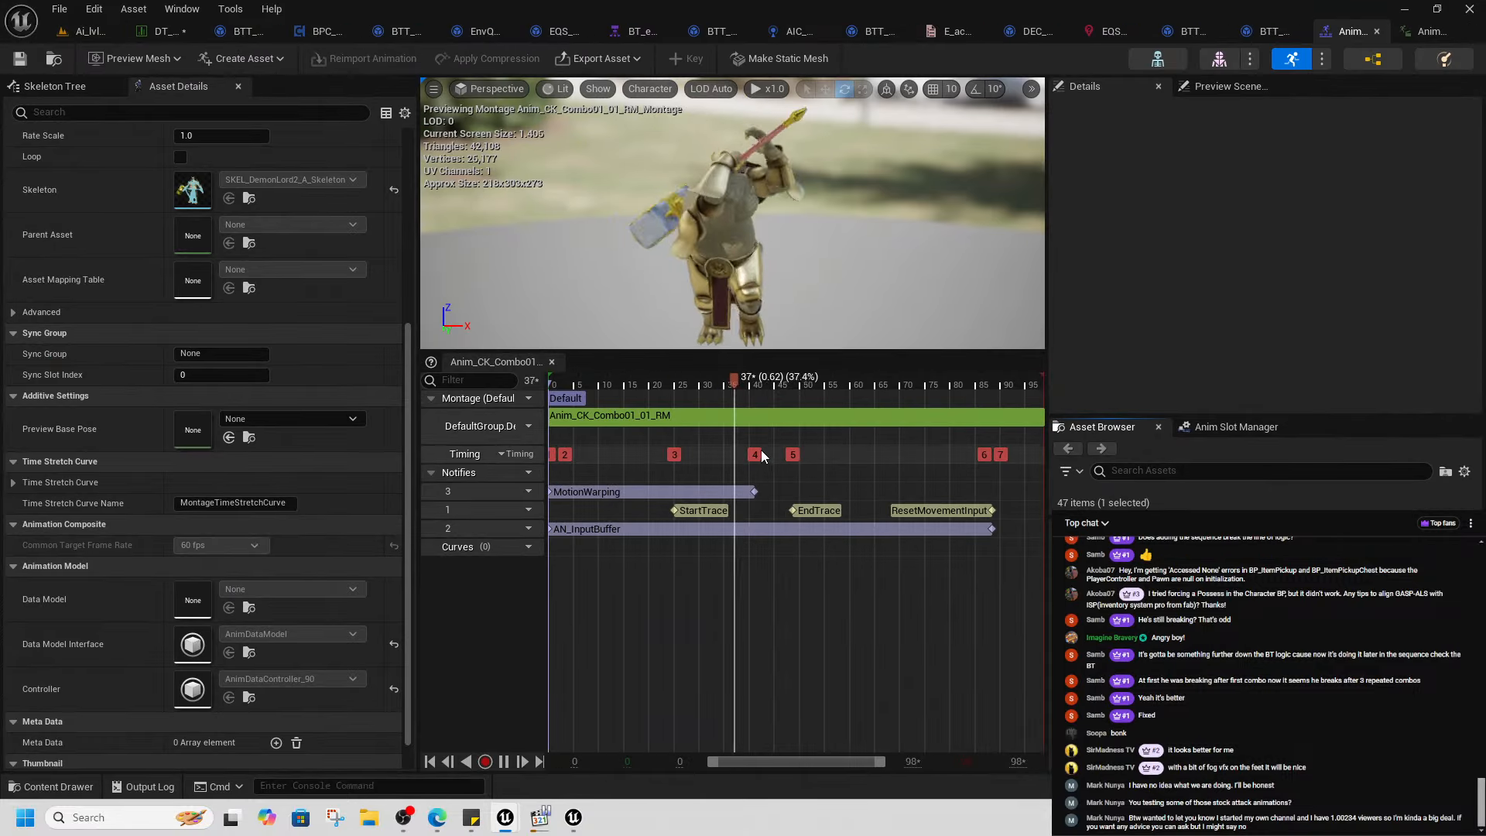
pyautogui.hotkey('ctrl', 'space')
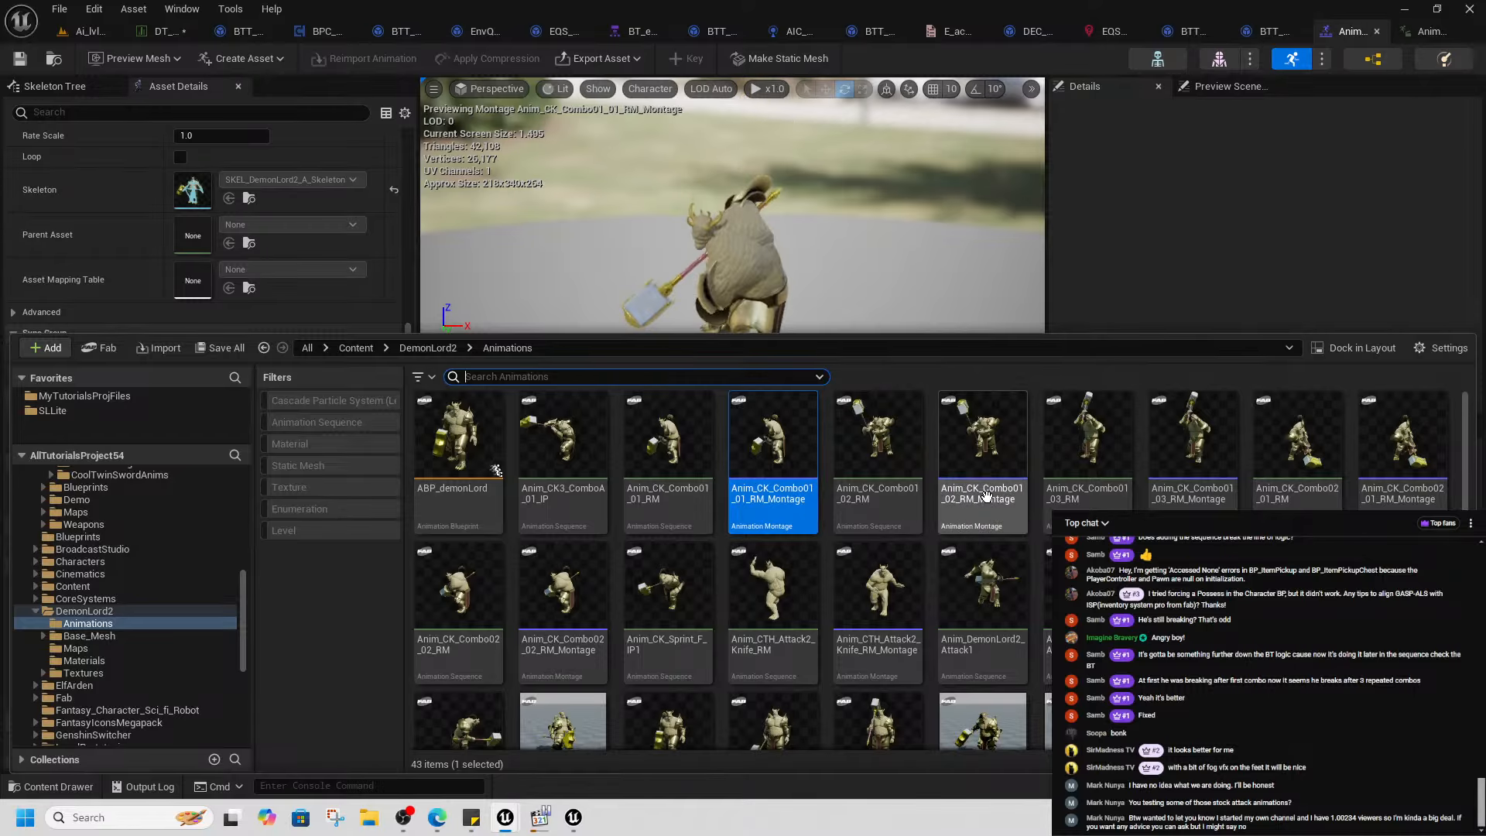
pyautogui.doubleClick(983, 465)
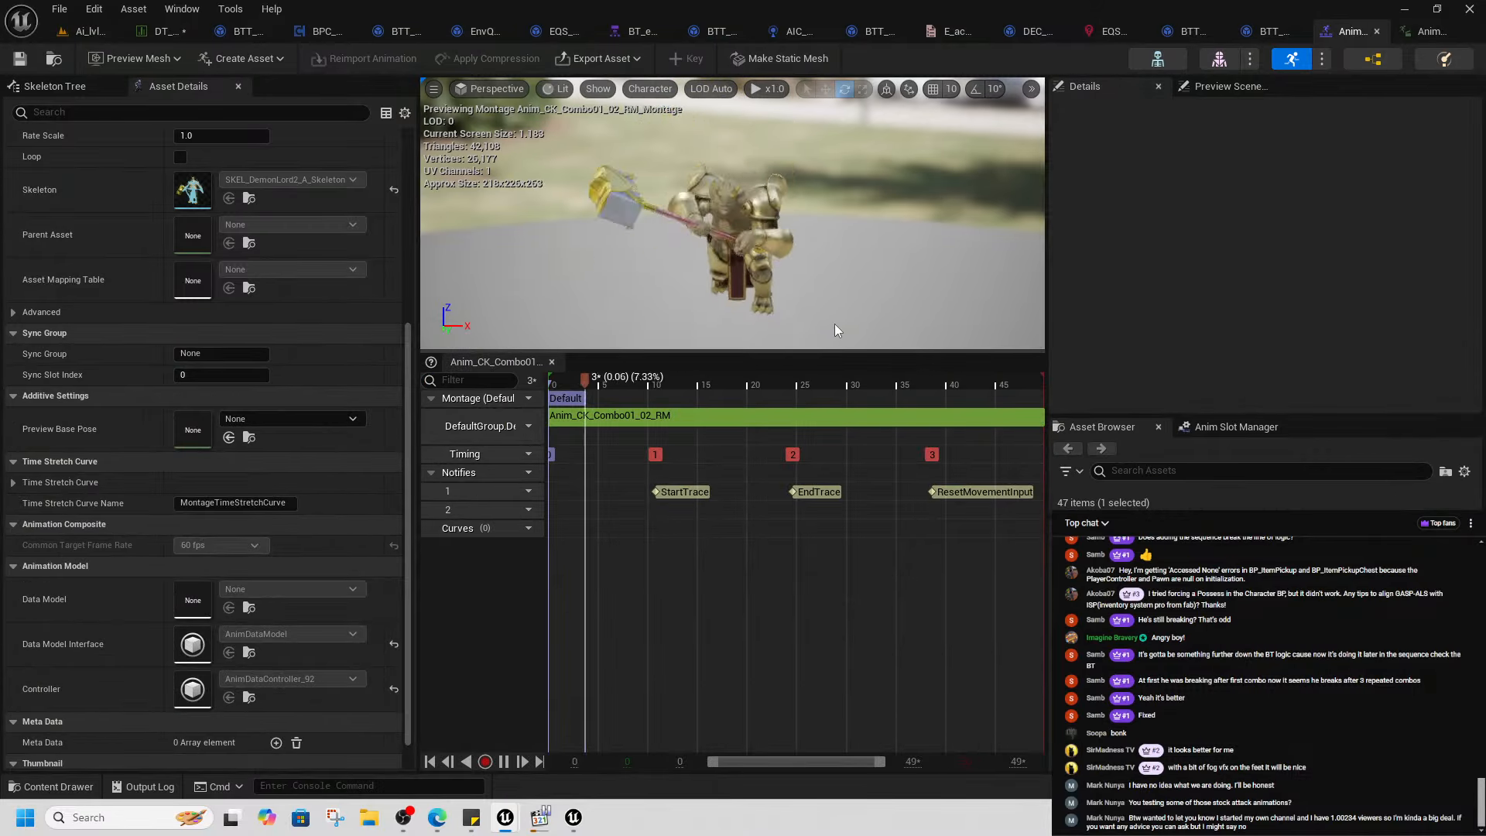
pyautogui.hotkey('ctrl', 'space')
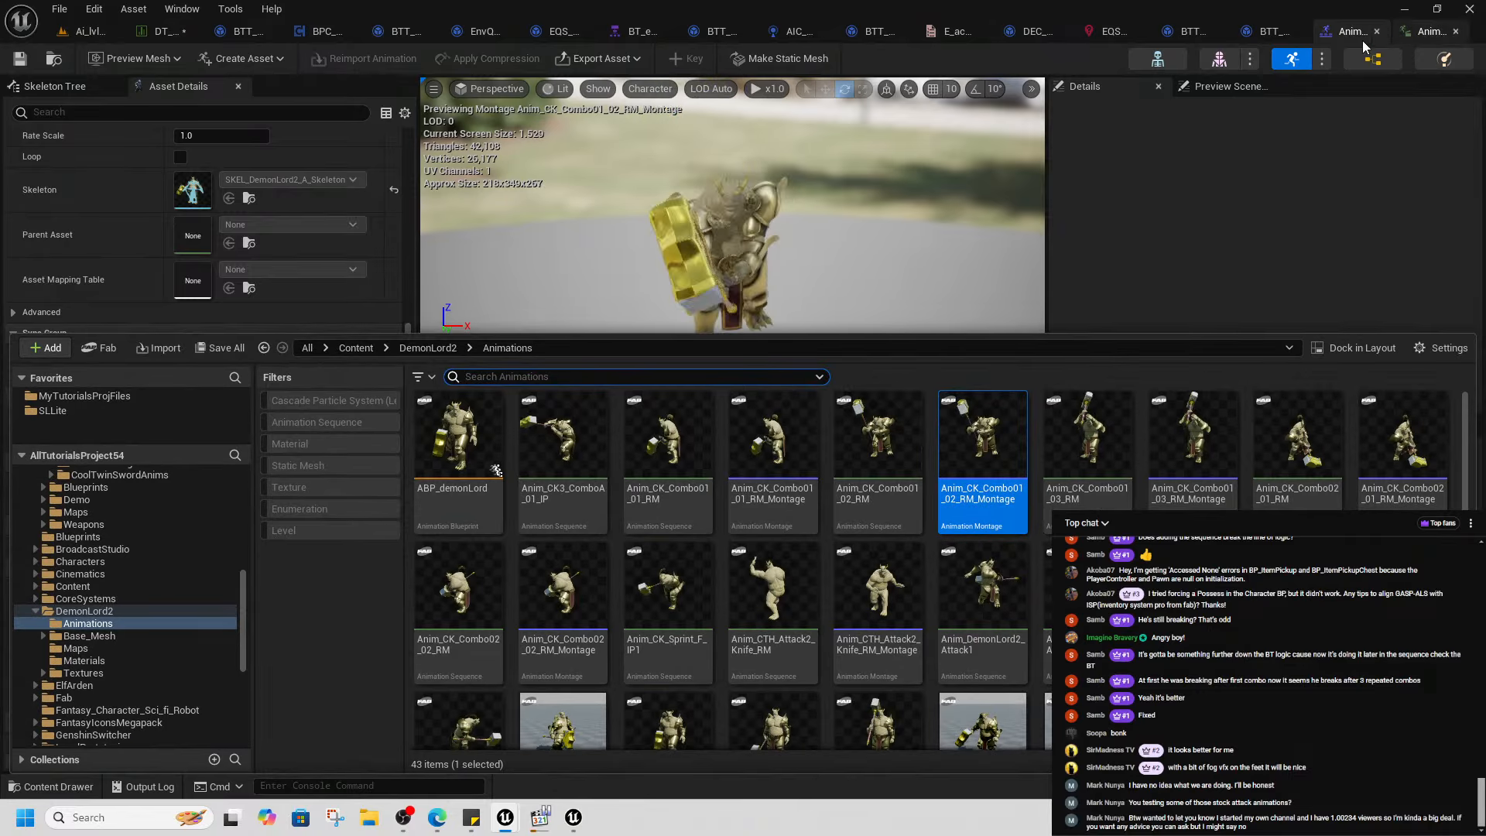
# - Open Combo3's Anim_CK_Combo01_03_RM_Montage from the Baddy row and extend its MotionWarping notify to about frame 25
pyautogui.click(159, 31)
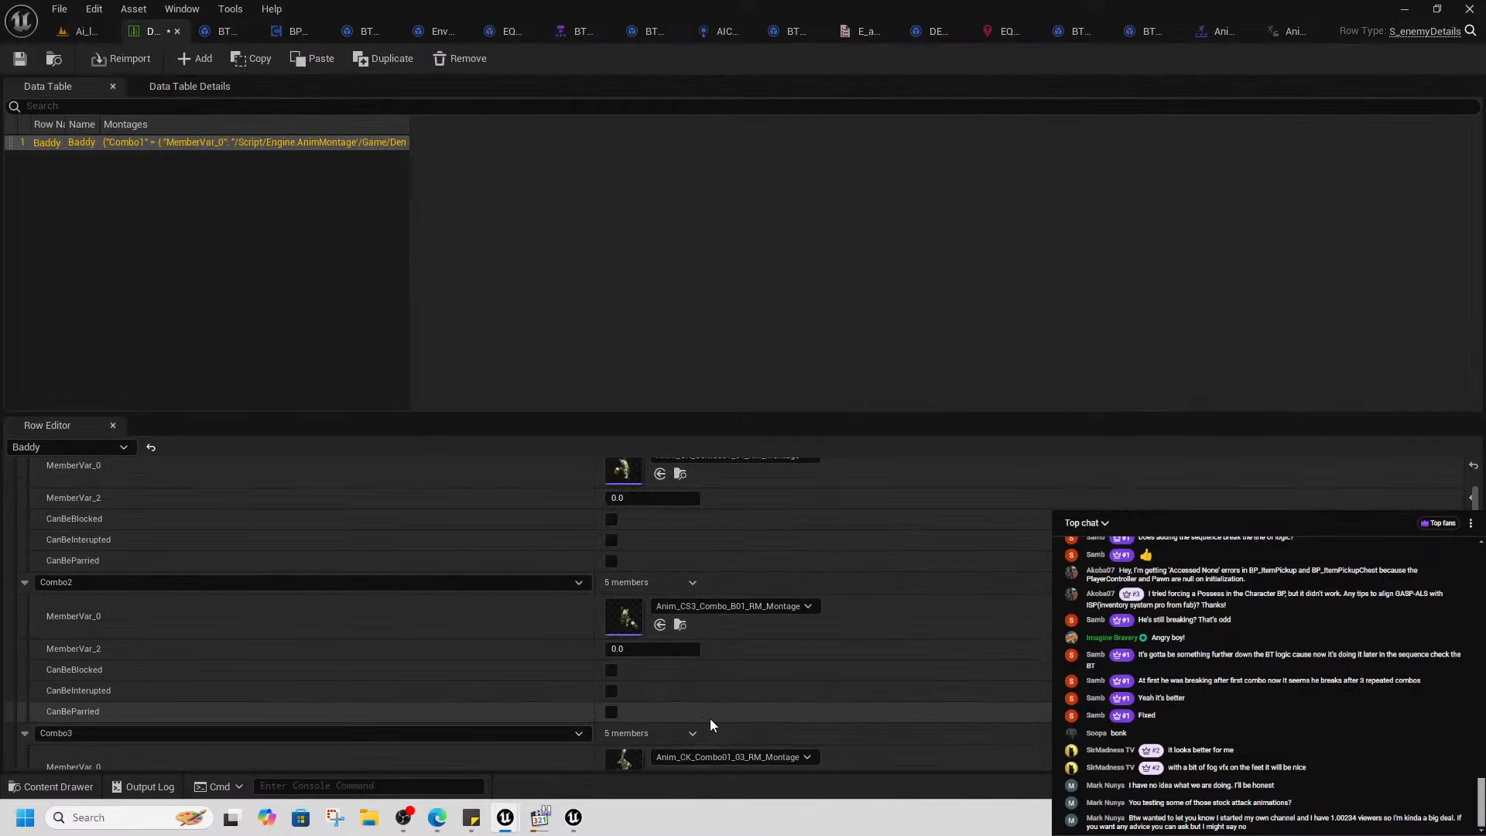
pyautogui.scroll(-1, 666, 666)
pyautogui.scroll(-2, 685, 714)
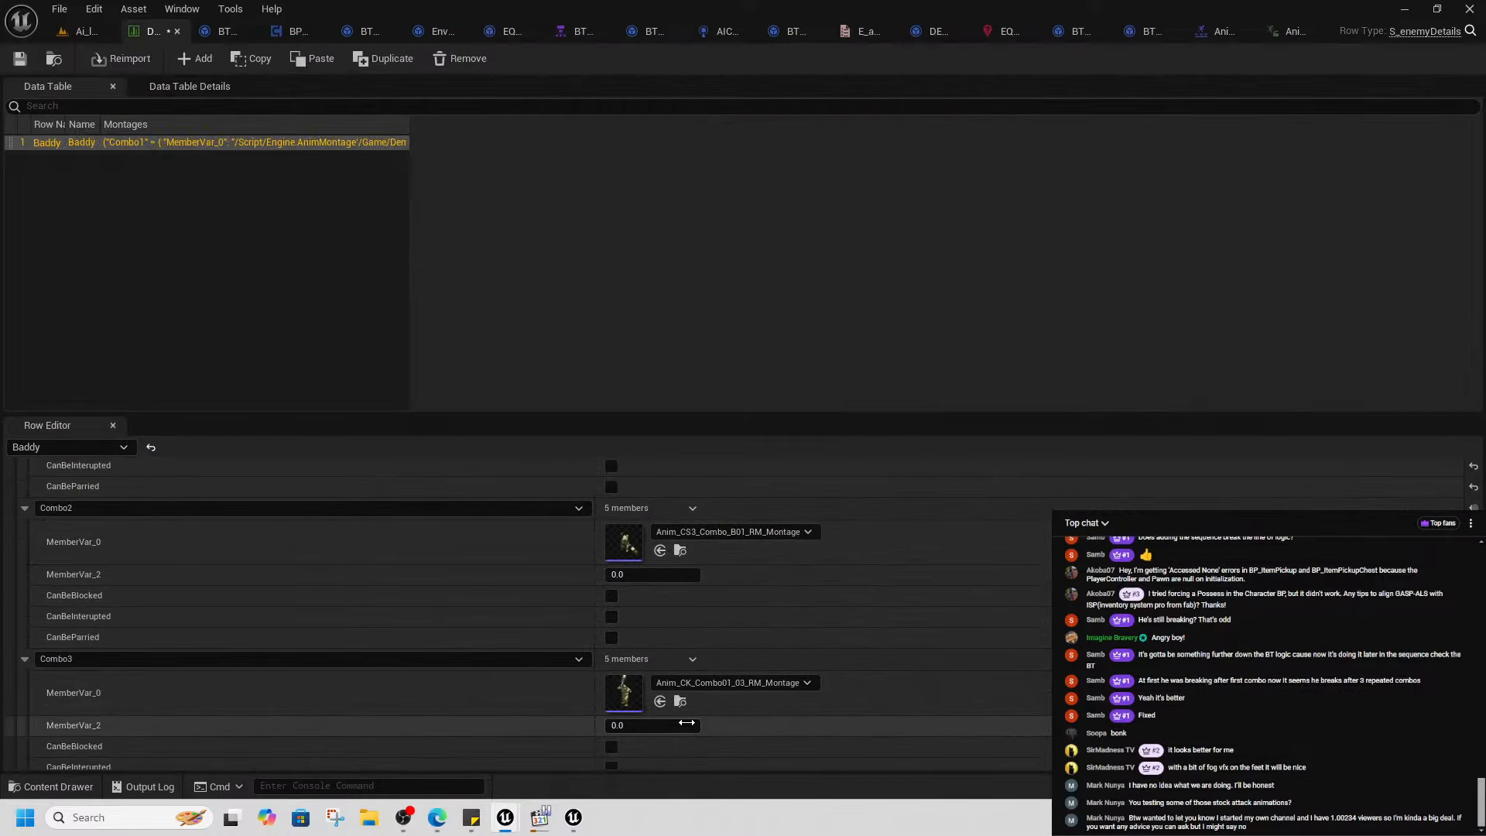
pyautogui.click(680, 701)
pyautogui.doubleClick(1192, 453)
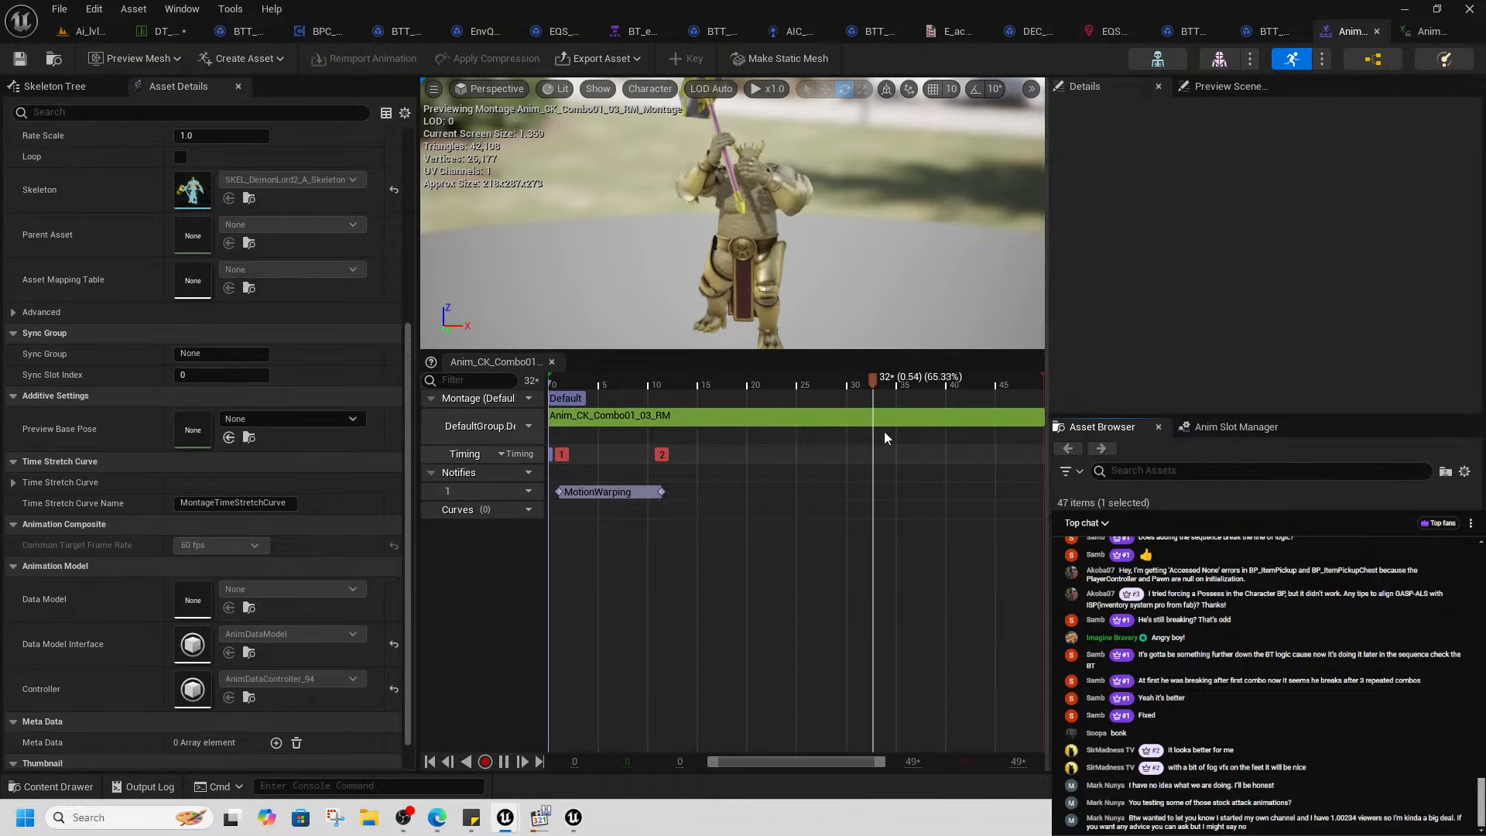
pyautogui.click(608, 492)
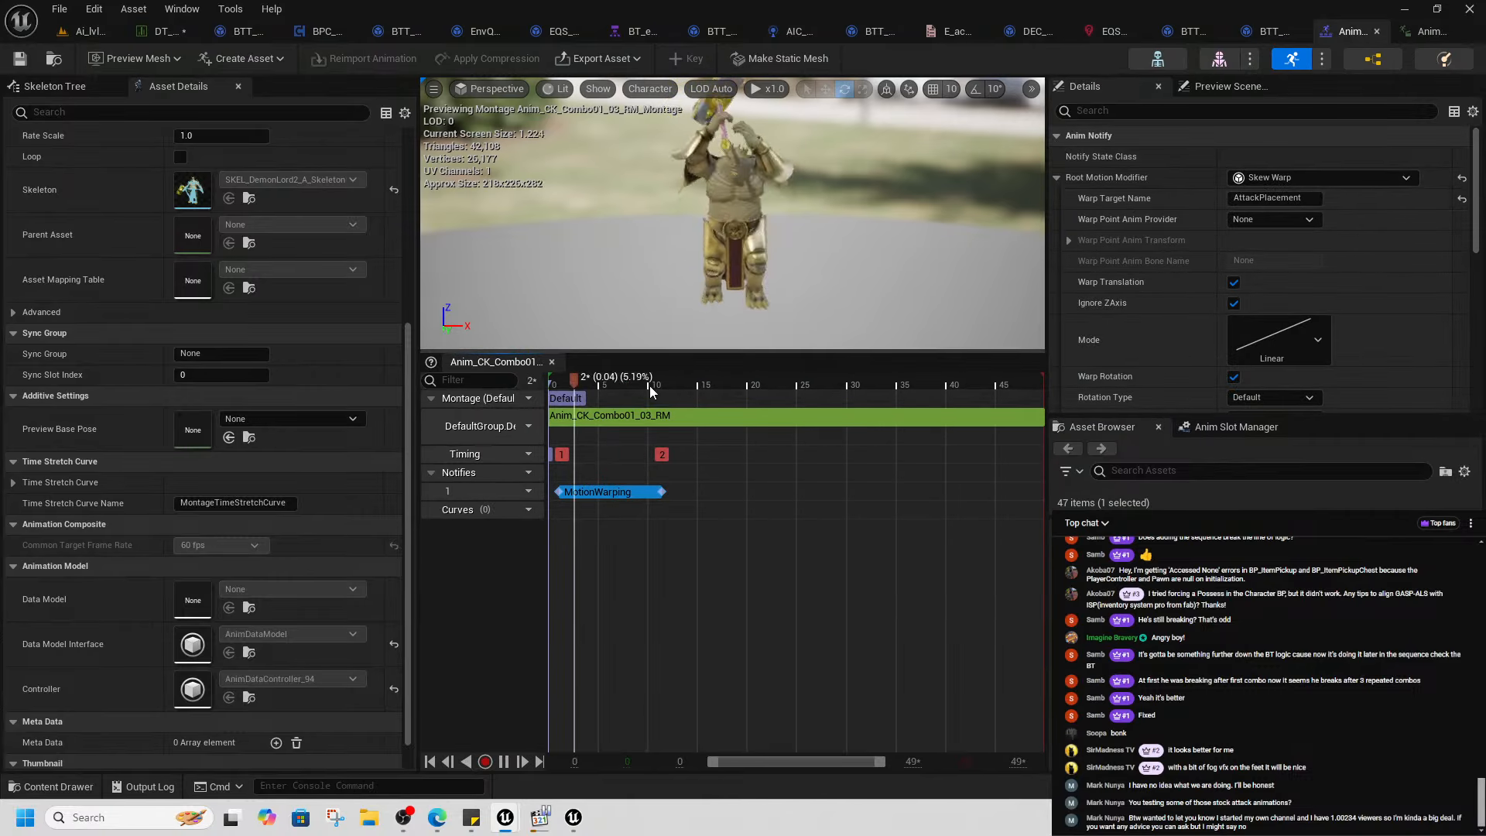
pyautogui.moveTo(650, 387); pyautogui.dragTo(574, 384)
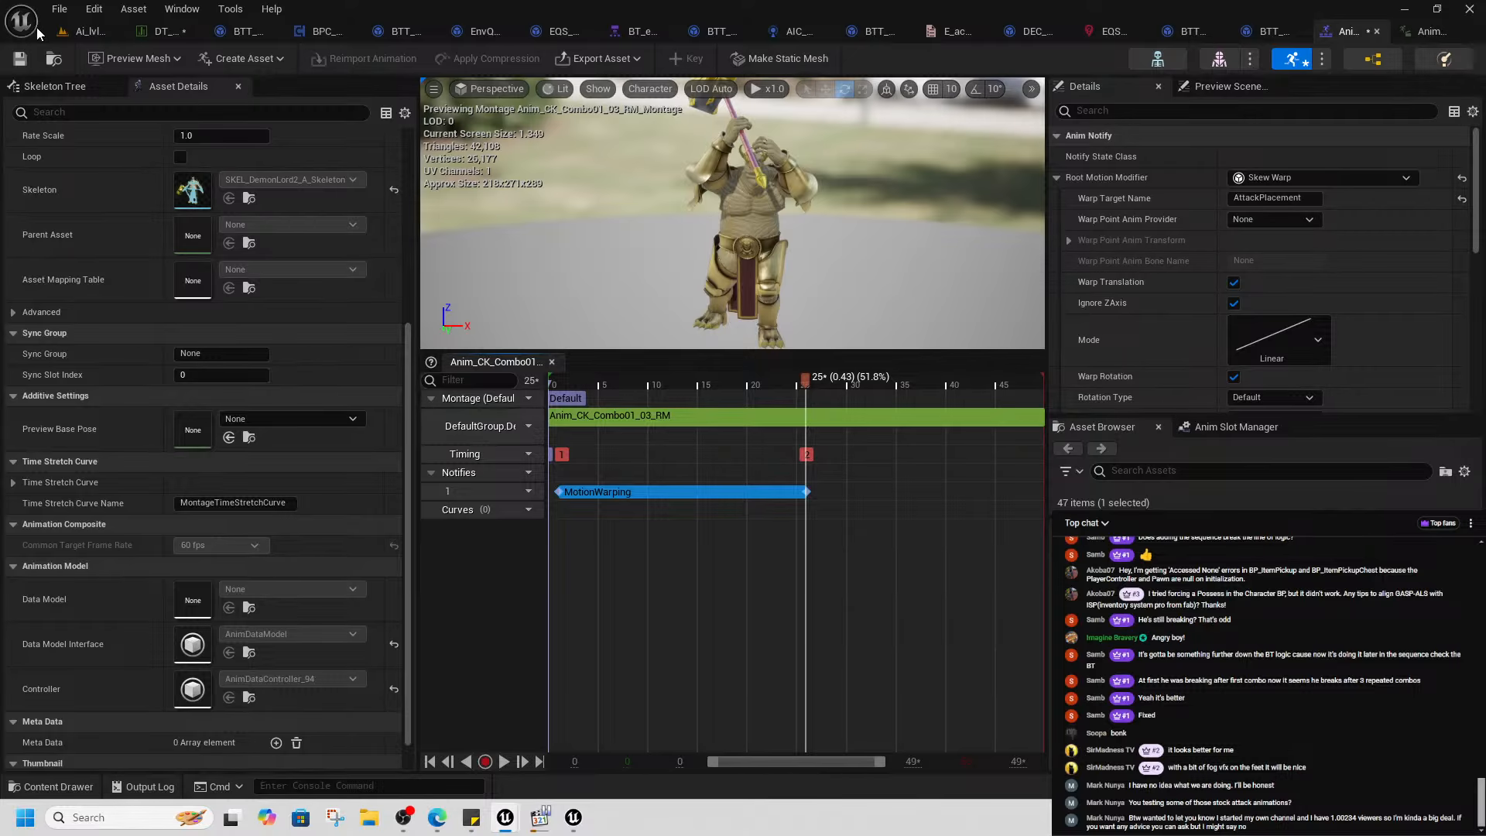
# - Playtest the level from a chosen floor spot, moving the player around the demon lord to observe its attacks, and stop the session
pyautogui.click(106, 37)
pyautogui.rightClick(703, 120)
pyautogui.click(765, 572)
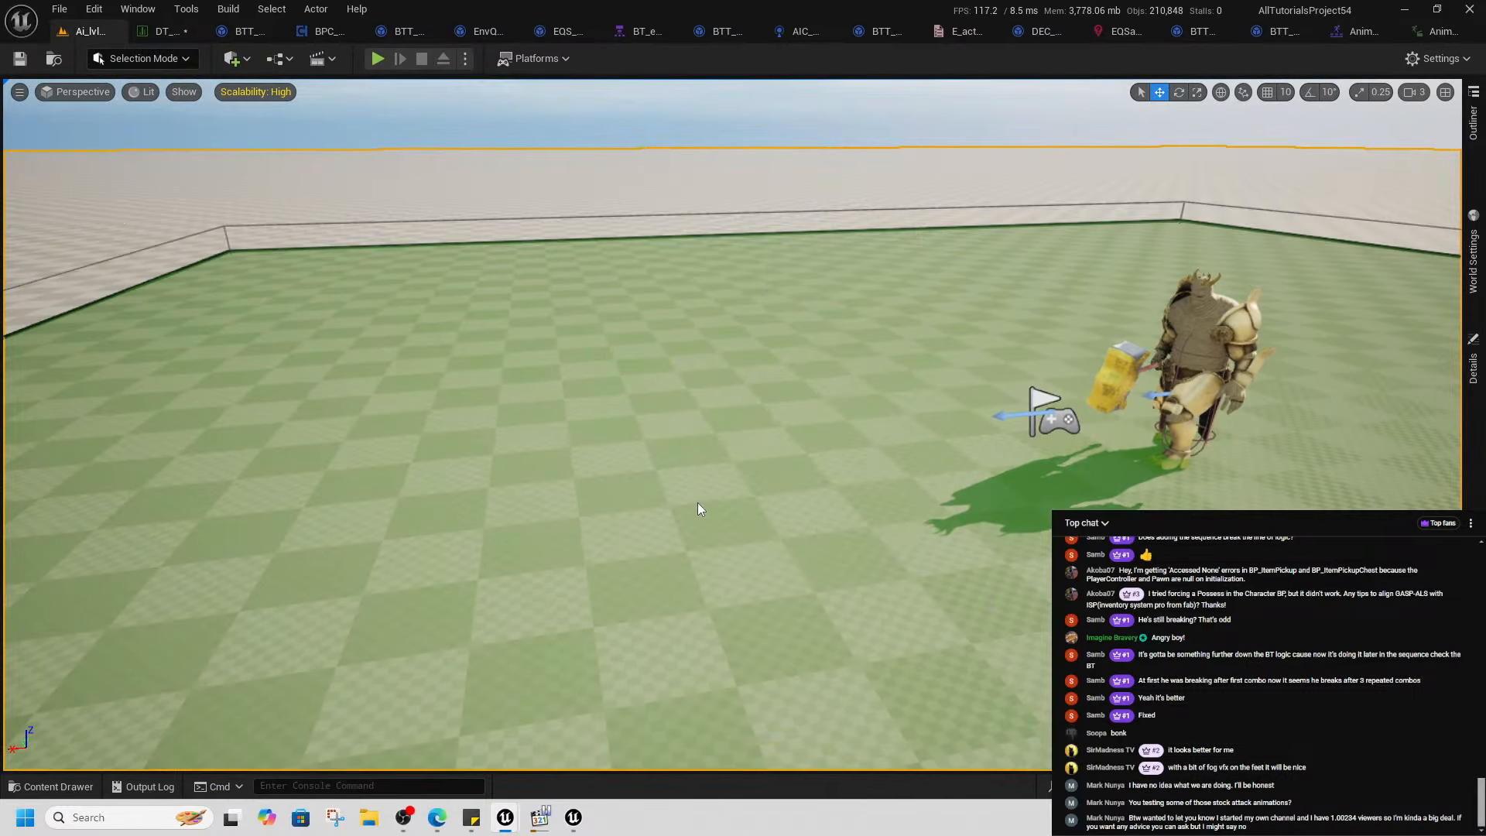
pyautogui.press('w')
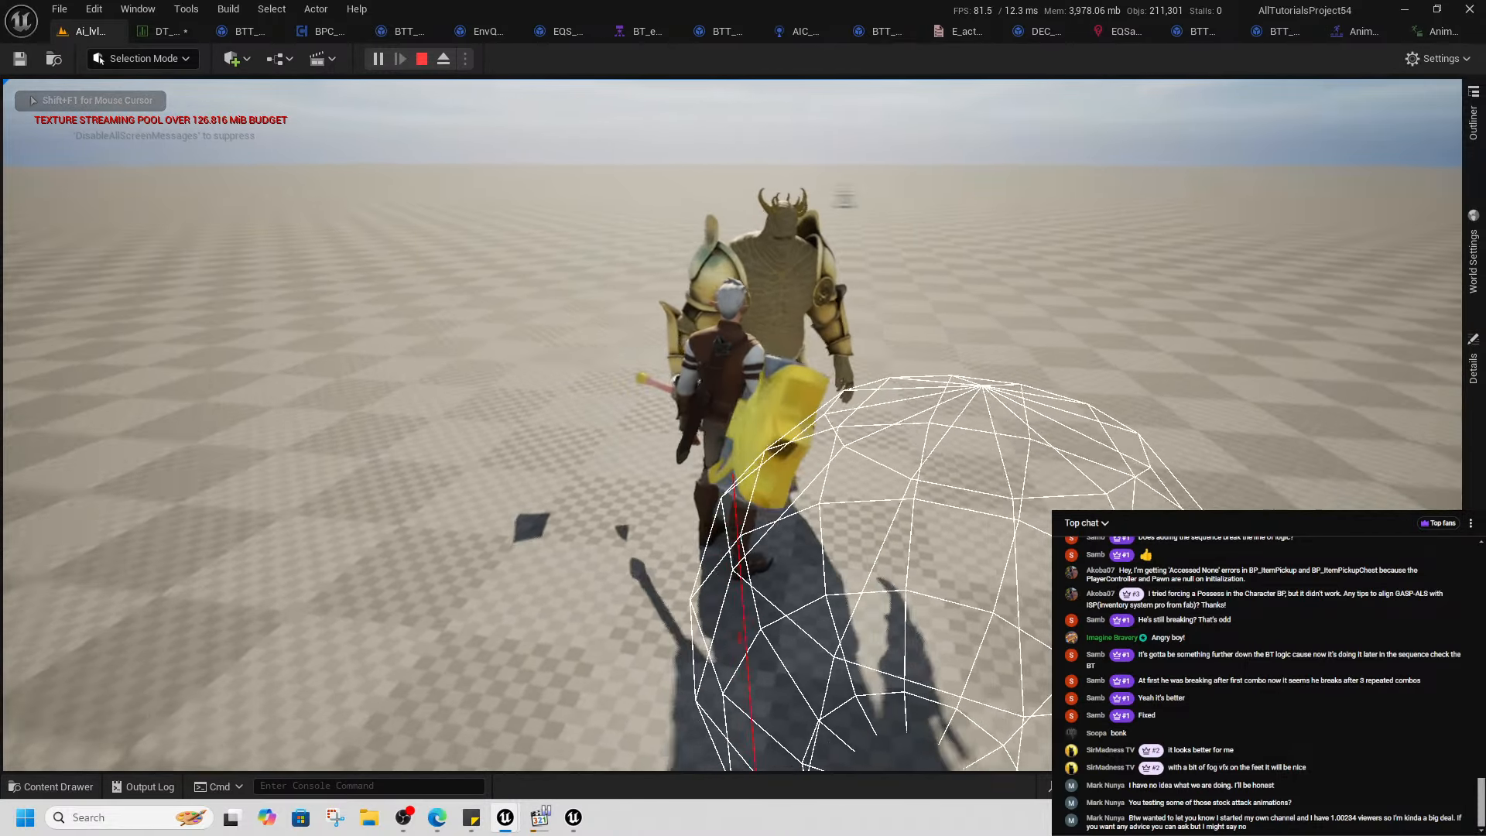
pyautogui.press('s')
pyautogui.press('a')
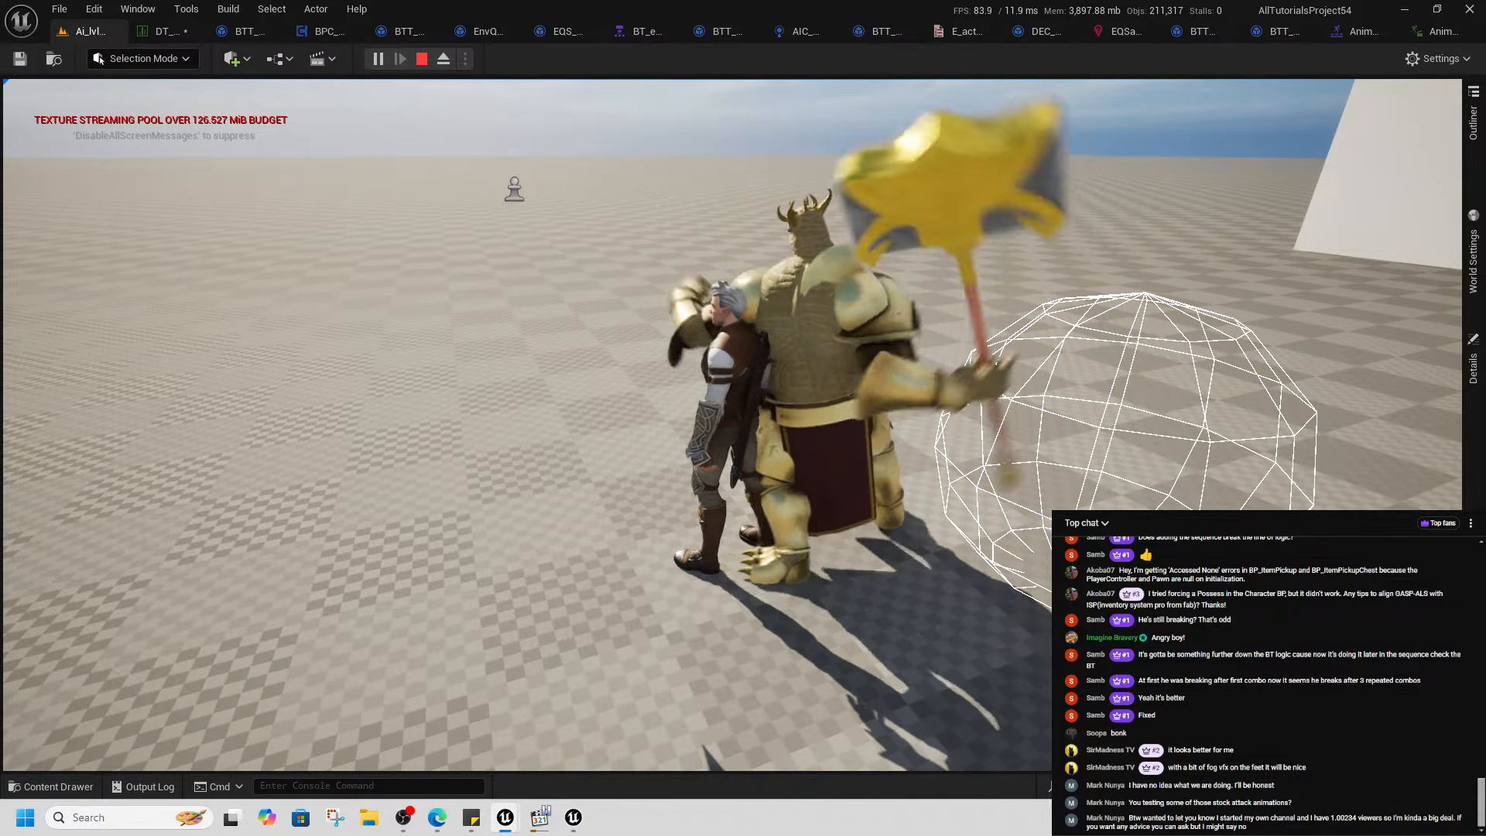
pyautogui.hotkey('alt', 'Tab')
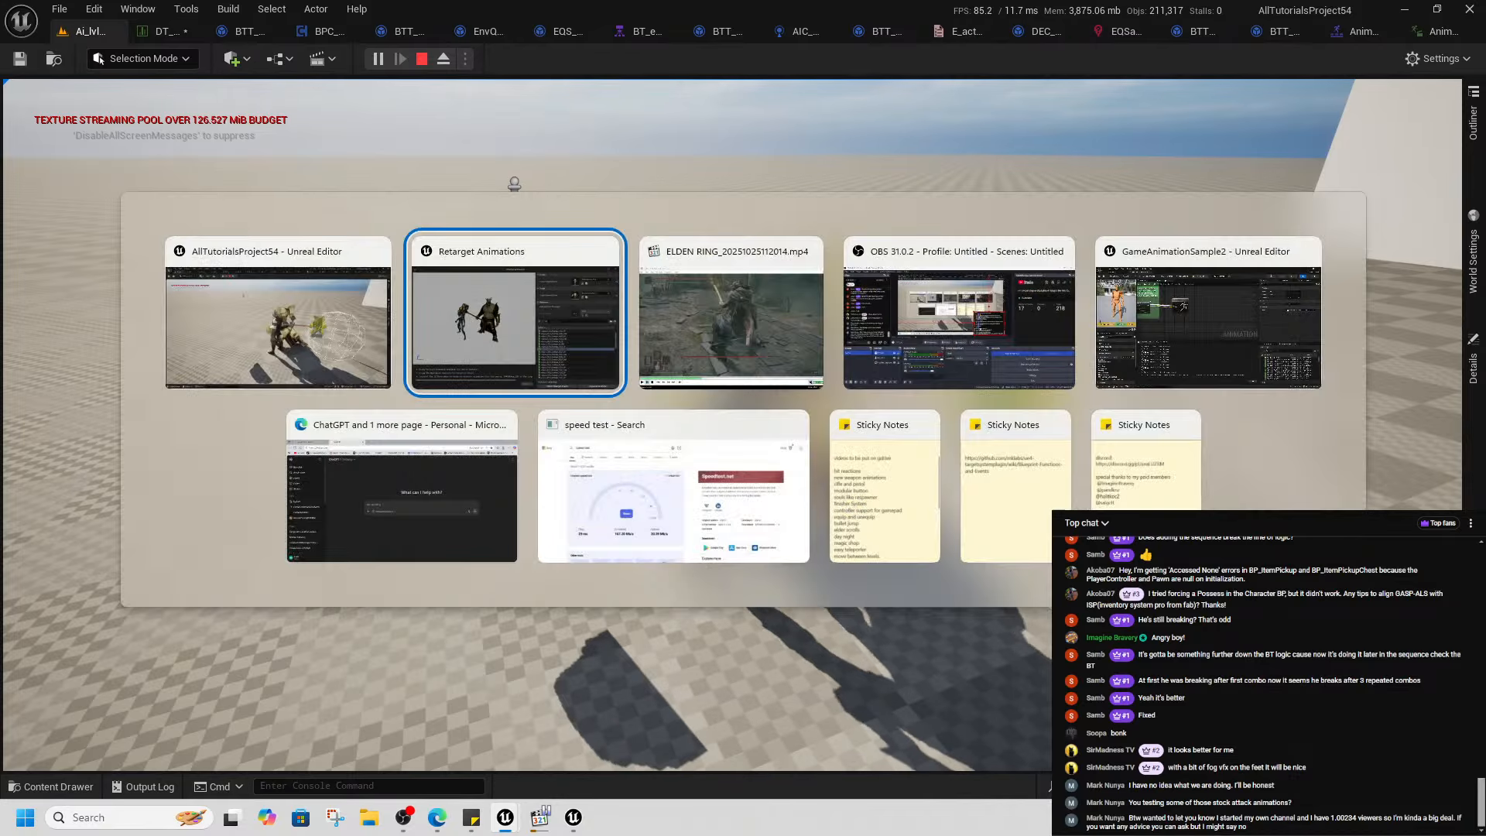
pyautogui.click(424, 63)
pyautogui.click(422, 62)
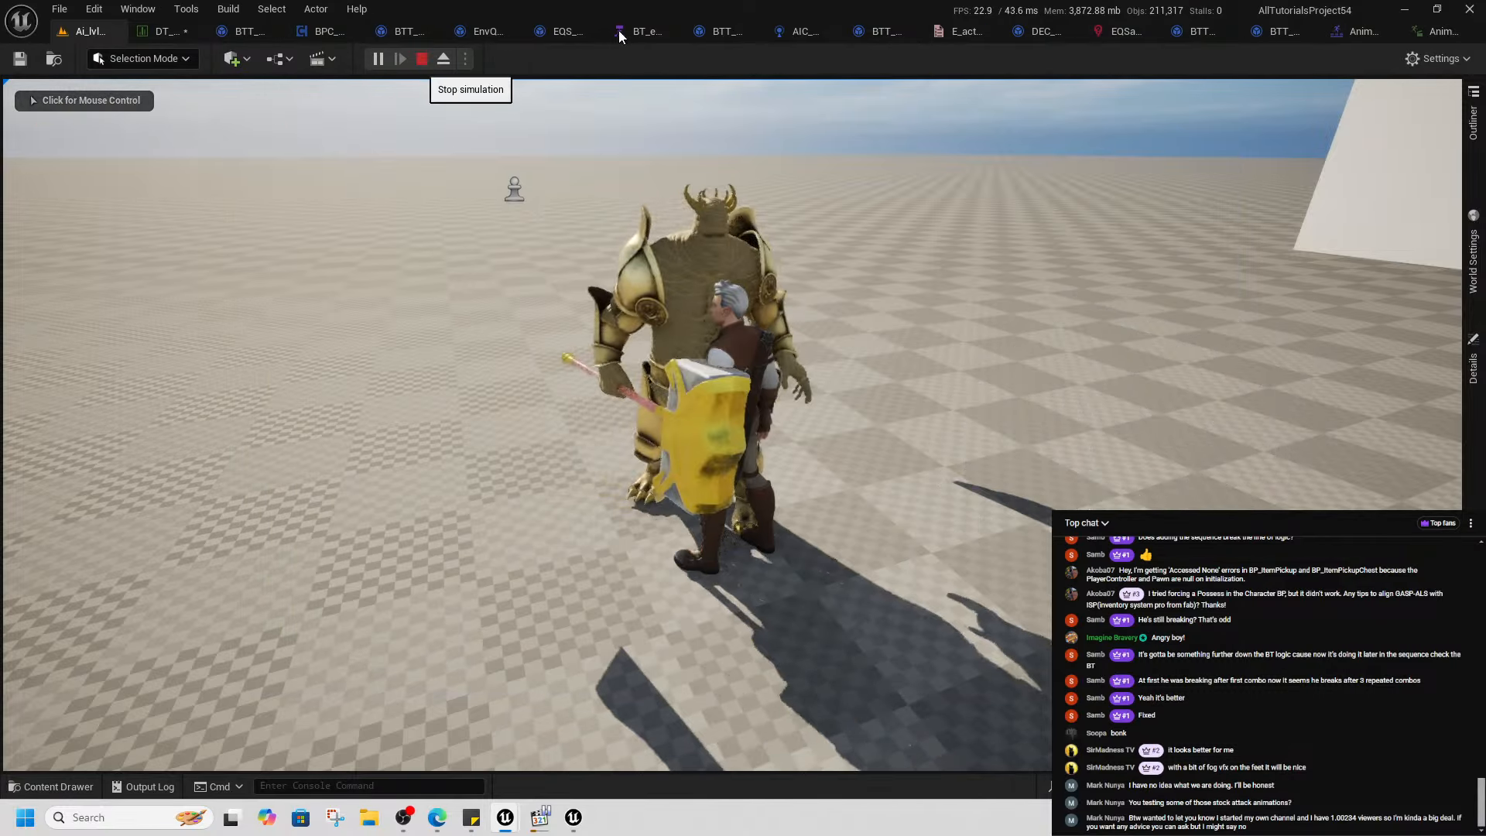
# - Close the Anim_CS3_Combo_B02_RM animation and scrub through Anim_CK_Combo01_03_RM_Montage to check its motion against the MotionWarping window
pyautogui.click(647, 32)
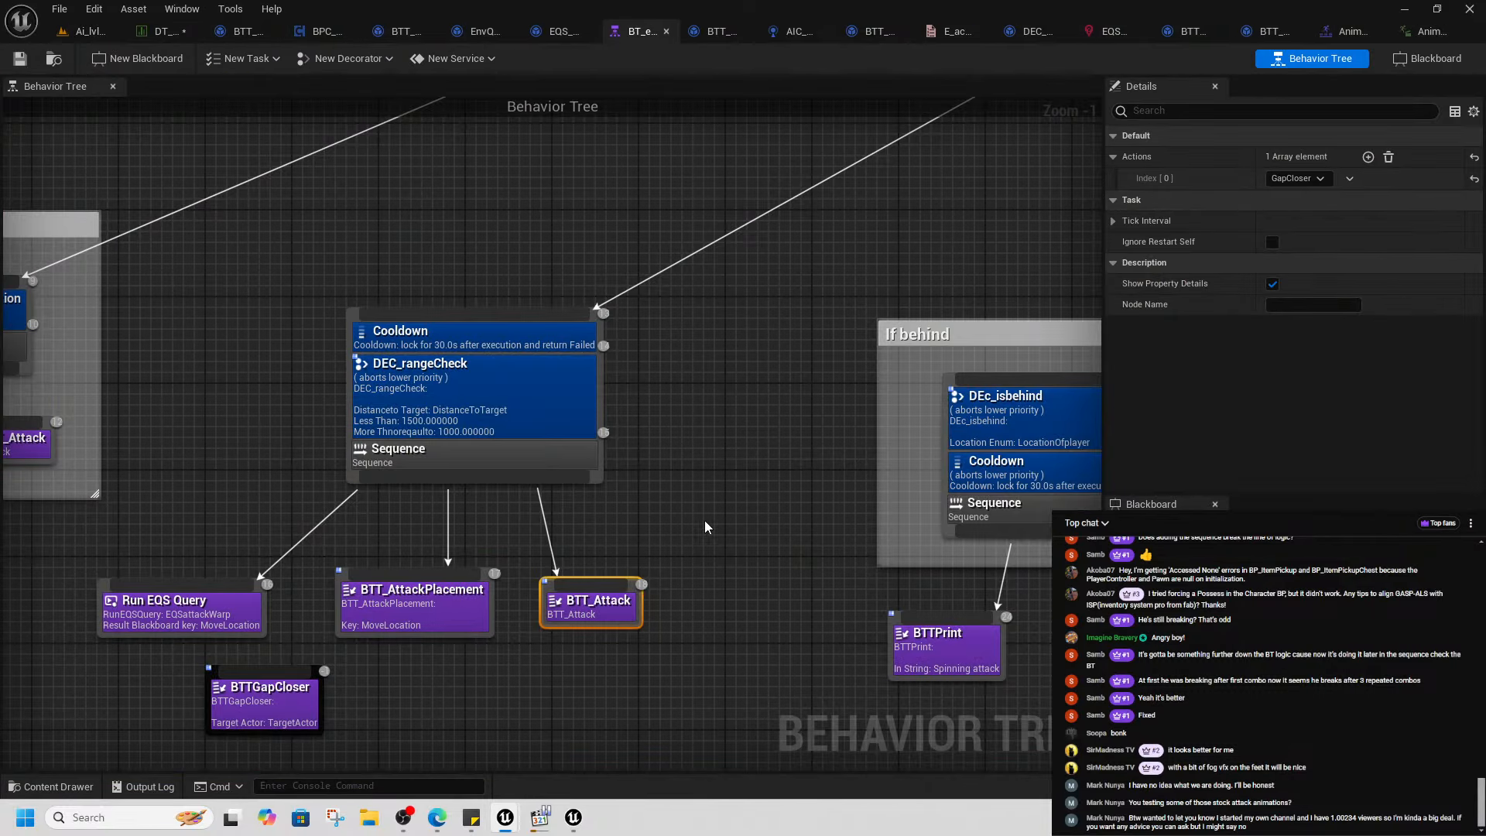
pyautogui.click(1432, 32)
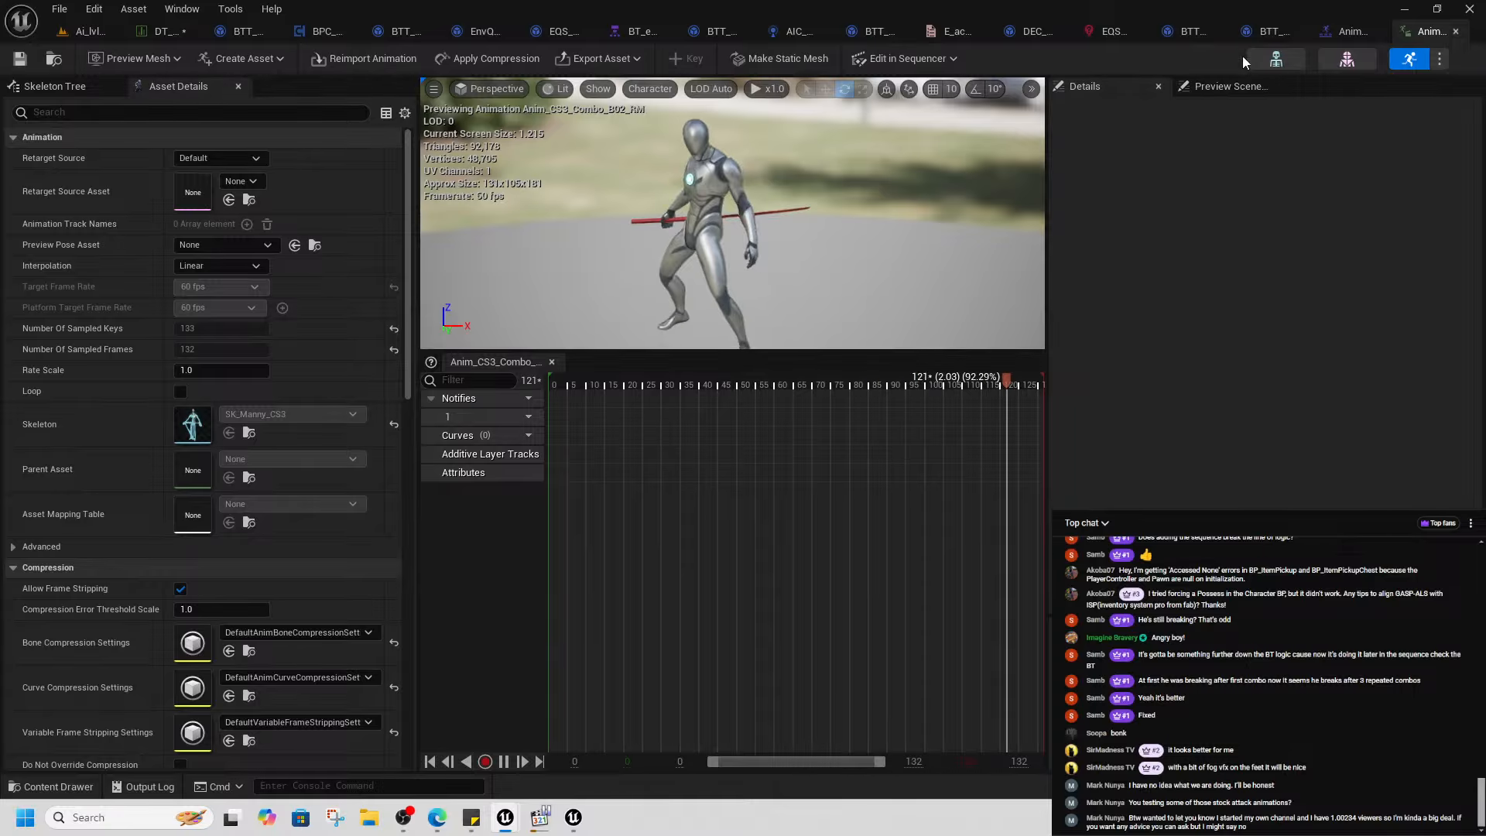
pyautogui.click(1454, 32)
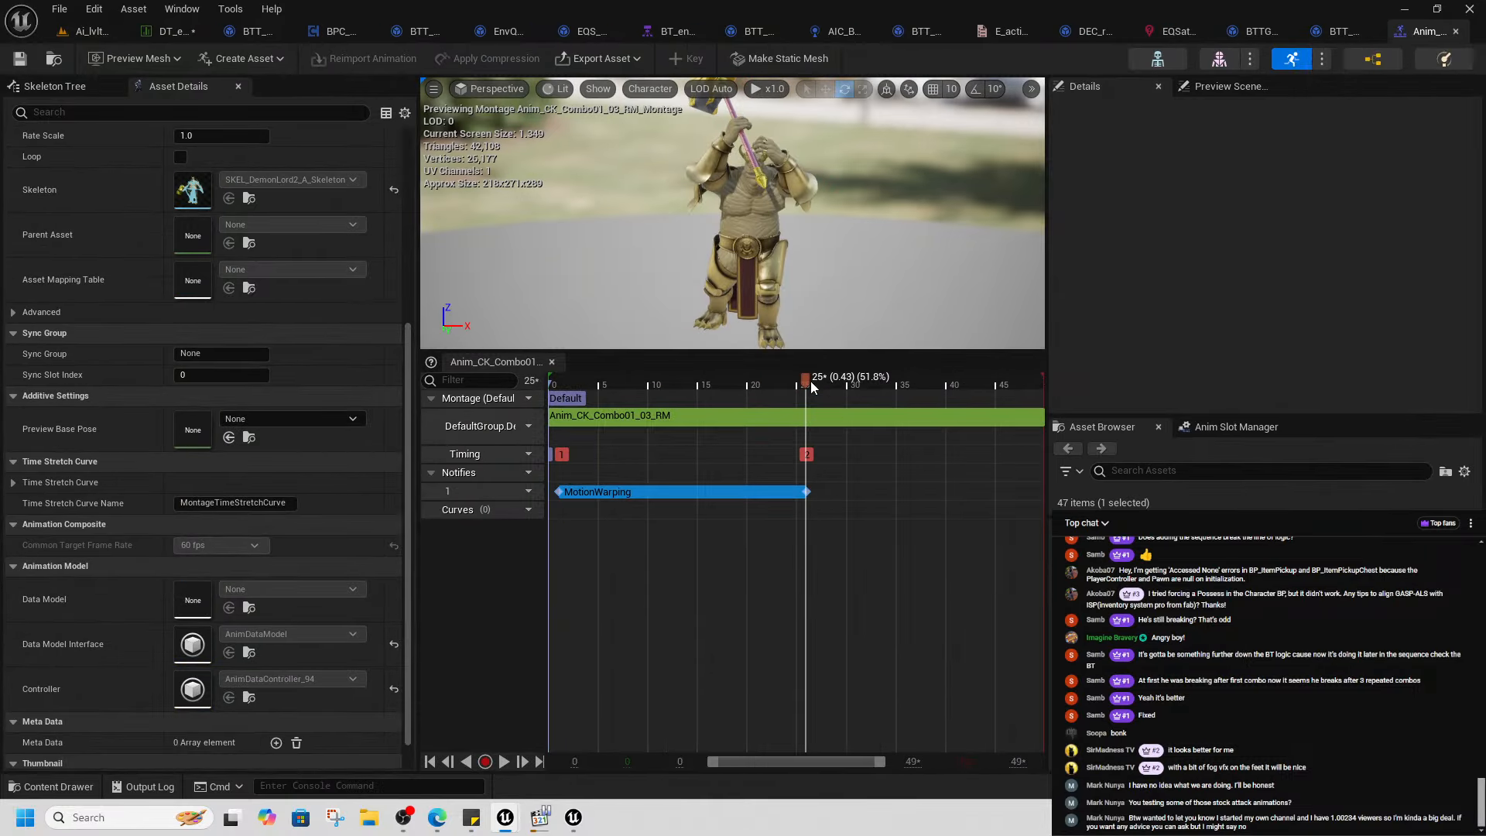
pyautogui.moveTo(805, 384); pyautogui.dragTo(796, 430)
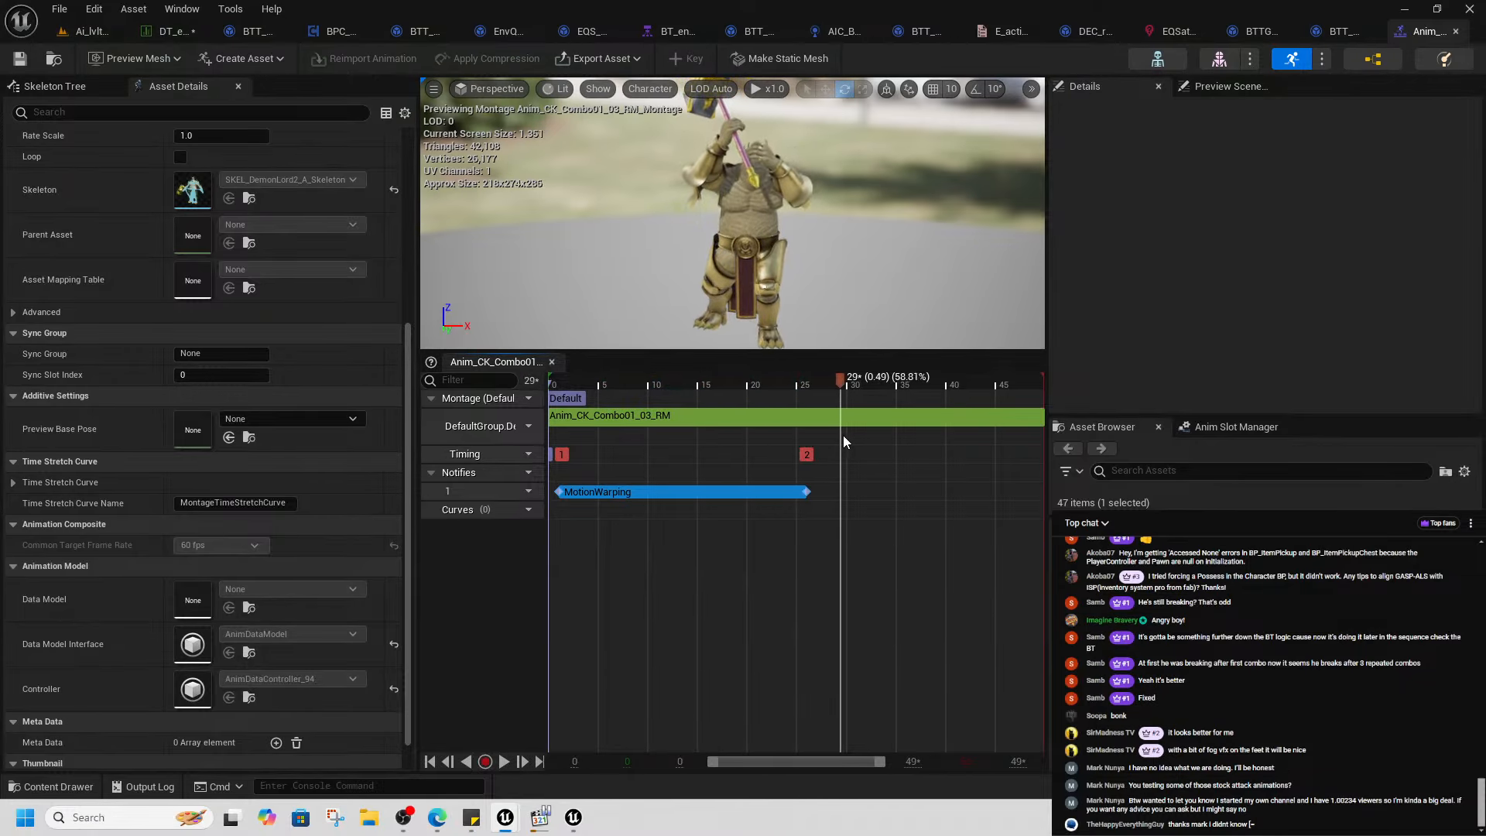
pyautogui.moveTo(952, 446); pyautogui.dragTo(805, 460)
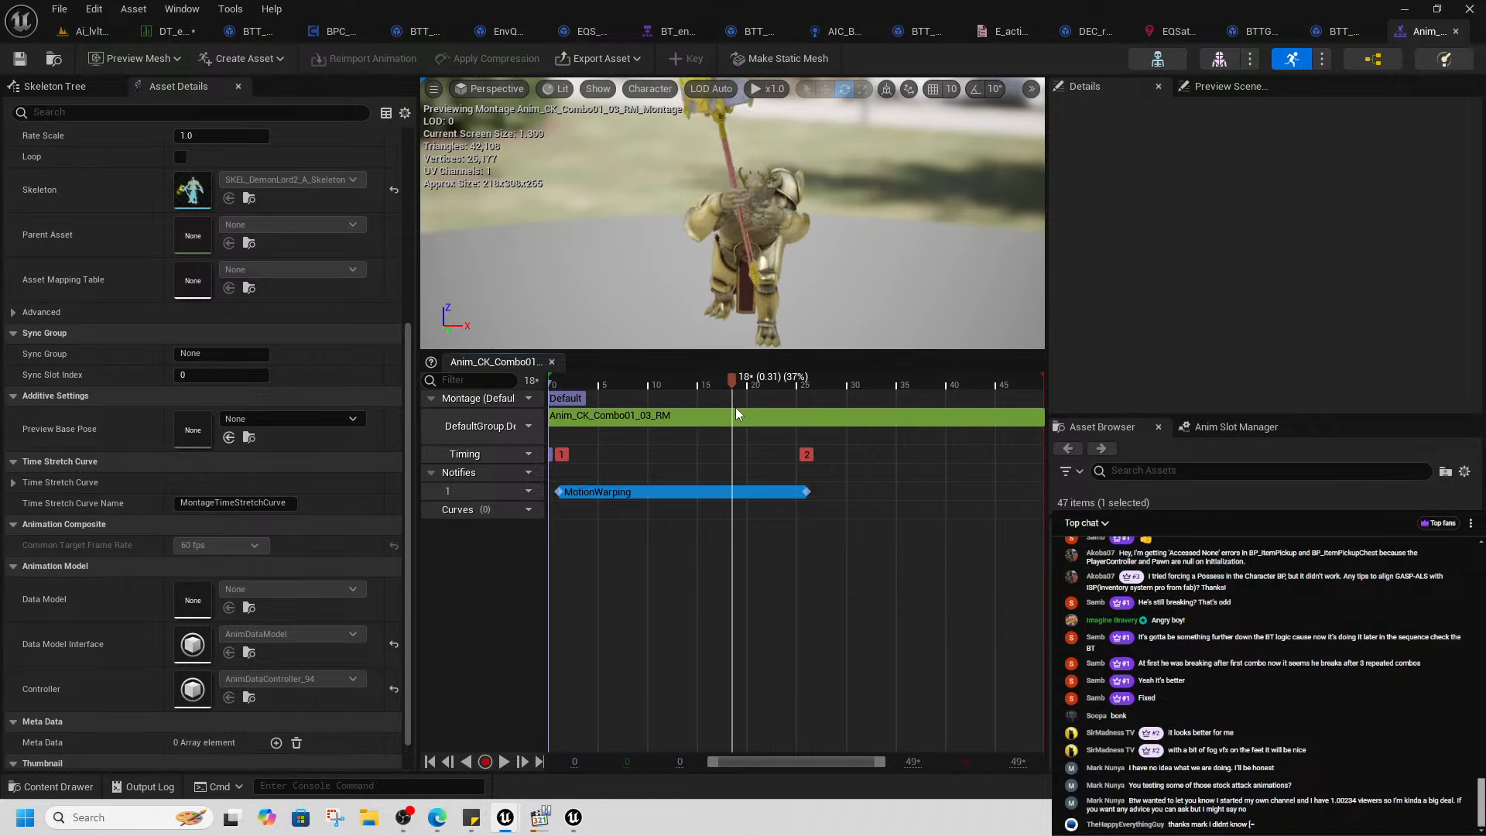
pyautogui.moveTo(695, 418); pyautogui.dragTo(553, 429)
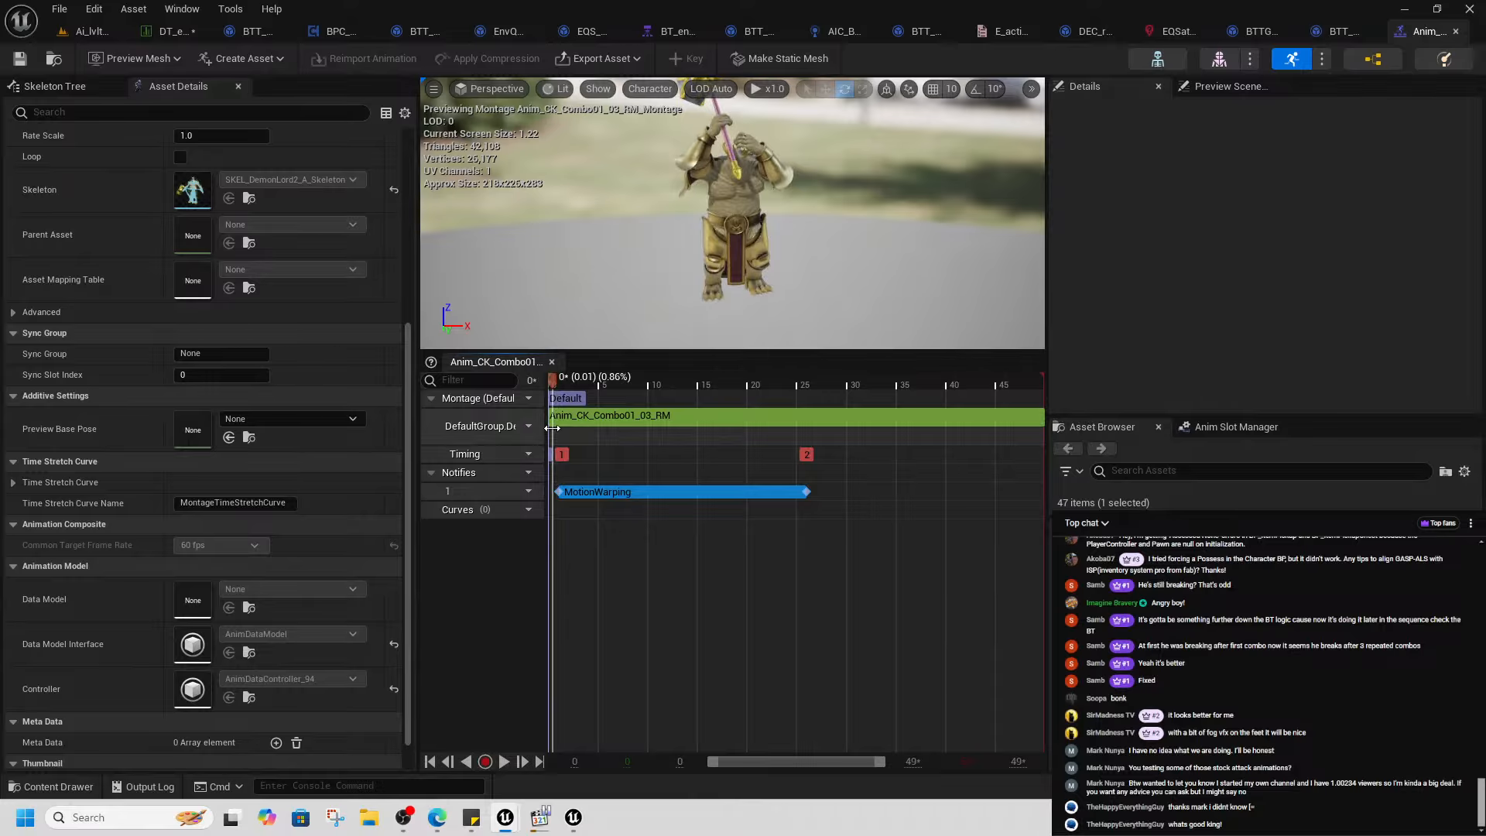
# - Examine the enemy behavior tree's attack branches, from the cooldown range check across to the Phase 2 selector and the three random attacks
pyautogui.click(670, 31)
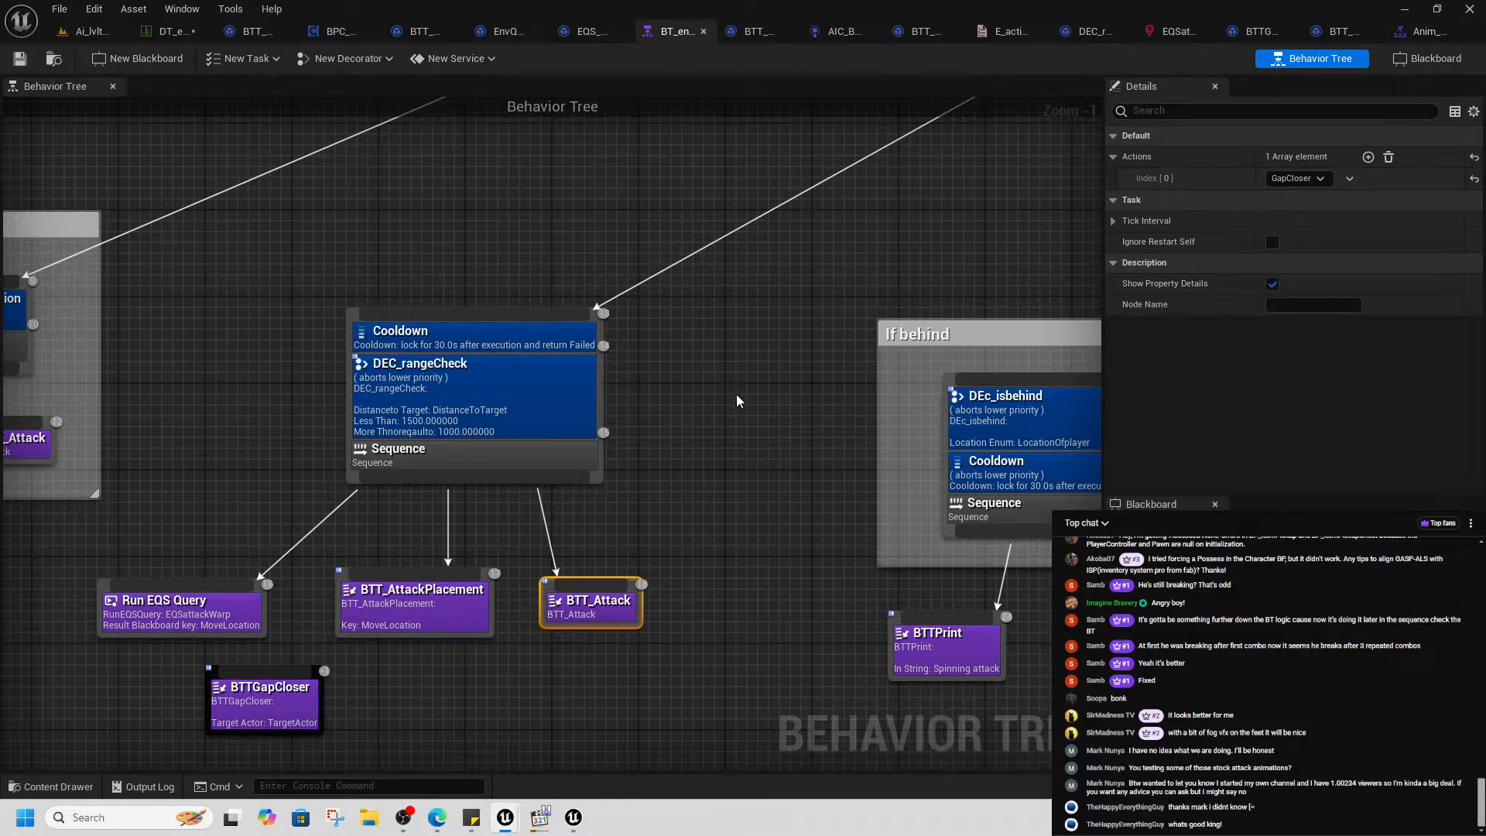
pyautogui.scroll(-1, 736, 393)
pyautogui.moveTo(778, 510); pyautogui.dragTo(783, 462, button='right')
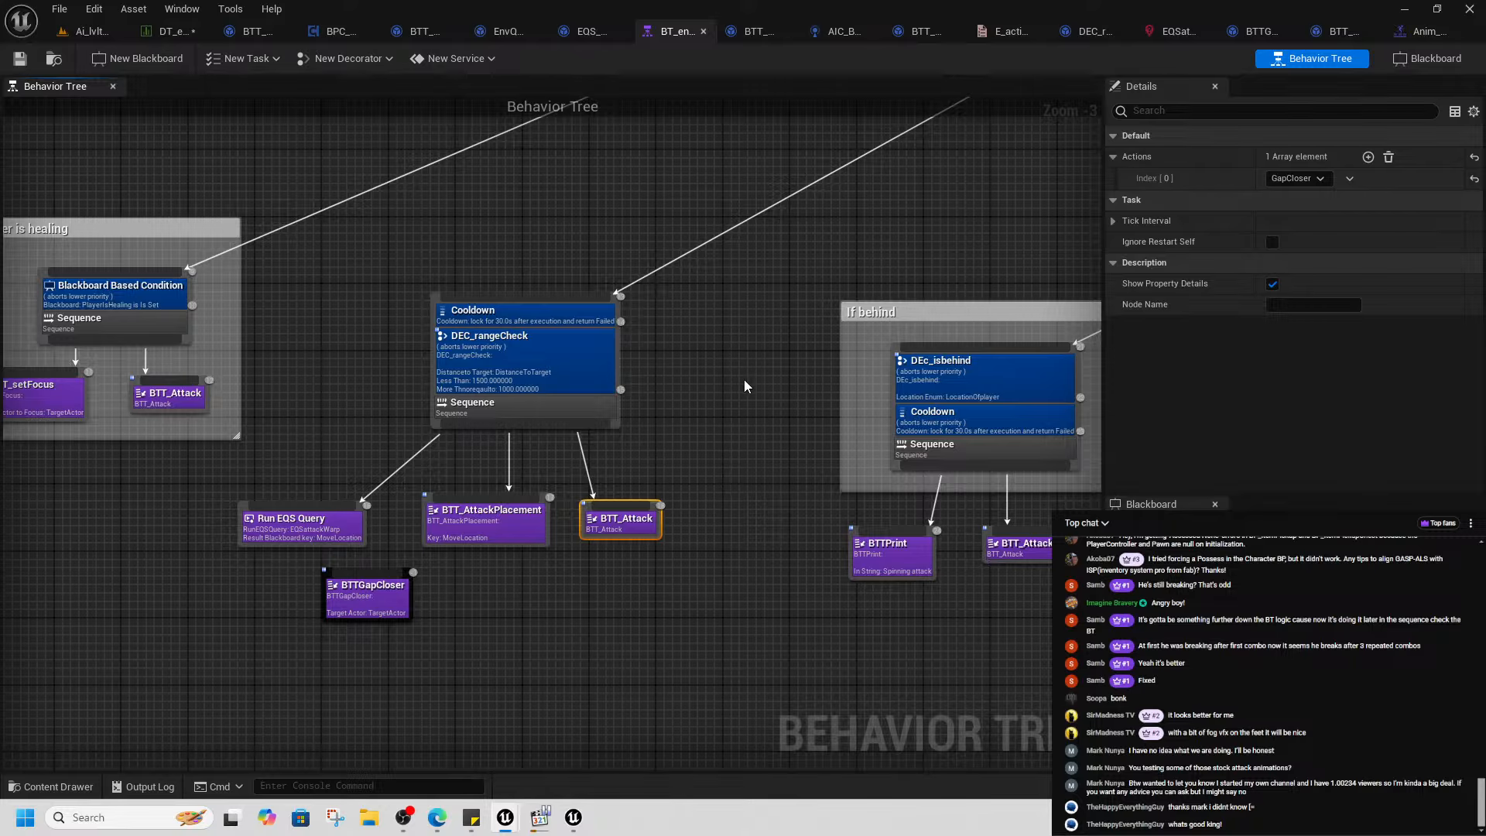
pyautogui.moveTo(745, 379); pyautogui.dragTo(335, 355, button='right')
pyautogui.moveTo(973, 374); pyautogui.dragTo(710, 400, button='right')
pyautogui.moveTo(841, 422); pyautogui.dragTo(543, 336, button='right')
pyautogui.moveTo(753, 439); pyautogui.dragTo(474, 458, button='right')
pyautogui.moveTo(434, 517); pyautogui.dragTo(750, 490, button='right')
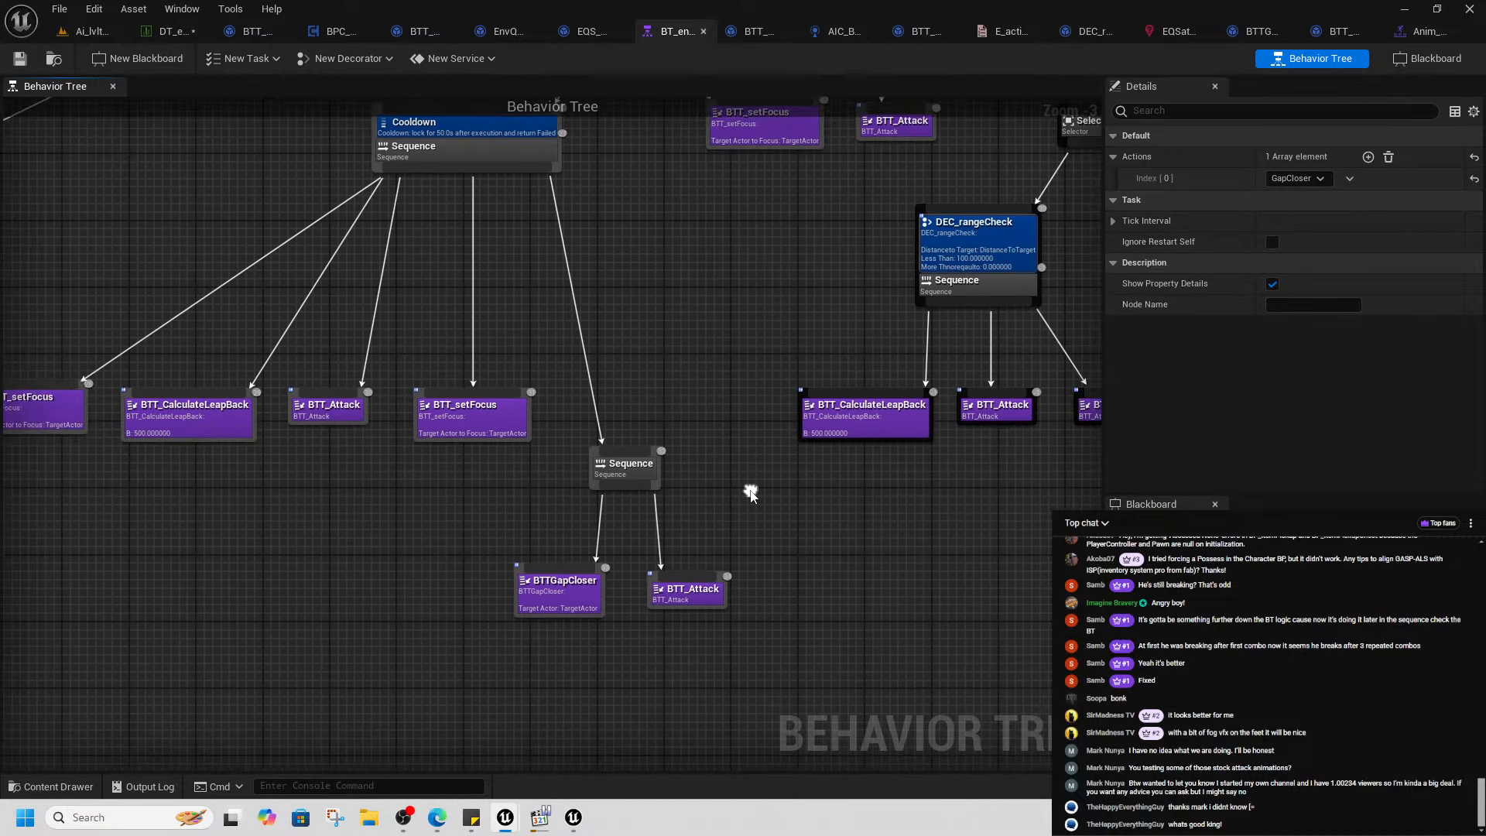
pyautogui.moveTo(675, 294)
pyautogui.mouseDown(button='right')
pyautogui.moveTo(601, 498)
pyautogui.moveTo(484, 593)
pyautogui.mouseUp(button='right')
pyautogui.moveTo(777, 406); pyautogui.dragTo(647, 427, button='right')
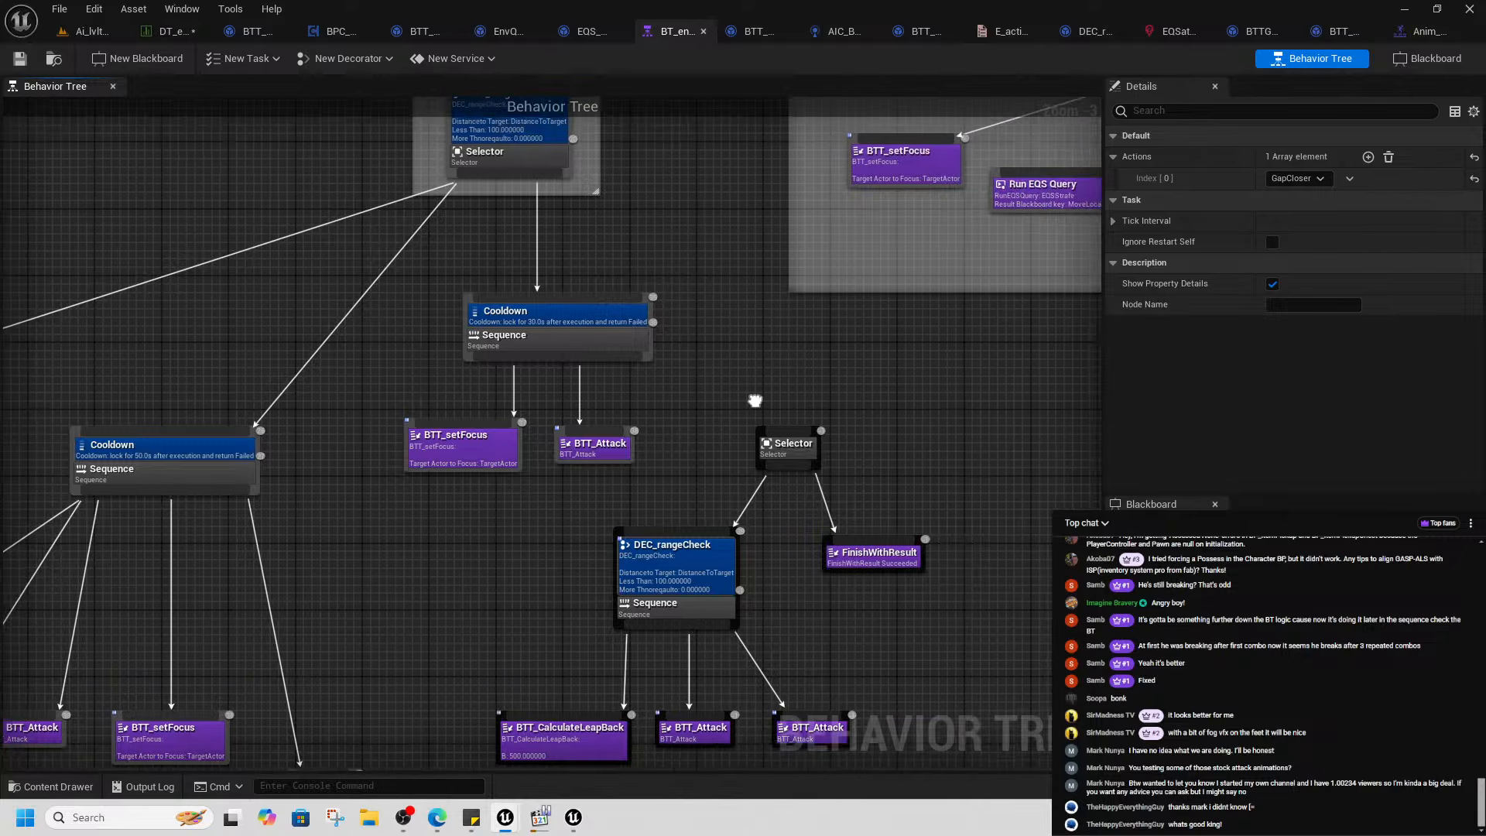
pyautogui.moveTo(838, 405); pyautogui.dragTo(578, 406, button='right')
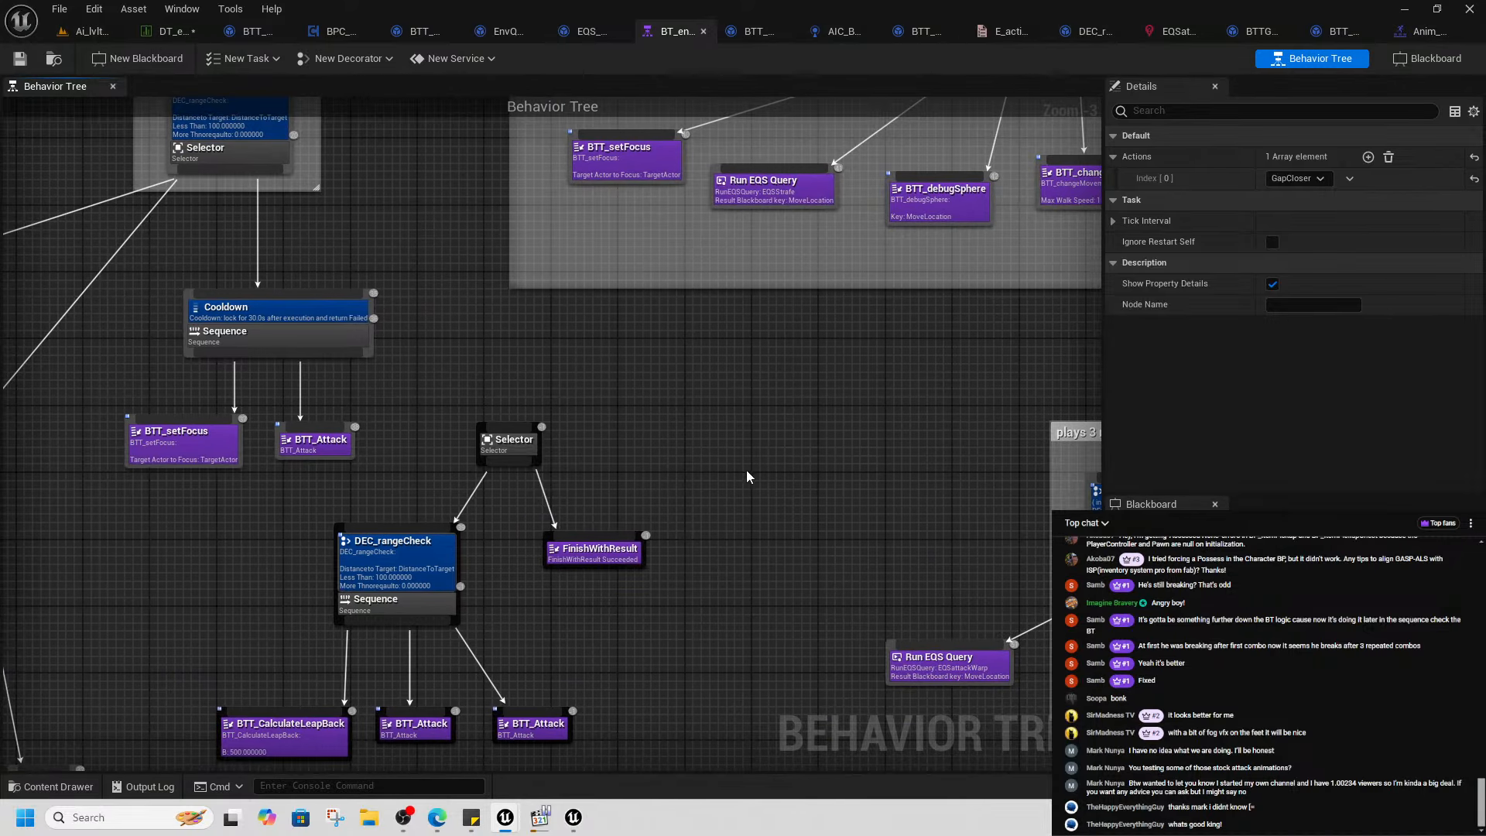
pyautogui.moveTo(746, 471); pyautogui.dragTo(408, 435, button='right')
pyautogui.moveTo(903, 511); pyautogui.dragTo(723, 461, button='right')
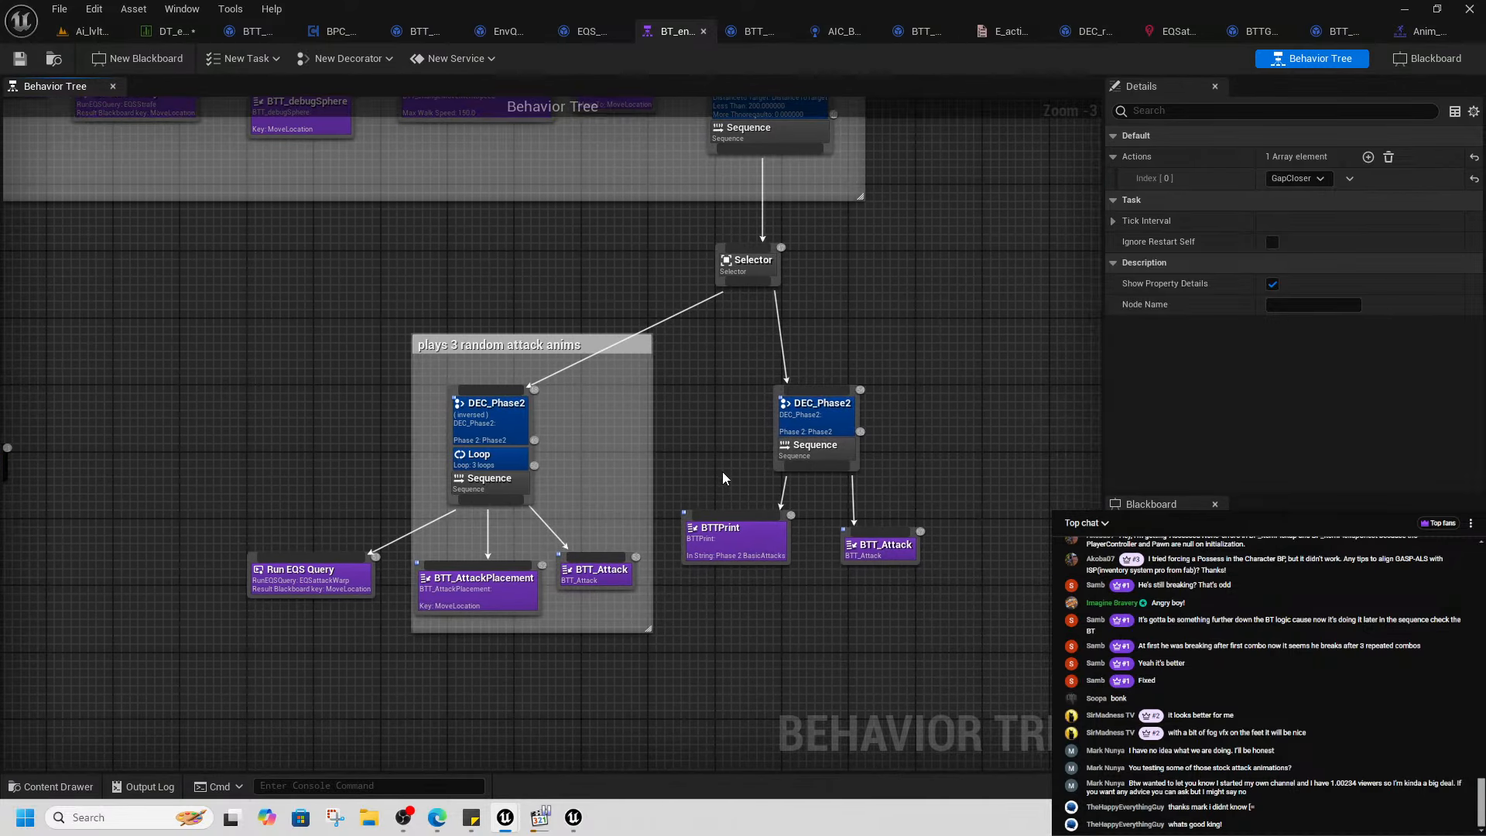
# - Trace the behavior tree back to the 1000–1500 range-check sequence and examine its Run EQS Query task's settings
pyautogui.moveTo(291, 647); pyautogui.dragTo(531, 597, button='right')
pyautogui.scroll(-2, 263, 650)
pyautogui.moveTo(249, 647); pyautogui.dragTo(801, 509, button='right')
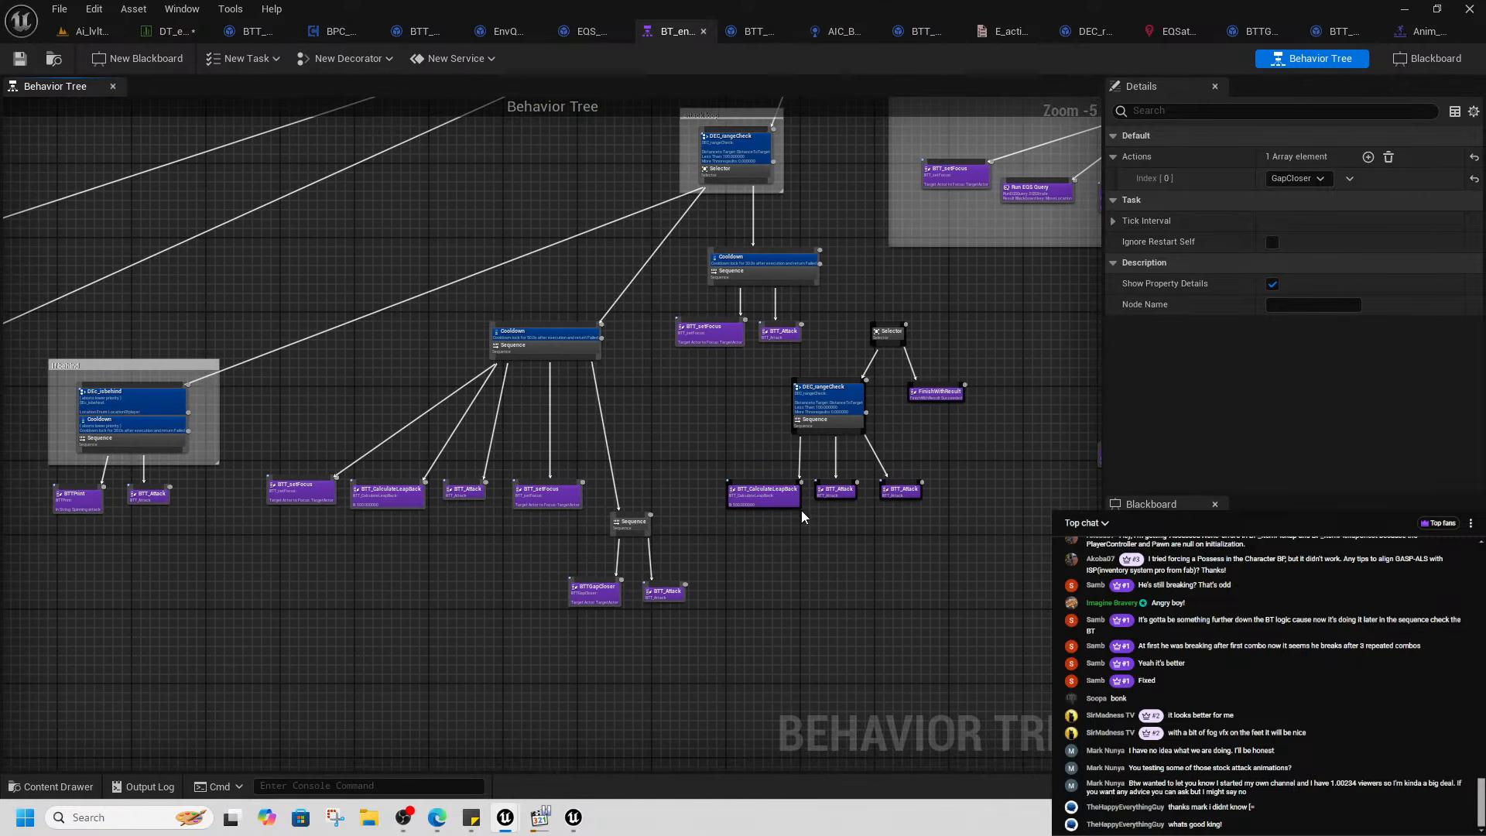
pyautogui.scroll(3, 865, 410)
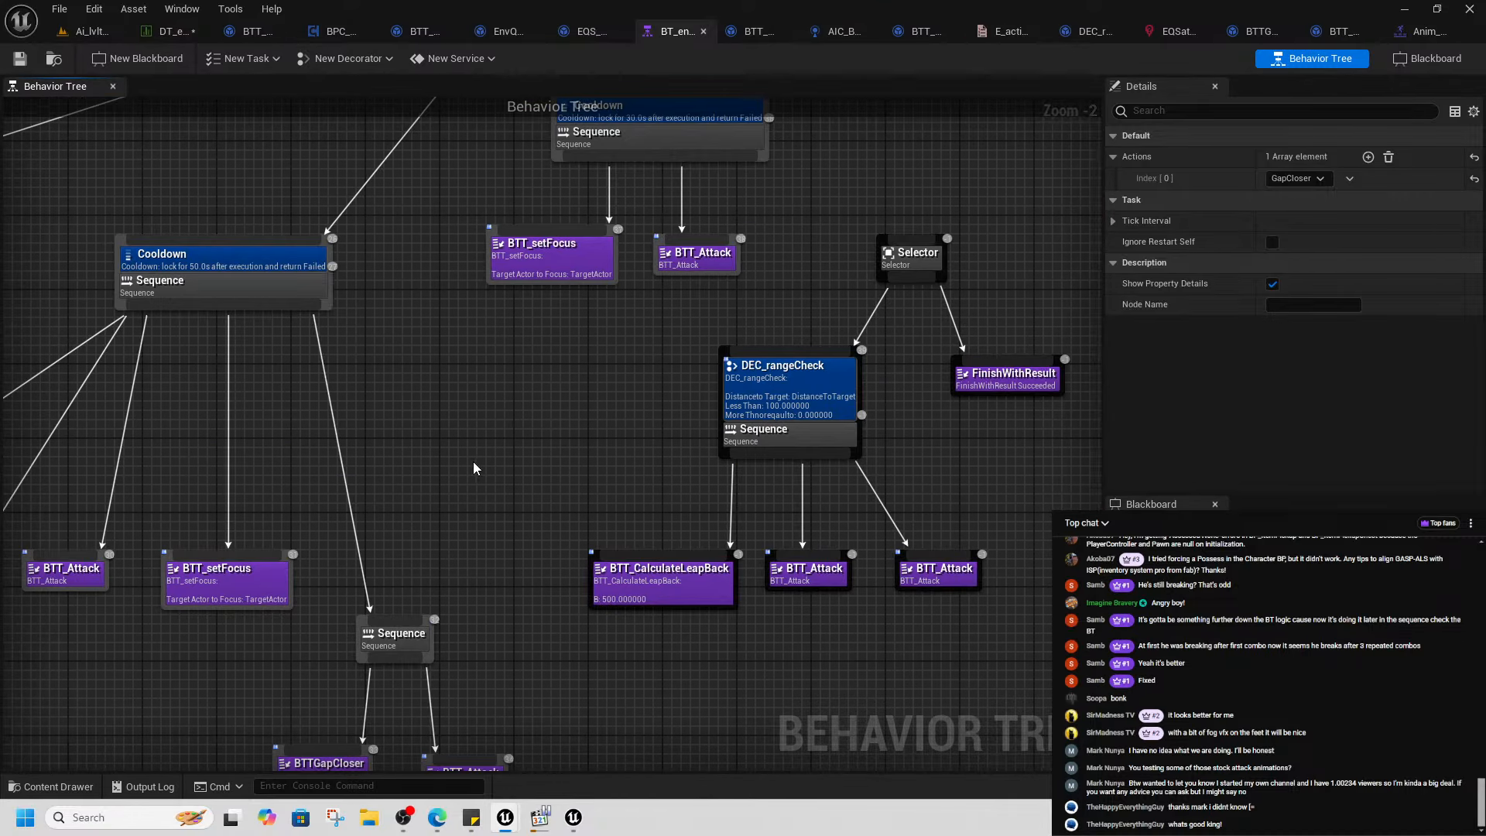
pyautogui.moveTo(472, 462); pyautogui.dragTo(689, 517, button='right')
pyautogui.moveTo(297, 683); pyautogui.dragTo(723, 547, button='right')
pyautogui.moveTo(266, 541)
pyautogui.mouseDown(button='right')
pyautogui.moveTo(525, 544)
pyautogui.moveTo(874, 594)
pyautogui.mouseUp(button='right')
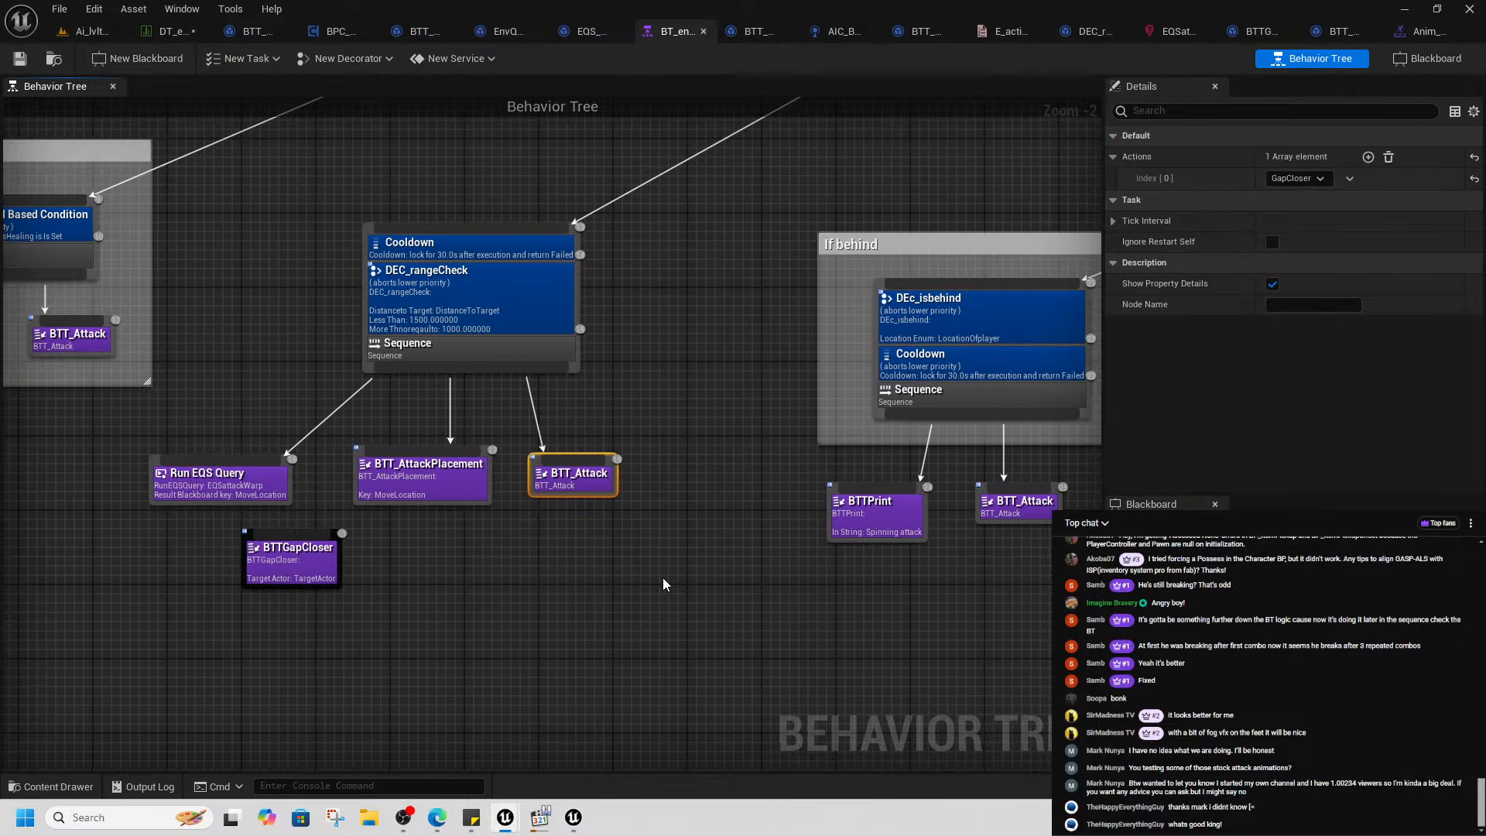
pyautogui.moveTo(598, 587)
pyautogui.mouseDown(button='right')
pyautogui.moveTo(534, 590)
pyautogui.moveTo(619, 595)
pyautogui.mouseUp(button='right')
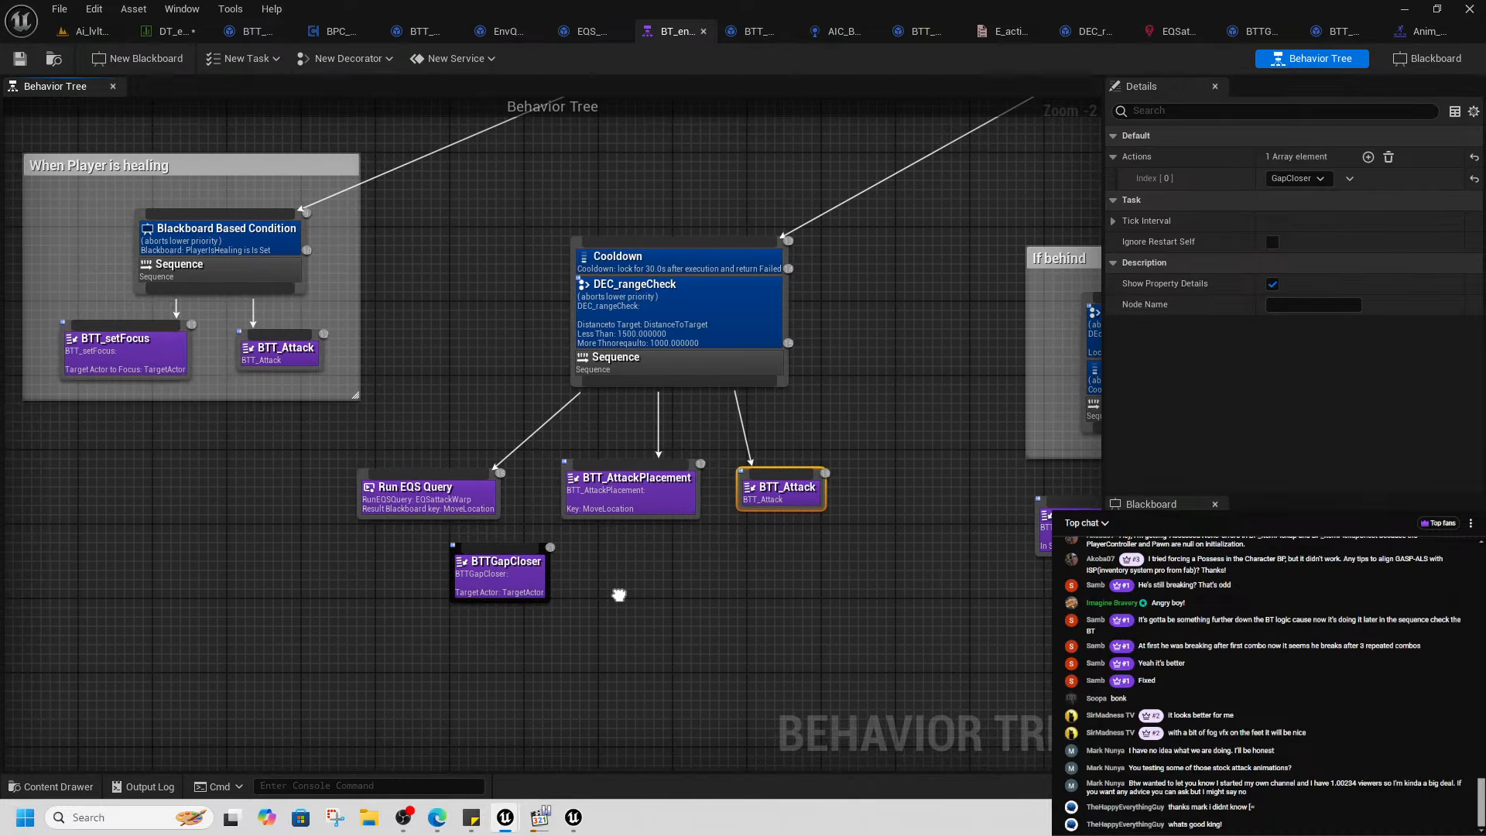
pyautogui.click(422, 511)
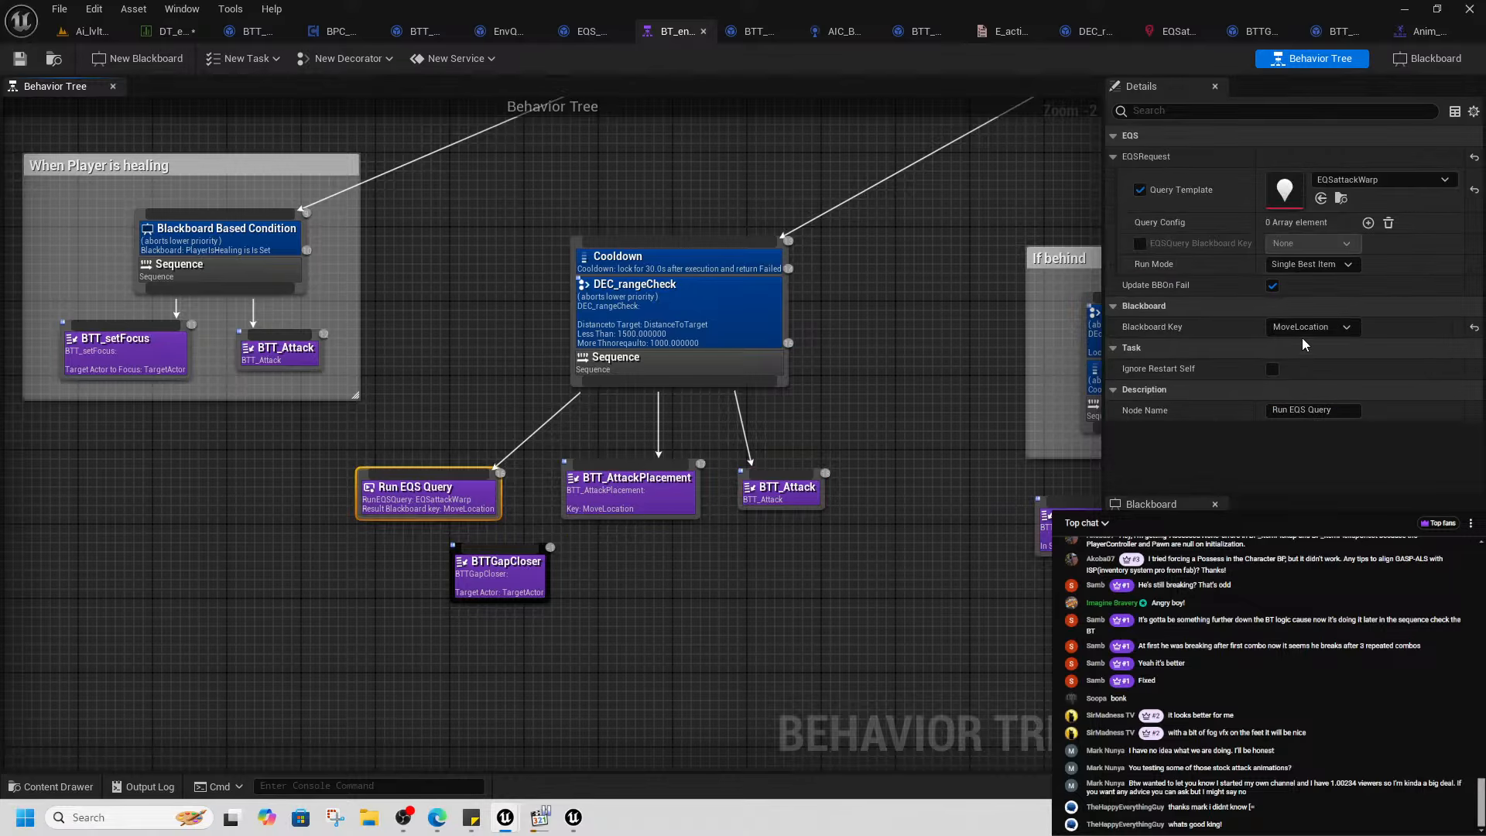
pyautogui.moveTo(299, 353); pyautogui.dragTo(487, 462, button='right')
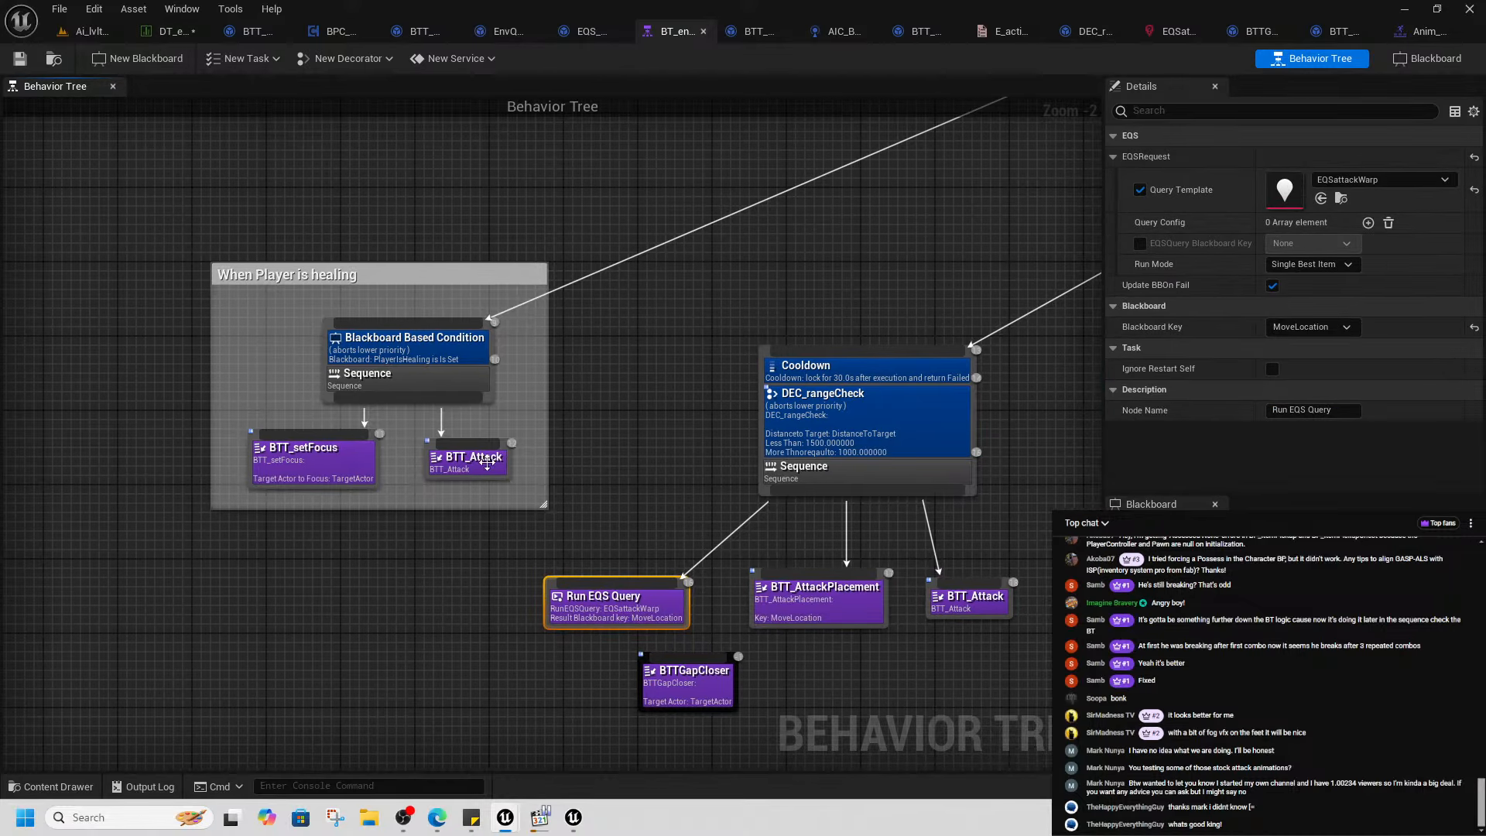
# - Playtest the level from another floor spot, watch how the demon lord's attacks close in on the player, and stop the session
pyautogui.click(85, 31)
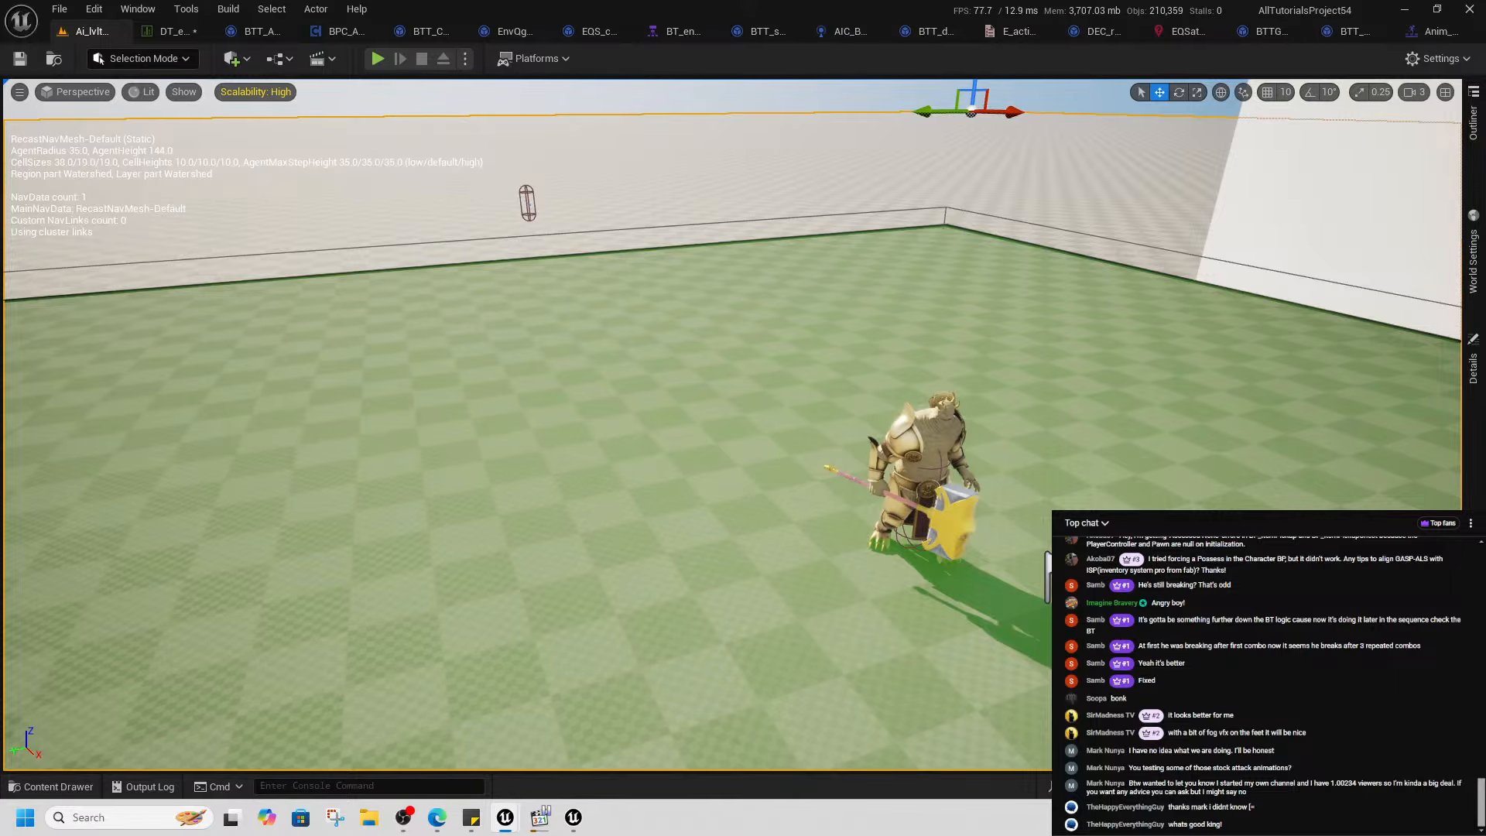
pyautogui.rightClick(814, 210)
pyautogui.click(891, 670)
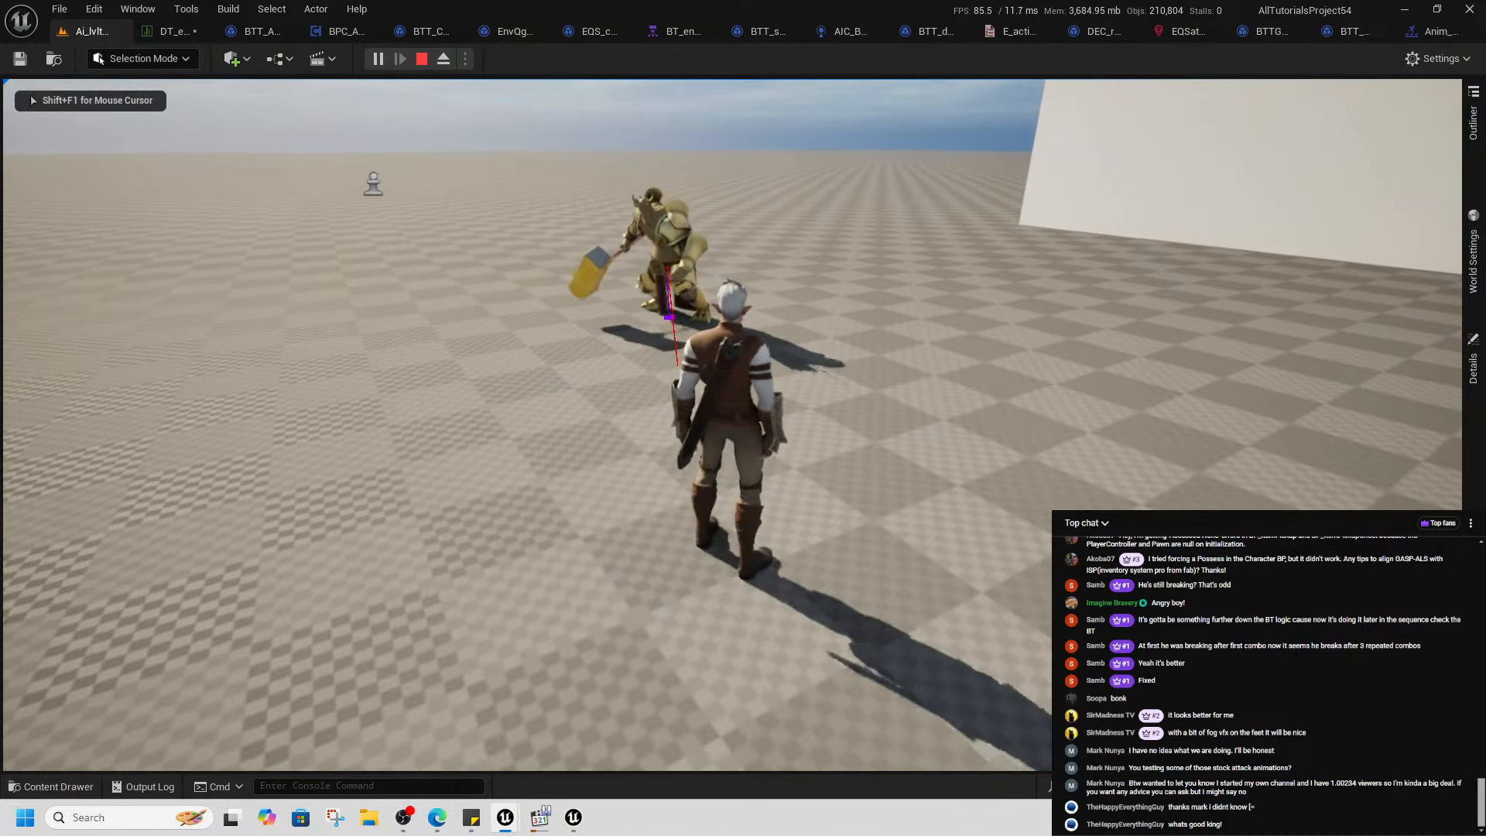
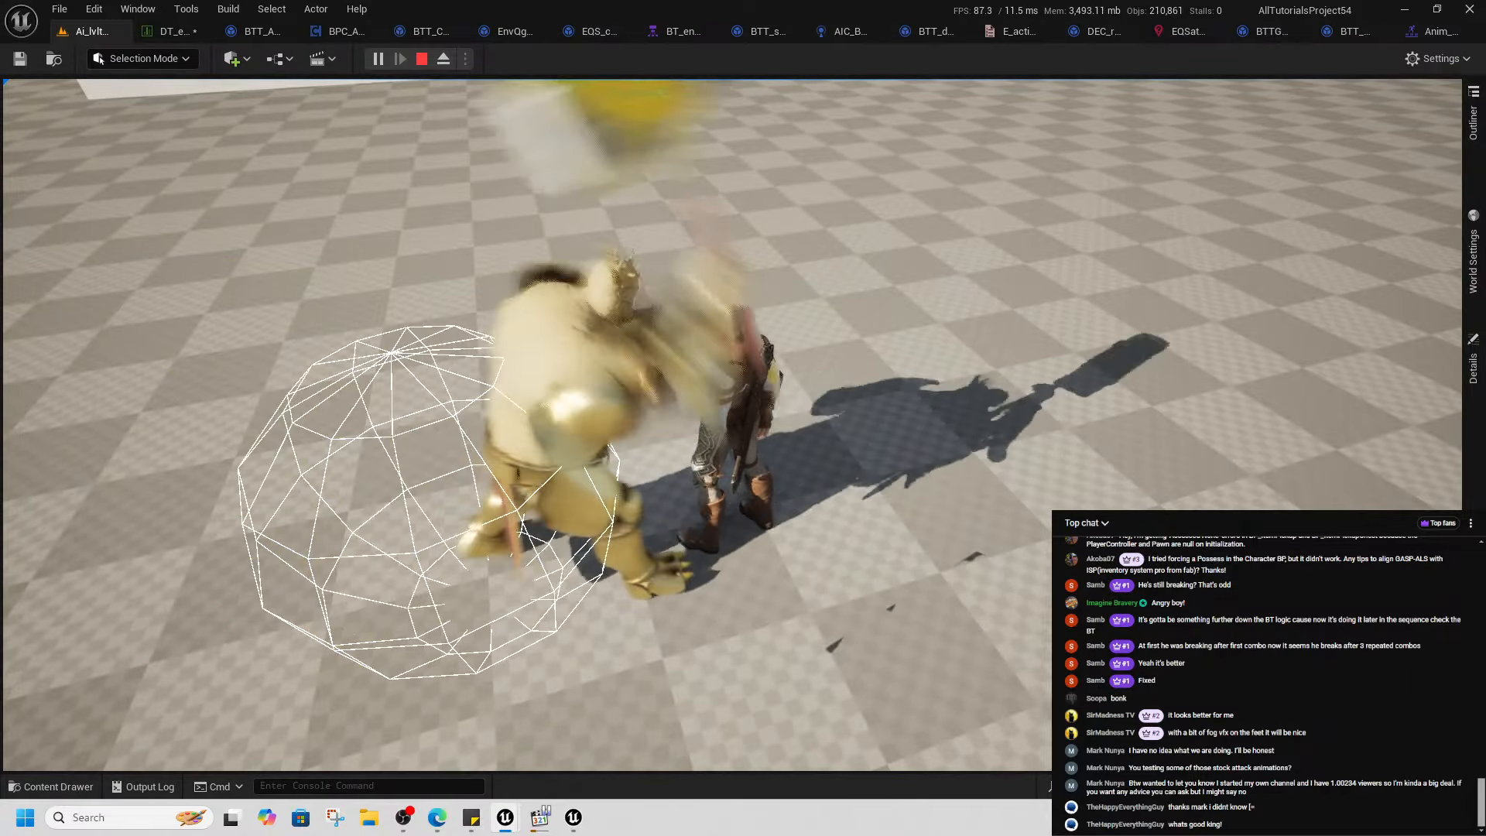
pyautogui.hotkey('alt', 'Tab')
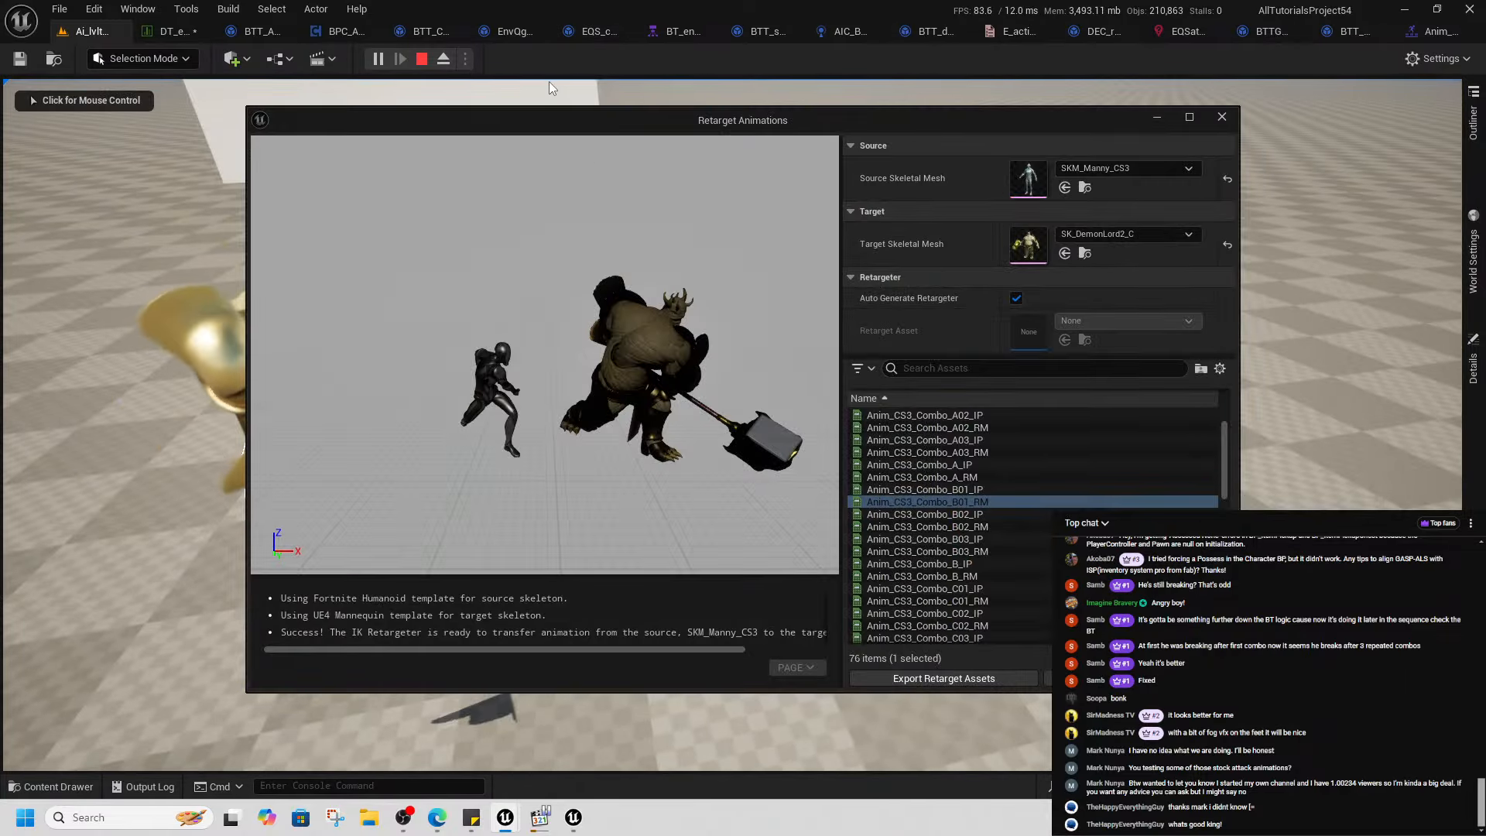
pyautogui.click(430, 59)
# - Locate Combo3's Anim_CK_Combo01_03_RM_Montage again from the Baddy row and reopen it for inspection
pyautogui.click(179, 31)
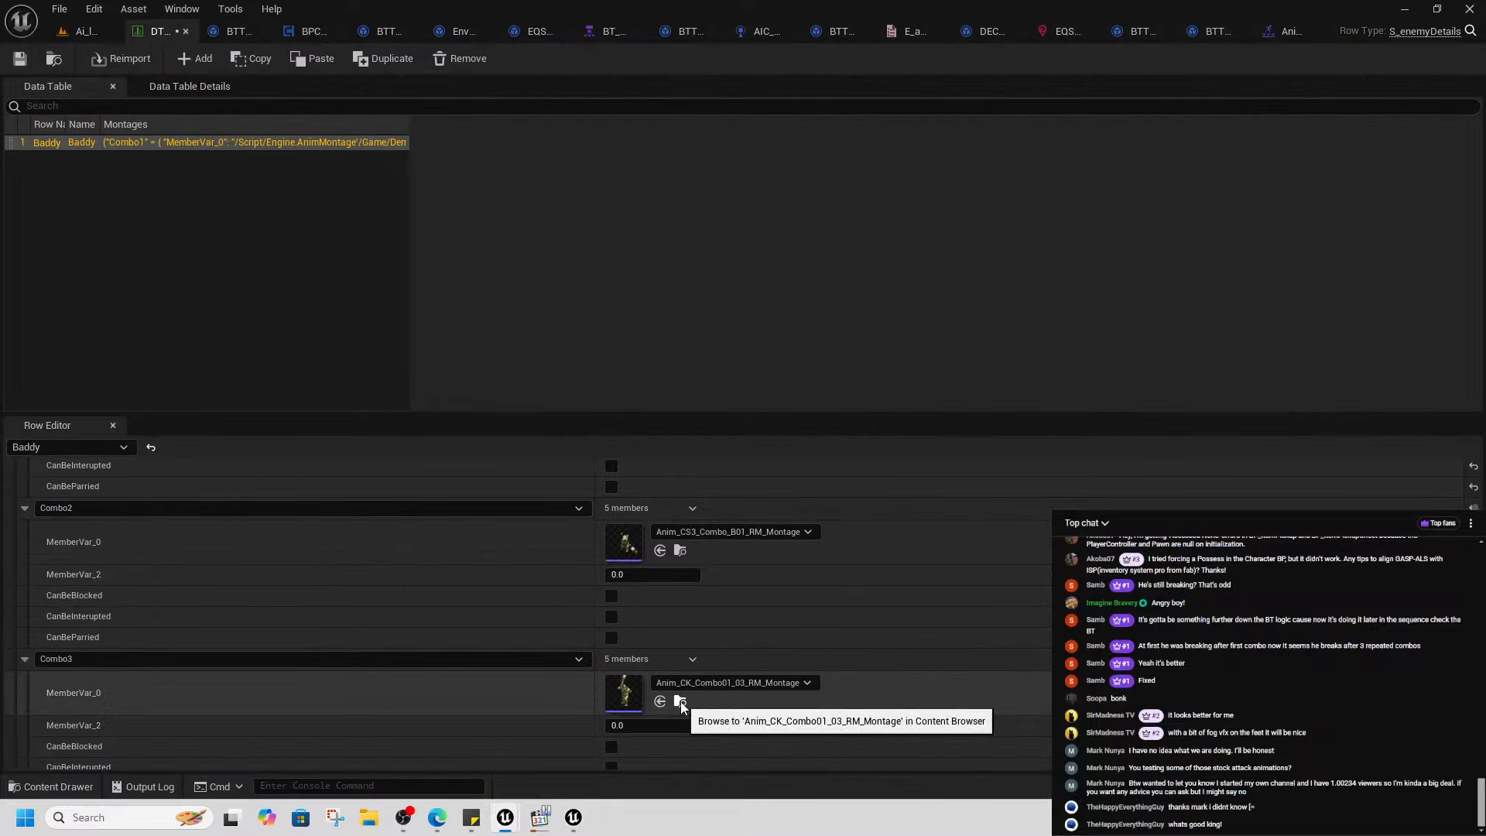
pyautogui.scroll(-3, 681, 701)
pyautogui.click(684, 578)
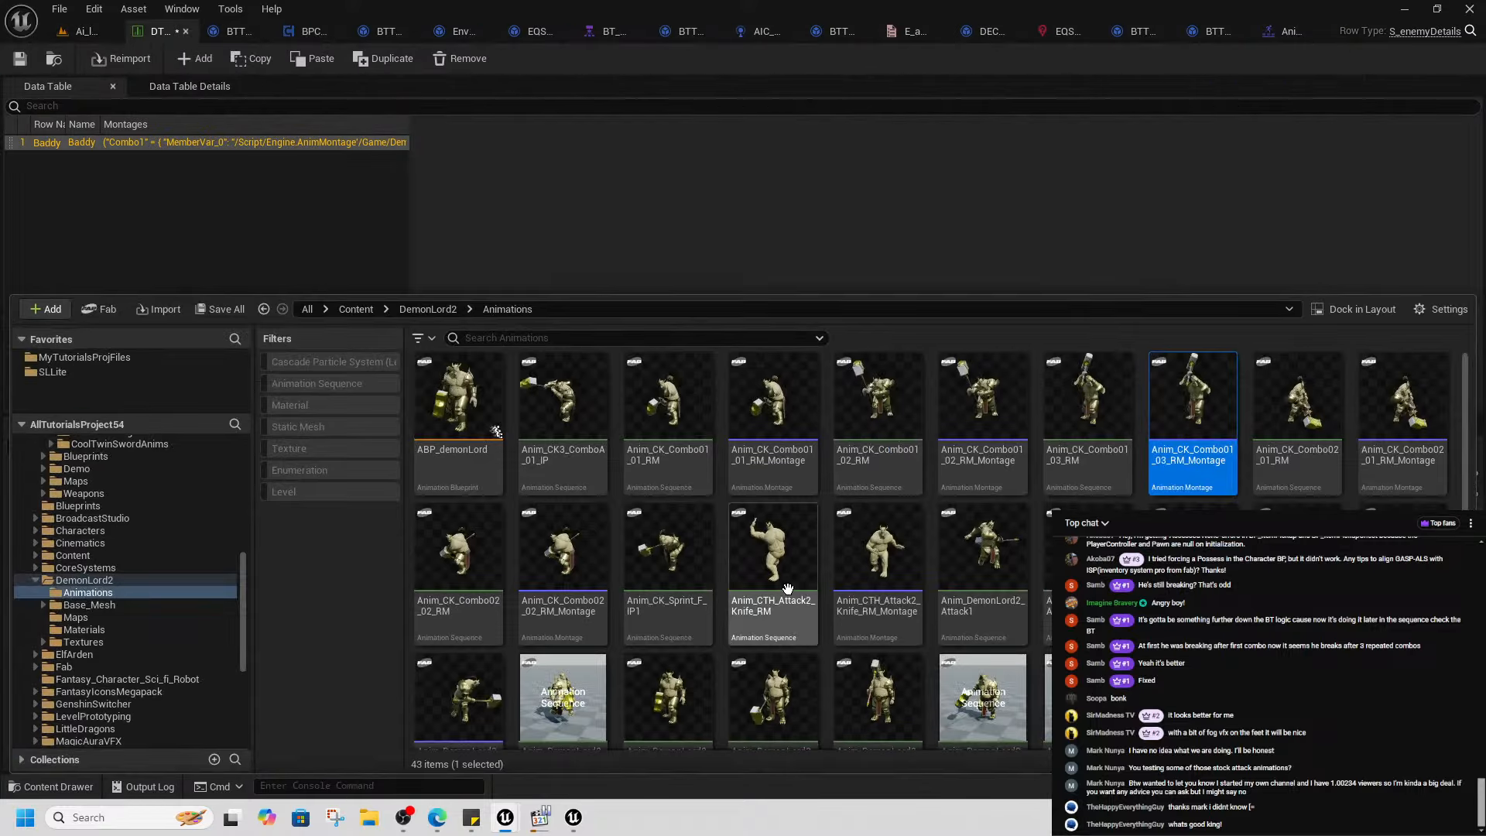
pyautogui.doubleClick(1195, 415)
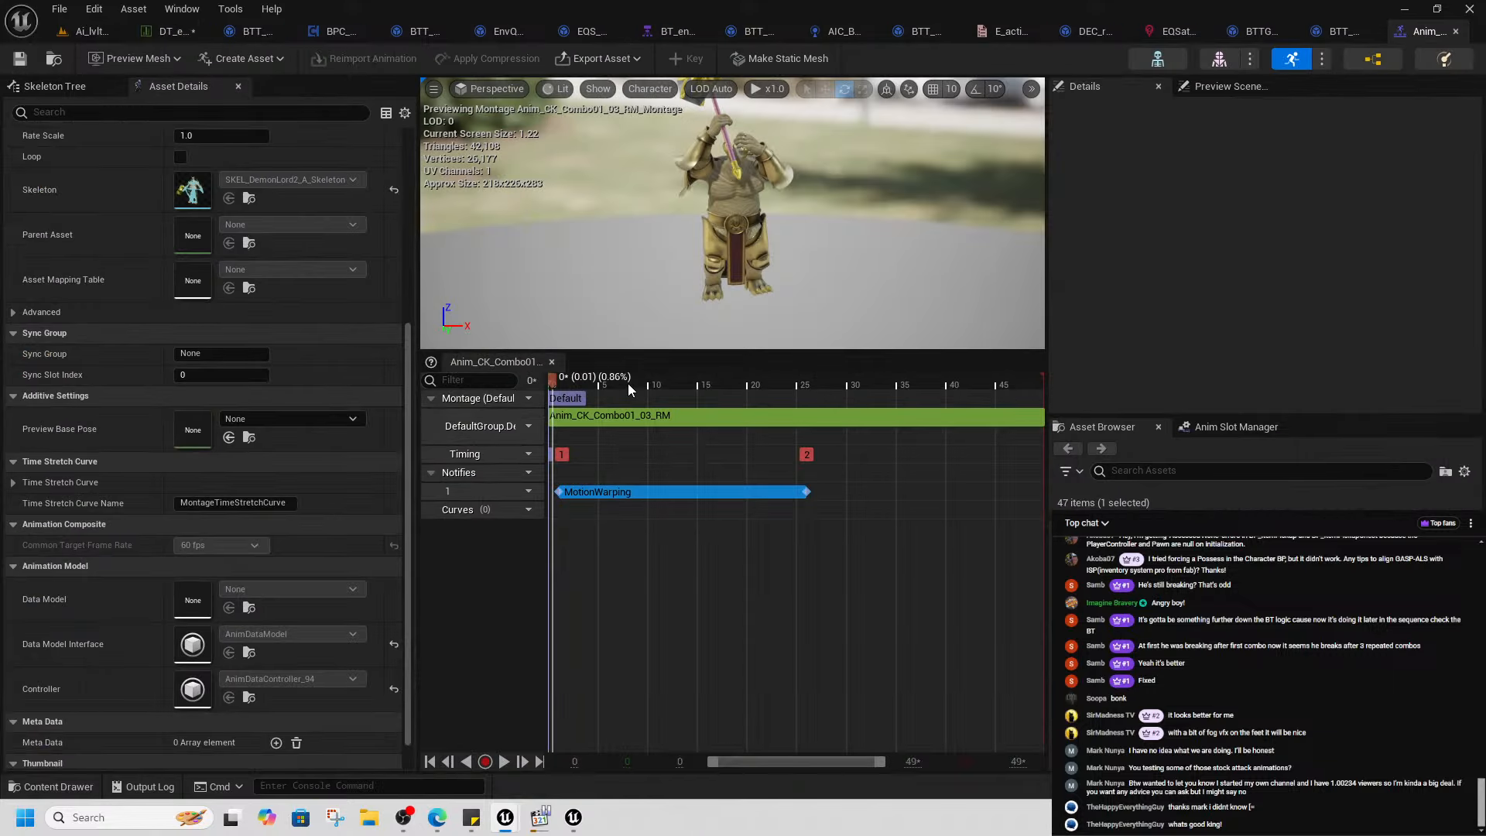
# - Reposition the unconnected BTTGapCloser node below BTT_AttackPlacement in the enemy behavior tree and save all modified assets
pyautogui.moveTo(592, 382); pyautogui.dragTo(556, 472)
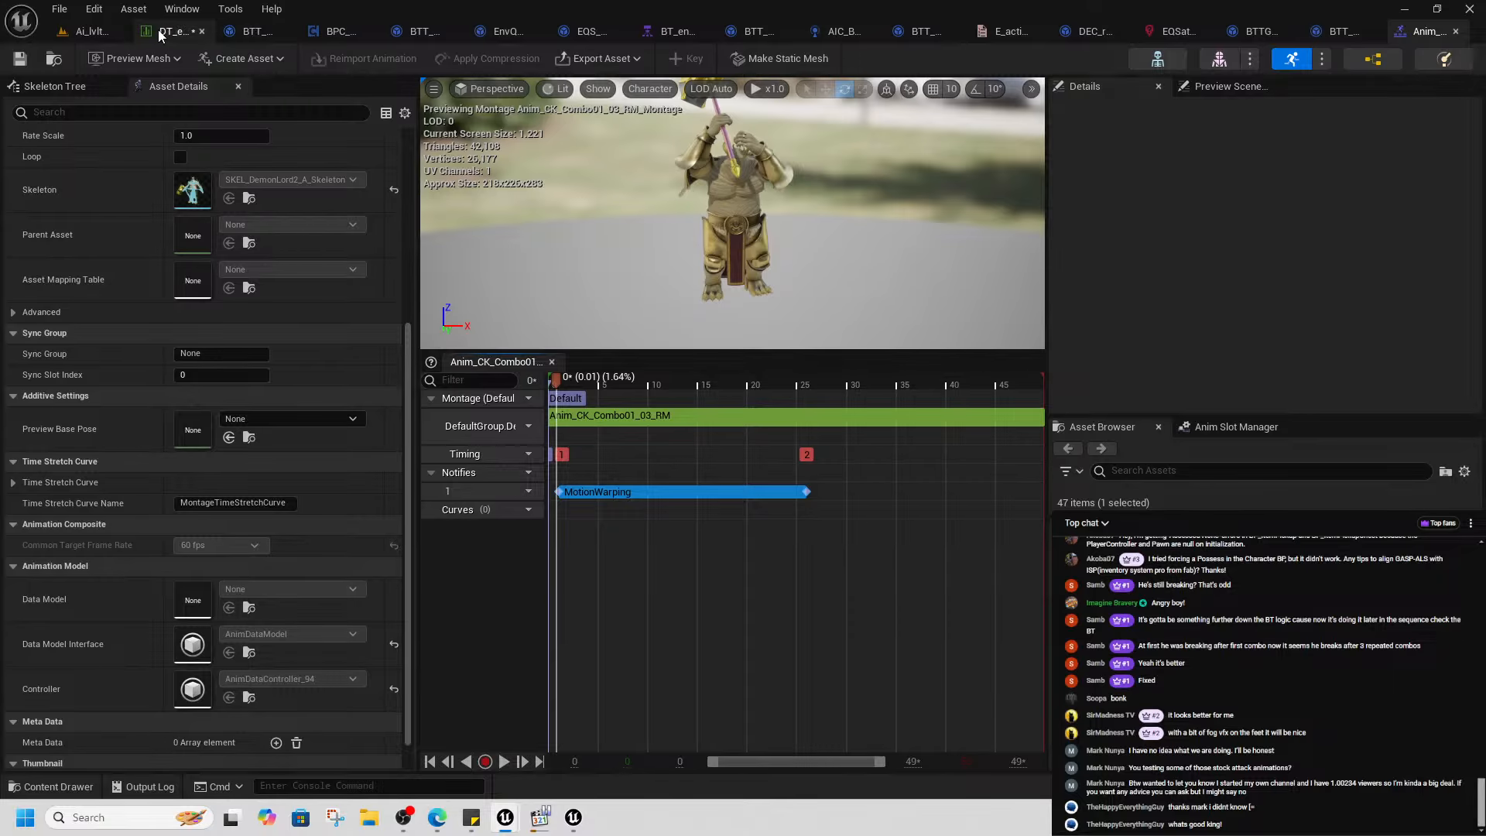
pyautogui.click(672, 35)
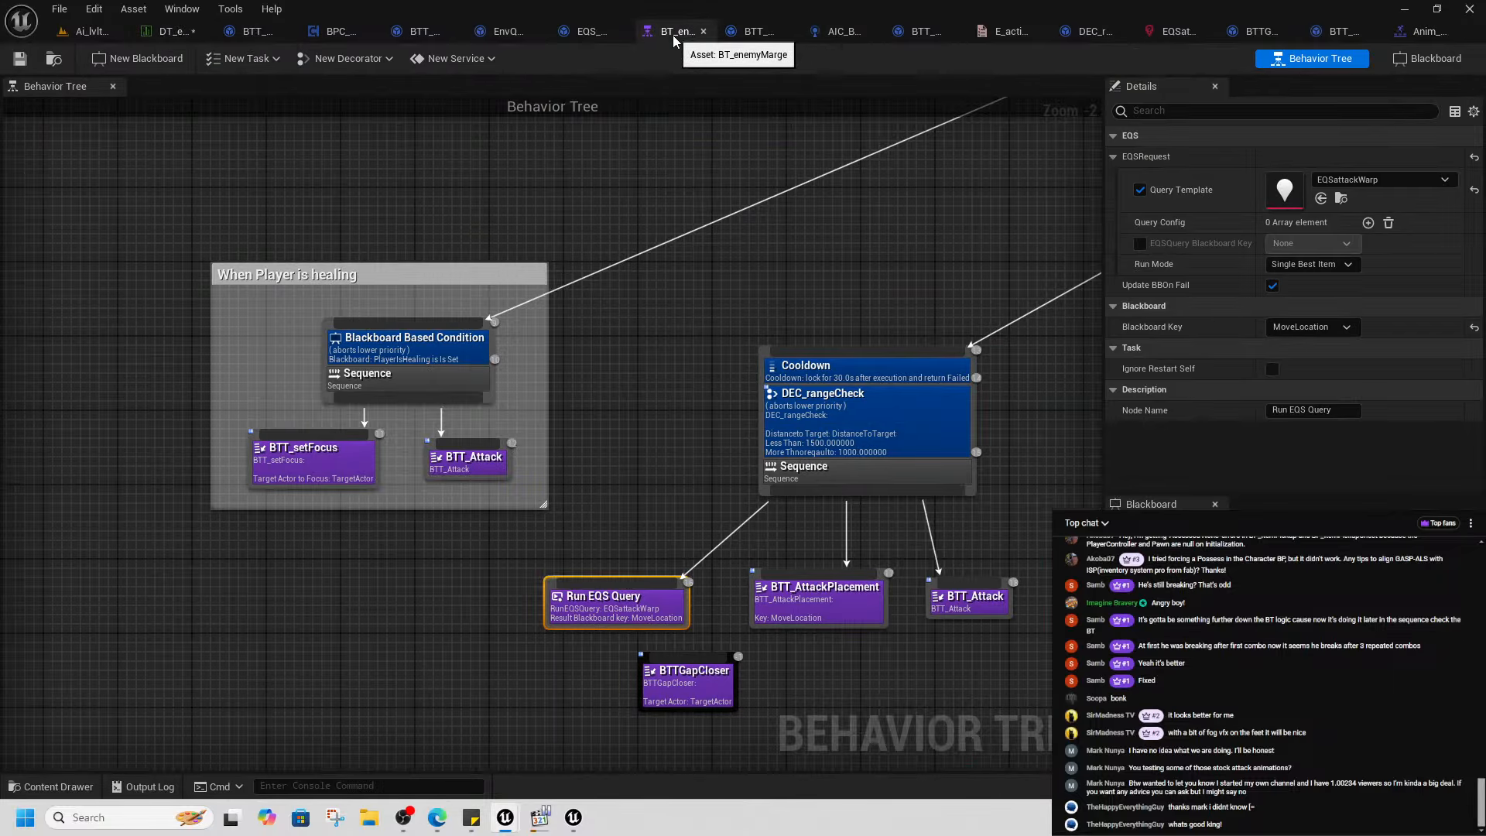
pyautogui.moveTo(668, 557); pyautogui.dragTo(622, 372, button='right')
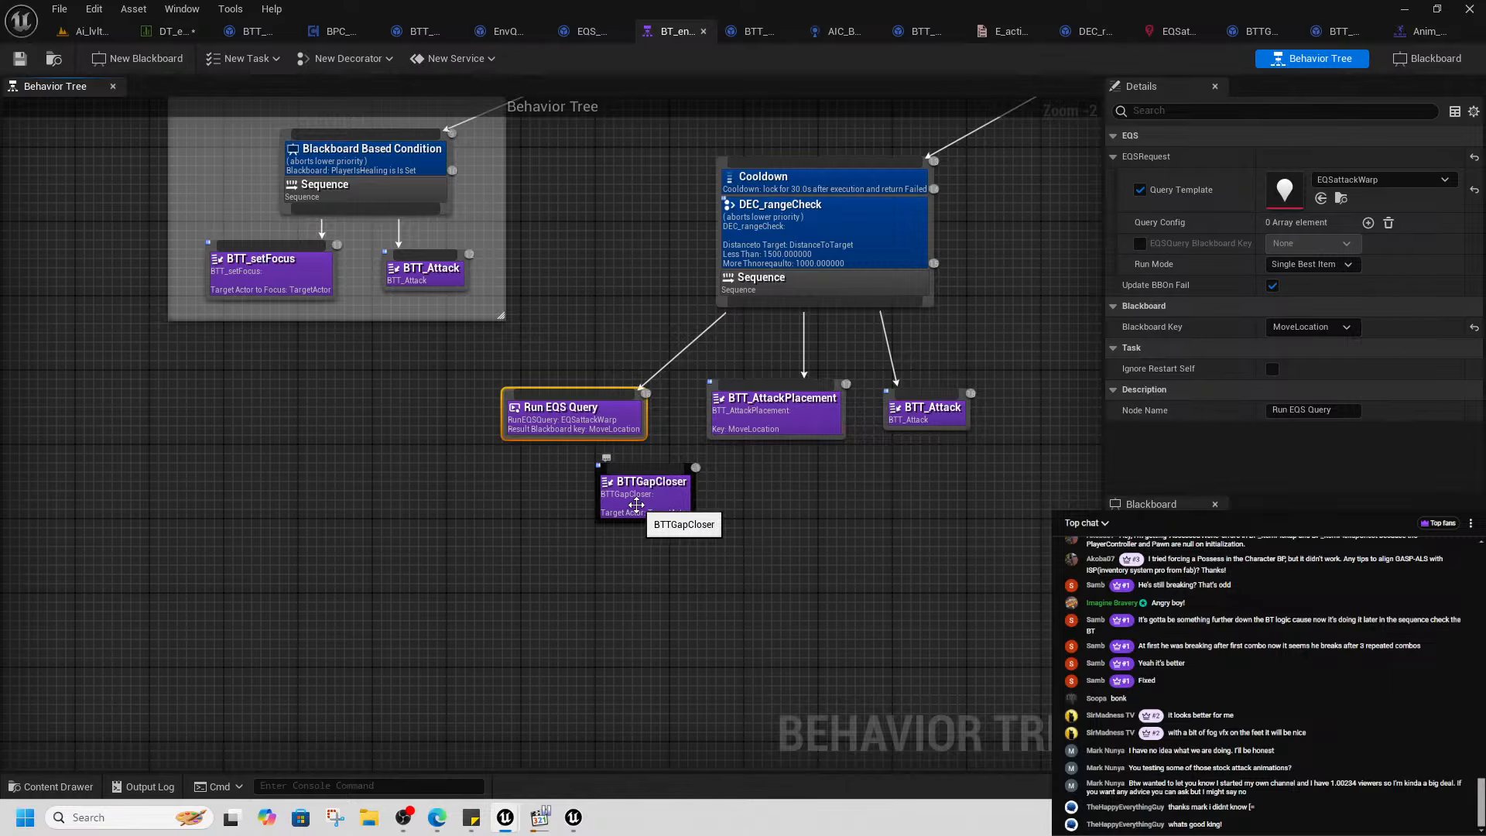
pyautogui.moveTo(635, 517); pyautogui.dragTo(748, 525)
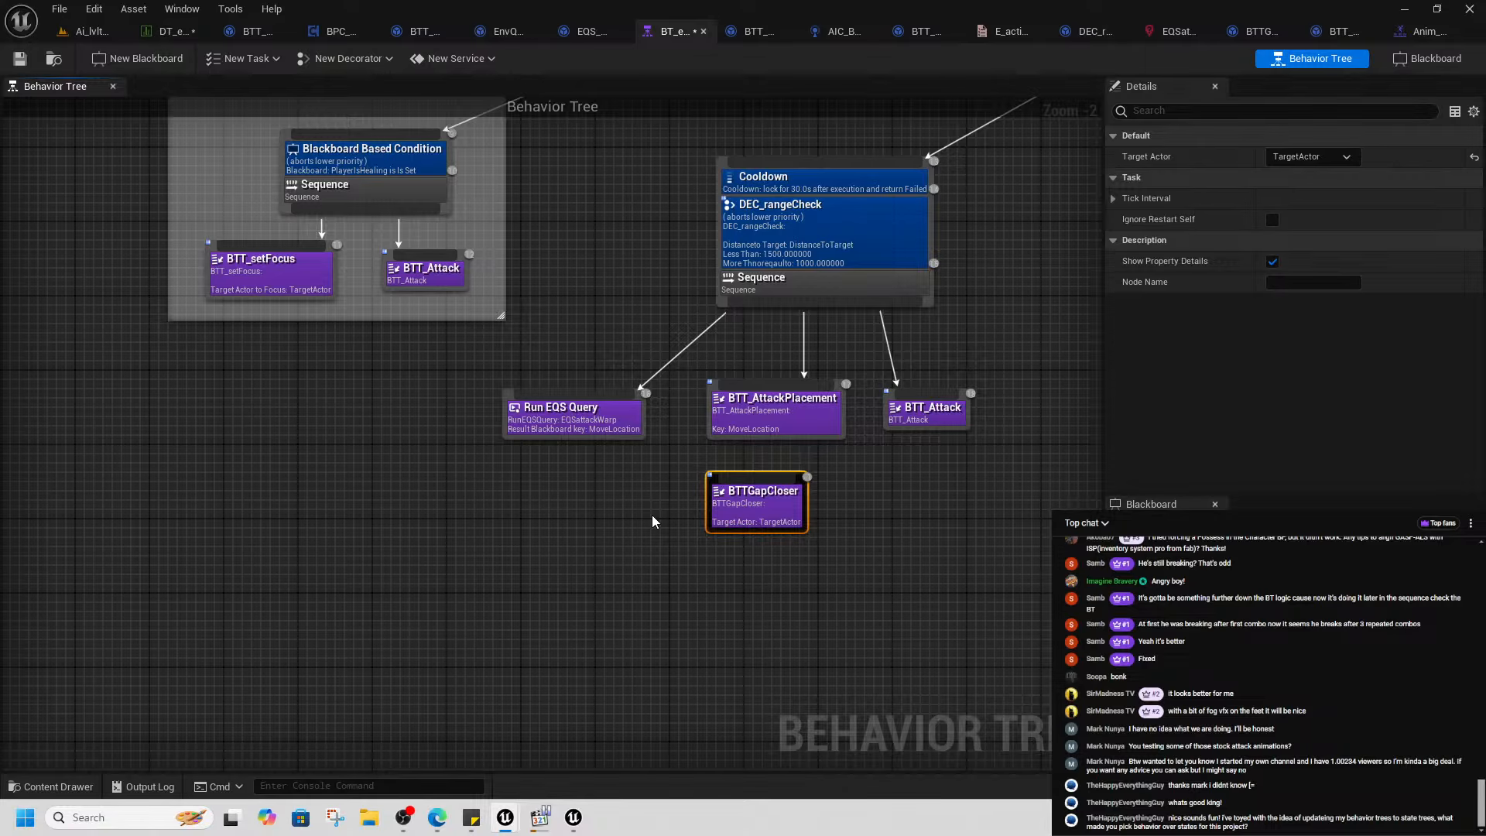
pyautogui.click(92, 31)
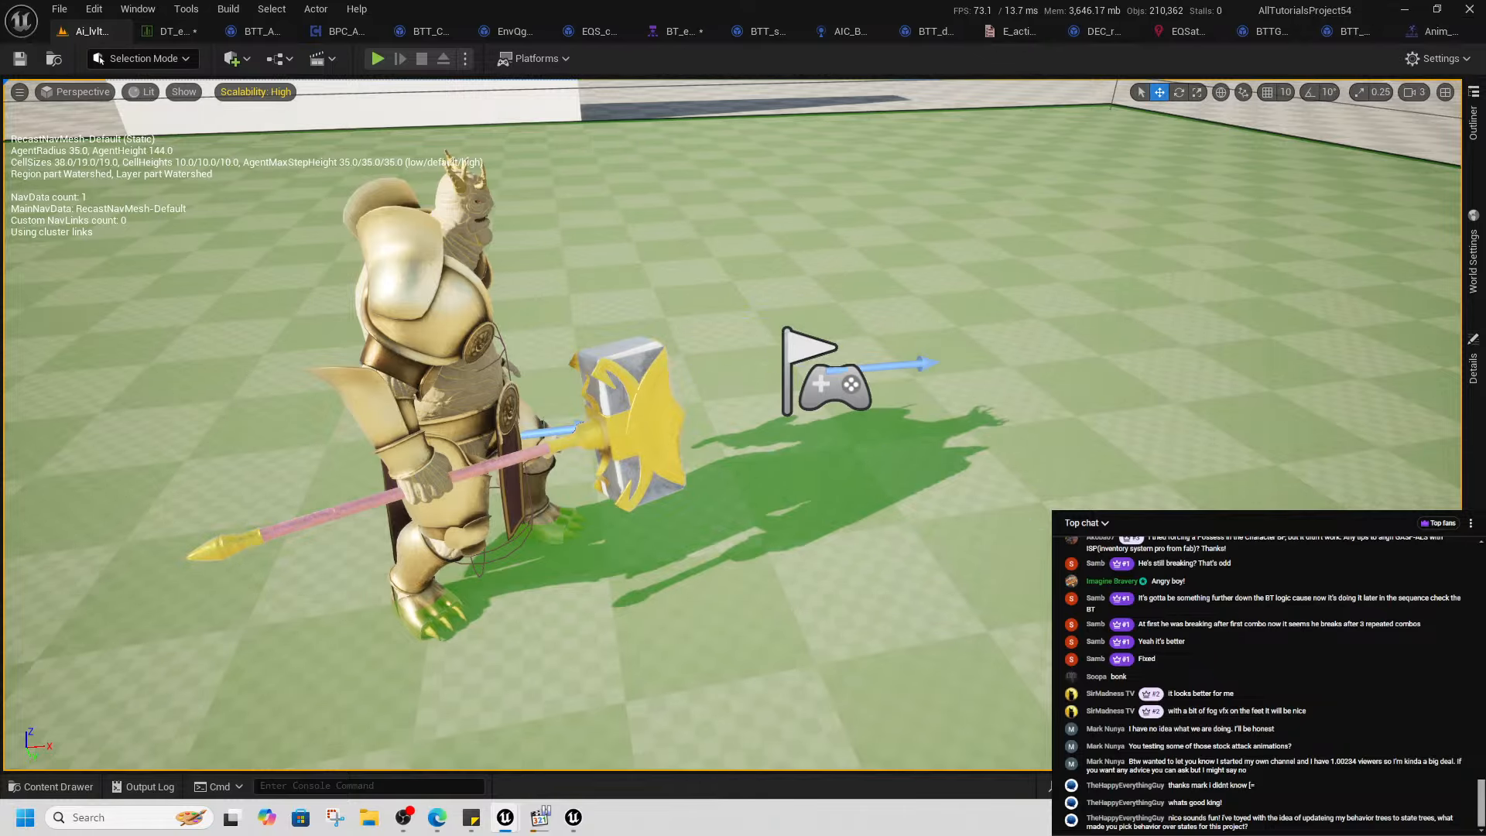
pyautogui.hotkey('ctrl', 'shift', 's')
pyautogui.click(880, 582)
pyautogui.moveTo(875, 472)
pyautogui.mouseDown(button='right')
pyautogui.moveTo(968, 445)
pyautogui.moveTo(890, 441)
pyautogui.moveTo(914, 445)
pyautogui.moveTo(875, 472)
pyautogui.mouseUp(button='right')
pyautogui.press('s')
pyautogui.press('w')
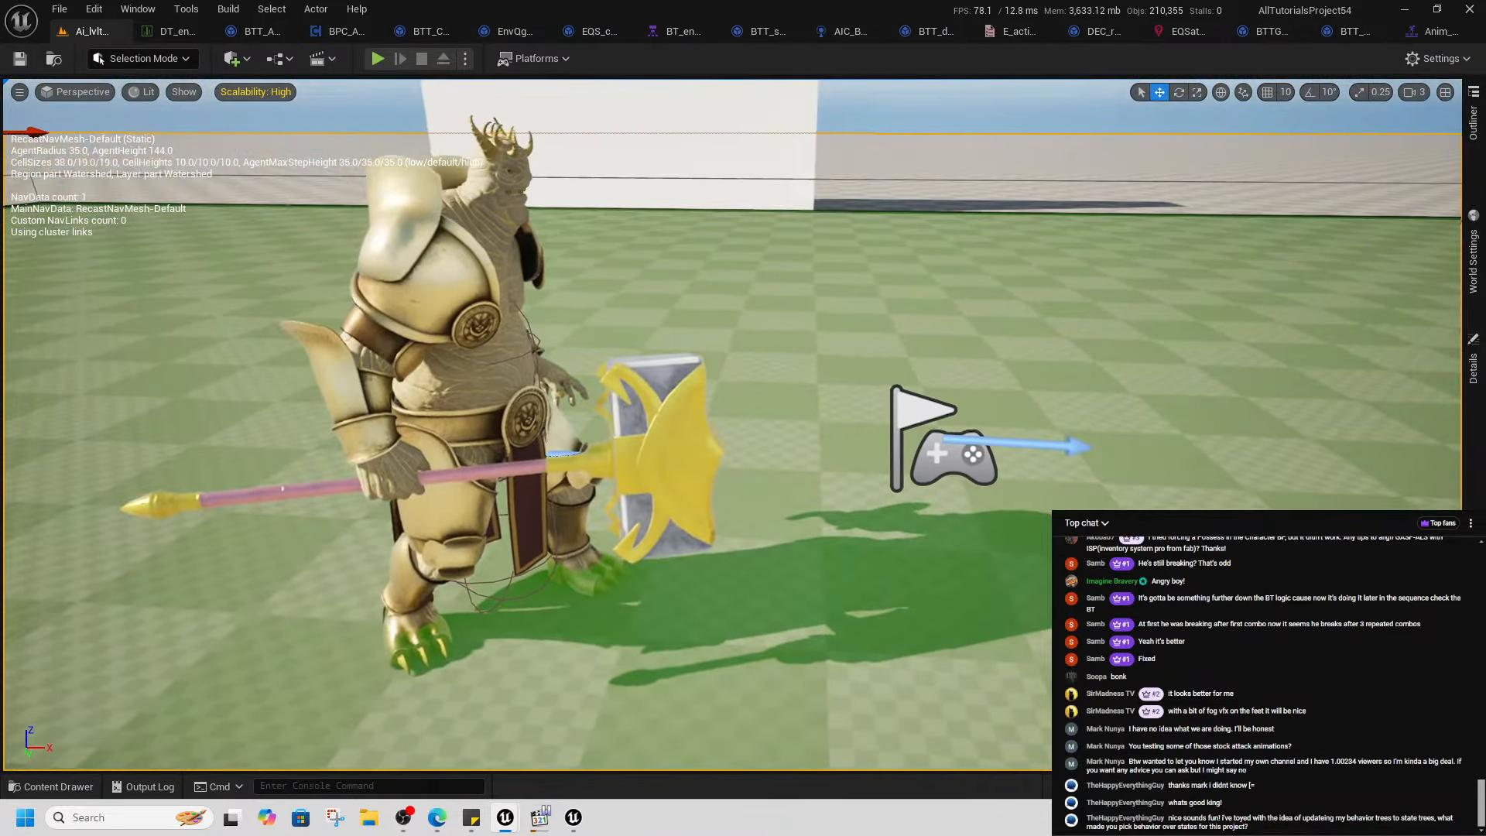
pyautogui.press('s')
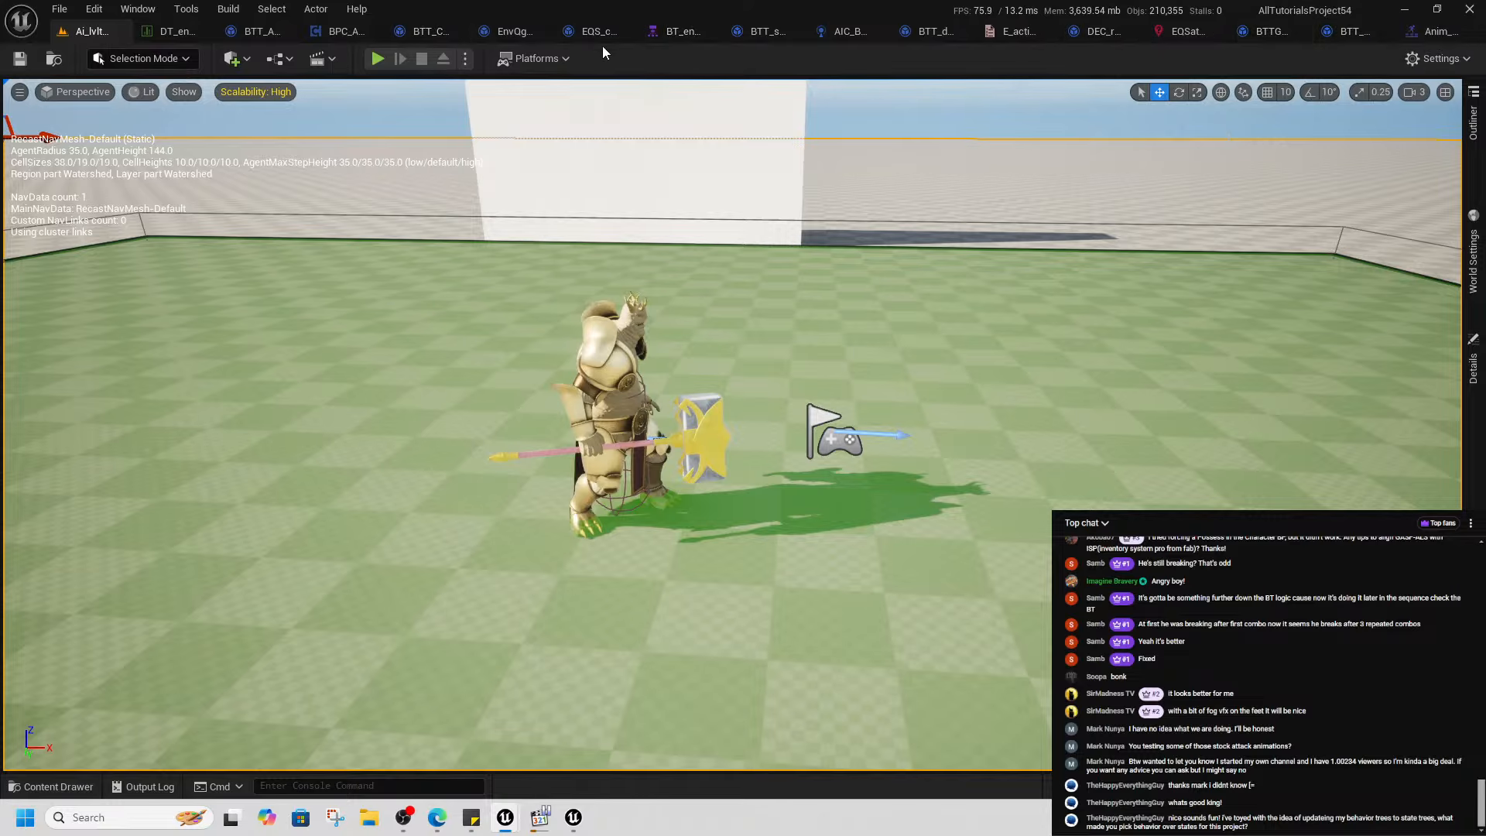
# - Survey the enemy behavior tree from the 1000–1500 range-check sequence across to the attack loop and the unconnected Selector
pyautogui.click(681, 31)
pyautogui.moveTo(990, 303); pyautogui.dragTo(564, 512, button='right')
pyautogui.scroll(-3, 619, 513)
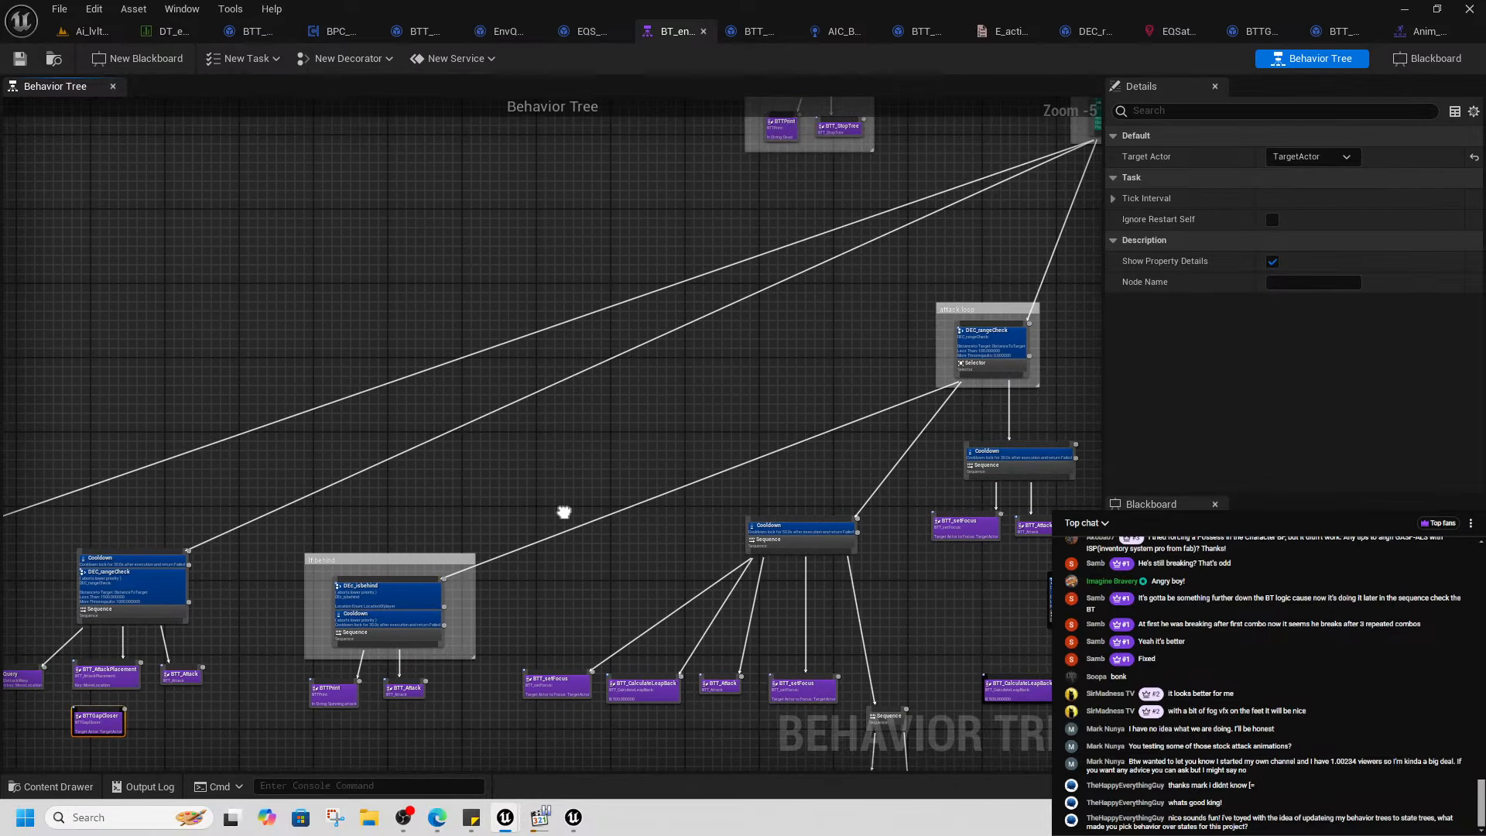
pyautogui.moveTo(870, 368); pyautogui.dragTo(535, 266, button='right')
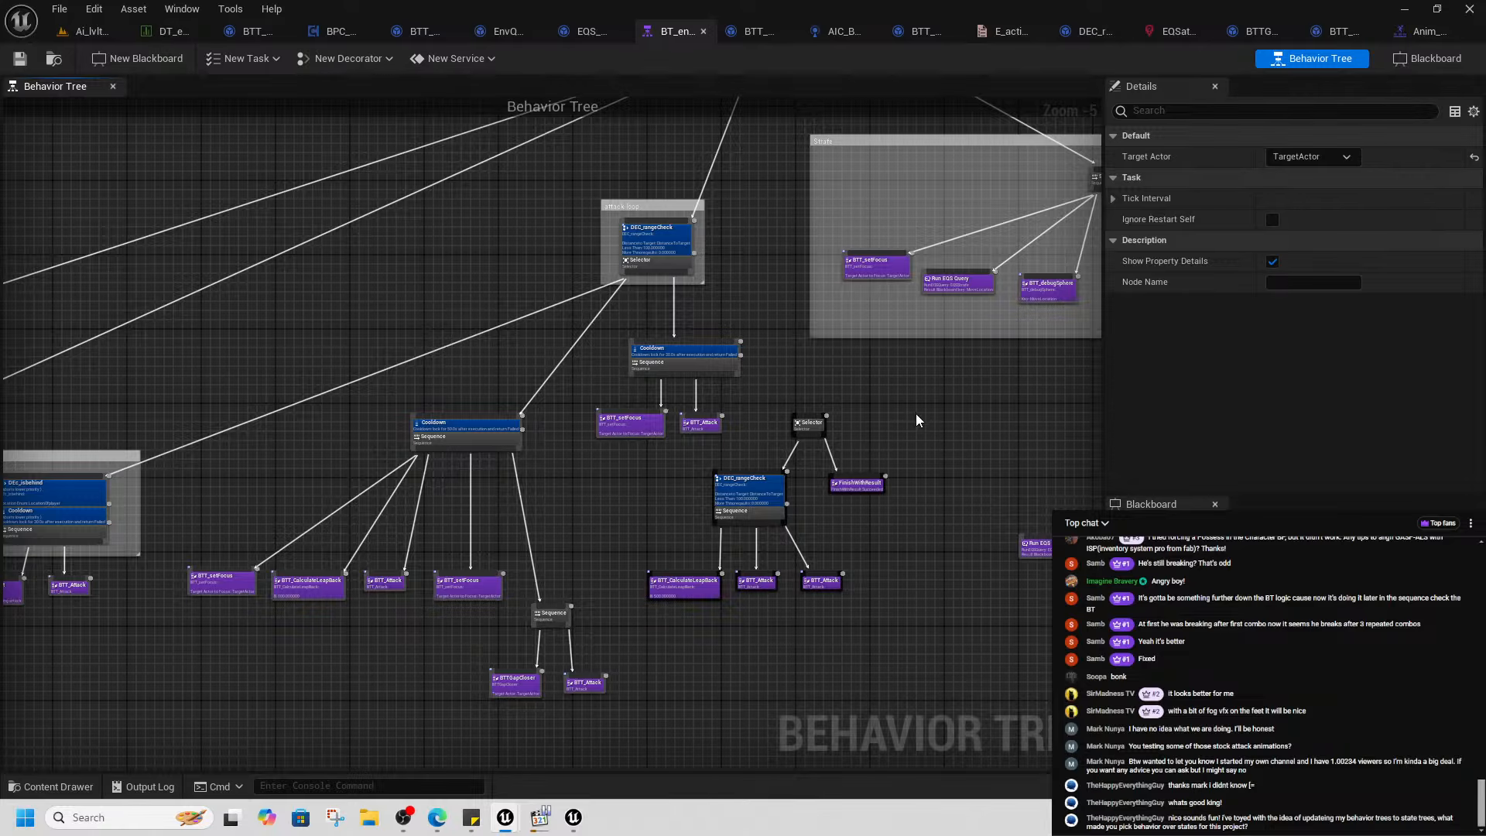
# - Switch to the media player, review Margit's attacks at several points in the Elden Ring reference recording, and minimize it
pyautogui.click(530, 817)
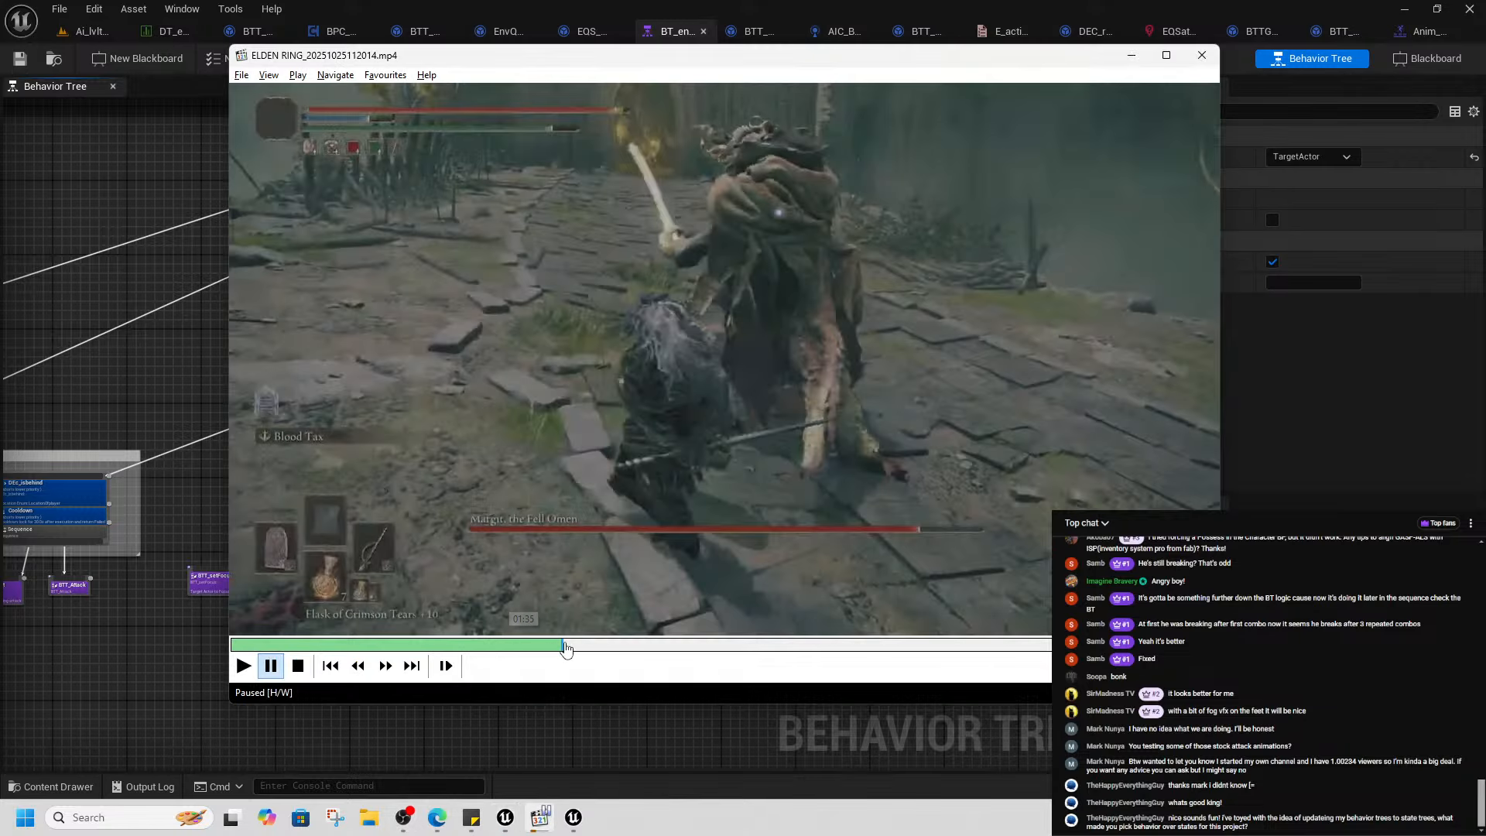
pyautogui.moveTo(566, 651); pyautogui.dragTo(872, 630)
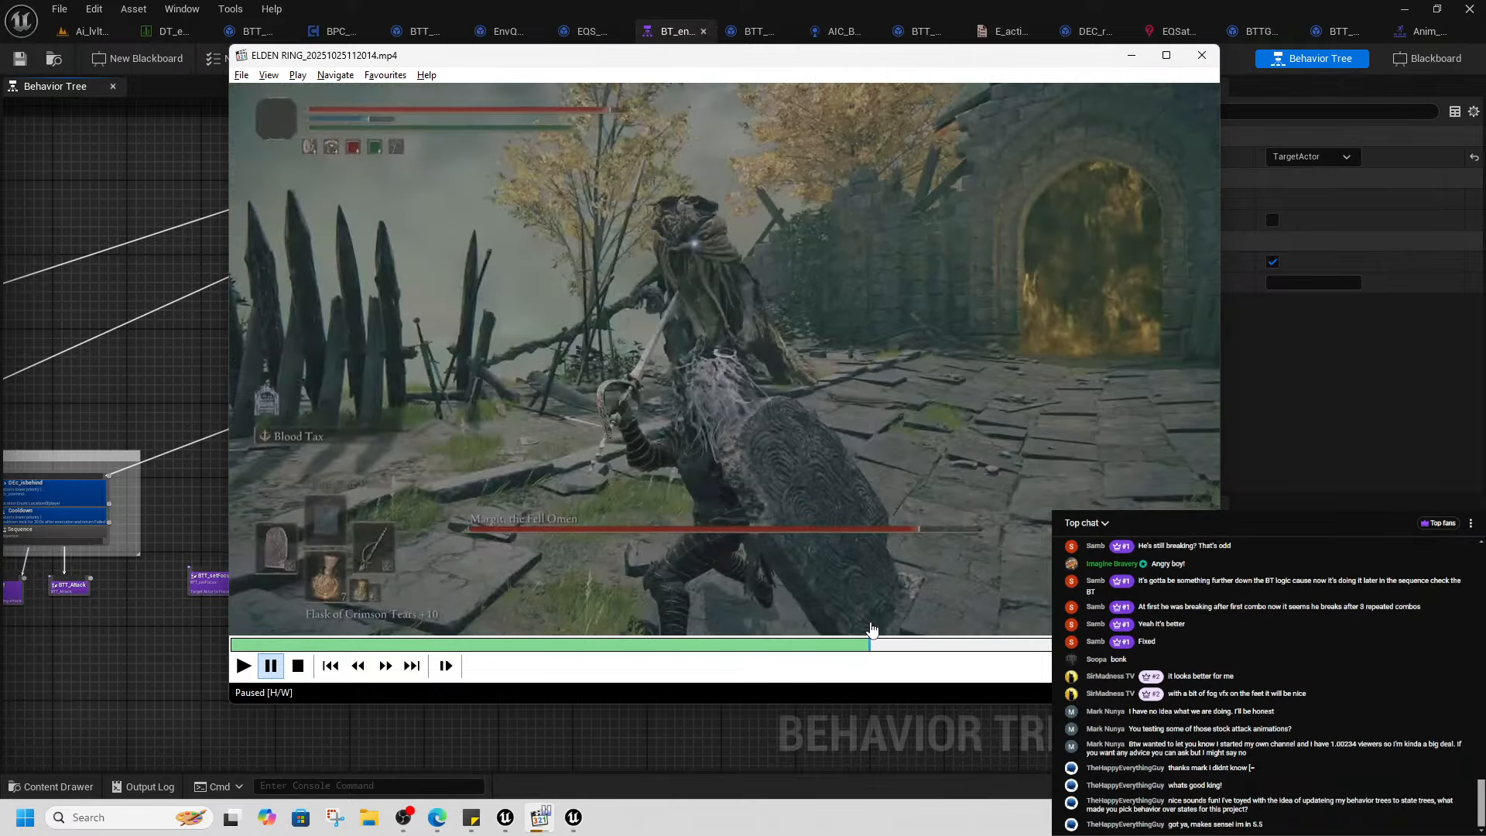
pyautogui.moveTo(898, 646); pyautogui.dragTo(1015, 650)
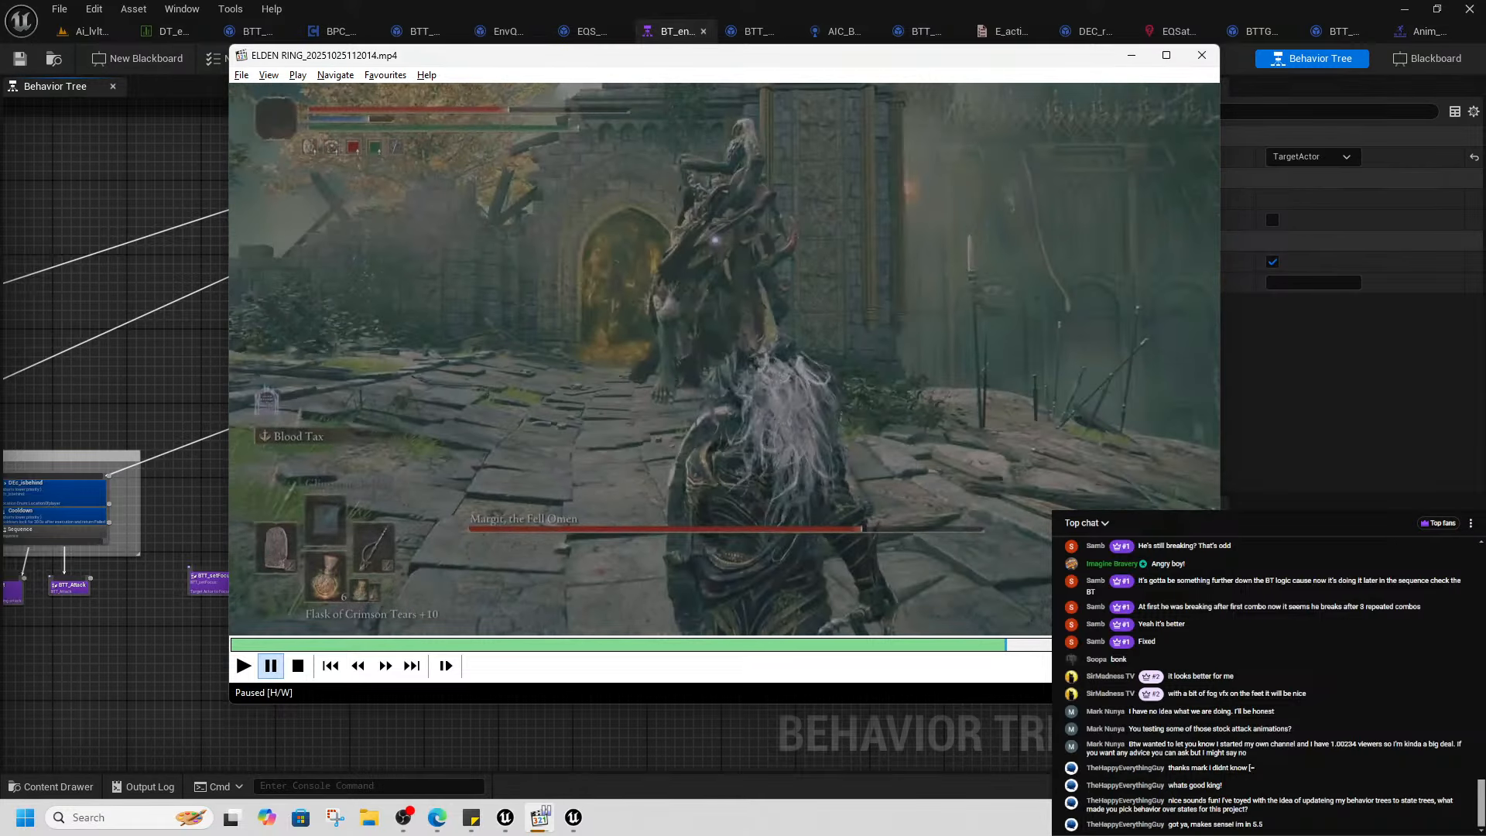
pyautogui.click(889, 648)
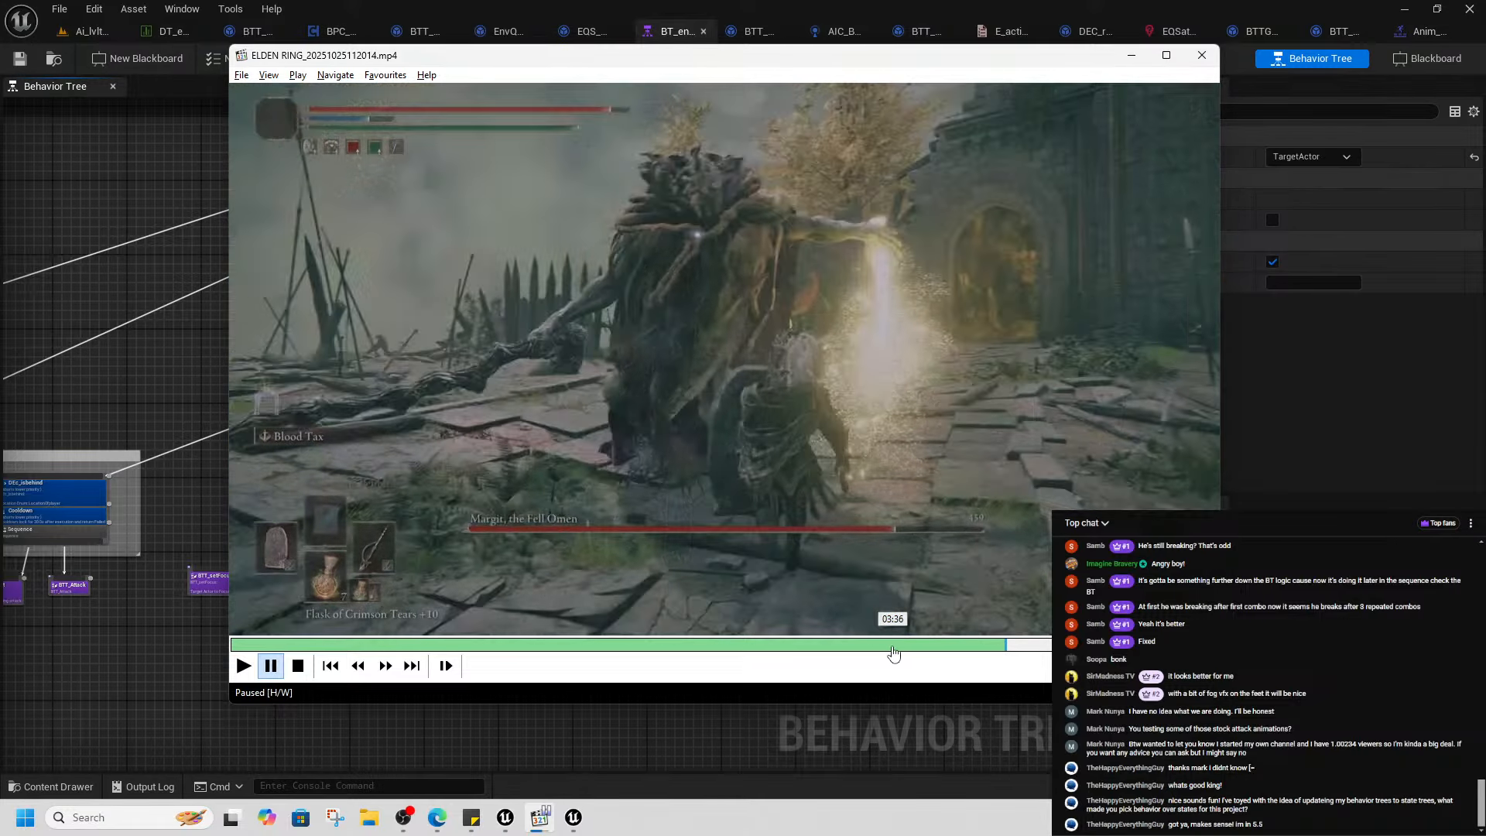
pyautogui.click(1131, 55)
# - Examine the behavior tree's branches from the unconnected Selector through the gap-closing, If behind and attack loop sequences to the Strafe section
pyautogui.scroll(4, 719, 438)
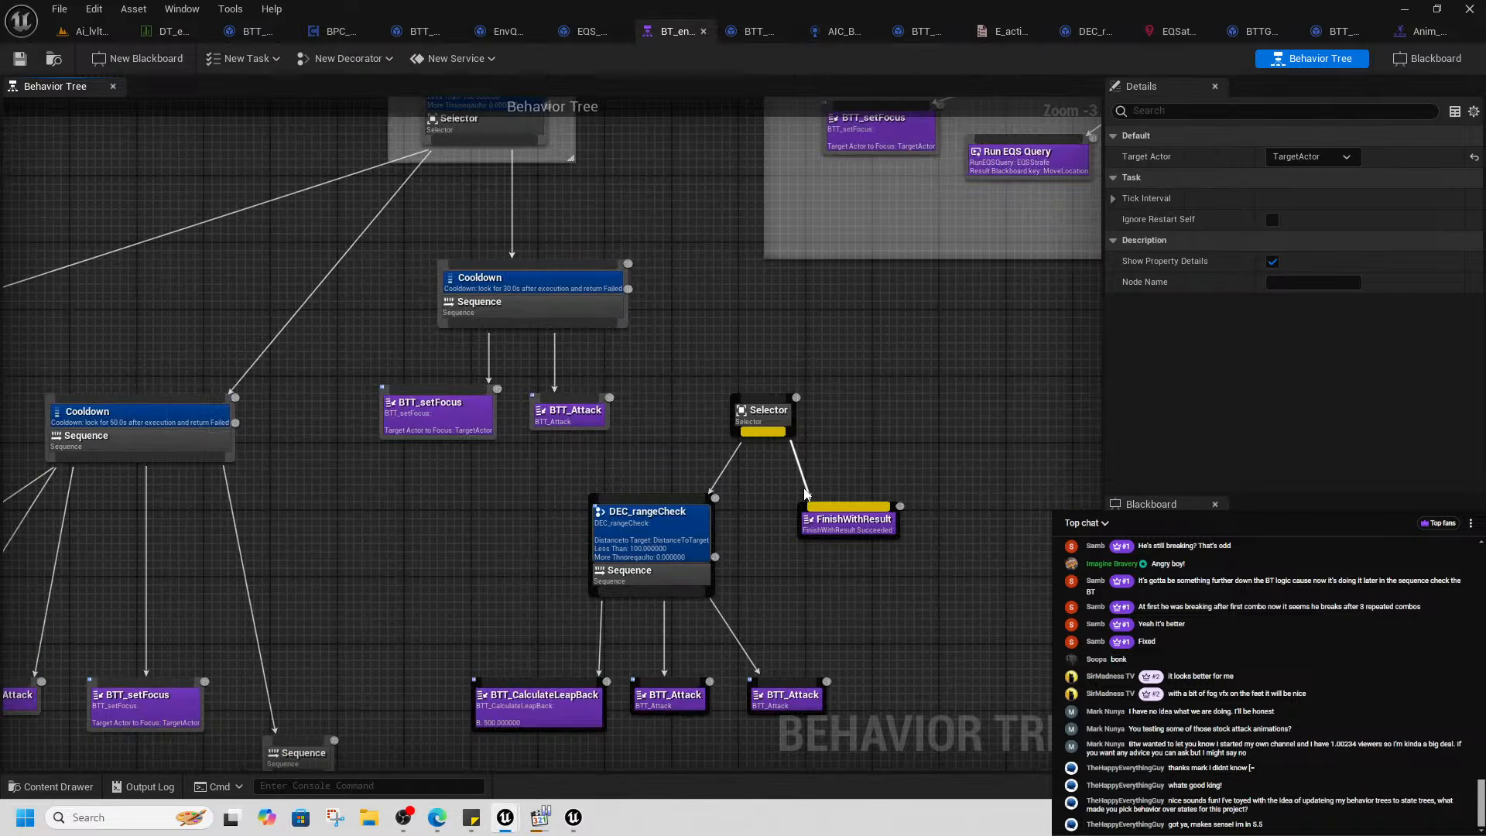
pyautogui.scroll(-3, 638, 483)
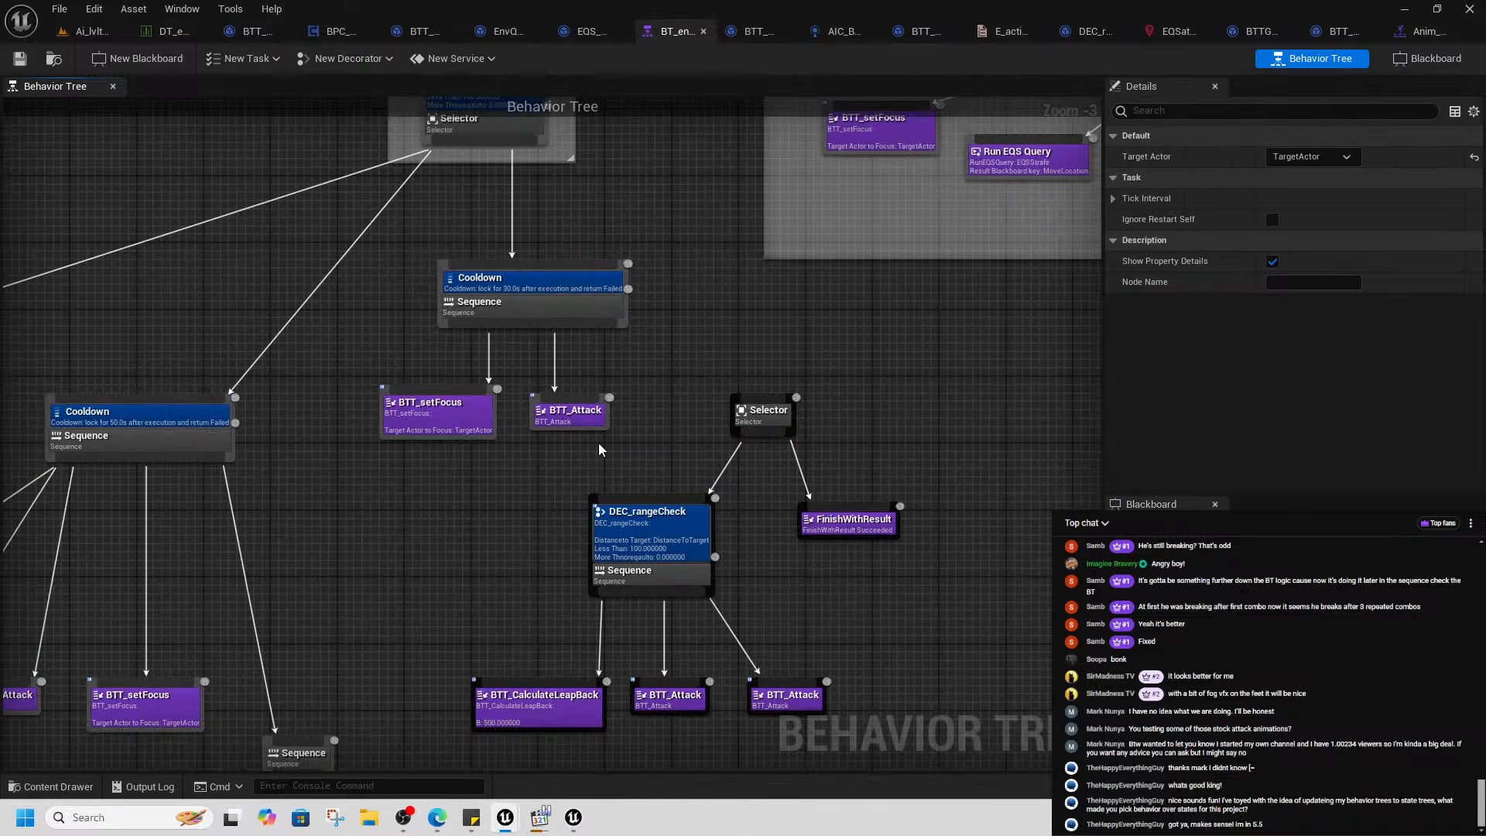
pyautogui.moveTo(704, 398); pyautogui.dragTo(927, 466, button='right')
pyautogui.moveTo(303, 482); pyautogui.dragTo(782, 409, button='right')
pyautogui.scroll(3, 552, 567)
pyautogui.moveTo(897, 581); pyautogui.dragTo(551, 477, button='right')
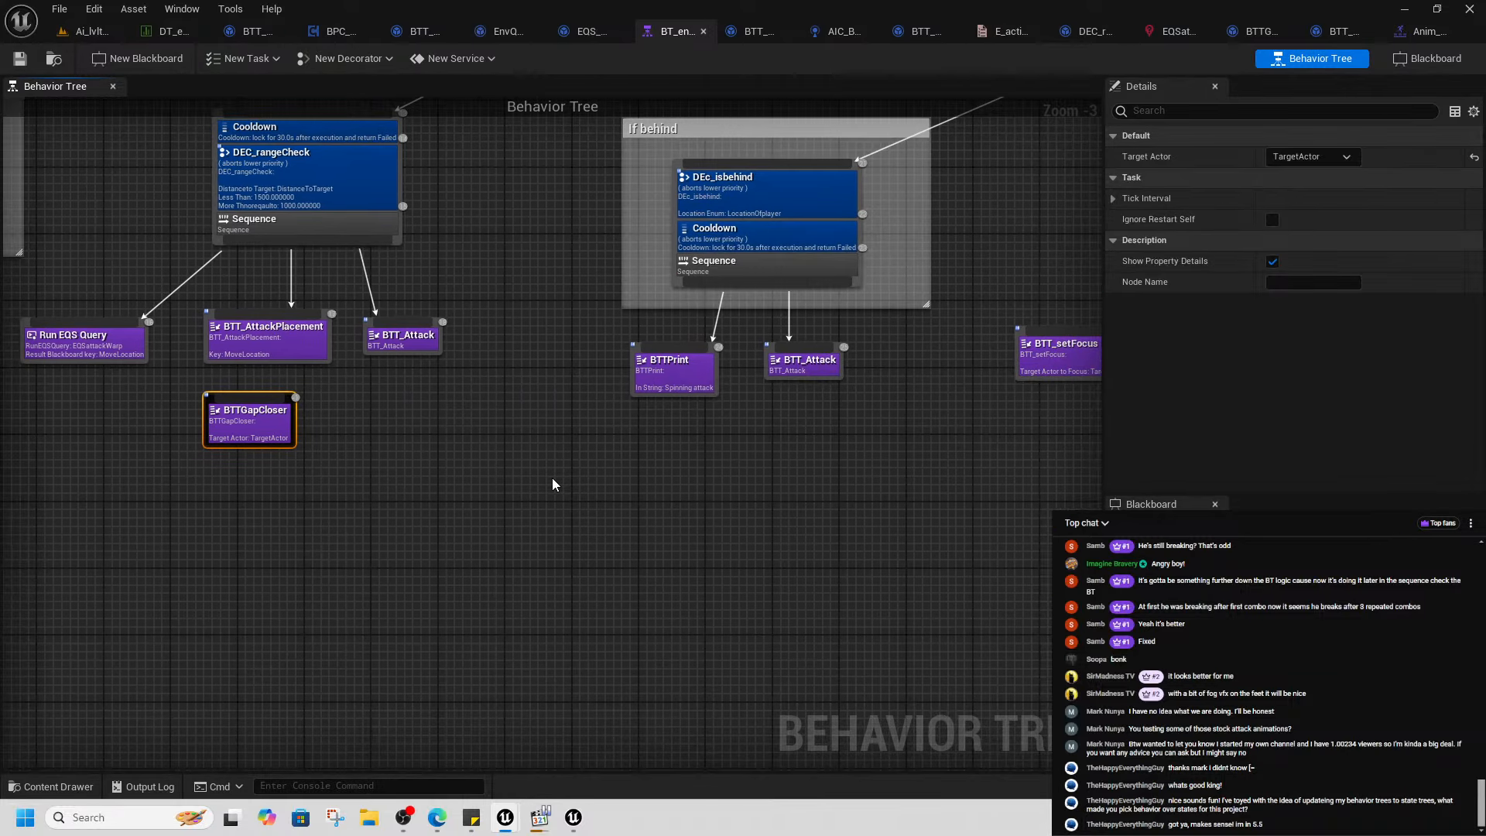
pyautogui.moveTo(999, 501)
pyautogui.mouseDown(button='right')
pyautogui.moveTo(800, 591)
pyautogui.moveTo(615, 610)
pyautogui.mouseUp(button='right')
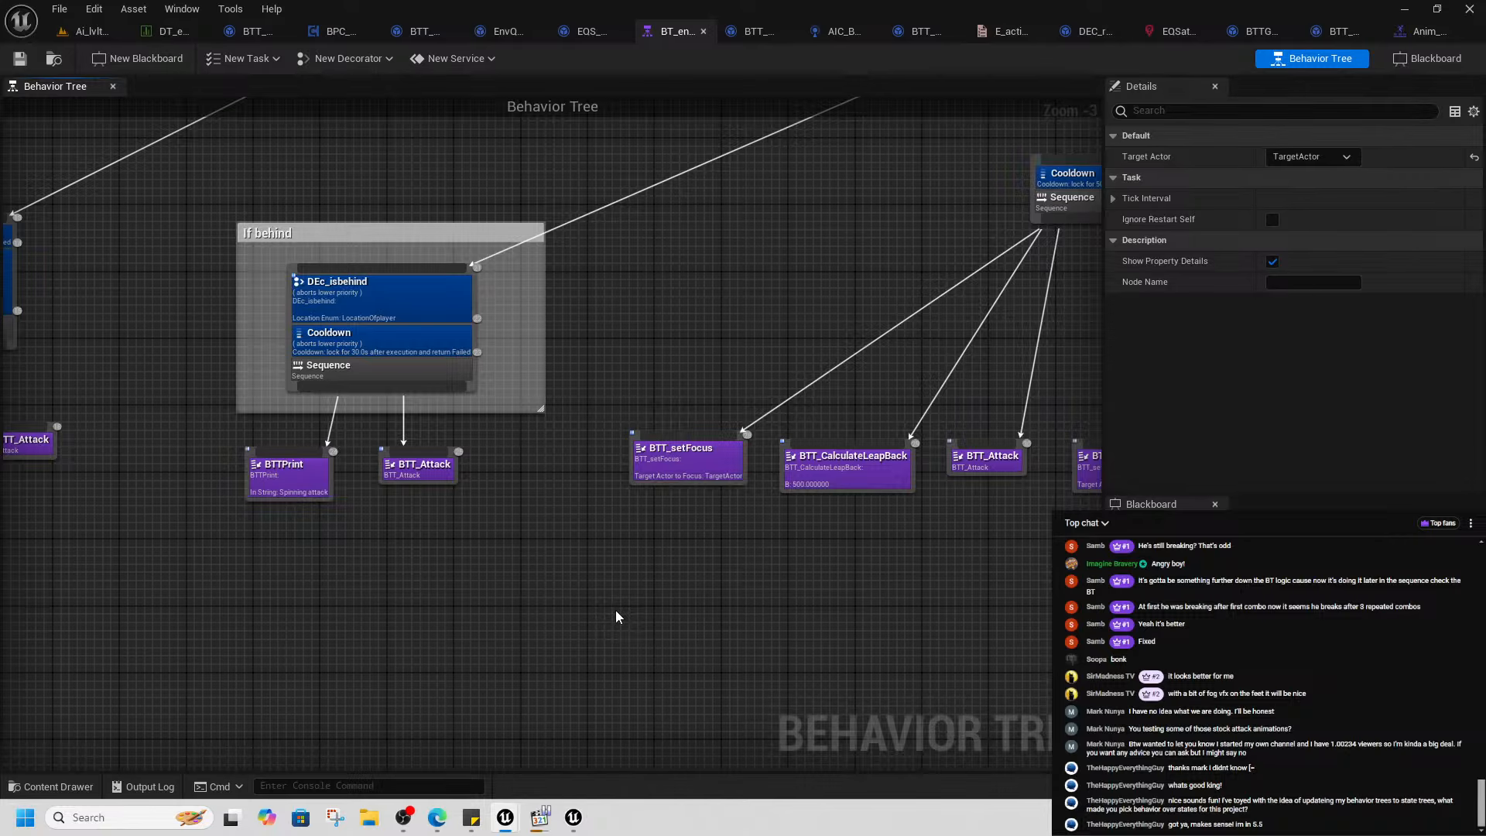
pyautogui.moveTo(906, 269); pyautogui.dragTo(679, 421, button='right')
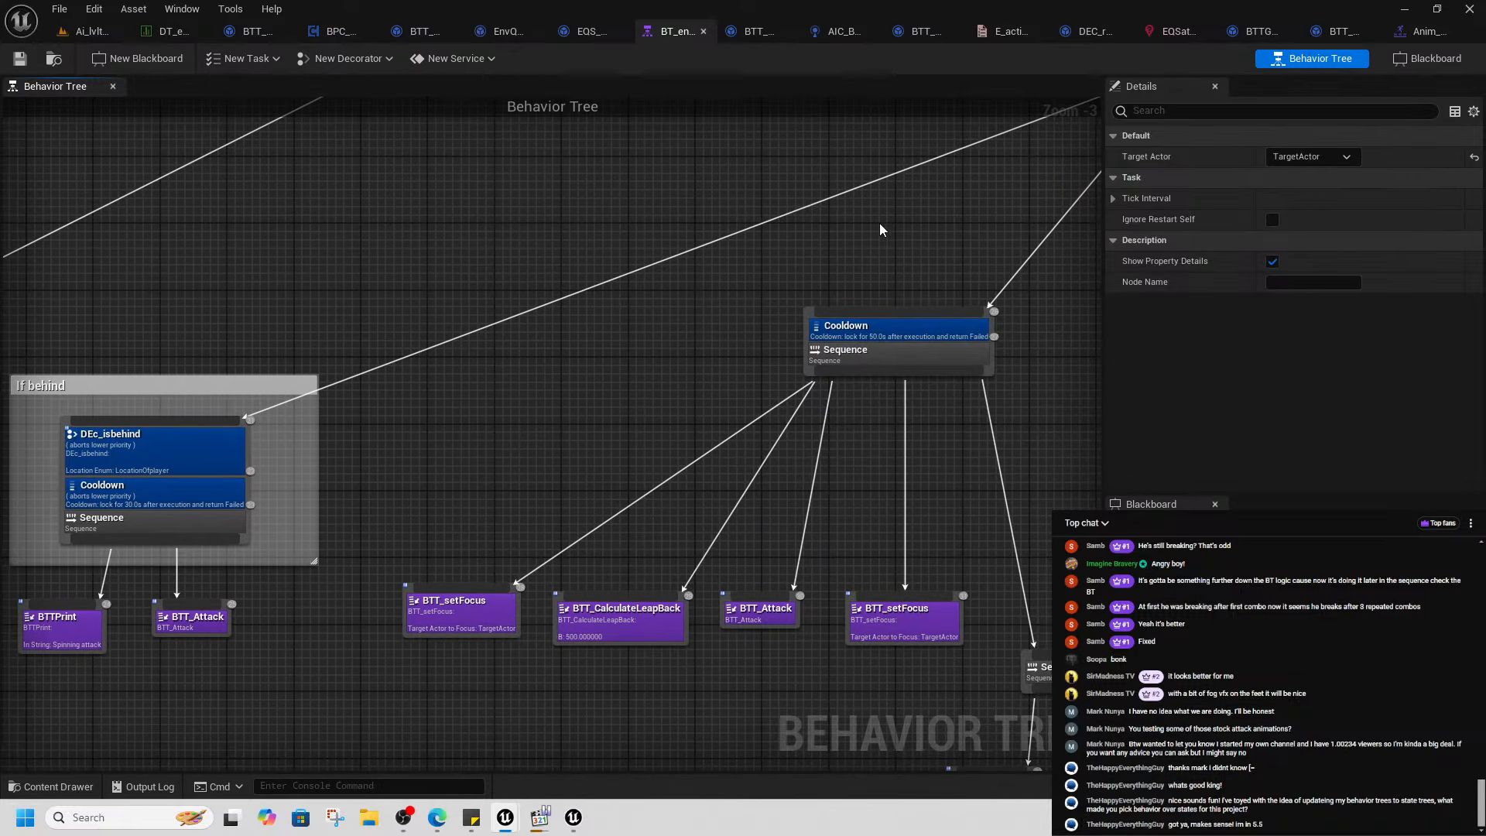
pyautogui.moveTo(934, 244); pyautogui.dragTo(531, 393, button='right')
pyautogui.scroll(-1, 728, 312)
pyautogui.moveTo(856, 243)
pyautogui.mouseDown(button='right')
pyautogui.moveTo(641, 401)
pyautogui.moveTo(567, 432)
pyautogui.mouseUp(button='right')
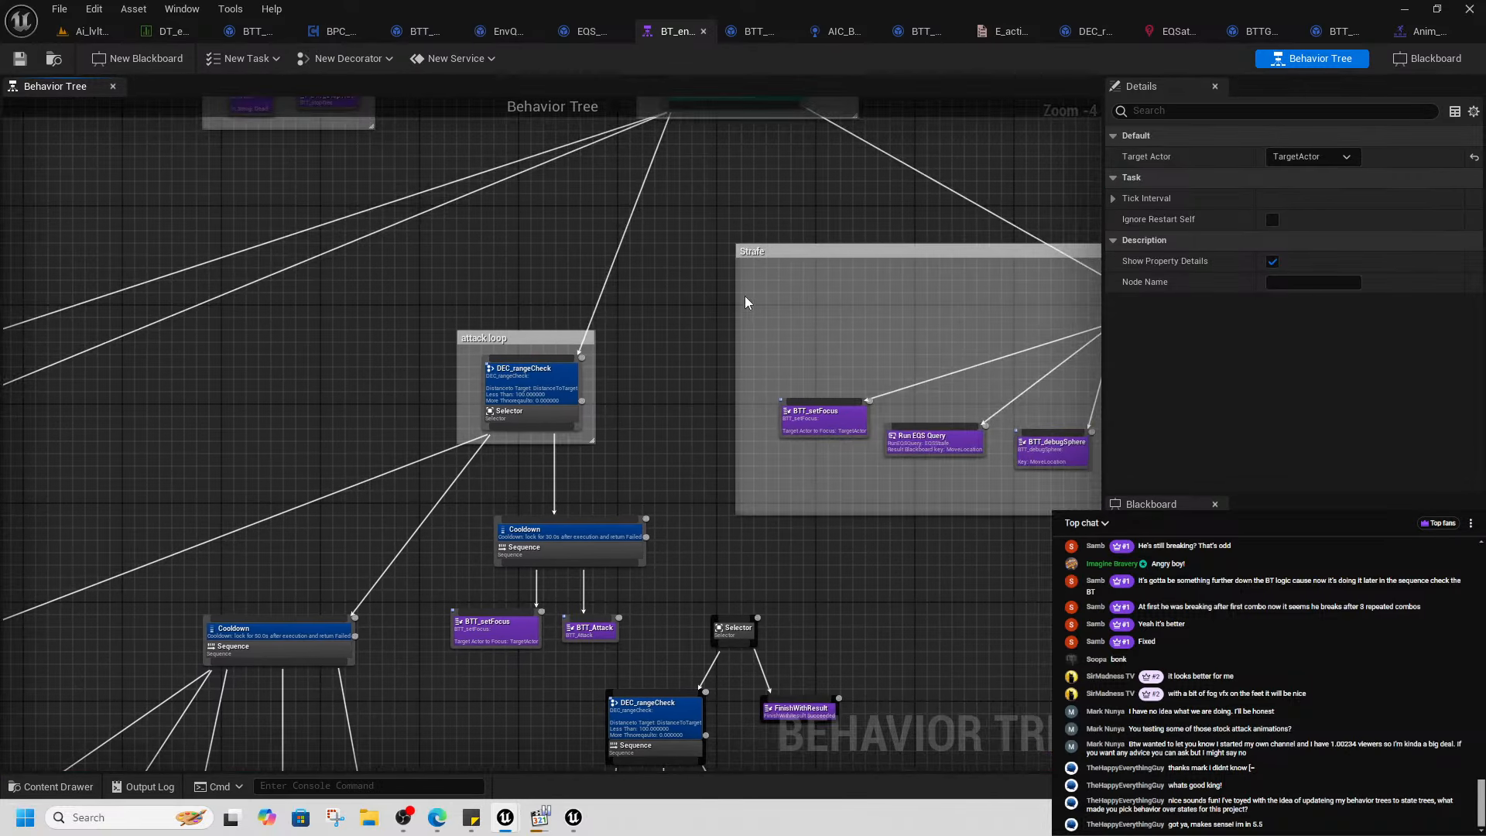
pyautogui.moveTo(778, 264); pyautogui.dragTo(555, 318, button='right')
pyautogui.moveTo(861, 356); pyautogui.dragTo(557, 364, button='right')
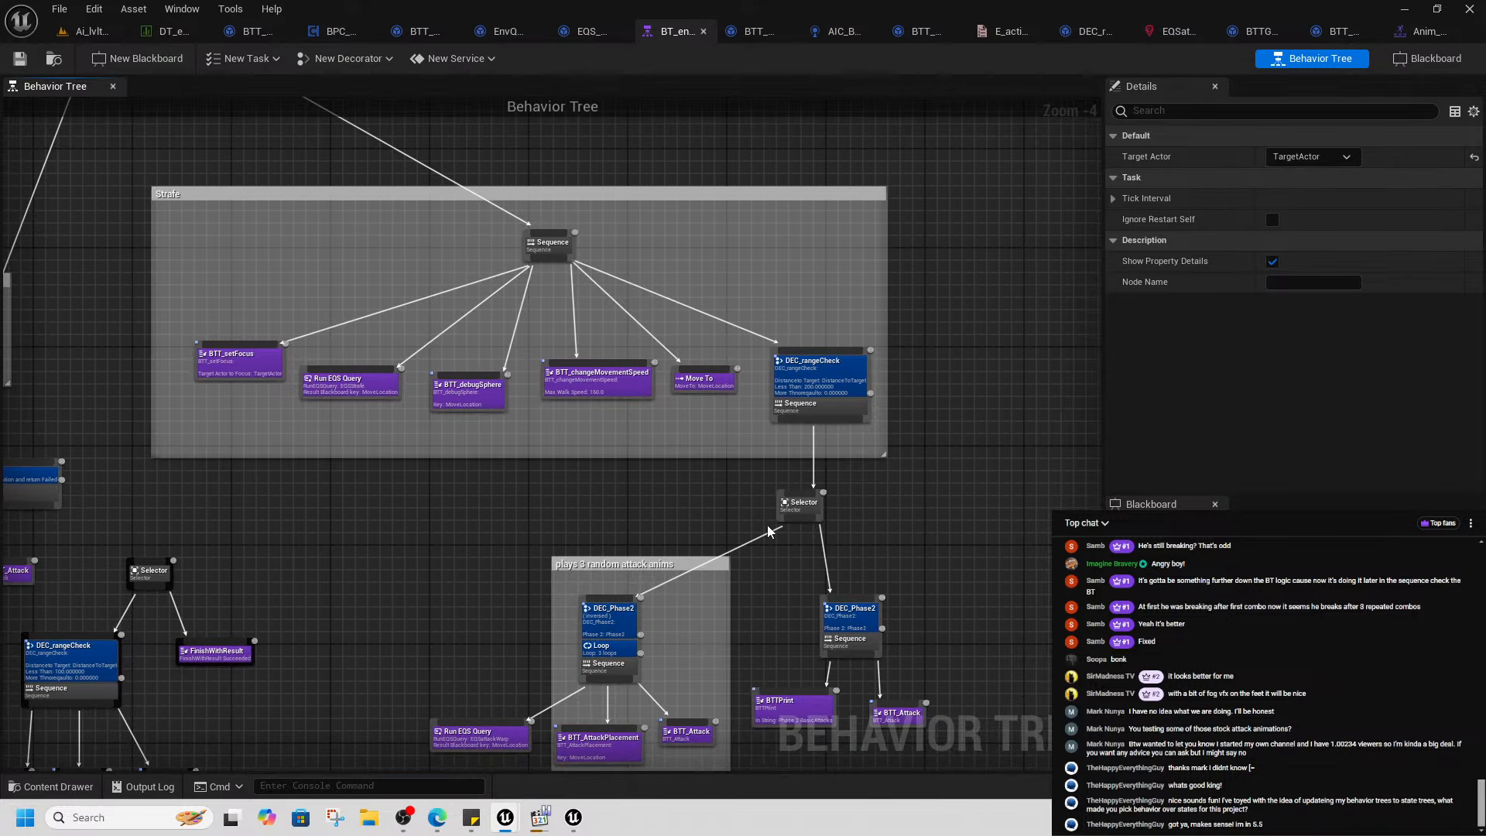
# - Move the Phase 2 sequence's BTTPrint and BTT_Attack nodes lower to align with the neighbouring random-attack tasks
pyautogui.click(823, 610)
pyautogui.moveTo(689, 542); pyautogui.dragTo(625, 333, button='right')
pyautogui.scroll(2, 694, 471)
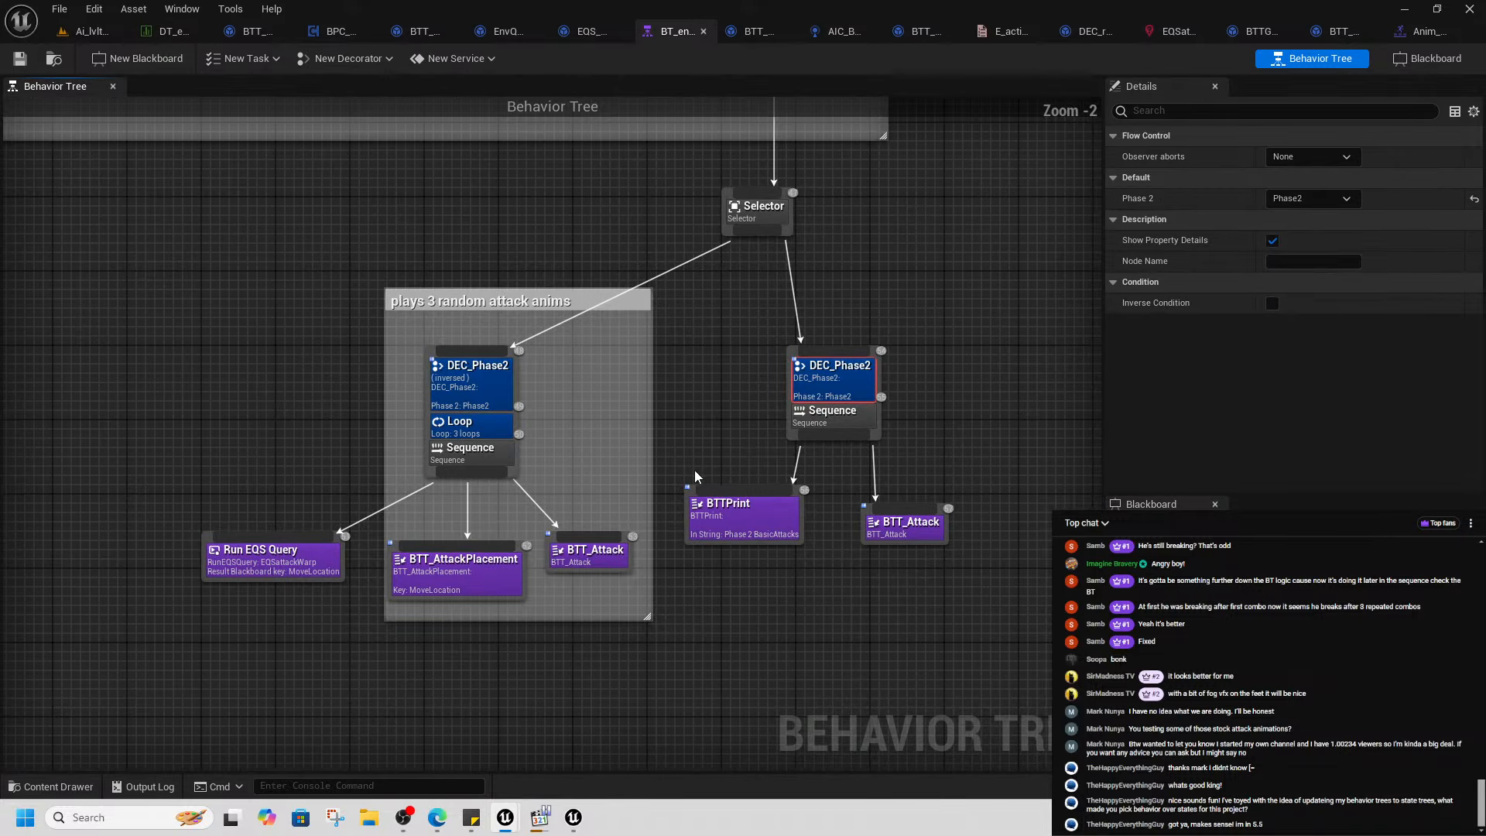
pyautogui.moveTo(750, 529); pyautogui.dragTo(759, 566)
pyautogui.moveTo(897, 521); pyautogui.dragTo(895, 540)
pyautogui.moveTo(775, 546); pyautogui.dragTo(776, 566)
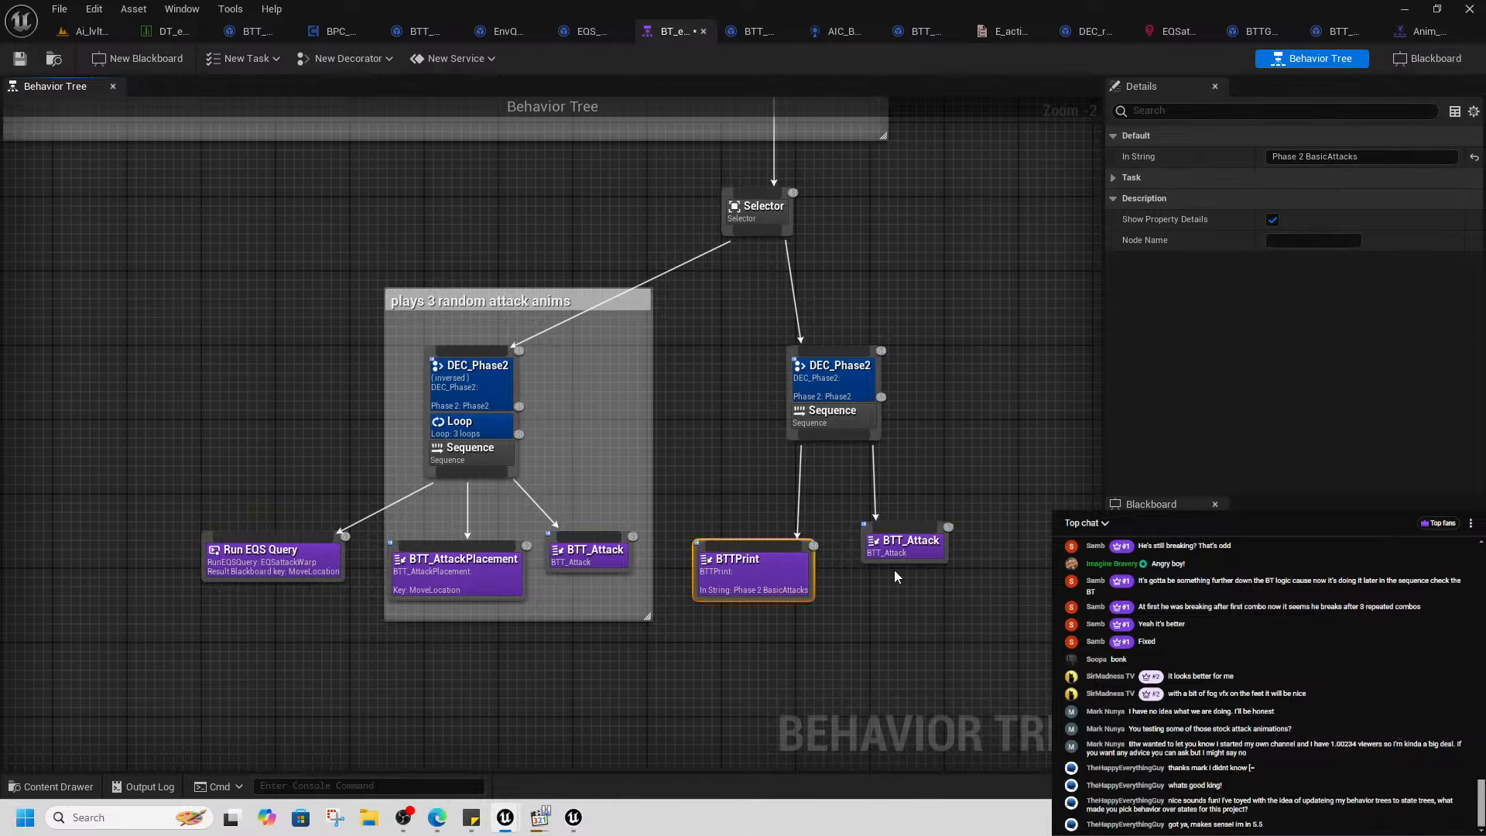
pyautogui.moveTo(889, 543); pyautogui.dragTo(889, 552)
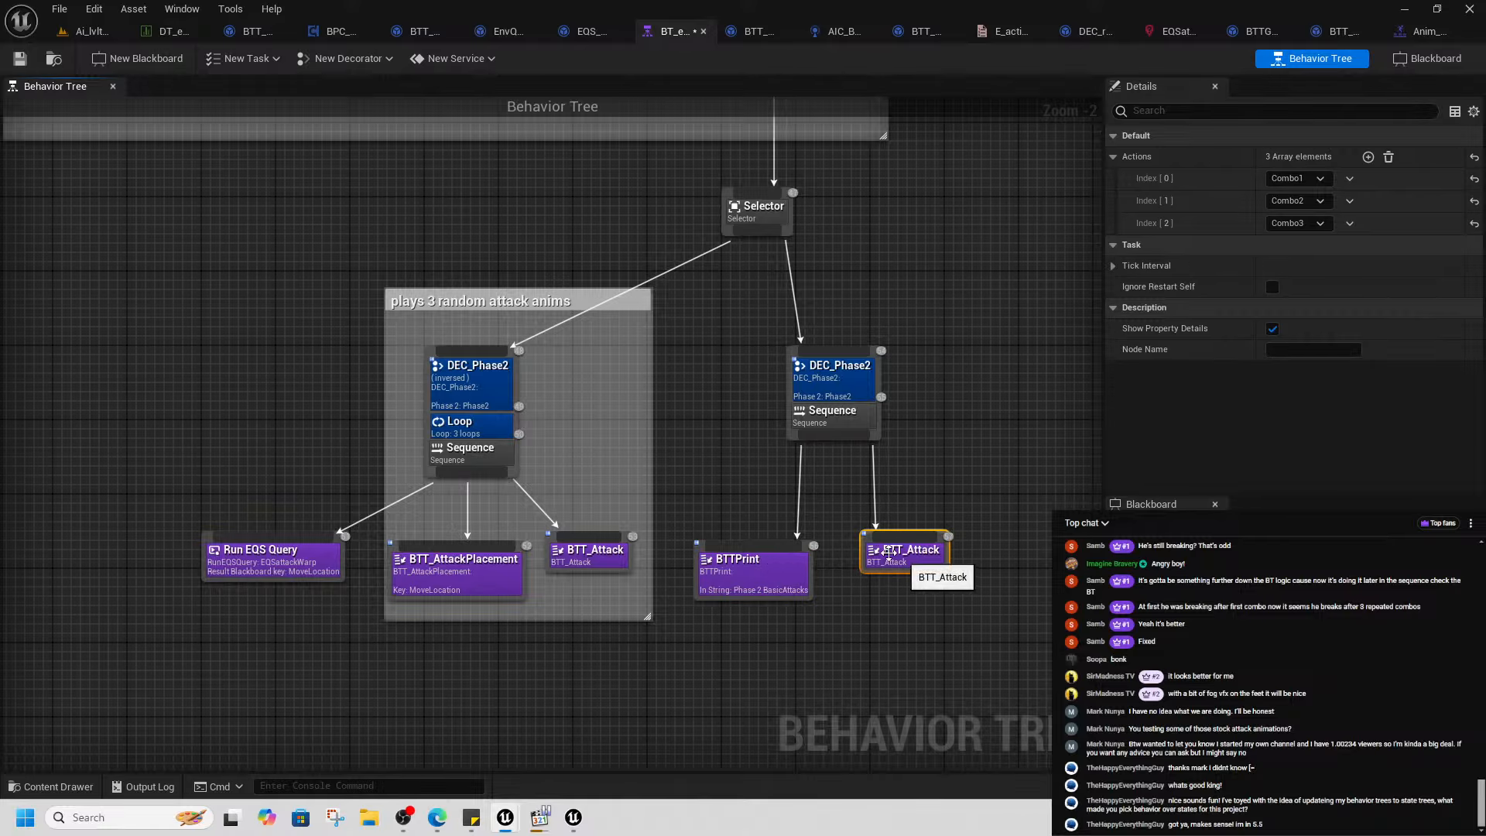
# - Return to the level, pull the view back over the whole arena, and open the project's AI_system content folder
pyautogui.click(89, 31)
pyautogui.press('s')
pyautogui.moveTo(732, 426); pyautogui.dragTo(725, 480, button='right')
pyautogui.press('s')
pyautogui.press('w')
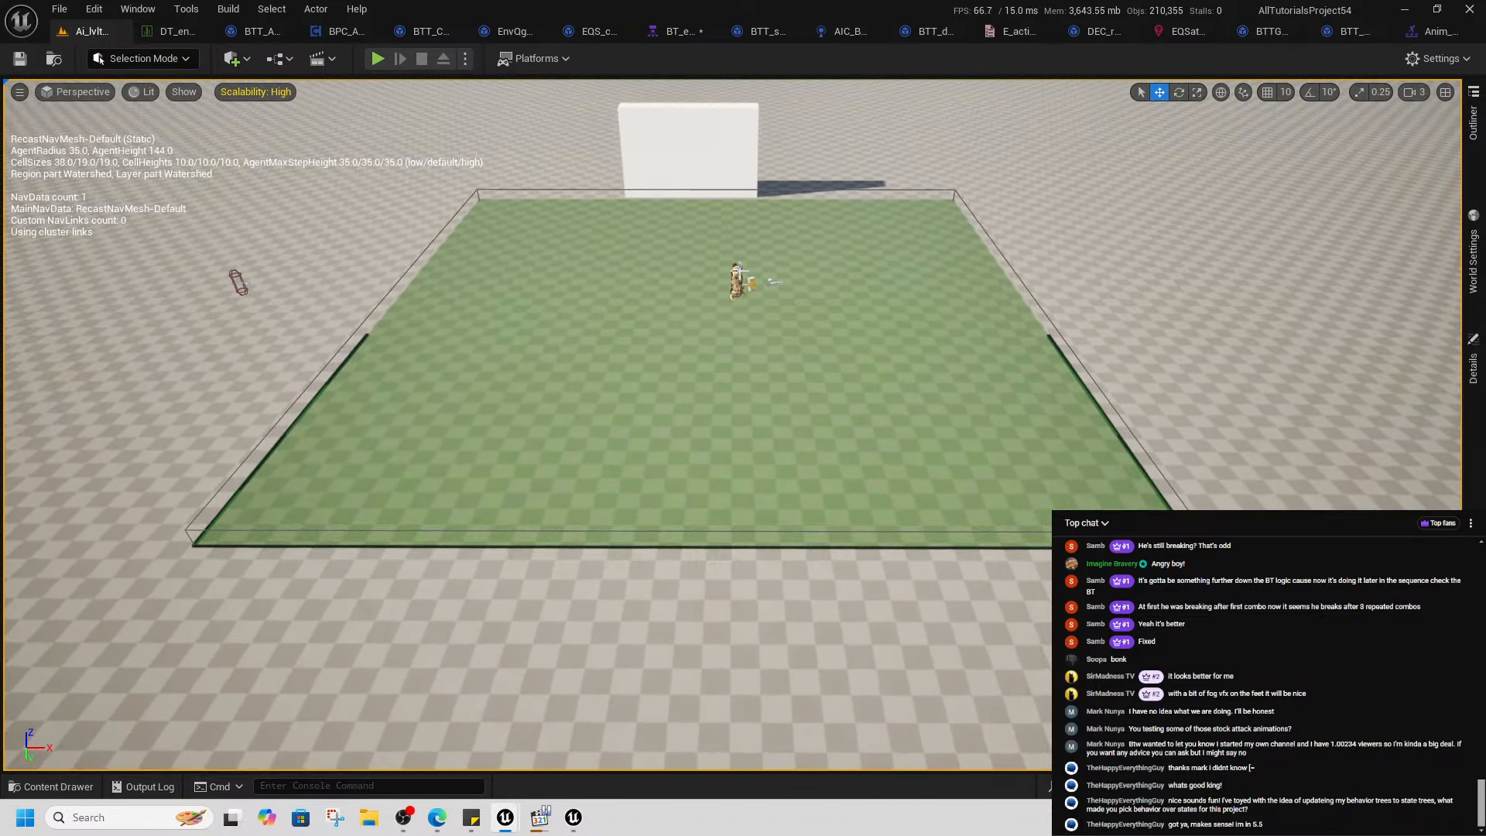
pyautogui.hotkey('ctrl', 'space')
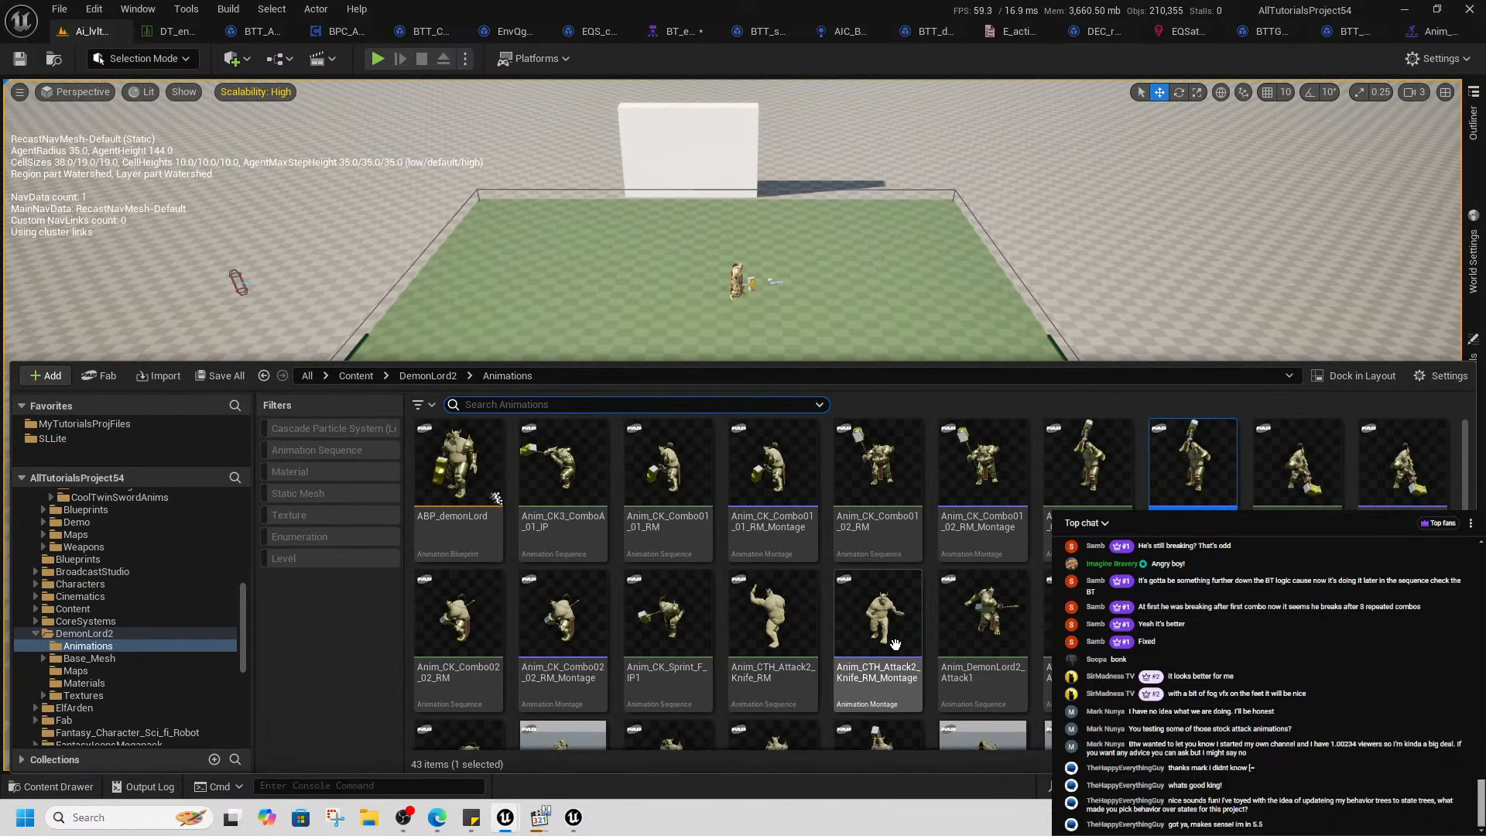
pyautogui.click(358, 376)
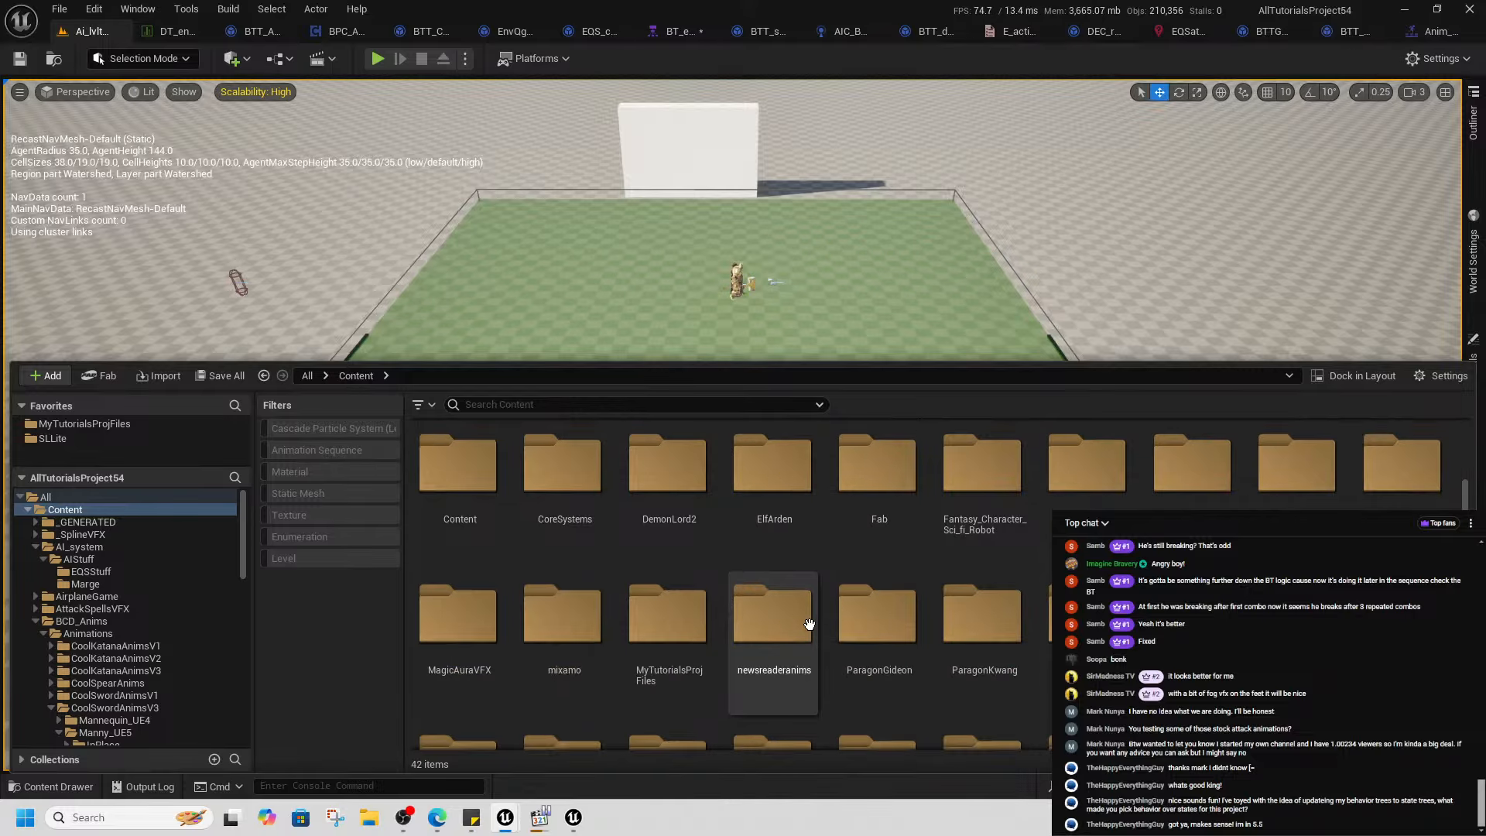
pyautogui.click(669, 518)
pyautogui.doubleClick(669, 518)
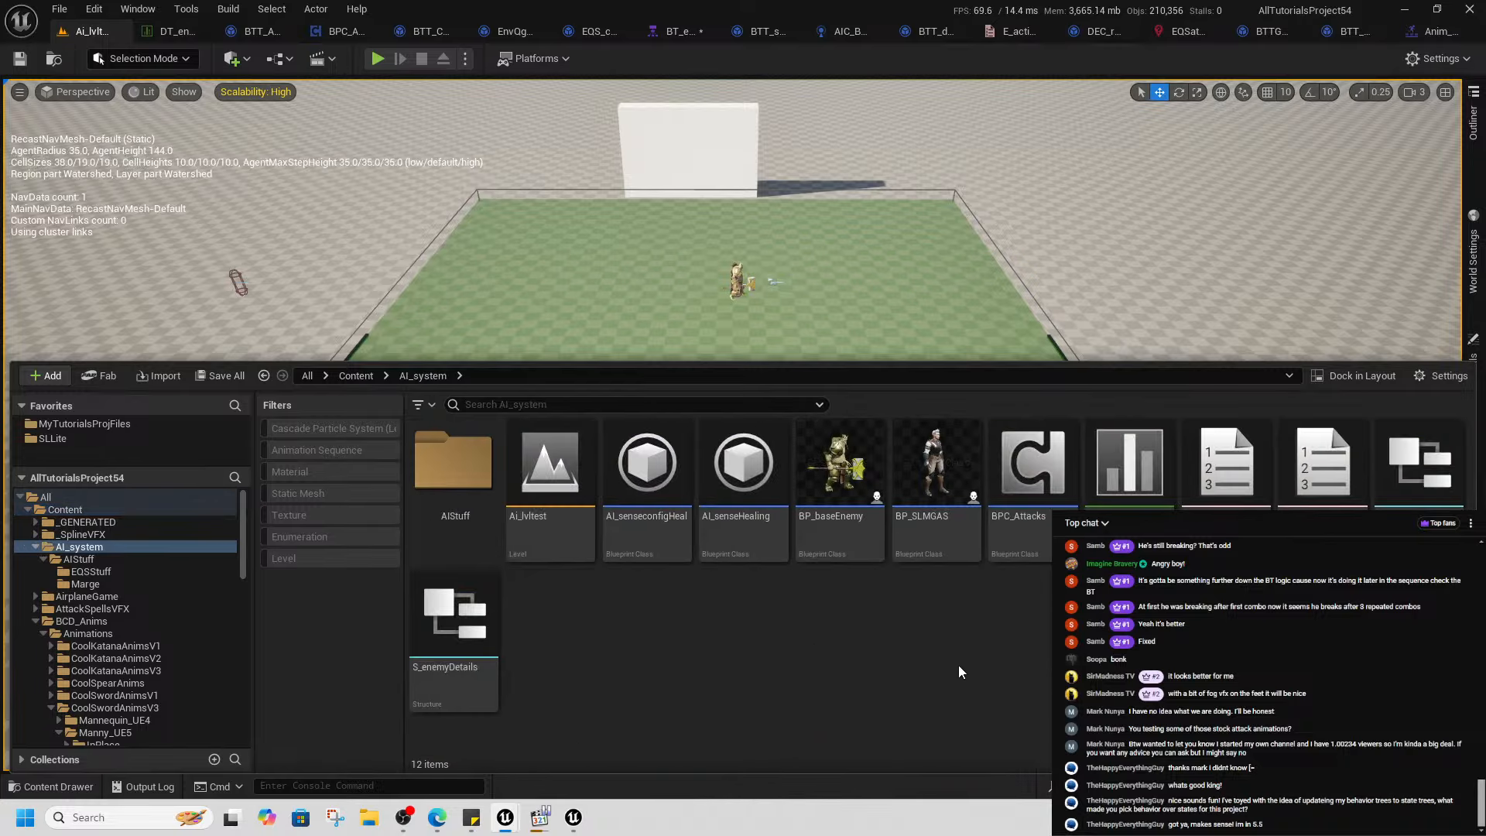
# - Create an Actor Blueprint class named BP_triggerBox in the AI_system folder and open it for editing
pyautogui.rightClick(574, 611)
pyautogui.click(624, 333)
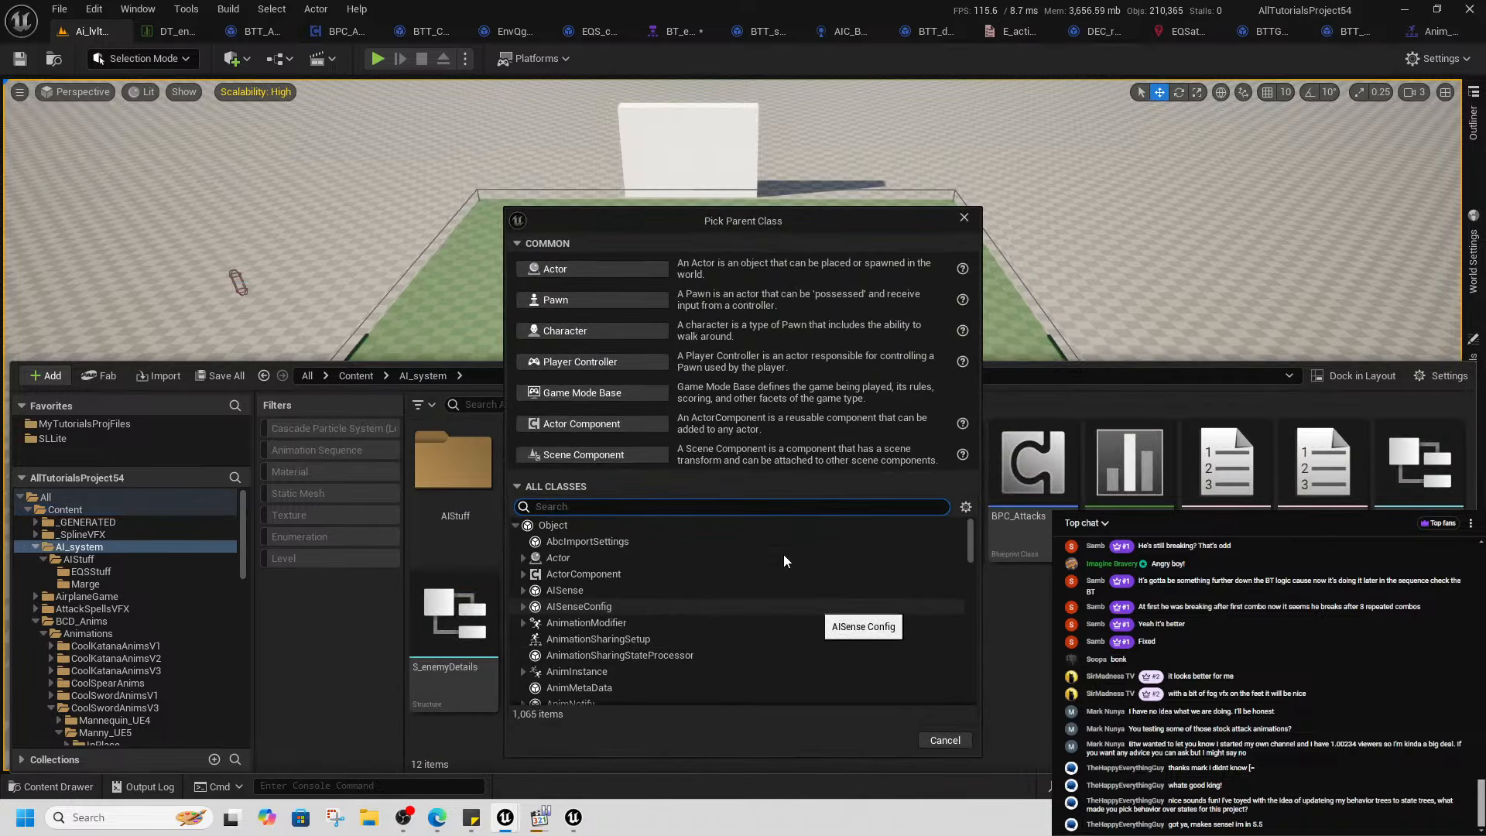
pyautogui.click(564, 277)
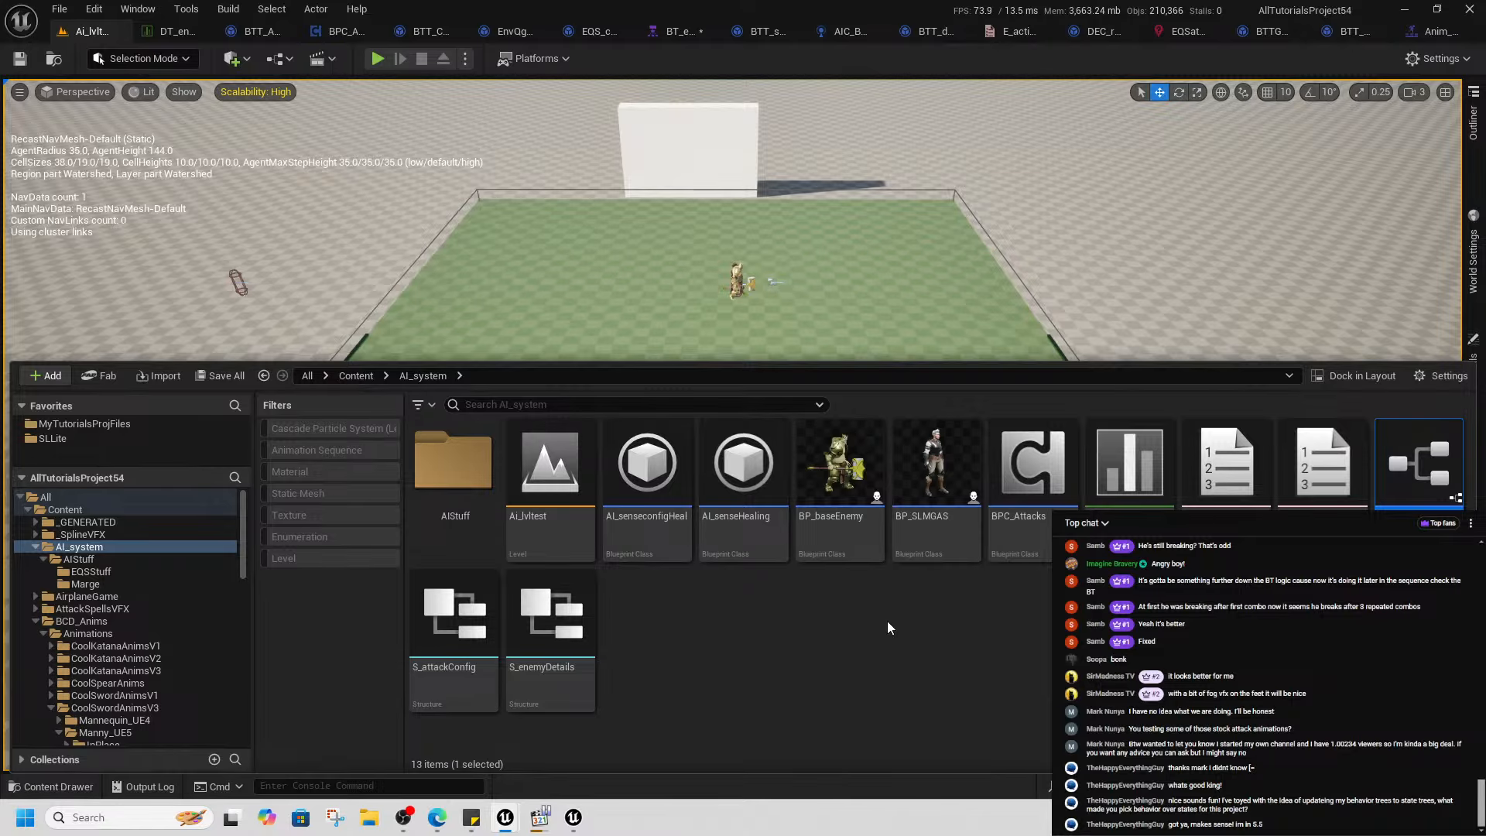
pyautogui.press('Return')
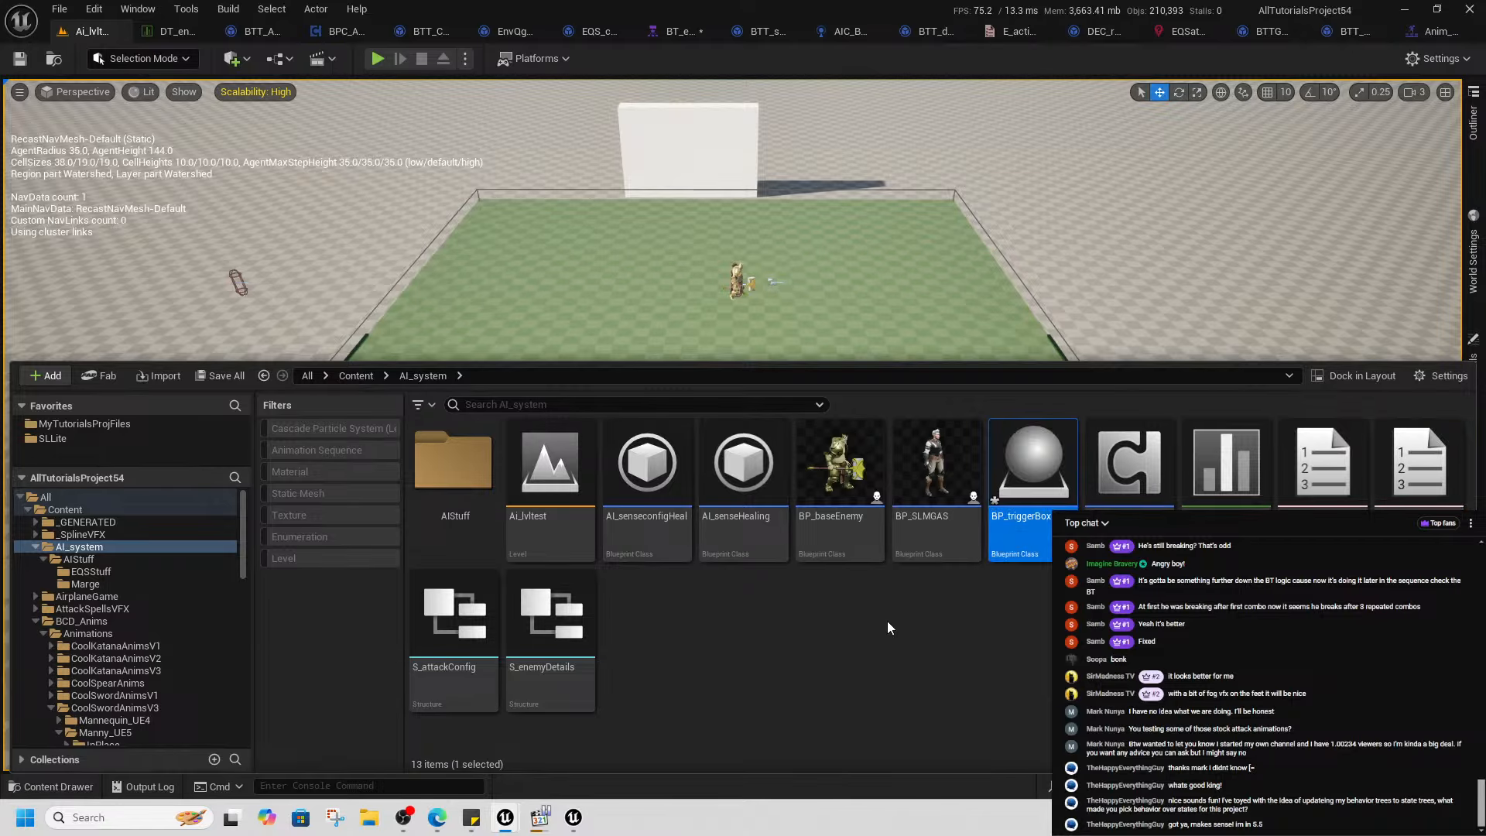
pyautogui.doubleClick(1028, 547)
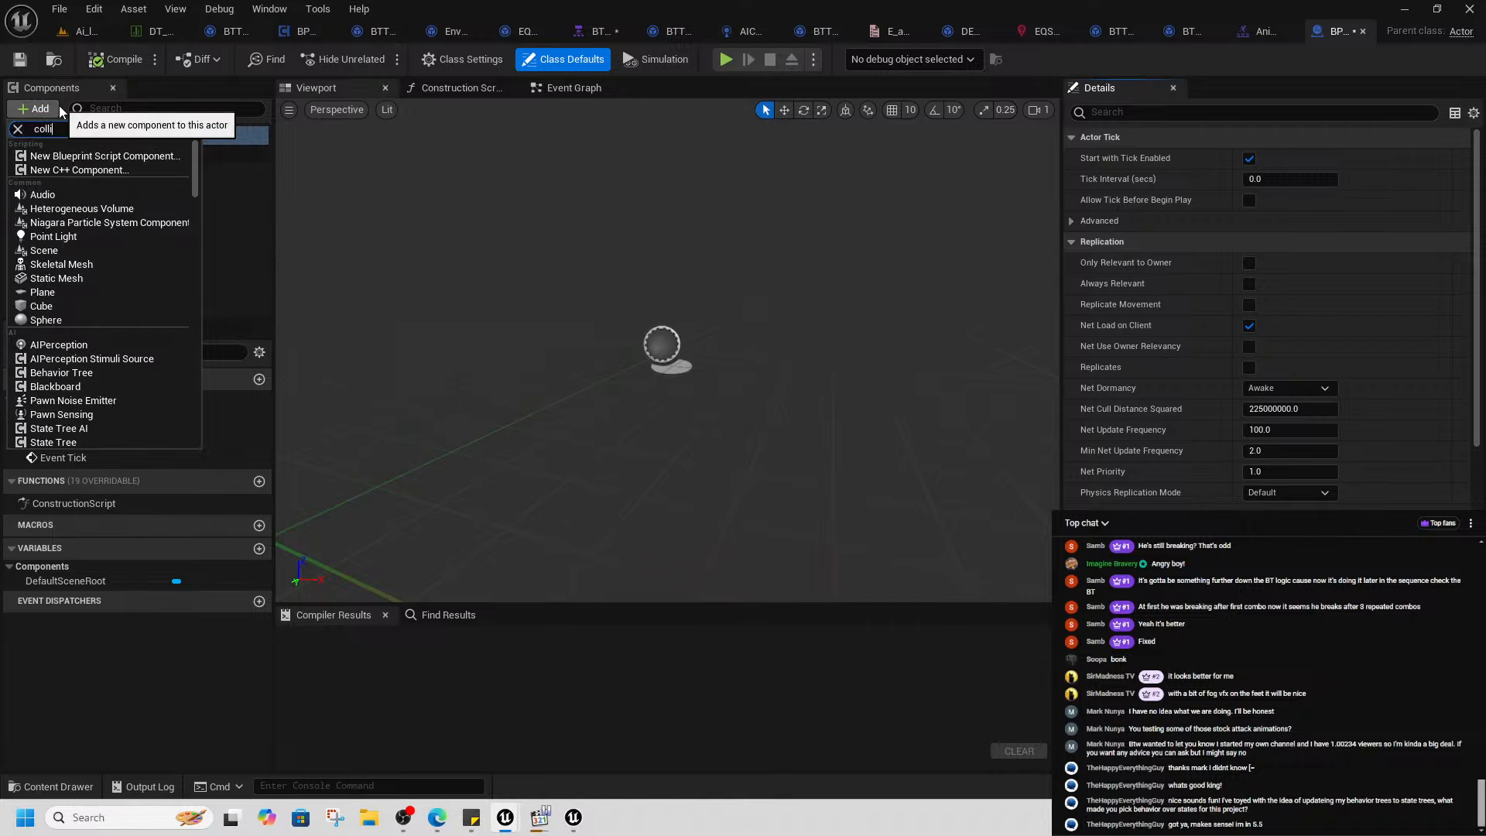
# - Add a box collision component to the trigger actor and set its scale to 20 on all three axes
pyautogui.click(49, 157)
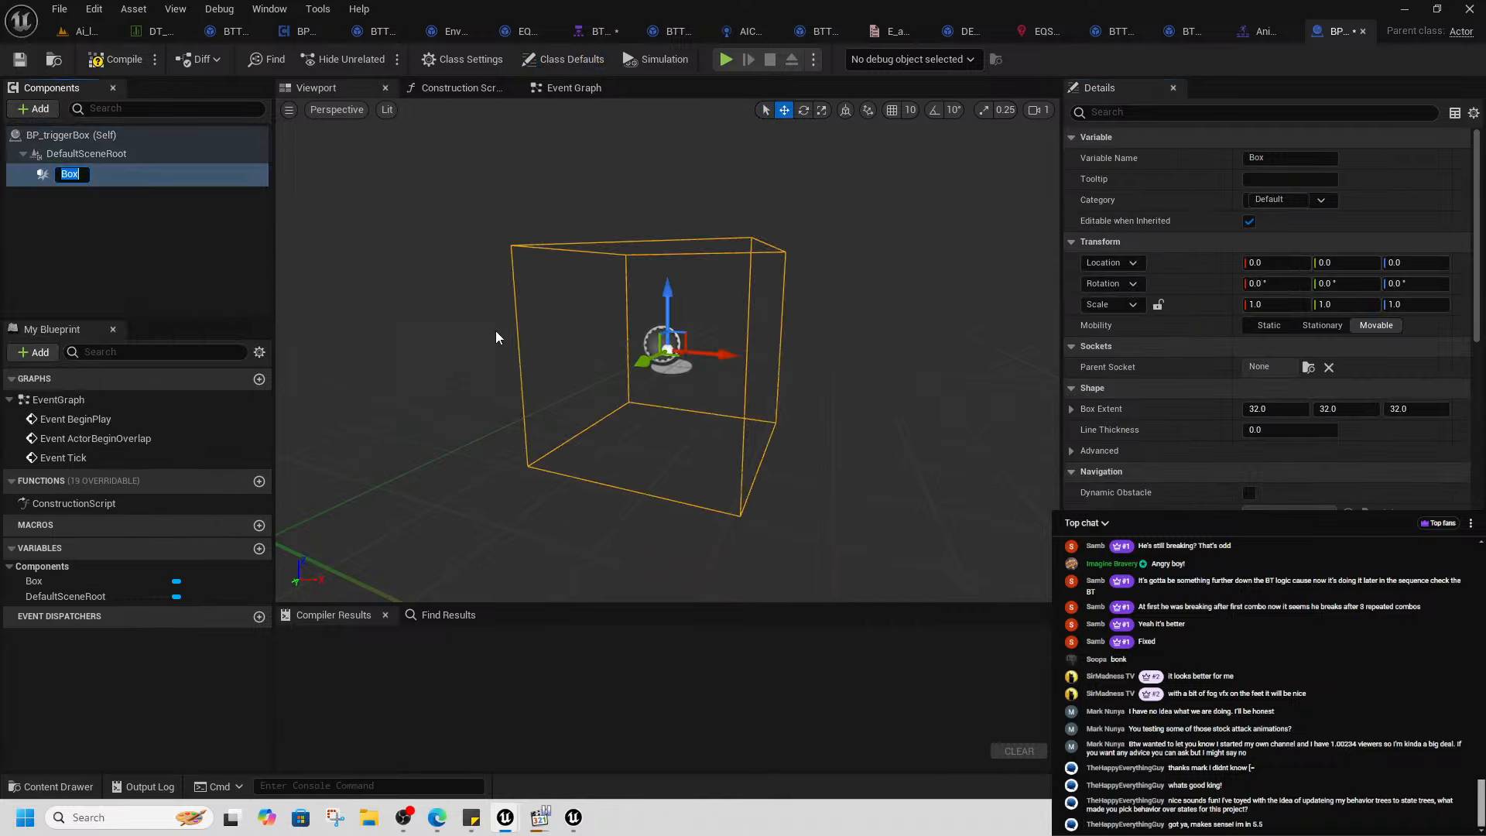
pyautogui.scroll(-5, 738, 297)
pyautogui.click(1291, 304)
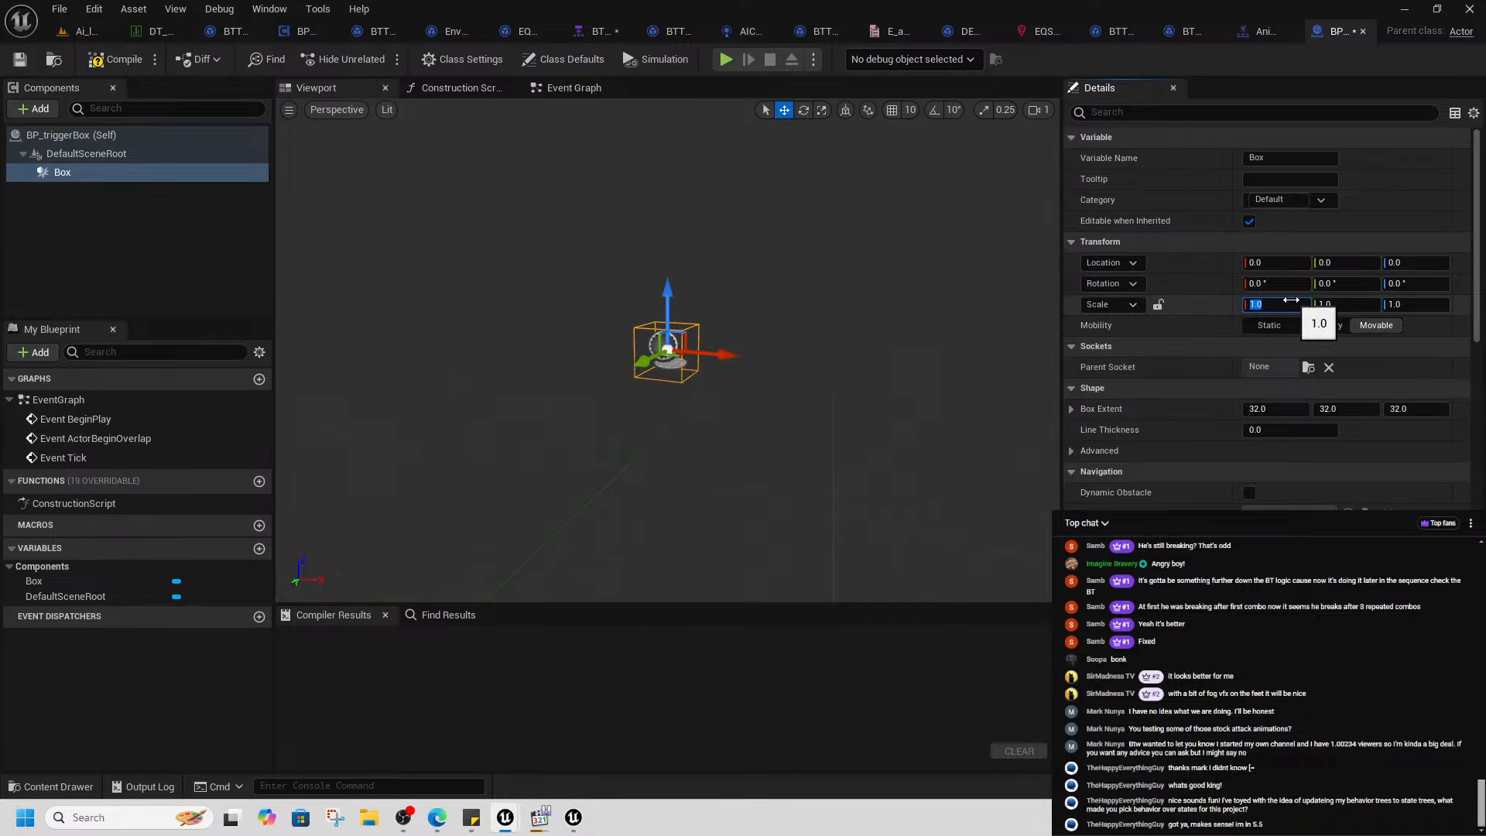
pyautogui.write('20')
pyautogui.press('Tab')
pyautogui.write('20')
pyautogui.press('Tab')
pyautogui.write('2')
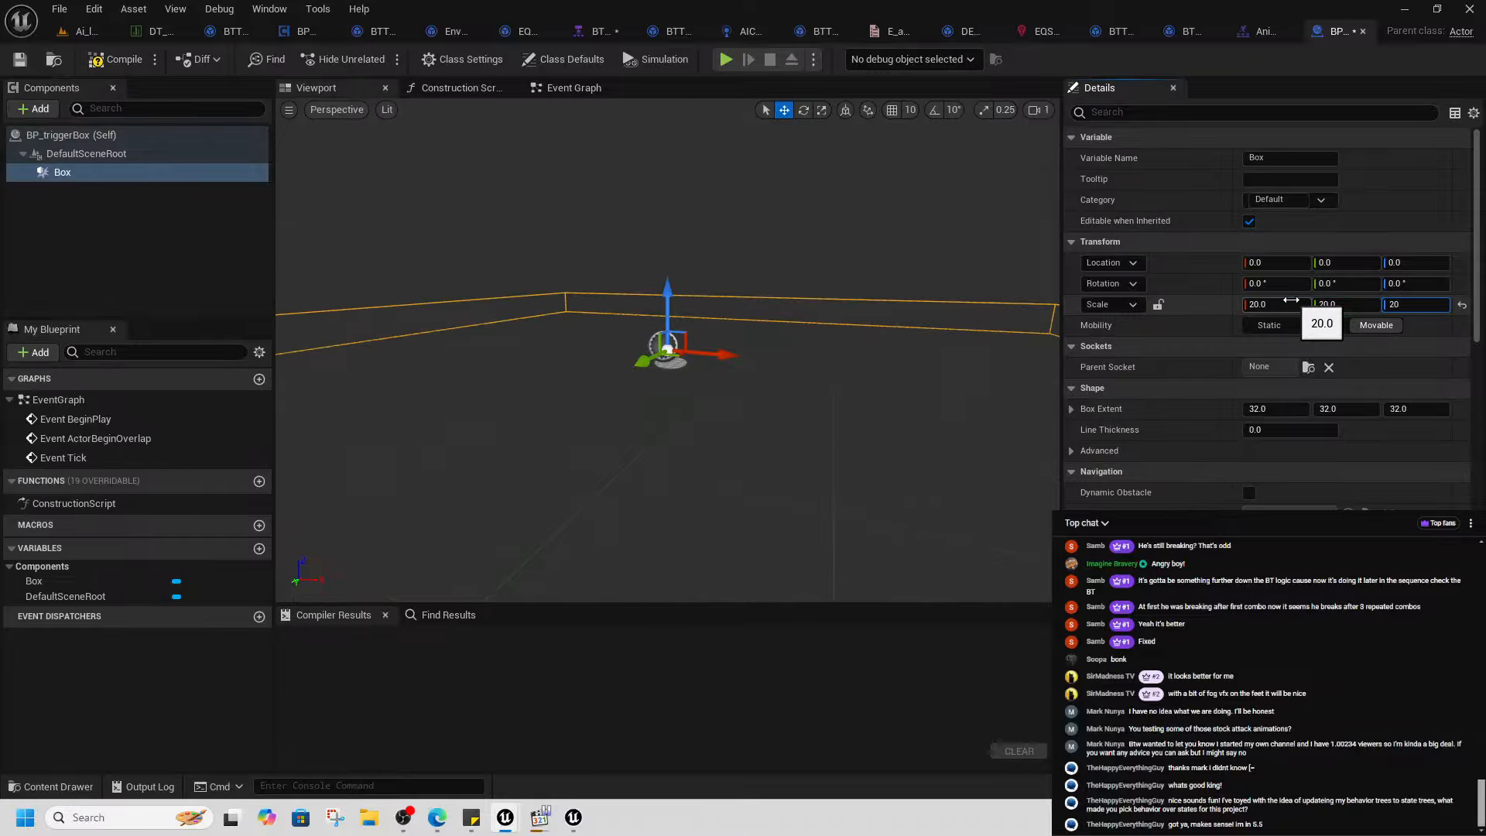
pyautogui.press('Return')
# - Raise the collision box along Z to about 467 units above the actor's root
pyautogui.moveTo(763, 411); pyautogui.dragTo(643, 433, button='right')
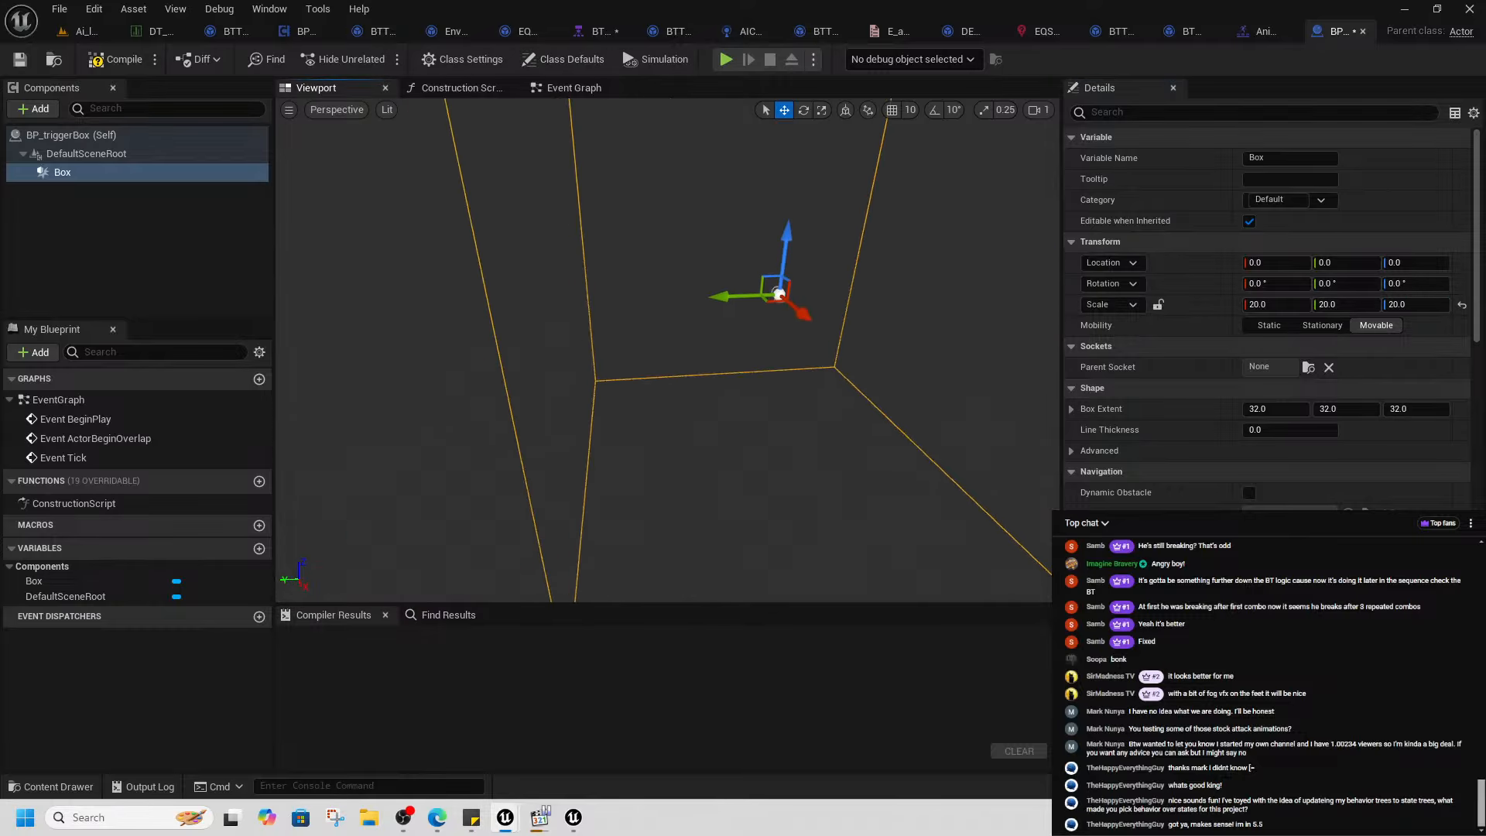
pyautogui.moveTo(766, 271); pyautogui.dragTo(775, 271, button='right')
pyautogui.press('s')
pyautogui.moveTo(748, 252); pyautogui.dragTo(760, 124)
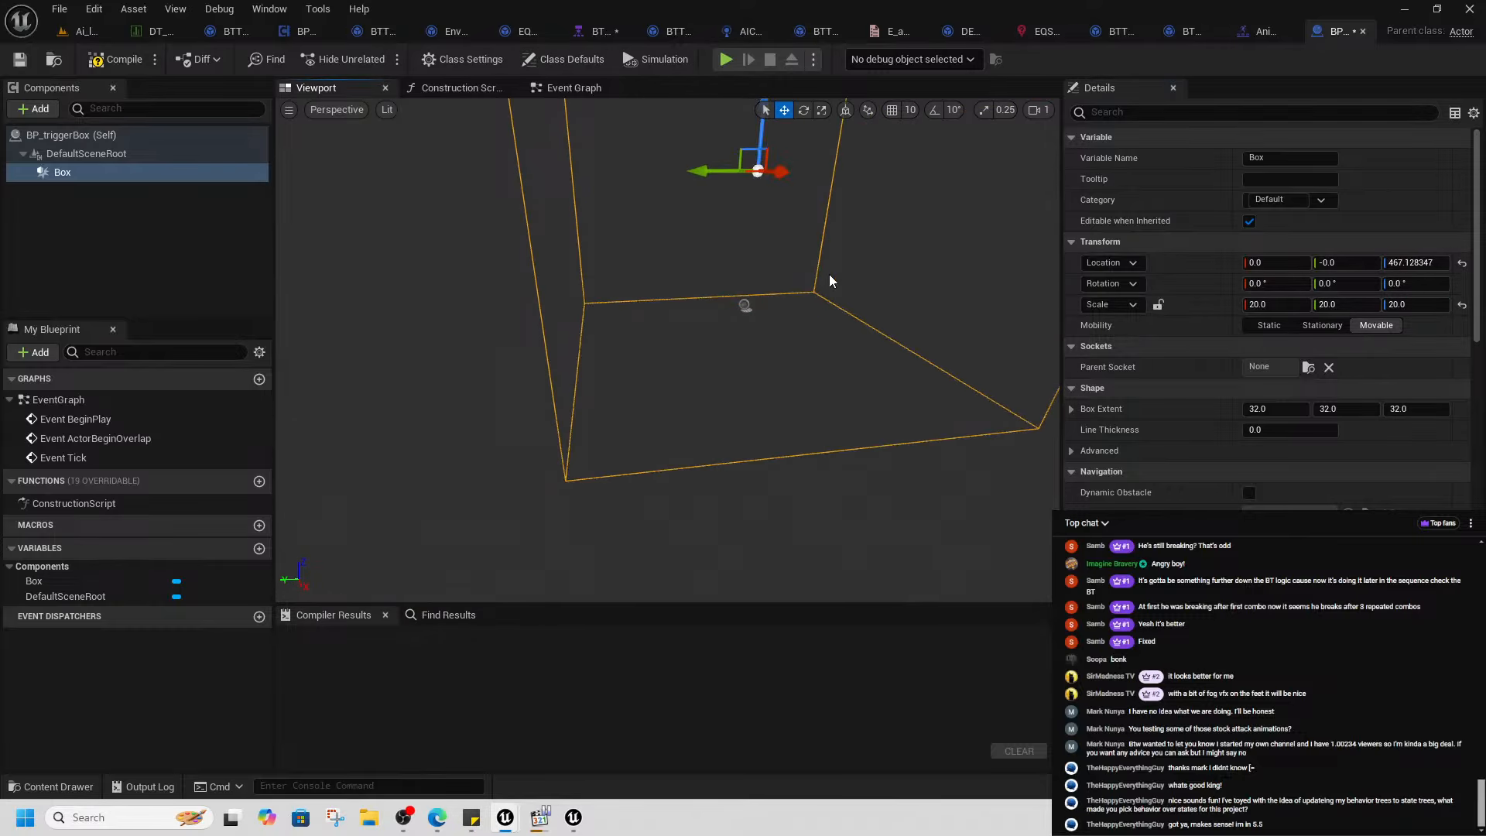
pyautogui.moveTo(874, 387); pyautogui.dragTo(928, 389, button='right')
pyautogui.press('a')
# - Add an On Component Begin Overlap event for the Box component to the event graph
pyautogui.click(574, 87)
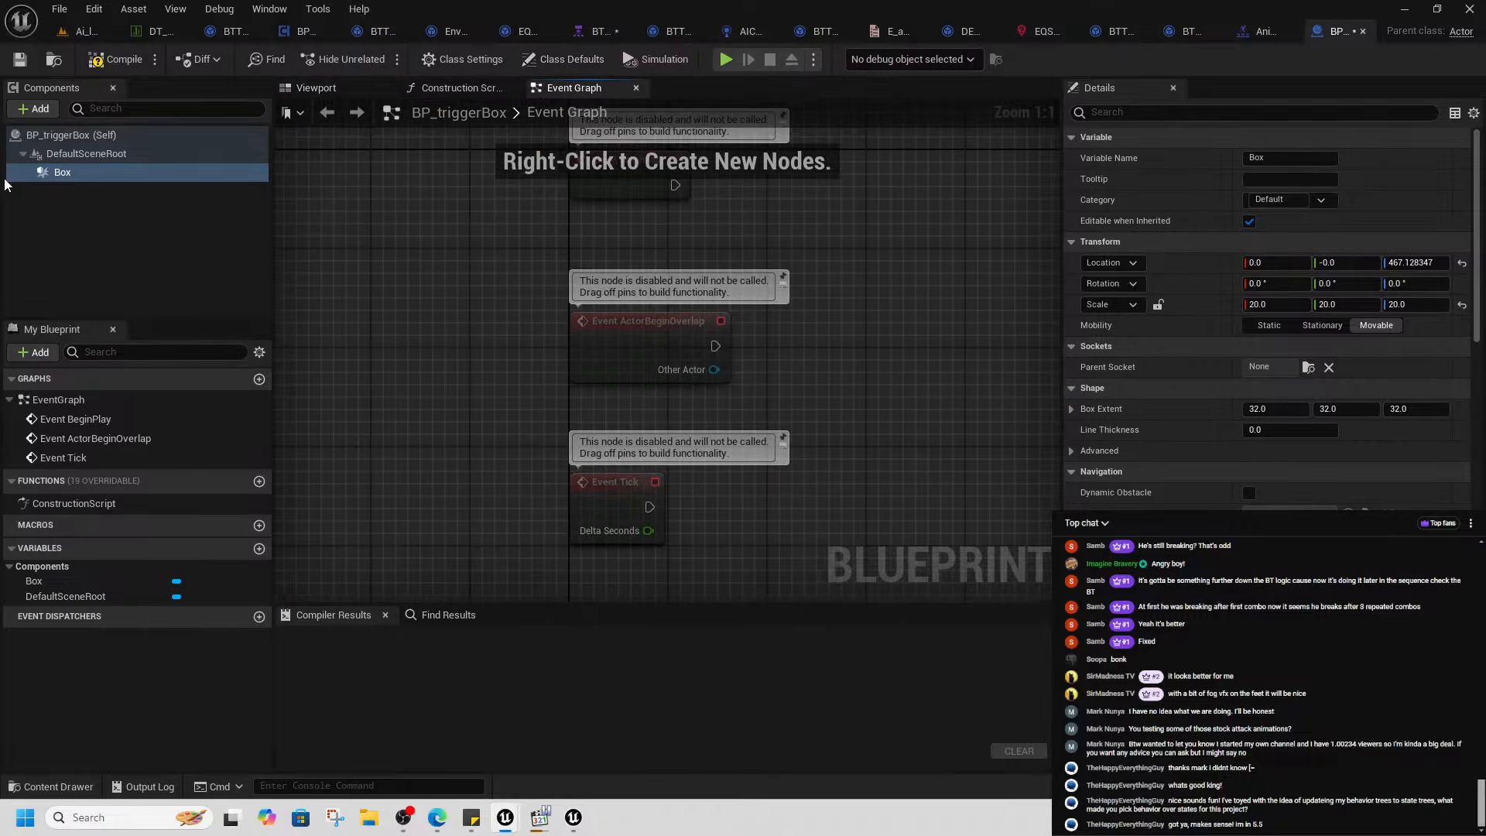
pyautogui.rightClick(66, 172)
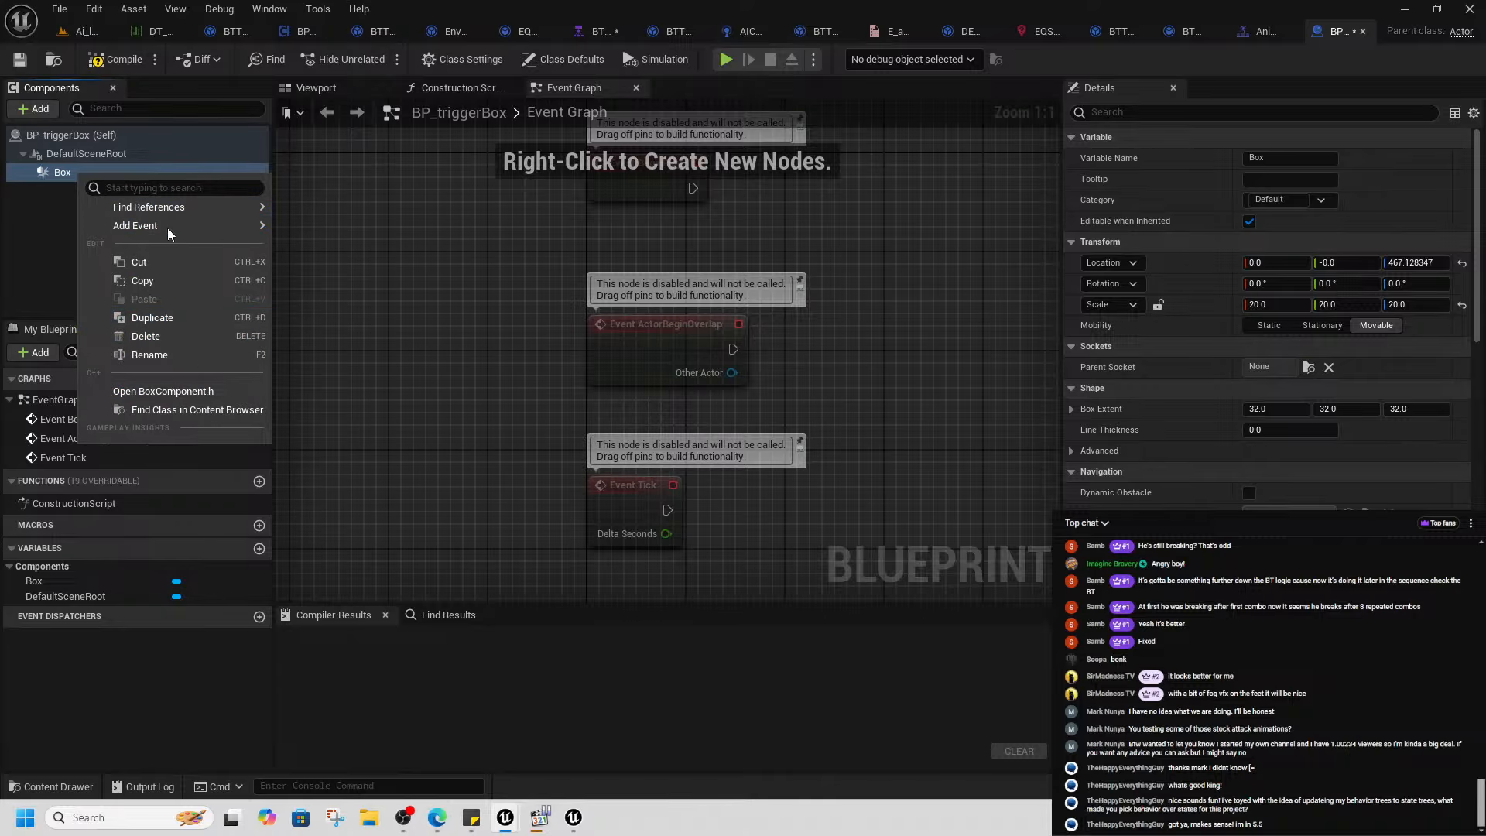
pyautogui.moveTo(167, 226)
pyautogui.click(362, 283)
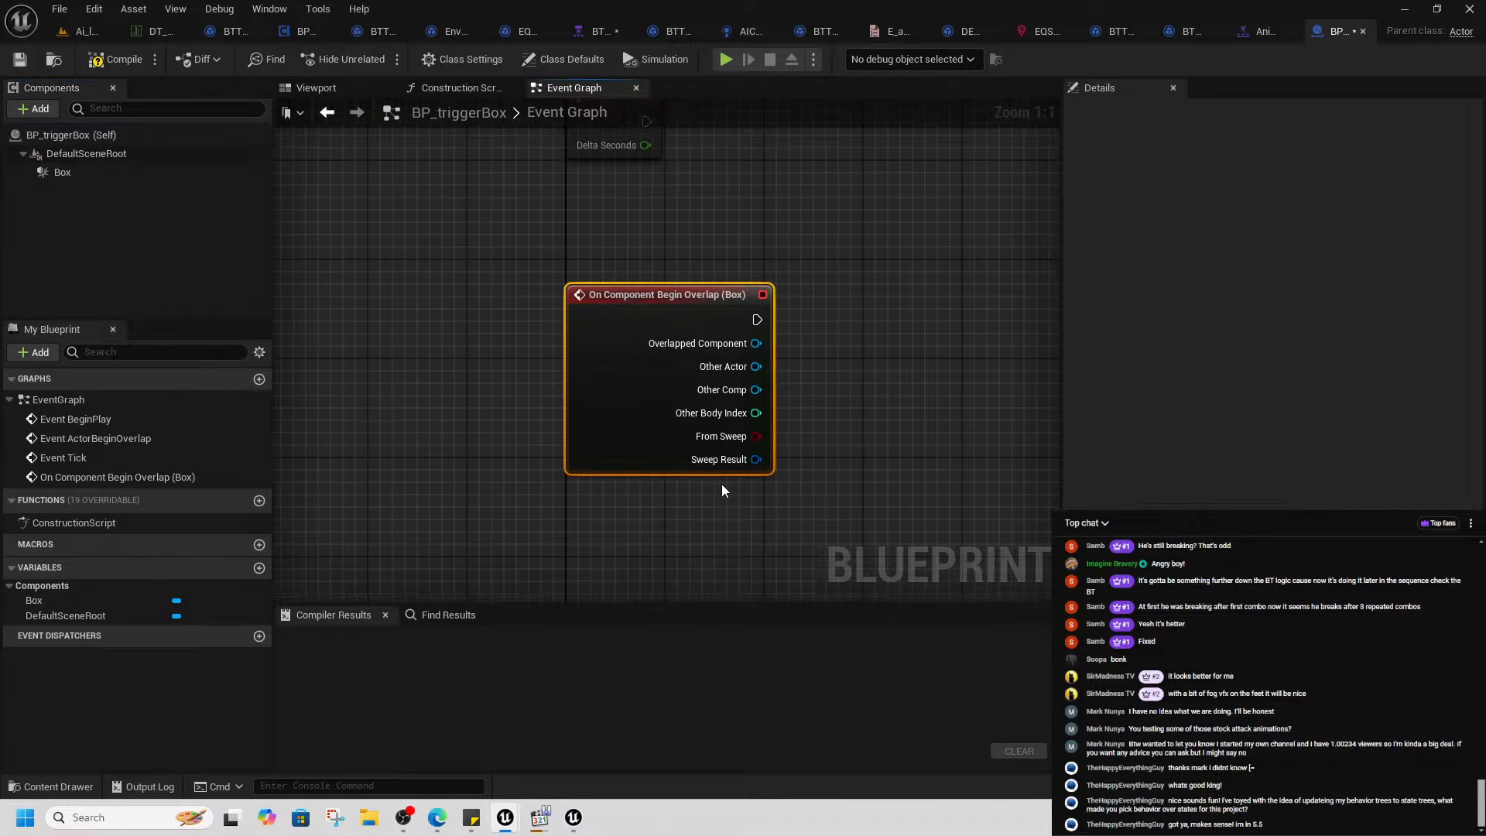
# - Compare the overlap event's Other Actor with Get Player Character and run the event through a Branch on the result
pyautogui.moveTo(863, 390); pyautogui.dragTo(610, 445, button='right')
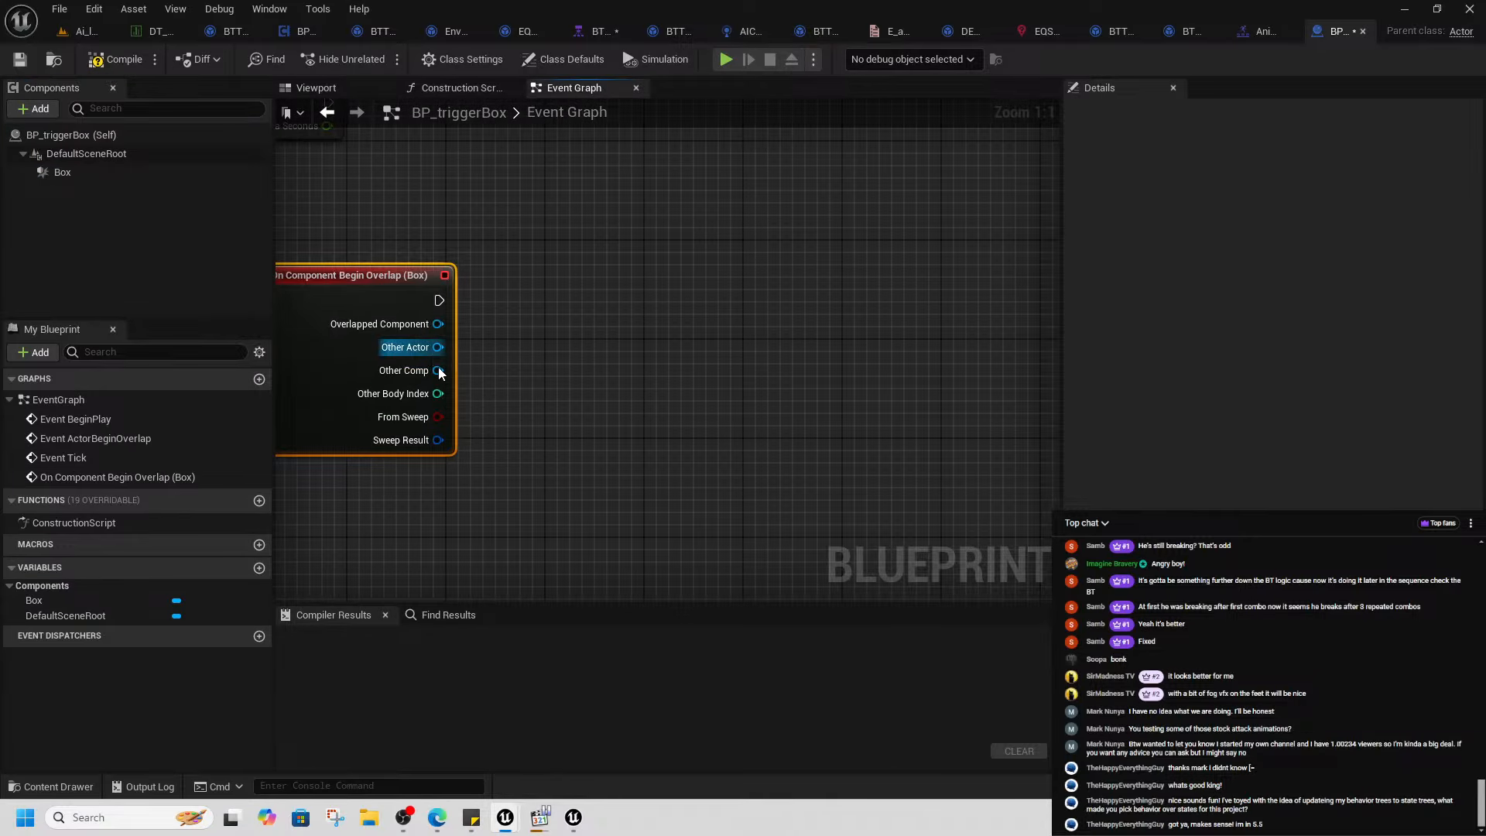
pyautogui.moveTo(438, 347); pyautogui.dragTo(541, 499)
pyautogui.write('==')
pyautogui.click(736, 508)
pyautogui.write('get player')
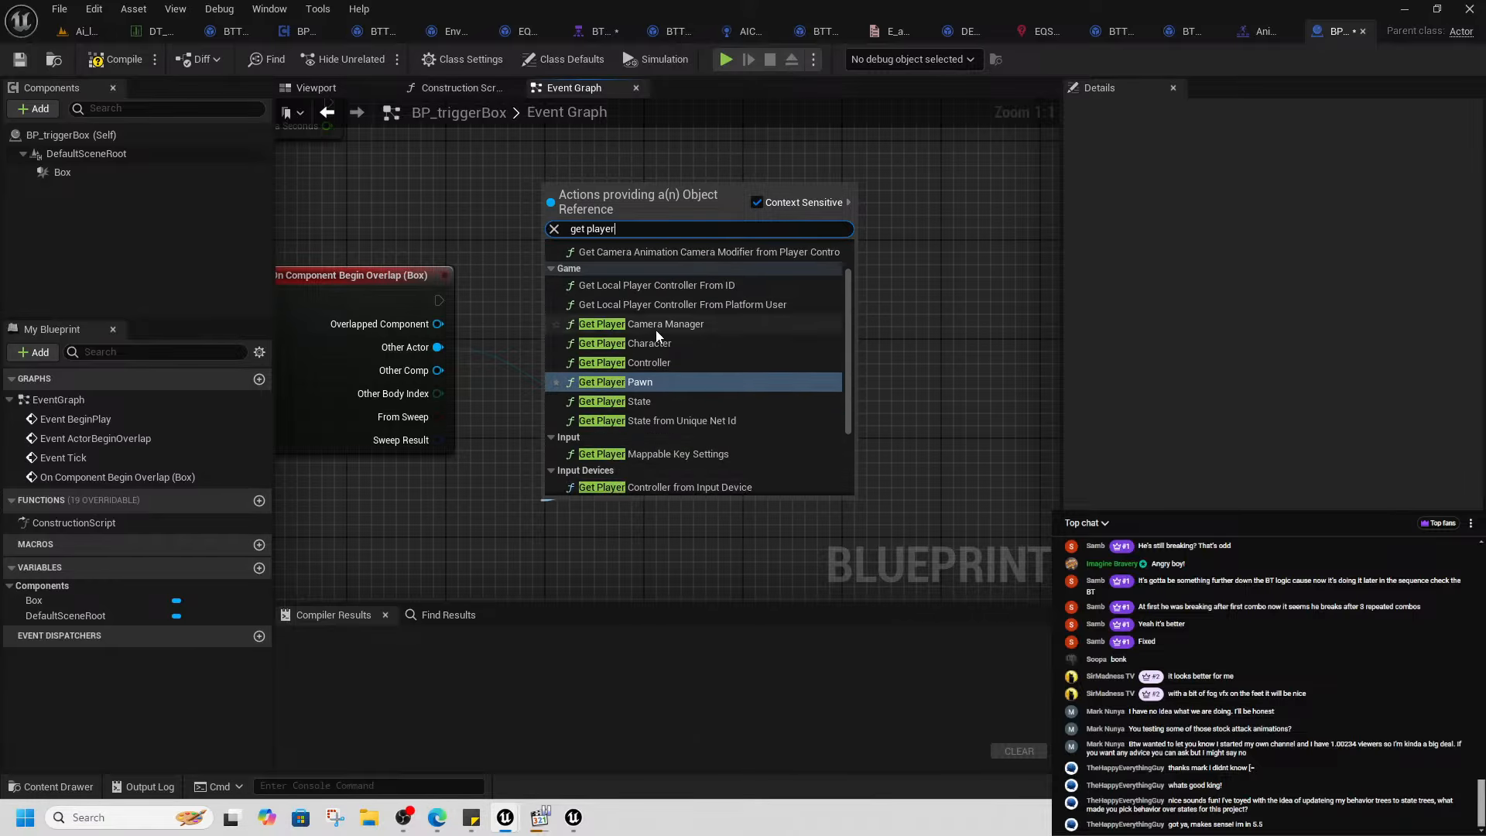
pyautogui.click(655, 343)
pyautogui.moveTo(718, 427); pyautogui.dragTo(770, 319)
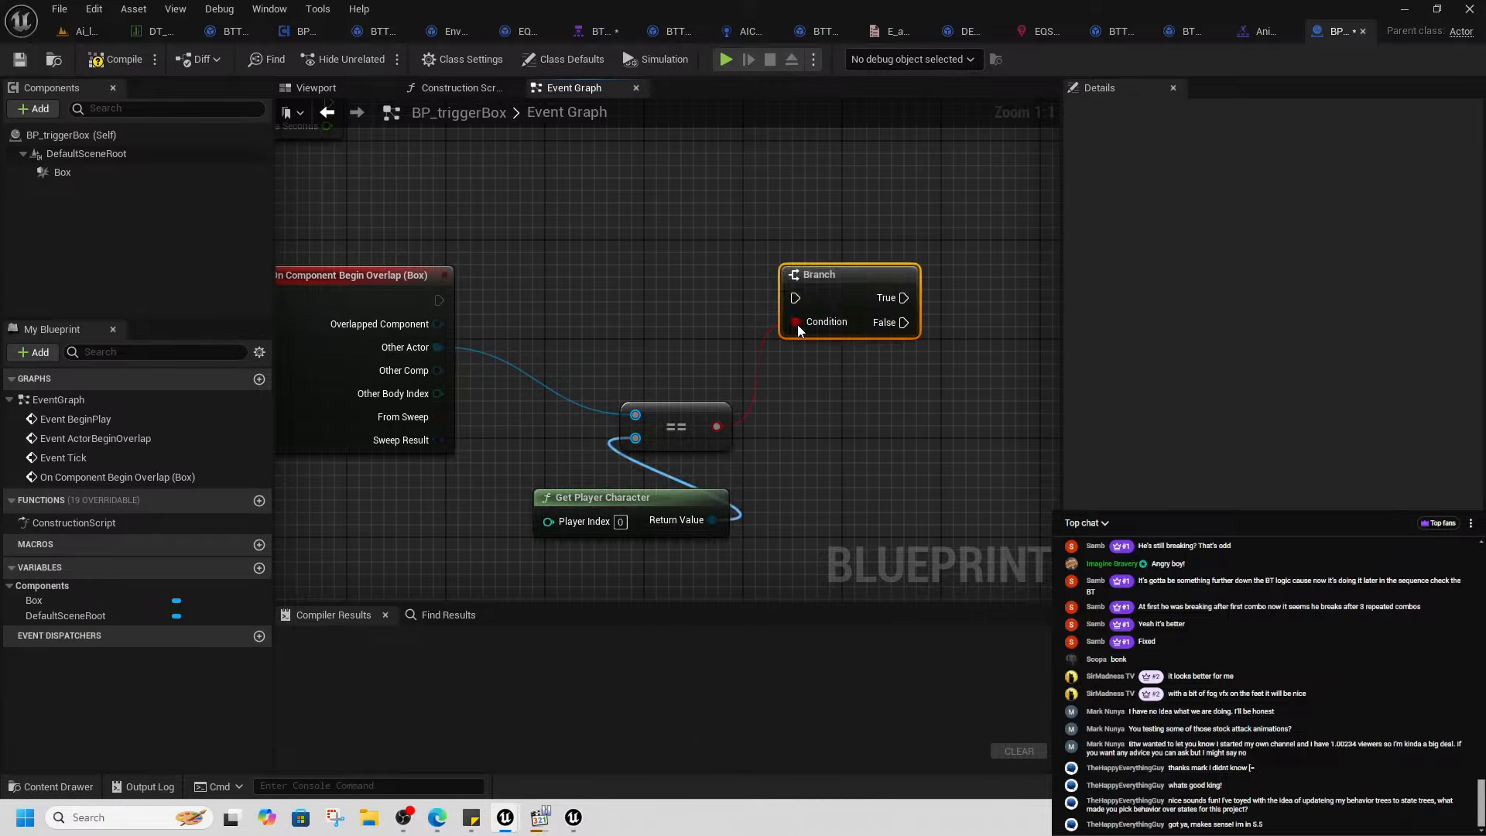
pyautogui.moveTo(439, 300); pyautogui.dragTo(798, 299)
# - Add a Spawn Actor from Class node after the Branch
pyautogui.moveTo(806, 299)
pyautogui.mouseDown(button='right')
pyautogui.moveTo(740, 313)
pyautogui.moveTo(782, 290)
pyautogui.mouseUp(button='right')
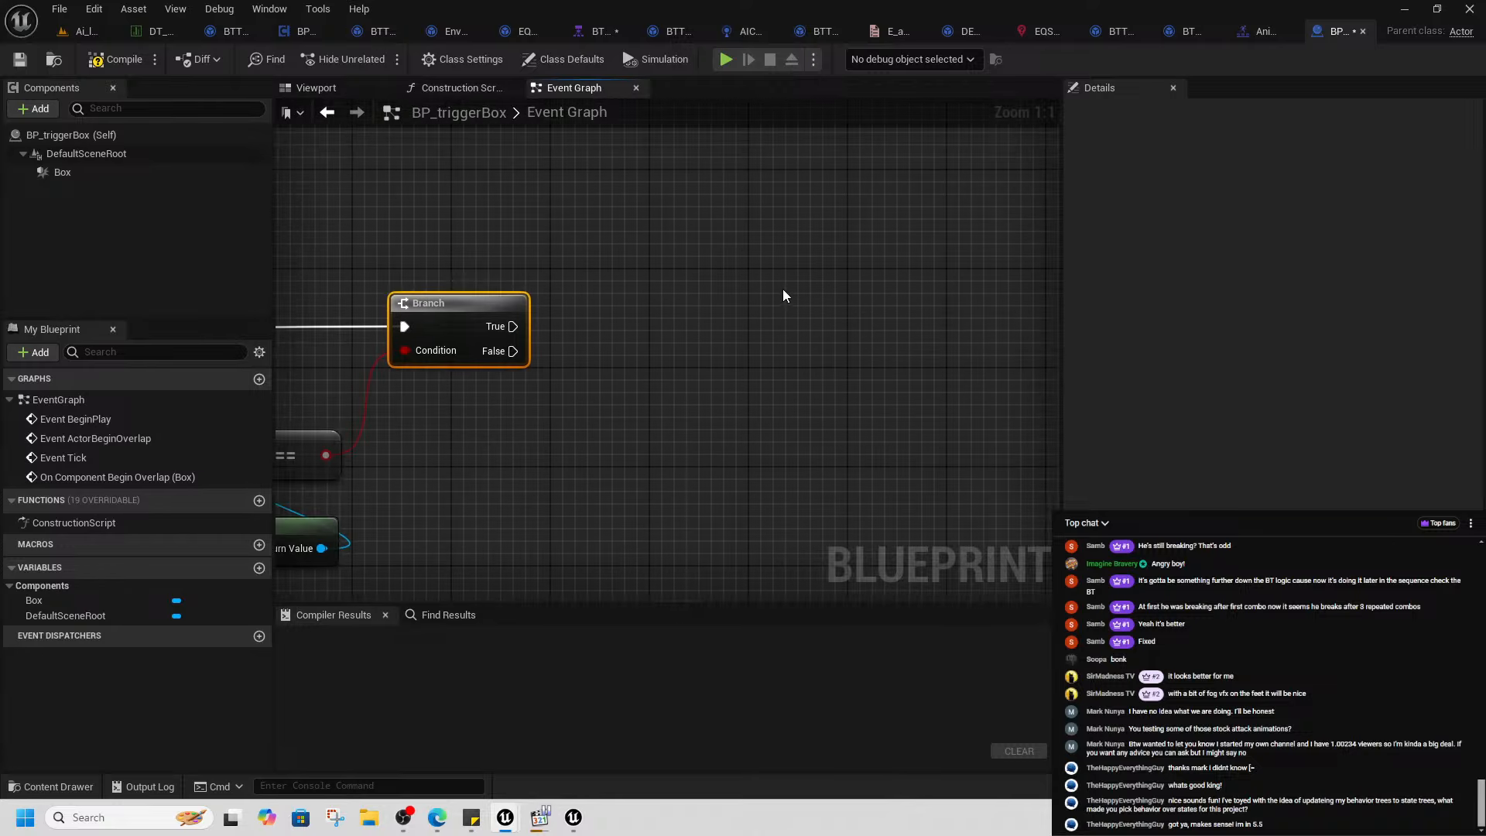
pyautogui.rightClick(782, 288)
pyautogui.write('spawn actor')
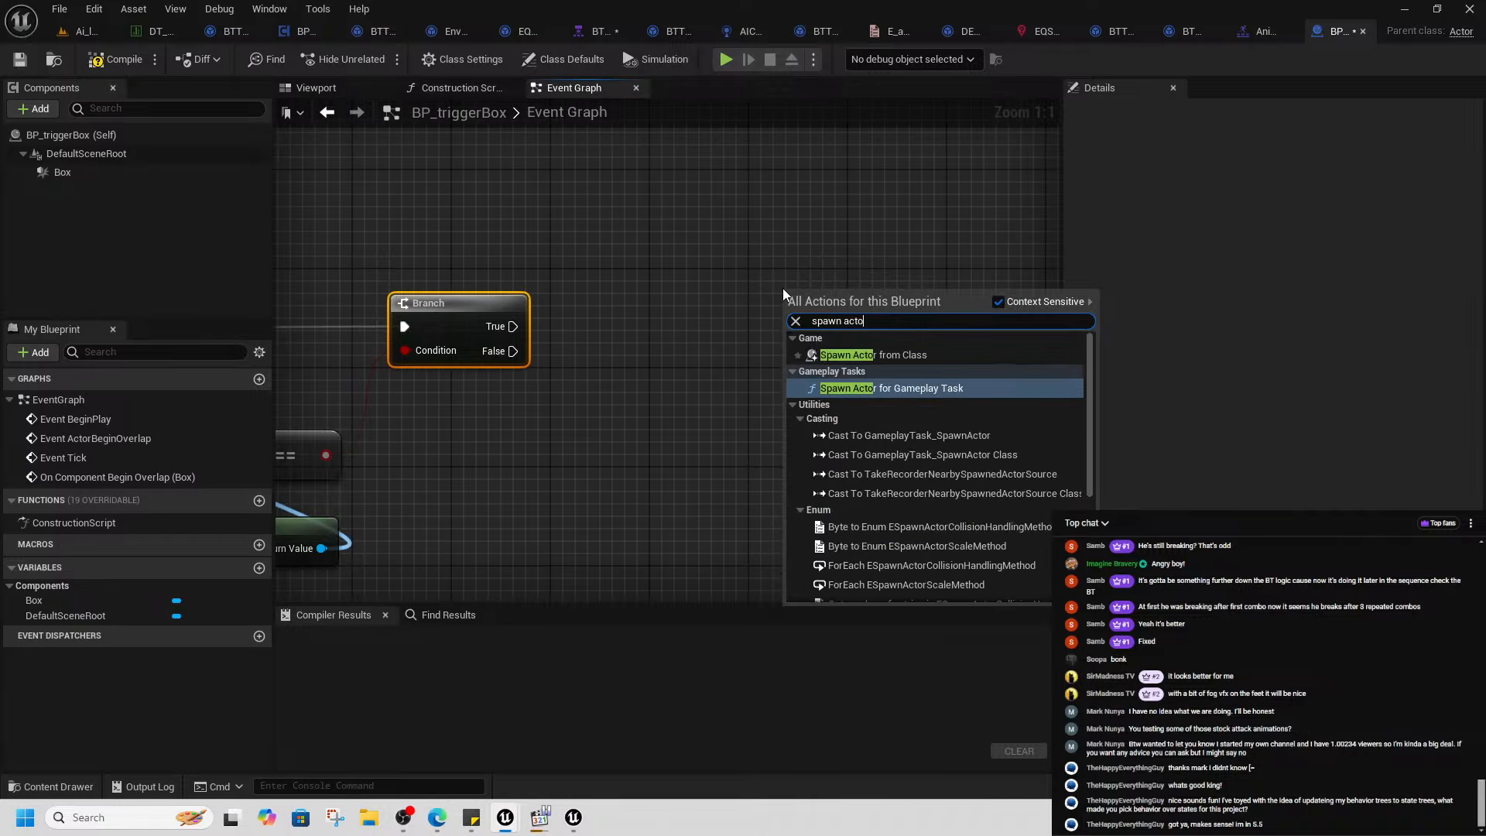
pyautogui.click(916, 354)
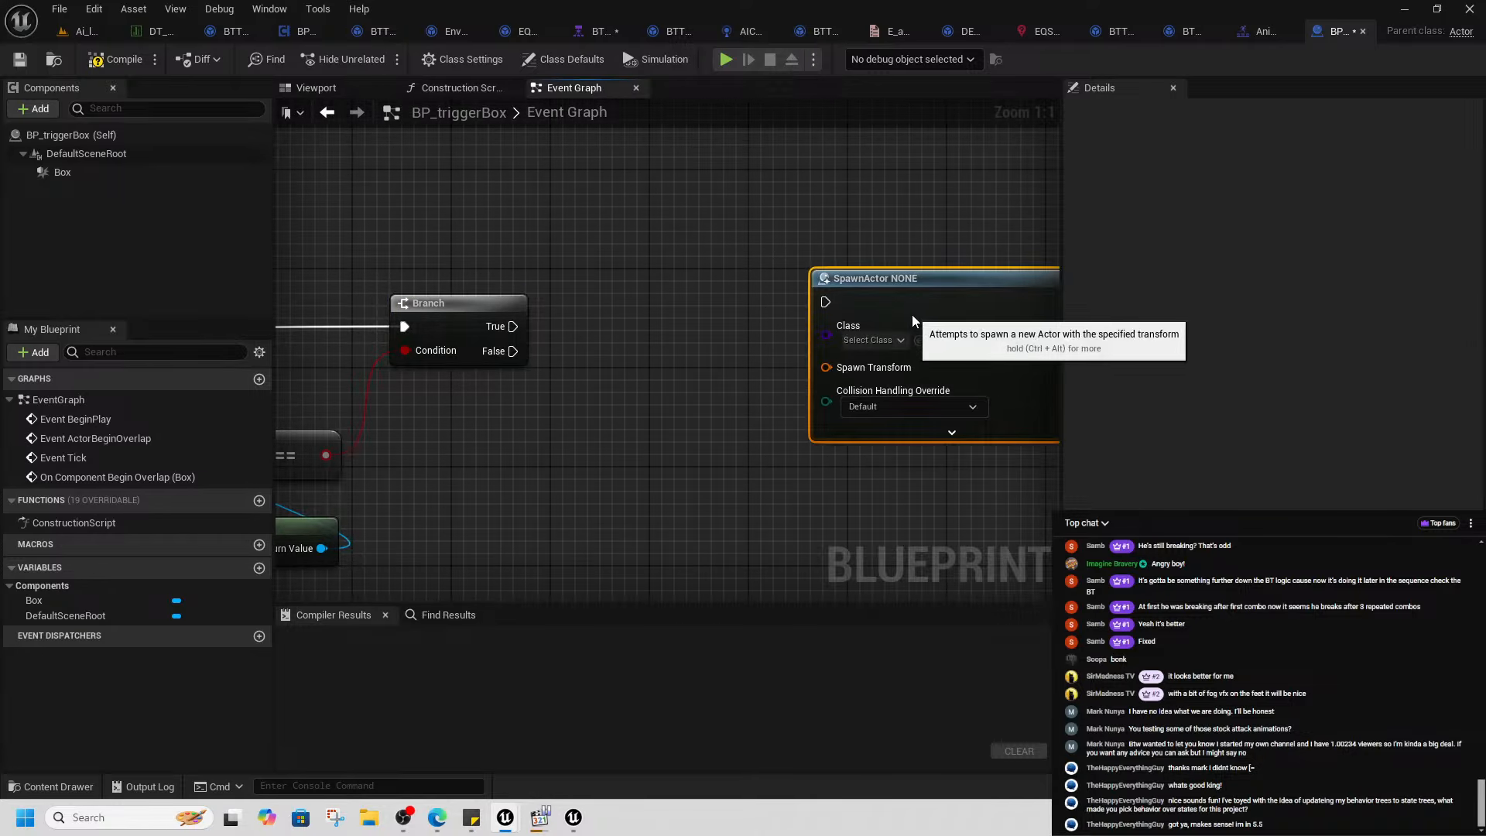
# - Create a new variable with the type BP Marge Soft Class Reference, keeping its default name
pyautogui.click(259, 568)
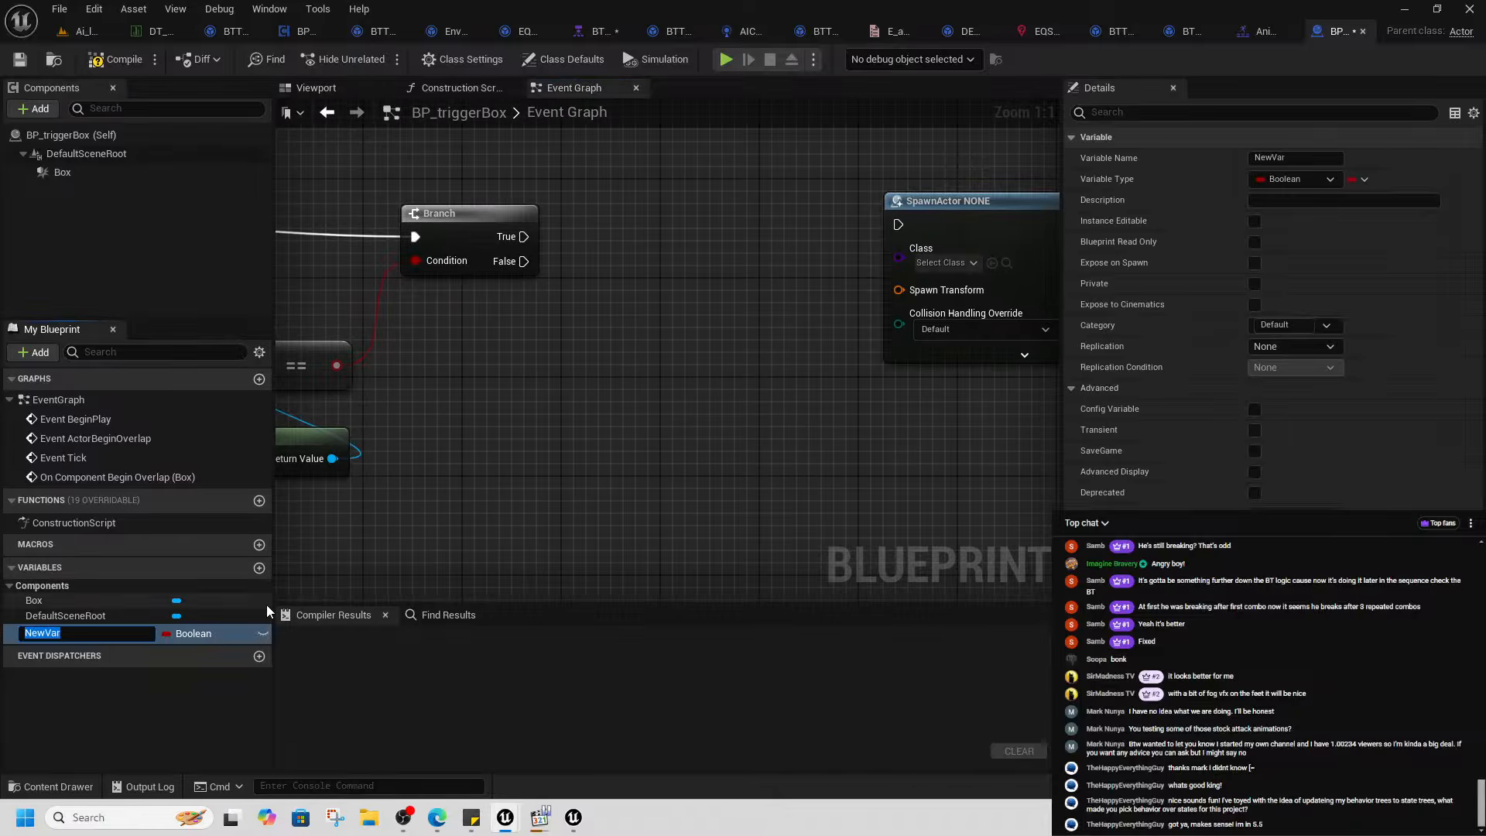
pyautogui.click(197, 635)
pyautogui.write('en')
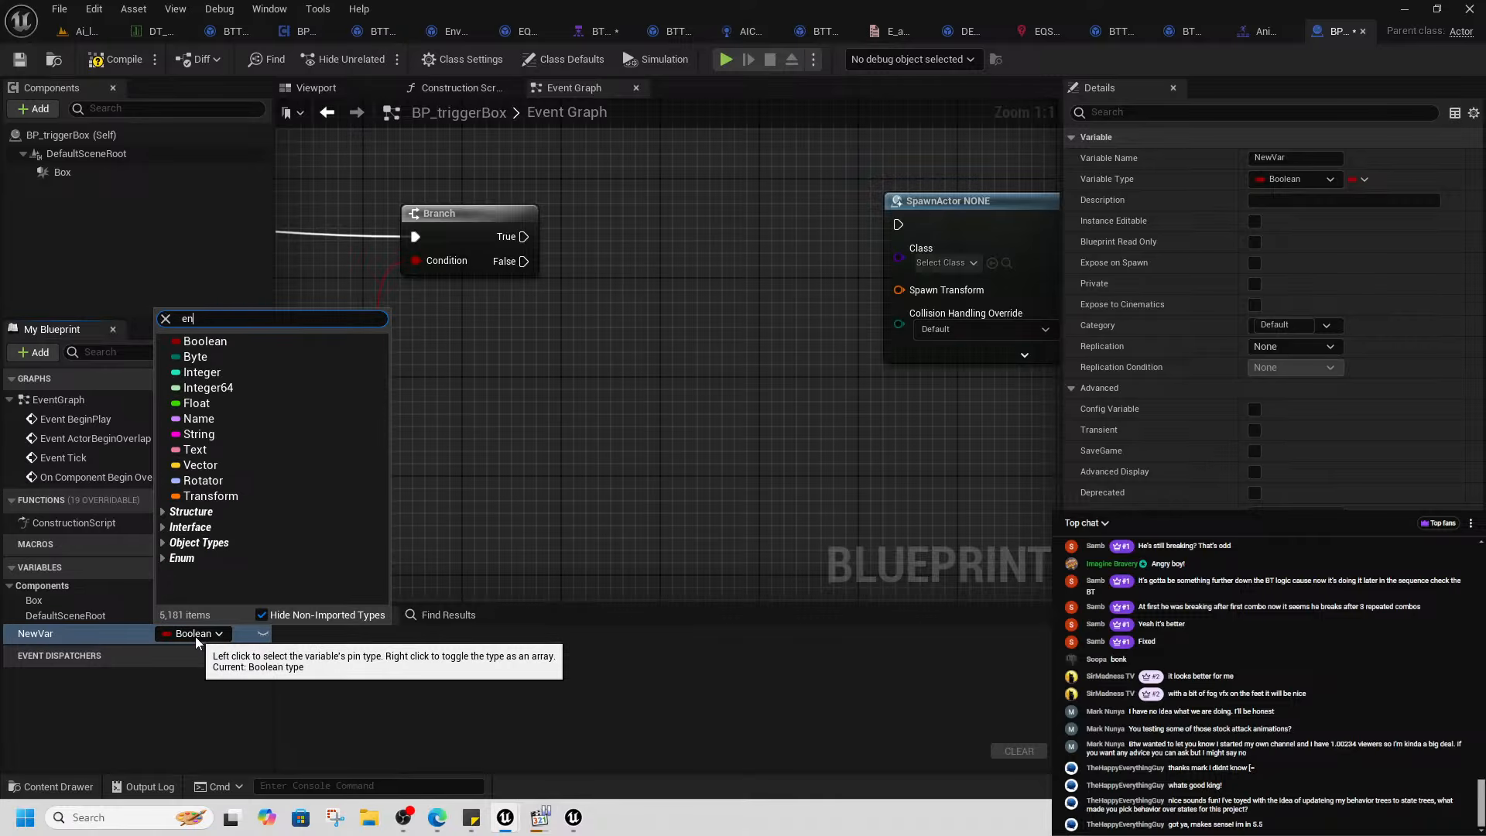
pyautogui.write('emy')
pyautogui.moveTo(302, 394)
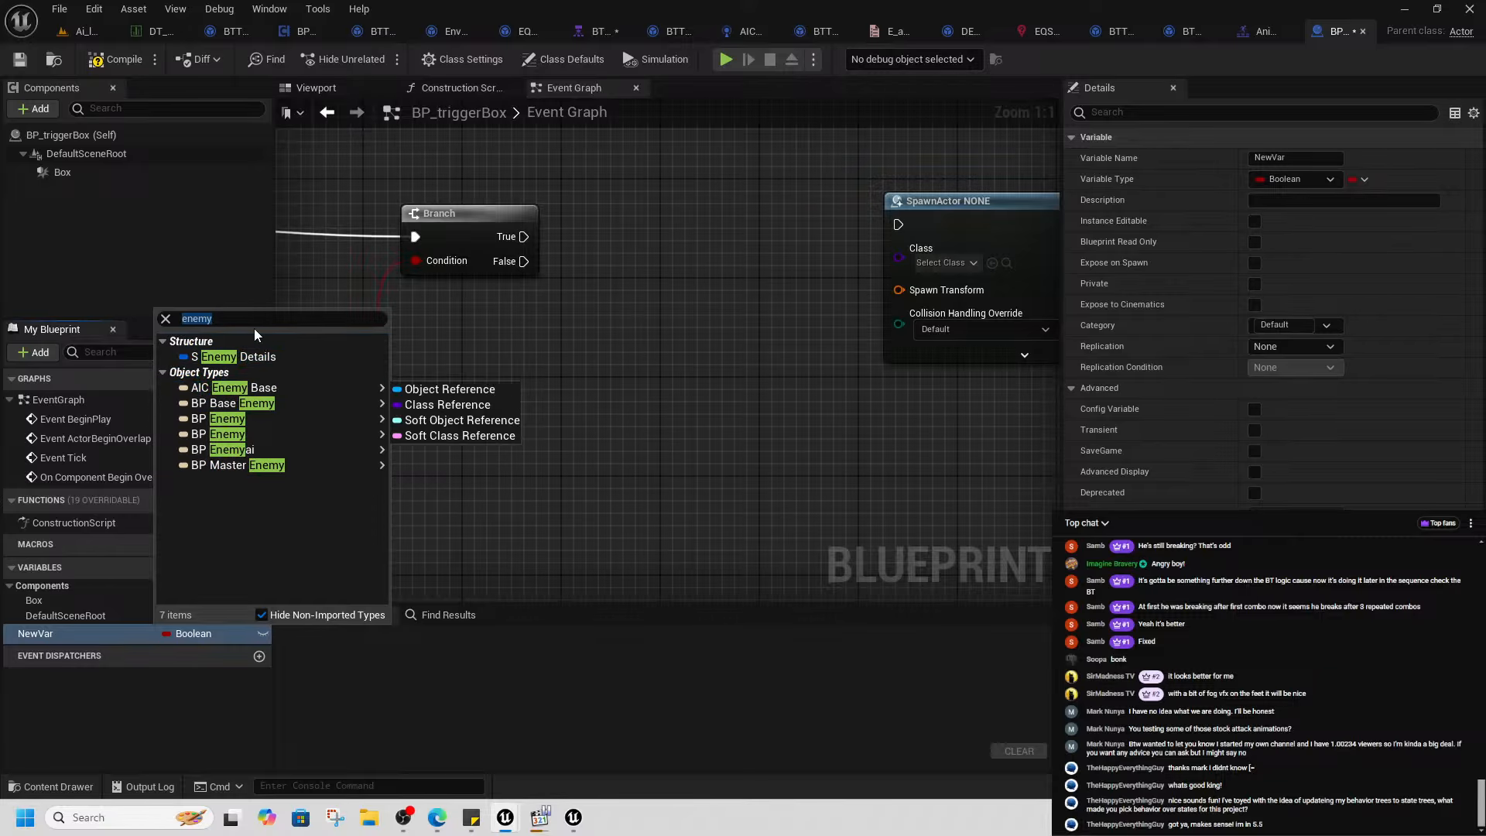
pyautogui.write('marg')
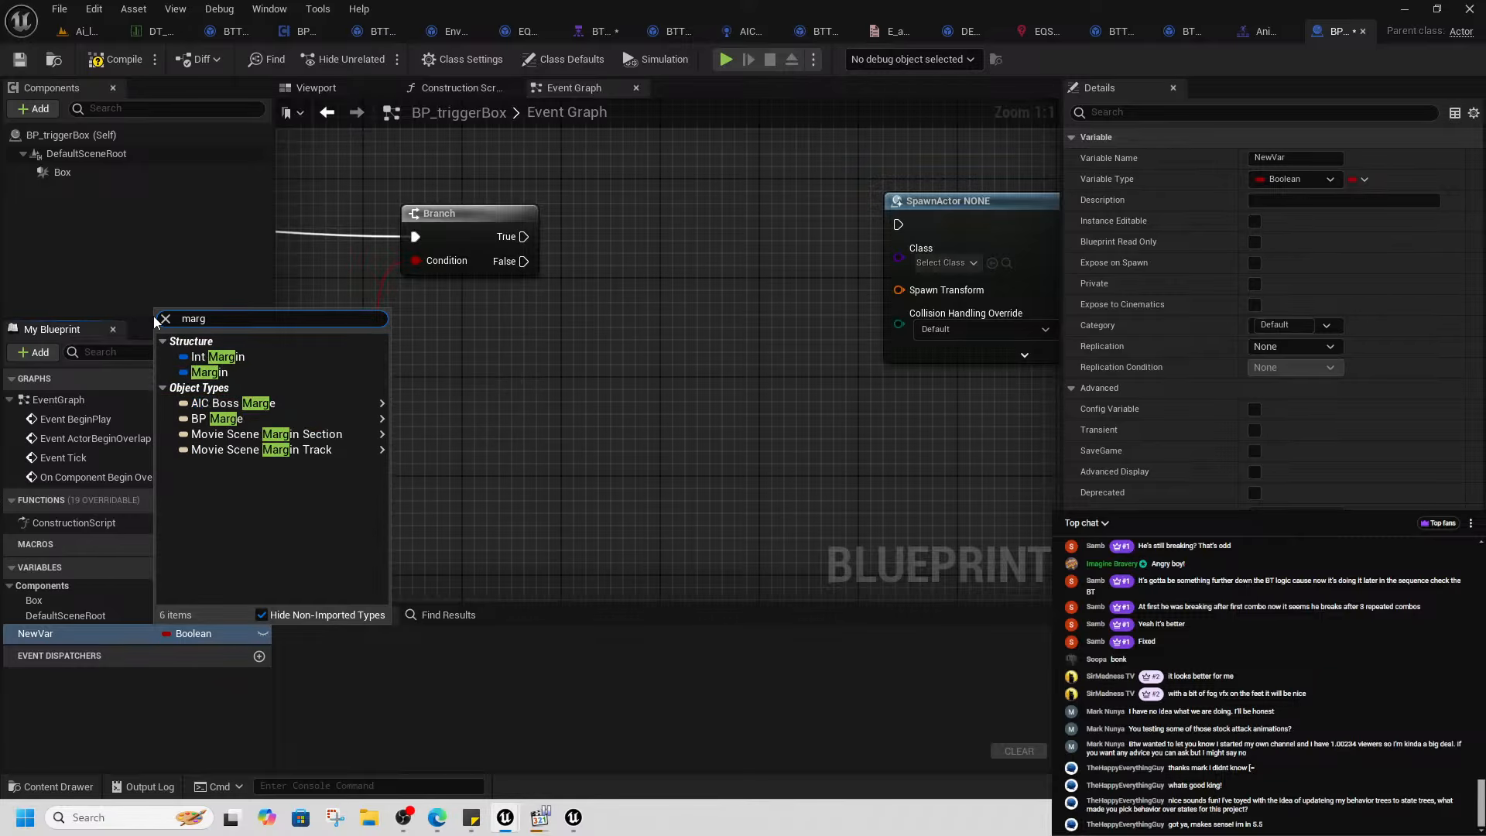
pyautogui.moveTo(233, 418)
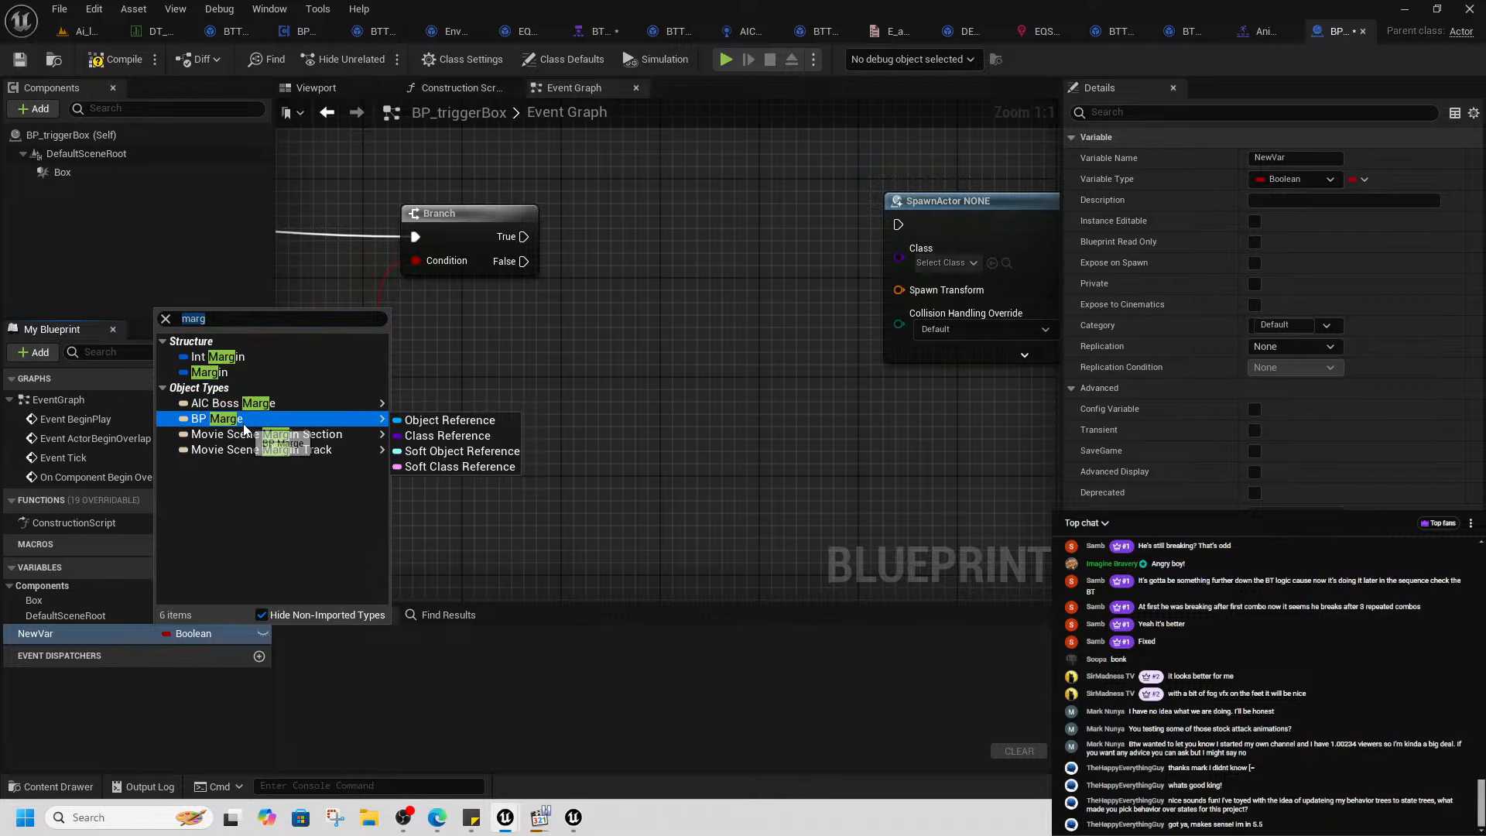
pyautogui.click(441, 466)
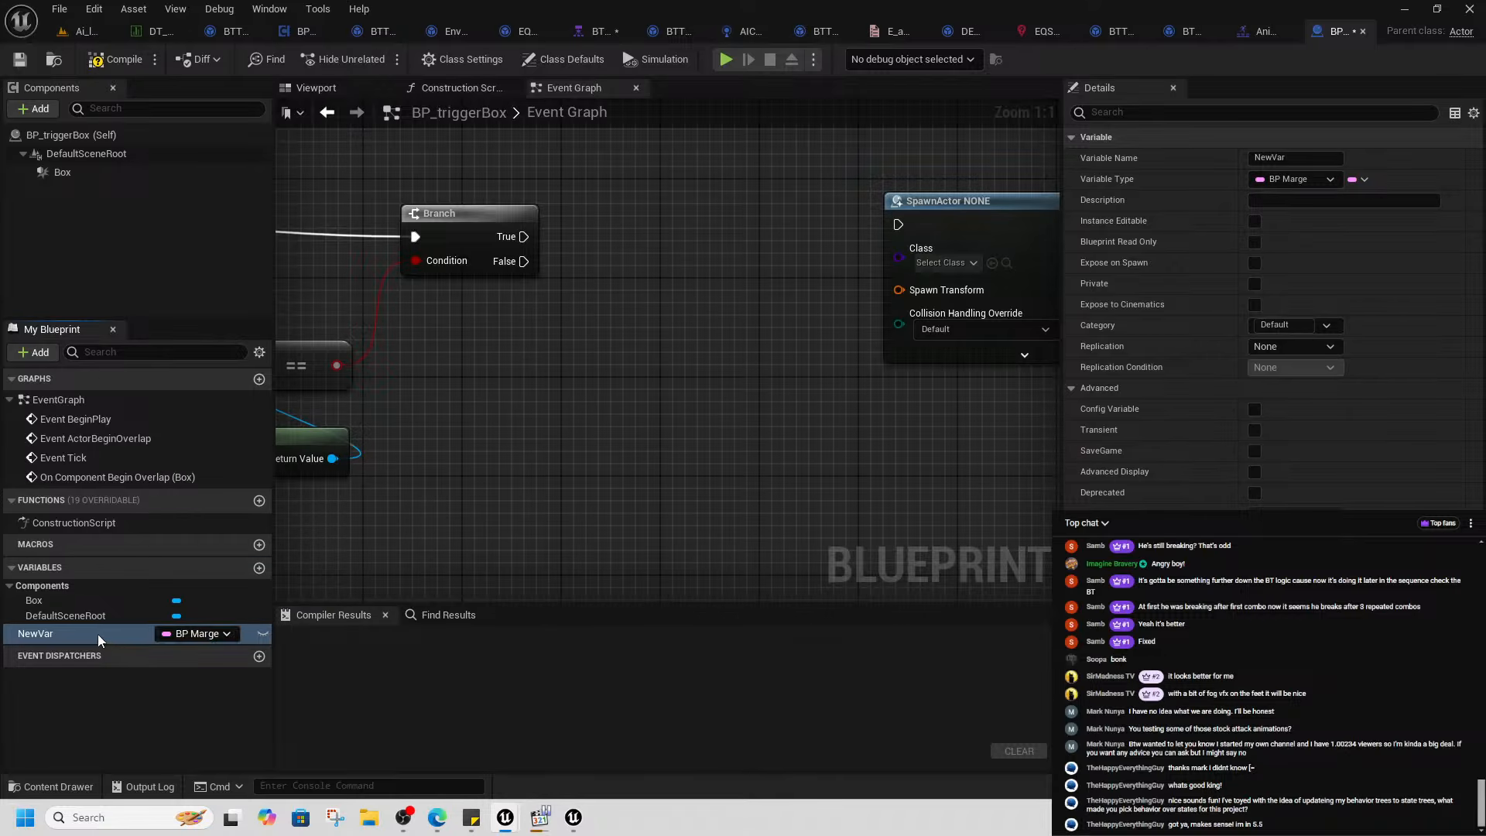
# - Add an Async Load Class Asset node fed by the BP Marge variable and run it from the Branch's True output
pyautogui.moveTo(116, 634); pyautogui.dragTo(600, 257)
pyautogui.click(476, 376)
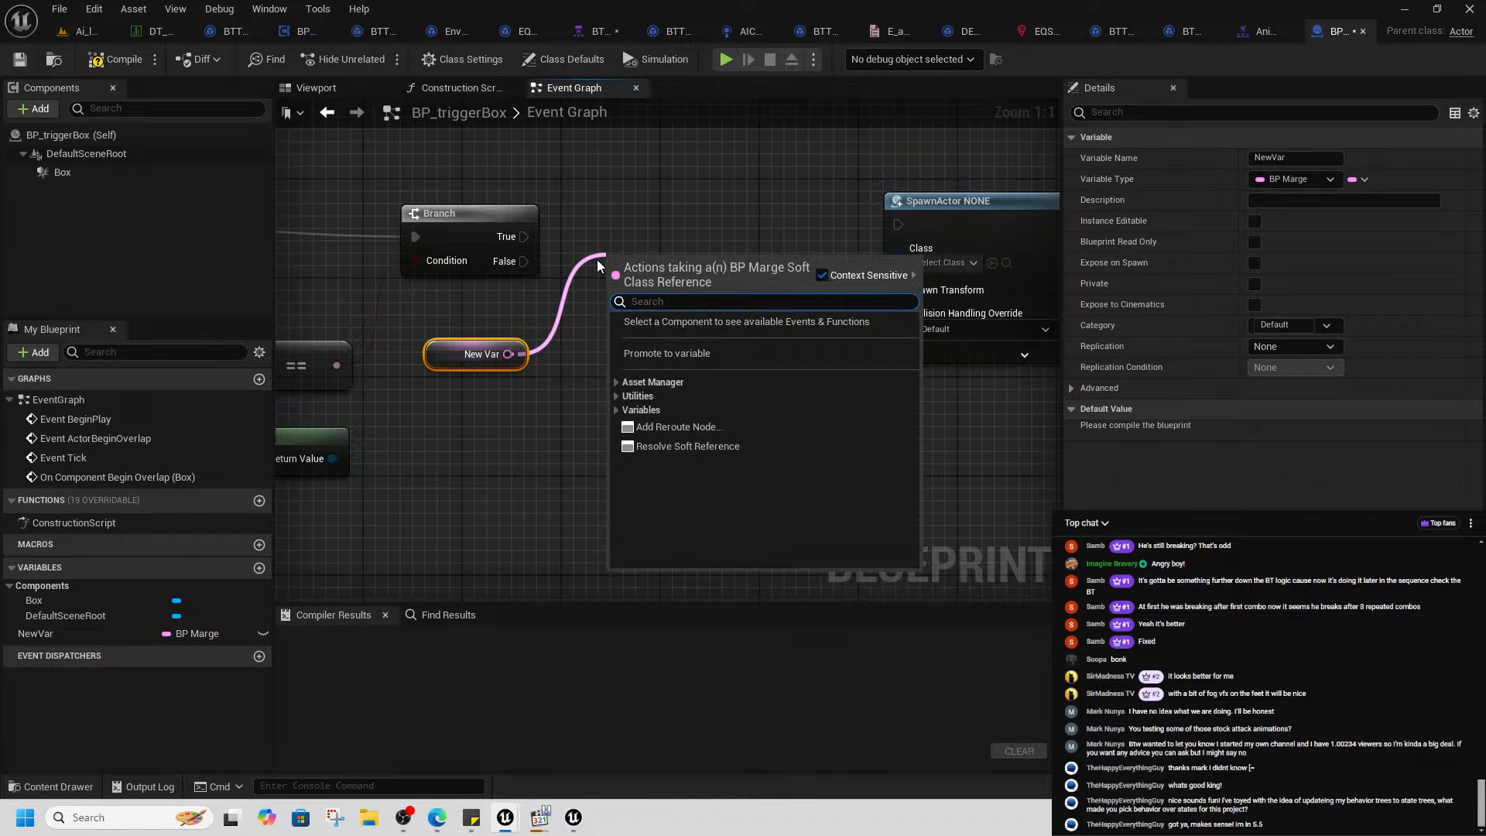
pyautogui.write('async')
pyautogui.press('Return')
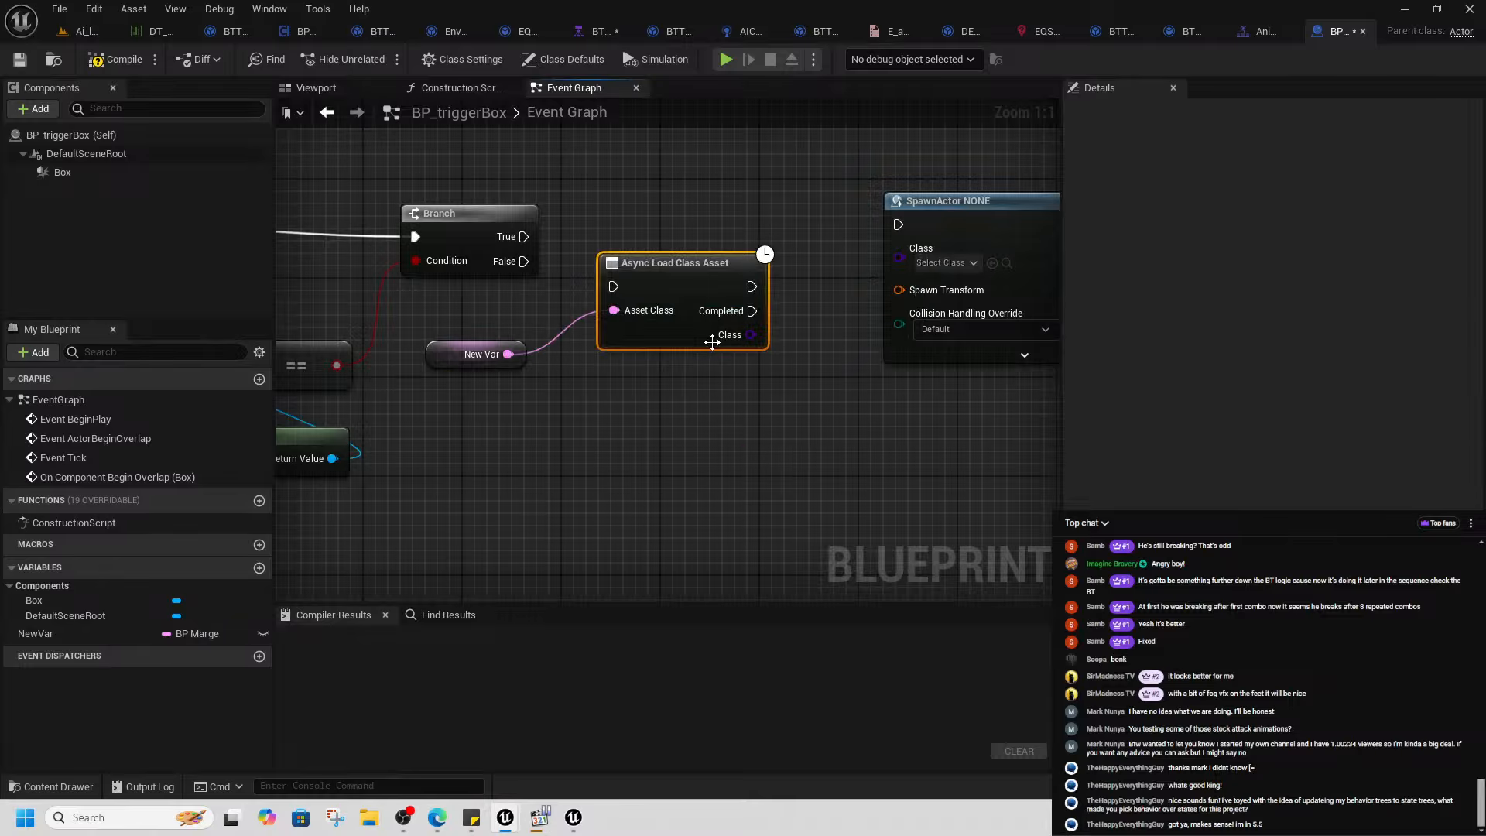
pyautogui.moveTo(524, 236); pyautogui.dragTo(617, 240)
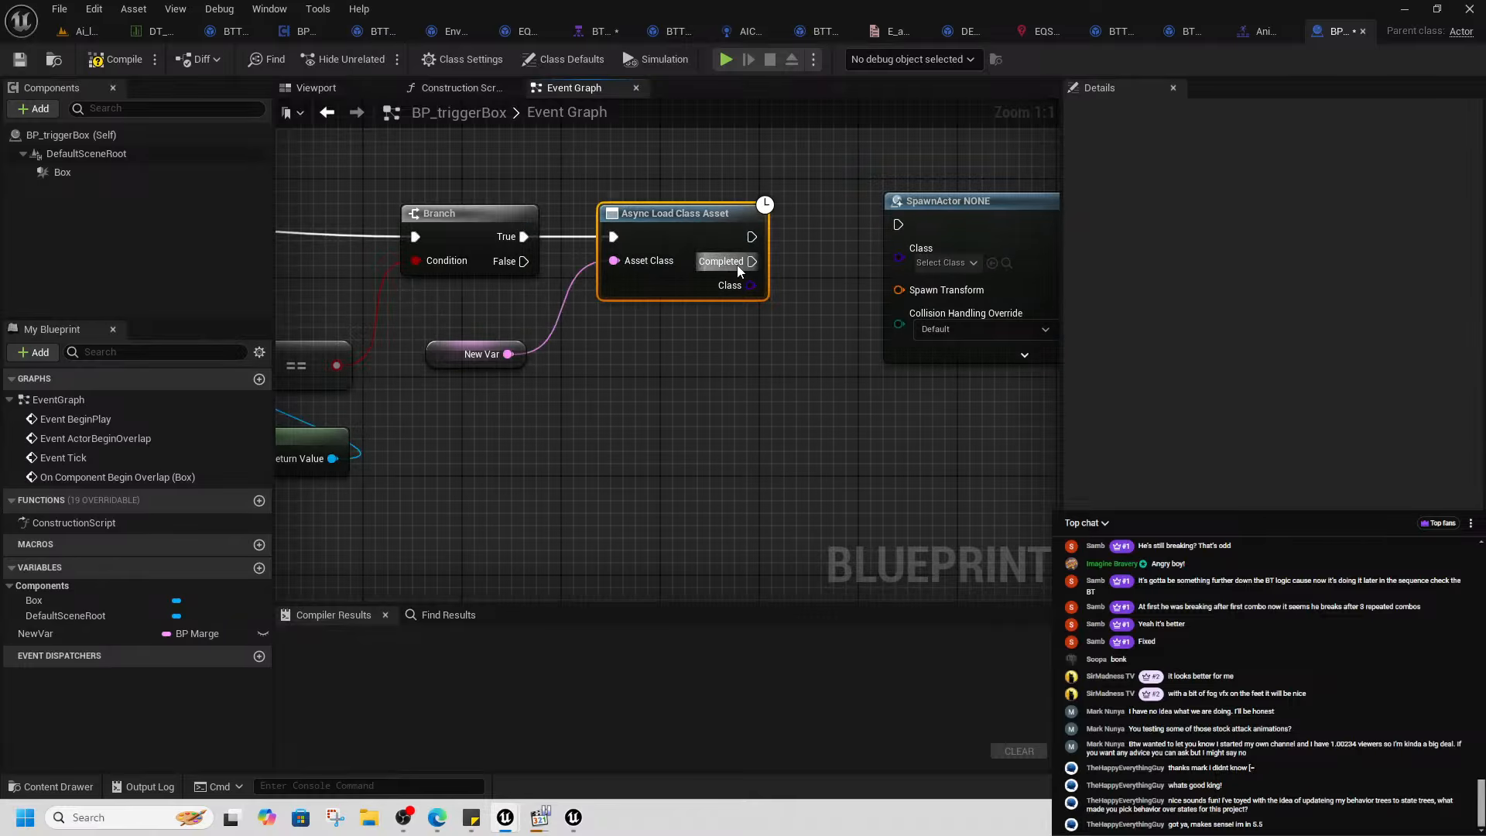
# - Run SpawnActor from the async load's Completed output and feed its Class from the resolved BP Marge variable, spacing the nodes apart
pyautogui.moveTo(743, 265); pyautogui.dragTo(898, 225)
pyautogui.moveTo(922, 207); pyautogui.dragTo(921, 244)
pyautogui.moveTo(752, 284); pyautogui.dragTo(932, 299)
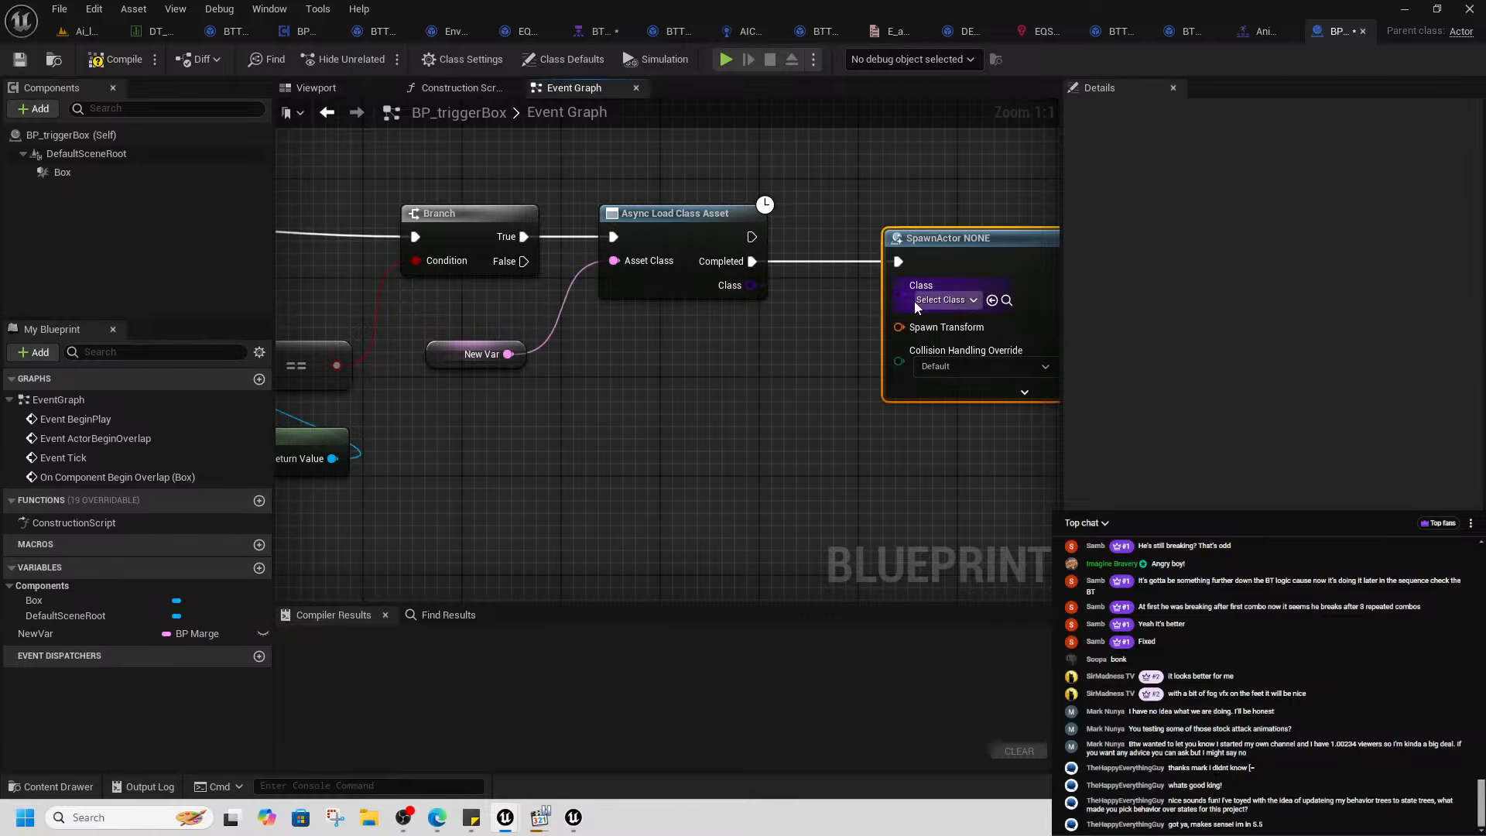
pyautogui.click(528, 377)
pyautogui.moveTo(508, 355); pyautogui.dragTo(935, 299)
pyautogui.moveTo(738, 301); pyautogui.dragTo(736, 370)
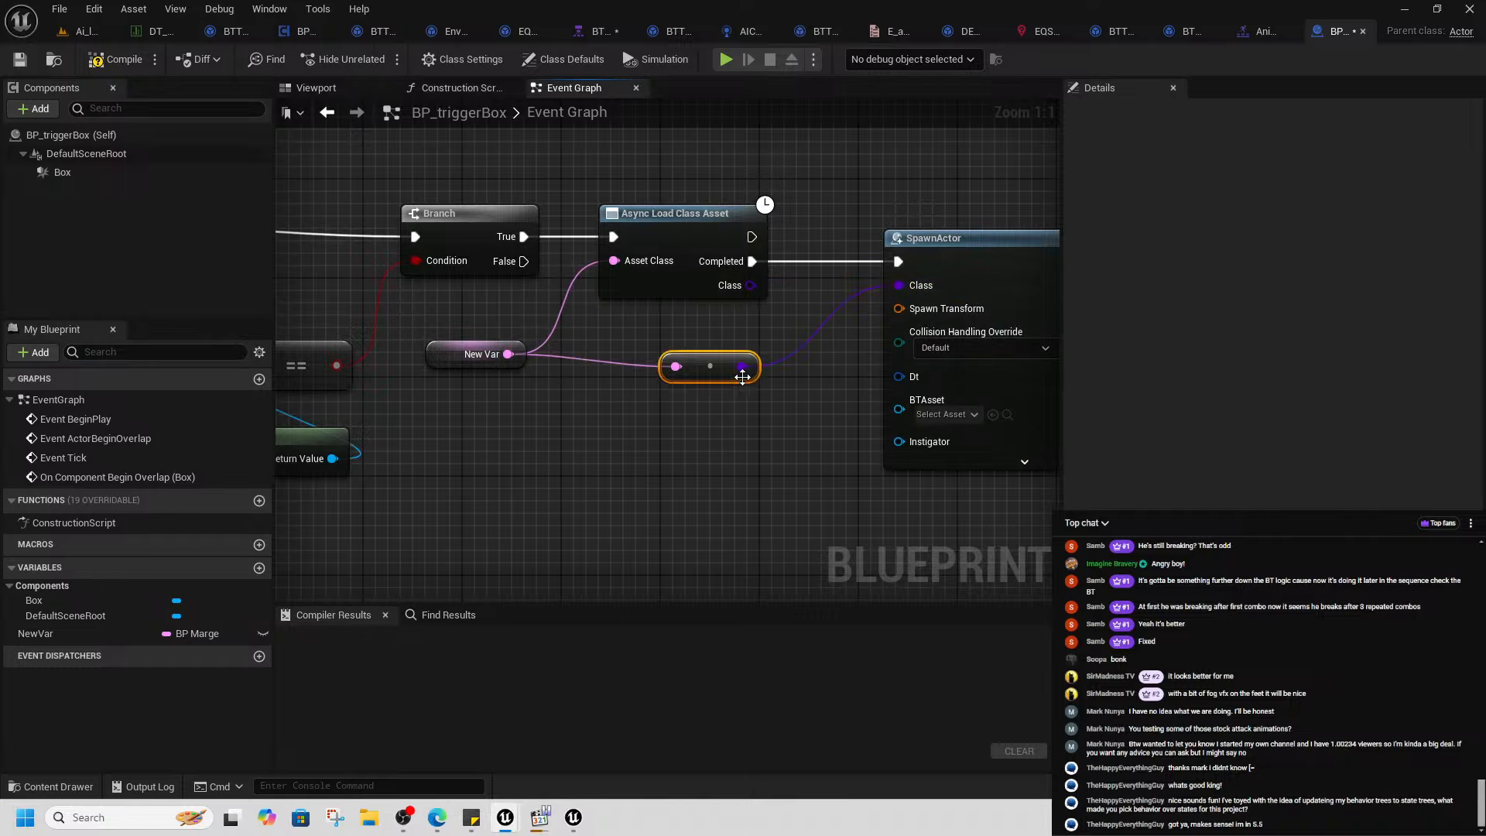
pyautogui.moveTo(857, 463); pyautogui.dragTo(611, 444, button='right')
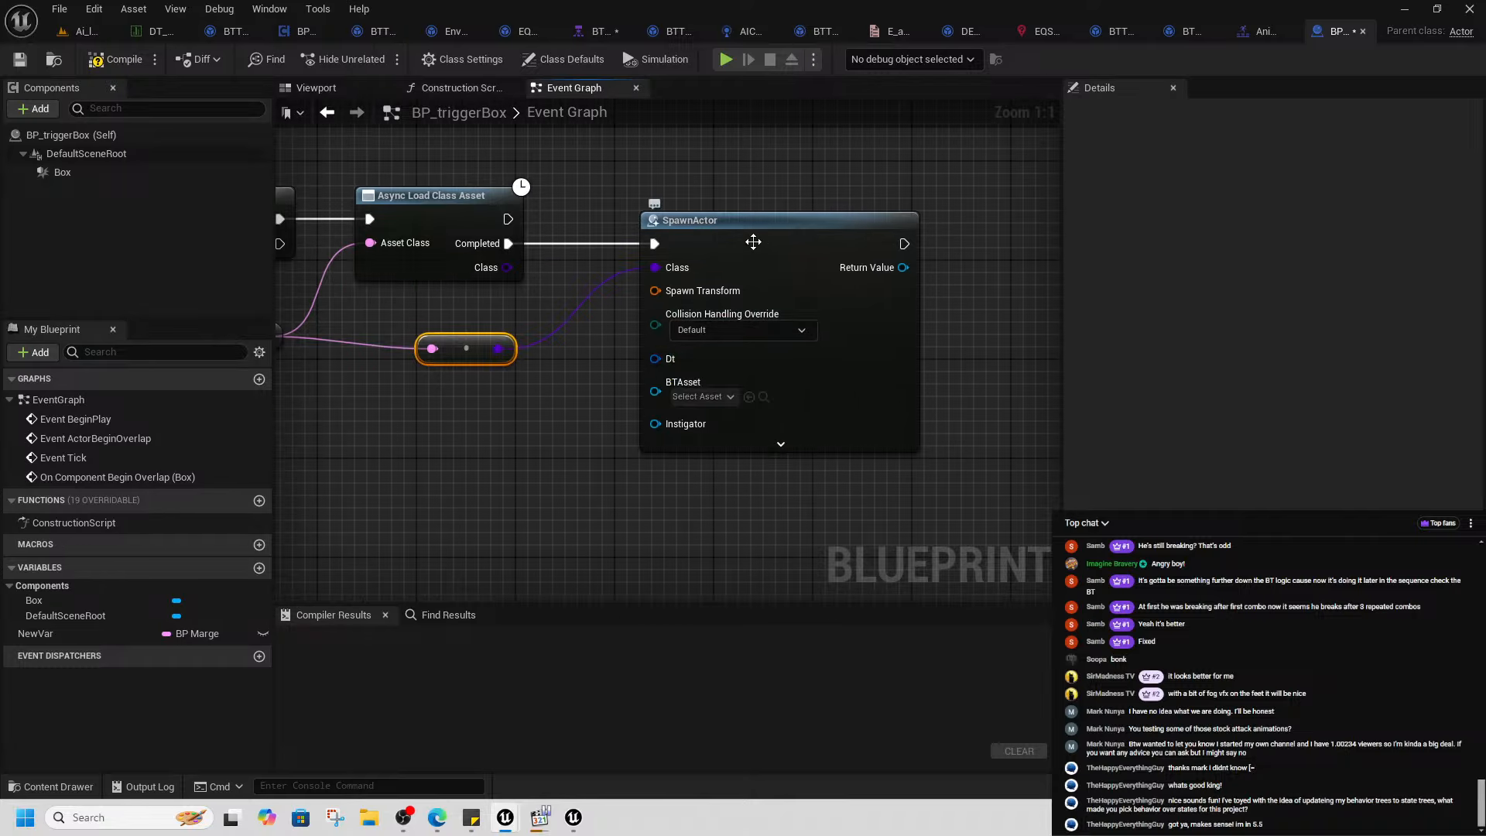
pyautogui.moveTo(752, 240); pyautogui.dragTo(889, 240)
pyautogui.moveTo(473, 351); pyautogui.dragTo(473, 325)
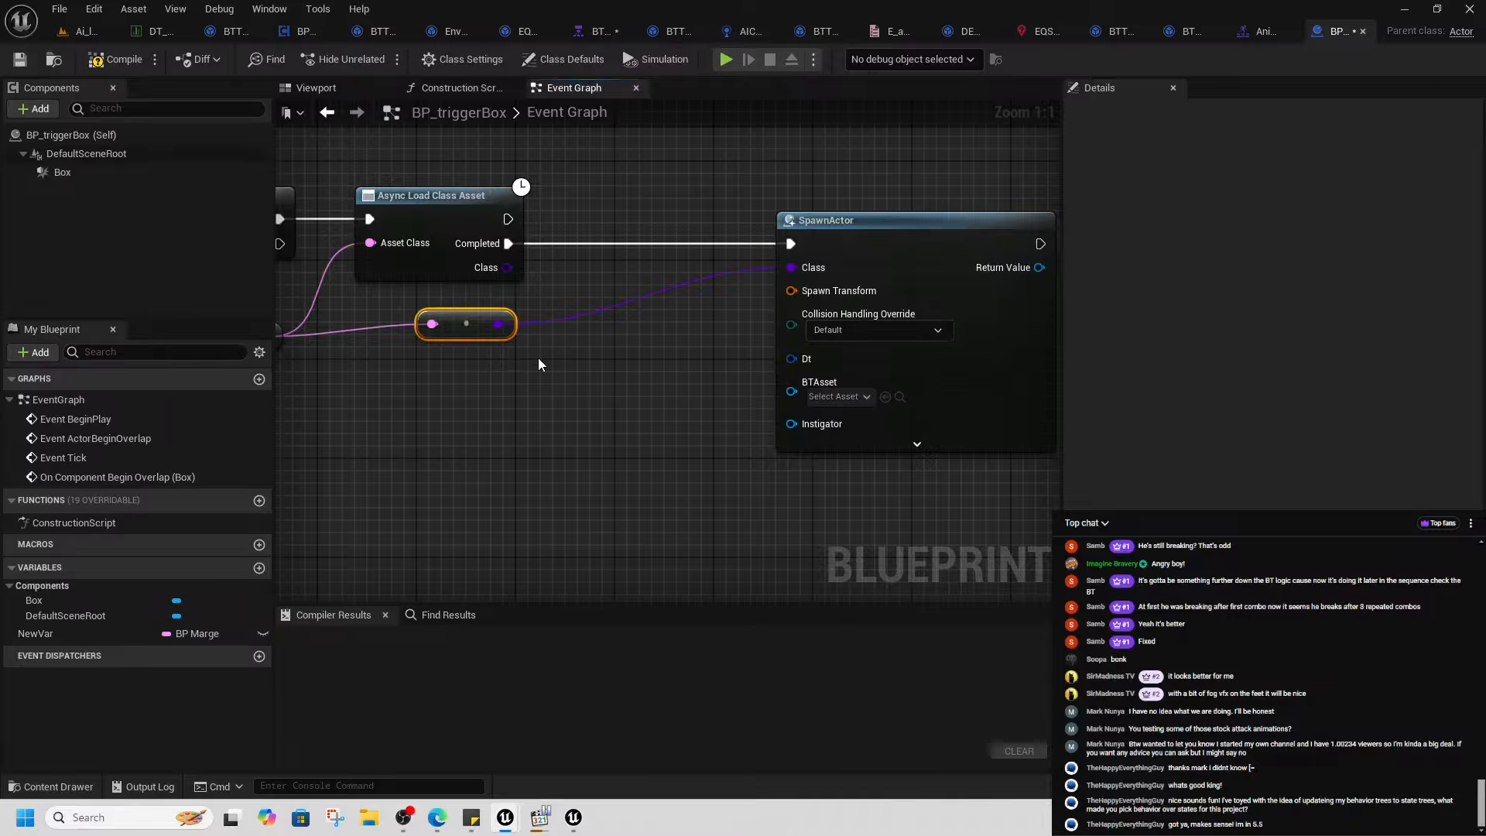
# - Promote SpawnActor's Dt input to a variable and place its node below the soft reference conversion
pyautogui.moveTo(548, 451)
pyautogui.mouseDown(button='right')
pyautogui.moveTo(628, 453)
pyautogui.moveTo(568, 455)
pyautogui.mouseUp(button='right')
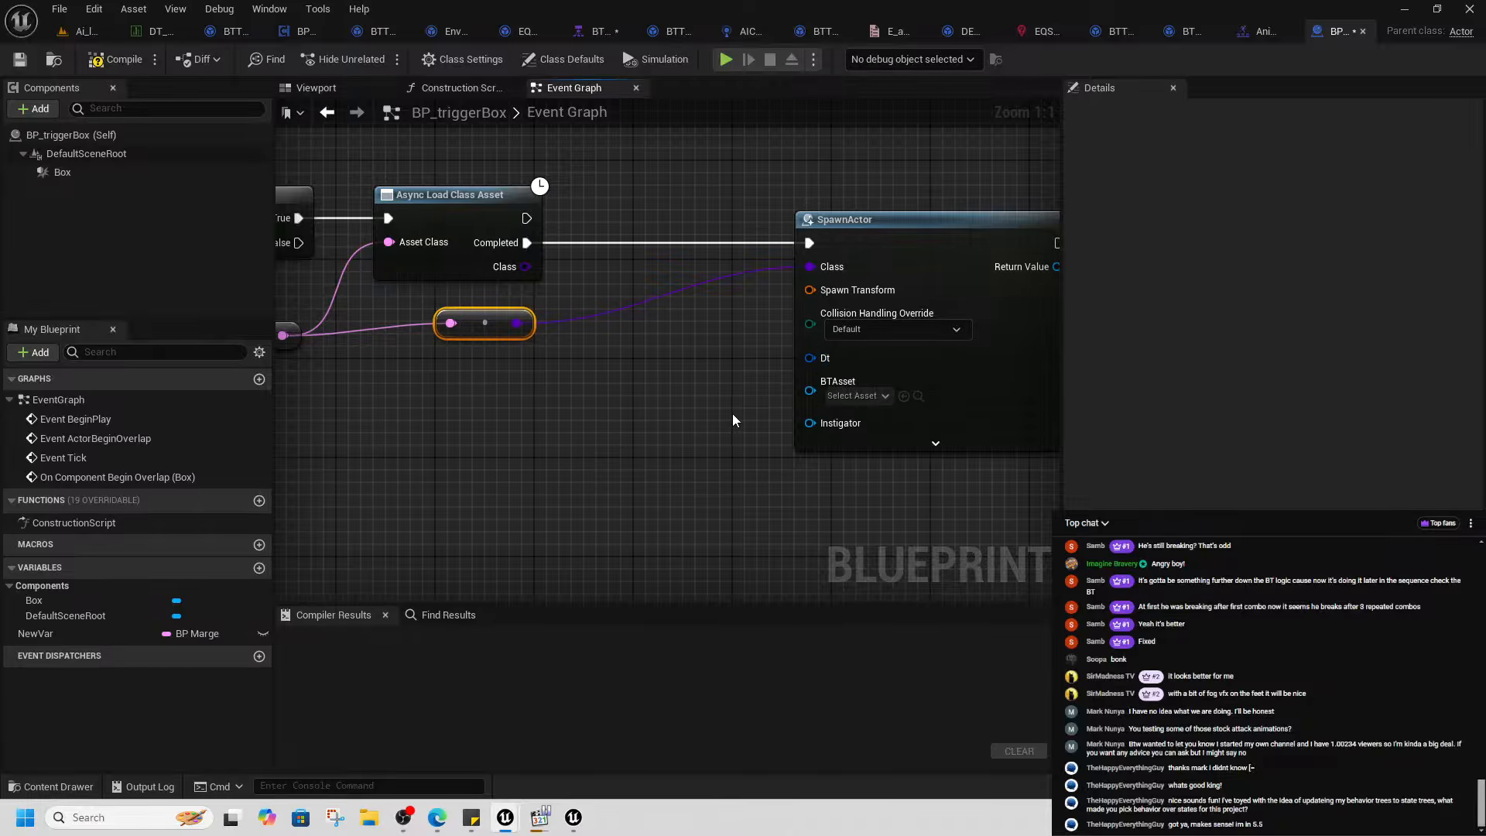
pyautogui.moveTo(736, 418); pyautogui.dragTo(754, 379, button='right')
pyautogui.moveTo(828, 317); pyautogui.dragTo(626, 418)
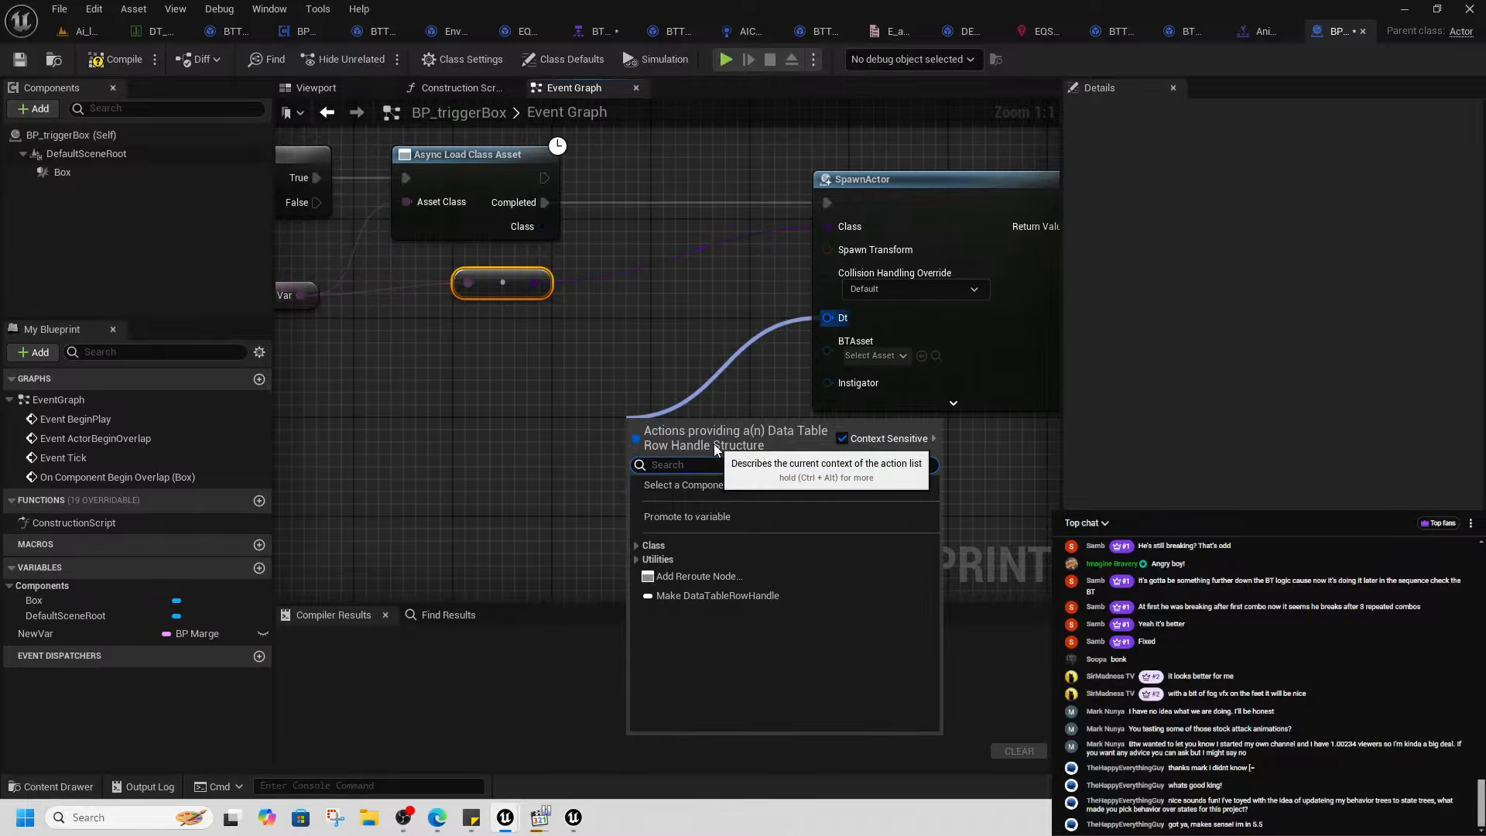
pyautogui.click(711, 517)
pyautogui.moveTo(641, 435); pyautogui.dragTo(569, 361)
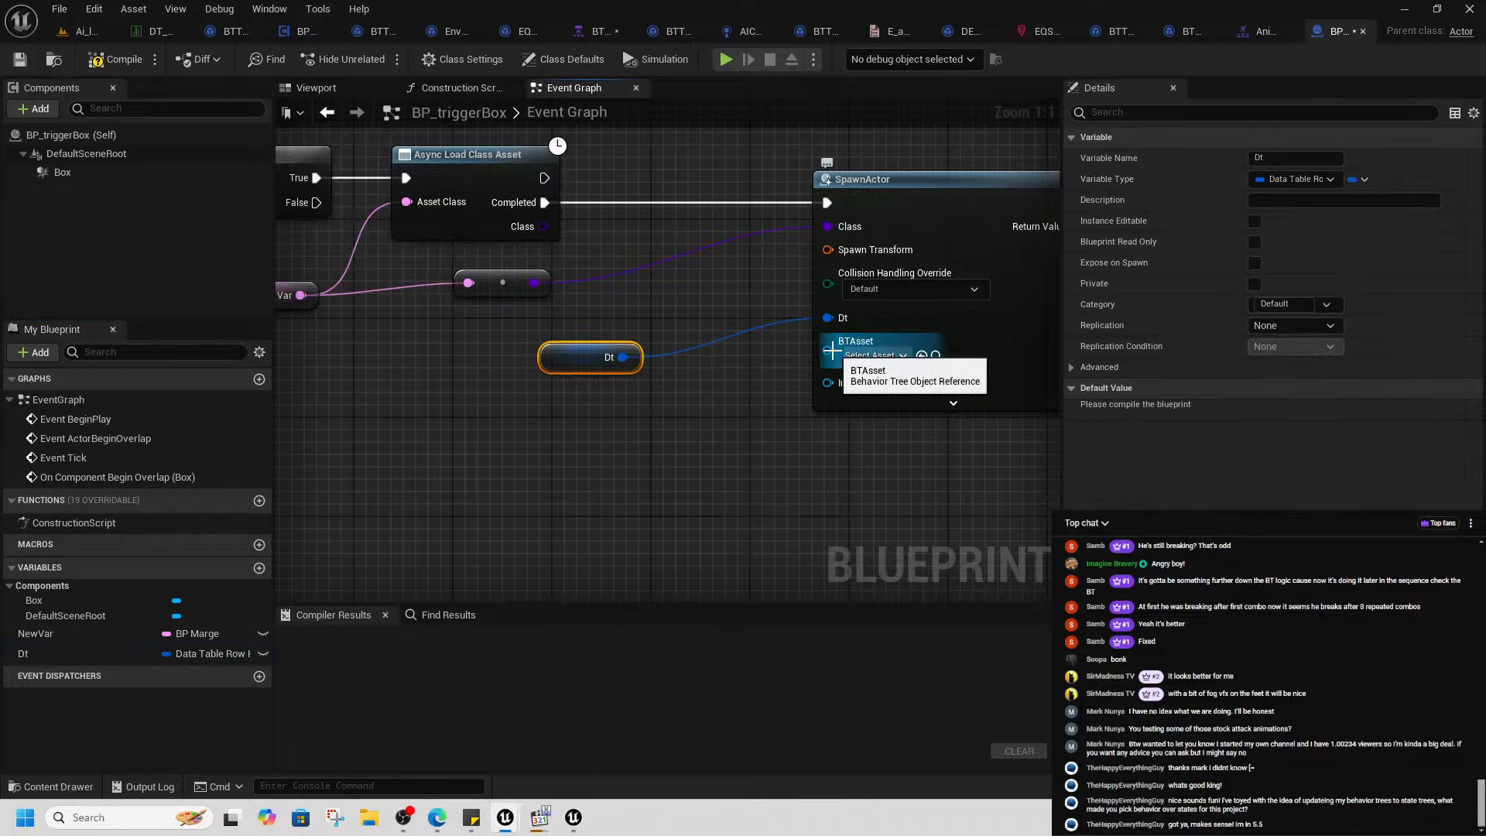
# - Promote SpawnActor's BTAsset input to a variable, place its node below Dt, and compile the Blueprint
pyautogui.moveTo(827, 351); pyautogui.dragTo(639, 447)
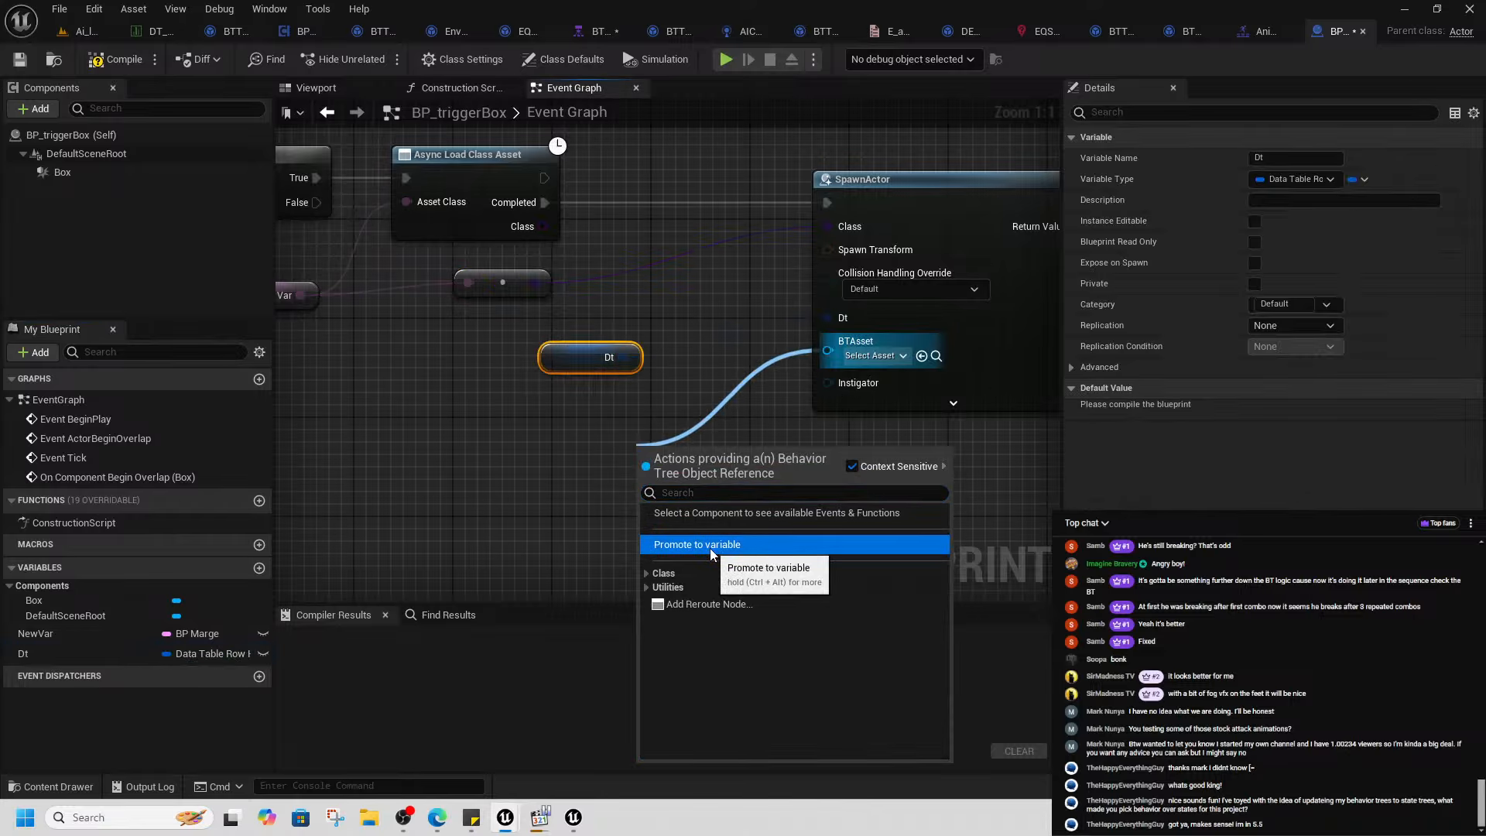
pyautogui.click(709, 545)
pyautogui.moveTo(639, 460); pyautogui.dragTo(578, 407)
pyautogui.click(201, 674)
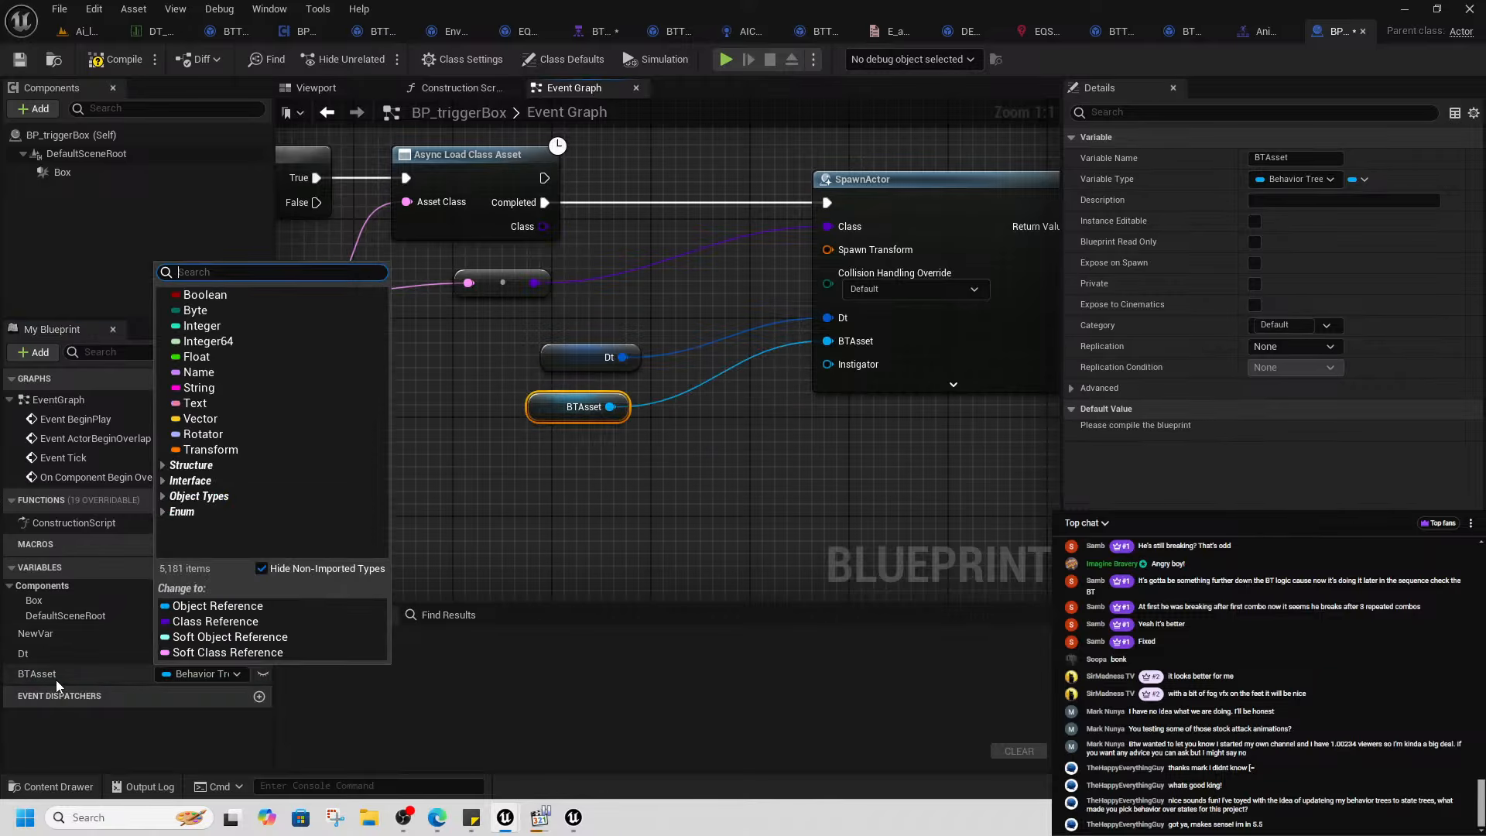
pyautogui.click(521, 448)
pyautogui.click(605, 362)
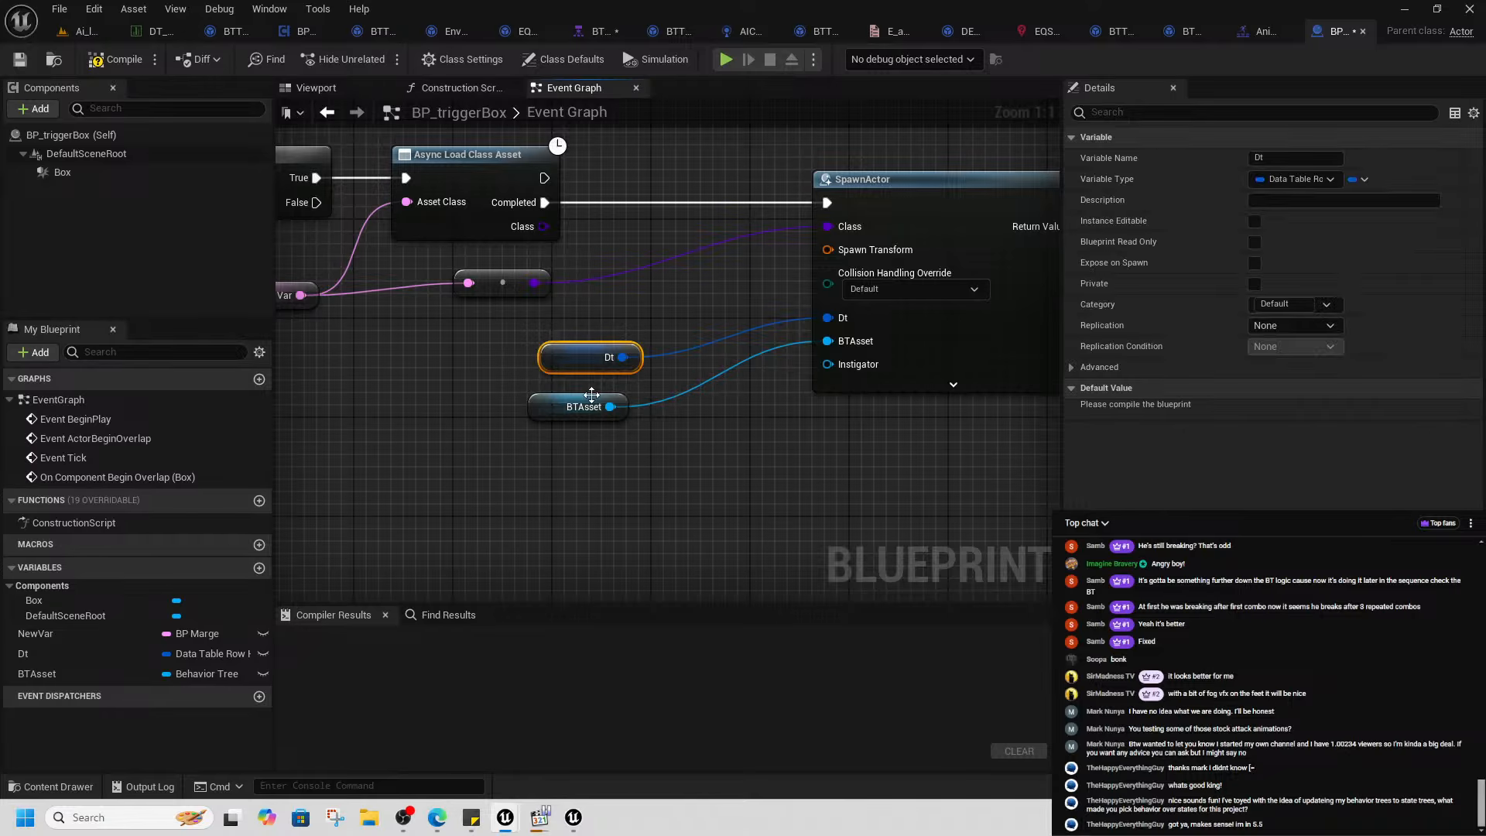
pyautogui.click(120, 60)
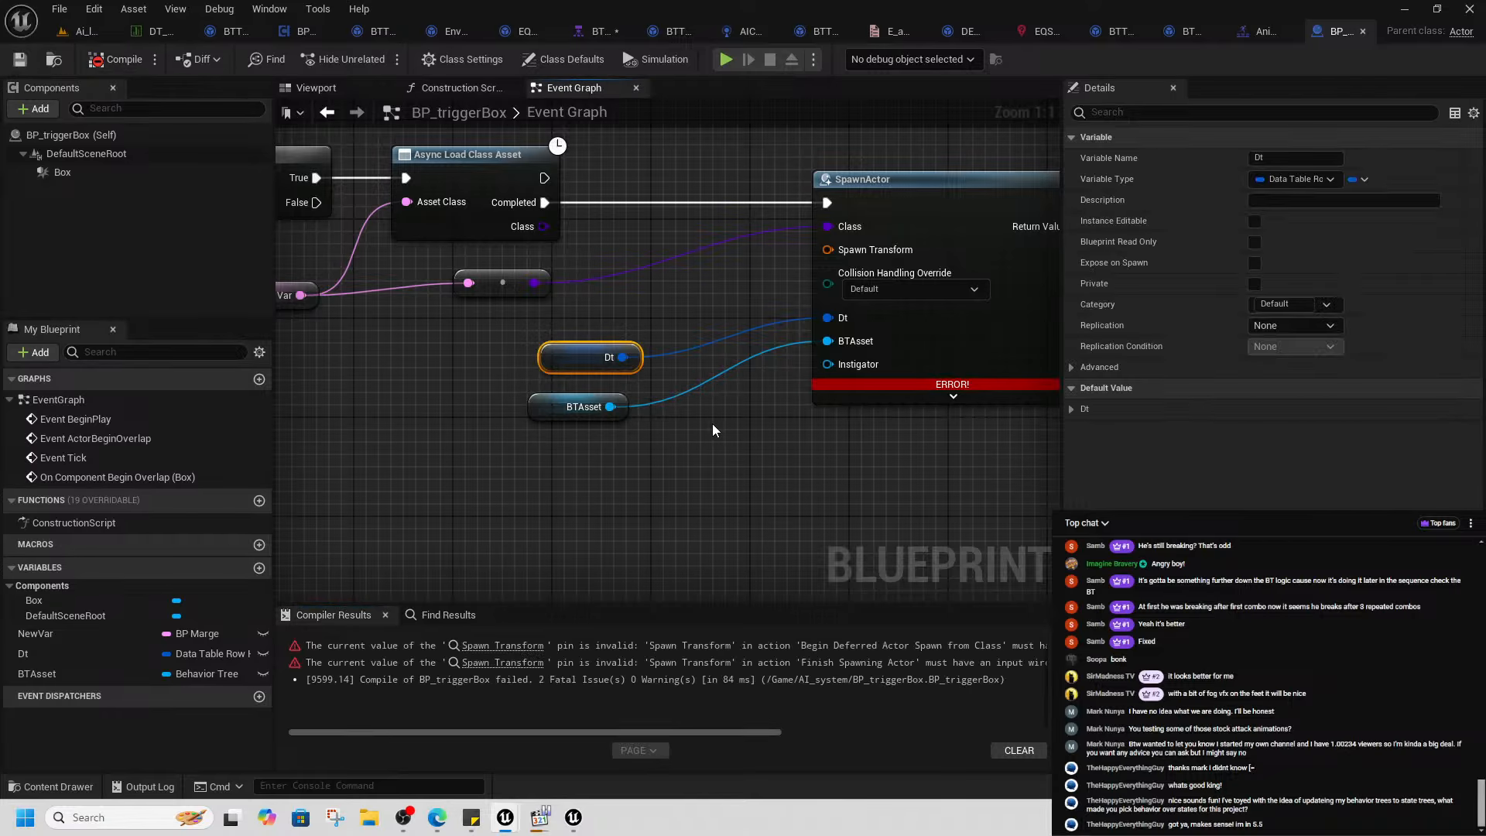
# - Add a Billboard component to the trigger box and shift it to about 10.4 on the X axis
pyautogui.moveTo(666, 298); pyautogui.dragTo(485, 356, button='right')
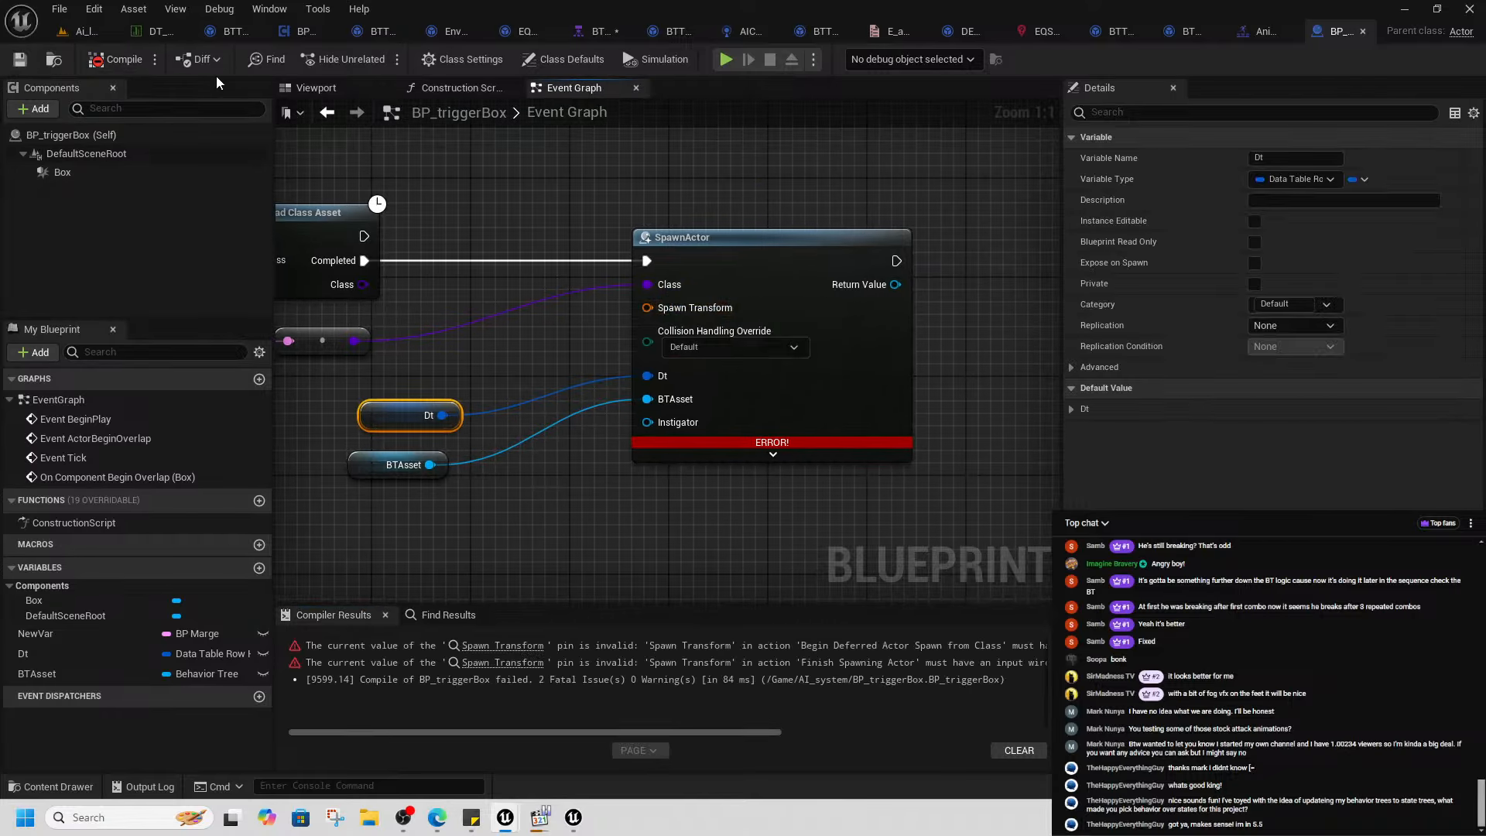
pyautogui.click(317, 87)
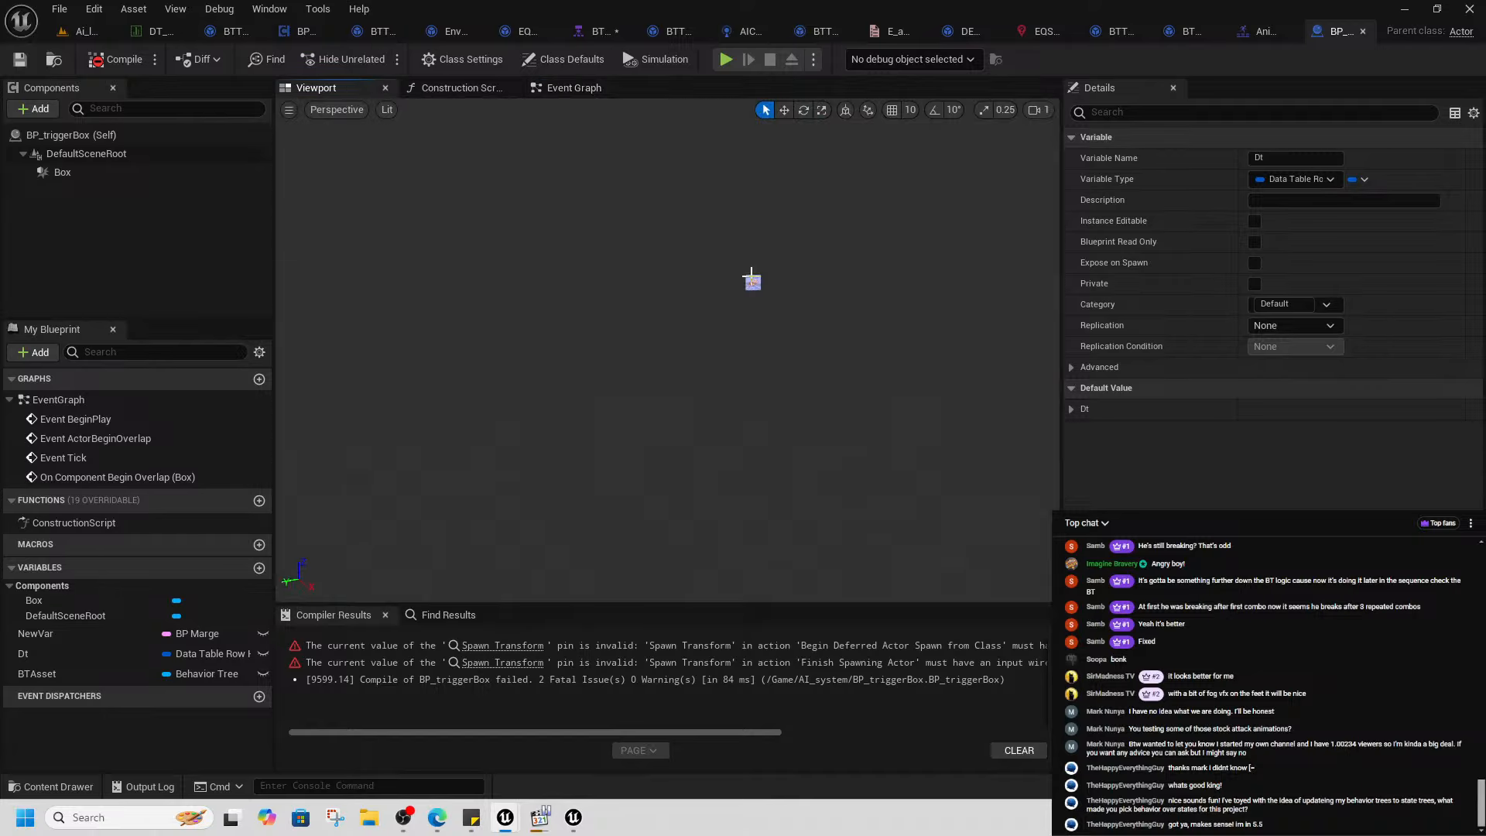
pyautogui.click(38, 108)
pyautogui.write('sce')
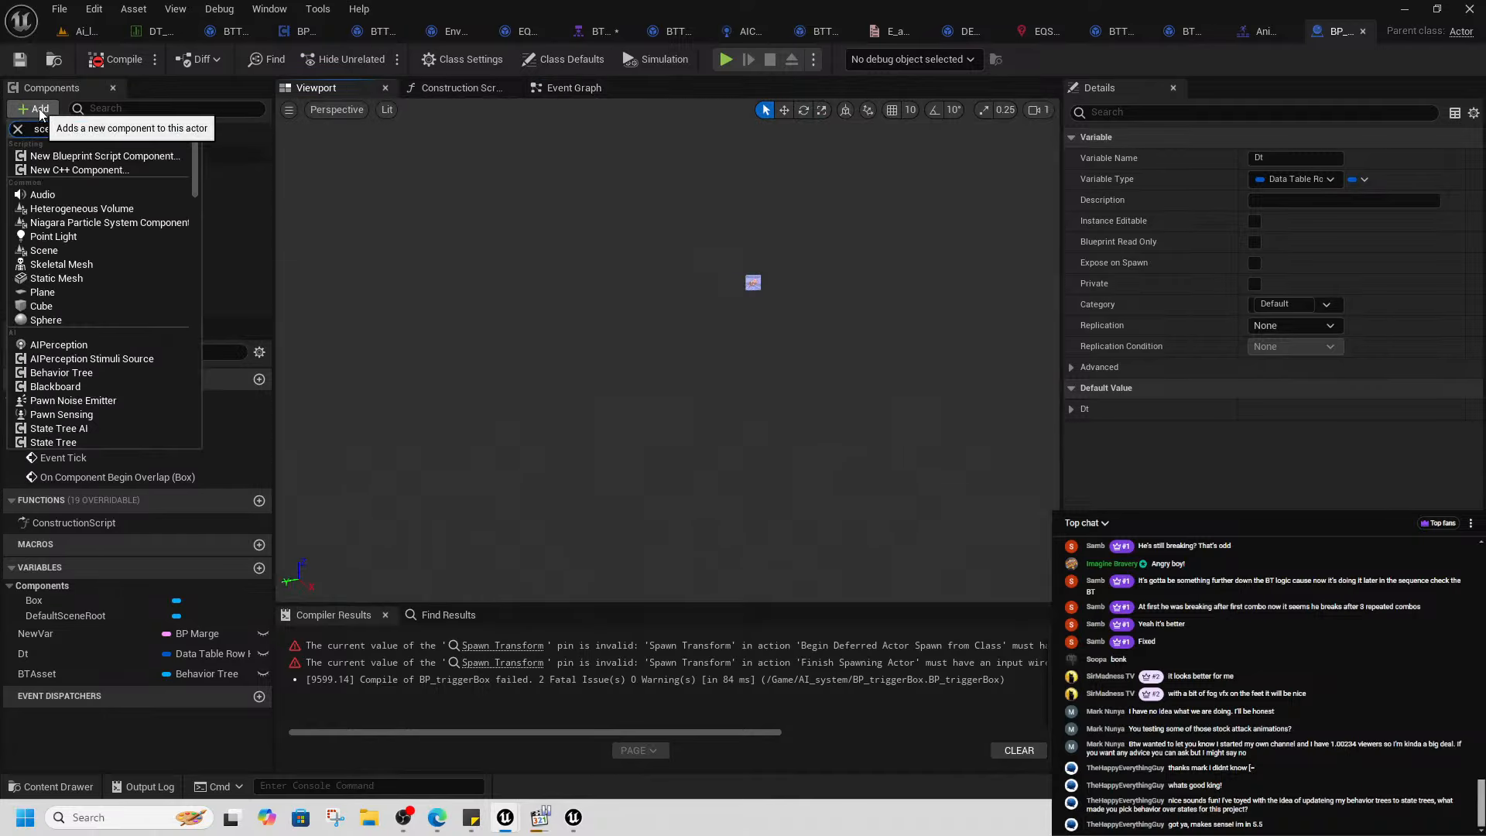
pyautogui.write('ne')
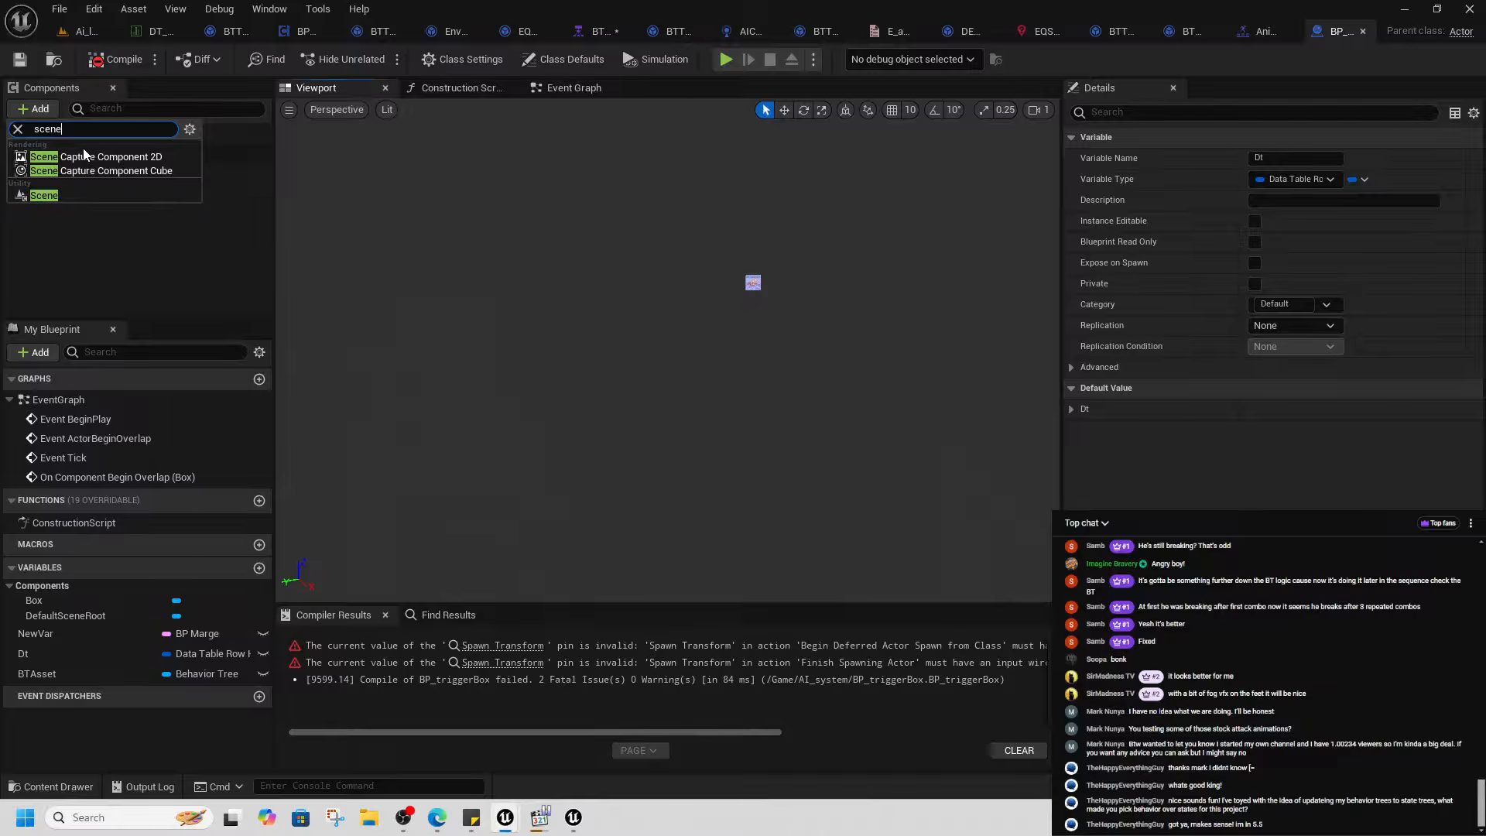
pyautogui.moveTo(83, 130); pyautogui.dragTo(0, 132)
pyautogui.write('billb')
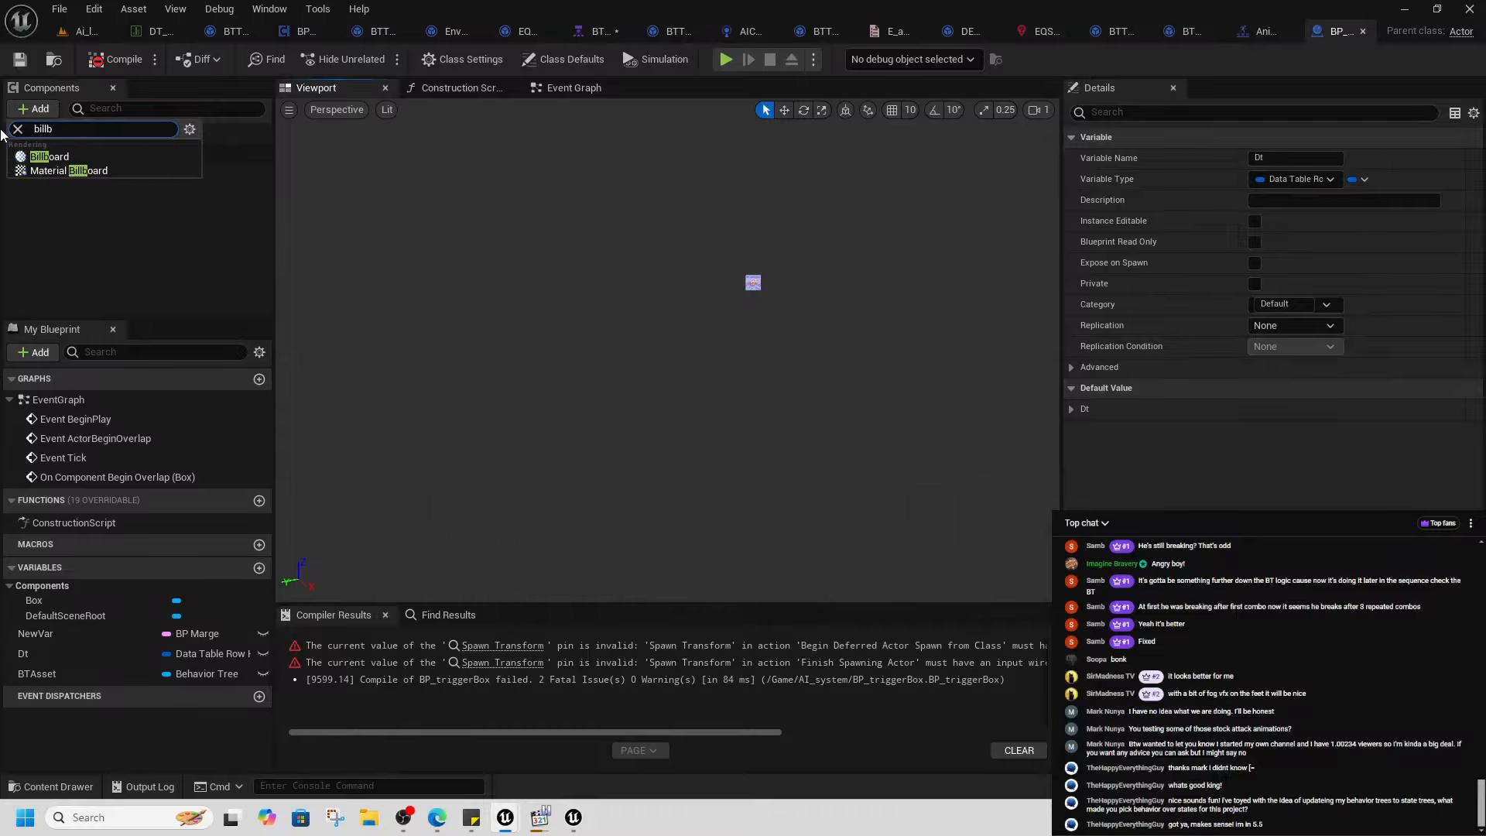
pyautogui.click(85, 156)
pyautogui.click(802, 277)
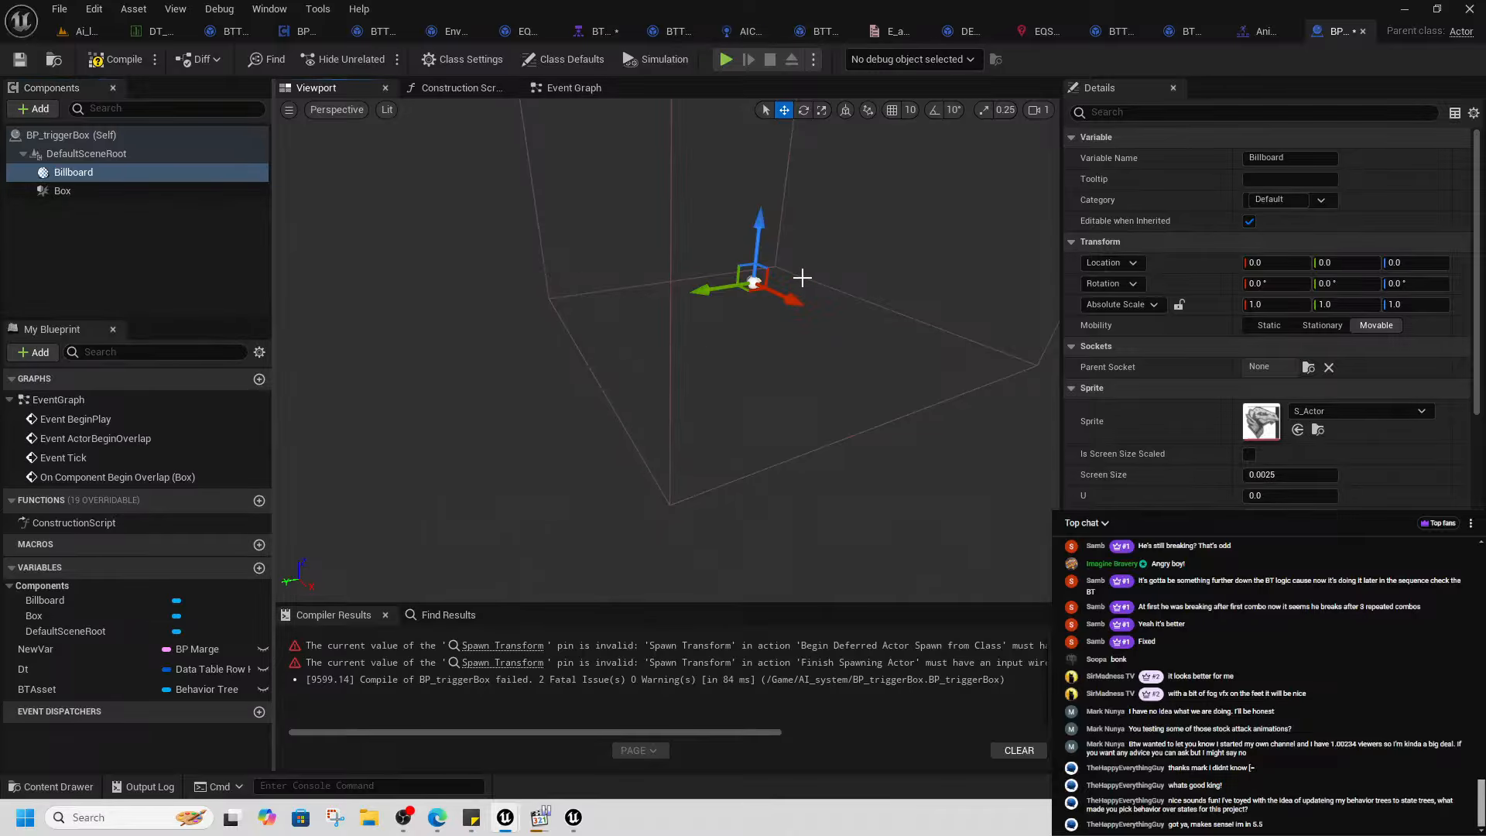
pyautogui.moveTo(789, 292)
pyautogui.mouseDown()
pyautogui.moveTo(801, 293)
pyautogui.moveTo(775, 289)
pyautogui.mouseUp()
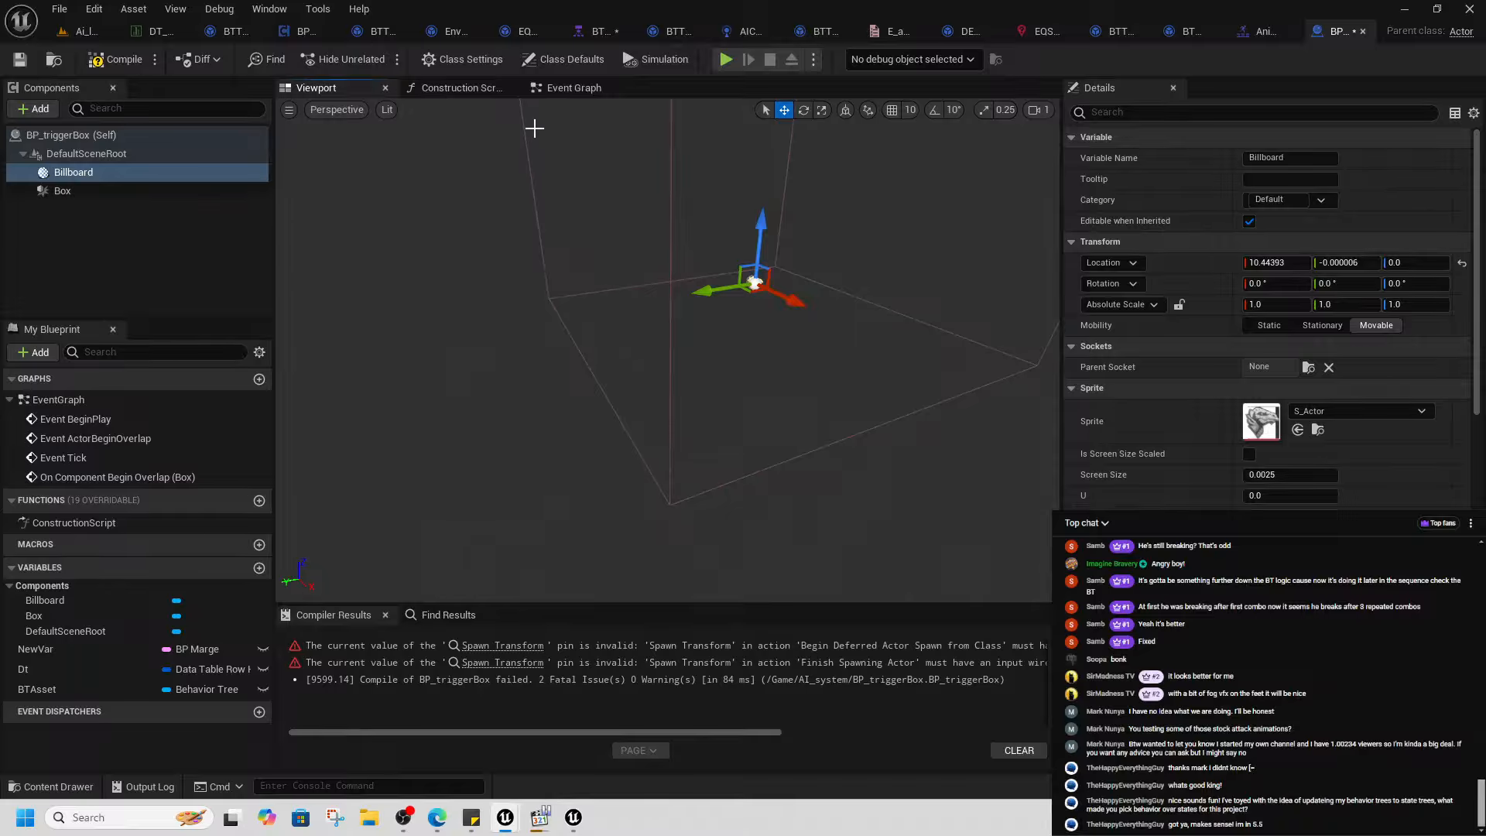
# - Feed SpawnActor's Spawn Transform from a Get World Transform node targeting the Billboard component, and compile the Blueprint
pyautogui.click(563, 86)
pyautogui.moveTo(73, 172); pyautogui.dragTo(521, 421)
pyautogui.write('get ')
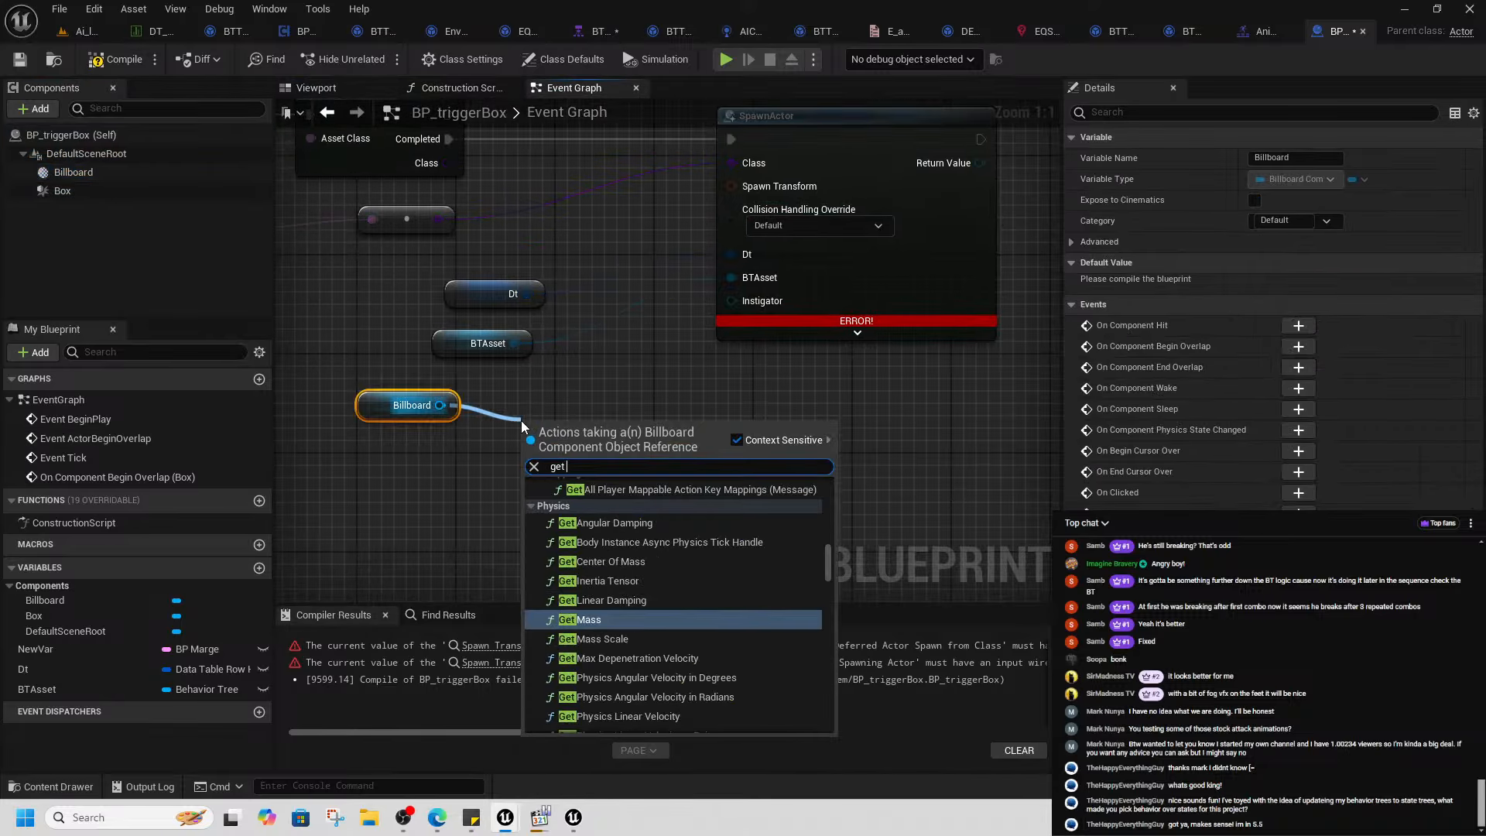
pyautogui.write('trans')
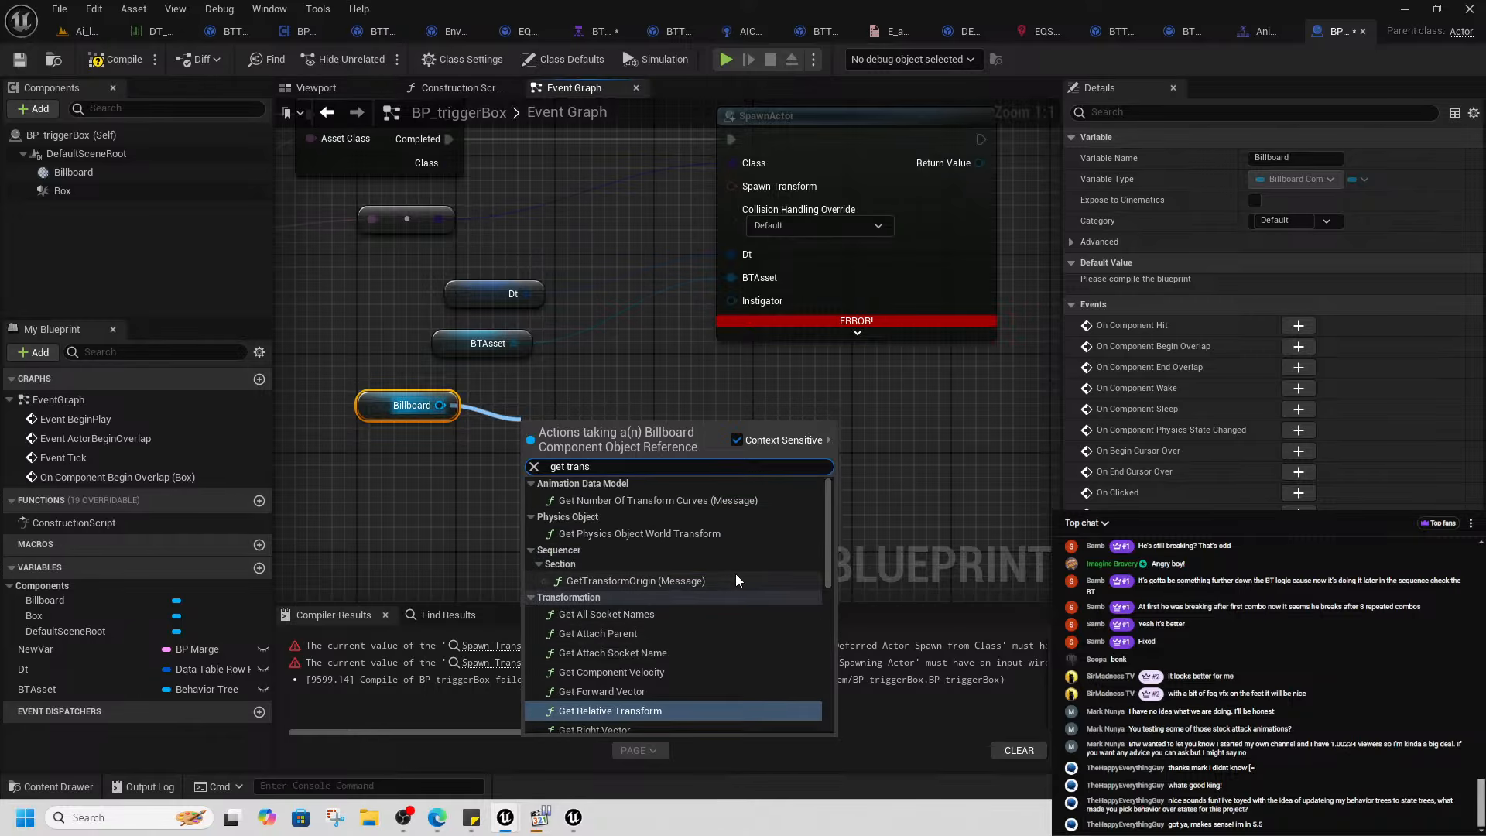
pyautogui.scroll(-10, 755, 560)
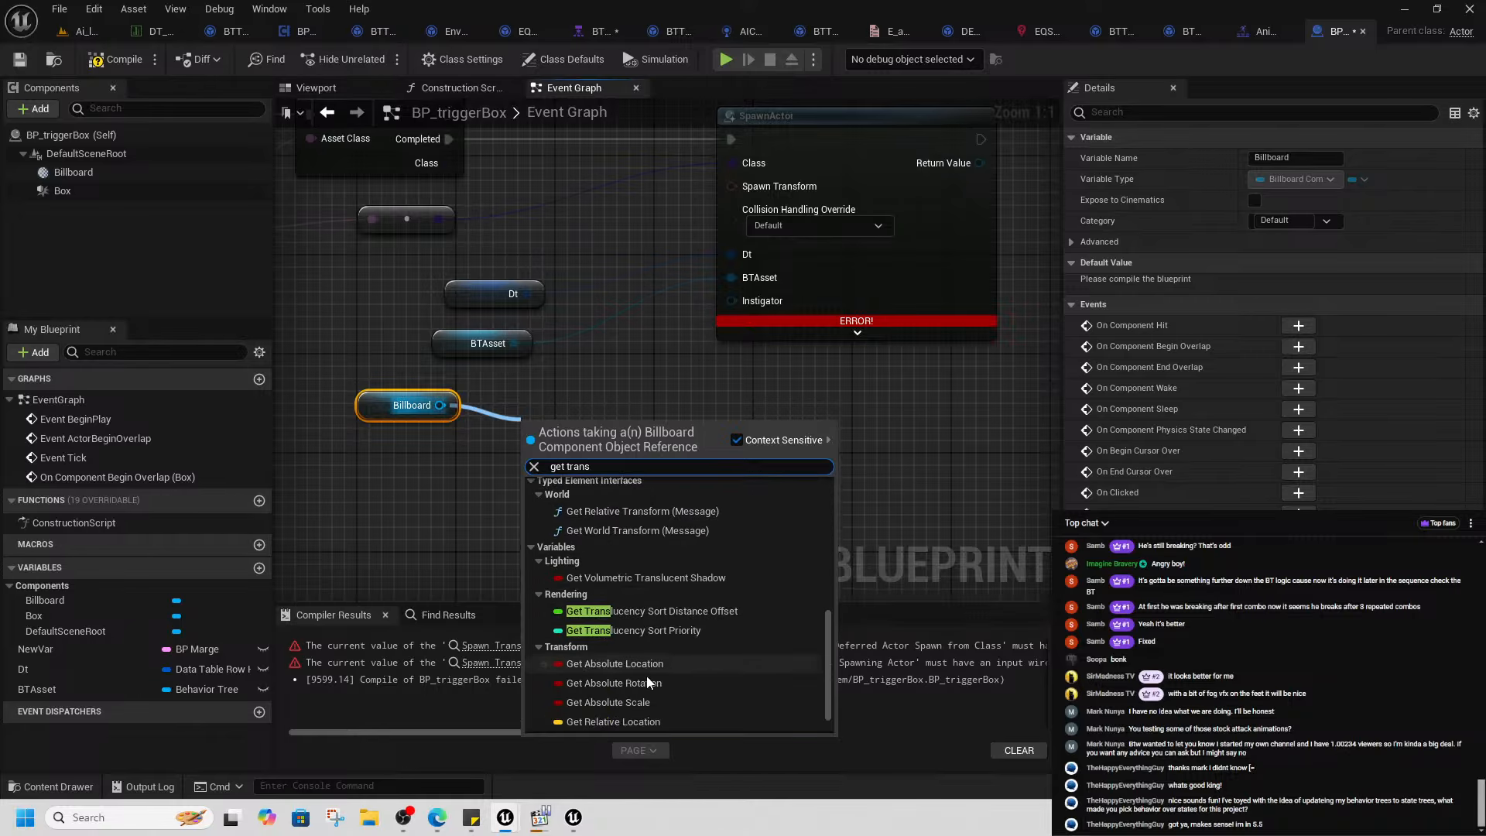
pyautogui.scroll(5, 714, 632)
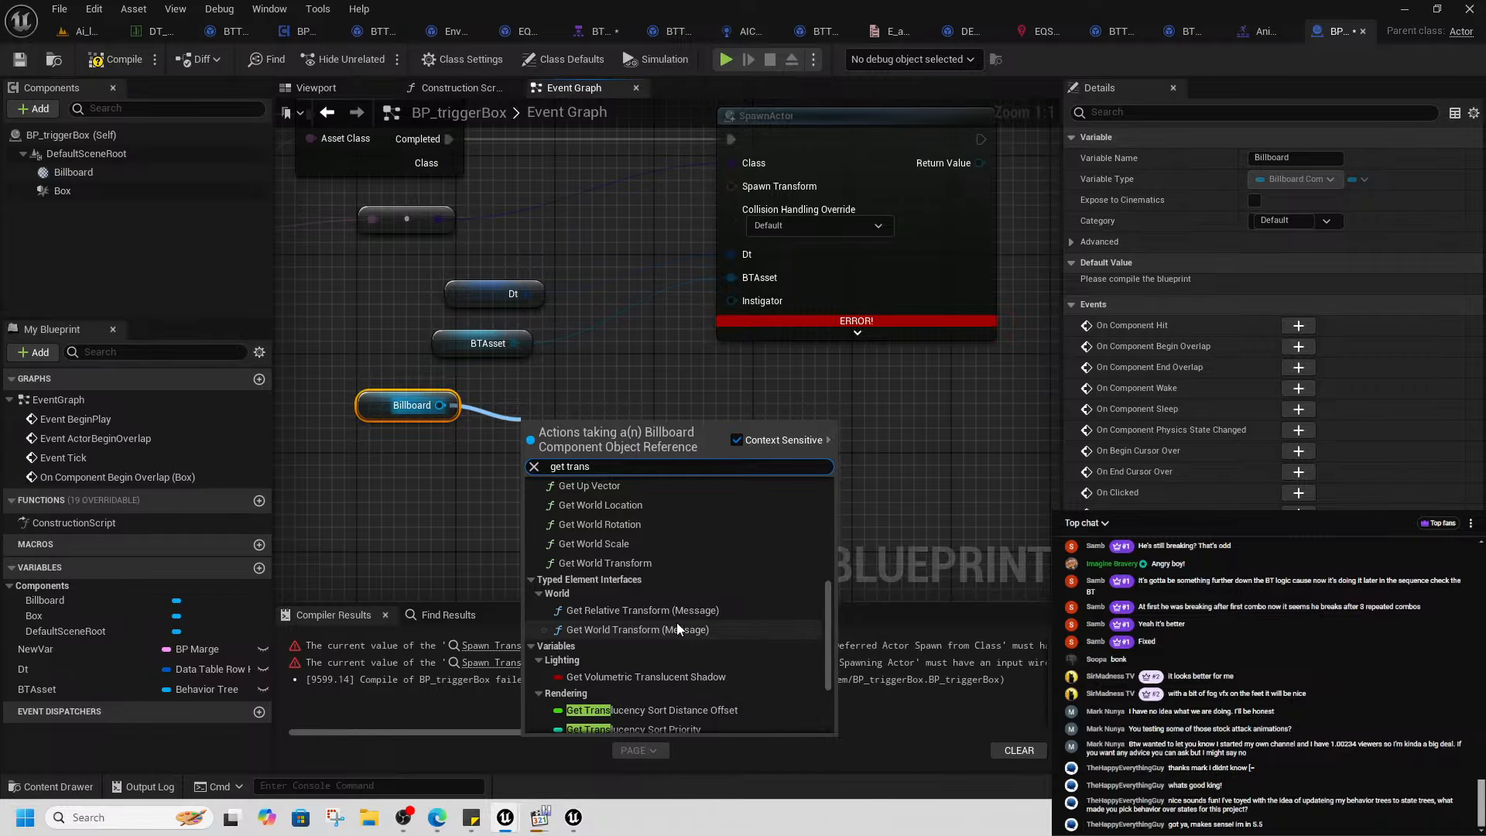
pyautogui.click(630, 587)
pyautogui.moveTo(666, 460); pyautogui.dragTo(754, 188)
pyautogui.click(115, 60)
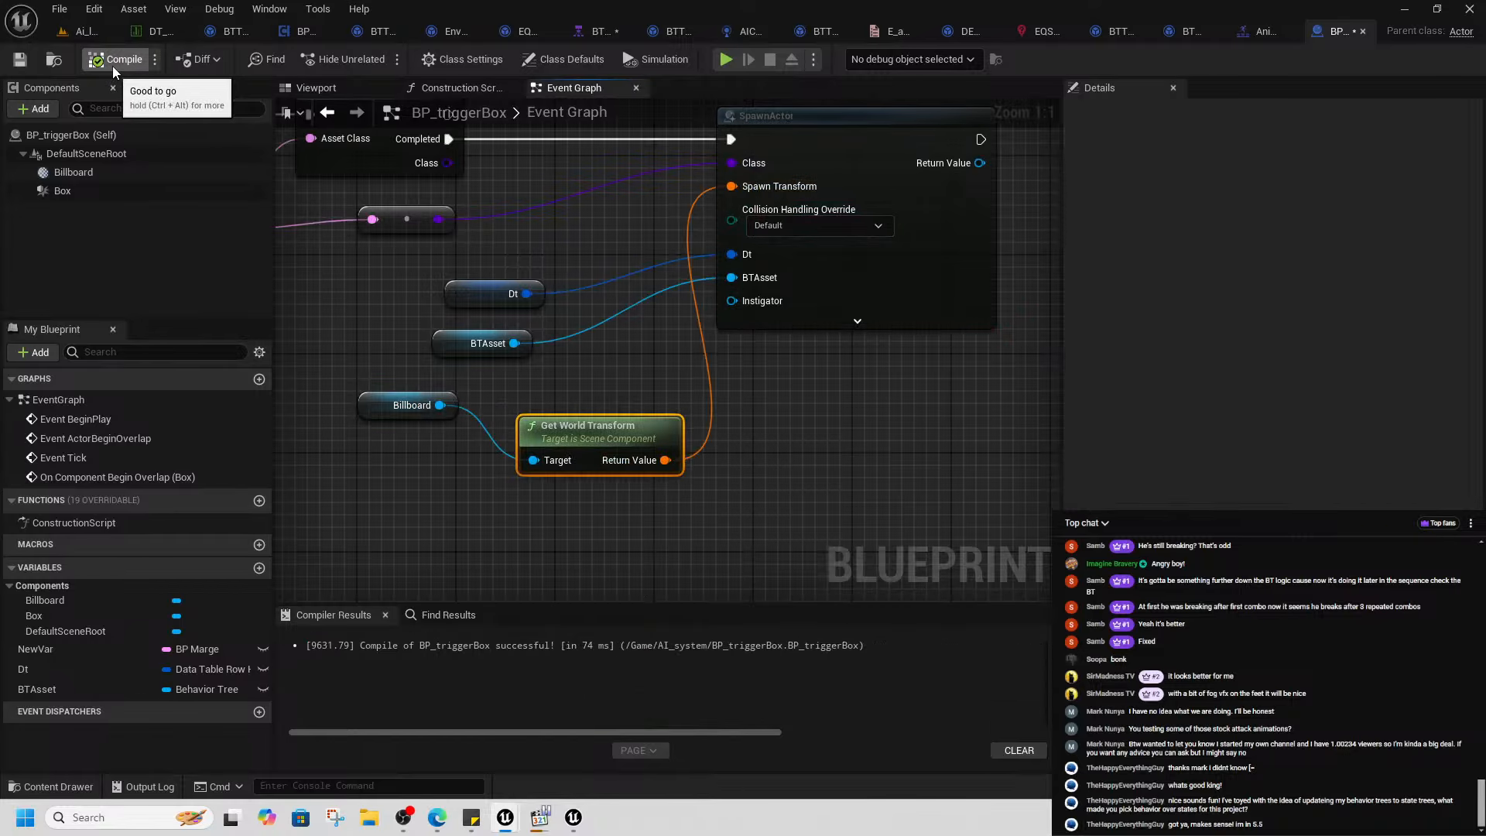
# - Place a BP_triggerBox instance on the green nav mesh area of the level and raise it above the floor
pyautogui.click(87, 31)
pyautogui.click(741, 279)
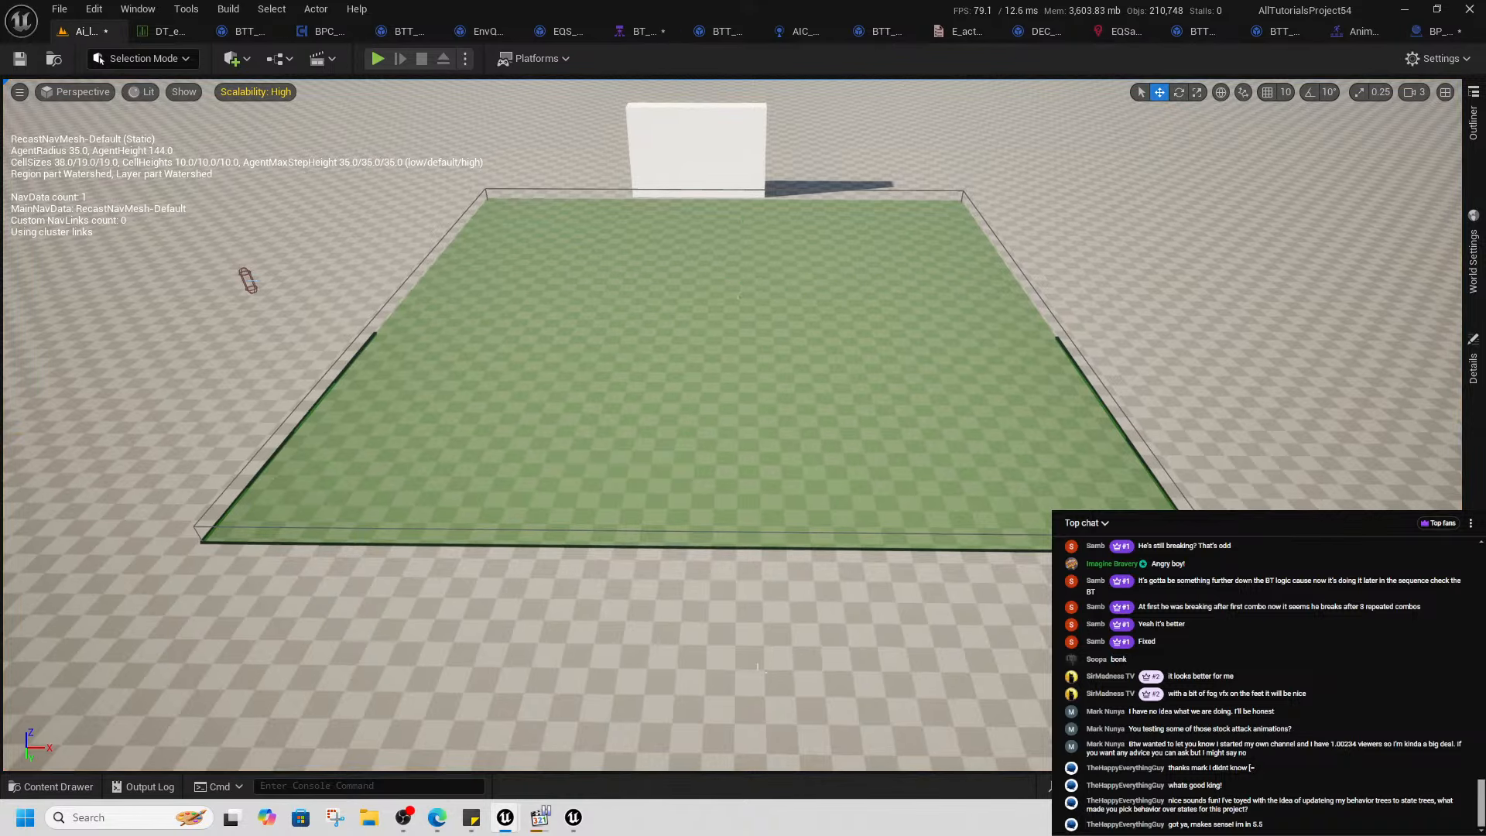
pyautogui.hotkey('ctrl', 'space')
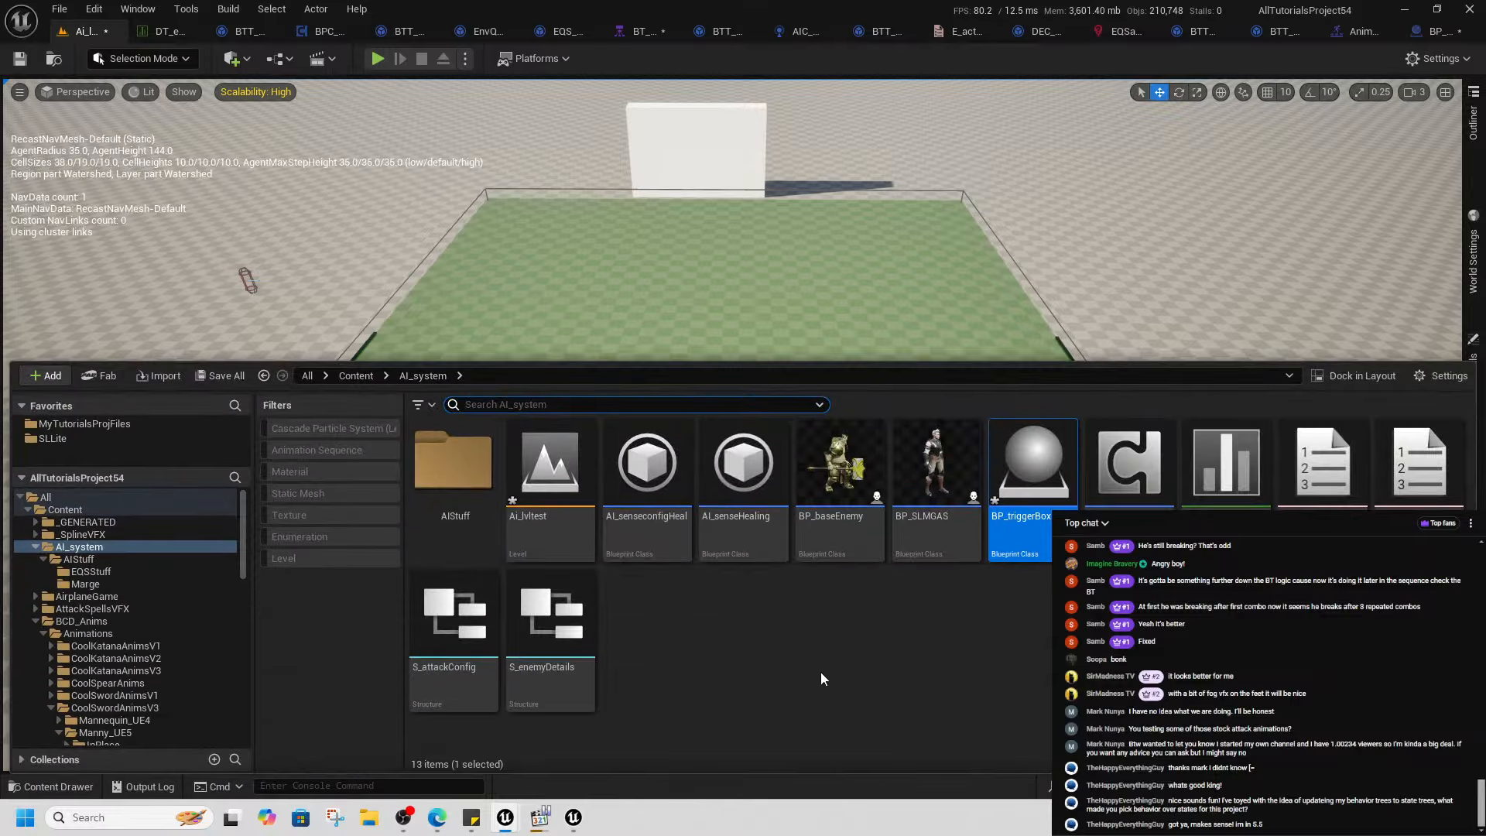
pyautogui.moveTo(1029, 511); pyautogui.dragTo(685, 442)
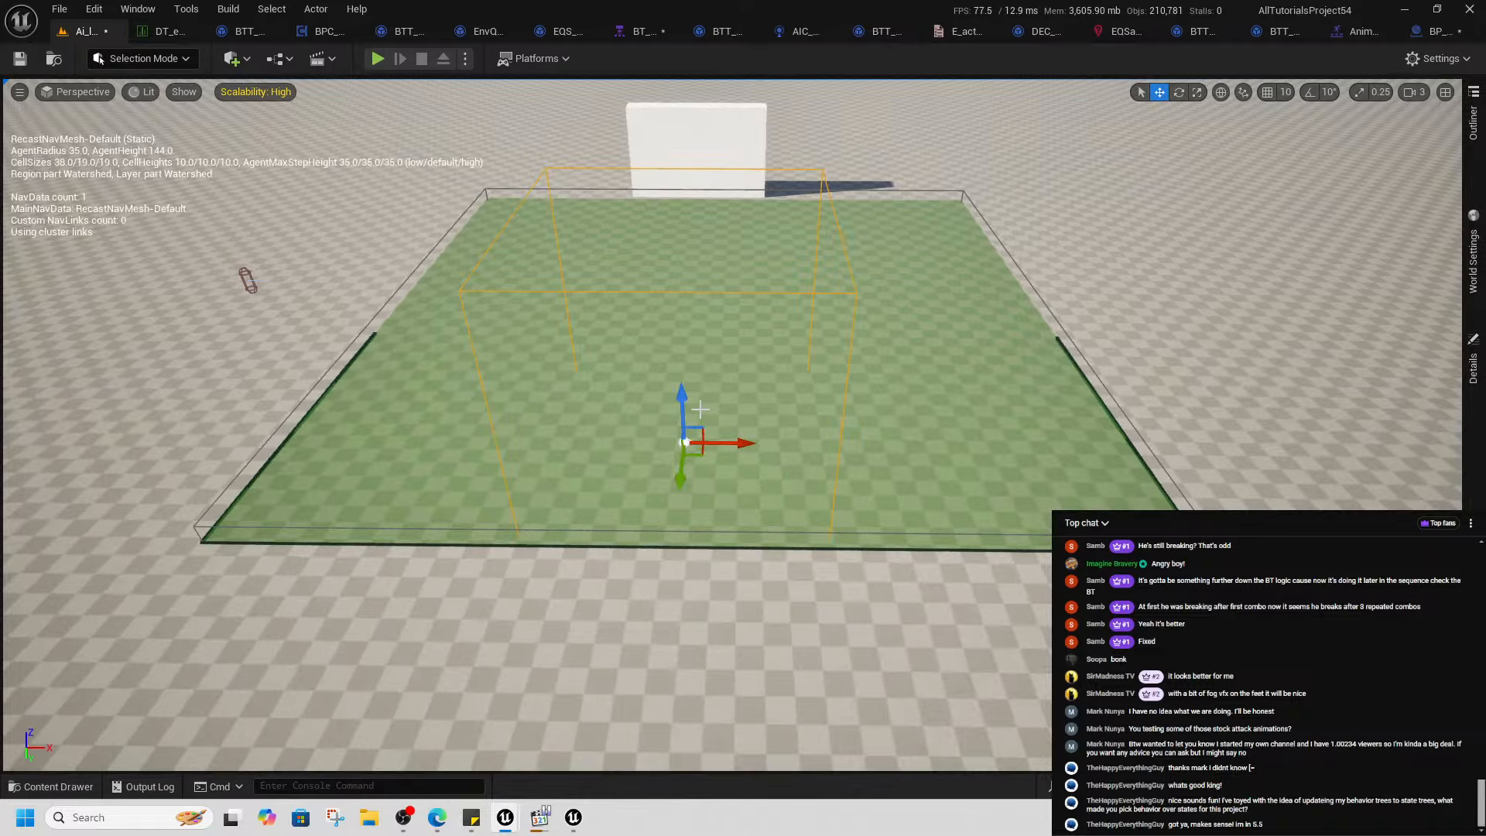
pyautogui.moveTo(687, 408); pyautogui.dragTo(685, 360)
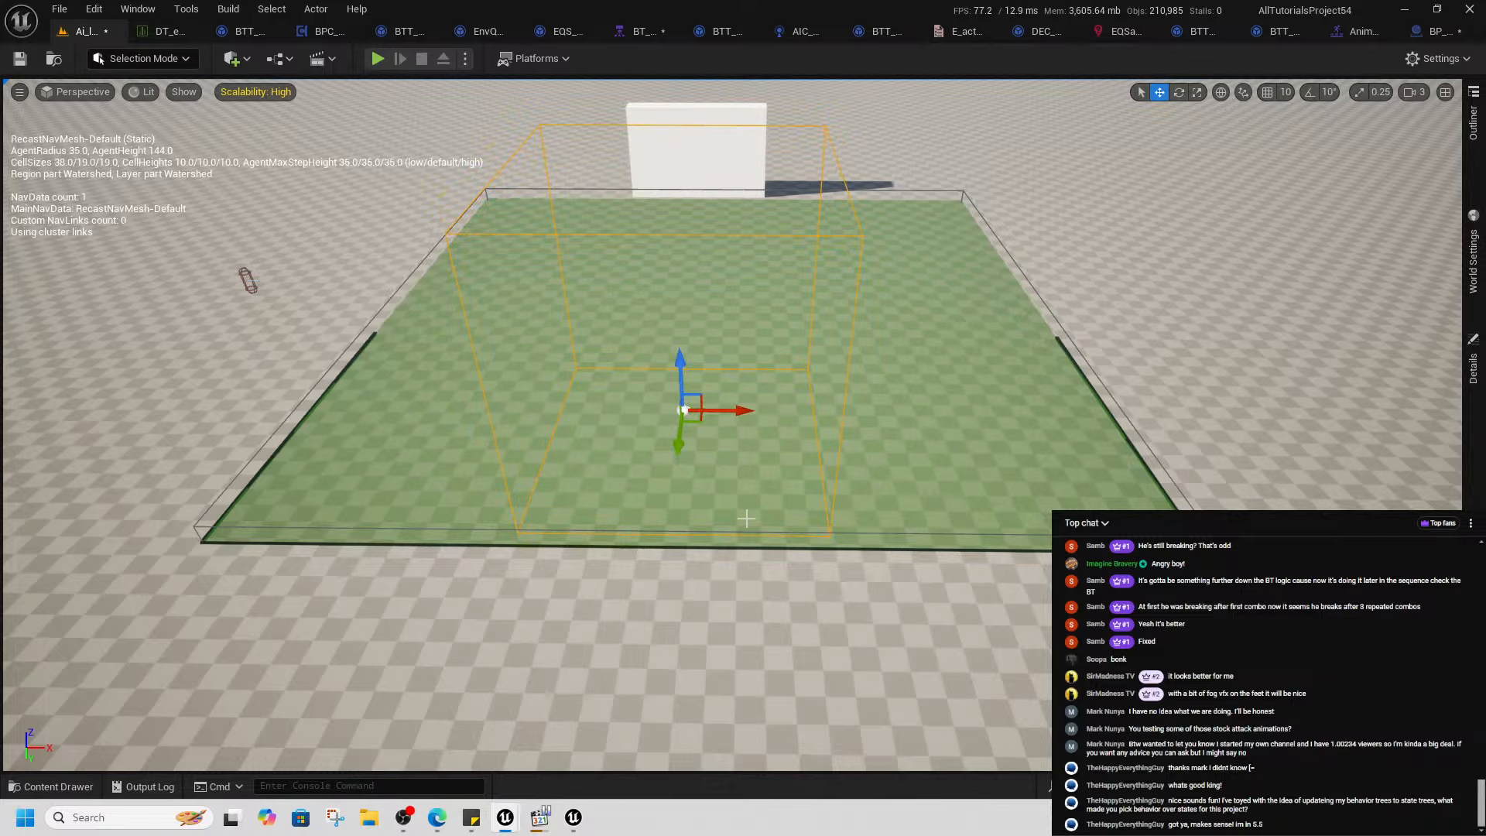
# - Move the placed trigger box's Billboard along the Y axis to outside the box, and snap the actor to the floor
pyautogui.moveTo(746, 518); pyautogui.dragTo(572, 457, button='right')
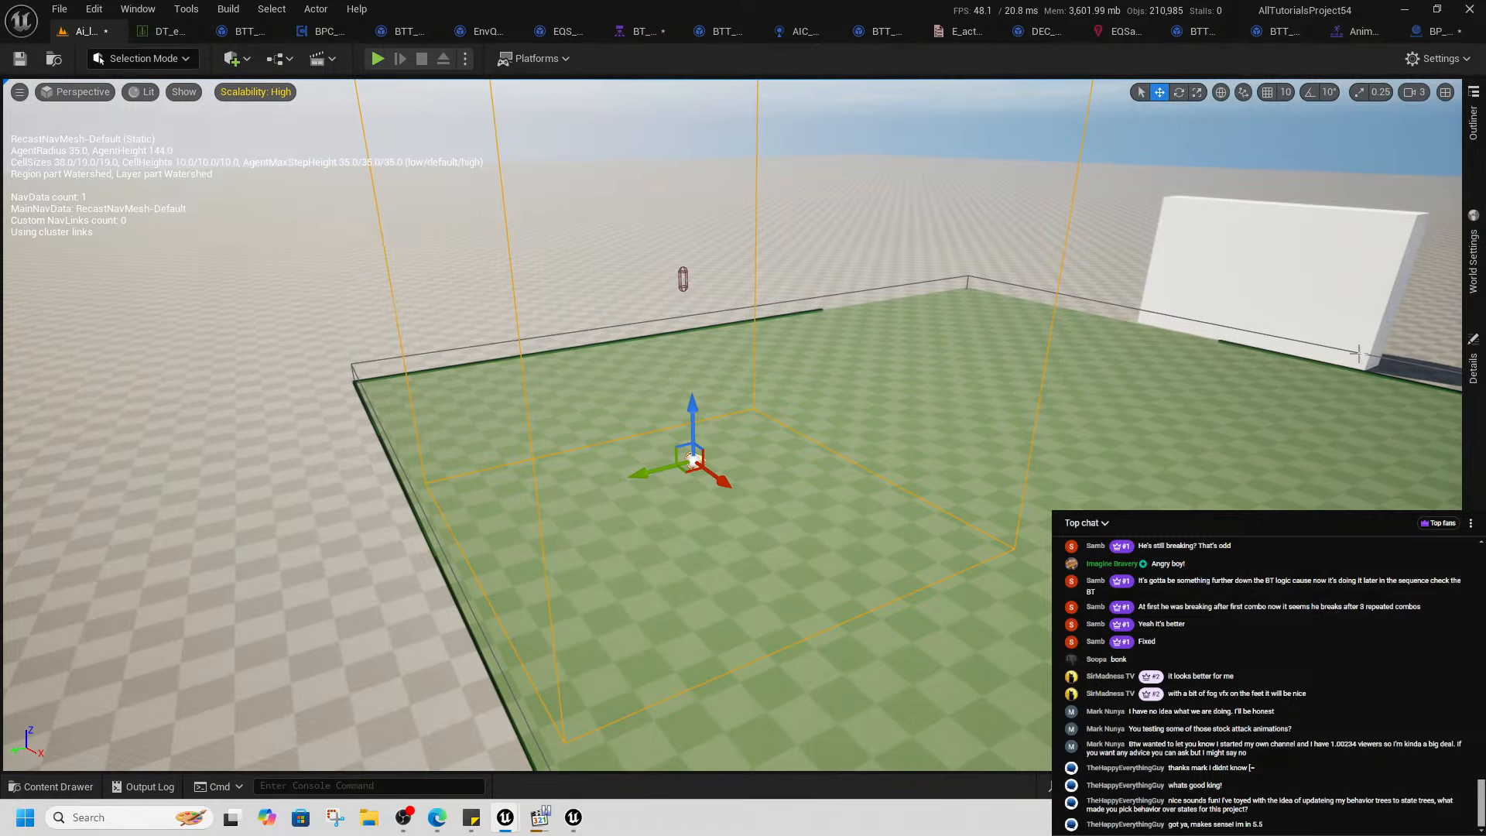
pyautogui.click(1473, 371)
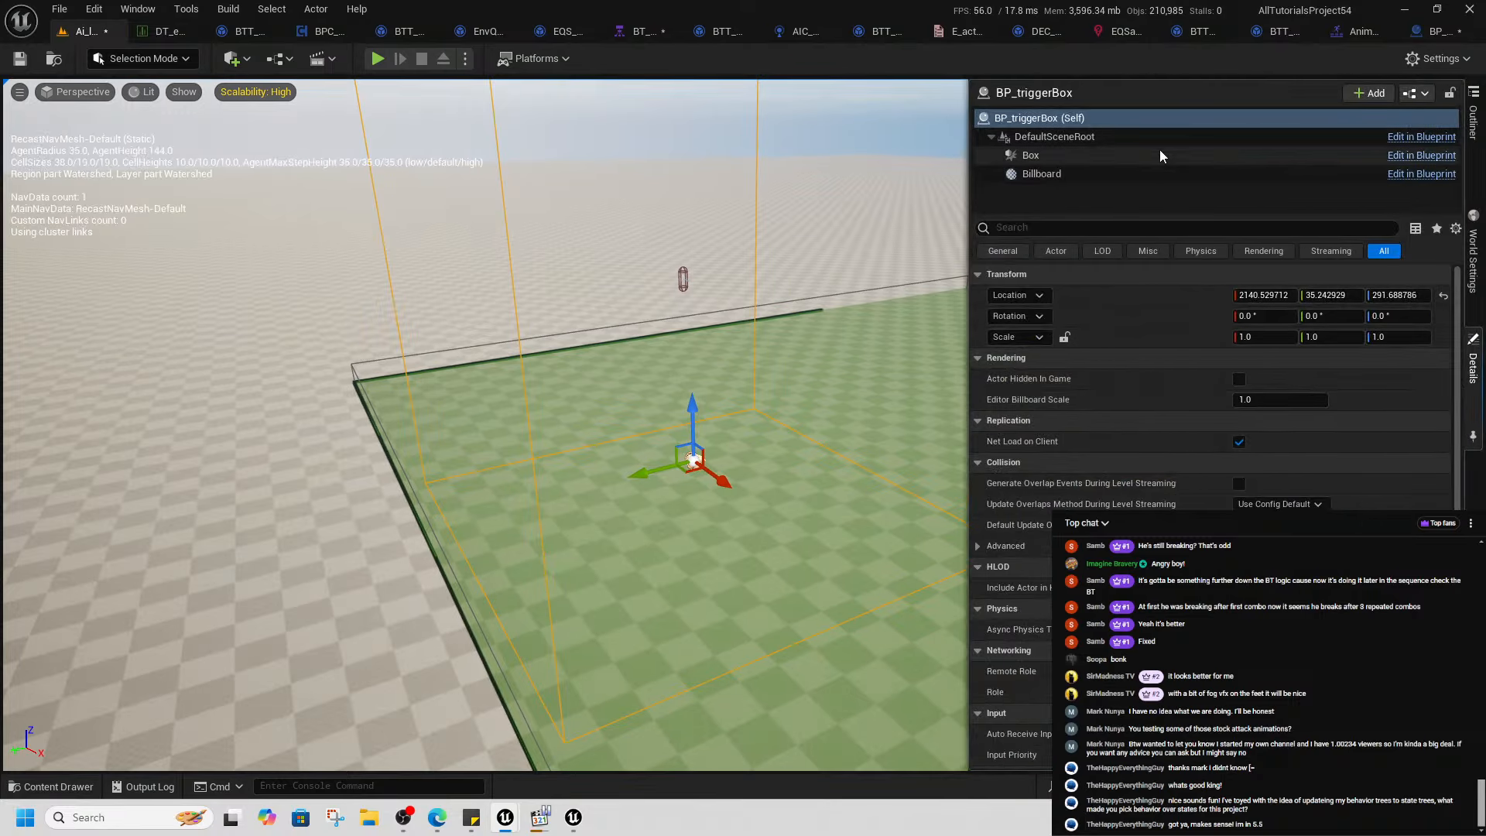
pyautogui.click(1089, 174)
pyautogui.moveTo(739, 447); pyautogui.dragTo(709, 459, button='right')
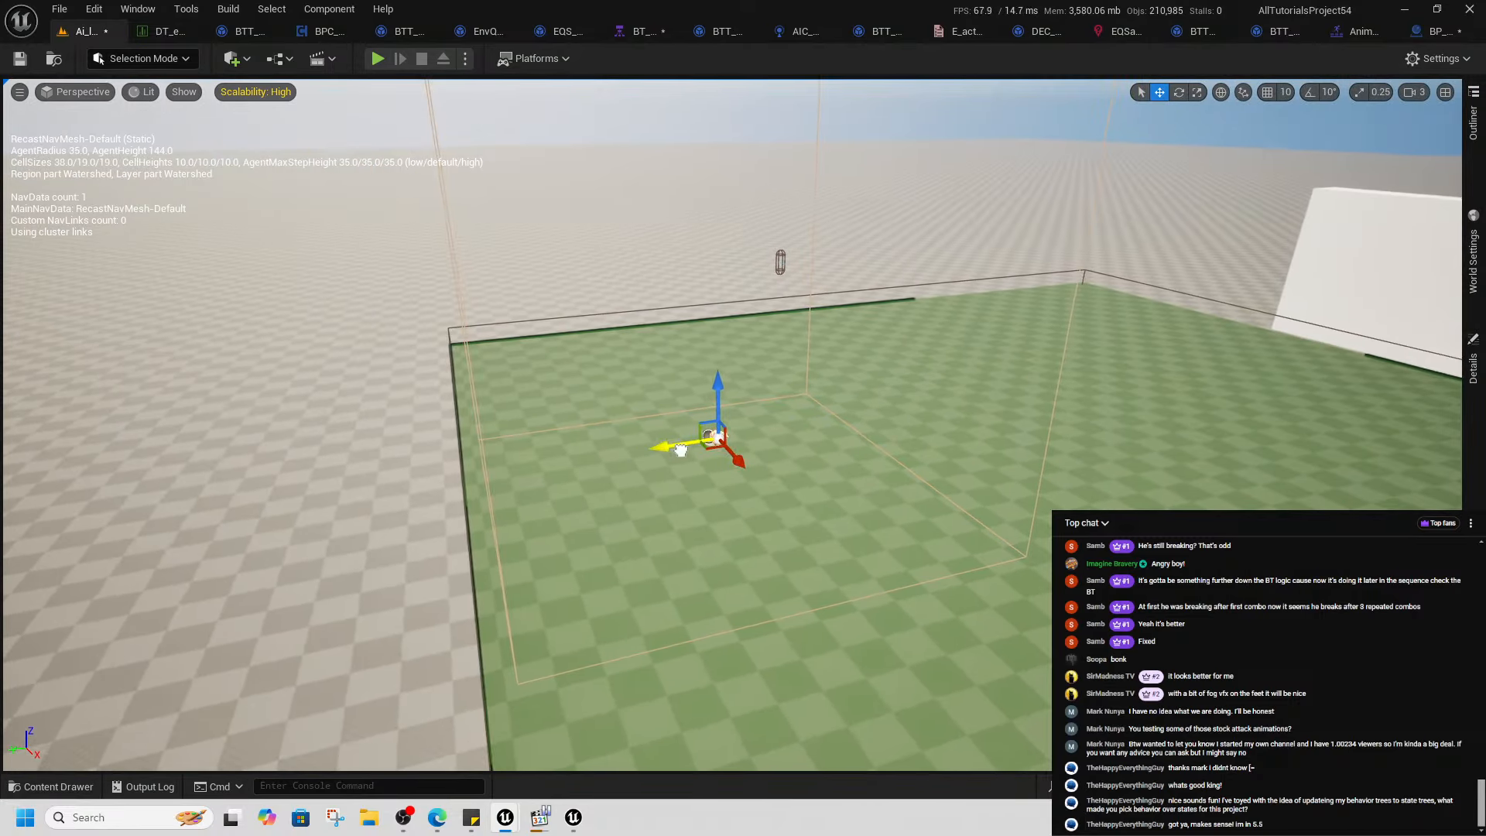
pyautogui.moveTo(679, 450); pyautogui.dragTo(1070, 411)
pyautogui.press('End')
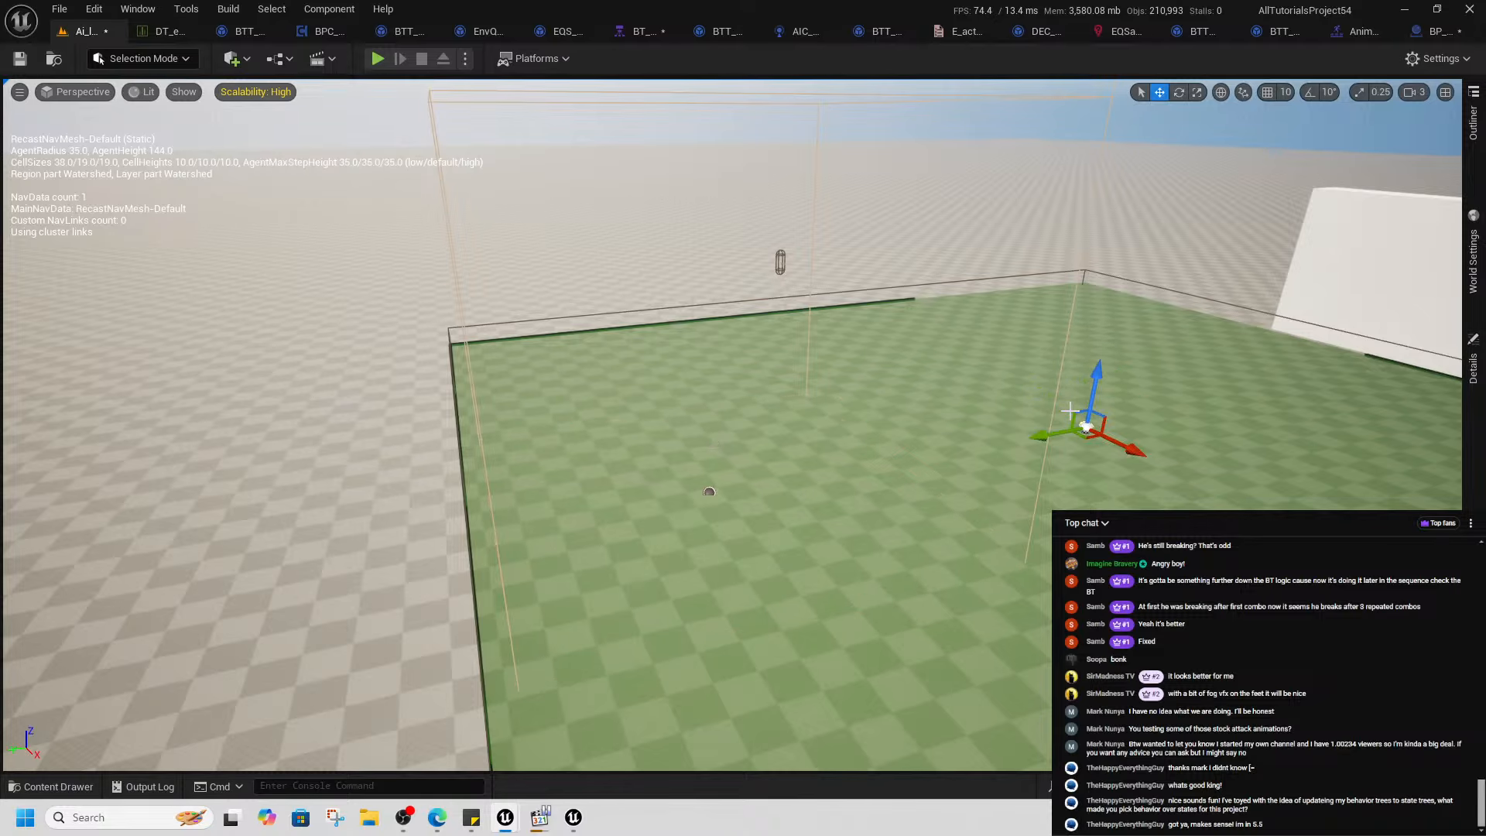
pyautogui.hotkey('ctrl', 'z')
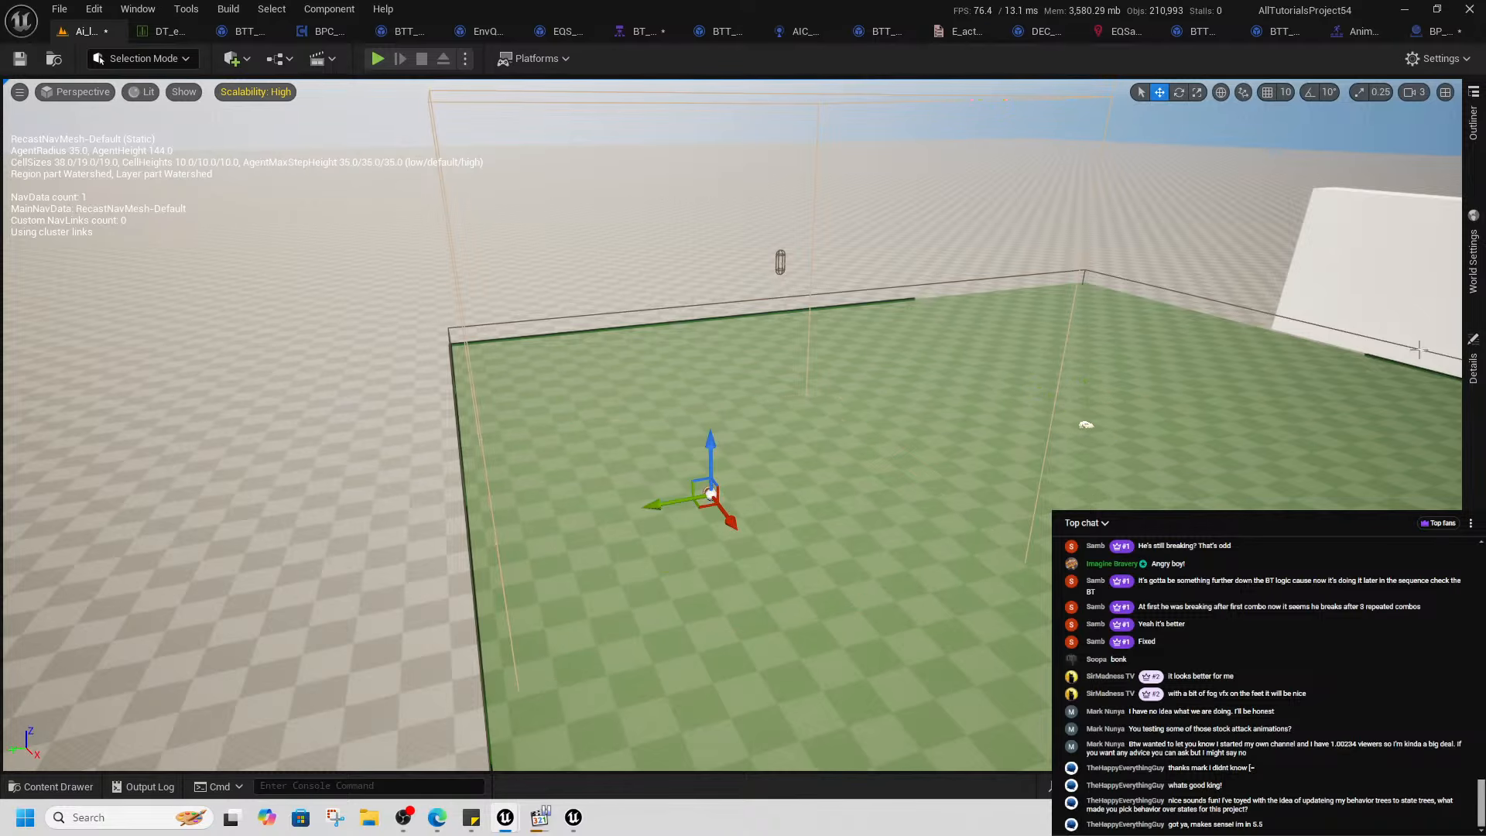
# - Enable Instance Editable and Expose on Spawn for the NewVar, Dt and BTAsset variables in the trigger box Blueprint
pyautogui.click(1473, 368)
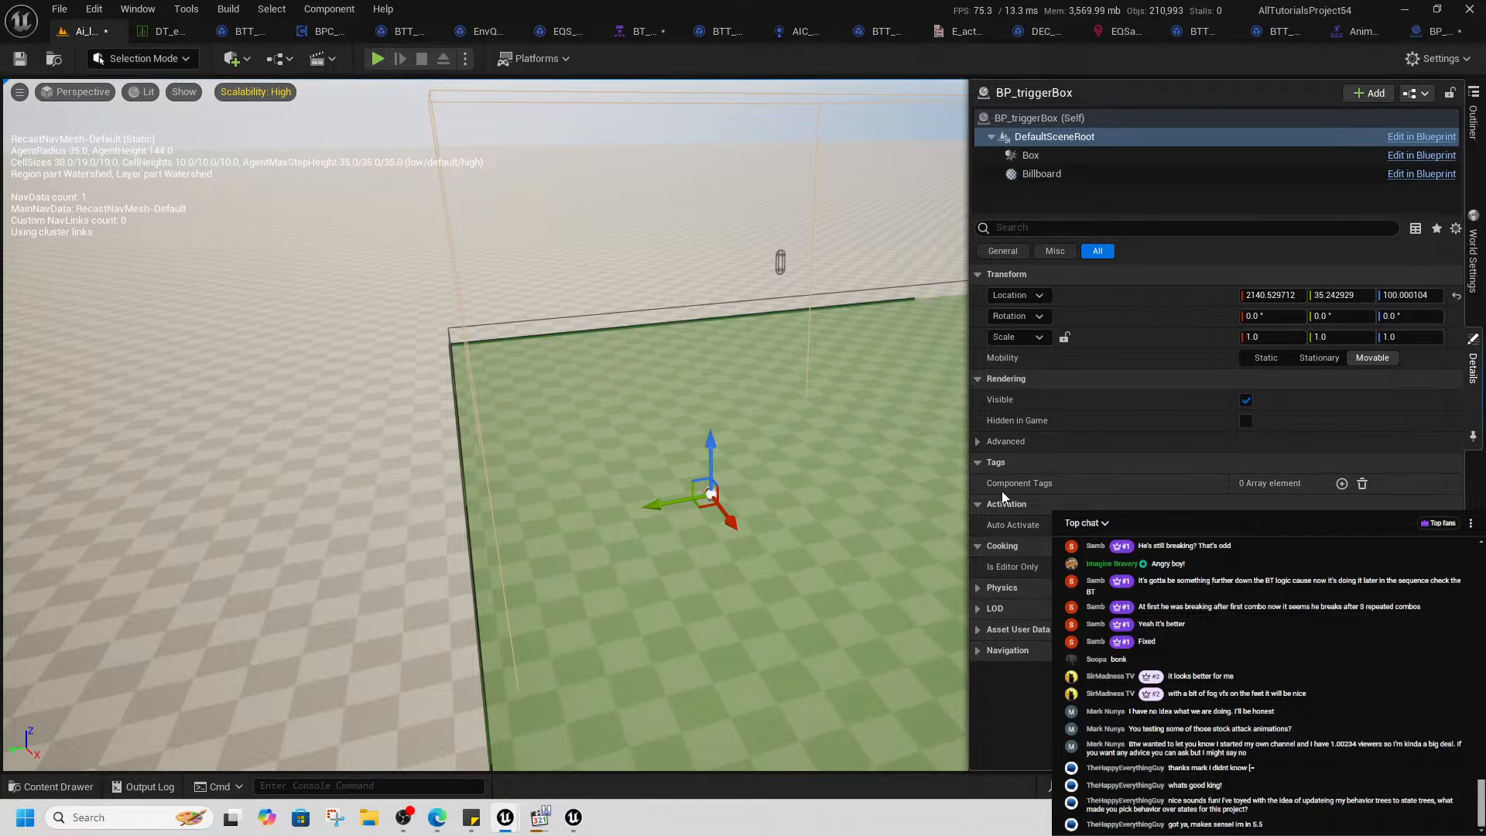
pyautogui.click(1429, 31)
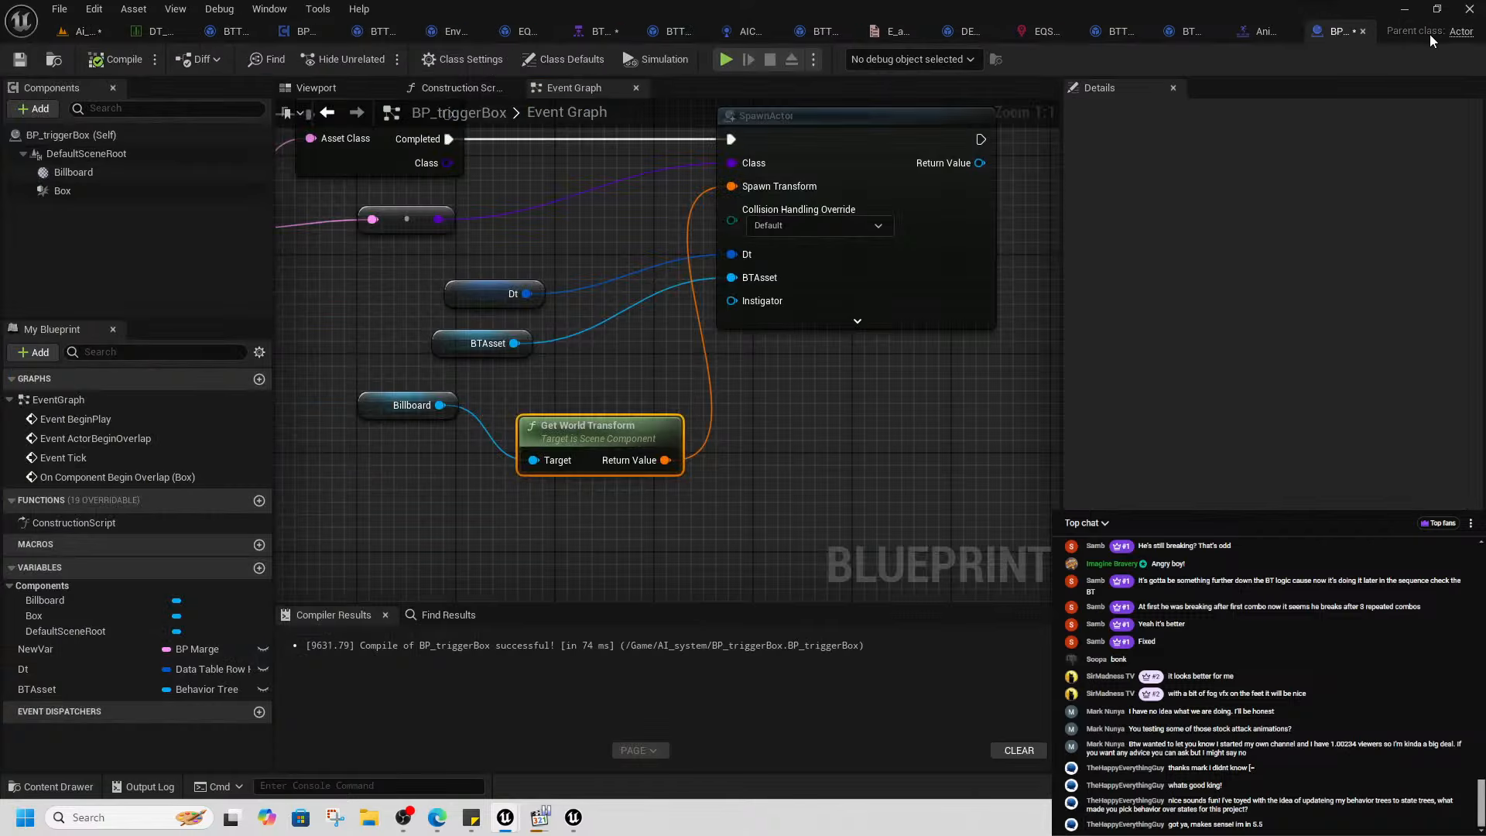
pyautogui.click(201, 650)
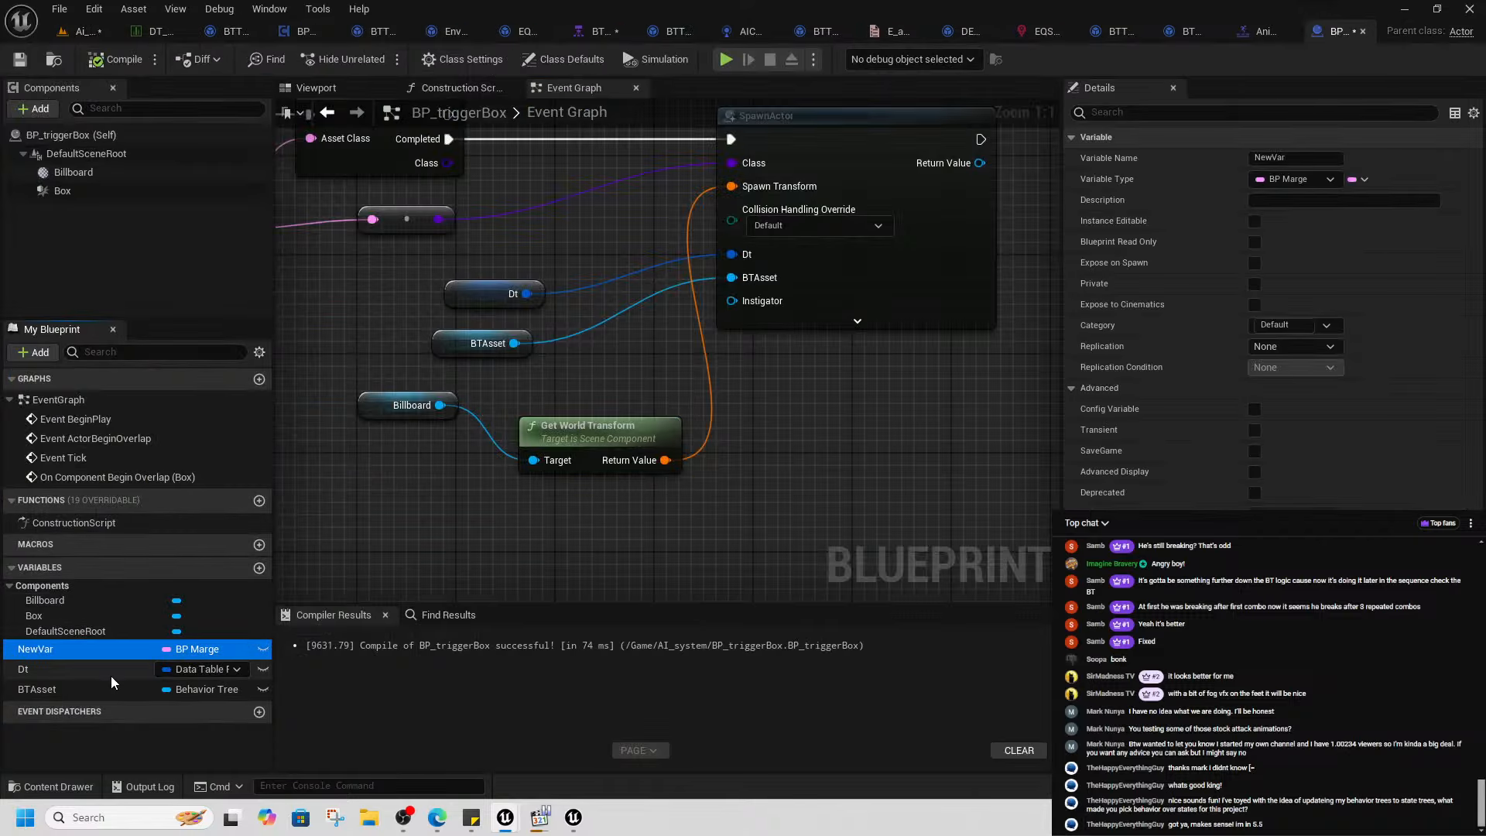
pyautogui.click(1254, 221)
pyautogui.click(1254, 262)
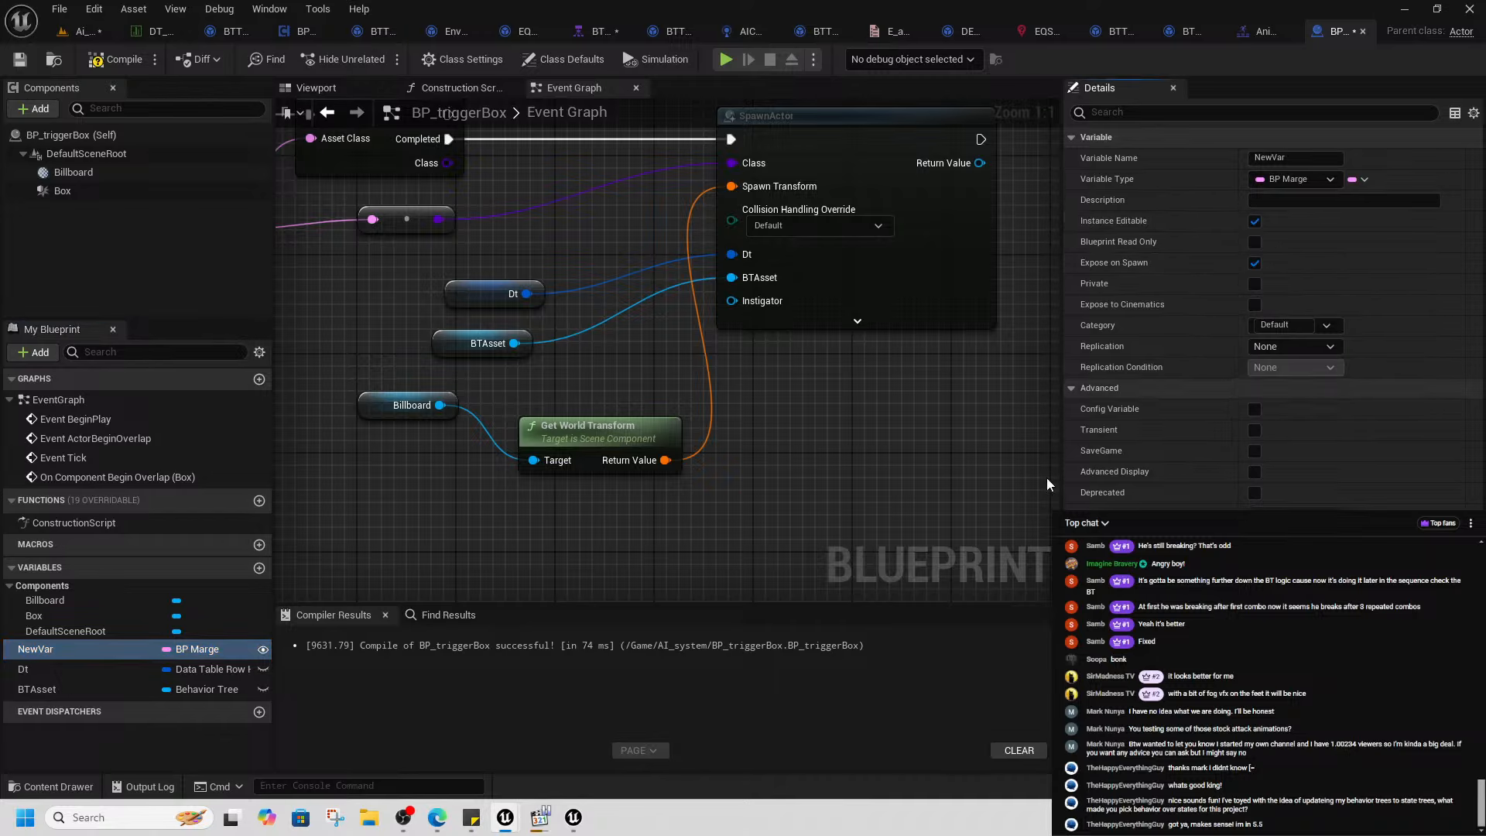
pyautogui.click(96, 670)
pyautogui.click(1263, 221)
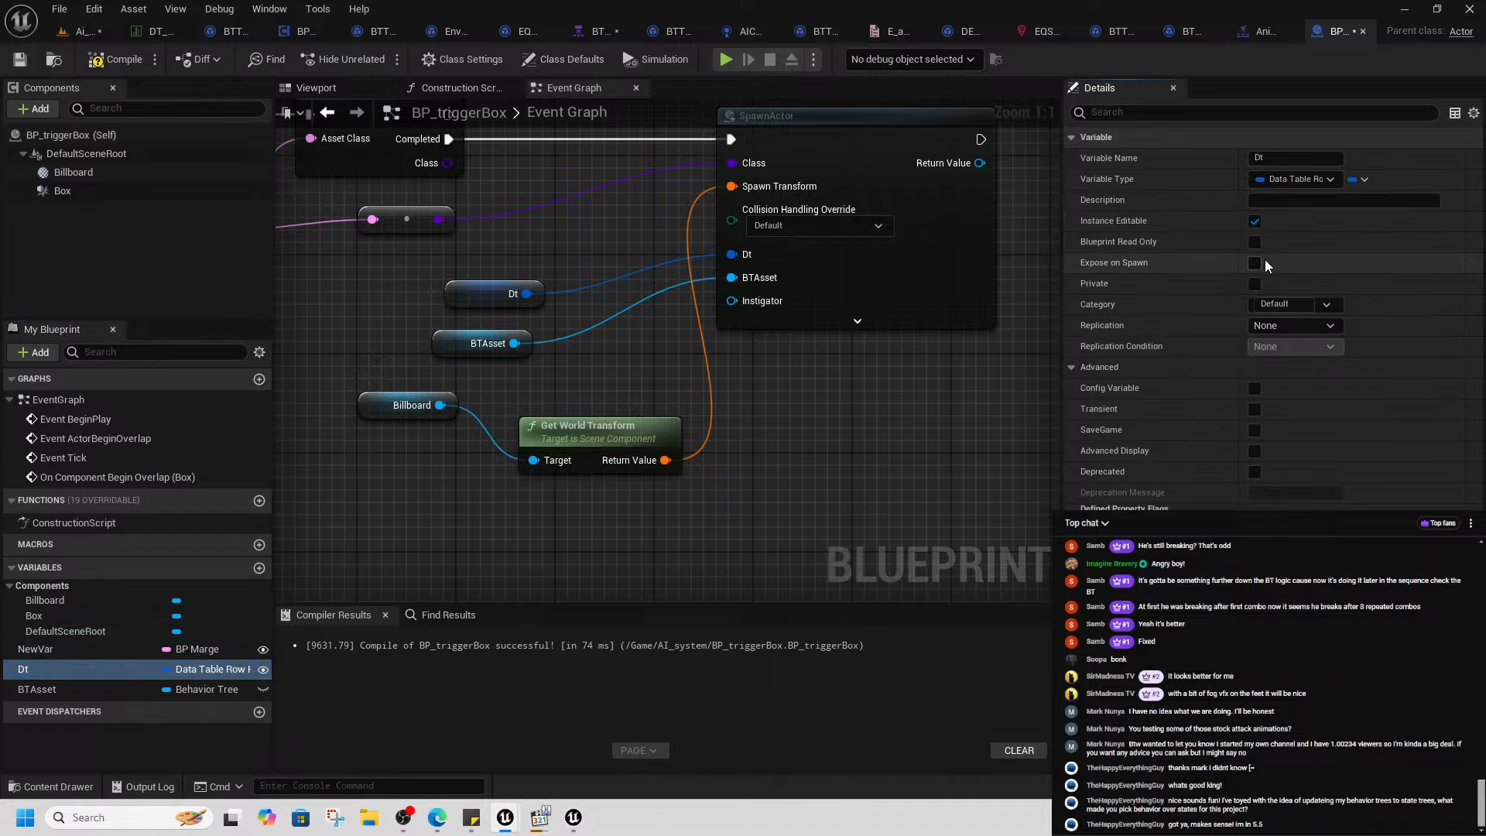
pyautogui.click(1263, 262)
pyautogui.click(69, 689)
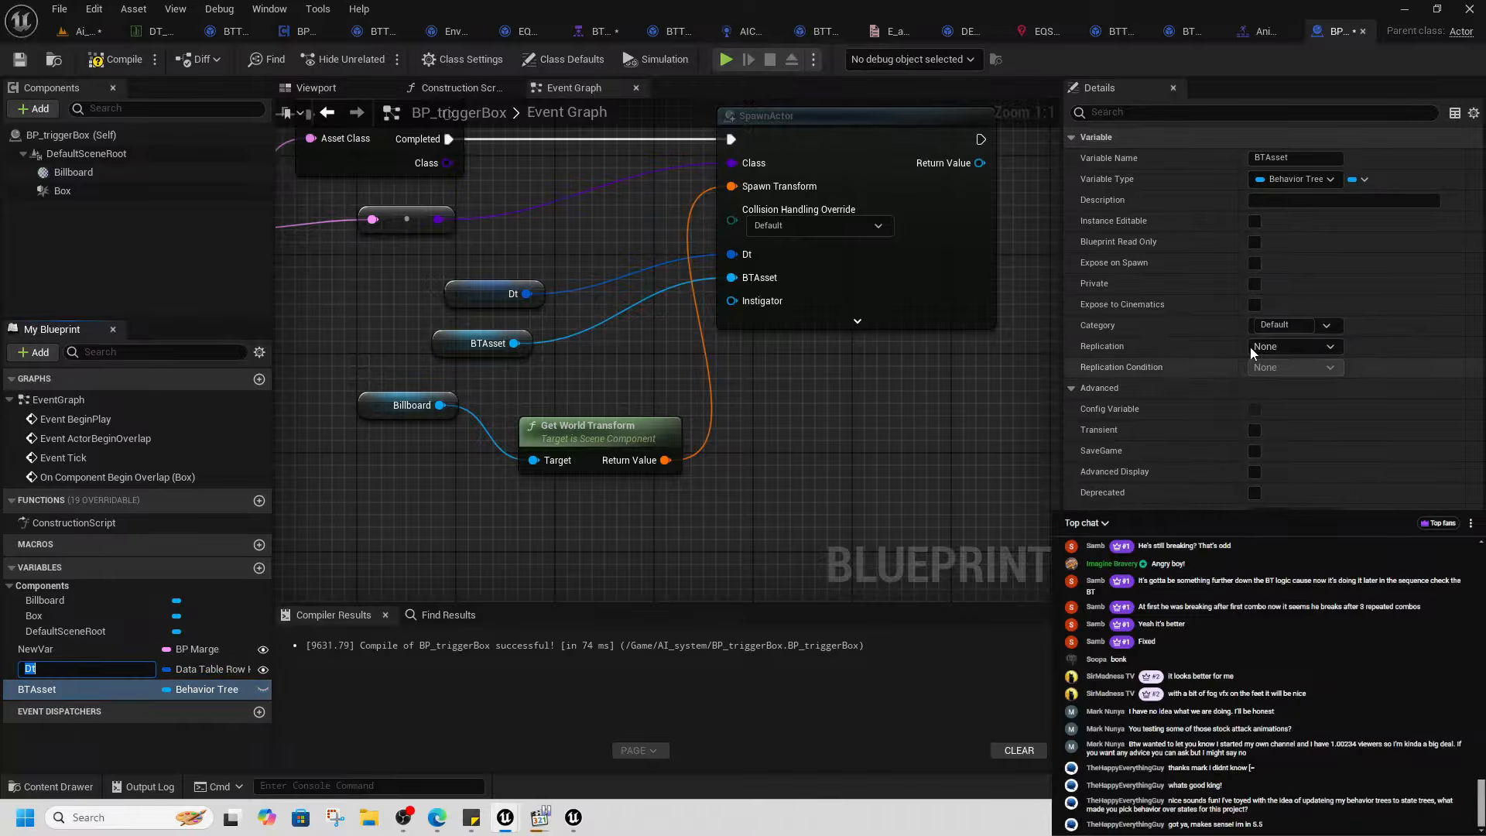
pyautogui.click(1254, 221)
pyautogui.click(1255, 262)
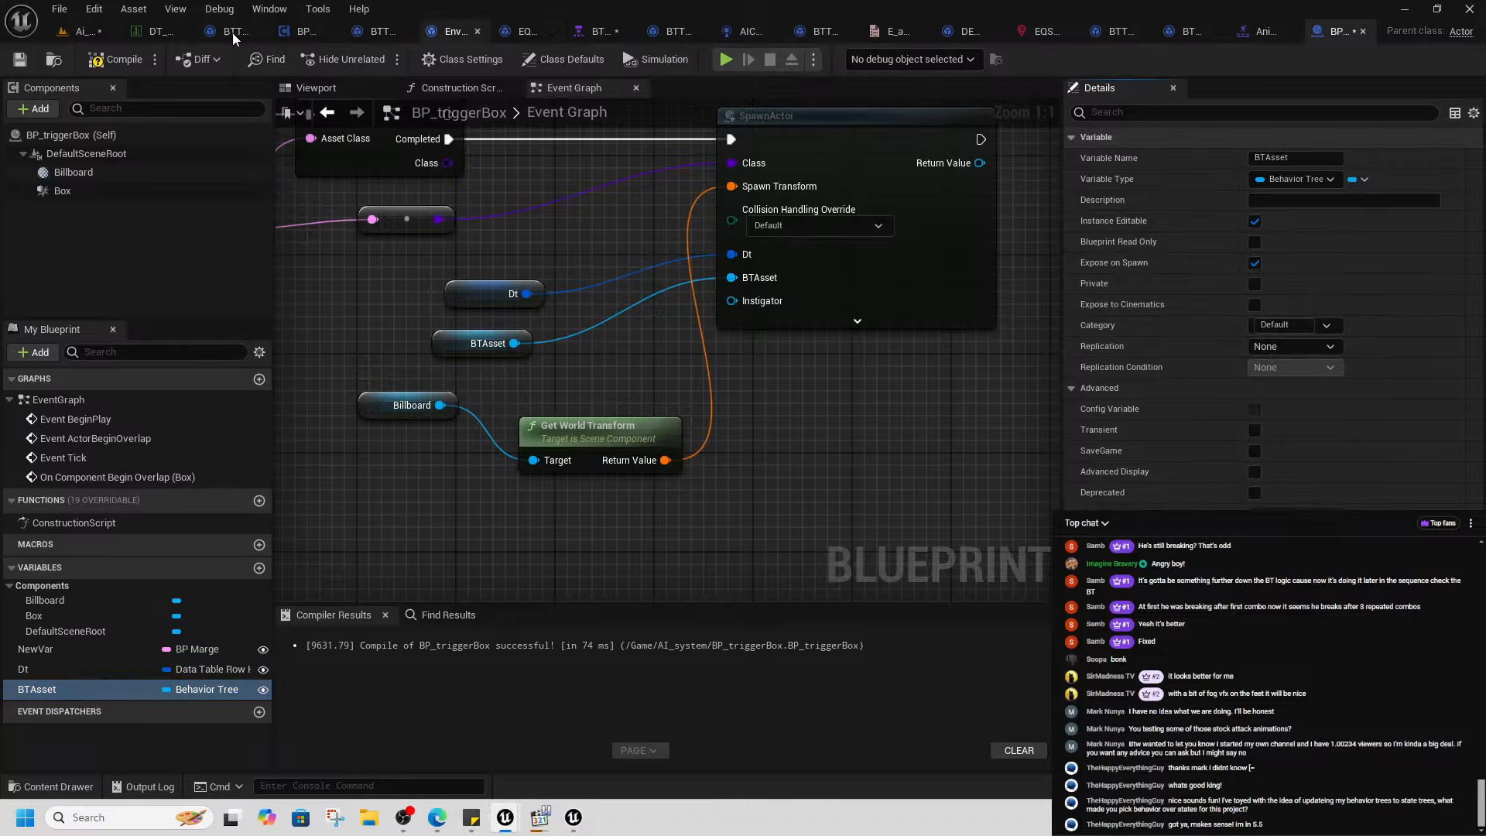
# - Return to the level and save all modified assets
pyautogui.click(80, 31)
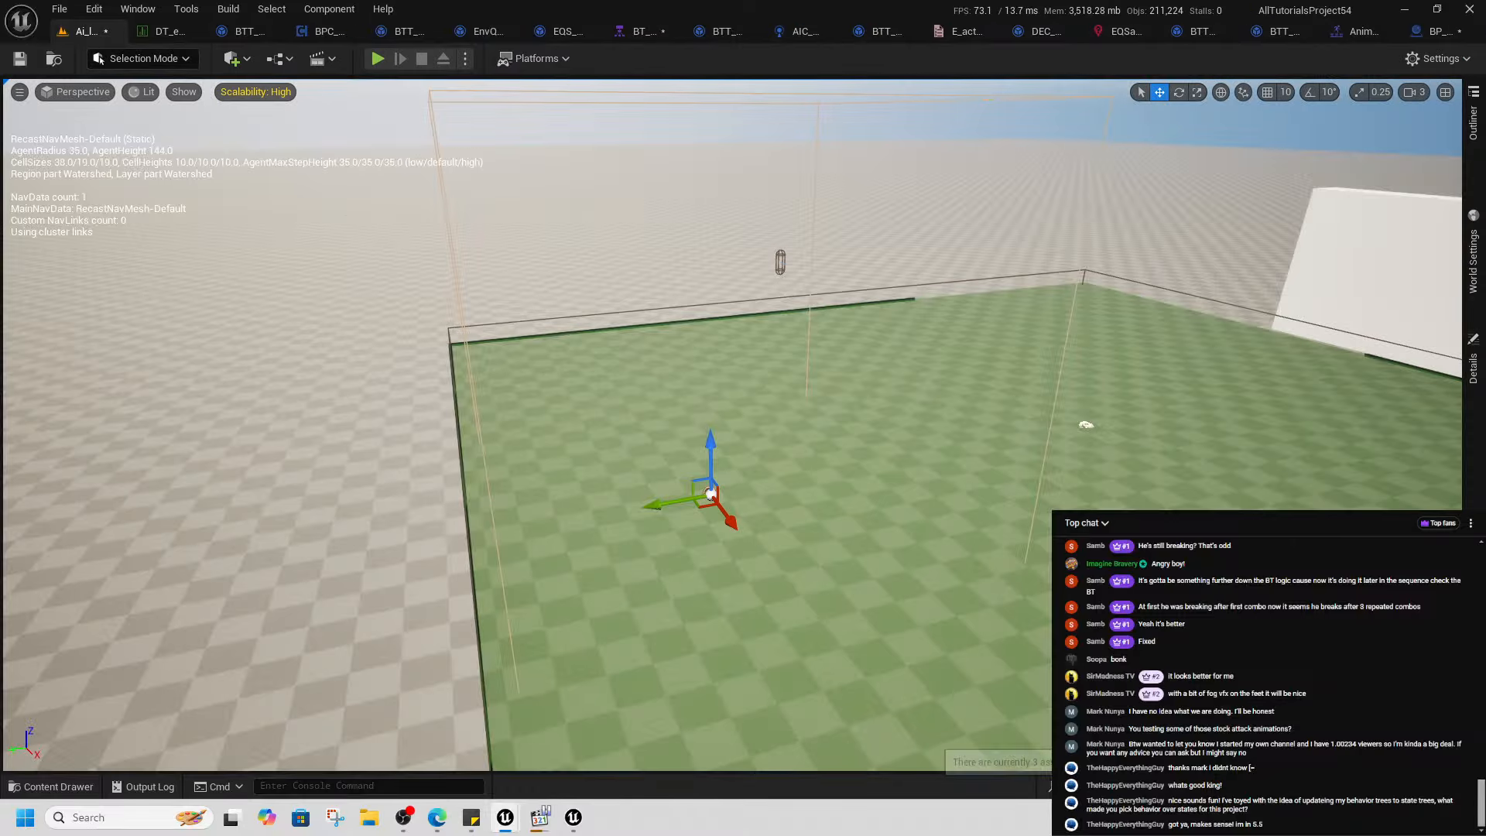
pyautogui.hotkey('ctrl', 'shift', 's')
pyautogui.click(861, 584)
# - Check the placed trigger box actor's properties for the exposed New Var, Dt and BTAsset variables
pyautogui.click(1473, 368)
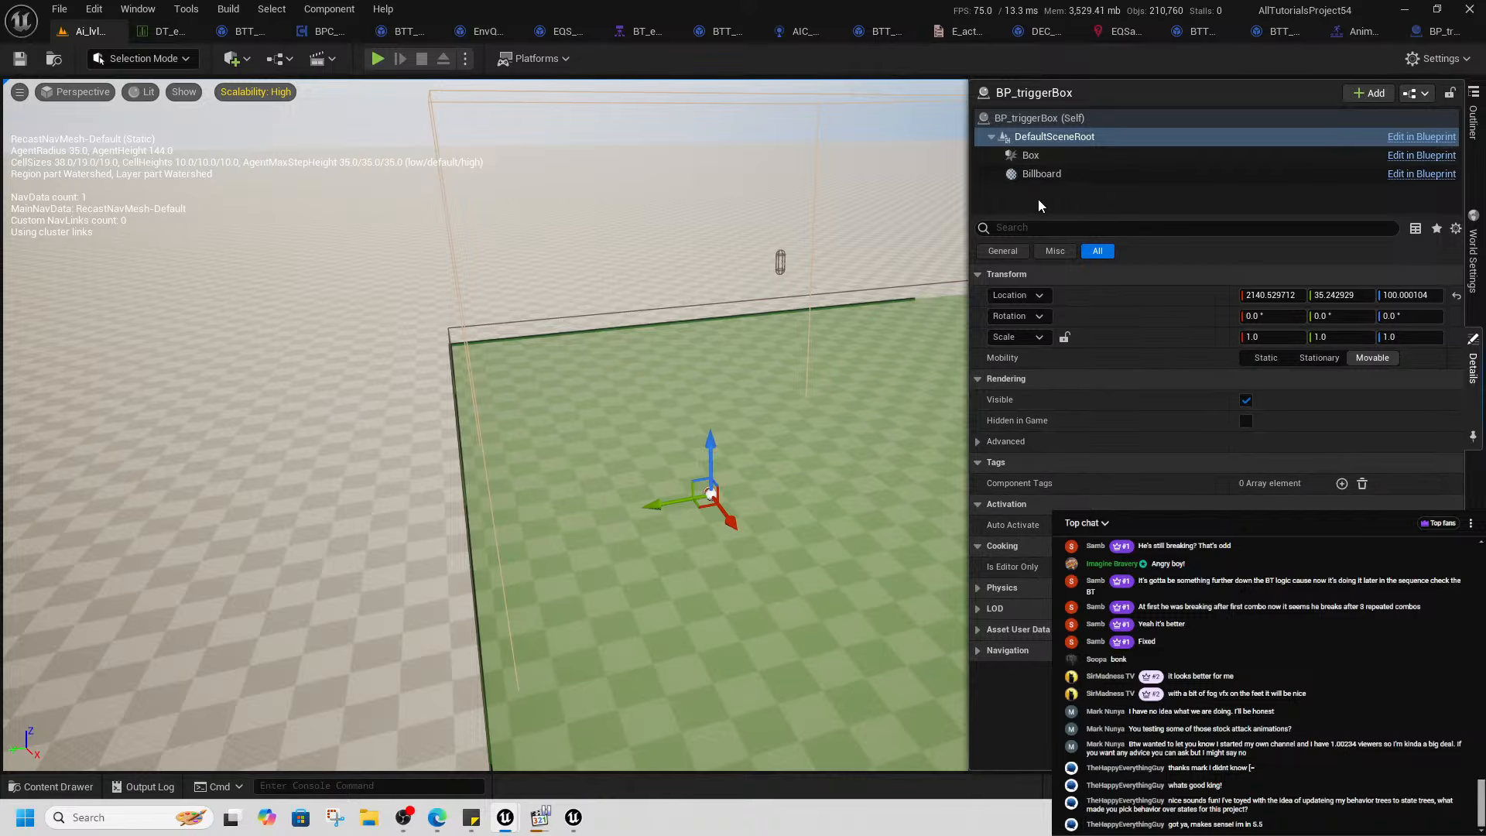
pyautogui.click(1041, 177)
pyautogui.click(1047, 139)
pyautogui.click(1037, 118)
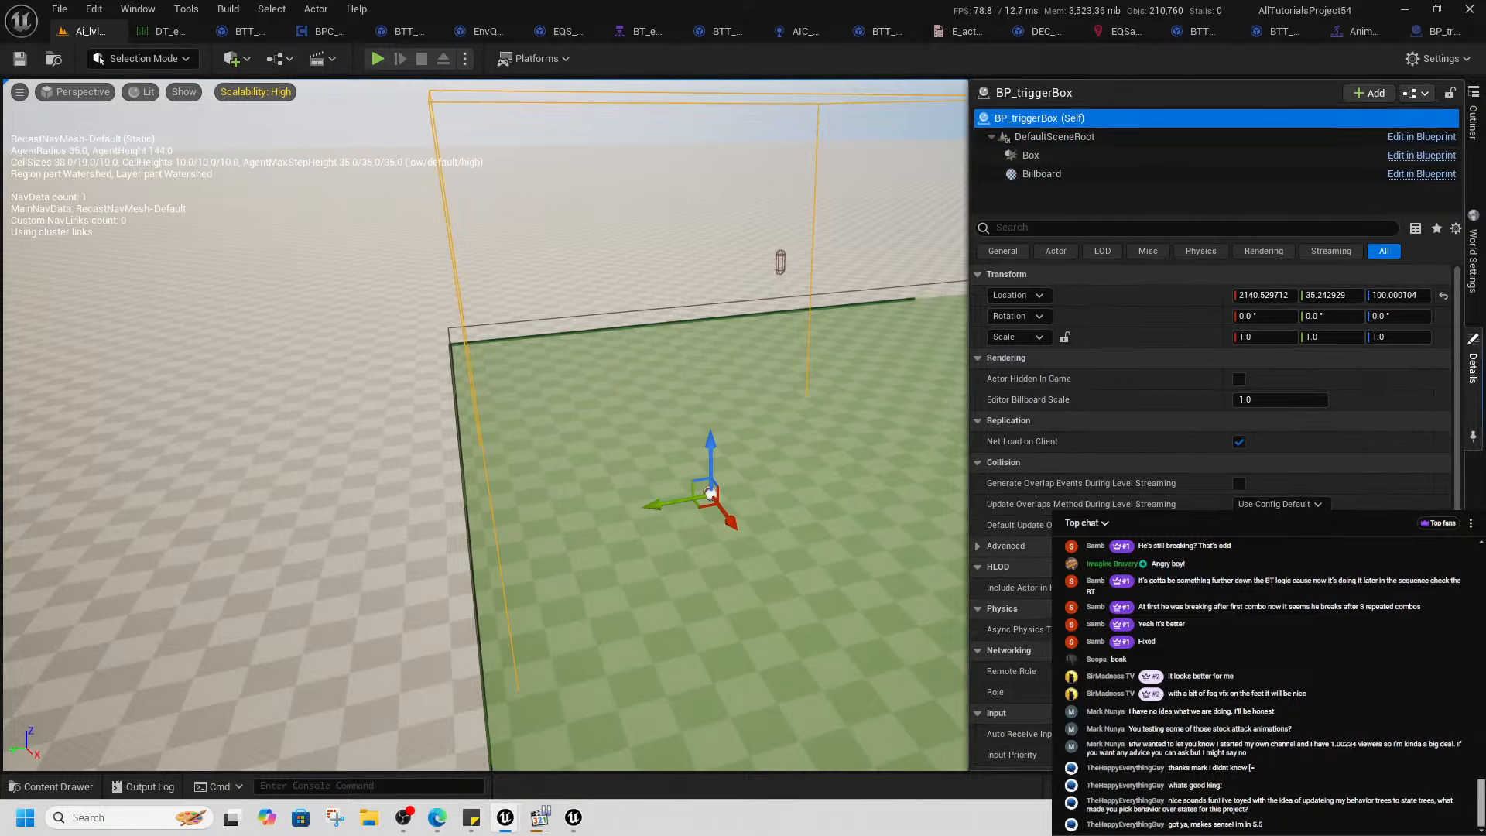
pyautogui.scroll(-5, 1044, 441)
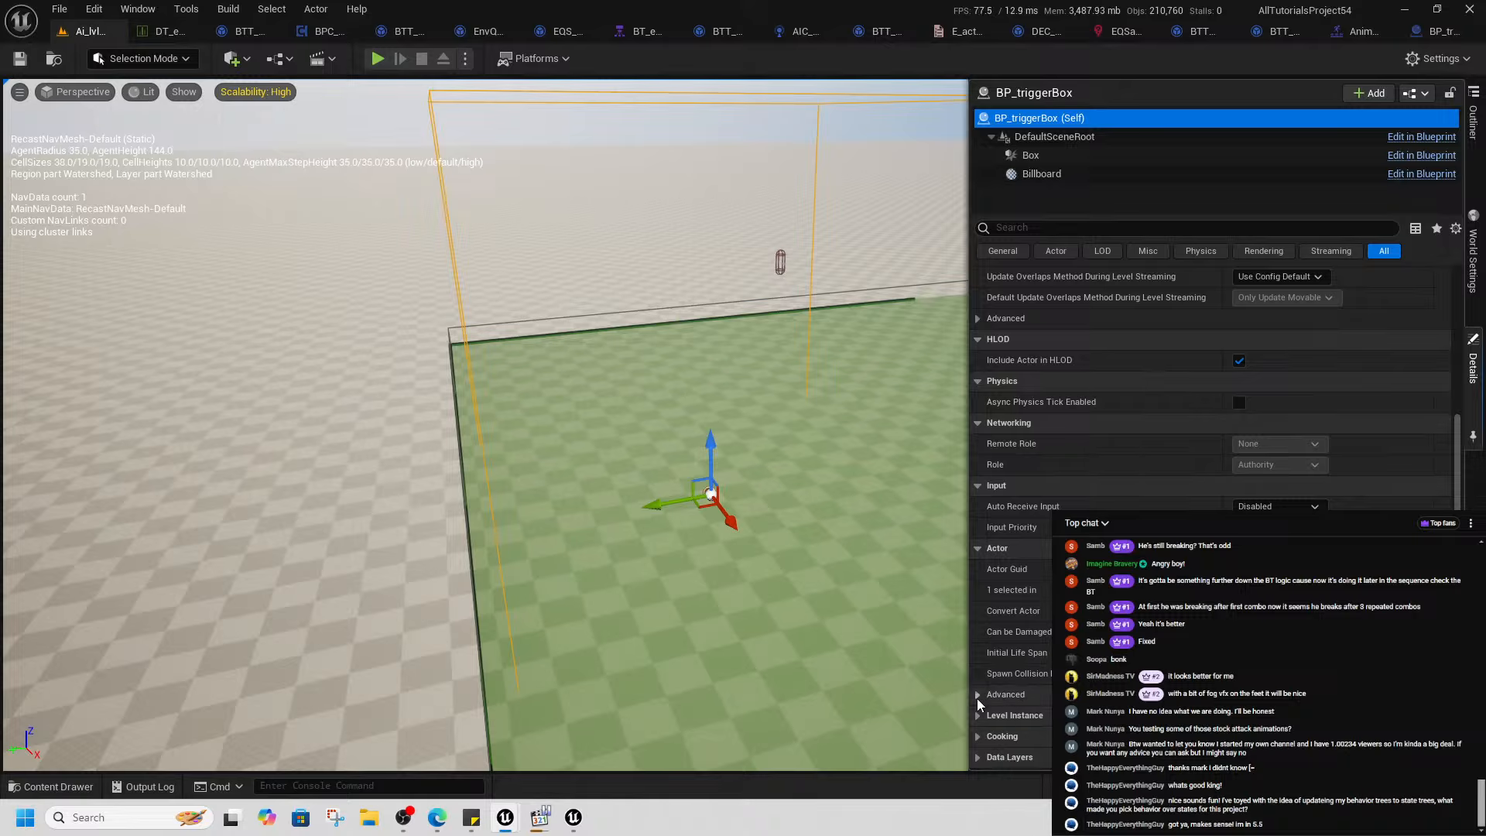
pyautogui.click(1006, 694)
pyautogui.scroll(-3, 1006, 694)
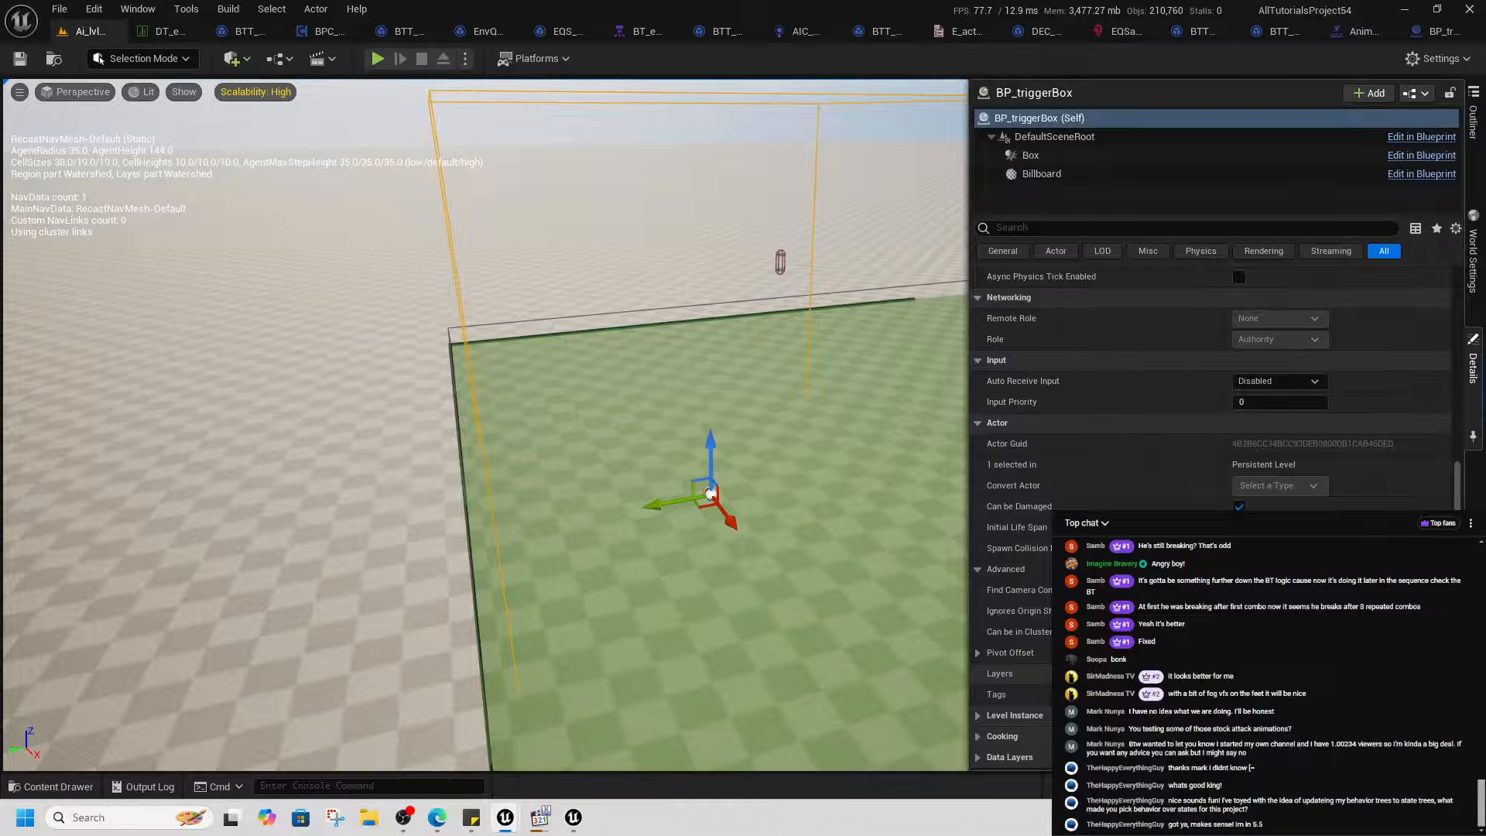
pyautogui.scroll(8, 1014, 495)
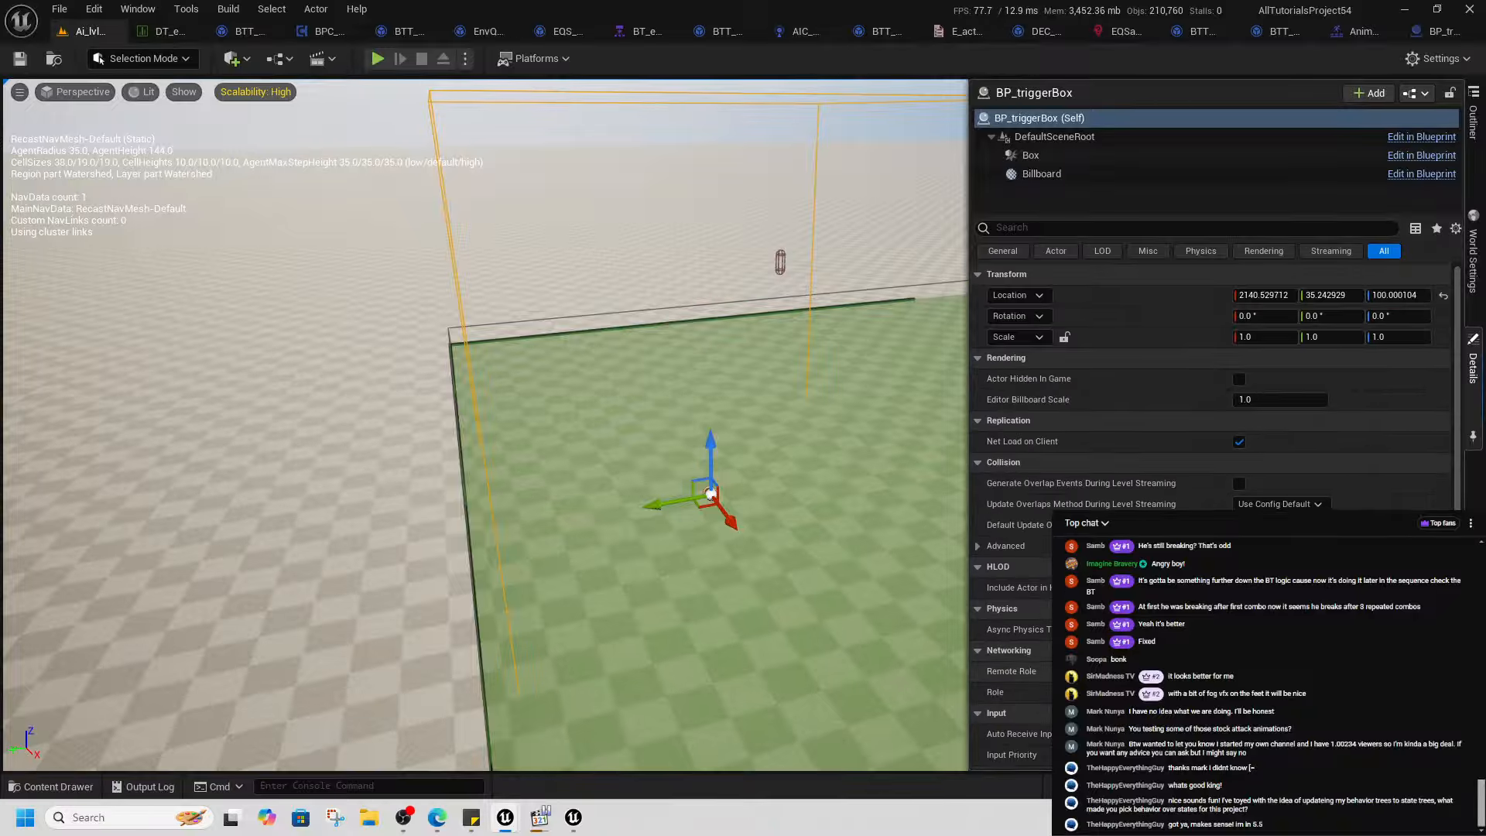
# - Recompile the trigger box Blueprint and return to the placed instance's details in the level
pyautogui.click(1437, 36)
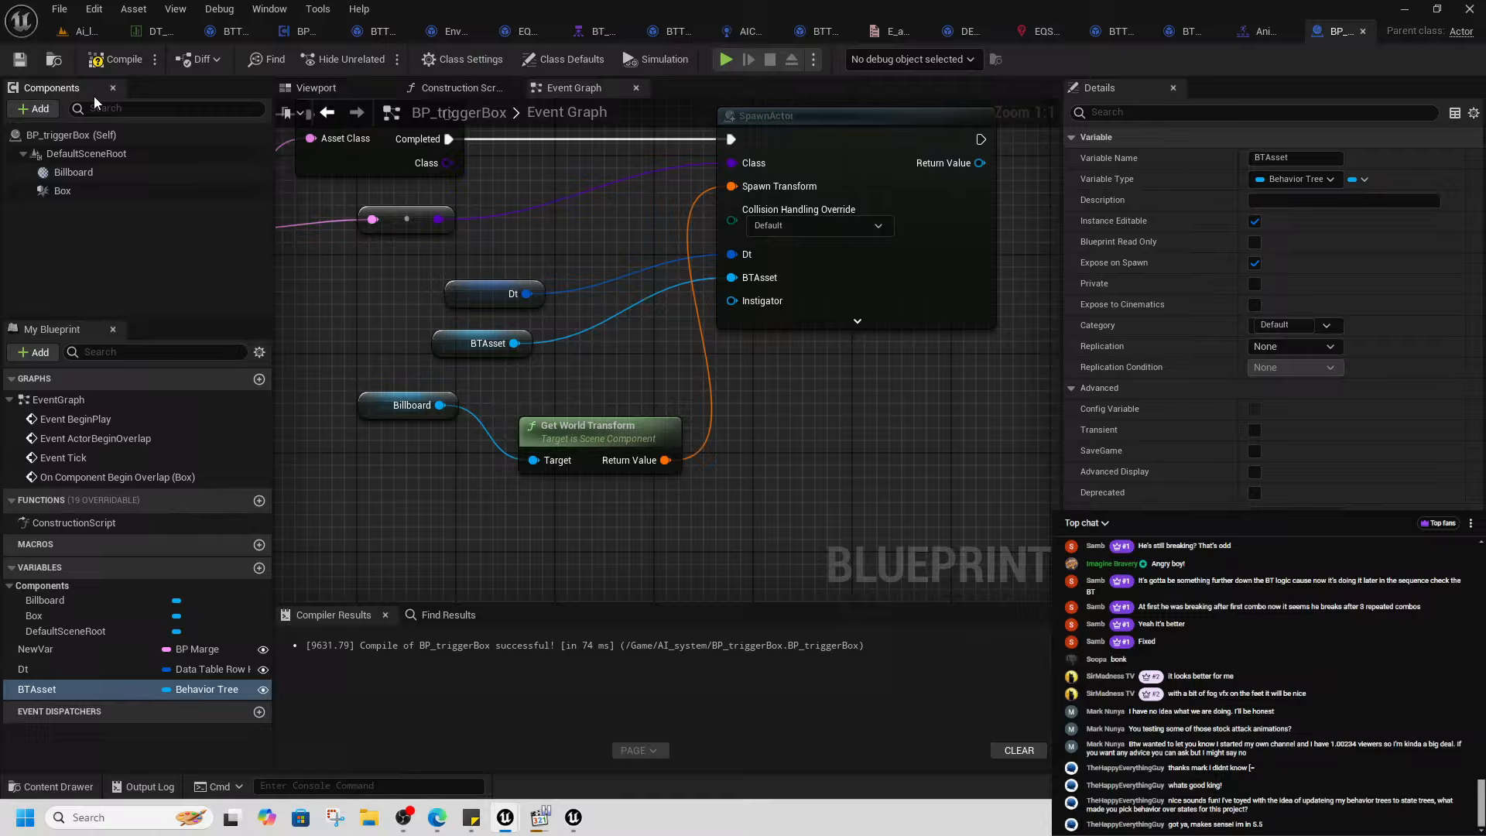
pyautogui.click(96, 32)
pyautogui.click(1470, 362)
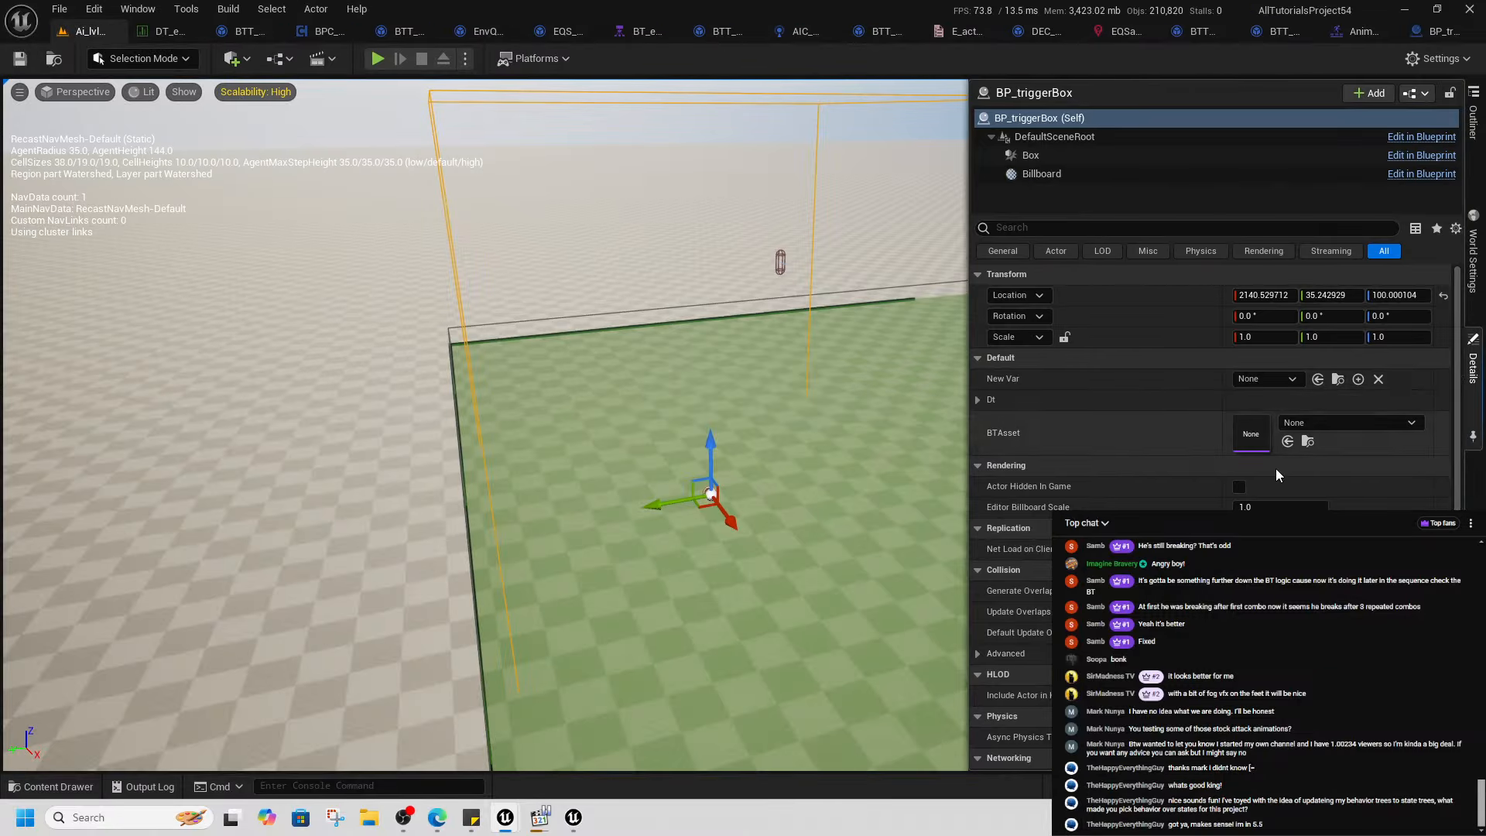
# - On the placed trigger box, set New Var to BP_marge, Dt to row Baddy of DT_enemies, and BTAsset to BT_magrit
pyautogui.click(1320, 379)
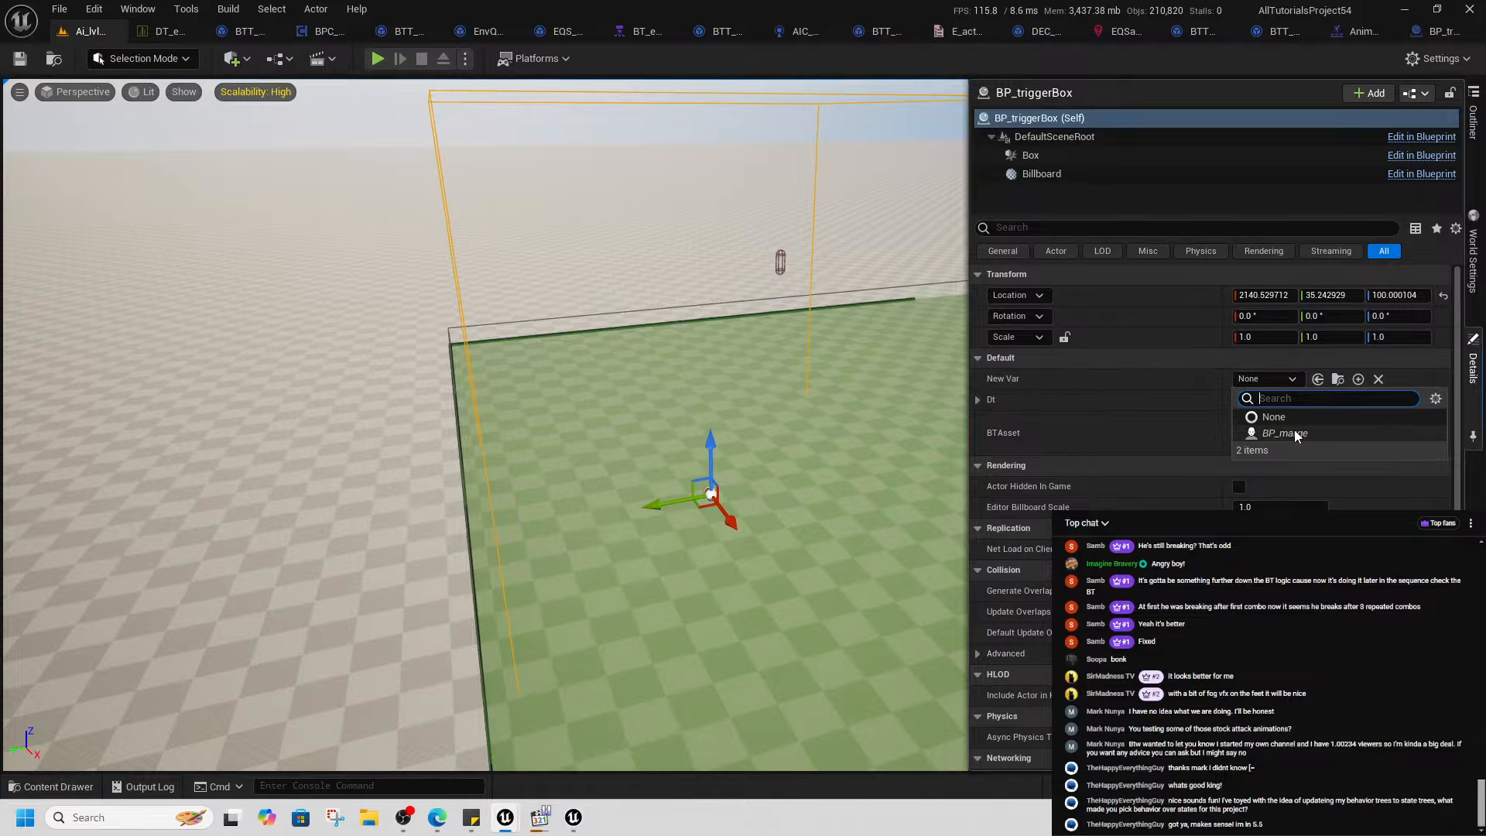
pyautogui.click(974, 400)
pyautogui.click(1254, 421)
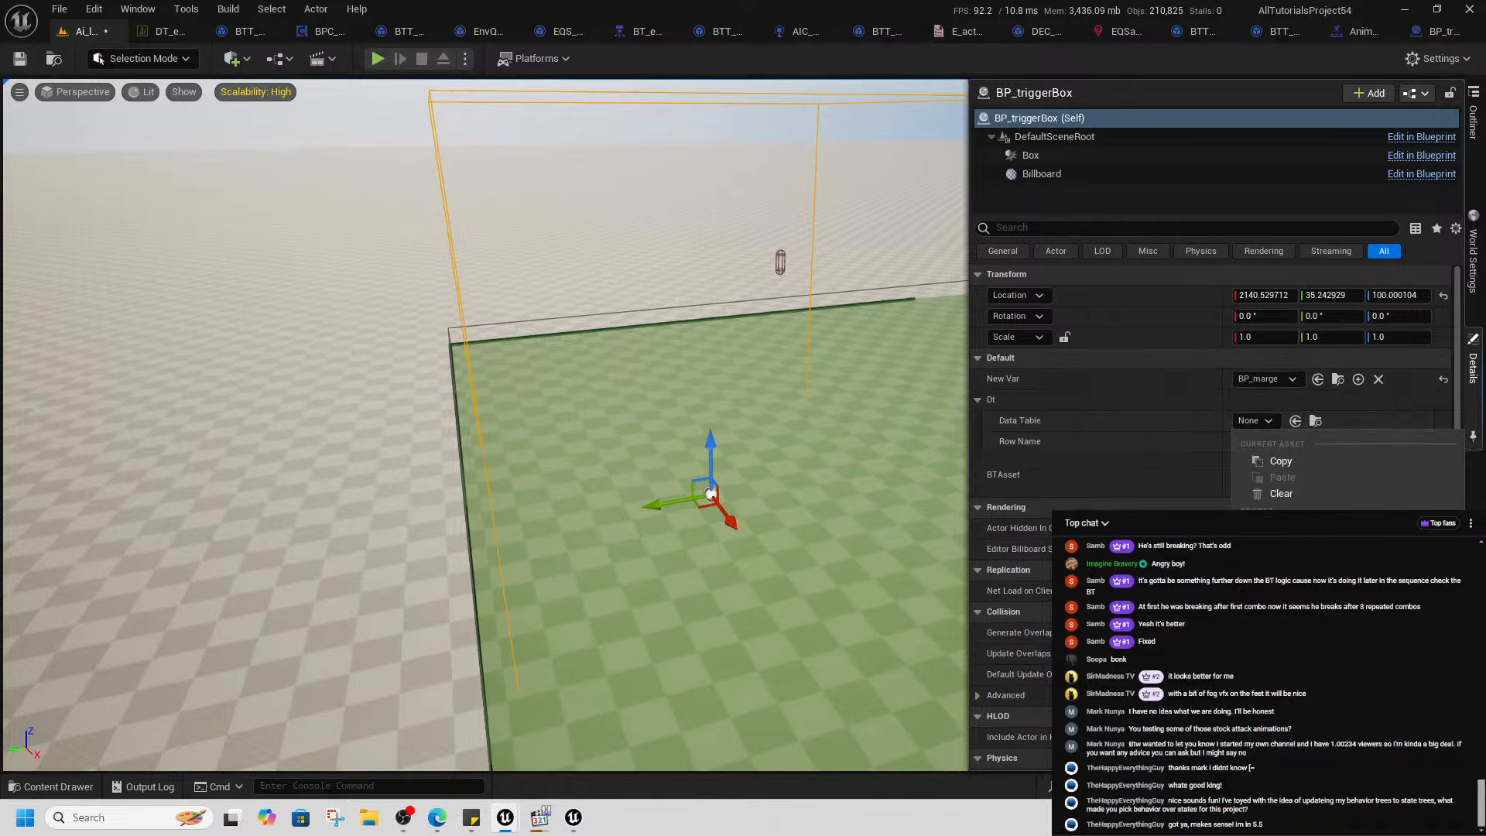
pyautogui.click(1285, 565)
pyautogui.click(1302, 444)
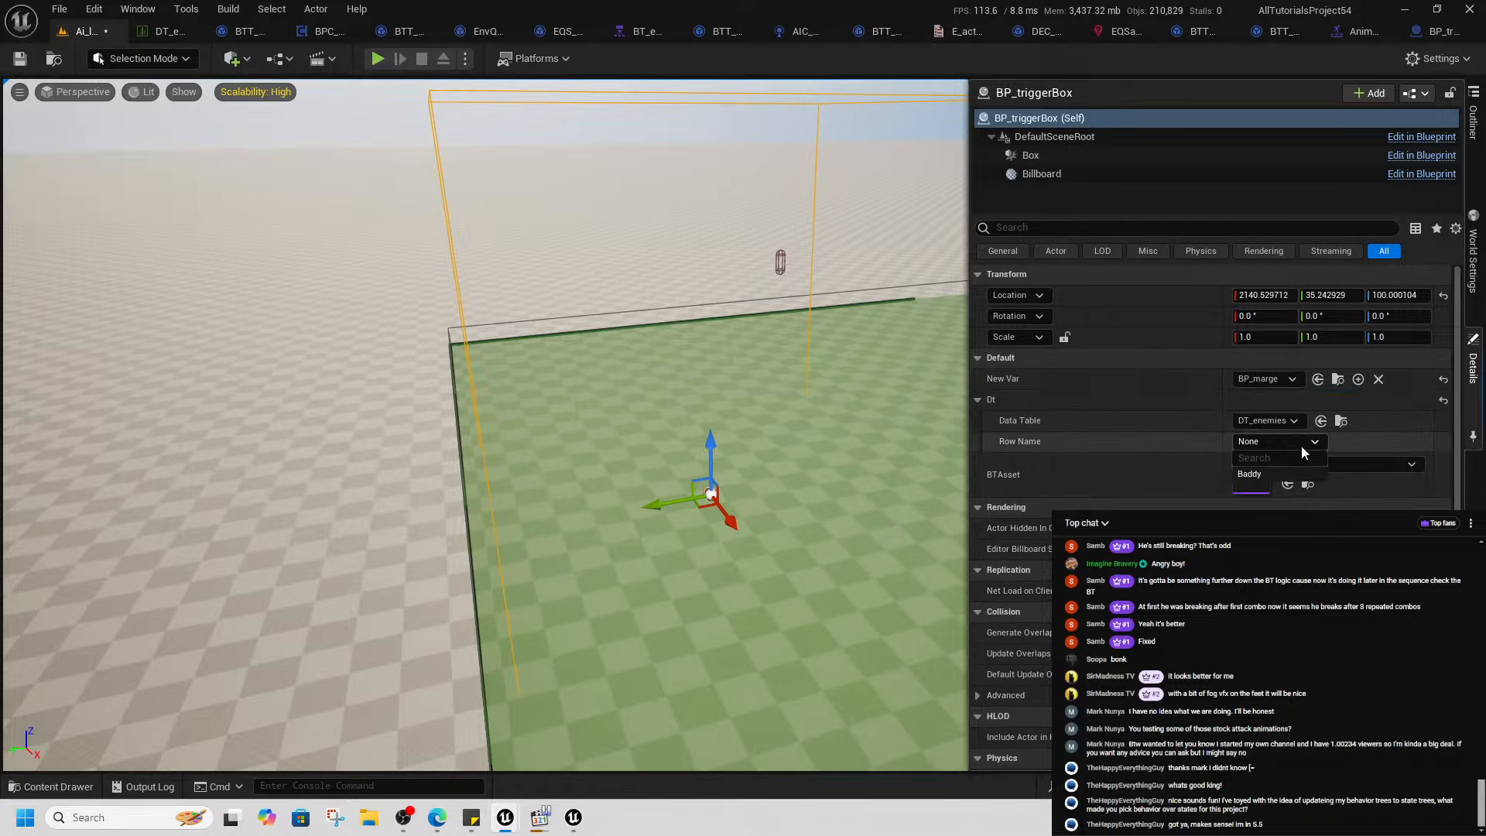
pyautogui.click(1284, 473)
pyautogui.click(1308, 464)
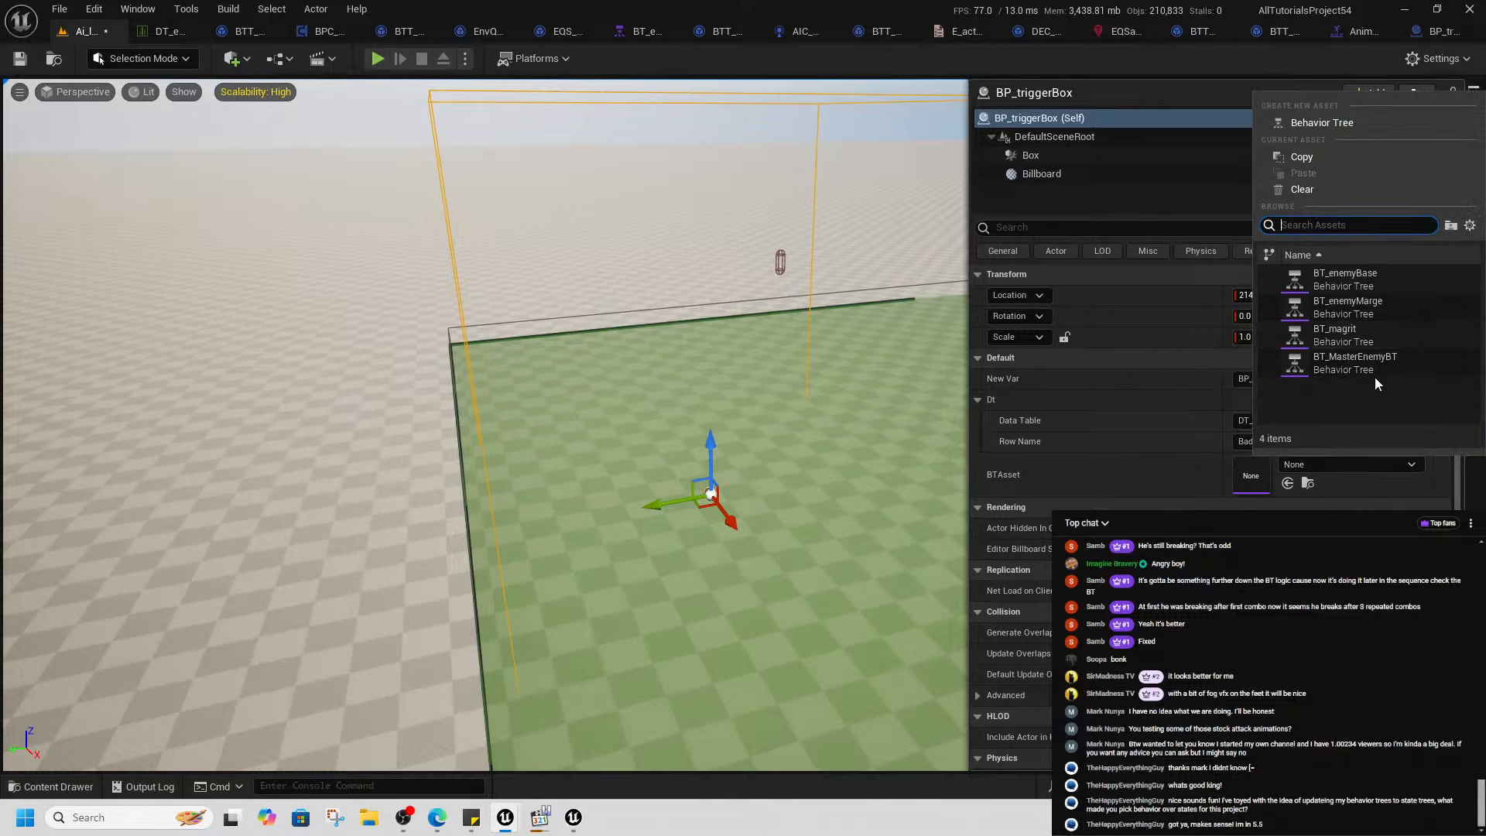
pyautogui.click(1360, 338)
# - Play-test from the bare floor beside the nav mesh, run the character through the trigger box, and stop the simulation
pyautogui.rightClick(224, 579)
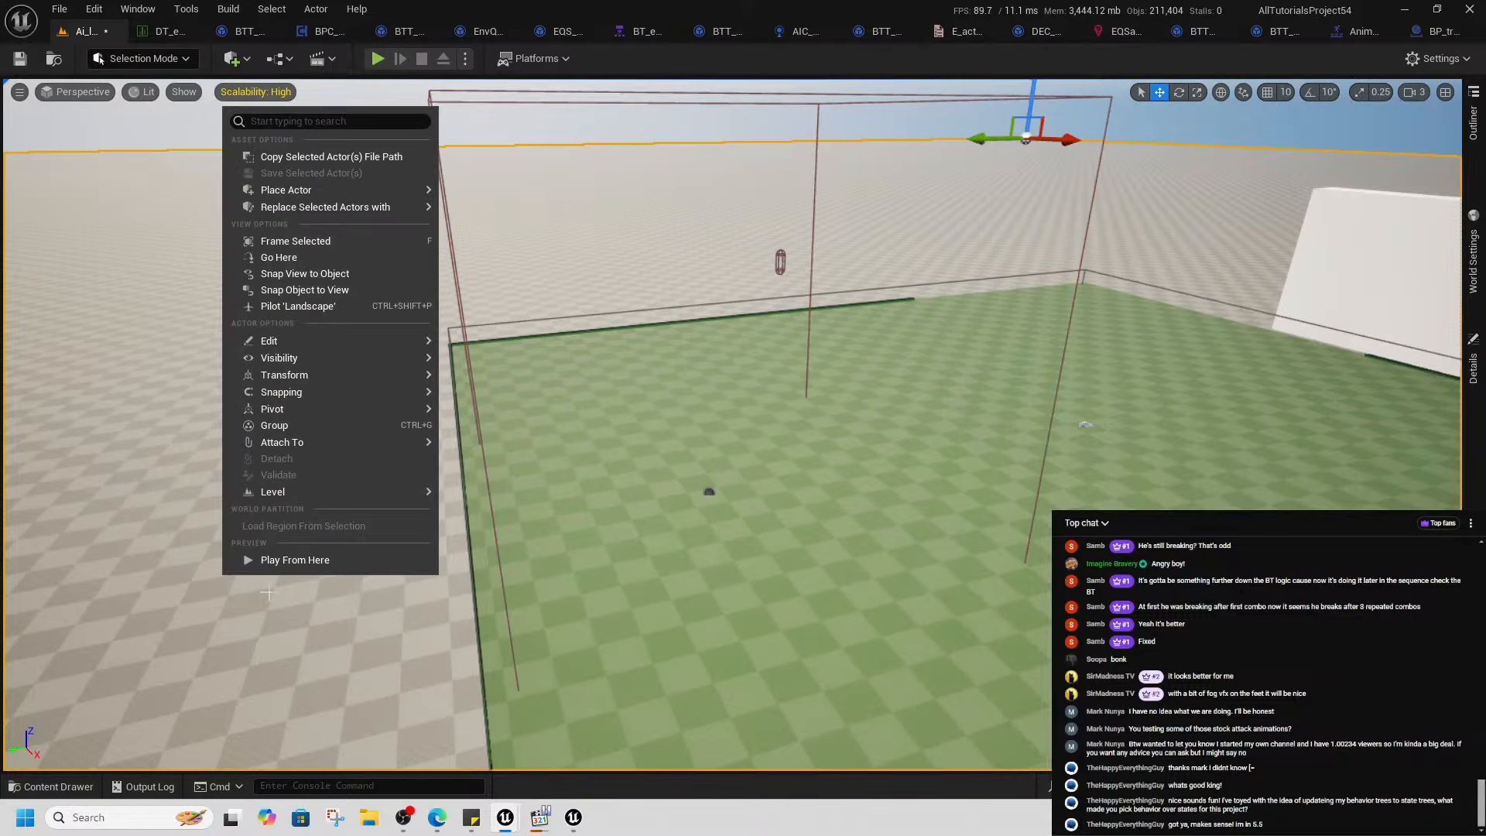
pyautogui.click(312, 559)
pyautogui.press('w')
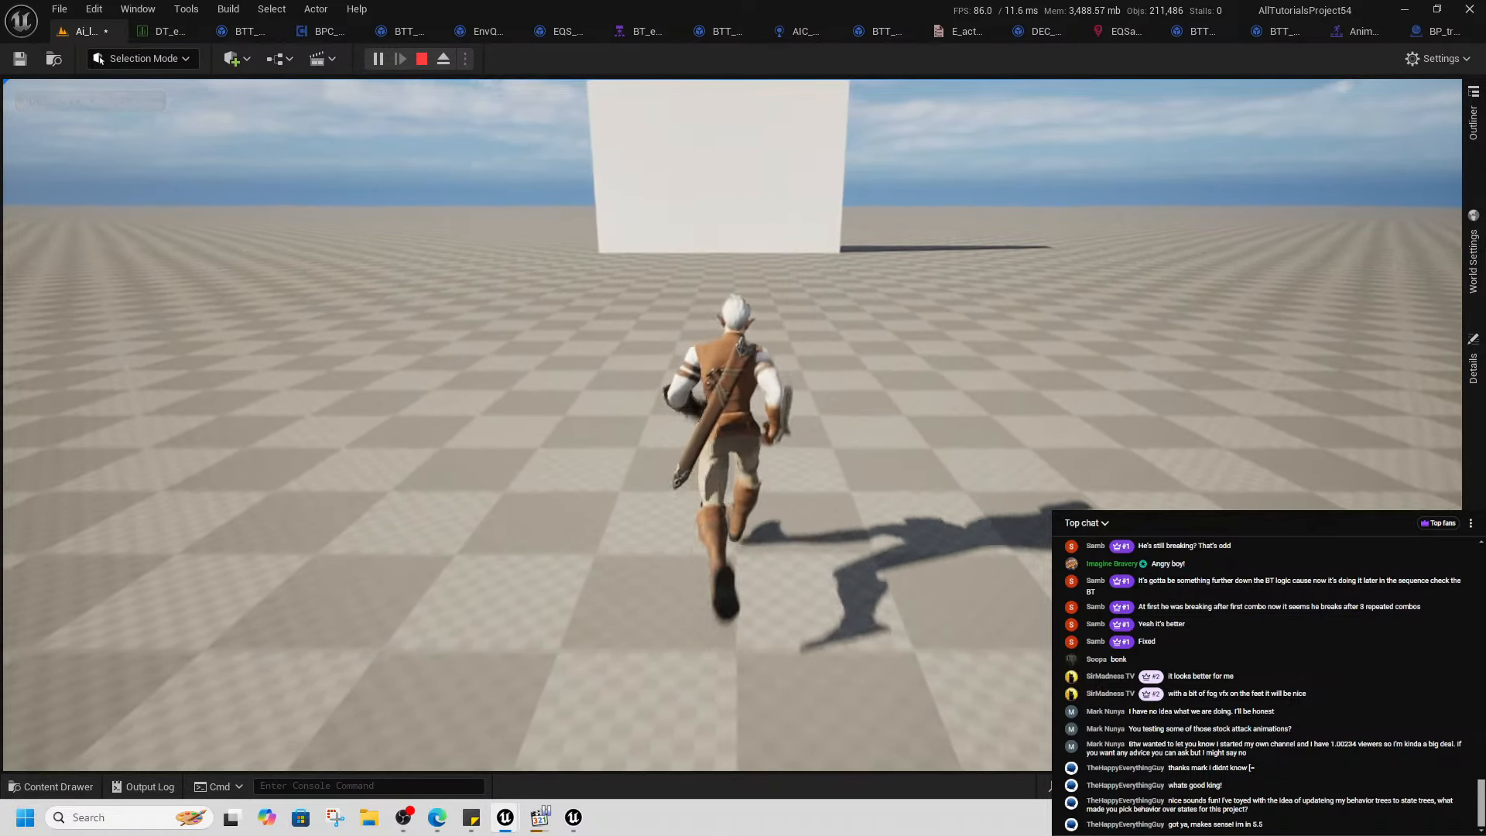
pyautogui.press('s')
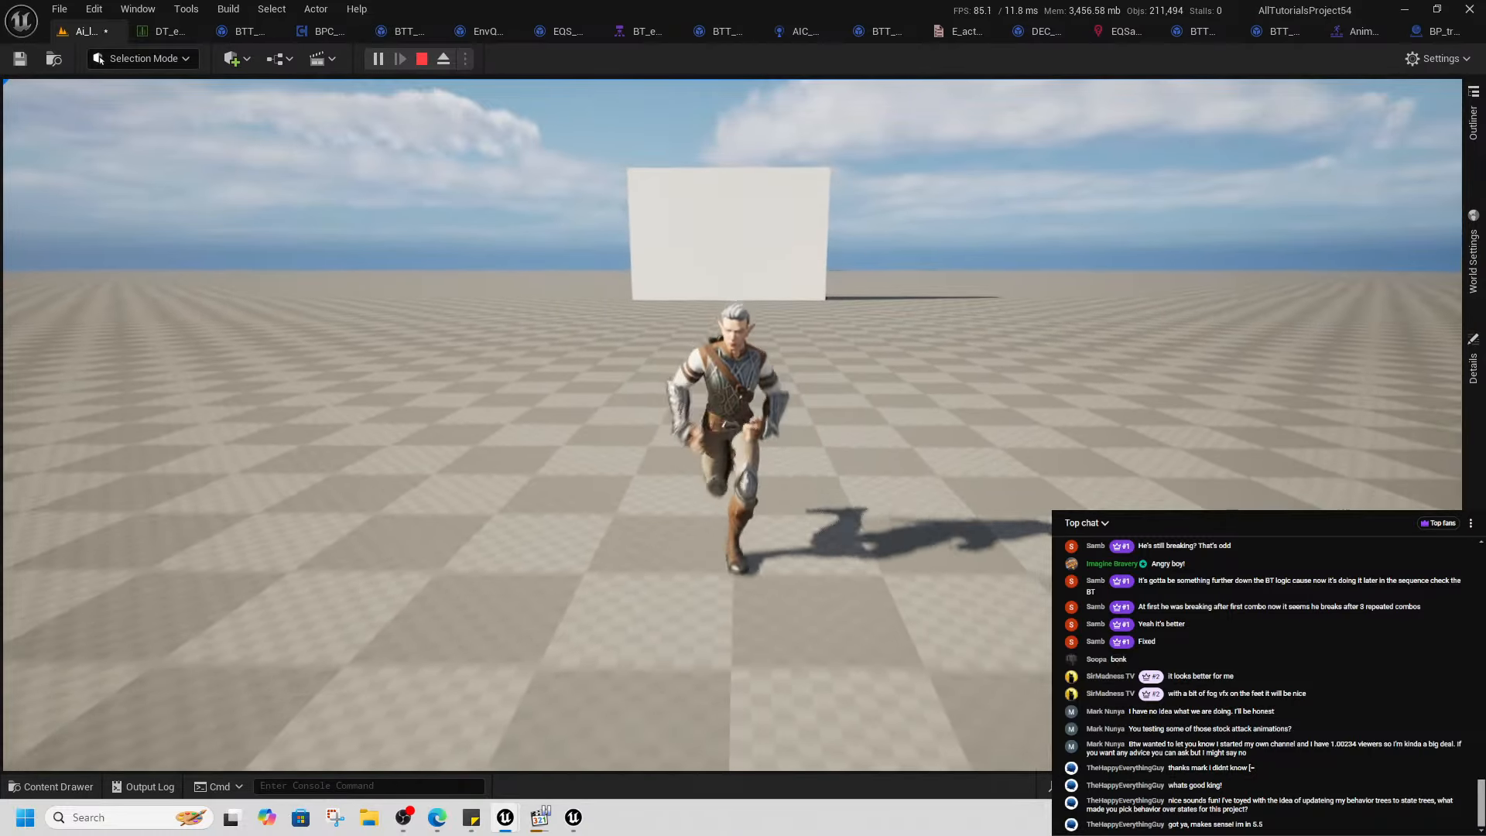
pyautogui.hotkey('alt', 'Tab')
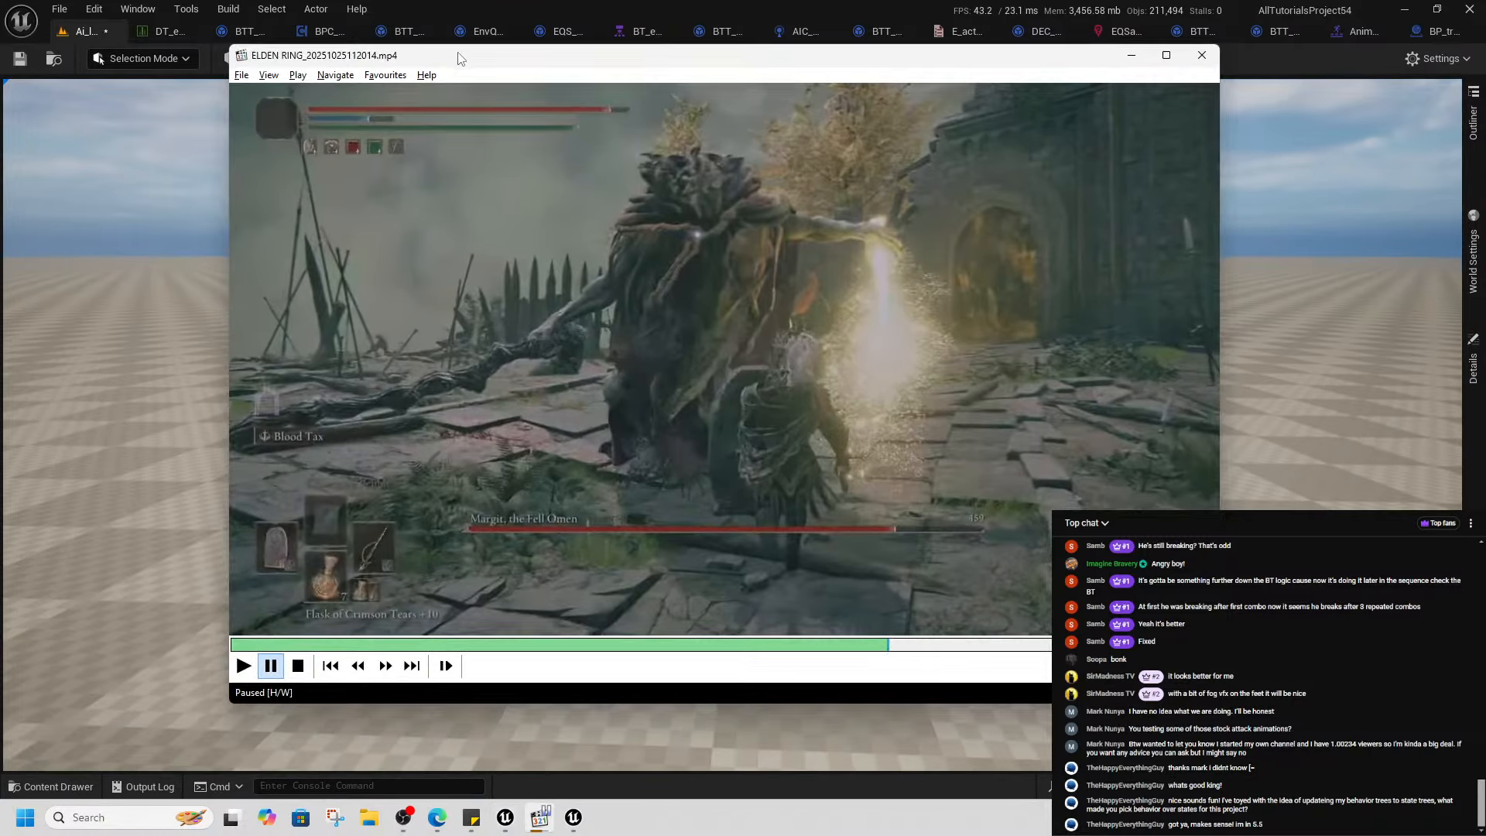
pyautogui.hotkey('alt', 'Tab')
pyautogui.click(422, 60)
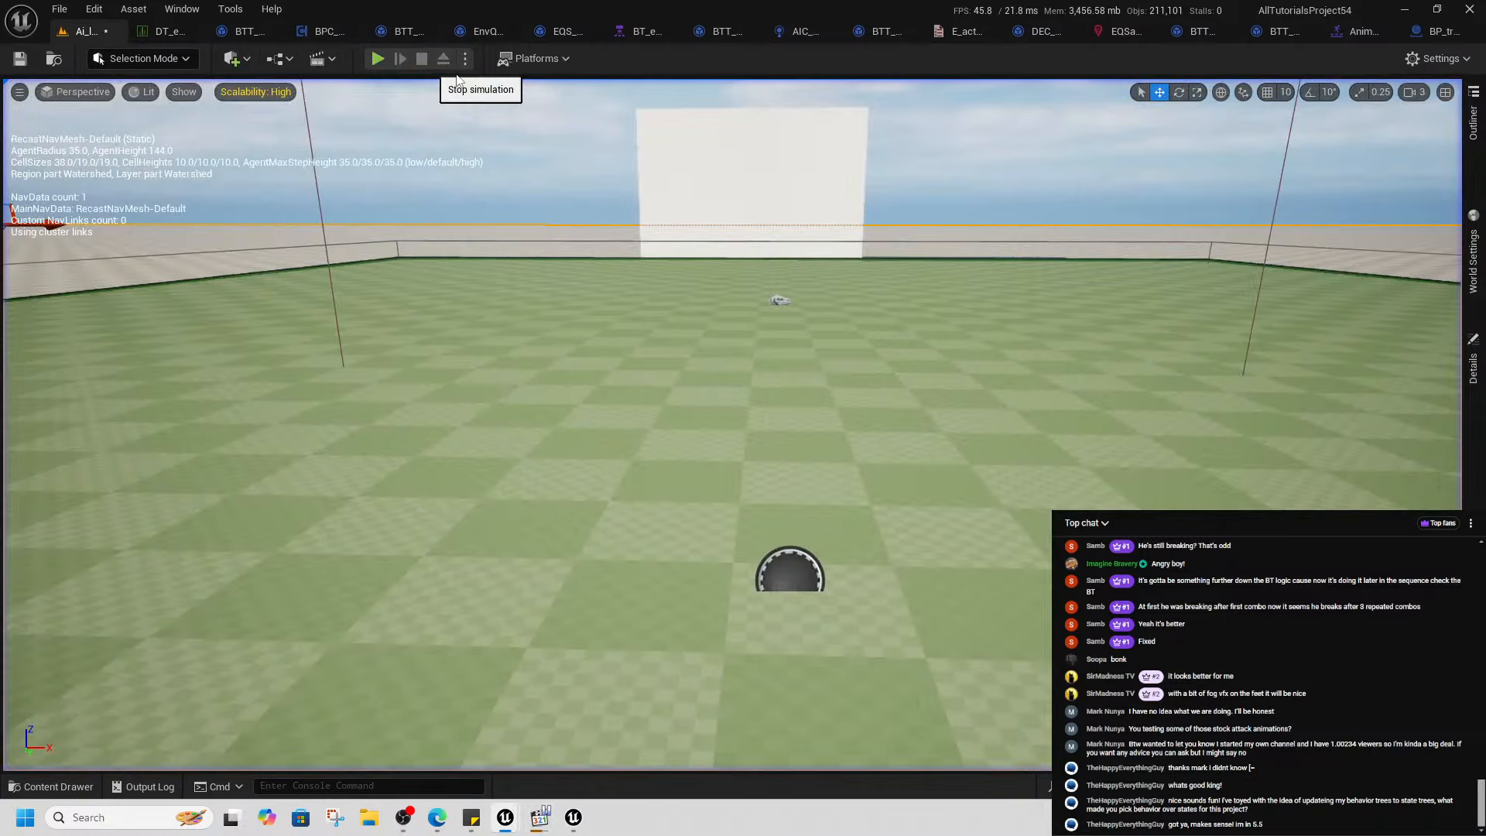
# - Raise the placed trigger box along the Z axis until its base and Billboard sit above the floor
pyautogui.press('s')
pyautogui.moveTo(880, 325); pyautogui.dragTo(881, 403, button='right')
pyautogui.click(890, 403)
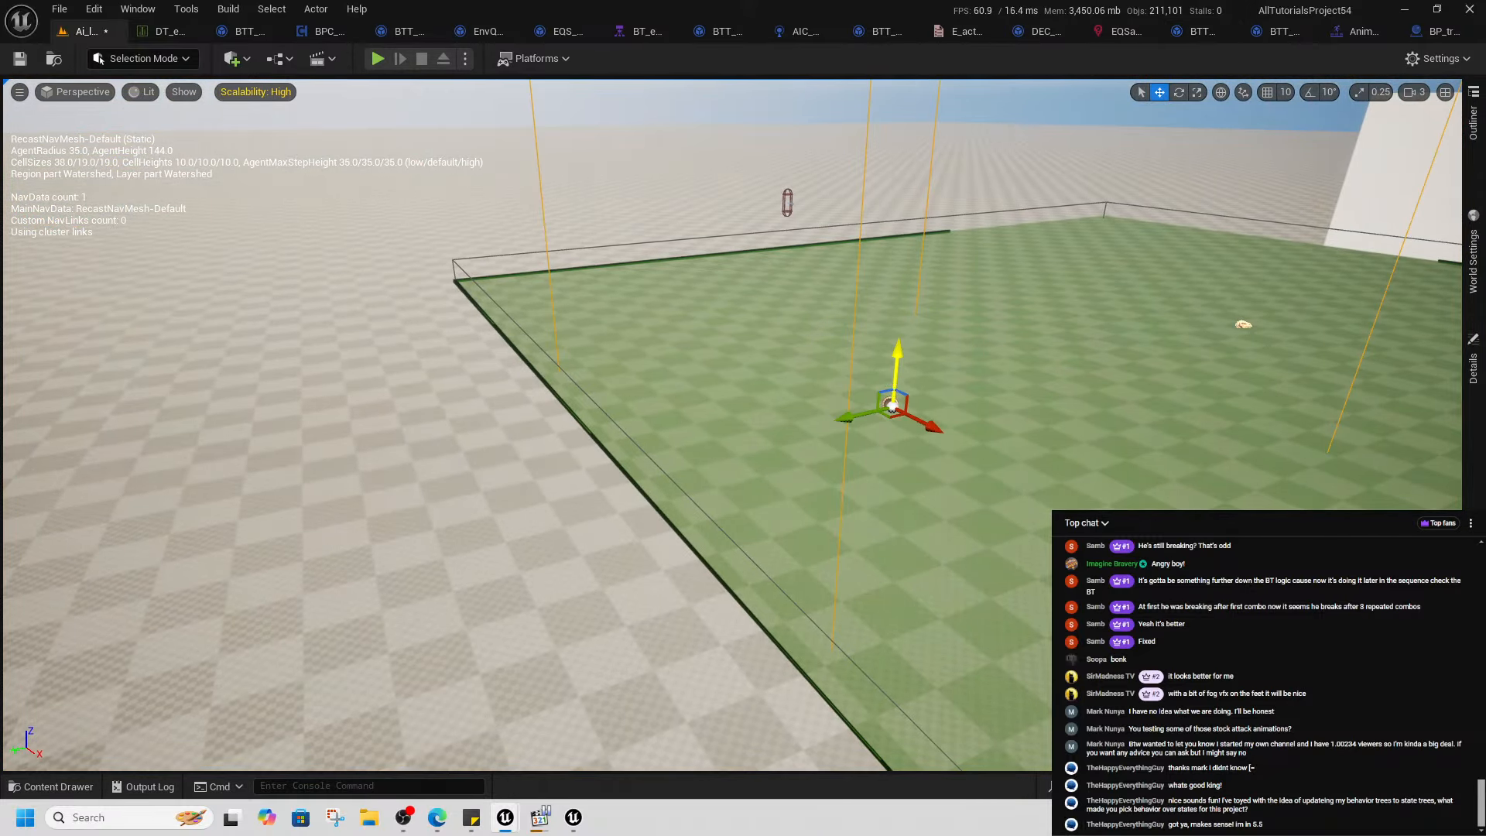
pyautogui.moveTo(893, 381); pyautogui.dragTo(905, 300)
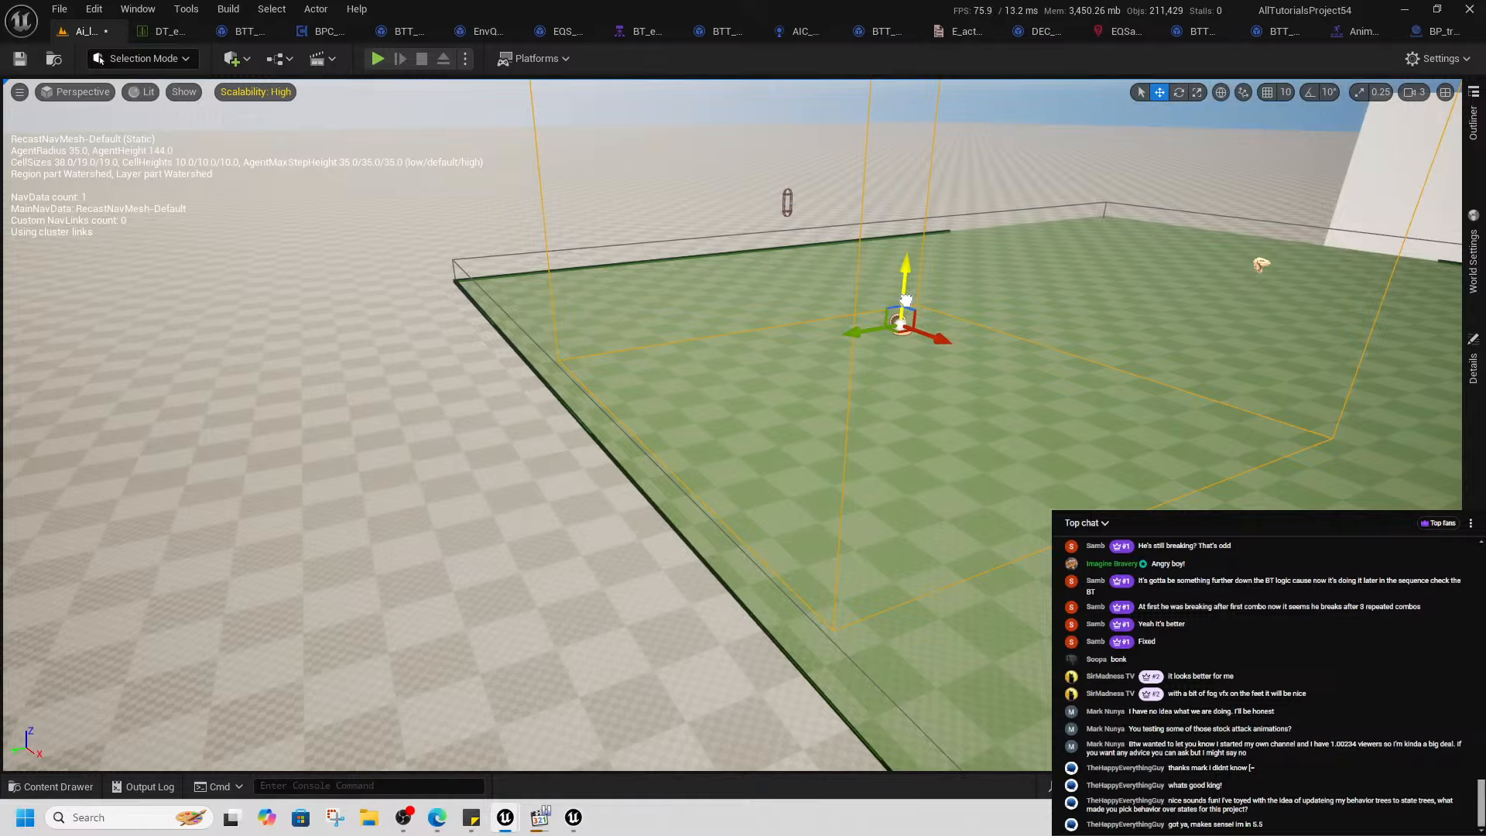
# - Review the overlap logic in the trigger box Blueprint and add a breakpoint to the SpawnActor node
pyautogui.click(1413, 35)
pyautogui.scroll(-3, 862, 363)
pyautogui.moveTo(728, 368); pyautogui.dragTo(936, 412, button='right')
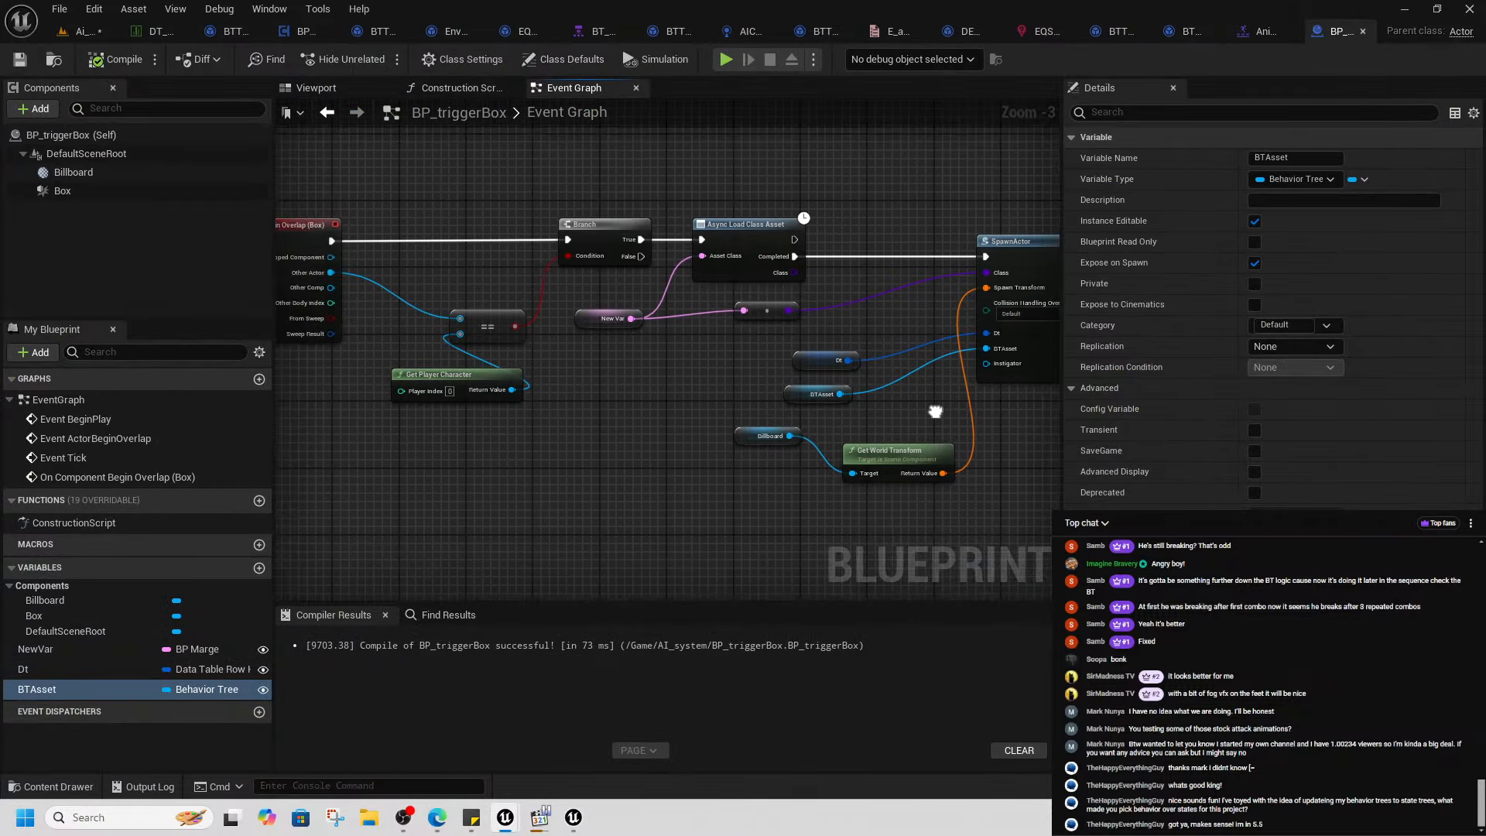
pyautogui.moveTo(444, 351); pyautogui.dragTo(537, 366, button='right')
pyautogui.moveTo(698, 413); pyautogui.dragTo(657, 427, button='right')
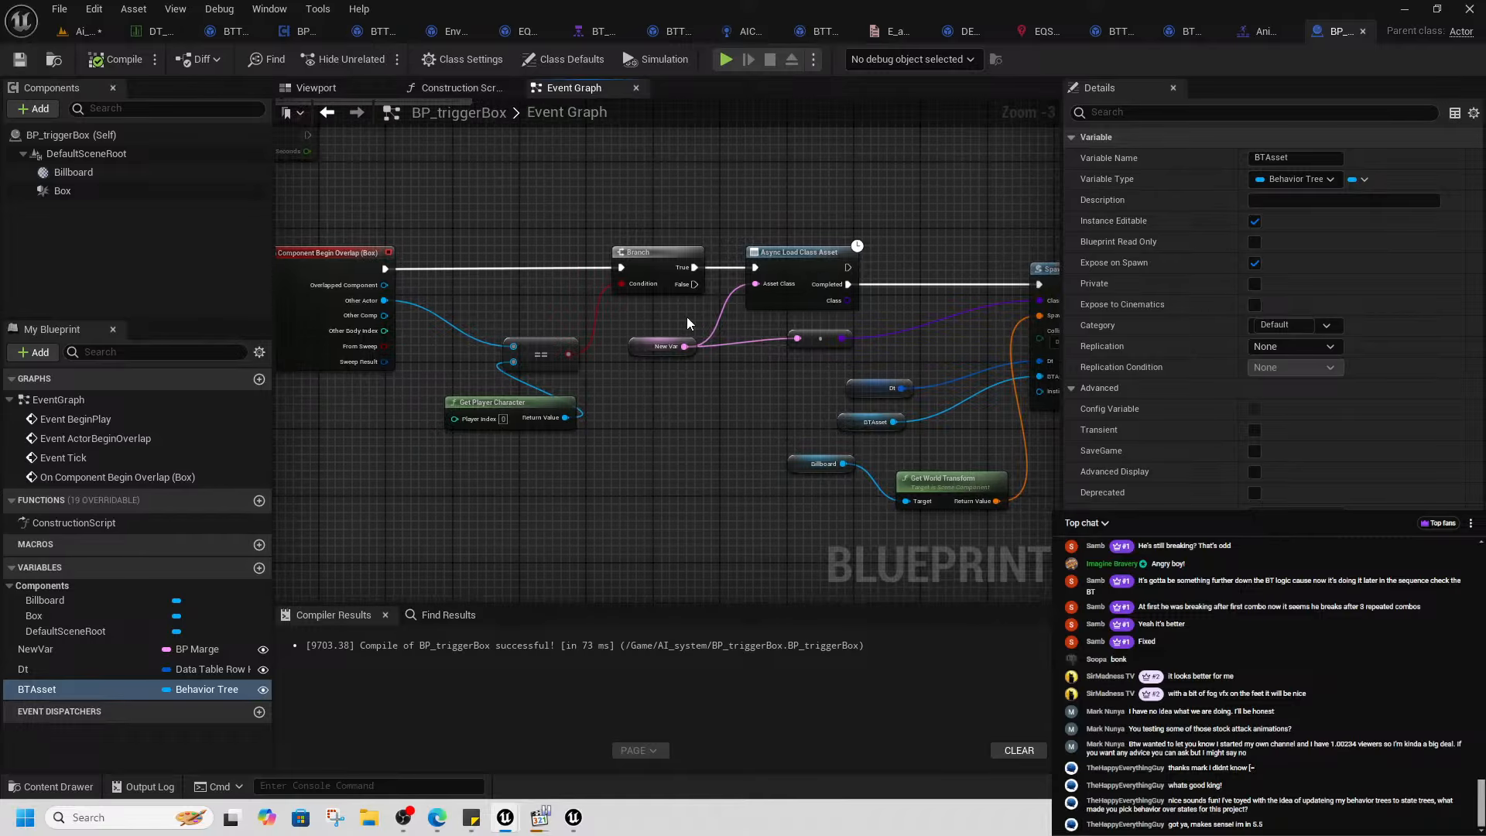
pyautogui.moveTo(893, 318); pyautogui.dragTo(744, 340, button='right')
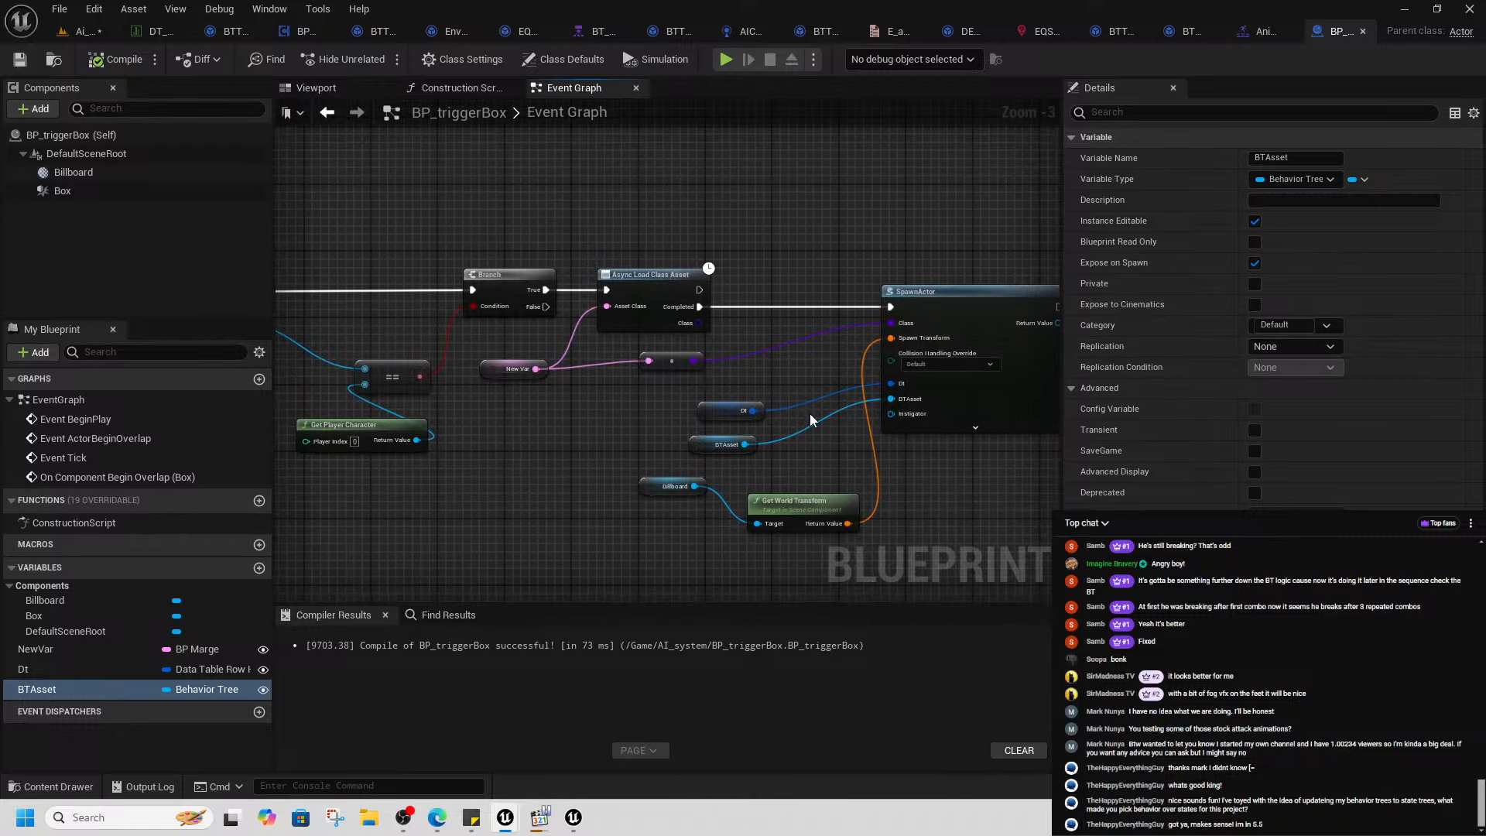
pyautogui.moveTo(810, 420); pyautogui.dragTo(676, 417, button='right')
pyautogui.rightClick(820, 301)
pyautogui.click(852, 491)
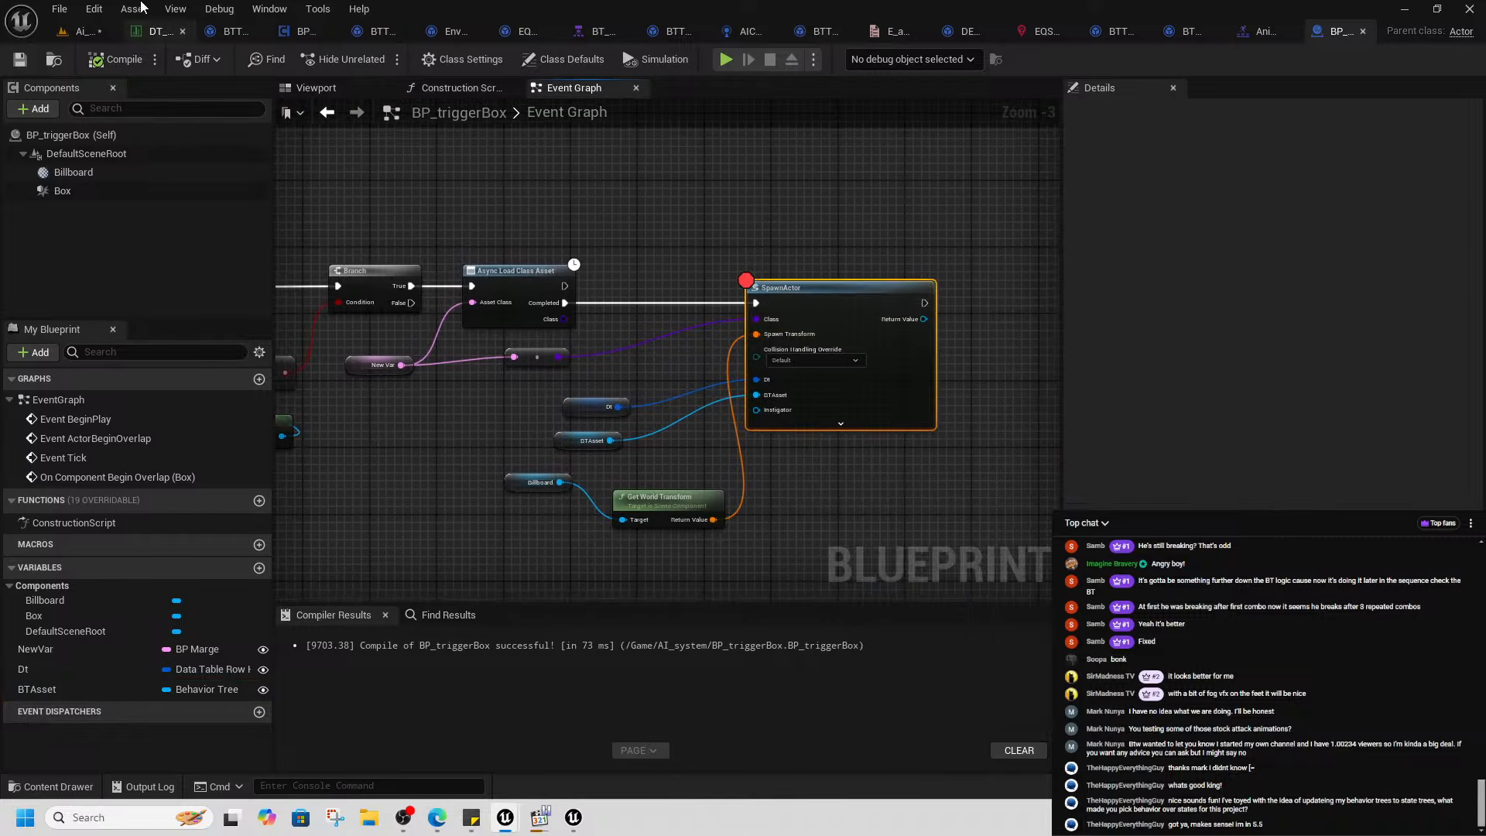
# - Play-test from beside the nav mesh, inspect SpawnActor's Spawn Transform at the breakpoint, and stop the simulation
pyautogui.click(84, 31)
pyautogui.rightClick(401, 526)
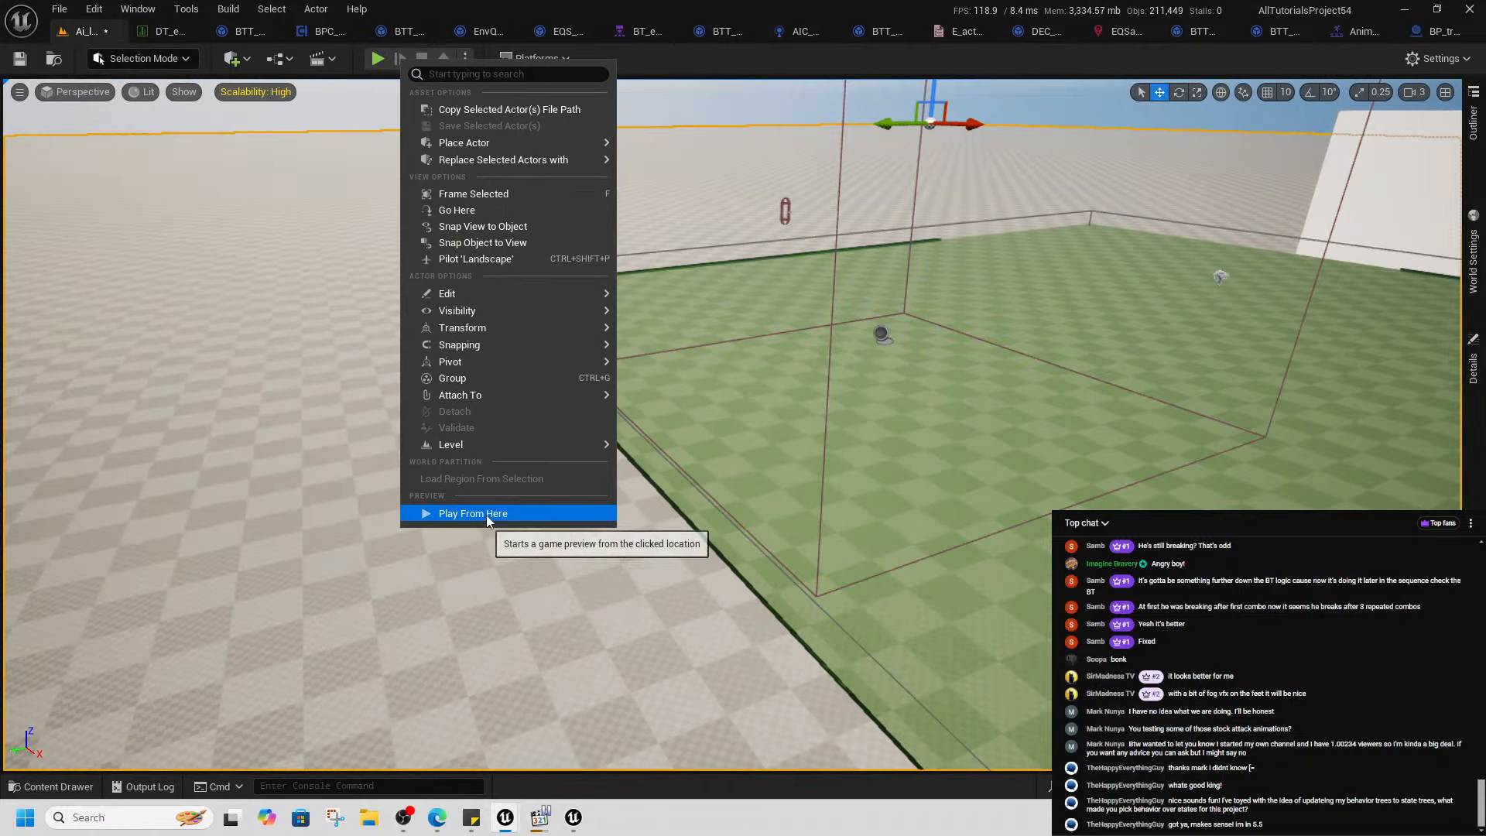
pyautogui.click(486, 514)
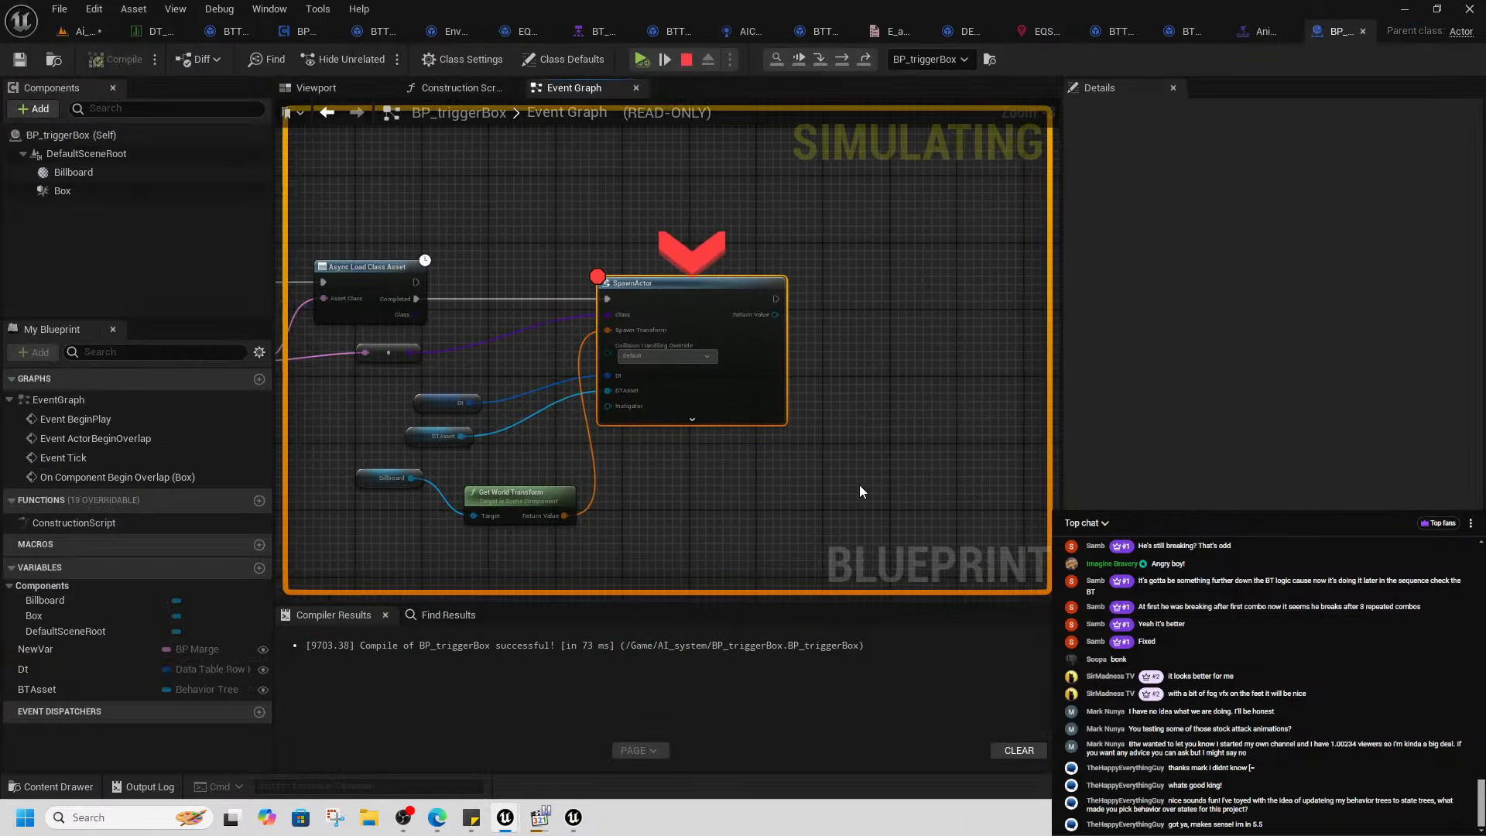
pyautogui.scroll(3, 735, 352)
pyautogui.moveTo(590, 329)
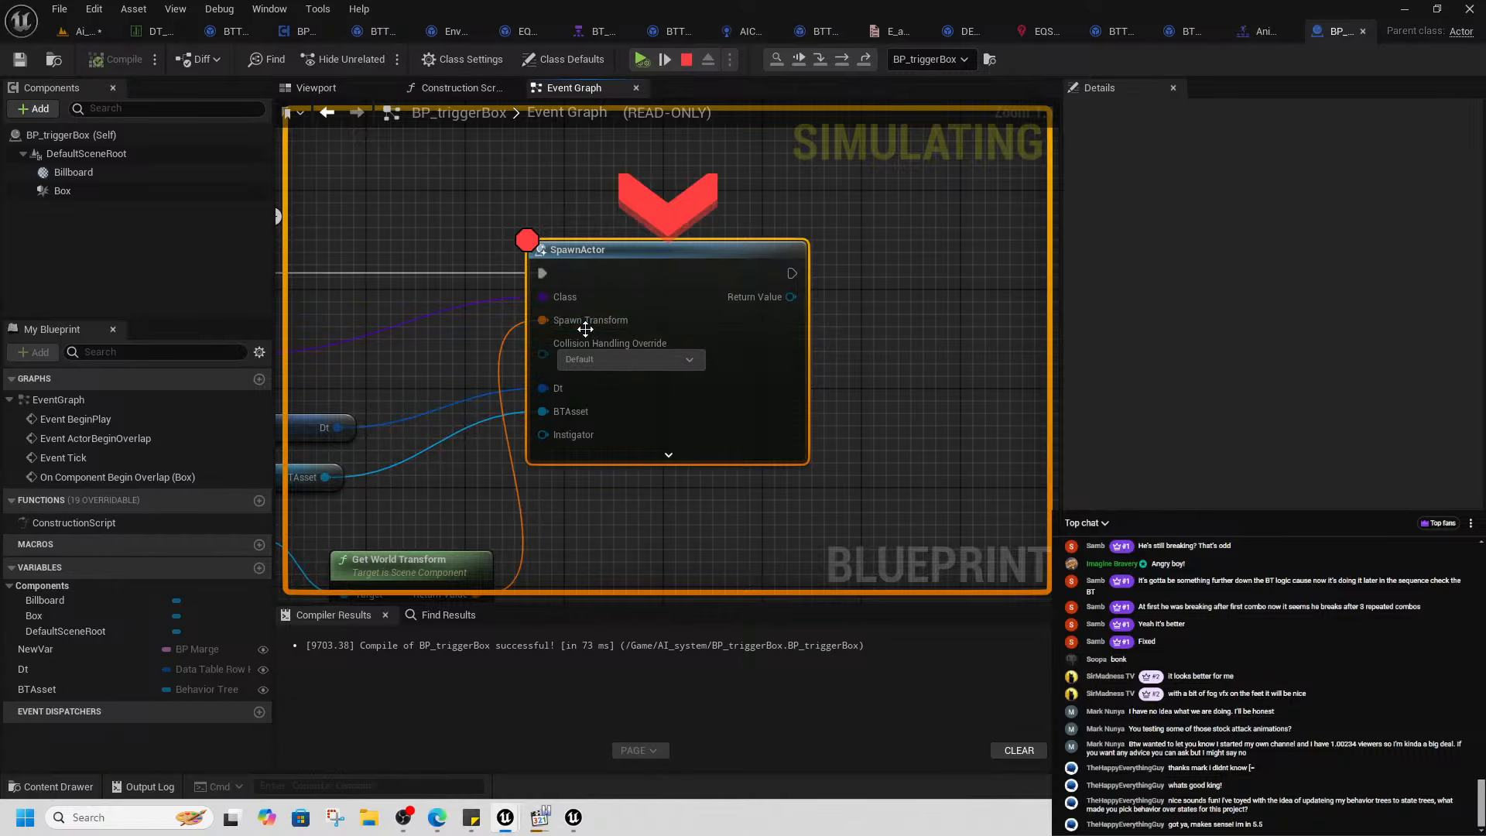
pyautogui.click(86, 31)
pyautogui.click(652, 385)
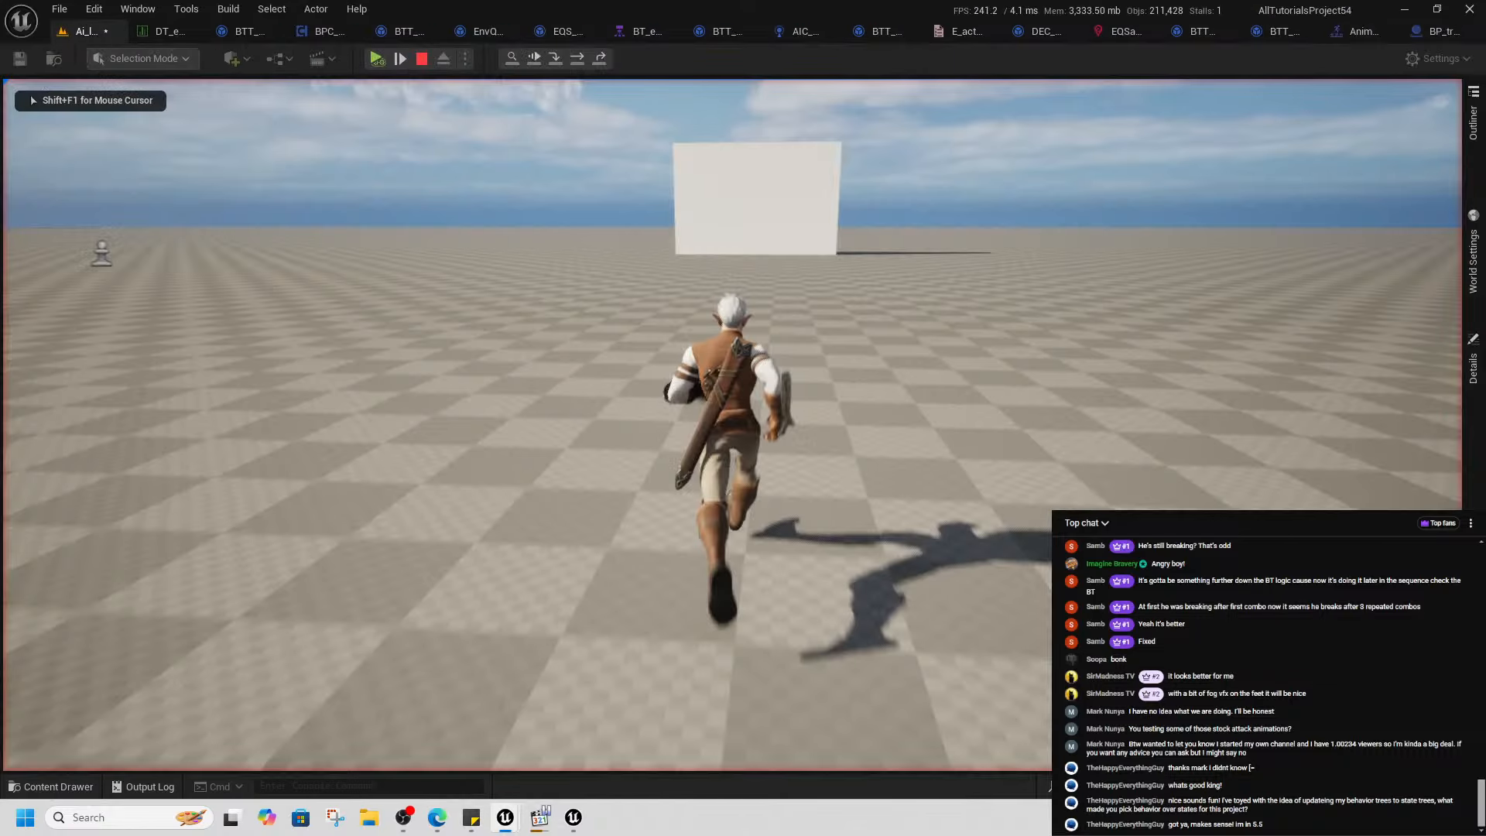
pyautogui.hotkey('shift', 'F1')
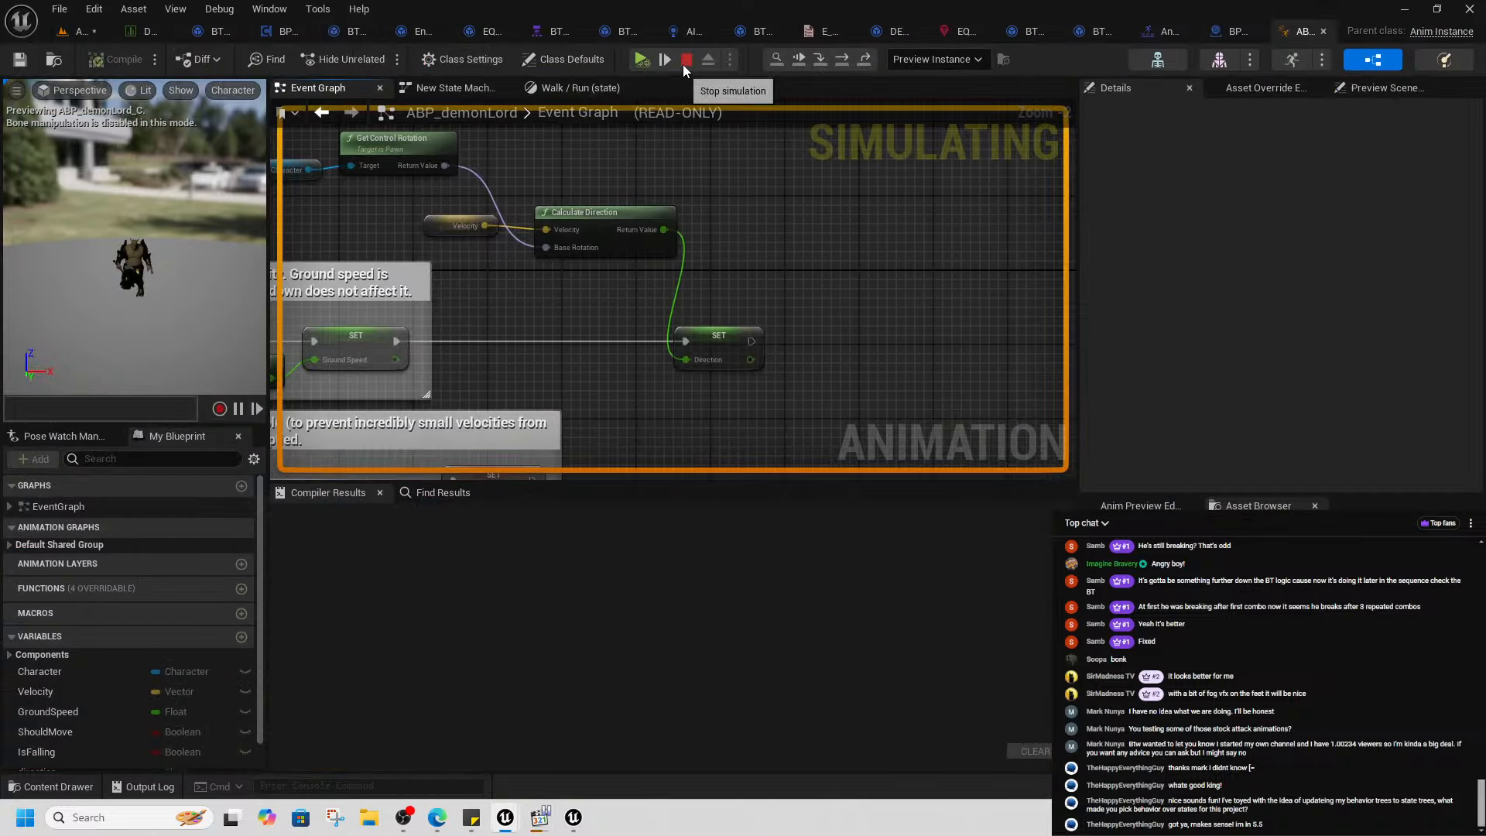
pyautogui.click(685, 63)
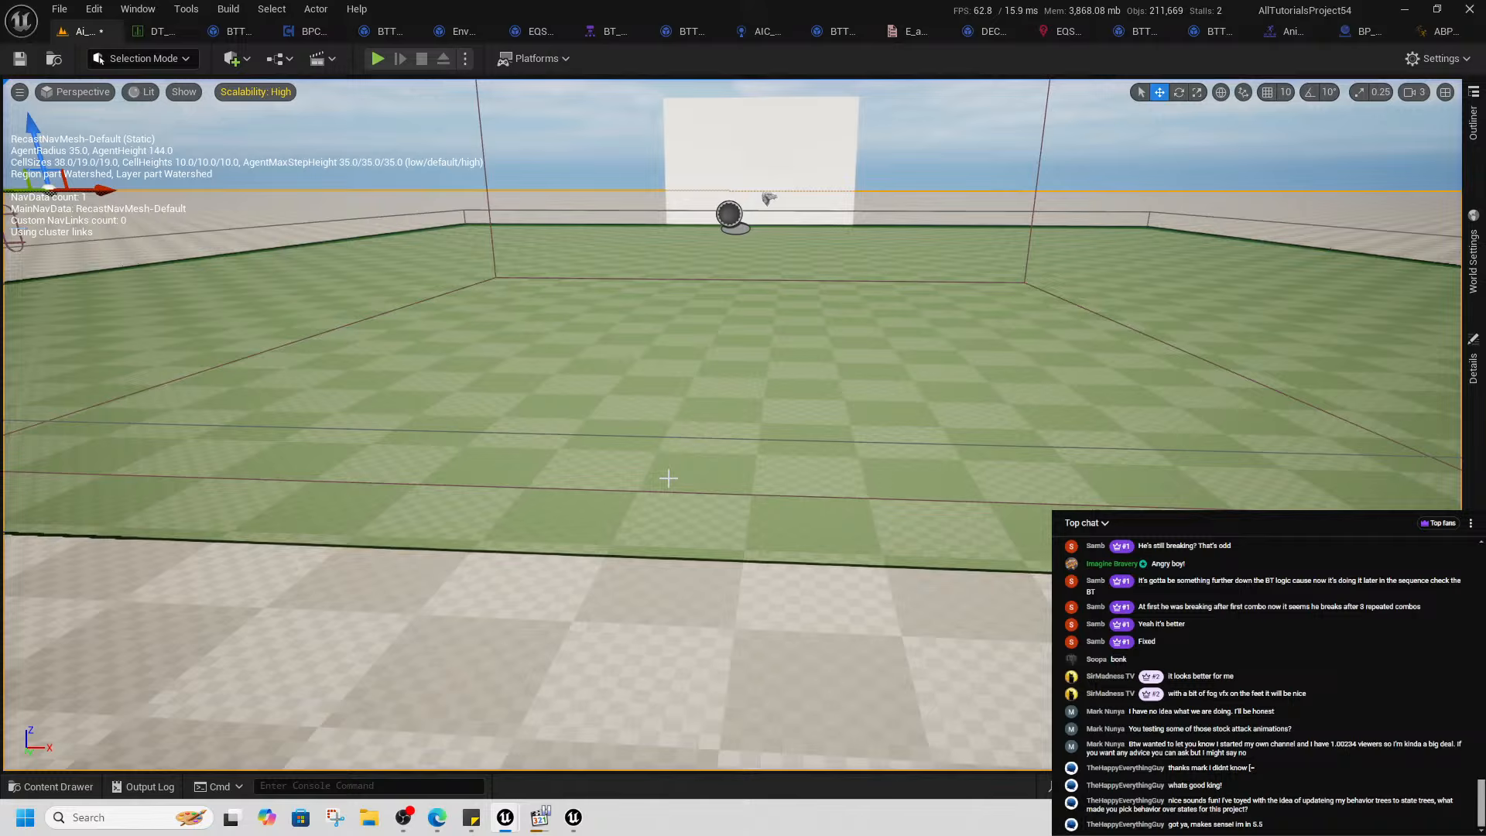
# - Add a Get Relative Transform node from Billboard, connect it to SpawnActor's Spawn Transform, and compile the trigger box Blueprint
pyautogui.moveTo(668, 478); pyautogui.dragTo(662, 418, button='right')
pyautogui.click(668, 441)
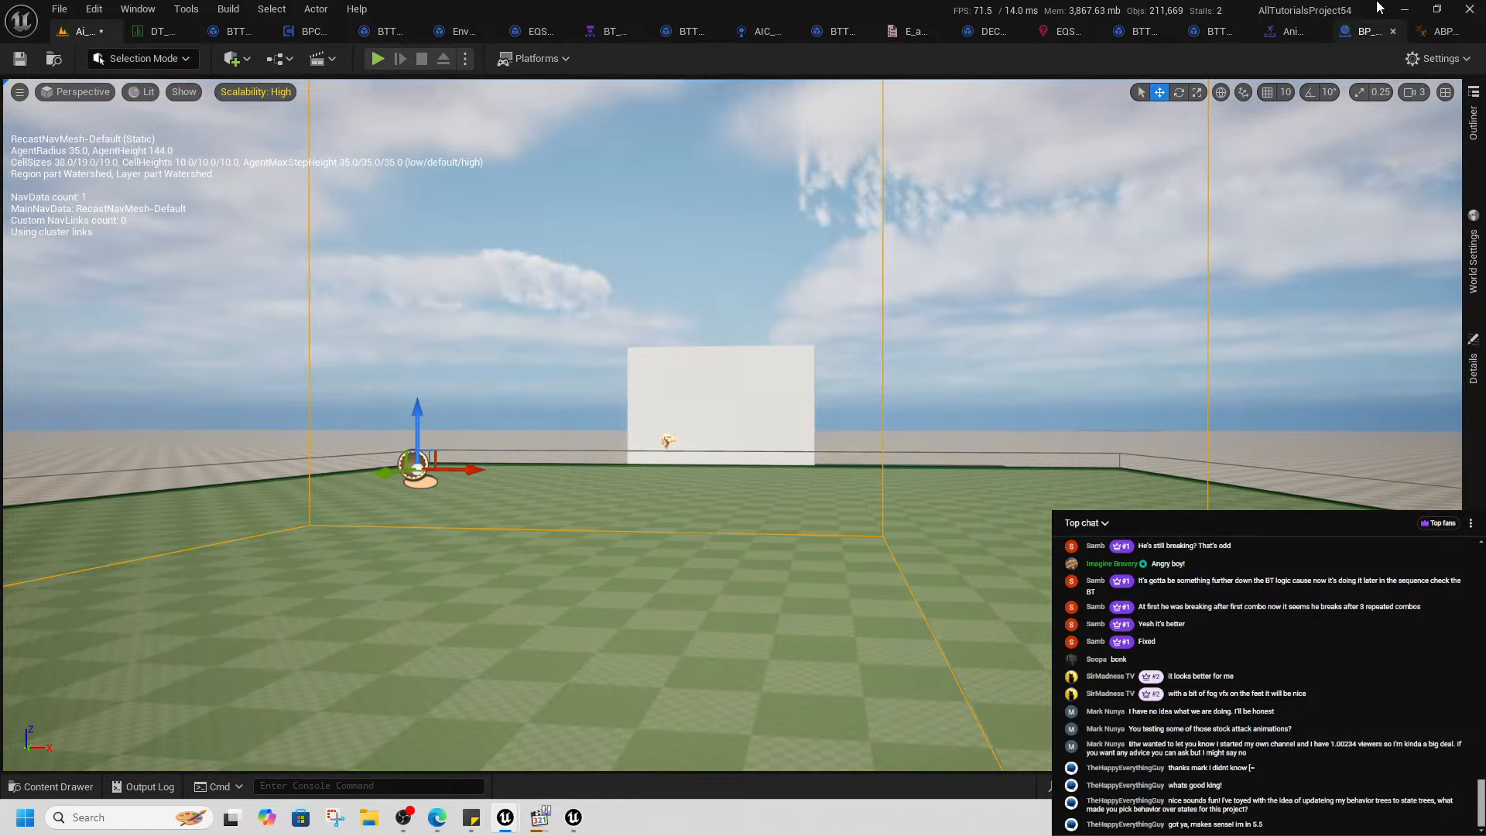
pyautogui.click(1364, 31)
pyautogui.moveTo(458, 405); pyautogui.dragTo(758, 278, button='right')
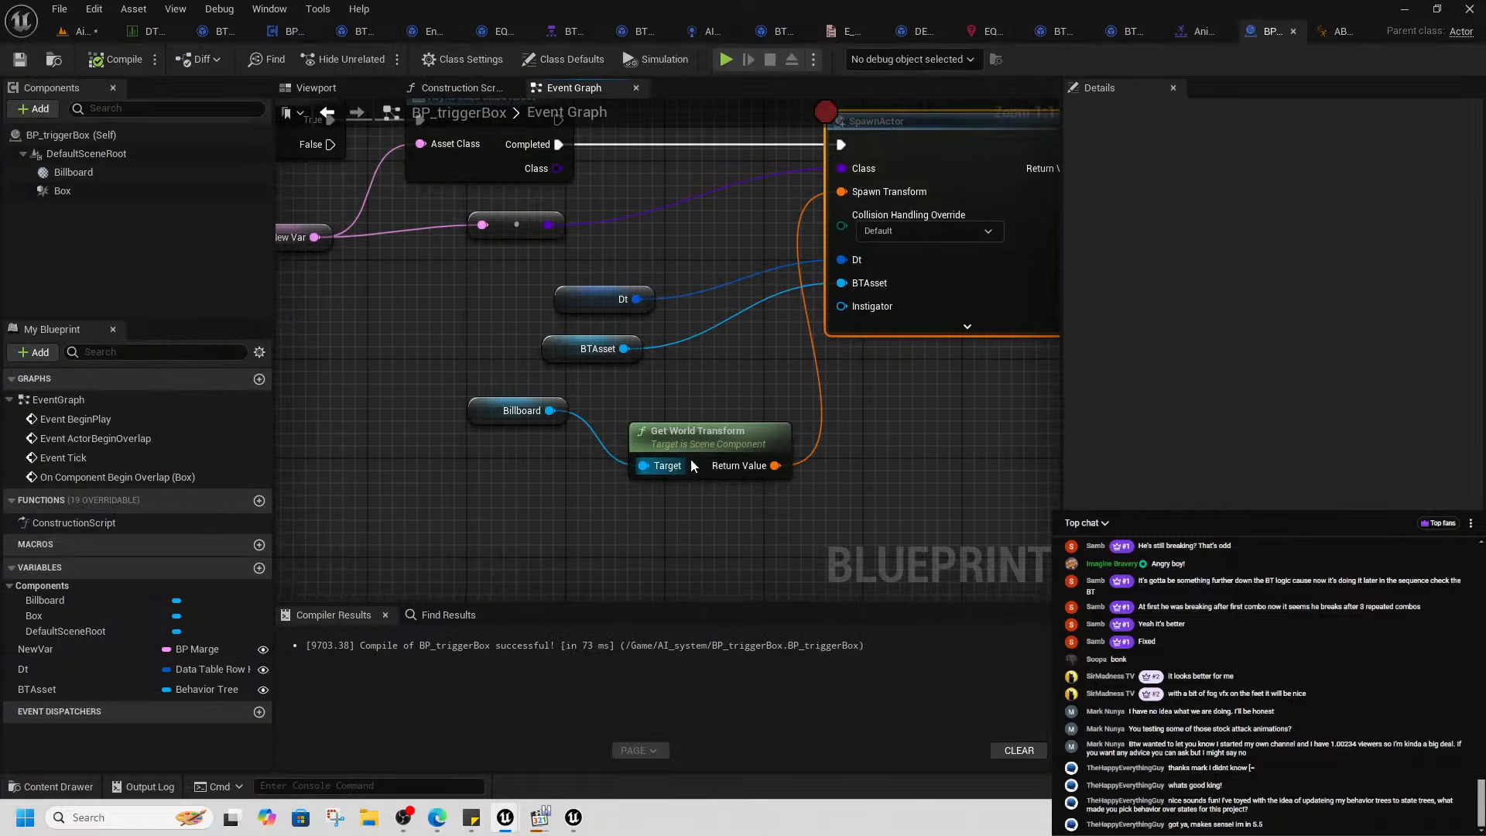
pyautogui.click(694, 457)
pyautogui.moveTo(549, 411); pyautogui.dragTo(674, 555)
pyautogui.write('get rel')
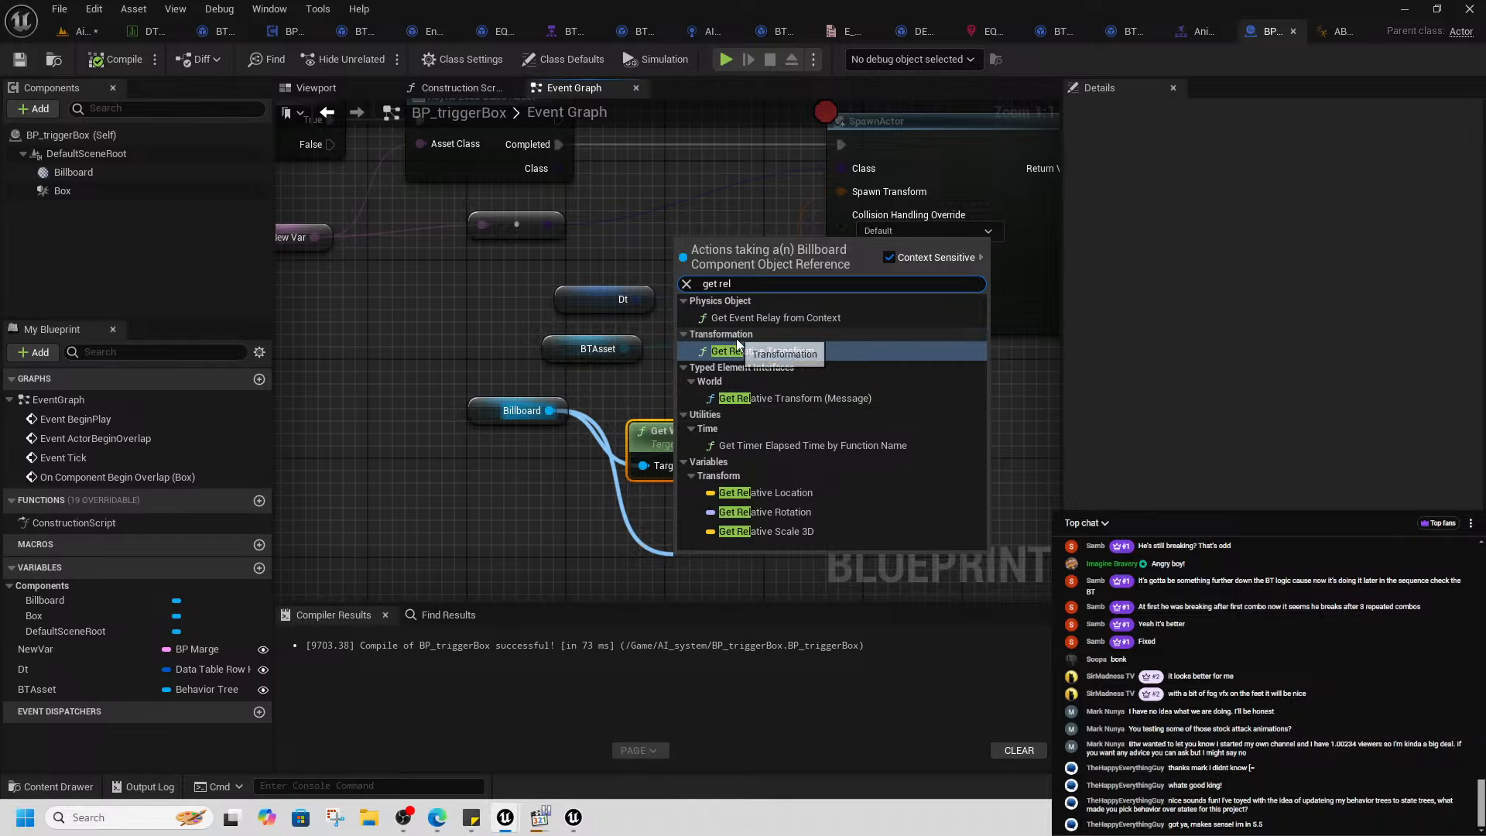
pyautogui.click(763, 351)
pyautogui.moveTo(769, 527); pyautogui.dragTo(841, 191)
pyautogui.click(121, 66)
# - Play-test the level again, run into the trigger box, and inspect the relative Spawn Transform at the SpawnActor breakpoint
pyautogui.click(86, 32)
pyautogui.scroll(-4, 609, 759)
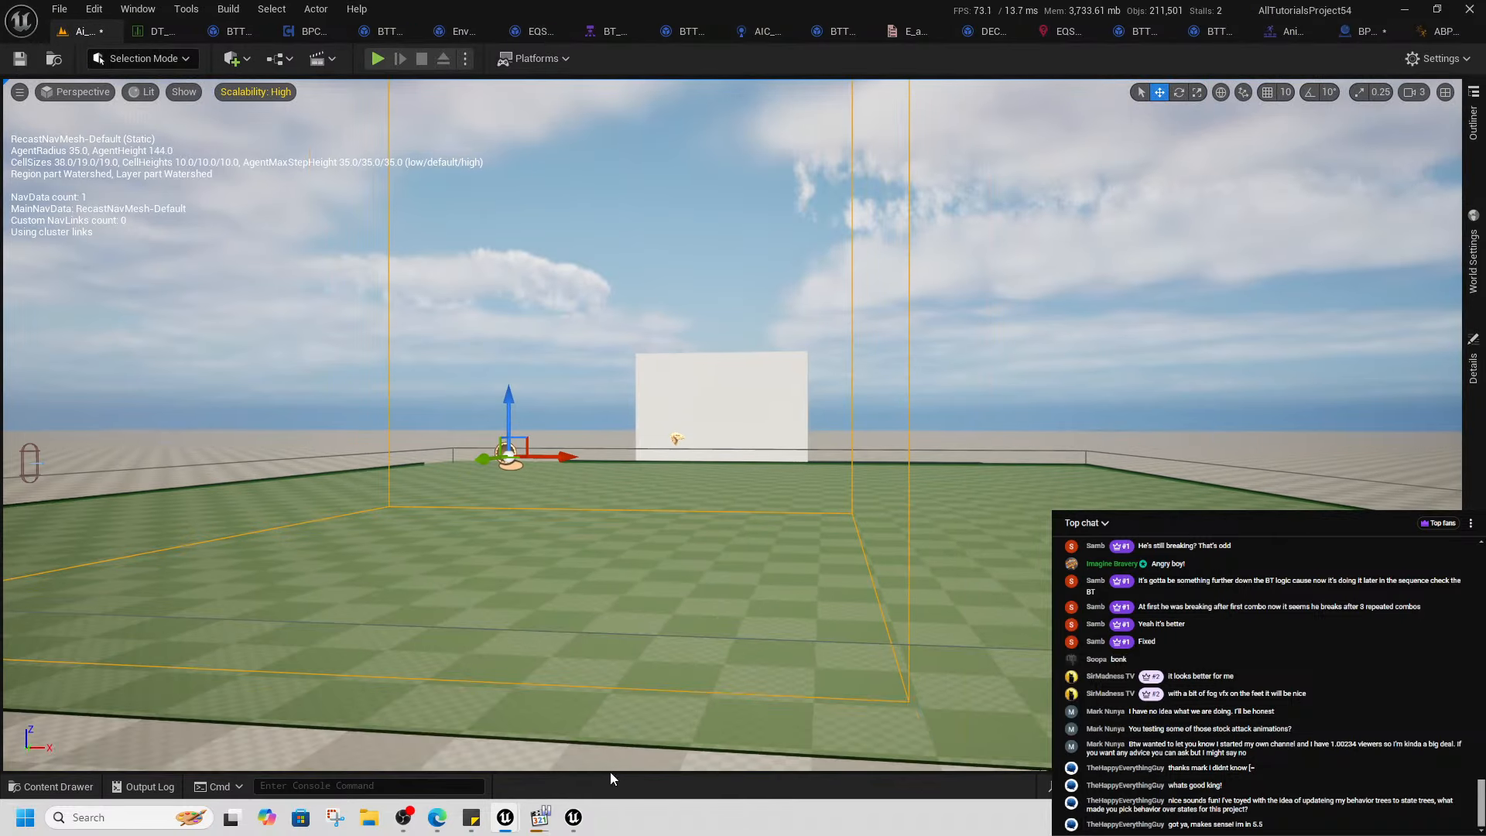
pyautogui.rightClick(560, 746)
pyautogui.click(594, 732)
pyautogui.press('w')
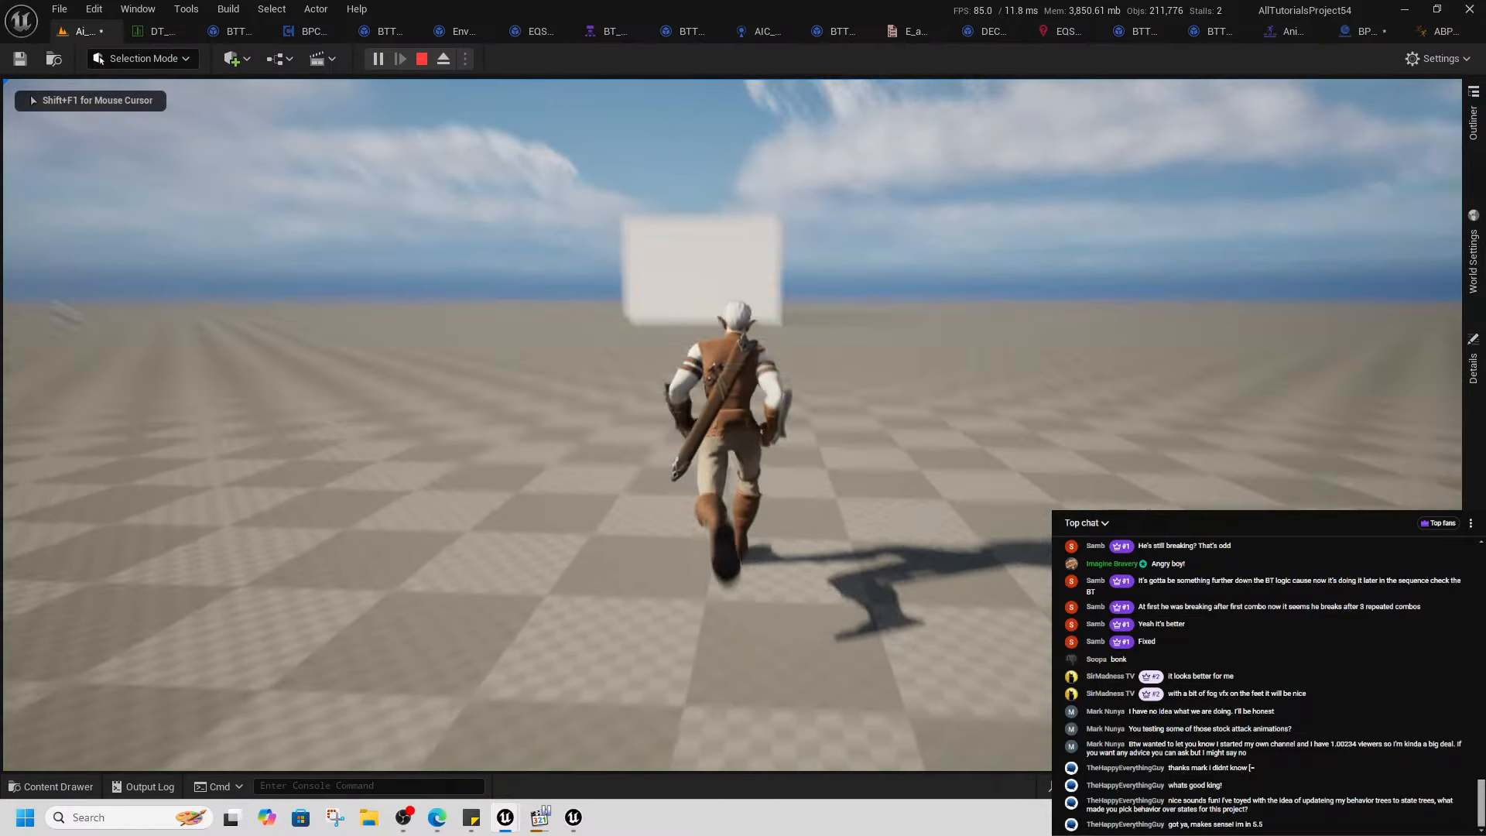
pyautogui.moveTo(582, 314)
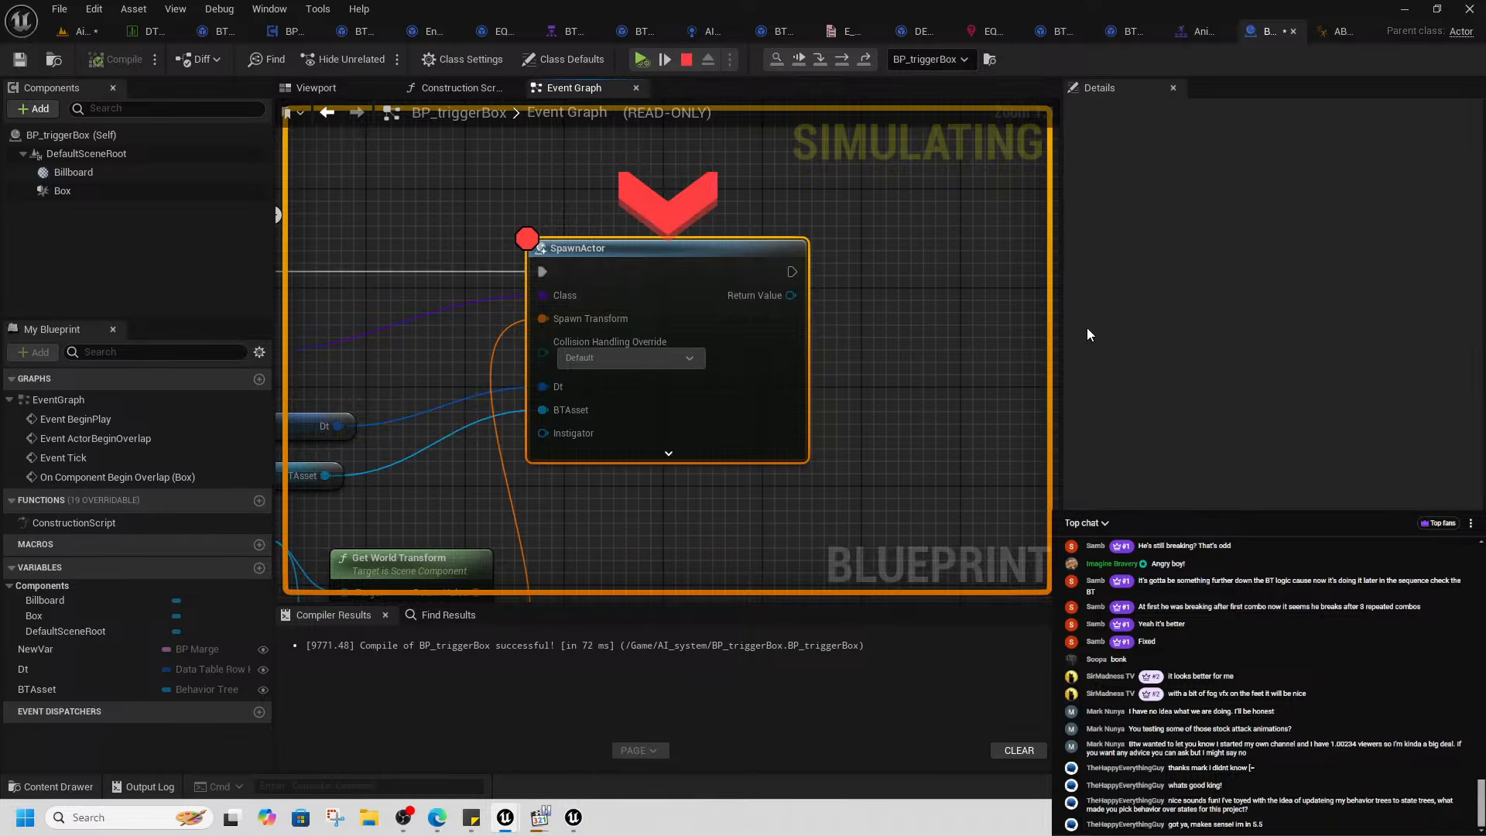
pyautogui.moveTo(480, 449); pyautogui.dragTo(852, 326, button='right')
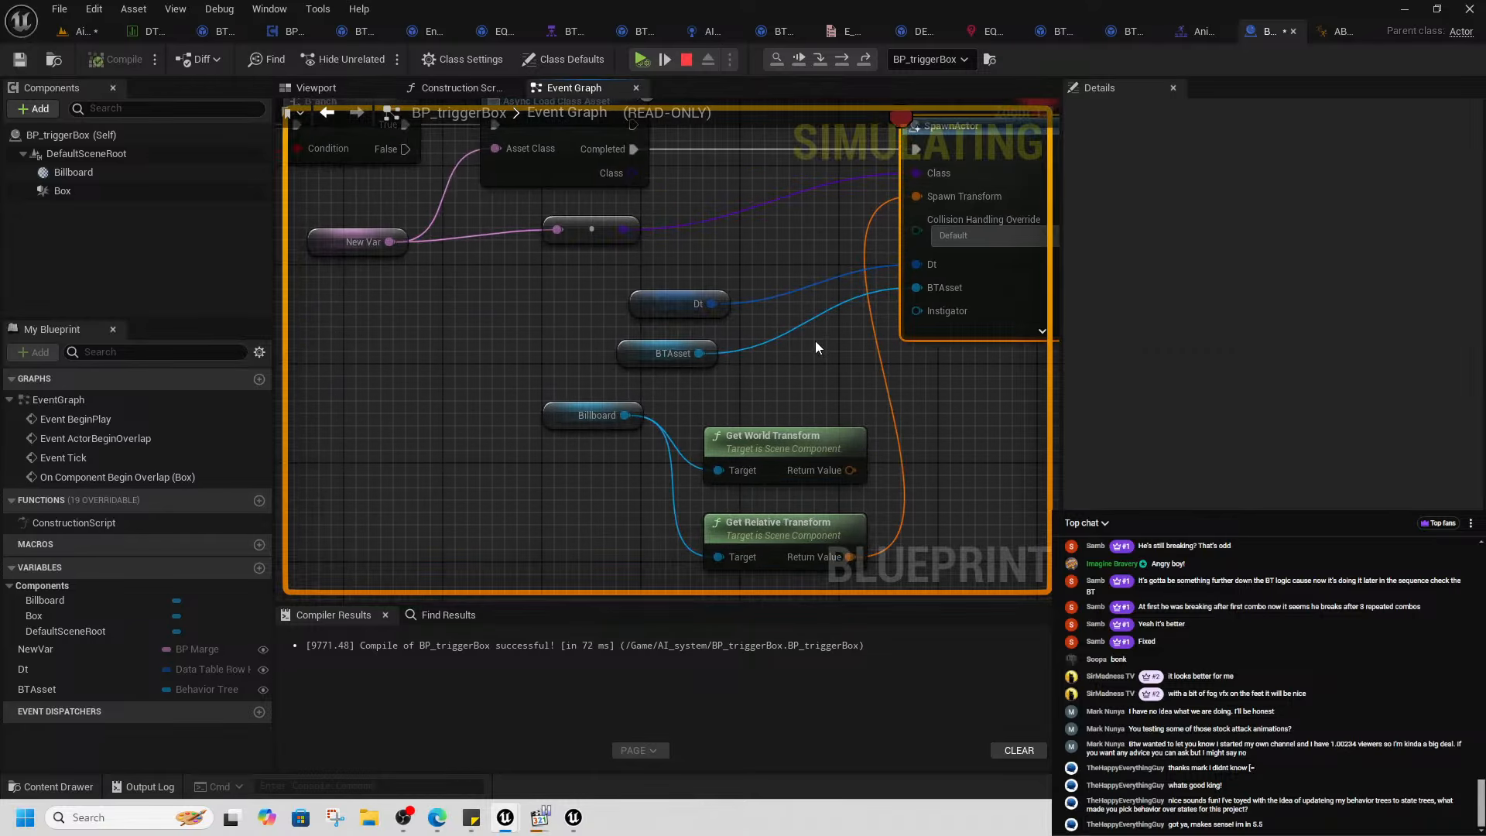
# - Stop the simulation and move the Billboard node farther from the two transform nodes in the Event Graph
pyautogui.scroll(-2, 815, 347)
pyautogui.click(686, 61)
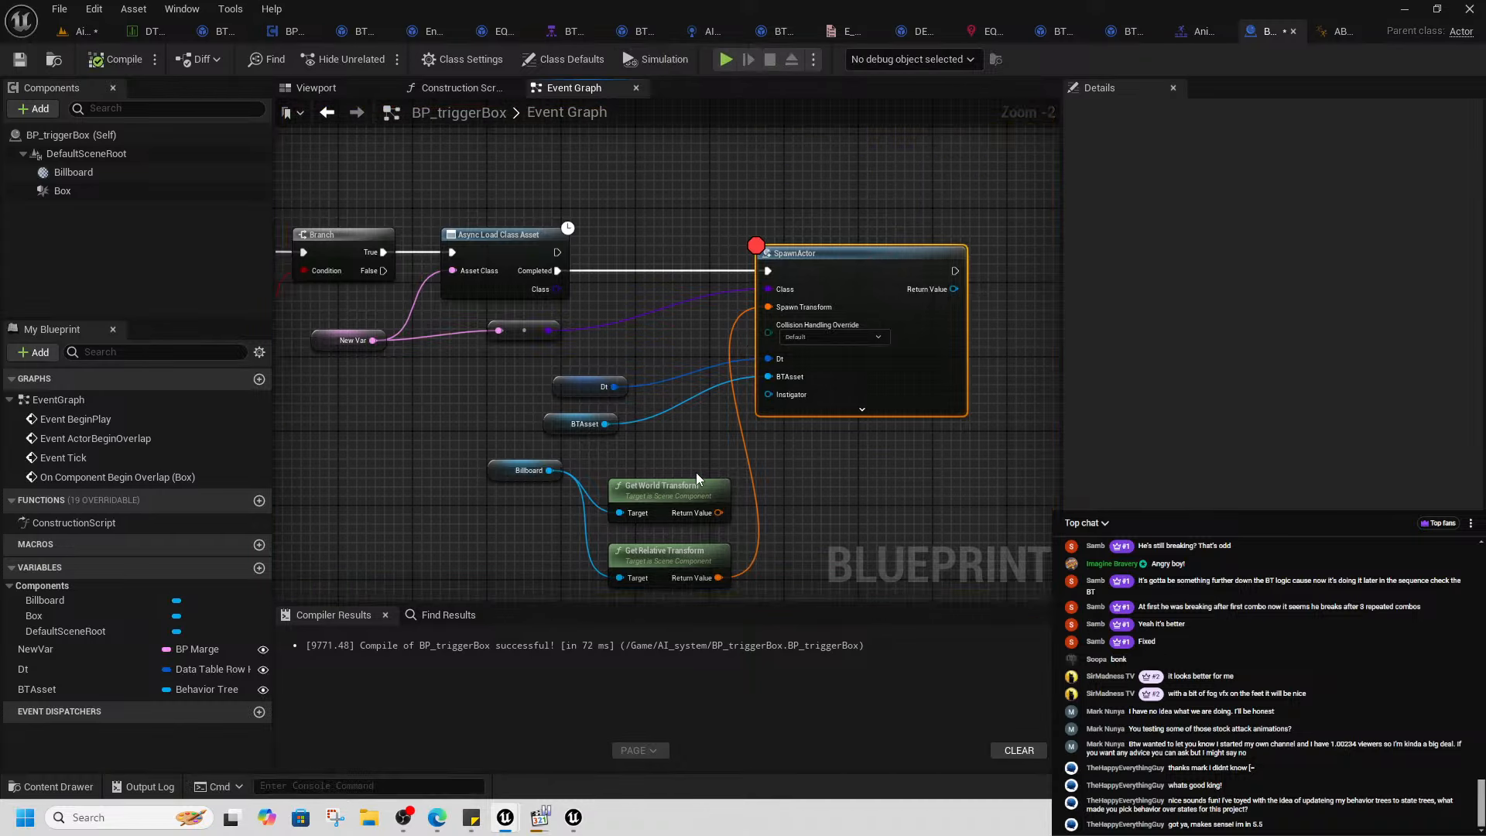
pyautogui.scroll(3, 685, 464)
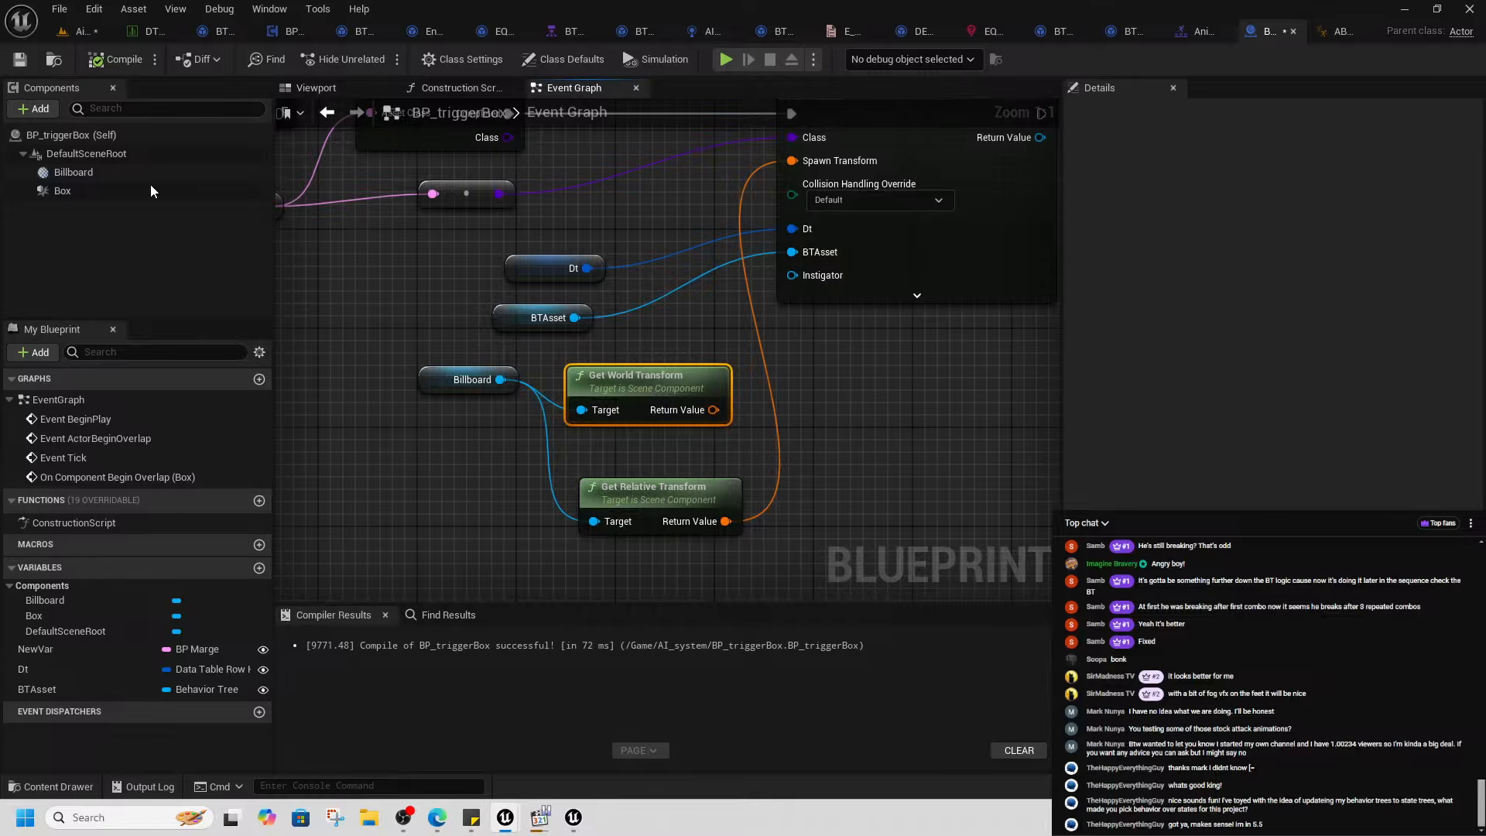
pyautogui.moveTo(429, 387); pyautogui.dragTo(384, 435)
pyautogui.moveTo(472, 483); pyautogui.dragTo(517, 349, button='right')
# - Search Billboard's available actions for "get trans" and try picking Get World Transform
pyautogui.moveTo(498, 304); pyautogui.dragTo(596, 445)
pyautogui.write('get tarns')
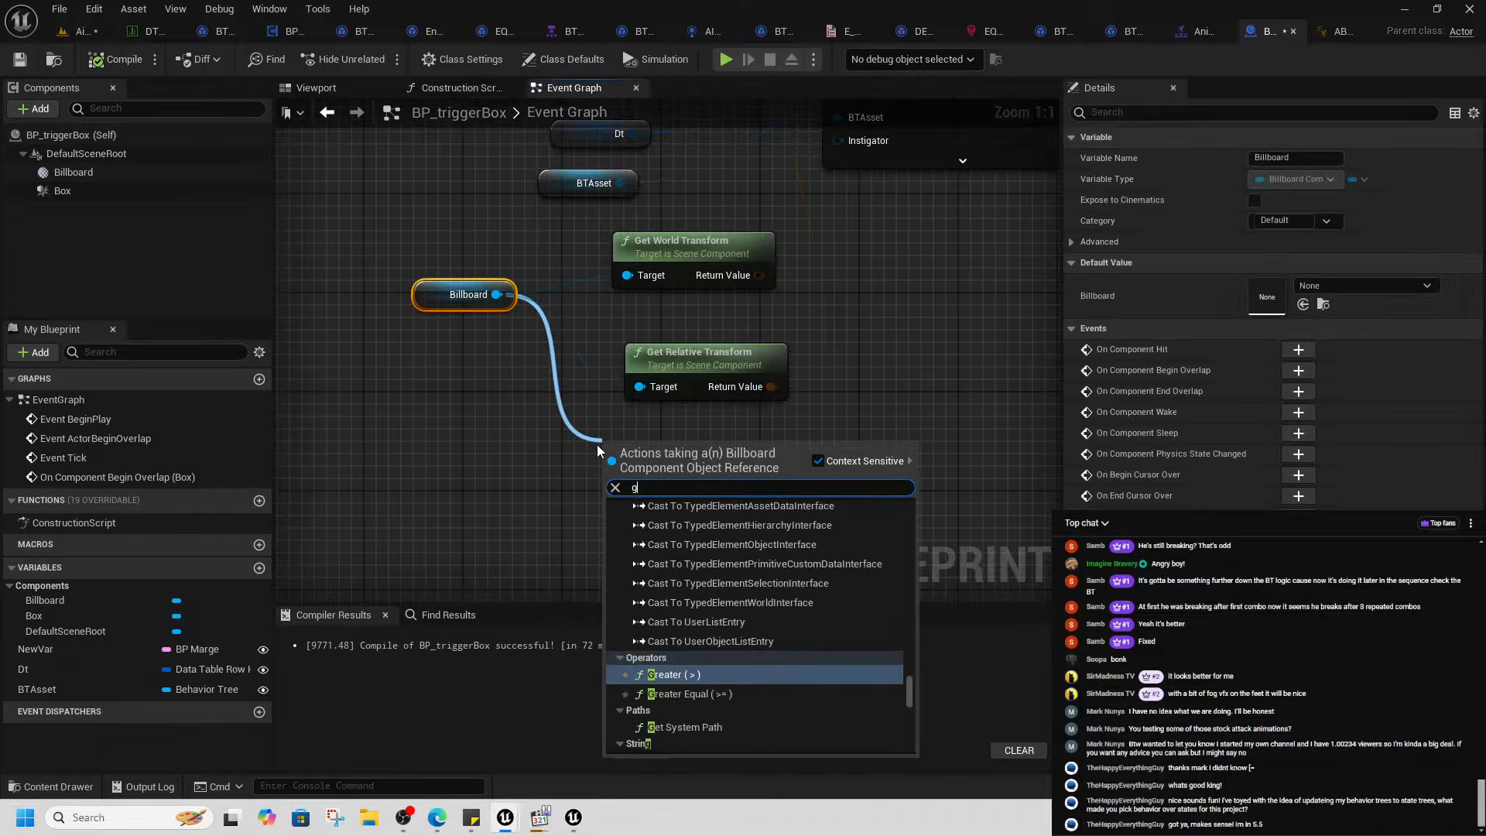
pyautogui.press('BackSpace')
pyautogui.press('BackSpace')
pyautogui.press('BackSpace')
pyautogui.press('BackSpace')
pyautogui.write('ra')
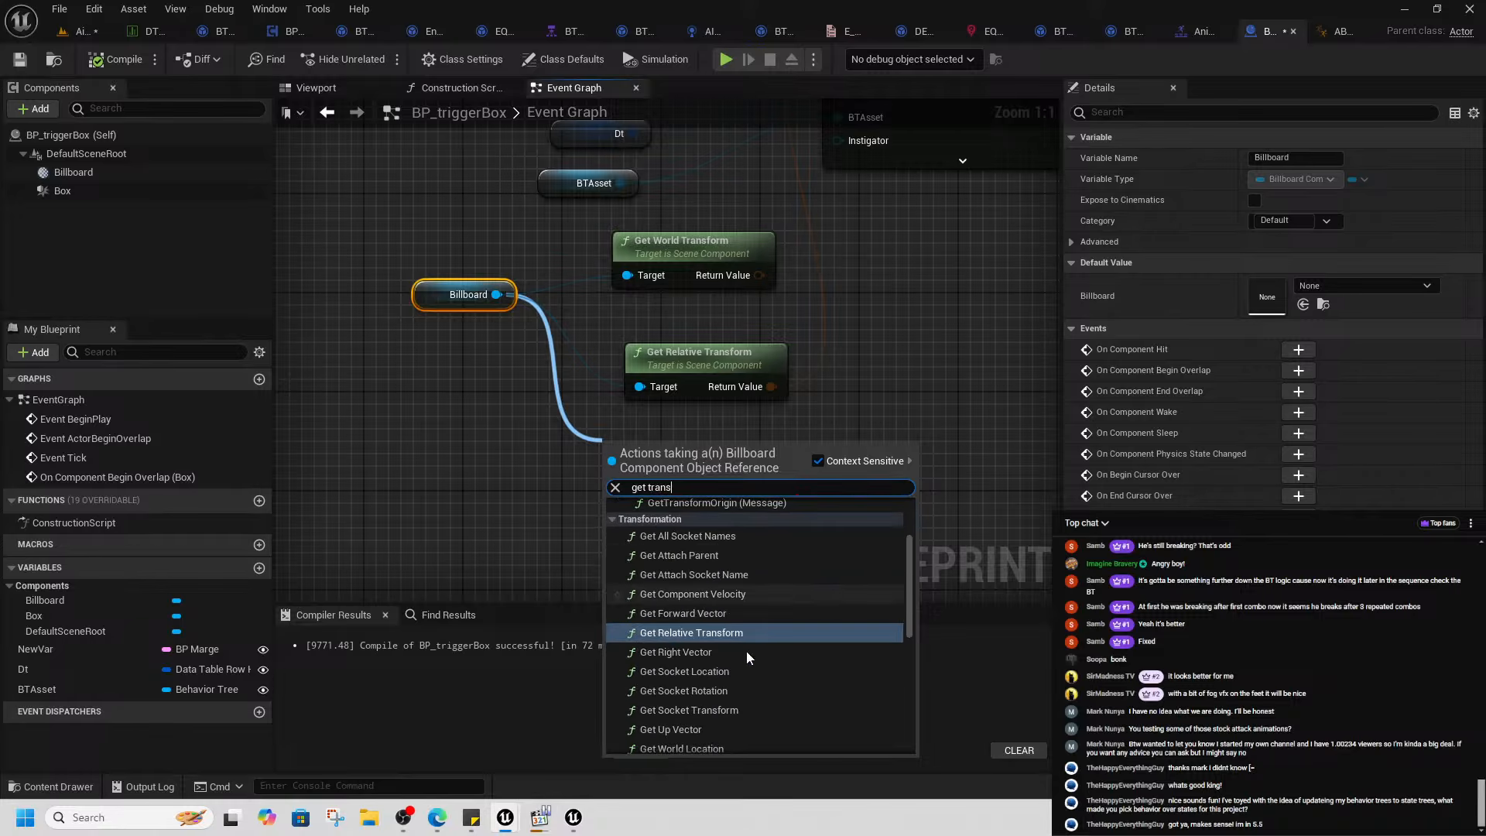
pyautogui.write('ns')
pyautogui.scroll(-5, 835, 650)
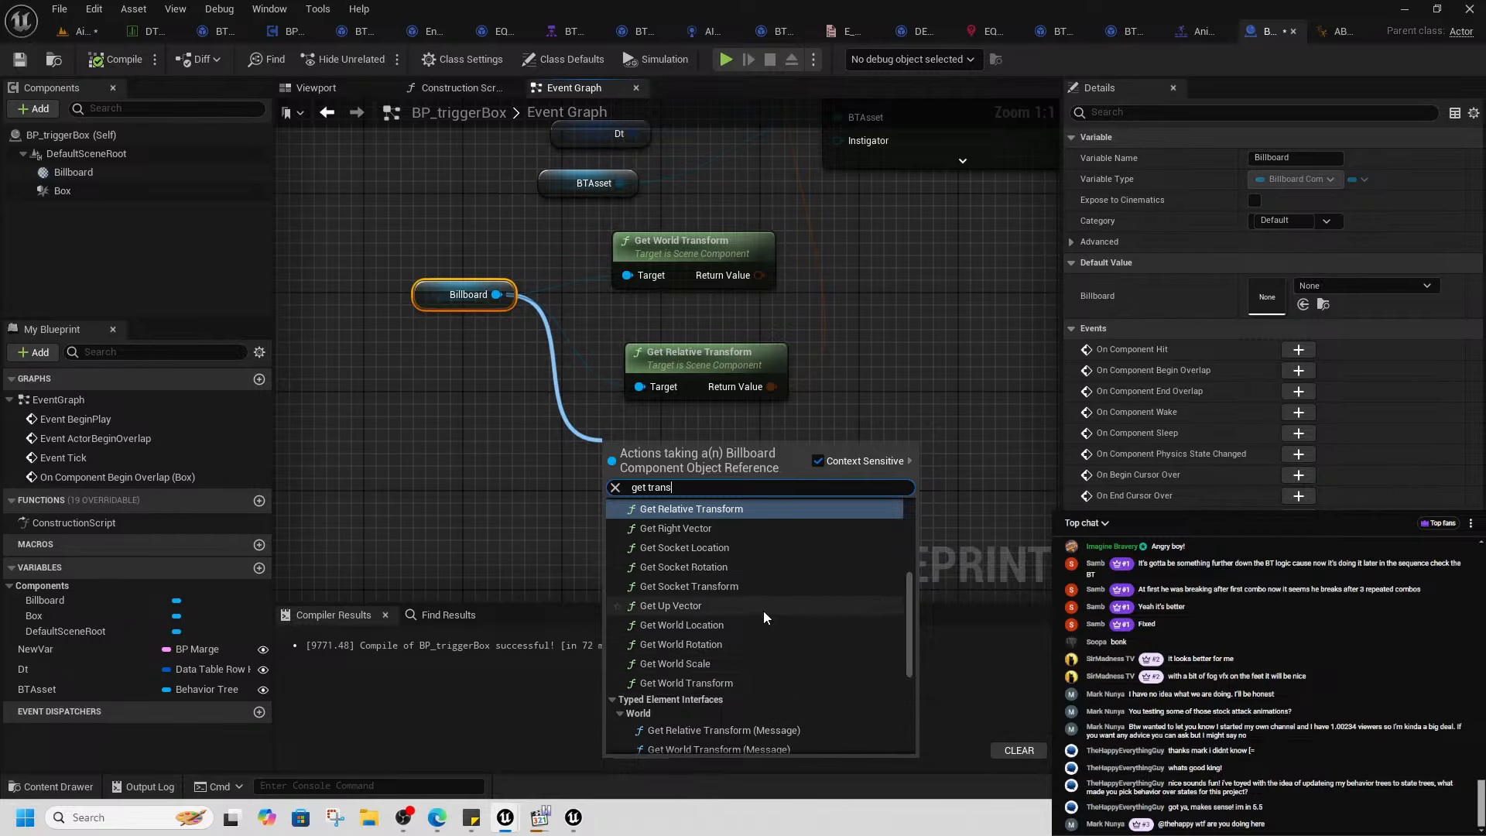
pyautogui.scroll(1, 720, 569)
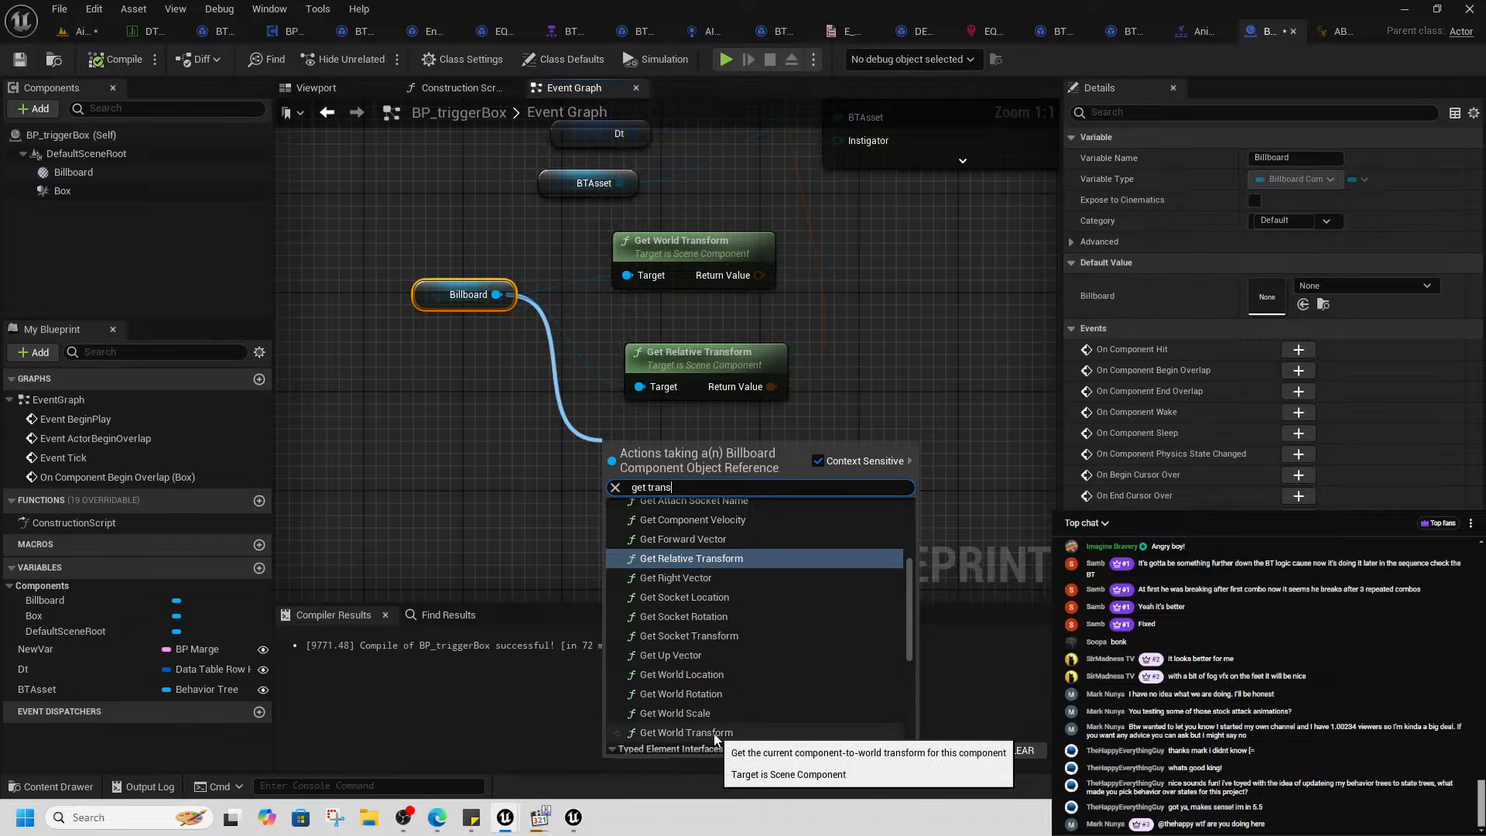
pyautogui.click(685, 732)
# - Examine the Billboard component's transform details and its connections to the Get World Transform and Get Relative Transform nodes
pyautogui.moveTo(590, 496); pyautogui.dragTo(758, 434, button='right')
pyautogui.click(67, 177)
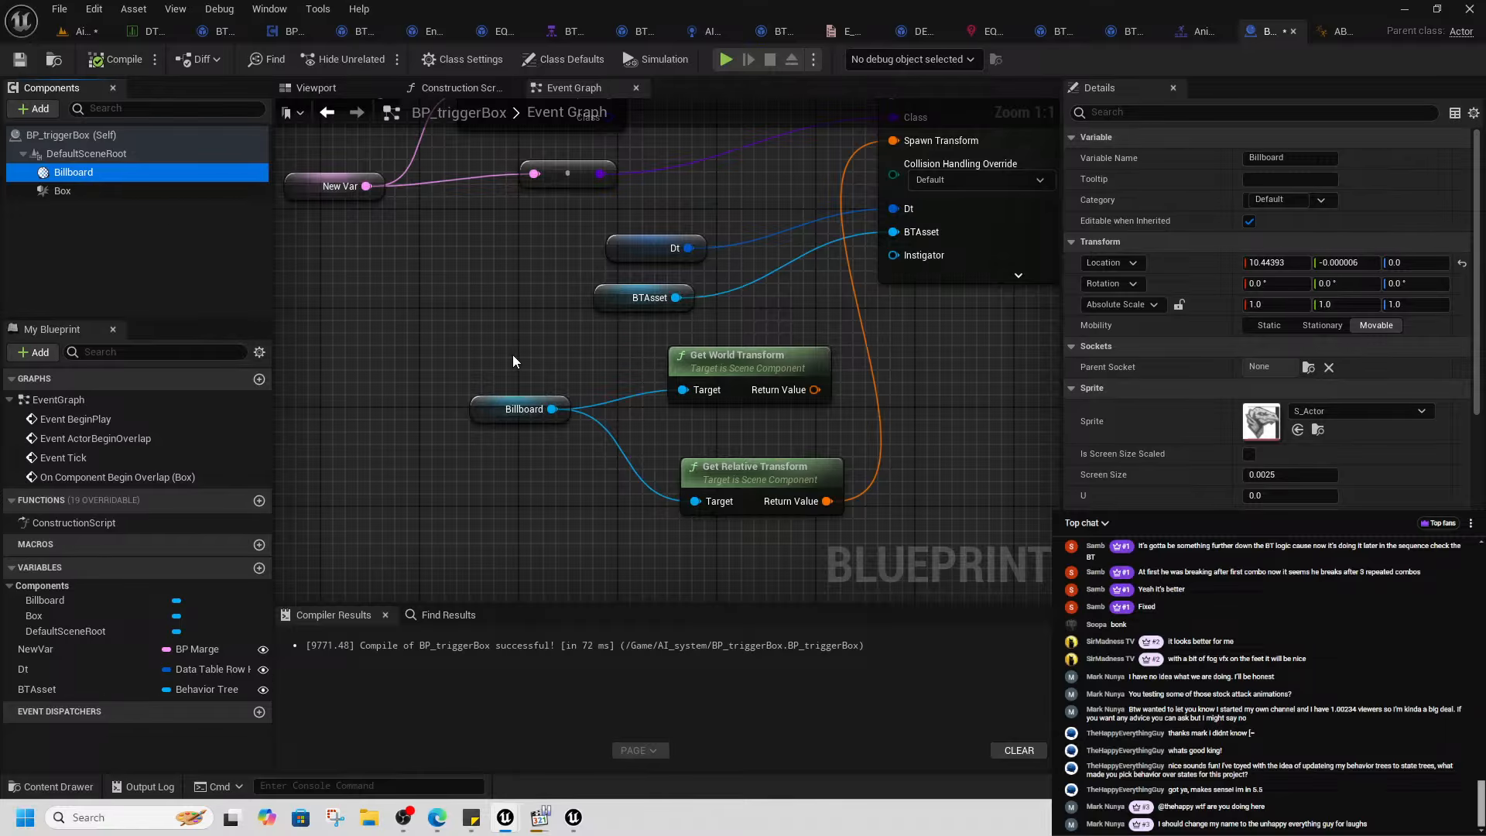
pyautogui.click(503, 409)
pyautogui.moveTo(501, 411); pyautogui.dragTo(427, 397, button='right')
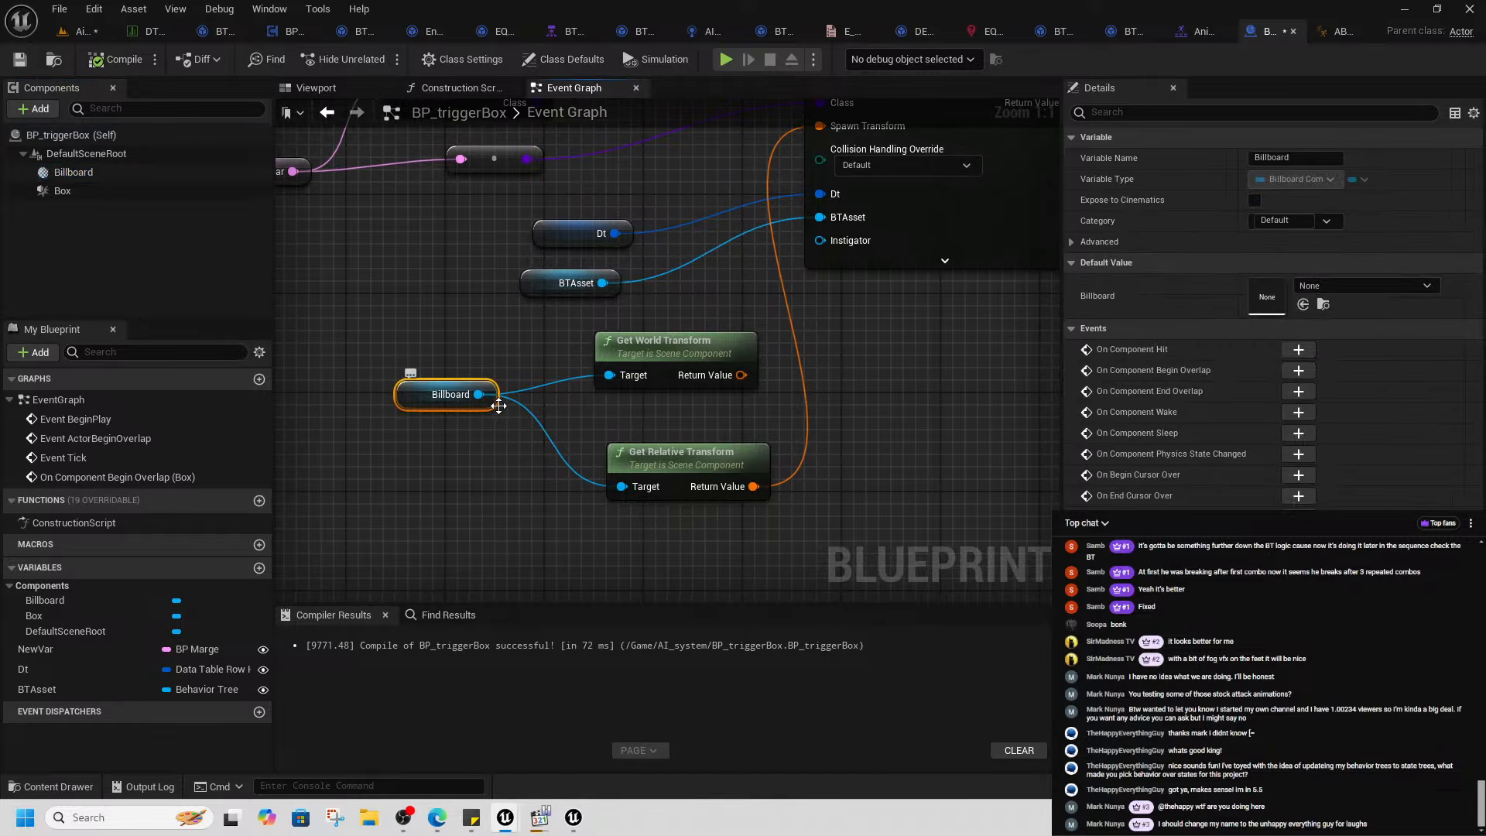
pyautogui.click(86, 176)
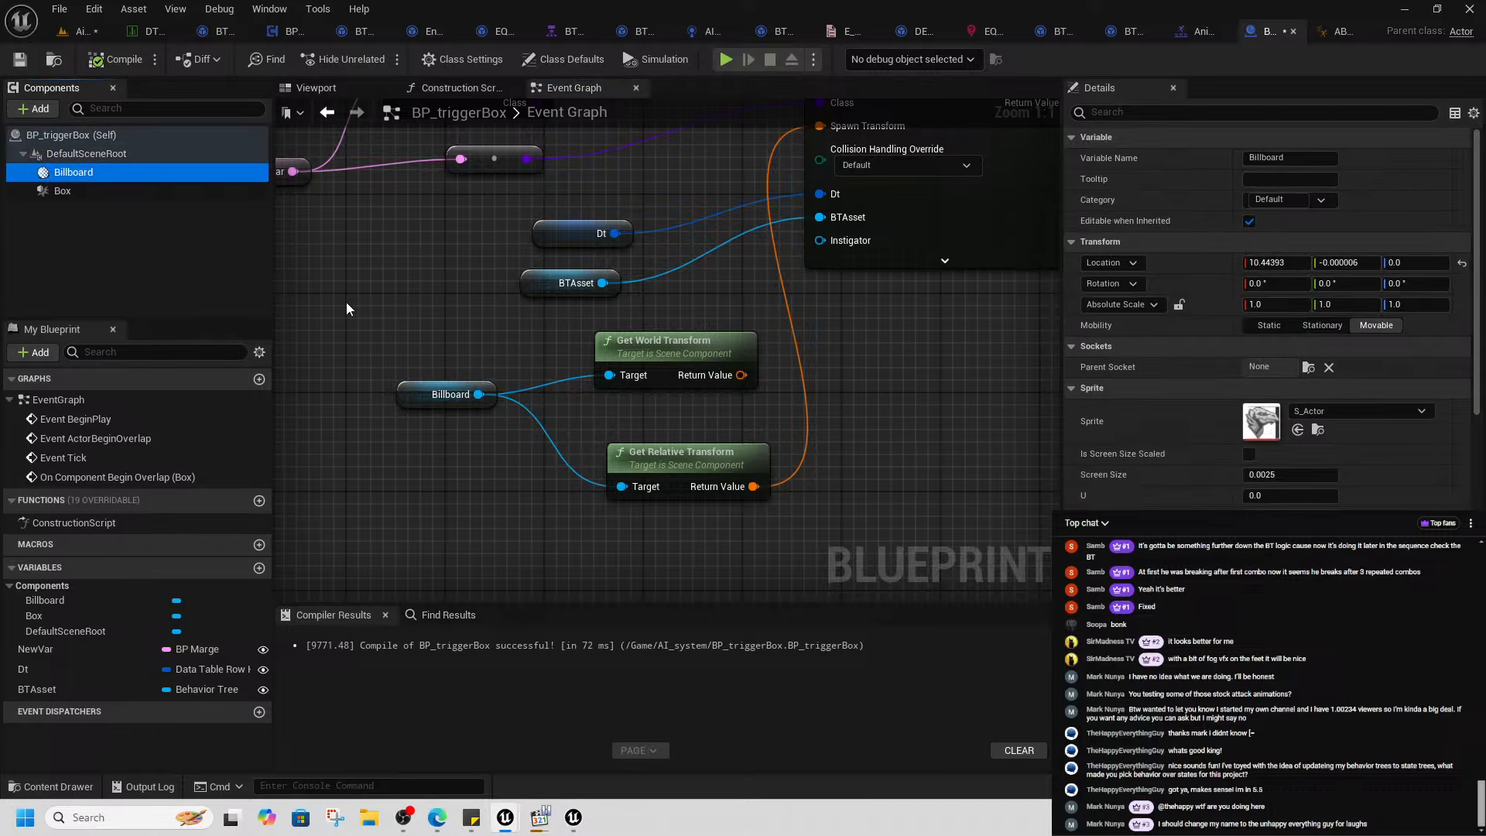
pyautogui.moveTo(461, 386); pyautogui.dragTo(434, 330, button='right')
pyautogui.click(670, 408)
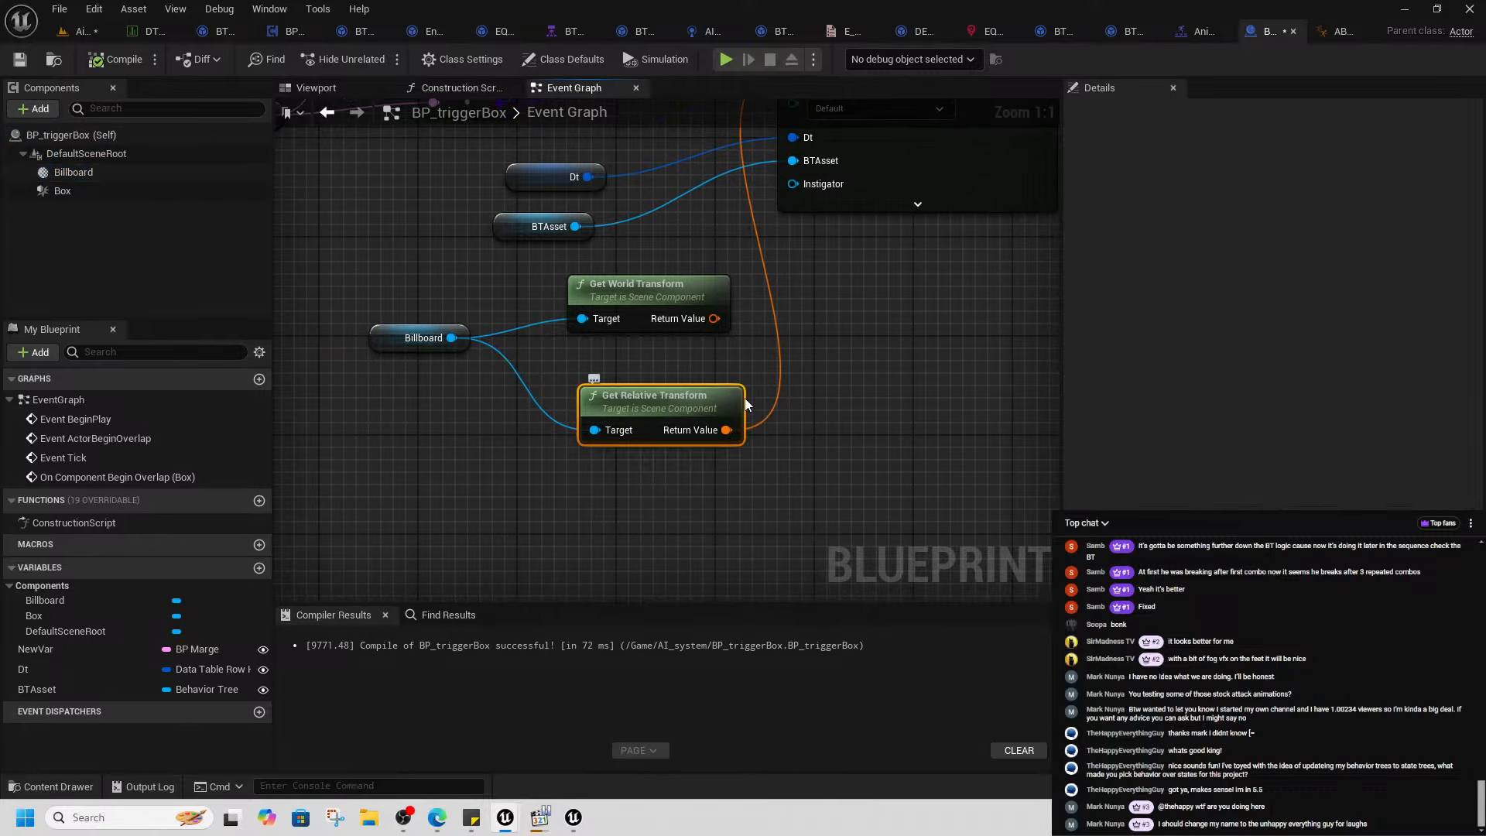
pyautogui.moveTo(745, 381); pyautogui.dragTo(510, 537, button='right')
# - Set SpawnActor's Collision Handling Override to Always Spawn, Ignore Collisions, and expand the node's advanced options
pyautogui.scroll(-1, 671, 407)
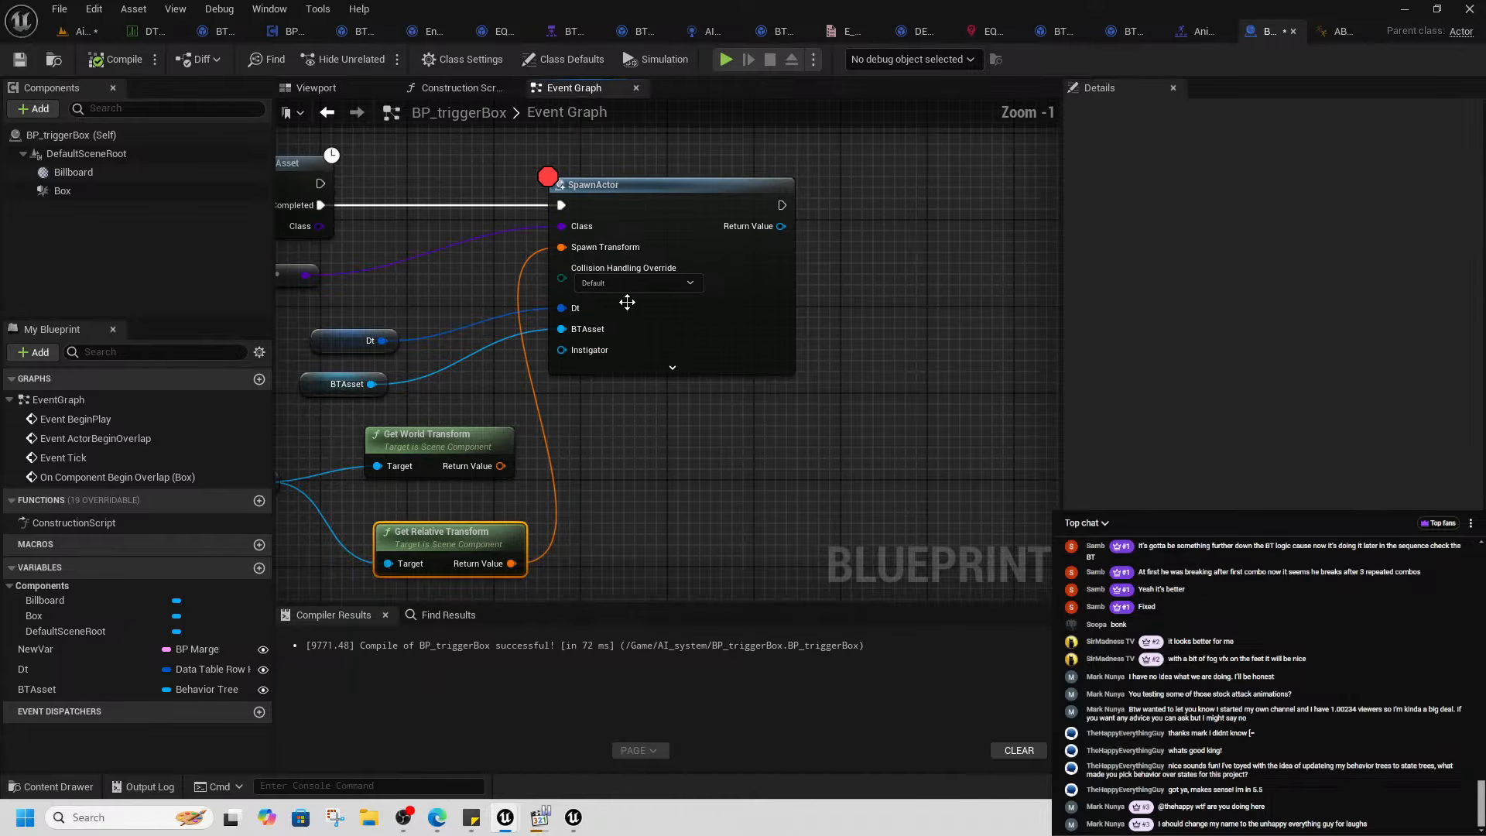
pyautogui.click(631, 283)
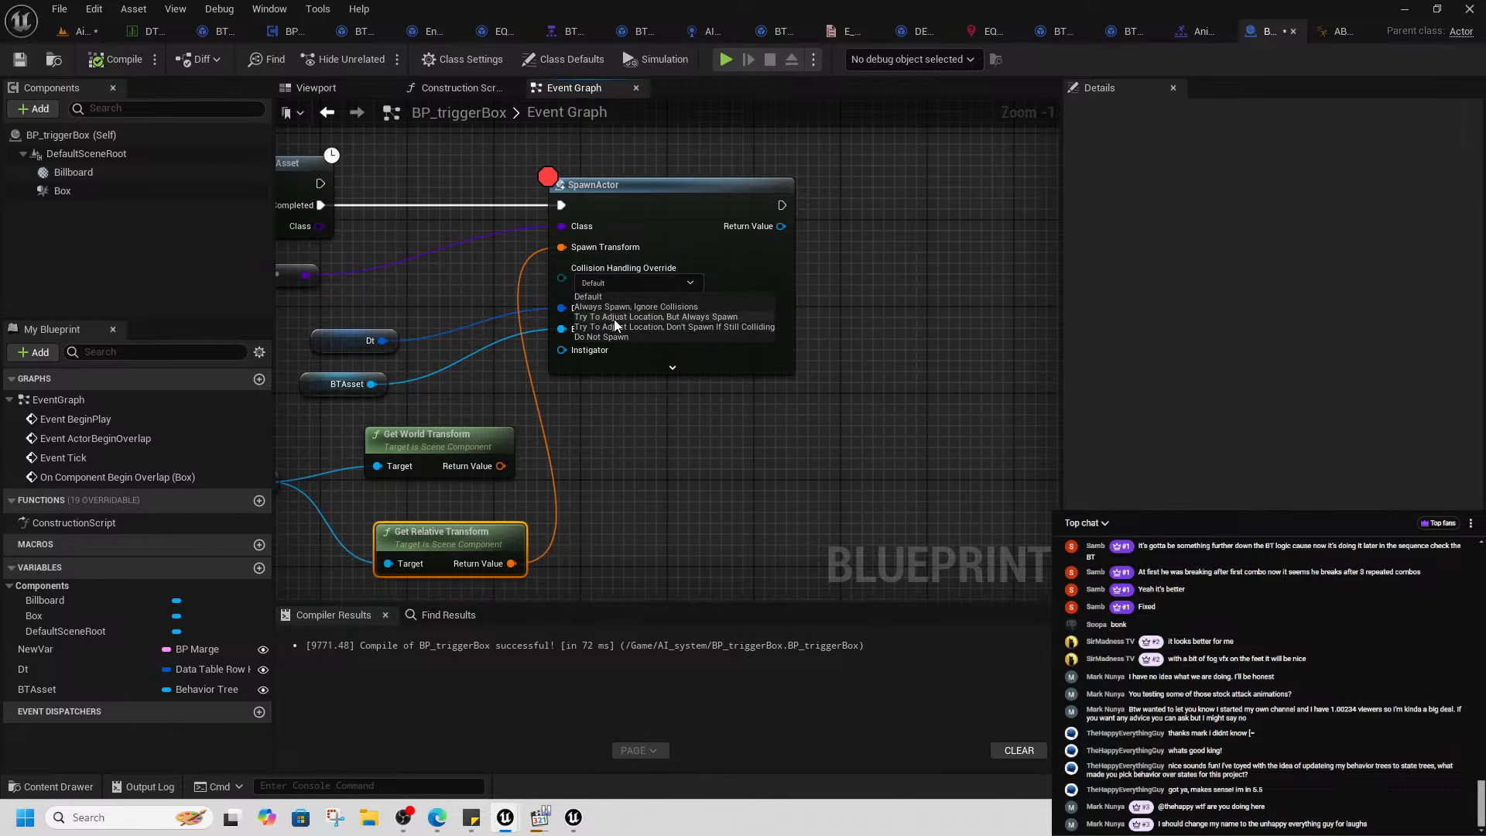
pyautogui.click(672, 370)
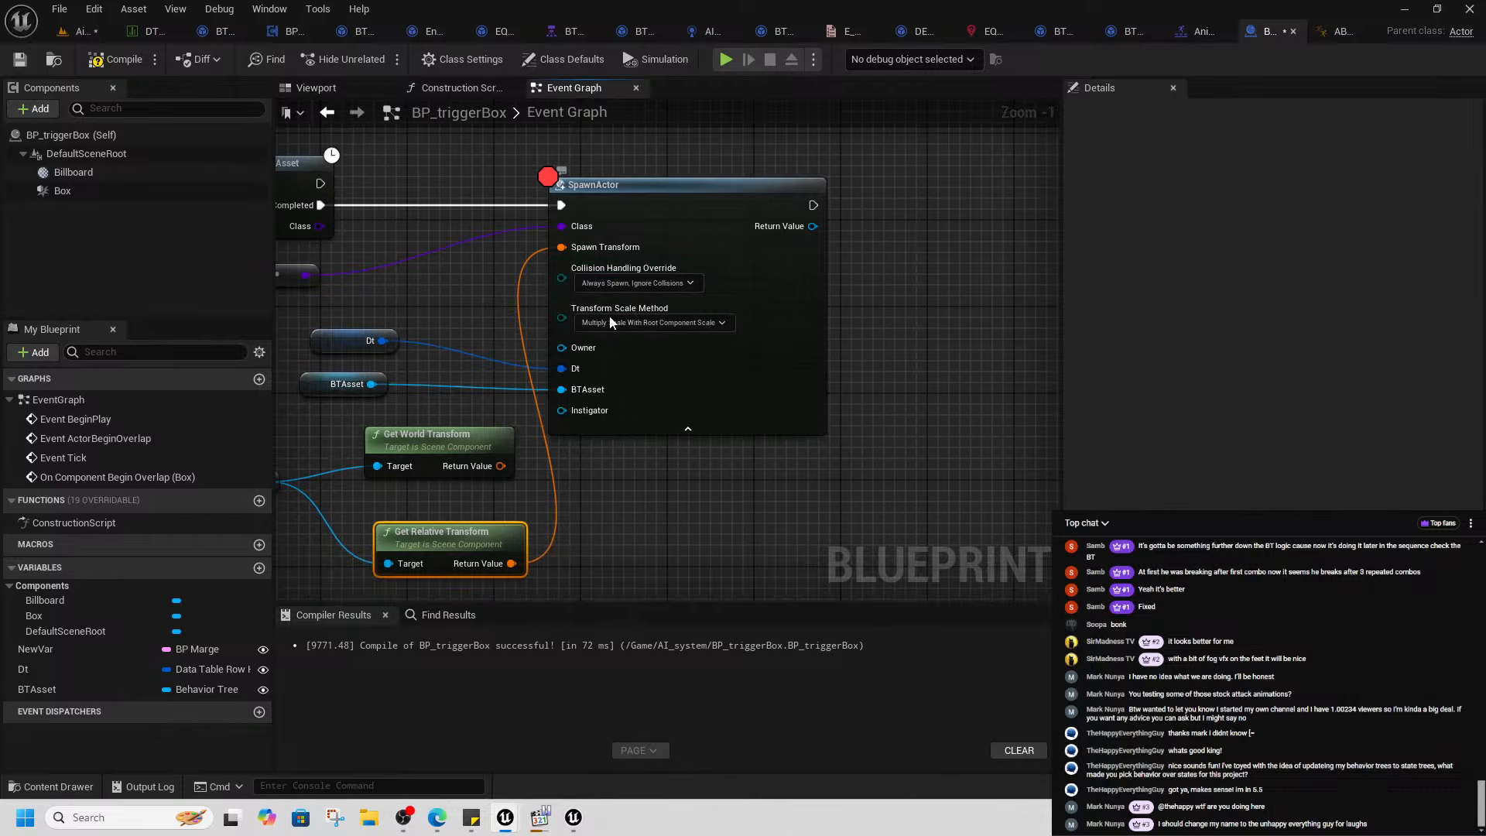
pyautogui.moveTo(610, 322); pyautogui.dragTo(694, 353, button='right')
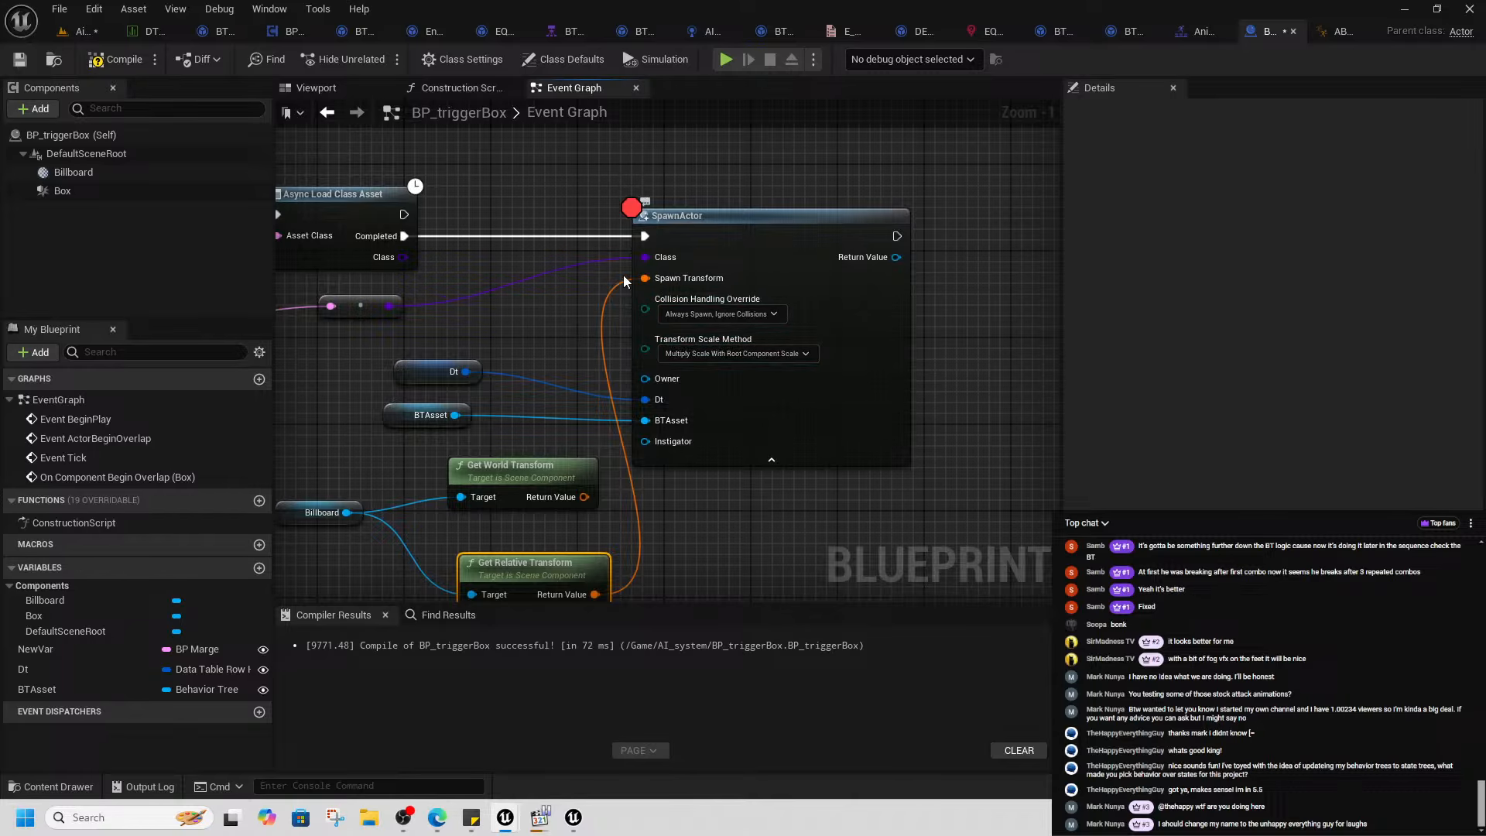
# - Play-test the level from the floor beside the nav mesh, run into the trigger box, and resume past the SpawnActor breakpoint
pyautogui.click(78, 31)
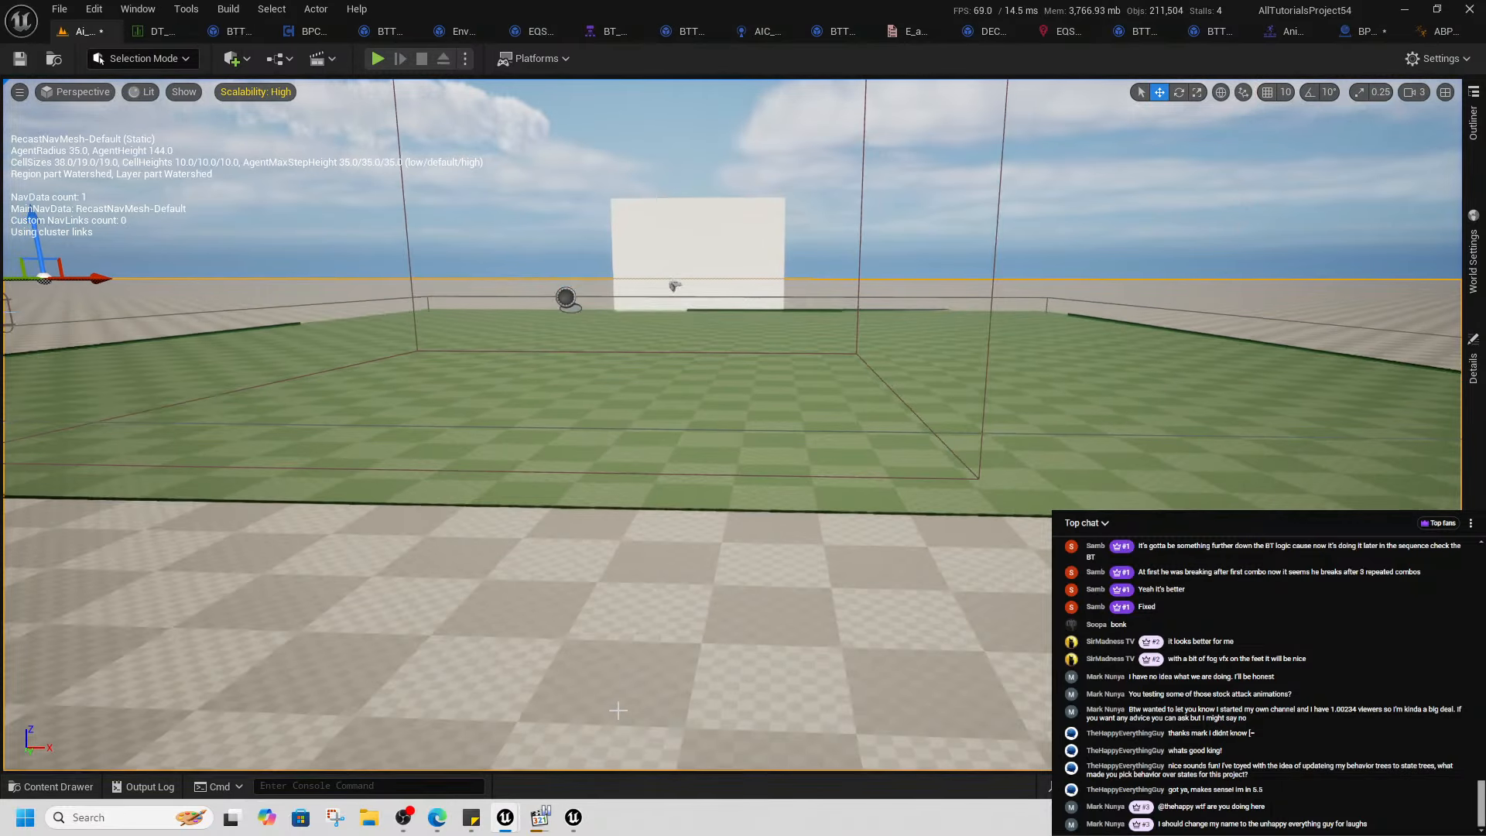
pyautogui.rightClick(619, 246)
pyautogui.click(657, 699)
pyautogui.press('w')
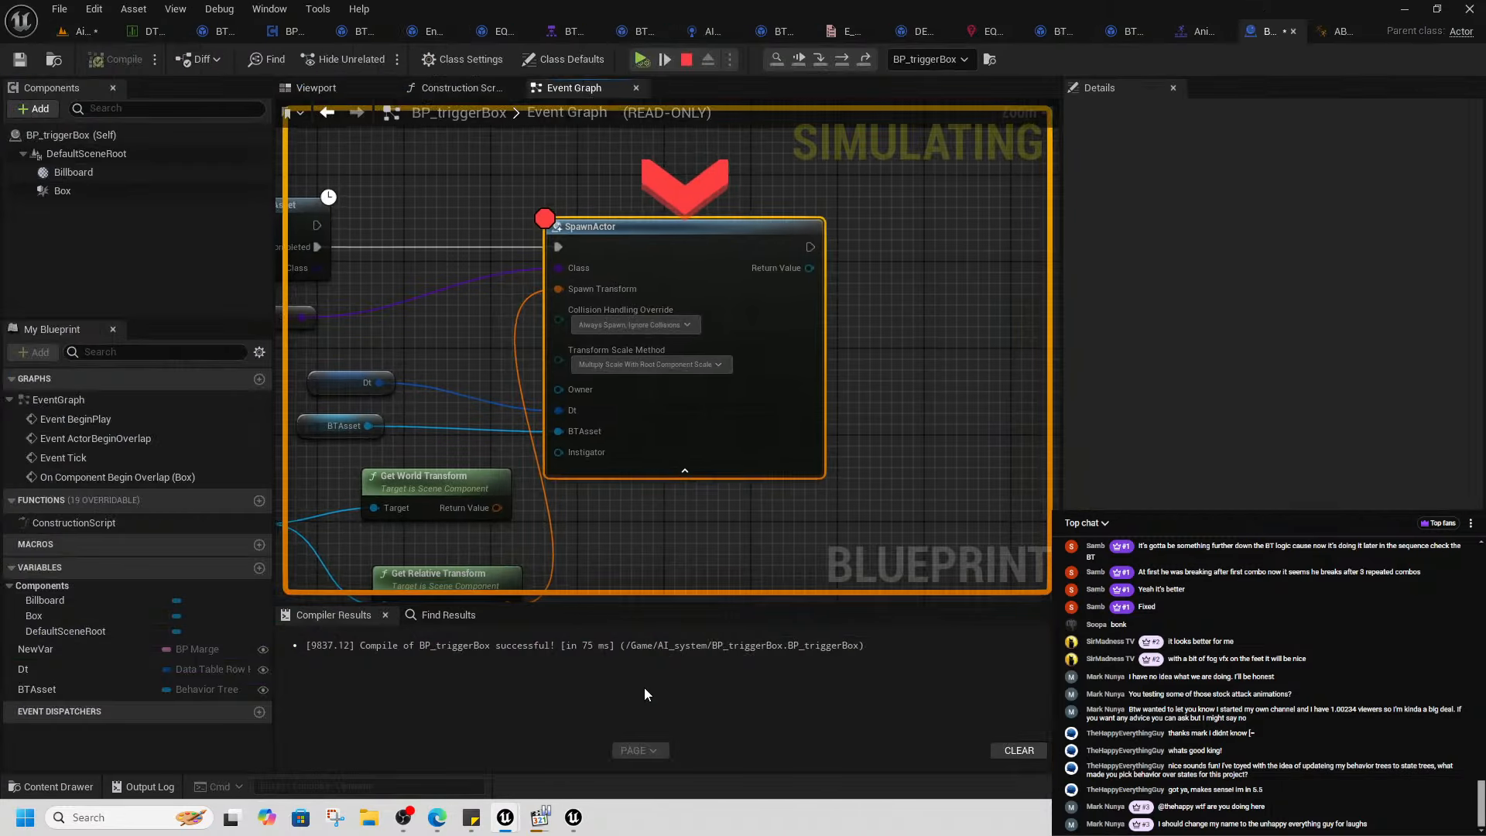
pyautogui.click(593, 318)
pyautogui.click(593, 317)
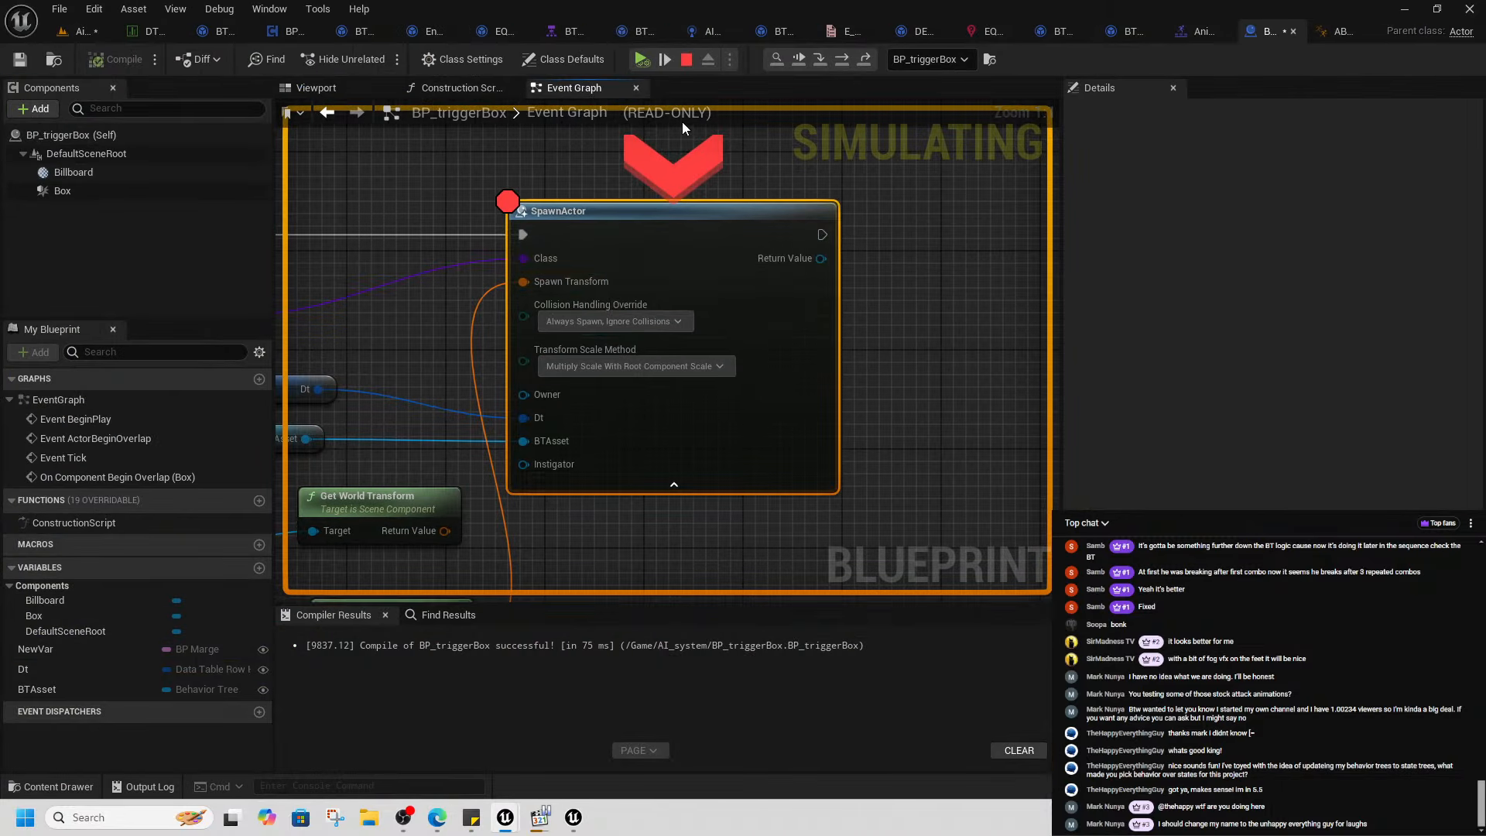
pyautogui.click(641, 59)
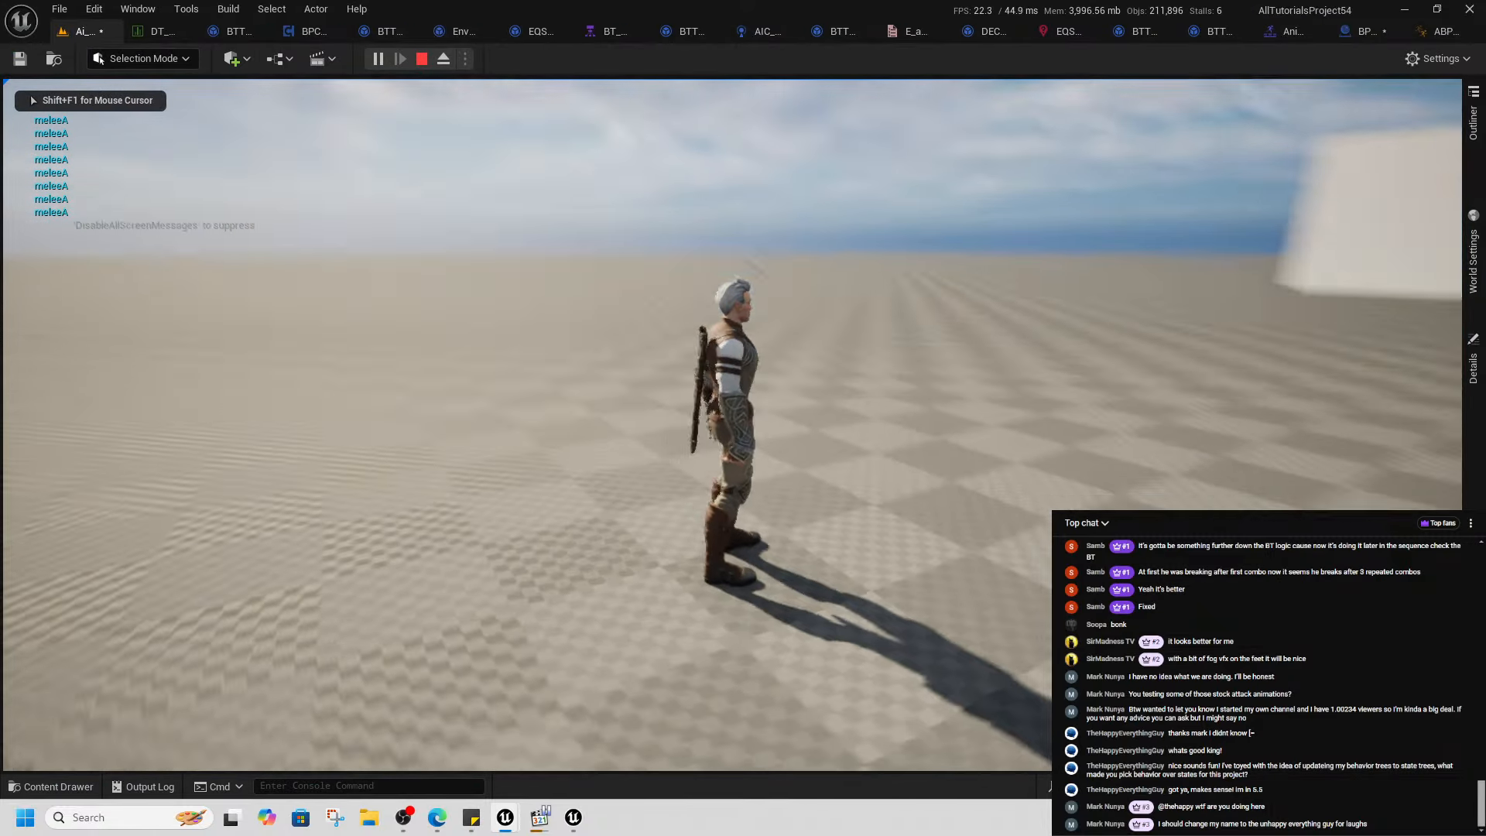
# - Look for the spawned BP_marge0 actor in the Outliner and around the level, and stop the play session
pyautogui.hotkey('alt', 'Tab')
pyautogui.hotkey('alt', 'Tab')
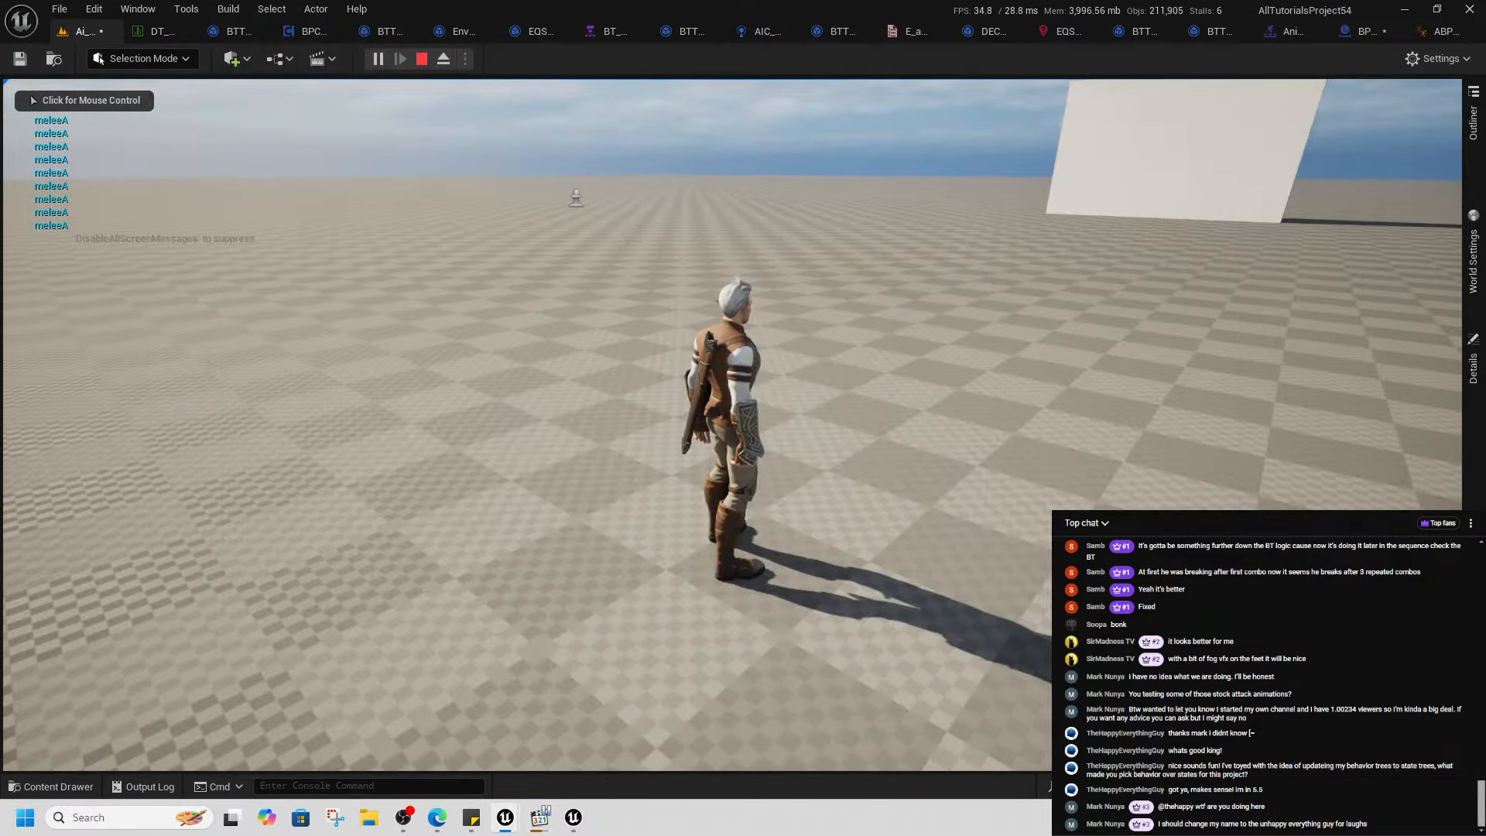
pyautogui.click(1473, 116)
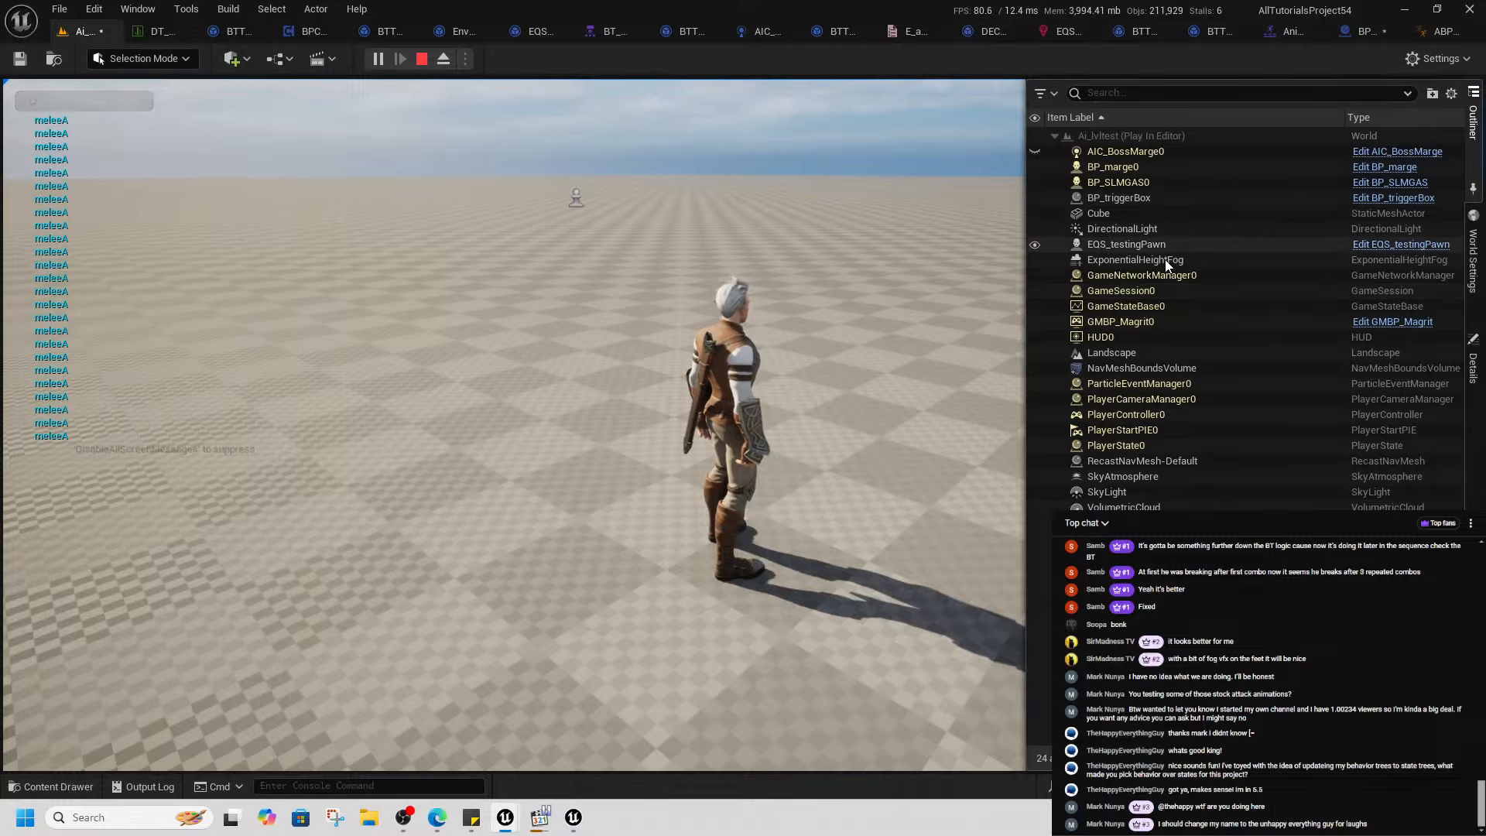
pyautogui.click(1134, 167)
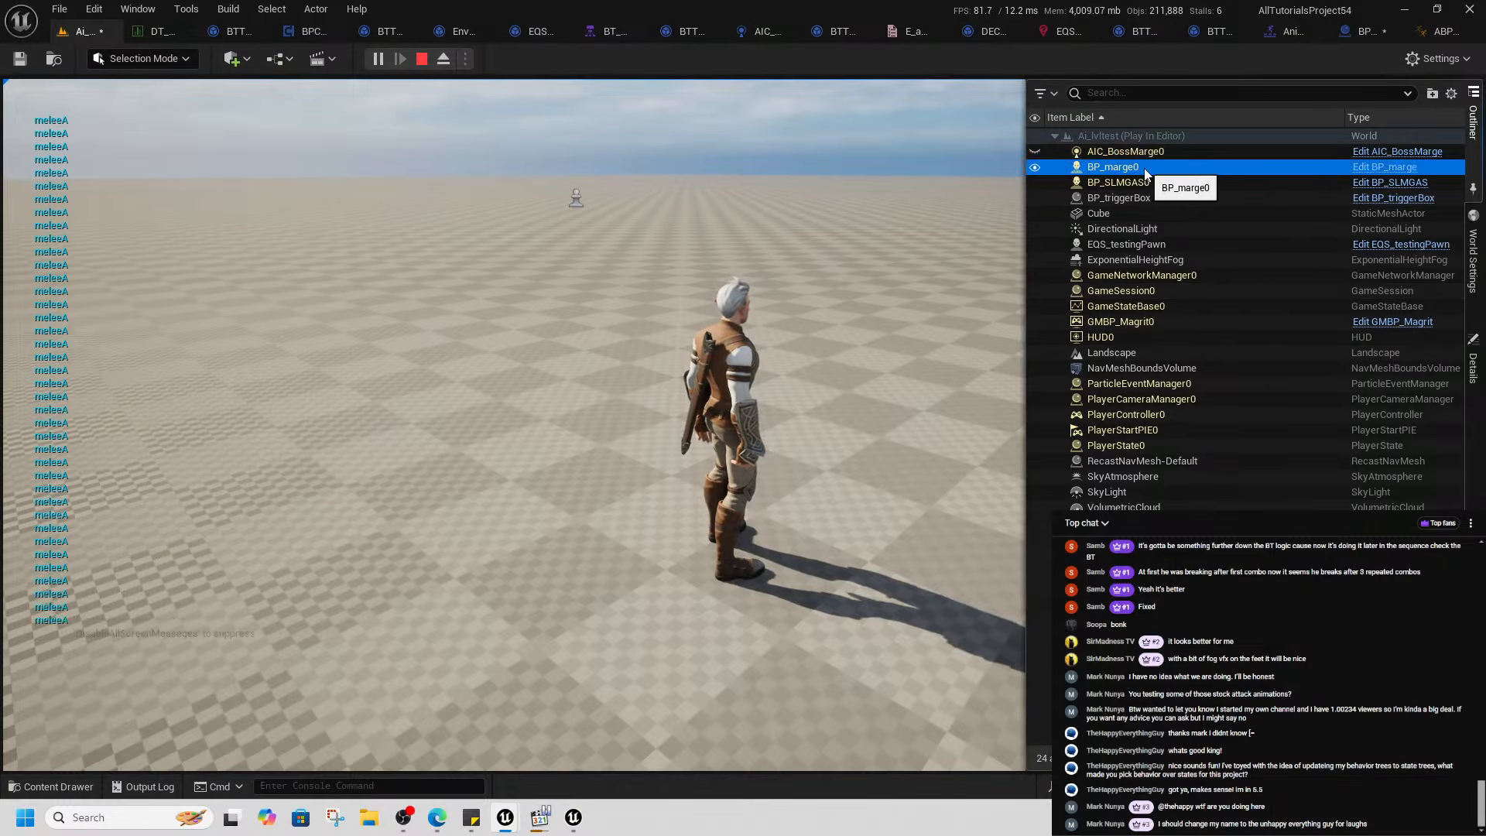
pyautogui.click(1148, 167)
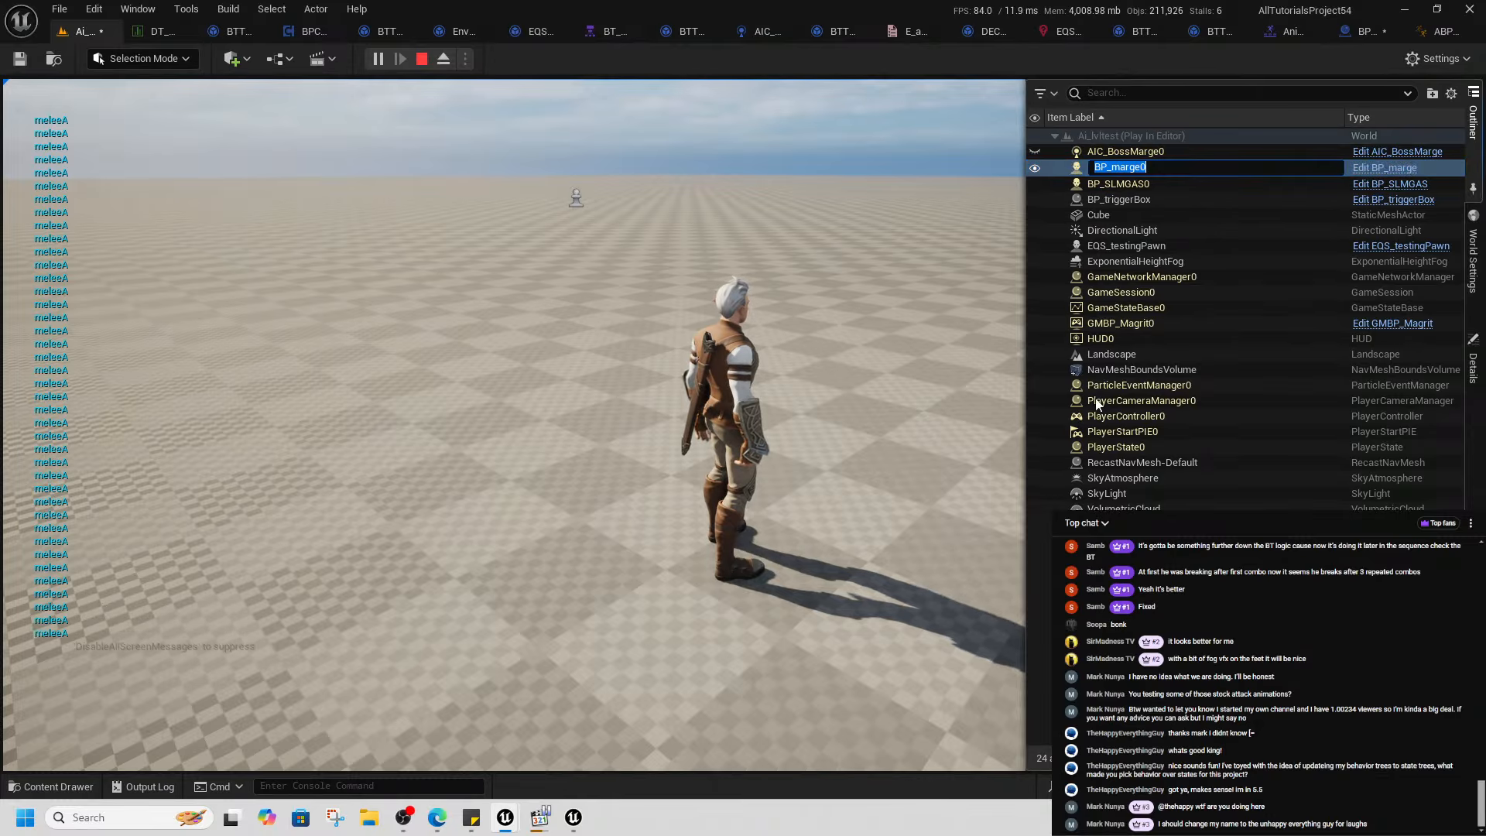
pyautogui.click(1062, 169)
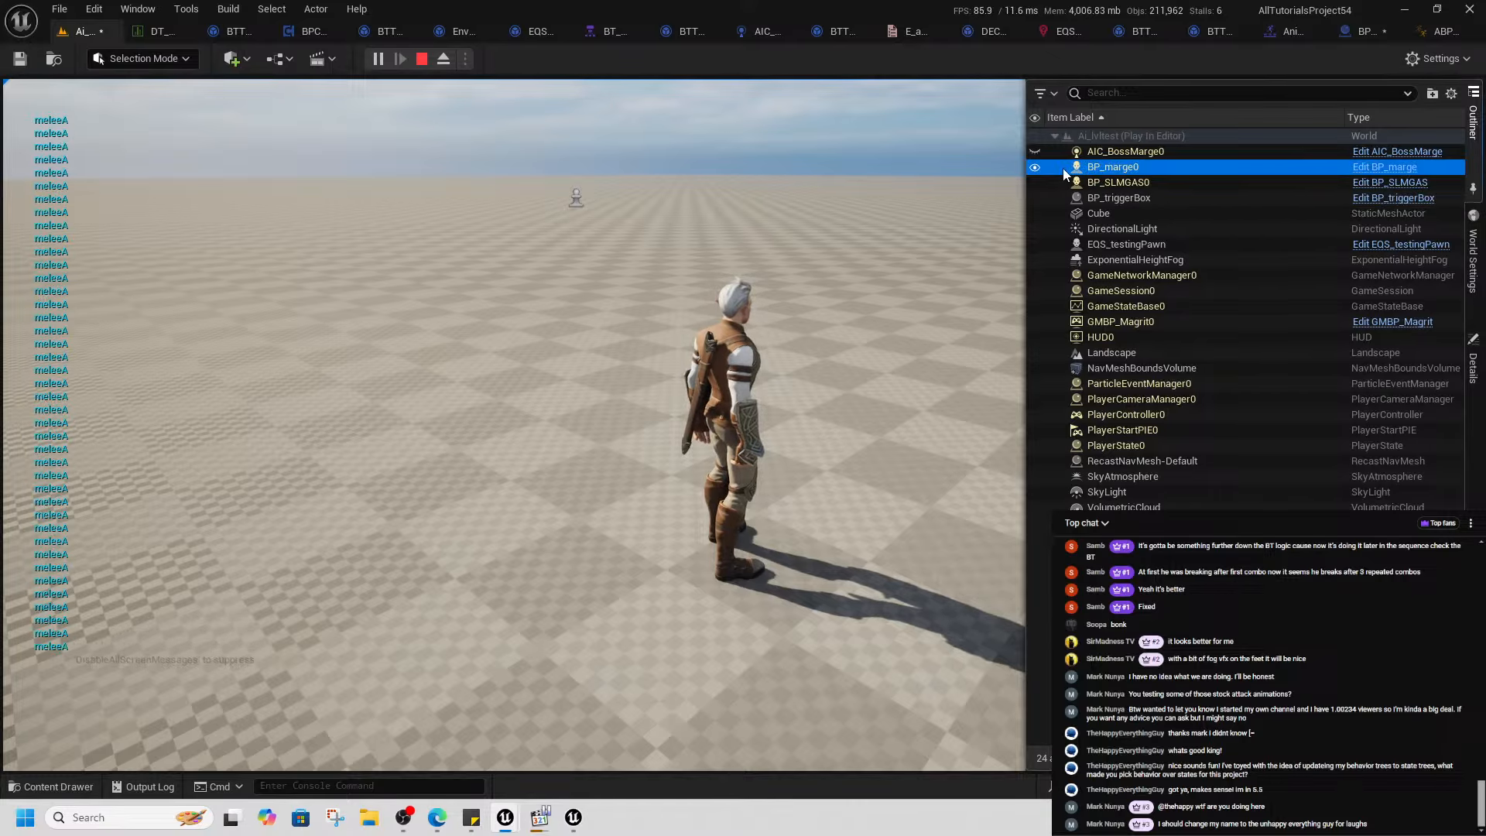
pyautogui.click(1006, 182)
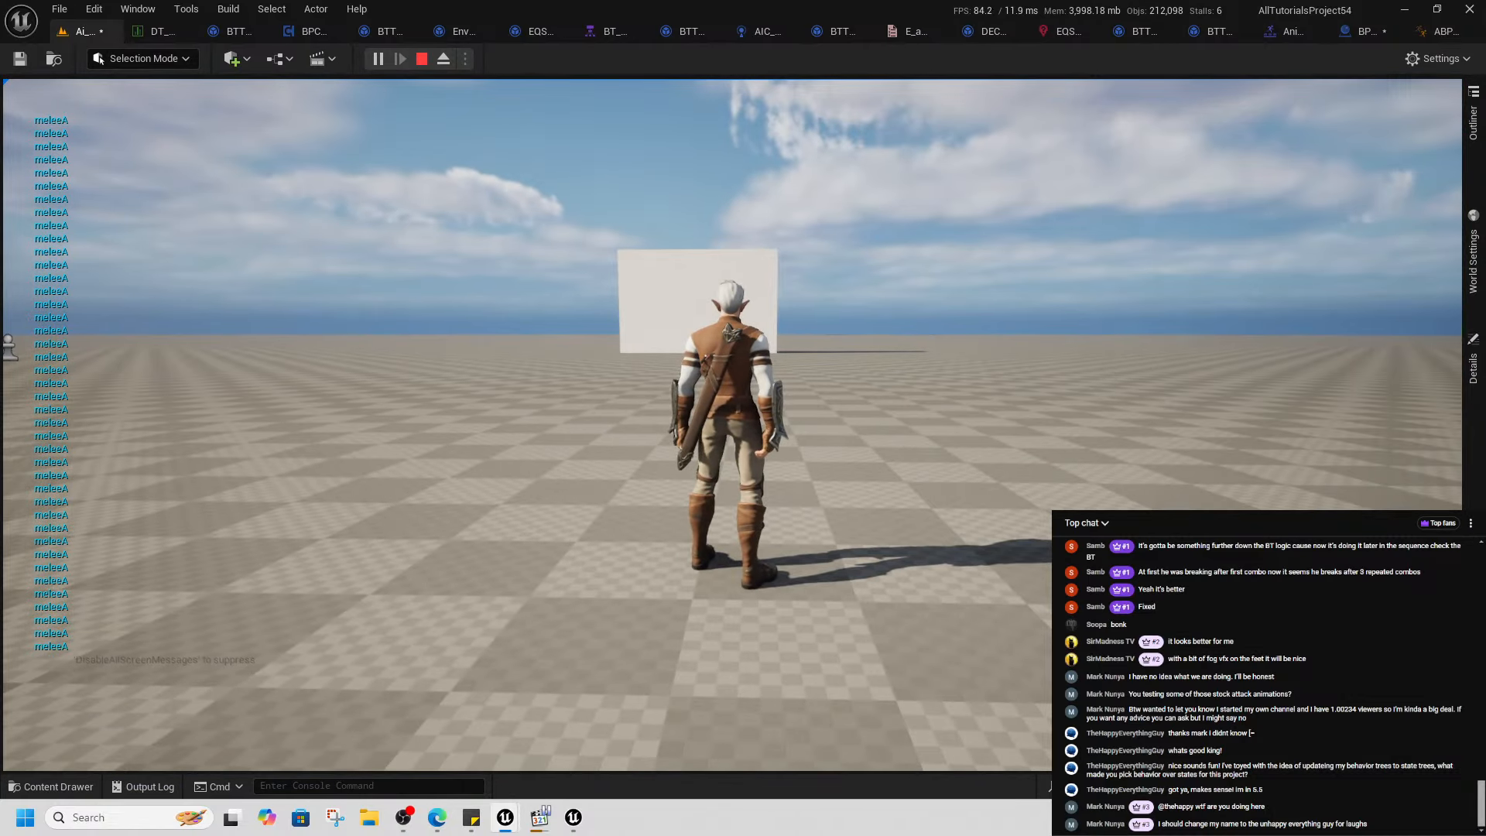
pyautogui.hotkey('alt', 'Tab')
pyautogui.click(469, 20)
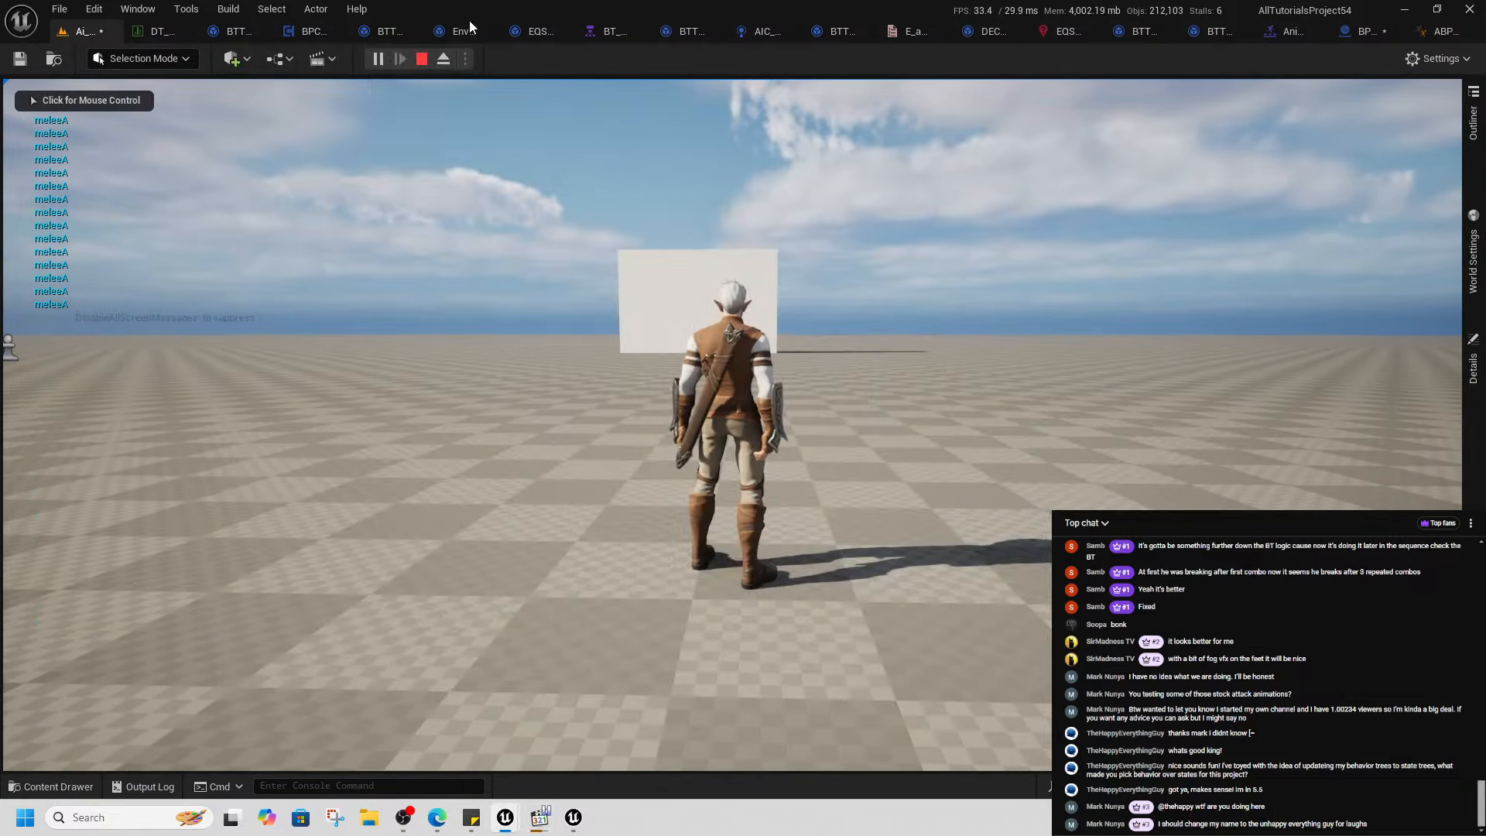
pyautogui.click(418, 60)
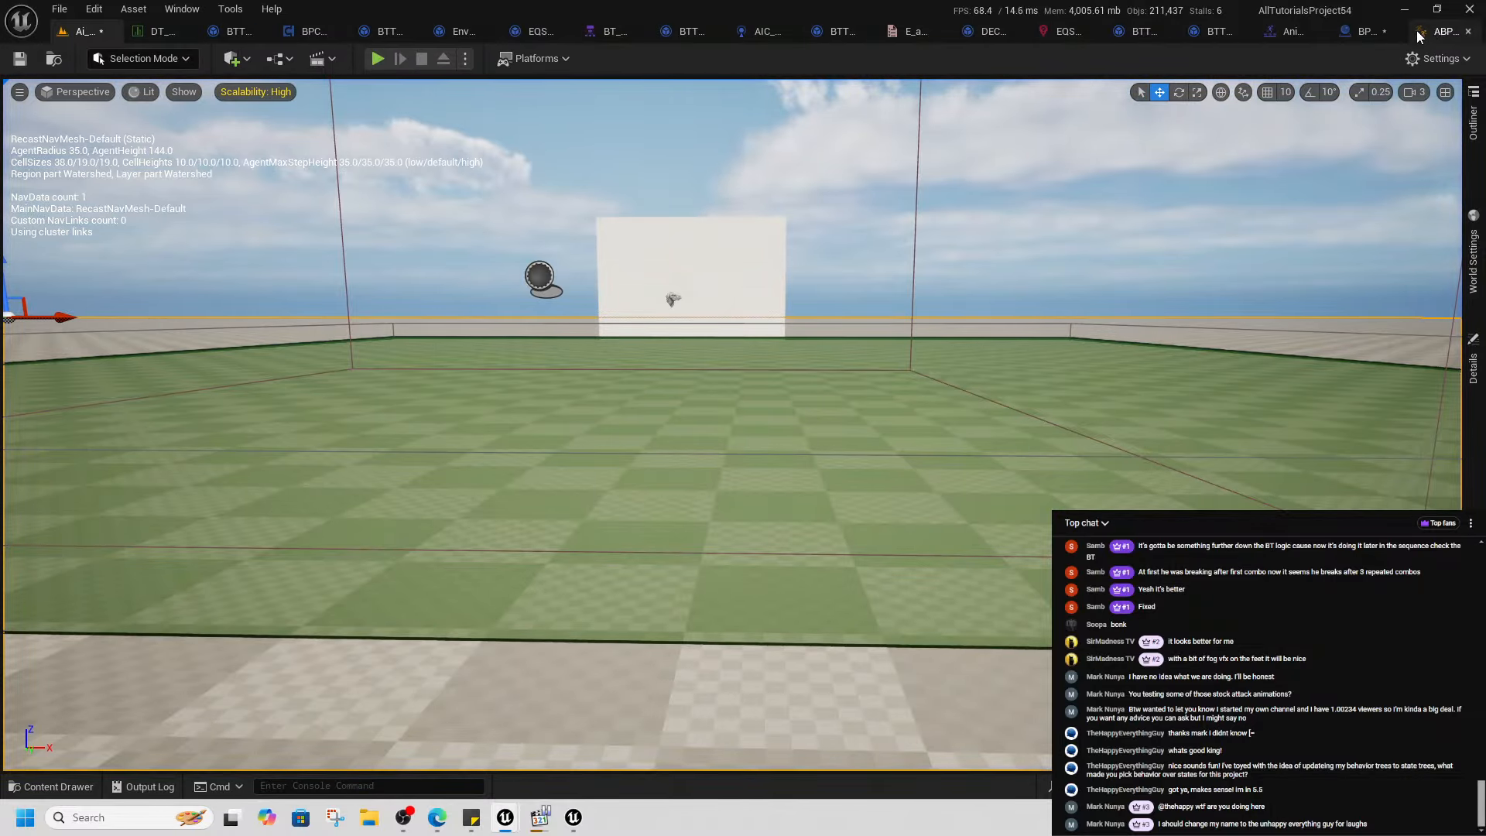
# - Add a Scene component to the trigger box Blueprint and attach it directly to DefaultSceneRoot
pyautogui.click(1363, 31)
pyautogui.moveTo(365, 281); pyautogui.dragTo(698, 274, button='right')
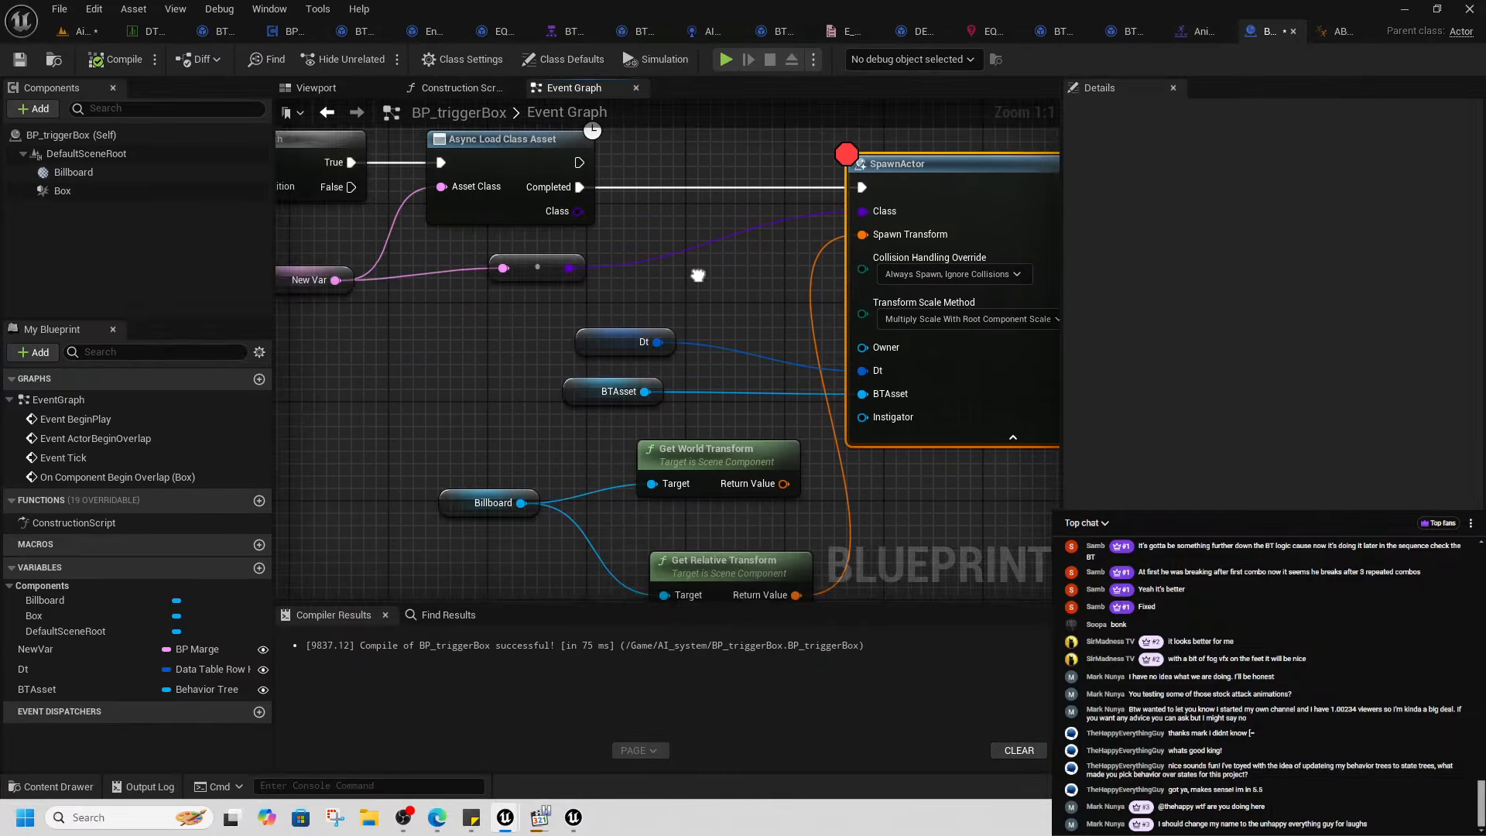
pyautogui.moveTo(609, 452); pyautogui.dragTo(620, 399, button='right')
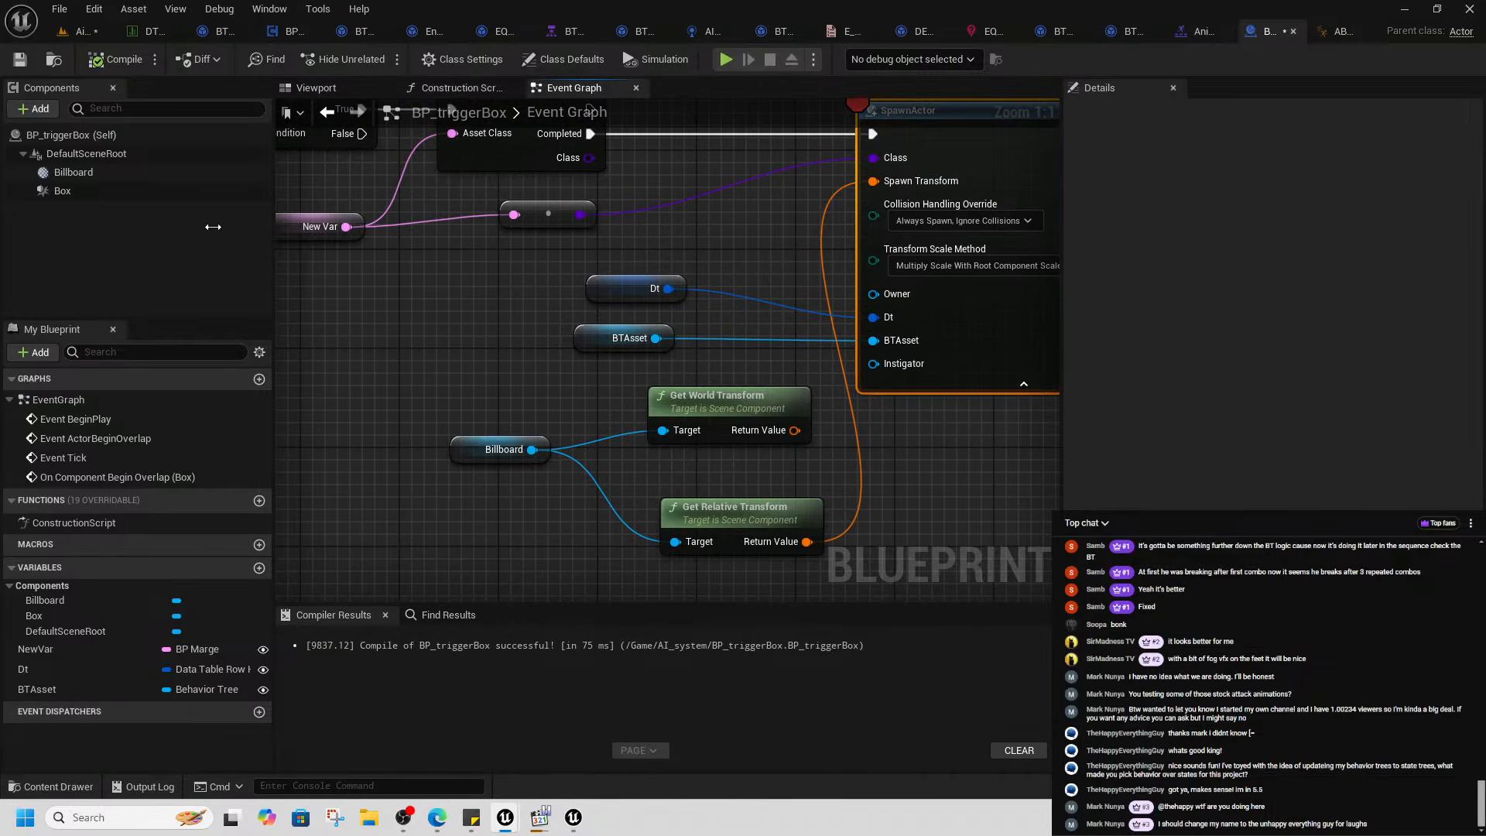
pyautogui.click(74, 174)
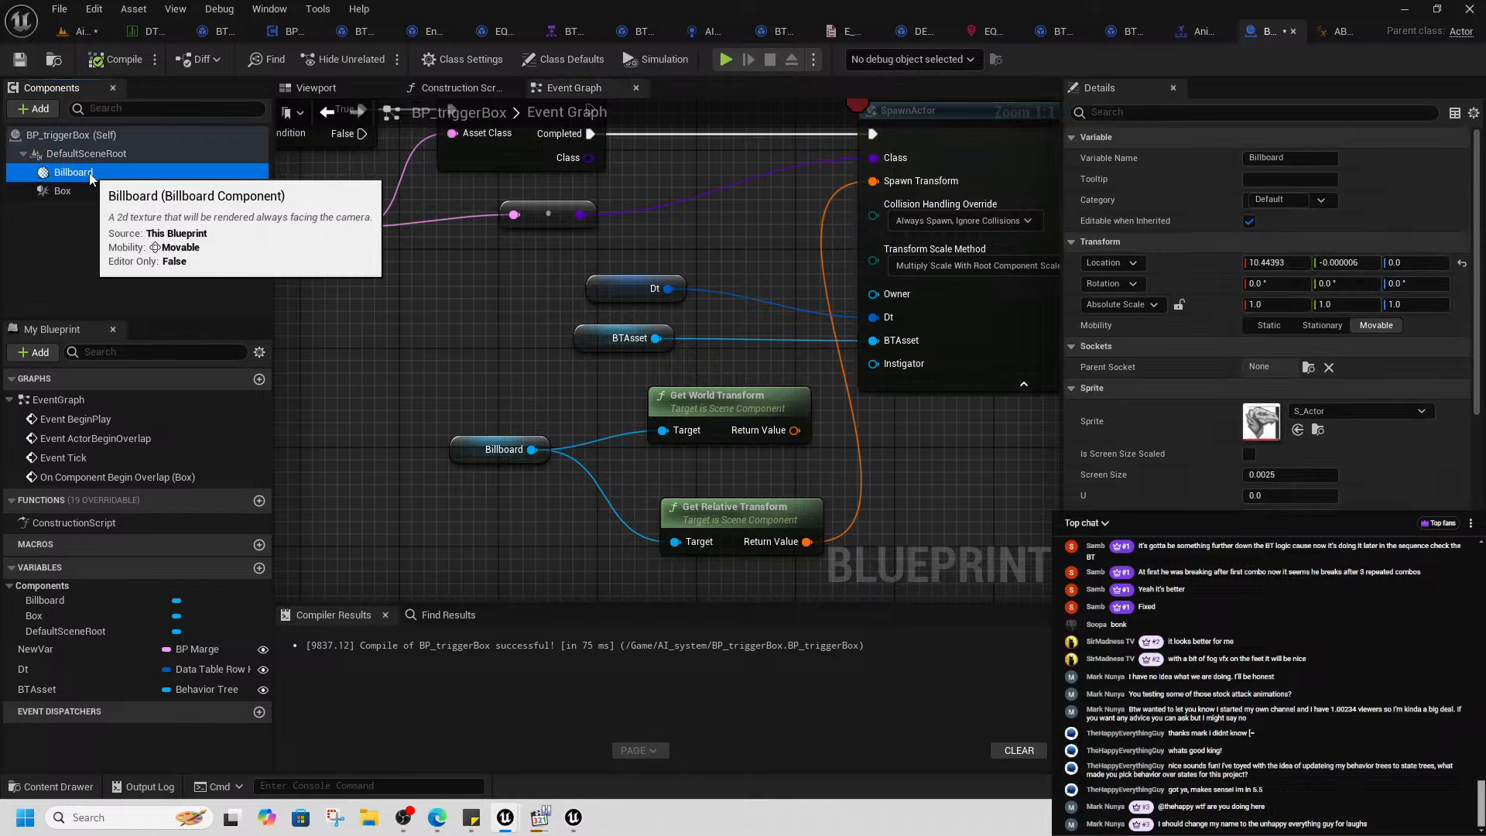
pyautogui.click(34, 113)
pyautogui.write('scen')
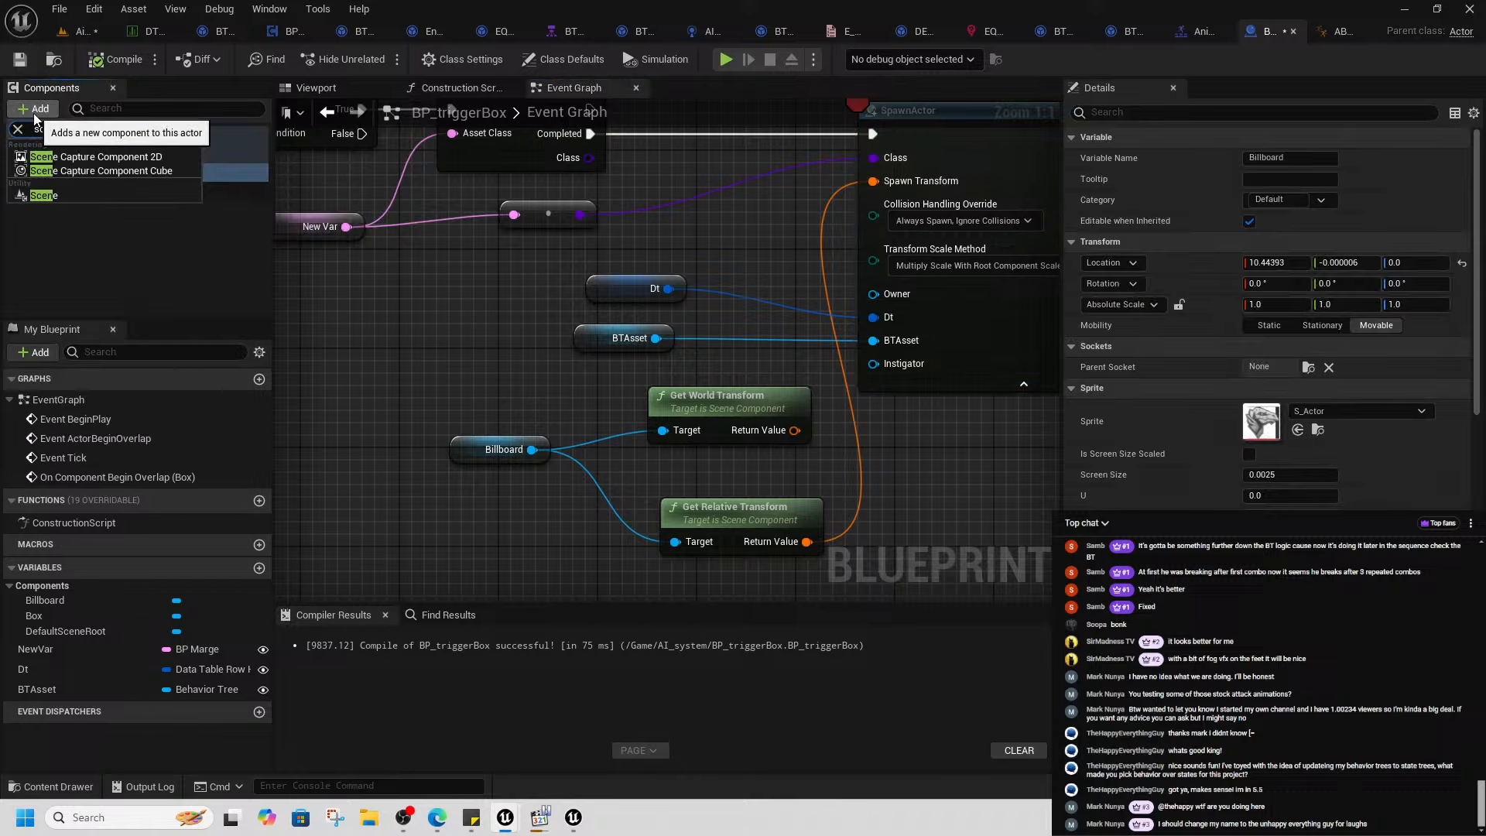
pyautogui.click(48, 199)
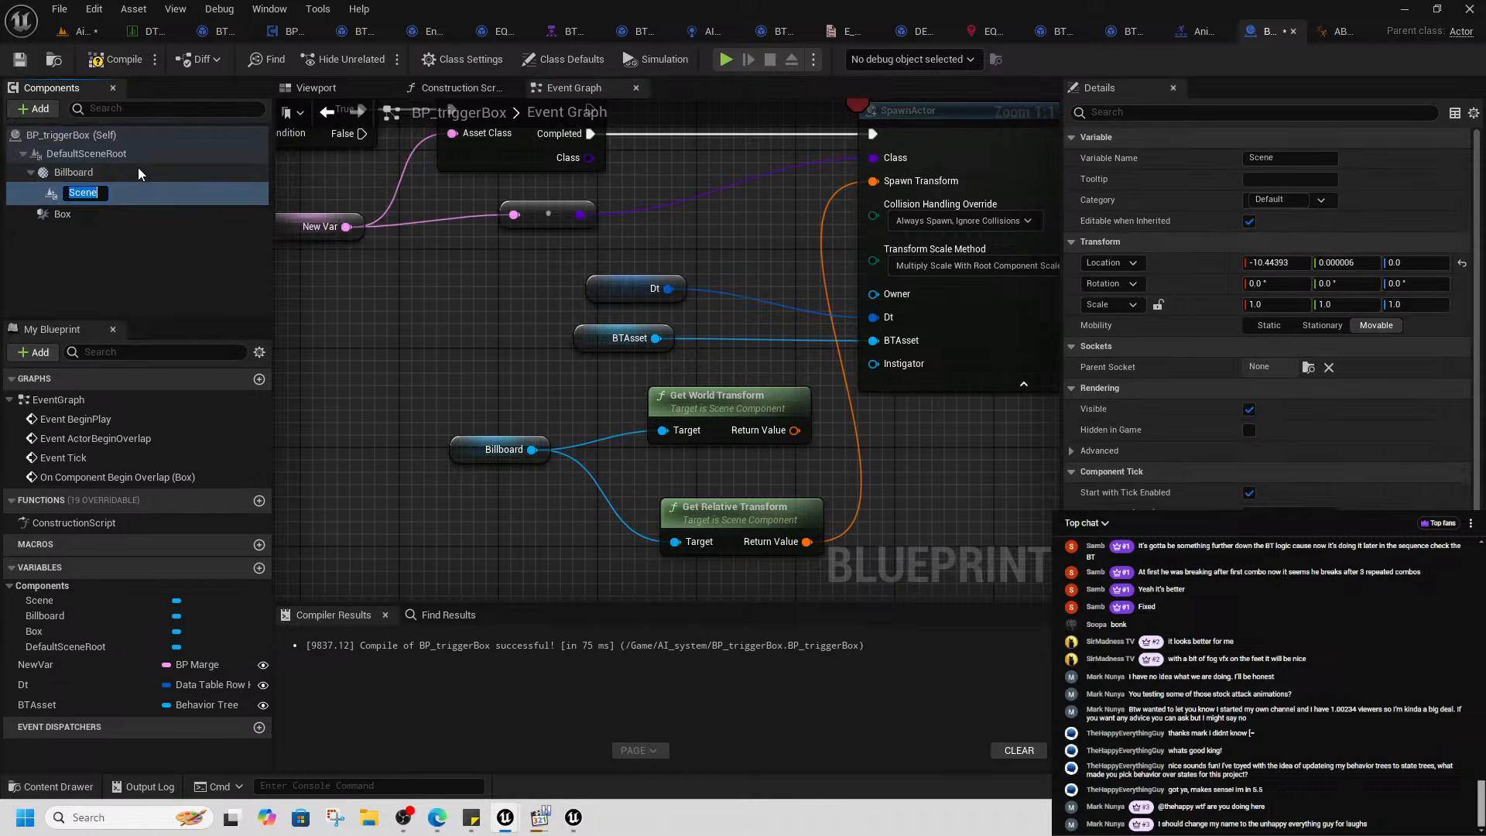
pyautogui.click(123, 221)
pyautogui.moveTo(80, 192)
pyautogui.mouseDown()
pyautogui.moveTo(75, 166)
pyautogui.moveTo(103, 182)
pyautogui.mouseUp()
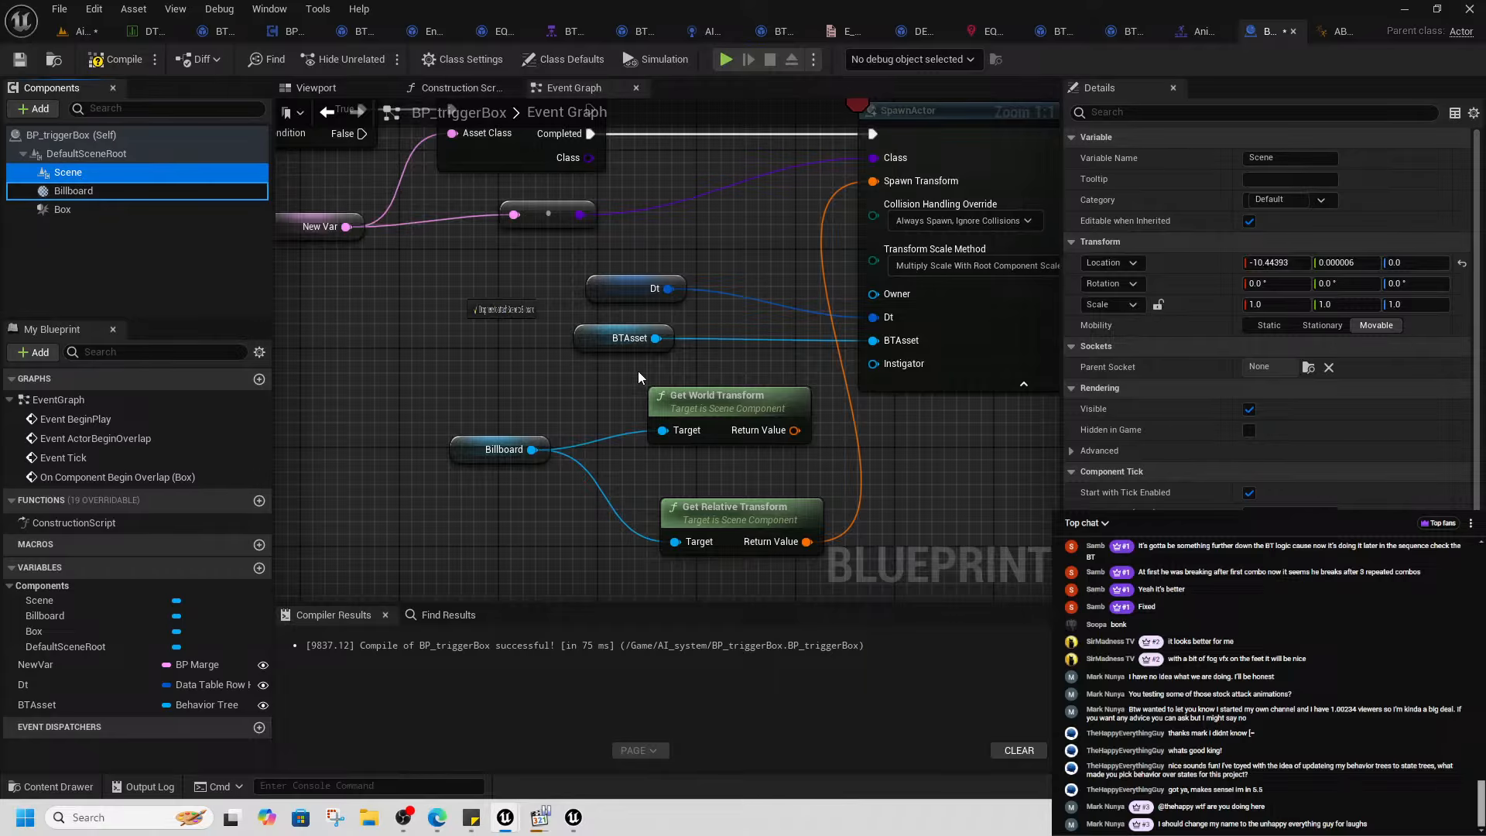
# - Connect a Scene reference to both transform getters in place of Billboard, and feed Get World Transform into SpawnActor's Spawn Transform
pyautogui.moveTo(680, 433); pyautogui.dragTo(680, 432)
pyautogui.moveTo(582, 412); pyautogui.dragTo(711, 548)
pyautogui.moveTo(790, 433); pyautogui.dragTo(887, 183)
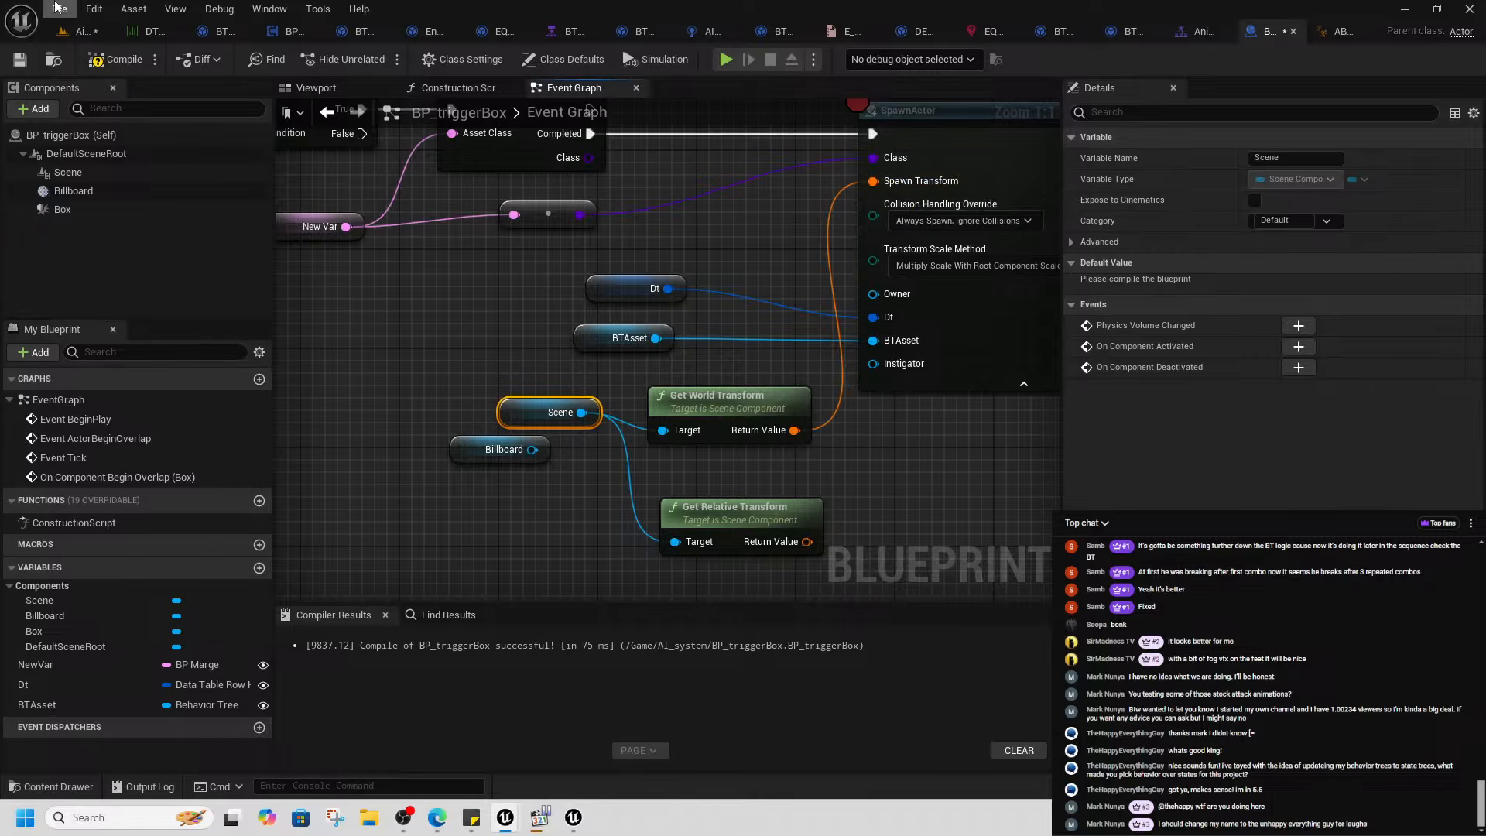
# - Play-test the level with the Scene-based world transform from beside the nav mesh until the SpawnActor breakpoint is reached
pyautogui.click(75, 33)
pyautogui.press('s')
pyautogui.rightClick(633, 706)
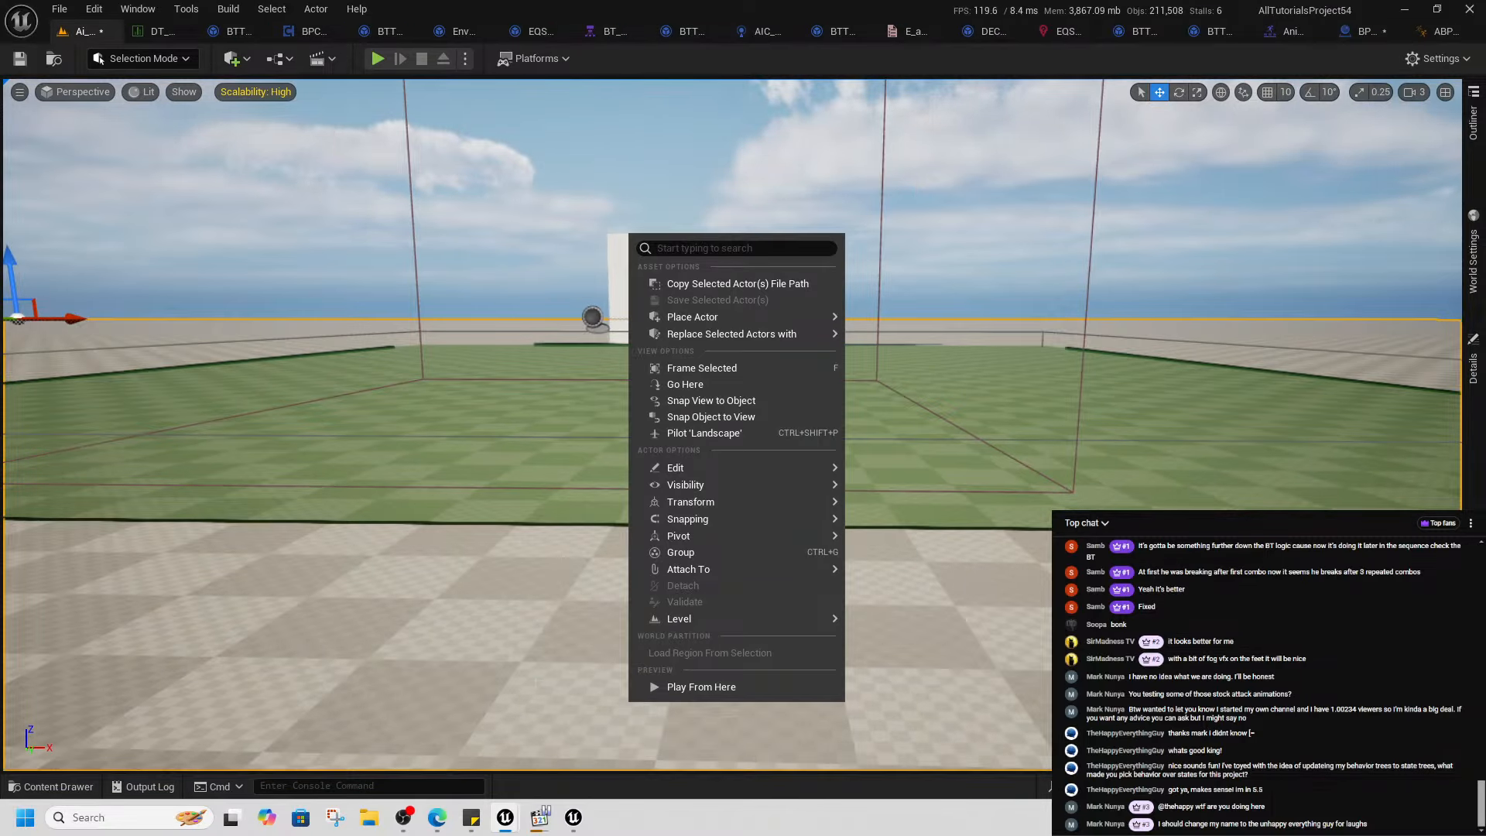
pyautogui.press('Escape')
pyautogui.rightClick(610, 721)
pyautogui.click(680, 701)
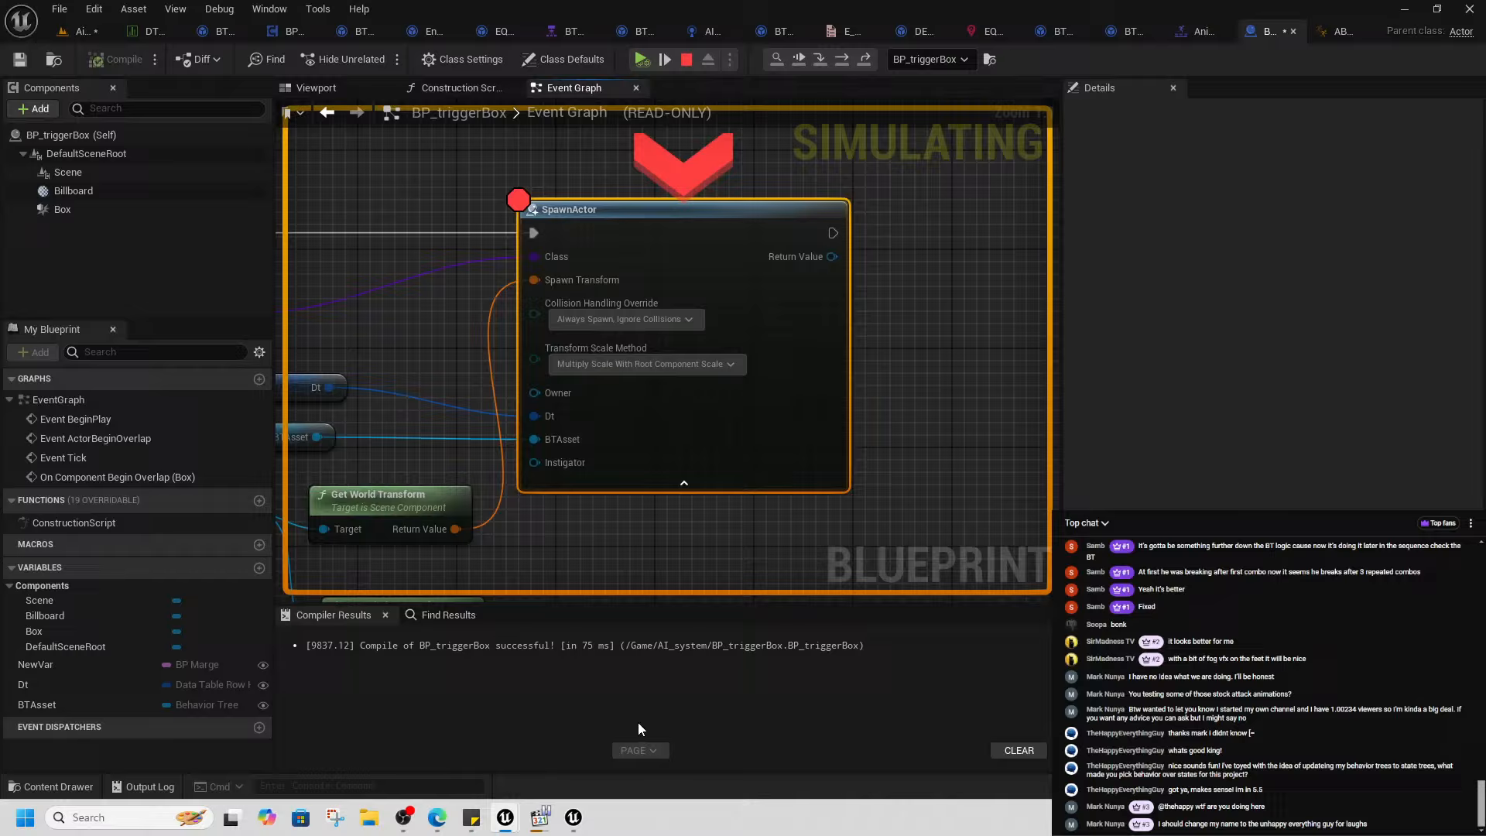
# - Inspect the value reaching SpawnActor's Spawn Transform at the breakpoint and stop the play session
pyautogui.moveTo(563, 284)
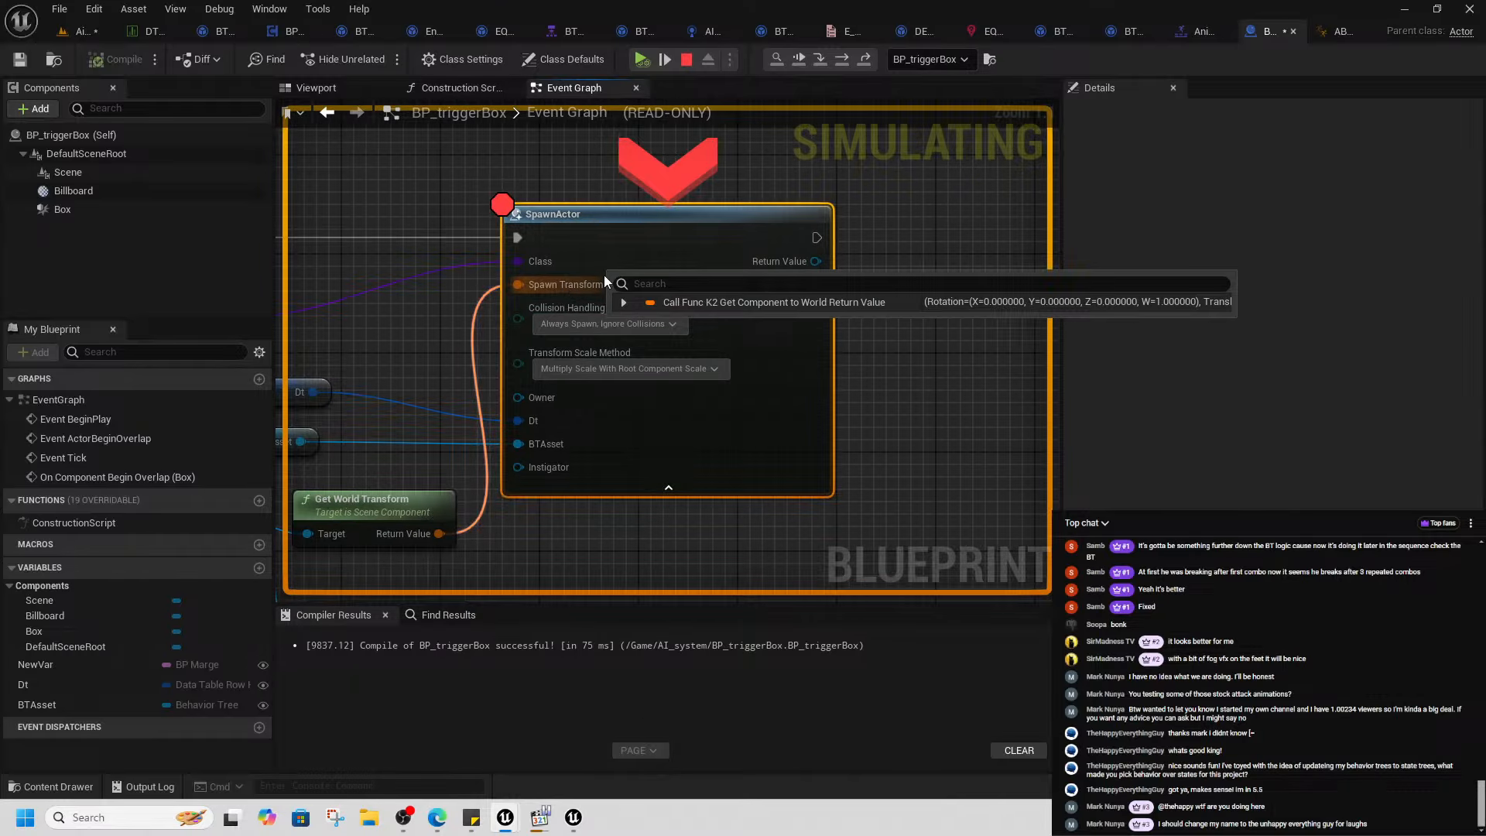
pyautogui.click(687, 60)
# - Try Get Relative Transform as SpawnActor's Spawn Transform, play-testing to the breakpoint to inspect the value before stopping the session
pyautogui.scroll(-3, 462, 464)
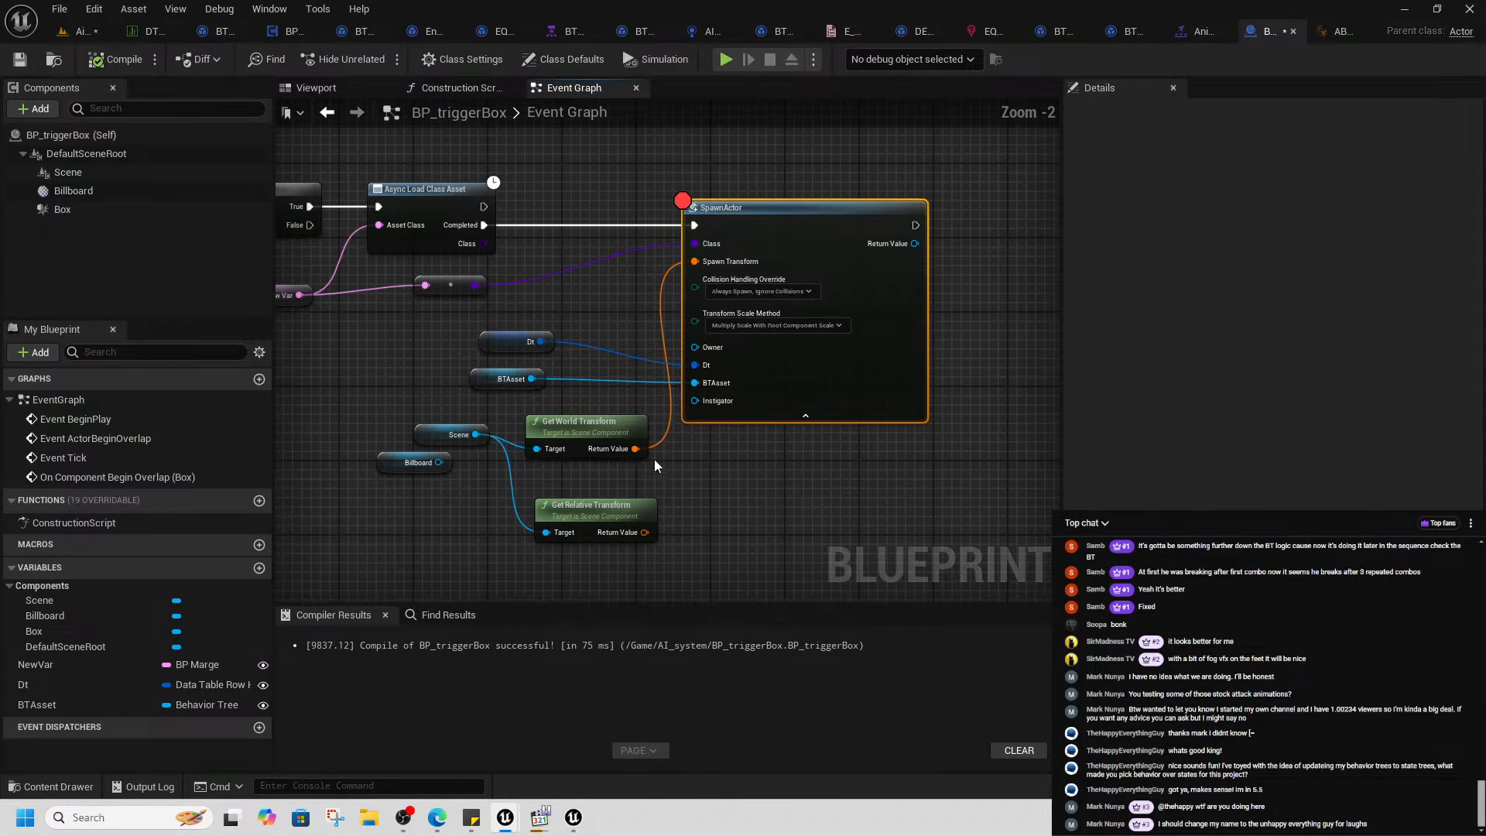
pyautogui.moveTo(644, 533); pyautogui.dragTo(705, 262)
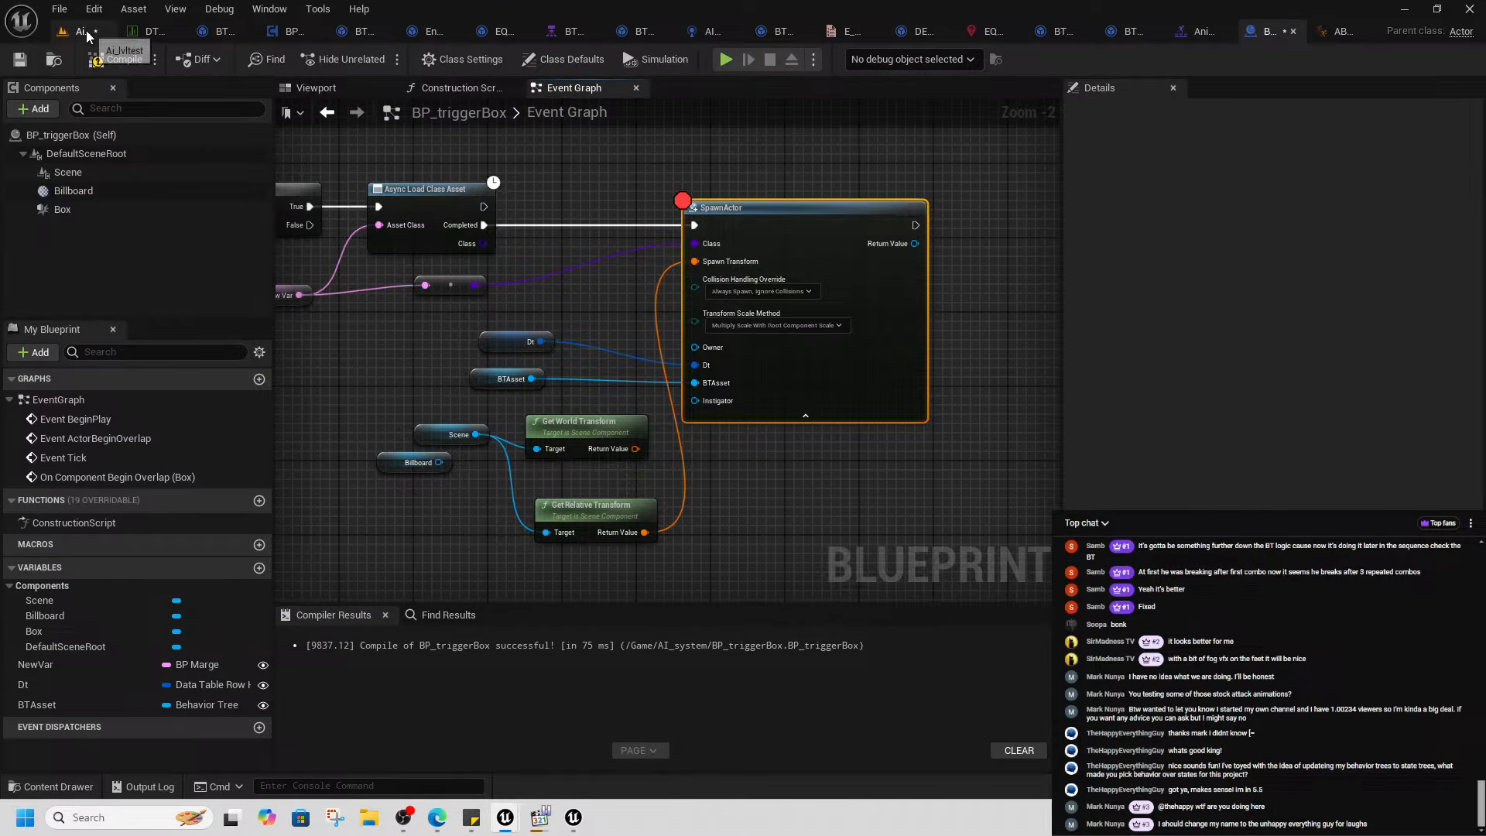
pyautogui.click(88, 34)
pyautogui.rightClick(554, 688)
pyautogui.click(577, 681)
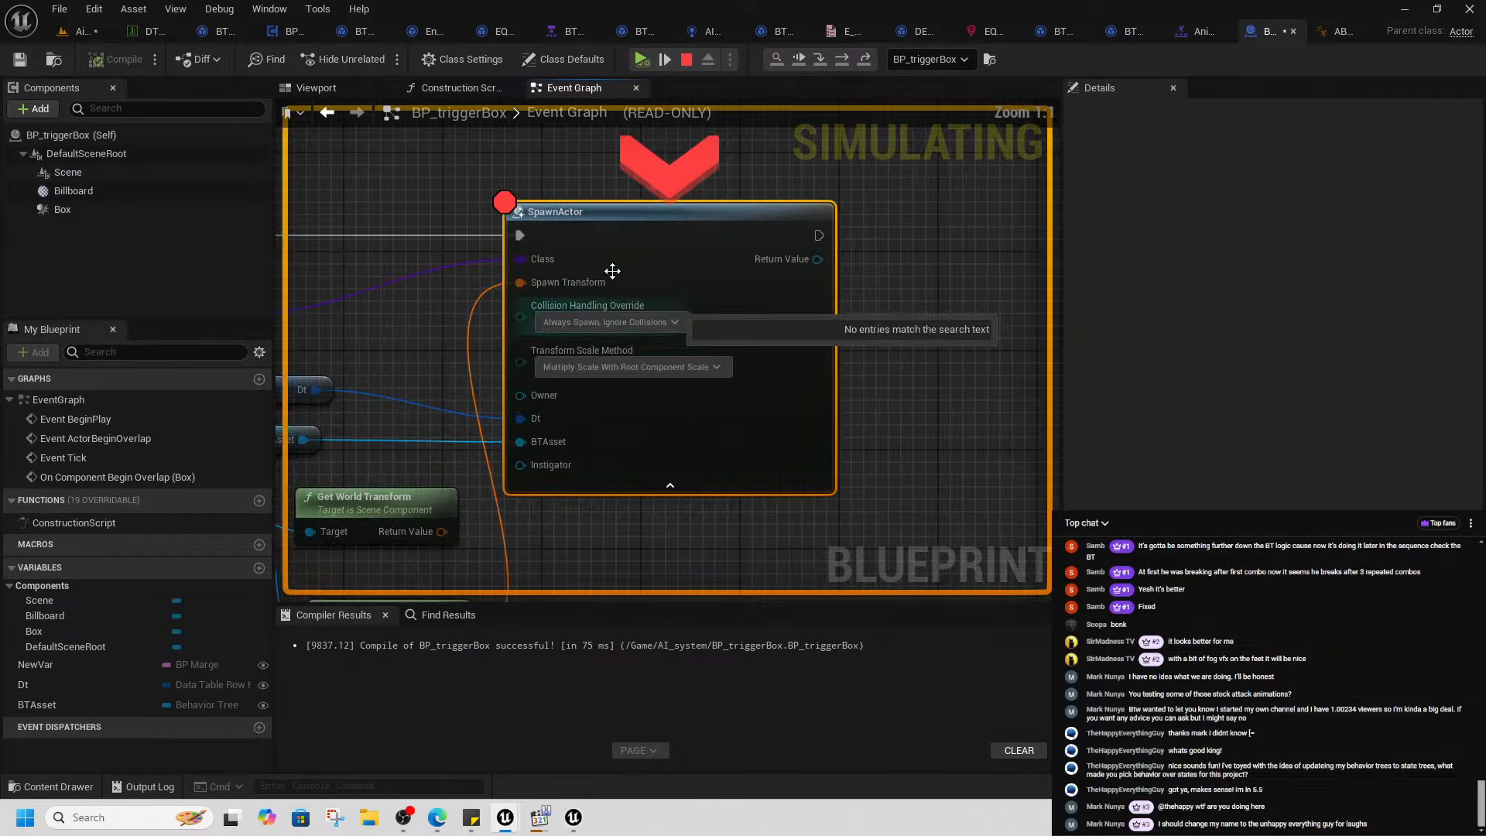
pyautogui.moveTo(588, 280)
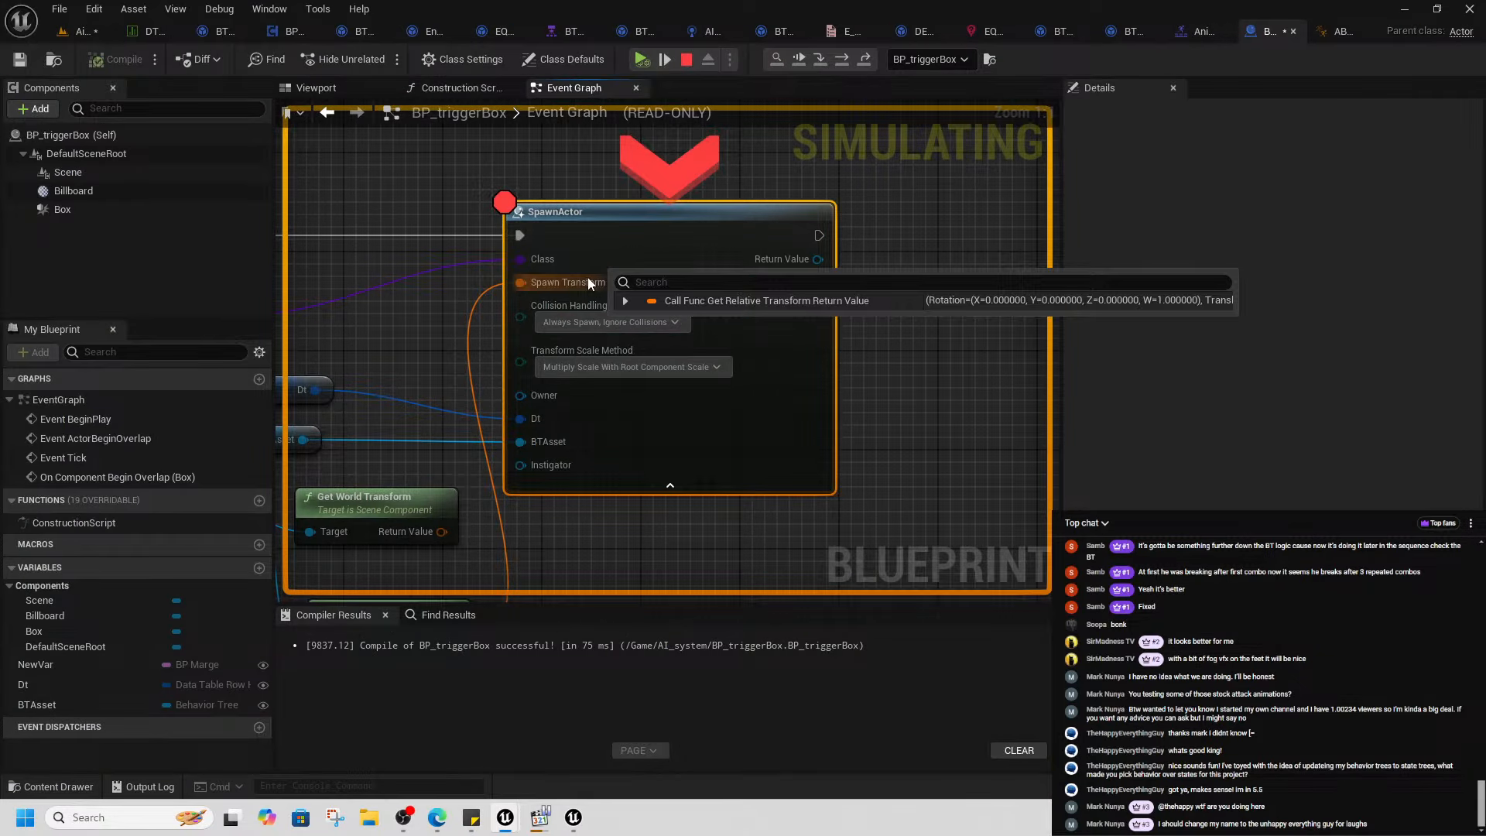
pyautogui.click(686, 61)
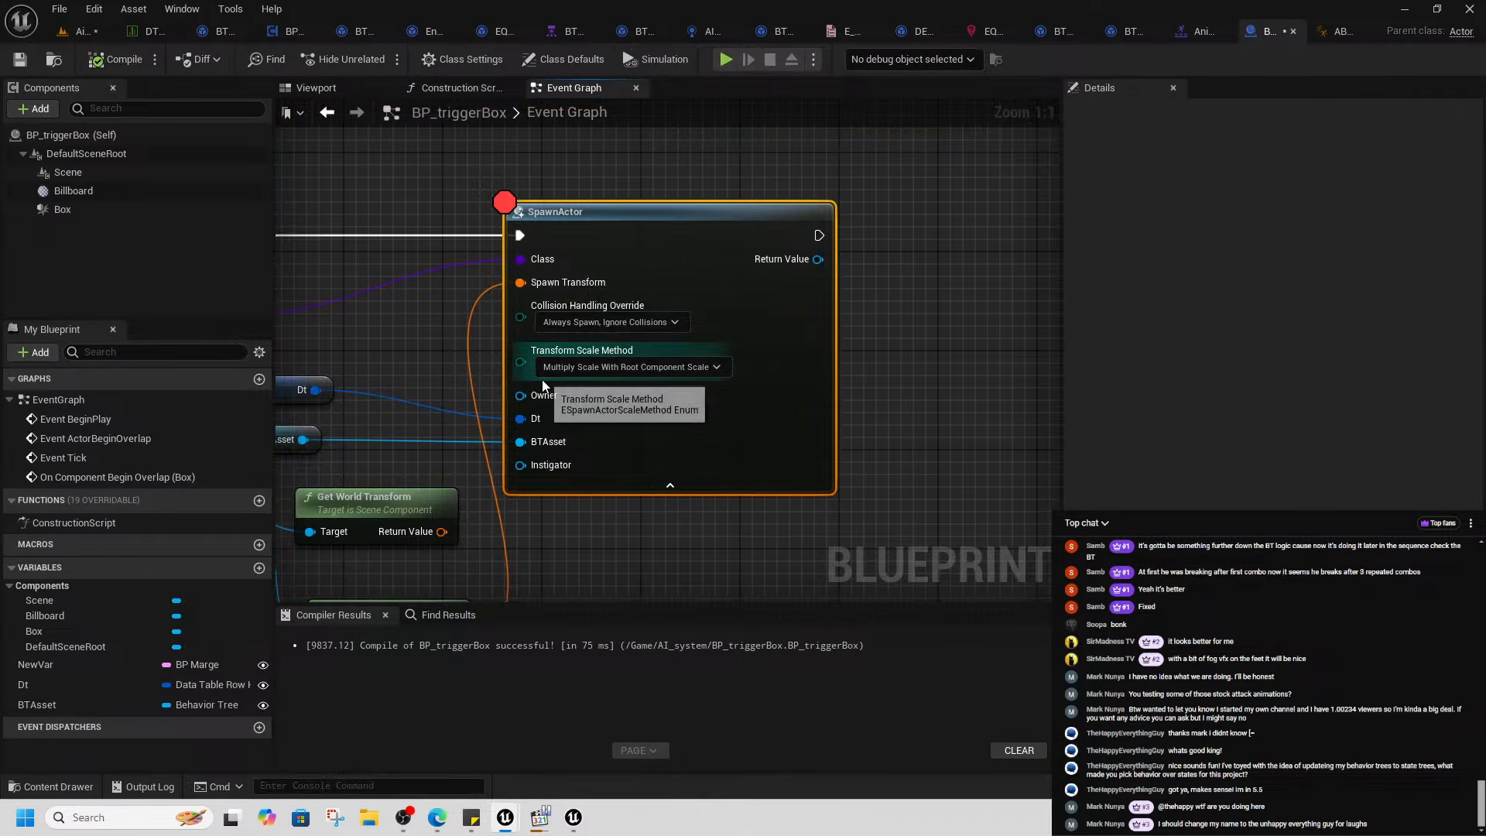
# - Tidy the graph by moving the unused Billboard reference up beside Dt and the Scene reference farther from the two transform getters
pyautogui.moveTo(463, 378); pyautogui.dragTo(682, 304, button='right')
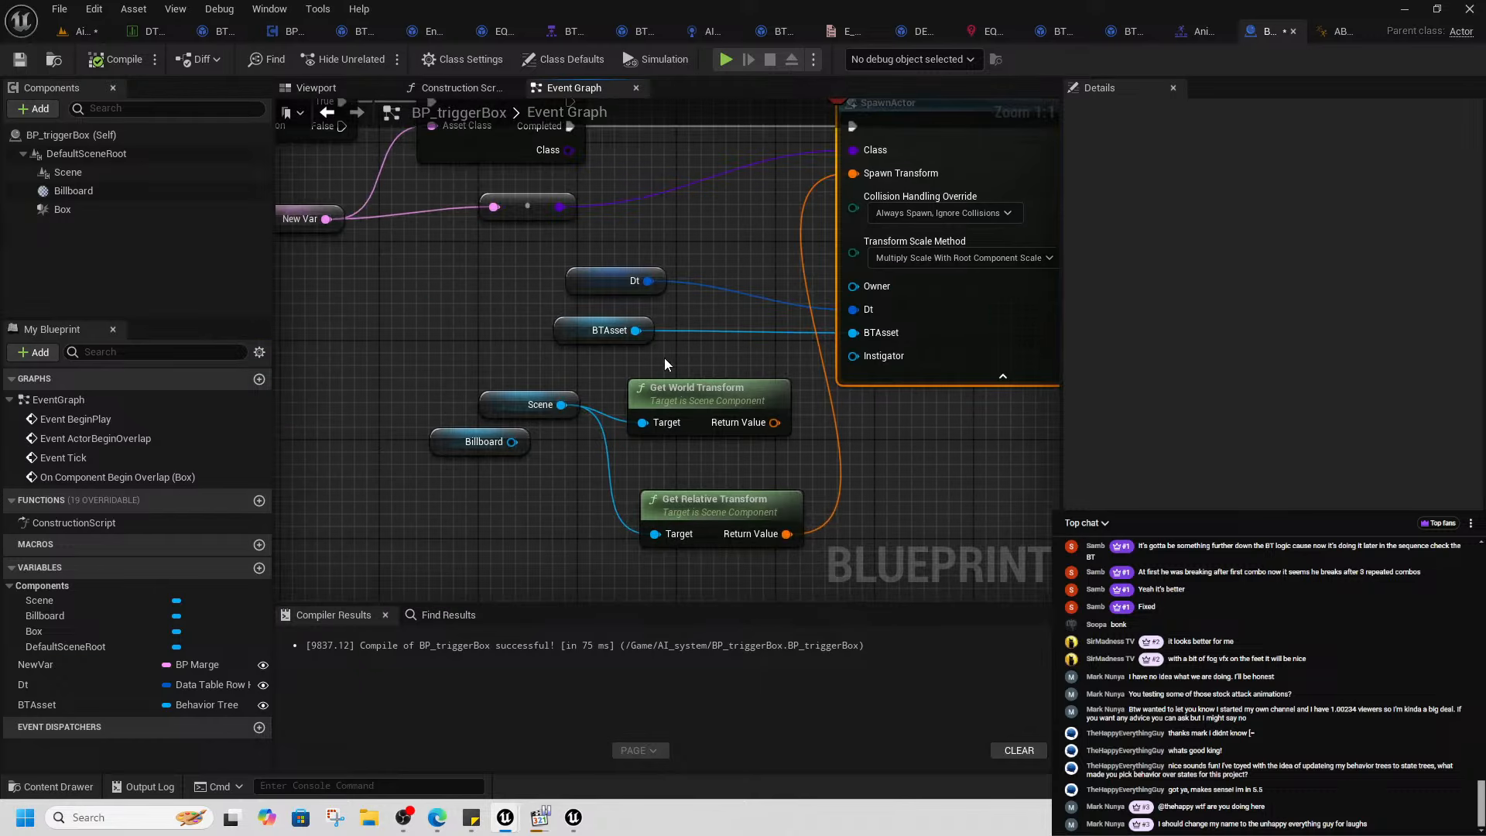
pyautogui.click(511, 410)
pyautogui.click(476, 443)
pyautogui.moveTo(476, 442); pyautogui.dragTo(438, 306)
pyautogui.moveTo(480, 394); pyautogui.dragTo(394, 432)
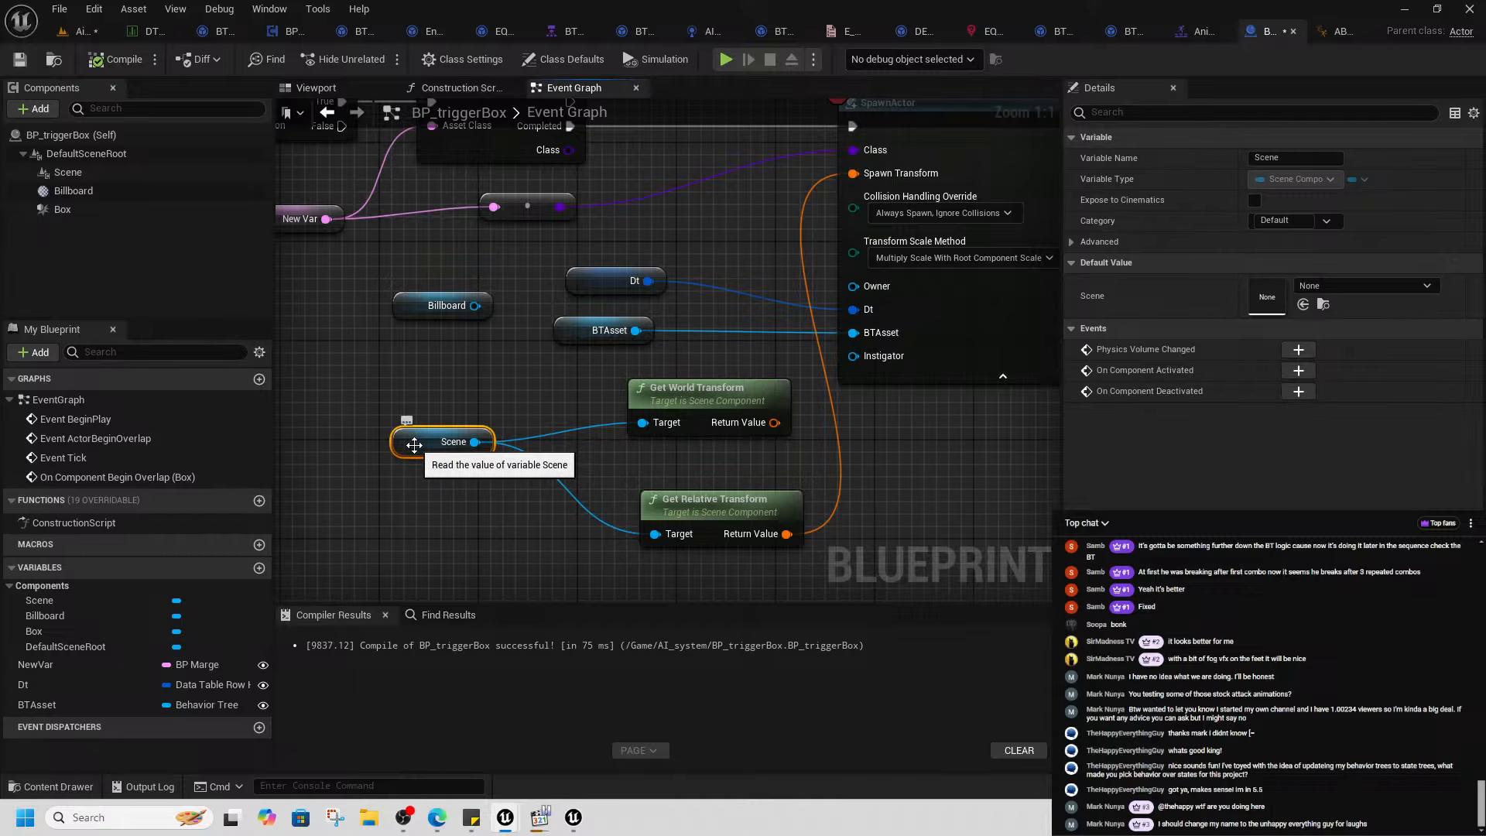
pyautogui.moveTo(488, 529); pyautogui.dragTo(538, 484, button='right')
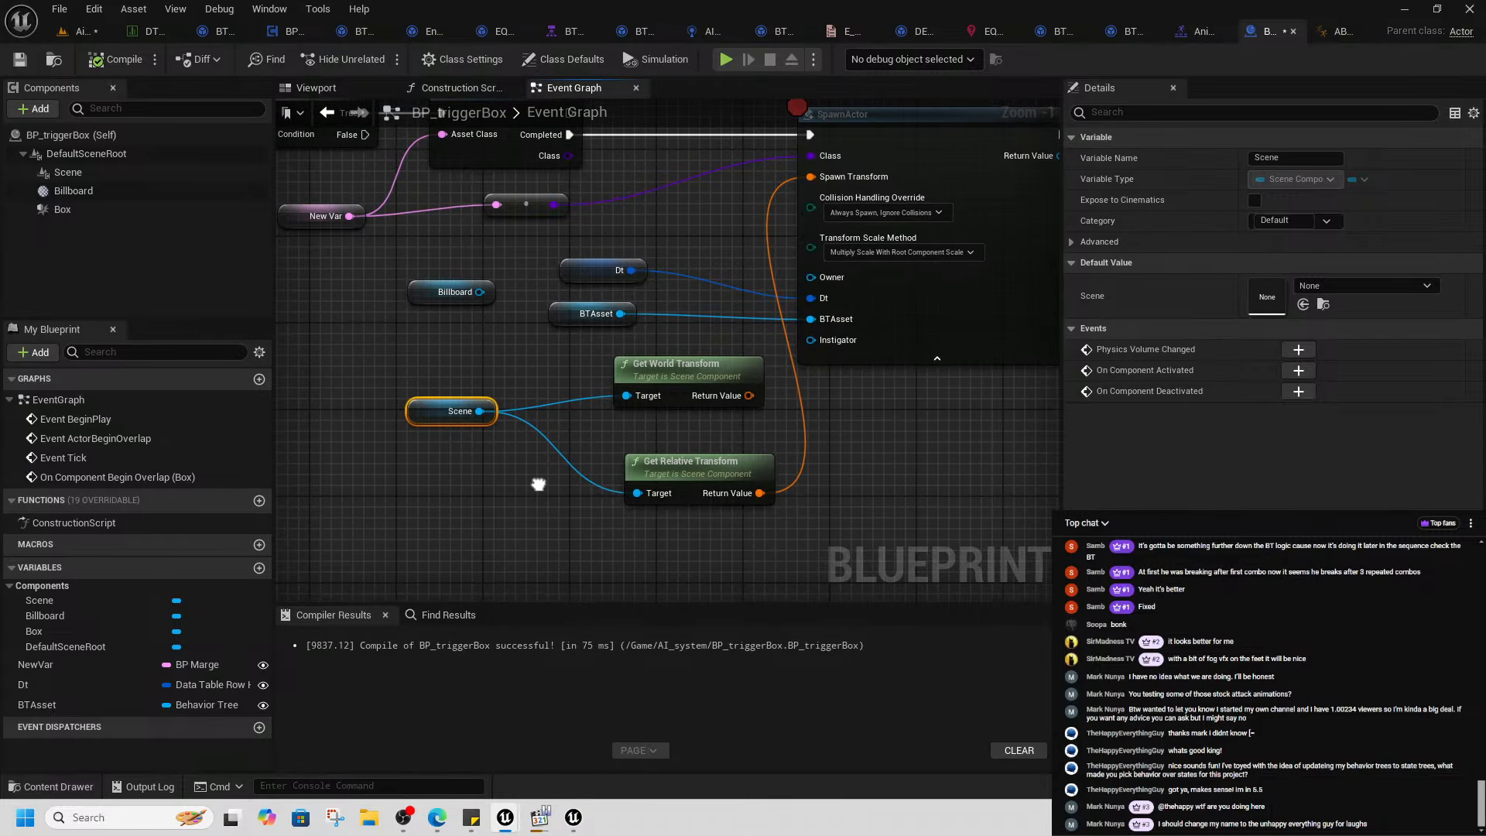
# - Break the link into SpawnActor's Spawn Transform and split that struct pin into location, rotation and scale
pyautogui.rightClick(830, 180)
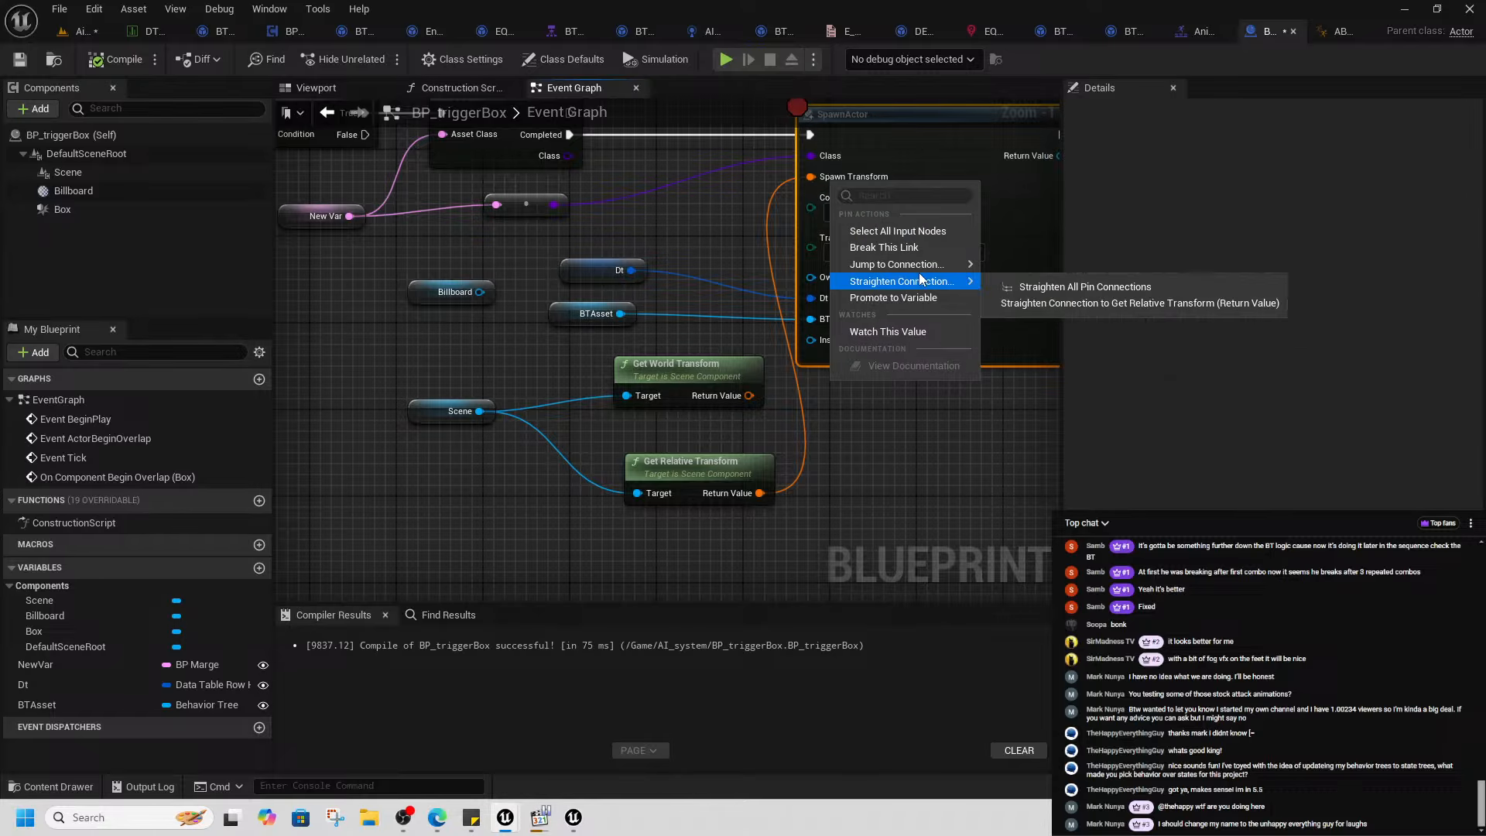
pyautogui.click(896, 247)
pyautogui.rightClick(843, 179)
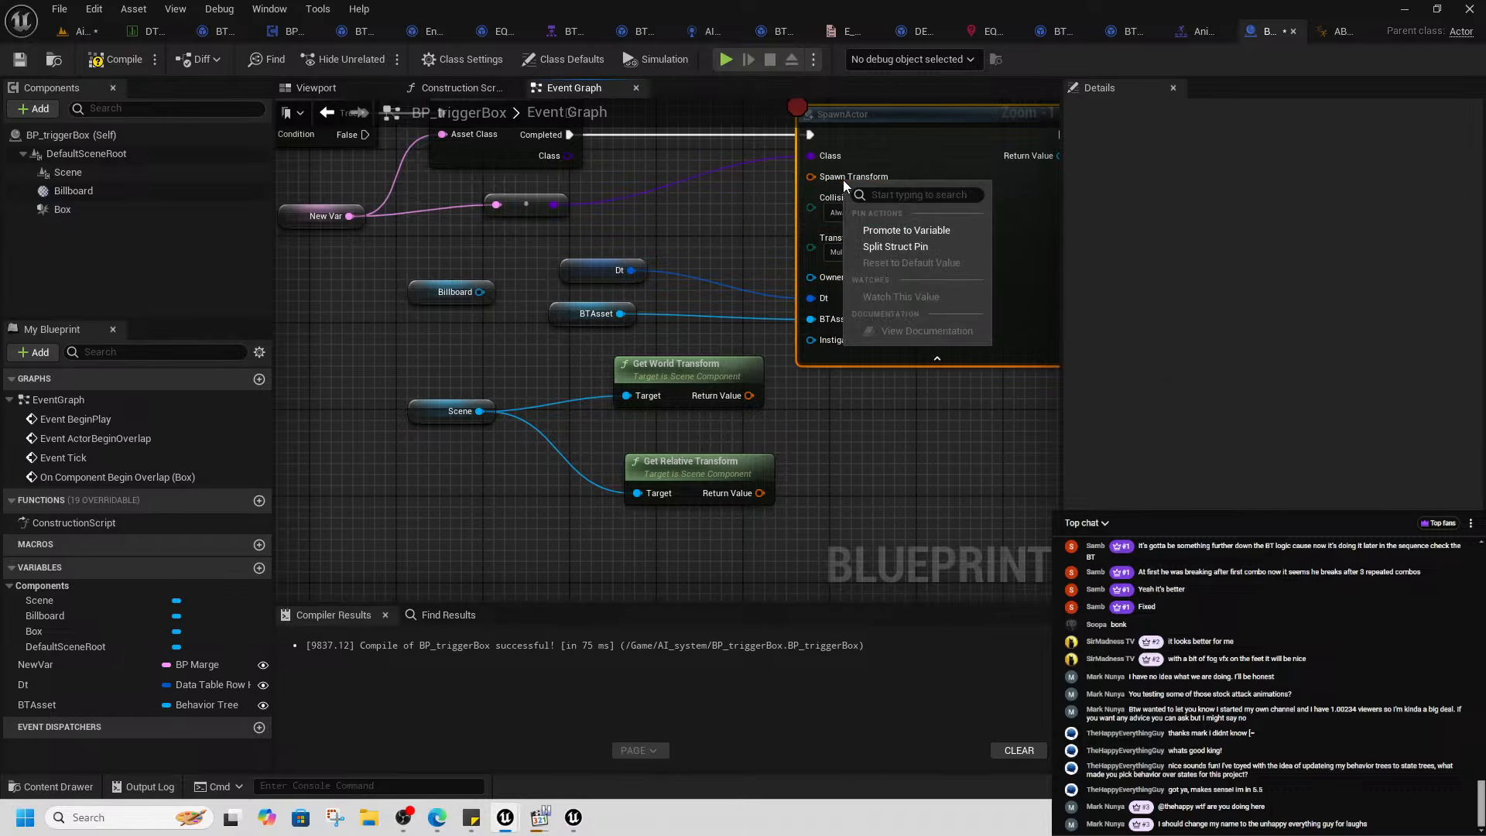
pyautogui.click(908, 240)
# - Add a Get Actor Location node and connect it to SpawnActor's Spawn Transform Location
pyautogui.moveTo(564, 505); pyautogui.dragTo(554, 466, button='right')
pyautogui.rightClick(544, 481)
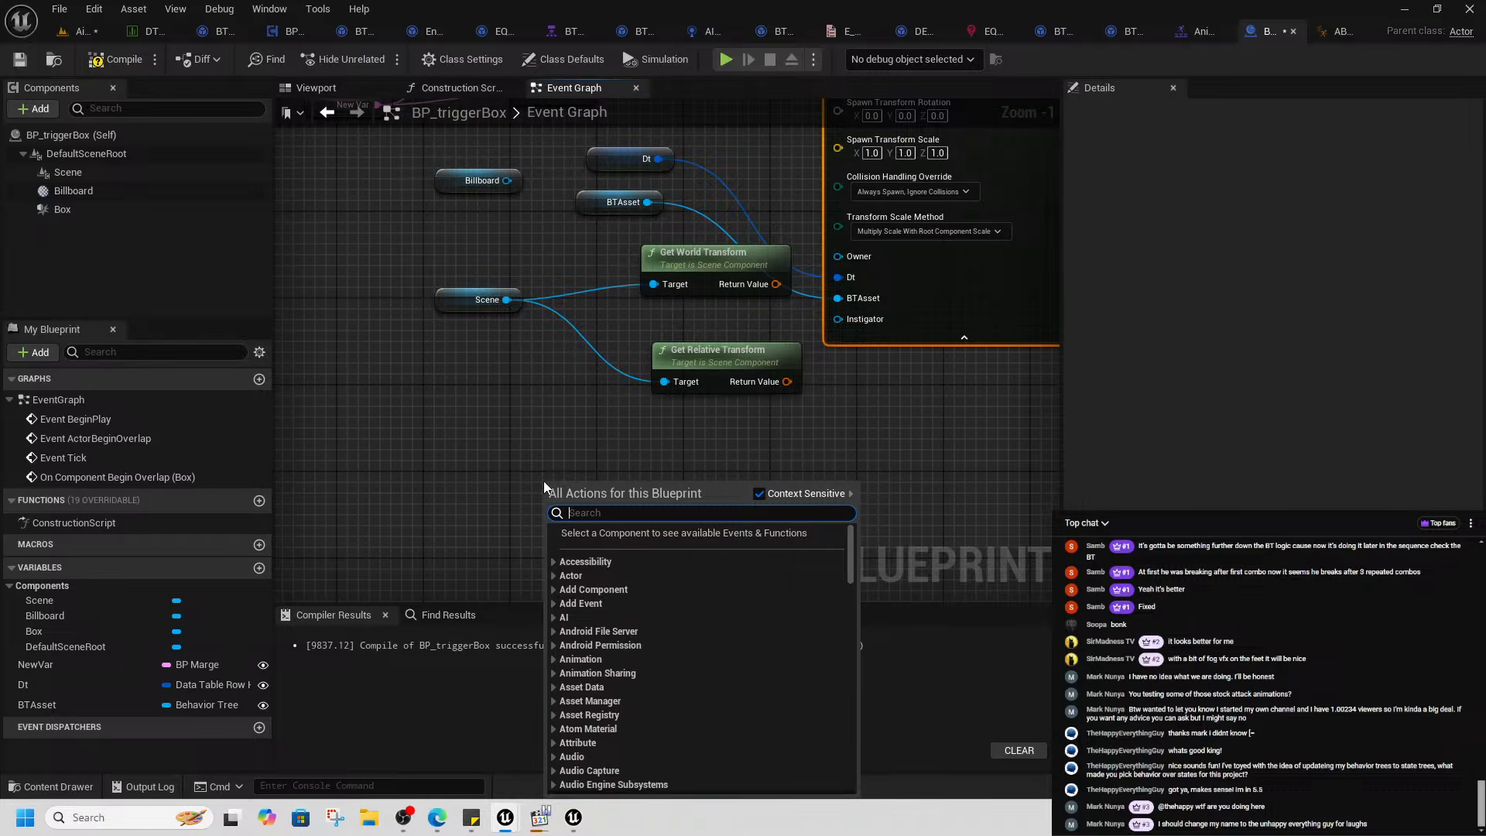
pyautogui.write('get cator loc')
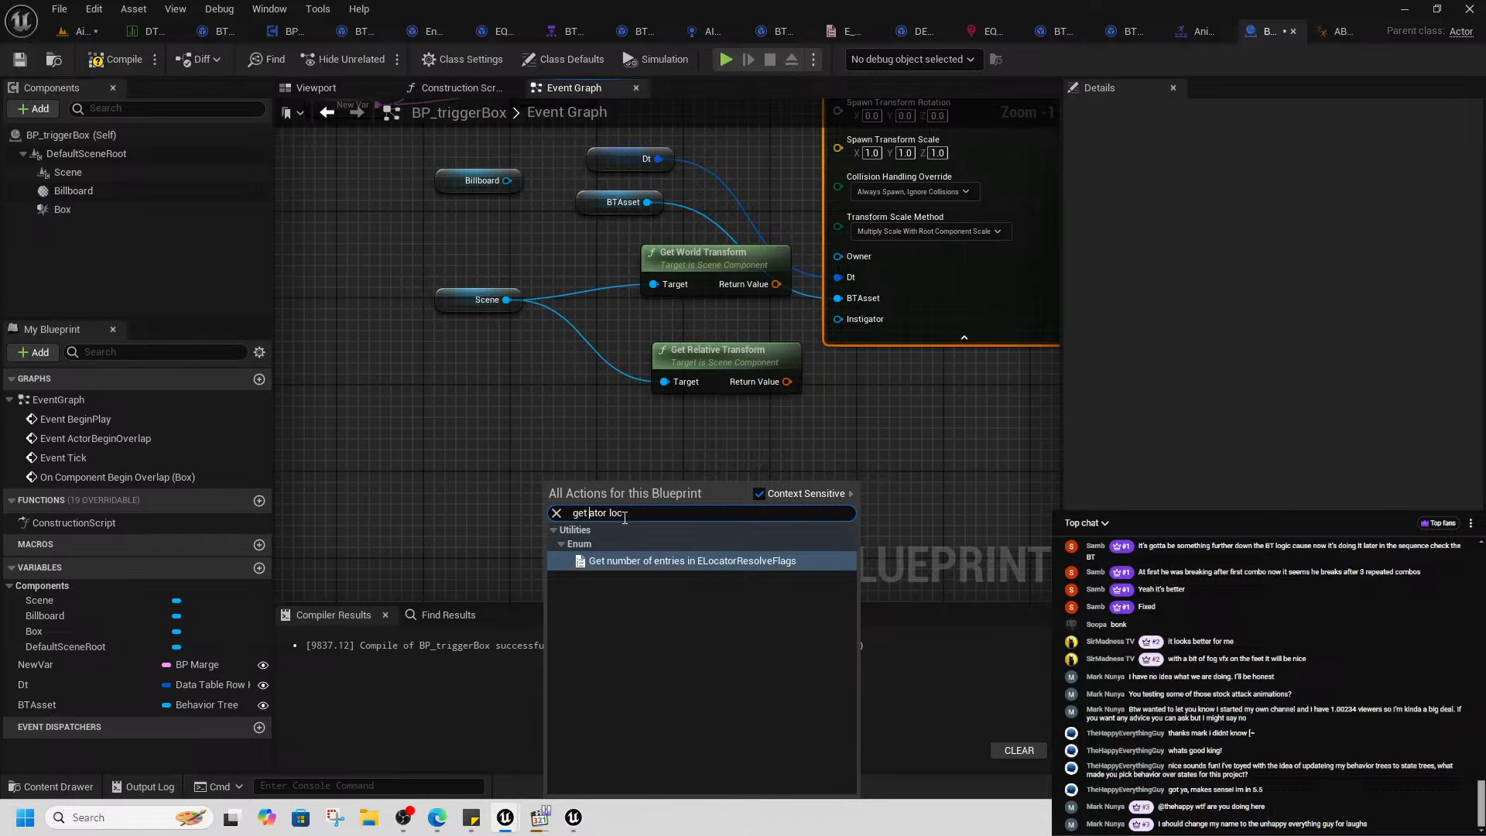
pyautogui.write('c')
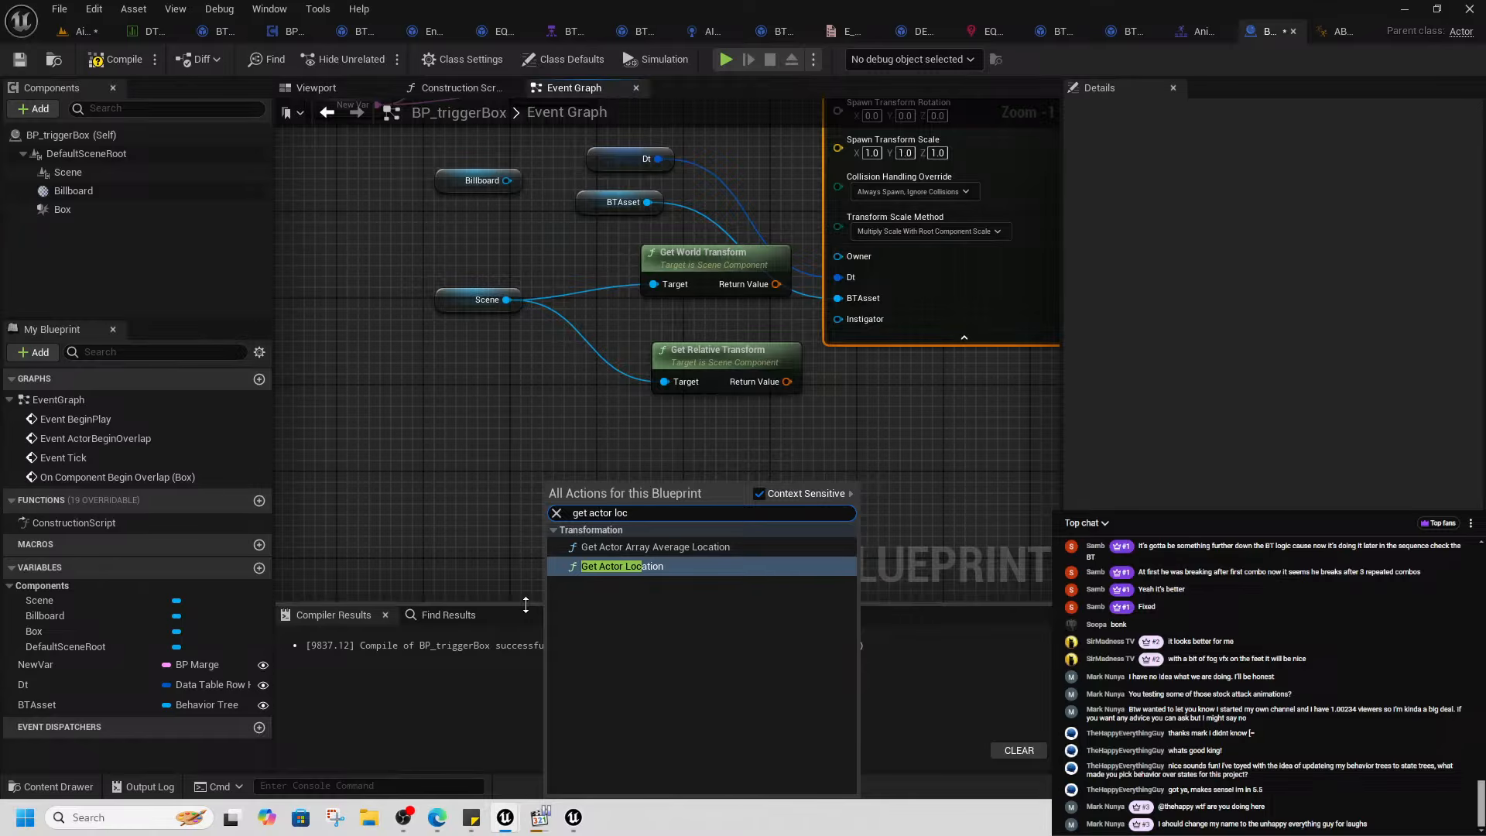
pyautogui.click(653, 567)
pyautogui.moveTo(697, 511); pyautogui.dragTo(838, 140)
pyautogui.moveTo(756, 222); pyautogui.dragTo(693, 354, button='right')
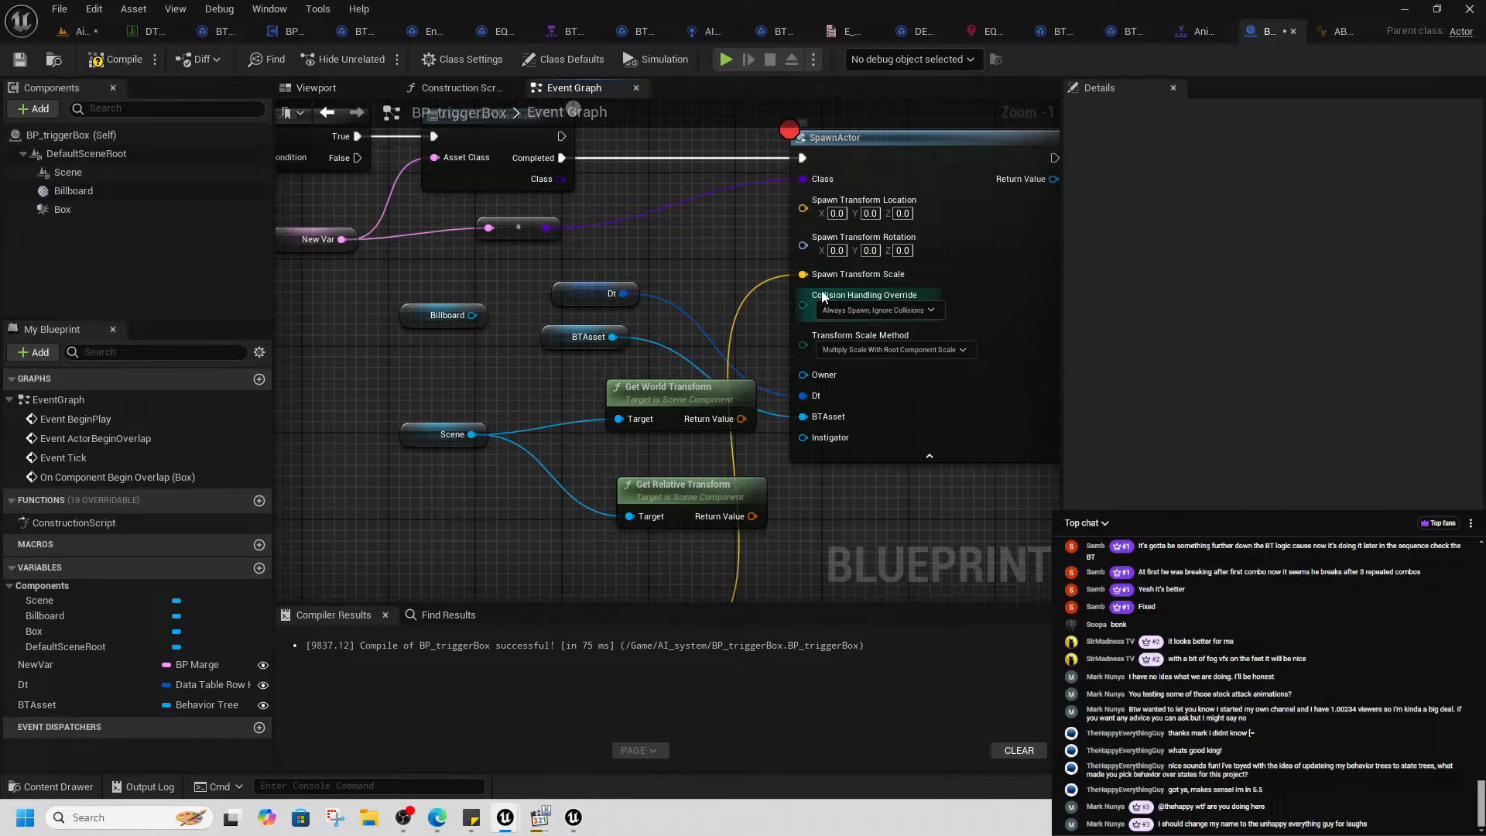
pyautogui.keyDown('ctrl'); pyautogui.moveTo(803, 274); pyautogui.dragTo(827, 201); pyautogui.keyUp('ctrl')
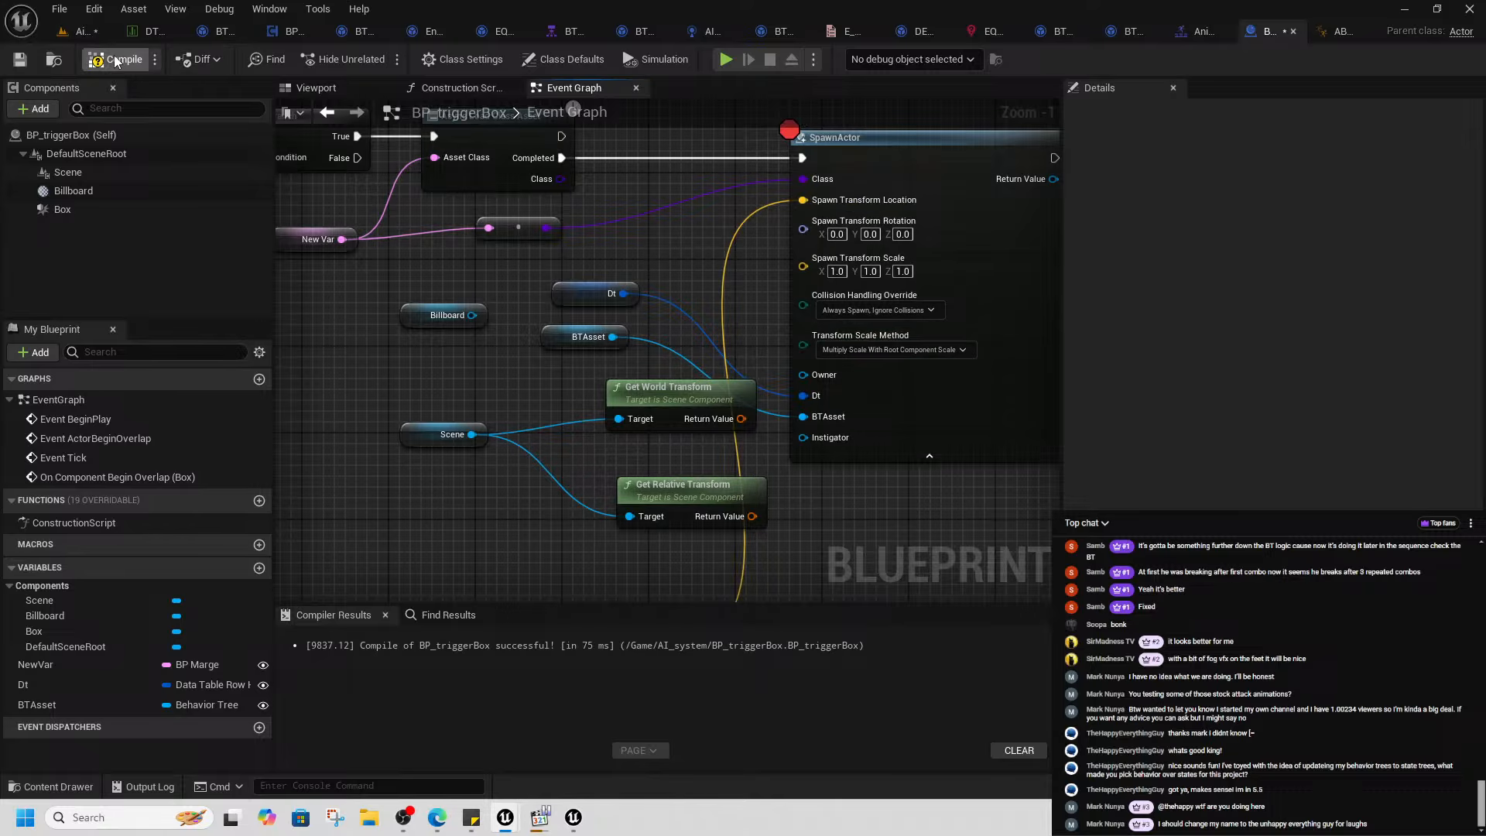
# - Play-test with the actor location, inspecting its value at the breakpoint, then resume to observe the spawned enemy and stop the session
pyautogui.click(78, 31)
pyautogui.rightClick(583, 165)
pyautogui.click(654, 618)
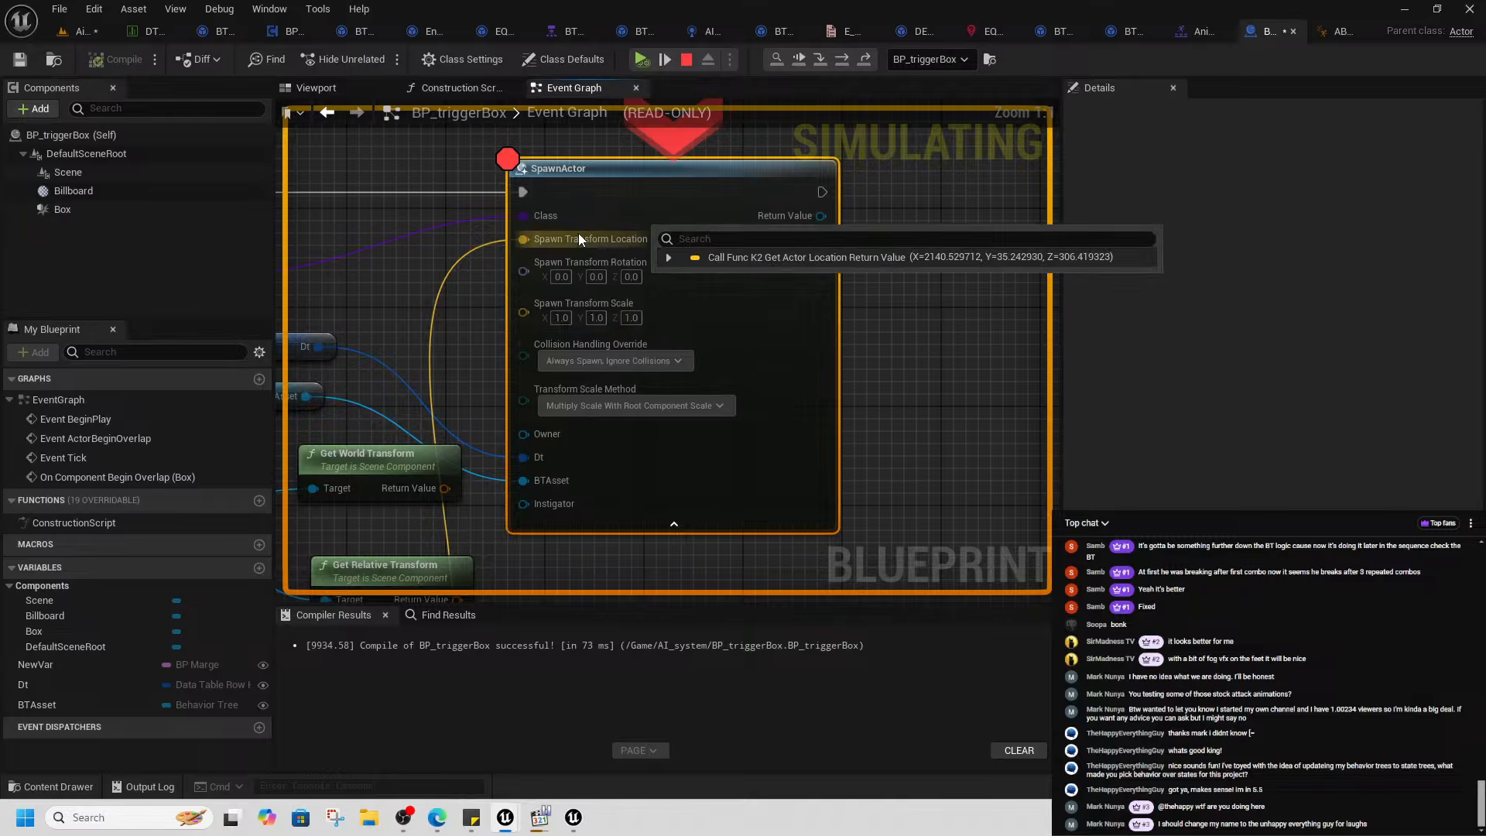
pyautogui.click(641, 60)
pyautogui.click(671, 229)
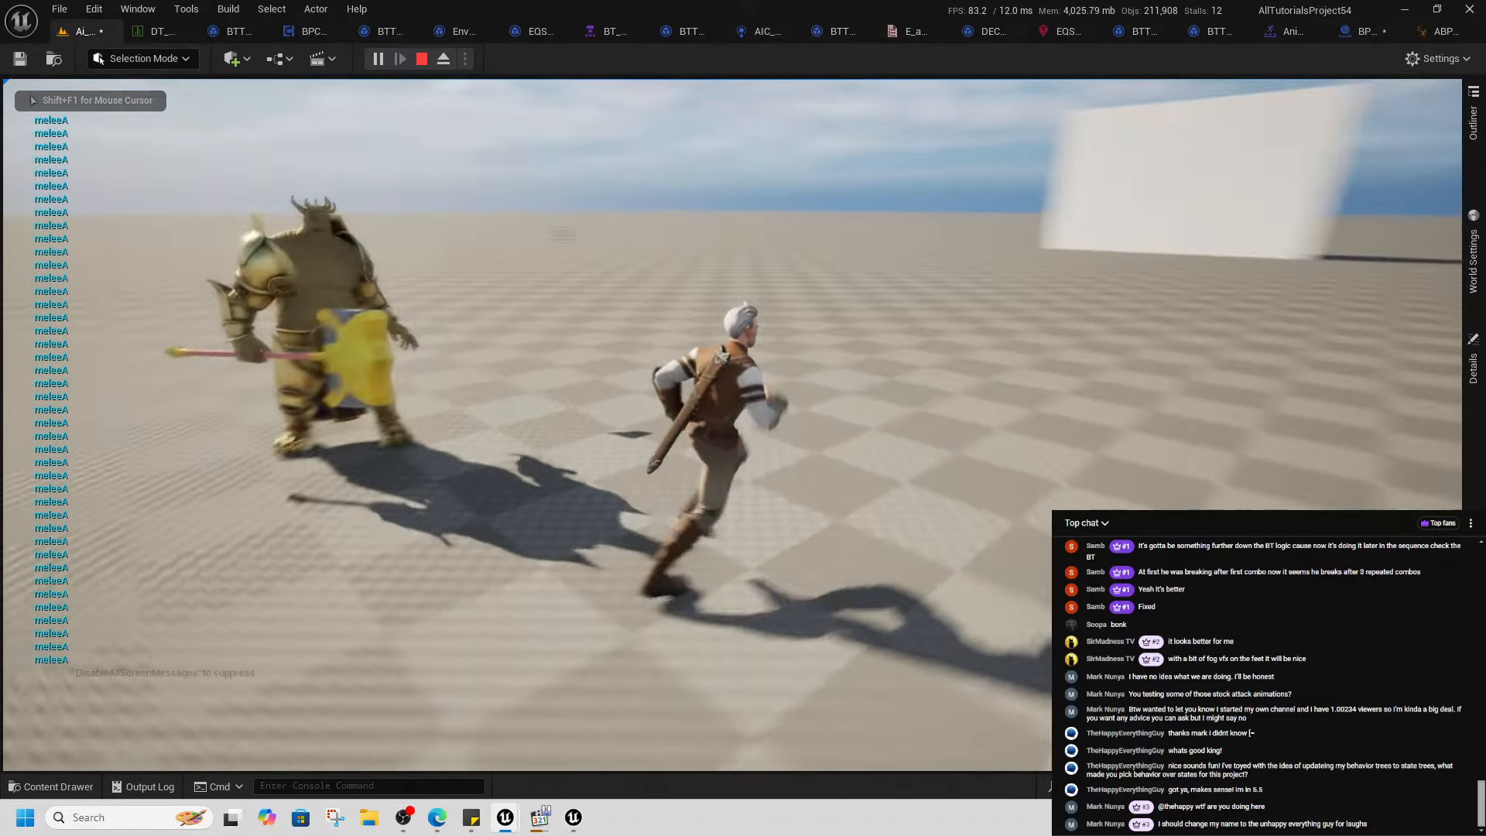
pyautogui.press('d')
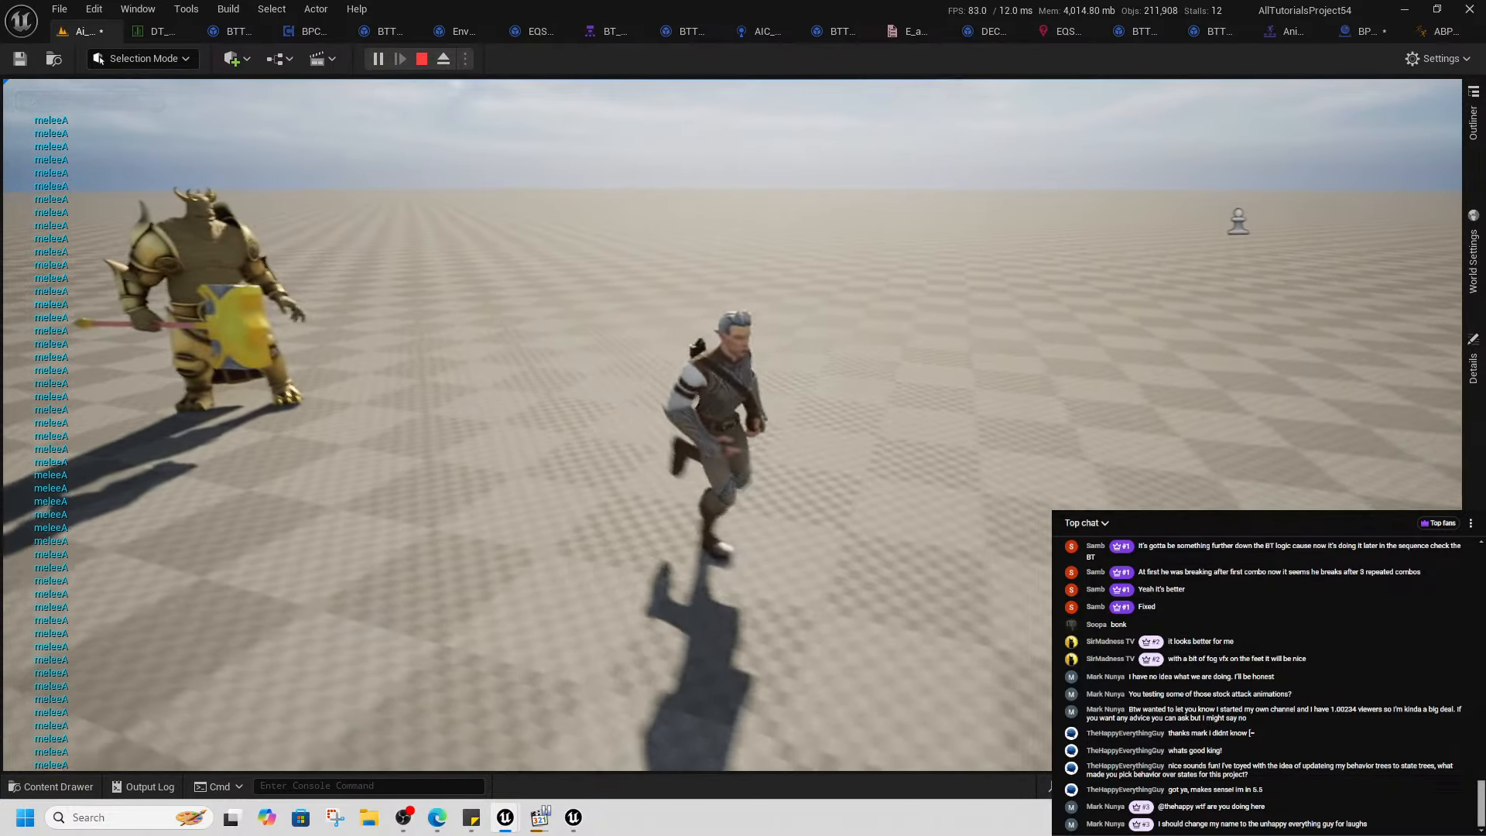
pyautogui.hotkey('alt', 'Tab')
pyautogui.click(496, 24)
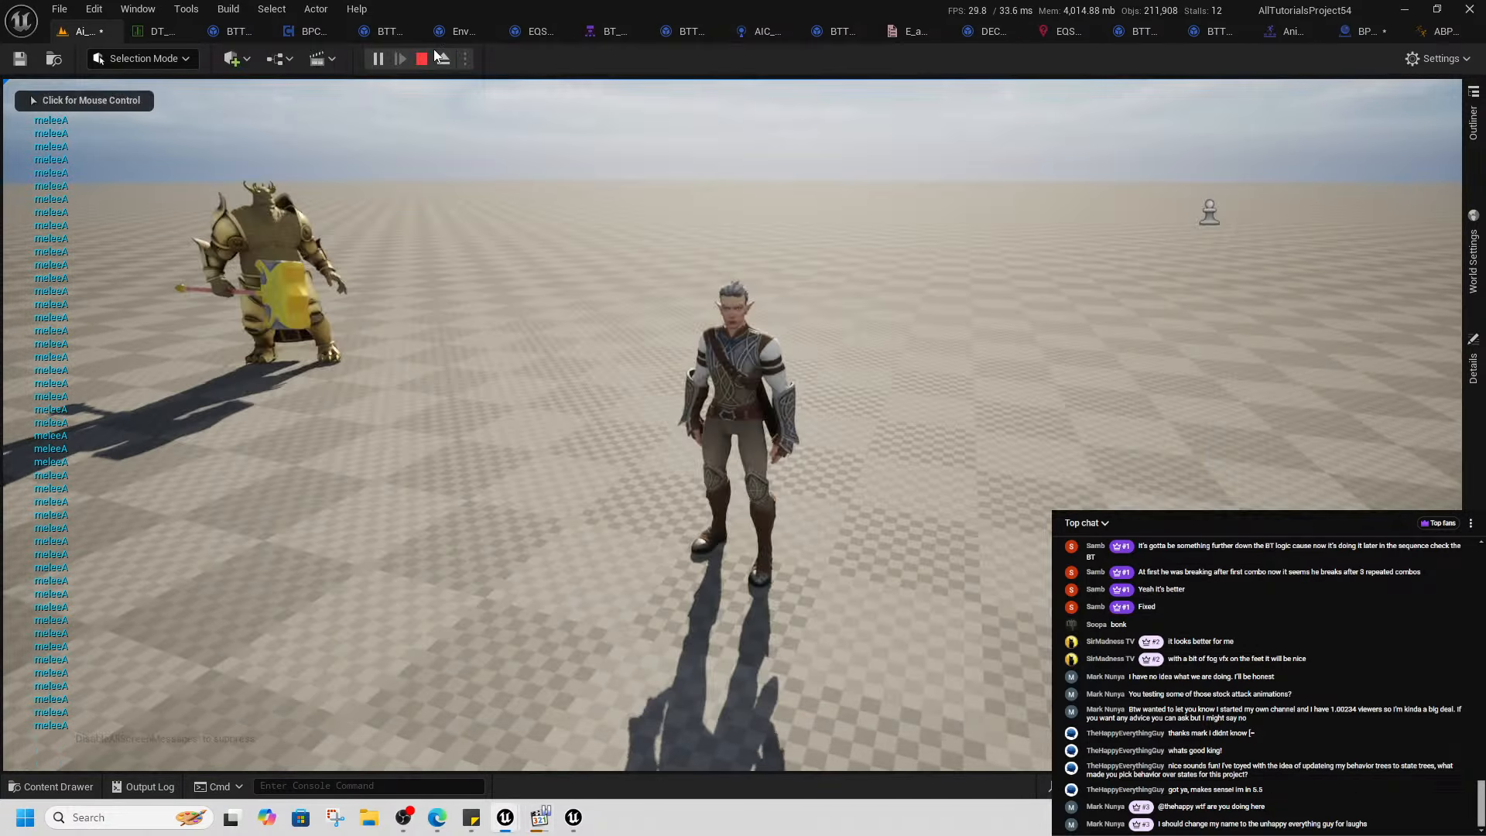
pyautogui.click(424, 58)
# - Examine the enemy behavior tree's branches, including the attack loop, the behind check and the cooldown sequences
pyautogui.moveTo(514, 292); pyautogui.dragTo(596, 400, button='right')
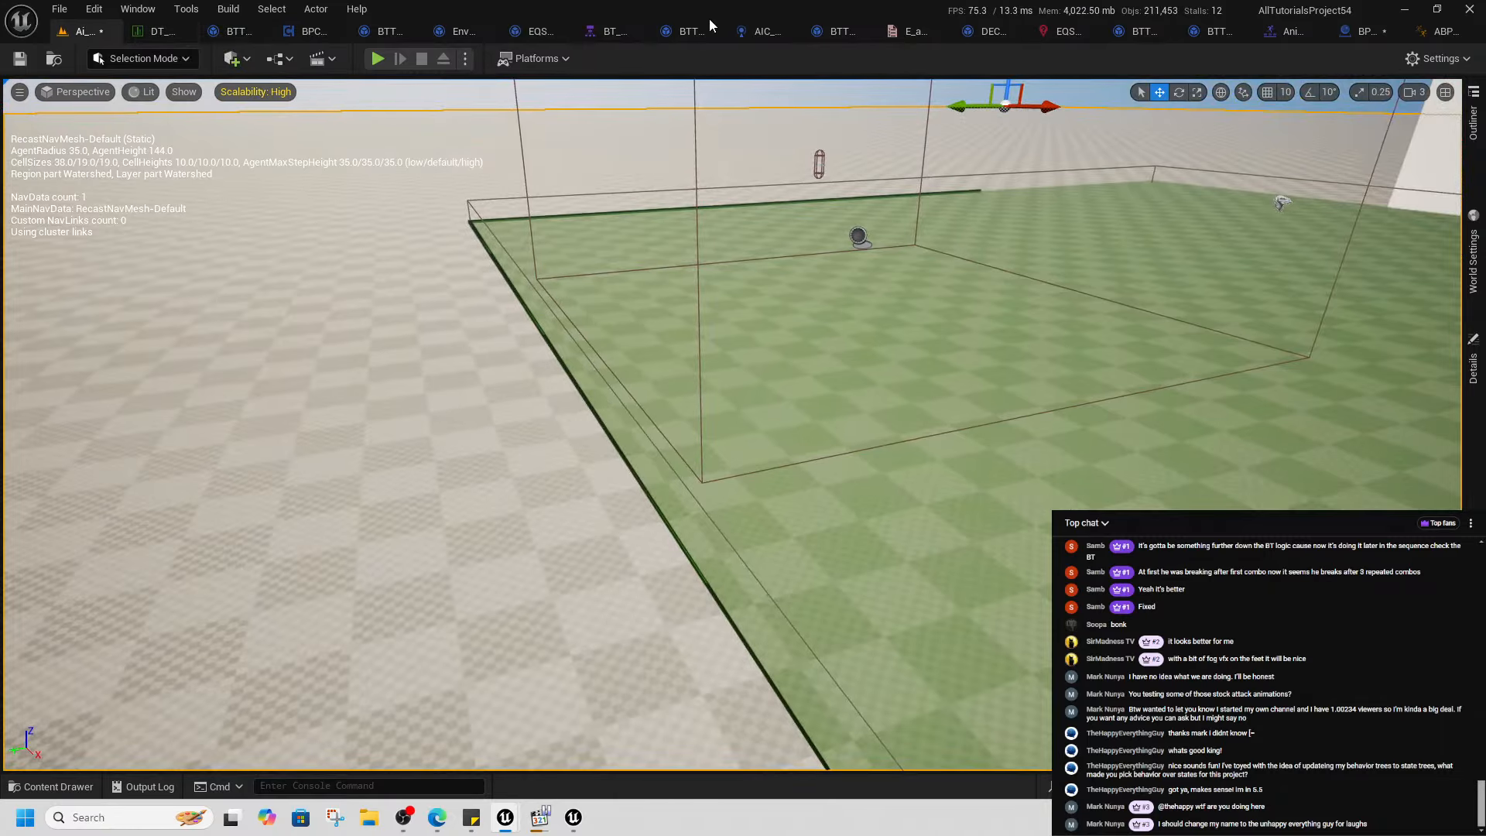
pyautogui.click(621, 32)
pyautogui.scroll(-2, 639, 358)
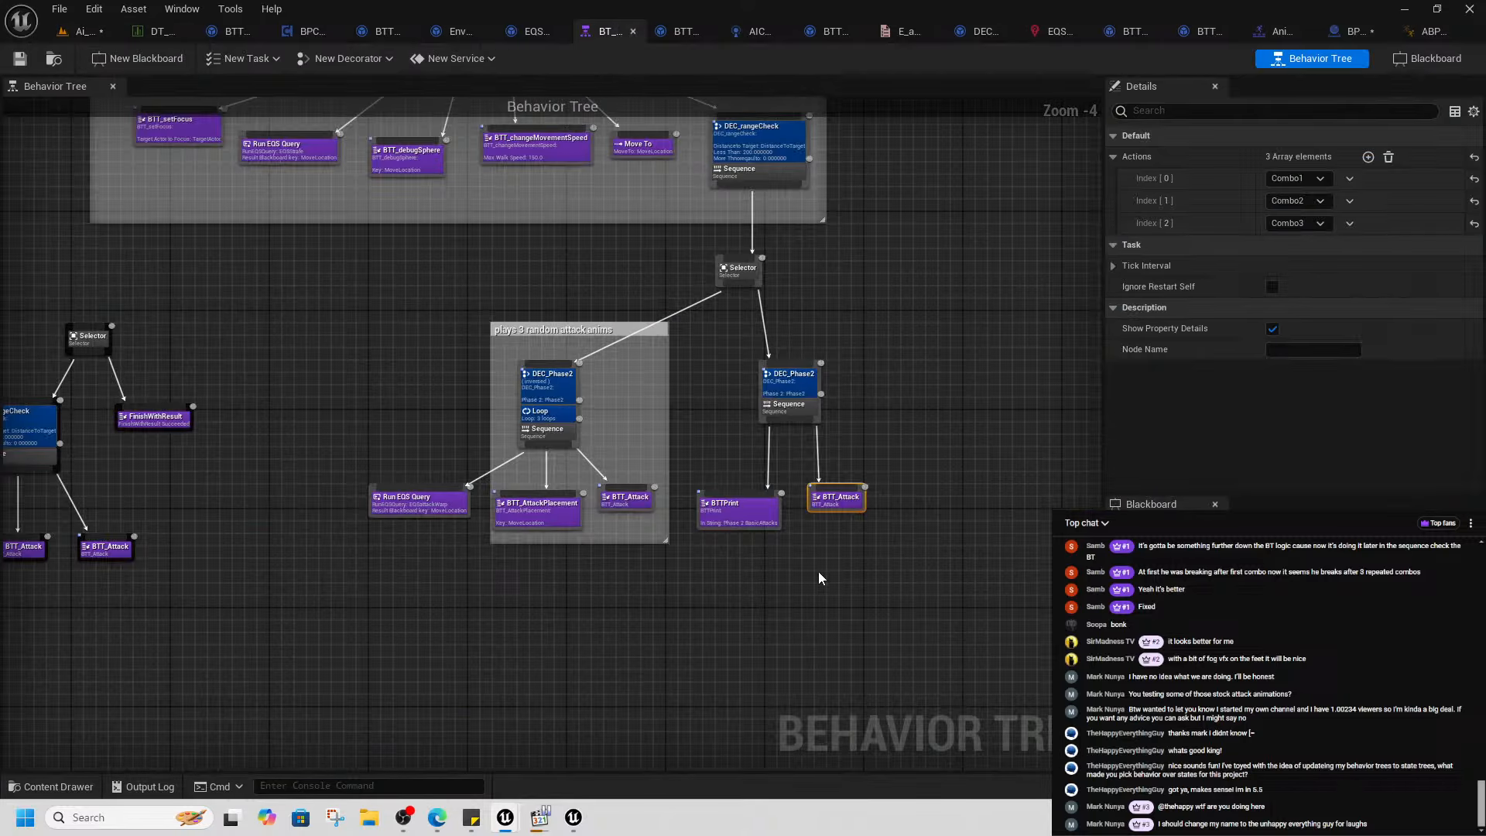
pyautogui.scroll(1, 748, 505)
pyautogui.scroll(-1, 745, 488)
pyautogui.moveTo(459, 322); pyautogui.dragTo(636, 534, button='right')
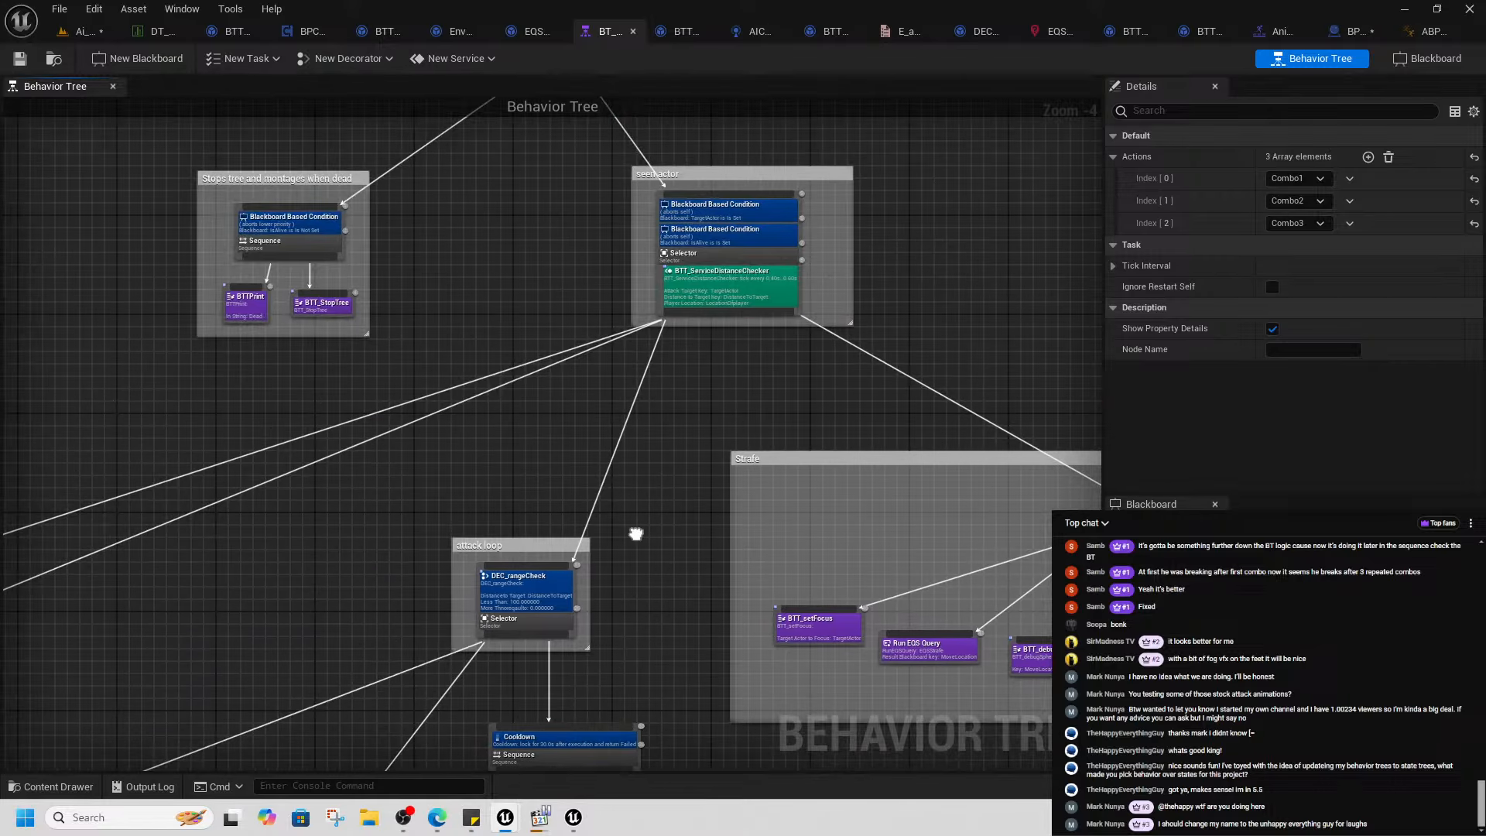
pyautogui.moveTo(421, 210); pyautogui.dragTo(756, 154, button='right')
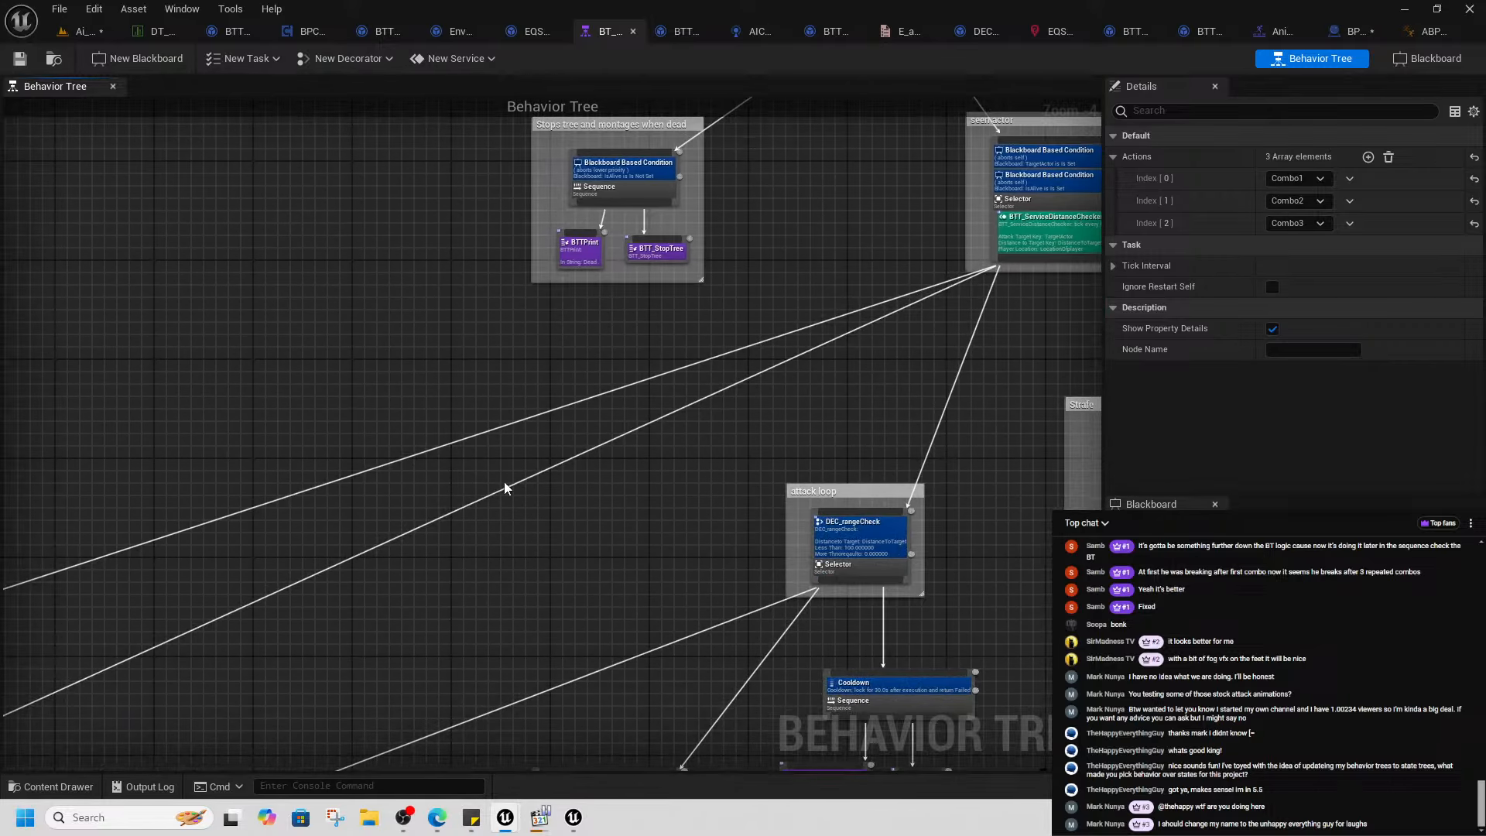
pyautogui.moveTo(410, 591); pyautogui.dragTo(778, 320, button='right')
pyautogui.moveTo(536, 560)
pyautogui.mouseDown(button='right')
pyautogui.moveTo(664, 356)
pyautogui.moveTo(938, 365)
pyautogui.moveTo(784, 378)
pyautogui.mouseUp(button='right')
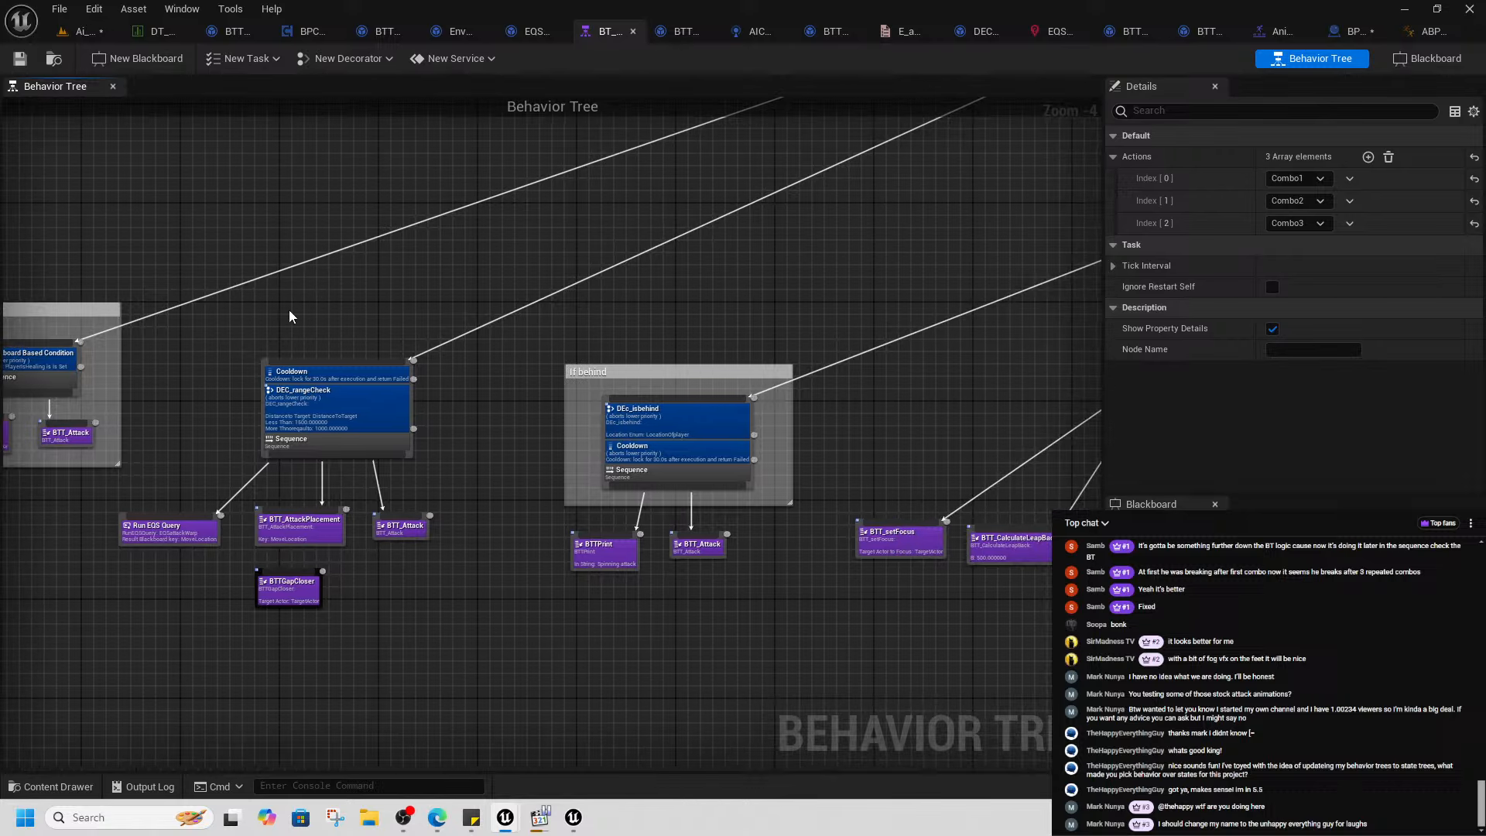
# - Set BTAsset to BT_enemyMarge on the BP_triggerBox placed in the level
pyautogui.click(85, 31)
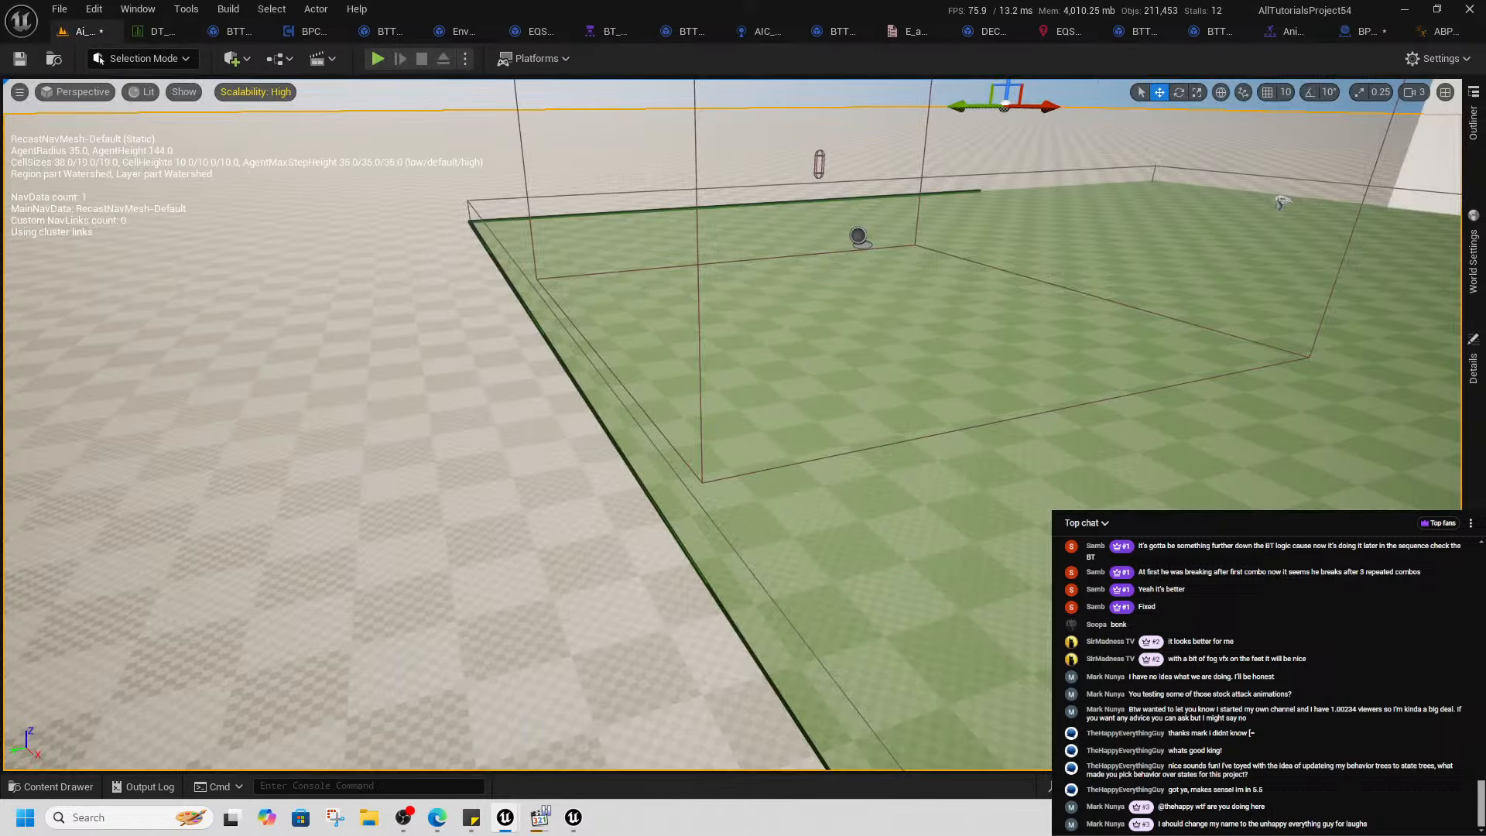
pyautogui.click(859, 237)
pyautogui.click(1470, 366)
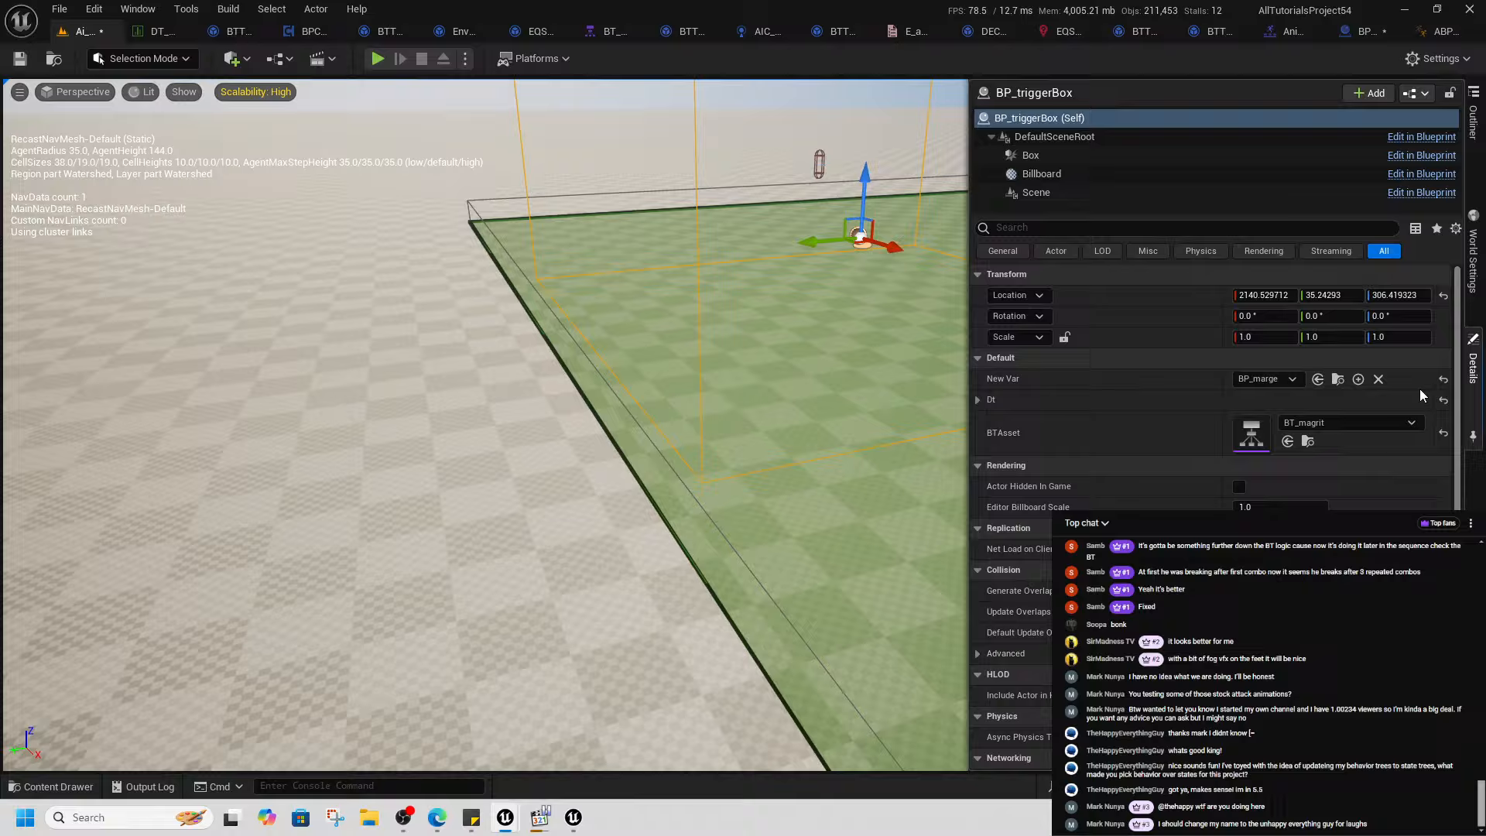
pyautogui.click(1320, 428)
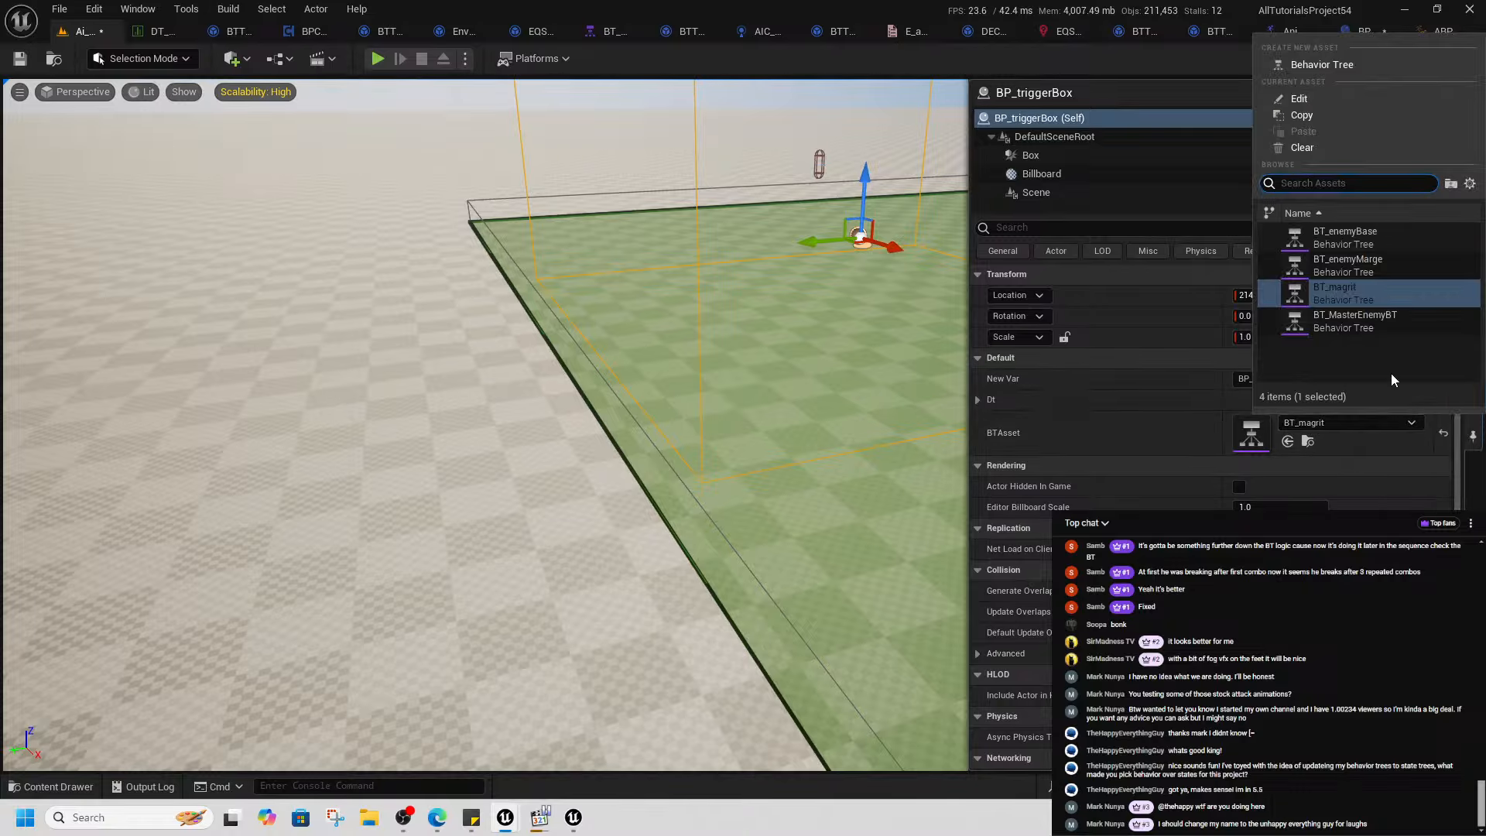
pyautogui.click(1360, 270)
pyautogui.click(977, 398)
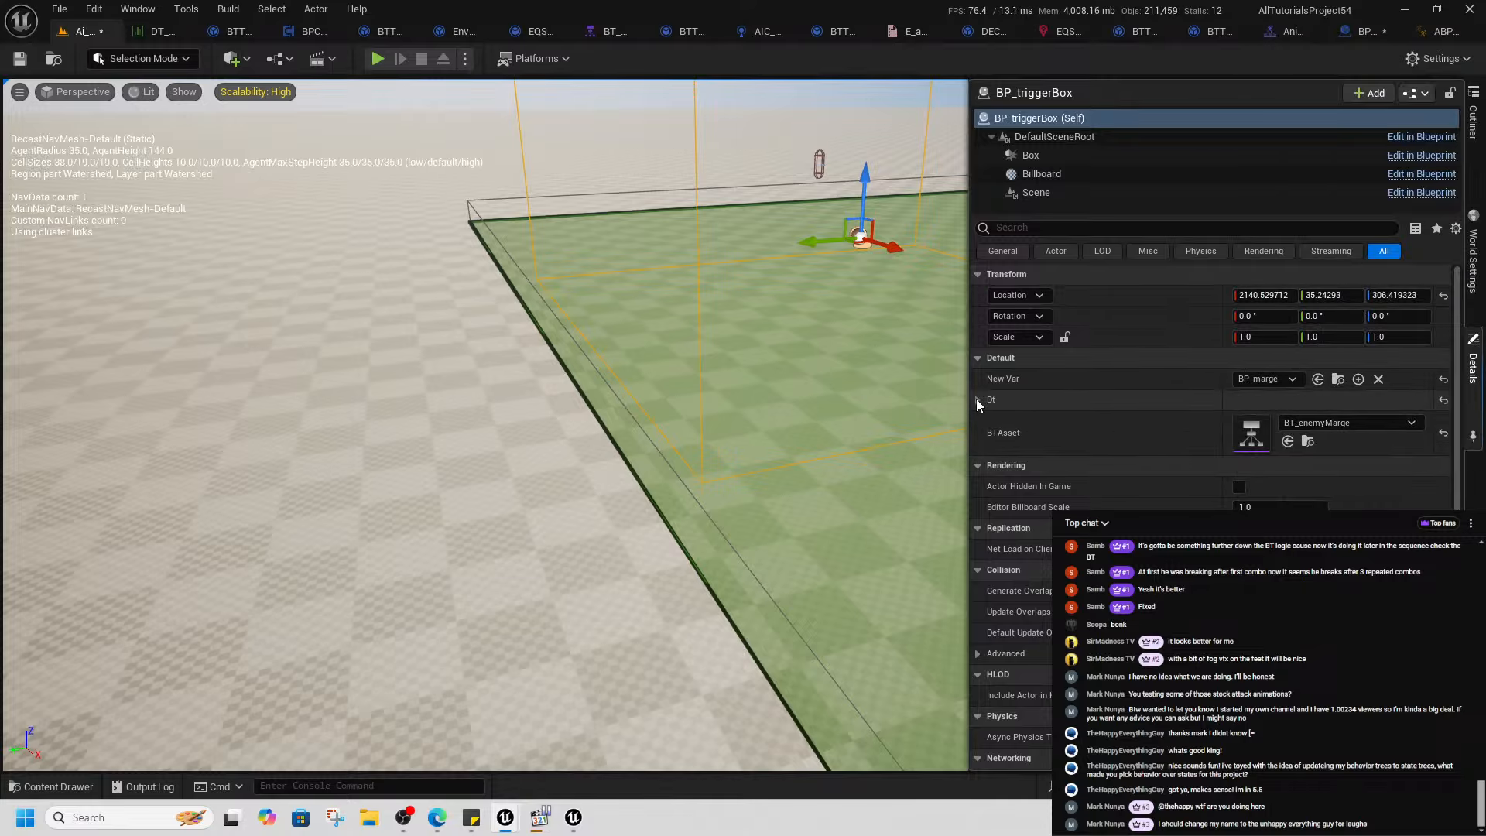
# - Play the level from beside the nav mesh until SpawnActor's breakpoint is reached, and remove that breakpoint
pyautogui.rightClick(277, 164)
pyautogui.click(399, 605)
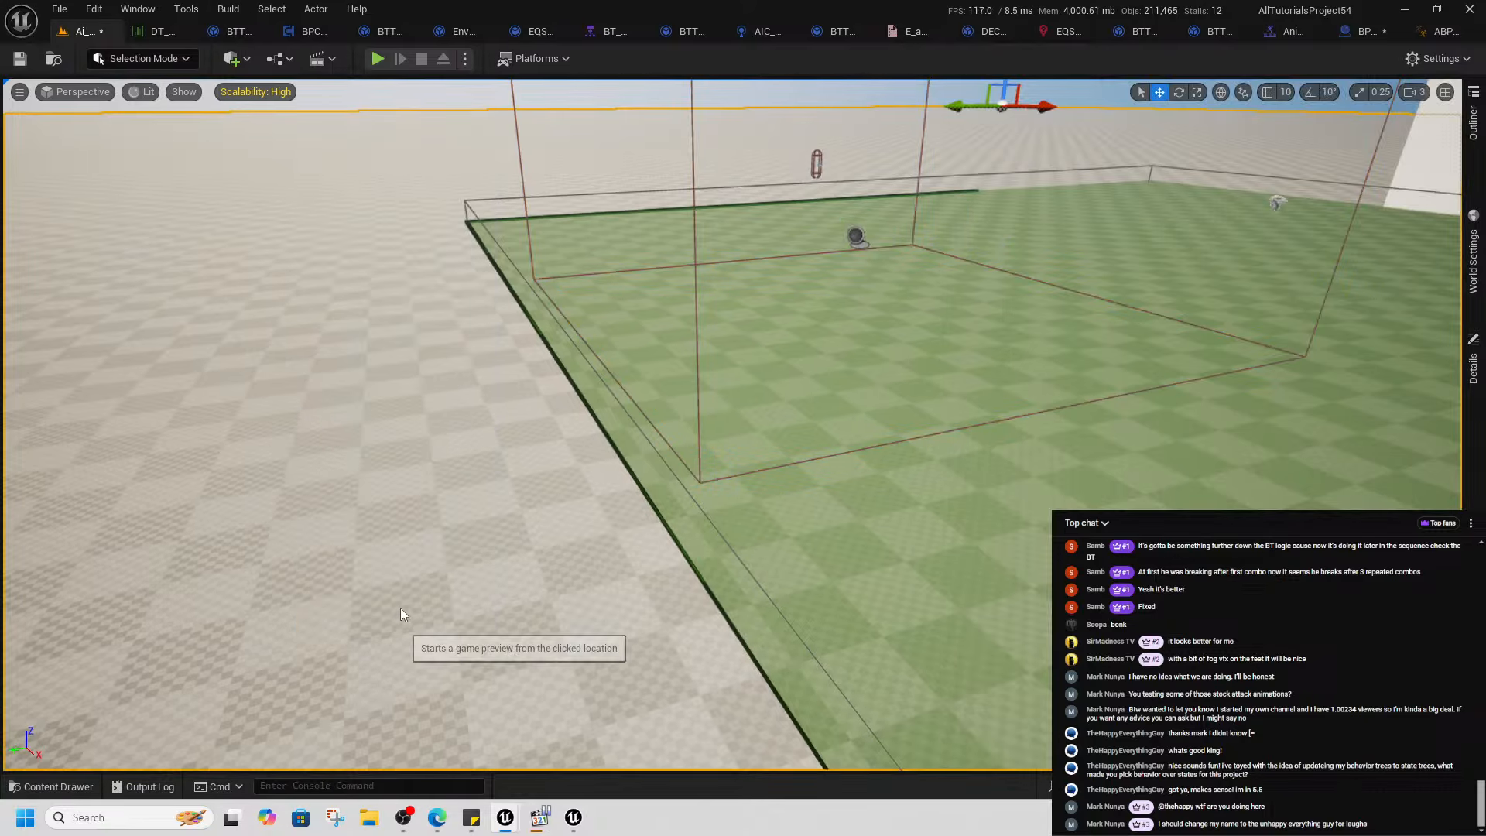
pyautogui.press('w')
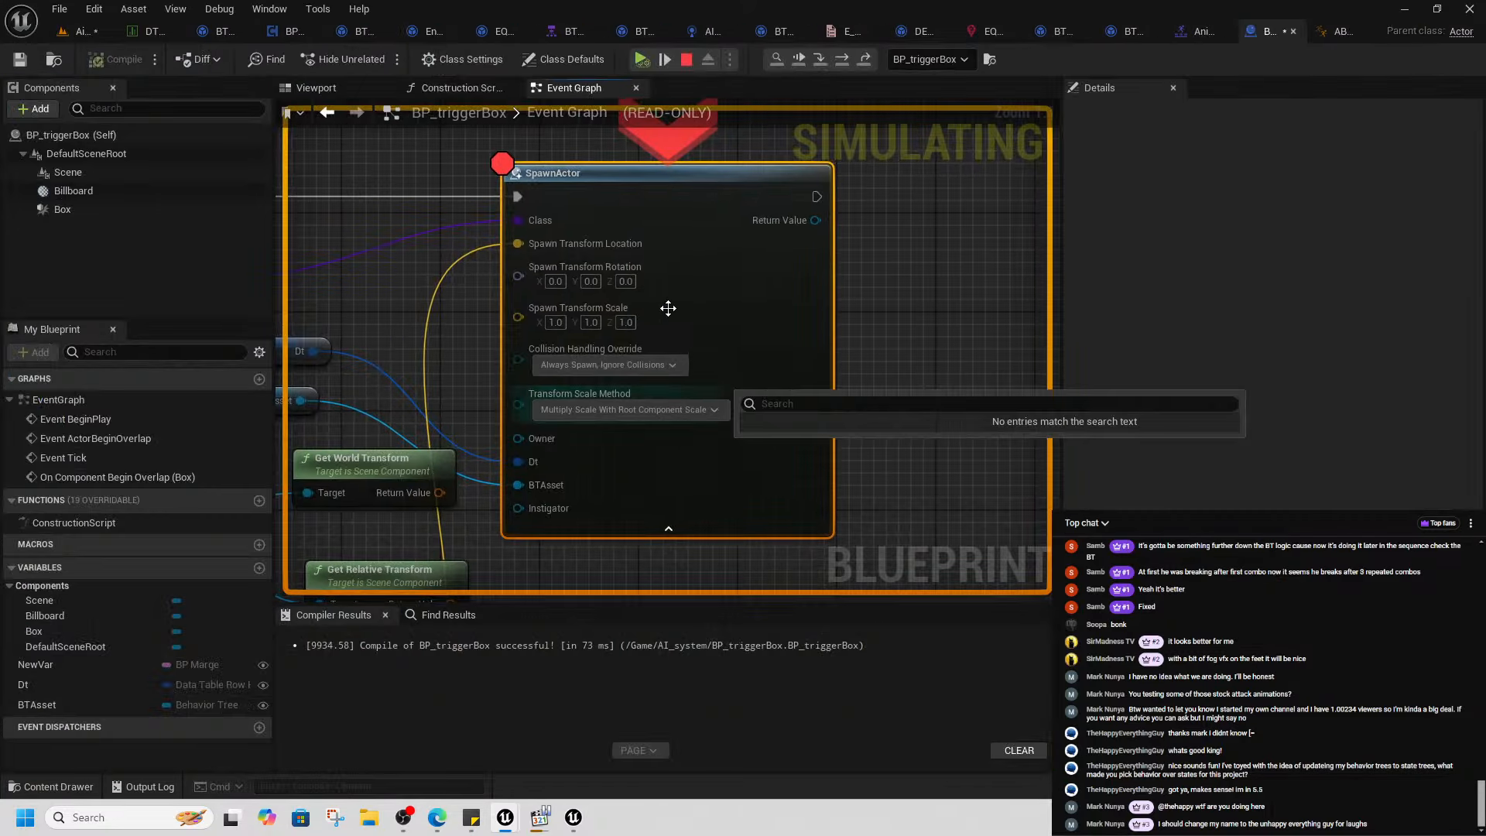
pyautogui.moveTo(630, 247)
pyautogui.rightClick(708, 273)
pyautogui.rightClick(705, 281)
pyautogui.click(738, 384)
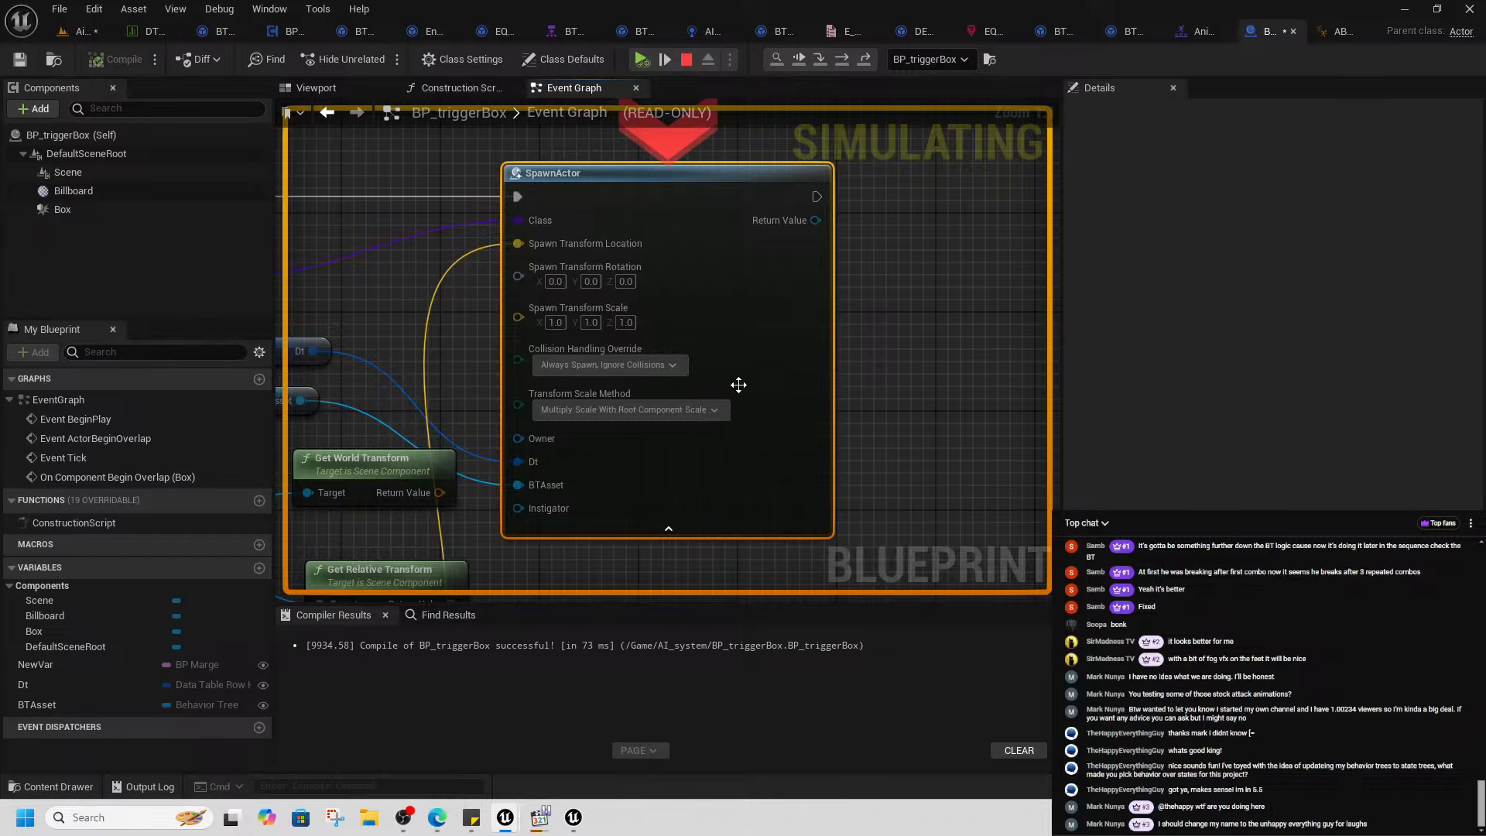
# - Resume the play session to observe the spawned enemy running BT_enemyMarge, and stop it
pyautogui.click(642, 59)
pyautogui.press('w')
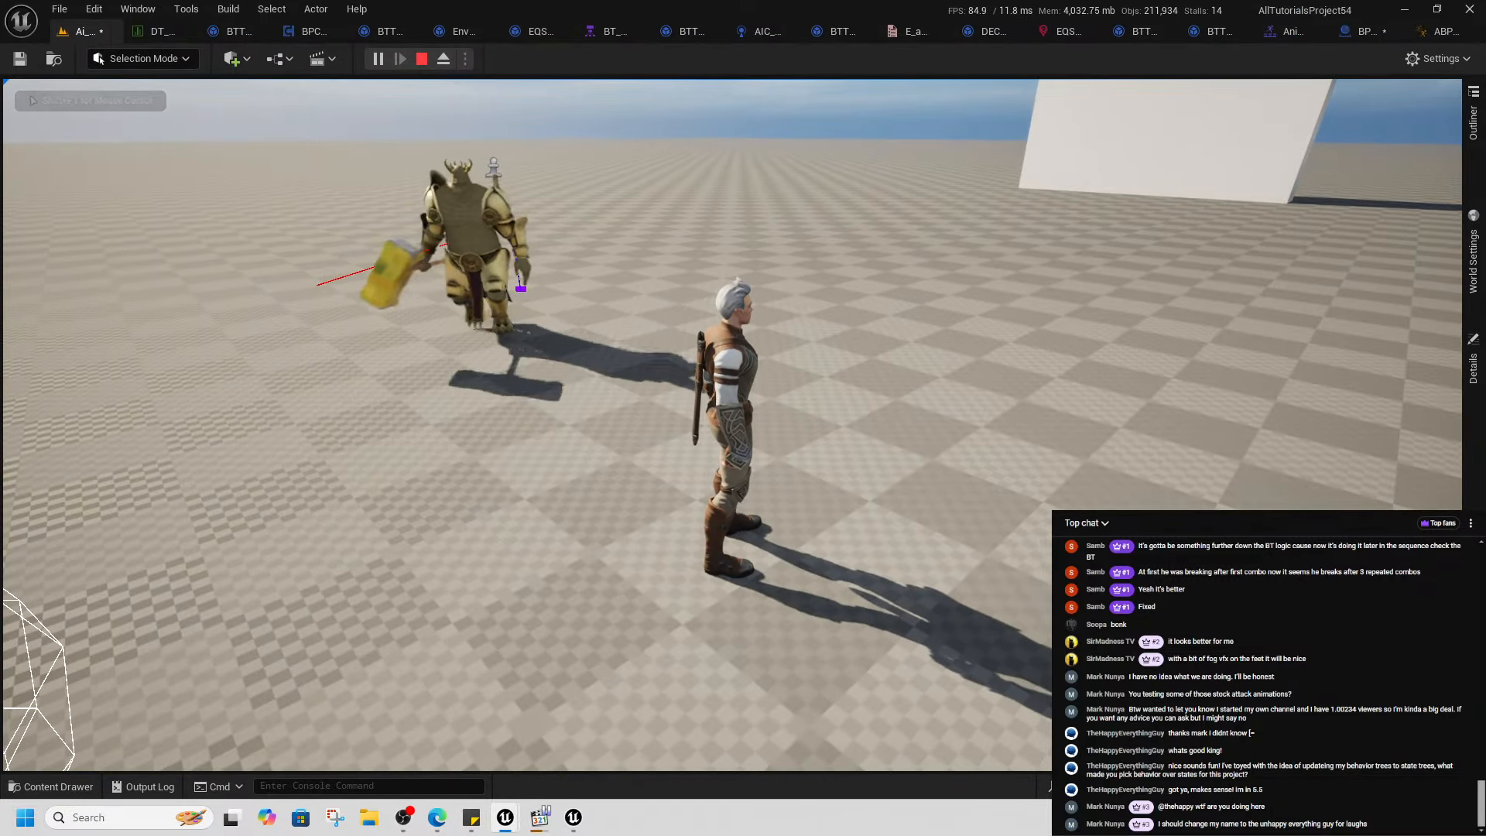
pyautogui.hotkey('alt', 'Tab')
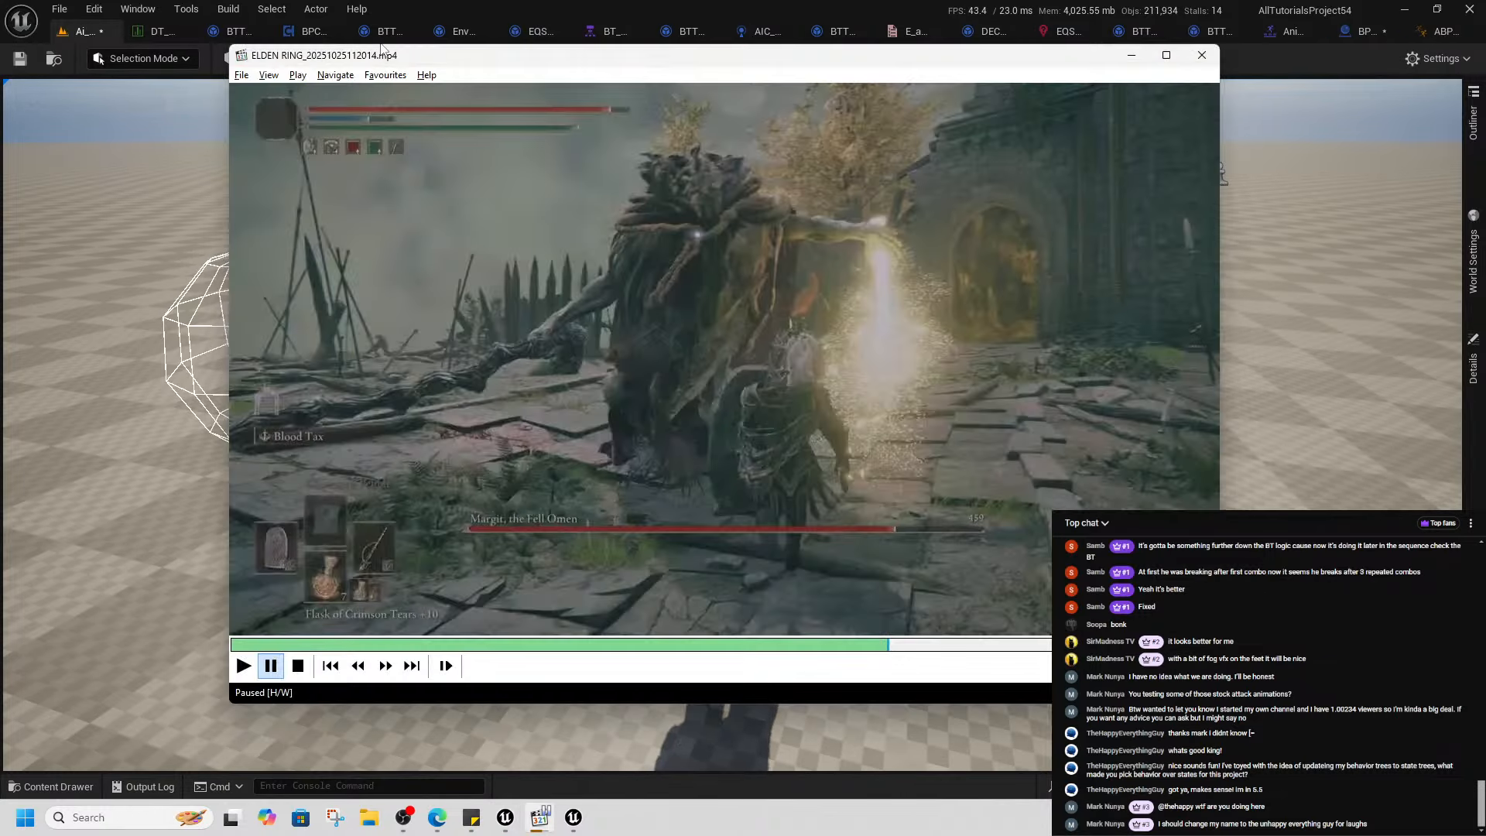
pyautogui.hotkey('alt', 'Tab')
pyautogui.click(422, 60)
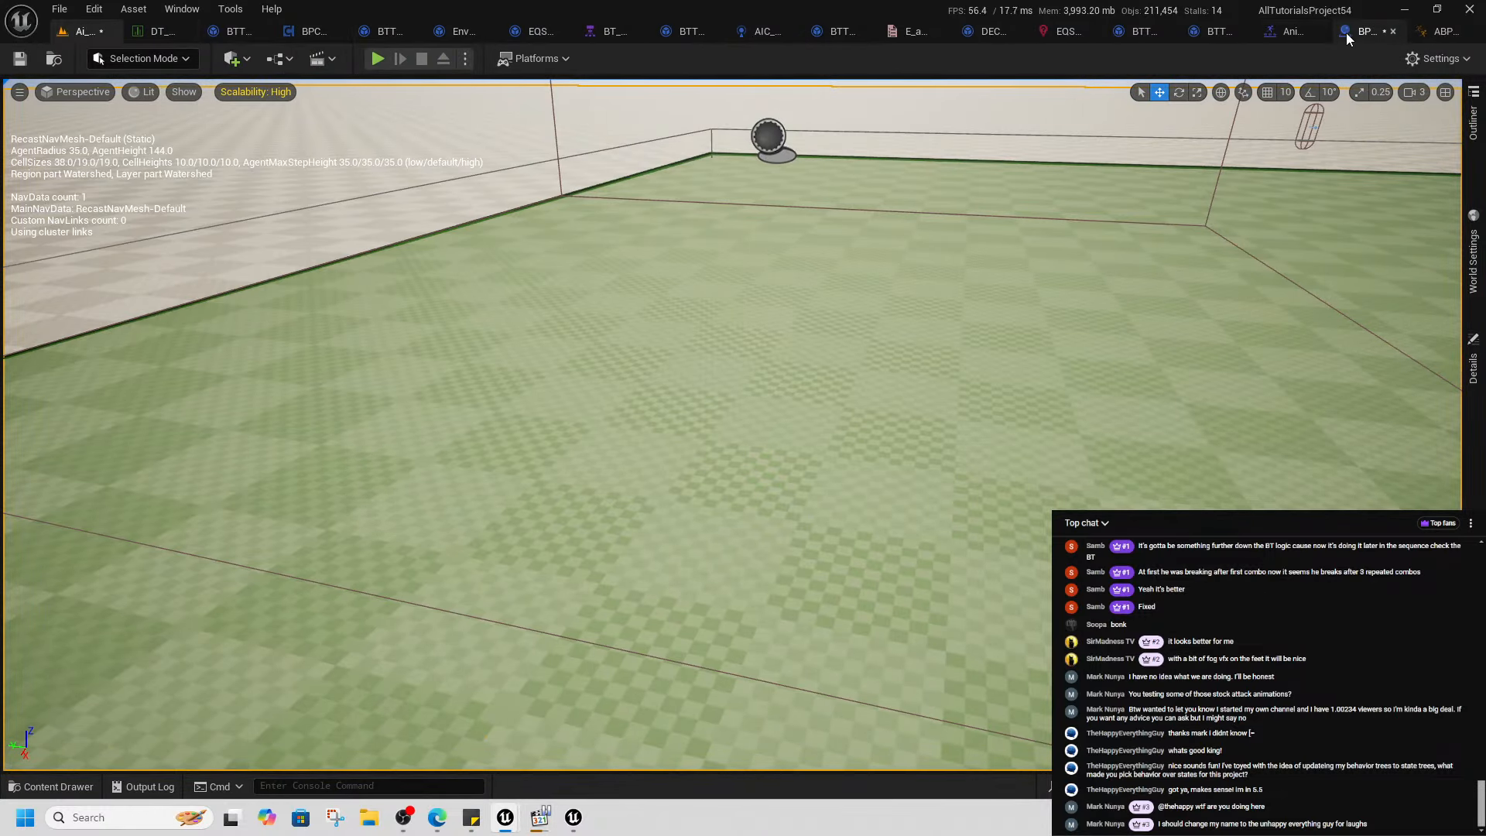
# - In BP_triggerBox's event graph, add Get World Location for the Scene component and connect it to SpawnActor's Spawn Transform Location
pyautogui.scroll(-2, 350, 439)
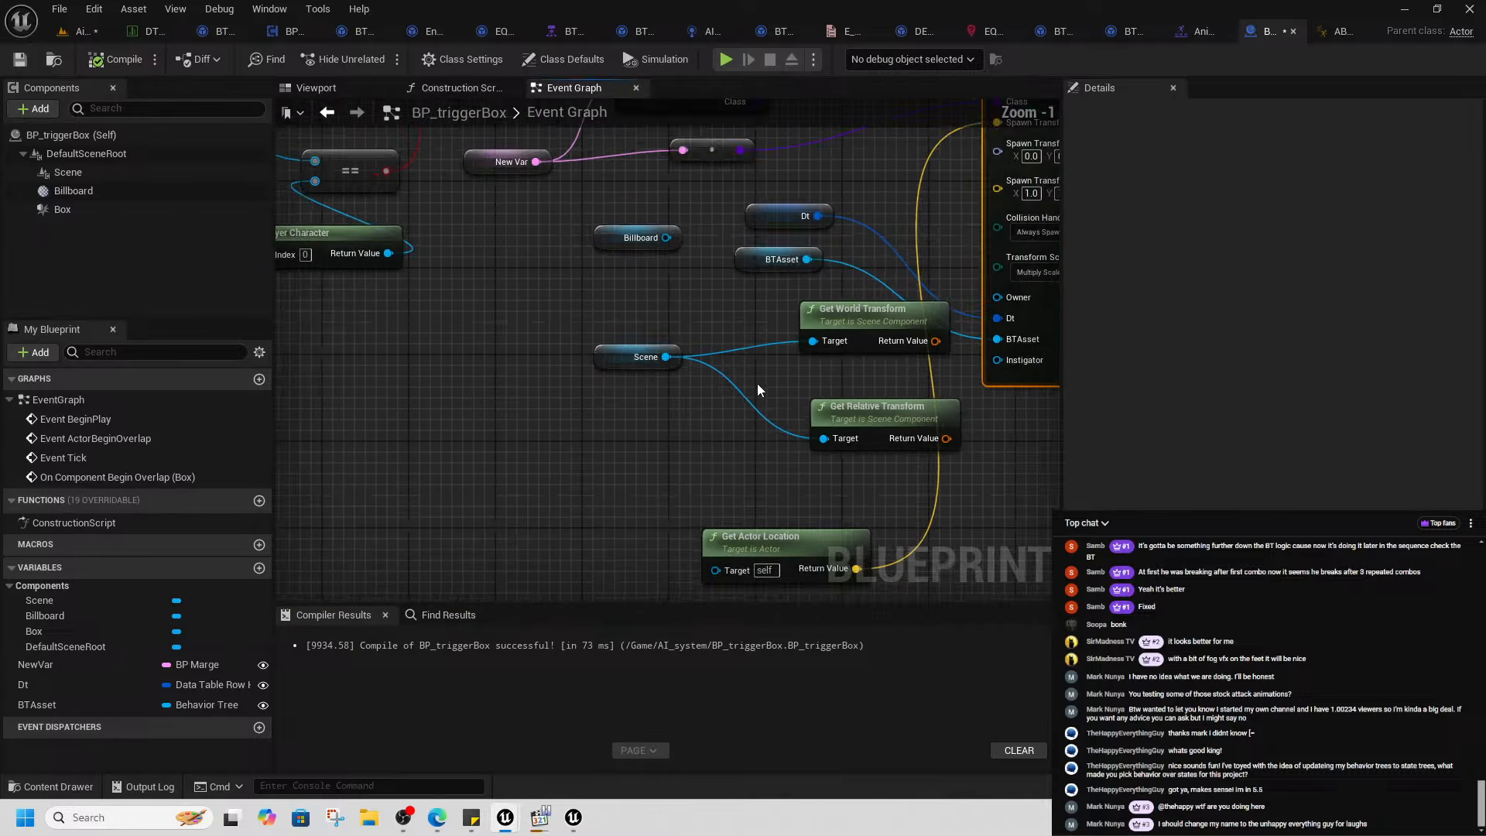
pyautogui.moveTo(724, 528); pyautogui.dragTo(715, 463)
pyautogui.moveTo(629, 380); pyautogui.dragTo(597, 548)
pyautogui.write('get tr')
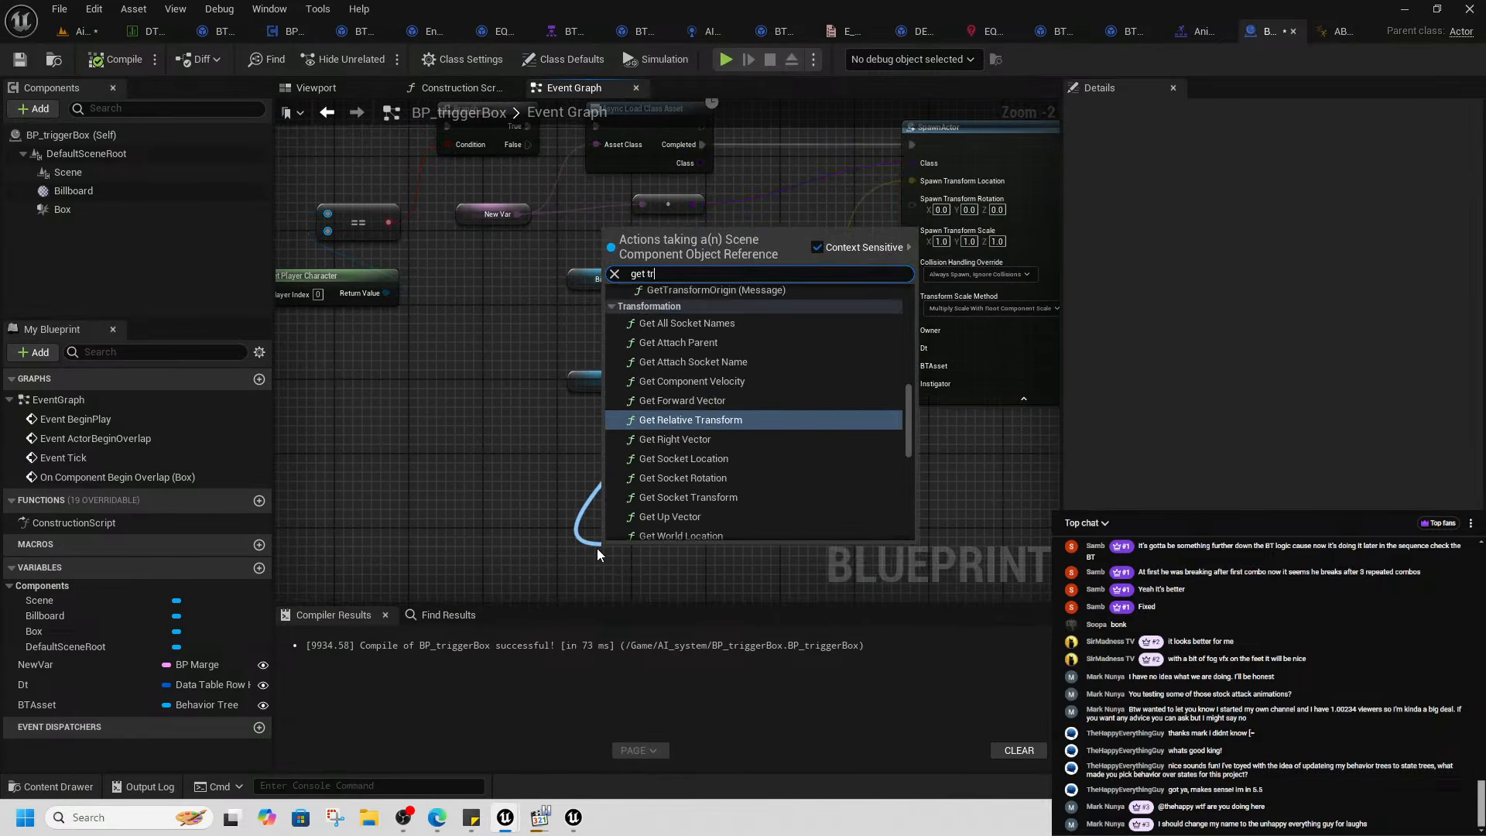
pyautogui.press('BackSpace')
pyautogui.write('locat')
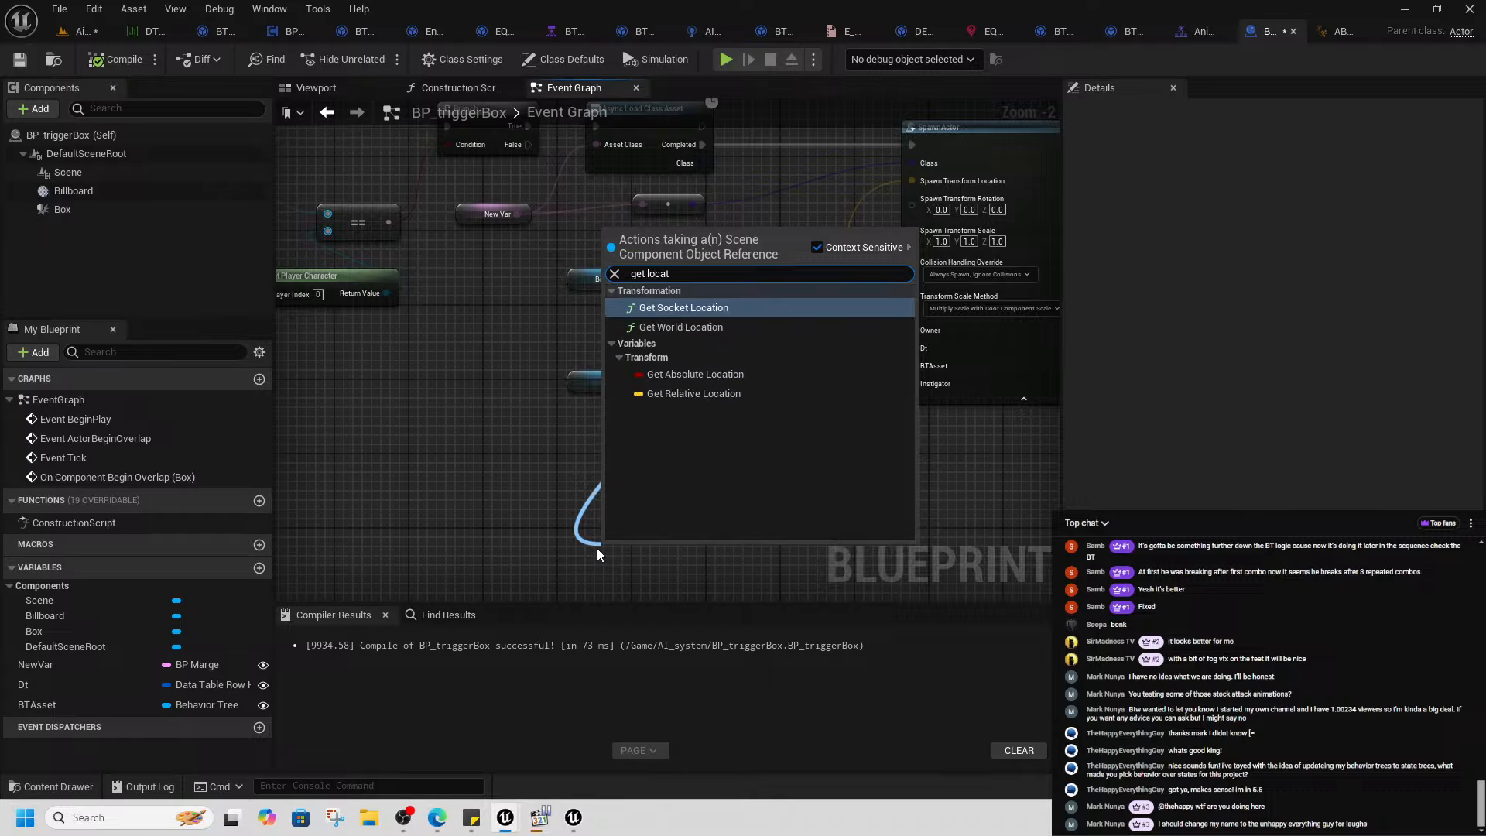
pyautogui.click(662, 328)
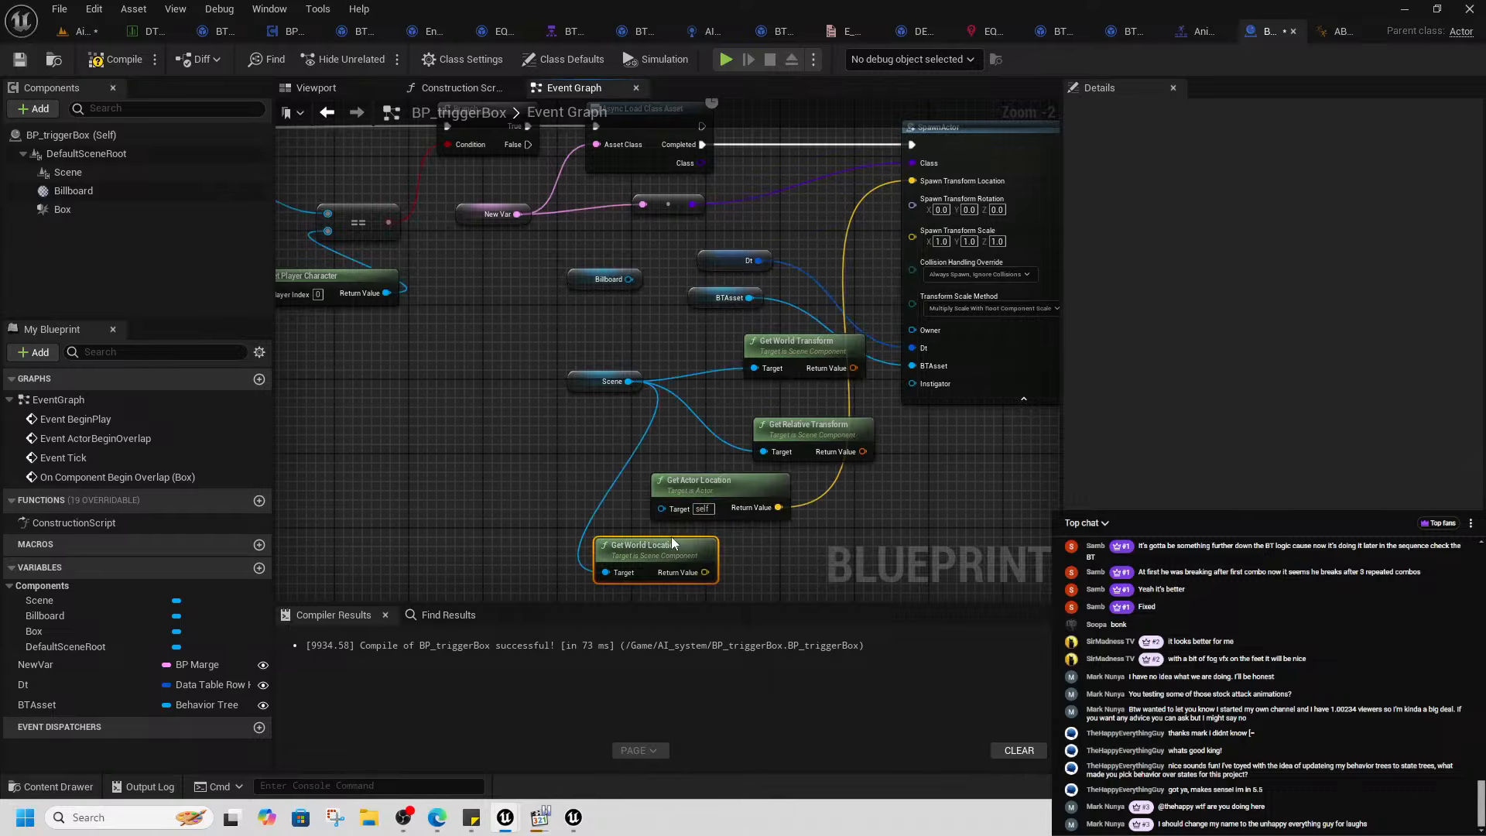
pyautogui.moveTo(710, 561); pyautogui.dragTo(913, 181)
# - Select the trigger box placed in the level, and select its Scene component in its details
pyautogui.click(79, 31)
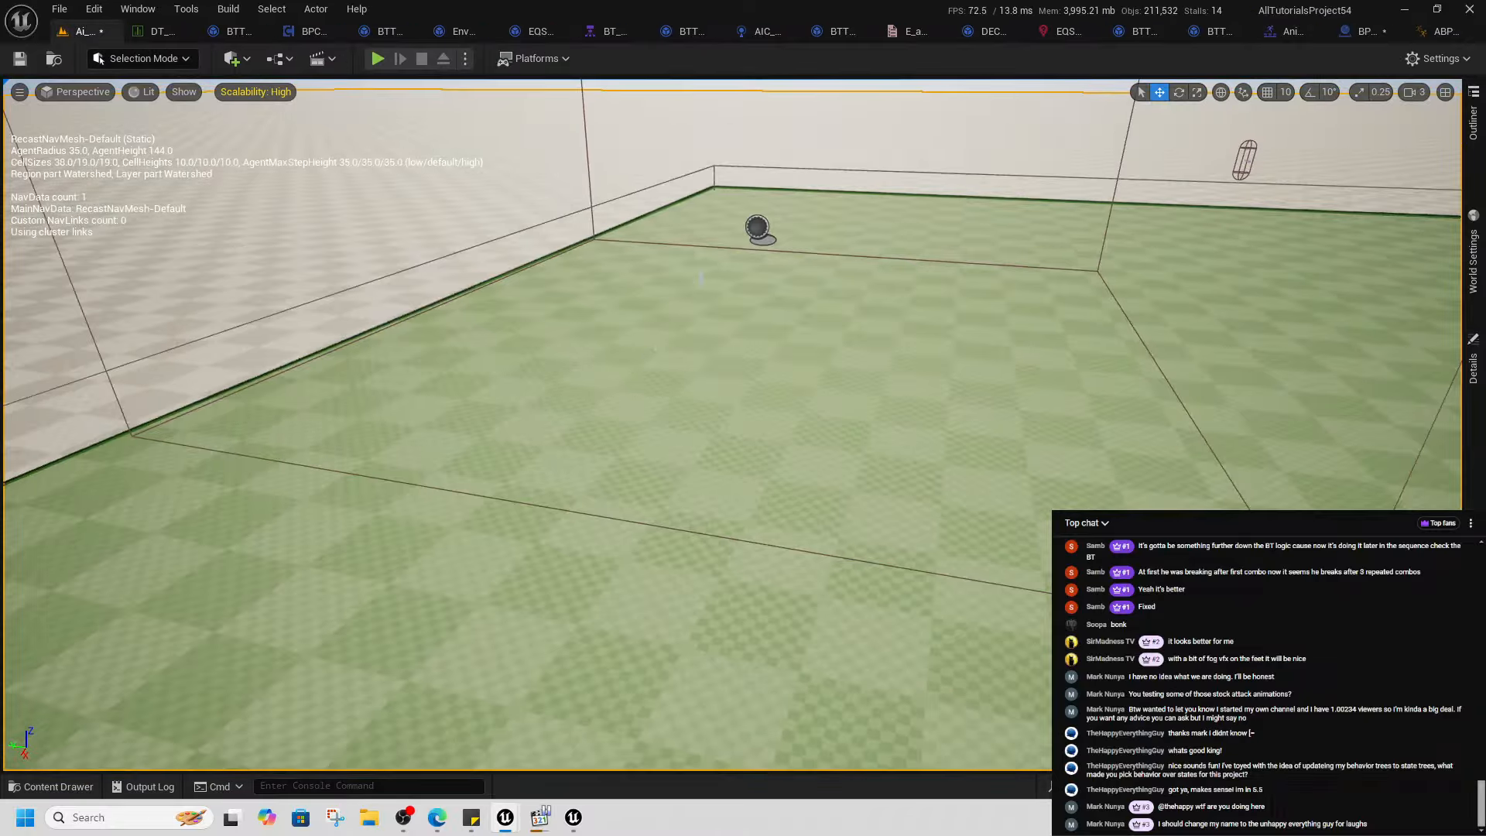
pyautogui.click(756, 227)
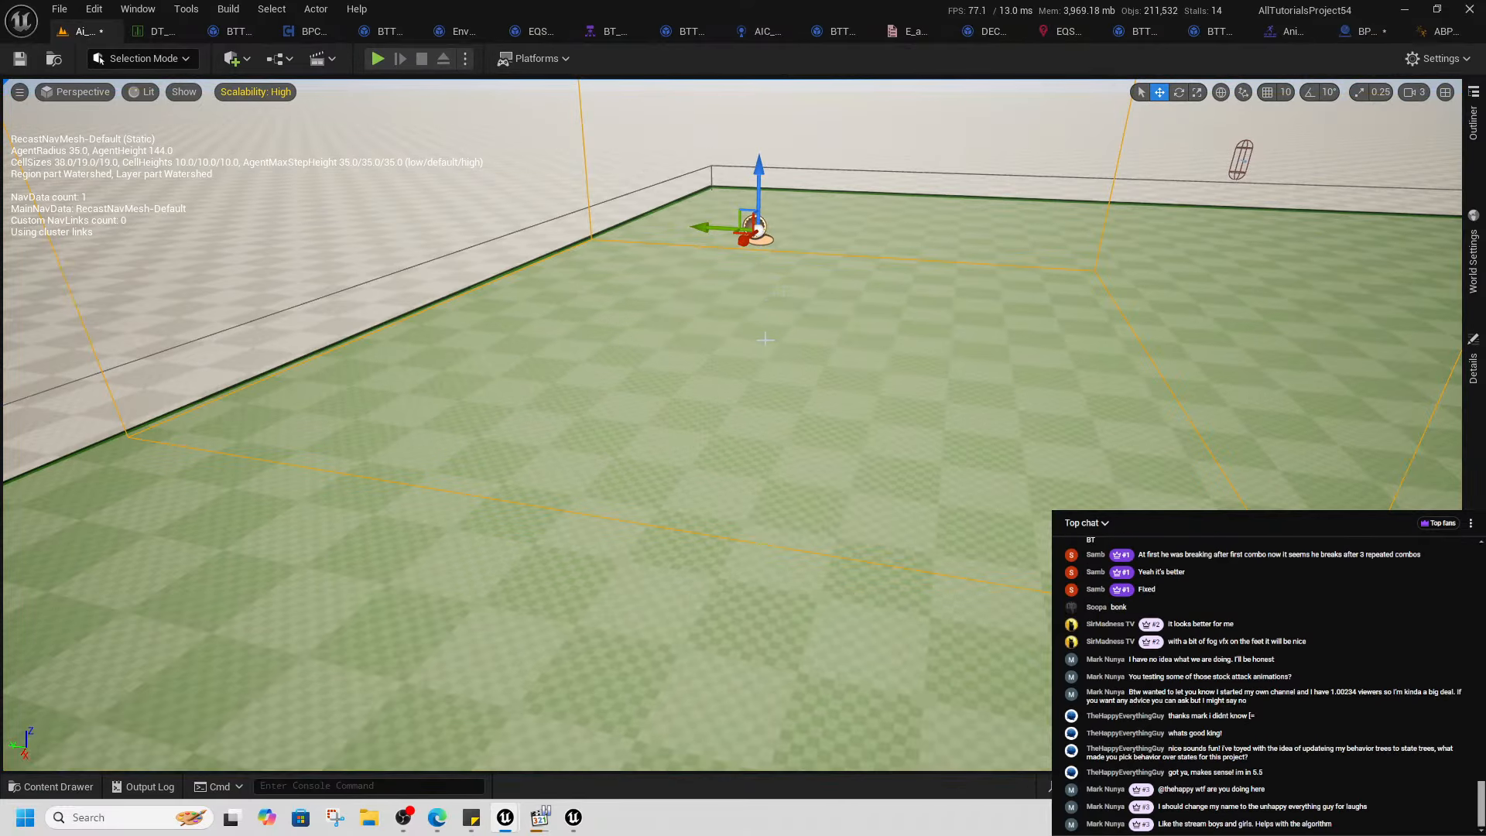
pyautogui.moveTo(765, 339); pyautogui.dragTo(792, 401)
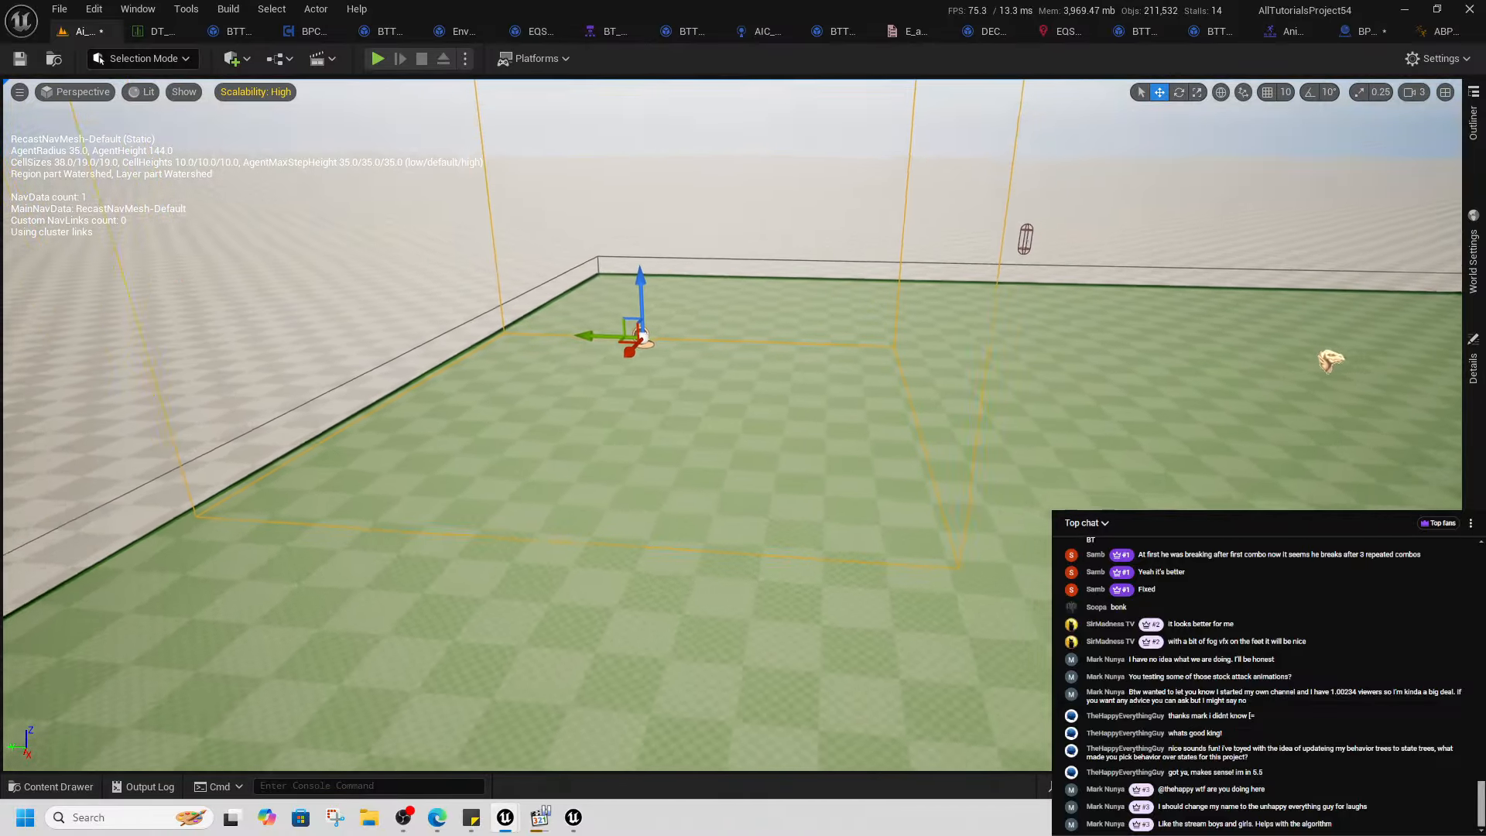
pyautogui.moveTo(791, 400); pyautogui.dragTo(792, 375, button='right')
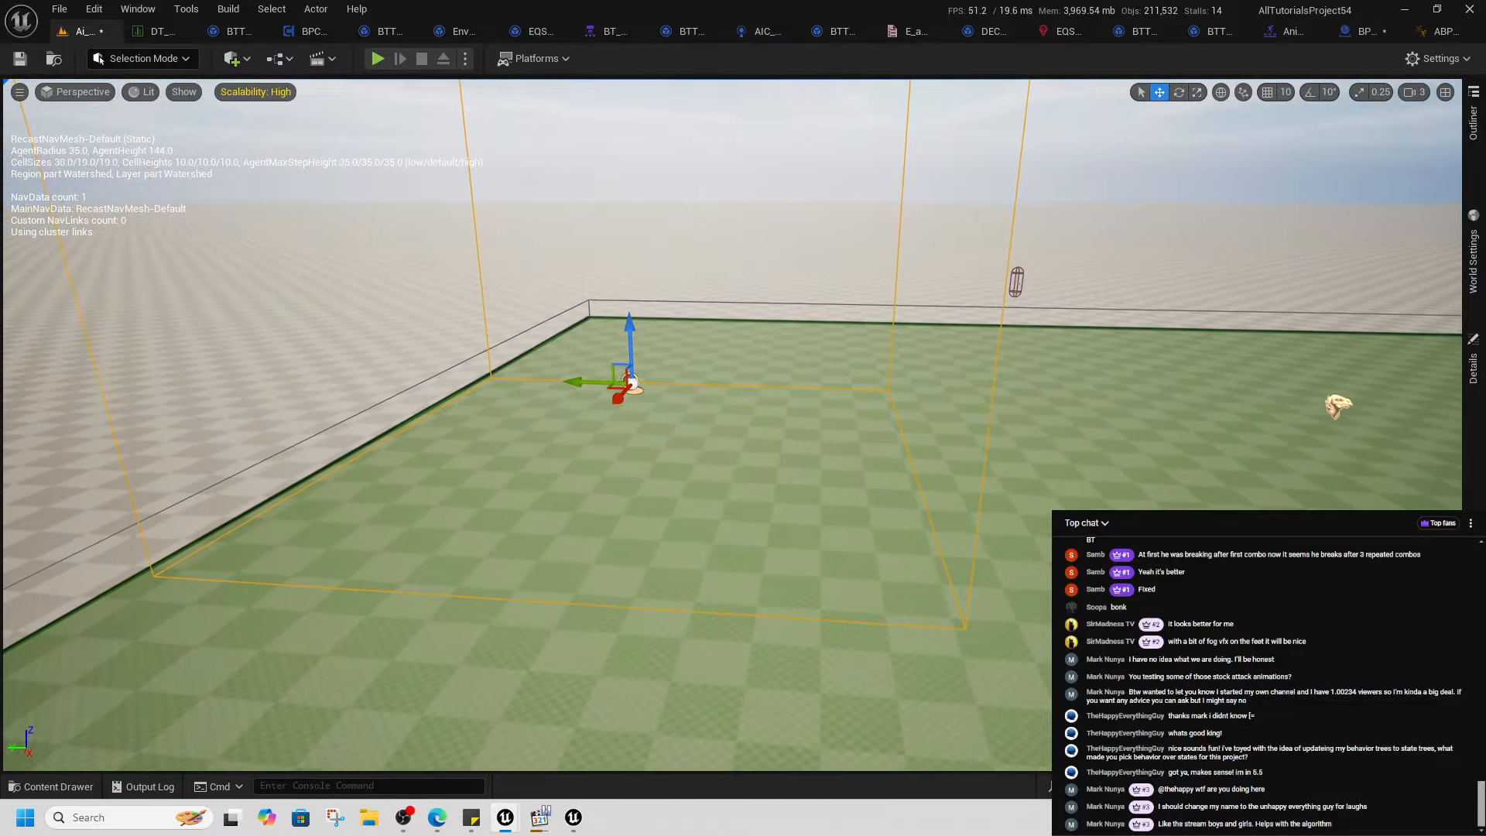
pyautogui.click(1474, 370)
pyautogui.click(1052, 191)
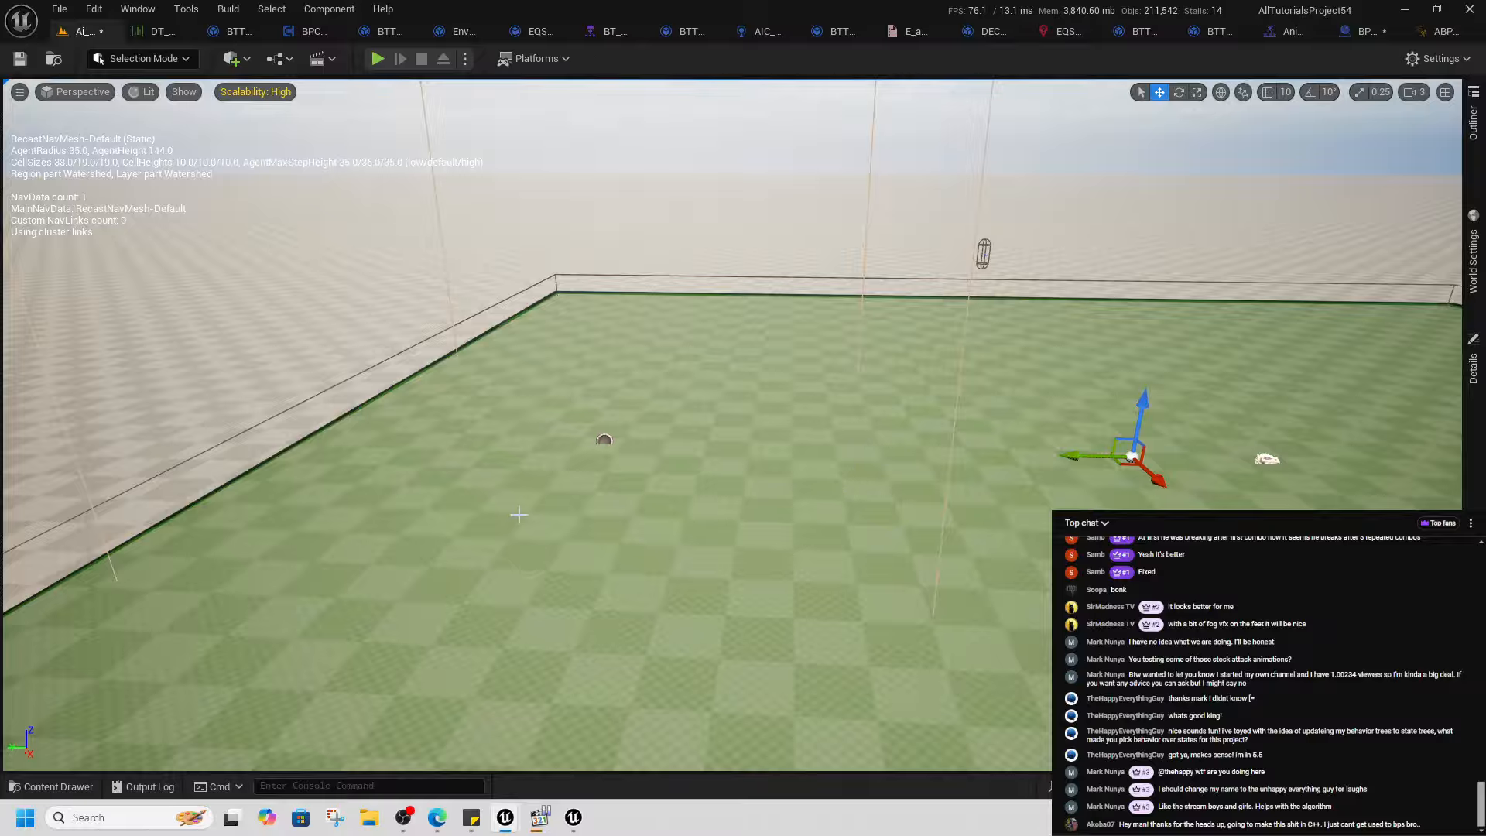
# - Play the level from the ground beside the nav mesh, run into the trigger box to observe where the enemy spawns, and stop
pyautogui.press('a')
pyautogui.moveTo(519, 513); pyautogui.dragTo(592, 509, button='right')
pyautogui.rightClick(451, 608)
pyautogui.click(559, 596)
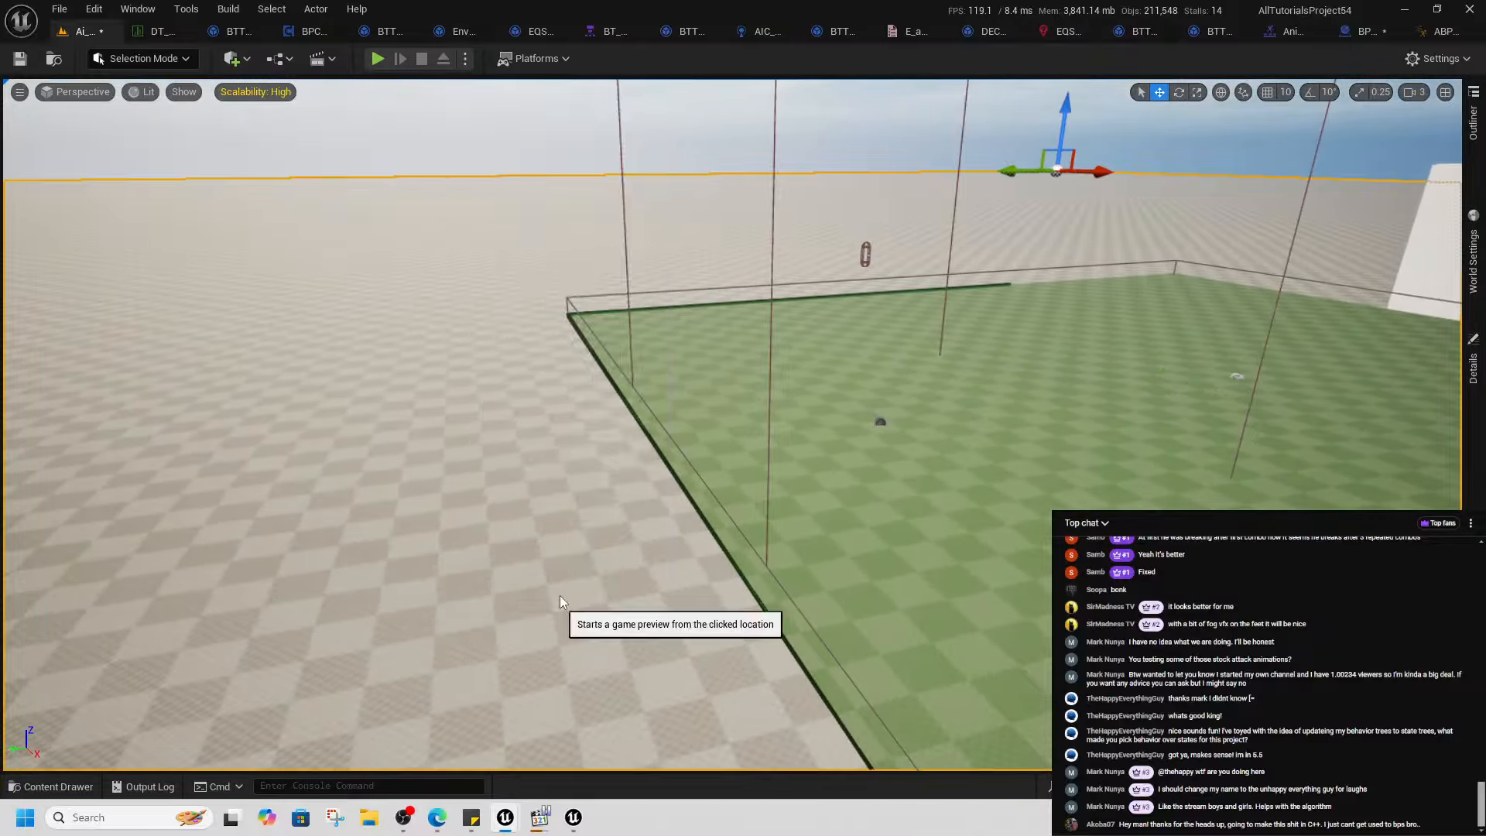
pyautogui.press('w')
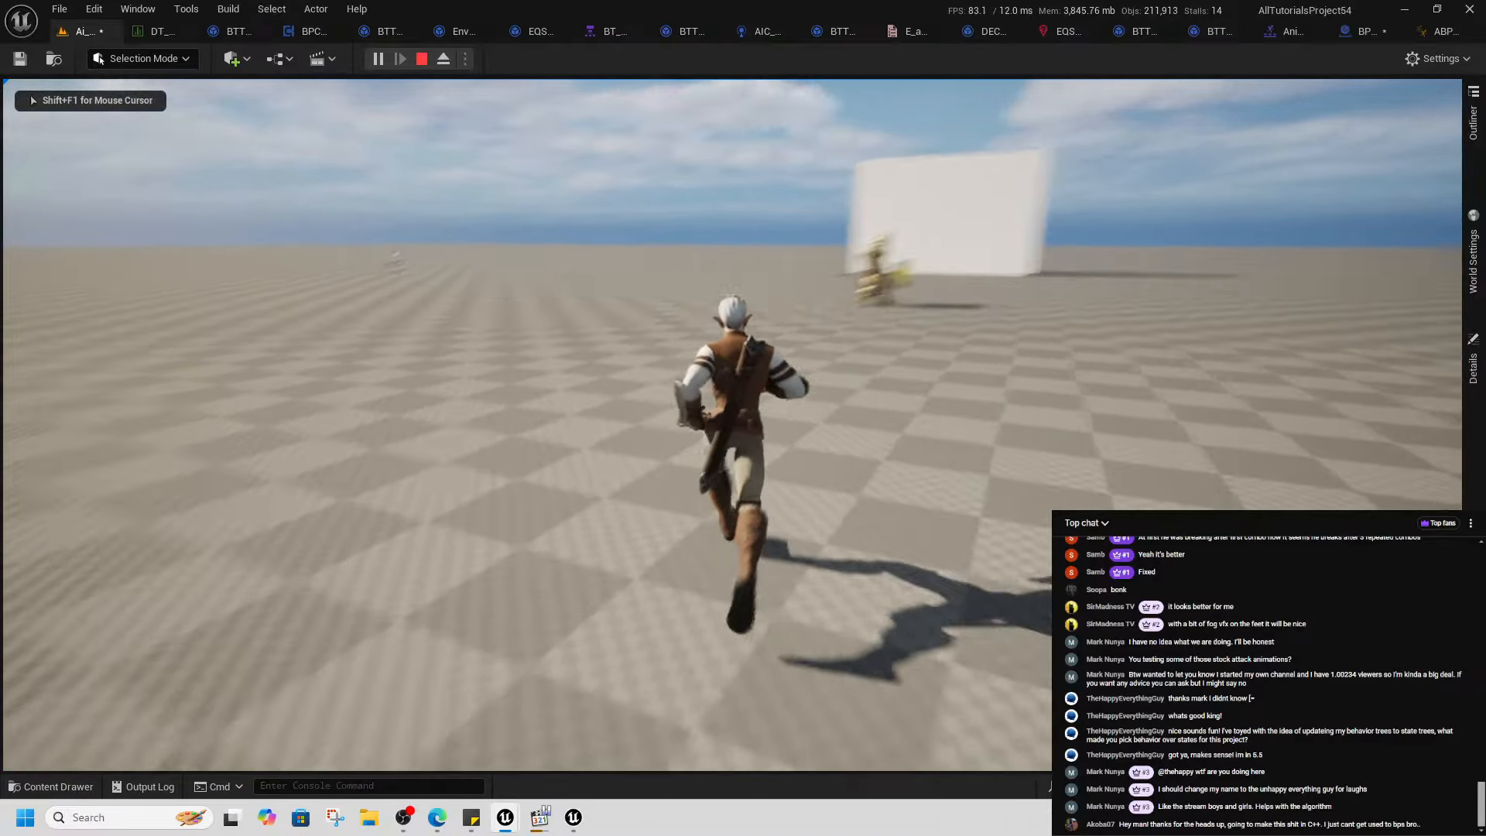
pyautogui.press('w')
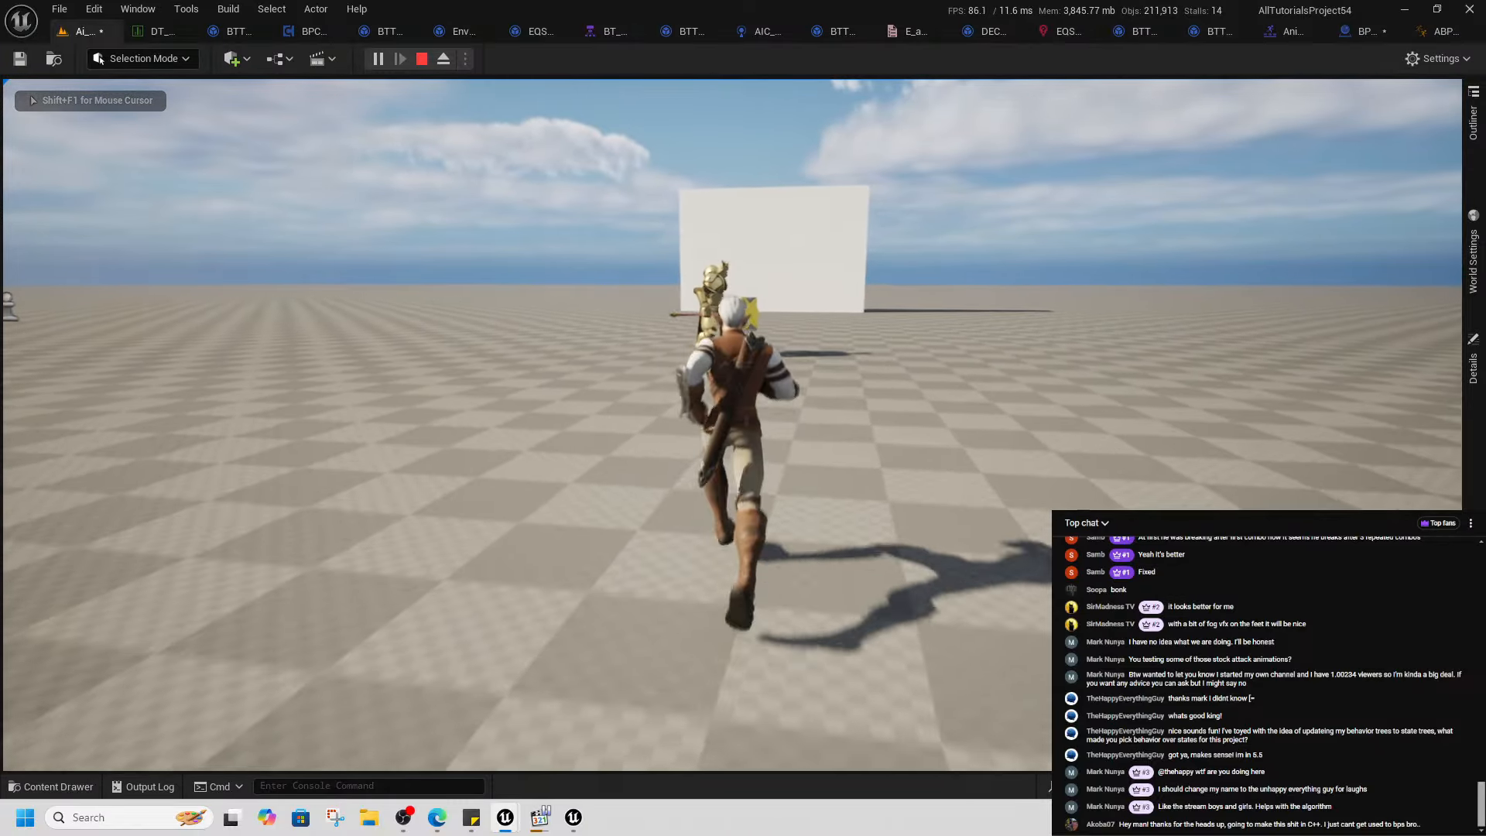
pyautogui.press('w')
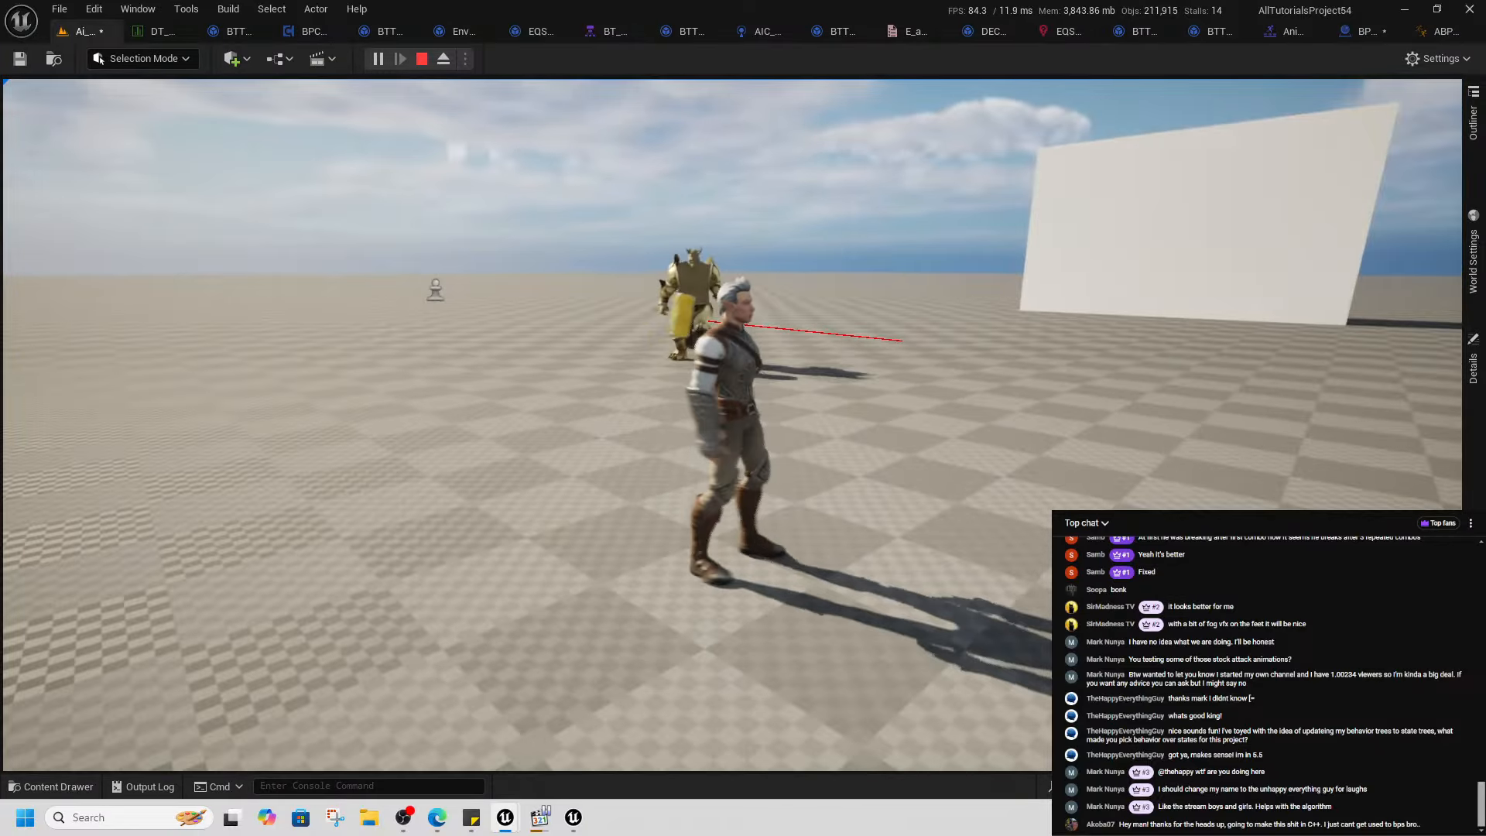
pyautogui.press('w')
pyautogui.hotkey('alt', 'Tab')
pyautogui.hotkey('alt', 'Tab')
pyautogui.click(425, 62)
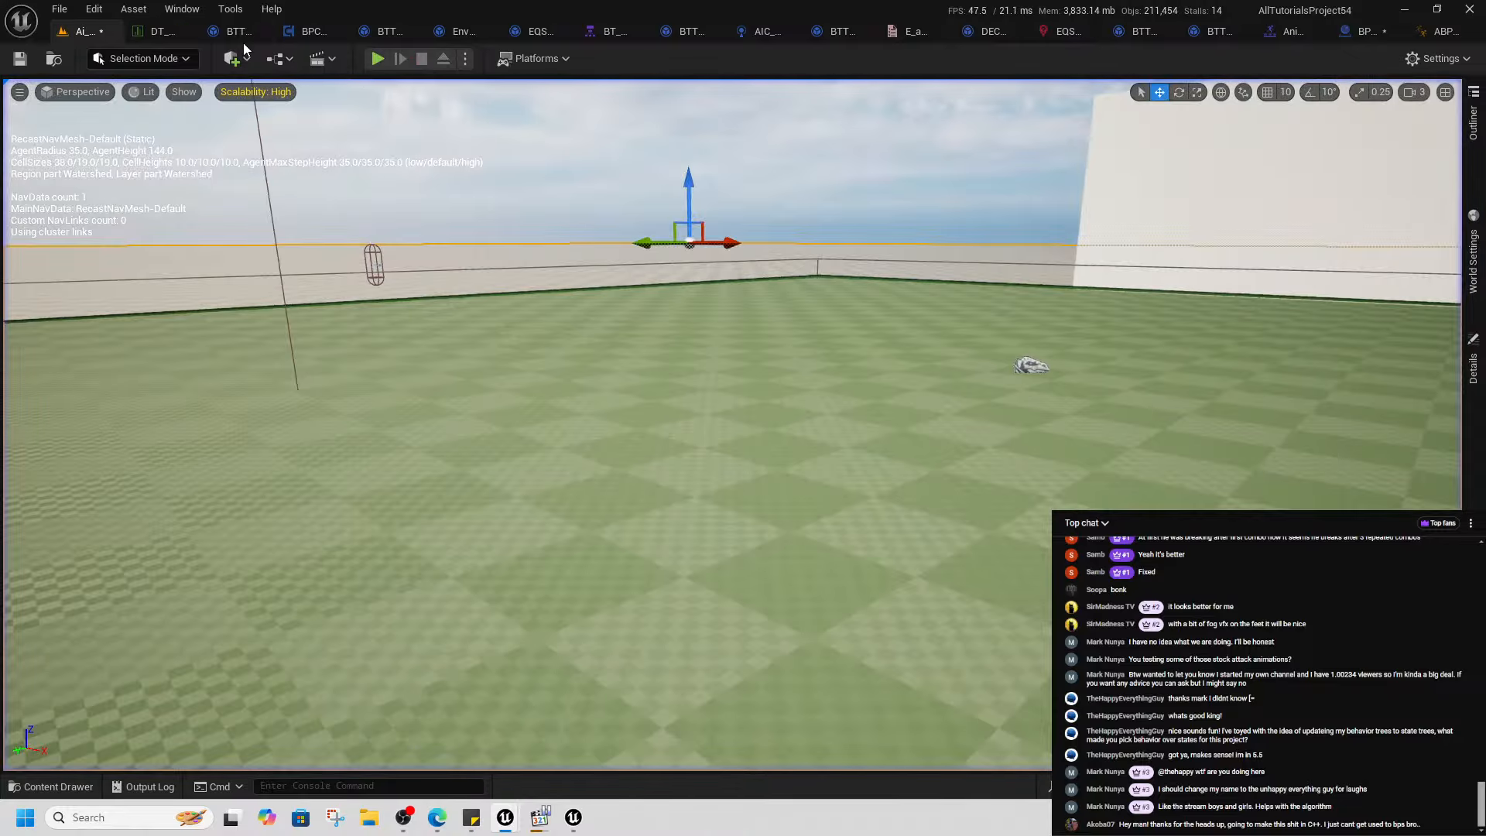
# - Delete the unused Get World Transform, Get Relative Transform and Get Actor Location nodes, and place Get World Location beside the Scene node
pyautogui.click(1362, 31)
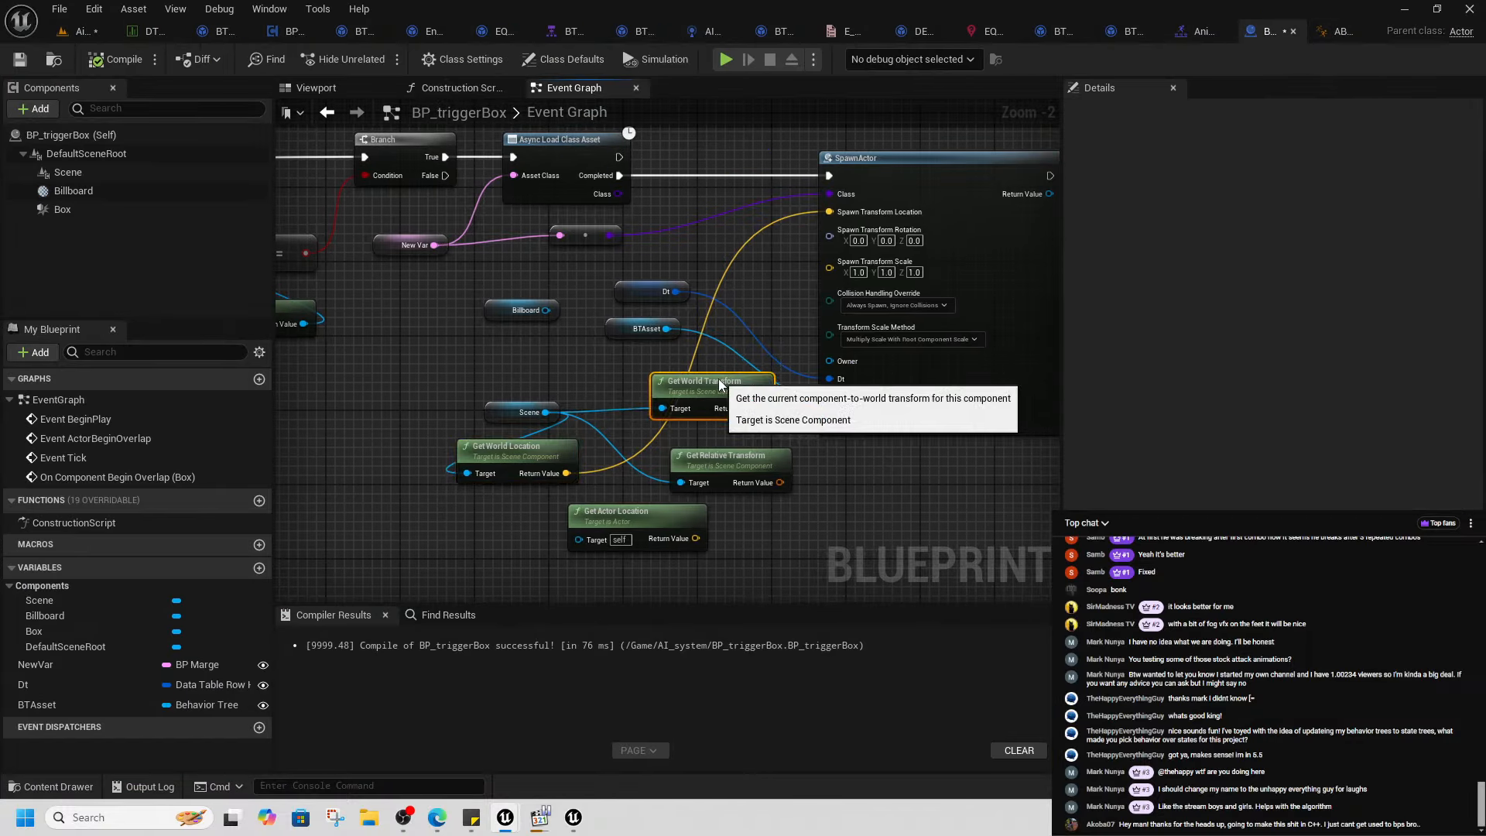
pyautogui.moveTo(724, 373); pyautogui.dragTo(796, 520)
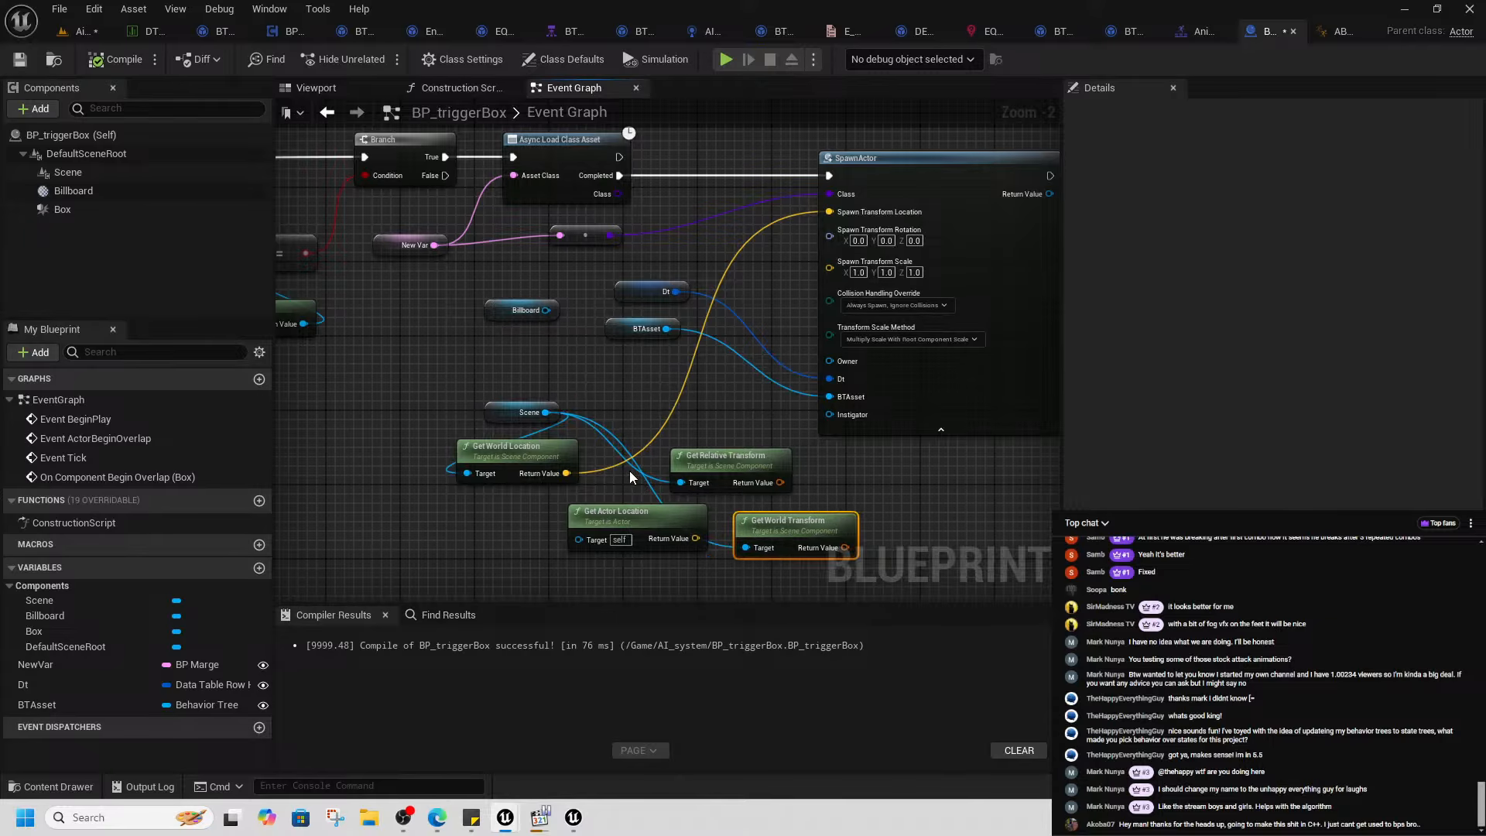
pyautogui.moveTo(629, 472); pyautogui.dragTo(751, 544)
pyautogui.press('Delete')
pyautogui.moveTo(553, 453); pyautogui.dragTo(681, 397)
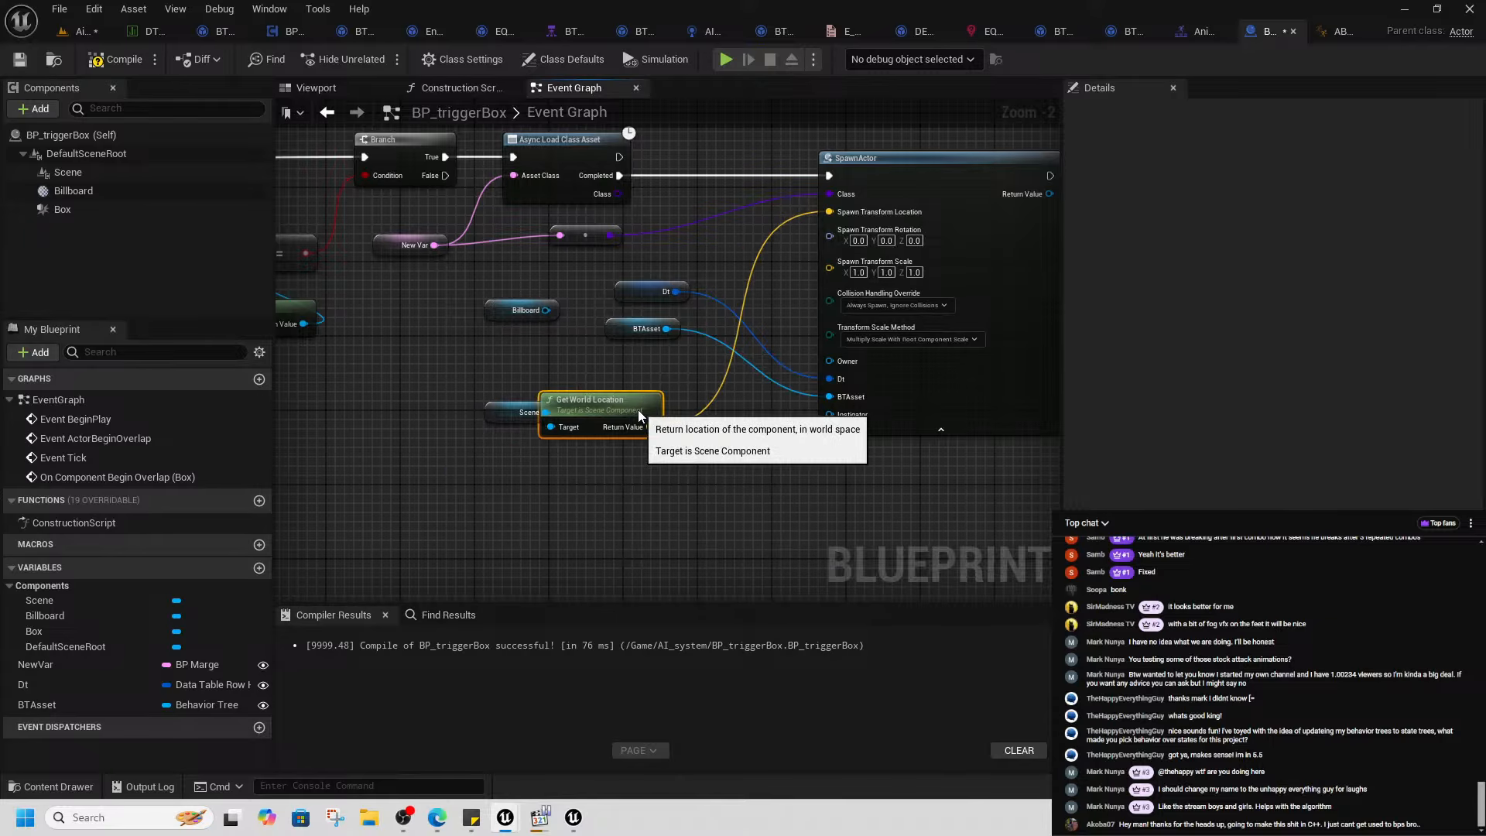
# - Add a Get Actor Location node fed by the Other Actor output of the box's begin overlap event
pyautogui.moveTo(522, 367); pyautogui.dragTo(491, 431, button='right')
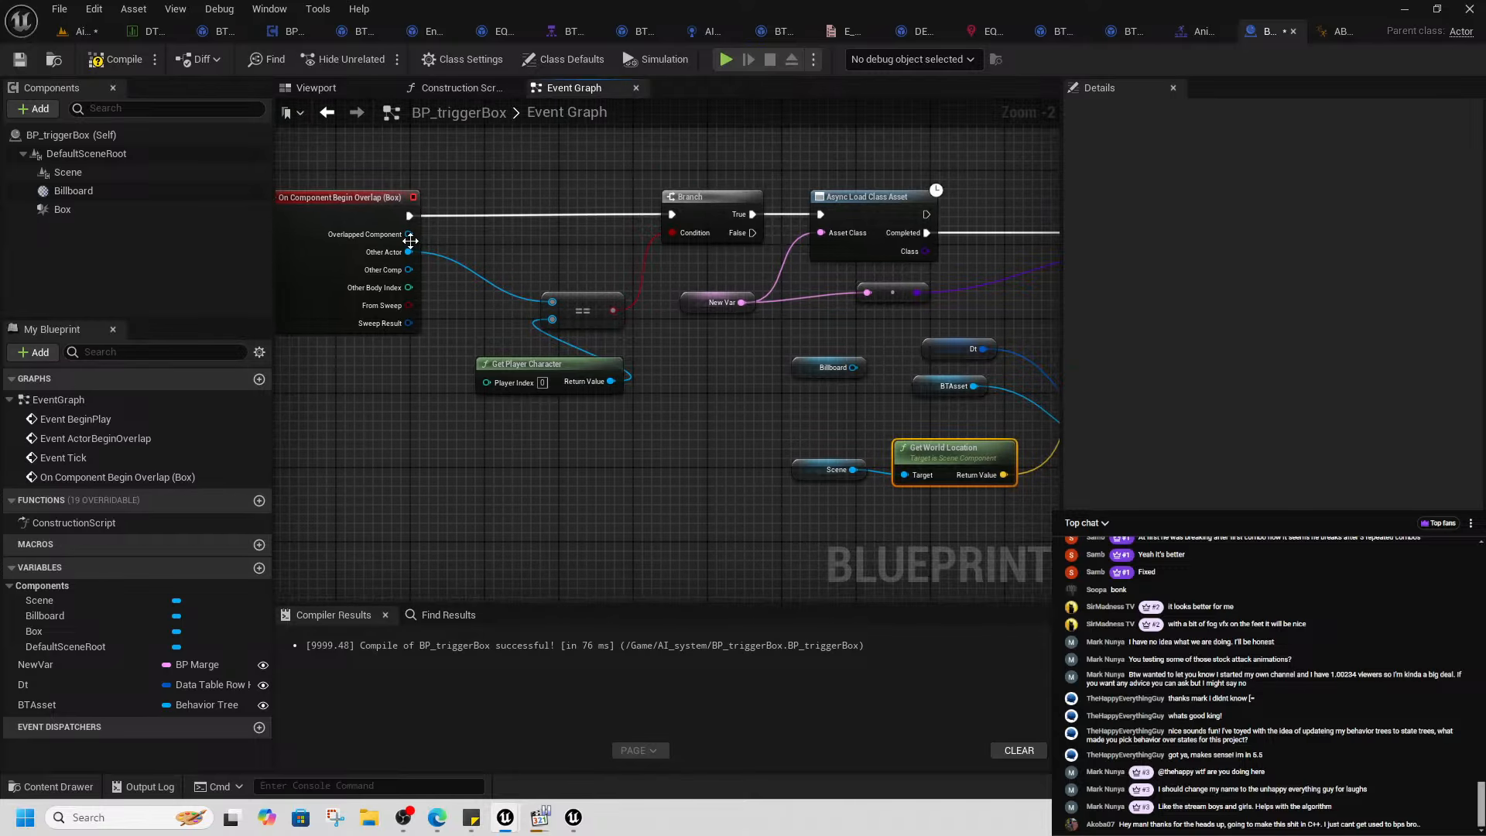
pyautogui.moveTo(408, 252); pyautogui.dragTo(806, 520)
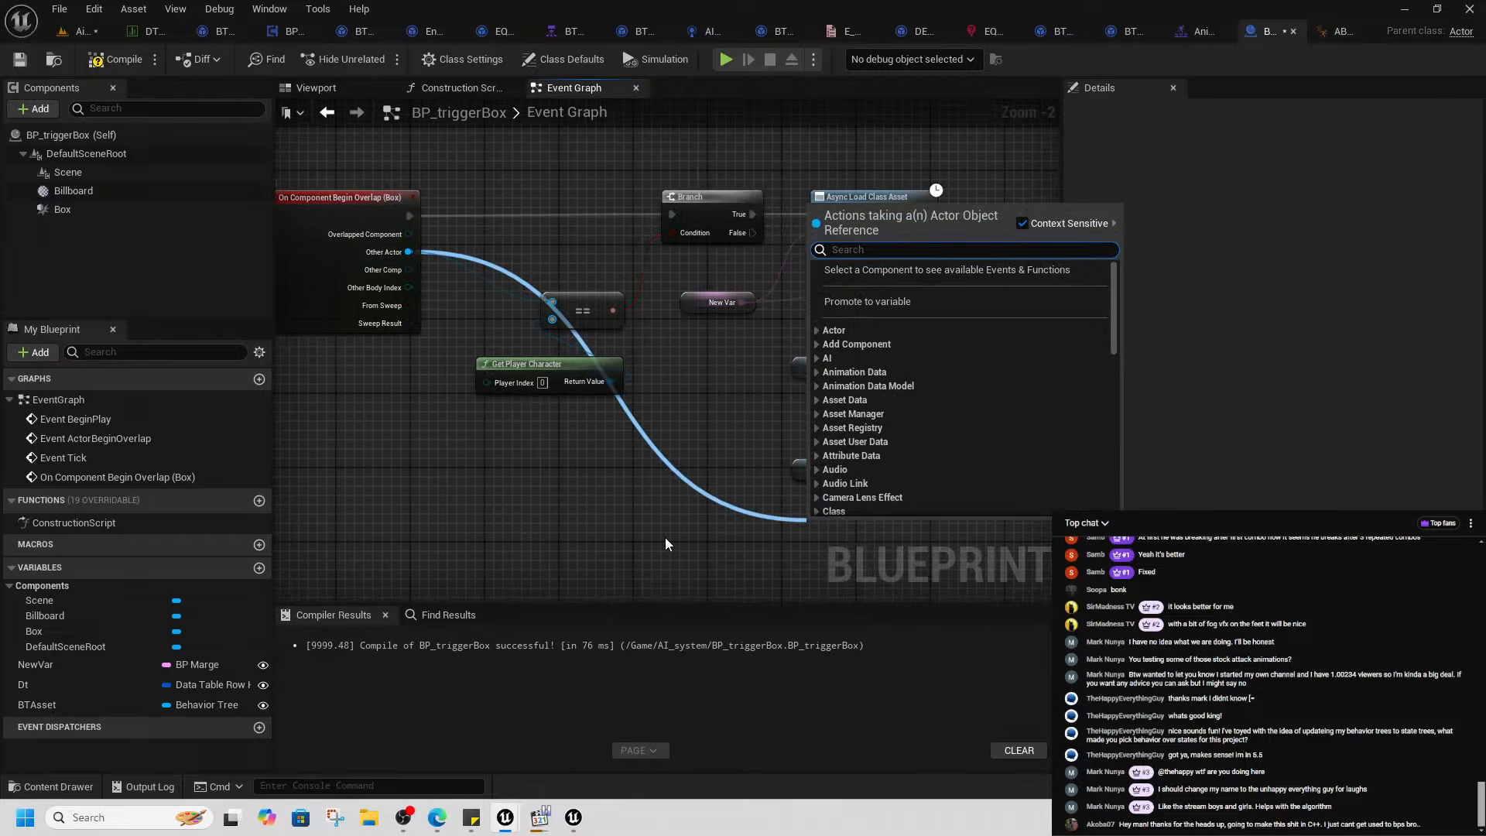
pyautogui.write('find loock')
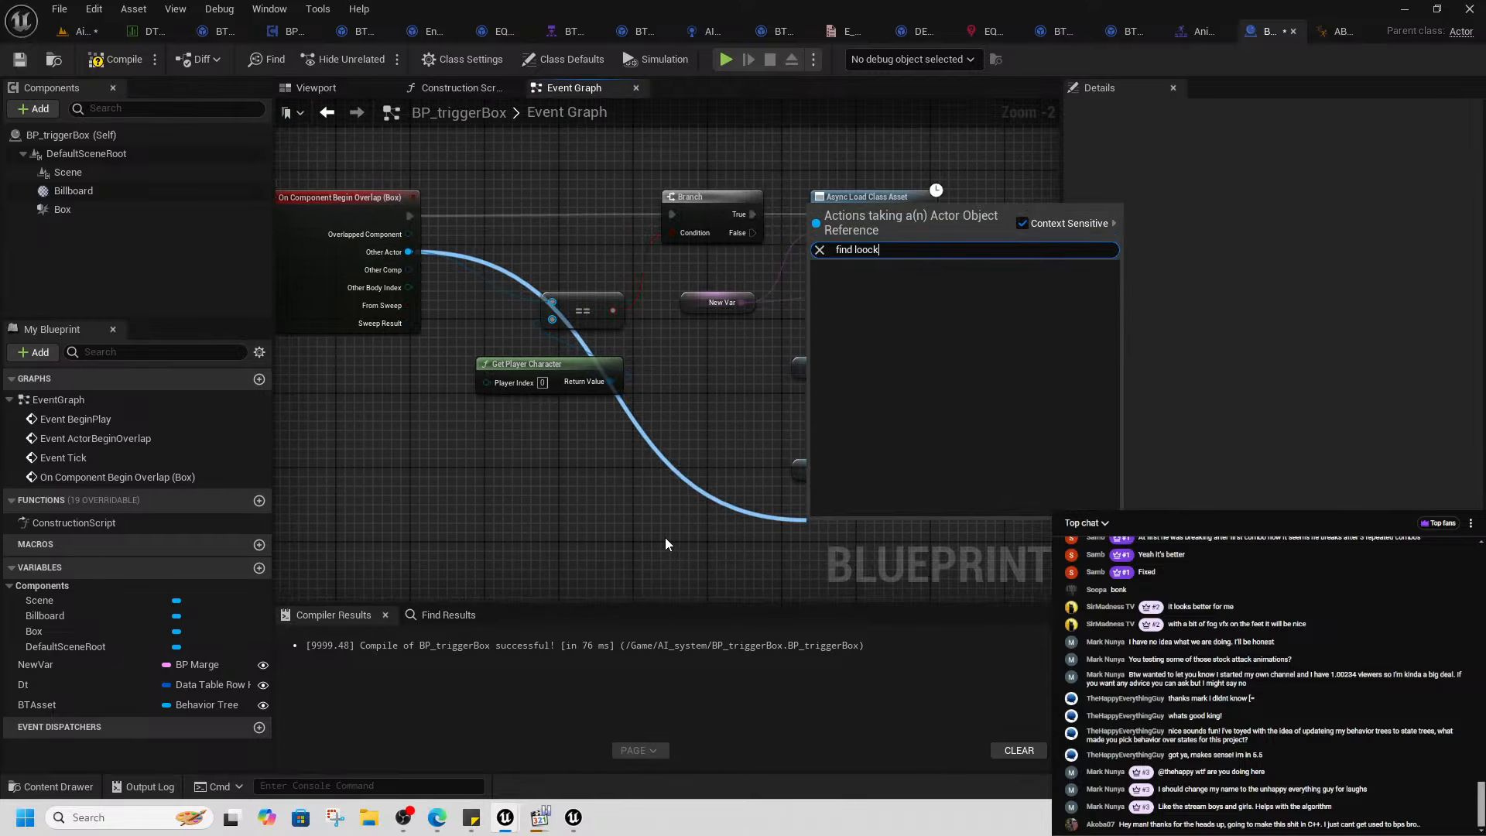
pyautogui.press('BackSpace')
pyautogui.press('BackSpace')
pyautogui.press('BackSpace')
pyautogui.press('BackSpace')
pyautogui.press('BackSpace')
pyautogui.press('BackSpace')
pyautogui.press('BackSpace')
pyautogui.press('BackSpace')
pyautogui.press('BackSpace')
pyautogui.press('BackSpace')
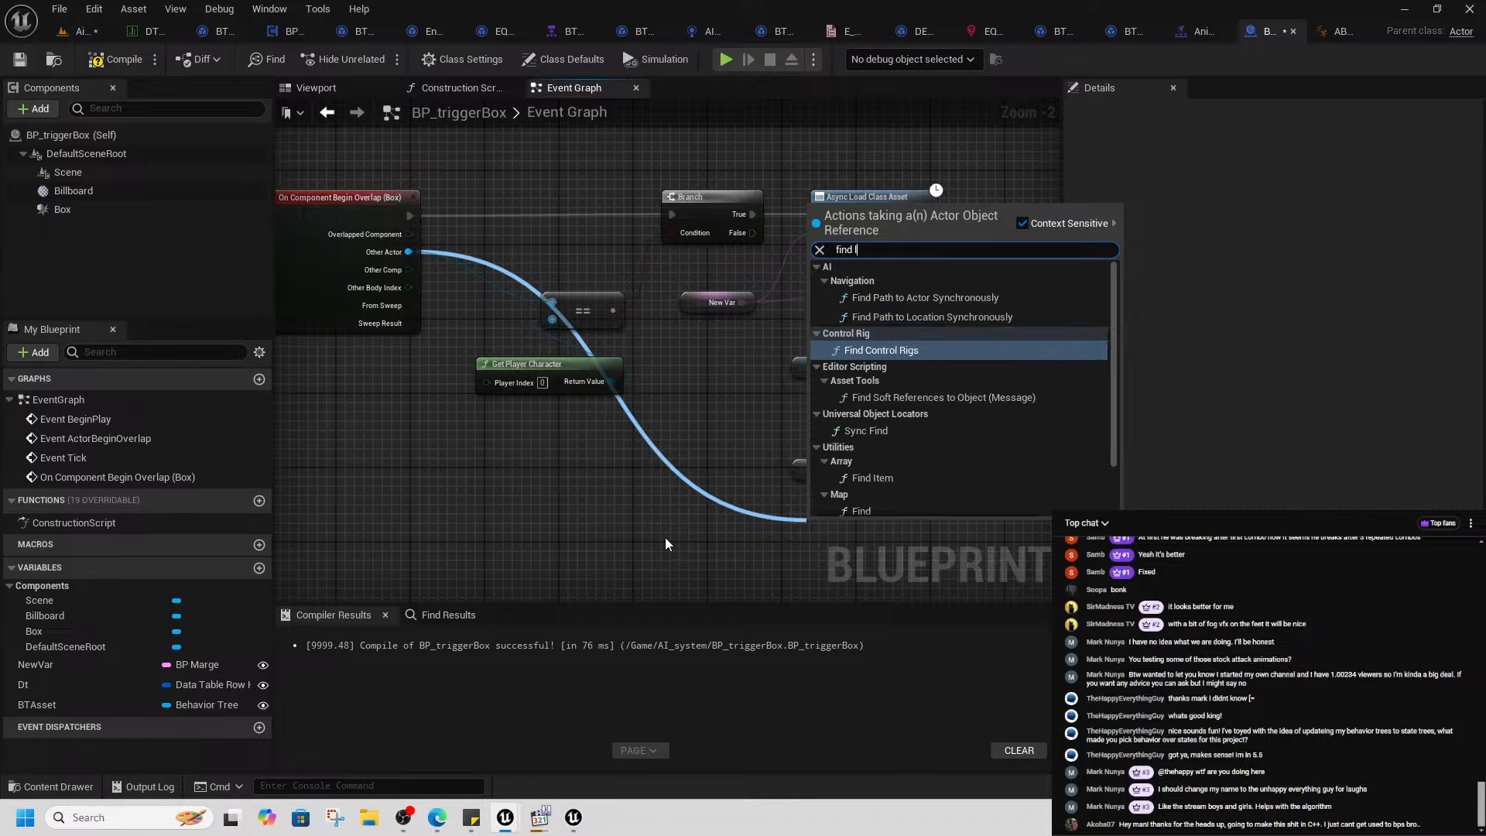
pyautogui.write('get actior')
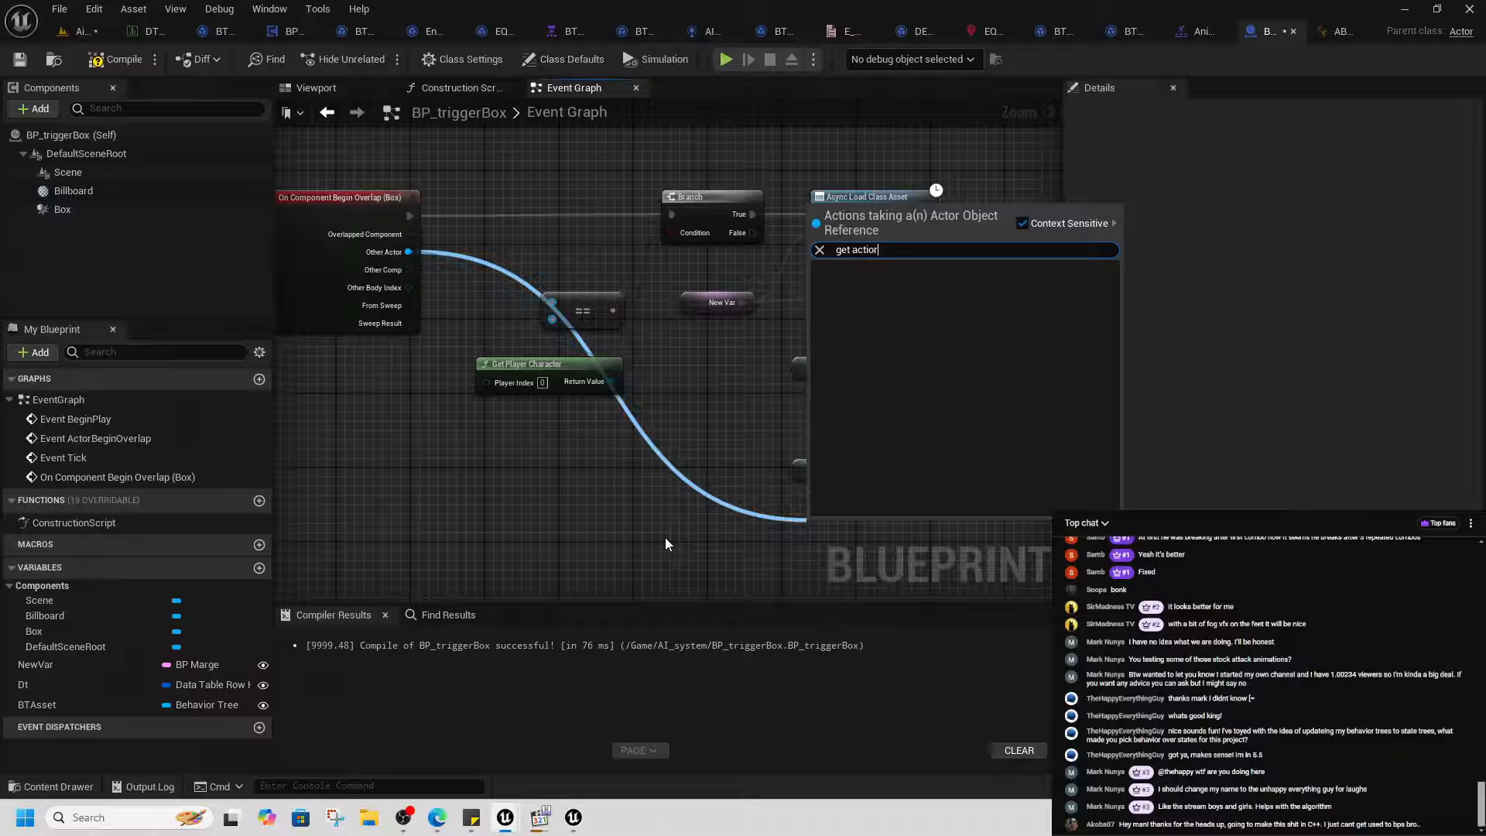
pyautogui.press('BackSpace')
pyautogui.press('BackSpace')
pyautogui.press('BackSpace')
pyautogui.write('or loc')
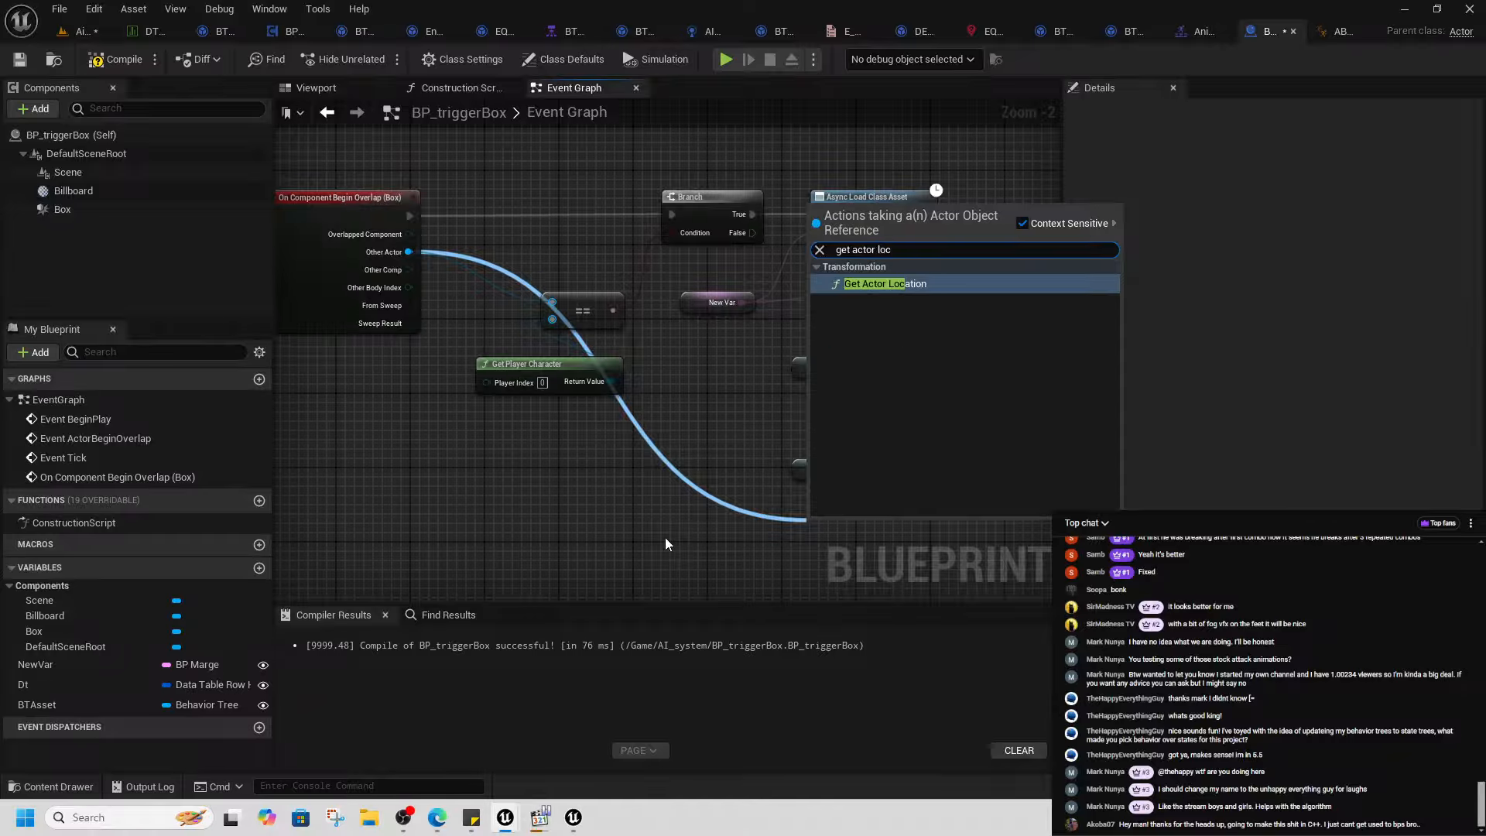
pyautogui.click(885, 284)
# - Add Find Look at Rotation with Other Actor's location as Start, and connect its result to SpawnActor's Spawn Transform Rotation
pyautogui.moveTo(896, 476); pyautogui.dragTo(804, 372, button='right')
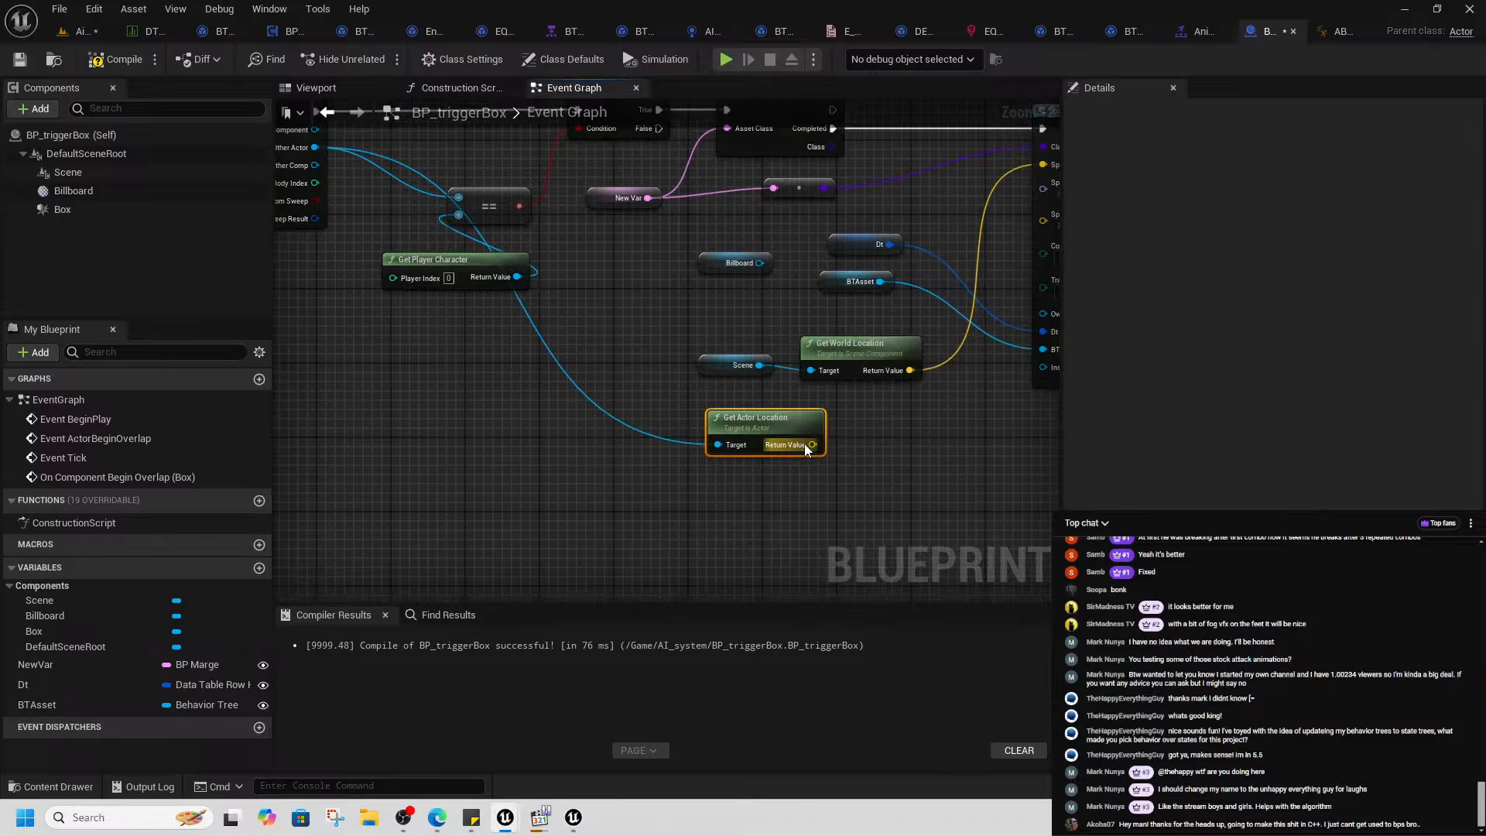
pyautogui.moveTo(812, 445); pyautogui.dragTo(892, 478)
pyautogui.write('find look')
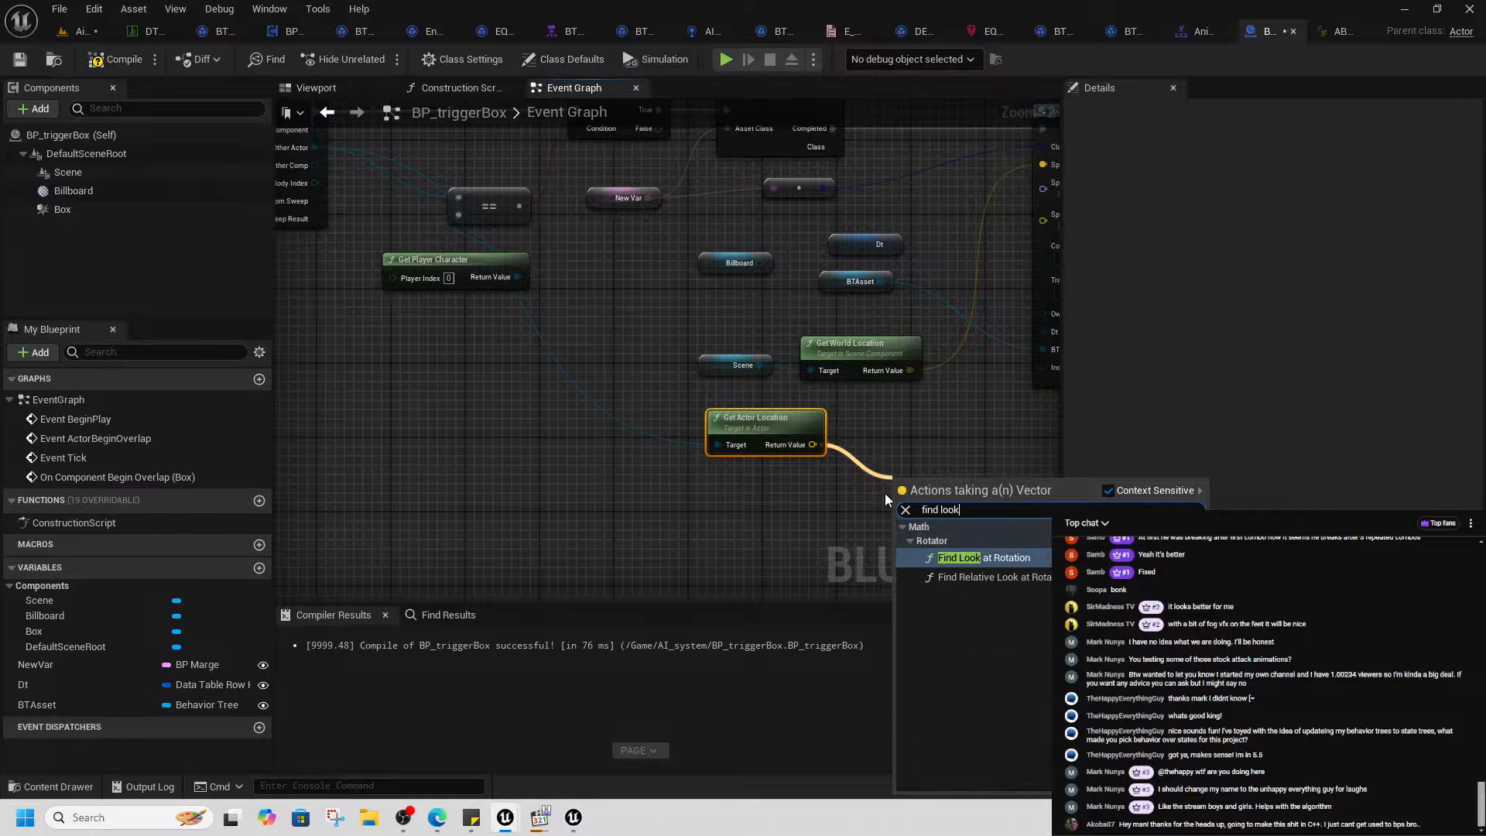
pyautogui.click(983, 558)
pyautogui.moveTo(982, 555); pyautogui.dragTo(840, 578, button='right')
pyautogui.moveTo(857, 522); pyautogui.dragTo(921, 215)
# - Add a Get Actor Location node targeting self and connect it to the Target input of Find Look at Rotation
pyautogui.moveTo(716, 474); pyautogui.dragTo(818, 385, button='right')
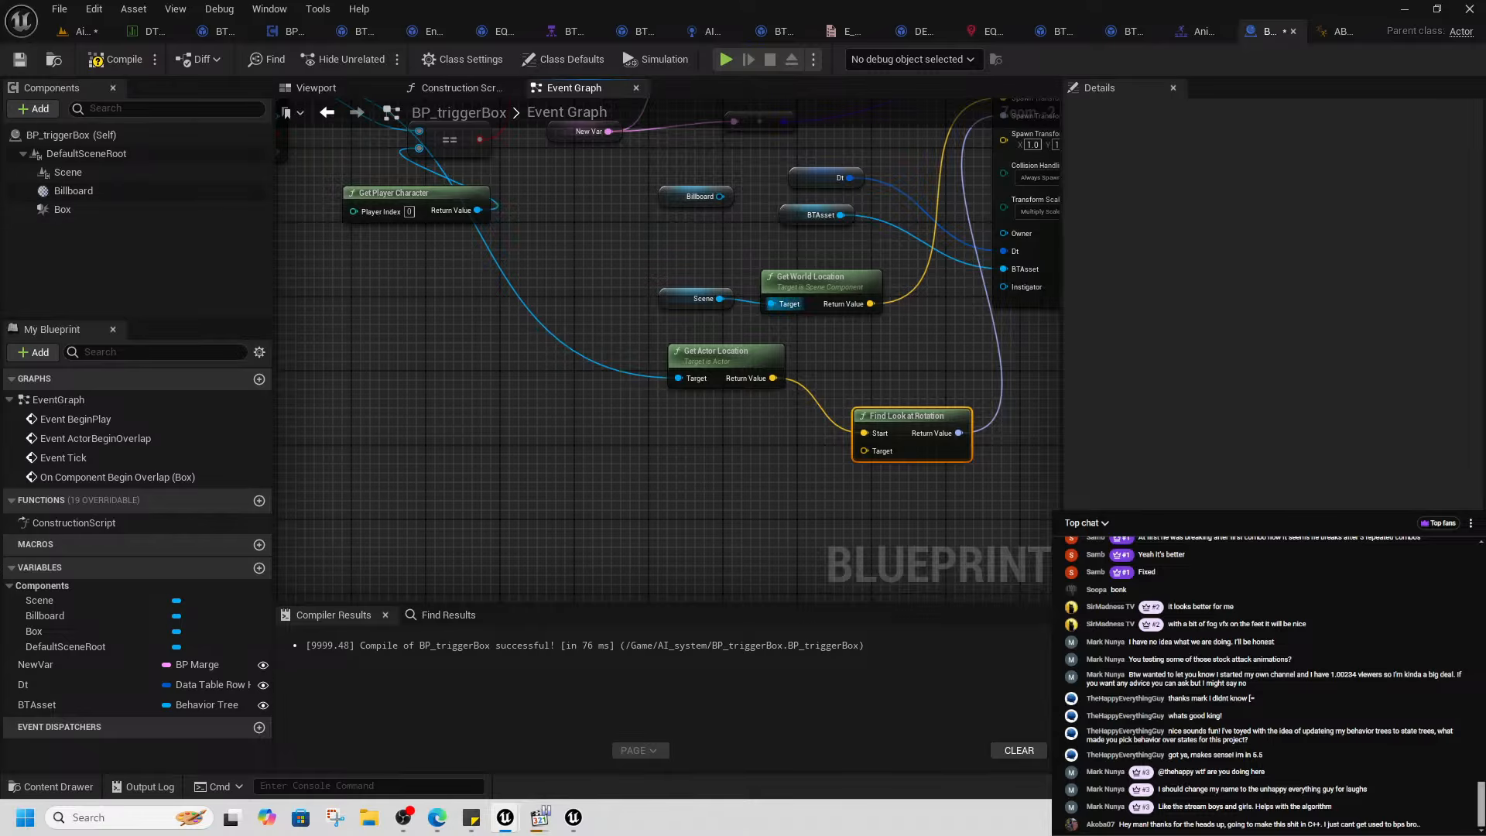
pyautogui.moveTo(776, 305); pyautogui.dragTo(741, 318, button='right')
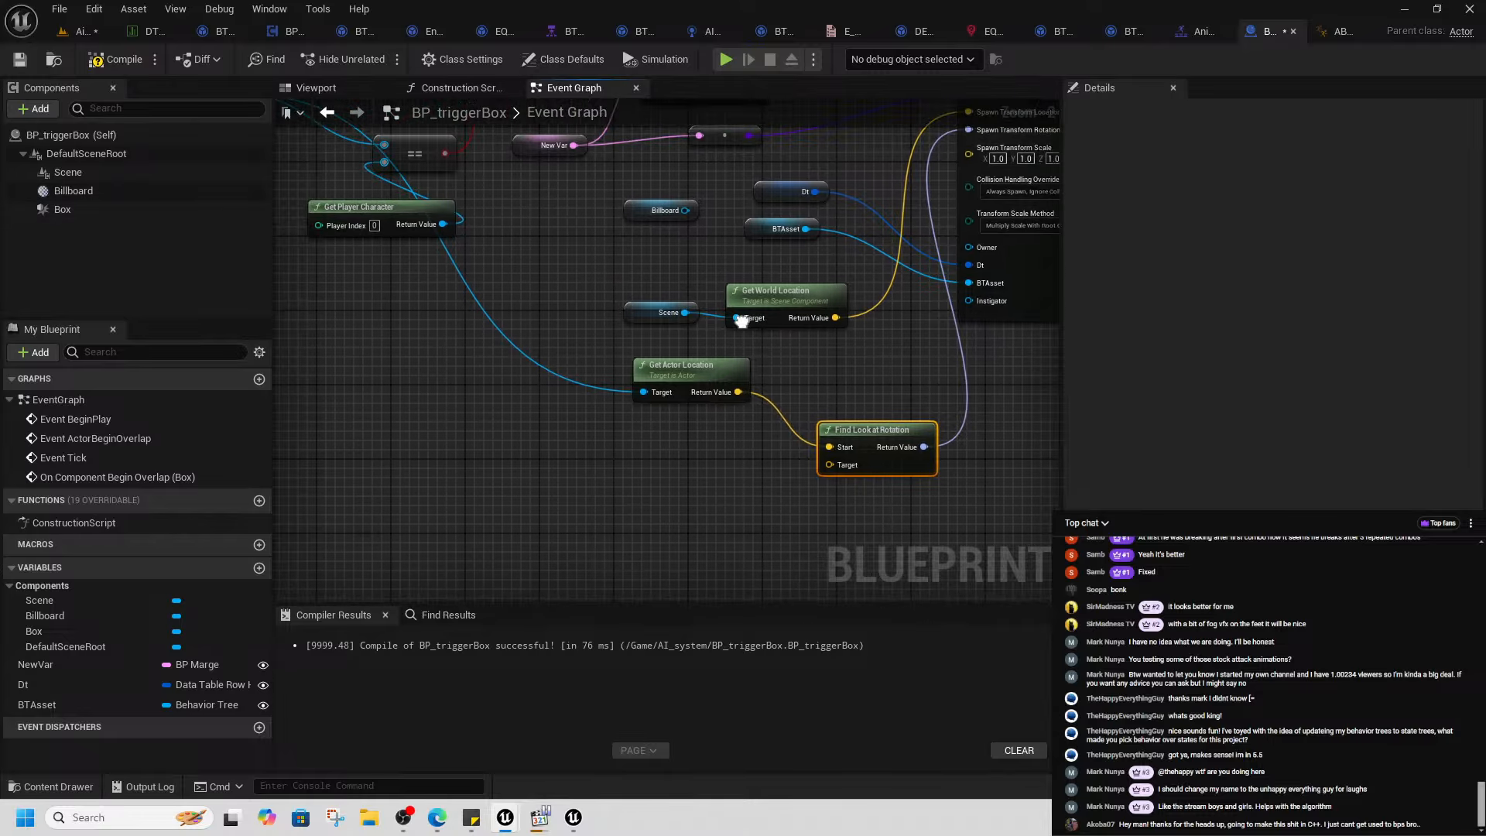
pyautogui.rightClick(600, 462)
pyautogui.write('et cator')
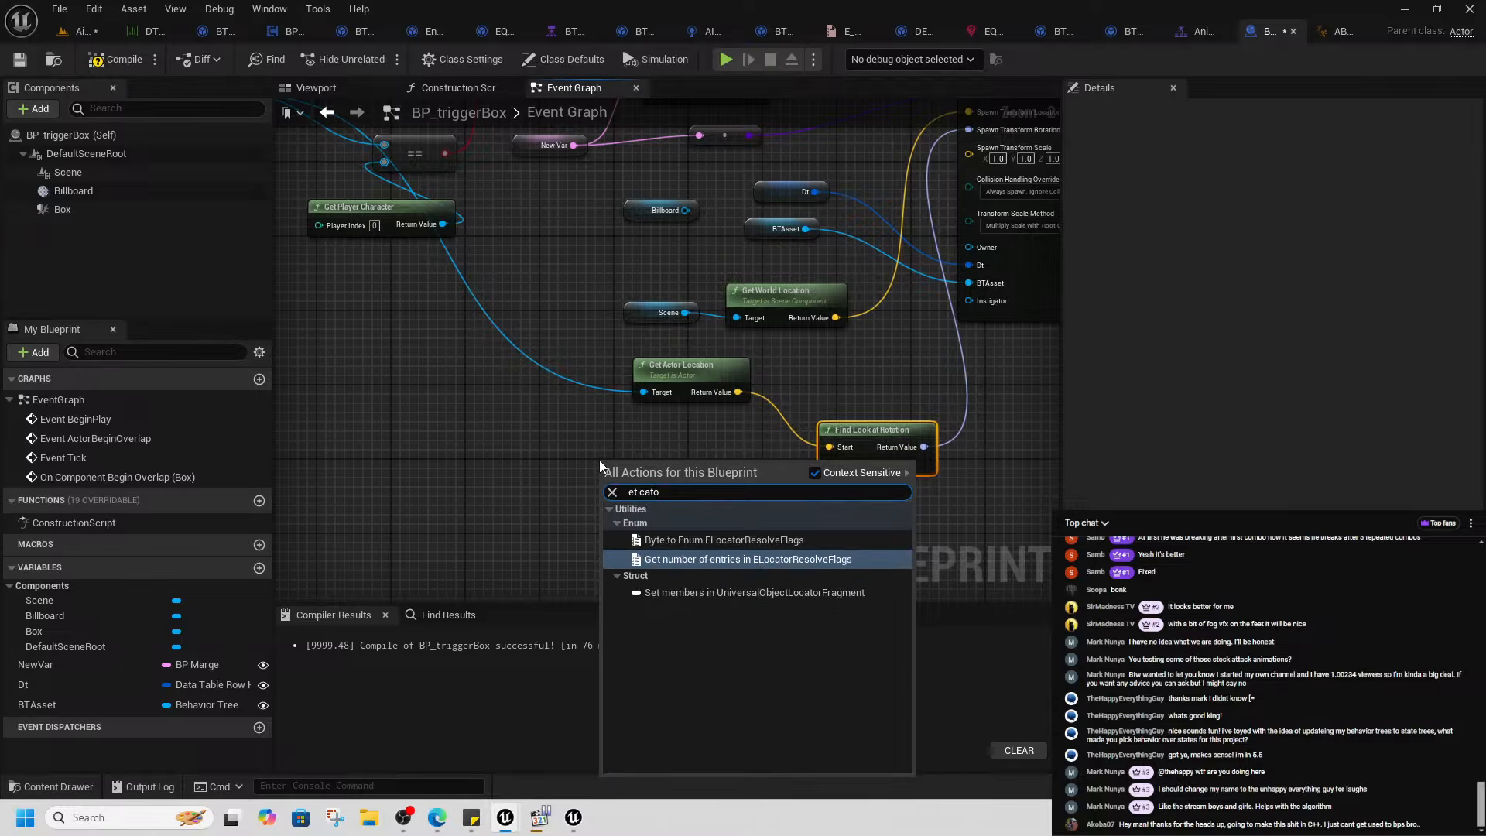
pyautogui.press('BackSpace')
pyautogui.press('BackSpace')
pyautogui.press('BackSpace')
pyautogui.press('BackSpace')
pyautogui.press('BackSpace')
pyautogui.press('BackSpace')
pyautogui.press('BackSpace')
pyautogui.press('BackSpace')
pyautogui.write('get')
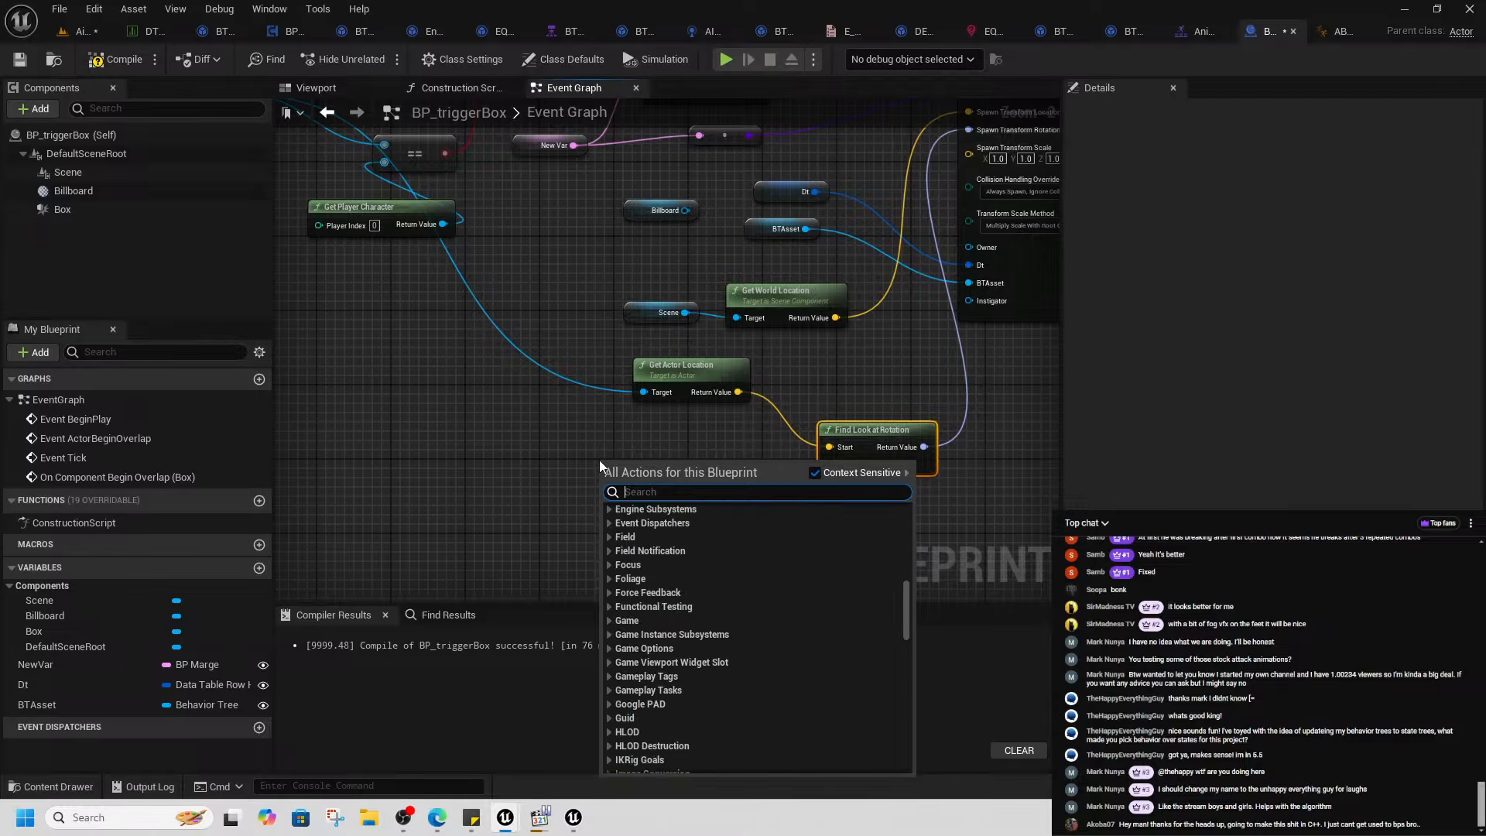
pyautogui.write(' acto')
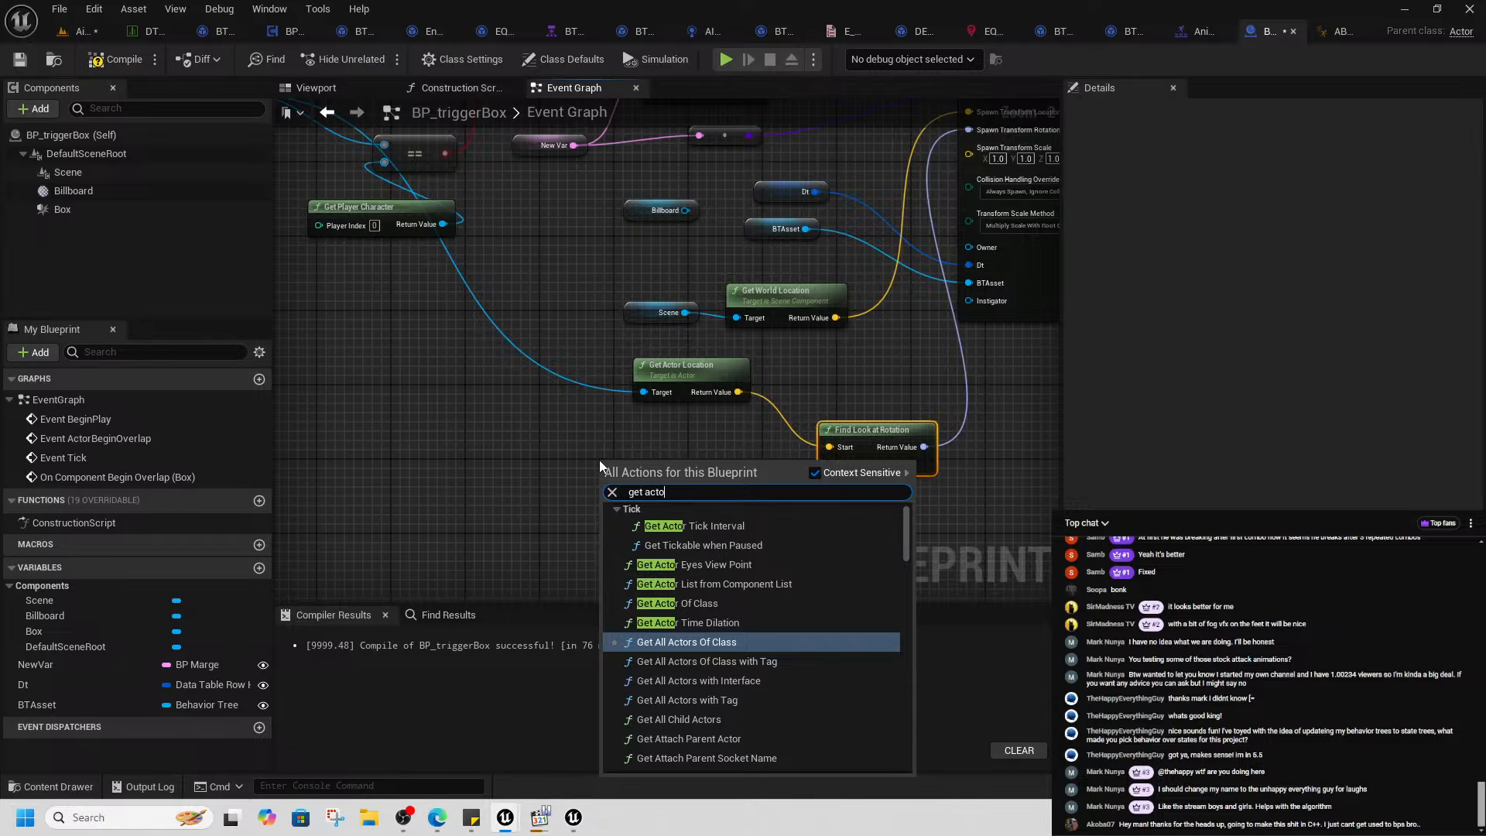
pyautogui.write('r loc')
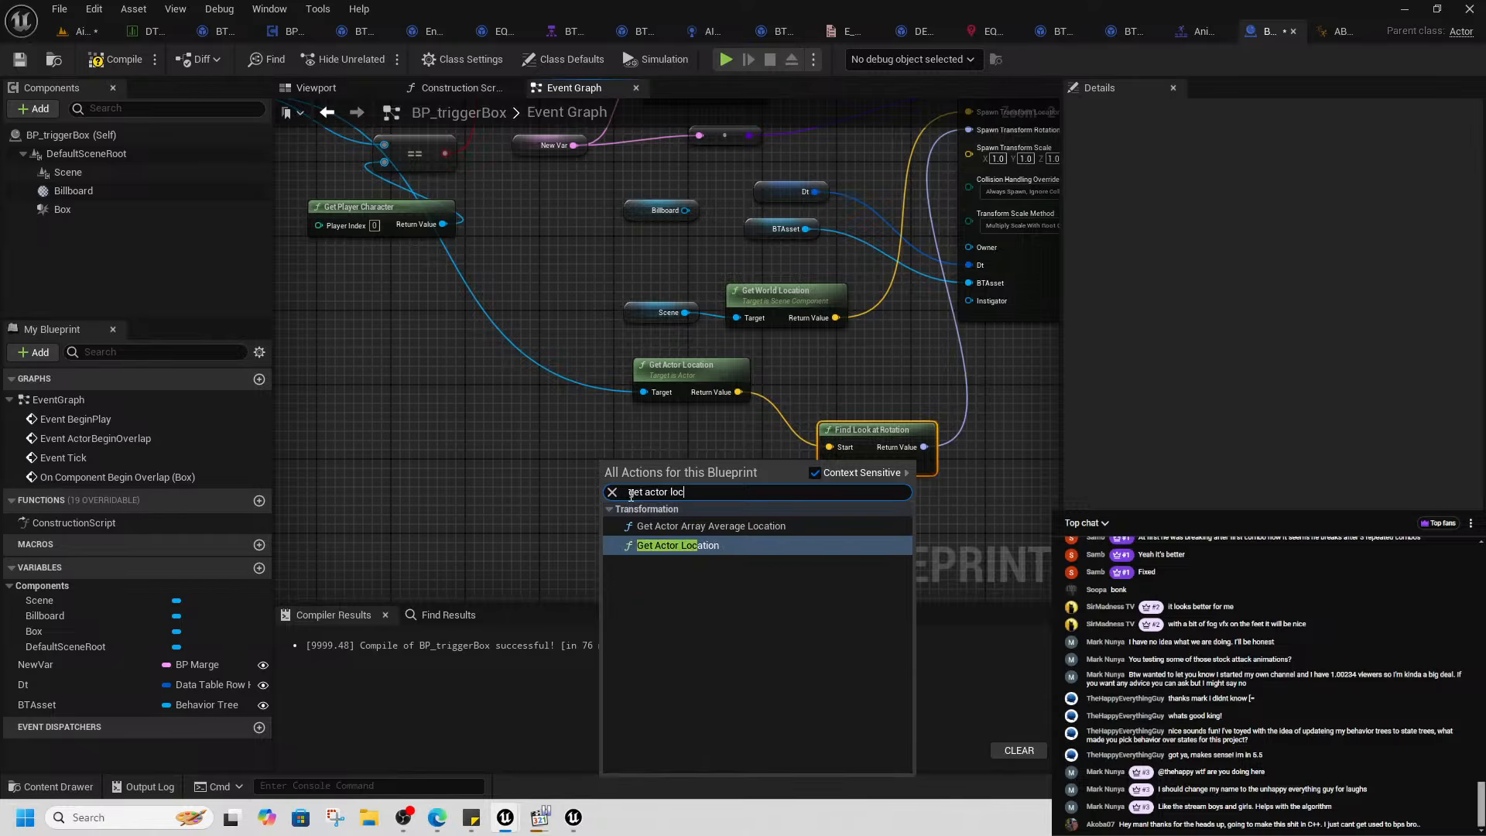
pyautogui.press('Return')
pyautogui.moveTo(724, 494); pyautogui.dragTo(842, 473)
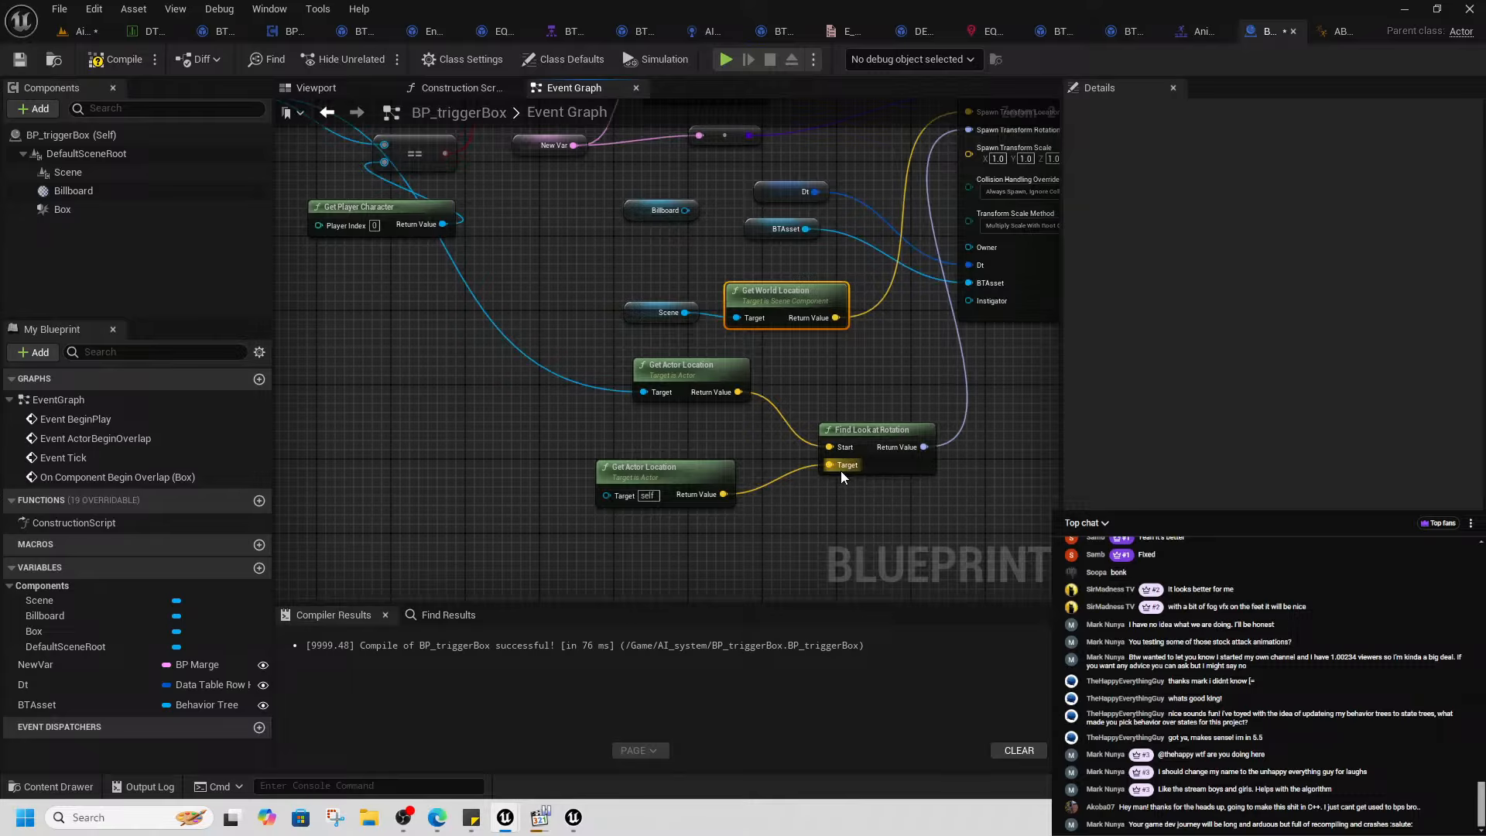
# - Play-test the level from a spot on the floor, run to the trigger box to check which way the spawned enemy faces, and stop playing
pyautogui.click(86, 35)
pyautogui.moveTo(597, 485); pyautogui.dragTo(490, 540, button='right')
pyautogui.rightClick(489, 540)
pyautogui.click(601, 588)
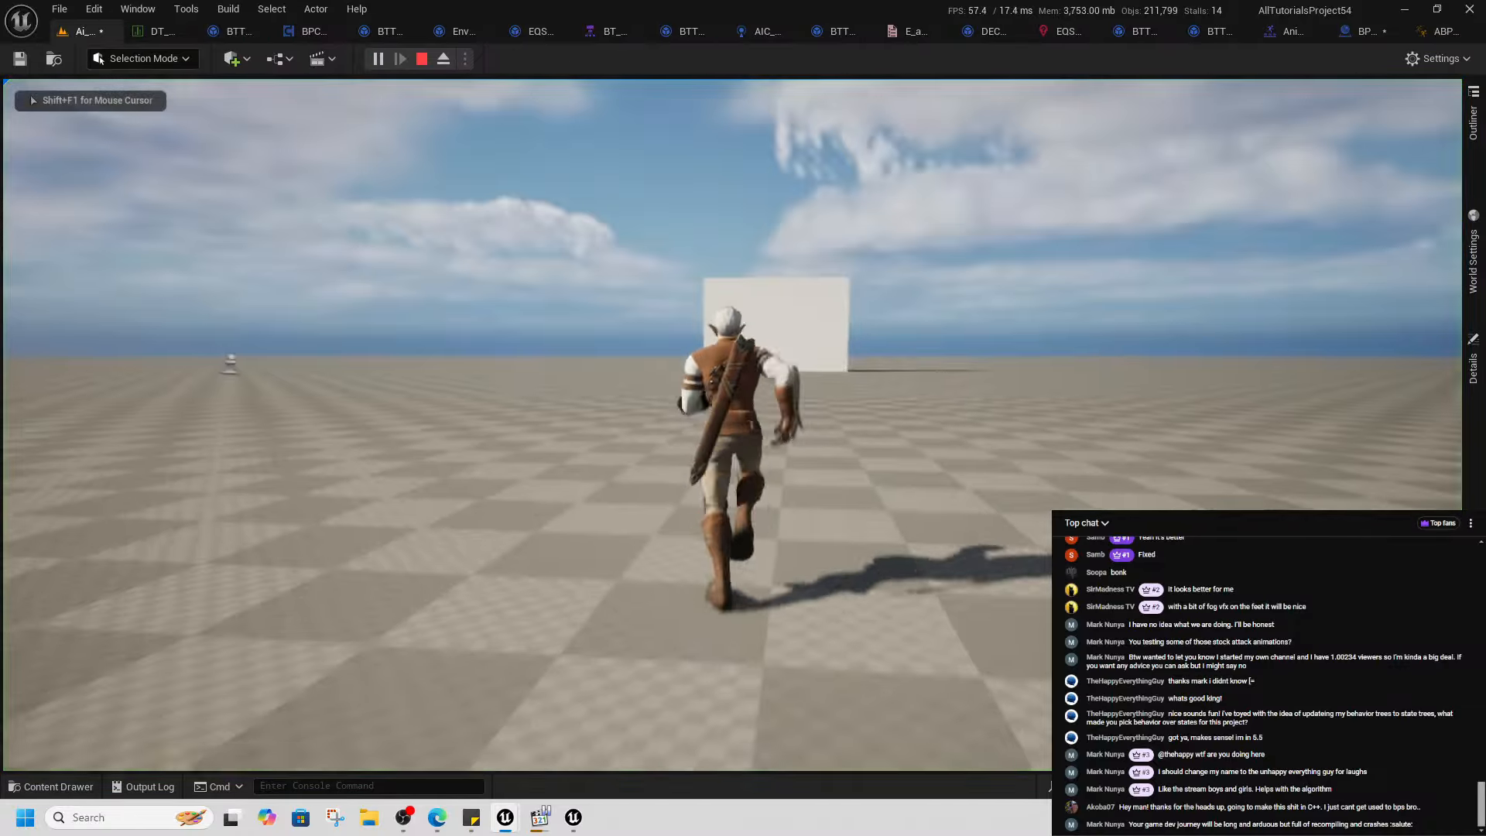
pyautogui.press('w')
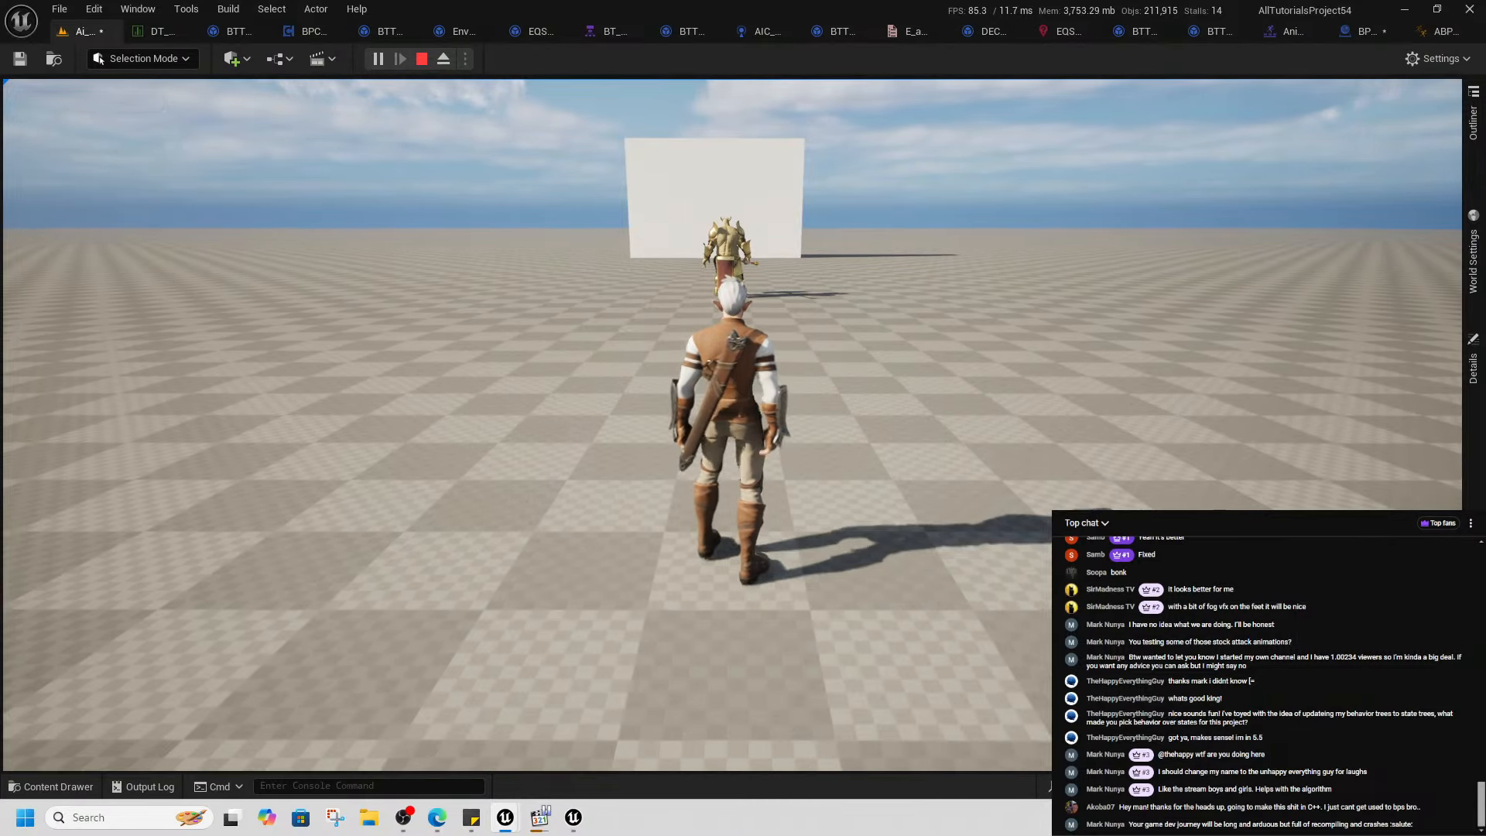
pyautogui.press('w')
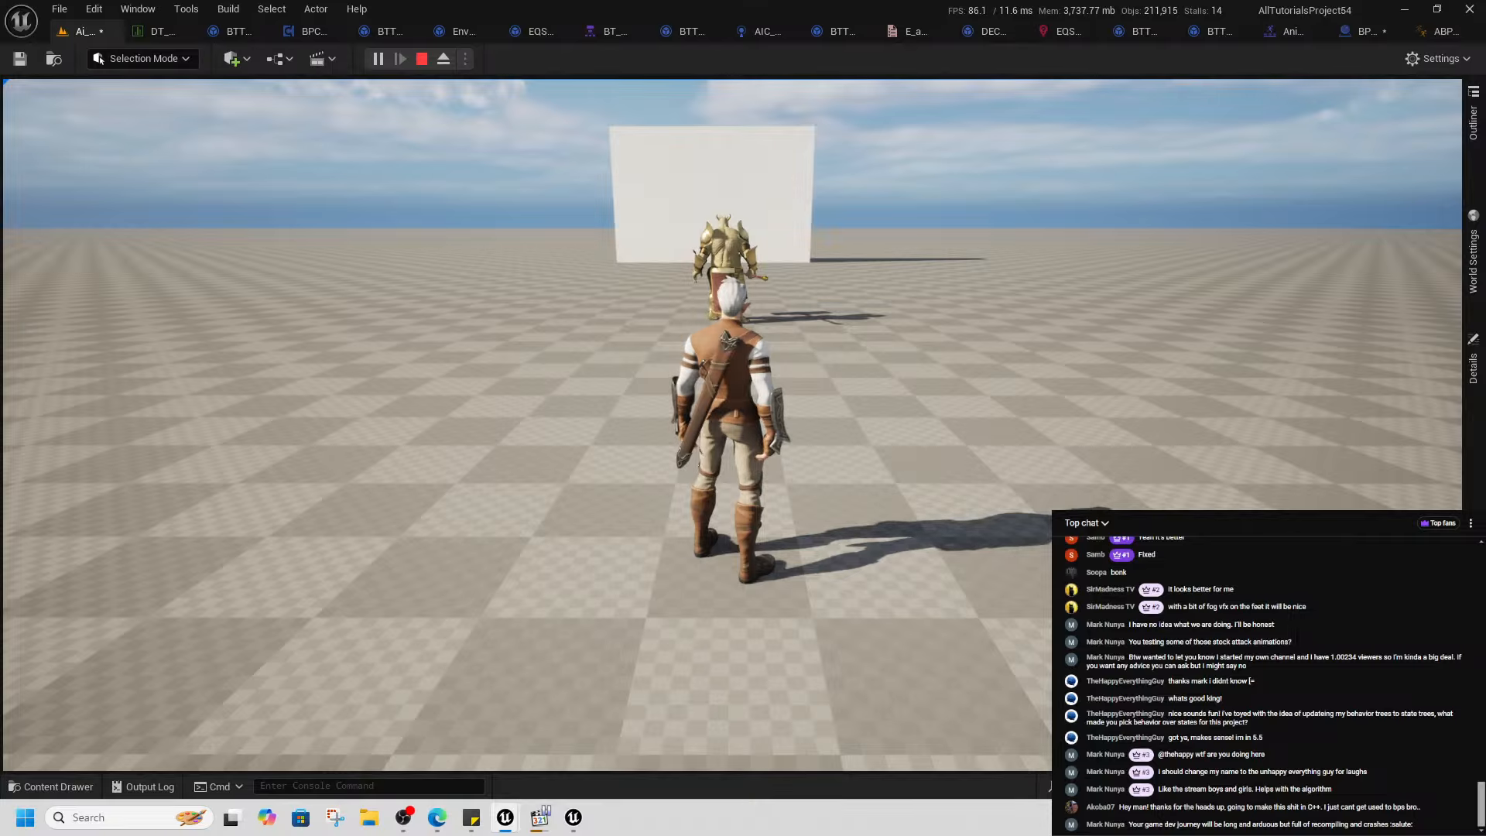
pyautogui.press('d')
pyautogui.press('w')
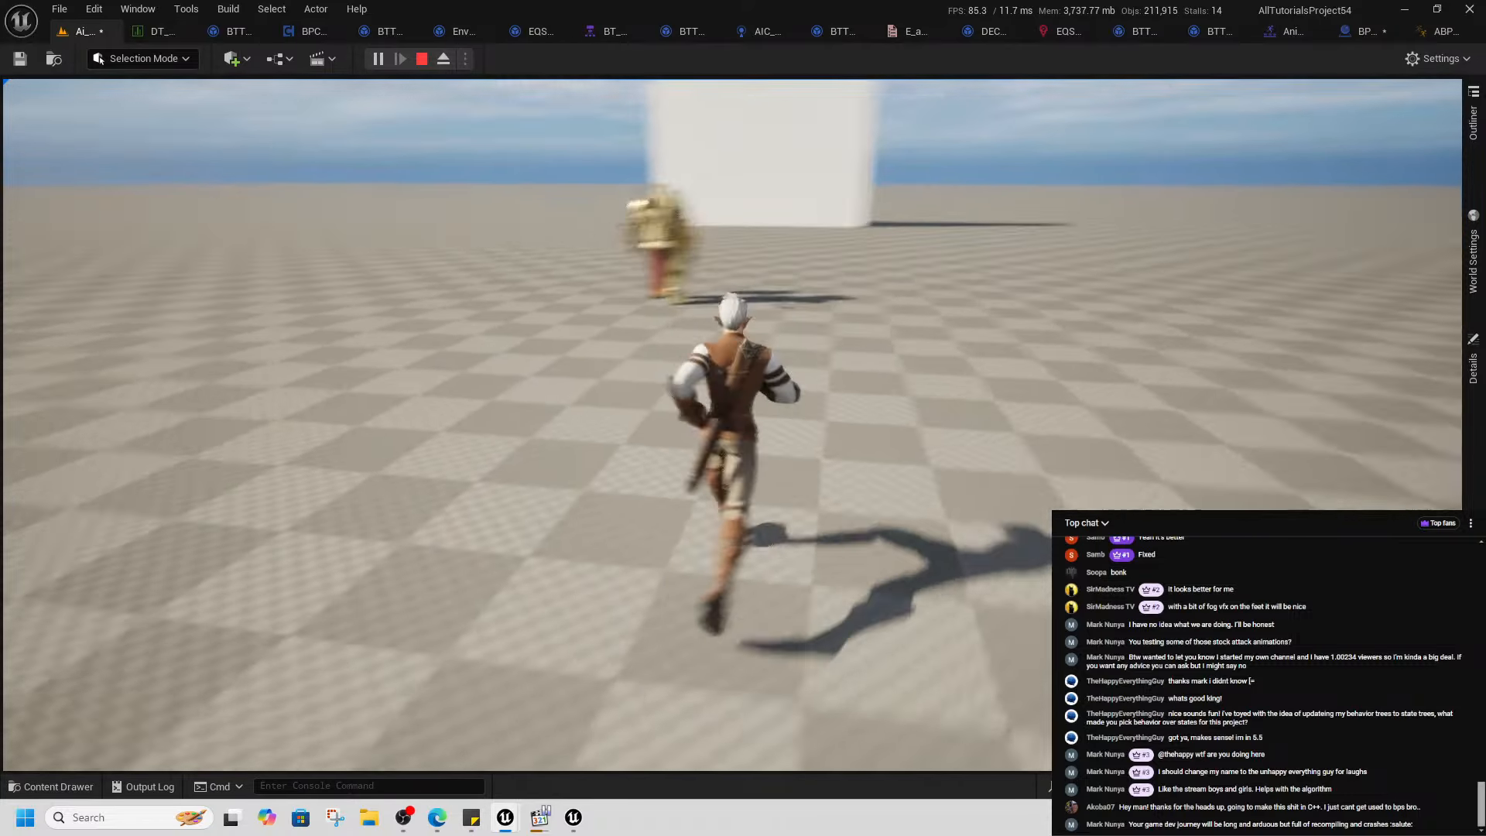
pyautogui.press('w')
pyautogui.press('d')
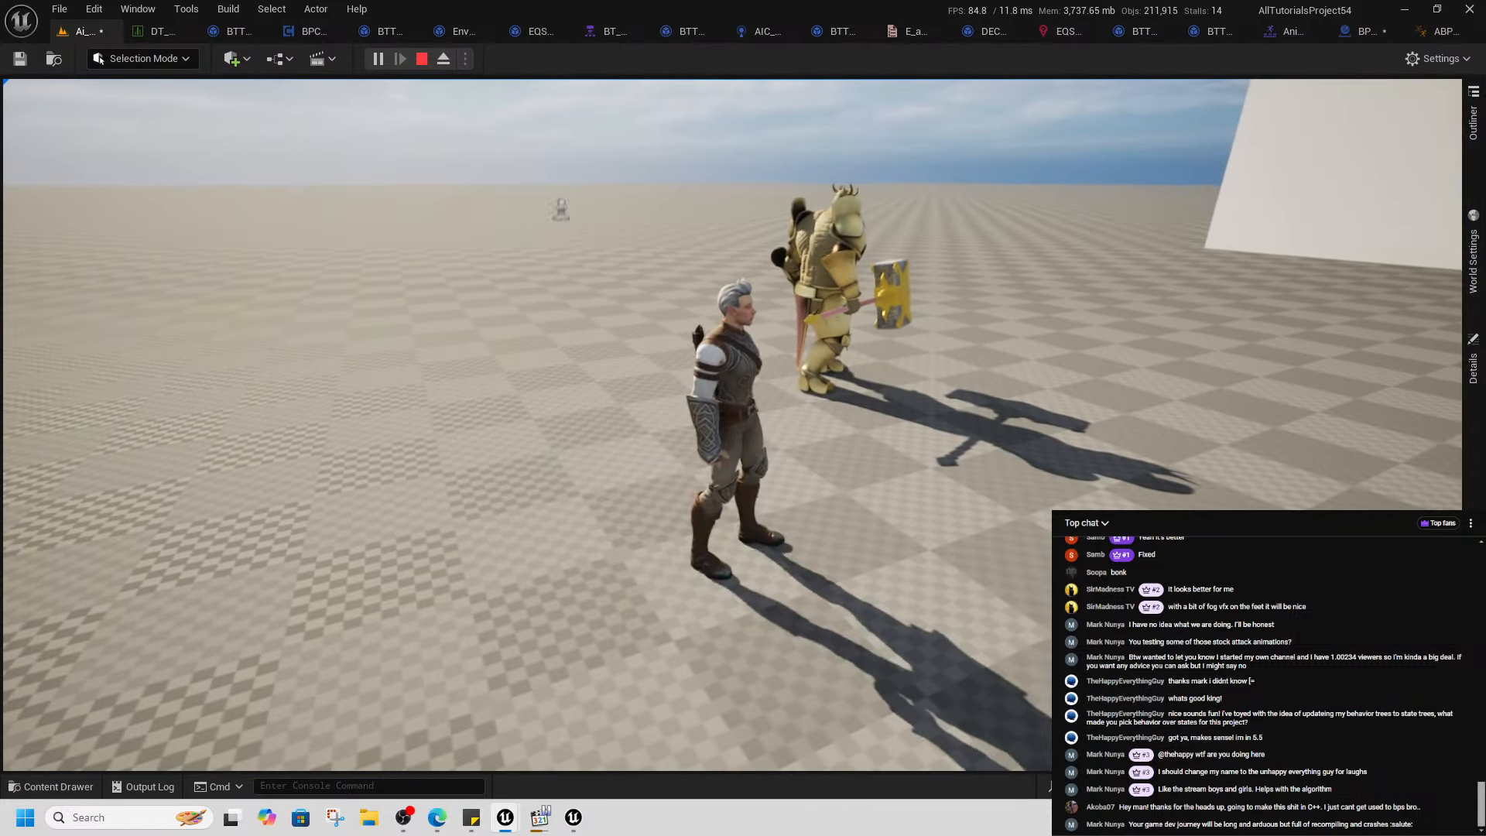
pyautogui.press('d')
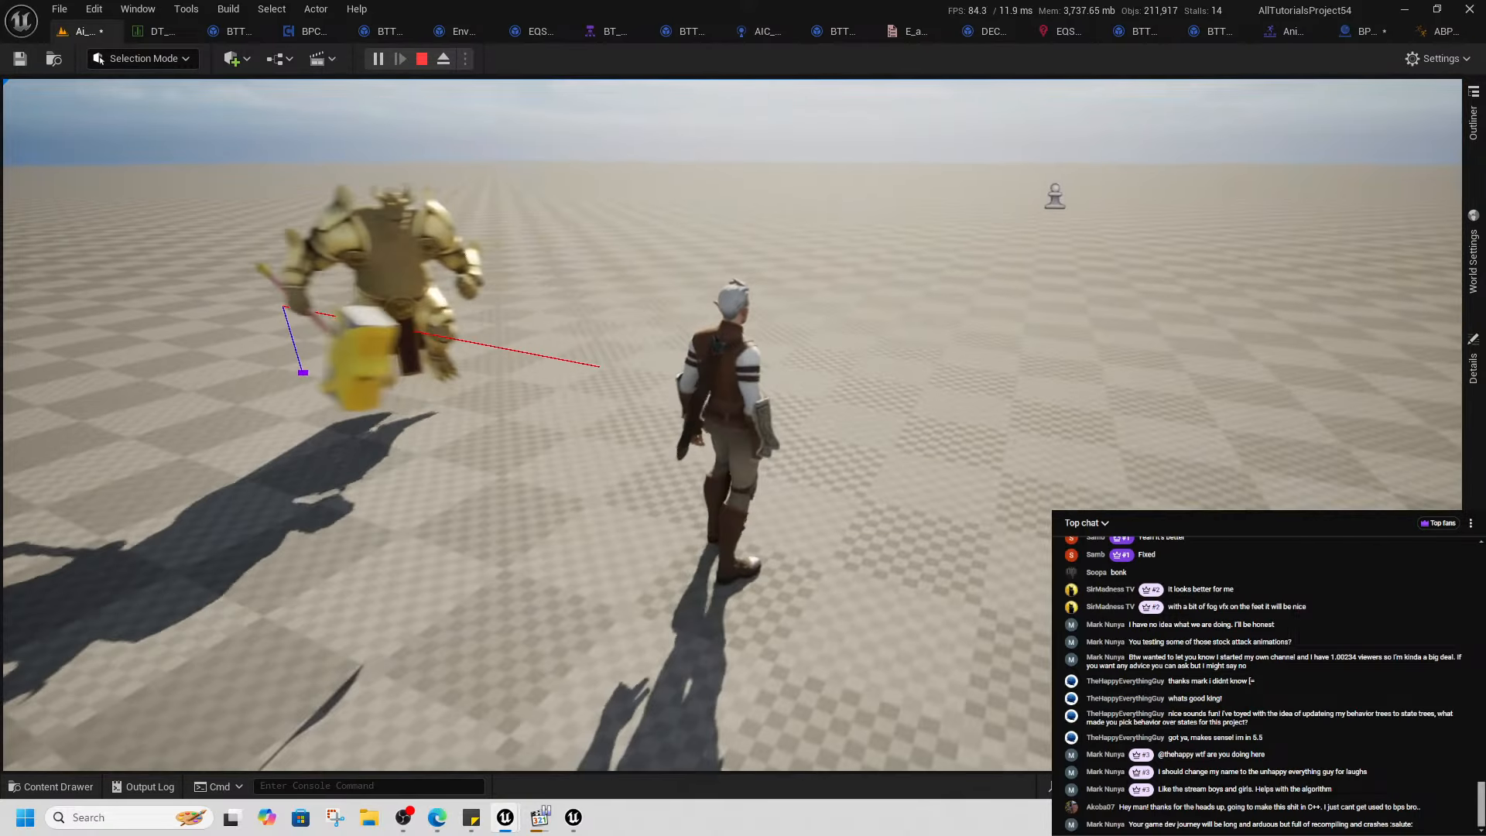
pyautogui.hotkey('alt', 'Tab')
pyautogui.click(422, 59)
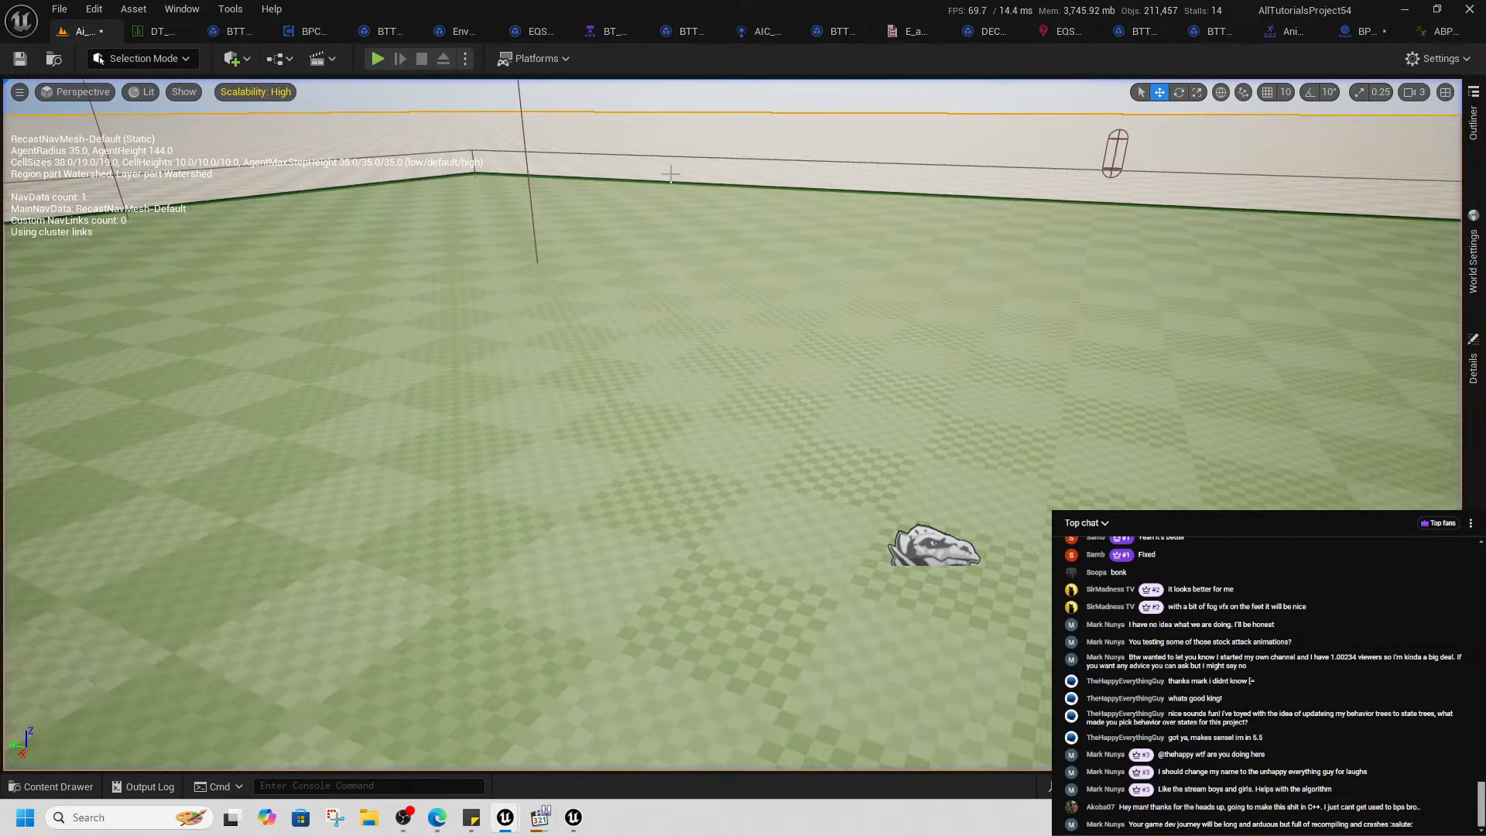
# - Swap the Find Look at Rotation inputs in BP_triggerBox, connecting self's location to Start and Other Actor's location to Target, and tidy the nodes
pyautogui.click(1364, 31)
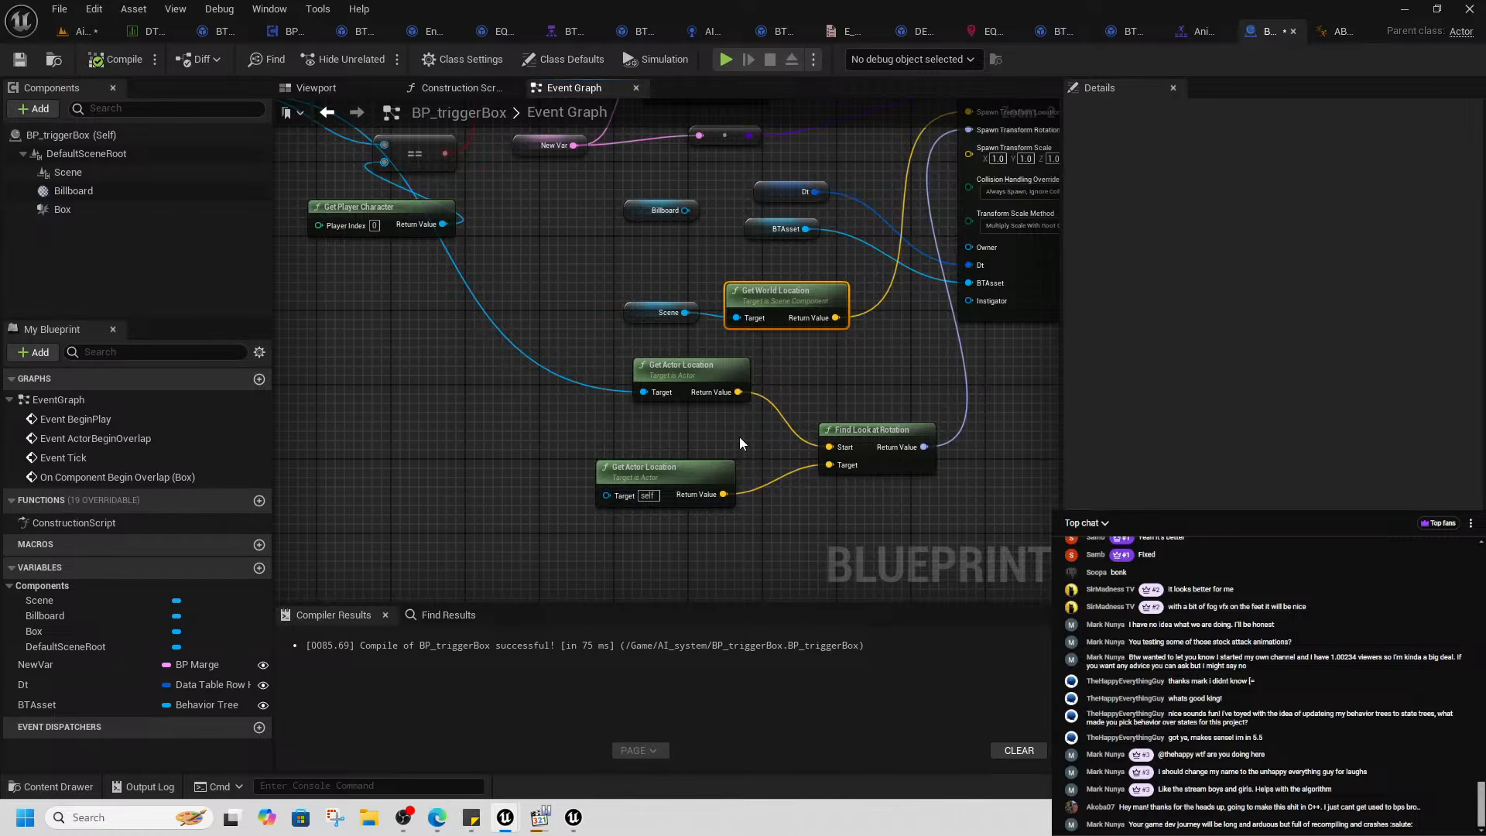
pyautogui.moveTo(740, 436); pyautogui.dragTo(682, 474, button='right')
pyautogui.moveTo(633, 406); pyautogui.dragTo(585, 425)
pyautogui.moveTo(441, 431); pyautogui.dragTo(538, 384, button='right')
pyautogui.keyDown('ctrl'); pyautogui.moveTo(882, 457); pyautogui.dragTo(878, 438); pyautogui.keyUp('ctrl')
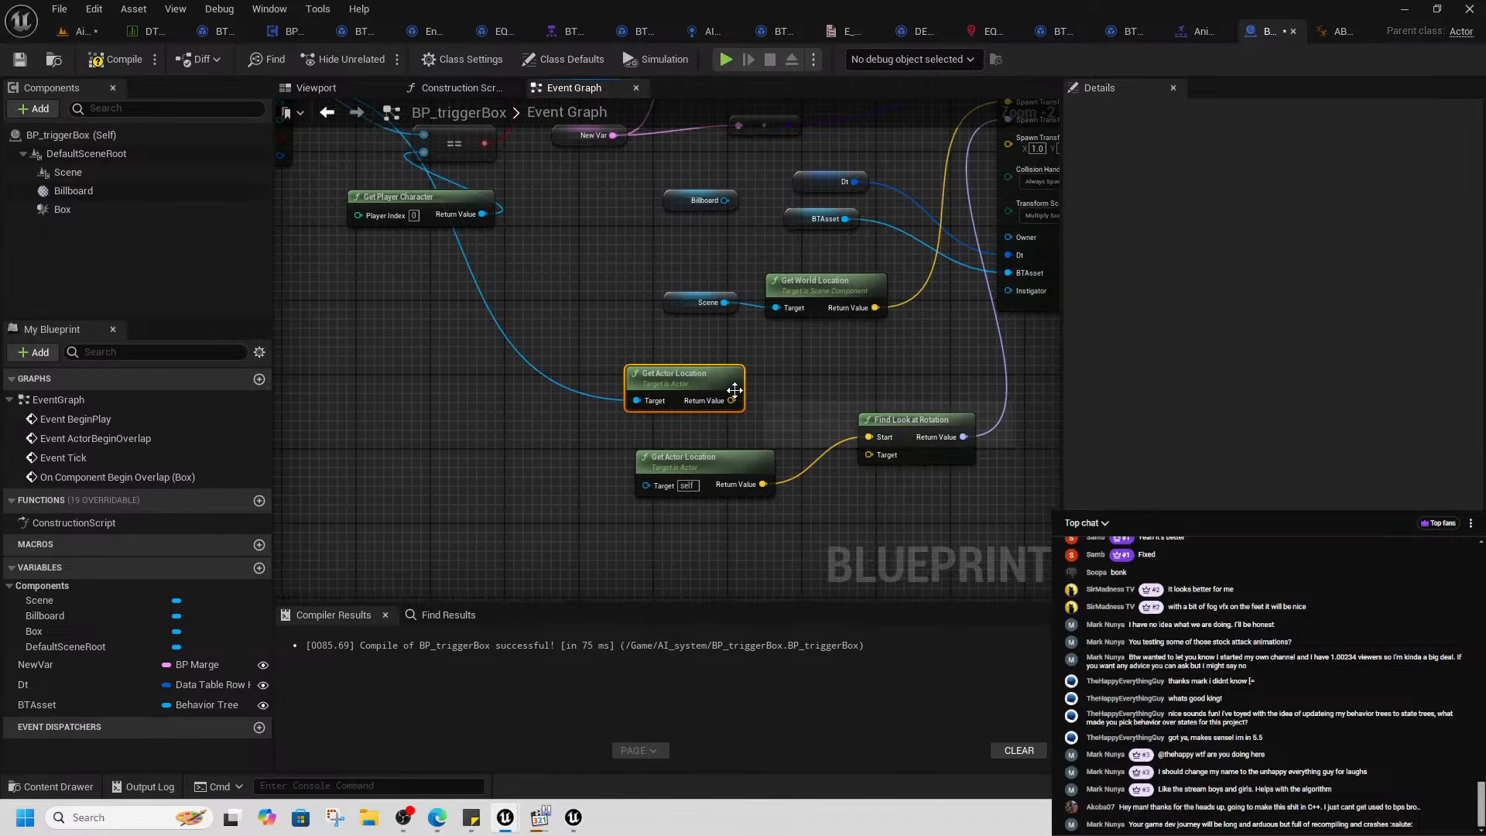
pyautogui.moveTo(731, 400); pyautogui.dragTo(868, 454)
pyautogui.moveTo(701, 373); pyautogui.dragTo(737, 472)
# - Play-test the level from the floor near the trigger box to check that the spawned enemy faces the player, and stop playing
pyautogui.click(93, 31)
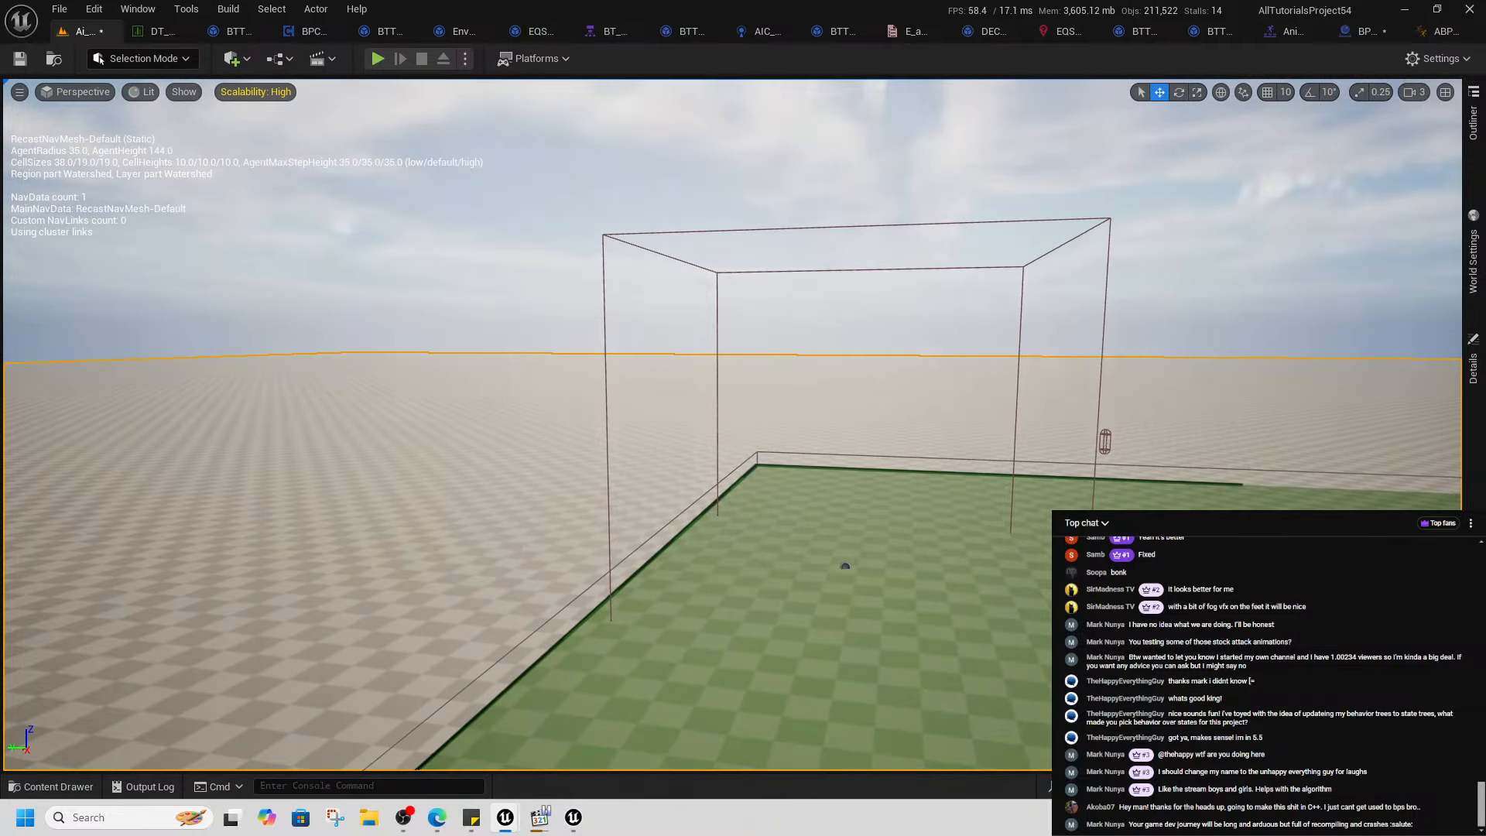
pyautogui.rightClick(514, 535)
pyautogui.click(558, 525)
pyautogui.press('w')
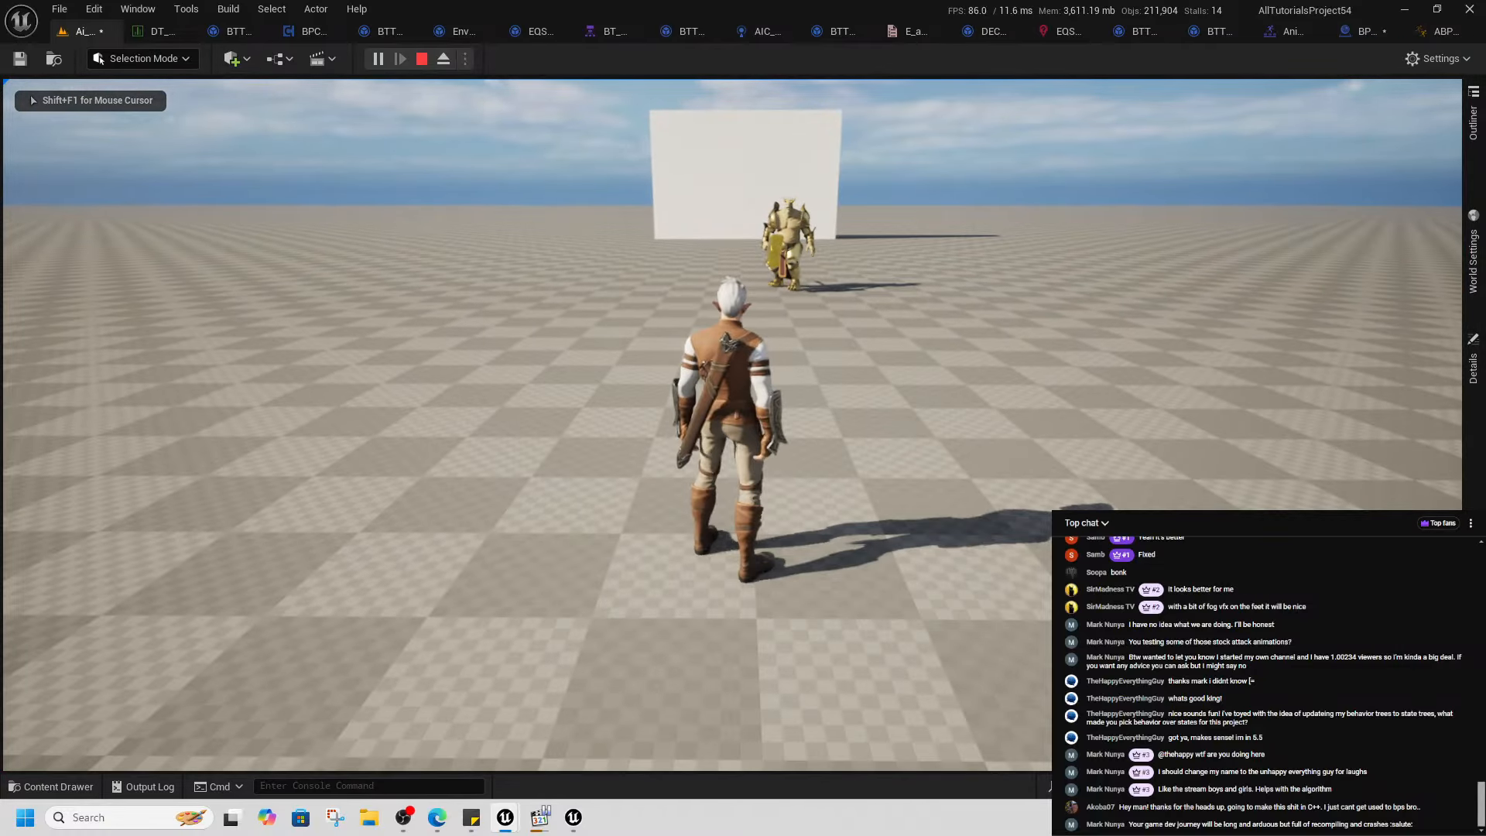
pyautogui.press('w')
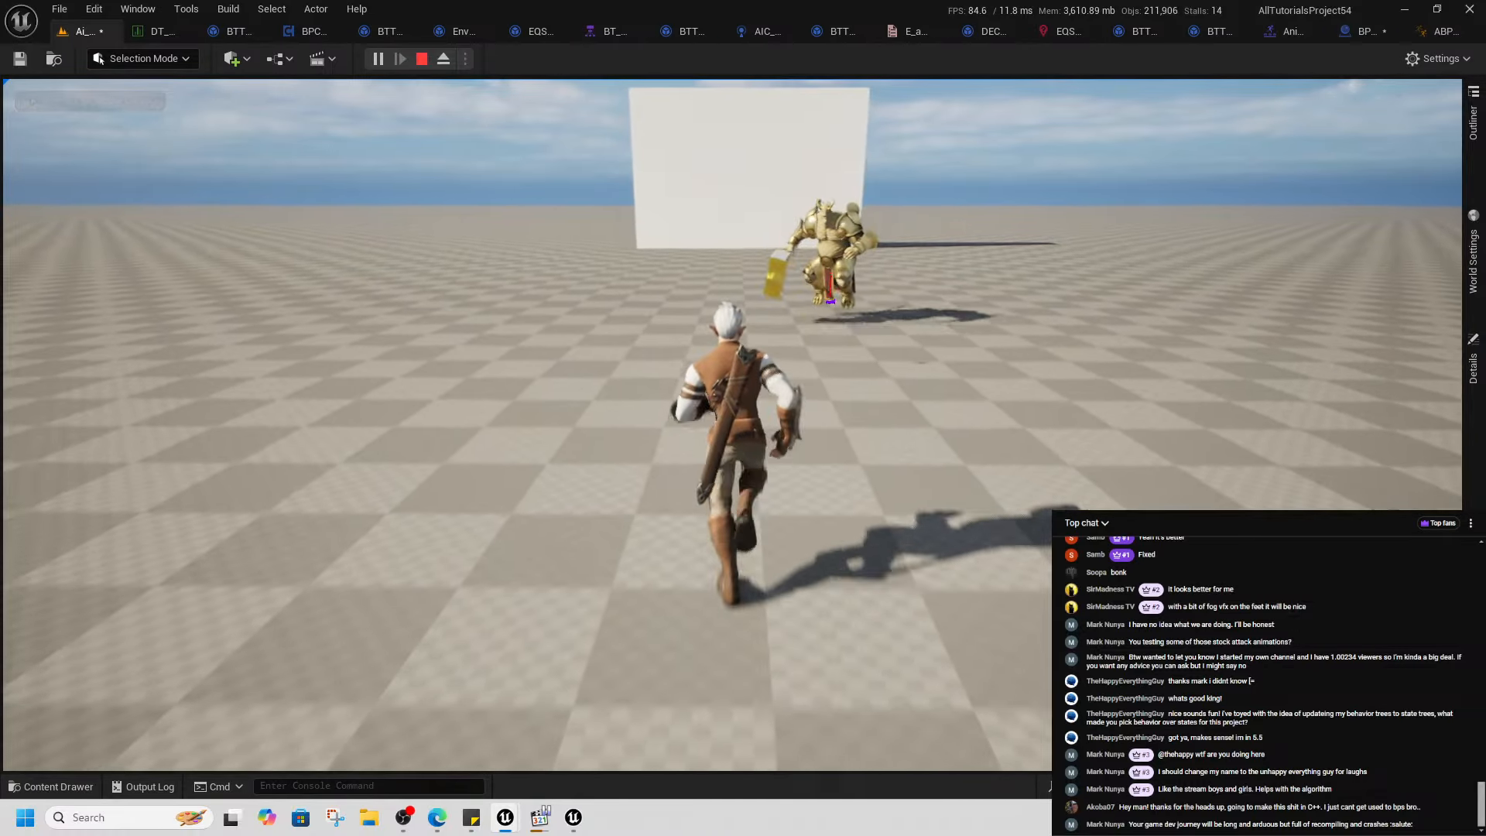
pyautogui.hotkey('alt', 'Tab')
pyautogui.hotkey('alt', 'Tab')
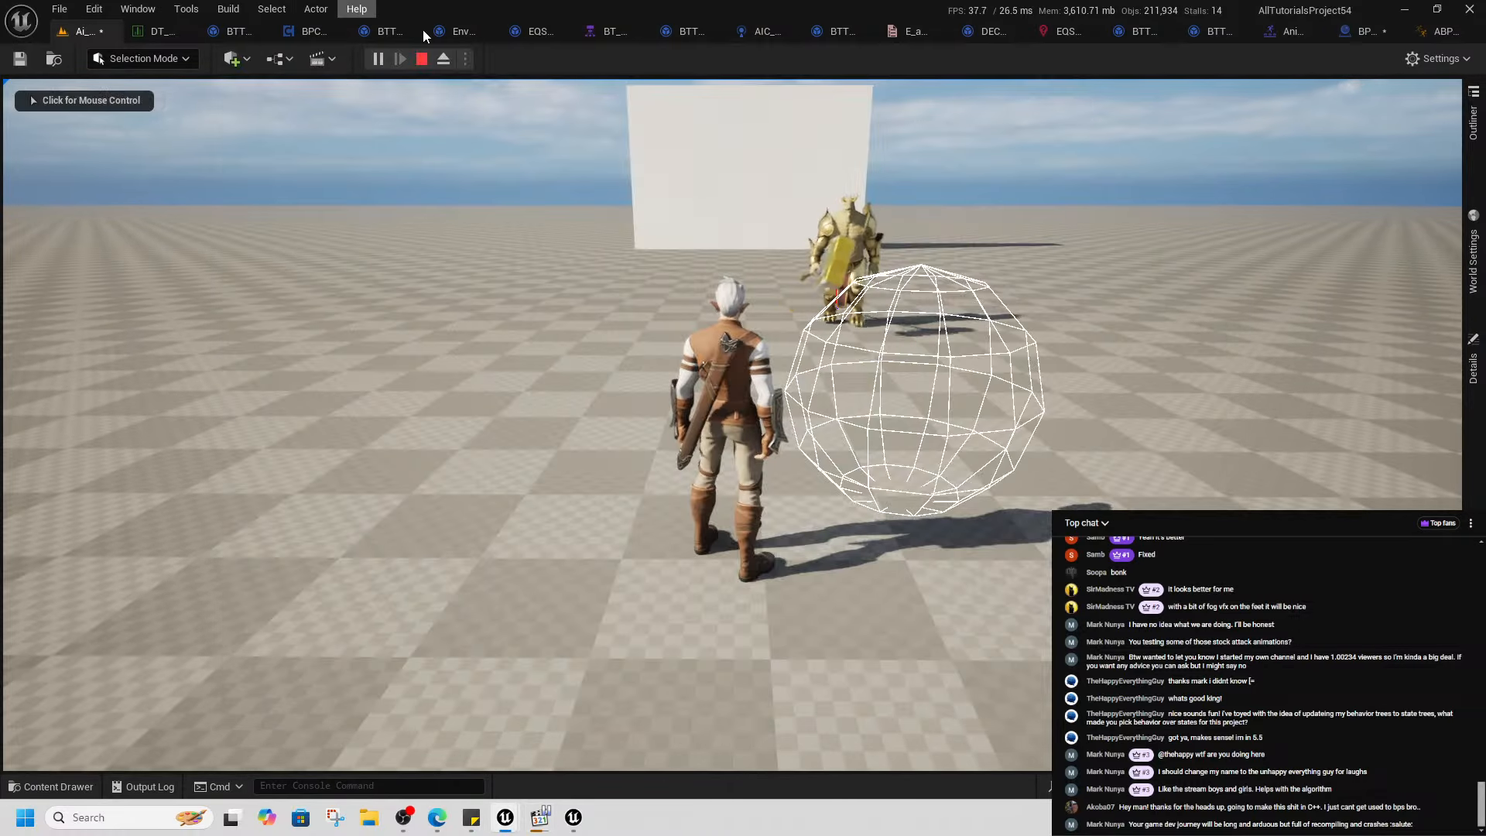
pyautogui.click(425, 60)
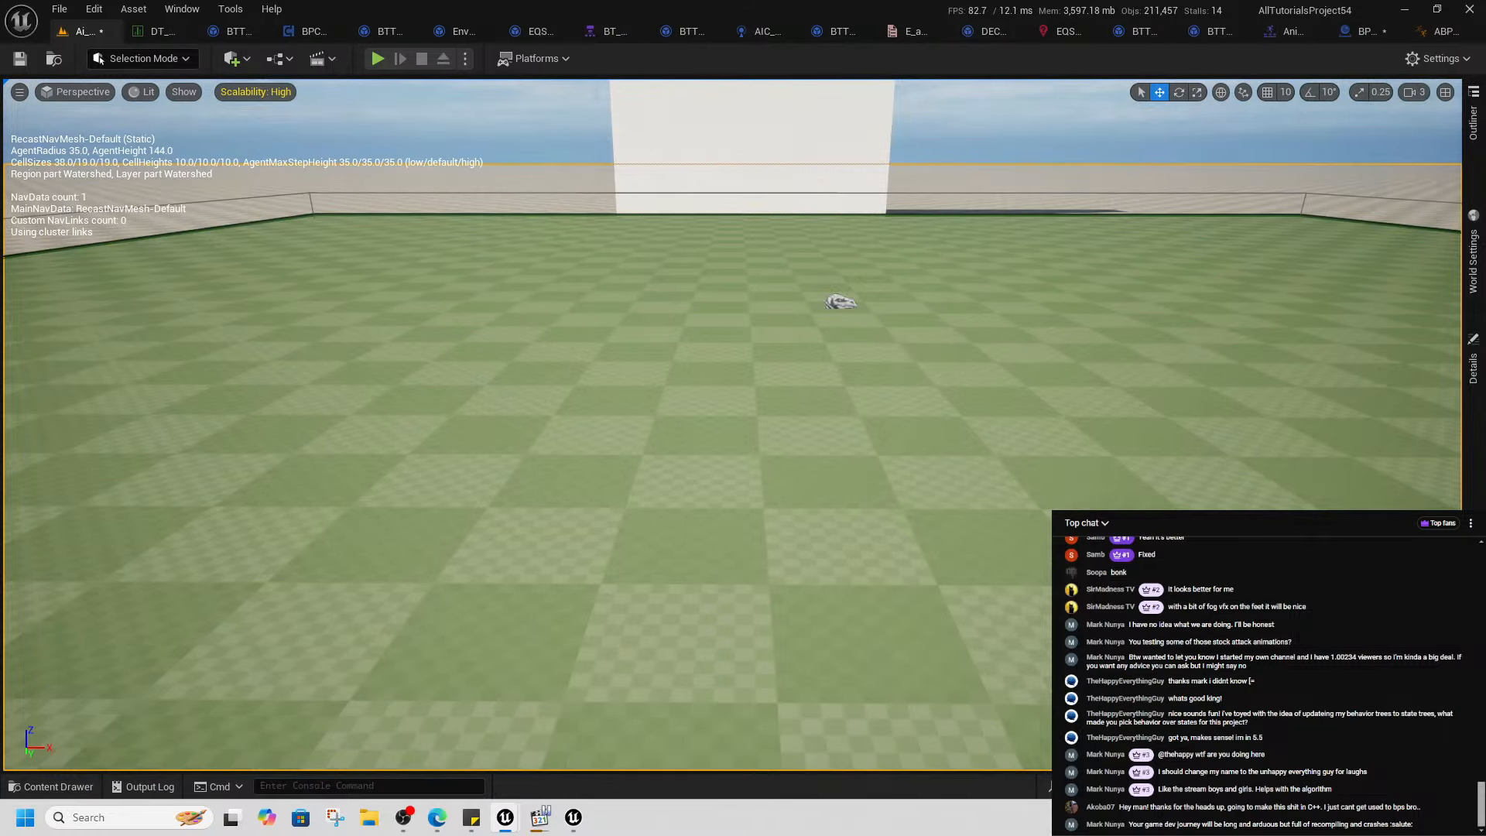
# - Save all modified levels and assets in the project
pyautogui.hotkey('ctrl', 'shift', 's')
pyautogui.click(857, 570)
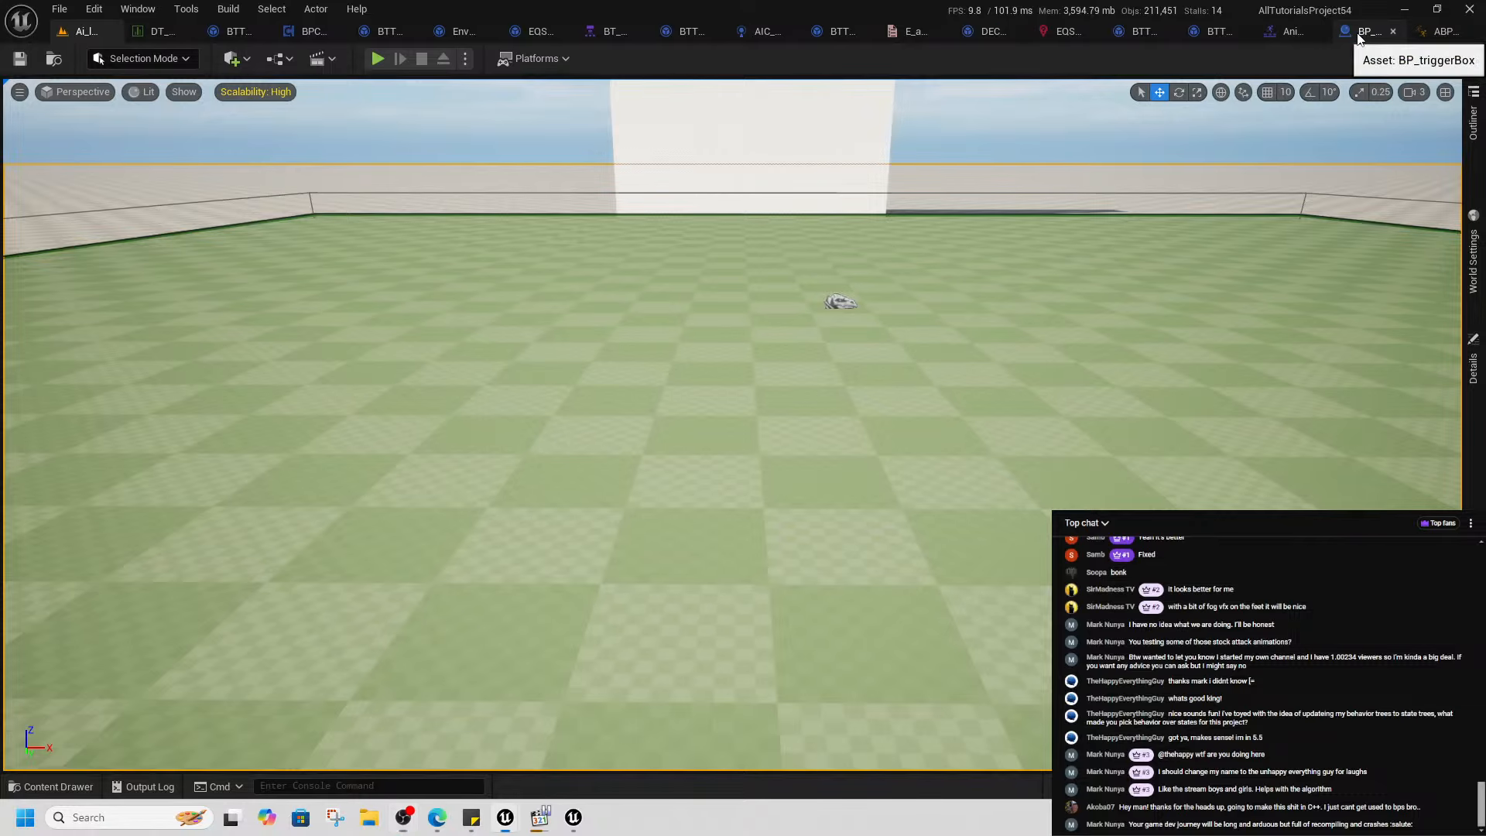
# - Add a Destroy Actor node targeting self after SpawnActor's execution output in BP_triggerBox
pyautogui.click(1356, 38)
pyautogui.scroll(-2, 957, 413)
pyautogui.moveTo(1022, 163); pyautogui.dragTo(667, 267, button='right')
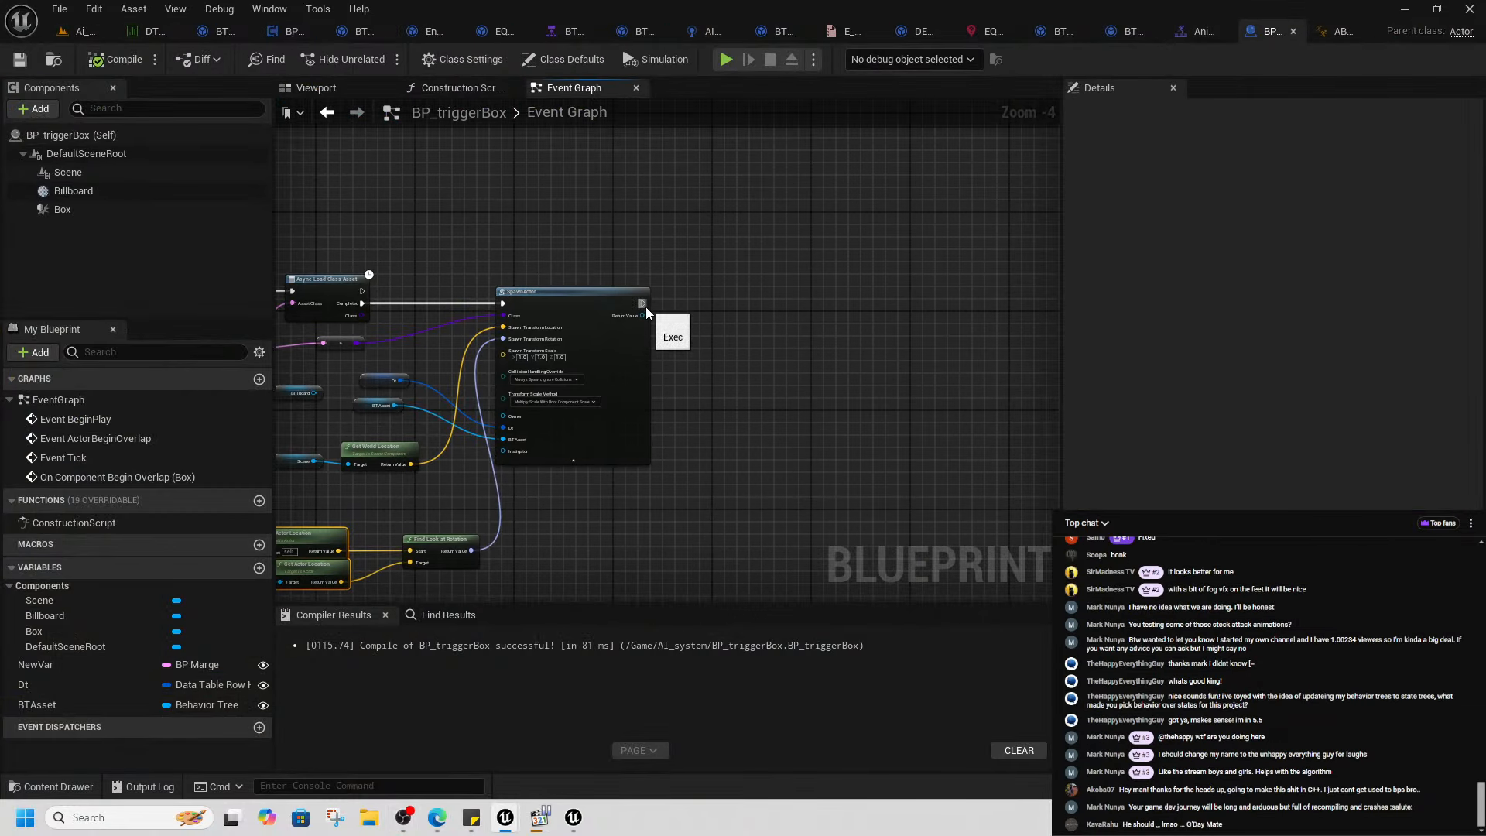
pyautogui.moveTo(643, 302); pyautogui.dragTo(715, 305)
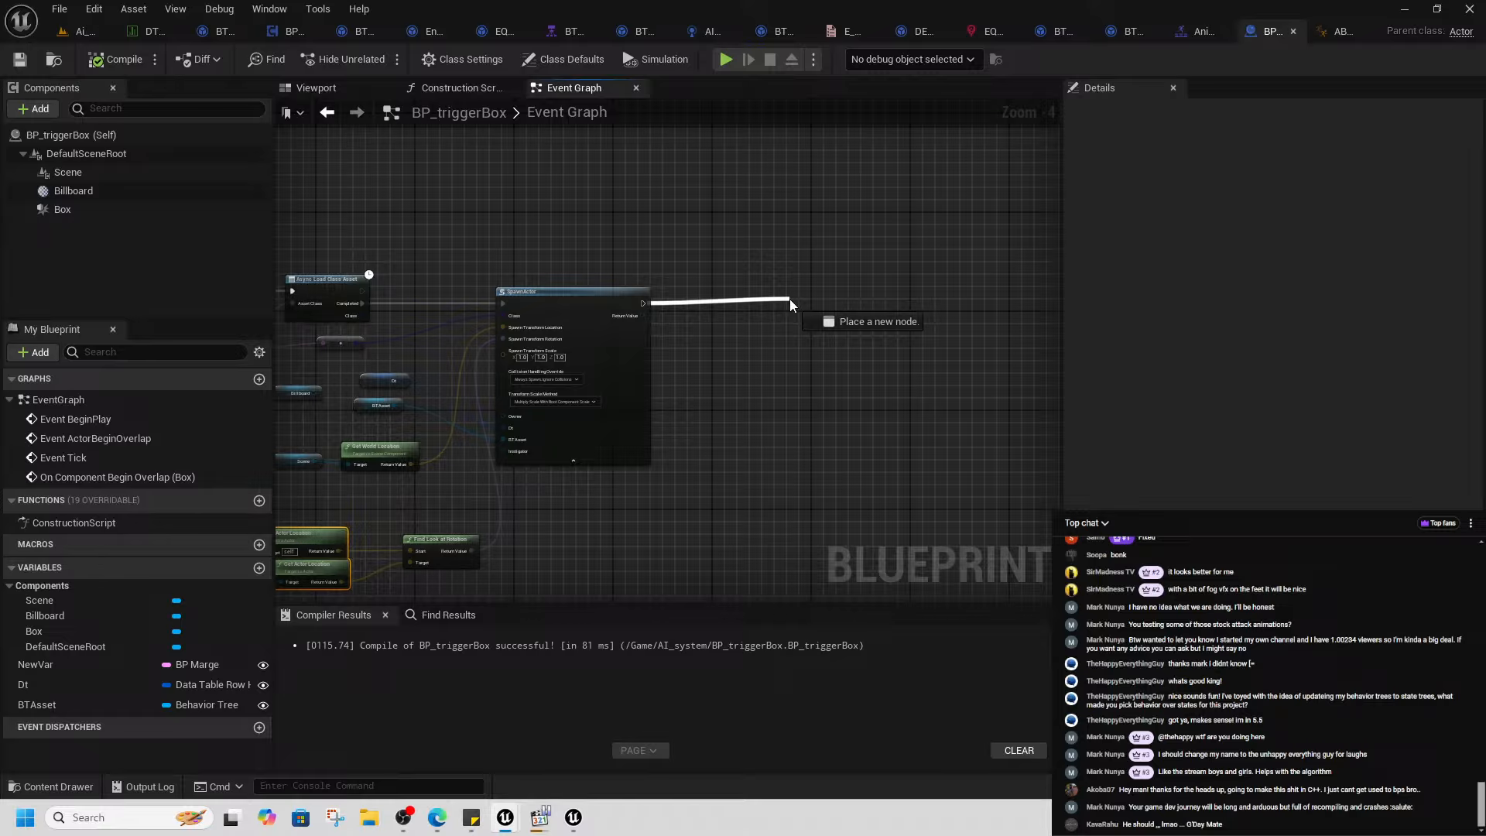
pyautogui.moveTo(791, 305); pyautogui.dragTo(791, 304)
pyautogui.click(726, 369)
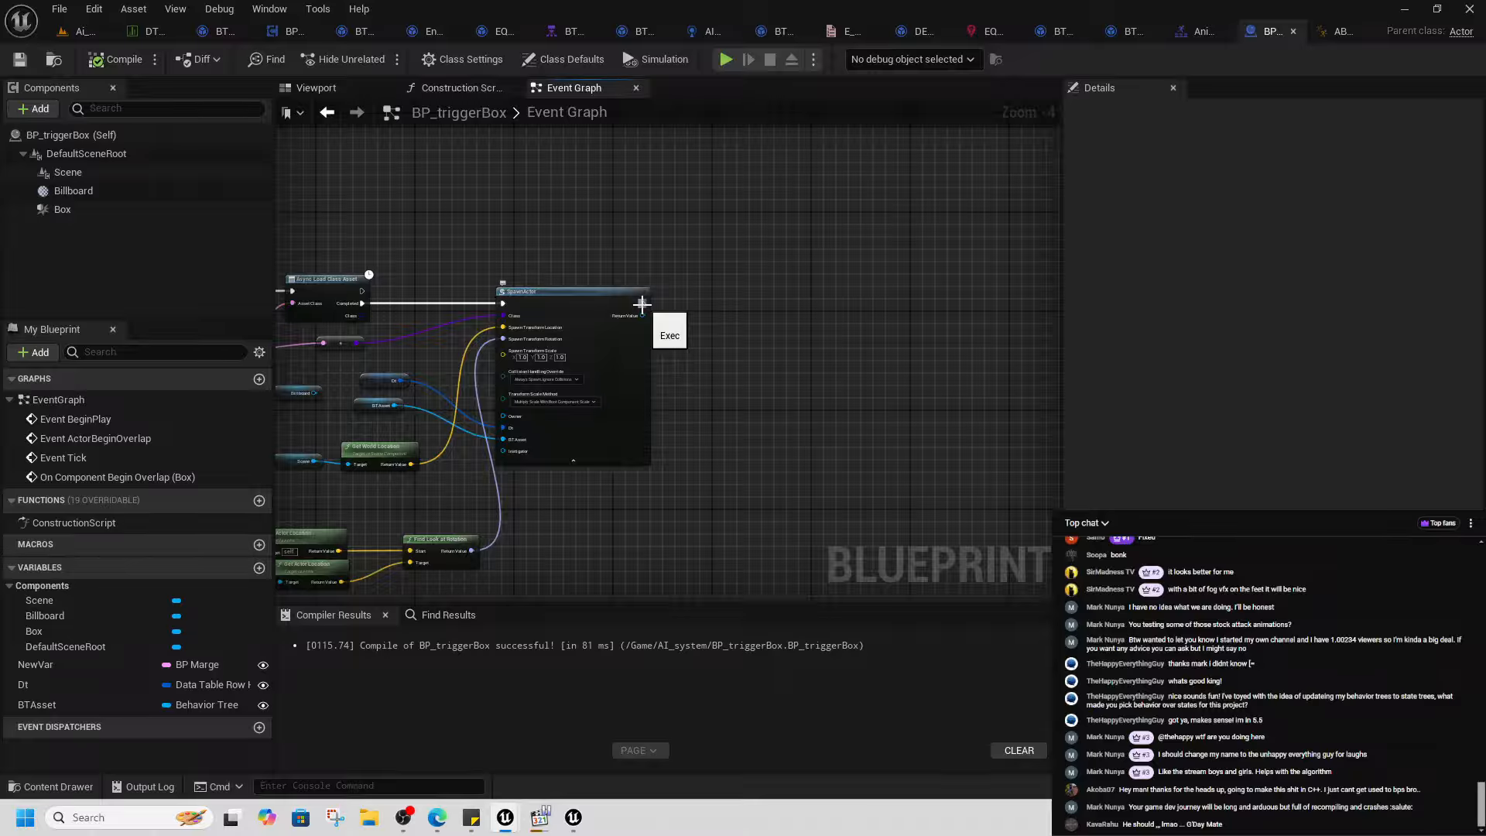
pyautogui.scroll(4, 642, 303)
pyautogui.moveTo(657, 304); pyautogui.dragTo(935, 305)
pyautogui.write('destroy actor')
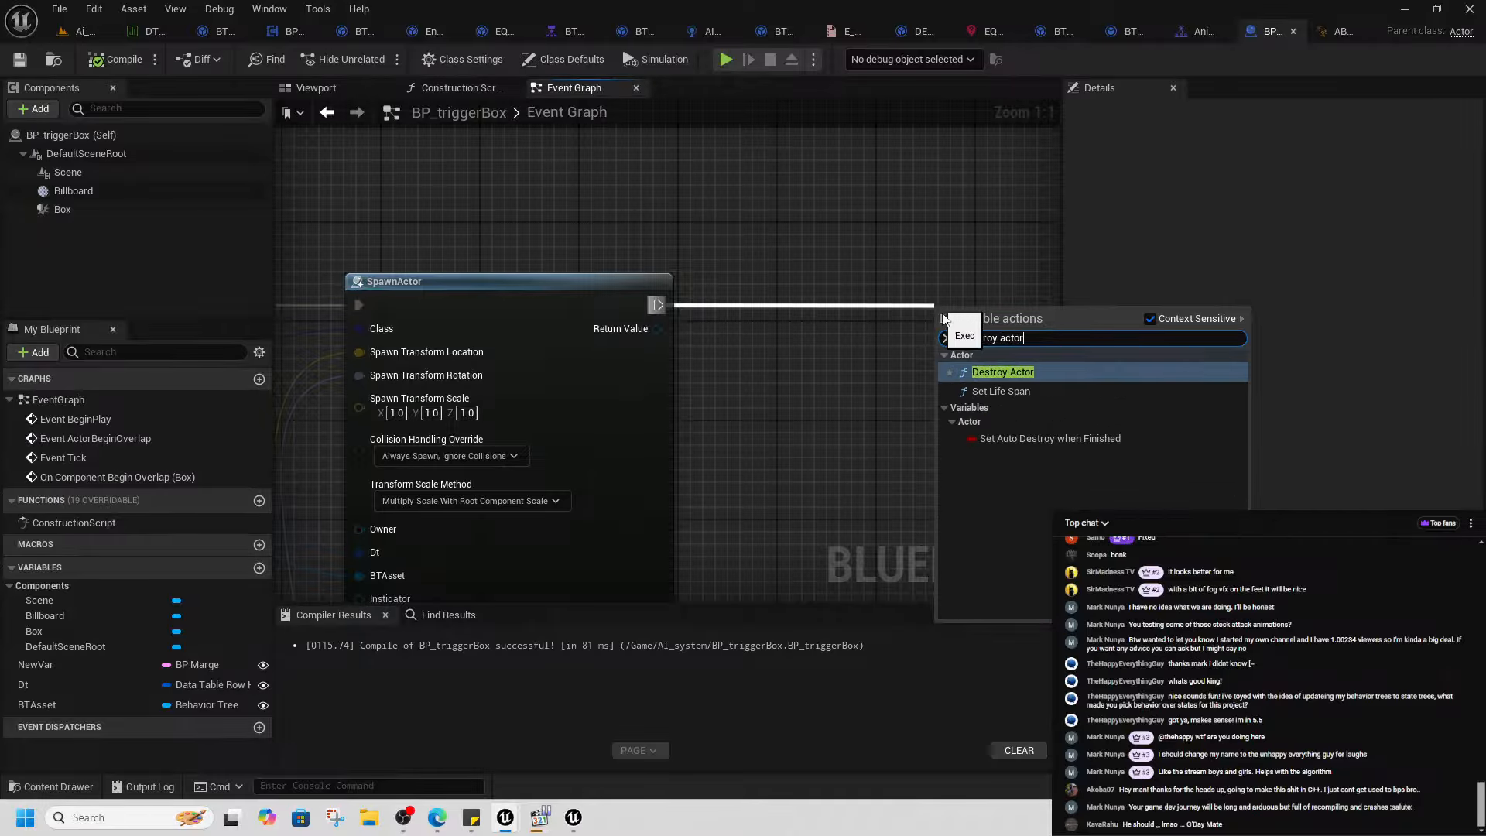
pyautogui.press('Return')
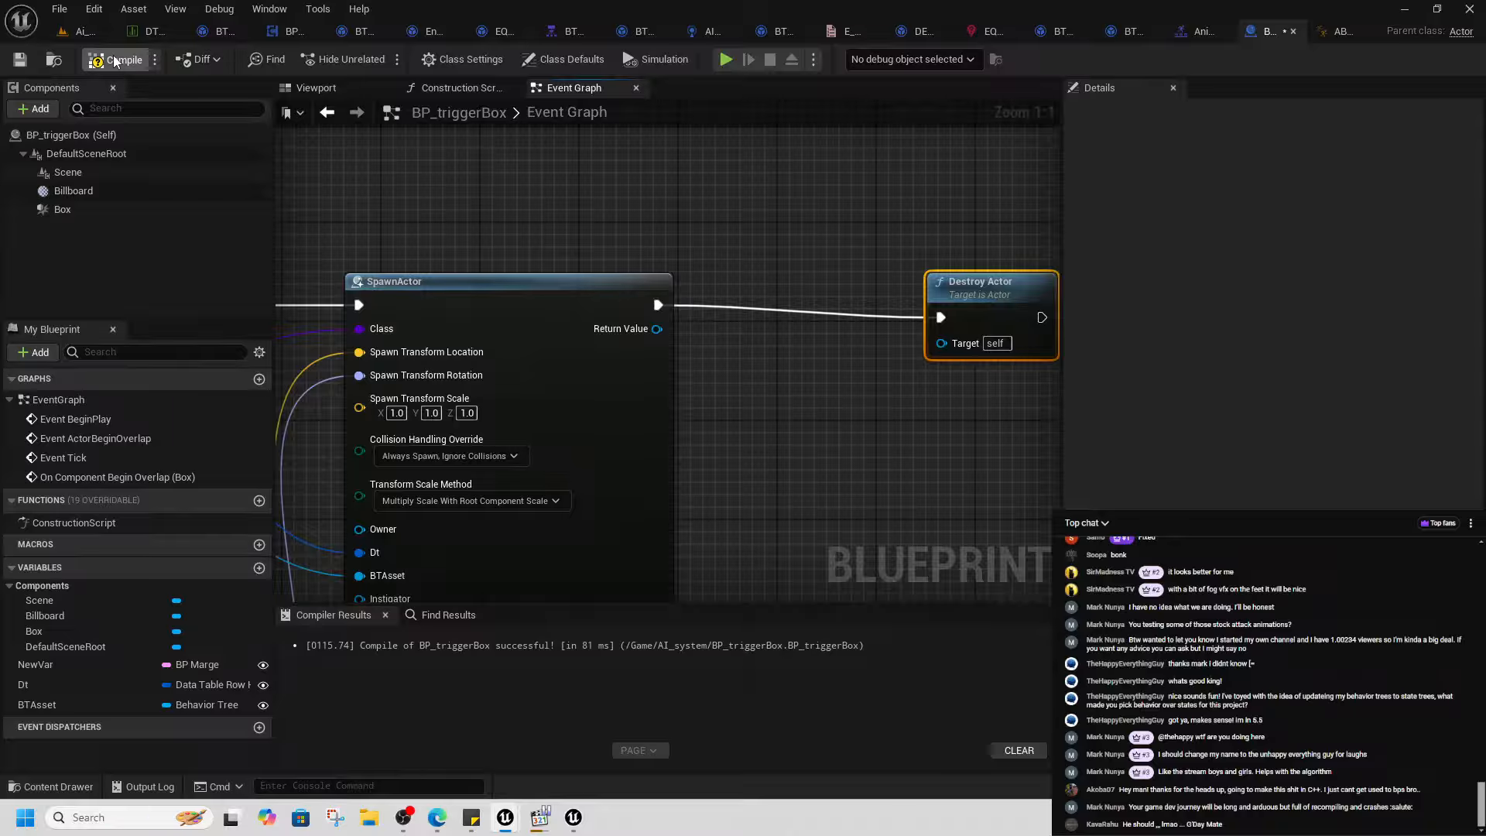
# - Play-test the level from the floor, running through the trigger area and around the spawned enemy to check the spawning
pyautogui.click(83, 31)
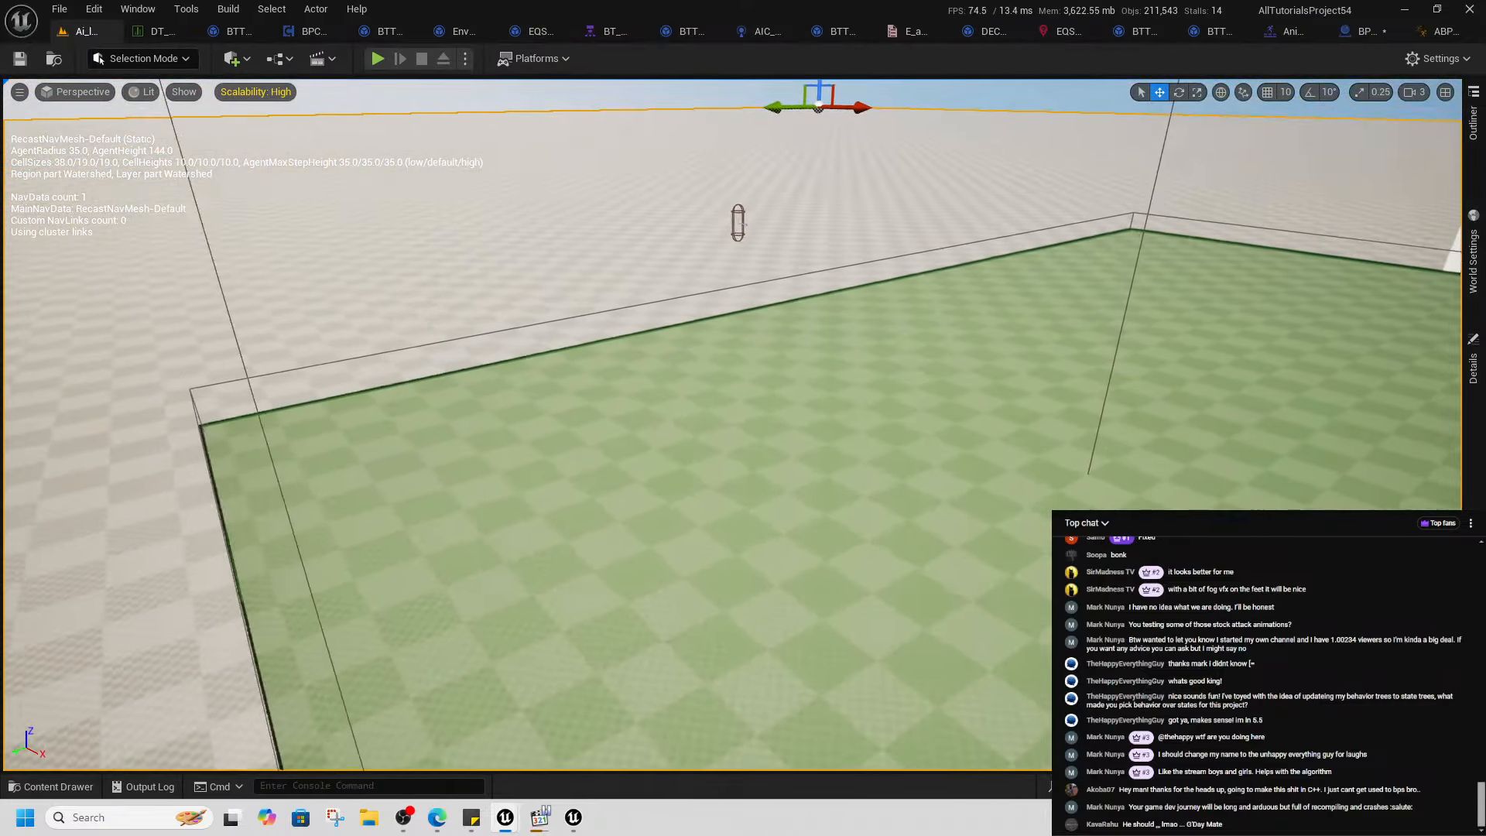
pyautogui.moveTo(733, 402); pyautogui.dragTo(905, 457, button='right')
pyautogui.rightClick(813, 485)
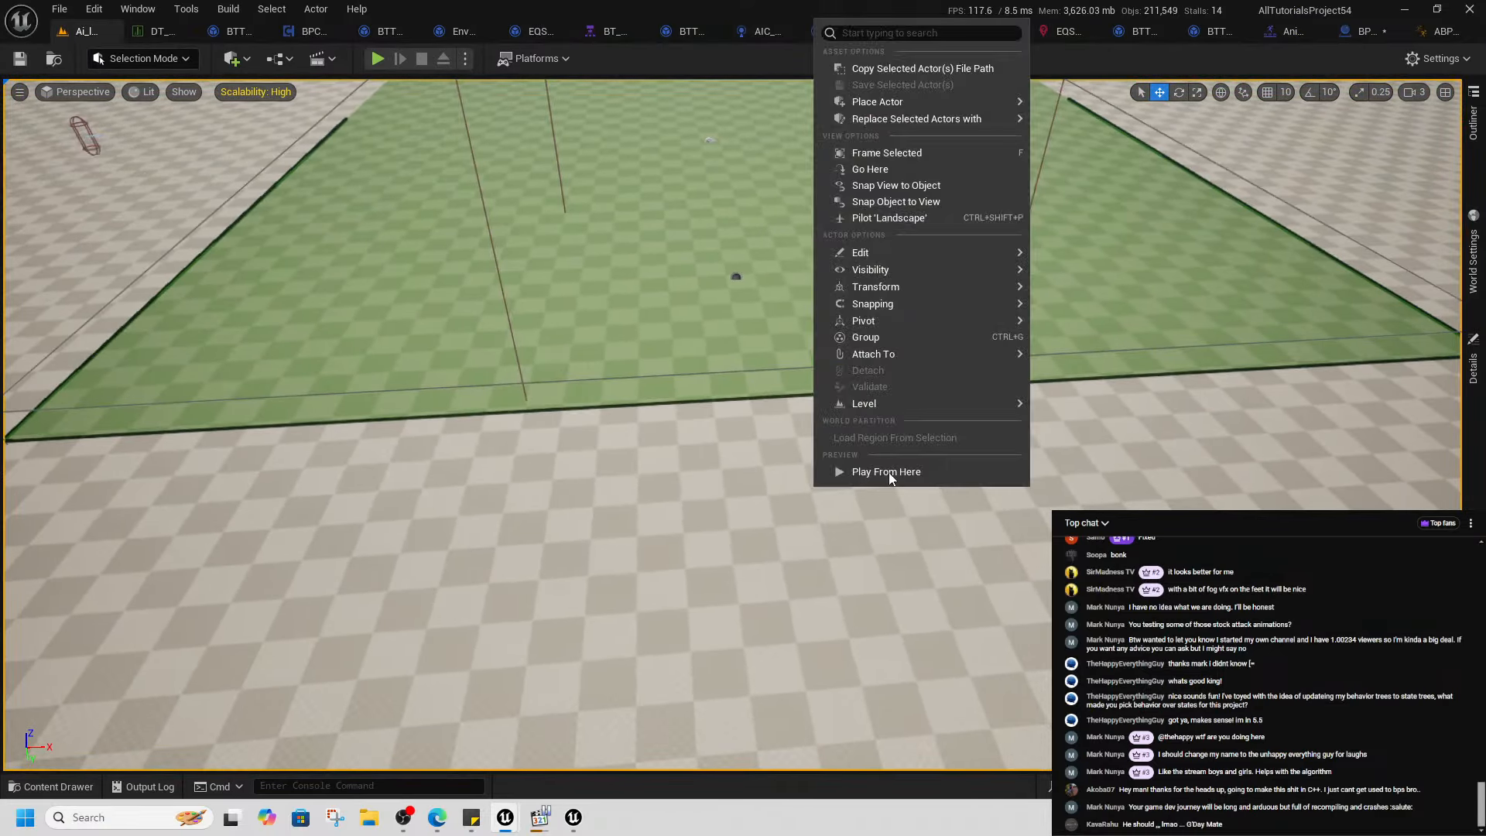
pyautogui.click(886, 473)
pyautogui.press('w')
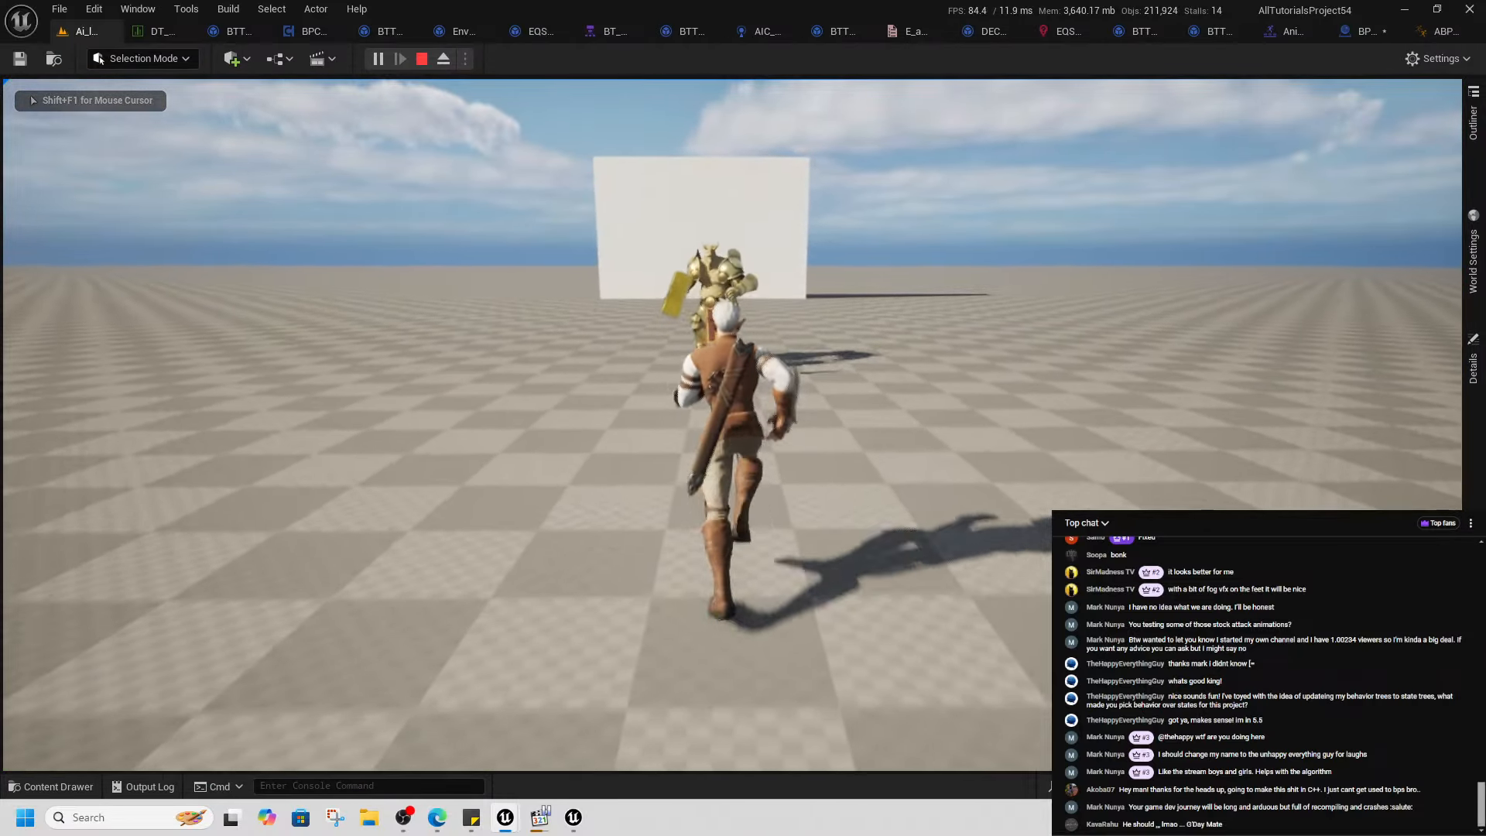
pyautogui.press('d')
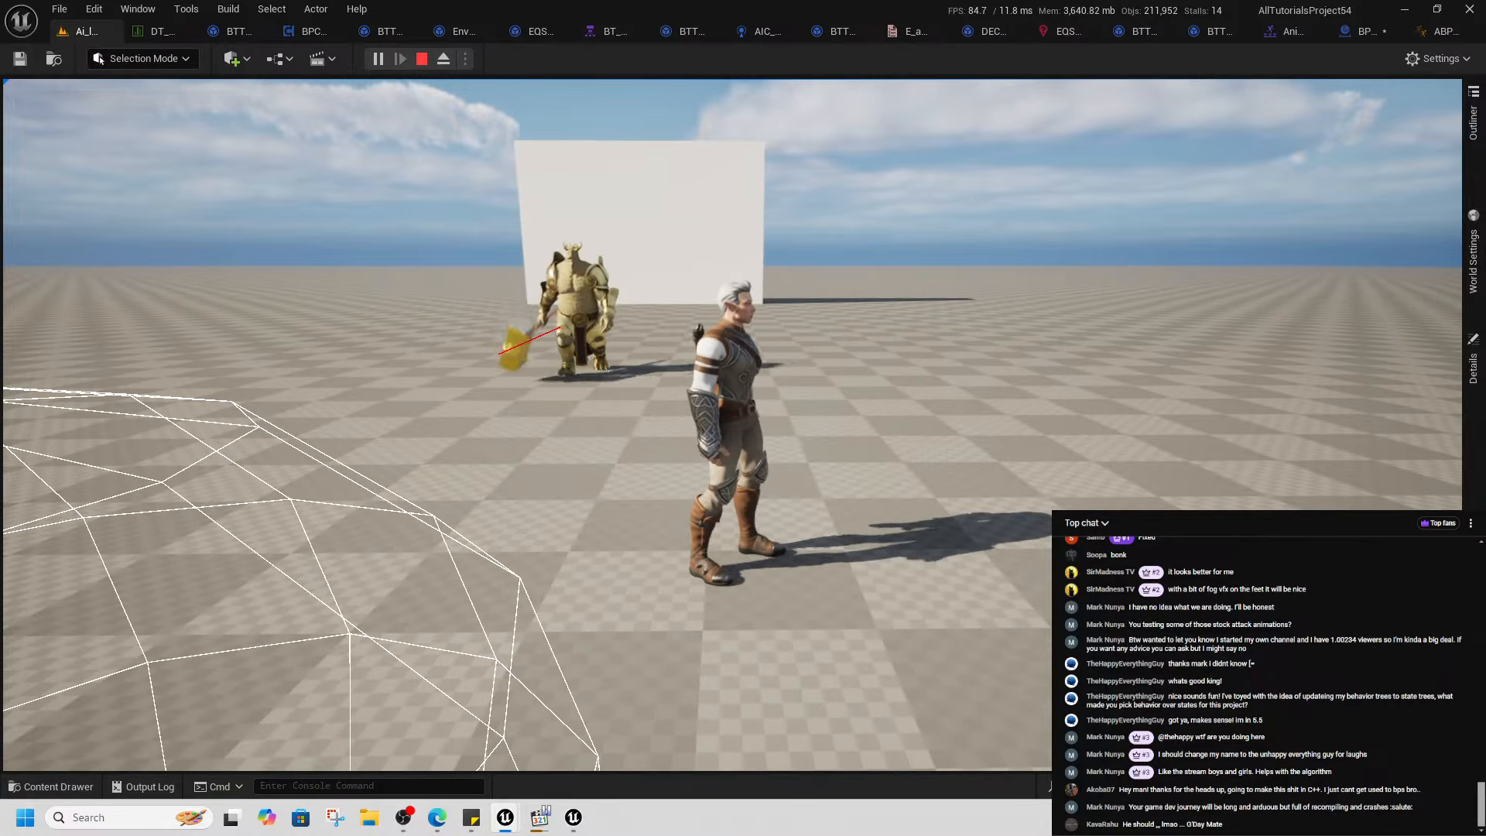
pyautogui.press('s')
pyautogui.press('a')
pyautogui.press('w')
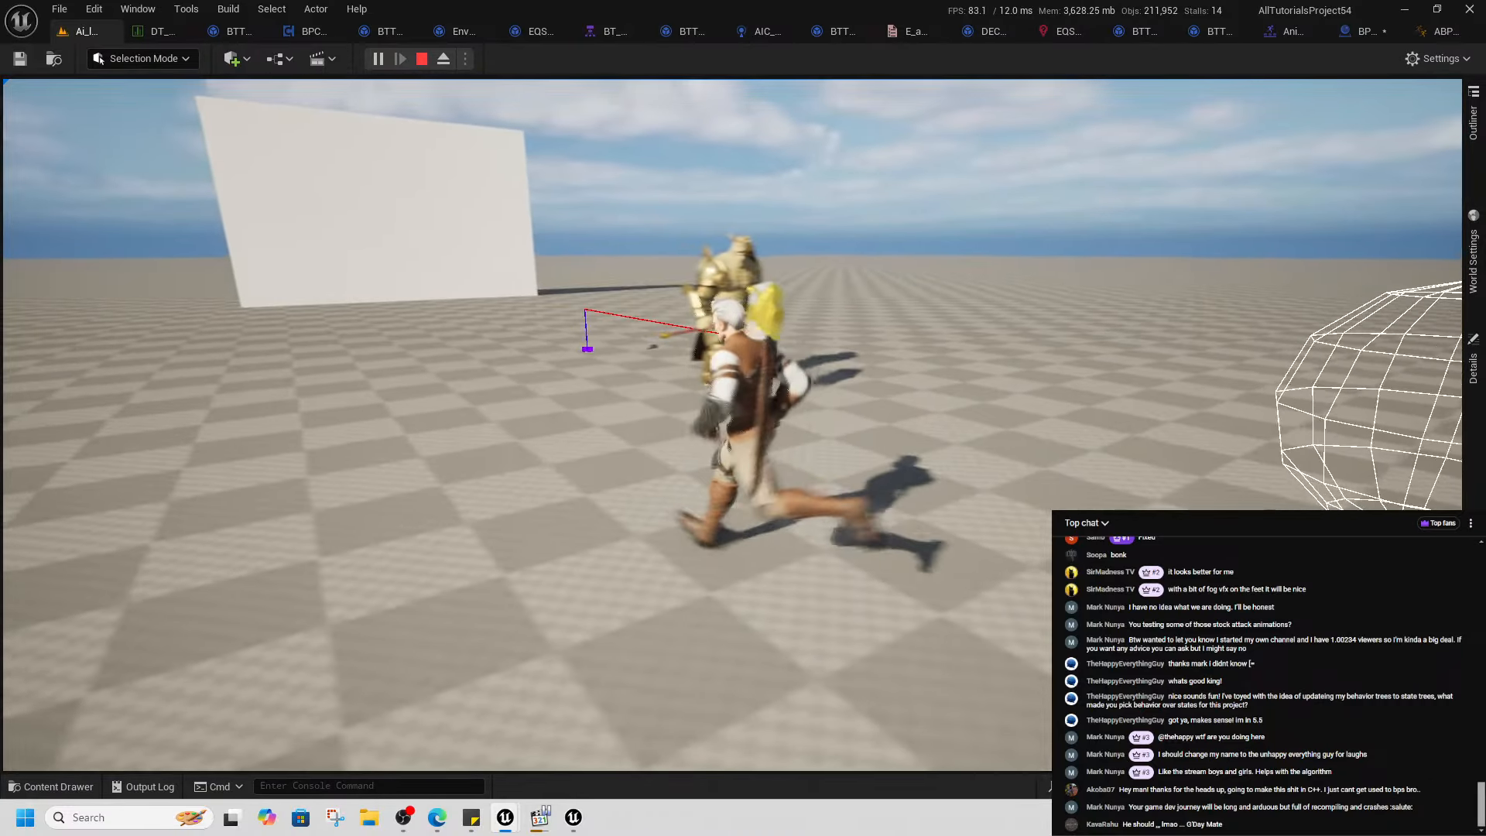
pyautogui.press('w')
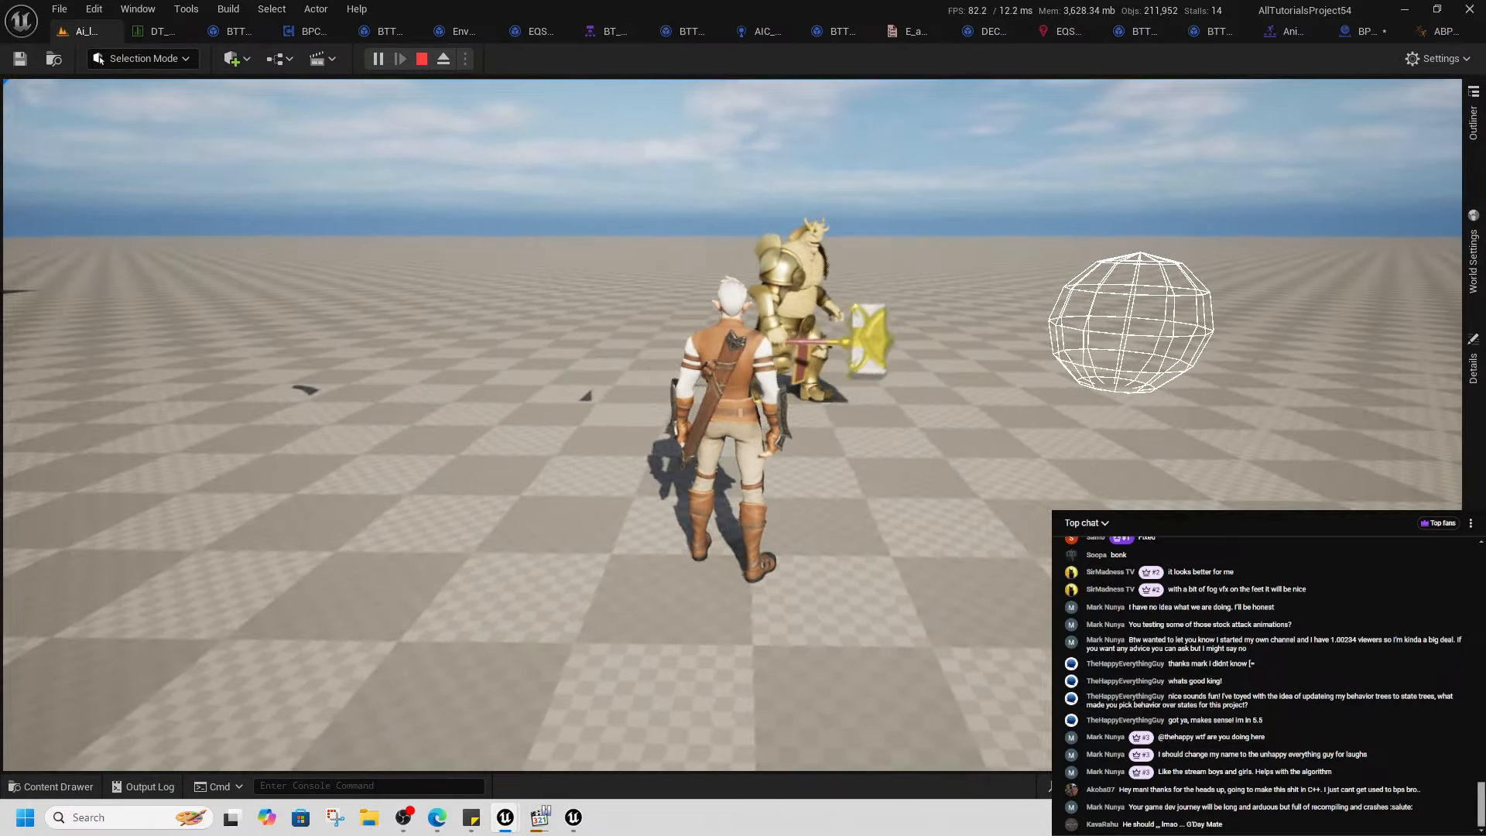
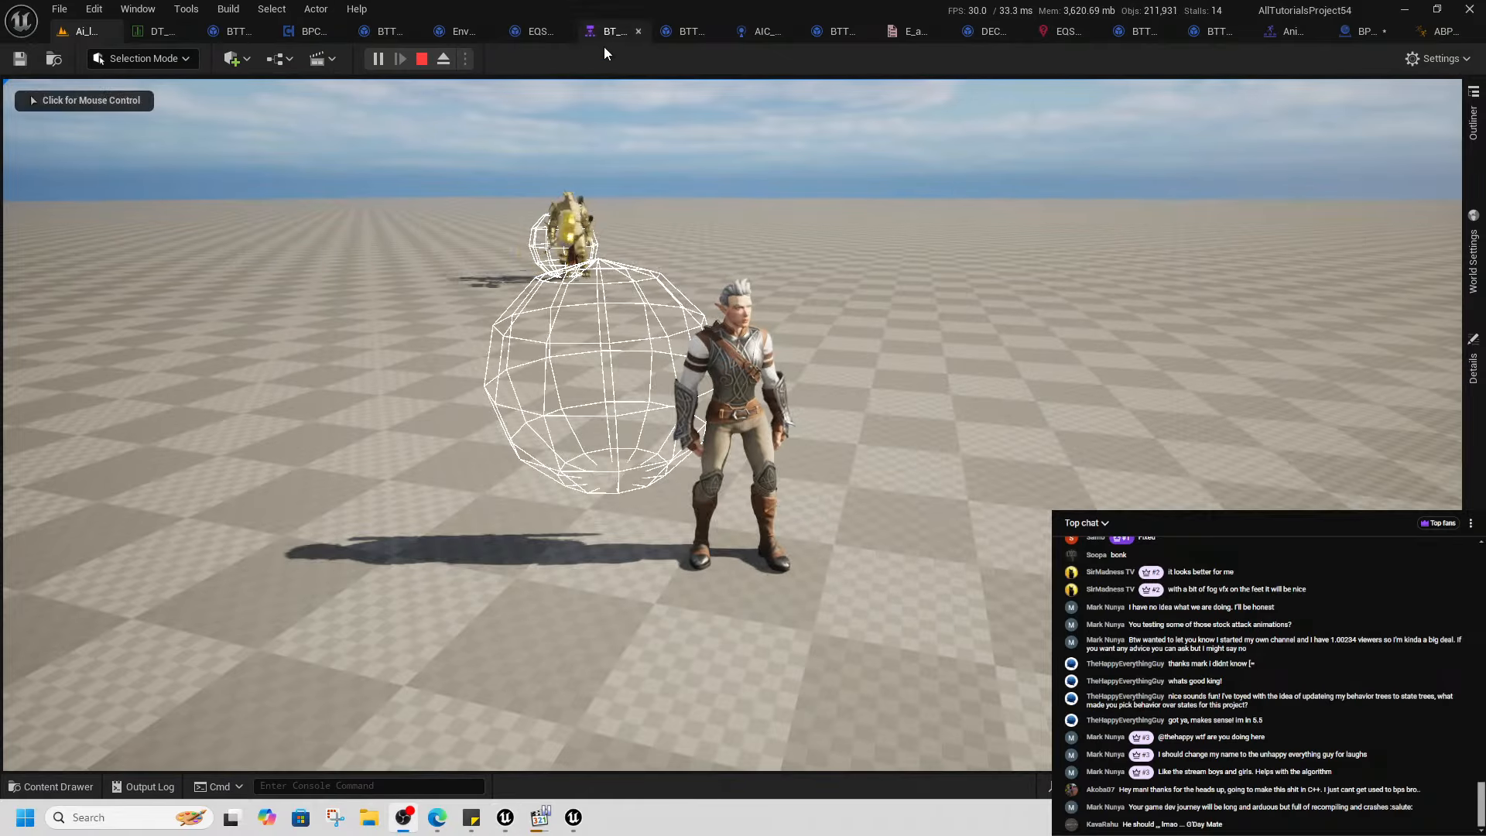
# - Examine the running boss behavior tree, comparing the player-healing, range-check, If behind and attack loop branches and their cooldowns
pyautogui.click(629, 233)
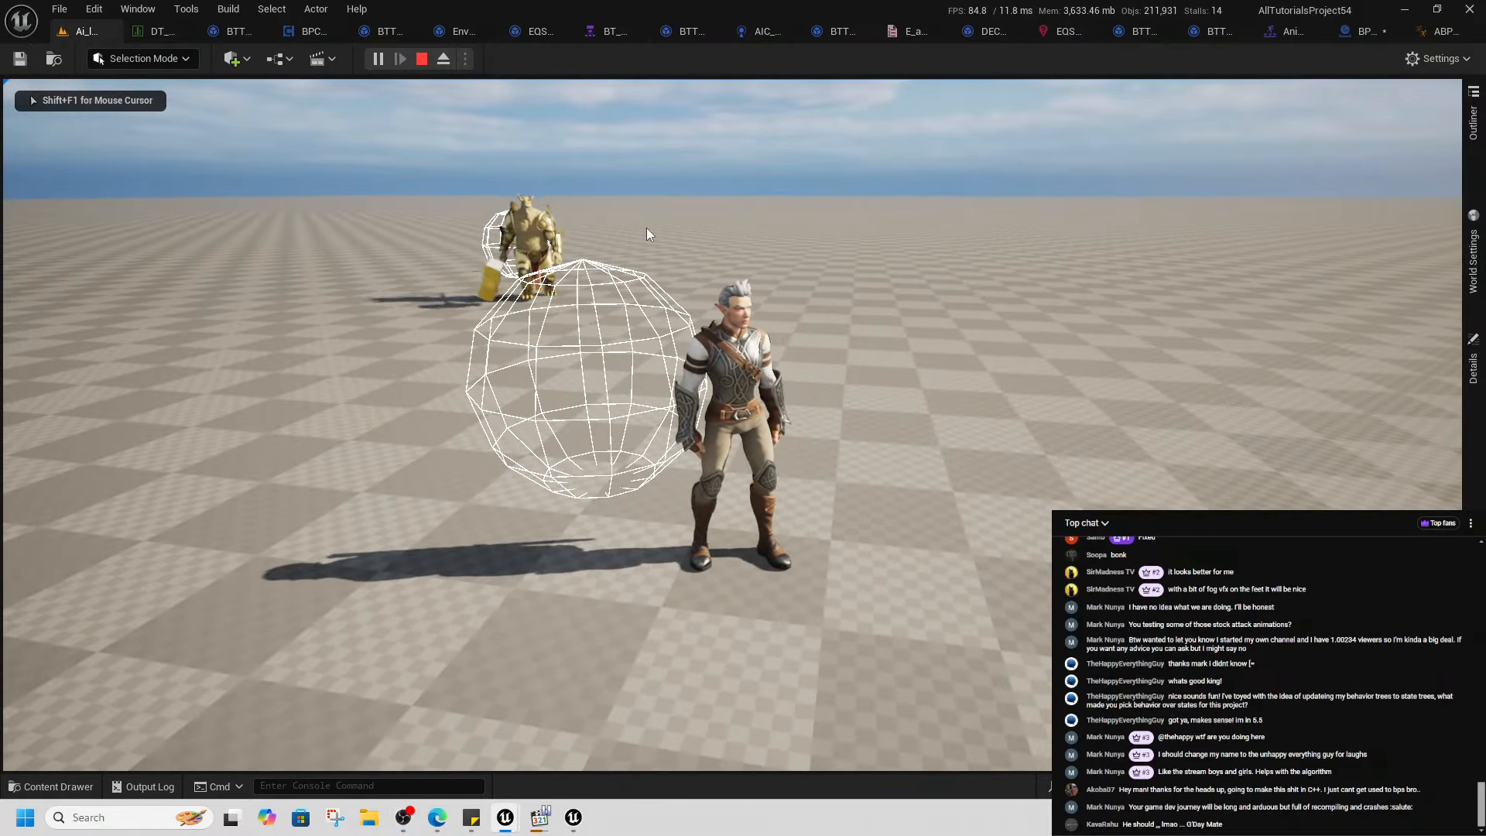
pyautogui.click(615, 31)
pyautogui.scroll(-4, 564, 381)
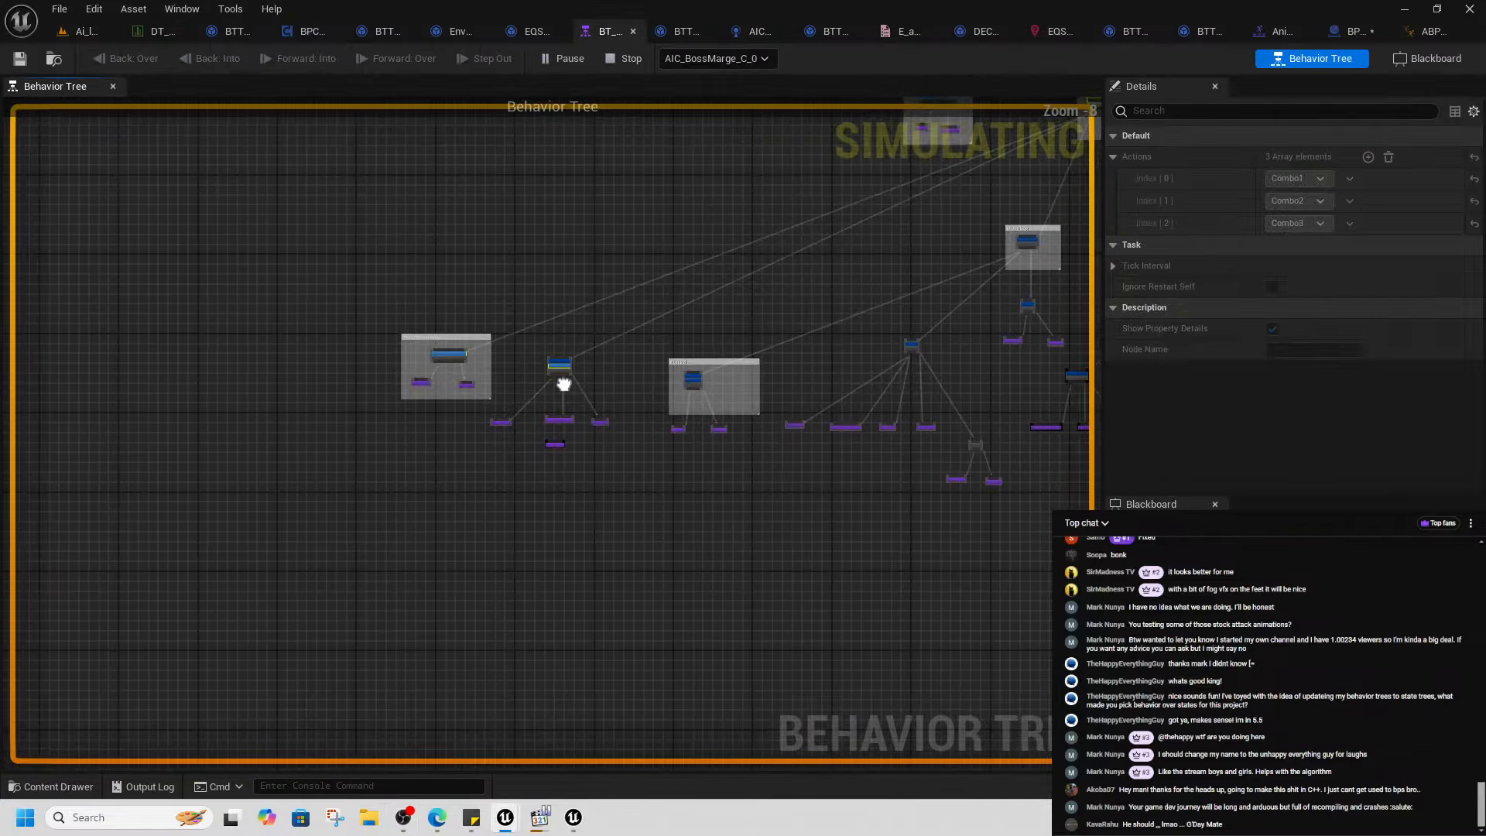
pyautogui.scroll(4, 354, 439)
pyautogui.scroll(2, 355, 438)
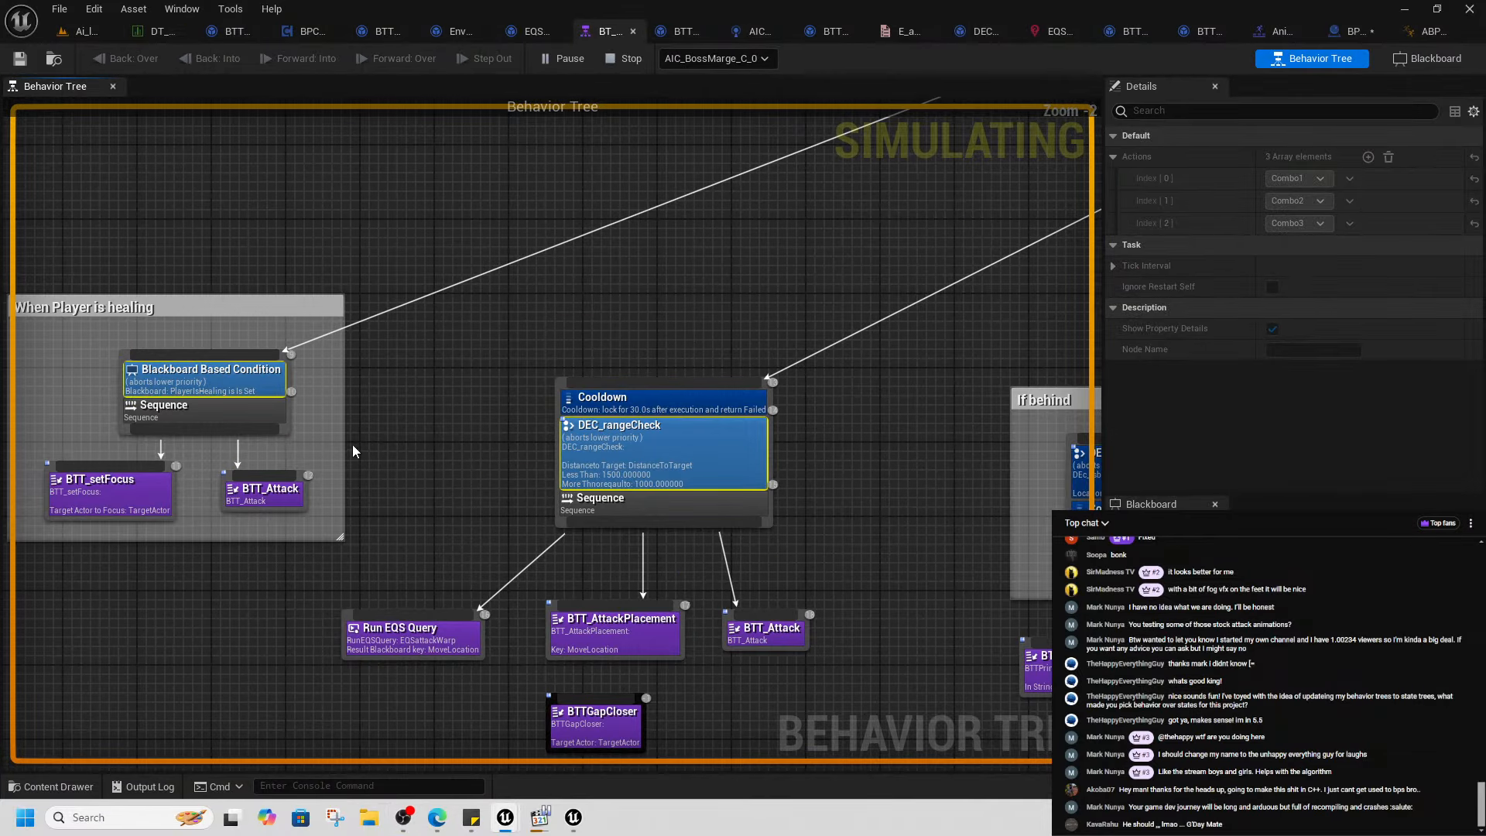
pyautogui.moveTo(353, 450)
pyautogui.mouseDown(button='right')
pyautogui.moveTo(480, 454)
pyautogui.moveTo(363, 474)
pyautogui.mouseUp(button='right')
pyautogui.scroll(-5, 480, 454)
pyautogui.scroll(3, 487, 442)
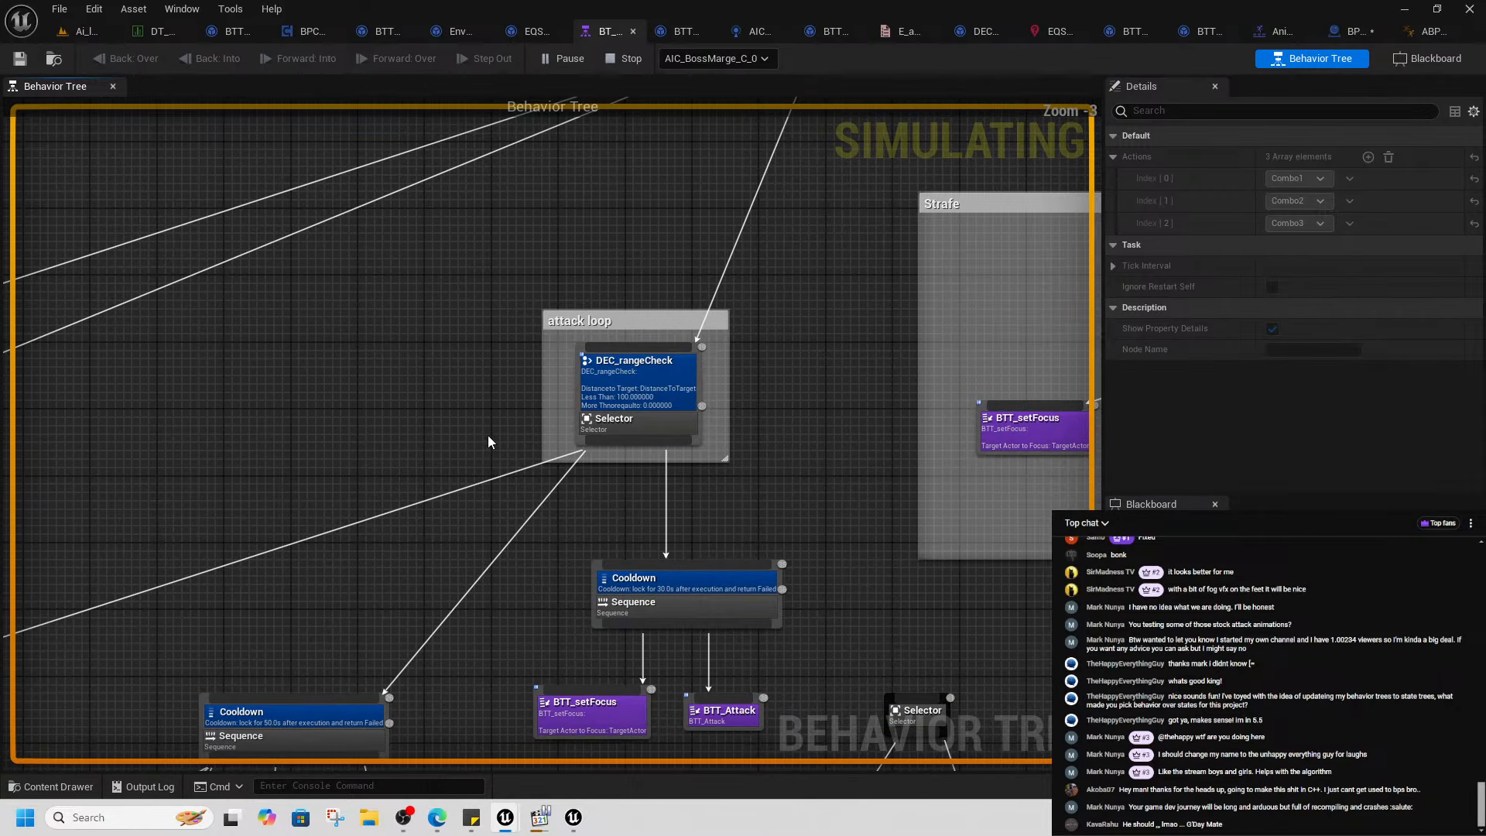
pyautogui.scroll(-1, 464, 449)
pyautogui.scroll(-1, 447, 458)
pyautogui.moveTo(839, 540); pyautogui.dragTo(521, 411, button='right')
pyautogui.moveTo(332, 514); pyautogui.dragTo(1140, 392, button='right')
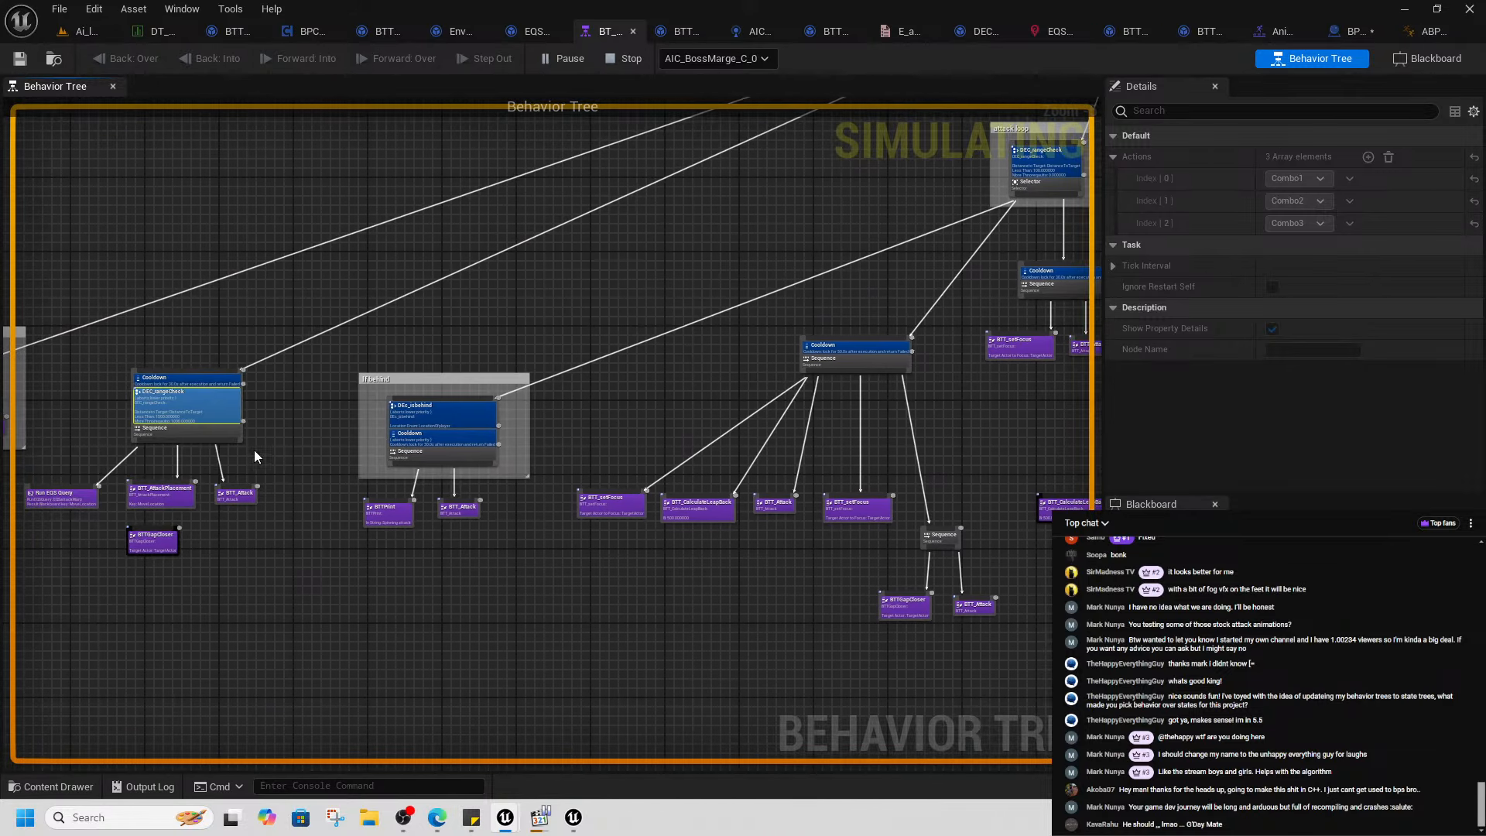
pyautogui.scroll(3, 255, 455)
pyautogui.moveTo(212, 474); pyautogui.dragTo(443, 468, button='right')
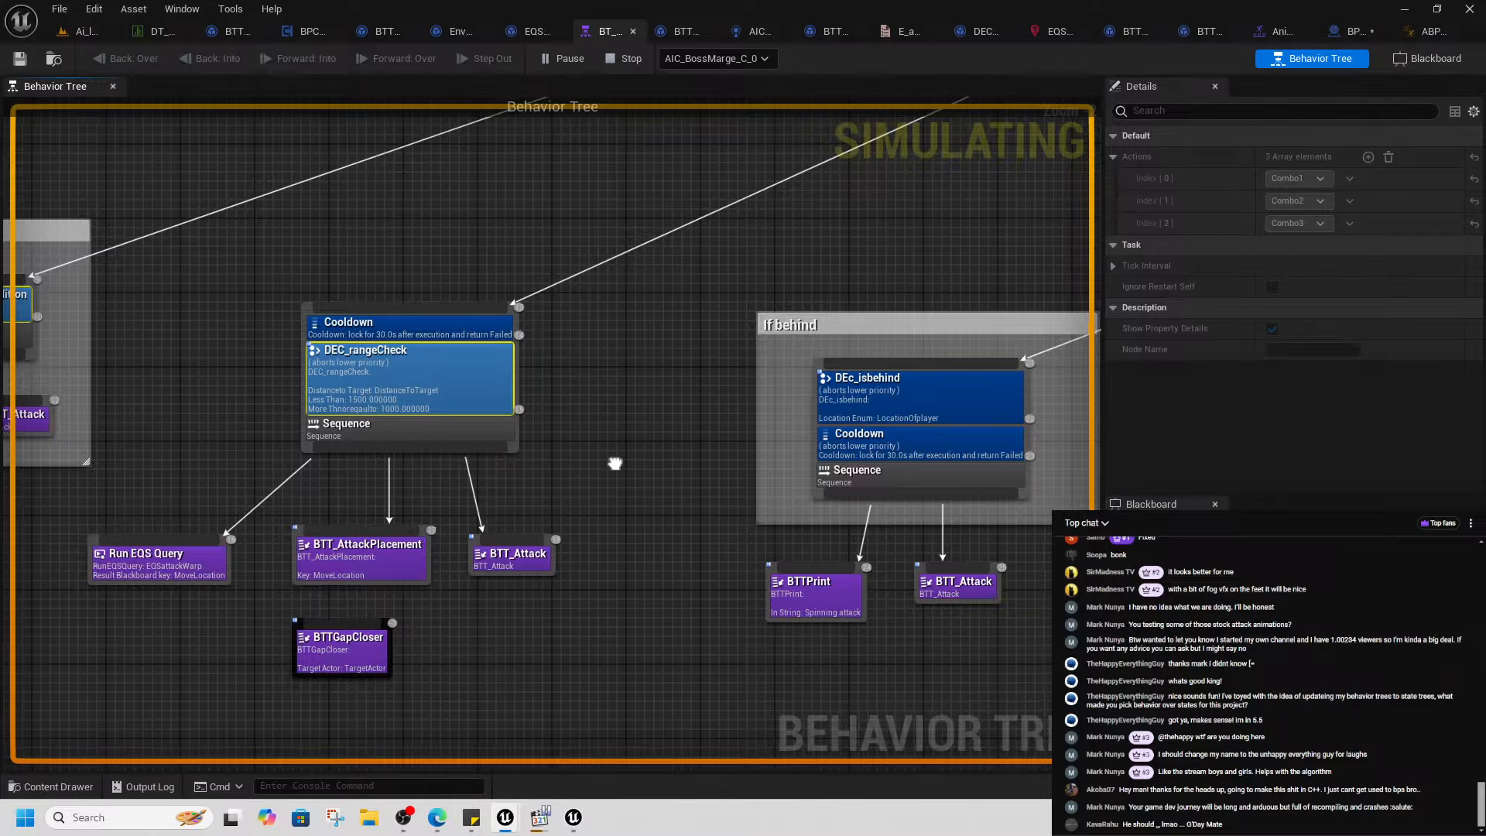
pyautogui.moveTo(673, 483); pyautogui.dragTo(613, 485, button='right')
# - Watch the boss's behaviour in the running level, and return to its simulating behavior tree
pyautogui.click(81, 31)
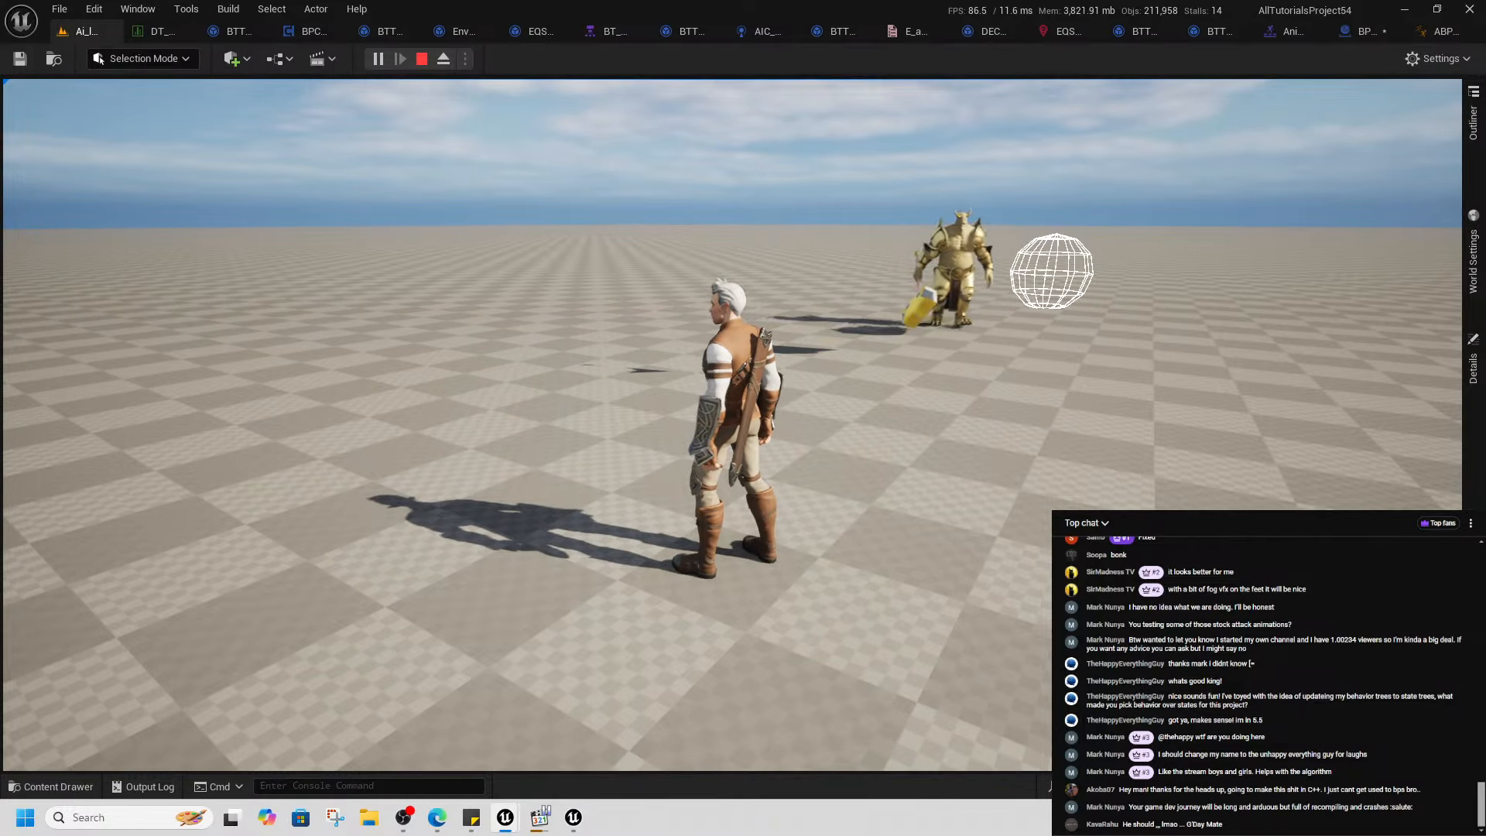
pyautogui.hotkey('alt', 'Tab')
pyautogui.click(598, 31)
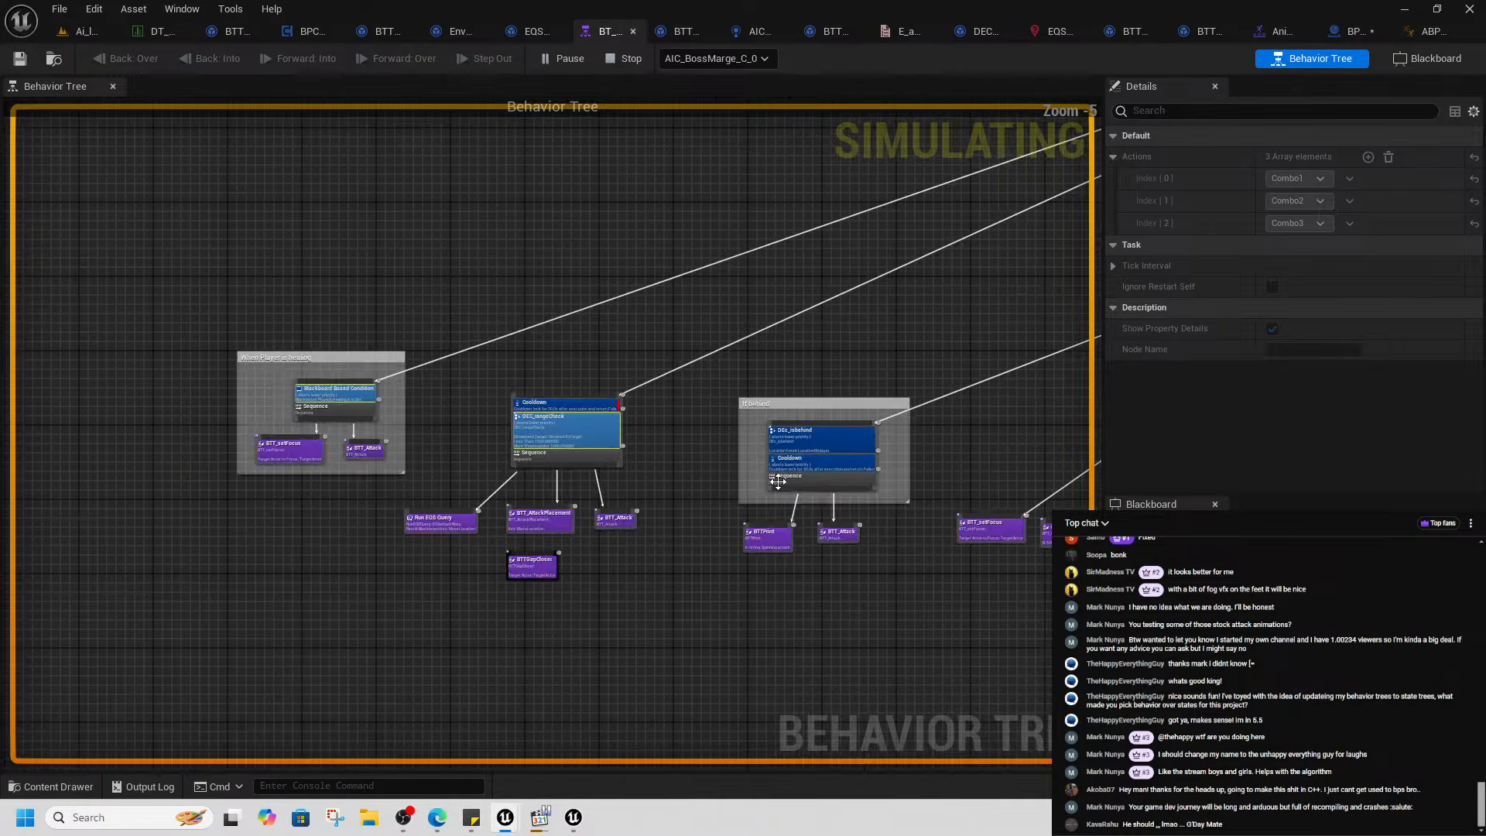
# - Examine the simulating behavior tree's Strafe branch and its active Move To task, and compare them with the attack loop's cooldown sequences
pyautogui.scroll(-3, 778, 482)
pyautogui.moveTo(929, 474); pyautogui.dragTo(370, 491, button='right')
pyautogui.scroll(3, 873, 381)
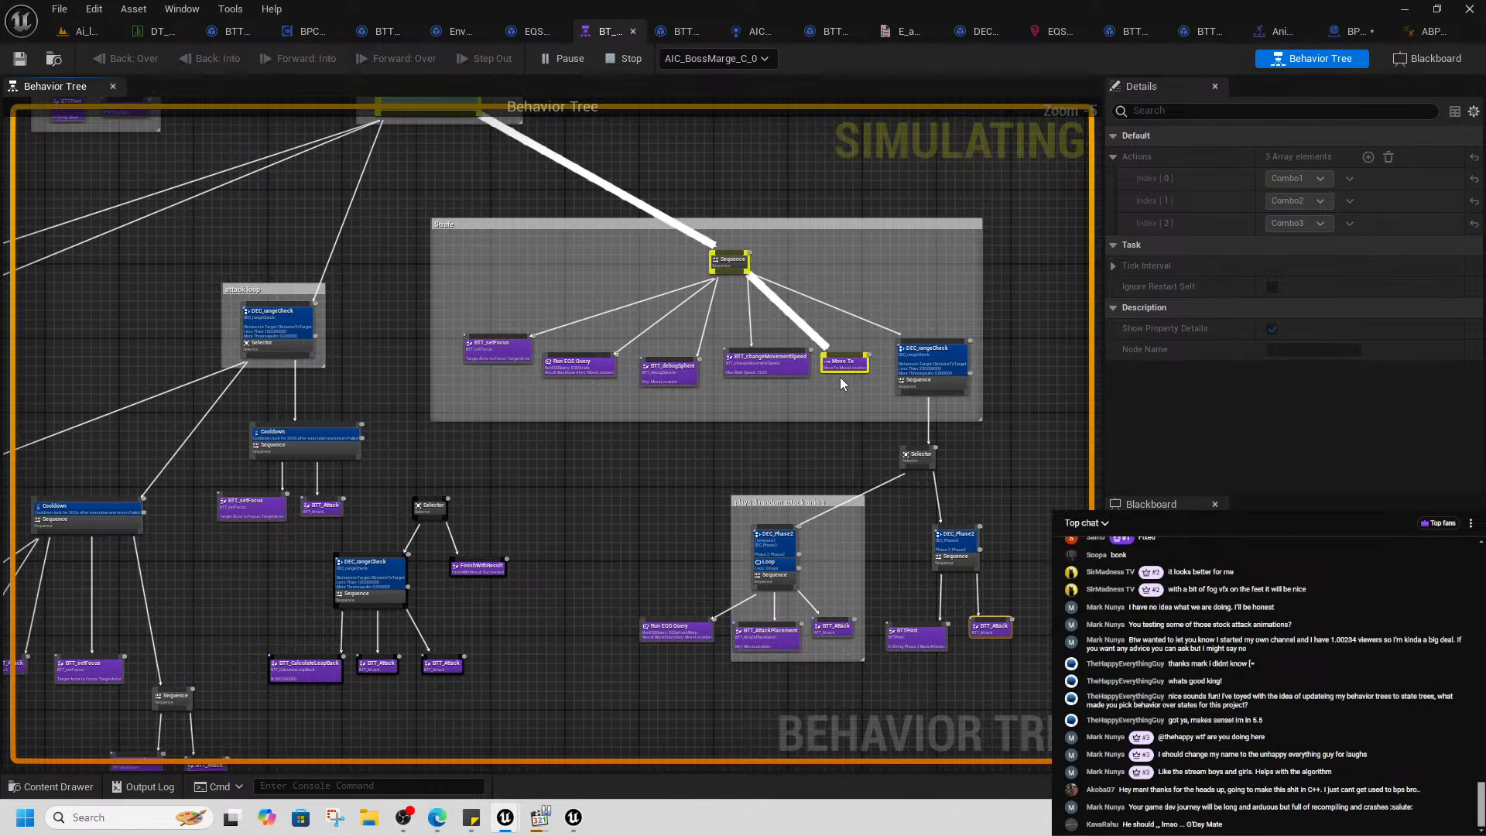
pyautogui.scroll(2, 836, 372)
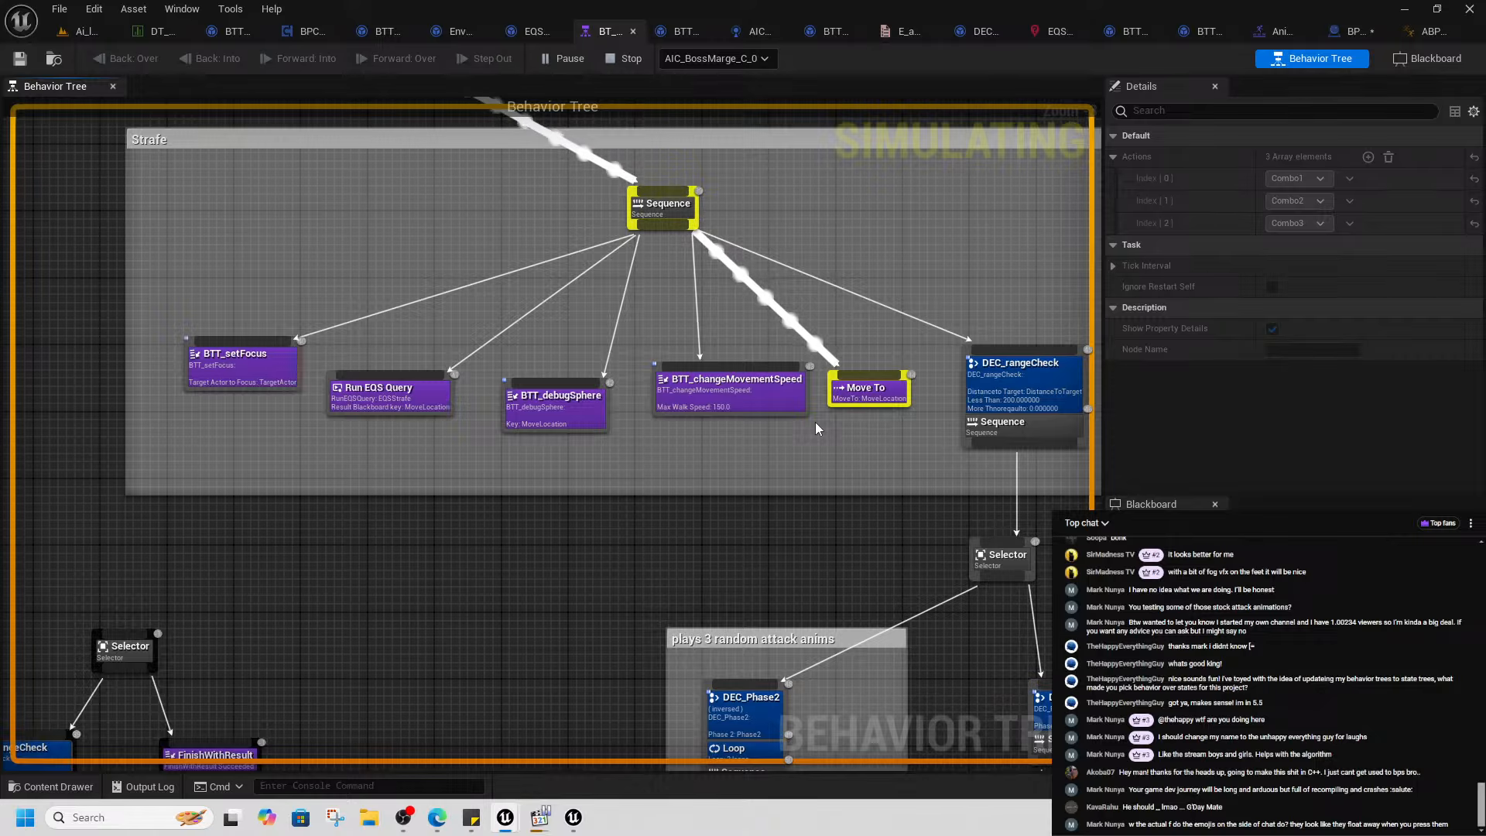
pyautogui.scroll(-3, 807, 422)
pyautogui.scroll(5, 573, 480)
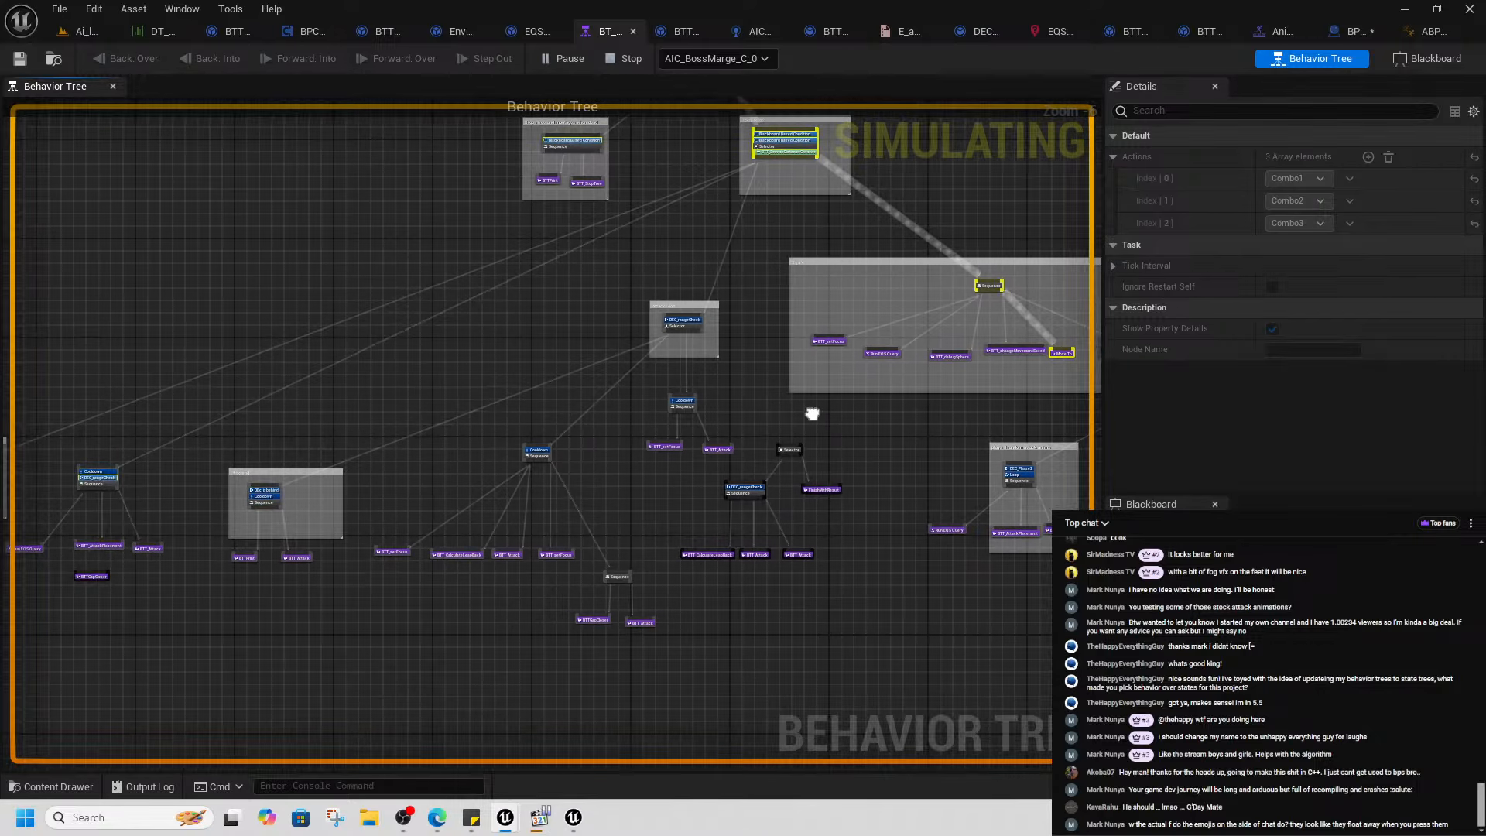
pyautogui.scroll(-2, 465, 544)
pyautogui.moveTo(464, 544); pyautogui.dragTo(748, 405, button='right')
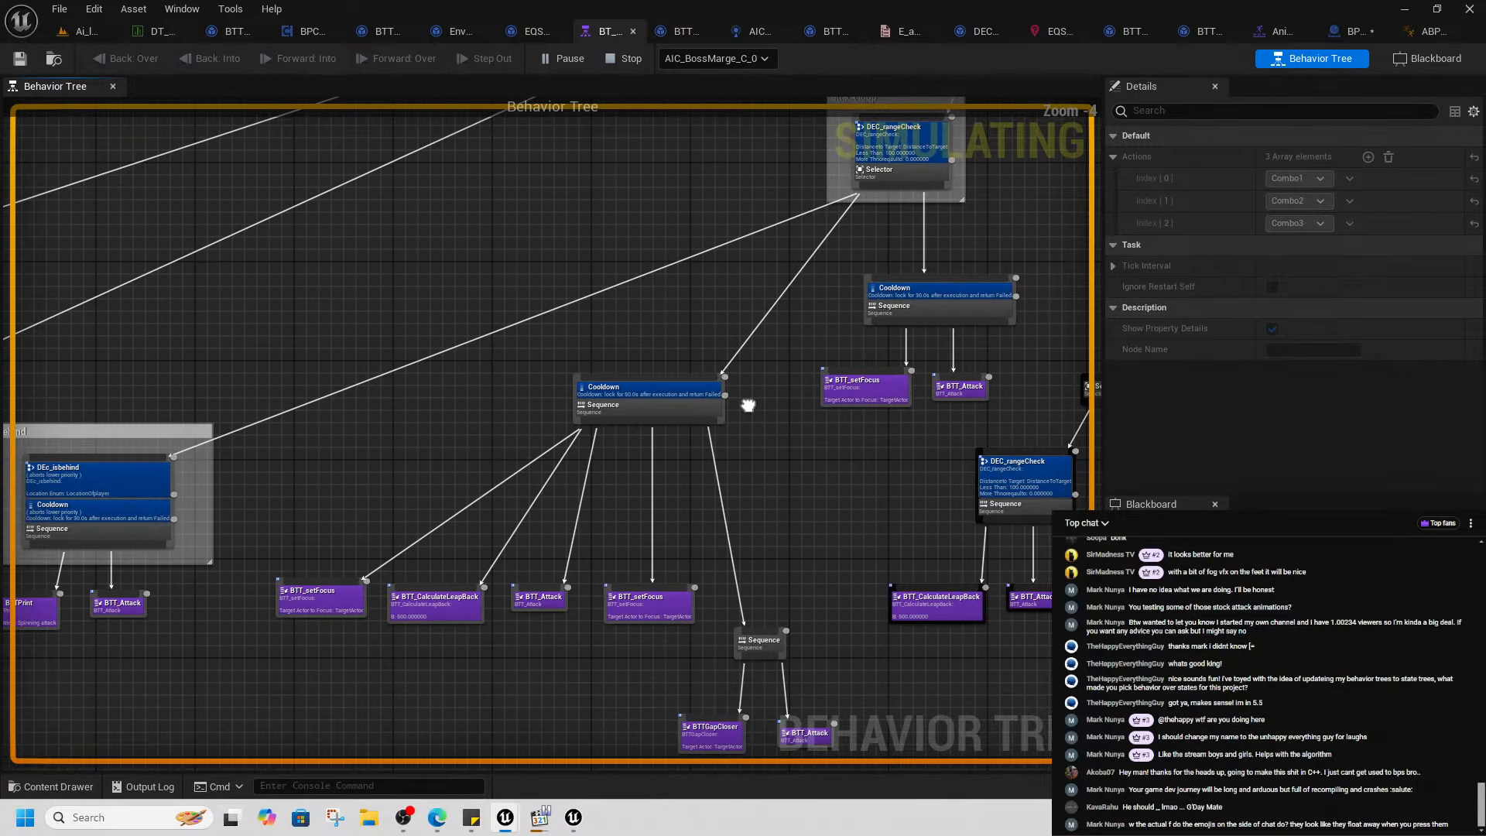
# - Inspect the Cooldown and DEC_rangeCheck decorators on the gap-closing sequence between the player-healing and If behind branches
pyautogui.moveTo(321, 531); pyautogui.dragTo(901, 425, button='right')
pyautogui.scroll(3, 608, 468)
pyautogui.moveTo(433, 467); pyautogui.dragTo(697, 590, button='right')
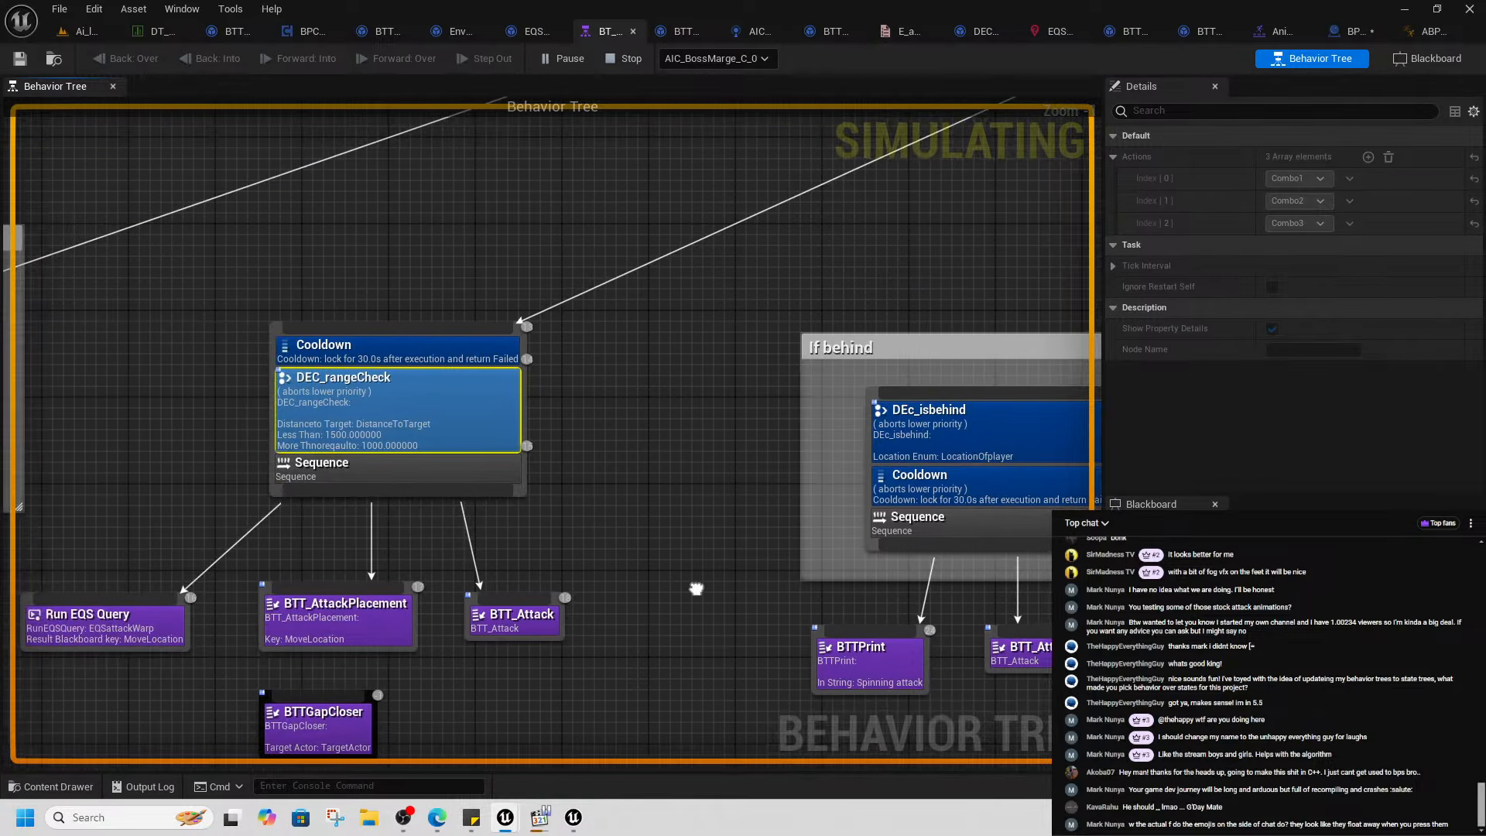
pyautogui.click(650, 422)
pyautogui.click(445, 406)
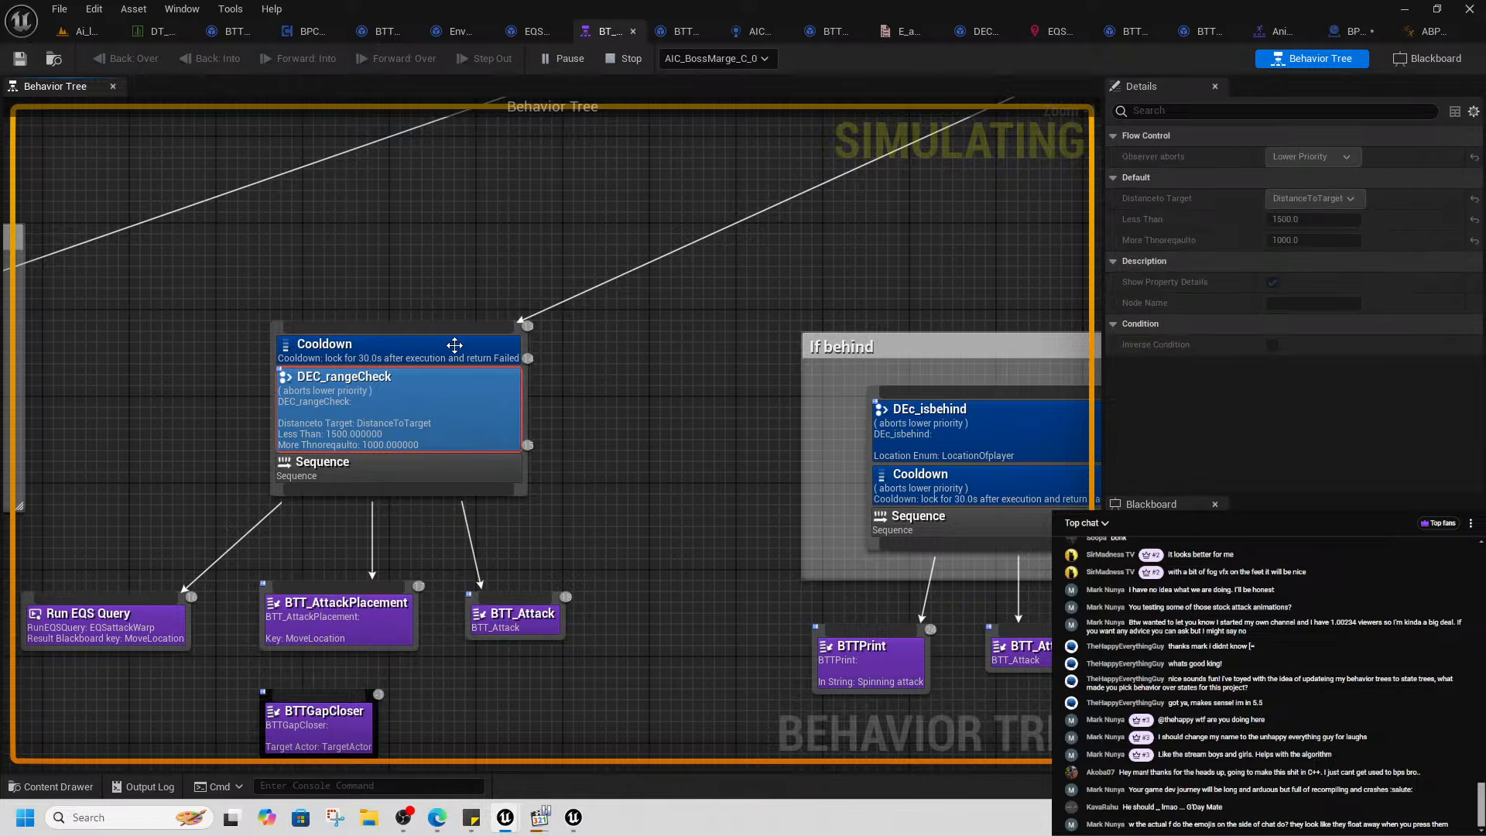
pyautogui.click(455, 343)
pyautogui.click(651, 517)
pyautogui.scroll(-1, 383, 534)
pyautogui.moveTo(358, 534); pyautogui.dragTo(650, 476, button='right')
pyautogui.scroll(2, 583, 575)
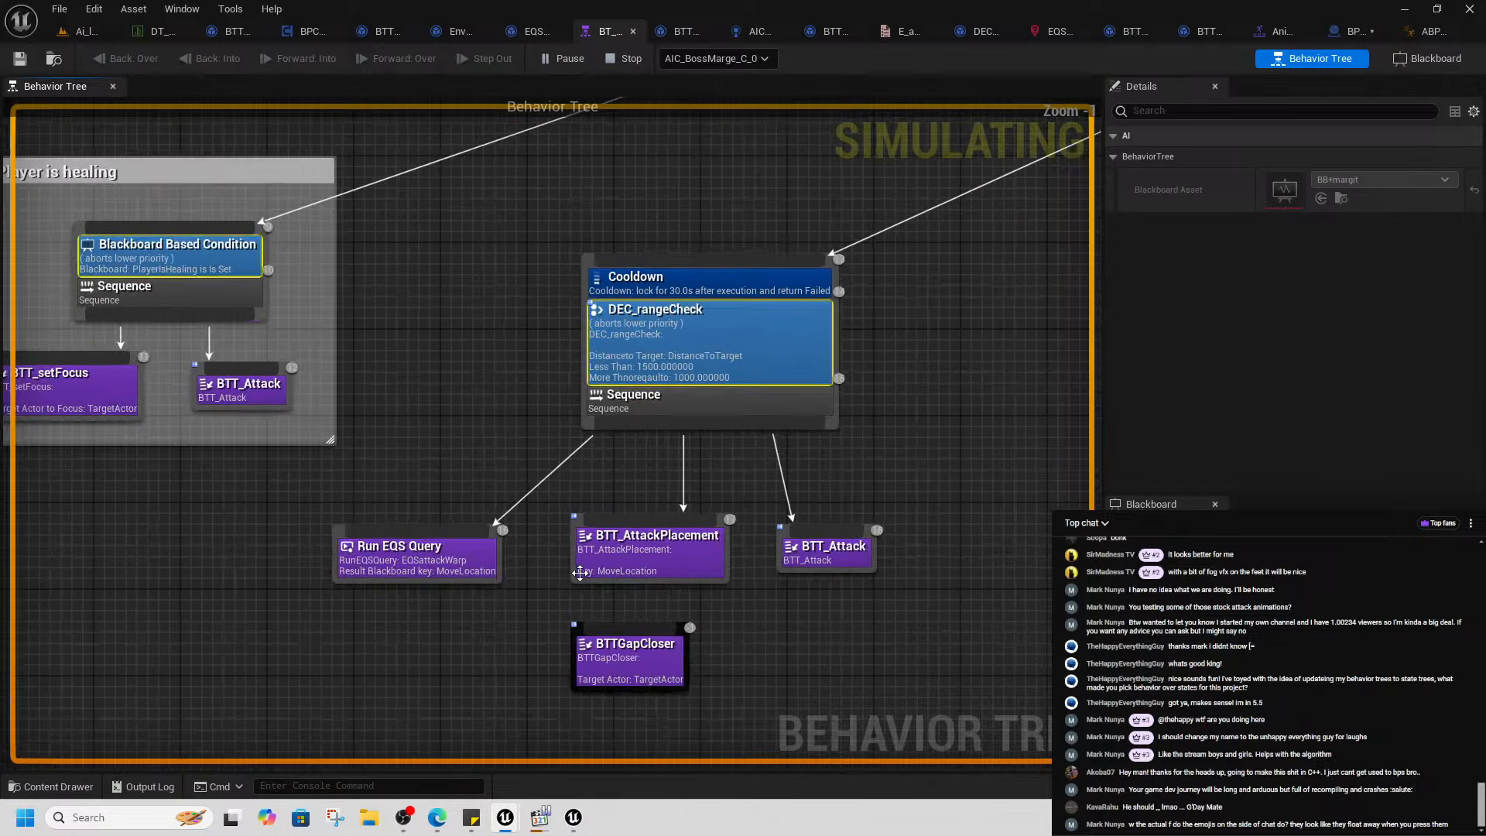
pyautogui.scroll(-1, 557, 536)
pyautogui.moveTo(447, 463)
pyautogui.mouseDown(button='right')
pyautogui.moveTo(521, 491)
pyautogui.moveTo(702, 500)
pyautogui.moveTo(408, 485)
pyautogui.mouseUp(button='right')
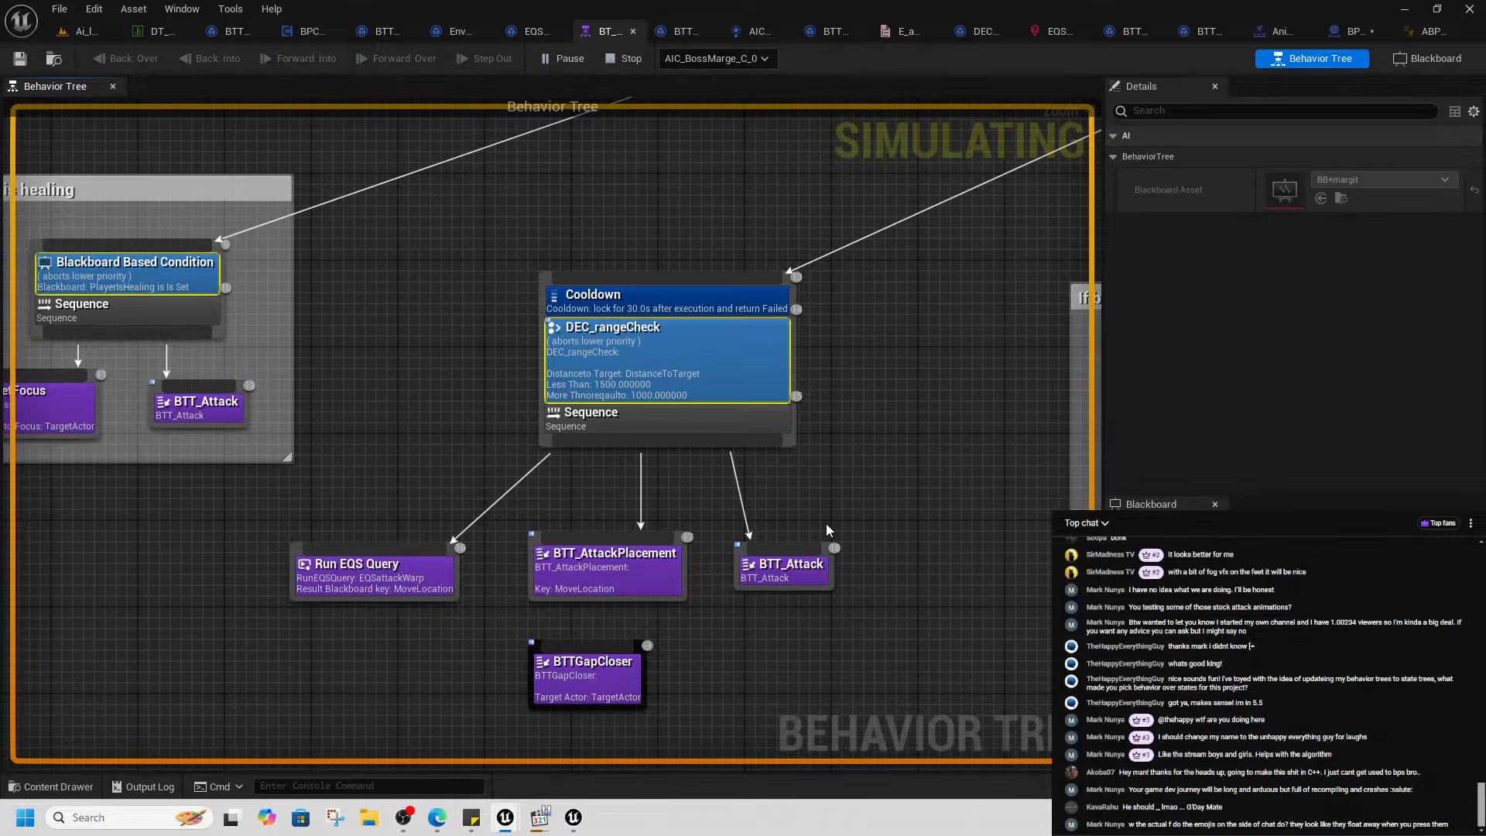
pyautogui.scroll(-1, 825, 523)
pyautogui.moveTo(888, 508); pyautogui.dragTo(565, 582, button='right')
# - Look in on the boss chasing the player in the running level, and return to the behavior tree
pyautogui.click(89, 31)
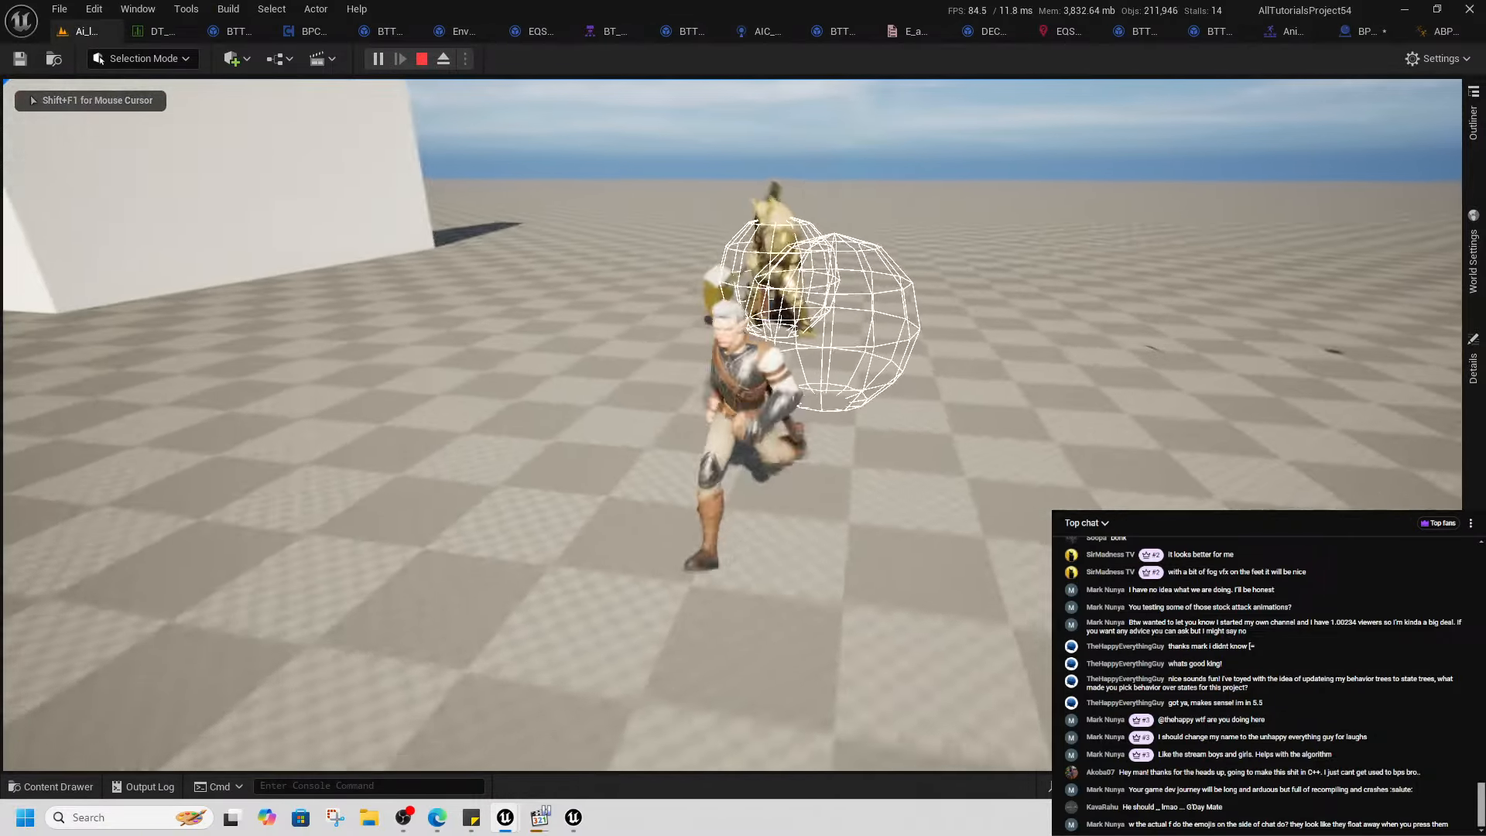
pyautogui.hotkey('shift', 'F1')
pyautogui.click(608, 31)
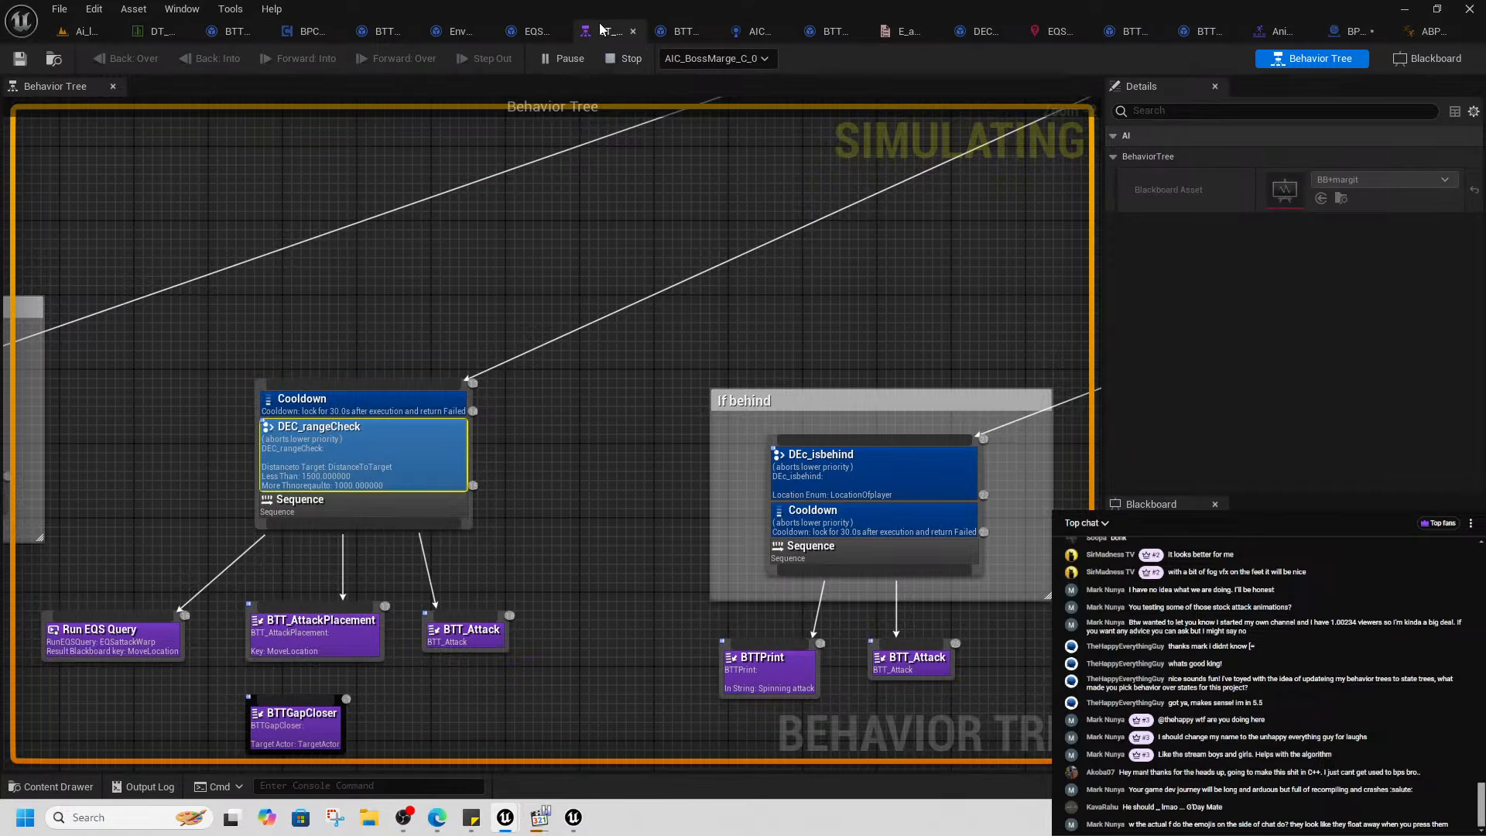
# - Detach BT_enemyMarge into its own window snapped beside the main editor, with the DEC_rangeCheck branch in view
pyautogui.moveTo(603, 30); pyautogui.dragTo(500, 256)
pyautogui.moveTo(721, 243); pyautogui.dragTo(1485, 419)
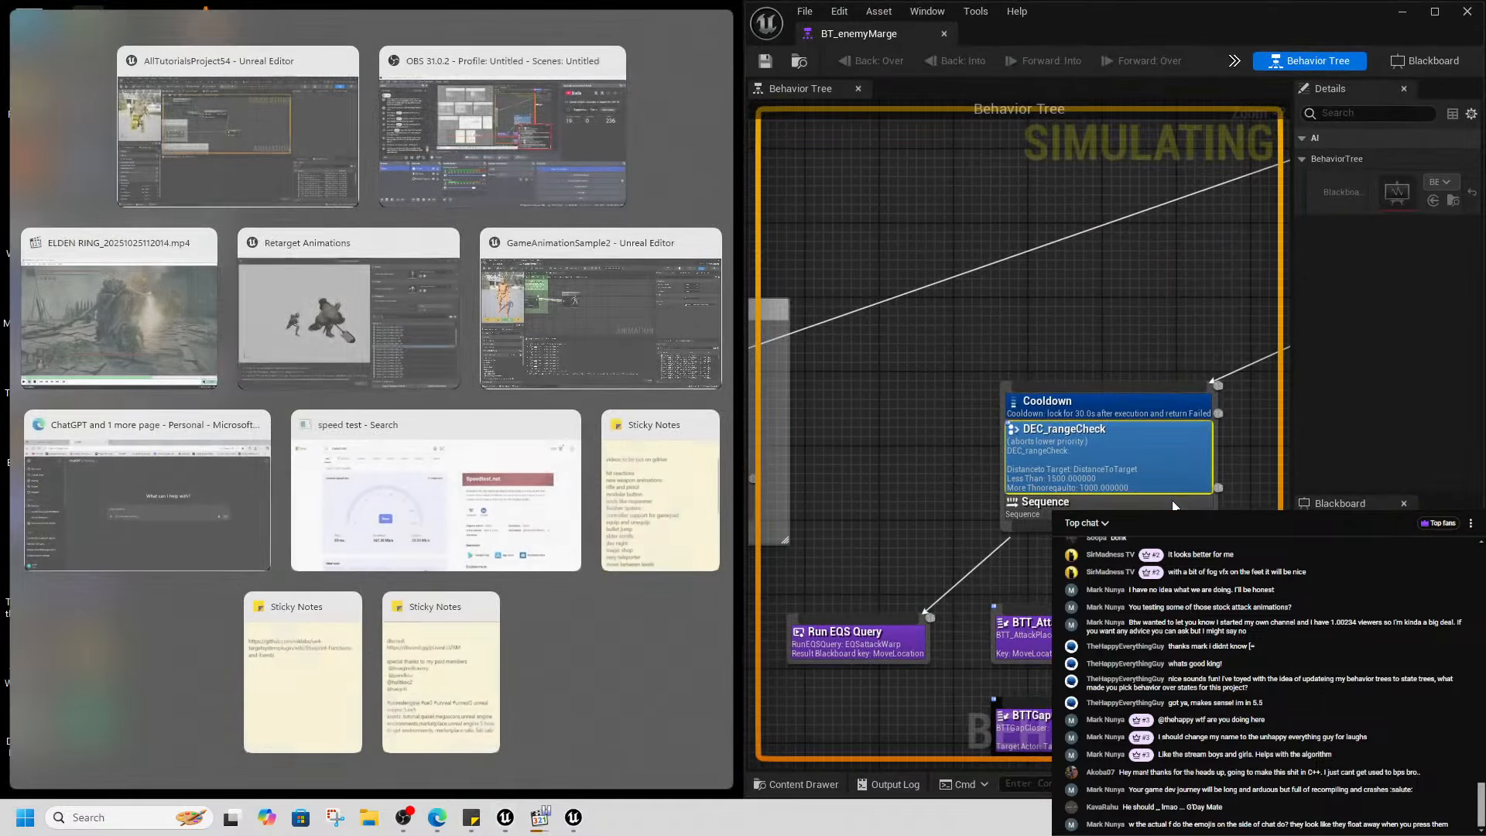
pyautogui.scroll(-8, 950, 543)
pyautogui.click(876, 546)
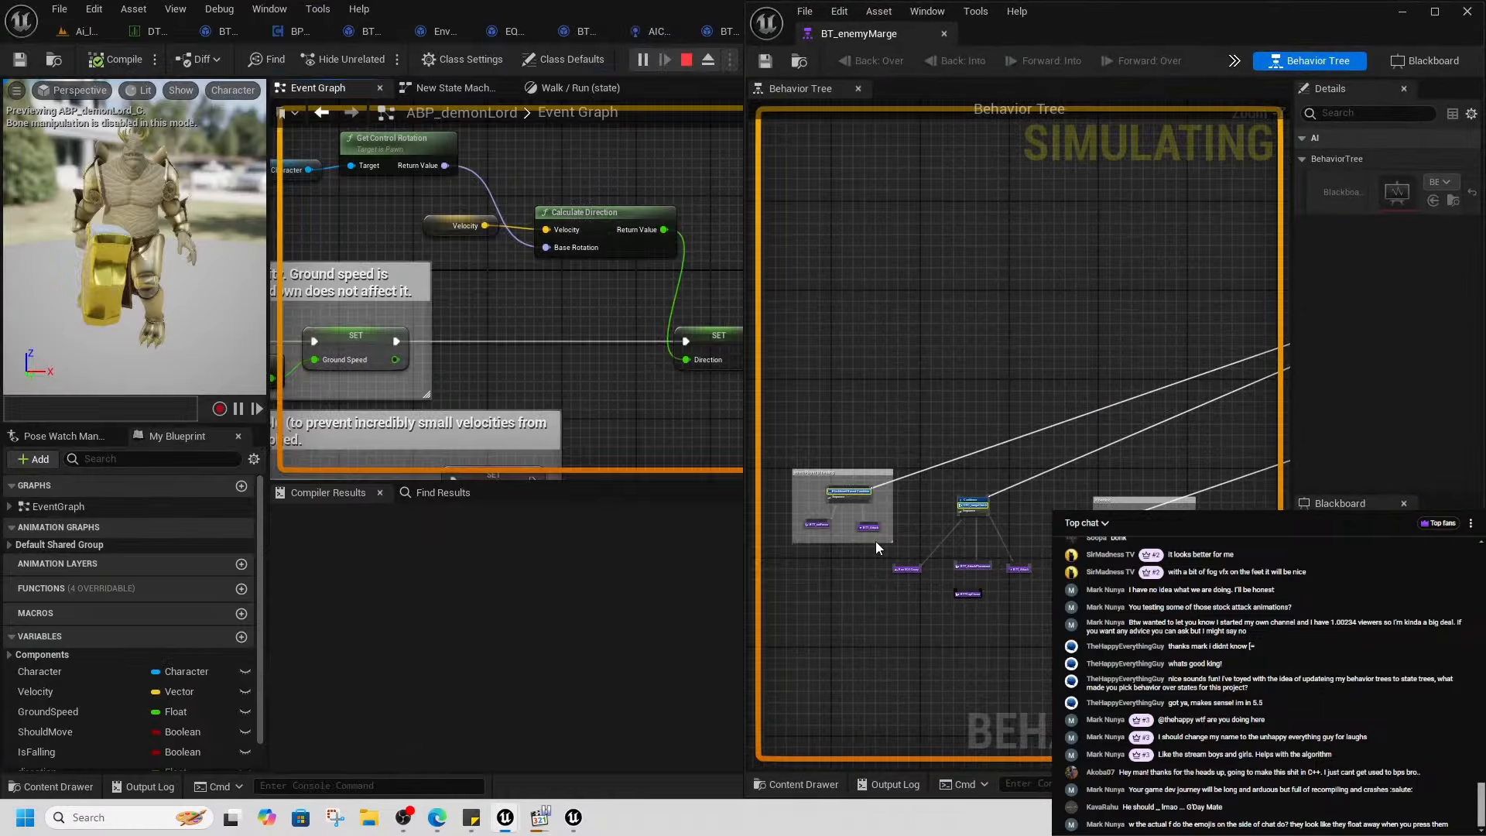
pyautogui.scroll(5, 875, 541)
pyautogui.moveTo(881, 538); pyautogui.dragTo(1244, 466, button='right')
# - Play-test the boss at varying distances while watching the DEC_rangeCheck branch in the simulating tree, and stop the play session
pyautogui.click(94, 36)
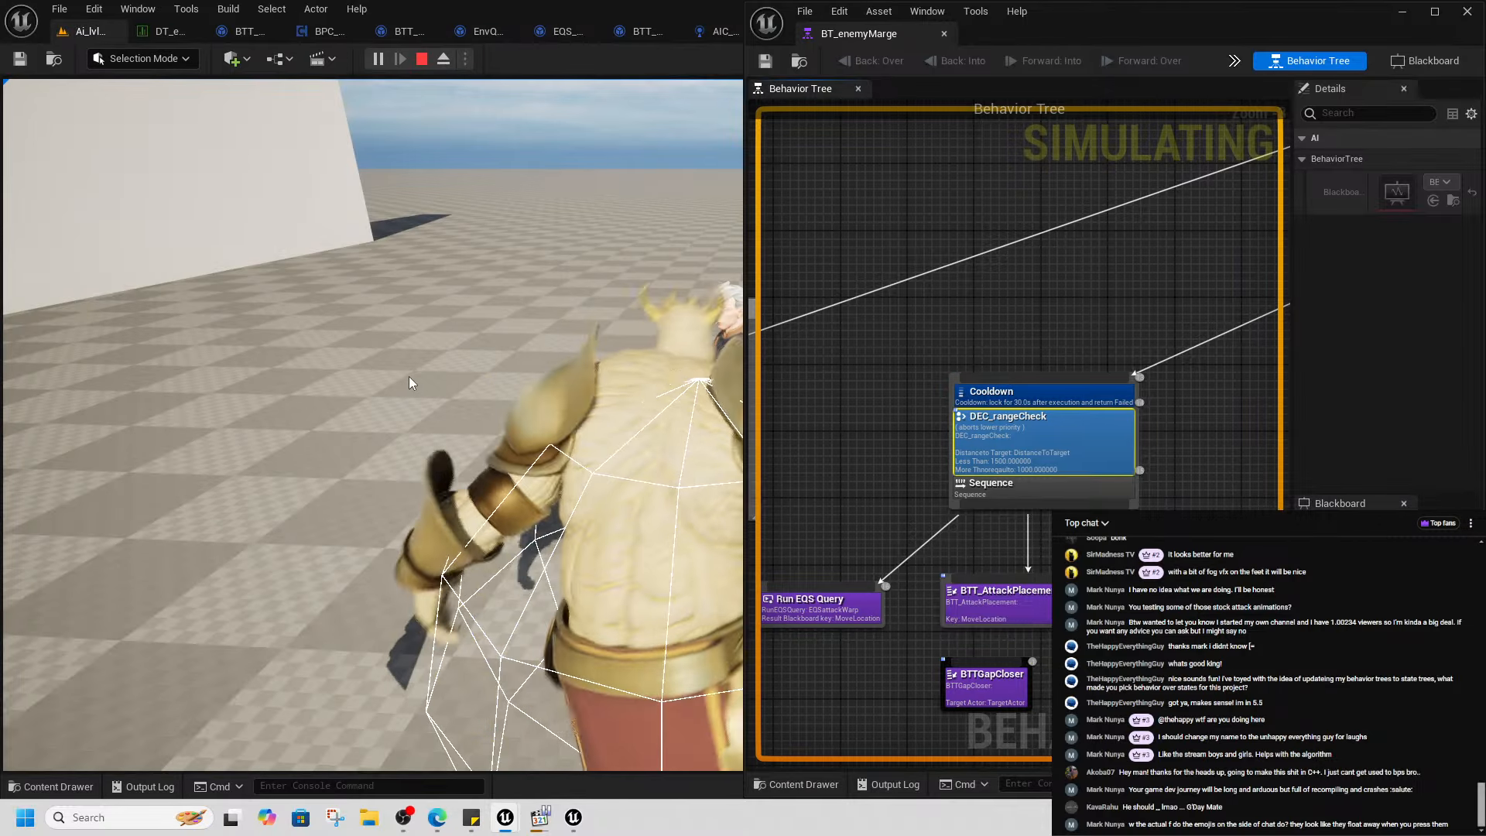
pyautogui.press('w')
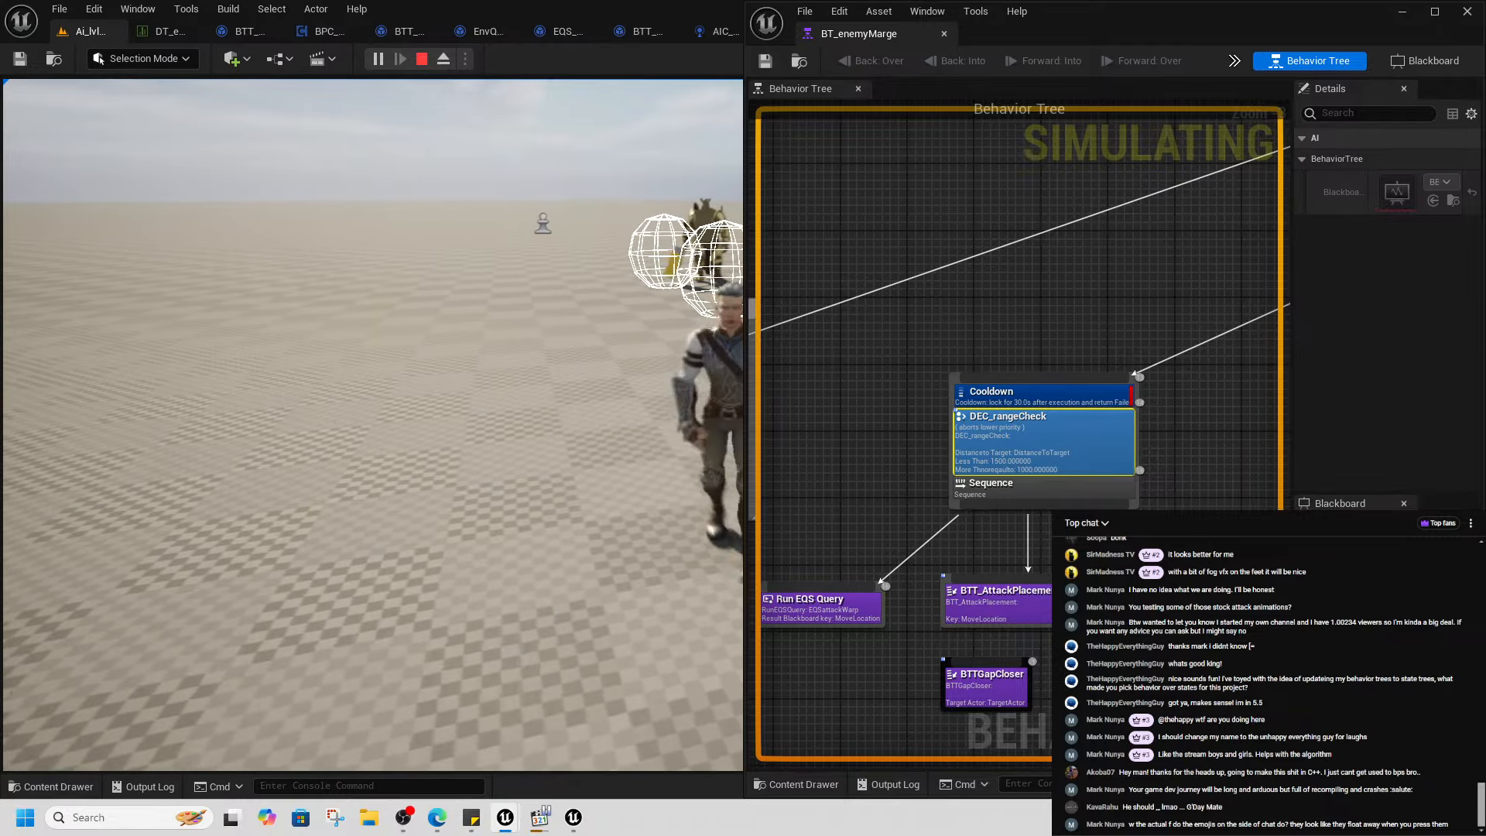
pyautogui.press('d')
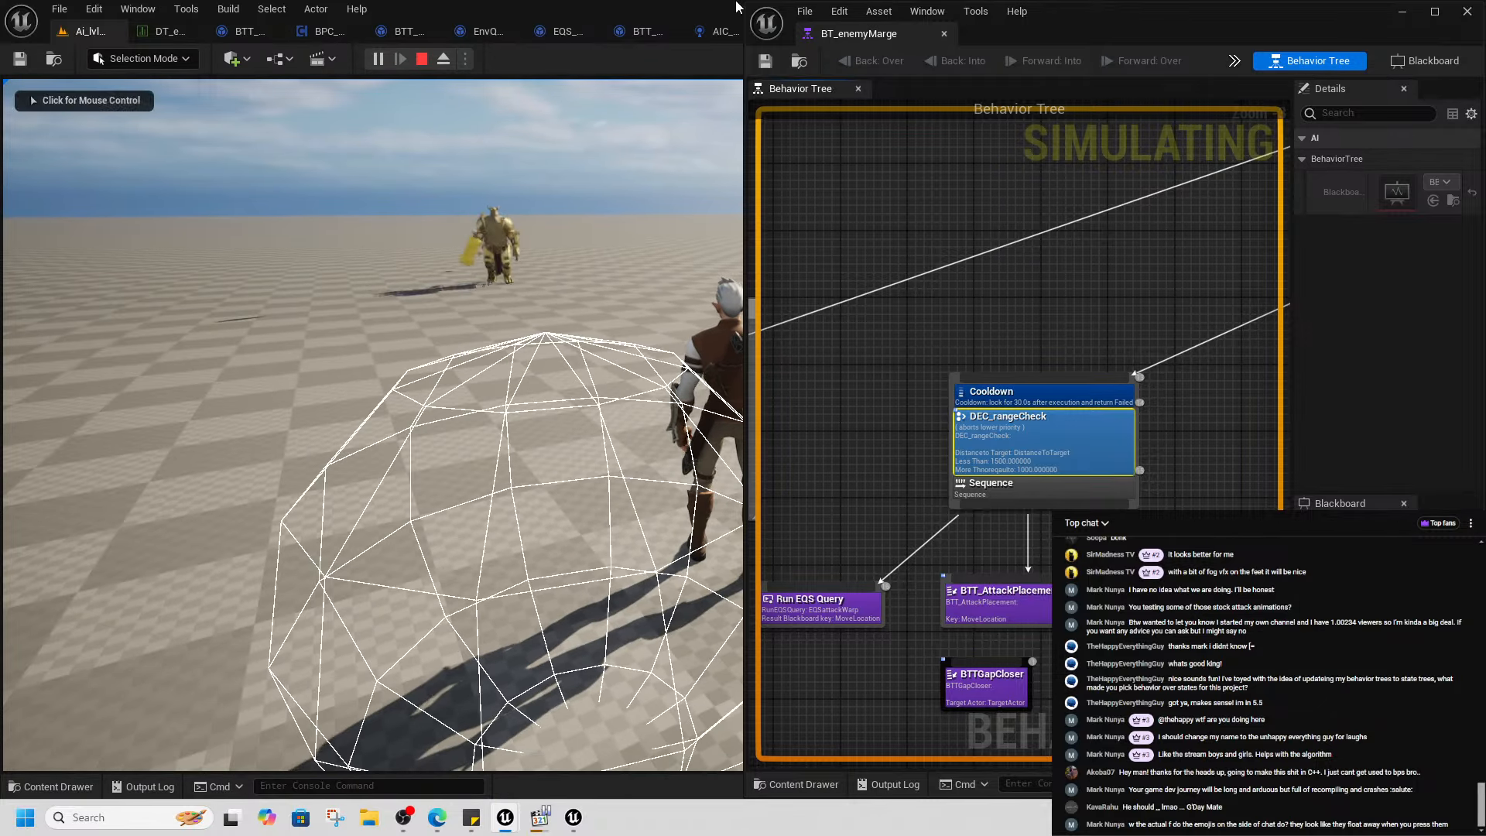
pyautogui.click(423, 60)
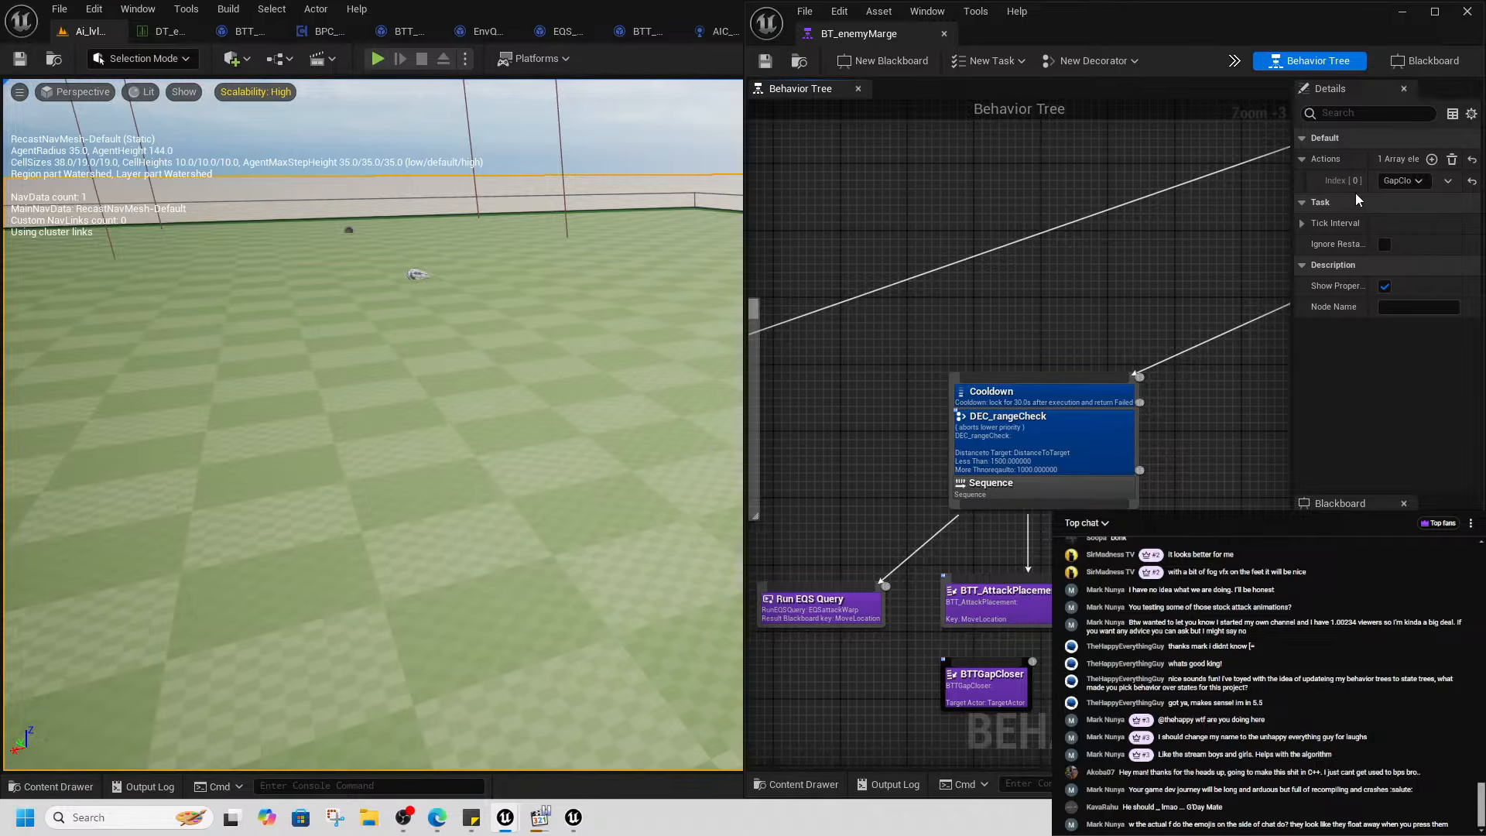
# - Look up the GapCloser montage in the Baddy row of DT_enemies and locate its asset in the content browser
pyautogui.click(172, 34)
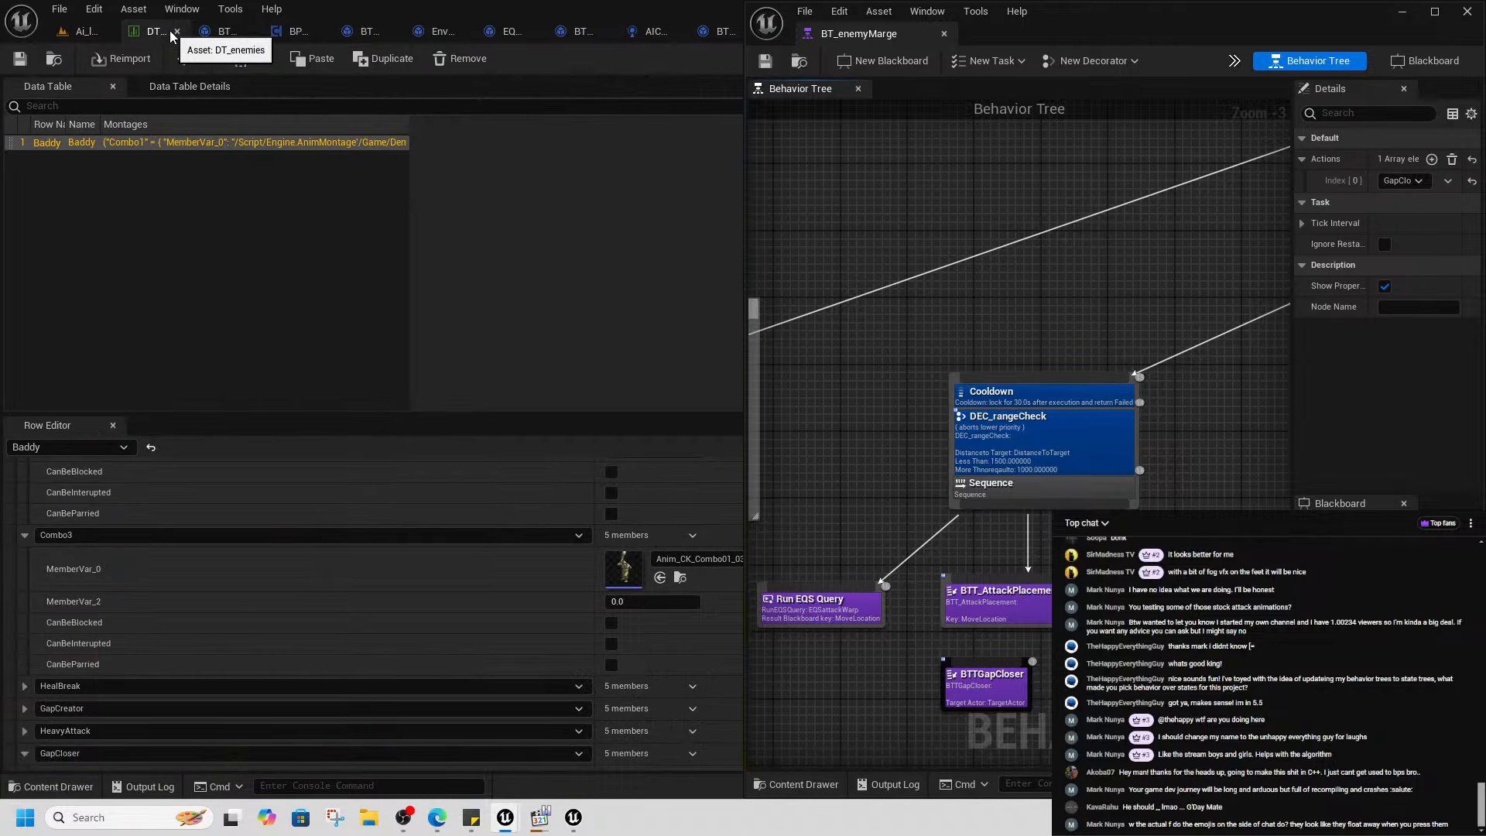
pyautogui.scroll(-1, 152, 700)
pyautogui.scroll(-2, 305, 709)
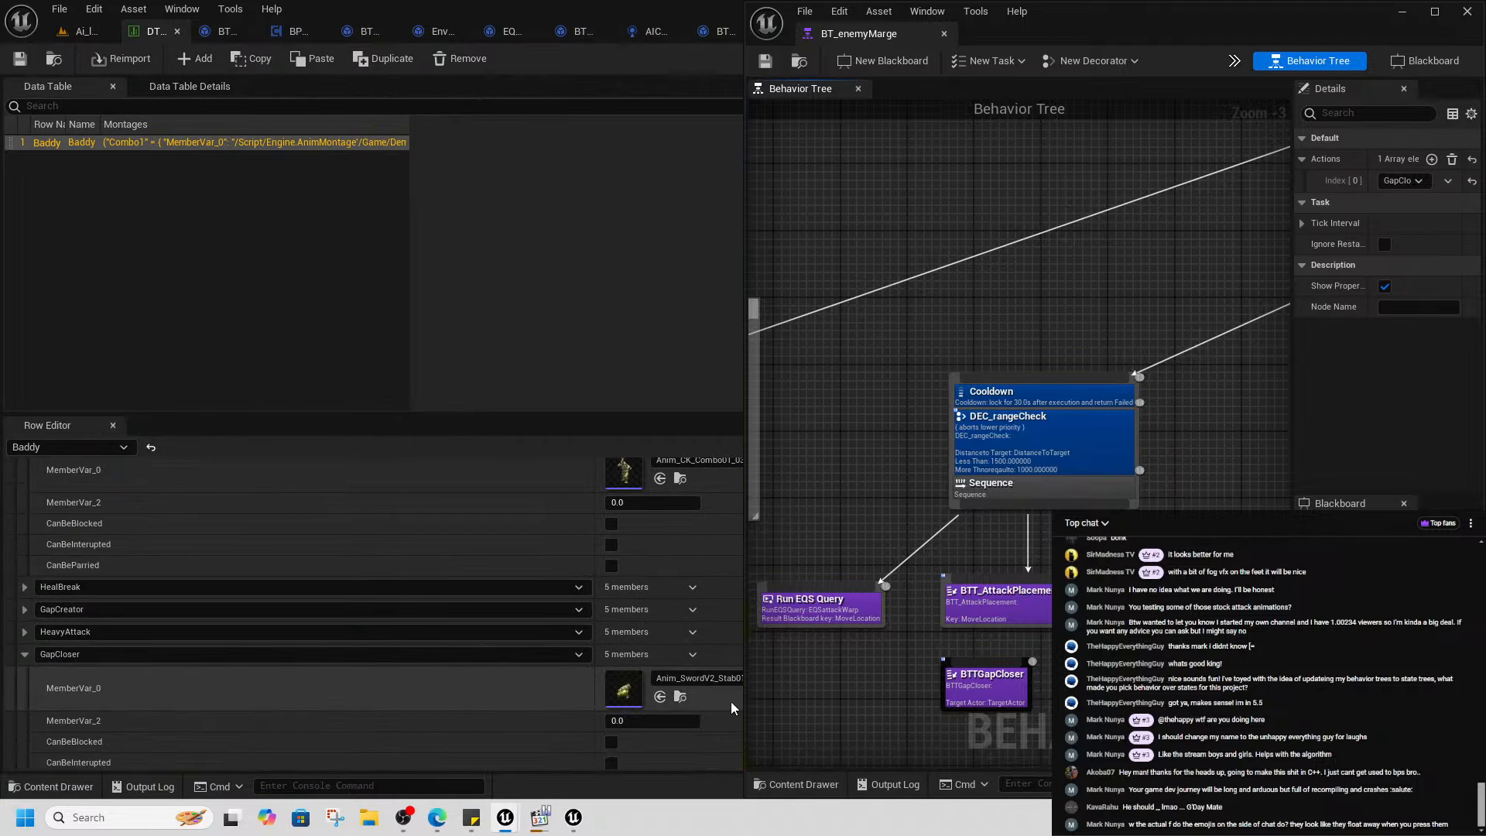
pyautogui.click(680, 696)
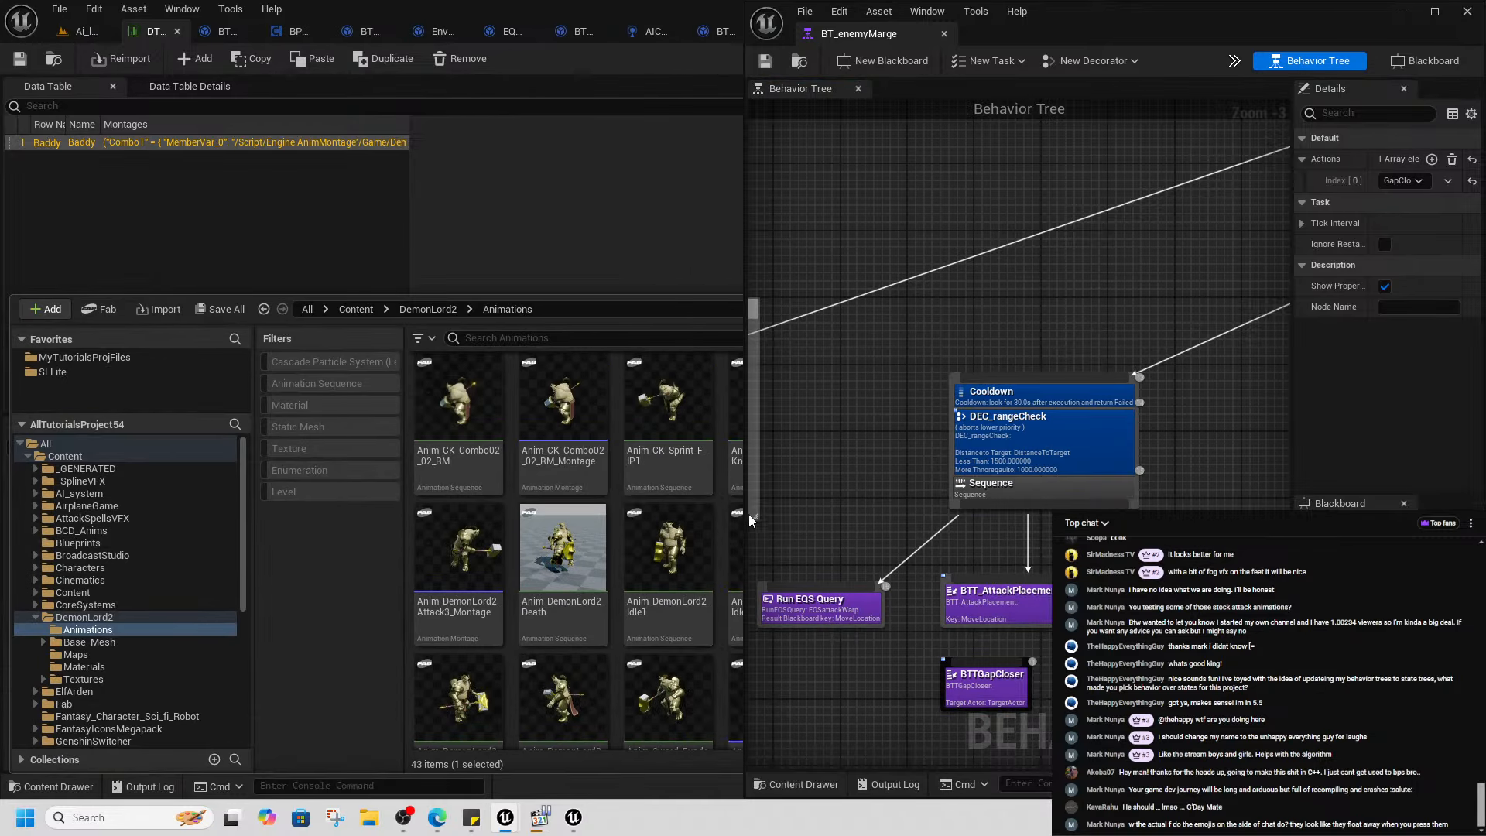
# - Reselect the Baddy row, widen the data table's share of the split screen, and browse to the GapCloser montage again
pyautogui.moveTo(750, 520); pyautogui.dragTo(582, 493)
pyautogui.click(328, 326)
pyautogui.hotkey('ctrl', 'space')
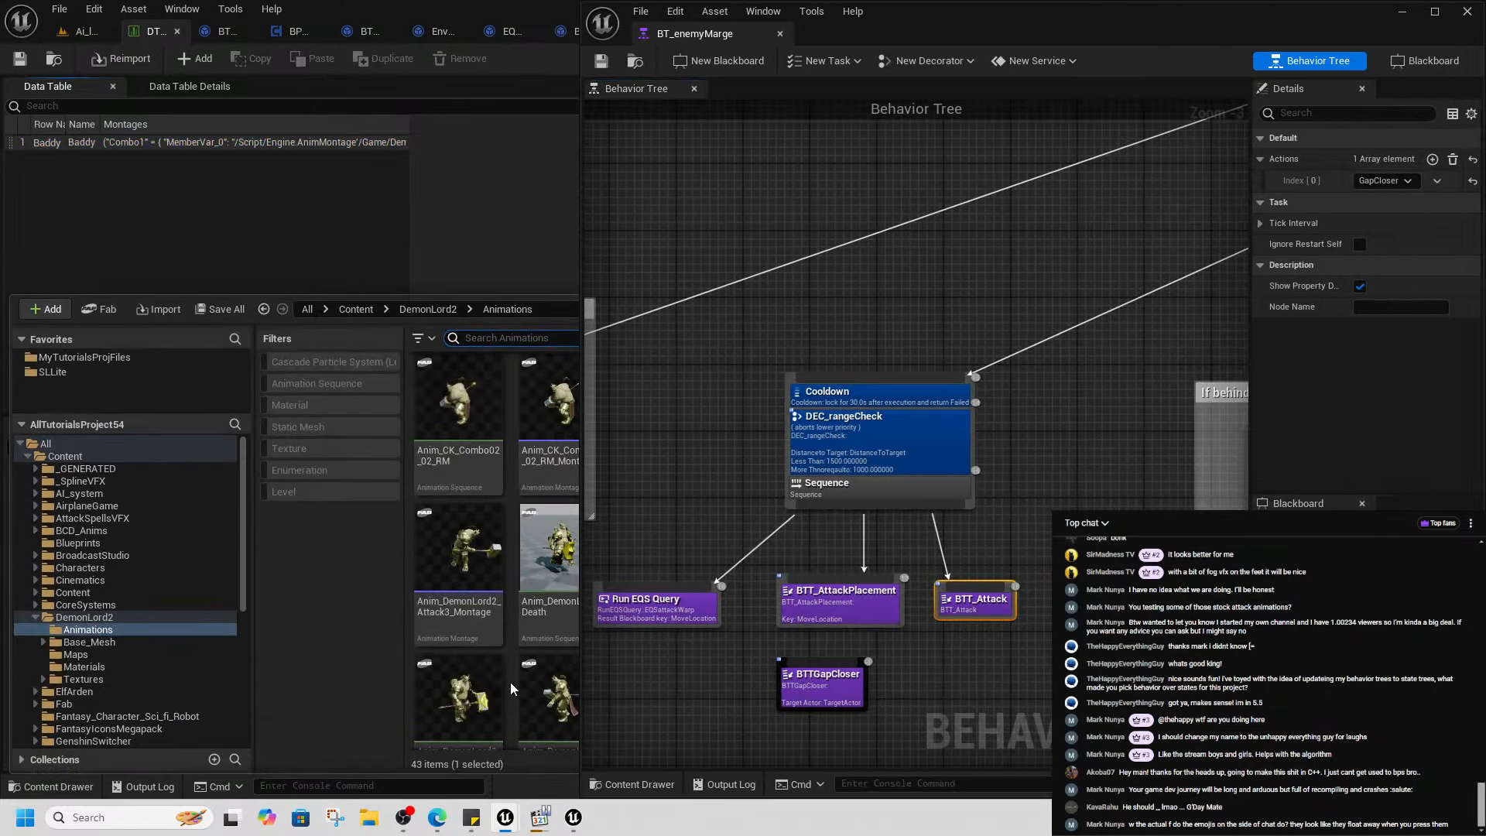
pyautogui.click(239, 193)
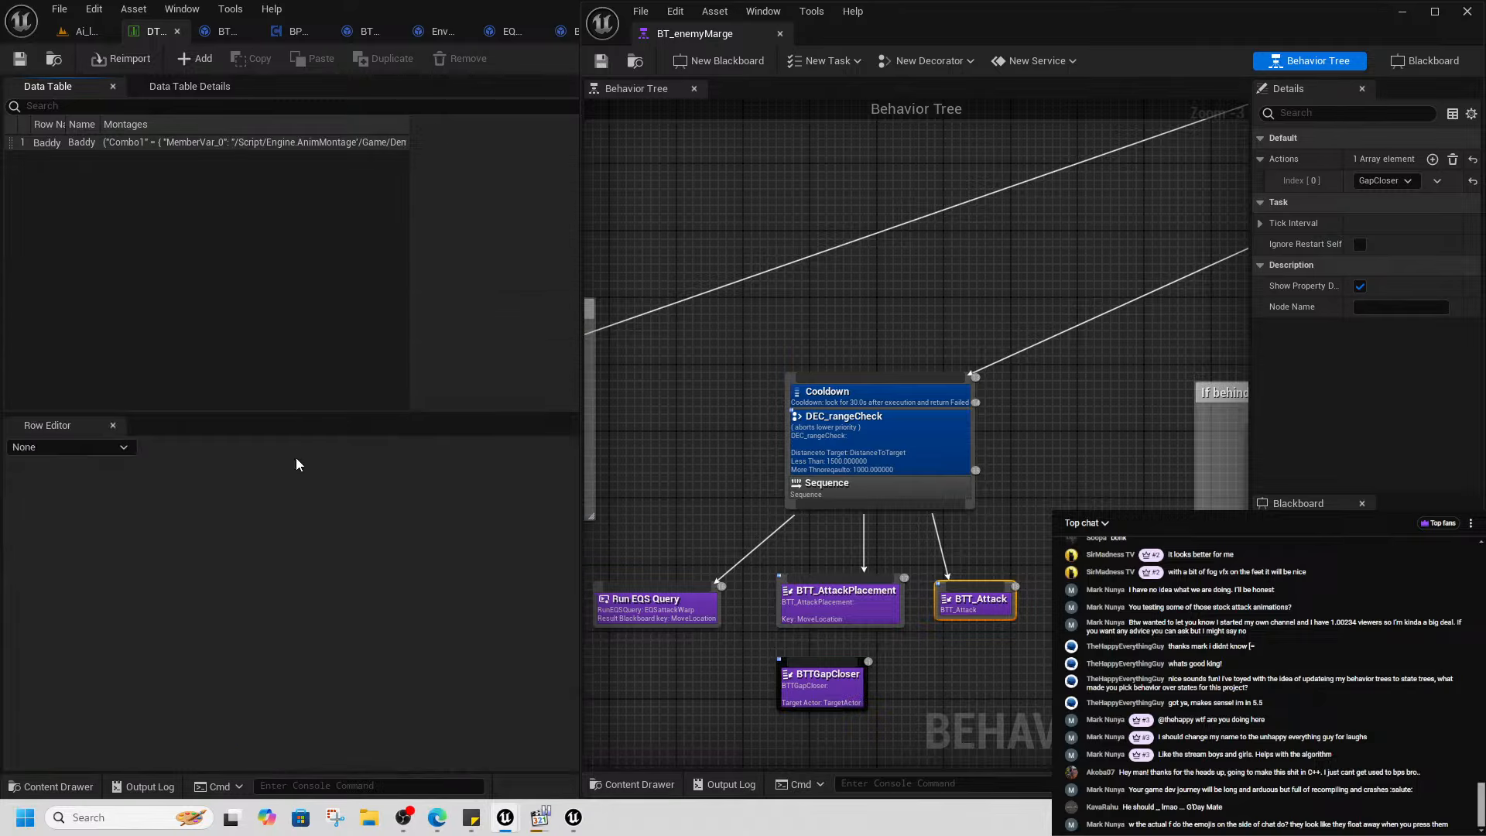
pyautogui.click(76, 142)
pyautogui.scroll(-3, 118, 630)
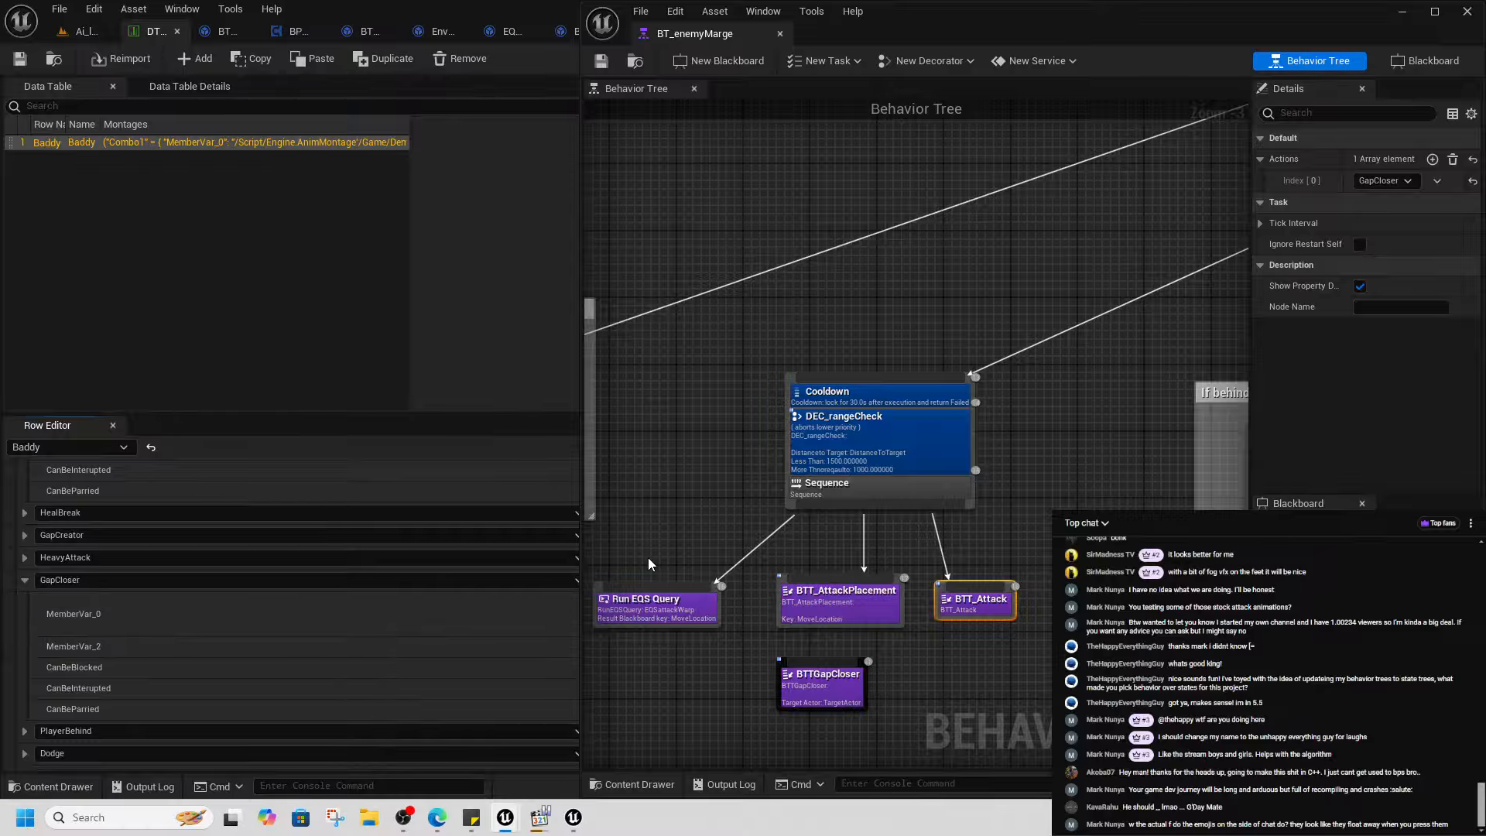
pyautogui.moveTo(583, 547); pyautogui.dragTo(910, 569)
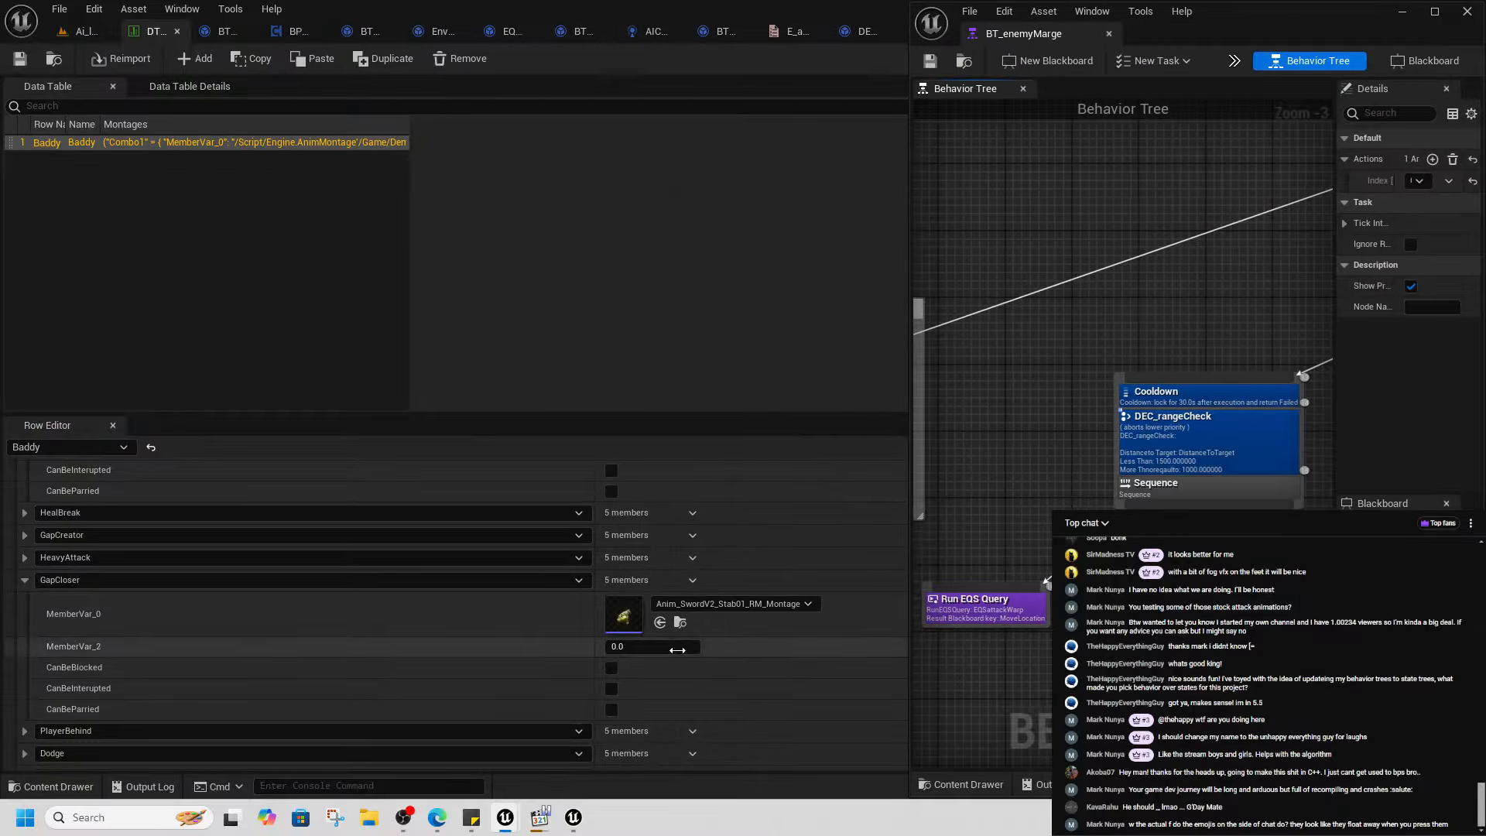
pyautogui.click(679, 622)
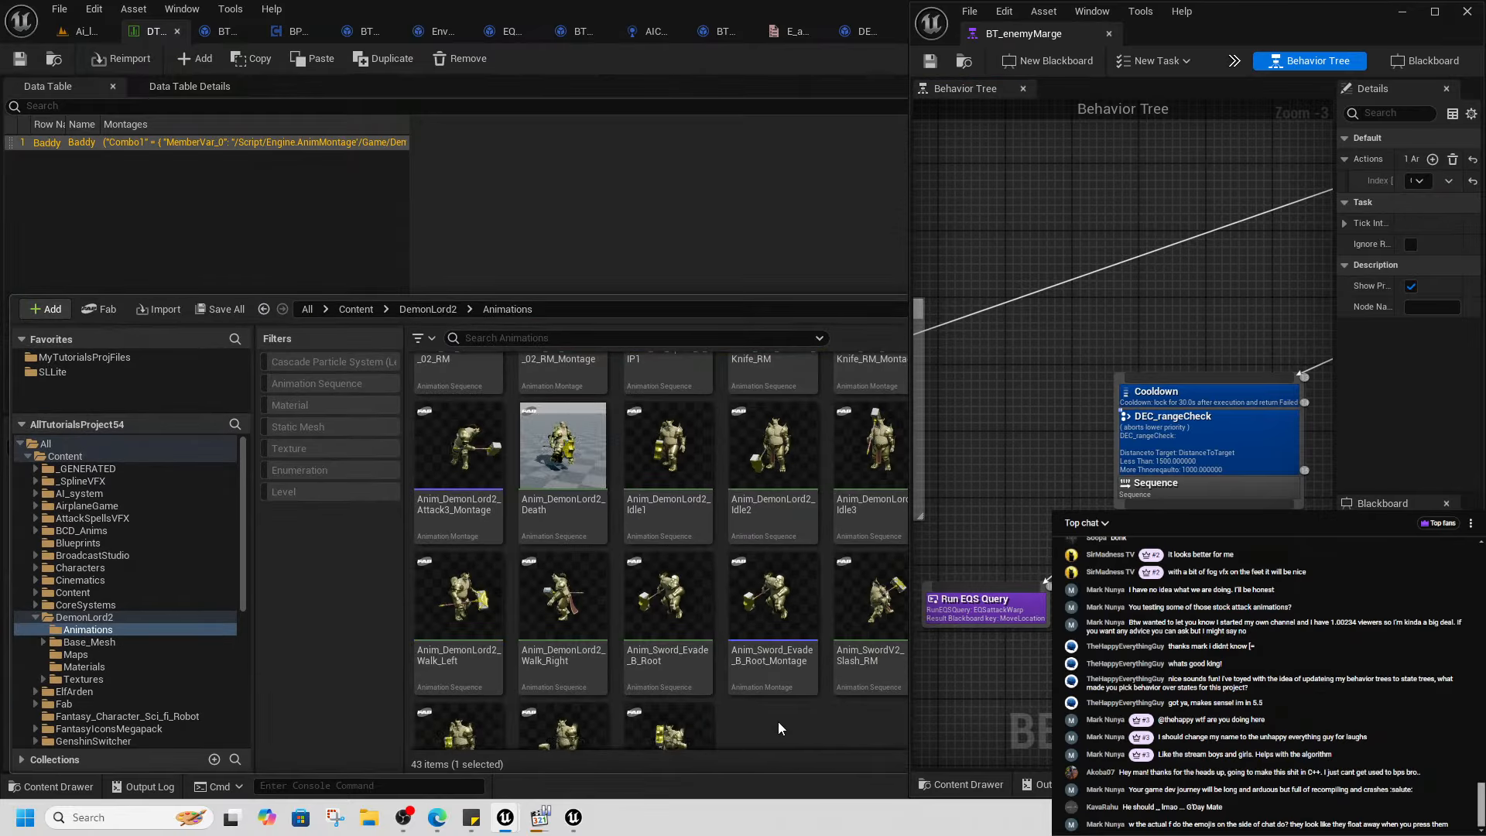
# - Re-snap the main editor window into the space beside the behavior tree so its full contents fit
pyautogui.moveTo(836, 9); pyautogui.dragTo(17, 723)
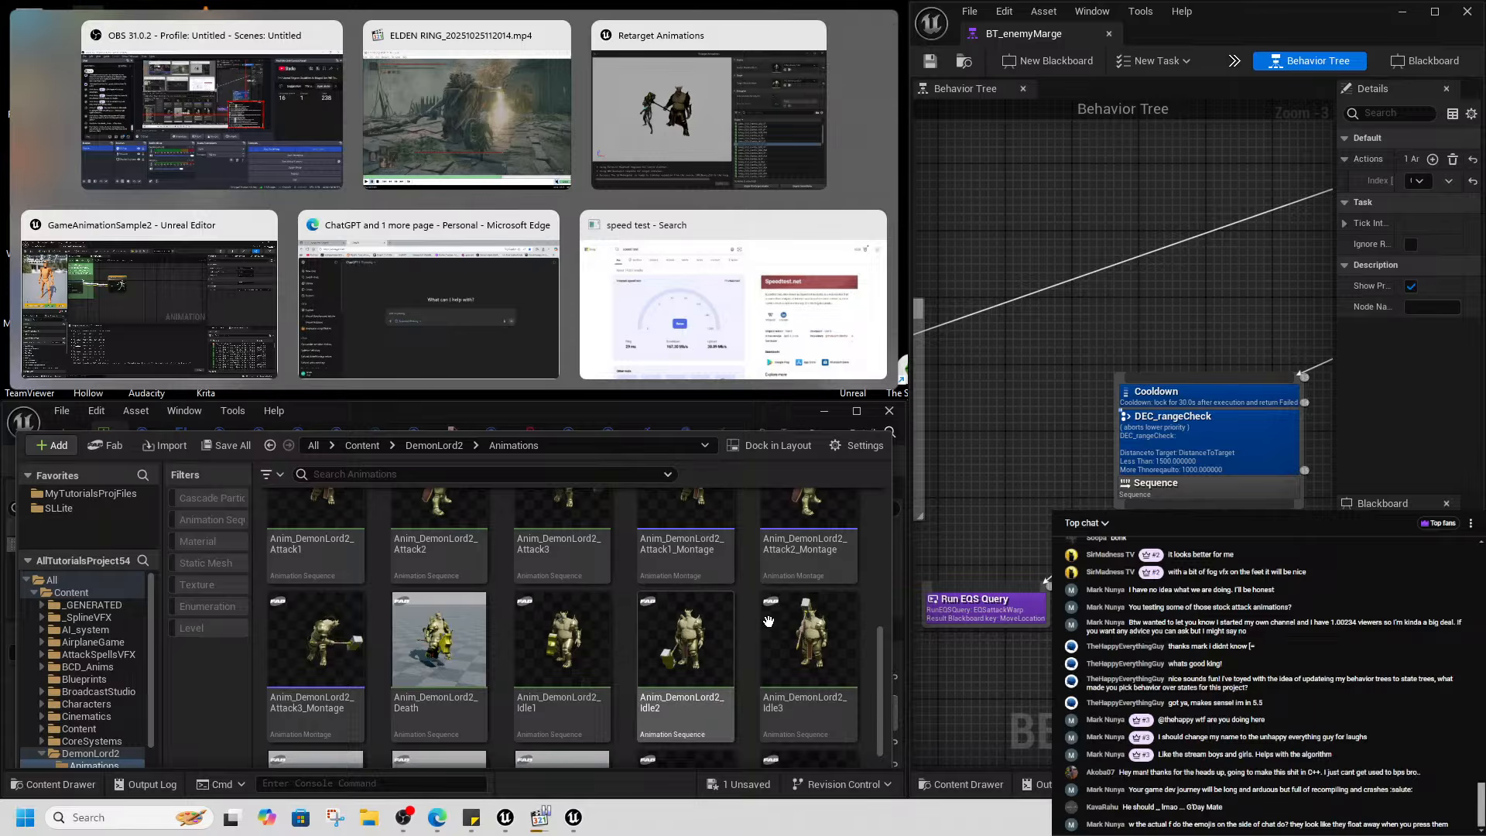
pyautogui.scroll(1, 827, 616)
pyautogui.moveTo(691, 407); pyautogui.dragTo(3, 379)
pyautogui.scroll(3, 744, 556)
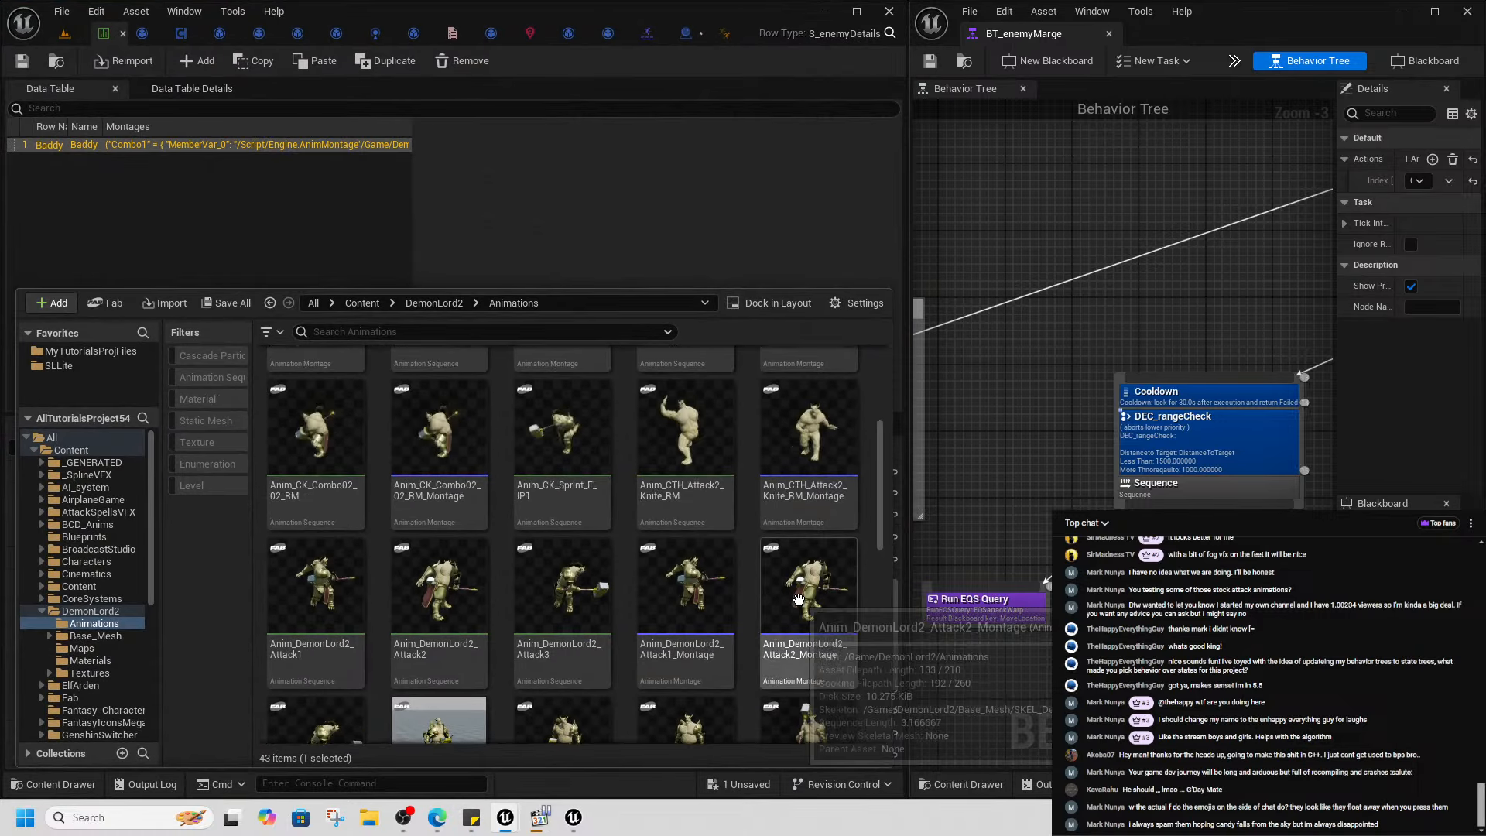
# - Open Anim_SwordV2_Stab01_RM_Montage from the DemonLord2 animations and scrub its preview to about frame 32
pyautogui.click(173, 144)
pyautogui.click(457, 625)
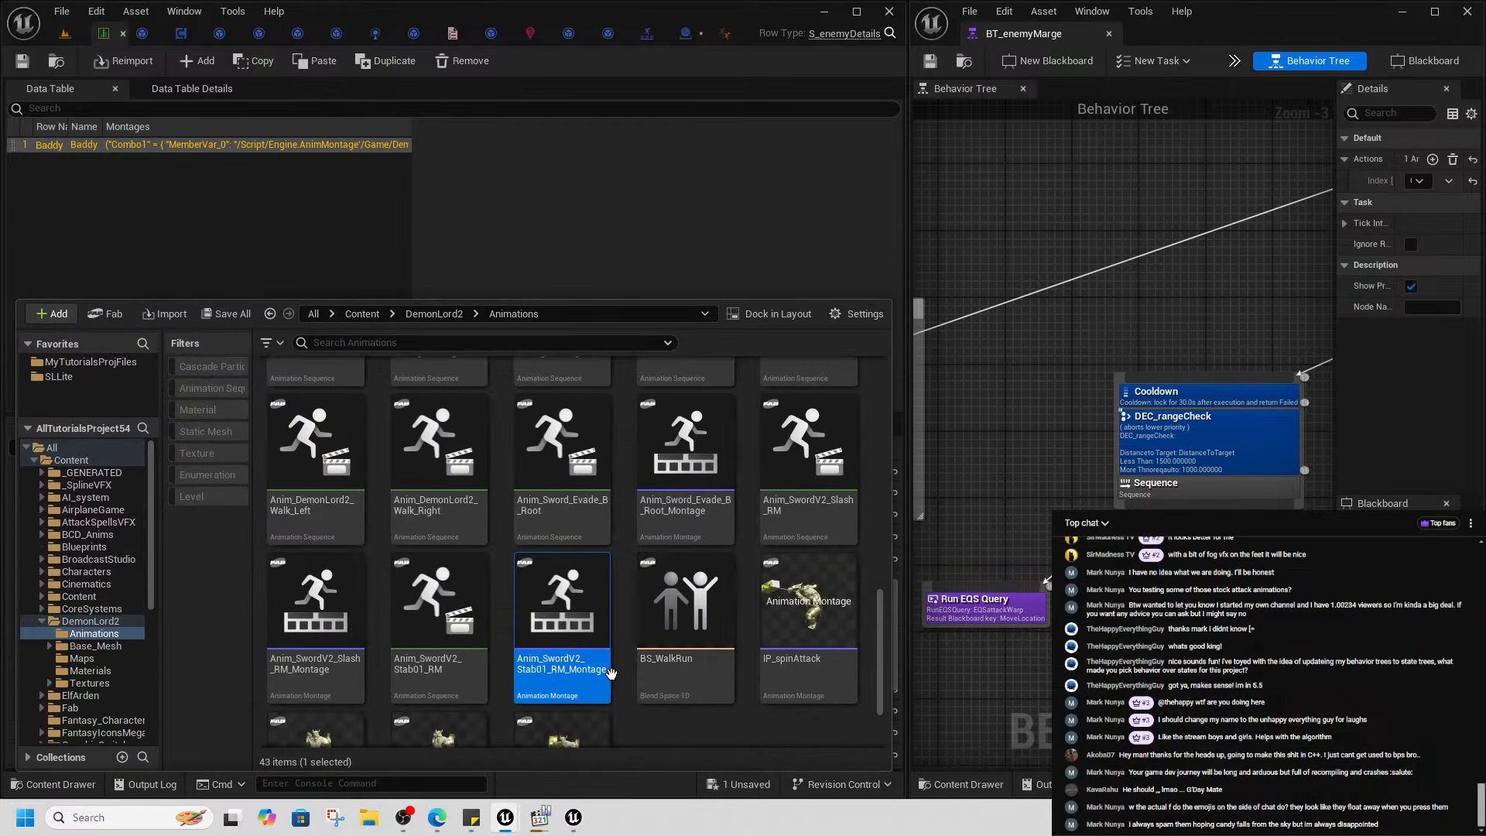
pyautogui.doubleClick(534, 596)
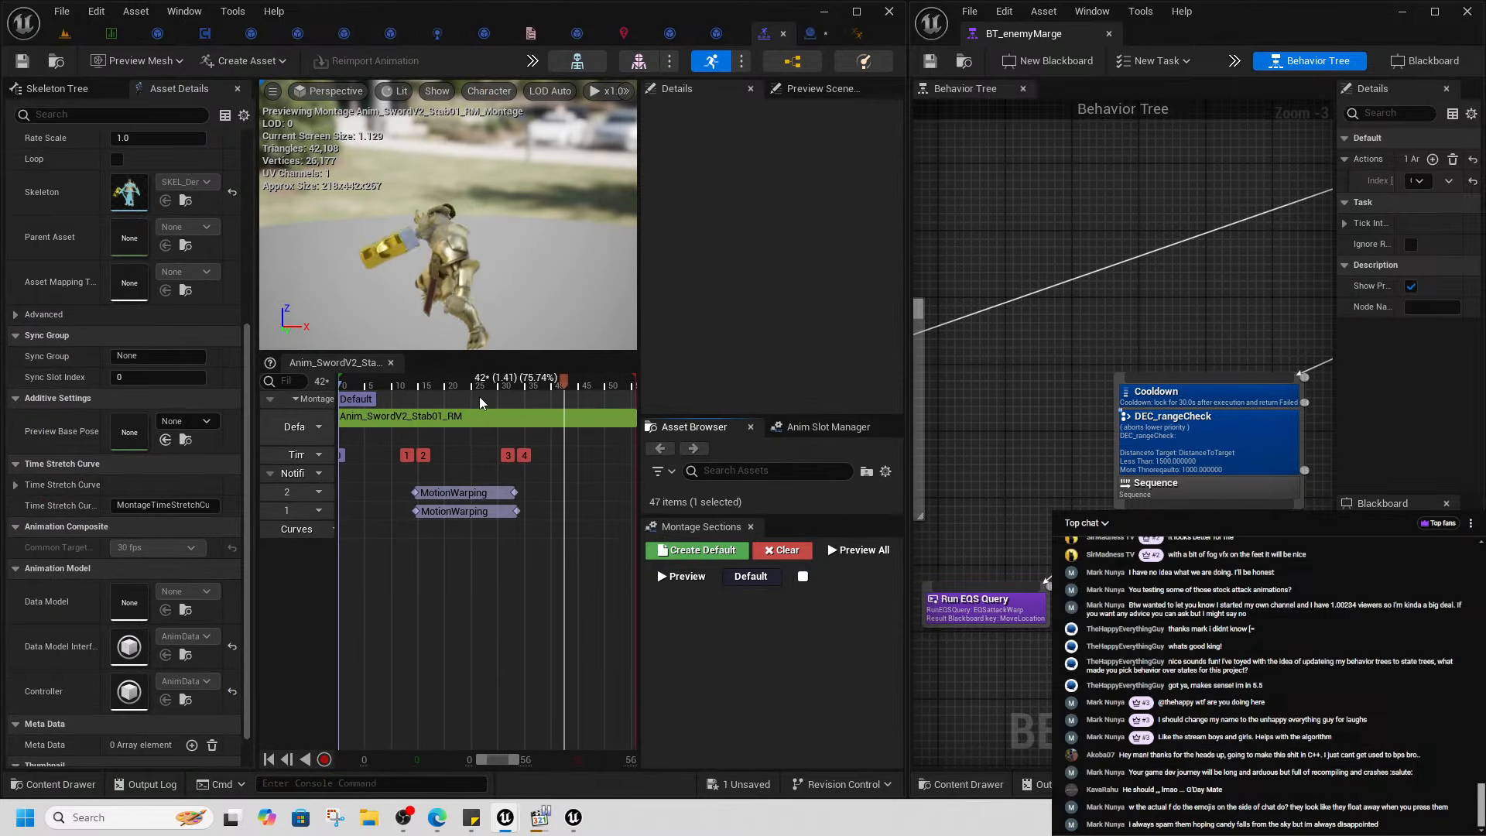
pyautogui.moveTo(435, 387); pyautogui.dragTo(515, 423)
# - Trace the behavior tree up to the seen actor selector and inspect the settings of its BTT_ServiceDistanceChecker service
pyautogui.scroll(-1, 1215, 604)
pyautogui.moveTo(1216, 604); pyautogui.dragTo(1015, 576, button='right')
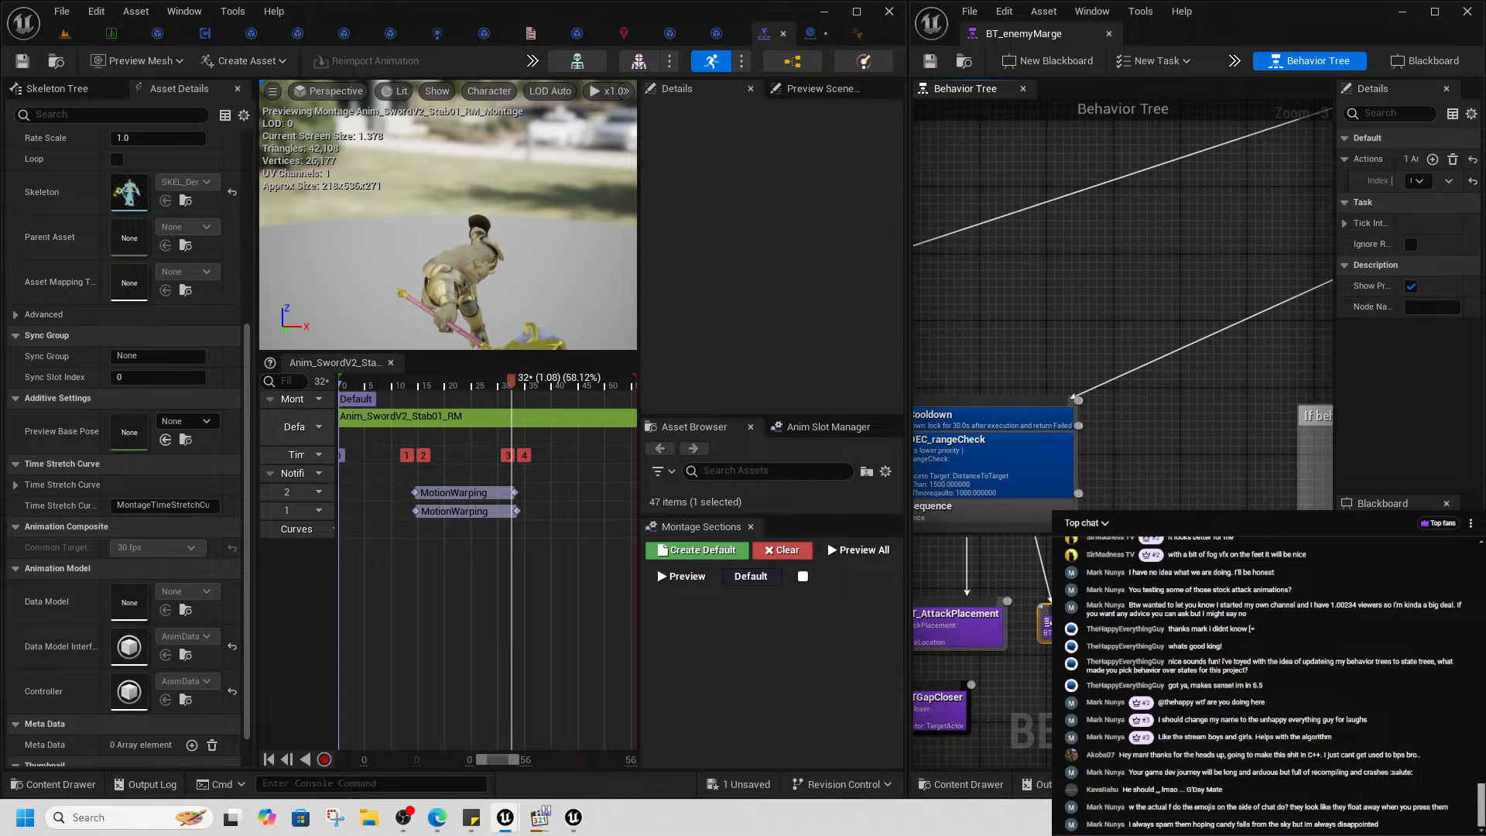
pyautogui.moveTo(1192, 495); pyautogui.dragTo(915, 611, button='right')
pyautogui.moveTo(1238, 309); pyautogui.dragTo(1083, 402, button='right')
pyautogui.moveTo(1184, 209); pyautogui.dragTo(916, 555, button='right')
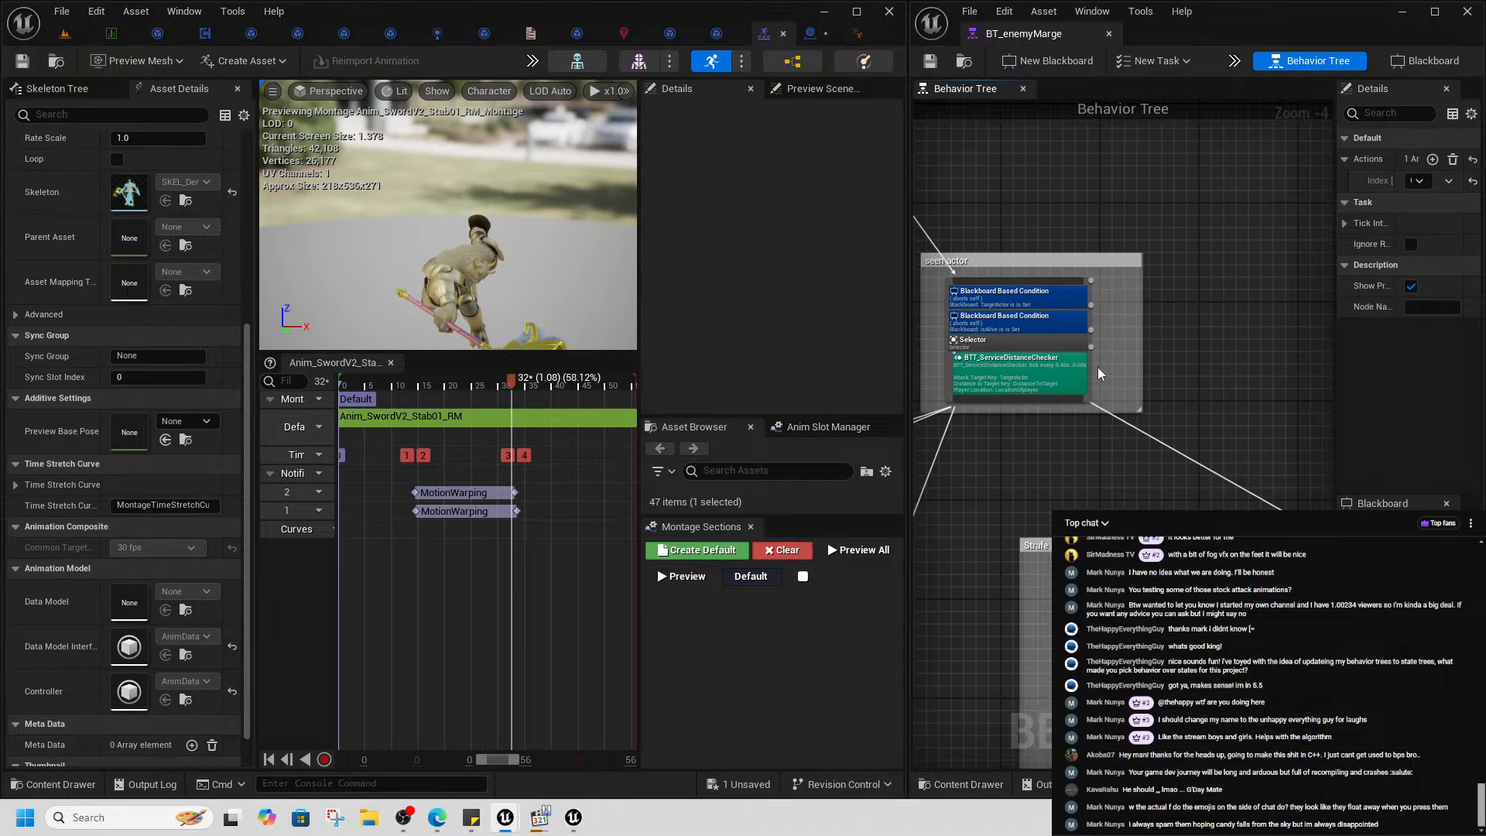
pyautogui.scroll(3, 979, 370)
pyautogui.moveTo(1004, 476); pyautogui.dragTo(1130, 435, button='right')
pyautogui.click(1182, 329)
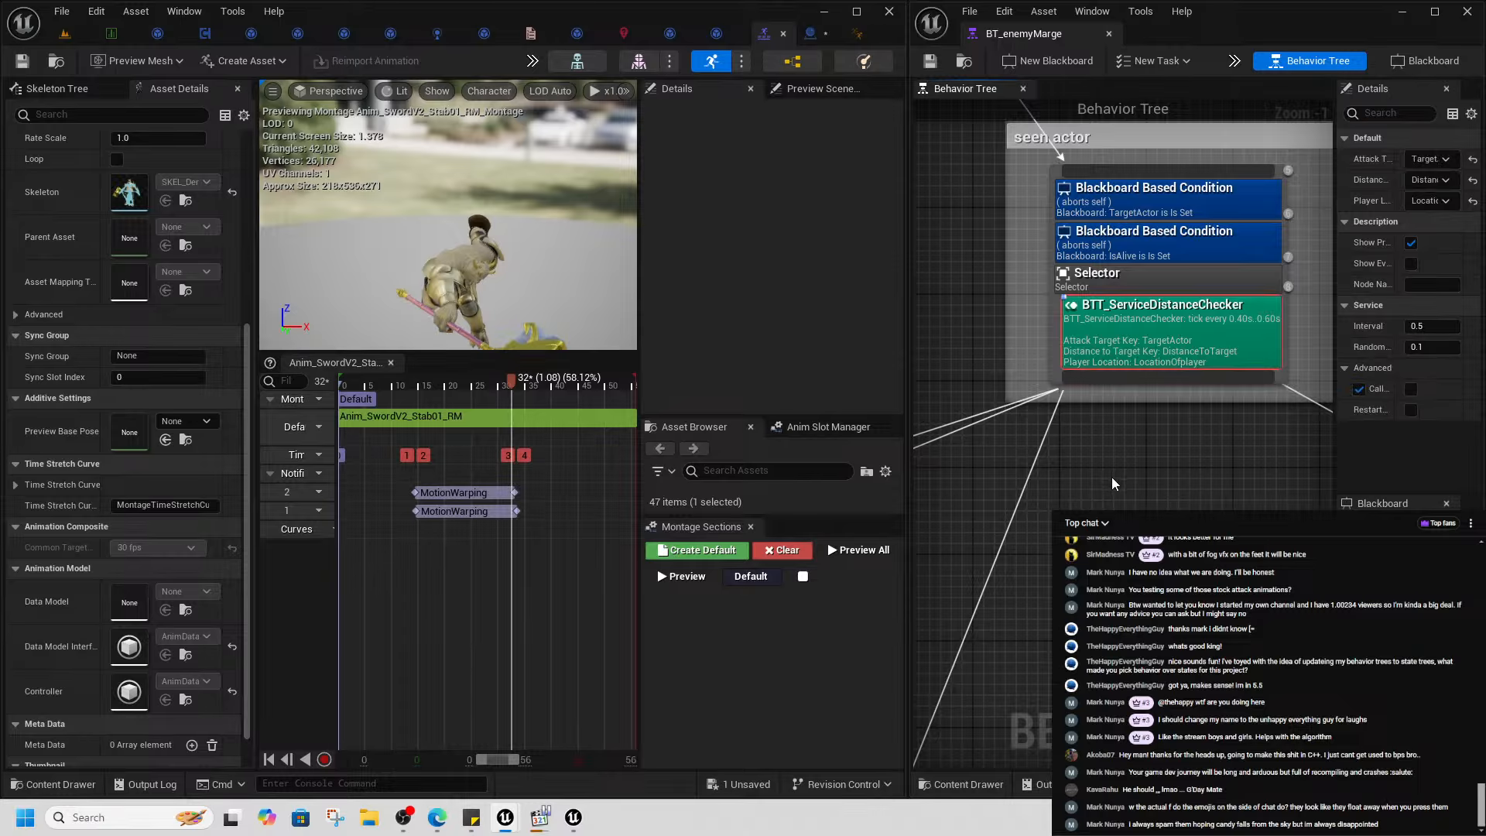
# - Return to the gap-closing branch and inspect the DEC_rangeCheck decorator's abort mode and distance limits
pyautogui.scroll(-5, 1112, 483)
pyautogui.moveTo(1314, 582); pyautogui.dragTo(1117, 428, button='right')
pyautogui.scroll(4, 1117, 426)
pyautogui.scroll(-1, 1045, 461)
pyautogui.moveTo(1045, 461); pyautogui.dragTo(1137, 429, button='right')
pyautogui.scroll(-1, 1146, 348)
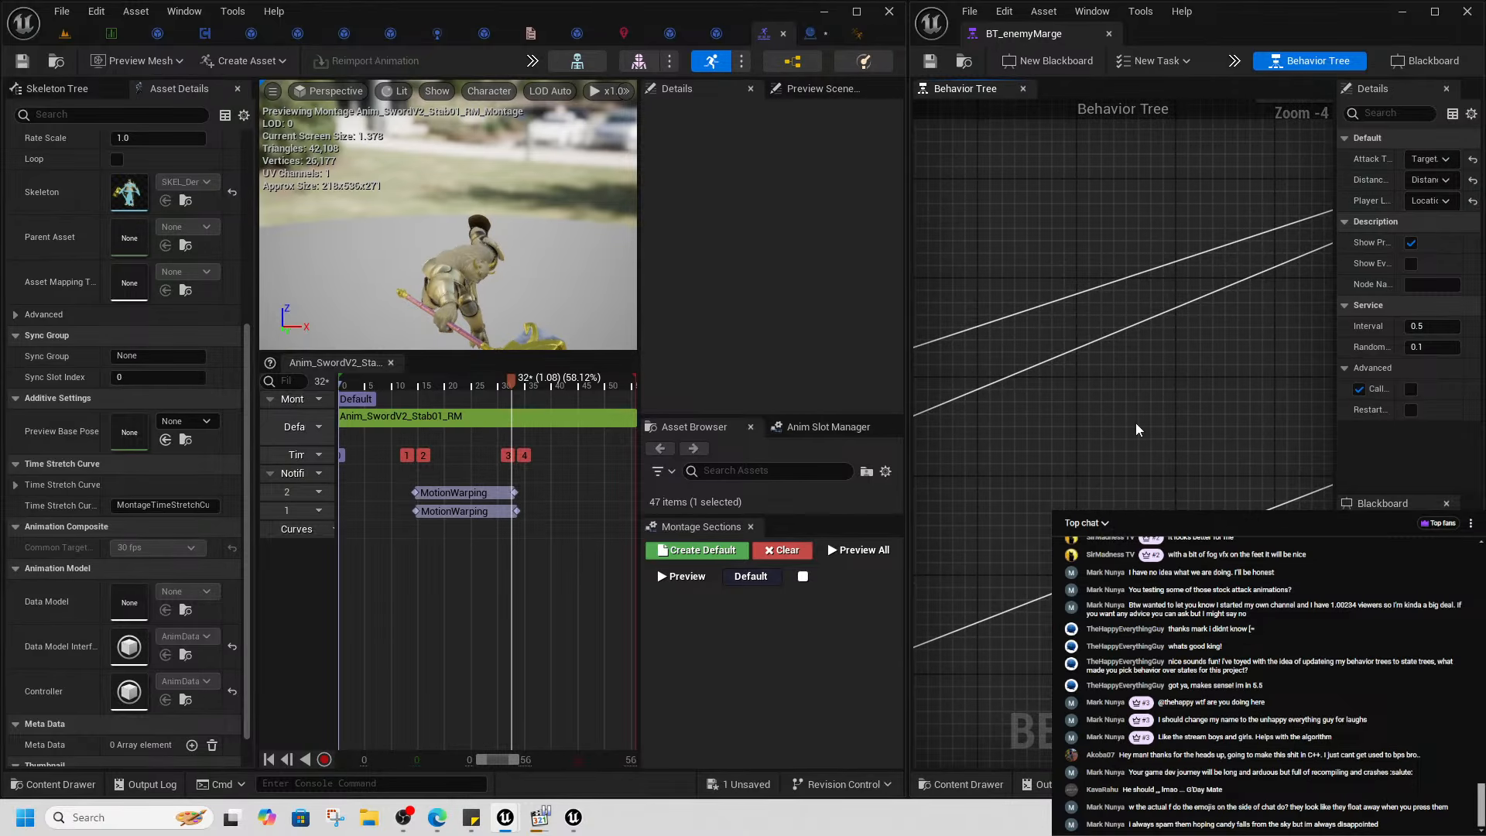
pyautogui.moveTo(1010, 519); pyautogui.dragTo(1333, 428, button='right')
pyautogui.moveTo(1149, 474); pyautogui.dragTo(1119, 458, button='right')
pyautogui.scroll(2, 1119, 458)
pyautogui.click(1203, 466)
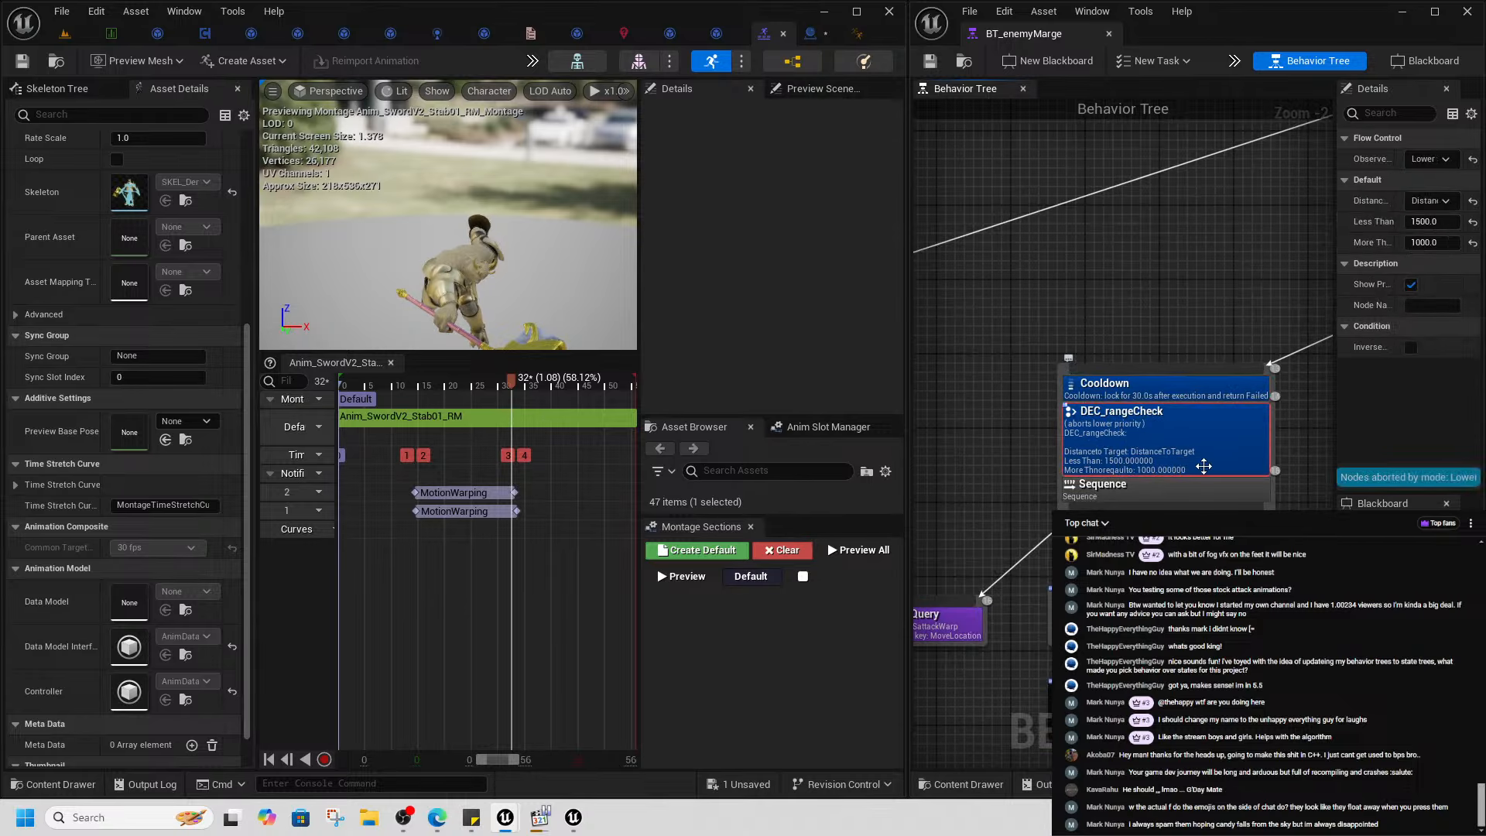
pyautogui.moveTo(1161, 348); pyautogui.dragTo(1067, 344, button='right')
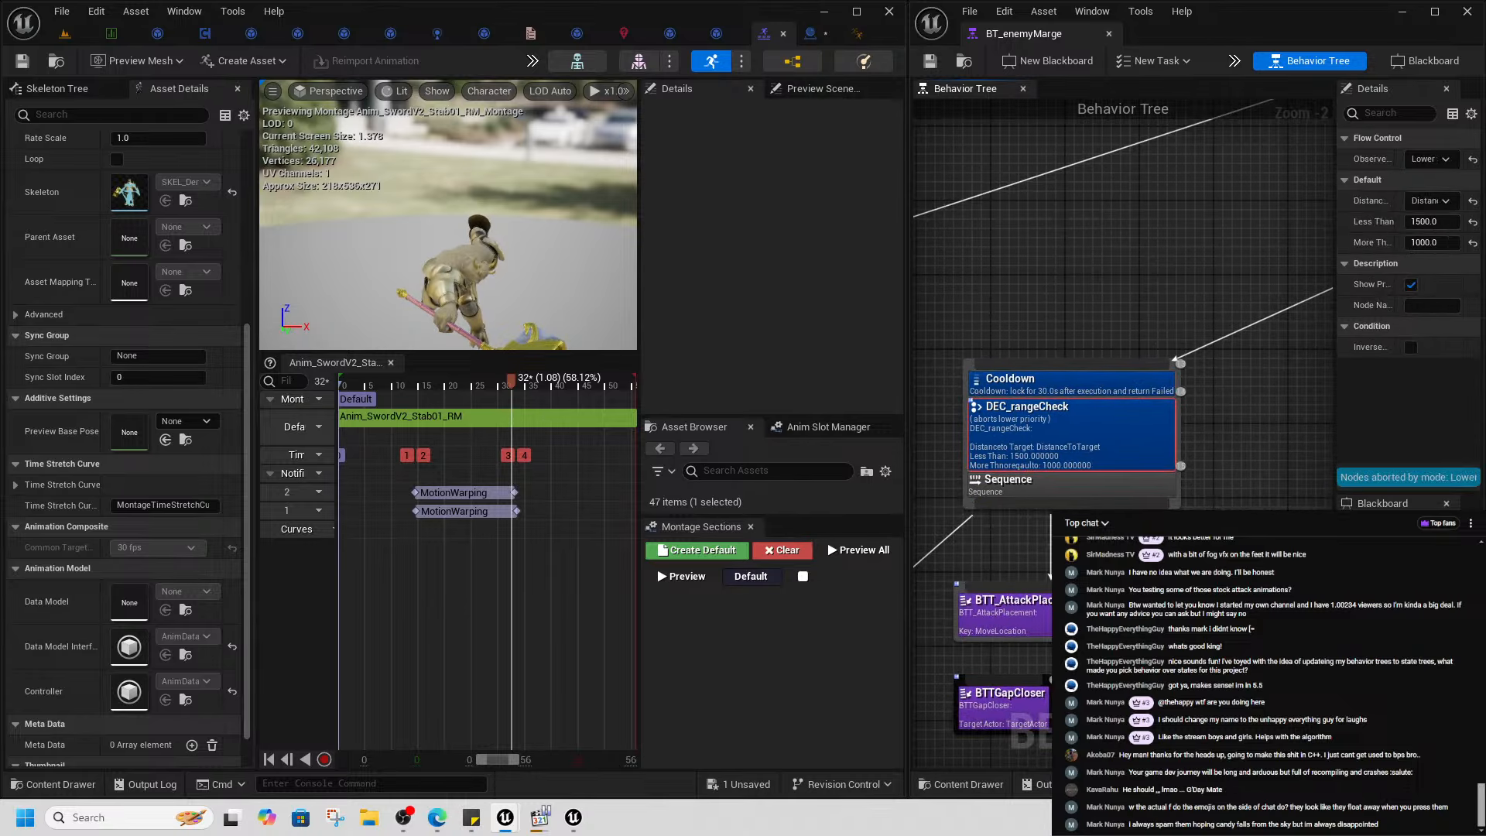
pyautogui.scroll(1, 1113, 448)
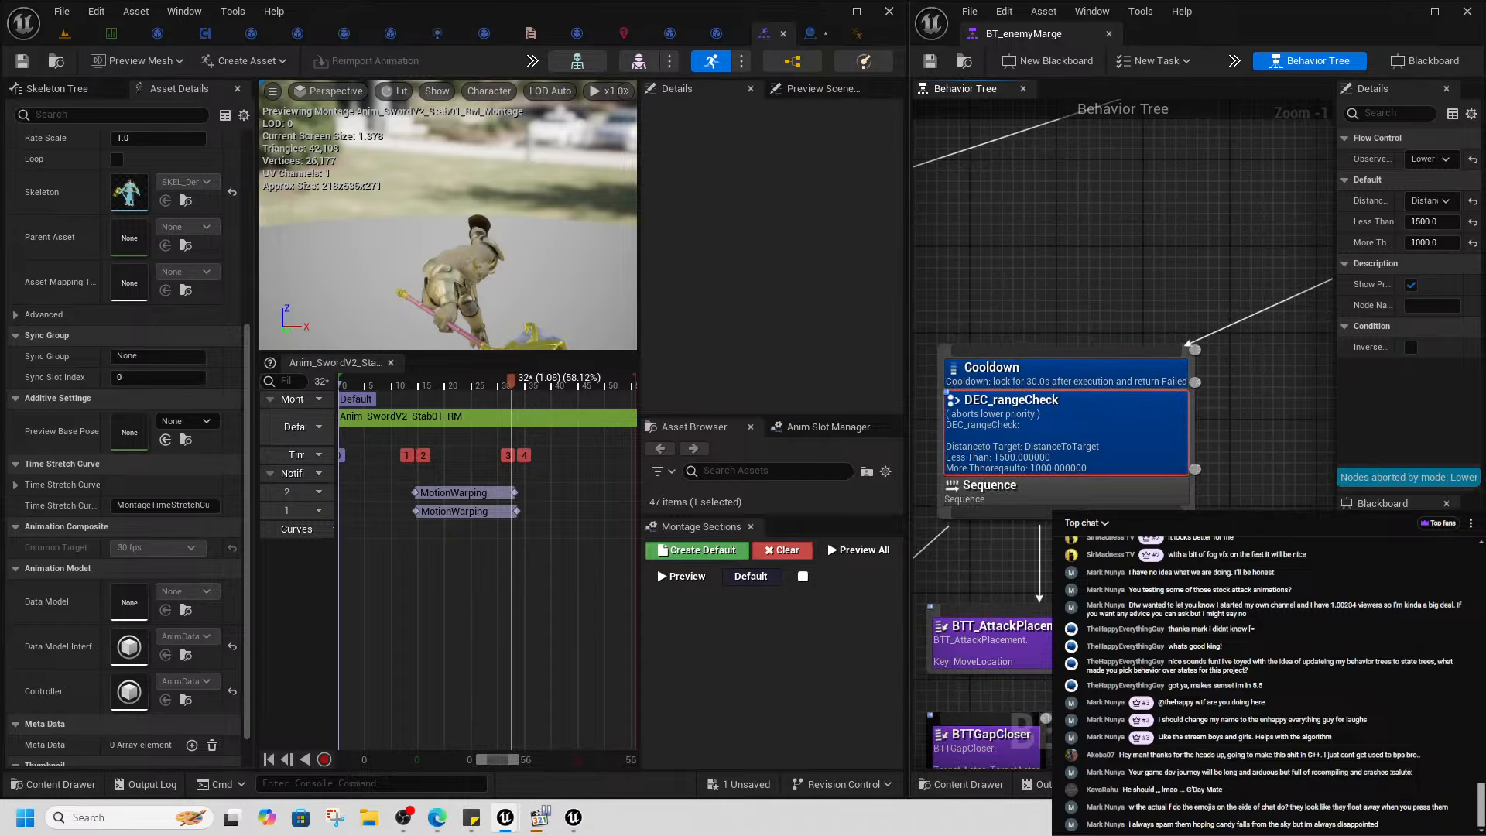
# - Set the DEC_rangeCheck decorator's Less Than distance to 5000 on the gap-closing branch
pyautogui.scroll(-1, 1122, 540)
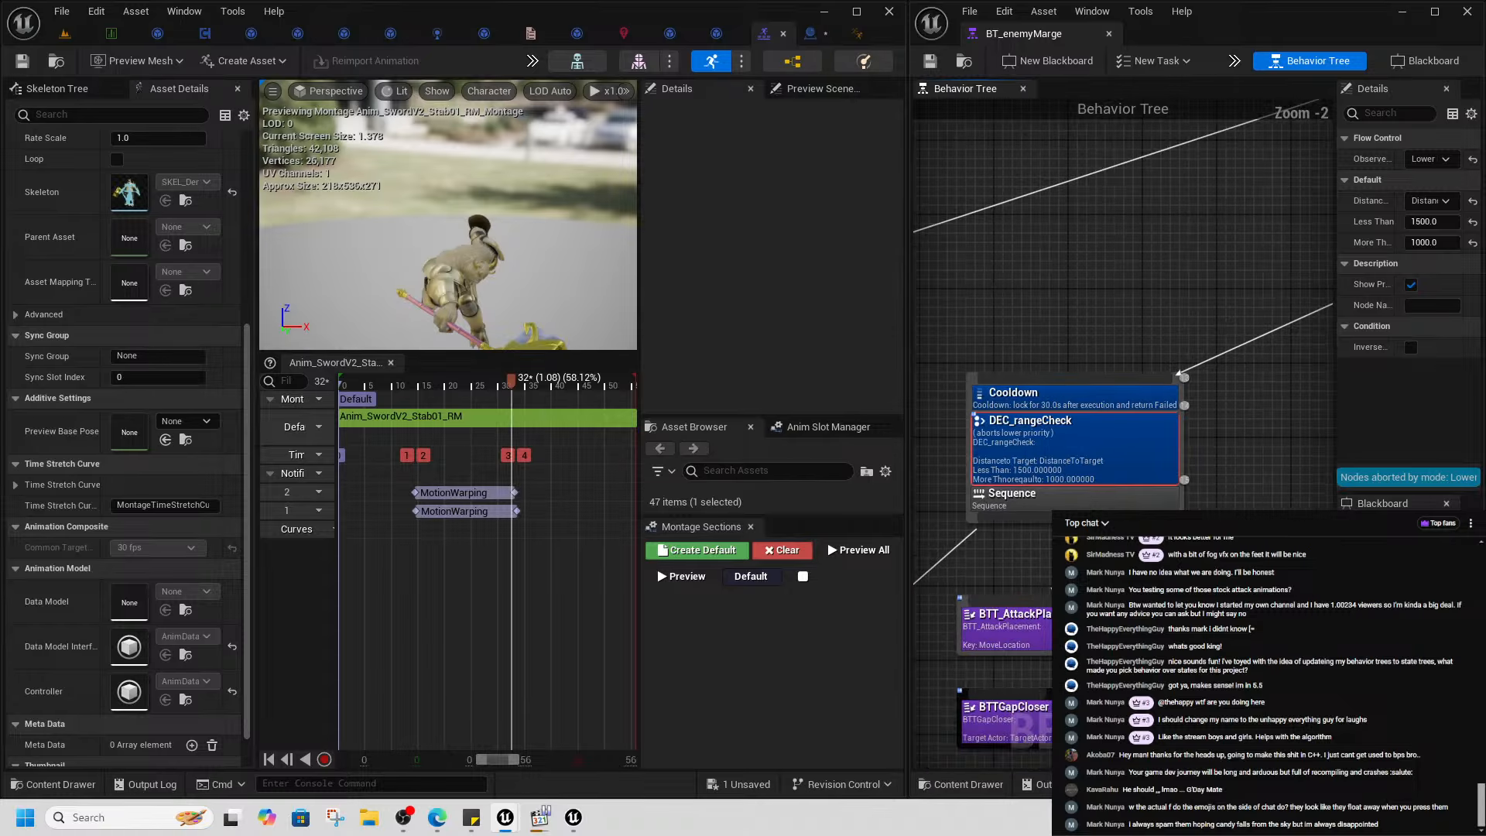
pyautogui.moveTo(1336, 222); pyautogui.dragTo(1083, 221)
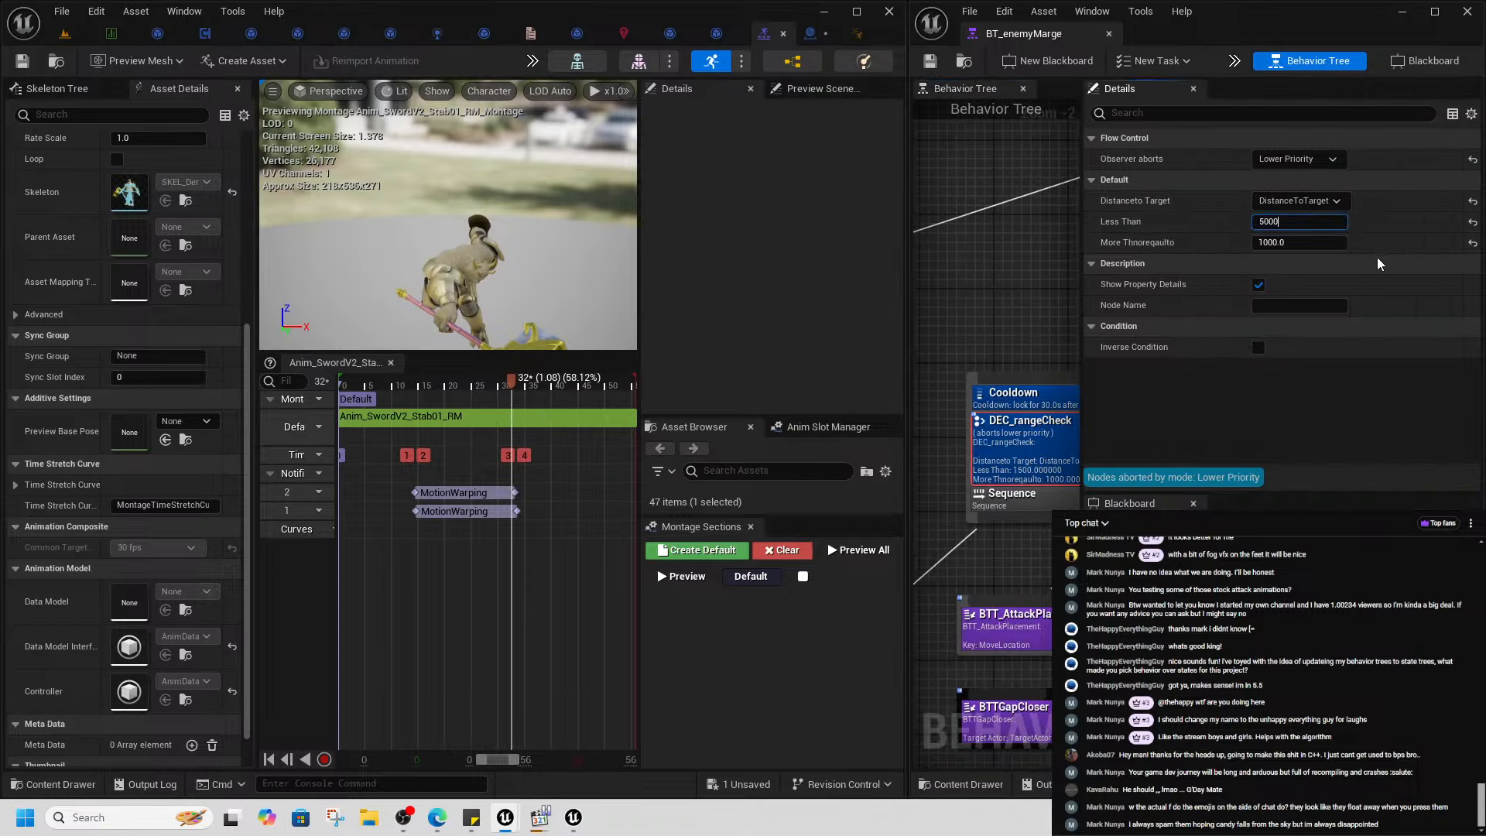
pyautogui.click(1004, 549)
pyautogui.moveTo(1004, 549); pyautogui.dragTo(995, 524, button='right')
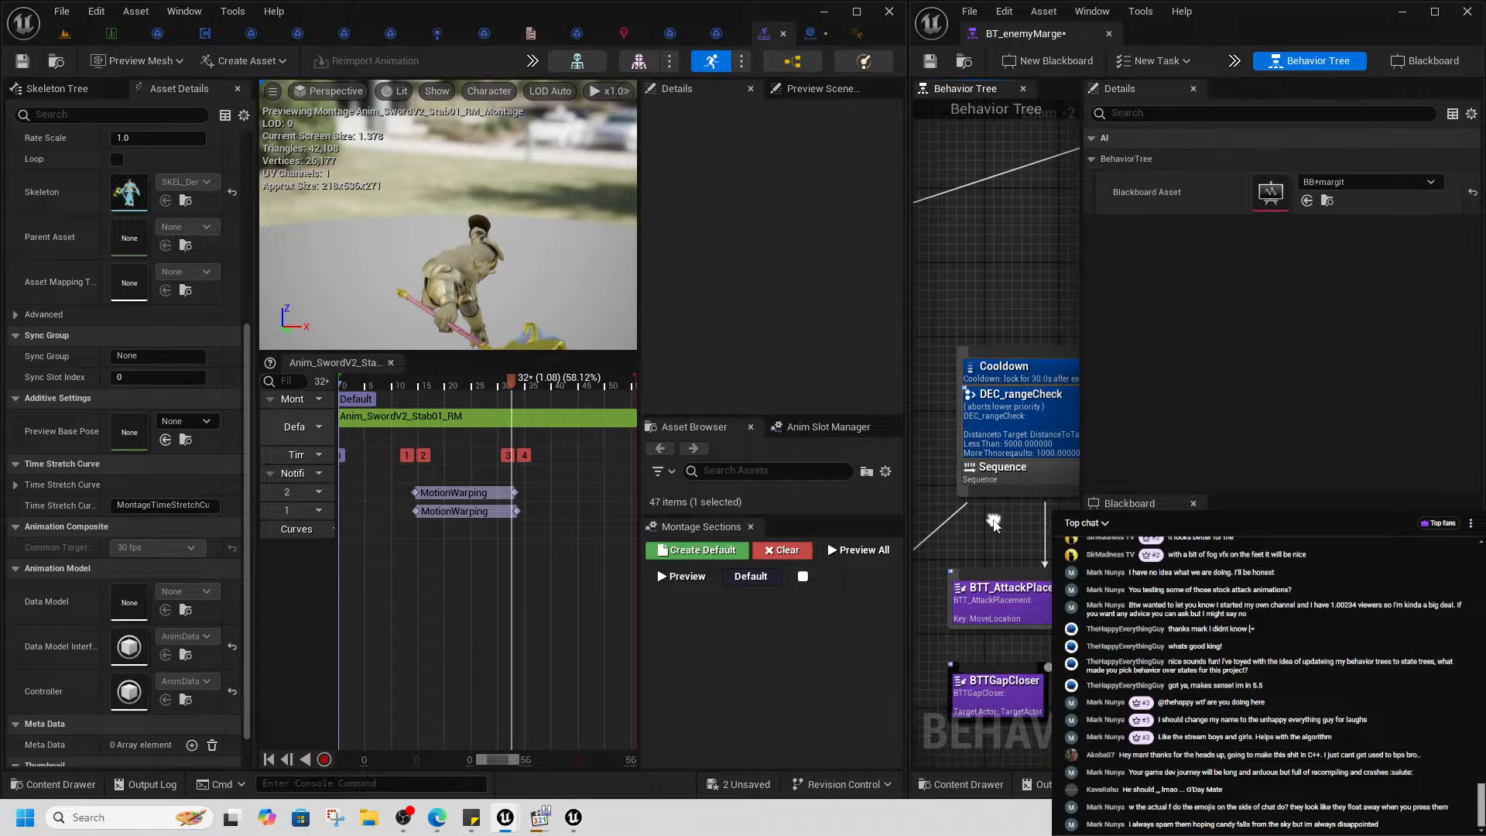
pyautogui.moveTo(1081, 339); pyautogui.dragTo(1409, 341)
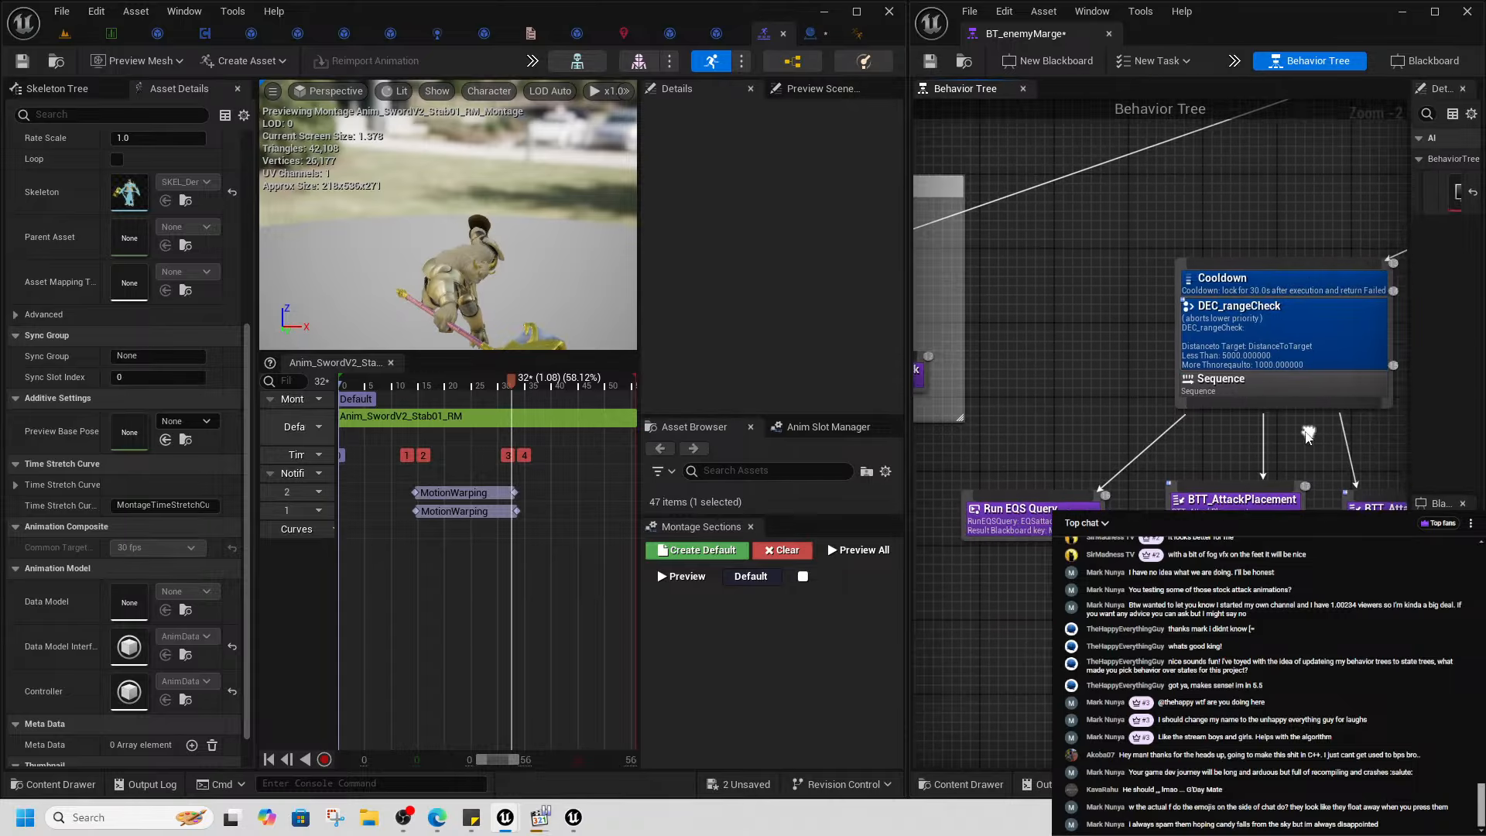
# - Play the level from a floor spot outside the navmesh area, watch the boss's reaction, and stop the session
pyautogui.click(65, 33)
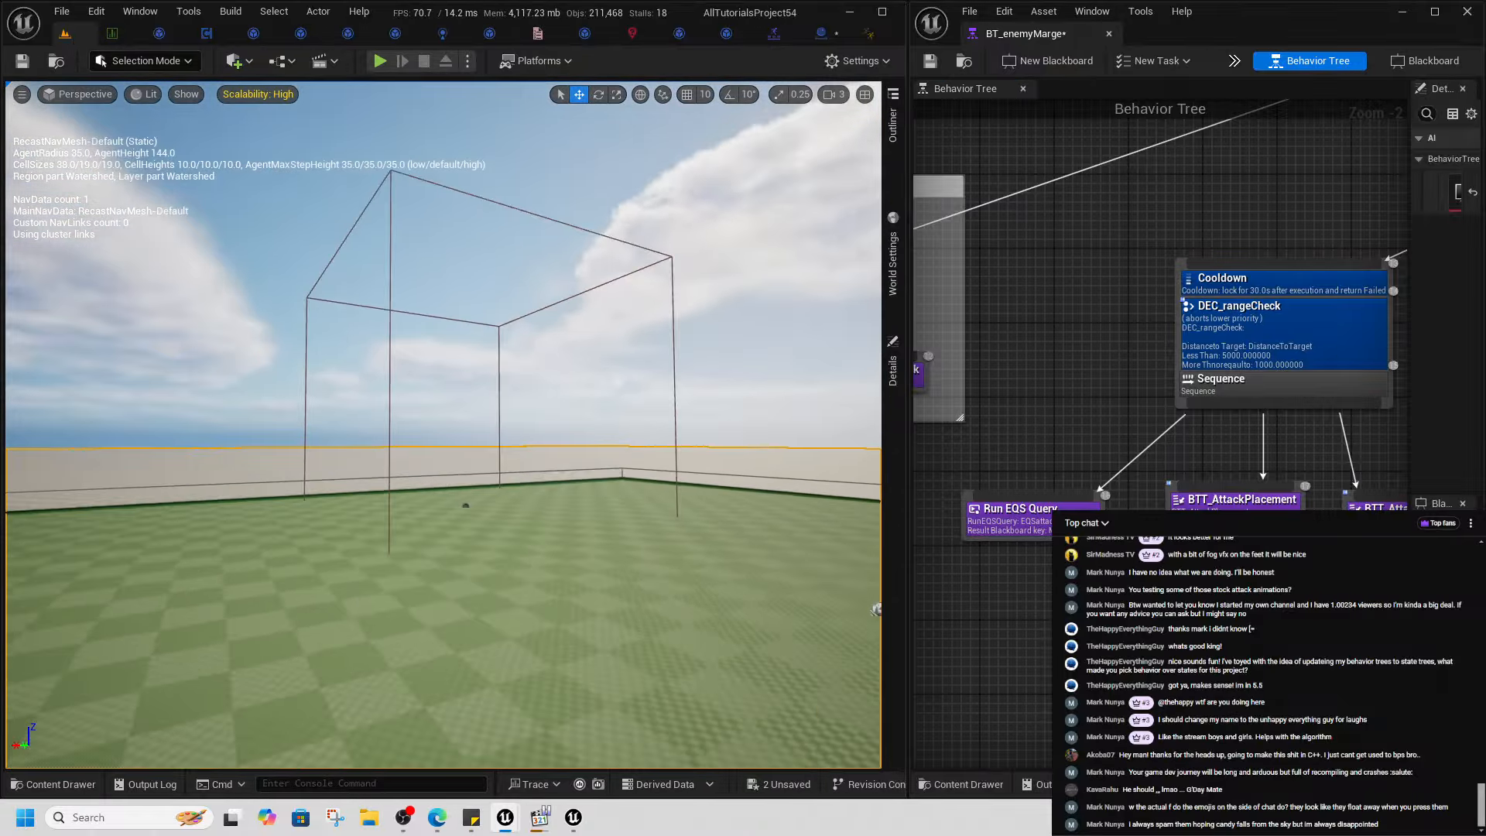
pyautogui.moveTo(874, 609); pyautogui.dragTo(828, 598, button='right')
pyautogui.rightClick(262, 517)
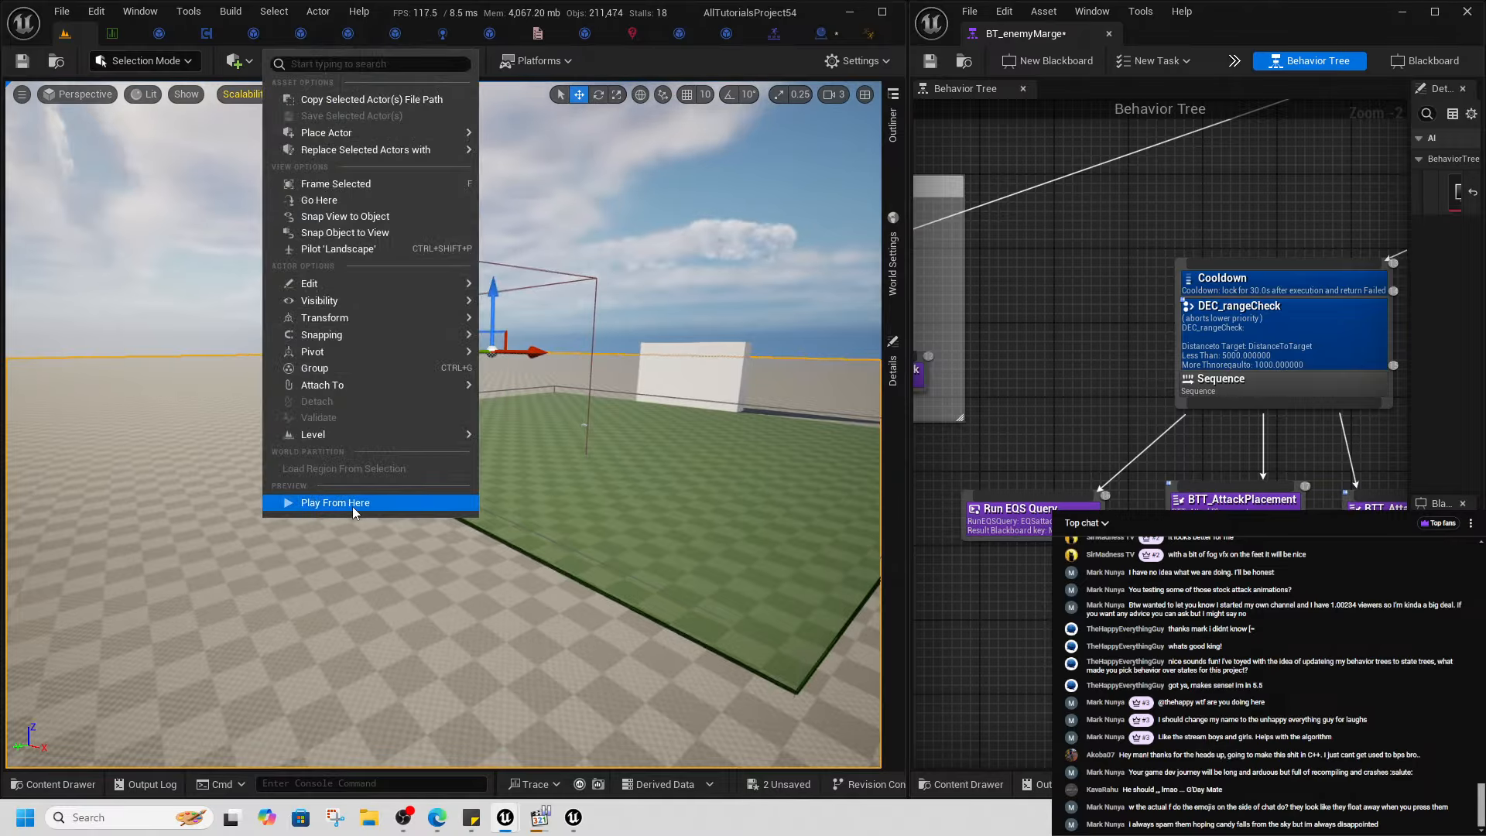
pyautogui.click(351, 506)
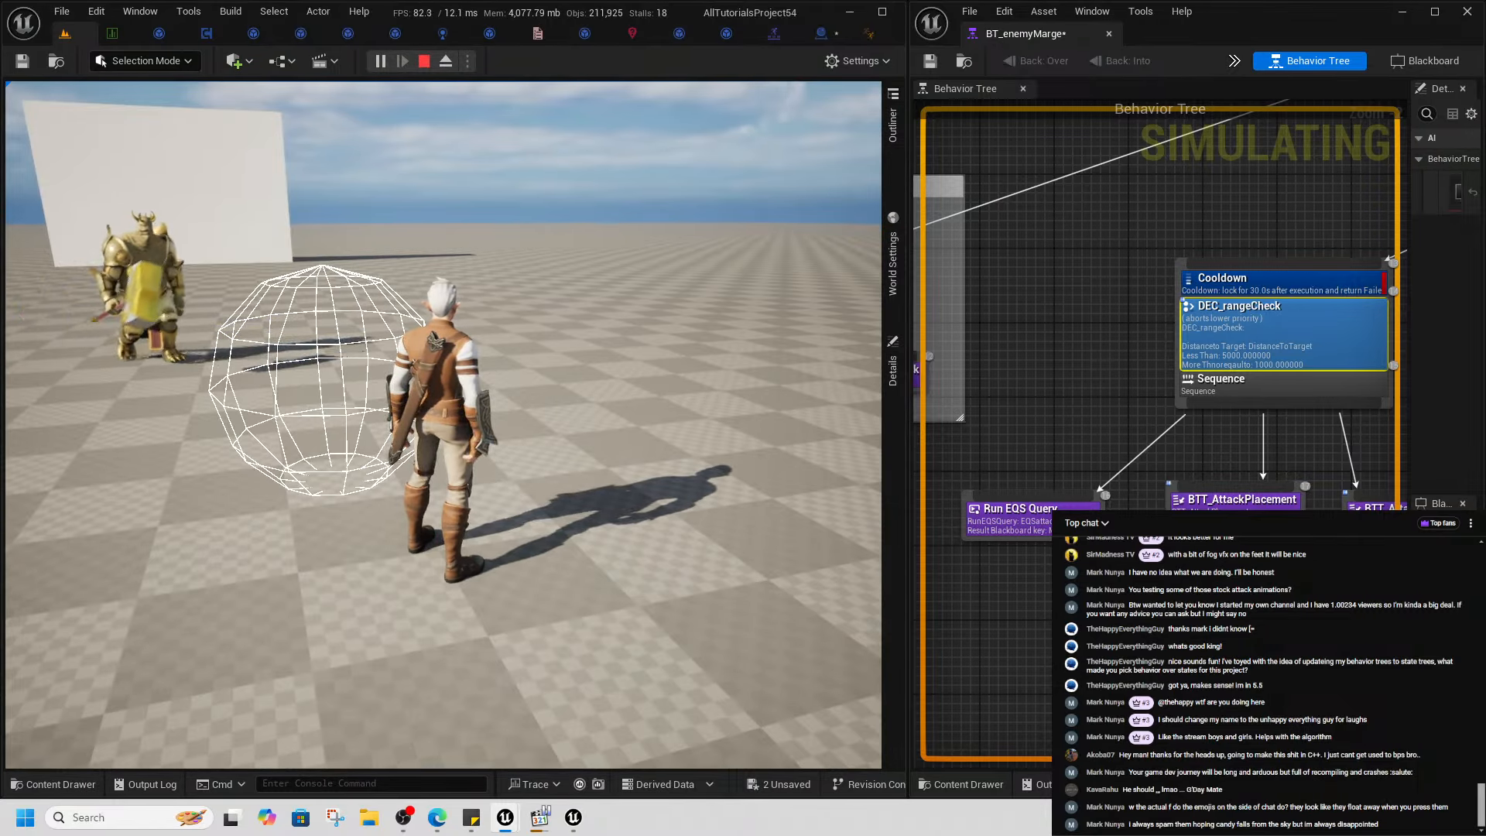
pyautogui.hotkey('shift', 'F1')
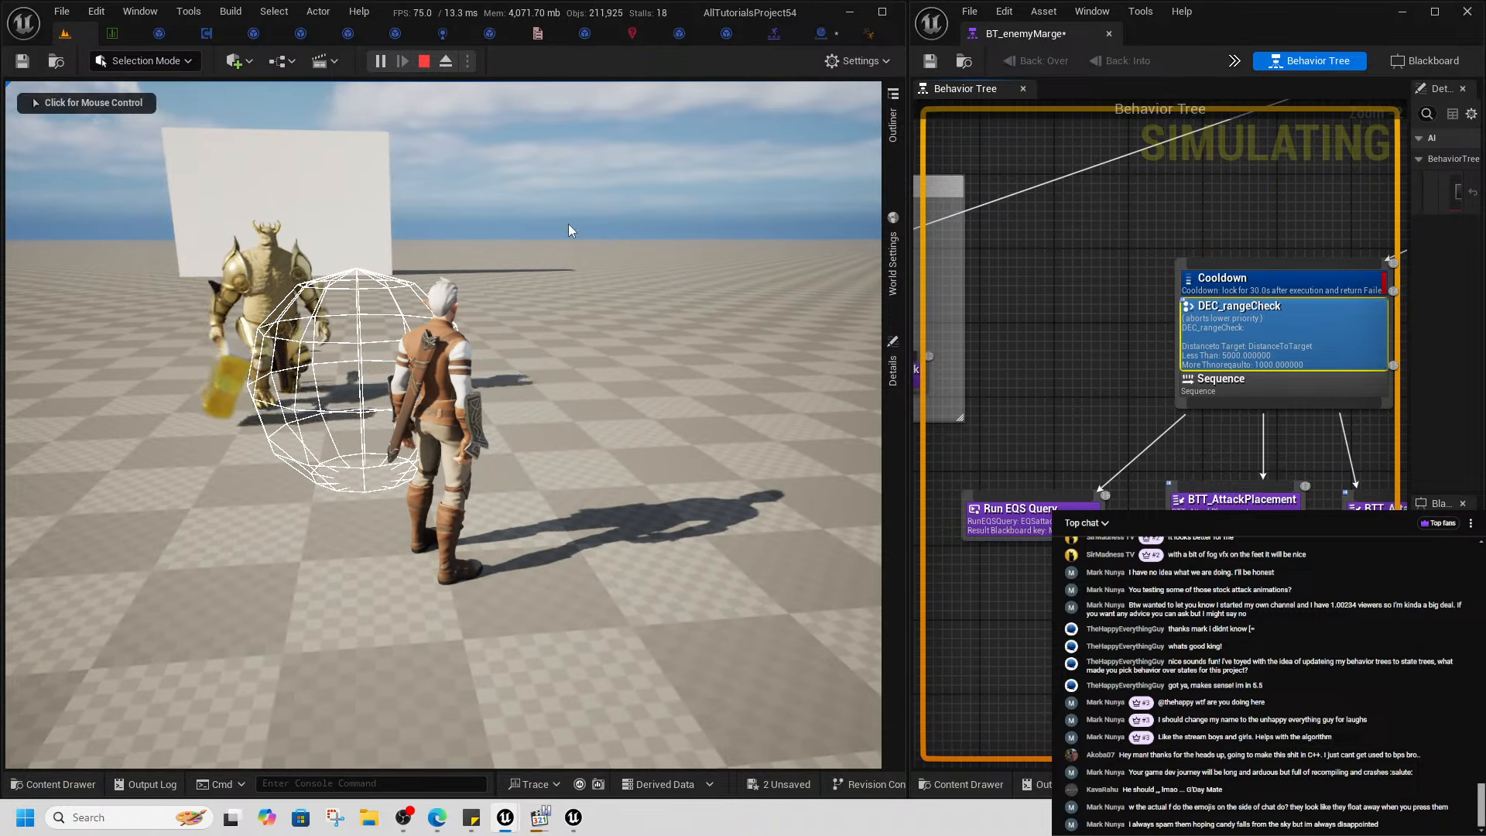
pyautogui.click(424, 62)
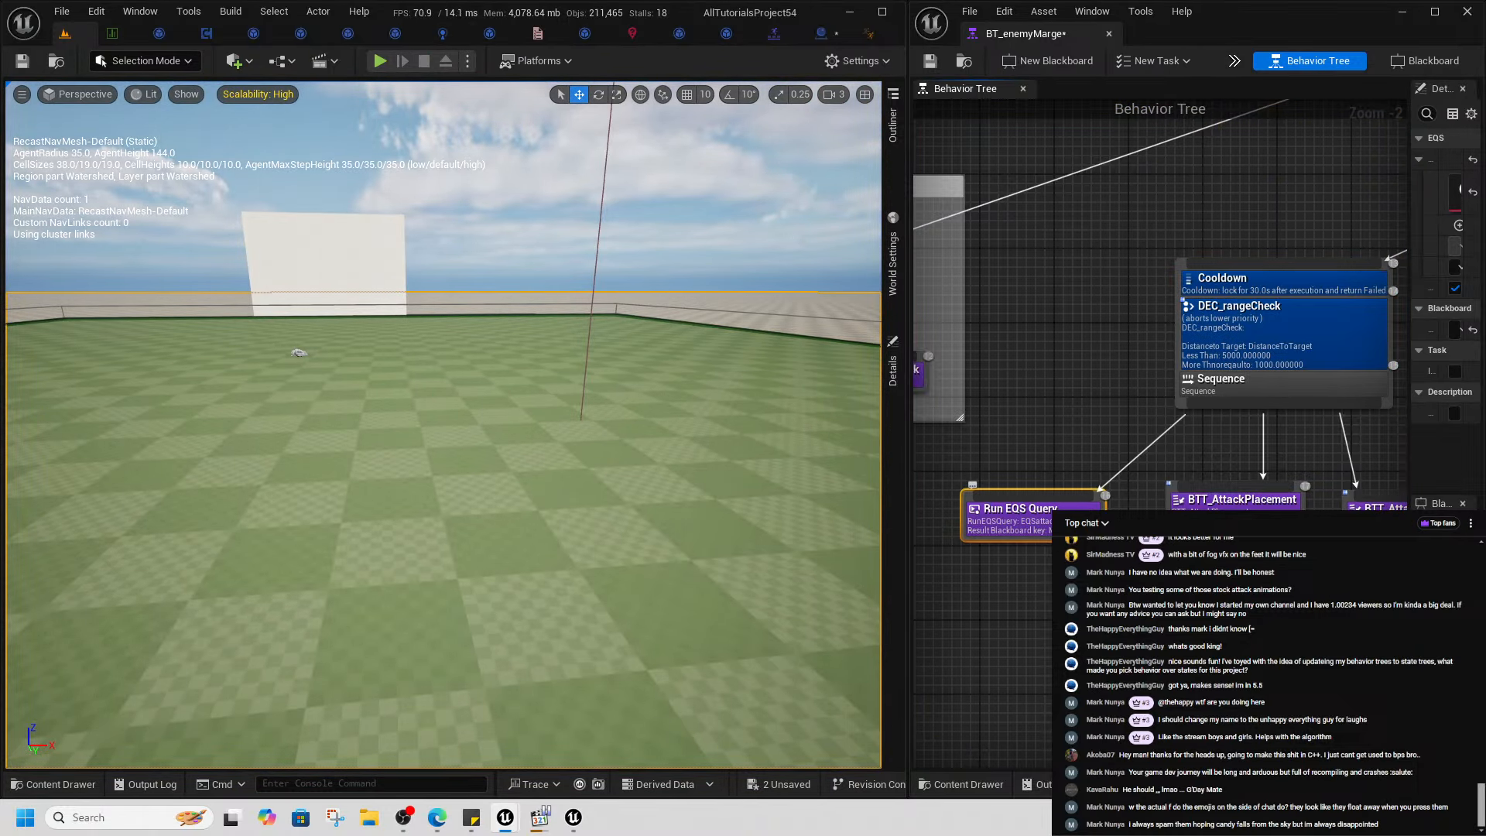
# - Open the EQSattackWarp query from the Run EQS Query task and set its distance test's Float Value Max to 5000
pyautogui.moveTo(1411, 213); pyautogui.dragTo(1099, 213)
pyautogui.click(1338, 202)
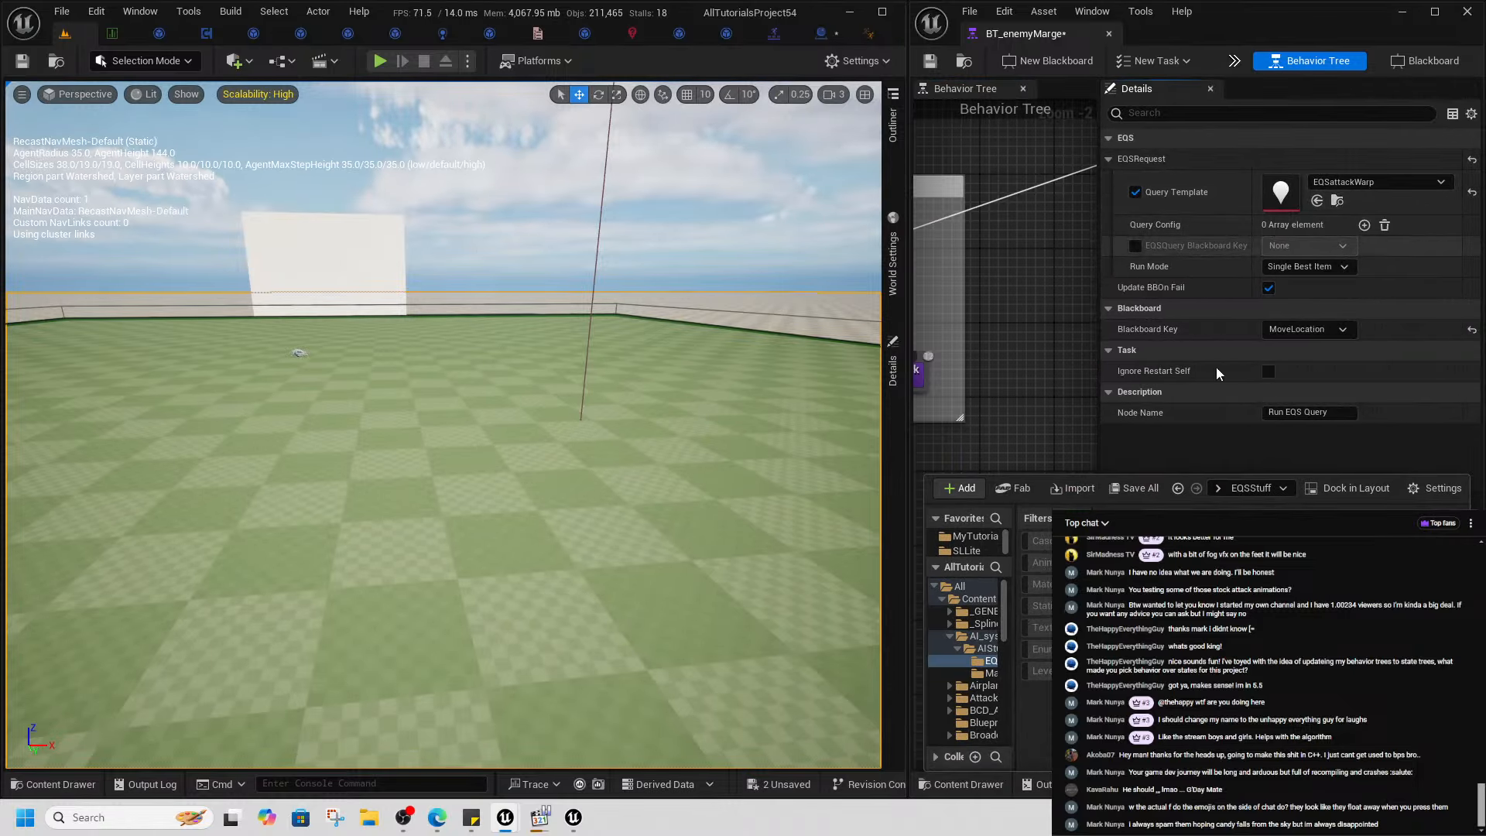
pyautogui.doubleClick(1230, 620)
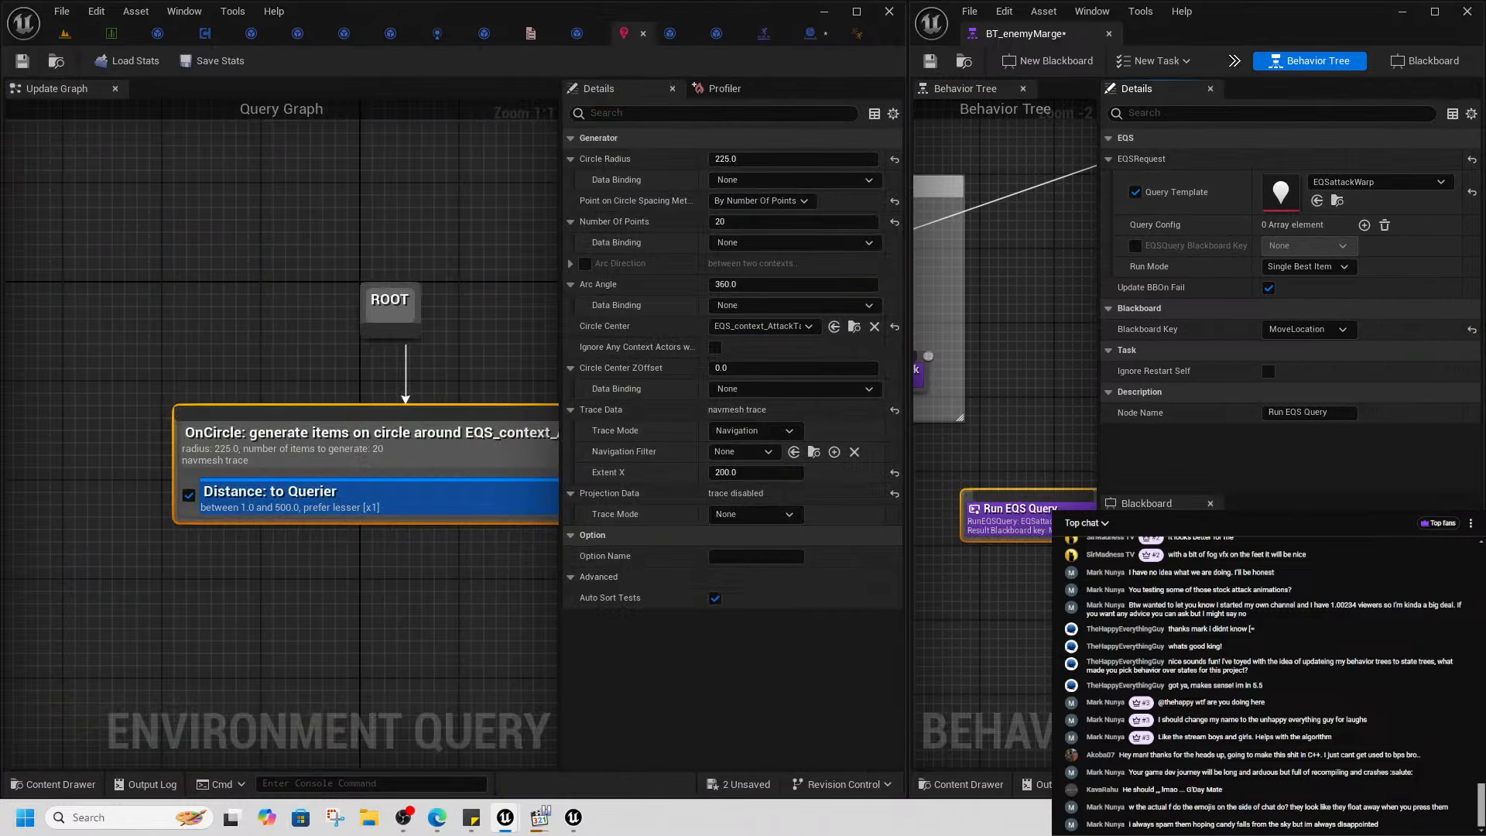
pyautogui.click(1269, 287)
pyautogui.click(407, 502)
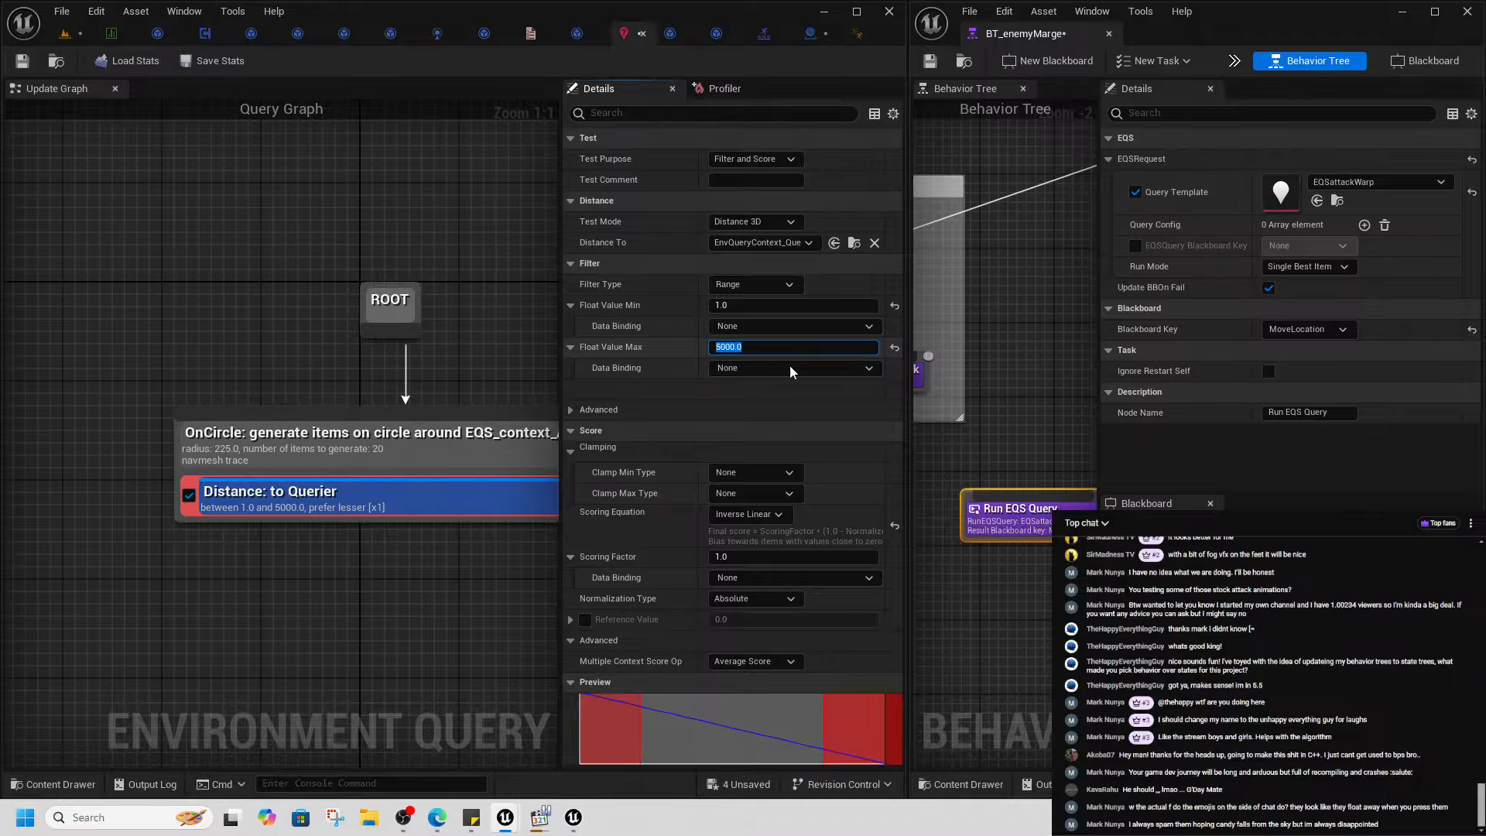
# - Play the level from the floor in front of the navmesh, approach the boss to test the longer query range, and stop
pyautogui.click(77, 39)
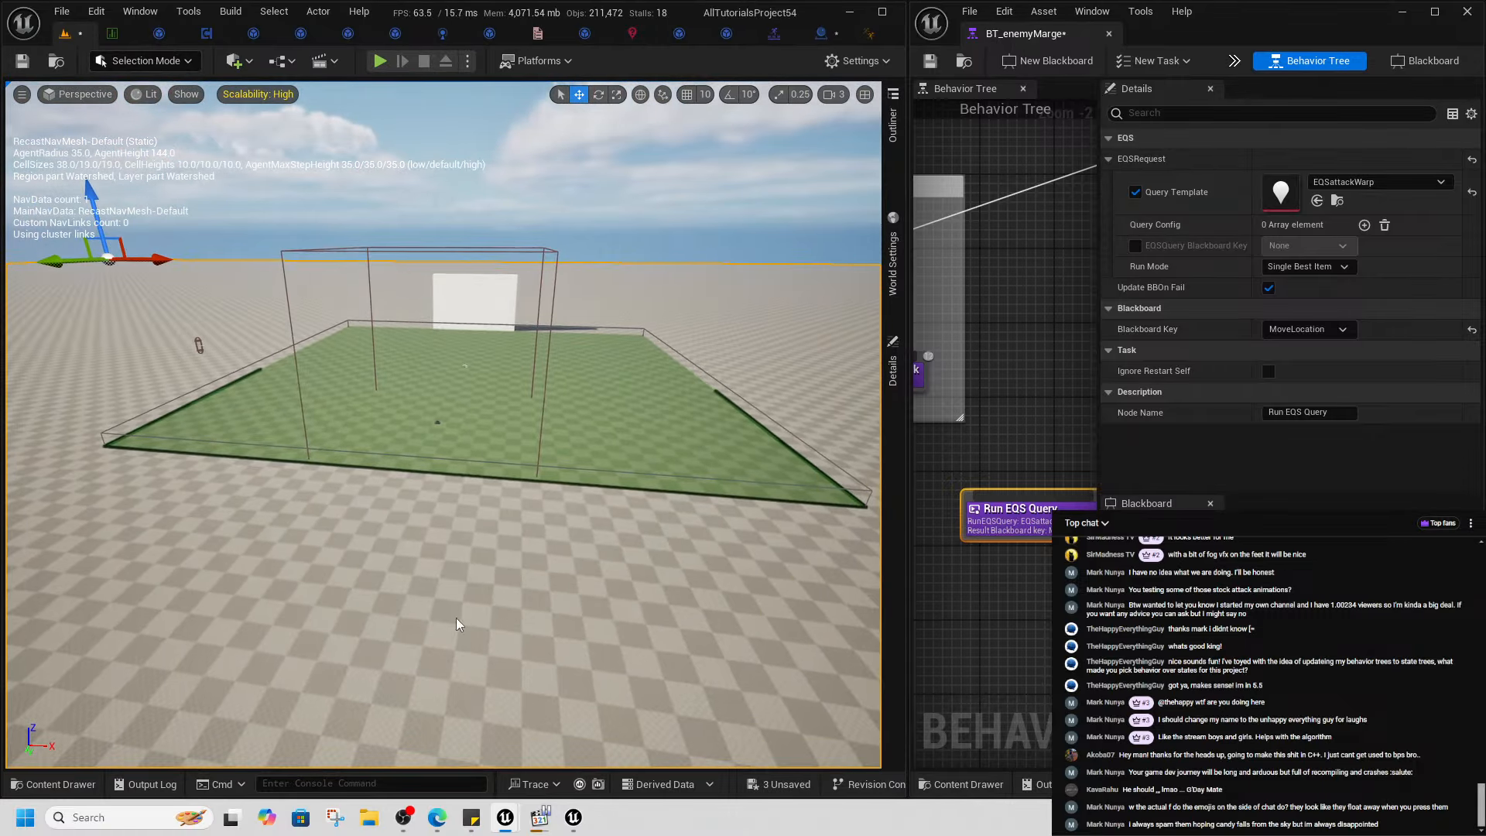
pyautogui.rightClick(455, 620)
pyautogui.click(517, 601)
pyautogui.press('w')
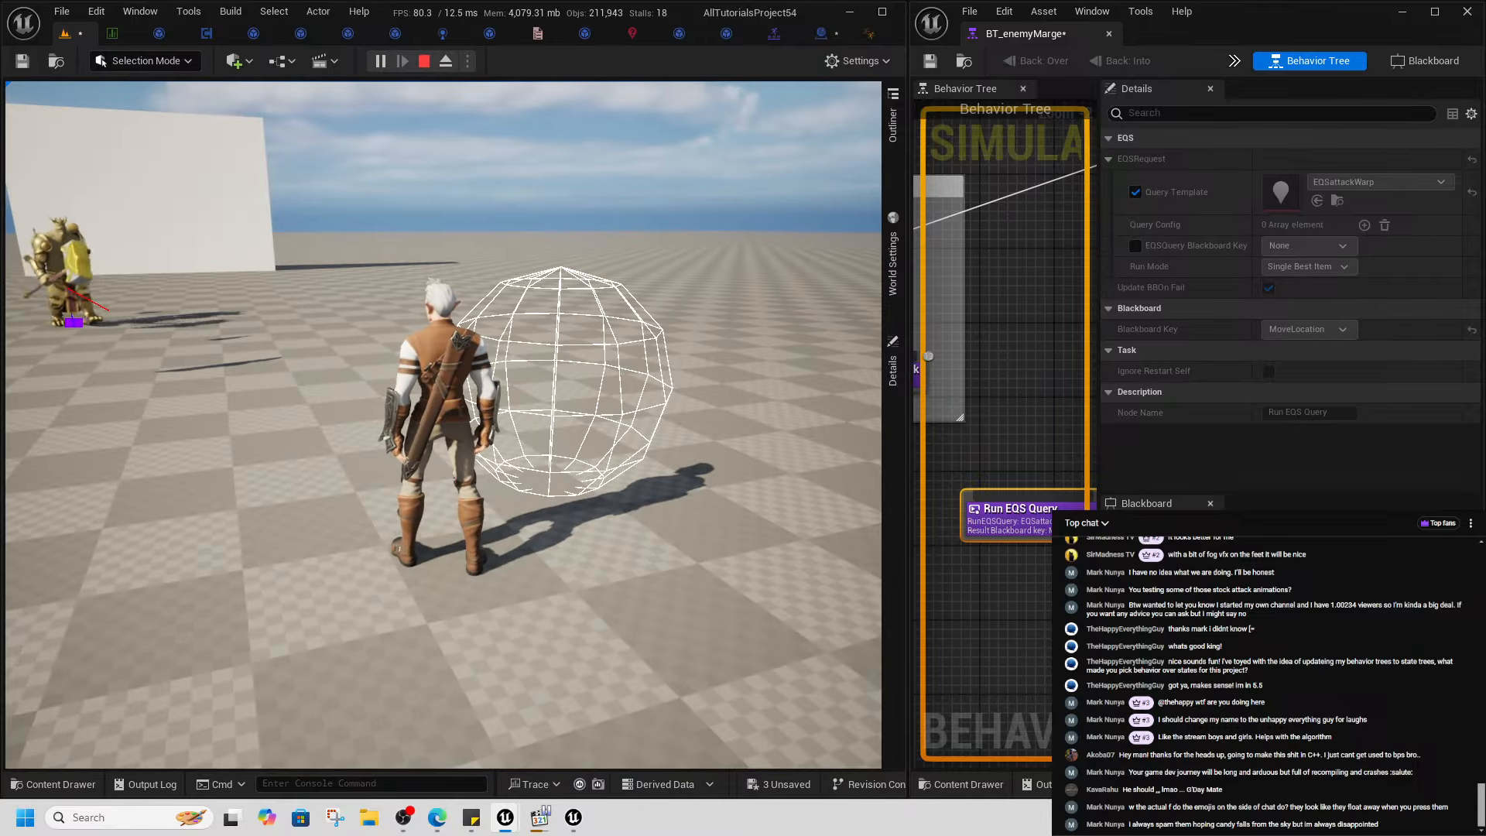
pyautogui.hotkey('shift', 'F1')
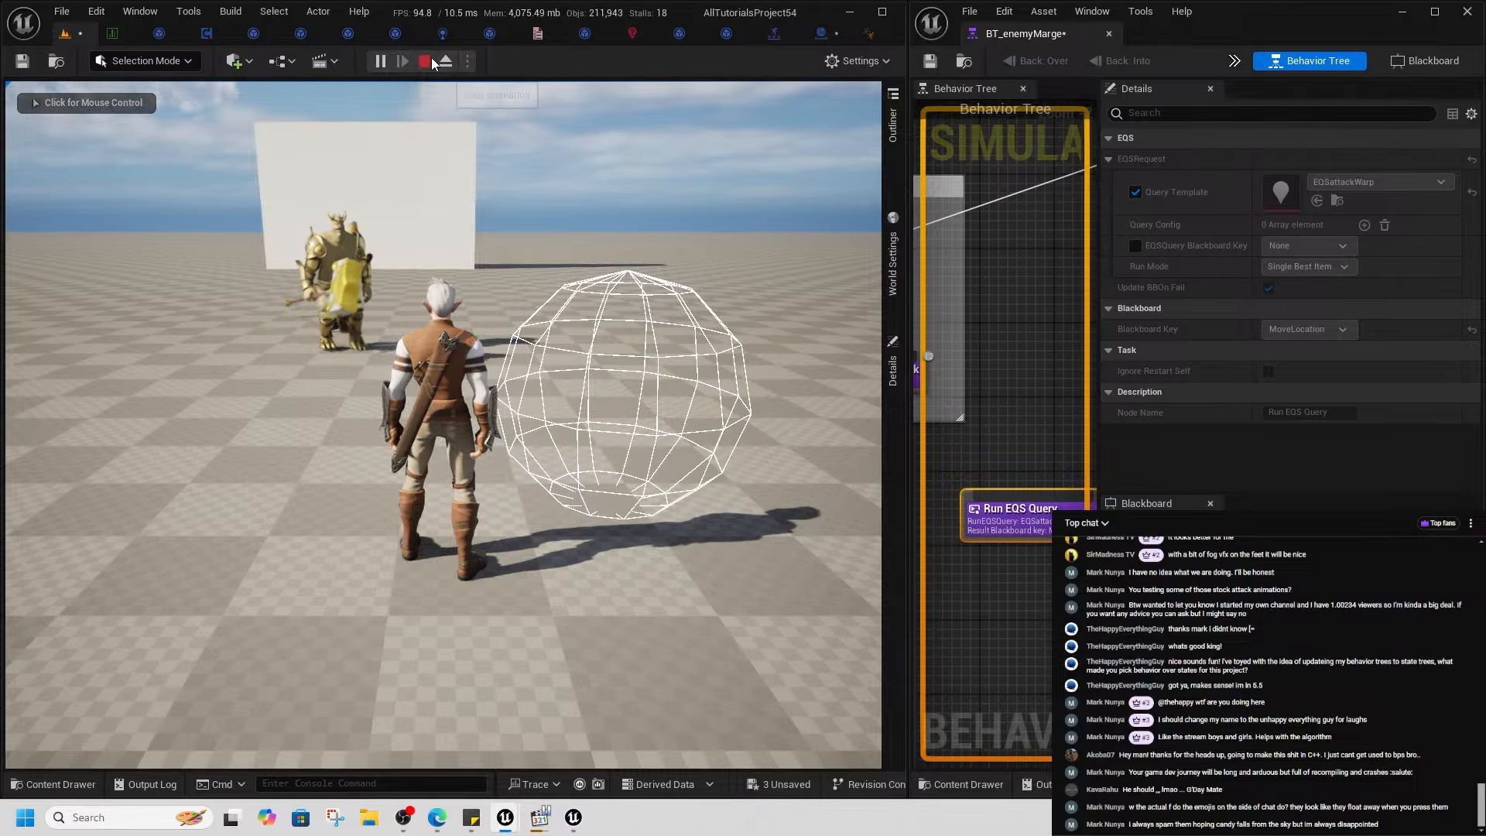
pyautogui.press('Escape')
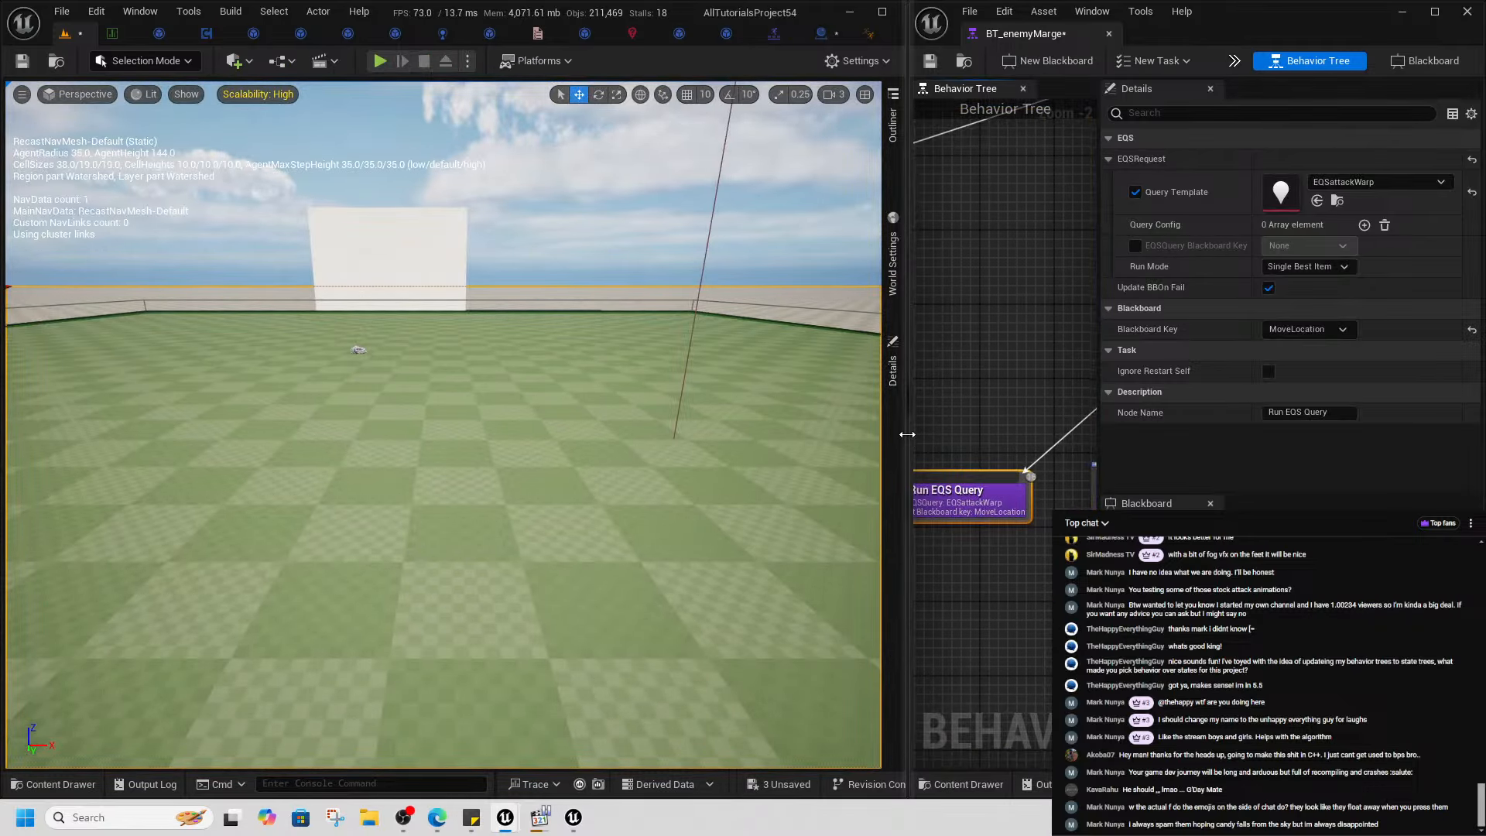
# - Widen the behavior tree window and its graph area to fit the gap-closing branch, and select the Run EQS Query task
pyautogui.moveTo(906, 449); pyautogui.dragTo(661, 434)
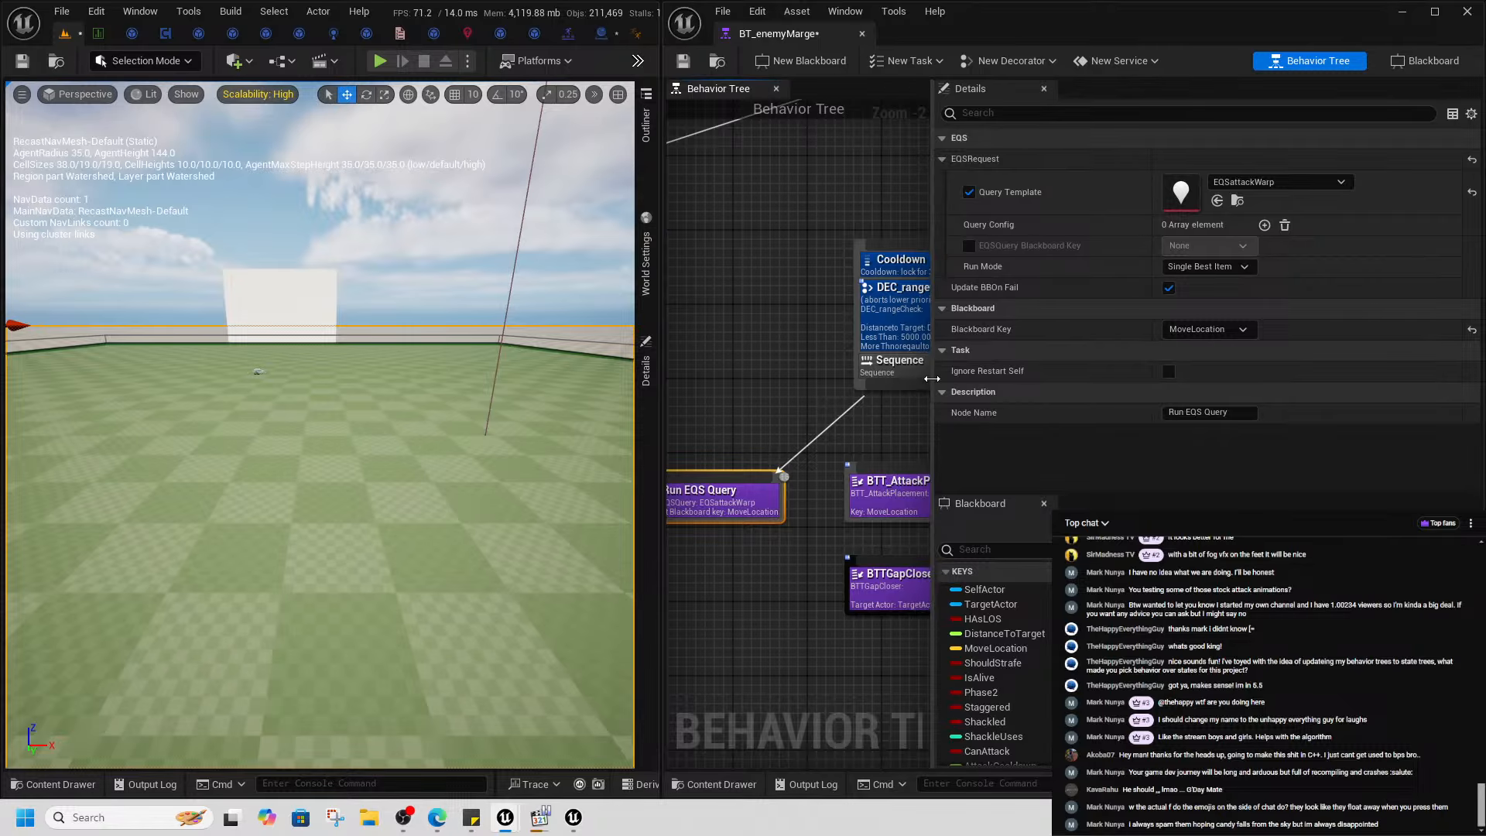
pyautogui.moveTo(931, 378); pyautogui.dragTo(1223, 379)
pyautogui.moveTo(1055, 421); pyautogui.dragTo(1114, 394, button='right')
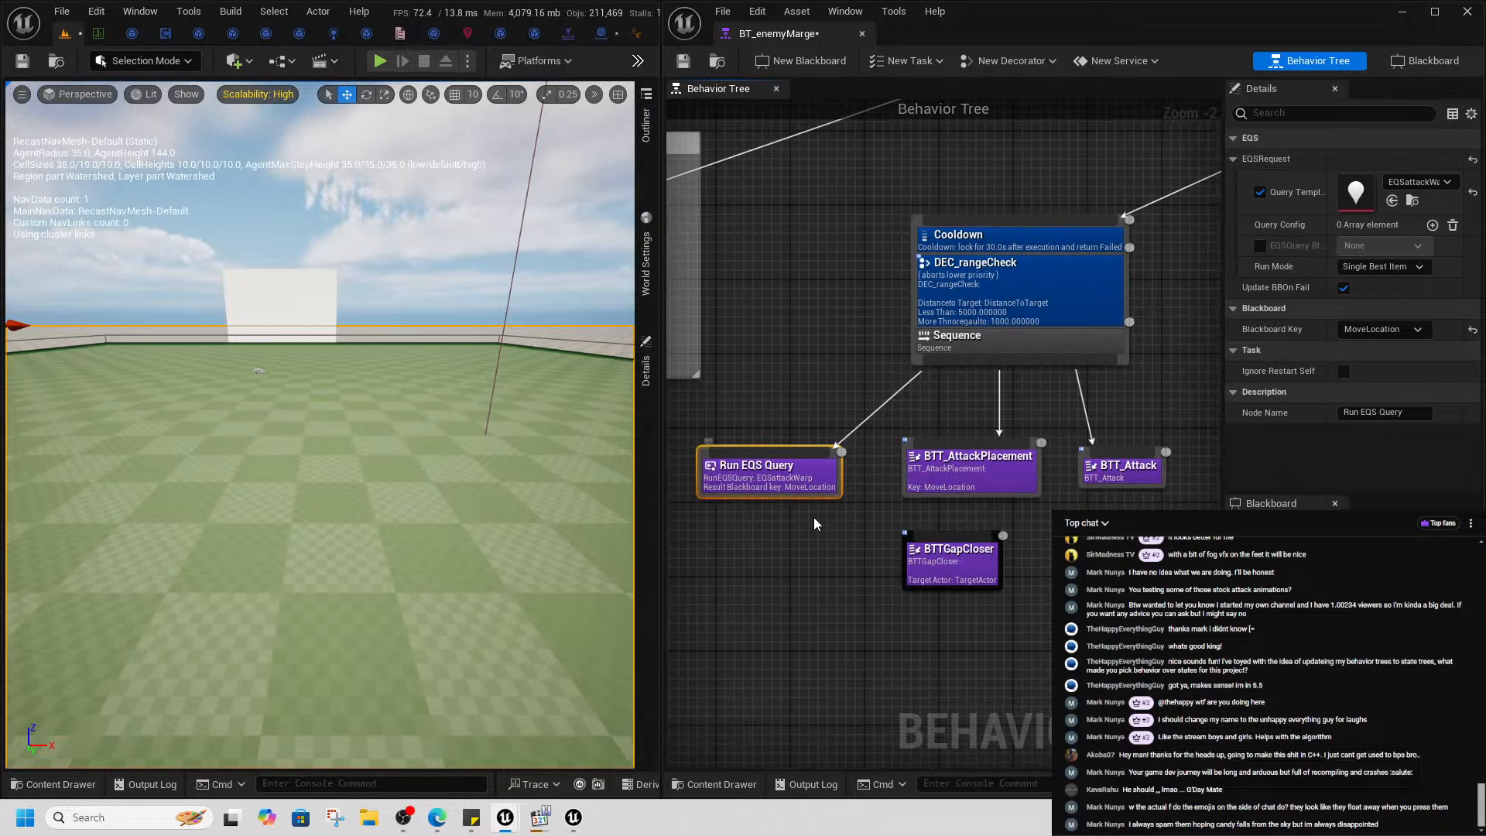
pyautogui.click(839, 541)
pyautogui.click(808, 480)
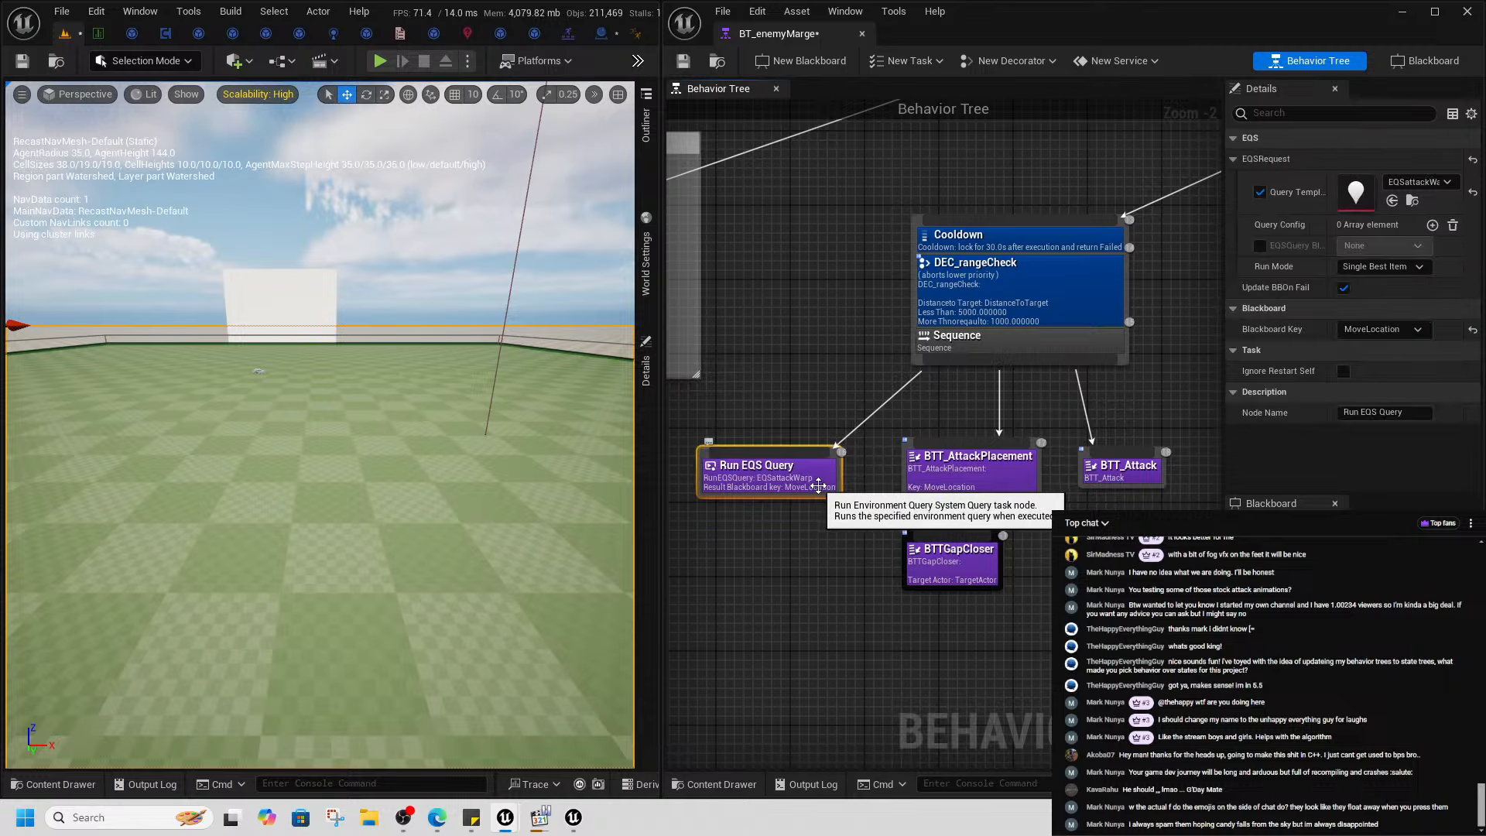
# - Open the GapCloser montage from the Baddy row of the enemy data table and delete its LongRange MotionWarping notify
pyautogui.click(105, 36)
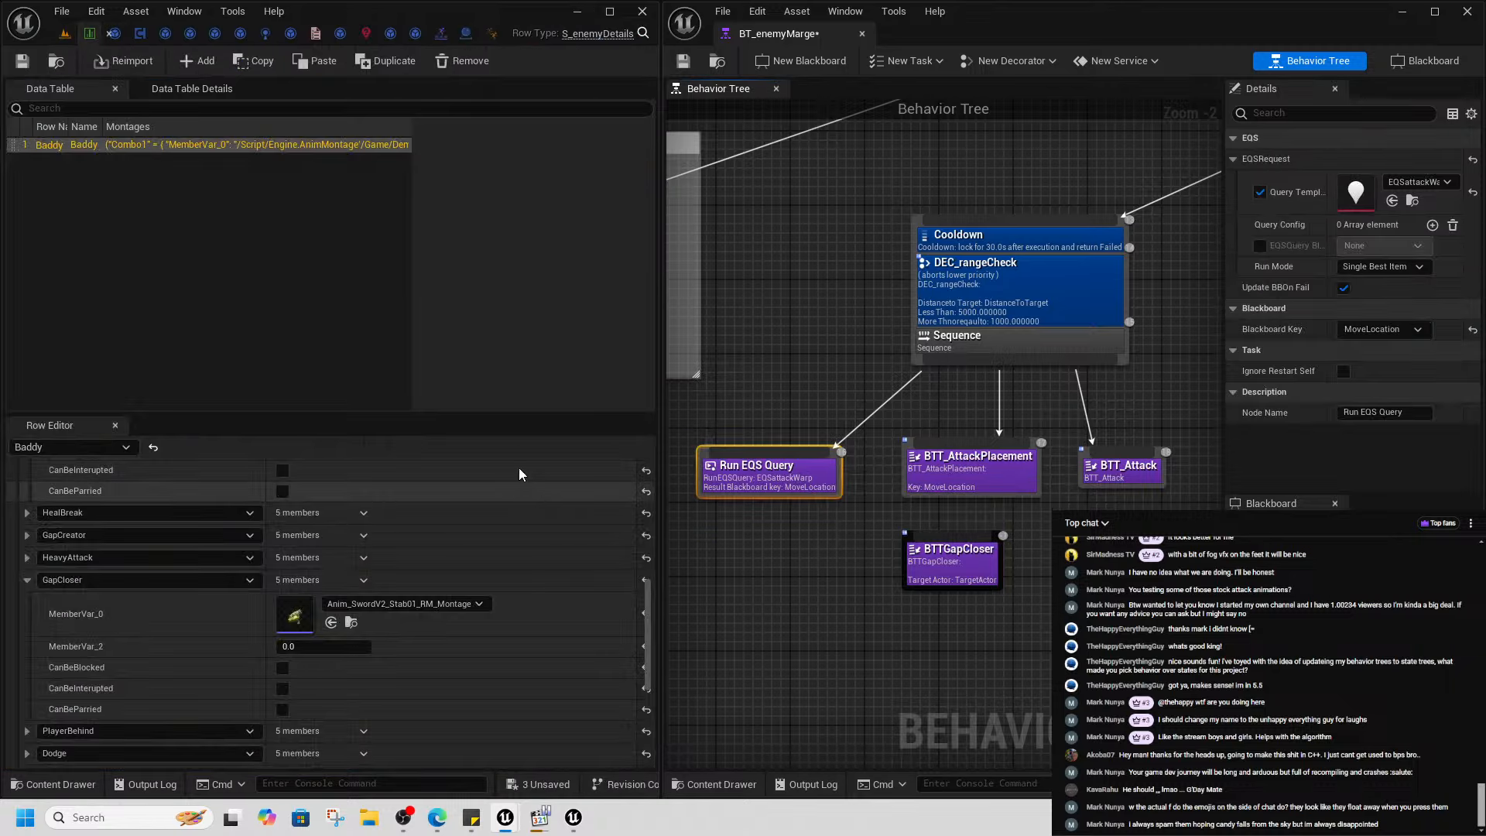
pyautogui.click(347, 621)
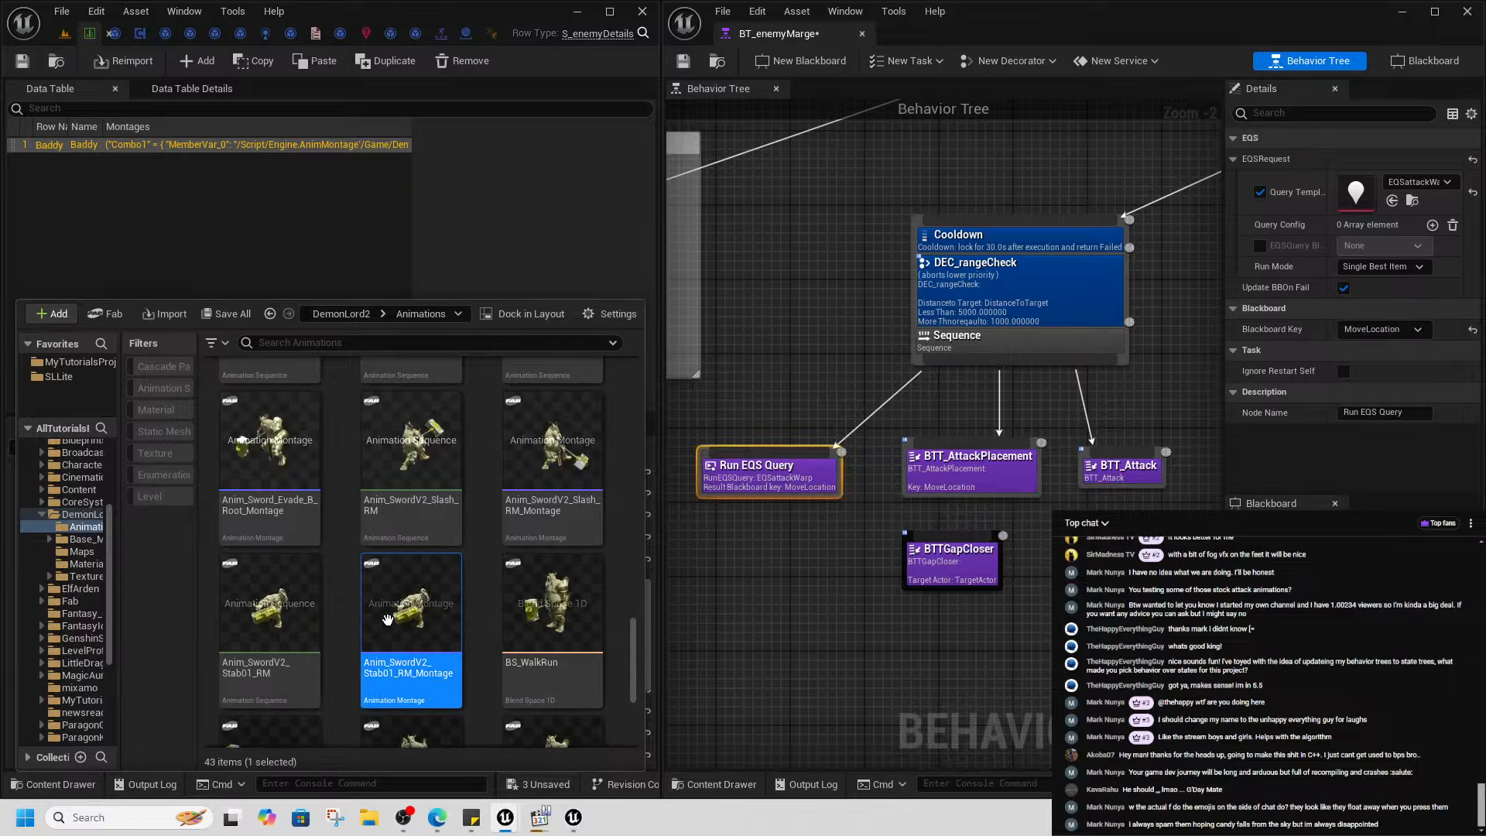
pyautogui.doubleClick(411, 611)
pyautogui.click(343, 511)
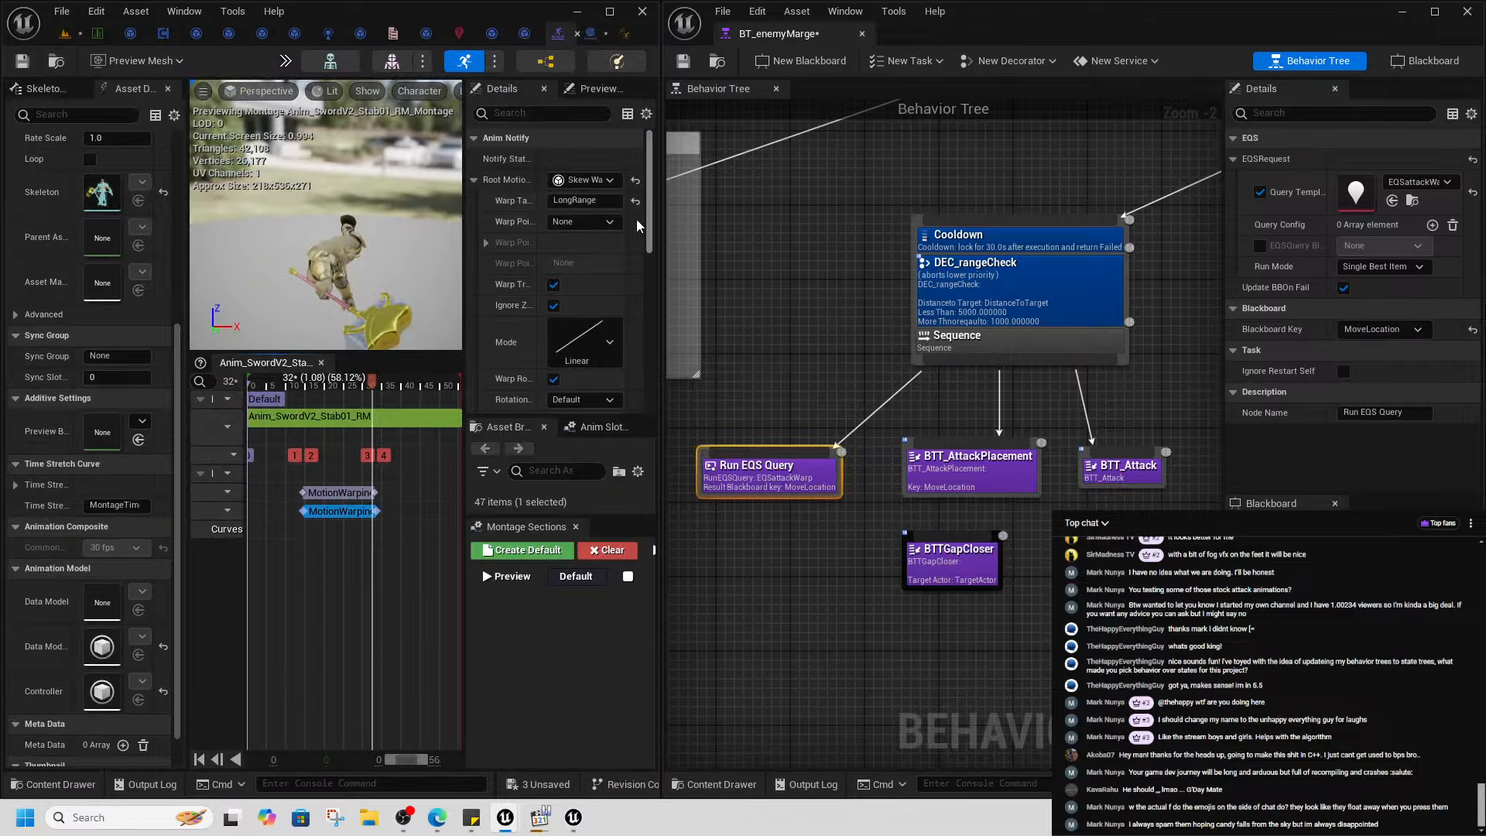
pyautogui.click(342, 494)
pyautogui.click(350, 512)
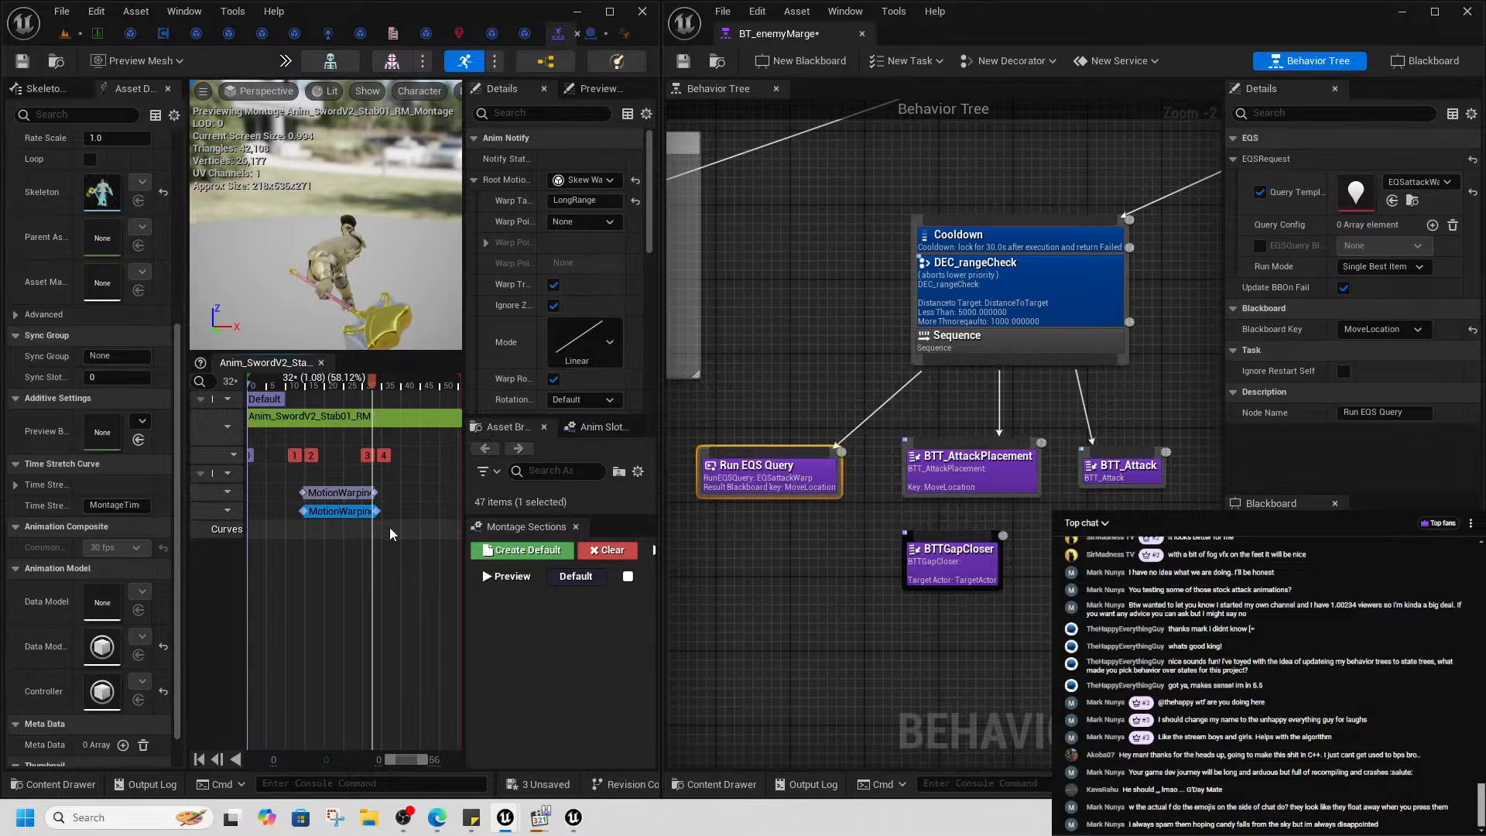
pyautogui.press('Delete')
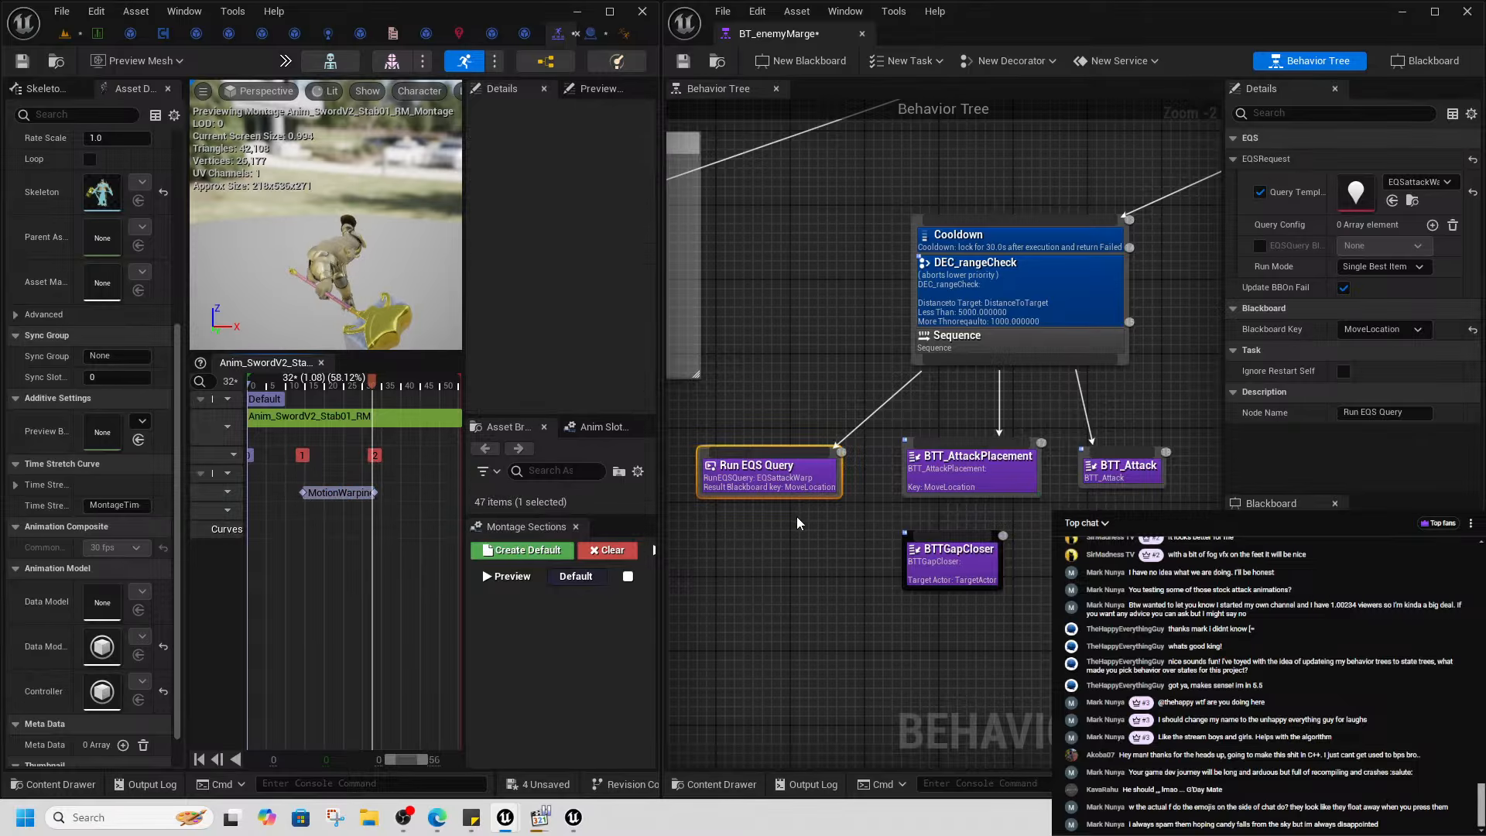
# - Play the level from the near floor, run toward the boss to observe its attack with the edited montage, and stop
pyautogui.click(70, 37)
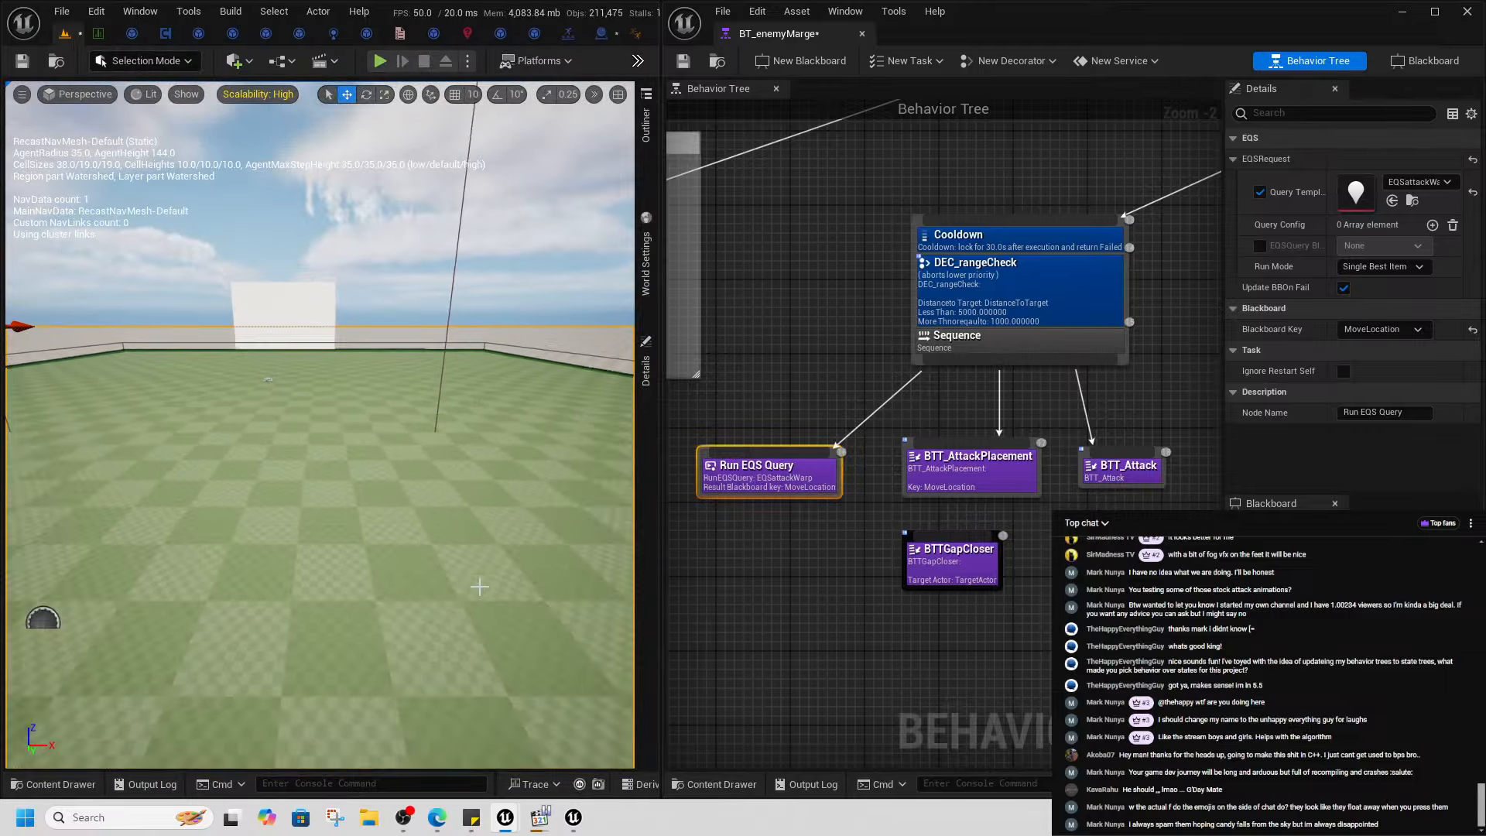
pyautogui.scroll(-6, 441, 607)
pyautogui.rightClick(316, 700)
pyautogui.click(387, 686)
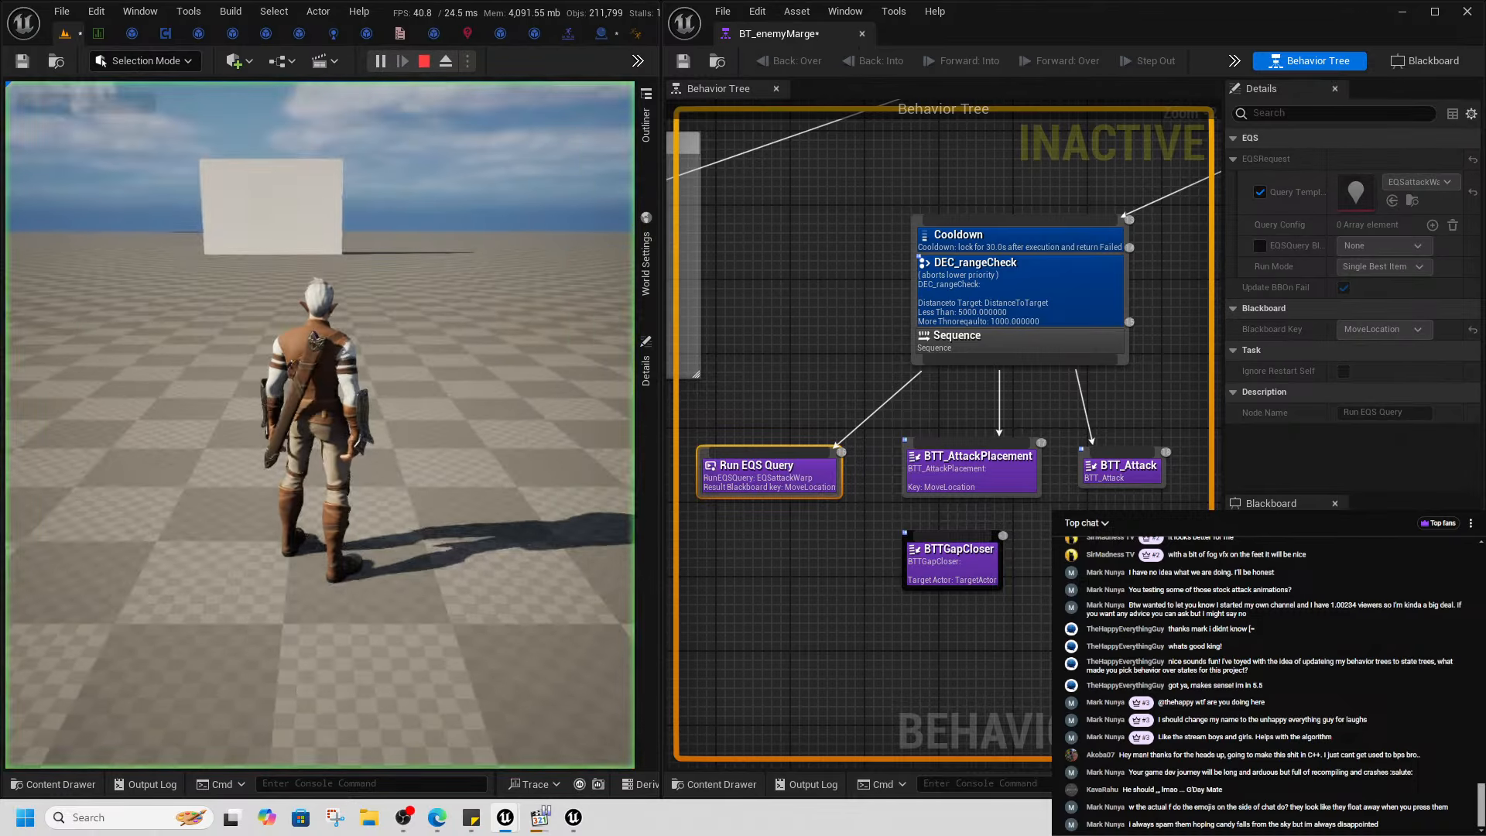
pyautogui.press('w')
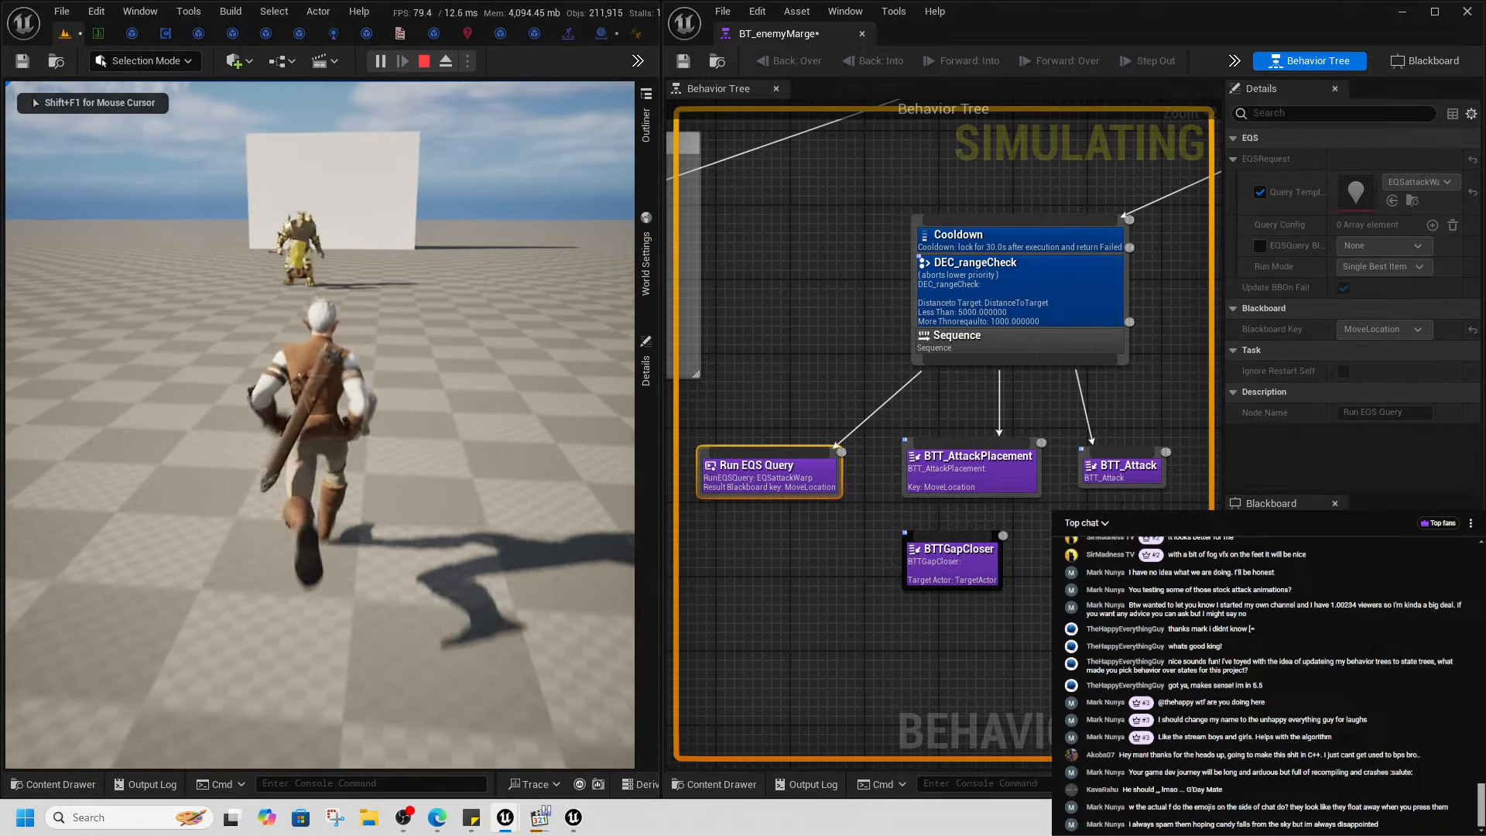
pyautogui.press('d')
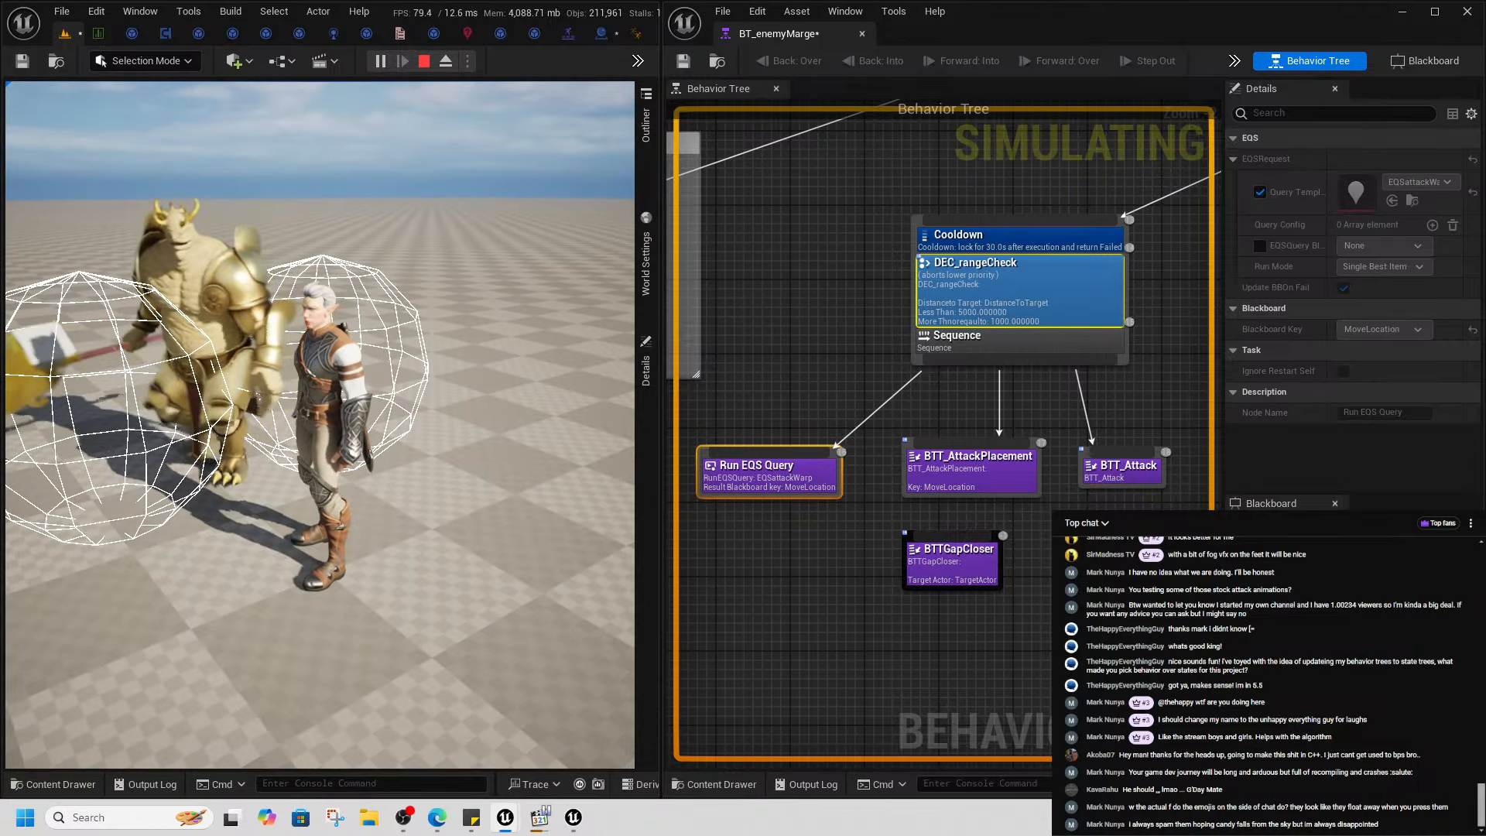
pyautogui.press('Escape')
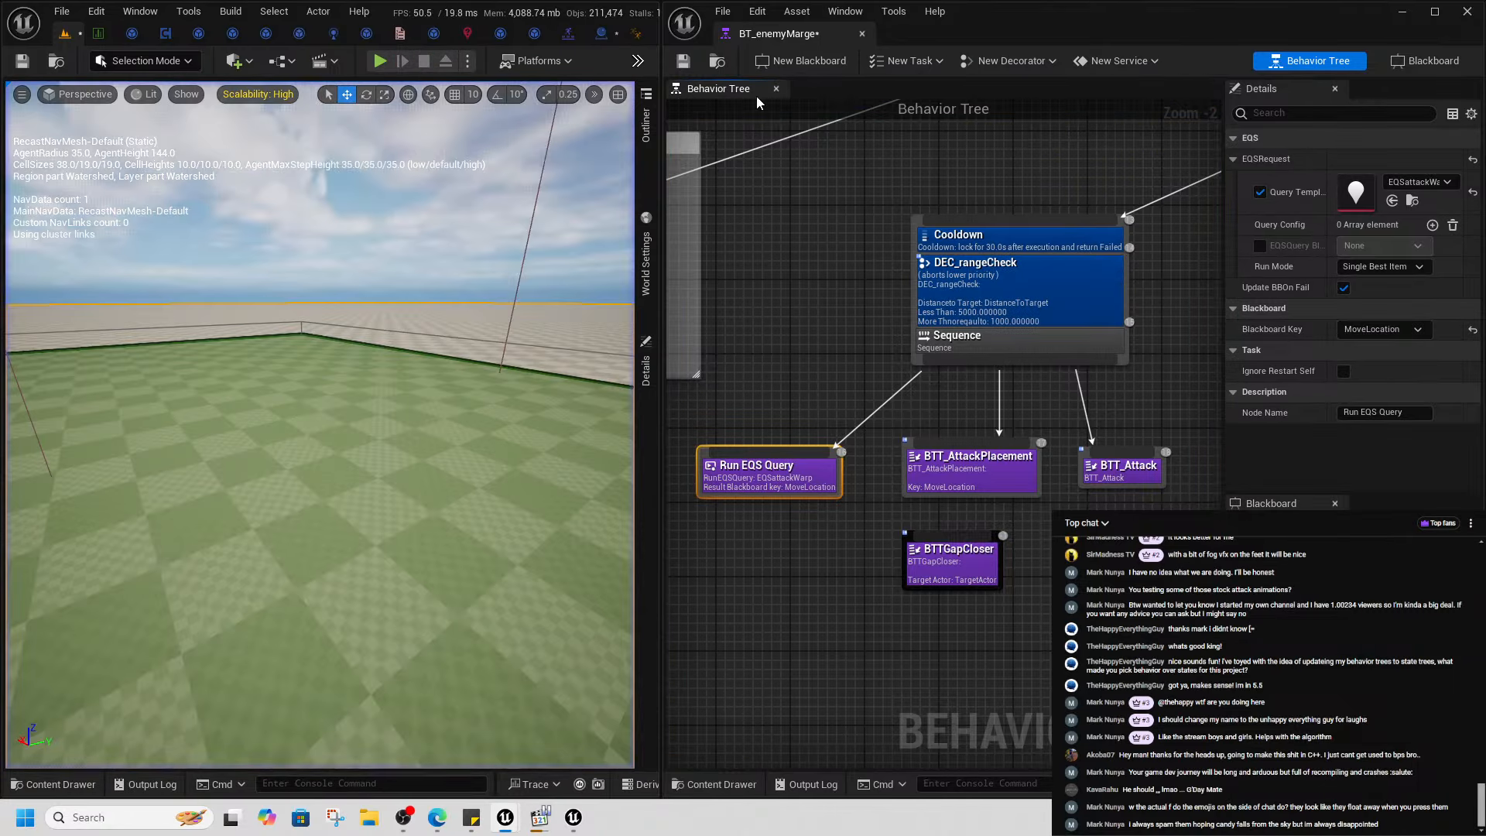
# - Close the behavior tree and every asset tab beside the level, and maximize the main editor window
pyautogui.click(861, 33)
pyautogui.rightClick(71, 39)
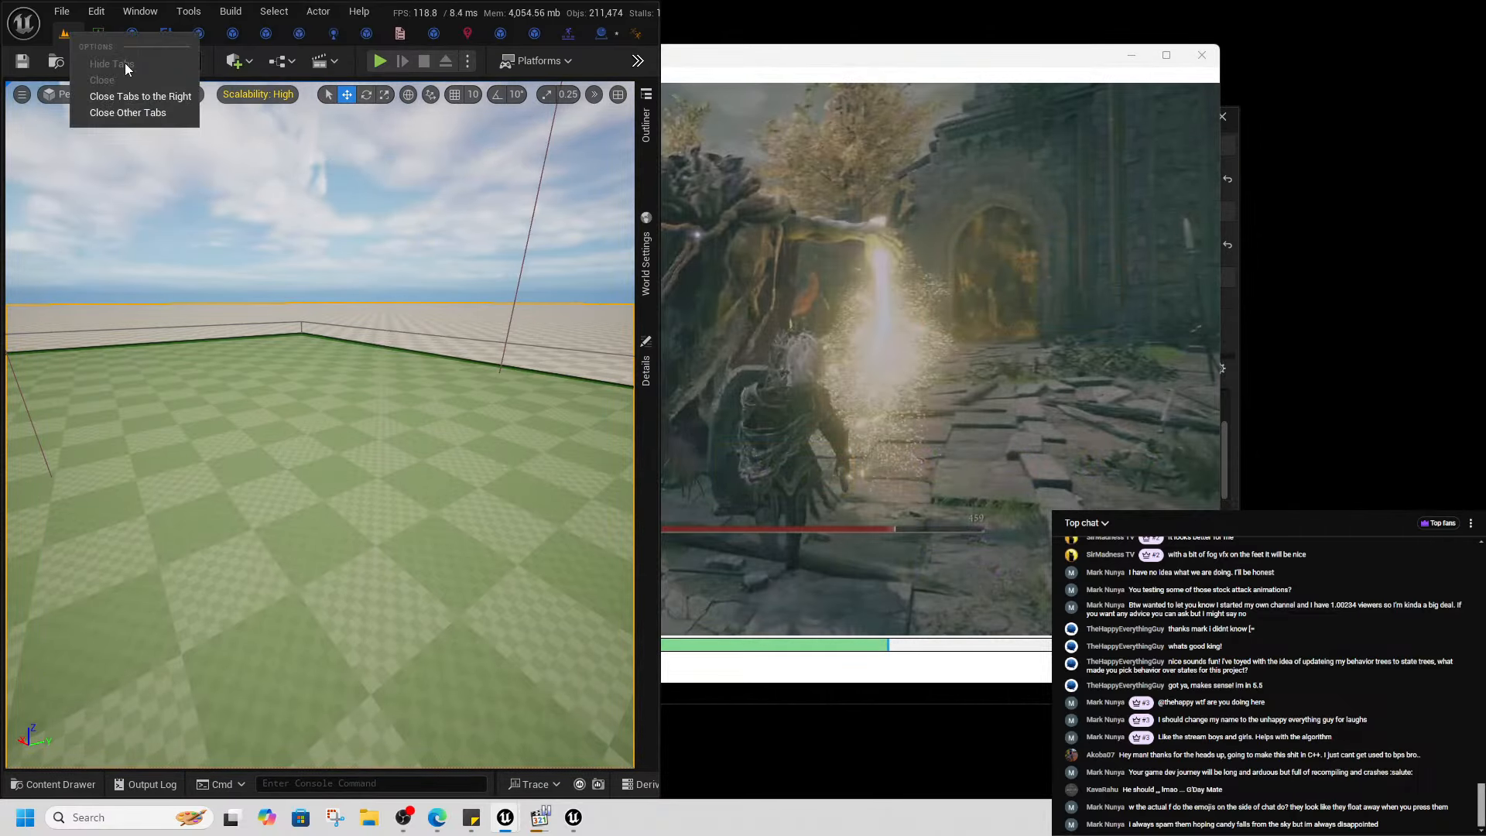
pyautogui.click(134, 100)
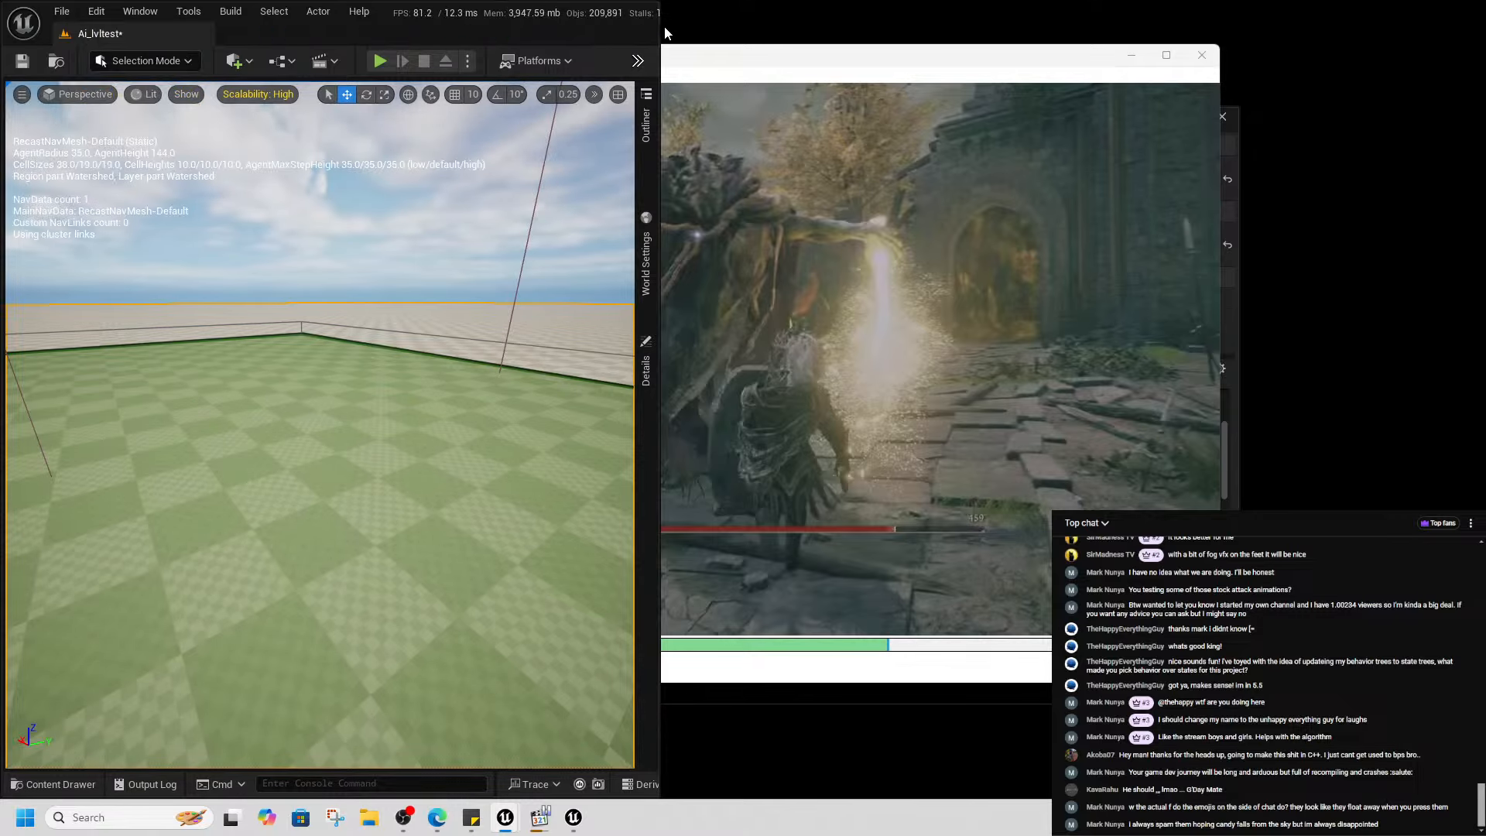
pyautogui.moveTo(662, 27); pyautogui.dragTo(994, 23)
pyautogui.click(943, 13)
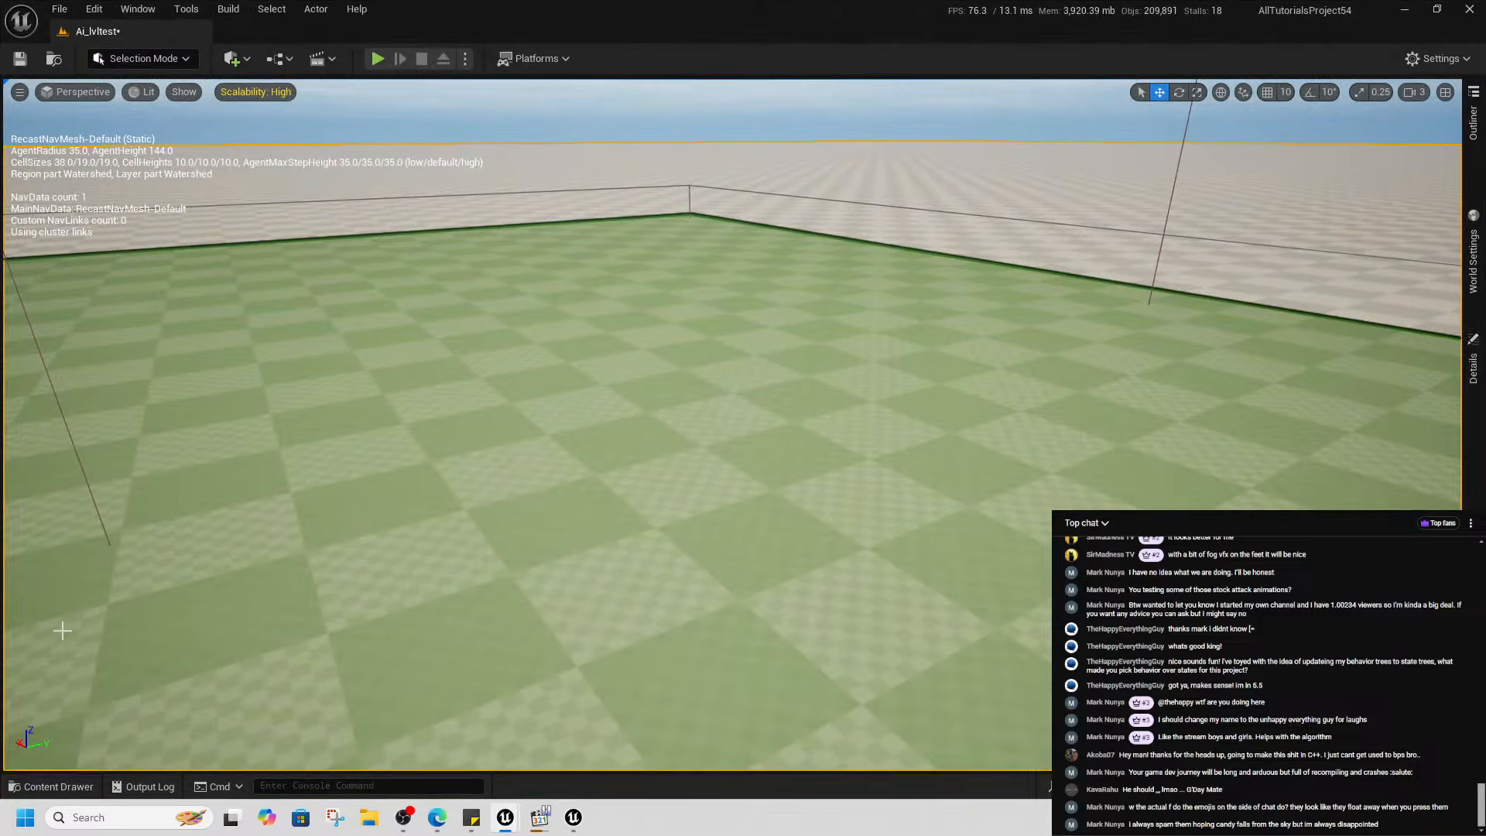
# - Open the Fab marketplace from the content drawer and show the owned assets in My Library
pyautogui.click(59, 781)
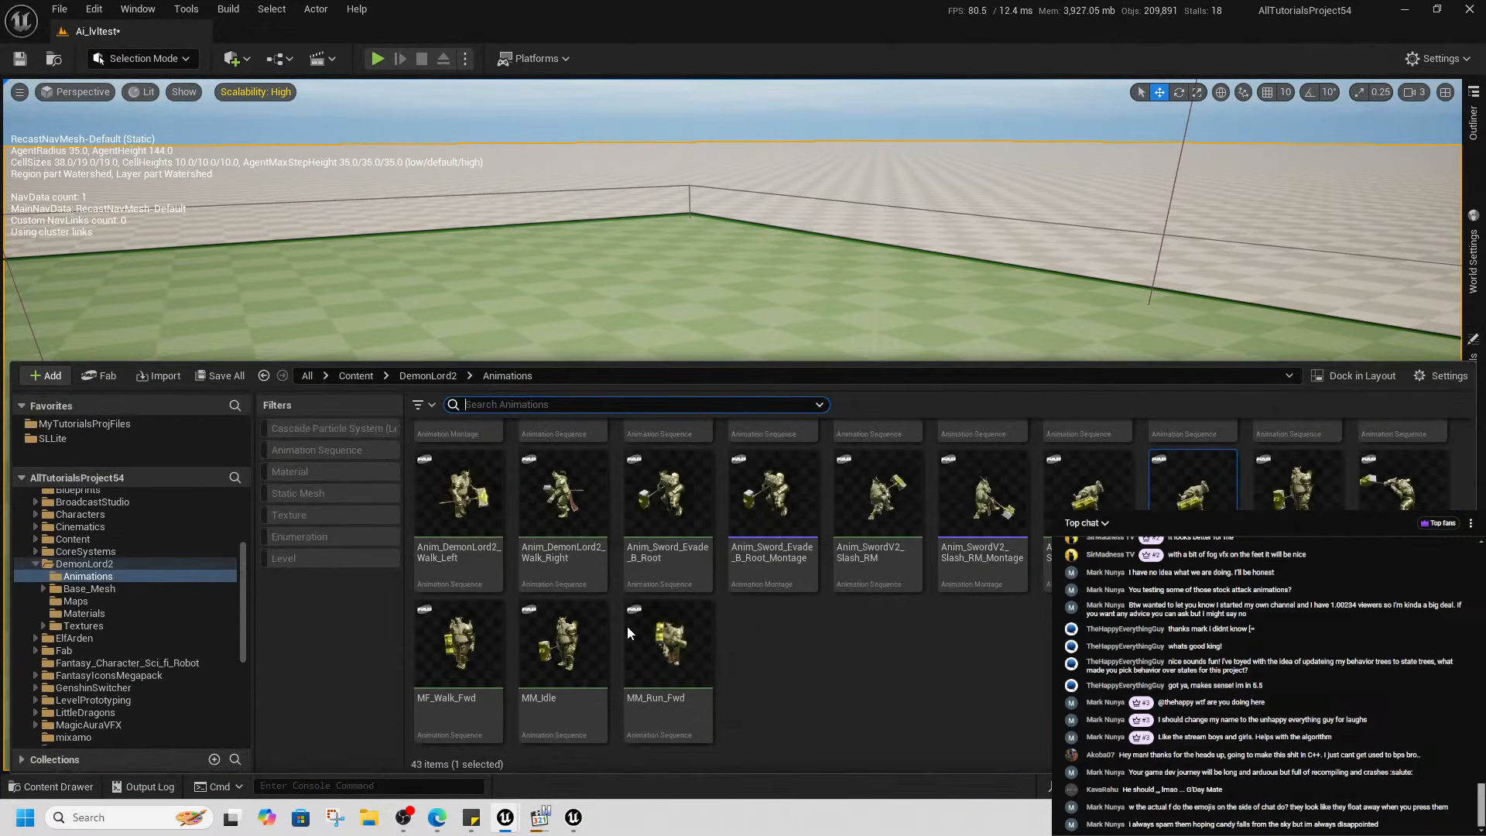
pyautogui.click(99, 375)
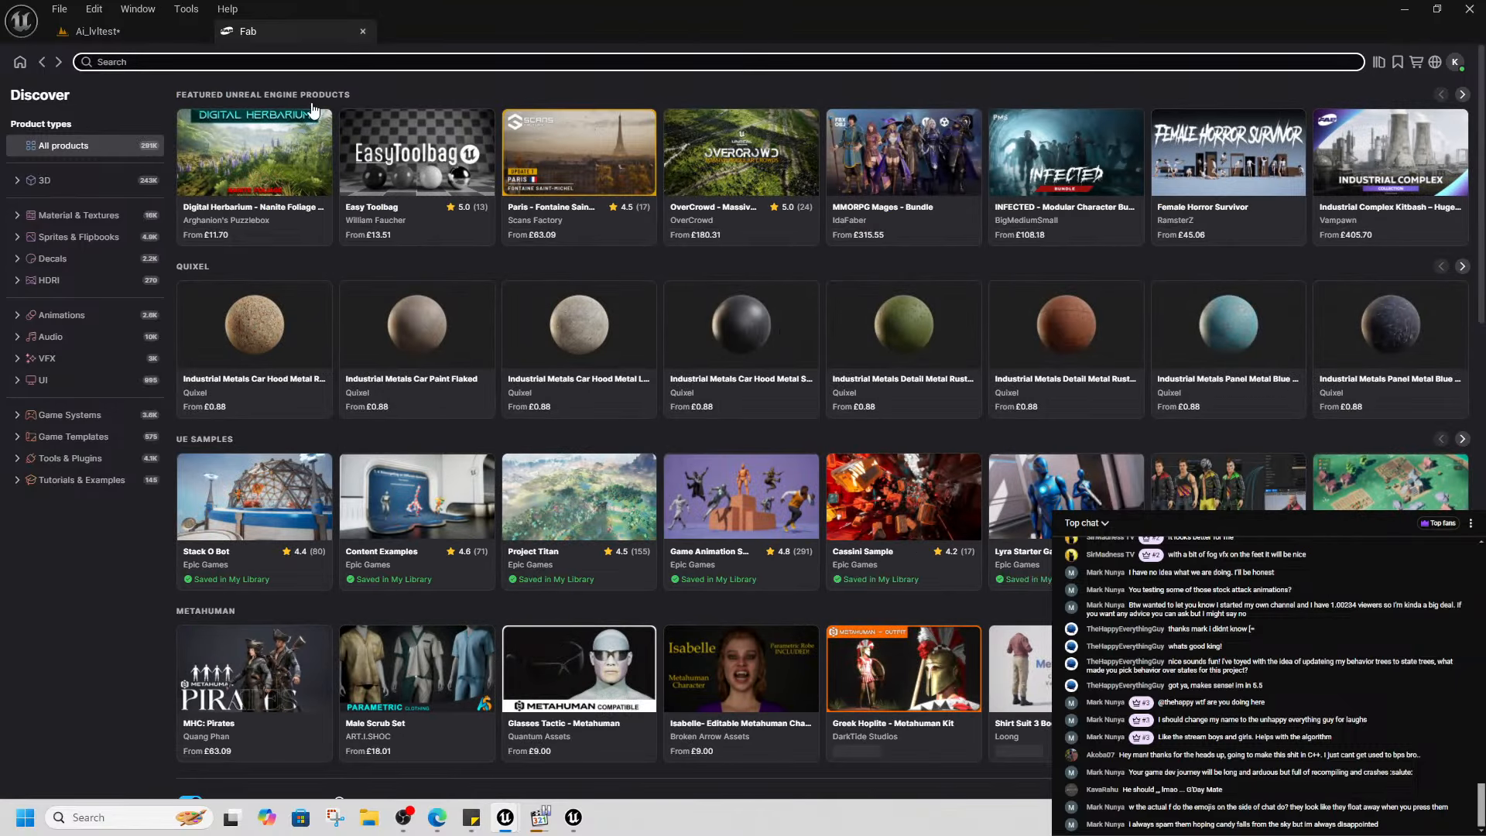
pyautogui.click(1377, 63)
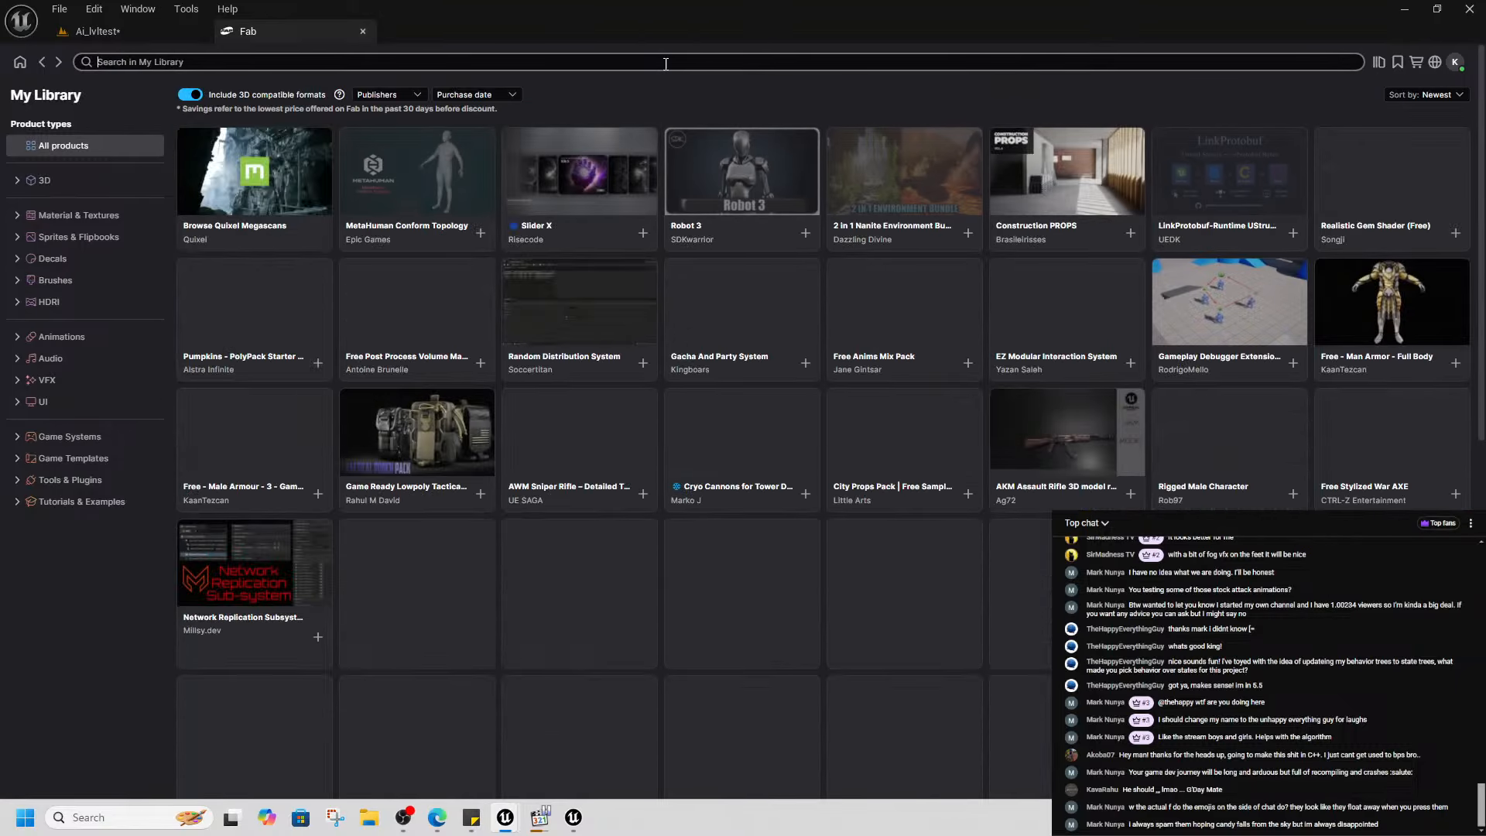
# - Search the Fab My Library for "core syst"
pyautogui.click(666, 62)
pyautogui.write('core syst')
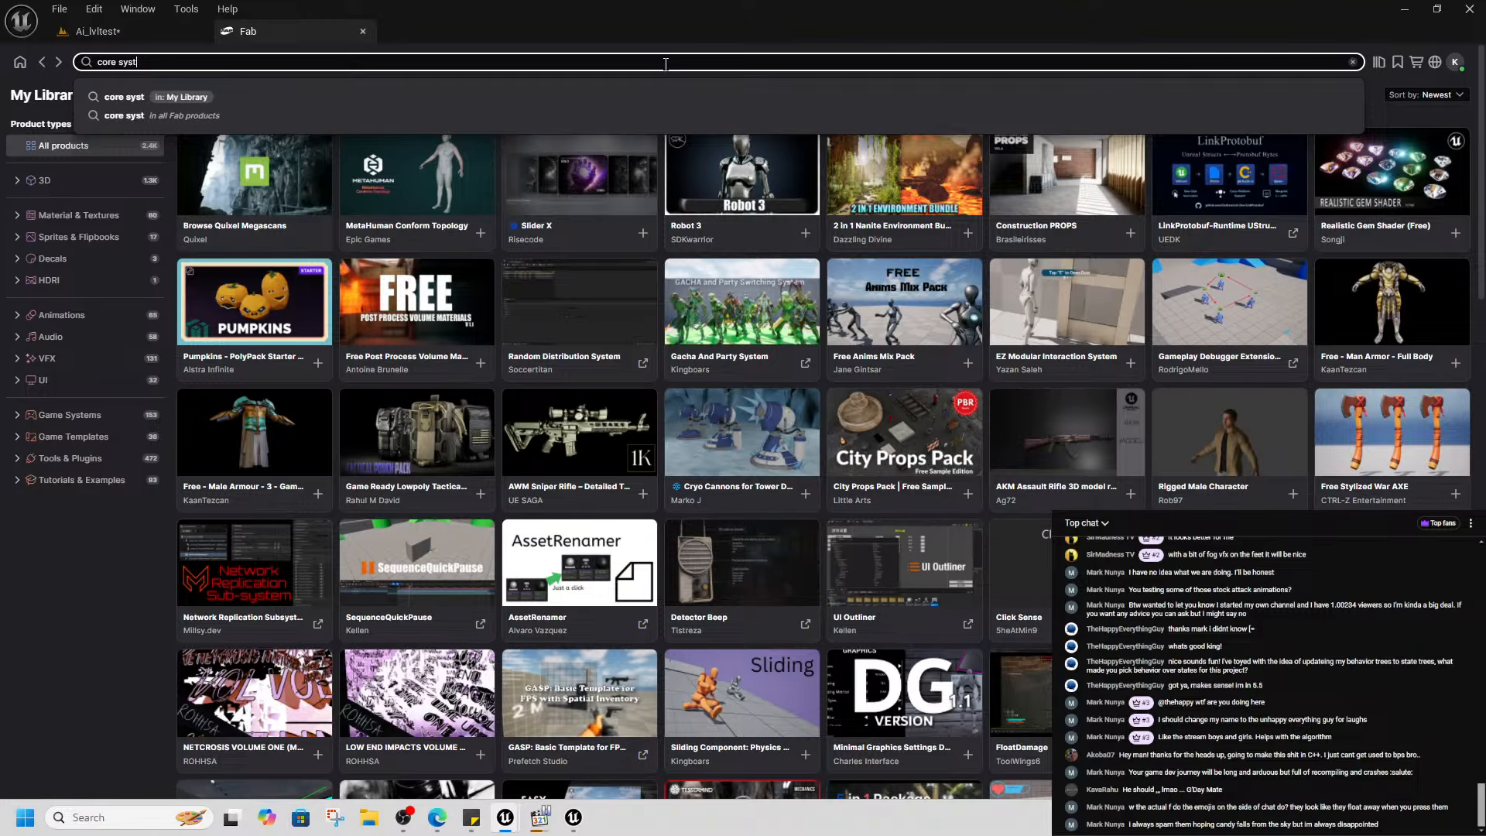
pyautogui.press('Return')
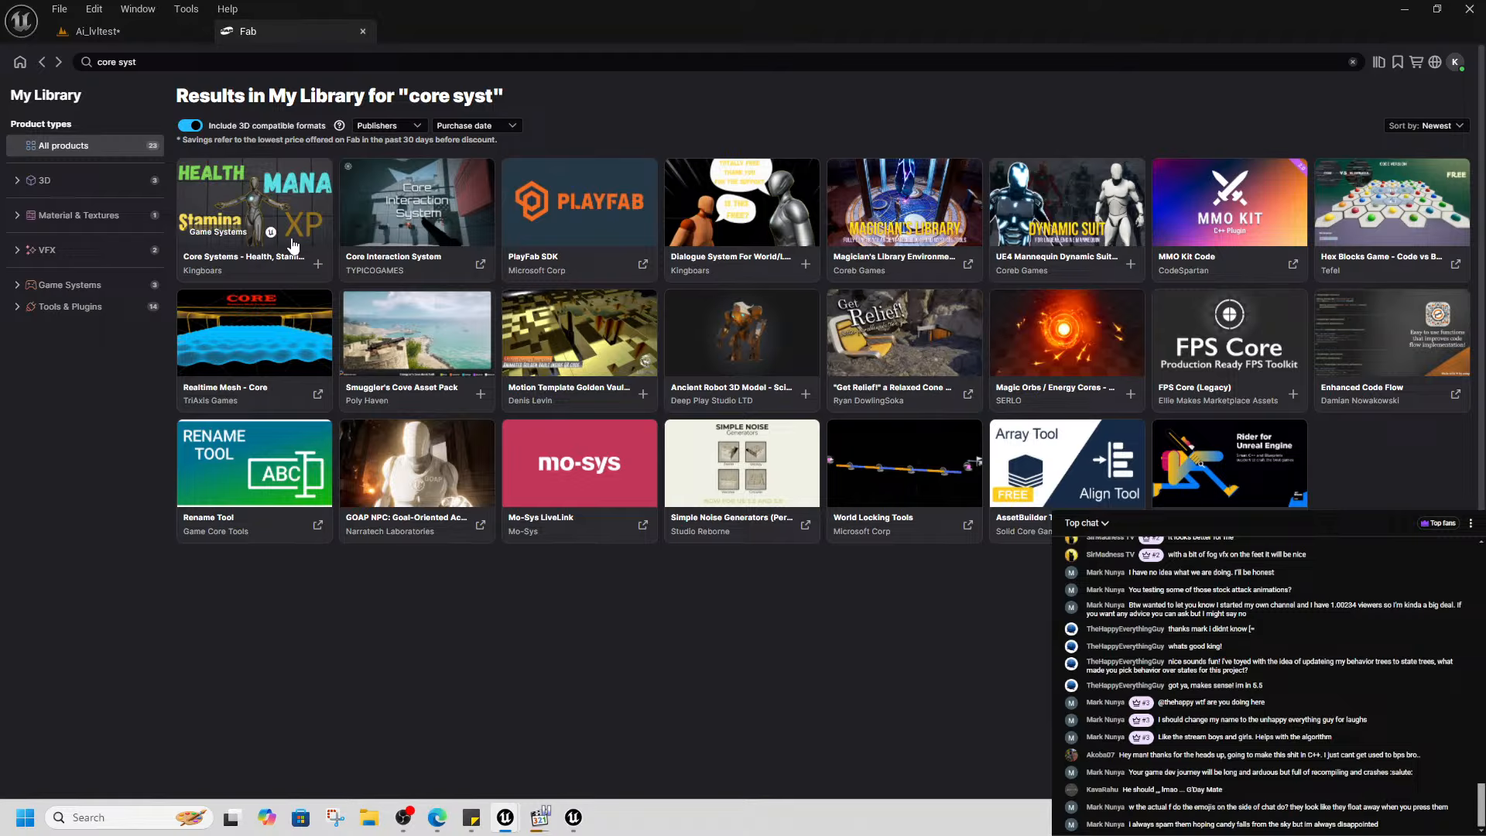
# - Close the Fab tab and the floating Content Browser showing the CoreSystems folder, leaving the level editor
pyautogui.hotkey('alt', 'Tab')
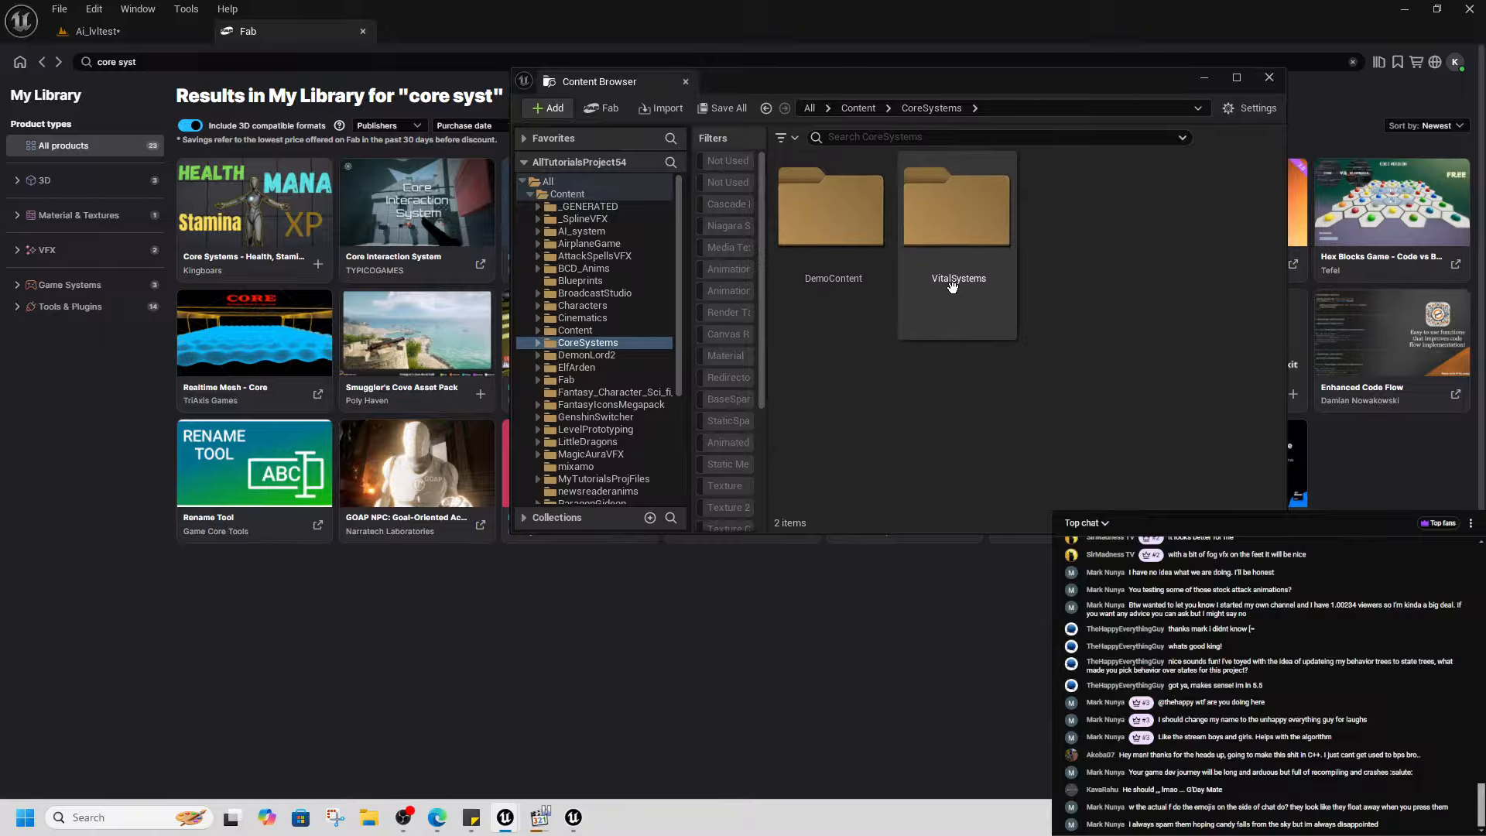
pyautogui.click(363, 31)
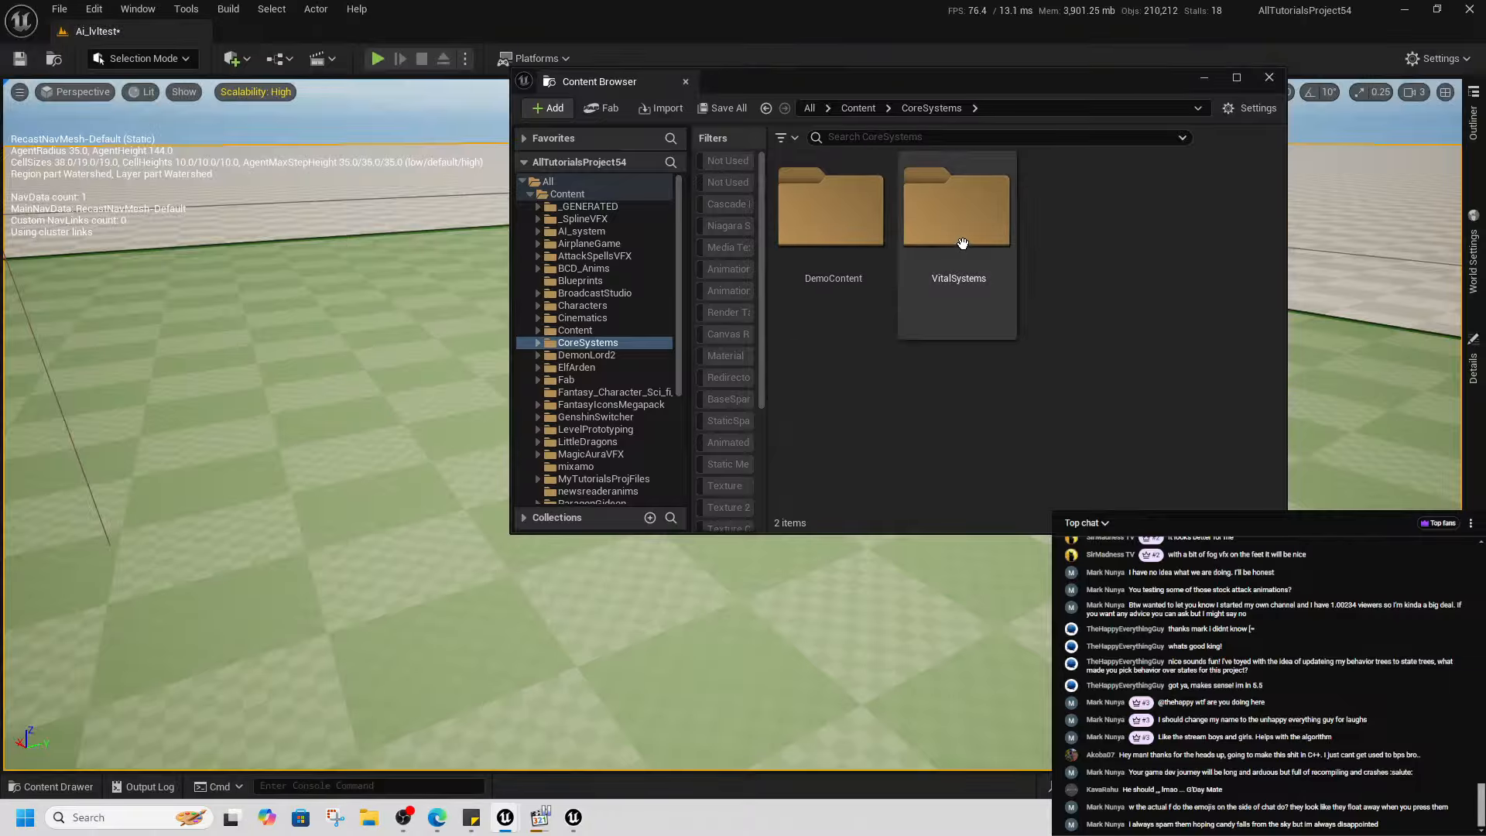
pyautogui.click(958, 220)
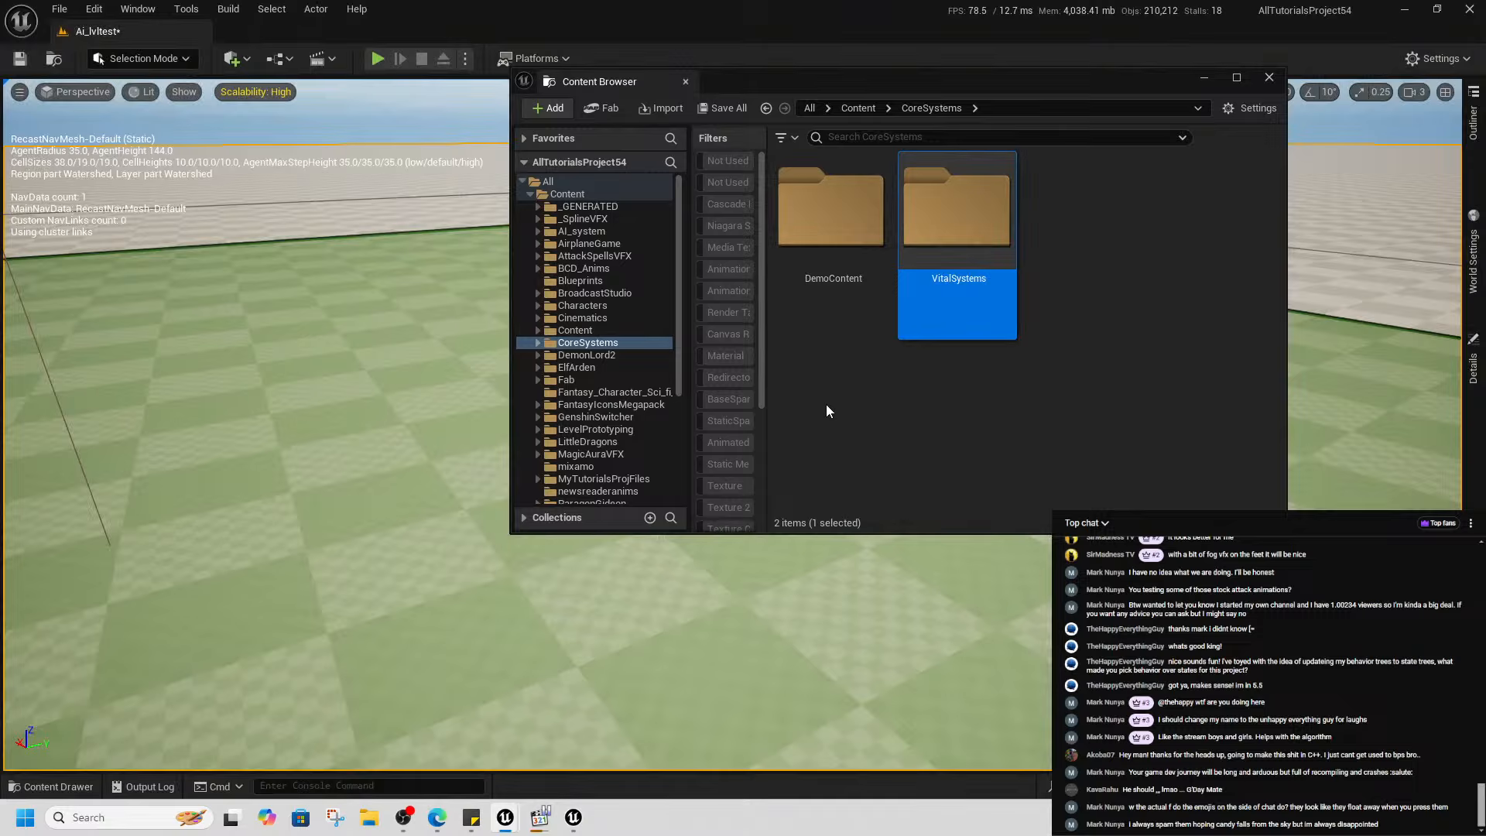
pyautogui.click(685, 82)
pyautogui.hotkey('ctrl', 'space')
pyautogui.hotkey('ctrl', 'space')
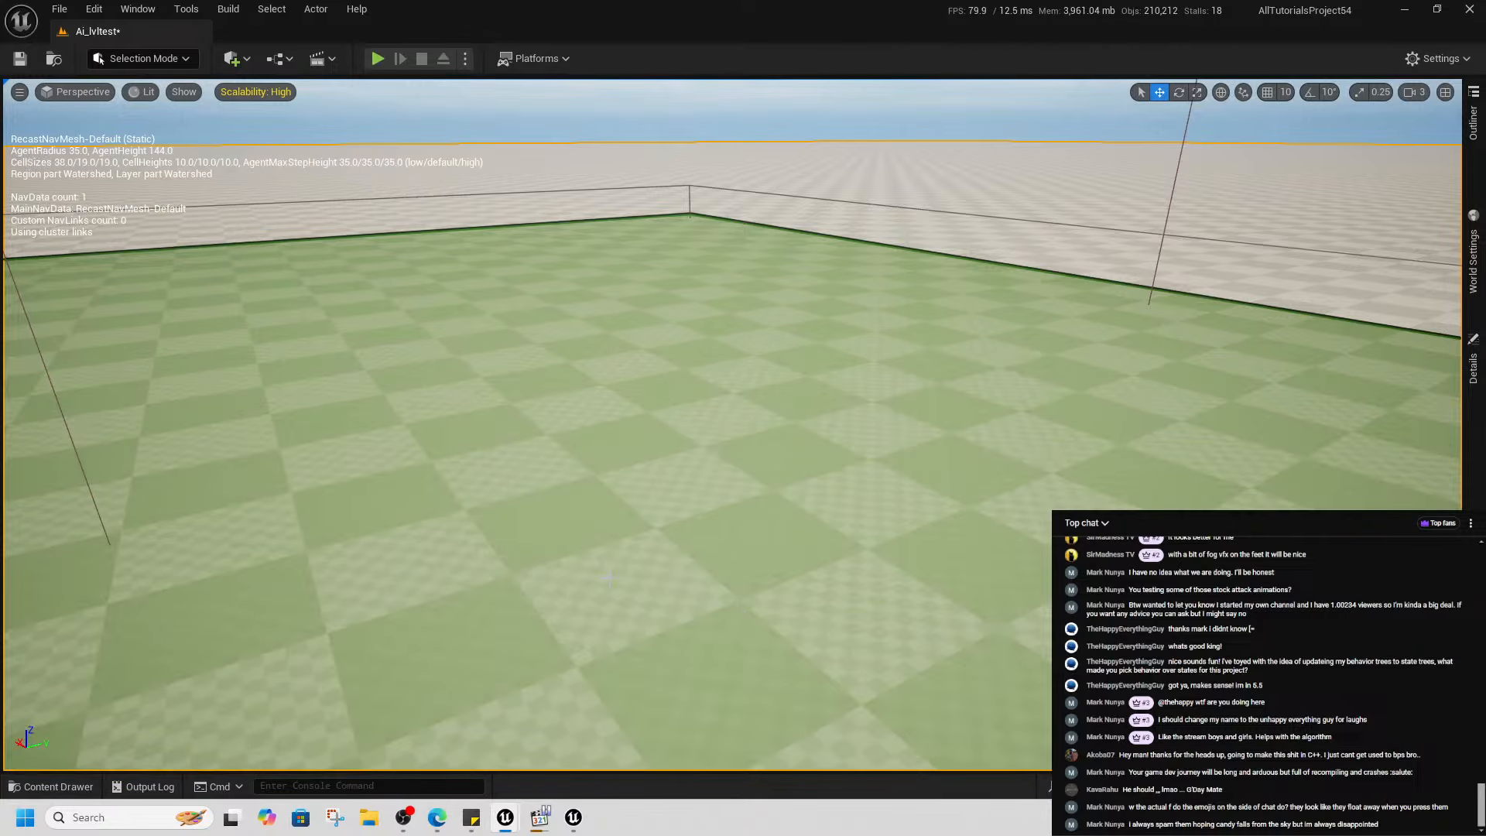
# - Open the BP_baseEnemy blueprint from the AI_system folder and go to the end of its Event Graph node chain
pyautogui.hotkey('ctrl', 'space')
pyautogui.click(427, 376)
pyautogui.click(370, 381)
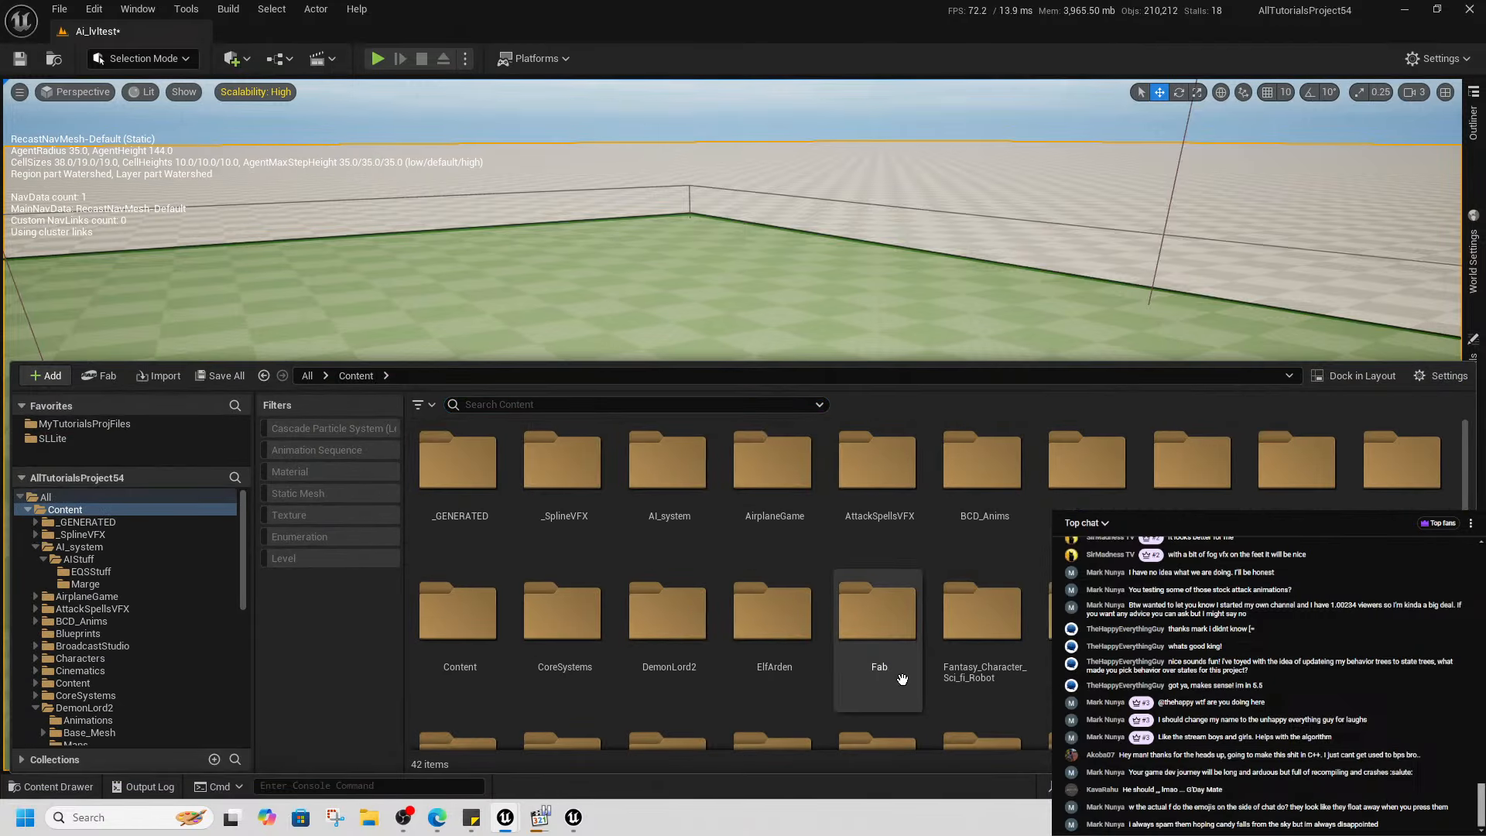
pyautogui.moveTo(759, 361); pyautogui.dragTo(759, 276)
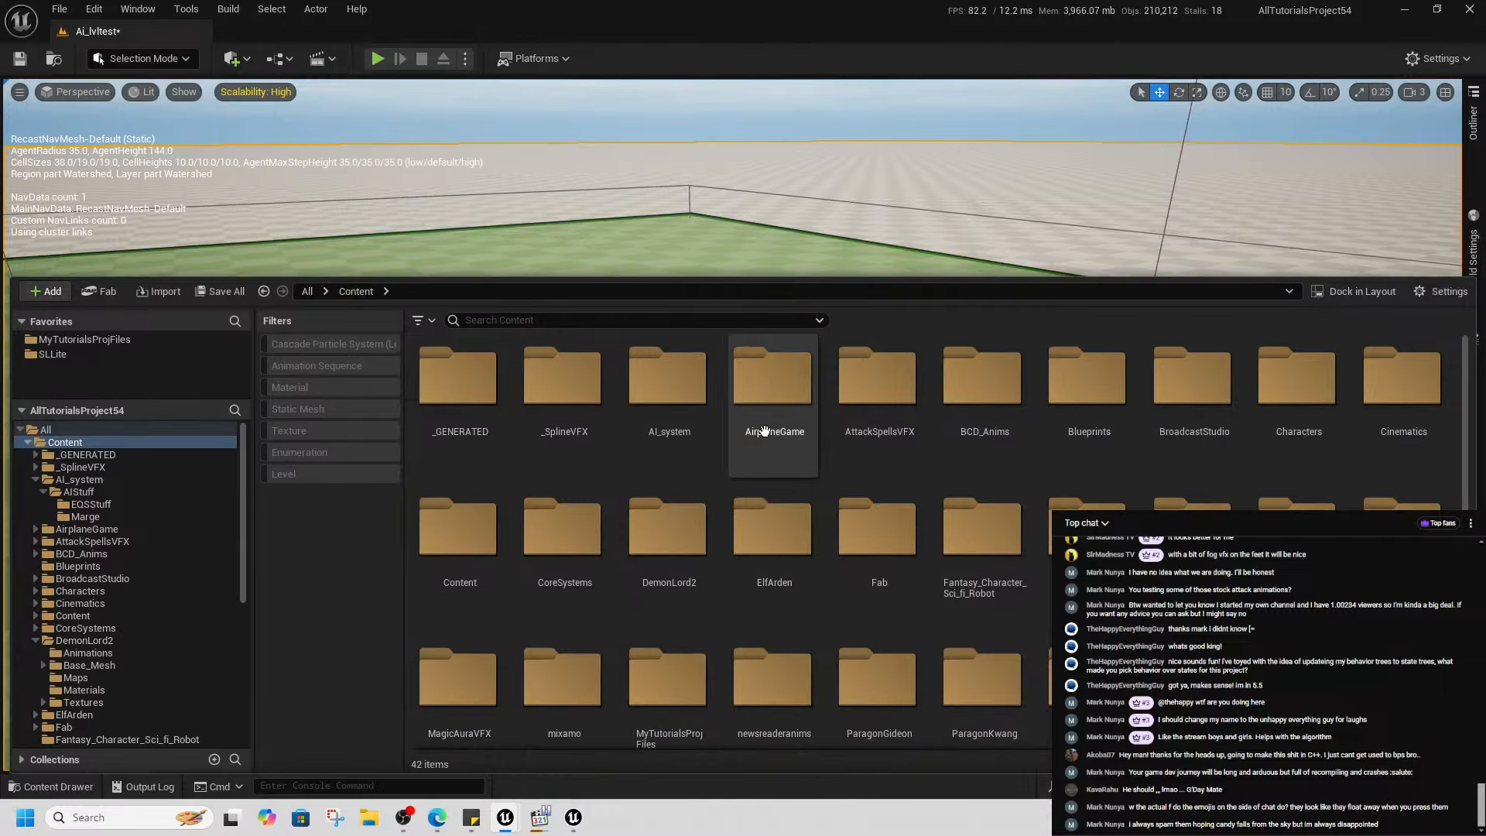
pyautogui.doubleClick(708, 441)
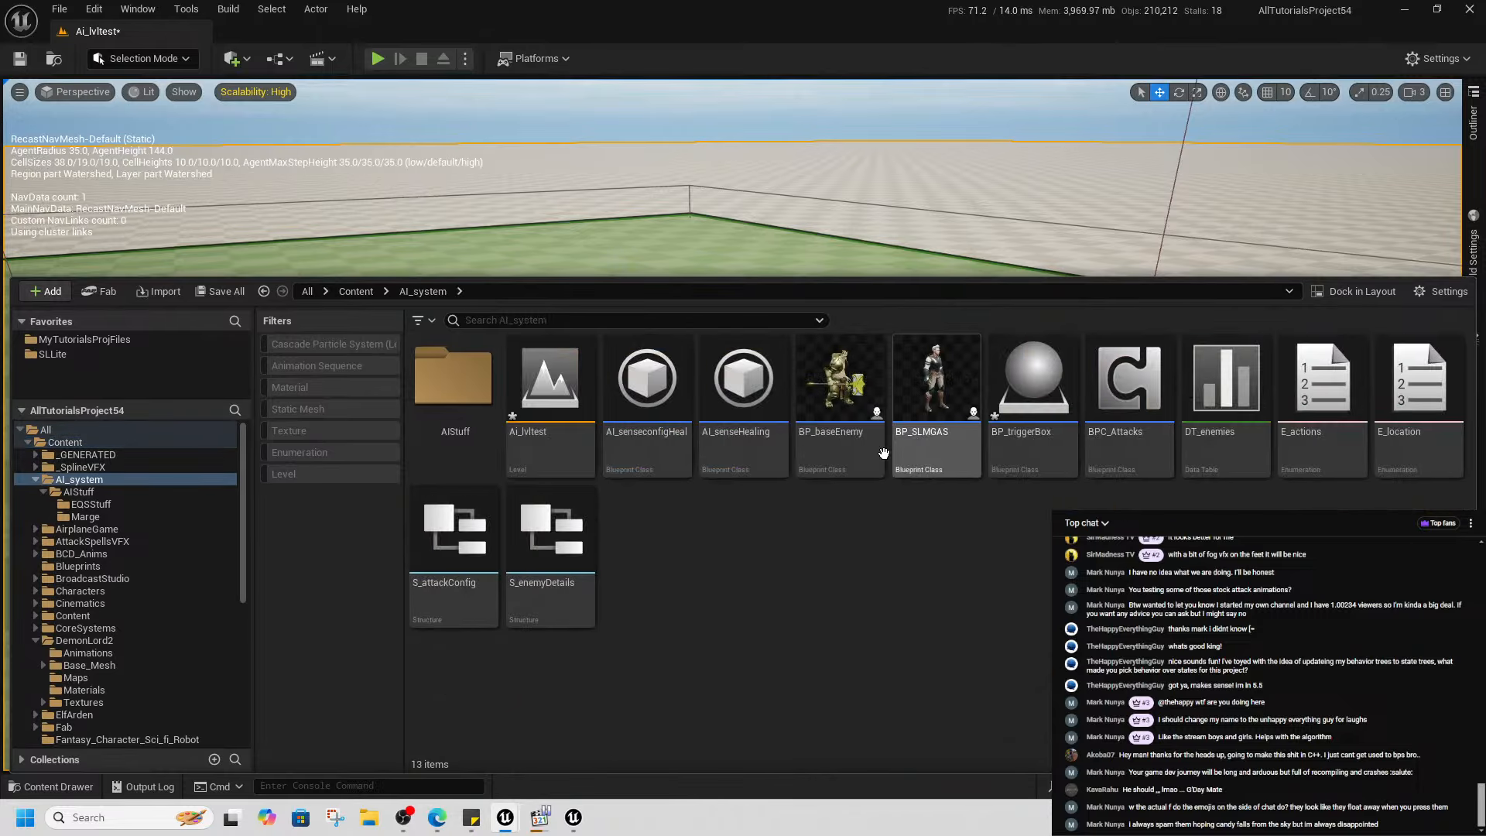
pyautogui.doubleClick(842, 445)
pyautogui.moveTo(871, 426); pyautogui.dragTo(666, 596, button='right')
pyautogui.scroll(-4, 667, 595)
pyautogui.moveTo(683, 553); pyautogui.dragTo(696, 359, button='right')
pyautogui.scroll(5, 624, 319)
pyautogui.moveTo(734, 438); pyautogui.dragTo(582, 439, button='right')
# - Add the BPC_health component to BP_baseEnemy
pyautogui.hotkey('ctrl', 'space')
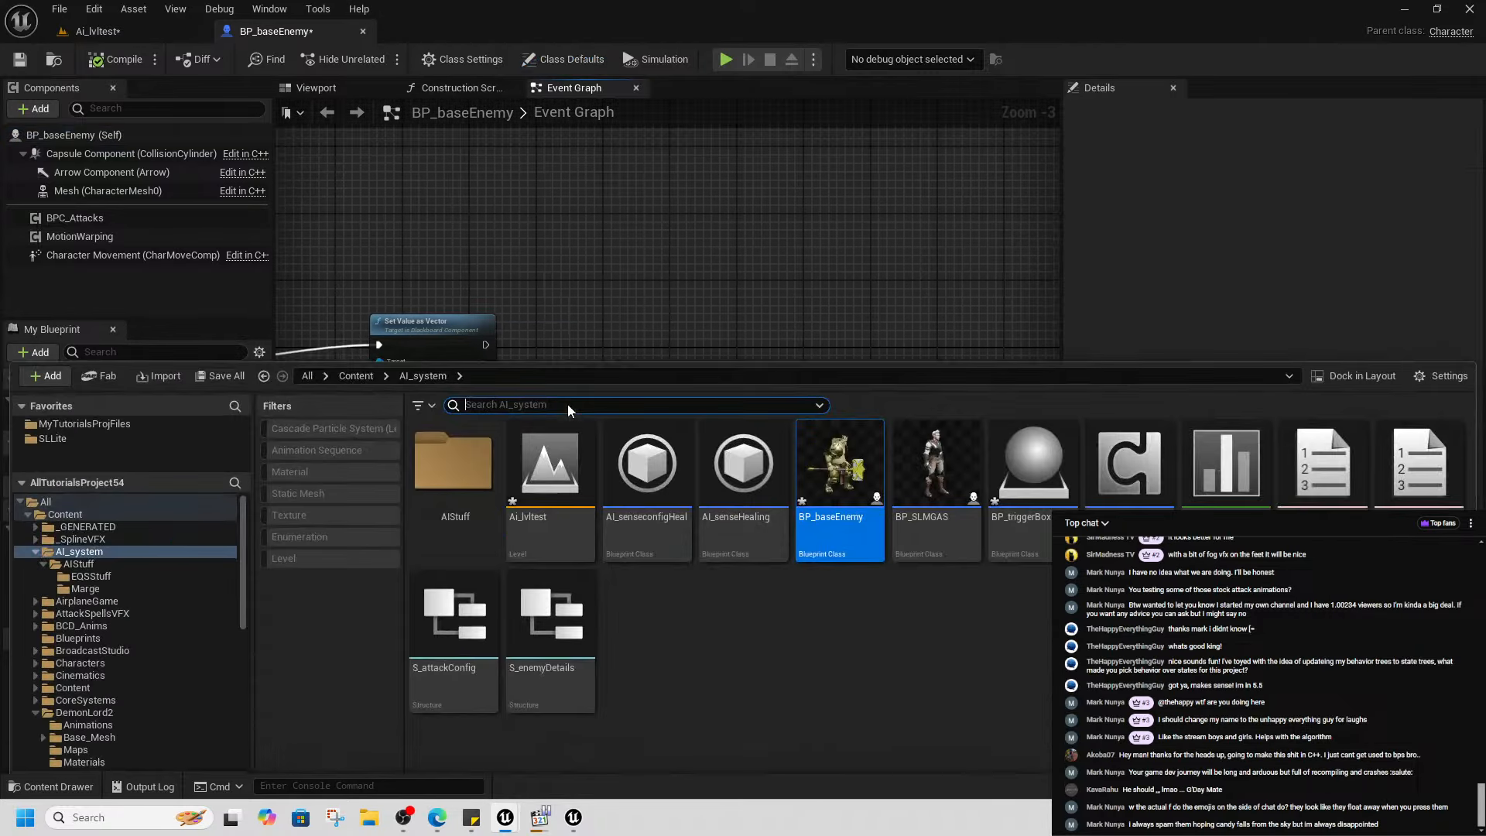
pyautogui.click(356, 354)
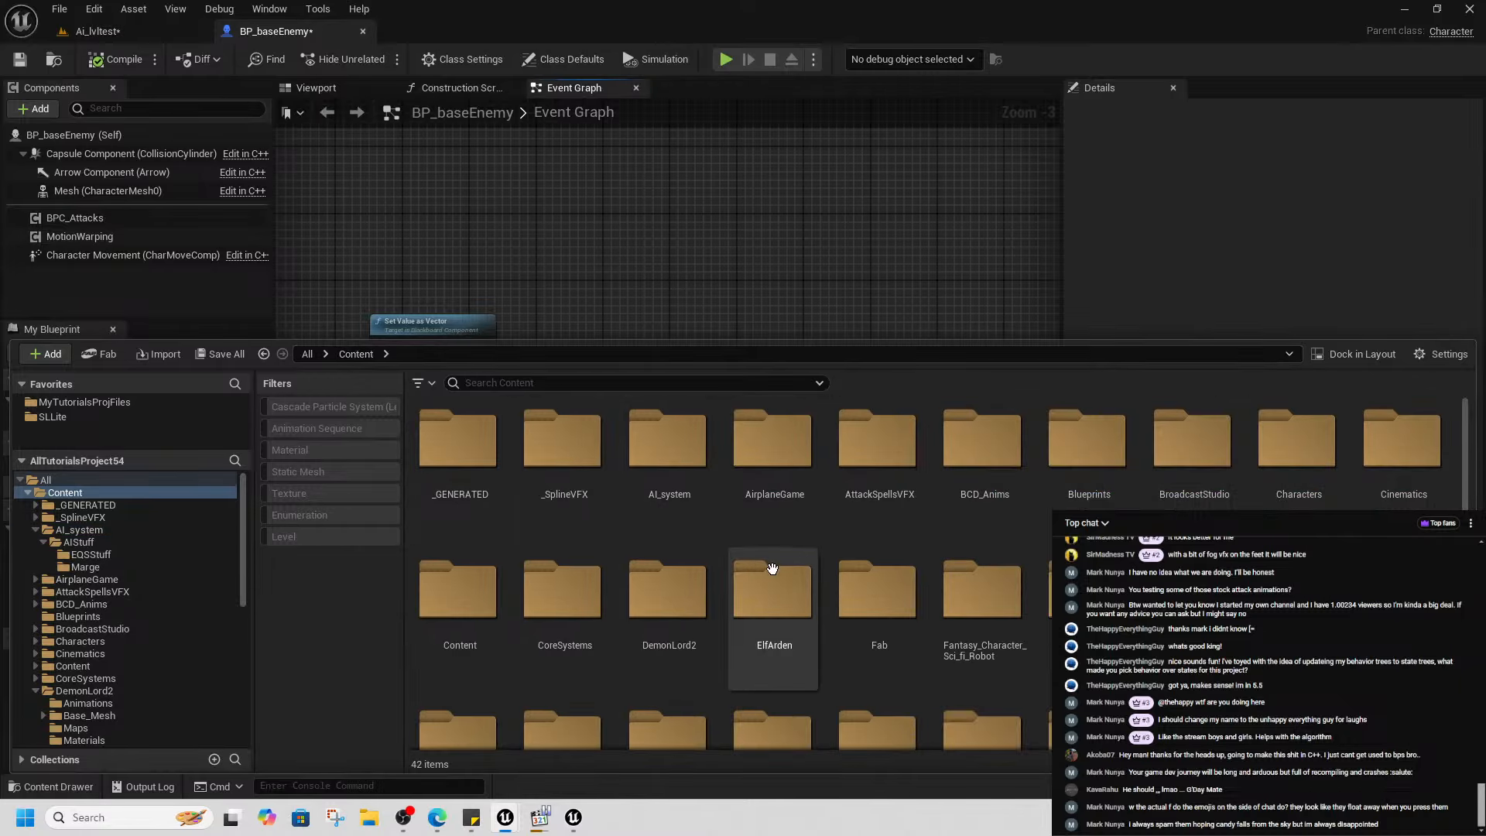
pyautogui.click(38, 108)
pyautogui.write('hea')
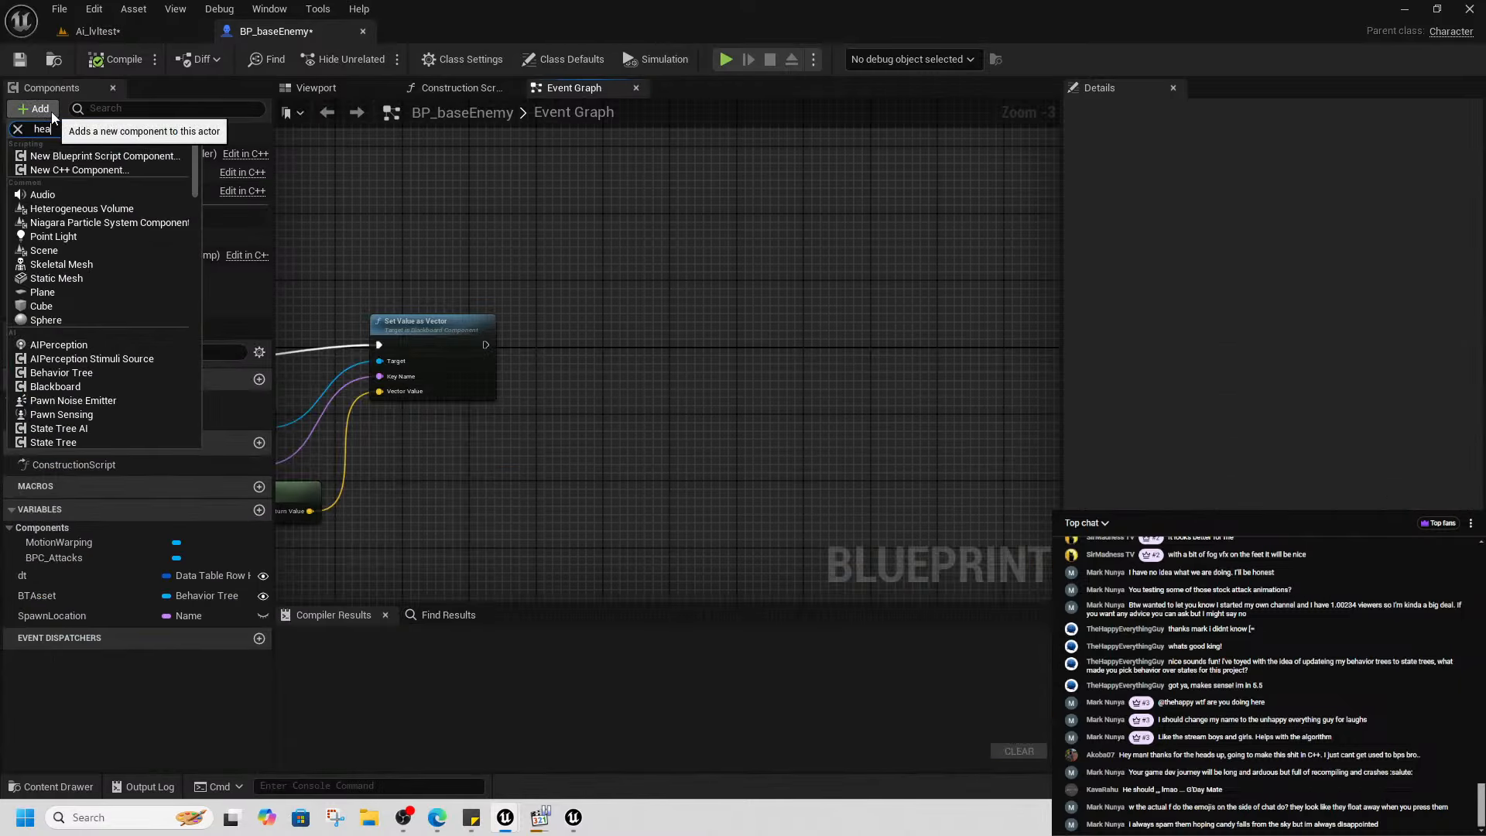
pyautogui.write('lth')
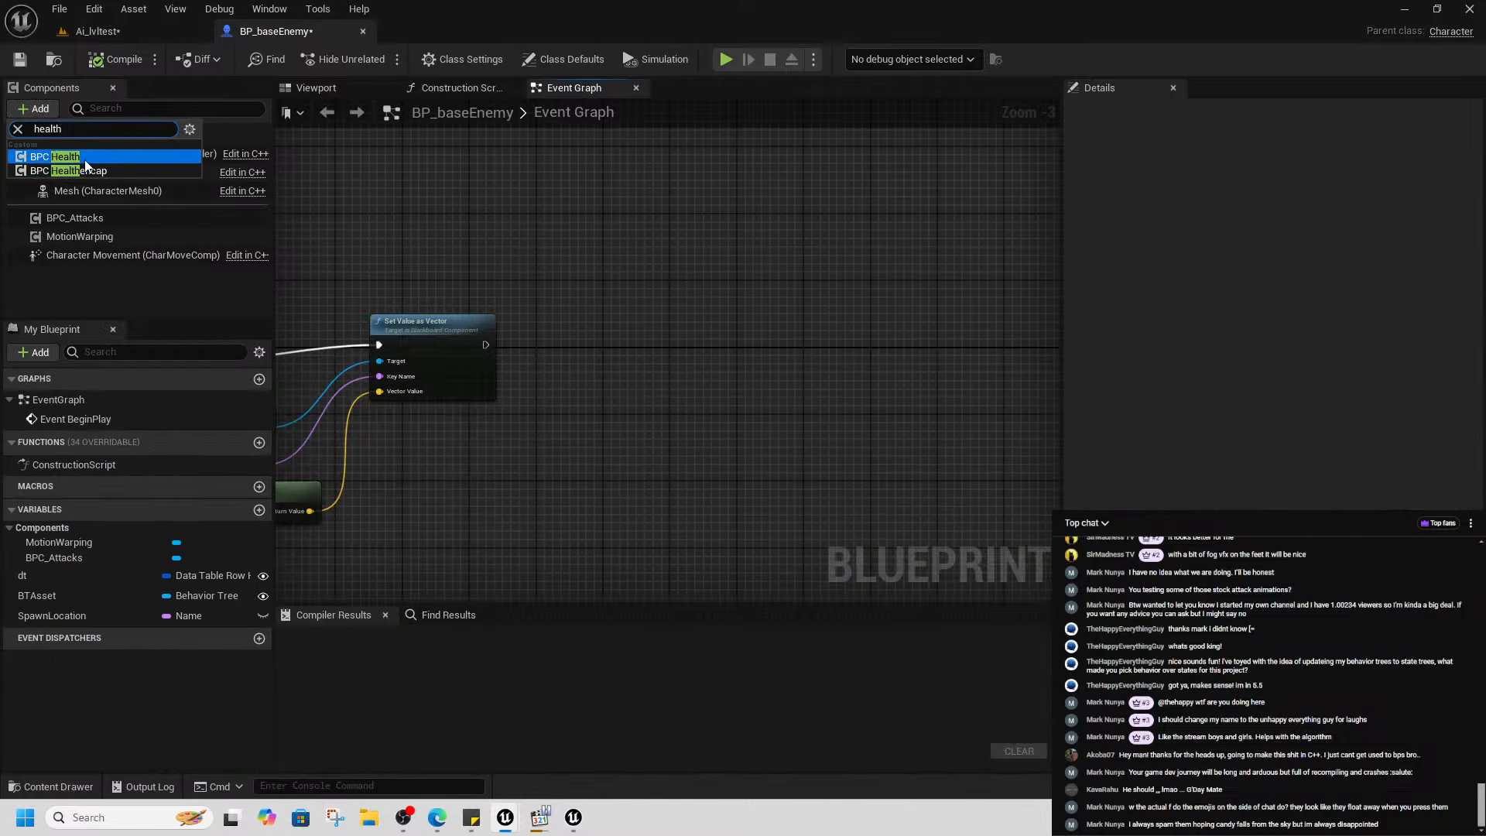
pyautogui.click(85, 160)
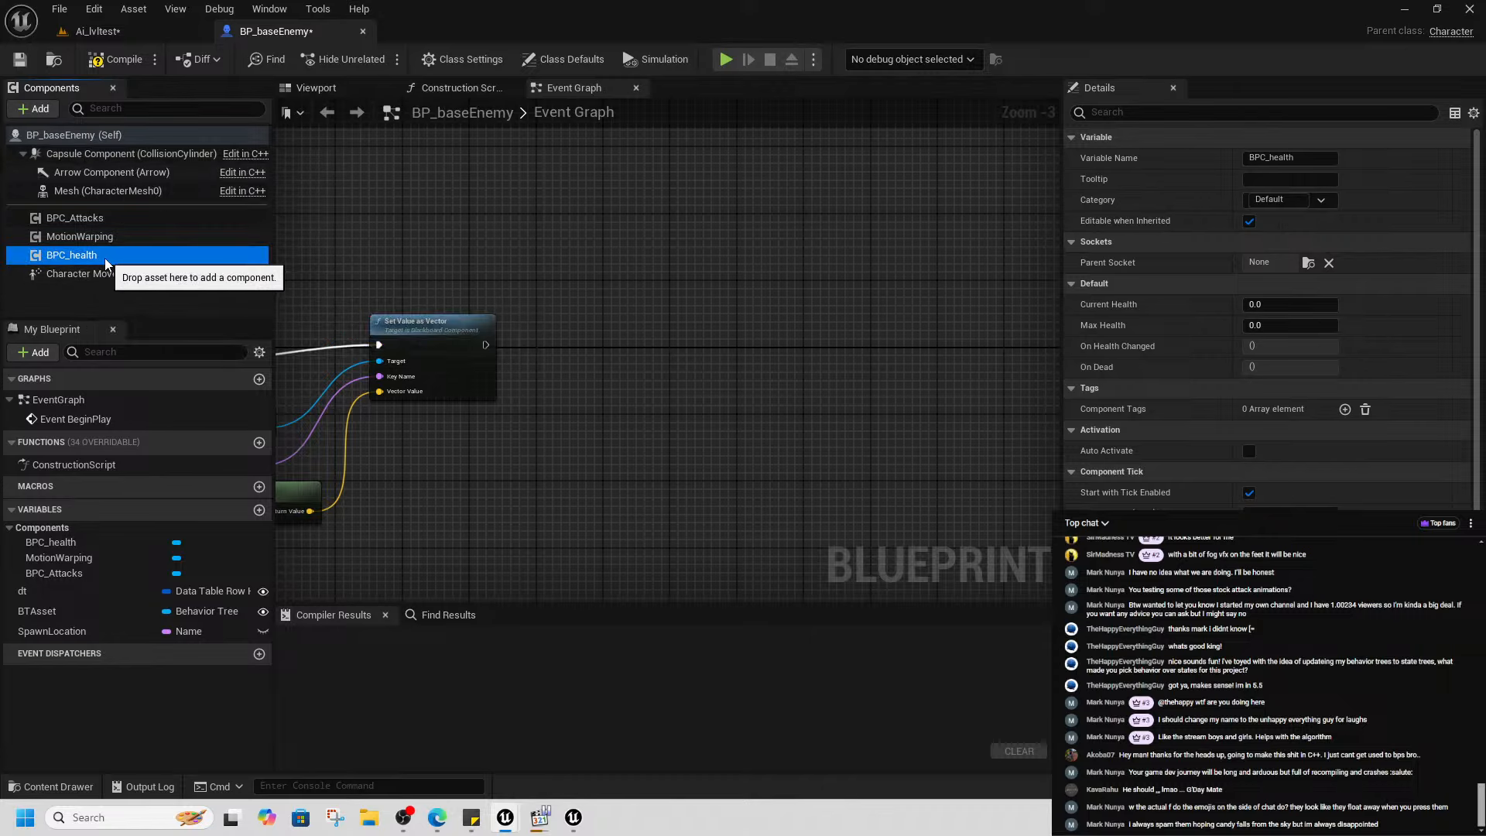
# - Add the On Health Changed event of BPC_health and place it below the Event BeginPlay chain
pyautogui.scroll(-1, 1269, 318)
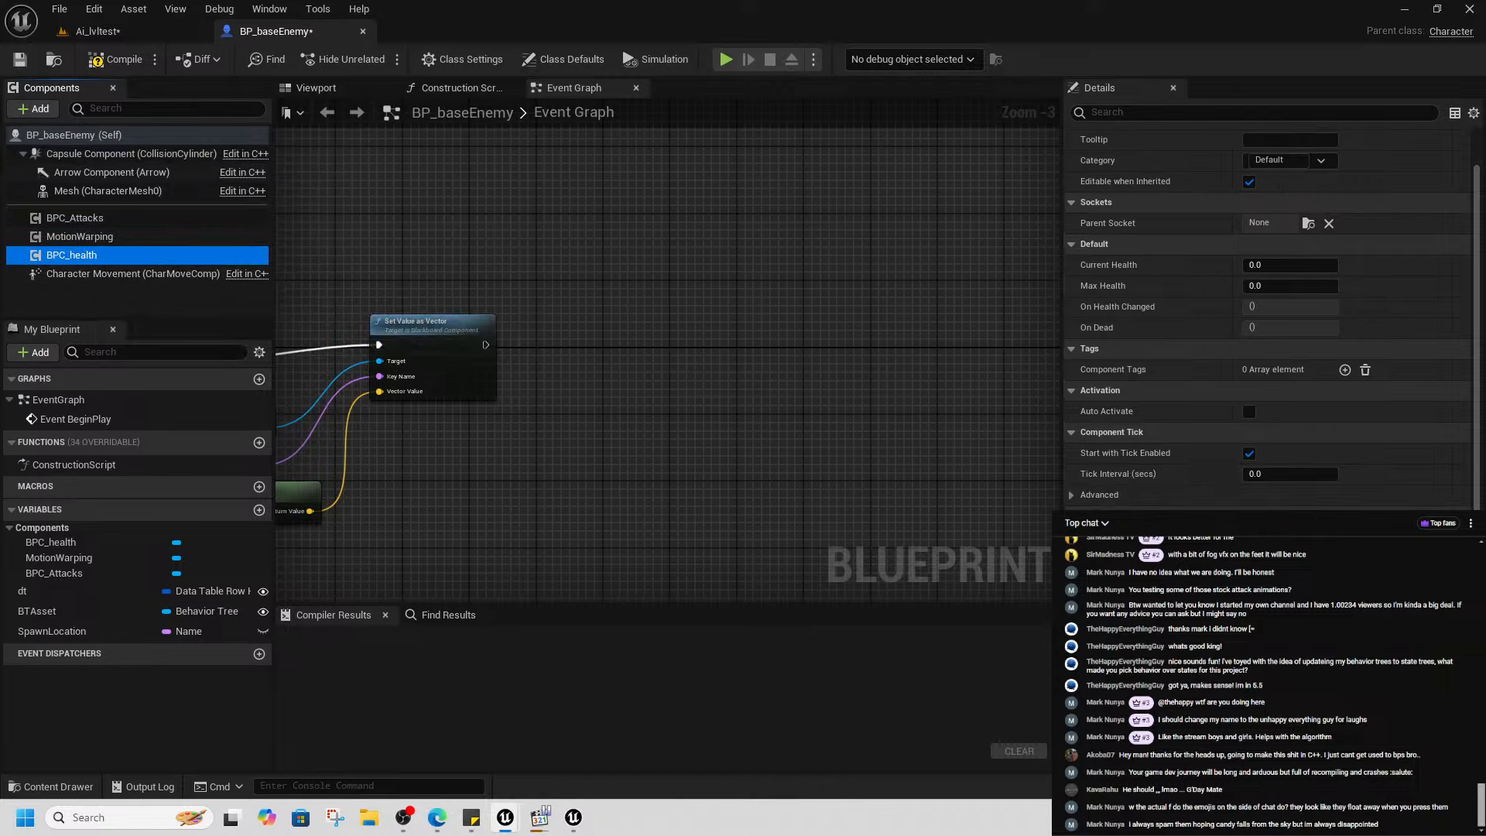
pyautogui.click(1291, 622)
pyautogui.moveTo(851, 464); pyautogui.dragTo(719, 461, button='right')
pyautogui.moveTo(475, 359); pyautogui.dragTo(834, 365)
pyautogui.moveTo(935, 466)
pyautogui.mouseDown(button='right')
pyautogui.moveTo(603, 497)
pyautogui.moveTo(592, 518)
pyautogui.mouseUp(button='right')
pyautogui.moveTo(430, 451); pyautogui.dragTo(515, 459)
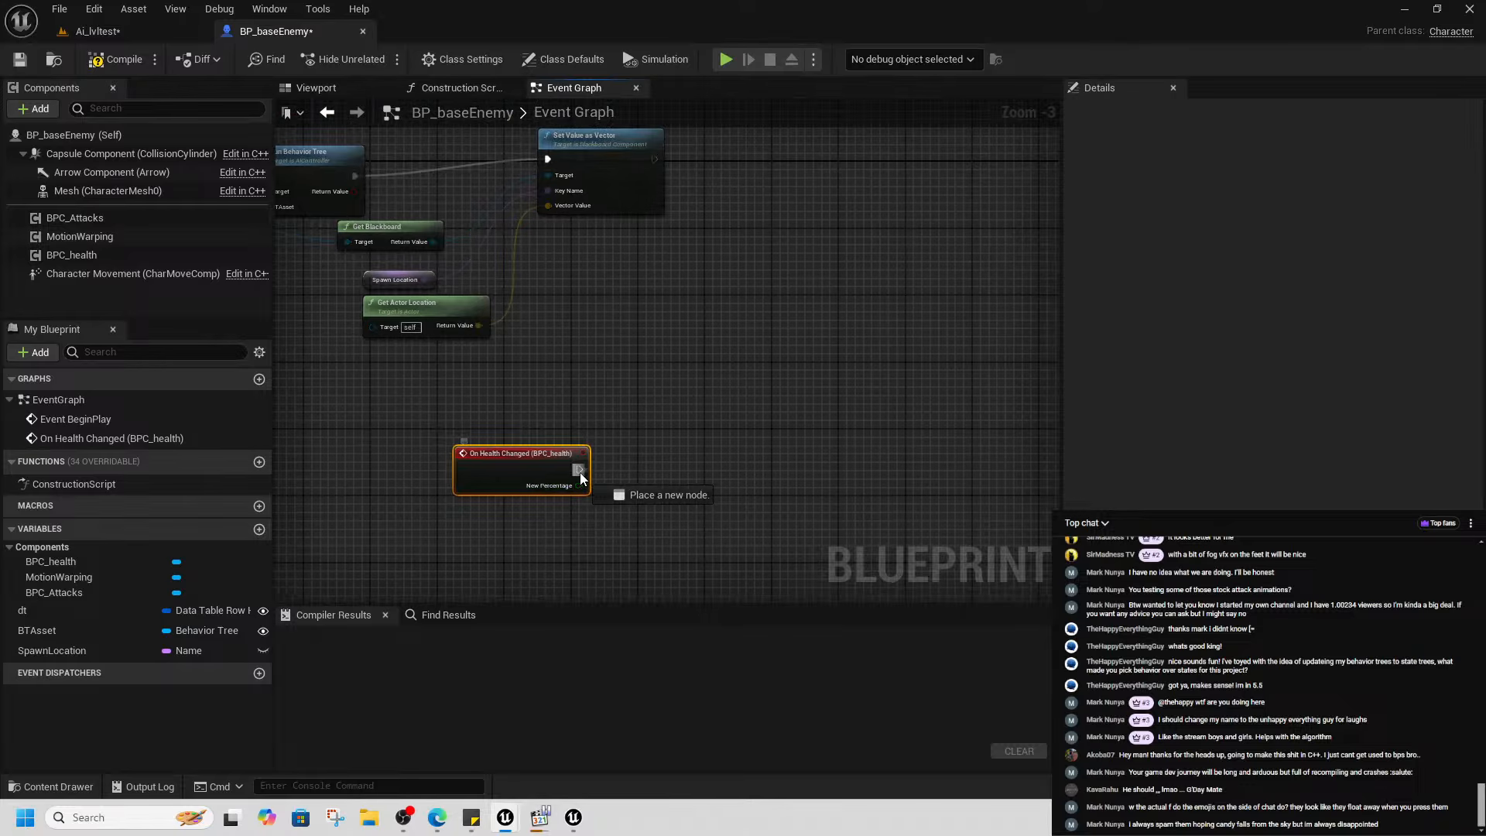
pyautogui.moveTo(1029, 567)
pyautogui.mouseDown()
pyautogui.moveTo(656, 452)
pyautogui.moveTo(680, 471)
pyautogui.mouseUp()
pyautogui.moveTo(655, 319); pyautogui.dragTo(631, 422, button='right')
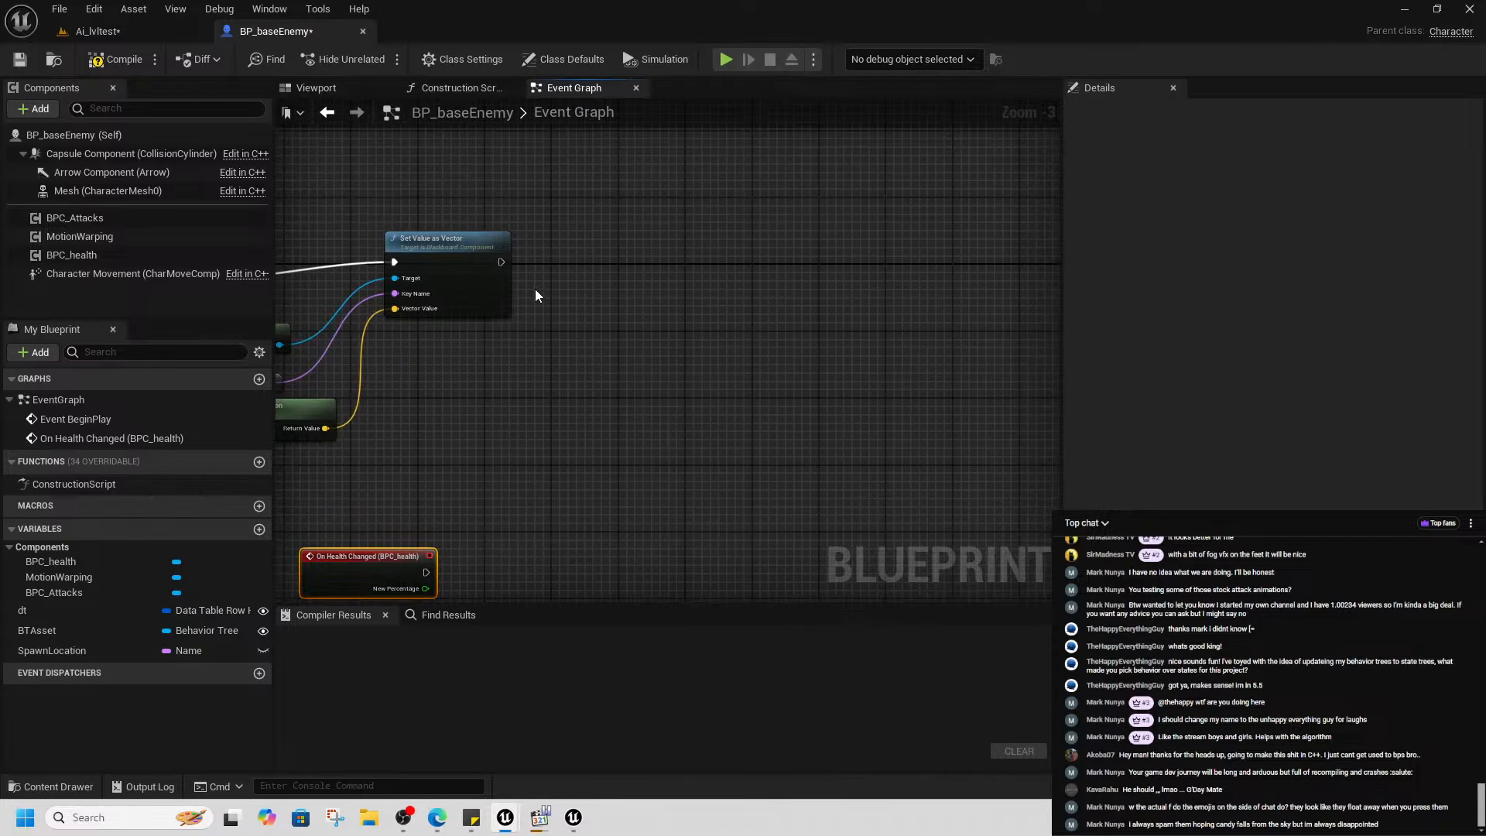
# - Add a Create Widget node after Set Value as Vector and open its class list
pyautogui.moveTo(690, 266); pyautogui.dragTo(688, 266)
pyautogui.write('create widget')
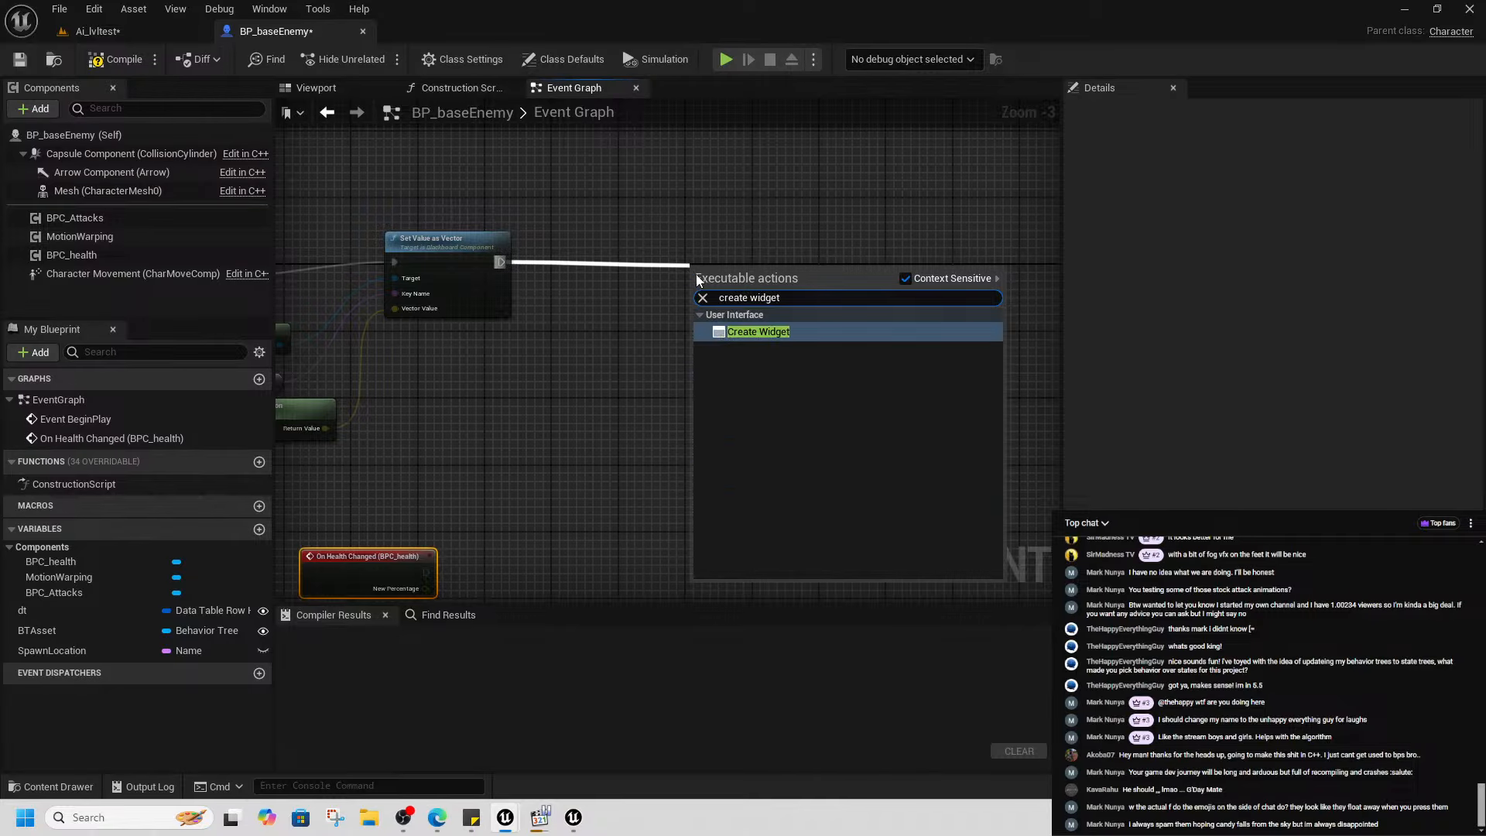
pyautogui.click(812, 335)
pyautogui.scroll(2, 707, 324)
pyautogui.click(743, 297)
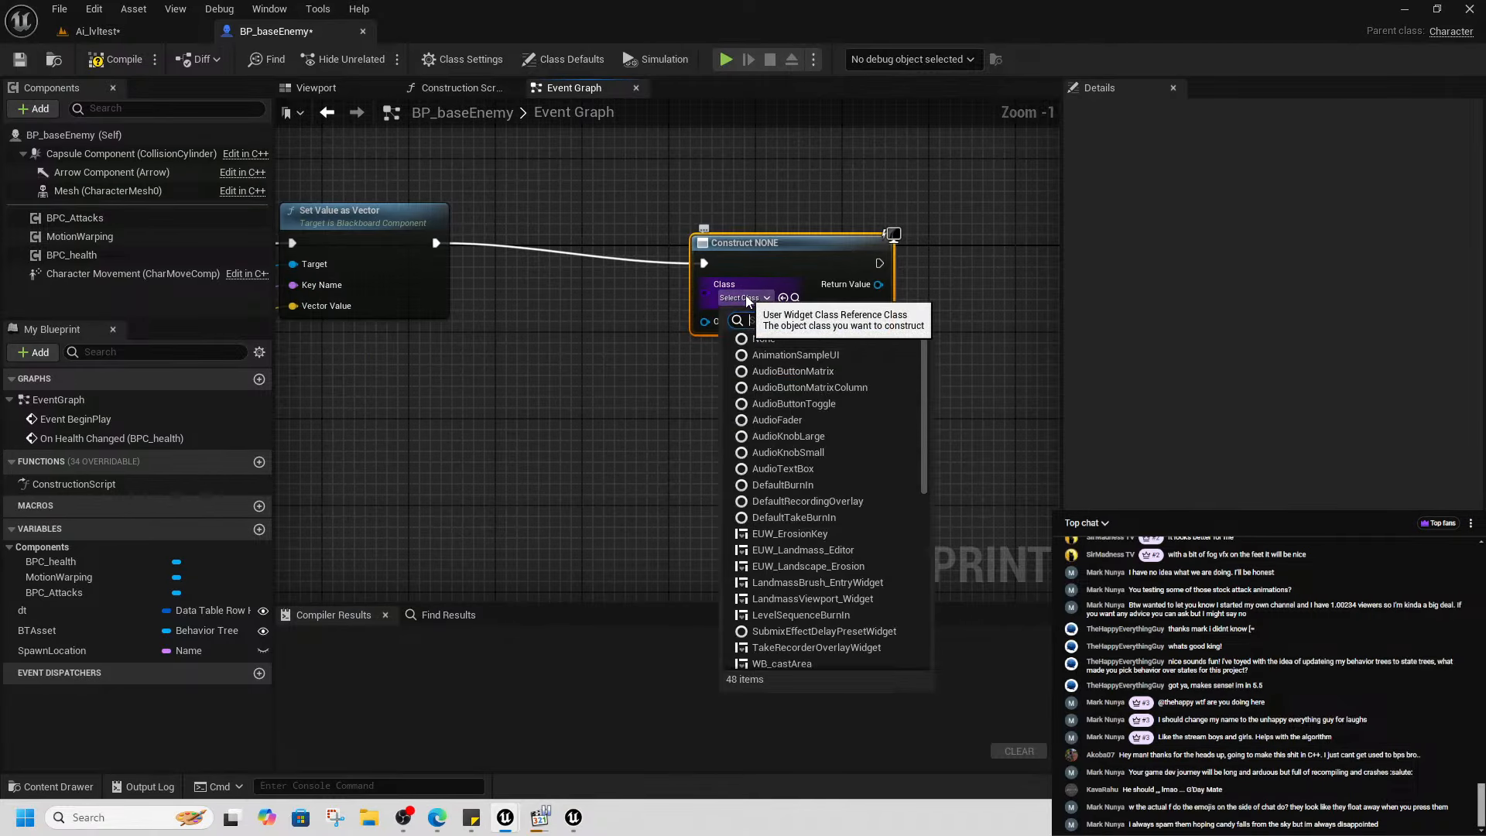
# - Duplicate wbp_healthBar in CoreSystems/VitalSystems/HealthSystem and name the copy wbp_BossHealth
pyautogui.hotkey('ctrl', 'space')
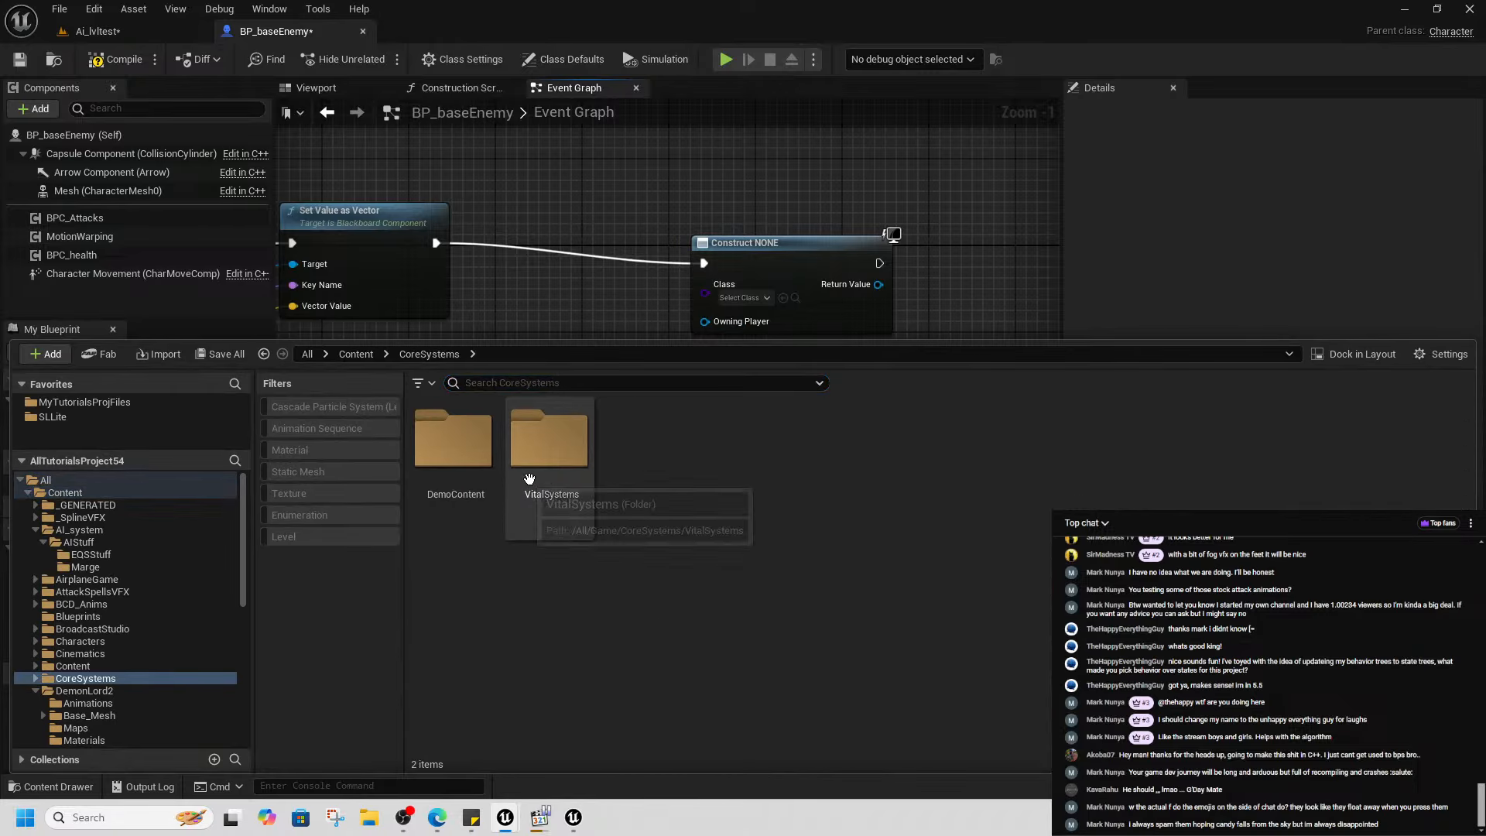
pyautogui.doubleClick(549, 441)
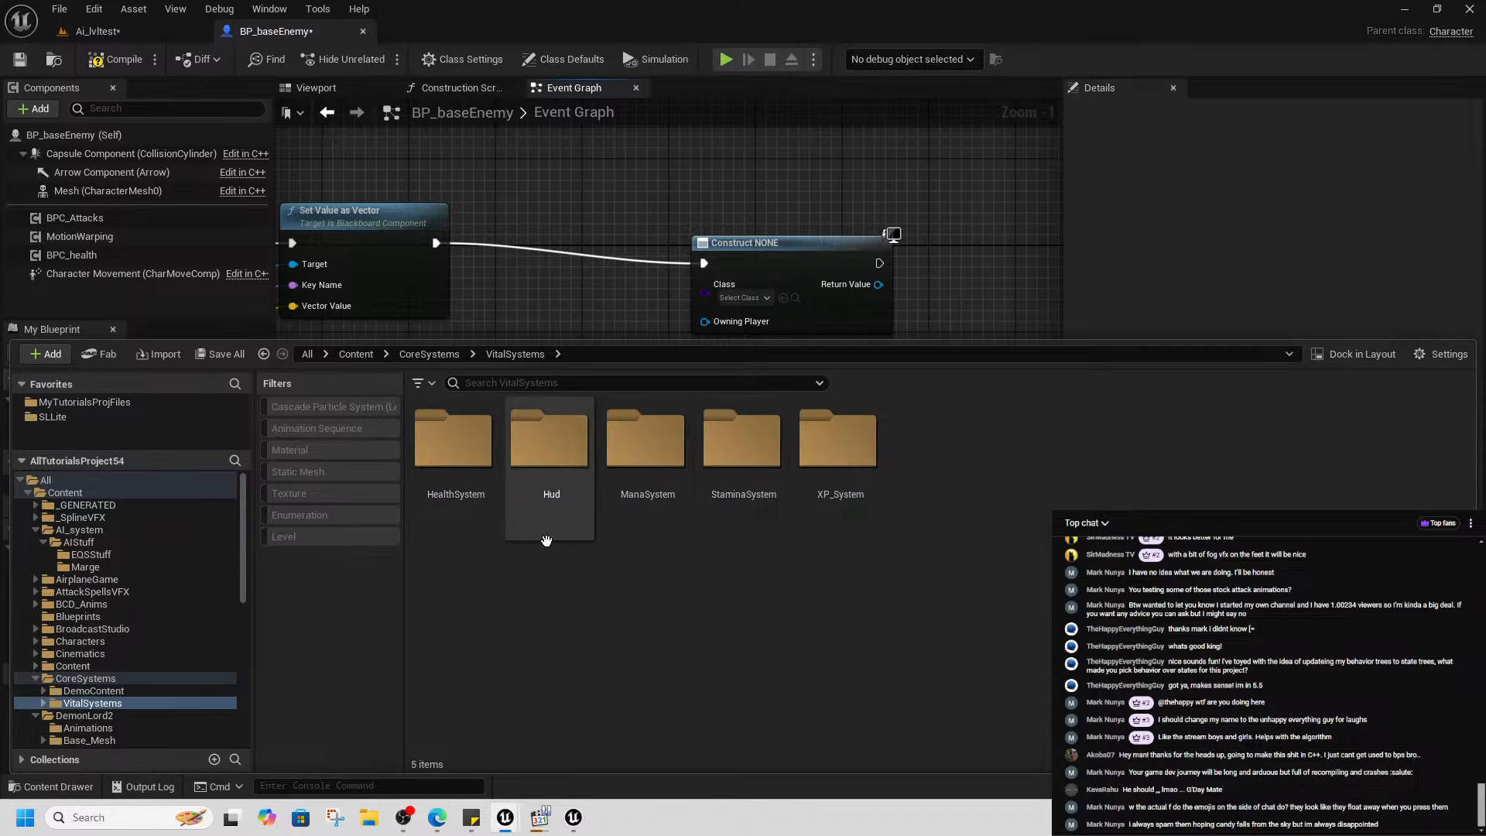
pyautogui.doubleClick(455, 445)
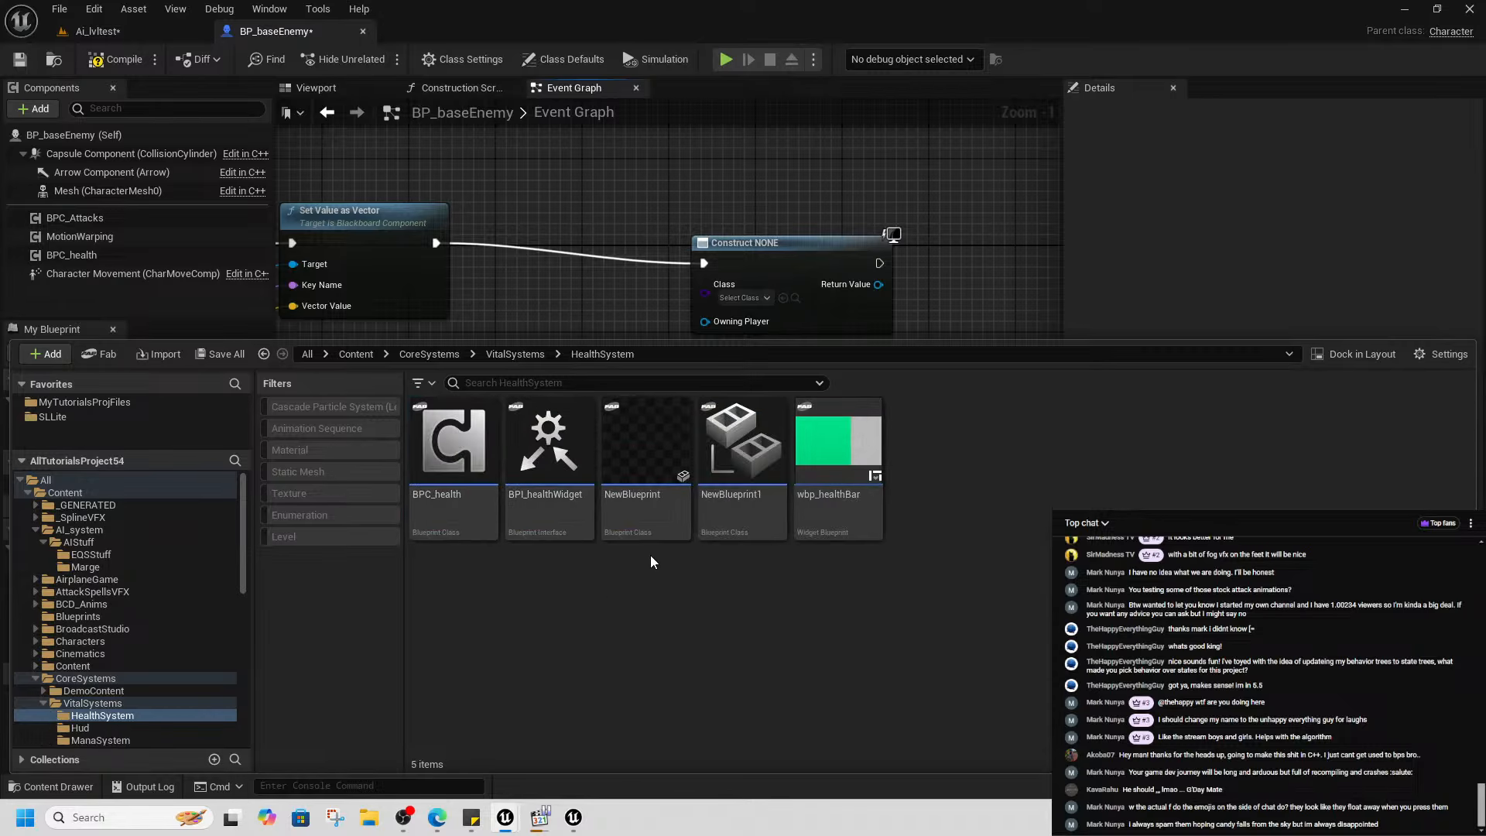
pyautogui.click(845, 488)
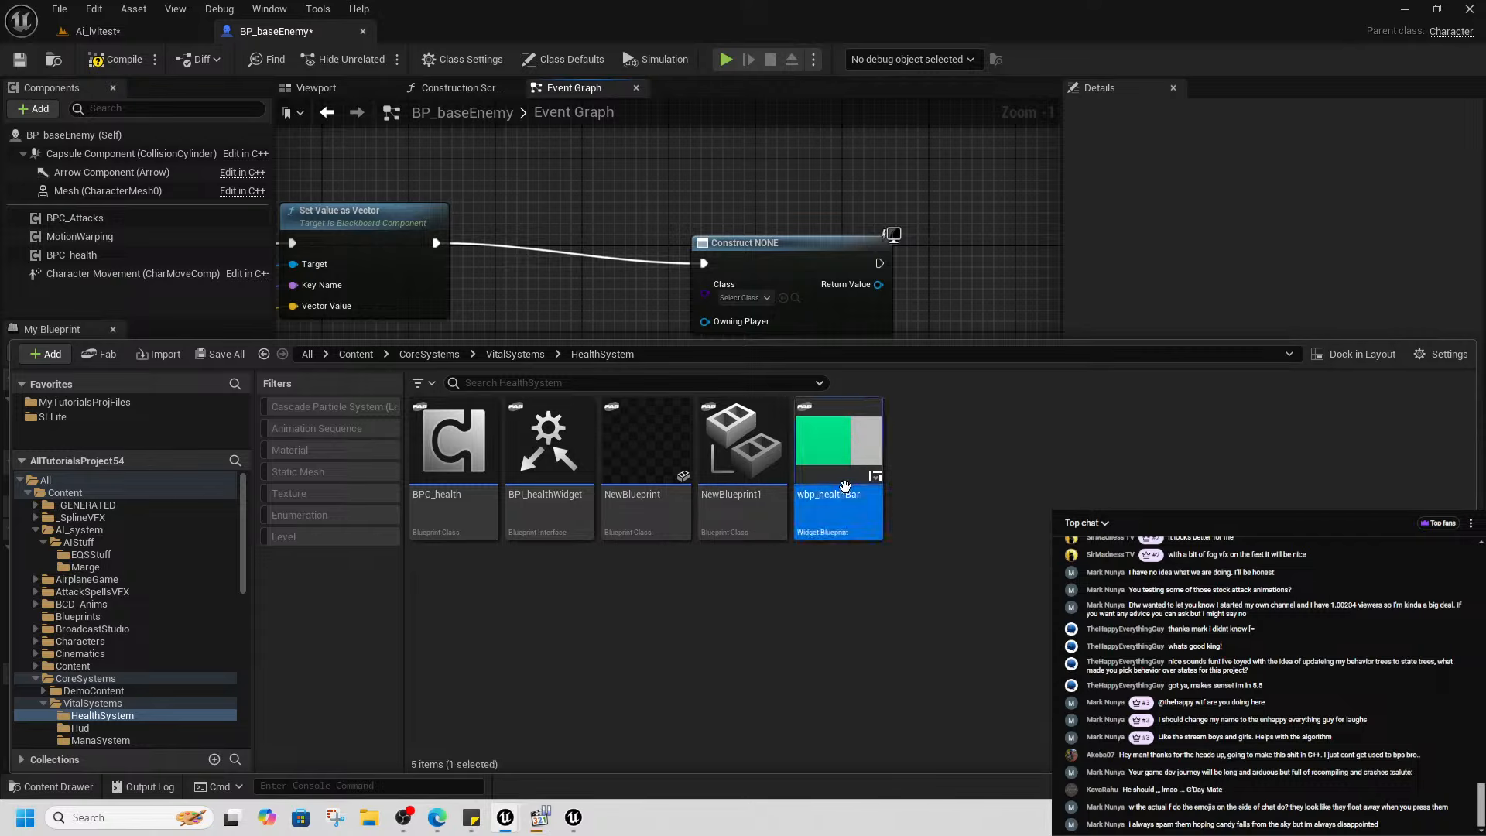
pyautogui.hotkey('ctrl', 'd')
pyautogui.write('wbp_hea')
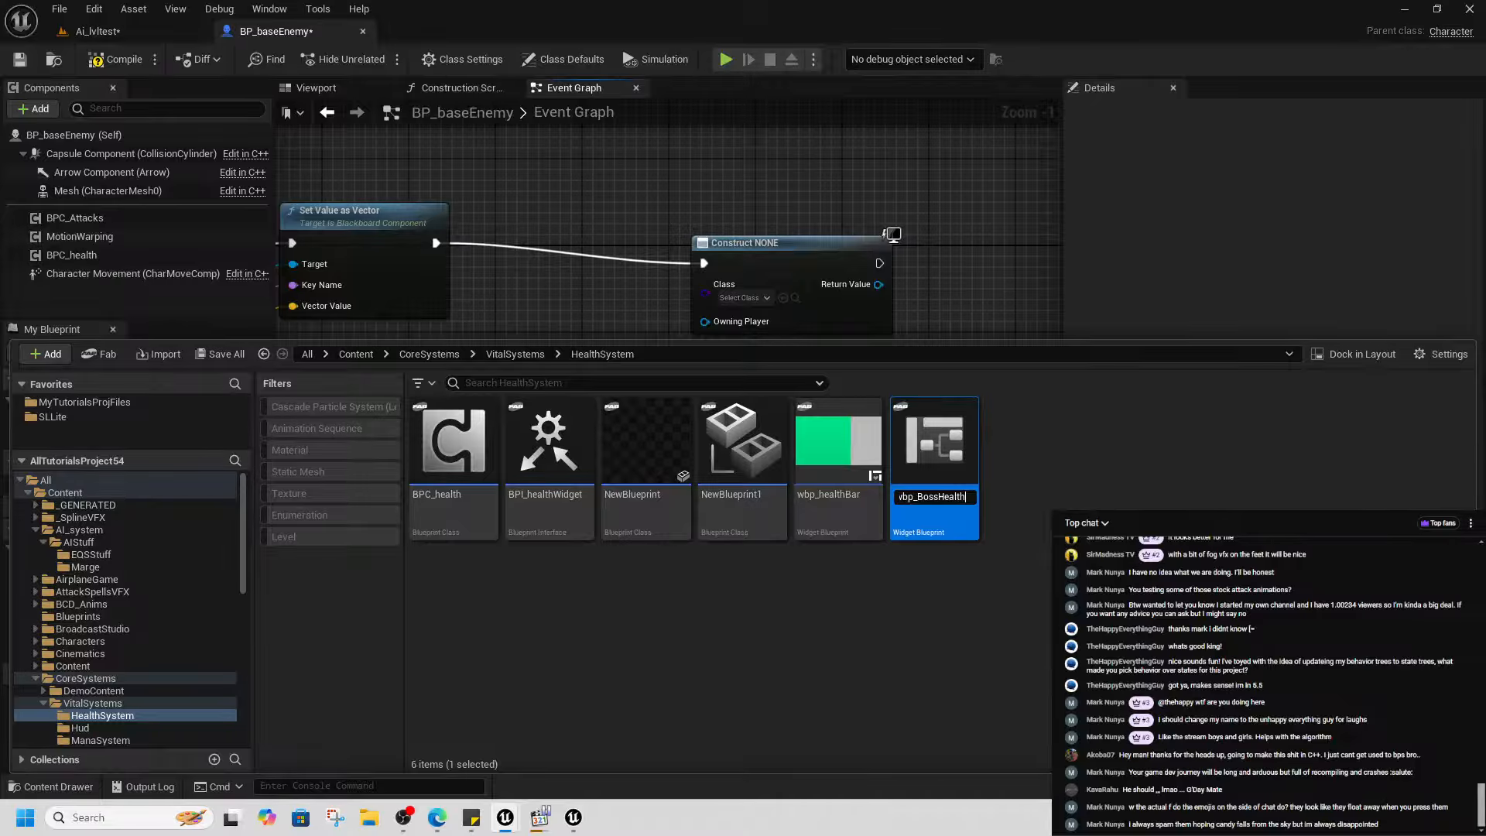
pyautogui.press('Return')
# - Open the wbp_BossHealth widget and wrap its progress bar with an Overlay
pyautogui.doubleClick(842, 503)
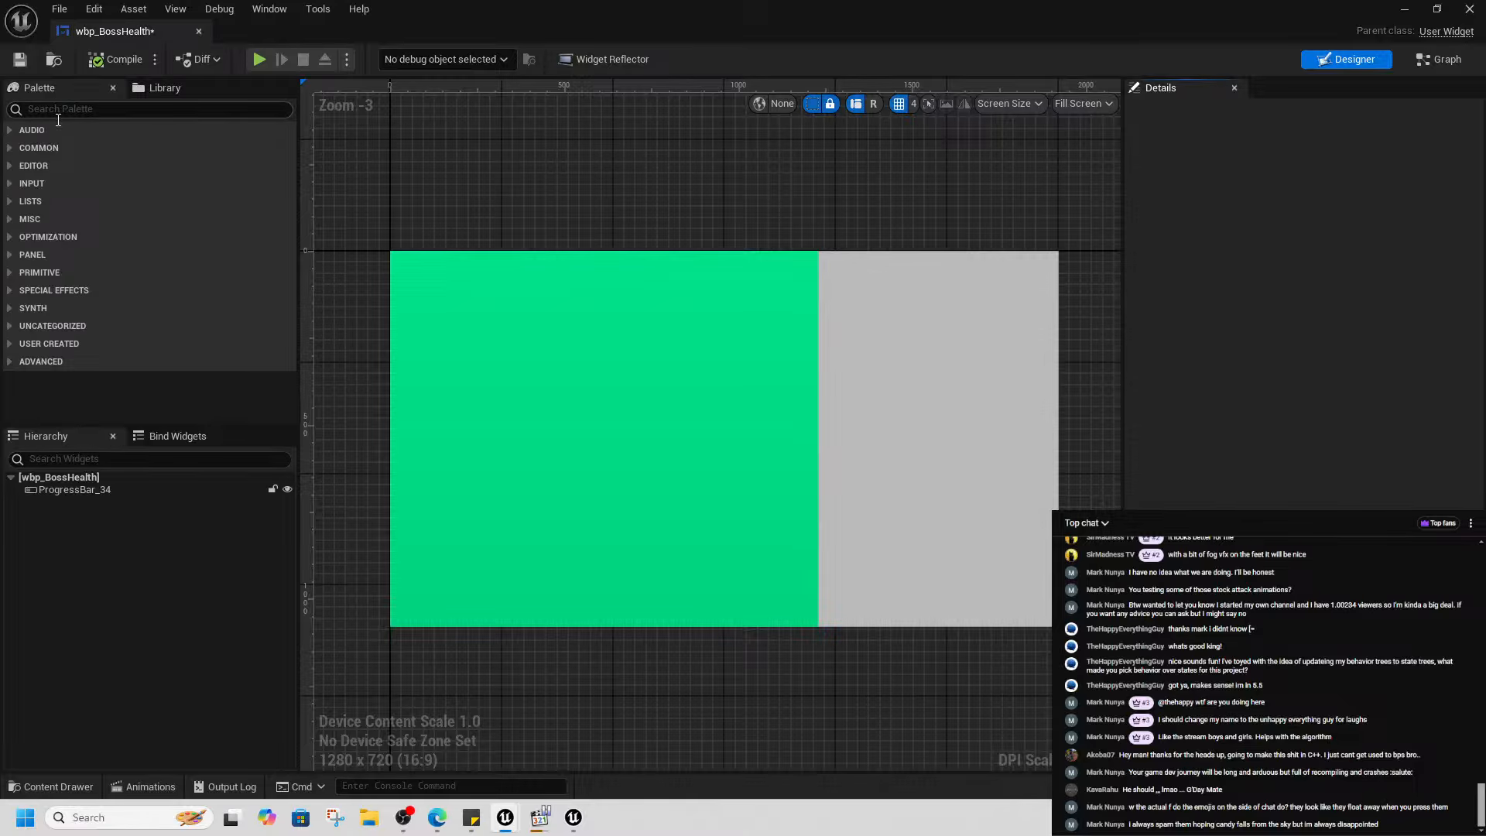
pyautogui.rightClick(71, 491)
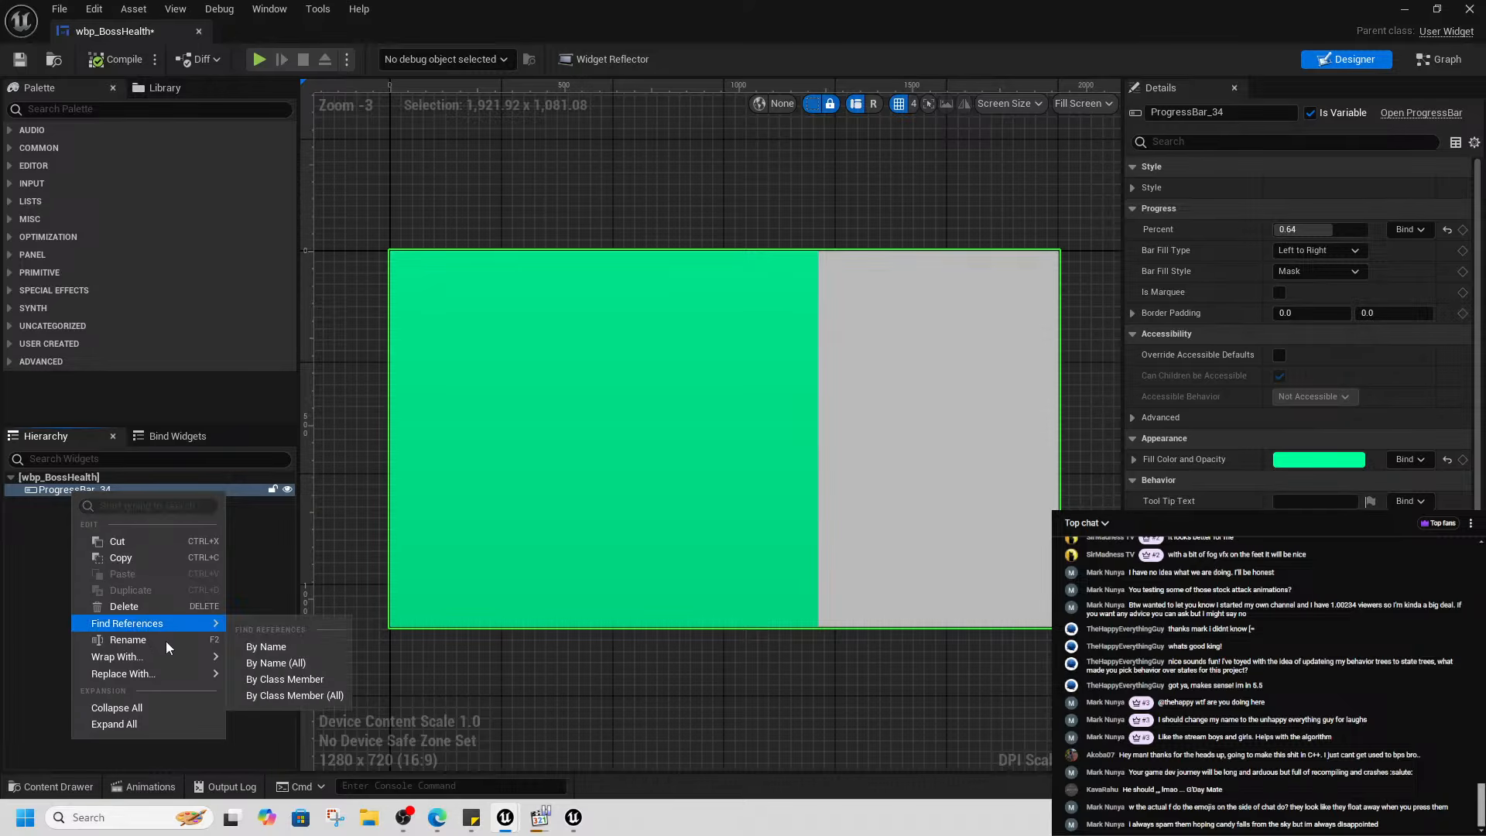
pyautogui.moveTo(178, 663)
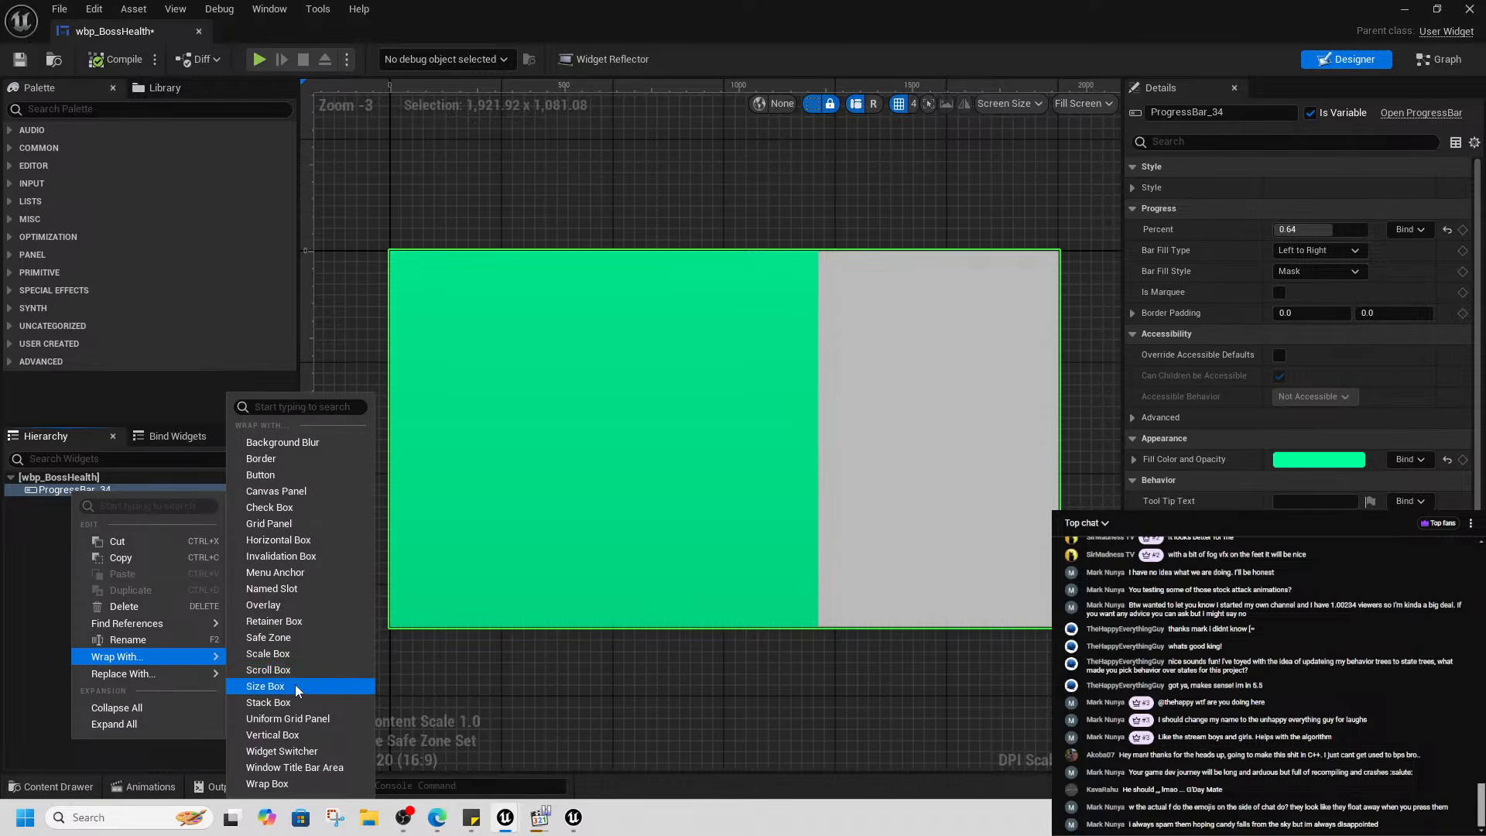
pyautogui.click(294, 605)
# - Wrap the progress bar inside the Overlay with a Vertical Box
pyautogui.click(72, 503)
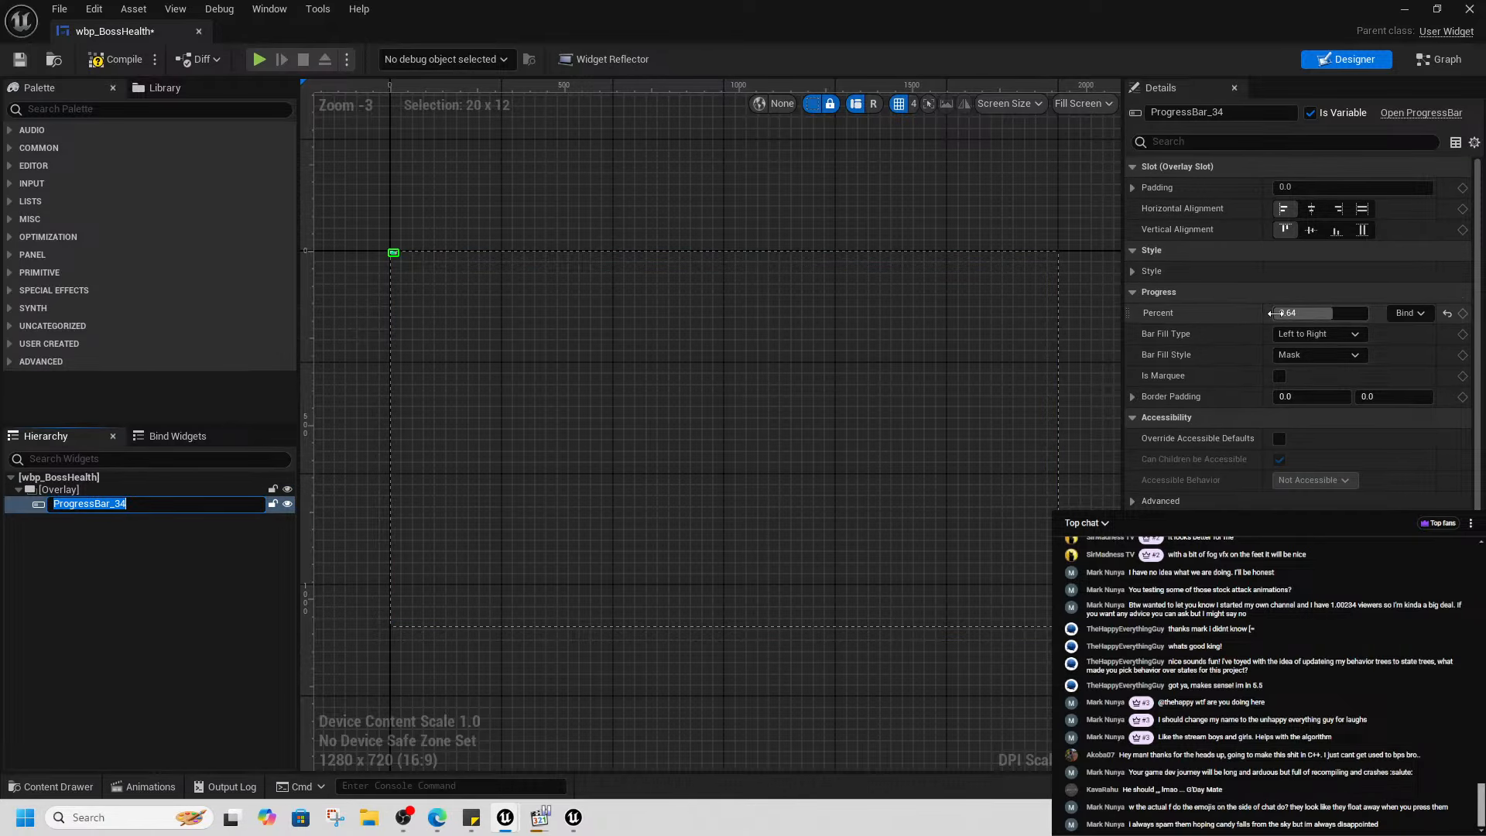
pyautogui.rightClick(39, 504)
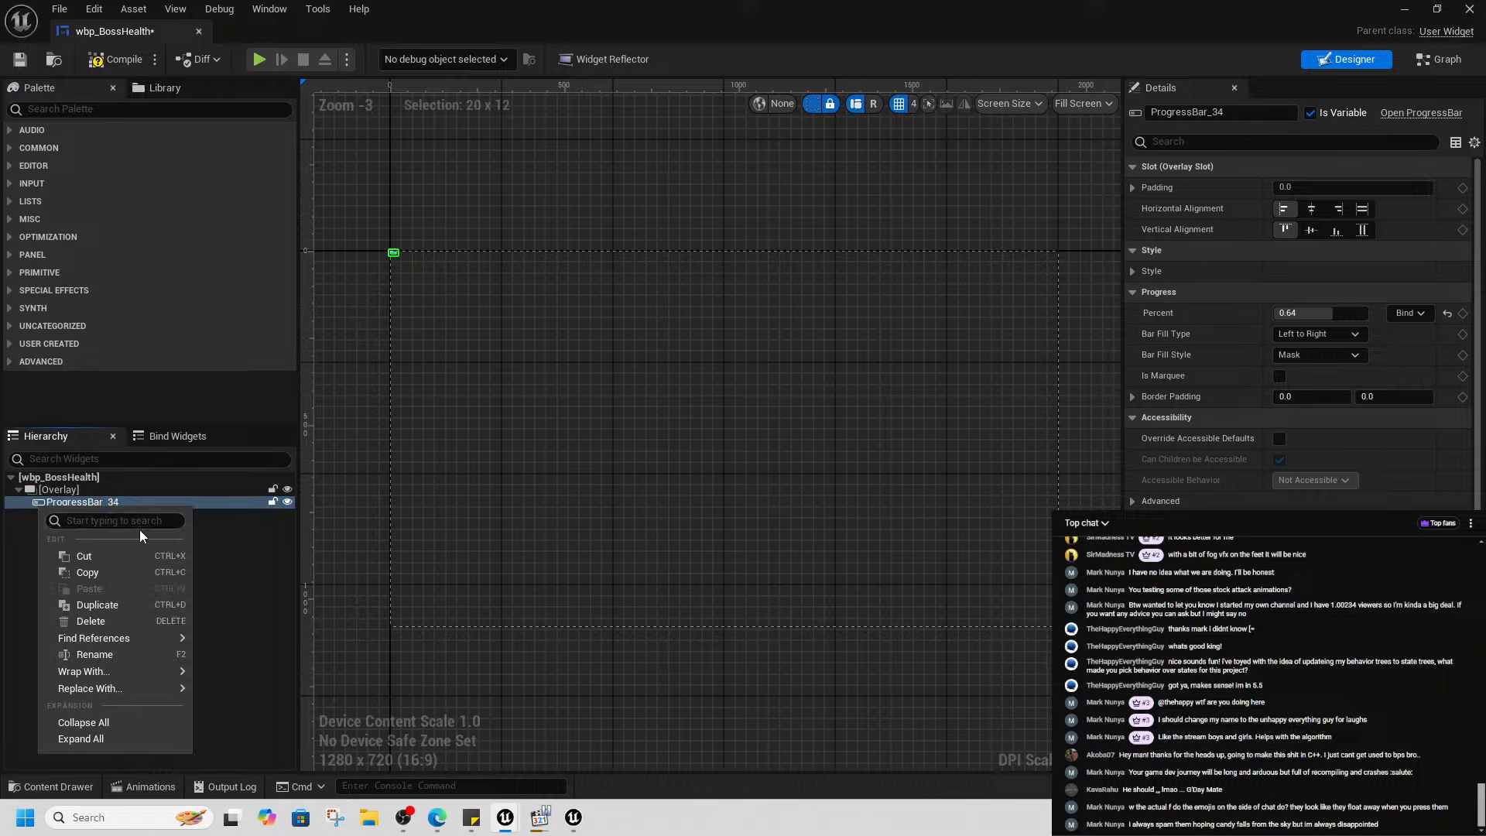
pyautogui.moveTo(113, 670)
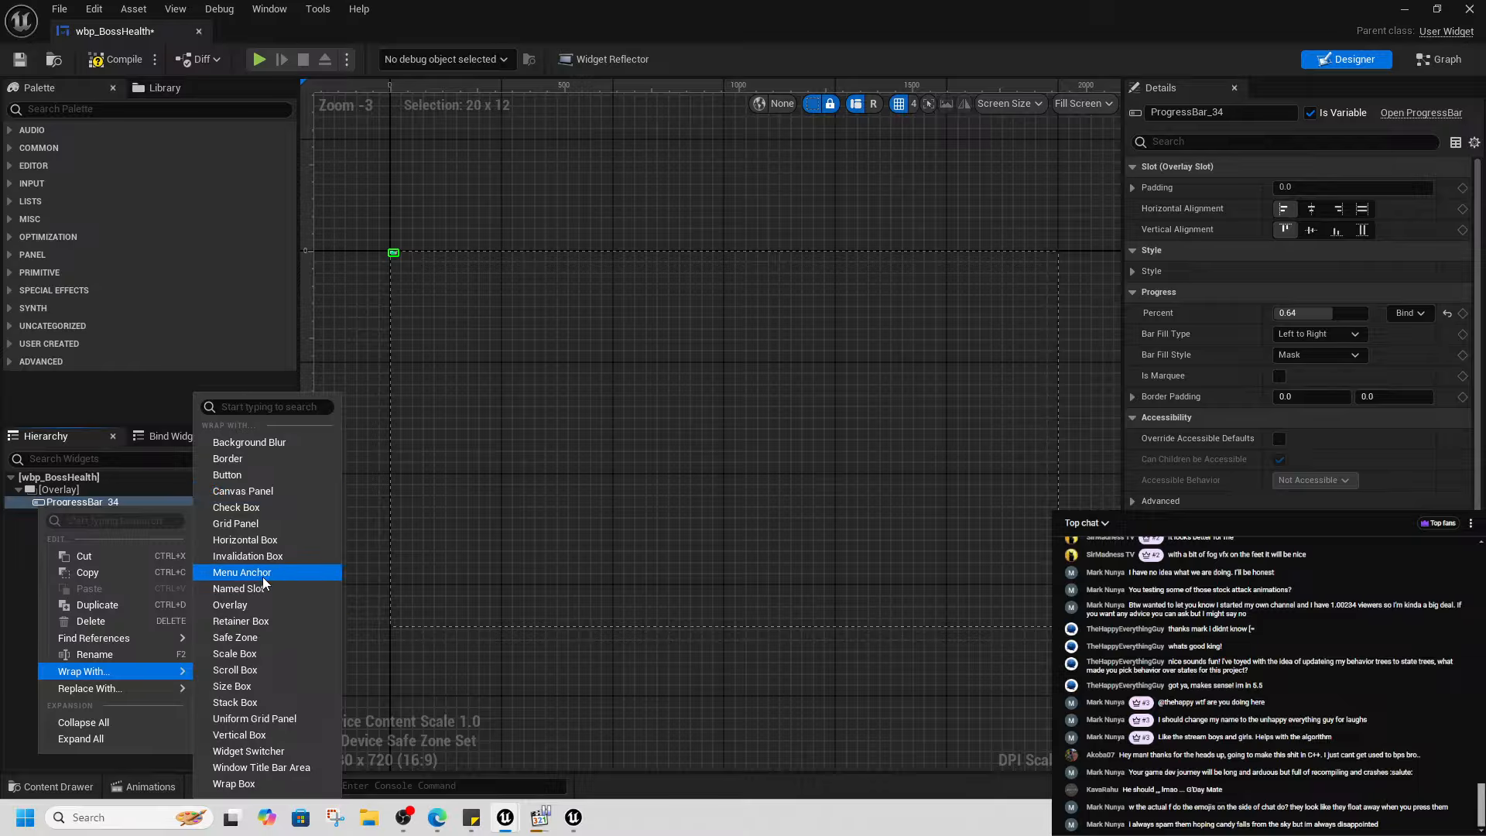
pyautogui.click(261, 733)
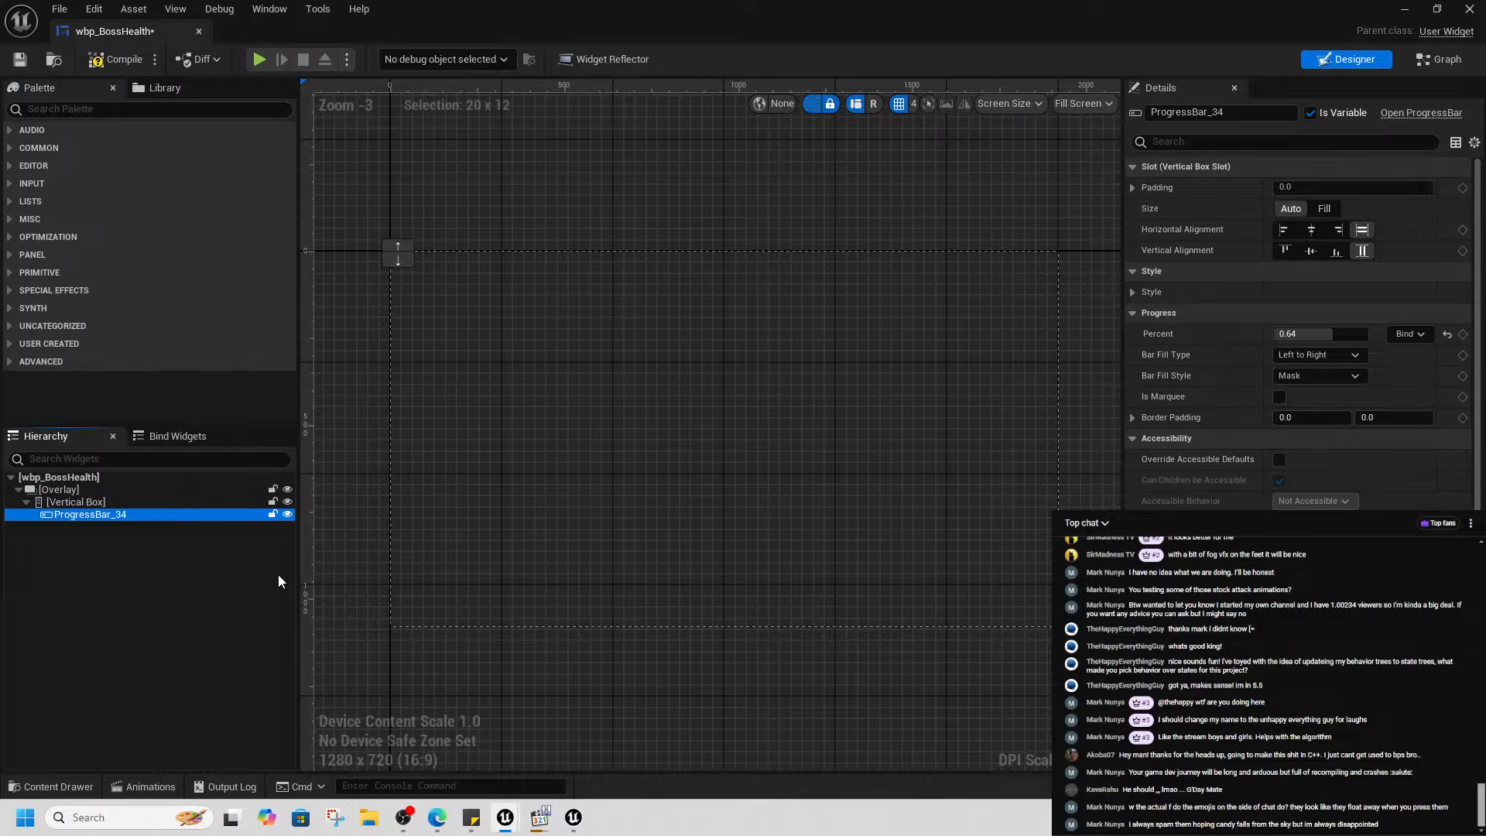
# - Add a Text widget to the Vertical Box above the progress bar
pyautogui.click(76, 502)
pyautogui.click(82, 514)
pyautogui.click(77, 501)
pyautogui.click(58, 108)
pyautogui.write('text')
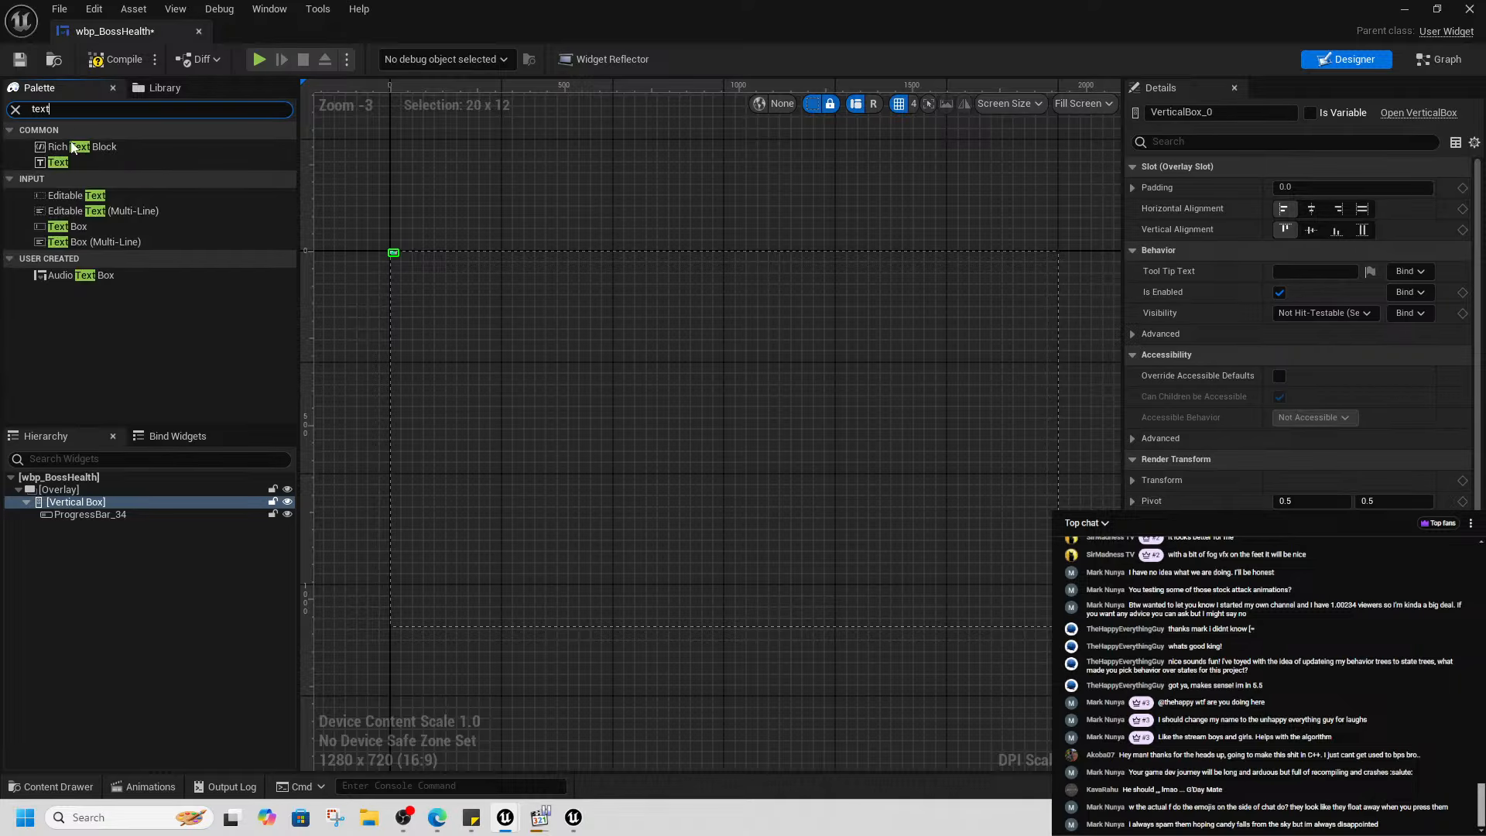
pyautogui.moveTo(58, 162); pyautogui.dragTo(91, 515)
pyautogui.click(91, 516)
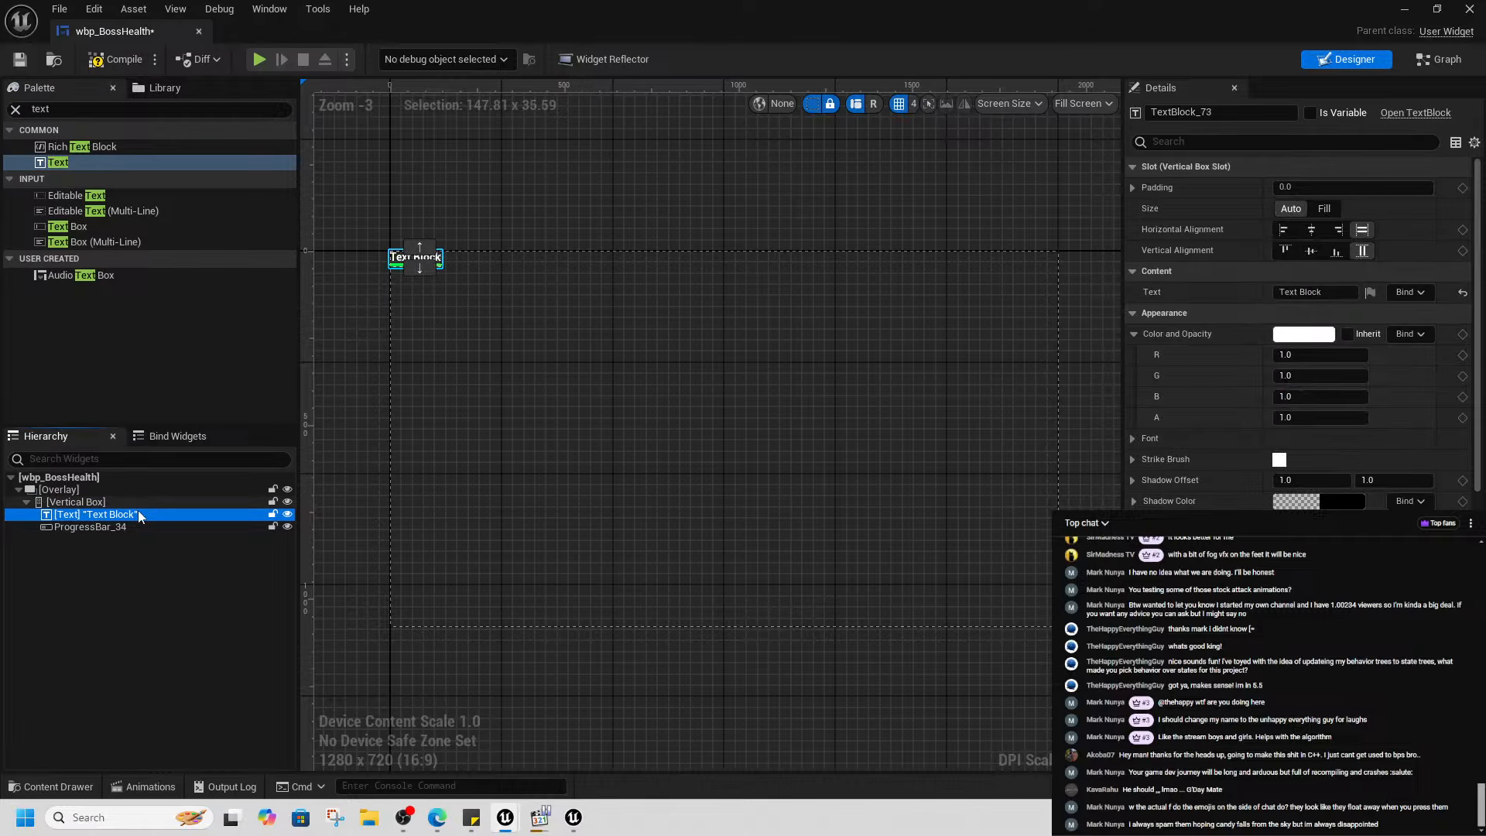
# - Wrap the Vertical Box inside the Overlay with a Border
pyautogui.click(60, 491)
pyautogui.click(421, 265)
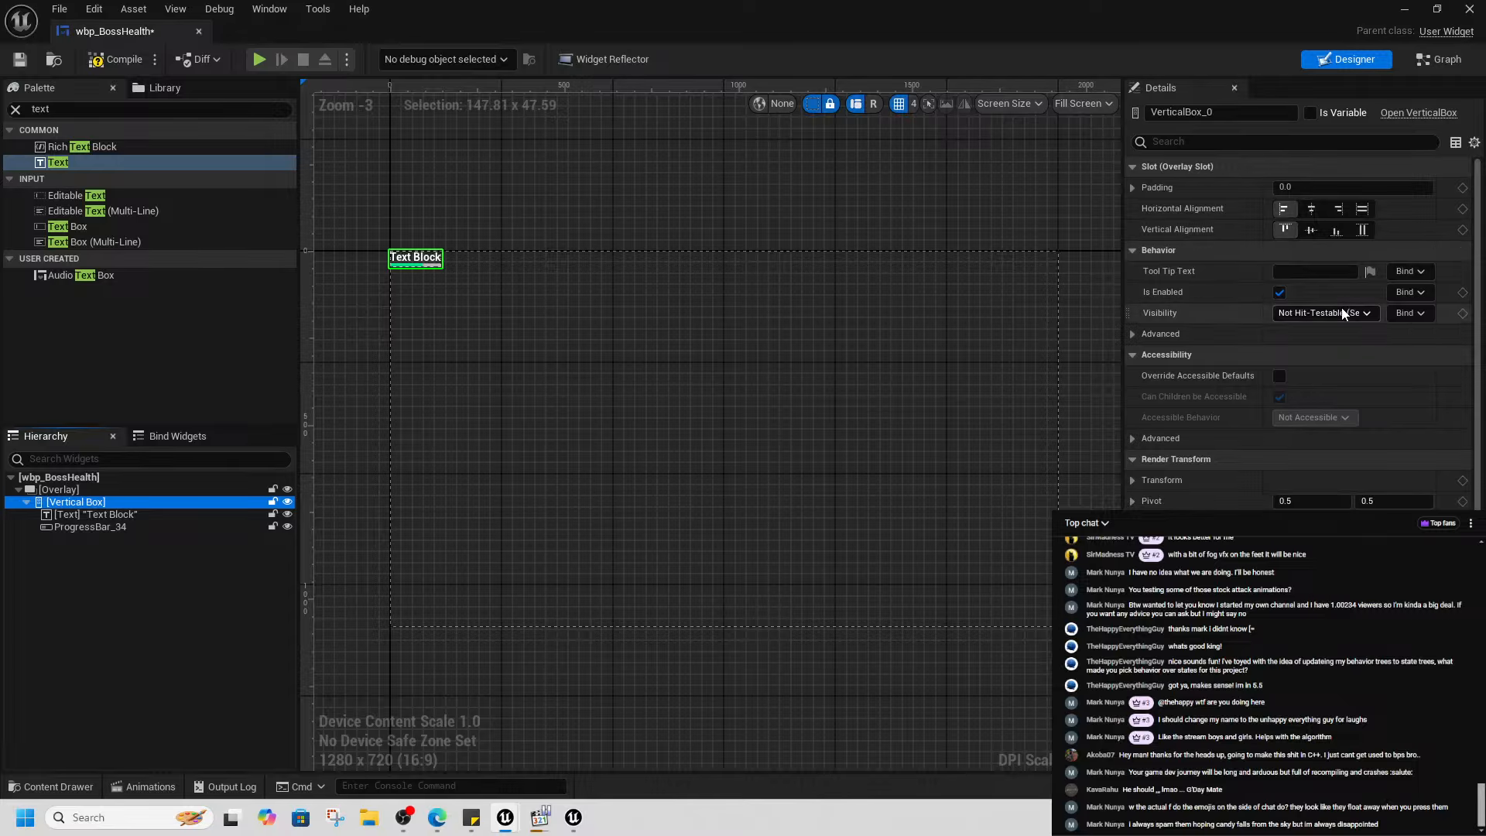
pyautogui.scroll(-2, 1330, 480)
pyautogui.scroll(2, 1347, 468)
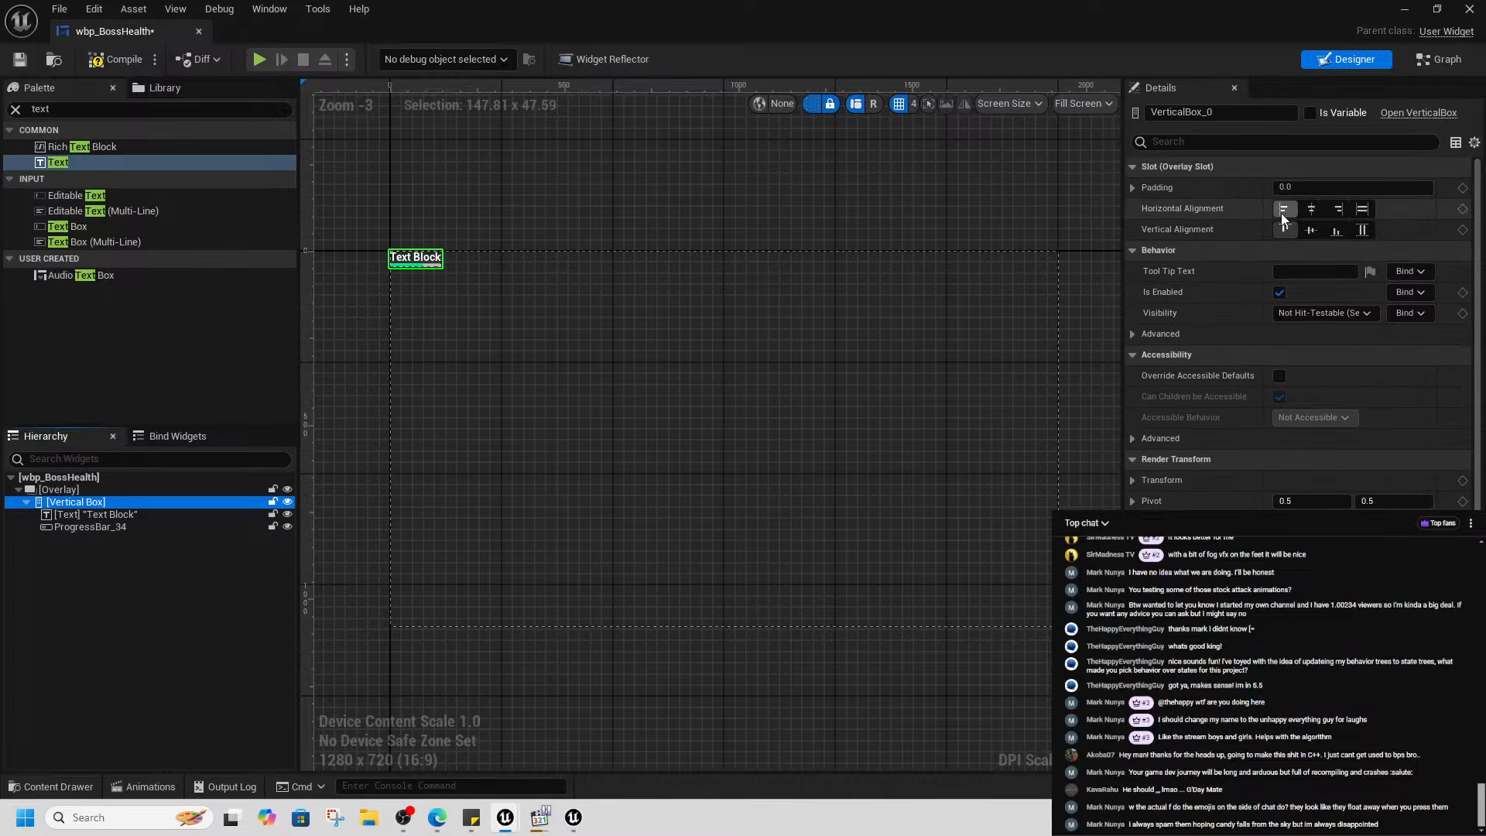
pyautogui.rightClick(75, 504)
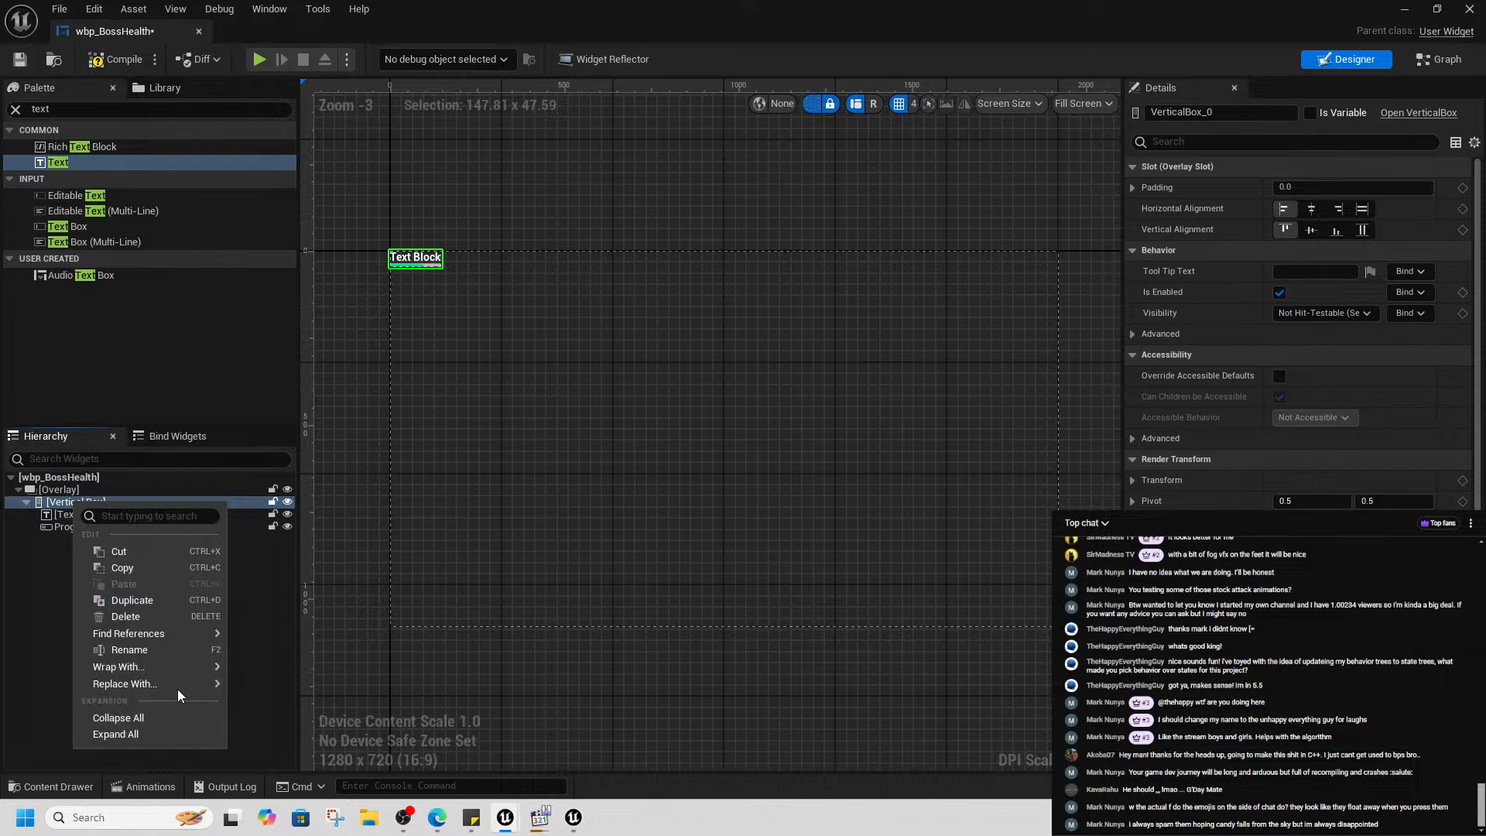
pyautogui.click(275, 460)
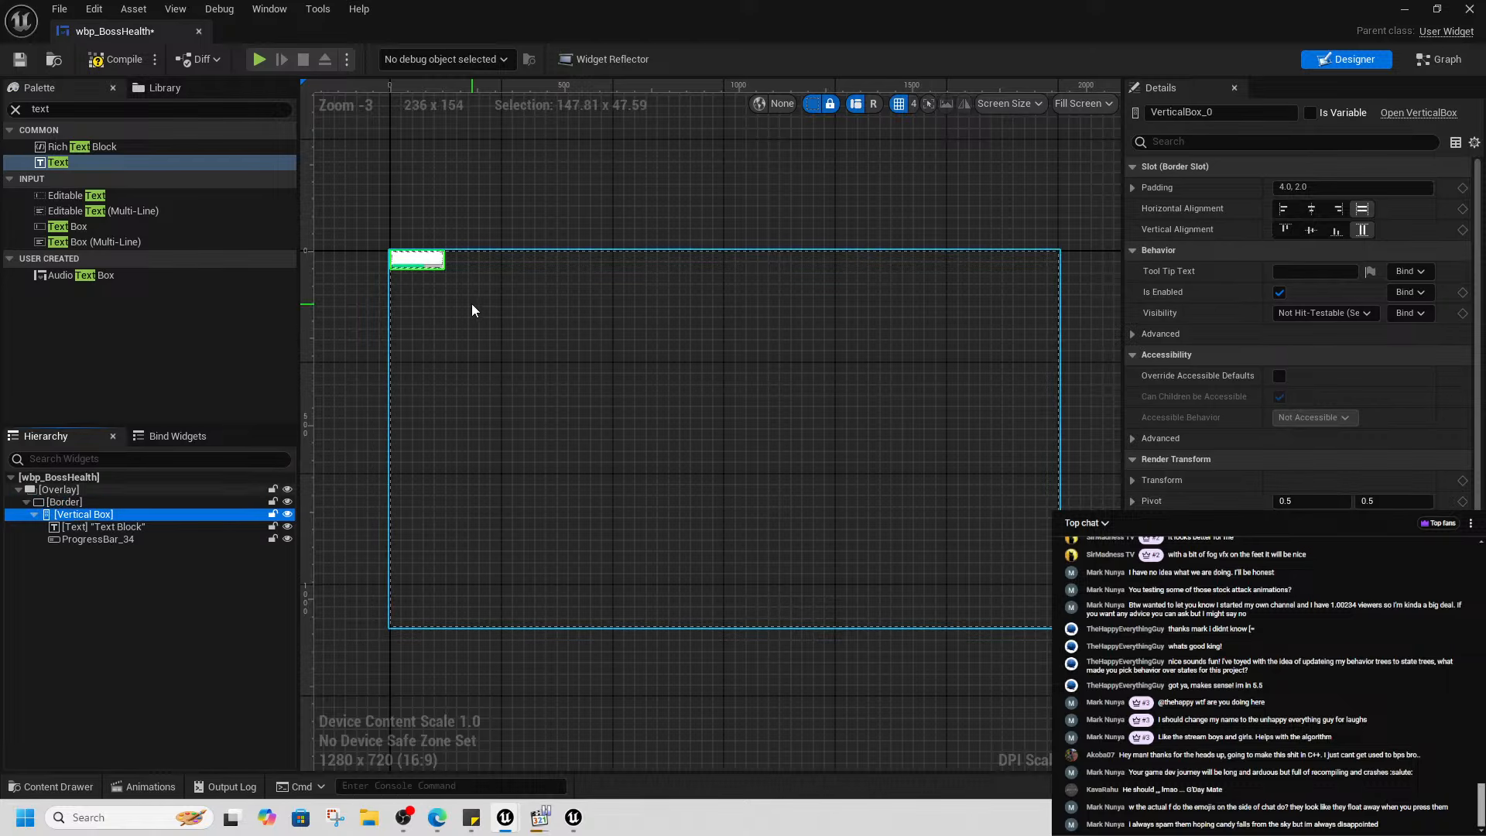
pyautogui.scroll(7, 381, 240)
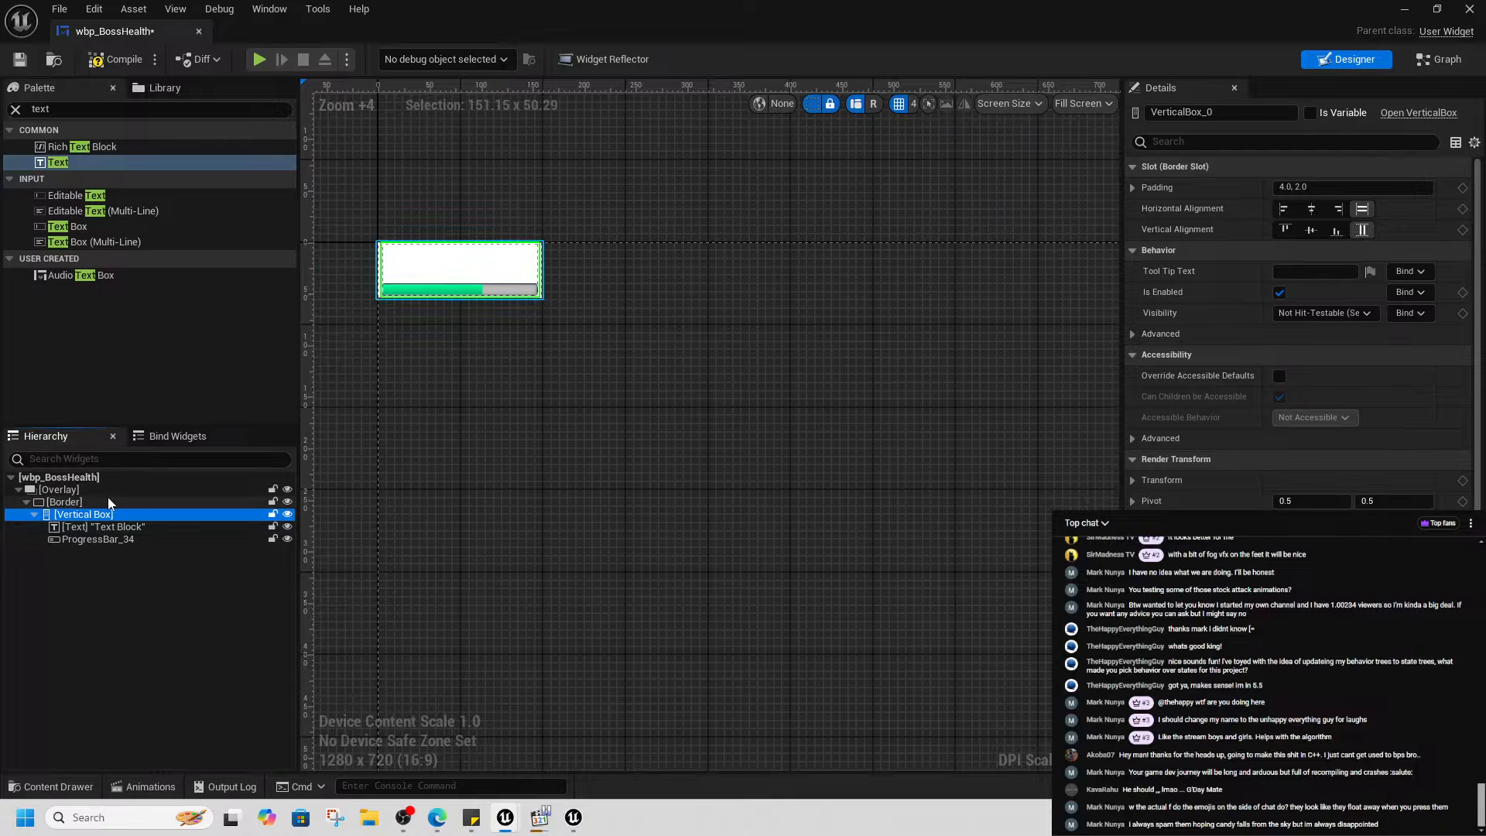
# - Remove the Border by replacing it with its child, keeping the Vertical Box
pyautogui.click(63, 503)
pyautogui.click(68, 515)
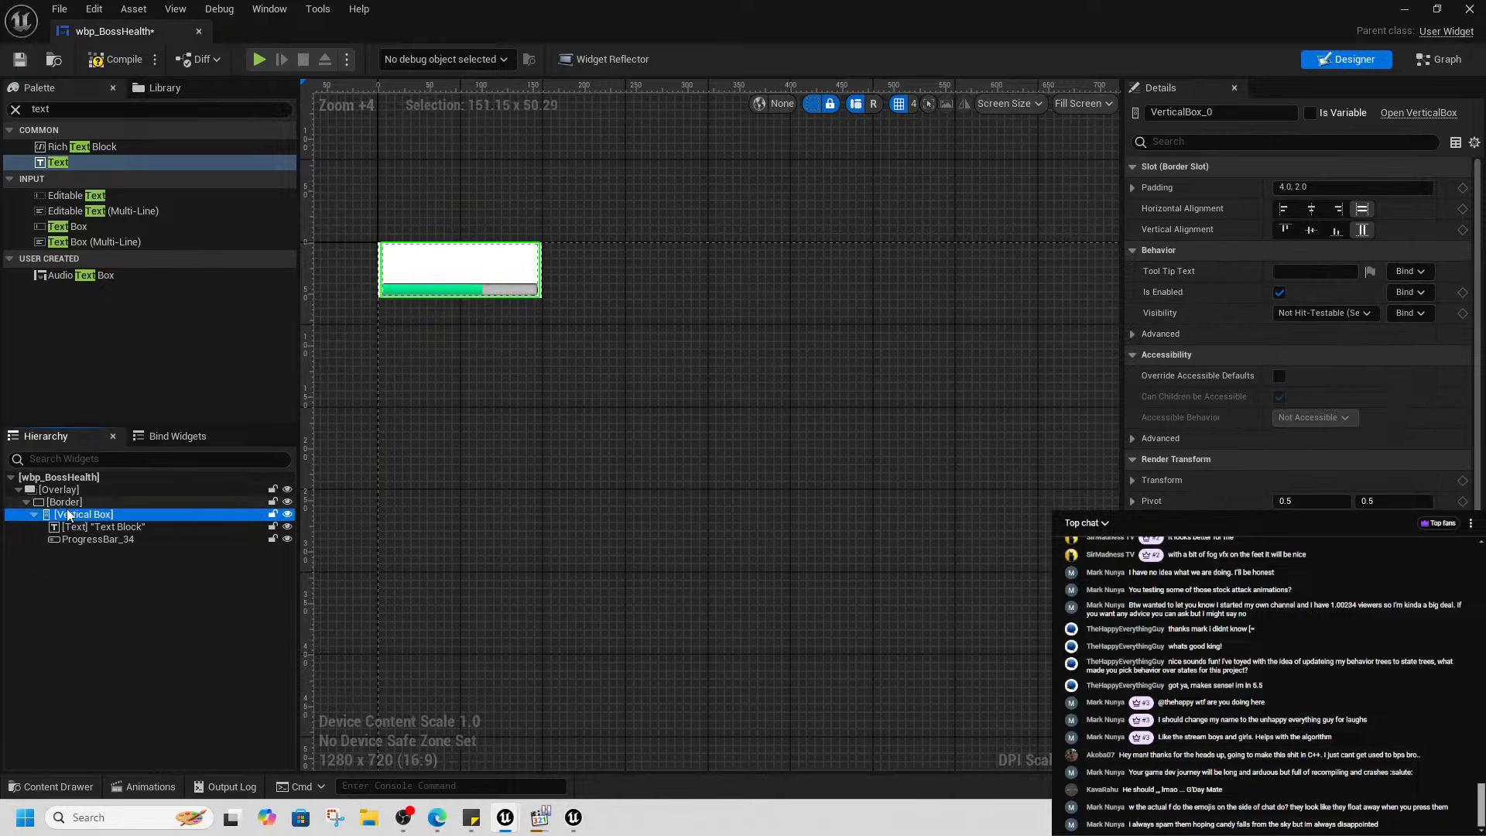
pyautogui.rightClick(60, 502)
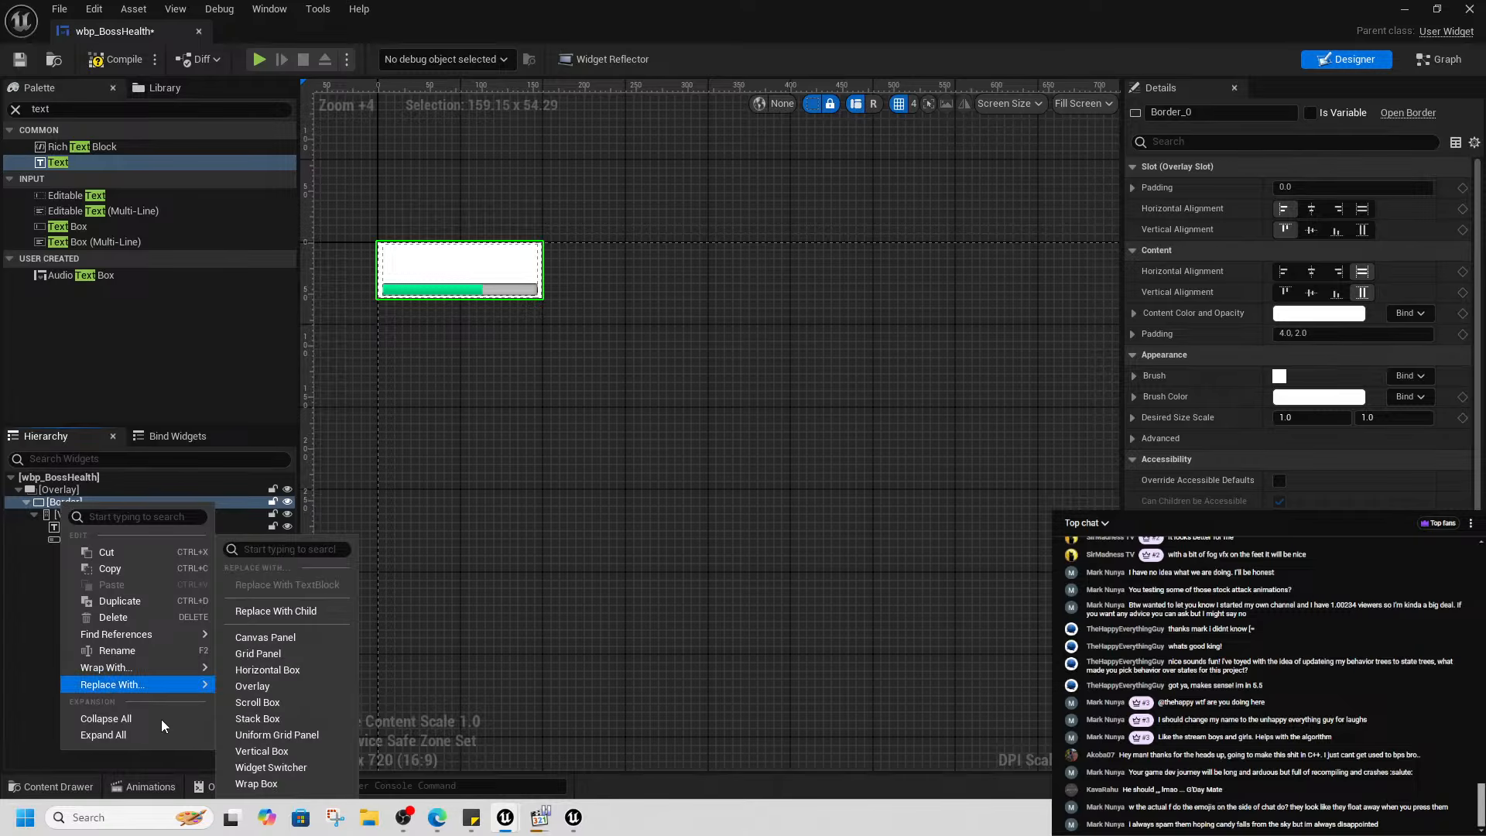
pyautogui.moveTo(166, 684)
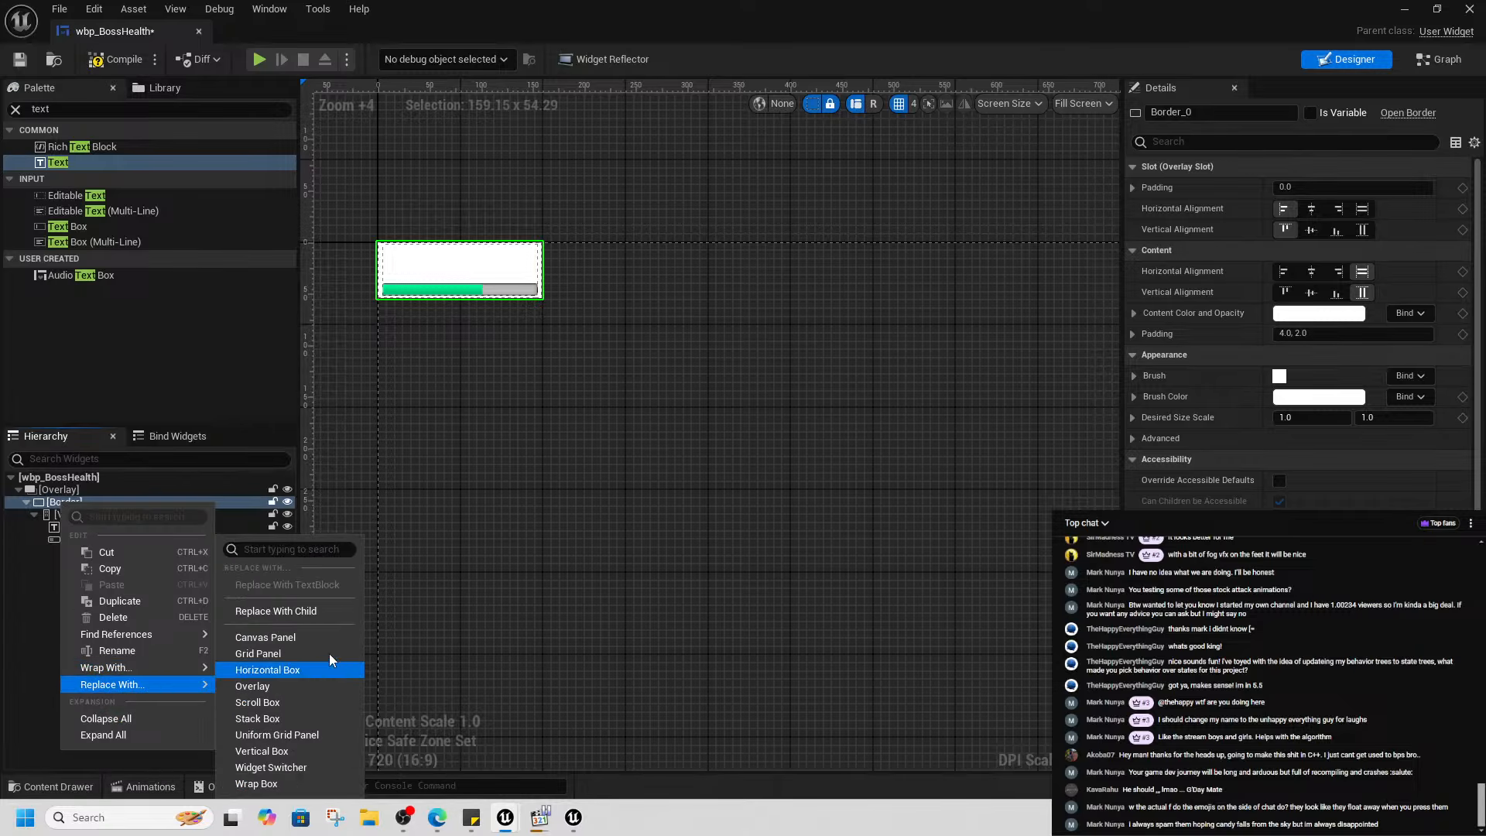
pyautogui.click(286, 611)
# - Expand the Vertical Box's slot padding into its separate side values
pyautogui.click(78, 502)
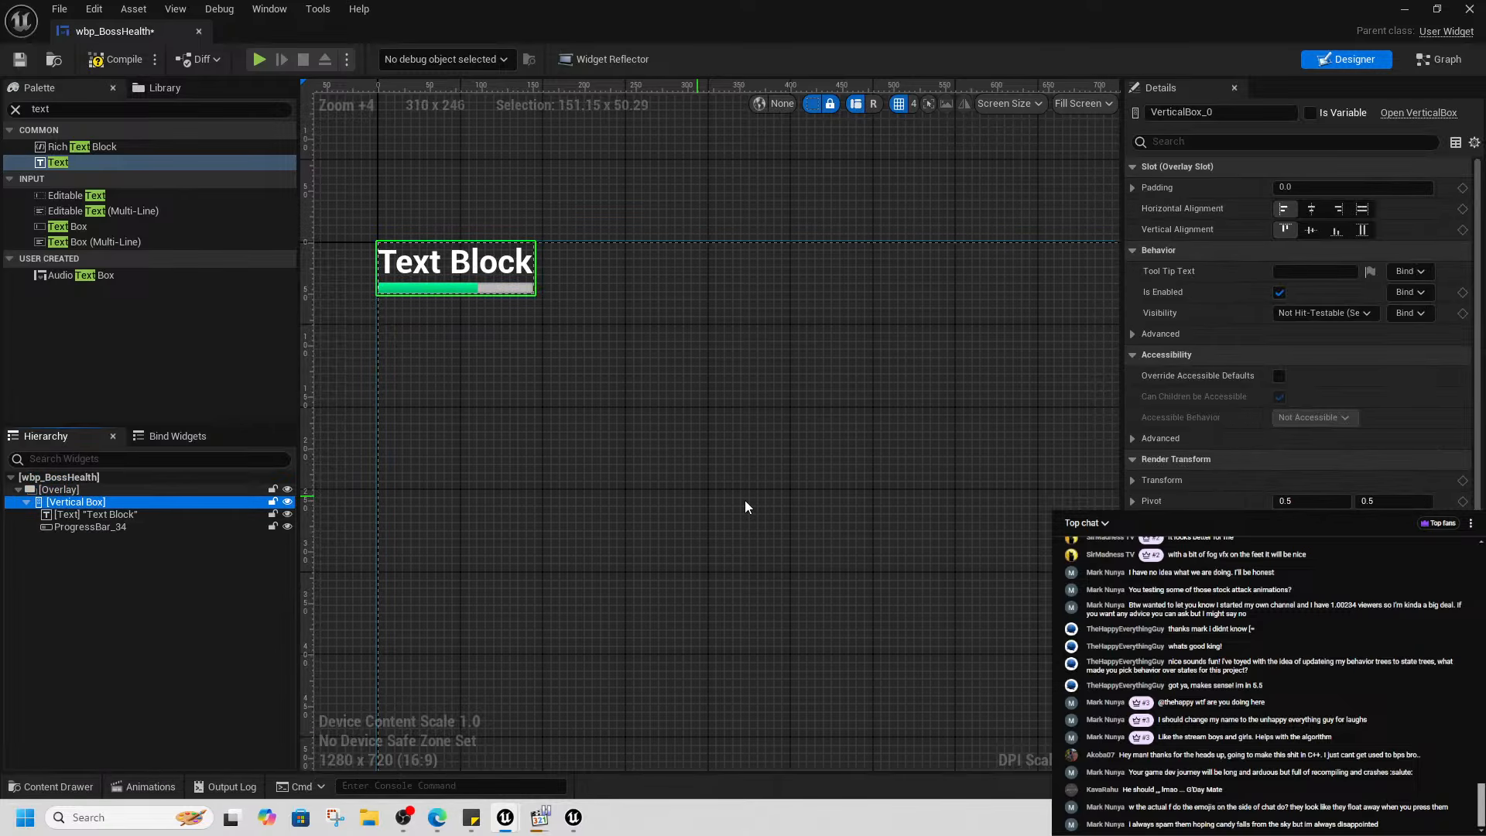
pyautogui.click(1315, 188)
pyautogui.click(1131, 188)
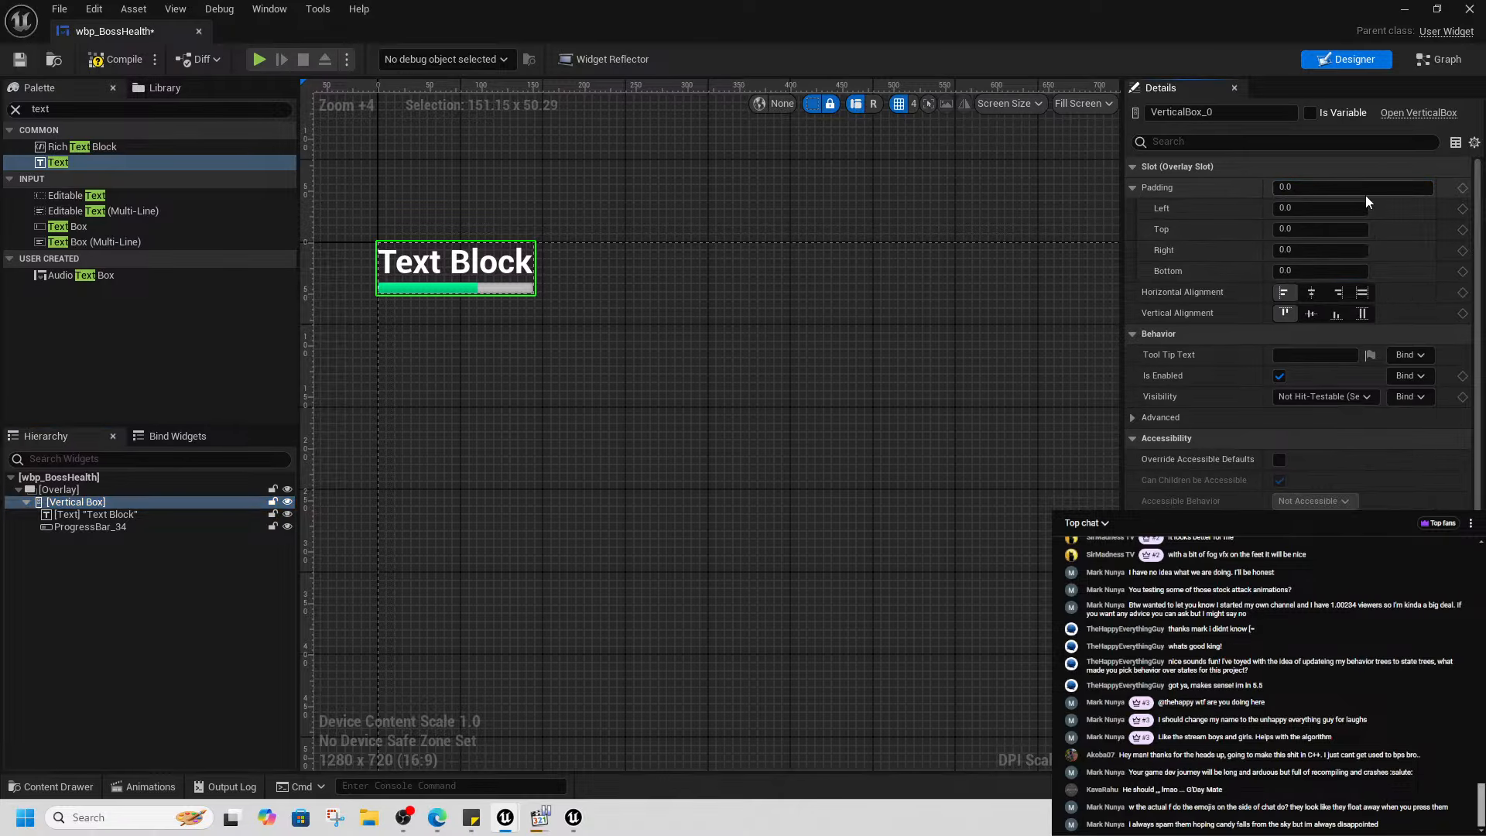
pyautogui.scroll(-10, 773, 448)
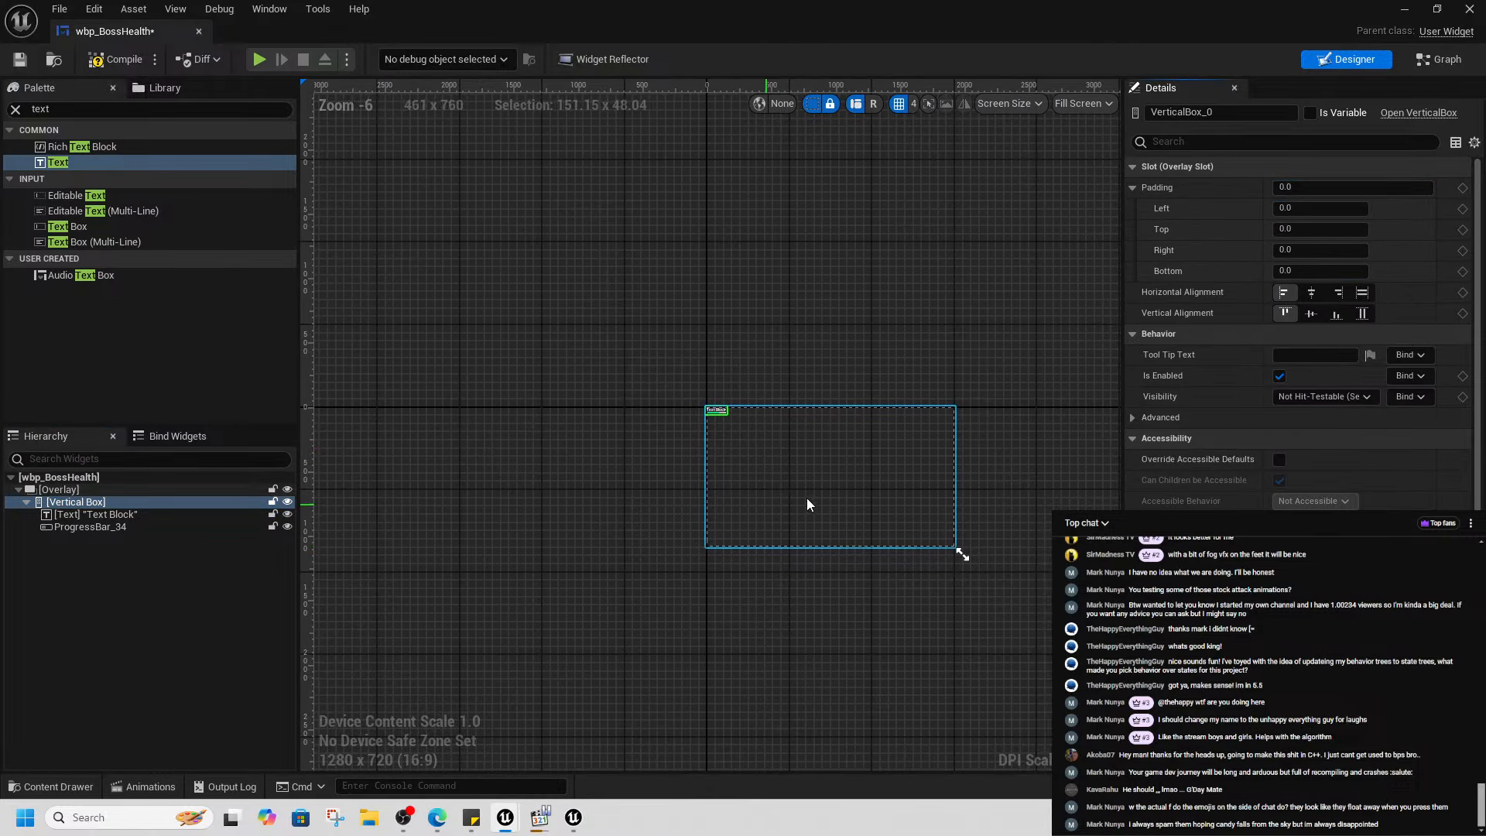
pyautogui.scroll(3, 913, 524)
pyautogui.click(1308, 187)
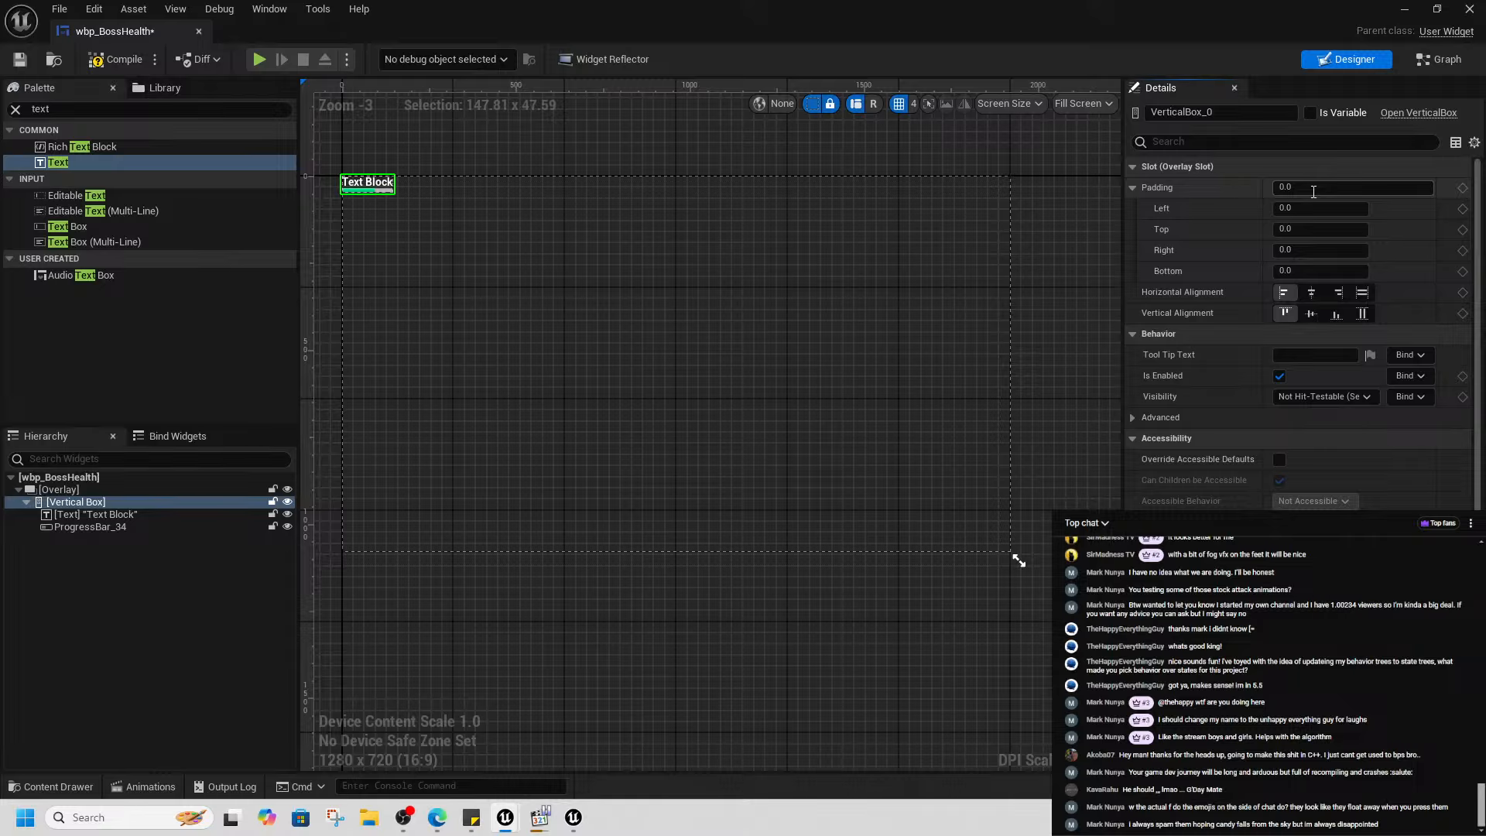
# - Try top padding values of 100, 500, 6000, 600 and 800 on the Vertical Box
pyautogui.click(1319, 230)
pyautogui.write('10')
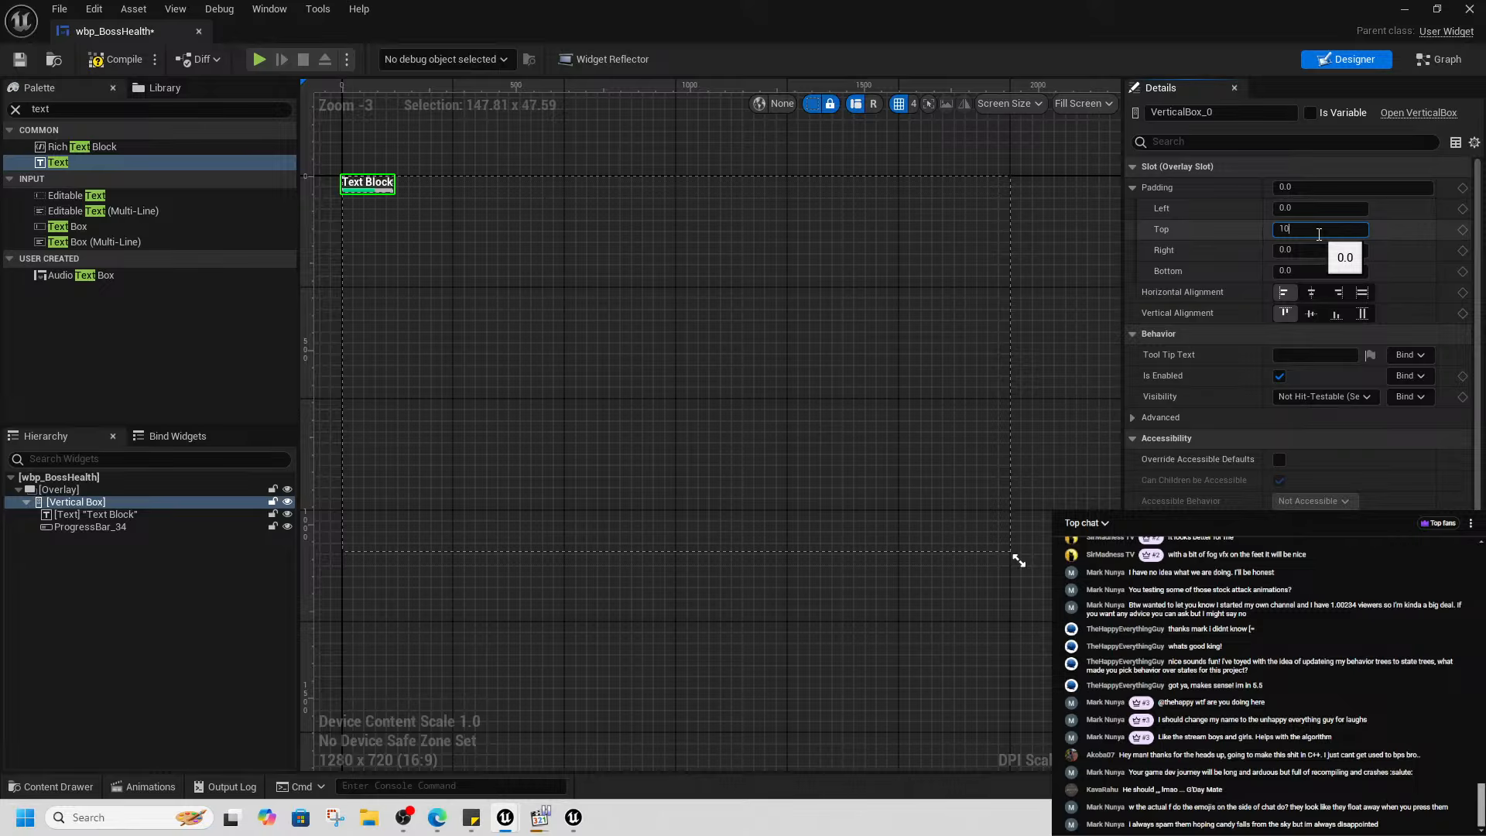
pyautogui.write('0')
pyautogui.press('Return')
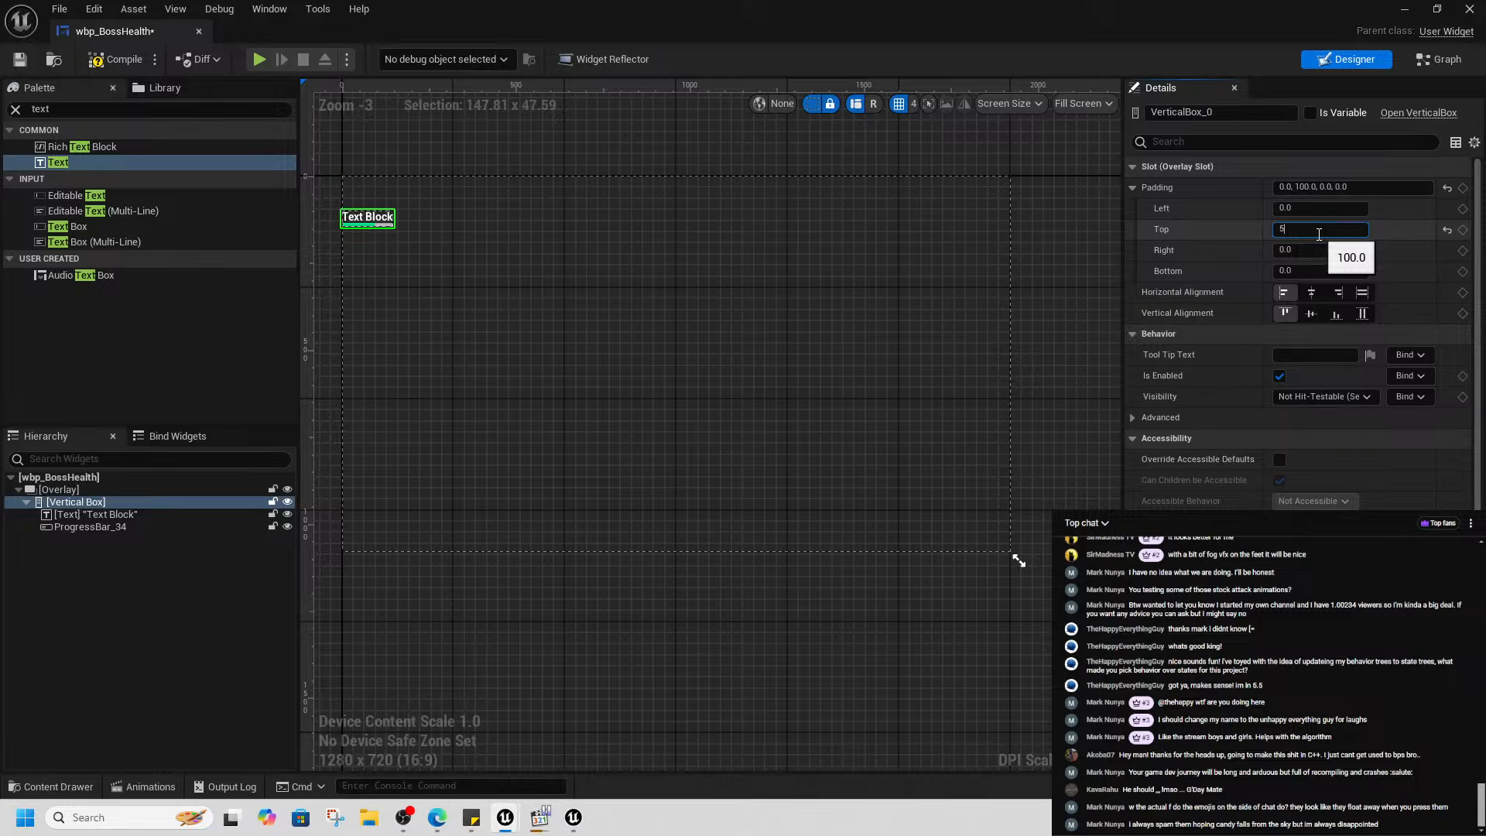
pyautogui.press('Return')
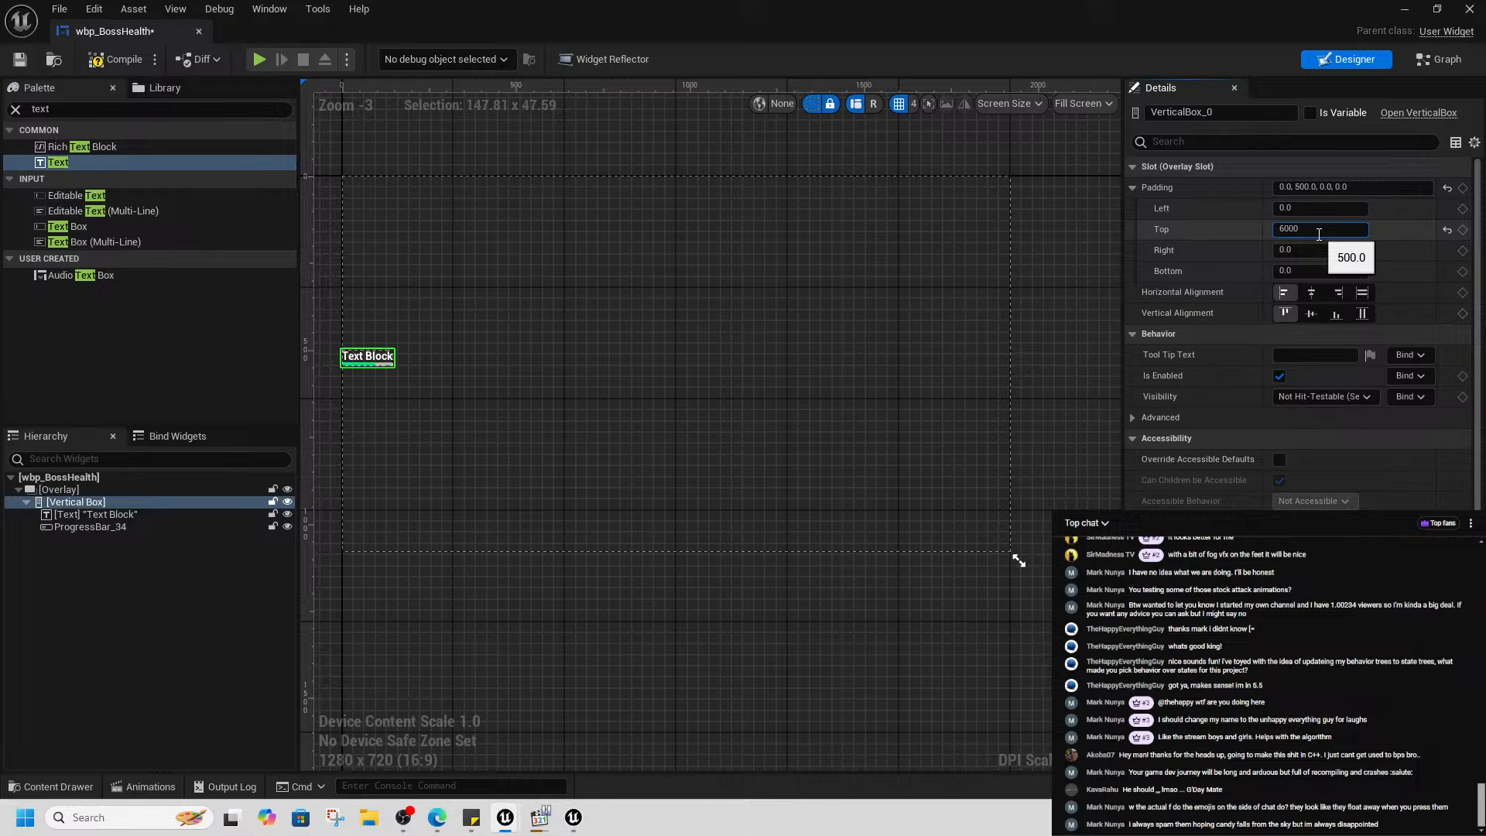
pyautogui.press('Return')
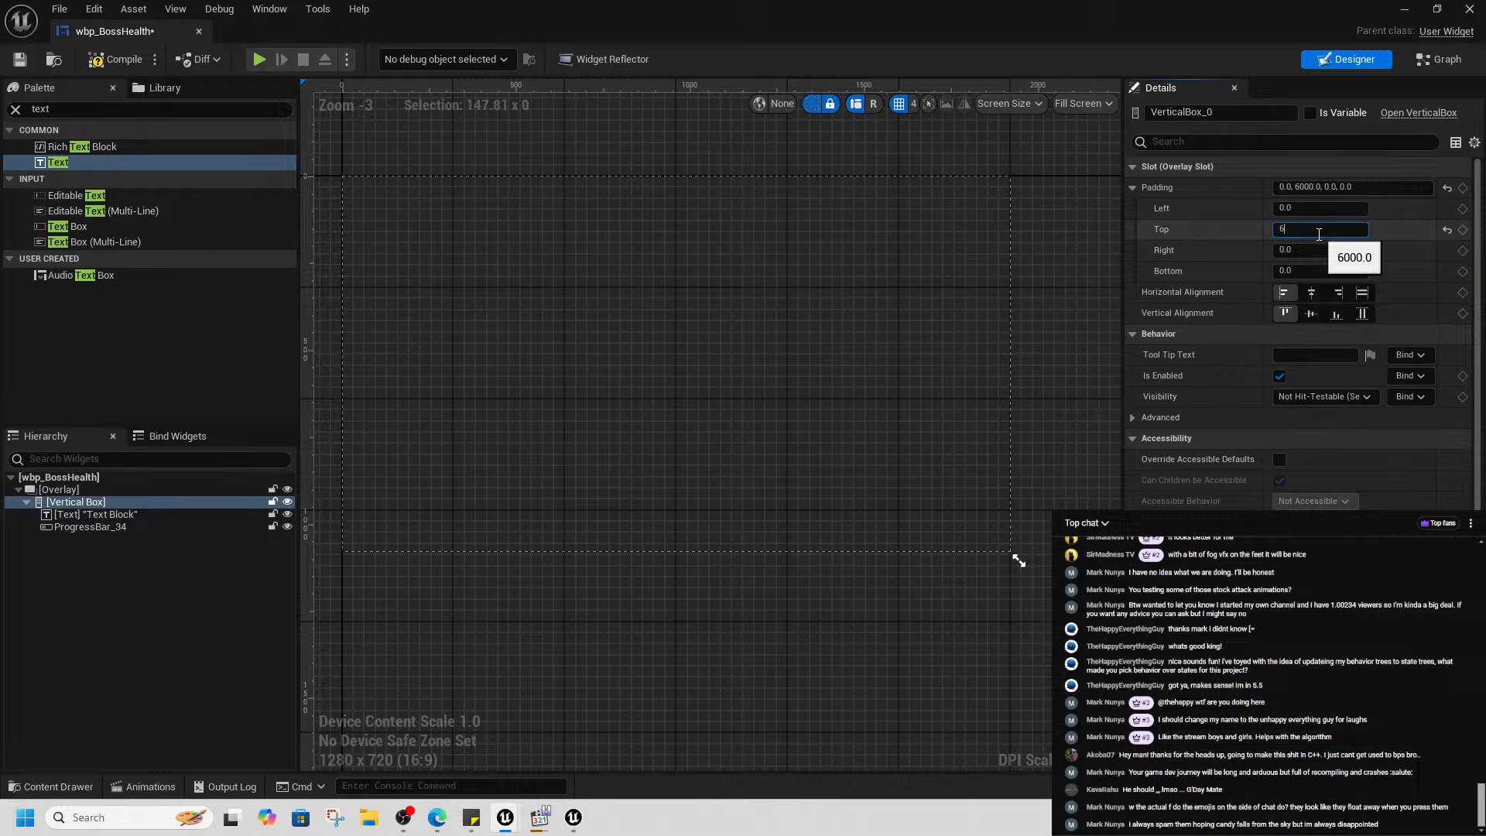
pyautogui.write('600')
pyautogui.press('Return')
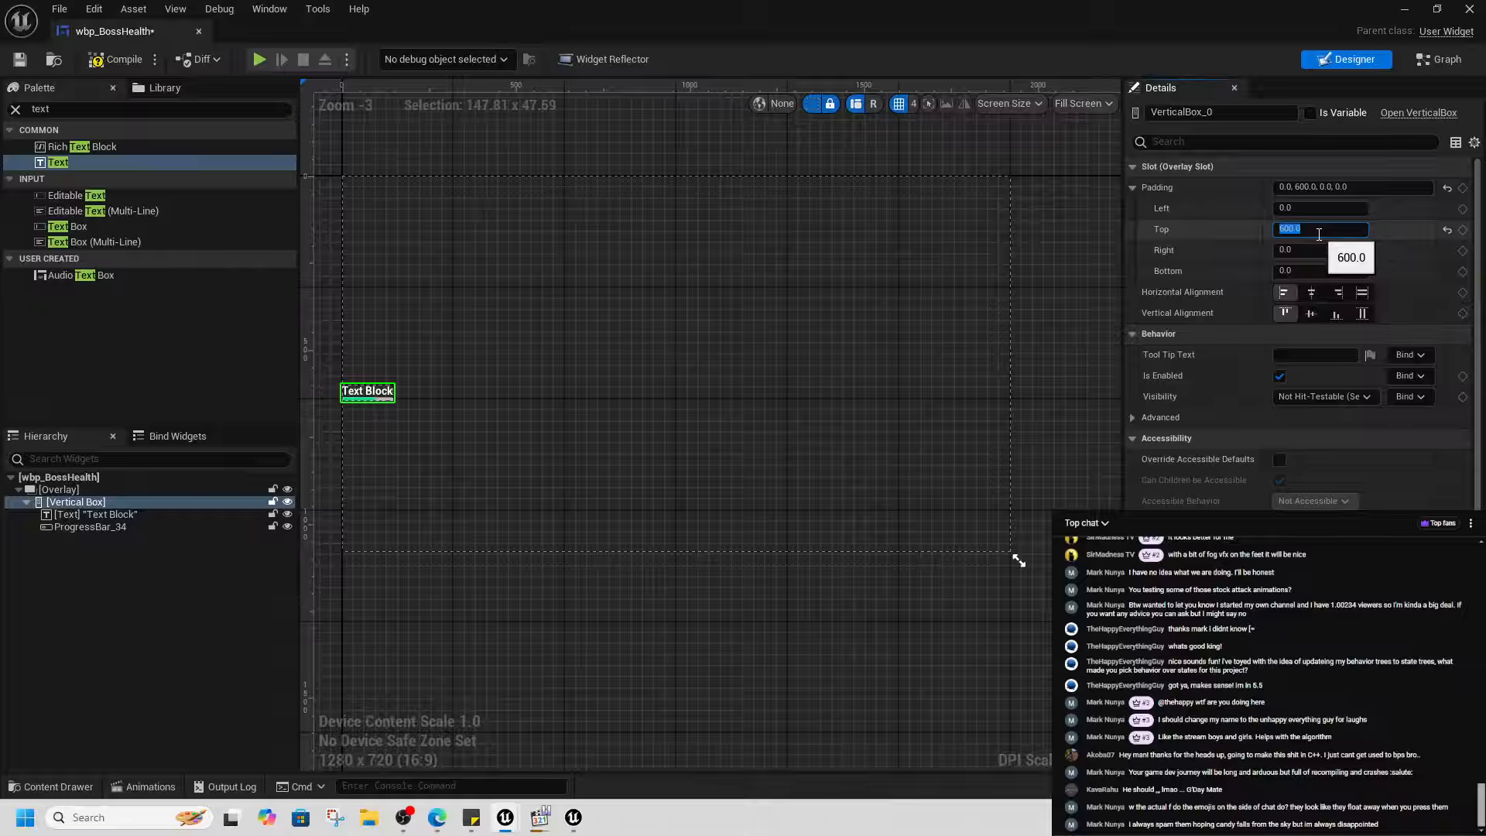
pyautogui.write('800')
pyautogui.press('Return')
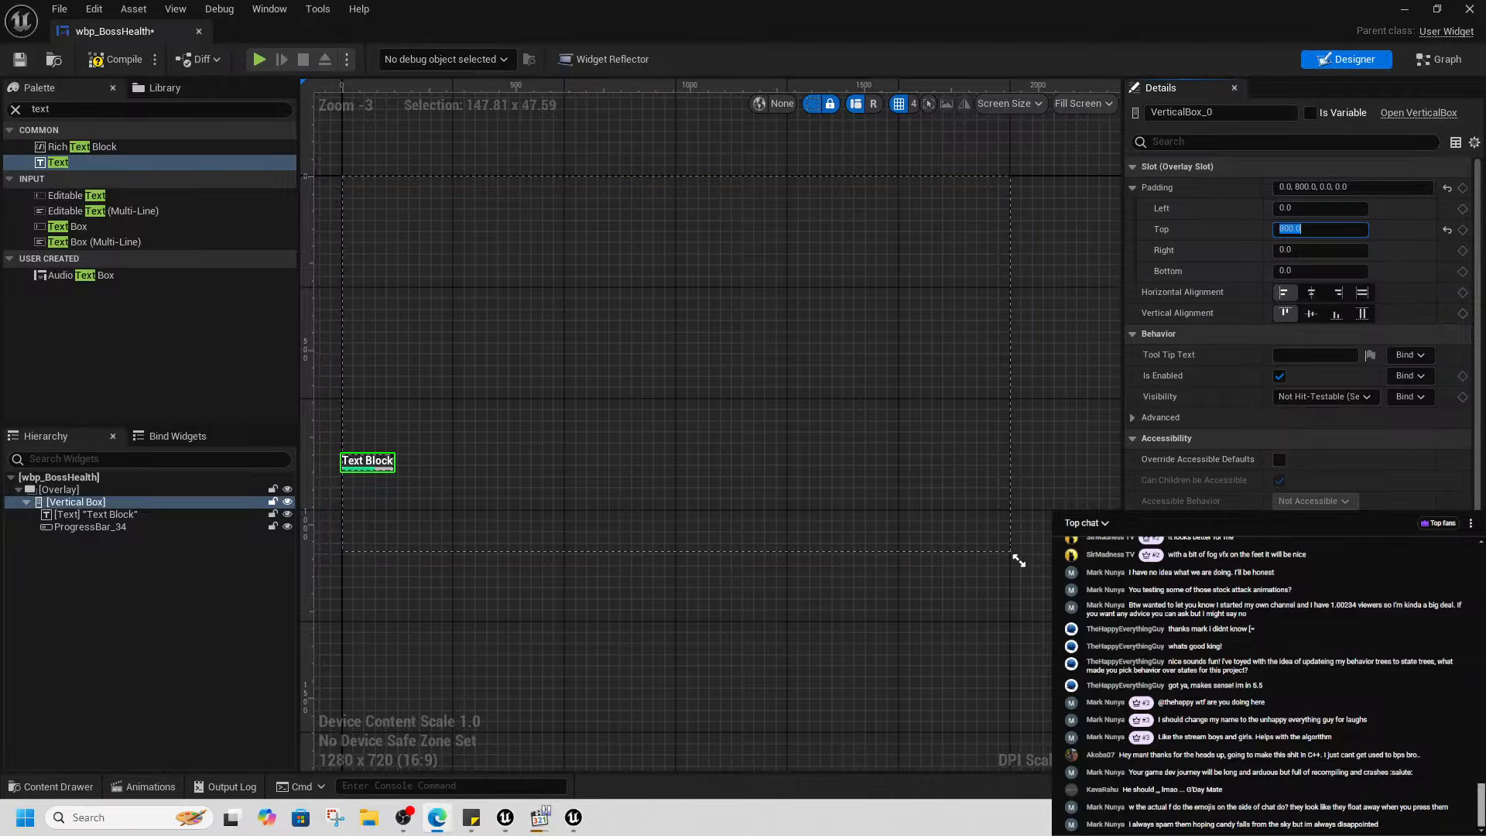
# - Set the Vertical Box's top padding to 1000
pyautogui.click(1019, 560)
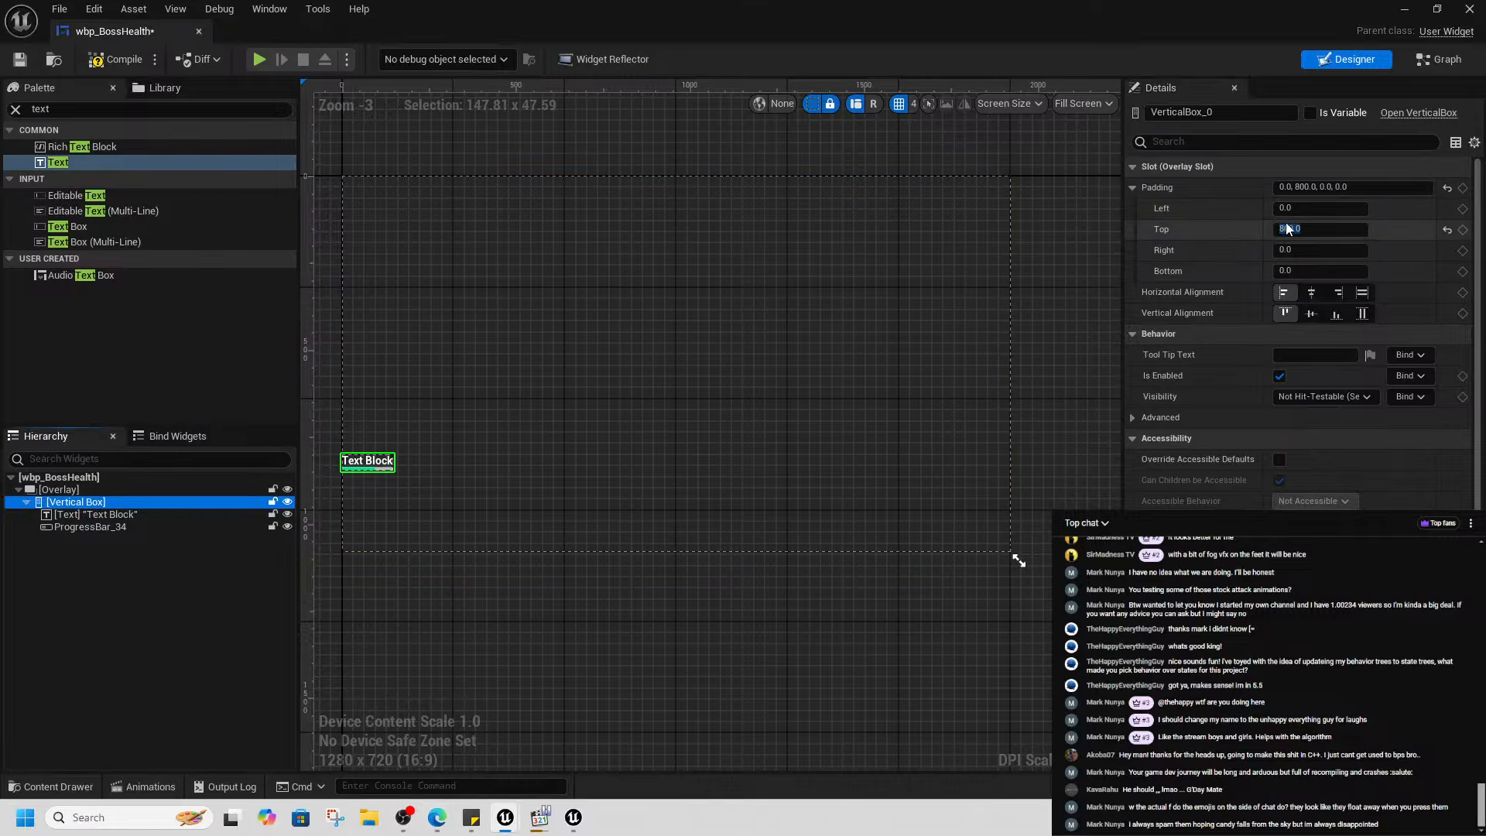
pyautogui.click(1326, 230)
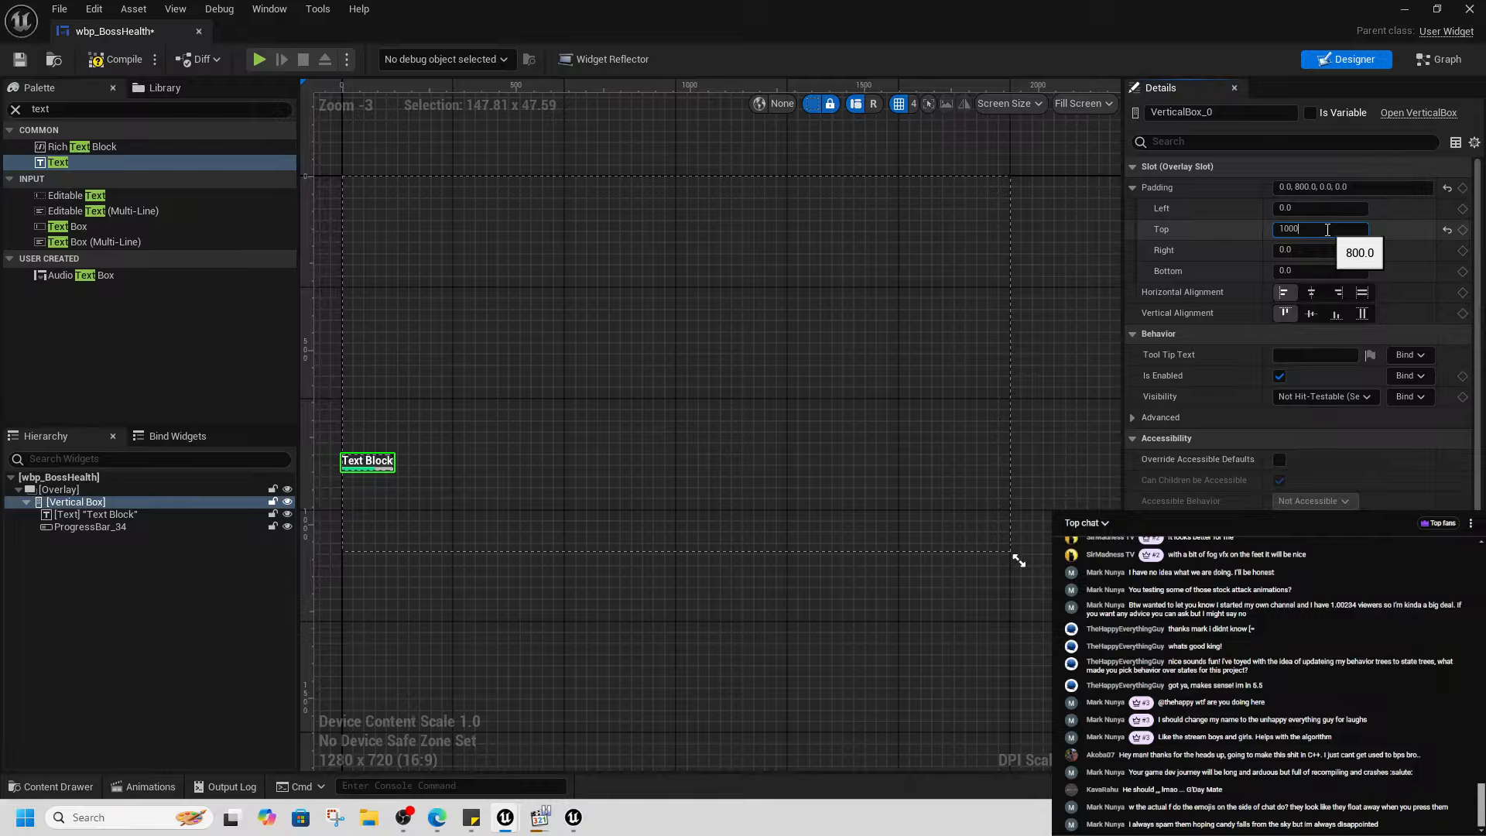
pyautogui.press('Return')
# - Try left paddings of 500 and 800 on the Vertical Box and settle on 1000
pyautogui.click(1308, 209)
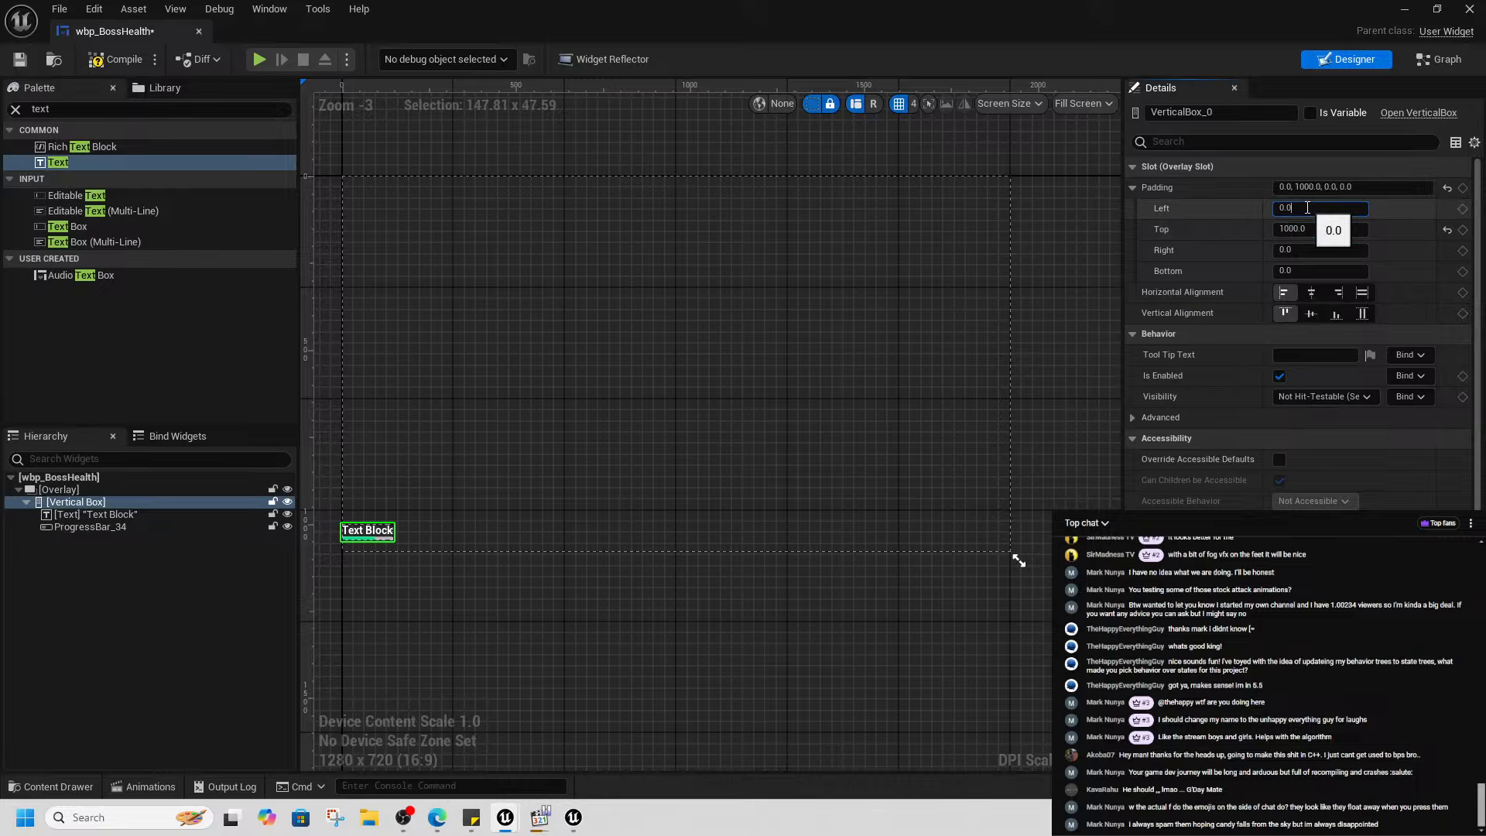
pyautogui.write('500')
pyautogui.press('Return')
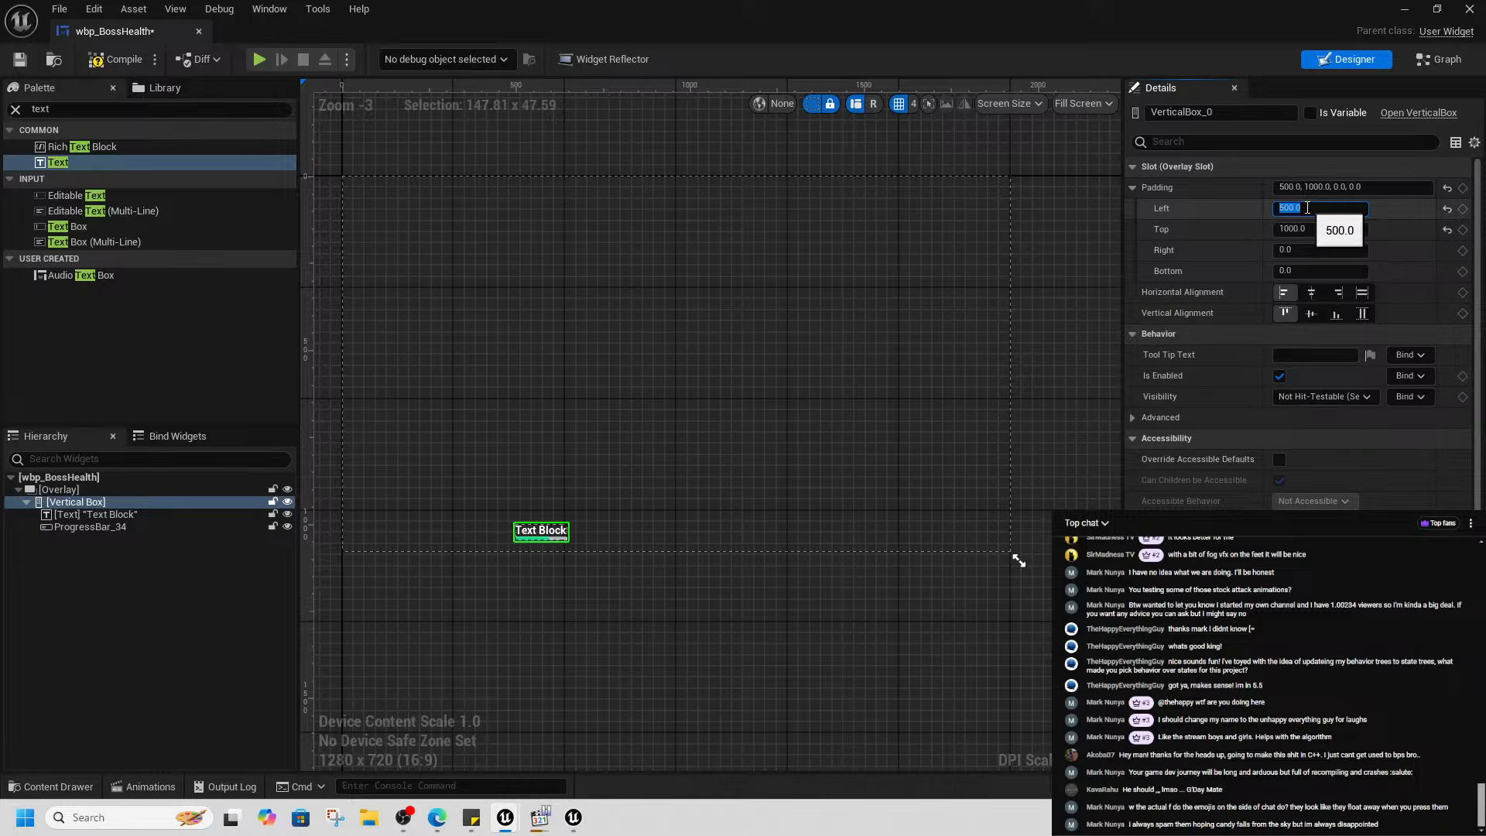
pyautogui.press('Return')
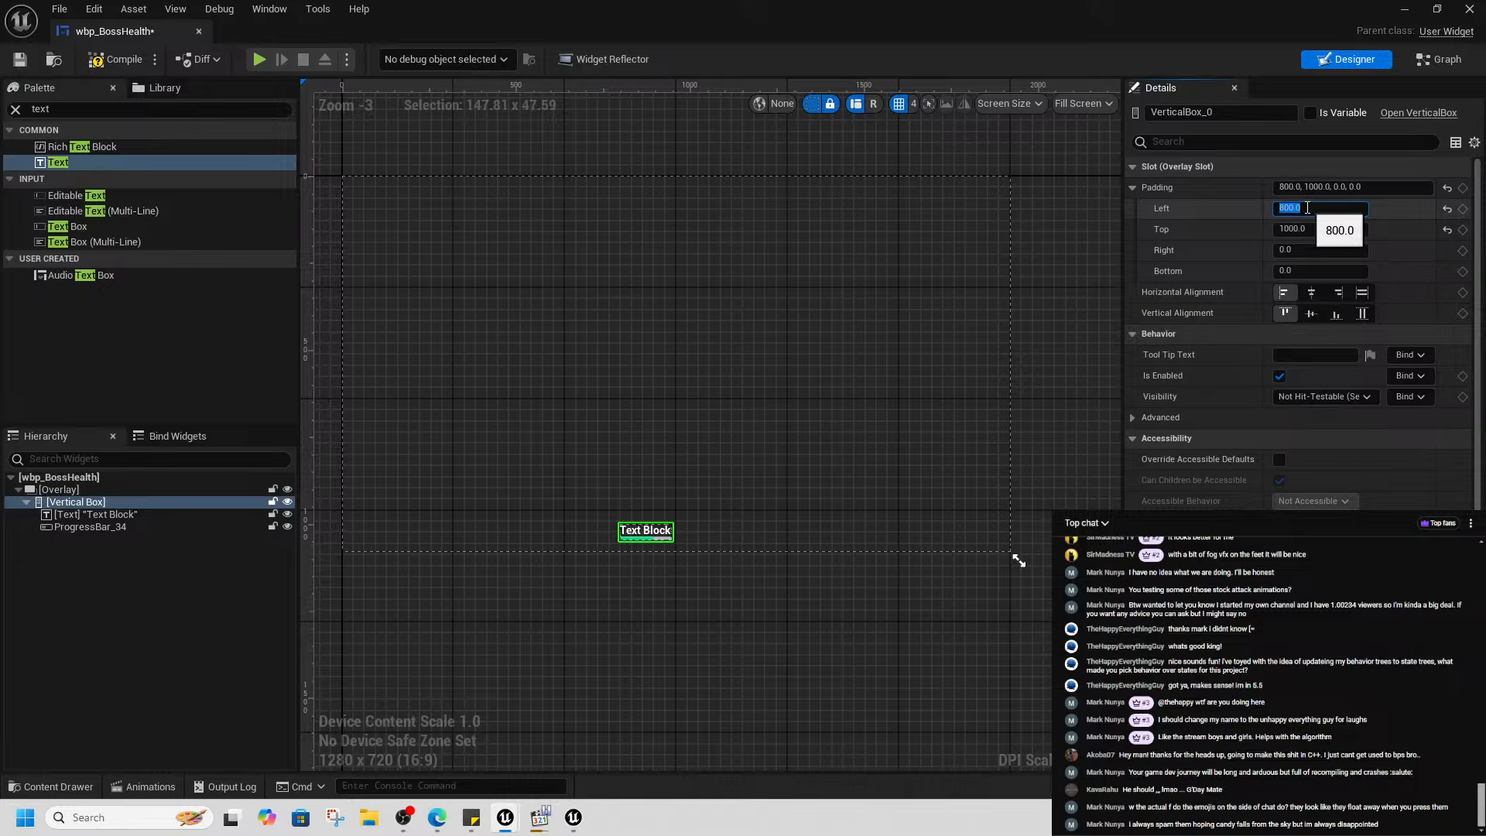
pyautogui.write('1000')
pyautogui.press('Return')
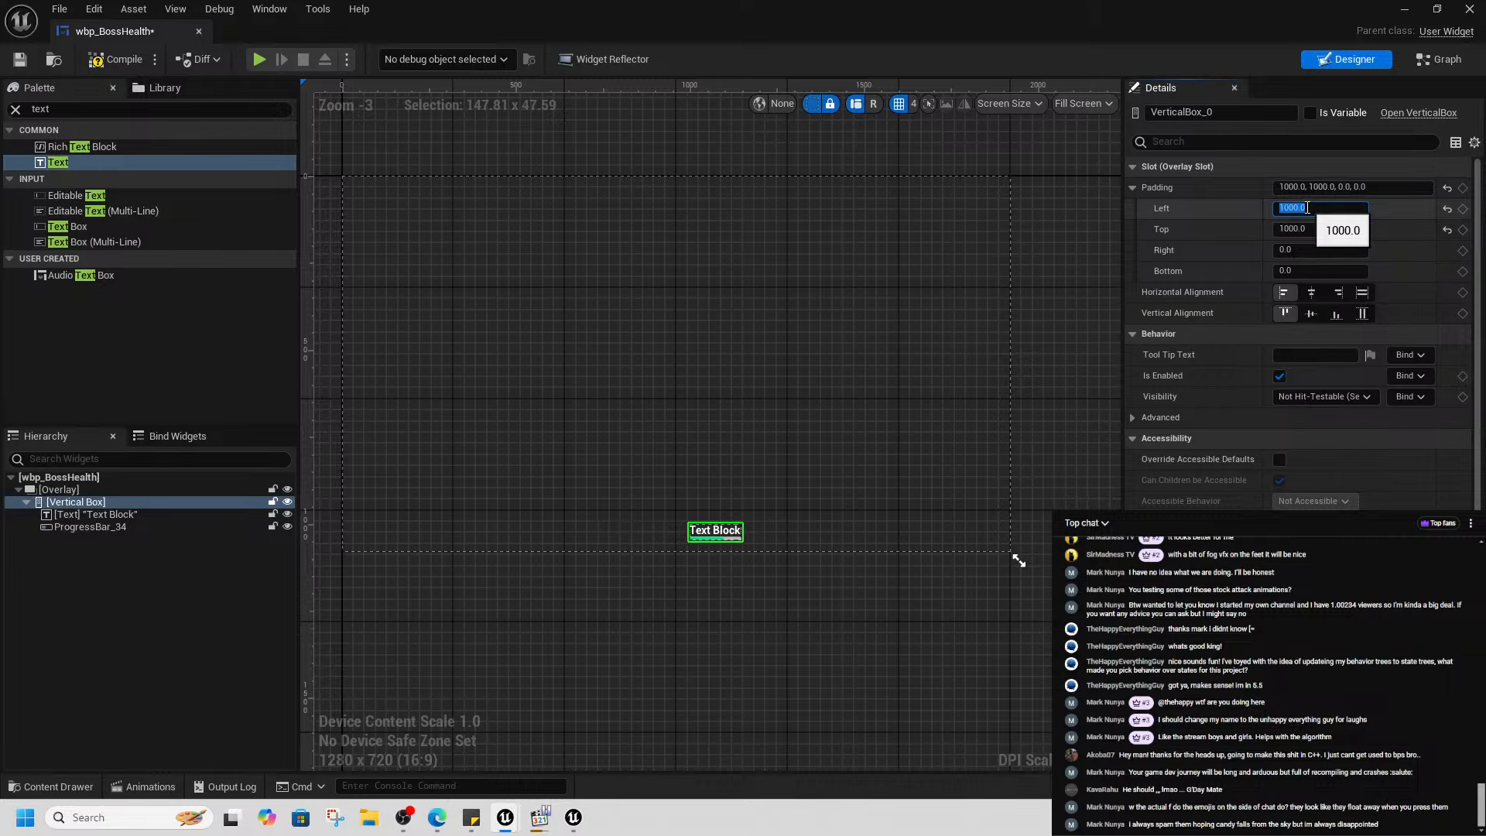
pyautogui.click(118, 568)
pyautogui.click(87, 529)
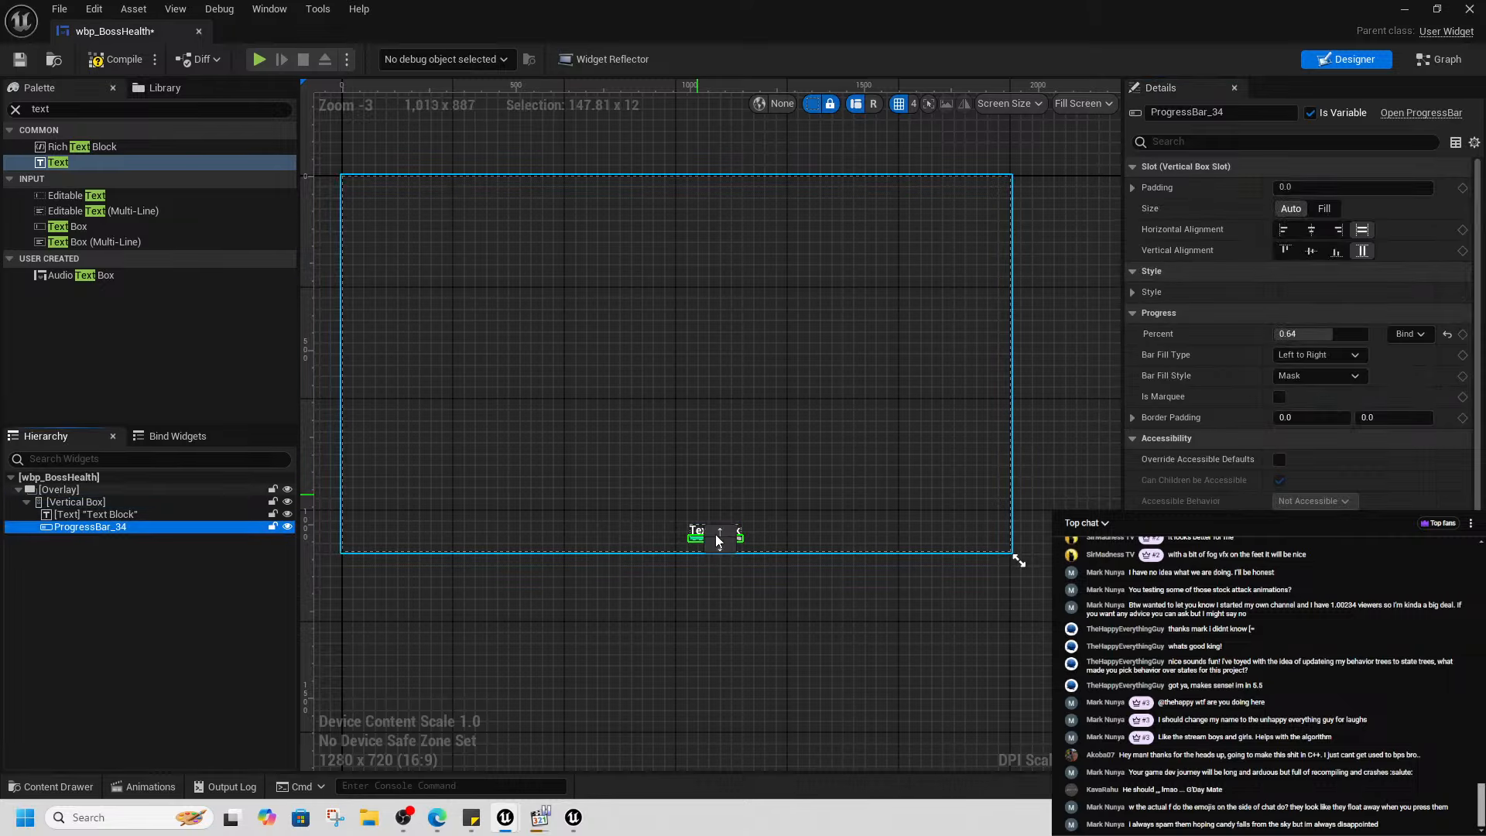
pyautogui.scroll(3, 715, 534)
pyautogui.scroll(-2, 726, 519)
pyautogui.scroll(-1, 690, 545)
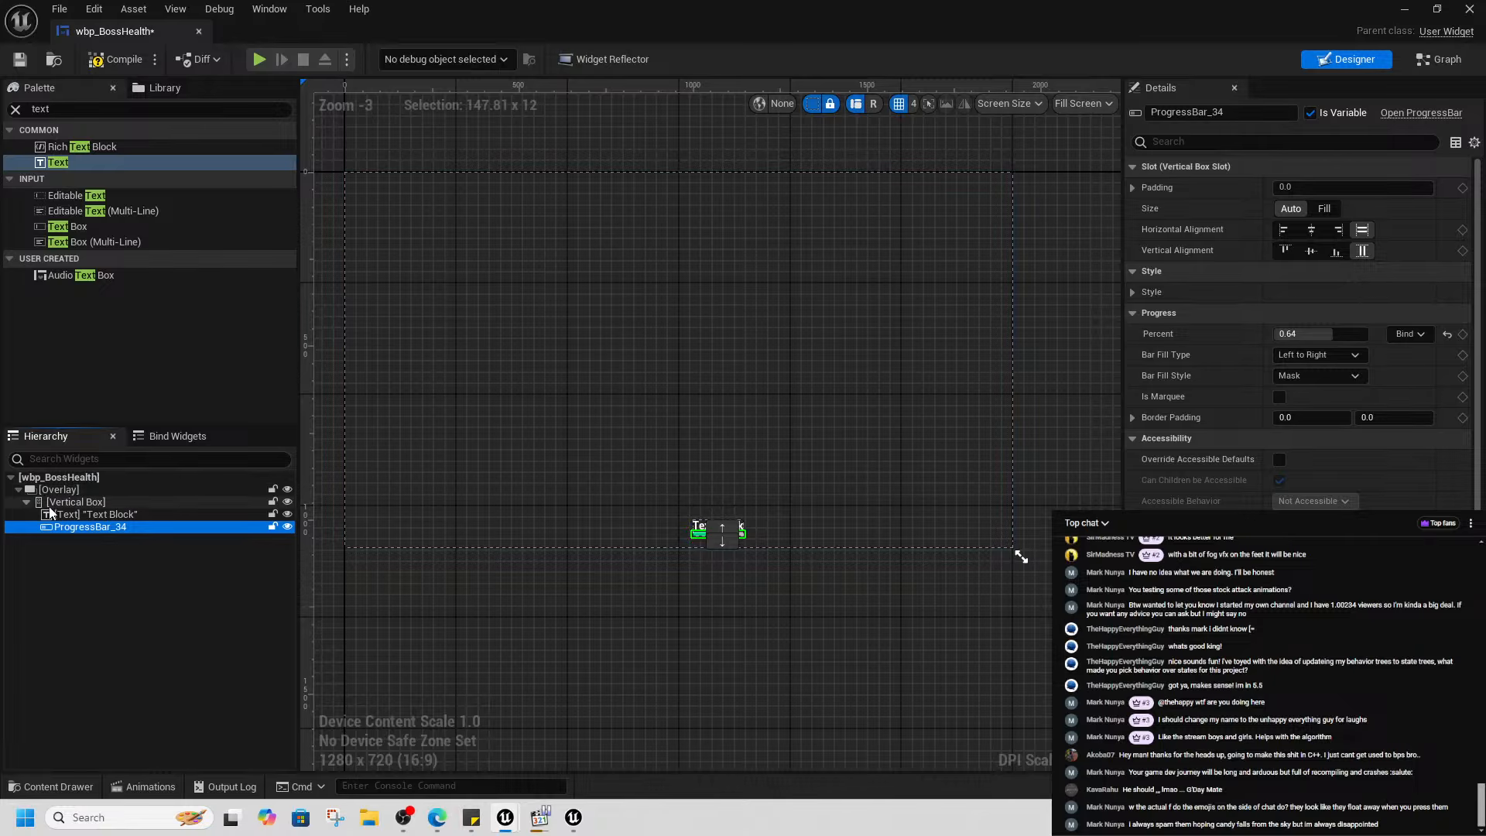
# - Set the Vertical Box to fill the Overlay both horizontally and vertically
pyautogui.click(76, 502)
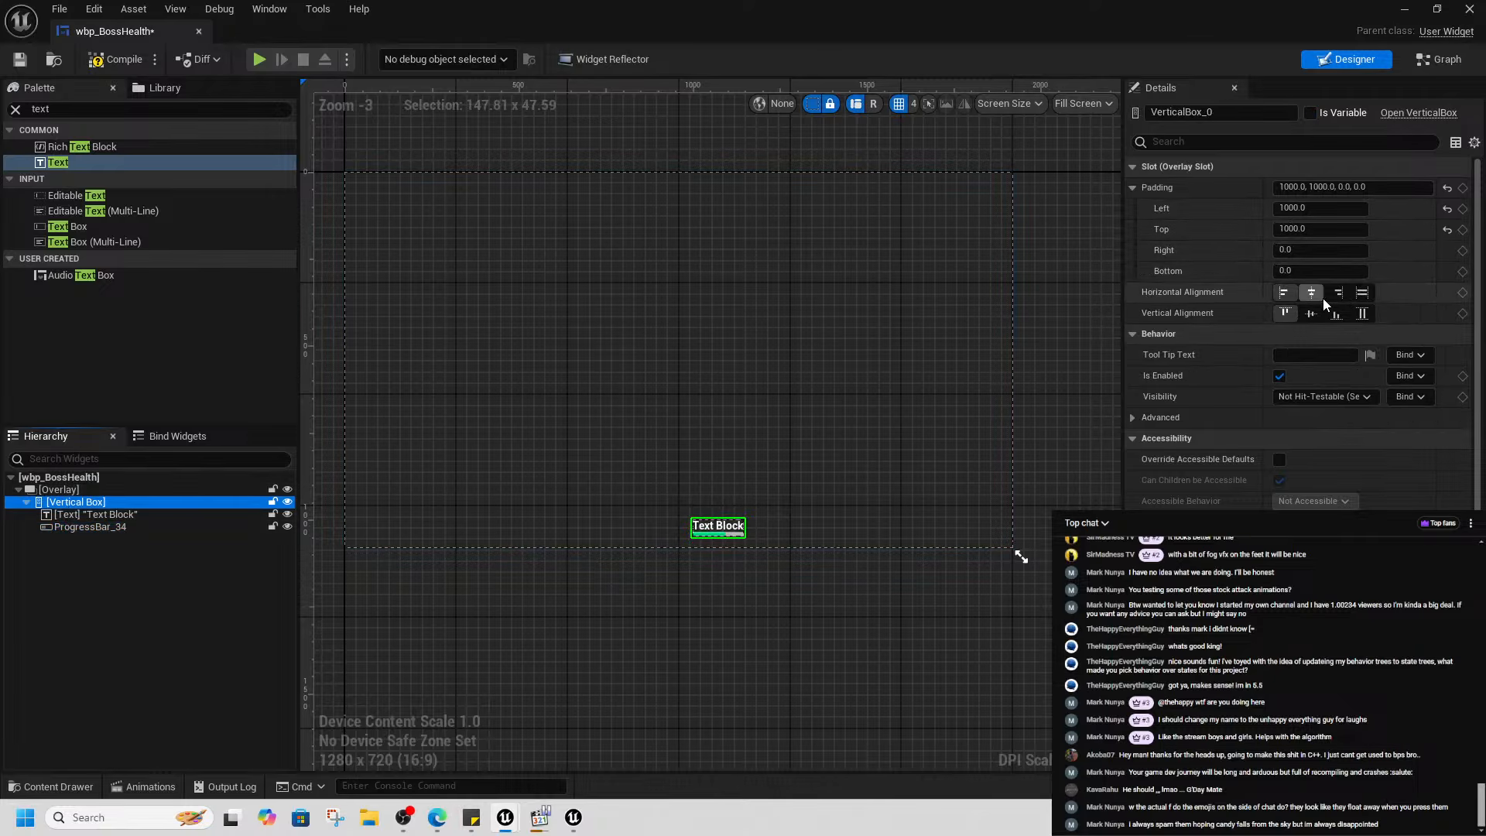
pyautogui.click(1364, 293)
pyautogui.click(1362, 313)
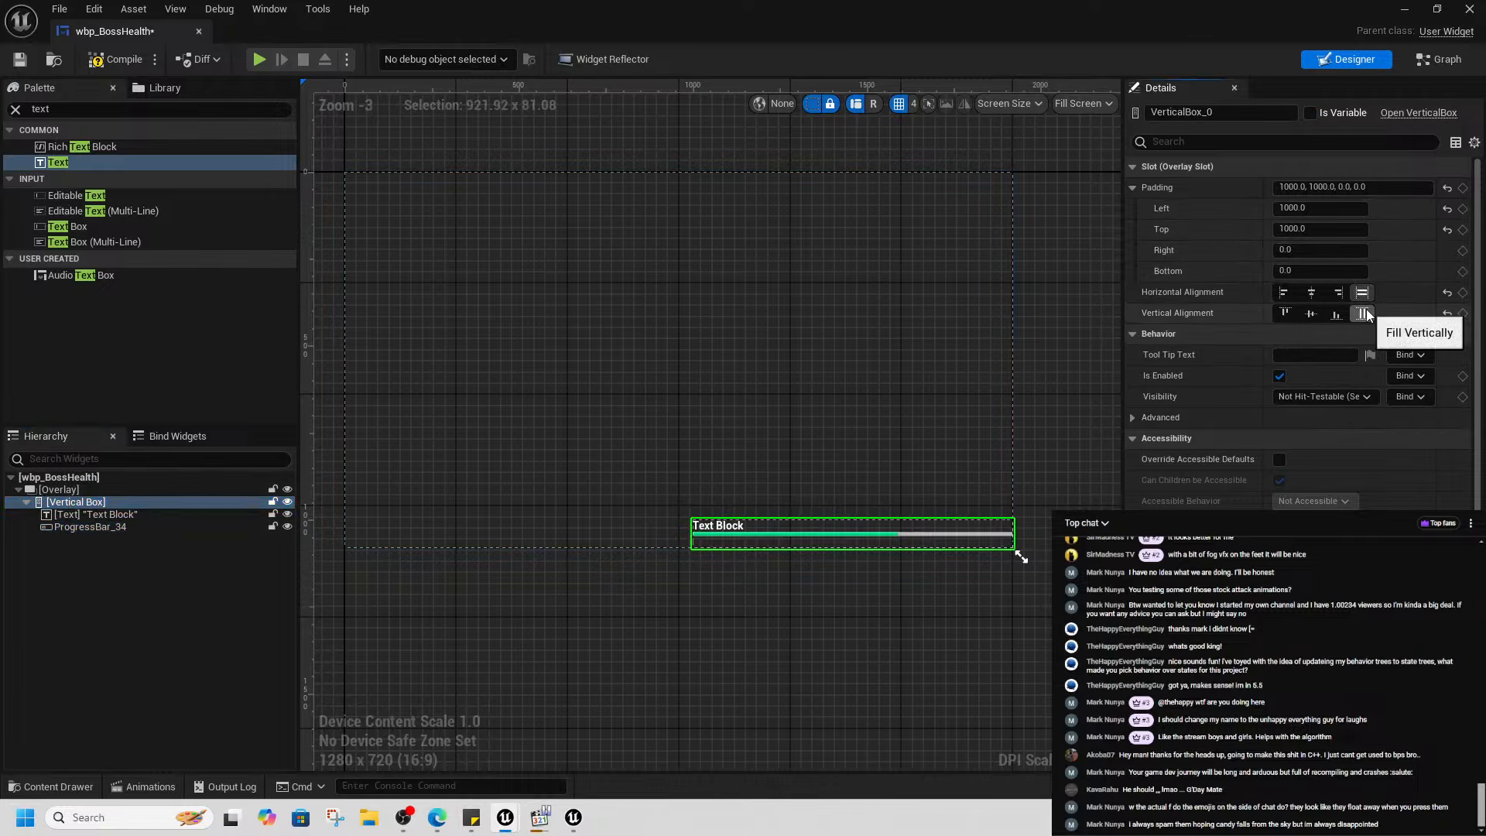
# - Open the Vertical Box's left padding value for editing
pyautogui.click(1307, 210)
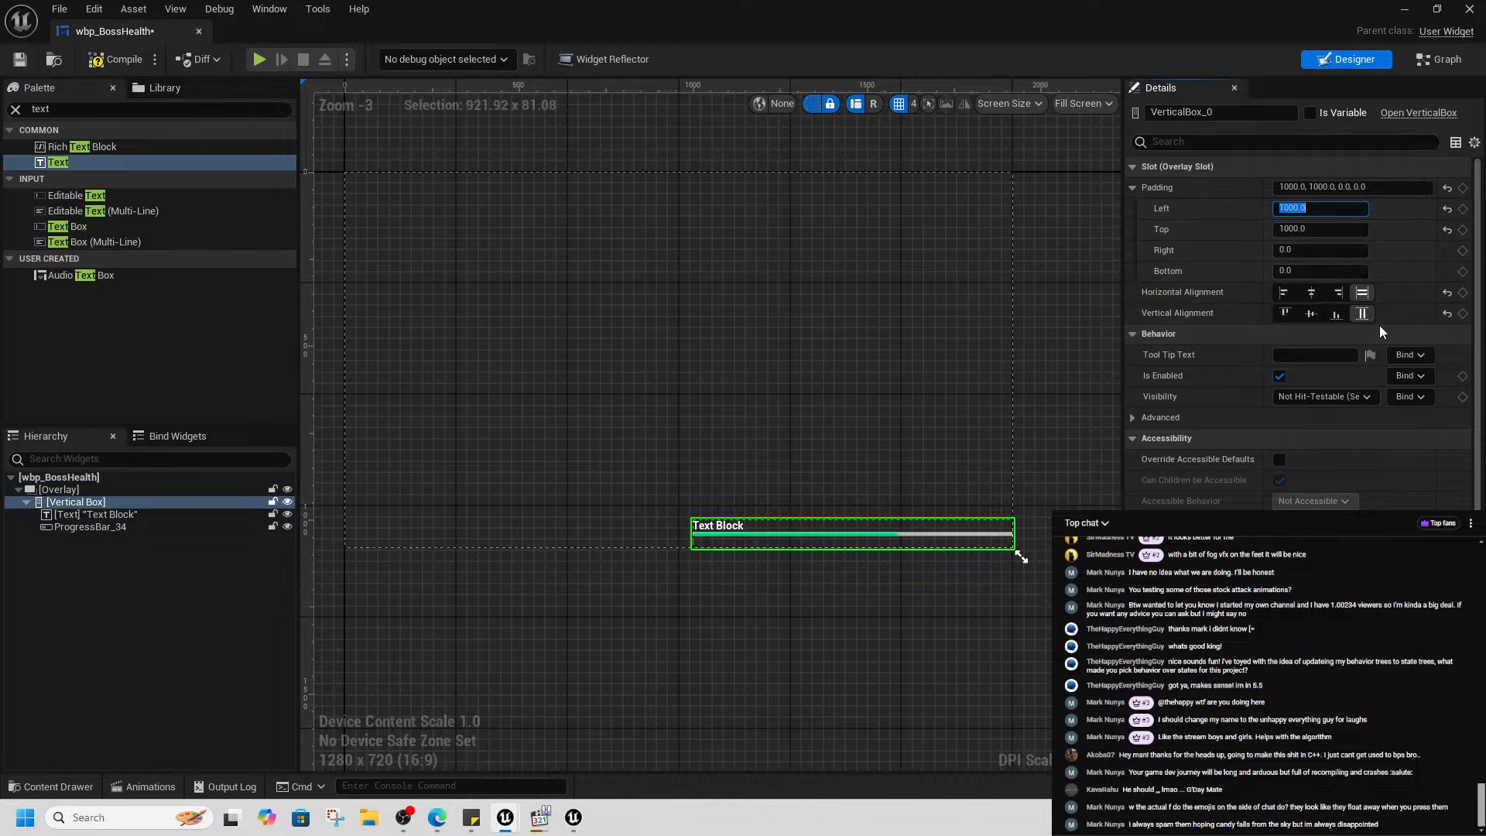